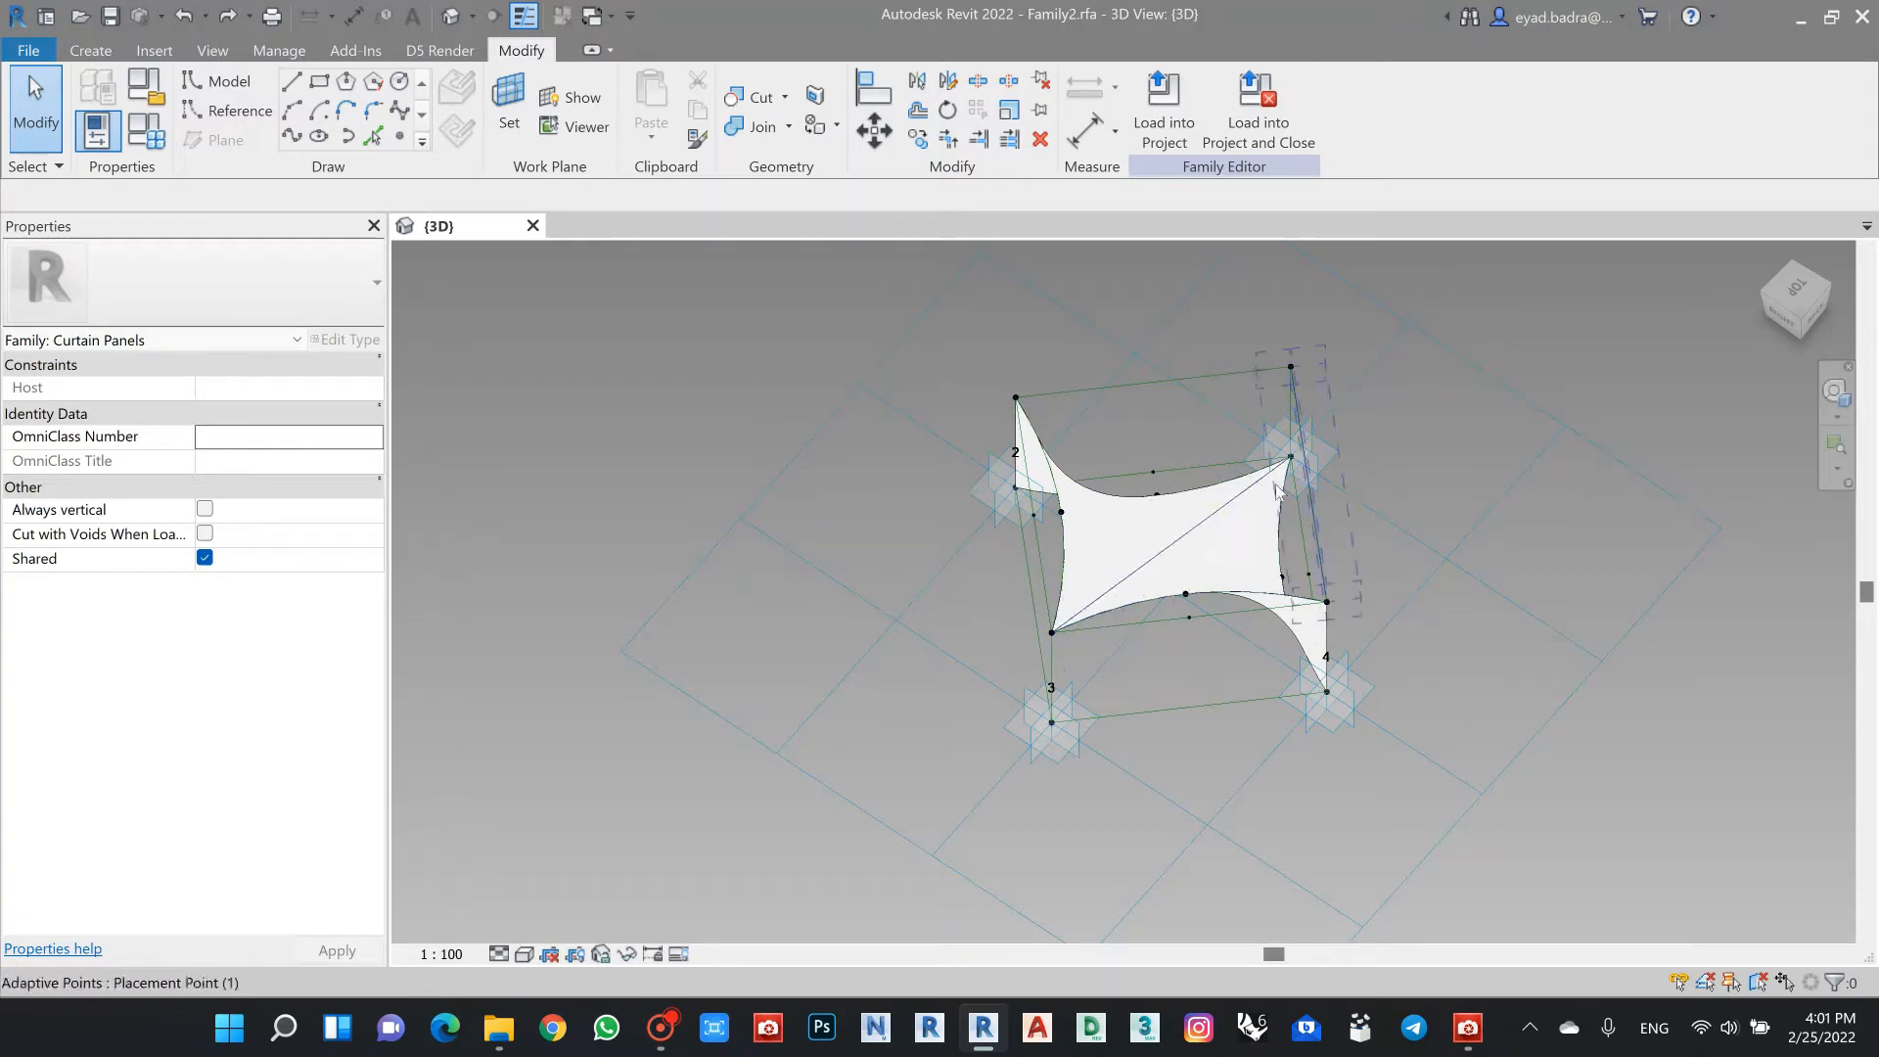
# Step: Place a reference point on each of the two curved panel edges near the corner above placement point 3
pyautogui.scroll(5, 1084, 656)
pyautogui.moveTo(1155, 706); pyautogui.dragTo(1147, 683, button='middle')
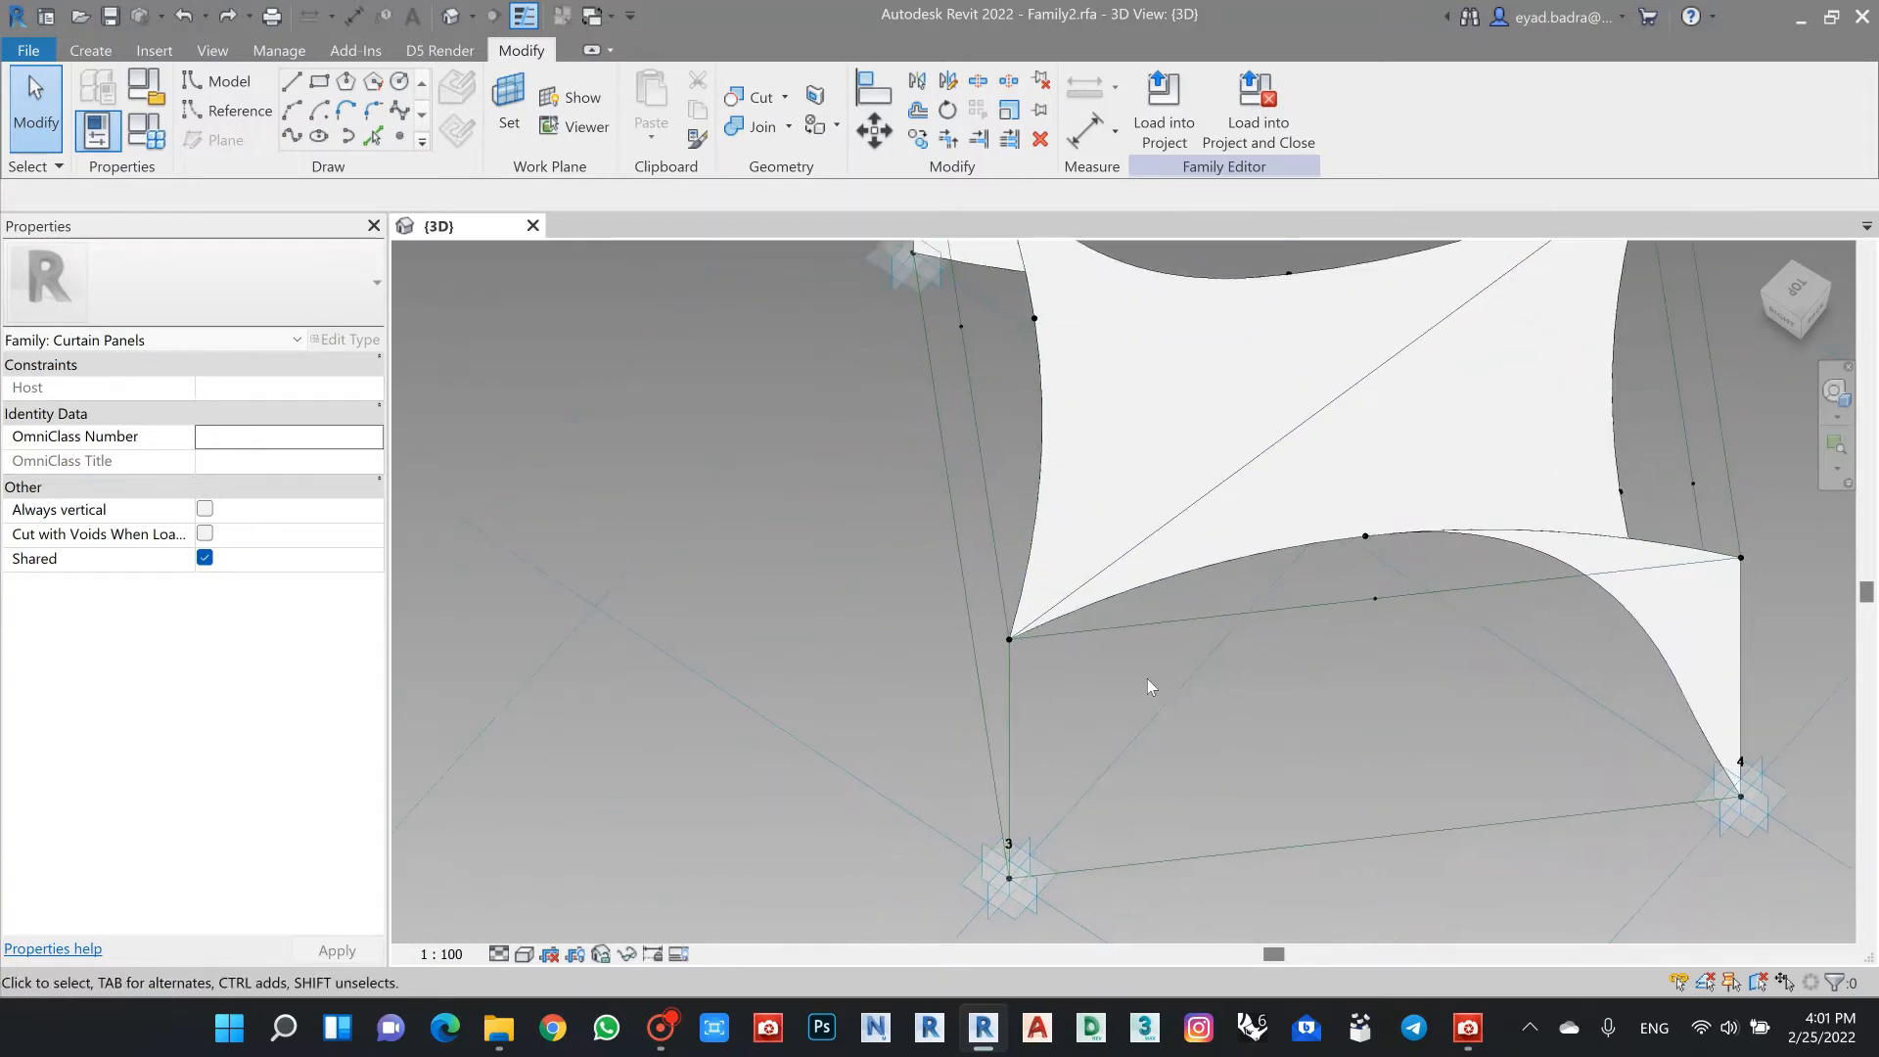
pyautogui.scroll(4, 1059, 621)
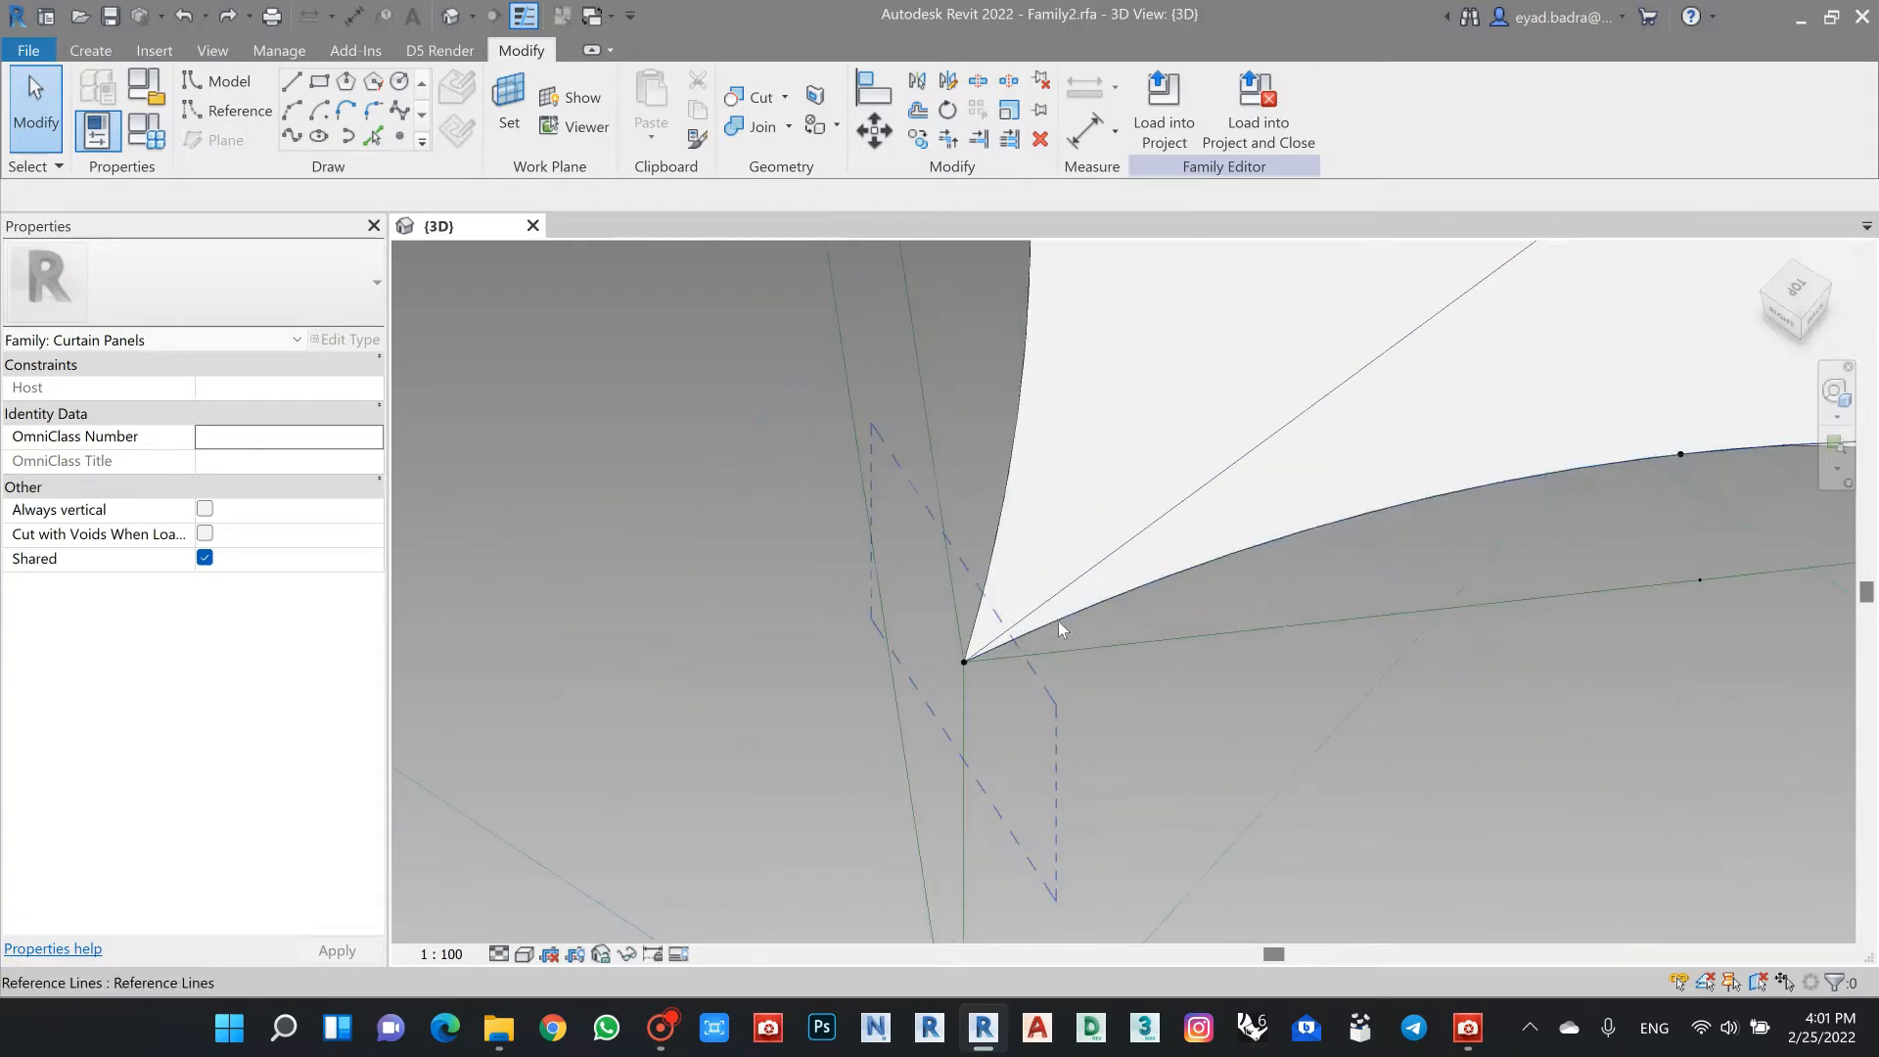
pyautogui.click(400, 136)
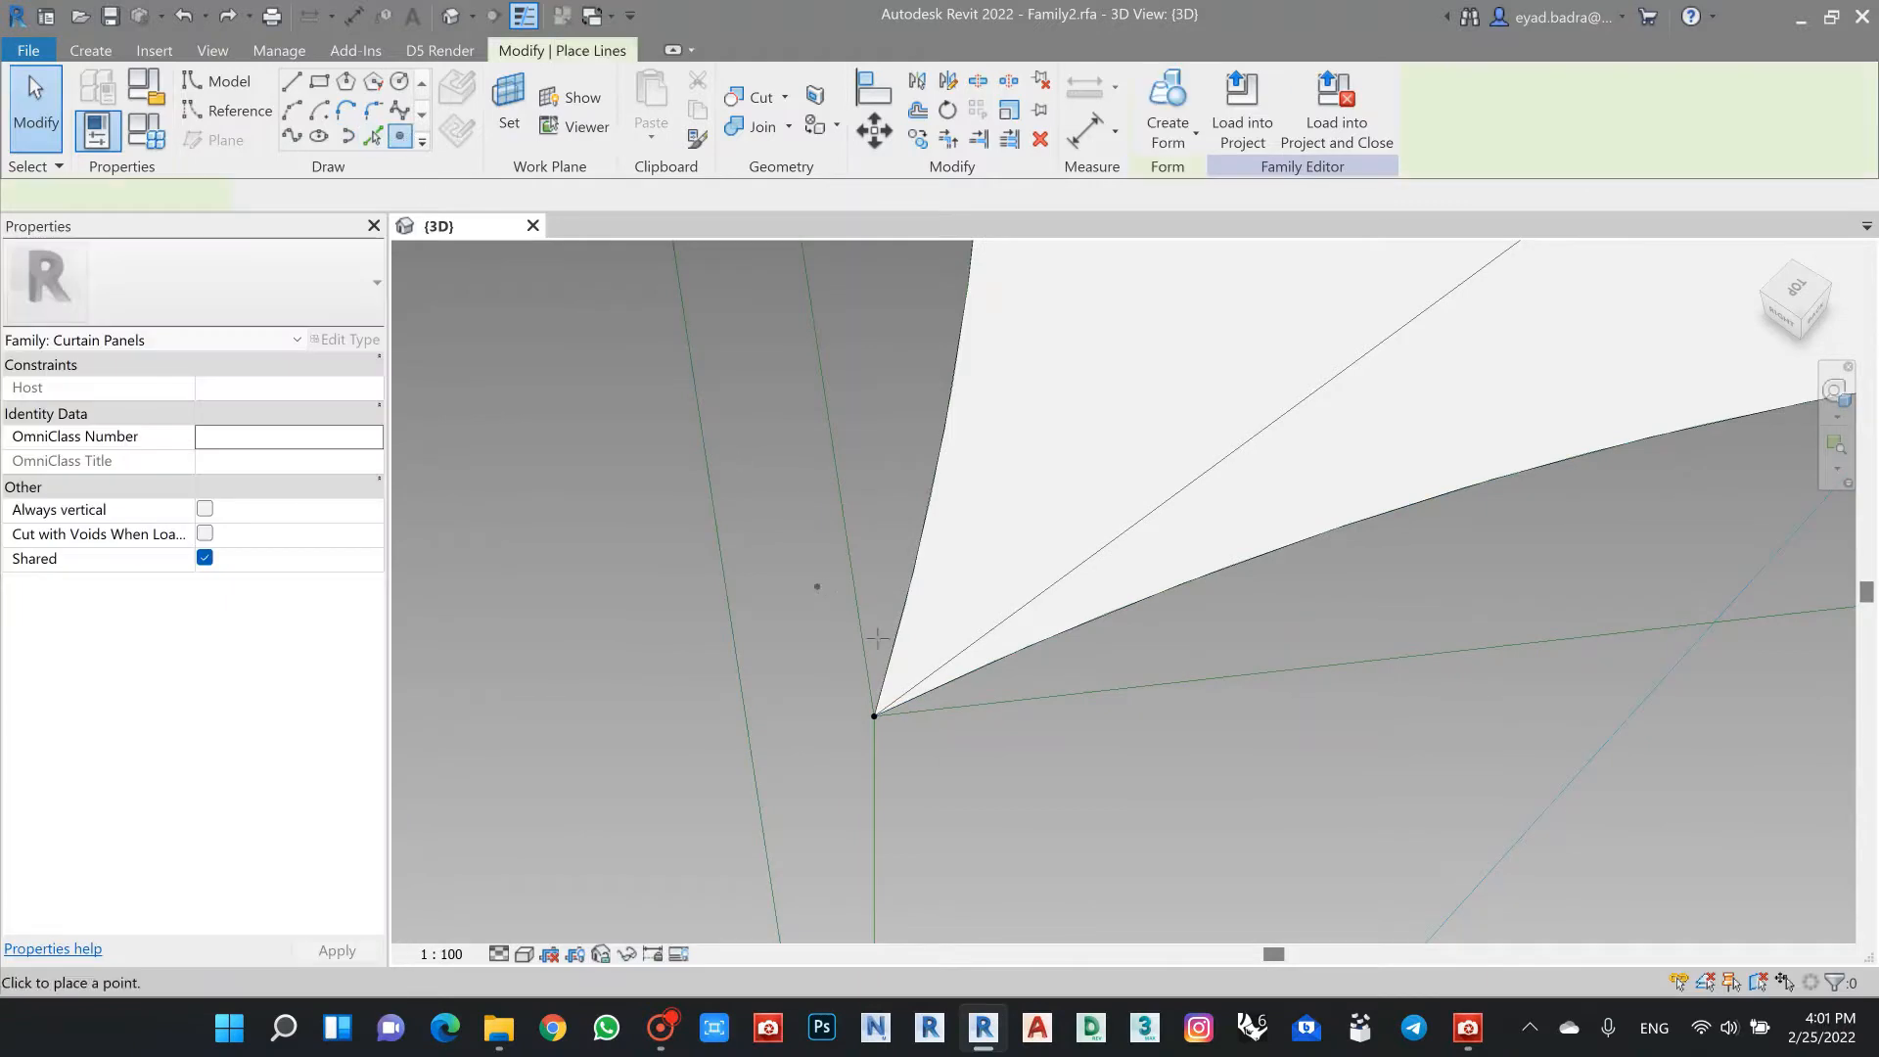
pyautogui.click(980, 665)
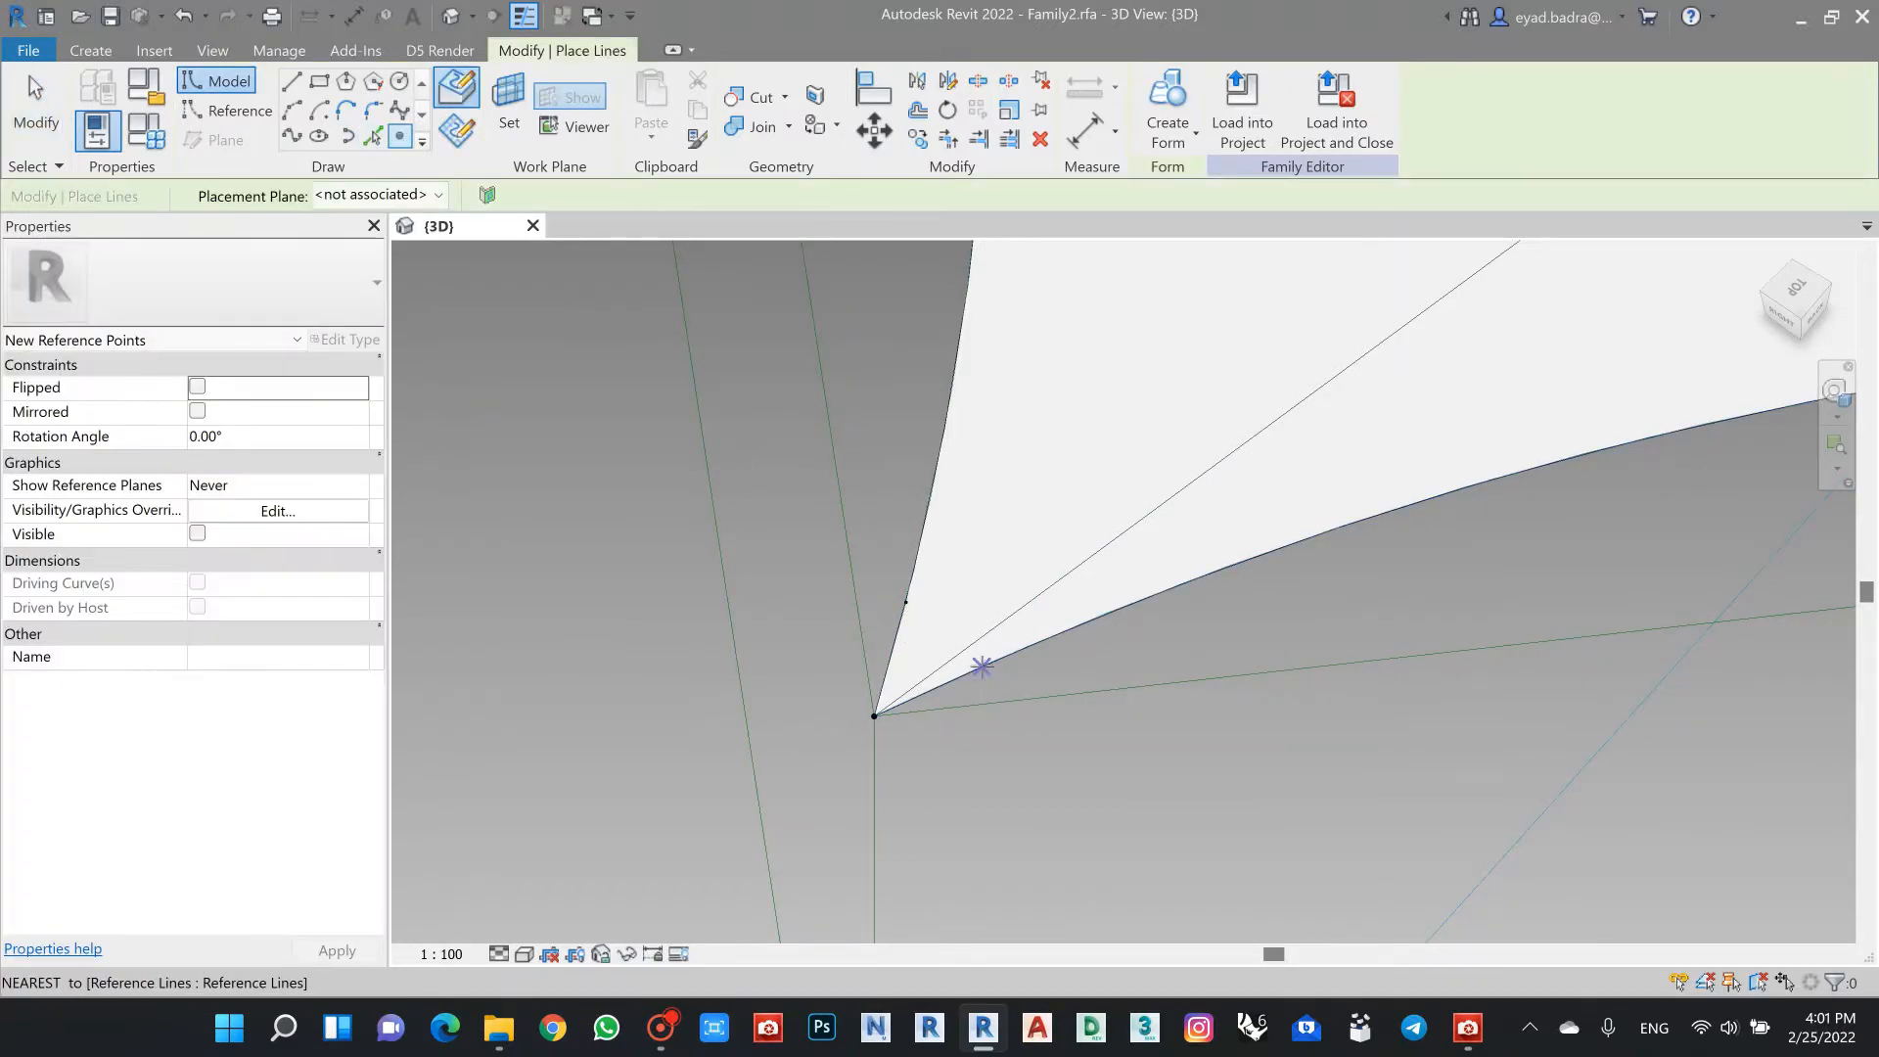
pyautogui.press('Escape')
# Step: Set the normalized curve parameter to 0.1 for the reference point on the edge running toward placement point 2's side
pyautogui.click(908, 605)
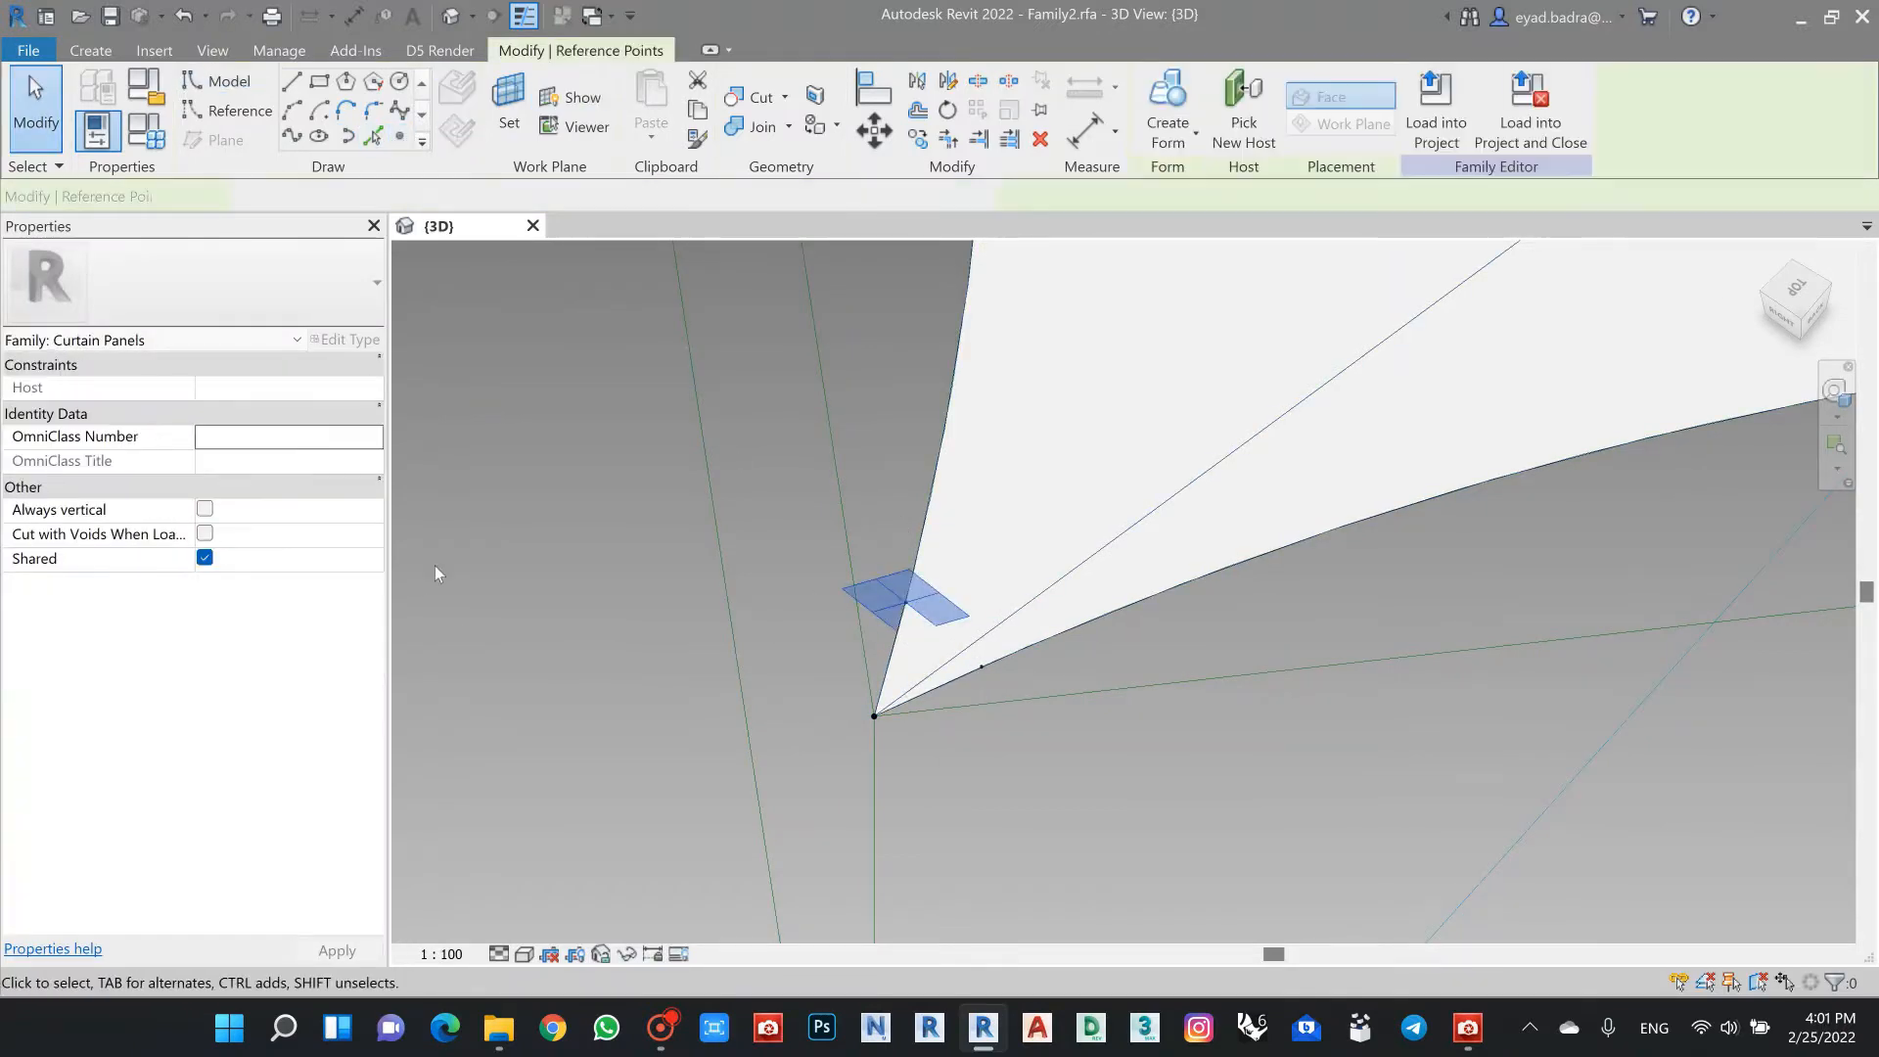
pyautogui.click(295, 638)
pyautogui.doubleClick(299, 631)
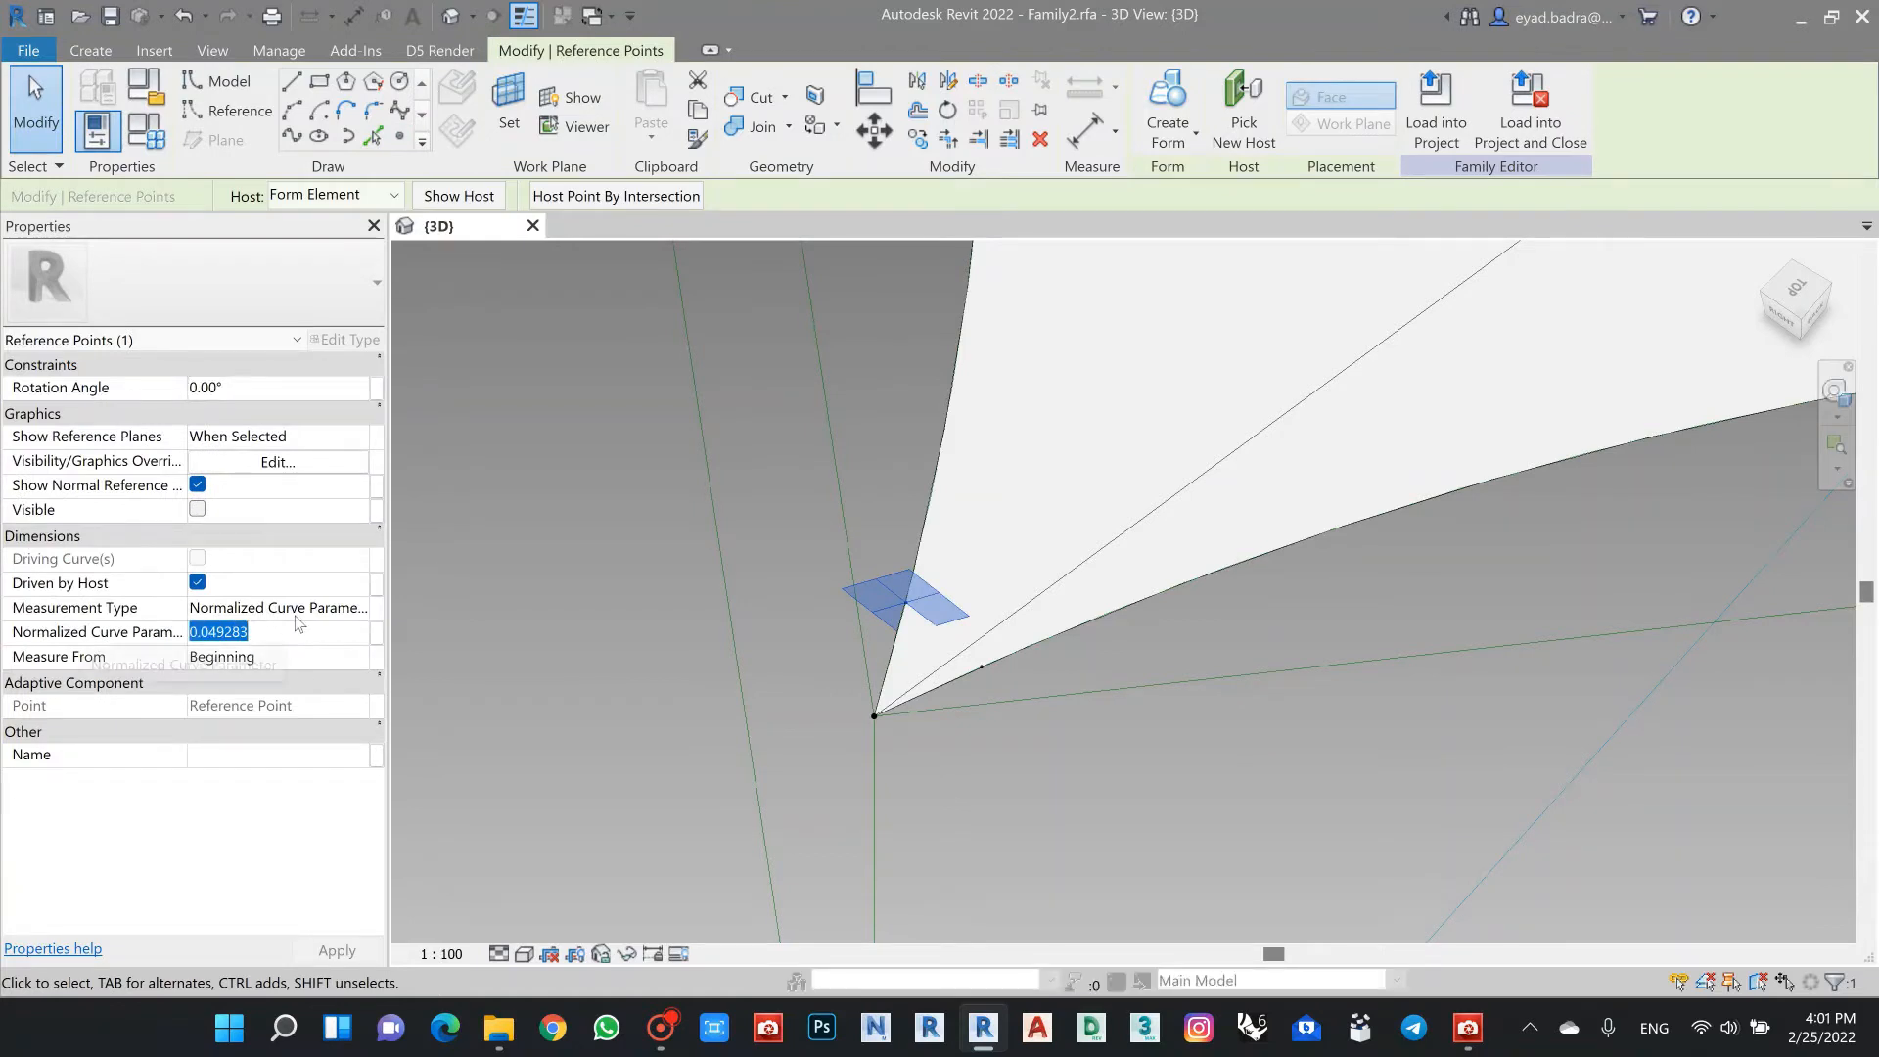
pyautogui.write('0.9')
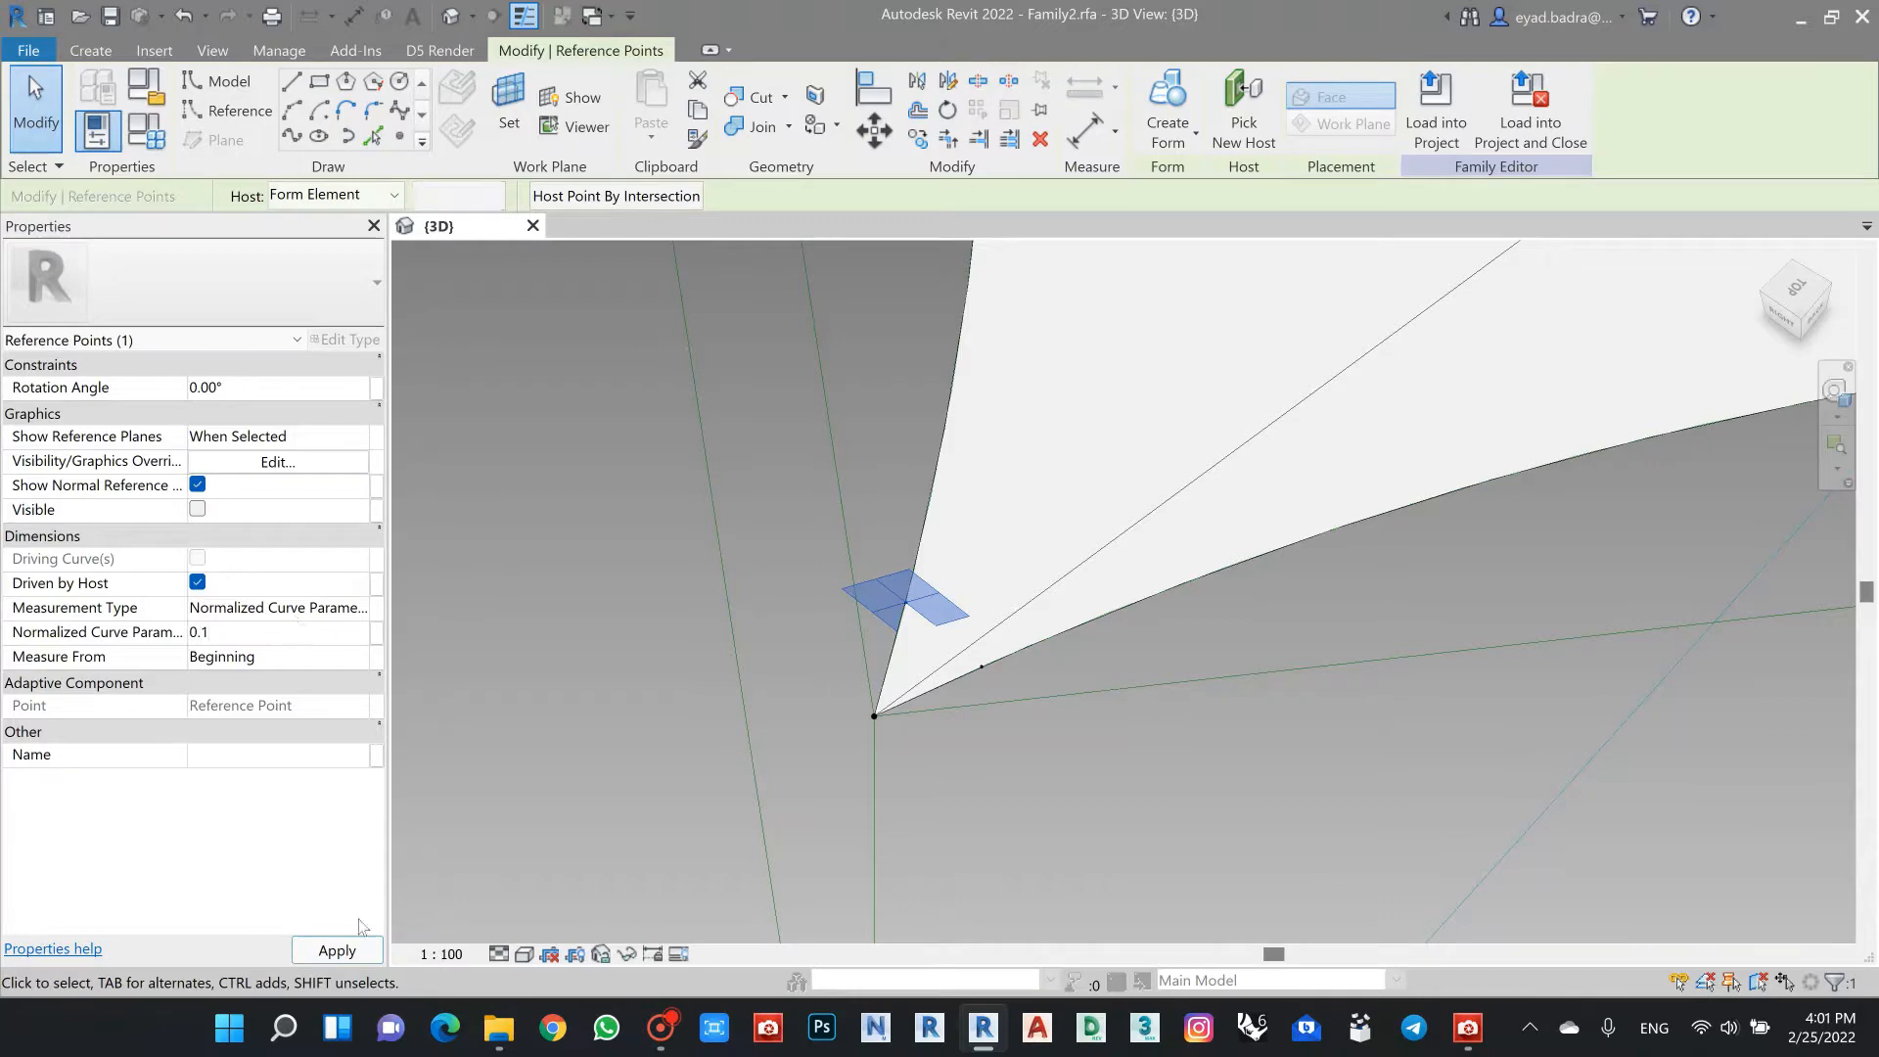
pyautogui.click(339, 954)
pyautogui.click(587, 575)
pyautogui.scroll(-6, 673, 579)
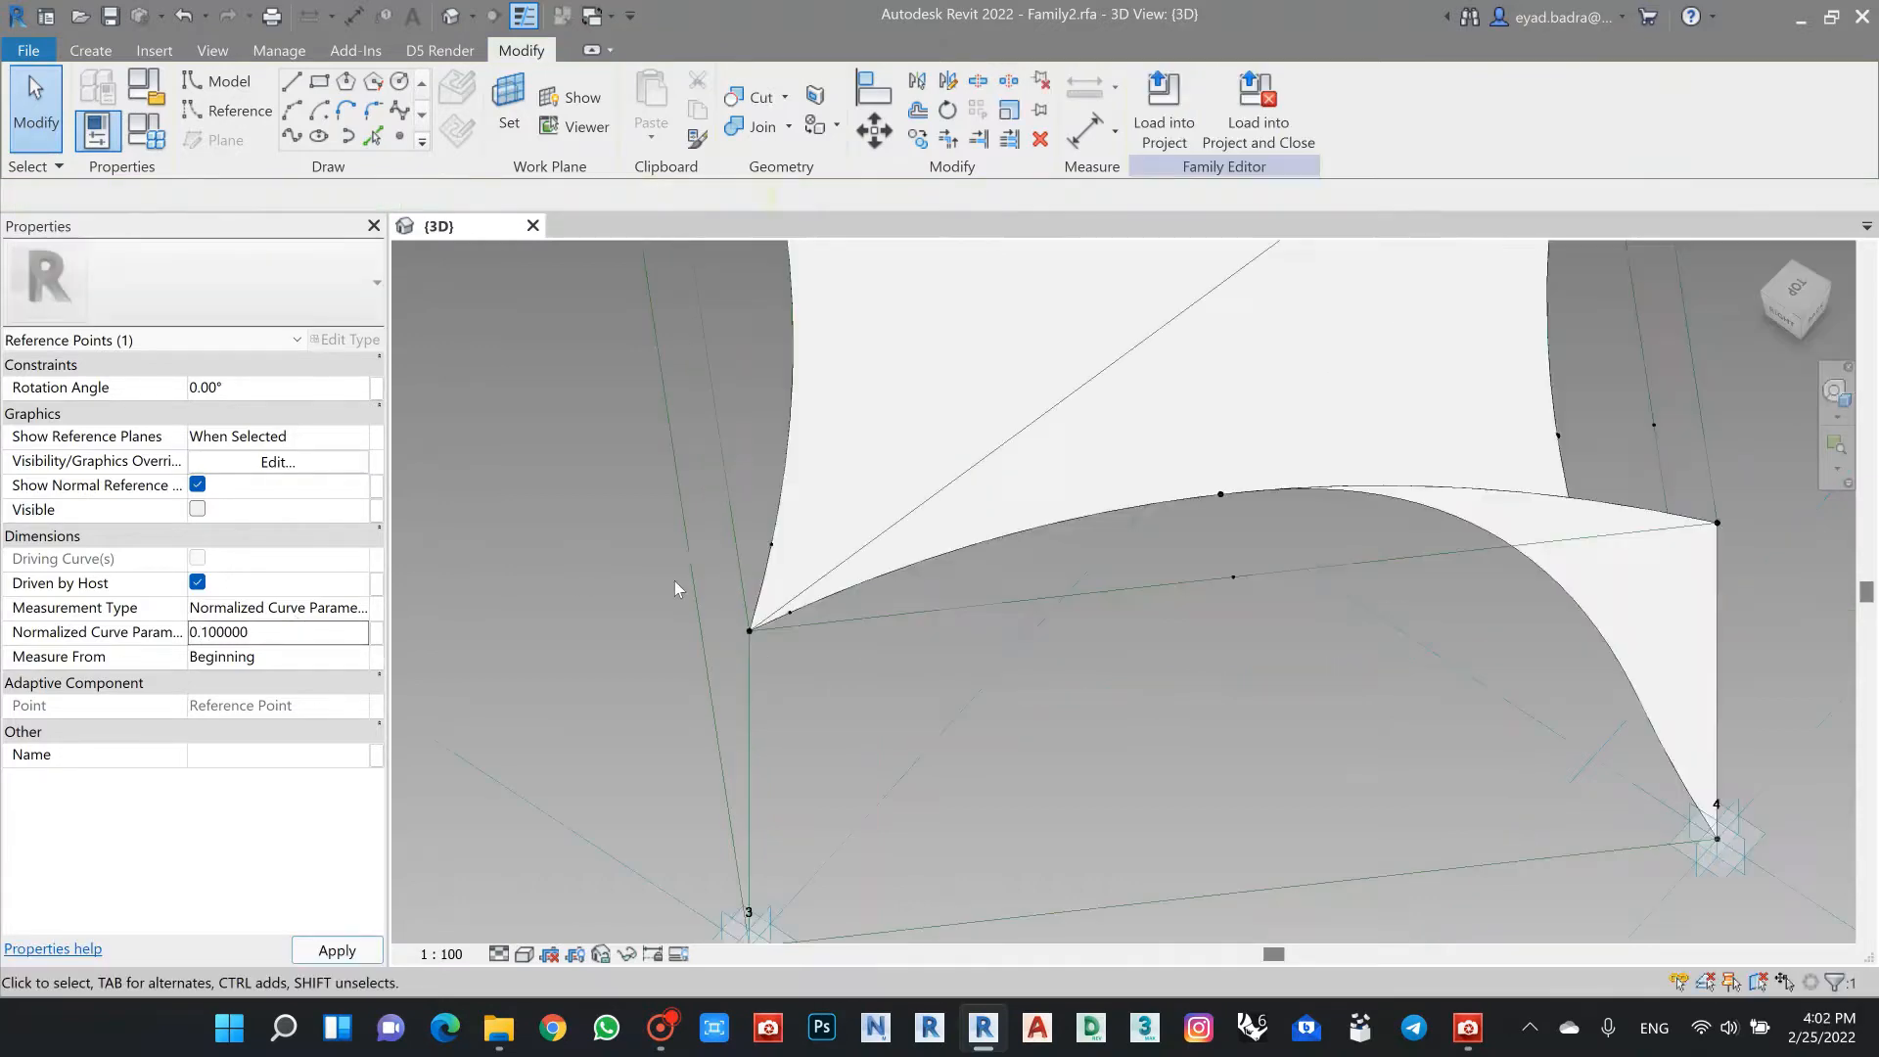
# Step: Set the normalized curve parameter to 0.1 for the reference point on the edge running toward placement point 4's side
pyautogui.scroll(-1, 670, 591)
pyautogui.scroll(10, 828, 631)
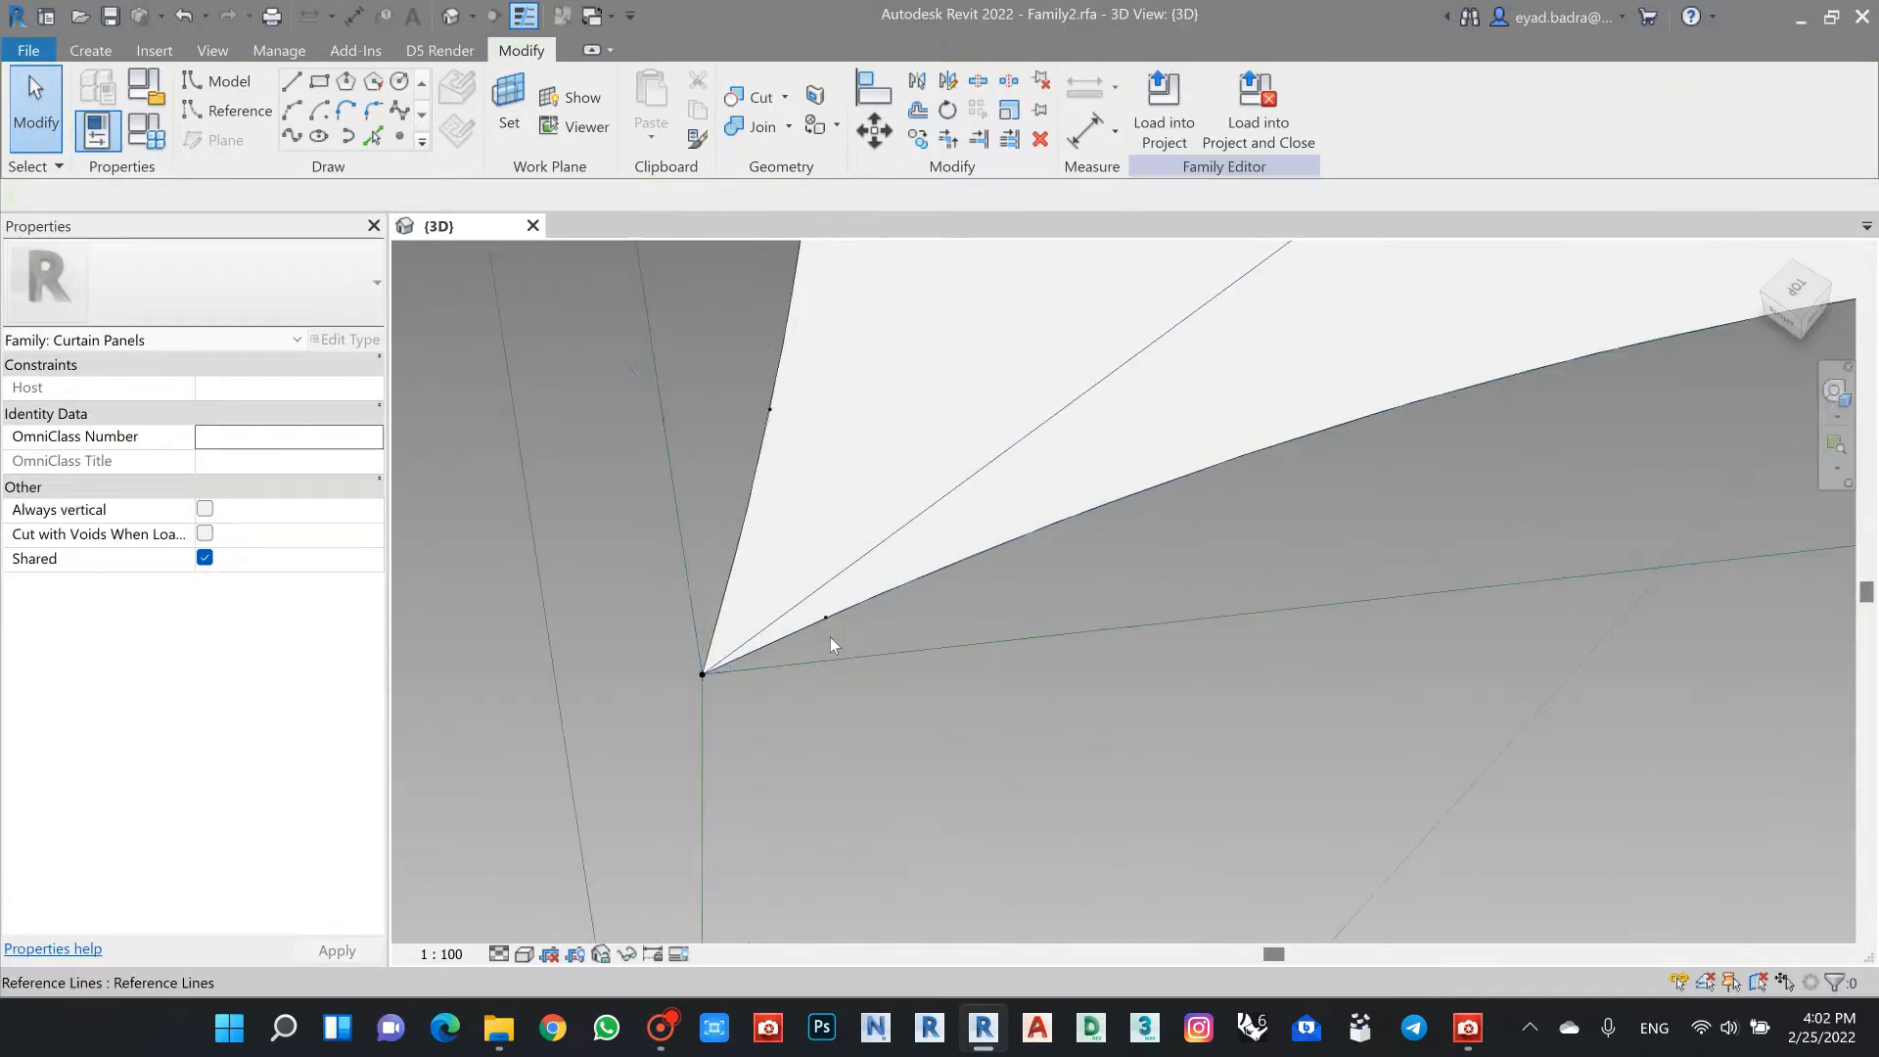
pyautogui.click(826, 620)
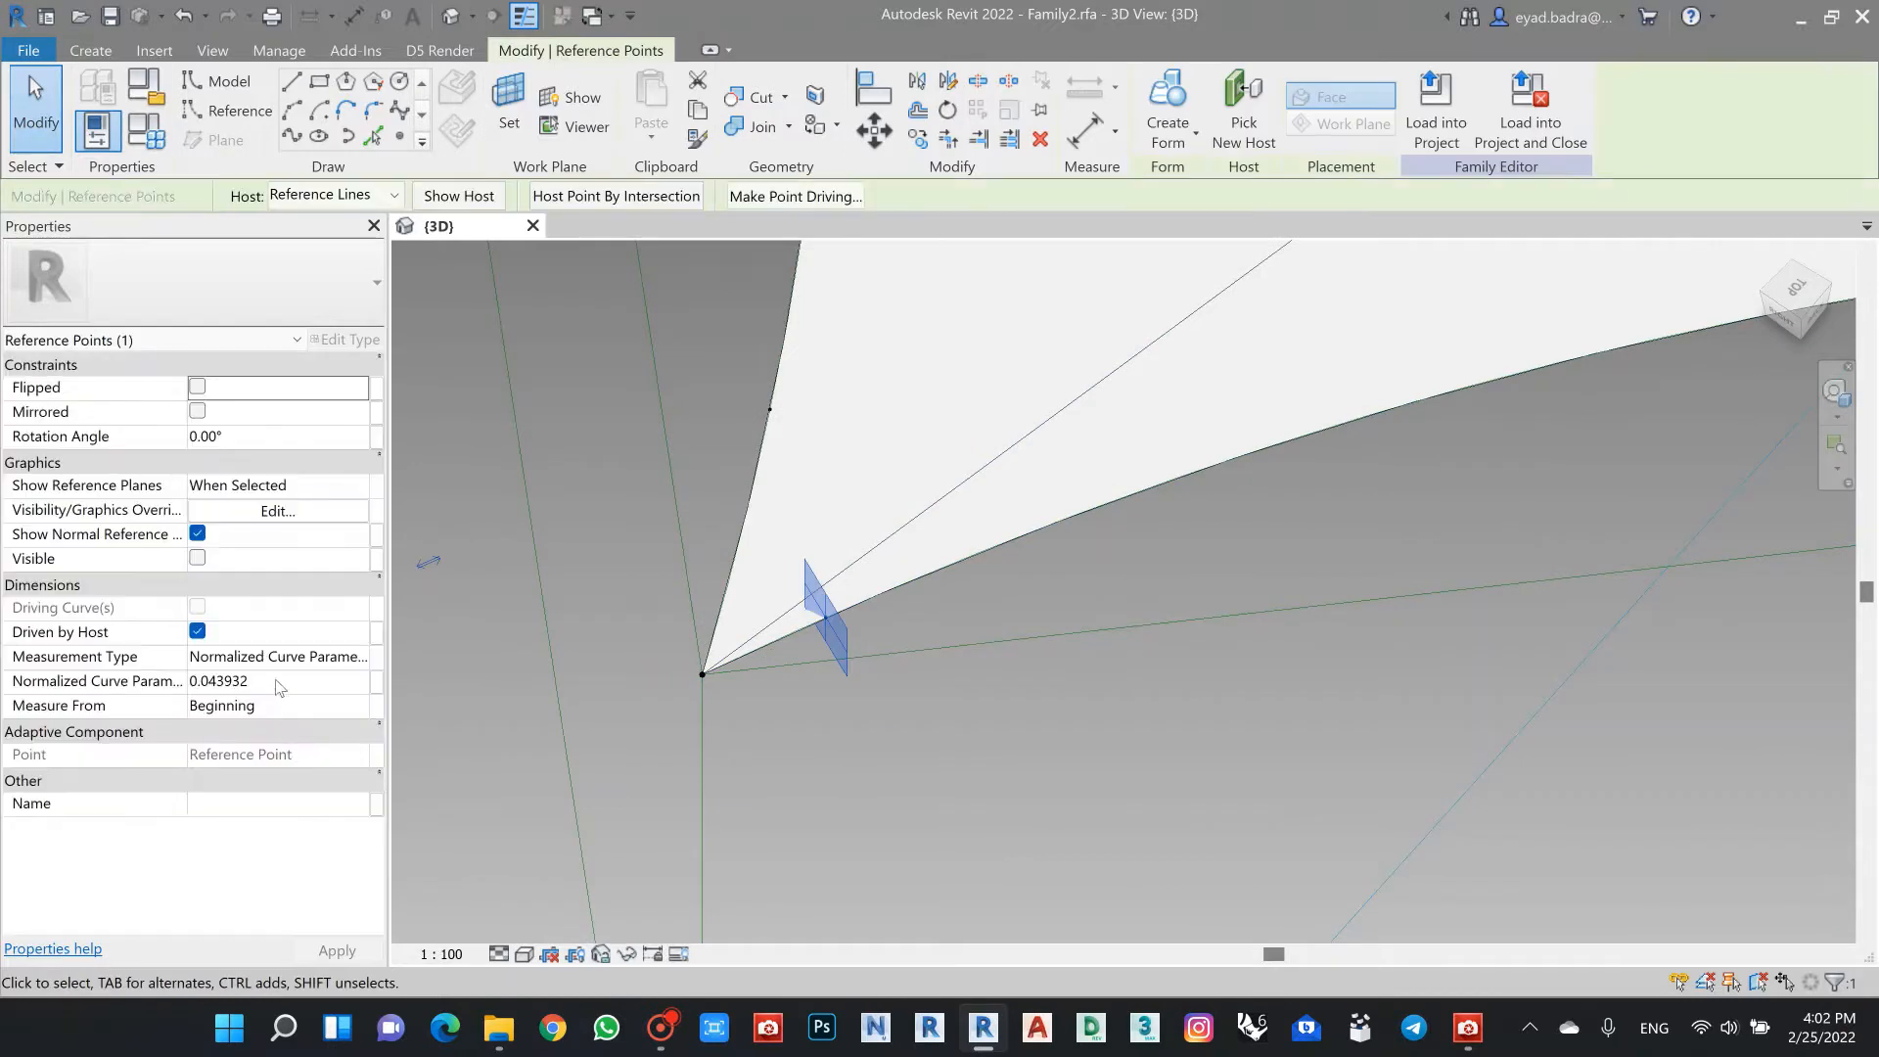
pyautogui.click(279, 682)
pyautogui.write('0.1')
pyautogui.press('Return')
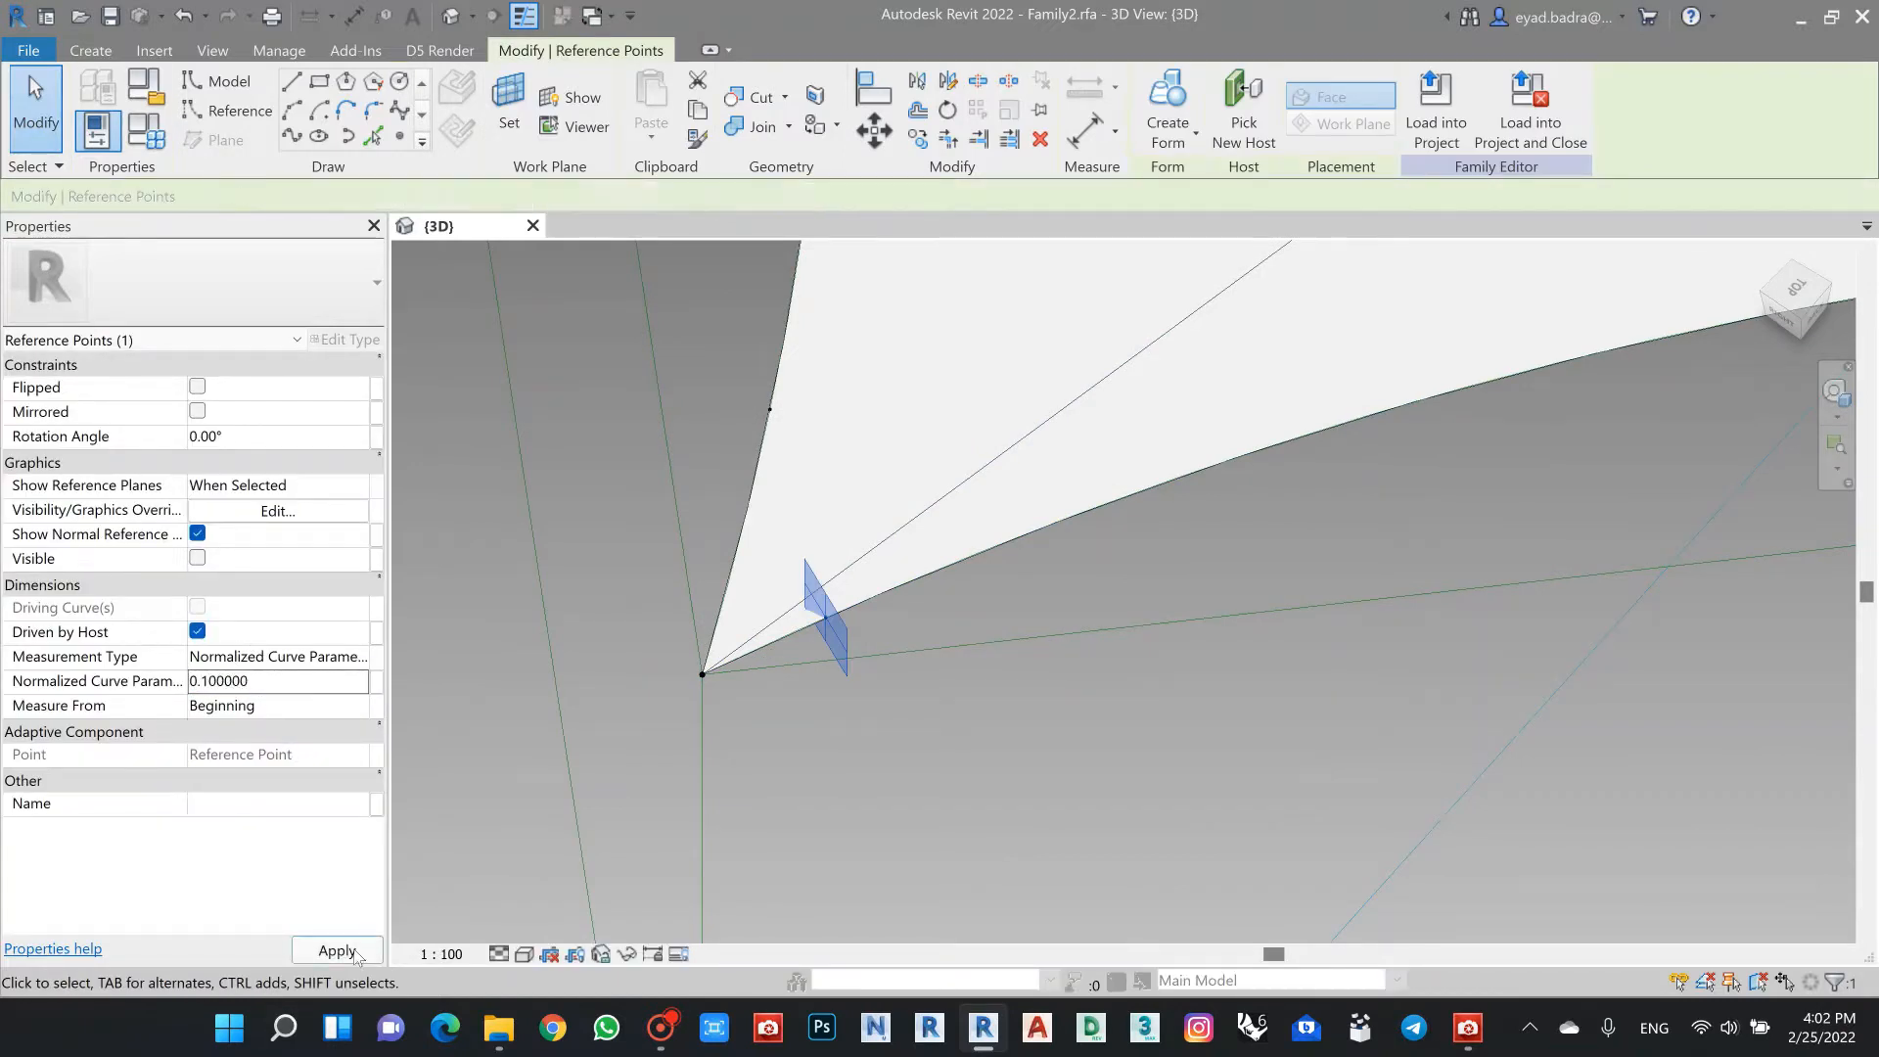
pyautogui.click(1013, 693)
# Step: Place reference points on the two curved panel edges that meet at placement point 1
pyautogui.scroll(-5, 1024, 710)
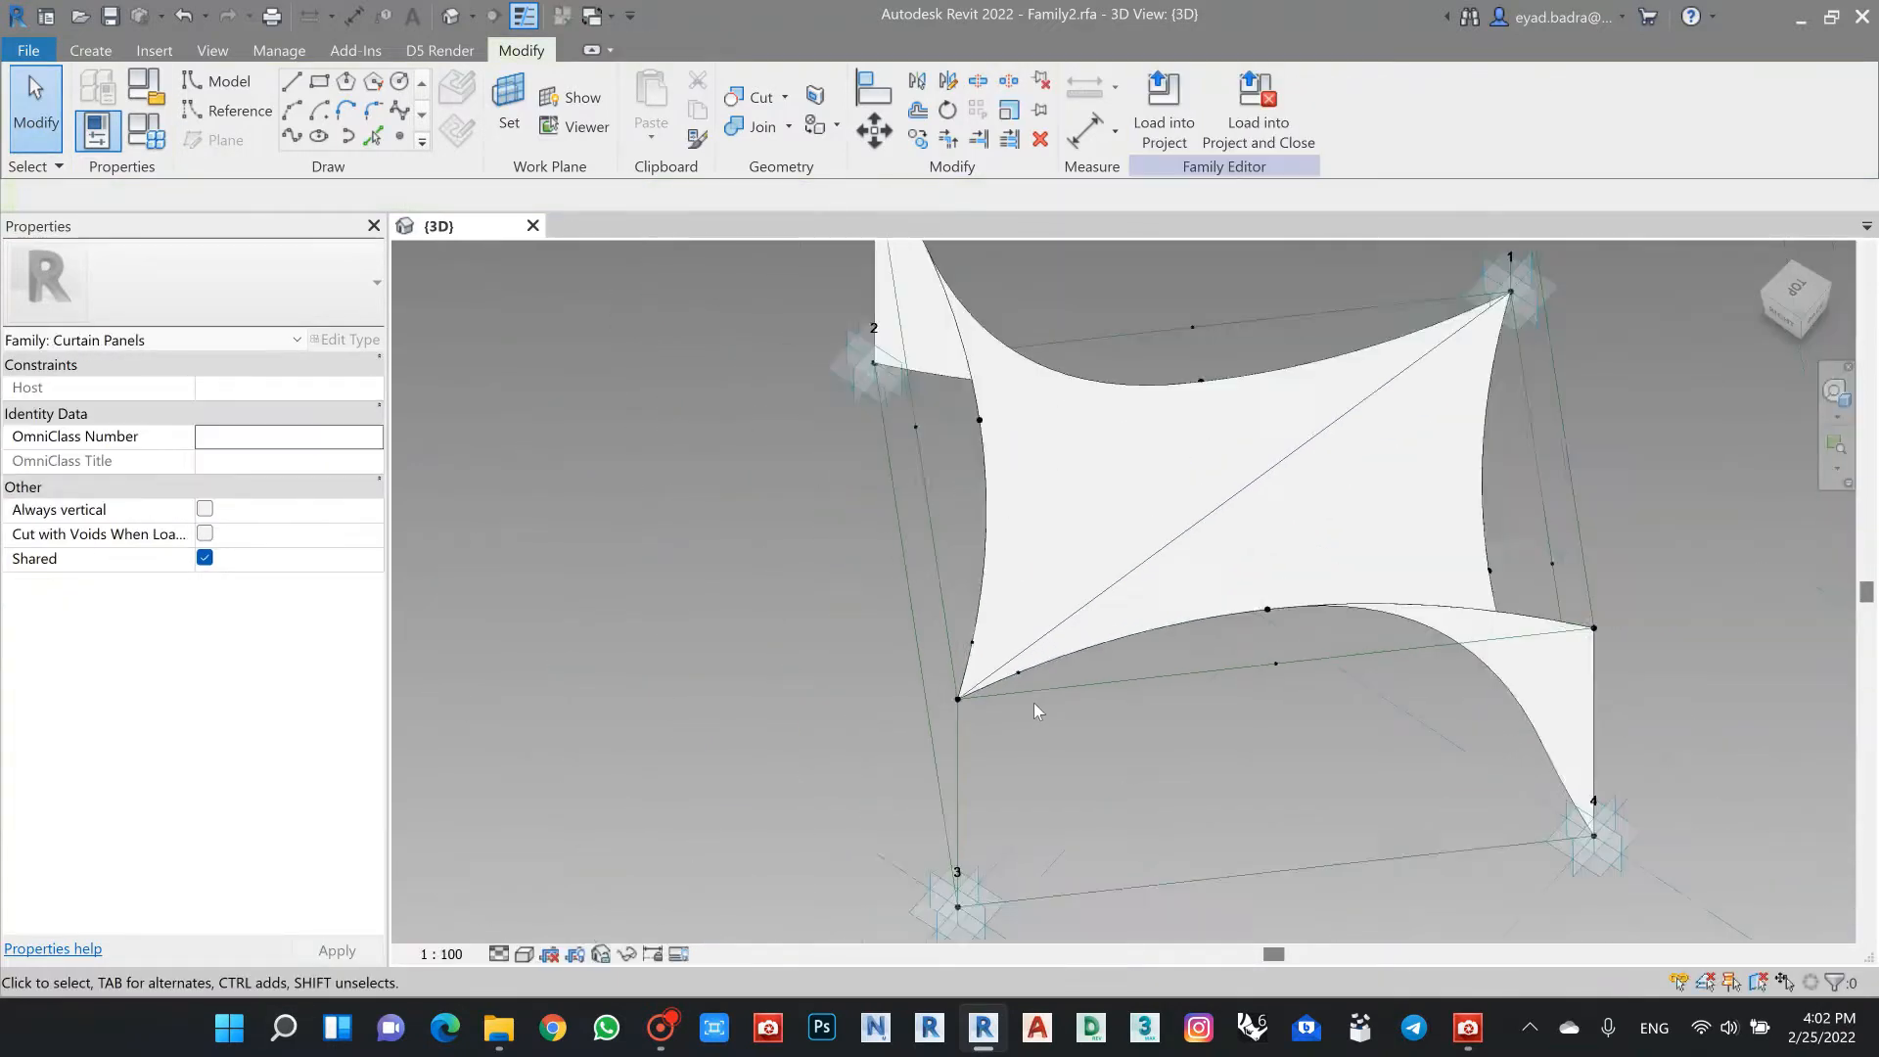
pyautogui.moveTo(1033, 703)
pyautogui.keyDown('shift'); pyautogui.mouseDown(button='middle')
pyautogui.moveTo(981, 682)
pyautogui.moveTo(1176, 655)
pyautogui.moveTo(1038, 676)
pyautogui.mouseUp(button='middle'); pyautogui.keyUp('shift')
pyautogui.scroll(5, 1108, 649)
pyautogui.click(400, 136)
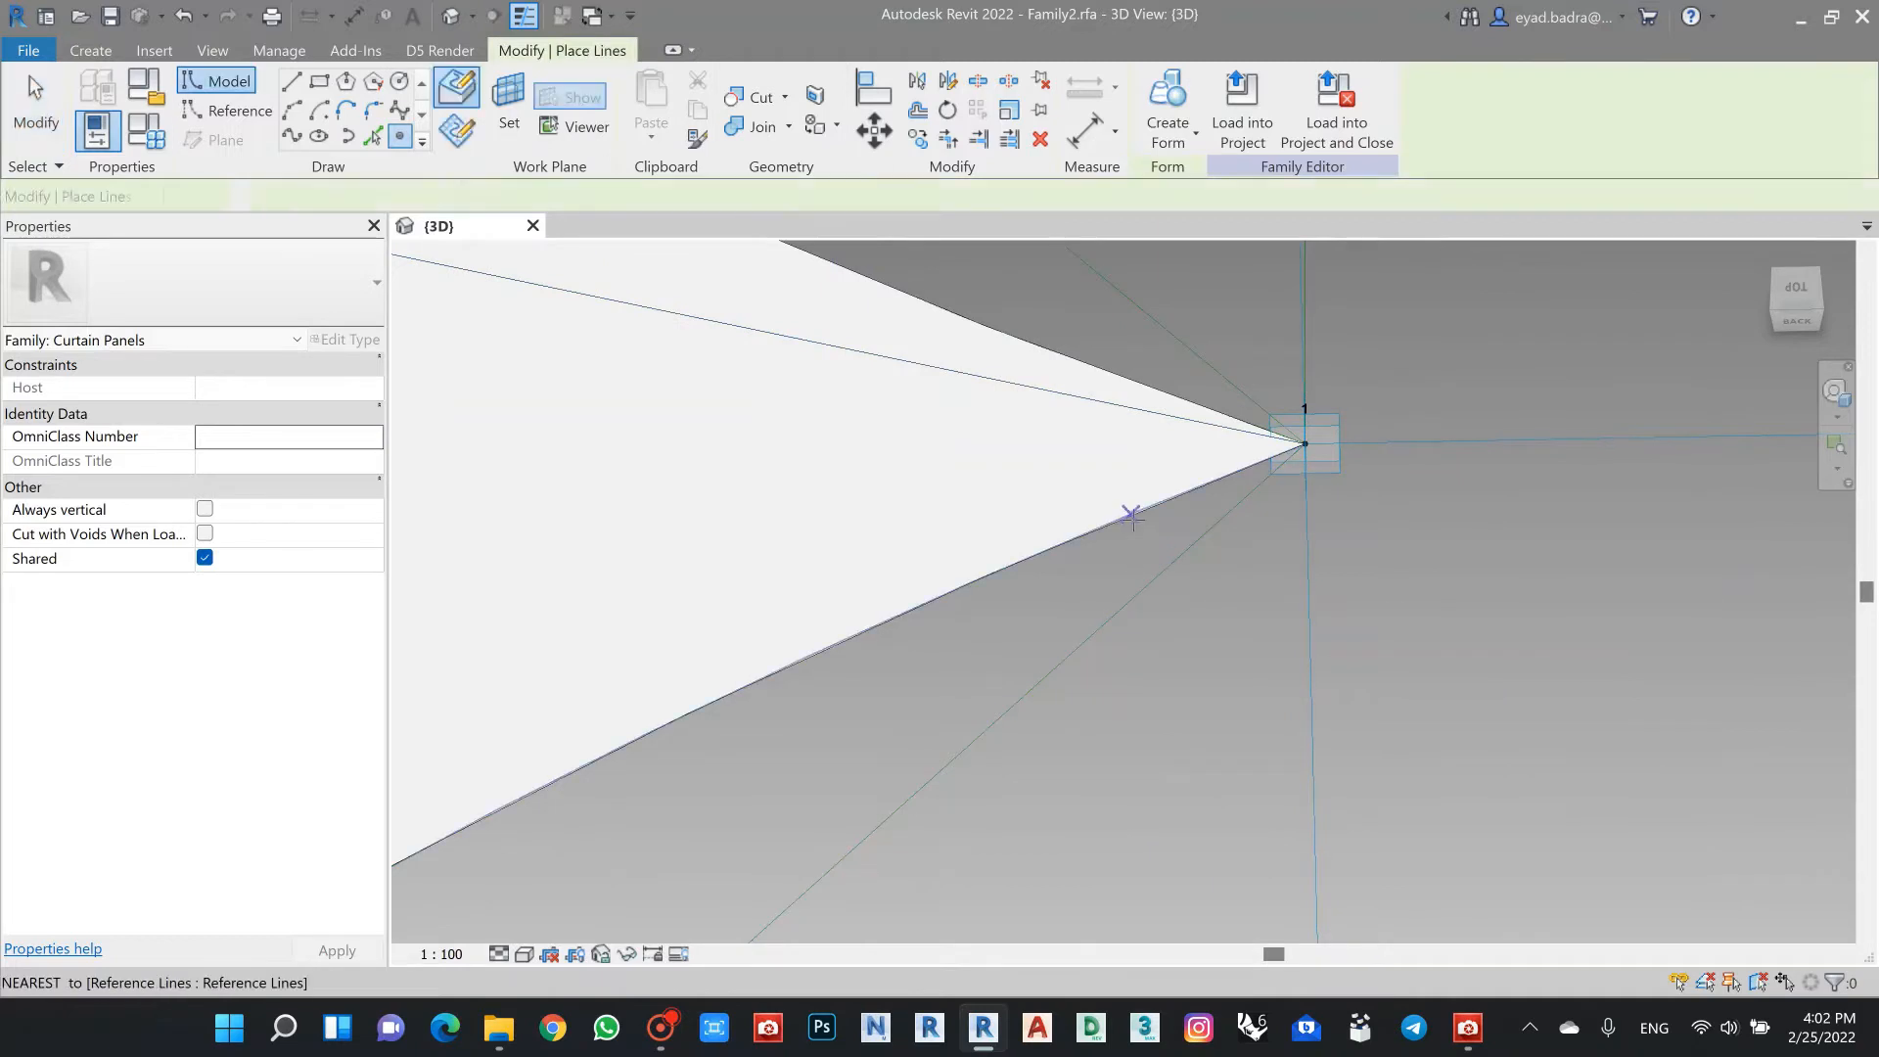
pyautogui.keyDown('shift'); pyautogui.moveTo(1178, 398); pyautogui.dragTo(1186, 673, button='middle'); pyautogui.keyUp('shift')
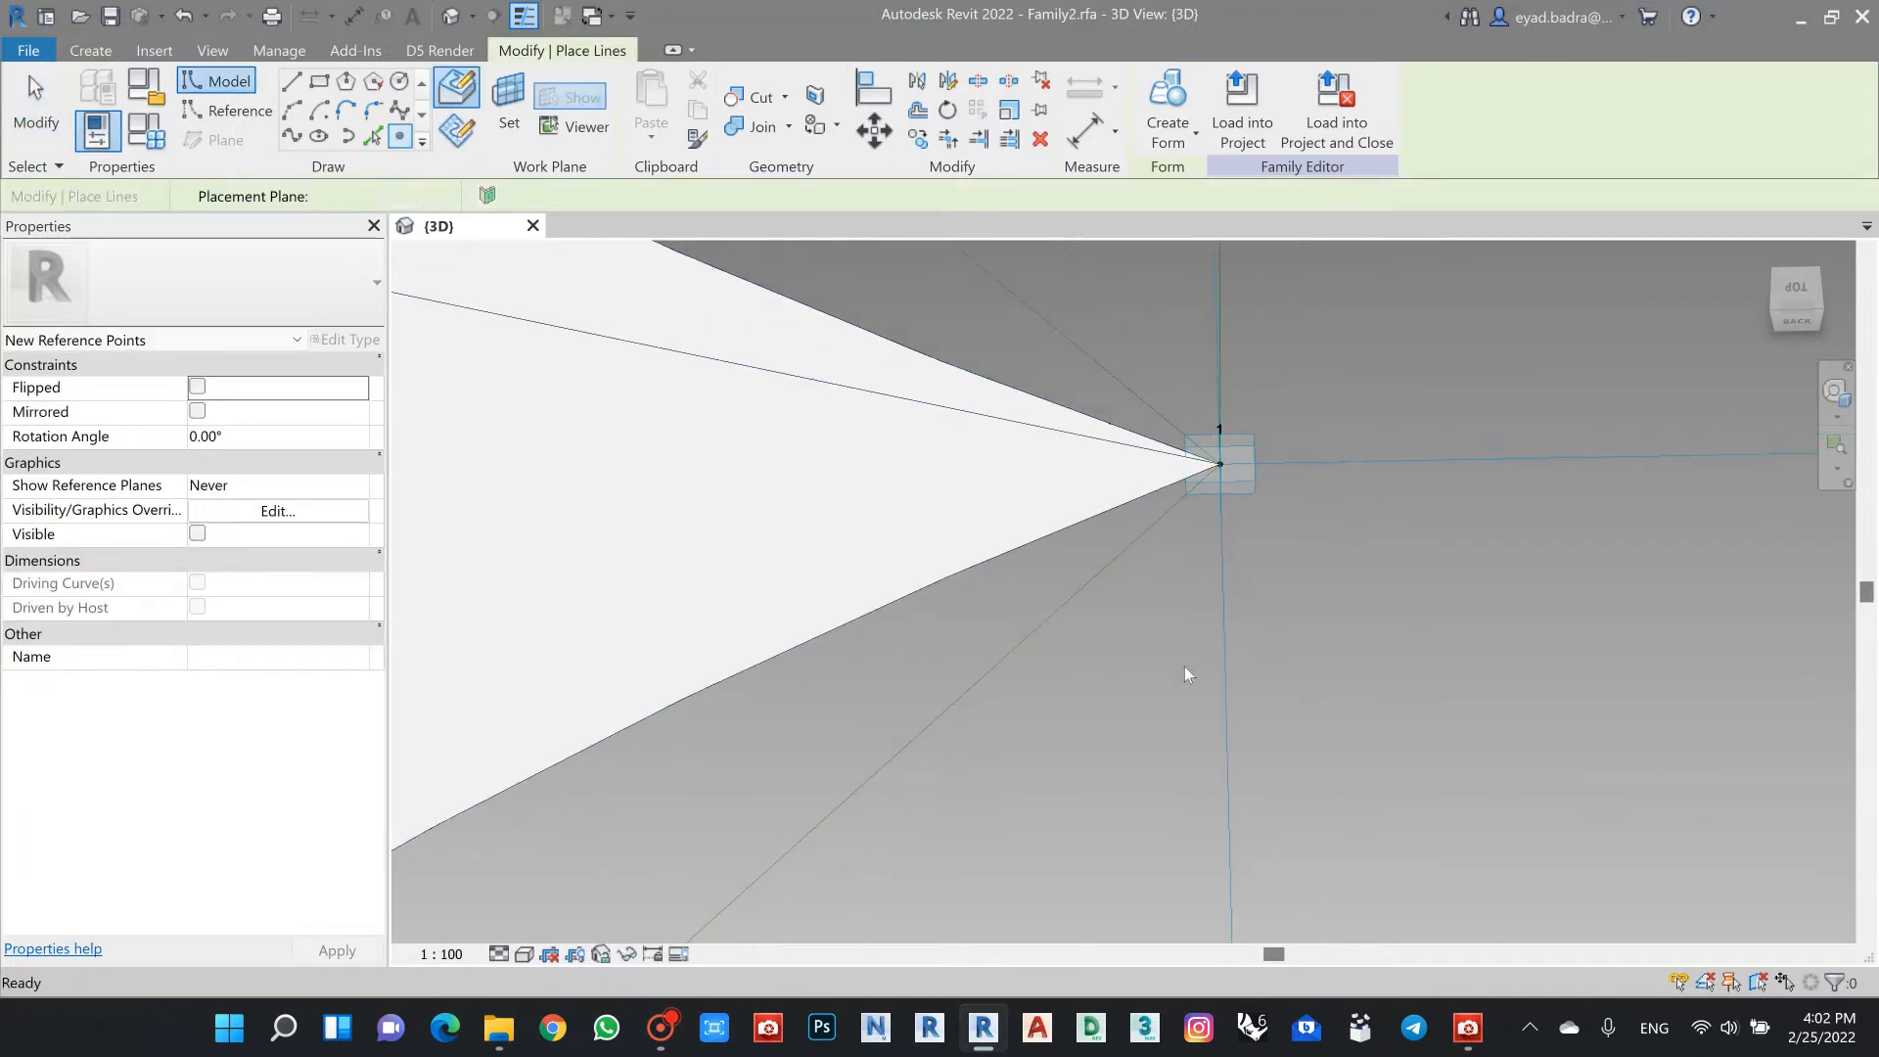
pyautogui.press('Escape')
# Step: Change the 3D view's visual style to Wireframe so the points around placement point 1 can be seen
pyautogui.scroll(-3, 1020, 611)
pyautogui.keyDown('shift'); pyautogui.moveTo(1033, 618); pyautogui.dragTo(814, 634, button='middle'); pyautogui.keyUp('shift')
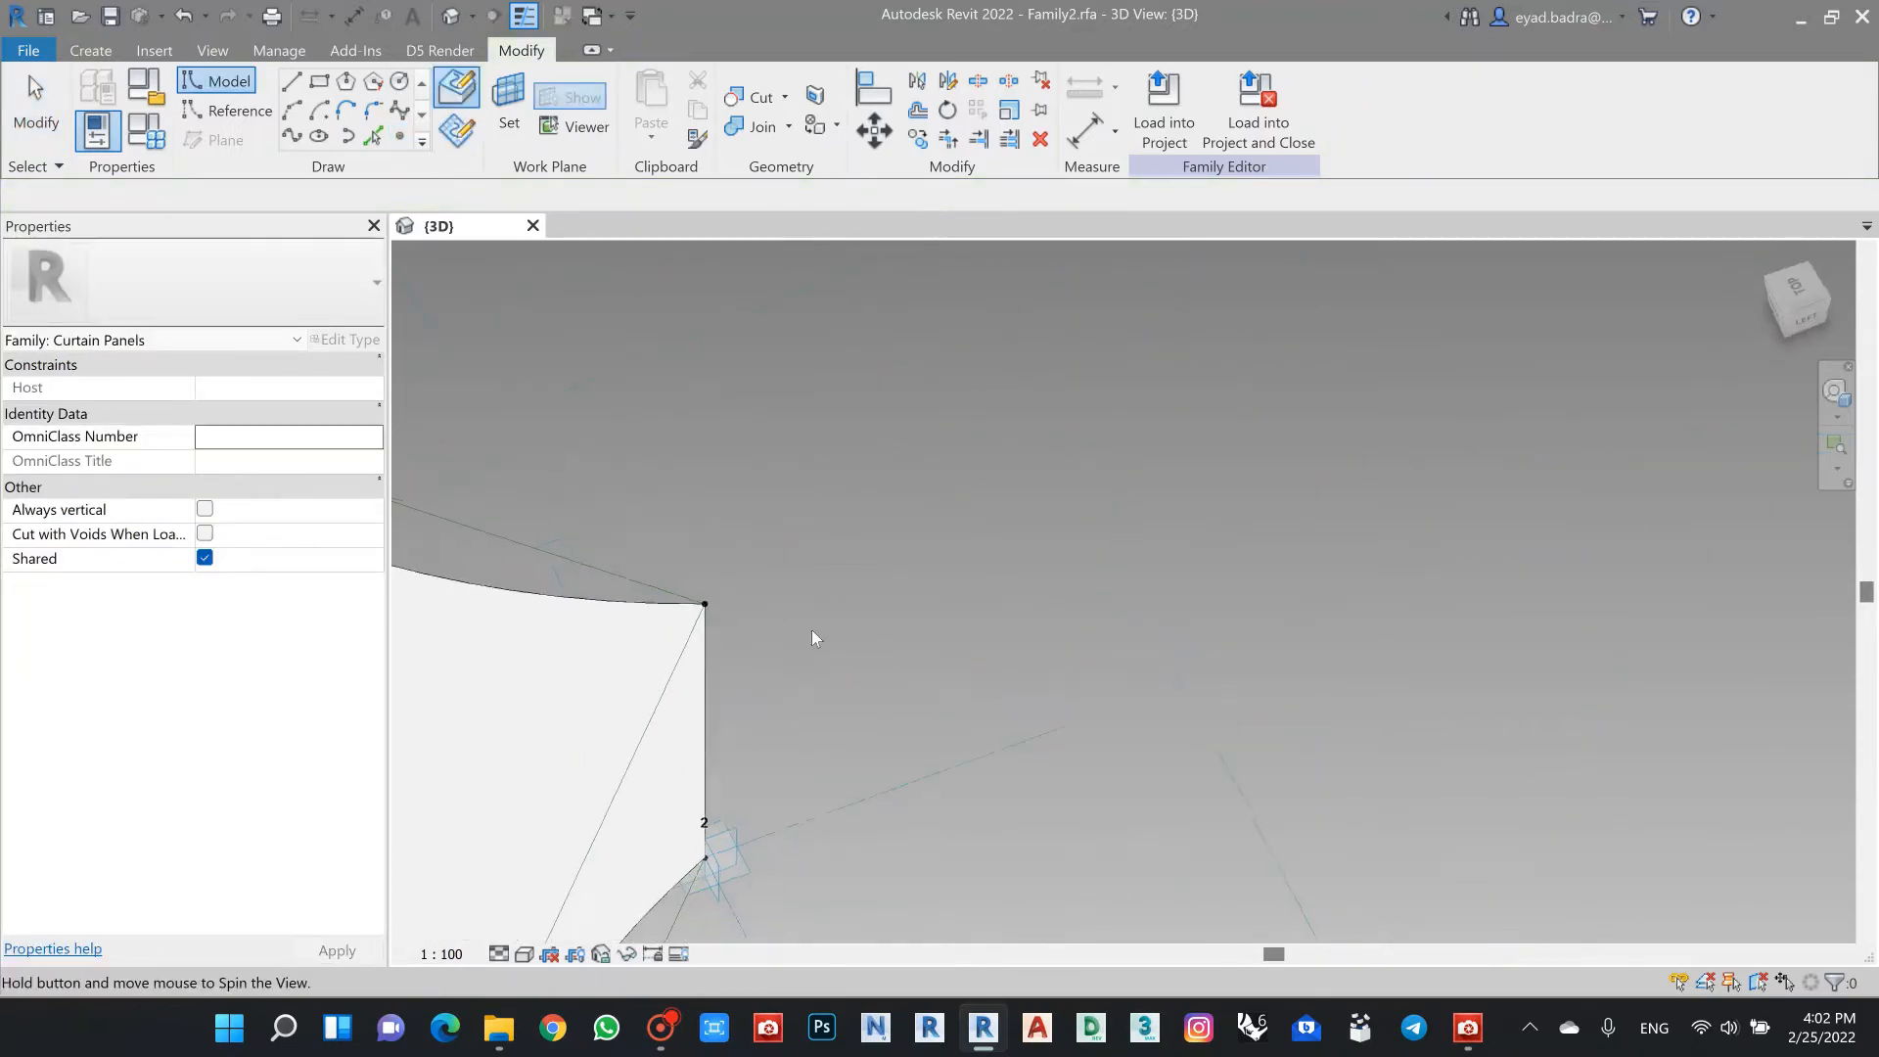
pyautogui.scroll(-3, 815, 633)
pyautogui.moveTo(1175, 484); pyautogui.dragTo(1206, 438, button='middle')
pyautogui.scroll(8, 1031, 751)
pyautogui.moveTo(1012, 828); pyautogui.dragTo(884, 663, button='middle')
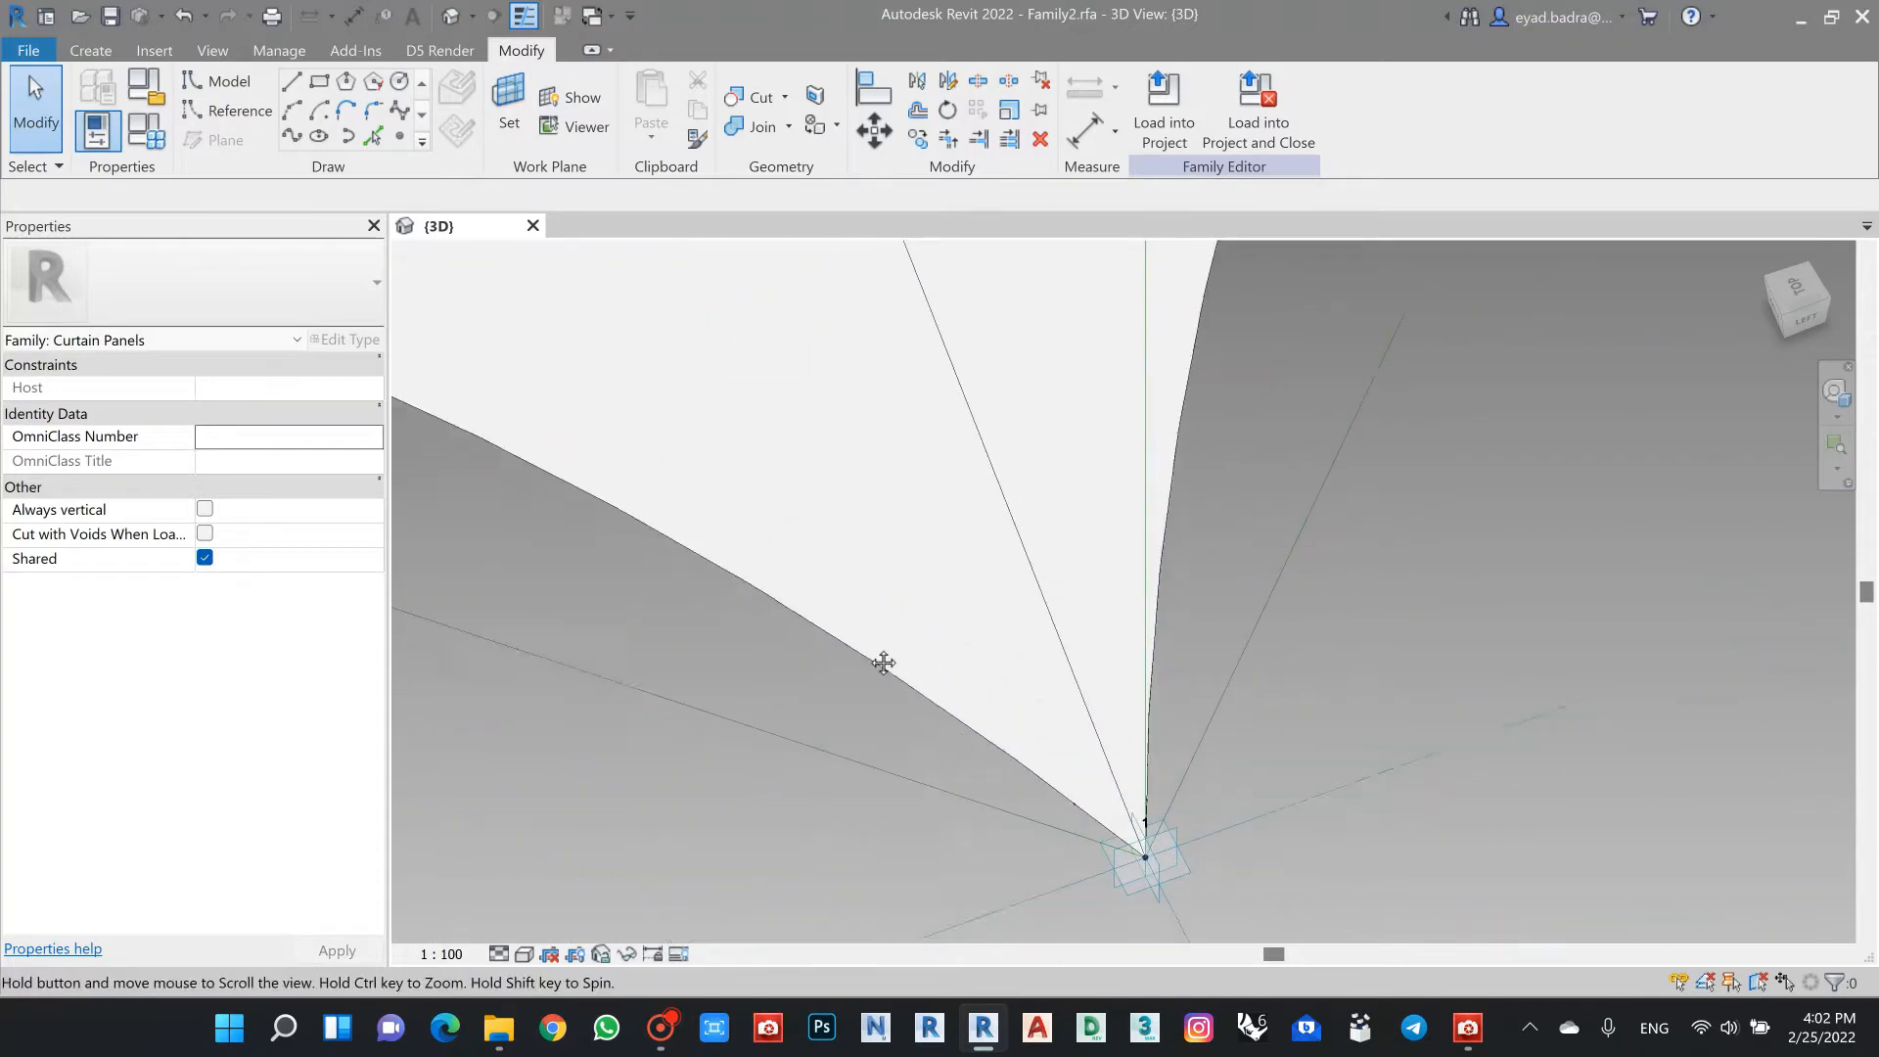
pyautogui.scroll(3, 947, 660)
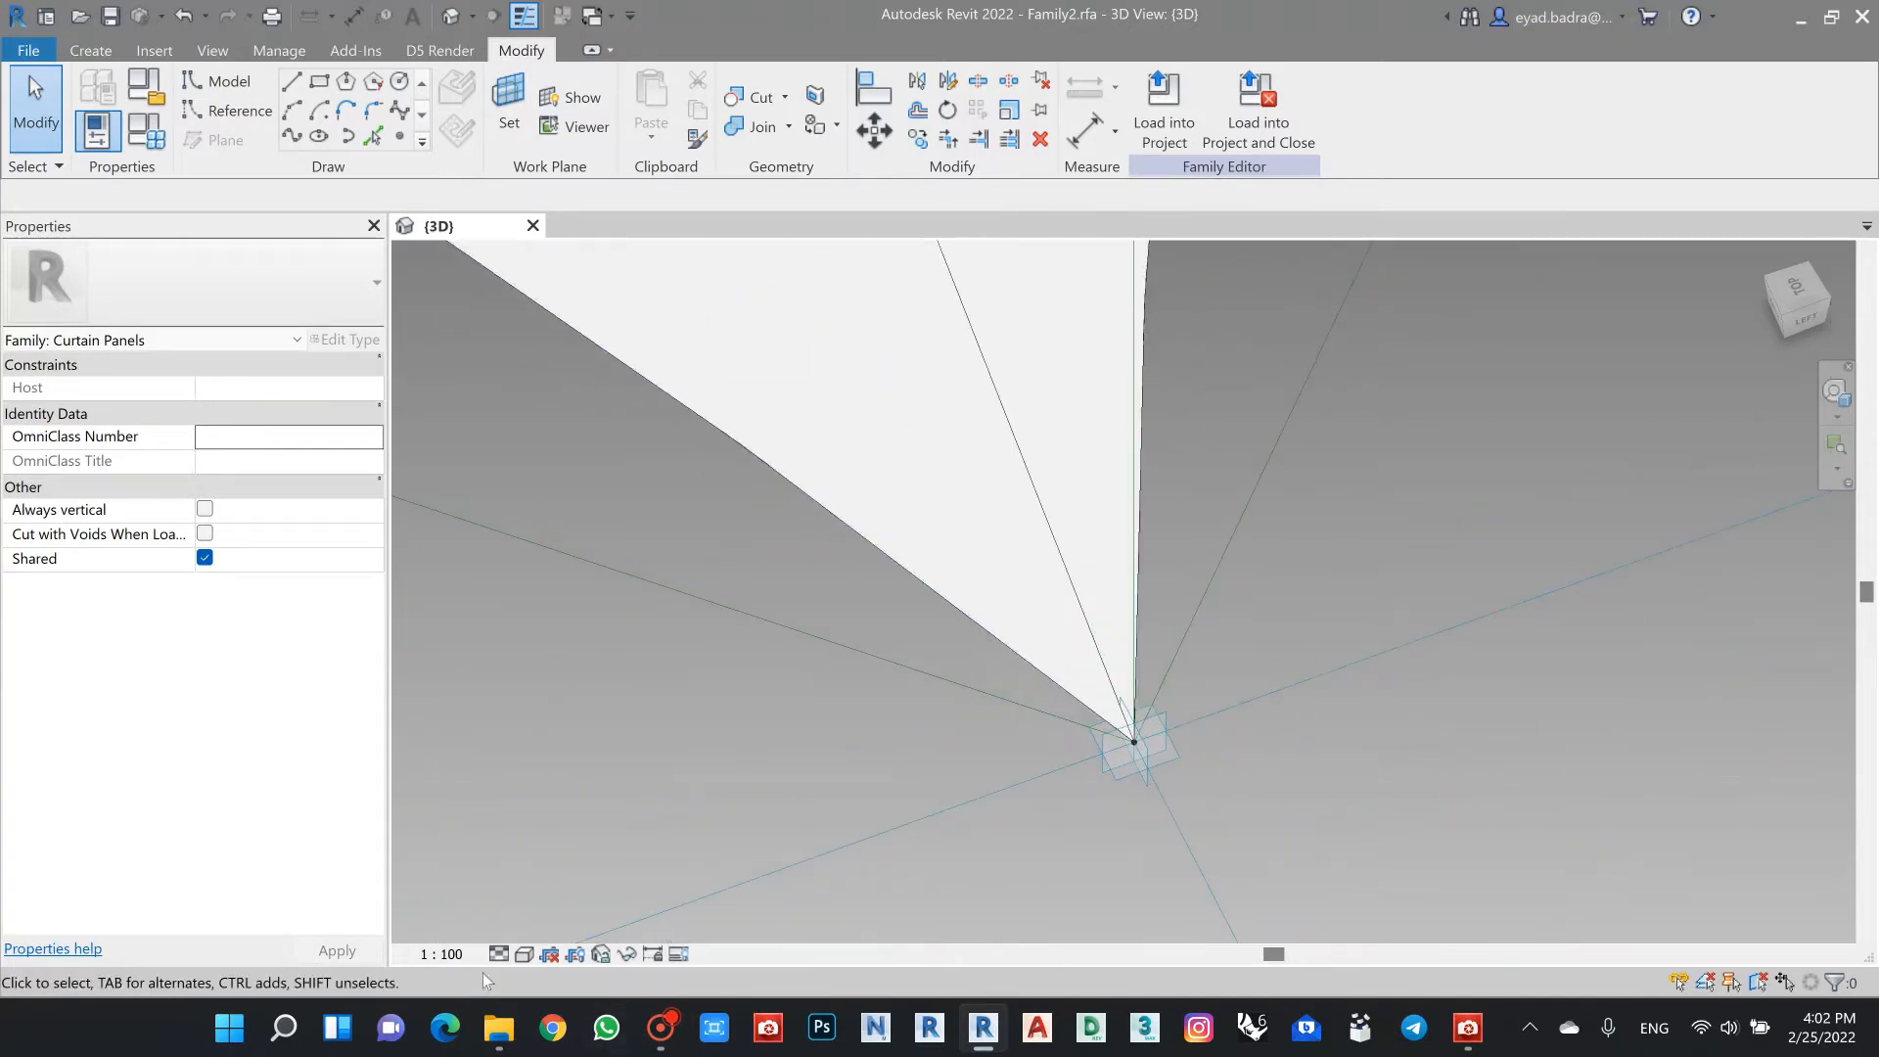
pyautogui.click(528, 955)
pyautogui.click(579, 837)
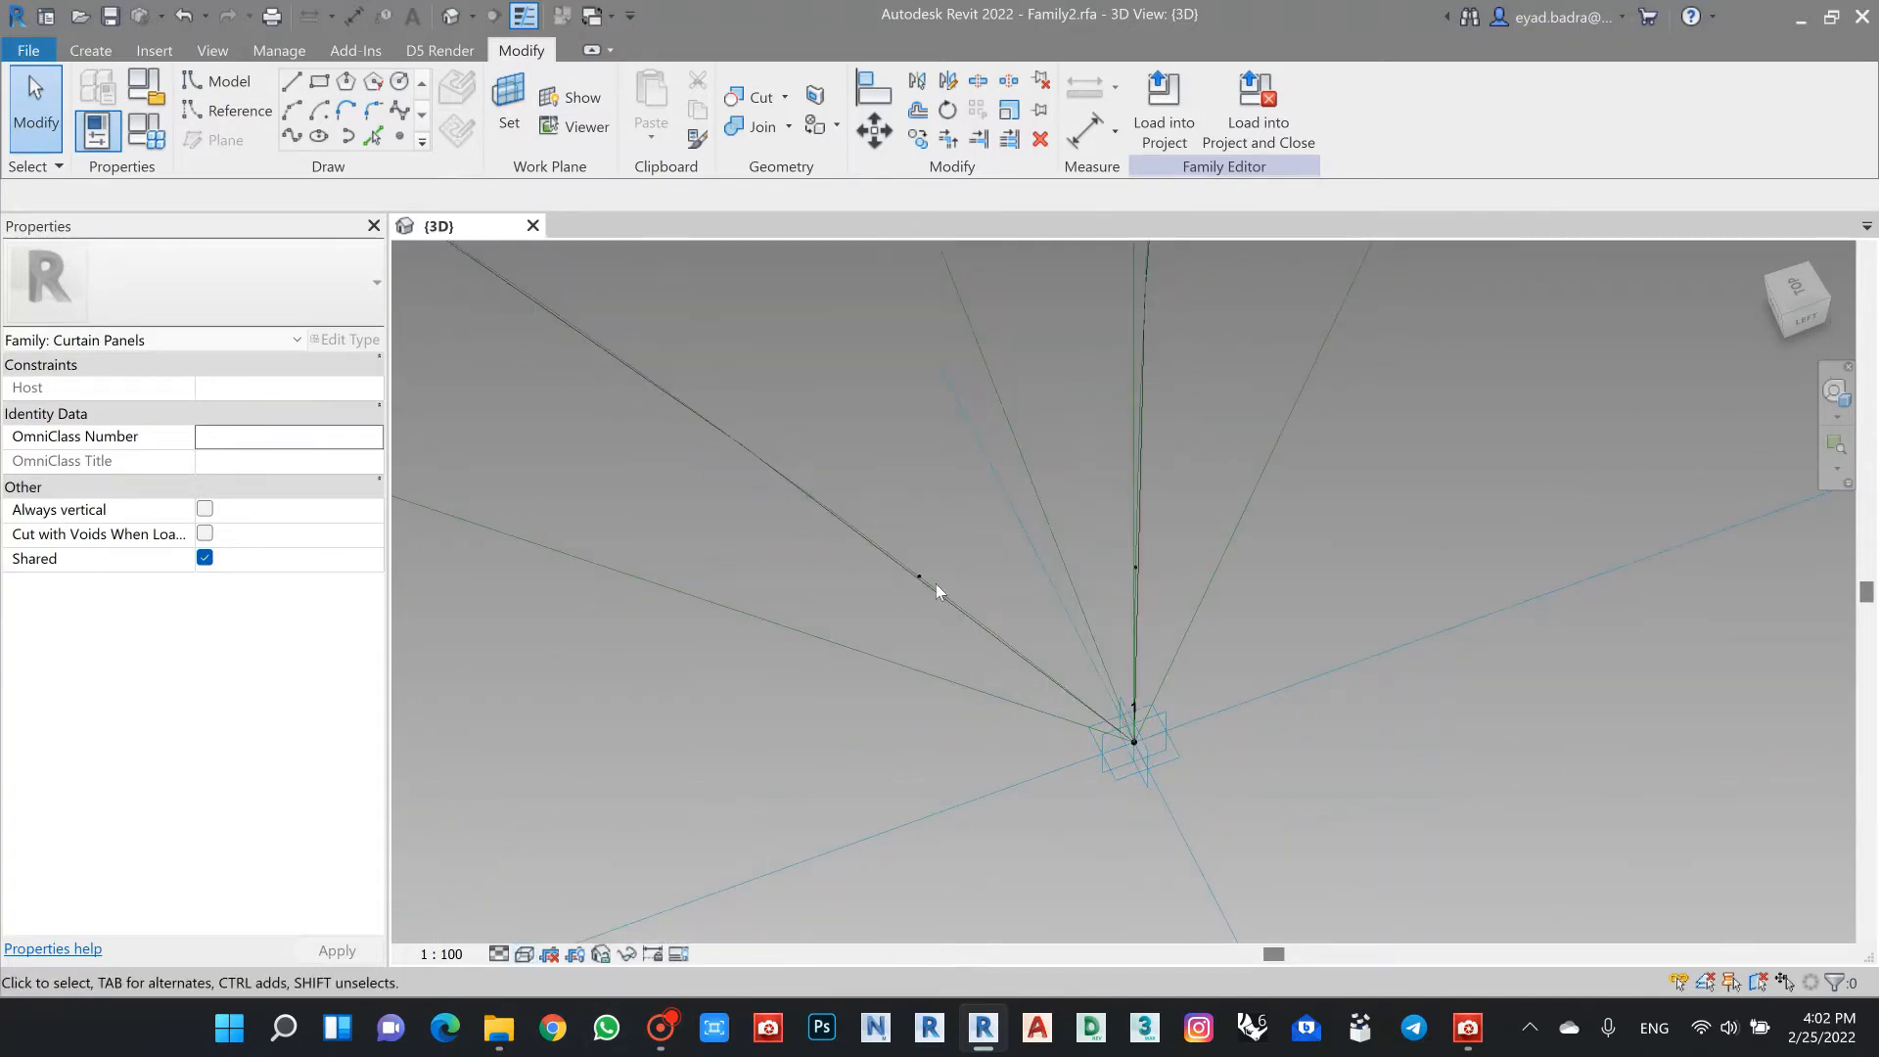
# Step: Delete the two reference points placed on the edges near placement point 1
pyautogui.scroll(3, 941, 583)
pyautogui.scroll(1, 943, 583)
pyautogui.scroll(-8, 978, 568)
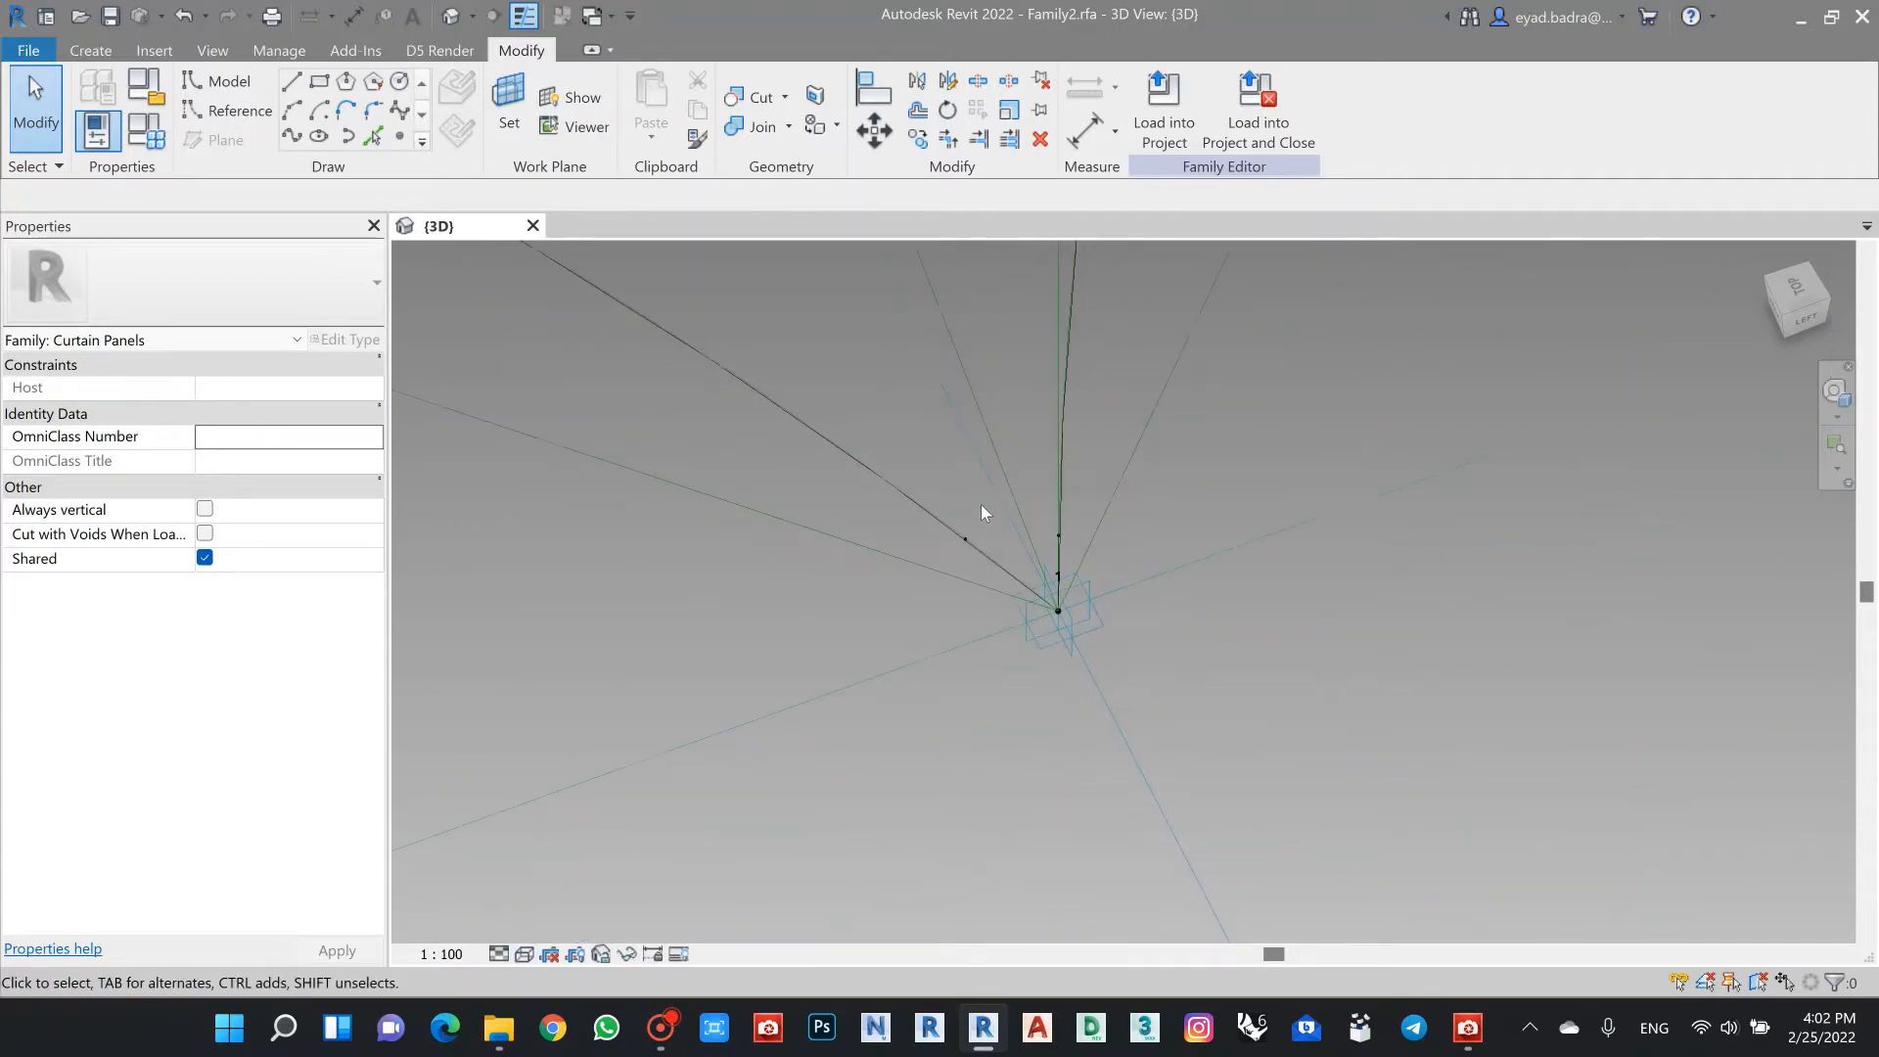
pyautogui.moveTo(951, 481); pyautogui.dragTo(1048, 704, button='middle')
pyautogui.scroll(-1, 1048, 704)
pyautogui.scroll(7, 1019, 724)
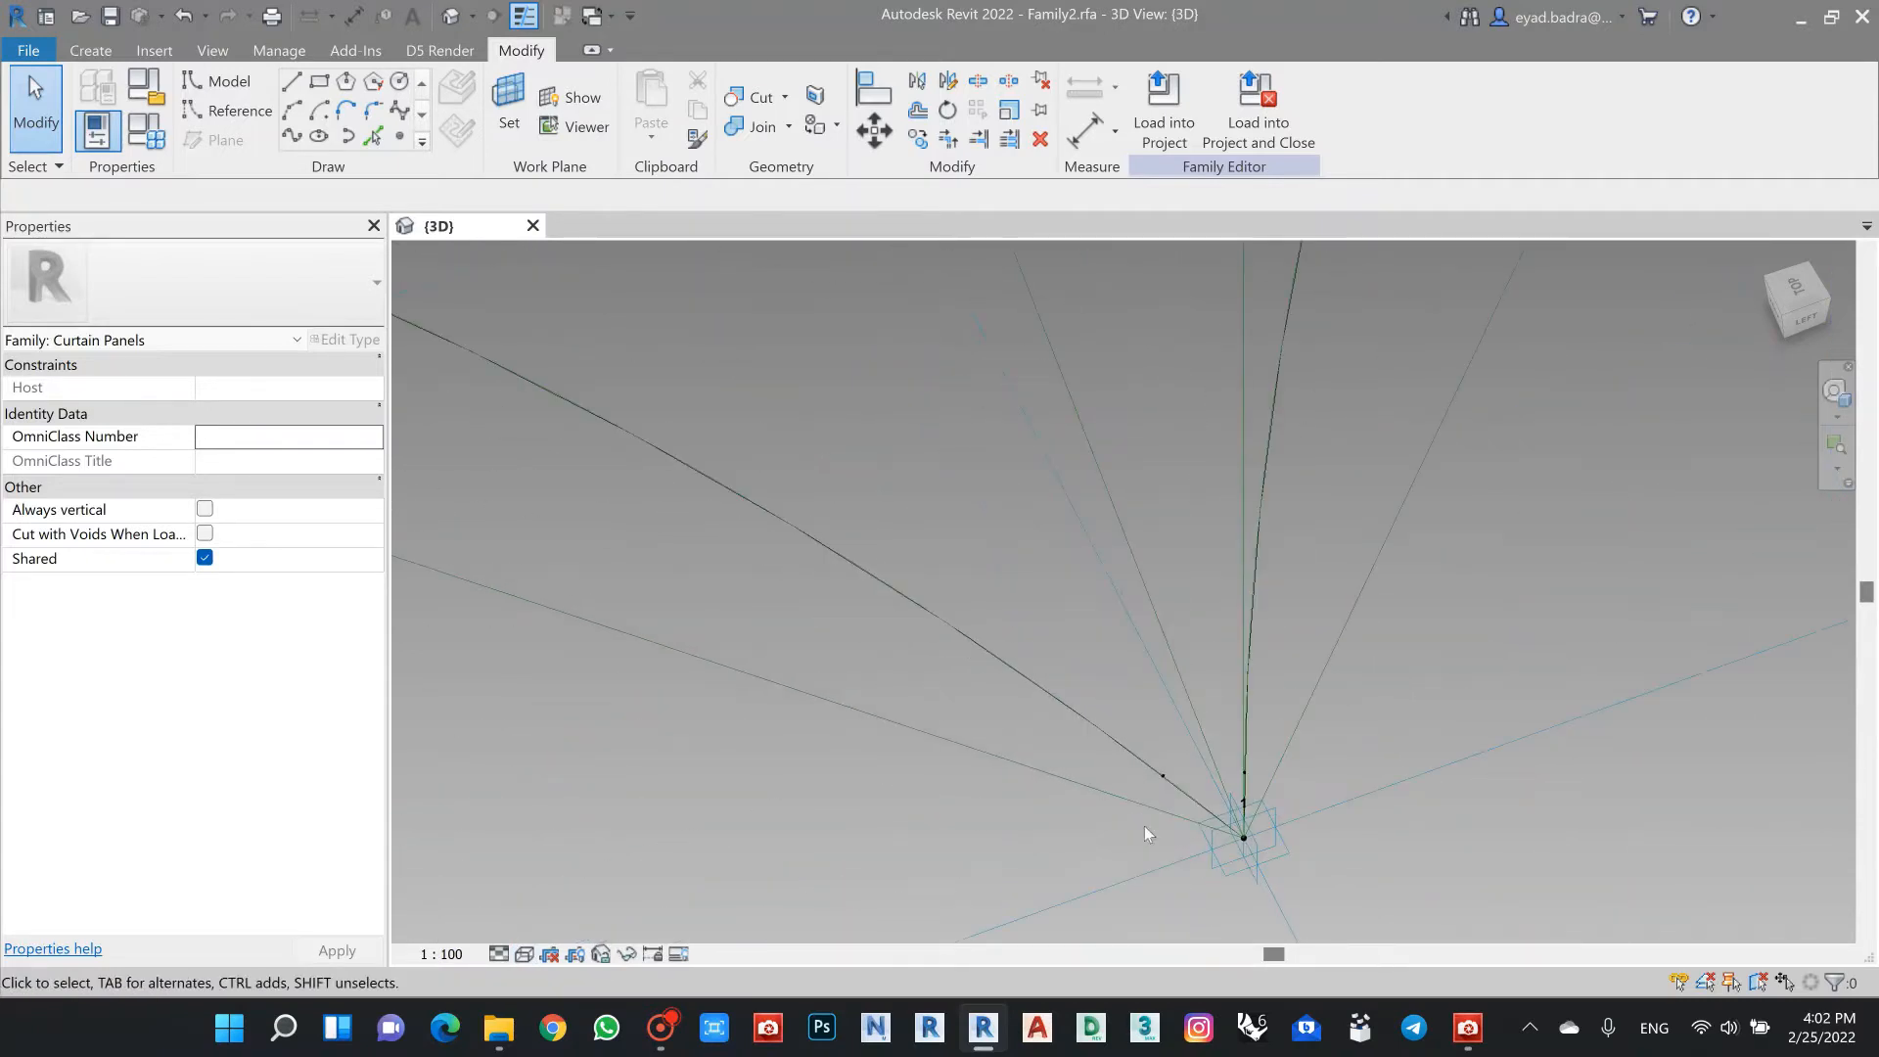
pyautogui.scroll(1, 1217, 810)
pyautogui.click(1247, 743)
pyautogui.moveTo(1285, 700); pyautogui.dragTo(1045, 578, button='middle')
pyautogui.press('Escape')
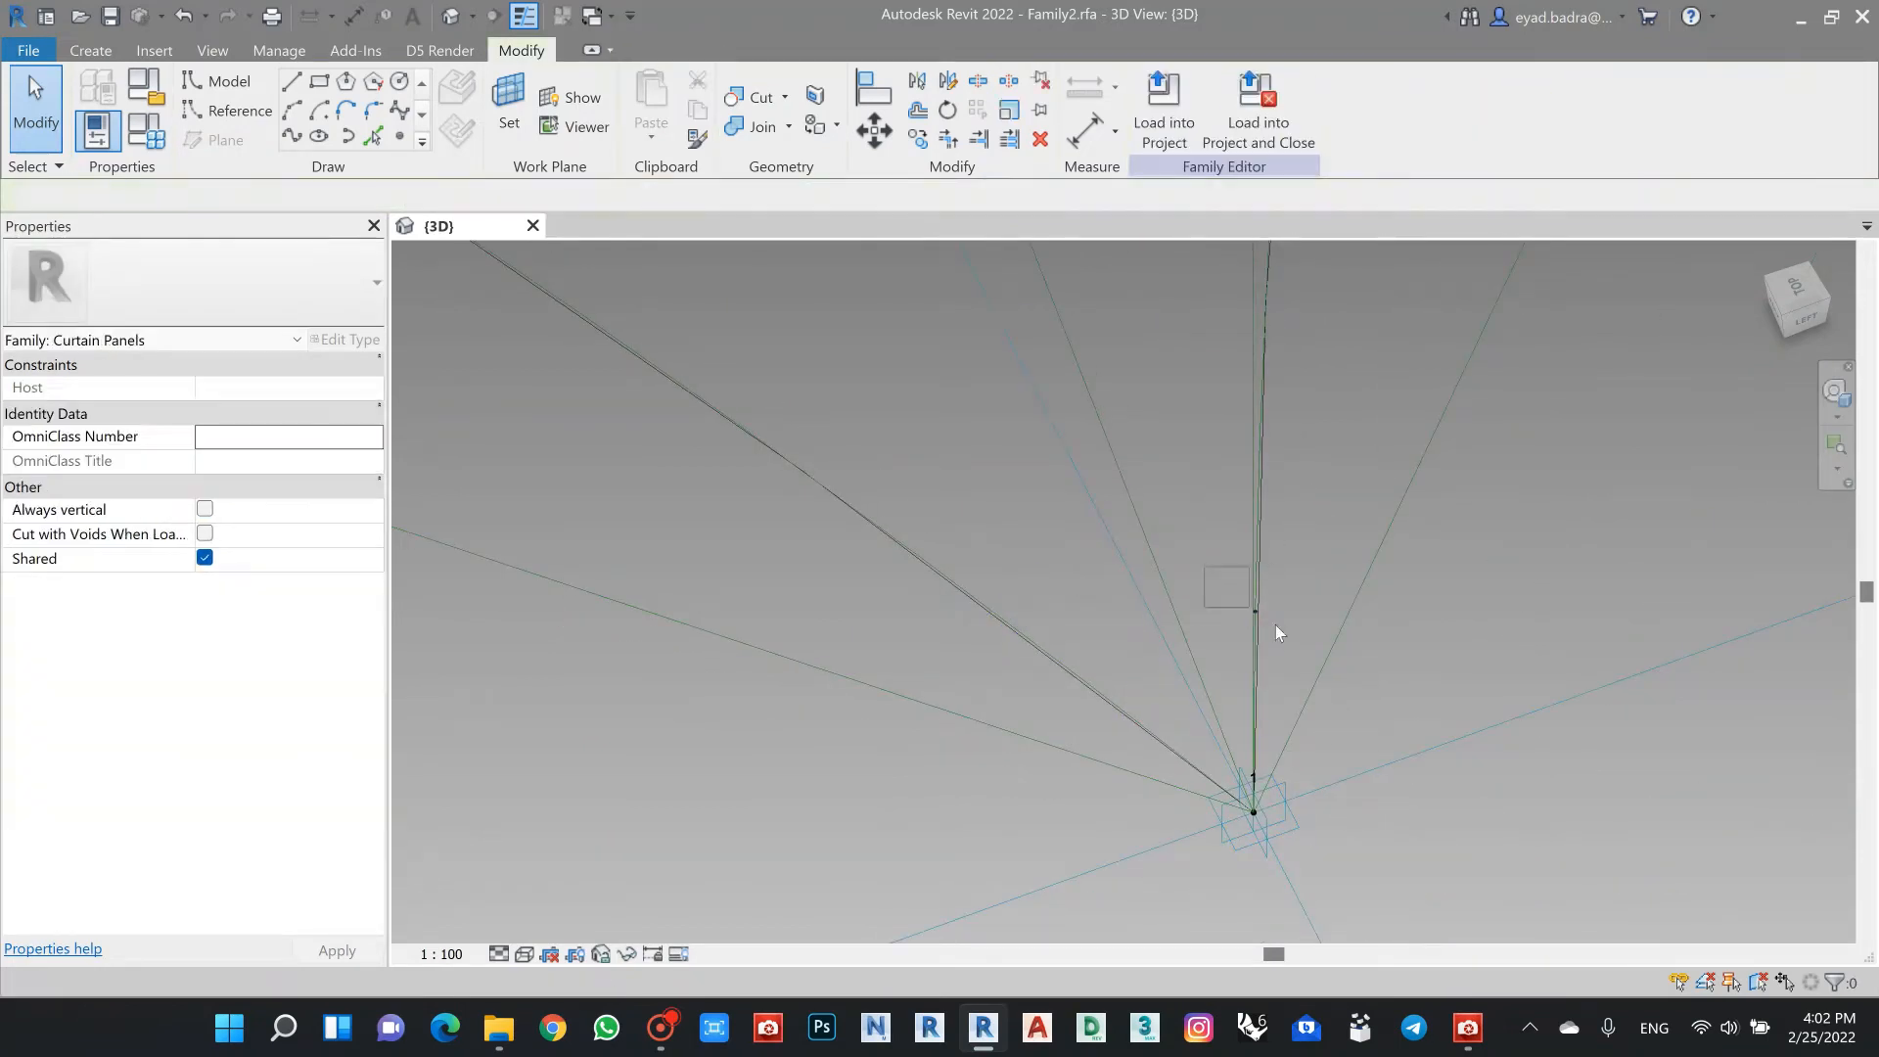
# Step: Place one reference point near placement point 1 on each curve, one toward placement point 2 and one toward placement point 4
pyautogui.scroll(-2, 1058, 632)
pyautogui.keyDown('shift'); pyautogui.moveTo(1186, 686); pyautogui.dragTo(1286, 709, button='middle'); pyautogui.keyUp('shift')
pyautogui.scroll(-6, 1113, 634)
pyautogui.scroll(5, 990, 695)
pyautogui.keyDown('shift'); pyautogui.moveTo(990, 695); pyautogui.dragTo(924, 687, button='middle'); pyautogui.keyUp('shift')
pyautogui.scroll(6, 938, 669)
pyautogui.moveTo(1138, 667); pyautogui.dragTo(1368, 591, button='middle')
pyautogui.scroll(-2, 1190, 627)
pyautogui.moveTo(1259, 631); pyautogui.dragTo(1253, 720, button='middle')
pyautogui.keyDown('shift'); pyautogui.moveTo(1099, 788); pyautogui.dragTo(1086, 723, button='middle'); pyautogui.keyUp('shift')
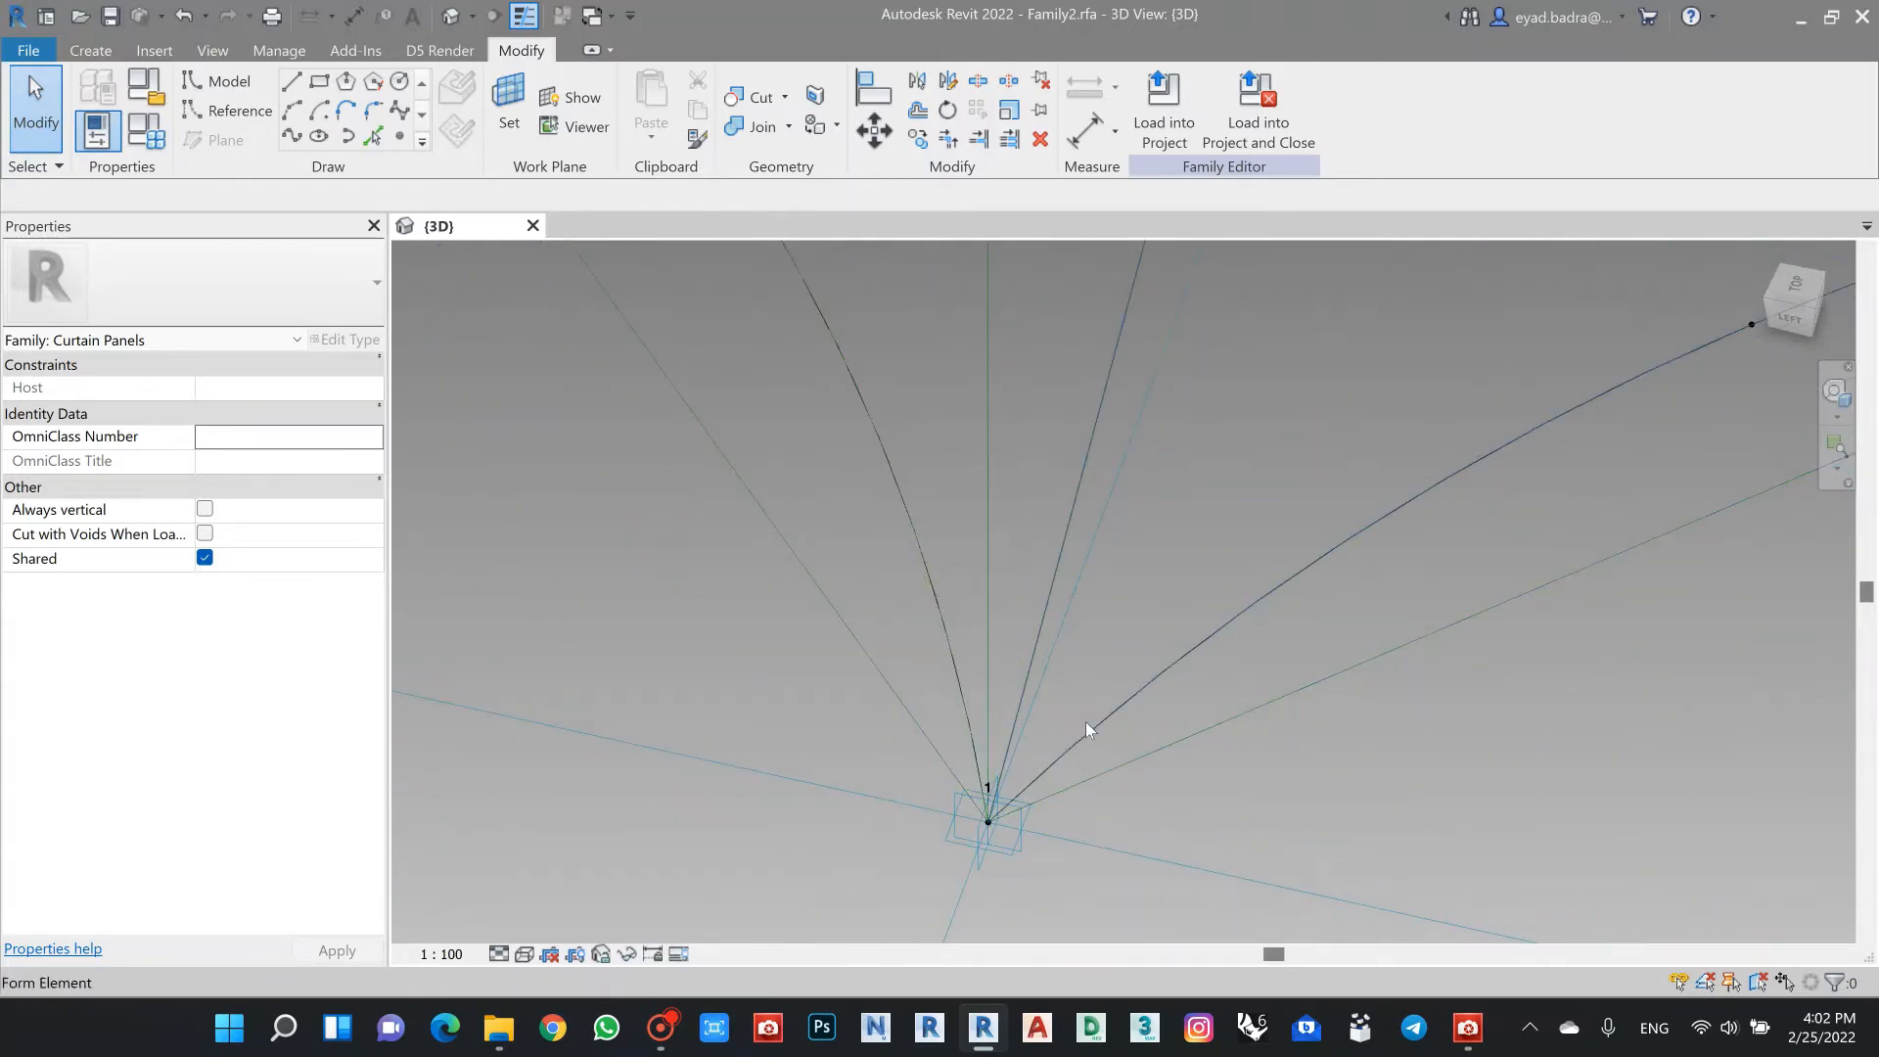
pyautogui.click(399, 137)
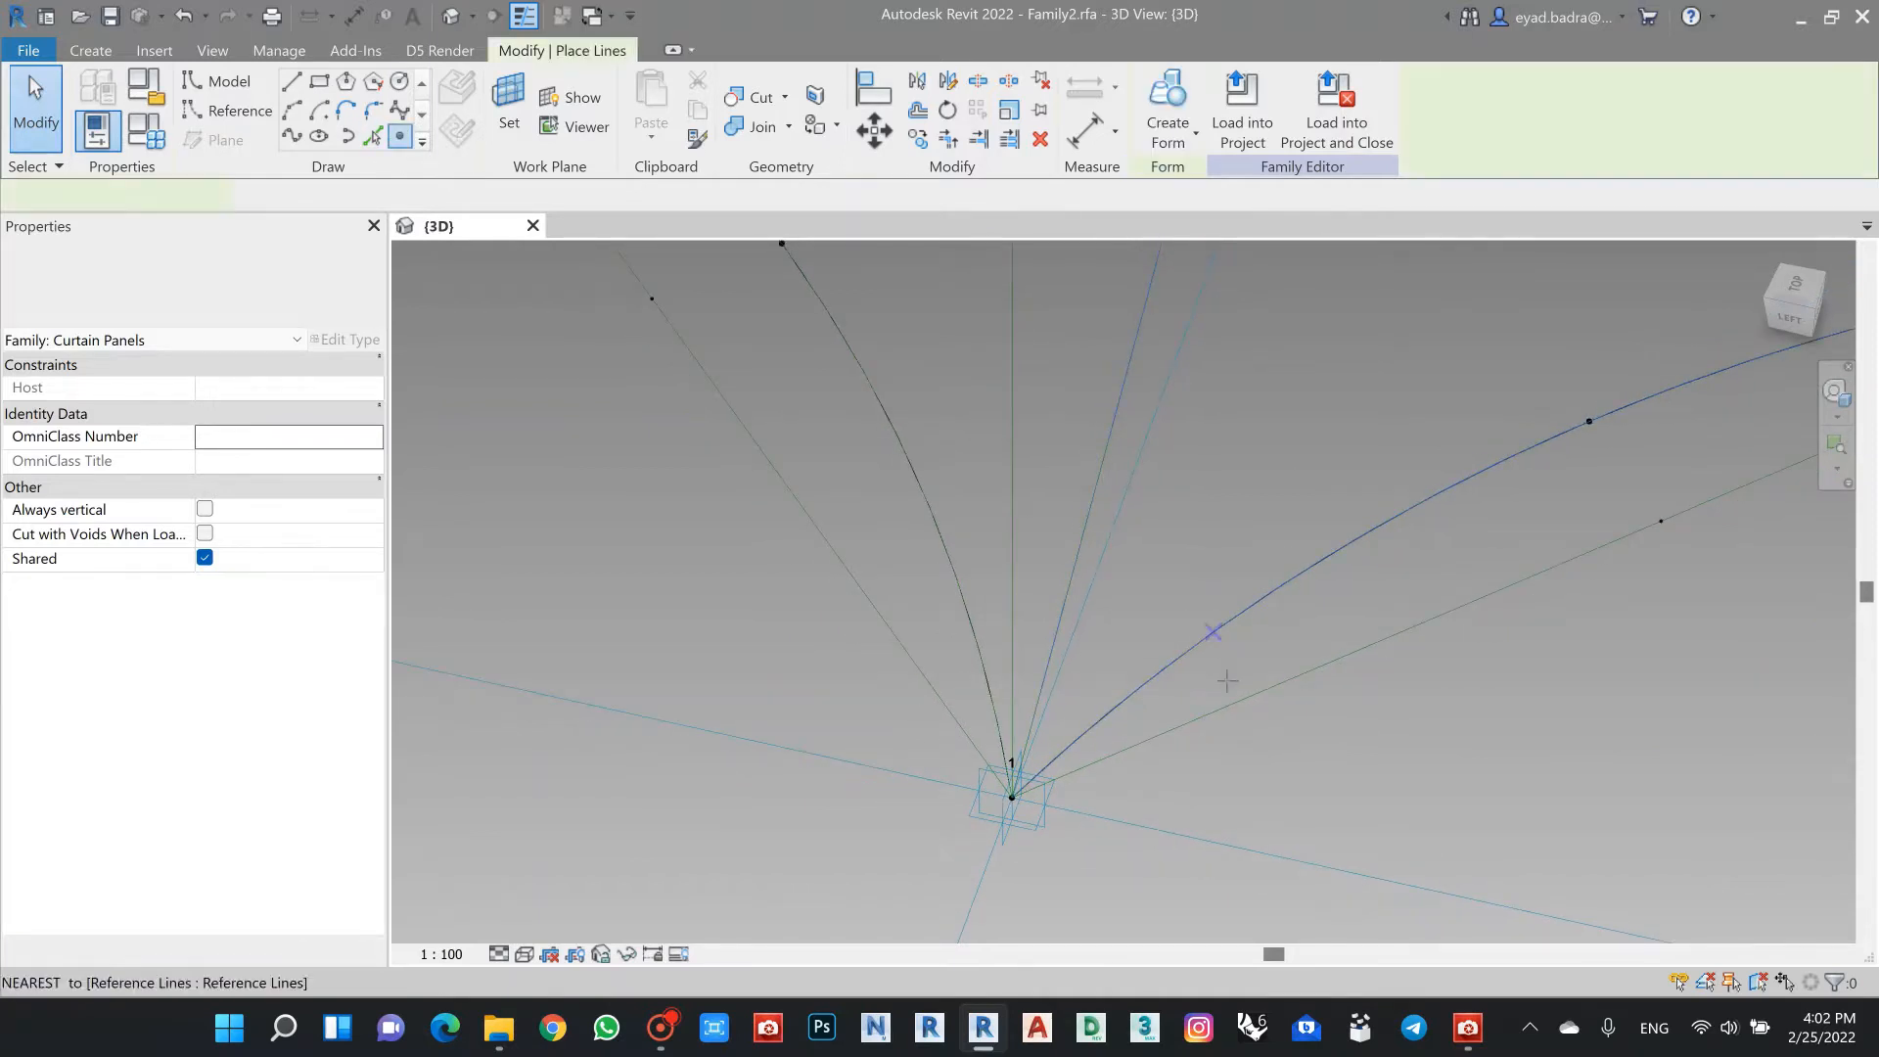
pyautogui.scroll(-2, 1123, 691)
pyautogui.scroll(2, 1123, 691)
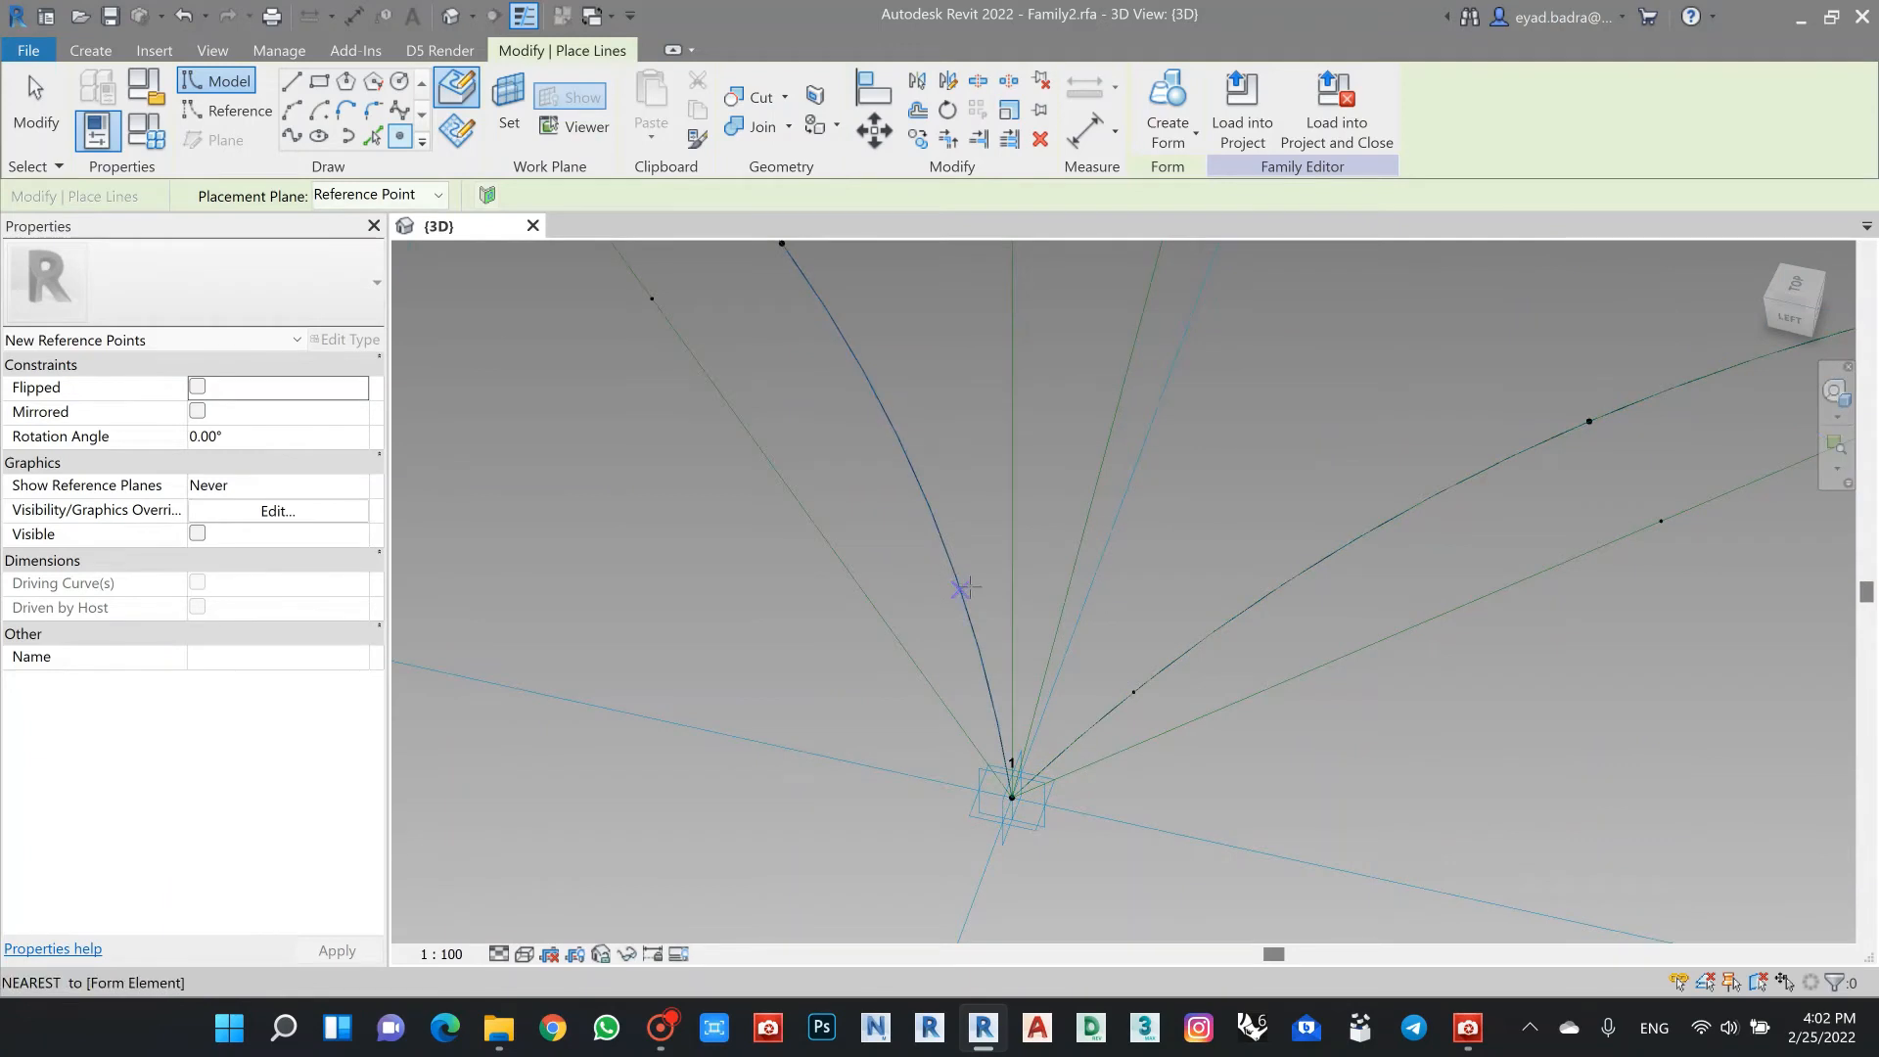
pyautogui.click(970, 587)
pyautogui.scroll(-5, 970, 587)
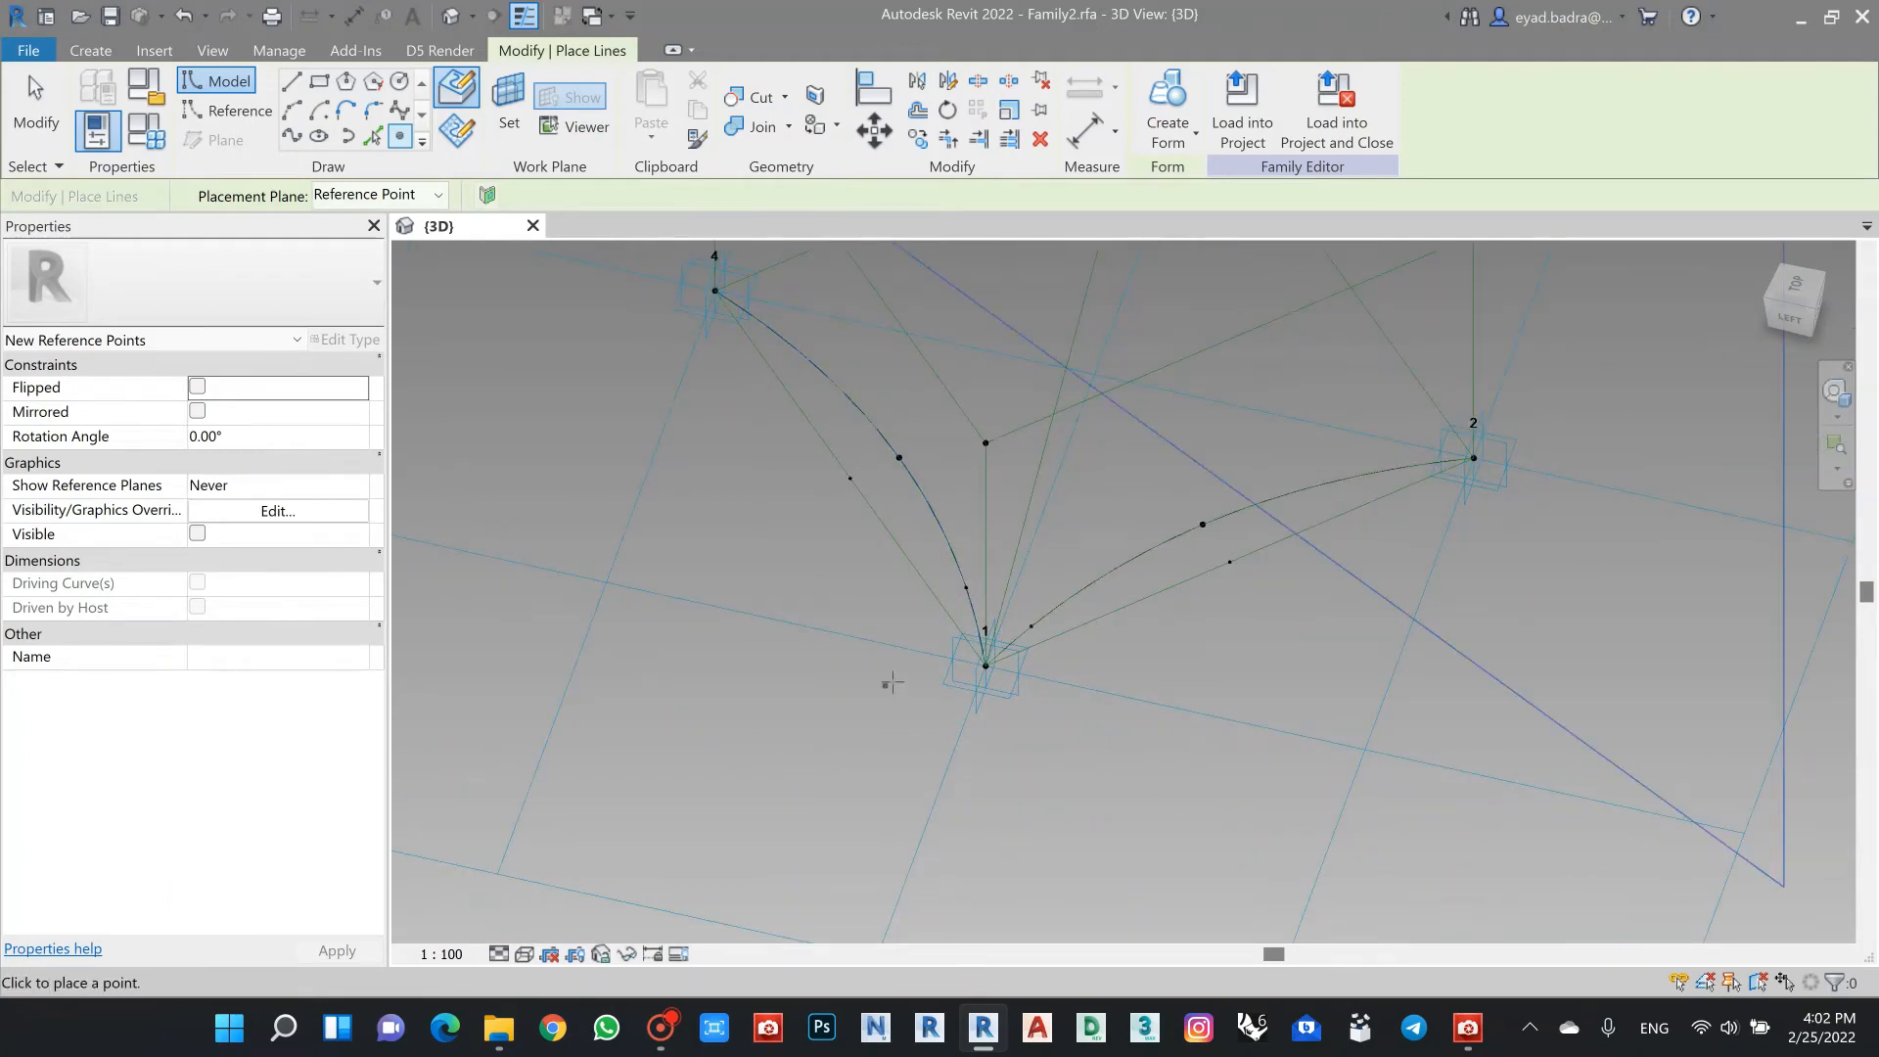
pyautogui.scroll(1, 891, 682)
pyautogui.press('Escape')
# Step: Set the normalized curve parameter to 0.1 for the new reference point on the curve between placement points 1 and 4
pyautogui.click(990, 558)
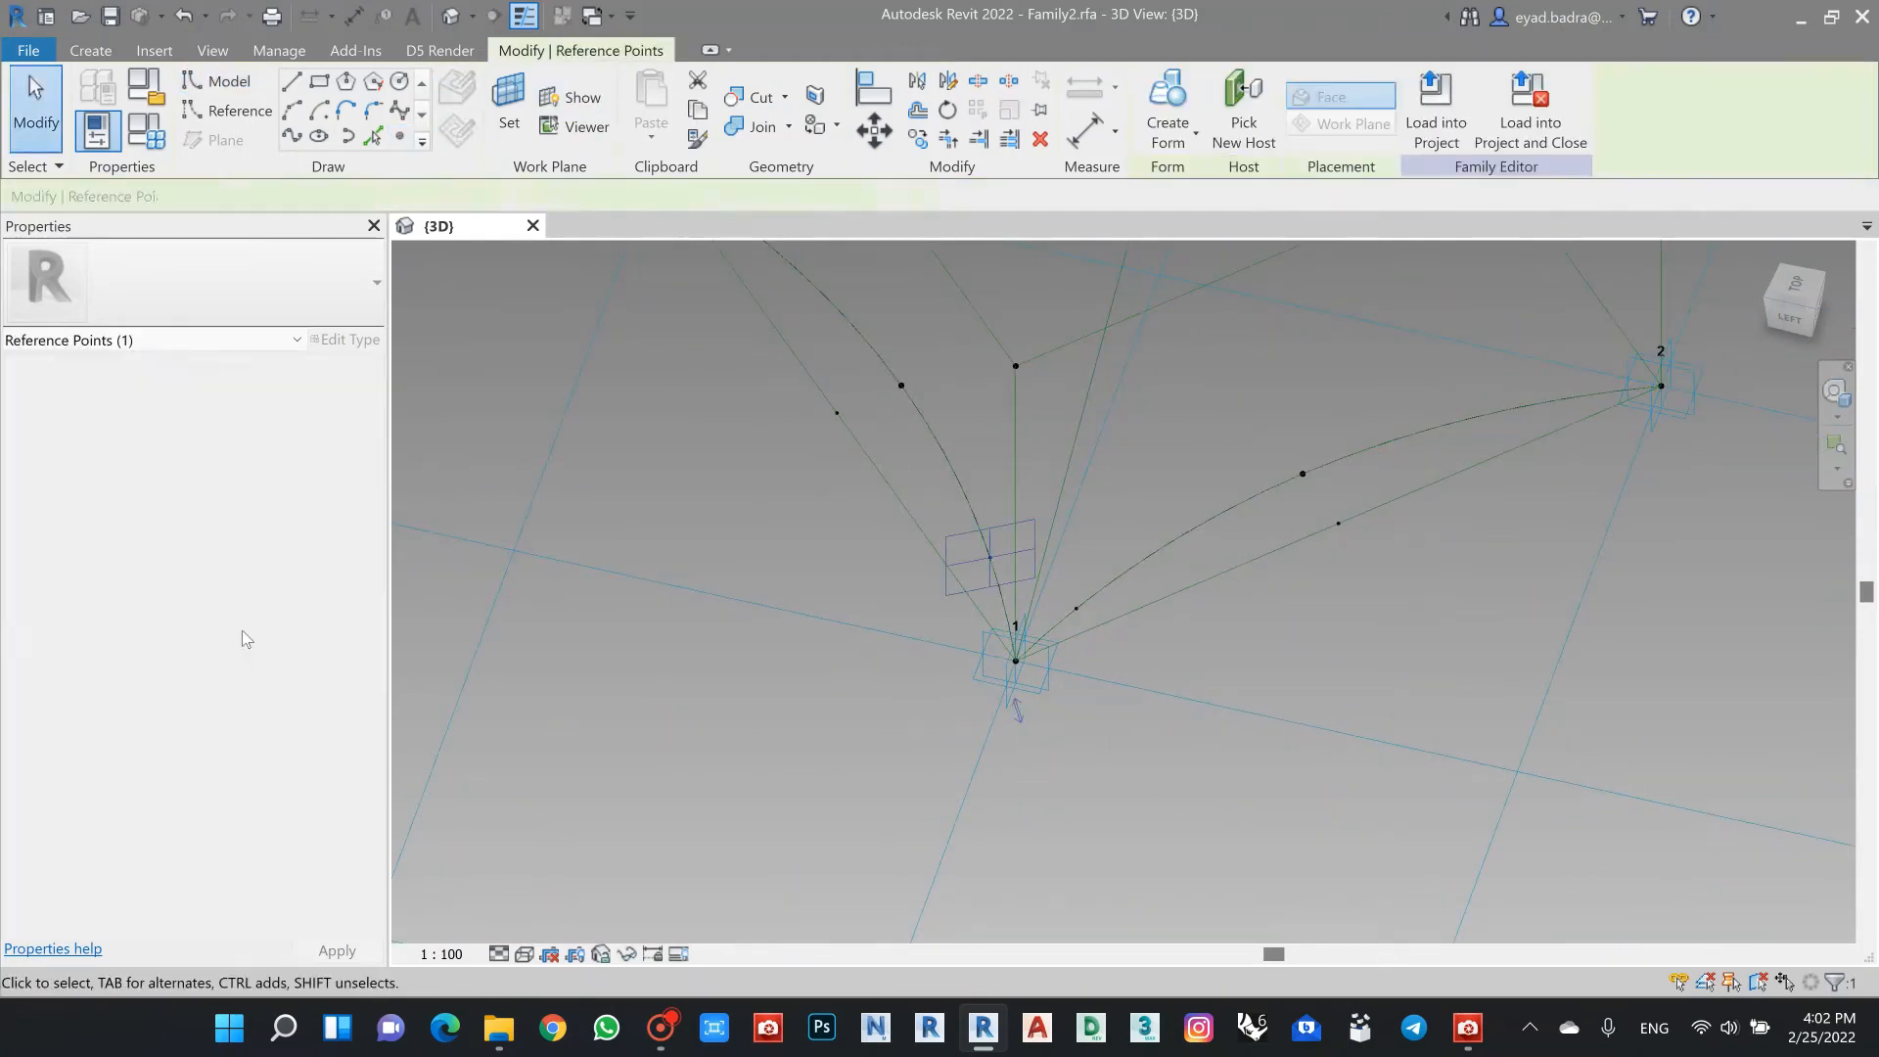
pyautogui.click(284, 682)
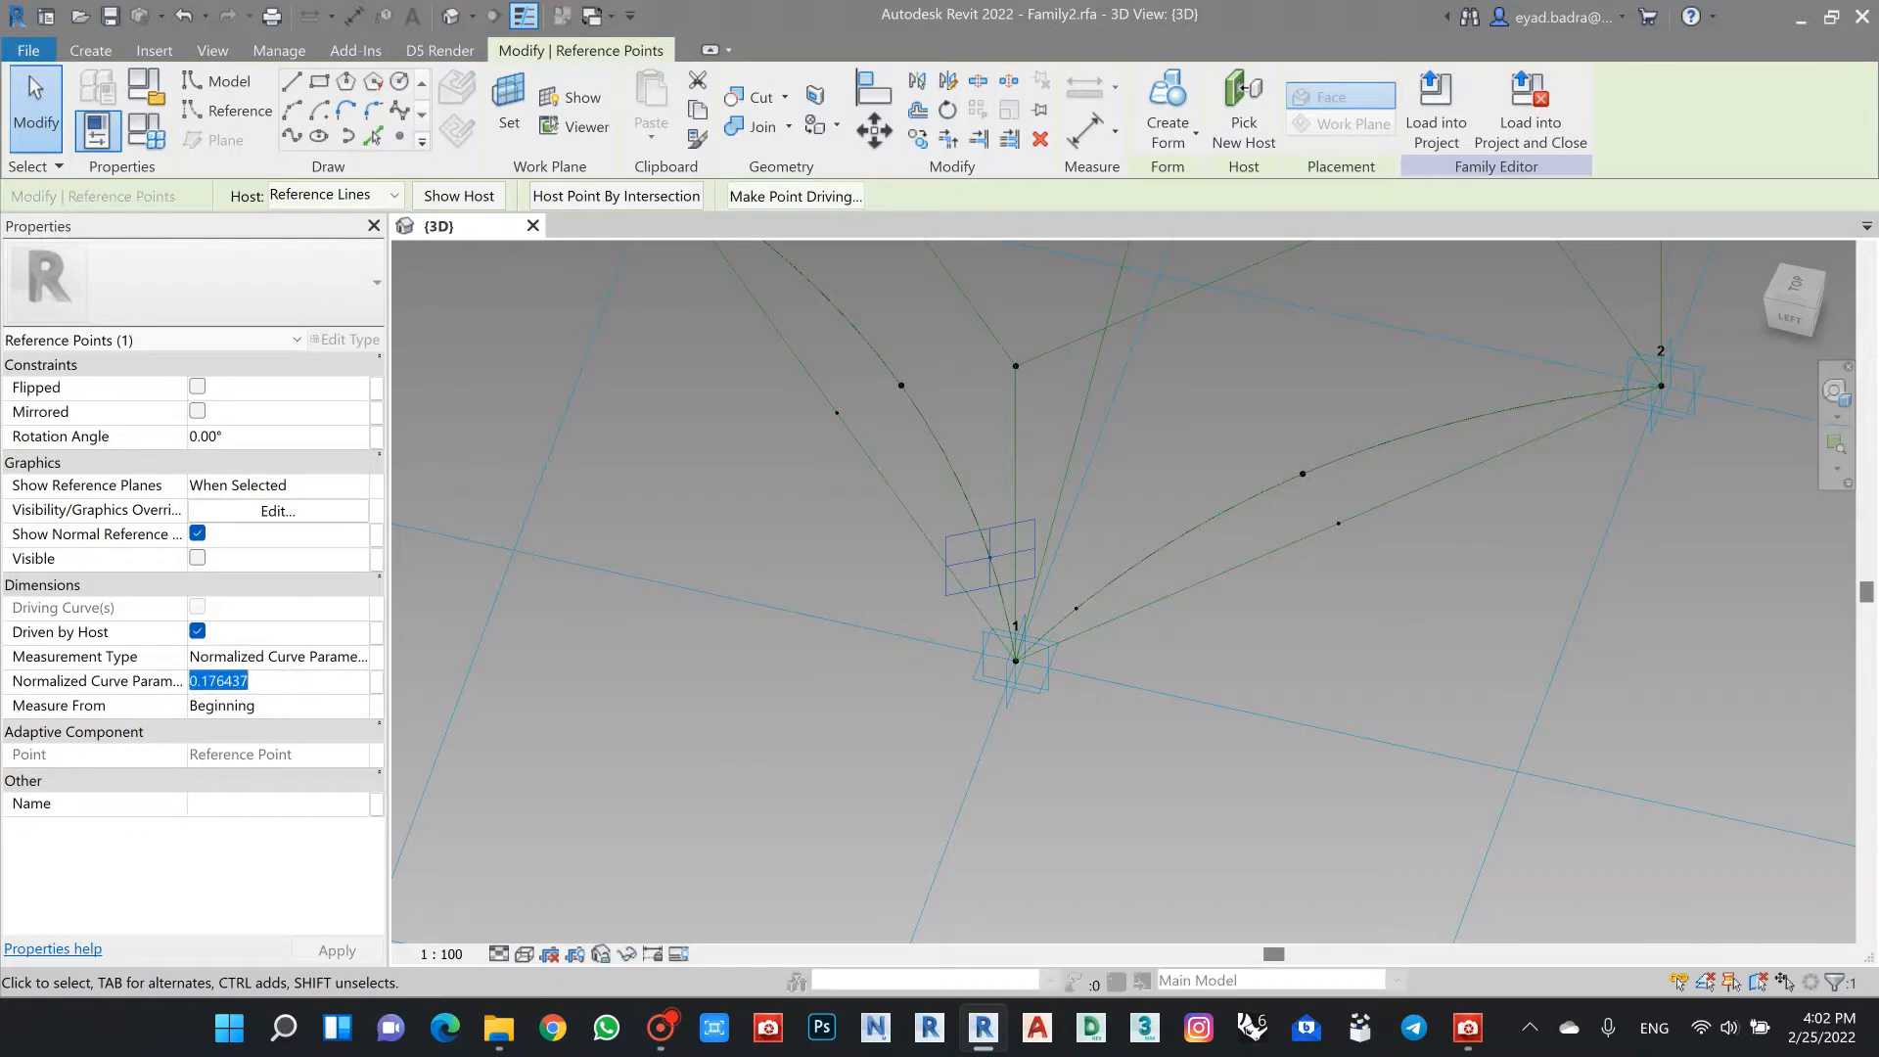
pyautogui.click(338, 949)
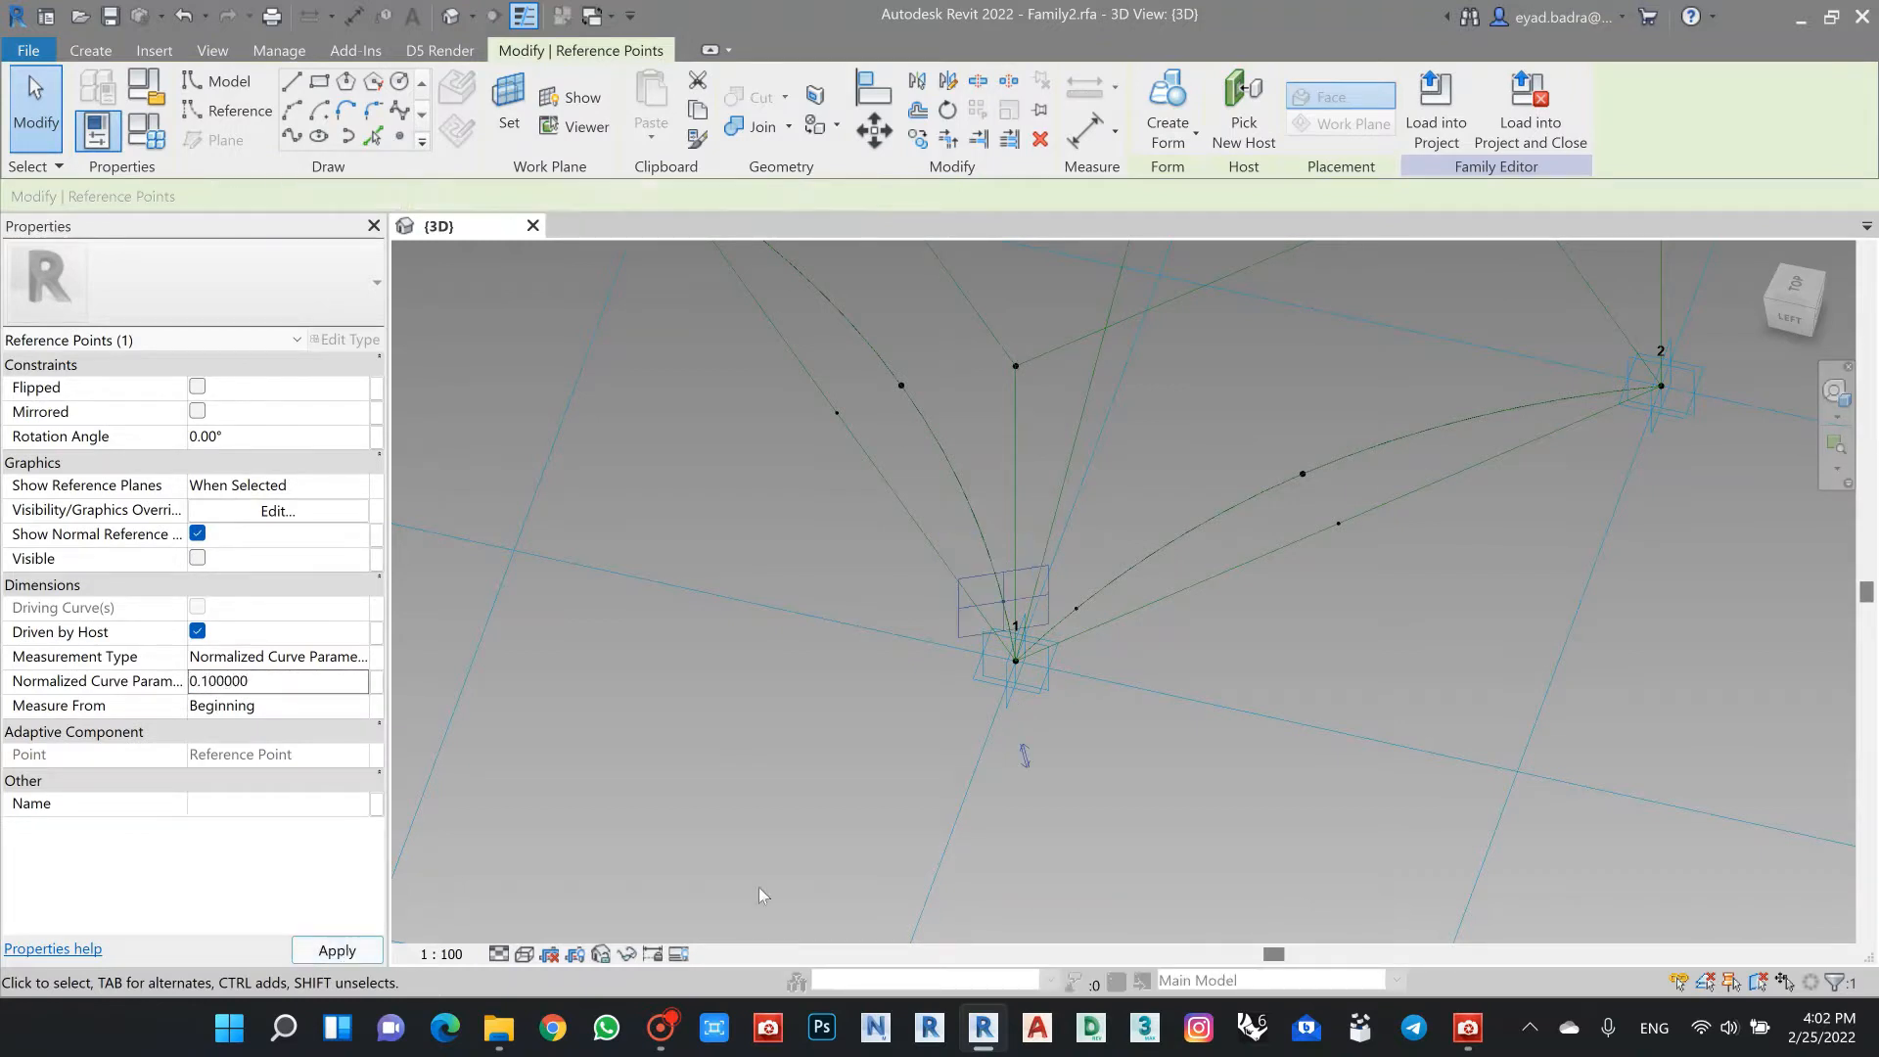
# Step: Measure the reference point on the curve between placement points 1 and 2 from the End and adjust its normalized curve parameter
pyautogui.click(1076, 608)
pyautogui.click(280, 633)
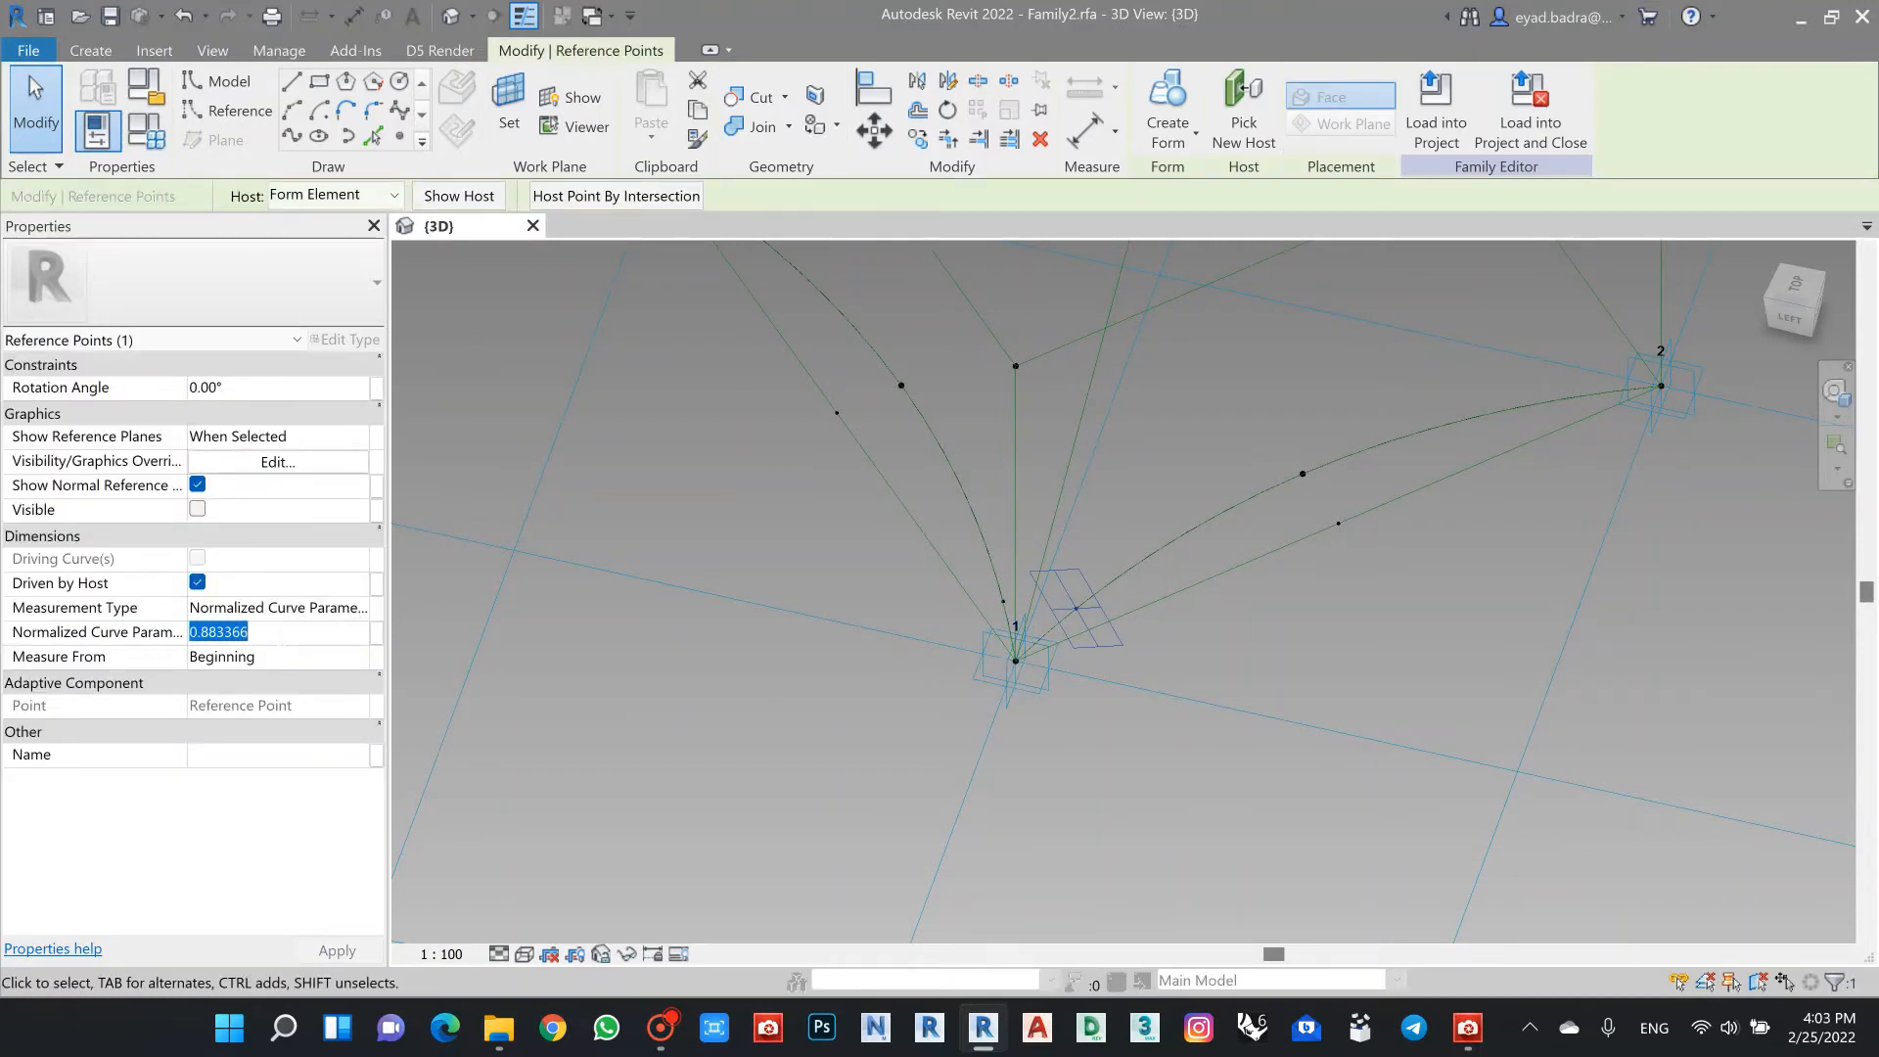
pyautogui.click(358, 656)
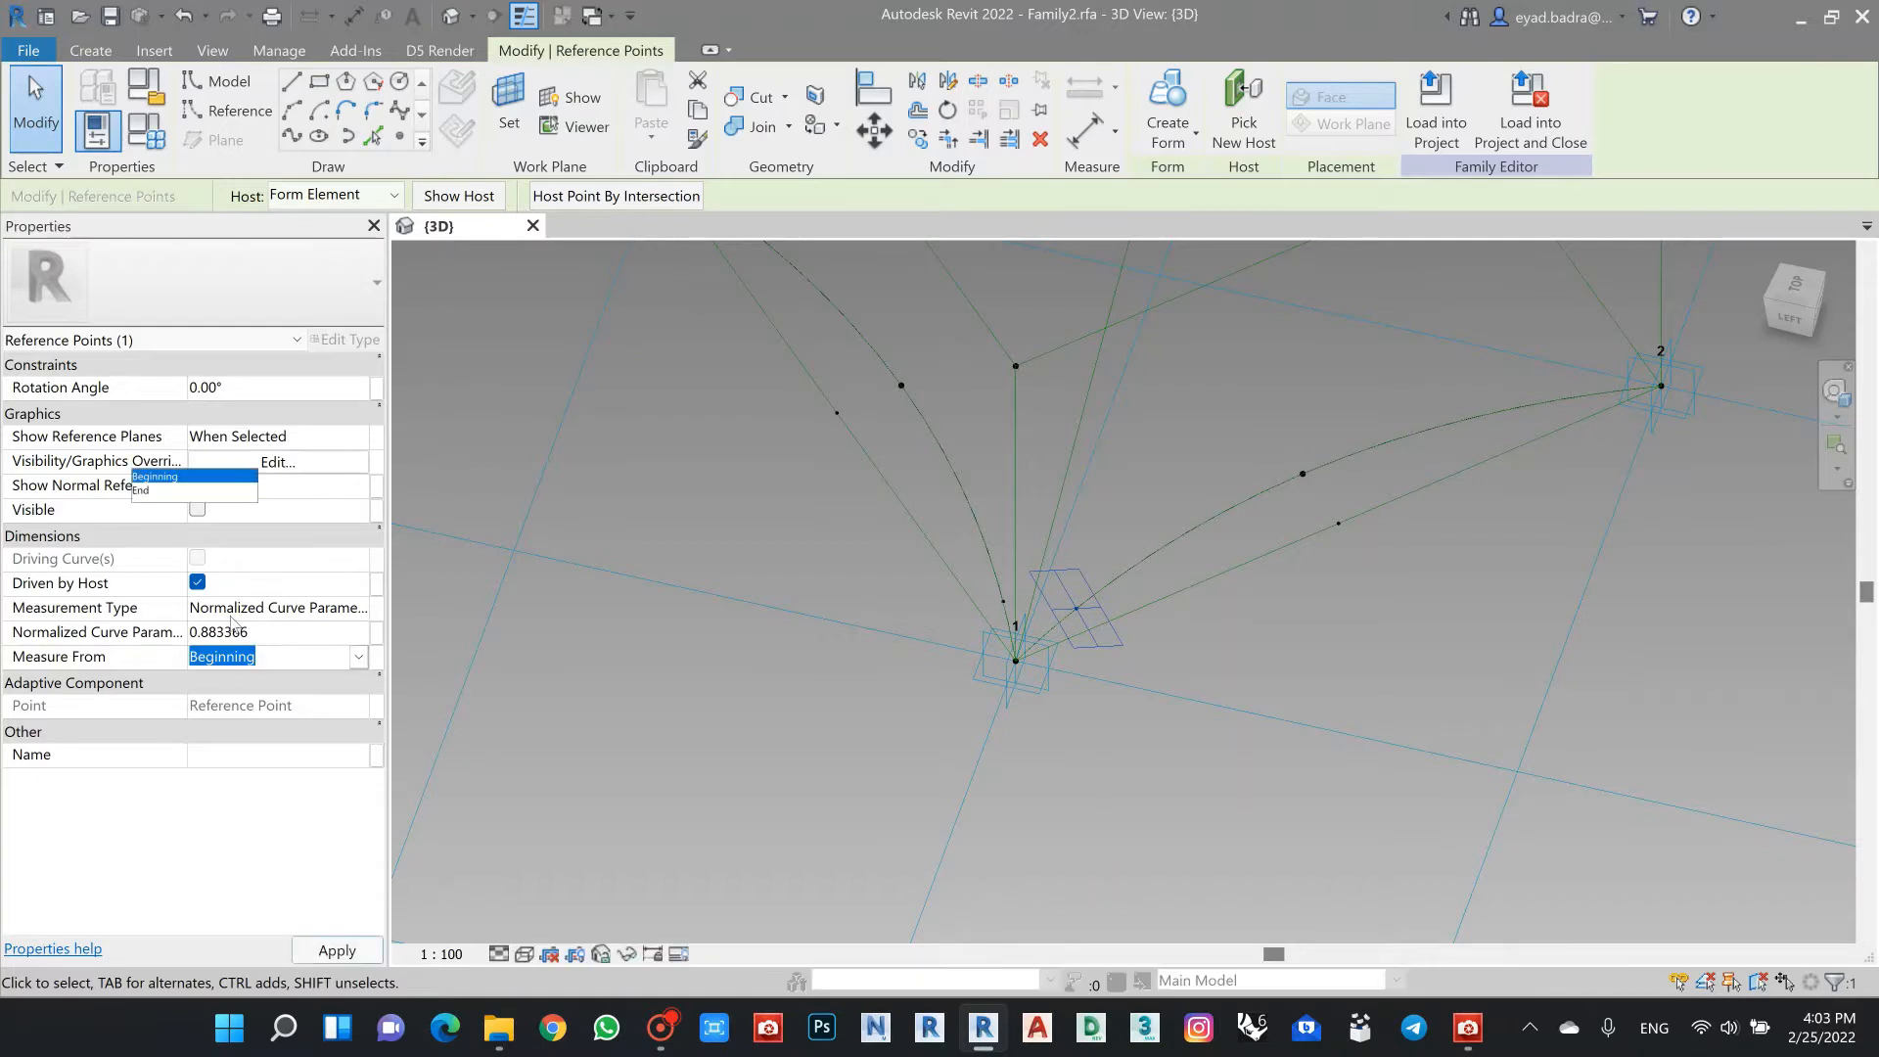
pyautogui.click(240, 701)
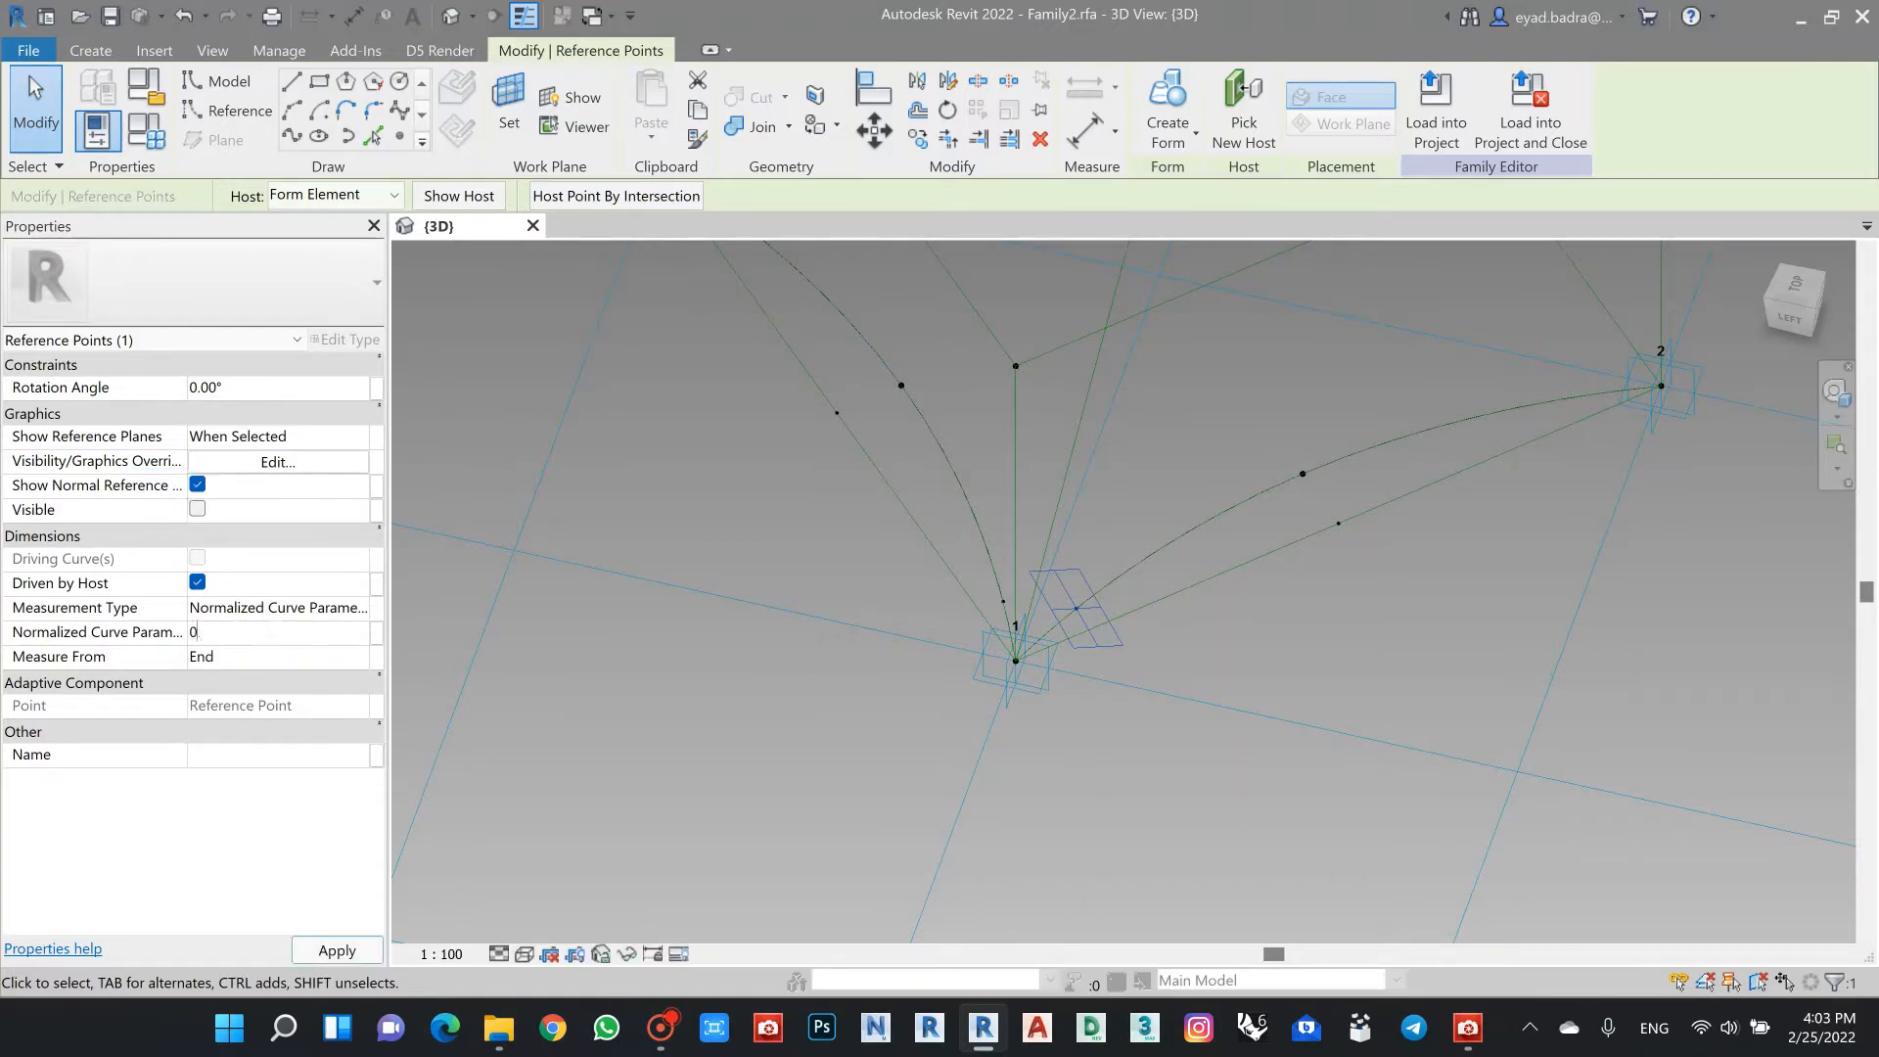
pyautogui.click(345, 950)
pyautogui.click(814, 708)
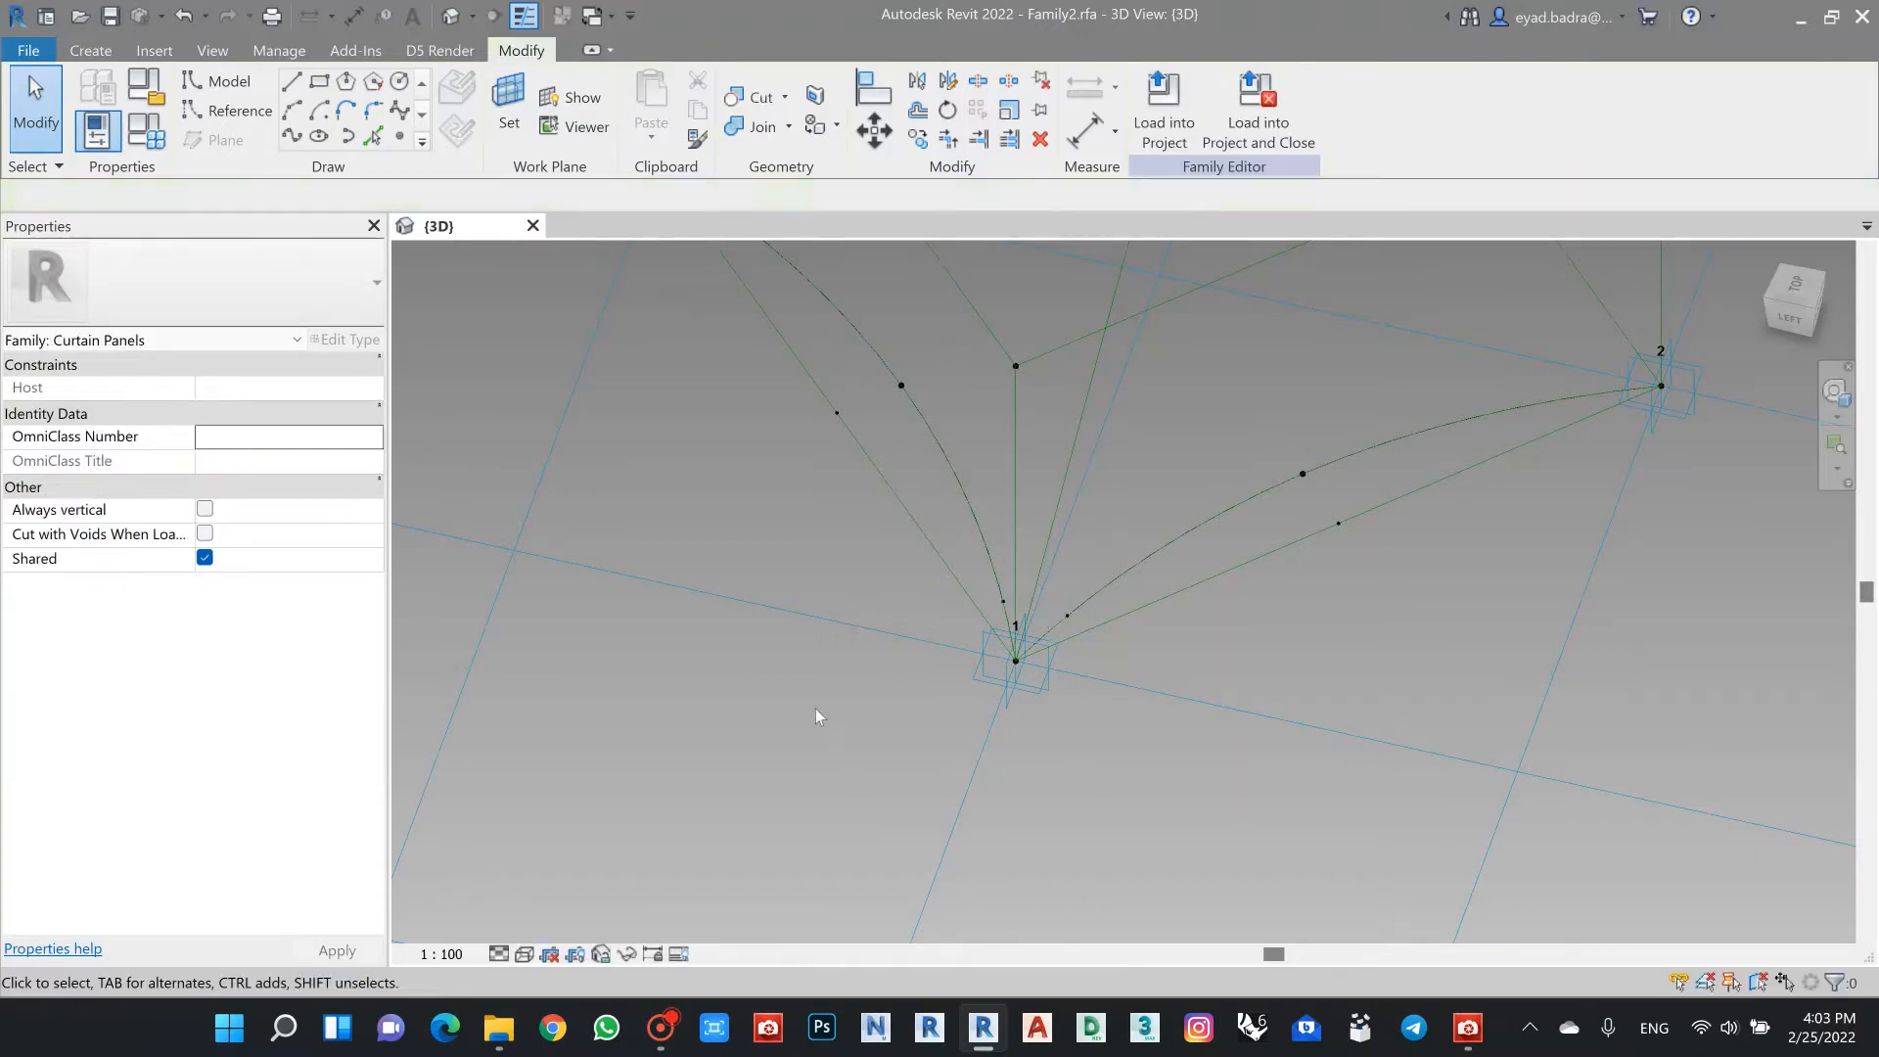
# Step: Join the two curve reference points near the raised corner above placement point 3 with a spline through points and make it a reference line
pyautogui.scroll(-3, 814, 708)
pyautogui.keyDown('shift'); pyautogui.moveTo(903, 722); pyautogui.dragTo(1132, 749, button='middle'); pyautogui.keyUp('shift')
pyautogui.scroll(-3, 1132, 750)
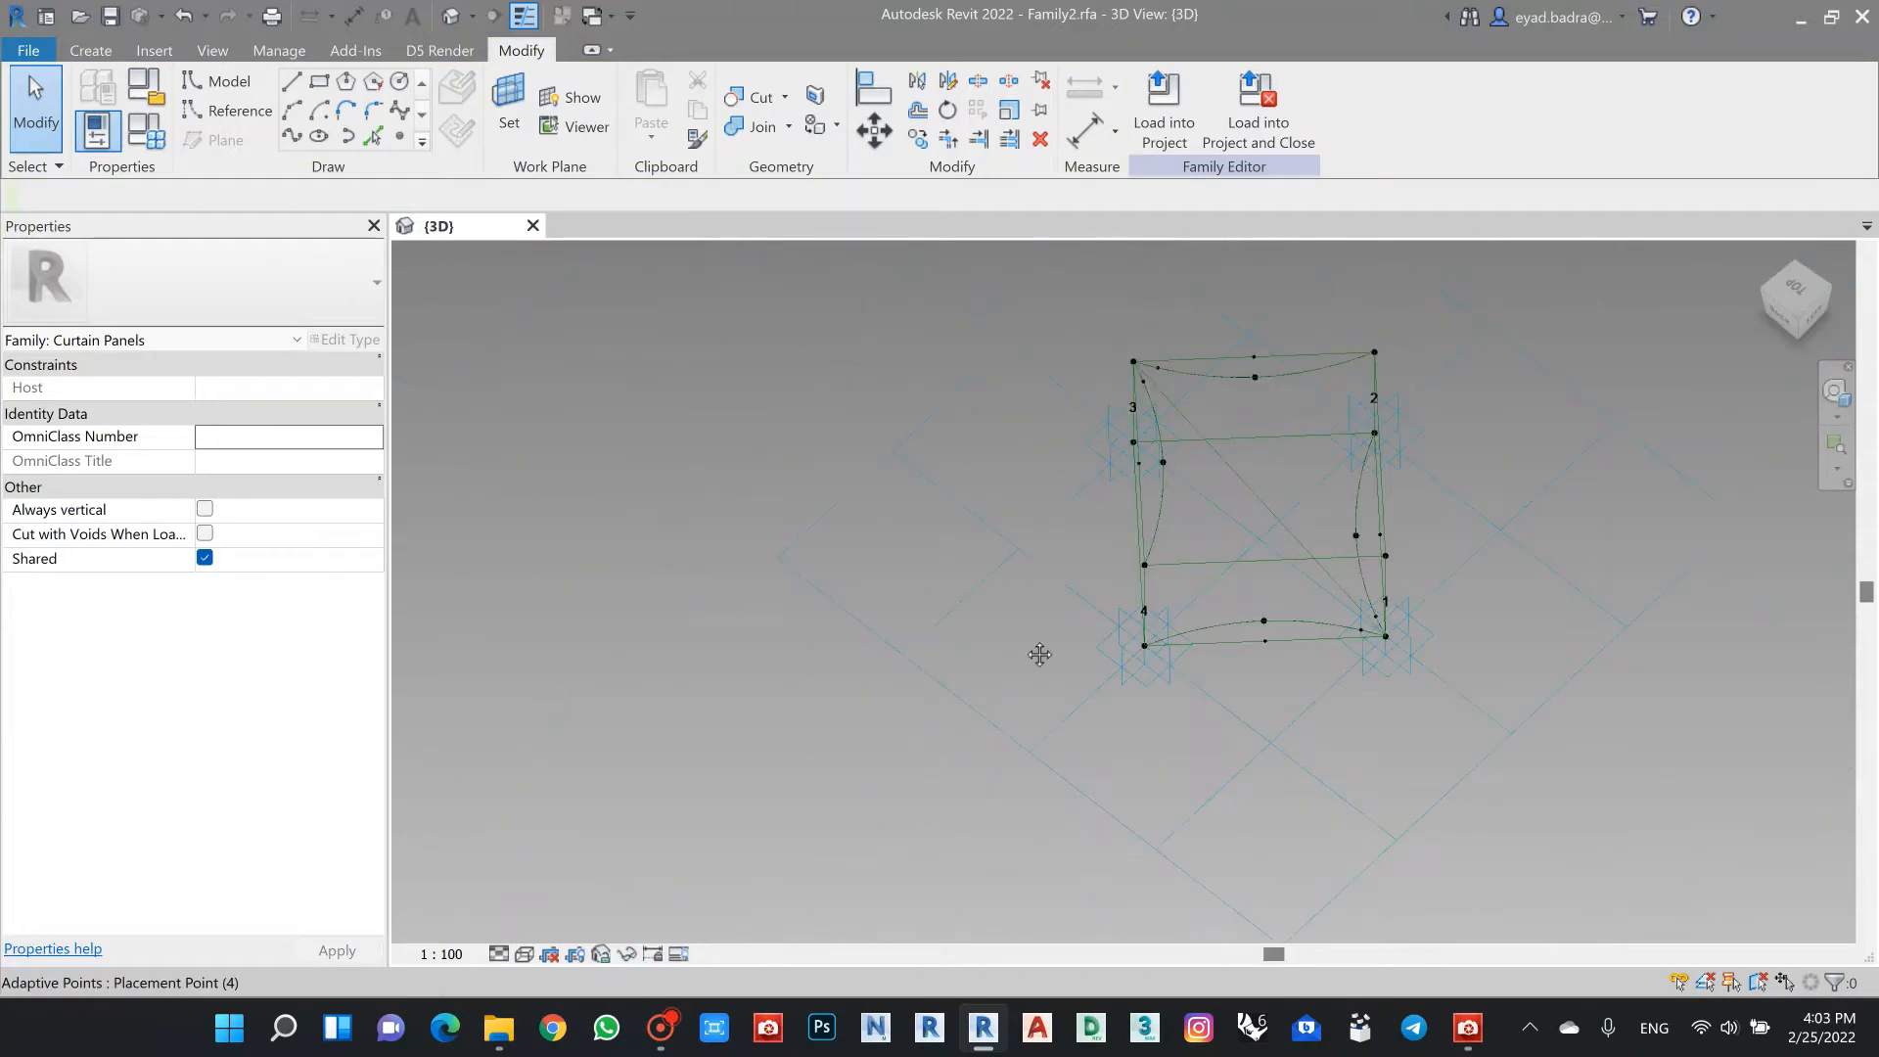
pyautogui.moveTo(1040, 655); pyautogui.dragTo(863, 785, button='middle')
pyautogui.scroll(5, 969, 538)
pyautogui.keyDown('shift'); pyautogui.moveTo(818, 541); pyautogui.dragTo(997, 686, button='middle'); pyautogui.keyUp('shift')
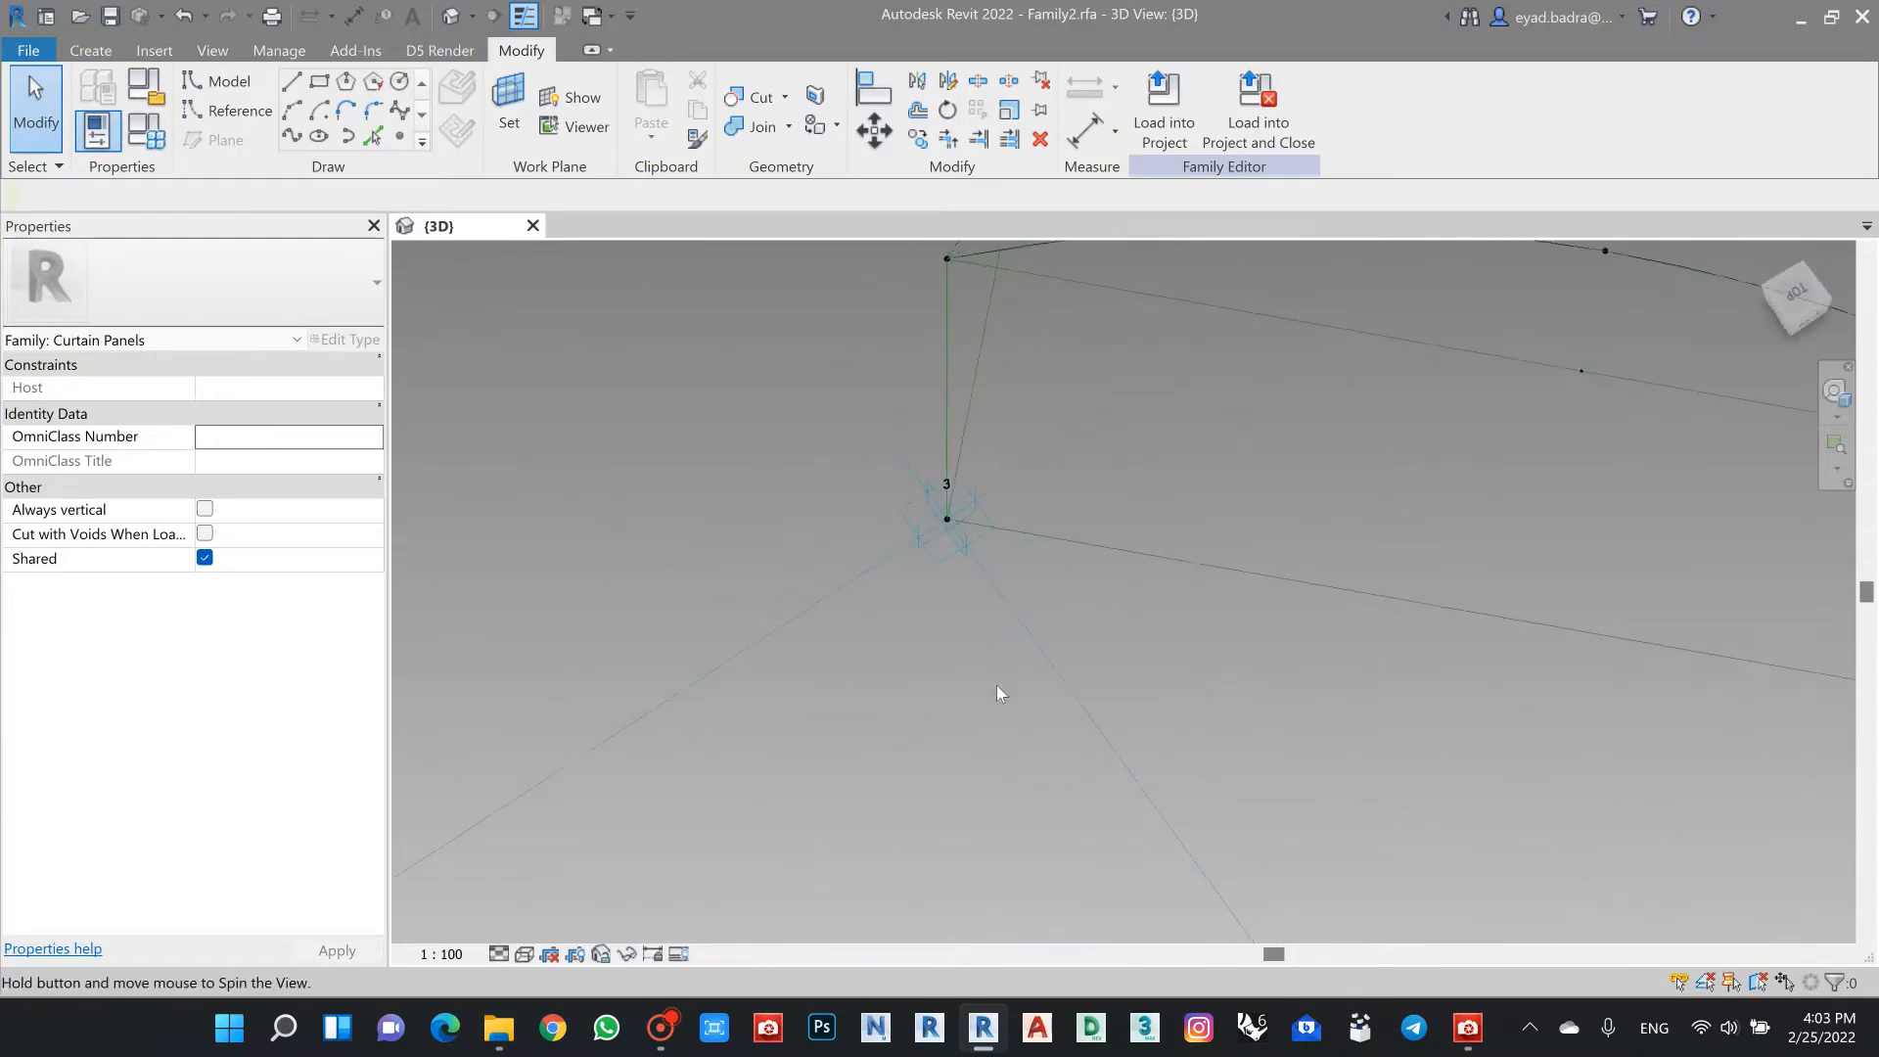
pyautogui.scroll(-2, 998, 685)
pyautogui.moveTo(890, 765); pyautogui.dragTo(699, 930, button='middle')
pyautogui.scroll(2, 803, 519)
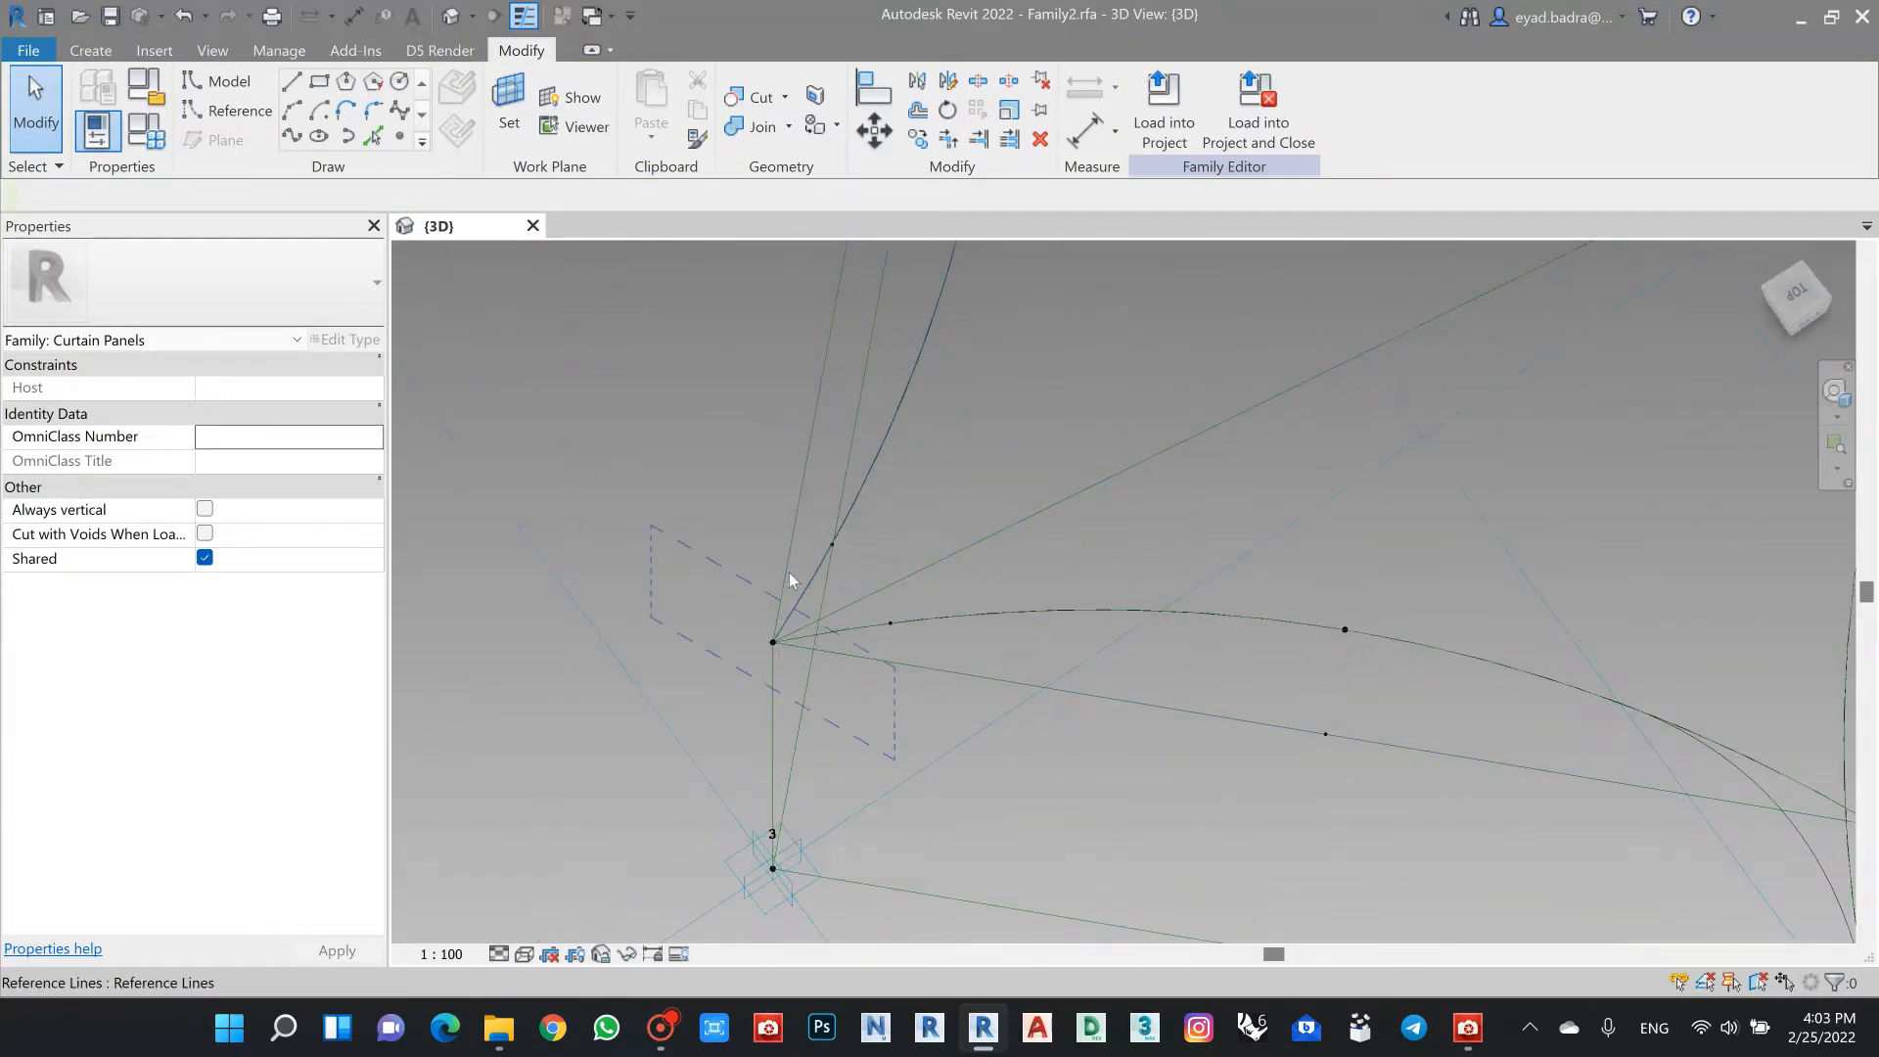
pyautogui.keyDown('shift'); pyautogui.moveTo(883, 537); pyautogui.dragTo(941, 583, button='middle'); pyautogui.keyUp('shift')
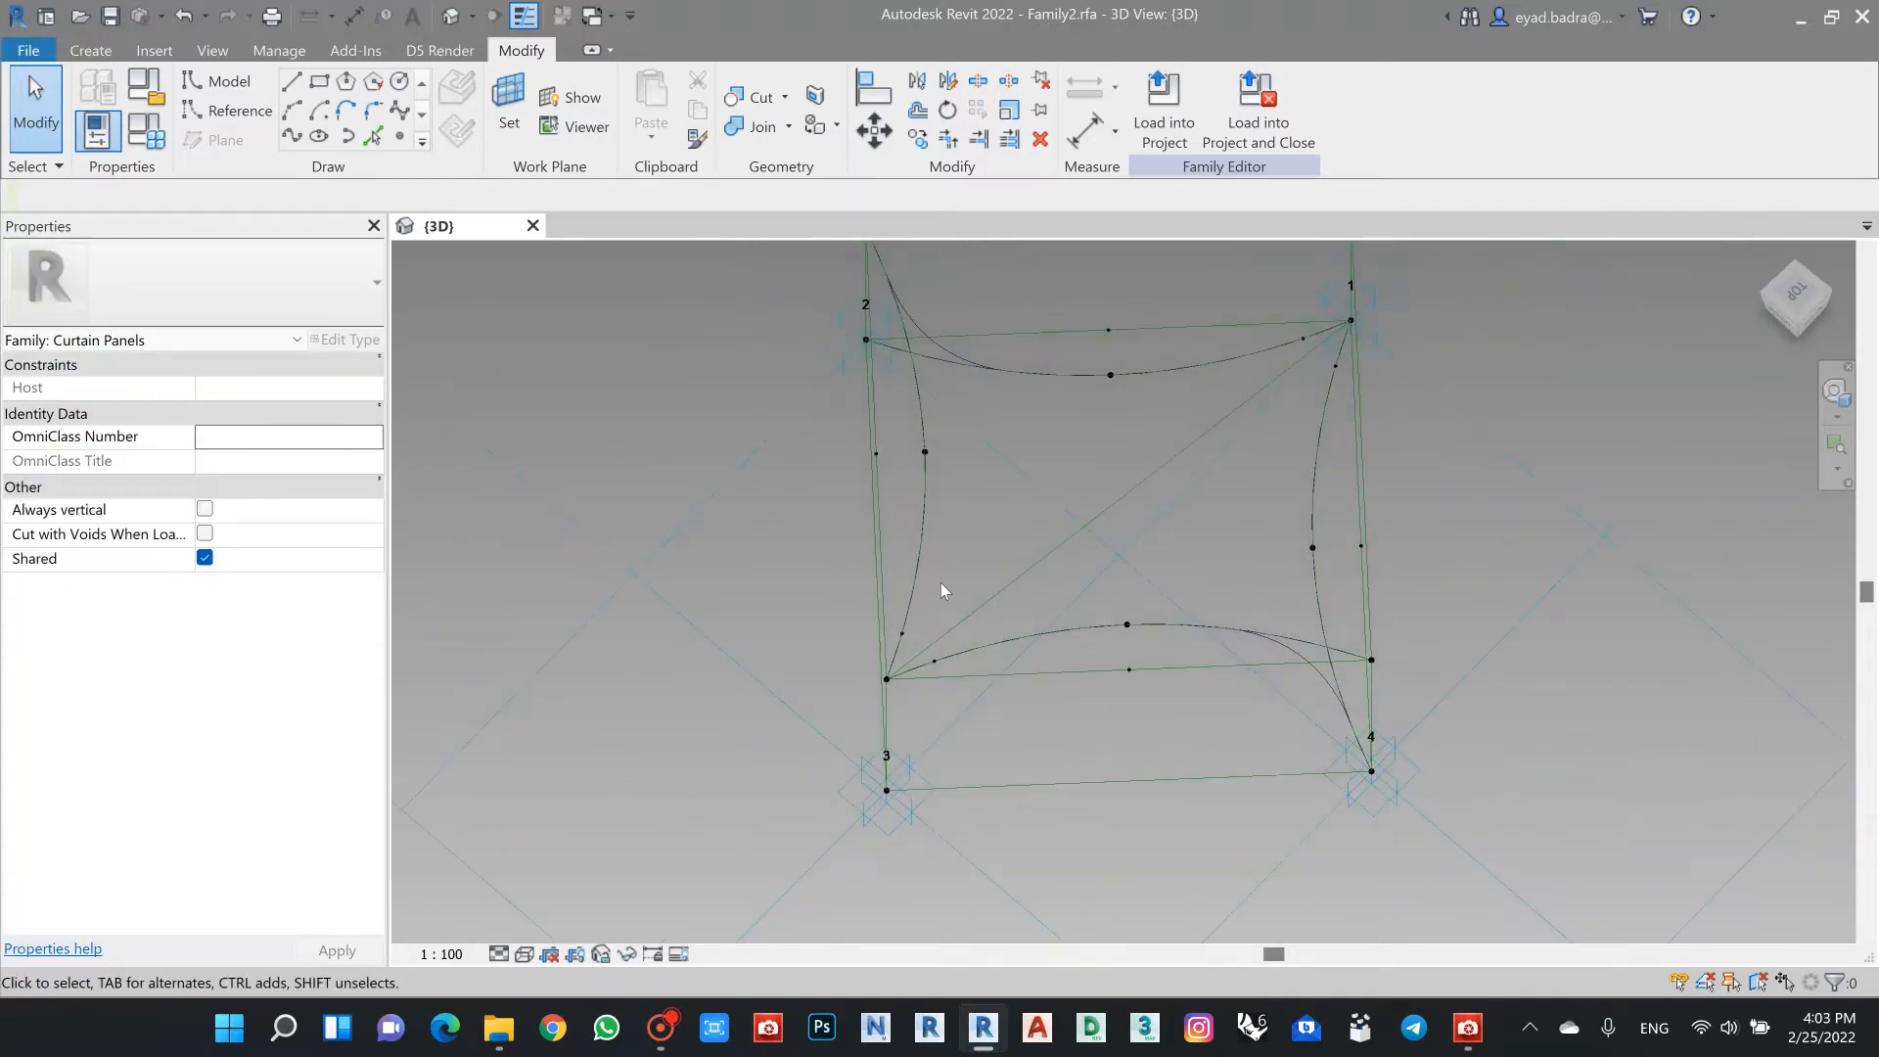
pyautogui.scroll(4, 926, 693)
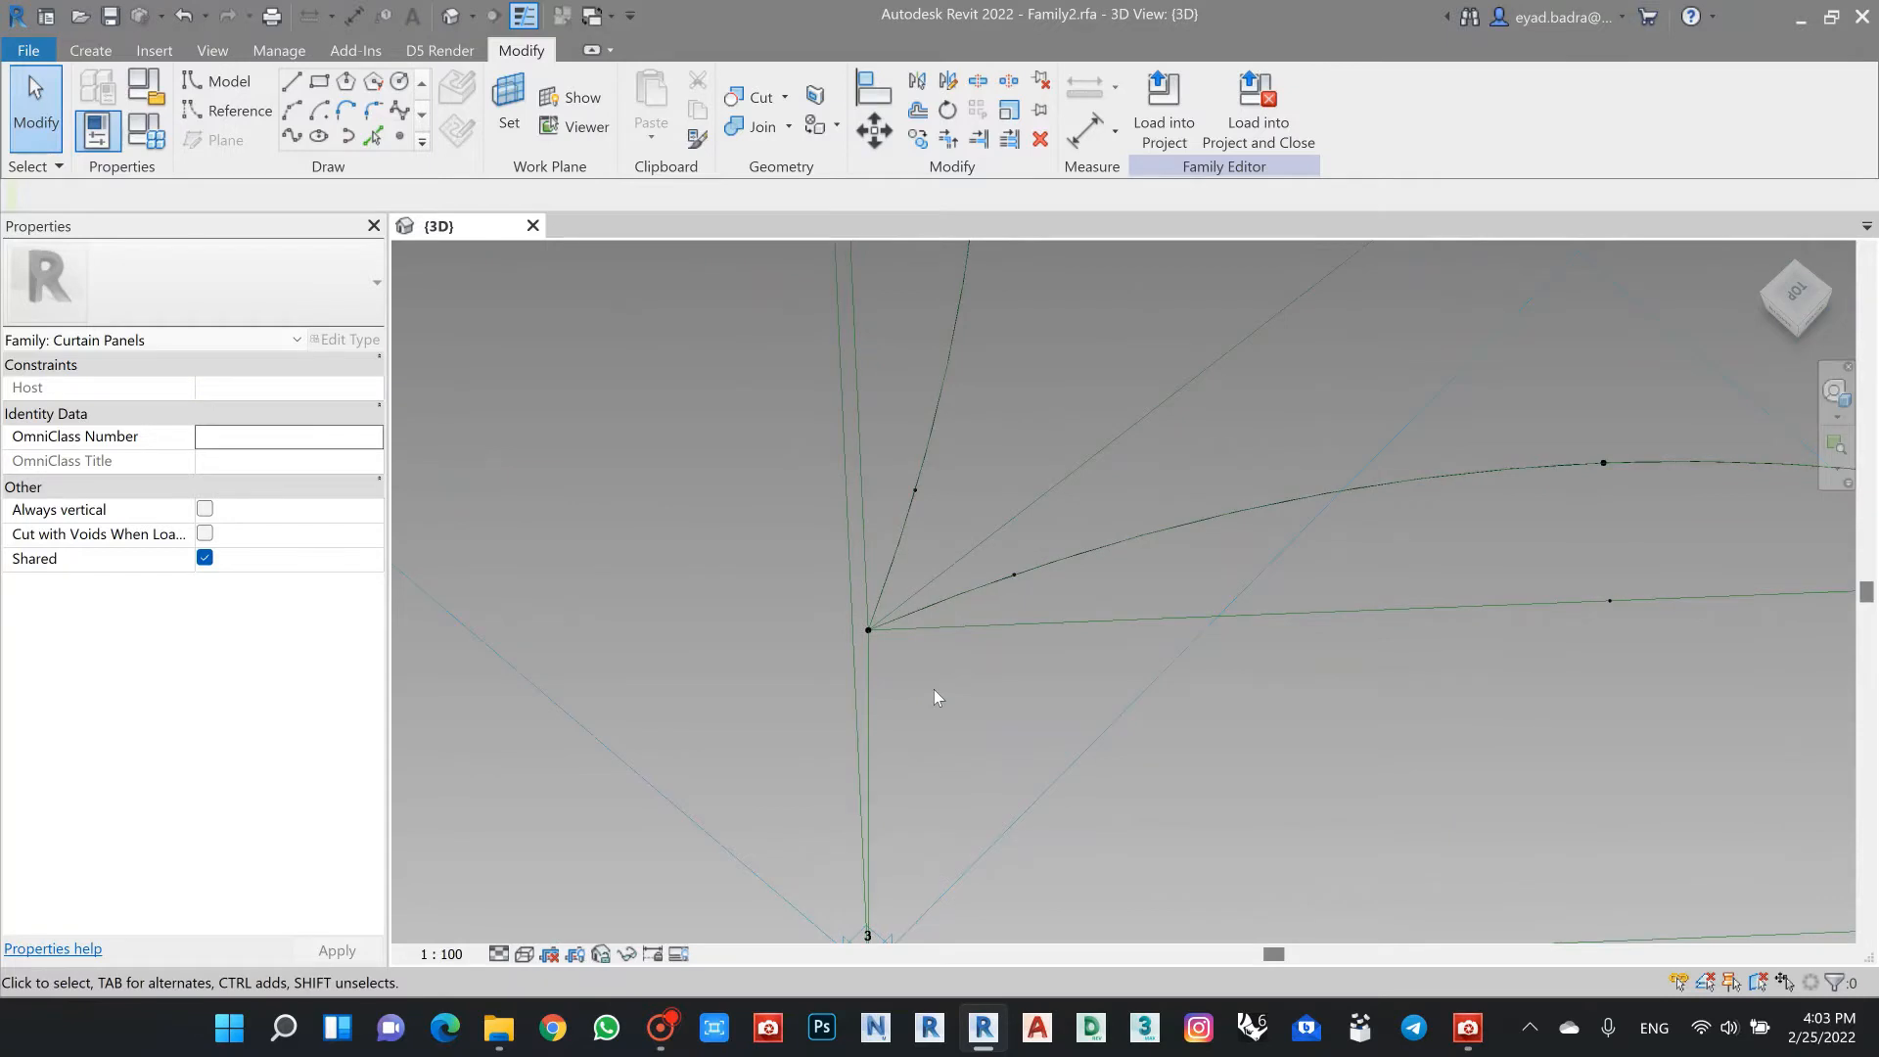
pyautogui.scroll(1, 922, 497)
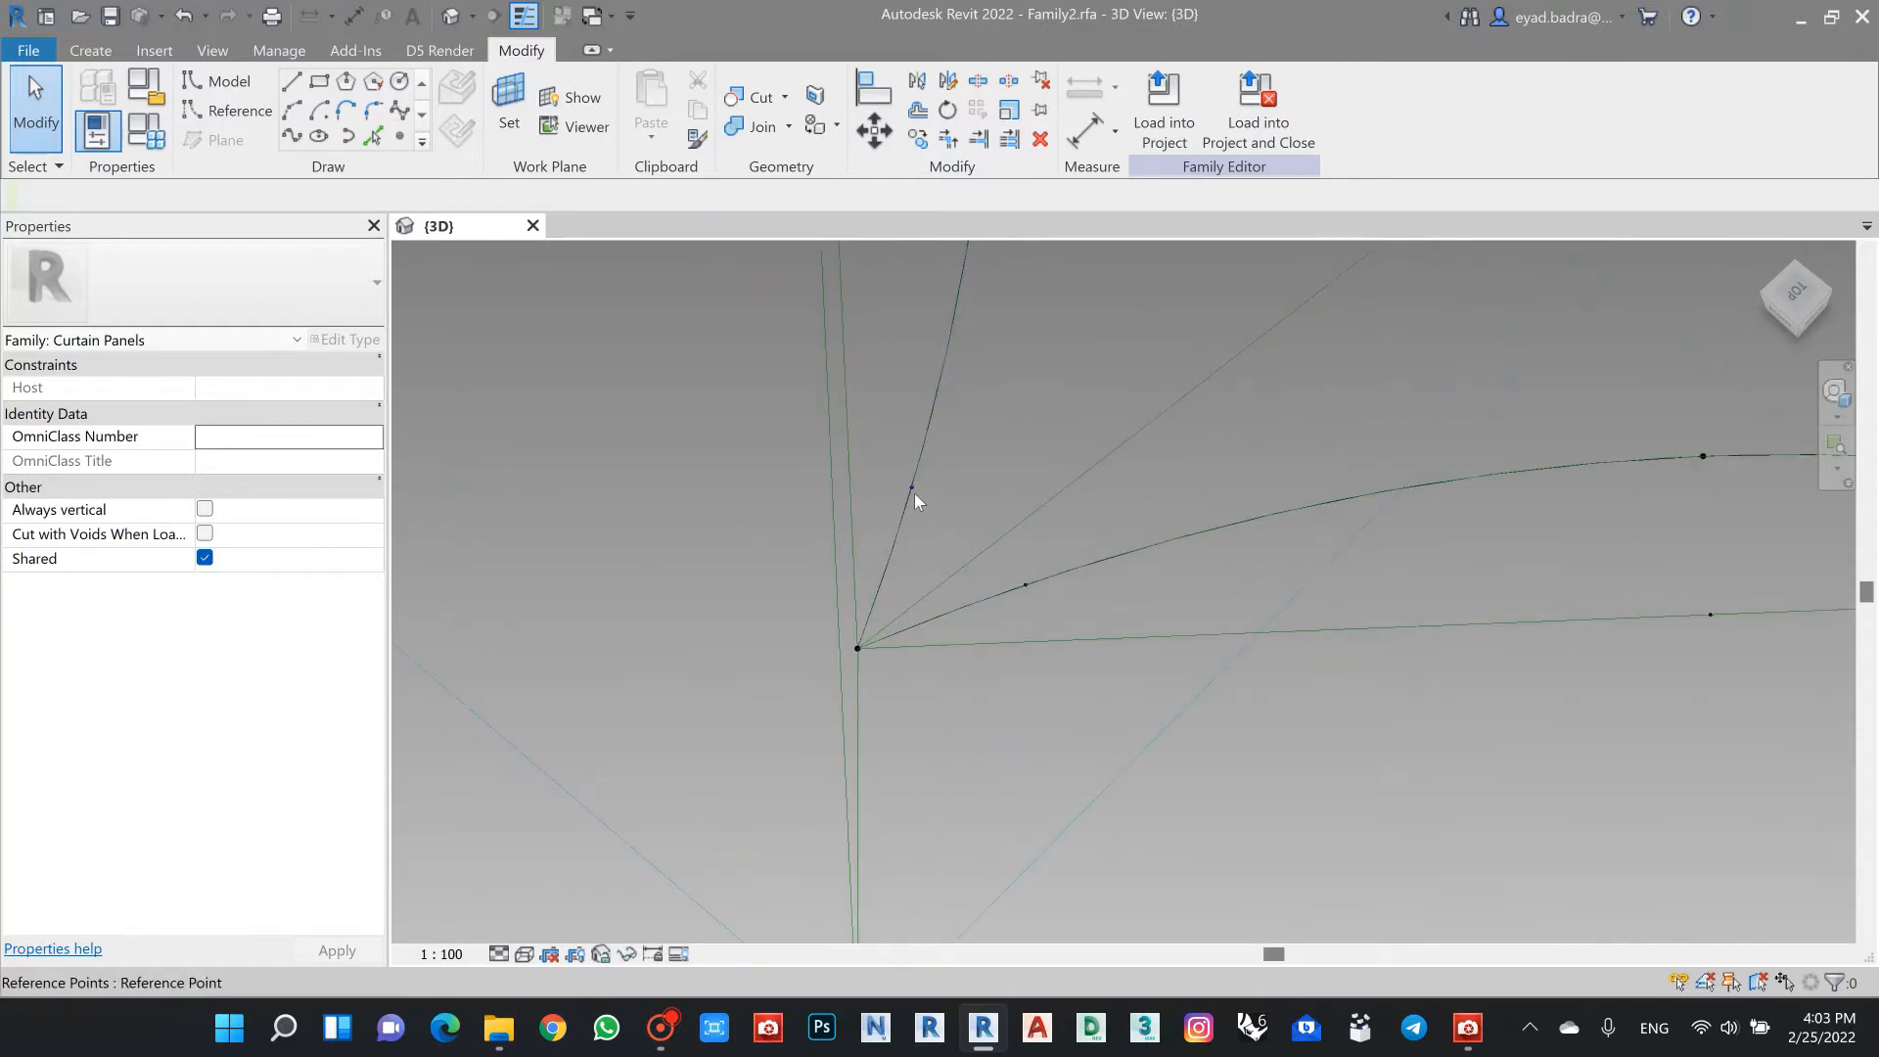
pyautogui.click(914, 489)
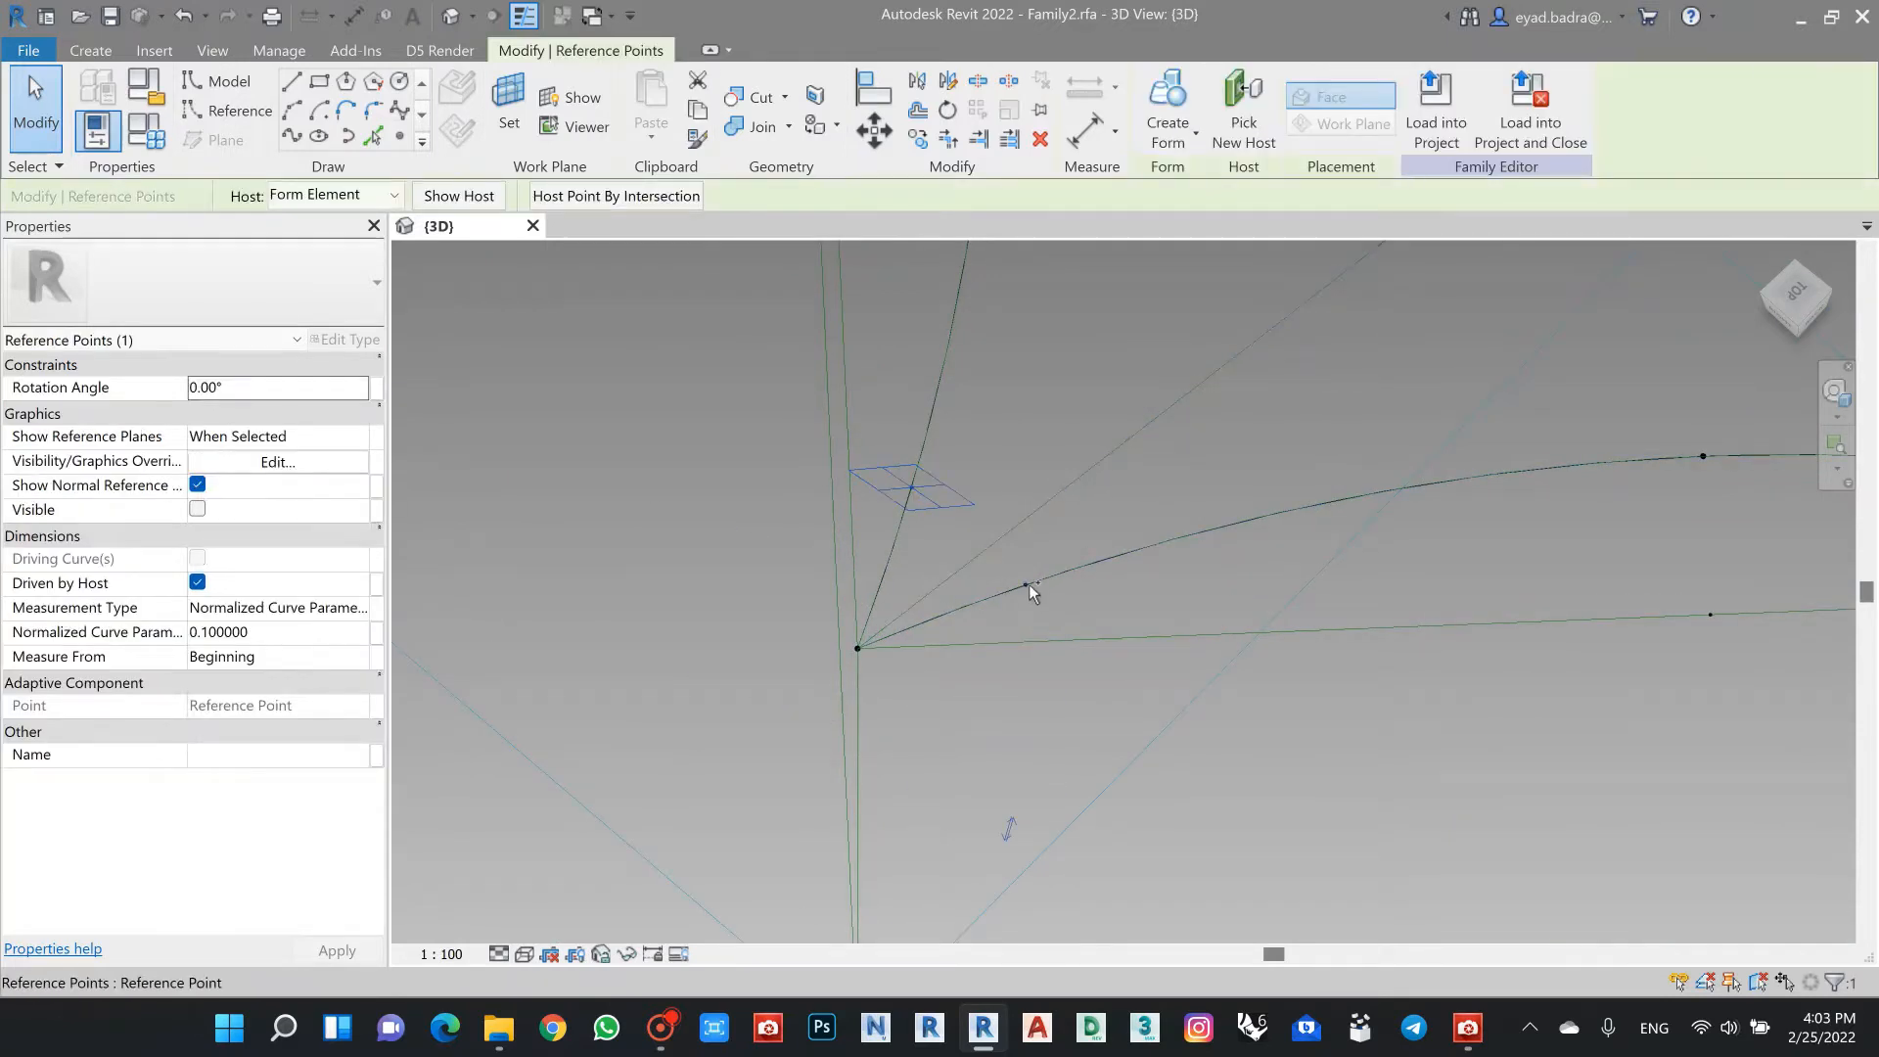
pyautogui.click(292, 138)
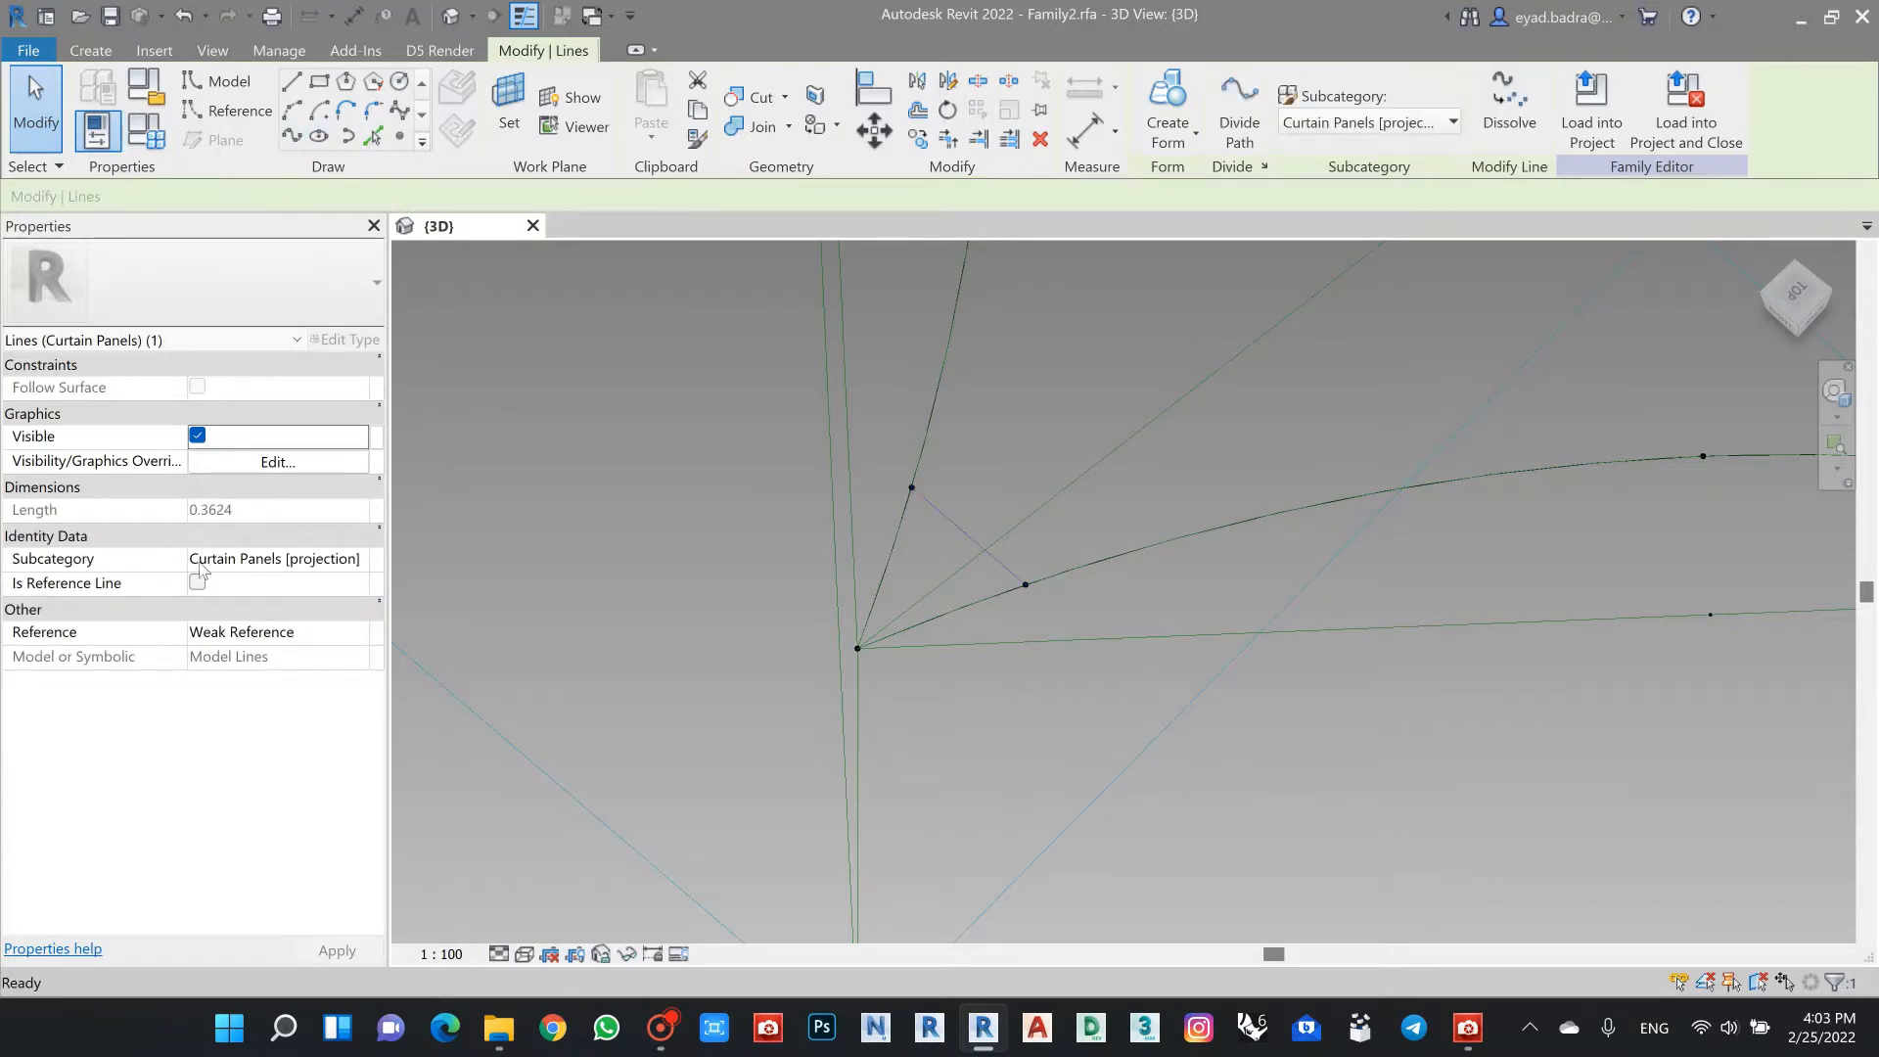
pyautogui.click(198, 583)
pyautogui.click(900, 601)
pyautogui.scroll(2, 902, 597)
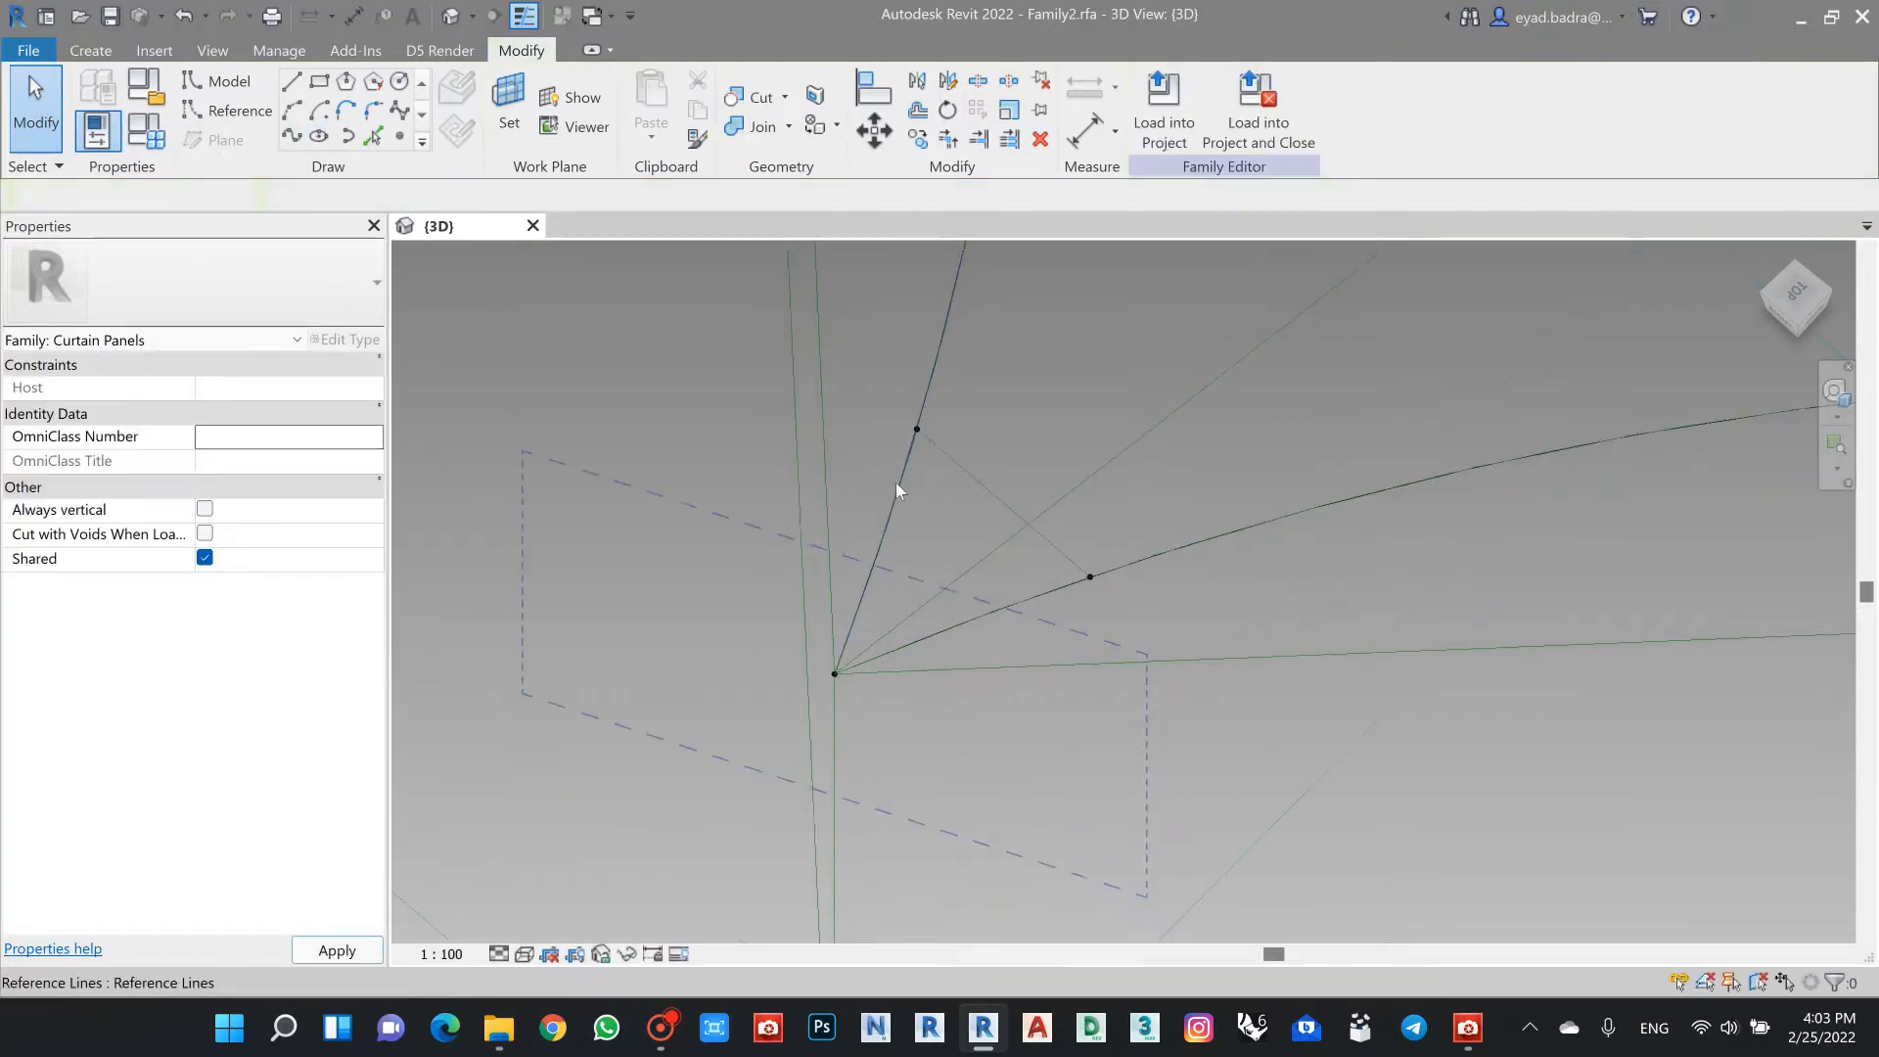
# Step: Add a reference line from the raised corner point above placement point 3 to the nearby reference point on the curve toward placement point 2
pyautogui.click(833, 673)
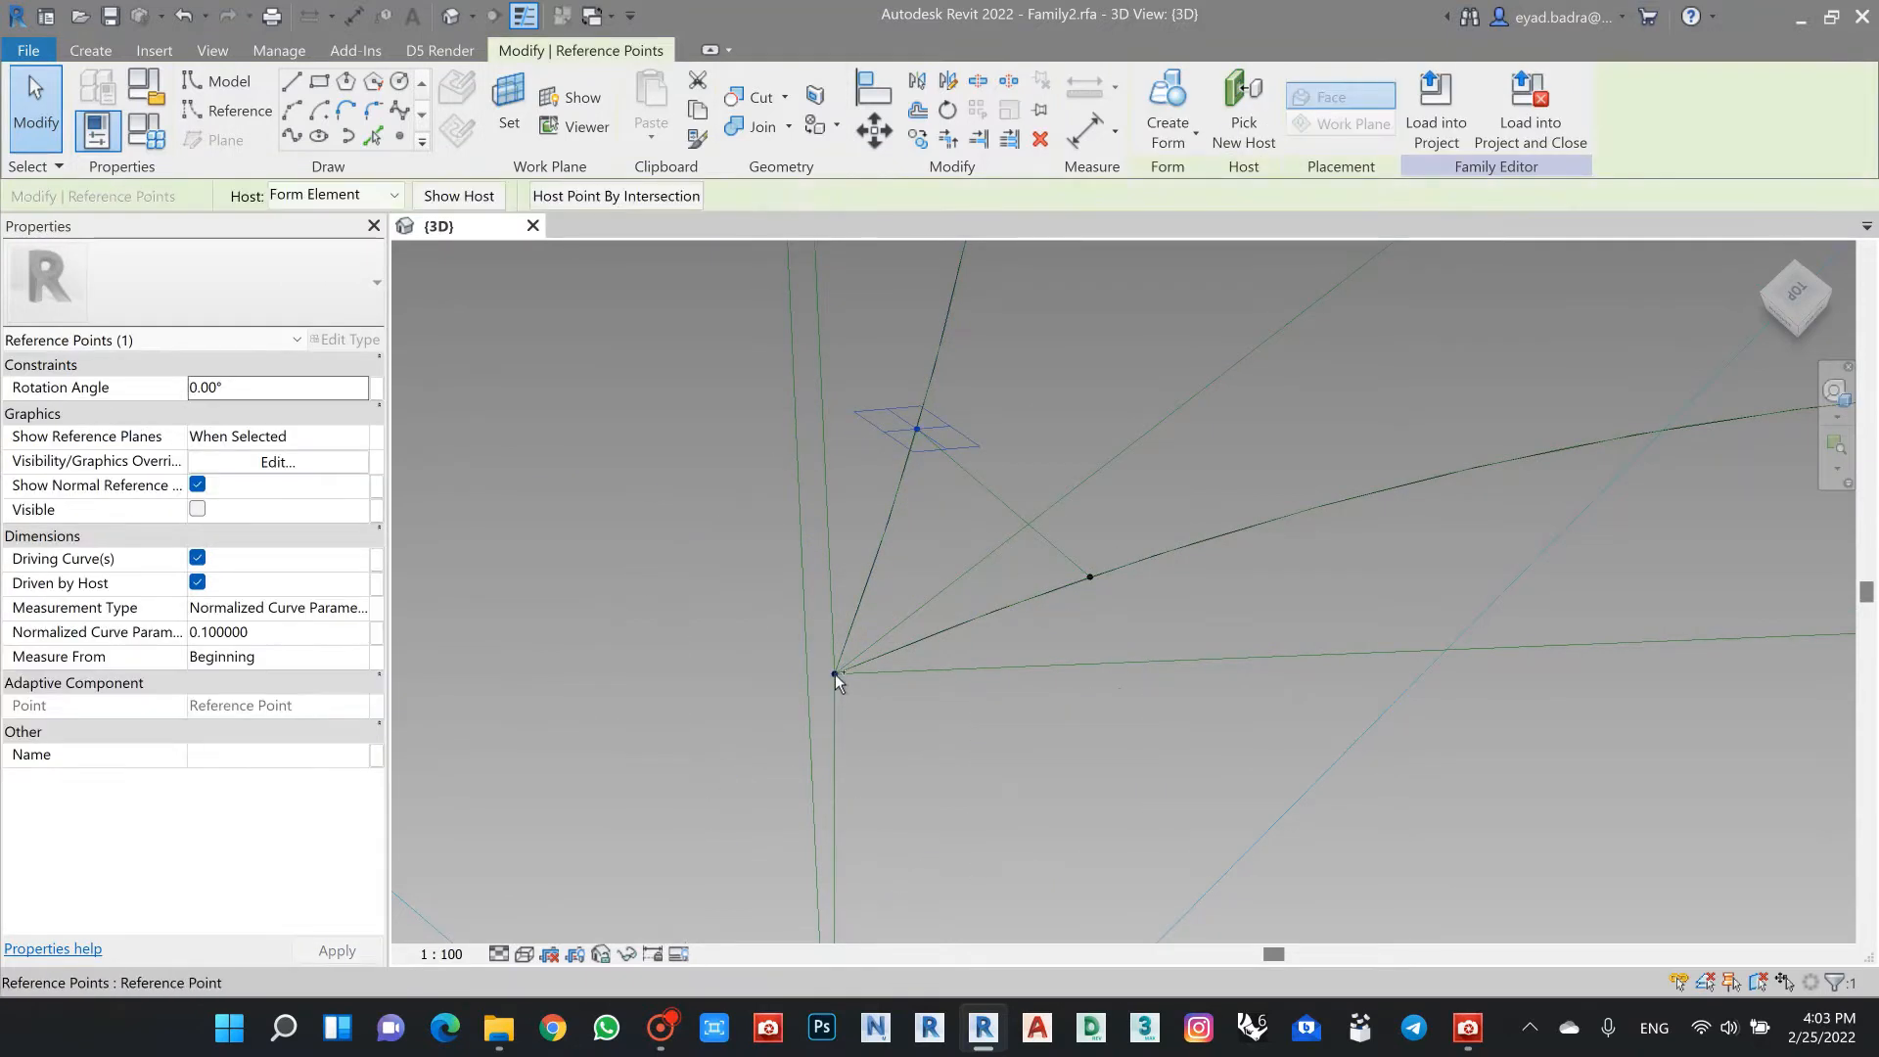
pyautogui.keyDown('ctrl'); pyautogui.click(916, 428); pyautogui.keyUp('ctrl')
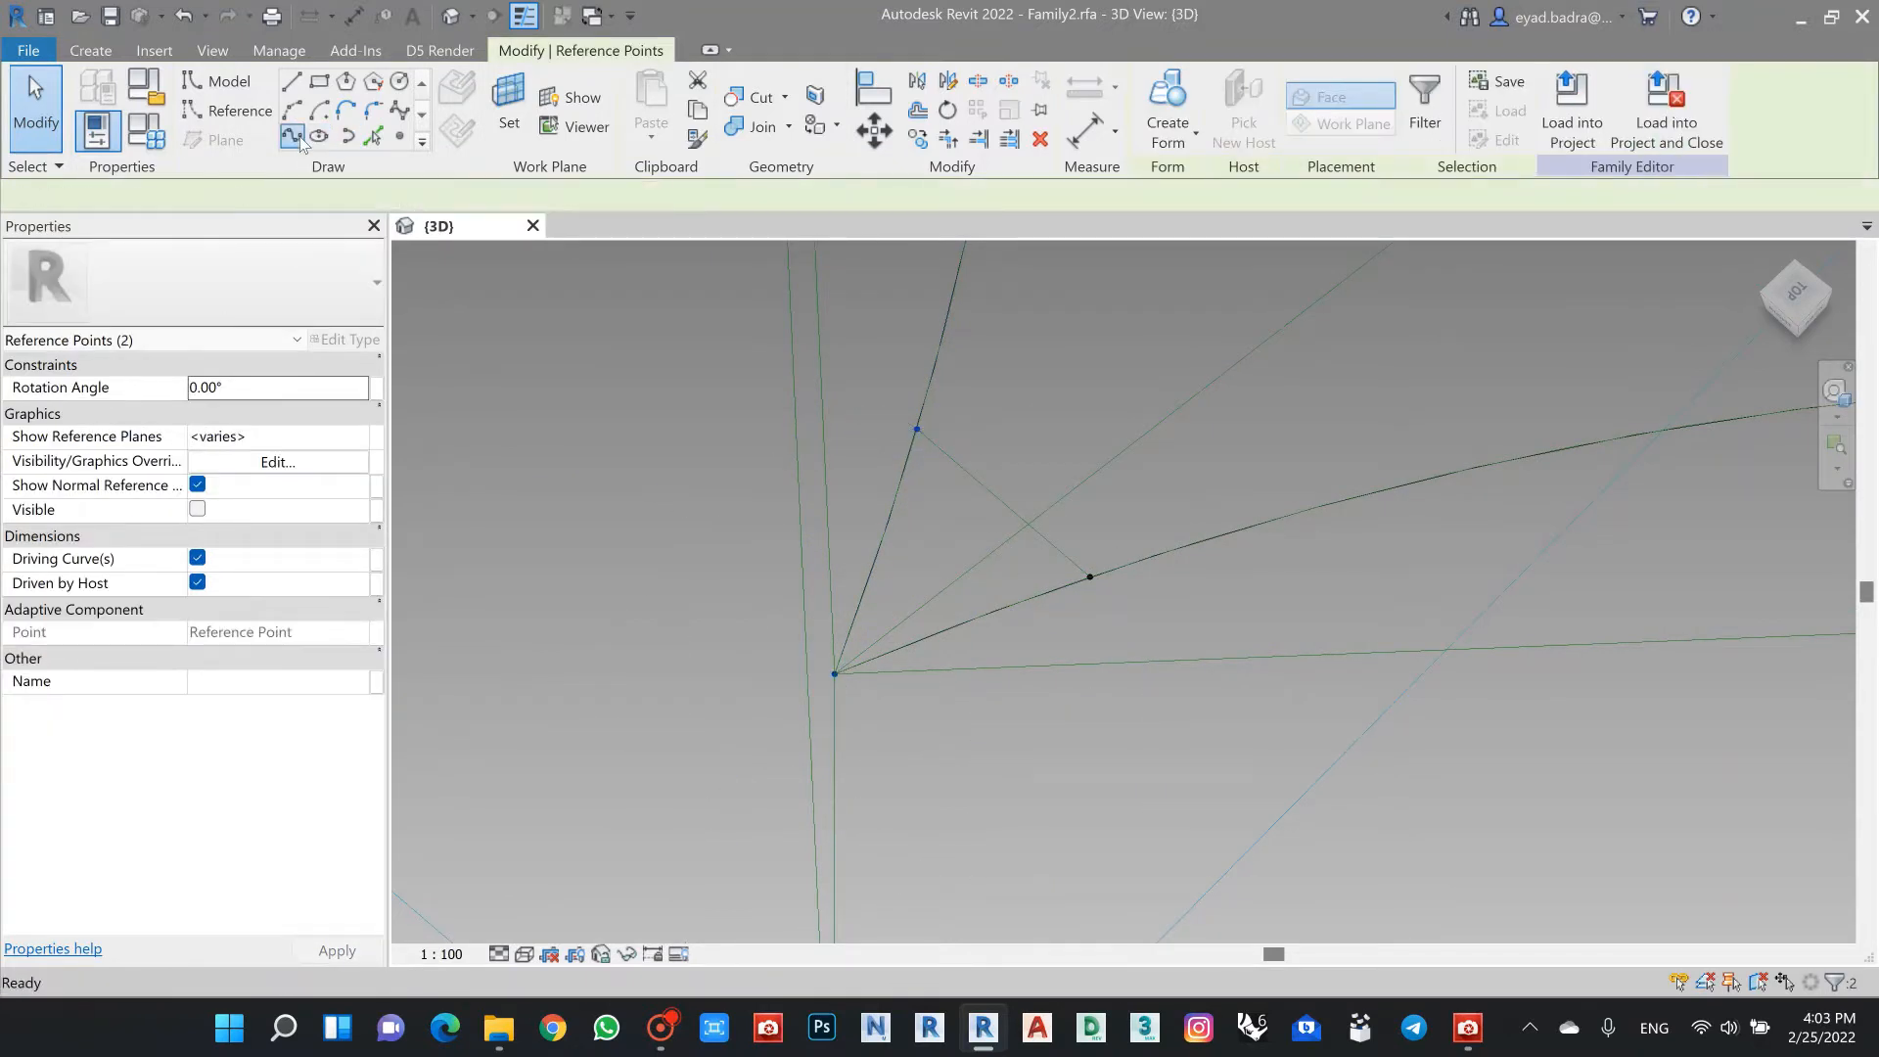
pyautogui.click(293, 138)
pyautogui.click(200, 585)
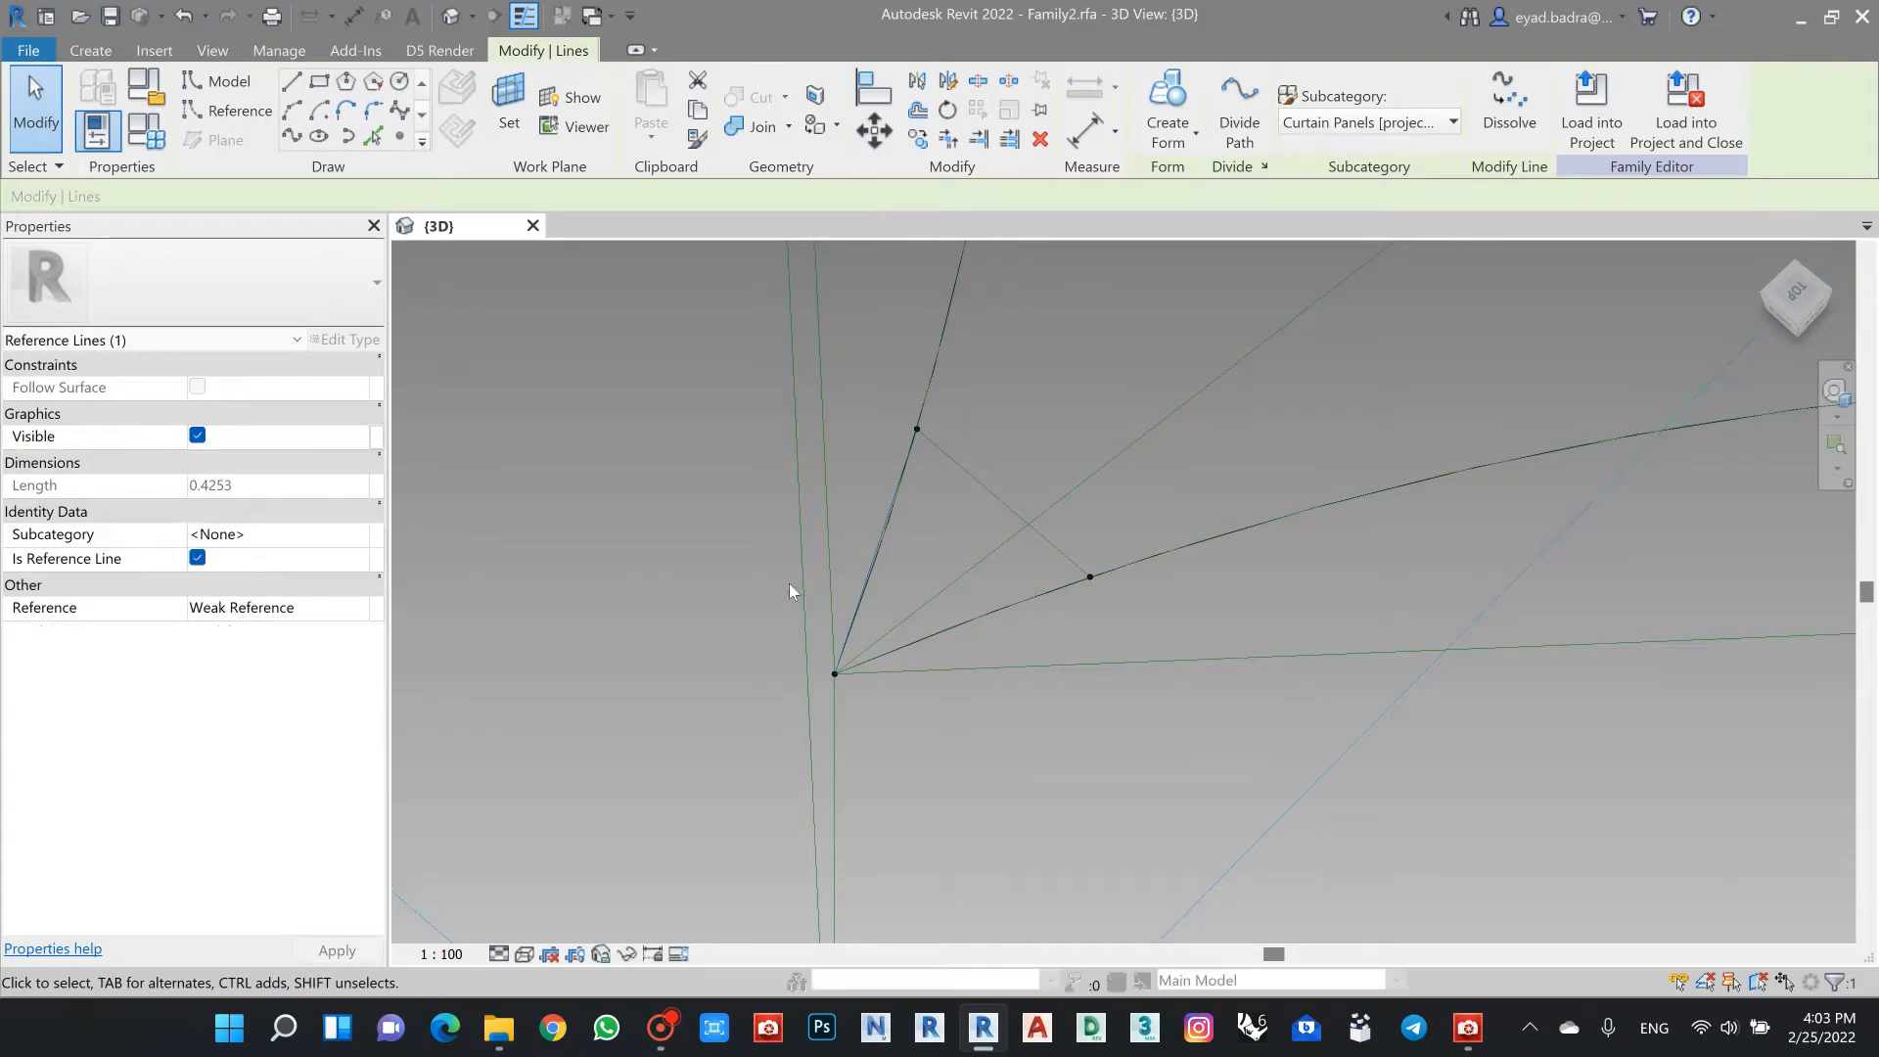
pyautogui.scroll(4, 1038, 656)
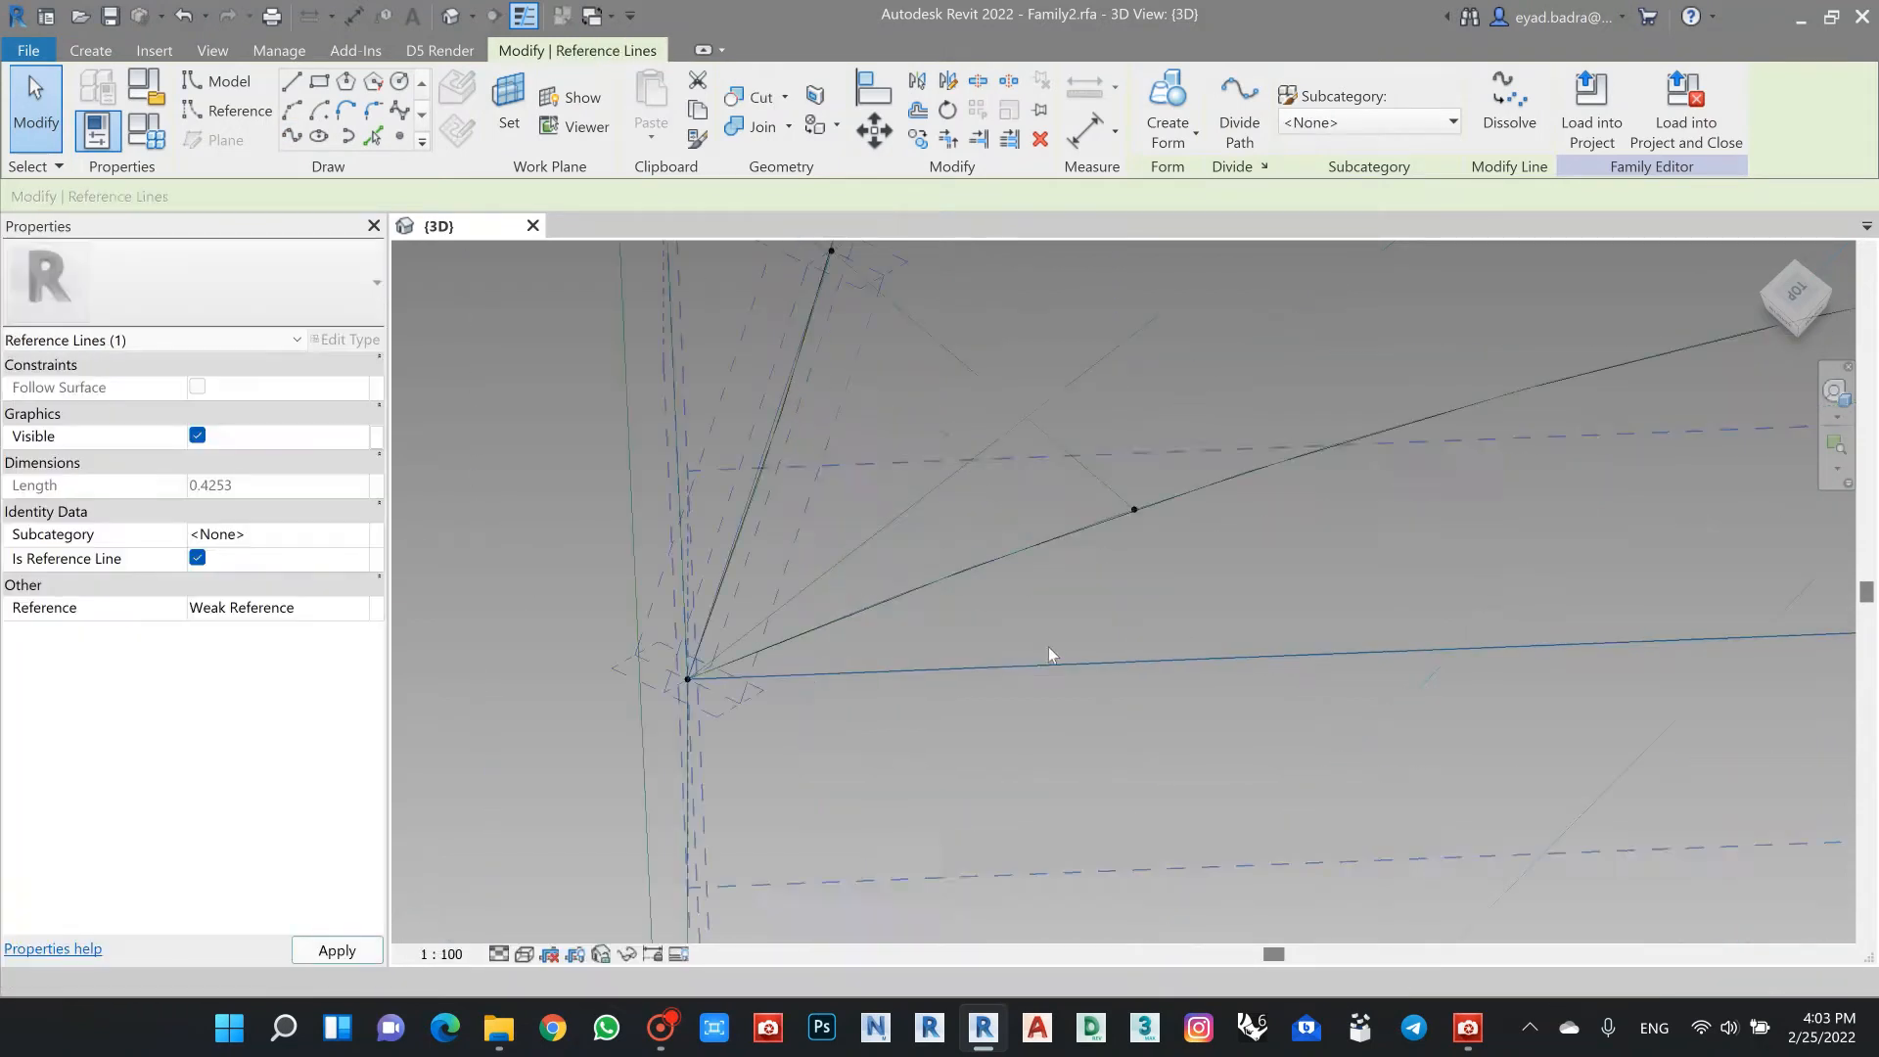
pyautogui.press('Escape')
# Step: Add a reference line from the raised corner point above placement point 3 to the nearby reference point on the curve toward placement point 4
pyautogui.scroll(5, 1146, 493)
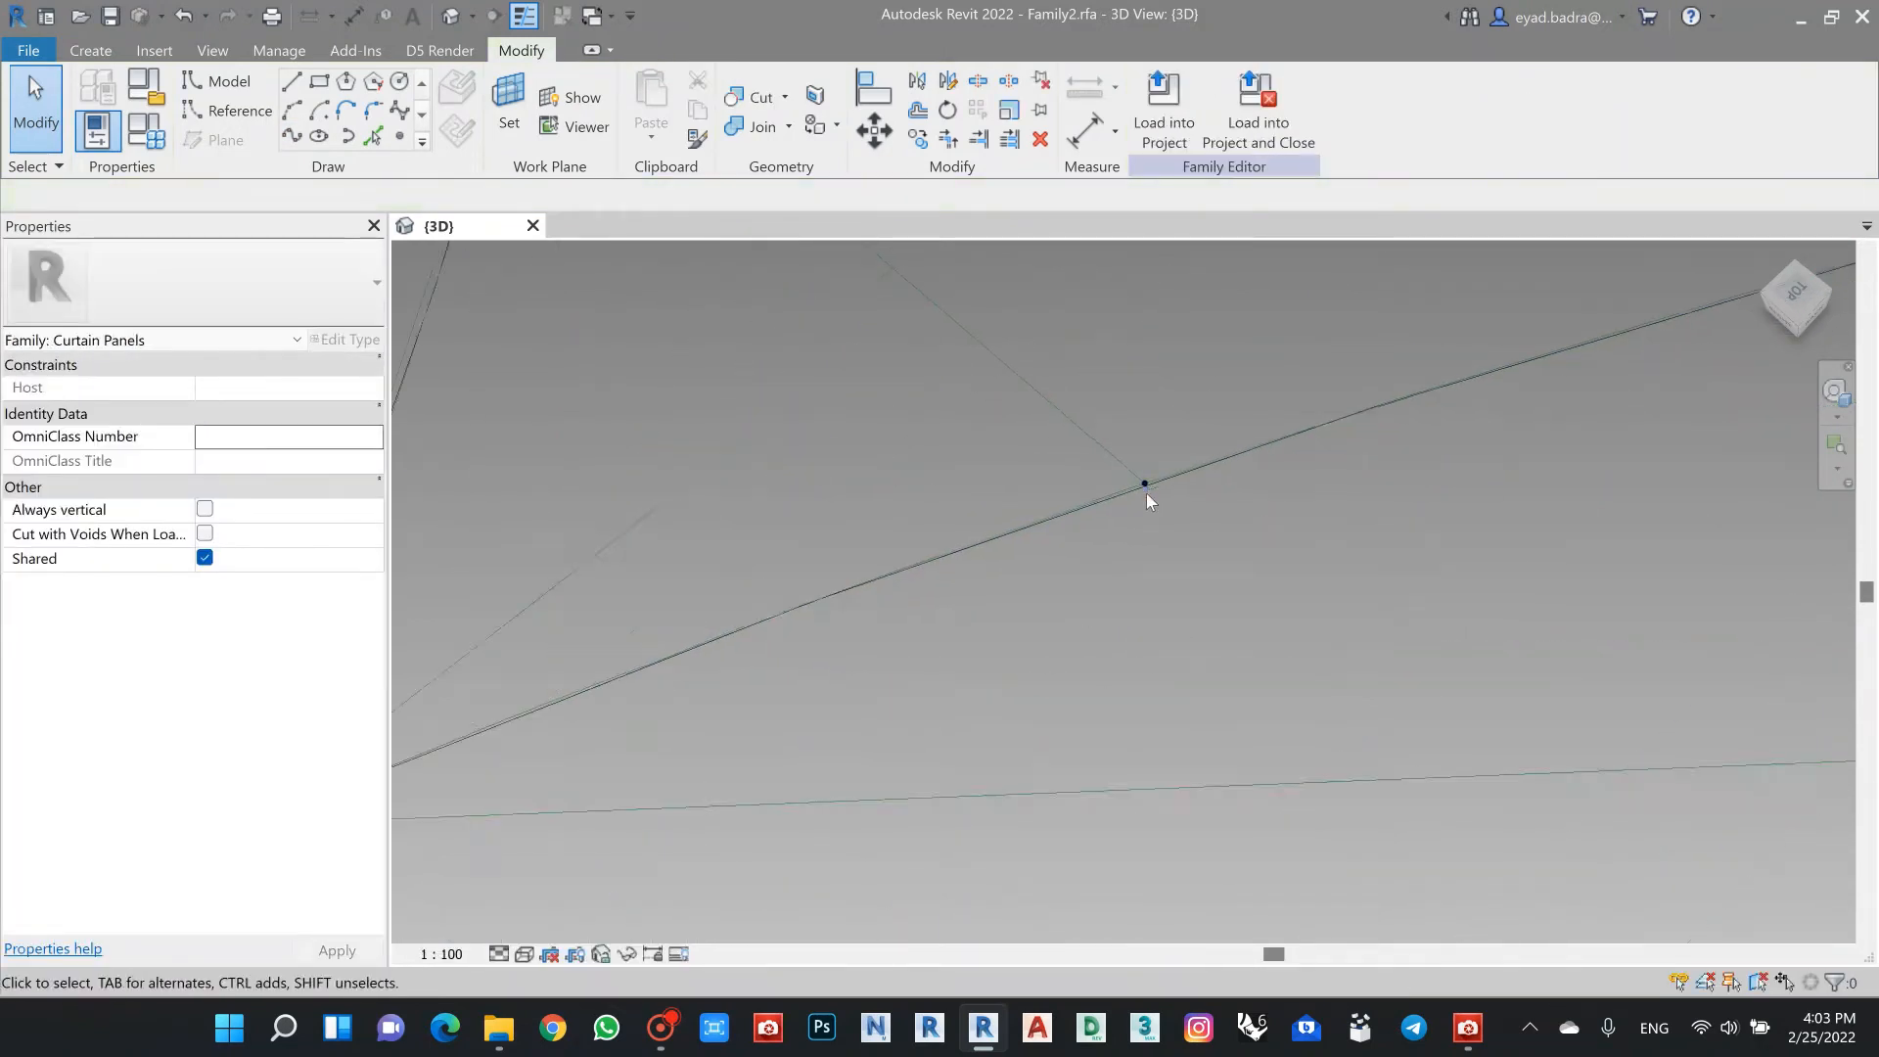
pyautogui.click(1141, 480)
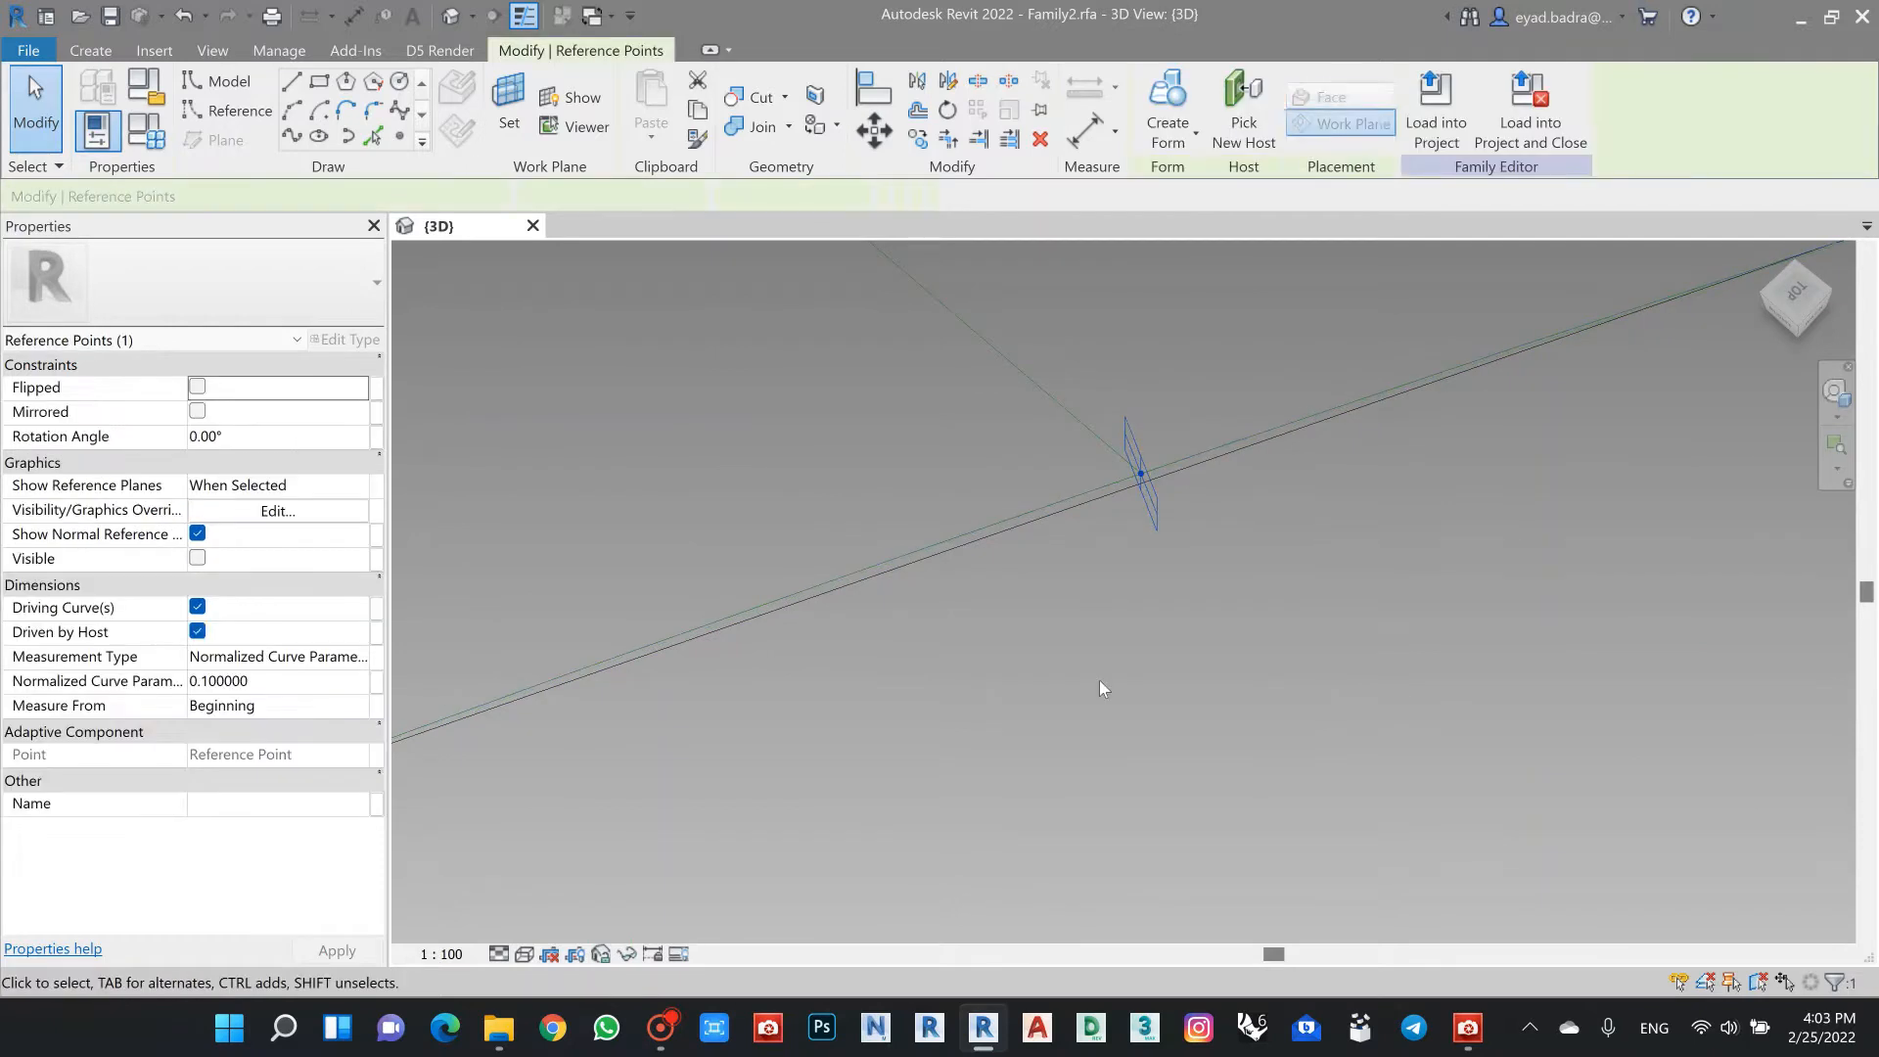
pyautogui.scroll(-5, 1100, 679)
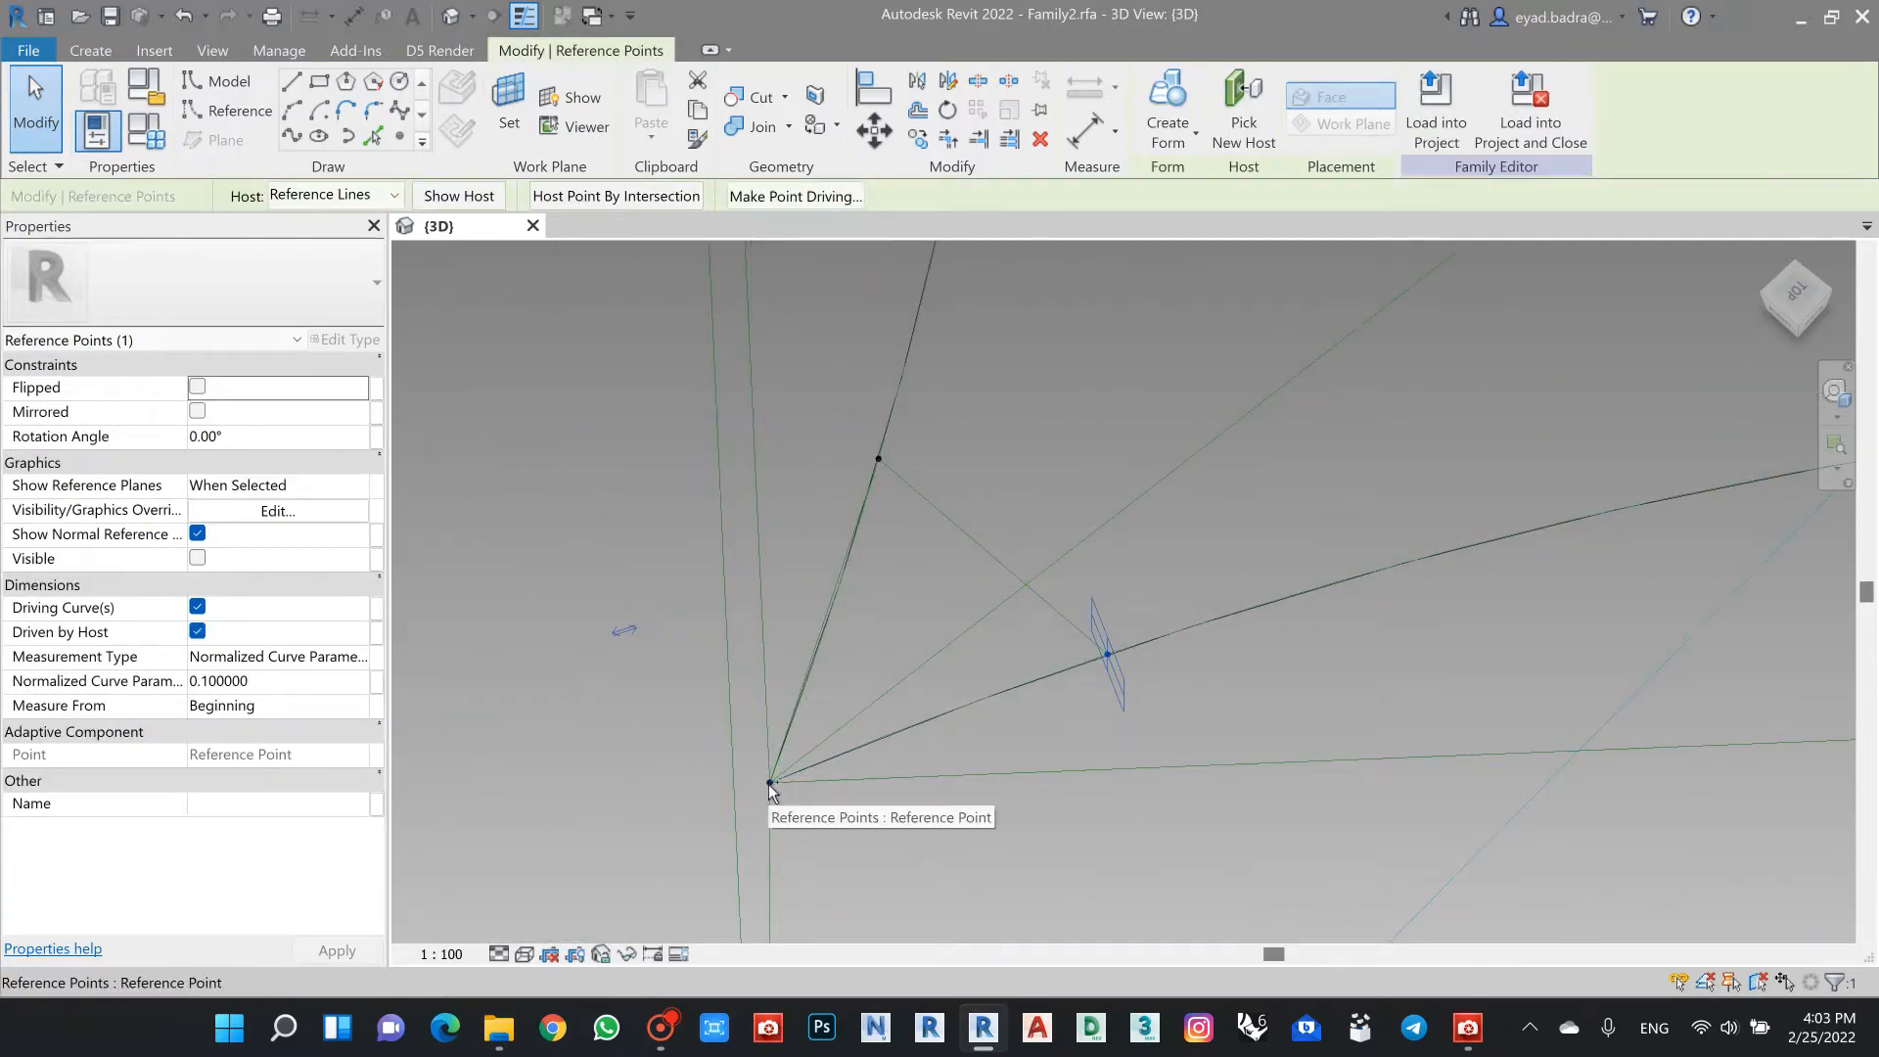
pyautogui.keyDown('ctrl'); pyautogui.click(769, 782); pyautogui.keyUp('ctrl')
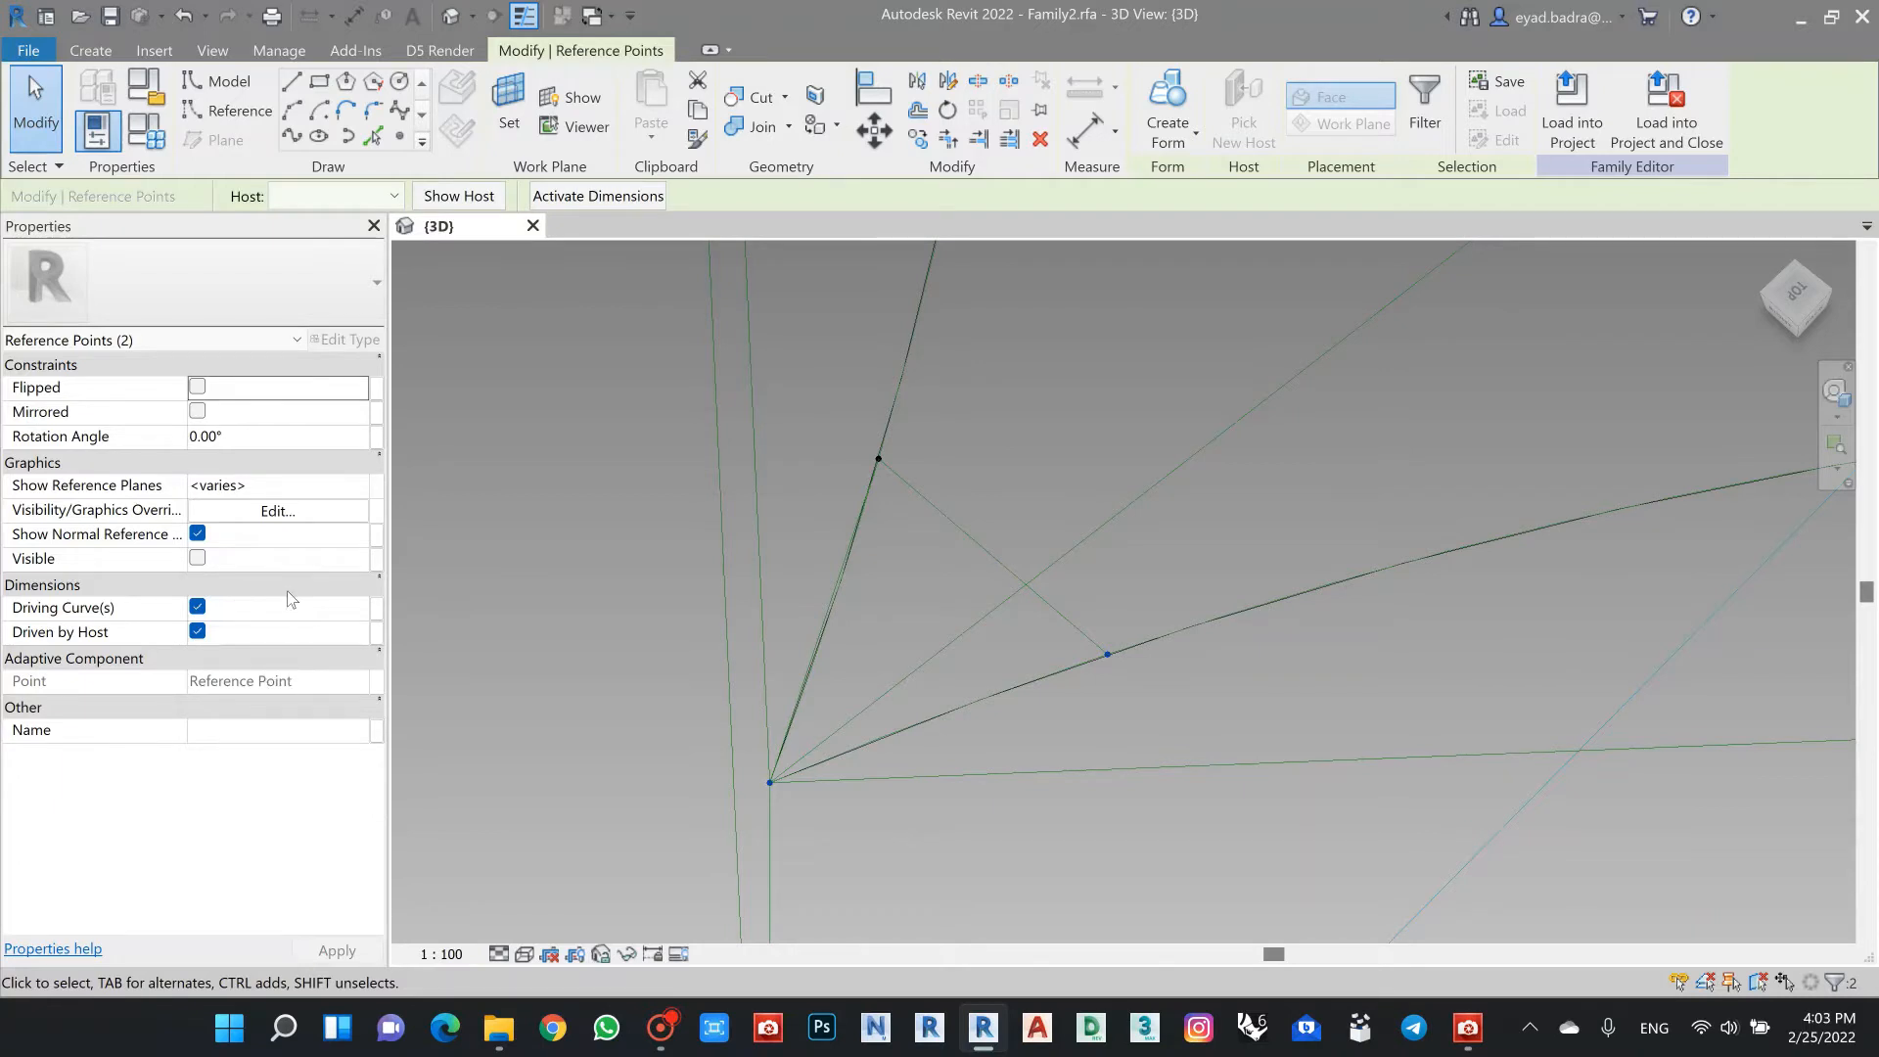
pyautogui.click(293, 138)
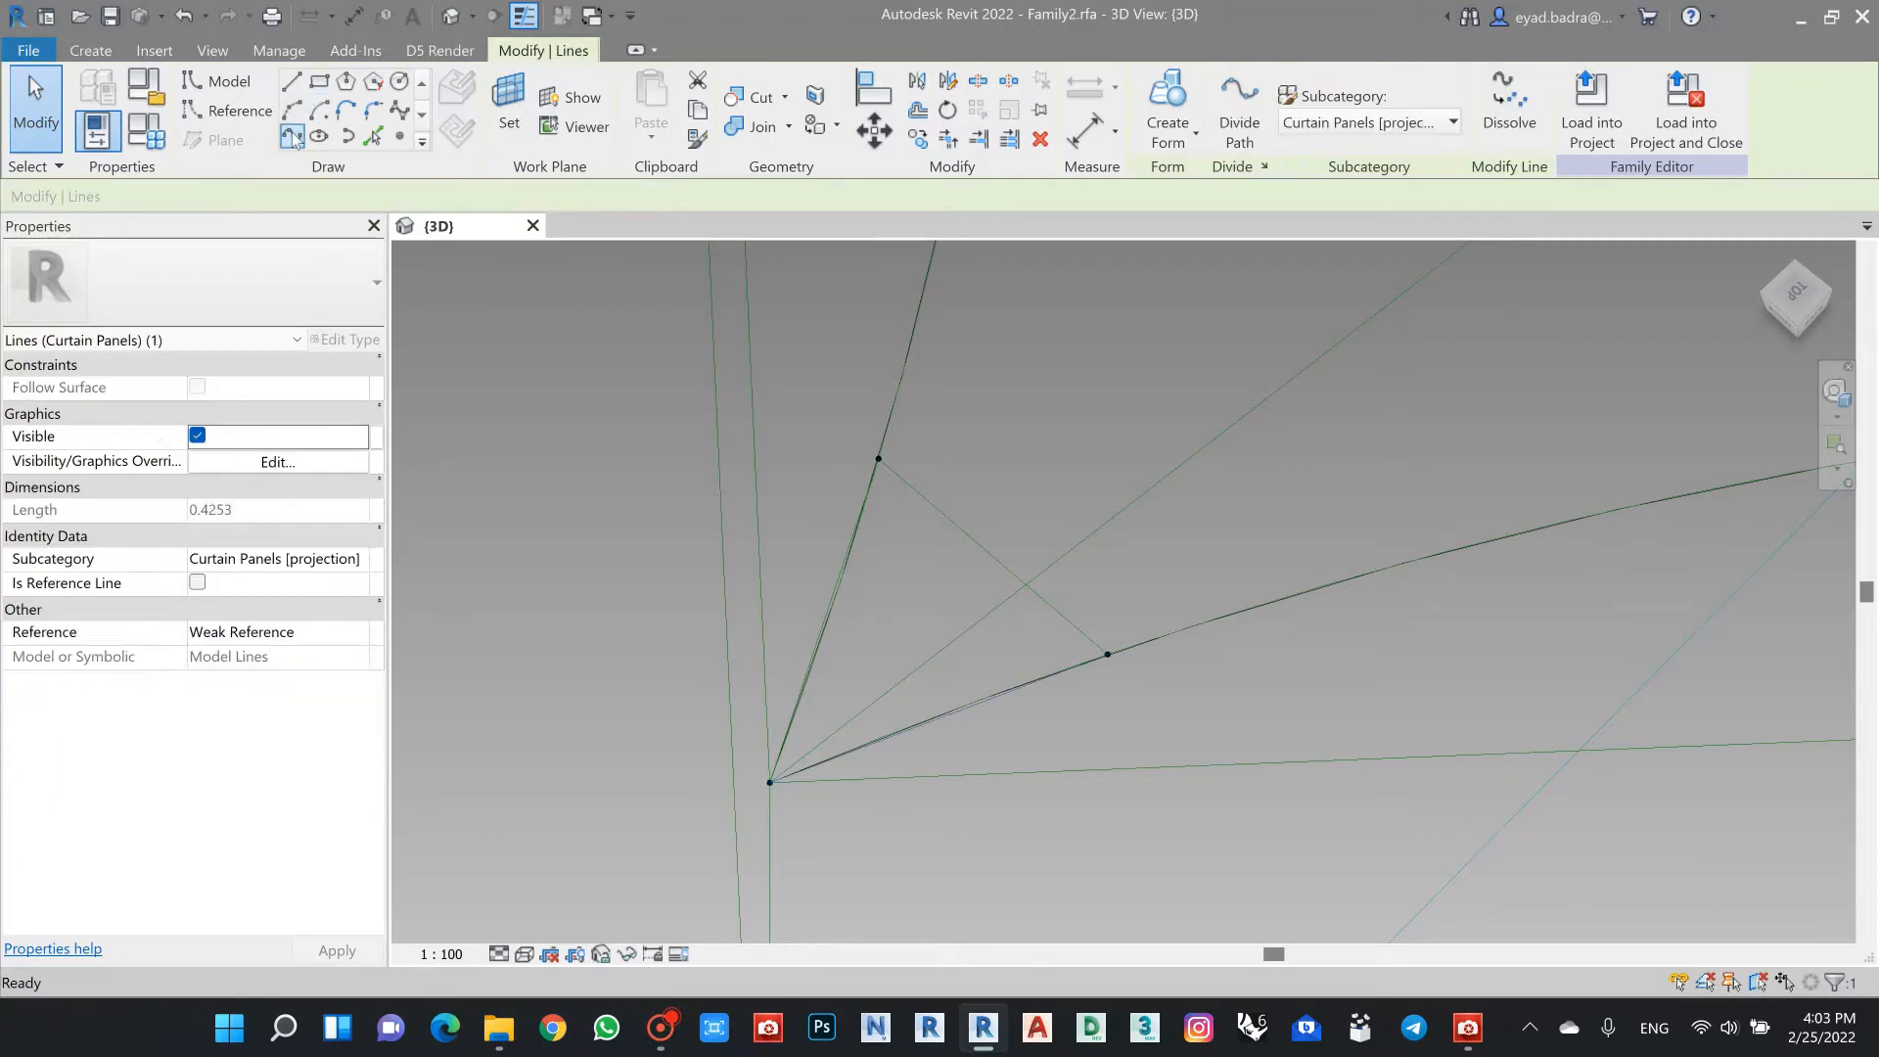
pyautogui.click(198, 583)
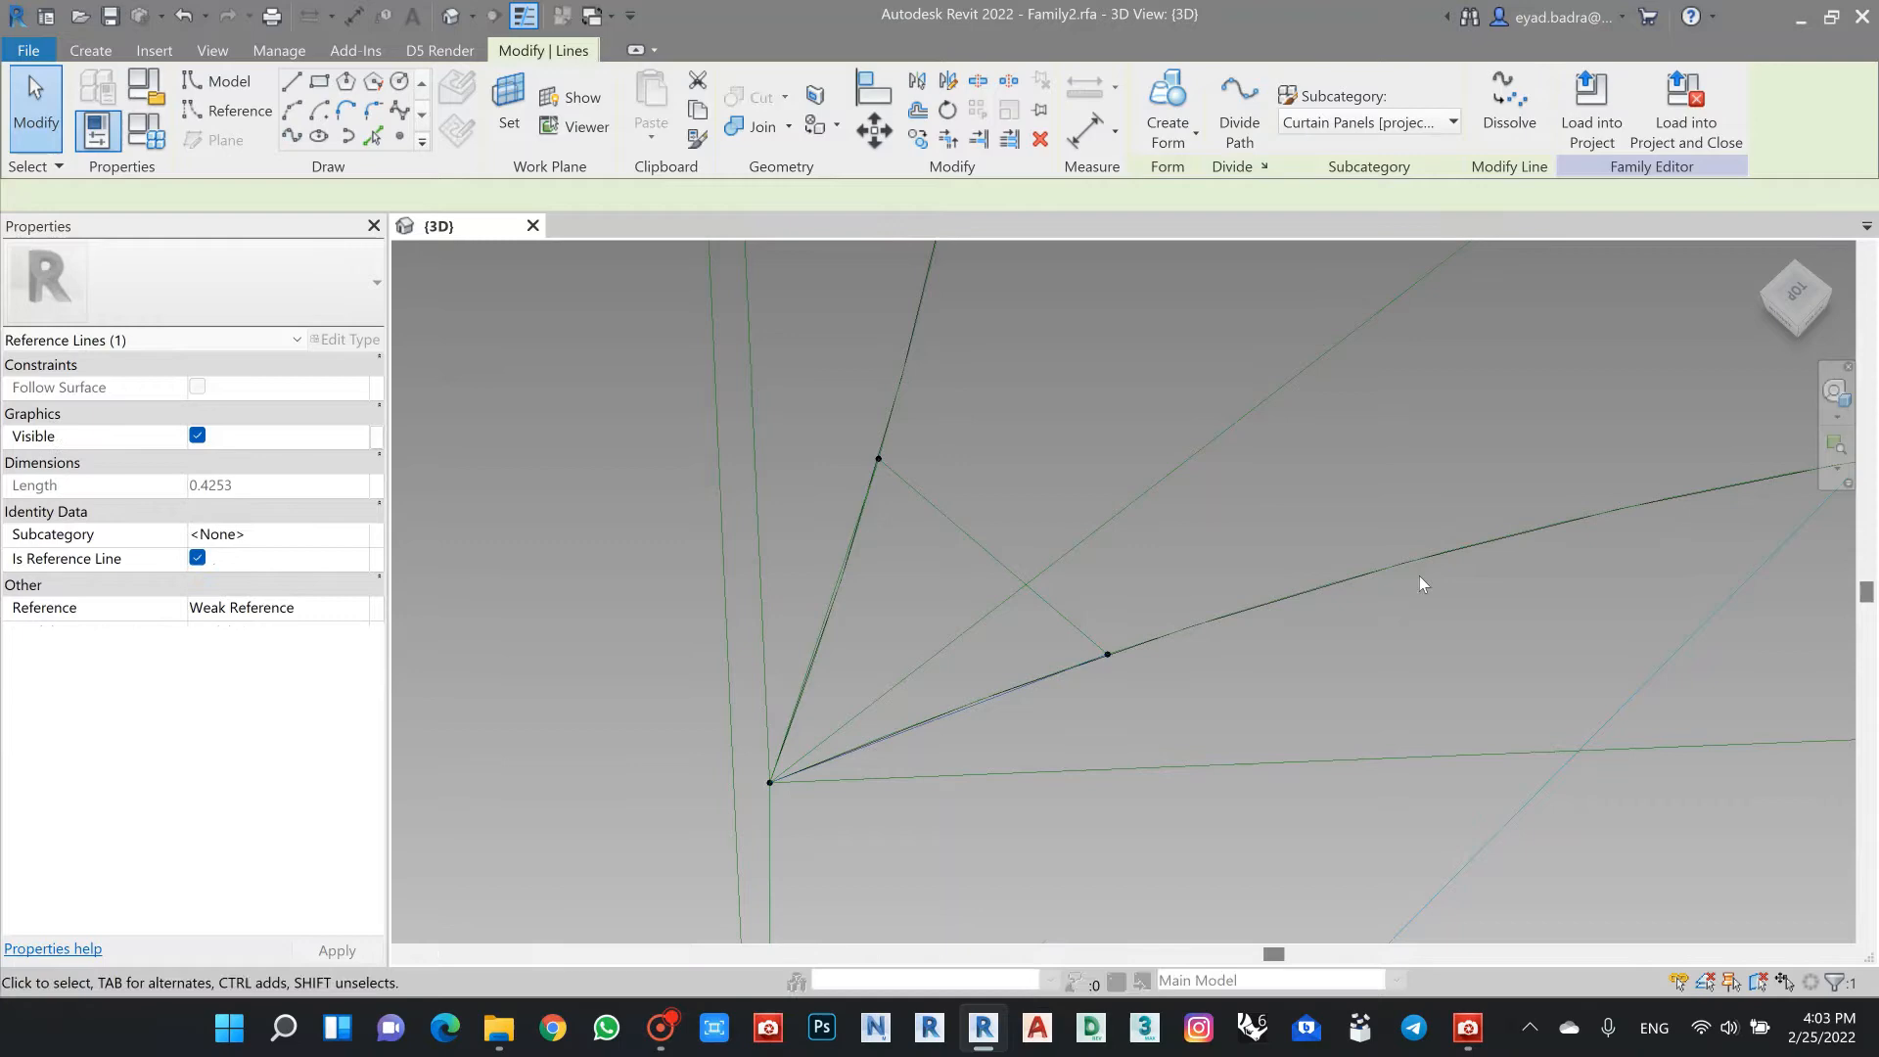
pyautogui.click(1138, 542)
# Step: Add a reference line from placement point 1 to the nearby reference point on the curve toward placement point 4
pyautogui.scroll(-5, 1144, 544)
pyautogui.scroll(-4, 1145, 566)
pyautogui.keyDown('shift'); pyautogui.moveTo(1145, 566); pyautogui.dragTo(1066, 560, button='middle'); pyautogui.keyUp('shift')
pyautogui.scroll(10, 1137, 616)
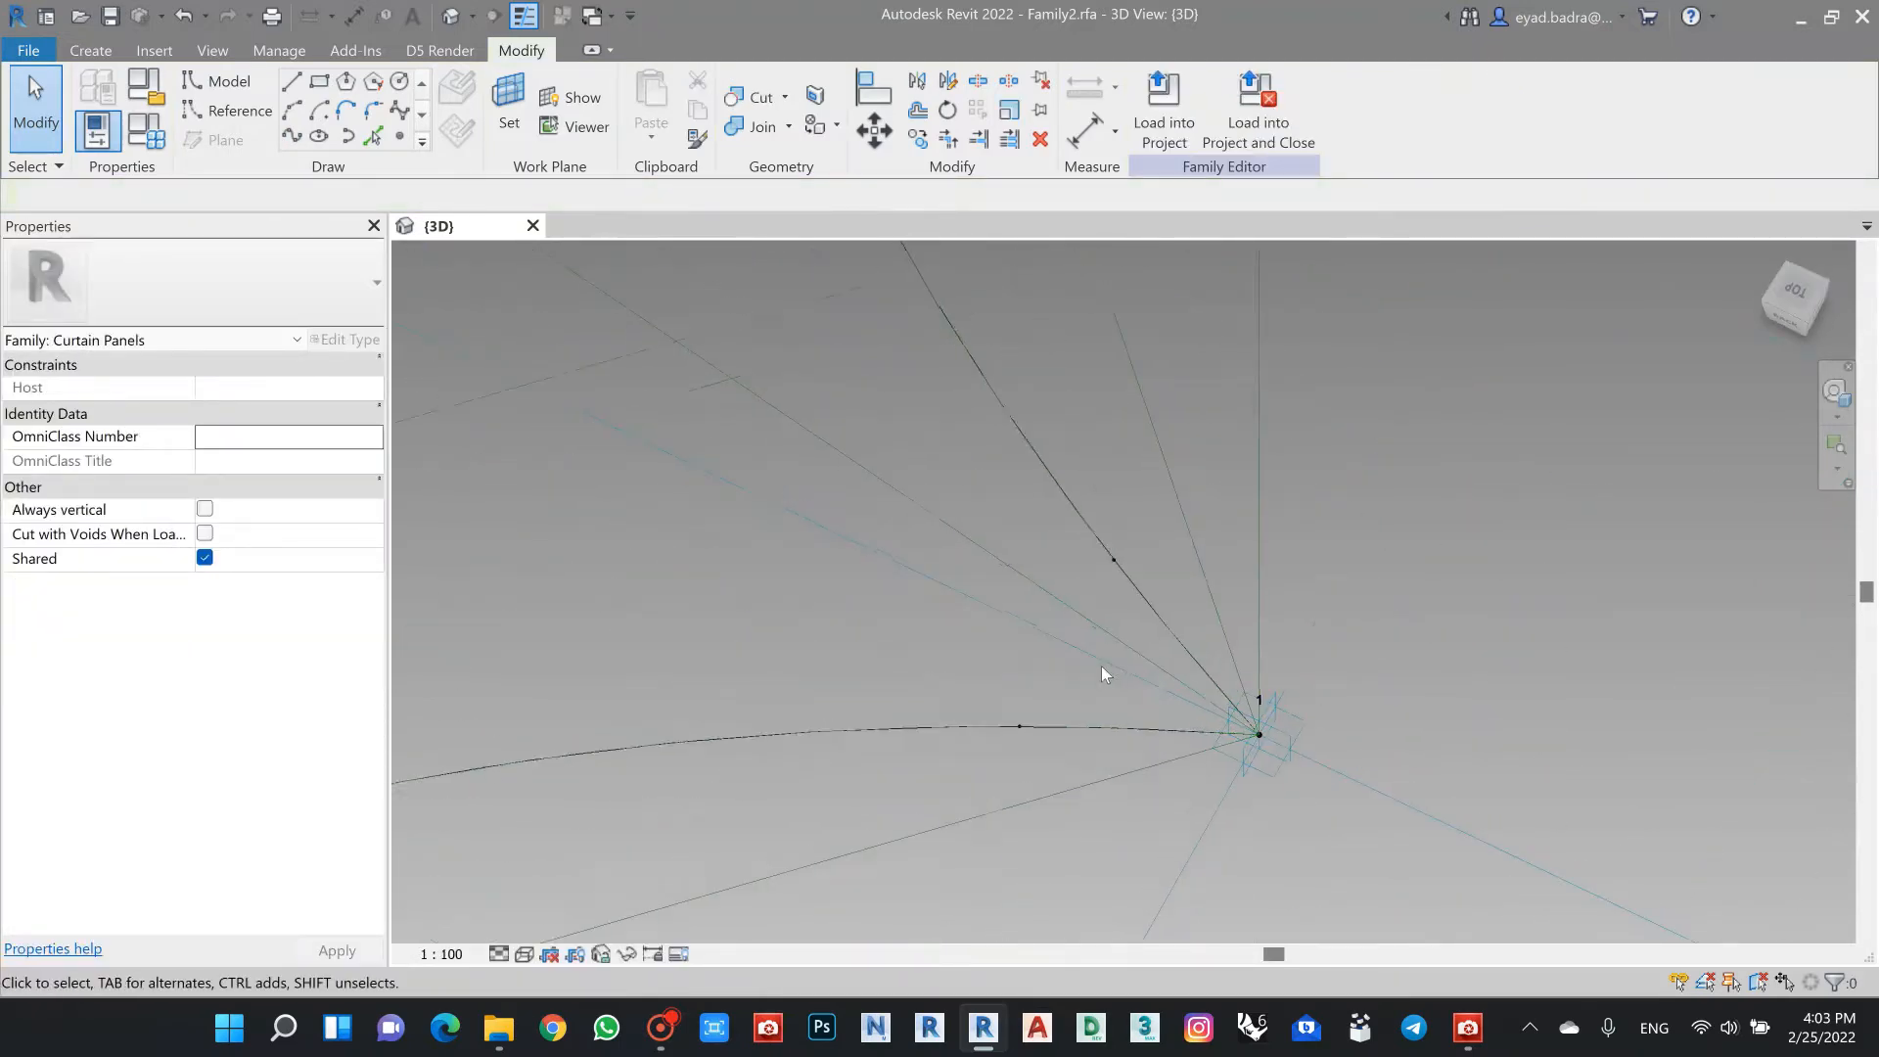
pyautogui.moveTo(1060, 705); pyautogui.dragTo(948, 579, button='middle')
pyautogui.click(1104, 614)
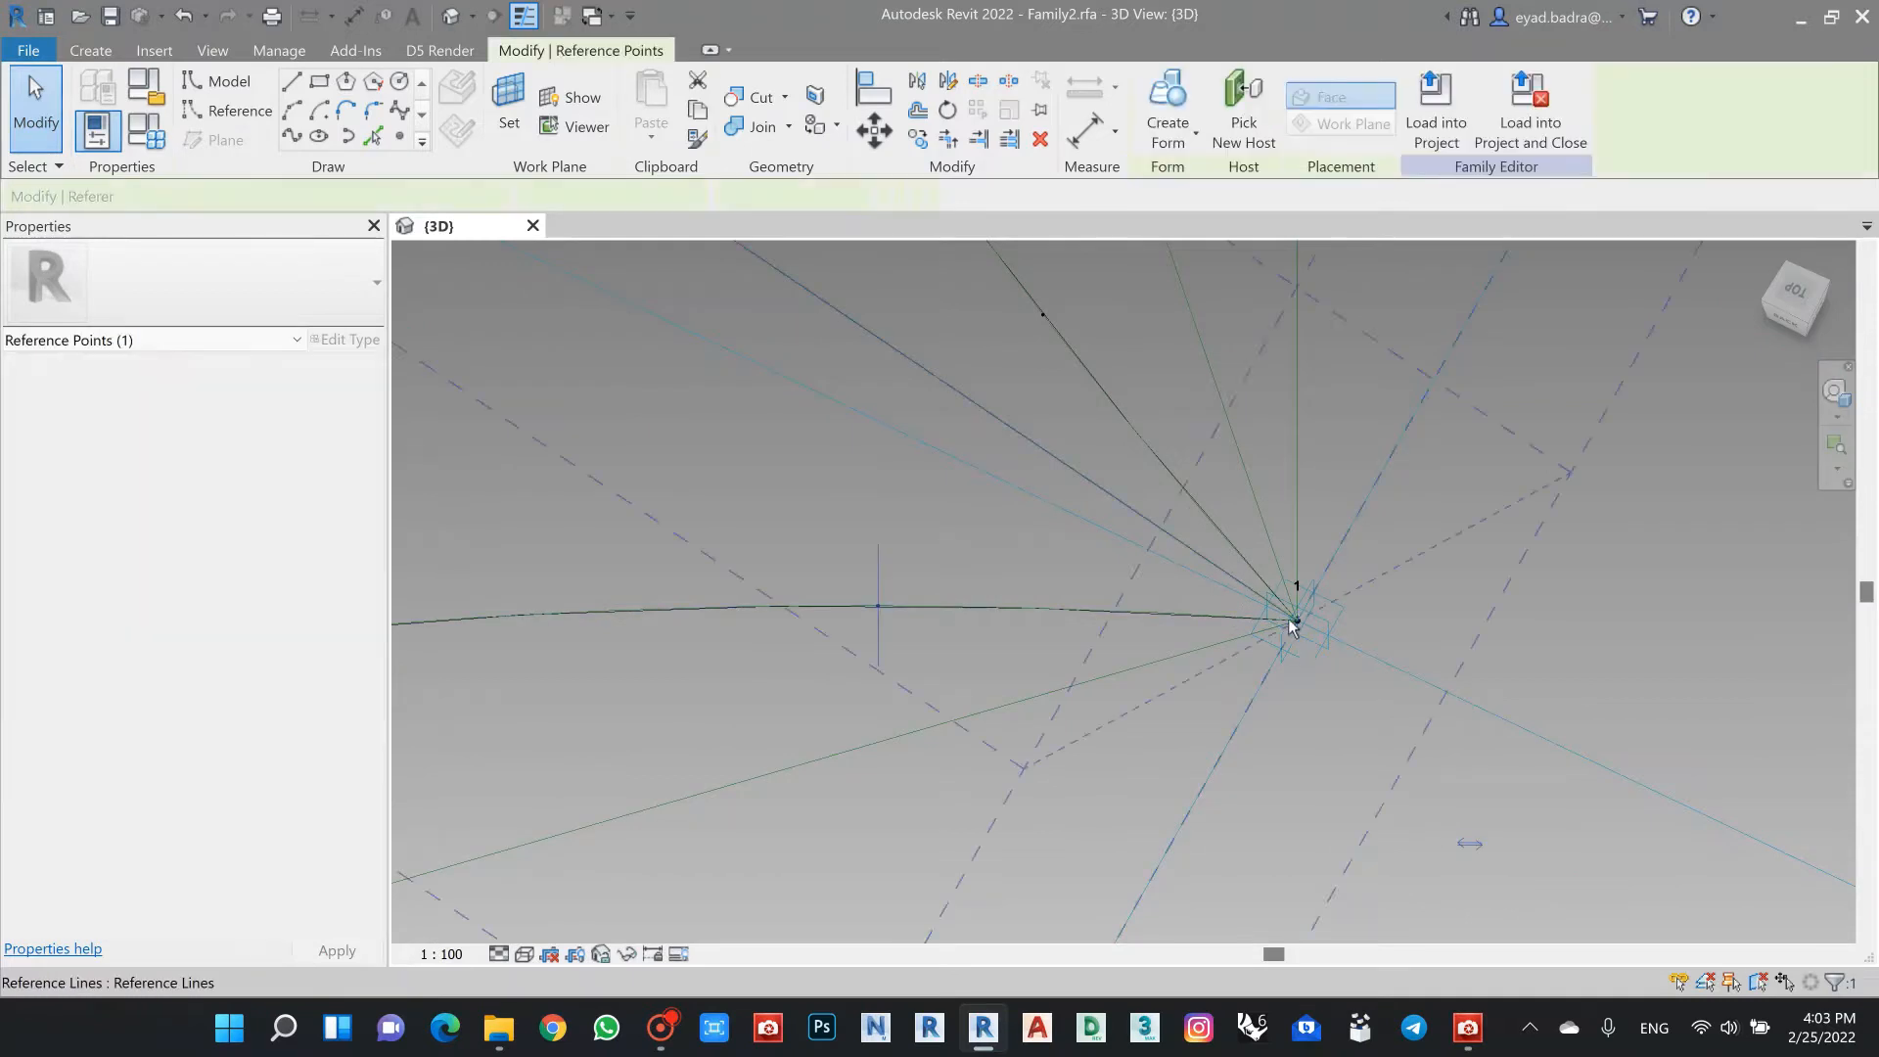
pyautogui.keyDown('ctrl'); pyautogui.click(1296, 624); pyautogui.keyUp('ctrl')
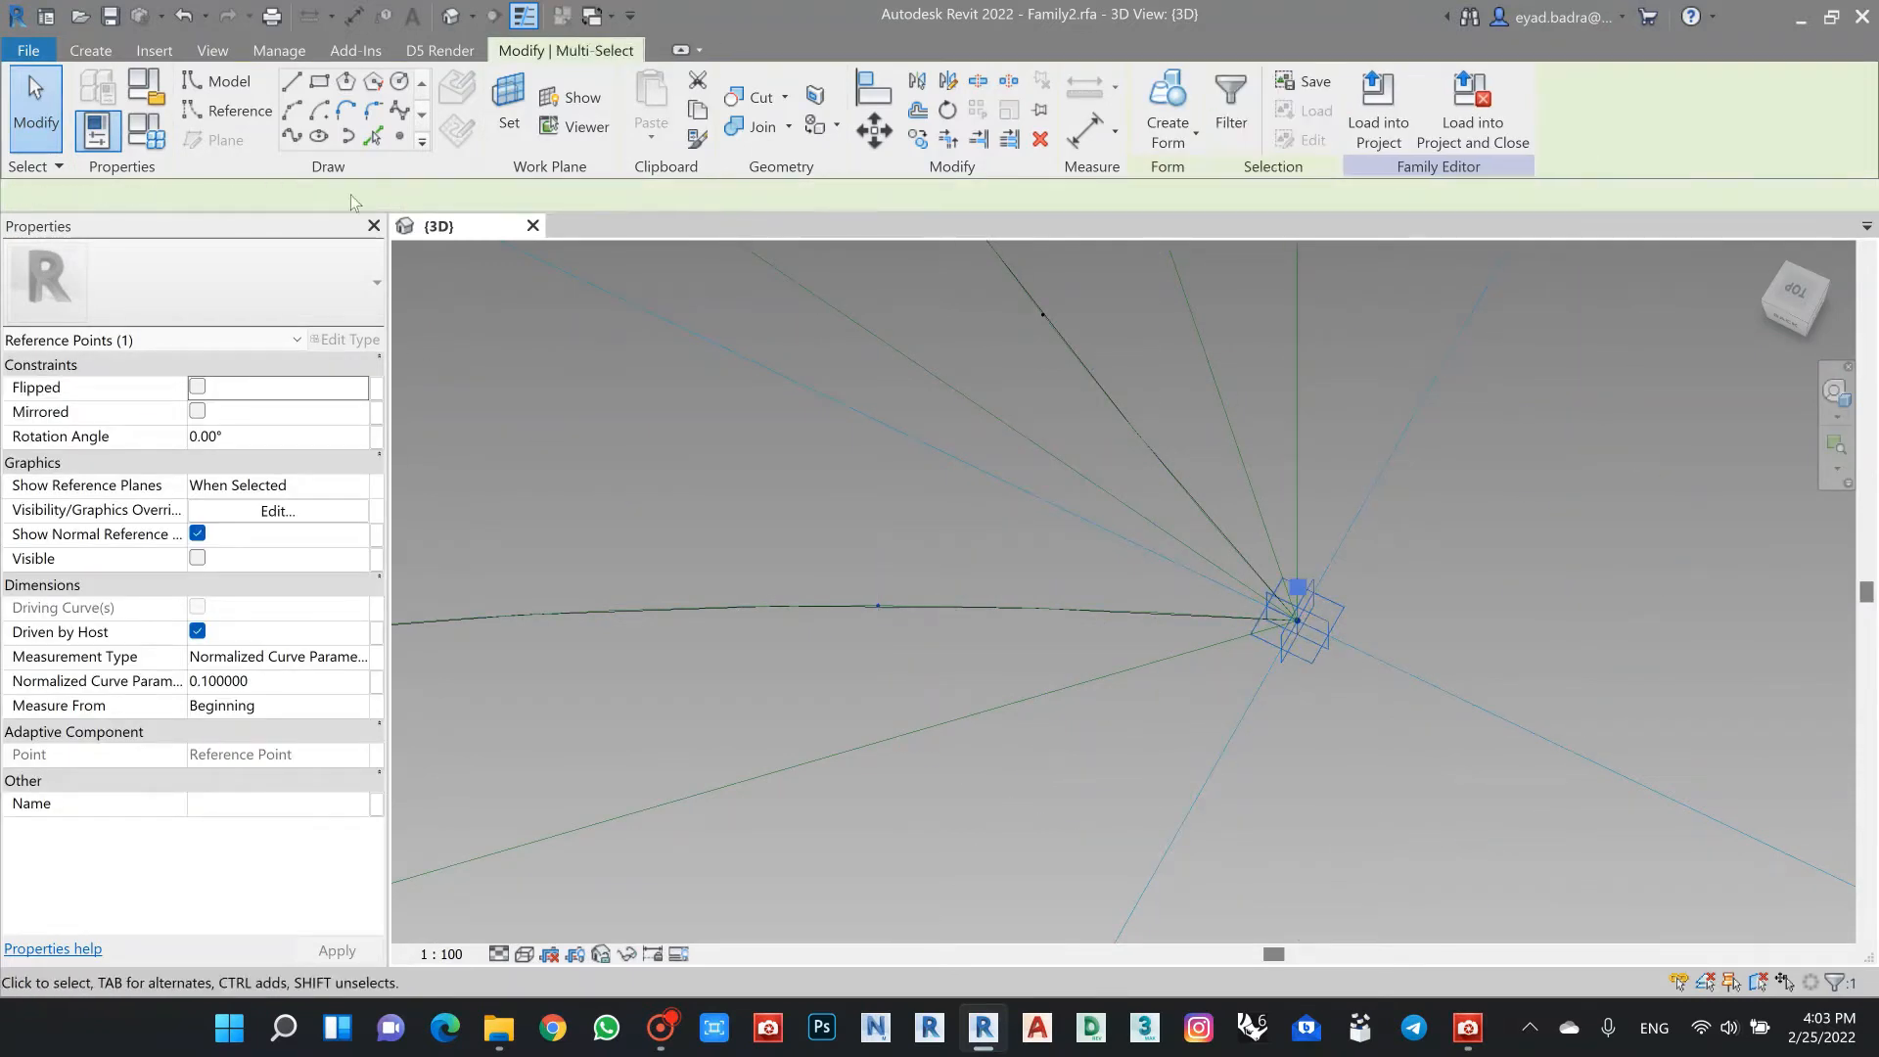
pyautogui.click(288, 142)
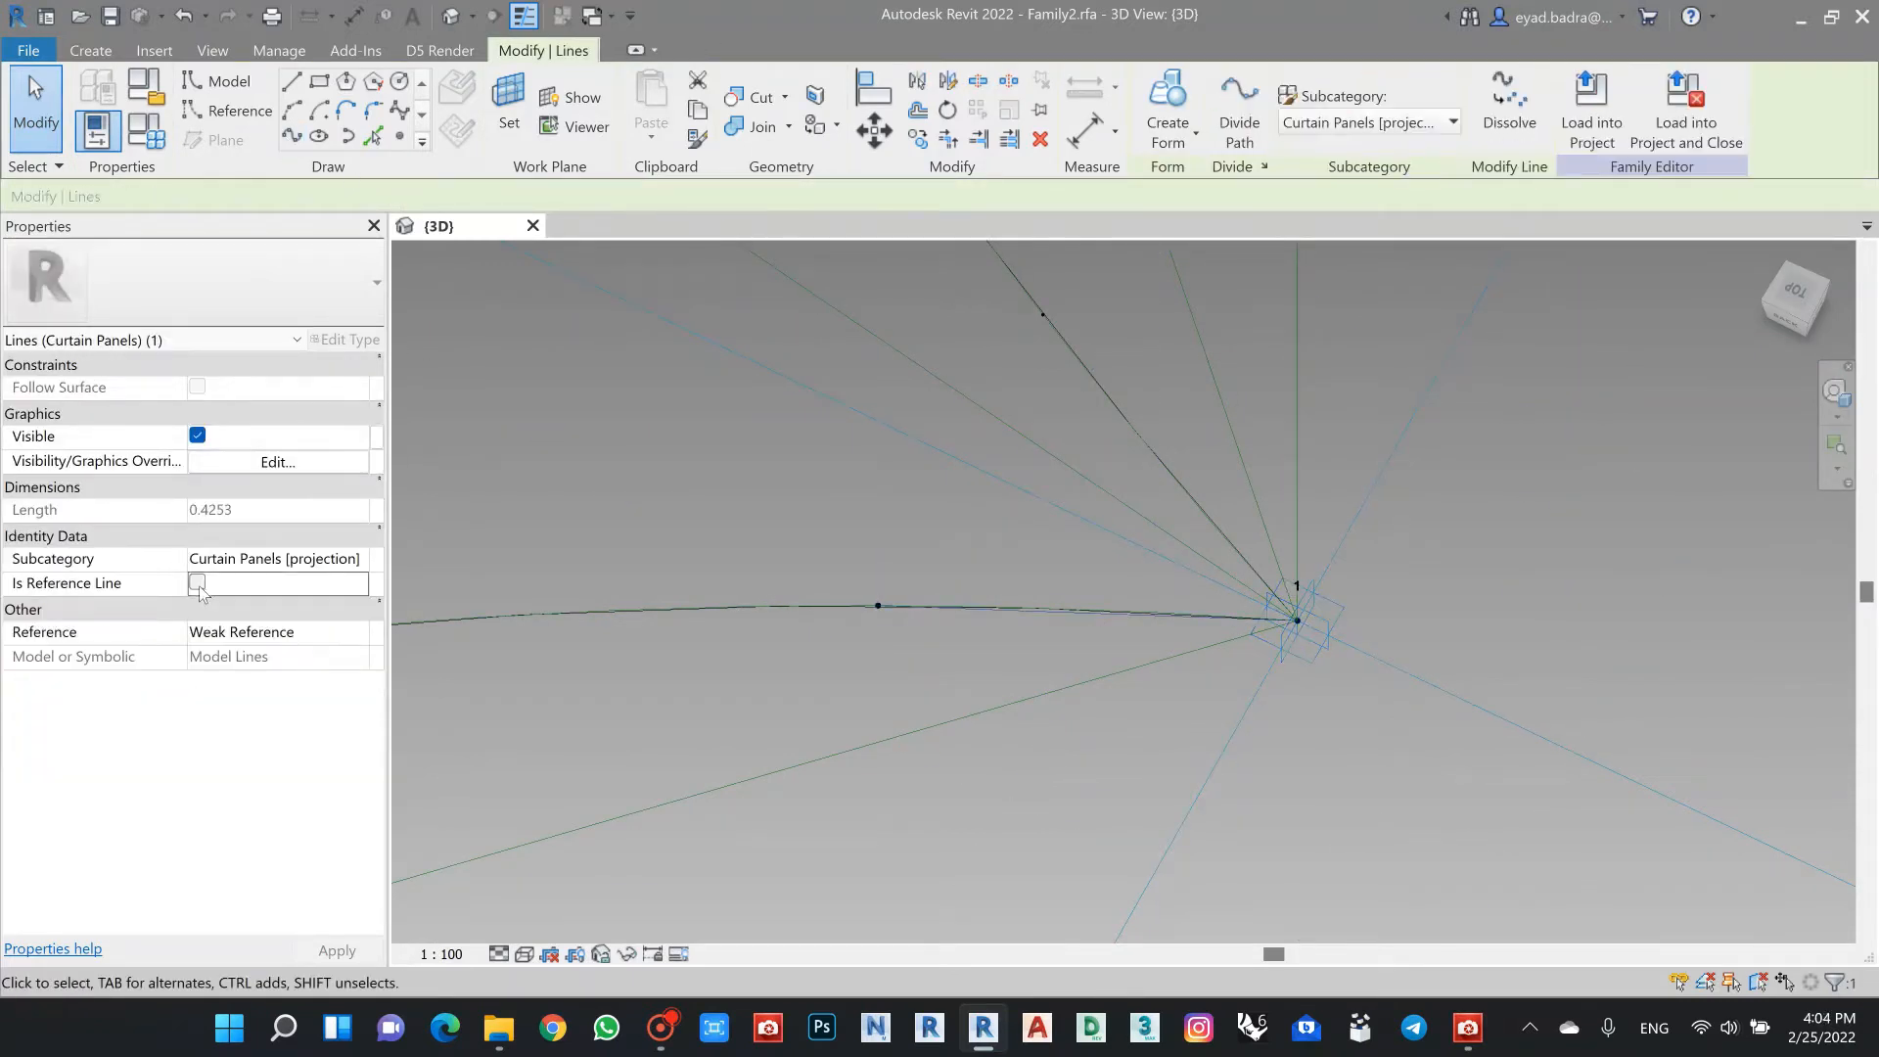
pyautogui.click(197, 583)
pyautogui.press('Escape')
# Step: Add a reference line from placement point 1 to the nearby reference point on the curve toward placement point 2
pyautogui.click(1043, 313)
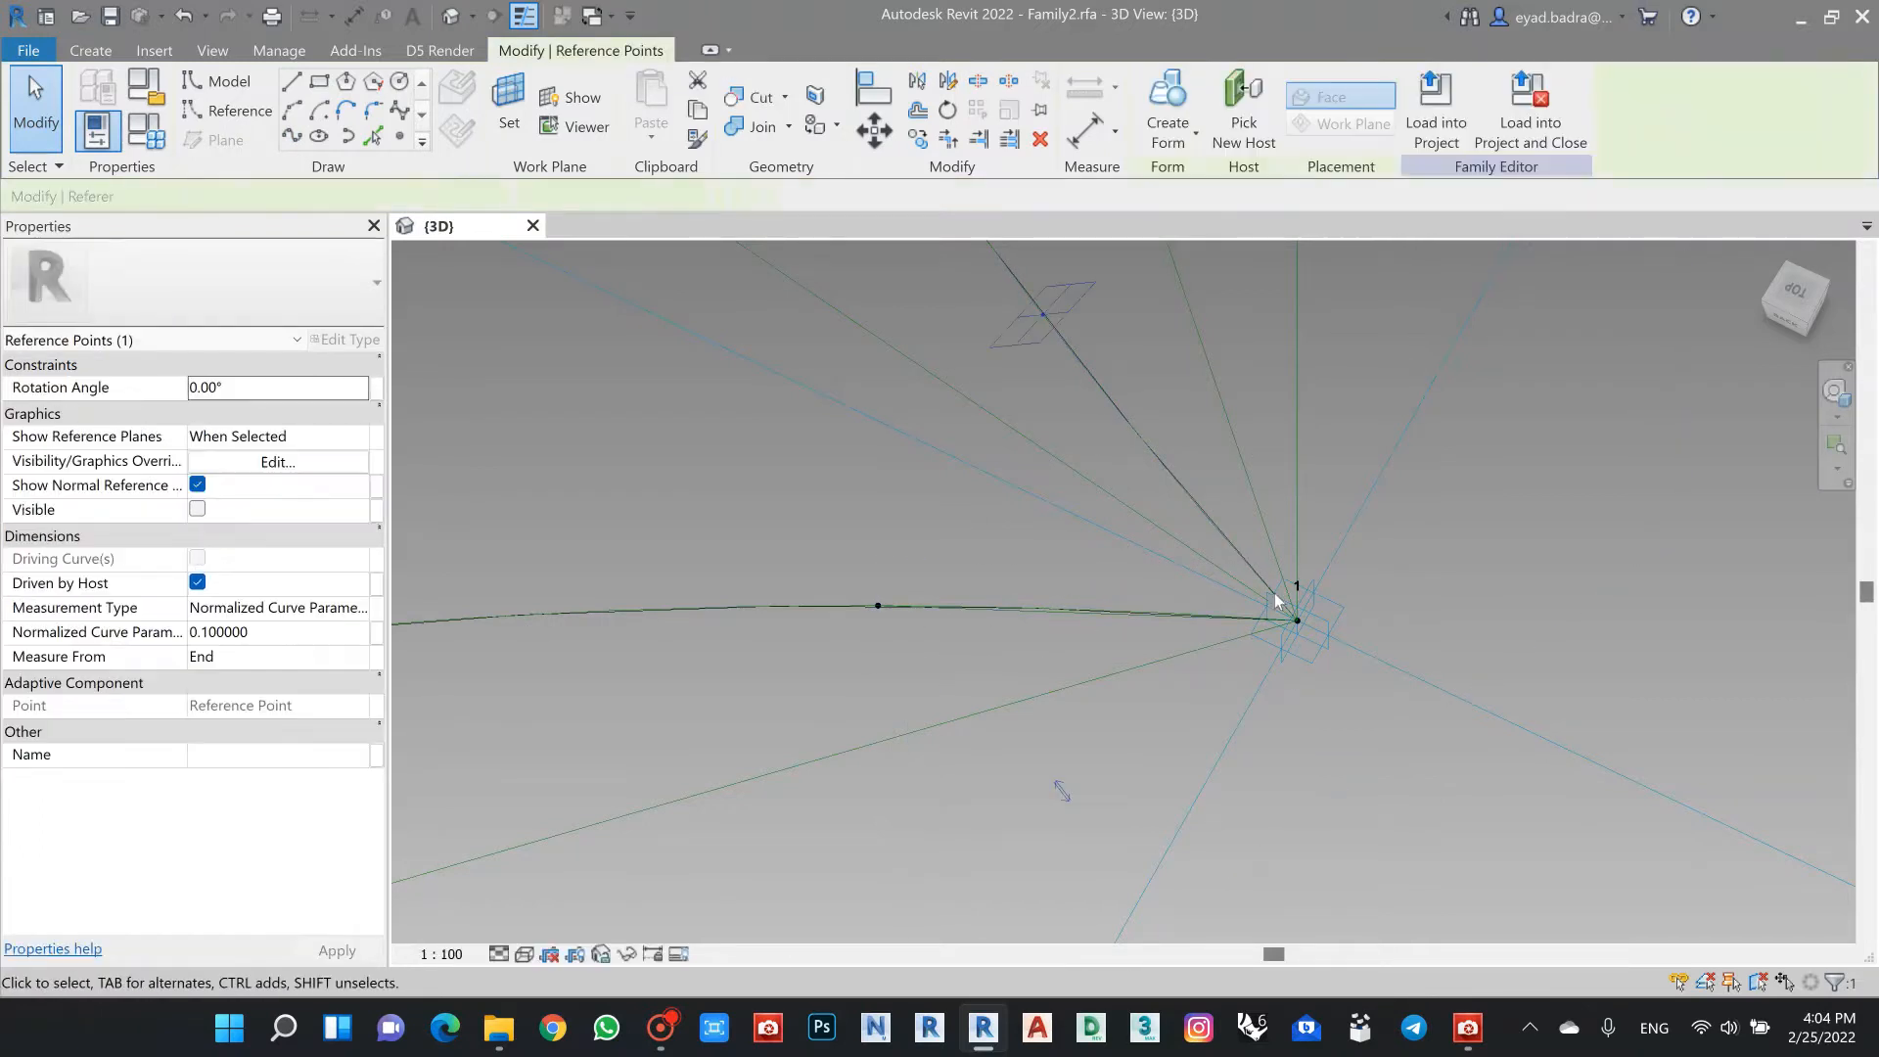
pyautogui.click(1298, 620)
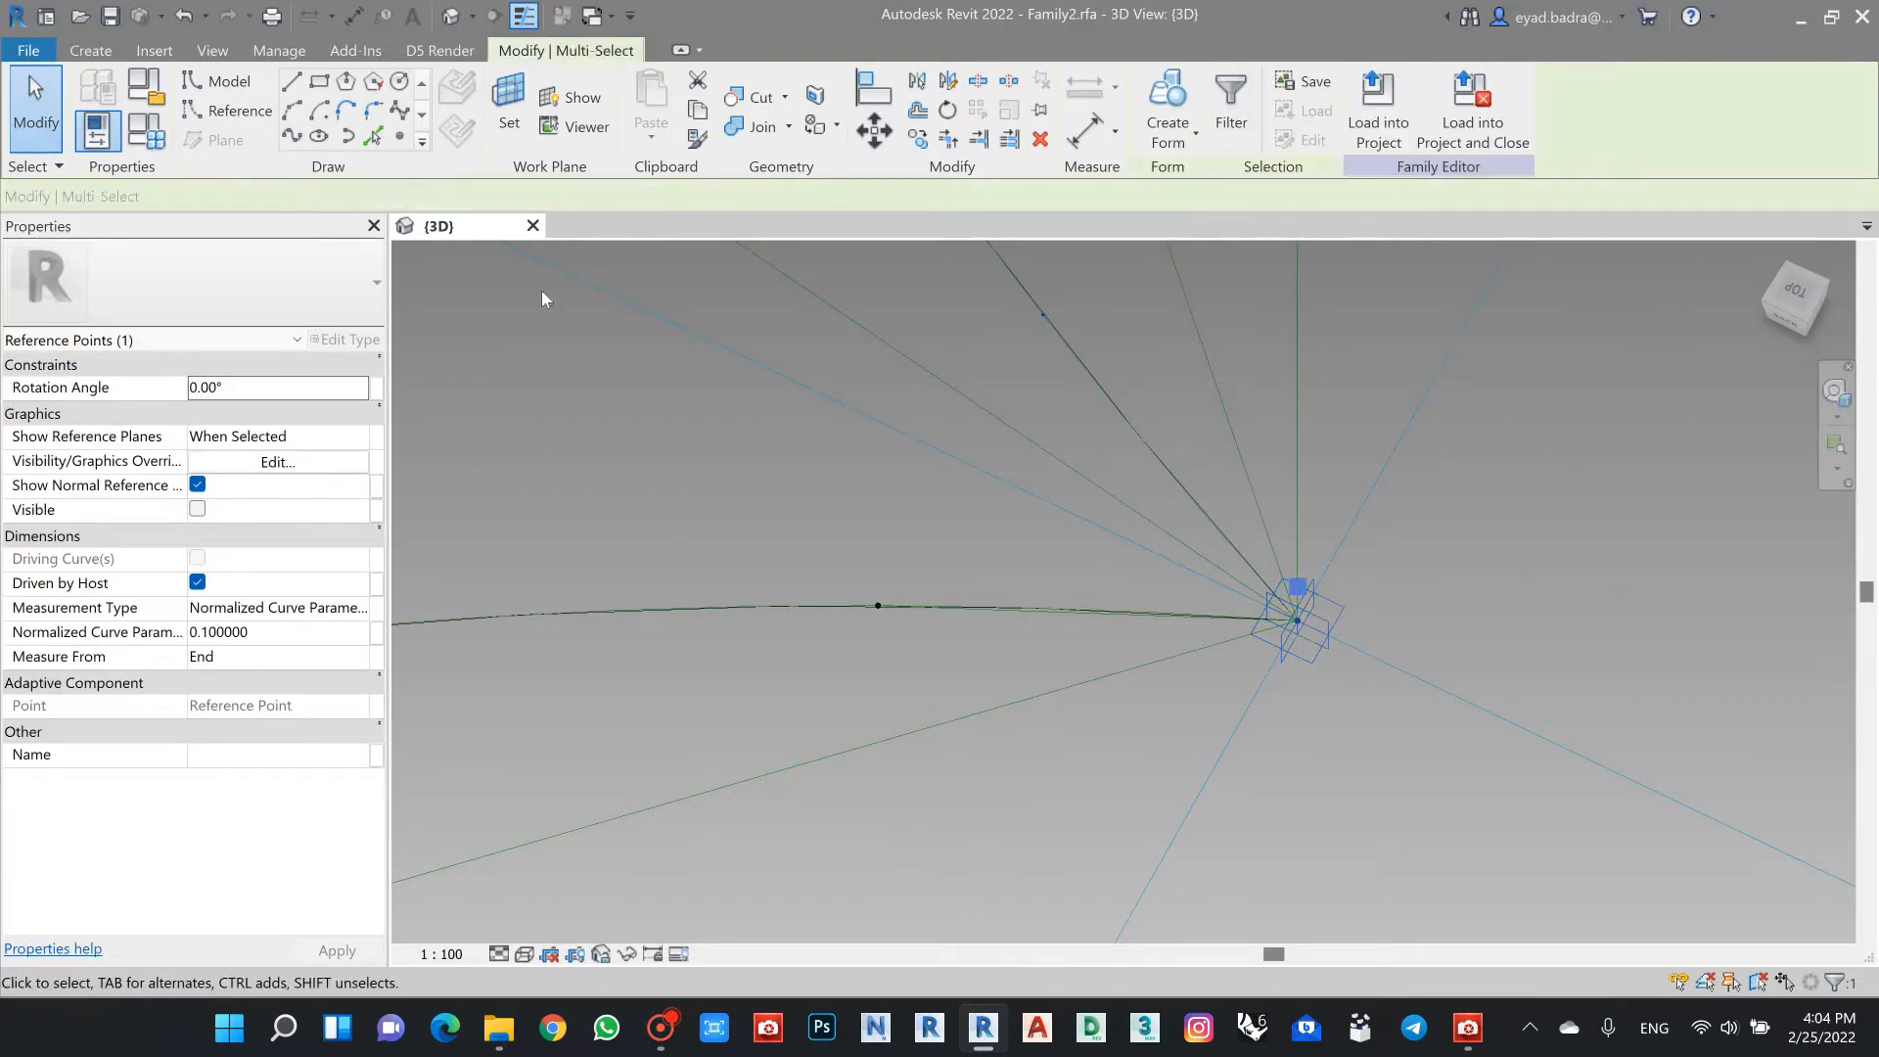
pyautogui.click(296, 142)
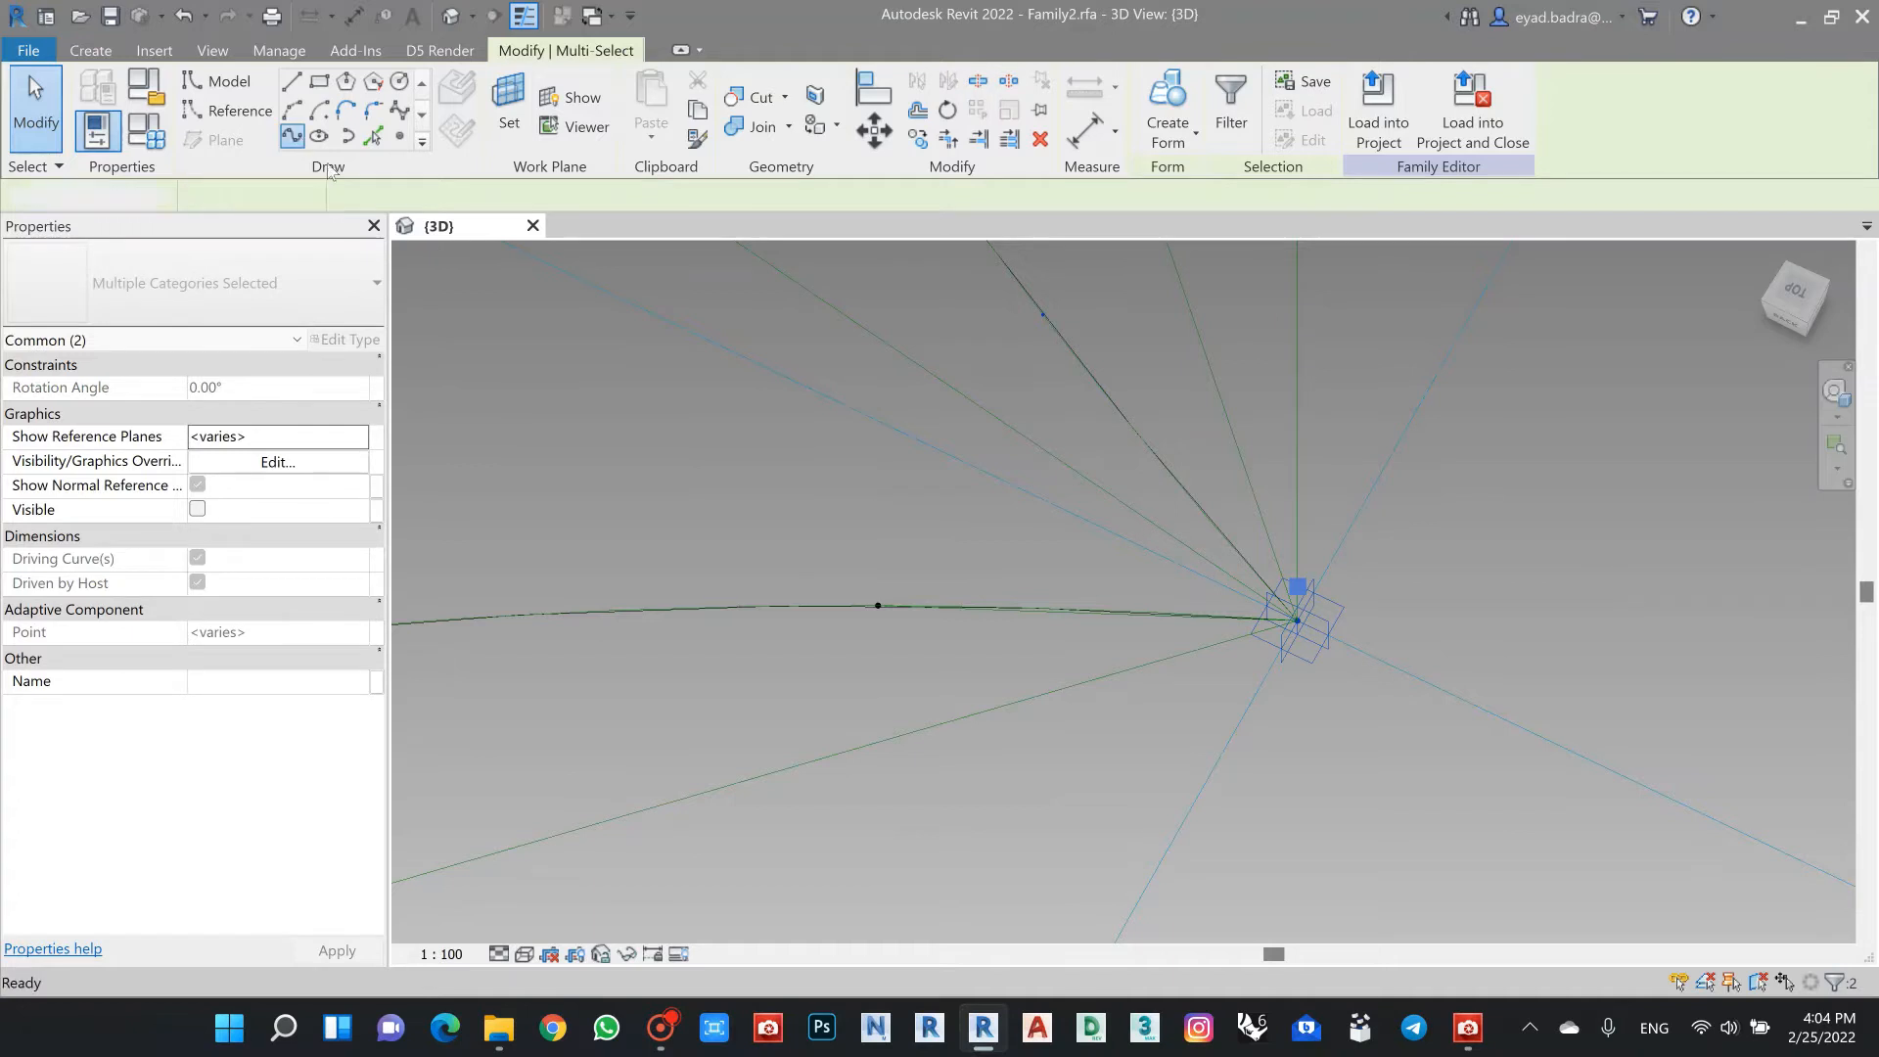
pyautogui.click(196, 585)
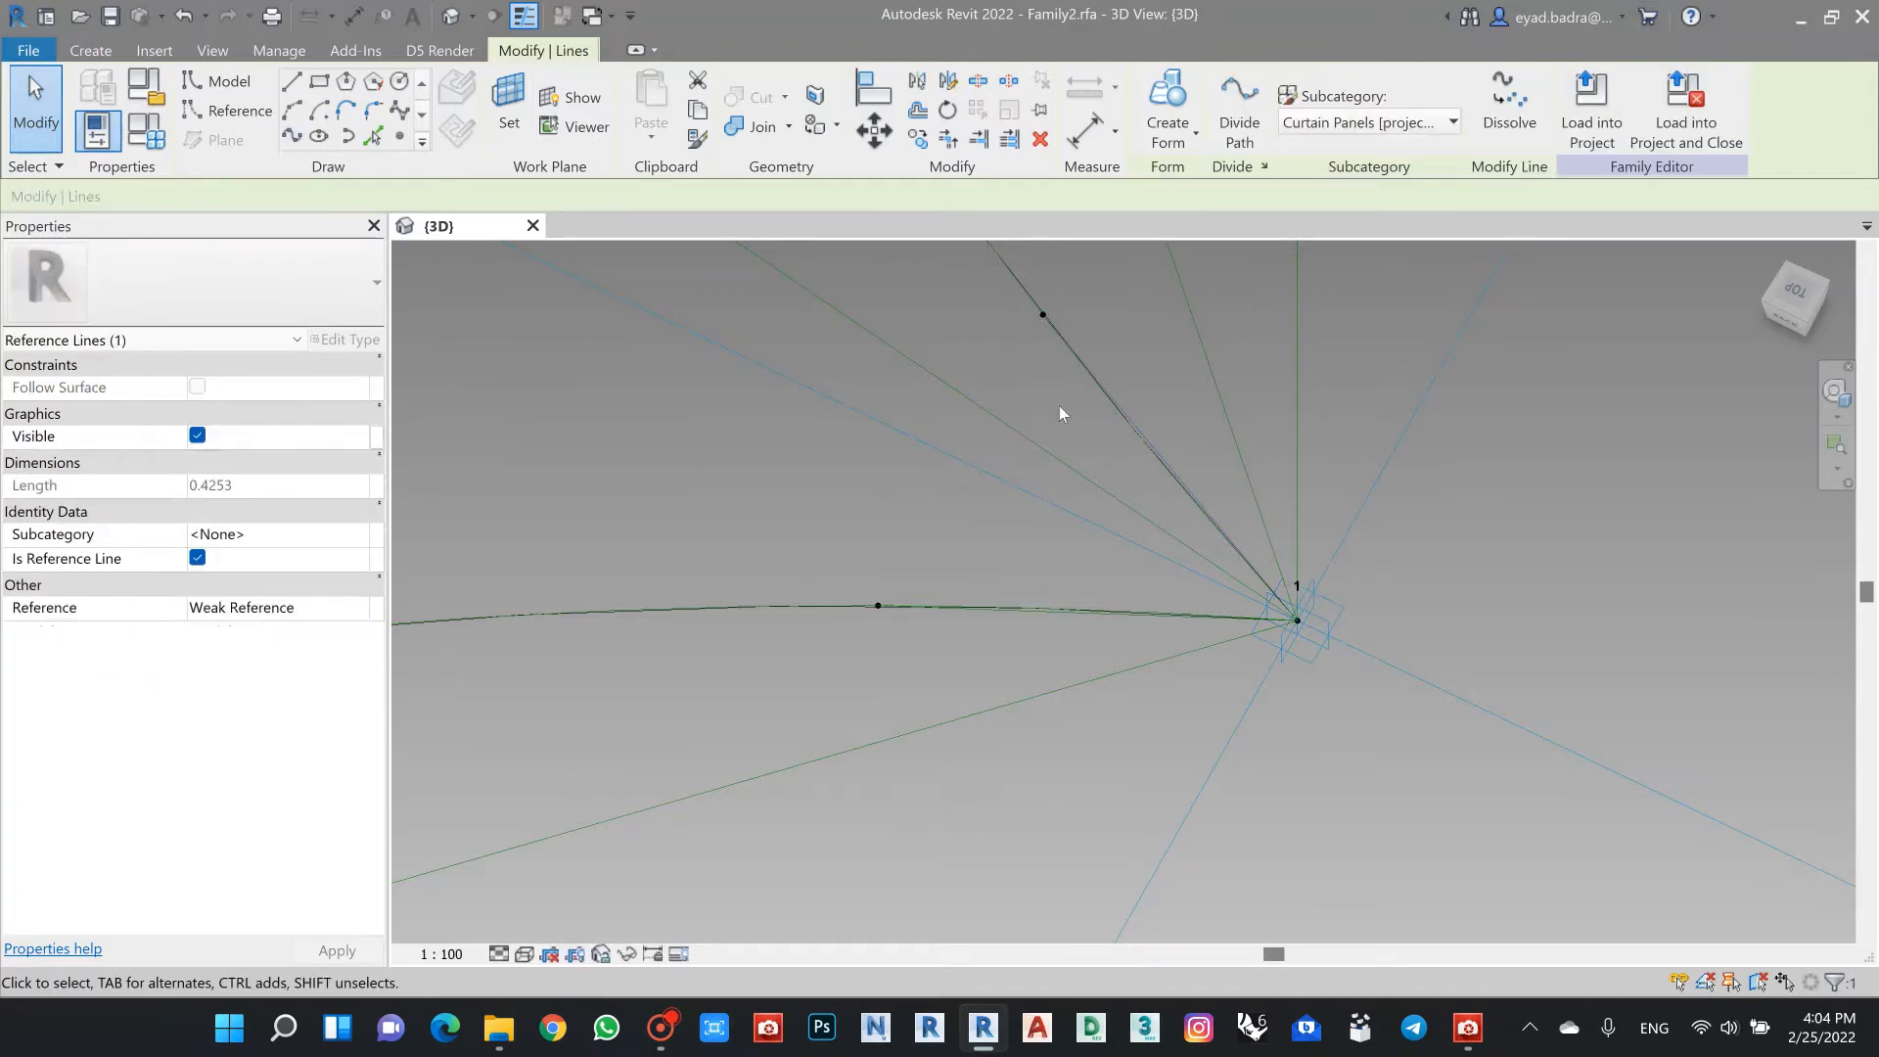
pyautogui.click(1032, 350)
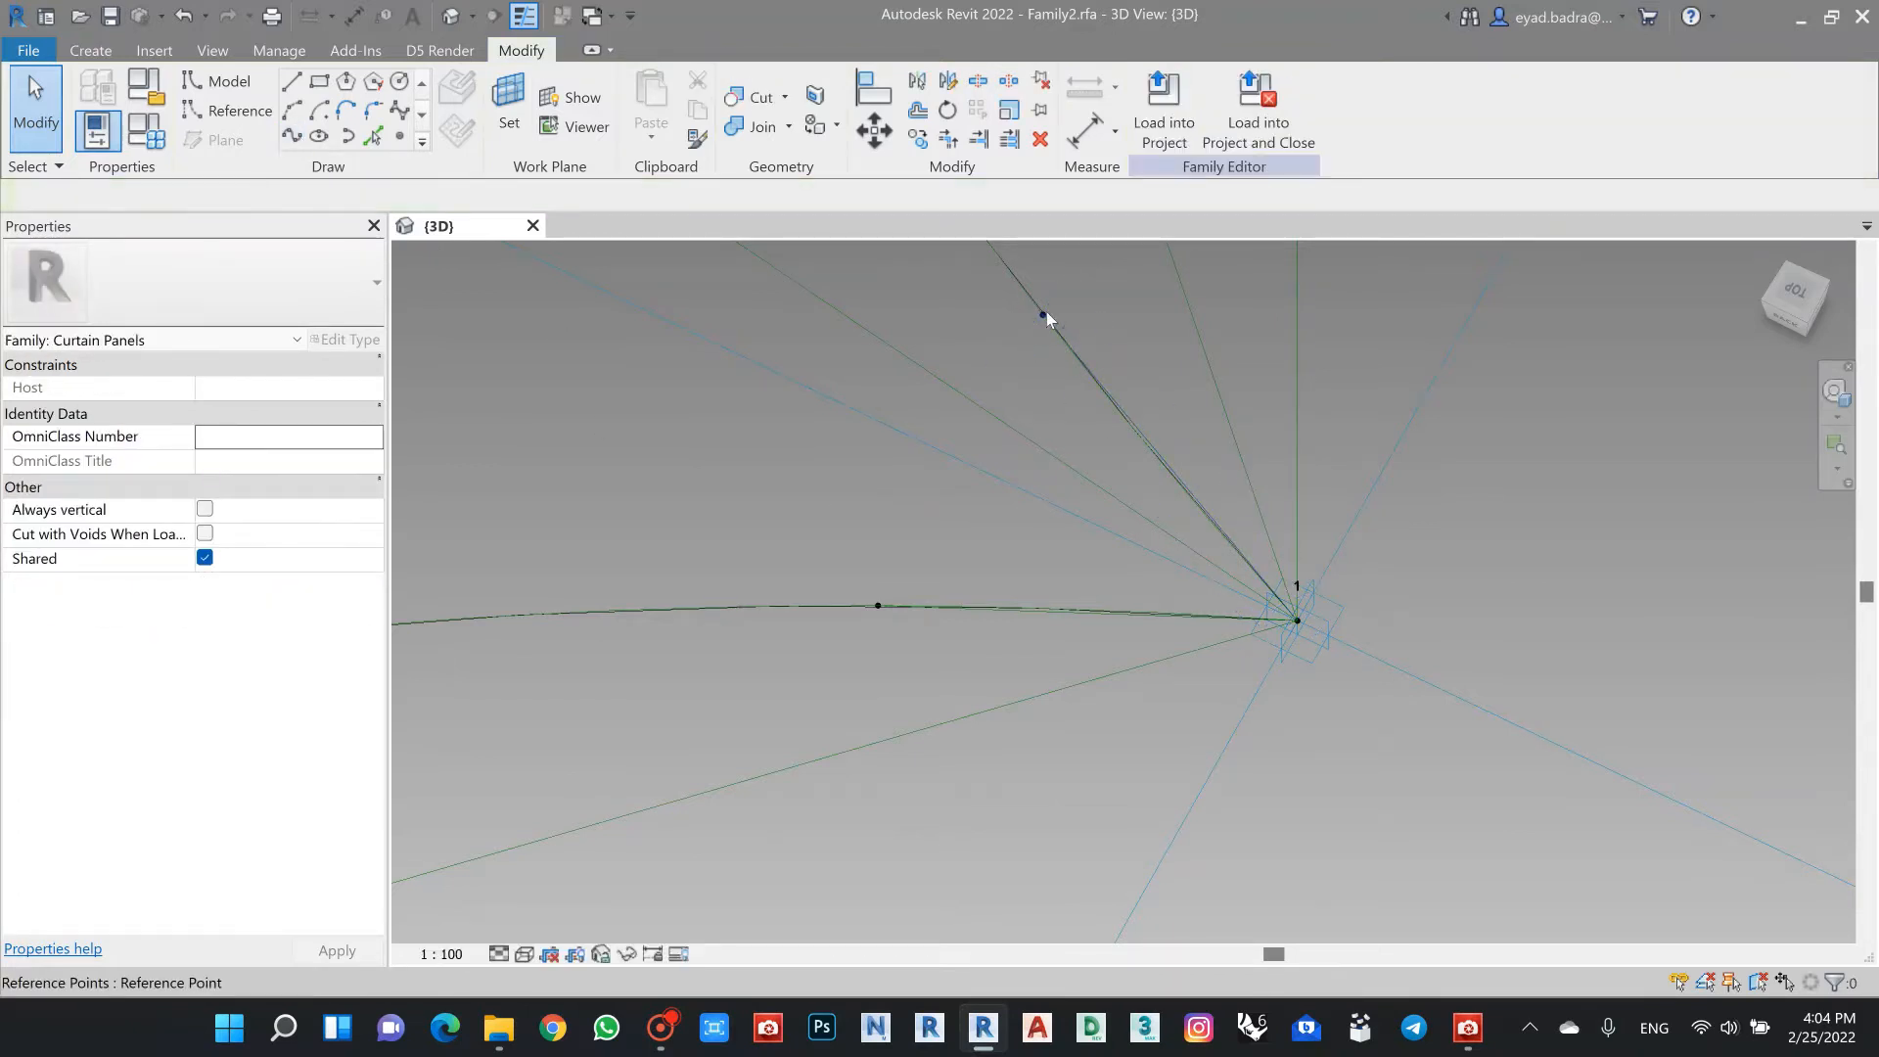
# Step: Close the triangle at placement point 1 with a reference line between the two nearby curve reference points
pyautogui.click(1043, 314)
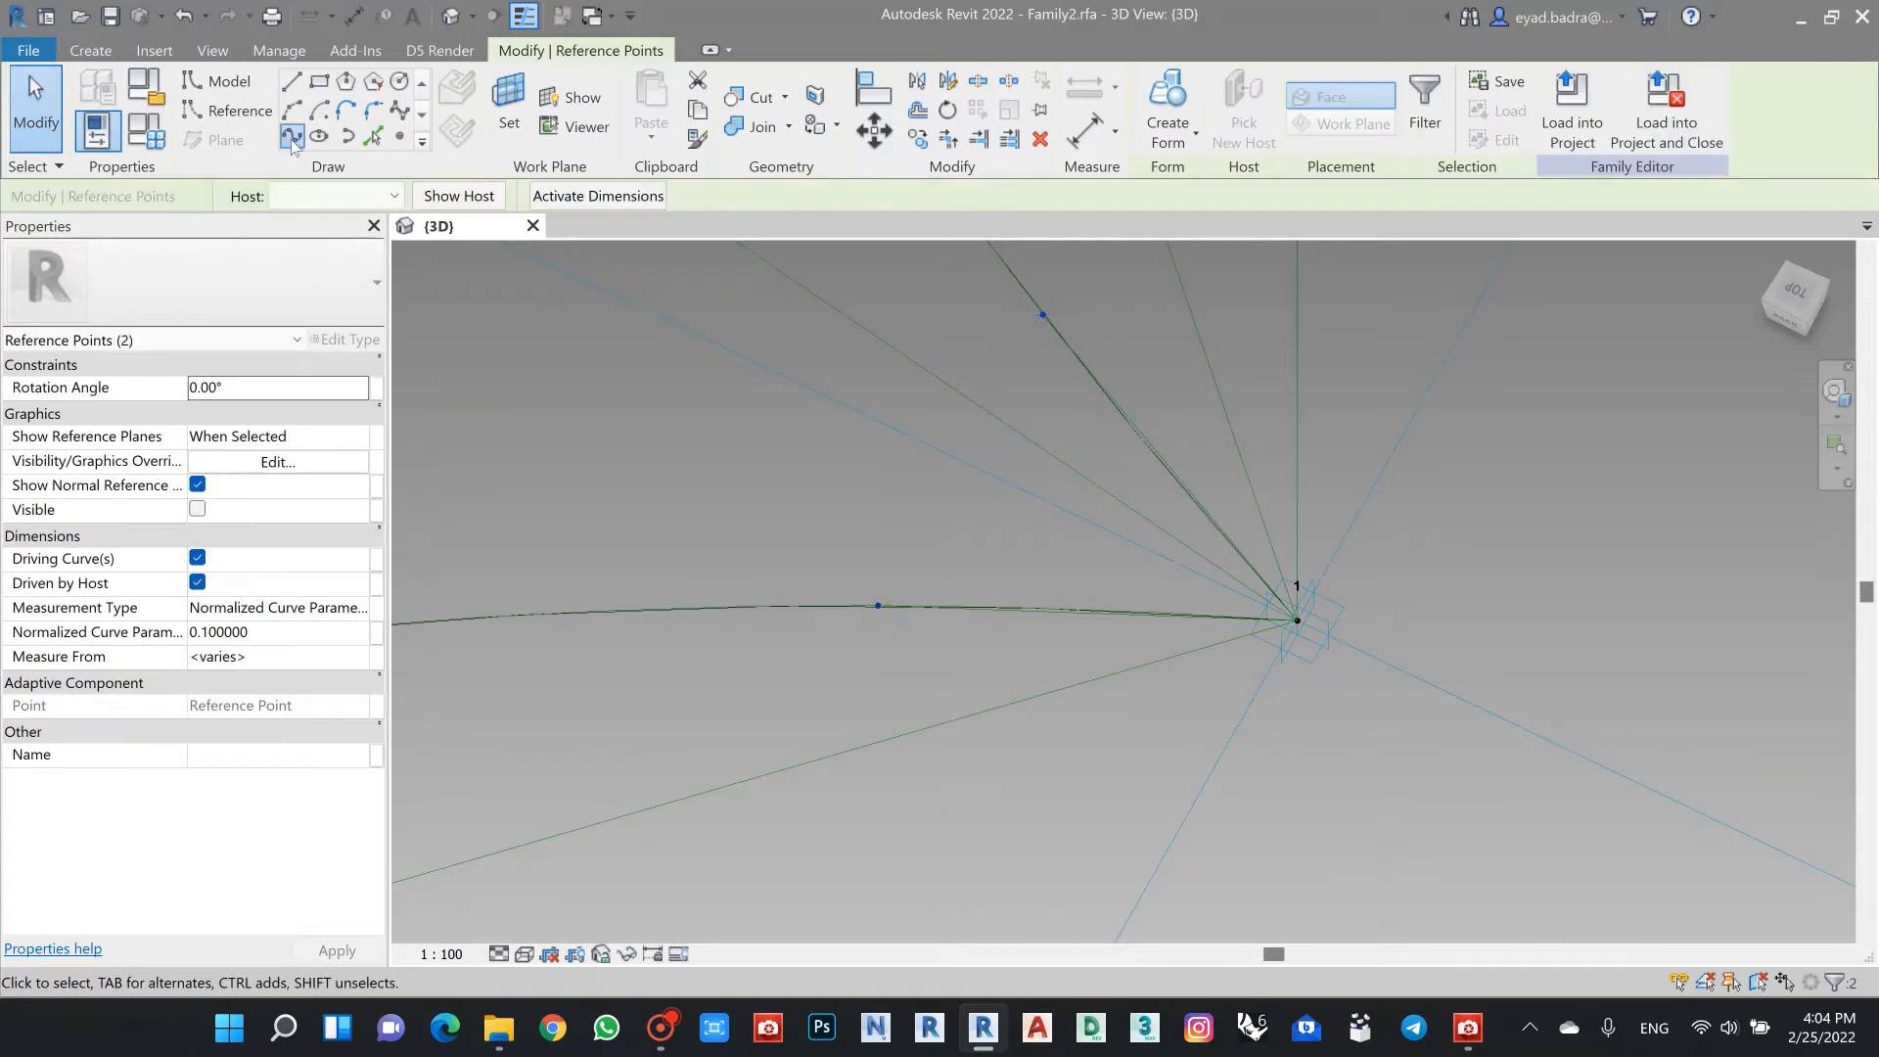
pyautogui.click(708, 608)
pyautogui.click(197, 583)
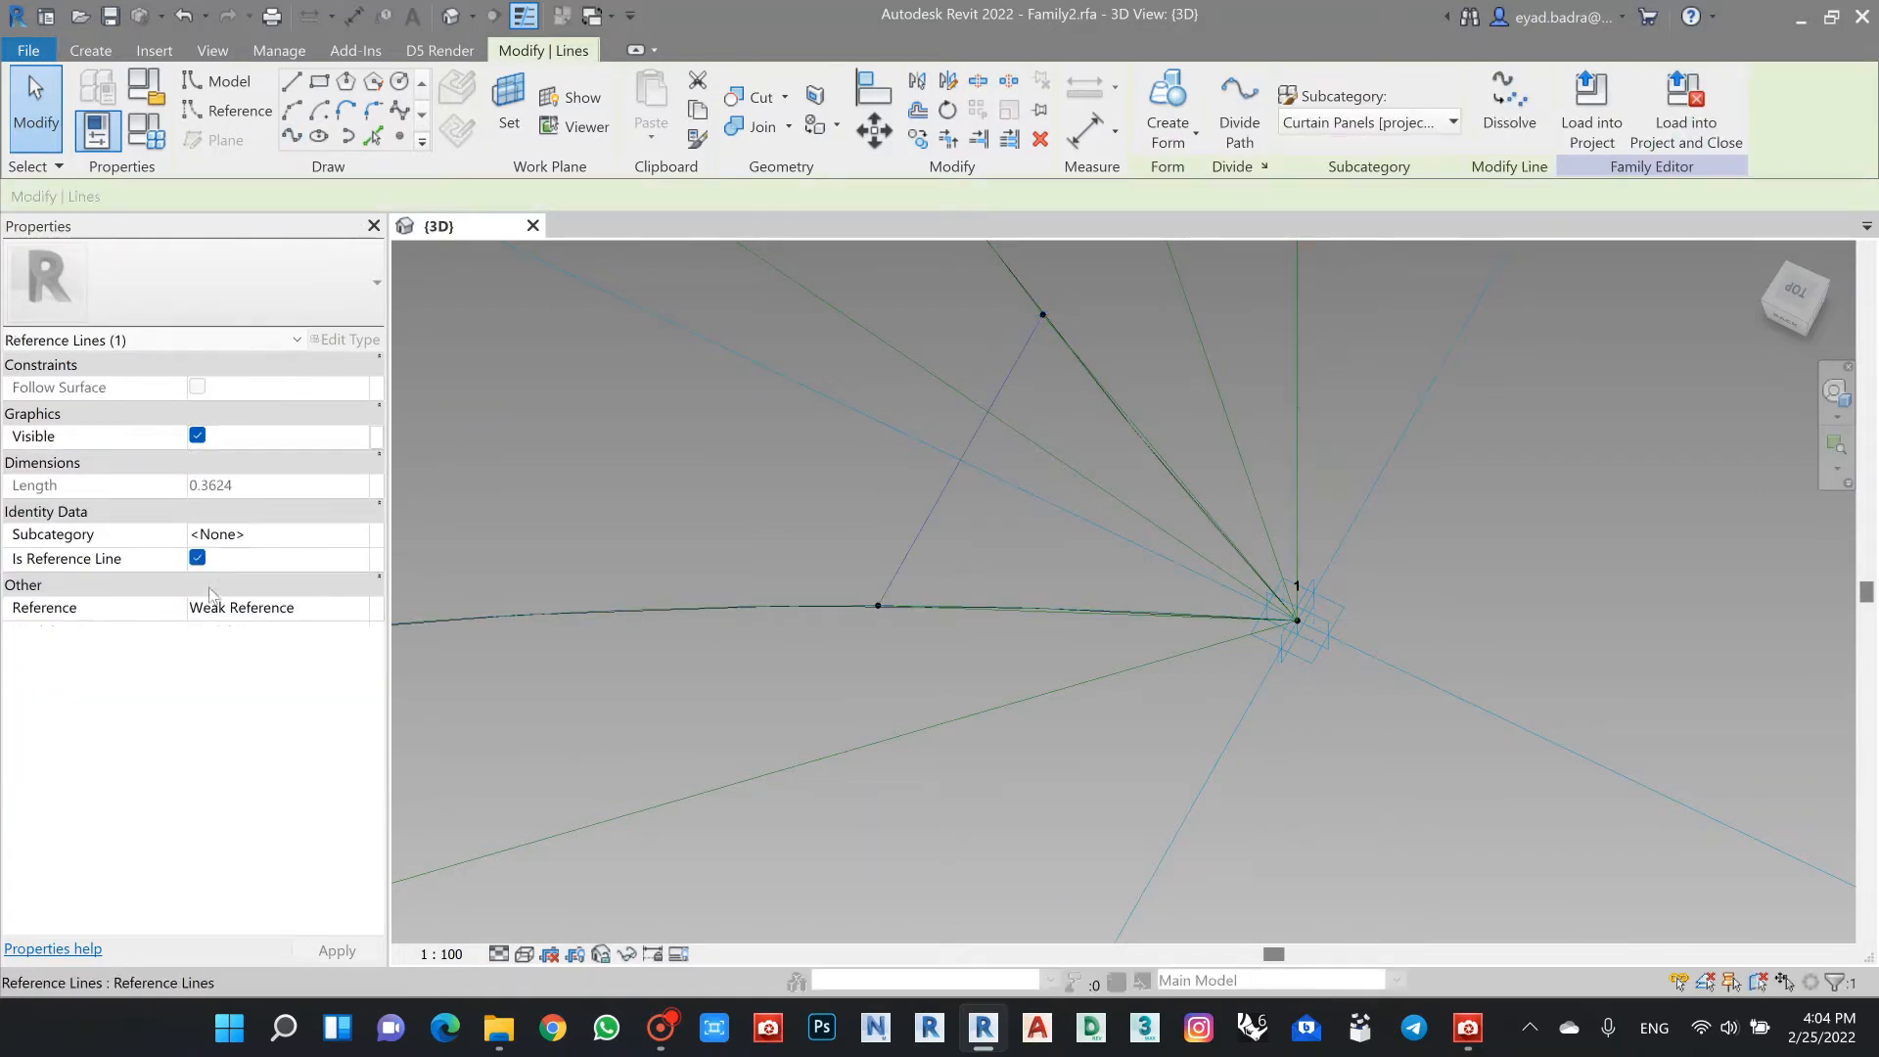
pyautogui.click(696, 693)
# Step: Create a solid form from the triangular chain of reference lines at the raised corner above placement point 3
pyautogui.scroll(-3, 720, 690)
pyautogui.scroll(-2, 728, 679)
pyautogui.moveTo(728, 679); pyautogui.dragTo(977, 780, button='middle')
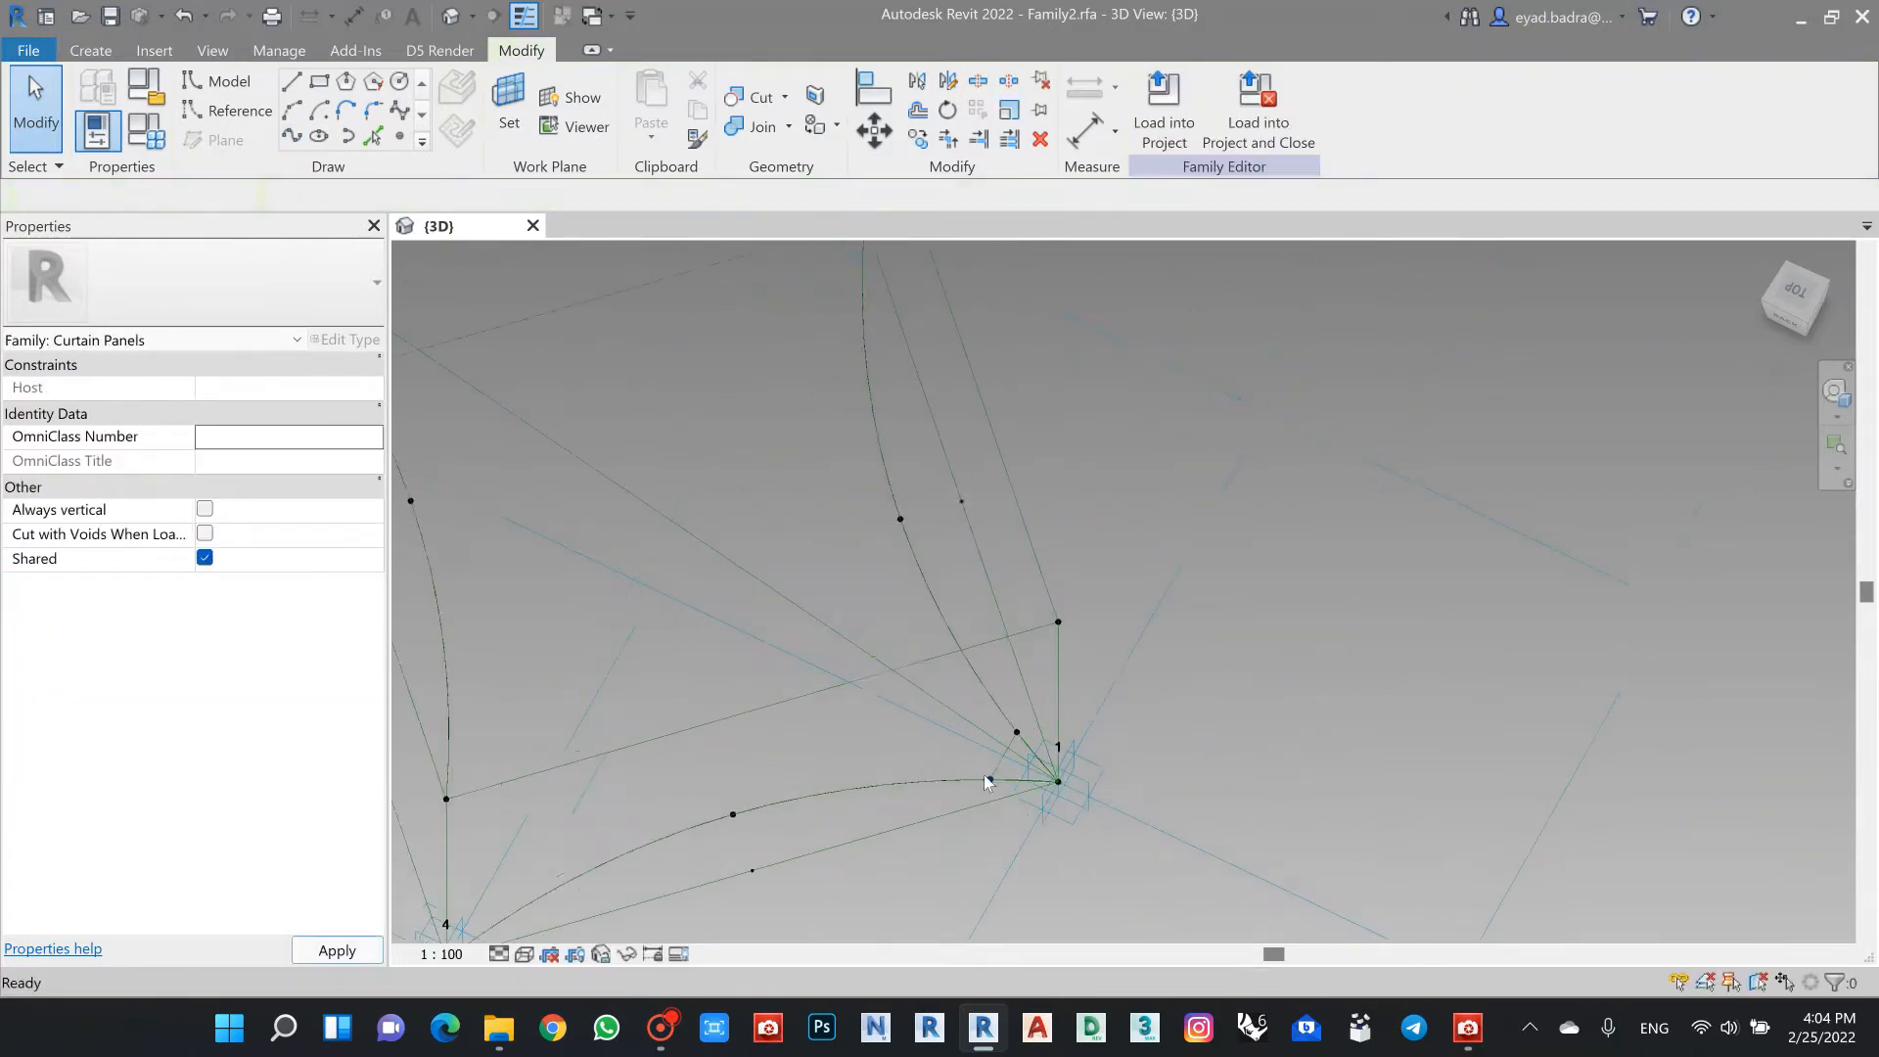
pyautogui.scroll(-3, 974, 781)
pyautogui.moveTo(848, 755); pyautogui.dragTo(984, 768, button='middle')
pyautogui.keyDown('shift'); pyautogui.moveTo(992, 632); pyautogui.dragTo(740, 550, button='middle'); pyautogui.keyUp('shift')
pyautogui.scroll(2, 740, 550)
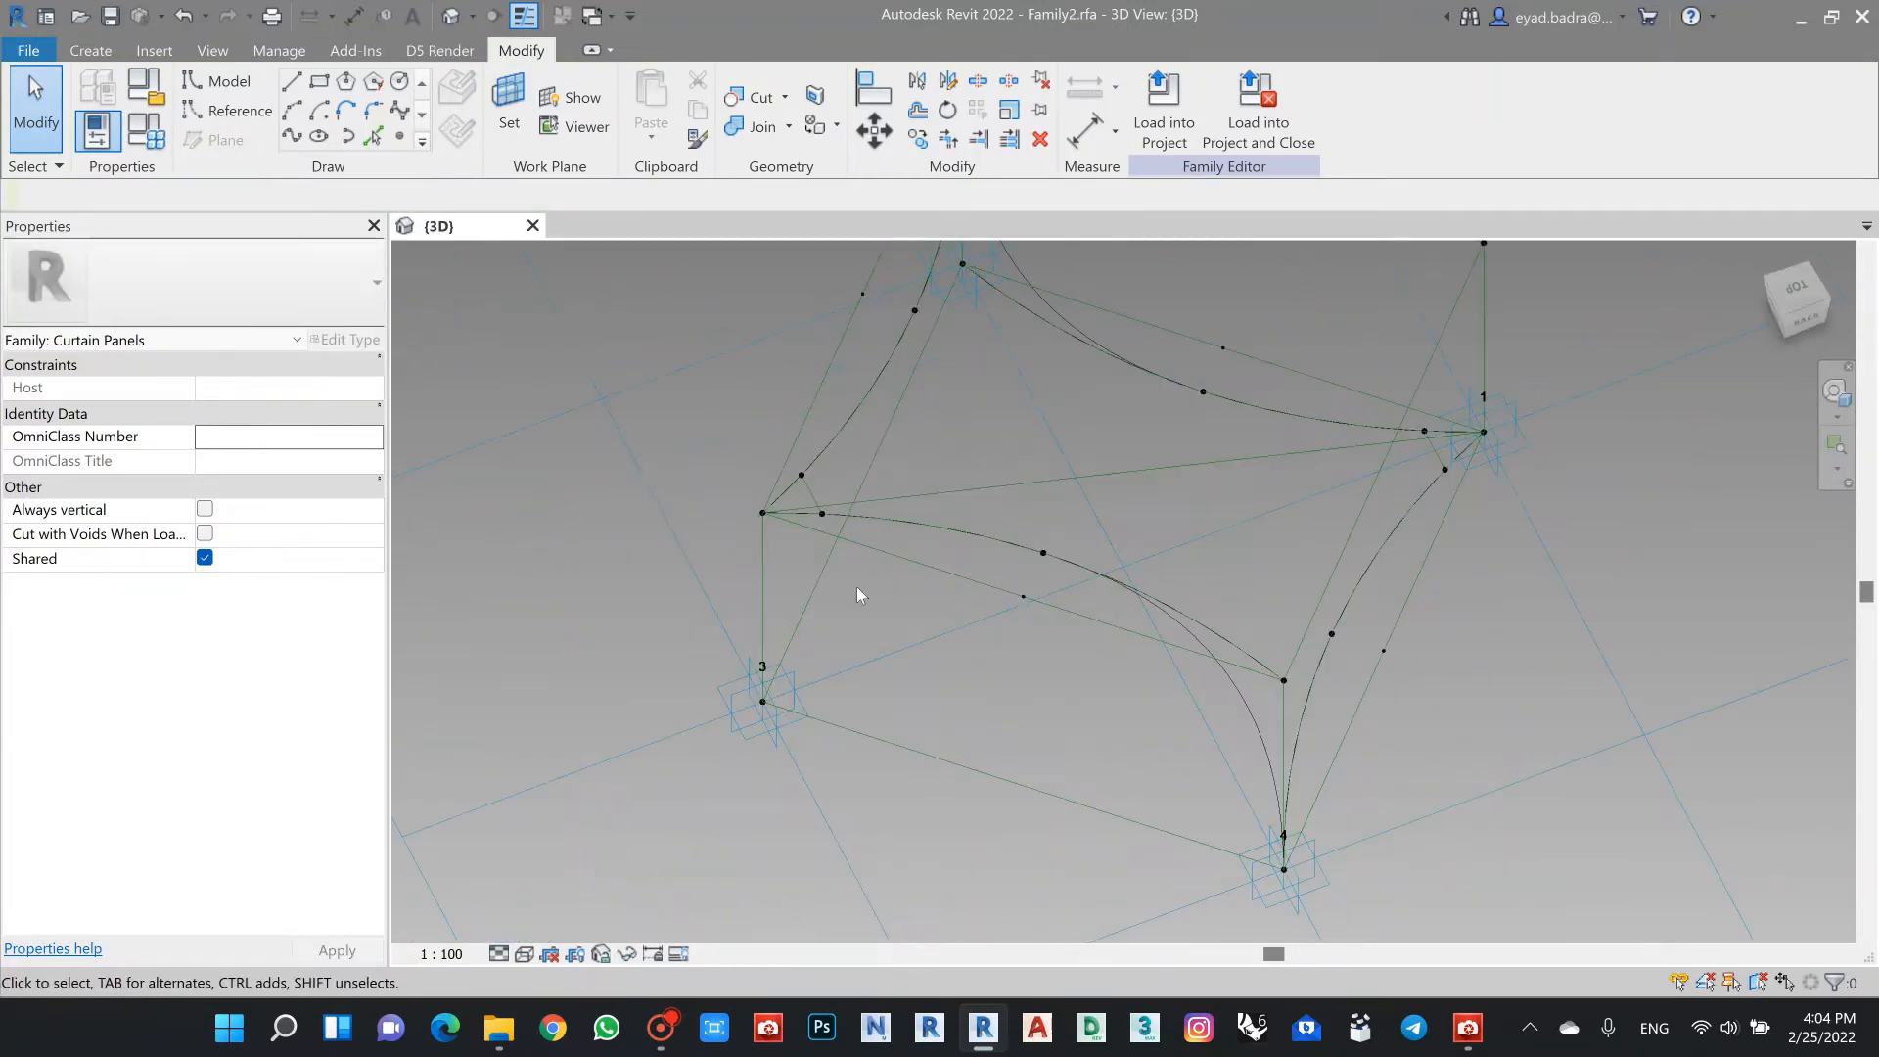
pyautogui.scroll(2, 819, 537)
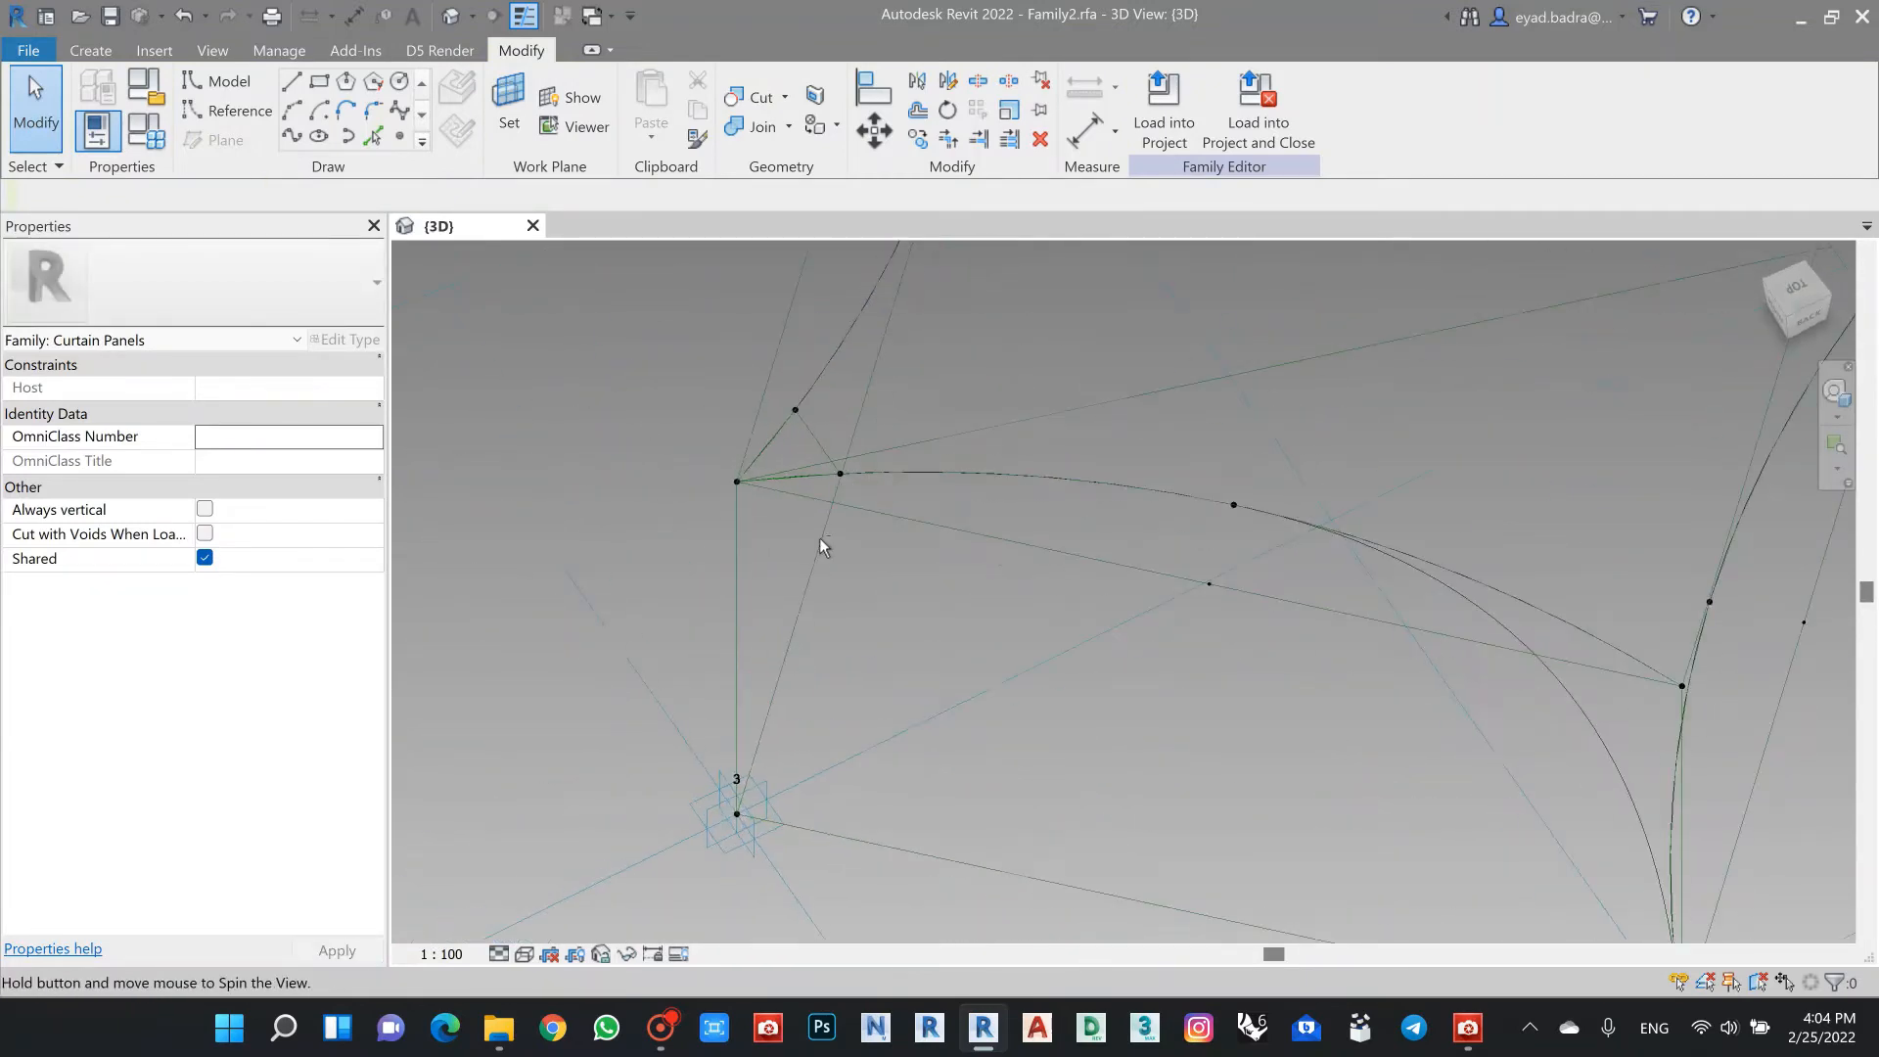
pyautogui.click(785, 431)
pyautogui.press('Tab')
pyautogui.click(813, 426)
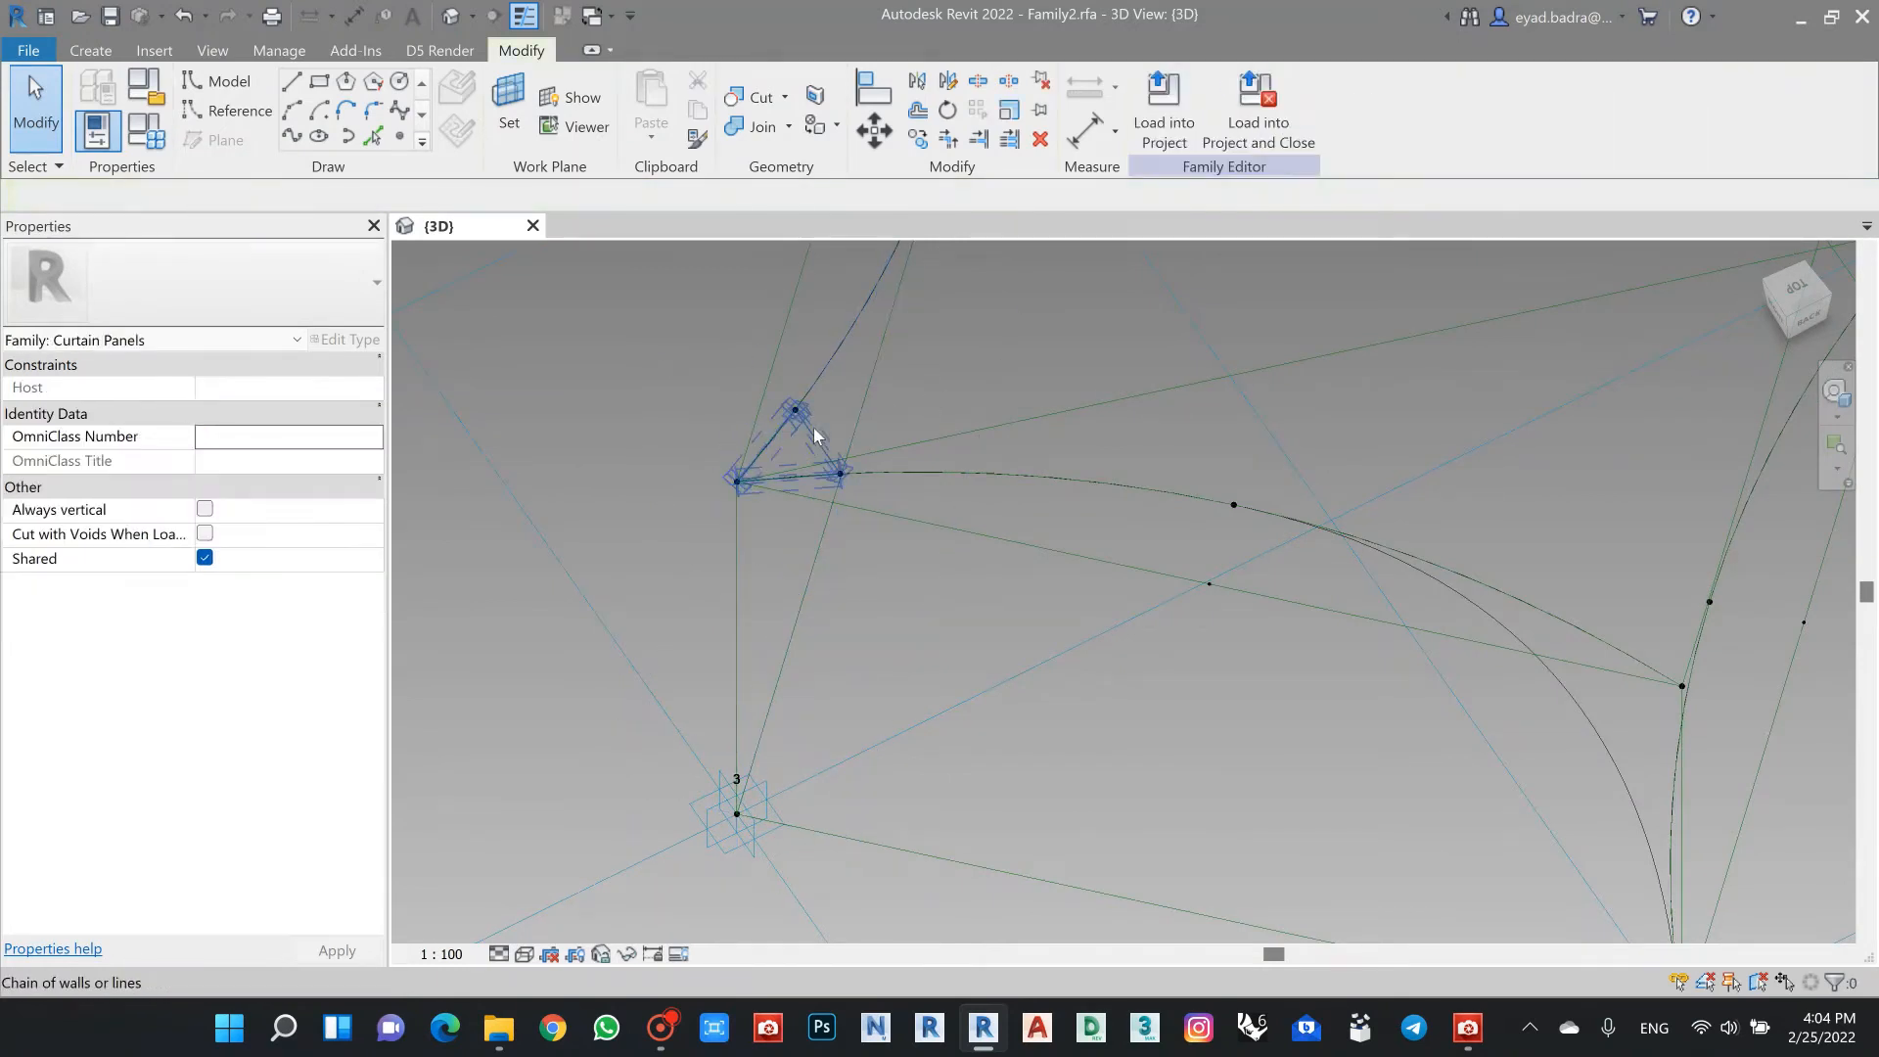
pyautogui.click(1168, 137)
pyautogui.click(1156, 182)
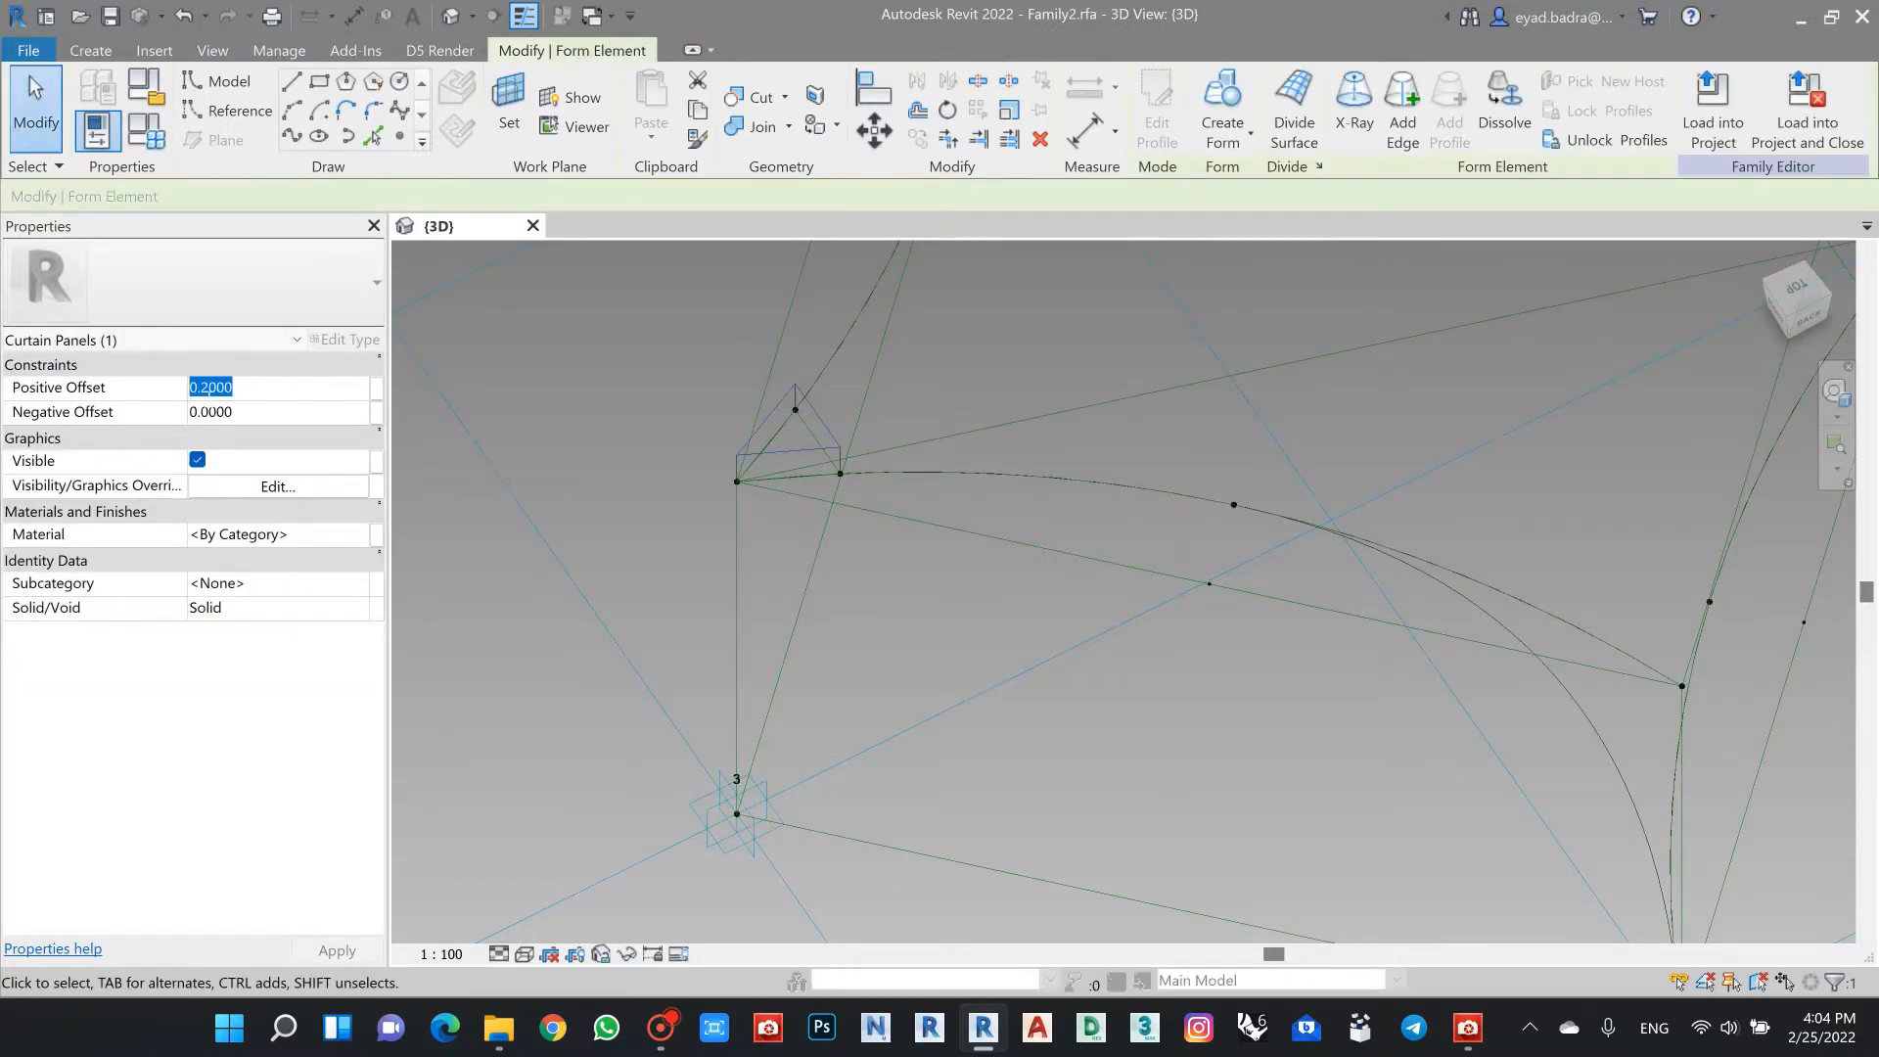
# Step: Set the positive and negative offsets of the corner solid above placement point 3 to 6, and switch the view to Shaded
pyautogui.click(352, 954)
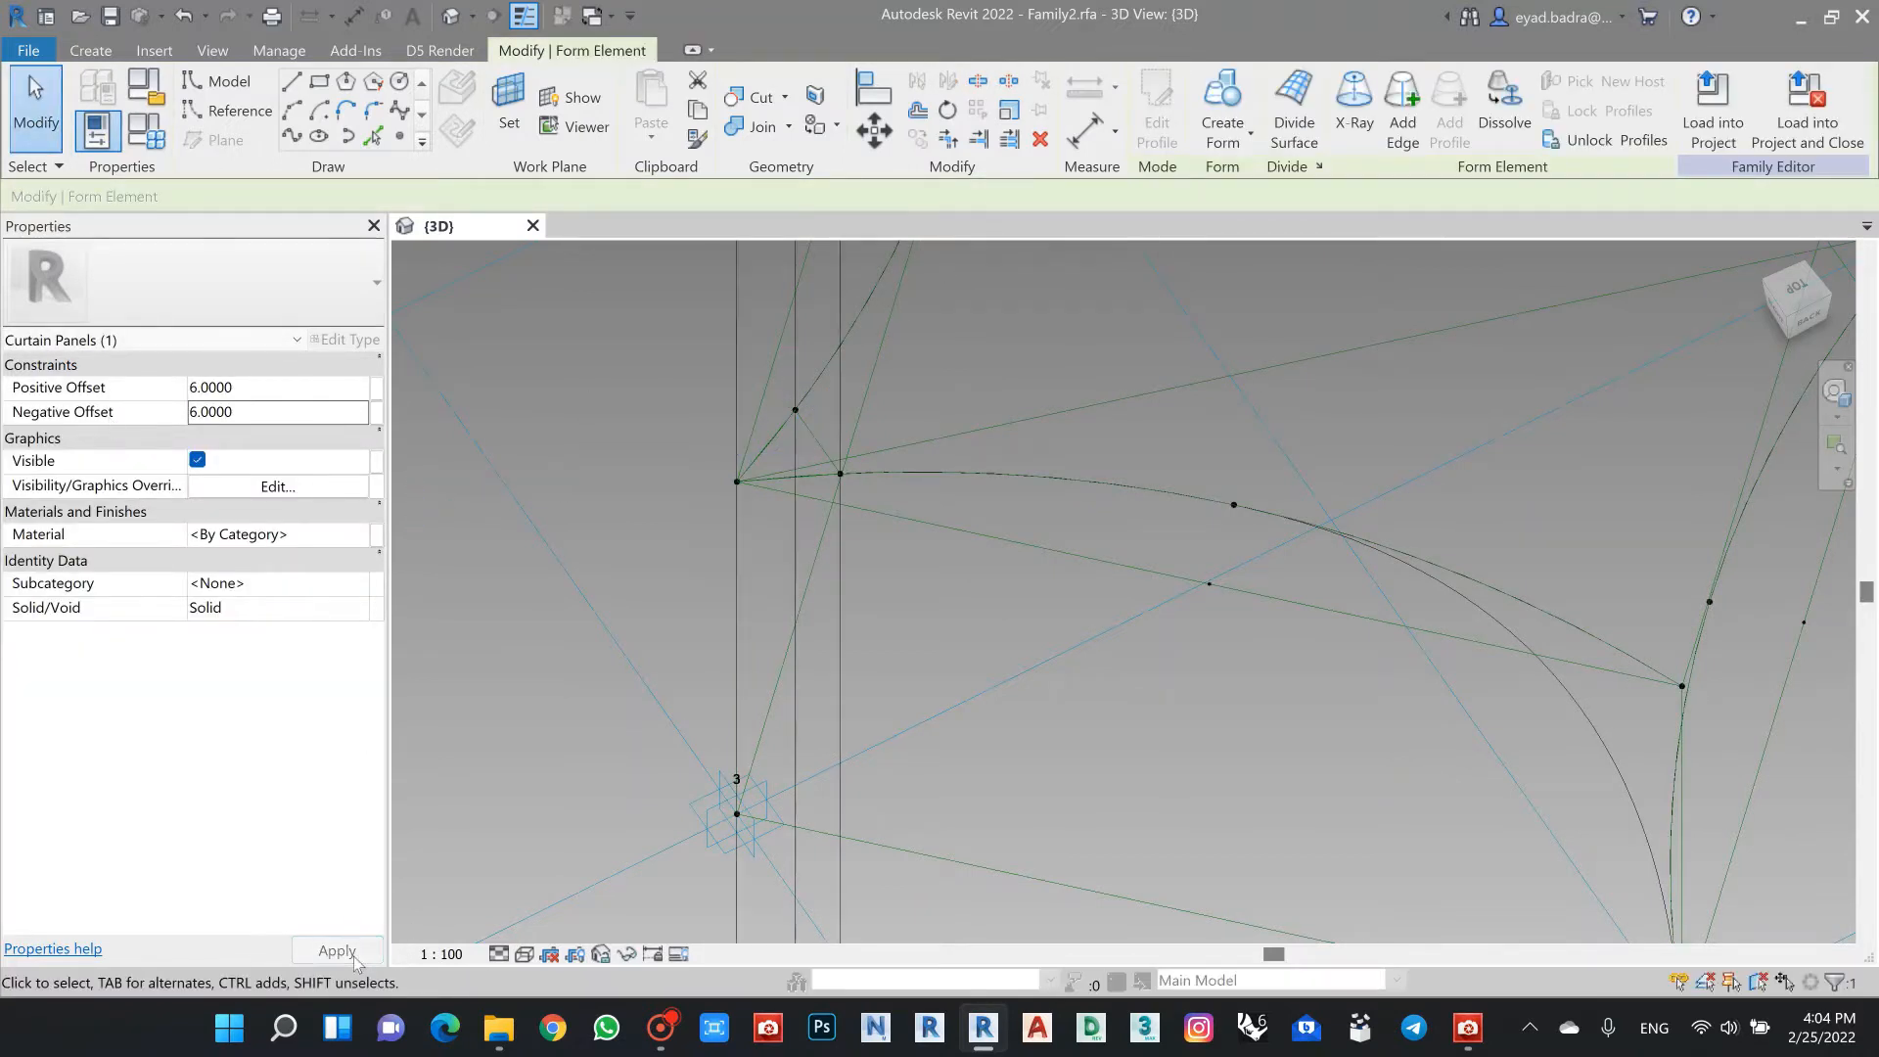
pyautogui.scroll(-5, 727, 654)
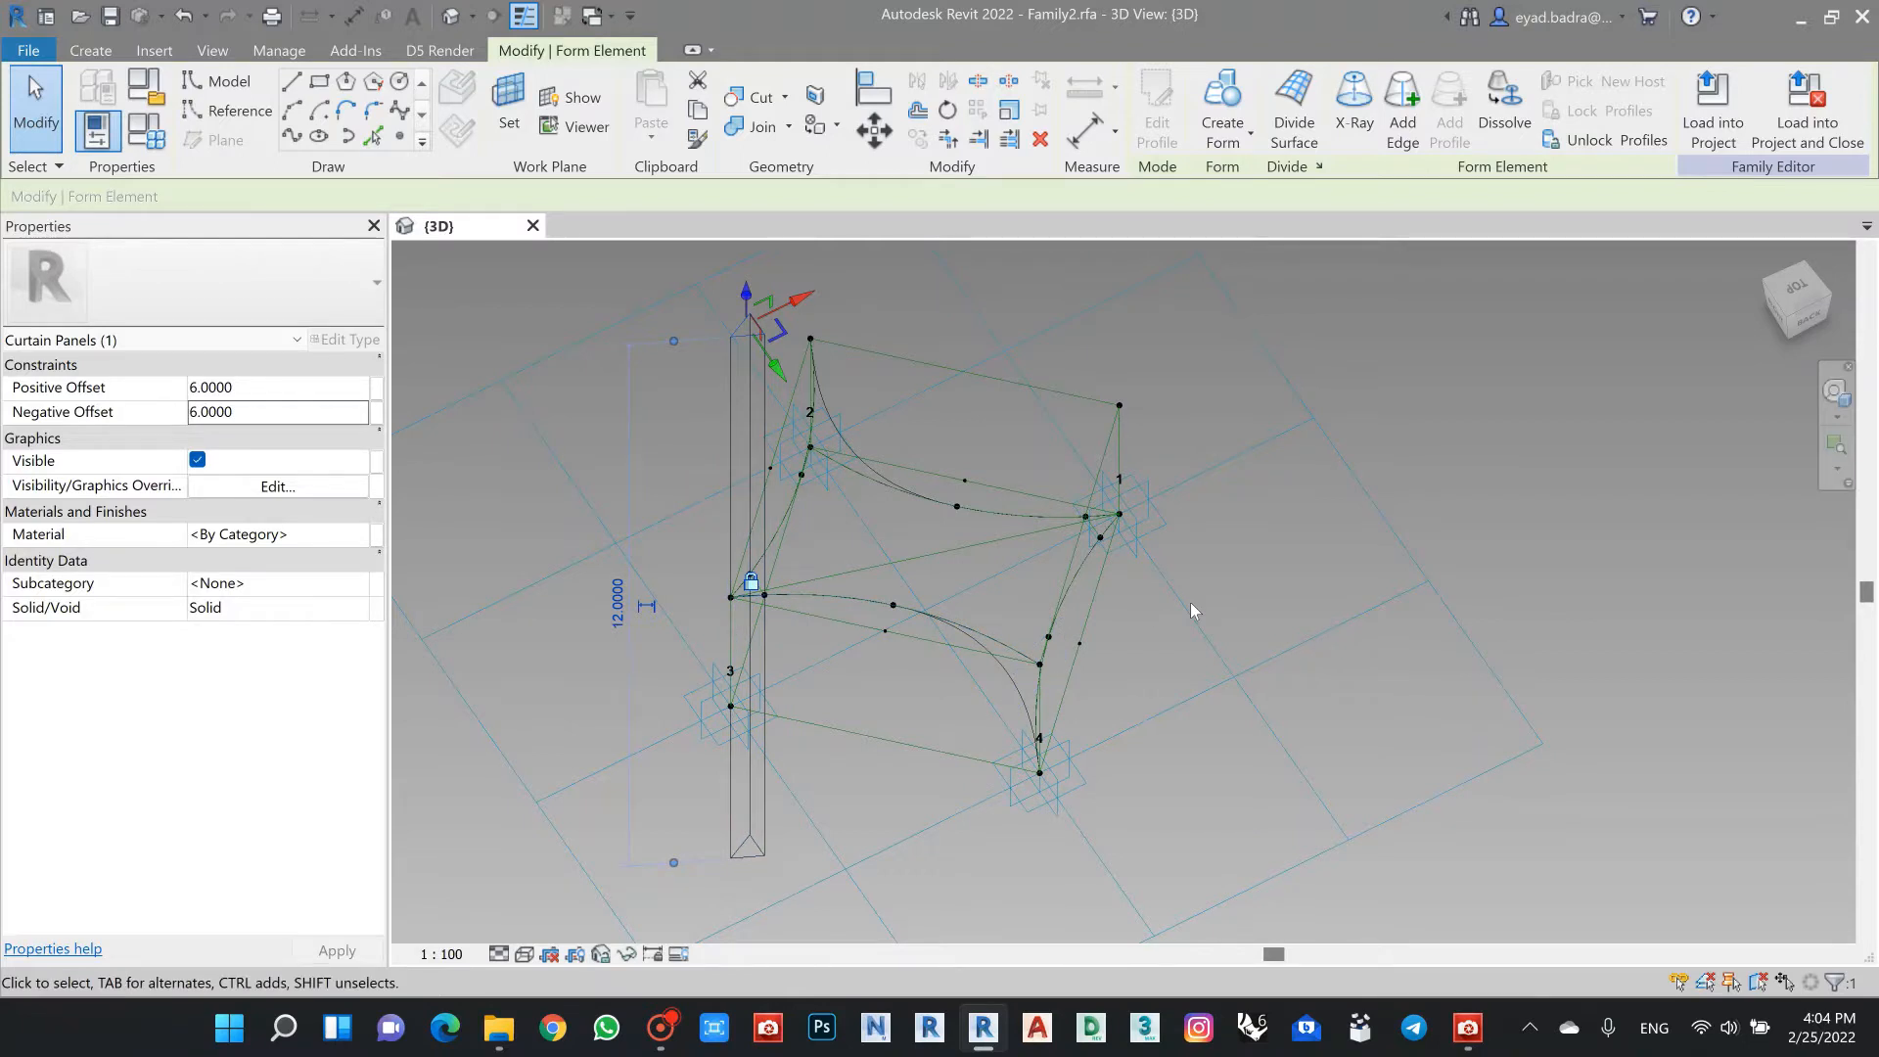
pyautogui.scroll(-2, 906, 530)
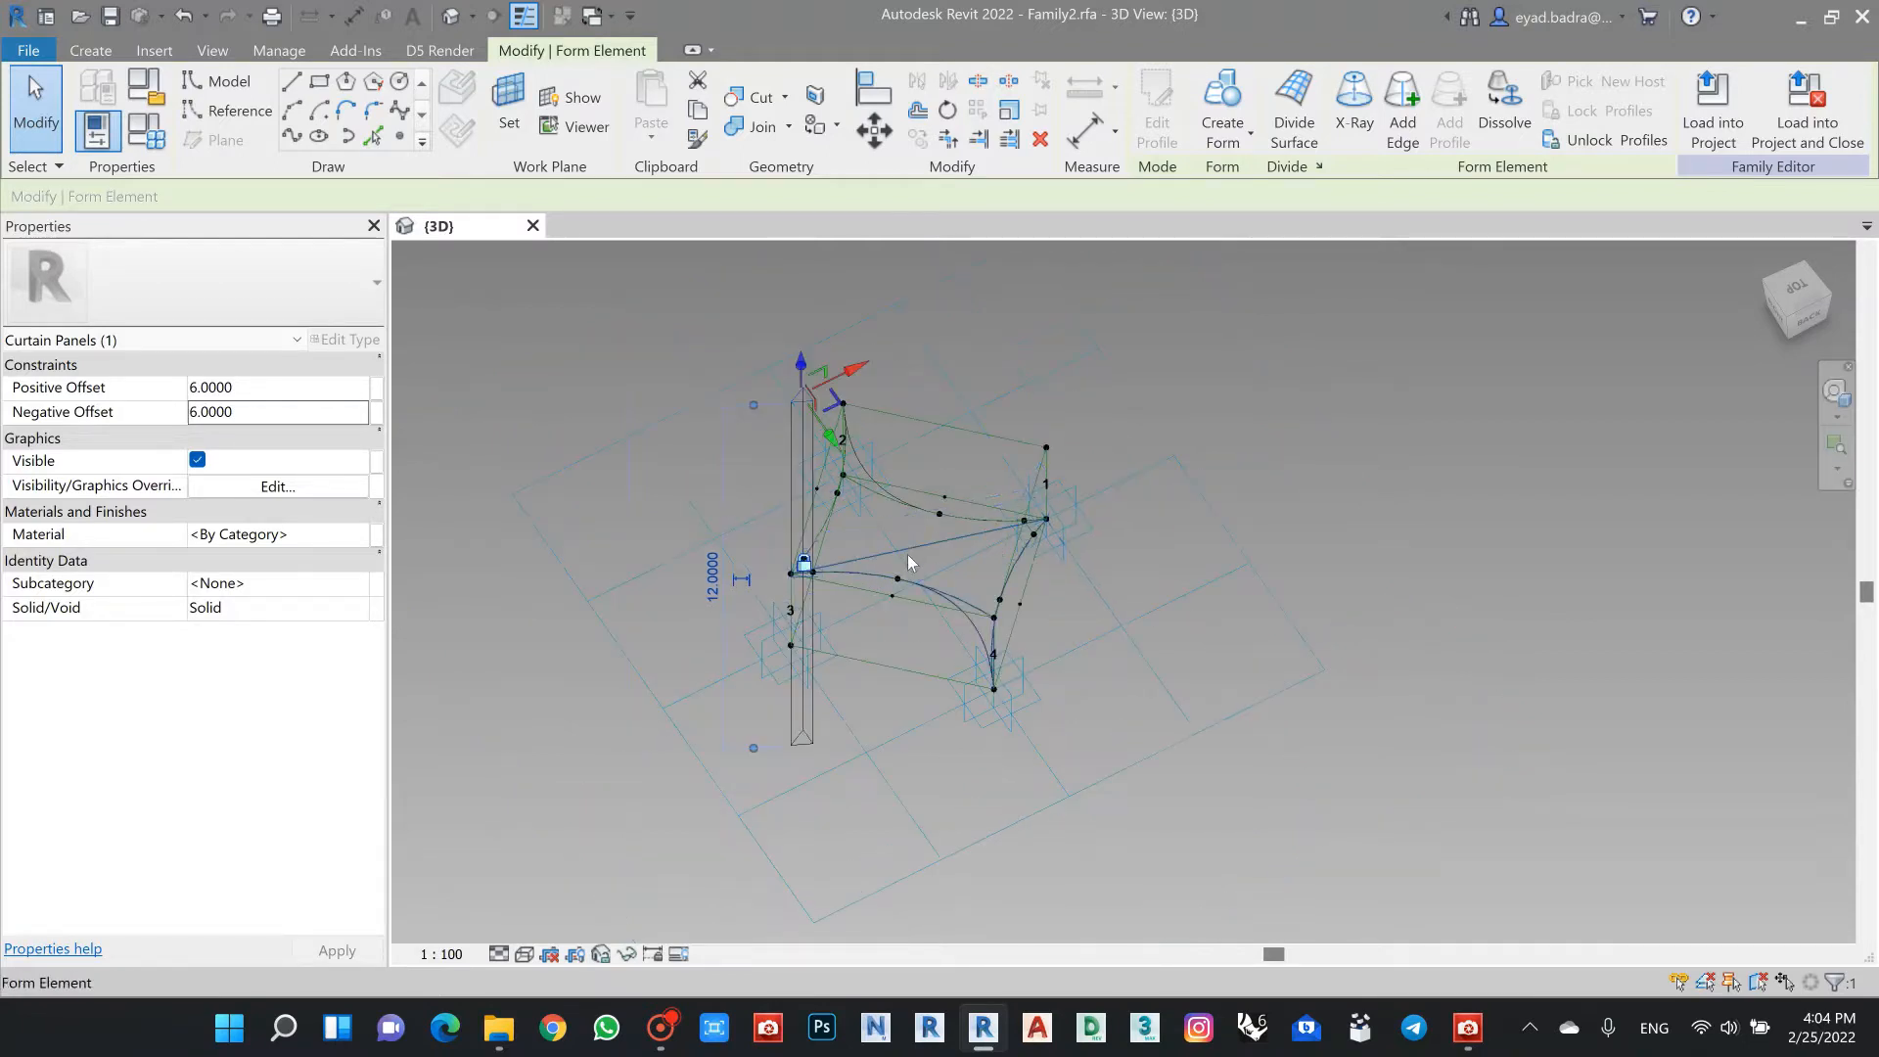
pyautogui.scroll(2, 908, 555)
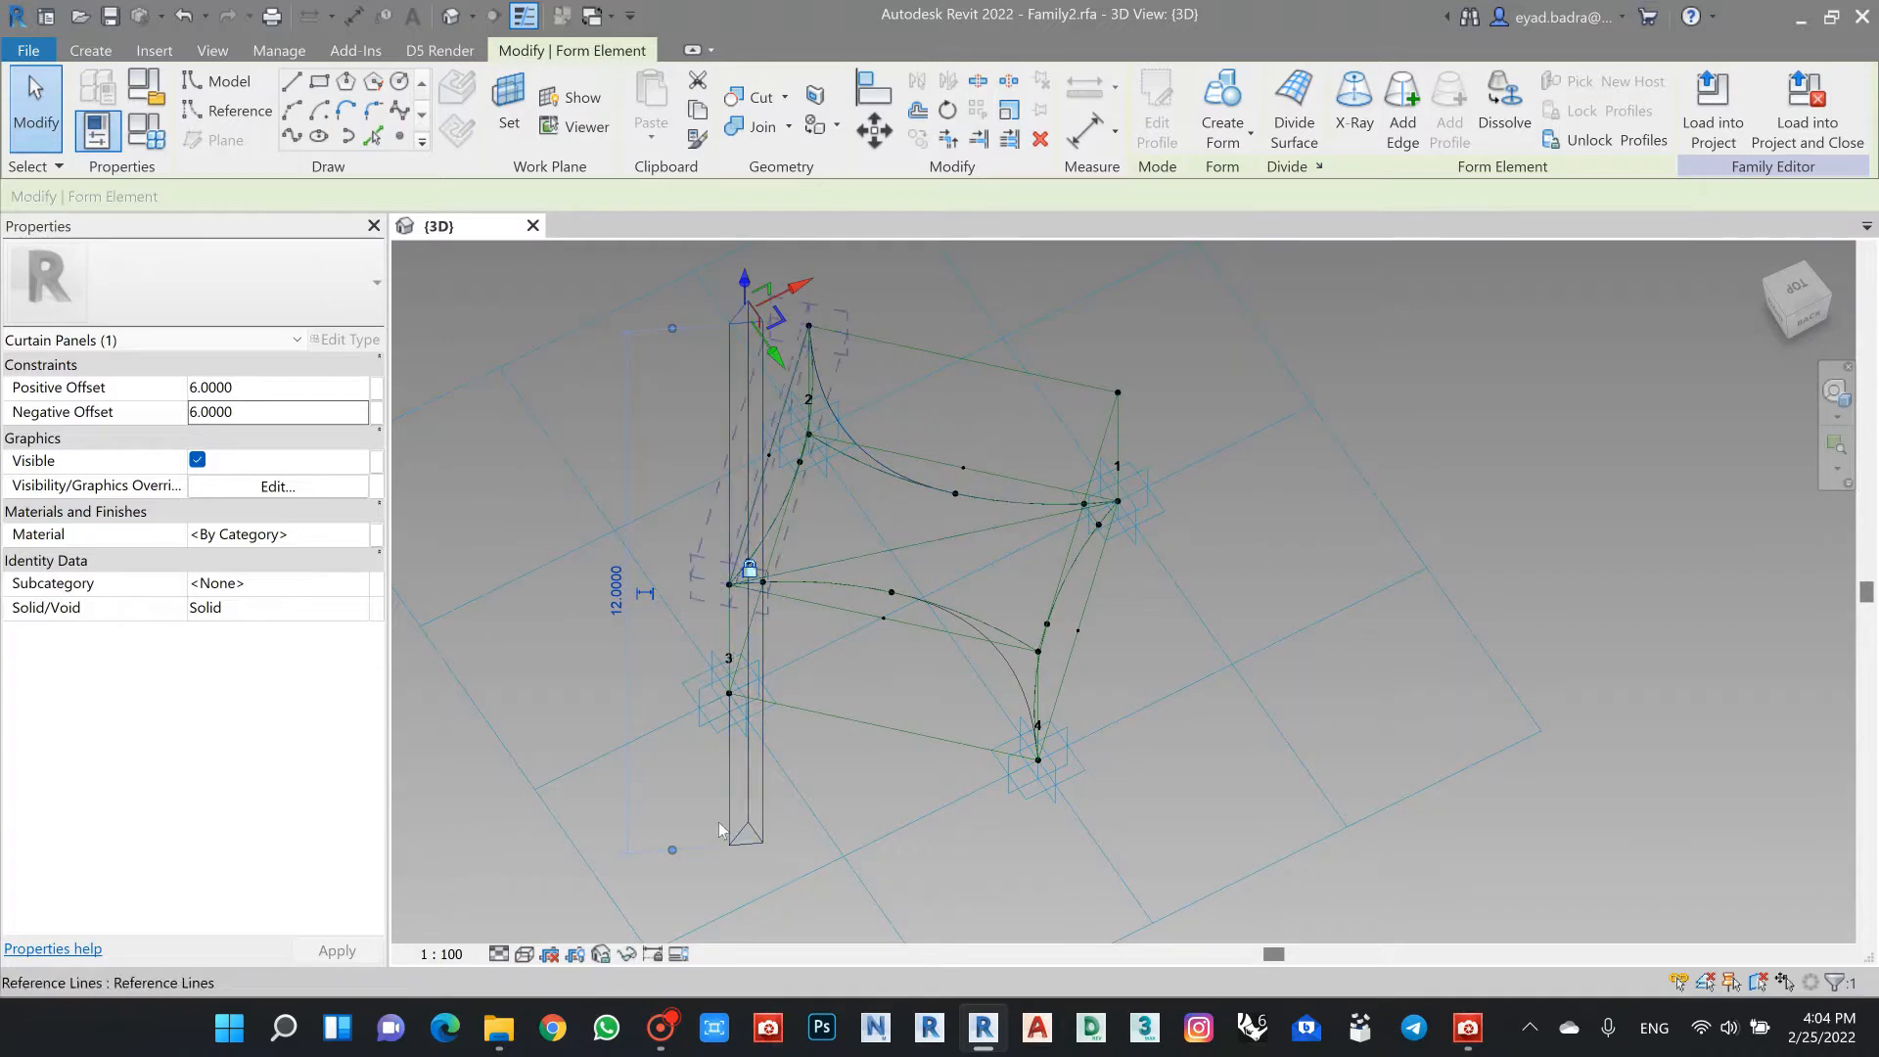
pyautogui.moveTo(886, 664); pyautogui.dragTo(935, 688, button='middle')
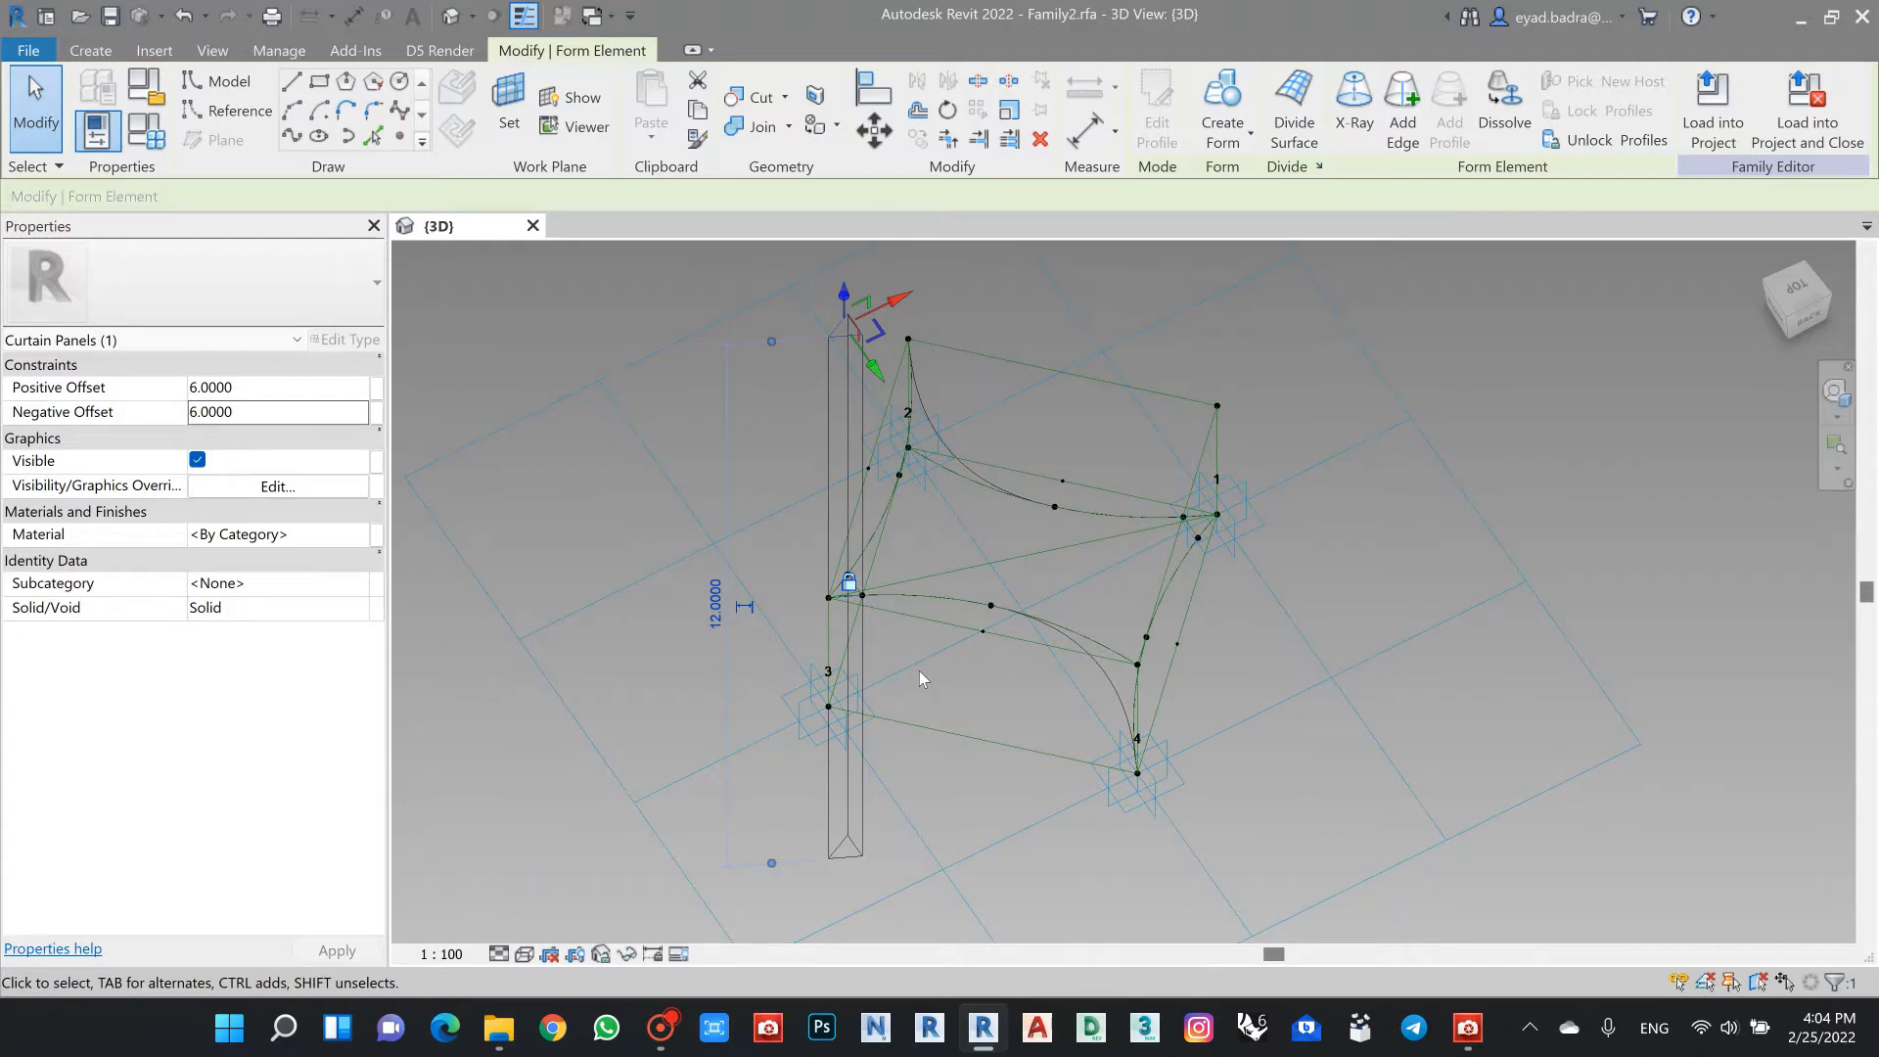
pyautogui.click(401, 913)
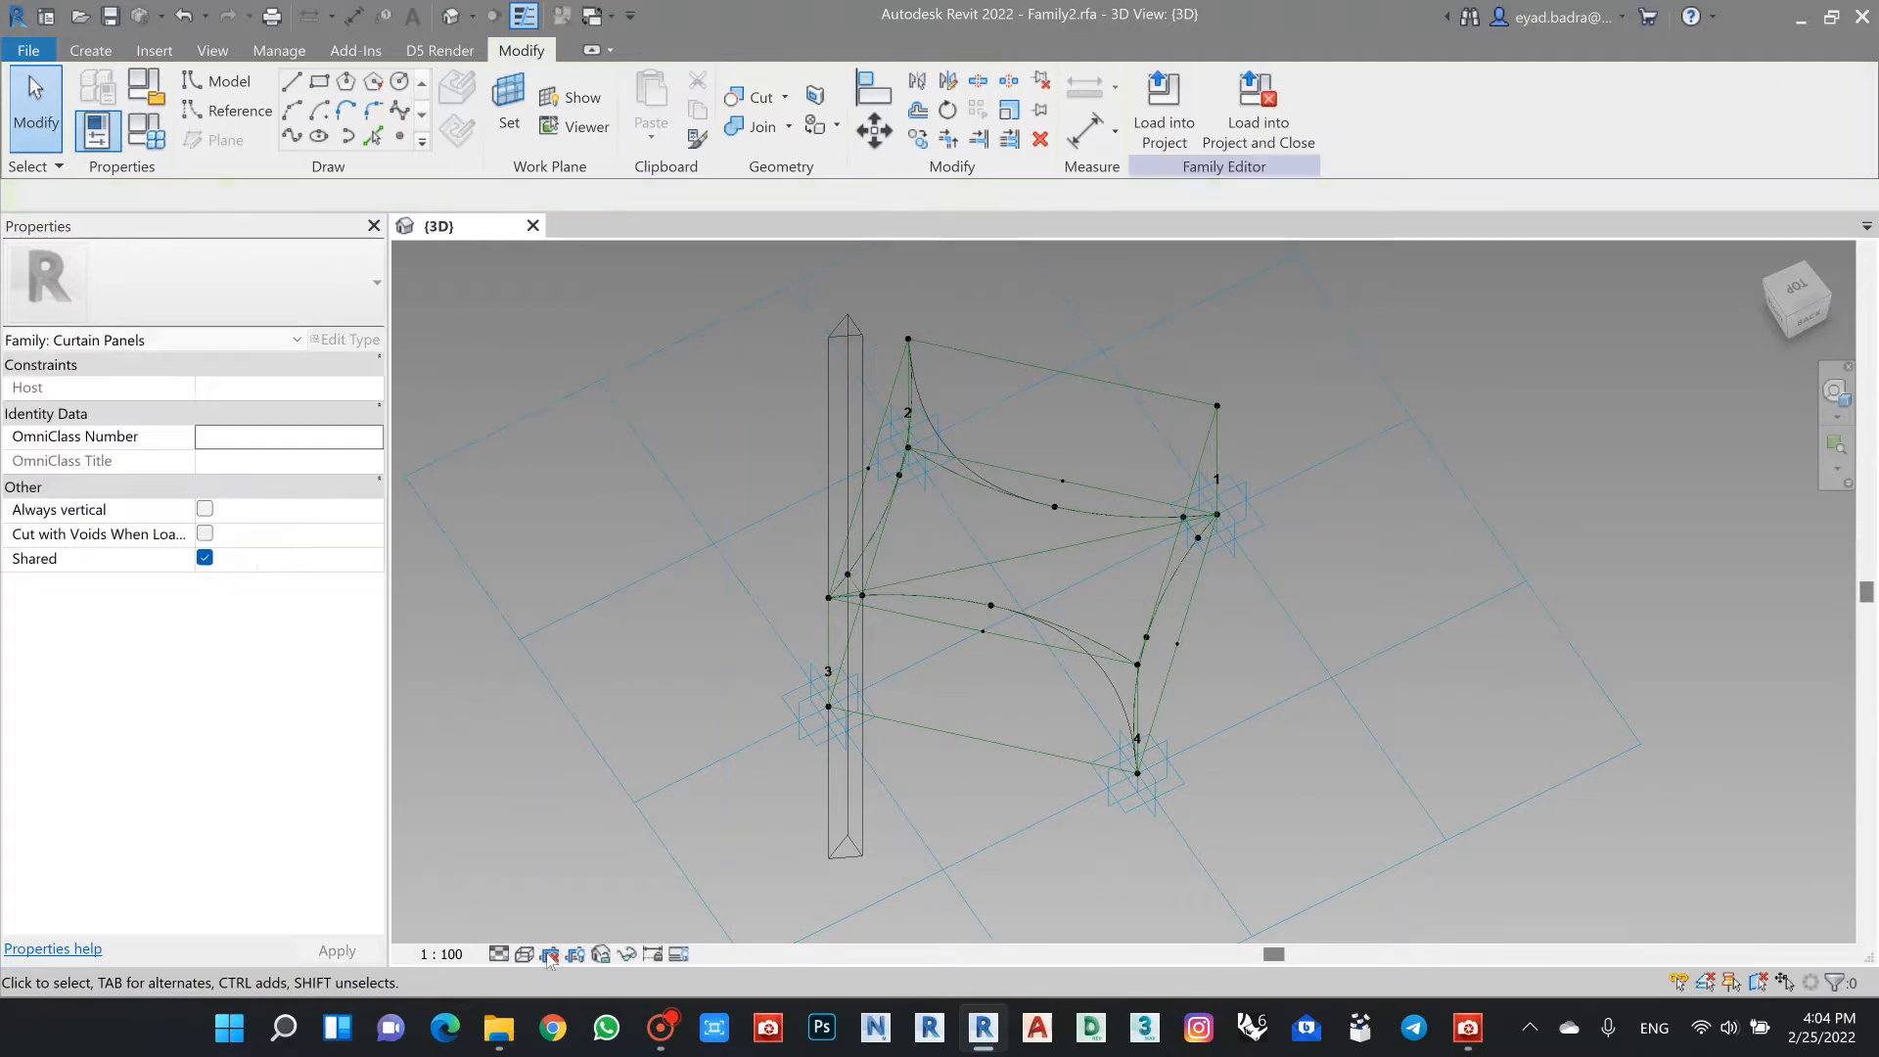
pyautogui.click(525, 954)
pyautogui.click(555, 887)
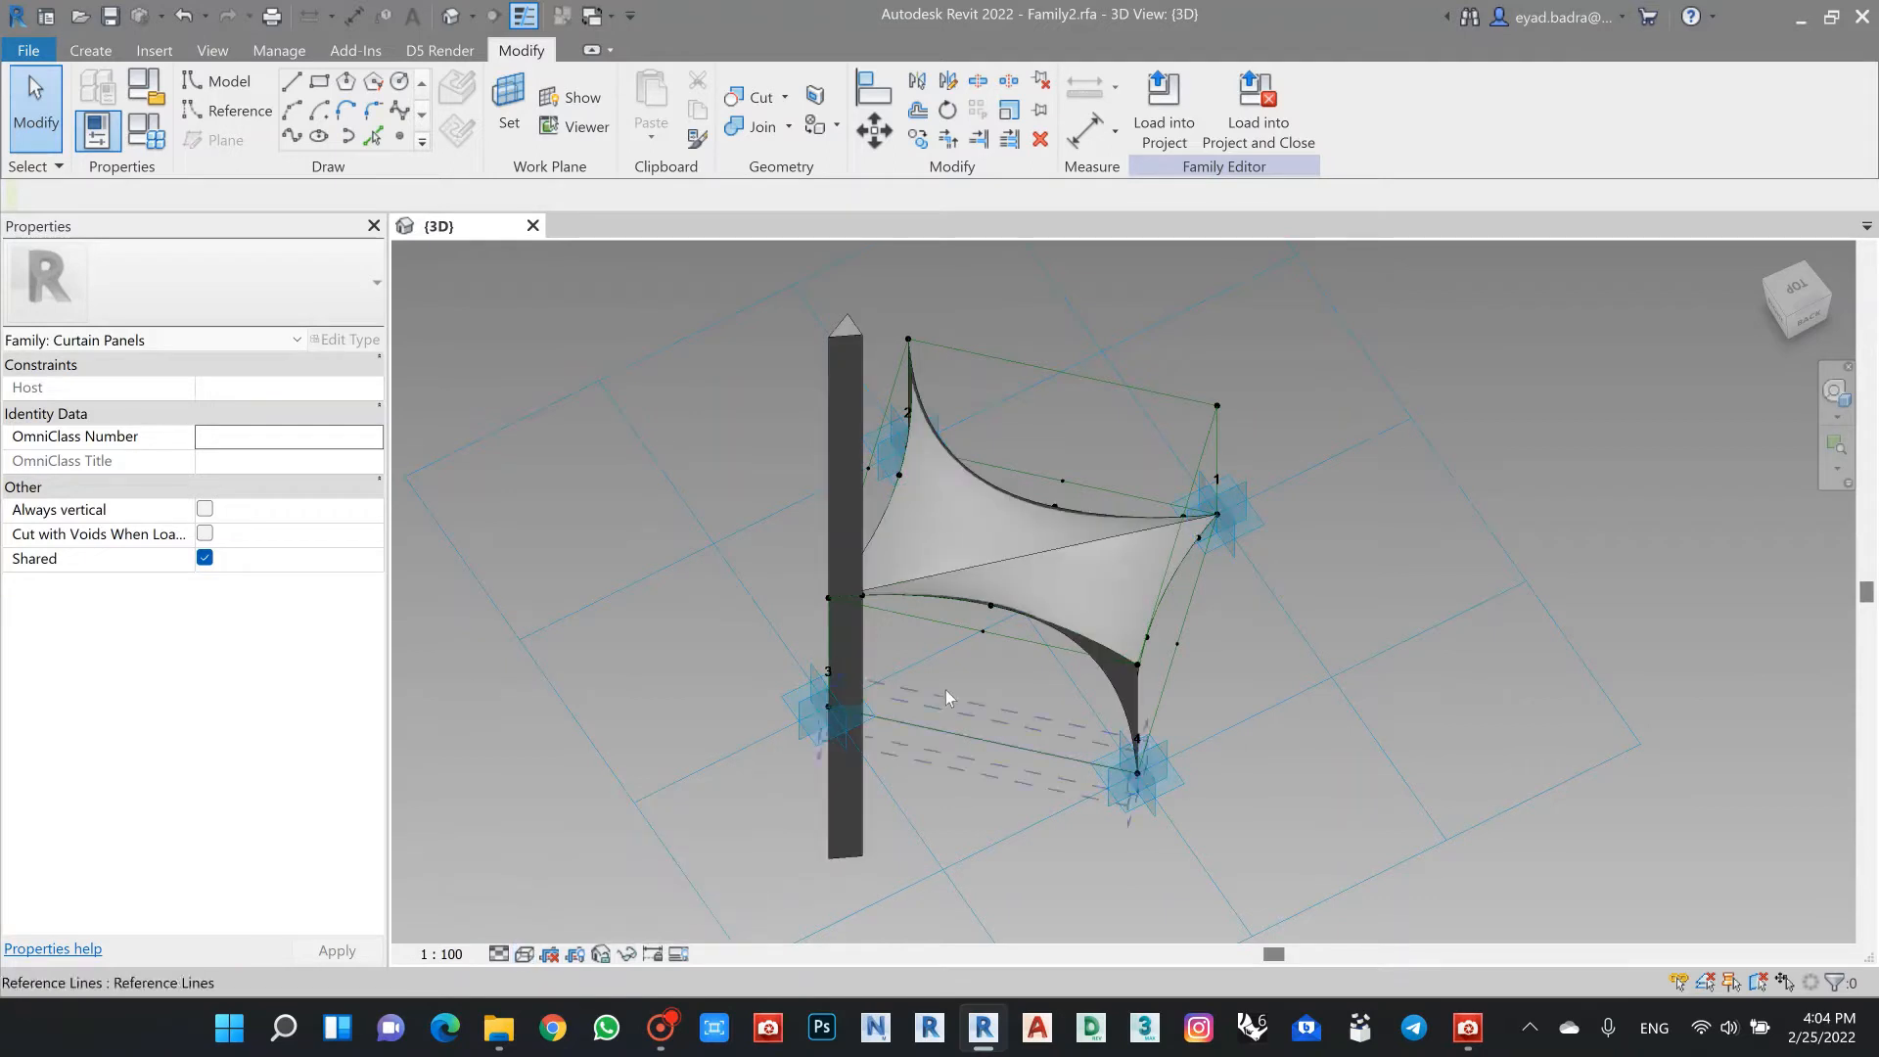
# Step: Create a solid form from the triangular reference-line chain at placement point 1, with positive and negative offsets of 6
pyautogui.keyDown('shift'); pyautogui.moveTo(1042, 754); pyautogui.dragTo(1015, 691, button='middle'); pyautogui.keyUp('shift')
pyautogui.scroll(-1, 1272, 782)
pyautogui.moveTo(1272, 783); pyautogui.dragTo(1132, 633, button='middle')
pyautogui.scroll(5, 1054, 700)
pyautogui.moveTo(1055, 700); pyautogui.dragTo(881, 601, button='middle')
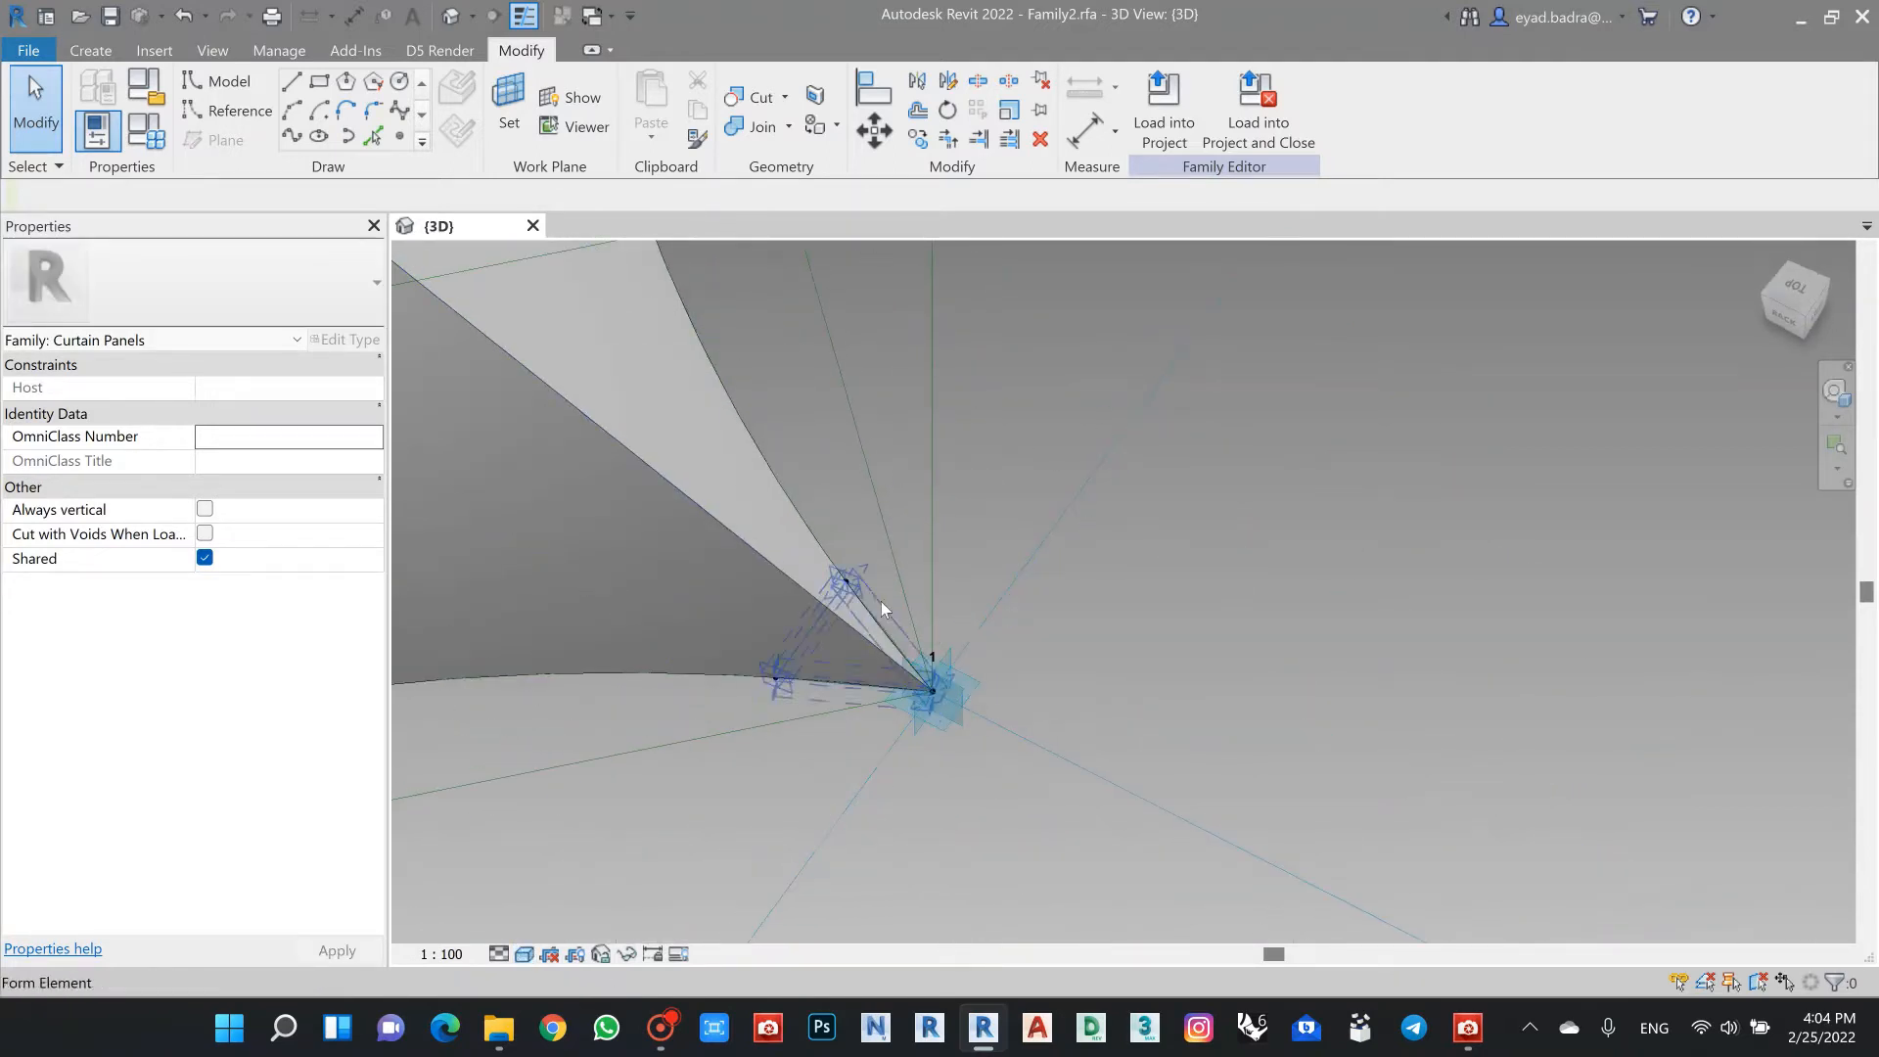
pyautogui.click(870, 613)
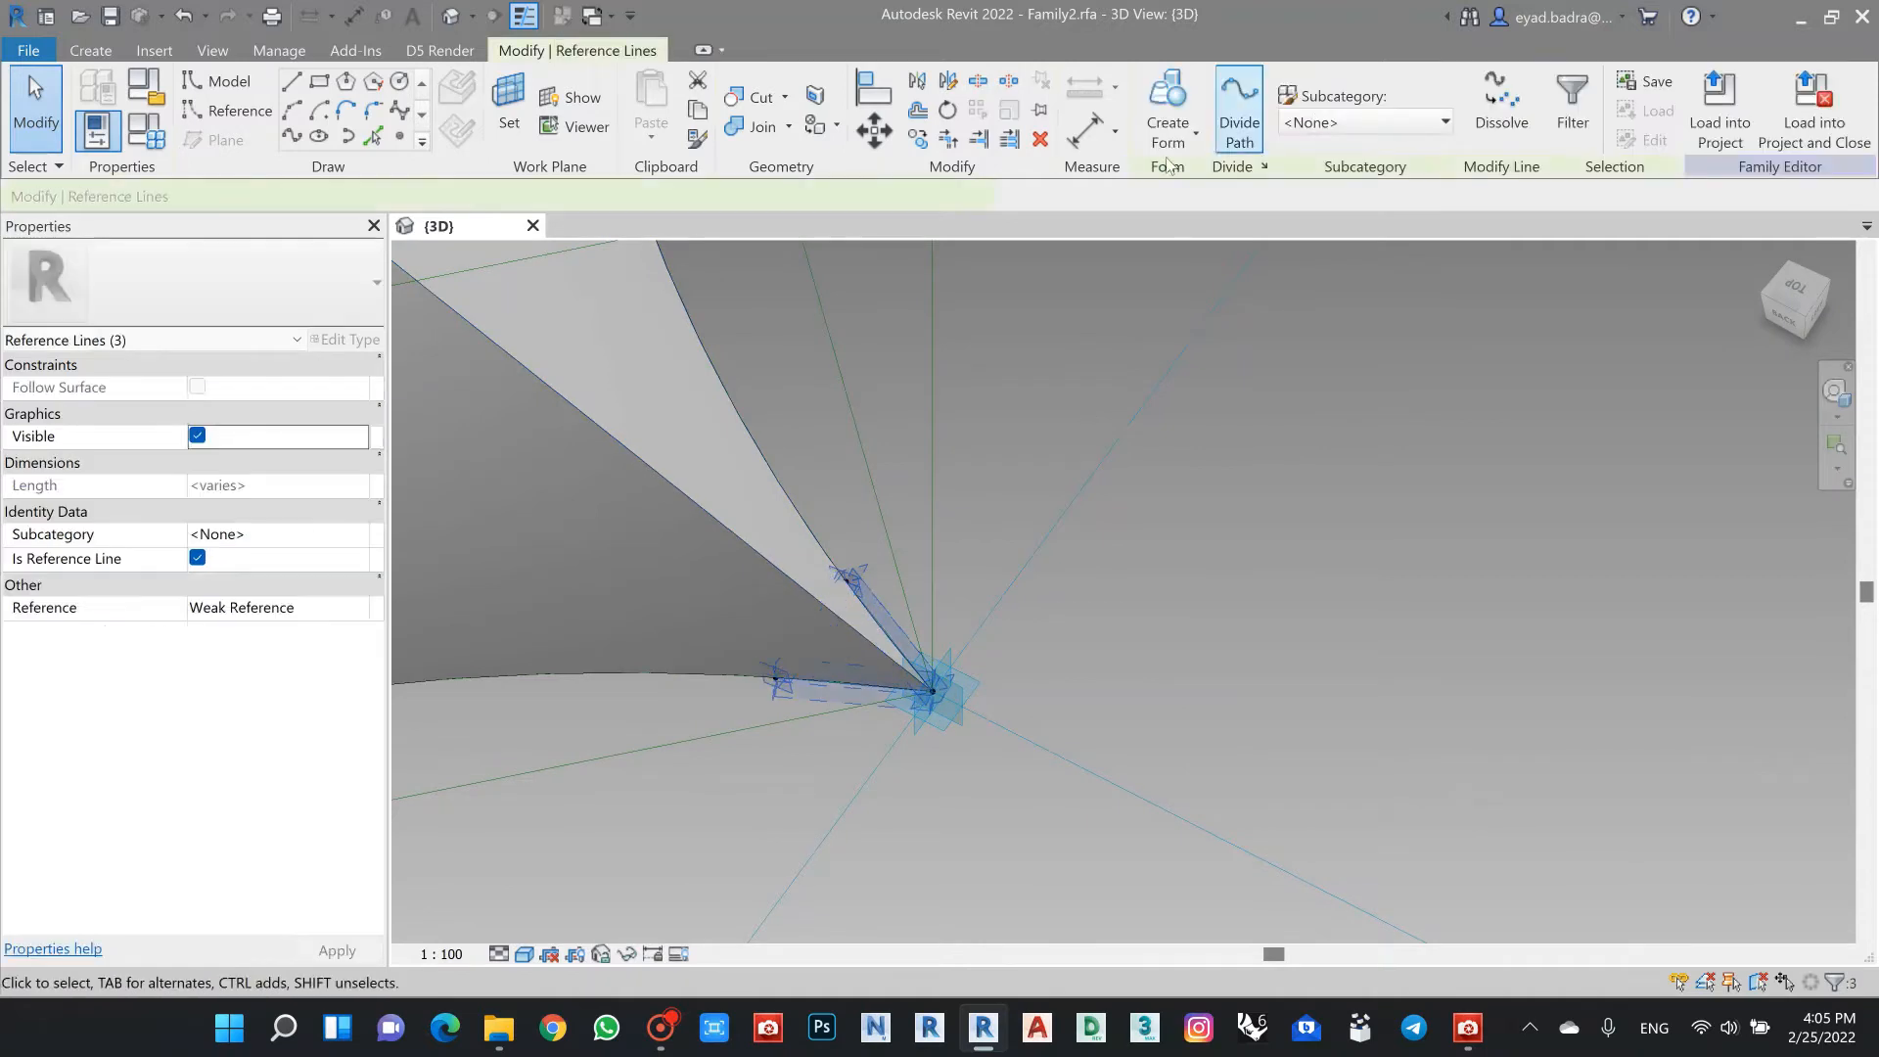
pyautogui.click(1179, 137)
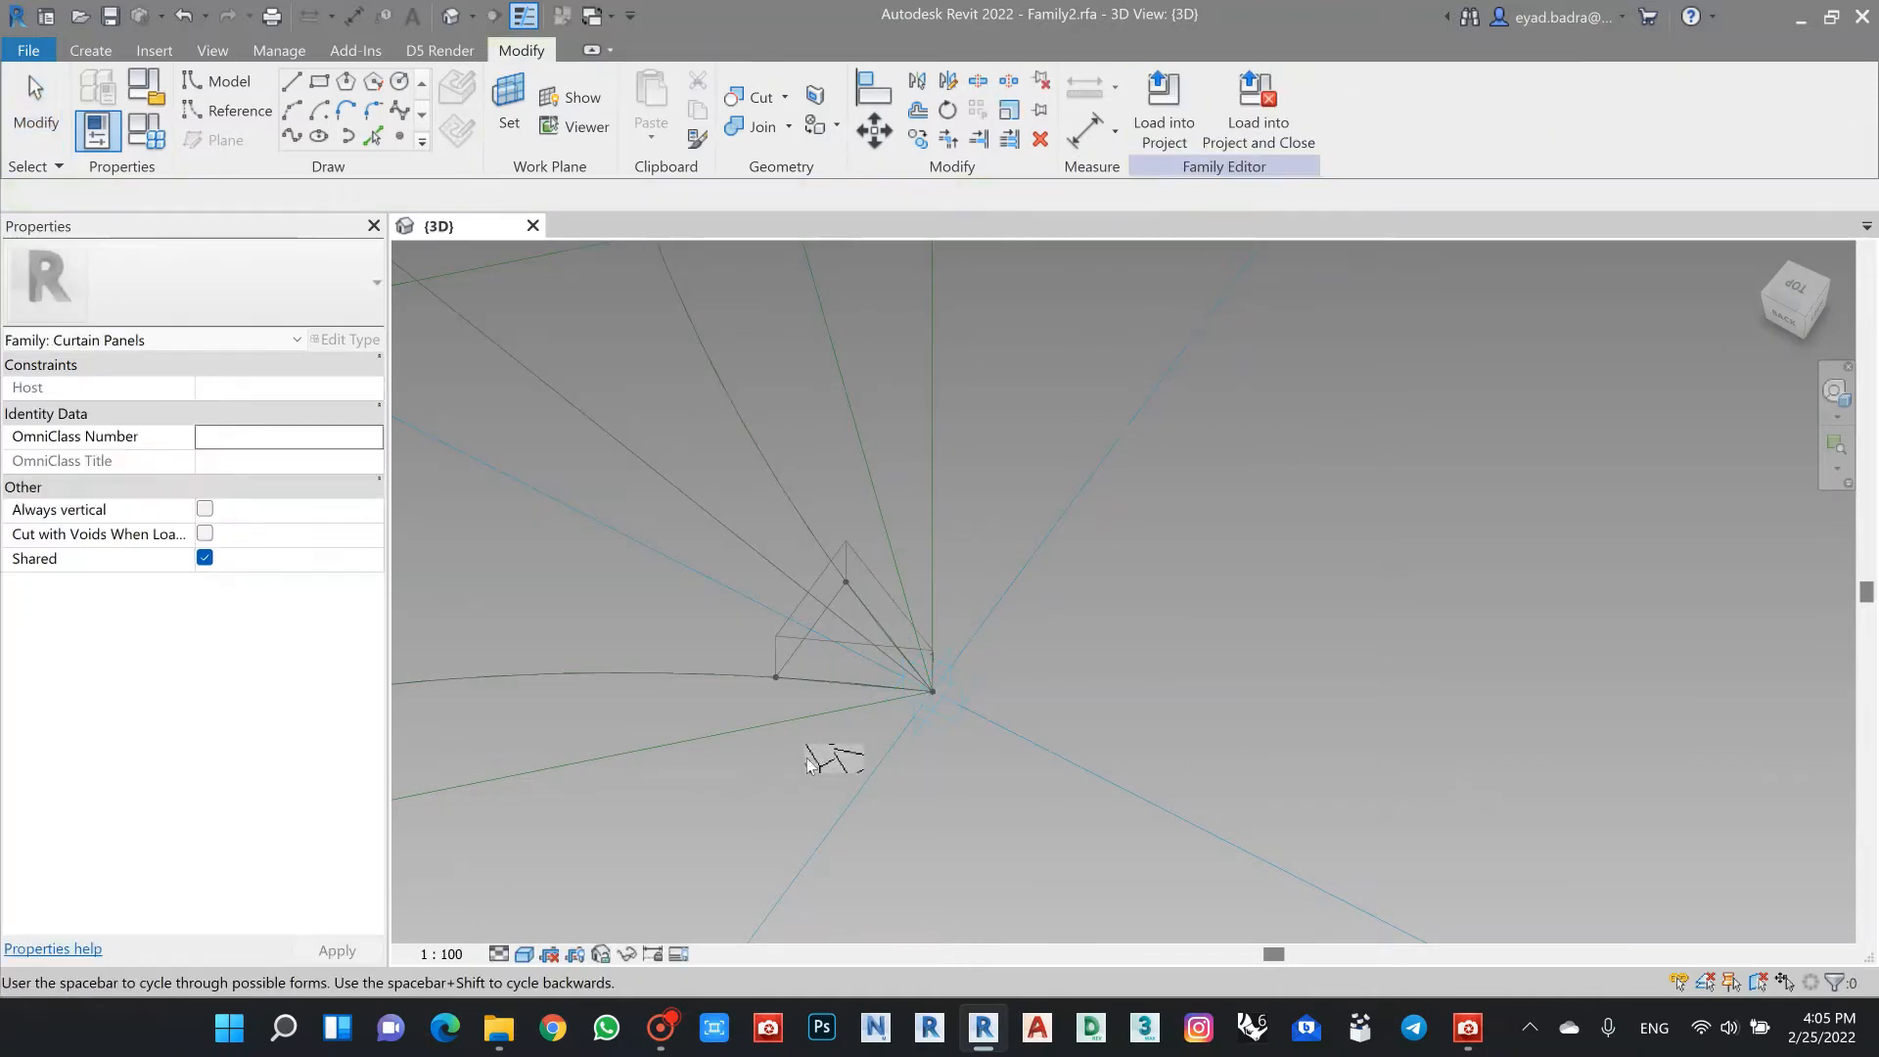
pyautogui.click(828, 758)
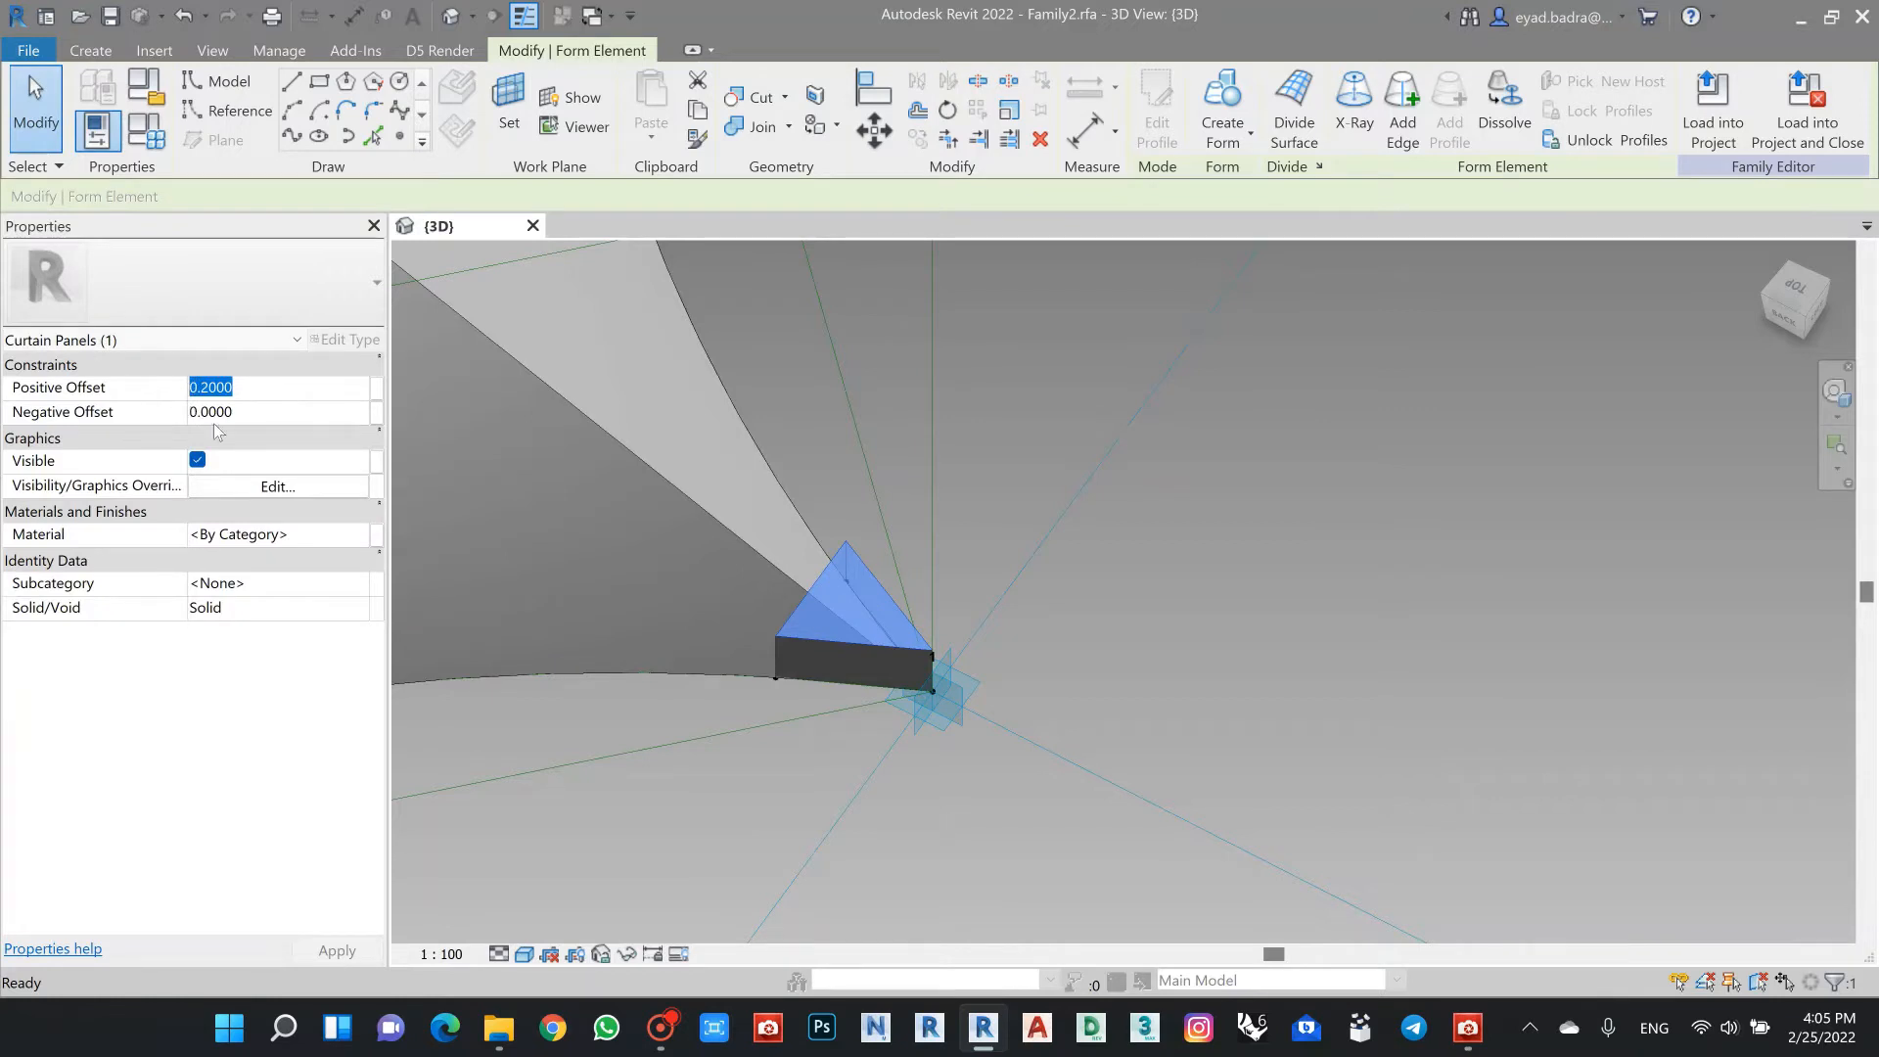
pyautogui.click(335, 948)
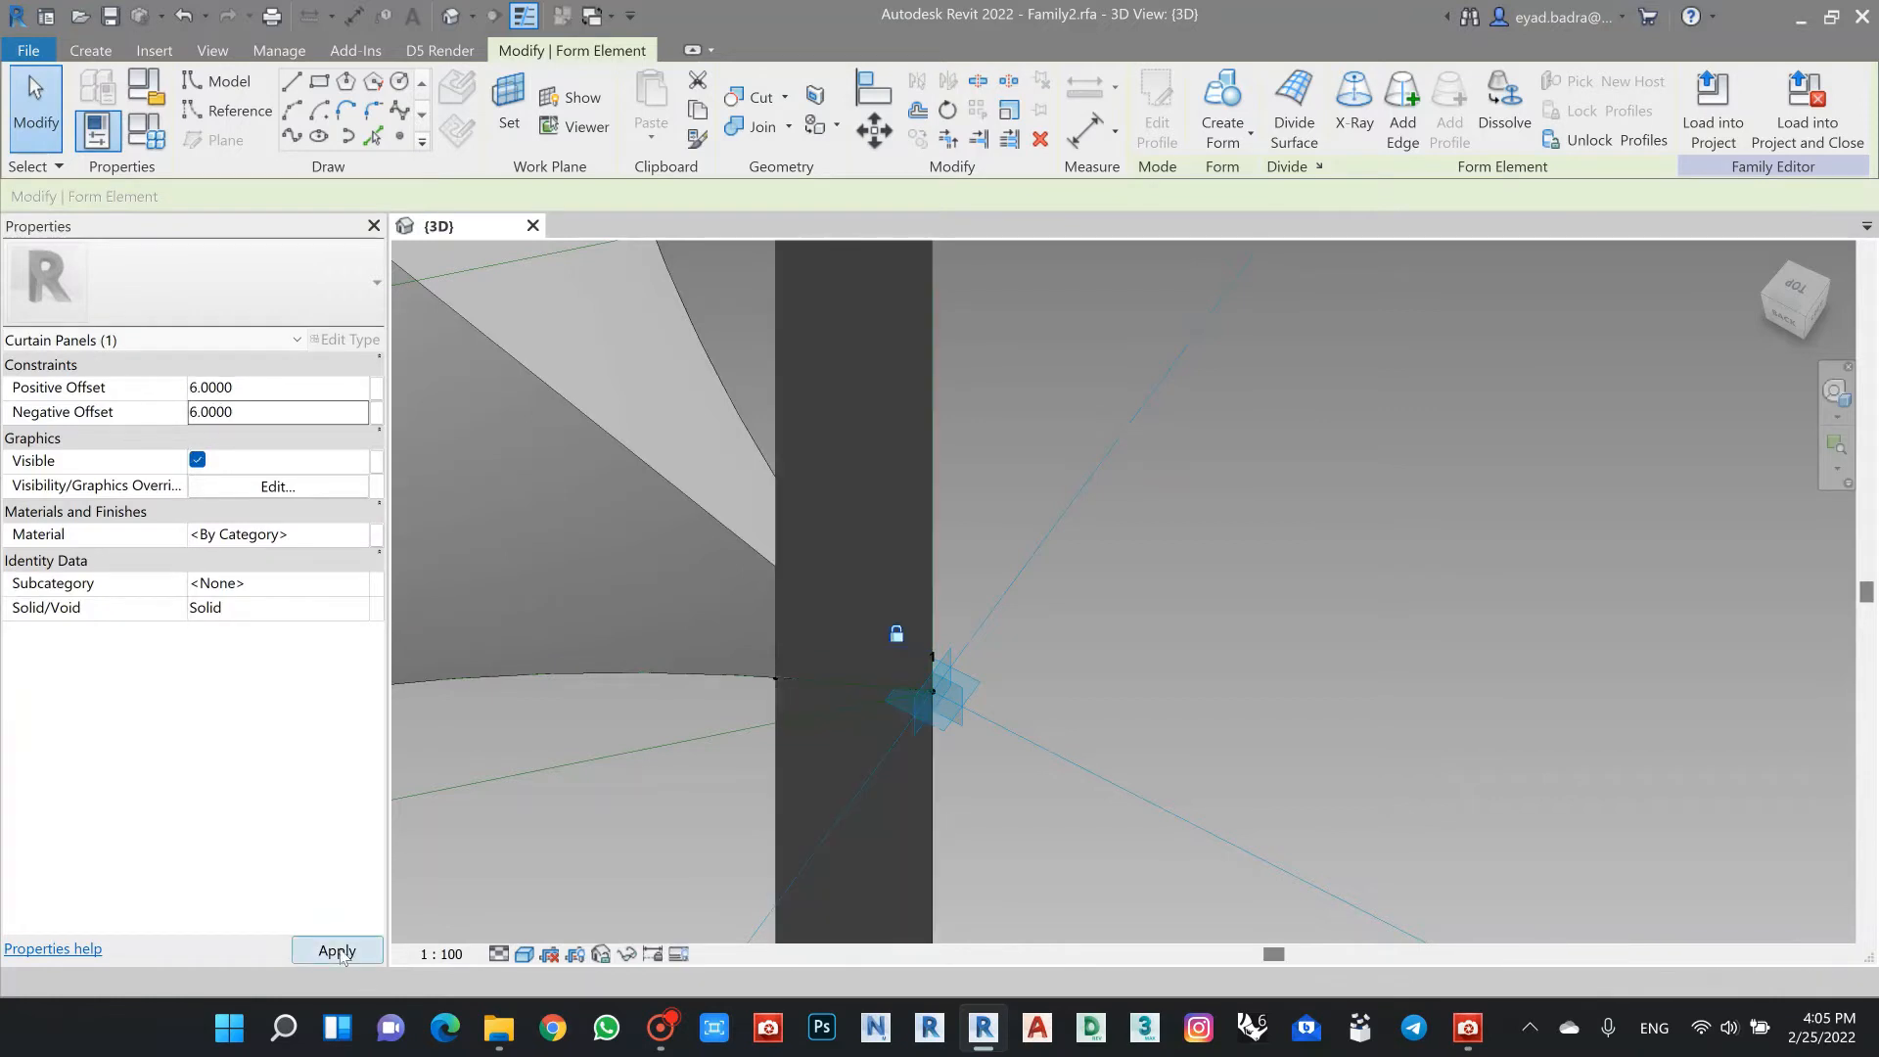
pyautogui.click(1417, 644)
# Step: Cut the membrane half on the placement point 4 side with the triangular prism at the placement point 3 corner
pyautogui.scroll(-4, 1325, 719)
pyautogui.scroll(-3, 1333, 724)
pyautogui.keyDown('shift'); pyautogui.moveTo(985, 801); pyautogui.dragTo(1182, 669, button='middle'); pyautogui.keyUp('shift')
pyautogui.scroll(5, 1182, 671)
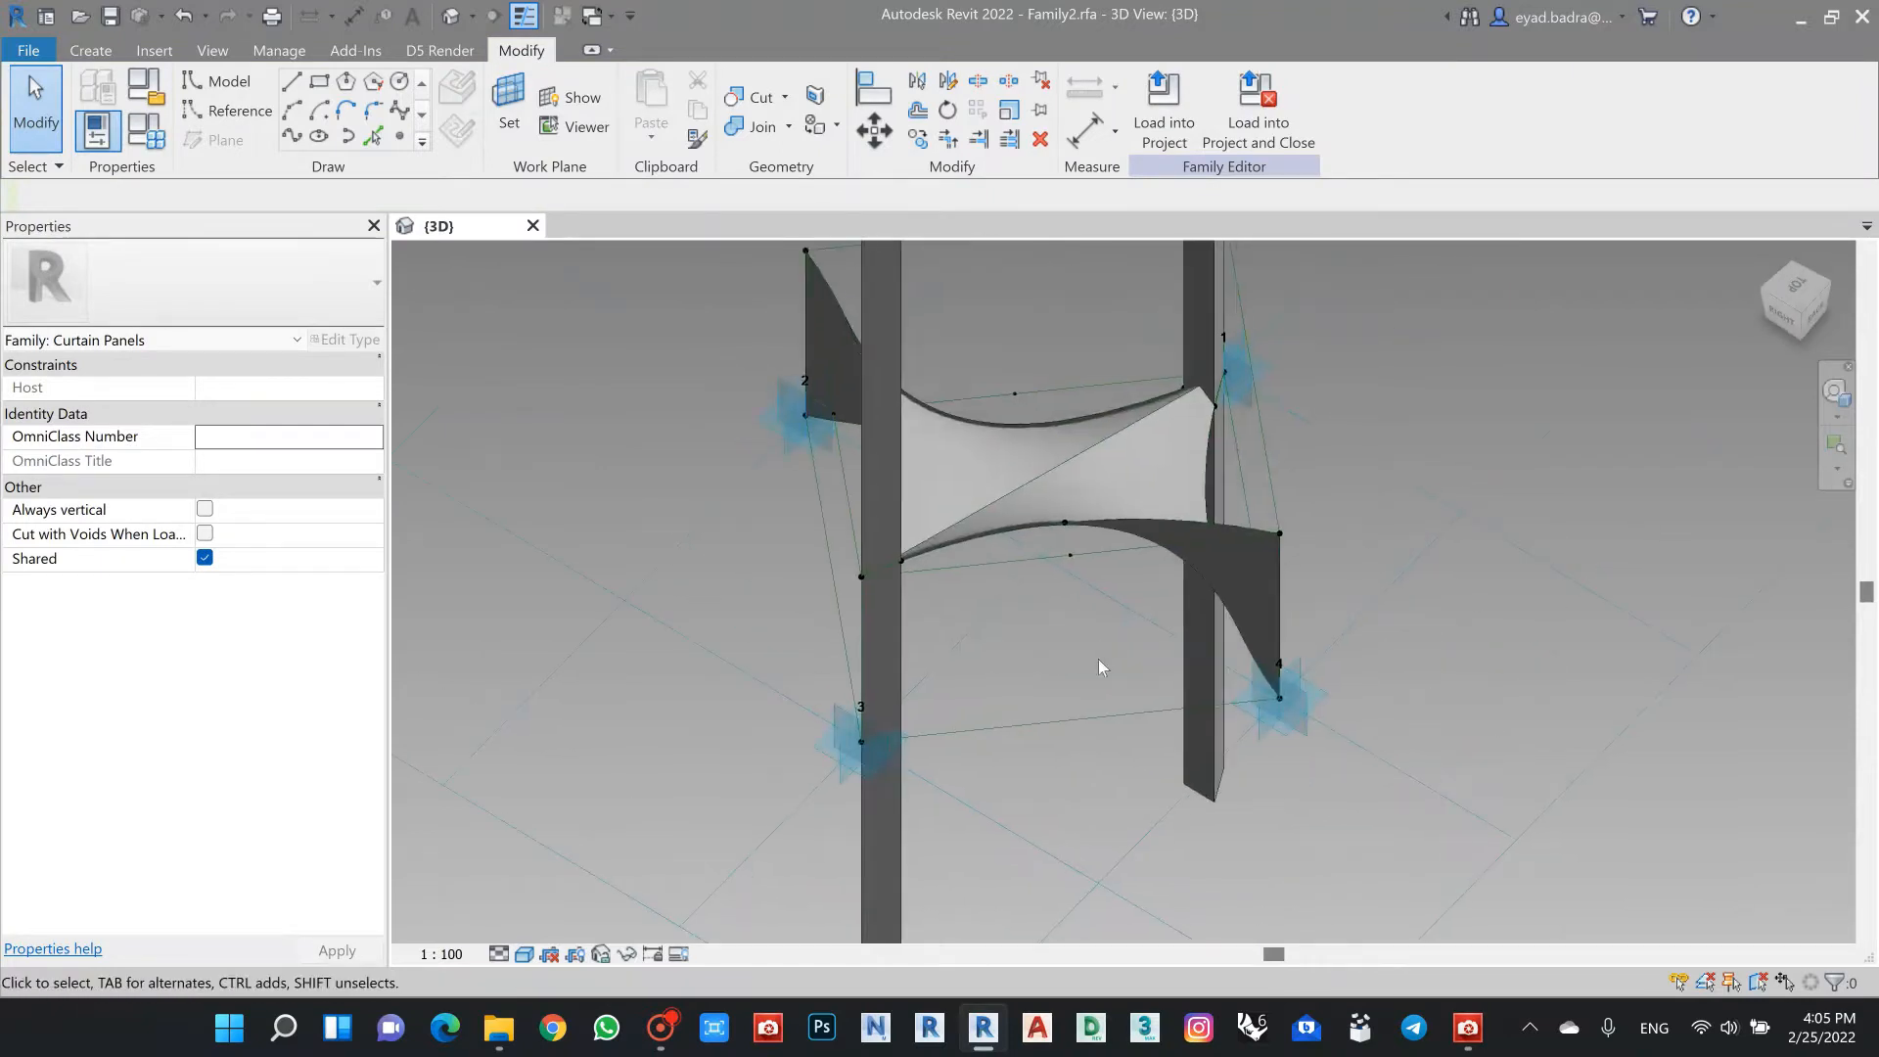
pyautogui.scroll(-3, 1052, 548)
pyautogui.scroll(4, 1031, 509)
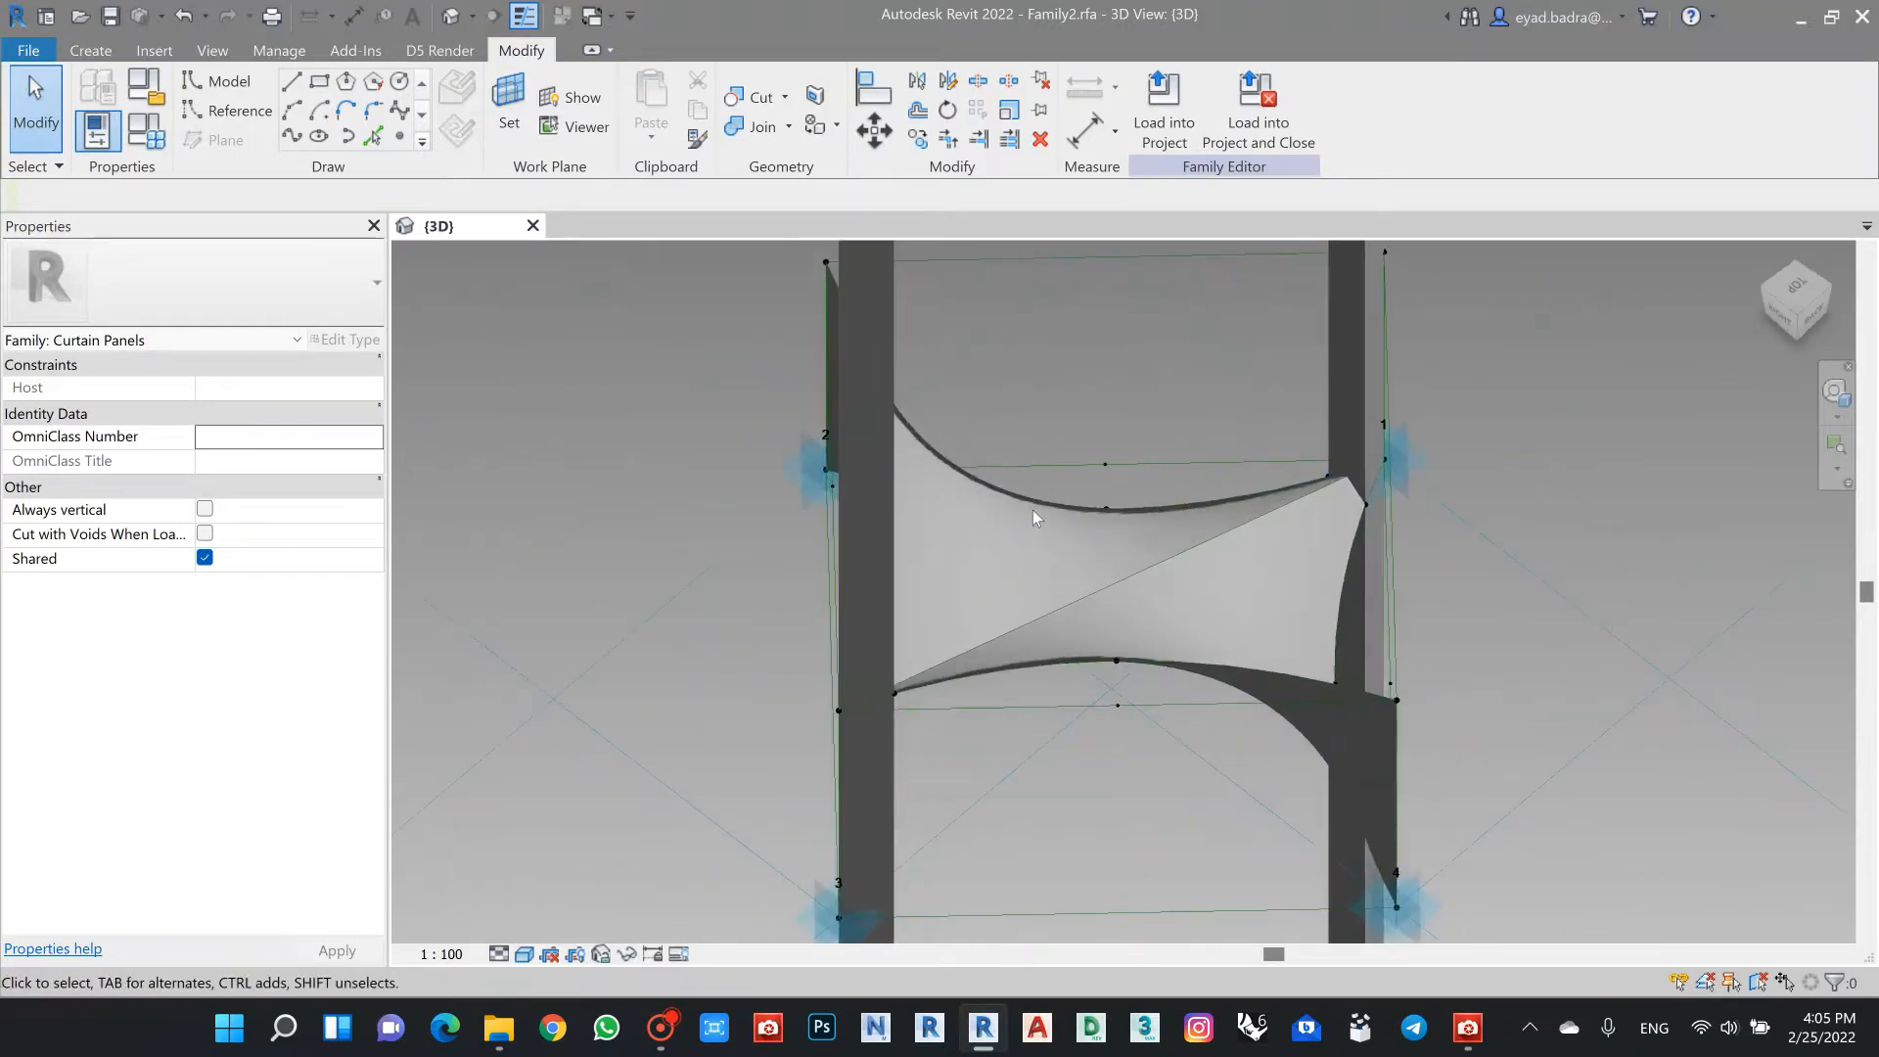
pyautogui.click(1045, 515)
pyautogui.click(761, 125)
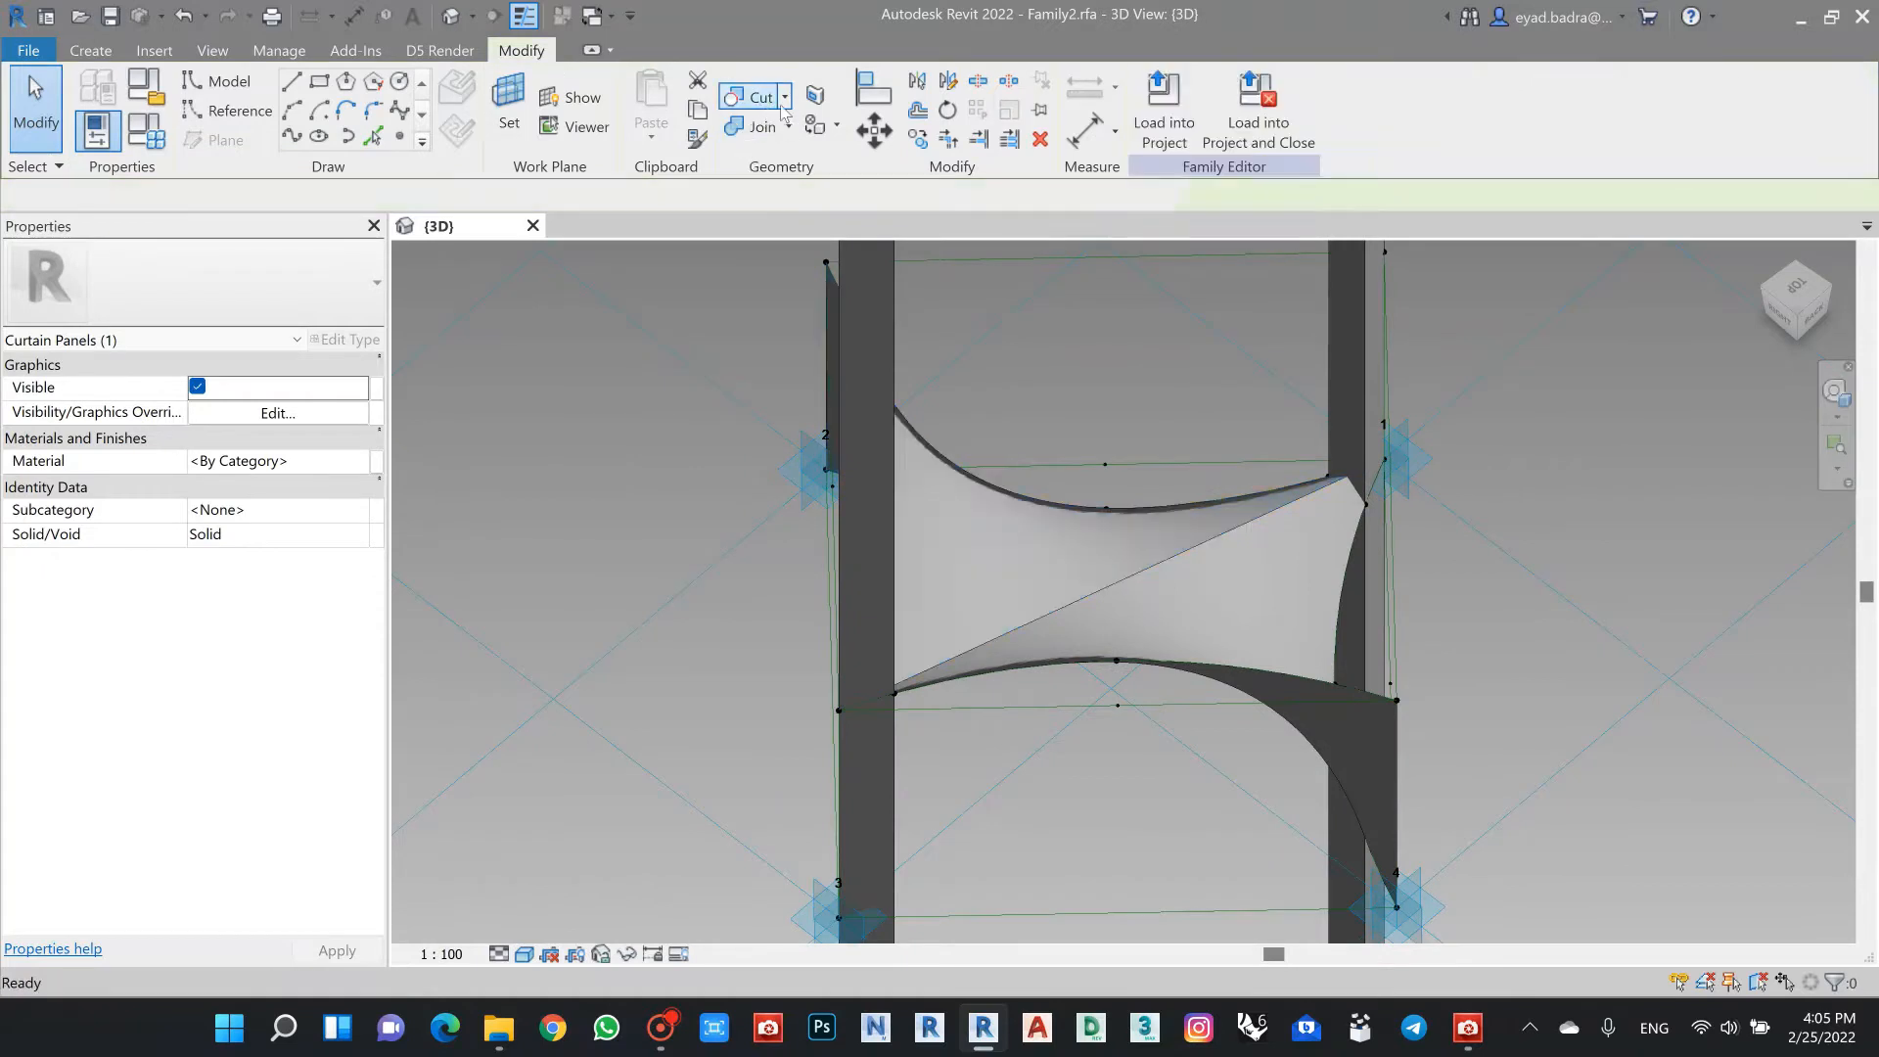
pyautogui.scroll(-2, 1052, 506)
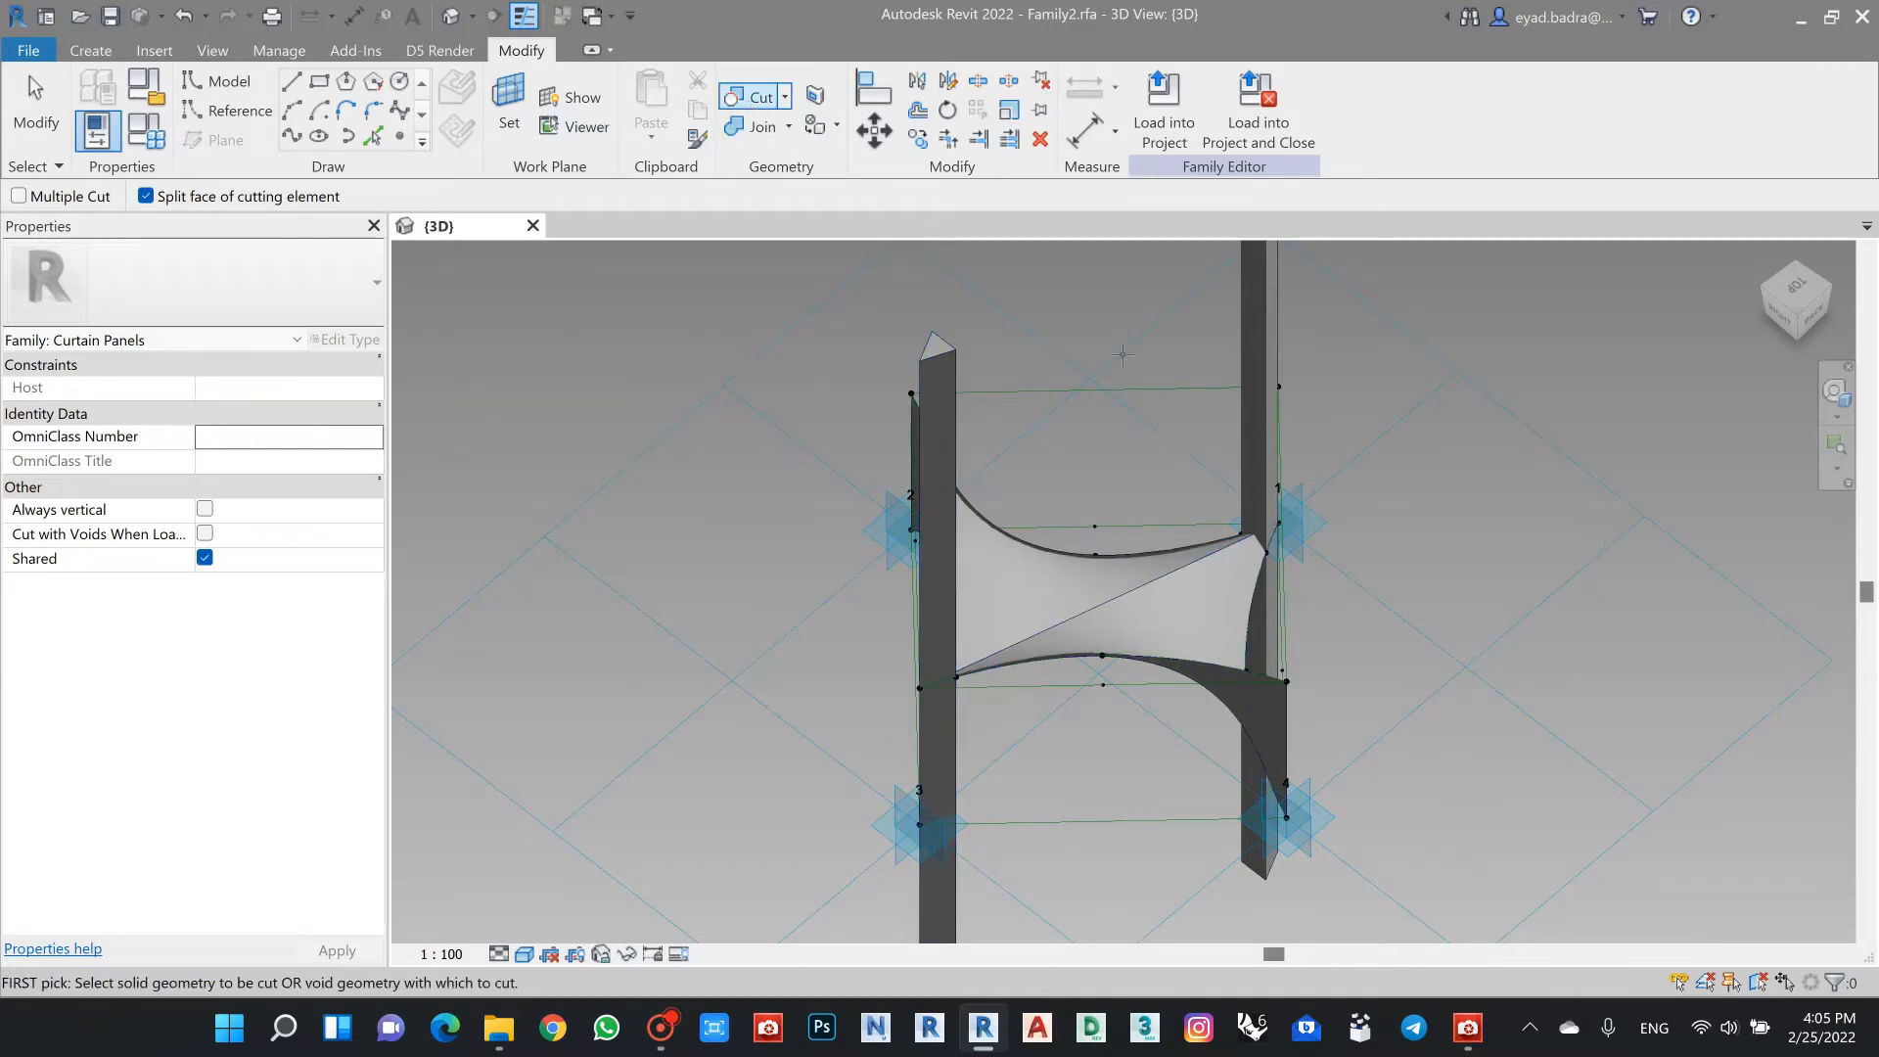
pyautogui.click(1045, 664)
pyautogui.click(941, 341)
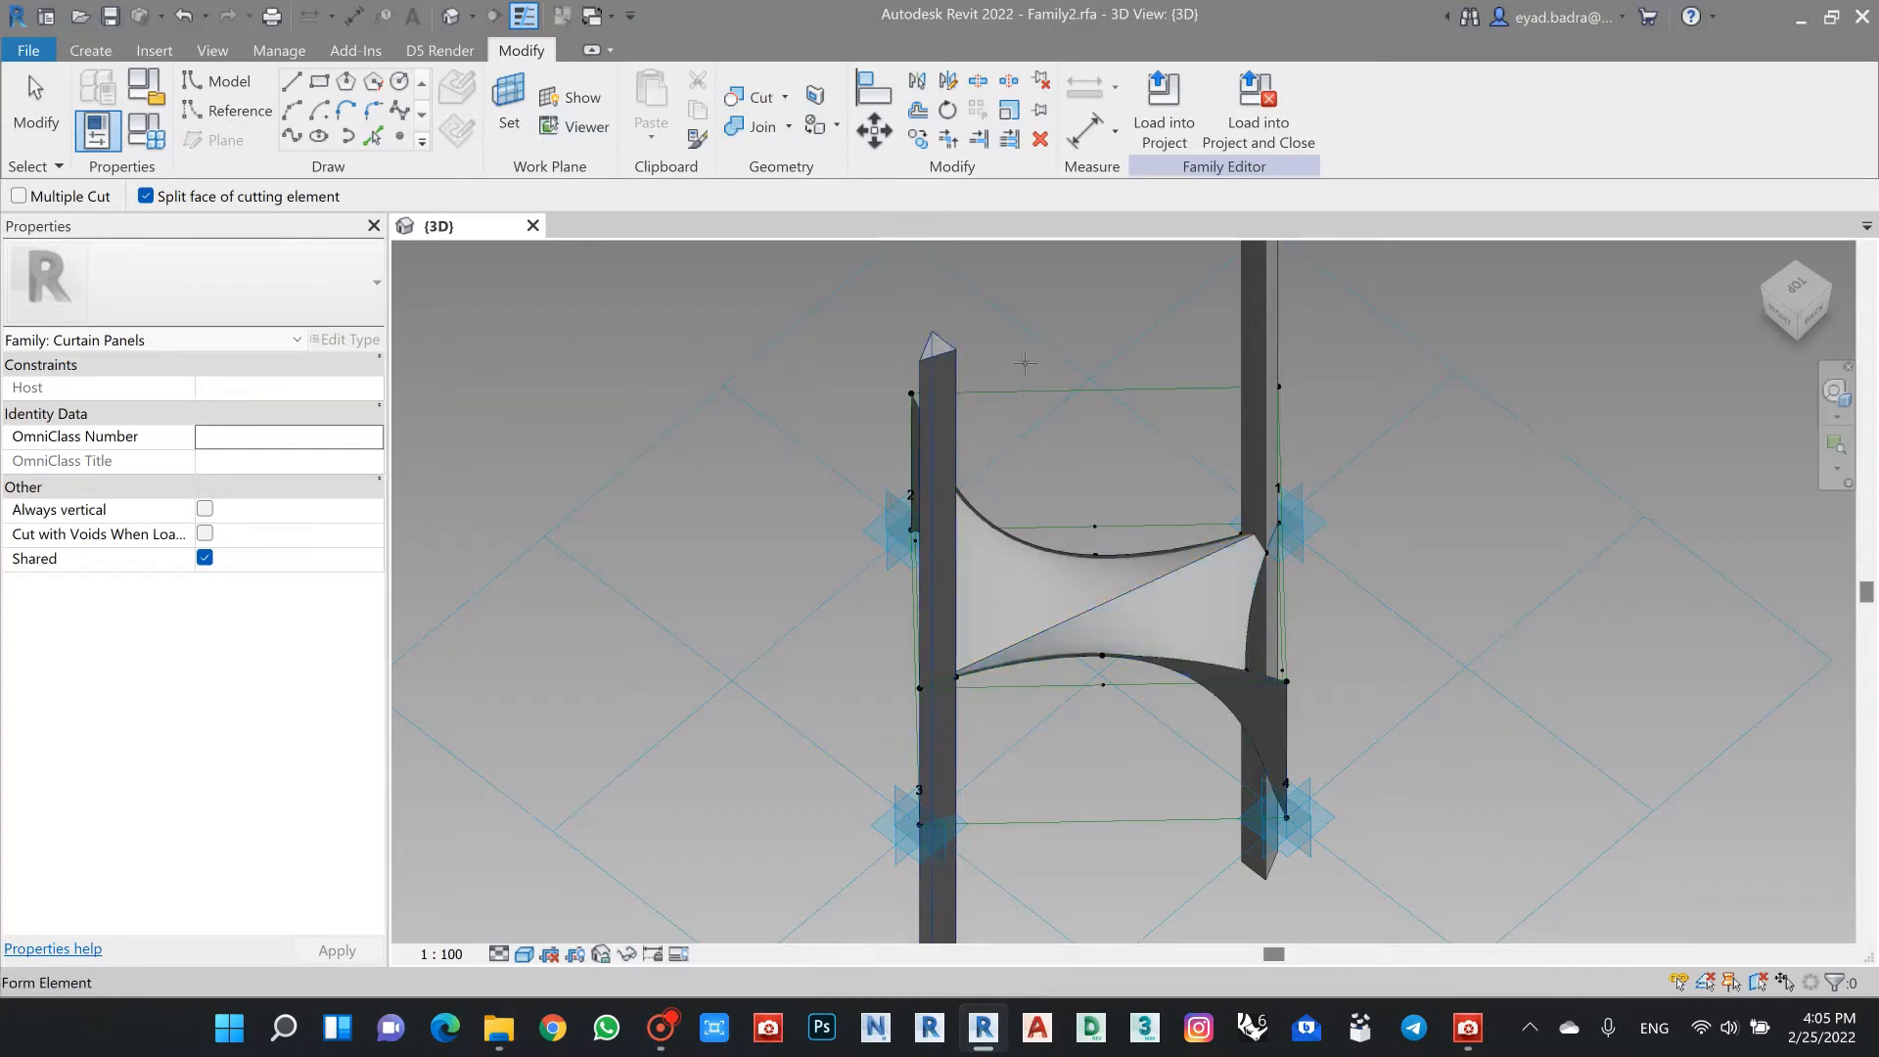
# Step: Cut both halves of the membrane with the triangular prism at placement point 1
pyautogui.scroll(-1, 1126, 455)
pyautogui.moveTo(1125, 455); pyautogui.dragTo(961, 490, button='middle')
pyautogui.scroll(2, 966, 482)
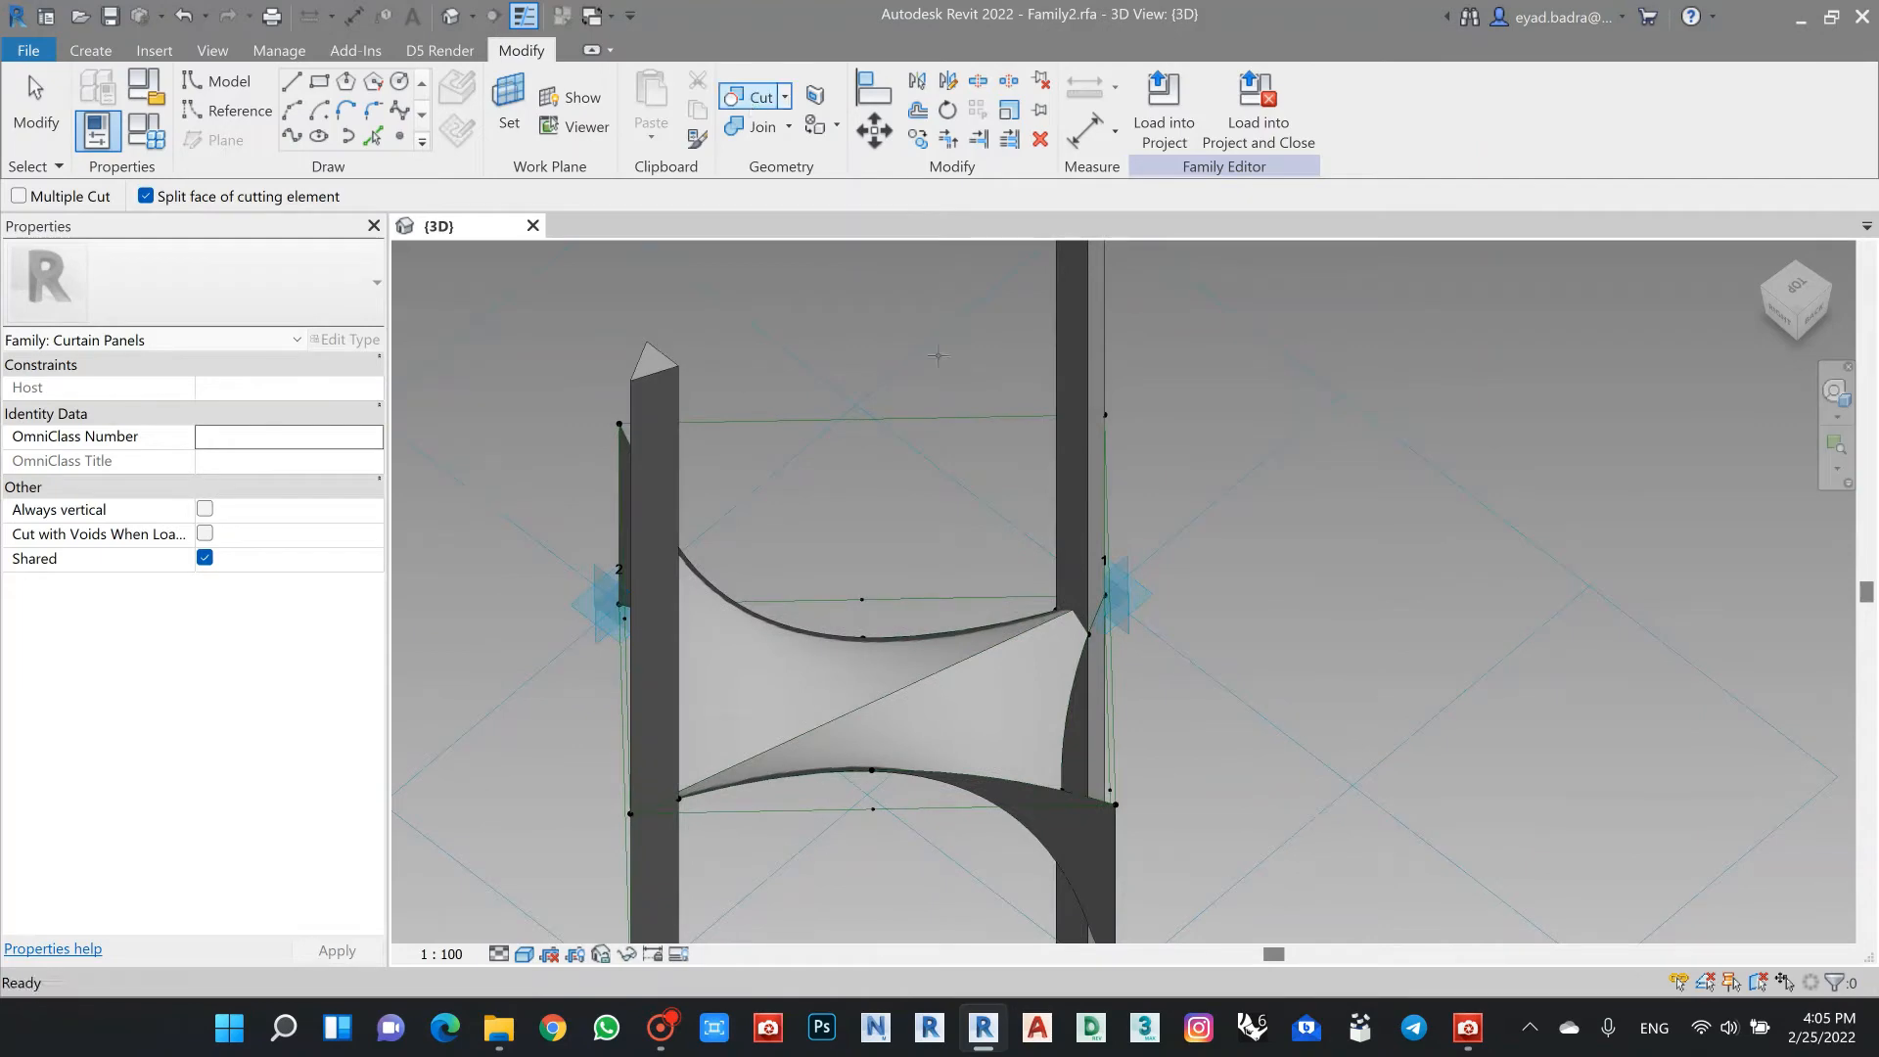
pyautogui.click(777, 626)
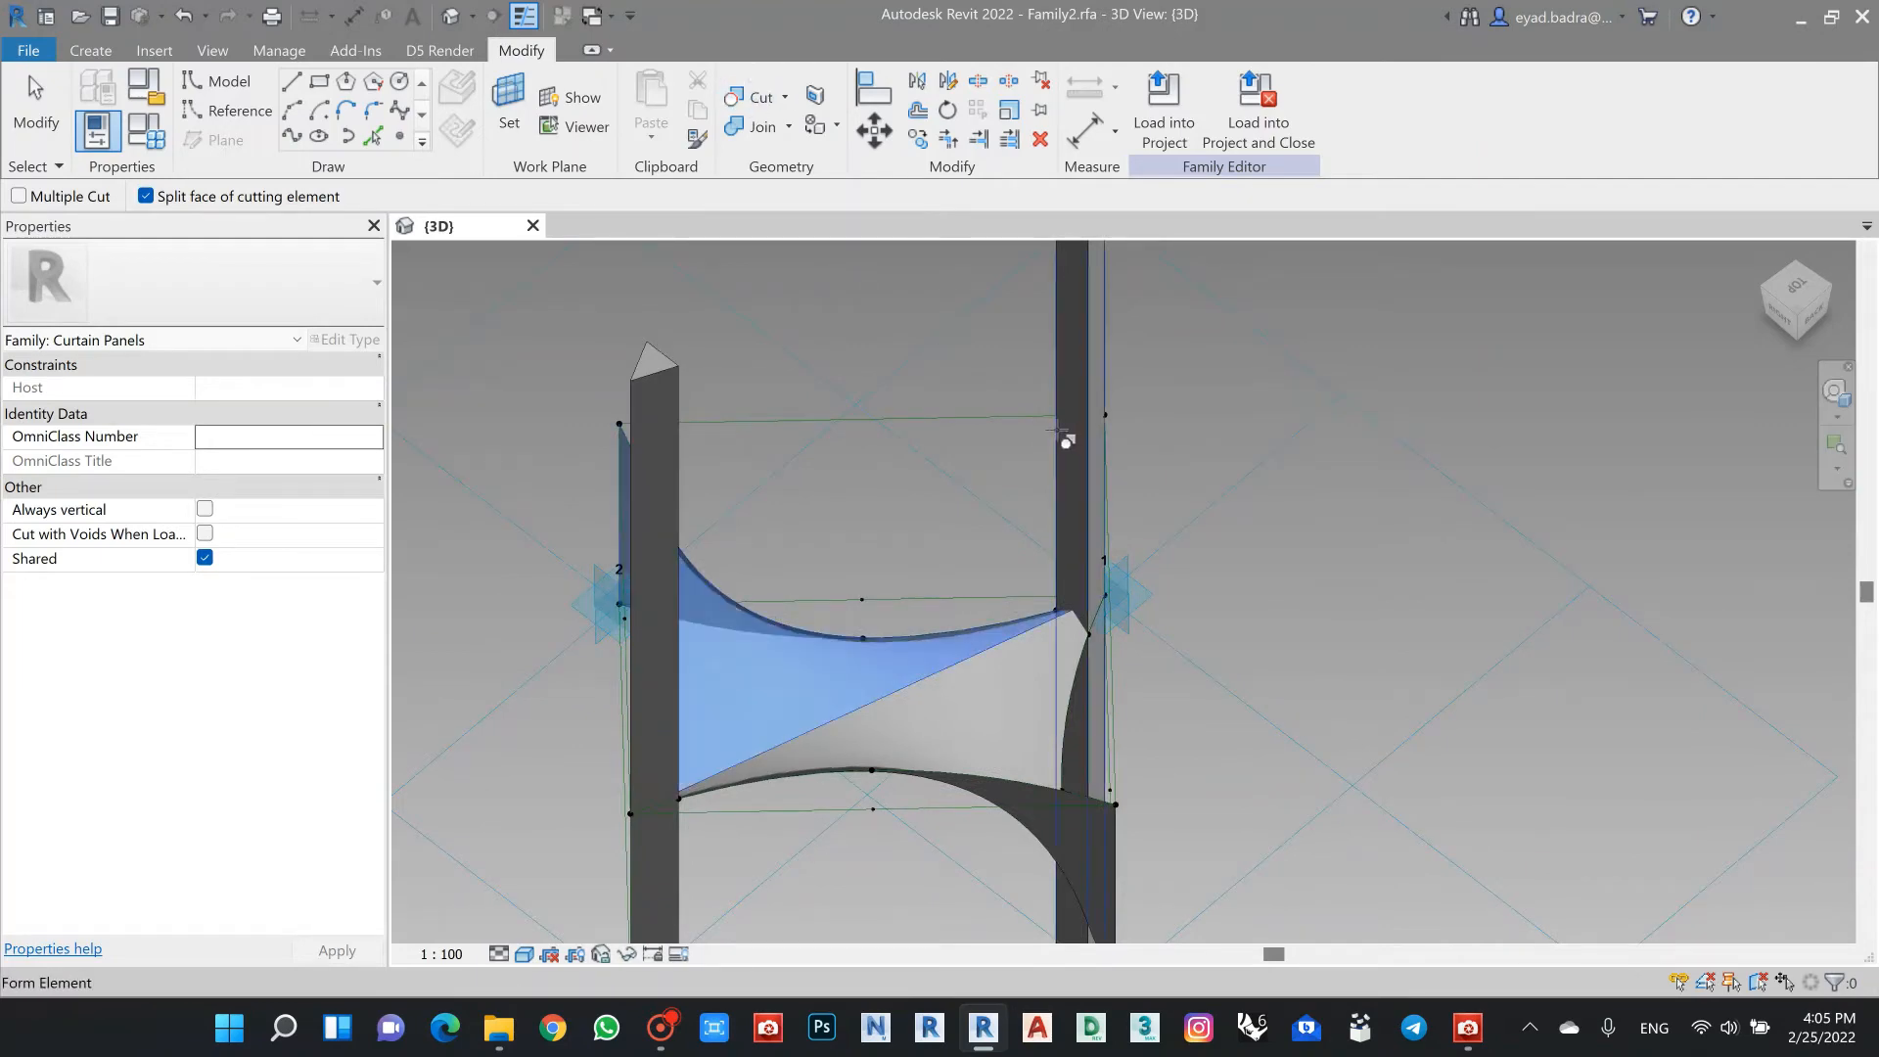
pyautogui.click(1057, 430)
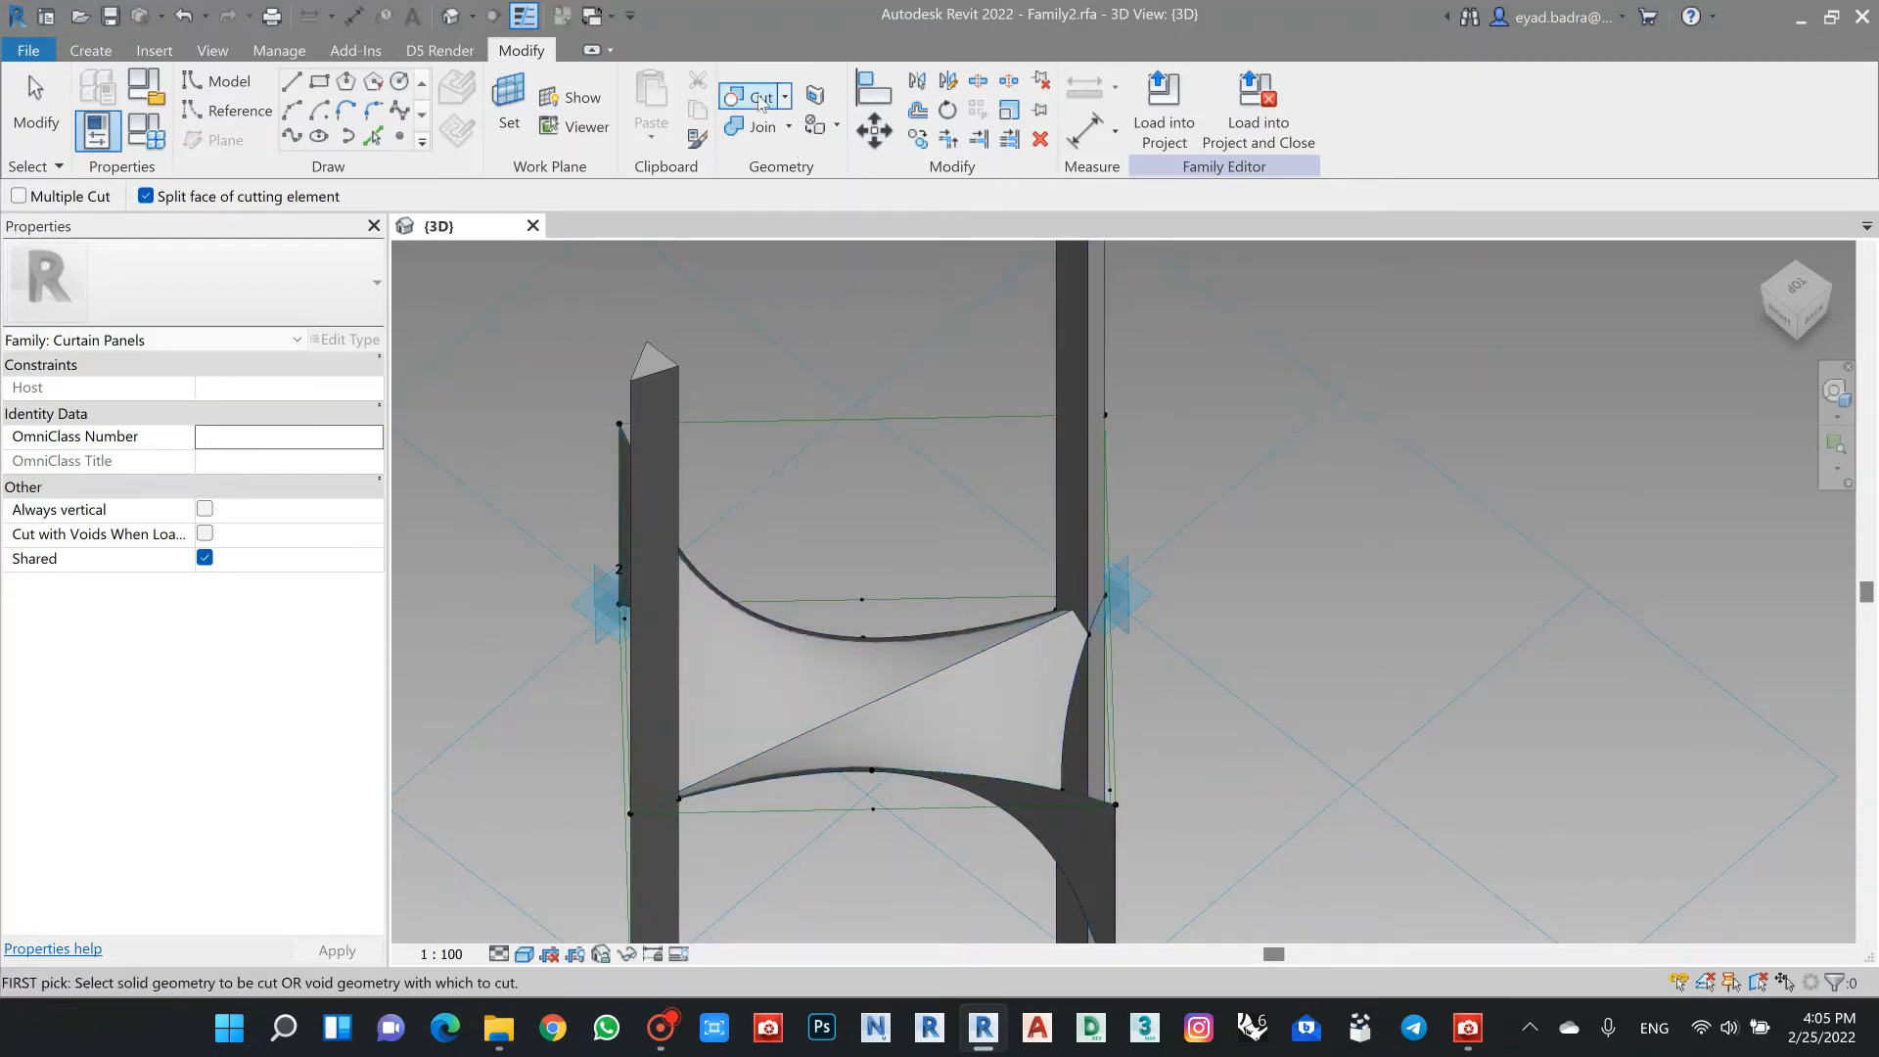
pyautogui.click(957, 773)
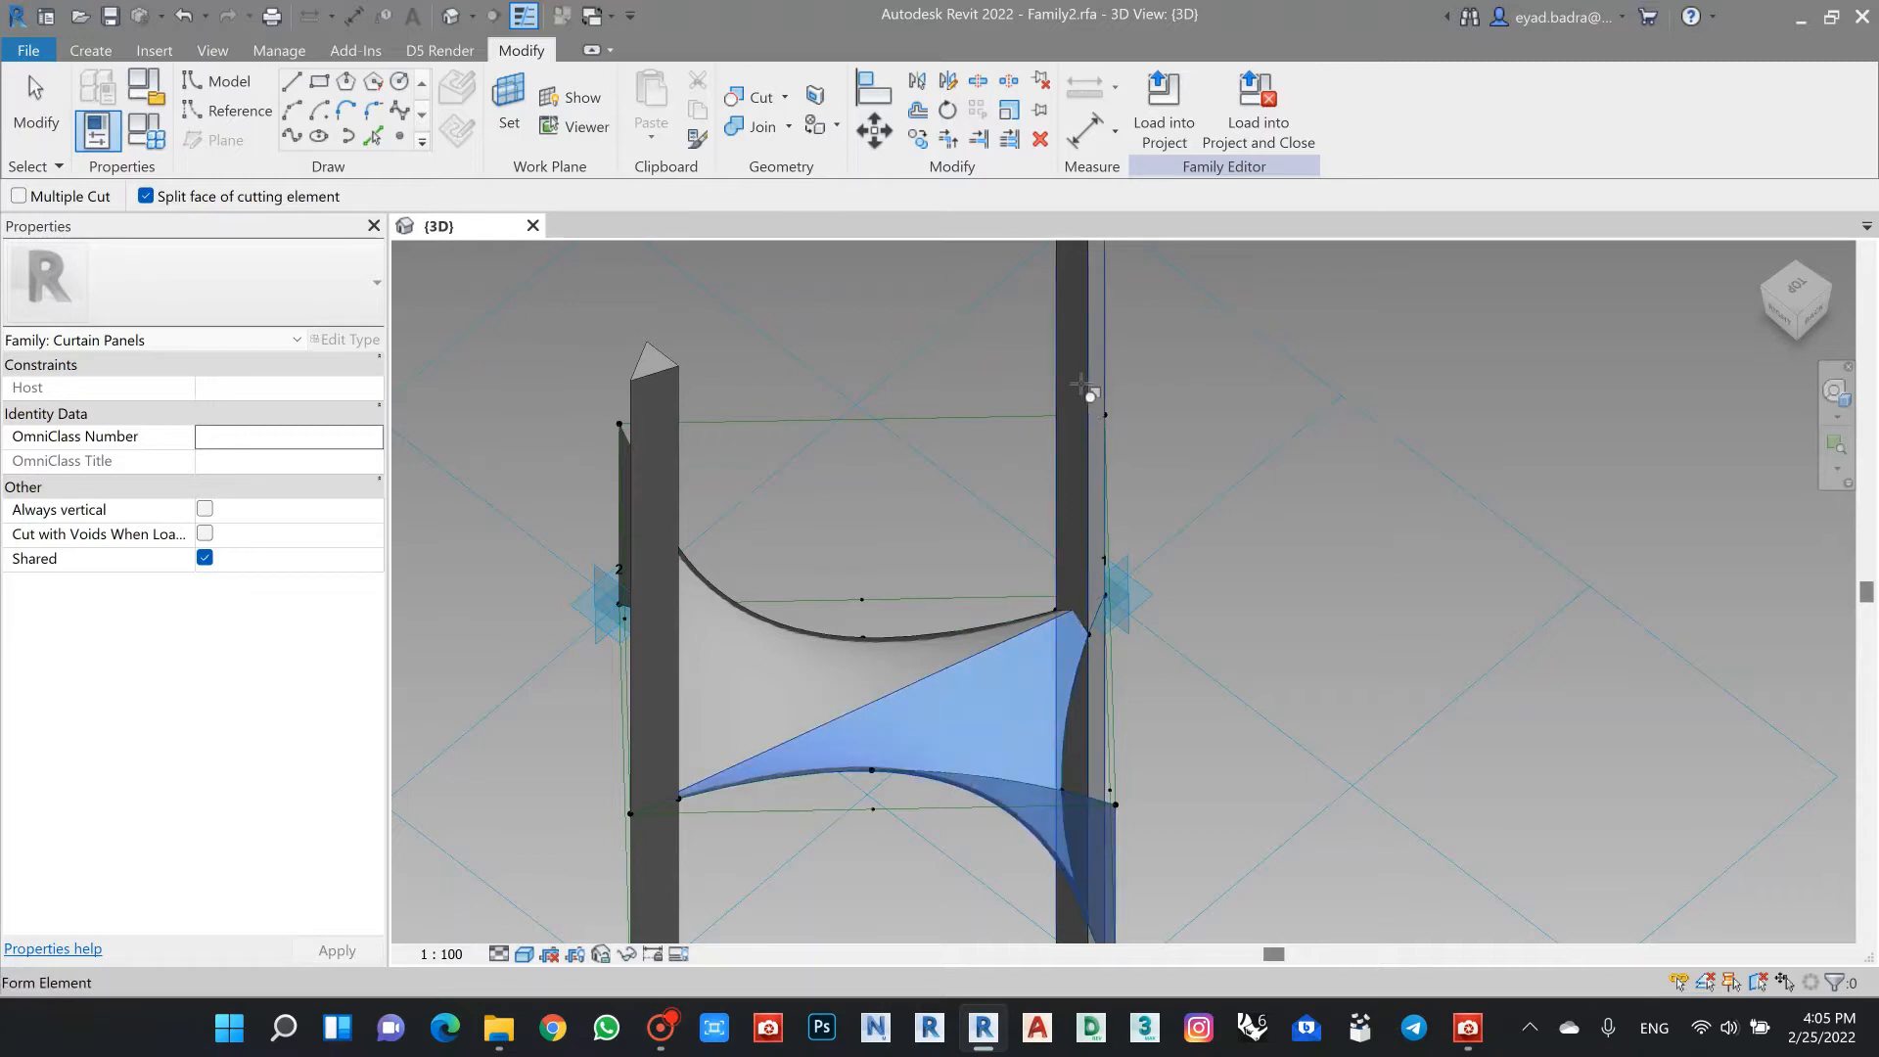
pyautogui.click(1062, 326)
# Step: Turn off the Visible property of both triangular prisms and temporarily hide them in the view
pyautogui.scroll(-4, 1123, 391)
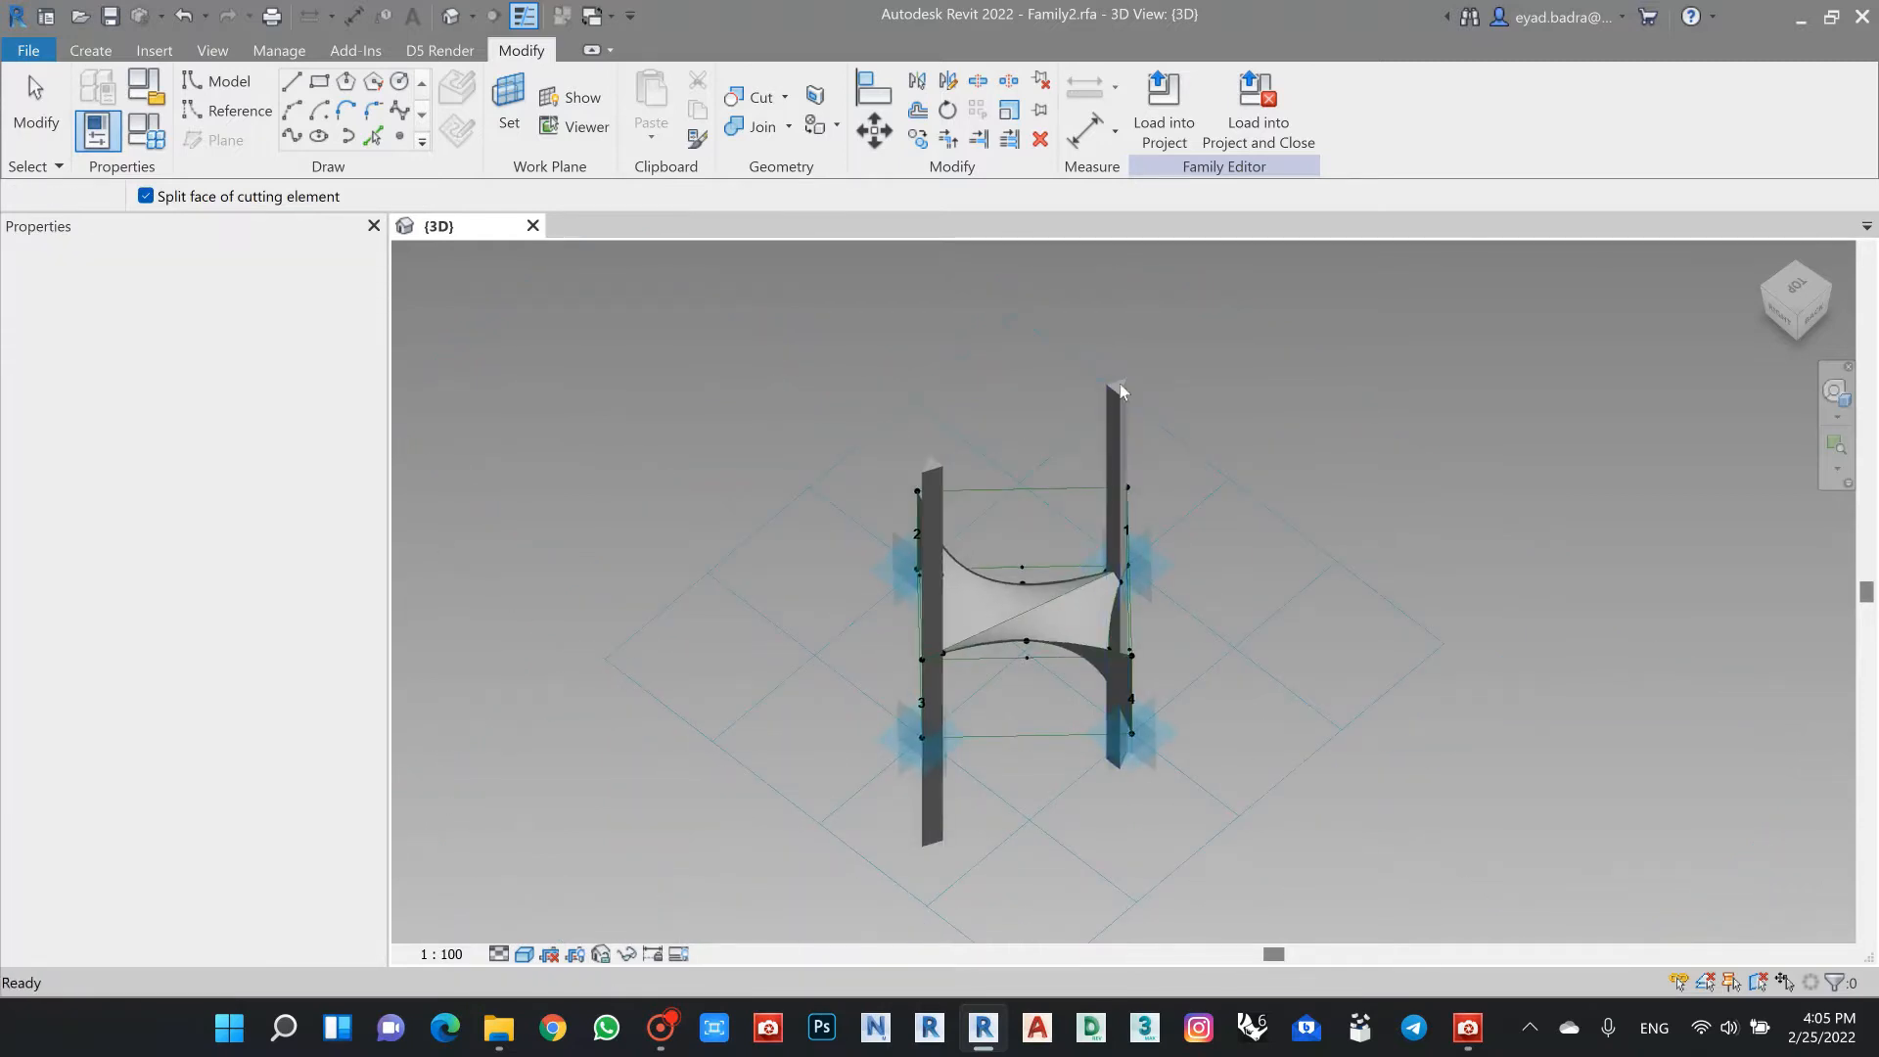
pyautogui.click(1124, 425)
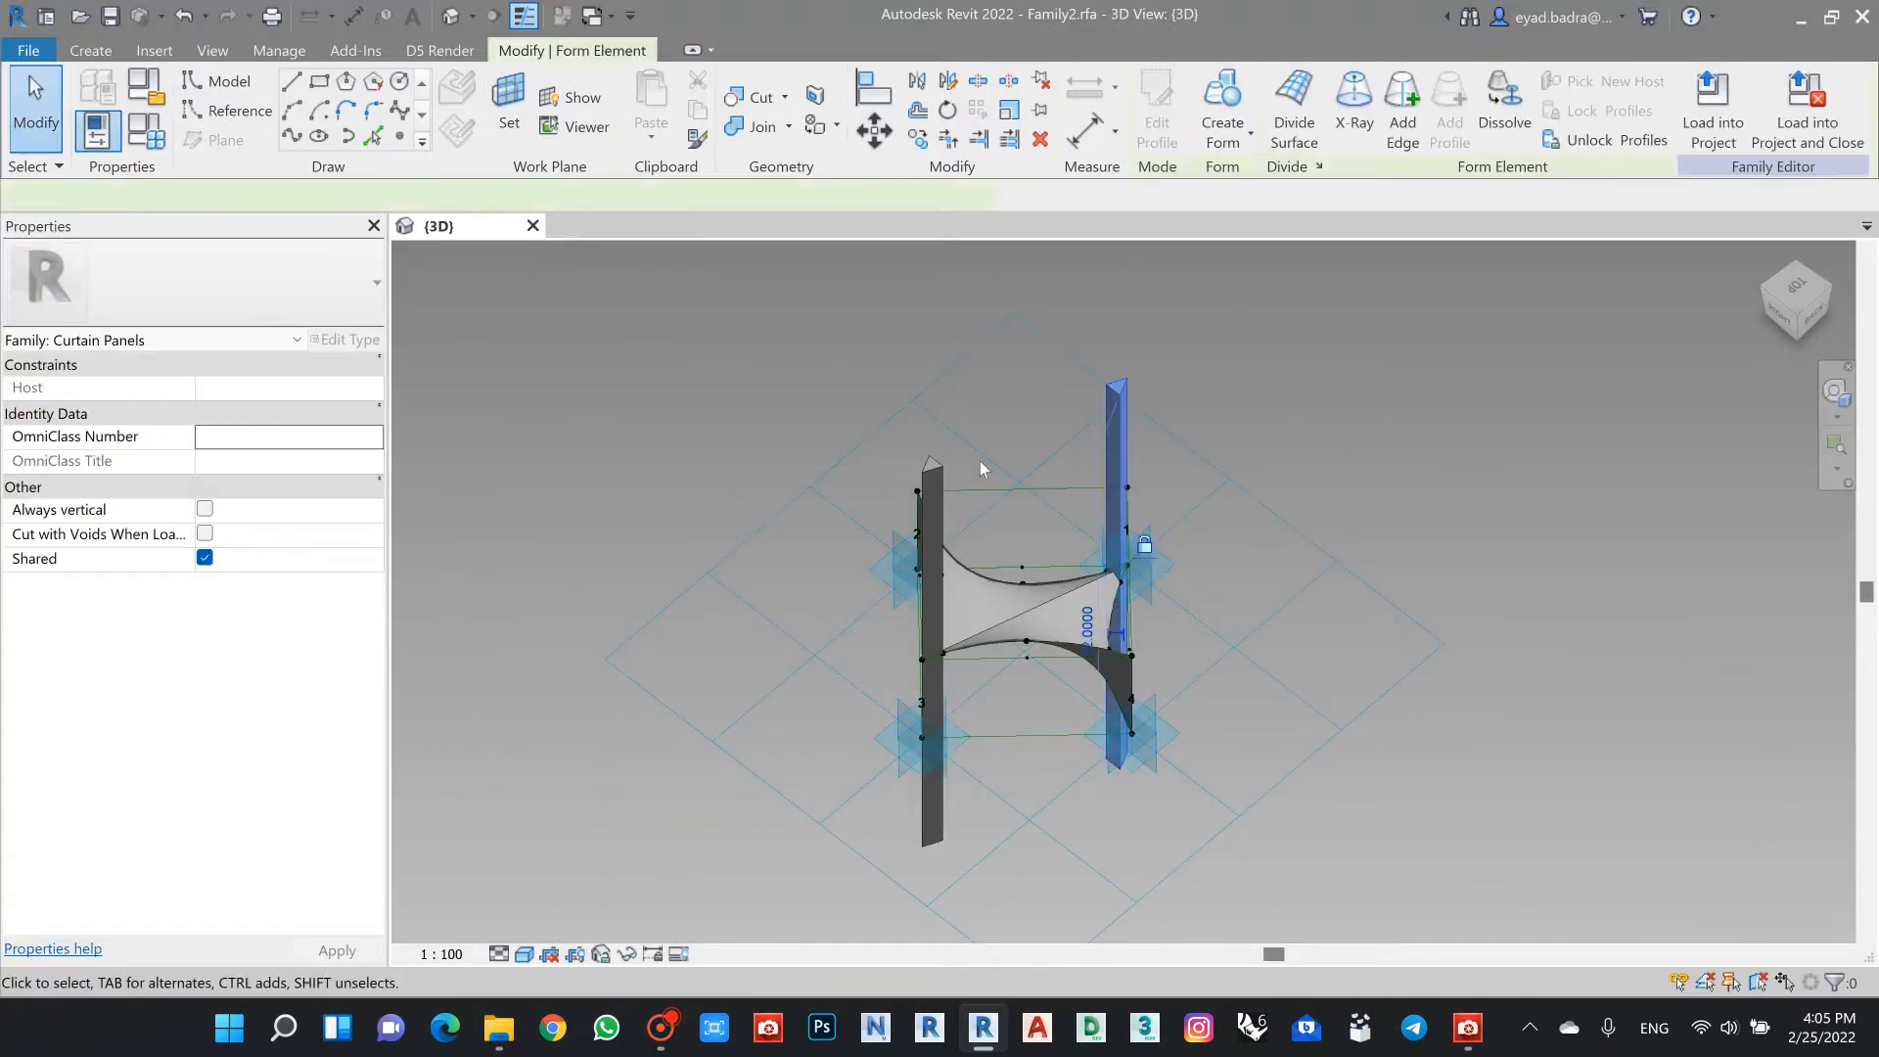
pyautogui.keyDown('ctrl'); pyautogui.click(946, 508); pyautogui.keyUp('ctrl')
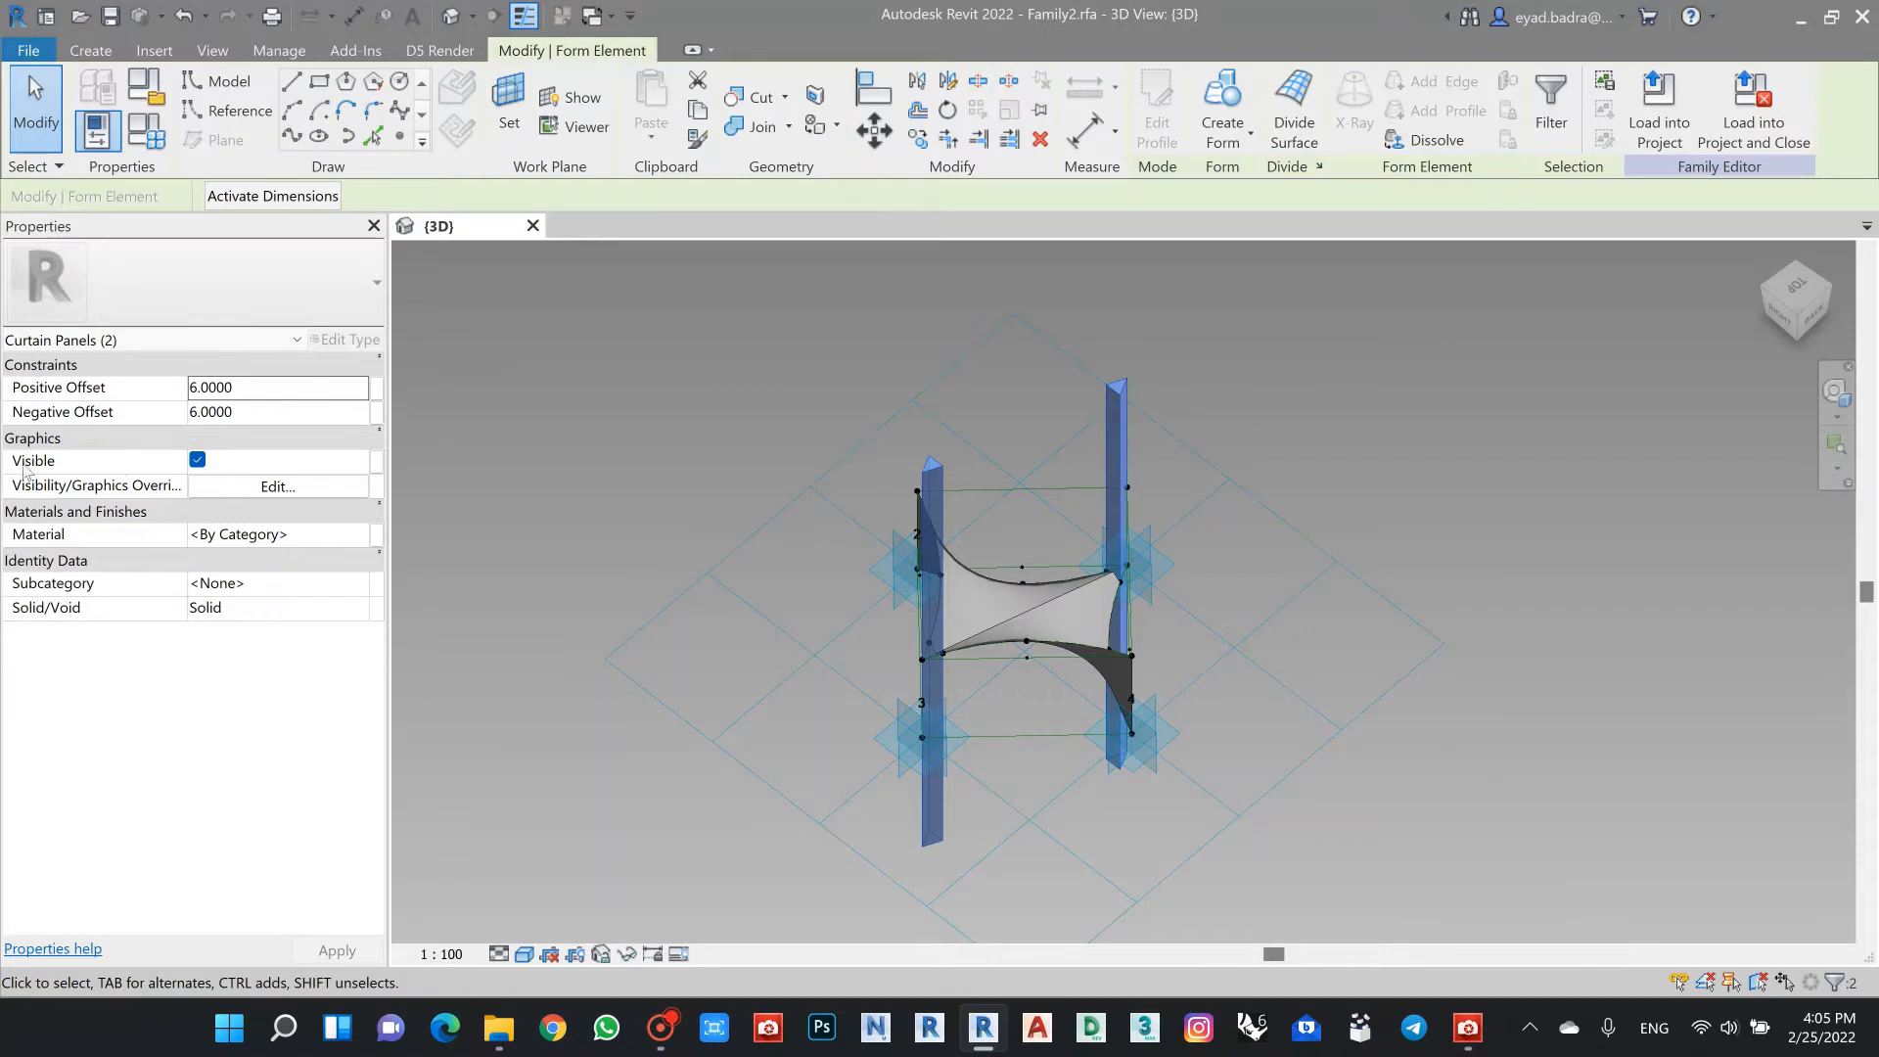
pyautogui.click(196, 460)
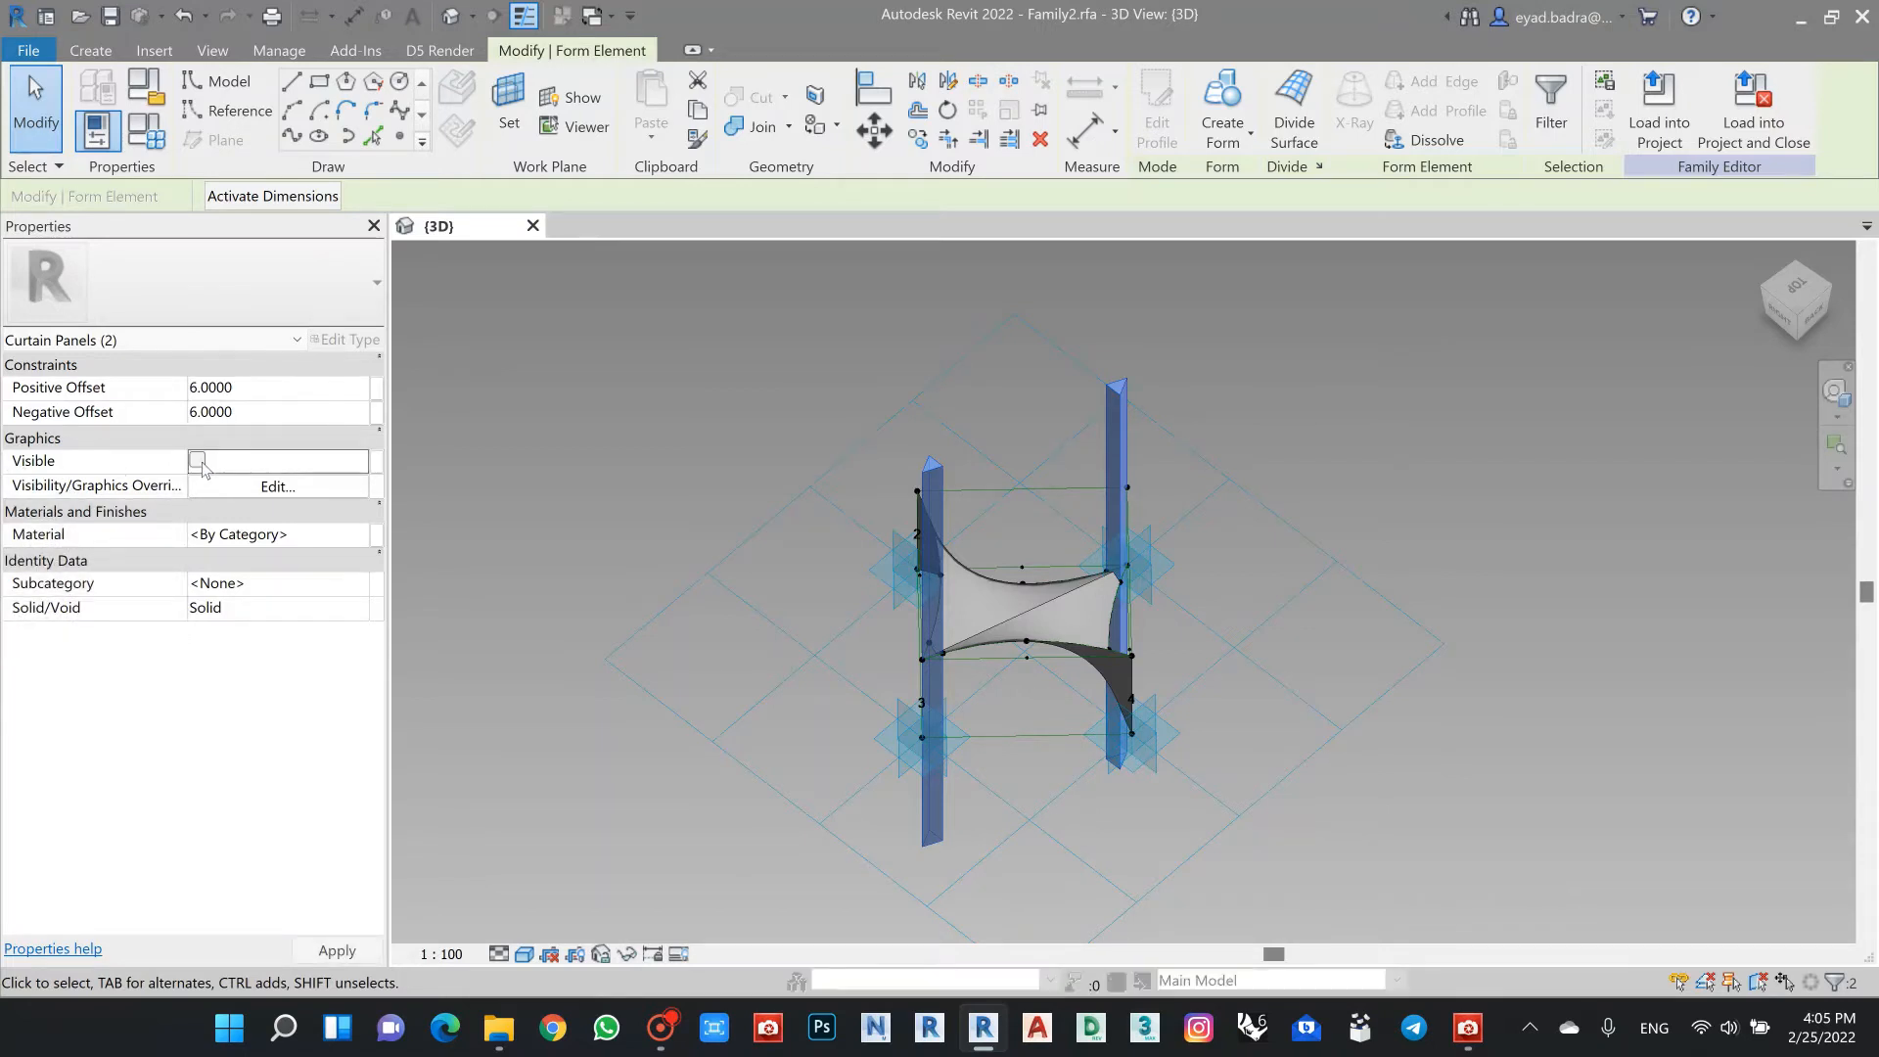
pyautogui.click(626, 954)
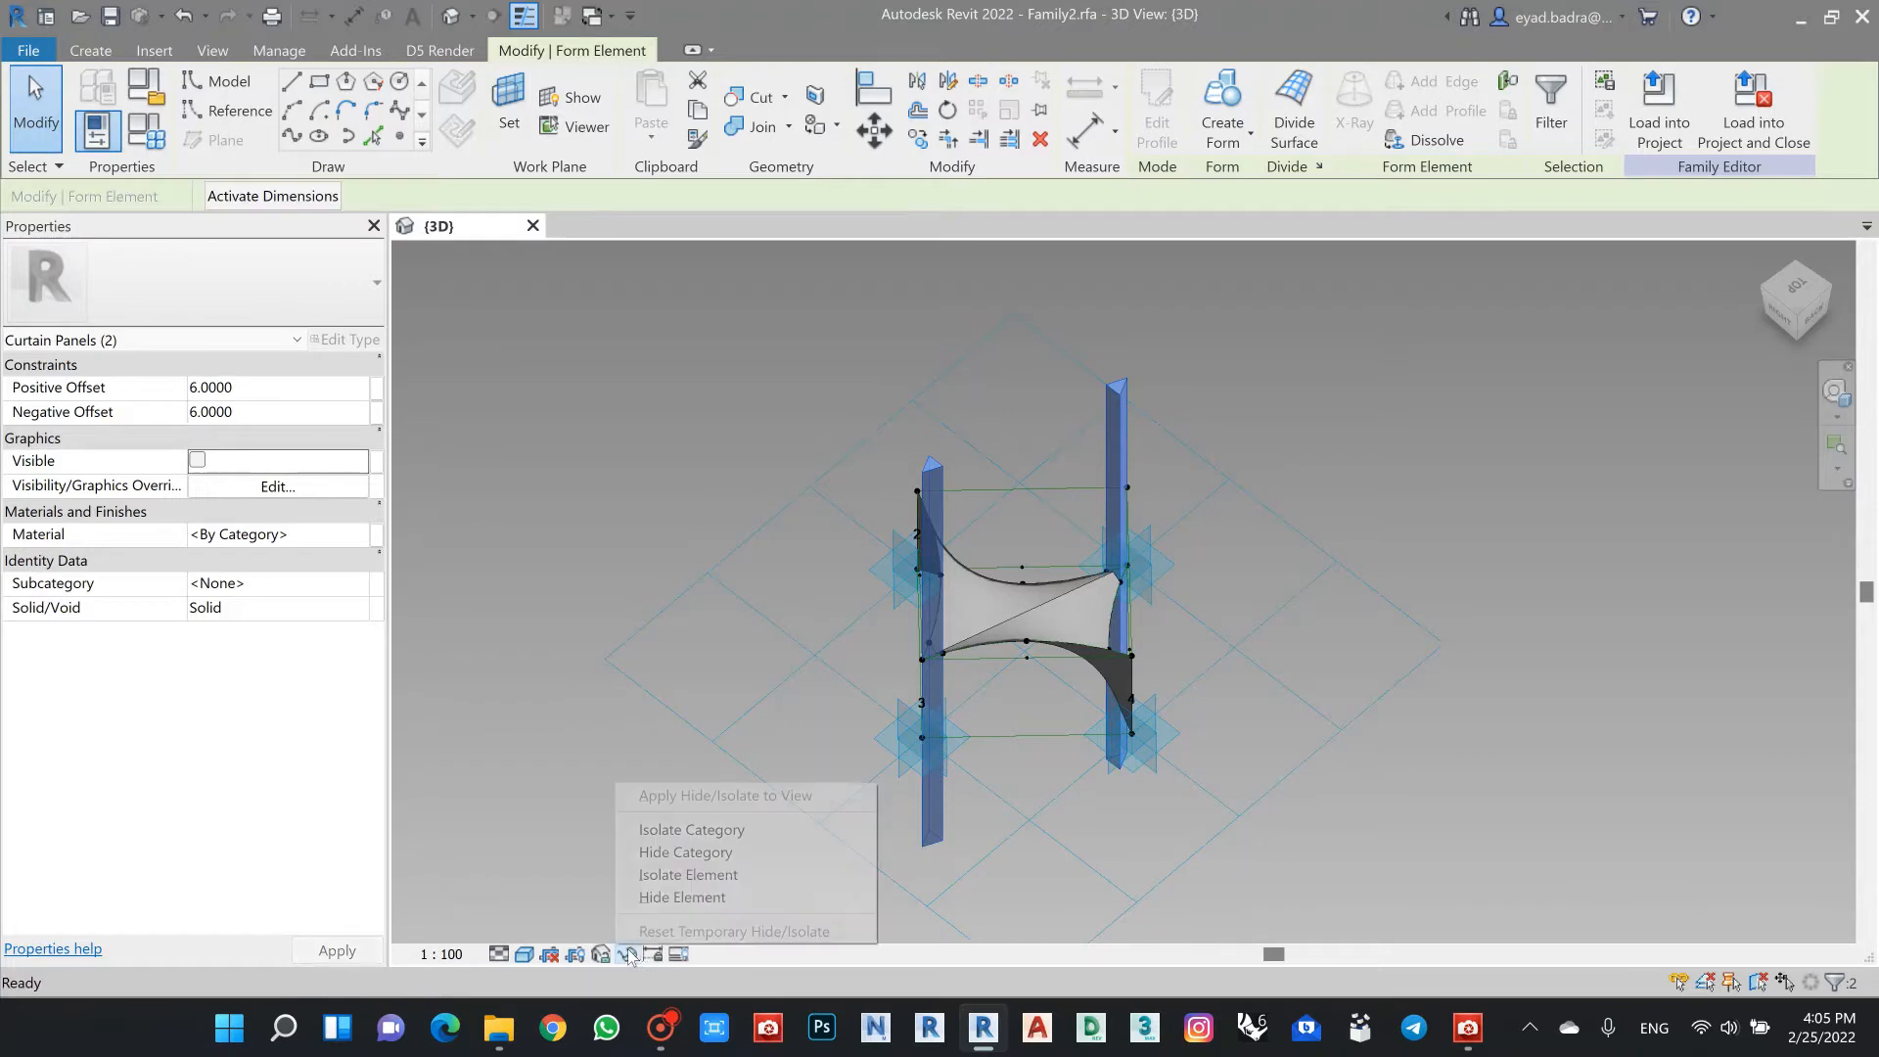
pyautogui.click(675, 897)
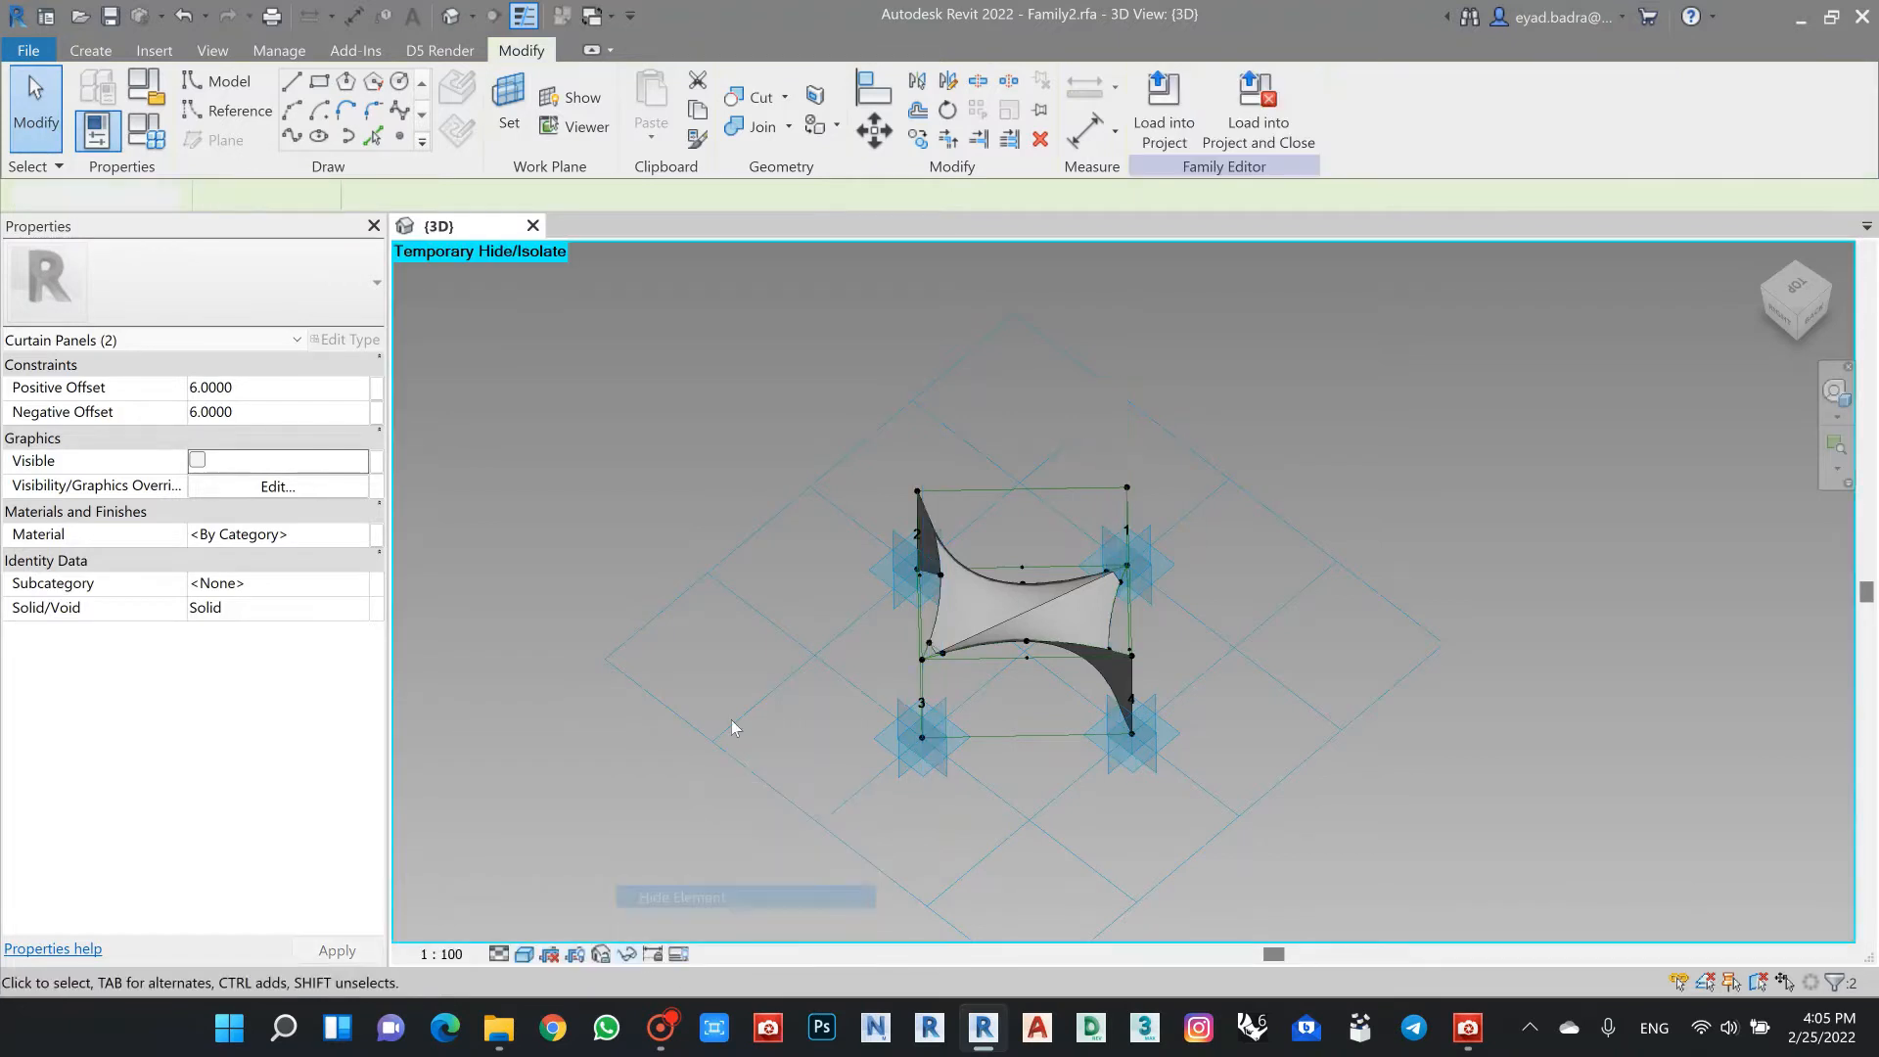
# Step: Switch the view to Hidden Line and inspect the trimmed membrane corners near placement points 1 and 3
pyautogui.click(524, 954)
pyautogui.click(568, 860)
pyautogui.moveTo(920, 626)
pyautogui.keyDown('shift'); pyautogui.mouseDown(button='middle')
pyautogui.moveTo(1032, 644)
pyautogui.moveTo(912, 596)
pyautogui.mouseUp(button='middle'); pyautogui.keyUp('shift')
pyautogui.scroll(1, 955, 644)
pyautogui.scroll(1, 960, 655)
pyautogui.scroll(-1, 960, 654)
pyautogui.scroll(1, 1301, 625)
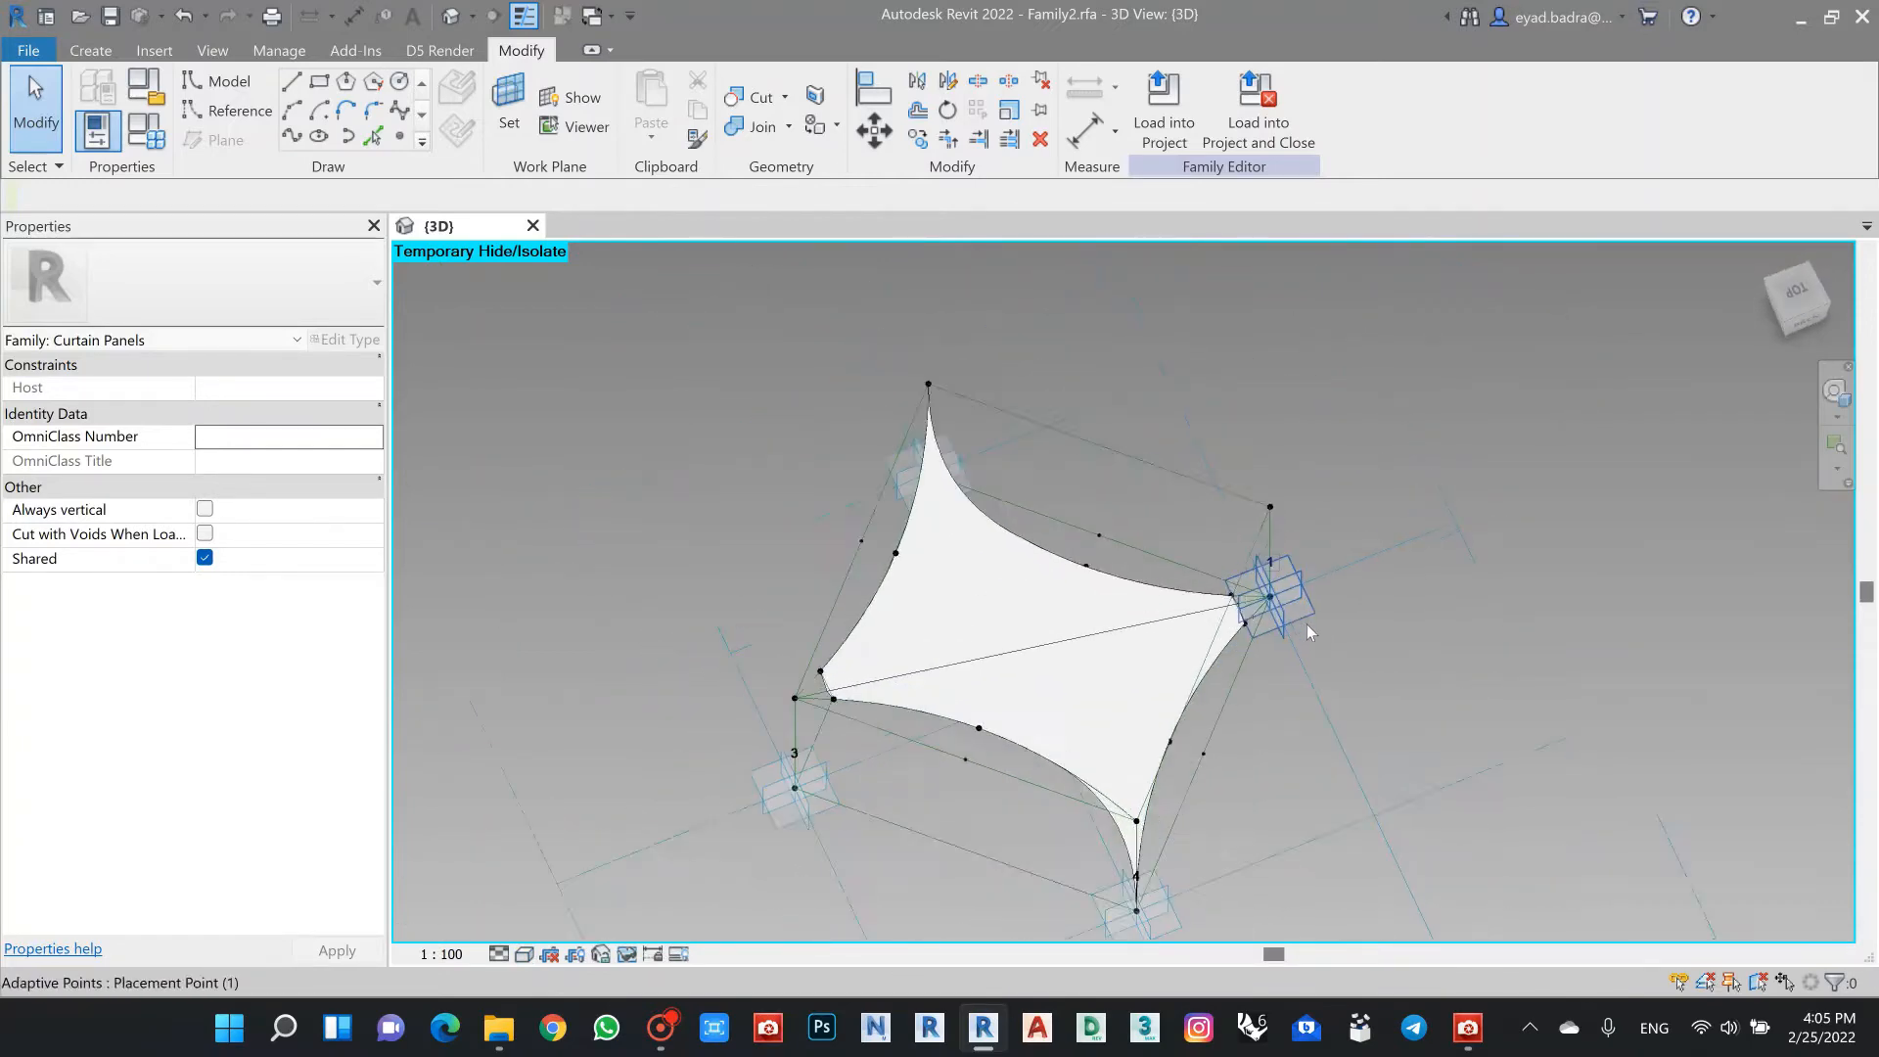
pyautogui.scroll(3, 1306, 631)
pyautogui.scroll(-4, 1266, 641)
pyautogui.keyDown('shift'); pyautogui.moveTo(1255, 638); pyautogui.dragTo(1028, 679, button='middle'); pyautogui.keyUp('shift')
pyautogui.scroll(4, 1019, 722)
pyautogui.scroll(-3, 1023, 646)
pyautogui.scroll(3, 1008, 707)
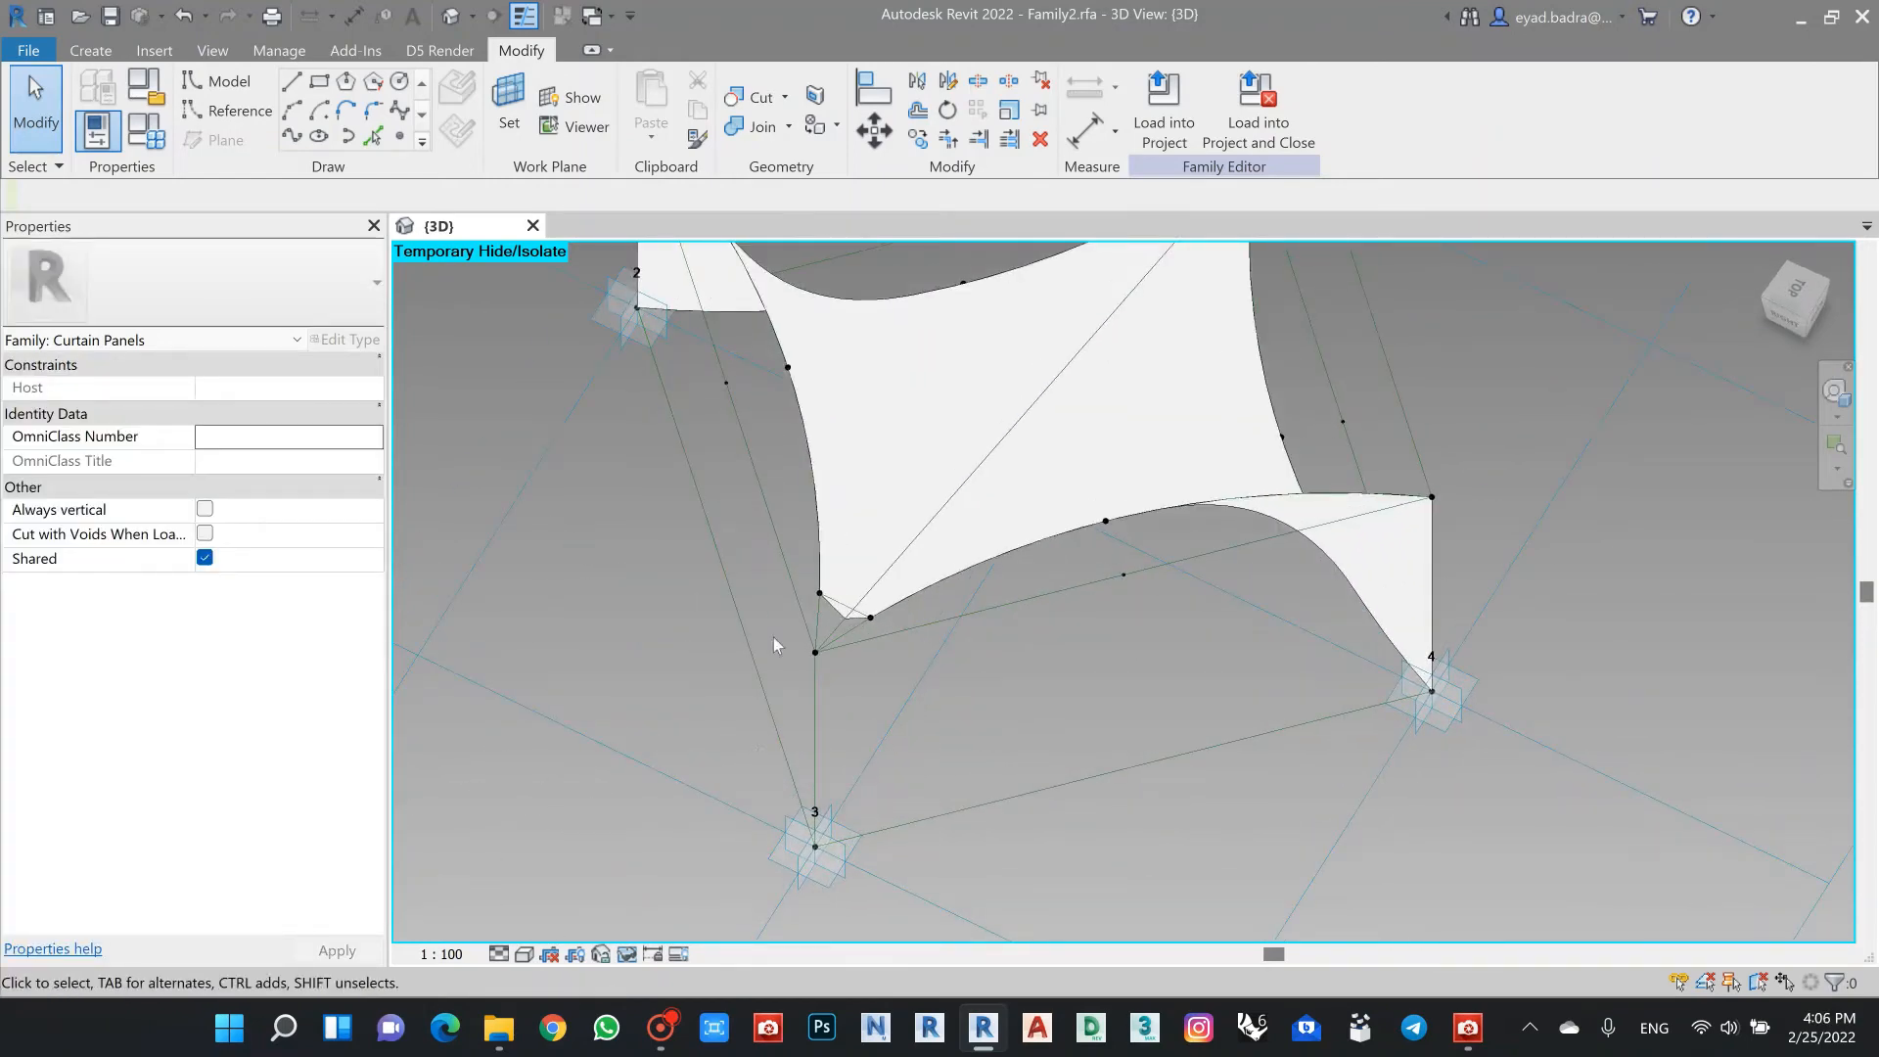
# Step: Place a reference point on each of the two short reference lines running from the raised corner above placement point 3 to the membrane
pyautogui.scroll(2, 879, 698)
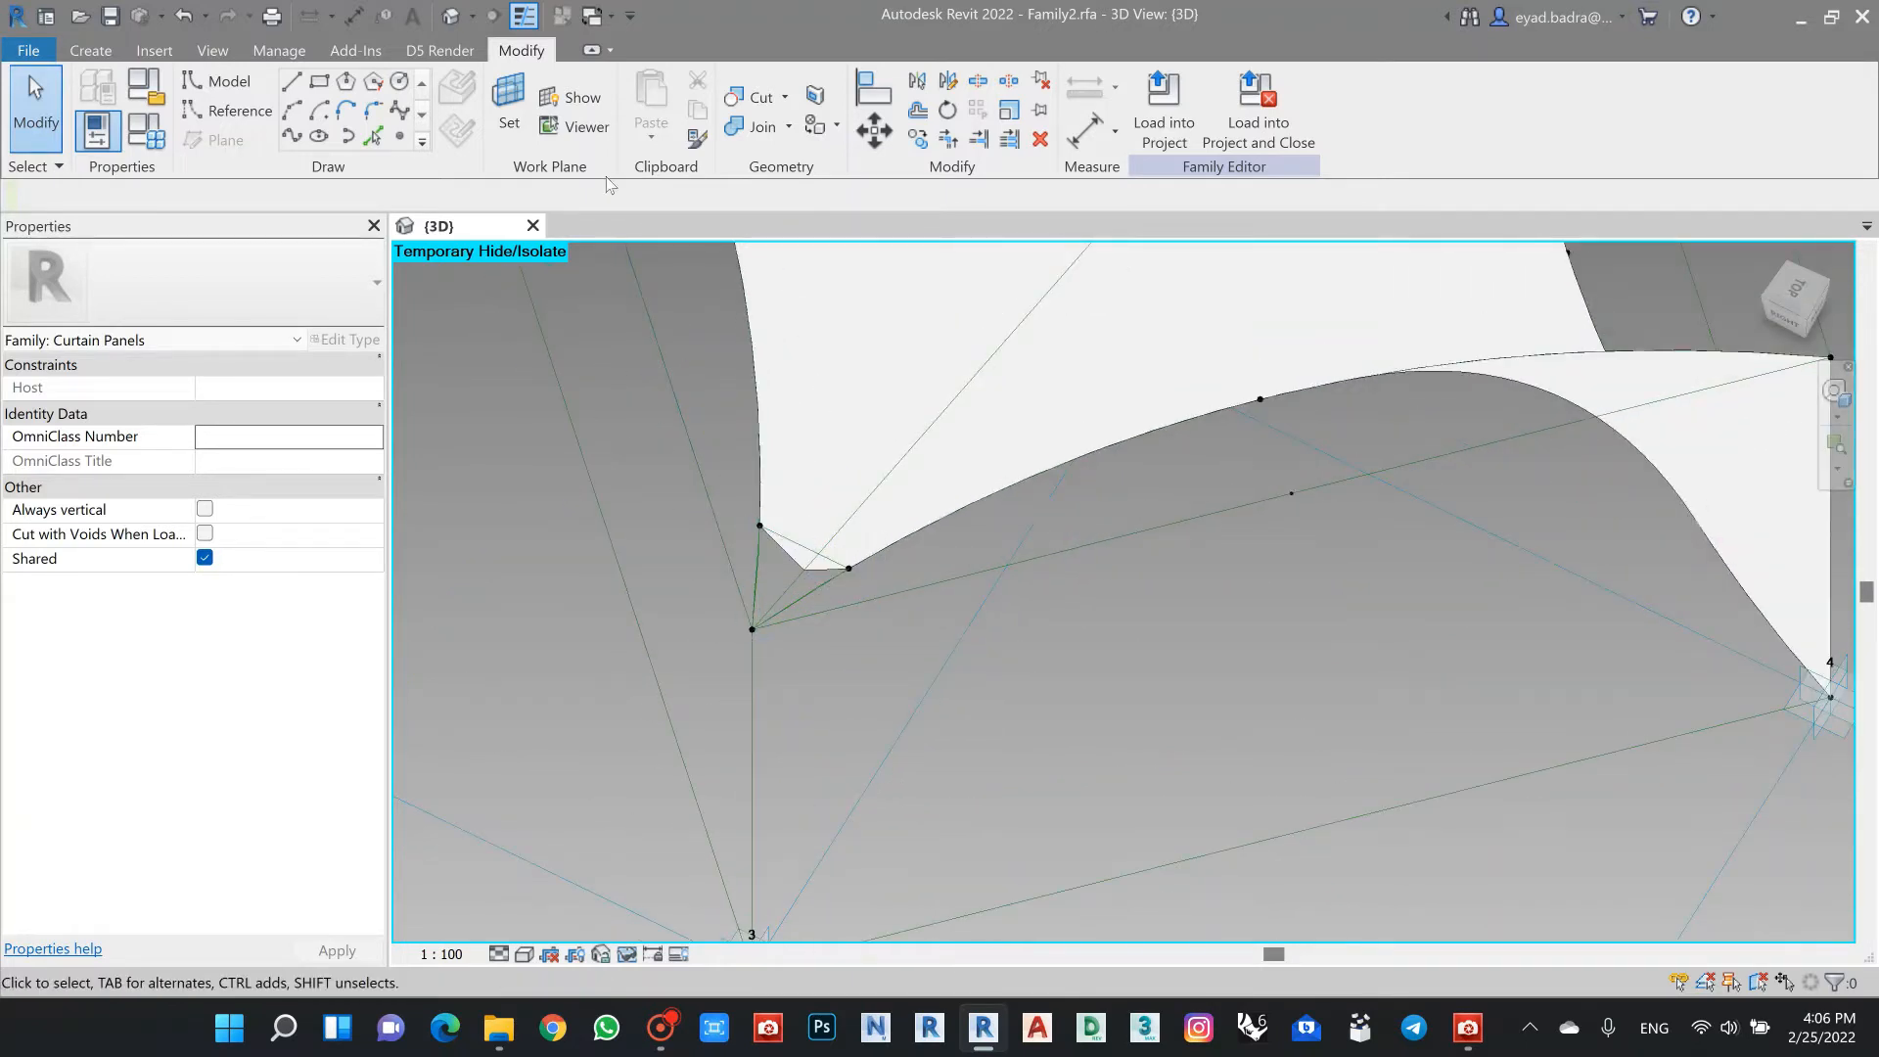
pyautogui.click(401, 138)
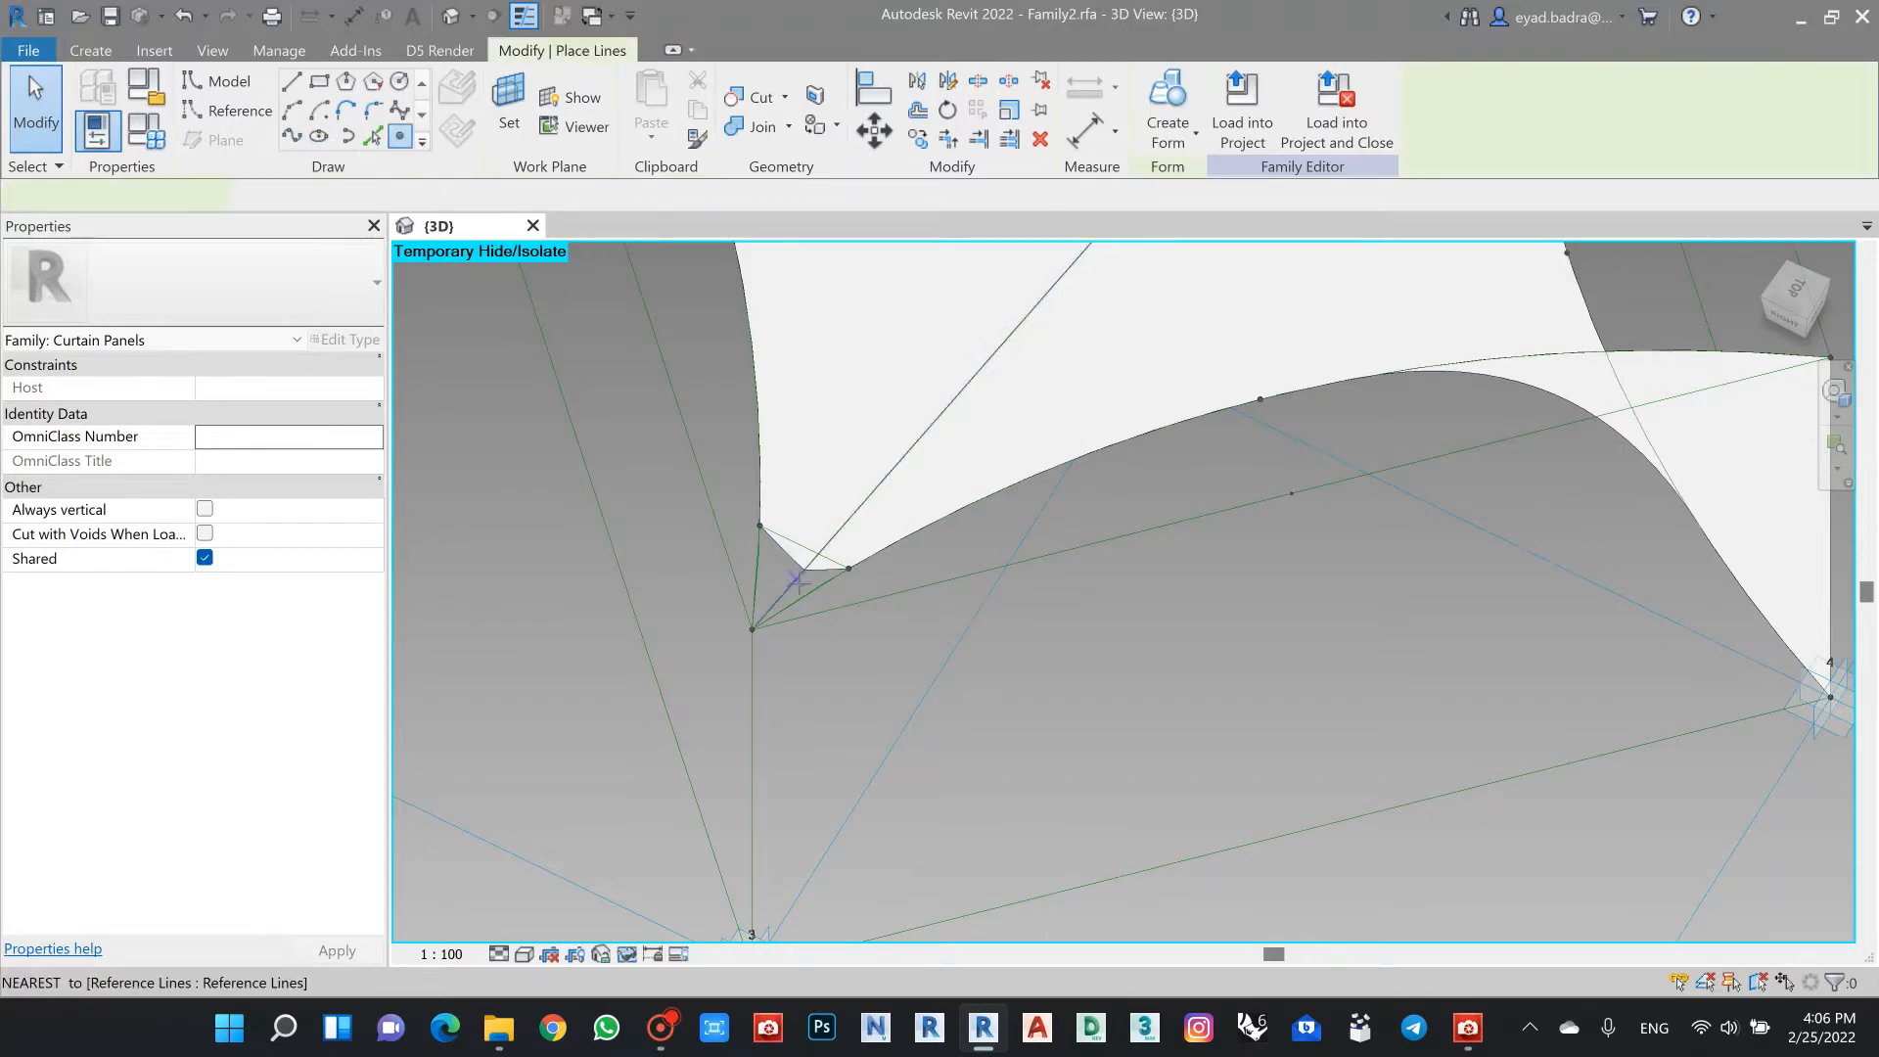
pyautogui.scroll(5, 697, 598)
pyautogui.scroll(2, 694, 597)
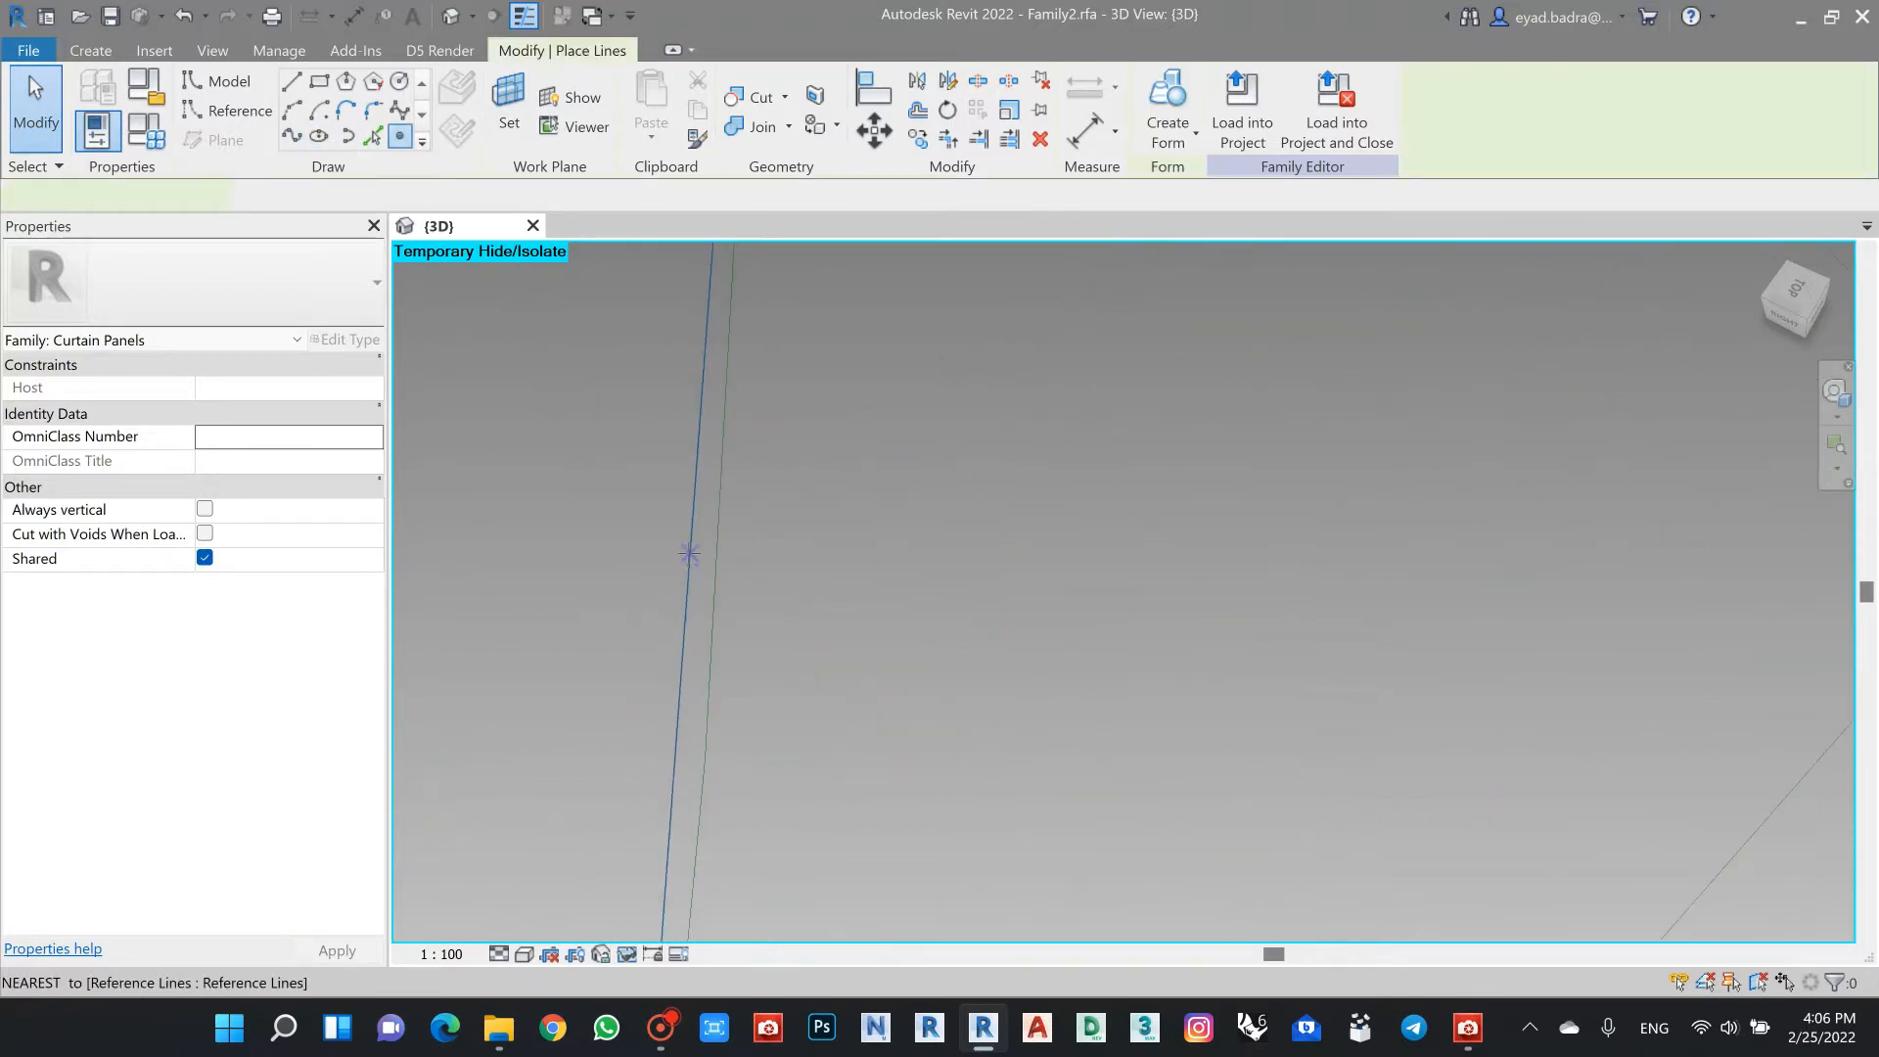
pyautogui.click(692, 554)
pyautogui.scroll(-3, 844, 559)
pyautogui.scroll(2, 1276, 674)
pyautogui.moveTo(1370, 734); pyautogui.dragTo(1356, 717, button='middle')
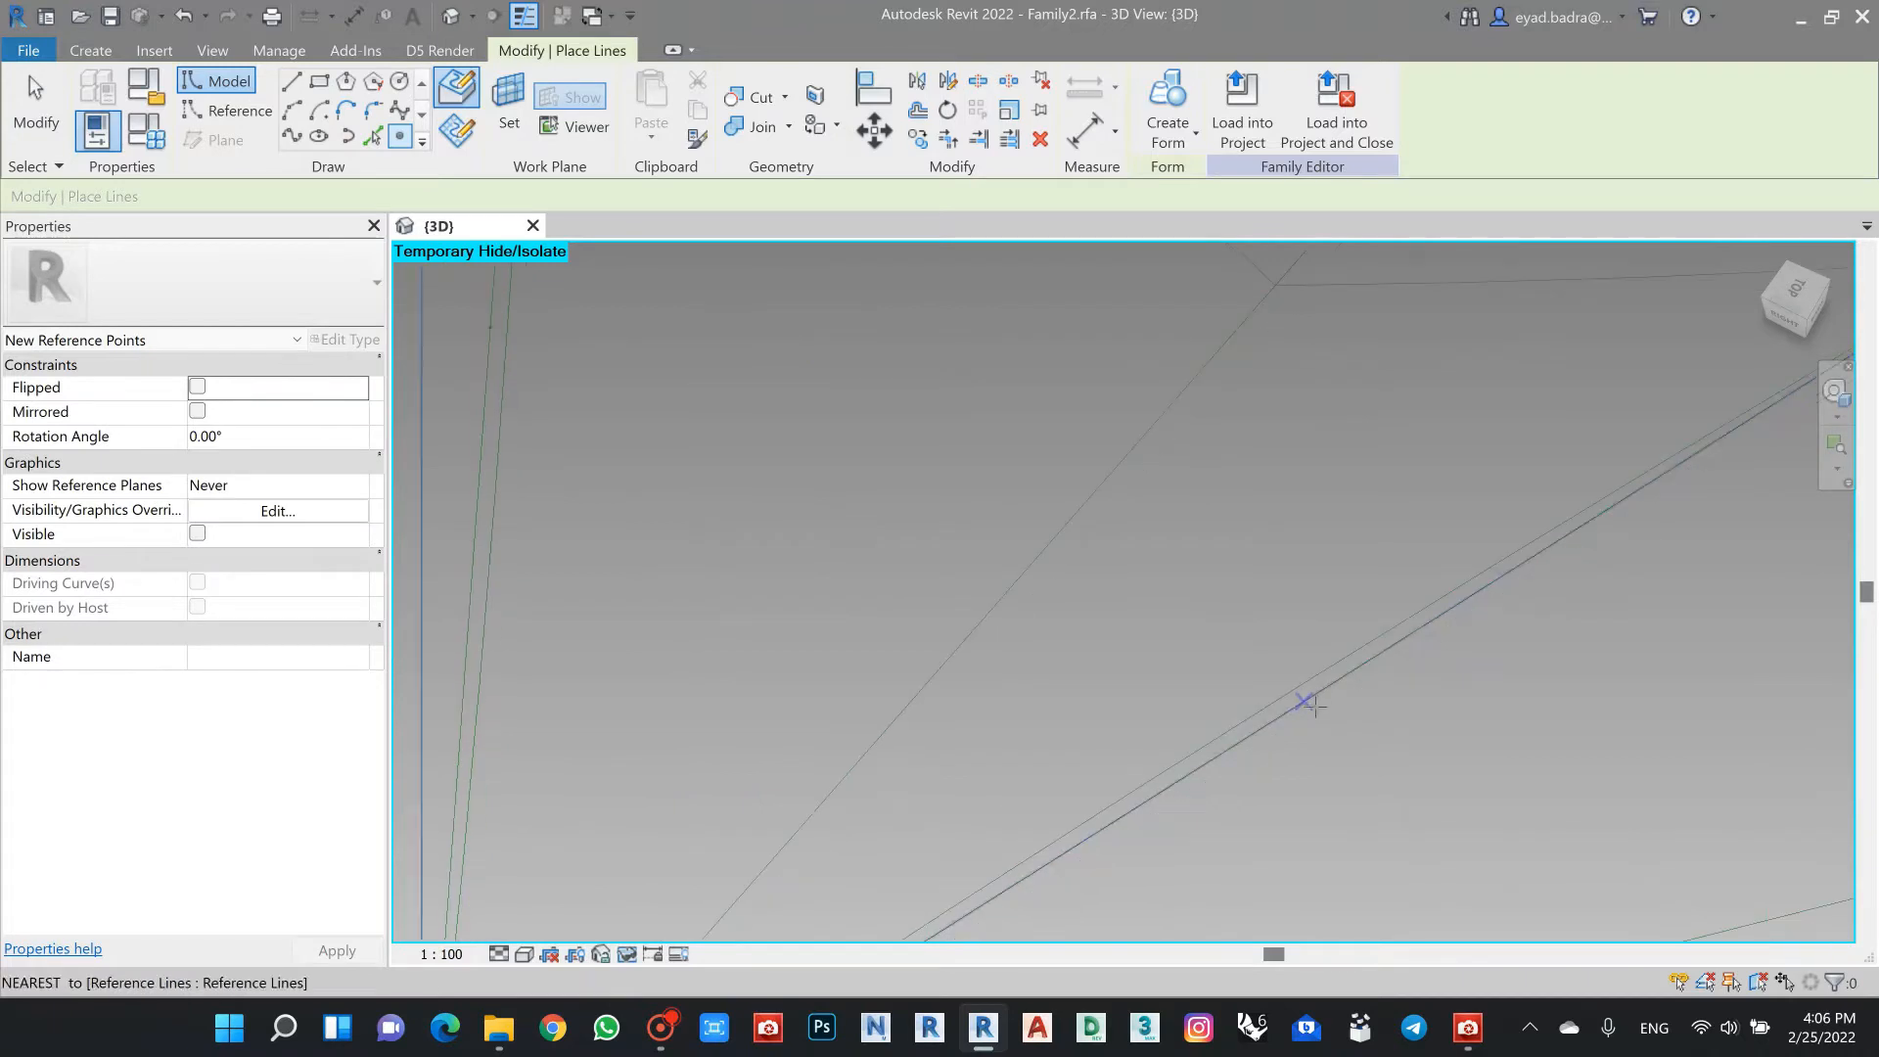
pyautogui.click(1313, 697)
pyautogui.press('Escape')
pyautogui.press('Escape')
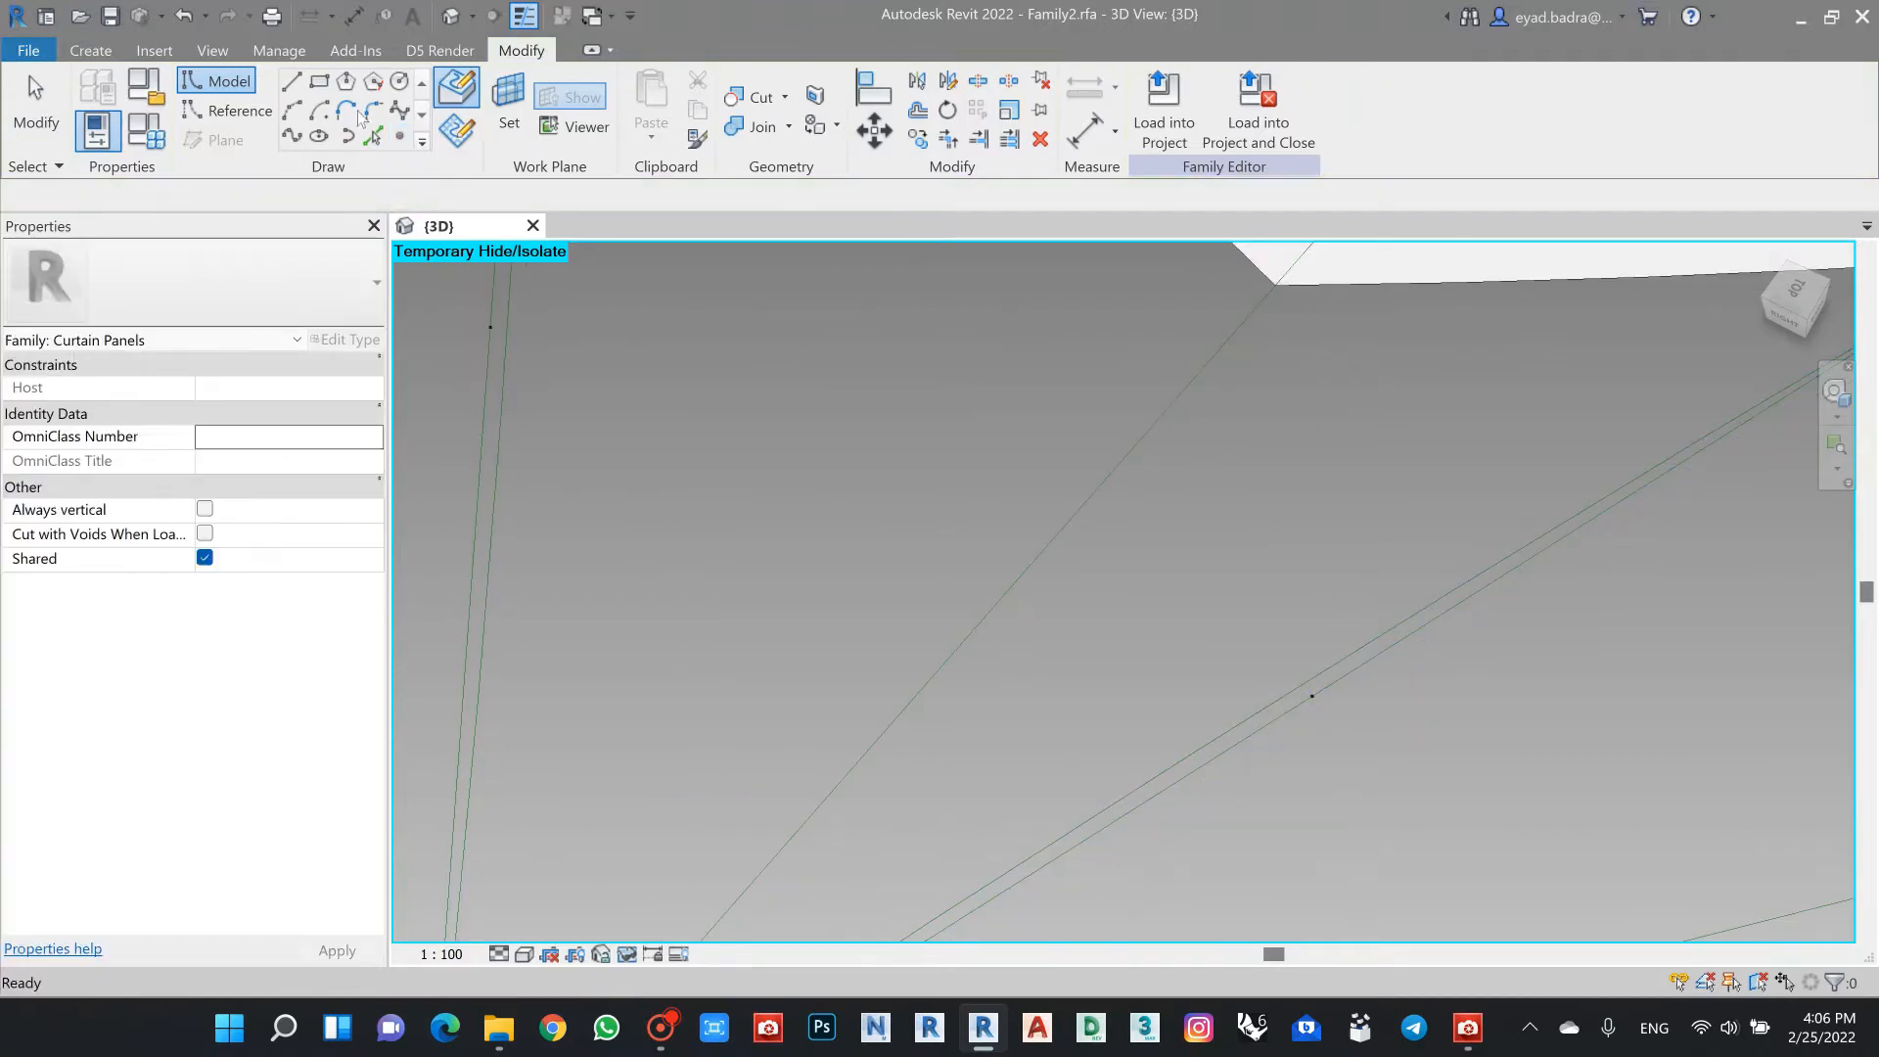
# Step: Draw a circle of radius 0.01 centred on a reference point of the short reference line at the raised corner above placement point 3
pyautogui.click(400, 84)
pyautogui.click(517, 134)
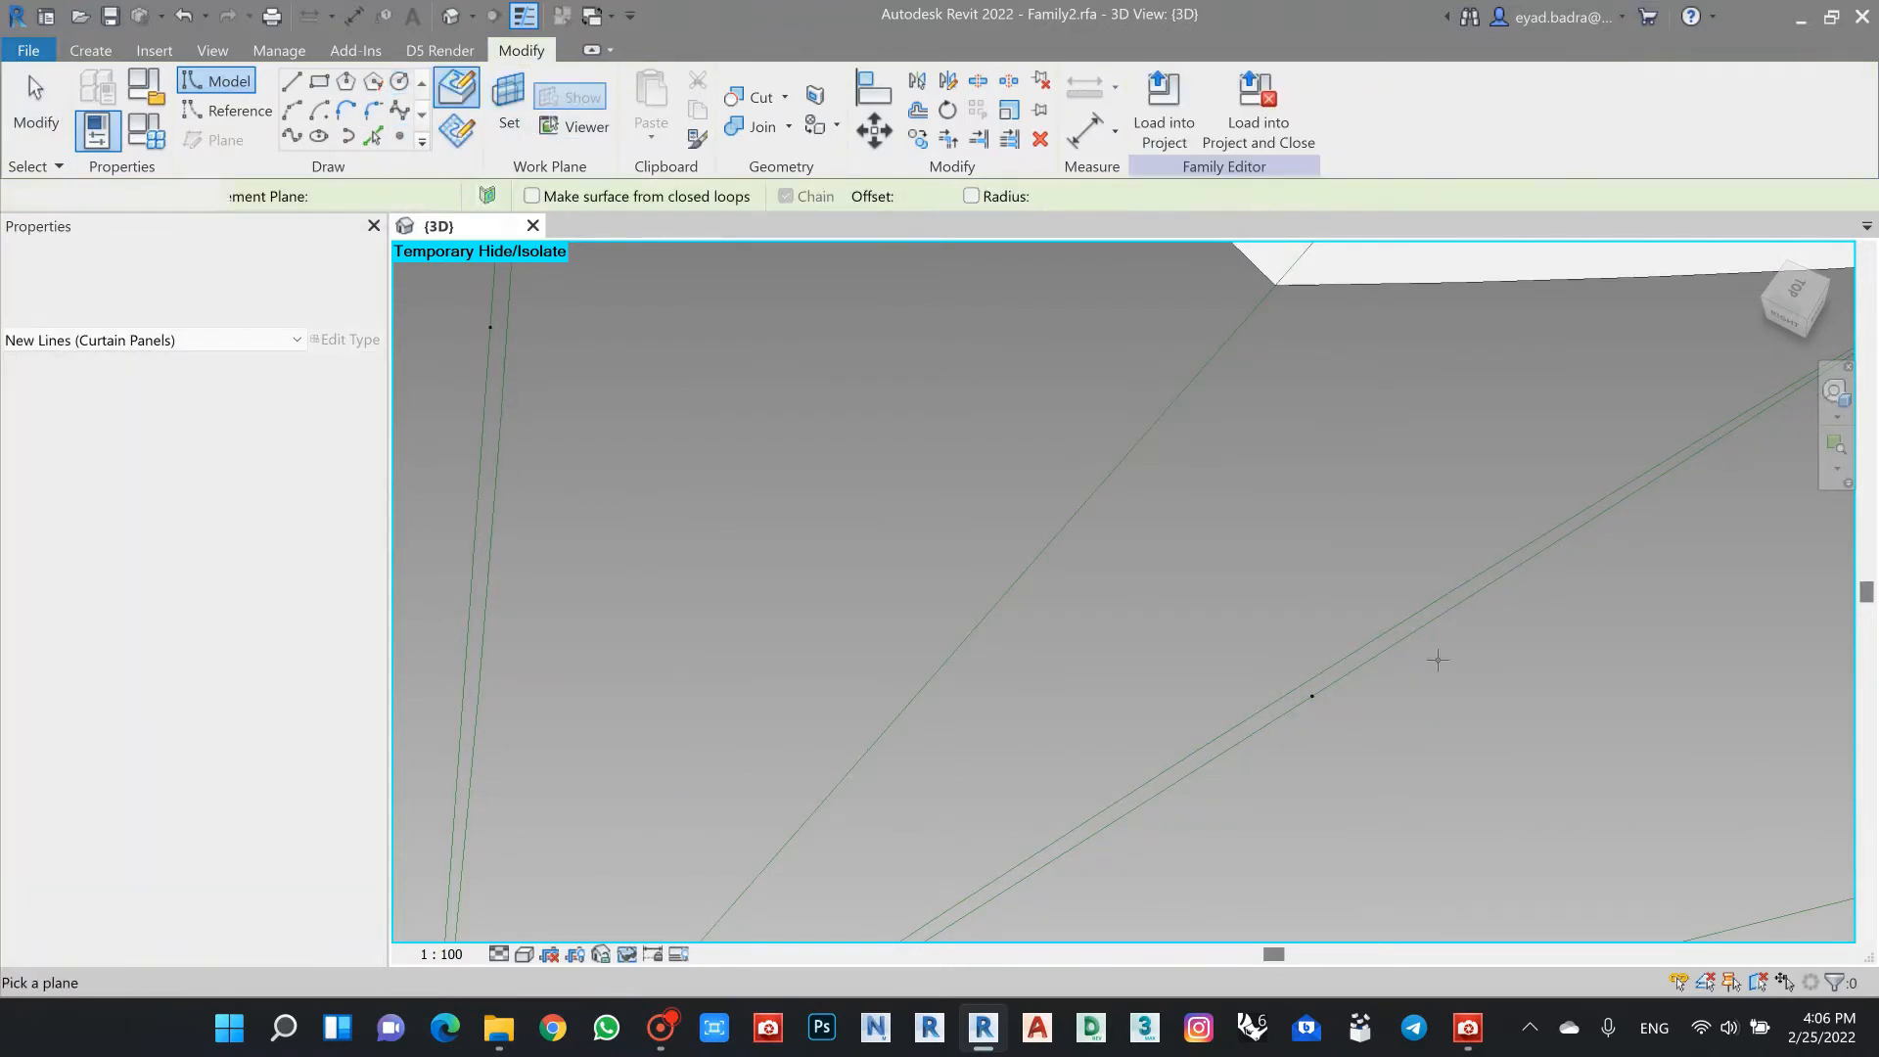
pyautogui.click(1312, 697)
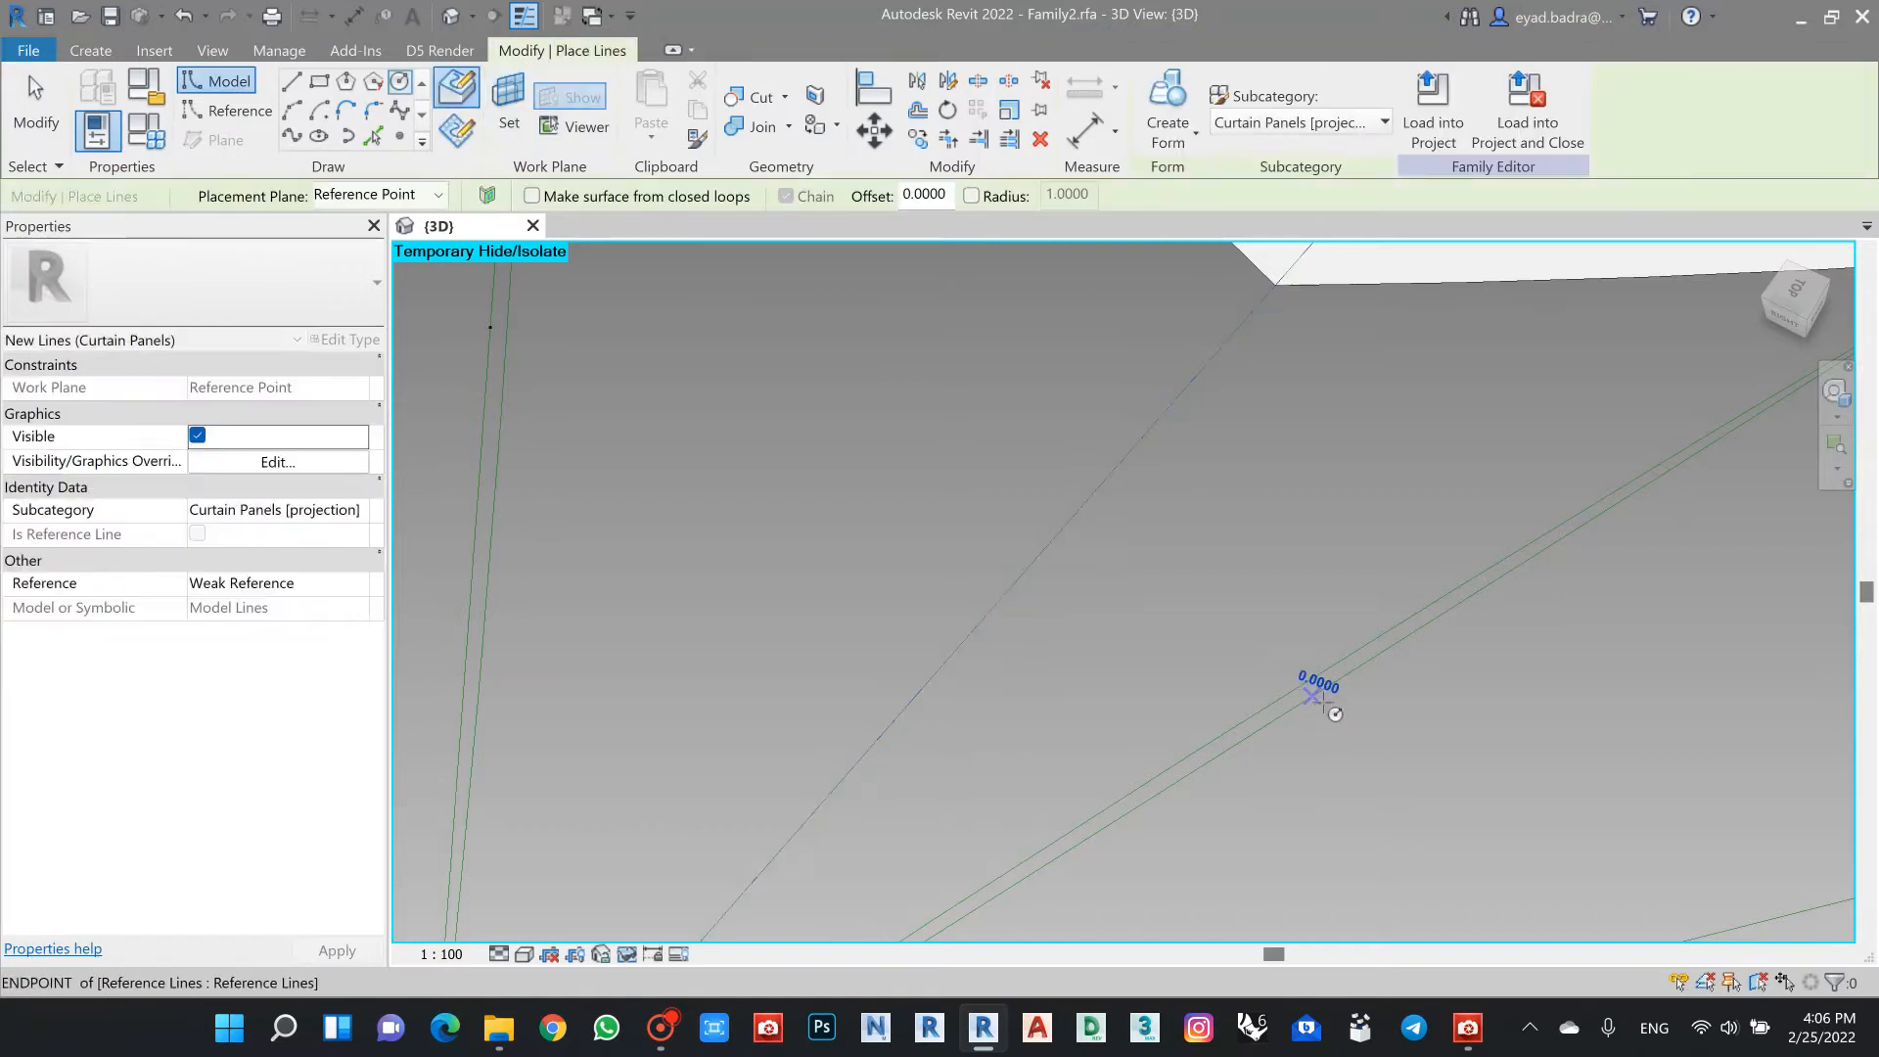
pyautogui.click(1312, 697)
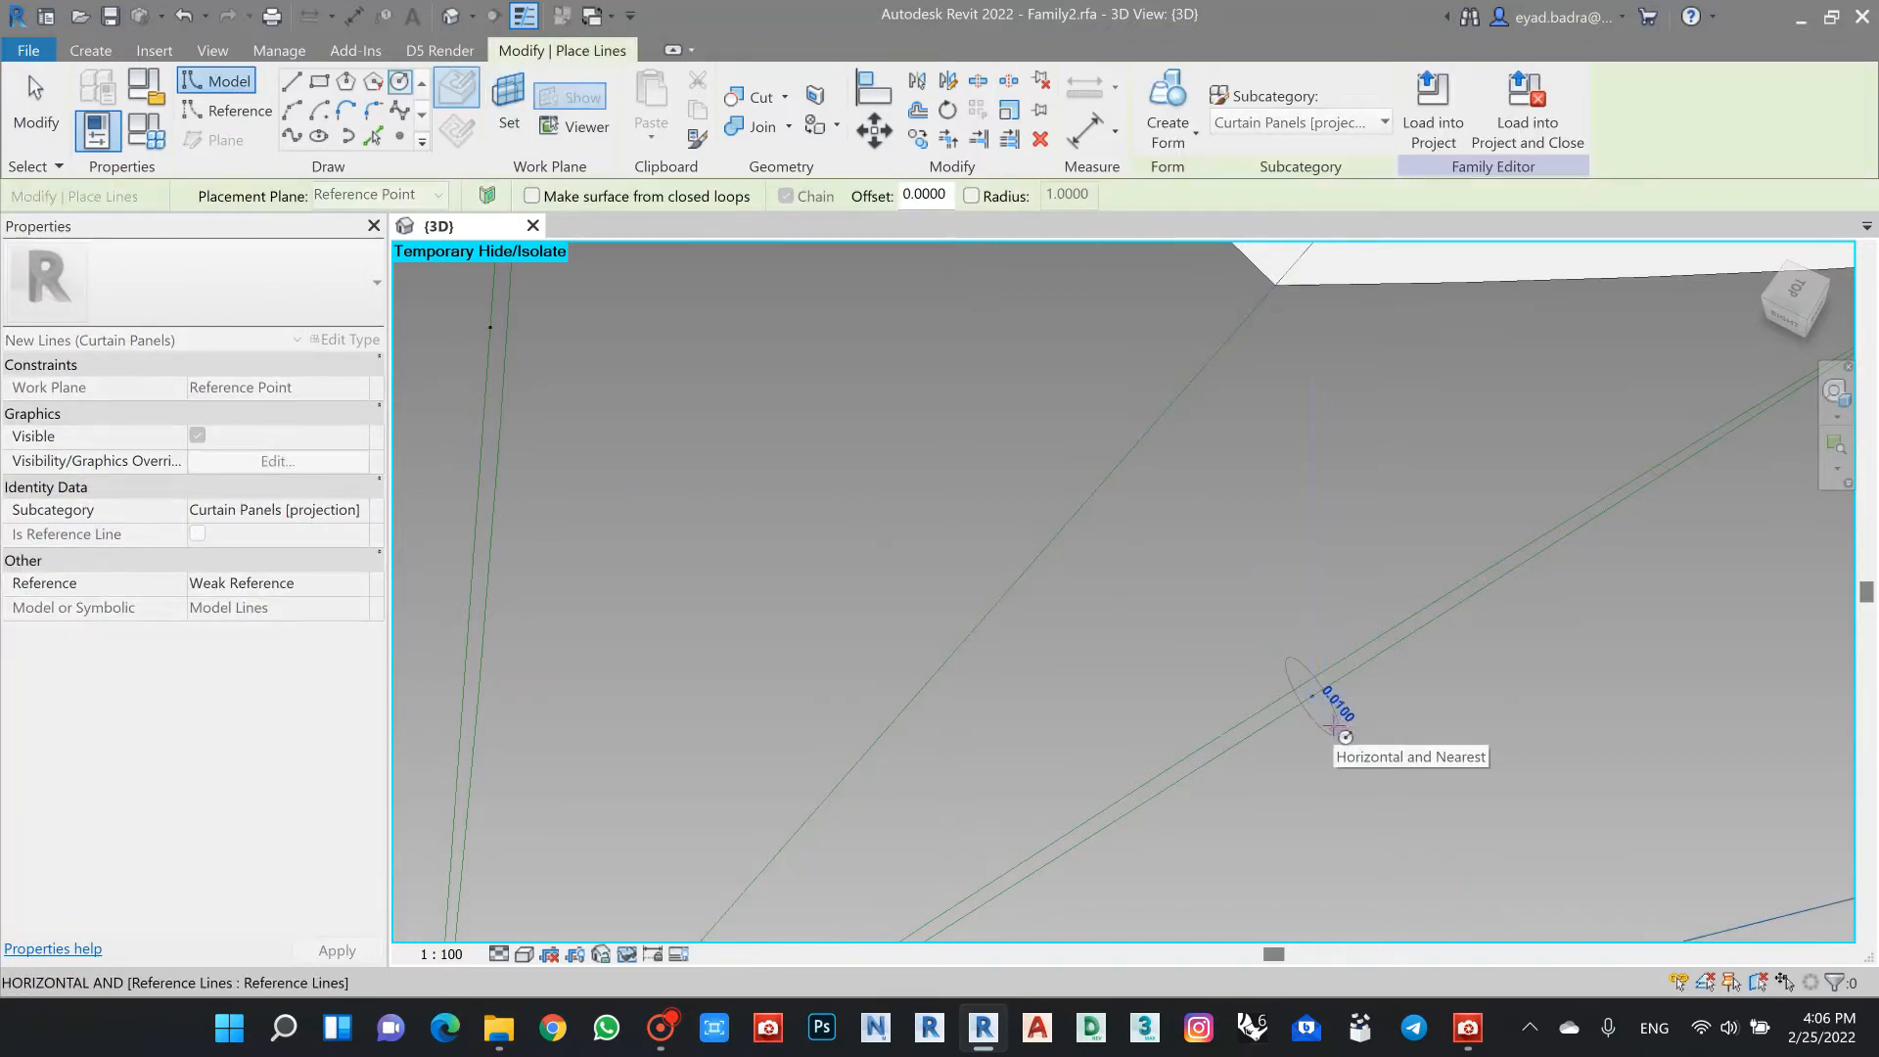
pyautogui.click(1339, 732)
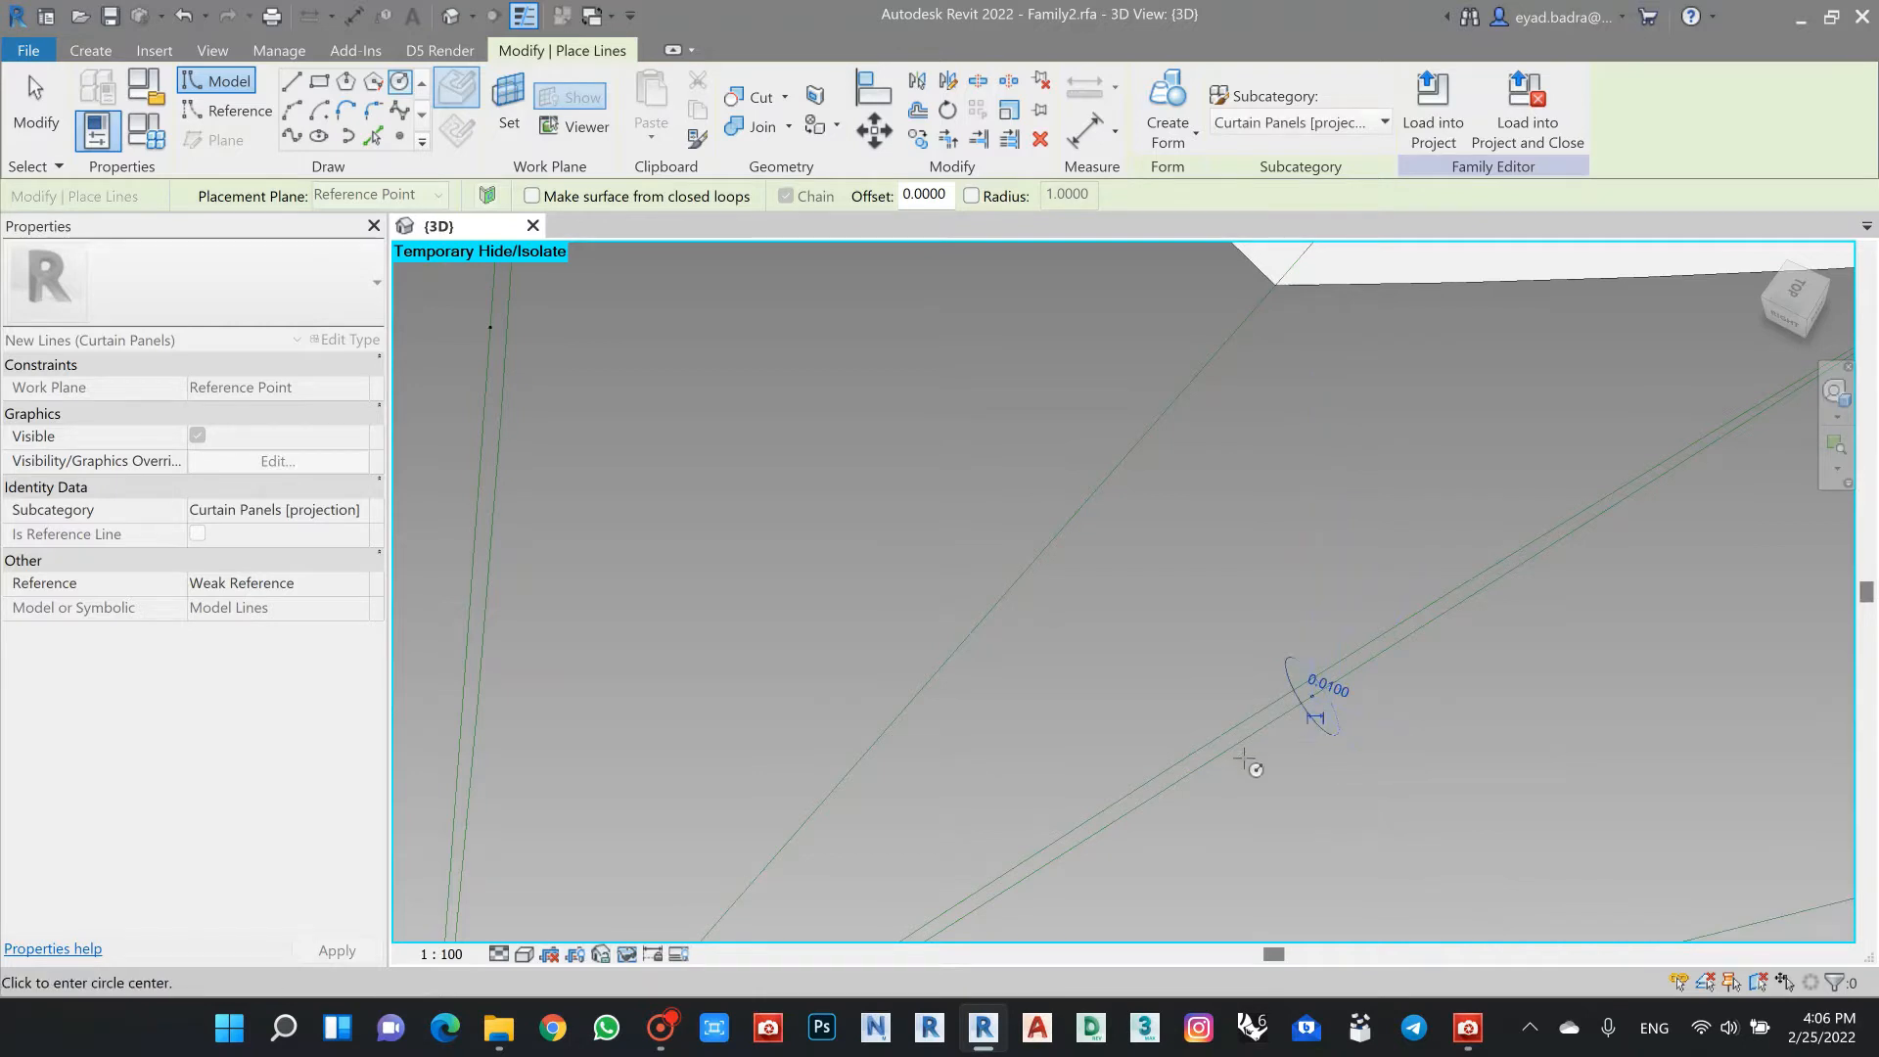
pyautogui.press('Escape')
pyautogui.press('Escape')
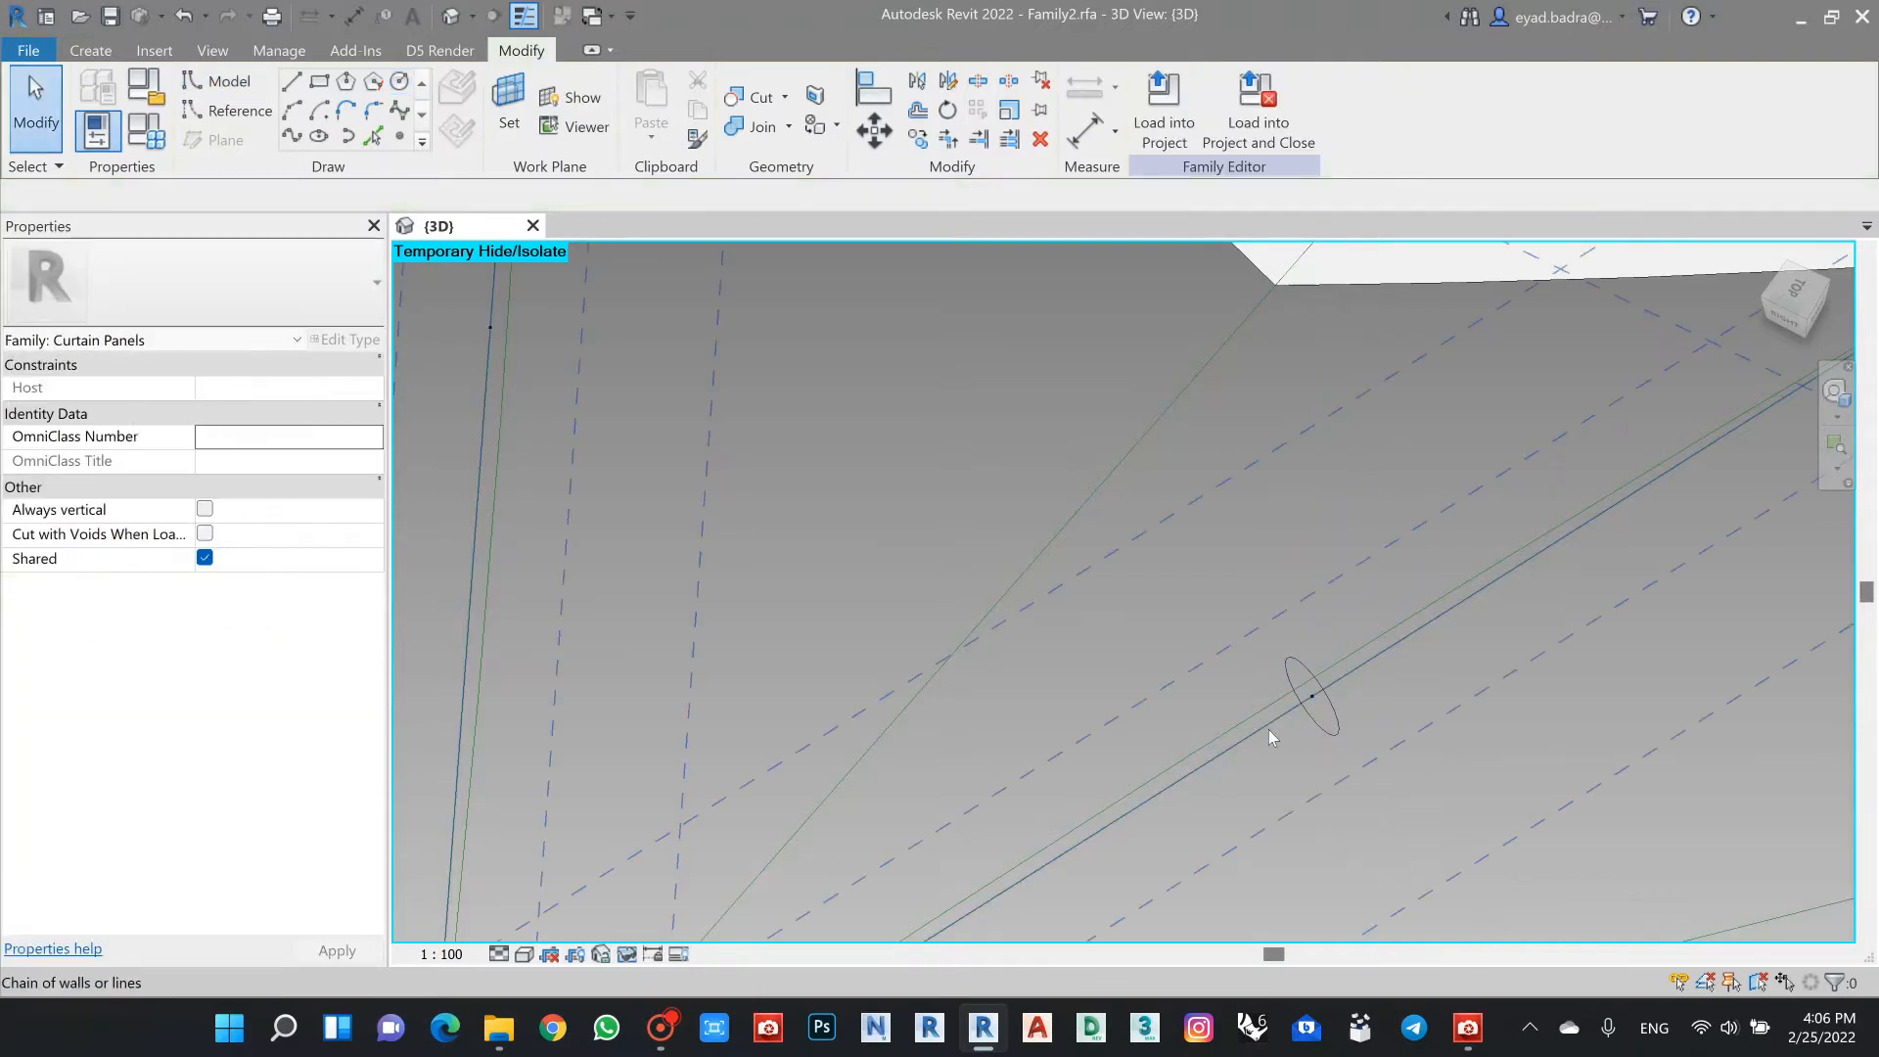
pyautogui.click(1336, 724)
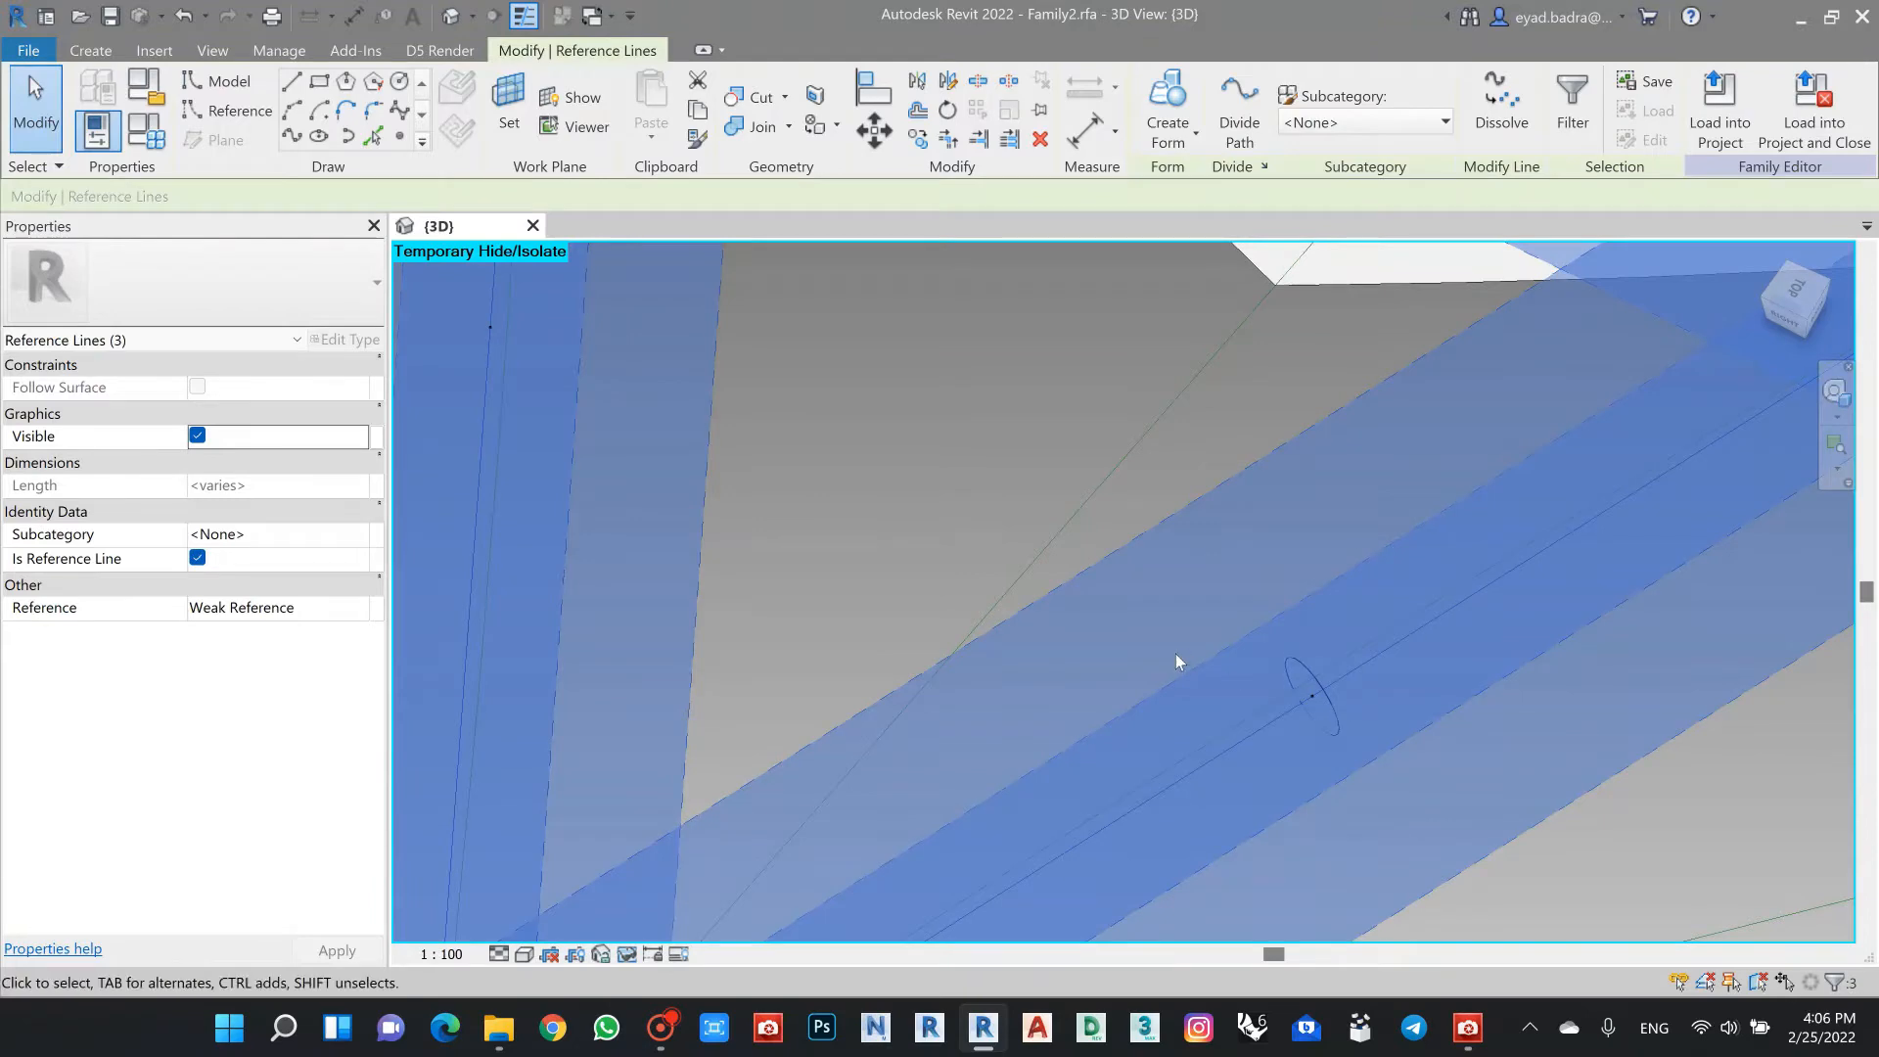
pyautogui.scroll(-5, 1176, 654)
pyautogui.scroll(-3, 1145, 399)
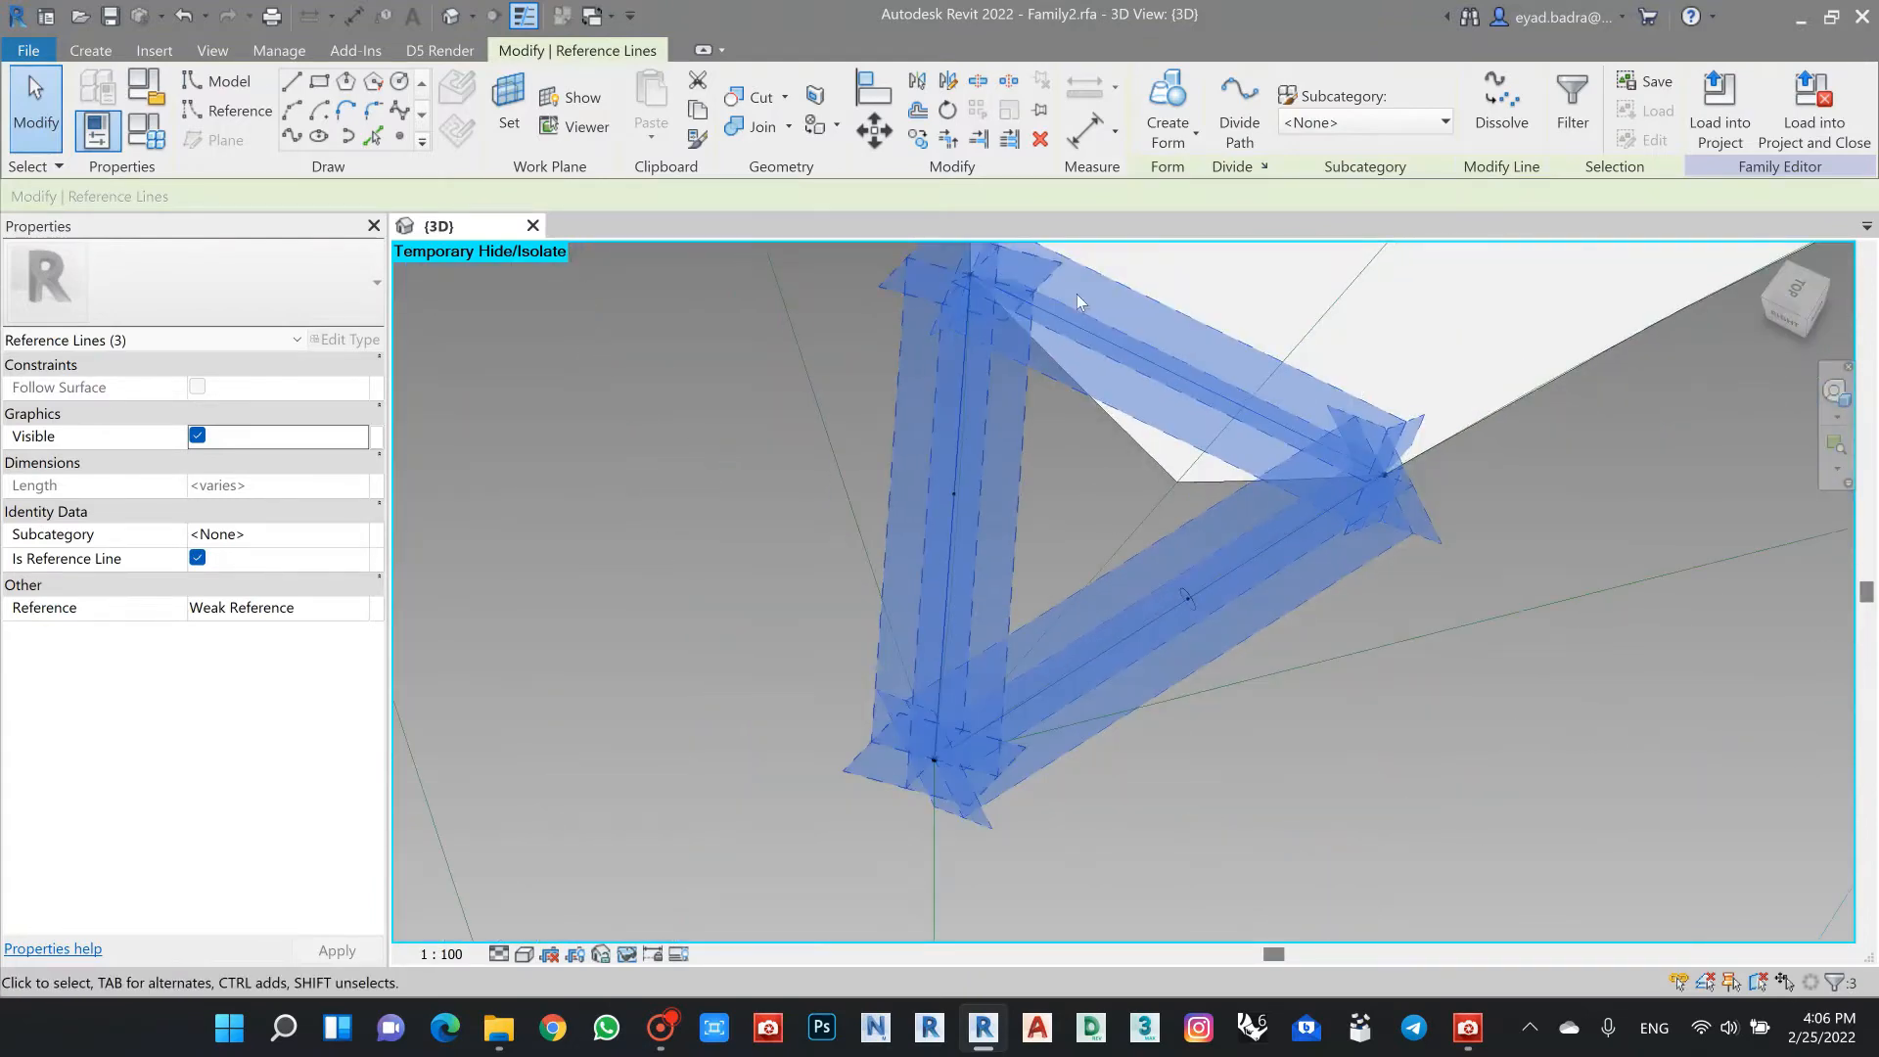
pyautogui.click(1195, 134)
pyautogui.click(1224, 180)
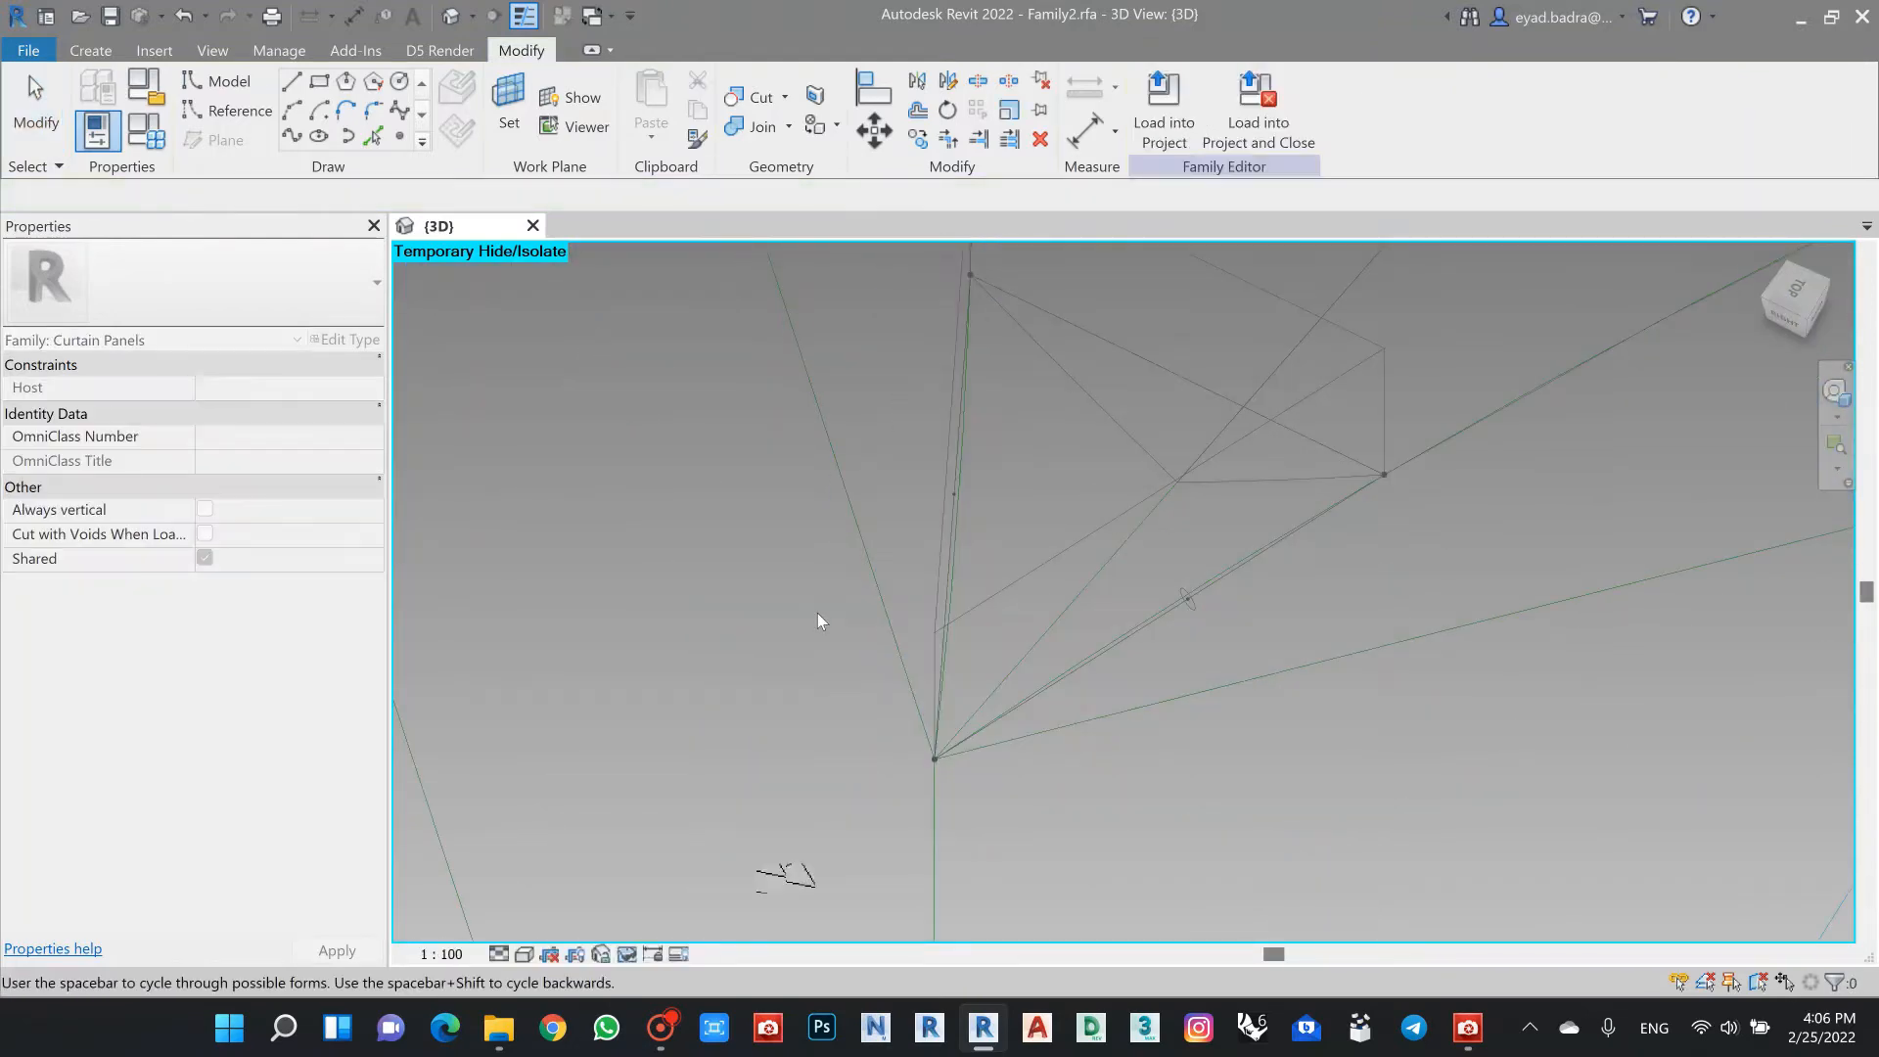
pyautogui.click(1336, 633)
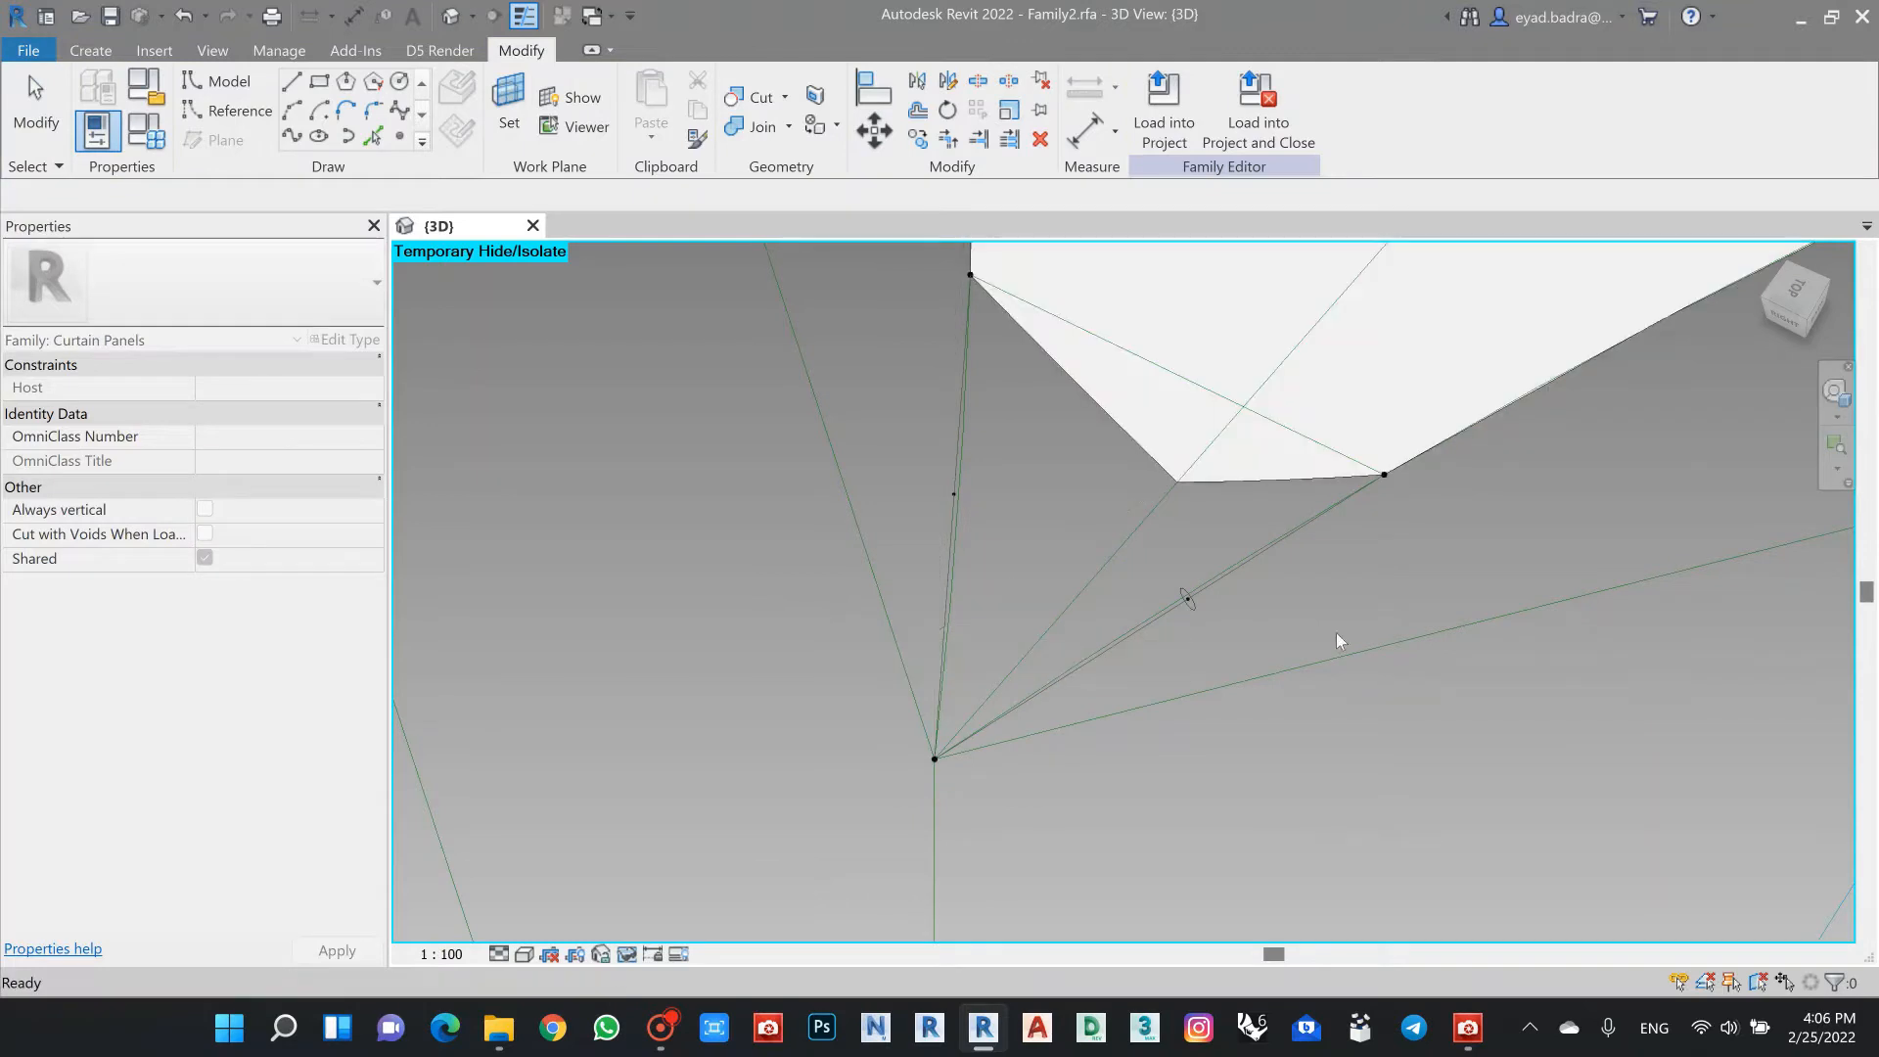
# Step: Create a solid form from the small circle and the triangular chain of reference lines at the raised corner above placement point 3
pyautogui.click(1196, 604)
pyautogui.scroll(2, 1202, 609)
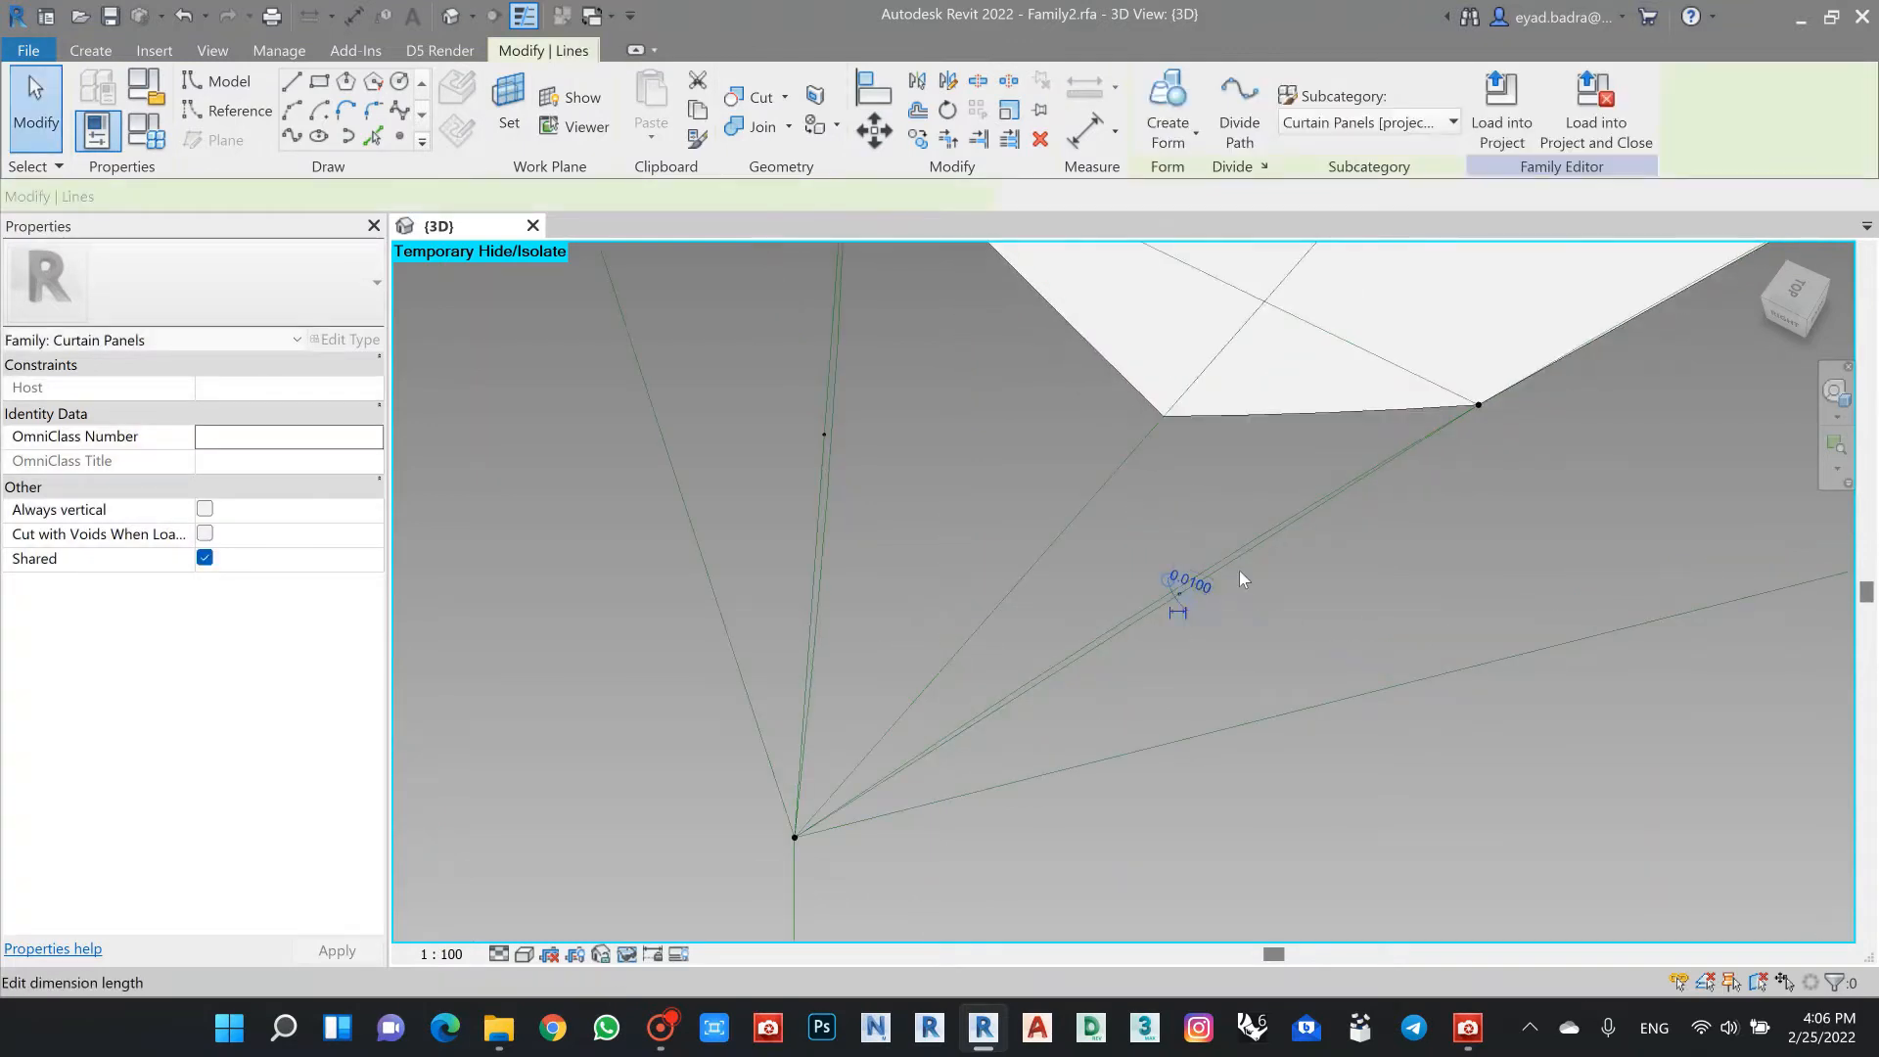
pyautogui.press('Tab')
pyautogui.click(1239, 577)
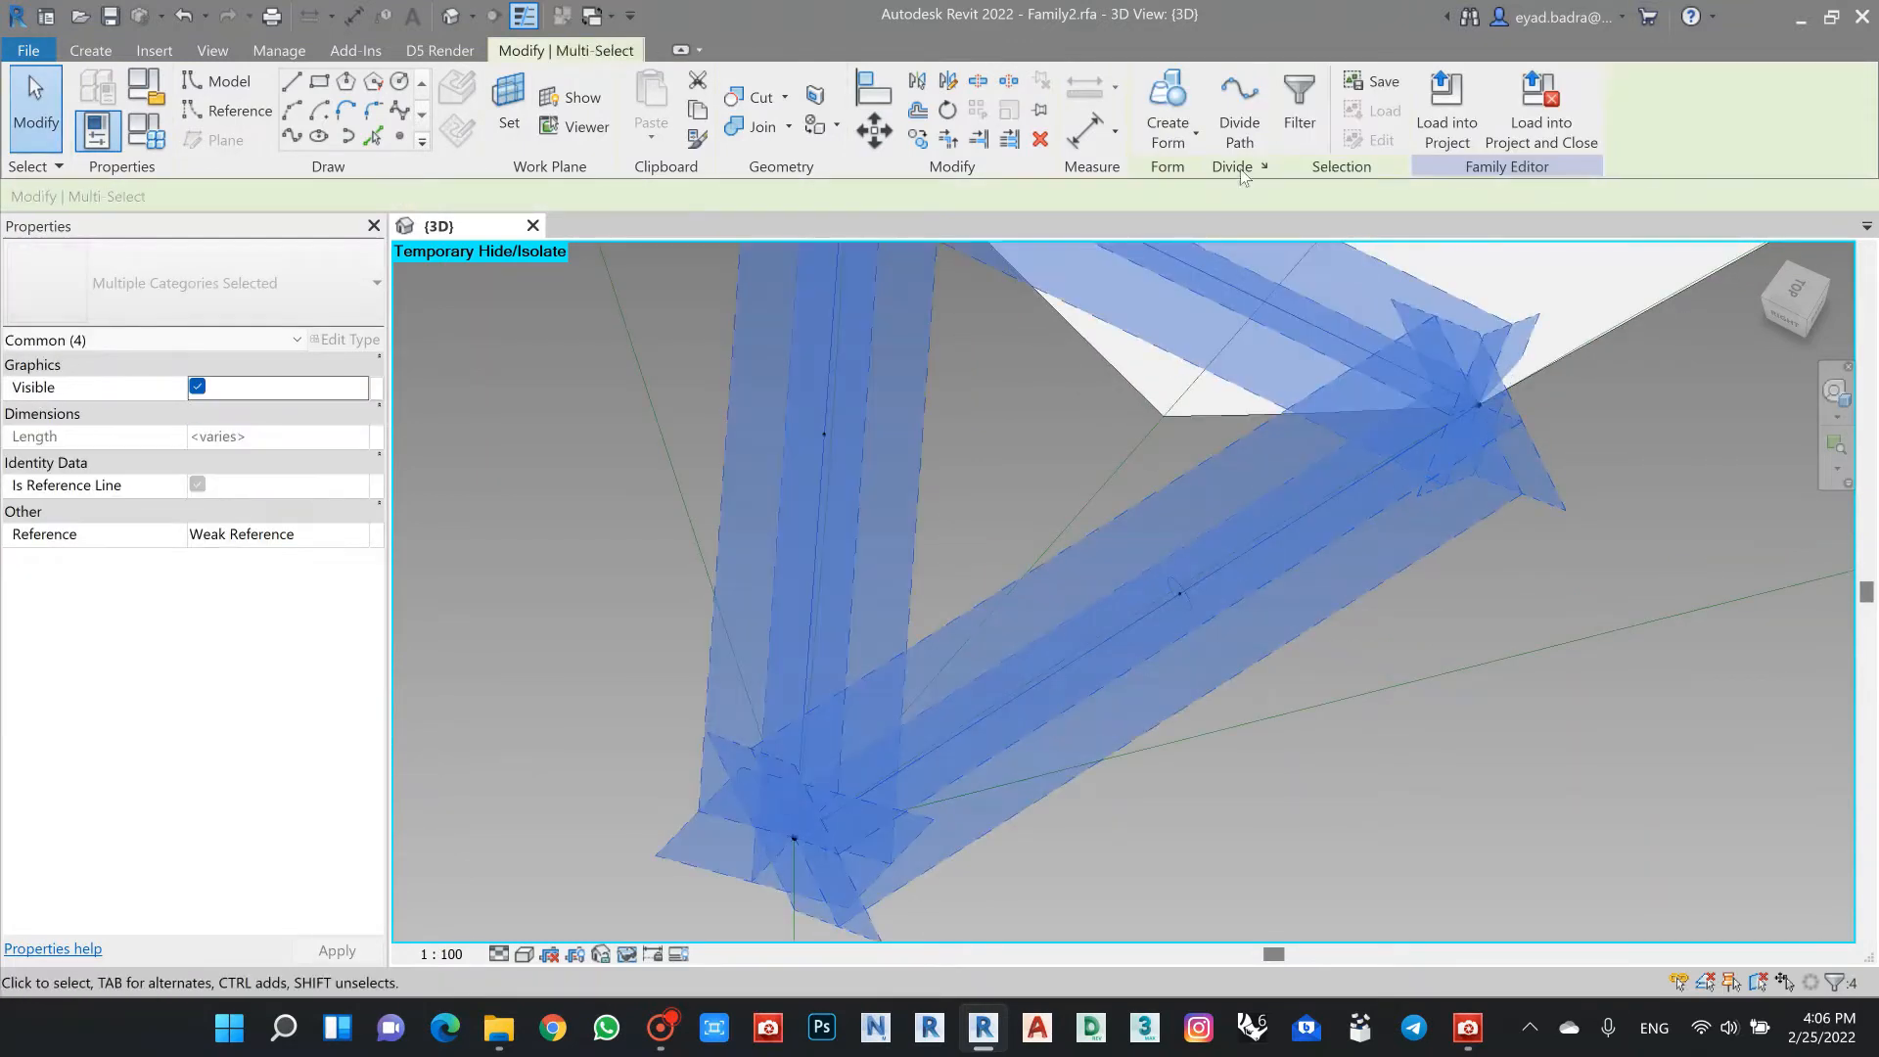
pyautogui.click(1168, 132)
pyautogui.click(1161, 180)
pyautogui.scroll(3, 935, 587)
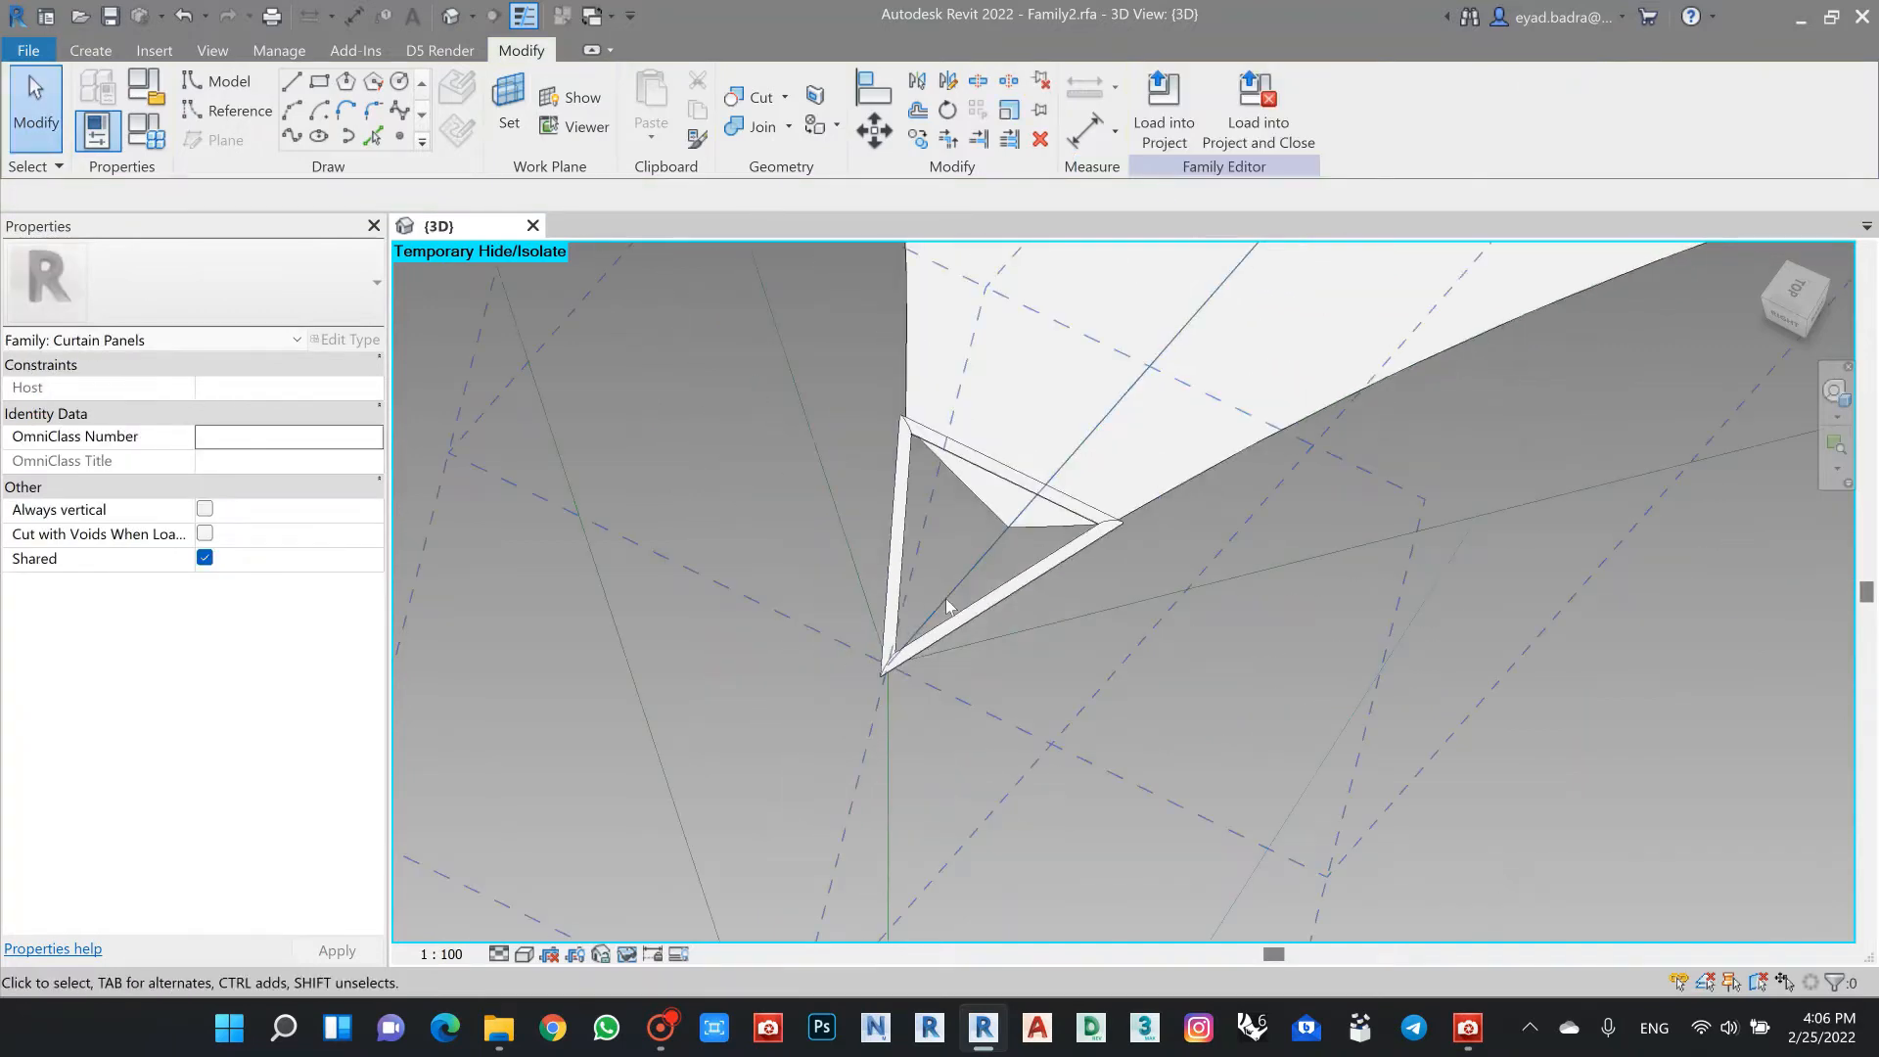
# Step: Place a reference point on the short reference line running from placement point 1 to the trimmed membrane corner
pyautogui.scroll(-4, 1193, 678)
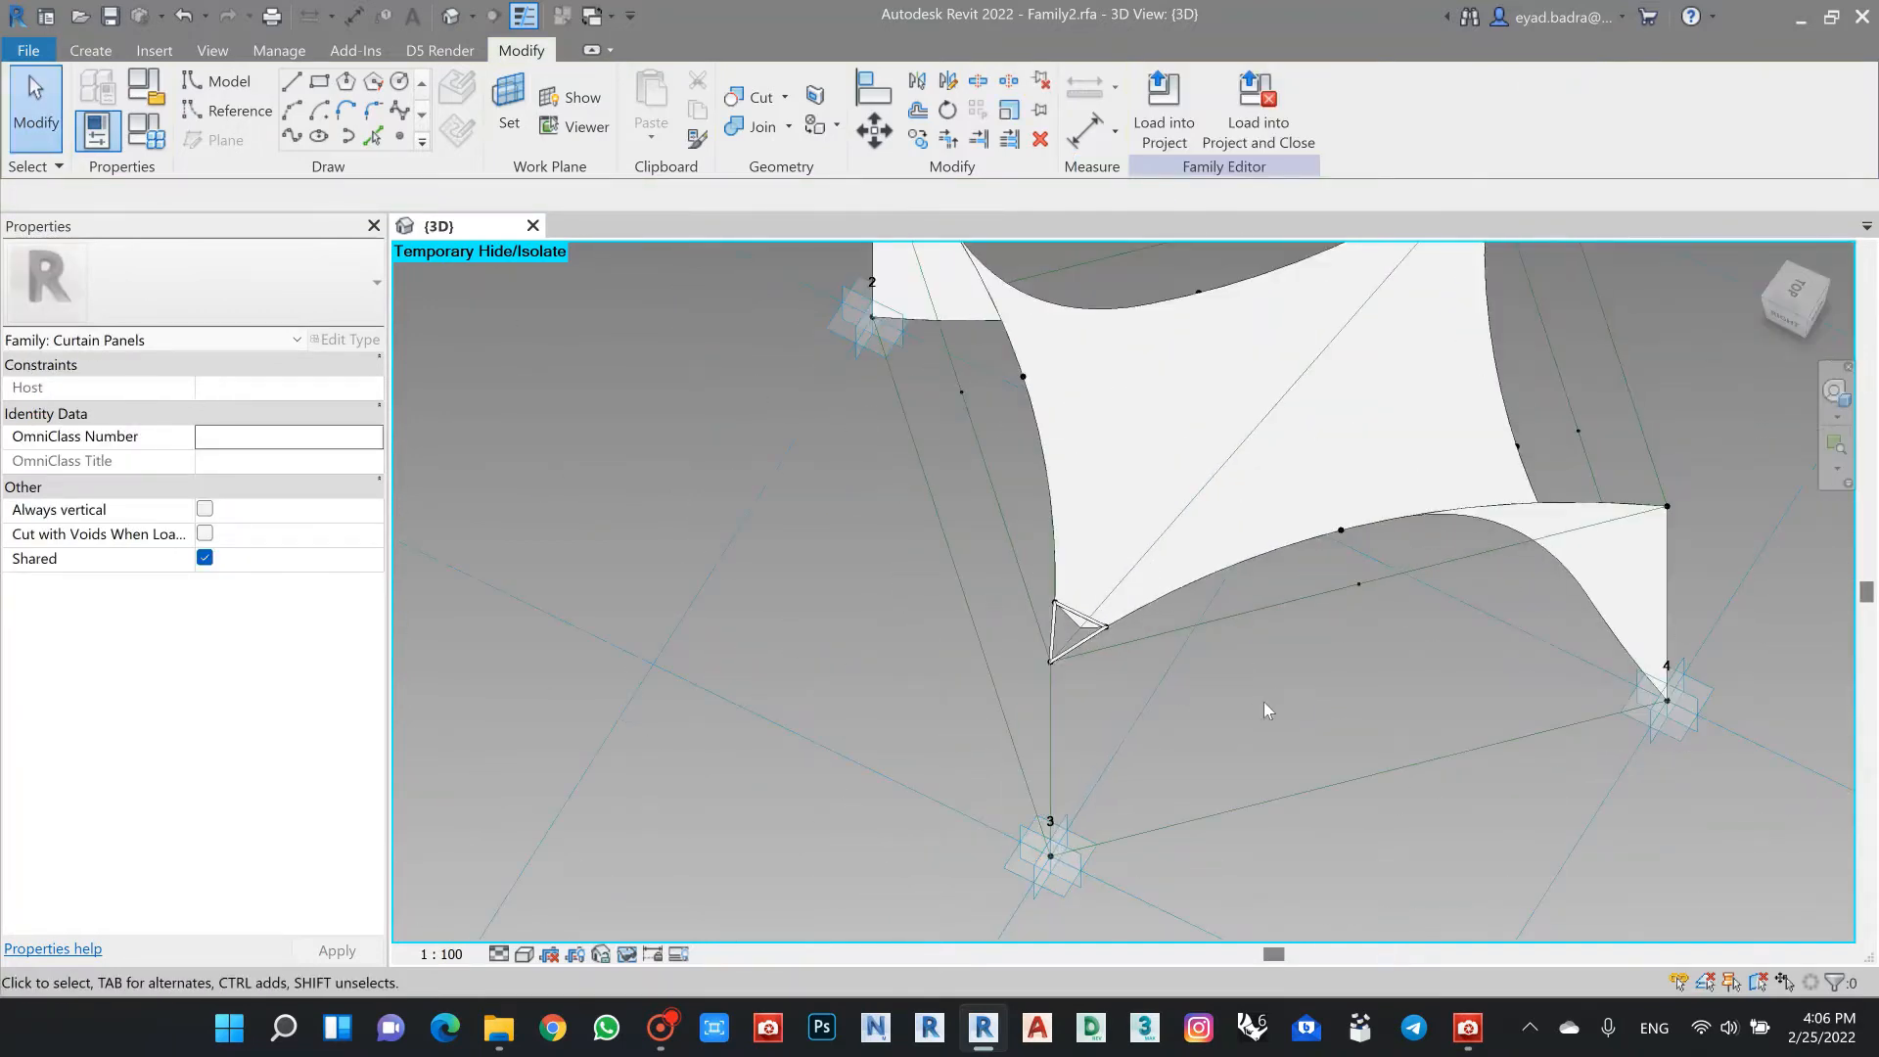
pyautogui.scroll(-3, 1288, 736)
pyautogui.keyDown('shift'); pyautogui.moveTo(1287, 736); pyautogui.dragTo(620, 627, button='middle'); pyautogui.keyUp('shift')
pyautogui.scroll(-2, 1086, 715)
pyautogui.scroll(4, 1157, 631)
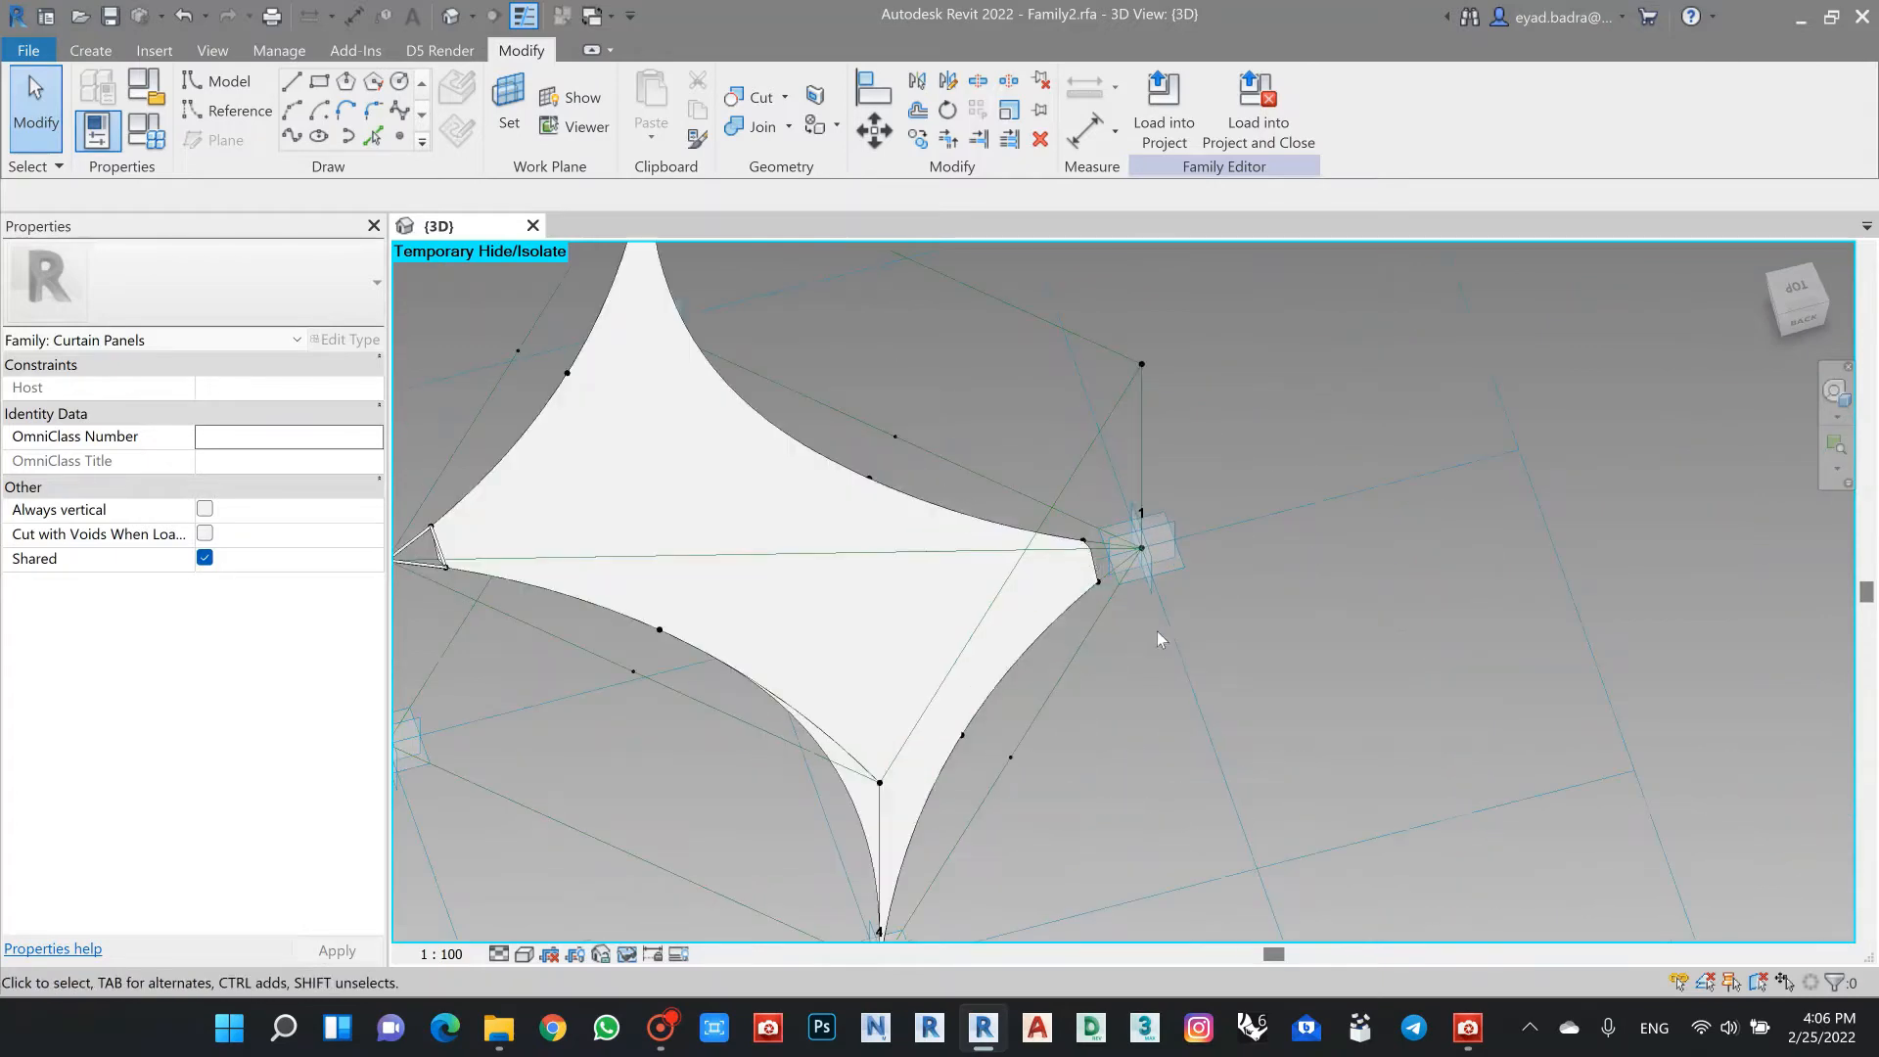
pyautogui.scroll(5, 1127, 615)
pyautogui.keyDown('shift'); pyautogui.moveTo(1127, 616); pyautogui.dragTo(1111, 766, button='middle'); pyautogui.keyUp('shift')
pyautogui.scroll(-3, 1112, 766)
pyautogui.moveTo(1121, 546); pyautogui.dragTo(1144, 291, button='middle')
pyautogui.scroll(8, 1190, 689)
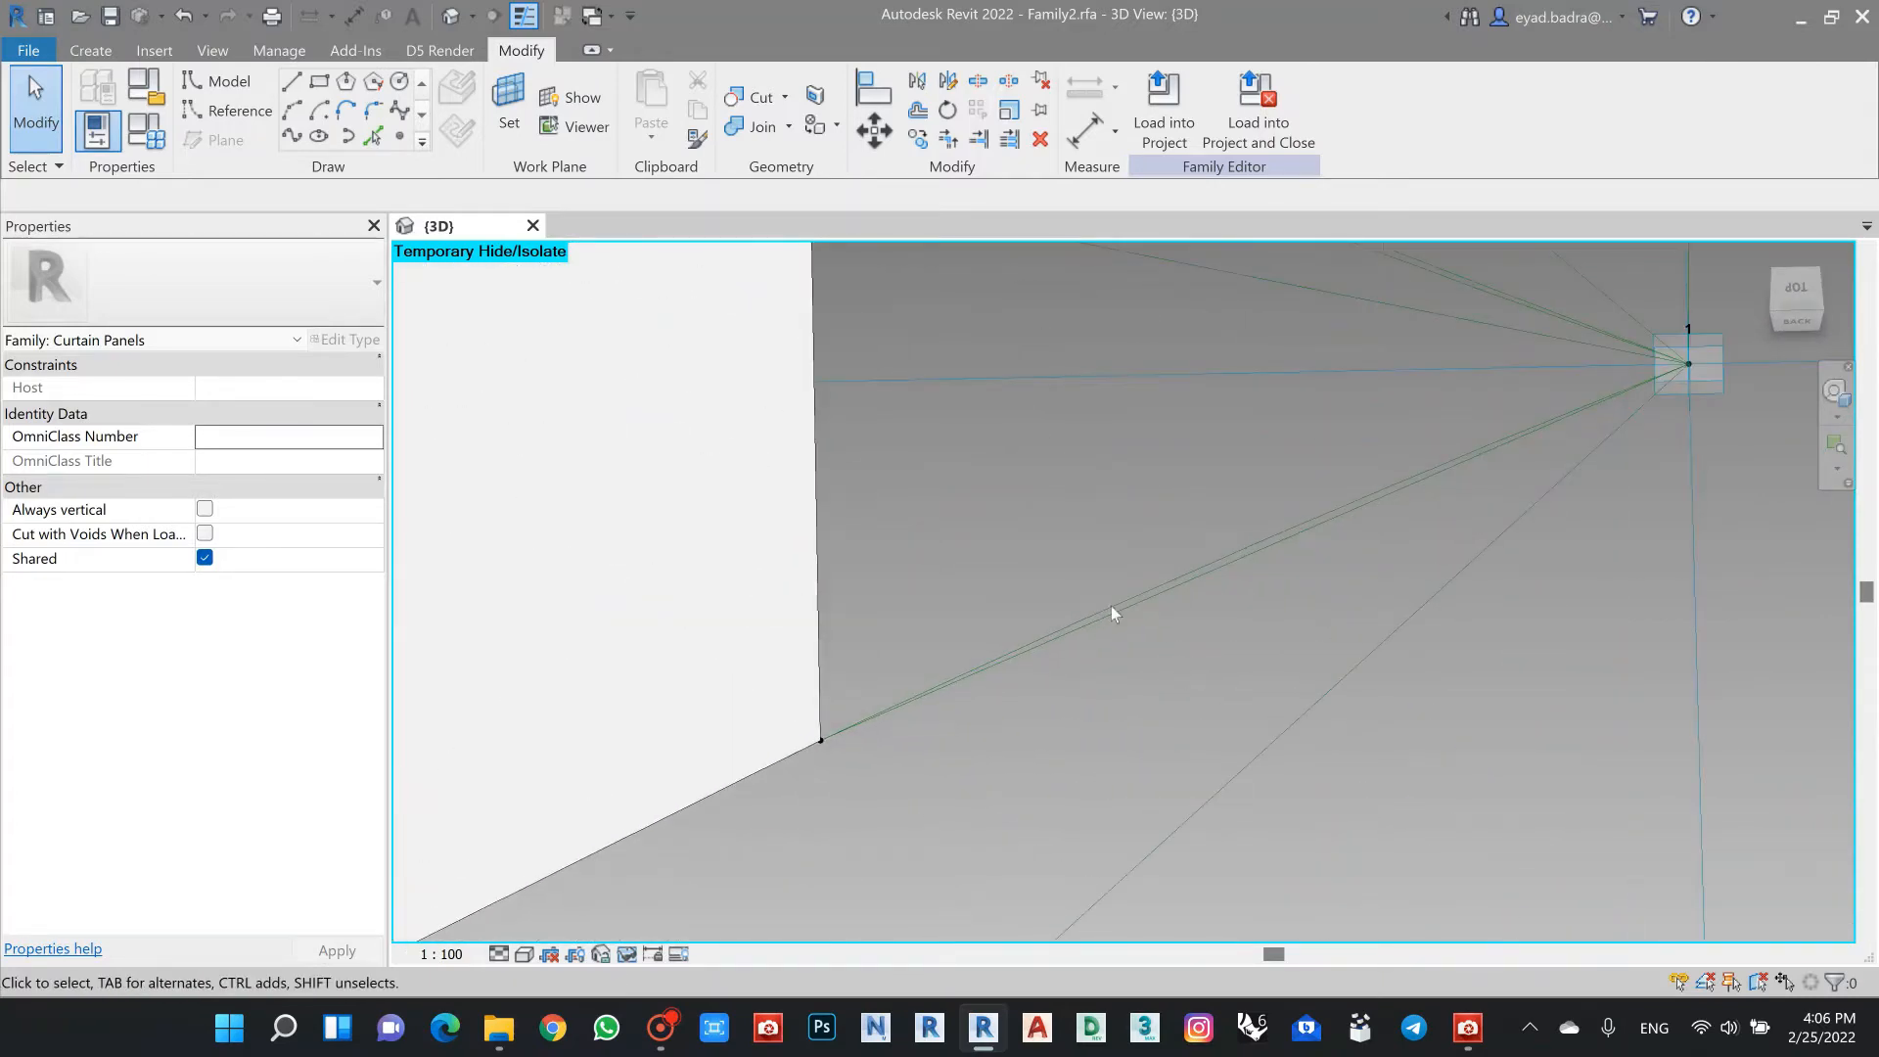
pyautogui.click(1344, 512)
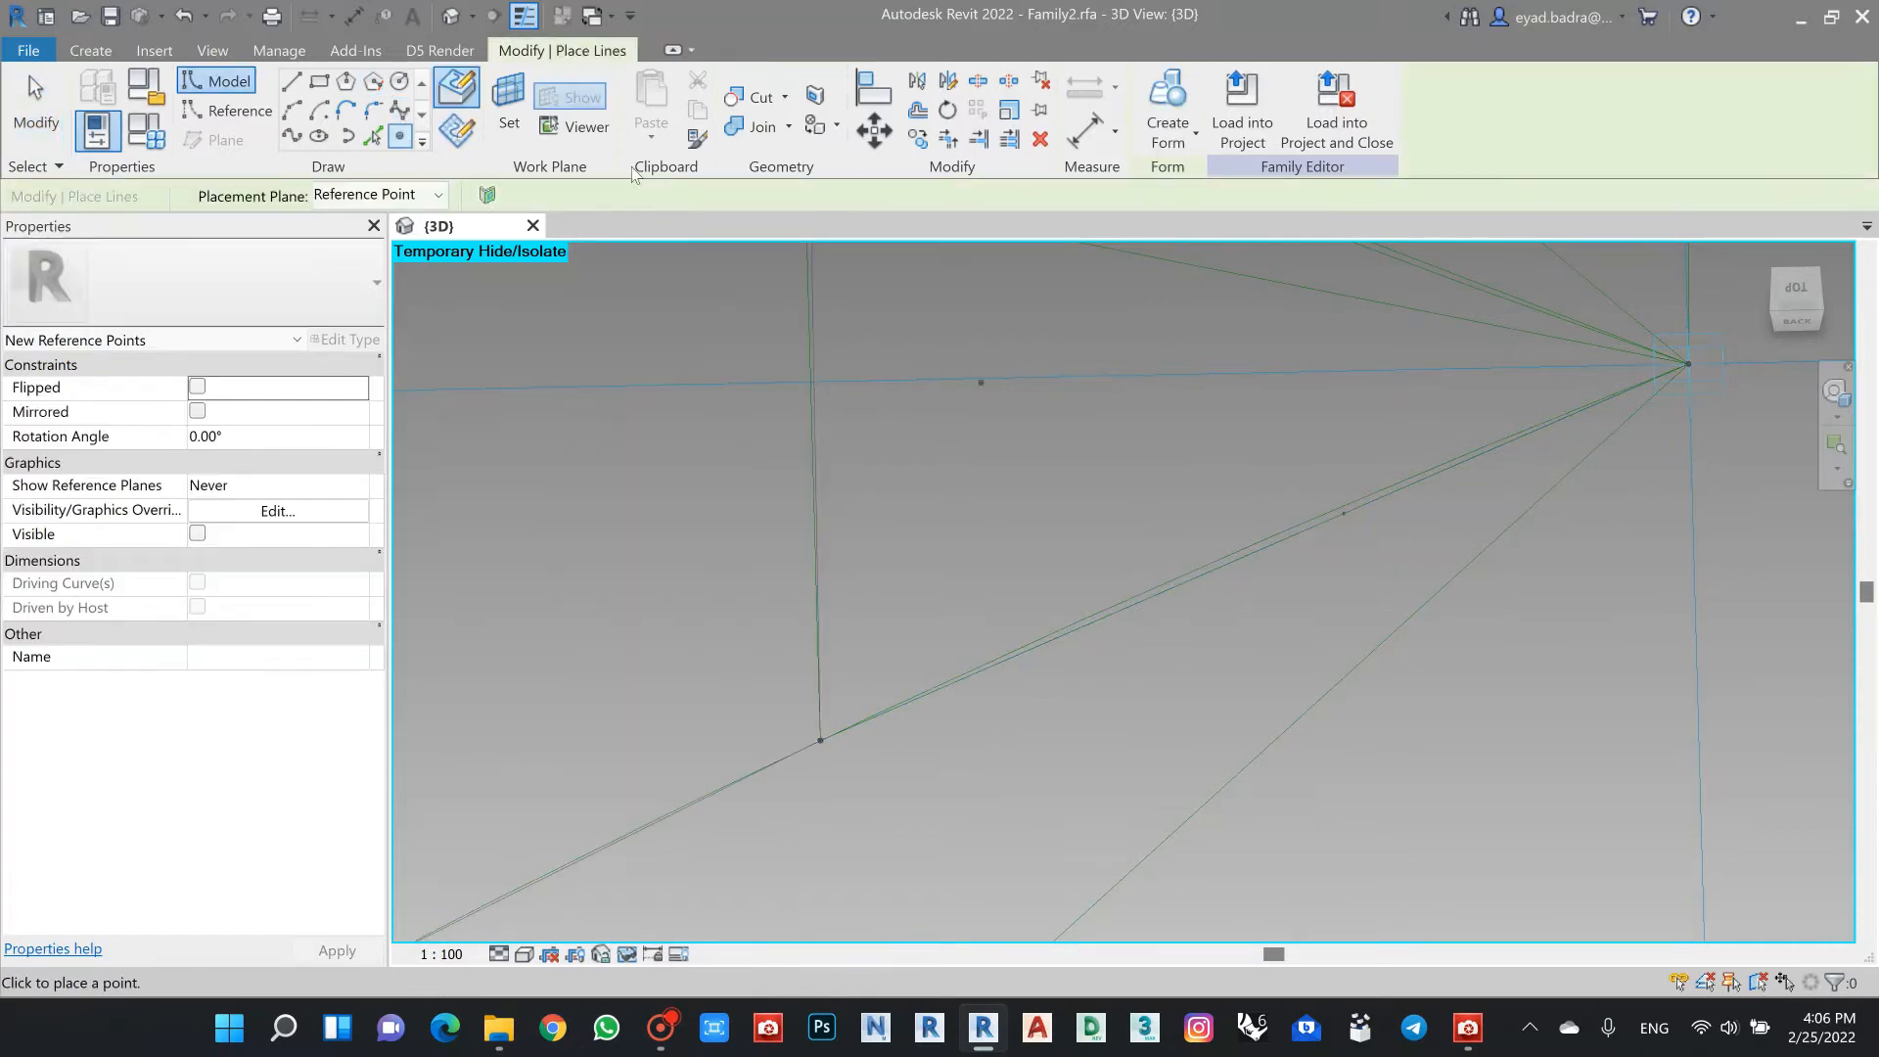
# Step: Draw a circle of radius 0.01 centred on the new reference point near placement point 1, using that point's work plane
pyautogui.click(400, 84)
pyautogui.scroll(5, 1386, 528)
pyautogui.moveTo(1302, 558); pyautogui.dragTo(1238, 490, button='middle')
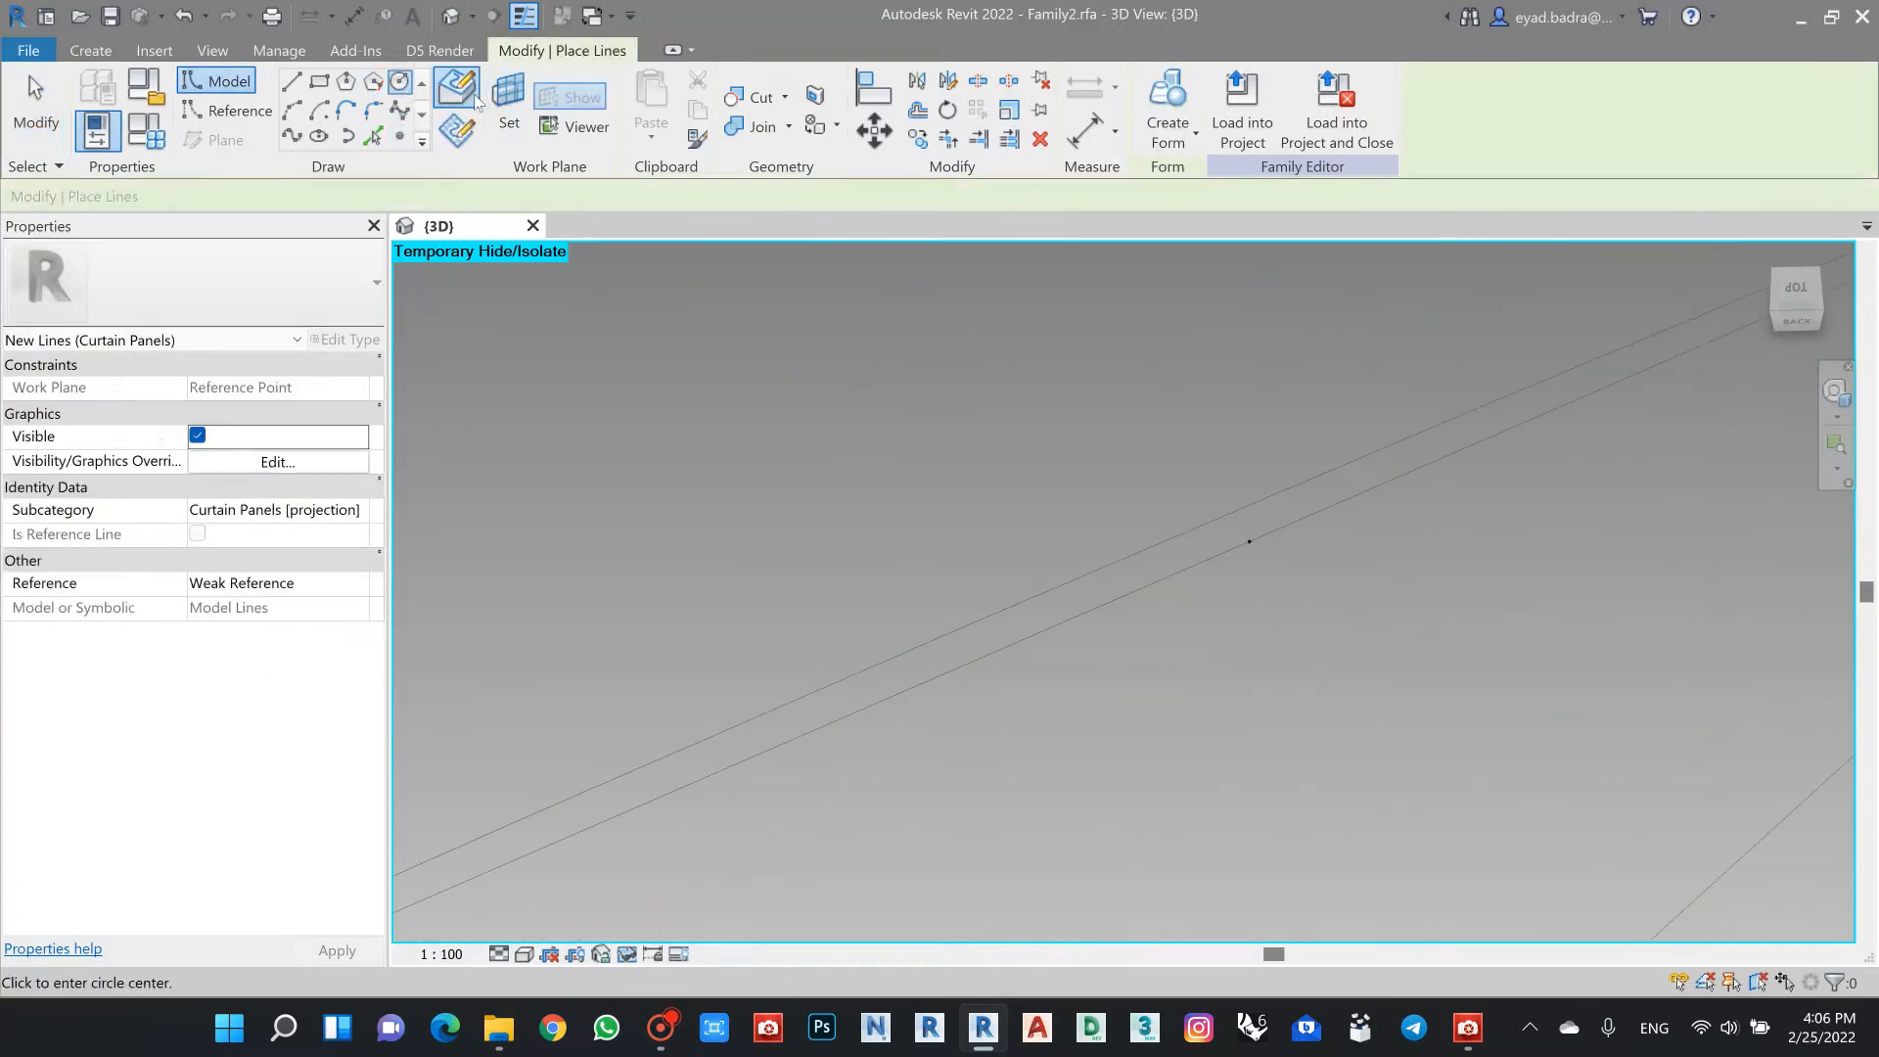
pyautogui.click(509, 107)
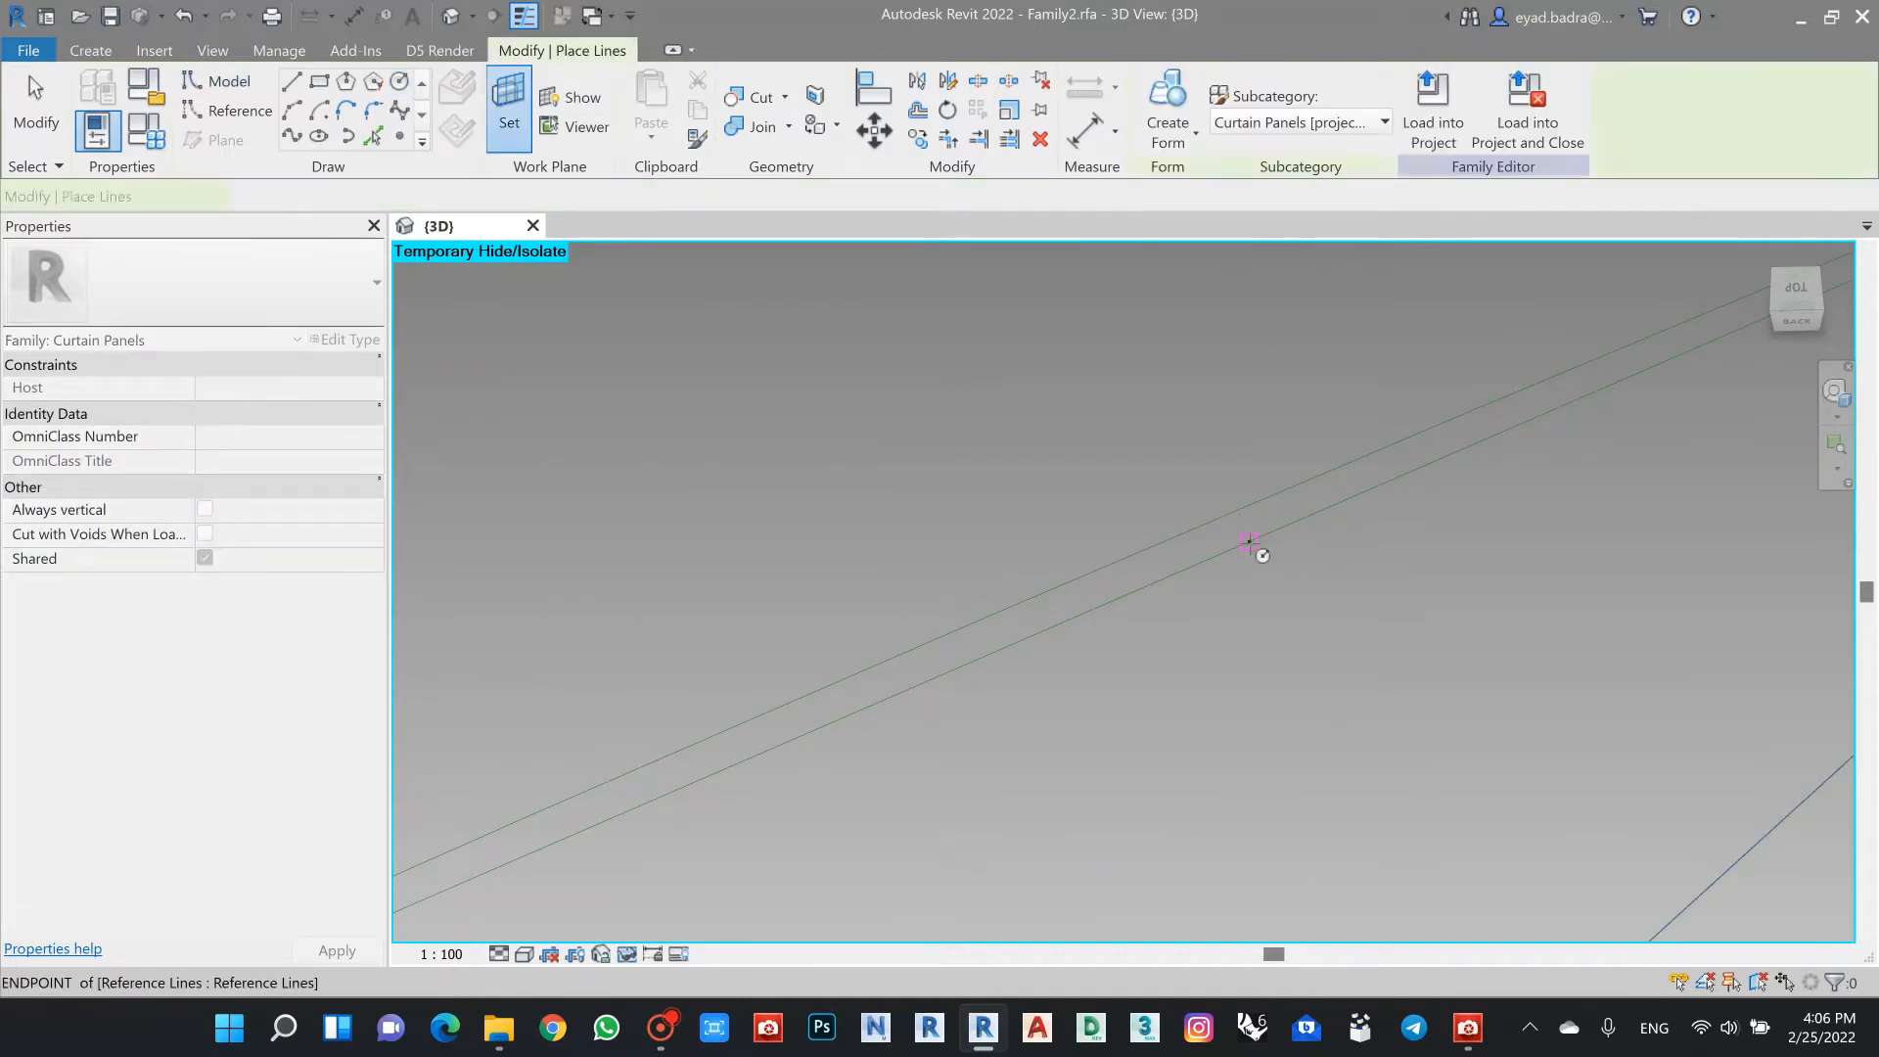
pyautogui.click(1250, 542)
pyautogui.click(1250, 542)
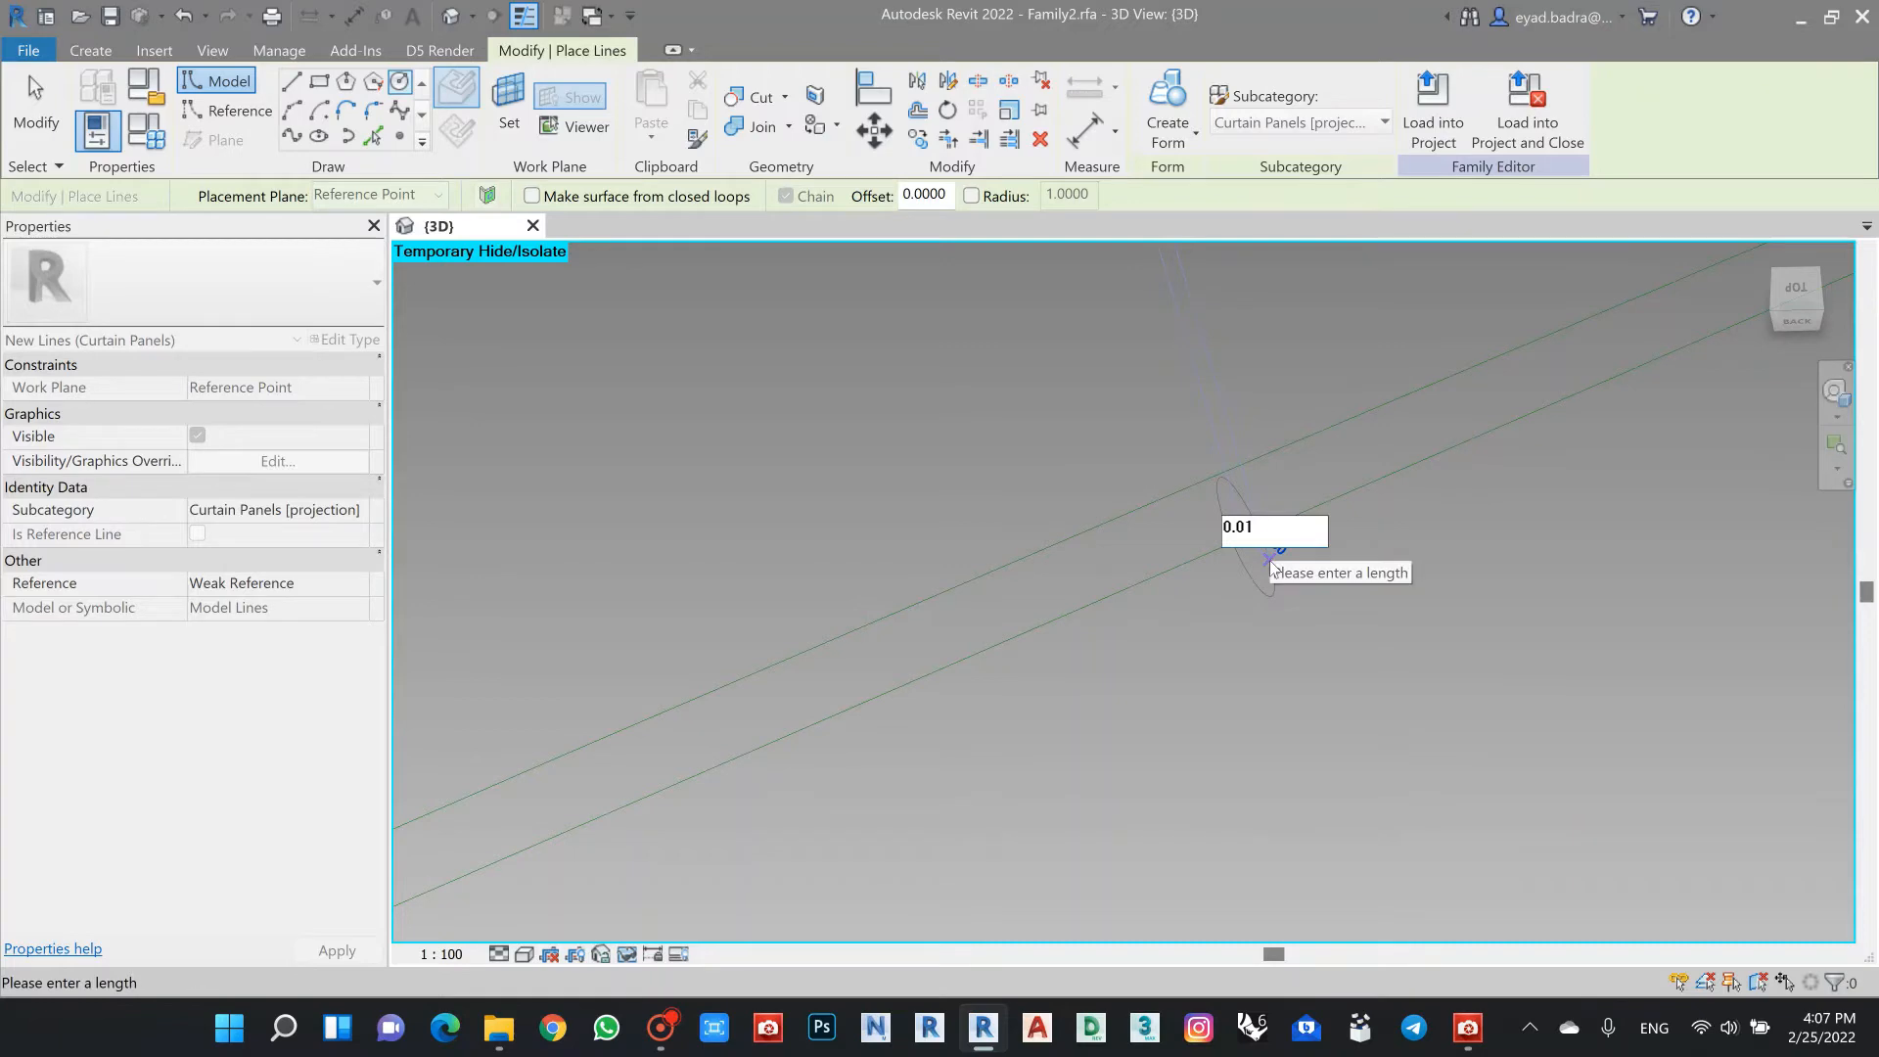
pyautogui.press('Return')
pyautogui.press('Escape')
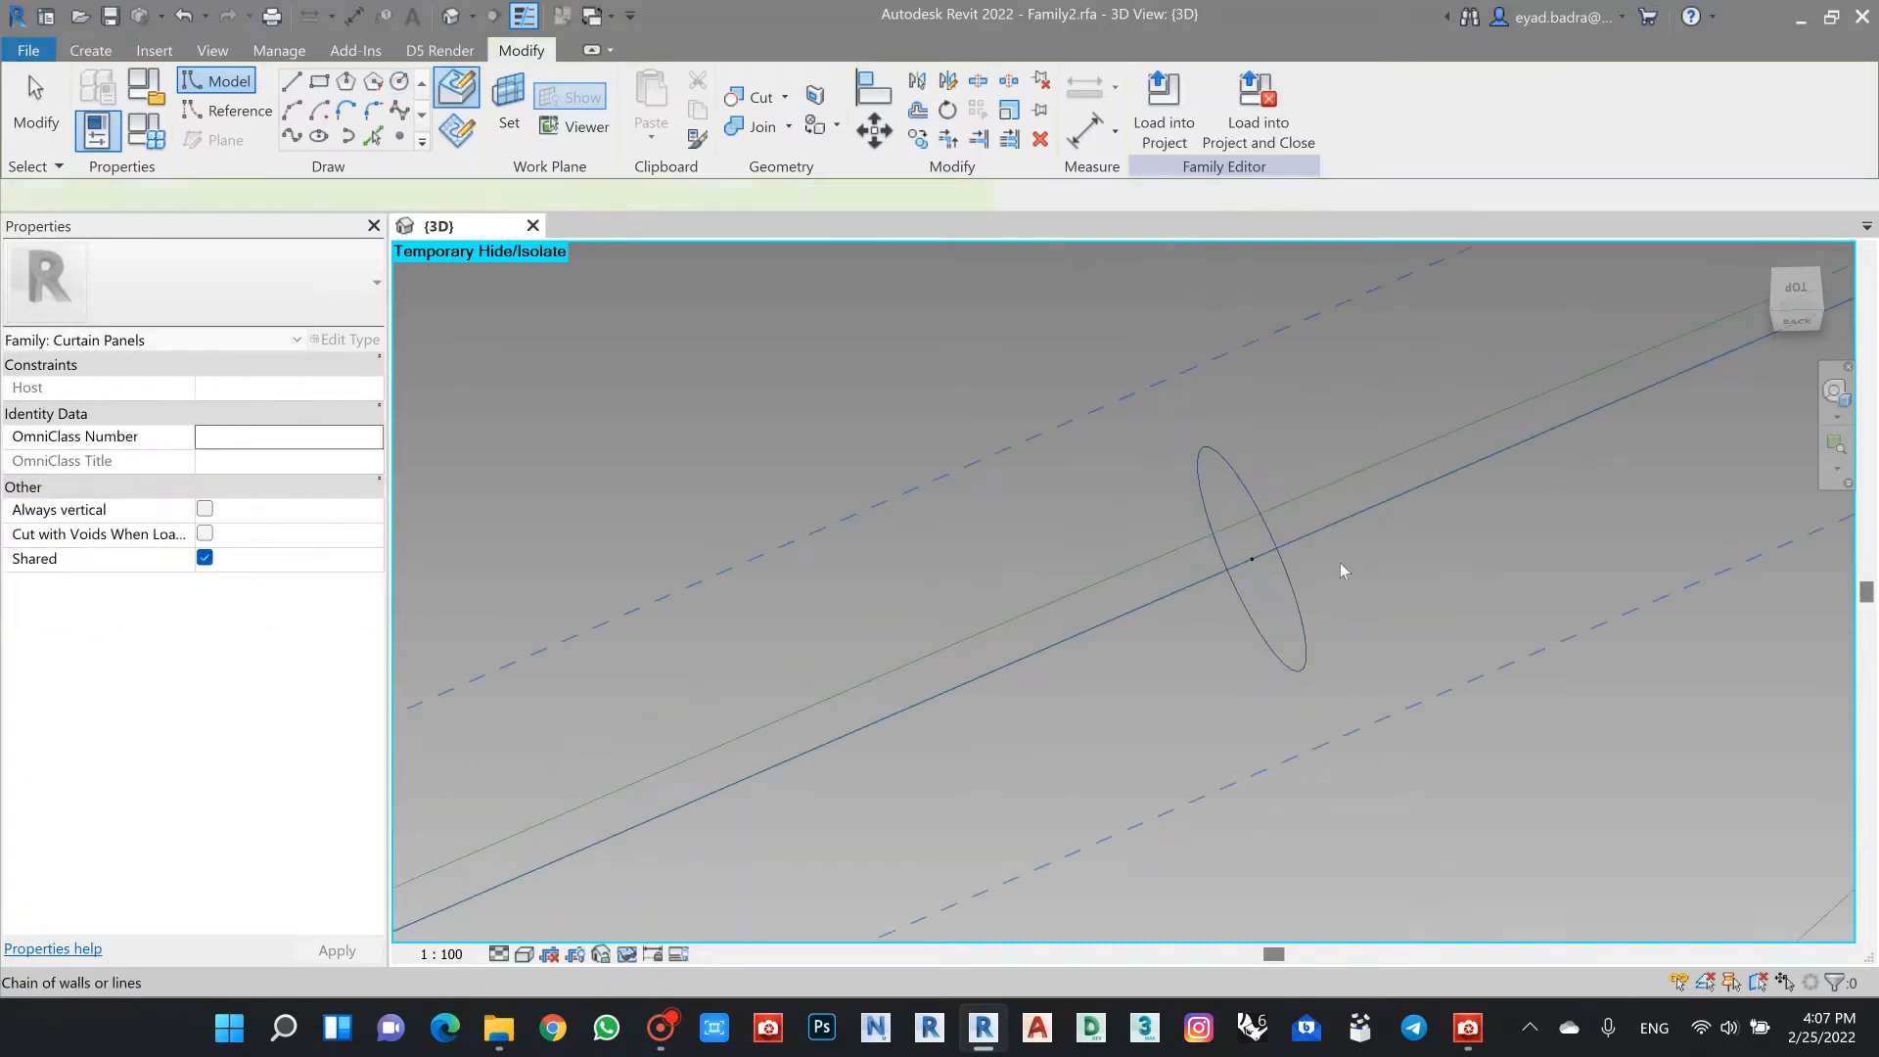
# Step: Create a solid form from the small circle and the triangular chain of reference lines at placement point 1
pyautogui.click(1341, 562)
pyautogui.scroll(-5, 1323, 625)
pyautogui.scroll(3, 1324, 631)
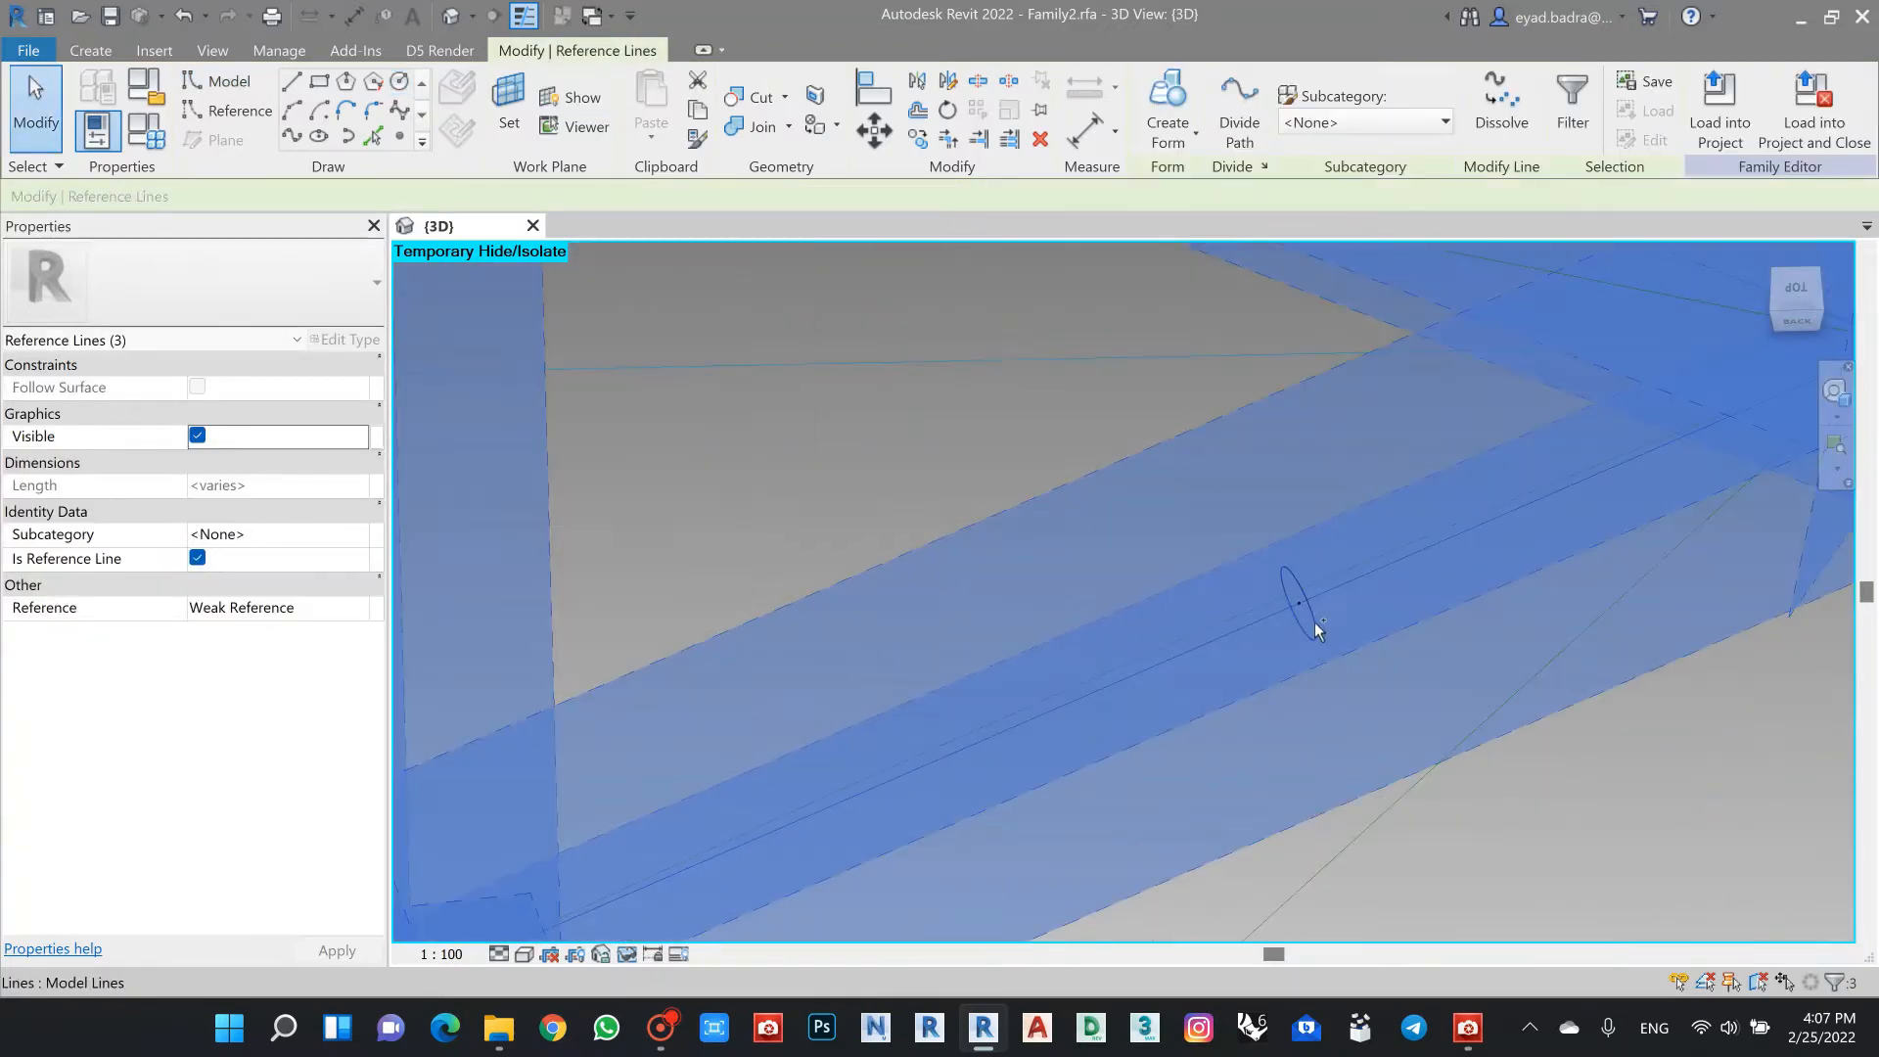
pyautogui.keyDown('ctrl'); pyautogui.click(1313, 622); pyautogui.keyUp('ctrl')
pyautogui.click(1174, 137)
pyautogui.click(1155, 180)
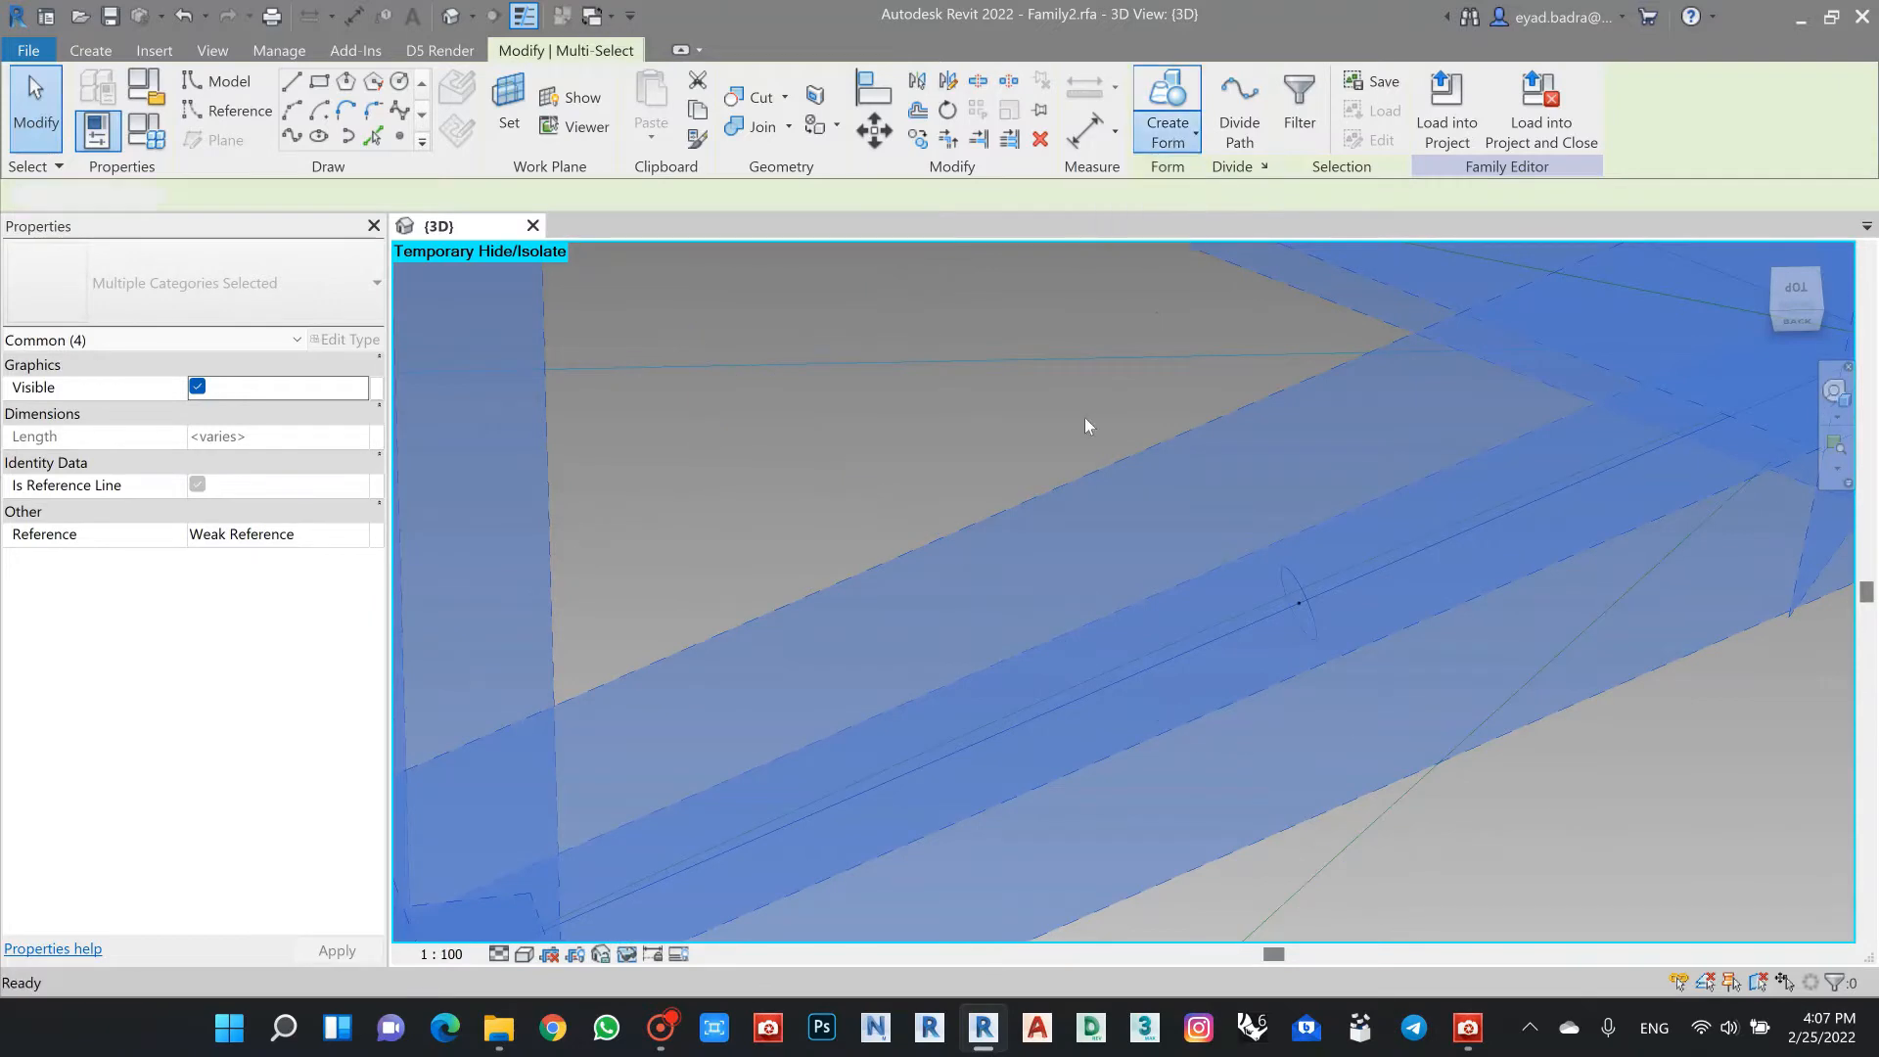
# Step: Examine the whole panel with the triangular corner connections at placement points 1 and 3
pyautogui.scroll(-5, 1054, 603)
pyautogui.scroll(-5, 1065, 612)
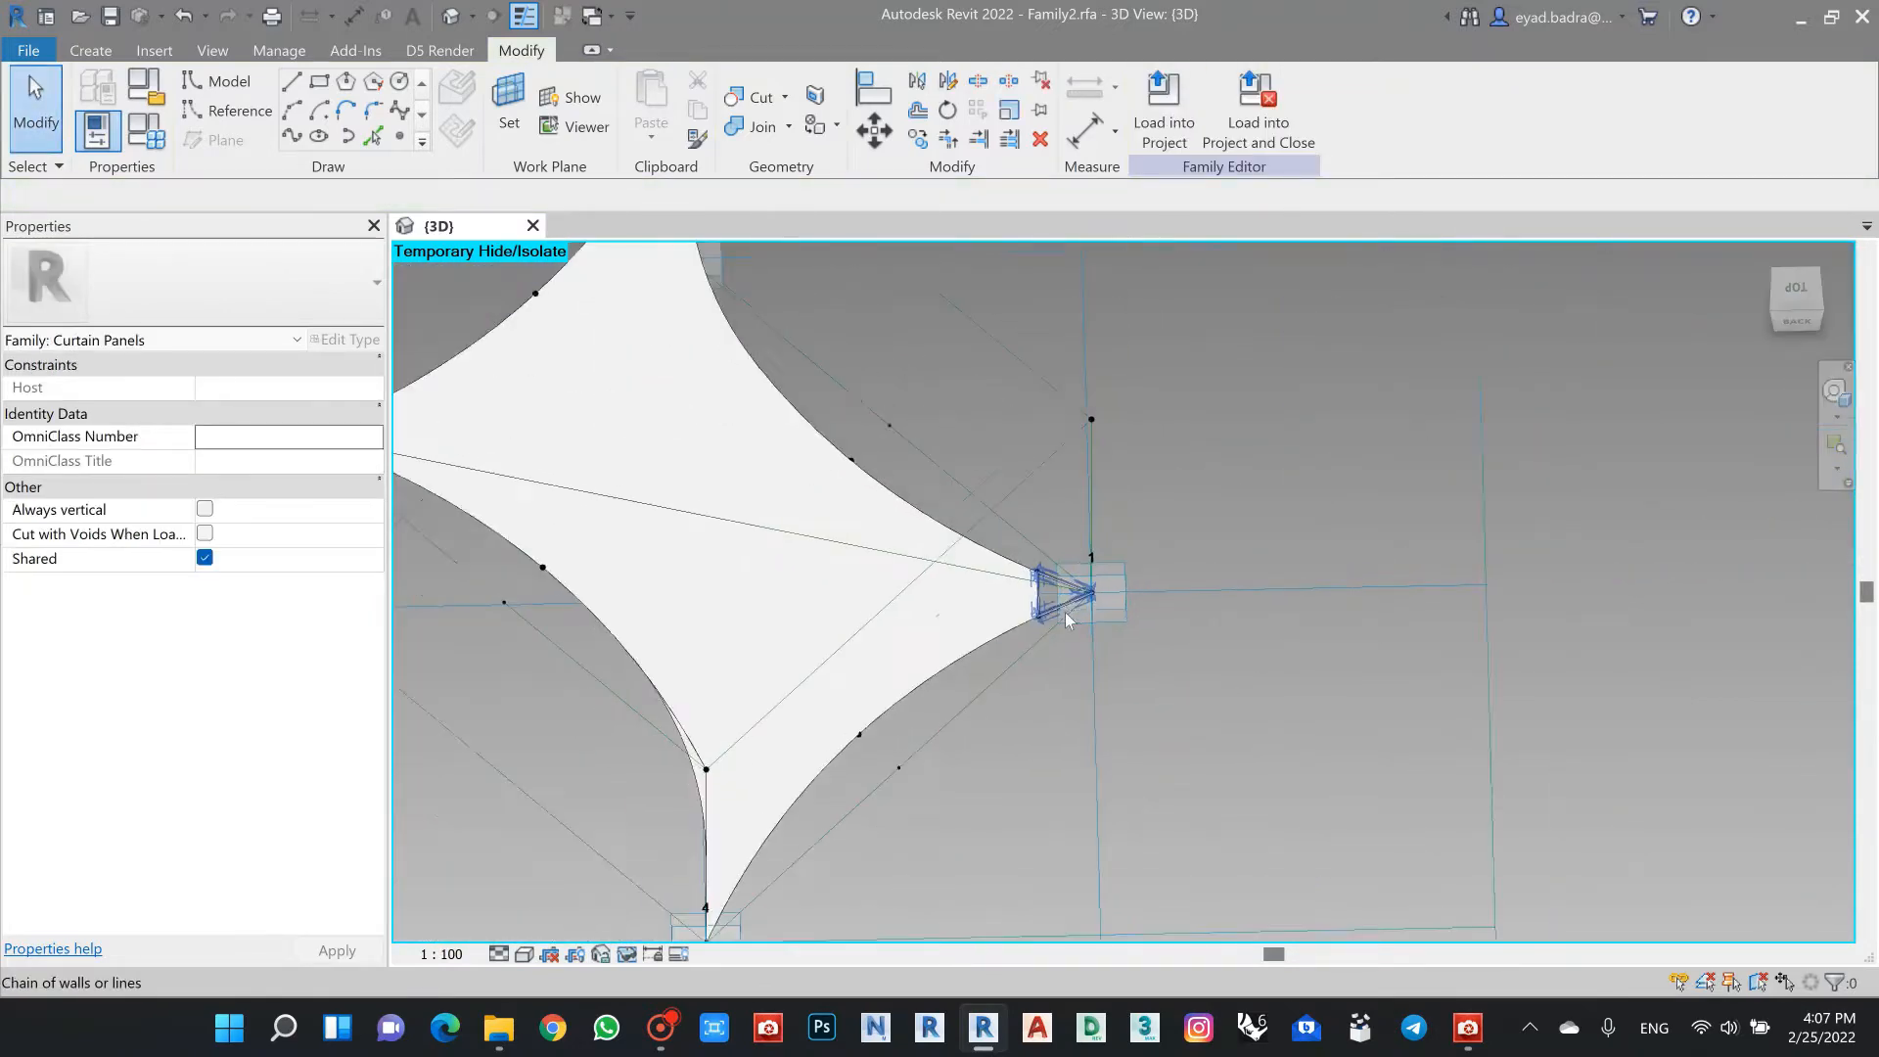
pyautogui.keyDown('shift'); pyautogui.moveTo(759, 724); pyautogui.dragTo(912, 634, button='middle'); pyautogui.keyUp('shift')
pyautogui.scroll(-2, 886, 641)
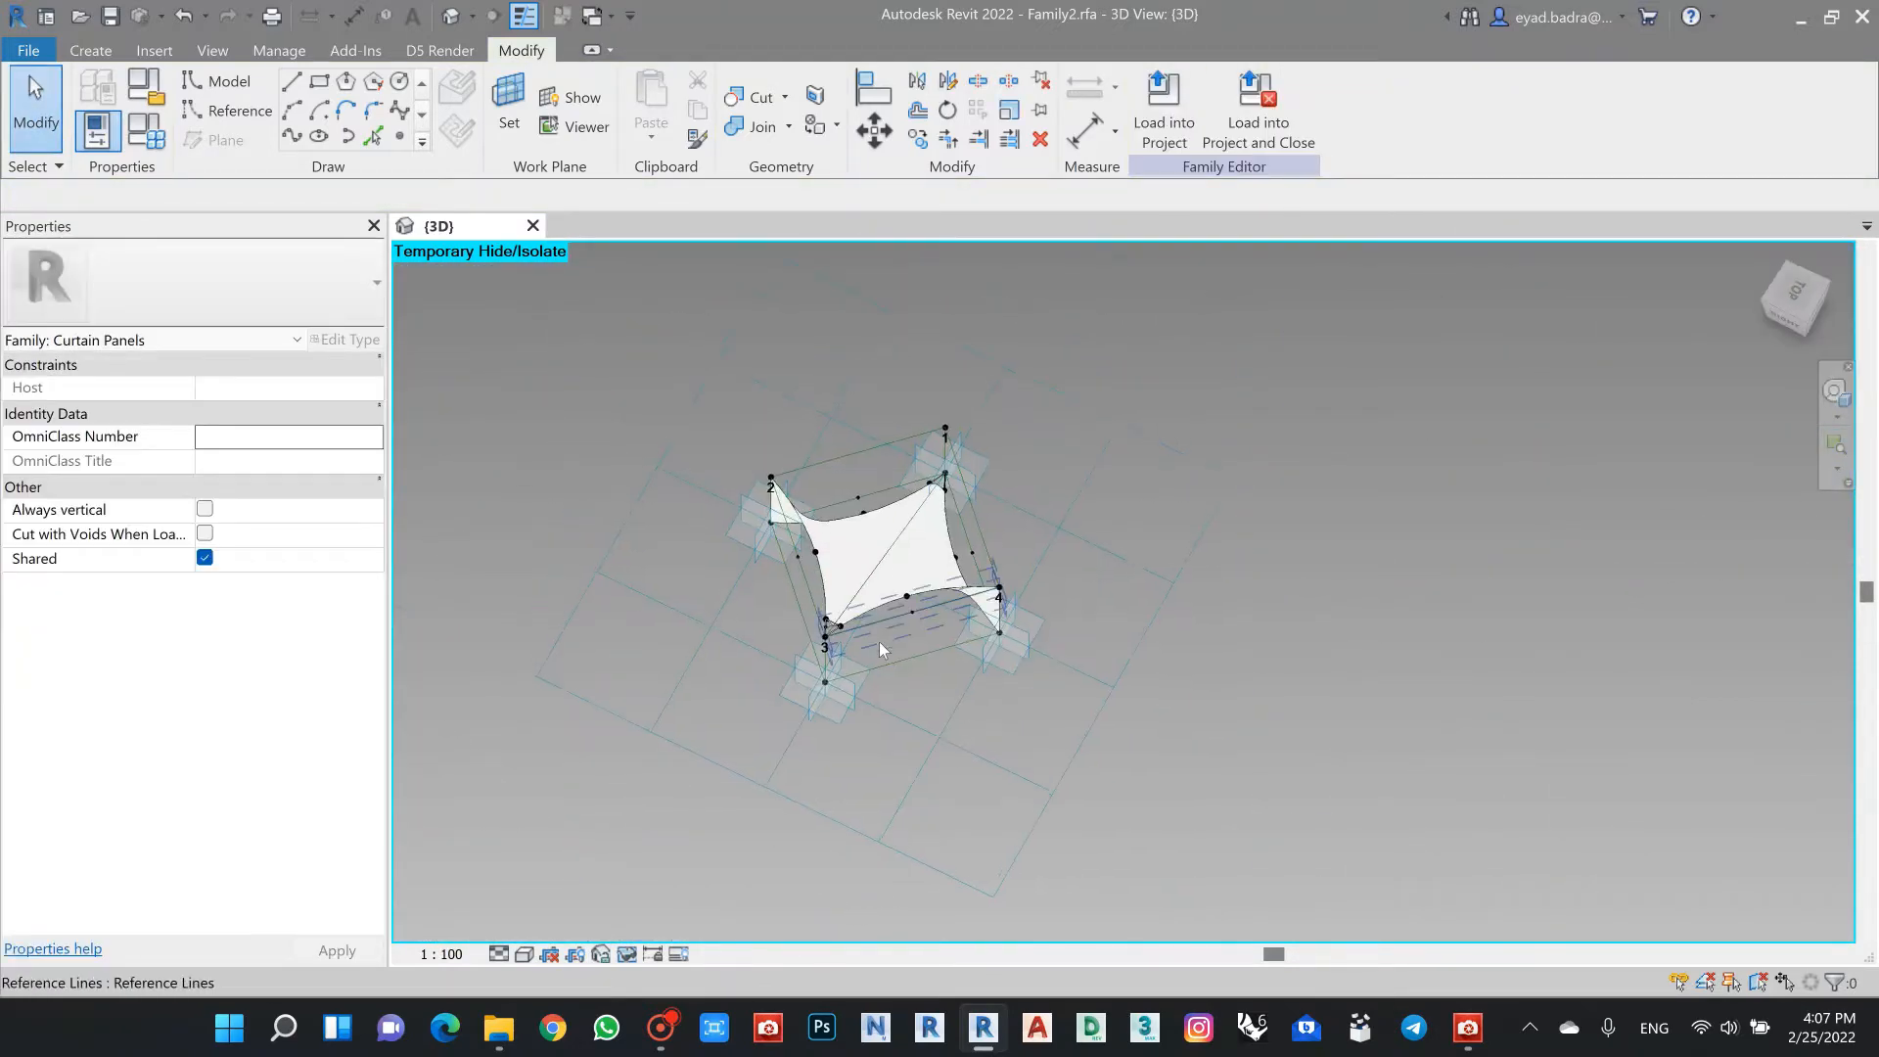
pyautogui.scroll(6, 889, 653)
pyautogui.scroll(-3, 916, 657)
pyautogui.keyDown('shift'); pyautogui.moveTo(1167, 537); pyautogui.dragTo(1239, 447, button='middle'); pyautogui.keyUp('shift')
pyautogui.scroll(-2, 1174, 446)
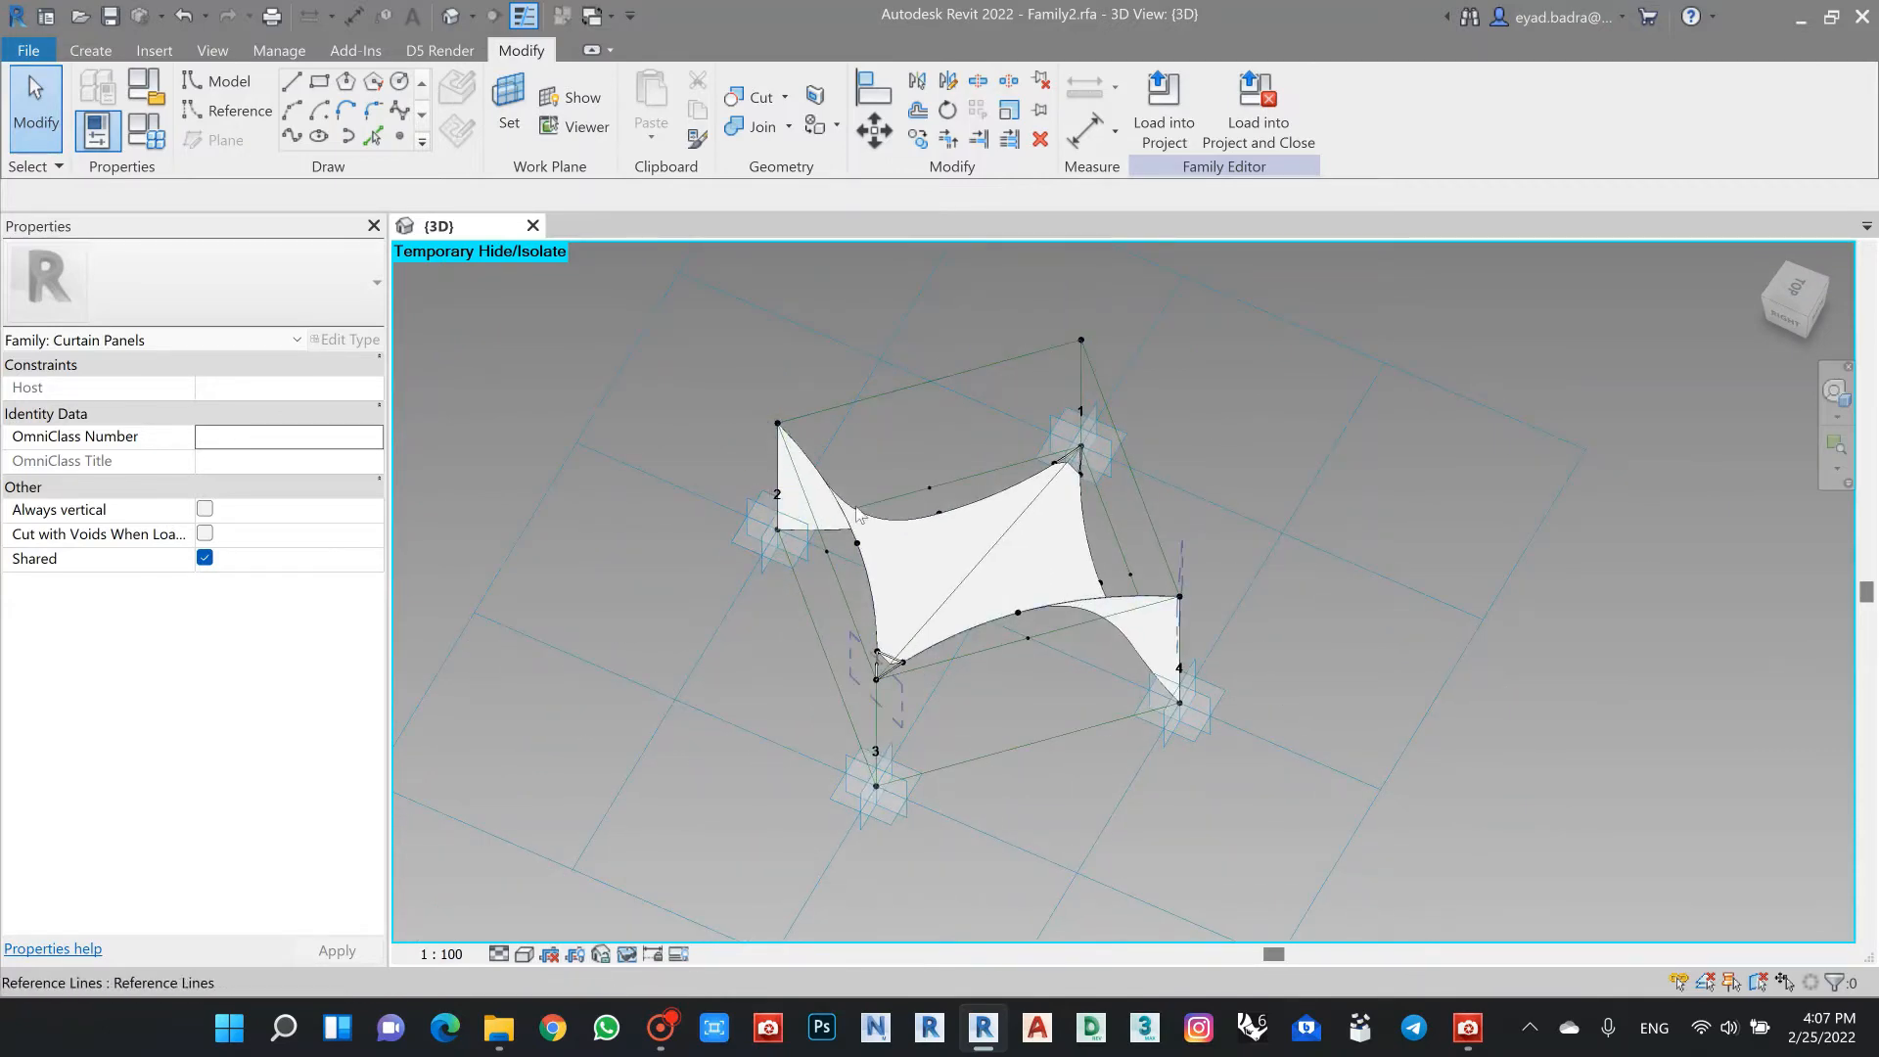
# Step: Place a reference point on each of the four upper perimeter reference lines joining the raised corners
pyautogui.scroll(4, 1059, 700)
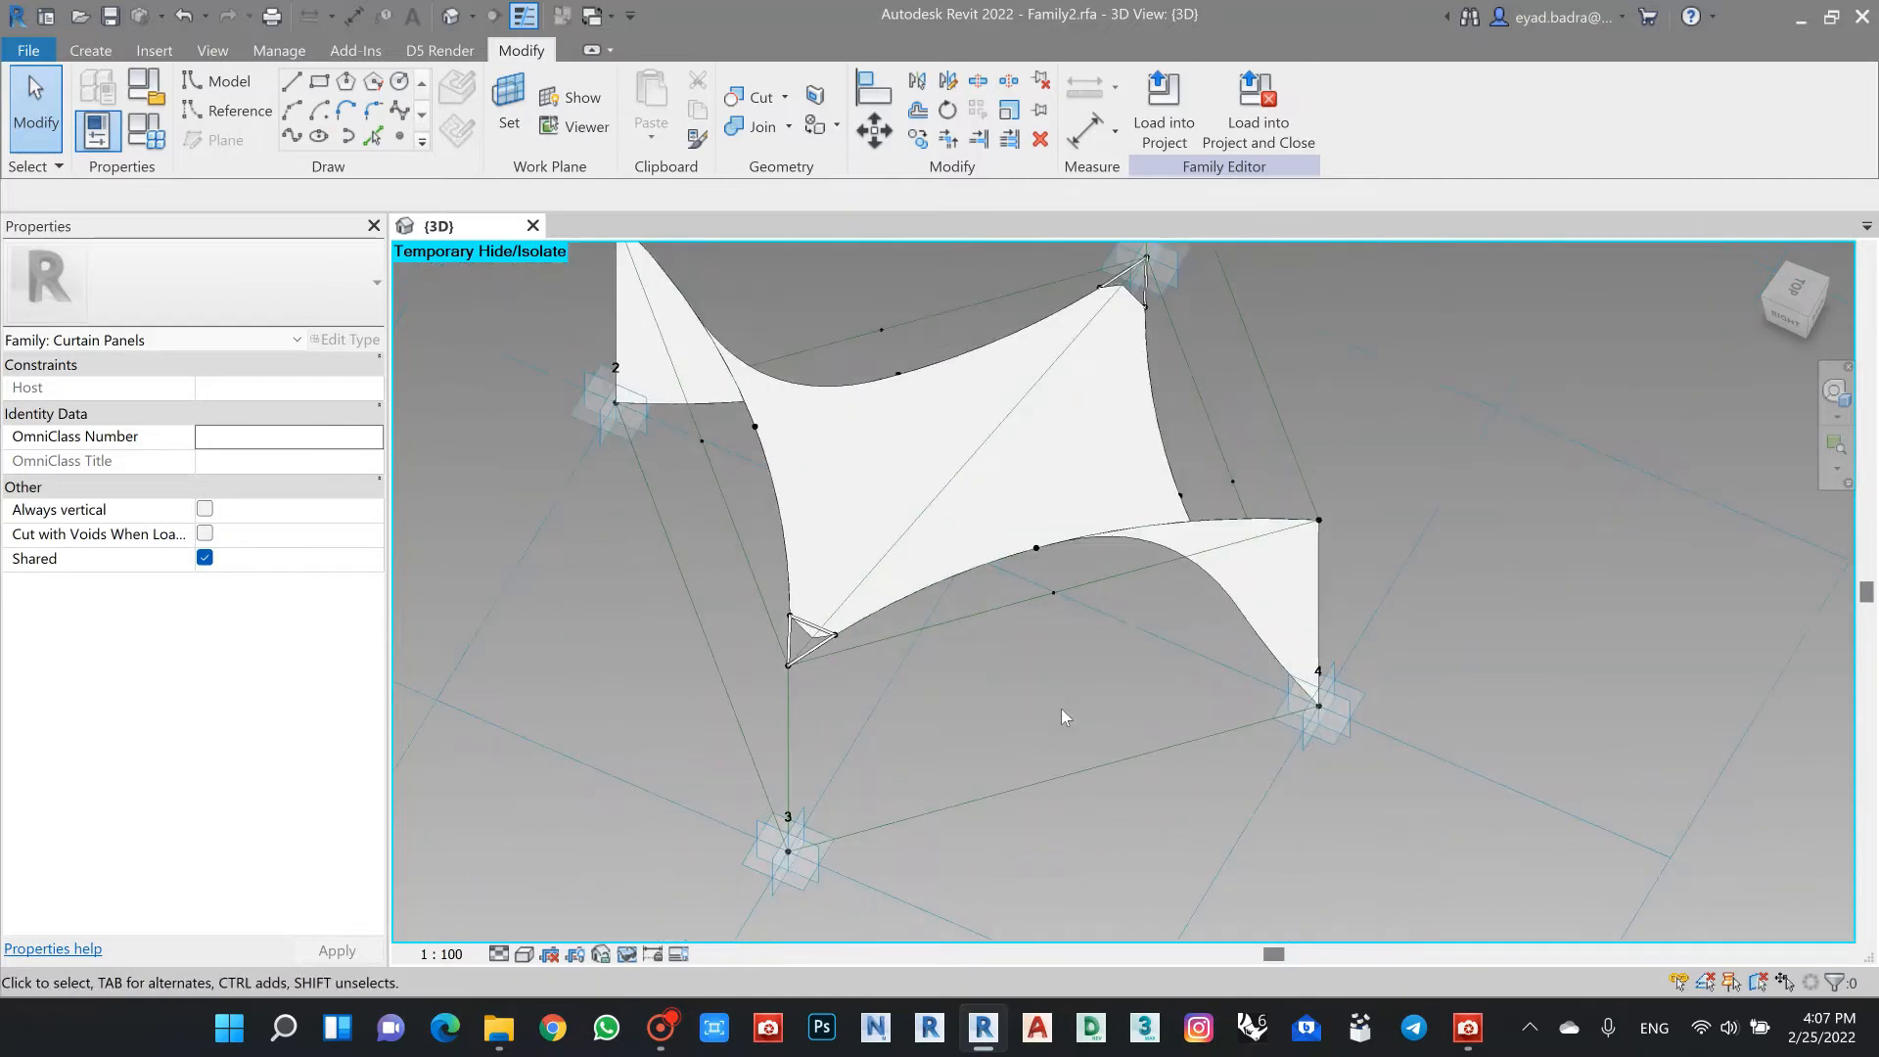
pyautogui.click(400, 139)
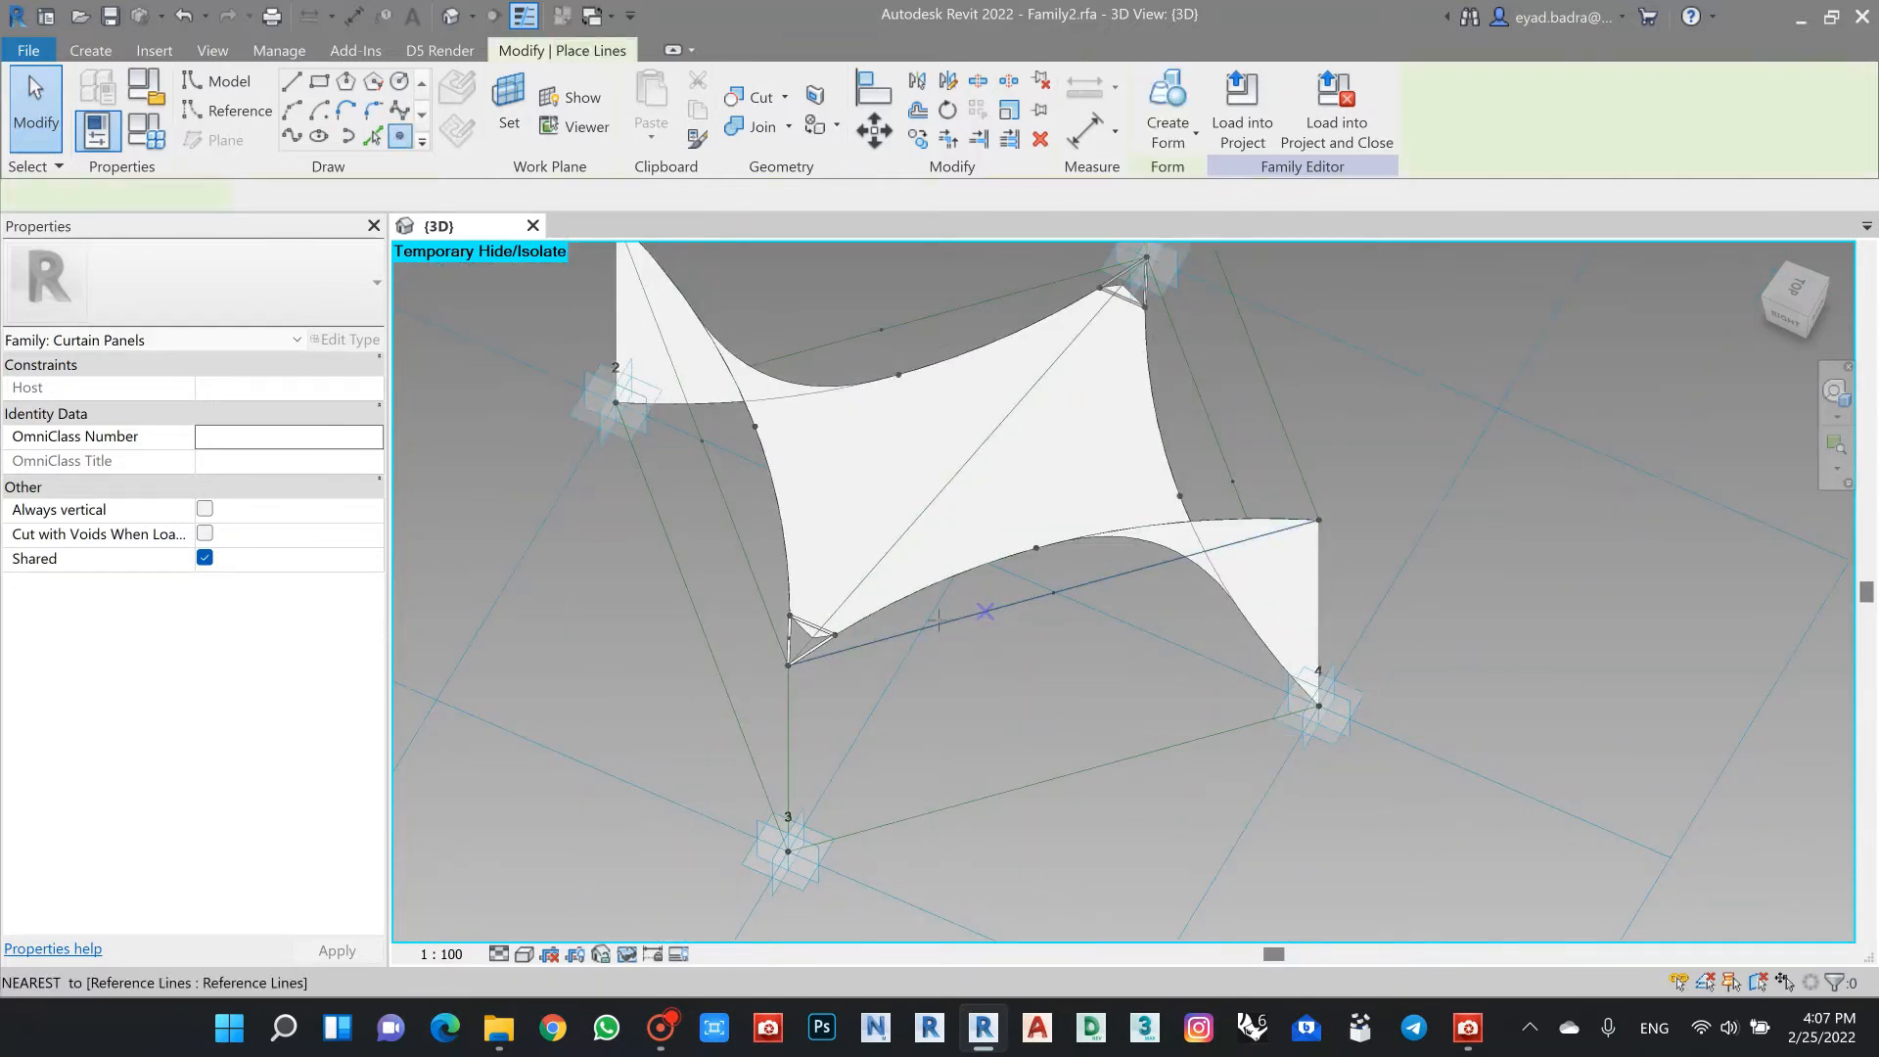
pyautogui.click(1269, 396)
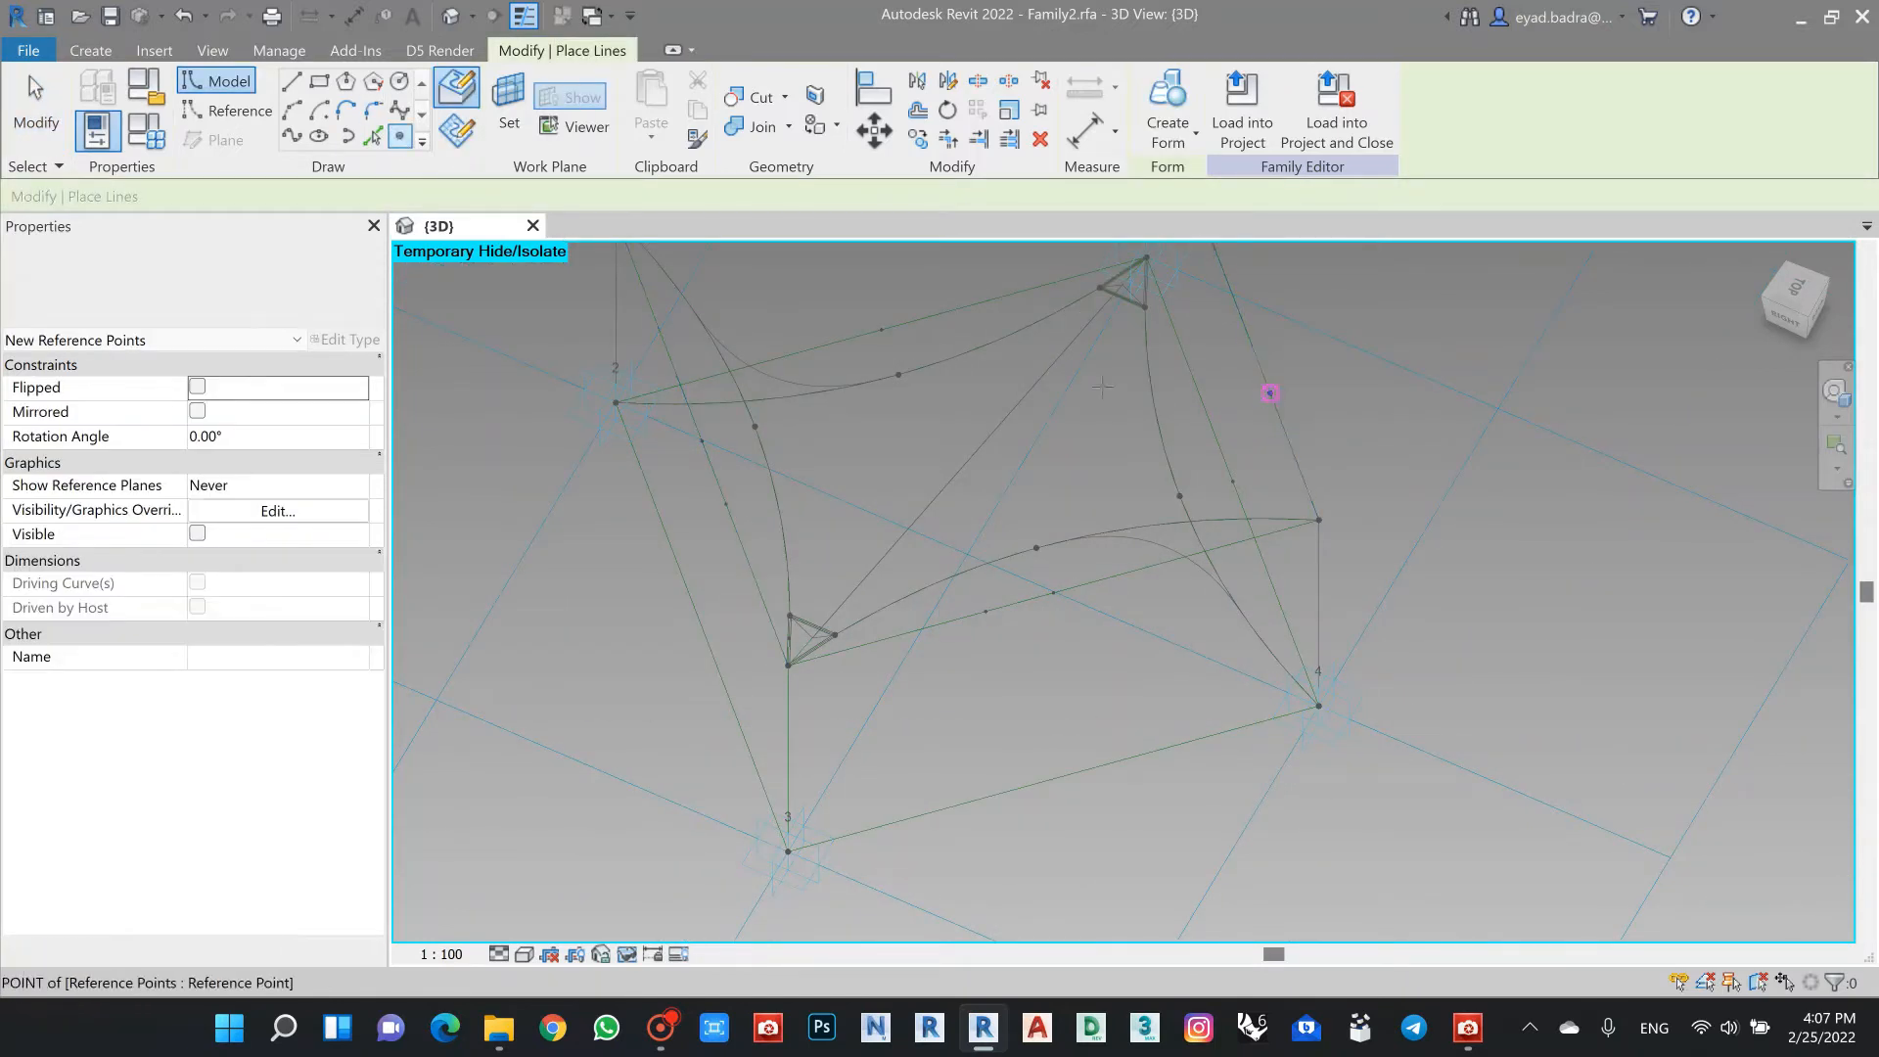
pyautogui.moveTo(1143, 535); pyautogui.dragTo(1187, 669, button='middle')
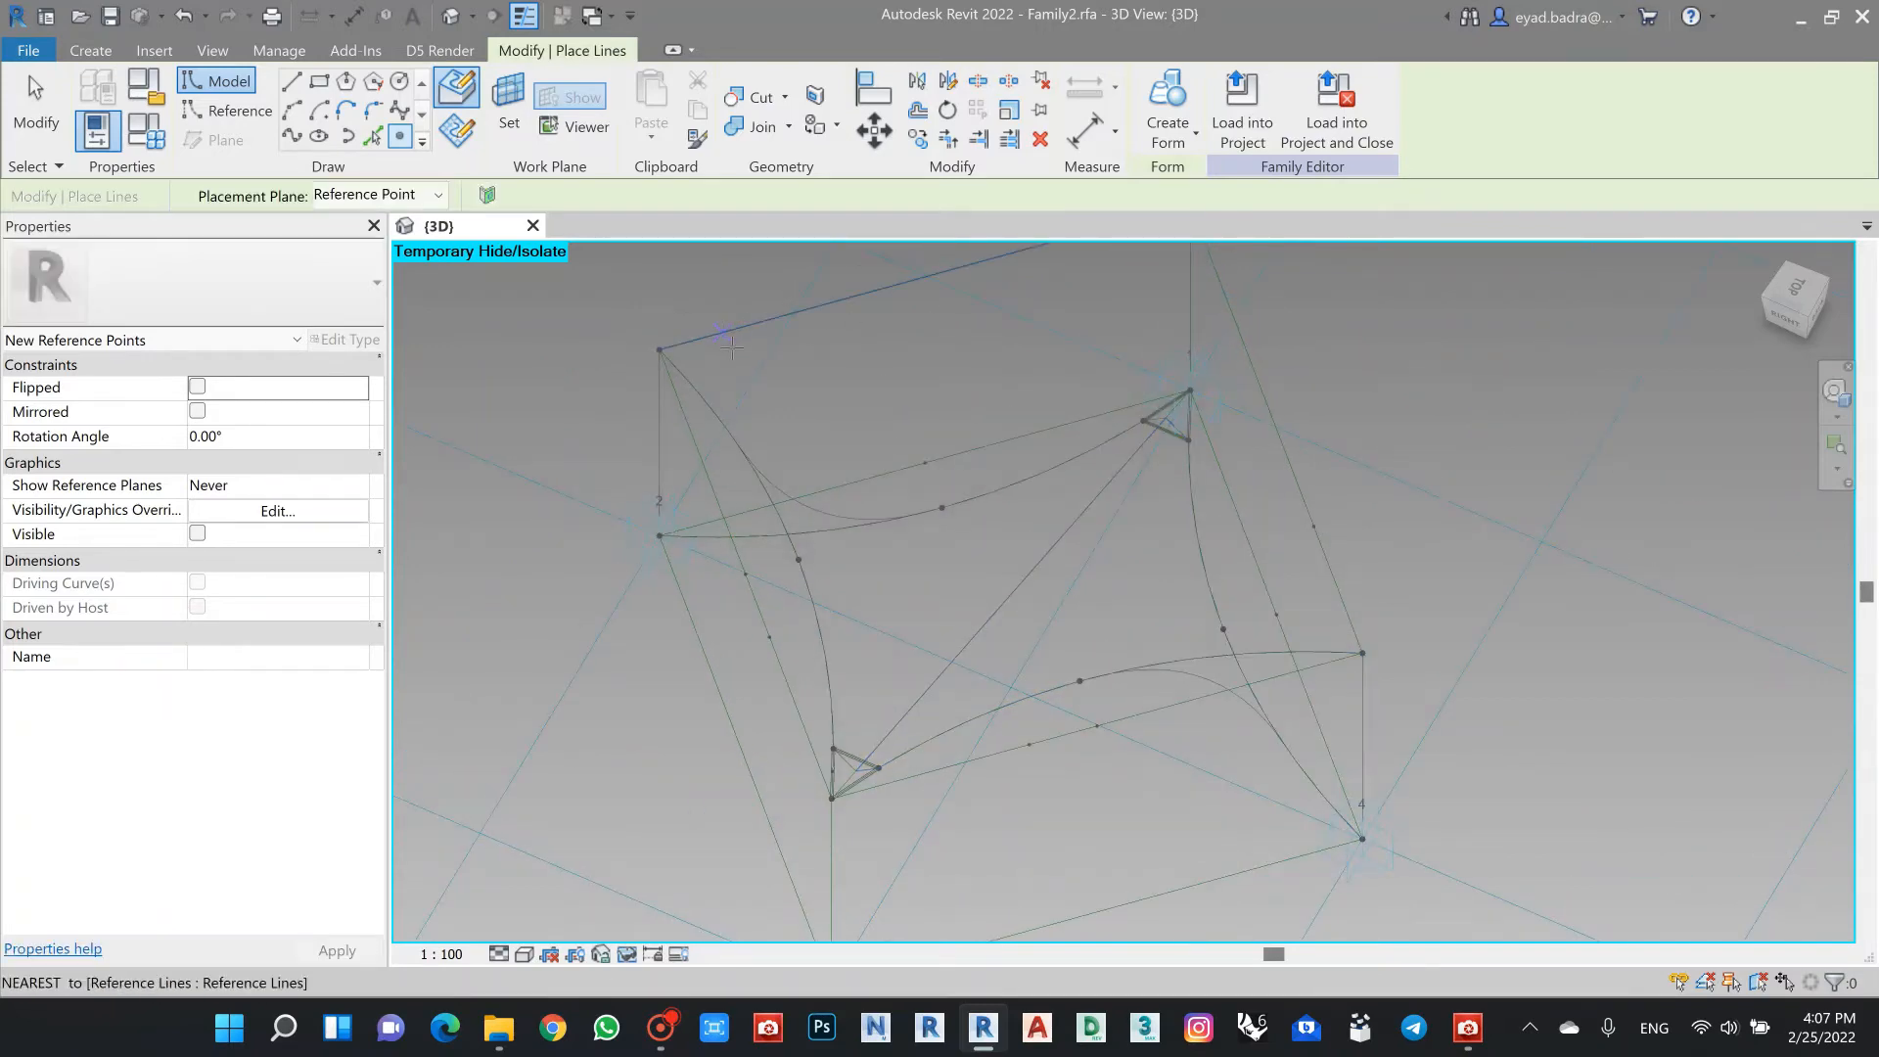
pyautogui.scroll(-2, 880, 333)
pyautogui.press('Escape')
pyautogui.press('Escape')
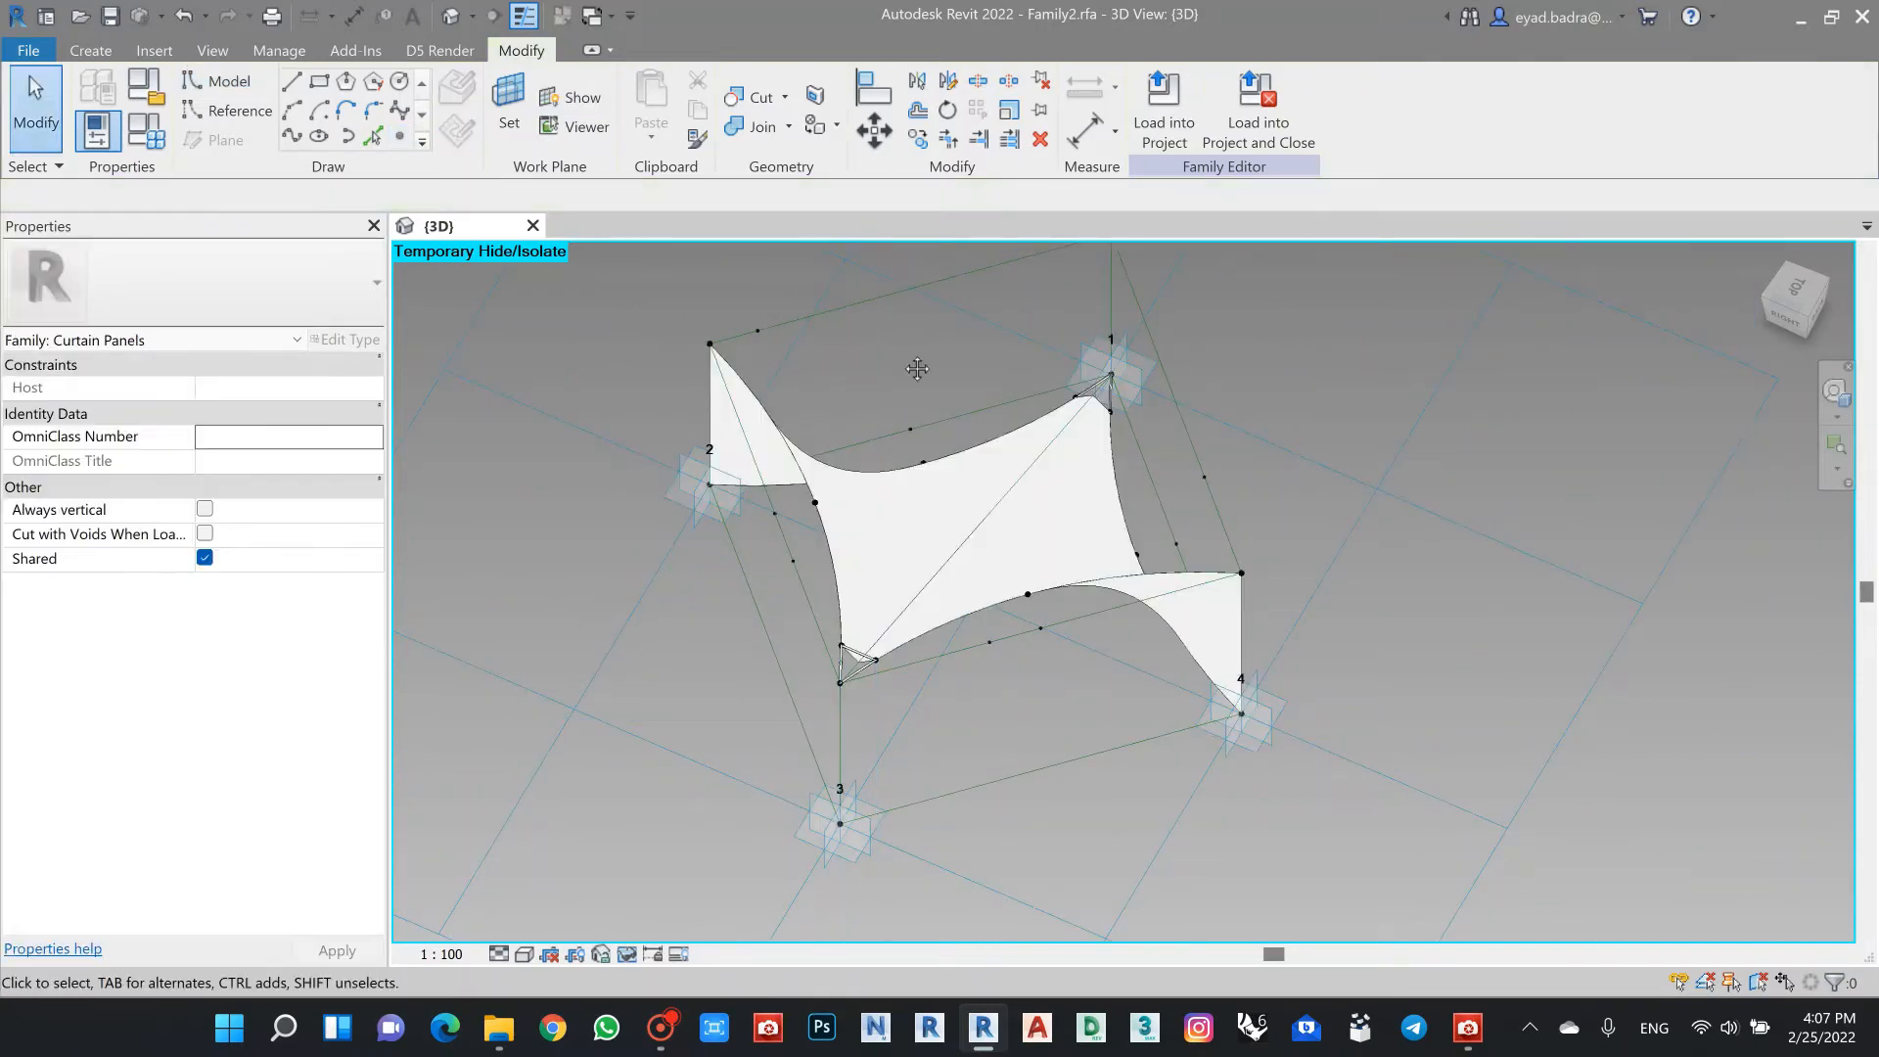
# Step: Try to draw a circle of radius 0.03 centred on the reference point of the upper perimeter line between corners 3 and 4
pyautogui.moveTo(898, 337); pyautogui.dragTo(918, 372, button='middle')
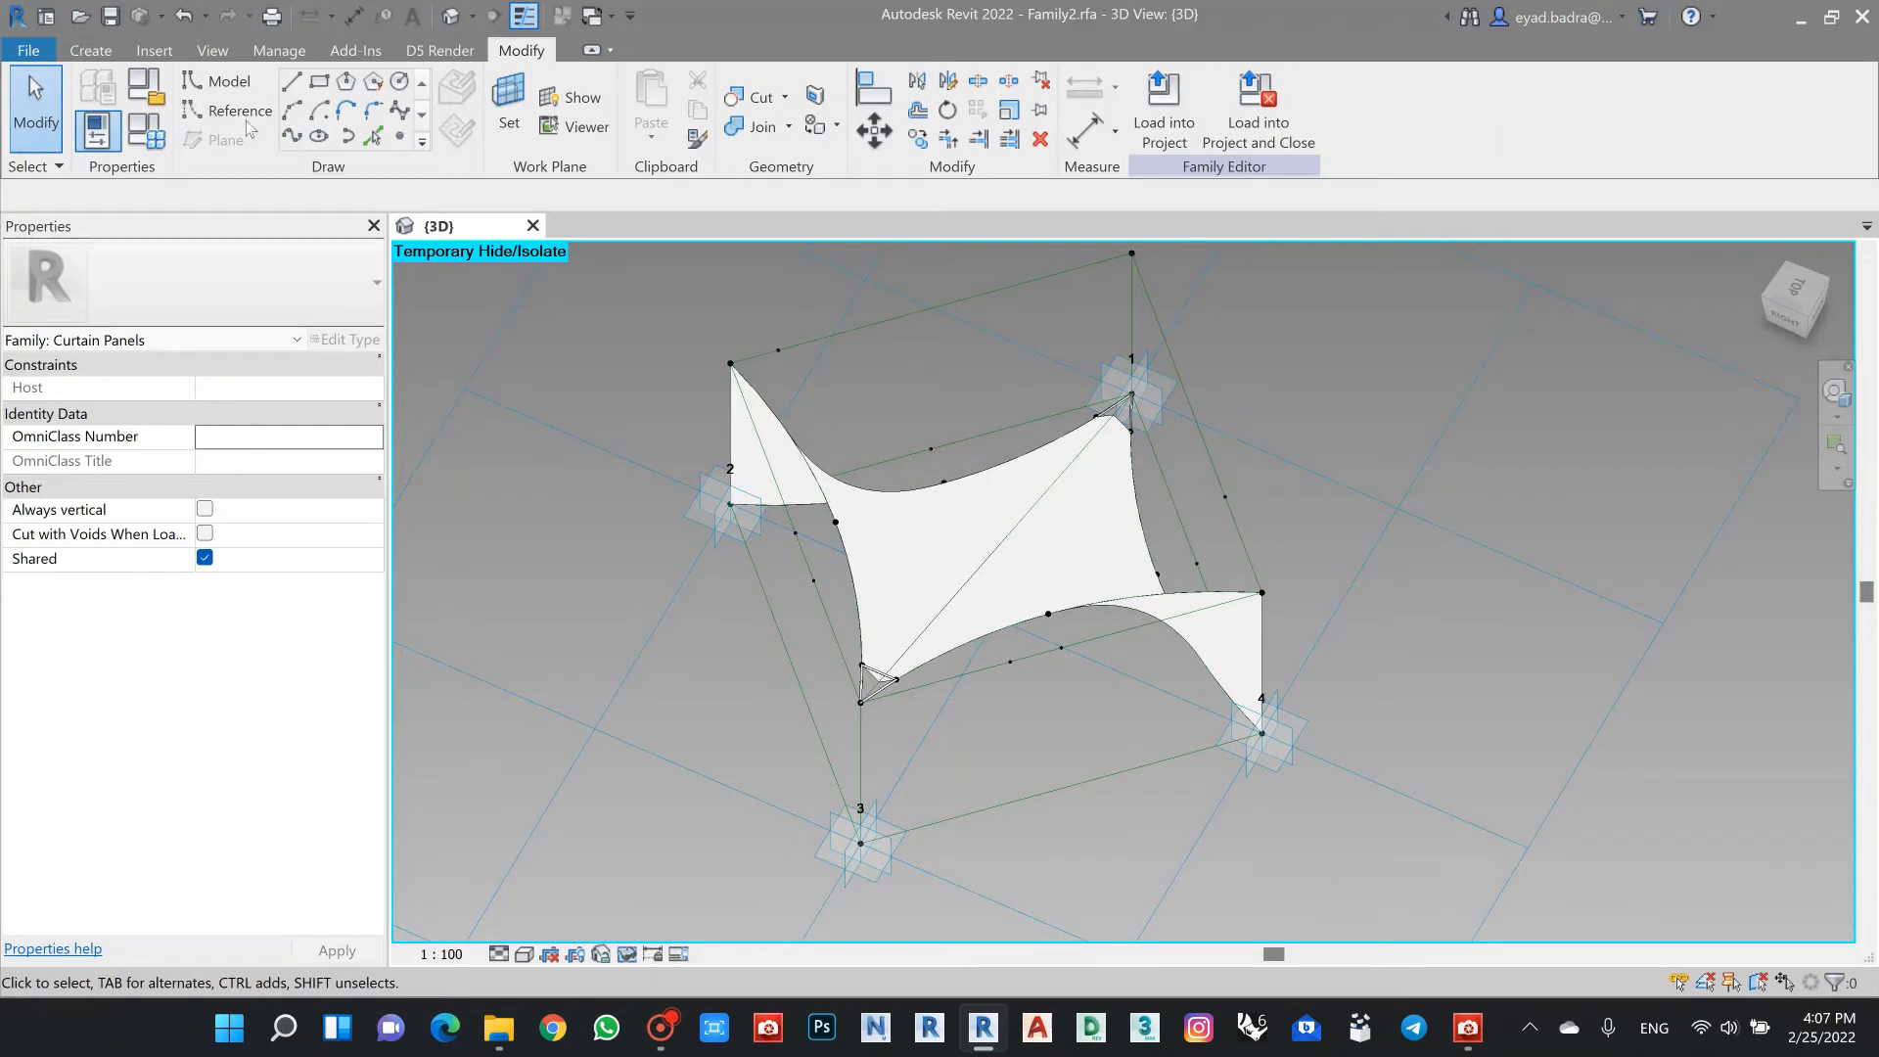
pyautogui.scroll(4, 1058, 660)
pyautogui.moveTo(996, 722)
pyautogui.keyDown('shift'); pyautogui.mouseDown(button='middle')
pyautogui.moveTo(1032, 747)
pyautogui.moveTo(1024, 706)
pyautogui.mouseUp(button='middle'); pyautogui.keyUp('shift')
pyautogui.scroll(-2, 1023, 705)
pyautogui.scroll(1, 1023, 705)
pyautogui.click(400, 84)
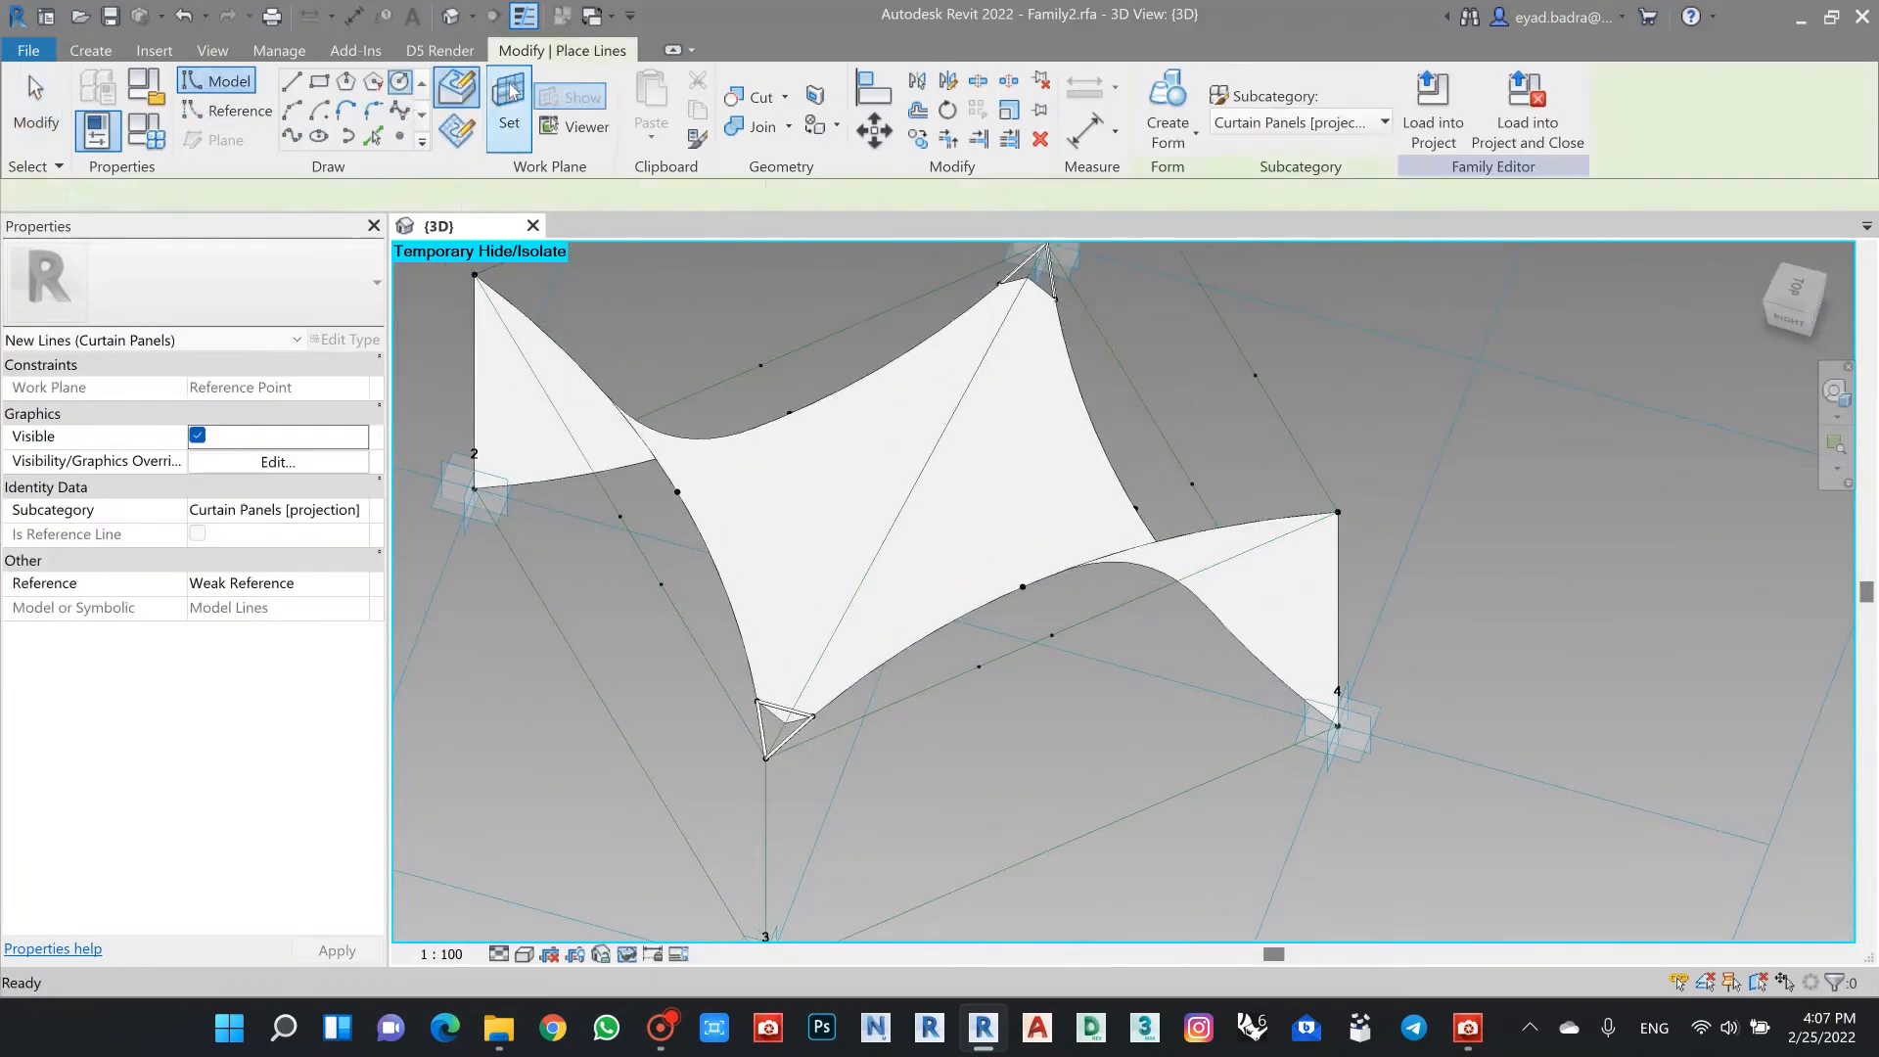
pyautogui.click(509, 108)
pyautogui.scroll(5, 1057, 697)
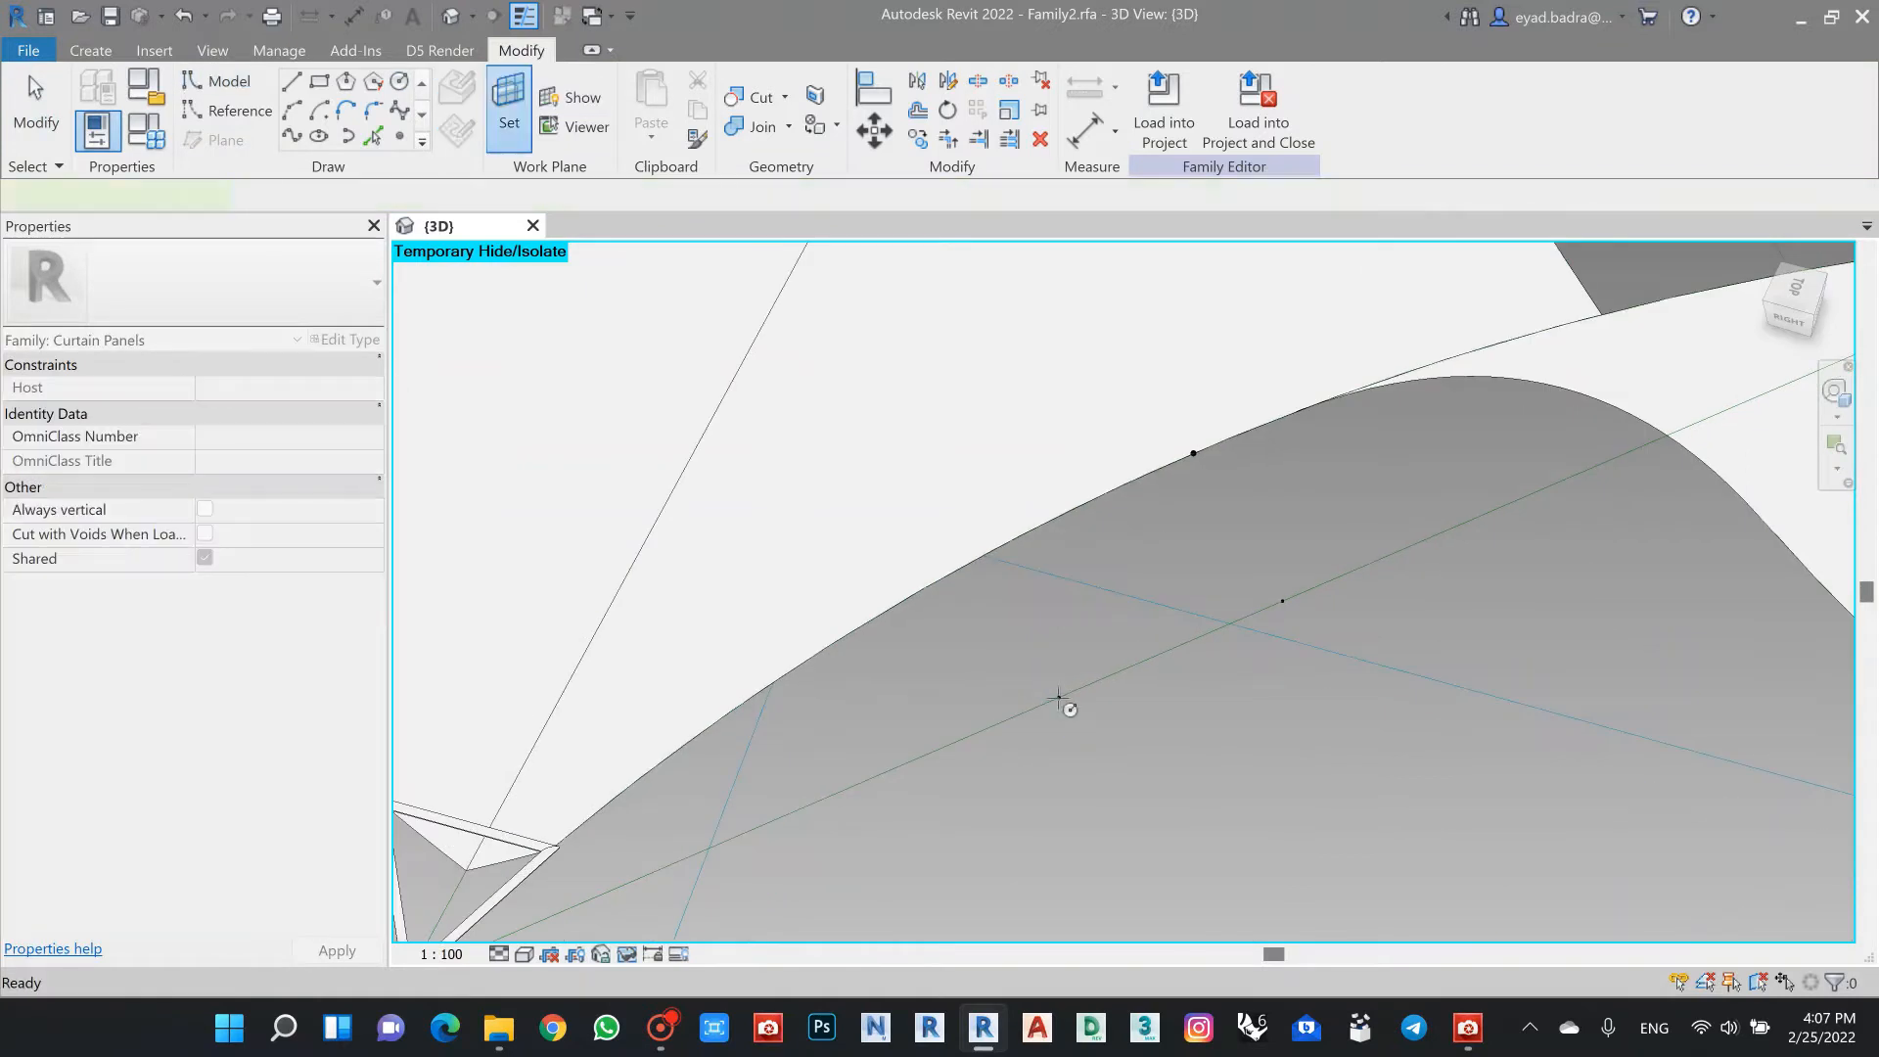
pyautogui.click(1058, 696)
pyautogui.scroll(1, 1058, 696)
pyautogui.click(1059, 691)
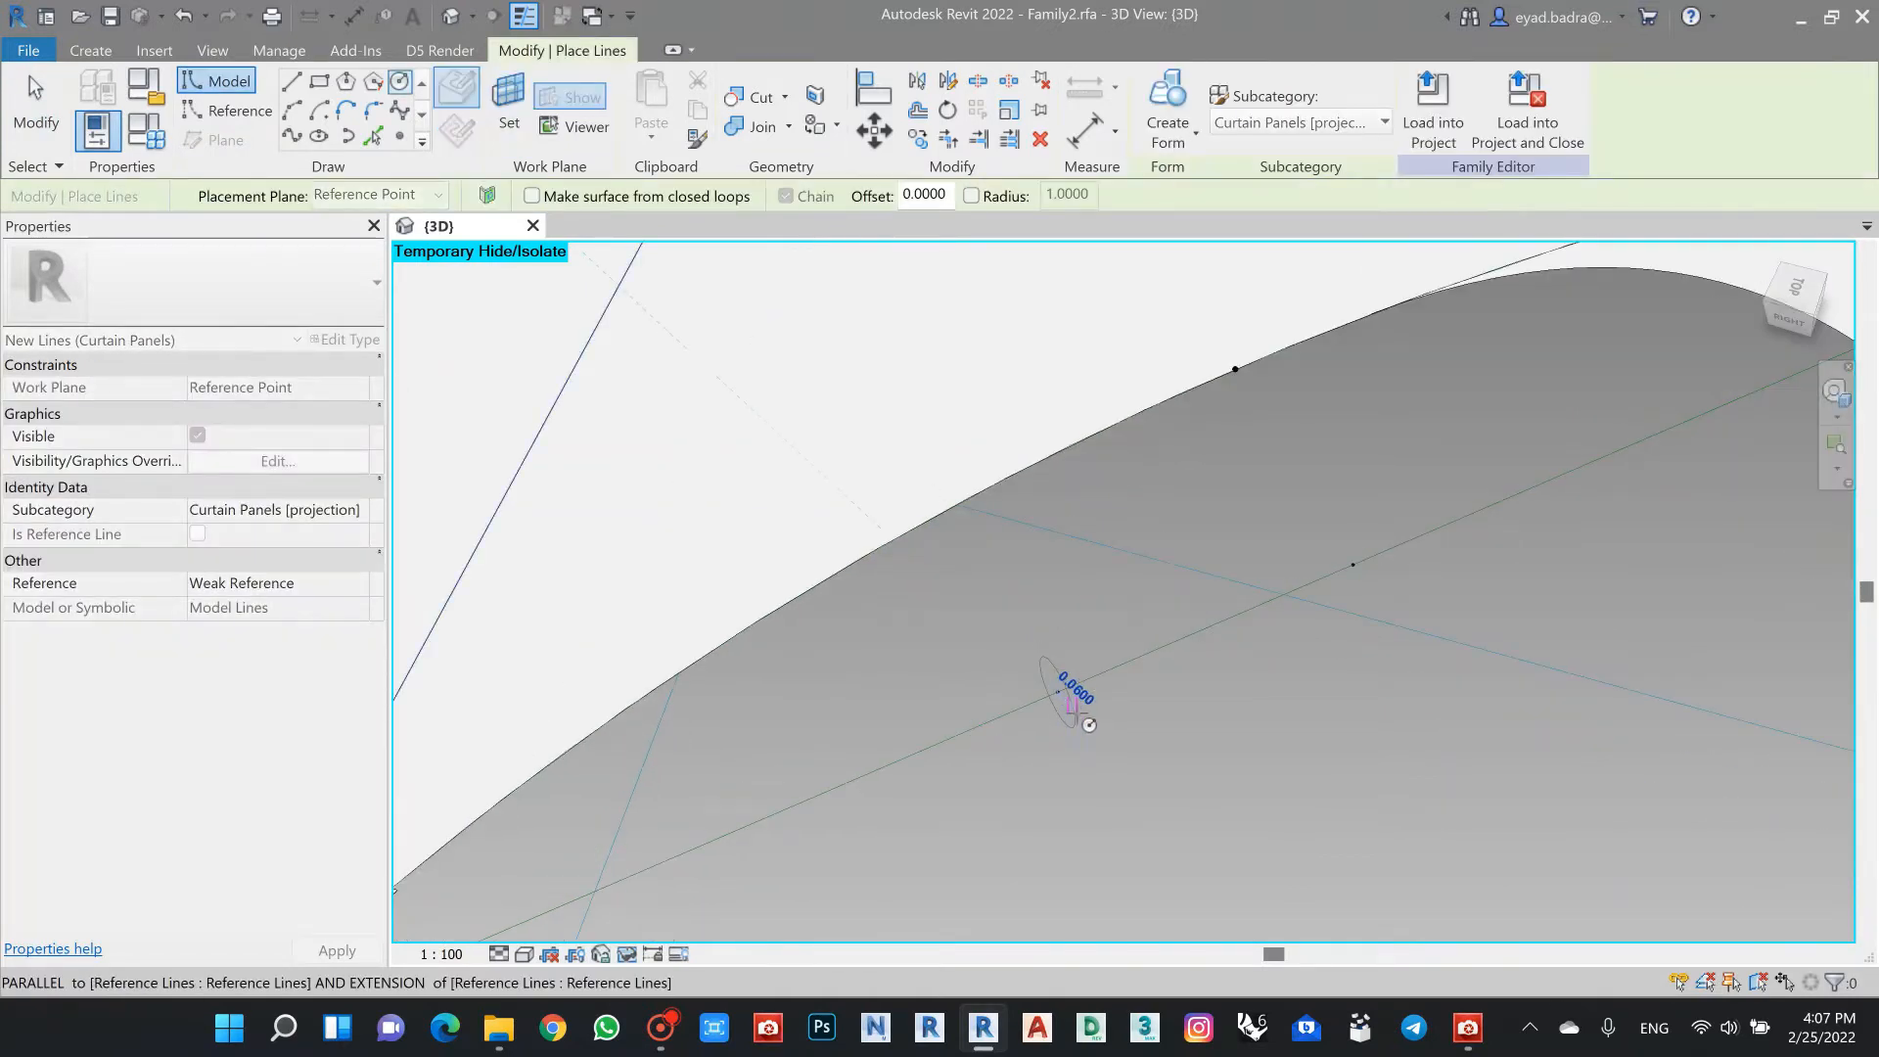
pyautogui.scroll(-1, 1077, 710)
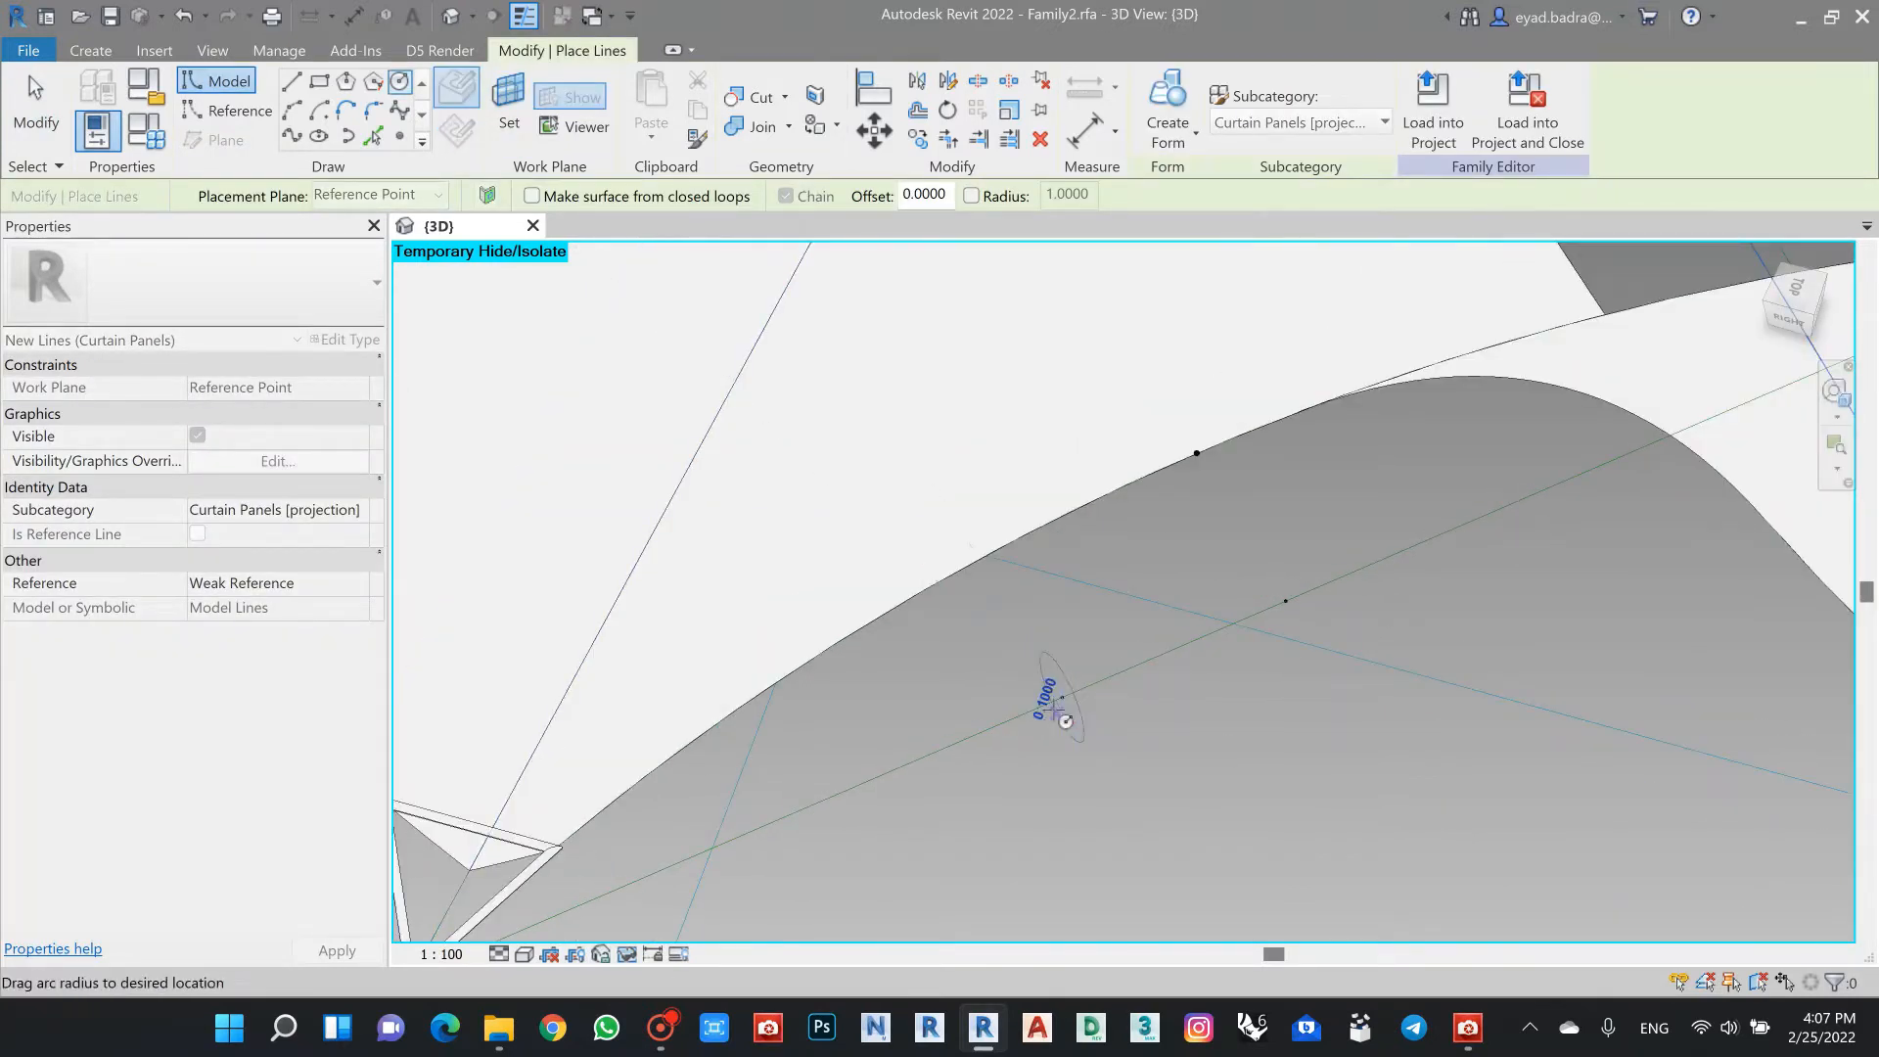
pyautogui.write('0.0')
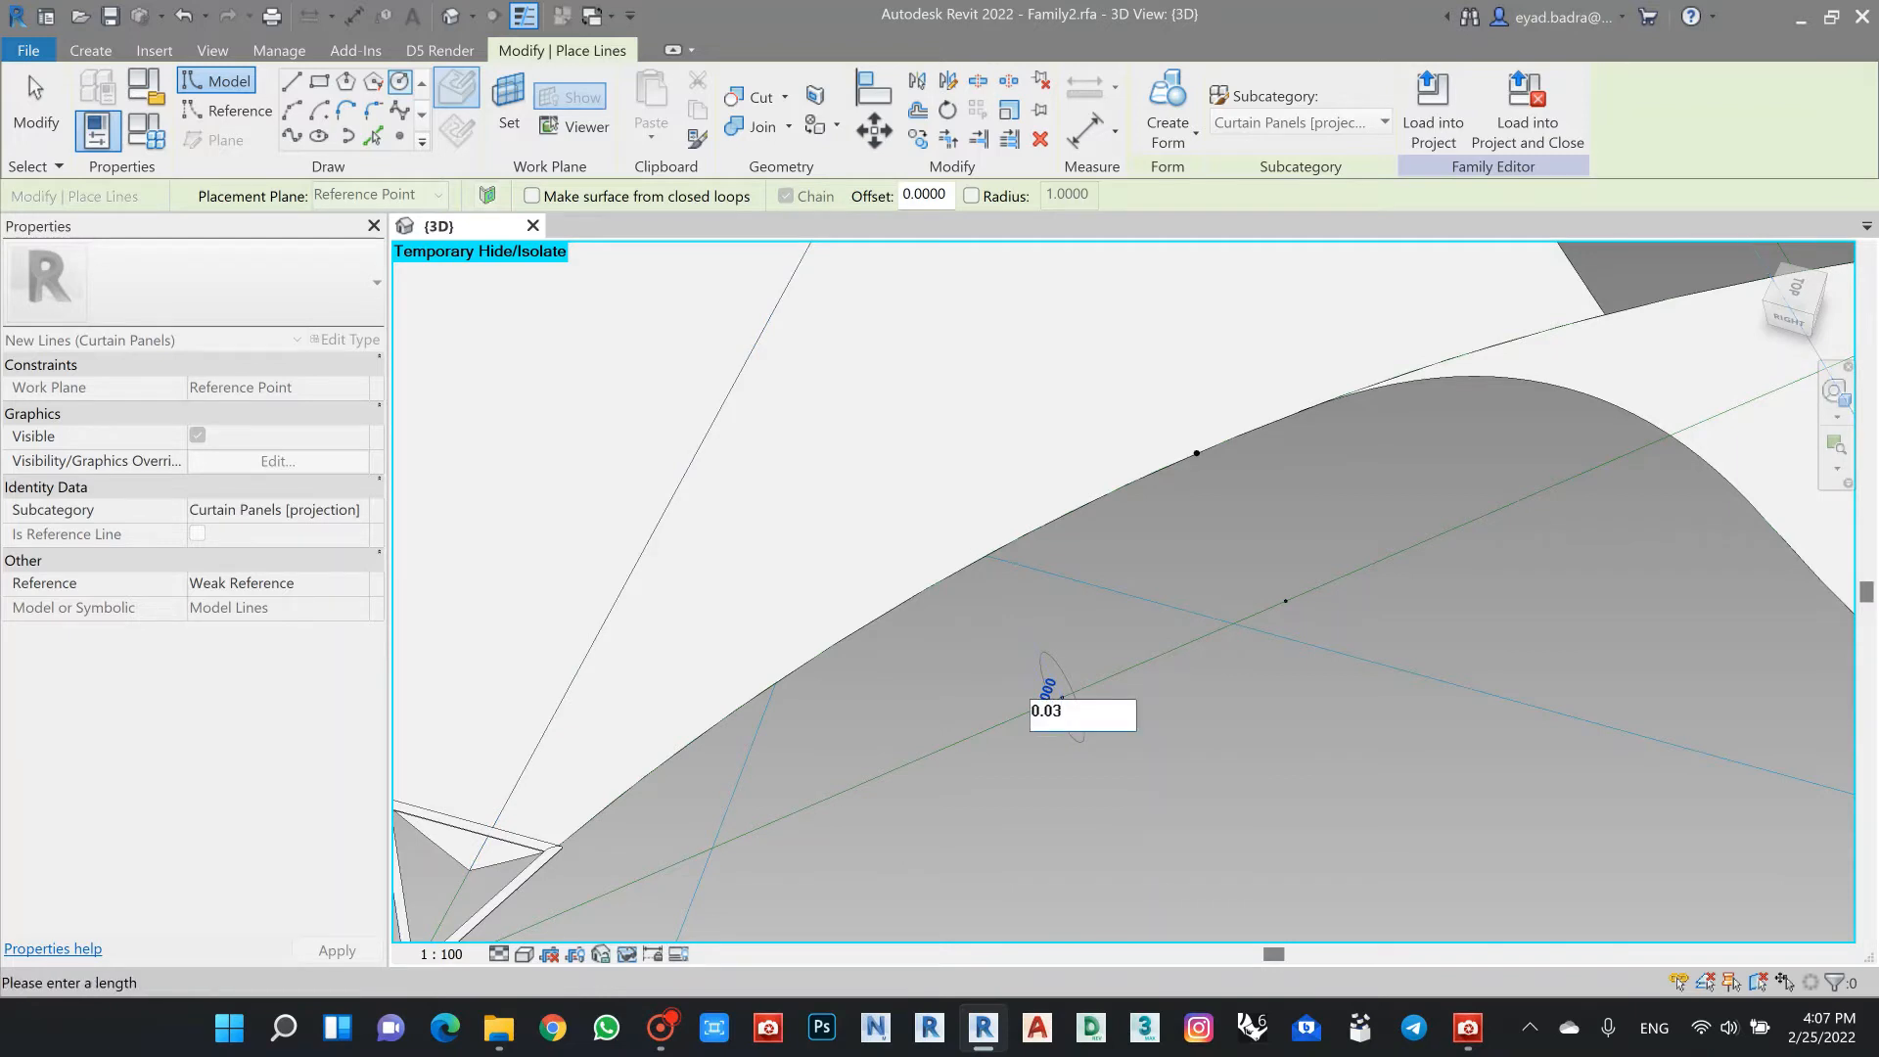
pyautogui.write('3')
pyautogui.press('Return')
pyautogui.click(1803, 965)
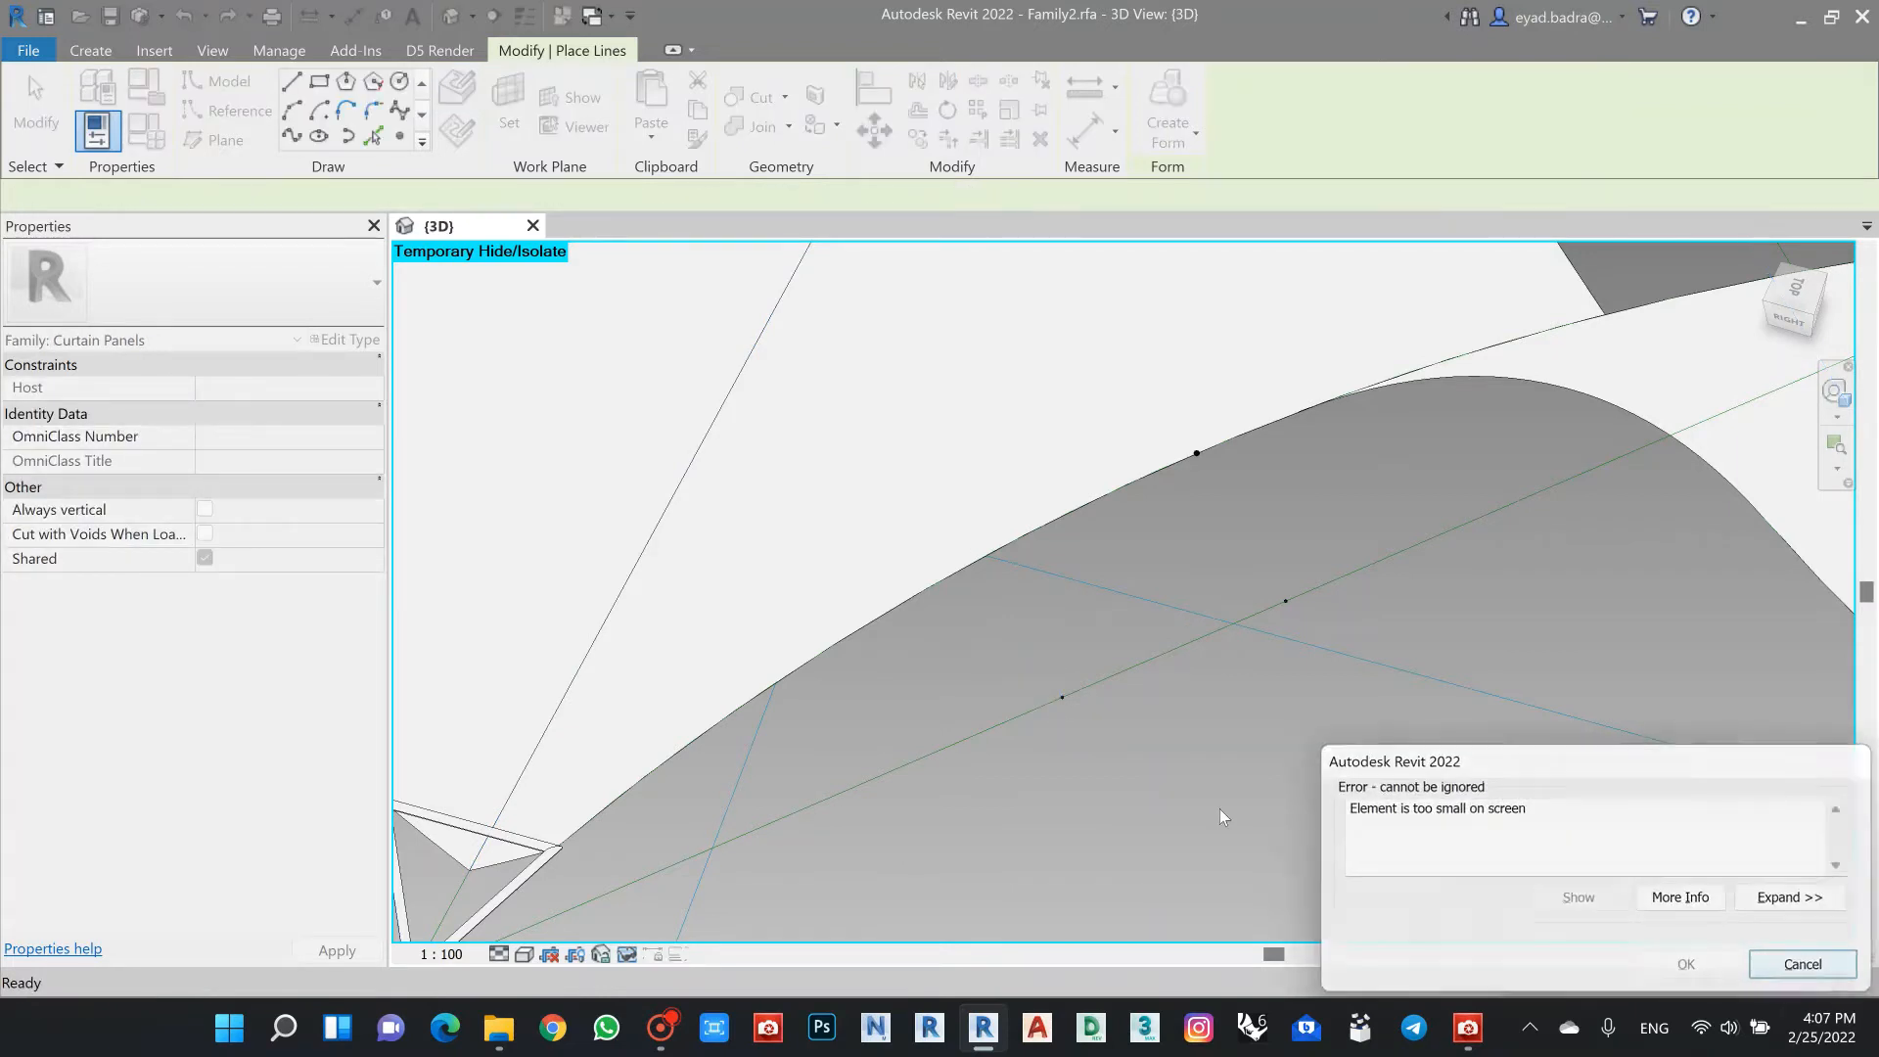
# Step: Draw a circle of radius 0.03 on the work plane of the reference point on the upper line between corners 3 and 4
pyautogui.scroll(3, 1061, 696)
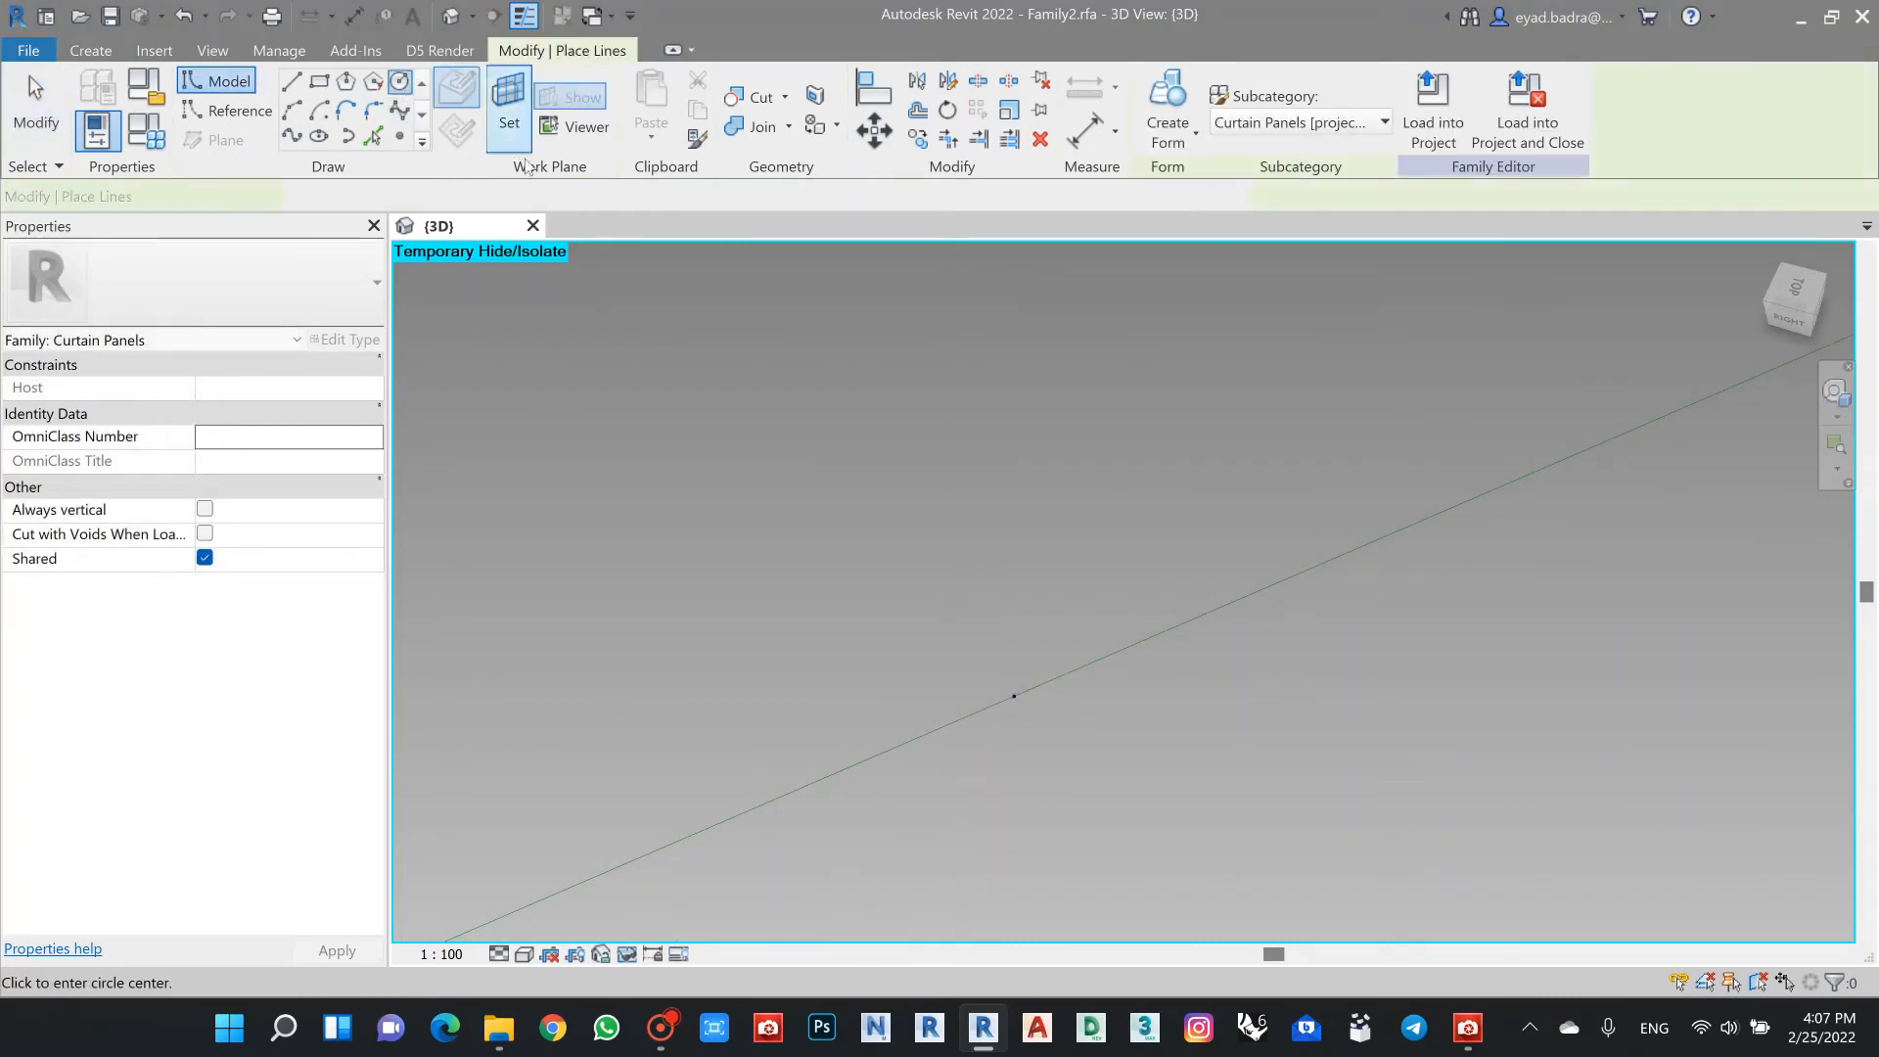
pyautogui.click(509, 106)
pyautogui.press('Escape')
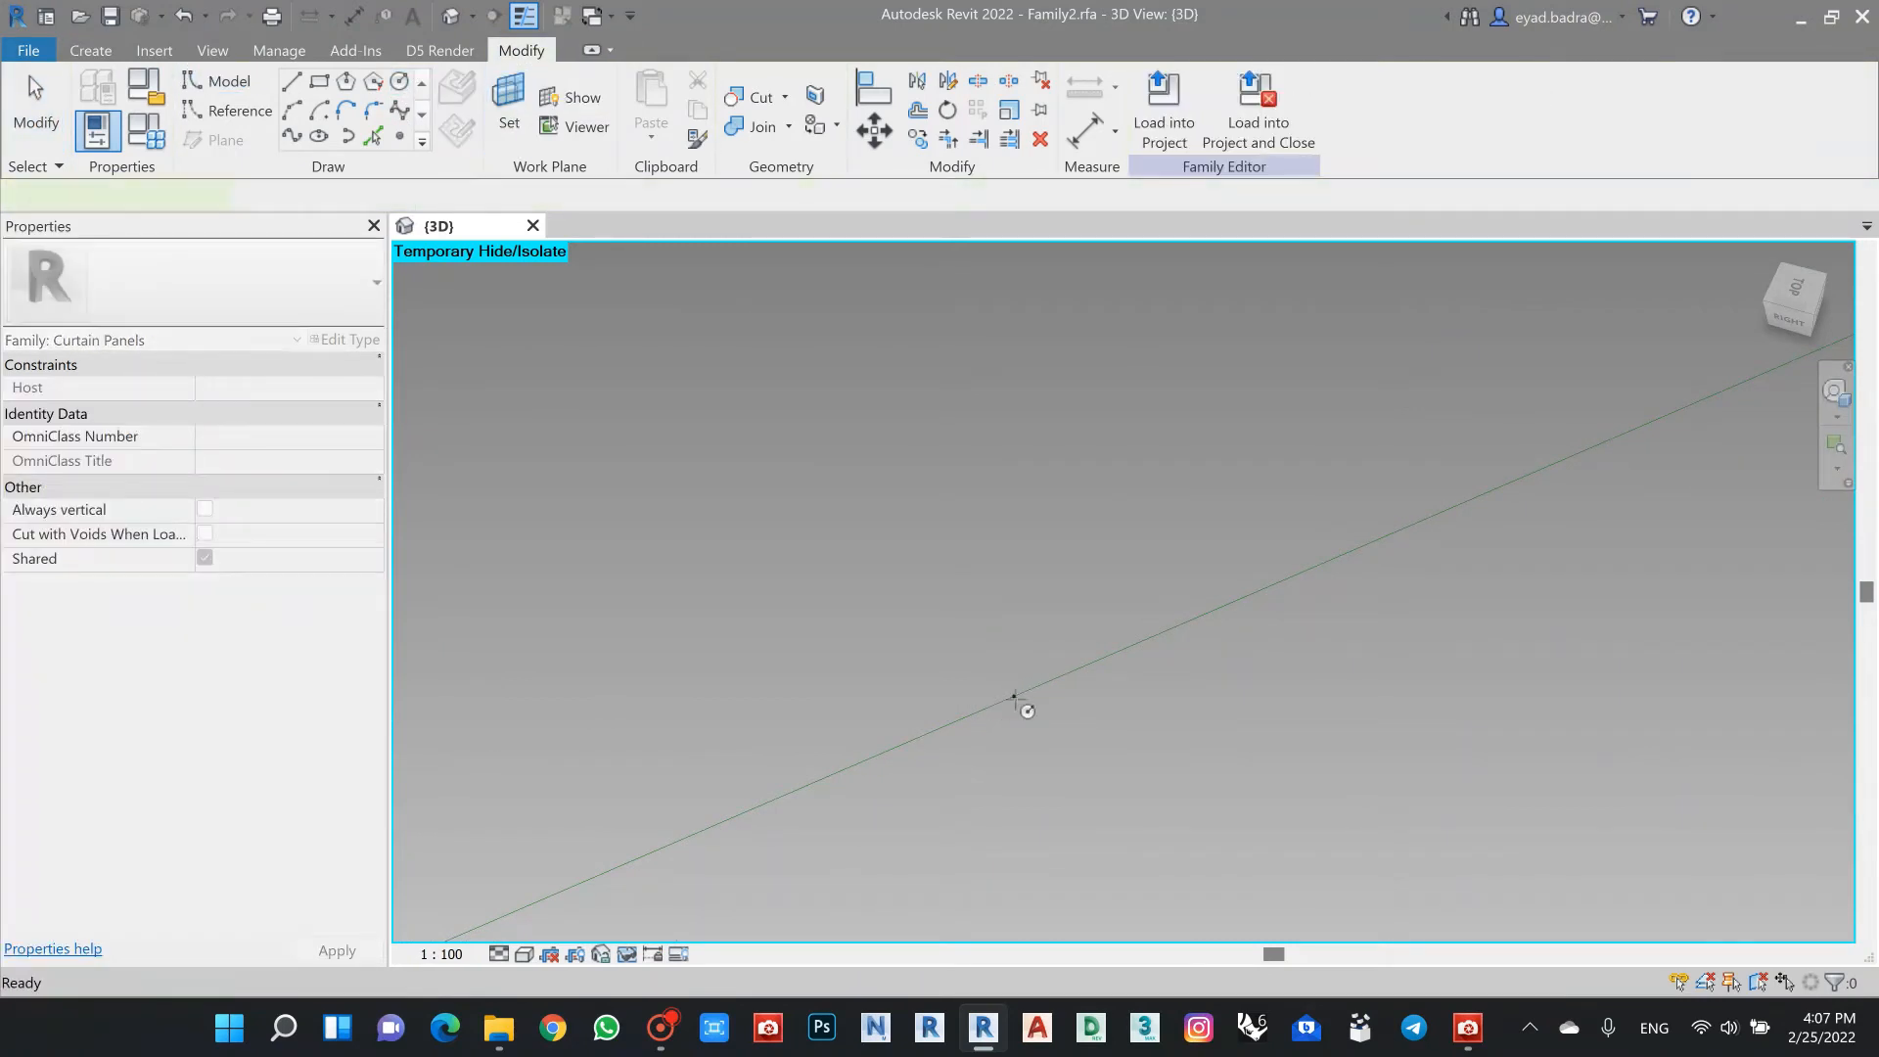
pyautogui.click(1014, 697)
pyautogui.click(1014, 696)
pyautogui.write('0.03')
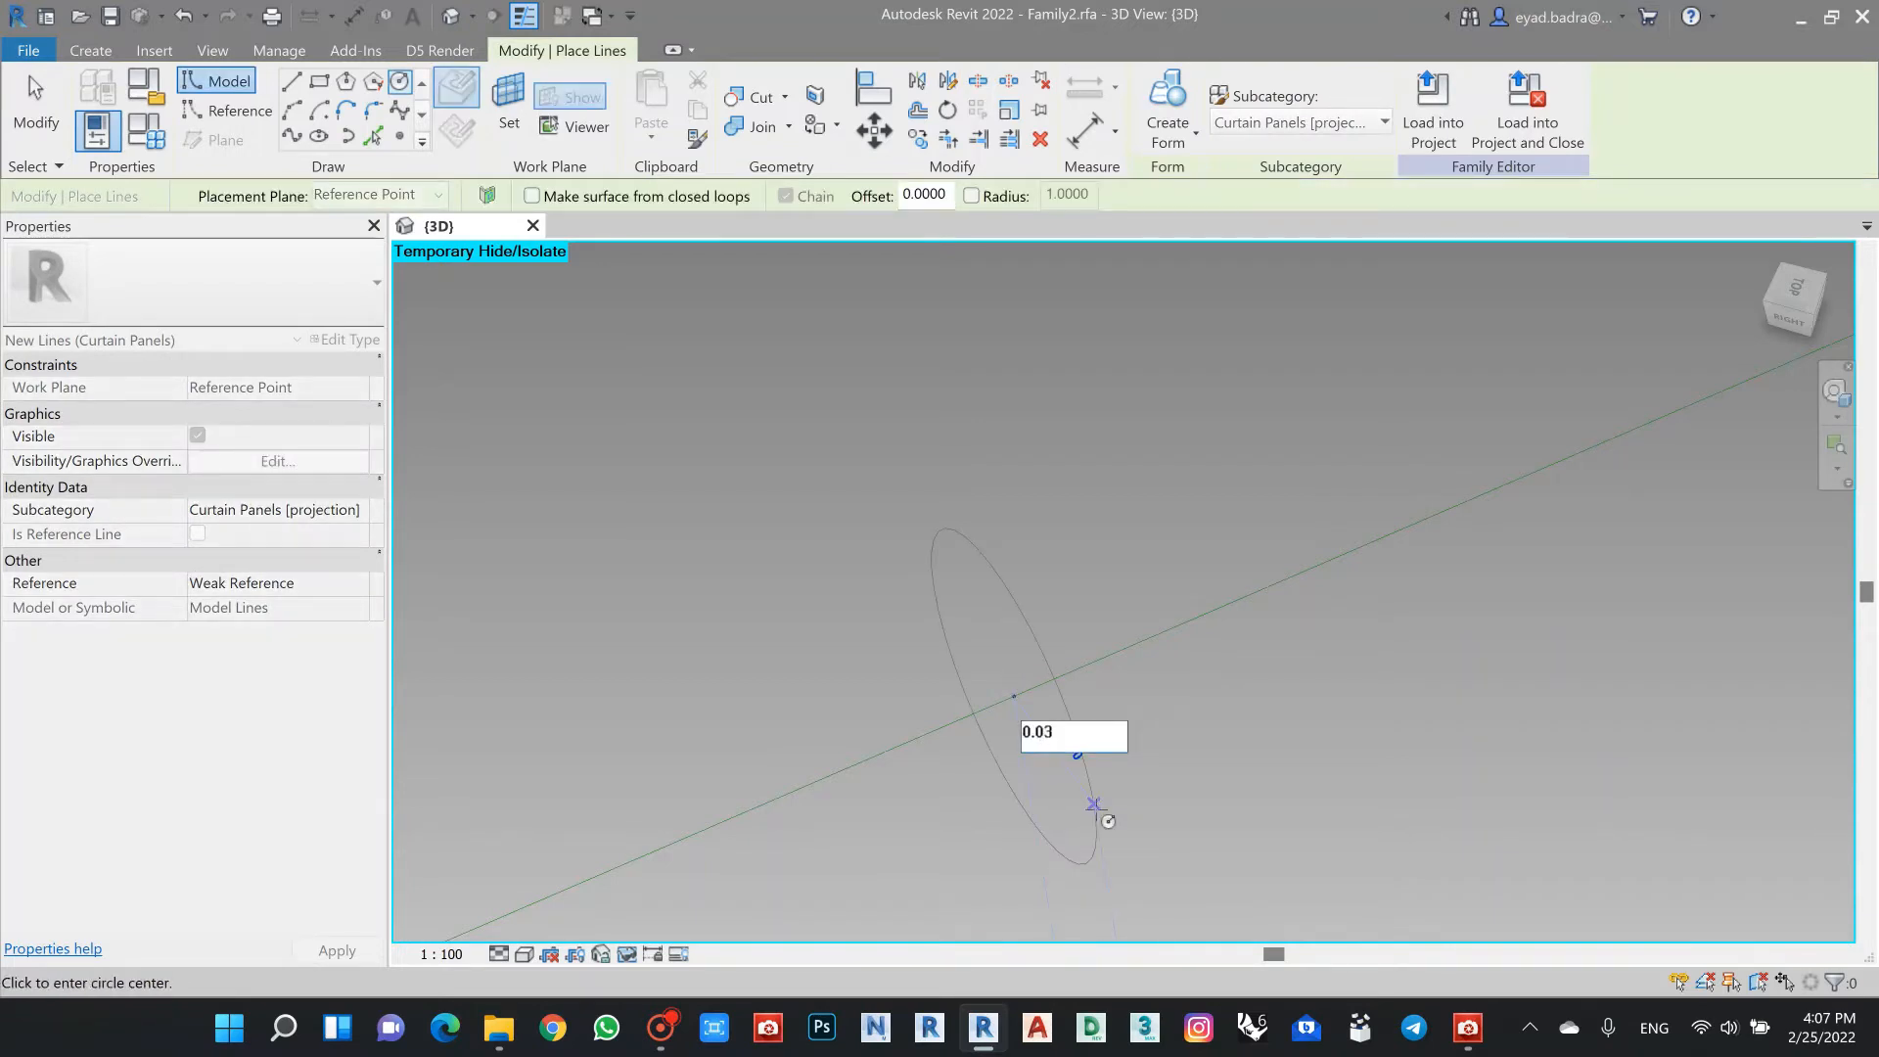
pyautogui.press('Return')
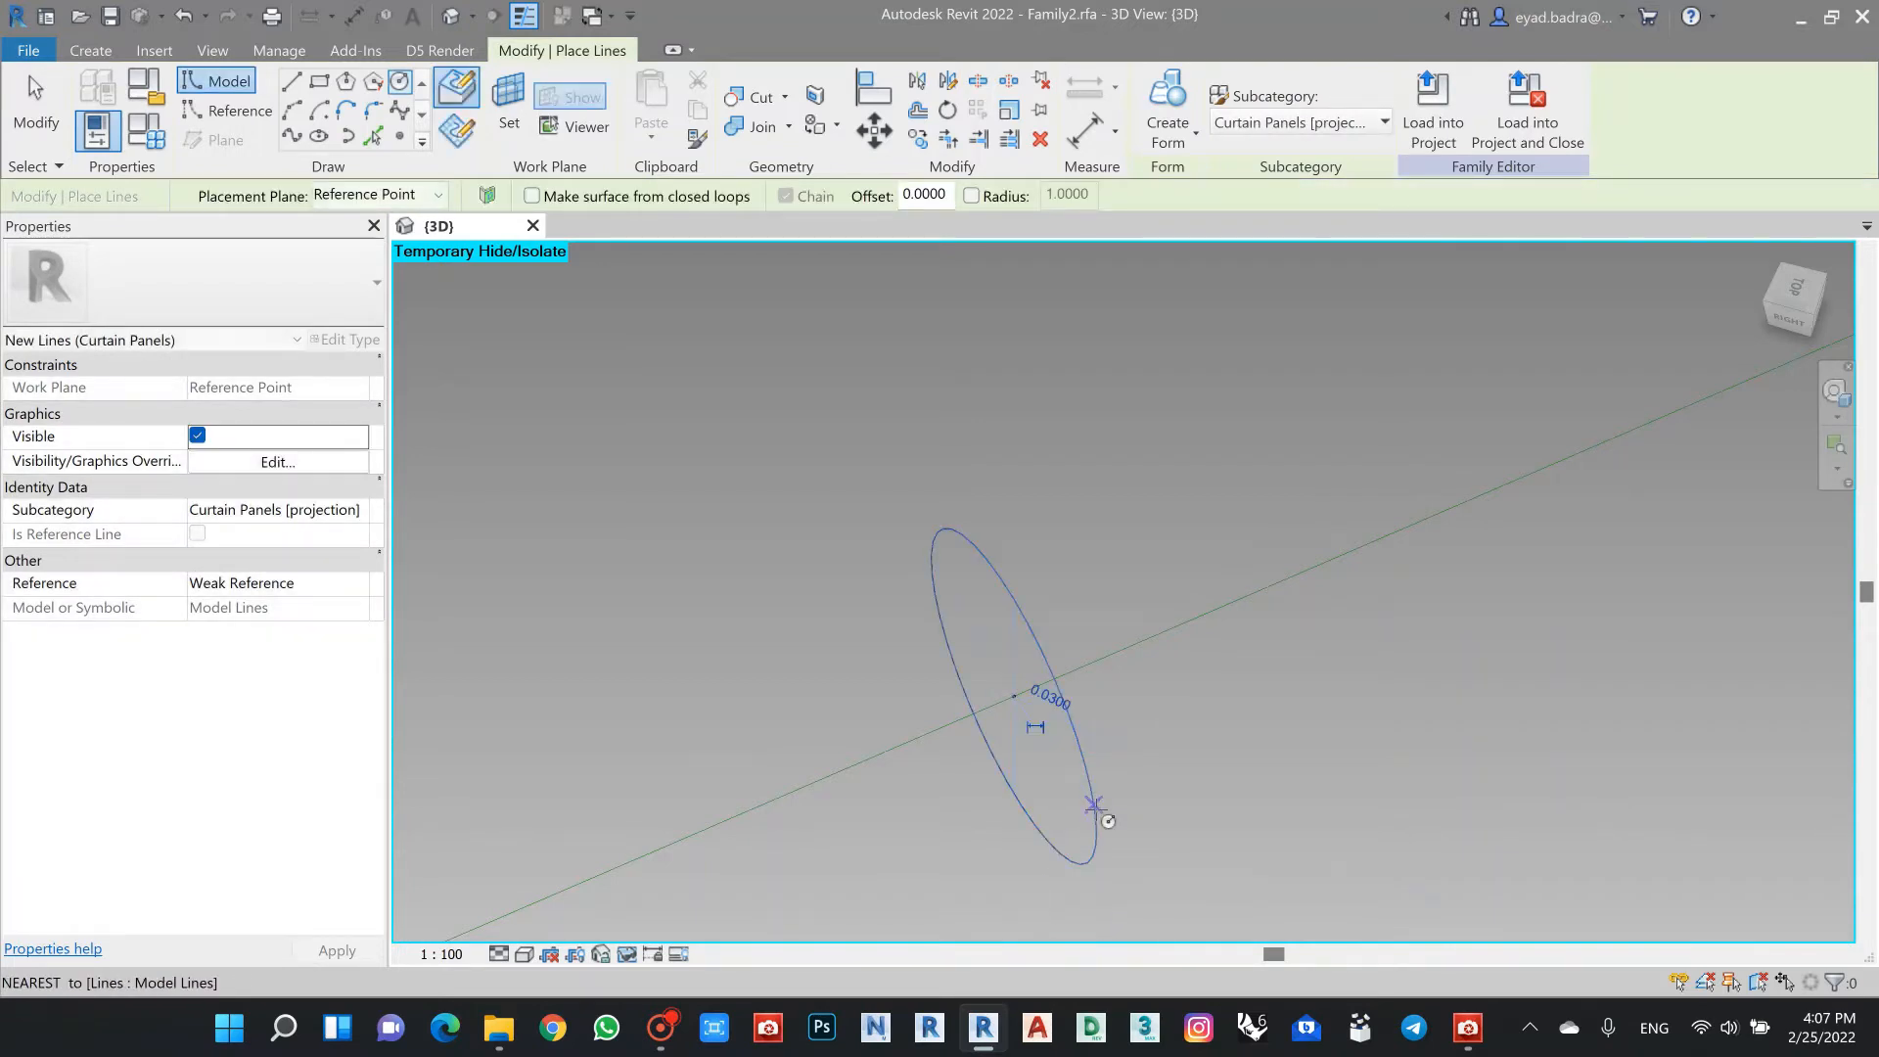
pyautogui.press('Escape')
# Step: Create a solid form from the circle and the upper reference line between corners 3 and 4
pyautogui.click(1086, 713)
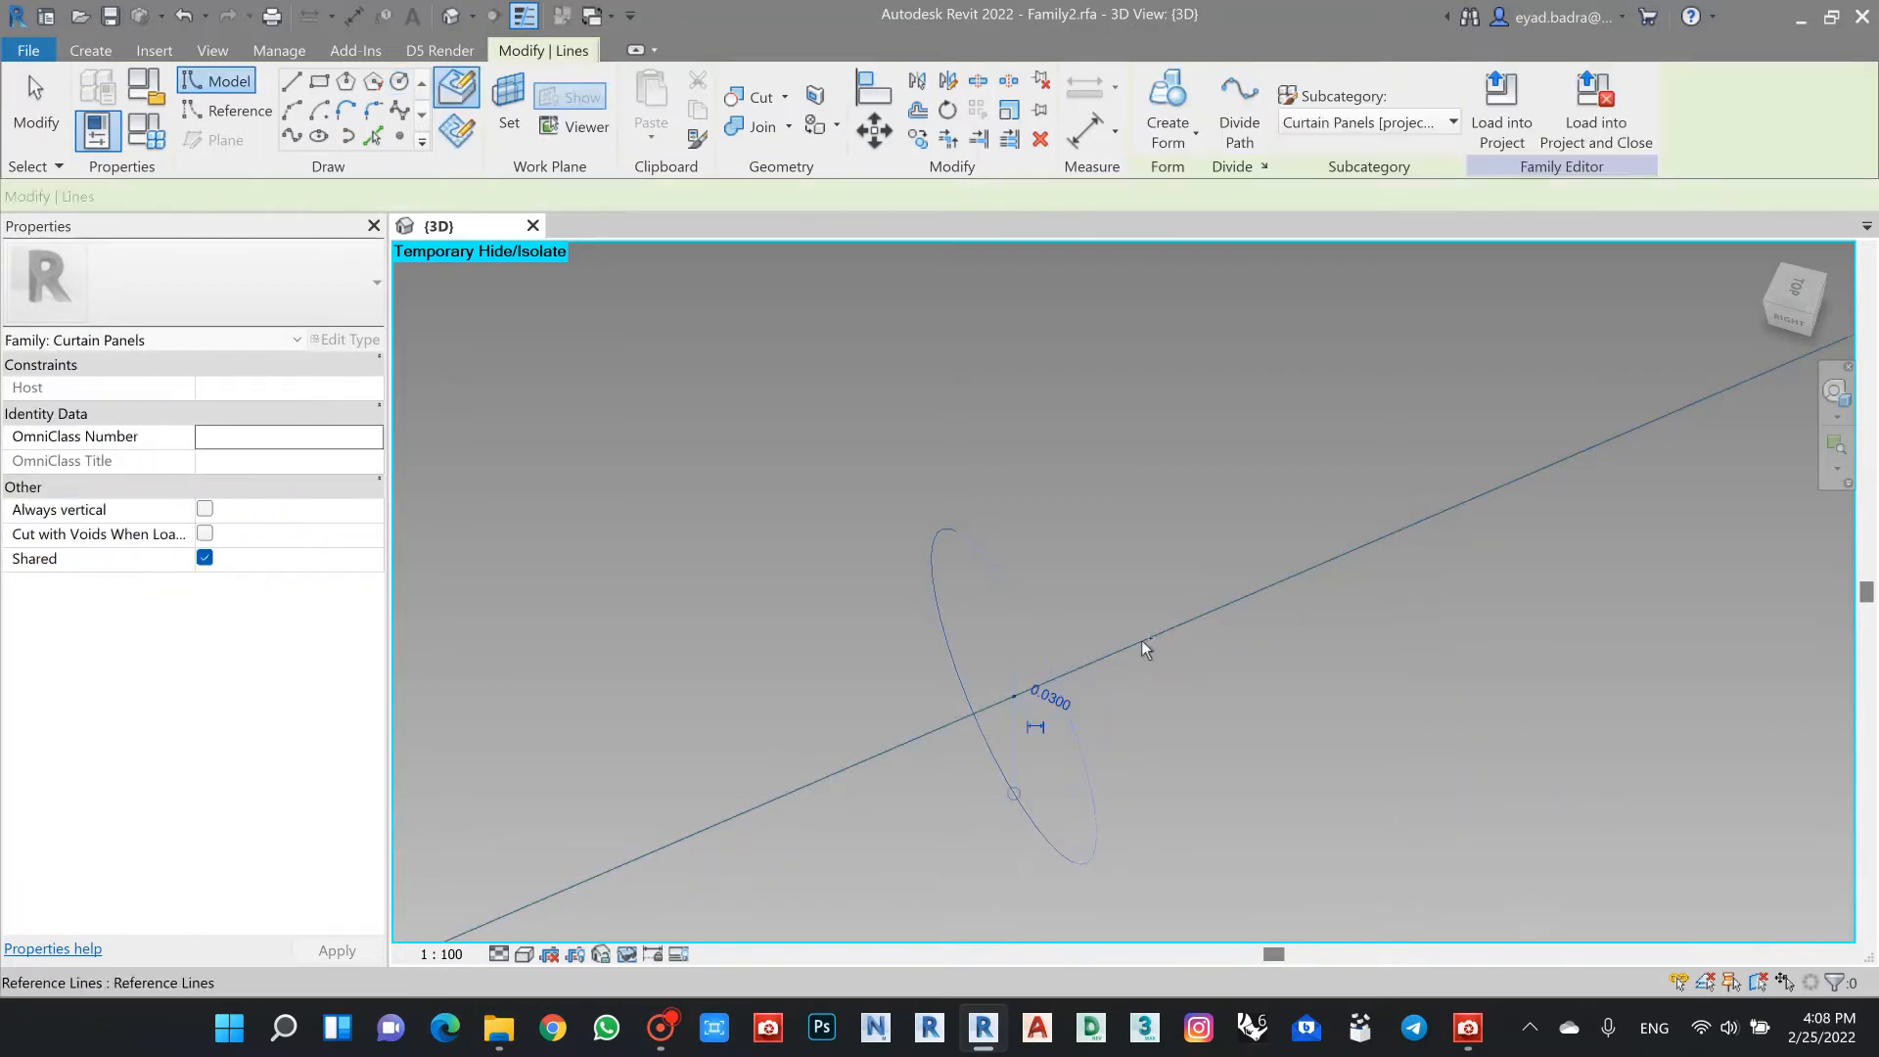
pyautogui.keyDown('ctrl'); pyautogui.click(1141, 640); pyautogui.keyUp('ctrl')
pyautogui.click(1160, 157)
pyautogui.click(1166, 177)
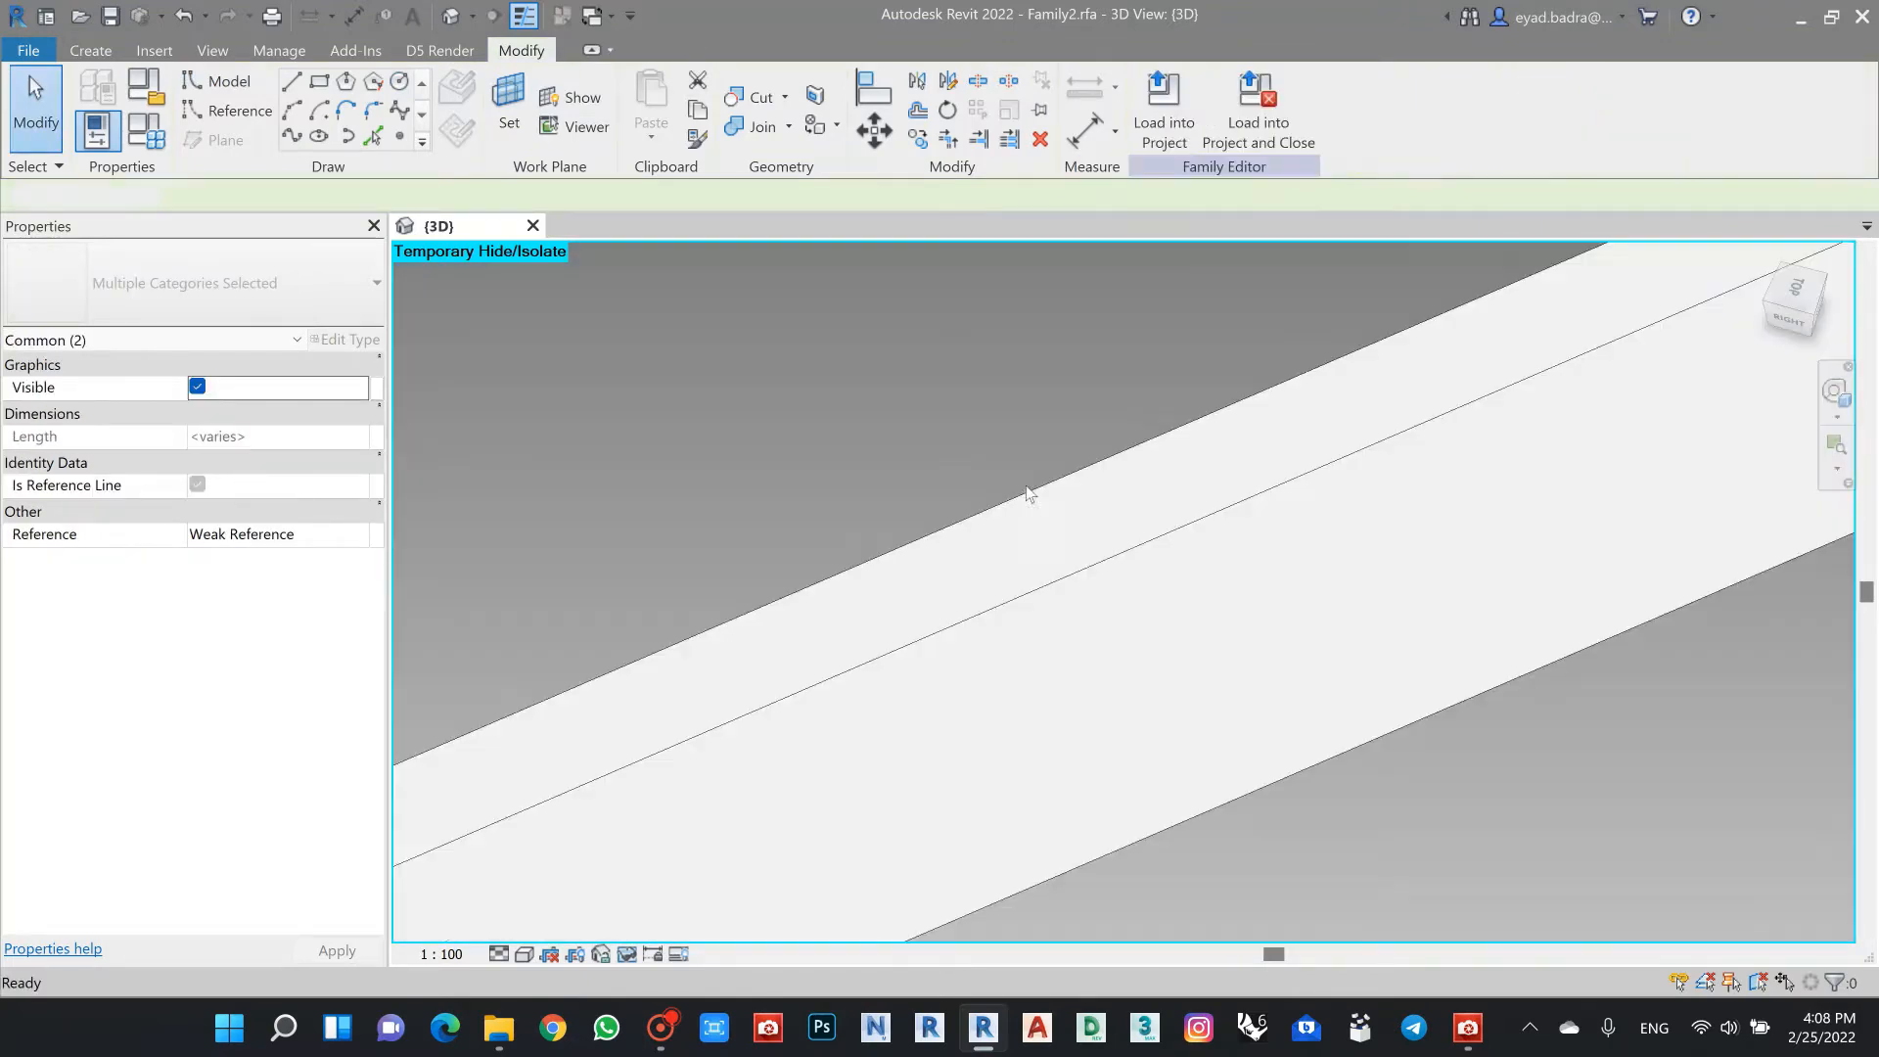
# Step: Compare the new perimeter member with the tensile facade reference photo in ACDSee Quick View, then return to the Revit family
pyautogui.scroll(-5, 1004, 575)
pyautogui.moveTo(1043, 658); pyautogui.dragTo(1031, 748, button='middle')
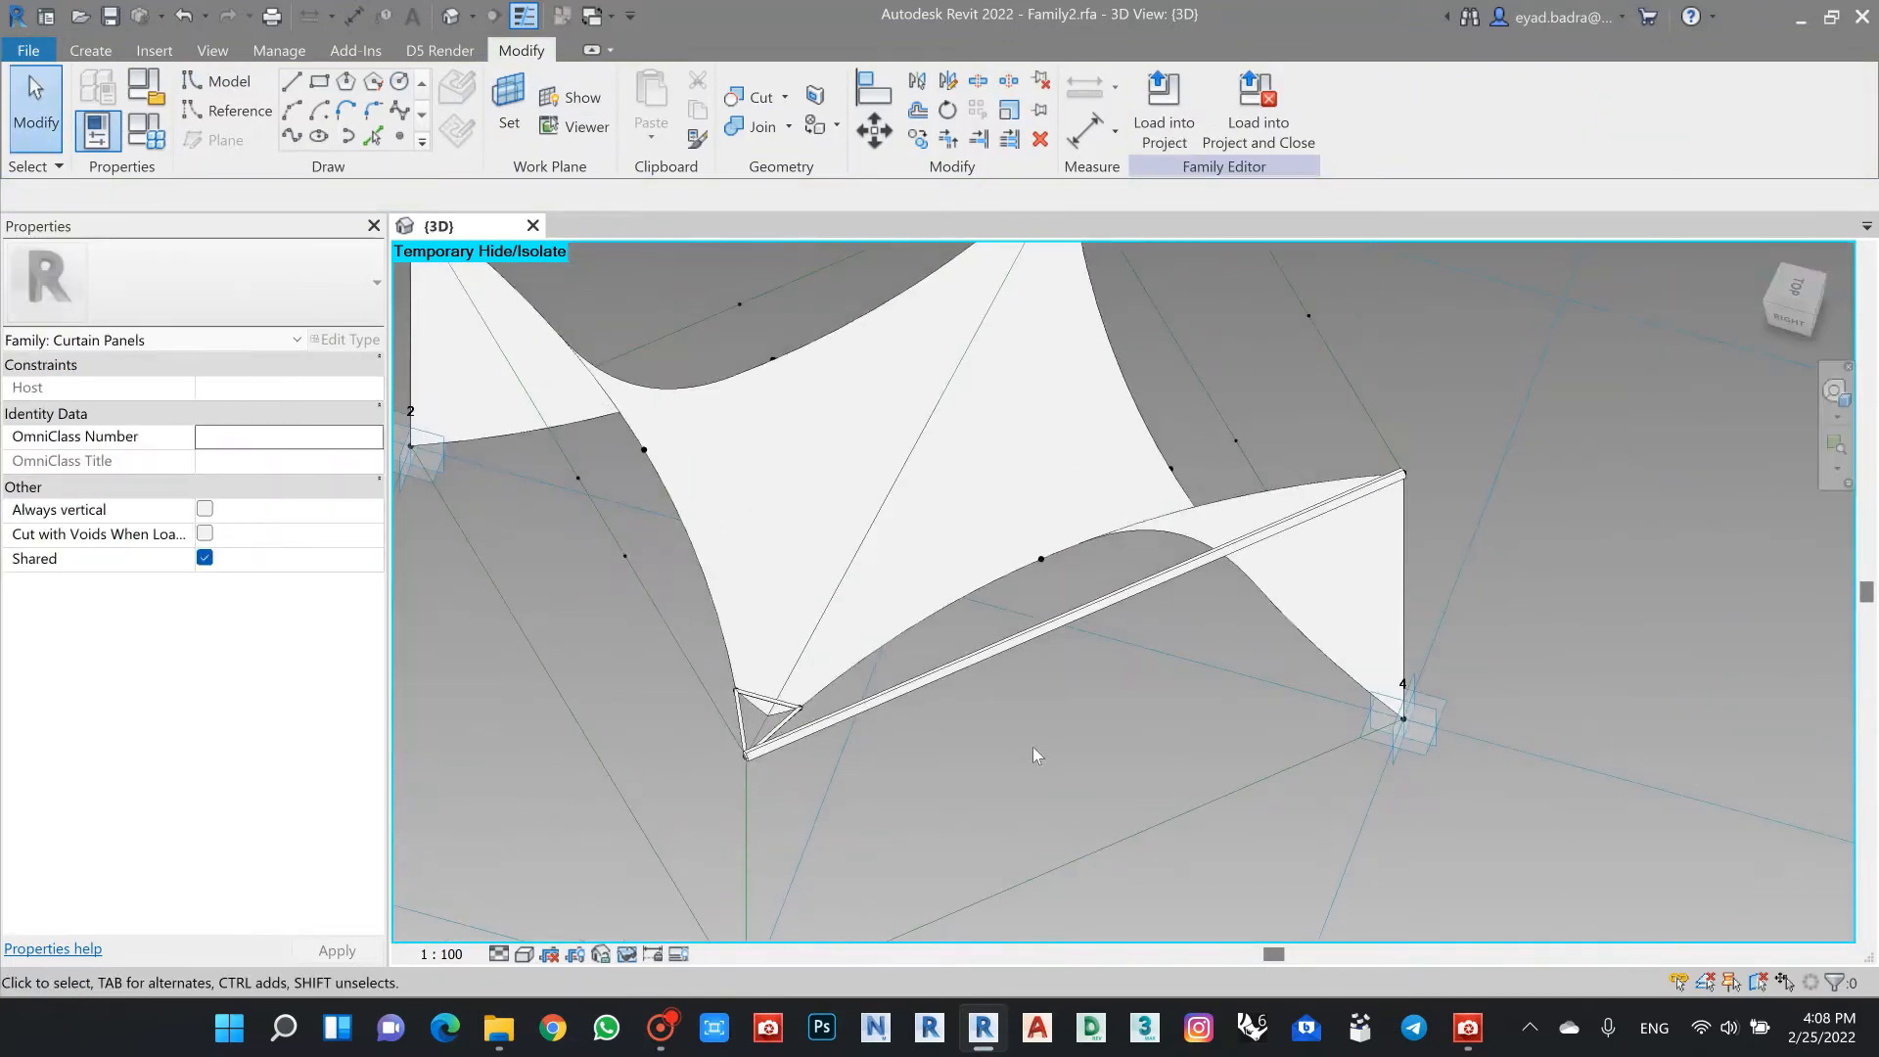
pyautogui.click(1468, 1028)
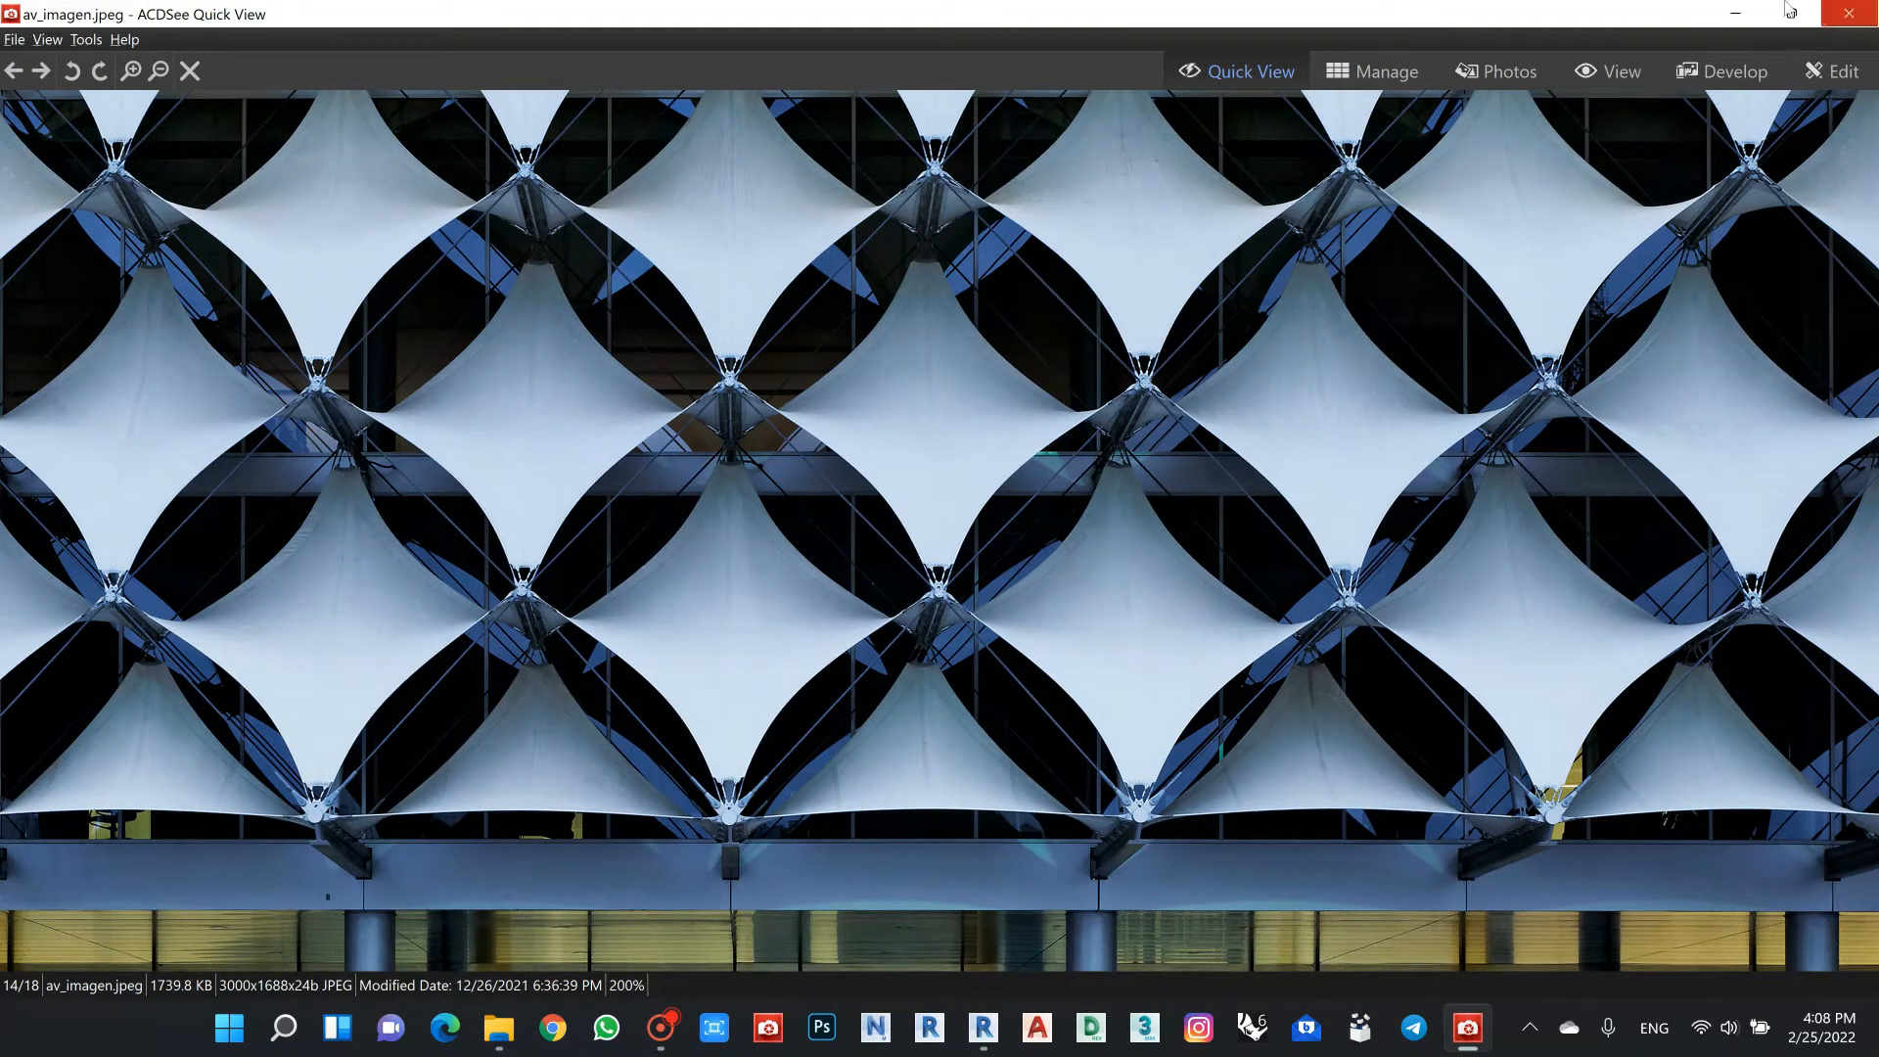
pyautogui.click(1734, 14)
# Step: Draw a circle of radius 0.03 on the work plane of the reference point on the upper line between corners 4 and 1
pyautogui.keyDown('shift'); pyautogui.moveTo(1119, 597); pyautogui.dragTo(1203, 662, button='middle'); pyautogui.keyUp('shift')
pyautogui.scroll(5, 1086, 788)
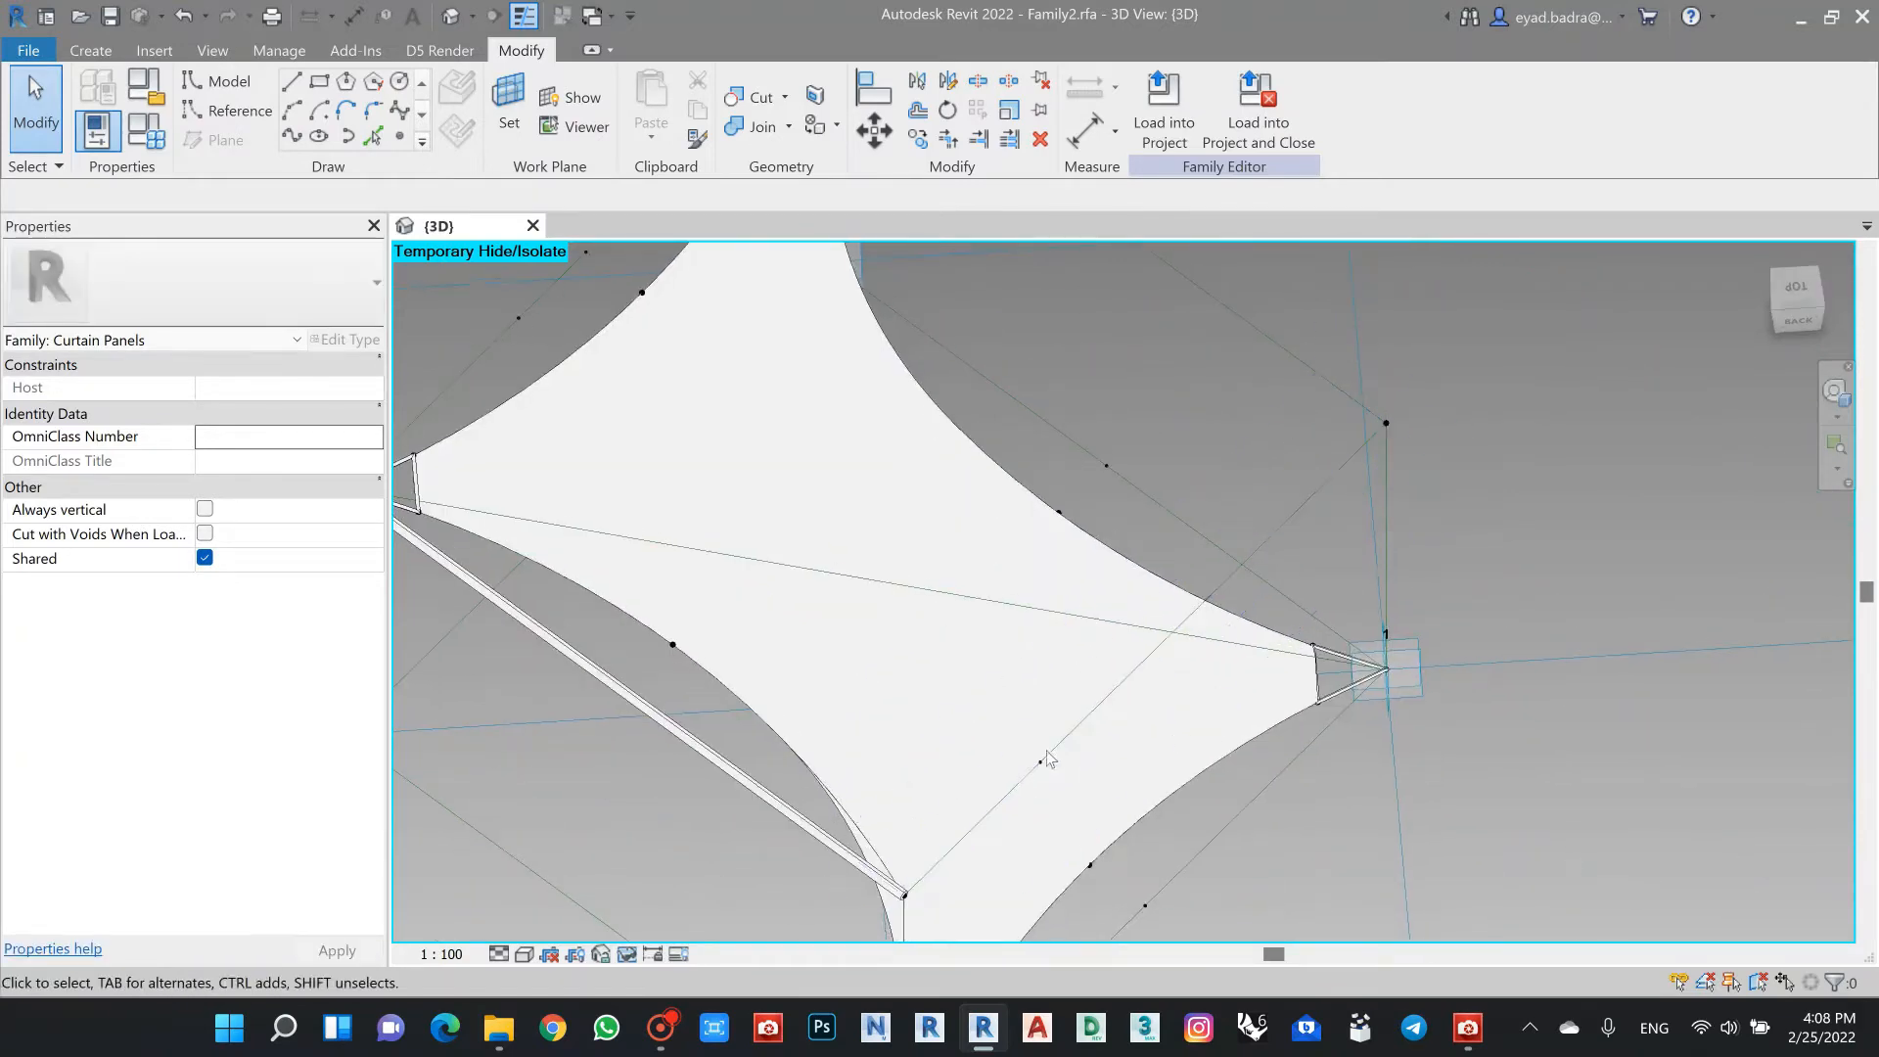
pyautogui.scroll(3, 1041, 773)
pyautogui.keyDown('shift'); pyautogui.moveTo(1098, 779); pyautogui.dragTo(876, 821, button='middle'); pyautogui.keyUp('shift')
pyautogui.scroll(6, 920, 842)
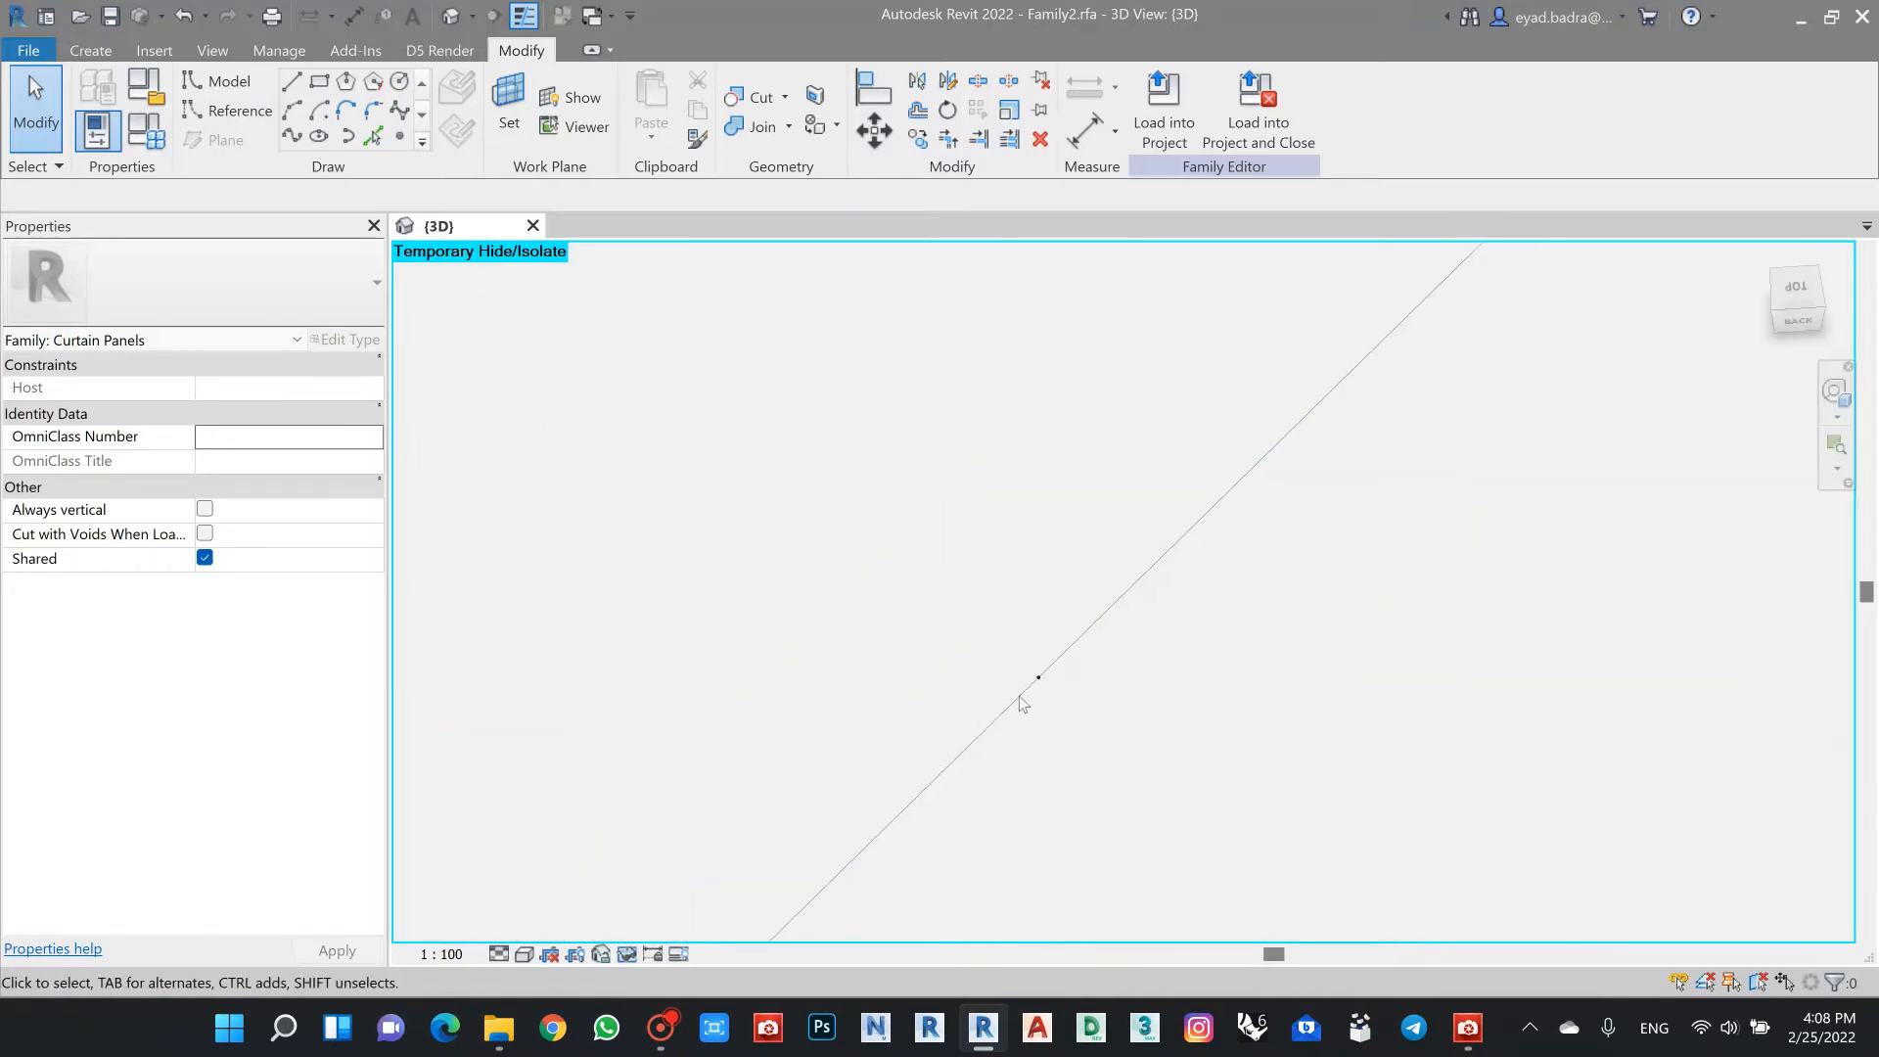
pyautogui.scroll(3, 1074, 655)
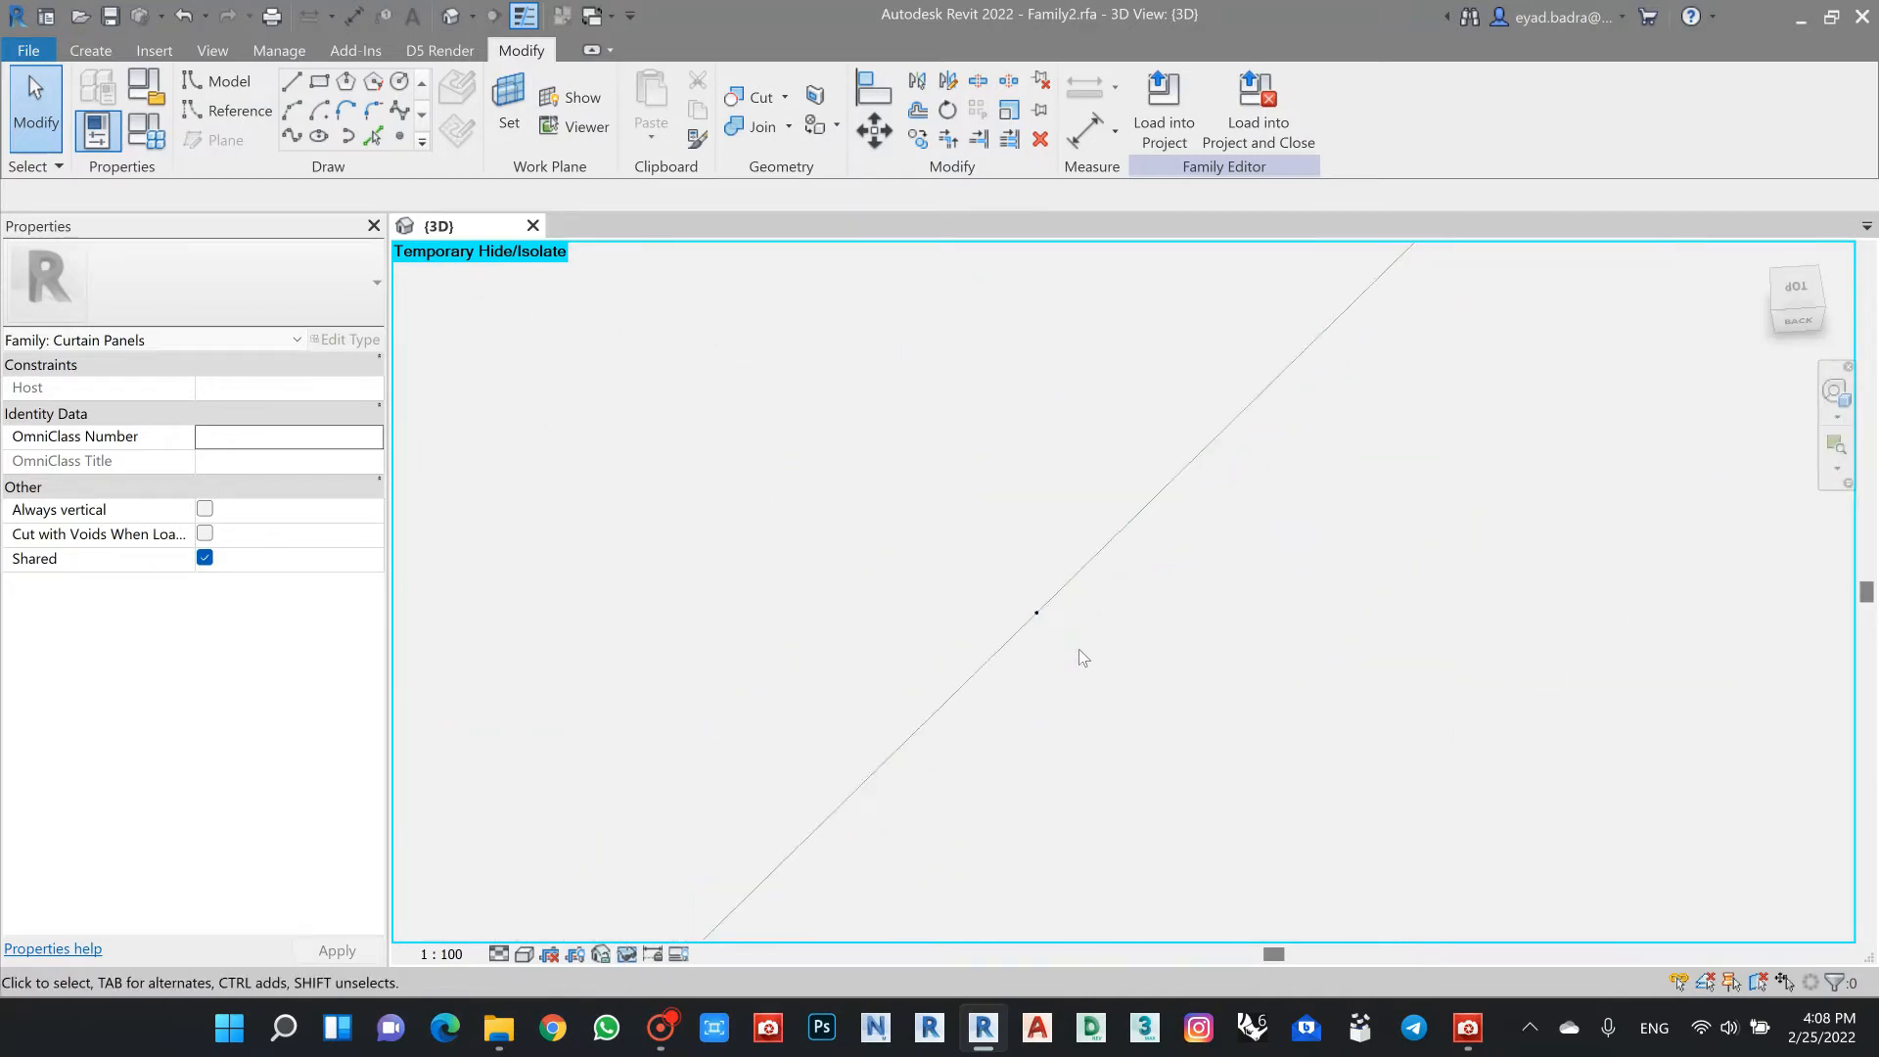
pyautogui.click(401, 83)
pyautogui.click(1005, 586)
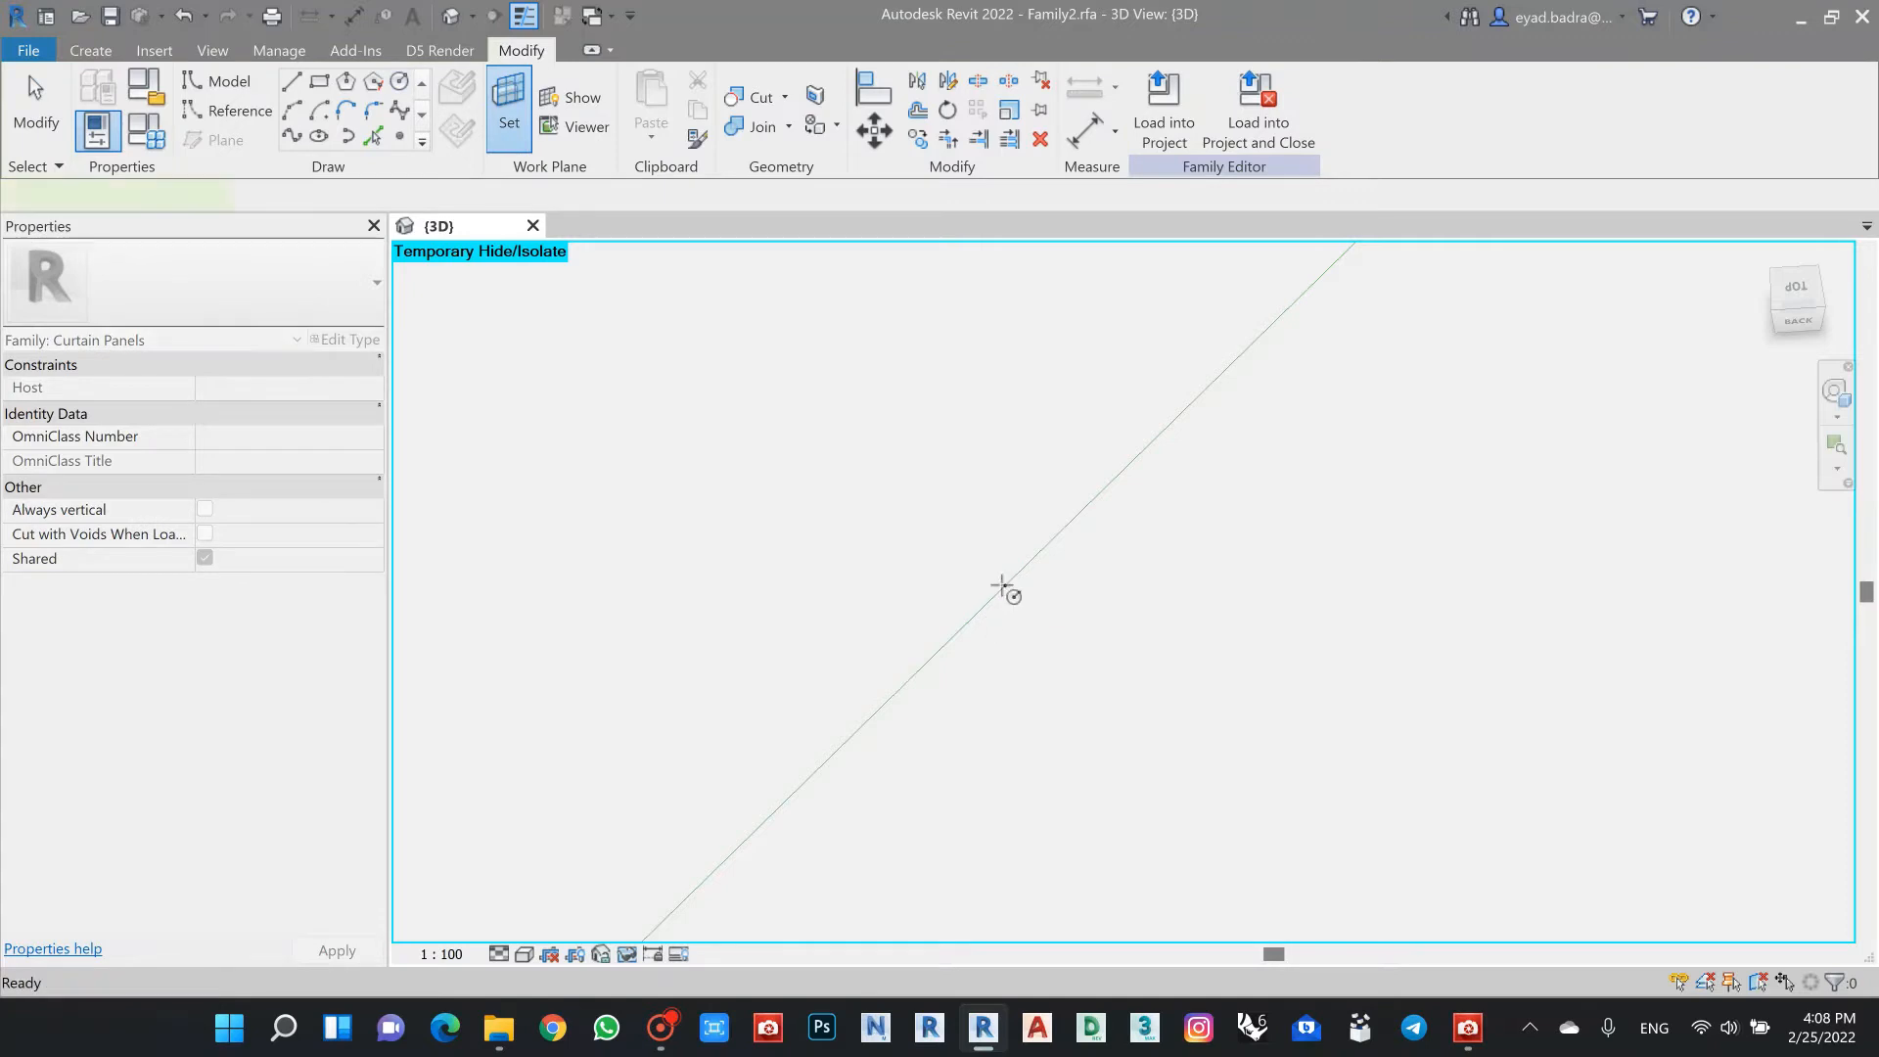
pyautogui.click(1005, 586)
pyautogui.write('0.03')
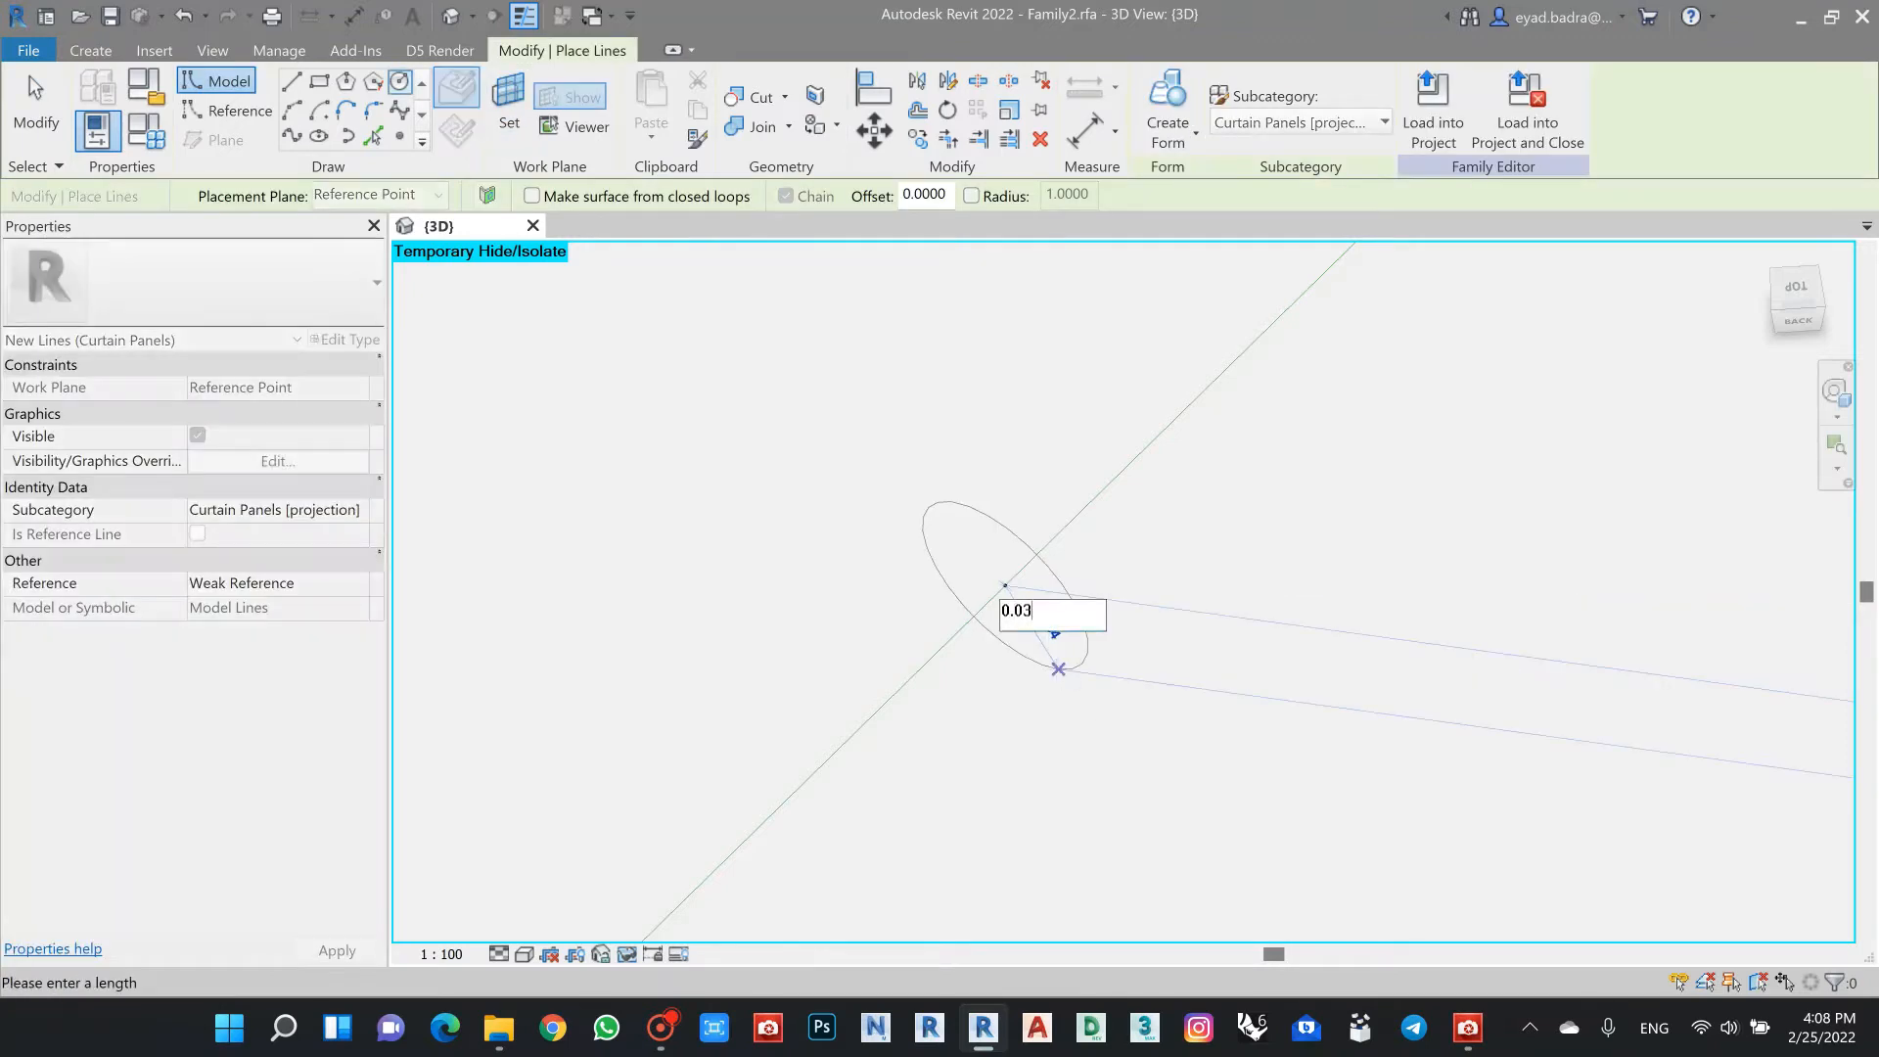
pyautogui.press('Return')
pyautogui.scroll(-2, 1058, 674)
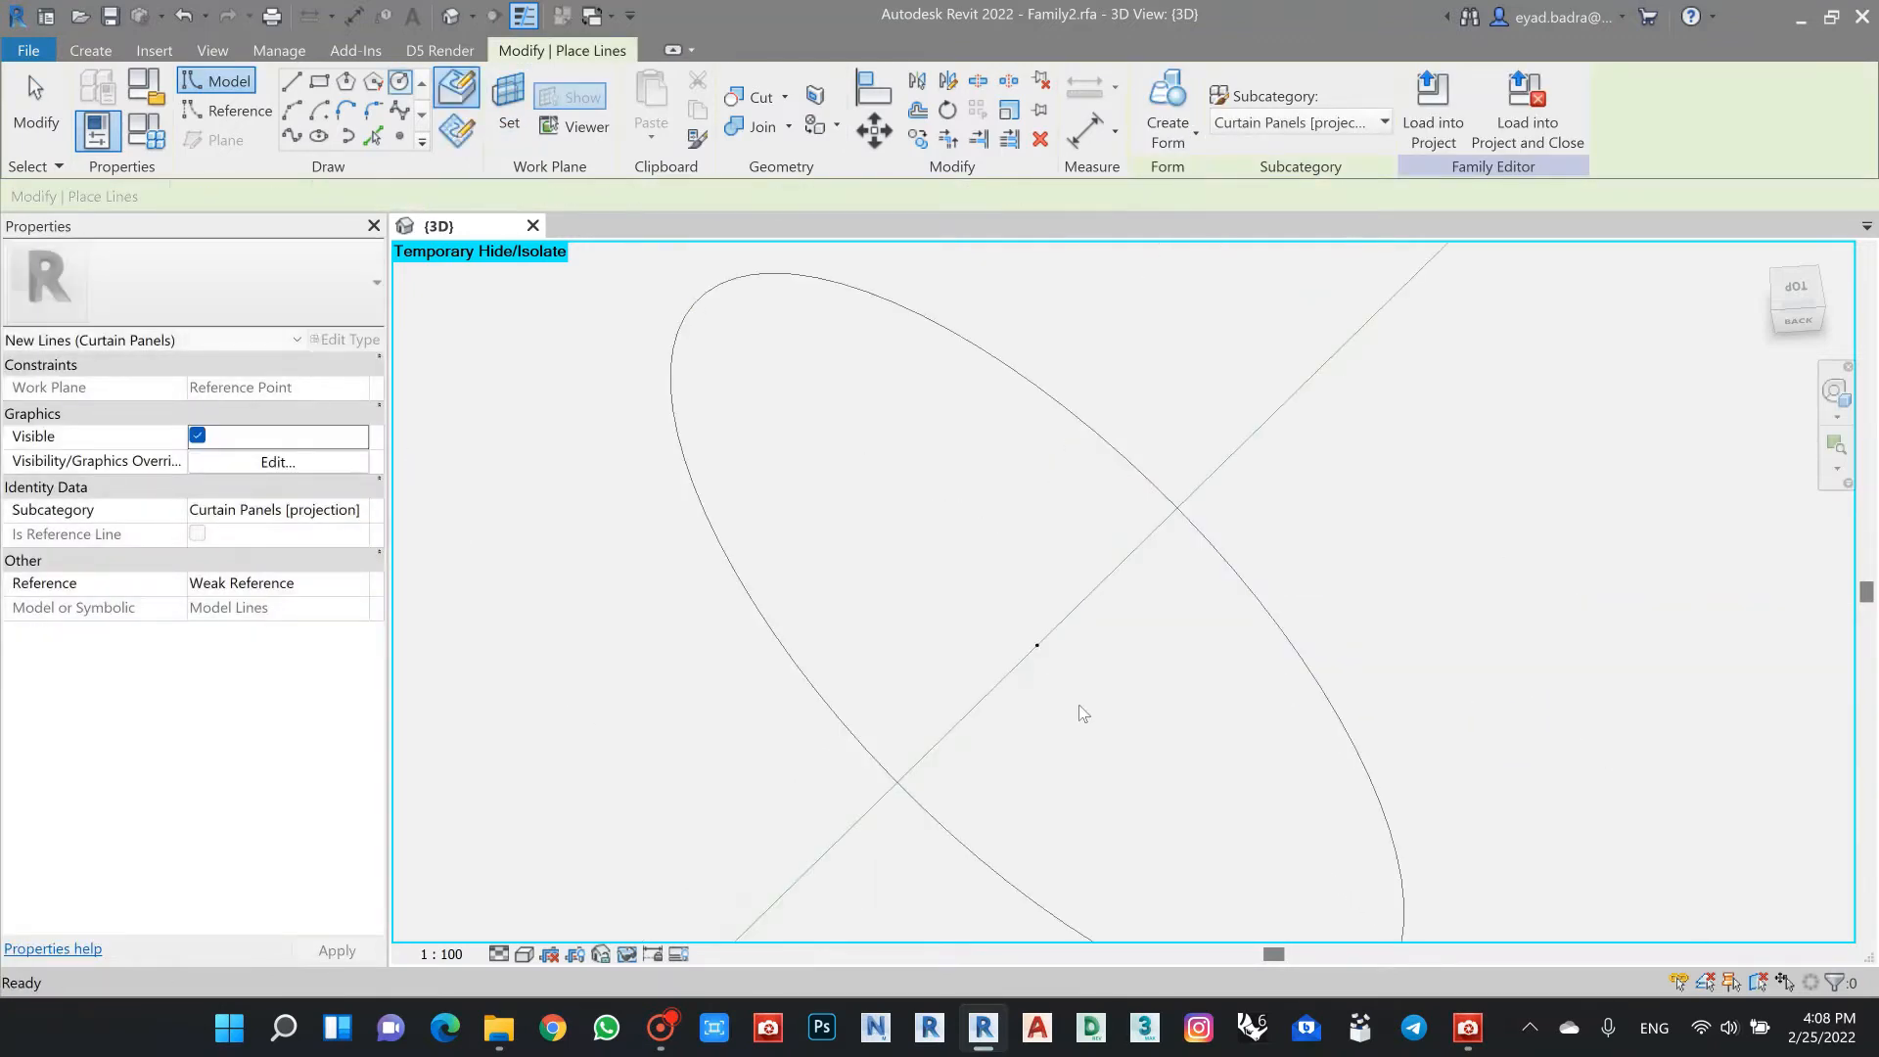
pyautogui.press('Escape')
# Step: Create a solid form from the circle and the upper reference line between corners 4 and 1
pyautogui.click(1125, 455)
pyautogui.keyDown('ctrl'); pyautogui.click(1219, 461); pyautogui.keyUp('ctrl')
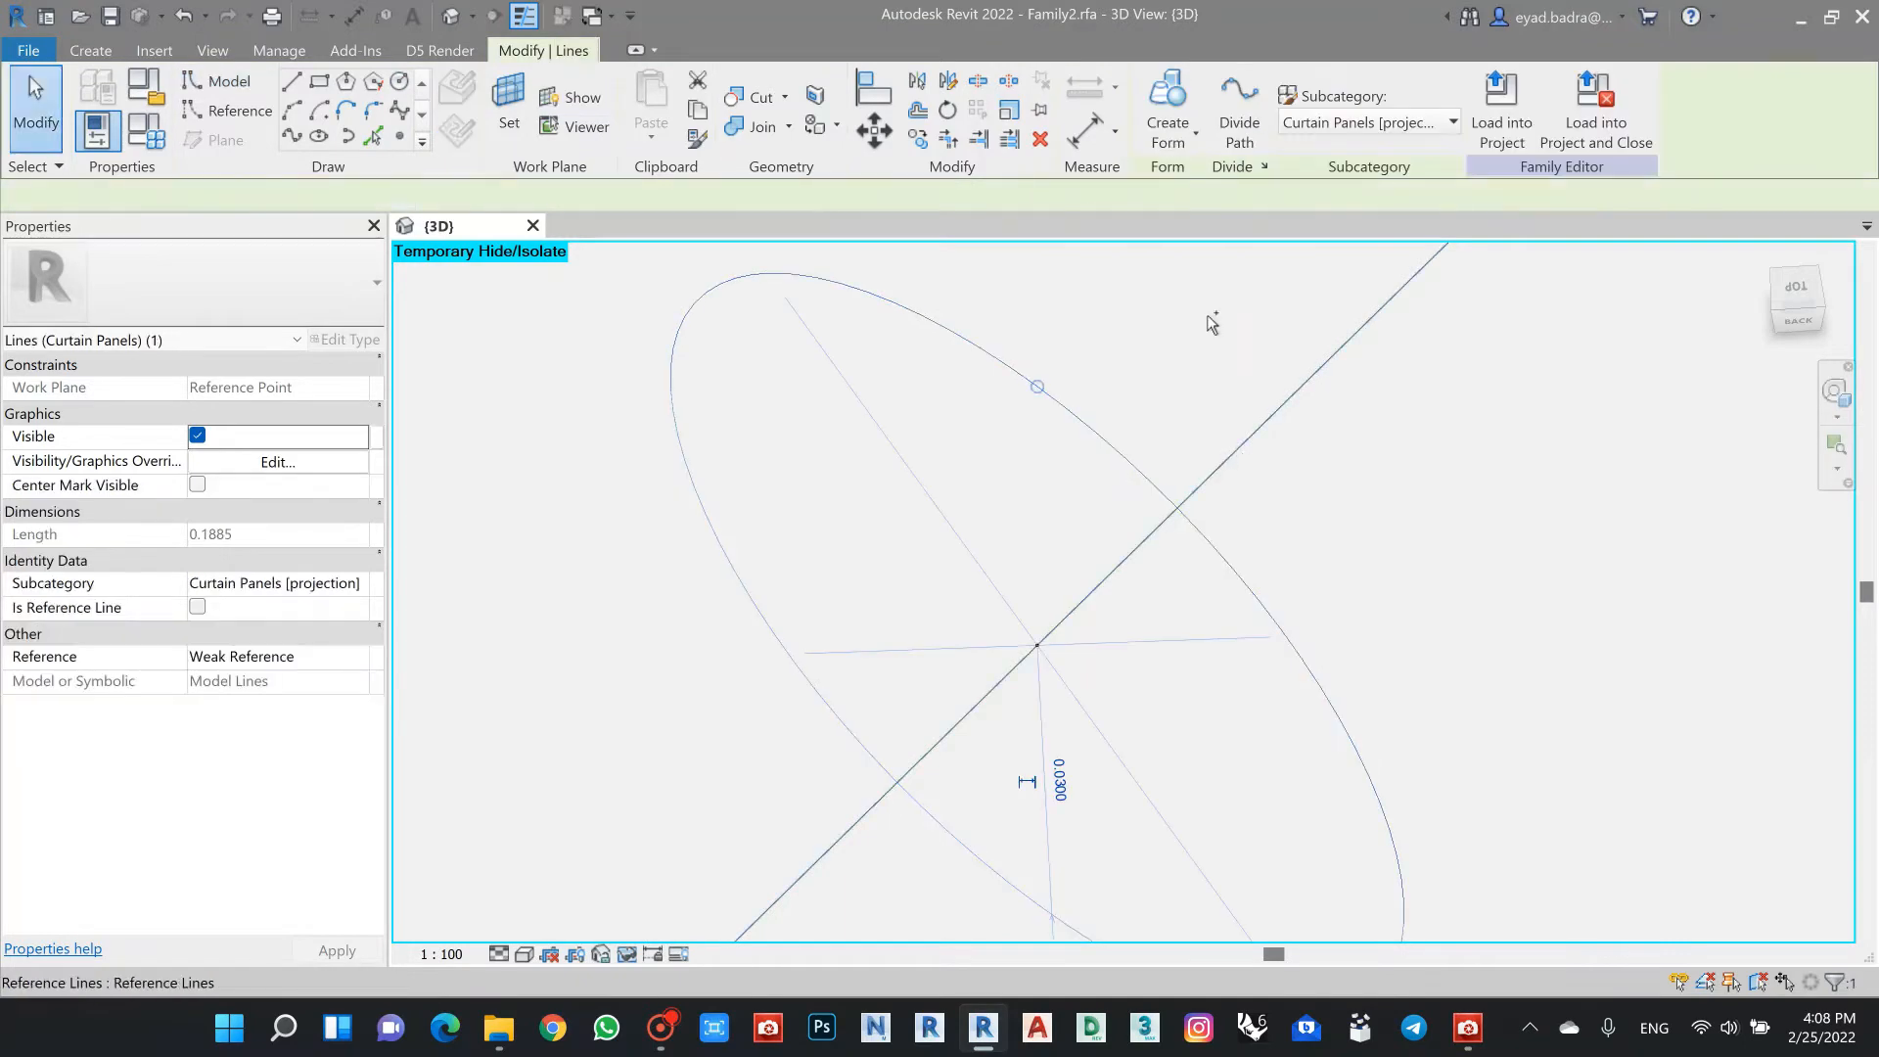
pyautogui.click(1175, 148)
pyautogui.click(1157, 180)
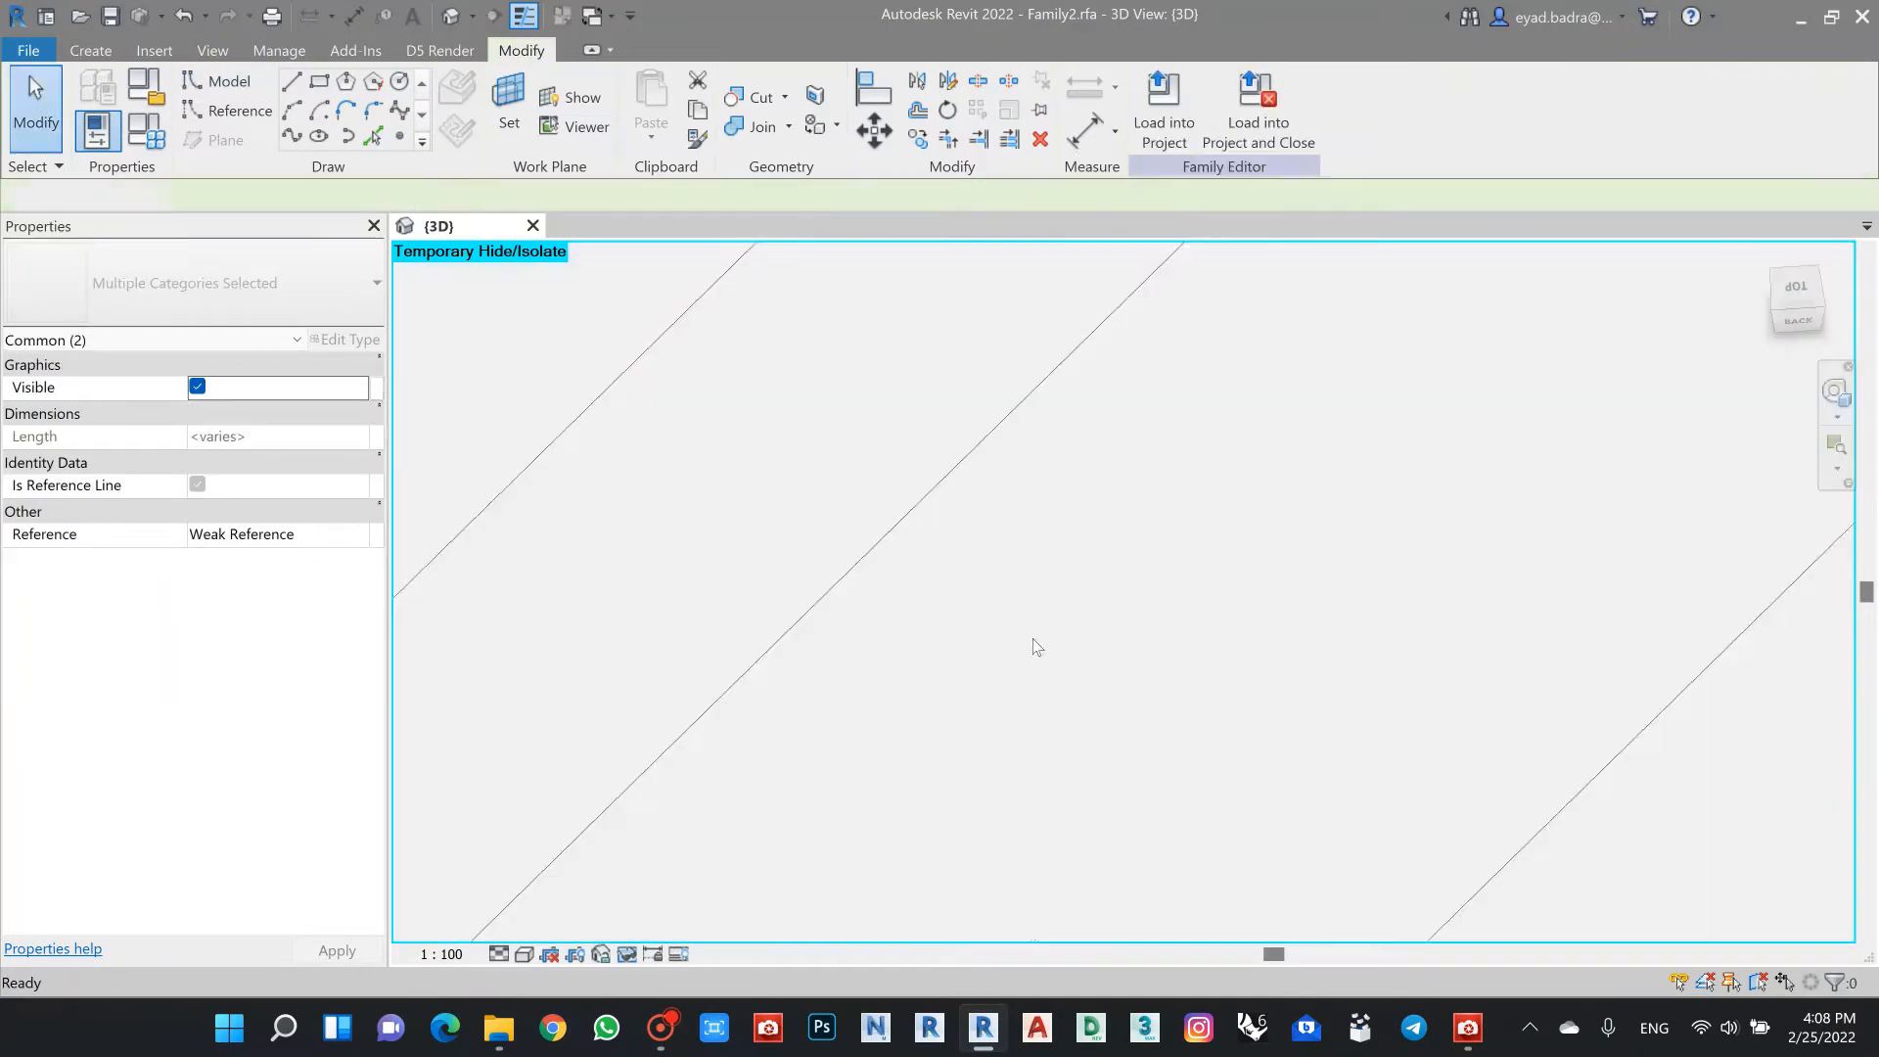
# Step: Draw a circle of radius 0.03 on the work plane of the reference point on the upper line between corners 1 and 2
pyautogui.scroll(-5, 1034, 657)
pyautogui.moveTo(1032, 642)
pyautogui.keyDown('shift'); pyautogui.mouseDown(button='middle')
pyautogui.moveTo(1292, 754)
pyautogui.moveTo(1346, 717)
pyautogui.moveTo(1064, 657)
pyautogui.mouseUp(button='middle'); pyautogui.keyUp('shift')
pyautogui.scroll(-3, 1064, 657)
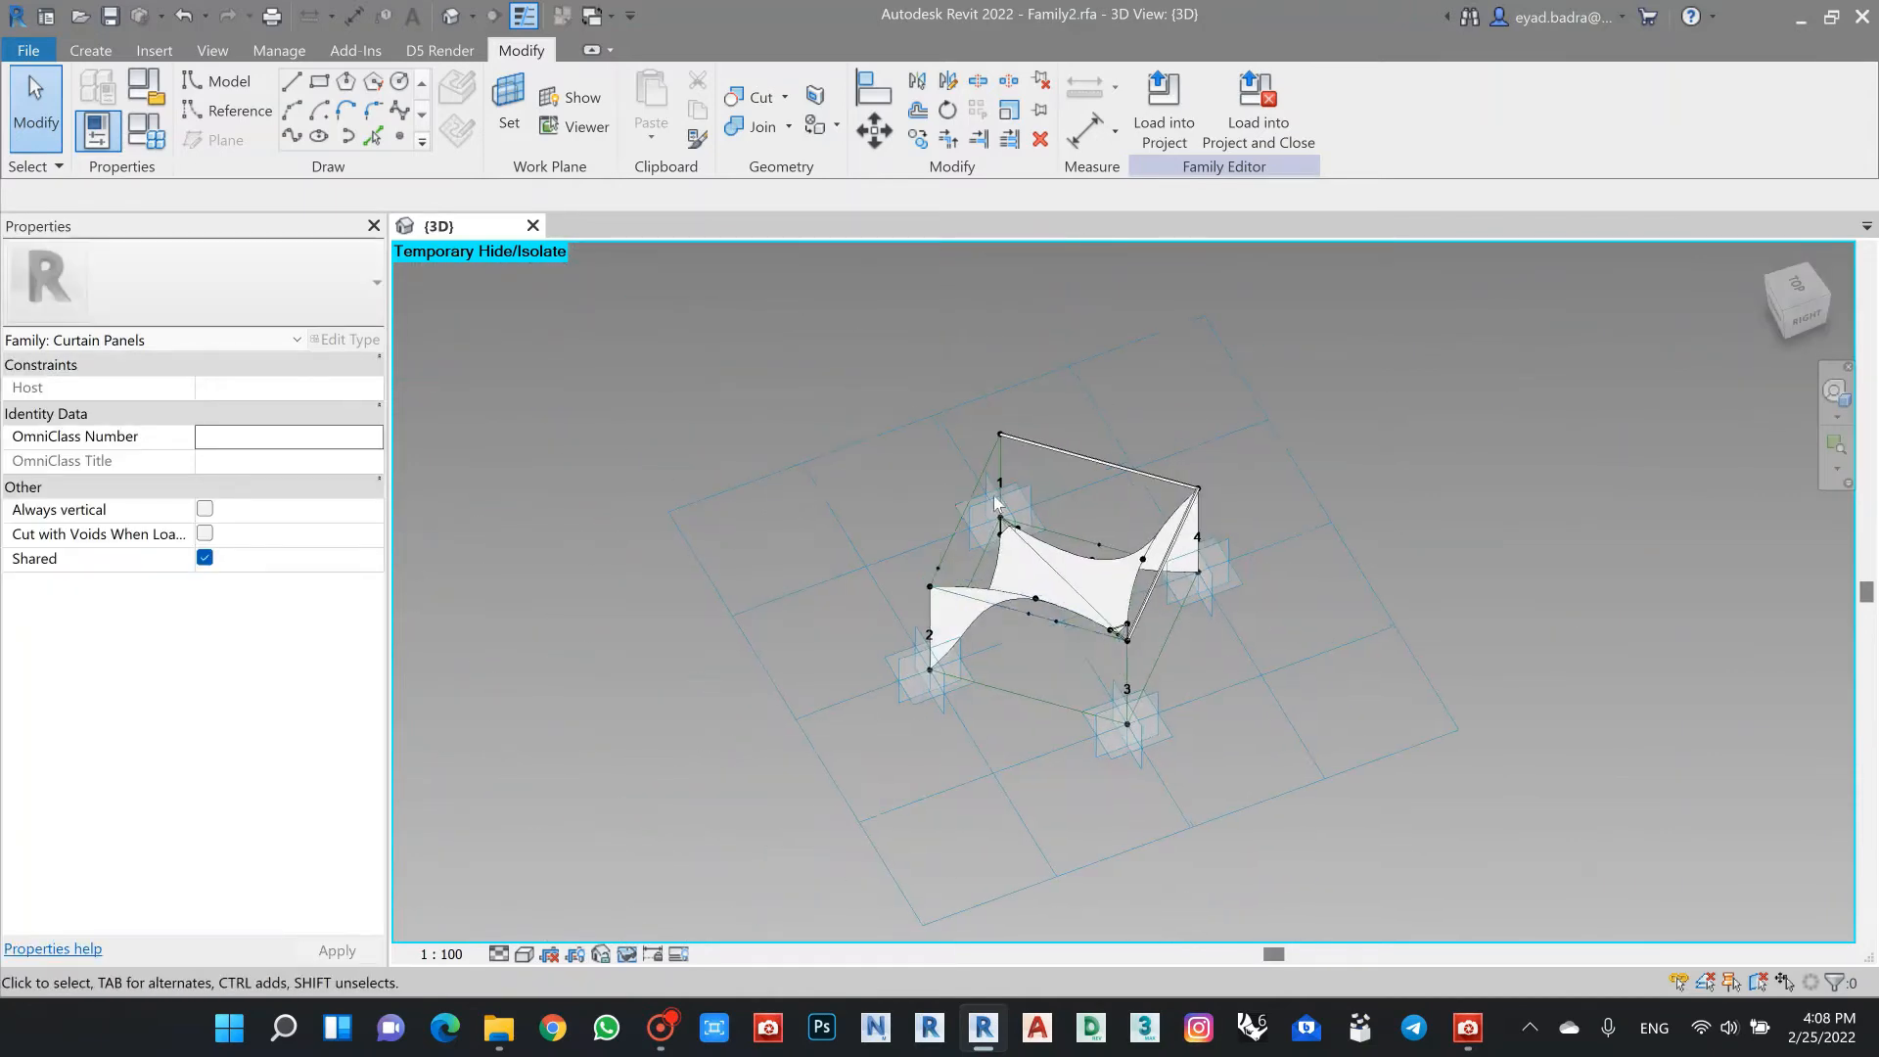
pyautogui.scroll(8, 982, 460)
pyautogui.scroll(2, 1049, 461)
pyautogui.moveTo(1049, 461); pyautogui.dragTo(1065, 424, button='middle')
pyautogui.scroll(-5, 1063, 436)
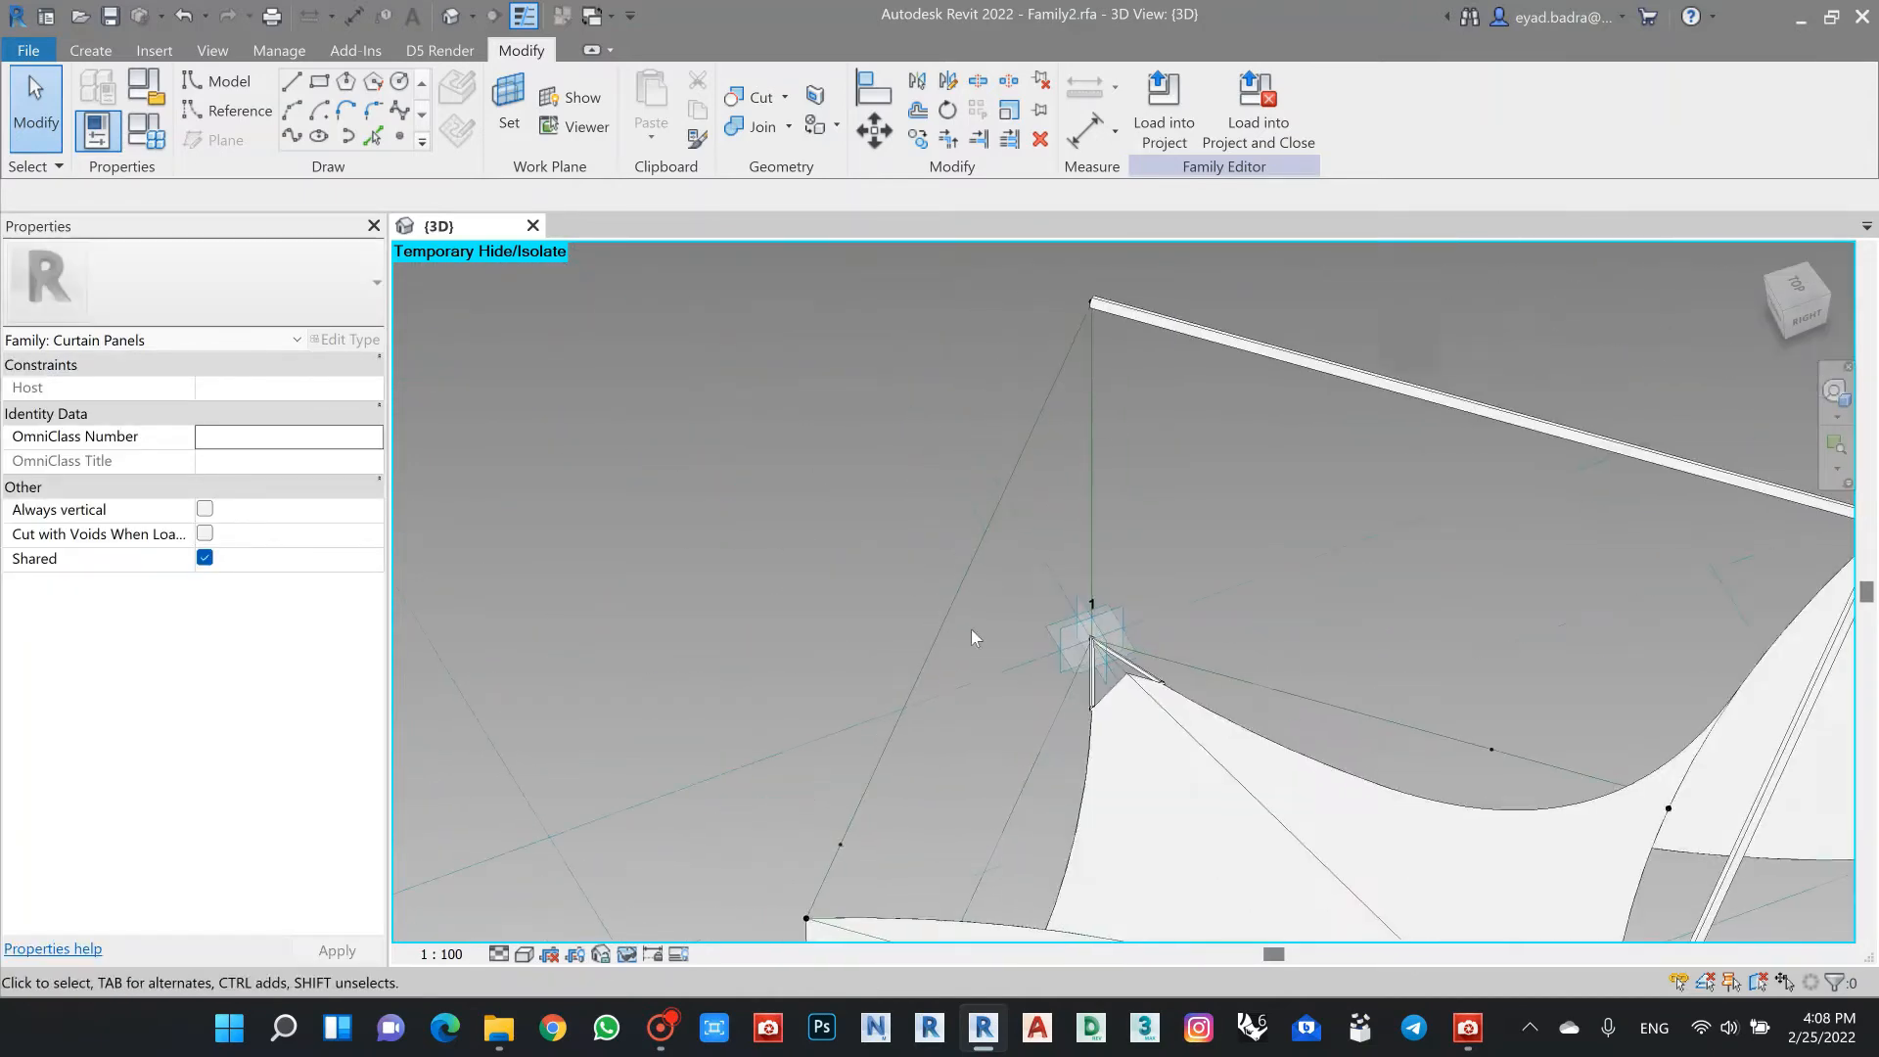
pyautogui.moveTo(798, 856); pyautogui.dragTo(921, 623, button='middle')
pyautogui.scroll(5, 929, 616)
pyautogui.scroll(3, 1112, 652)
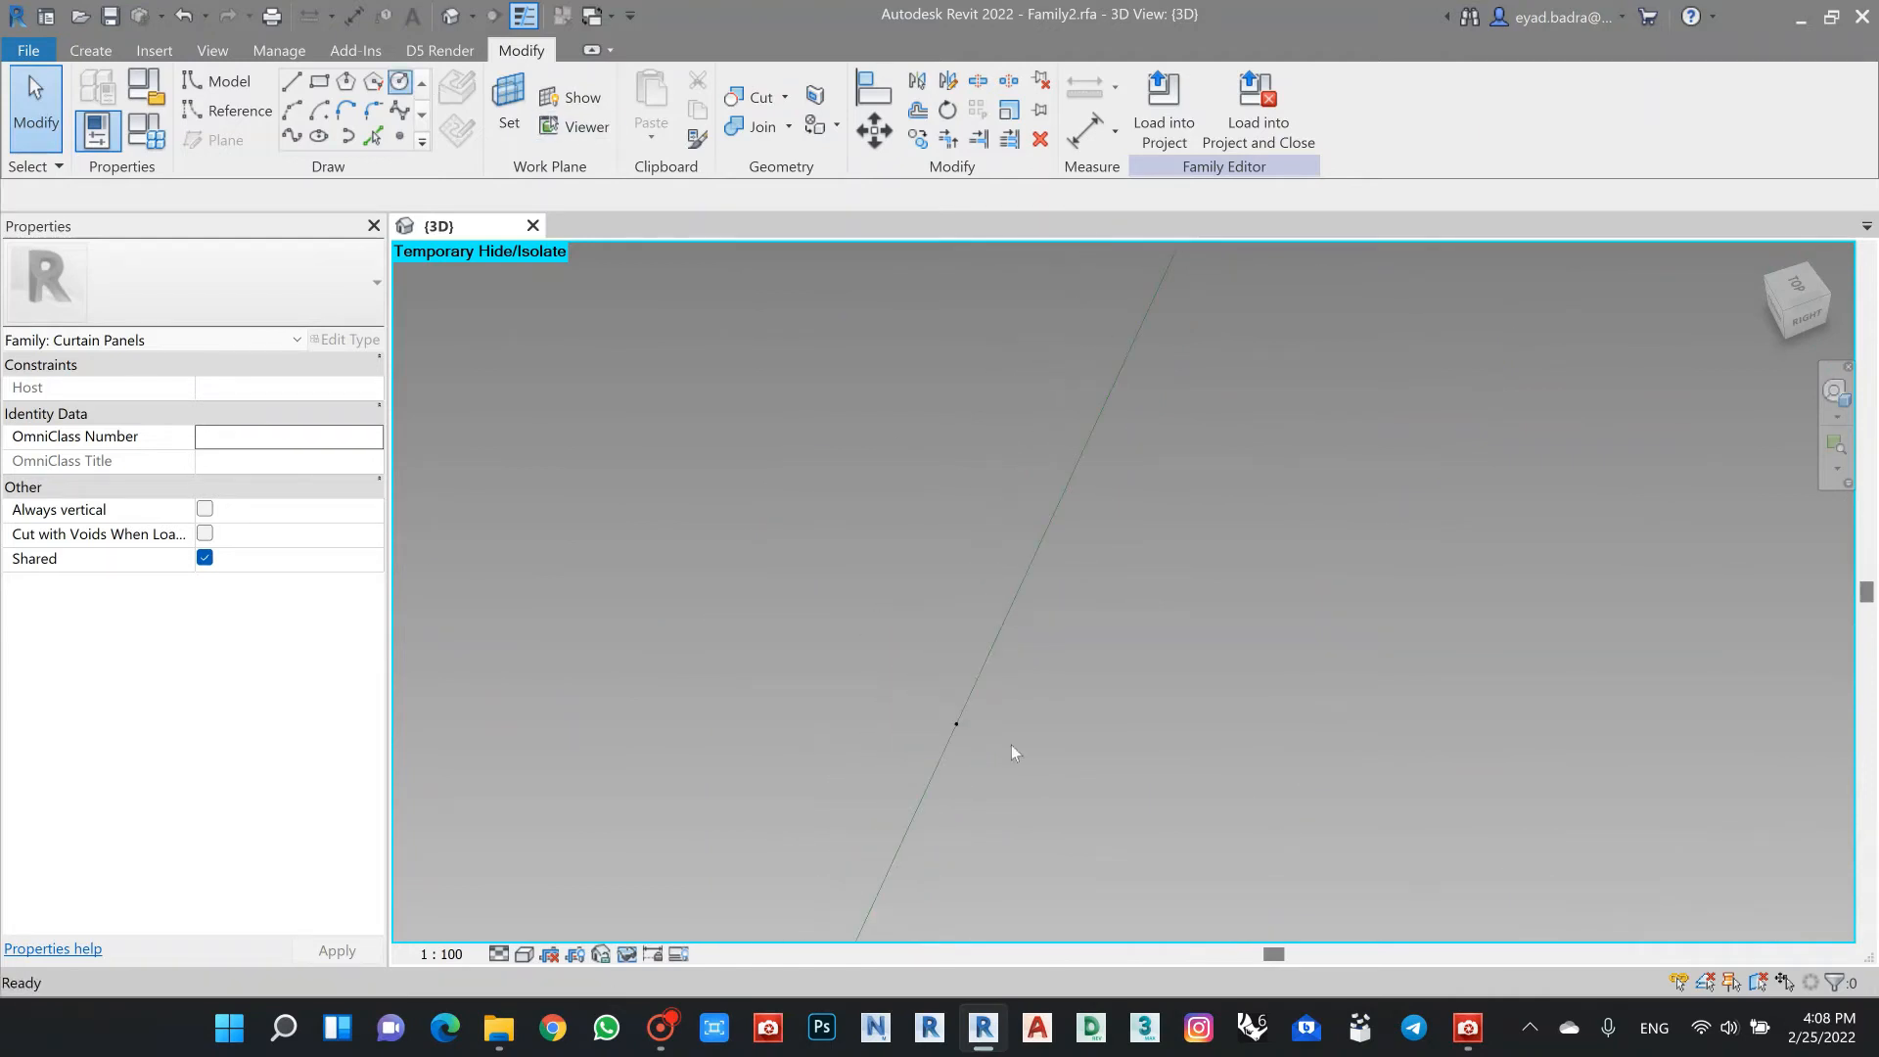
pyautogui.press('l')
pyautogui.press('i')
pyautogui.click(957, 724)
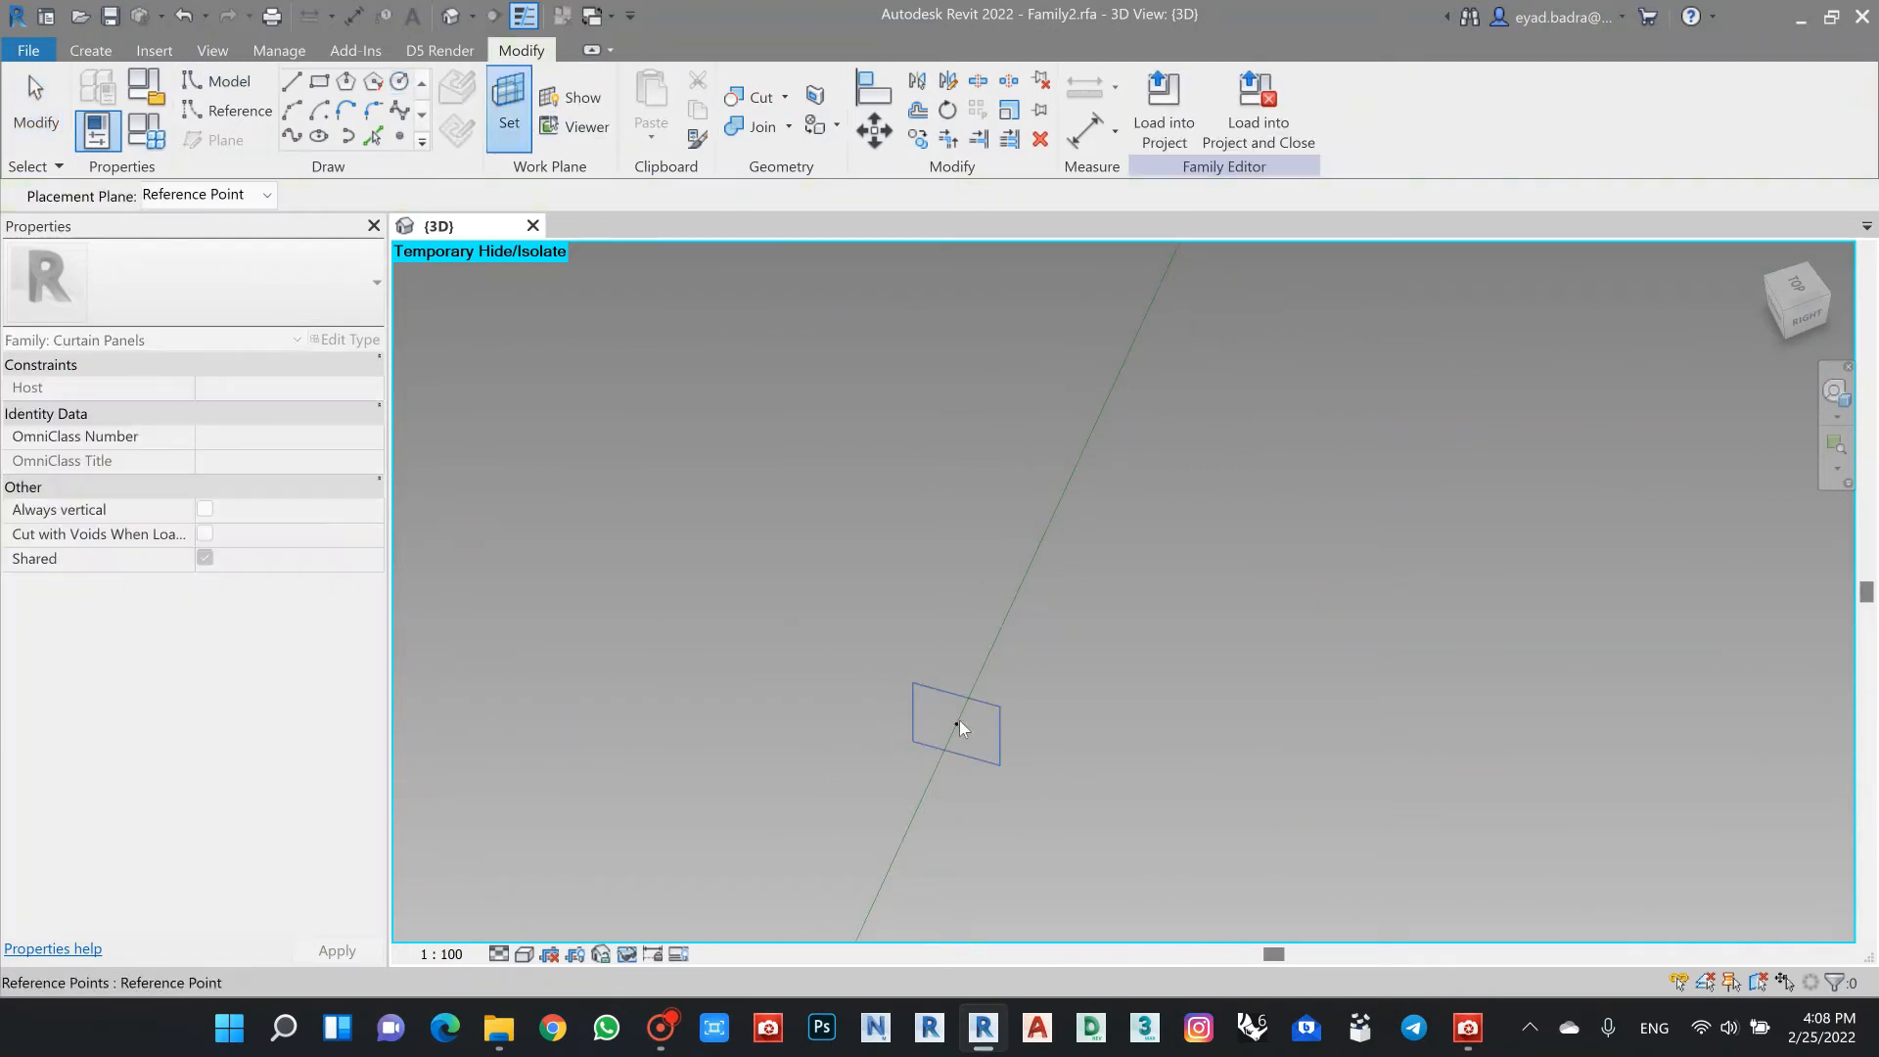
pyautogui.click(957, 723)
pyautogui.write('0')
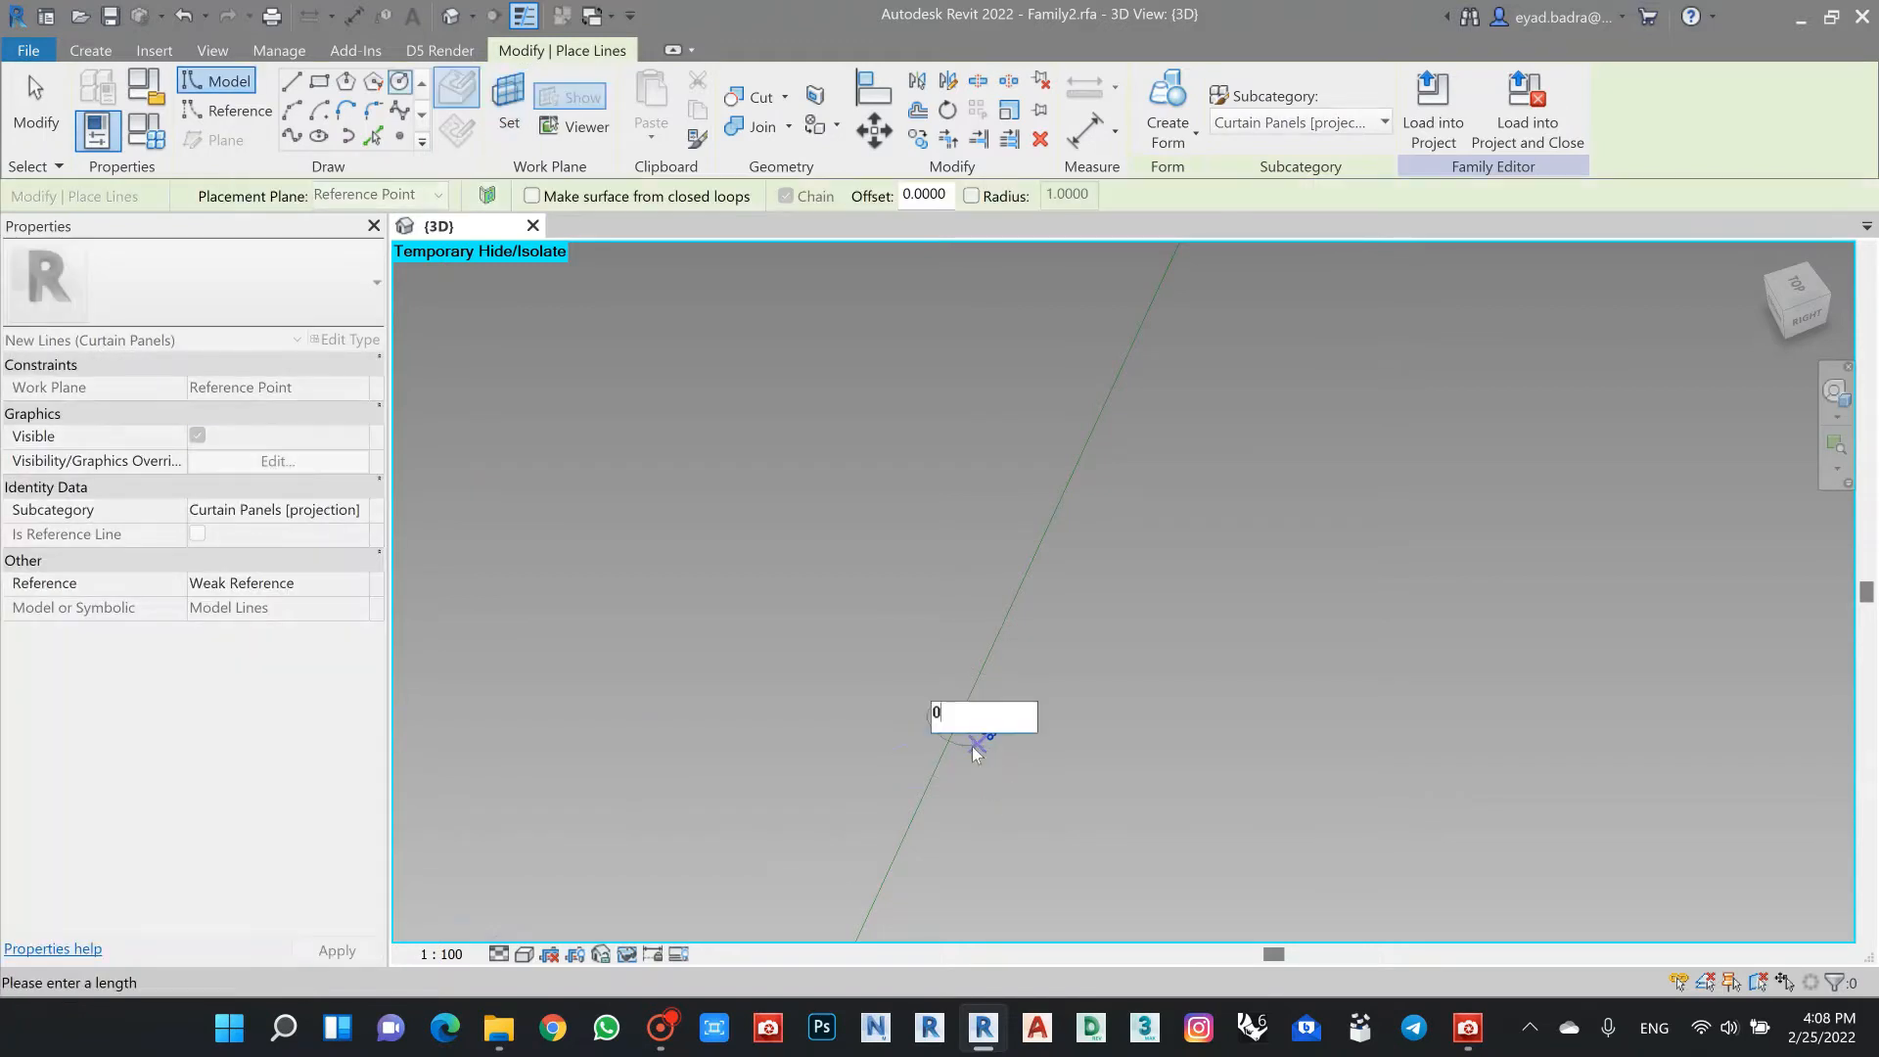
pyautogui.write('.03')
pyautogui.press('Return')
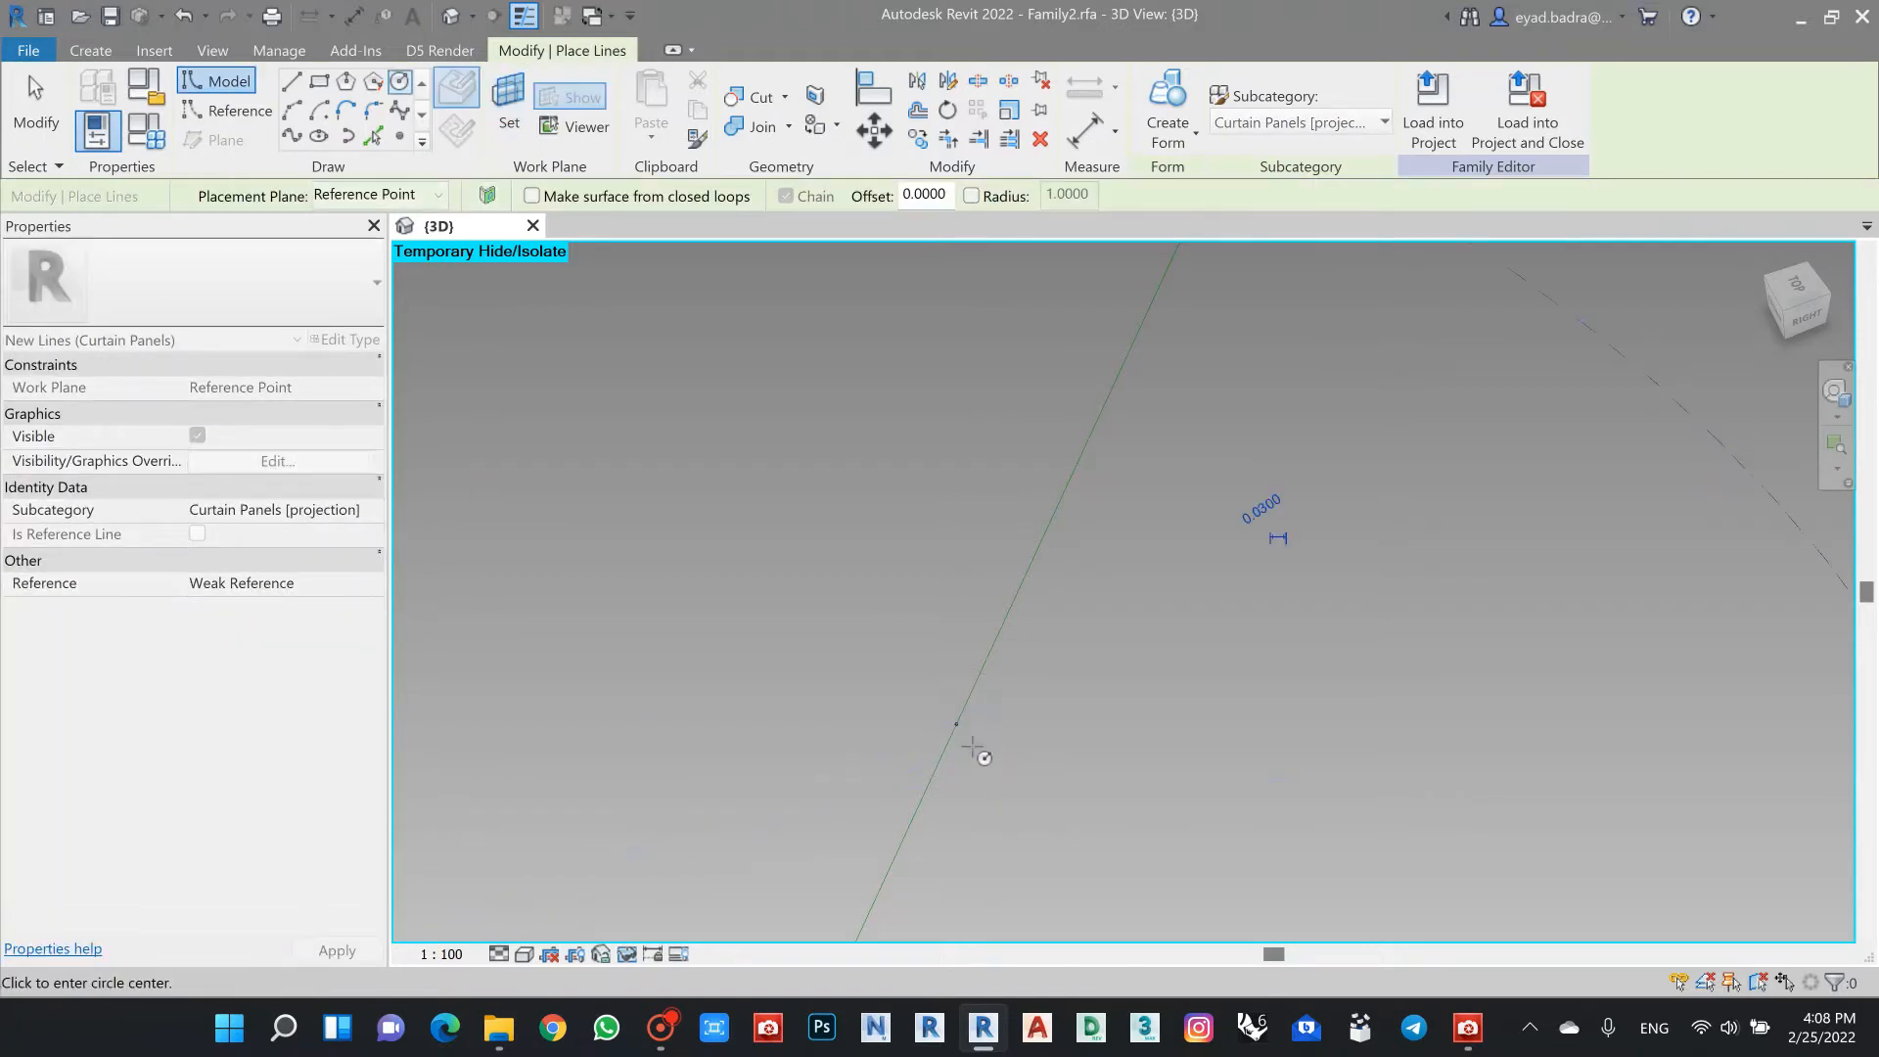
# Step: Create a solid form from the circle and the upper reference line between corners 1 and 2
pyautogui.click(1061, 604)
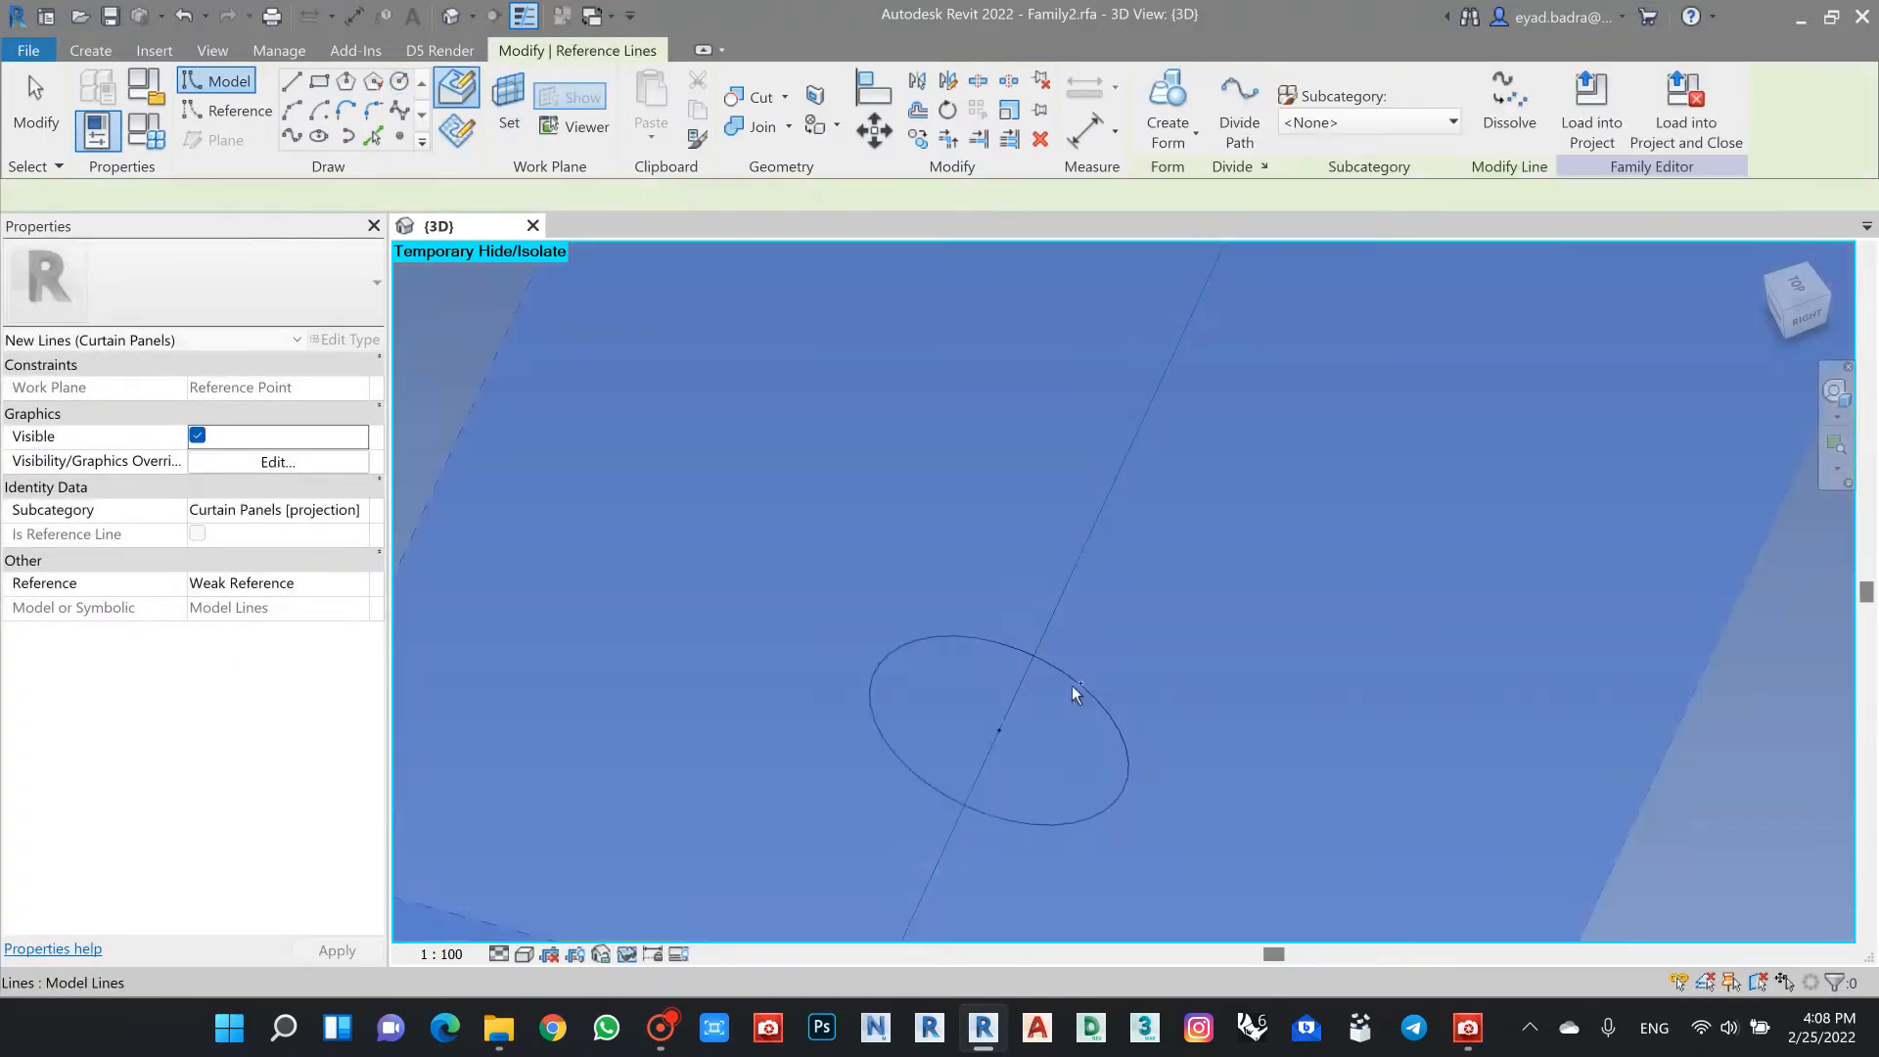
pyautogui.keyDown('ctrl'); pyautogui.click(1065, 680); pyautogui.keyUp('ctrl')
pyautogui.click(1165, 145)
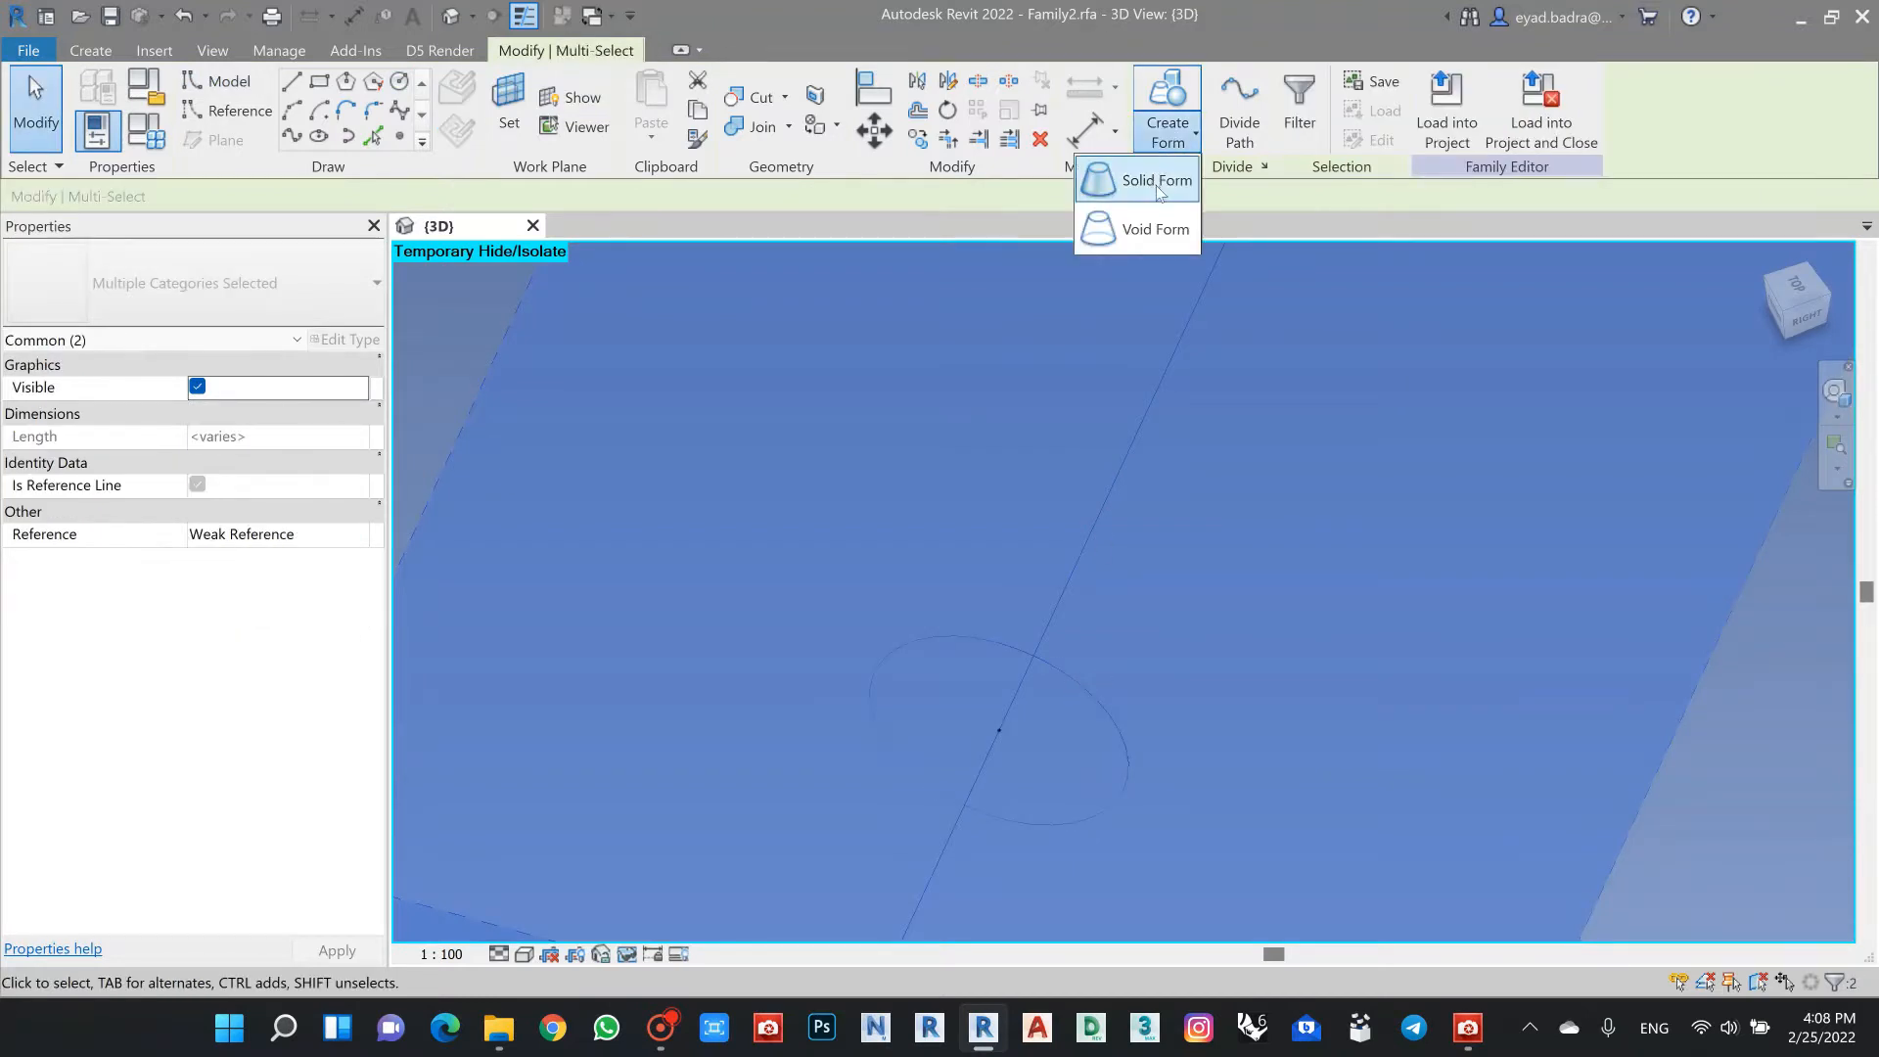
pyautogui.click(1150, 180)
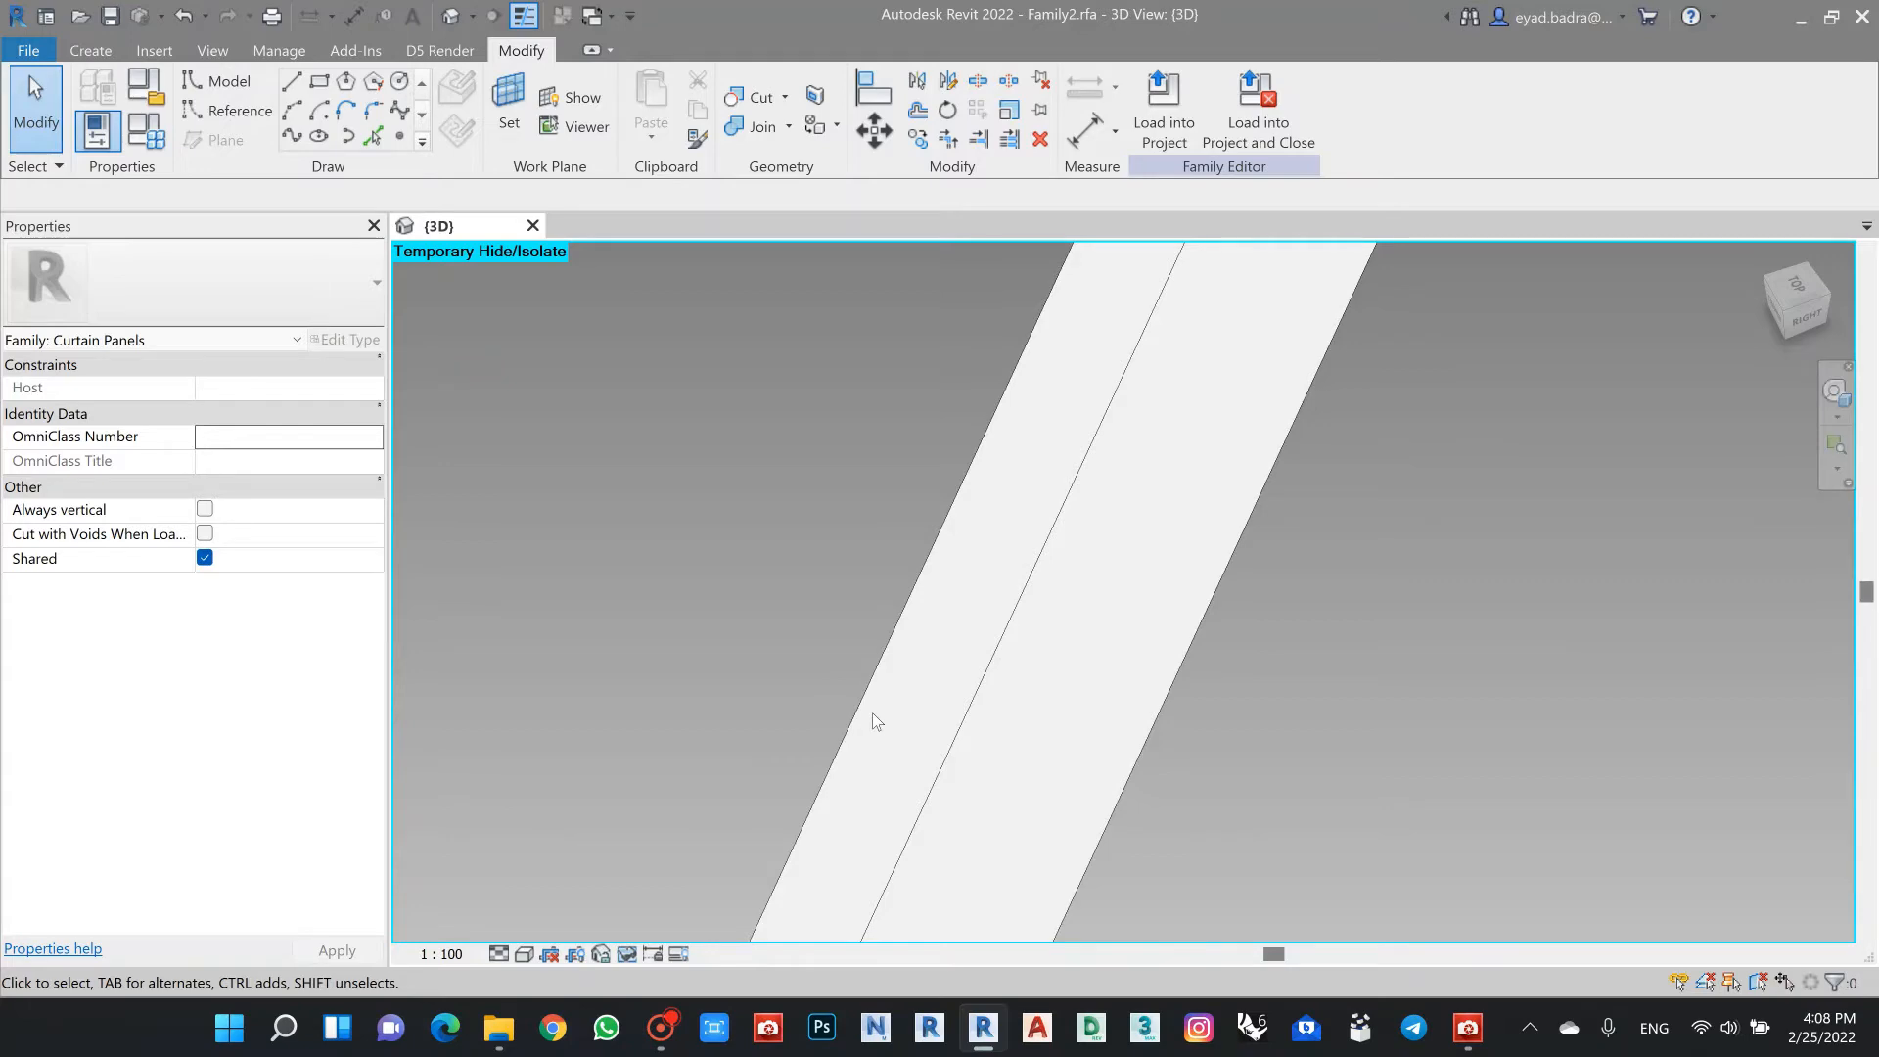
# Step: Draw a circle of radius 0.03 on the work plane of the reference point on the upper line between corners 2 and 3
pyautogui.scroll(-7, 847, 662)
pyautogui.keyDown('shift'); pyautogui.moveTo(848, 665); pyautogui.dragTo(948, 684, button='middle'); pyautogui.keyUp('shift')
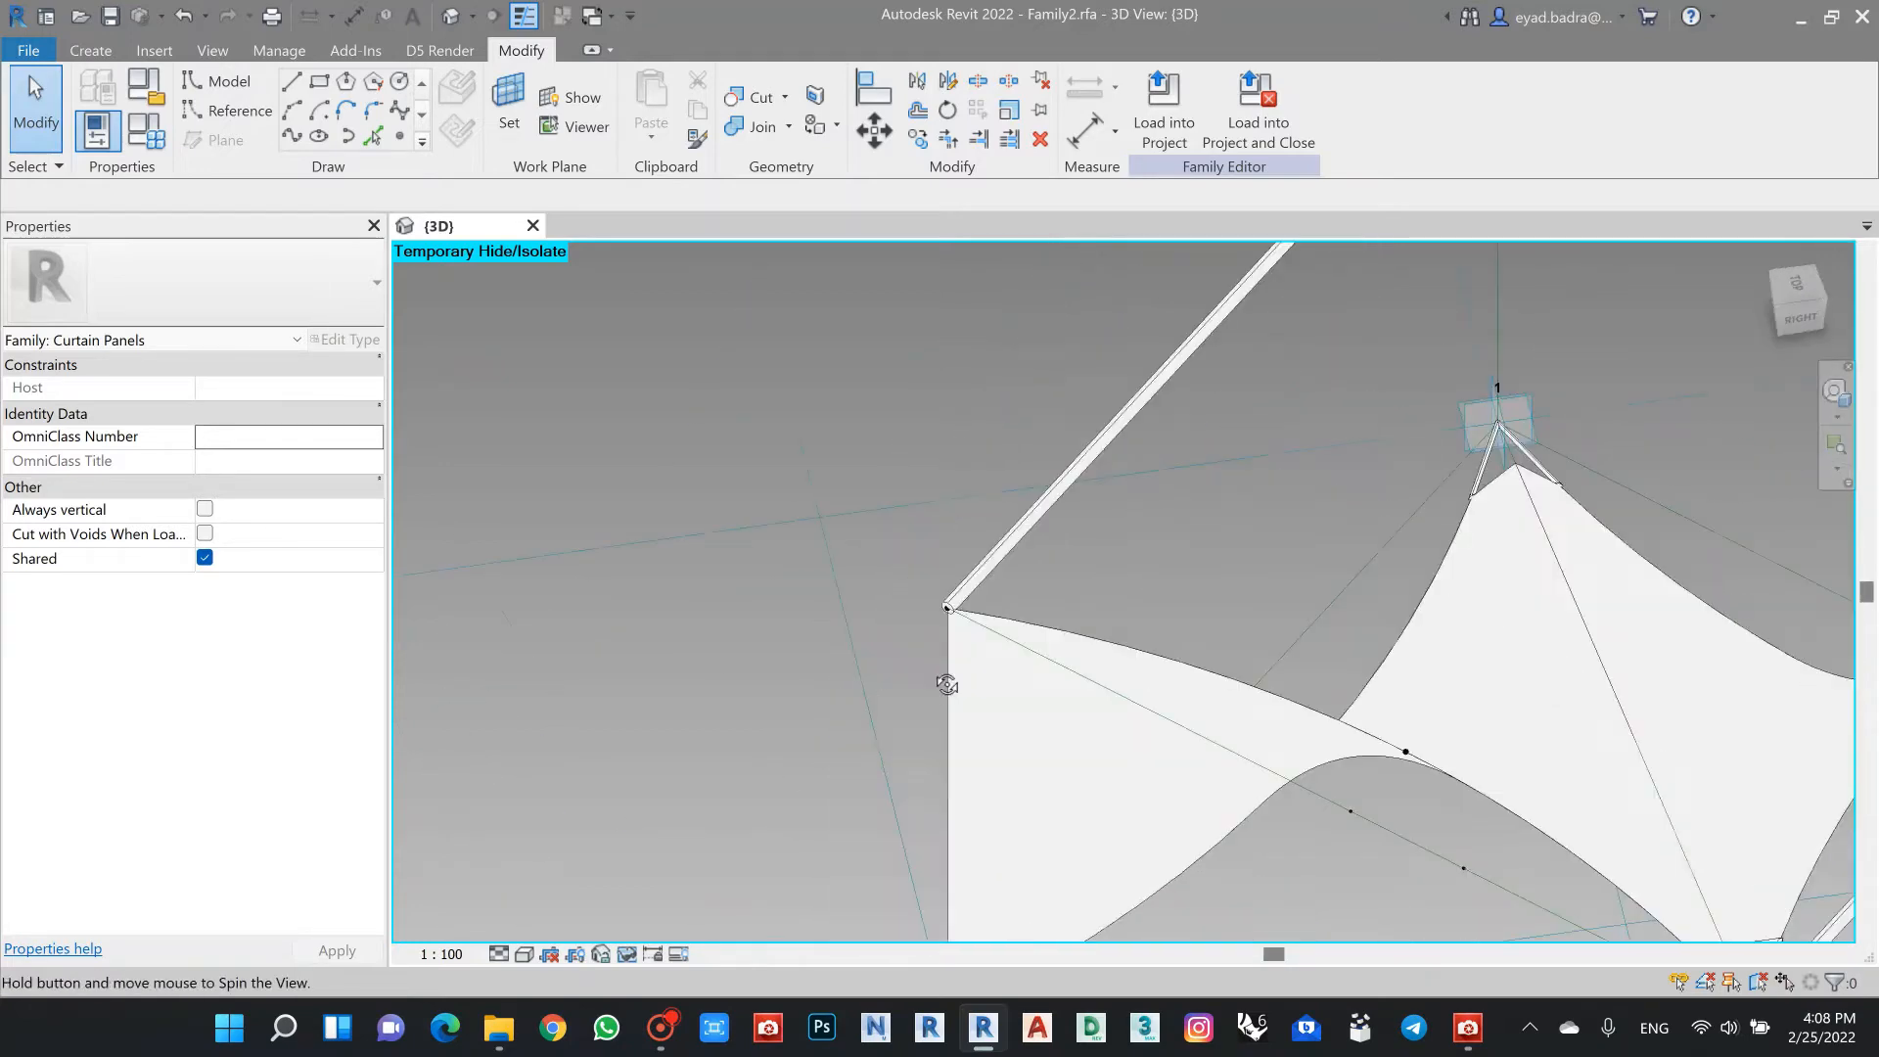
pyautogui.scroll(-6, 988, 662)
pyautogui.scroll(8, 1123, 710)
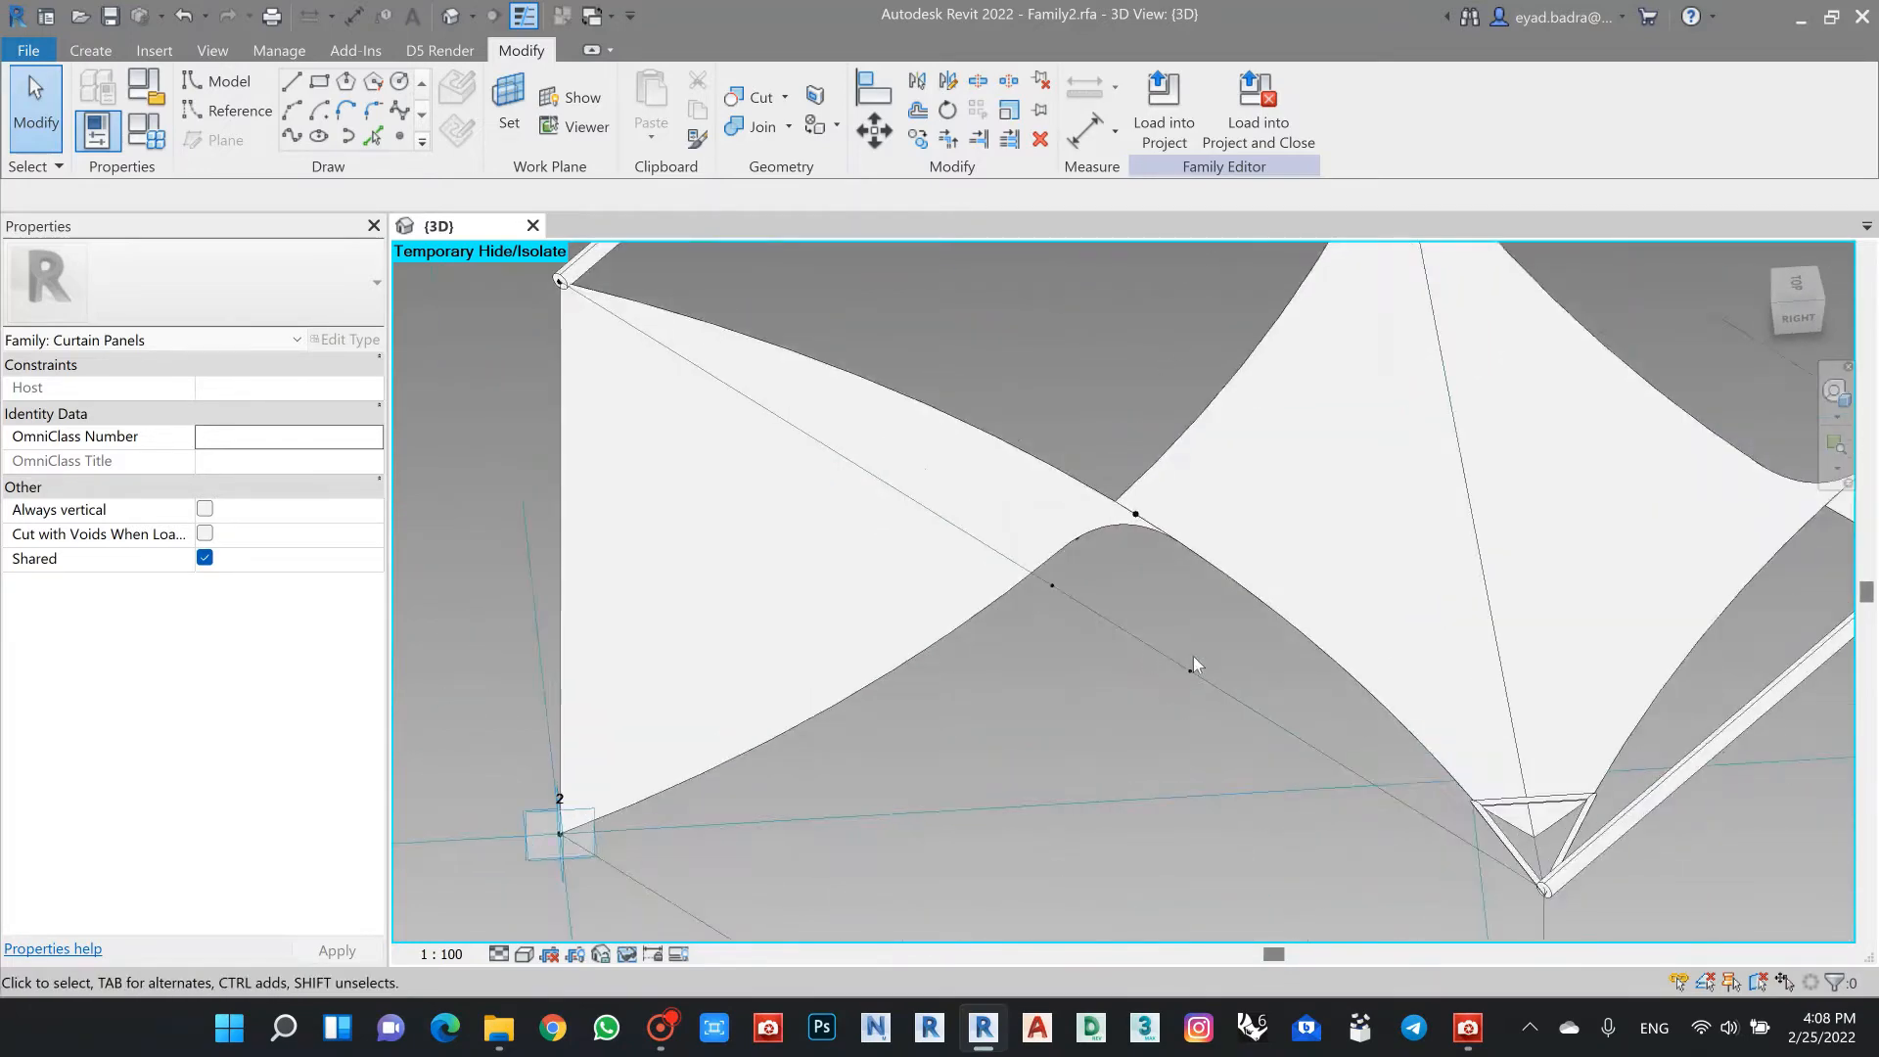
pyautogui.scroll(5, 1194, 665)
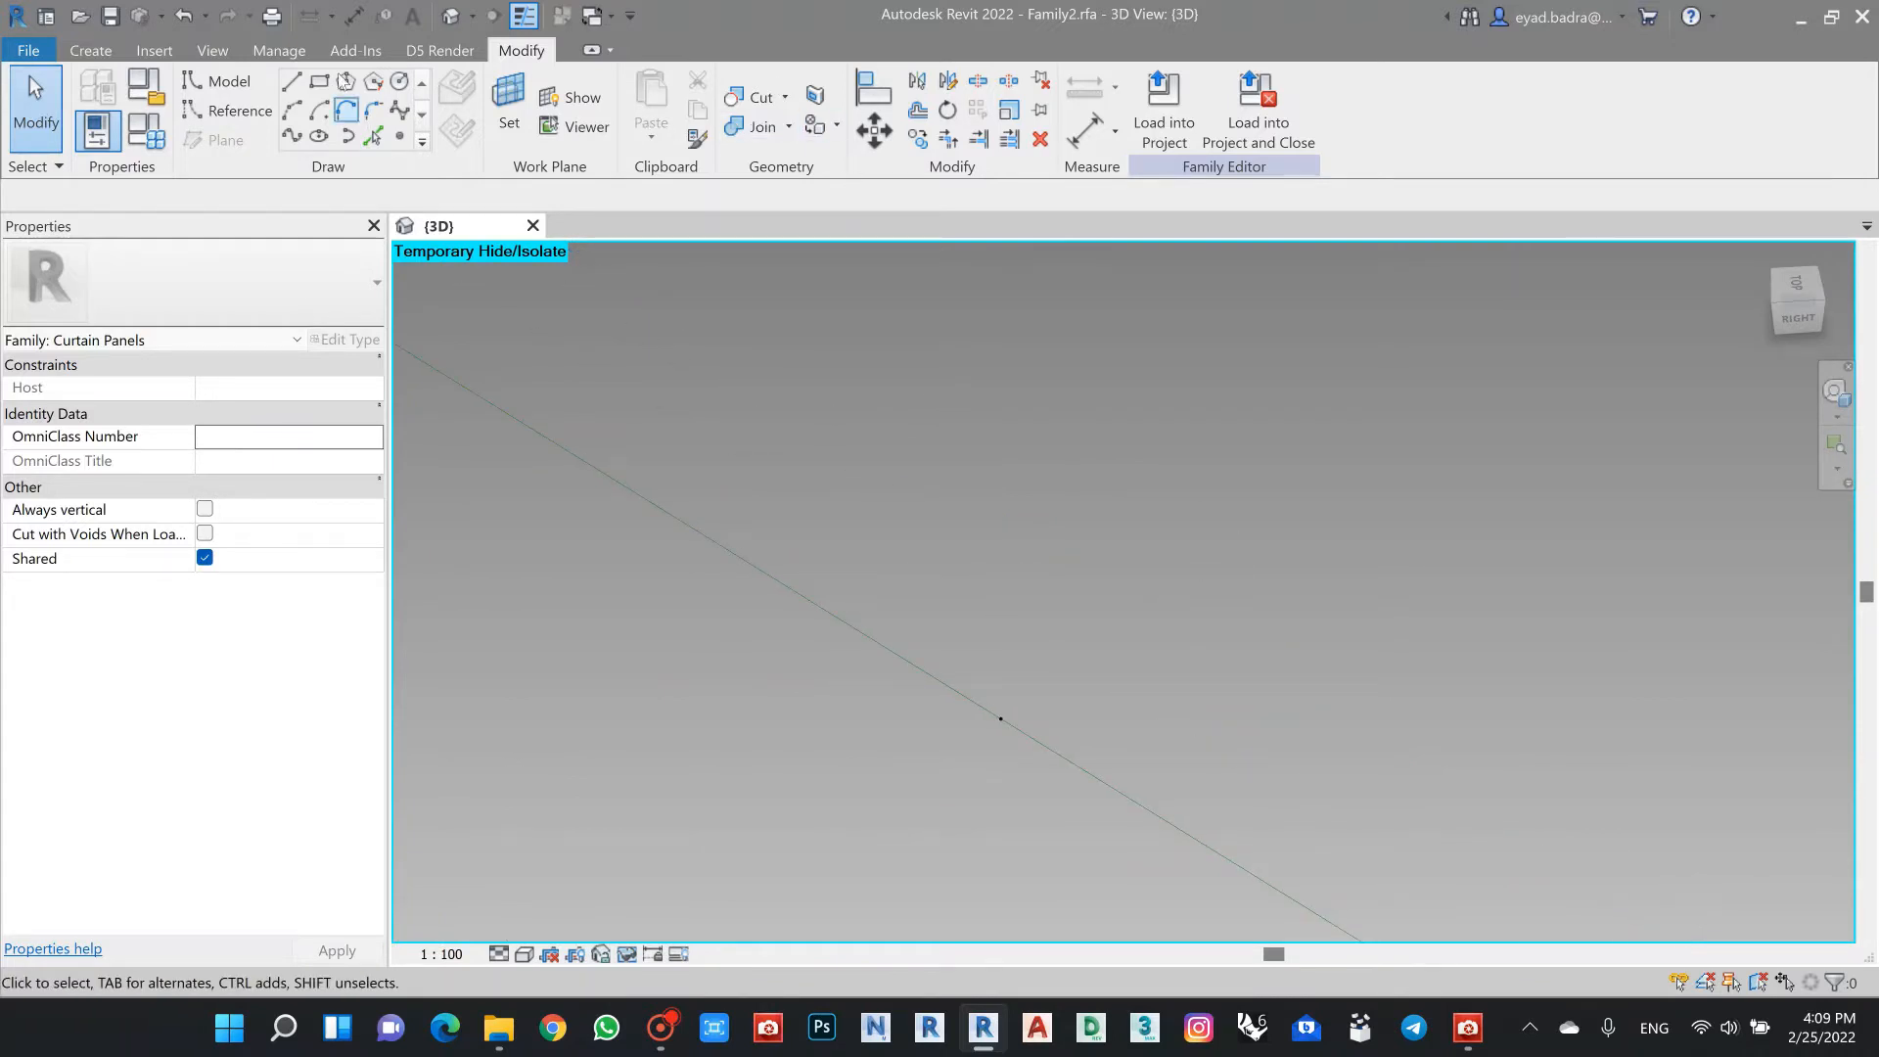
pyautogui.click(396, 84)
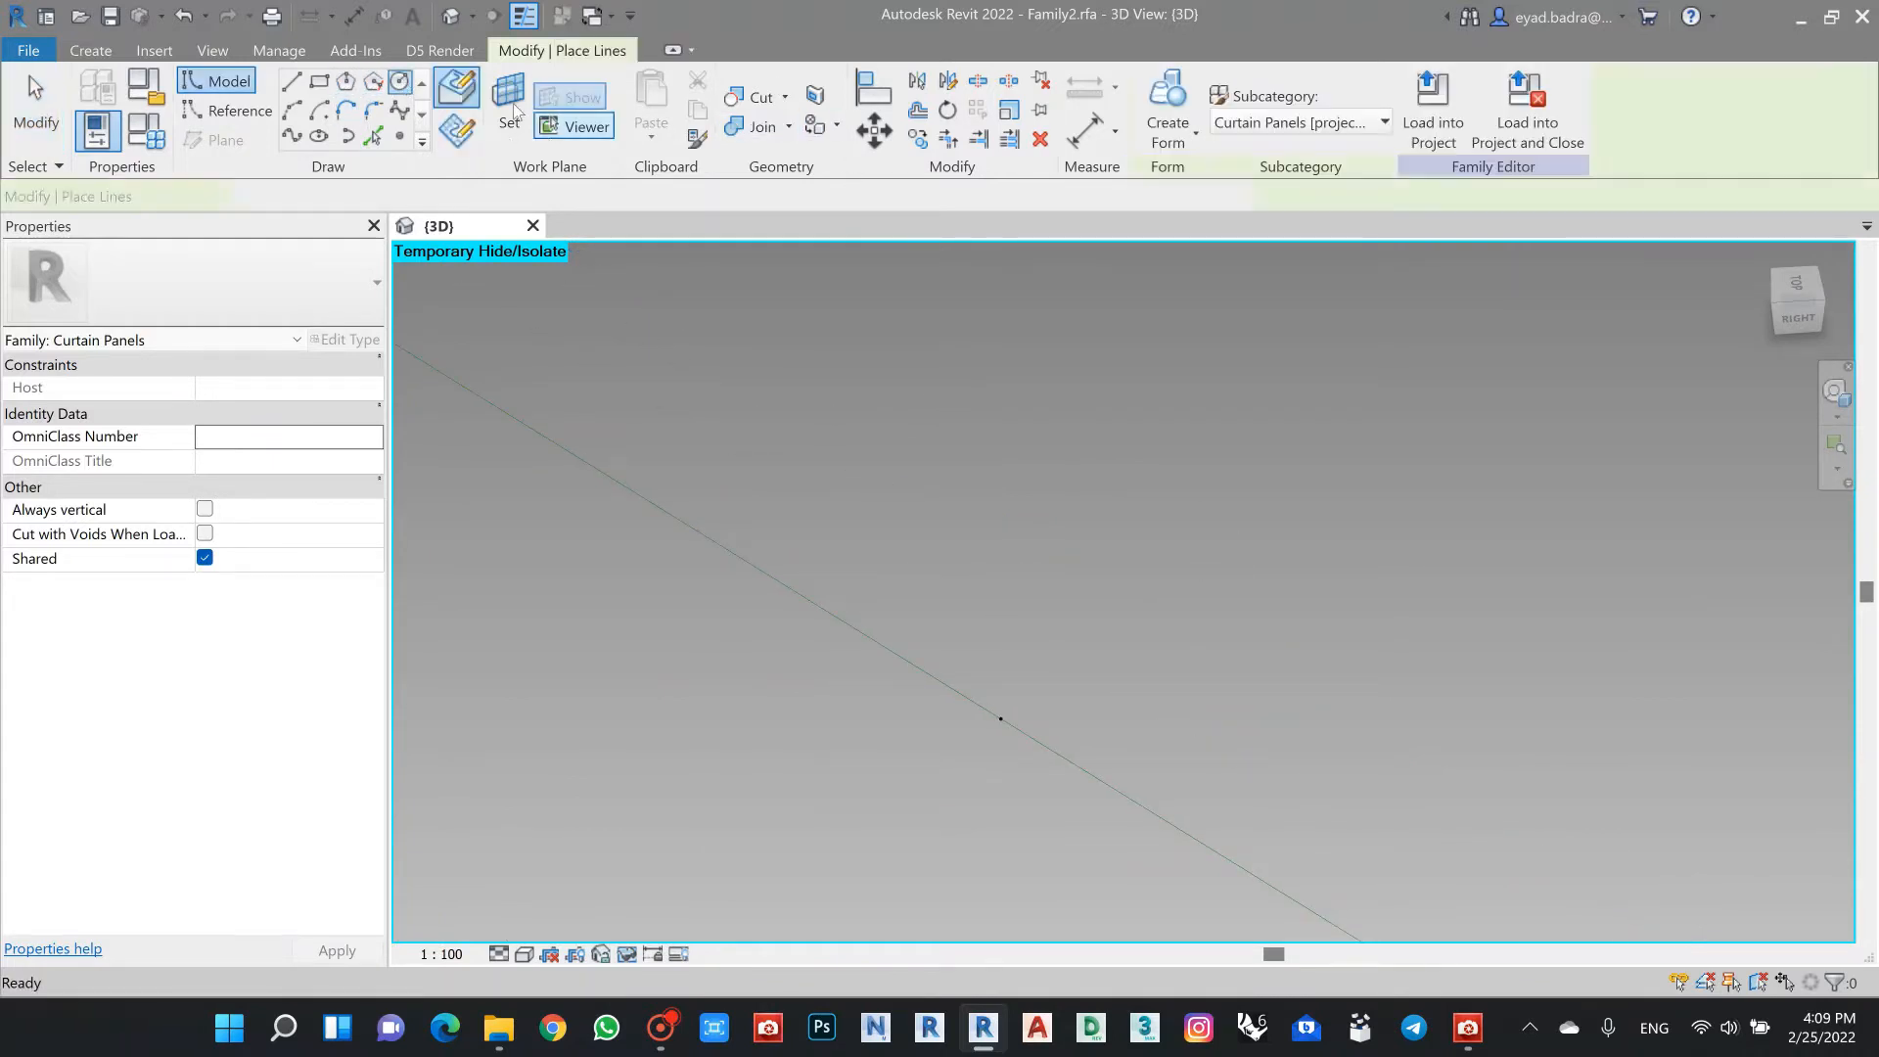
pyautogui.press('Escape')
pyautogui.click(1001, 719)
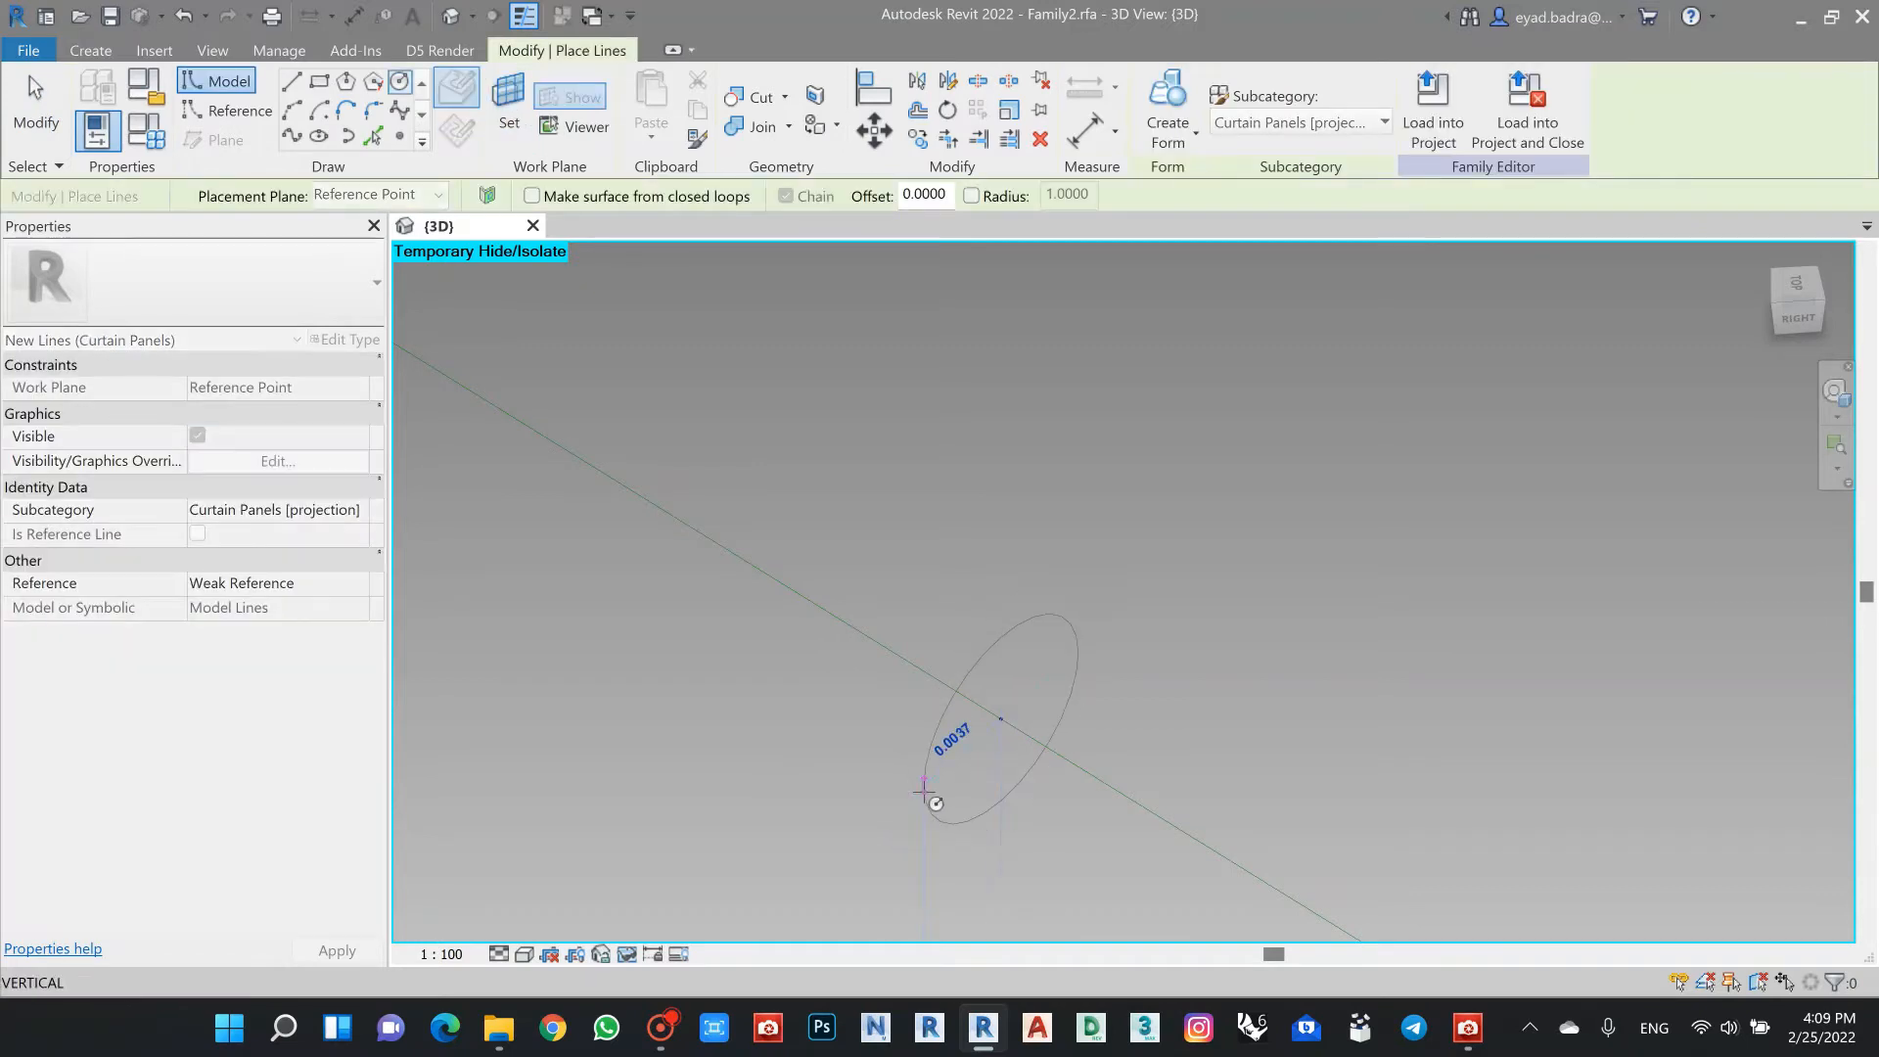
pyautogui.write('0.03')
pyautogui.press('Return')
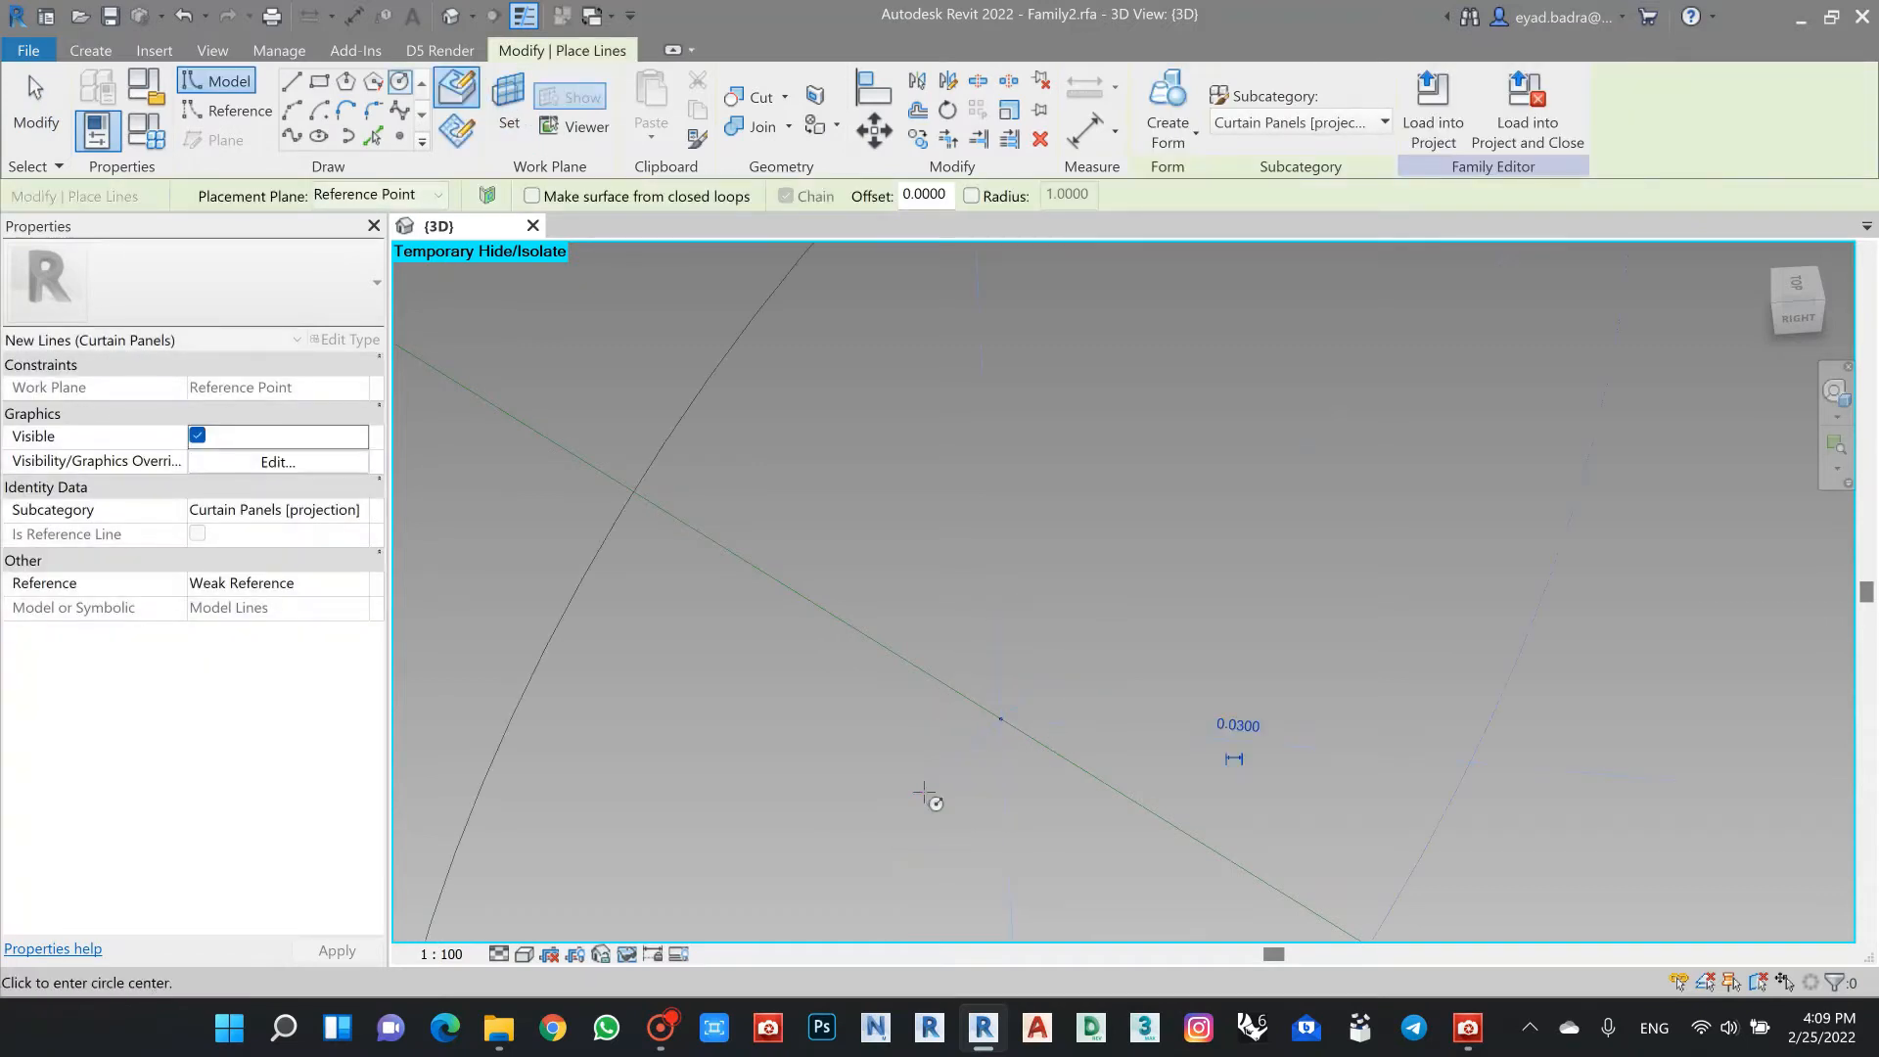
pyautogui.scroll(-4, 879, 715)
pyautogui.press('Escape')
pyautogui.press('Escape')
# Step: Create a solid form from the circle and the upper reference line between corners 2 and 3
pyautogui.click(871, 658)
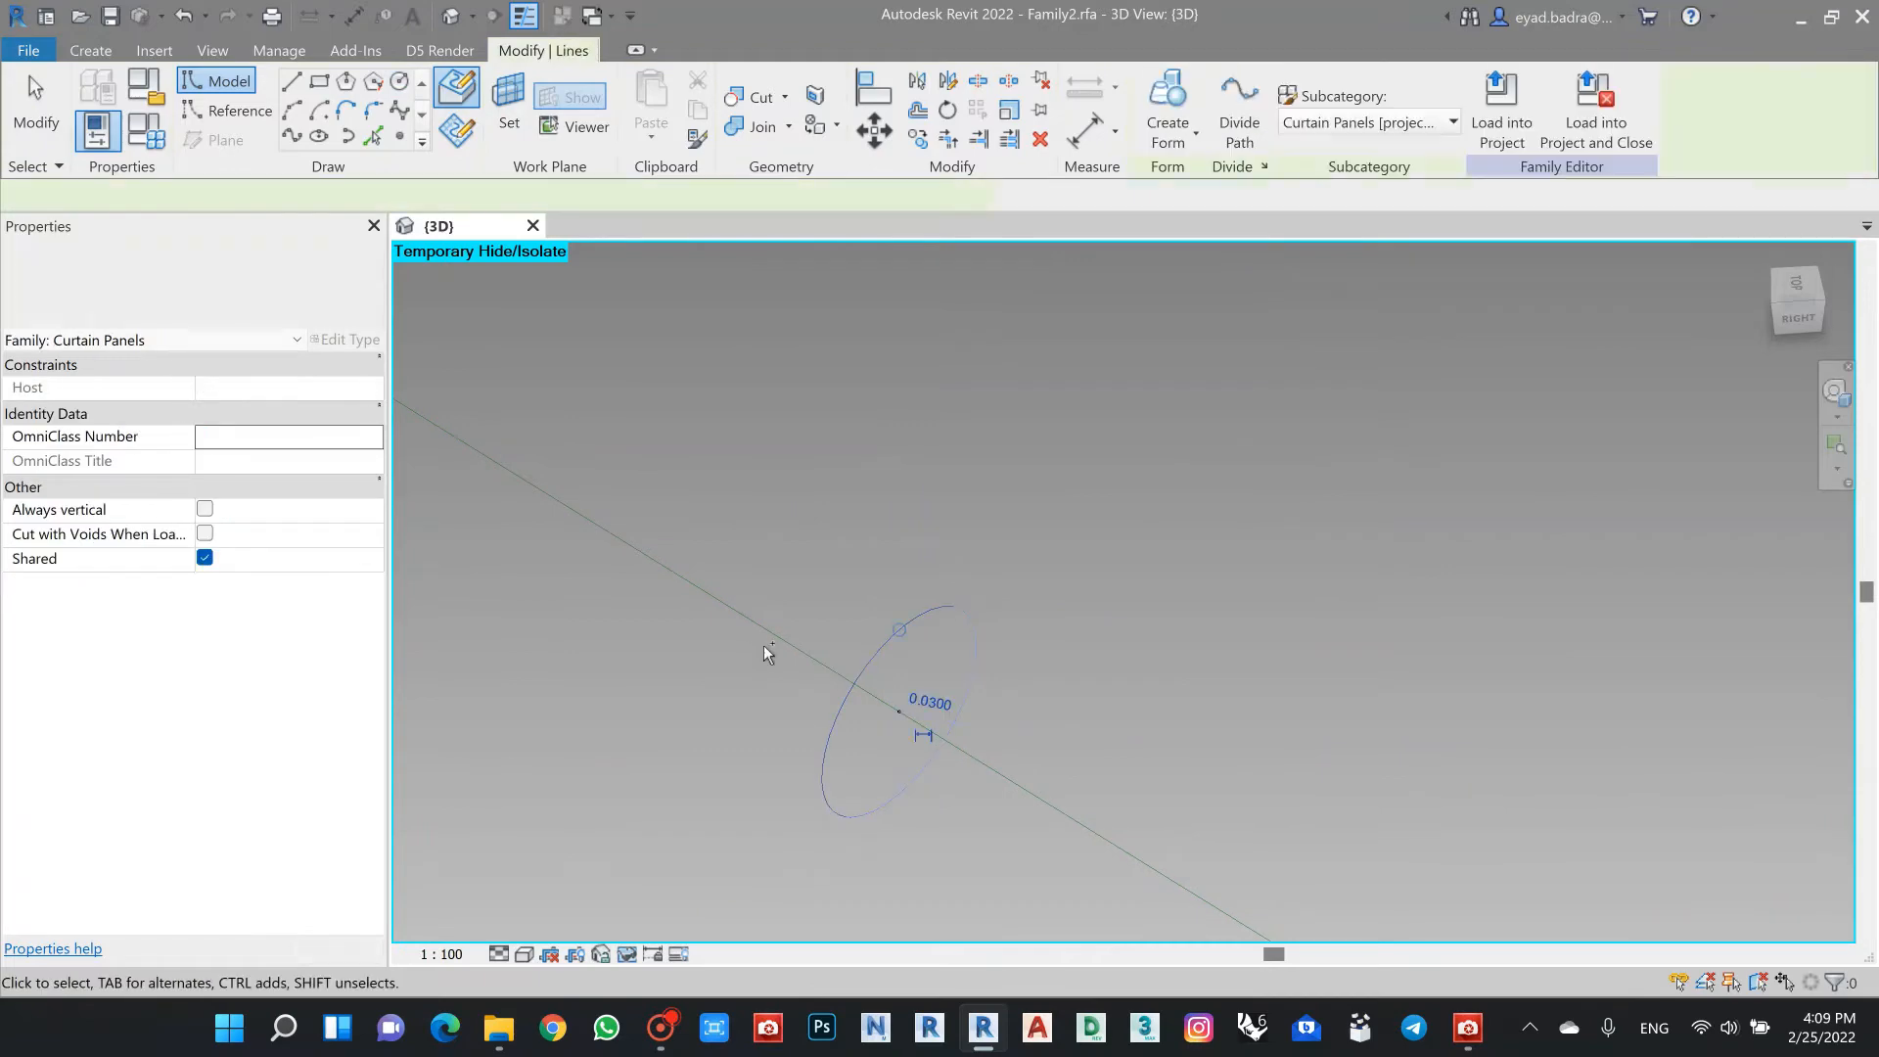
pyautogui.keyDown('ctrl'); pyautogui.click(766, 630); pyautogui.keyUp('ctrl')
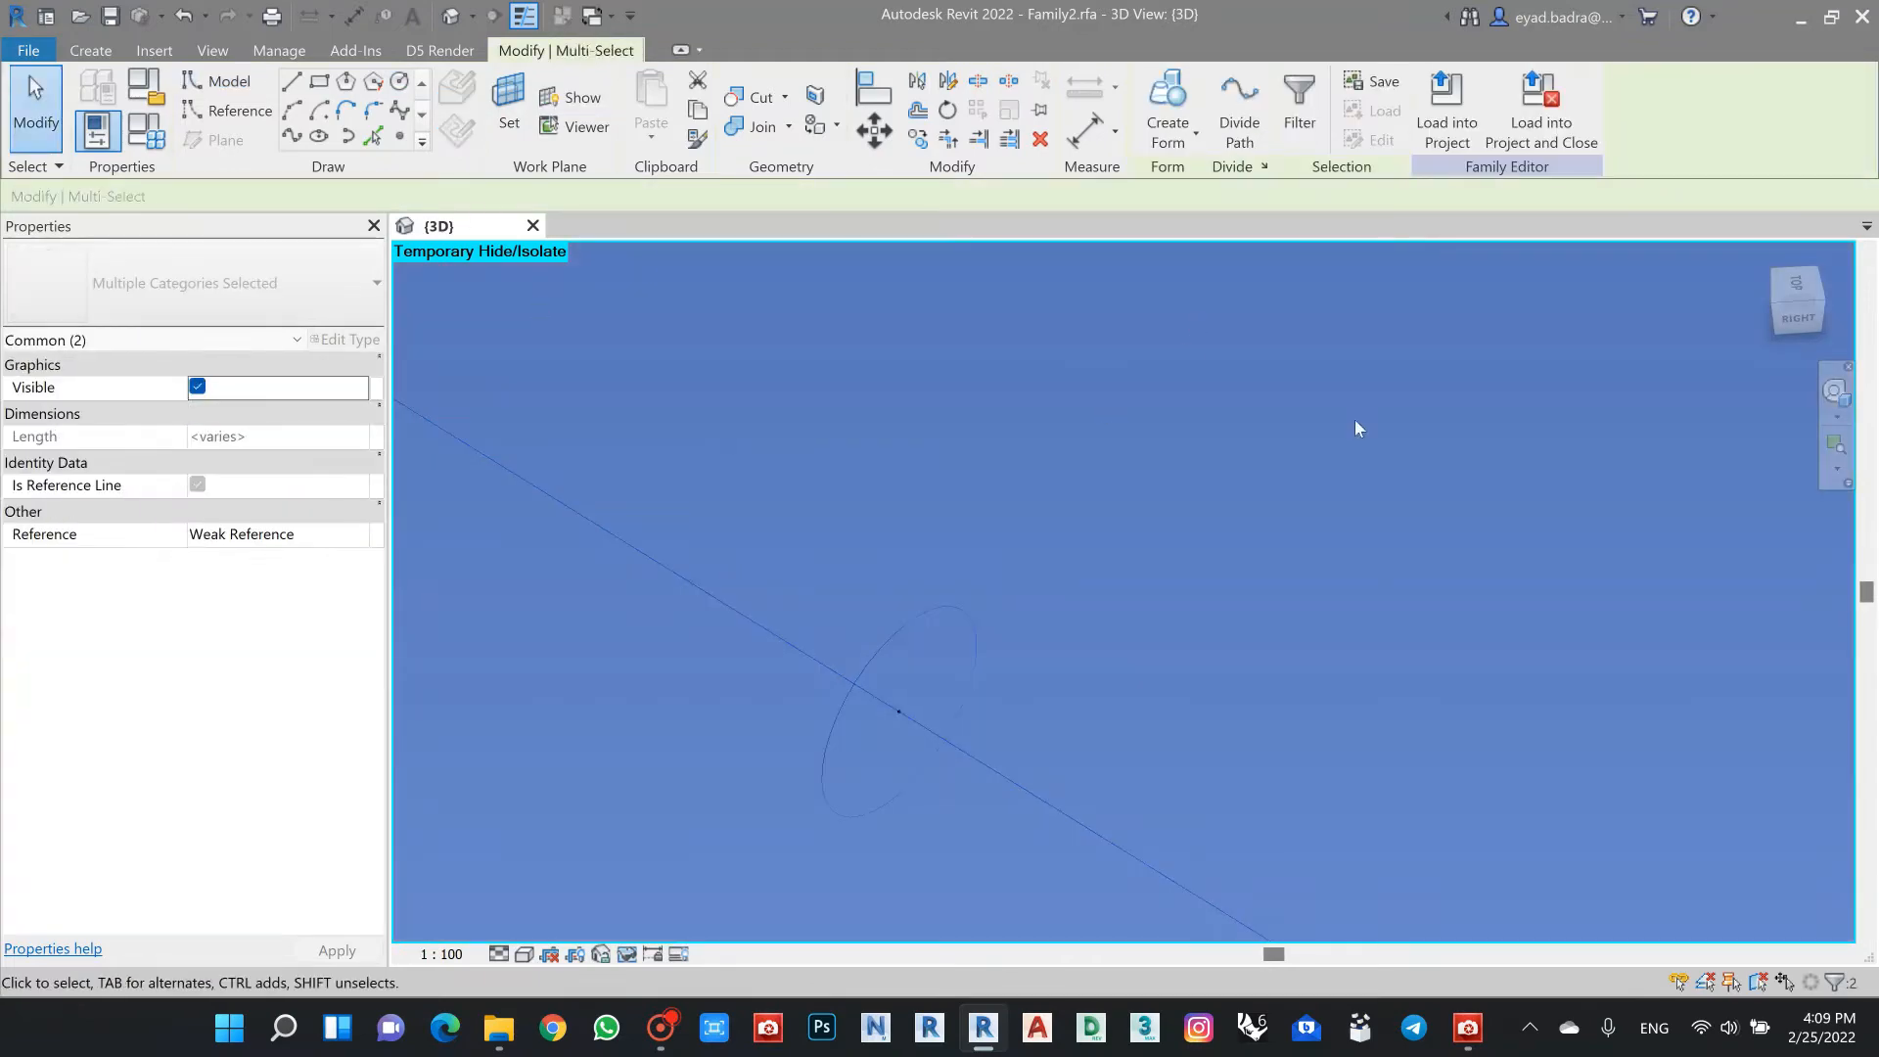
pyautogui.click(1164, 137)
pyautogui.click(1140, 178)
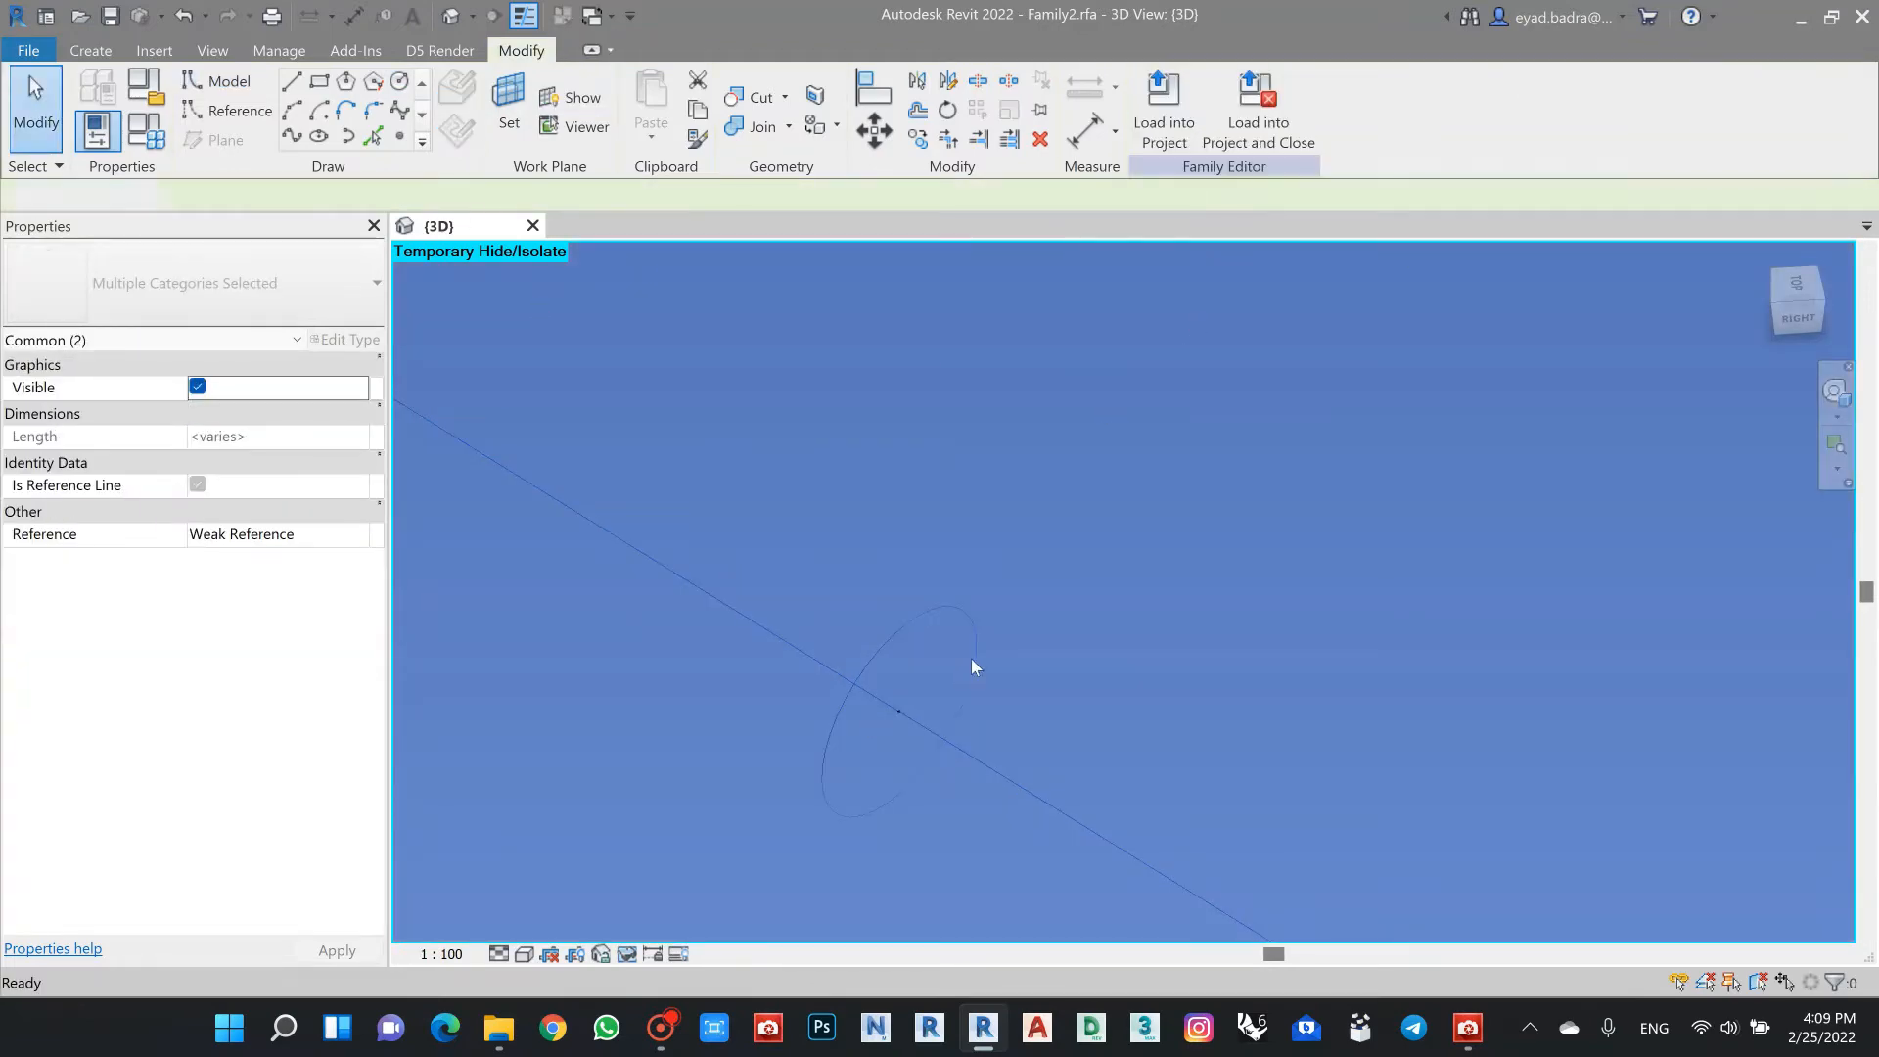
pyautogui.scroll(-4, 954, 689)
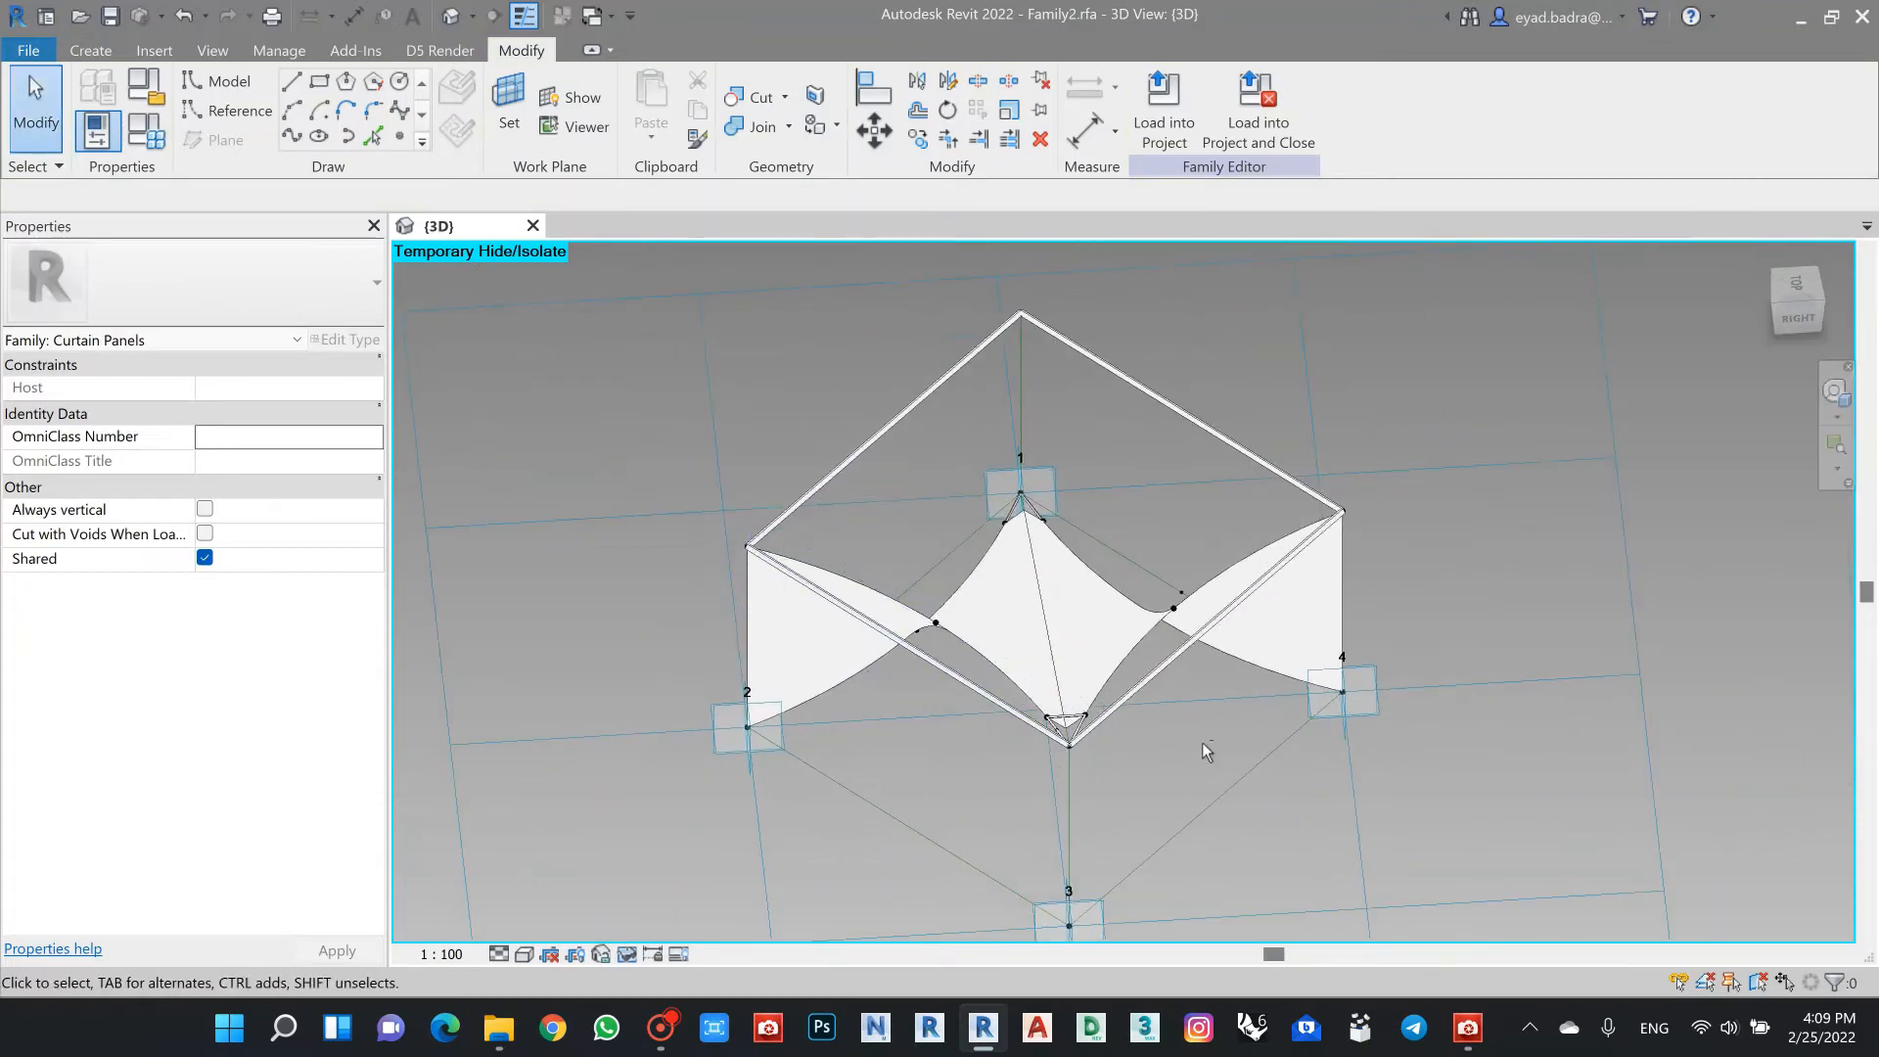
# Step: Examine the panel's upper perimeter frame from several angles and compare it with the facade reference photo in ACDSee
pyautogui.keyDown('shift'); pyautogui.moveTo(1203, 755); pyautogui.dragTo(1480, 460, button='middle'); pyautogui.keyUp('shift')
pyautogui.scroll(-2, 1243, 337)
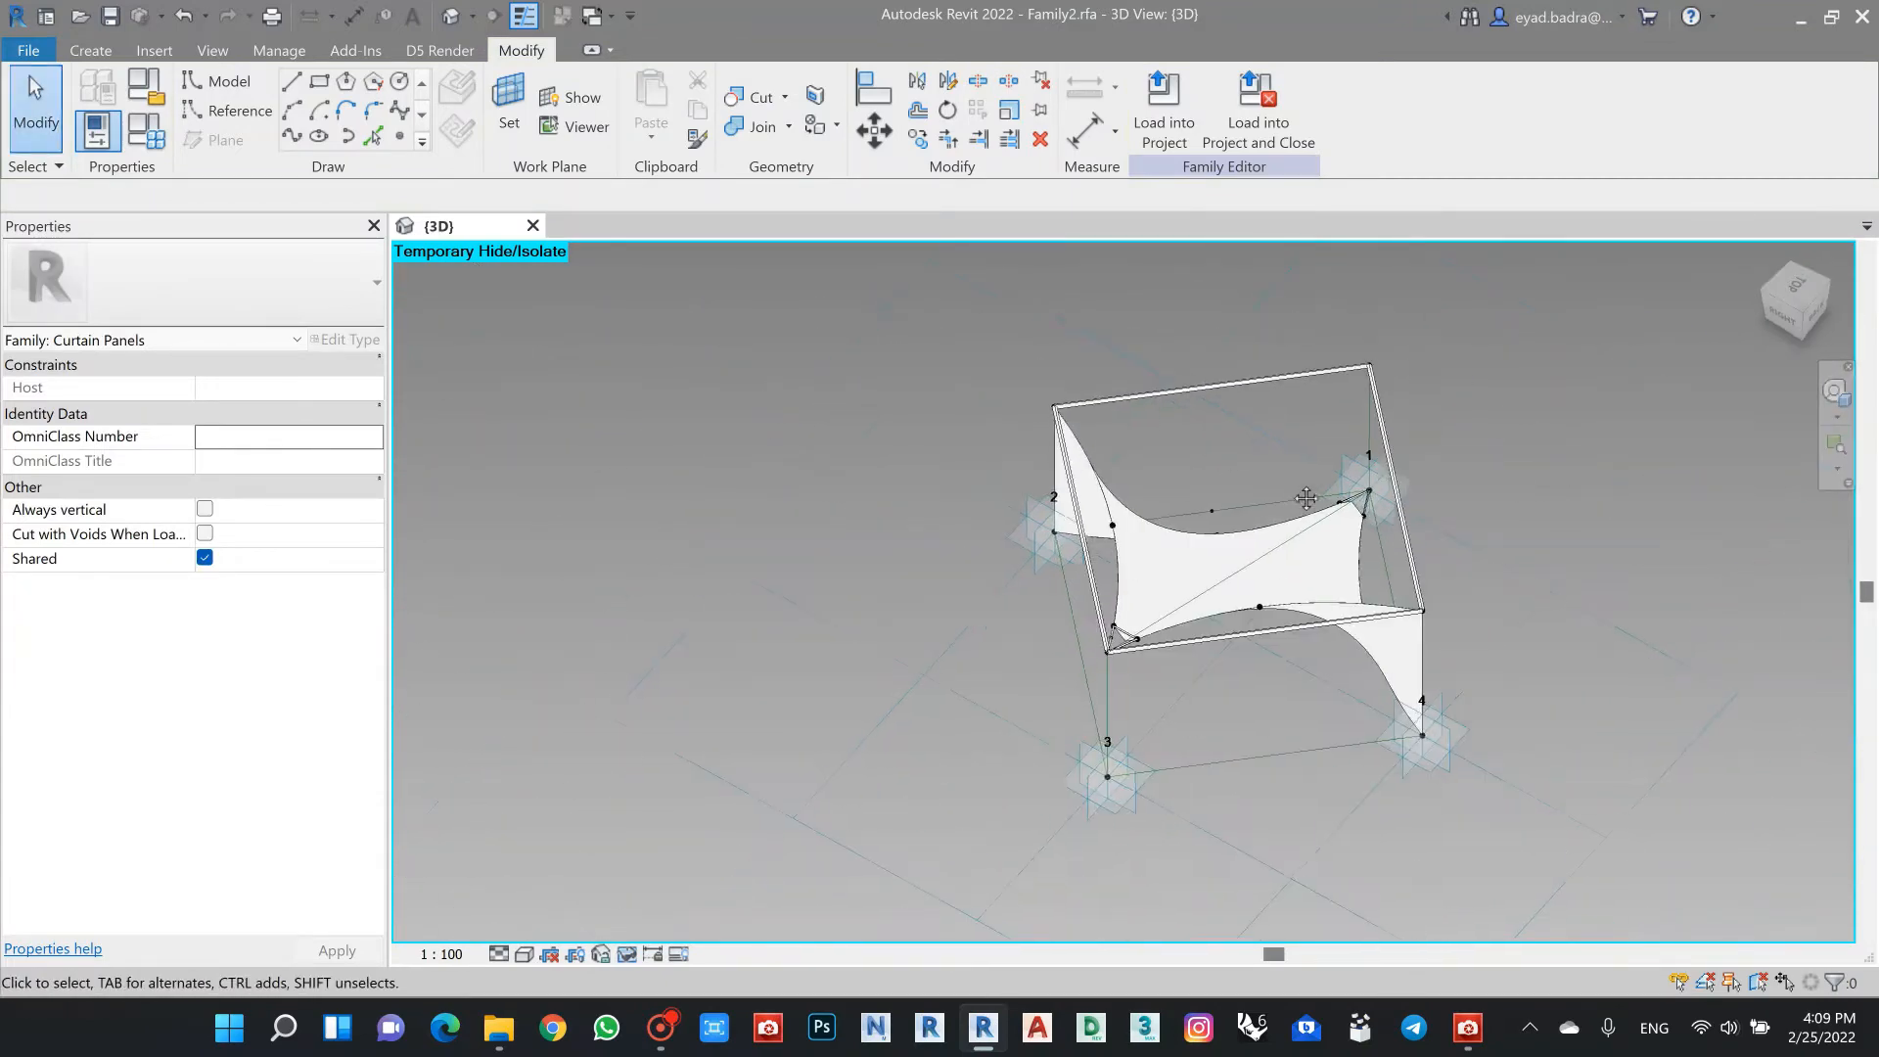
pyautogui.moveTo(1316, 578); pyautogui.dragTo(1253, 514, button='middle')
pyautogui.moveTo(1241, 423); pyautogui.dragTo(1184, 456, button='middle')
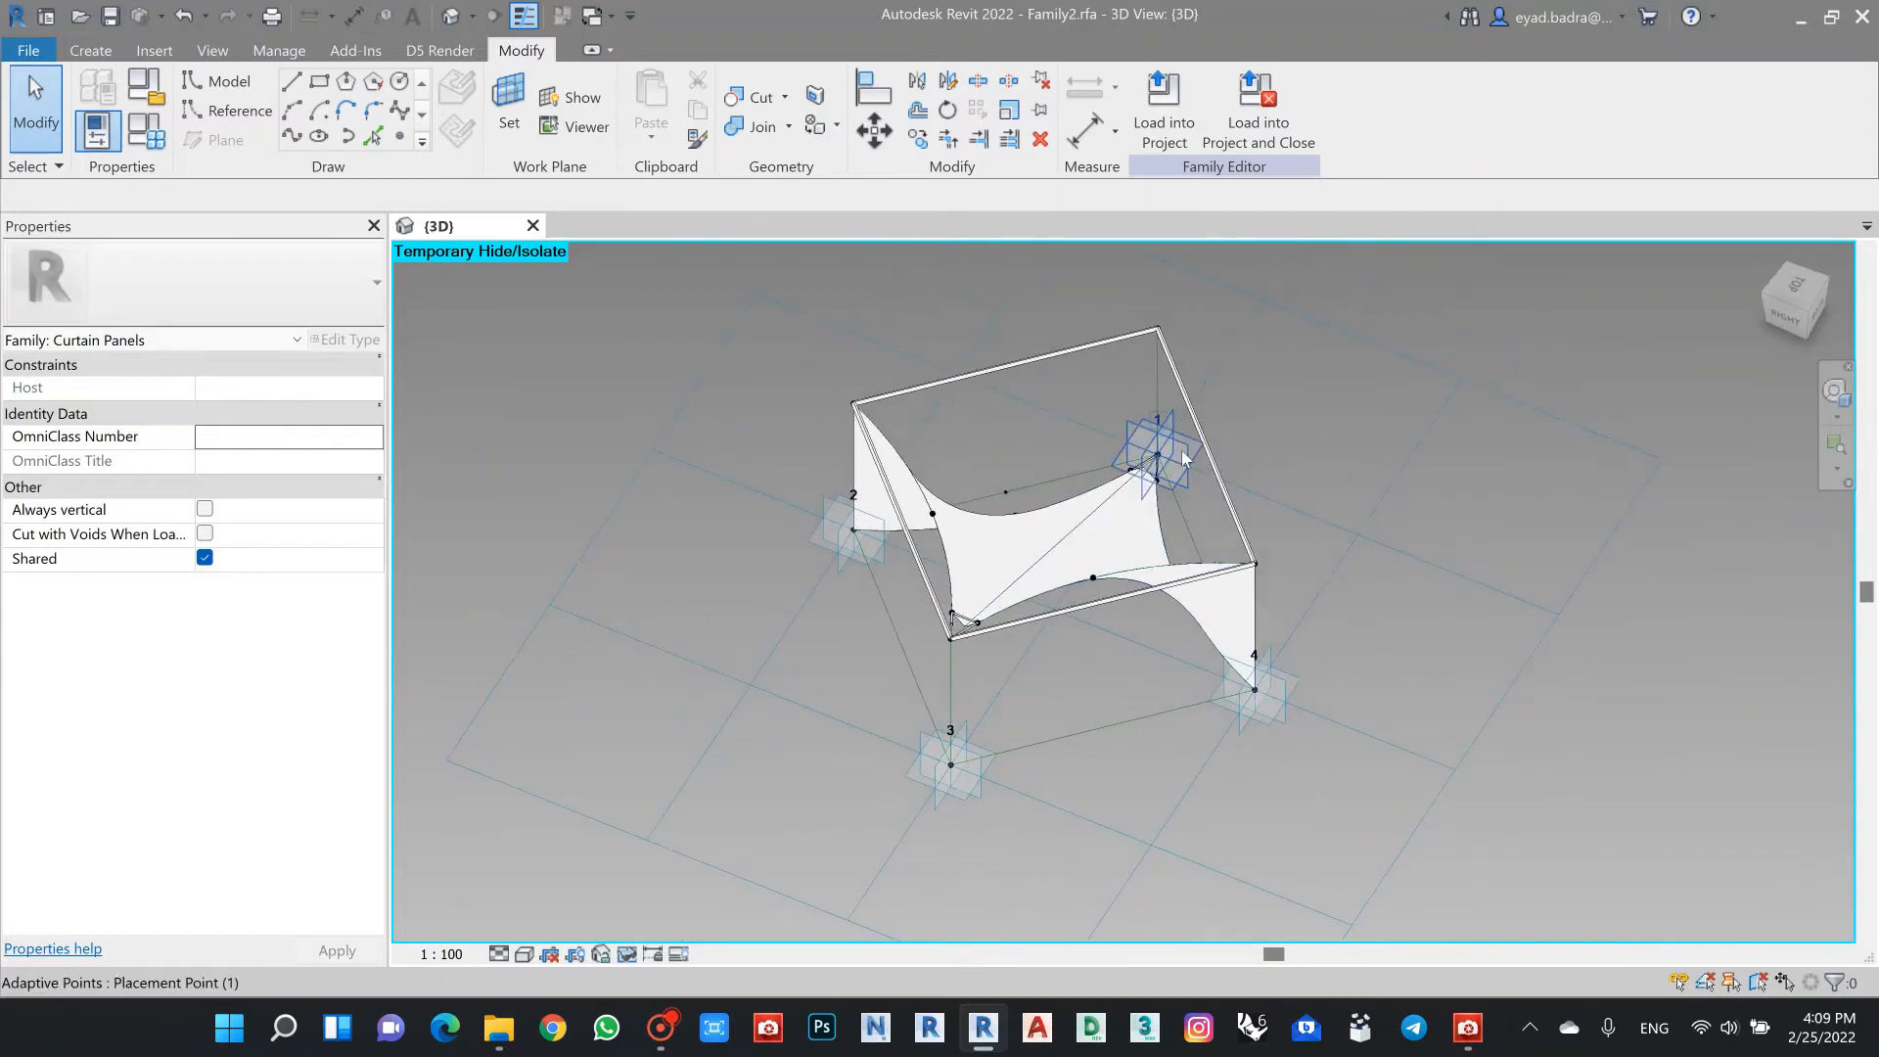
pyautogui.scroll(2, 1018, 709)
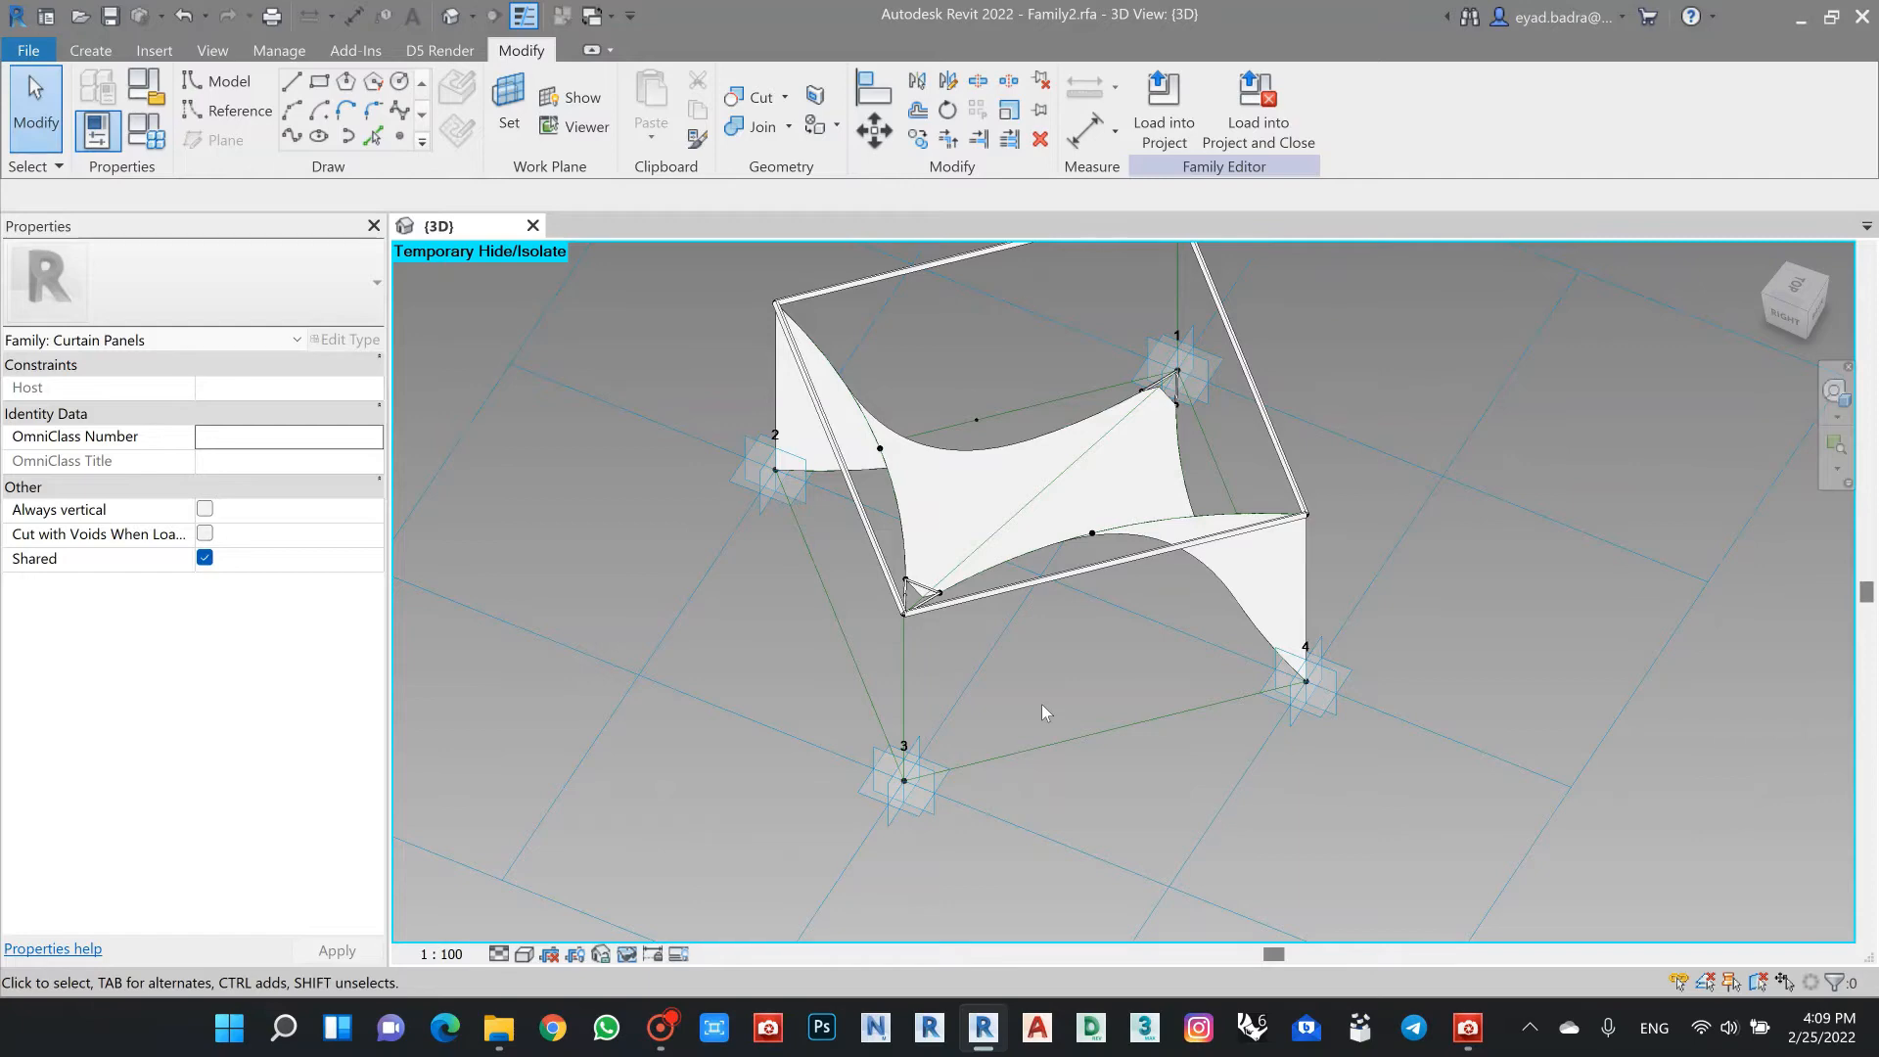
pyautogui.click(1465, 1028)
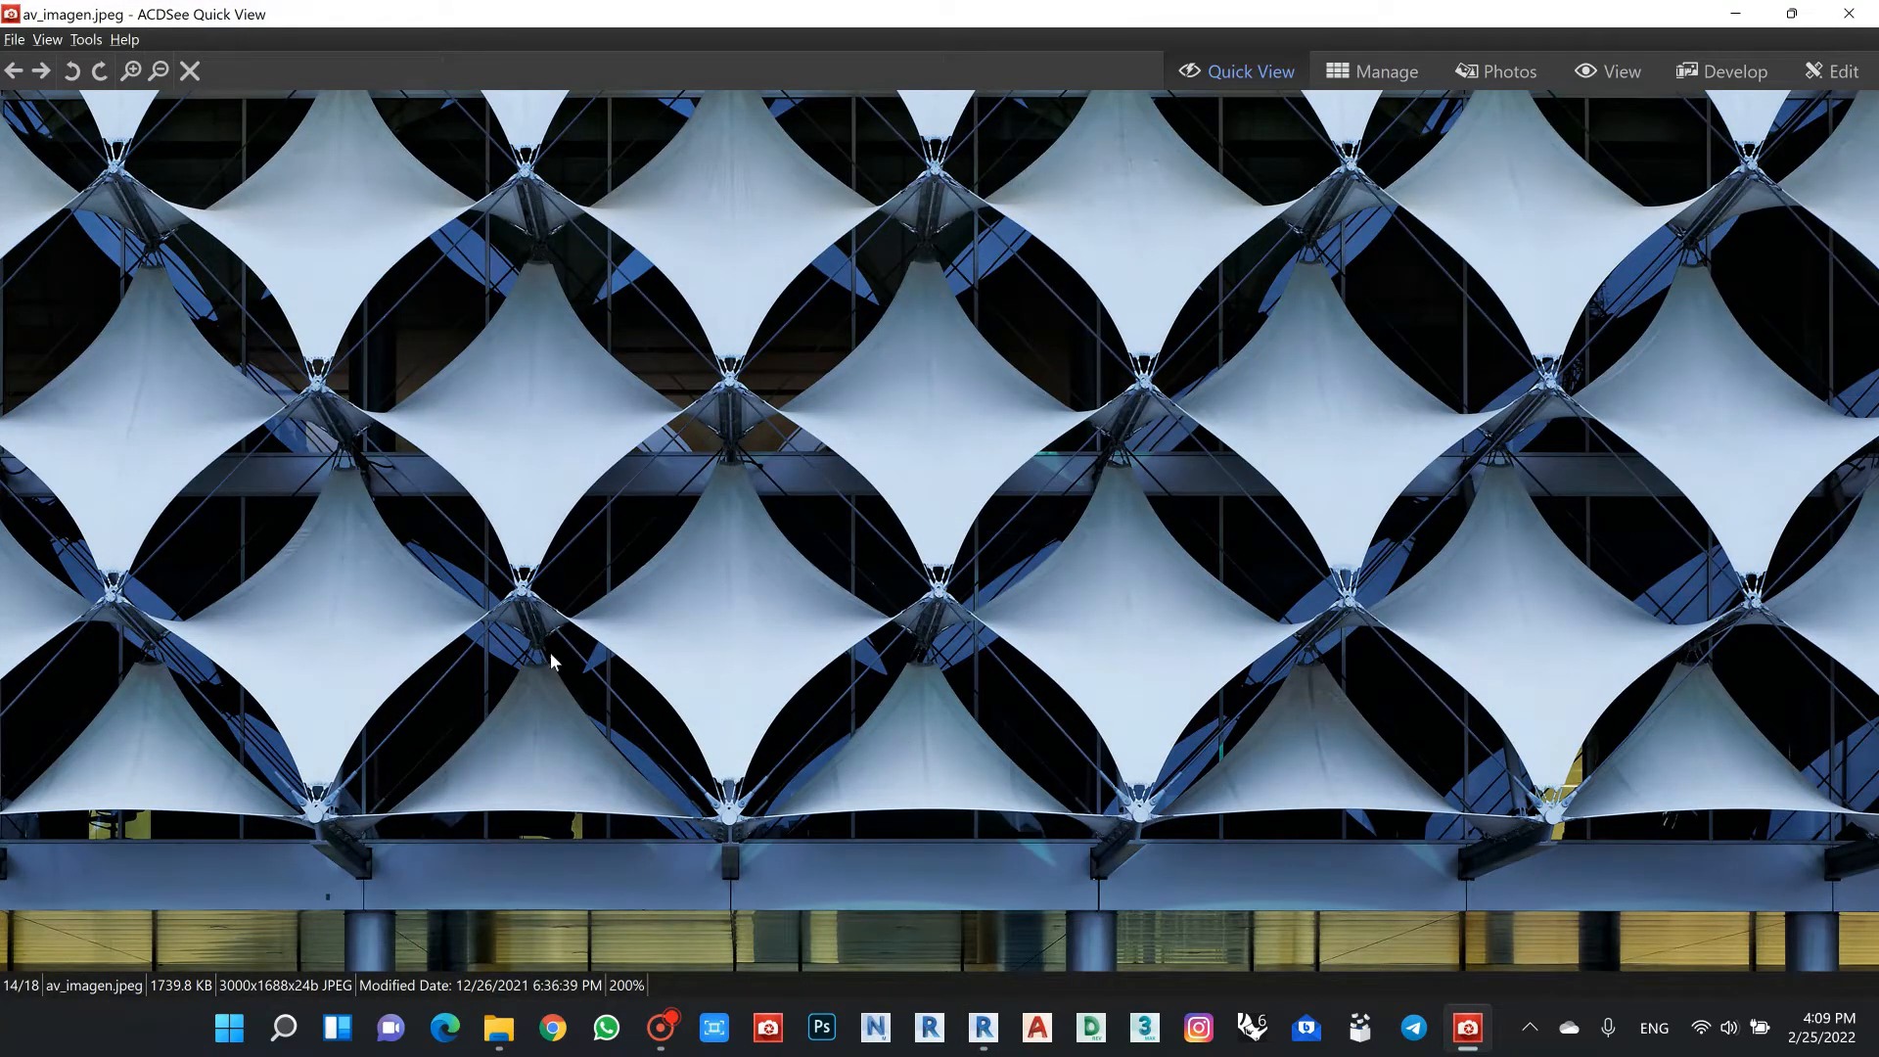
pyautogui.click(1737, 20)
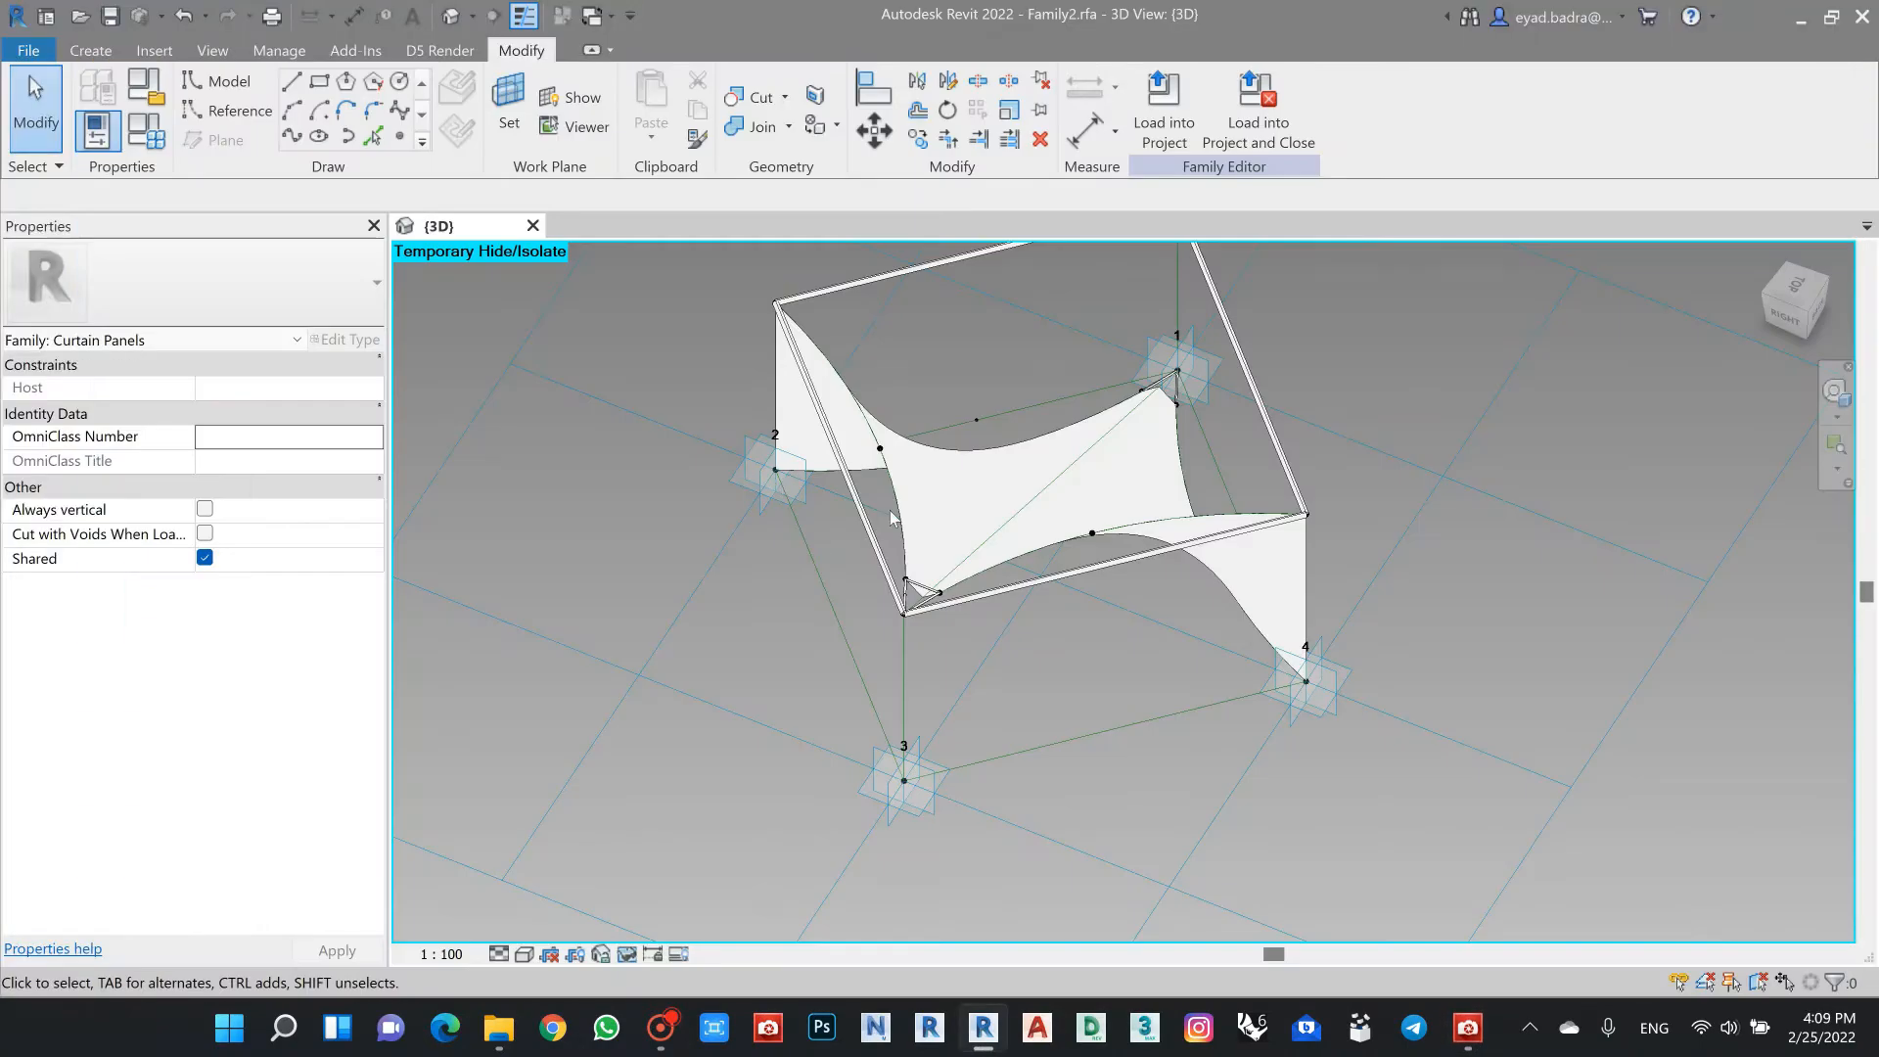
pyautogui.scroll(-1, 889, 509)
pyautogui.moveTo(825, 613); pyautogui.dragTo(798, 668, button='middle')
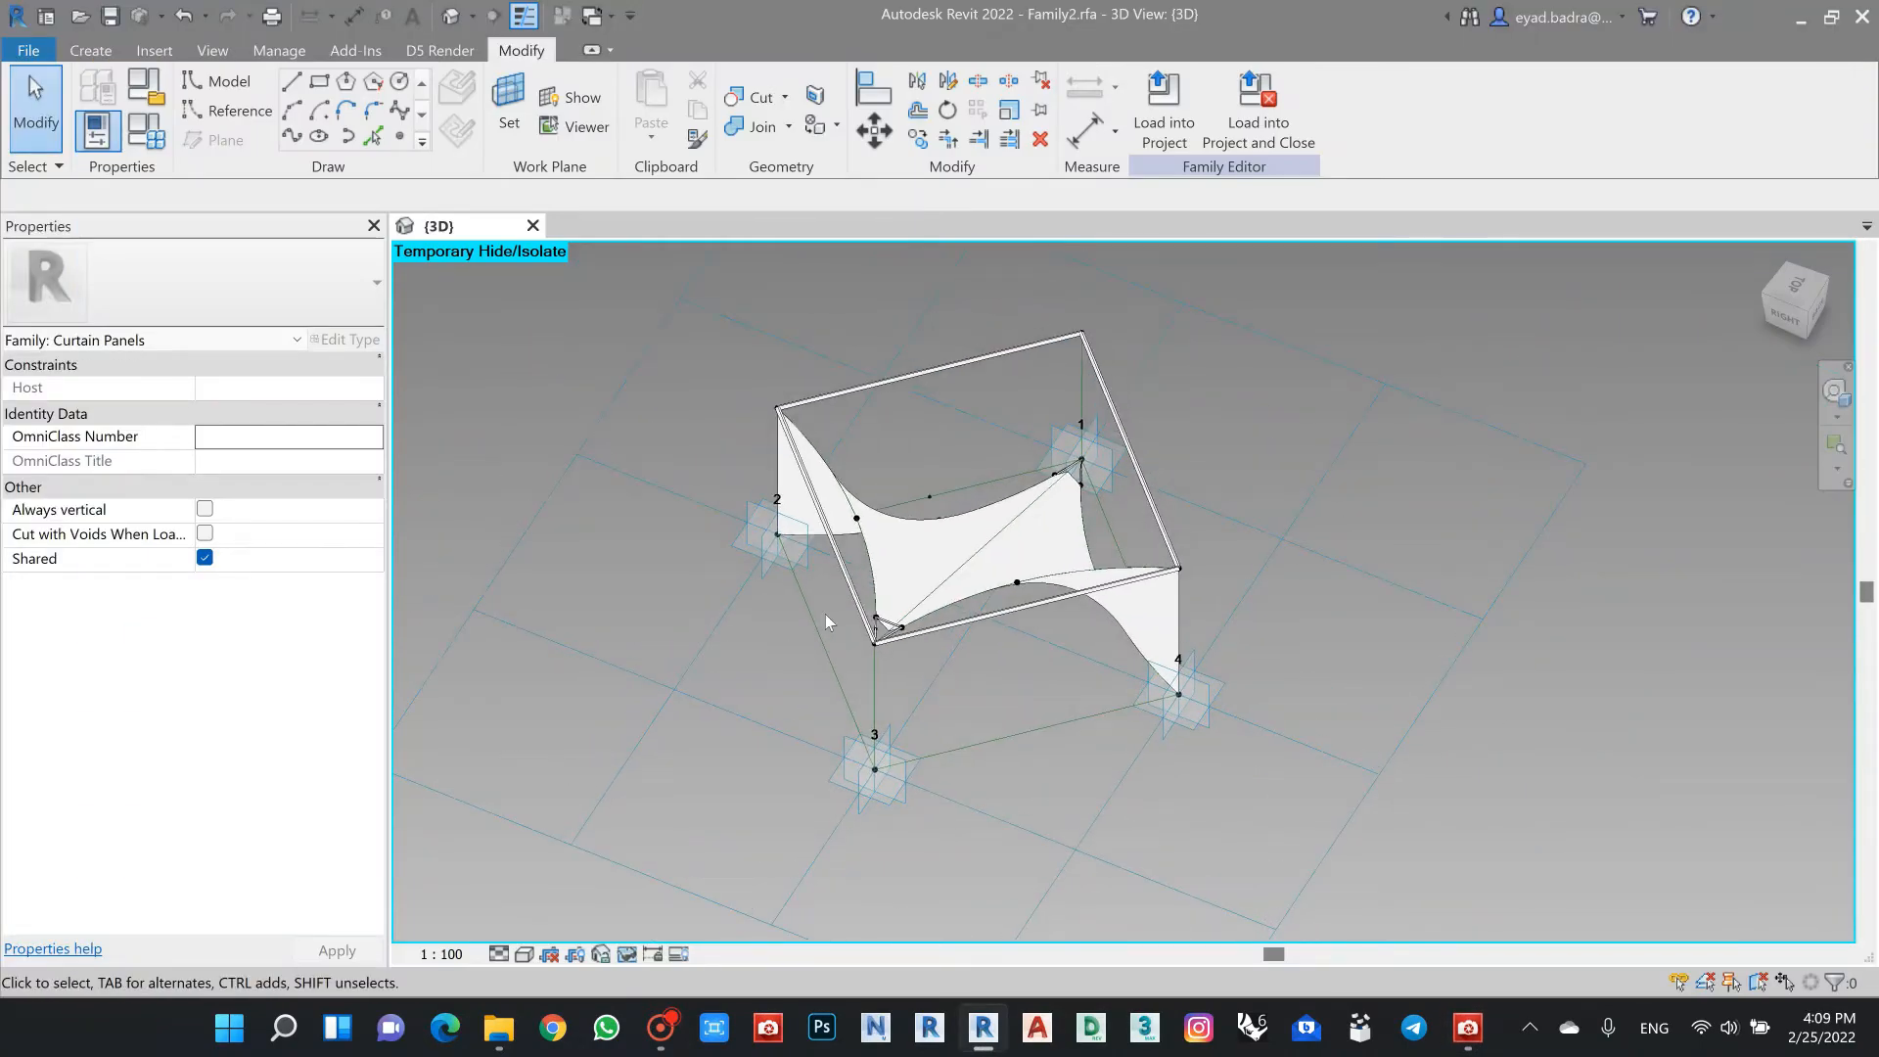
pyautogui.moveTo(918, 407); pyautogui.dragTo(918, 448, button='middle')
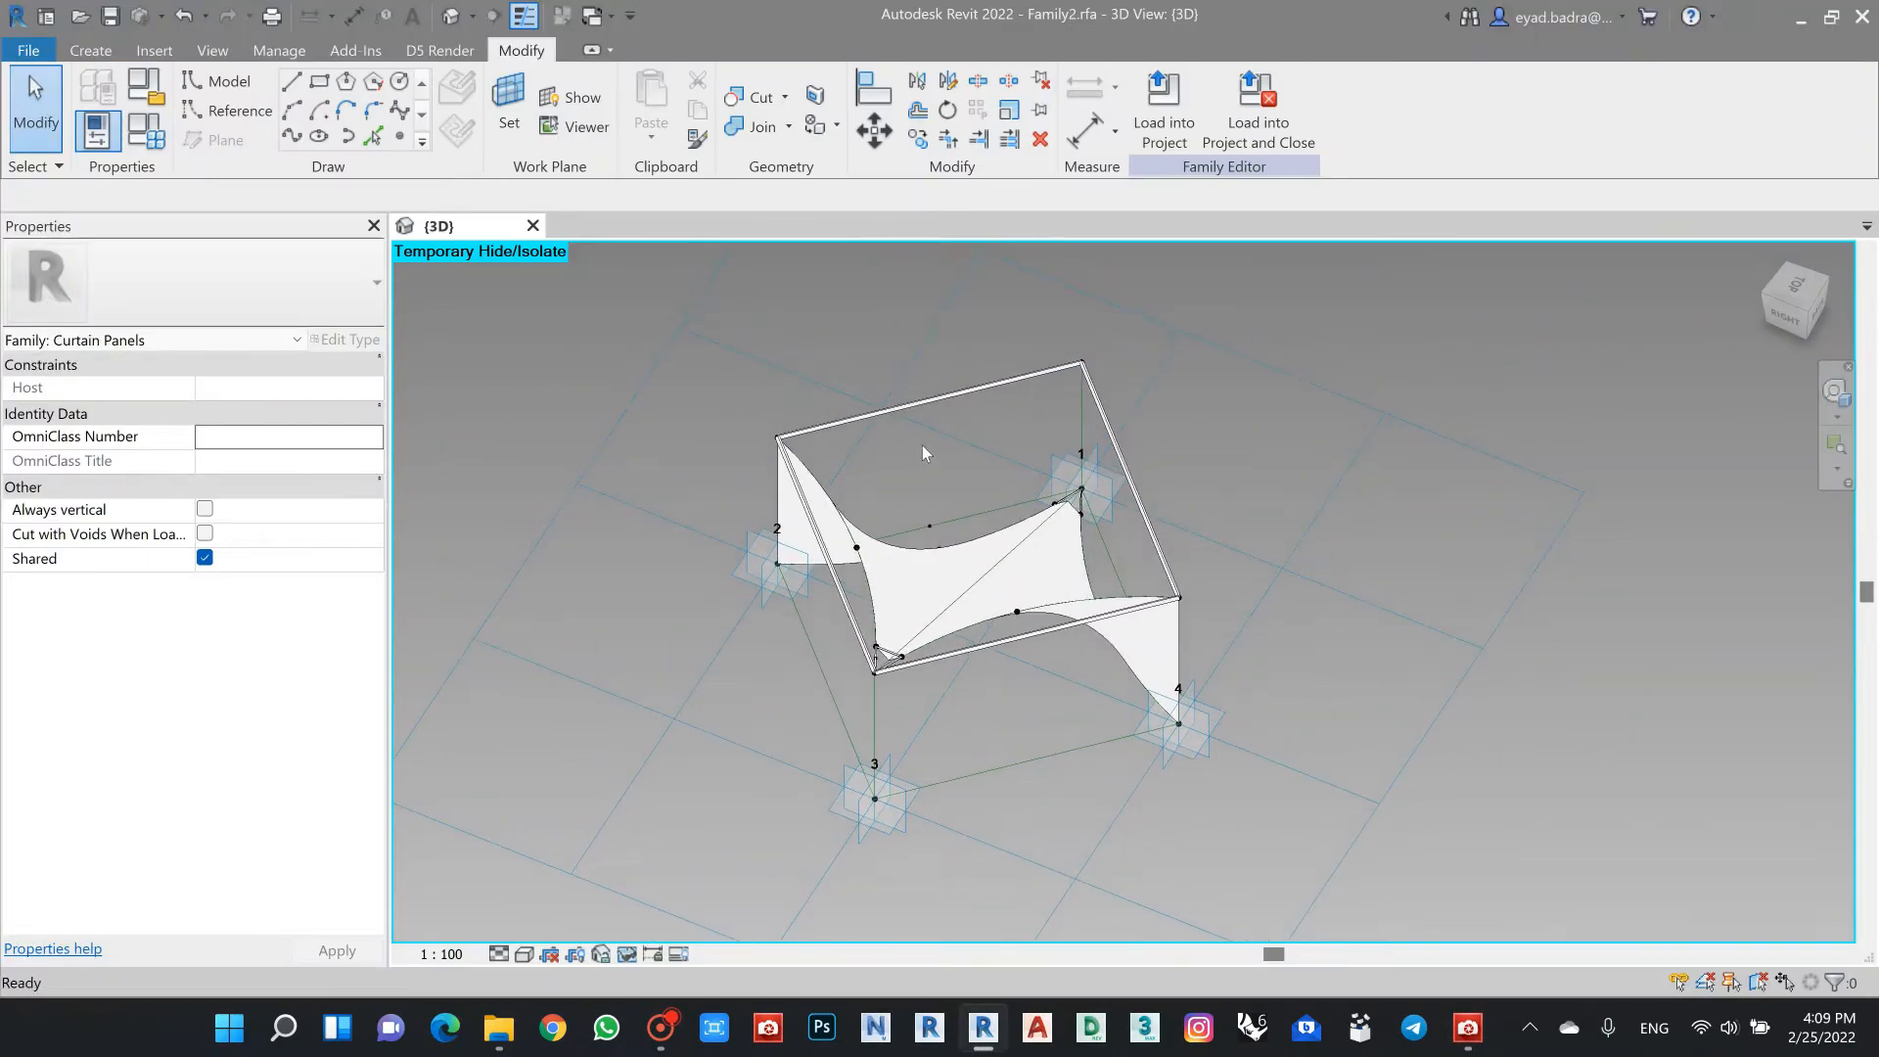
# Step: Create a new family from the Metric Generic Model.rft template in the English templates folder
pyautogui.click(46, 21)
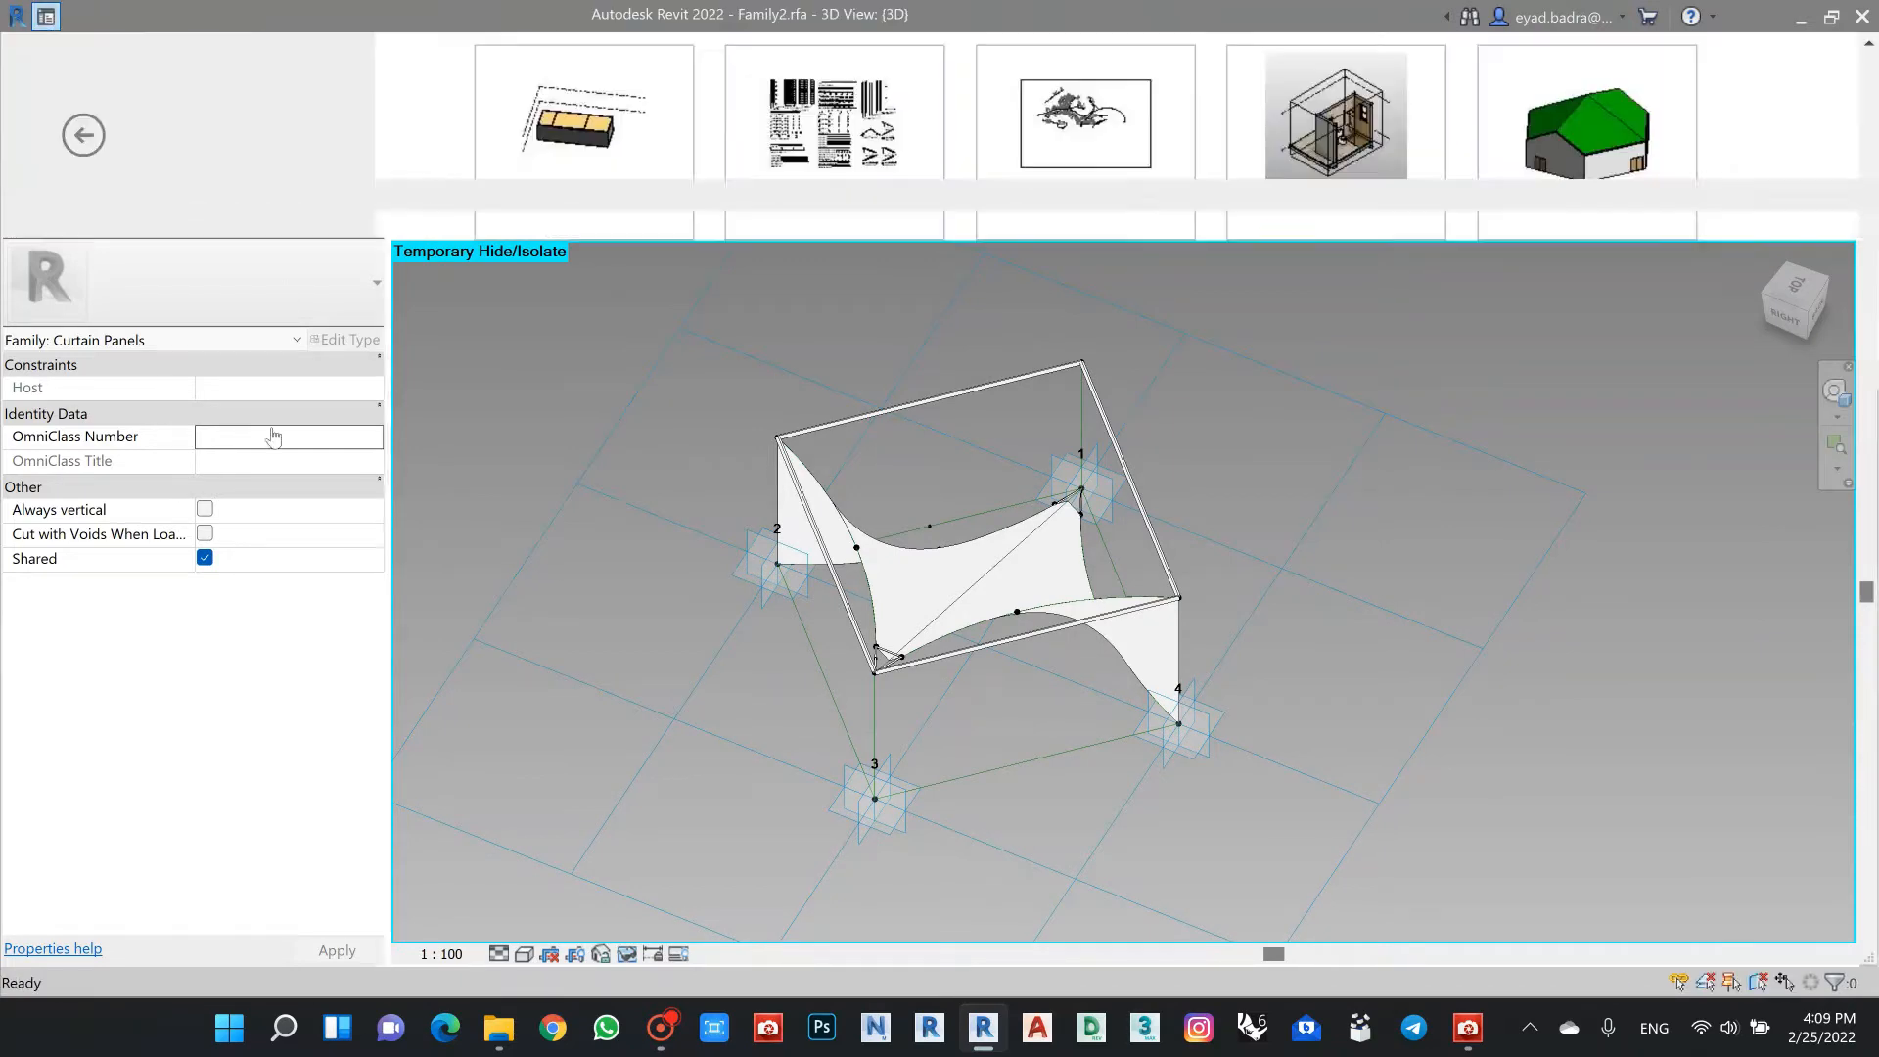
pyautogui.click(234, 541)
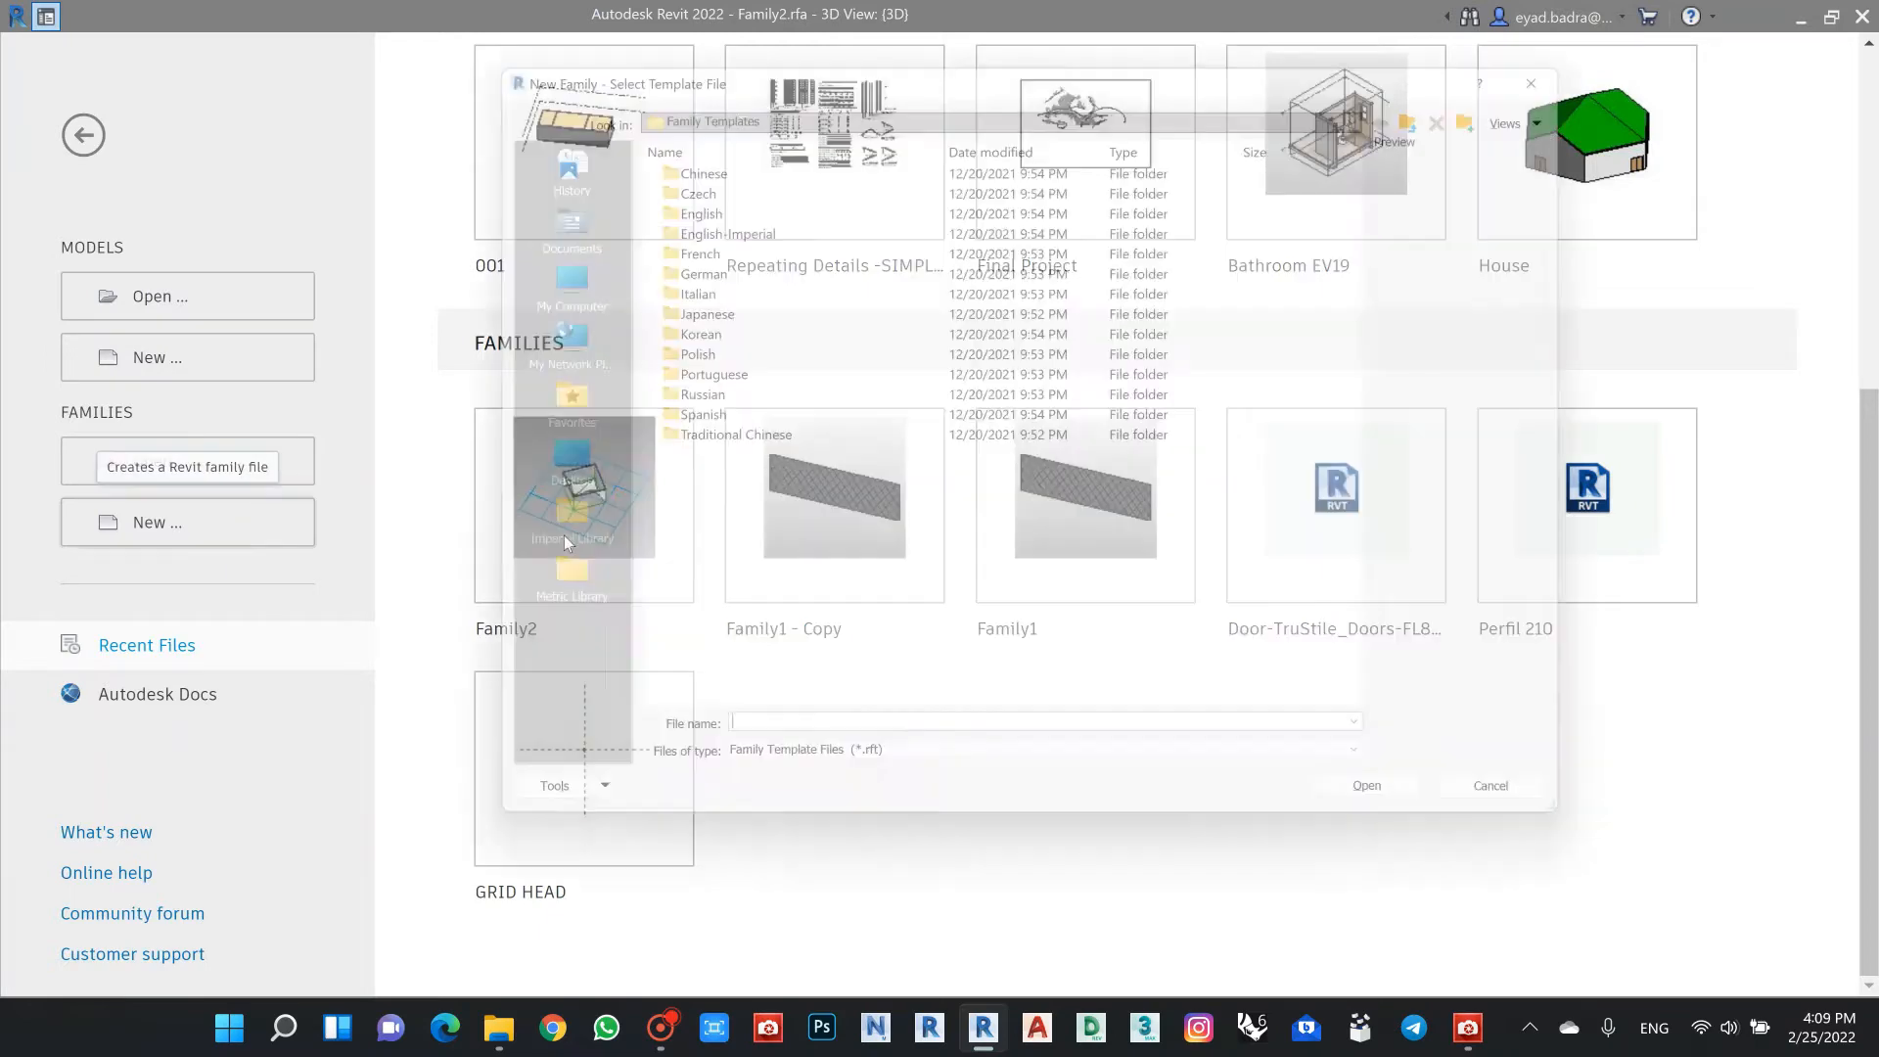
pyautogui.click(689, 195)
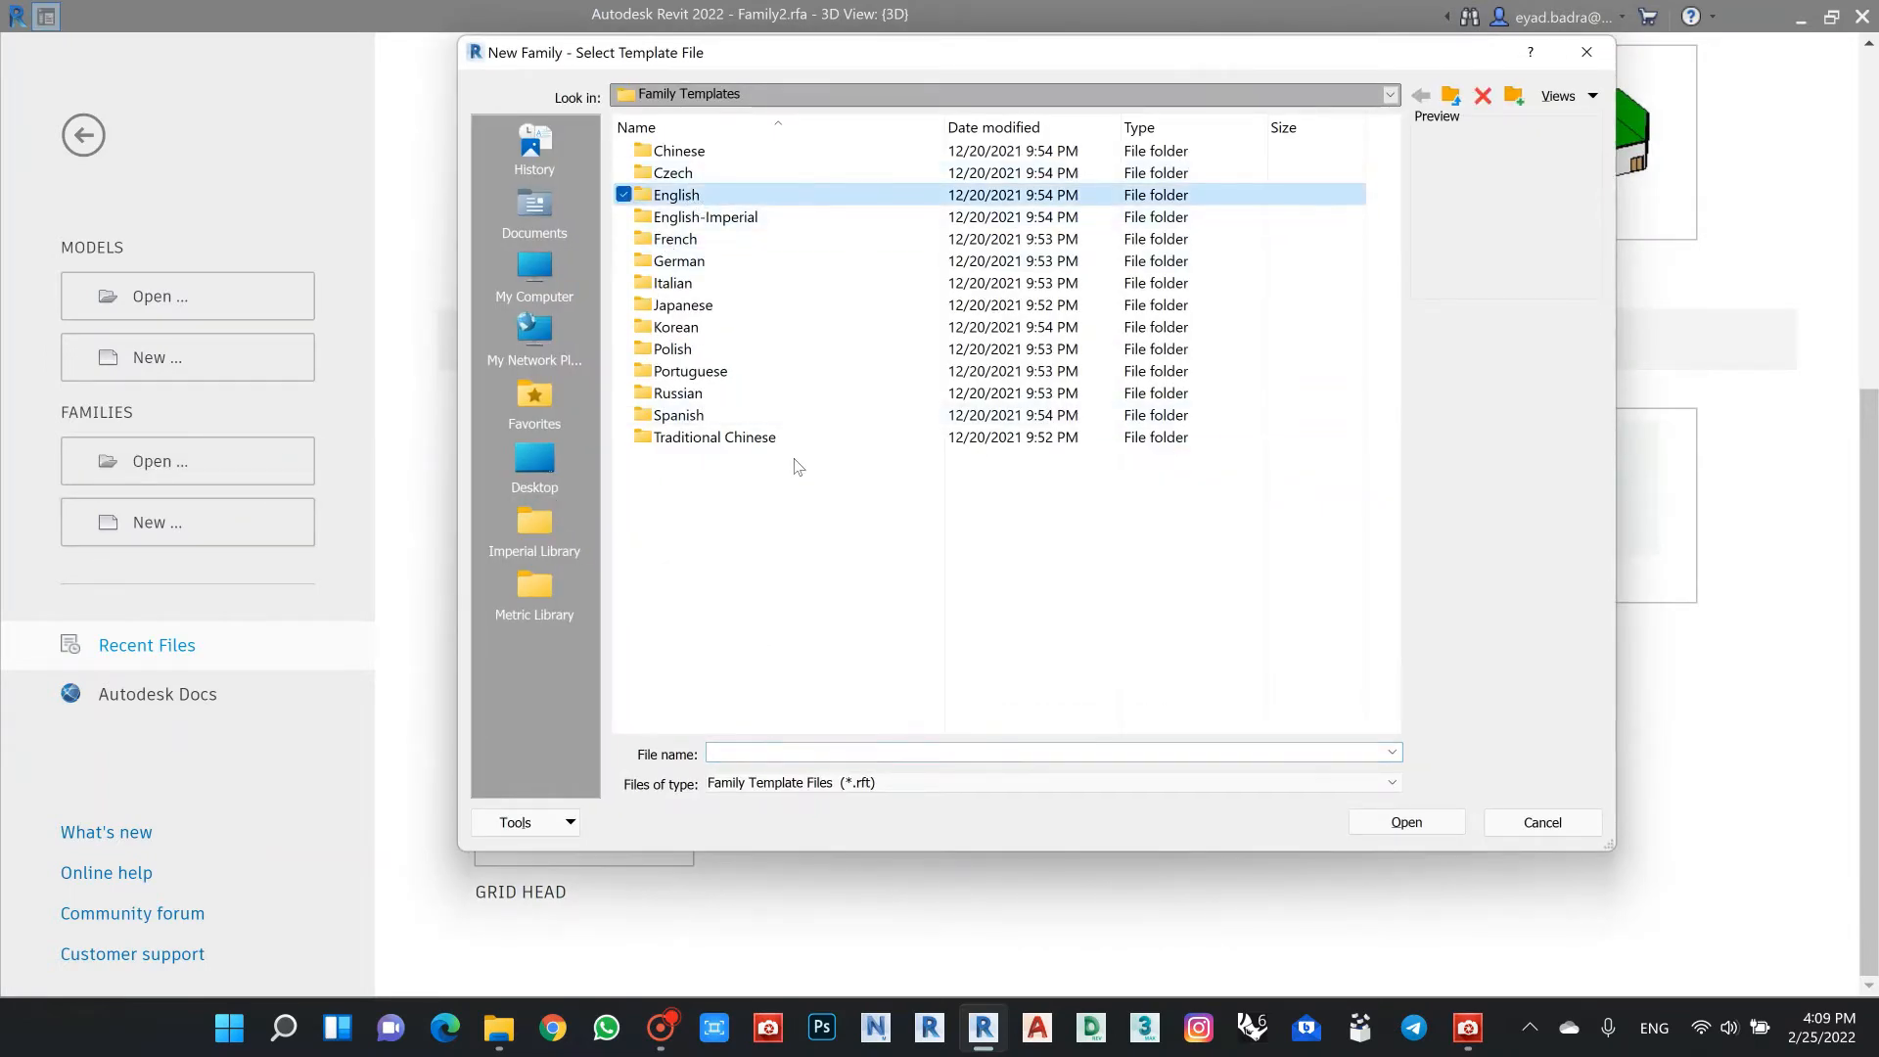
pyautogui.click(685, 195)
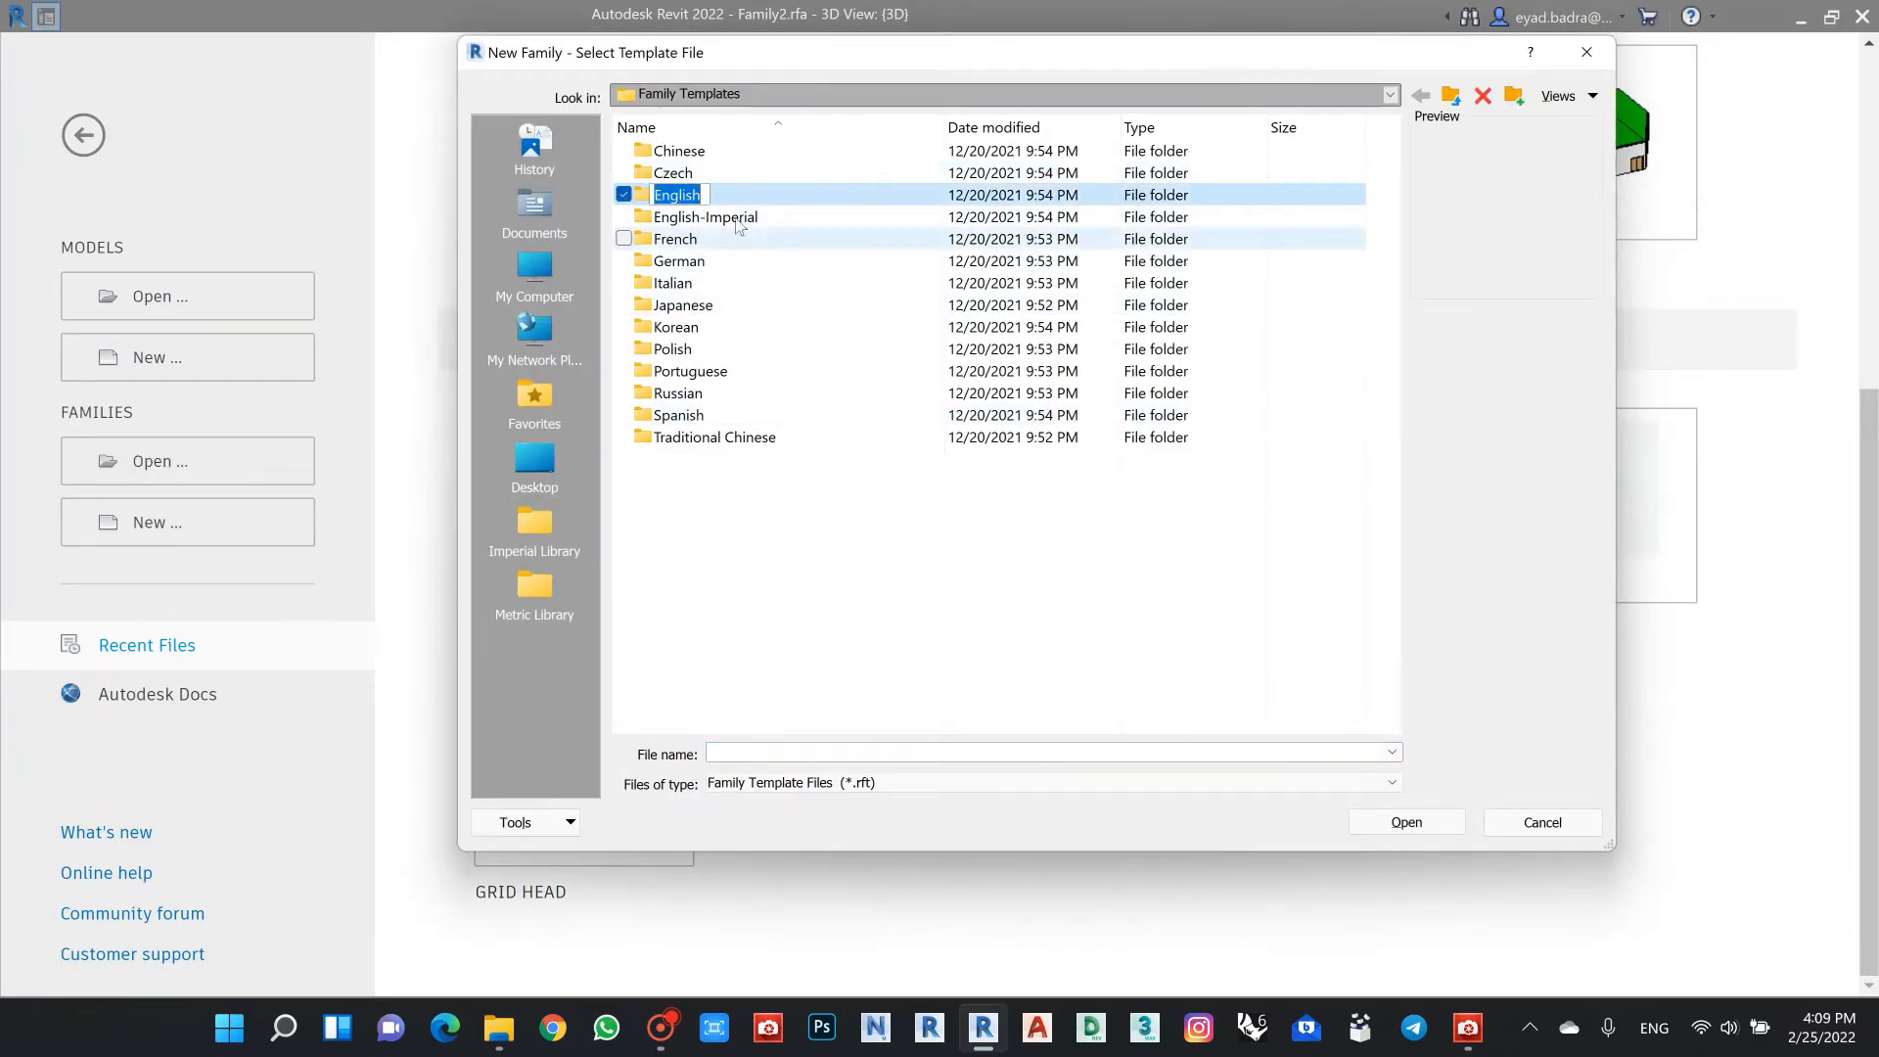
pyautogui.doubleClick(685, 195)
pyautogui.scroll(-8, 751, 422)
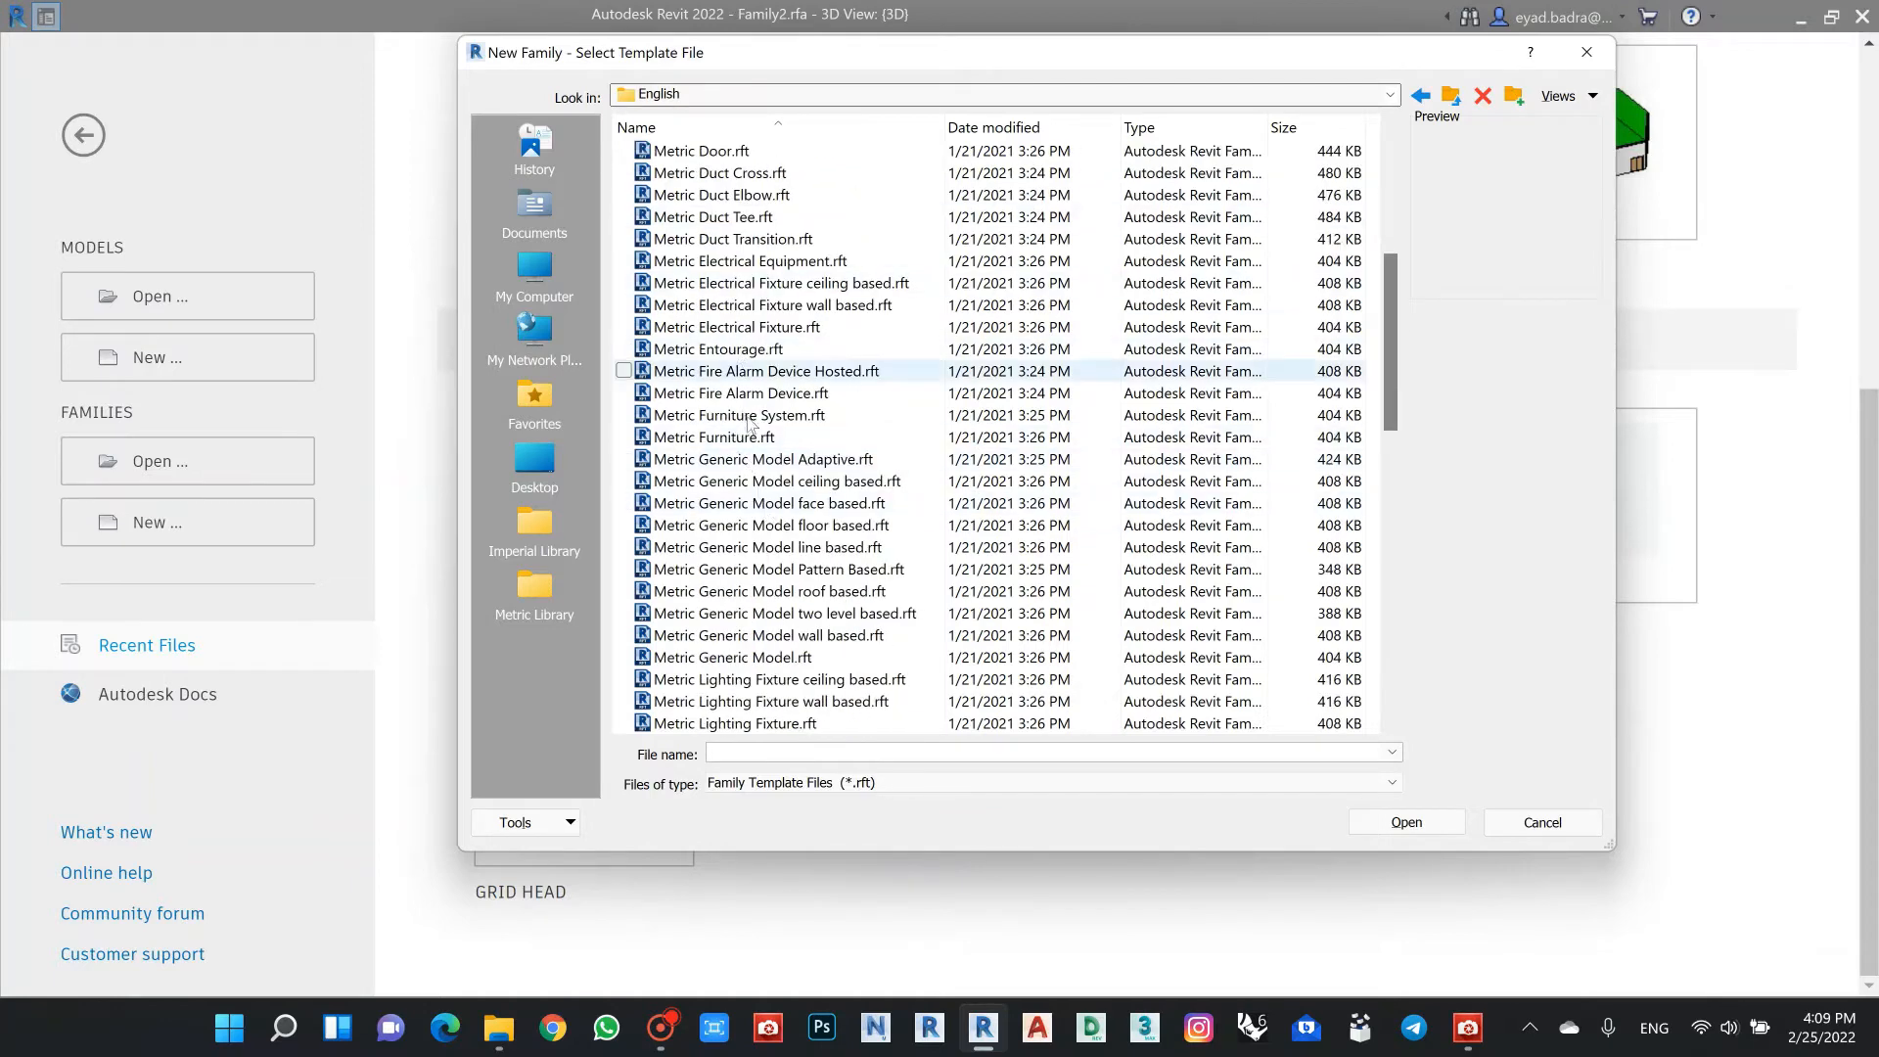
pyautogui.scroll(-3, 758, 411)
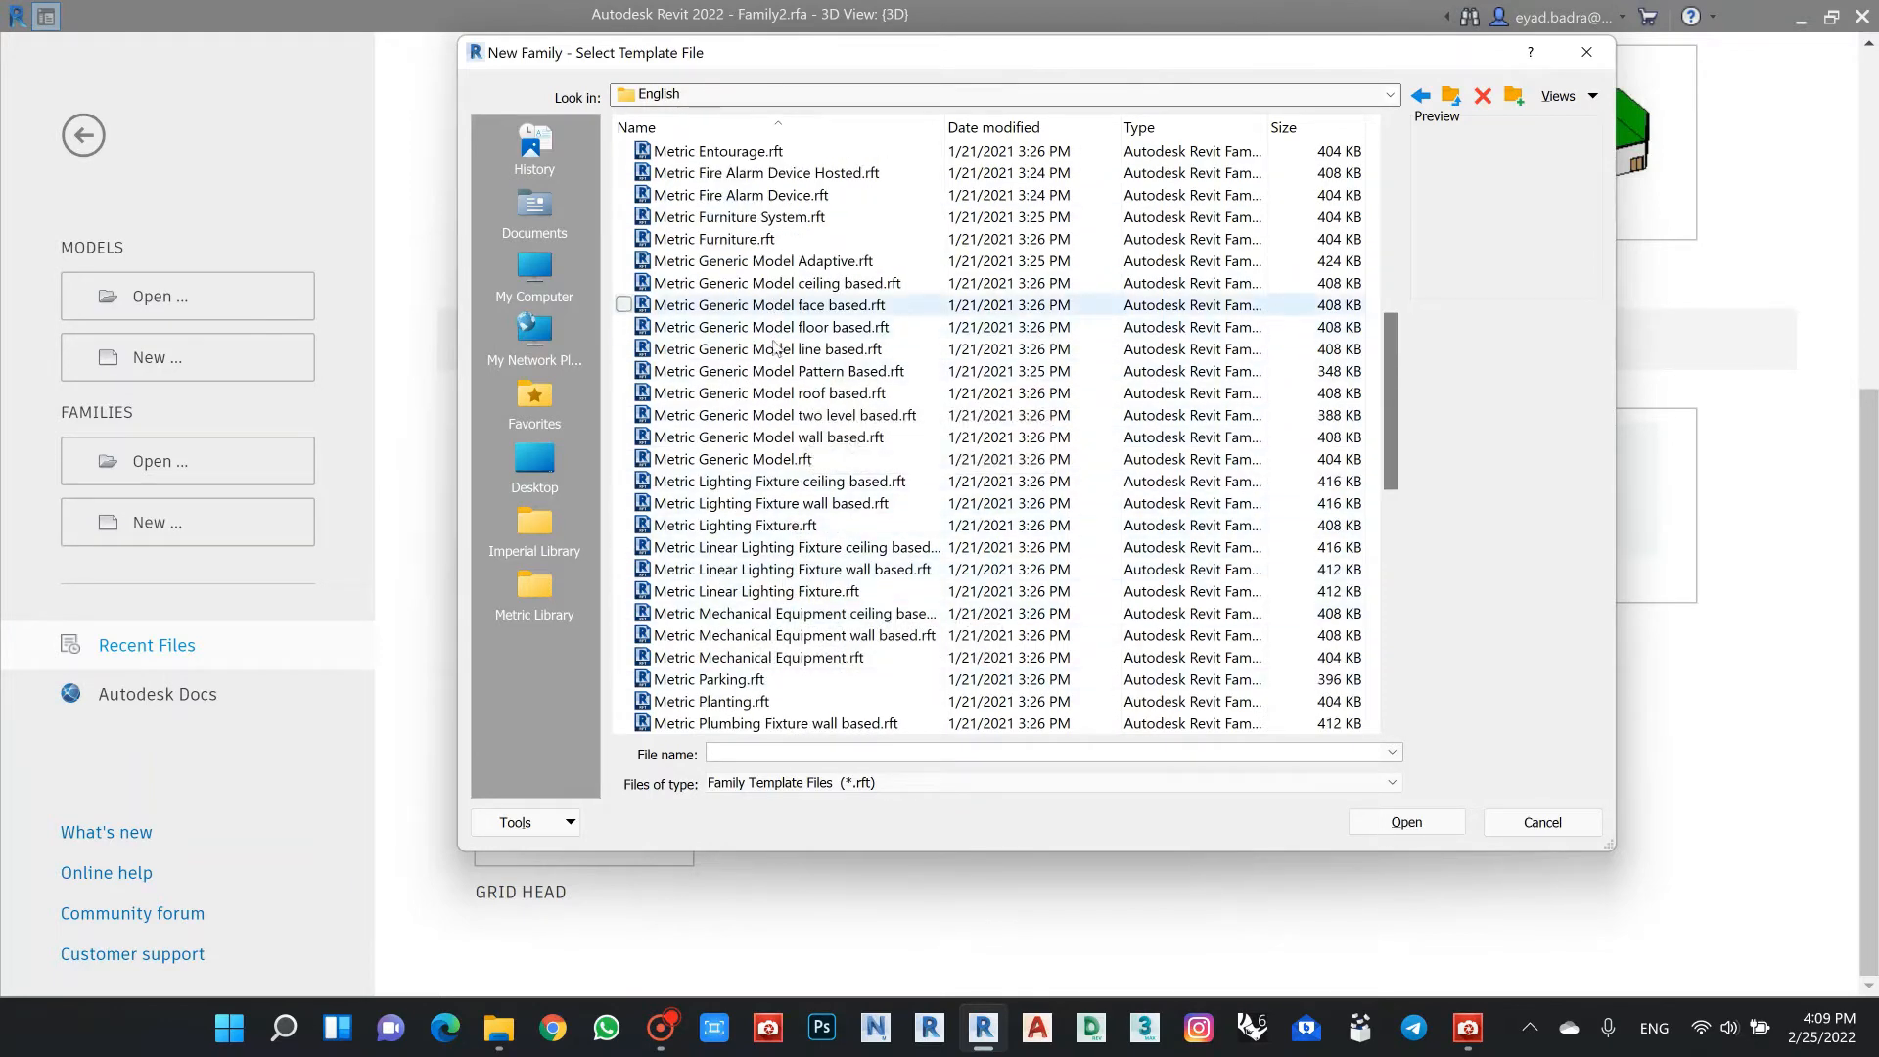
pyautogui.click(855, 456)
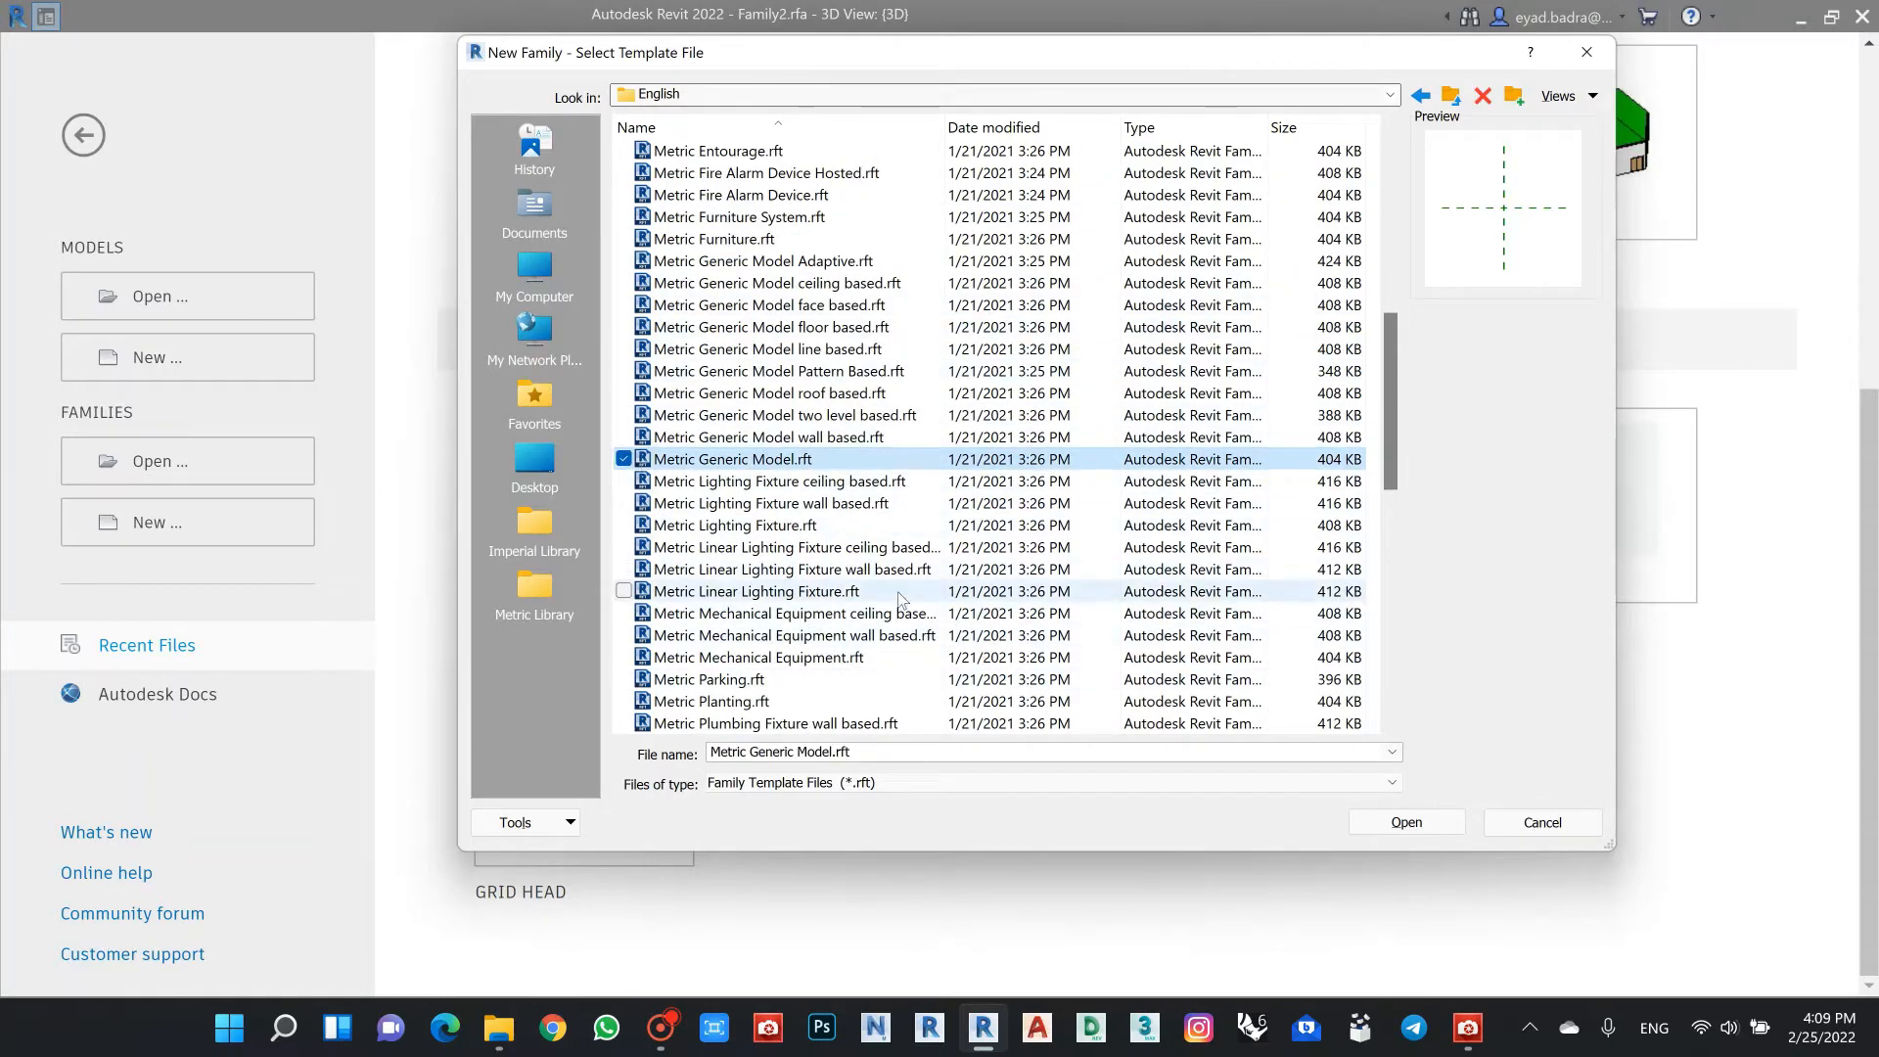
pyautogui.click(1429, 819)
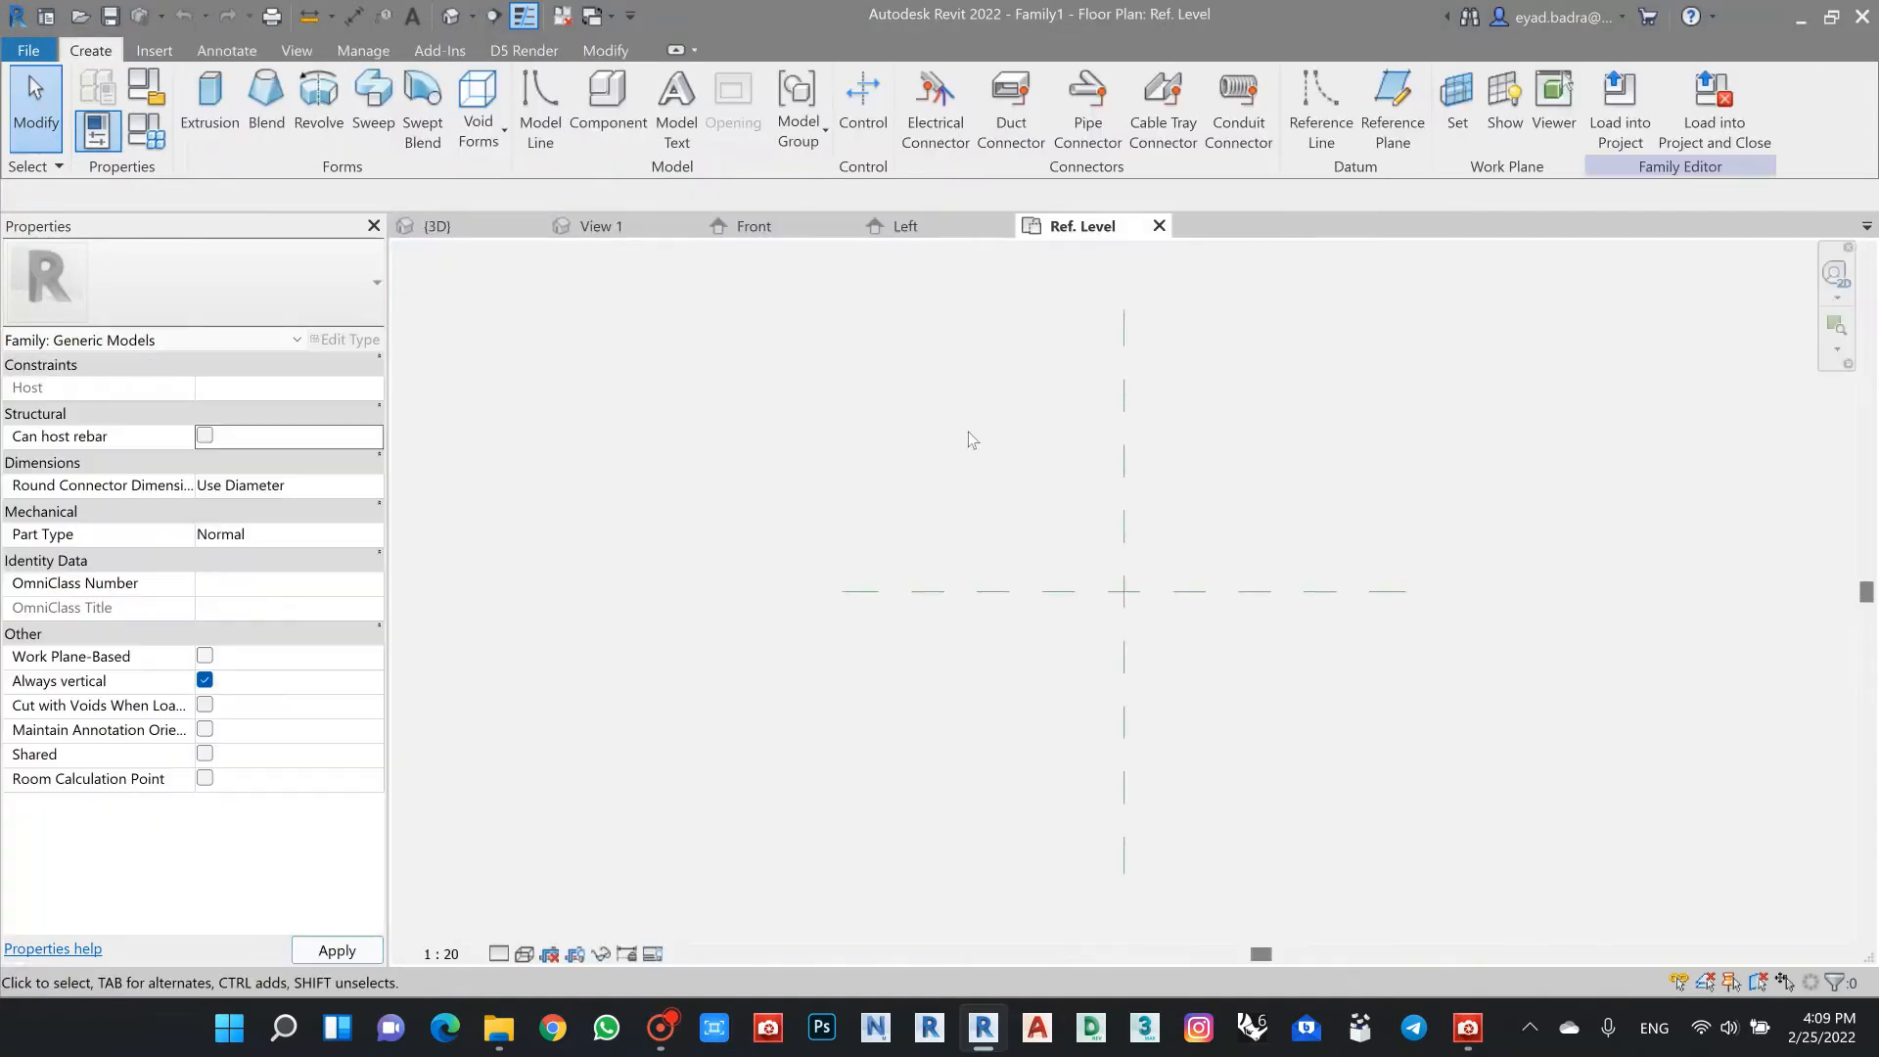
# Step: Open the Front elevation view of the new generic model family at the intersection of its reference planes
pyautogui.click(754, 226)
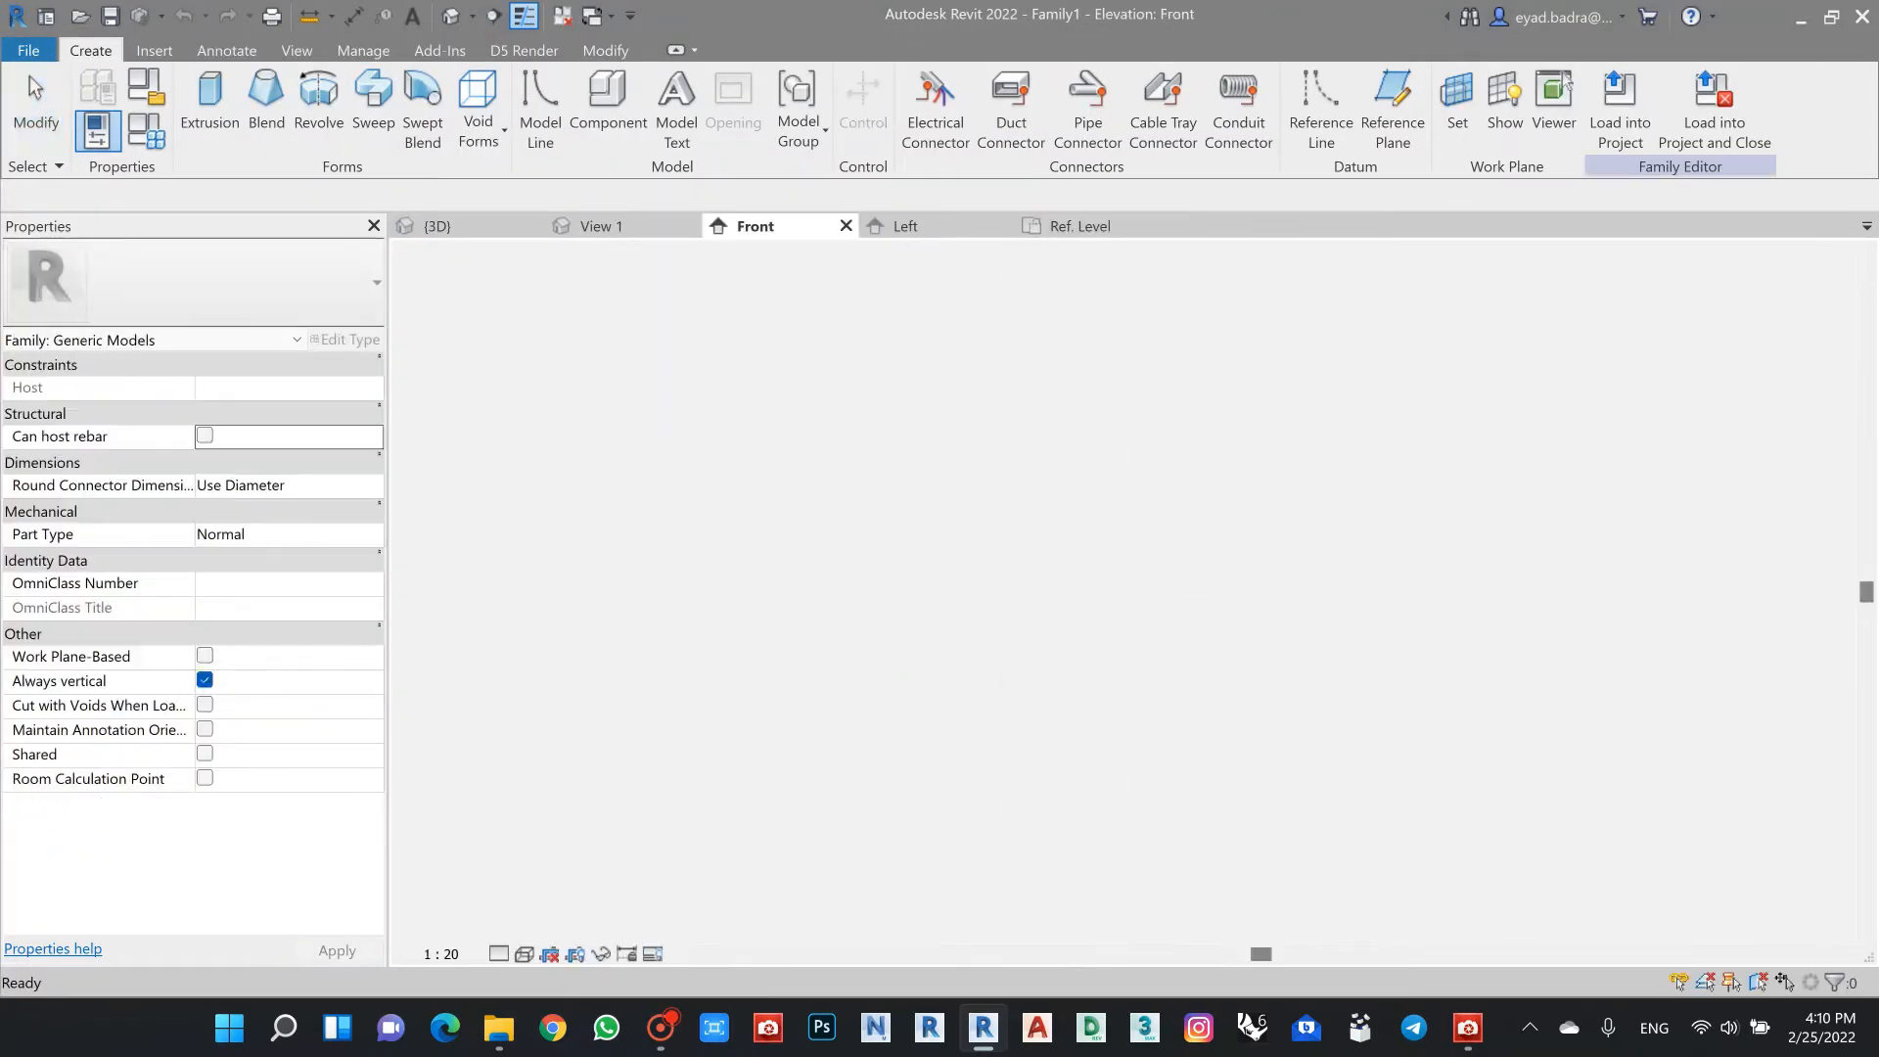
pyautogui.scroll(8, 1084, 775)
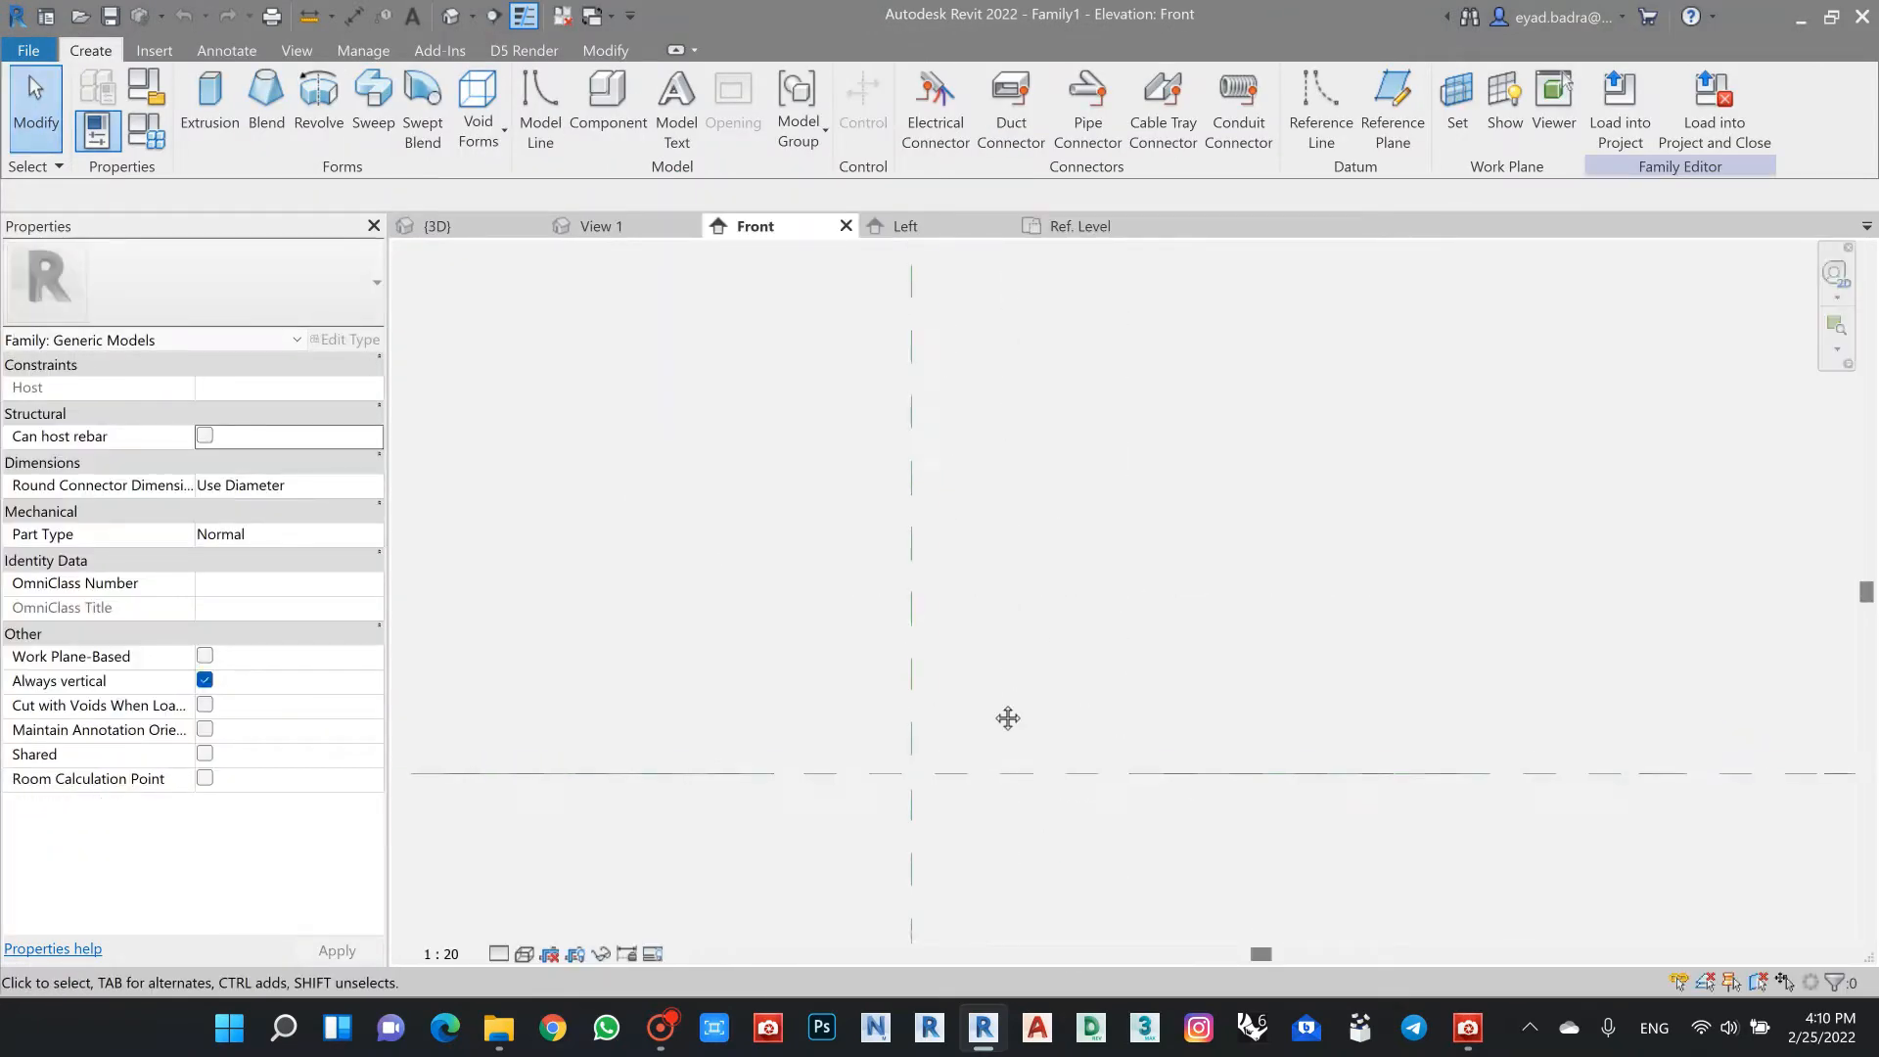
pyautogui.moveTo(1007, 717); pyautogui.dragTo(961, 702, button='middle')
pyautogui.scroll(1, 961, 702)
pyautogui.moveTo(1055, 641); pyautogui.dragTo(1084, 619, button='middle')
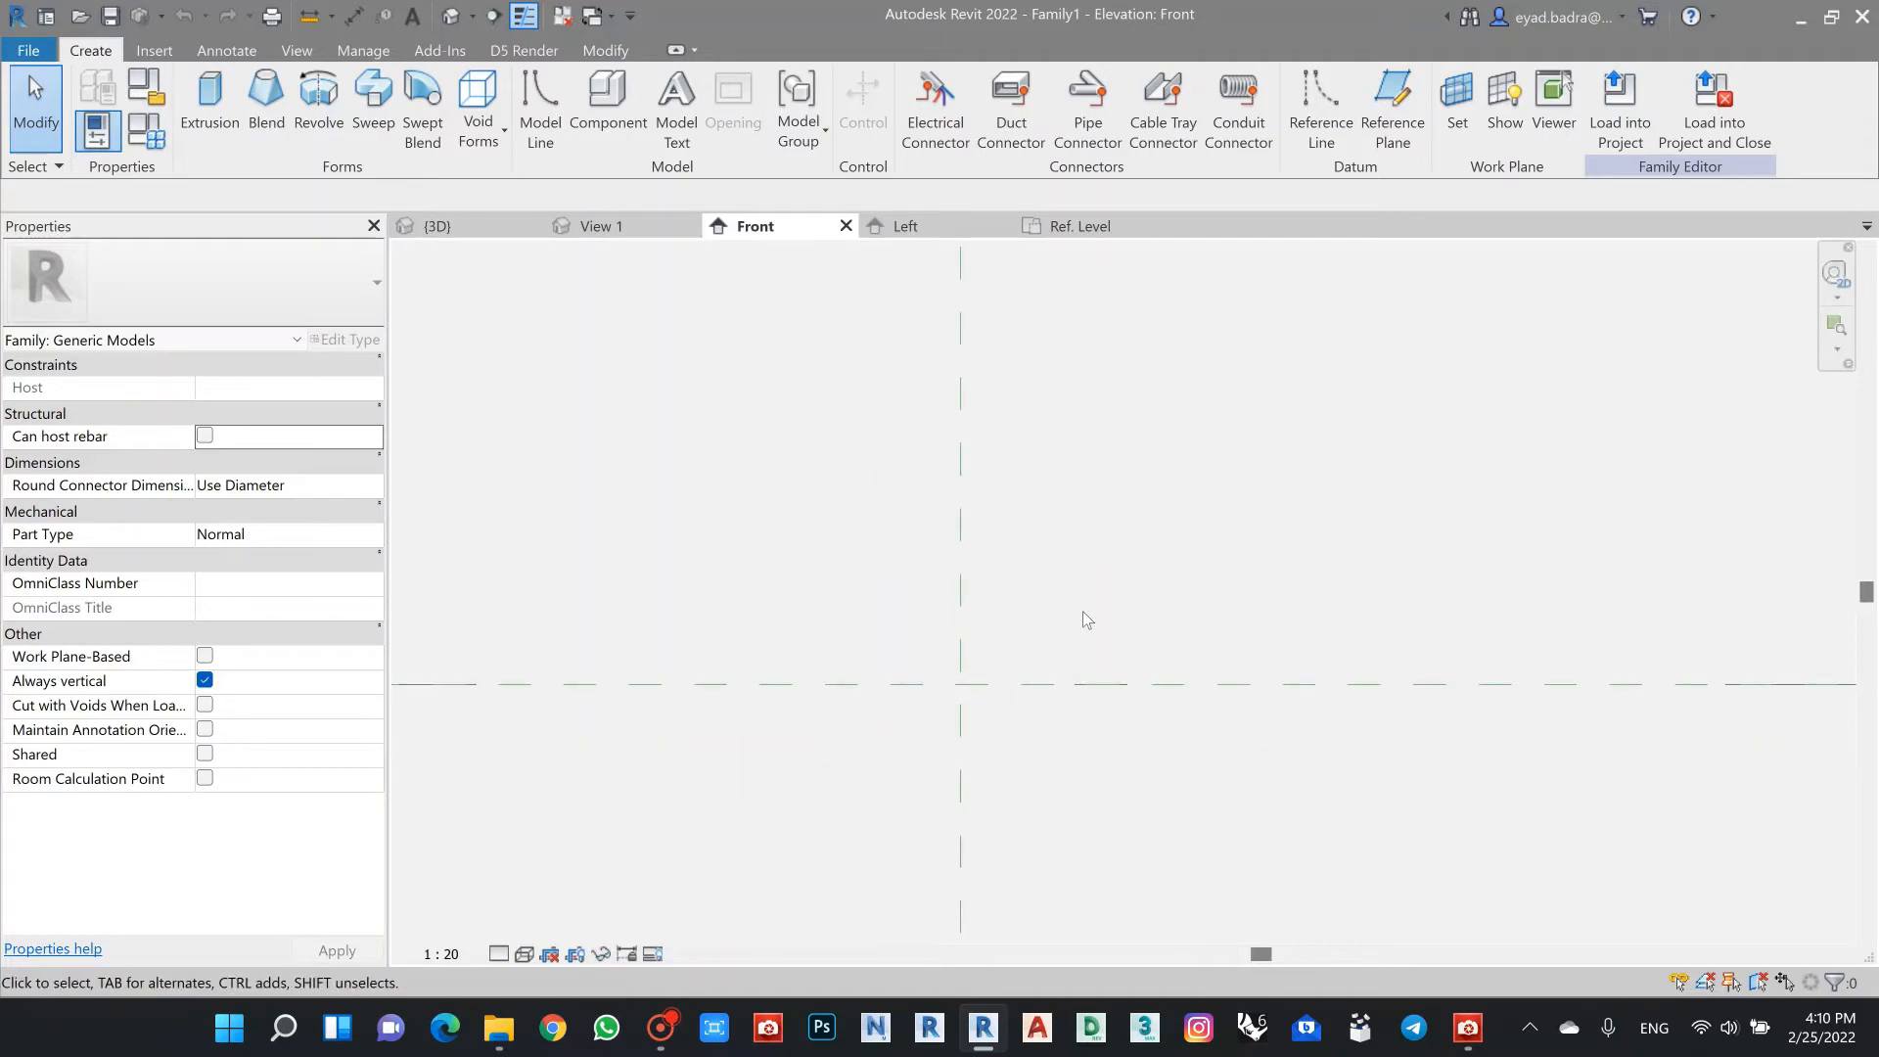
# Step: Set the family's length units to meters with 2 decimal places
pyautogui.press('u')
pyautogui.press('n')
pyautogui.click(993, 450)
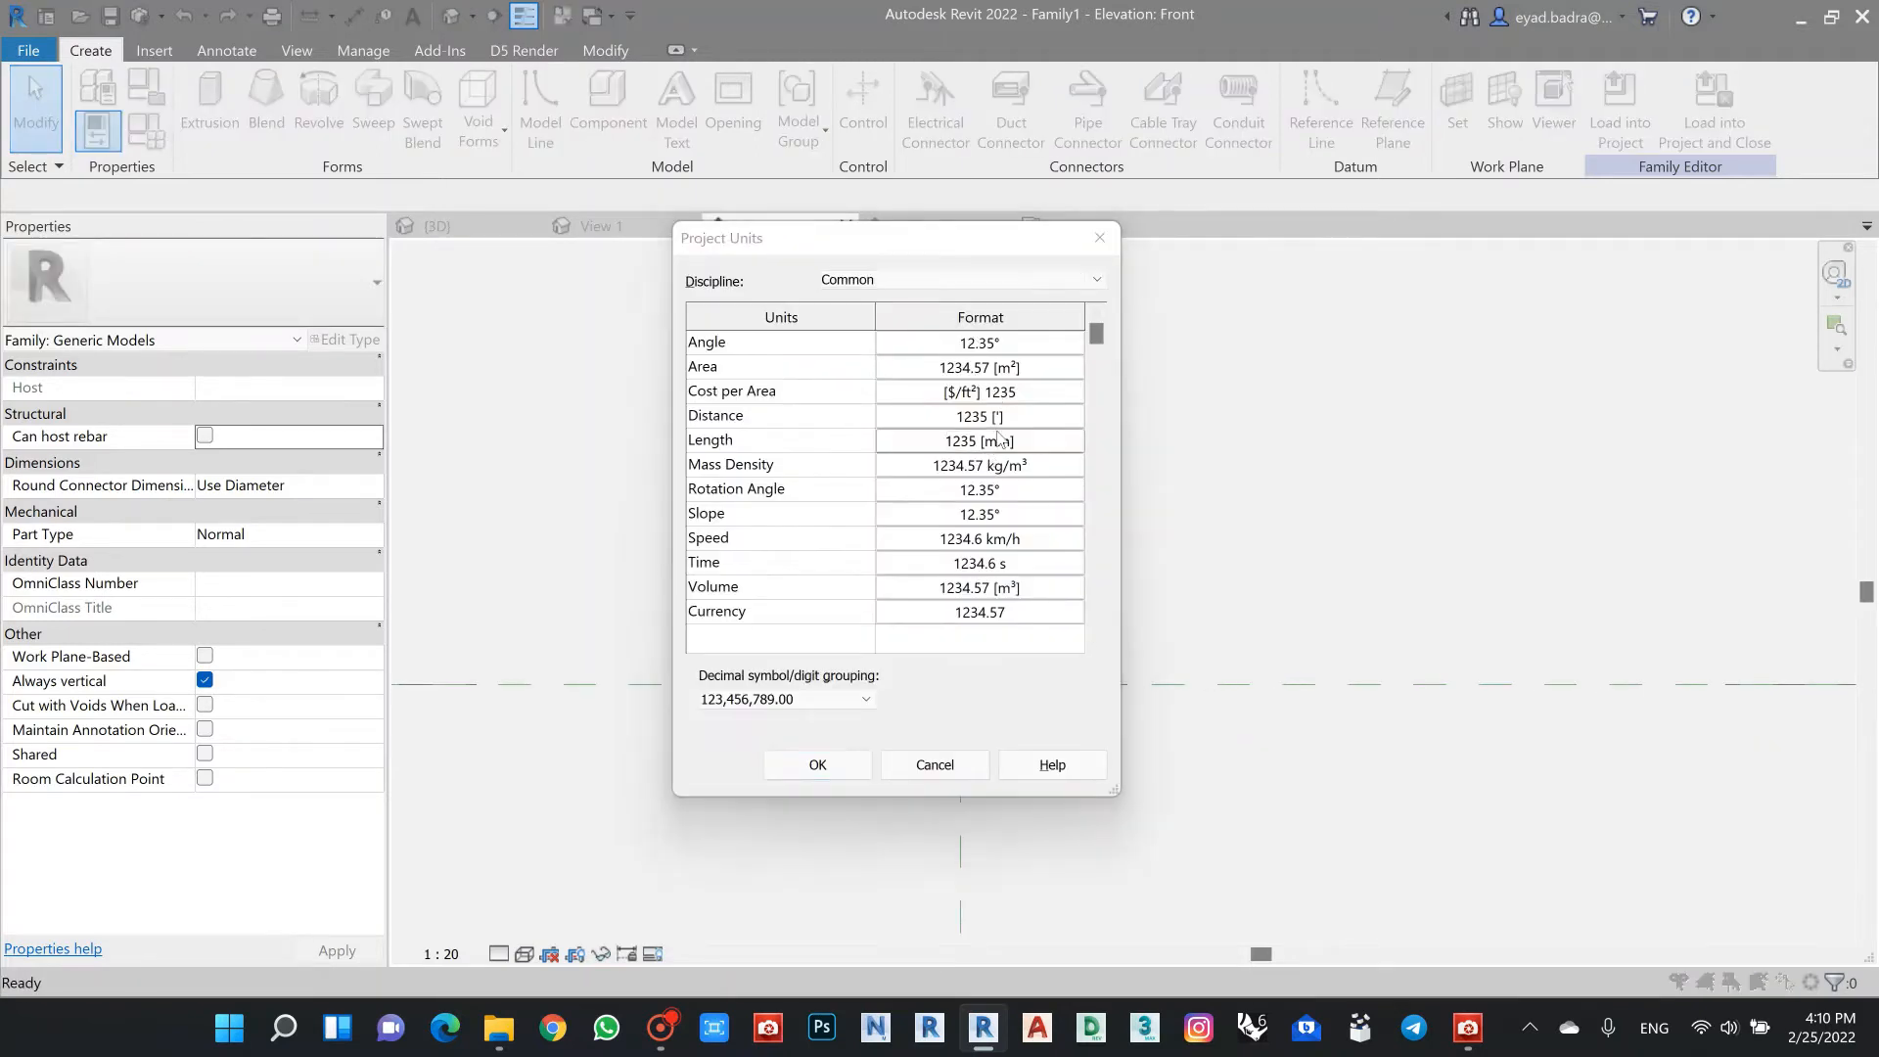
pyautogui.click(916, 382)
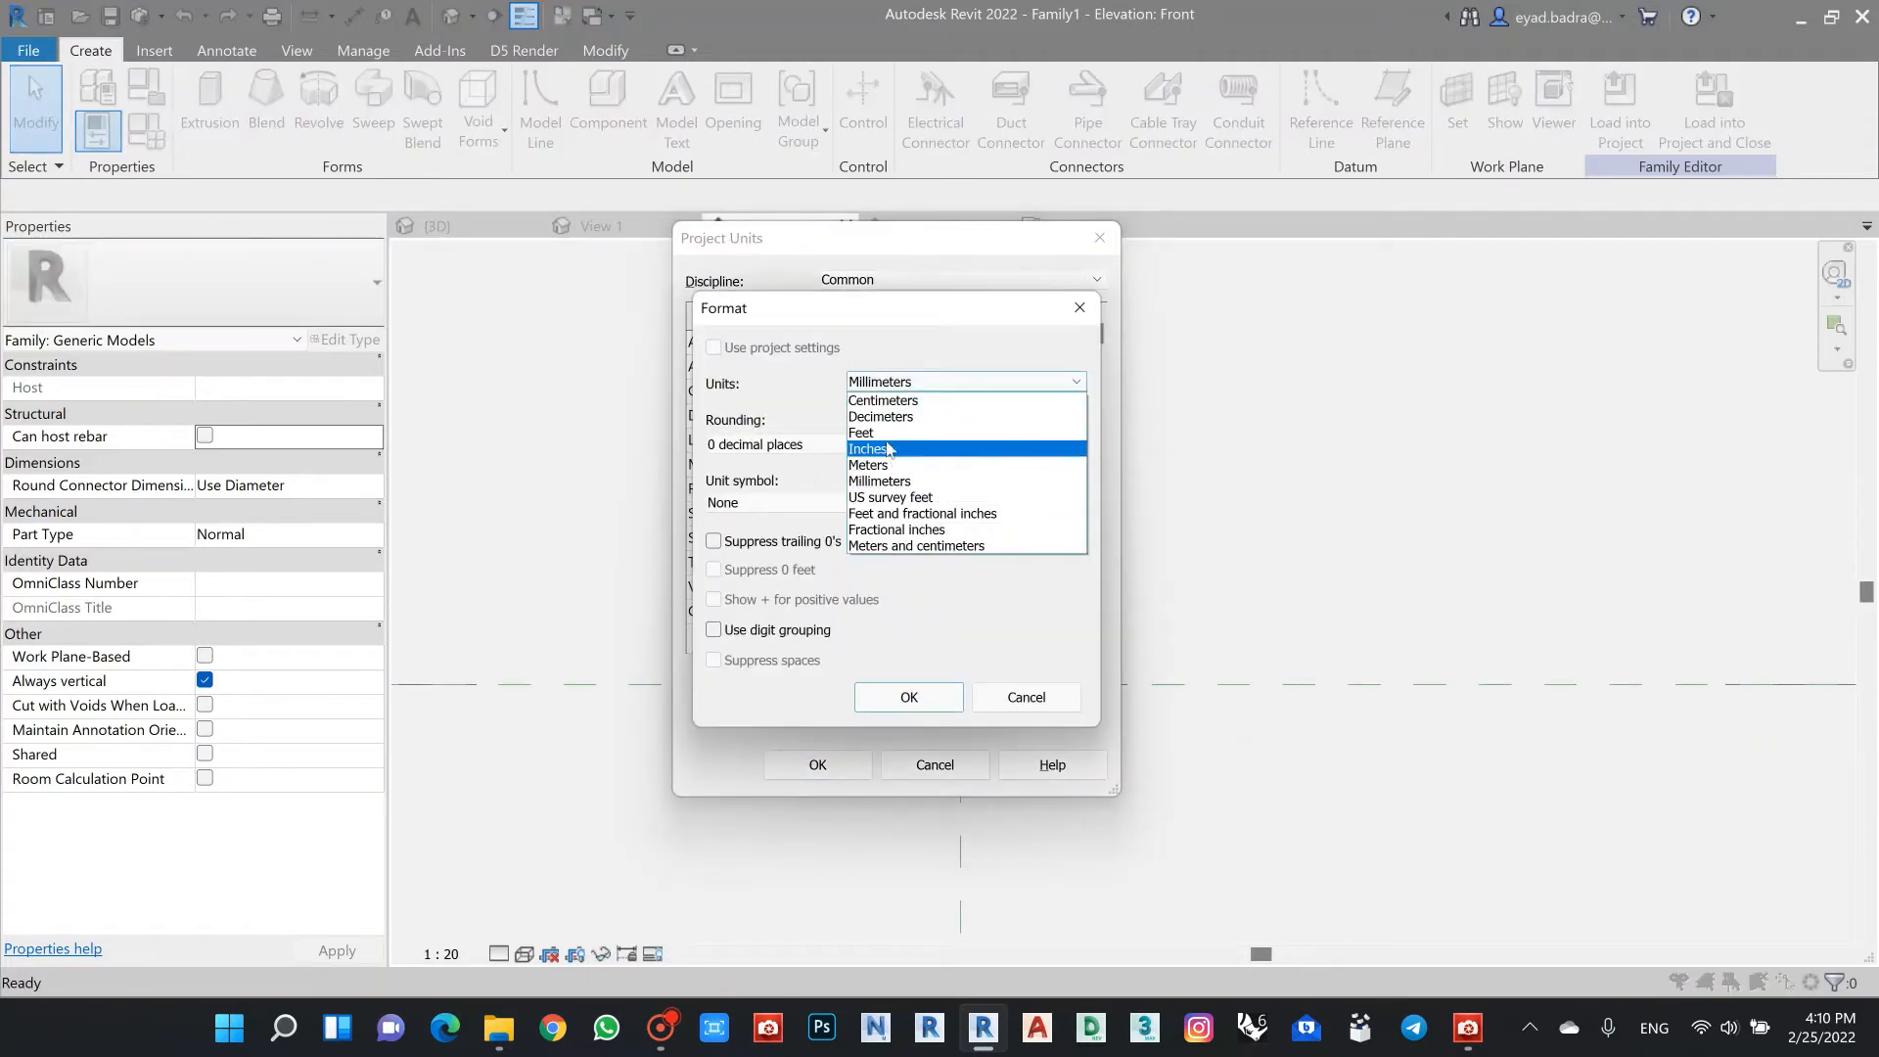
pyautogui.click(868, 465)
pyautogui.click(787, 445)
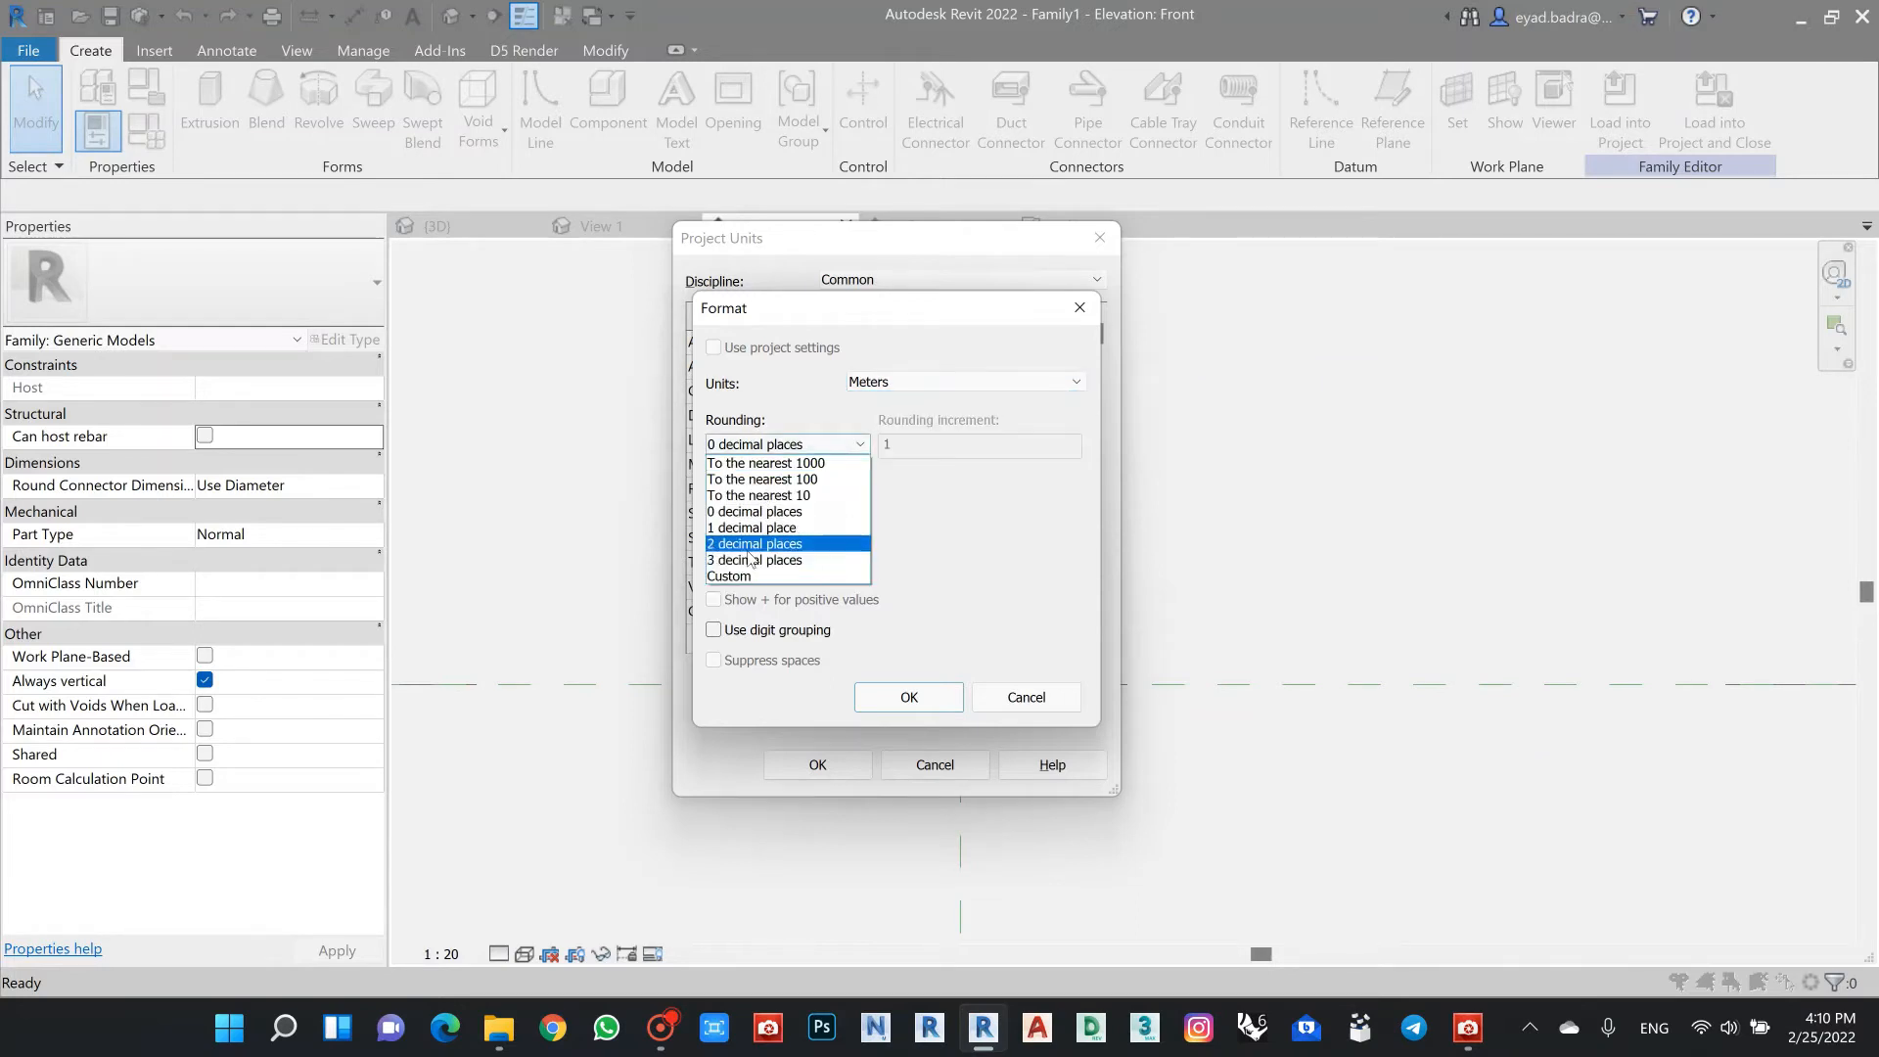
pyautogui.click(758, 544)
pyautogui.click(909, 698)
pyautogui.click(835, 765)
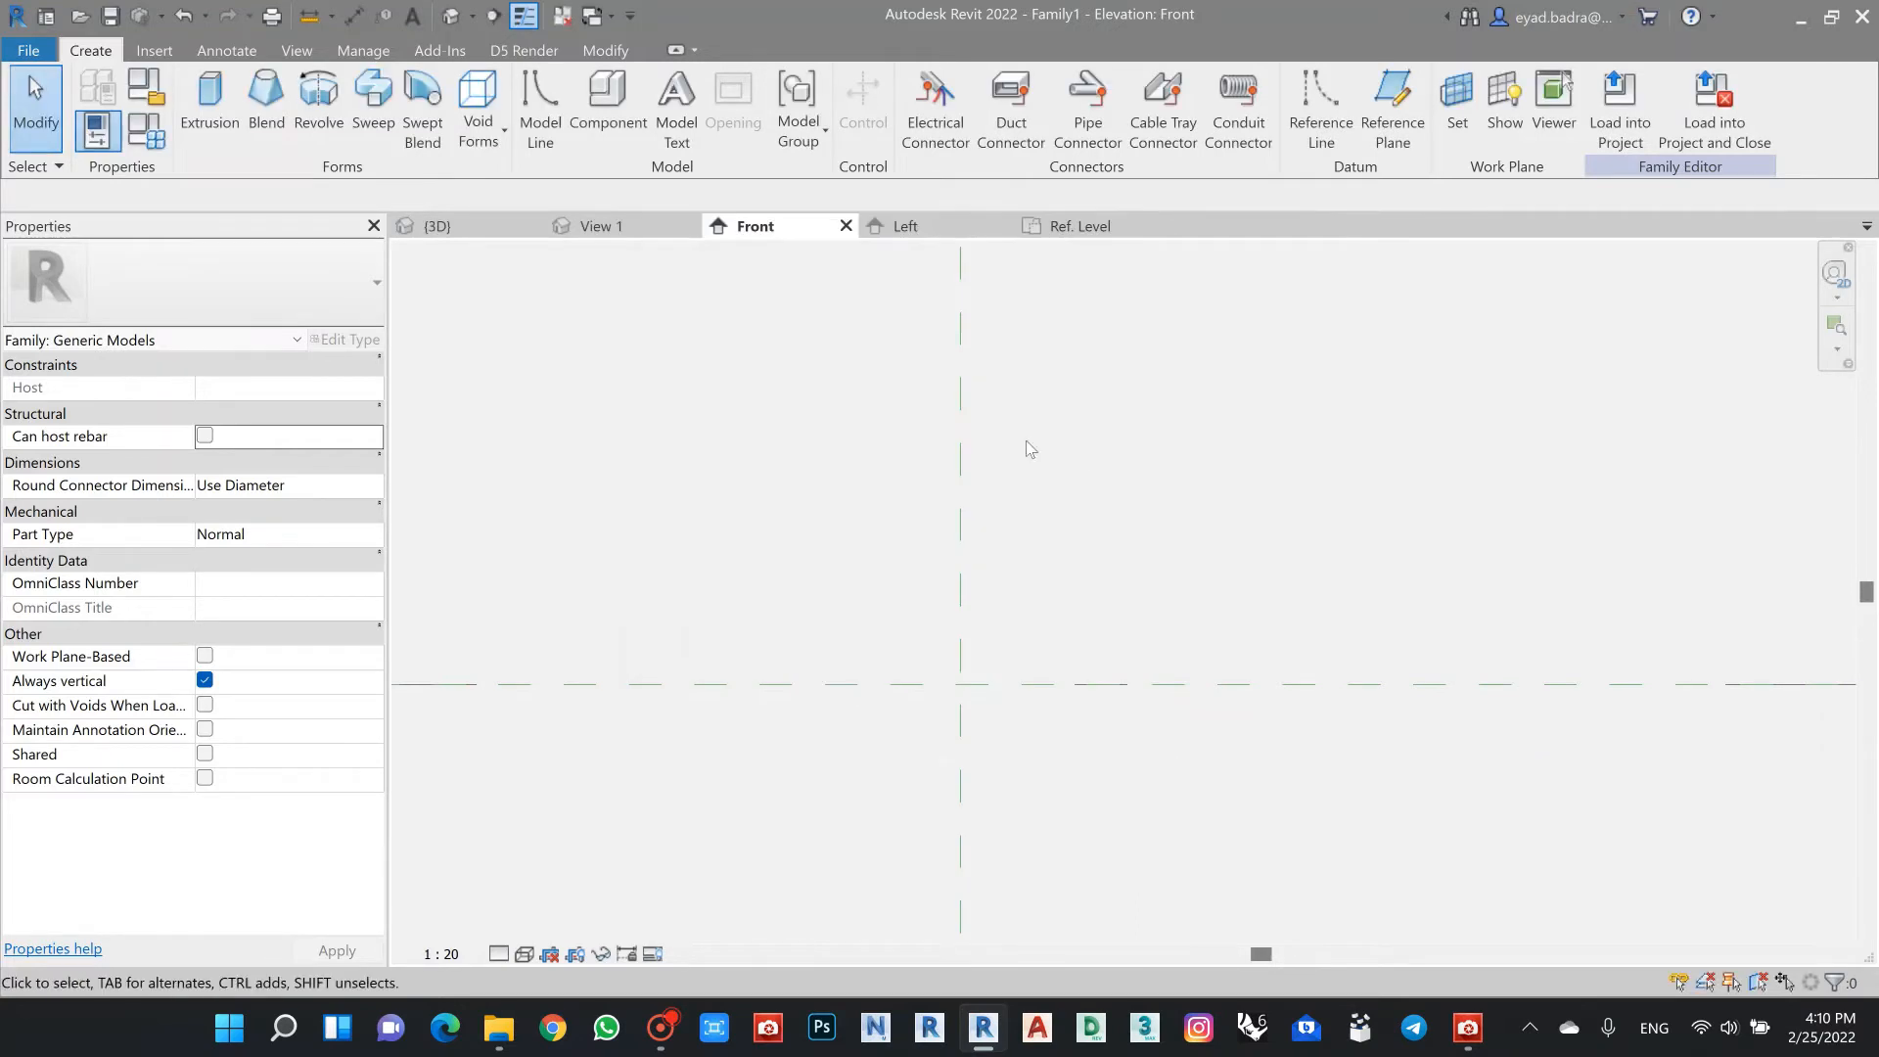
# Step: Switch to ACDSee and view the facade reference photo av_imagen.jpeg
pyautogui.moveTo(1049, 450); pyautogui.dragTo(1067, 439, button='middle')
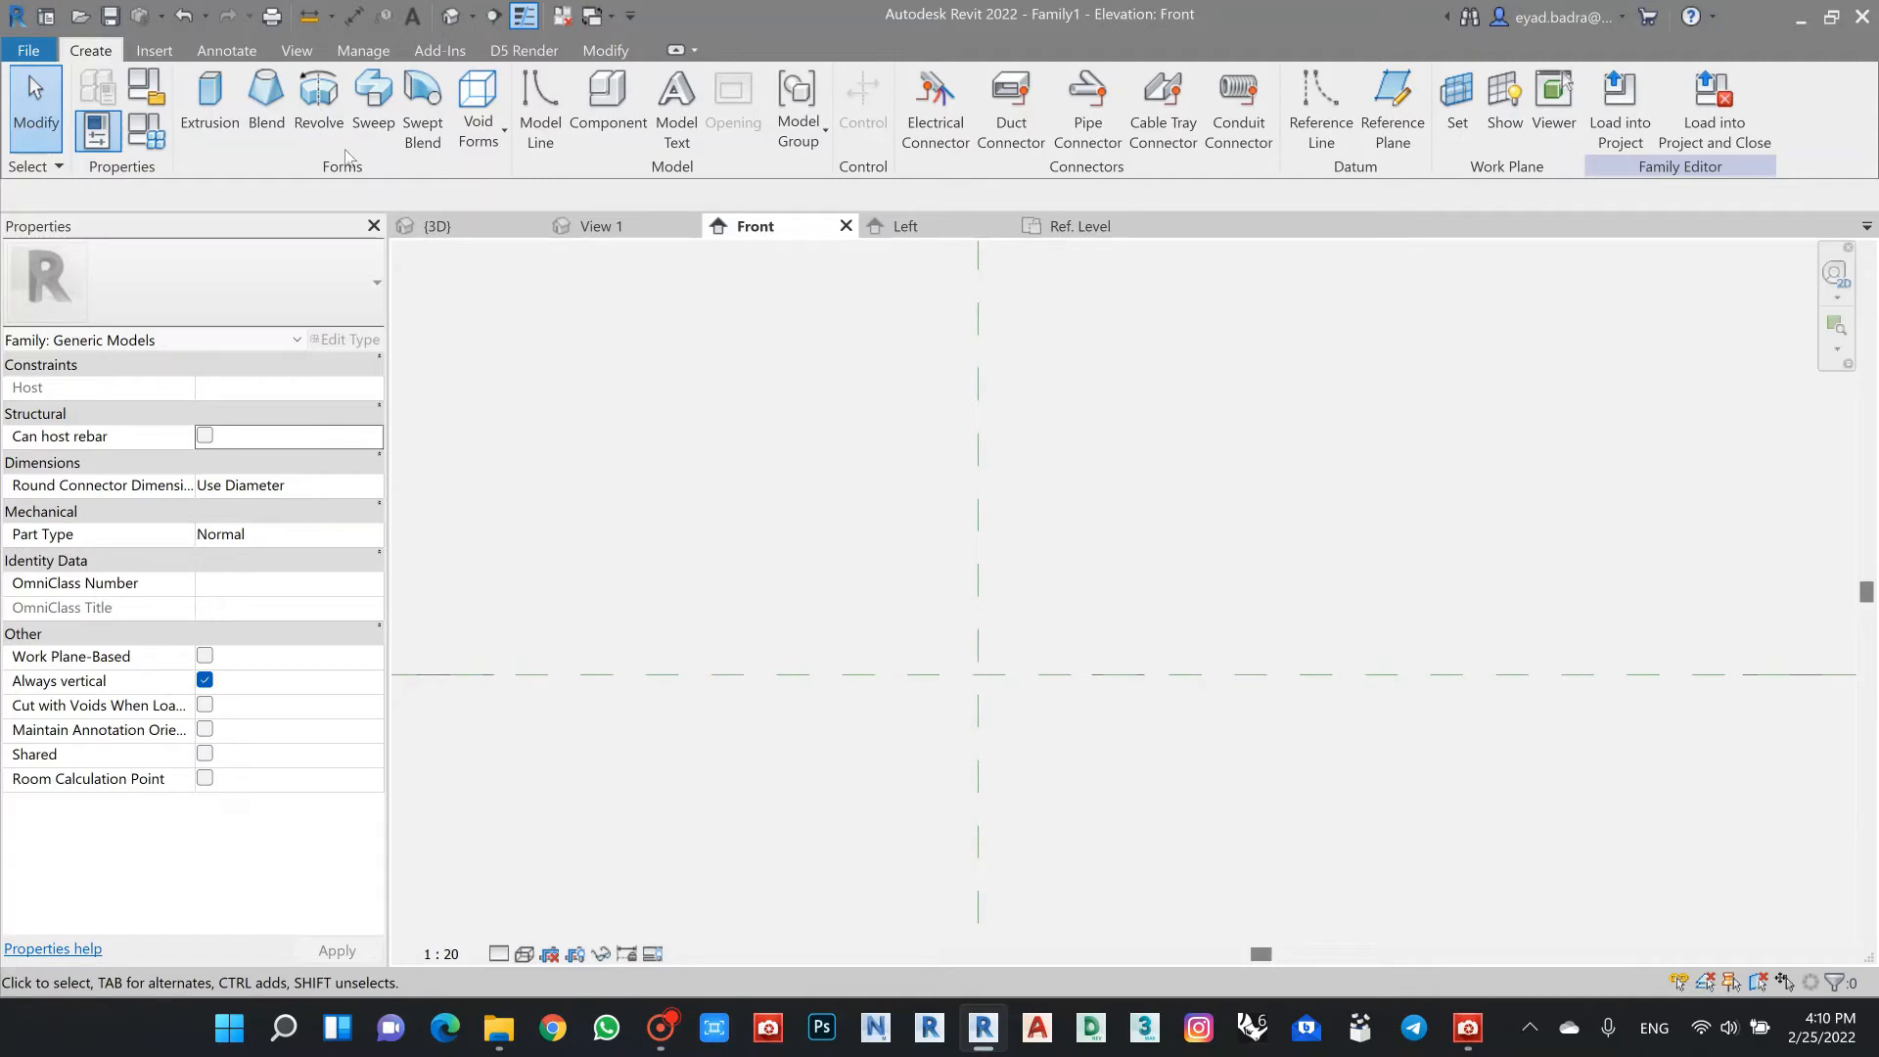
pyautogui.click(154, 54)
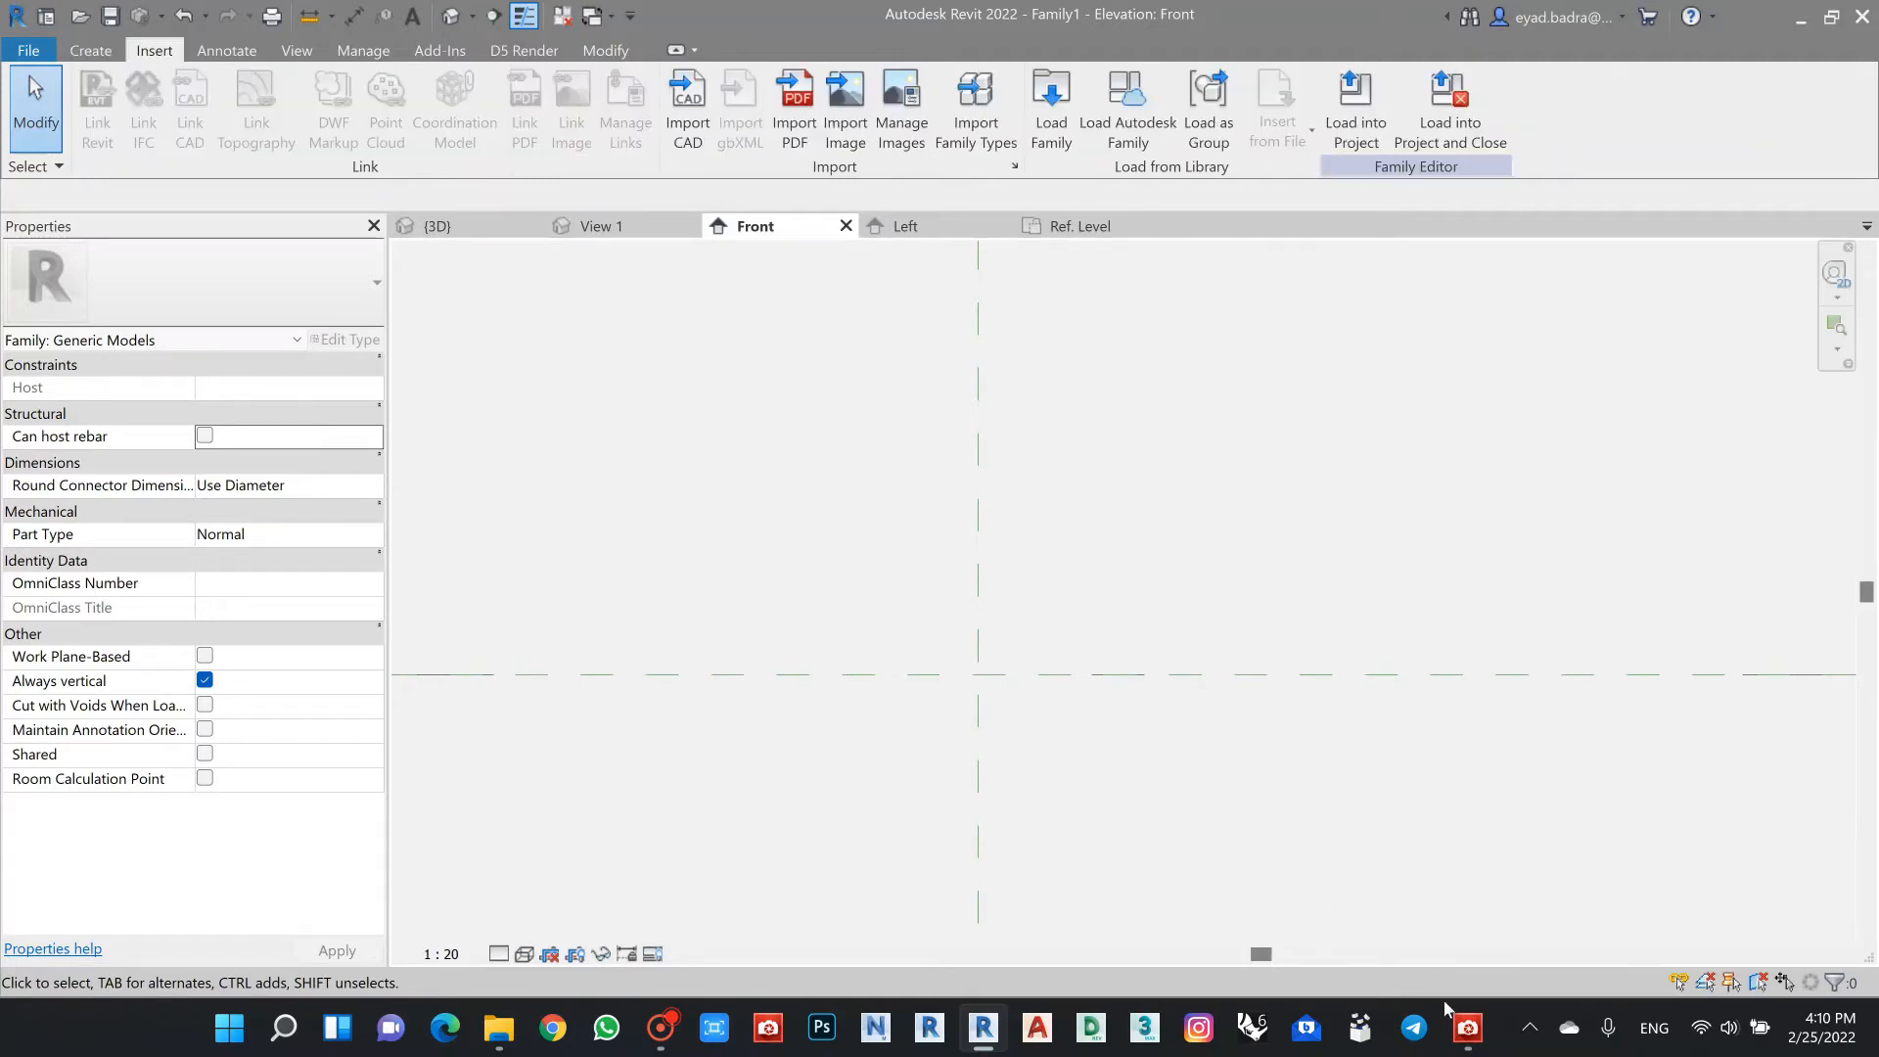
pyautogui.click(1463, 1035)
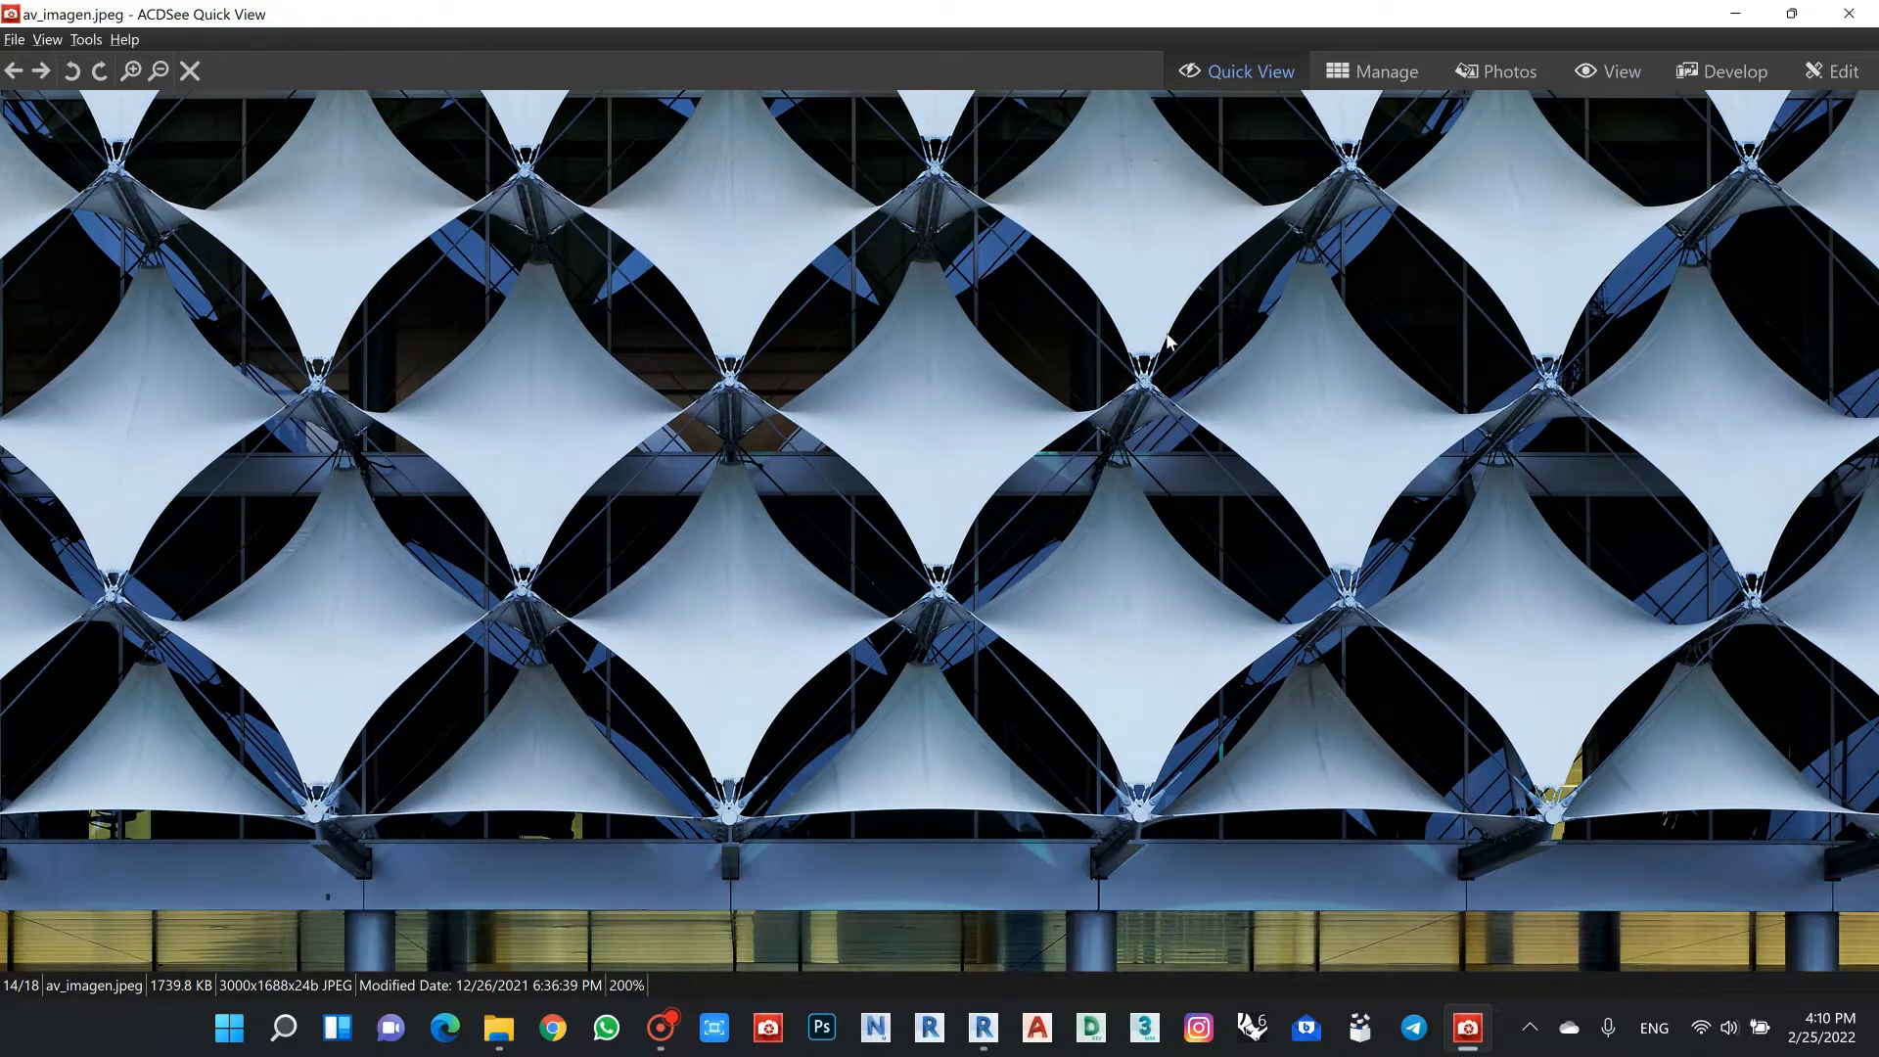
# Step: Switch to Revit and return to the Front elevation of the generic model family
pyautogui.hotkey('alt', 'Tab')
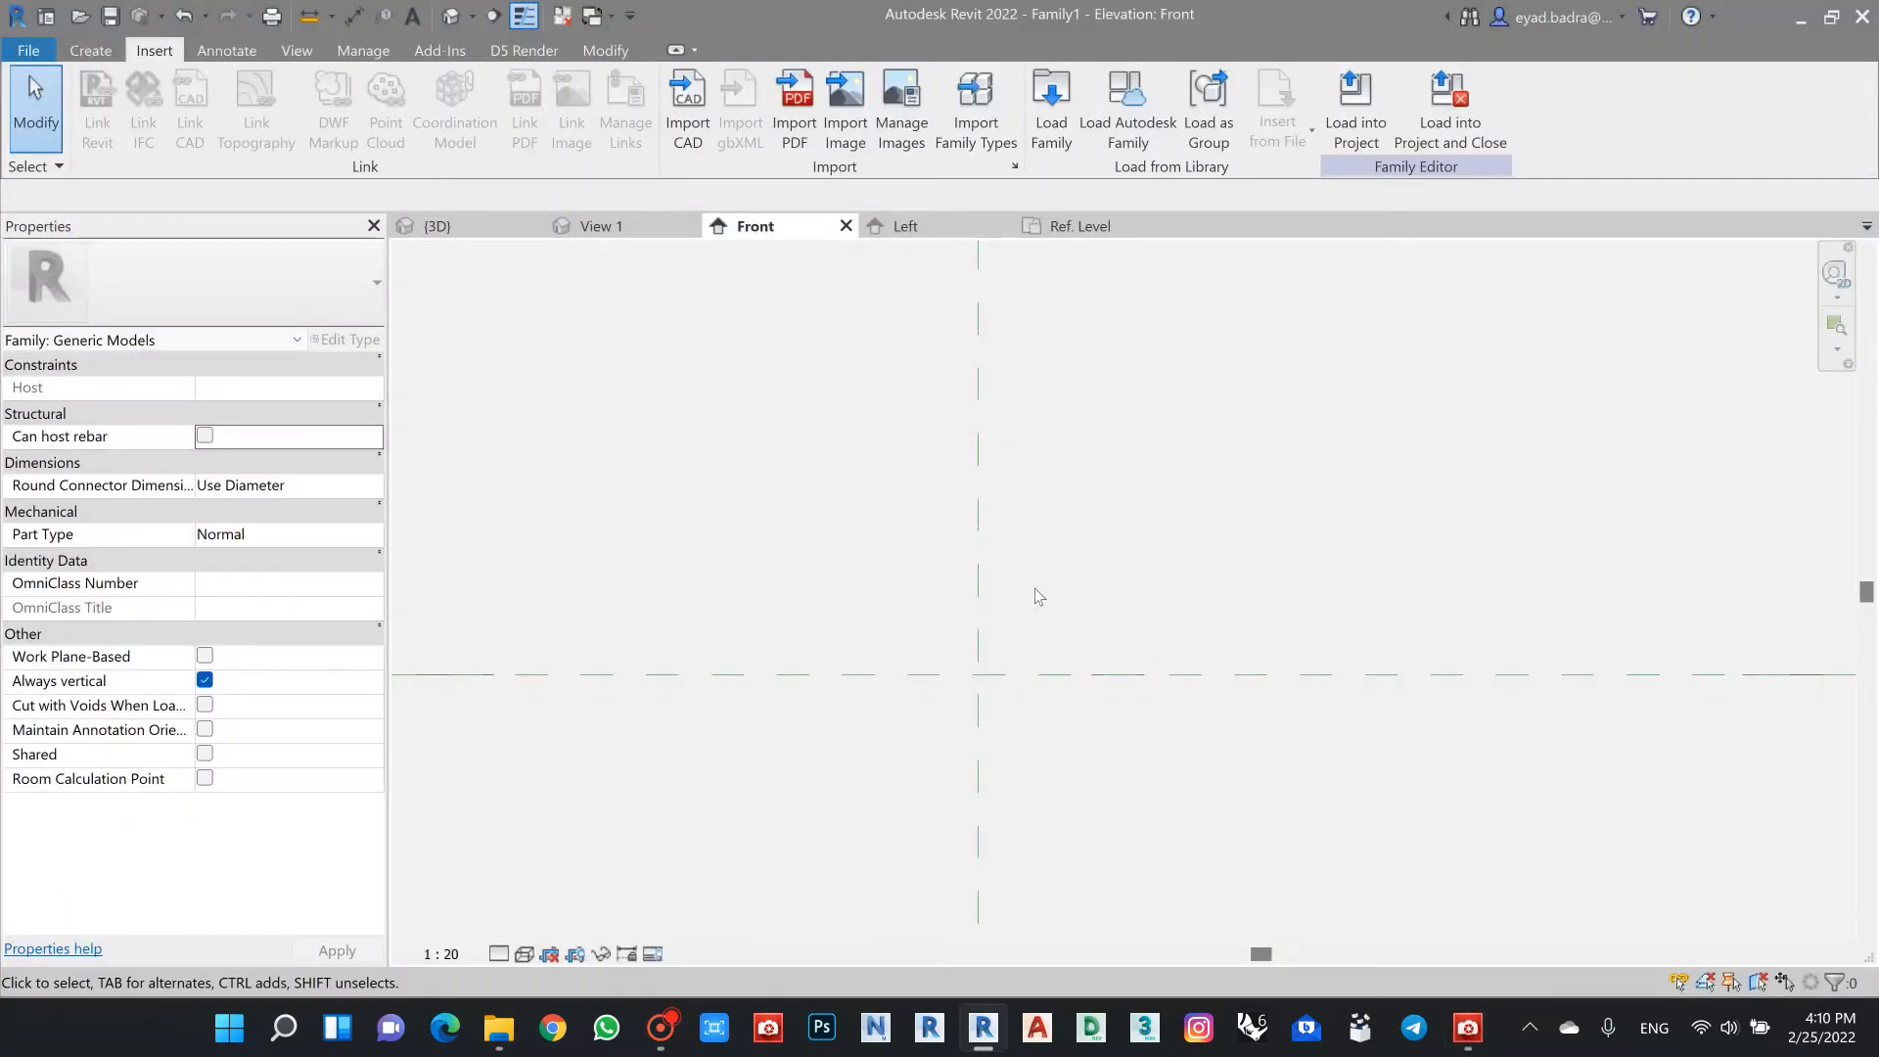
pyautogui.click(88, 51)
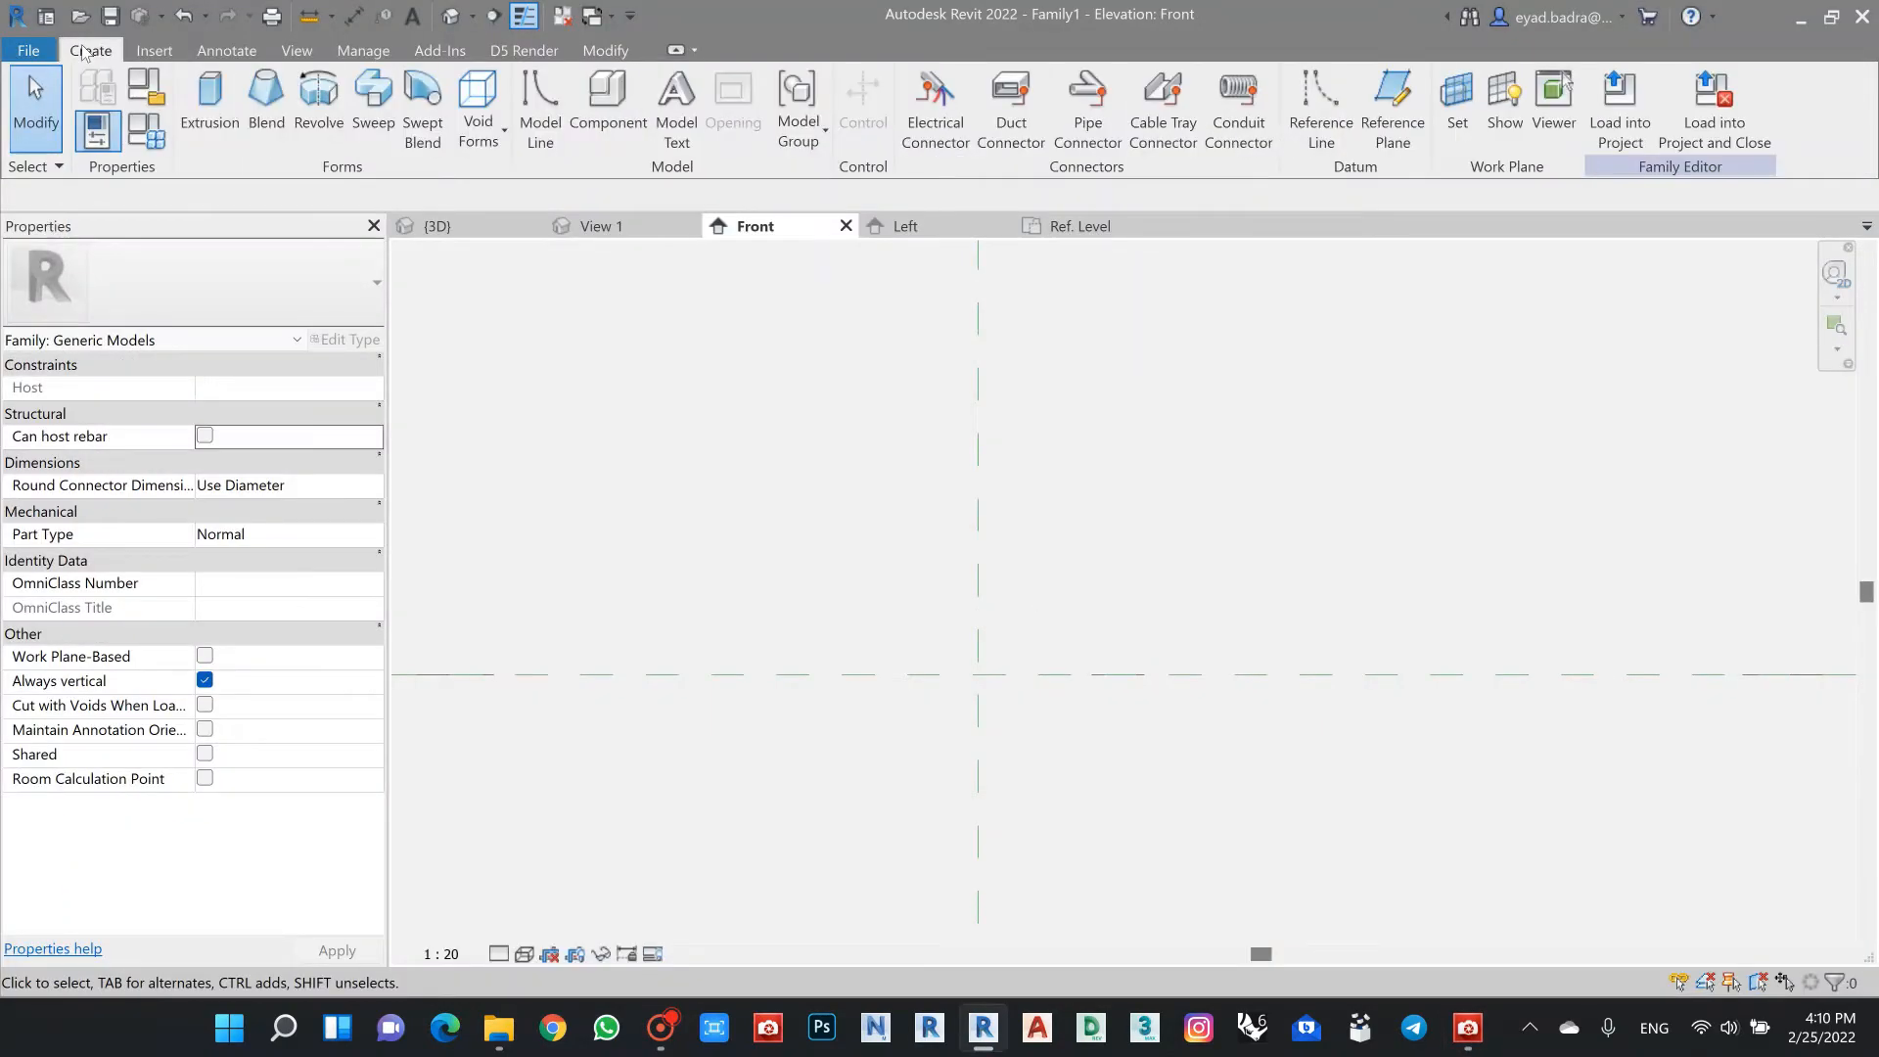
pyautogui.click(544, 122)
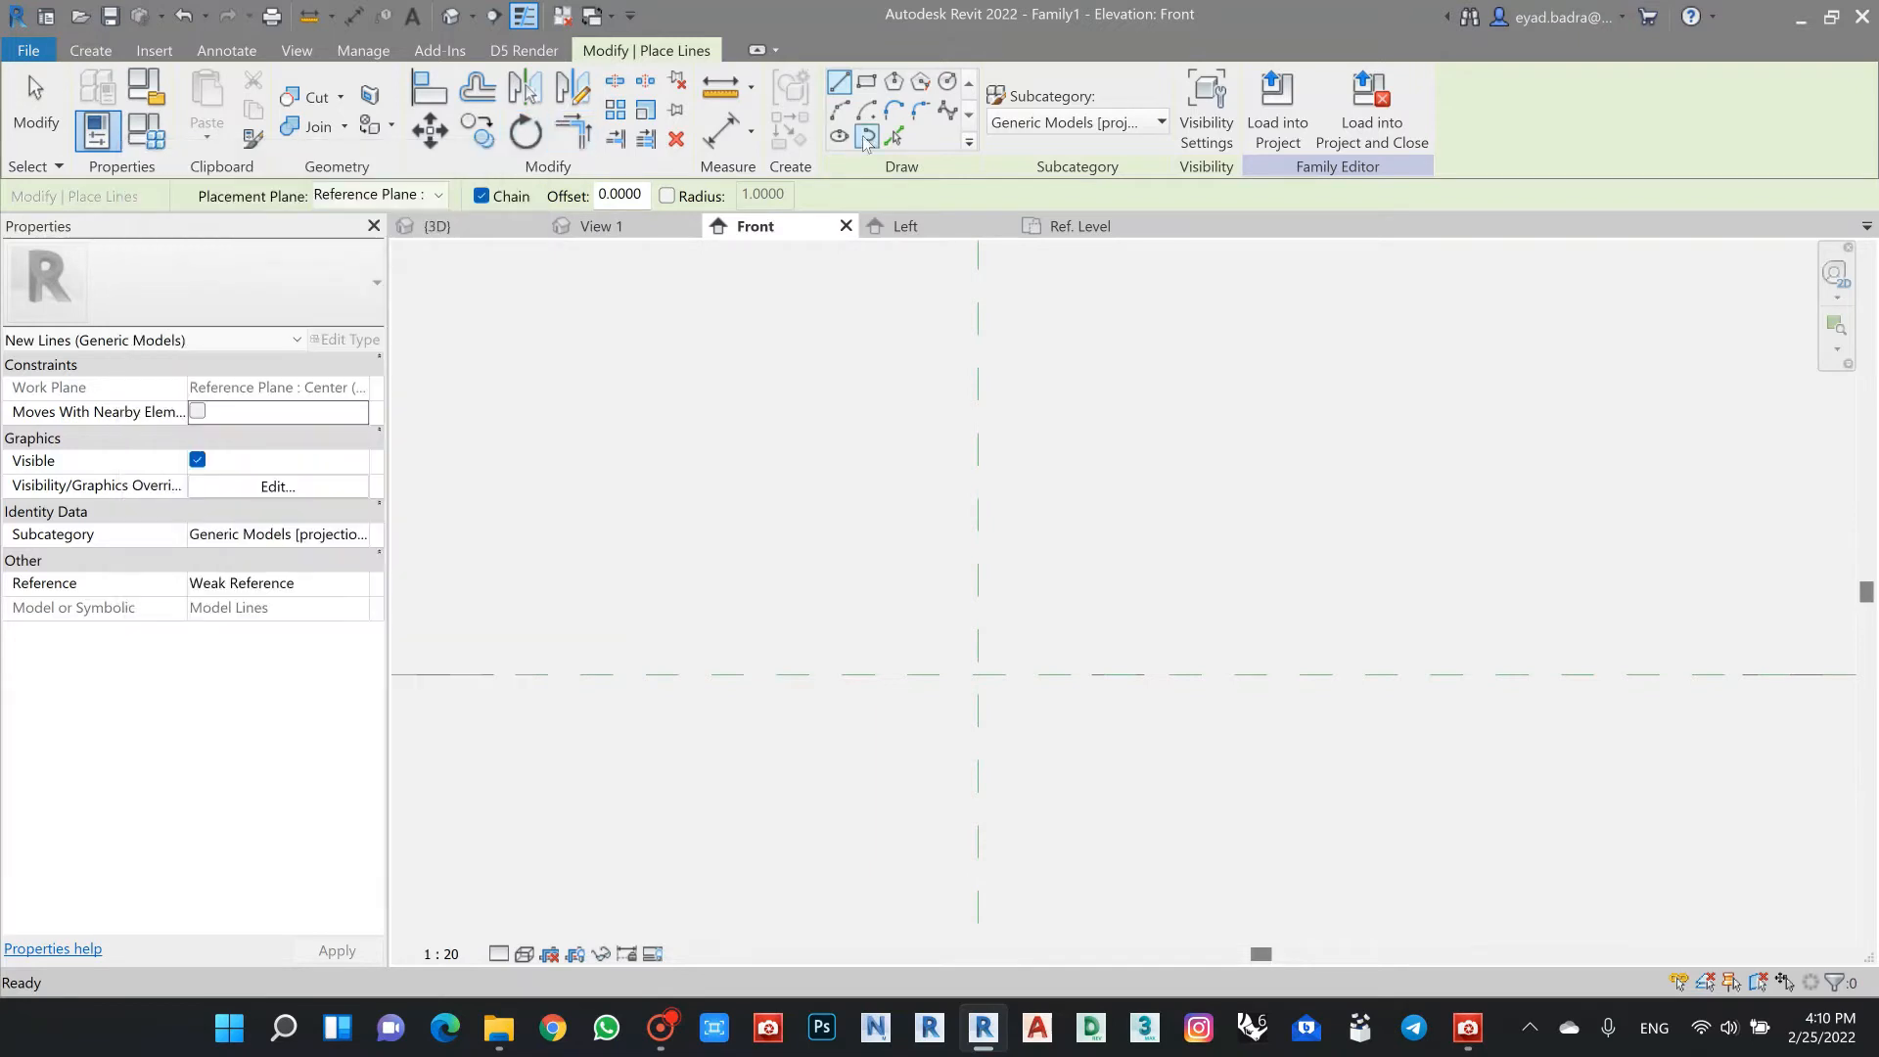
pyautogui.click(948, 83)
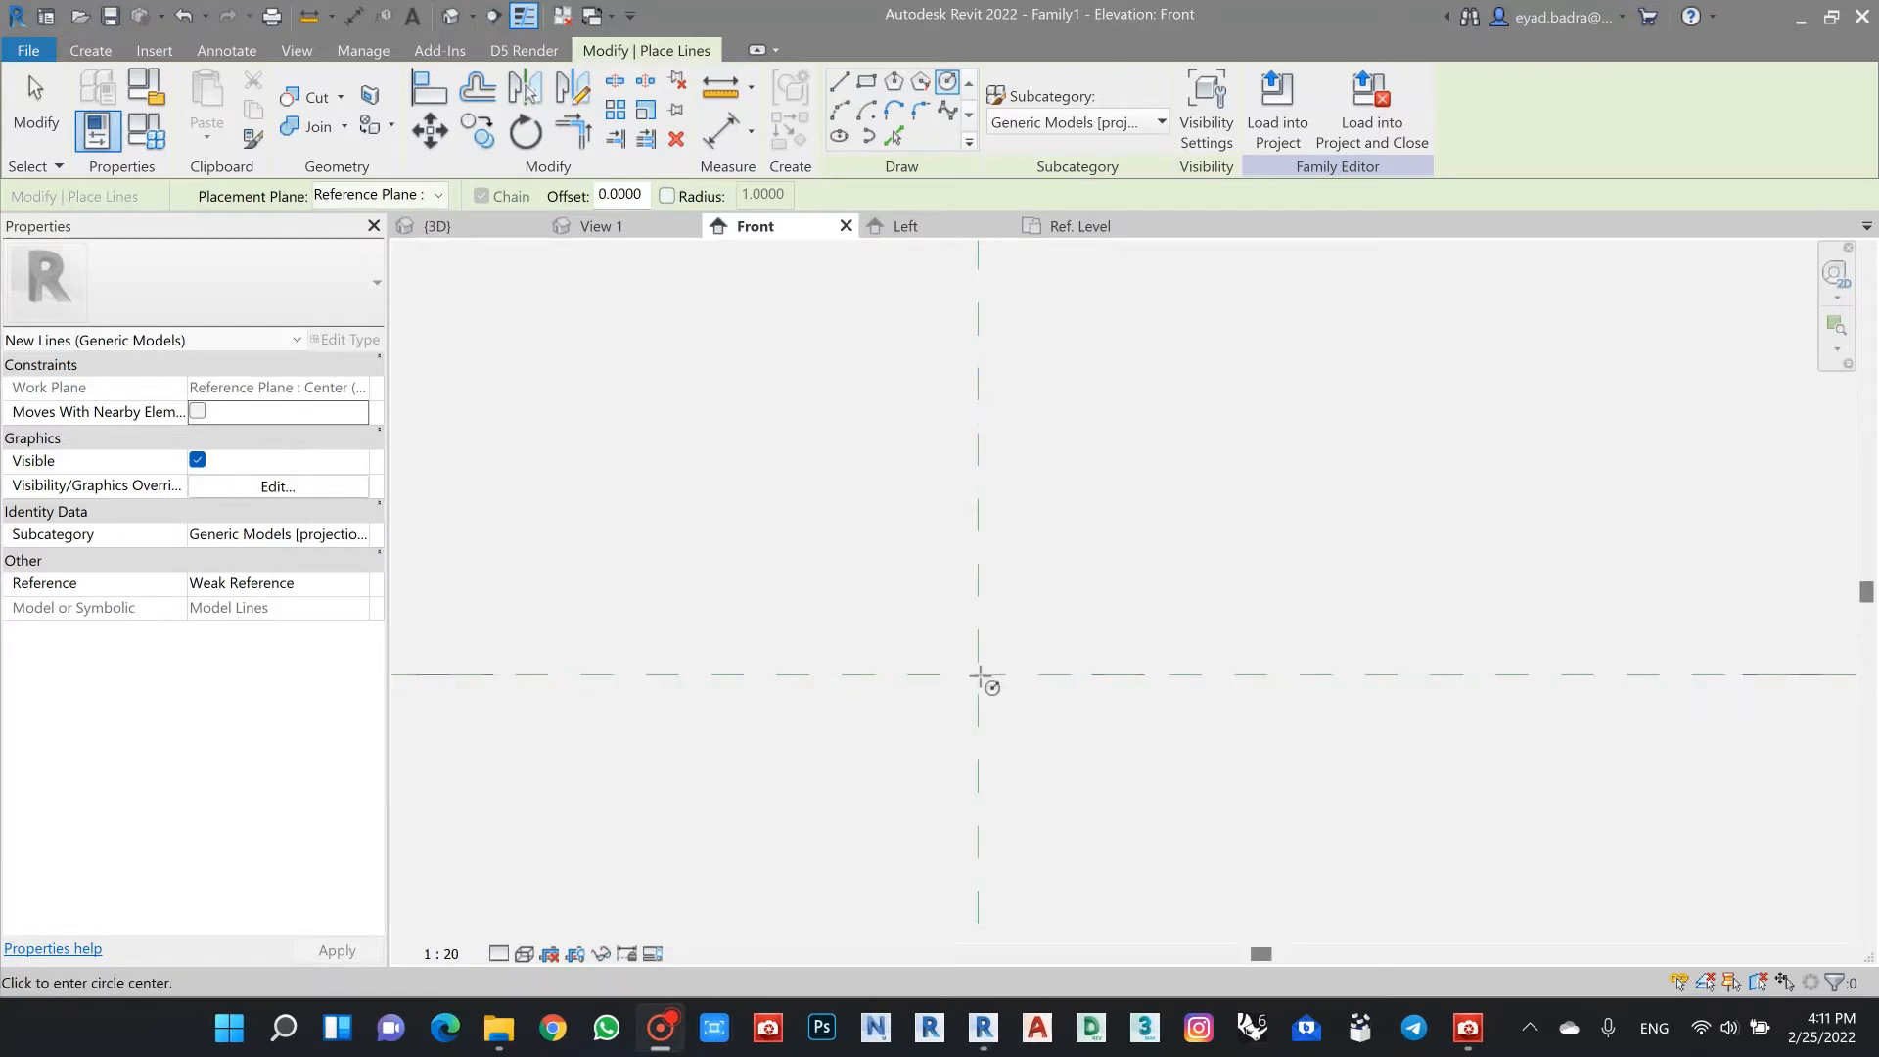
pyautogui.press('Escape')
pyautogui.press('Escape')
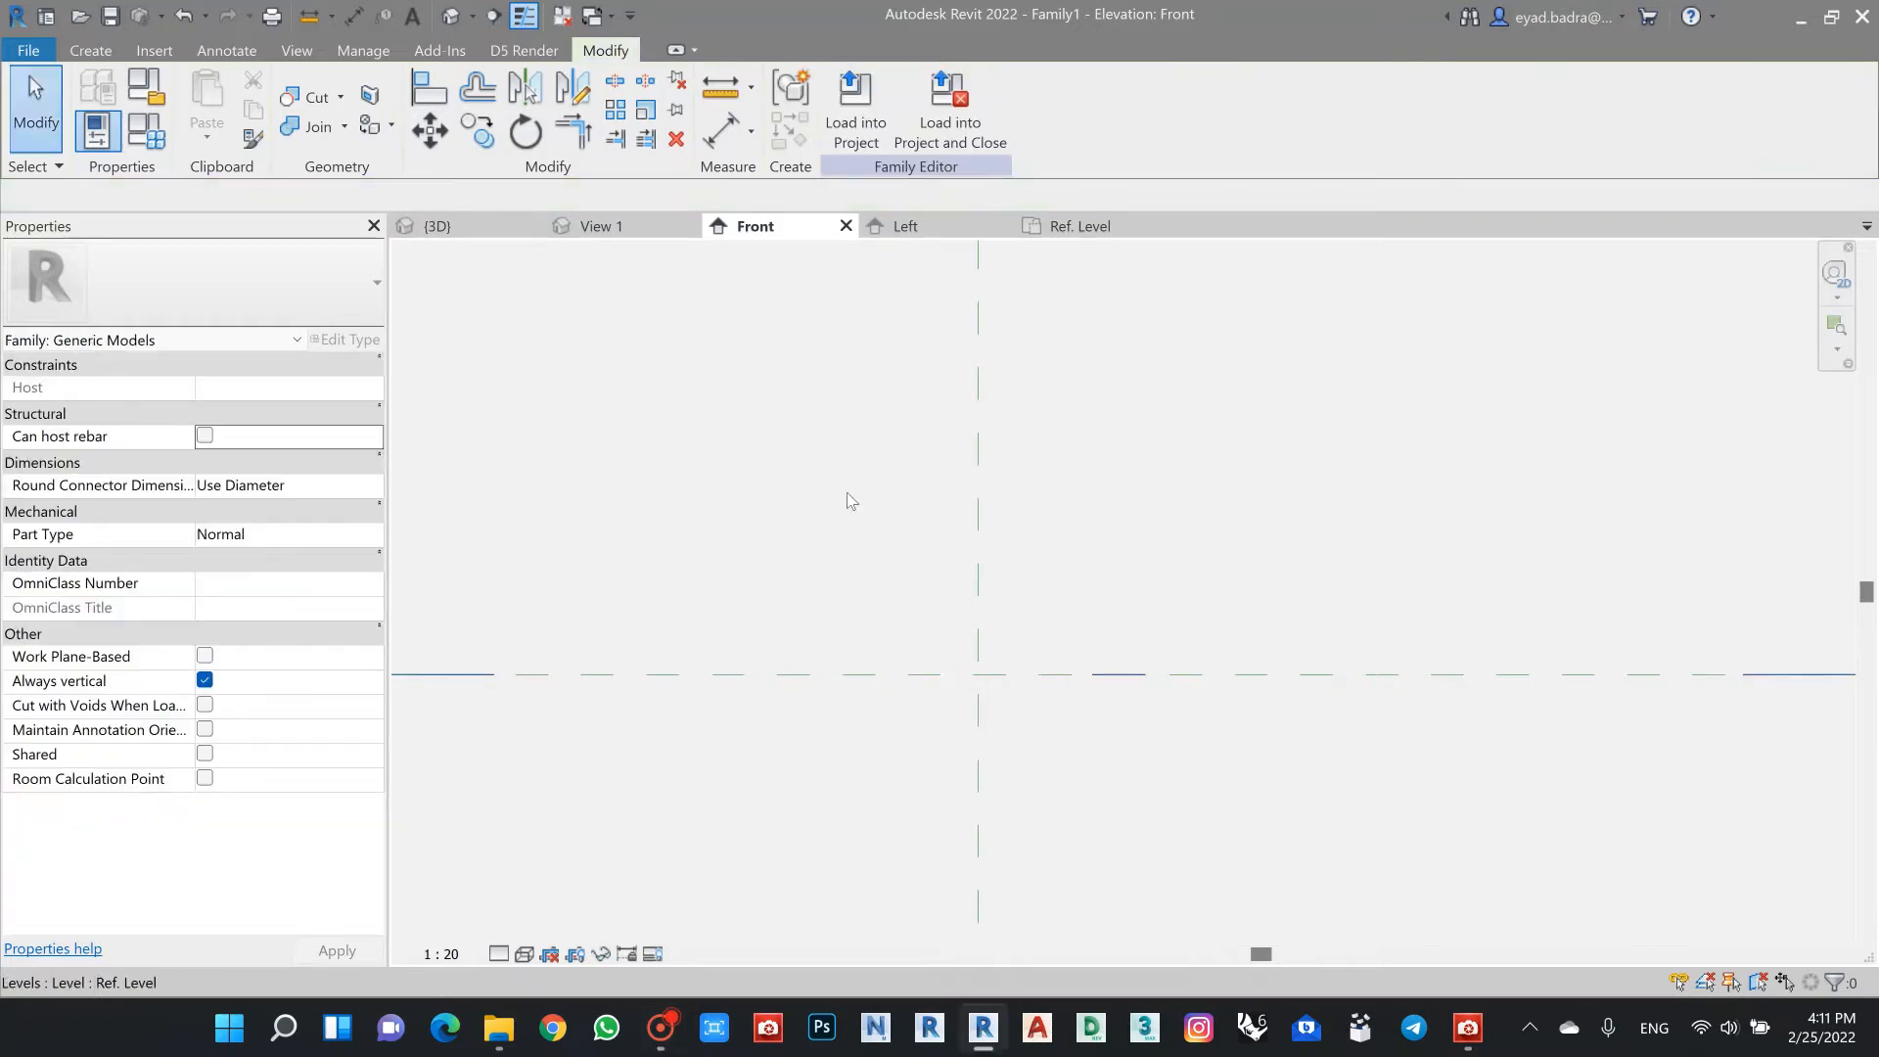
# Step: Draw a model-line circle with a radius of about 0.345 m centered on the intersection of the two reference planes
pyautogui.scroll(-2, 850, 490)
pyautogui.scroll(-4, 856, 489)
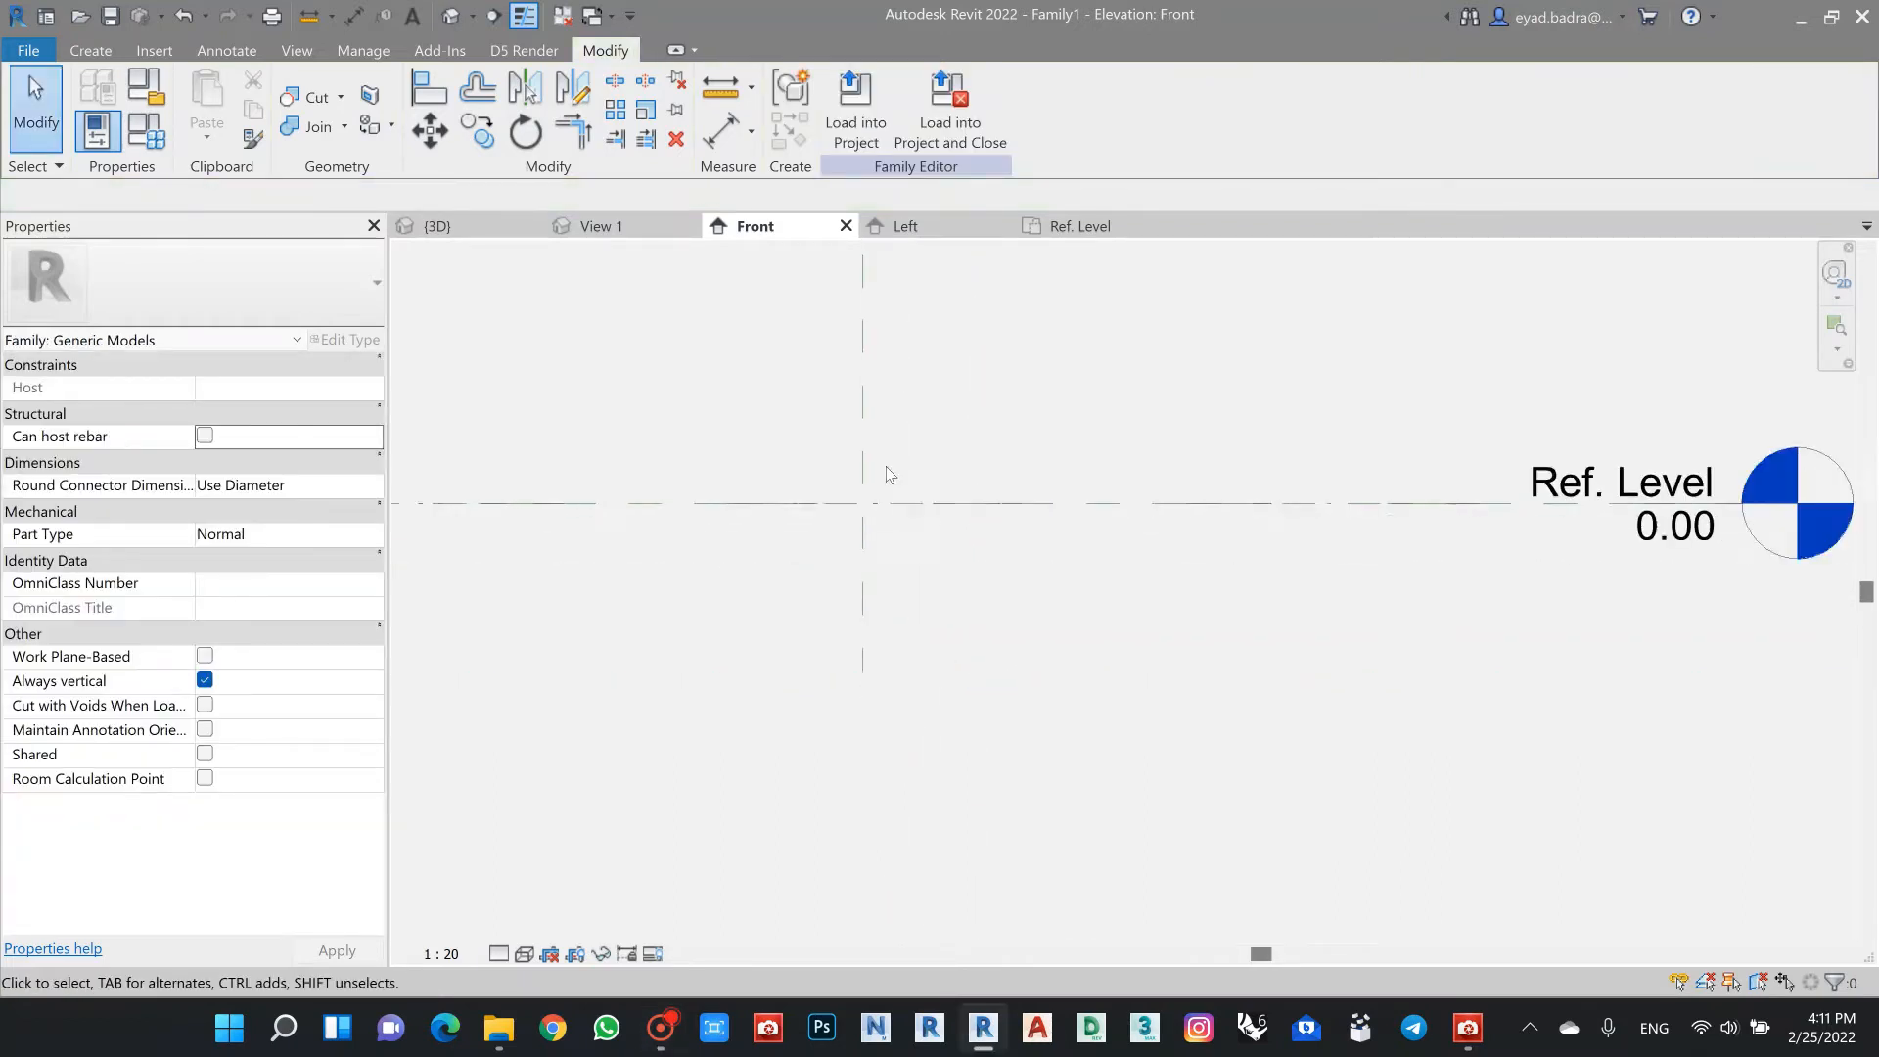
pyautogui.click(90, 50)
pyautogui.click(538, 116)
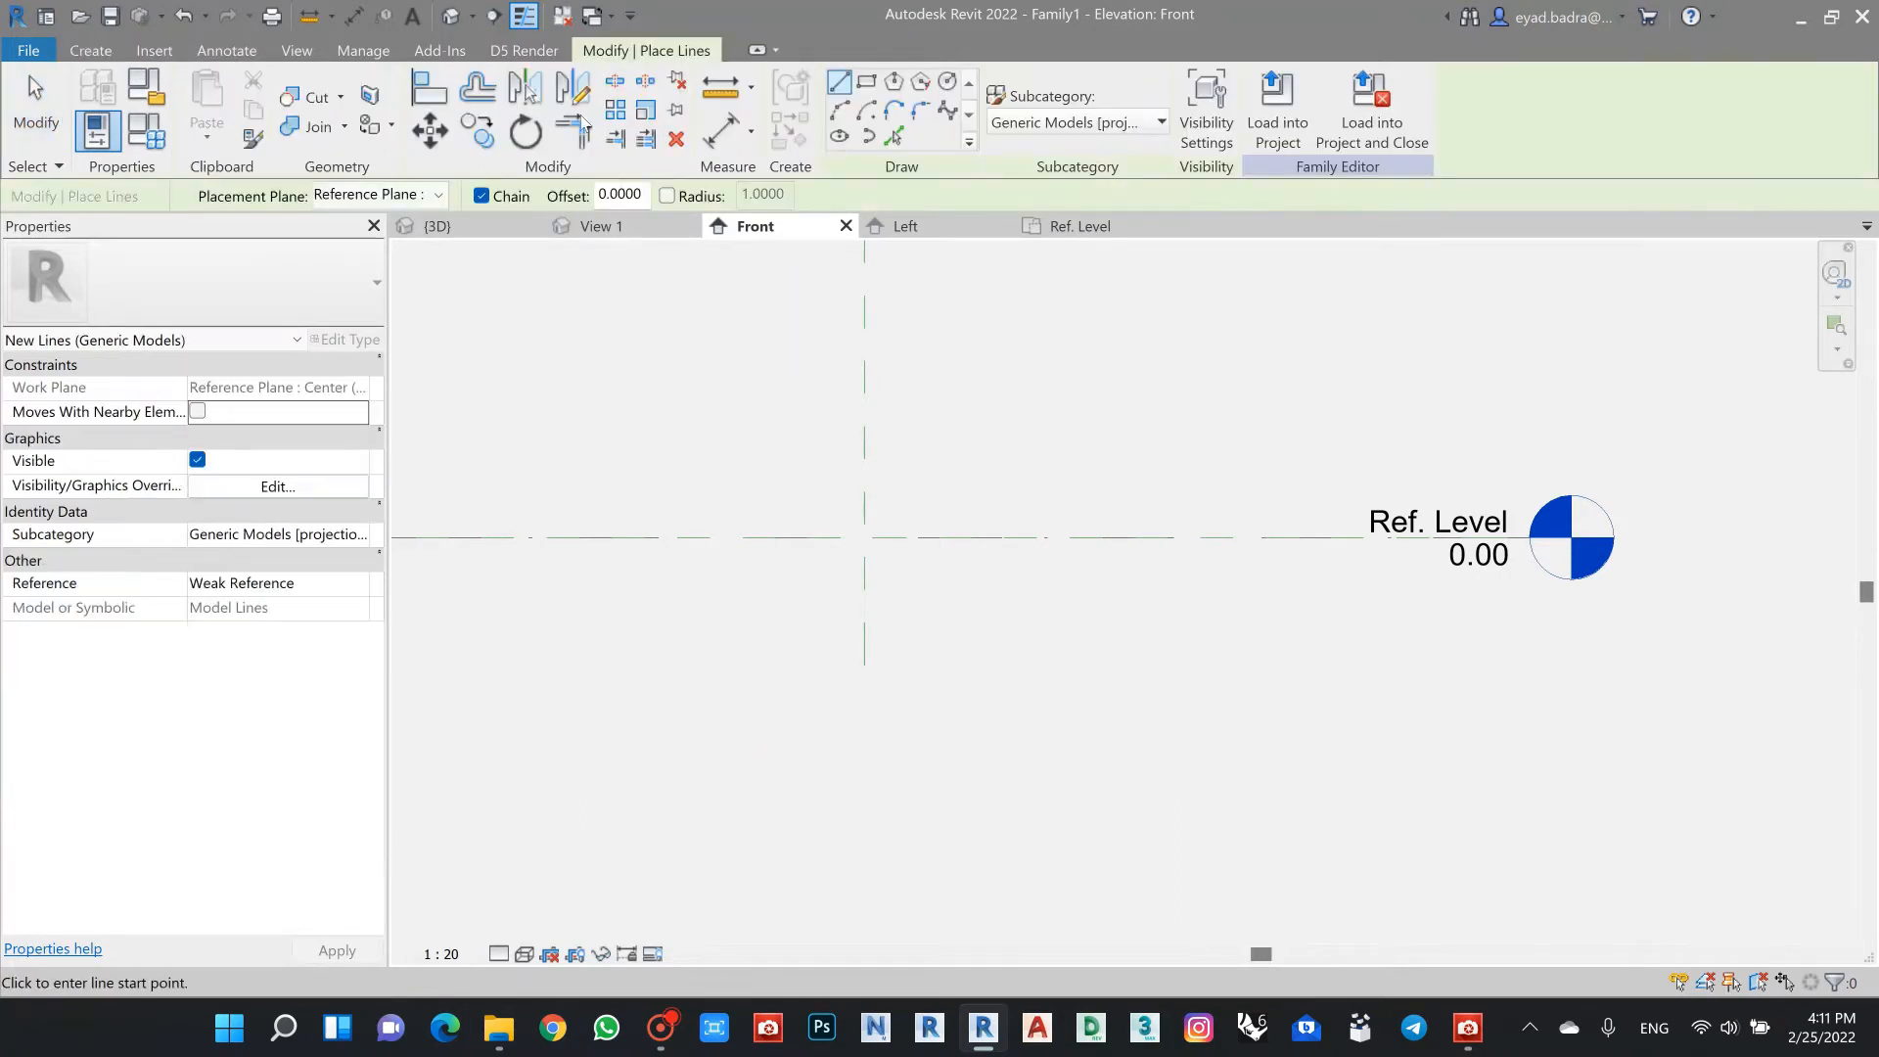
pyautogui.click(947, 84)
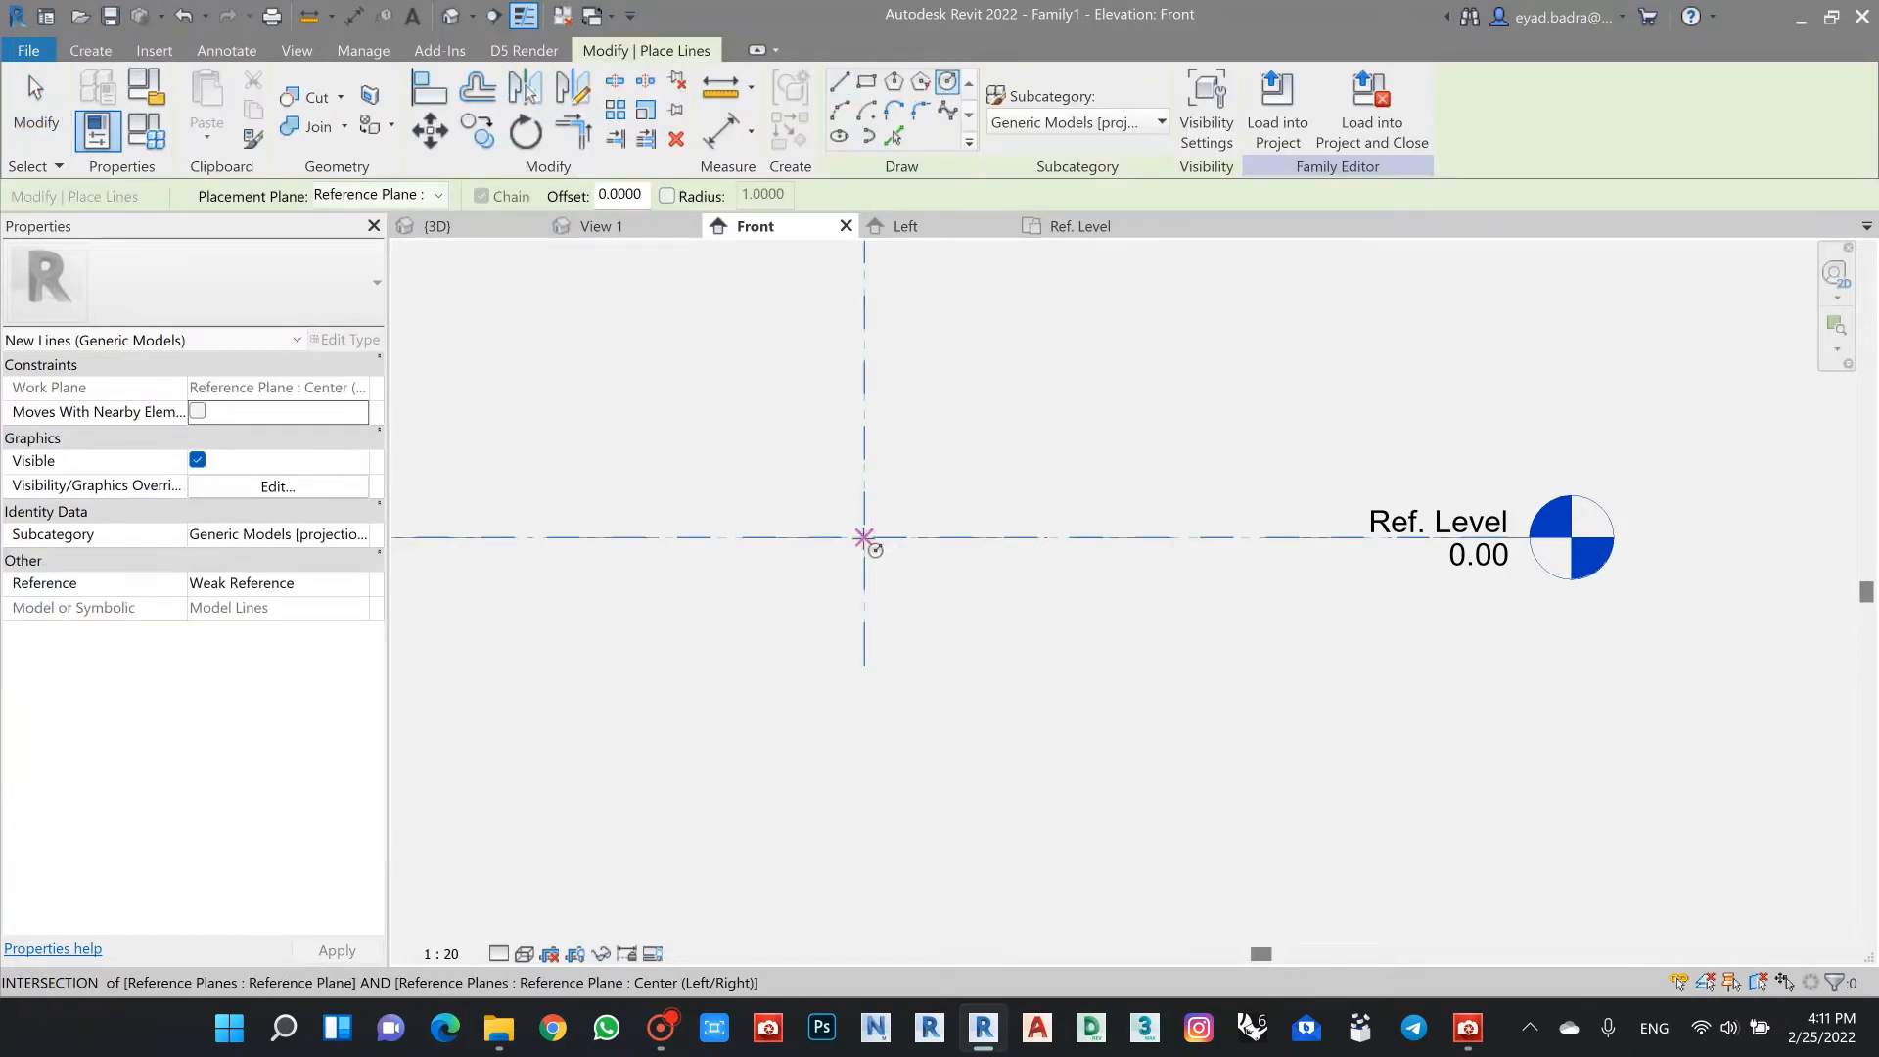
pyautogui.click(863, 537)
pyautogui.scroll(4, 871, 548)
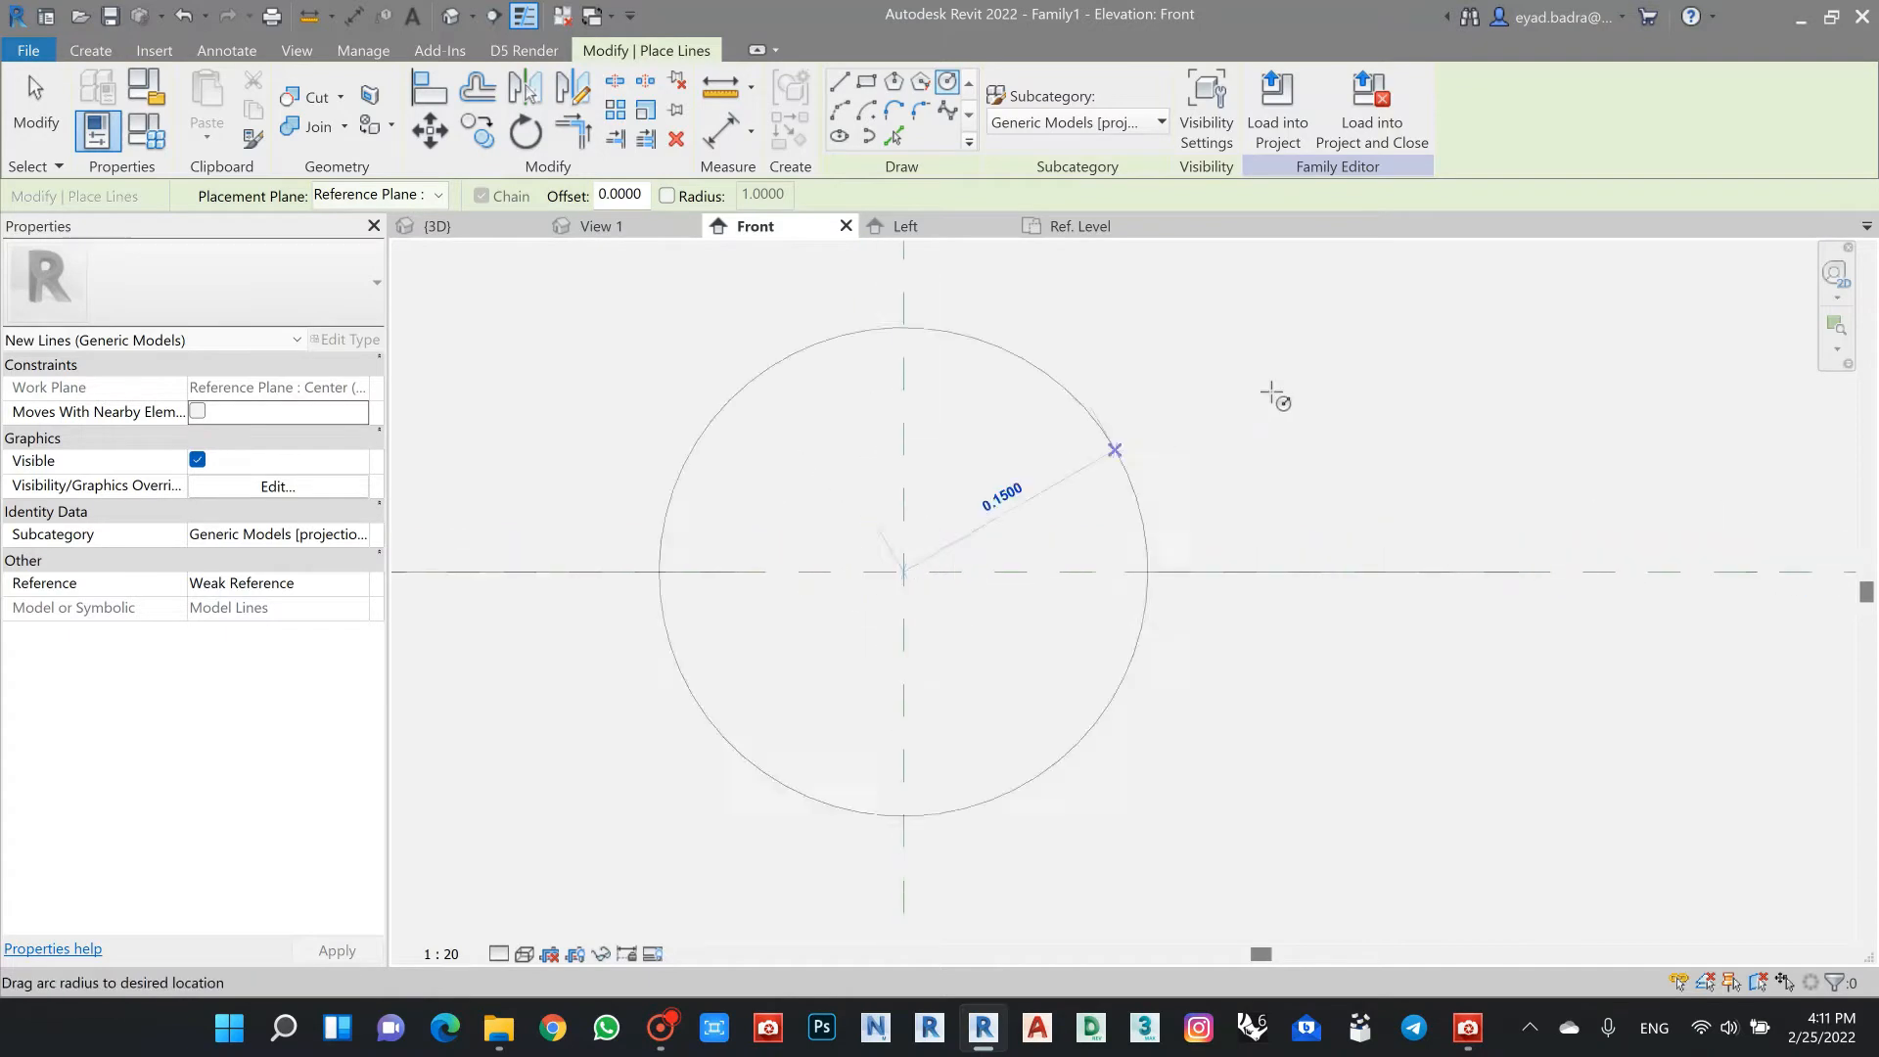
pyautogui.scroll(-3, 1169, 465)
pyautogui.scroll(2, 1195, 482)
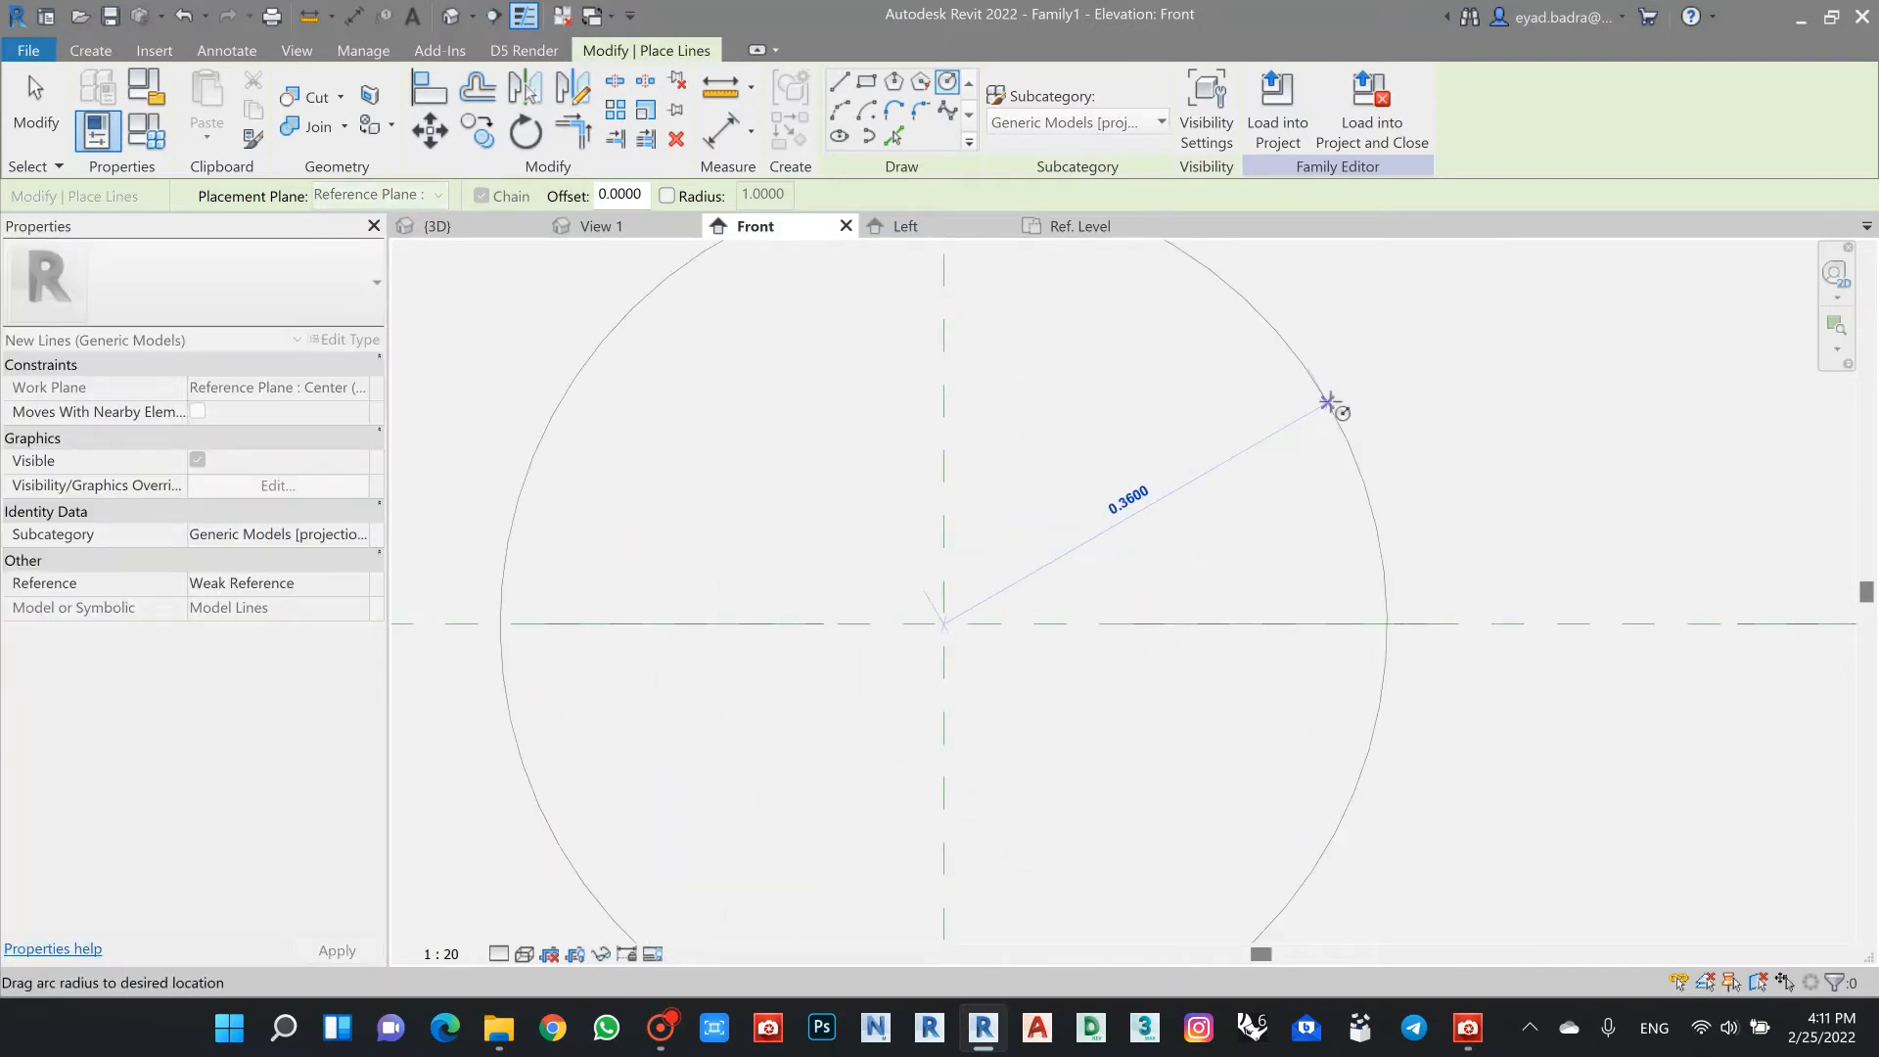
pyautogui.click(1311, 411)
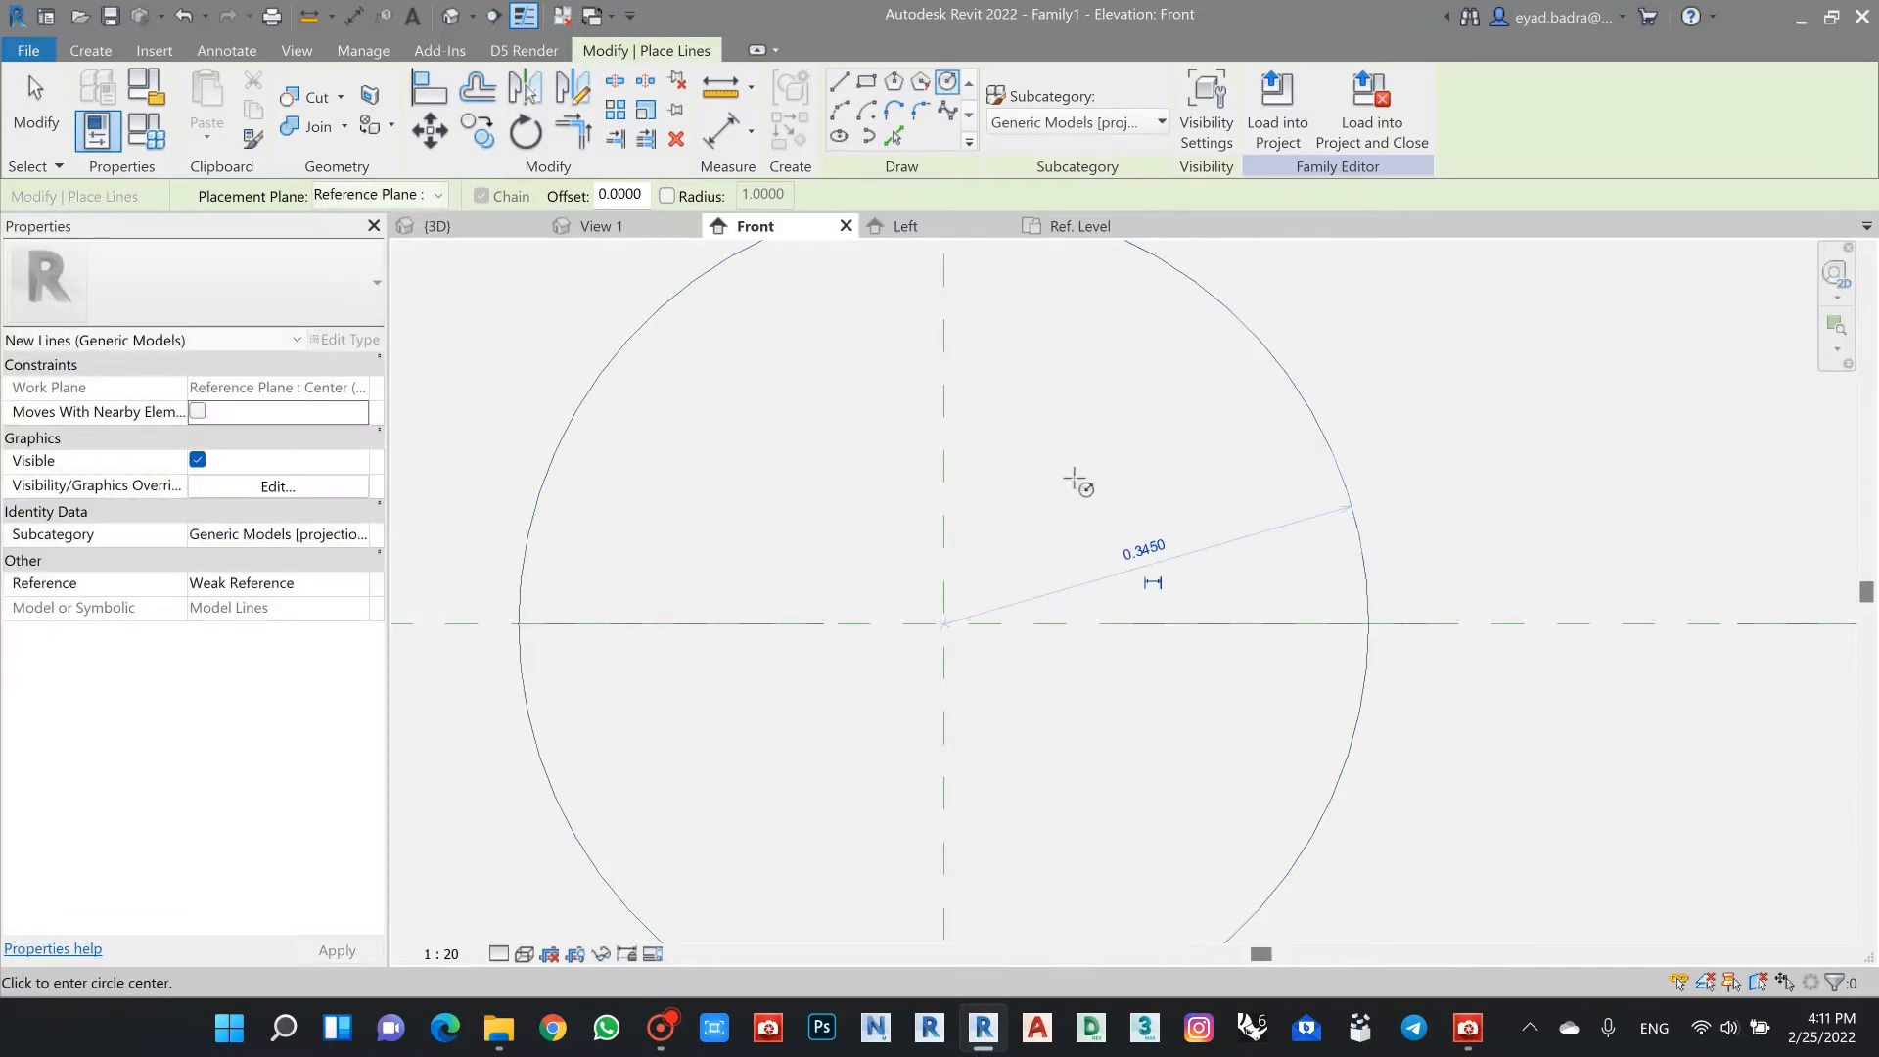
pyautogui.scroll(-2, 1076, 482)
pyautogui.press('Escape')
pyautogui.press('Escape')
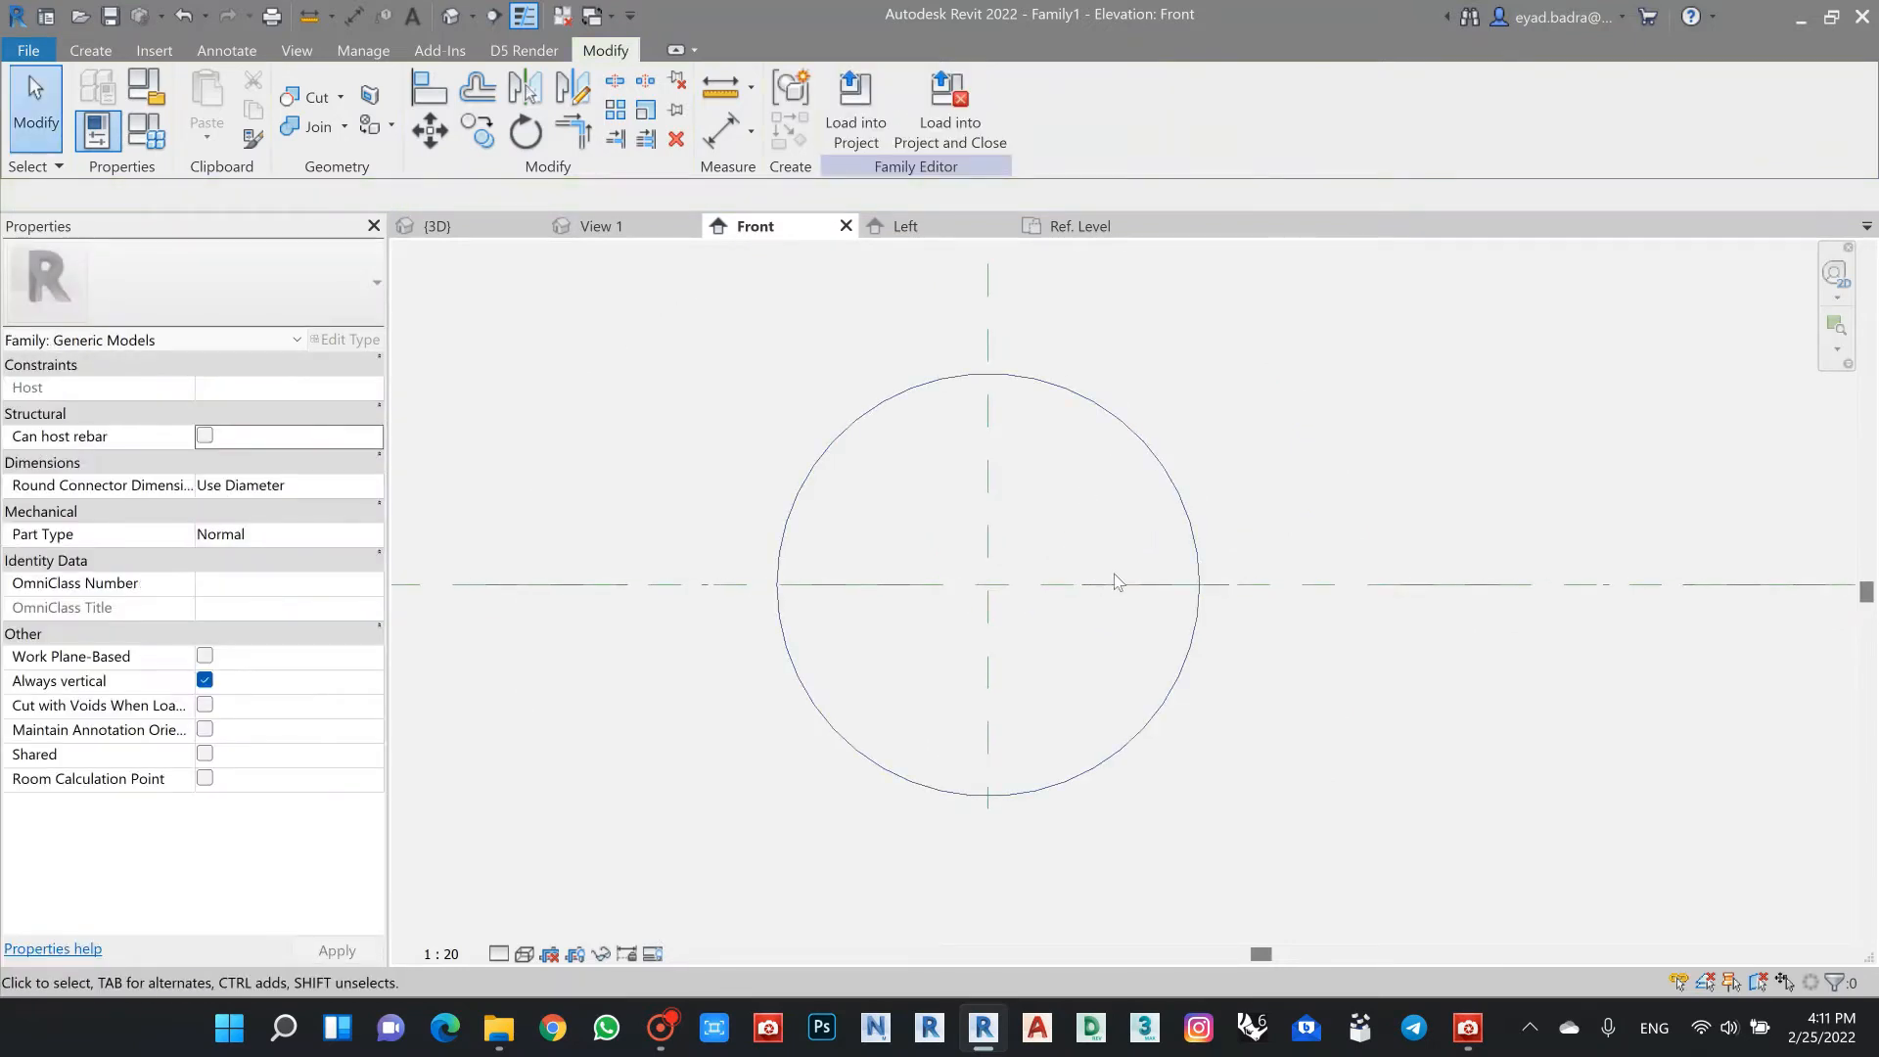
# Step: Set the circle's radius to 0.05 m
pyautogui.click(1179, 504)
pyautogui.click(1072, 499)
pyautogui.scroll(2, 1082, 514)
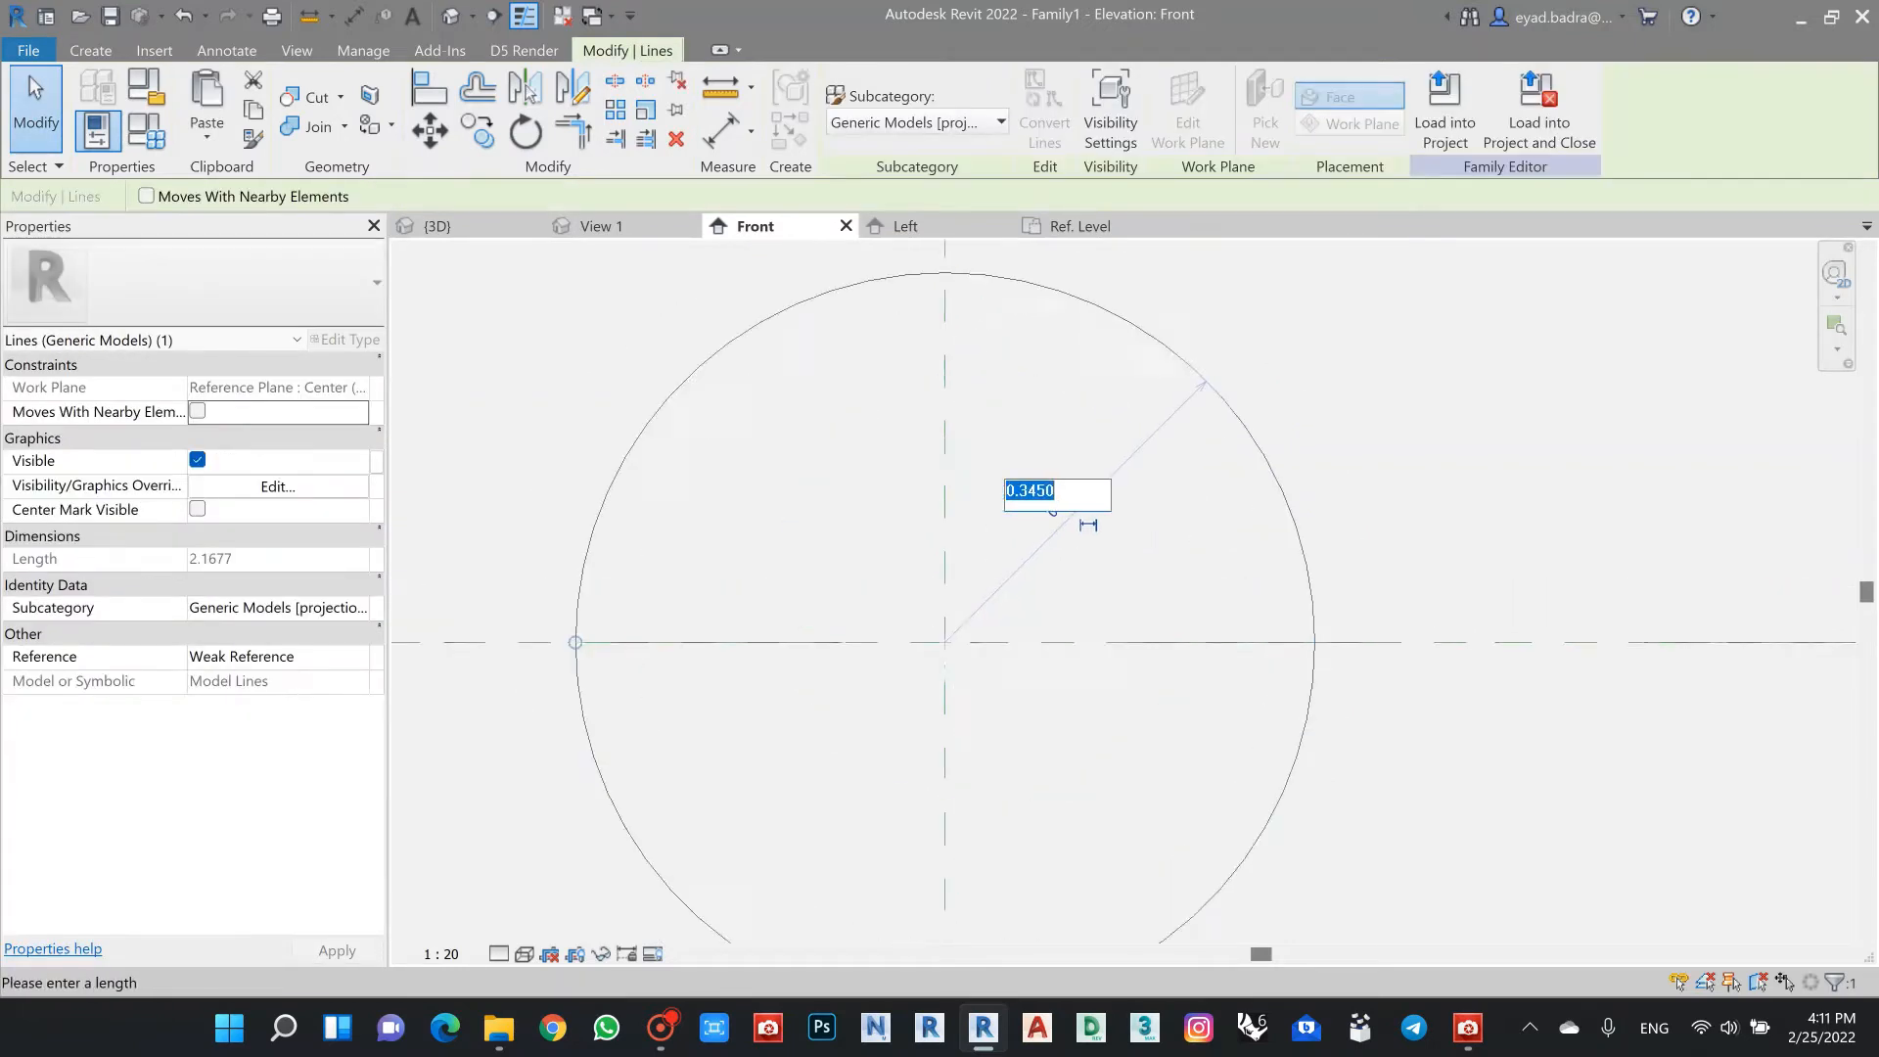
pyautogui.scroll(3, 1043, 511)
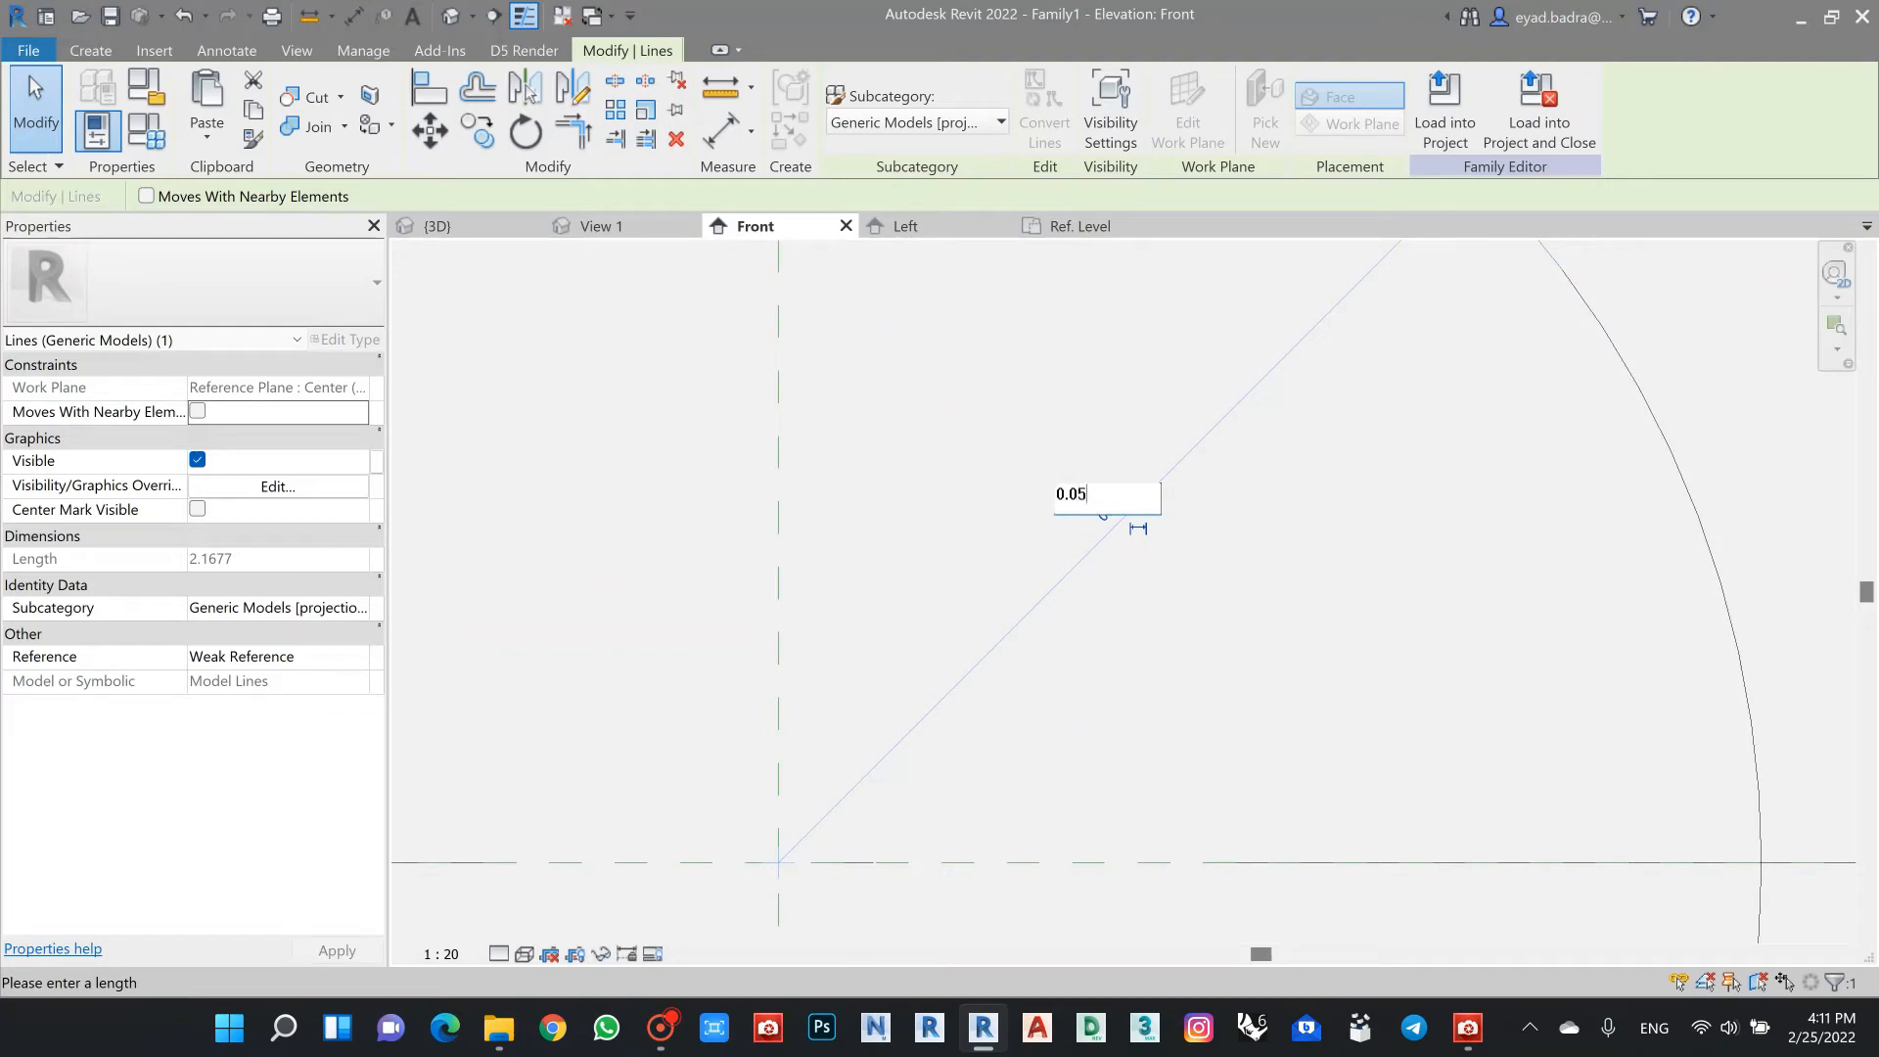
pyautogui.press('Return')
pyautogui.scroll(-1, 907, 820)
pyautogui.moveTo(907, 819); pyautogui.dragTo(1301, 358, button='middle')
pyautogui.scroll(3, 1317, 424)
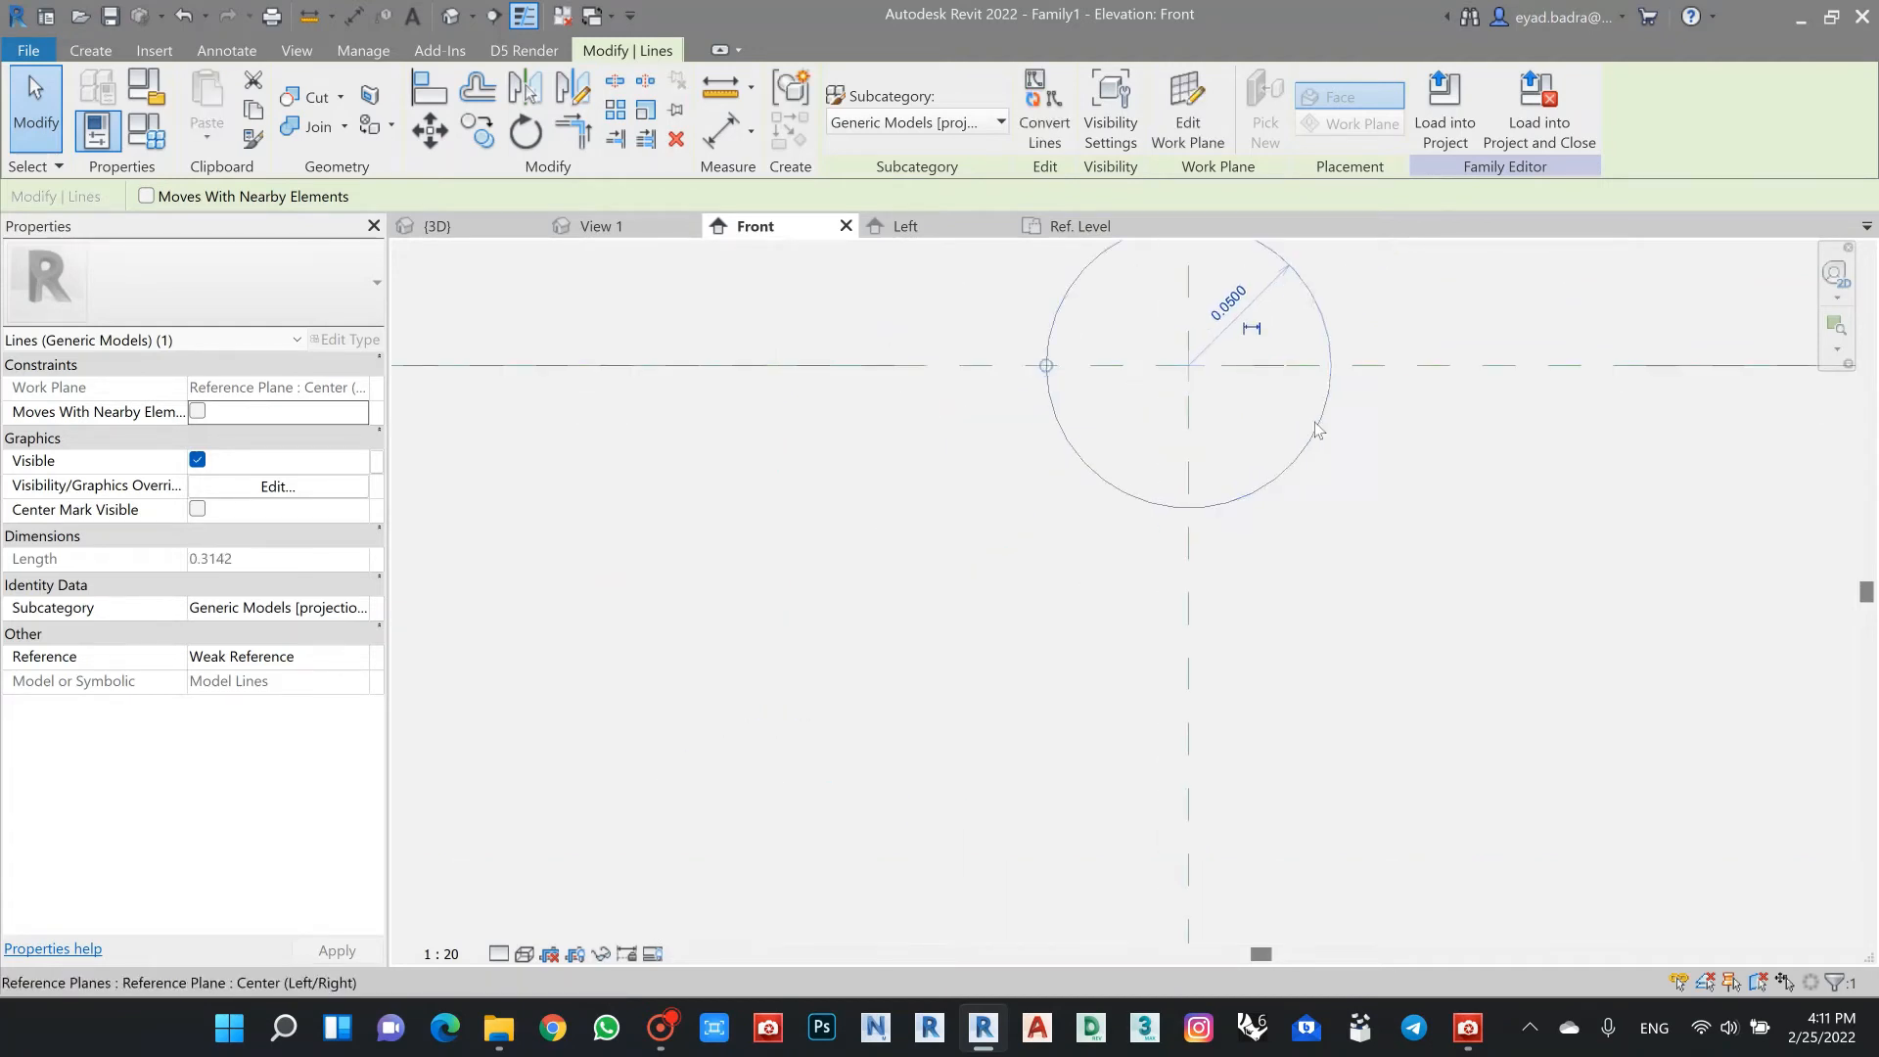
pyautogui.moveTo(1428, 327); pyautogui.dragTo(1296, 438, button='middle')
pyautogui.press('Escape')
# Step: Draw a model-line rectangle about 0.079 by 0.024 m from the circle's upper-left arc to the horizontal reference plane, and delete its bottom line
pyautogui.click(91, 51)
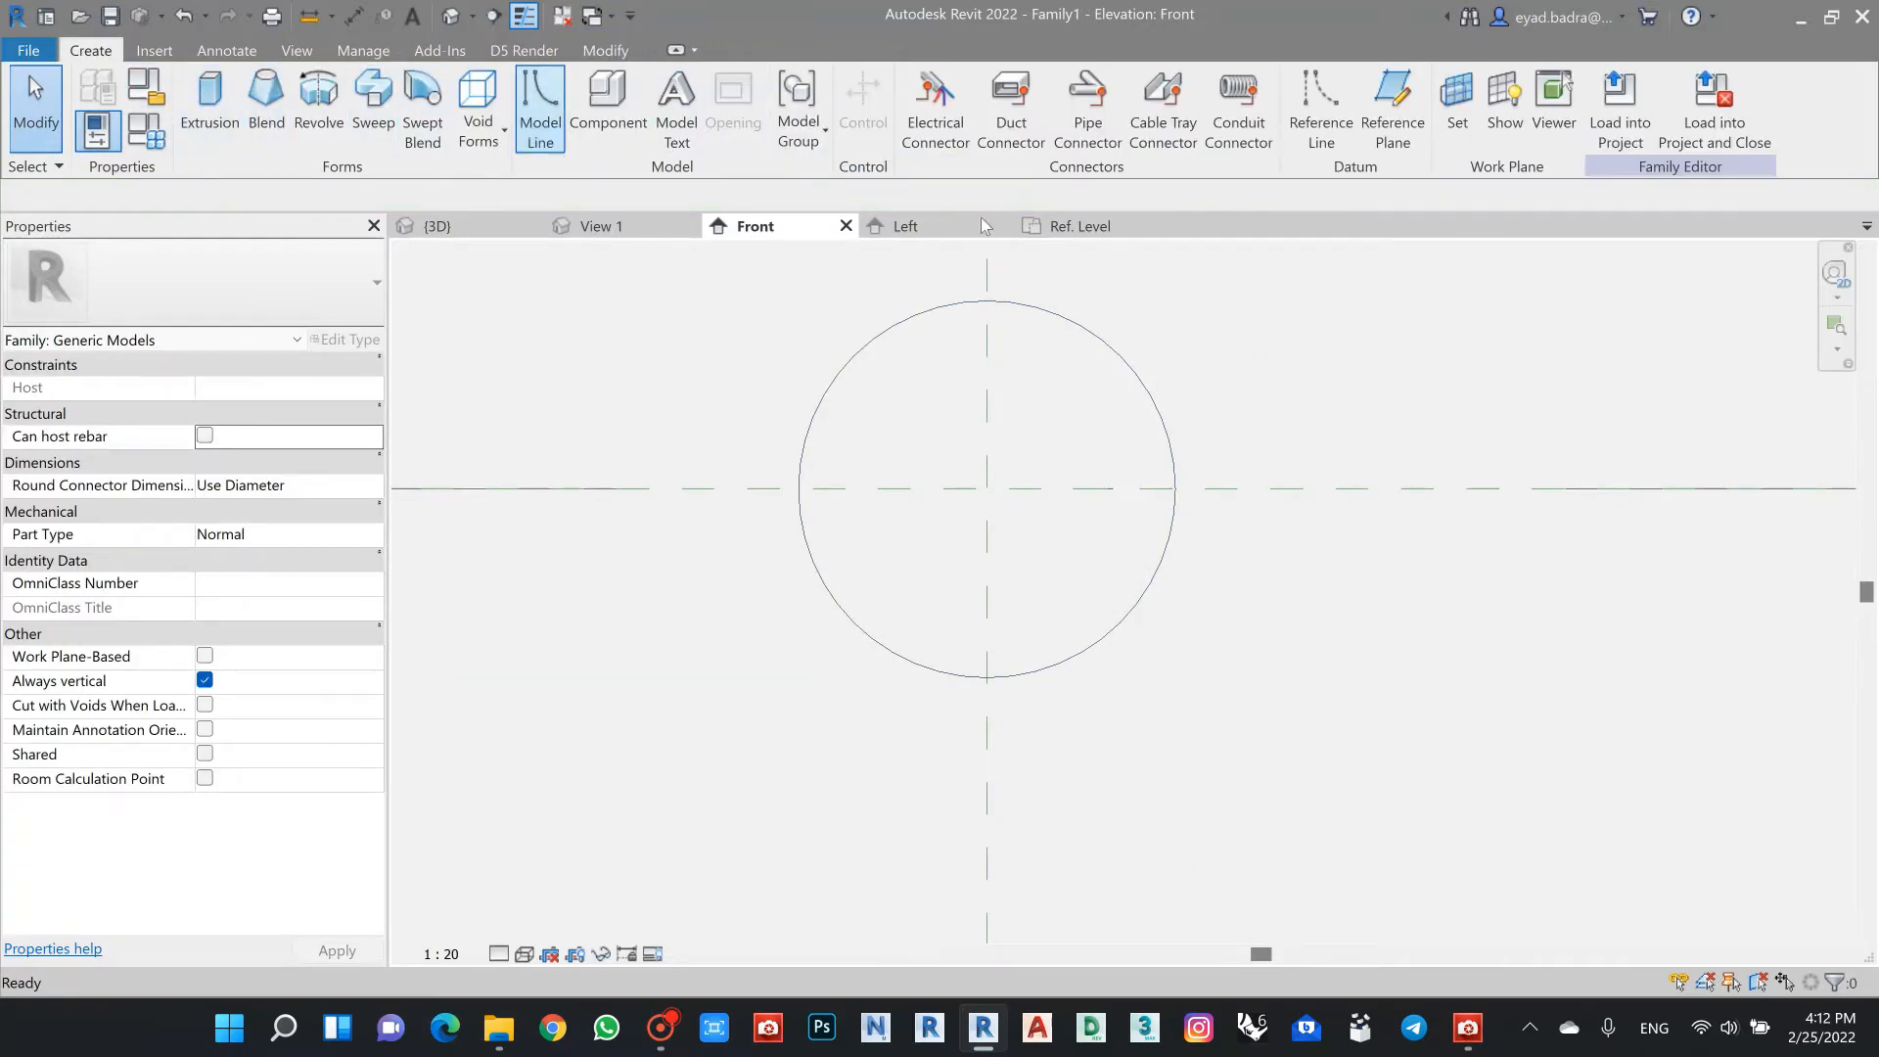
pyautogui.click(540, 112)
pyautogui.click(867, 83)
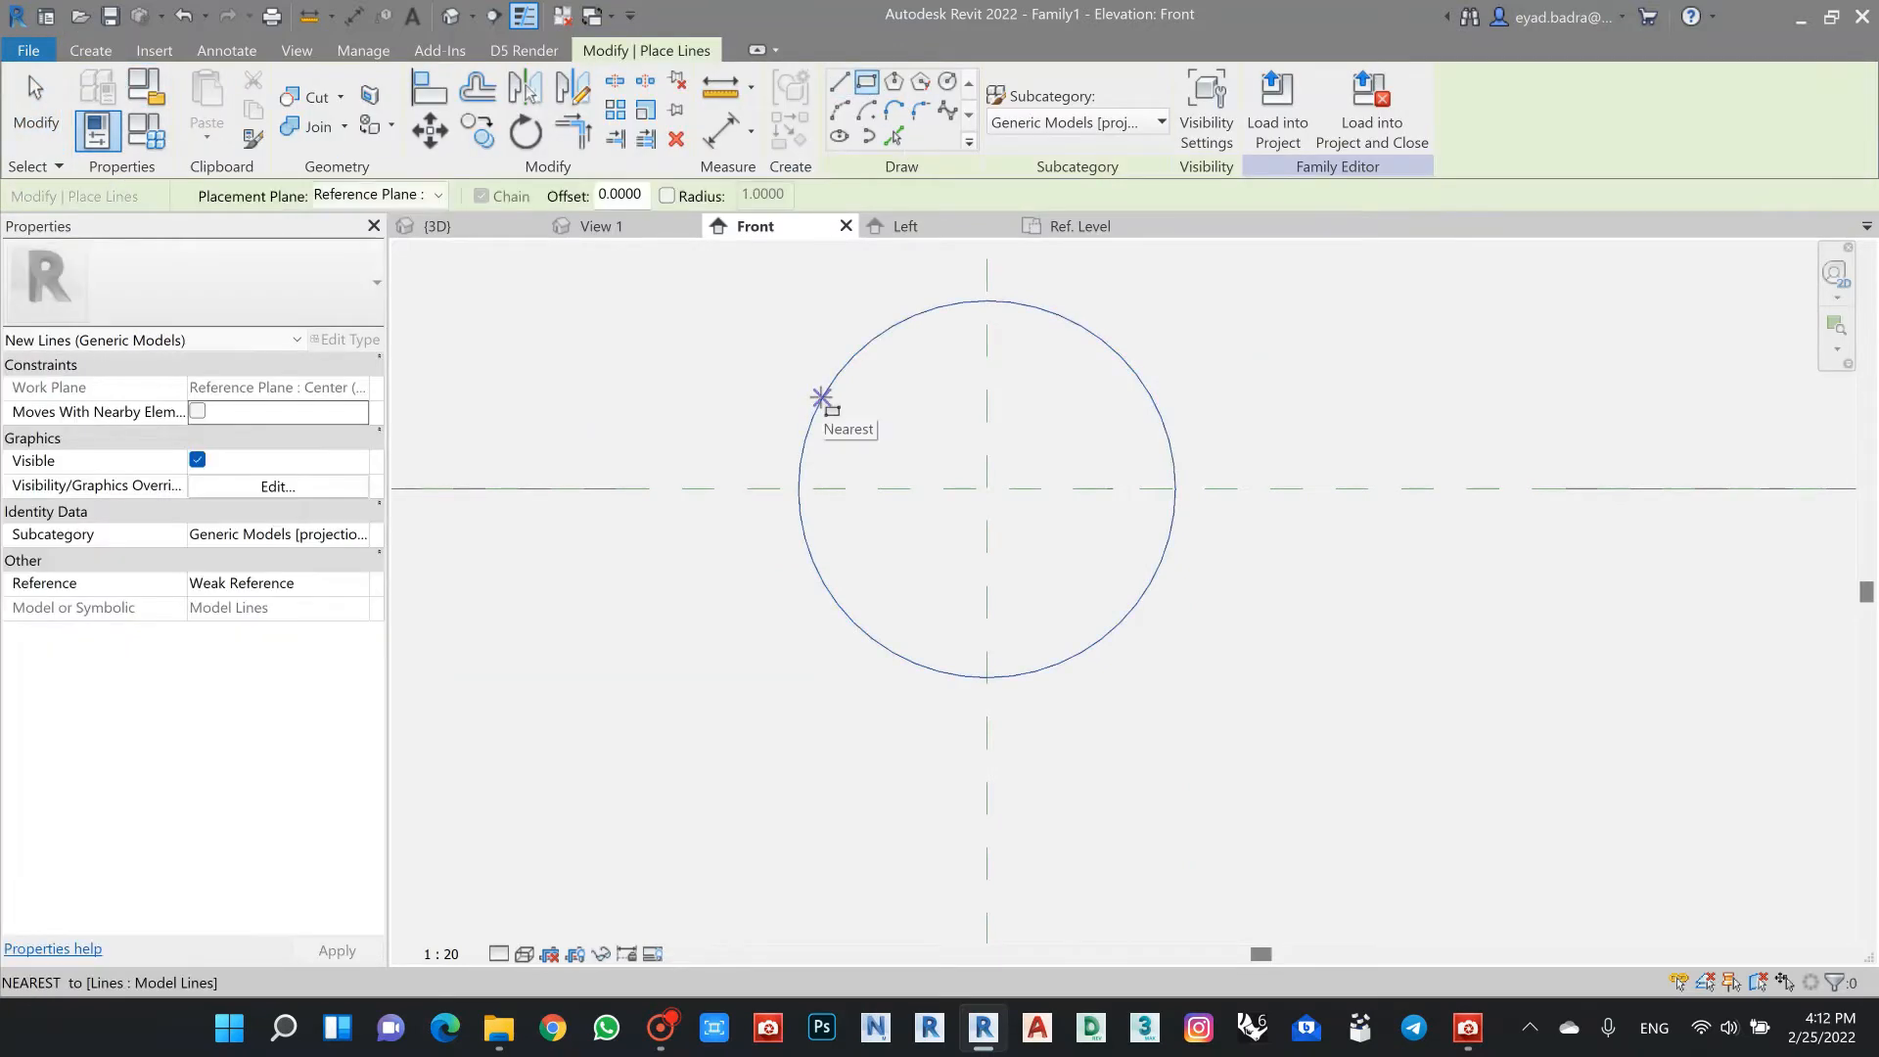
pyautogui.click(822, 397)
pyautogui.scroll(-1, 527, 489)
pyautogui.moveTo(527, 488); pyautogui.dragTo(647, 531, button='middle')
pyautogui.click(647, 531)
pyautogui.press('Escape')
pyautogui.press('Escape')
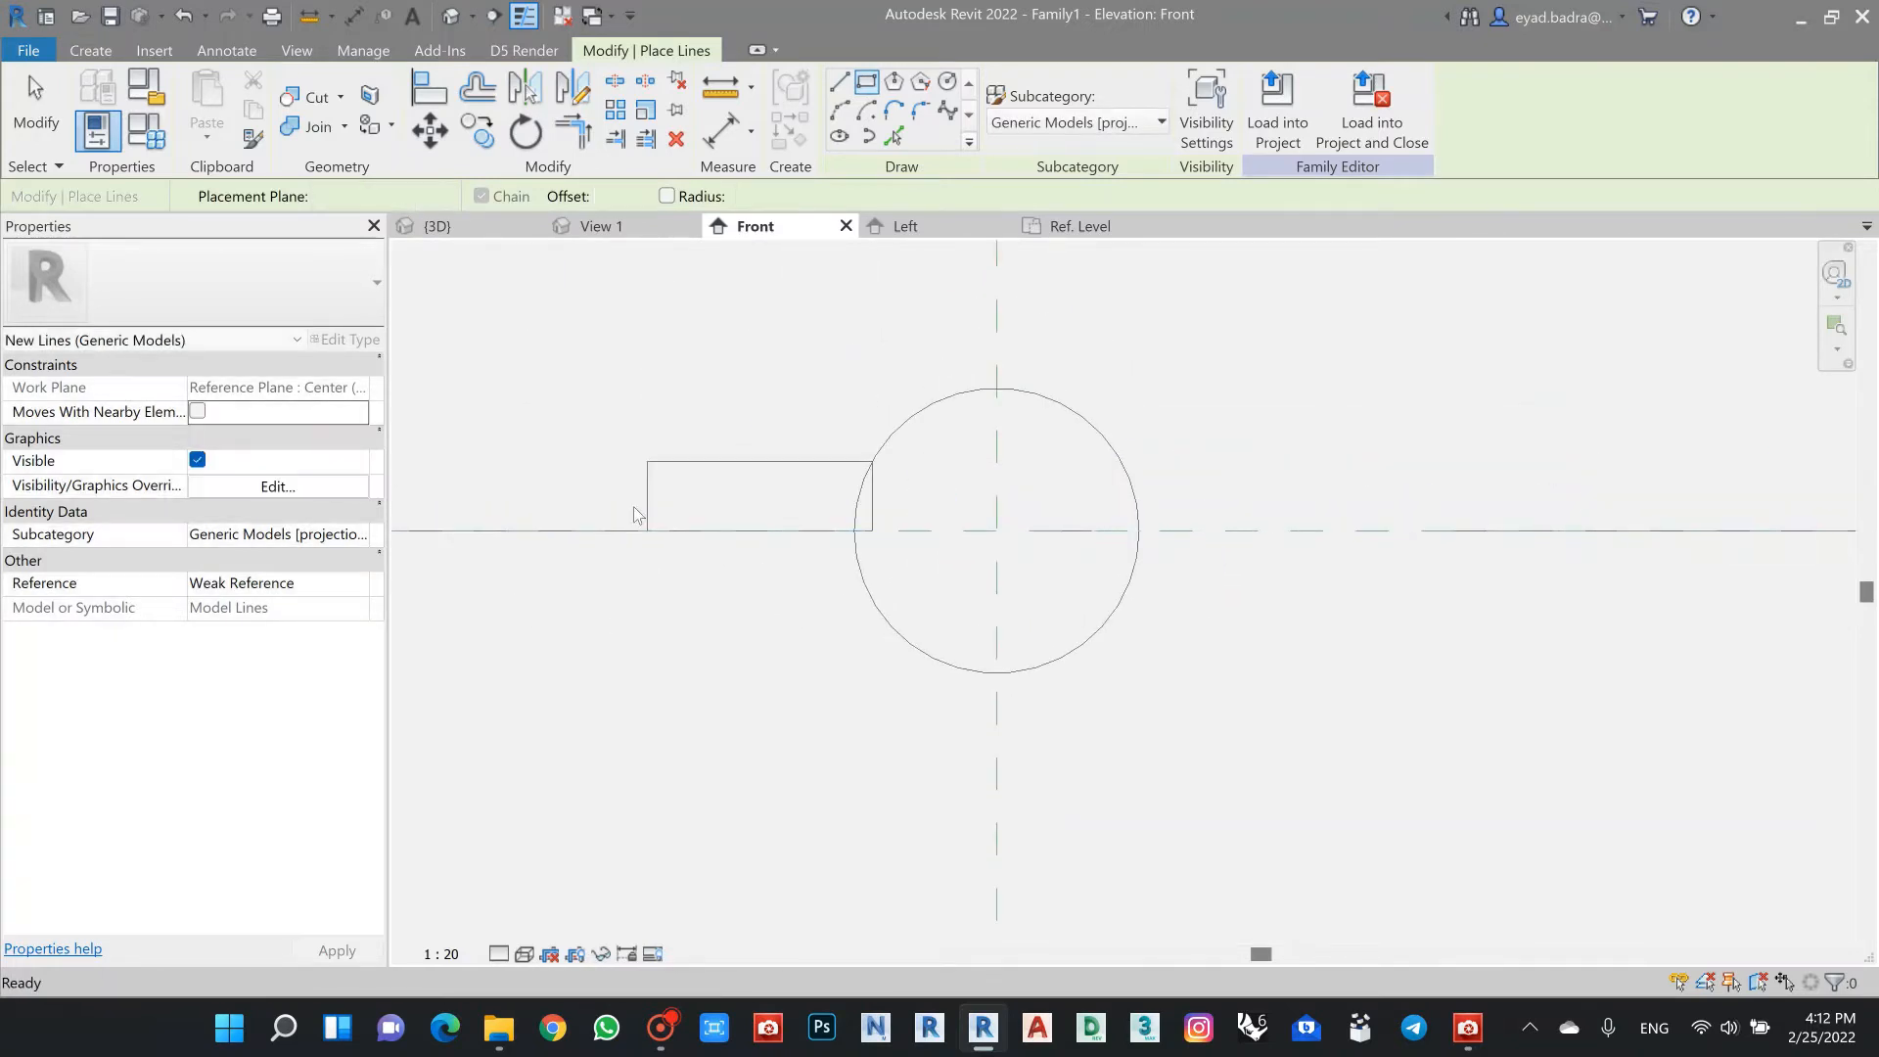
pyautogui.moveTo(596, 494); pyautogui.dragTo(905, 563)
pyautogui.press('Delete')
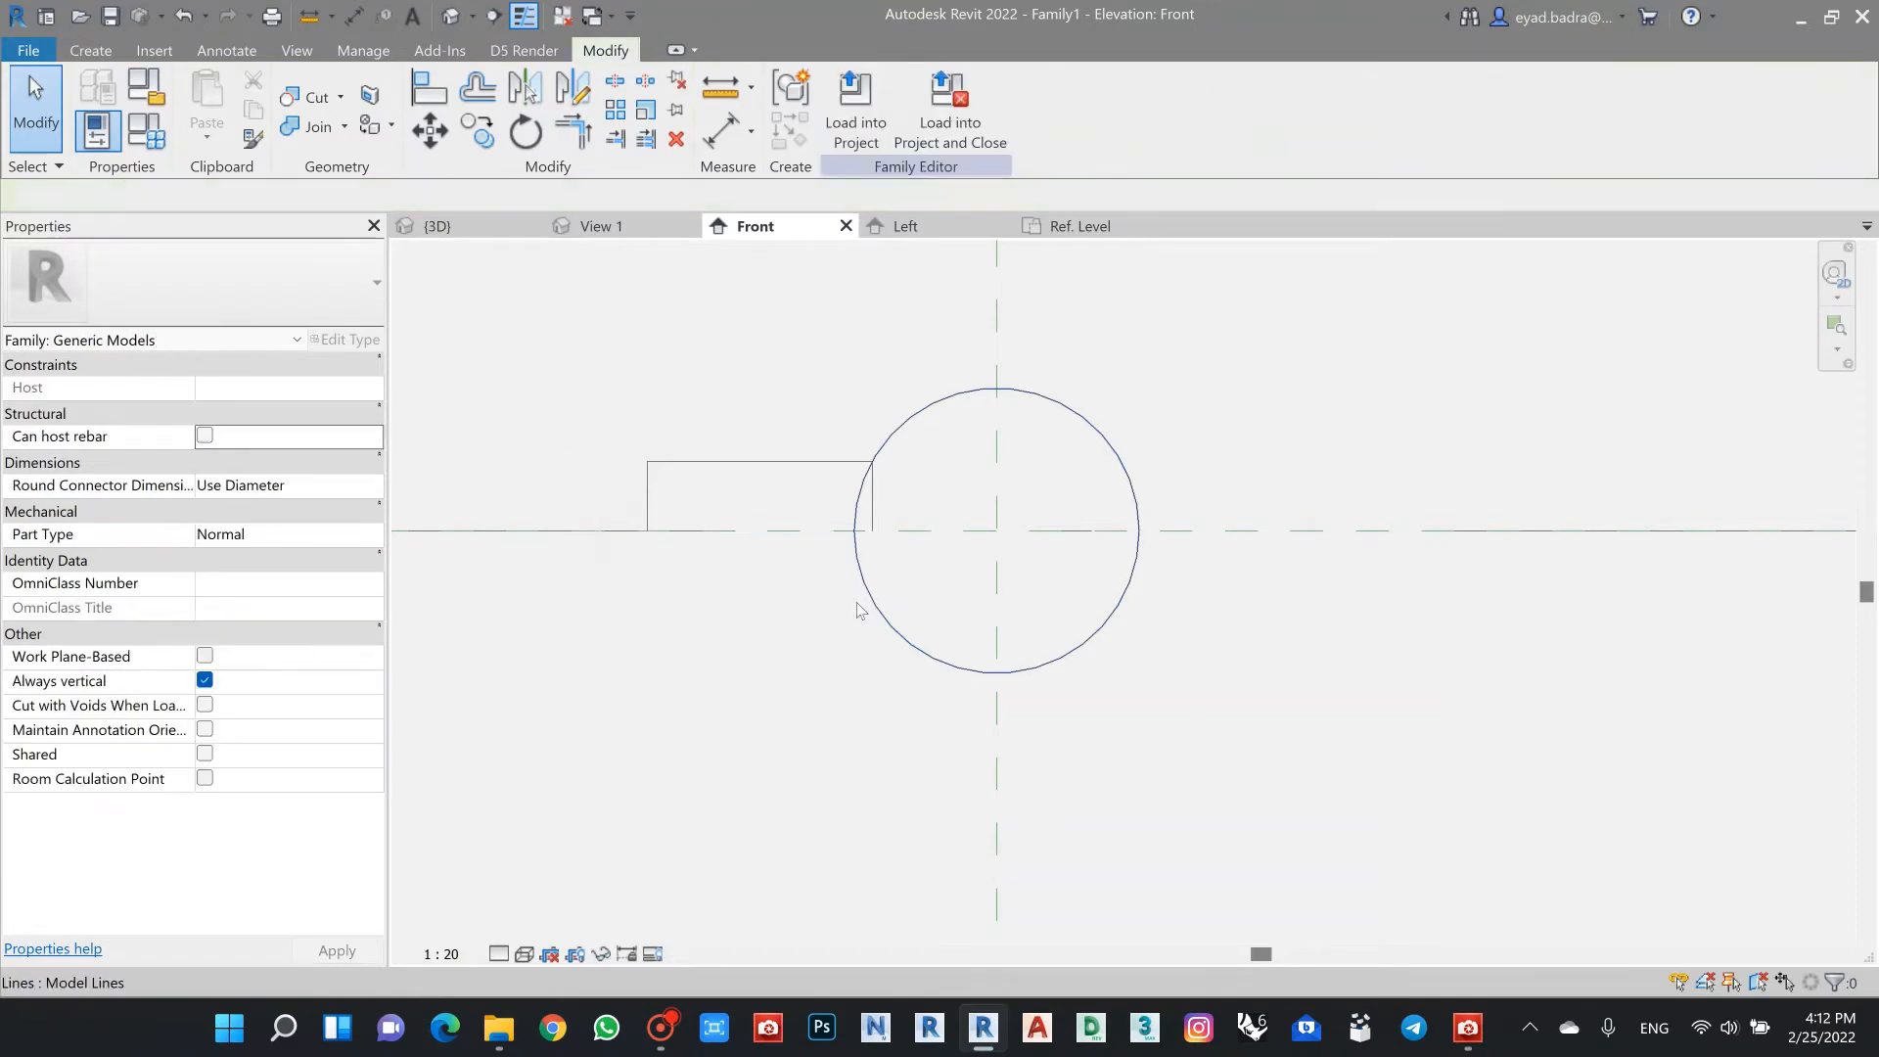
# Step: Mirror a copy of the three remaining rectangle lines about the horizontal reference plane
pyautogui.moveTo(588, 417); pyautogui.dragTo(921, 532)
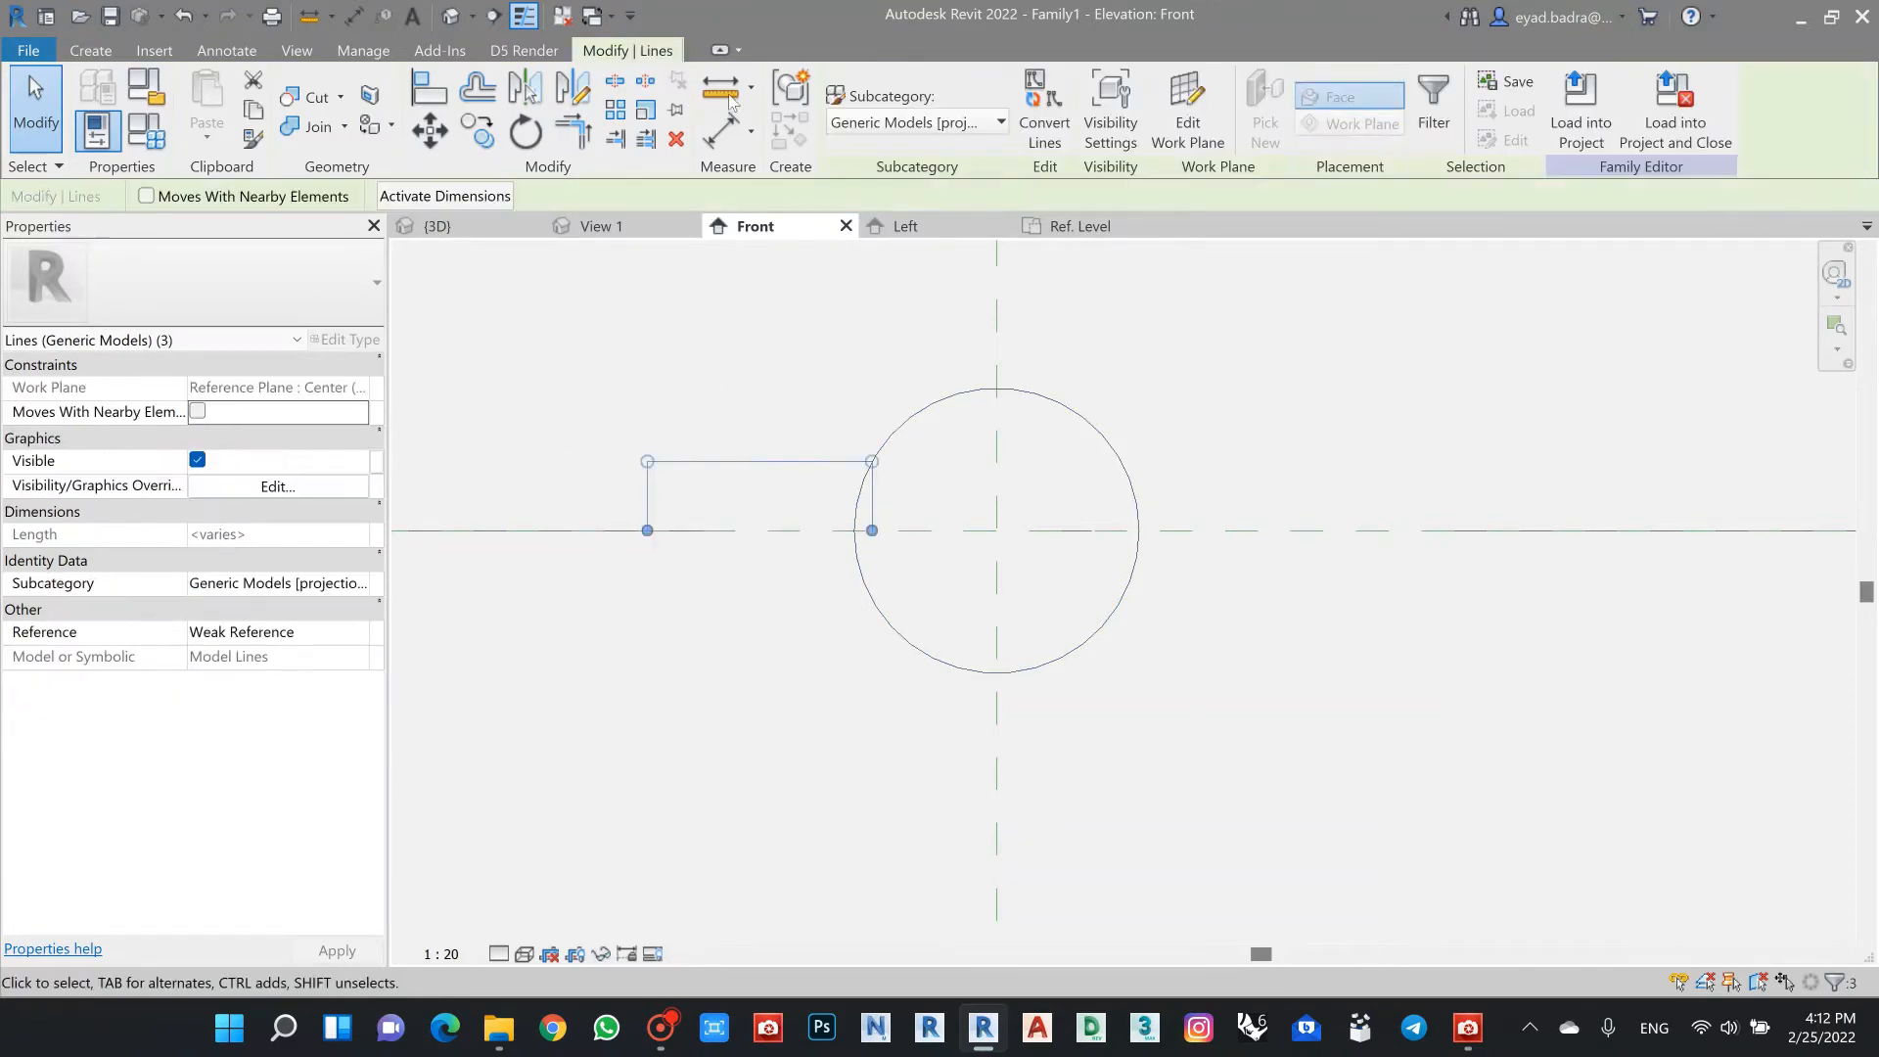
pyautogui.click(573, 90)
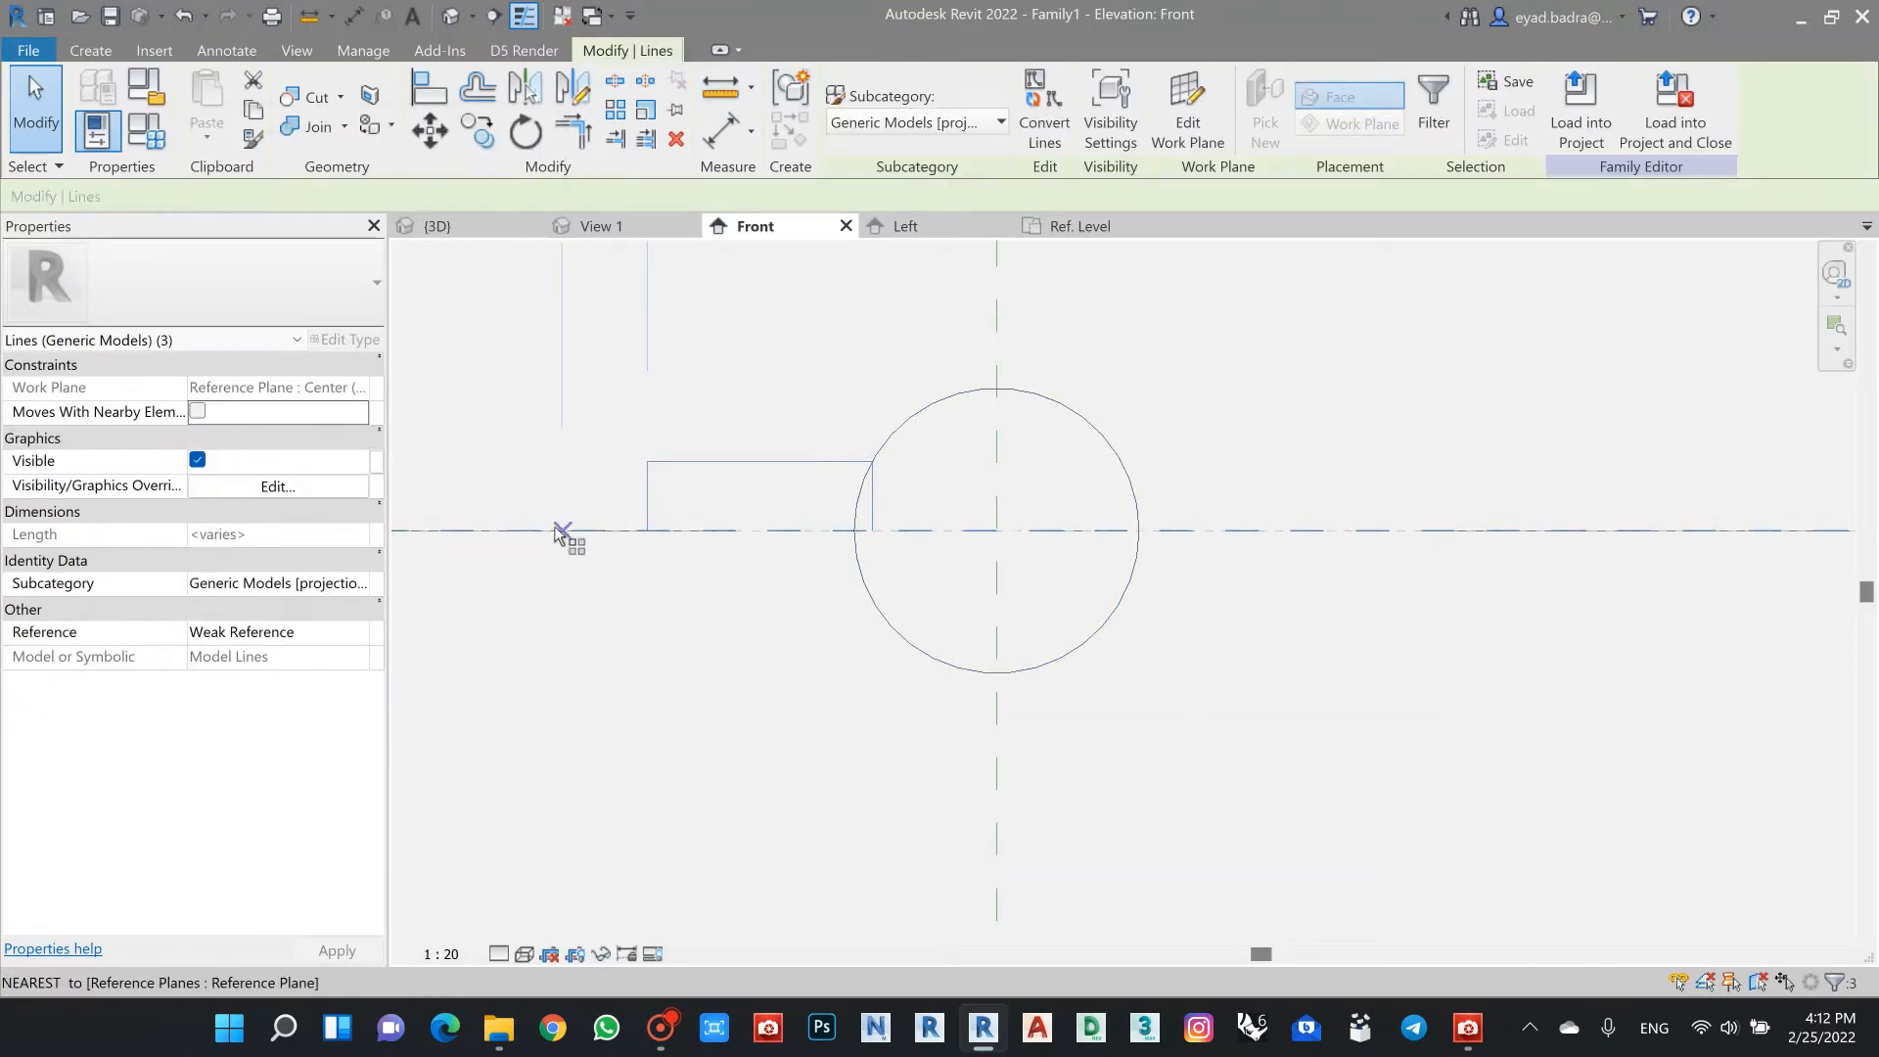
pyautogui.click(563, 531)
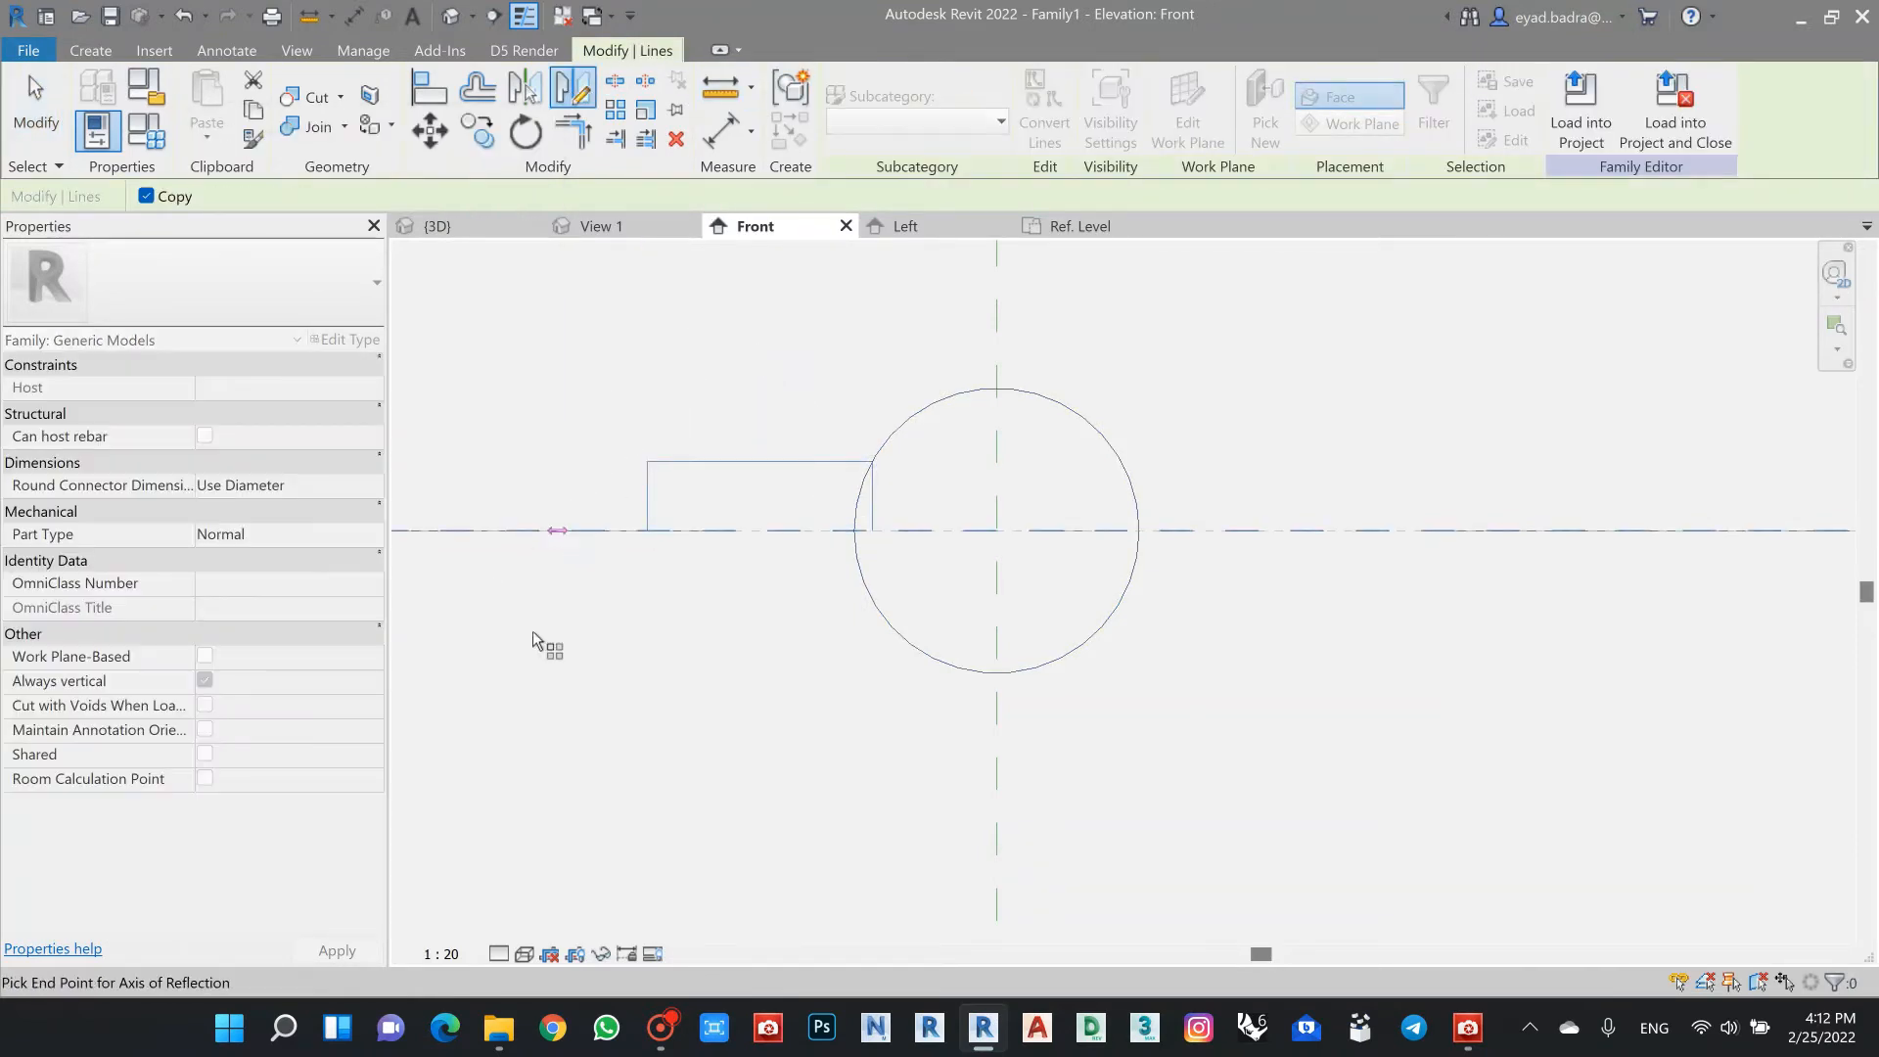
pyautogui.click(956, 531)
pyautogui.moveTo(977, 586); pyautogui.dragTo(899, 588, button='middle')
pyautogui.click(830, 499)
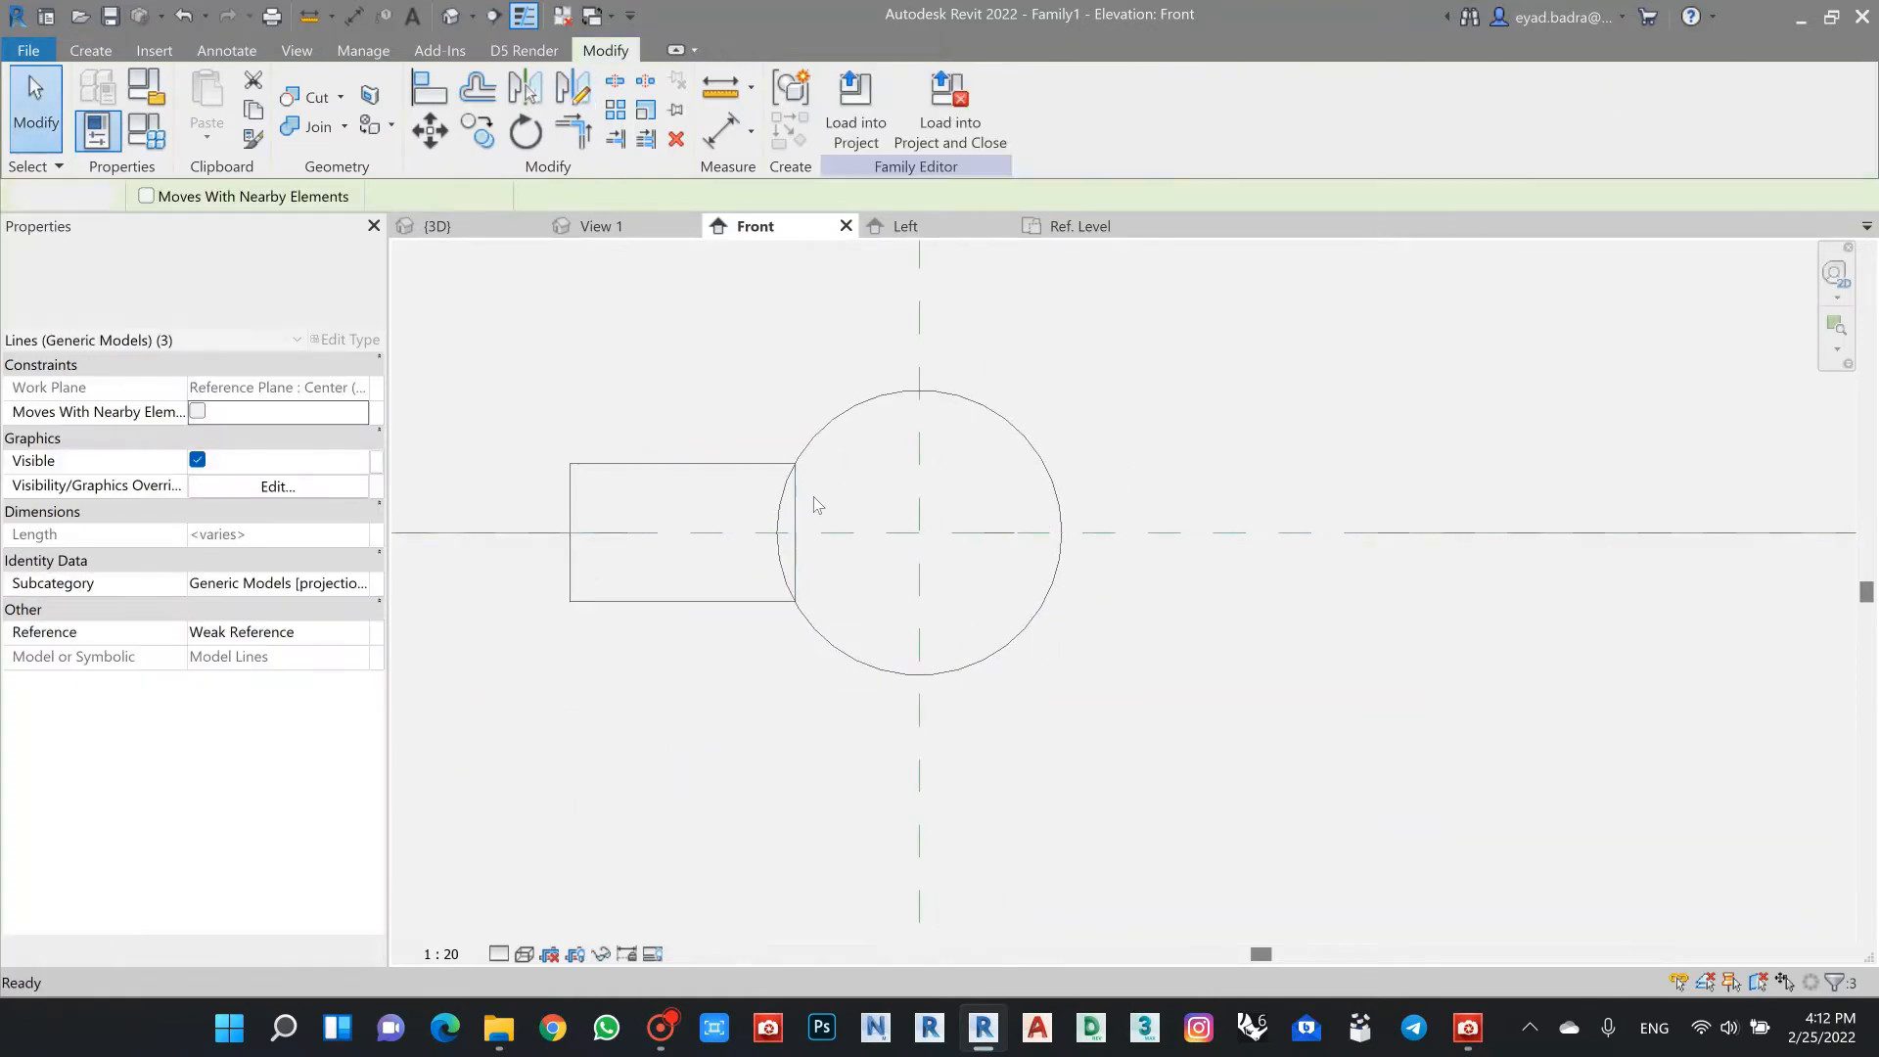
# Step: Delete the rectangle's vertical line segments that lie inside the circle
pyautogui.click(797, 497)
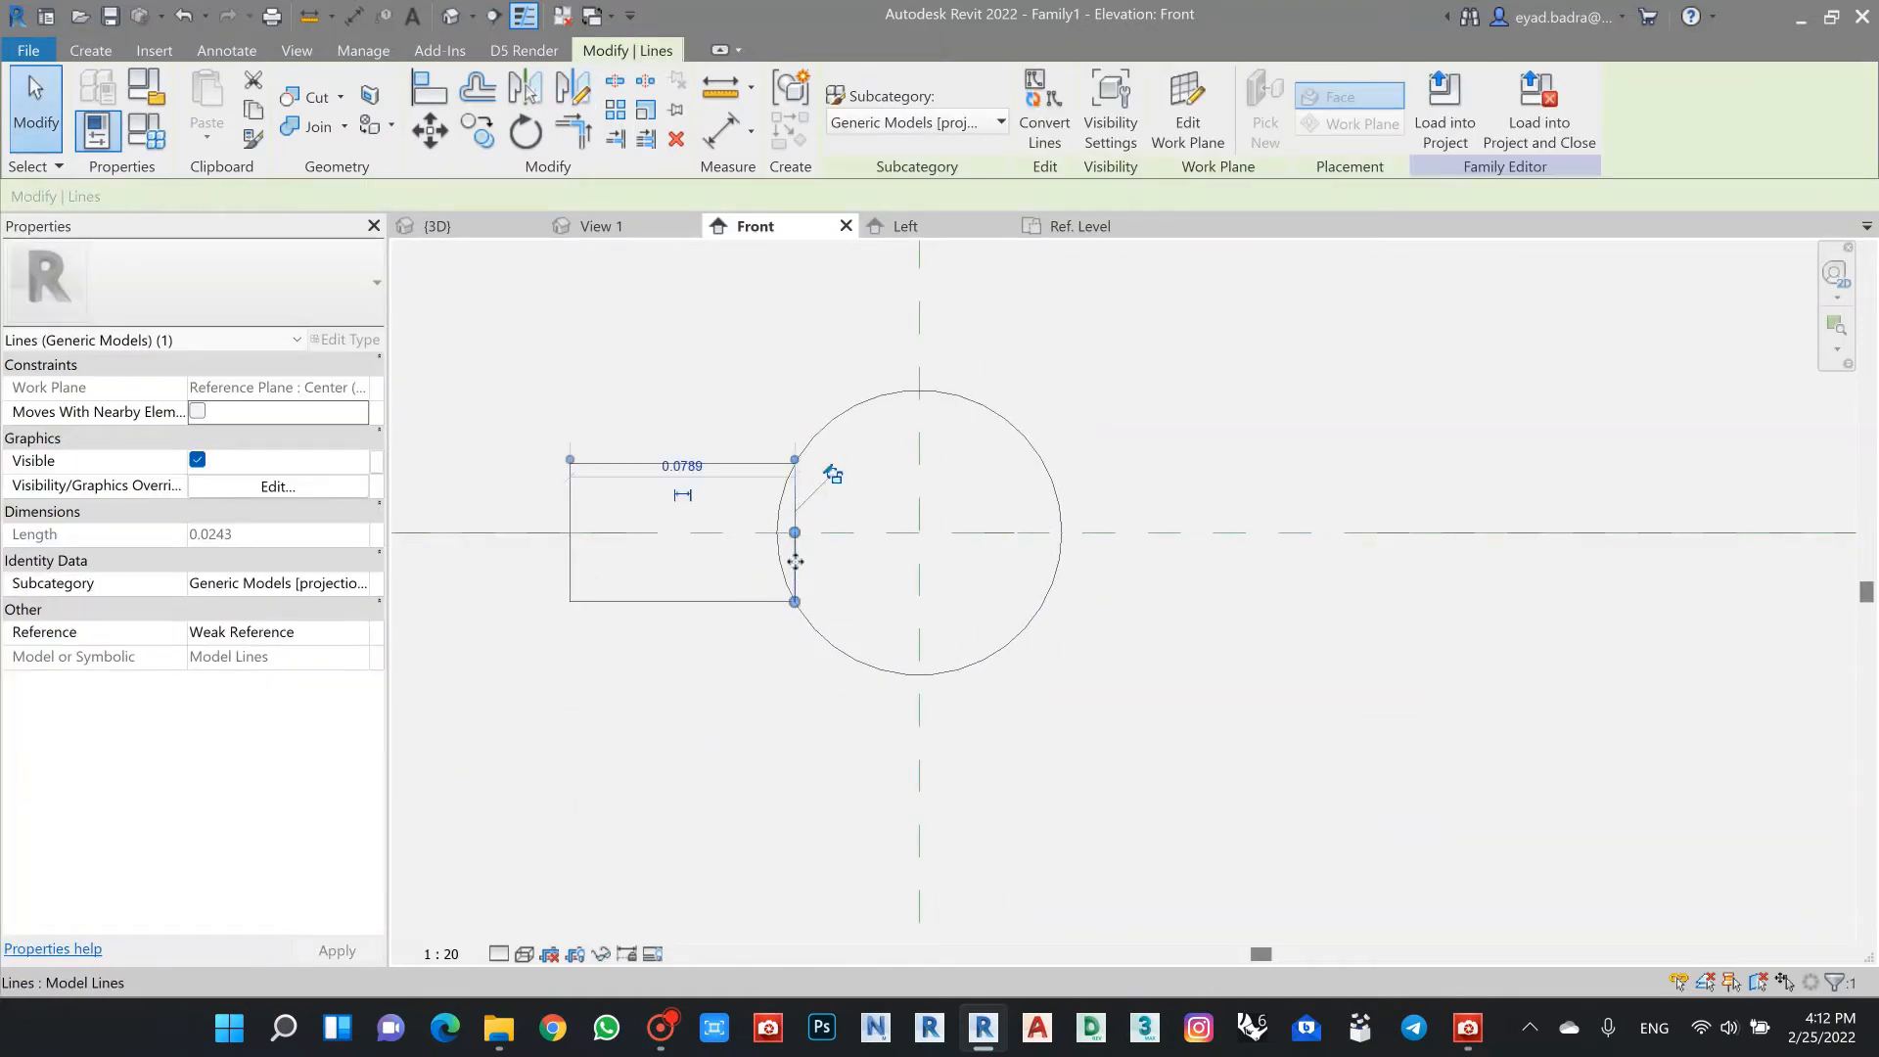
pyautogui.press('Delete')
pyautogui.scroll(-2, 848, 484)
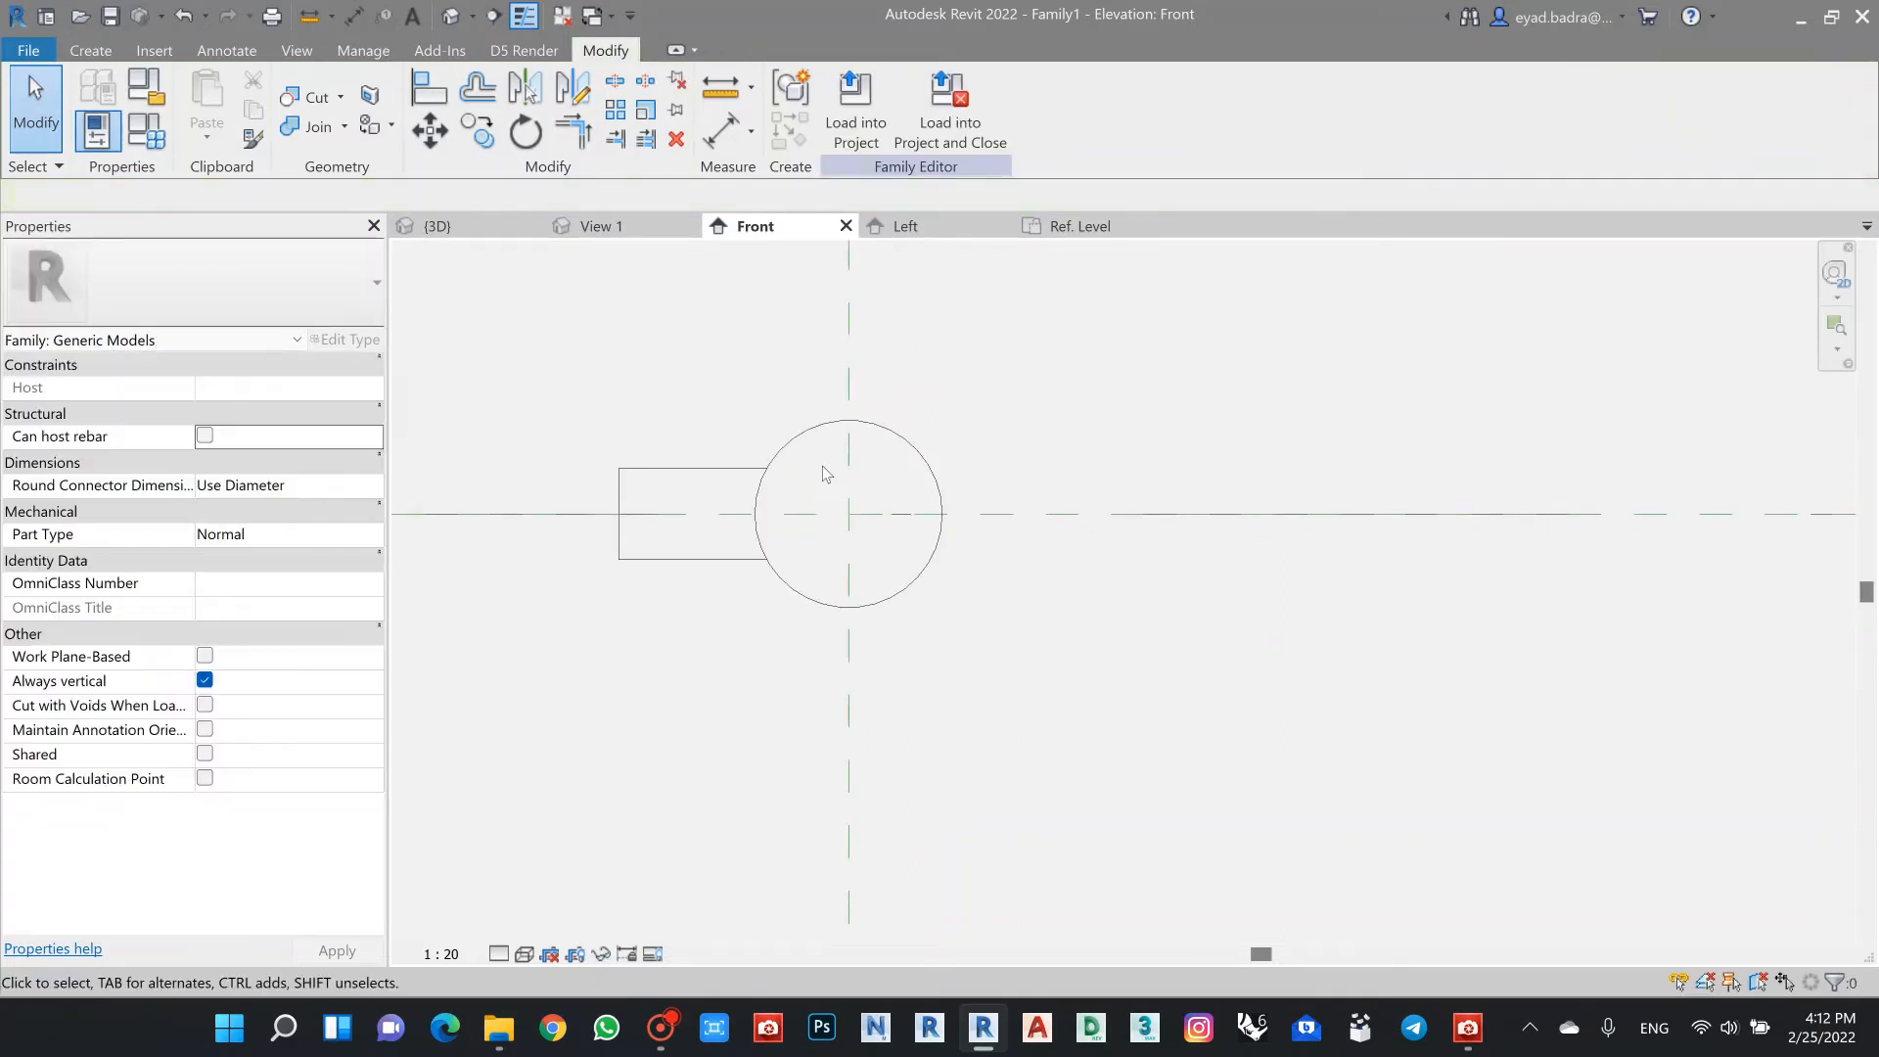
# Step: Mirror a copy of the open rectangle's lines about the vertical reference plane, to the other side of the circle
pyautogui.moveTo(557, 374); pyautogui.dragTo(788, 641)
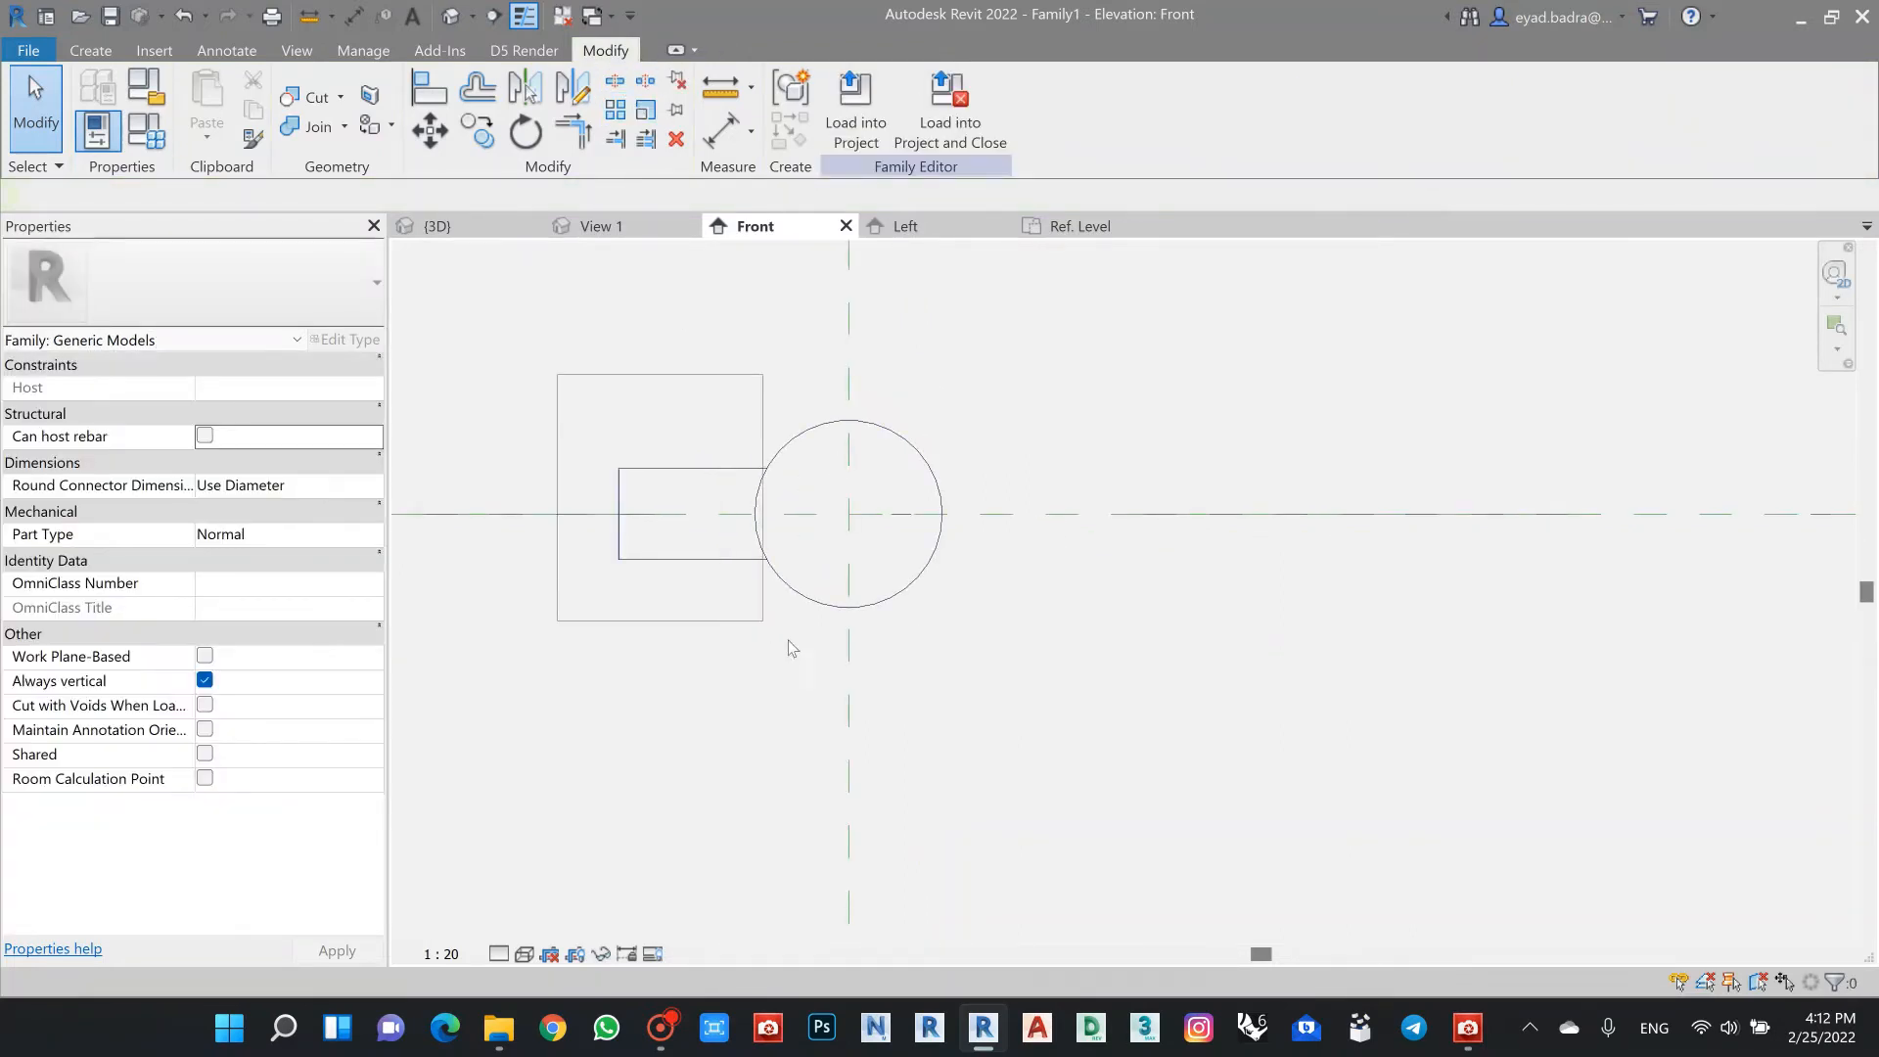
pyautogui.moveTo(564, 381); pyautogui.dragTo(845, 629)
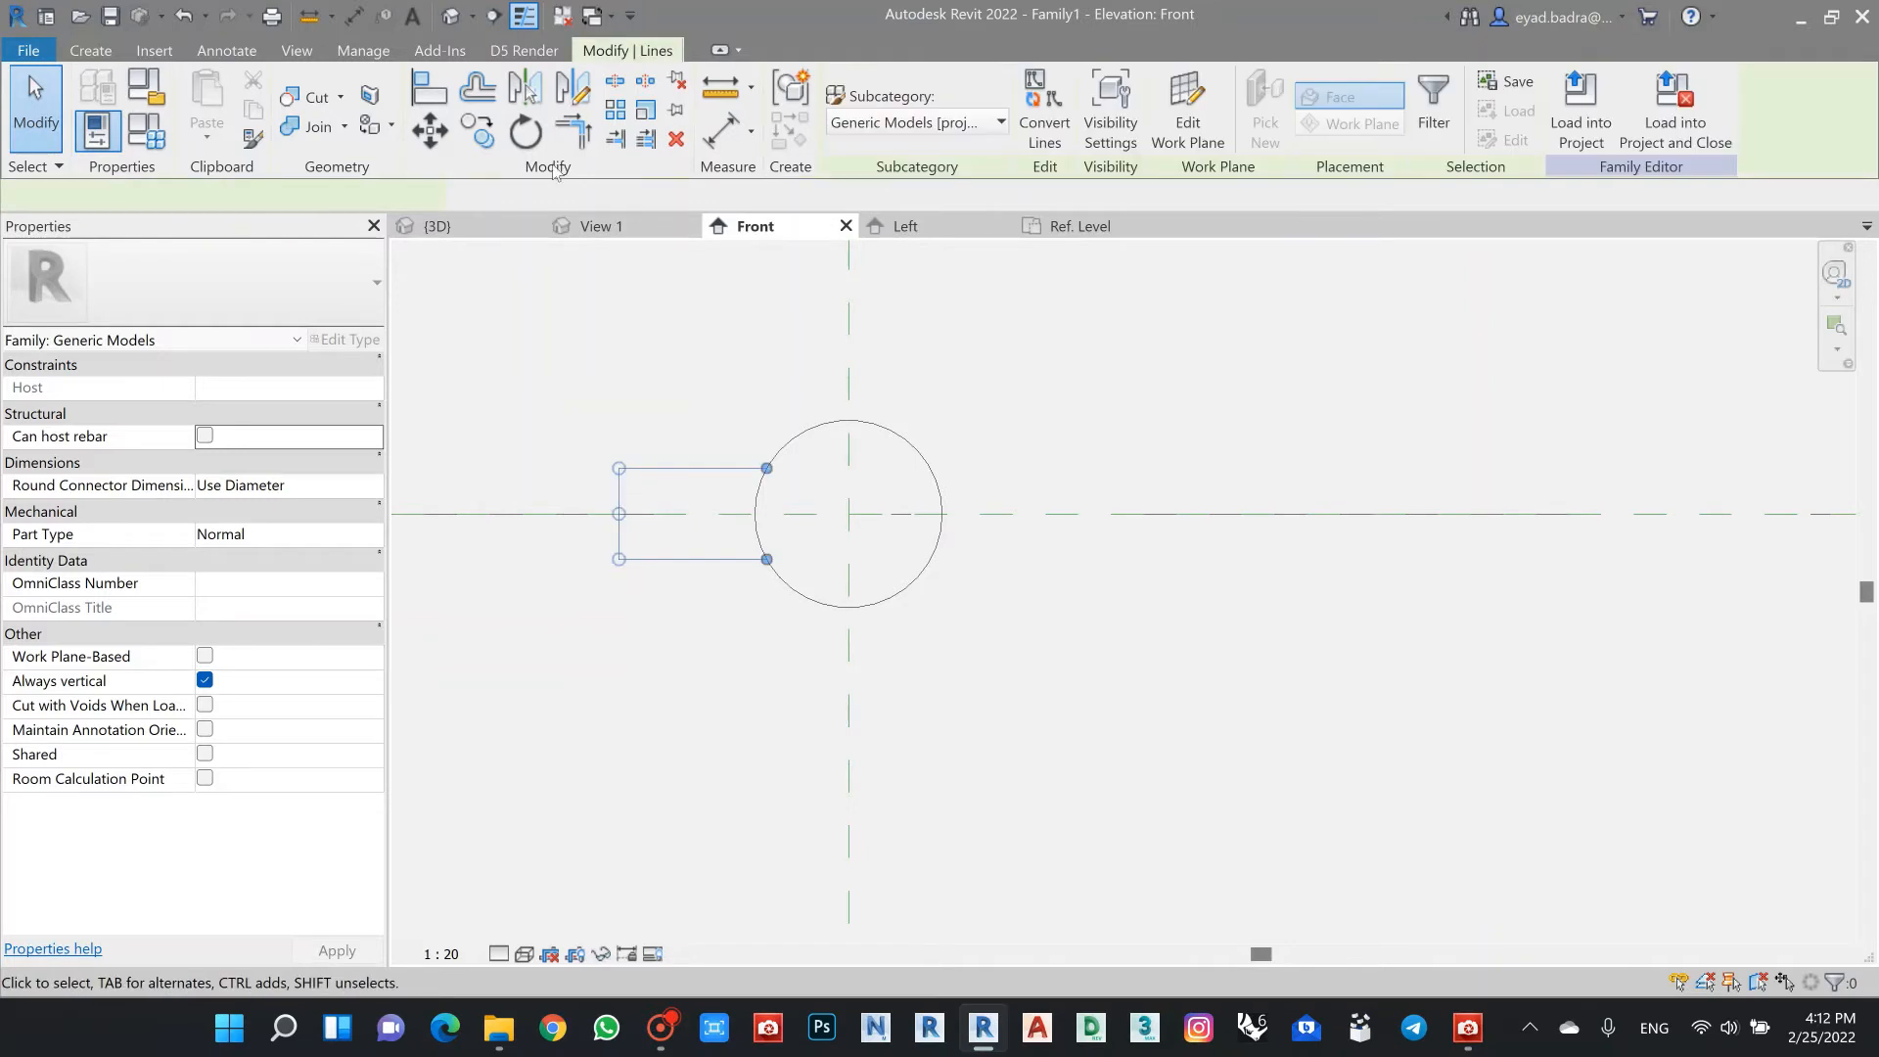
pyautogui.click(573, 87)
pyautogui.click(848, 328)
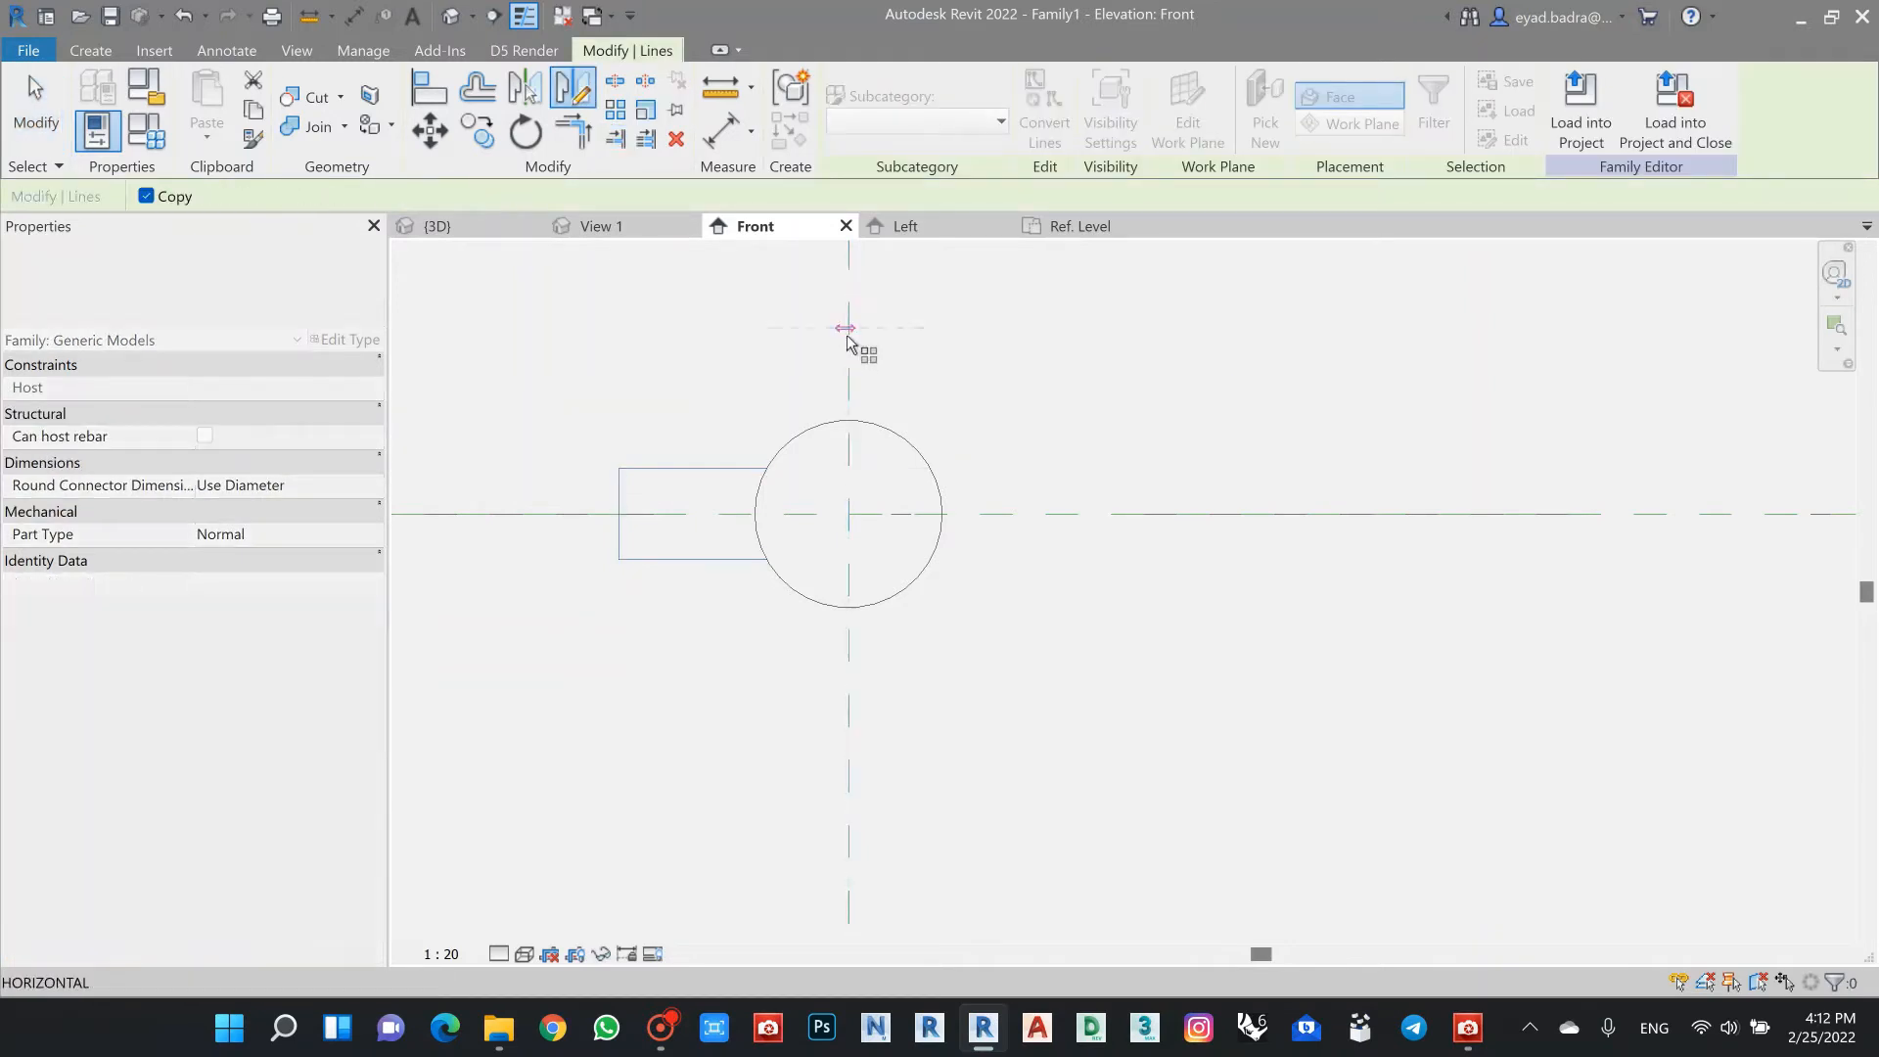
pyautogui.click(847, 565)
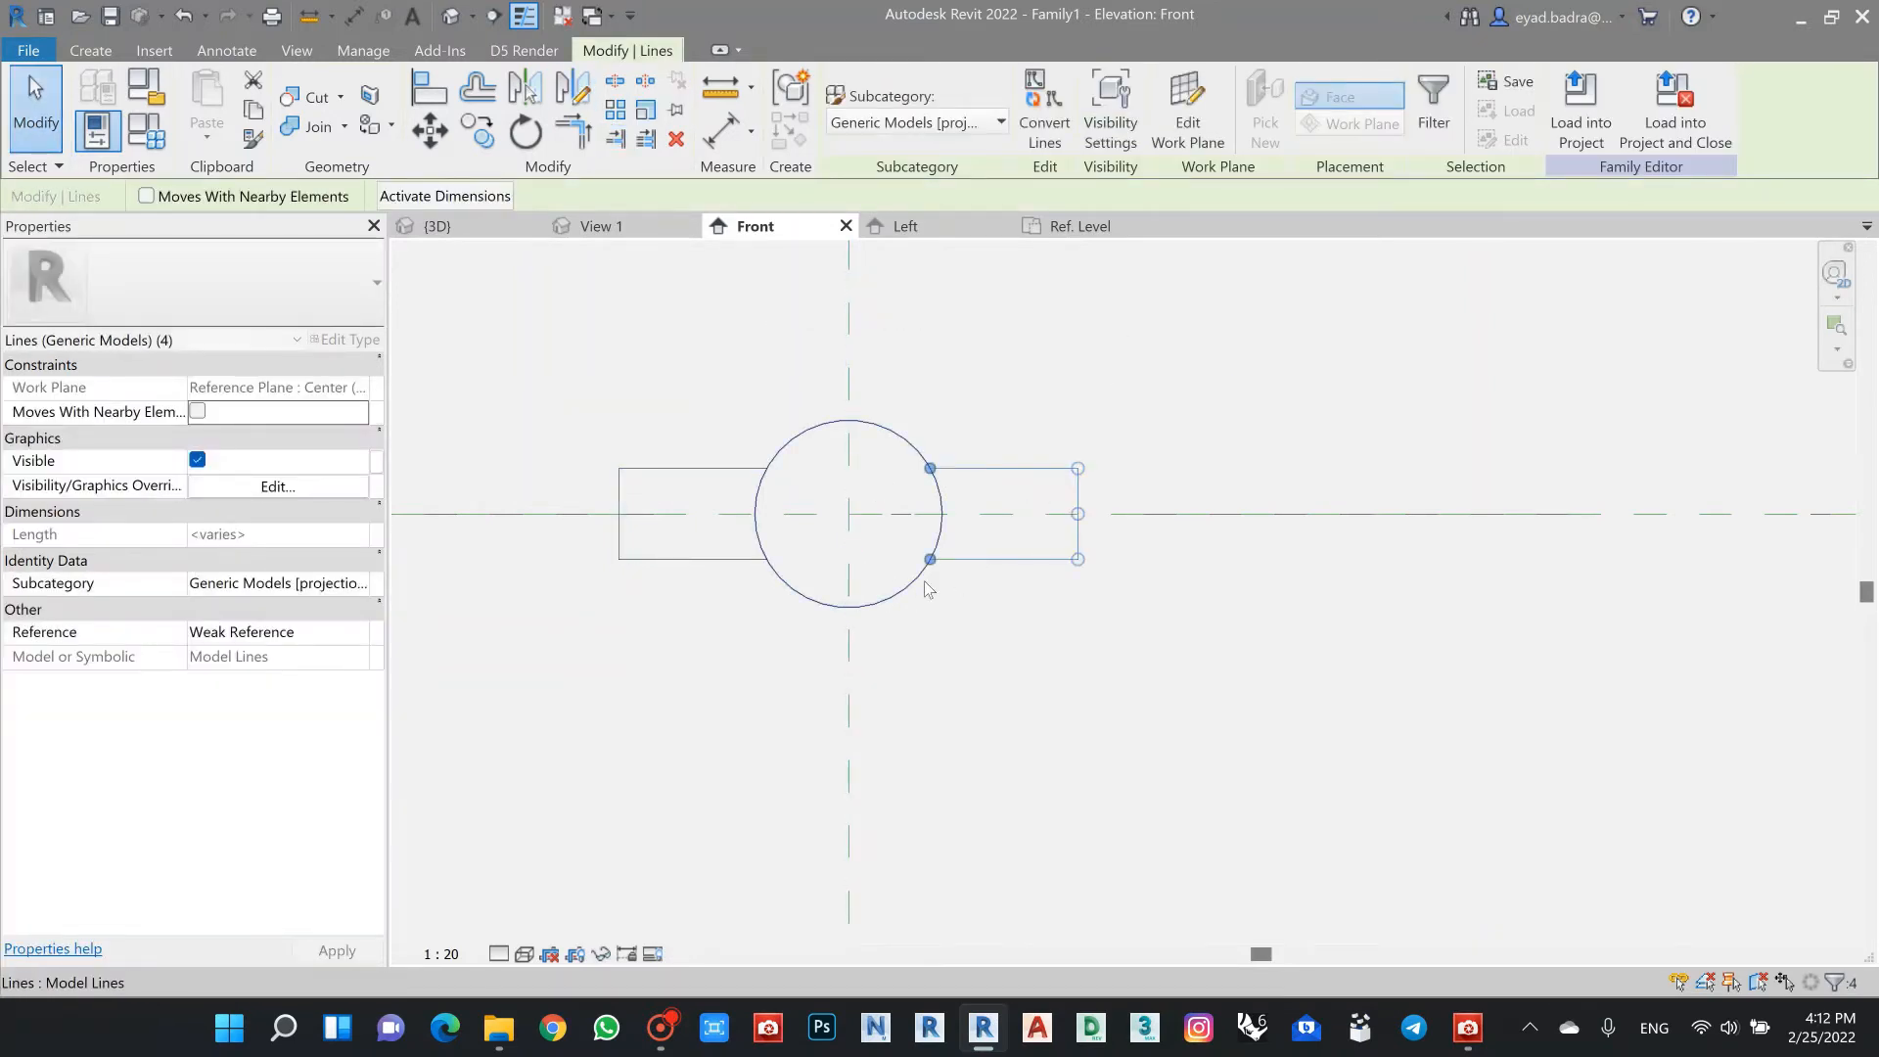
pyautogui.press('Escape')
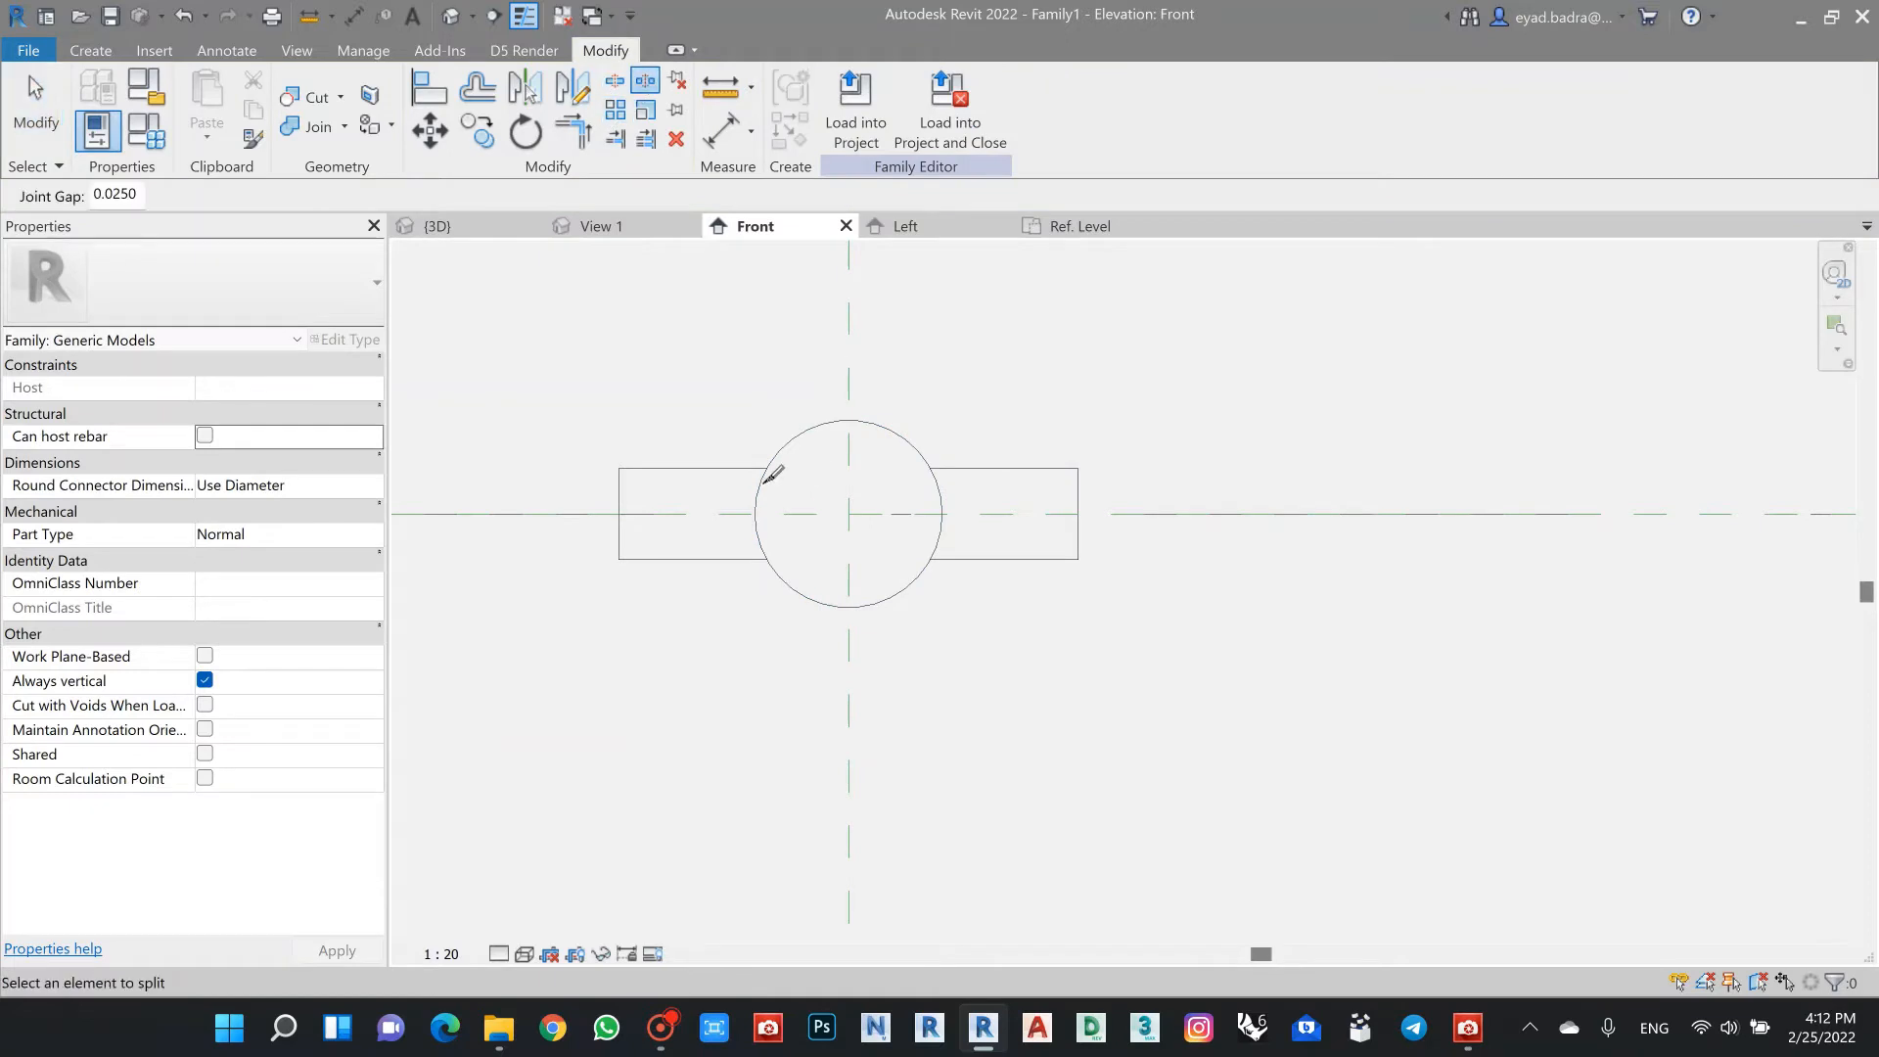
pyautogui.click(645, 83)
pyautogui.click(613, 82)
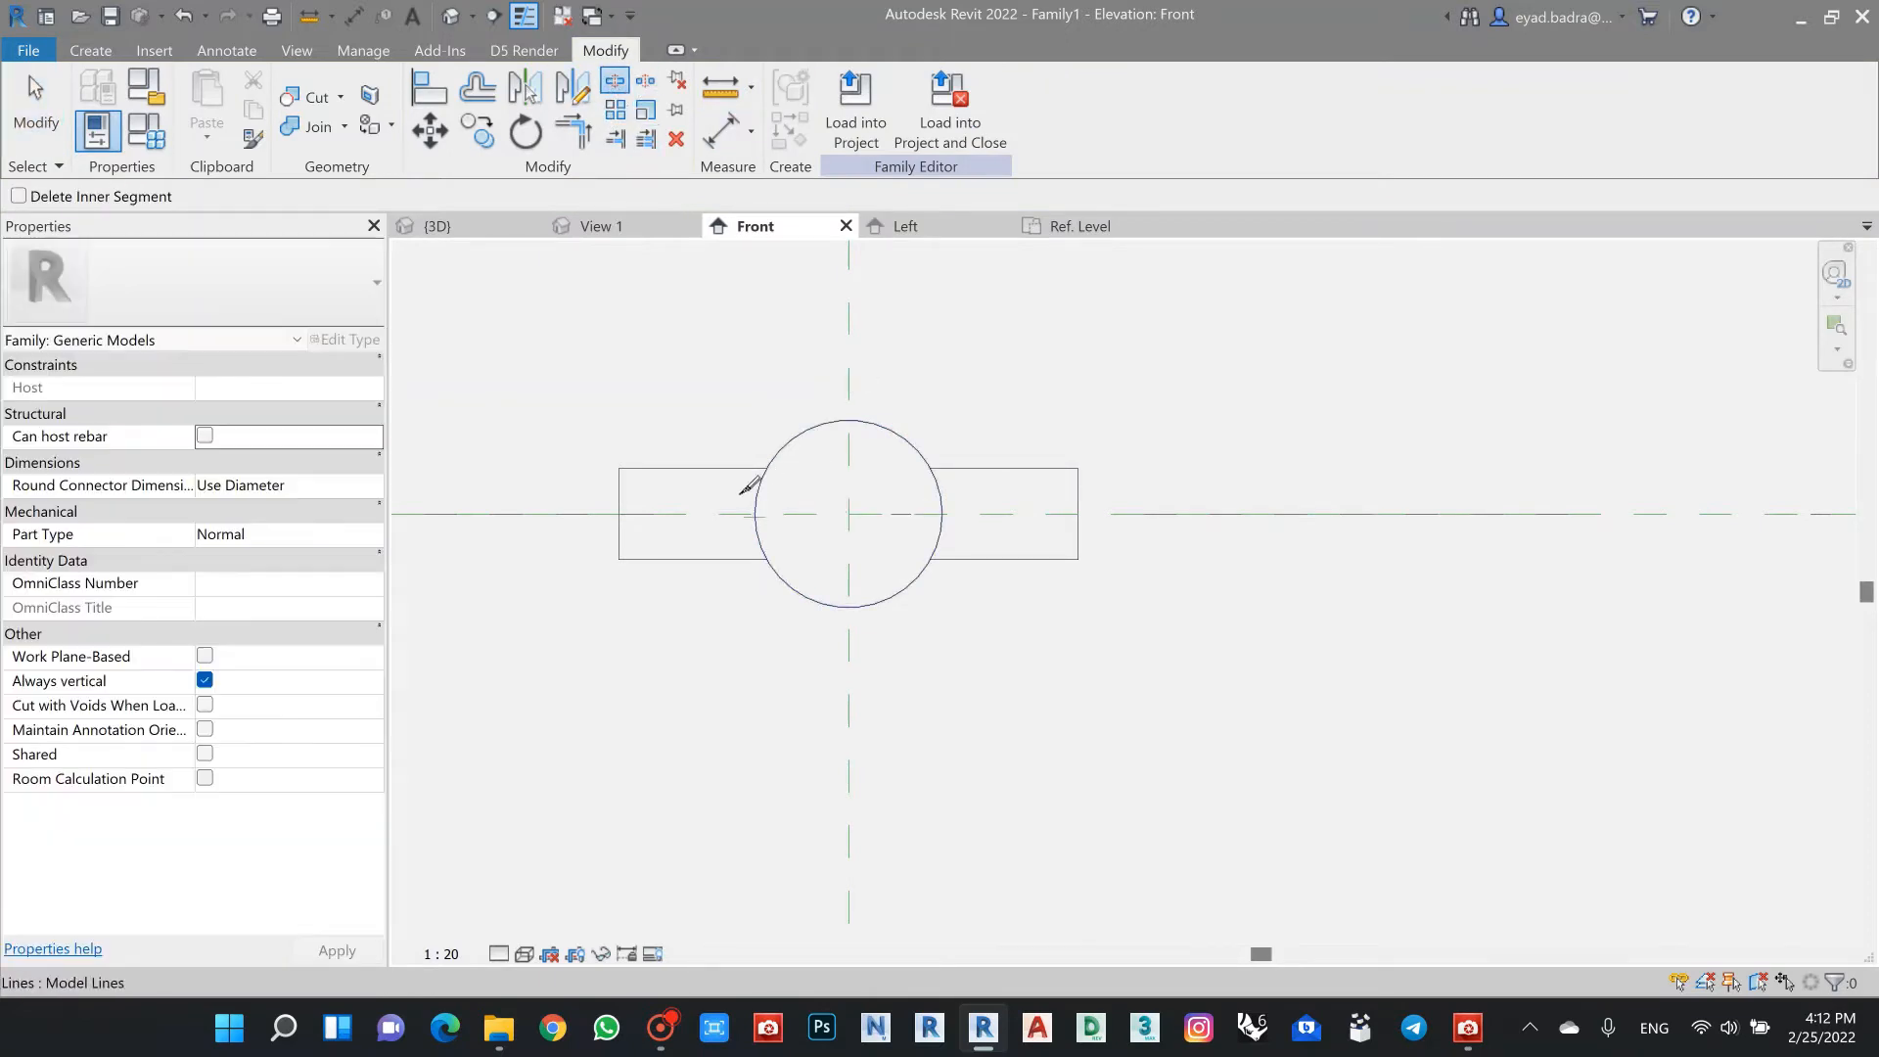
pyautogui.scroll(2, 876, 545)
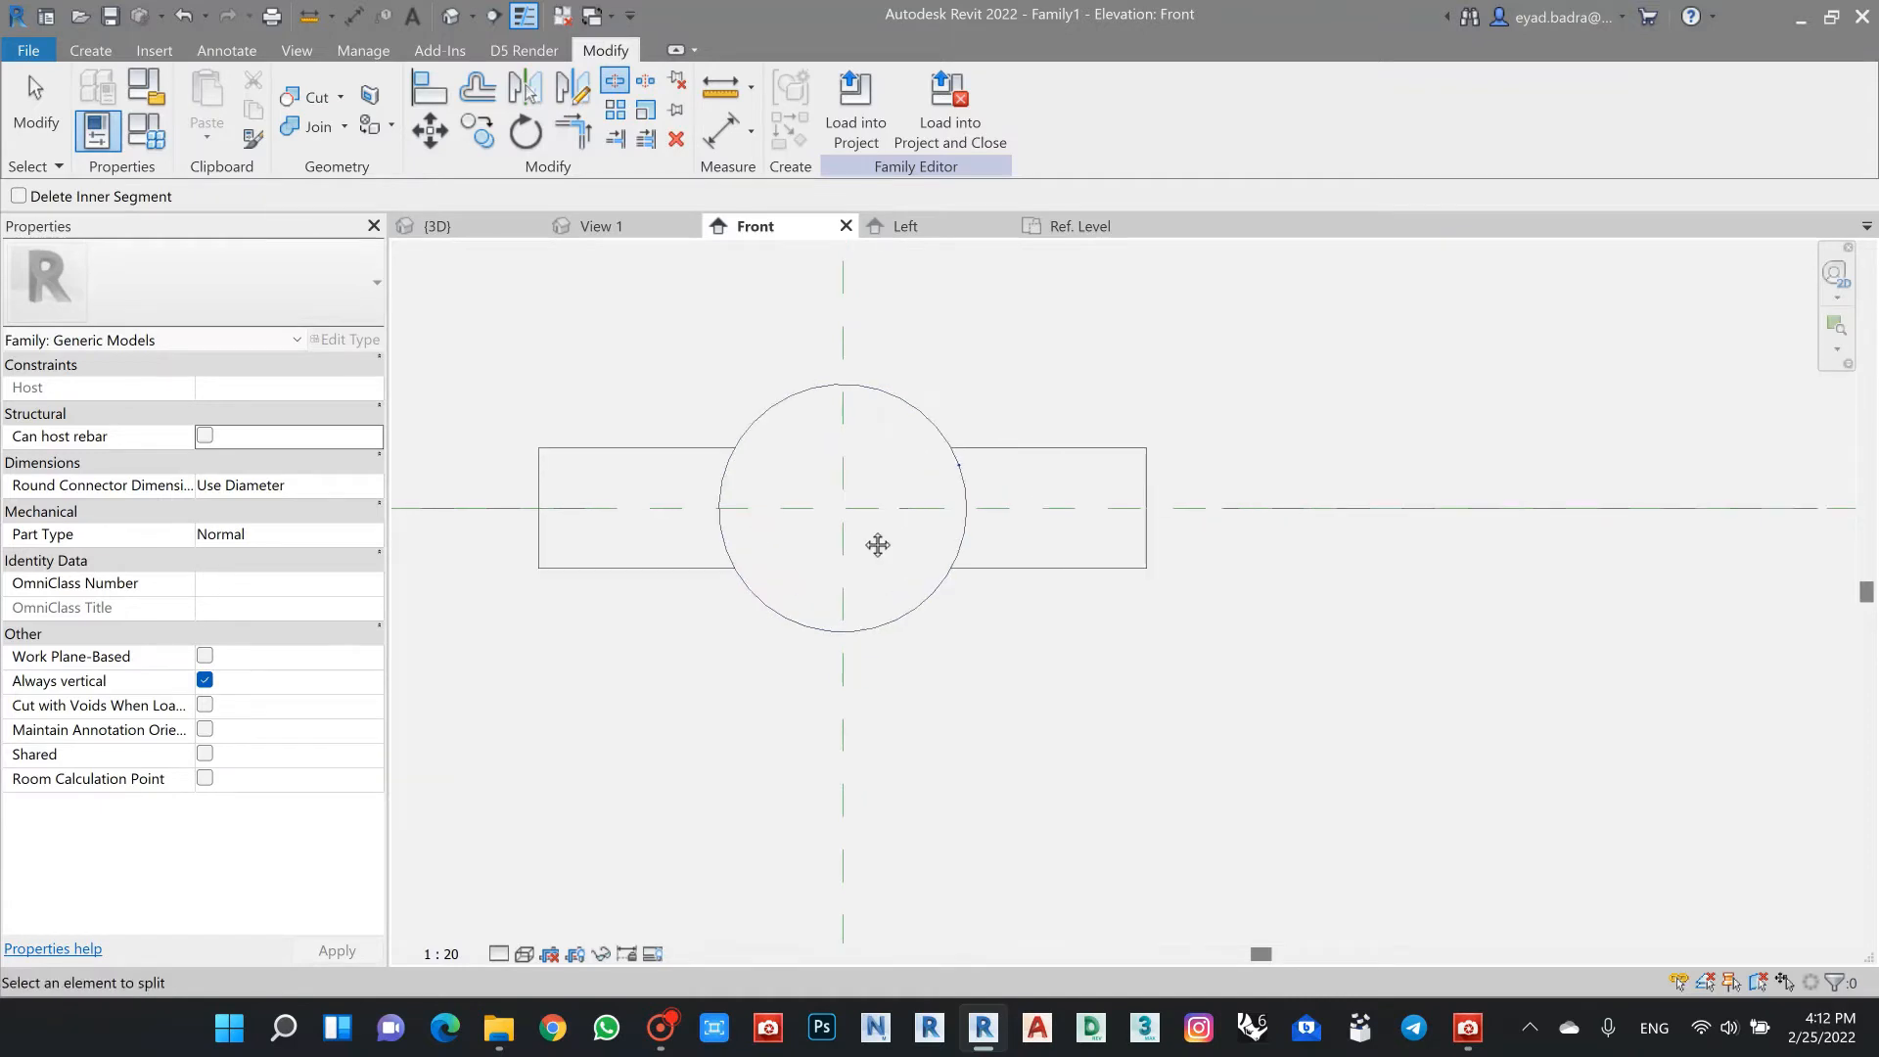
pyautogui.press('Escape')
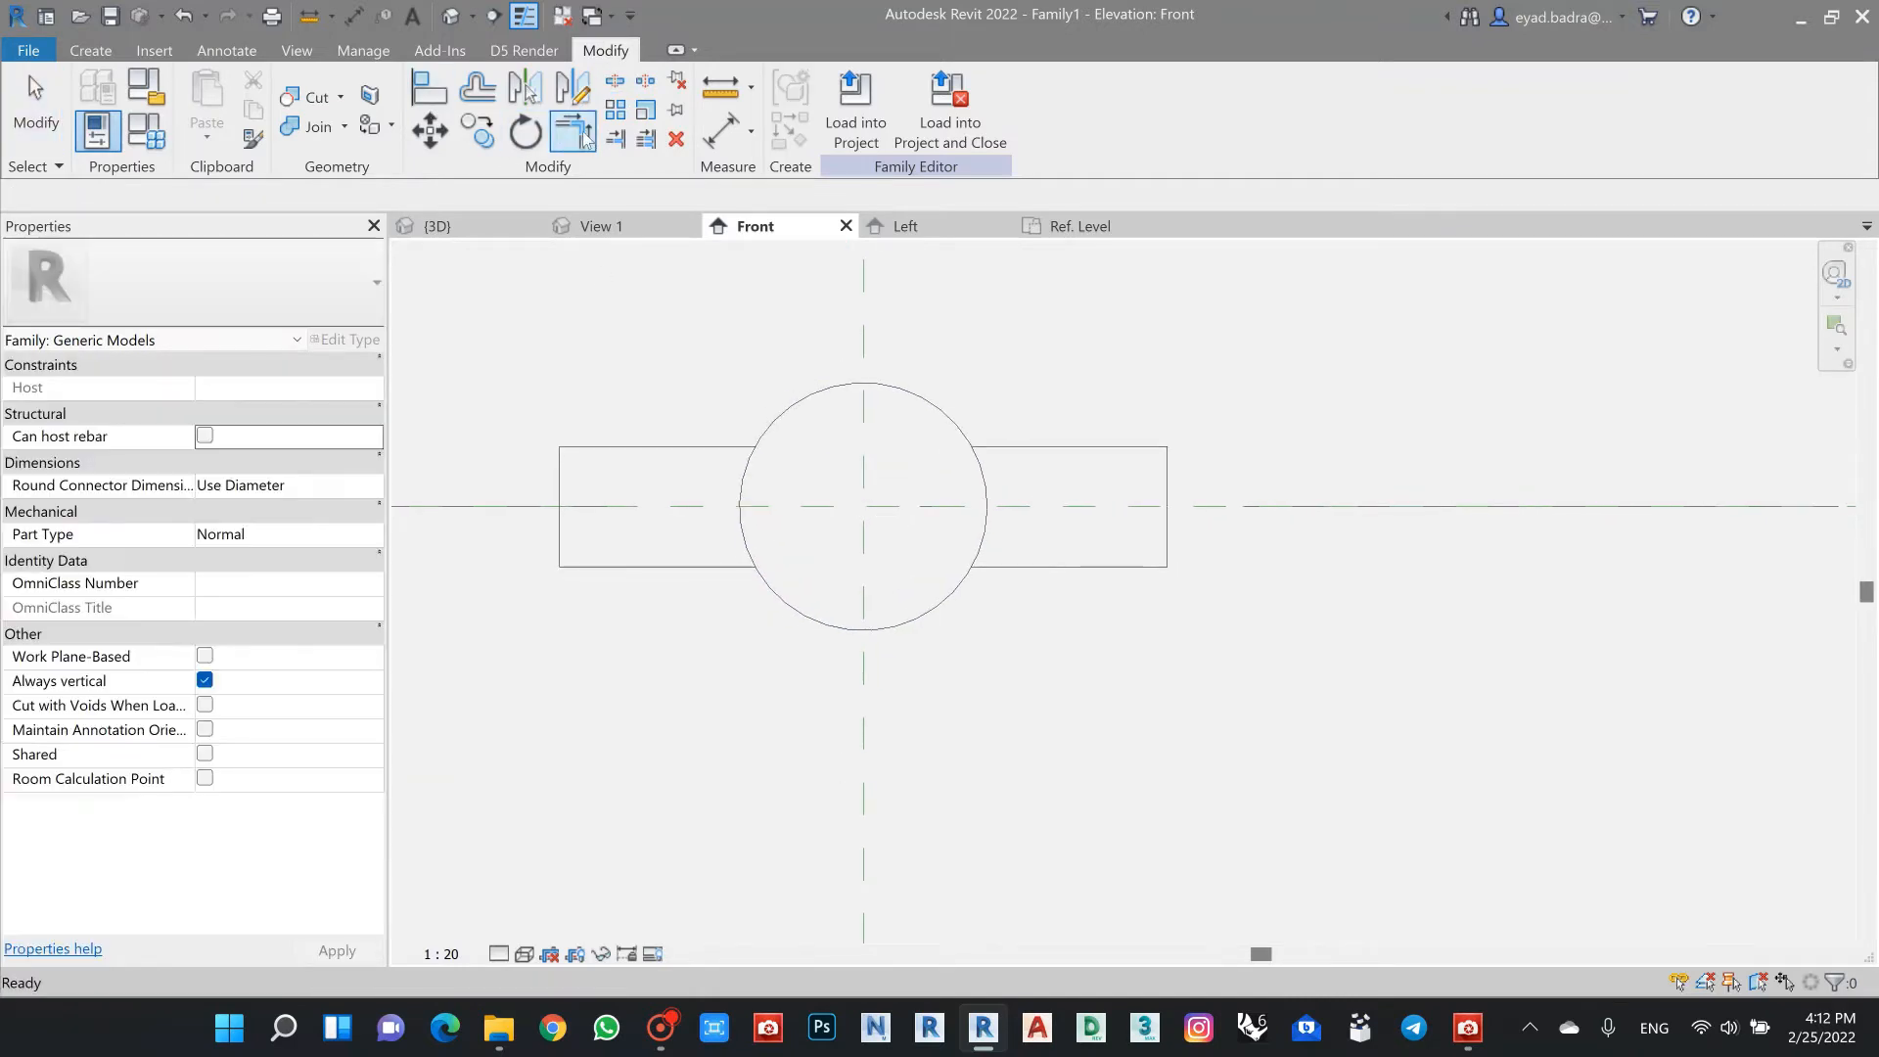
# Step: Trim the circle at both arms so its arcs and the arm lines form one continuous closed outline
pyautogui.click(574, 131)
pyautogui.click(749, 452)
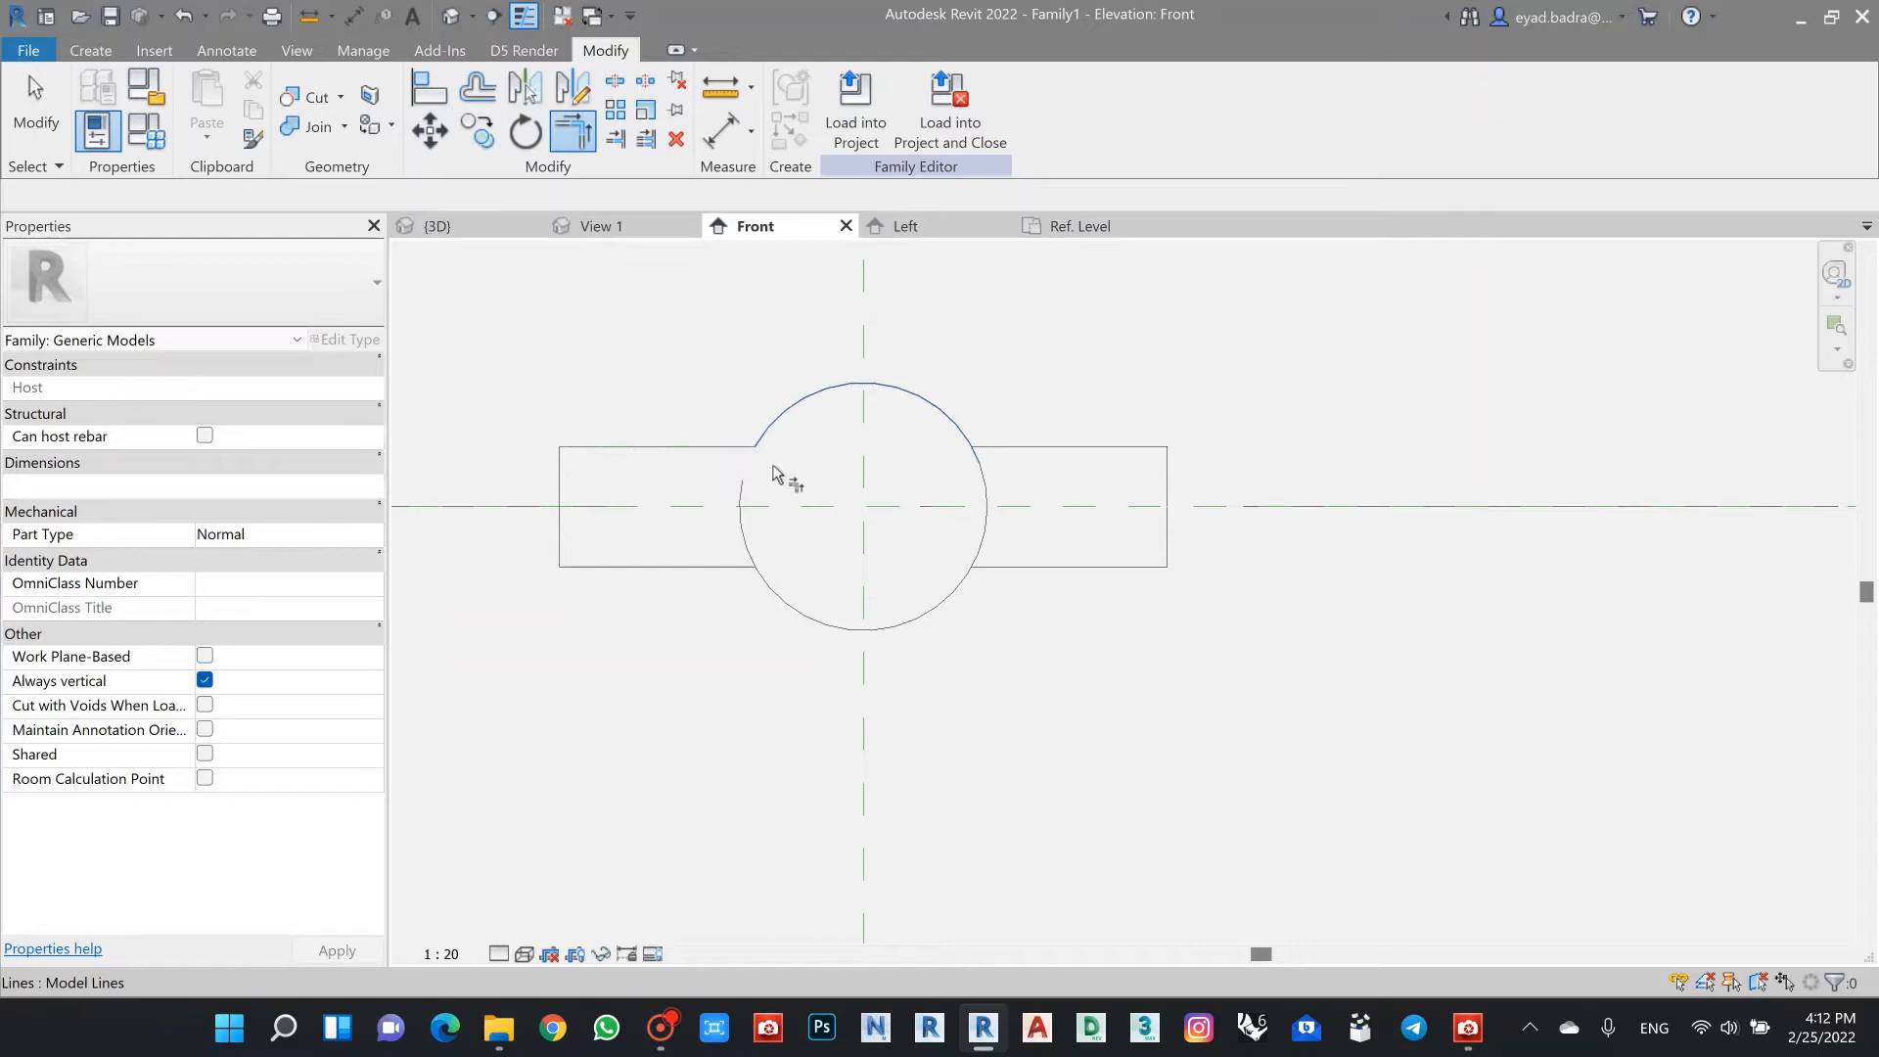
pyautogui.click(720, 568)
pyautogui.click(782, 588)
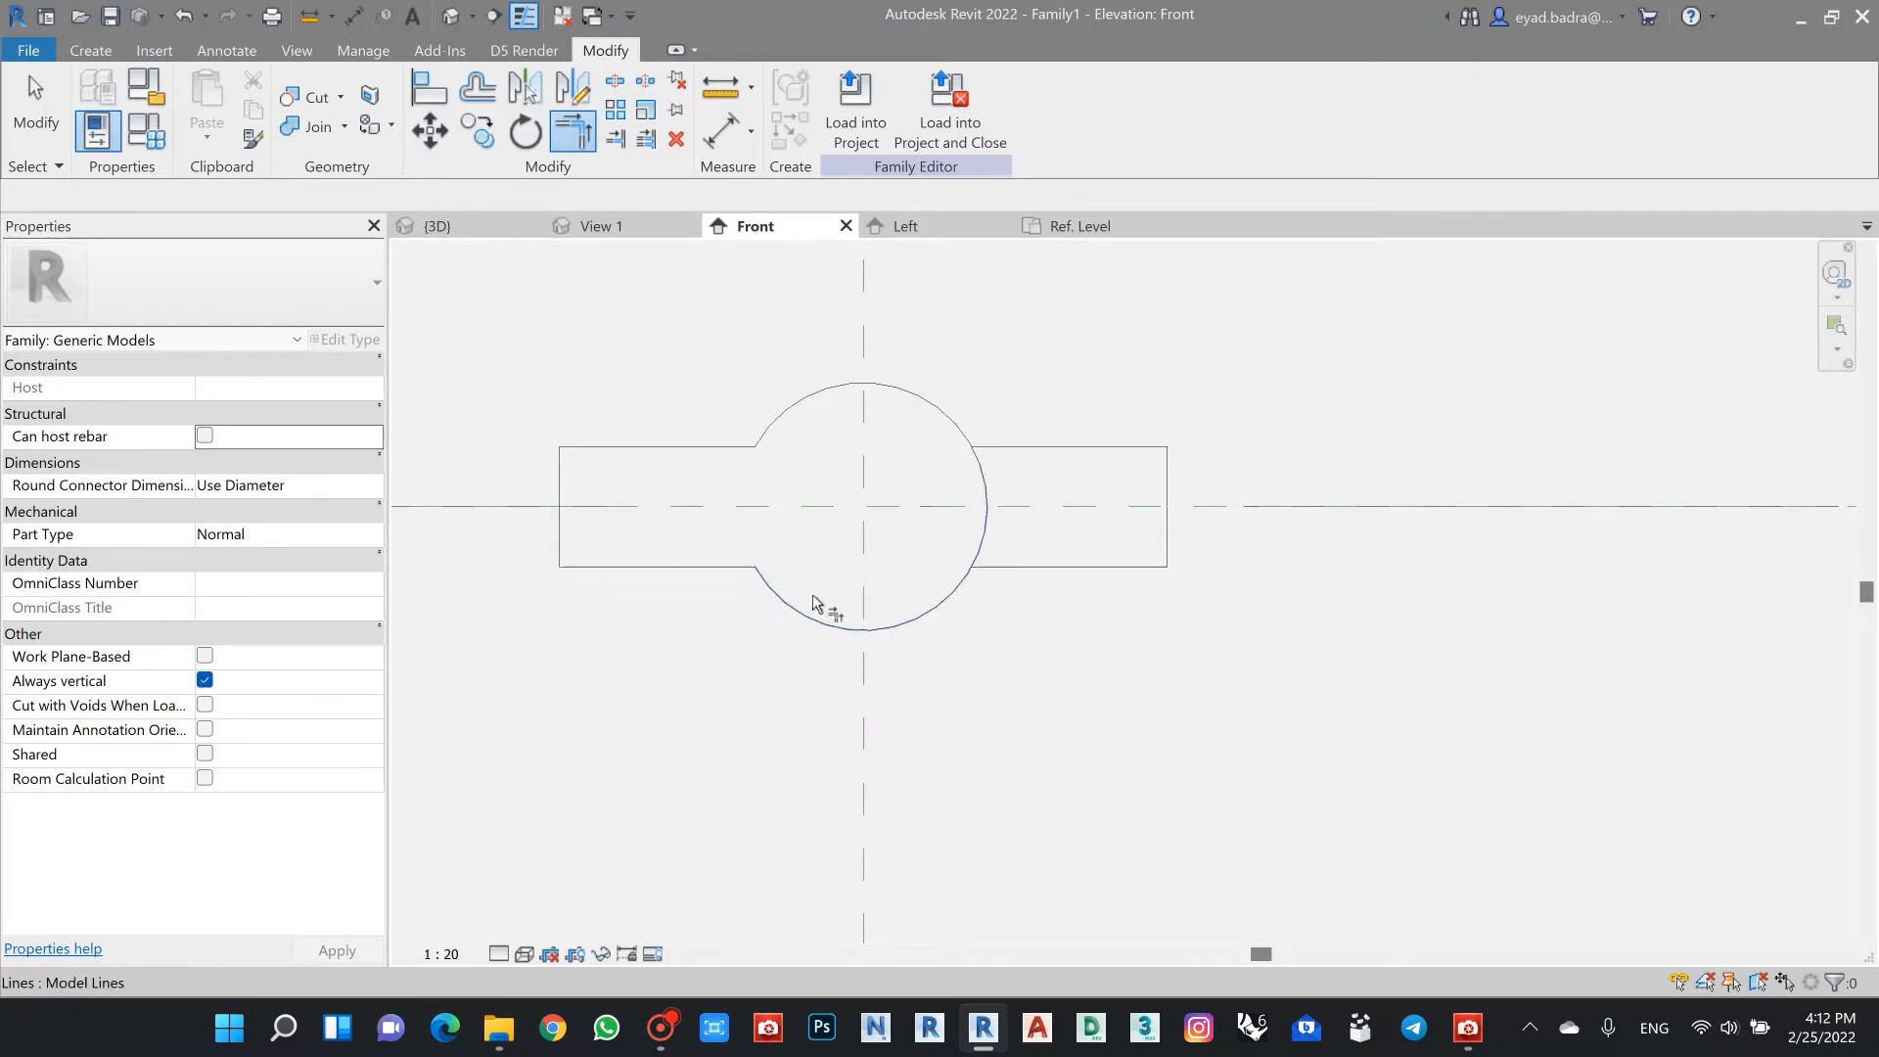
pyautogui.click(988, 572)
pyautogui.click(1012, 448)
pyautogui.click(956, 436)
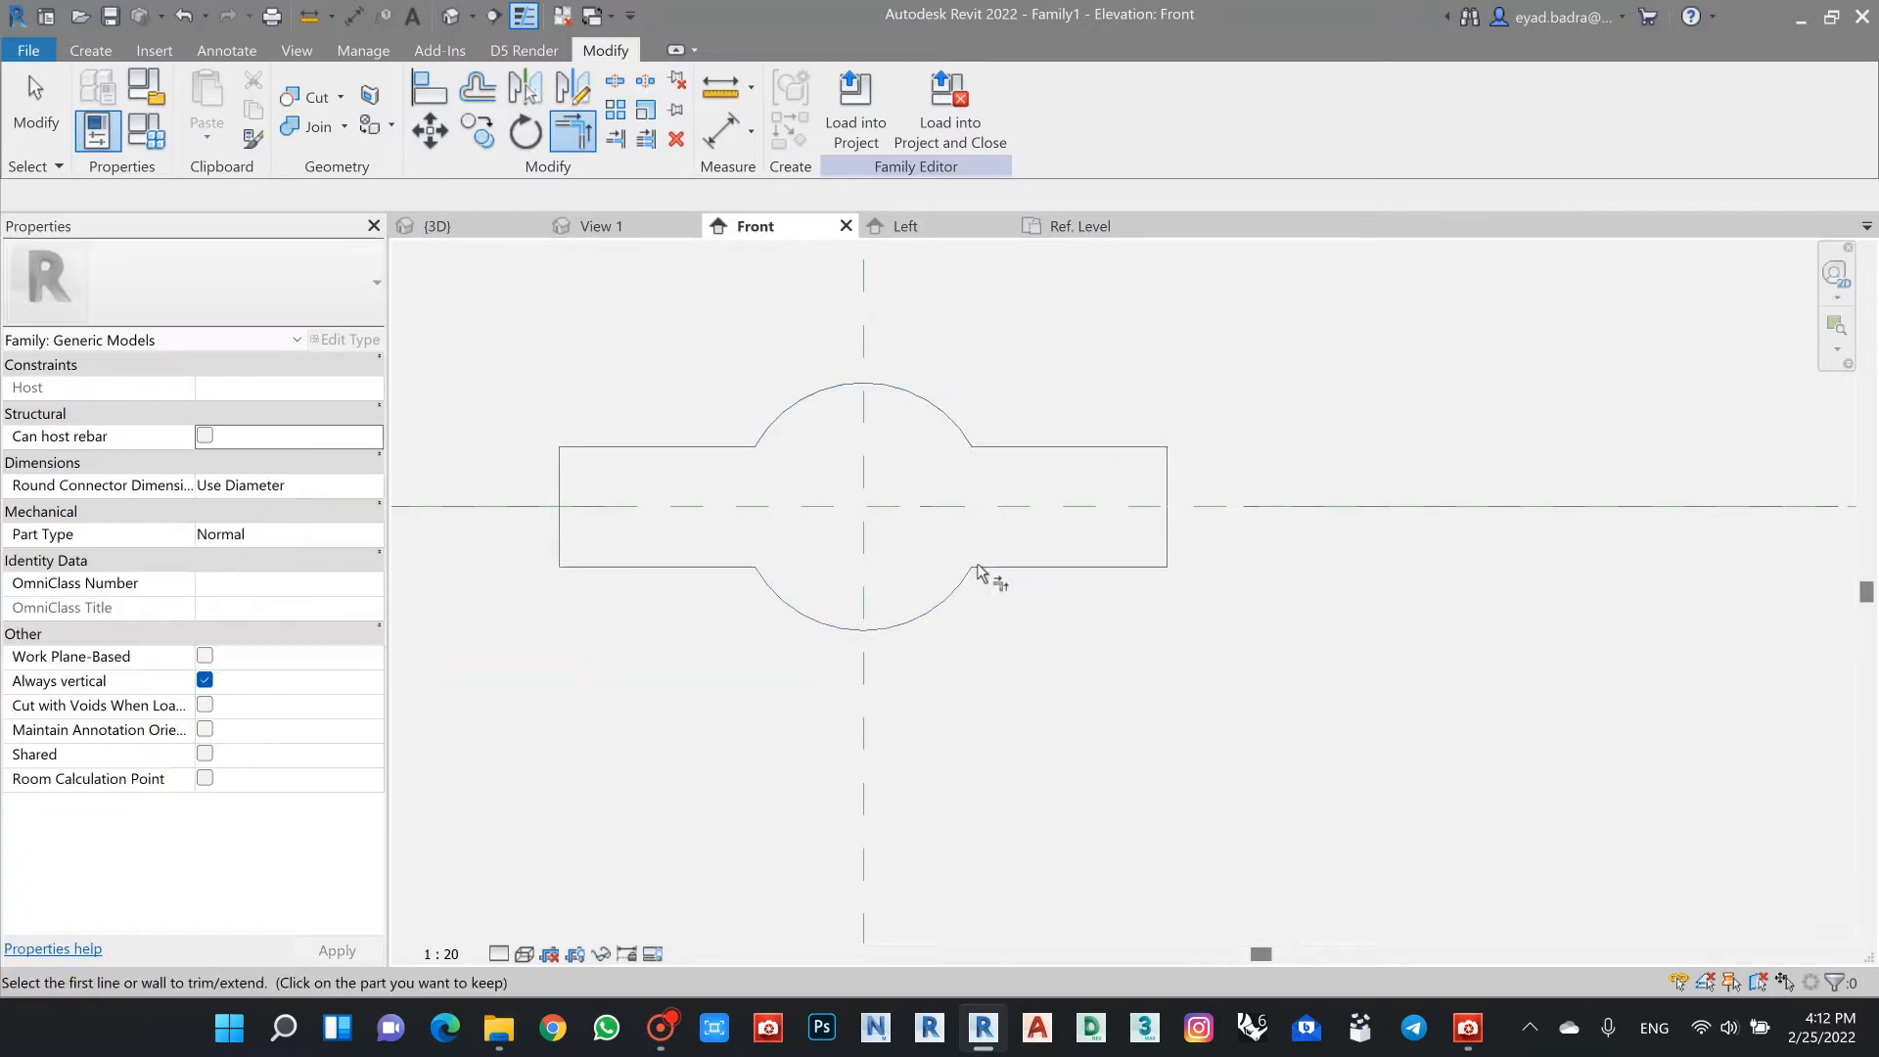
pyautogui.scroll(-4, 1028, 568)
pyautogui.scroll(-7, 1084, 614)
pyautogui.press('Escape')
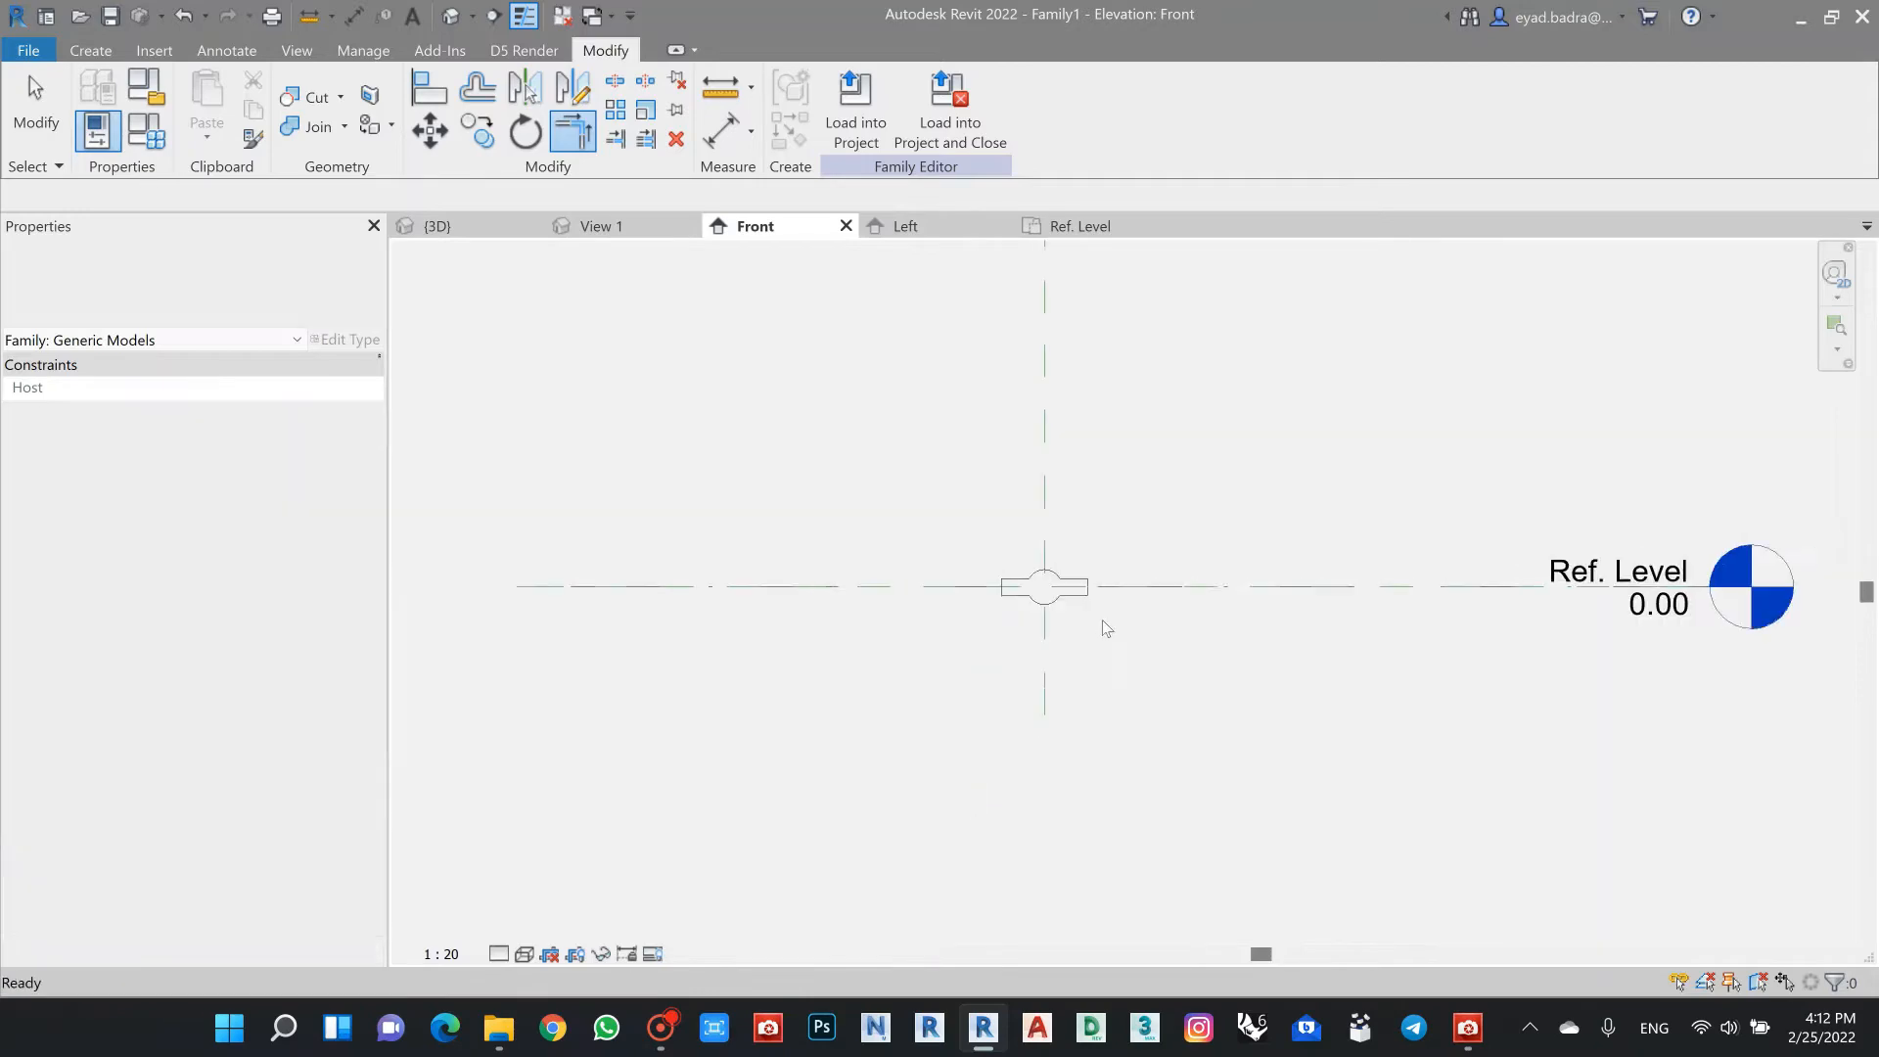
pyautogui.moveTo(1064, 634); pyautogui.dragTo(1110, 648, button='middle')
pyautogui.scroll(6, 1041, 637)
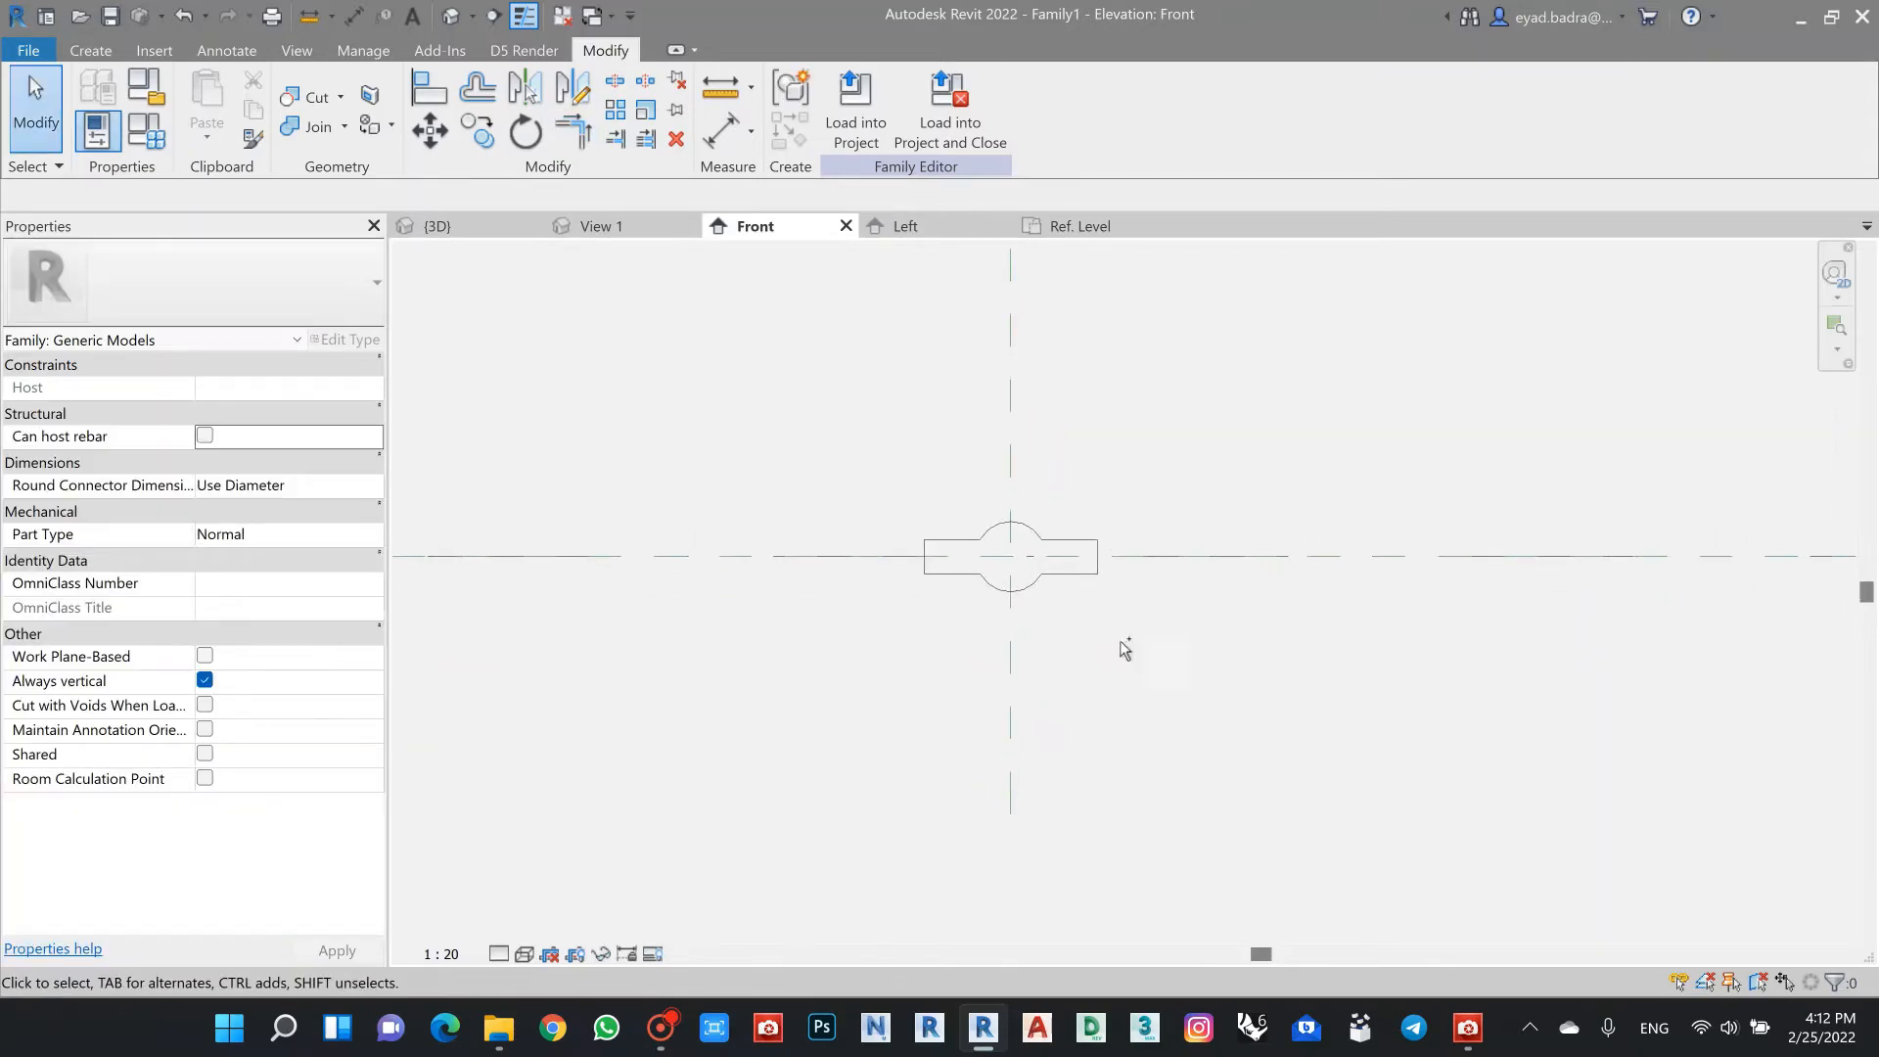
# Step: Save the generic model family to the desktop as Profile
pyautogui.hotkey('ctrl', 's')
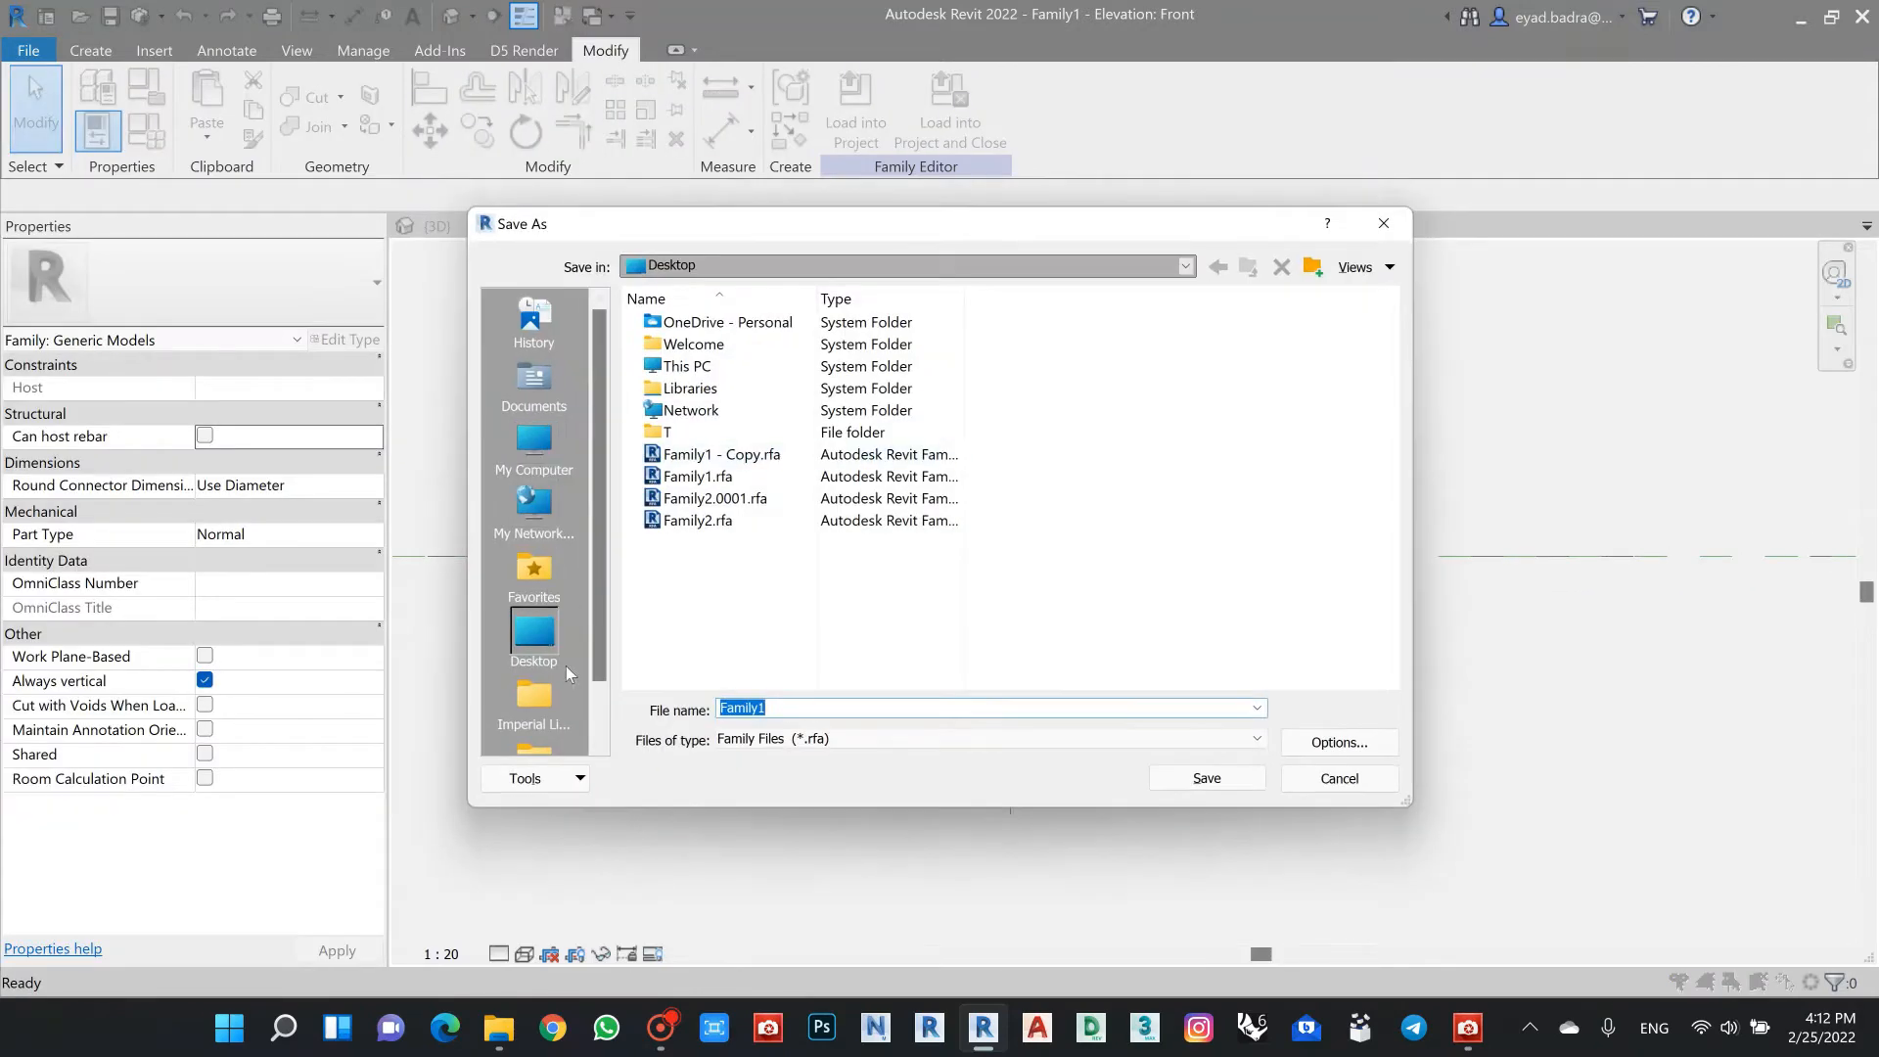
pyautogui.click(830, 708)
pyautogui.write('Profile')
pyautogui.click(1206, 780)
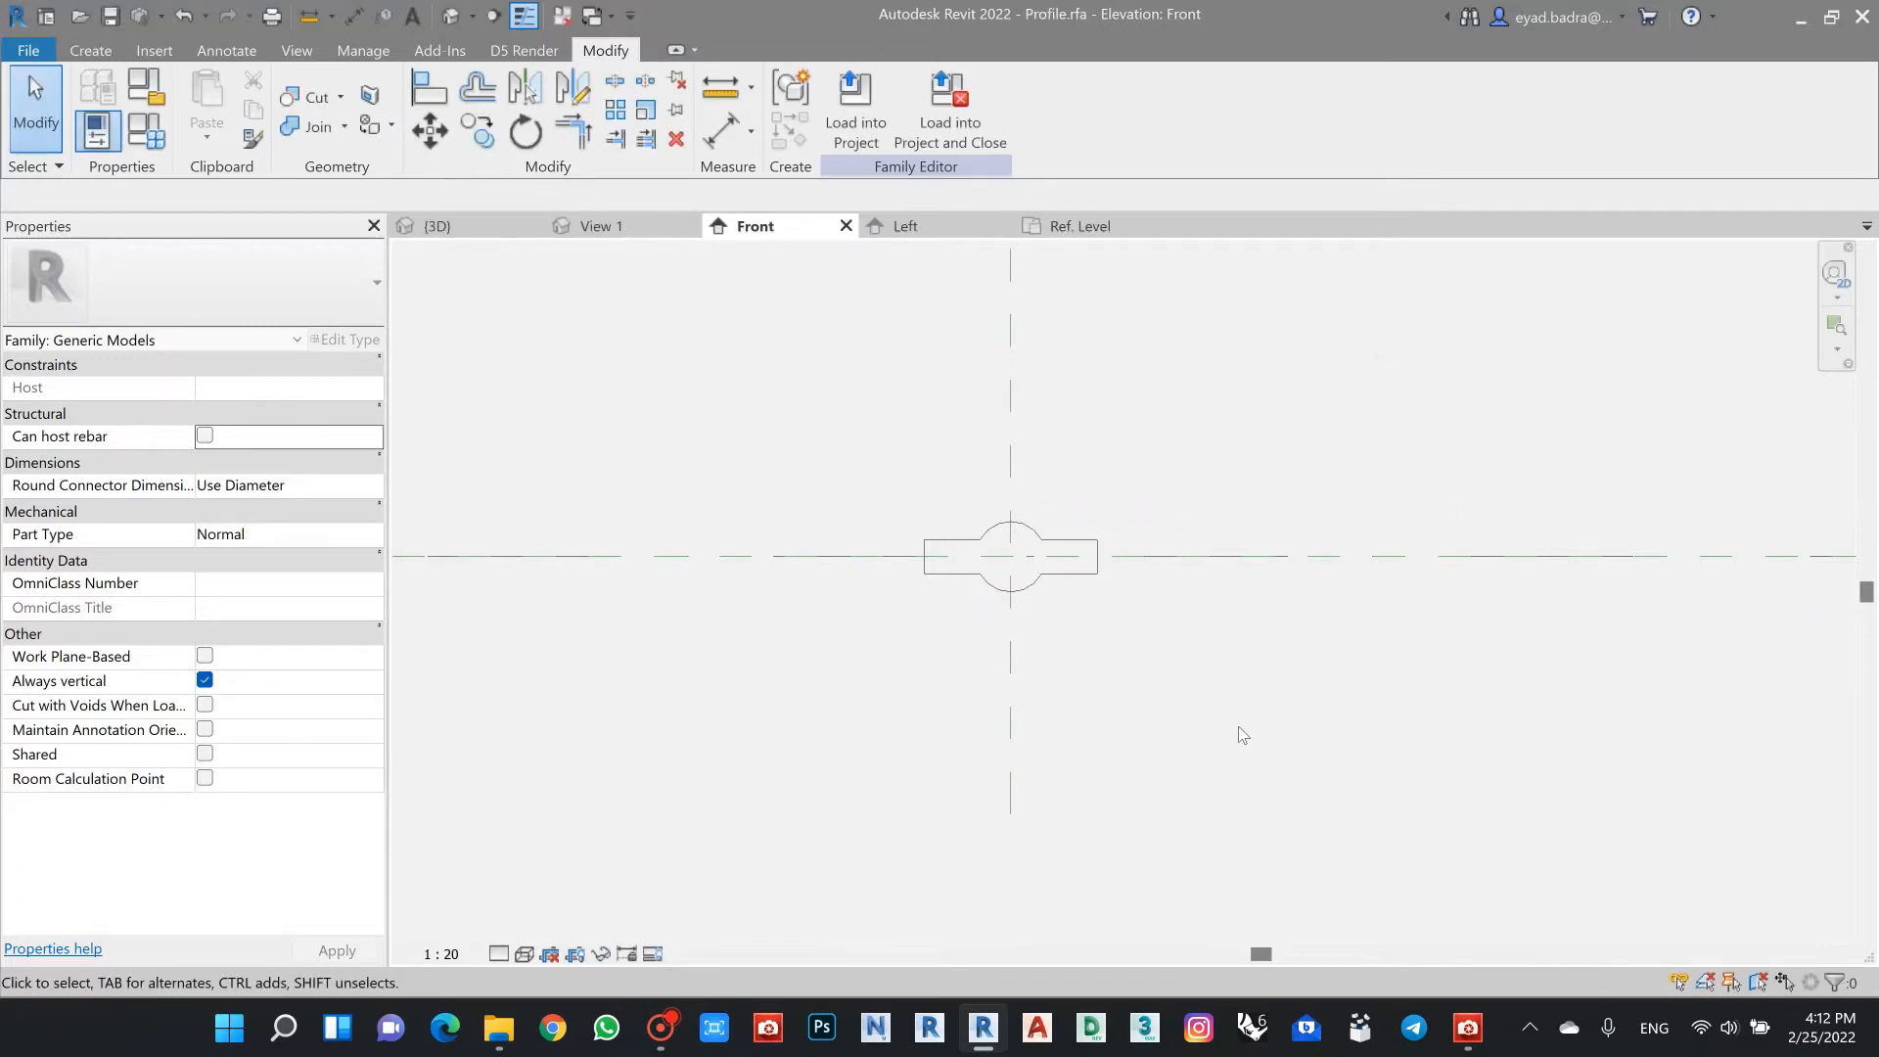
# Step: Load the Profile family into the curtain panel family, close its file, and leave component placement without placing an instance
pyautogui.click(955, 127)
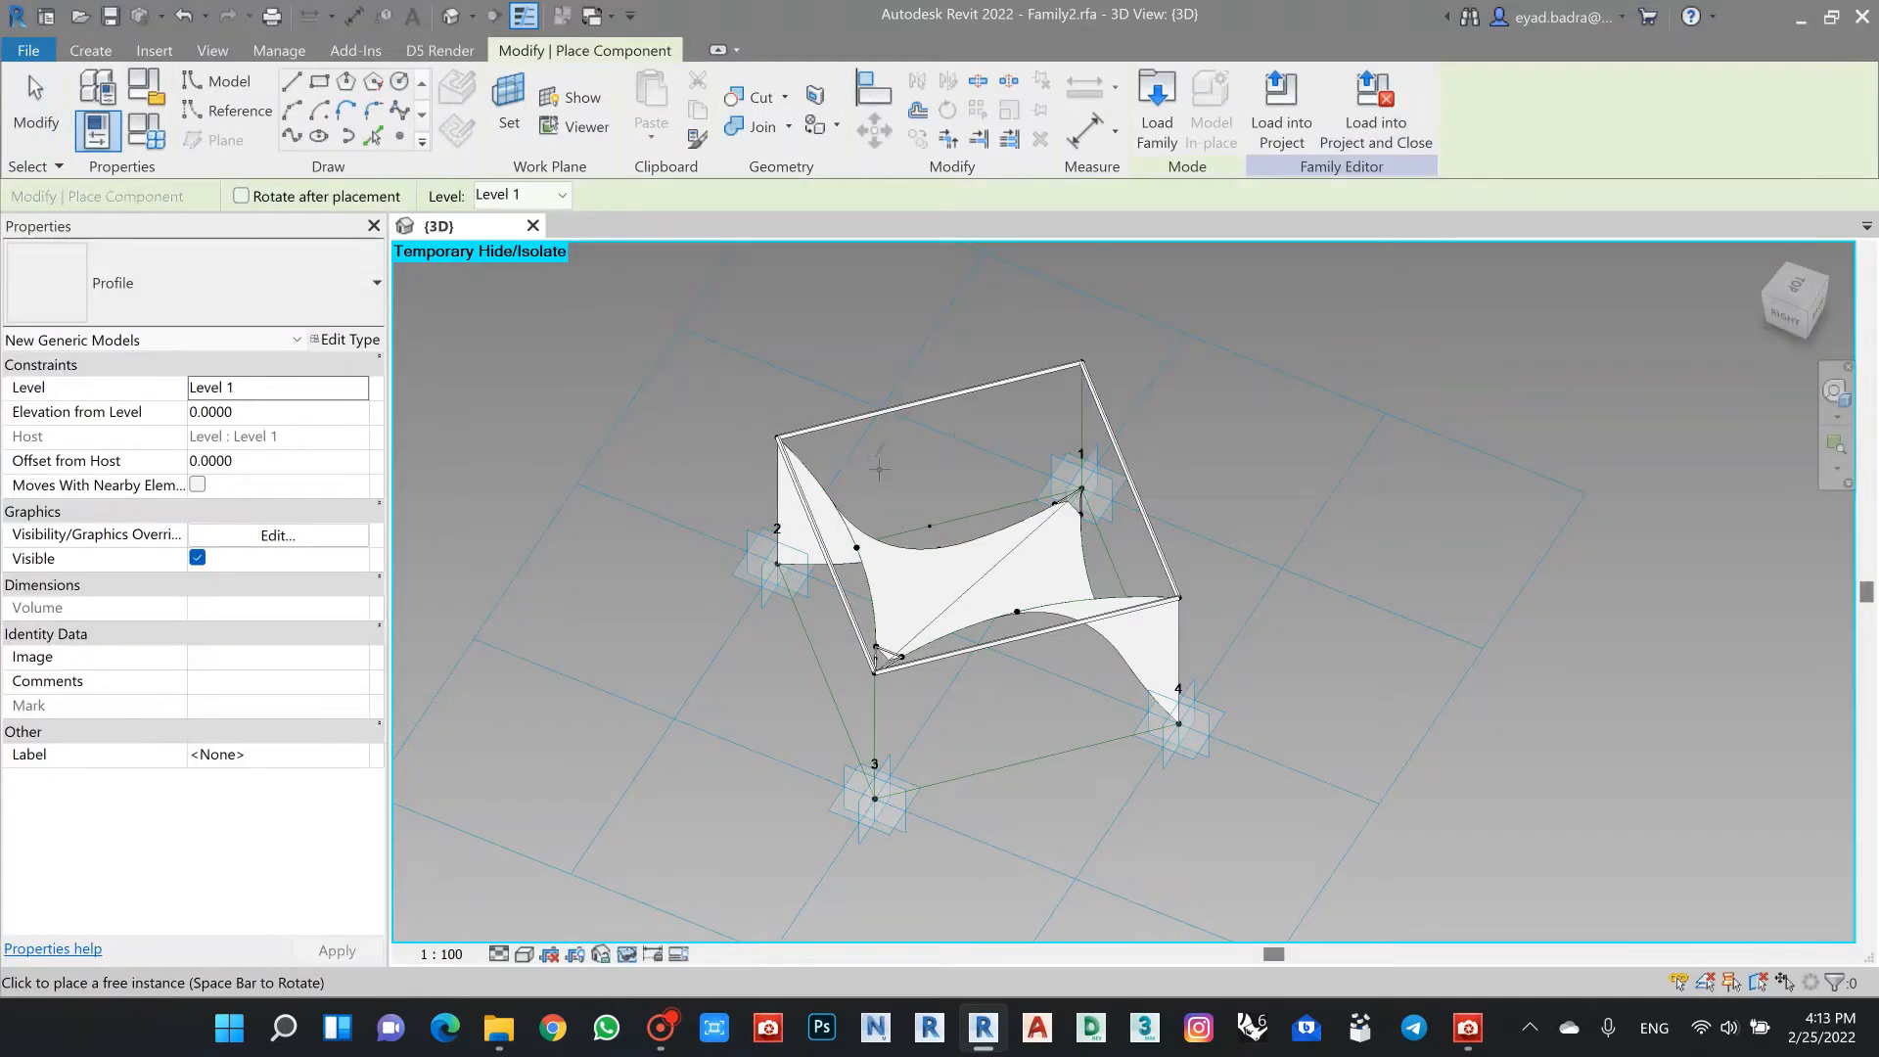
pyautogui.scroll(5, 879, 469)
pyautogui.scroll(-2, 894, 484)
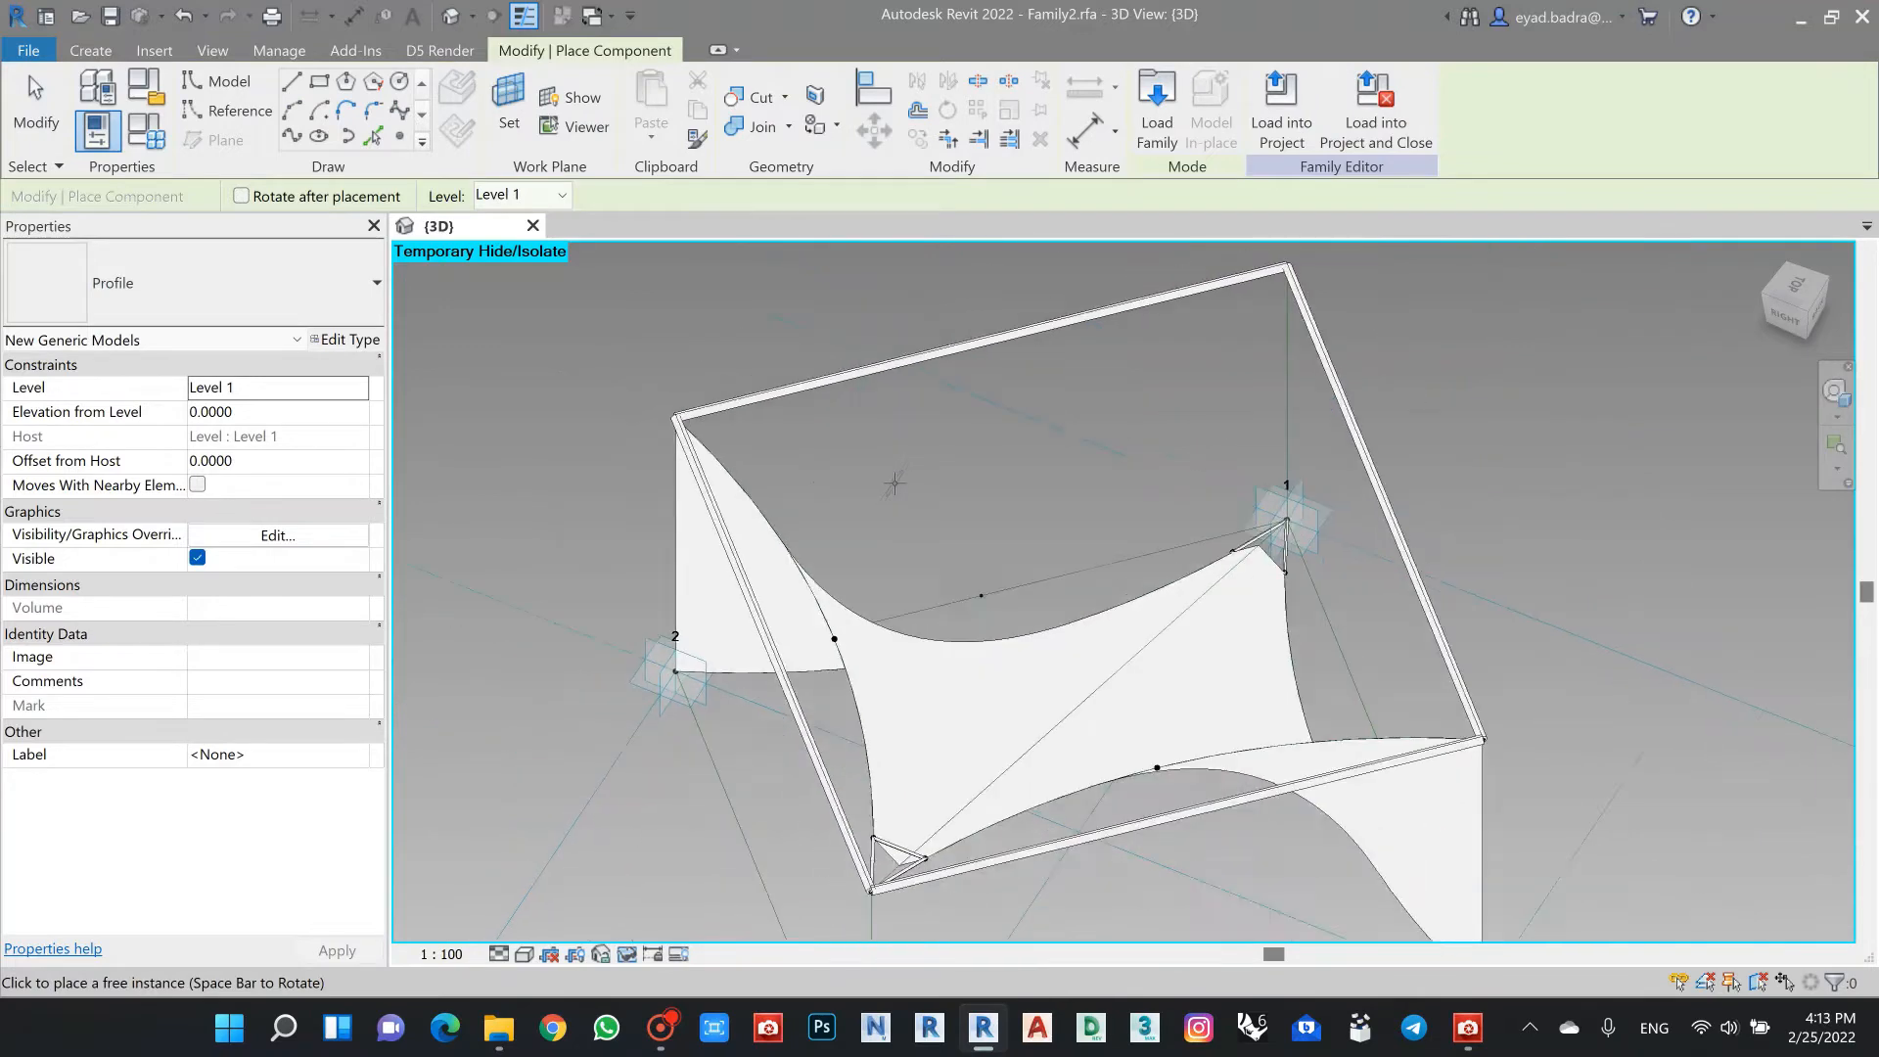
pyautogui.scroll(-3, 893, 483)
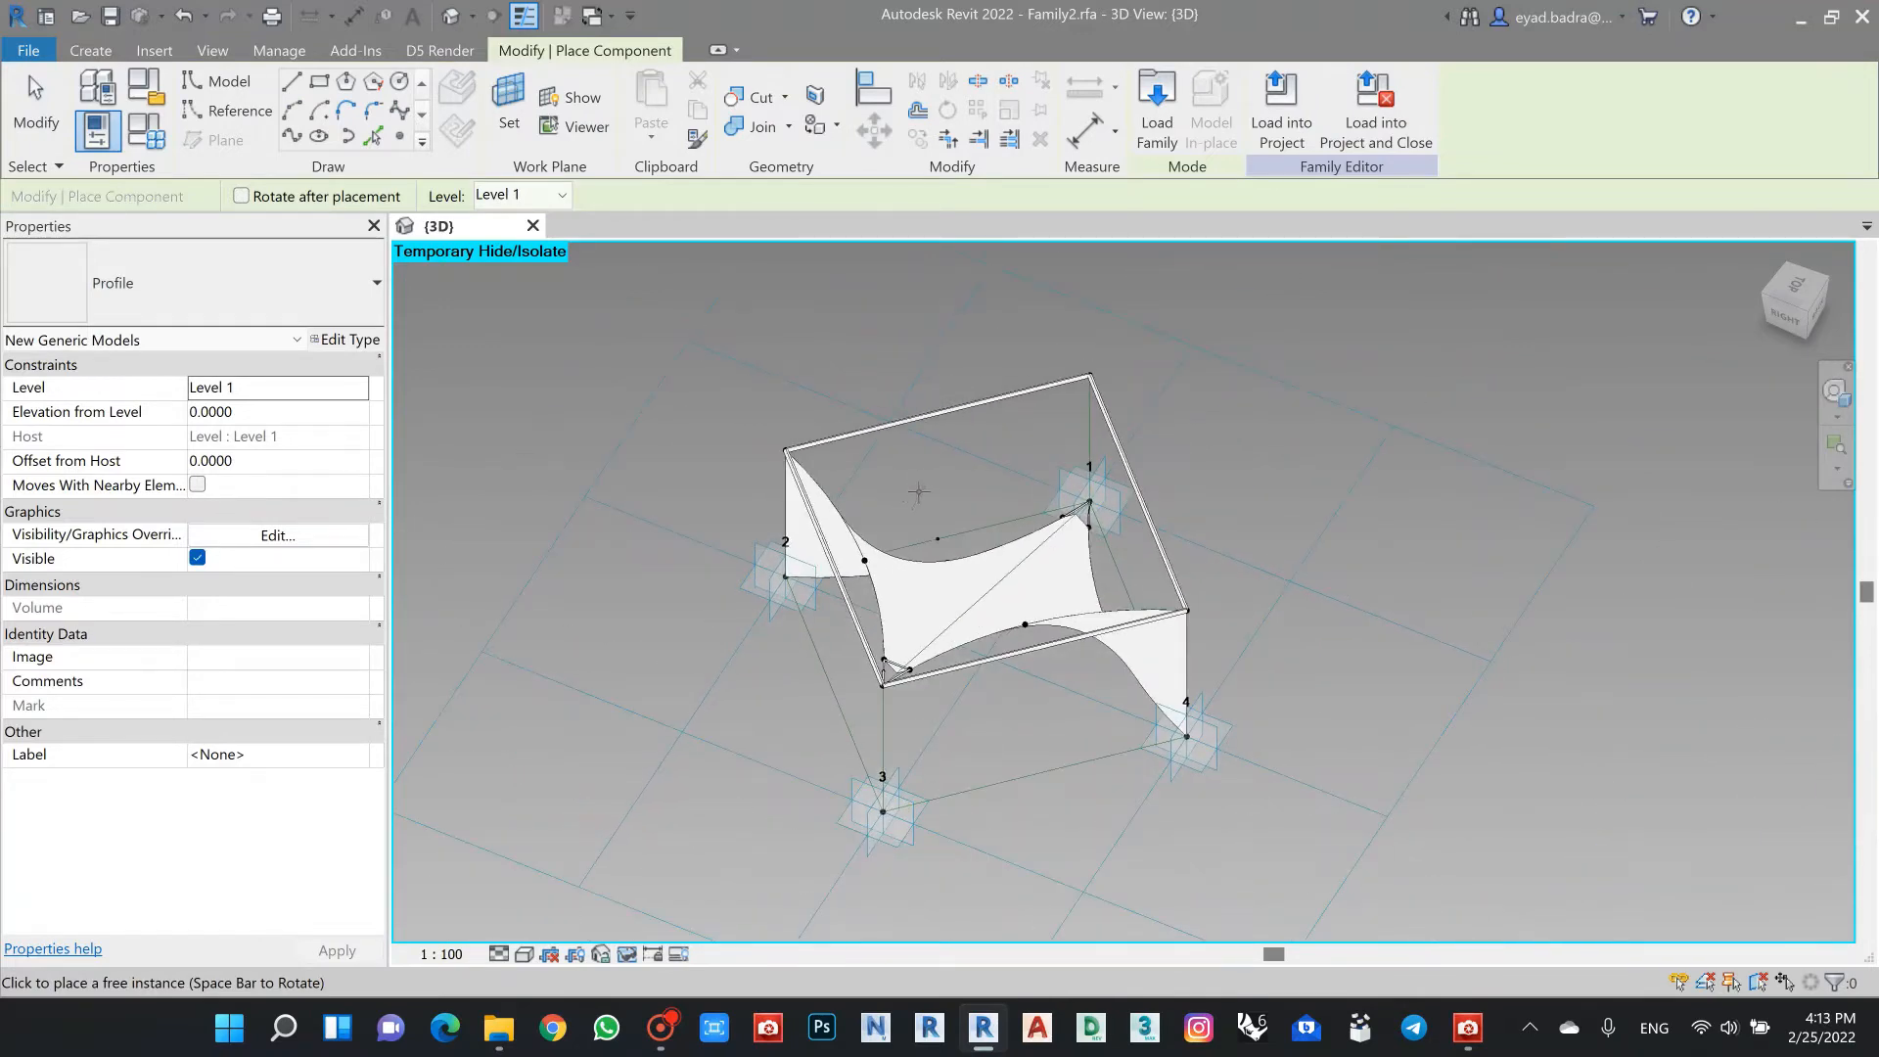
pyautogui.moveTo(918, 492); pyautogui.dragTo(885, 467, button='middle')
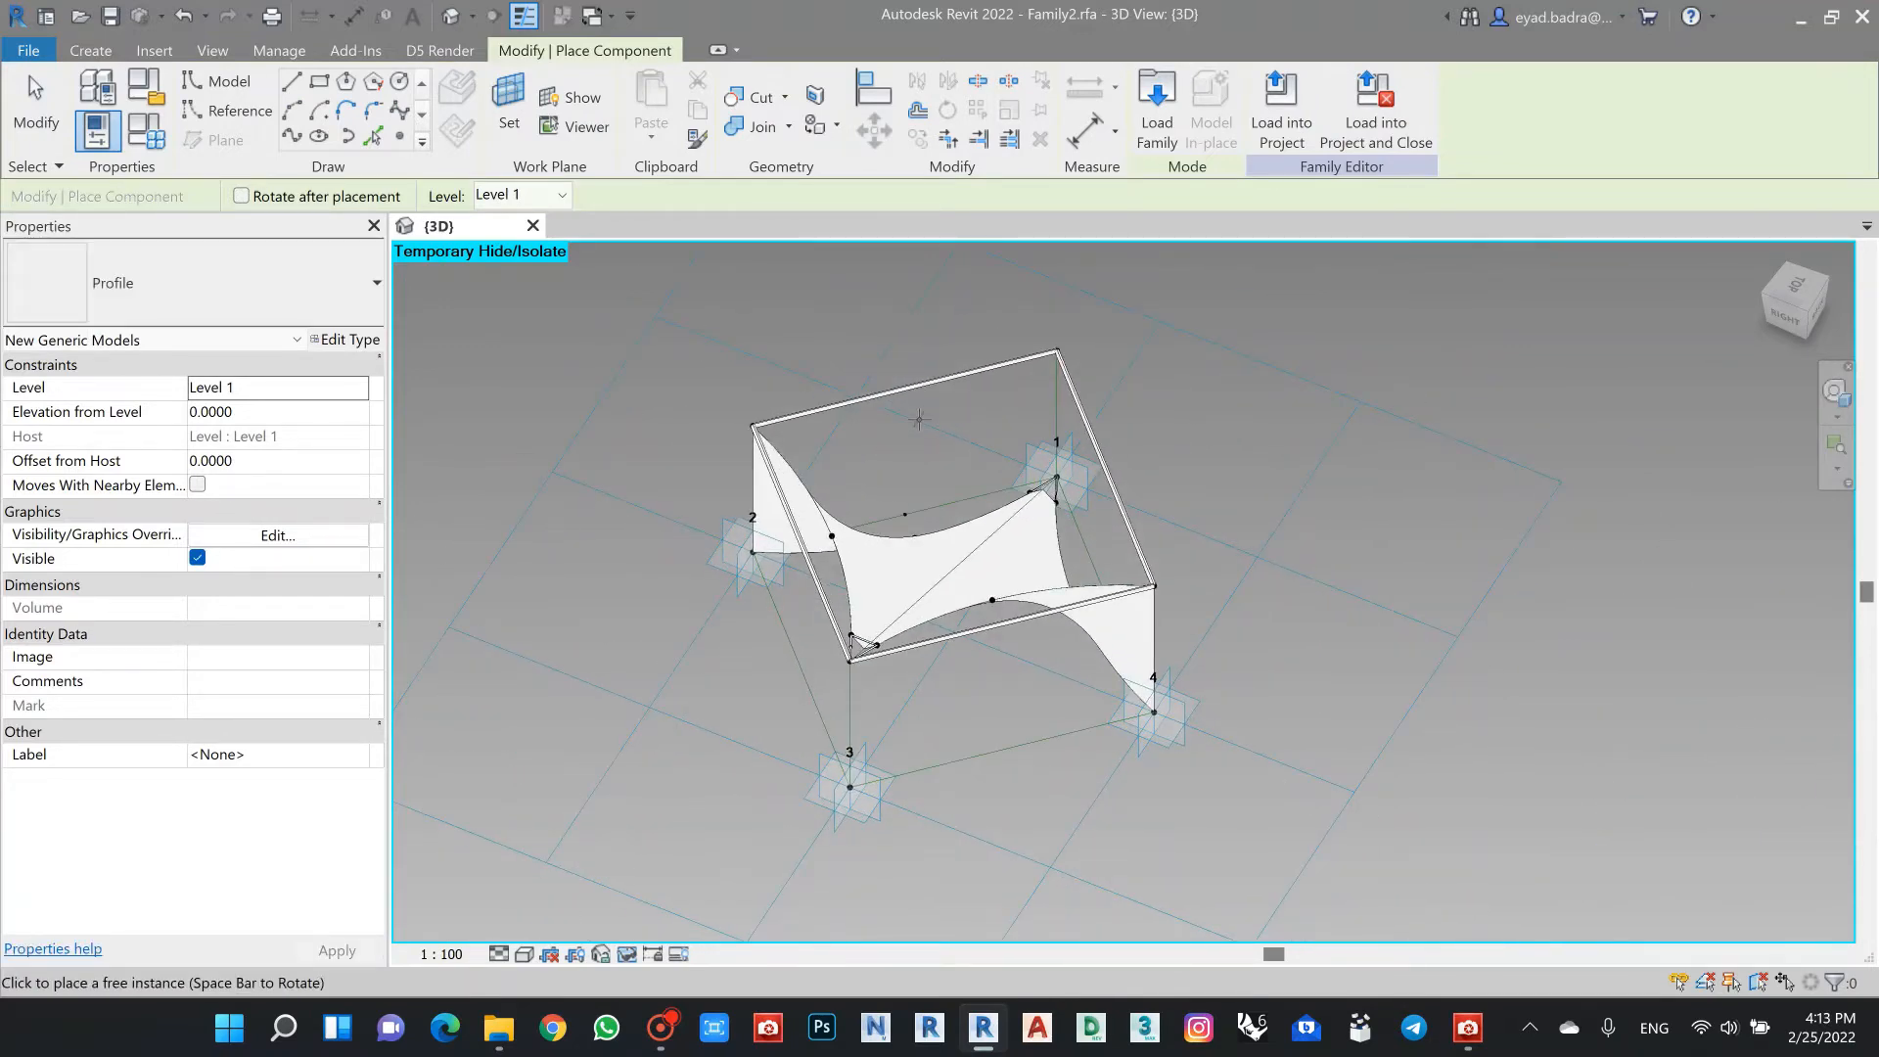
pyautogui.press('Escape')
pyautogui.scroll(-2, 885, 446)
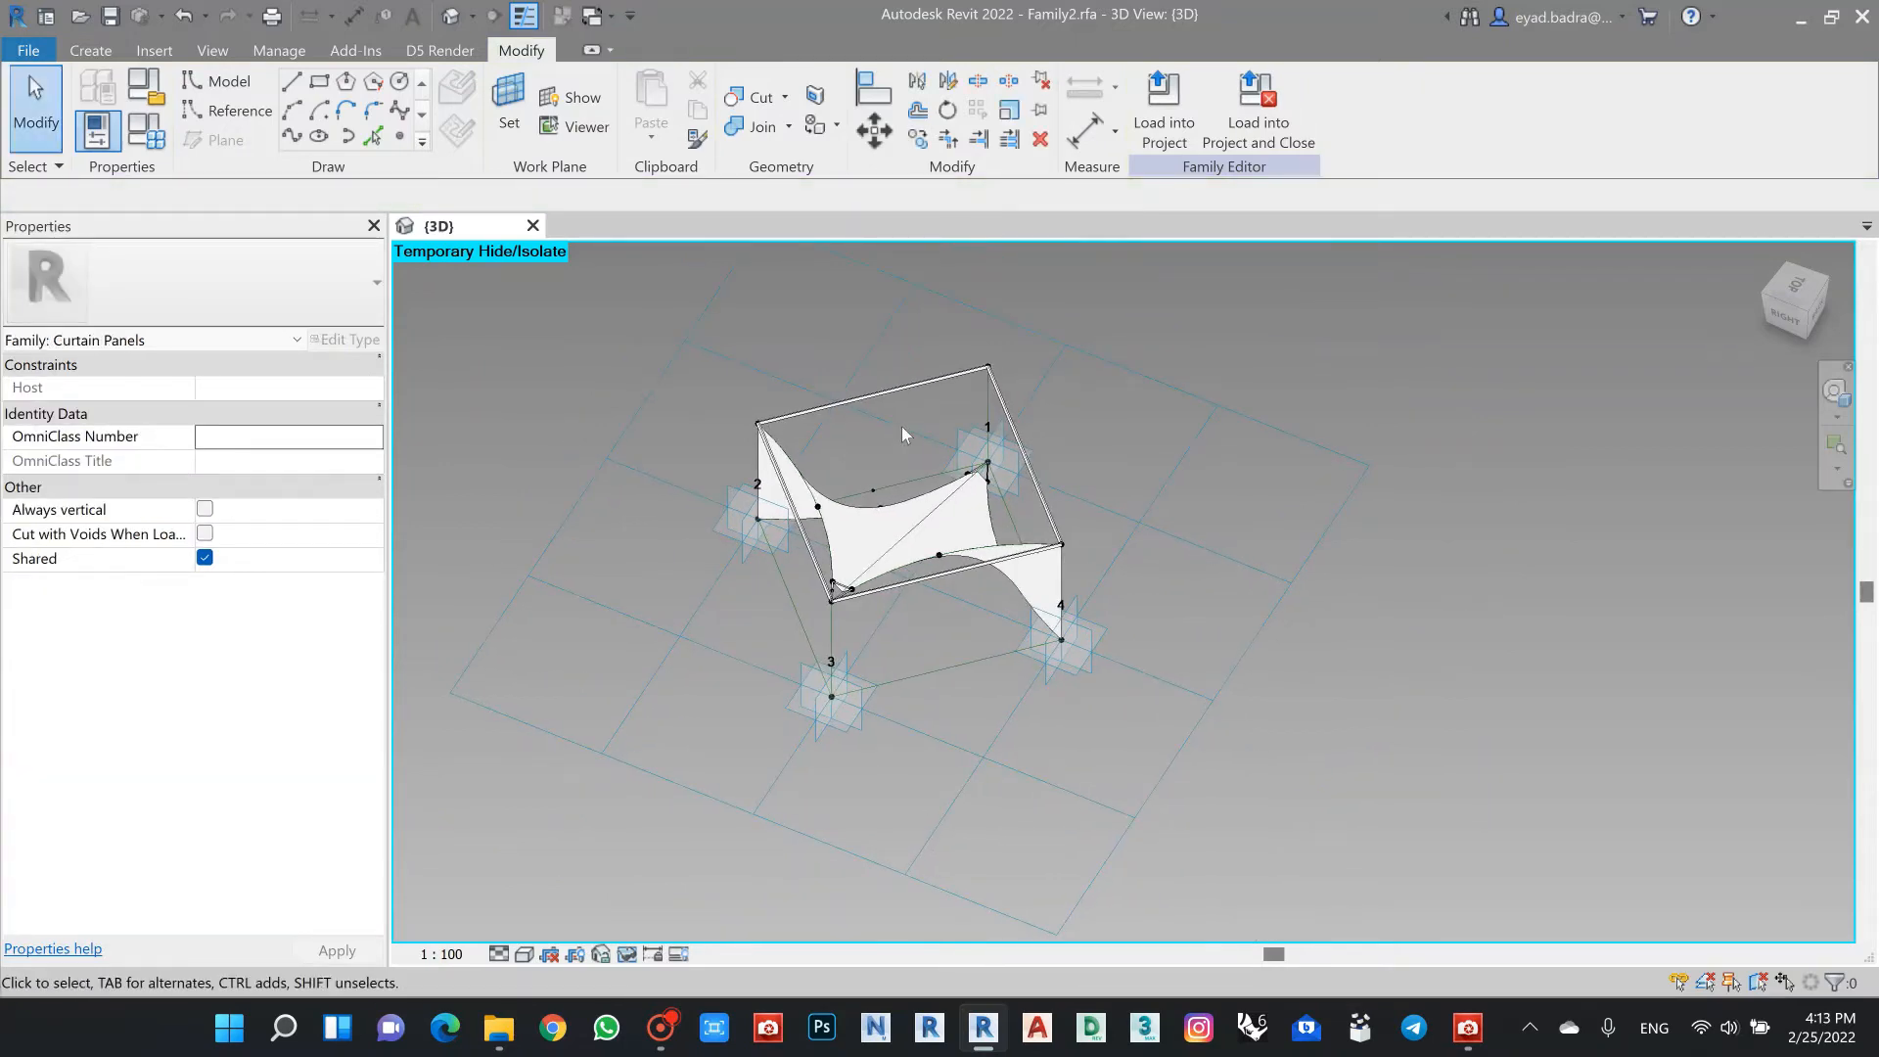
# Step: Place a reference point on the vertical line above adaptive point 4, between the point and the frame corner
pyautogui.scroll(4, 951, 700)
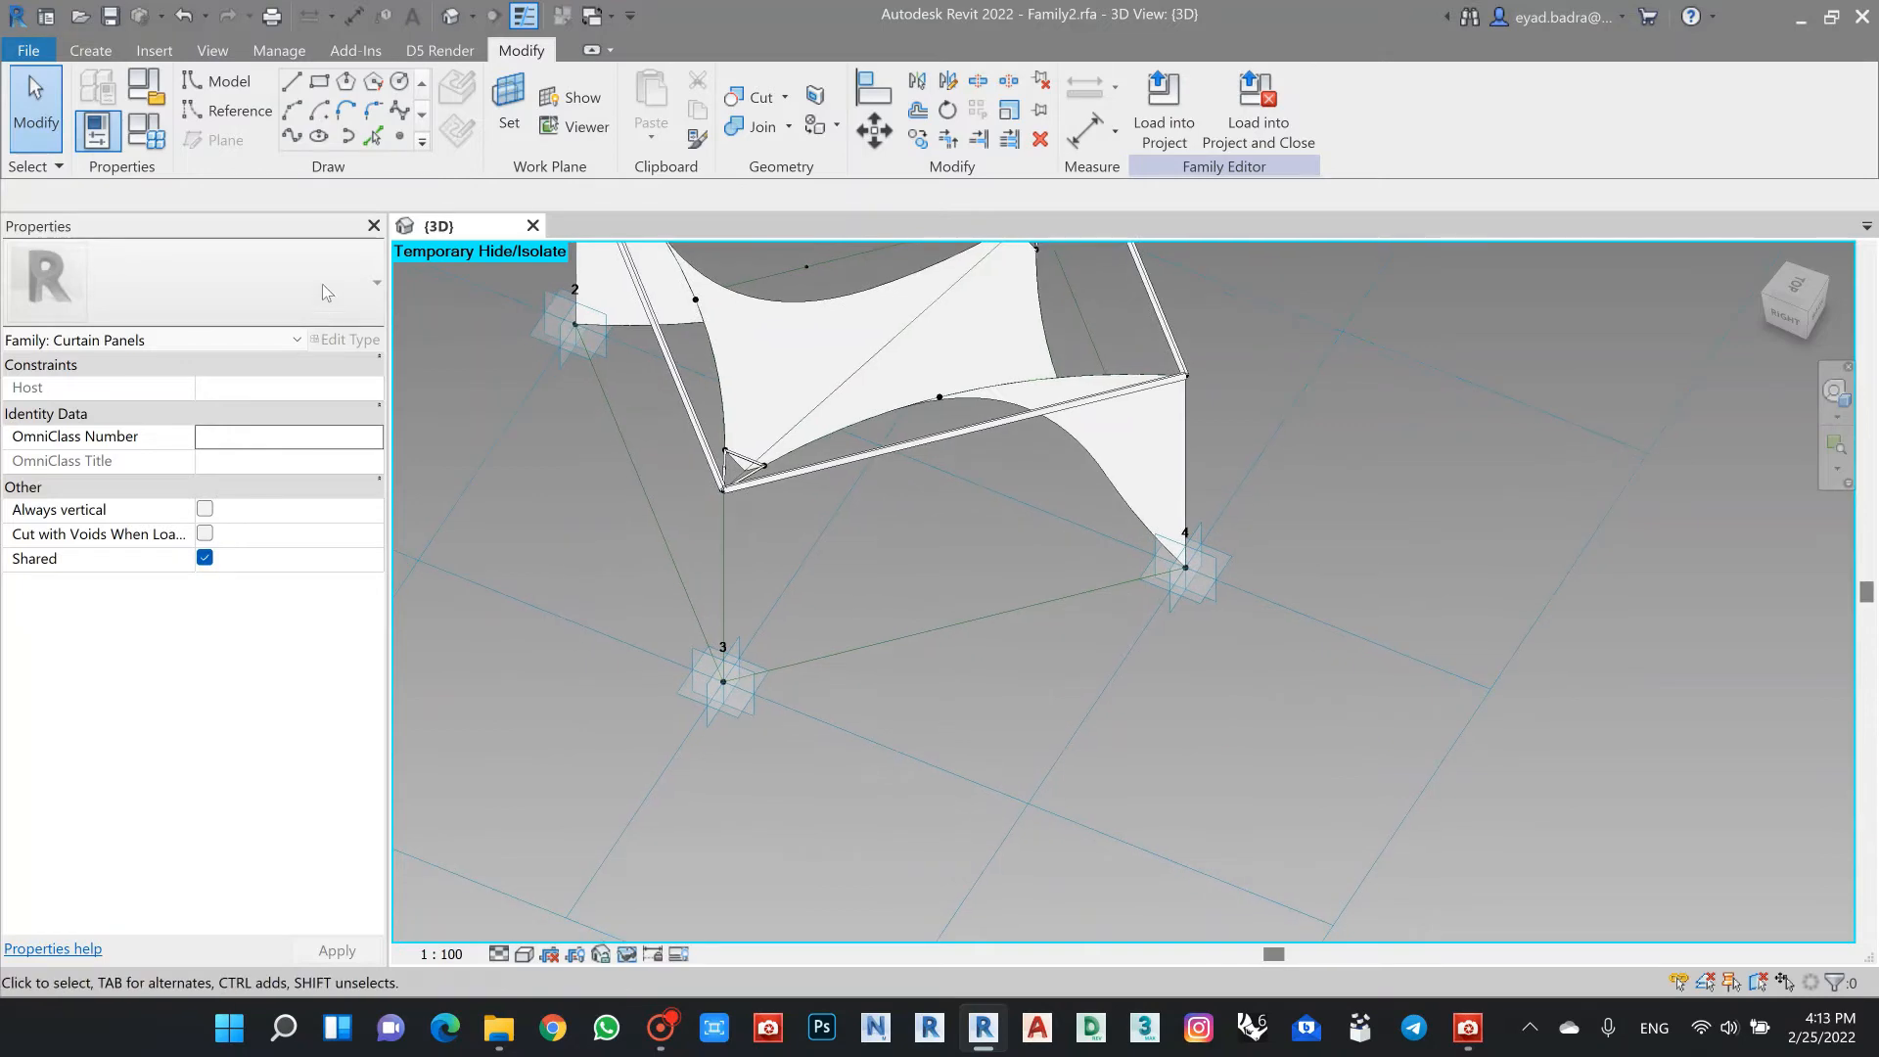
pyautogui.click(400, 136)
pyautogui.moveTo(867, 668); pyautogui.dragTo(886, 701, button='middle')
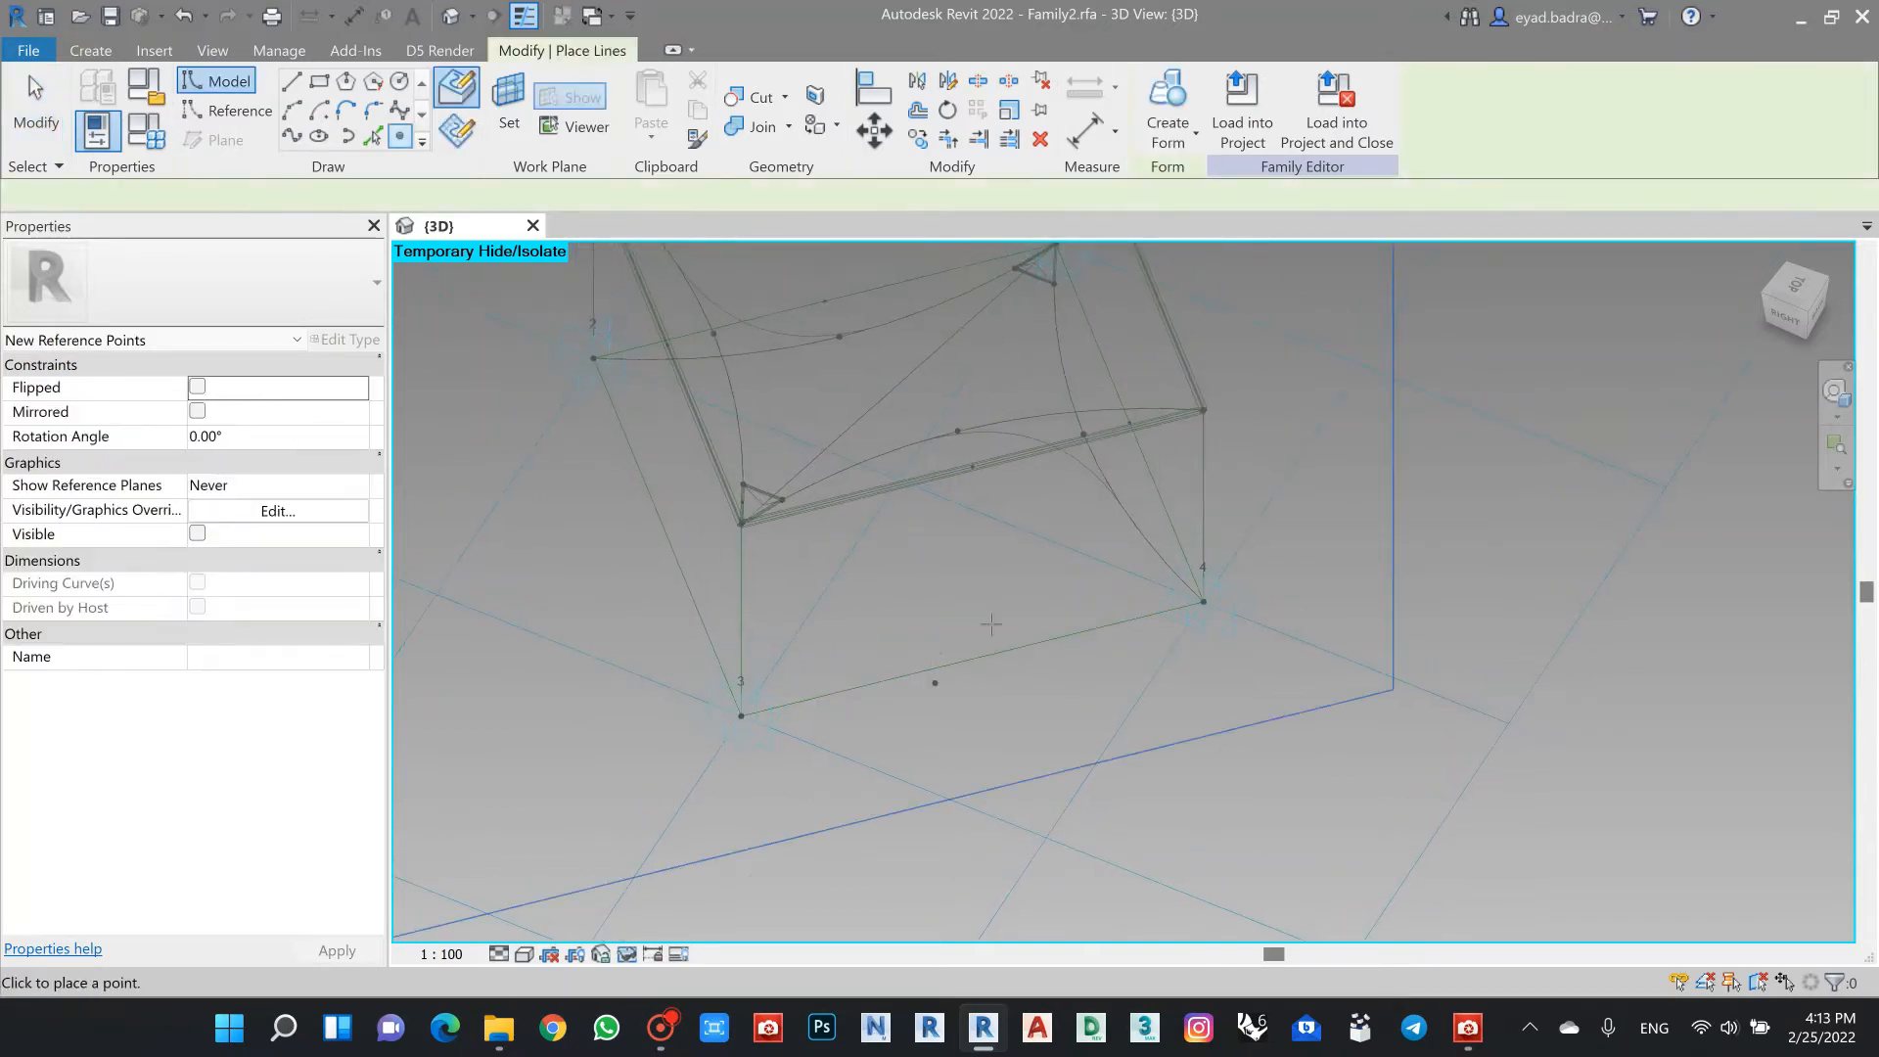
pyautogui.scroll(3, 1221, 513)
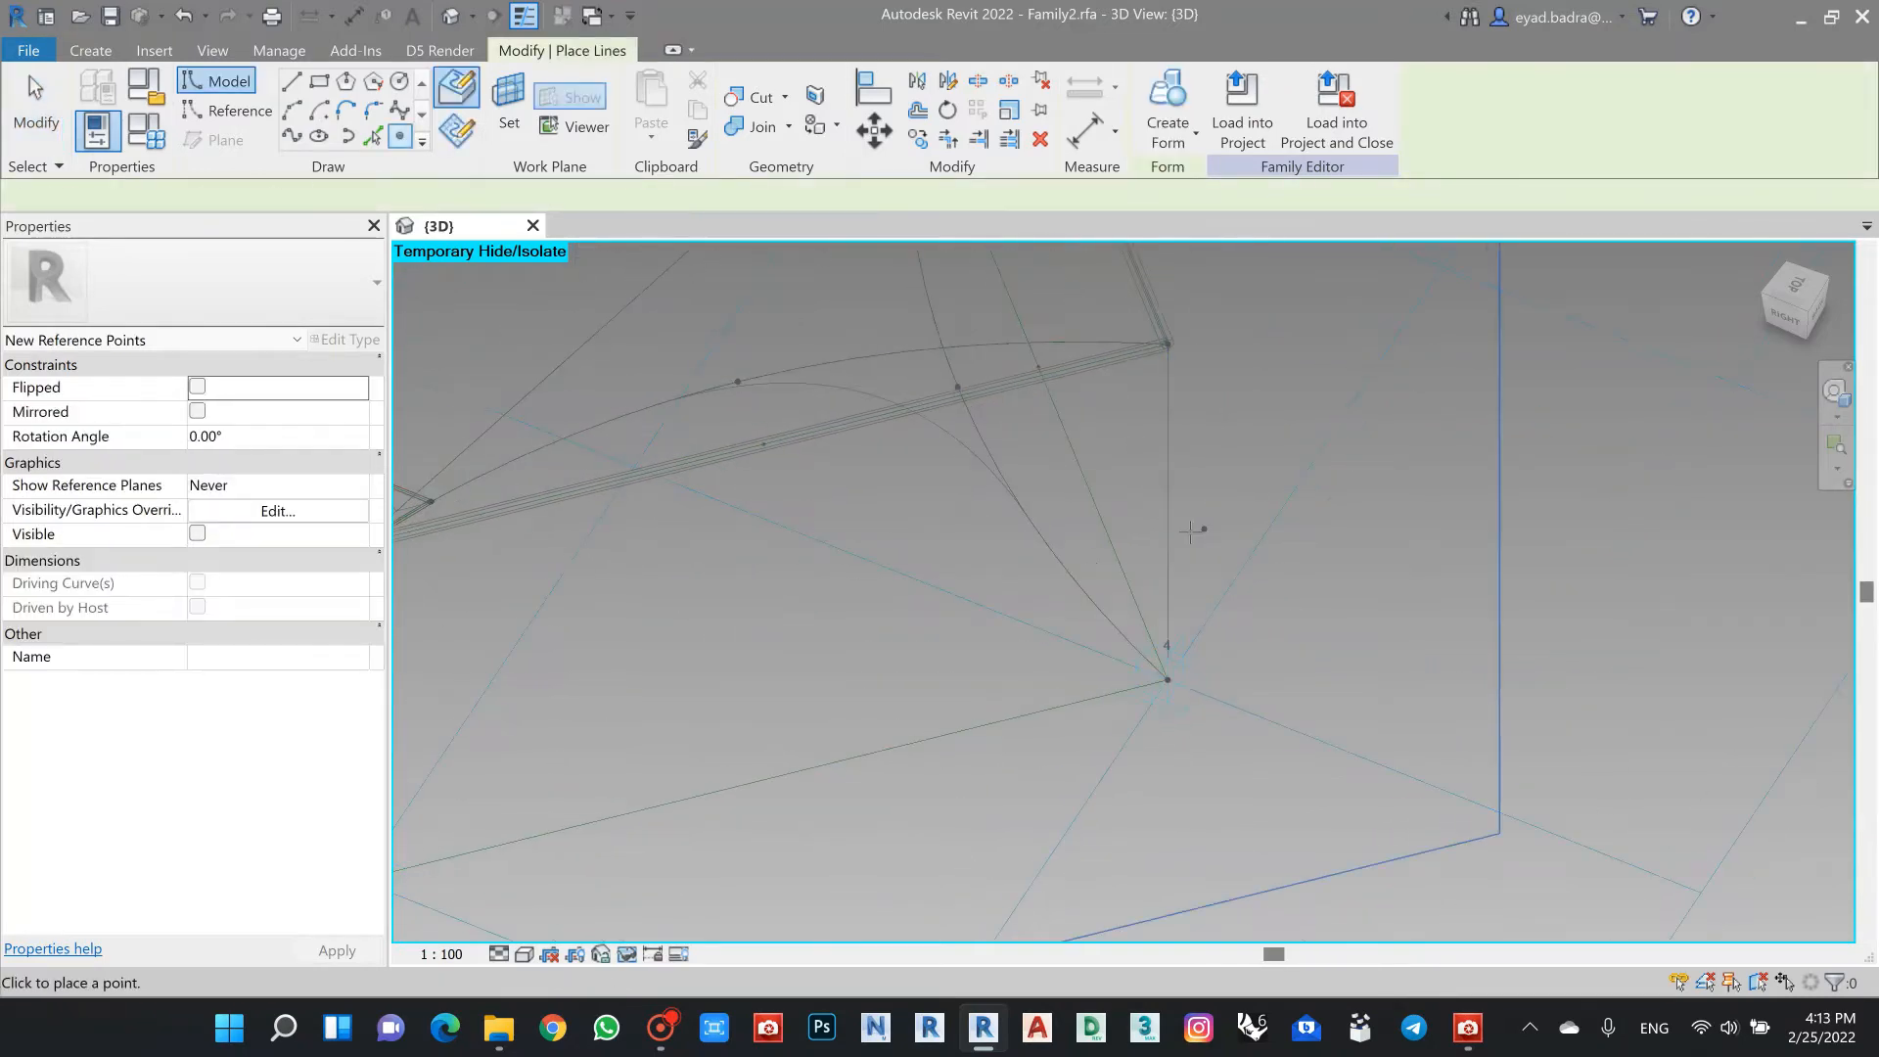
pyautogui.click(1154, 472)
pyautogui.moveTo(1194, 551); pyautogui.dragTo(1195, 573, button='middle')
pyautogui.press('Escape')
# Step: Try to place the Profile component on the work plane of the reference point above adaptive point 4
pyautogui.scroll(2, 1190, 552)
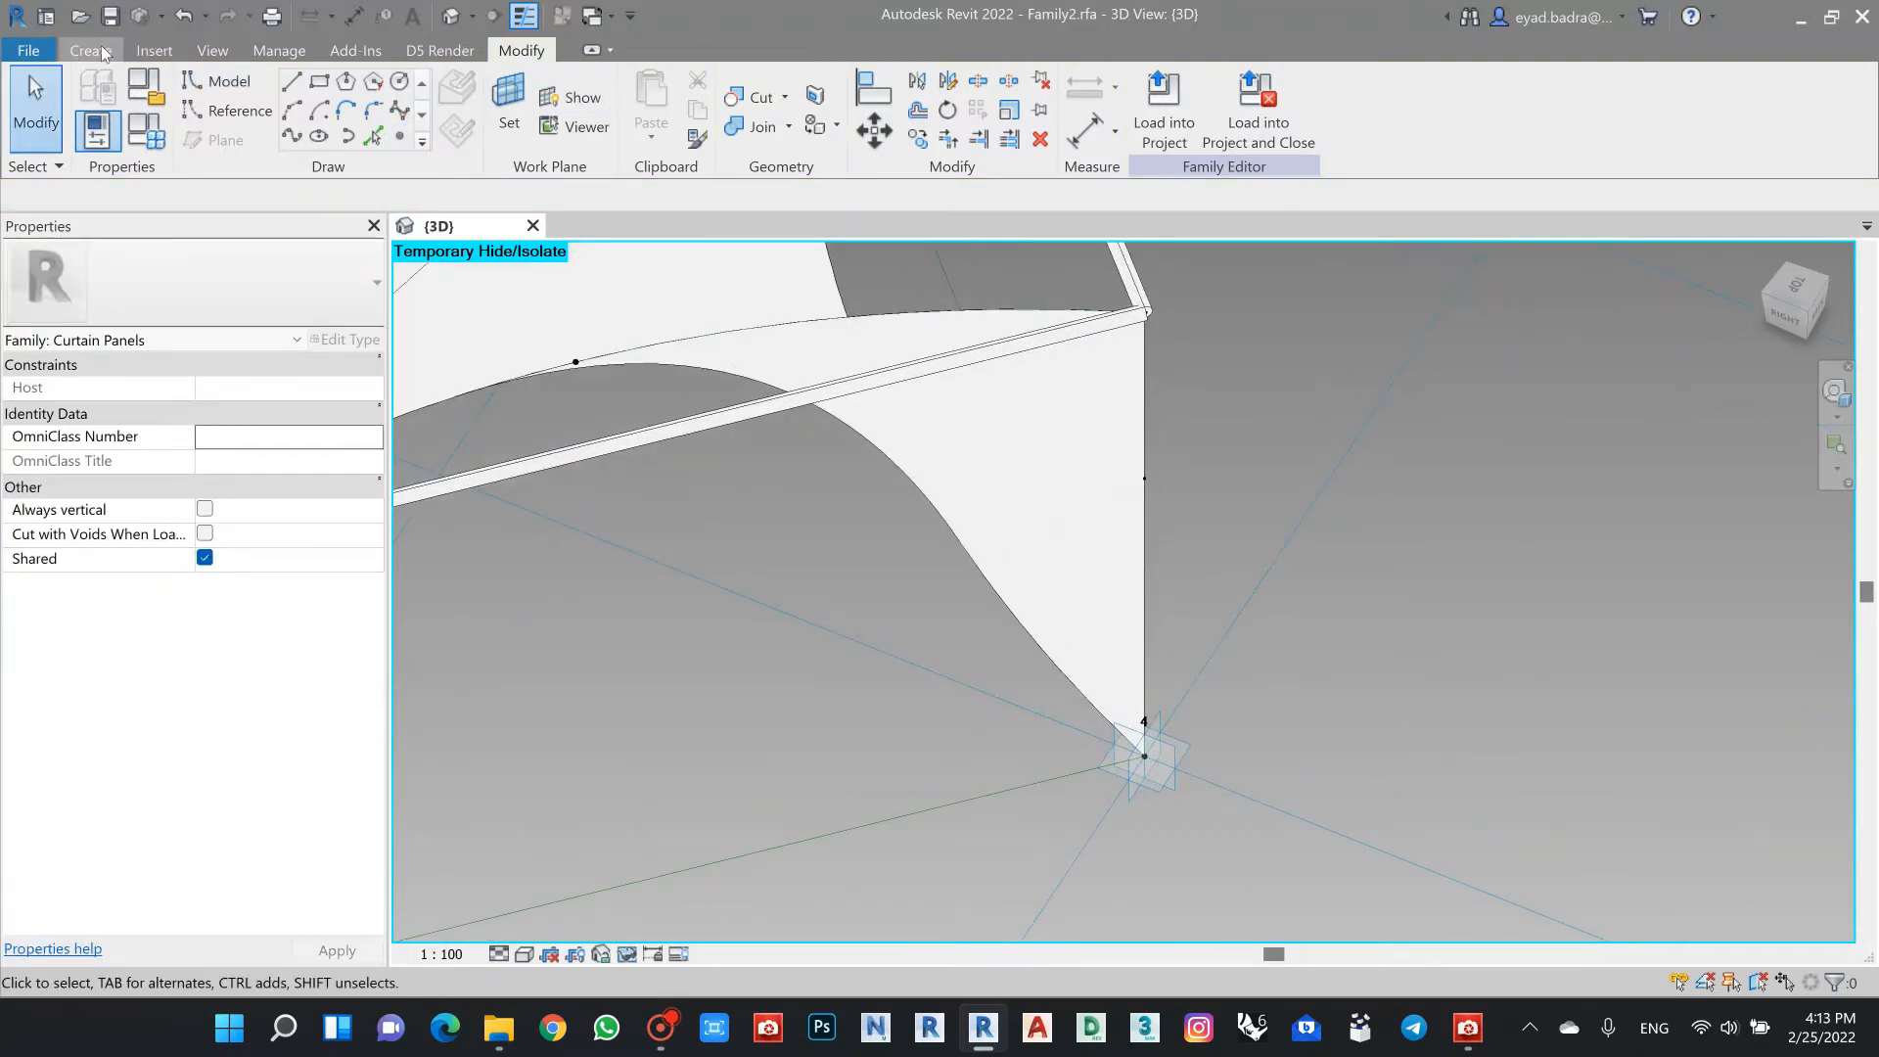
pyautogui.click(92, 50)
pyautogui.click(654, 105)
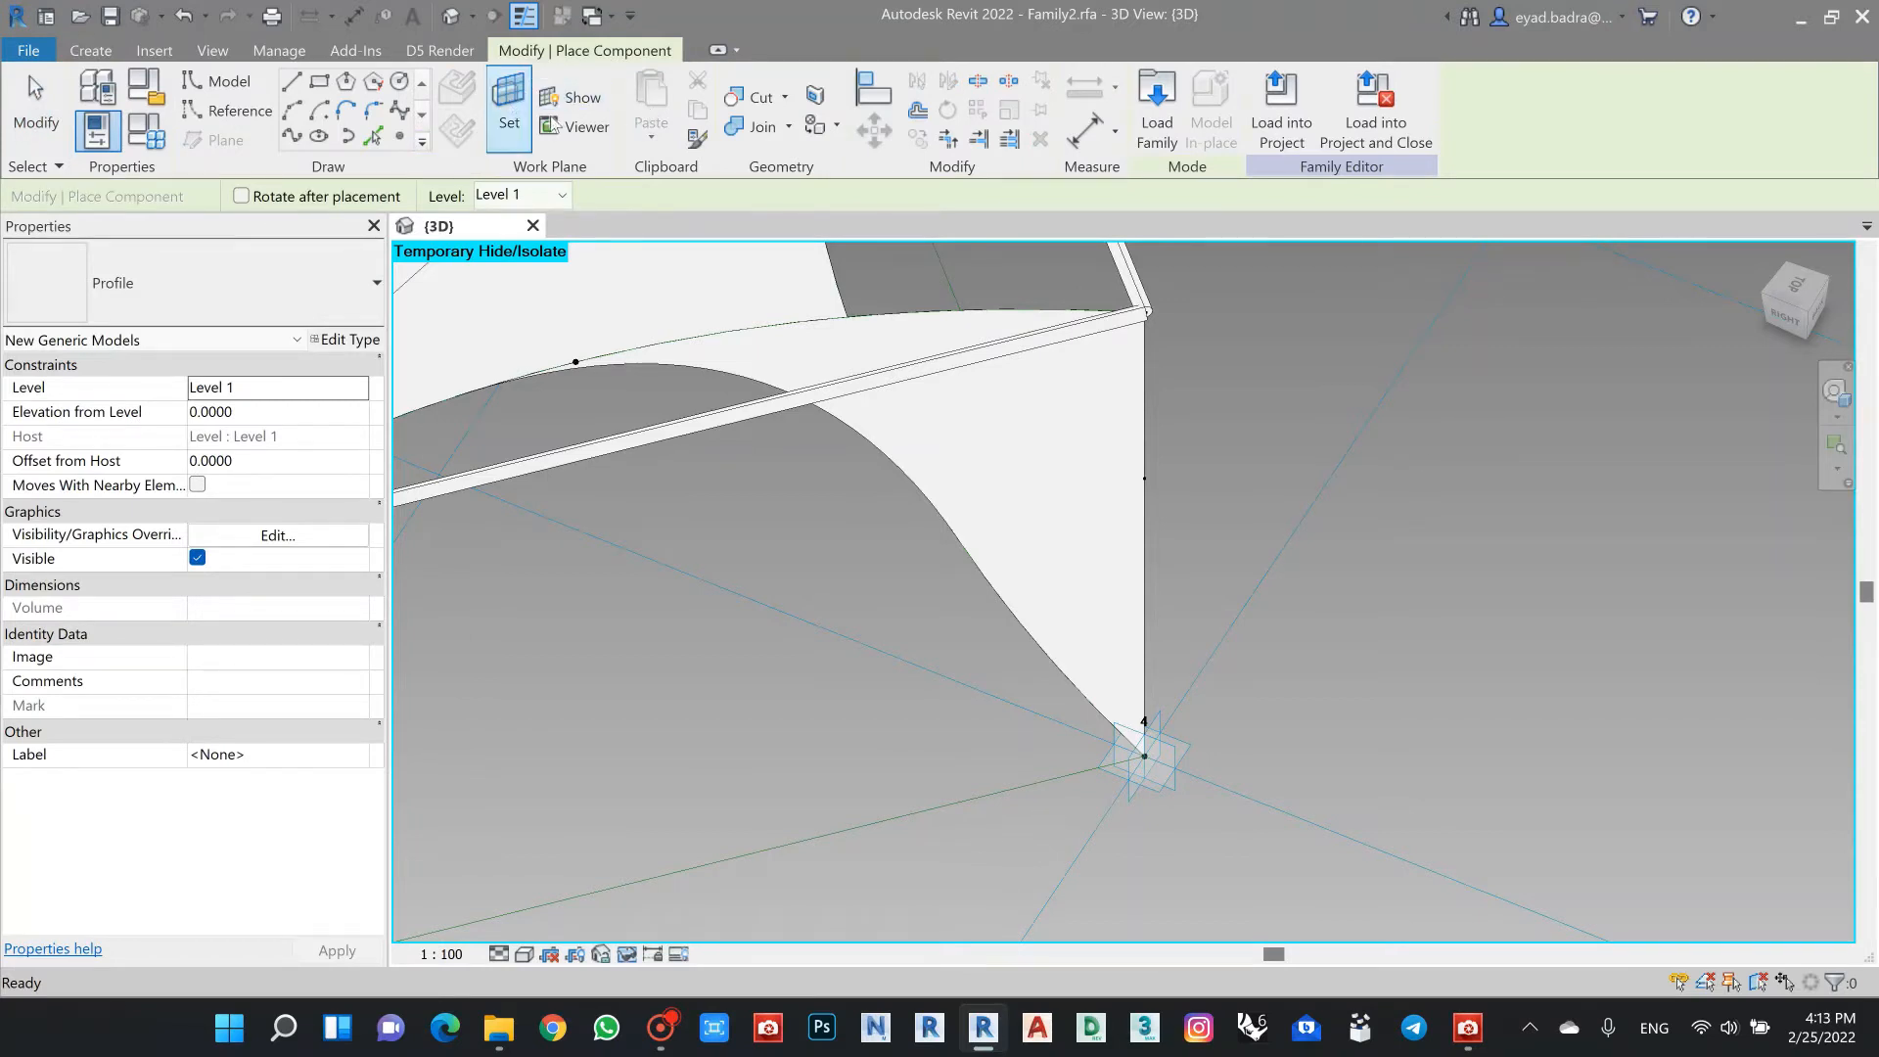
pyautogui.click(510, 104)
pyautogui.click(1144, 478)
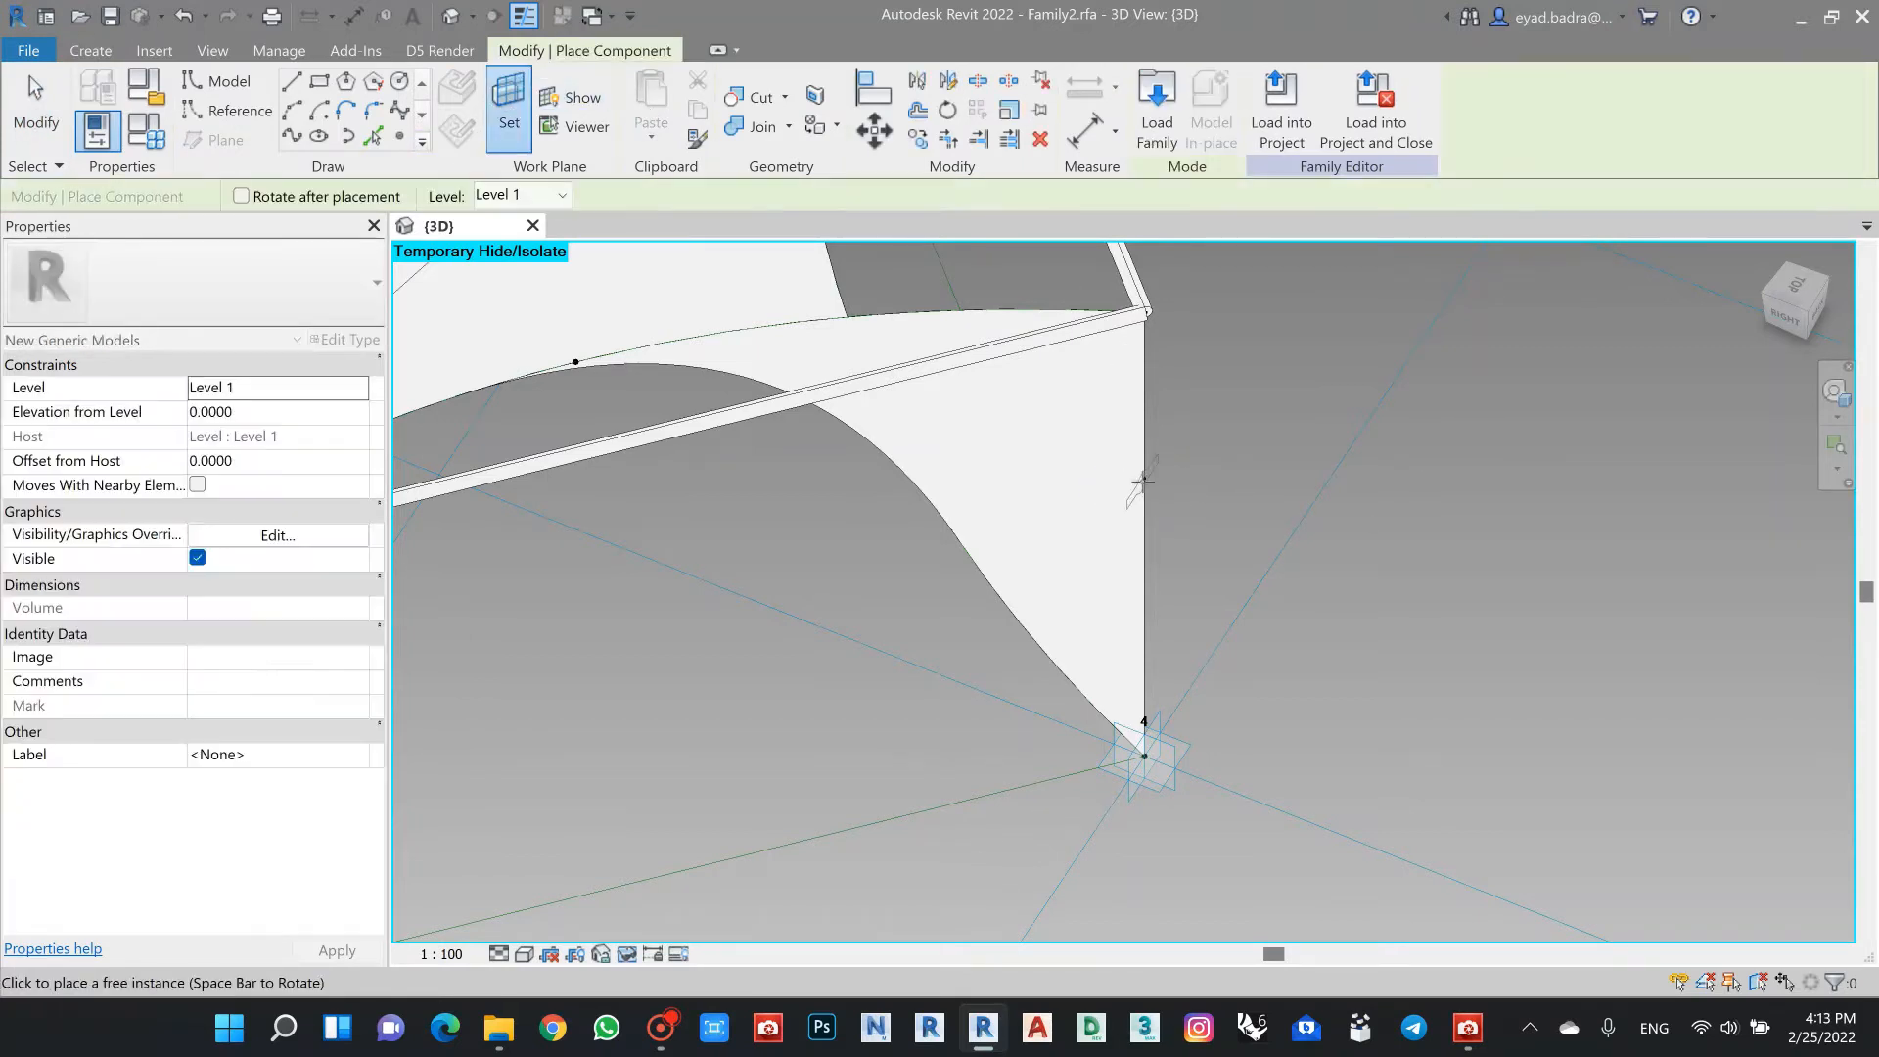
pyautogui.scroll(3, 1165, 487)
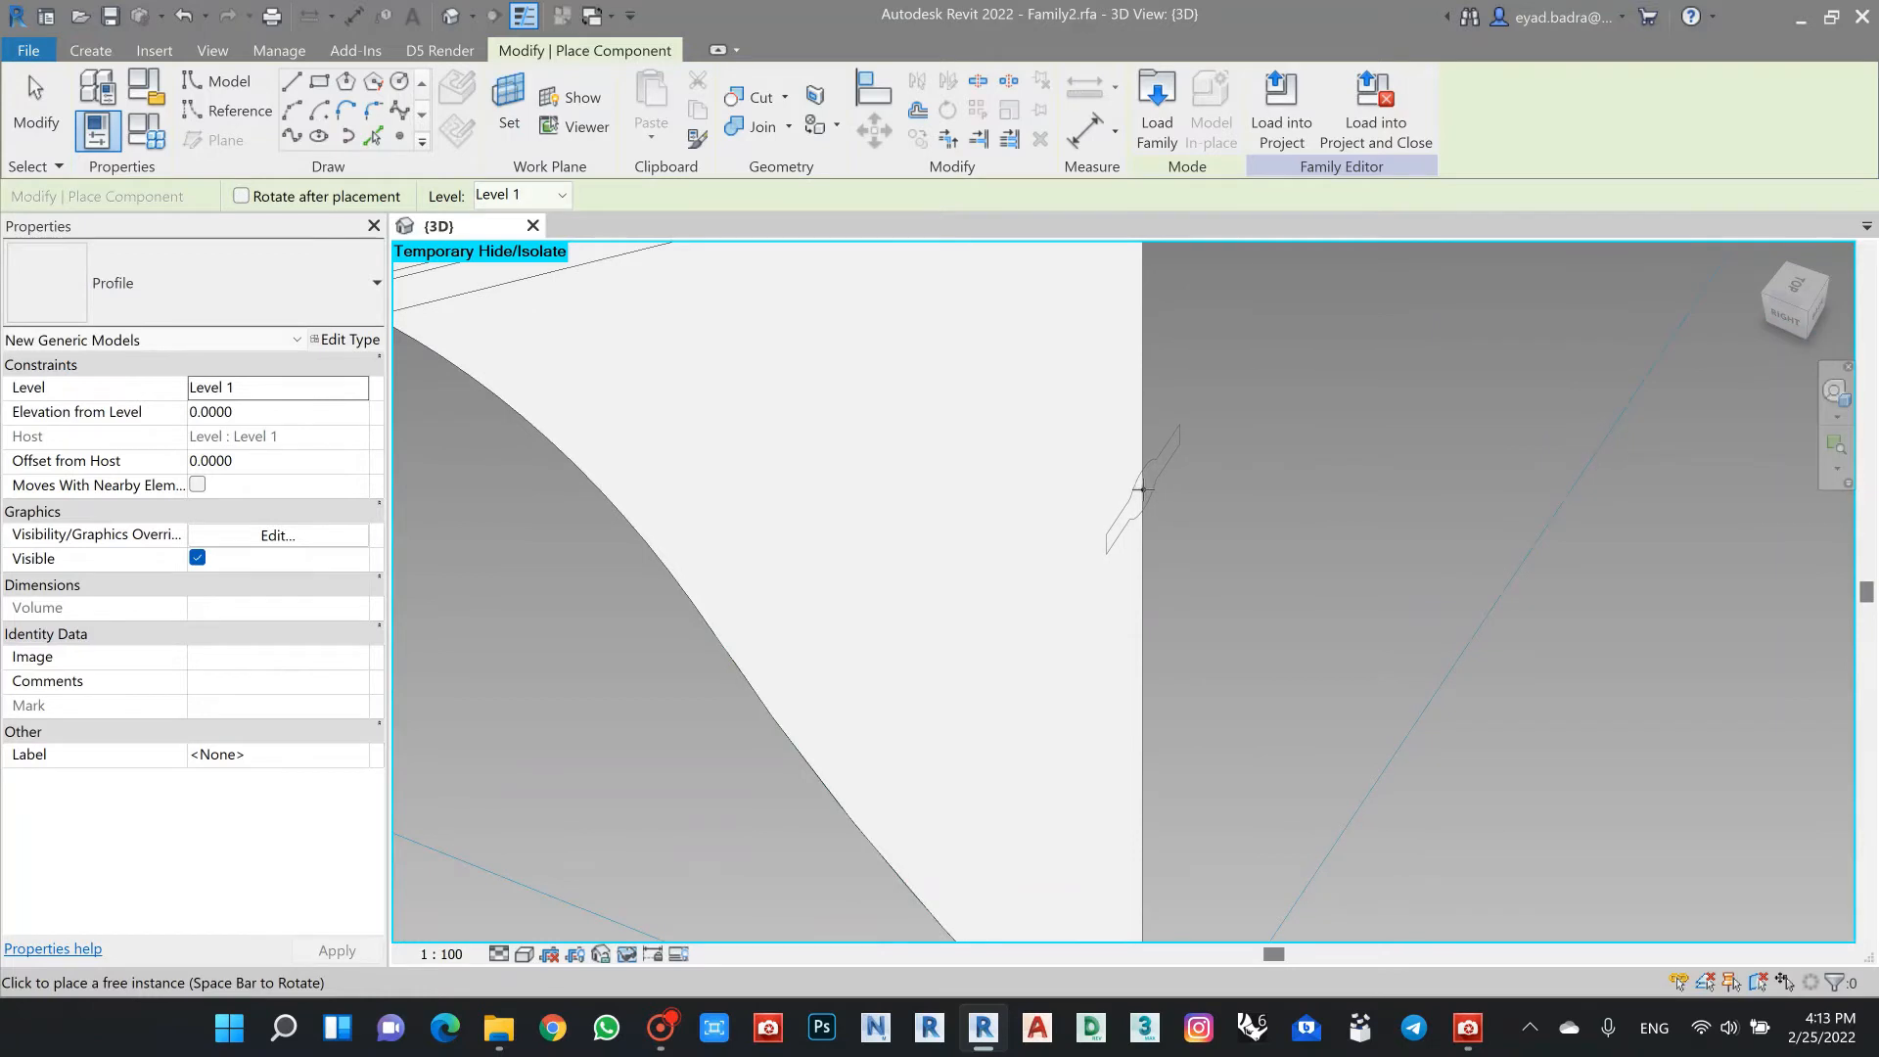
pyautogui.scroll(5, 1142, 489)
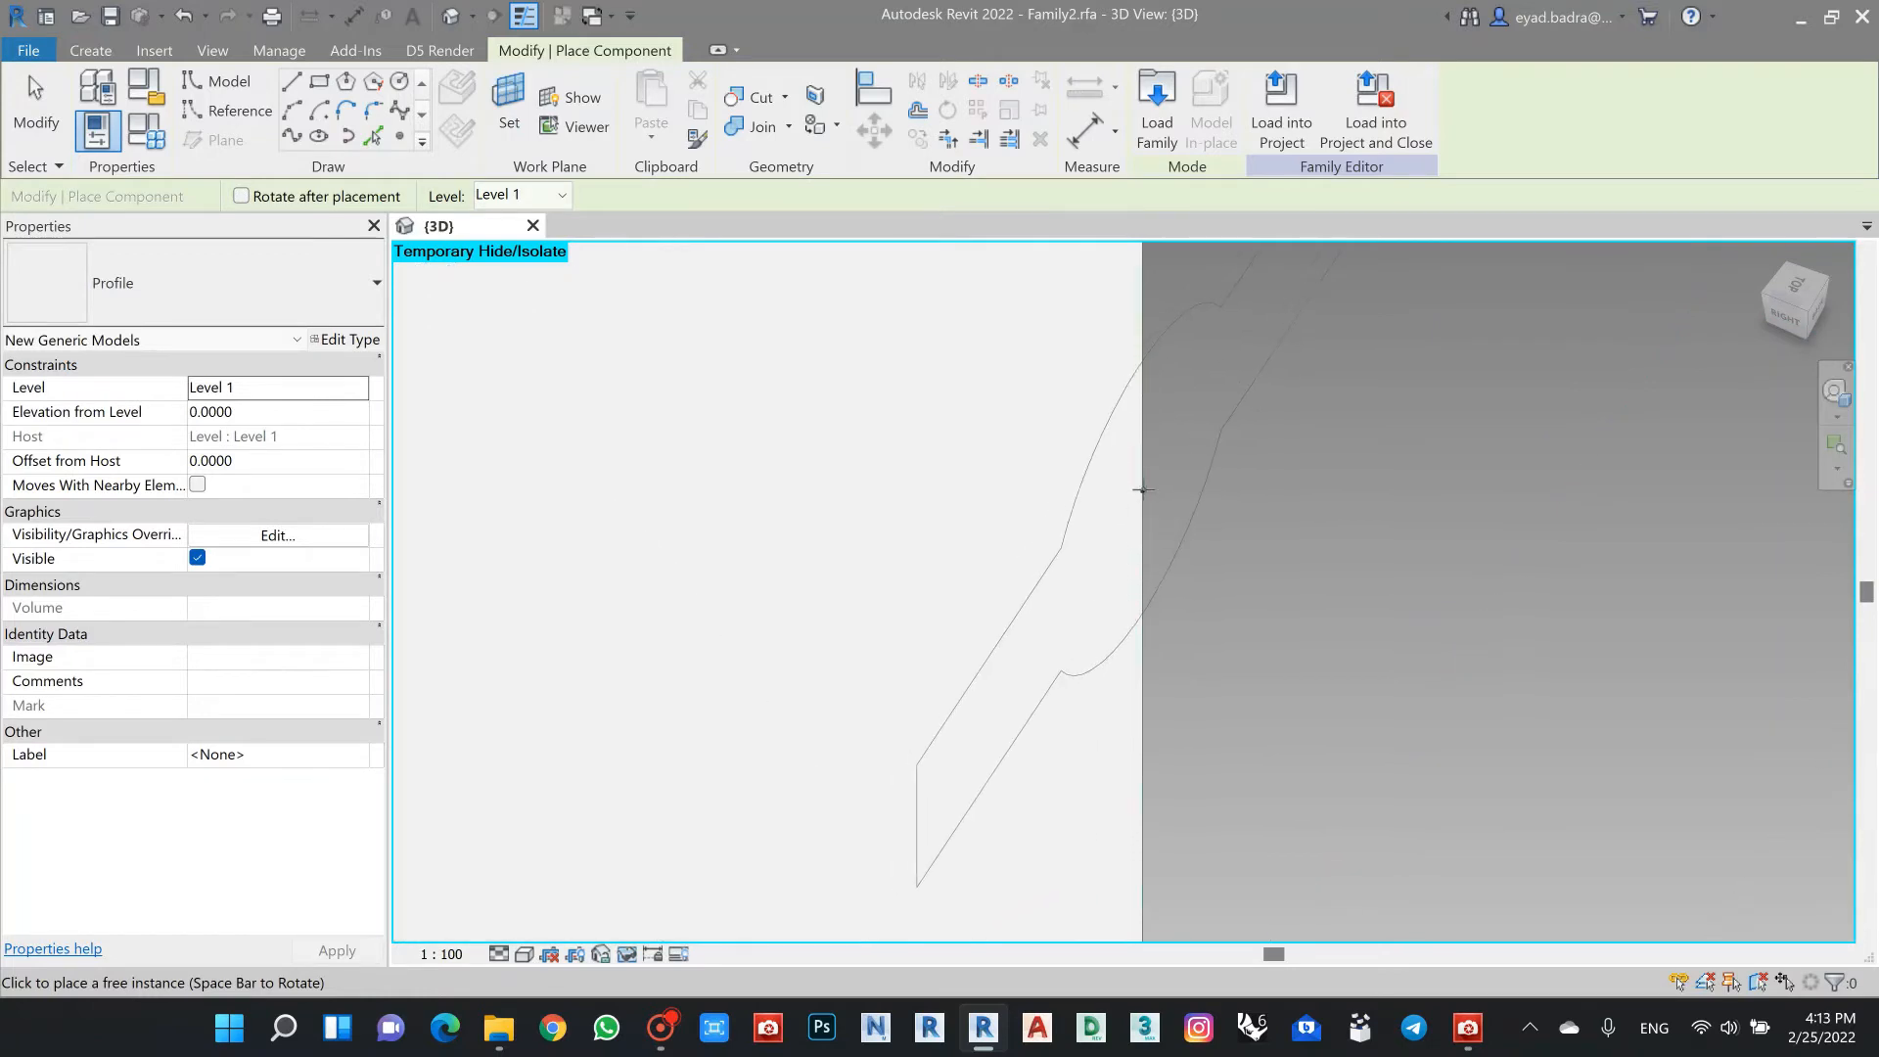
pyautogui.scroll(-3, 1142, 491)
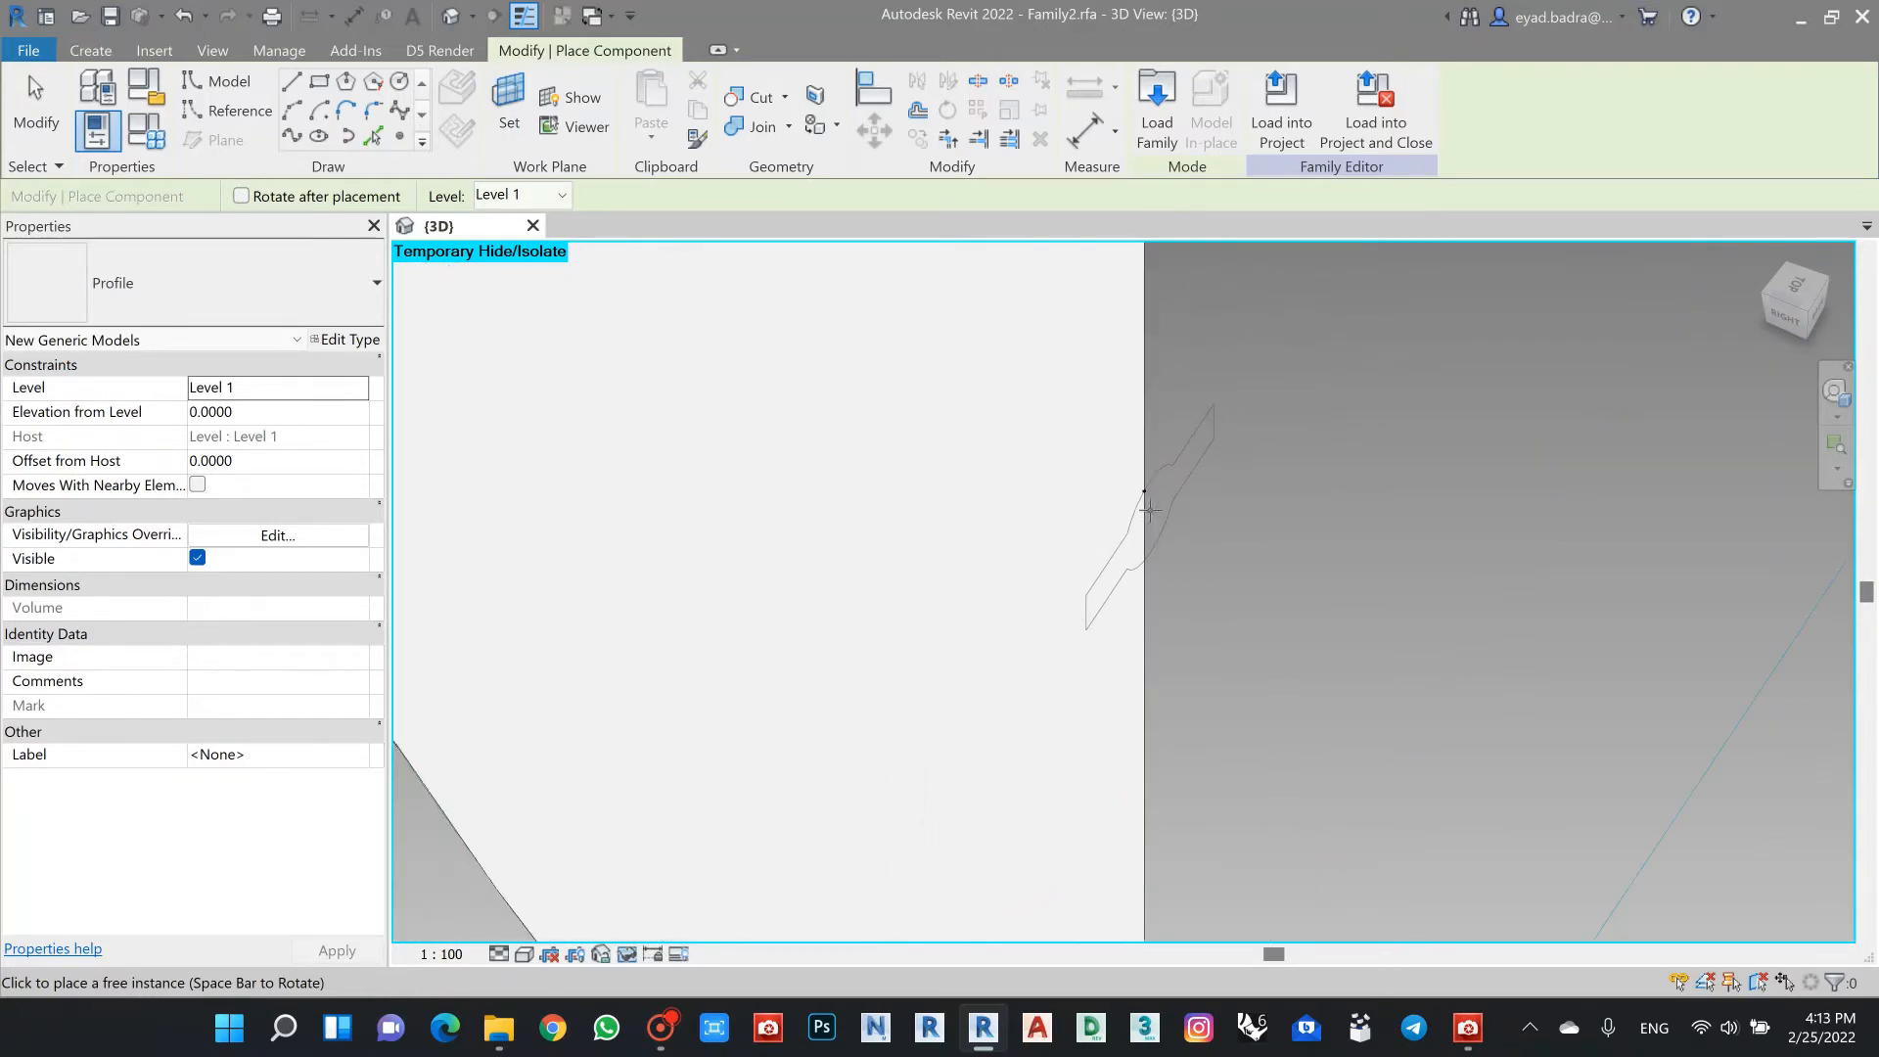
pyautogui.scroll(-4, 1143, 493)
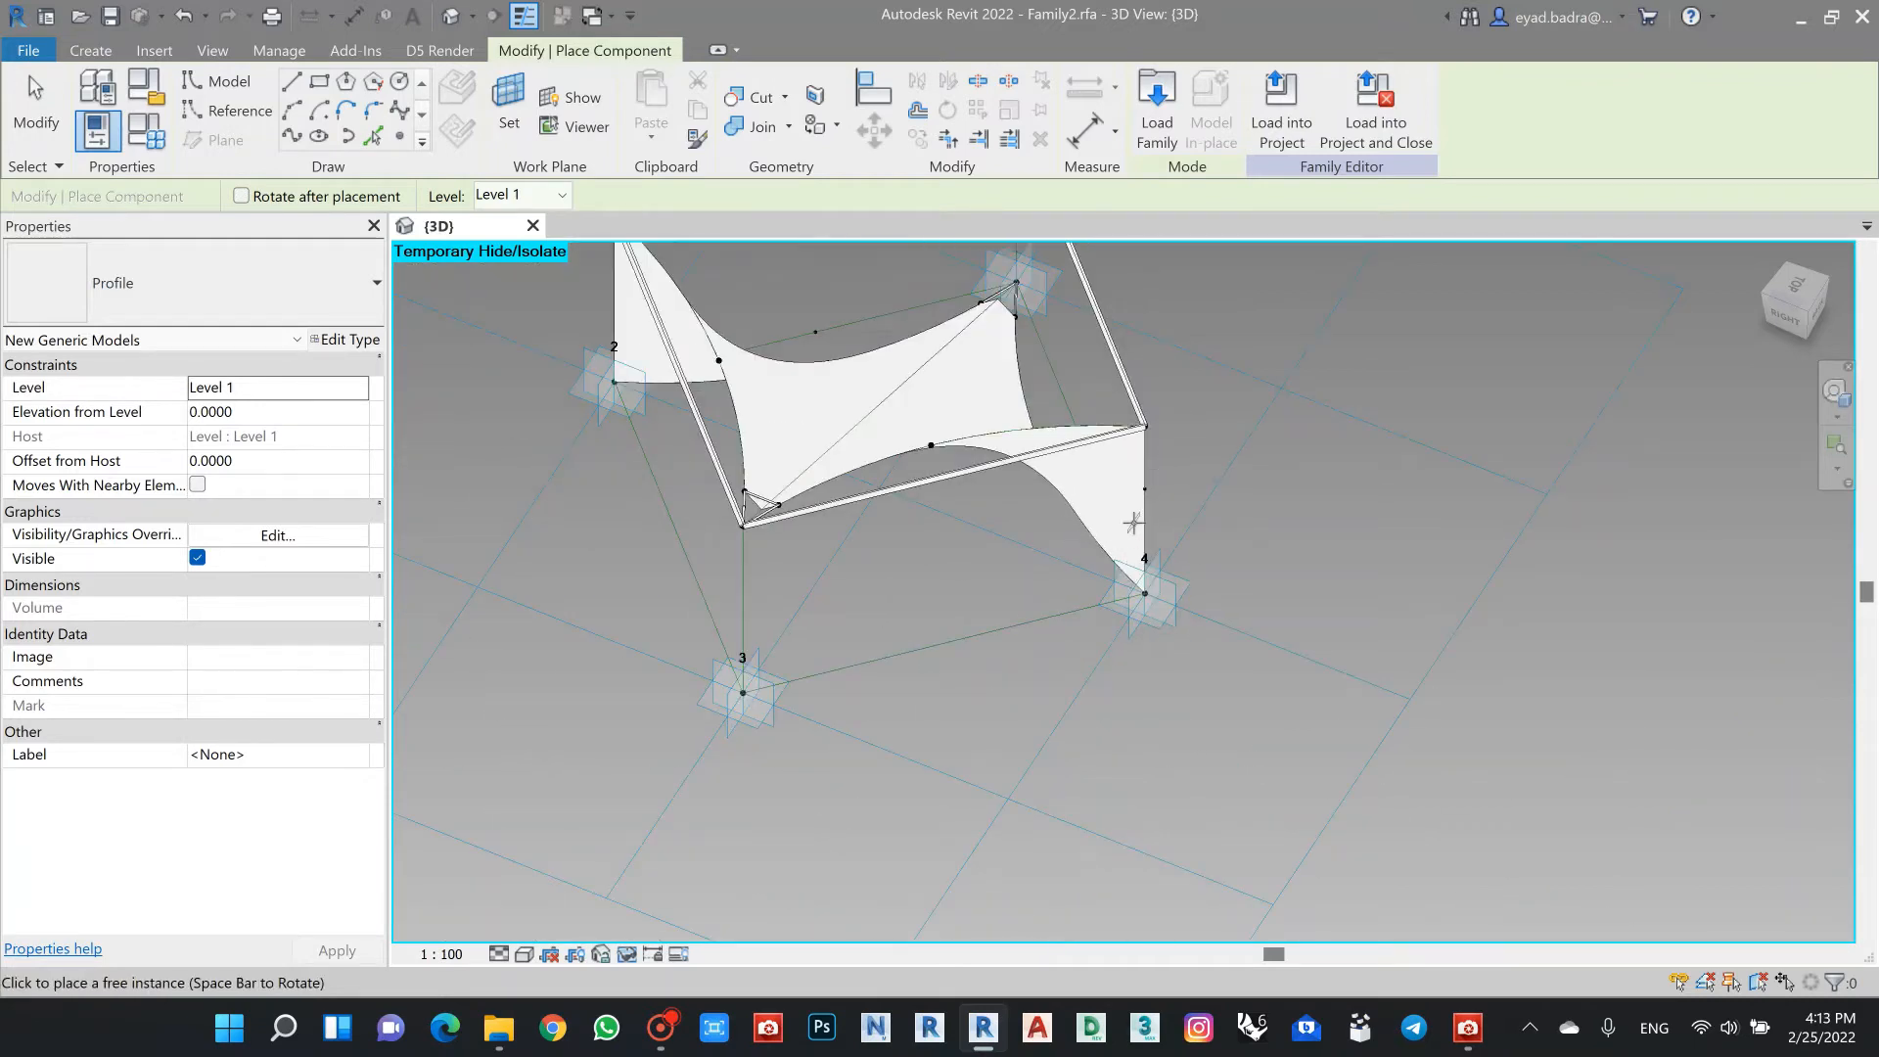
pyautogui.scroll(2, 1152, 489)
pyautogui.press('Escape')
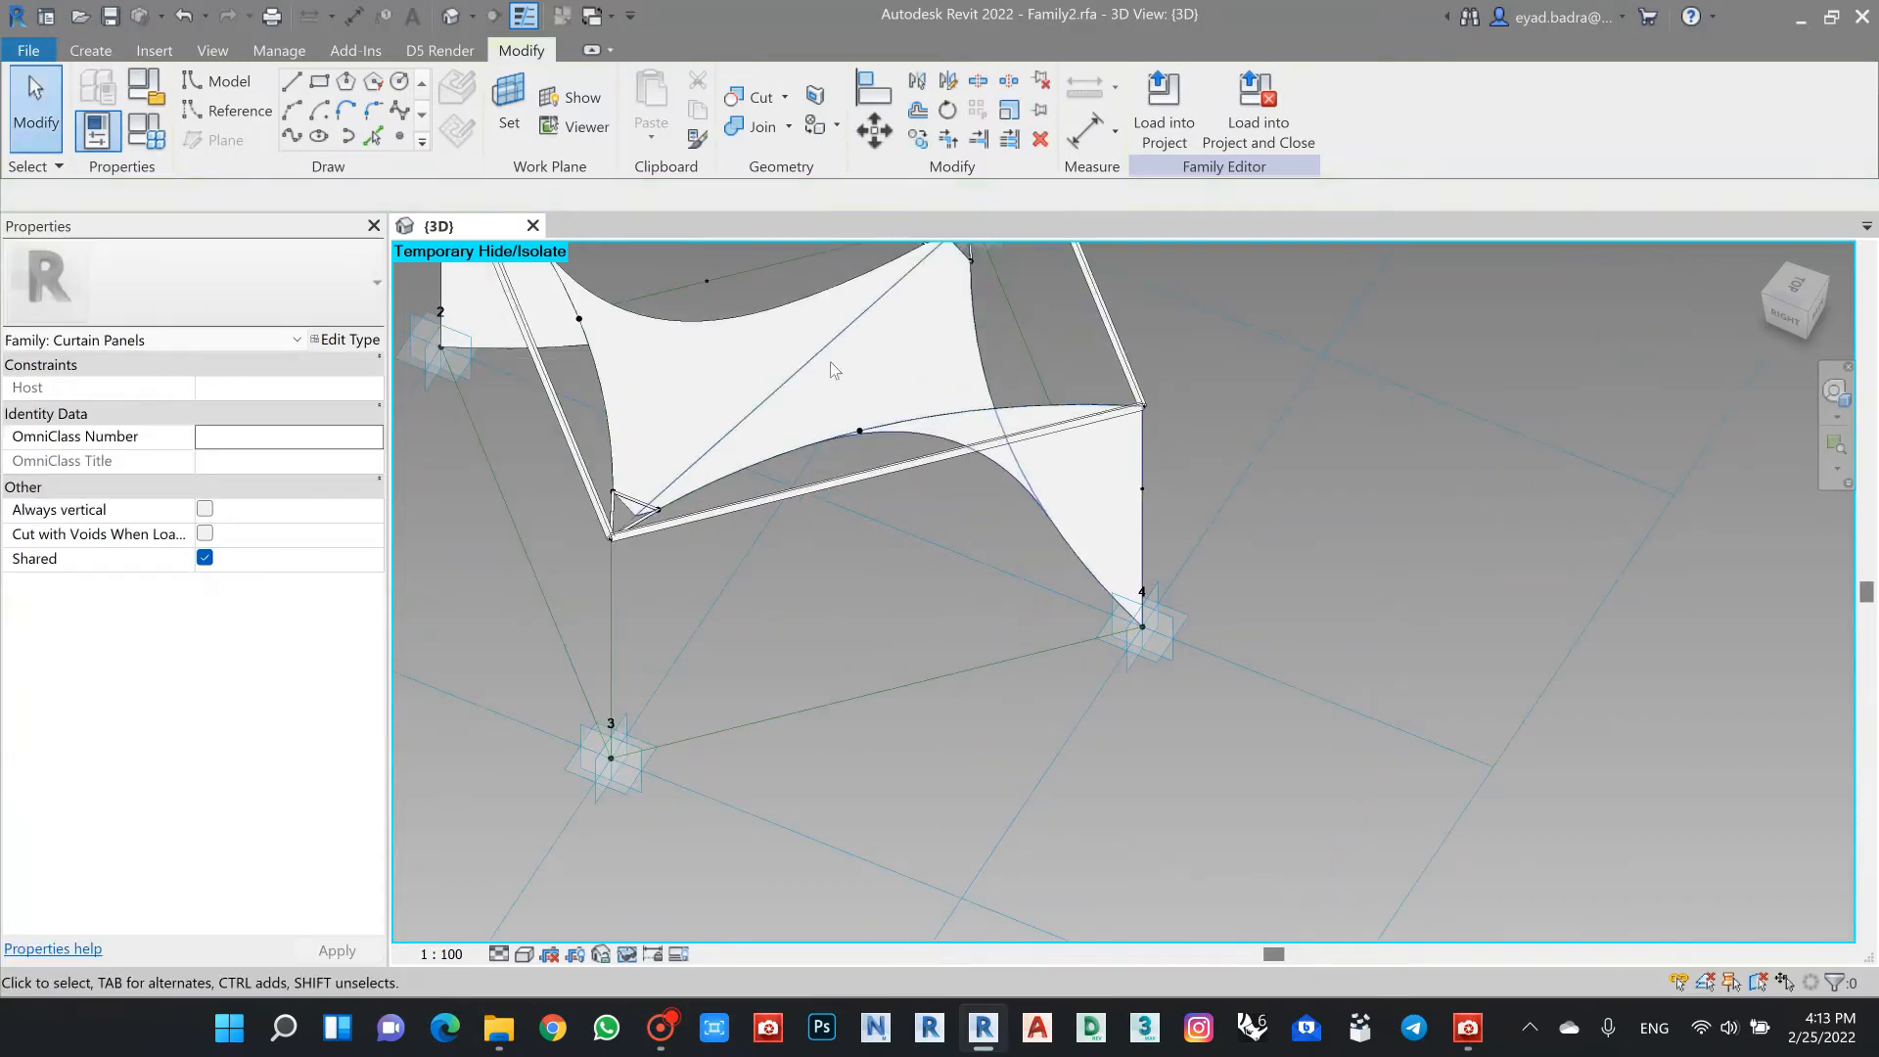
# Step: Open the Profile family file from the desktop
pyautogui.click(47, 16)
pyautogui.click(135, 466)
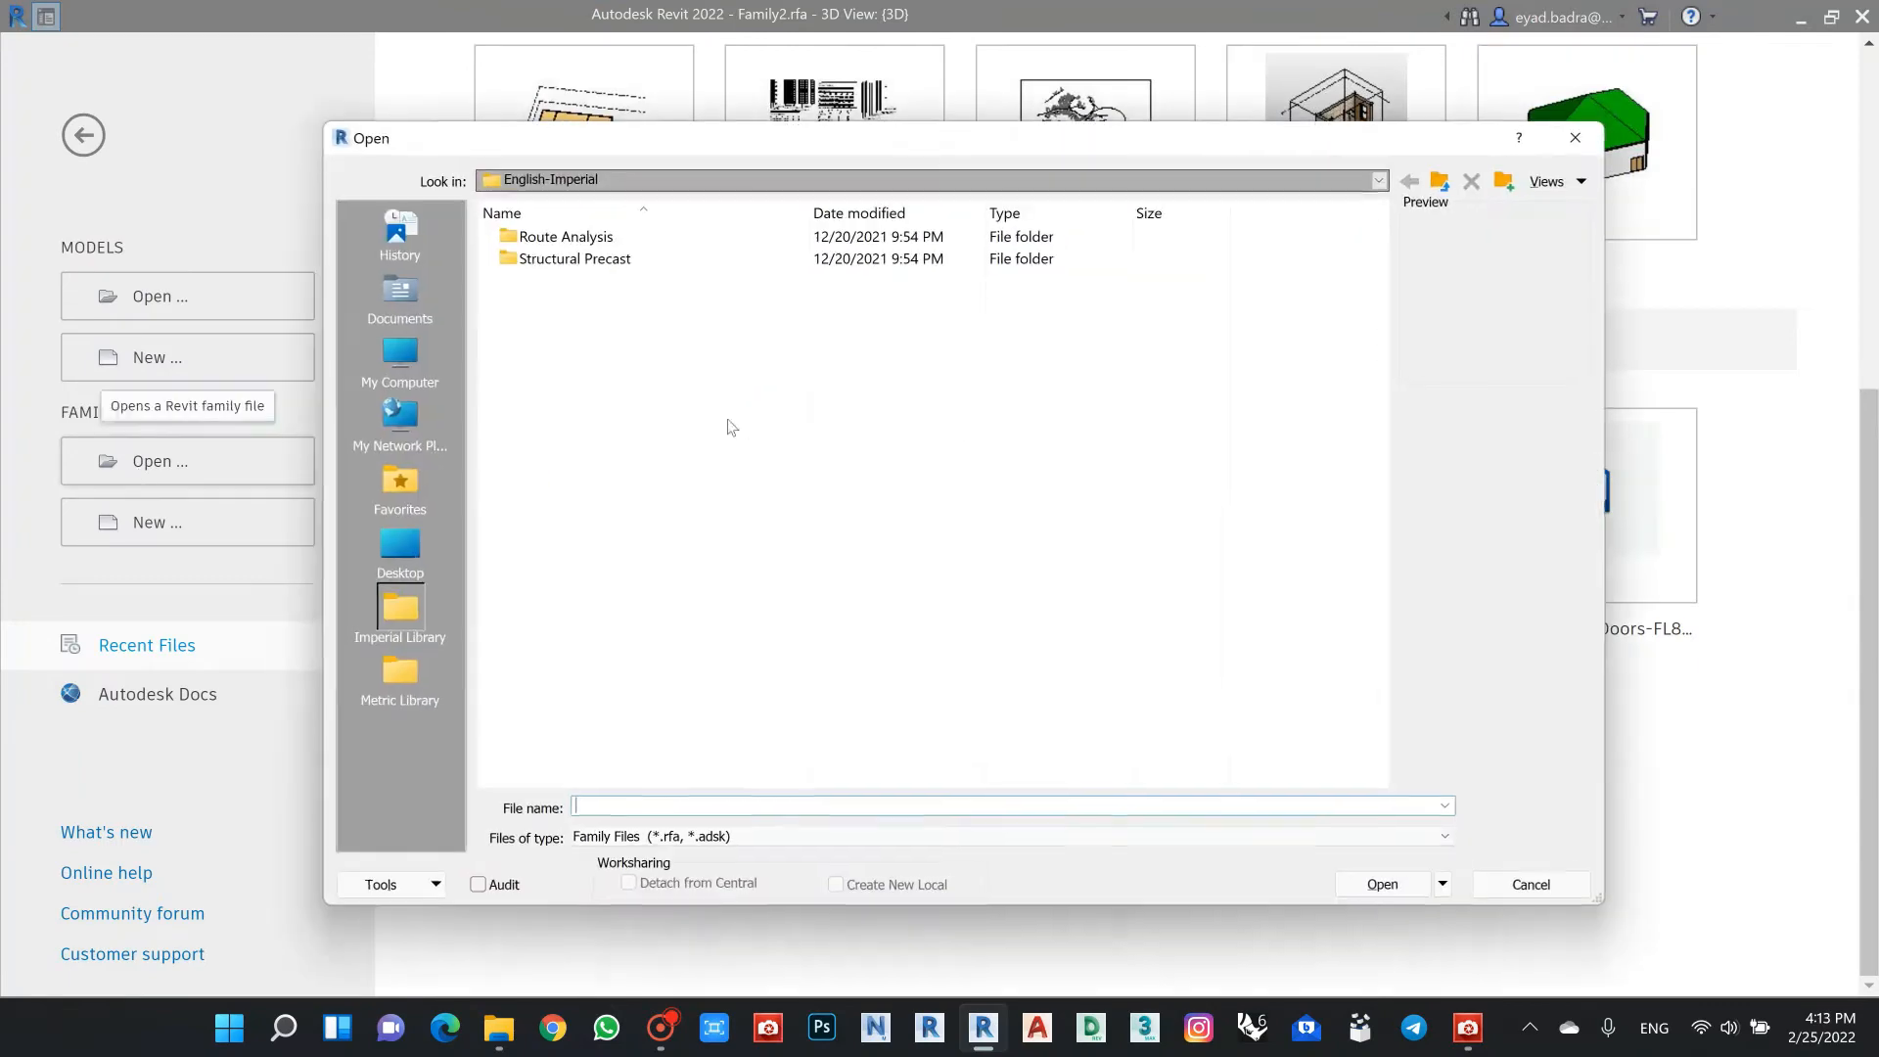
pyautogui.click(412, 573)
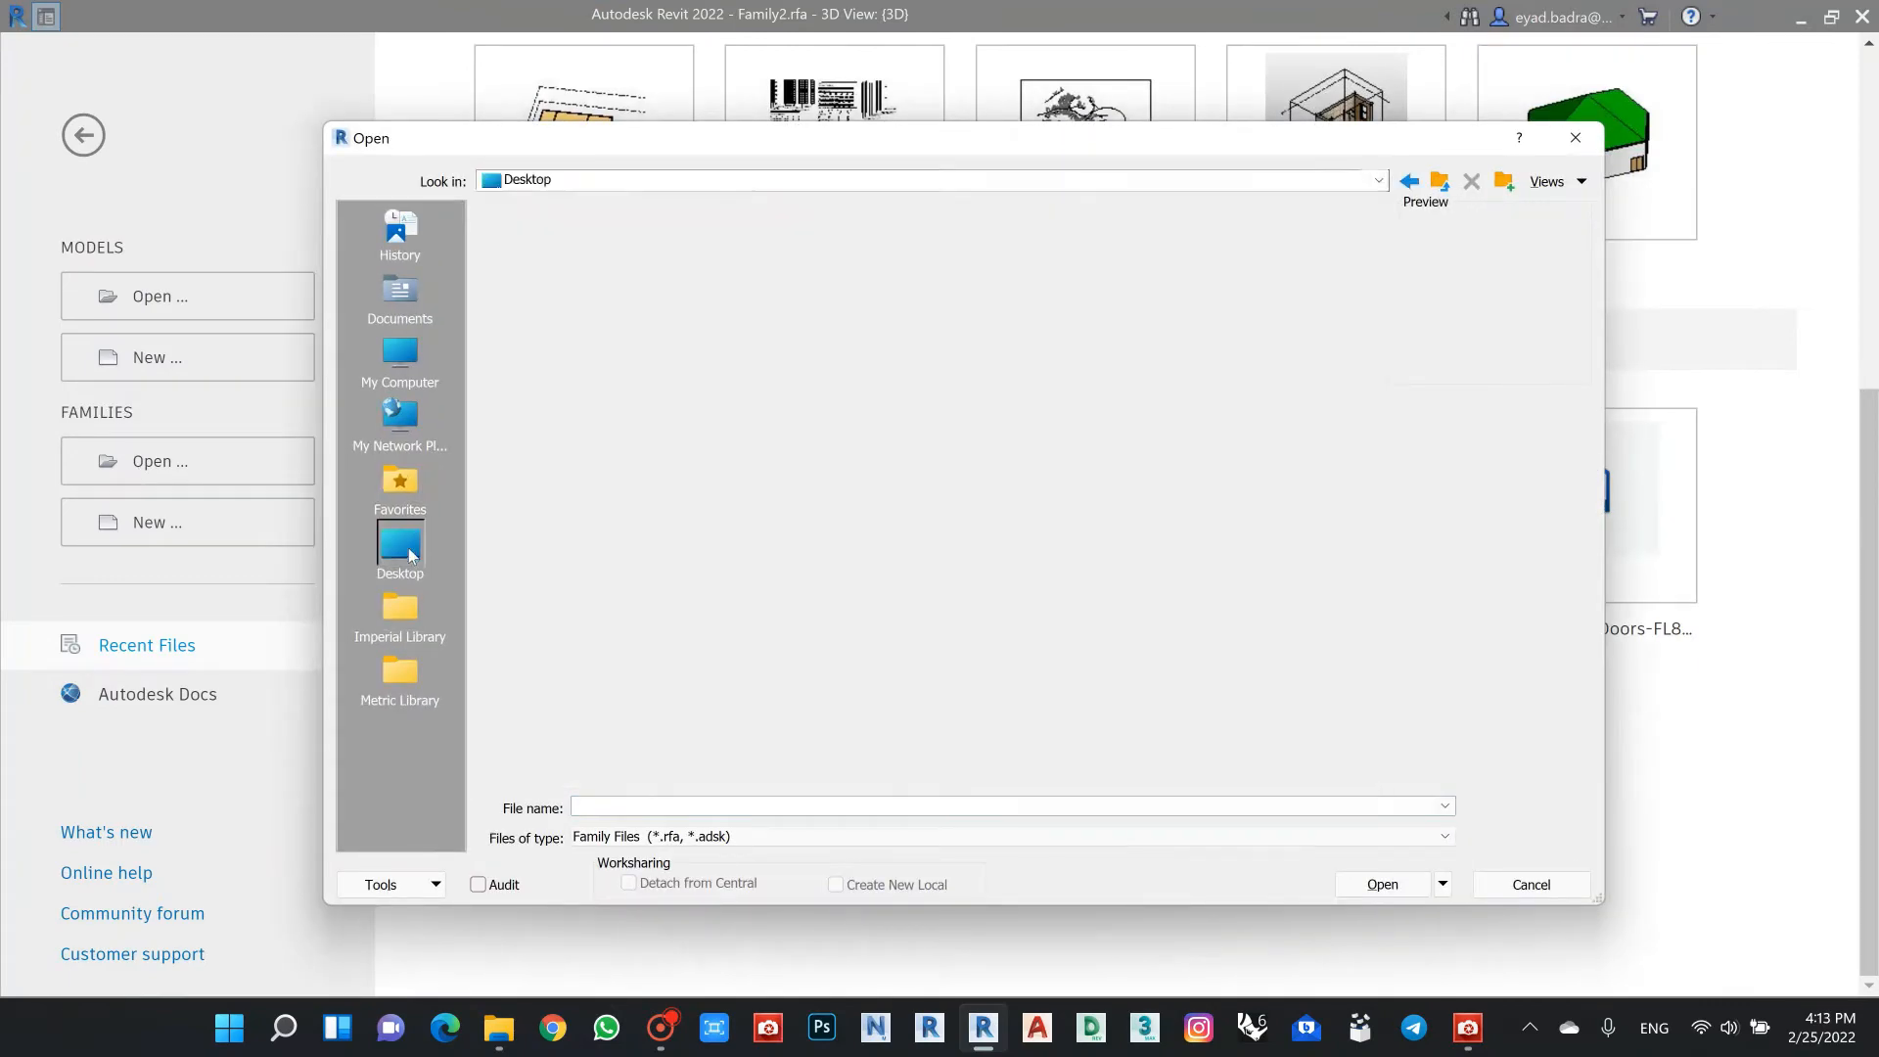
pyautogui.doubleClick(617, 459)
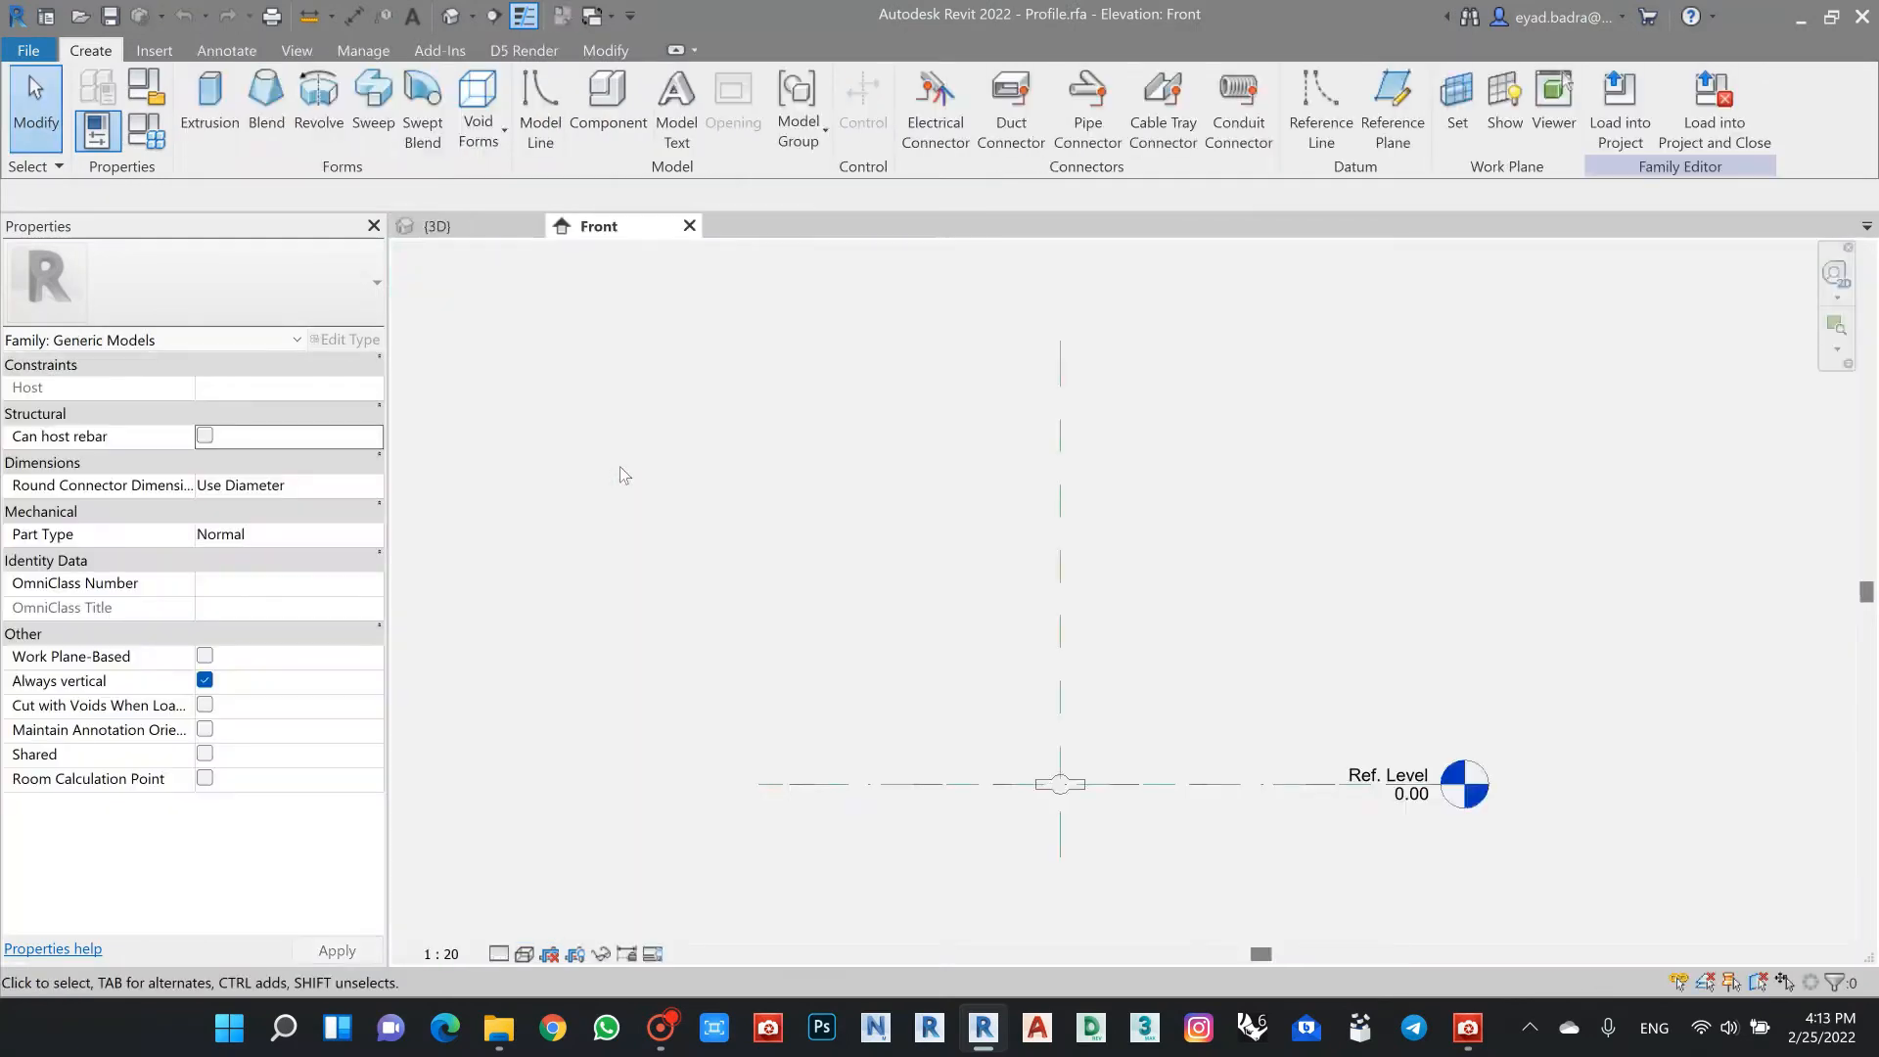
# Step: Delete the entire circle-and-arms outline in the Front elevation
pyautogui.moveTo(1097, 717); pyautogui.dragTo(1111, 444, button='middle')
pyautogui.scroll(5, 1071, 583)
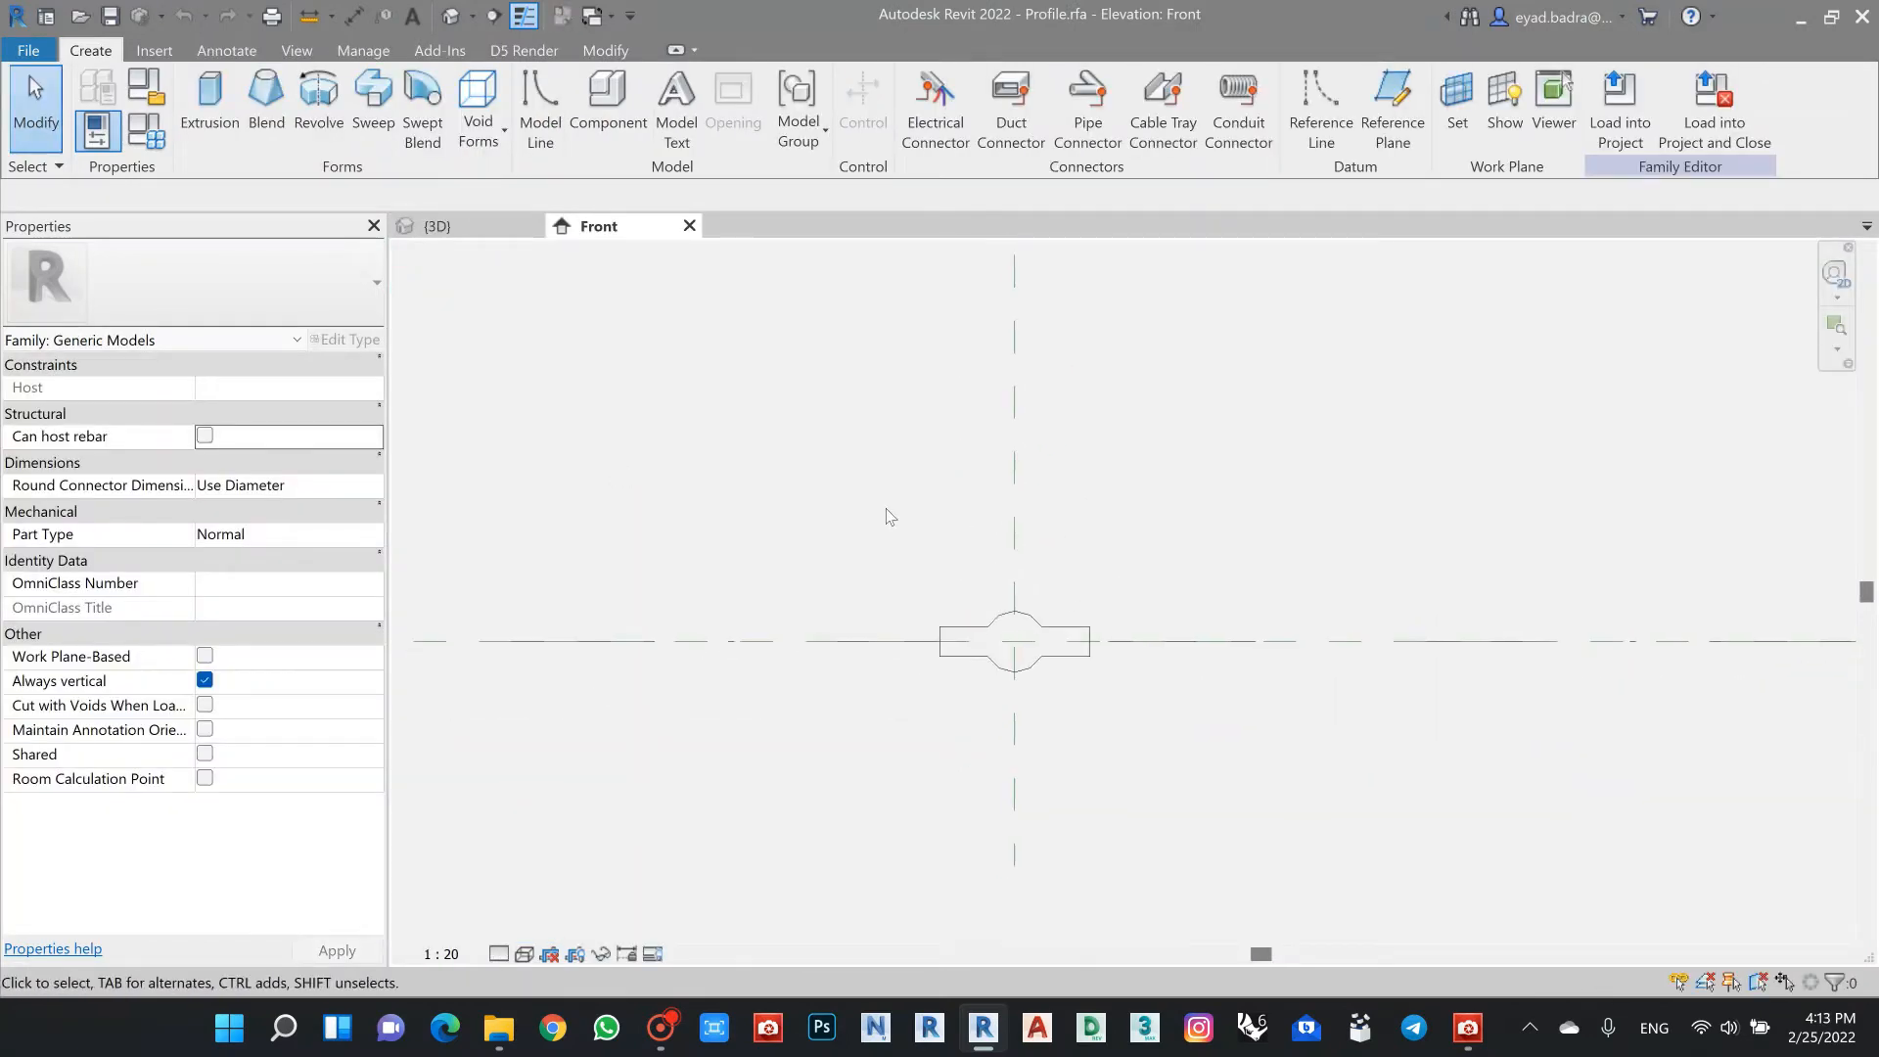
pyautogui.moveTo(814, 533); pyautogui.dragTo(1280, 746)
pyautogui.moveTo(1249, 740); pyautogui.dragTo(1172, 638, button='middle')
pyautogui.press('Delete')
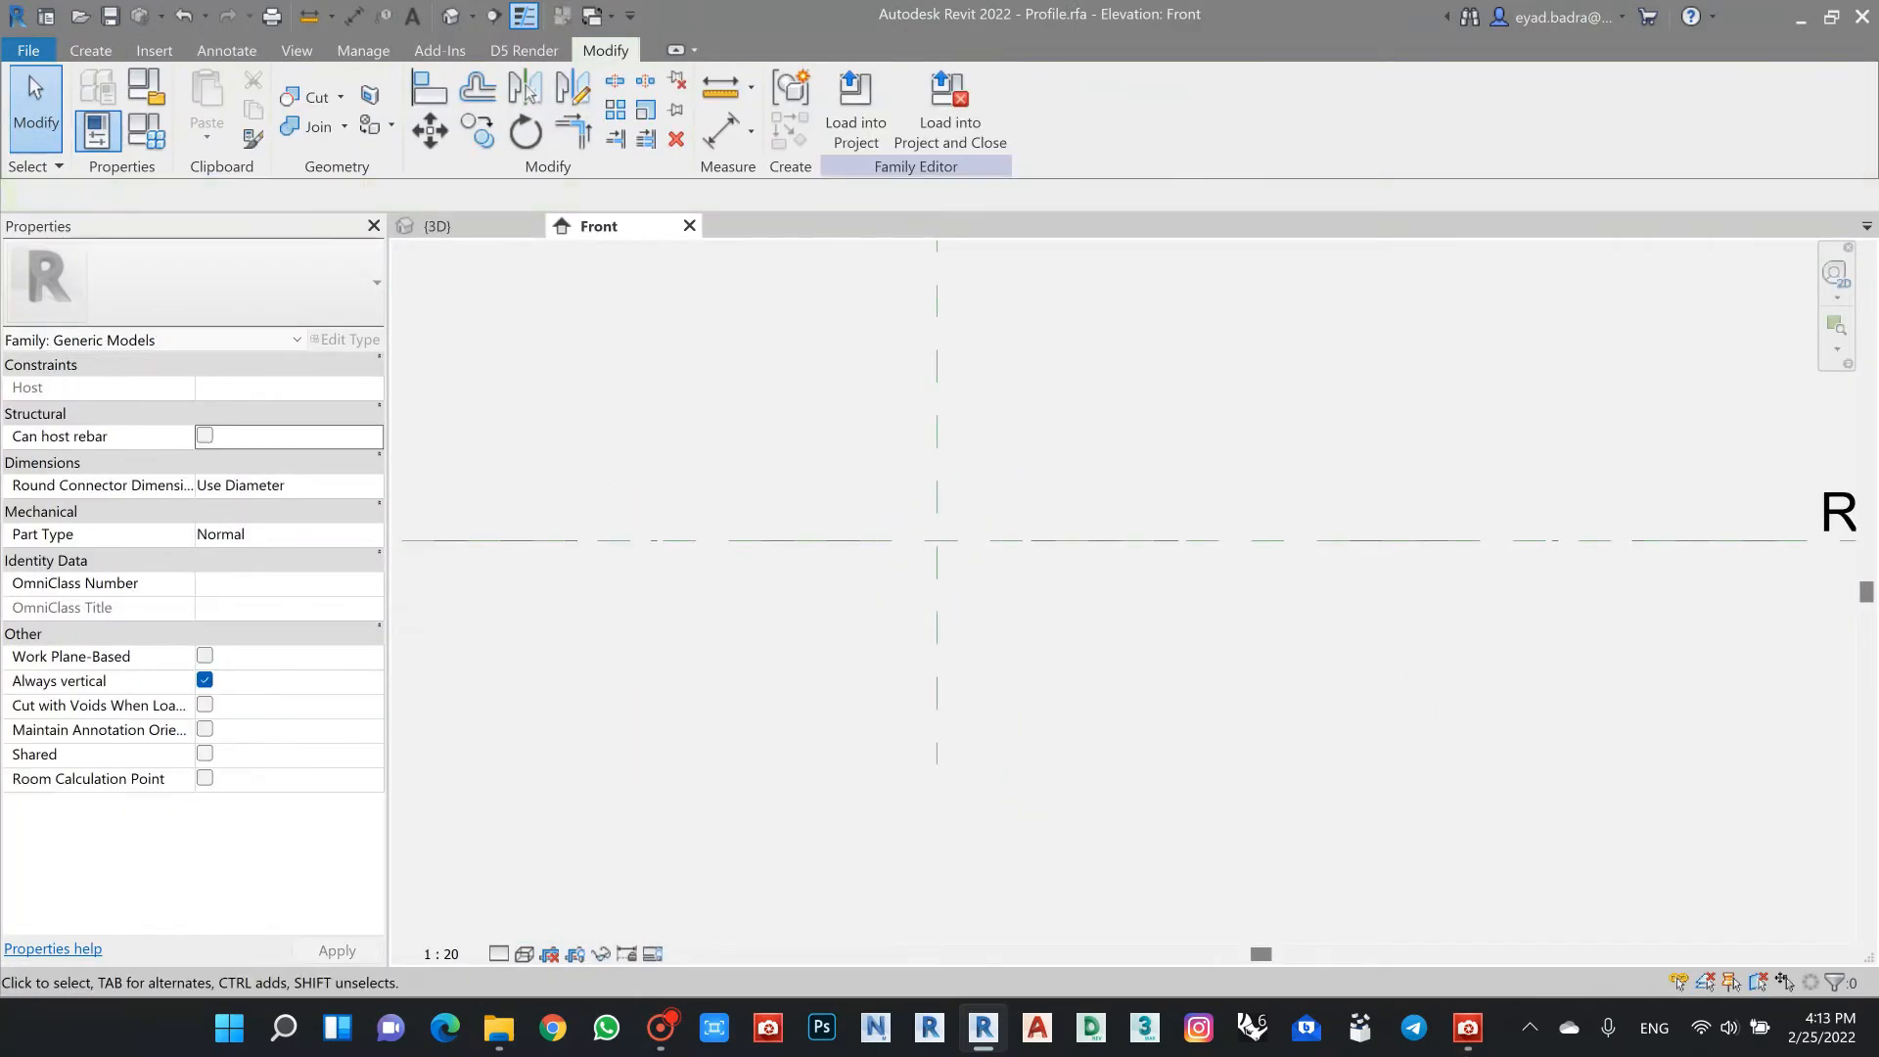
# Step: Open the Ref. Level floor plan and start placing model lines there
pyautogui.scroll(3, 1132, 567)
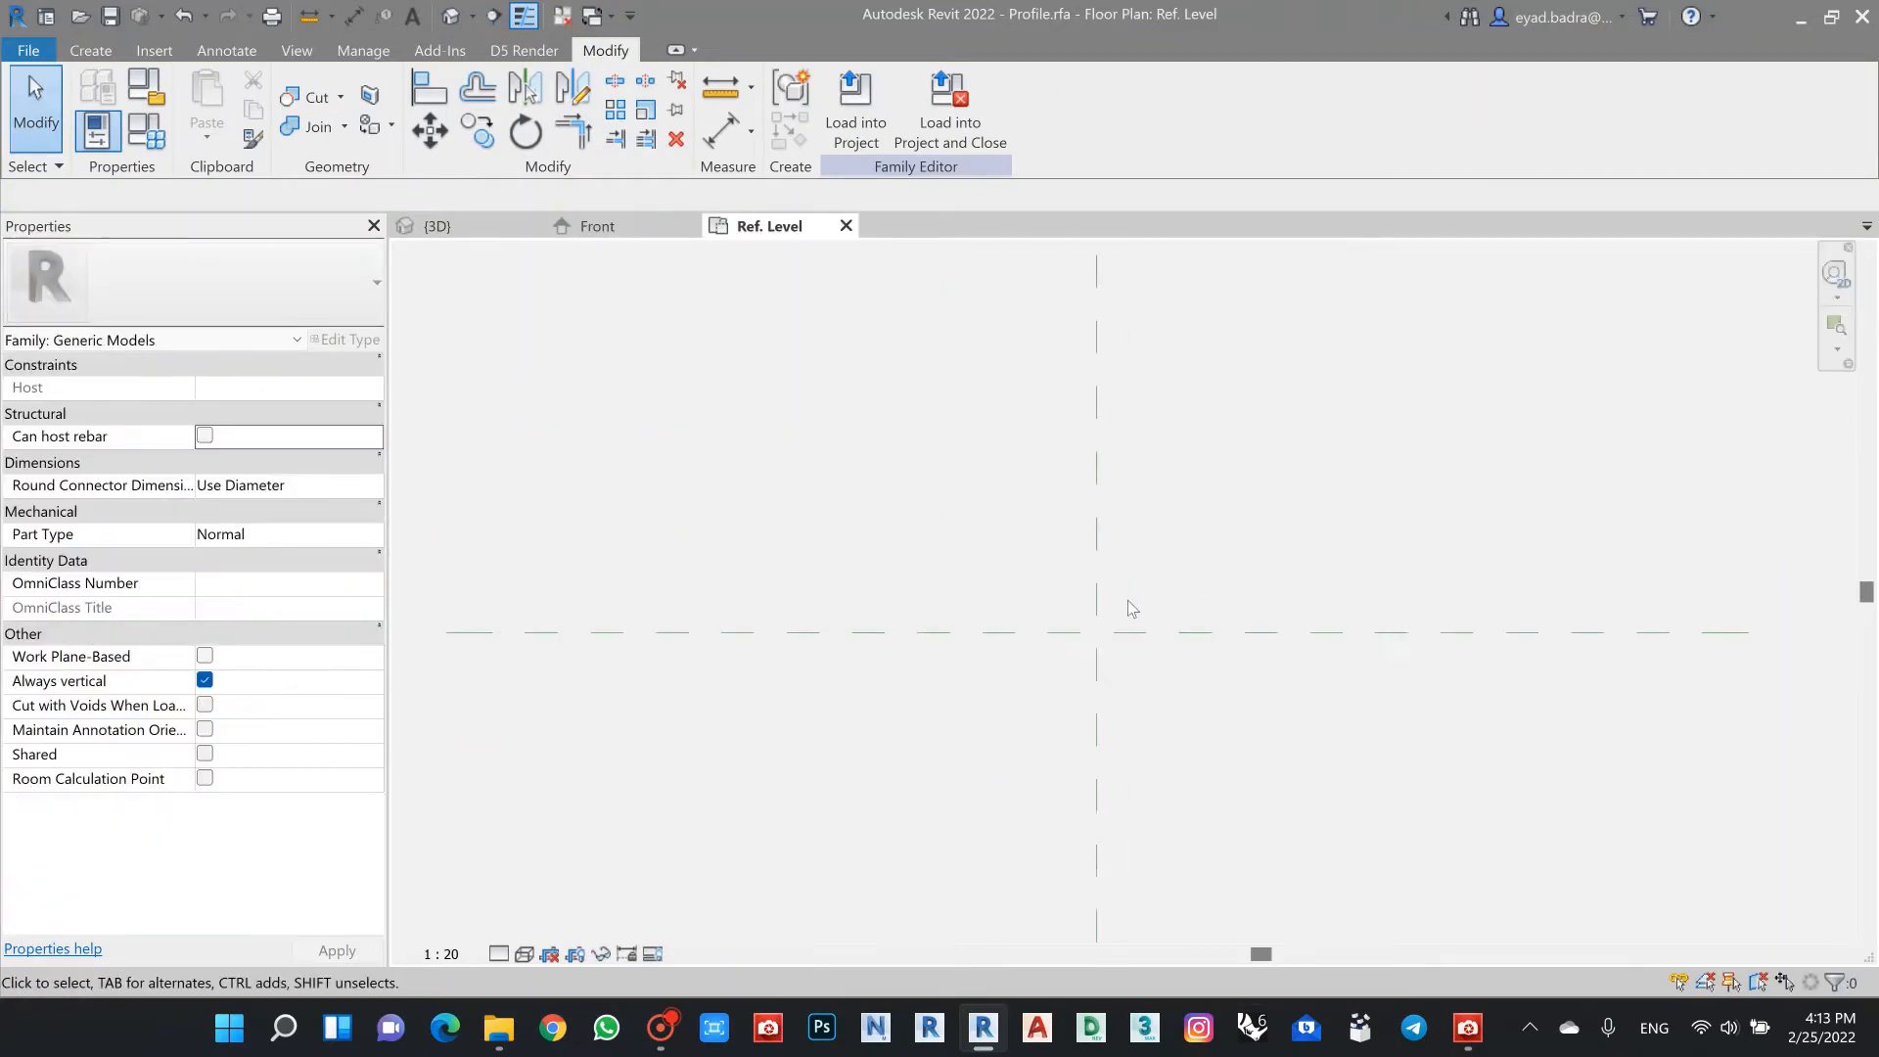
pyautogui.scroll(2, 1127, 600)
pyautogui.moveTo(1092, 687); pyautogui.dragTo(980, 588, button='middle')
pyautogui.moveTo(1023, 517); pyautogui.dragTo(1032, 543, button='middle')
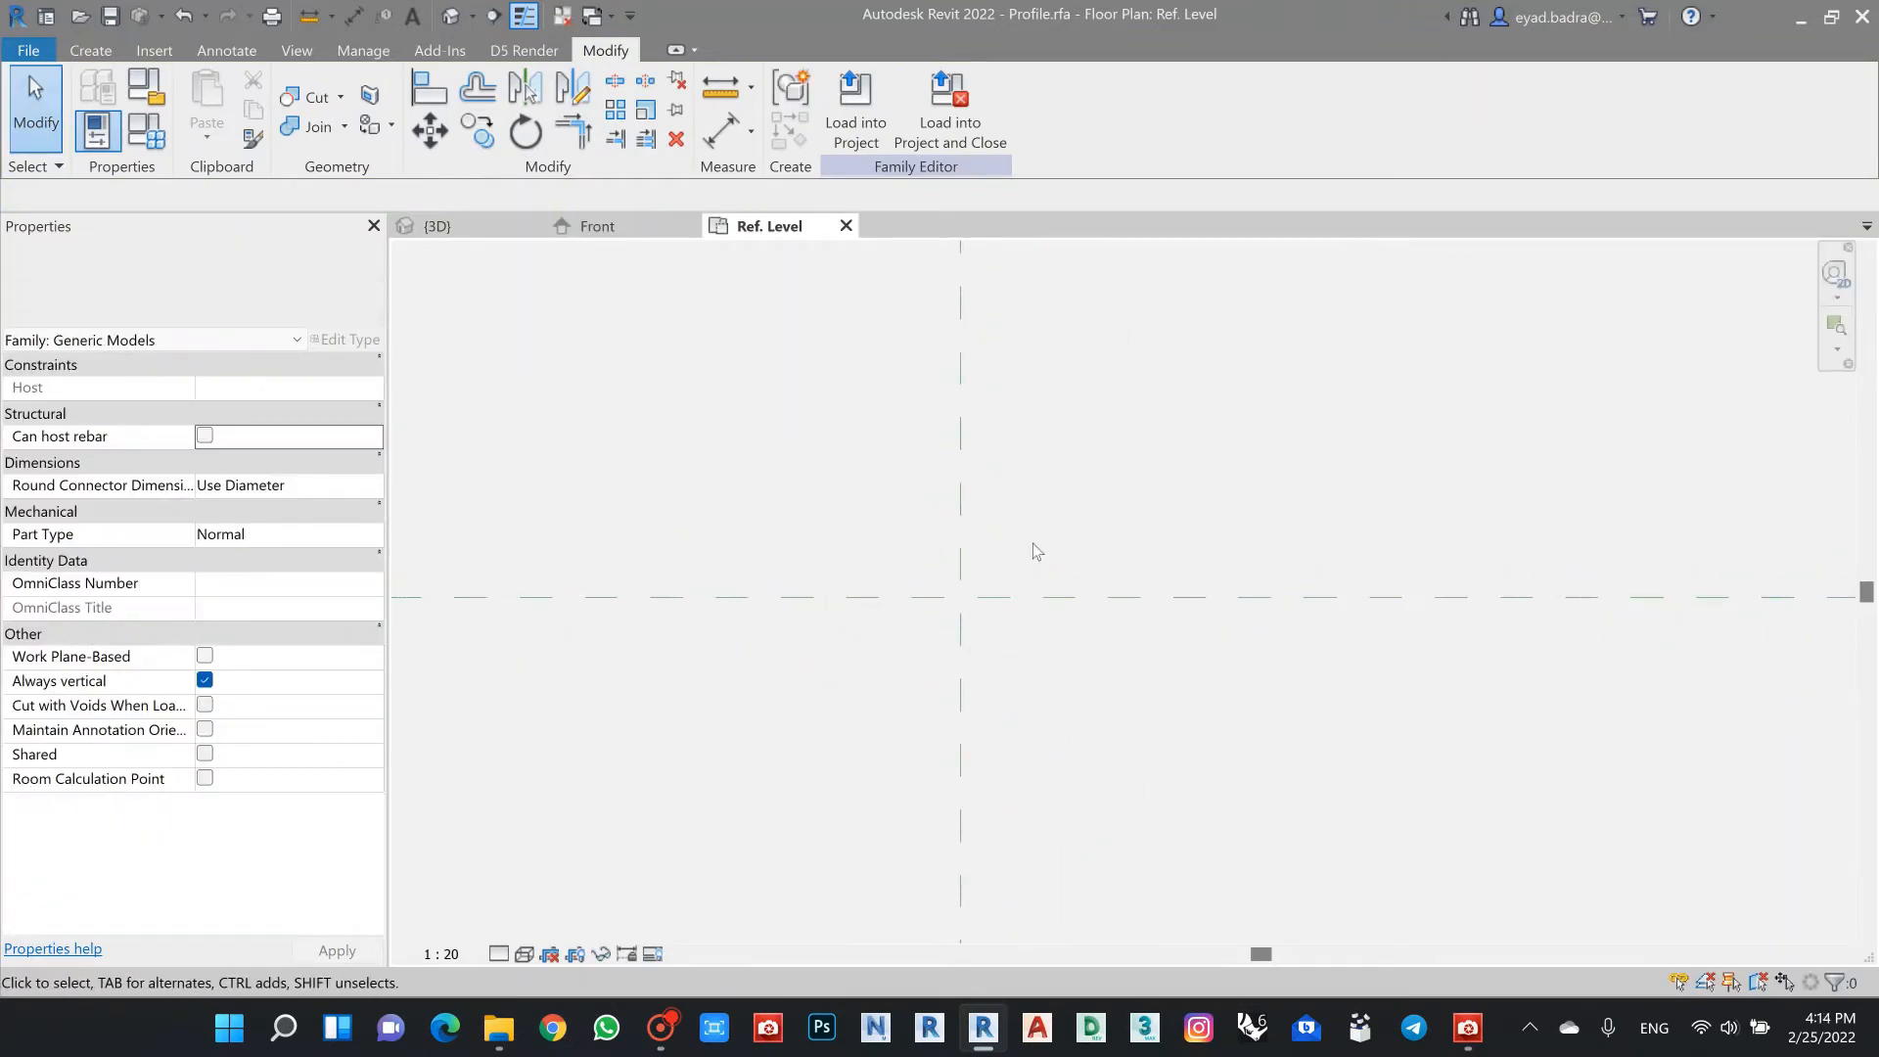
pyautogui.click(90, 50)
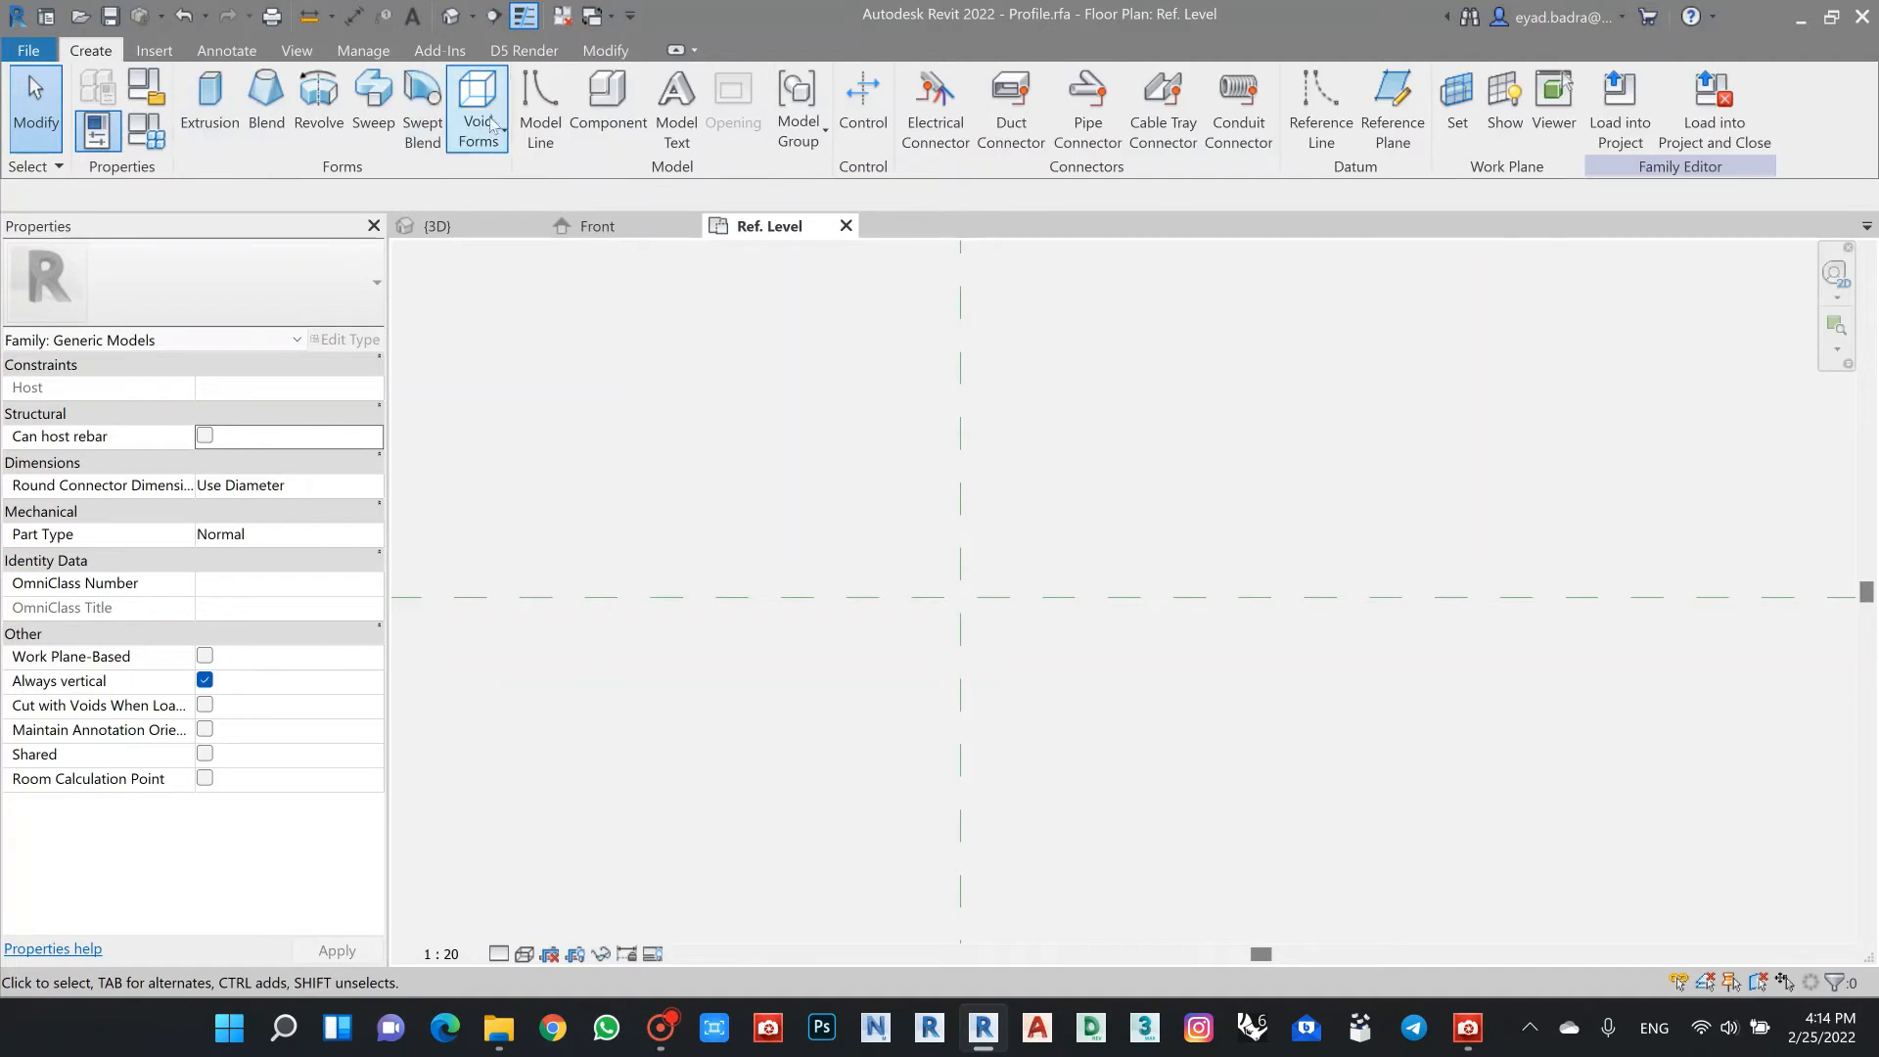
pyautogui.click(540, 113)
pyautogui.click(961, 596)
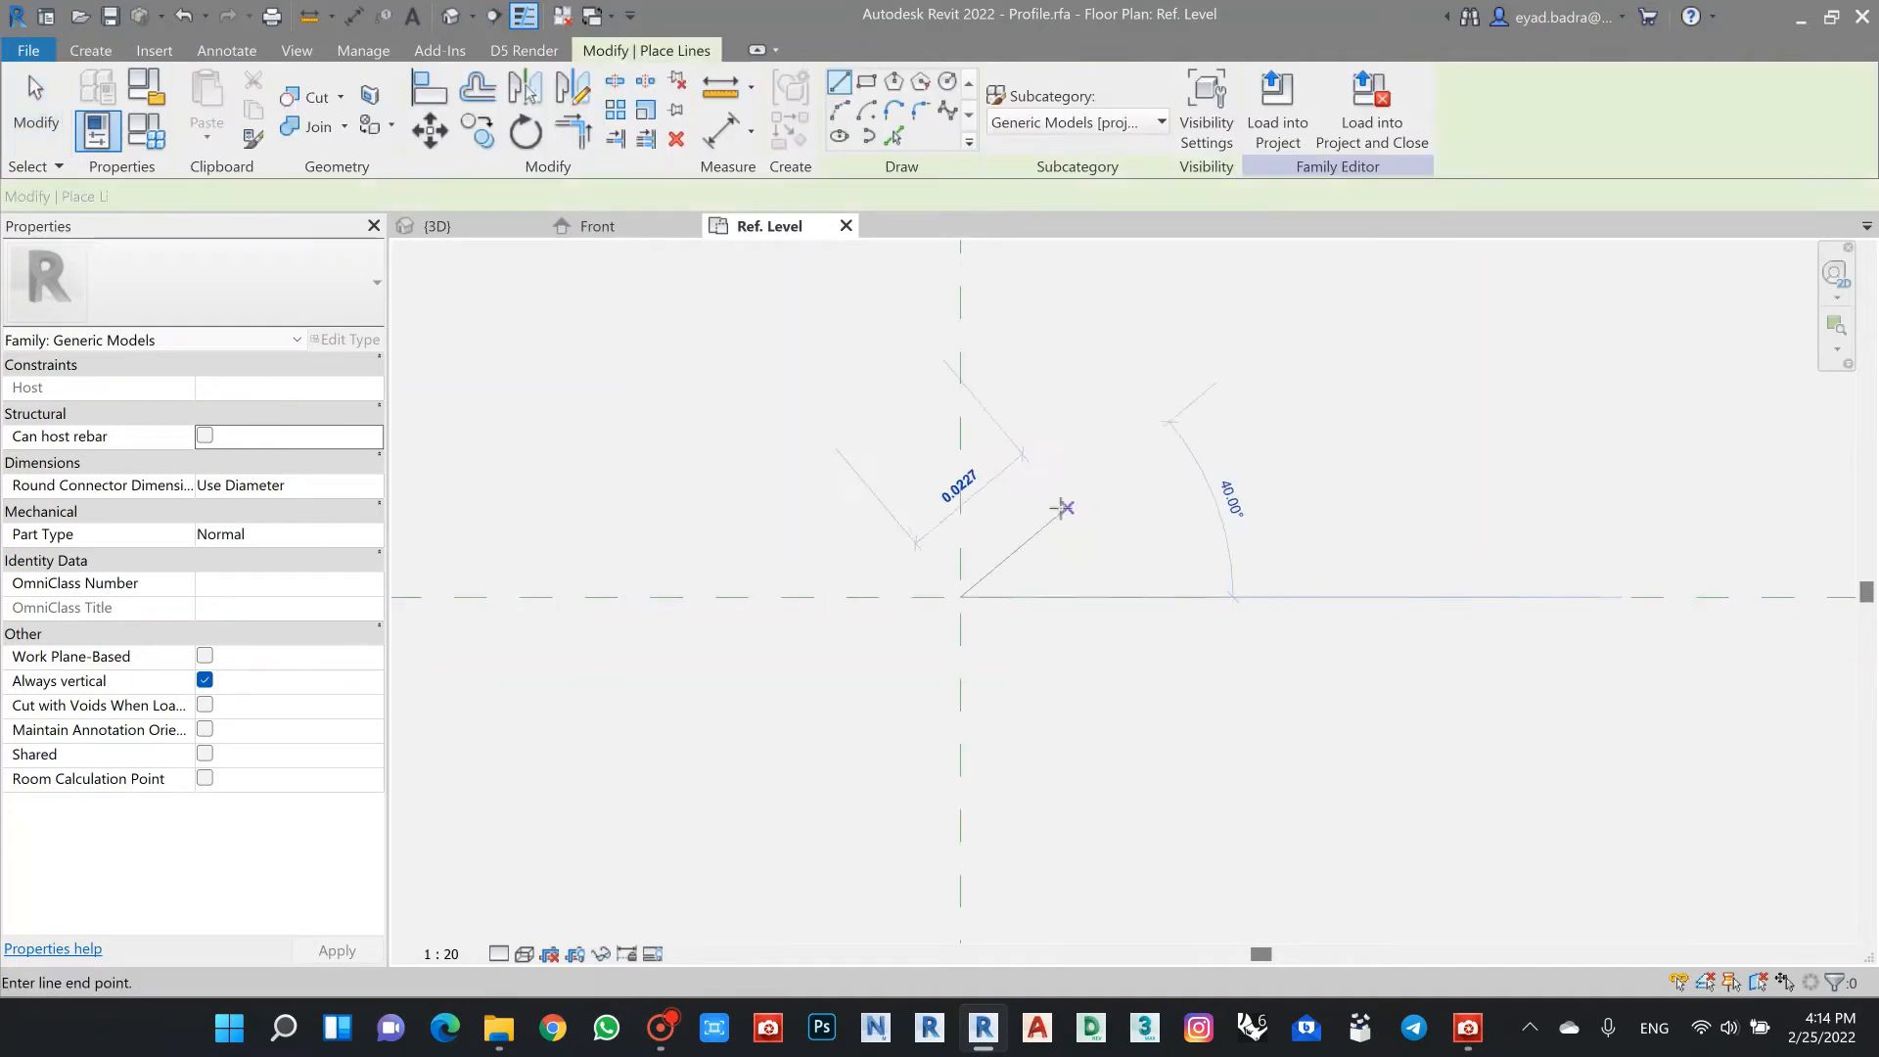
pyautogui.scroll(1, 1086, 491)
pyautogui.scroll(-1, 1037, 516)
pyautogui.press('Escape')
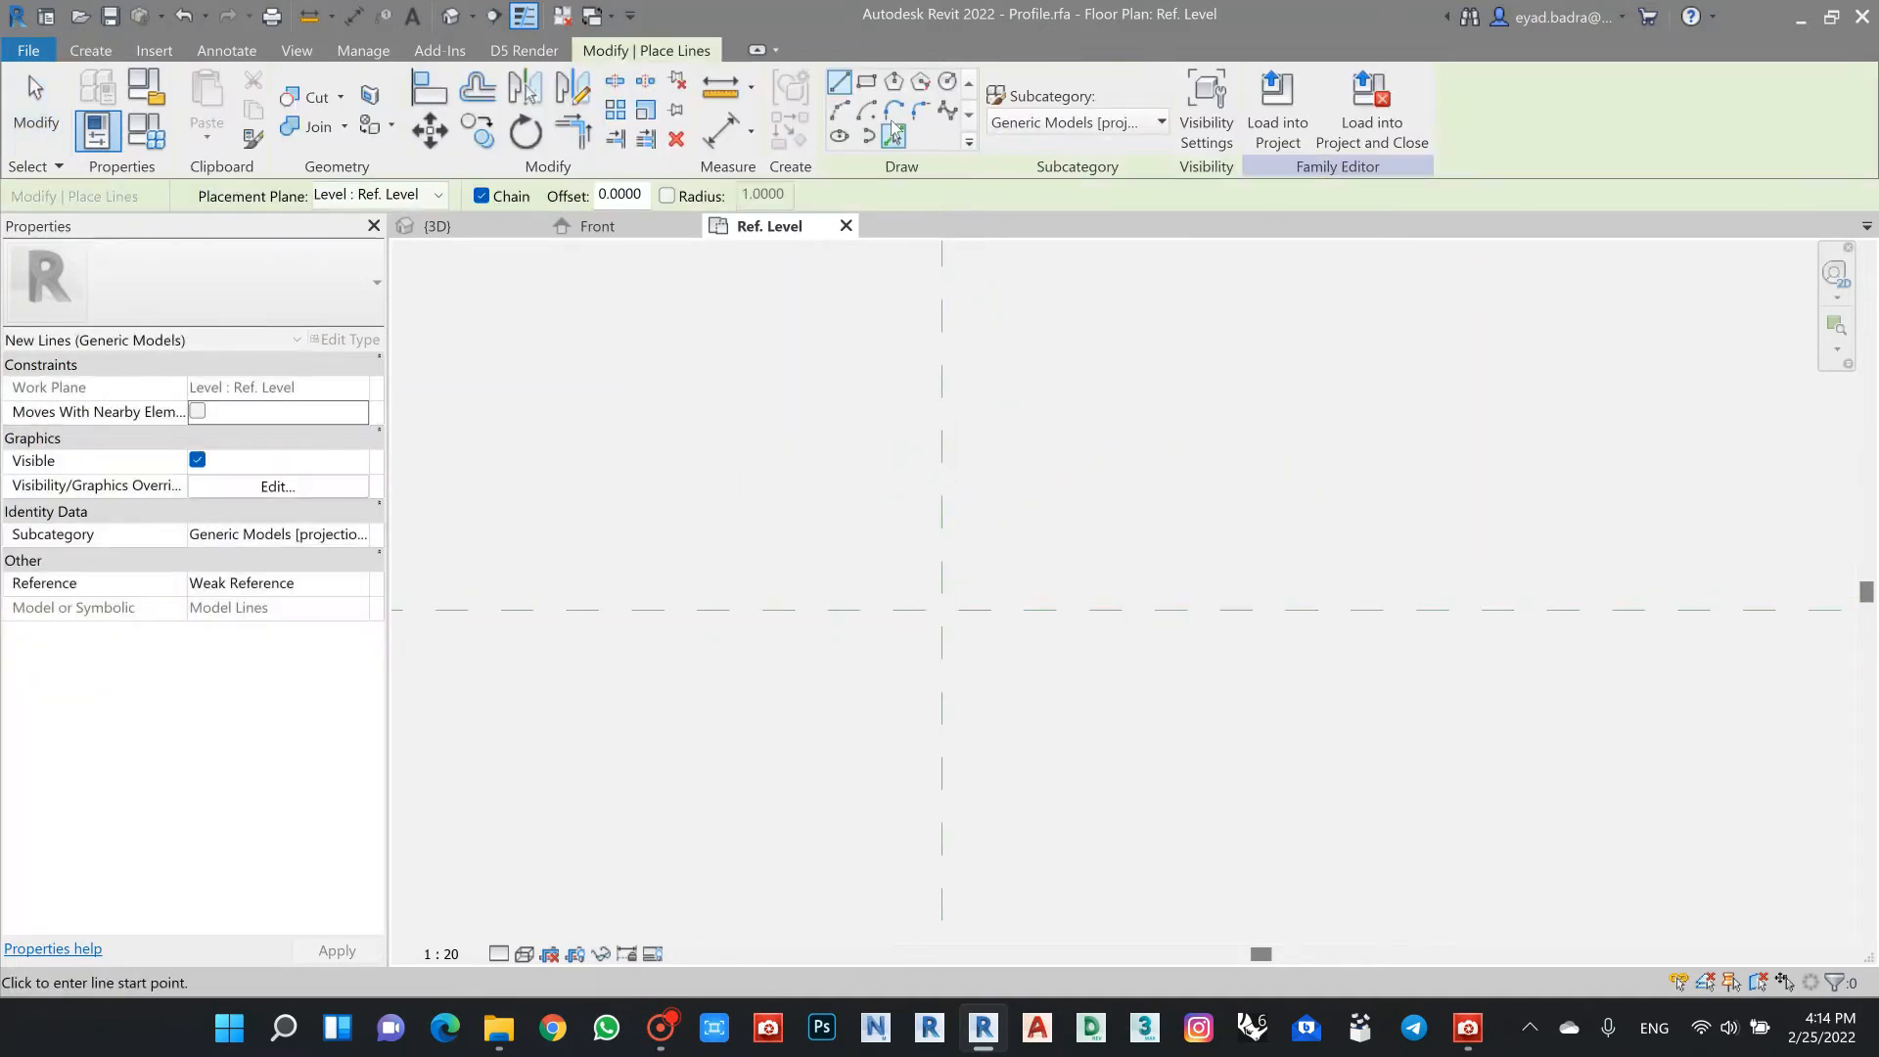
# Step: Draw a model-line circle with a radius of 0.05 centred on the intersection of the two reference planes
pyautogui.click(946, 84)
pyautogui.click(941, 609)
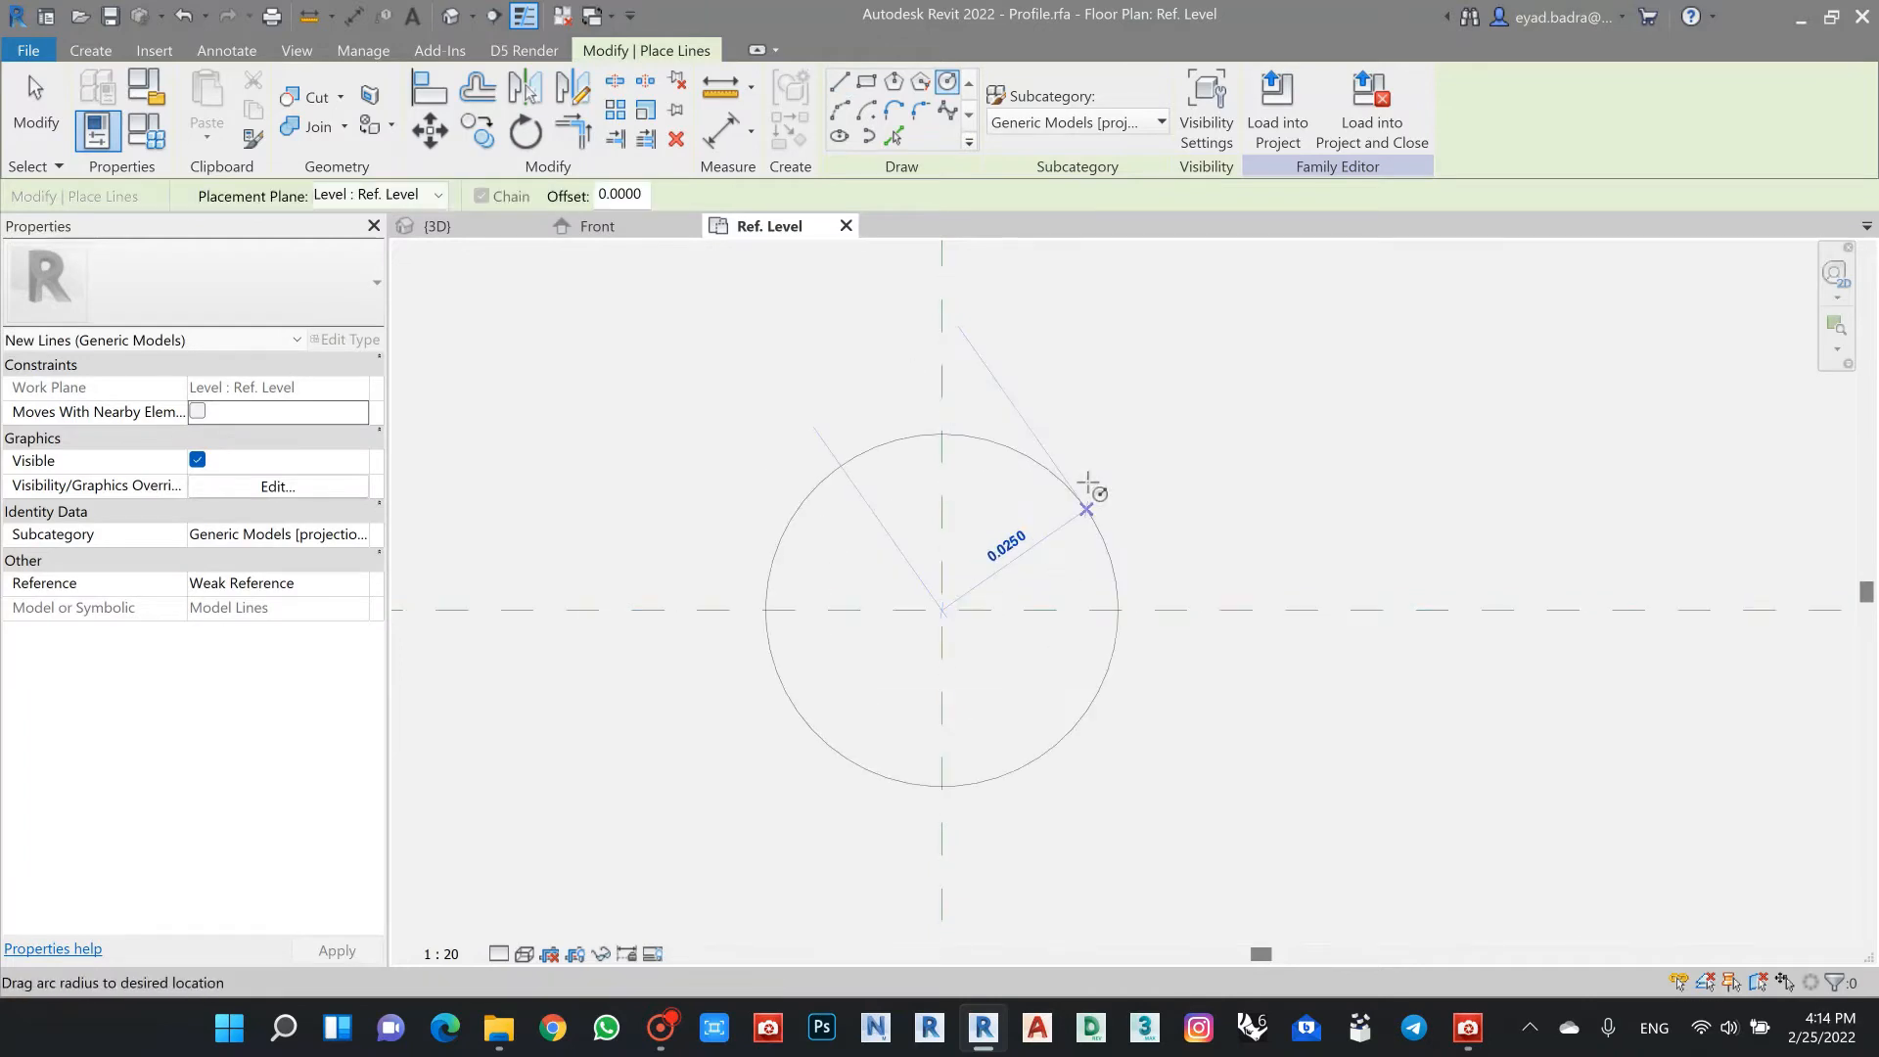
pyautogui.write('0.05')
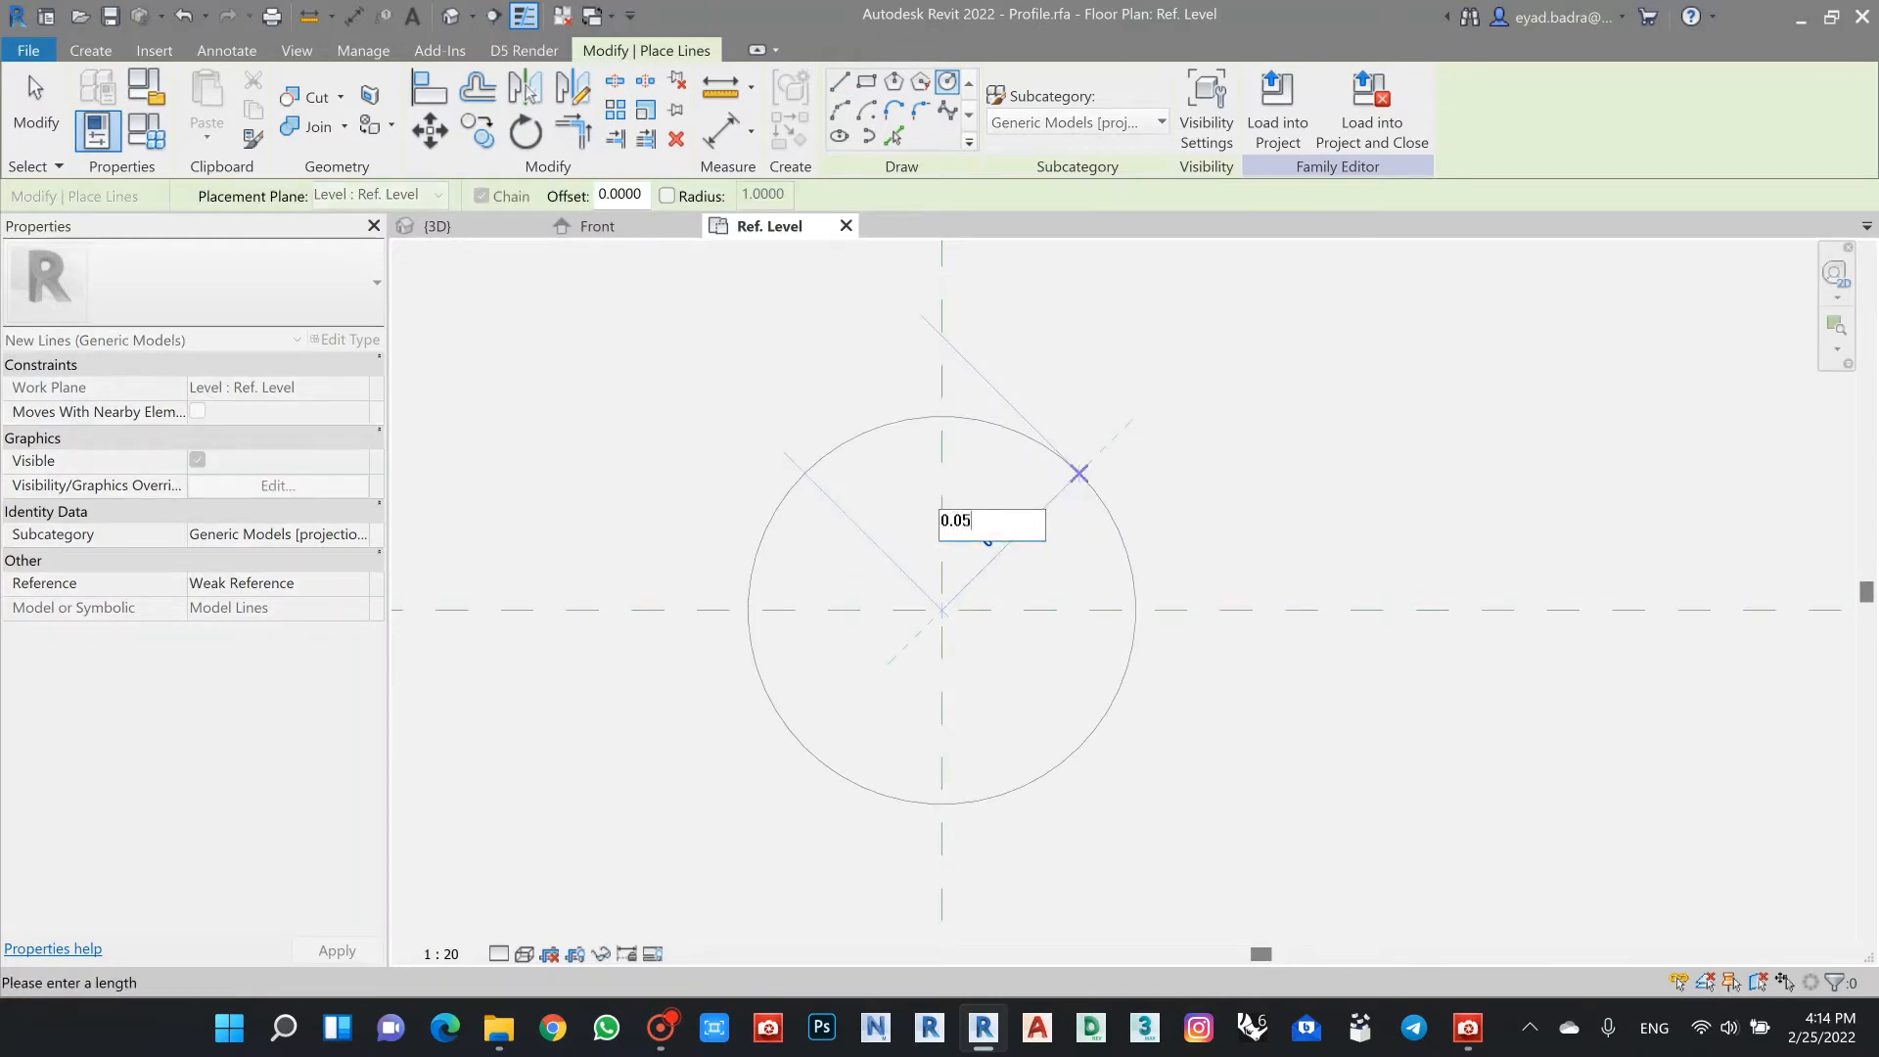
pyautogui.press('Return')
pyautogui.scroll(-3, 1072, 509)
pyautogui.press('Escape')
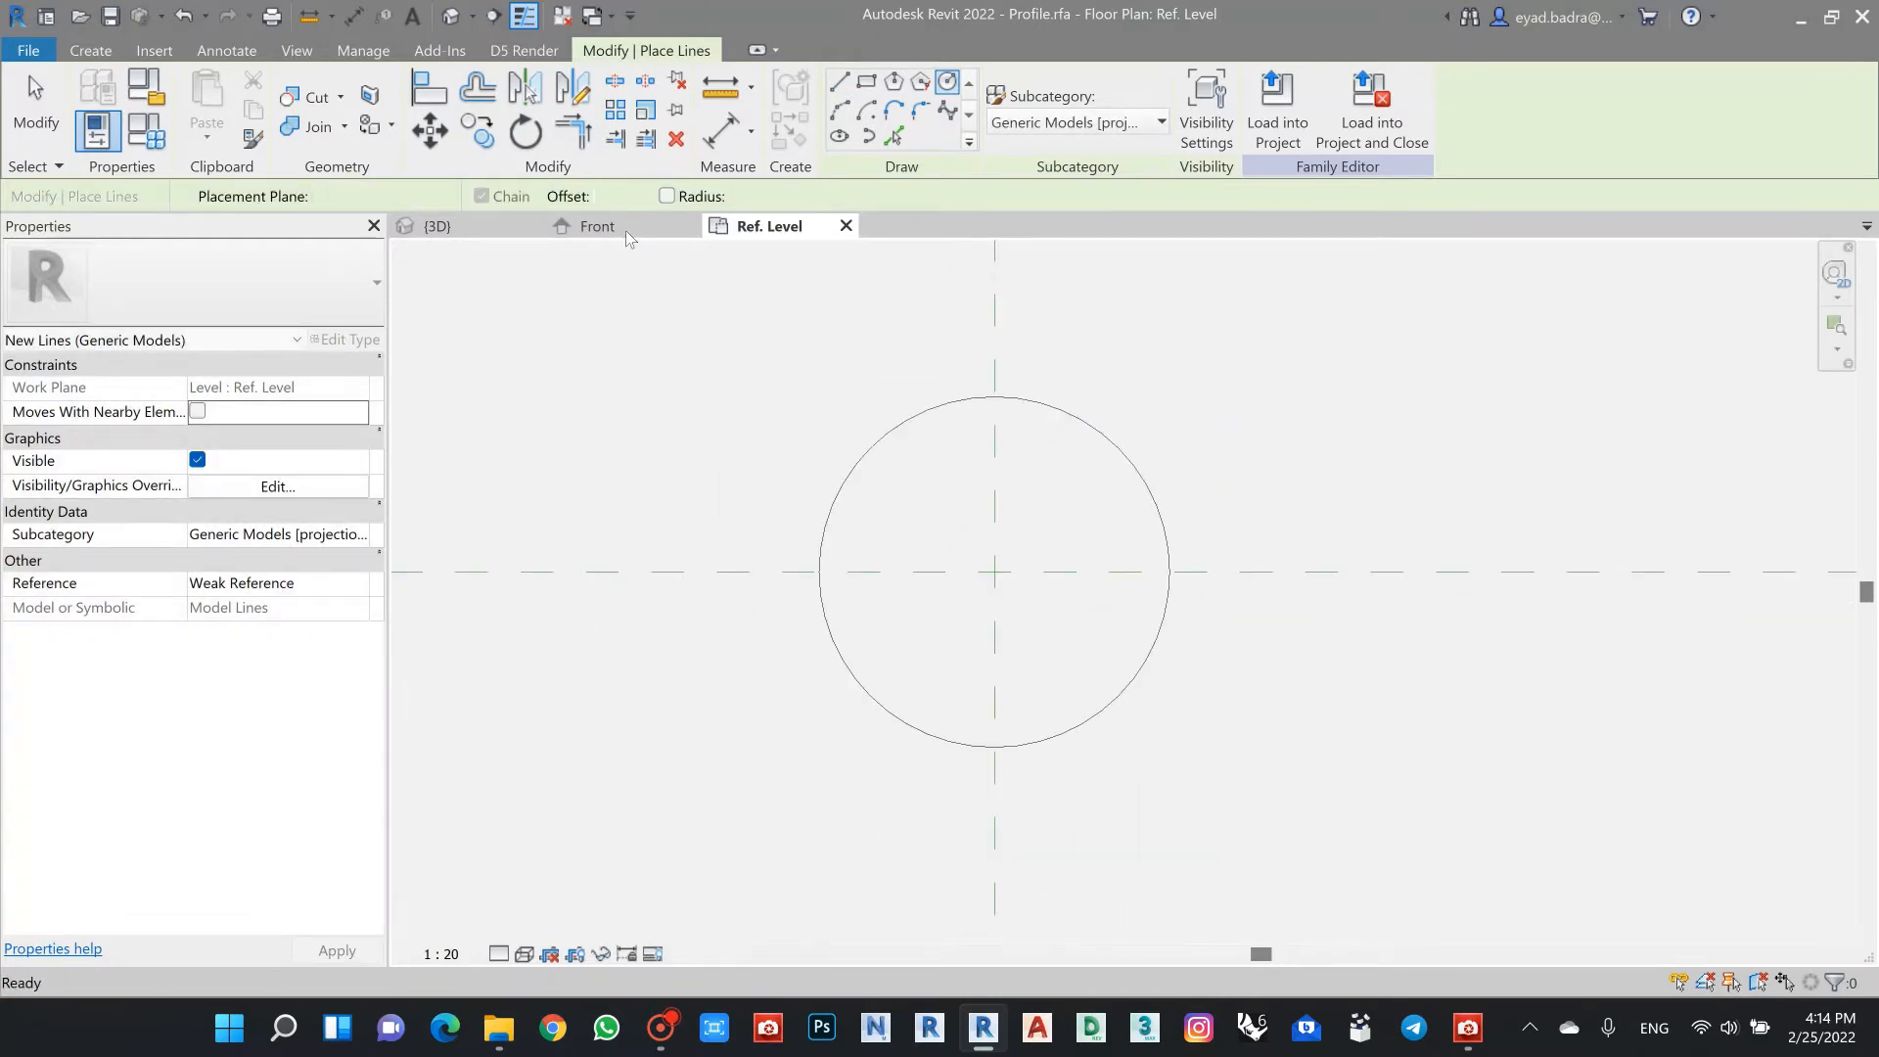
# Step: Draw a model-line rectangle about 0.0994 by 0.0256 from the circle's upper-left side out to the horizontal reference plane
pyautogui.click(90, 53)
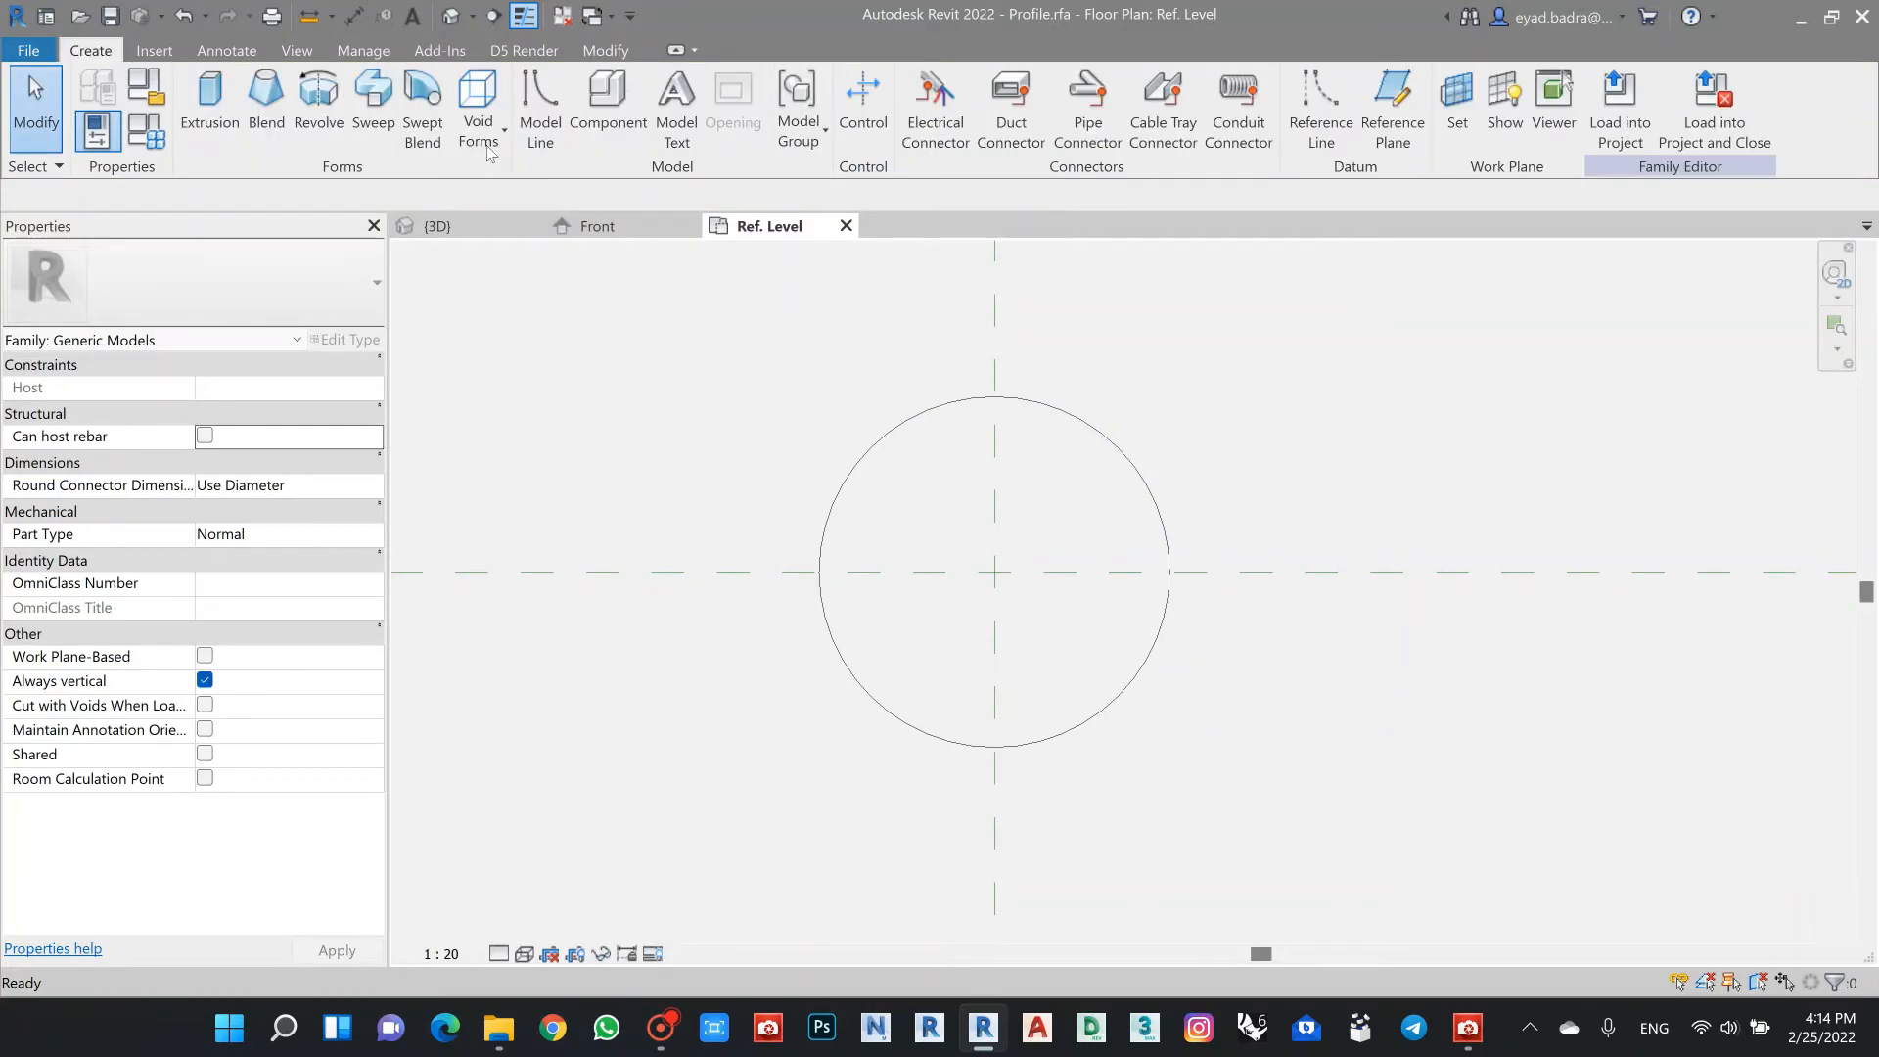
pyautogui.scroll(-1, 104, 56)
pyautogui.click(103, 54)
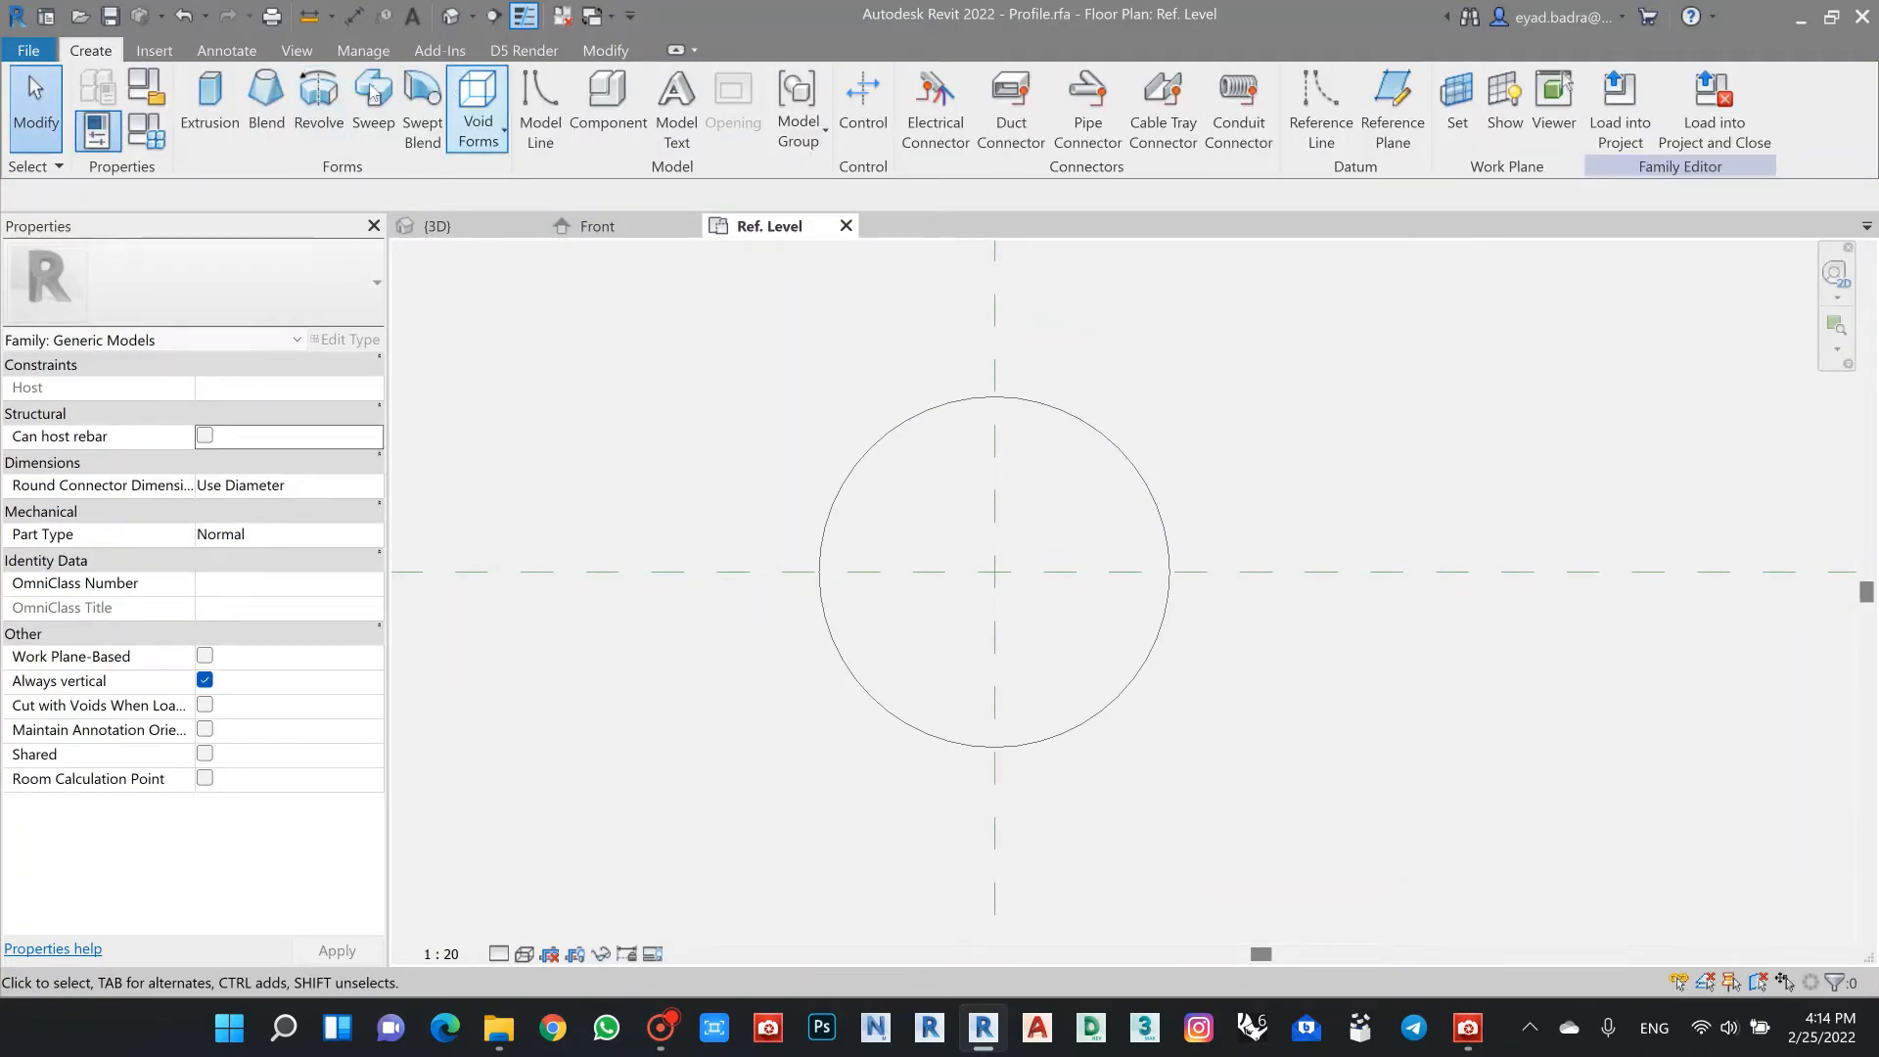
pyautogui.click(549, 107)
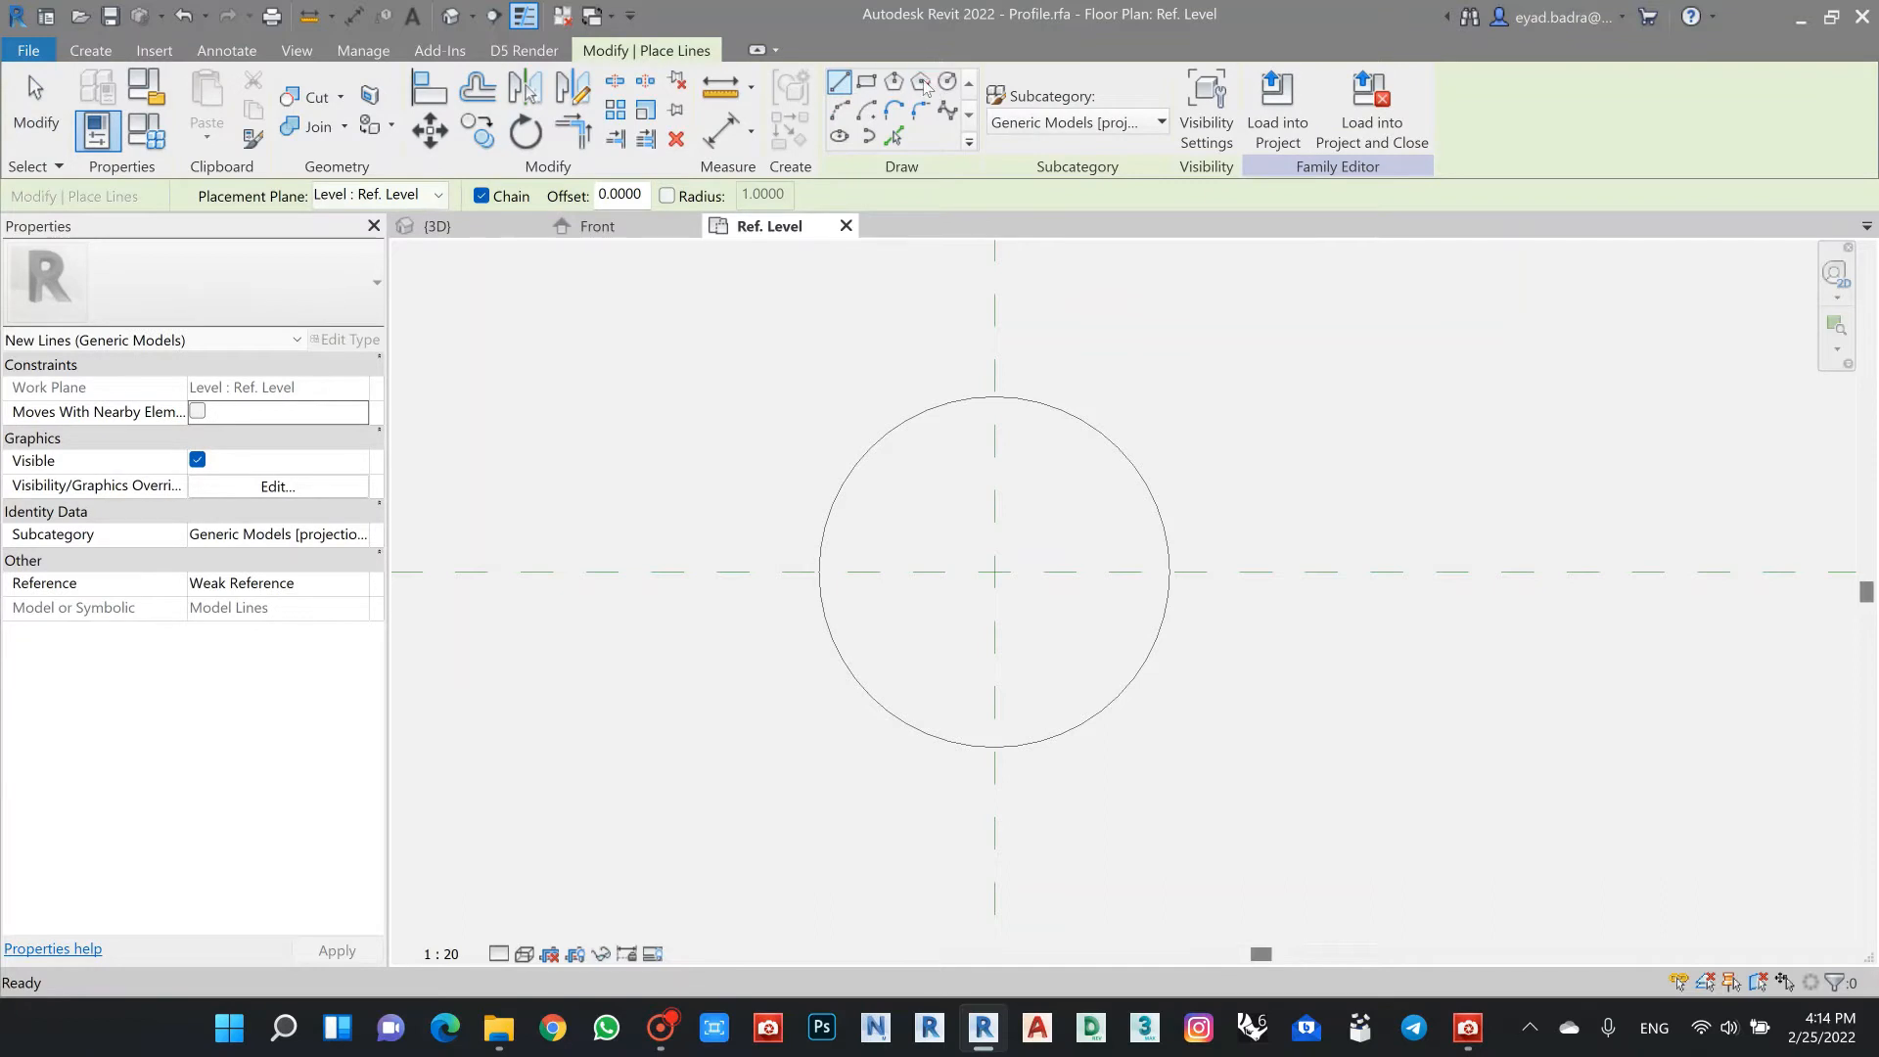
pyautogui.click(864, 86)
pyautogui.click(844, 481)
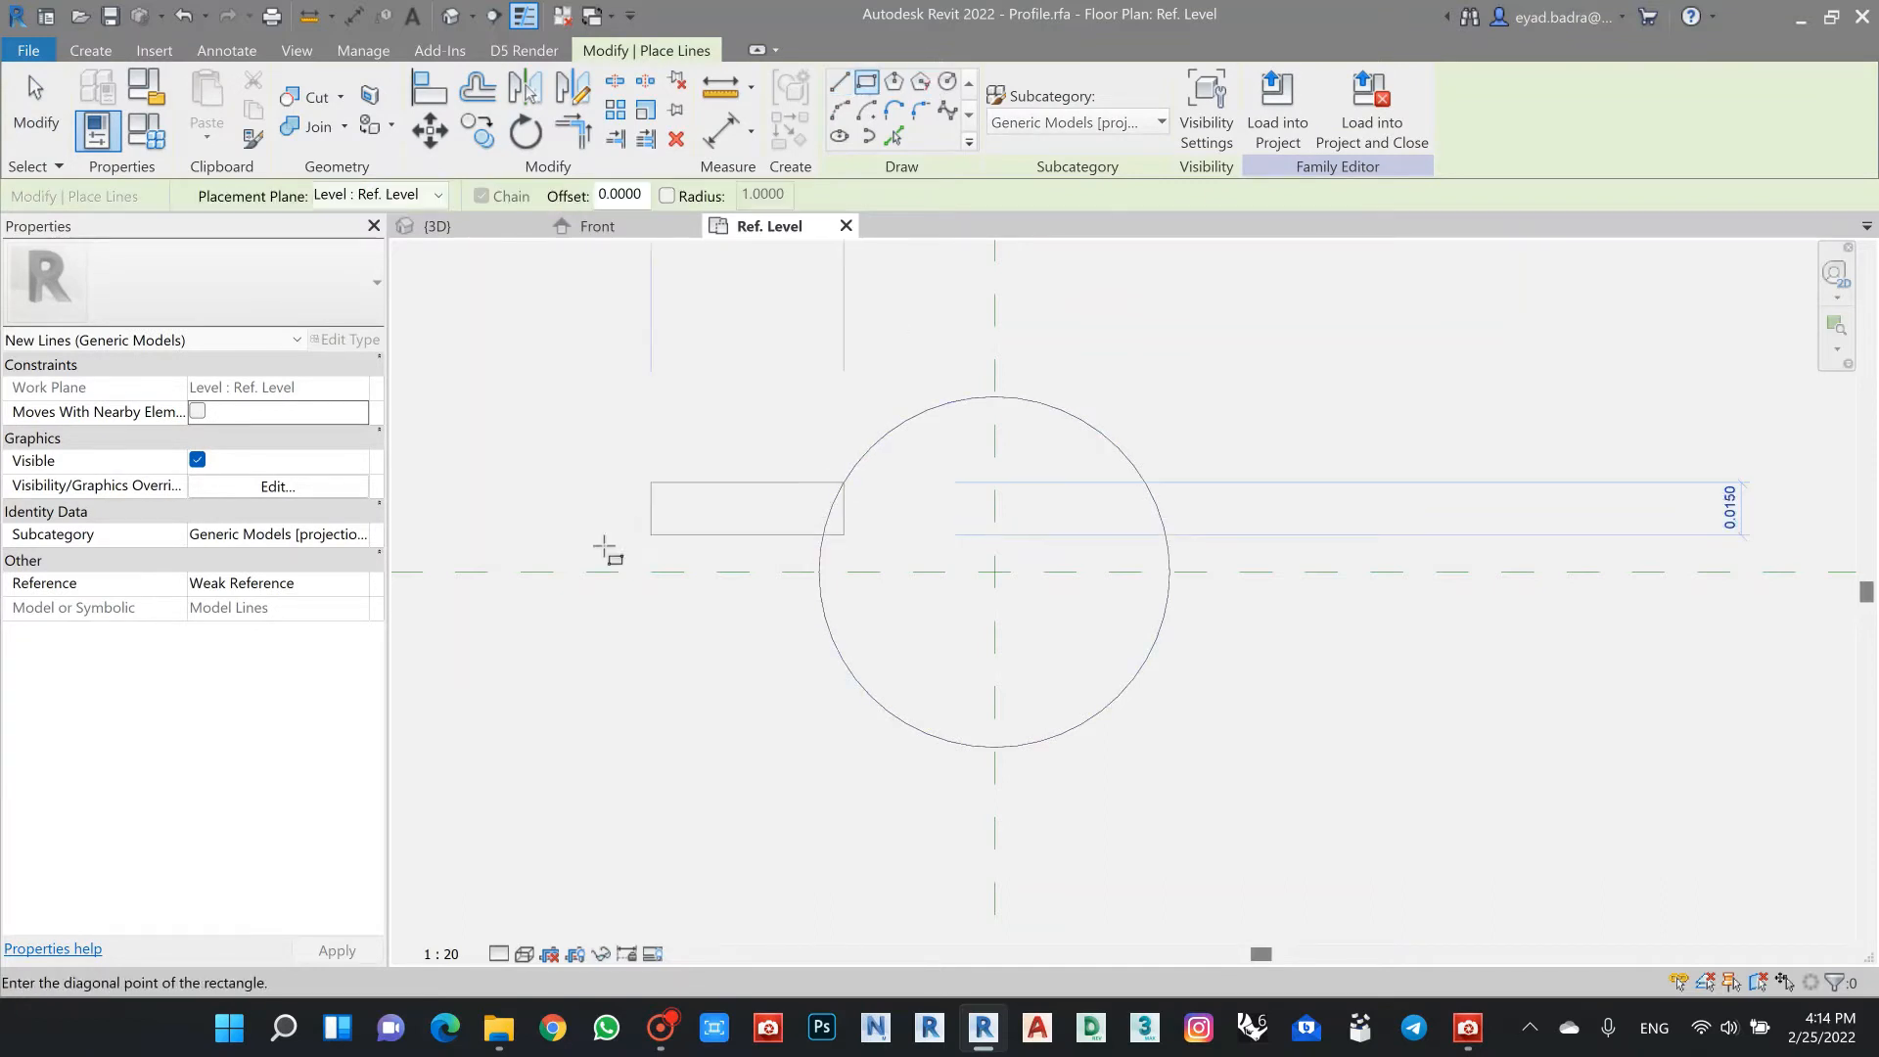
pyautogui.click(494, 572)
pyautogui.scroll(-2, 494, 571)
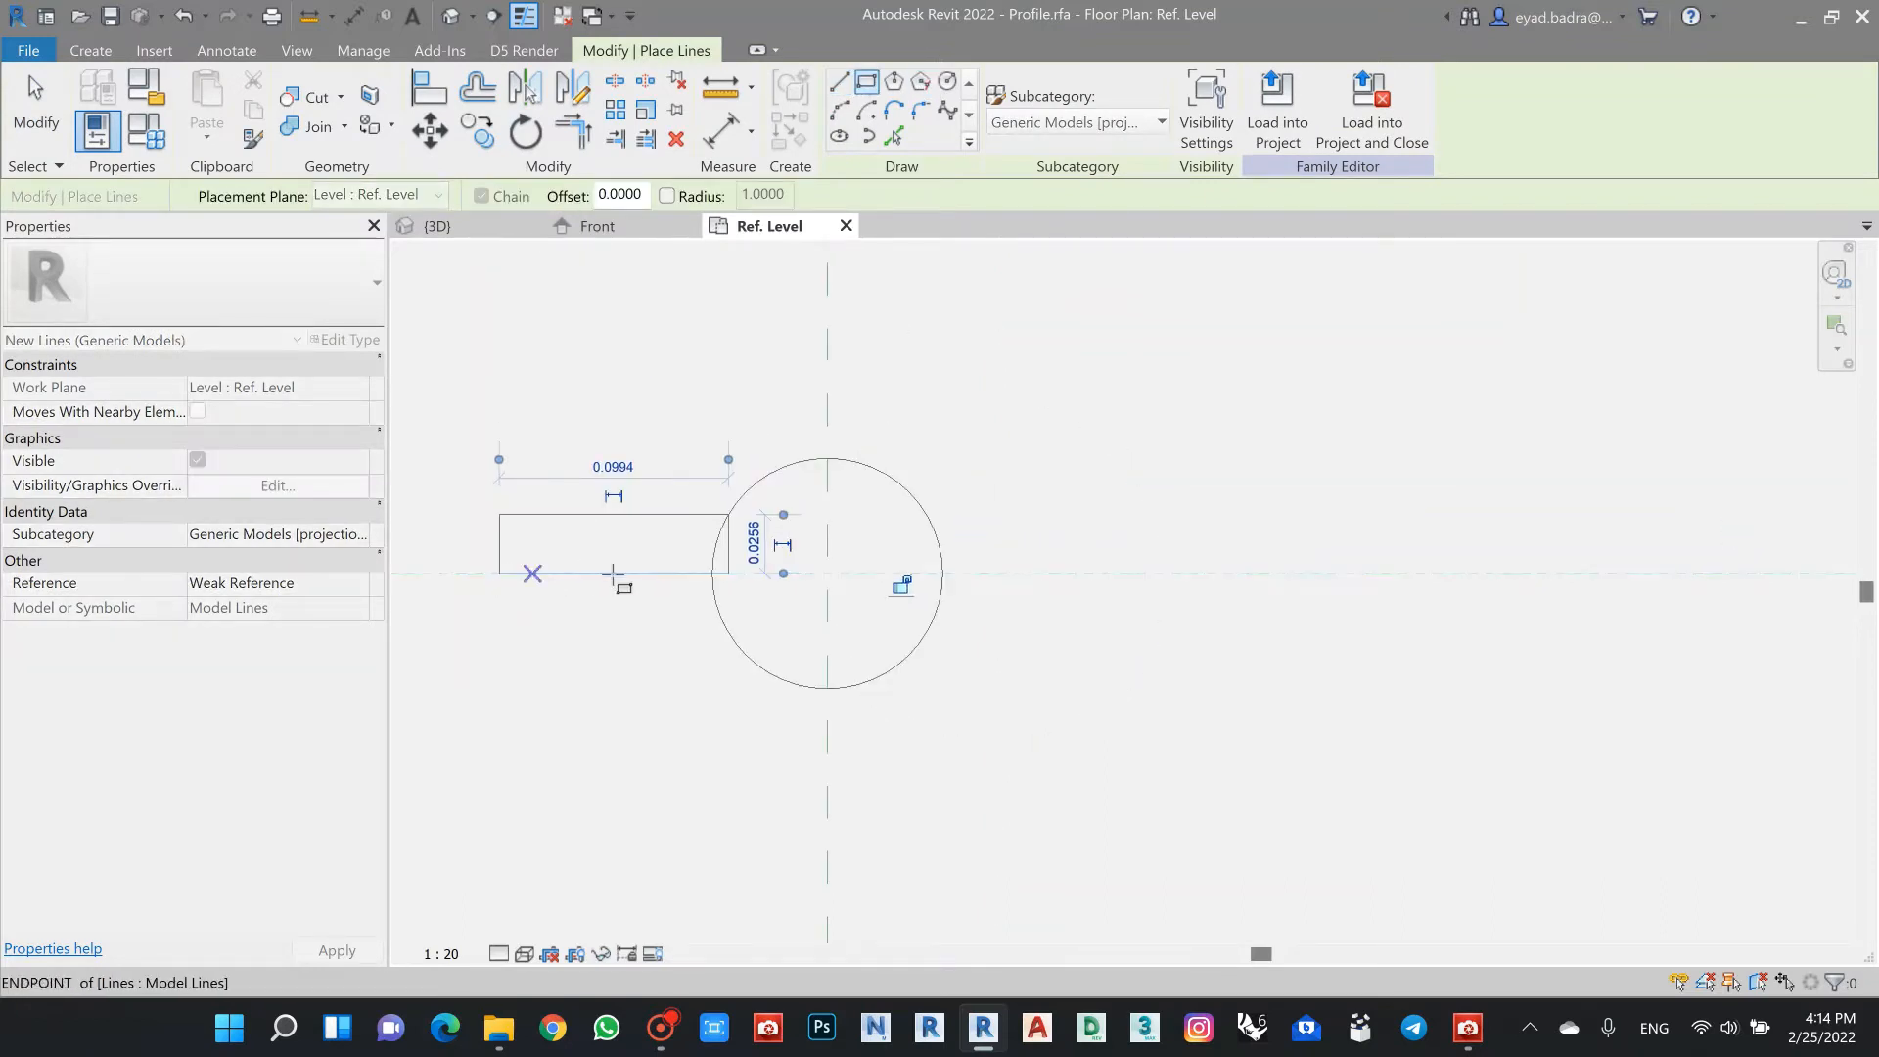
pyautogui.press('Escape')
pyautogui.press('Escape')
# Step: Delete the rectangle's inner vertical side and the edge lying on the horizontal reference plane
pyautogui.click(724, 547)
pyautogui.press('Delete')
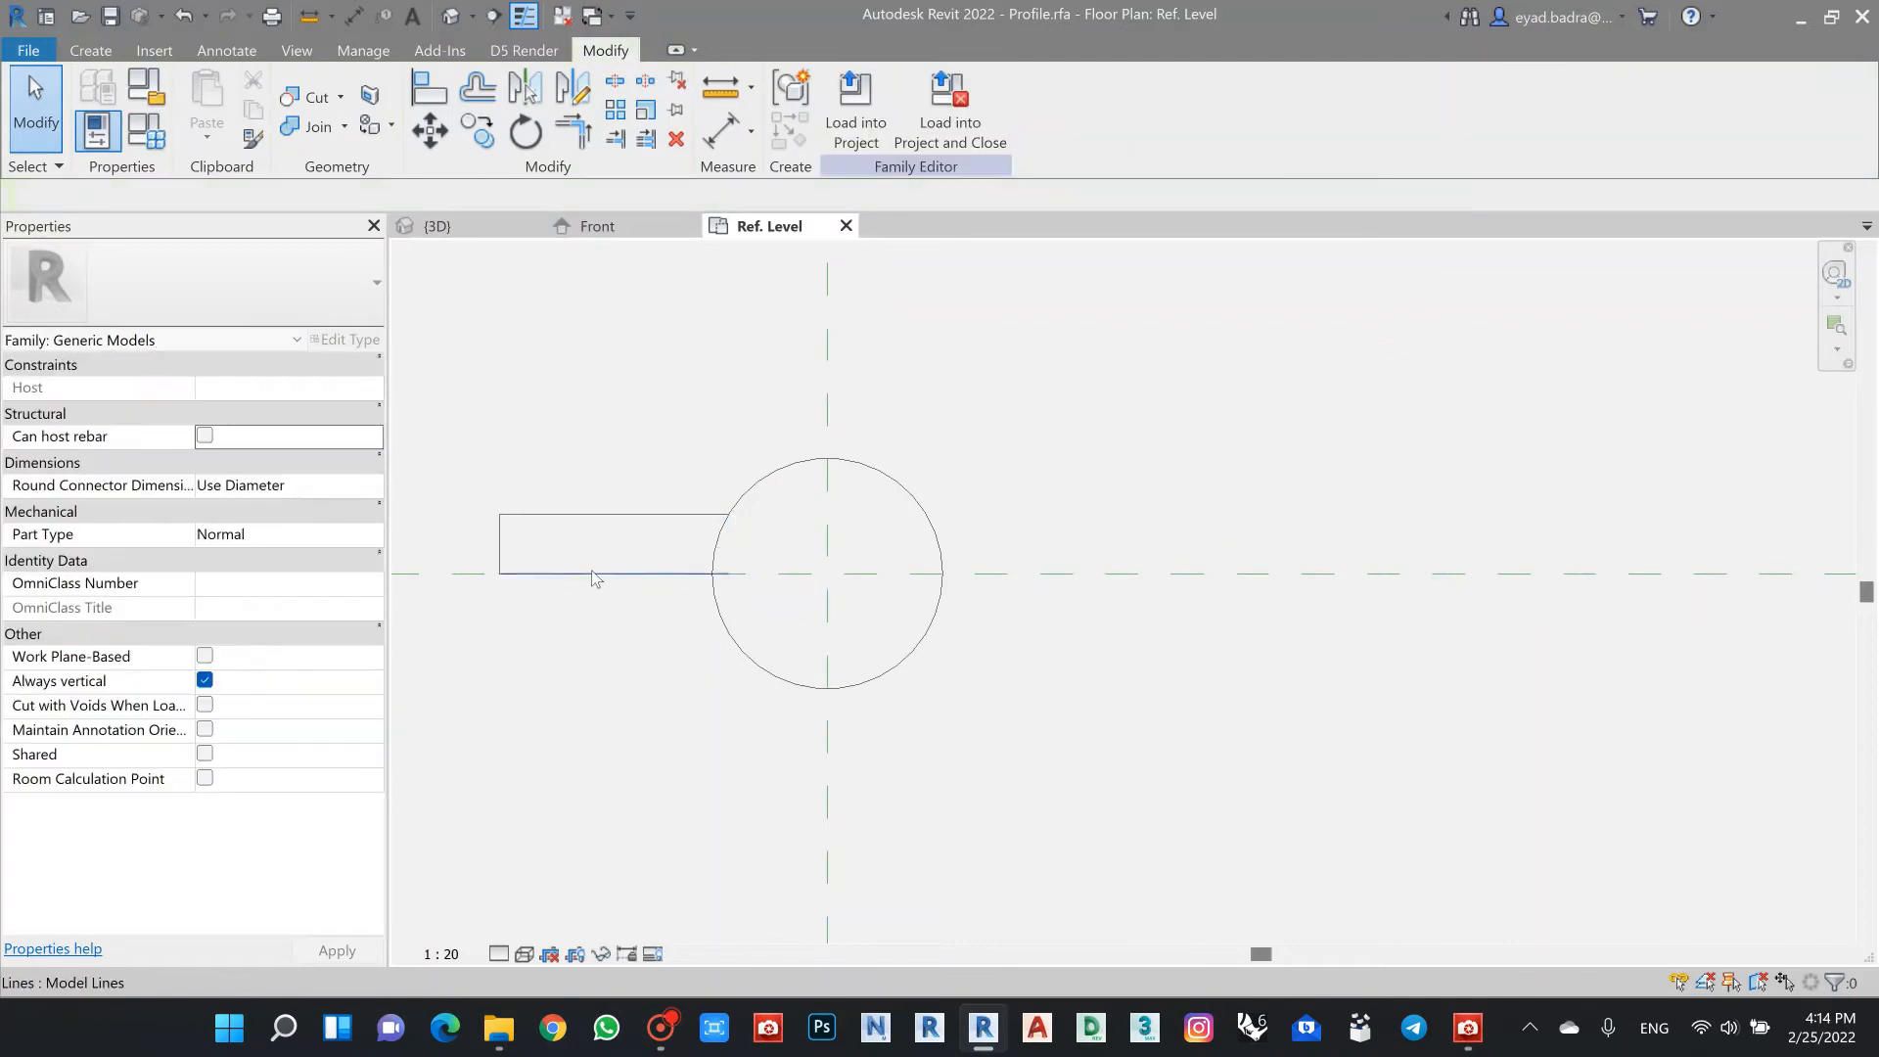
pyautogui.click(592, 573)
pyautogui.press('Delete')
# Step: Mirror the two remaining arm lines about the vertical reference plane by drawing a vertical mirror axis along it
pyautogui.moveTo(432, 487); pyautogui.dragTo(820, 673)
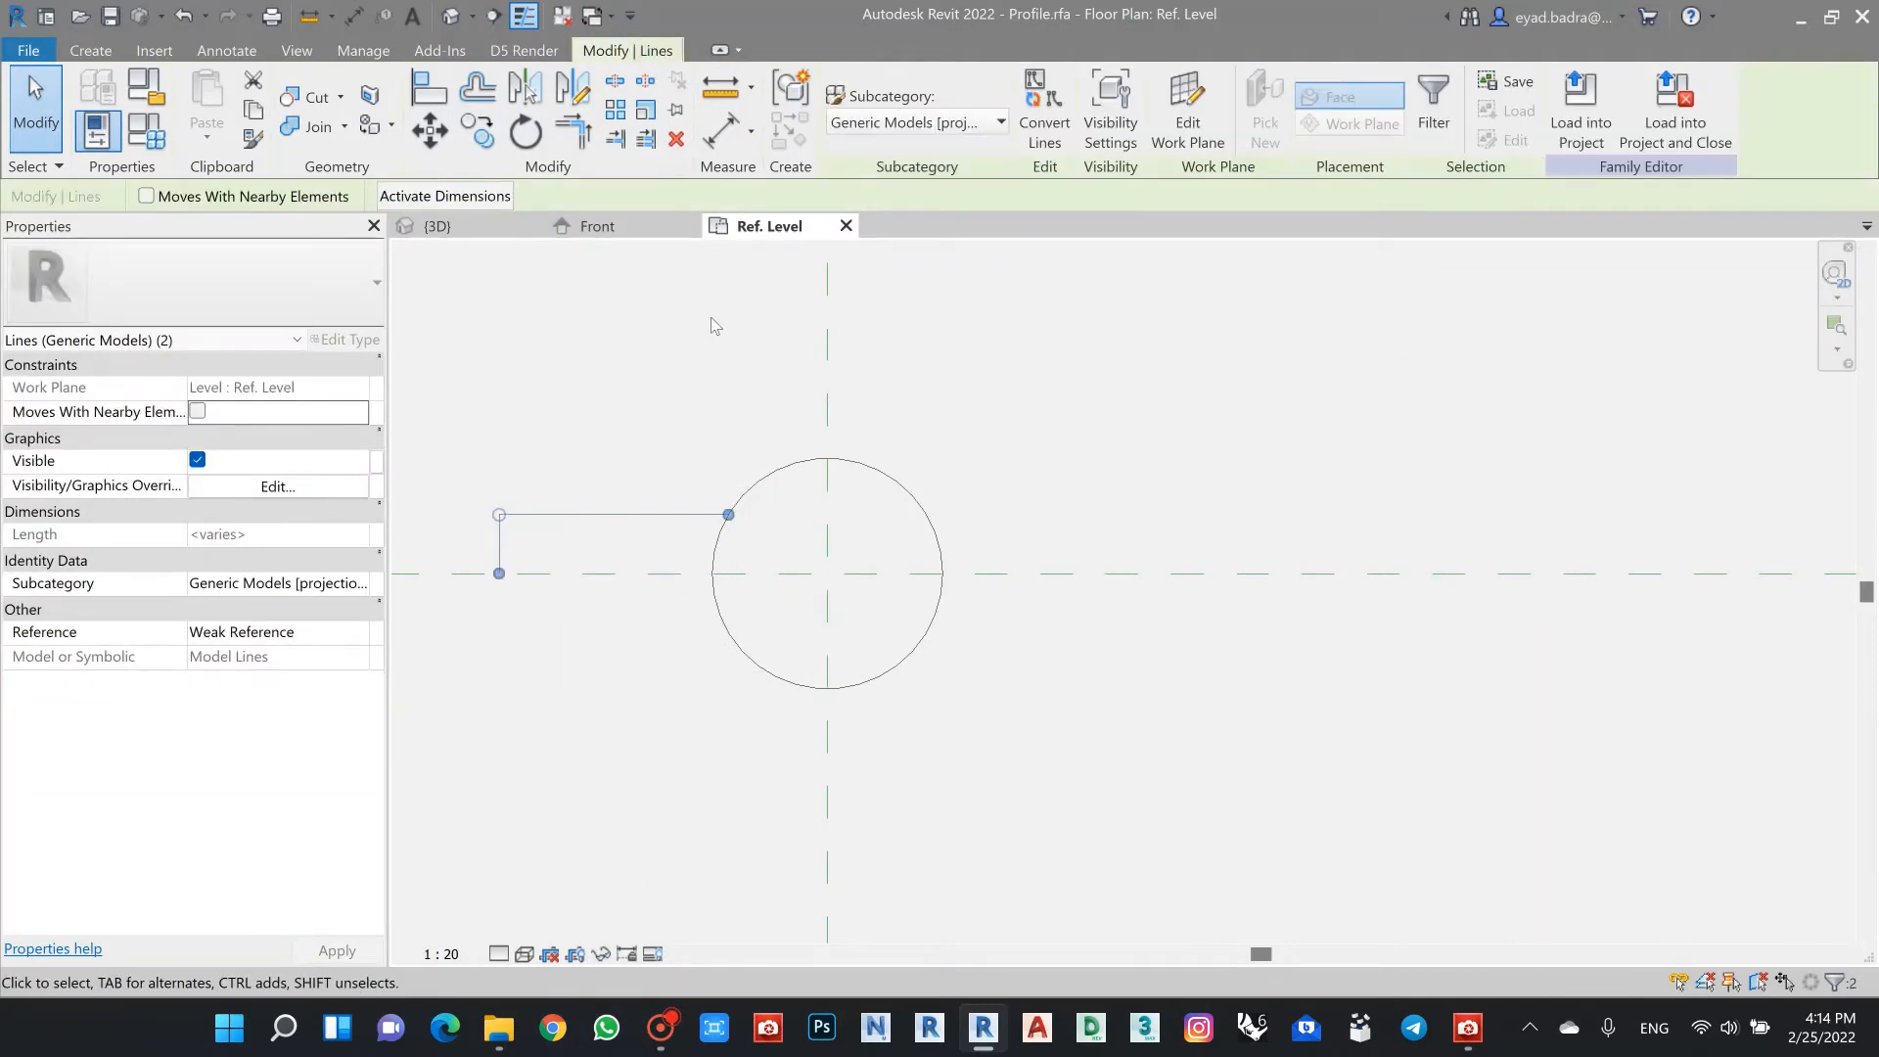
pyautogui.click(567, 98)
pyautogui.click(830, 367)
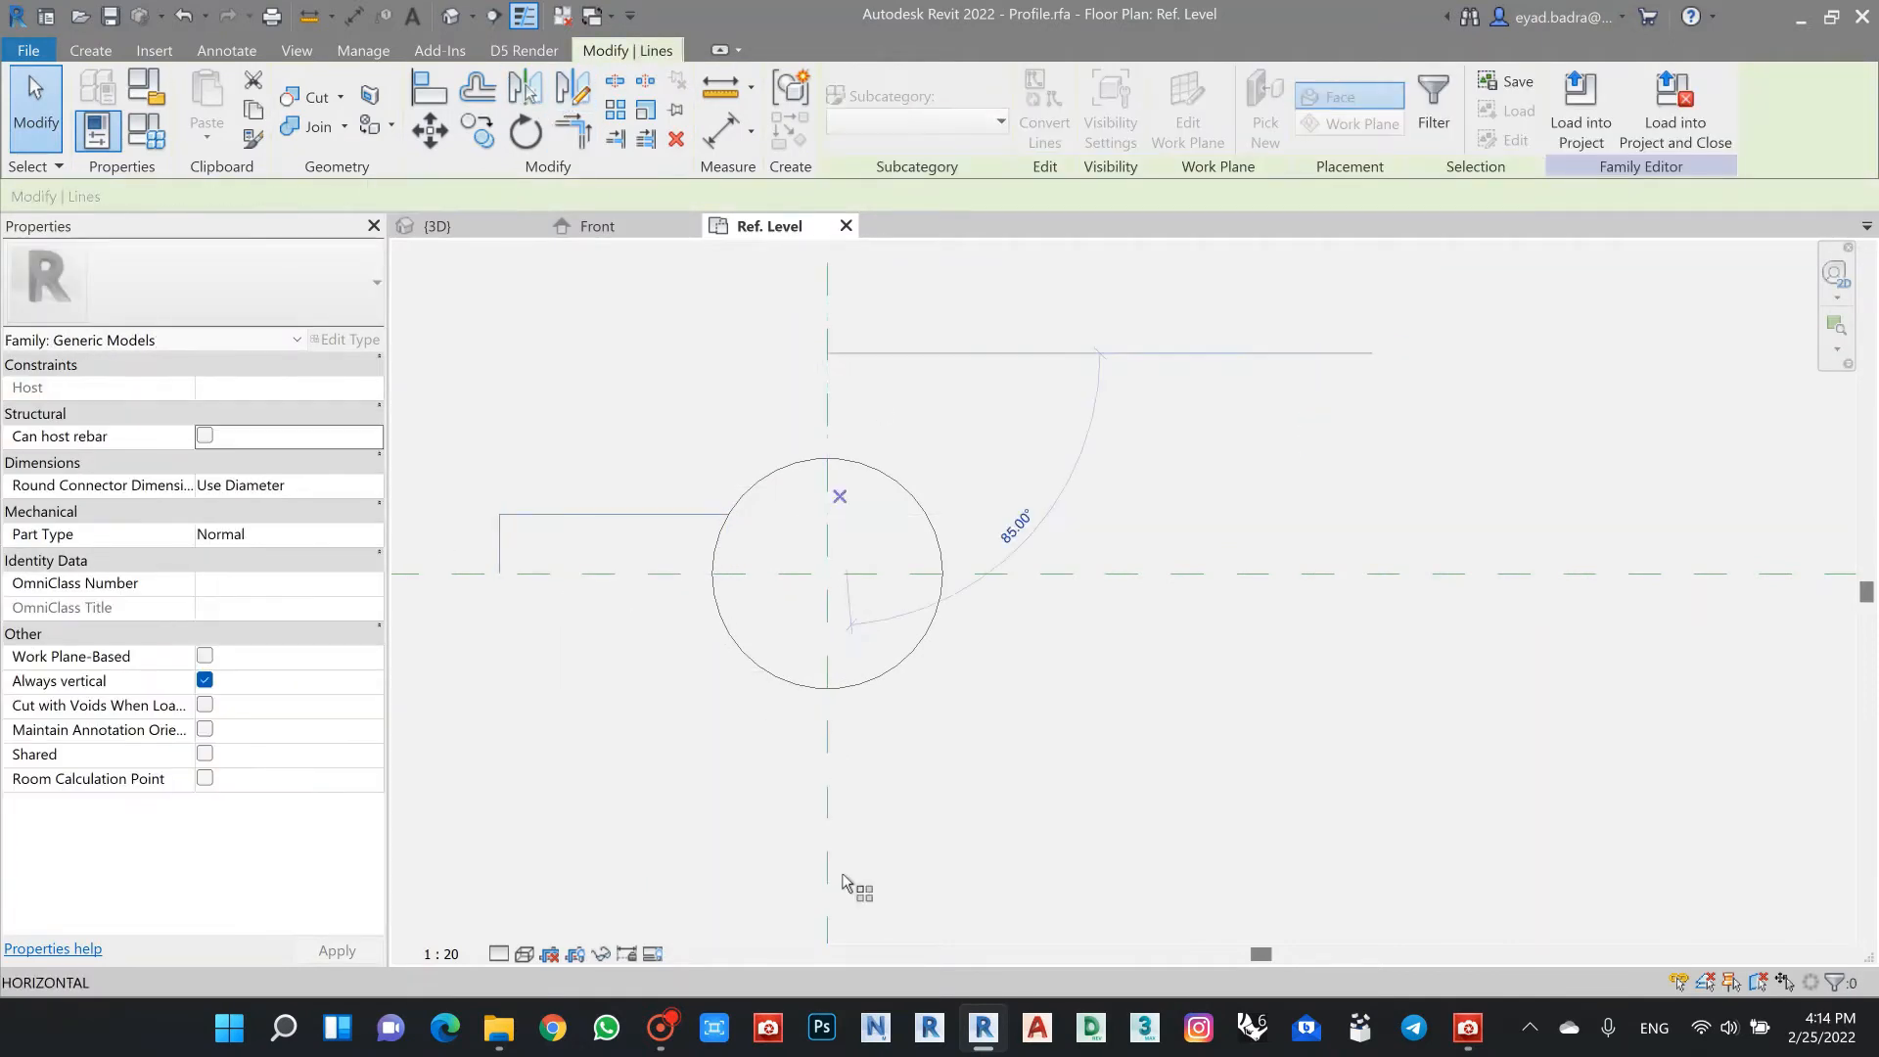
pyautogui.click(826, 826)
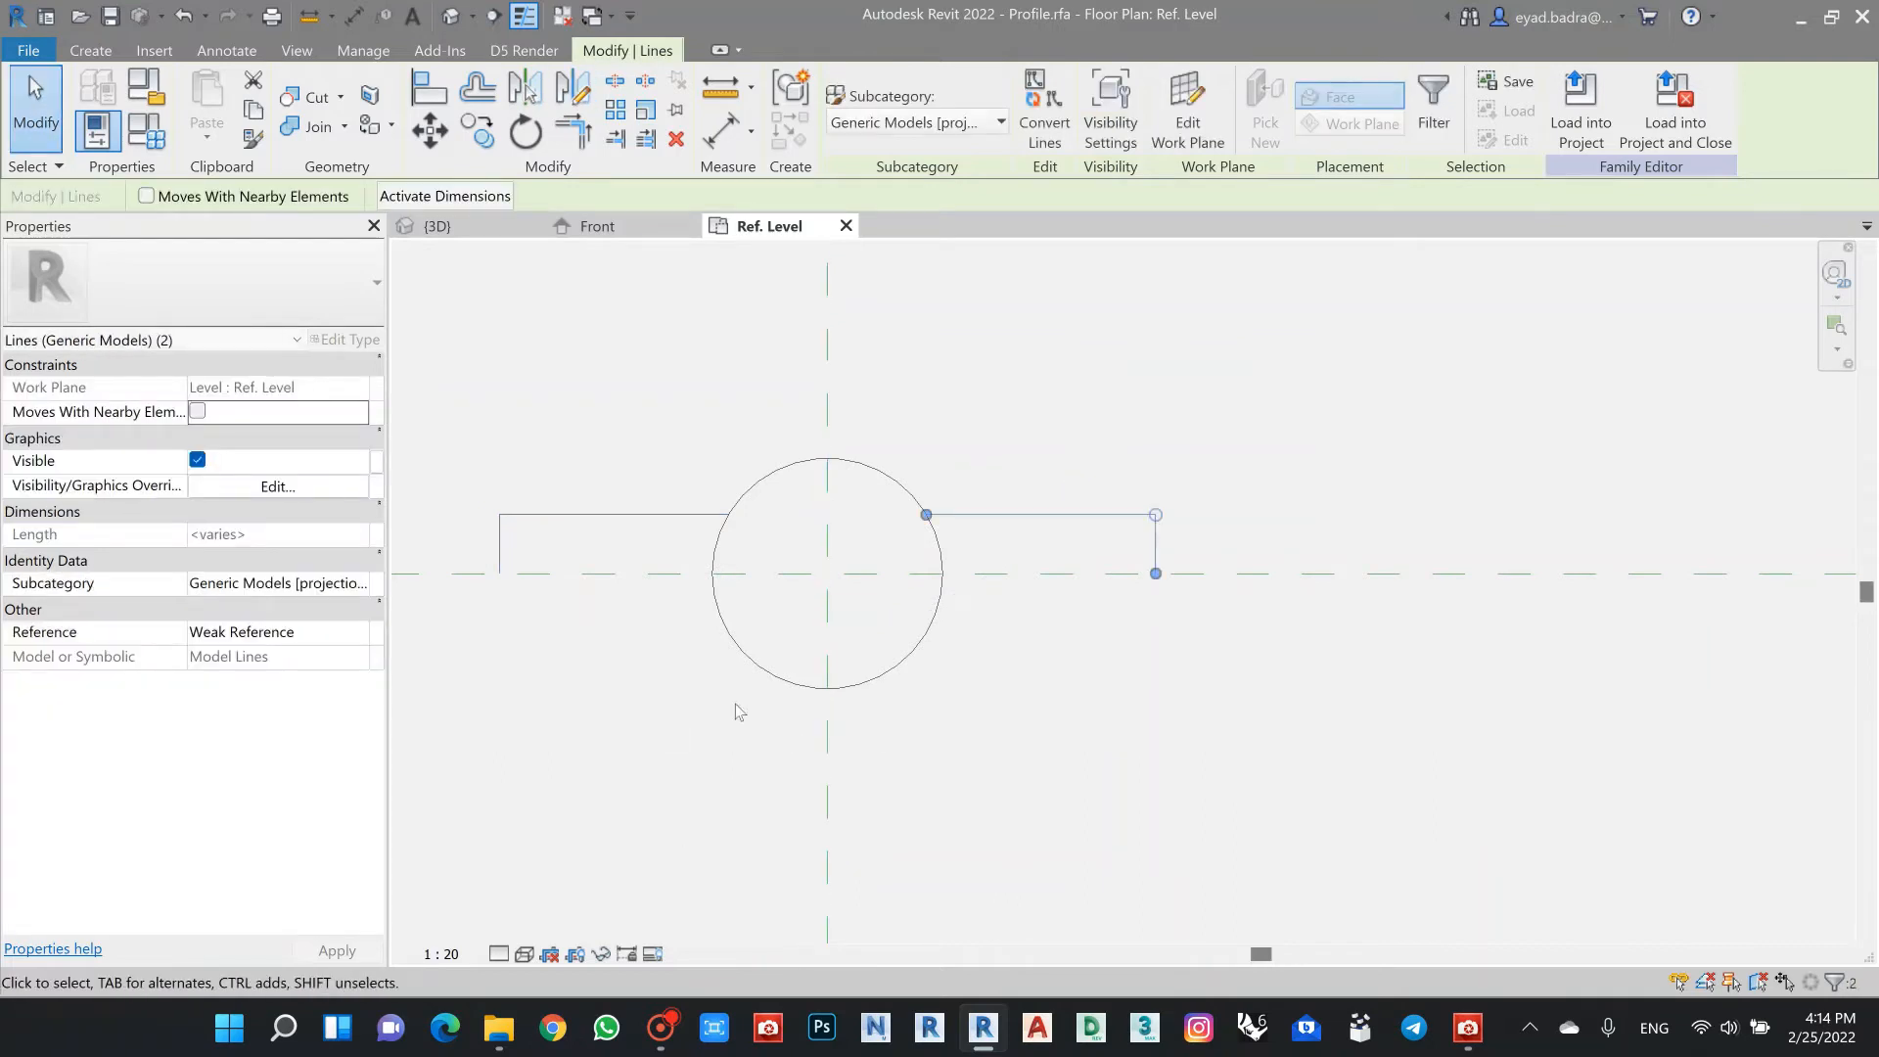
pyautogui.click(489, 428)
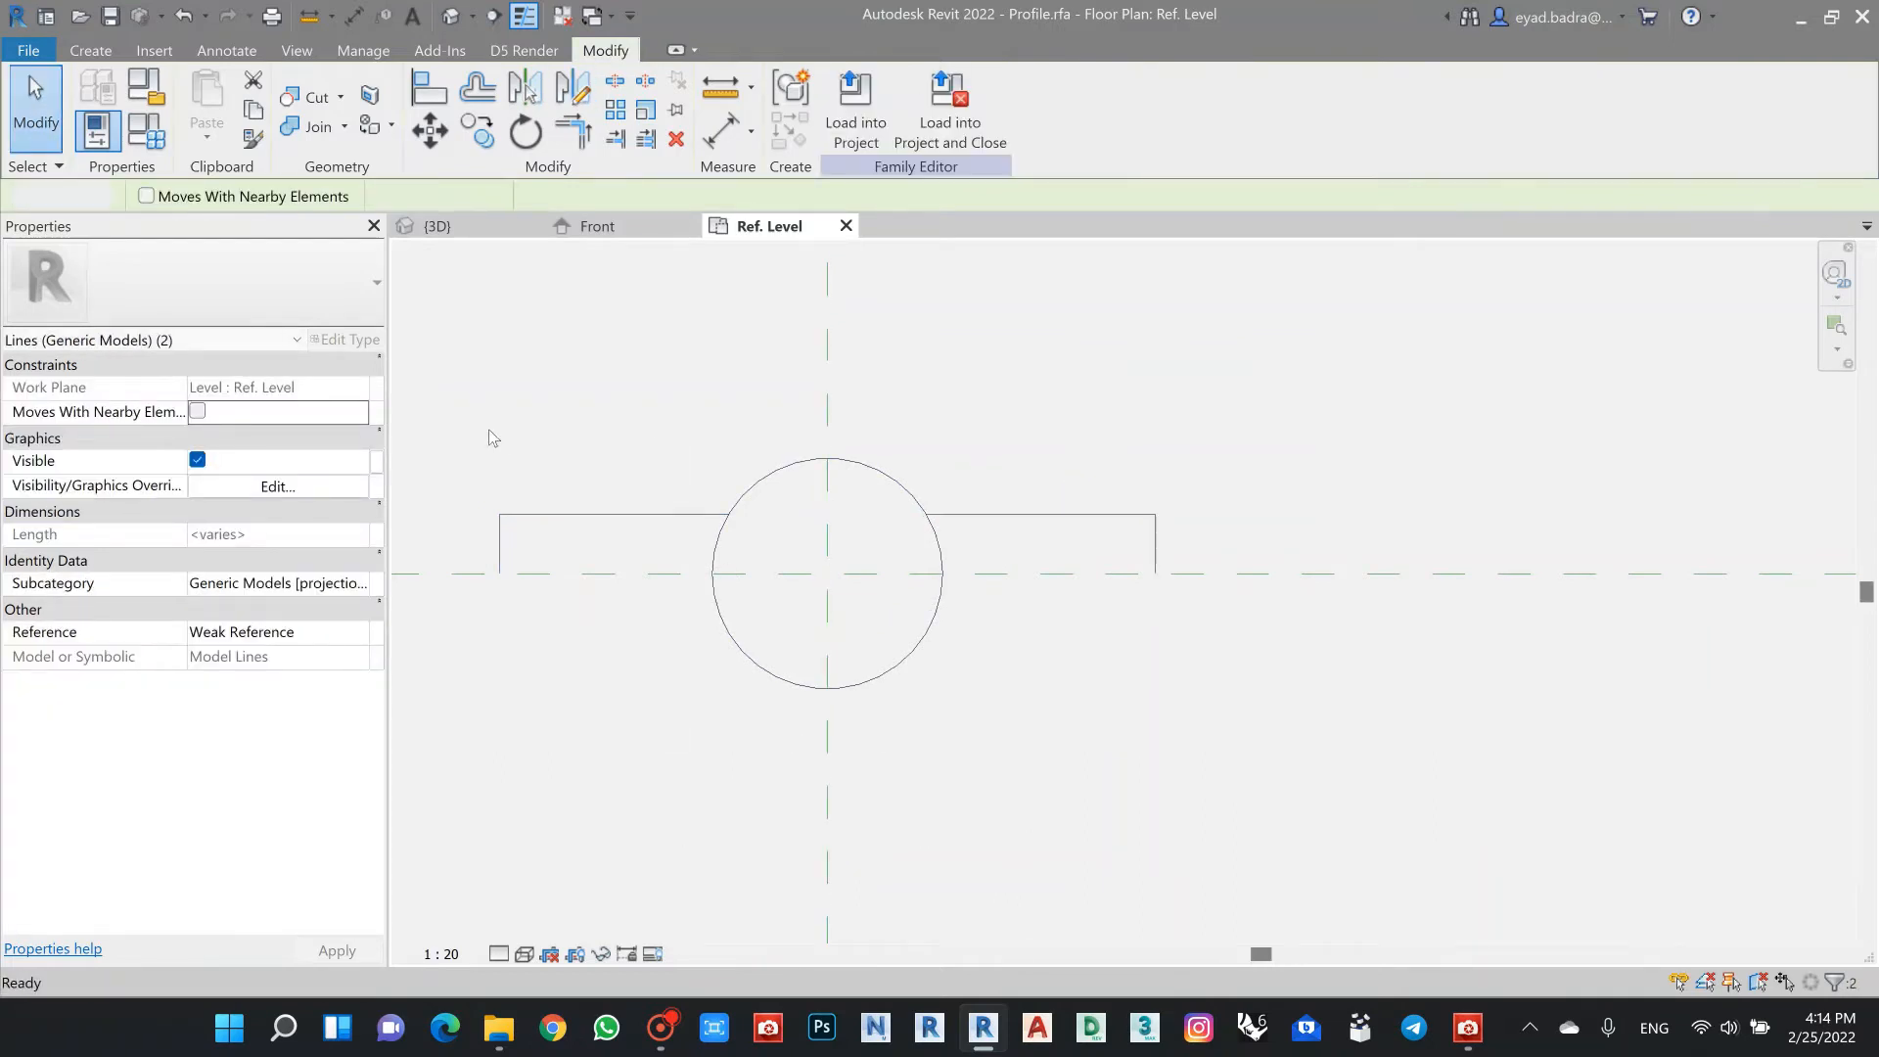
# Step: Mirror the four arm lines about the horizontal reference plane to complete both rectangular arms
pyautogui.moveTo(465, 447); pyautogui.dragTo(1250, 636)
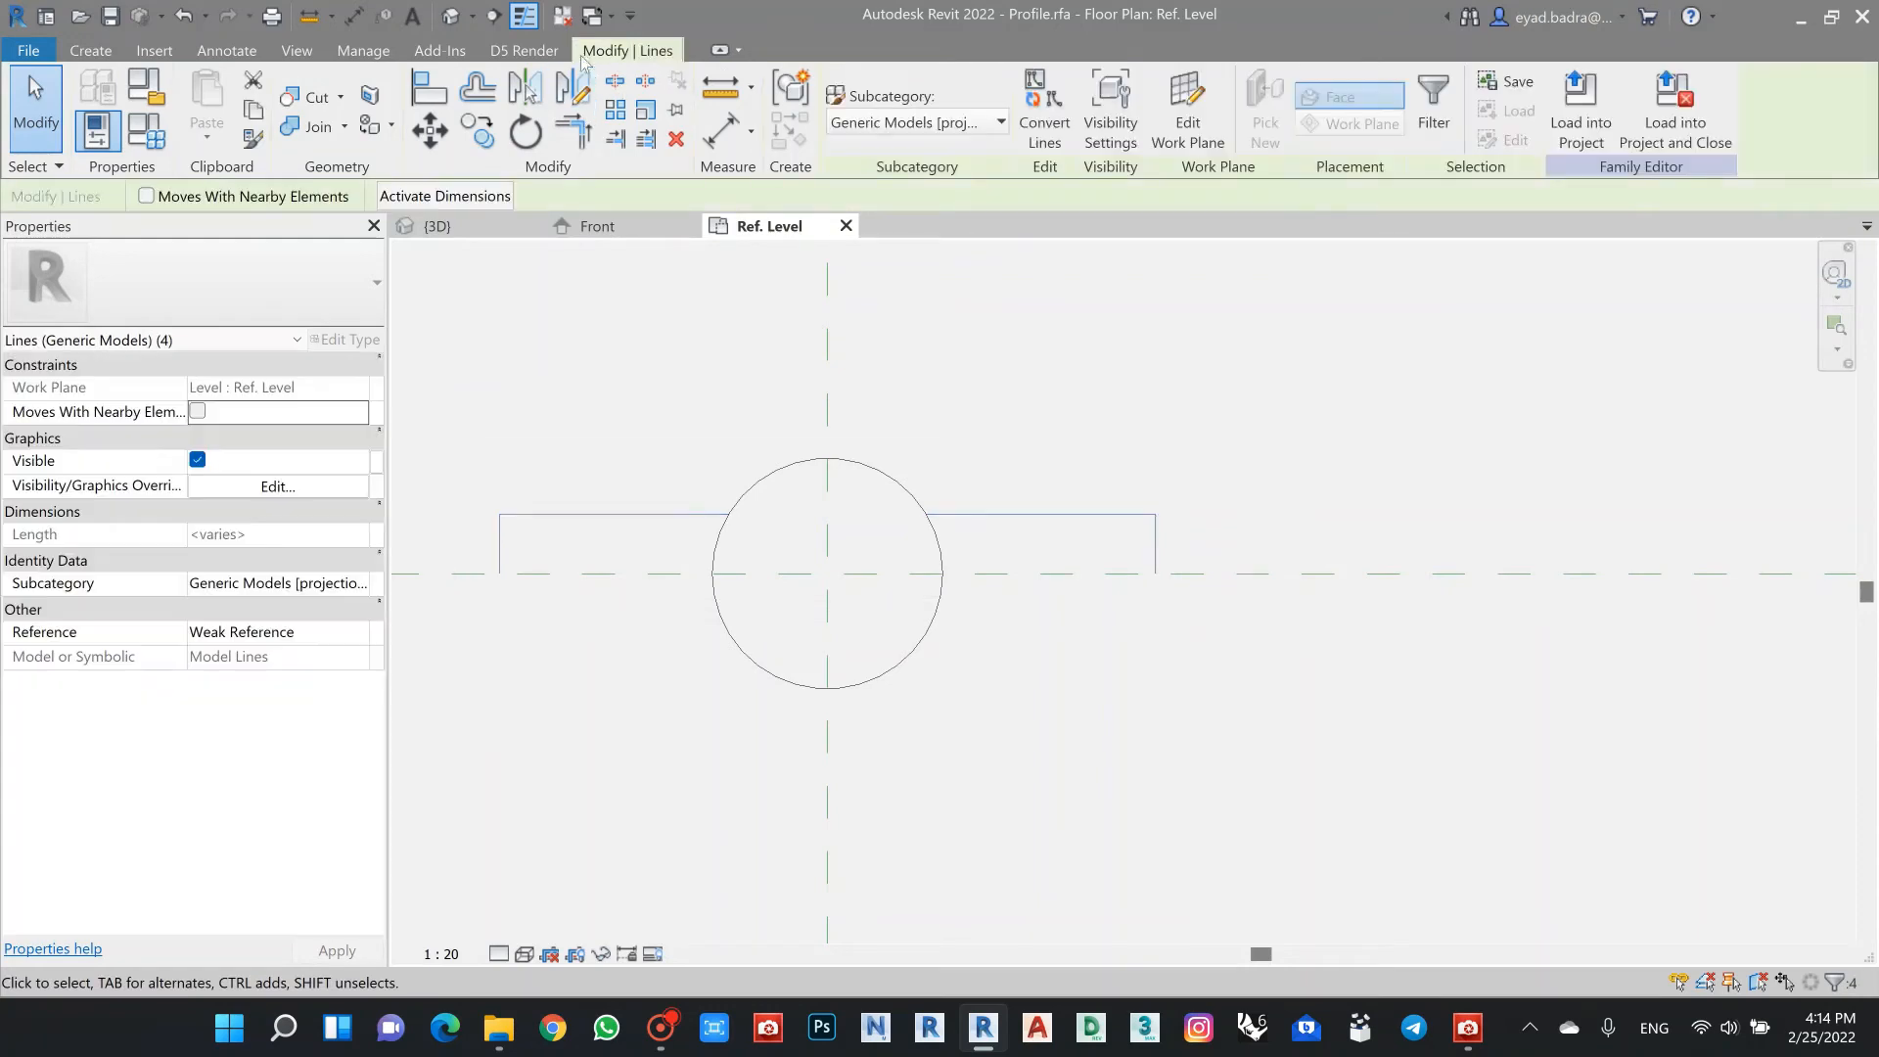
pyautogui.press('d')
pyautogui.press('m')
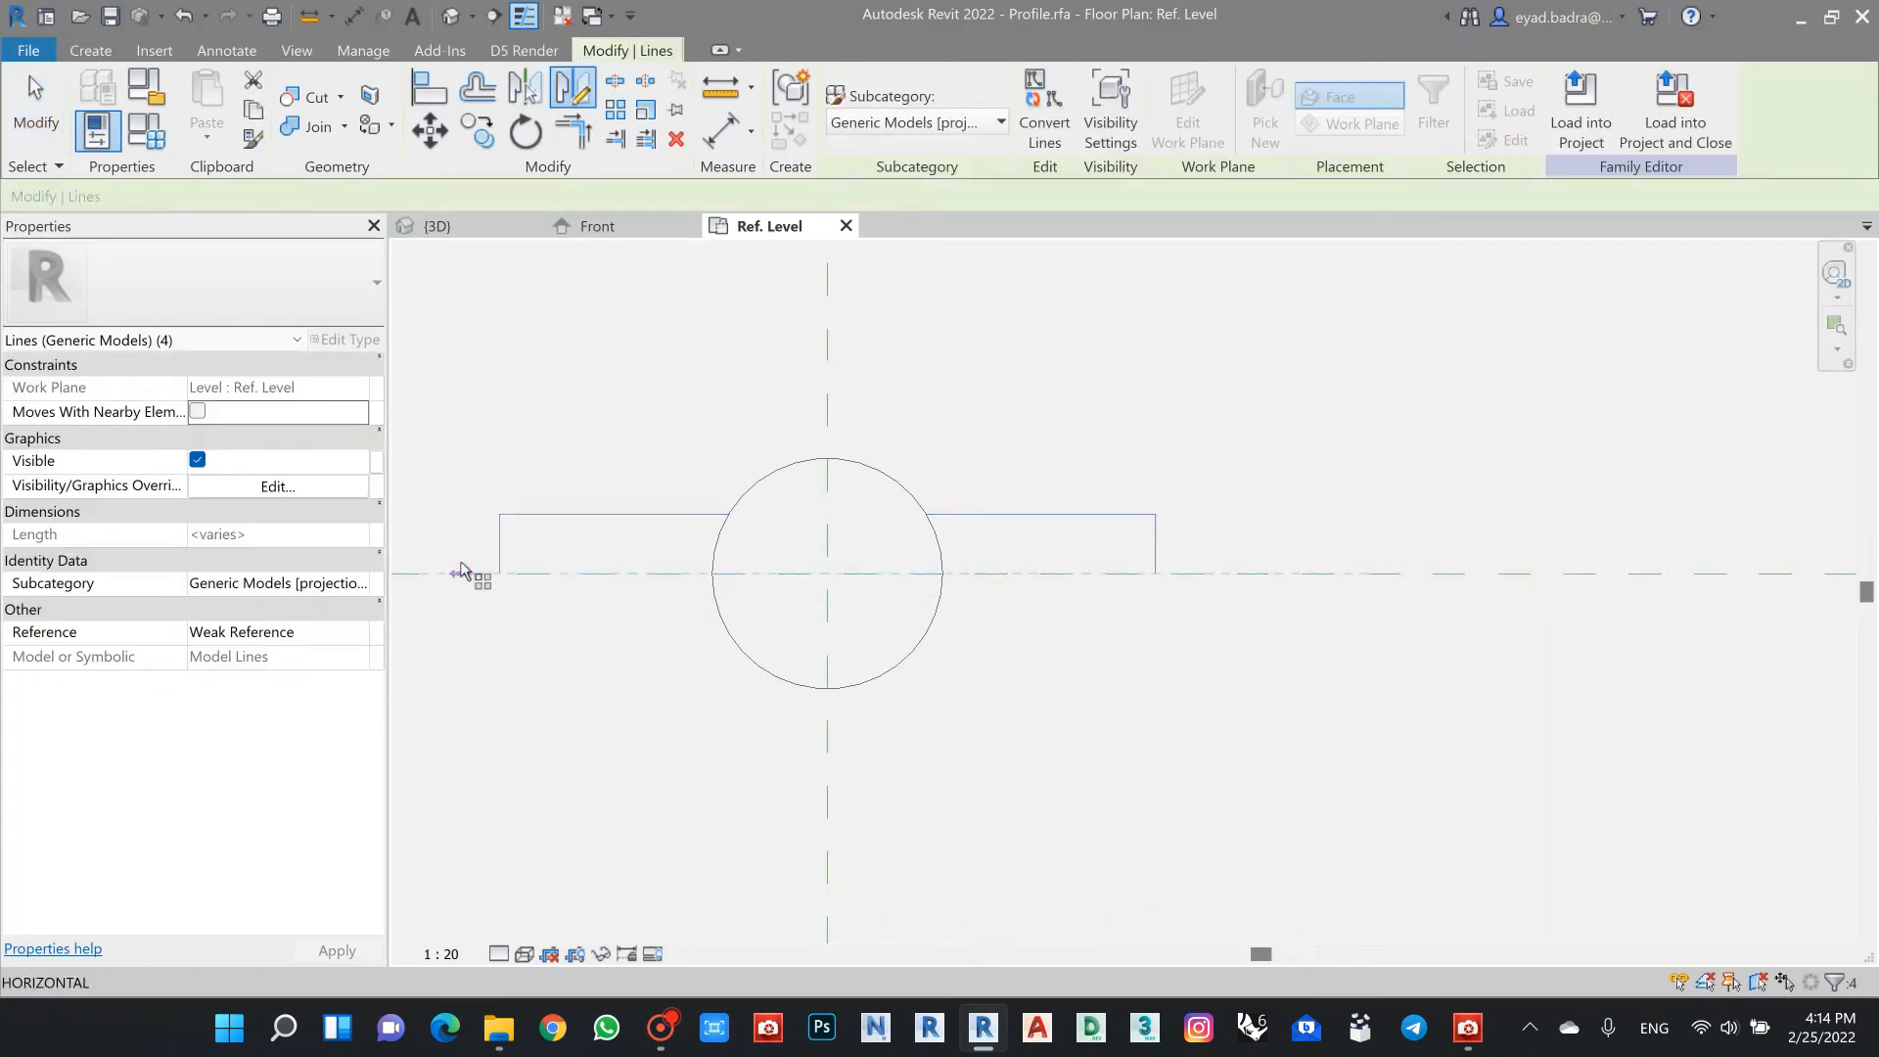
pyautogui.click(453, 575)
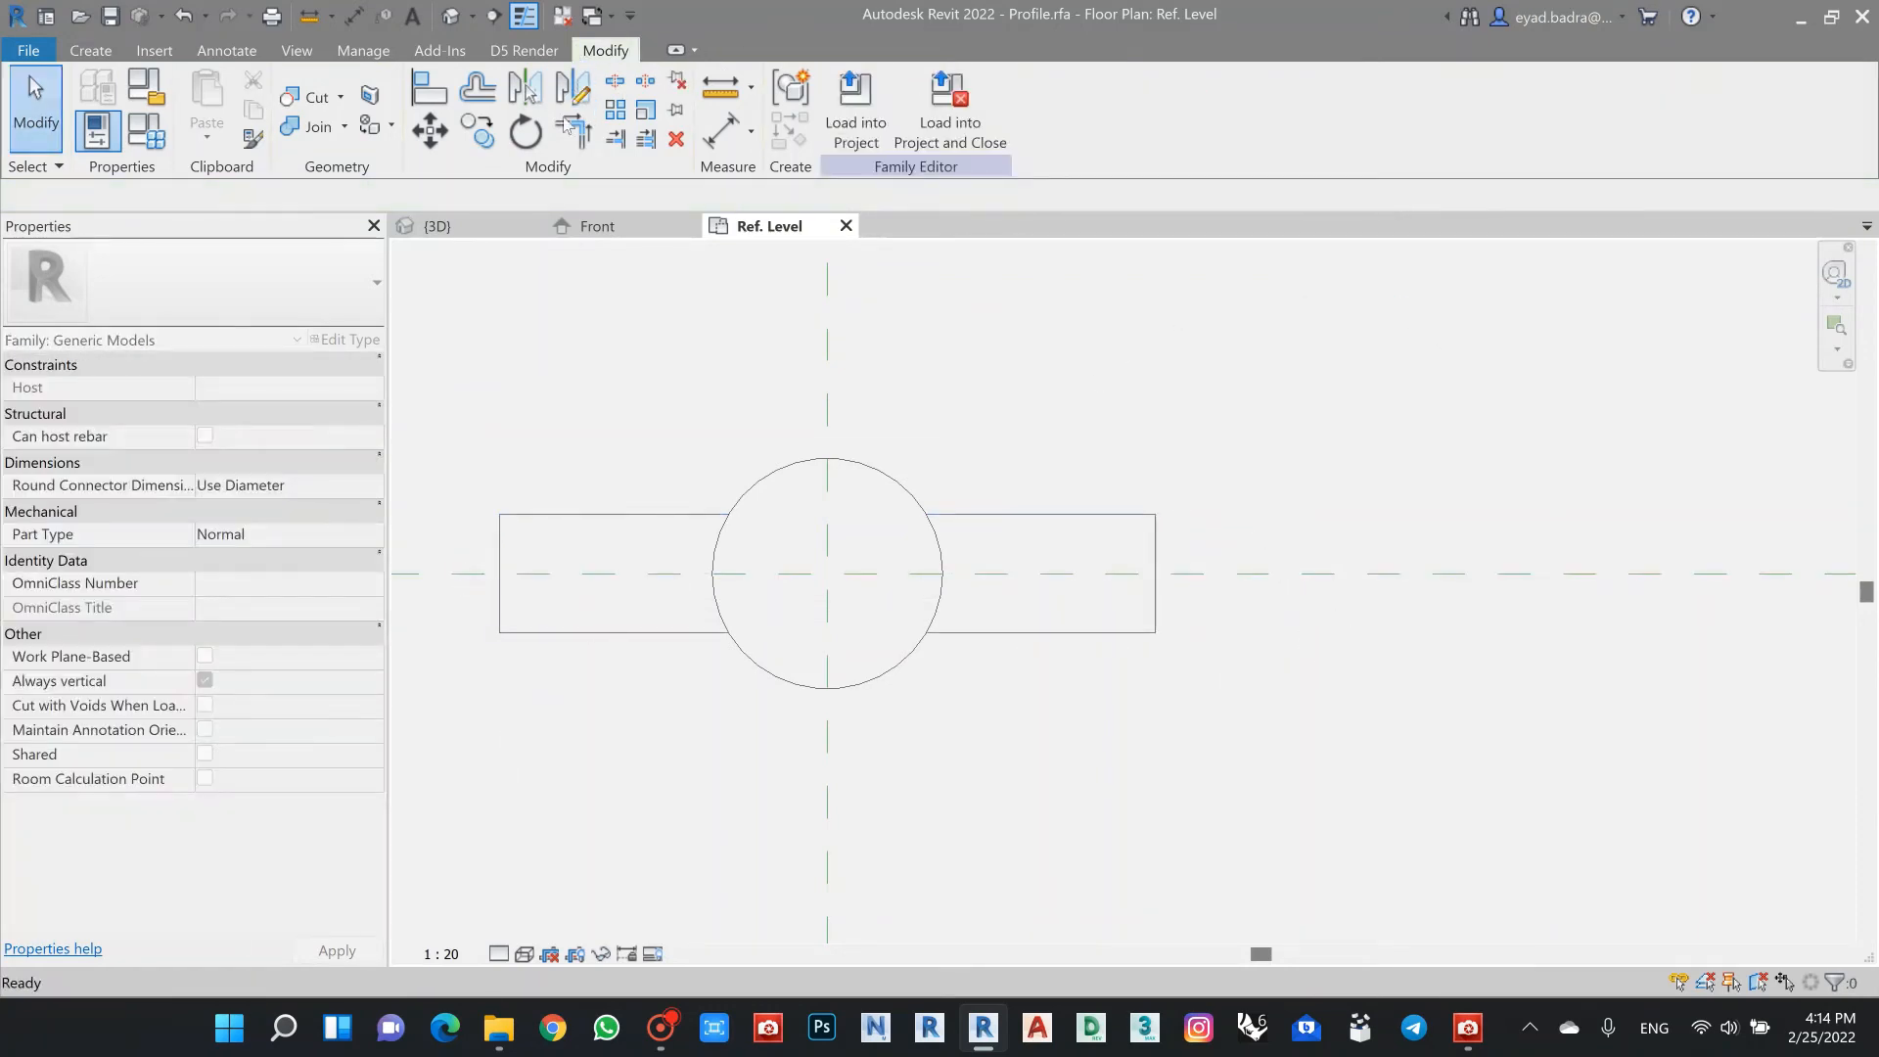
# Step: Trim the circle against the left arm's upper line, and undo the trims tried at its lower line
pyautogui.click(615, 83)
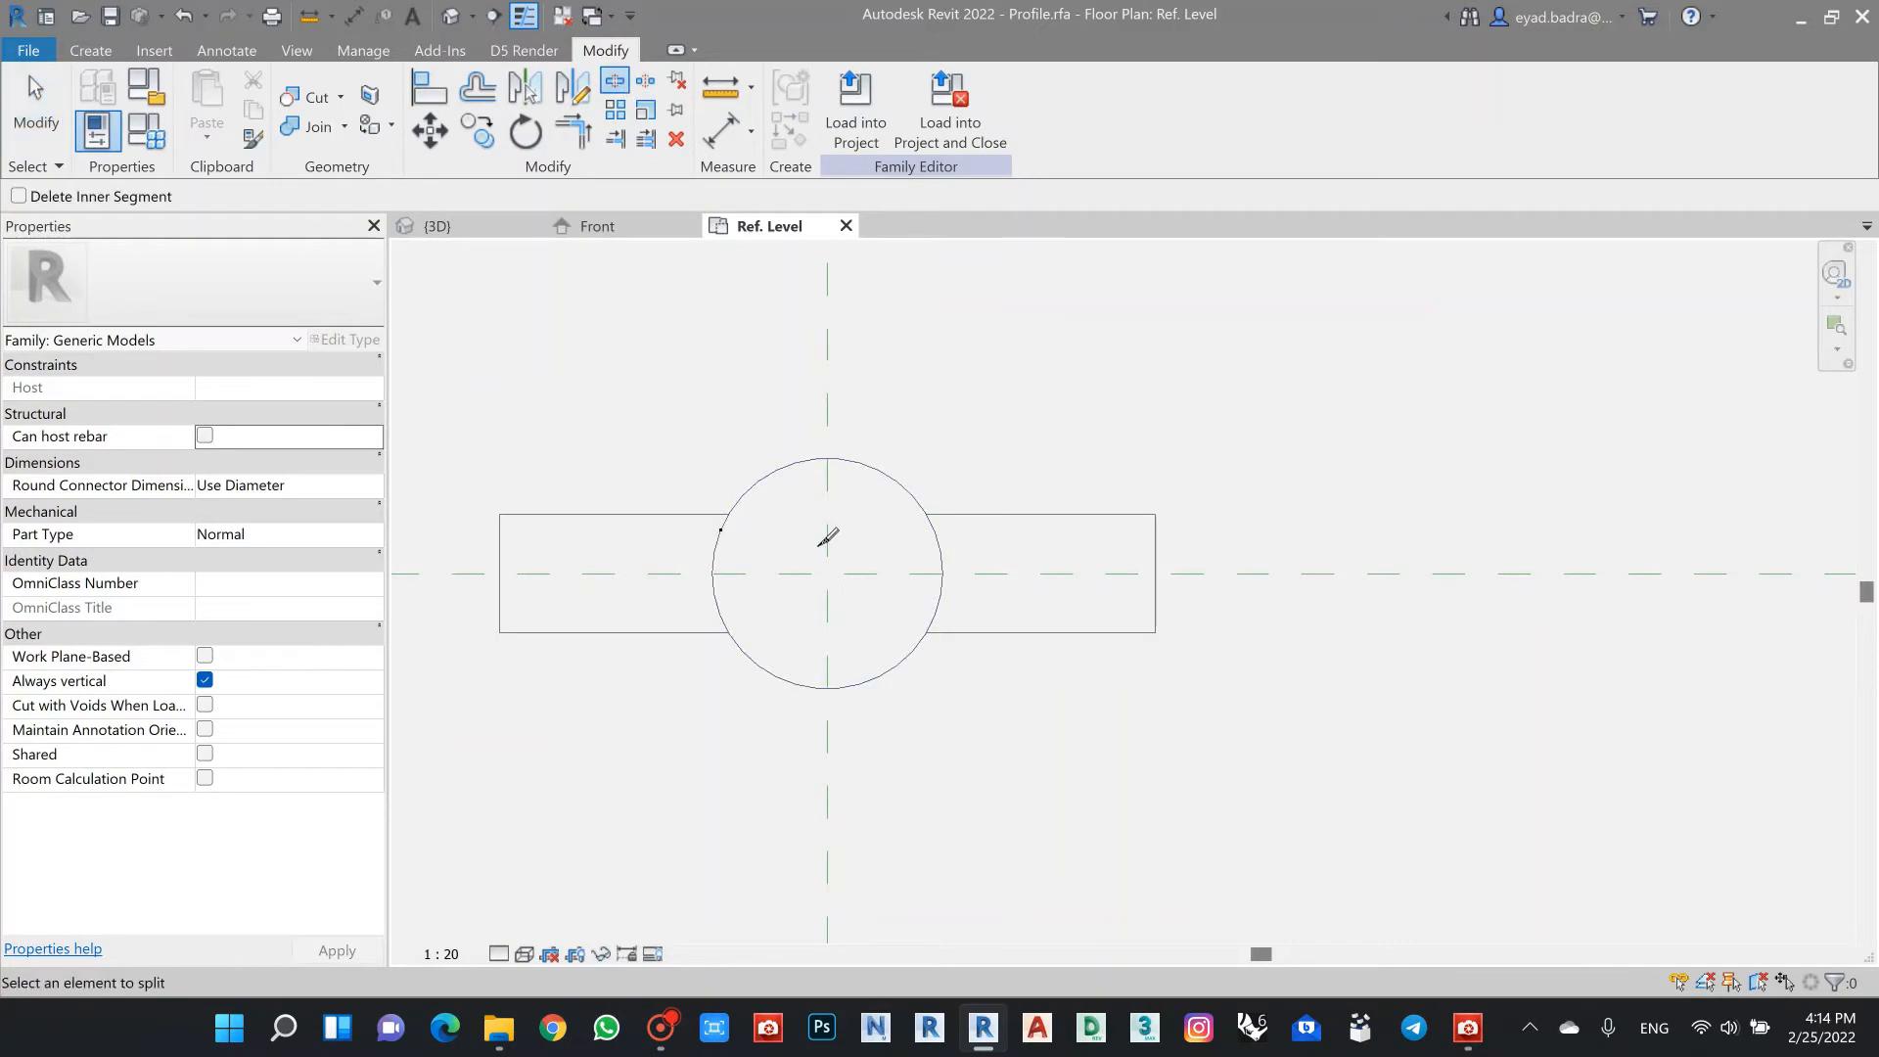
pyautogui.press('Escape')
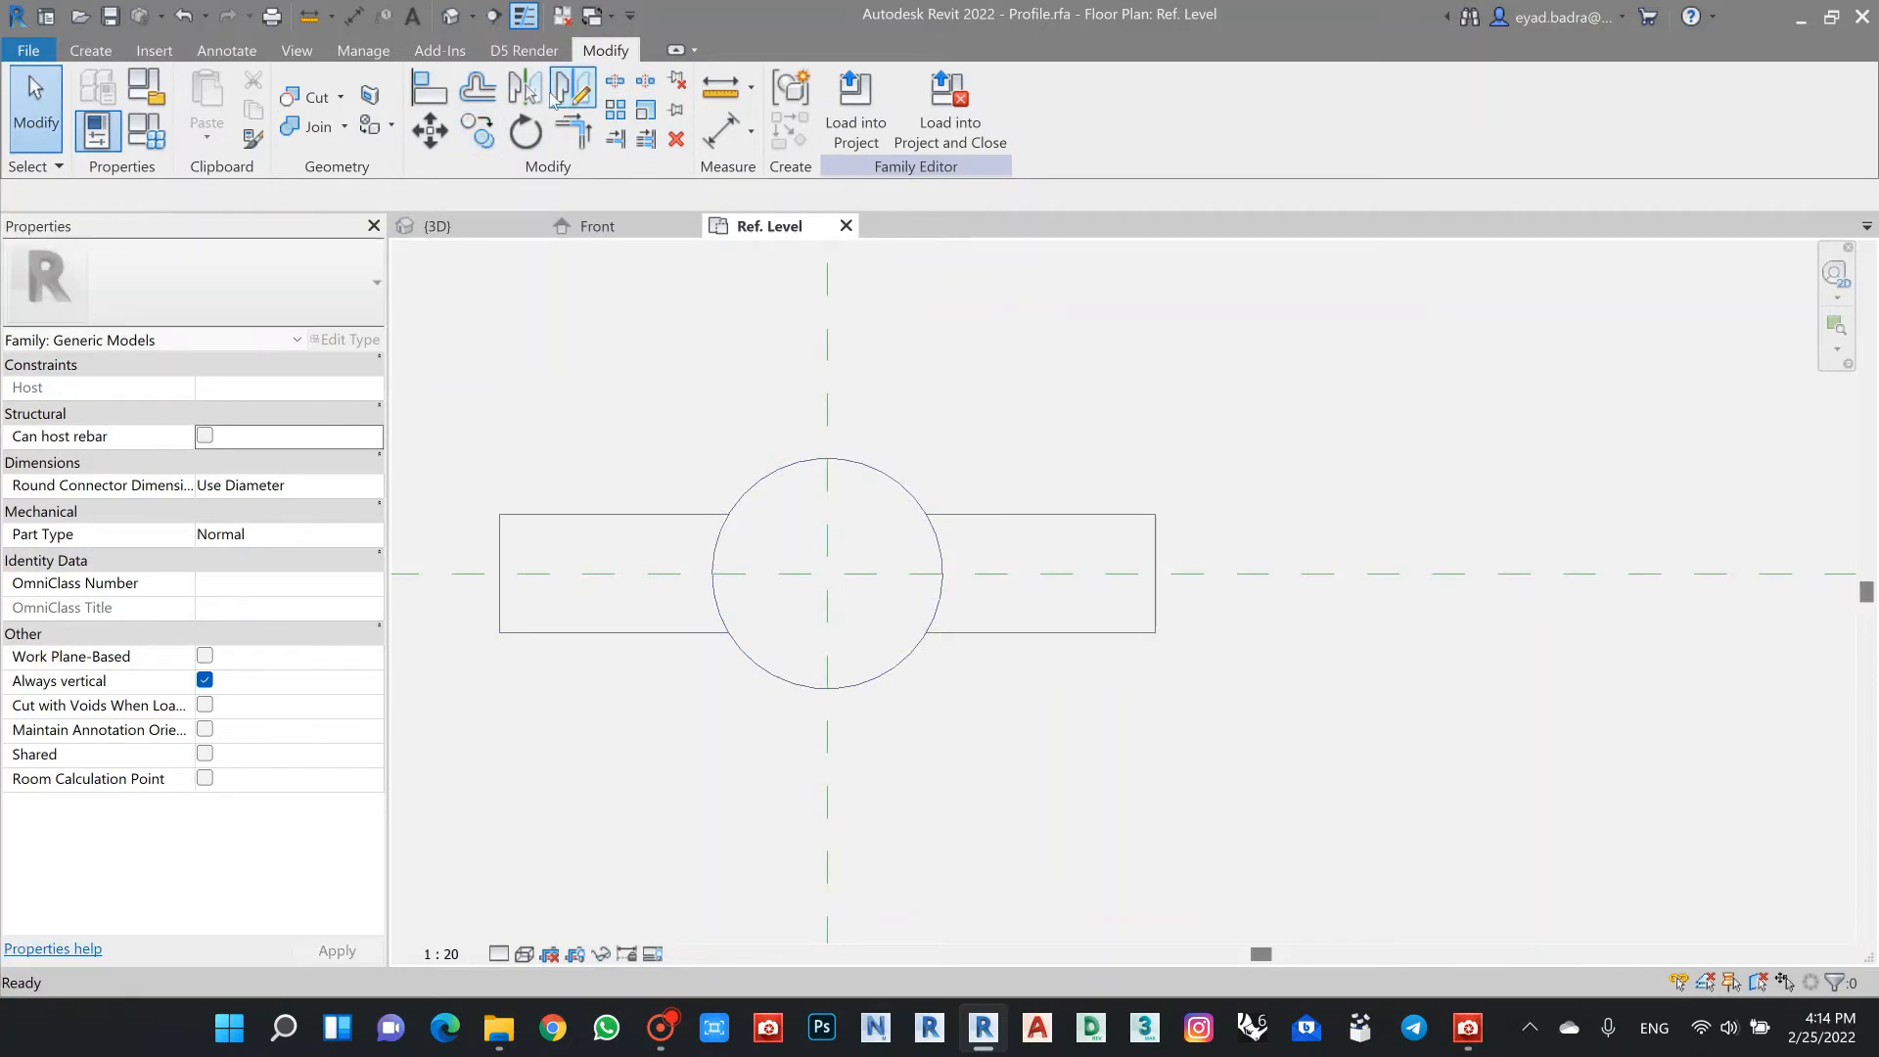
pyautogui.click(574, 134)
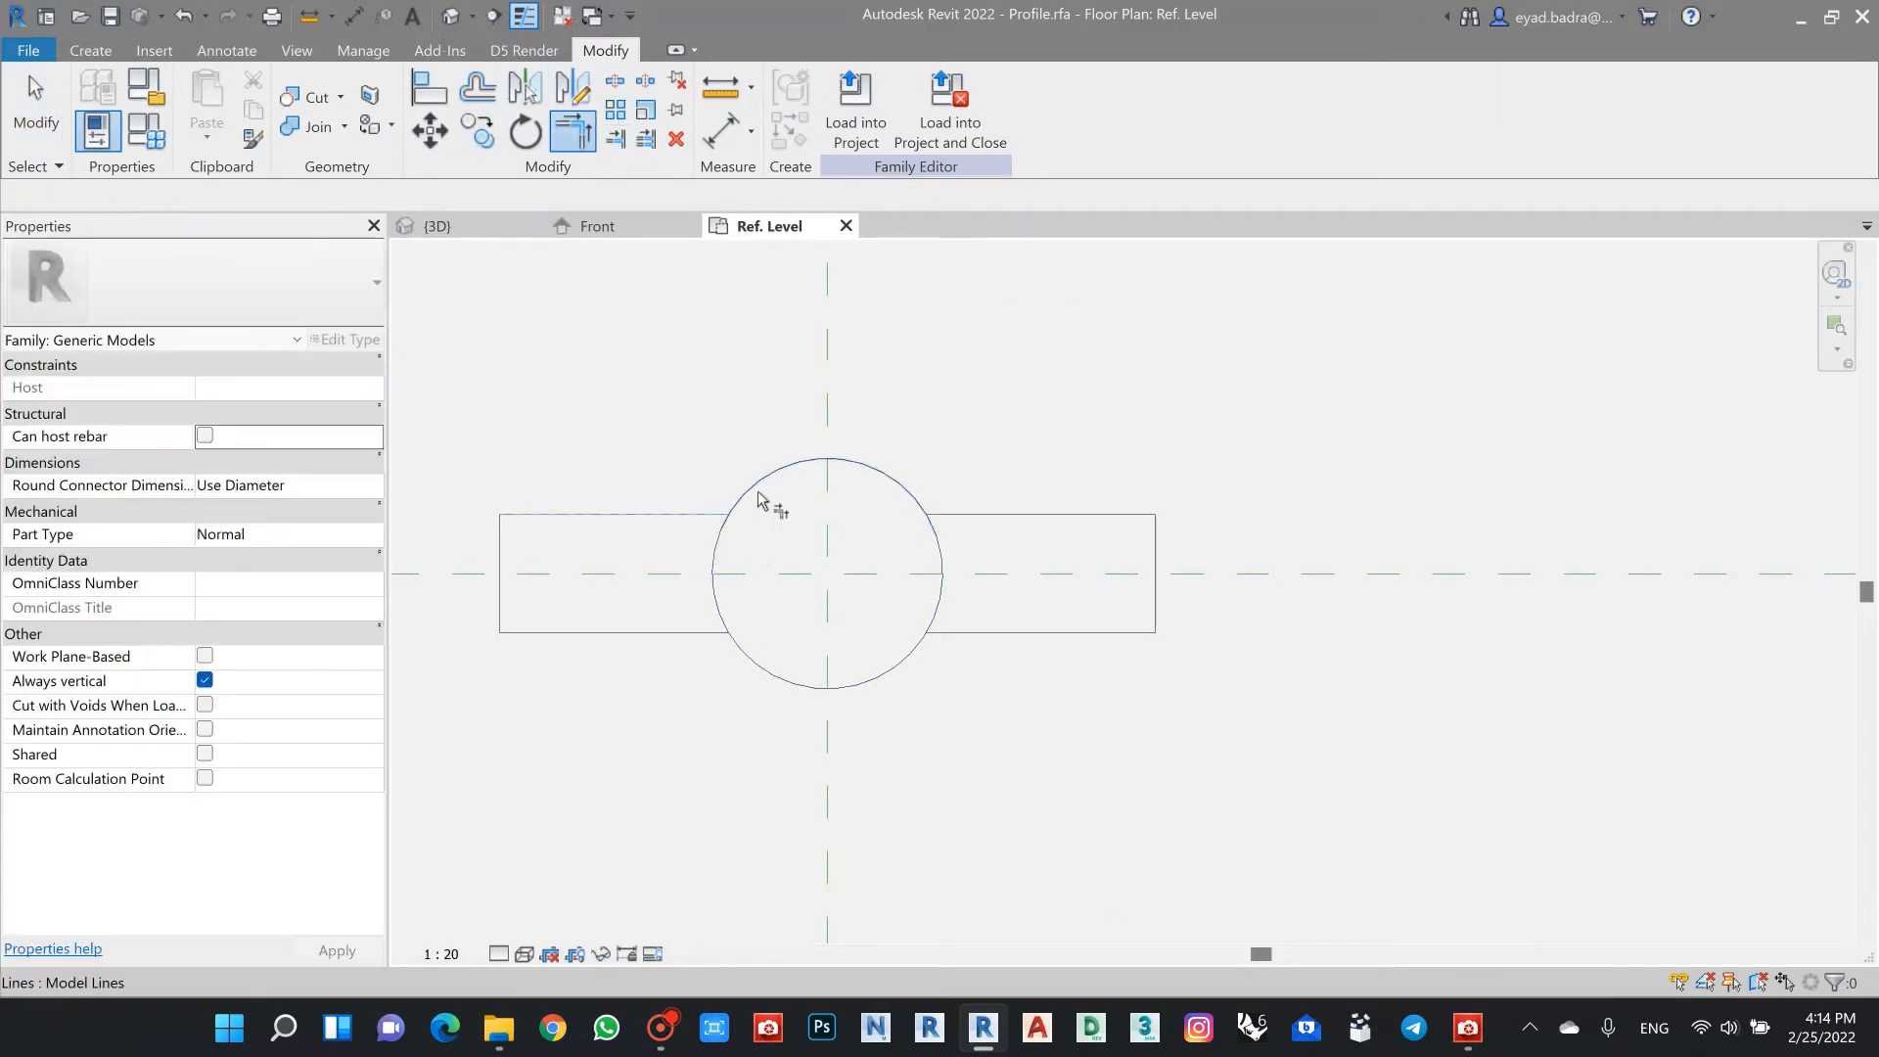
pyautogui.click(661, 631)
pyautogui.click(726, 632)
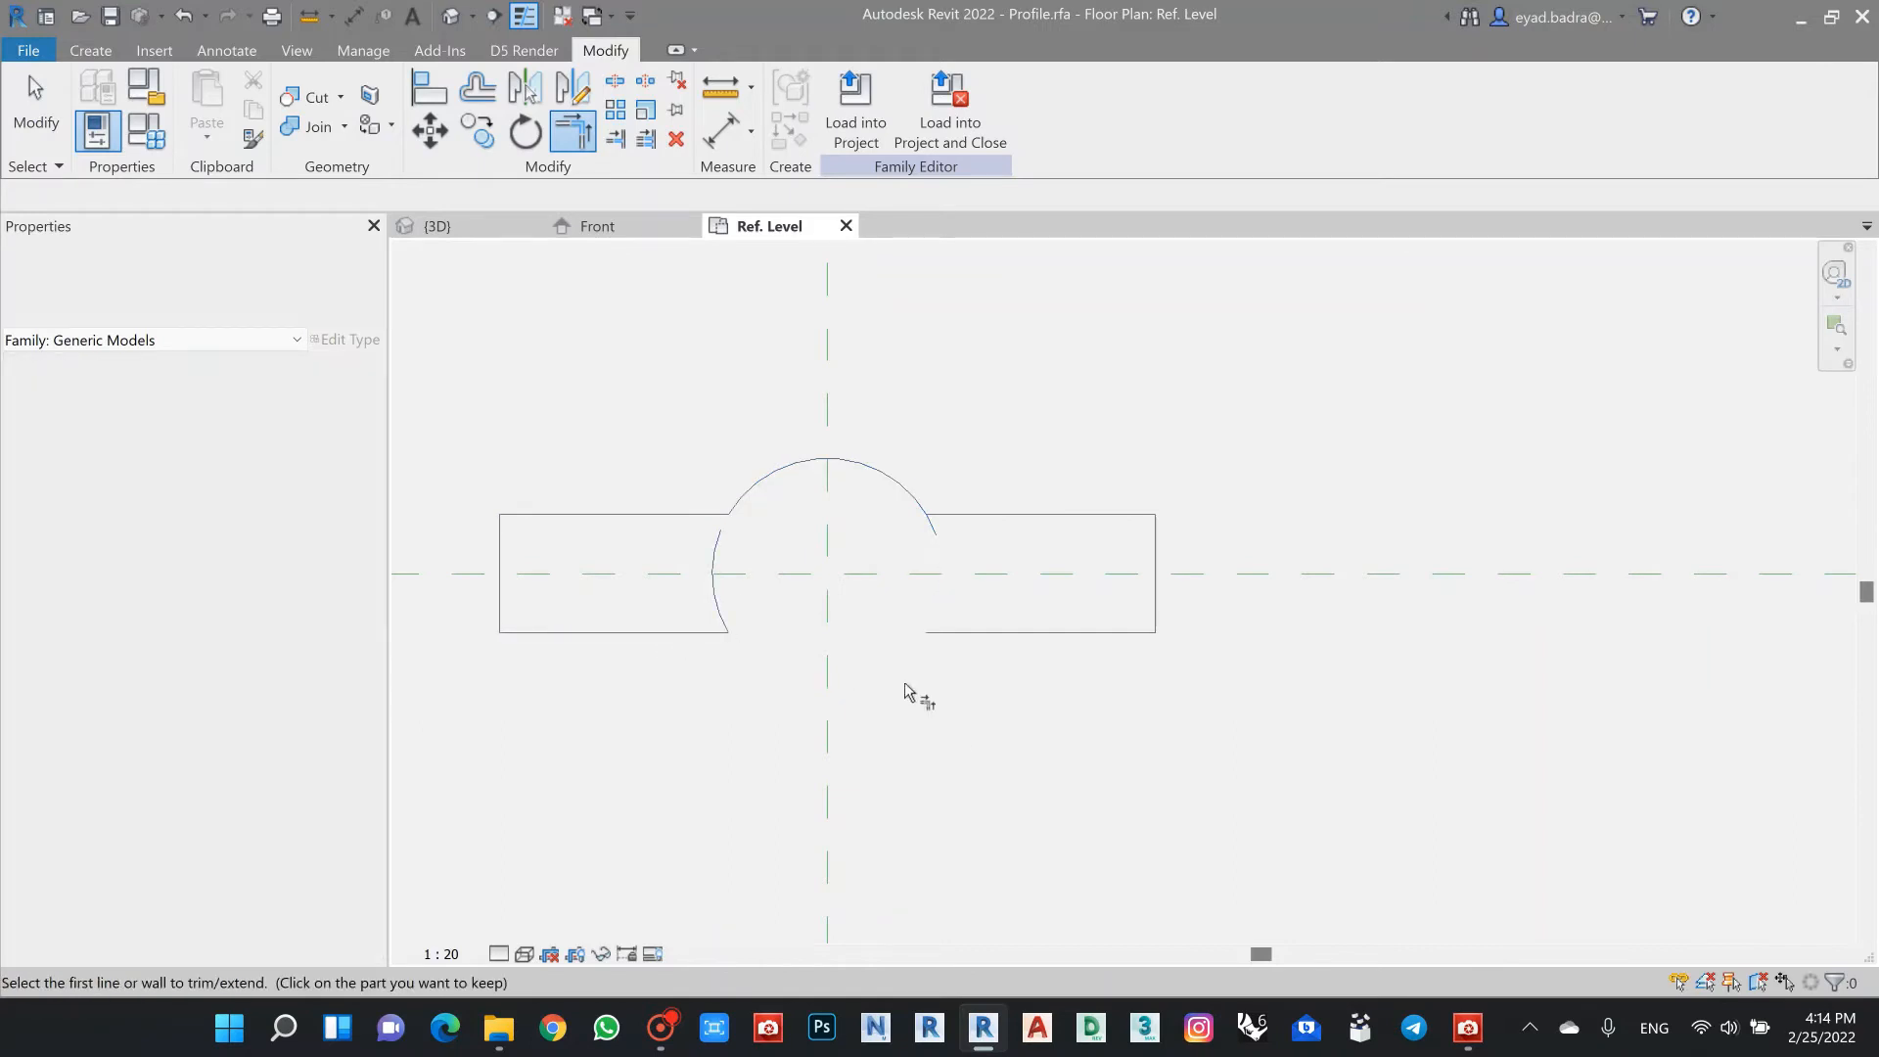
pyautogui.hotkey('ctrl', 'z')
pyautogui.press('t')
pyautogui.press('r')
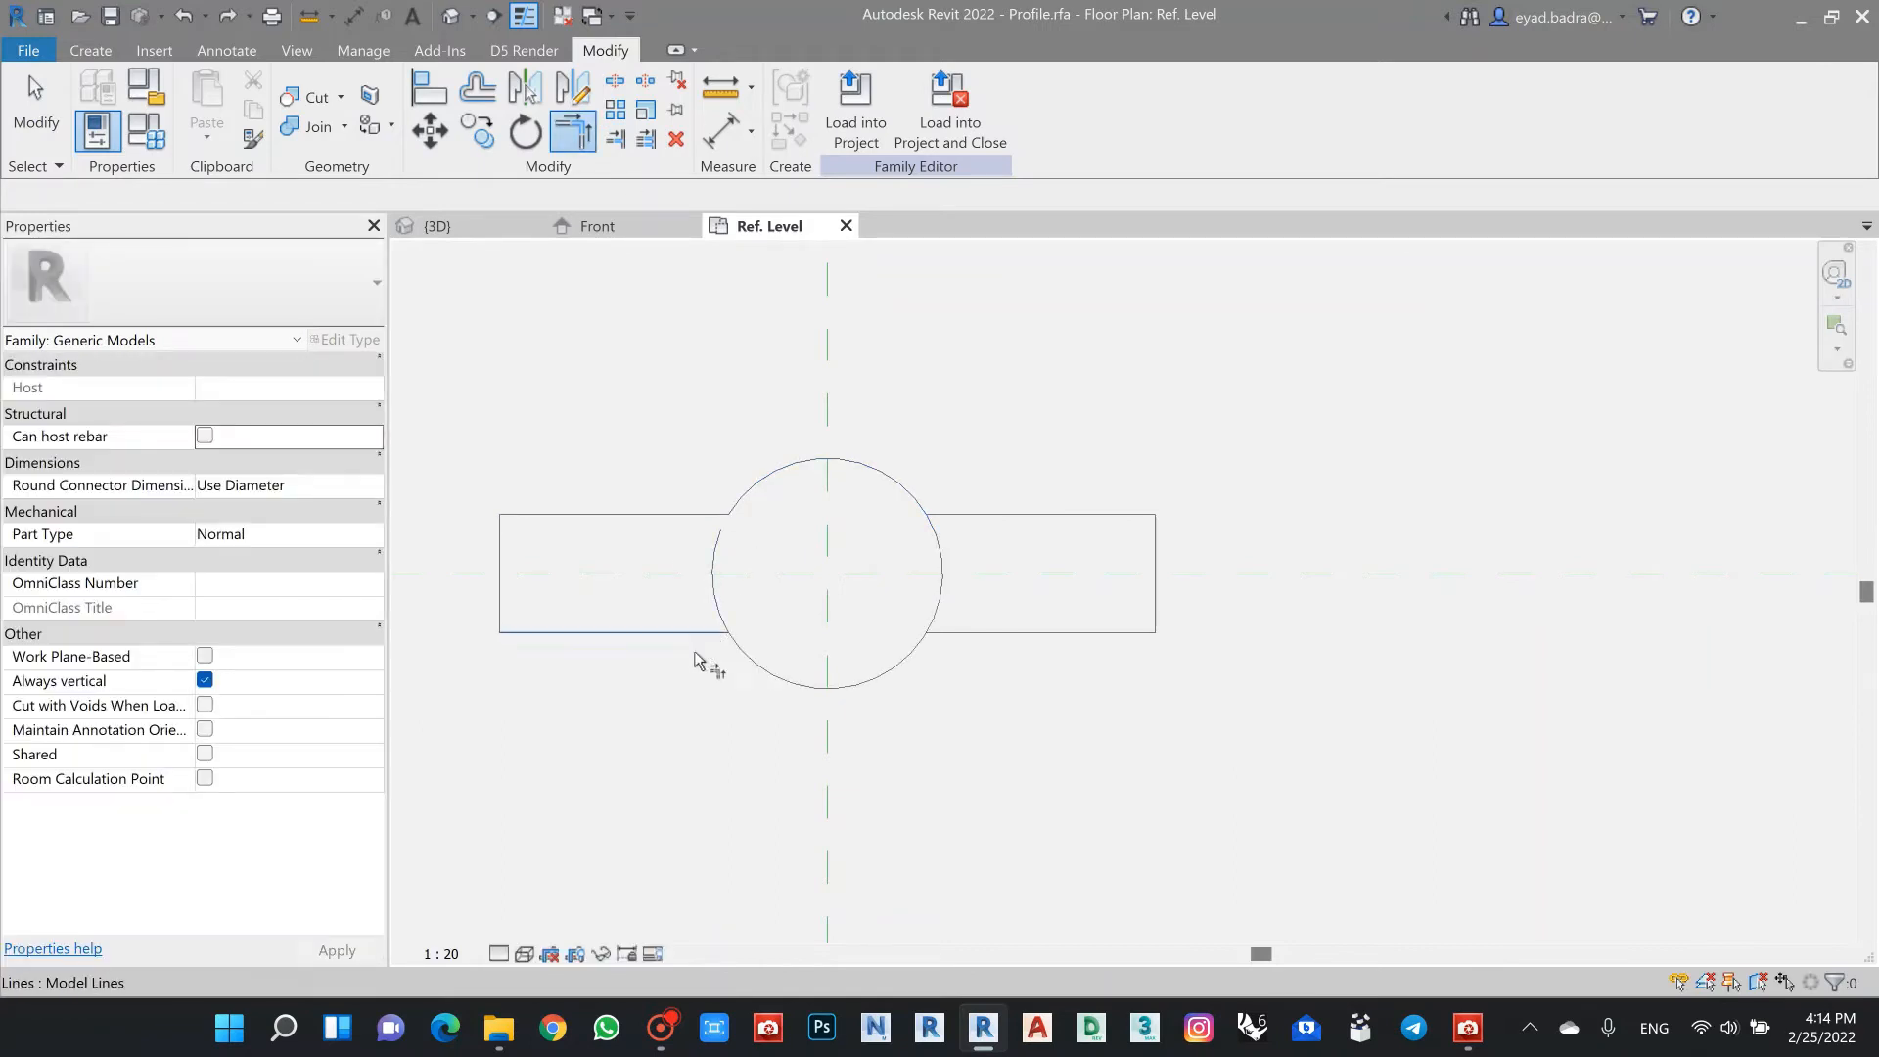
pyautogui.click(729, 656)
pyautogui.hotkey('ctrl', 'z')
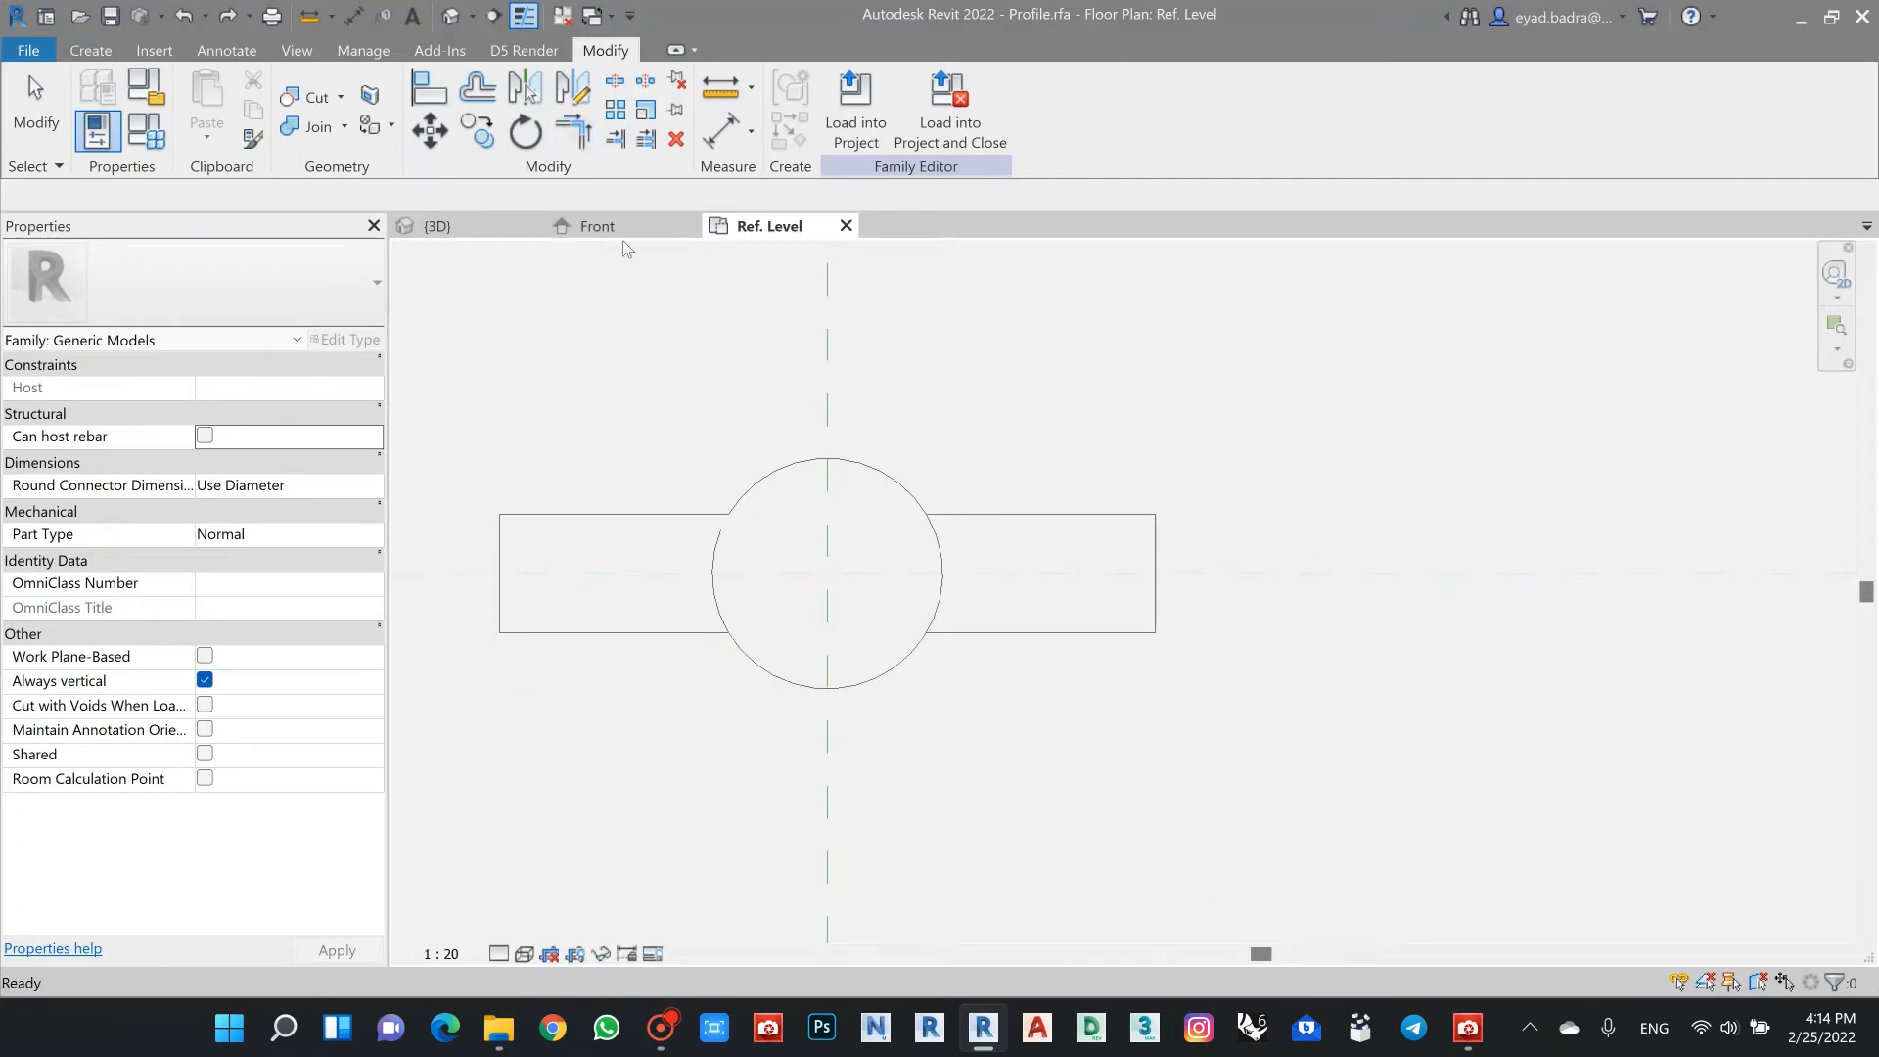
# Step: Trim the remaining circle arcs inside both arms to form one continuous circle-and-arms outline
pyautogui.click(567, 142)
pyautogui.scroll(4, 759, 656)
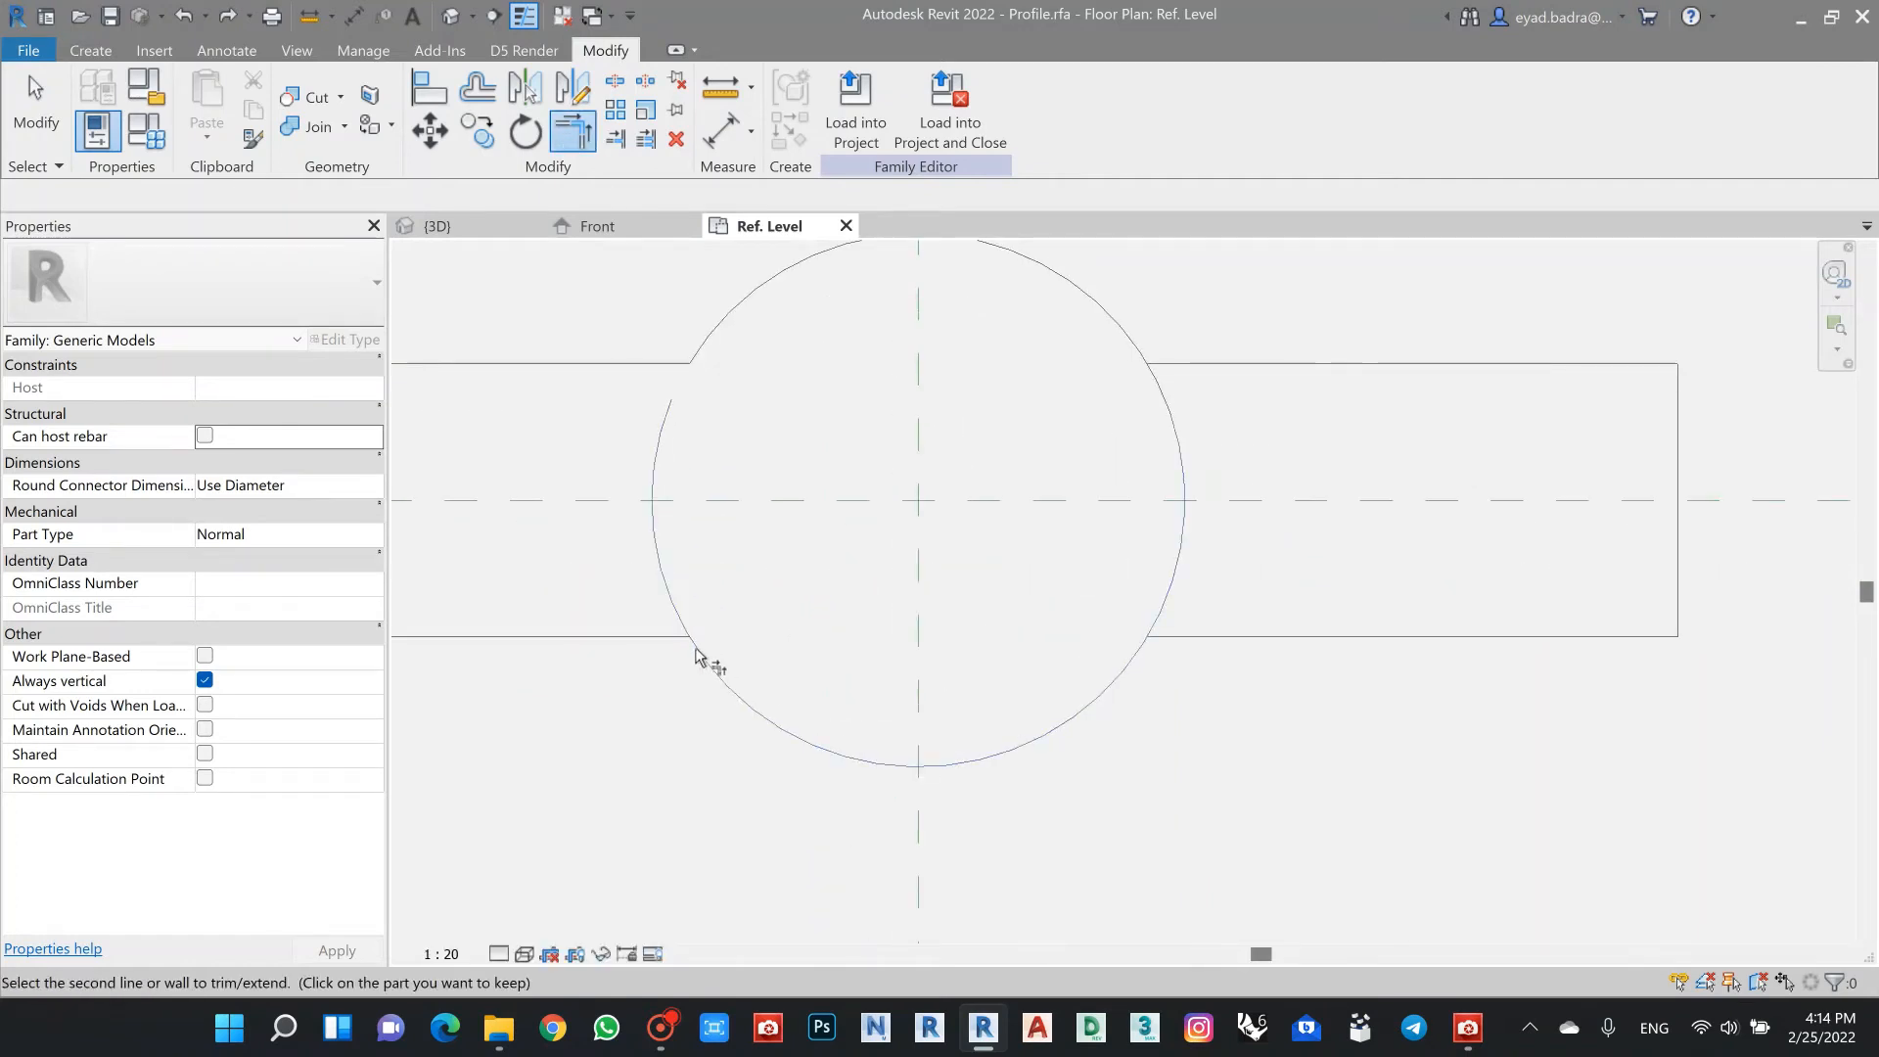
pyautogui.click(682, 644)
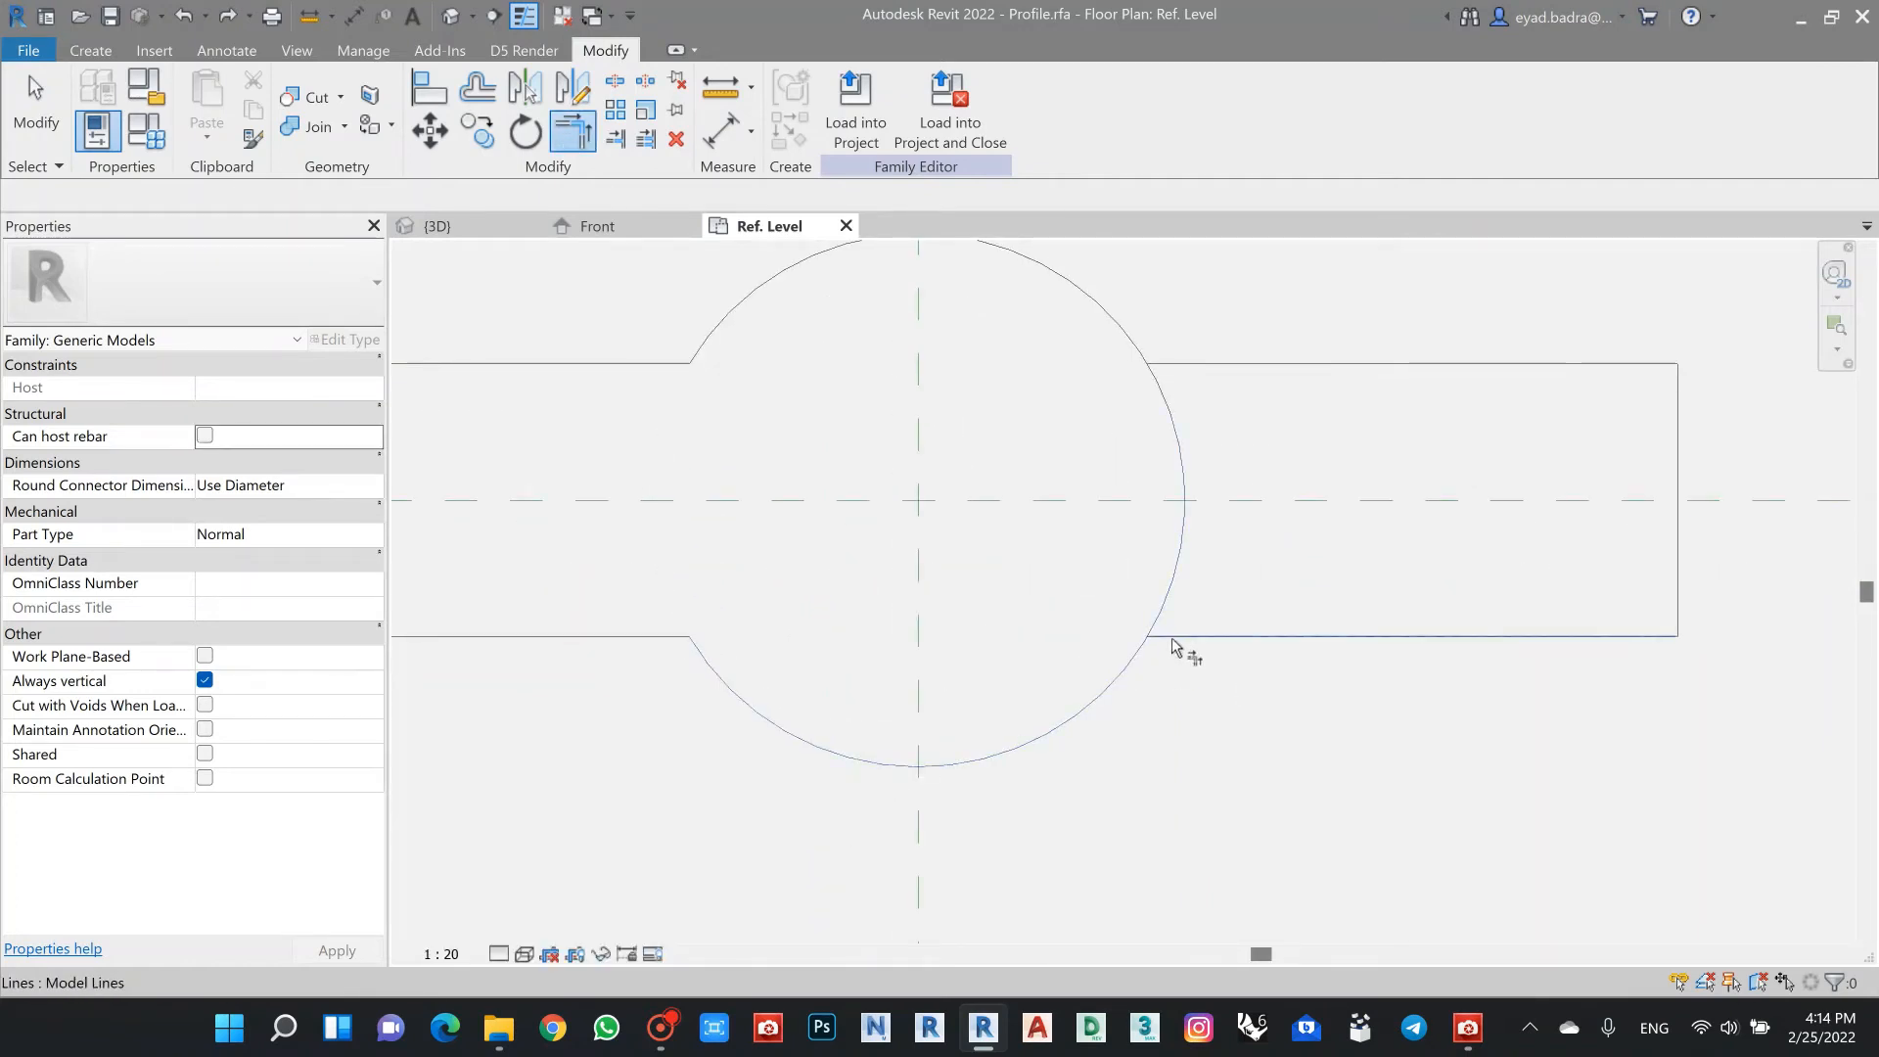
pyautogui.click(1197, 363)
pyautogui.click(1137, 351)
pyautogui.scroll(-4, 1107, 519)
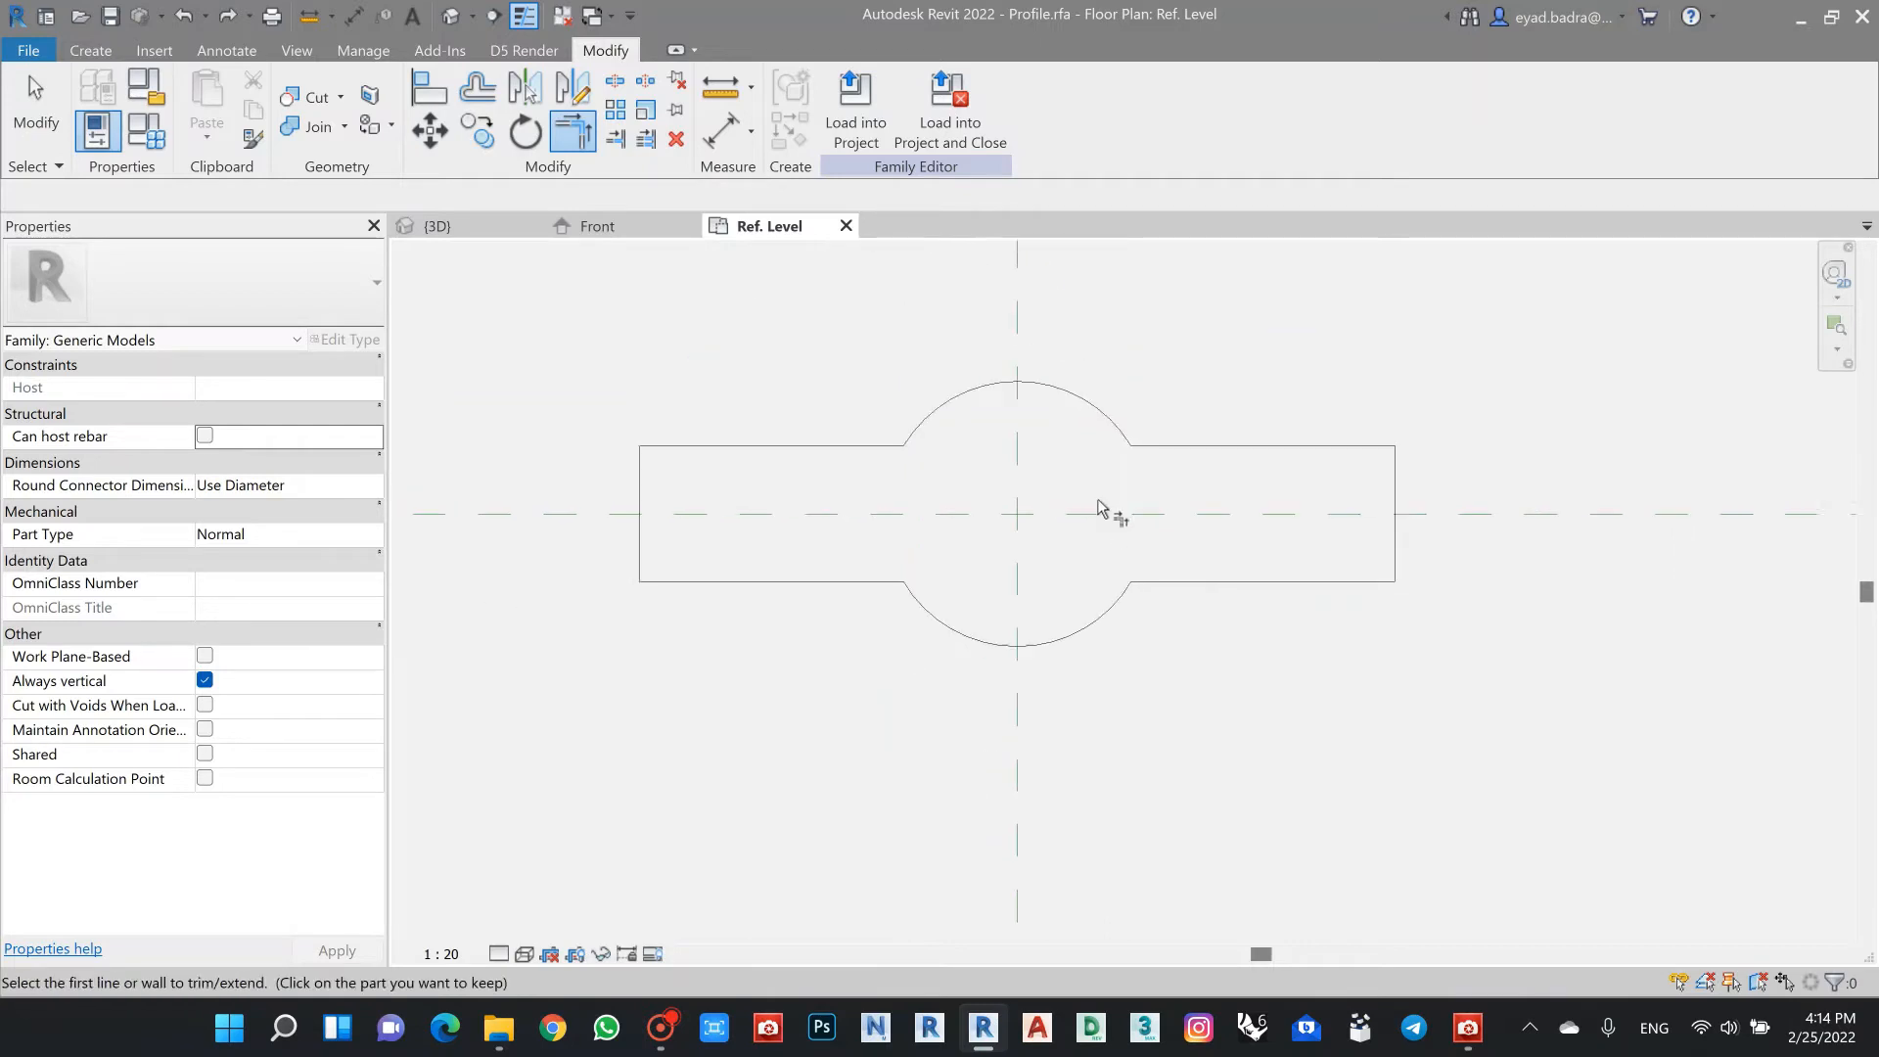
pyautogui.moveTo(1118, 491); pyautogui.dragTo(1117, 500, button='middle')
pyautogui.press('Escape')
pyautogui.press('Escape')
pyautogui.moveTo(1210, 374); pyautogui.dragTo(1220, 407, button='middle')
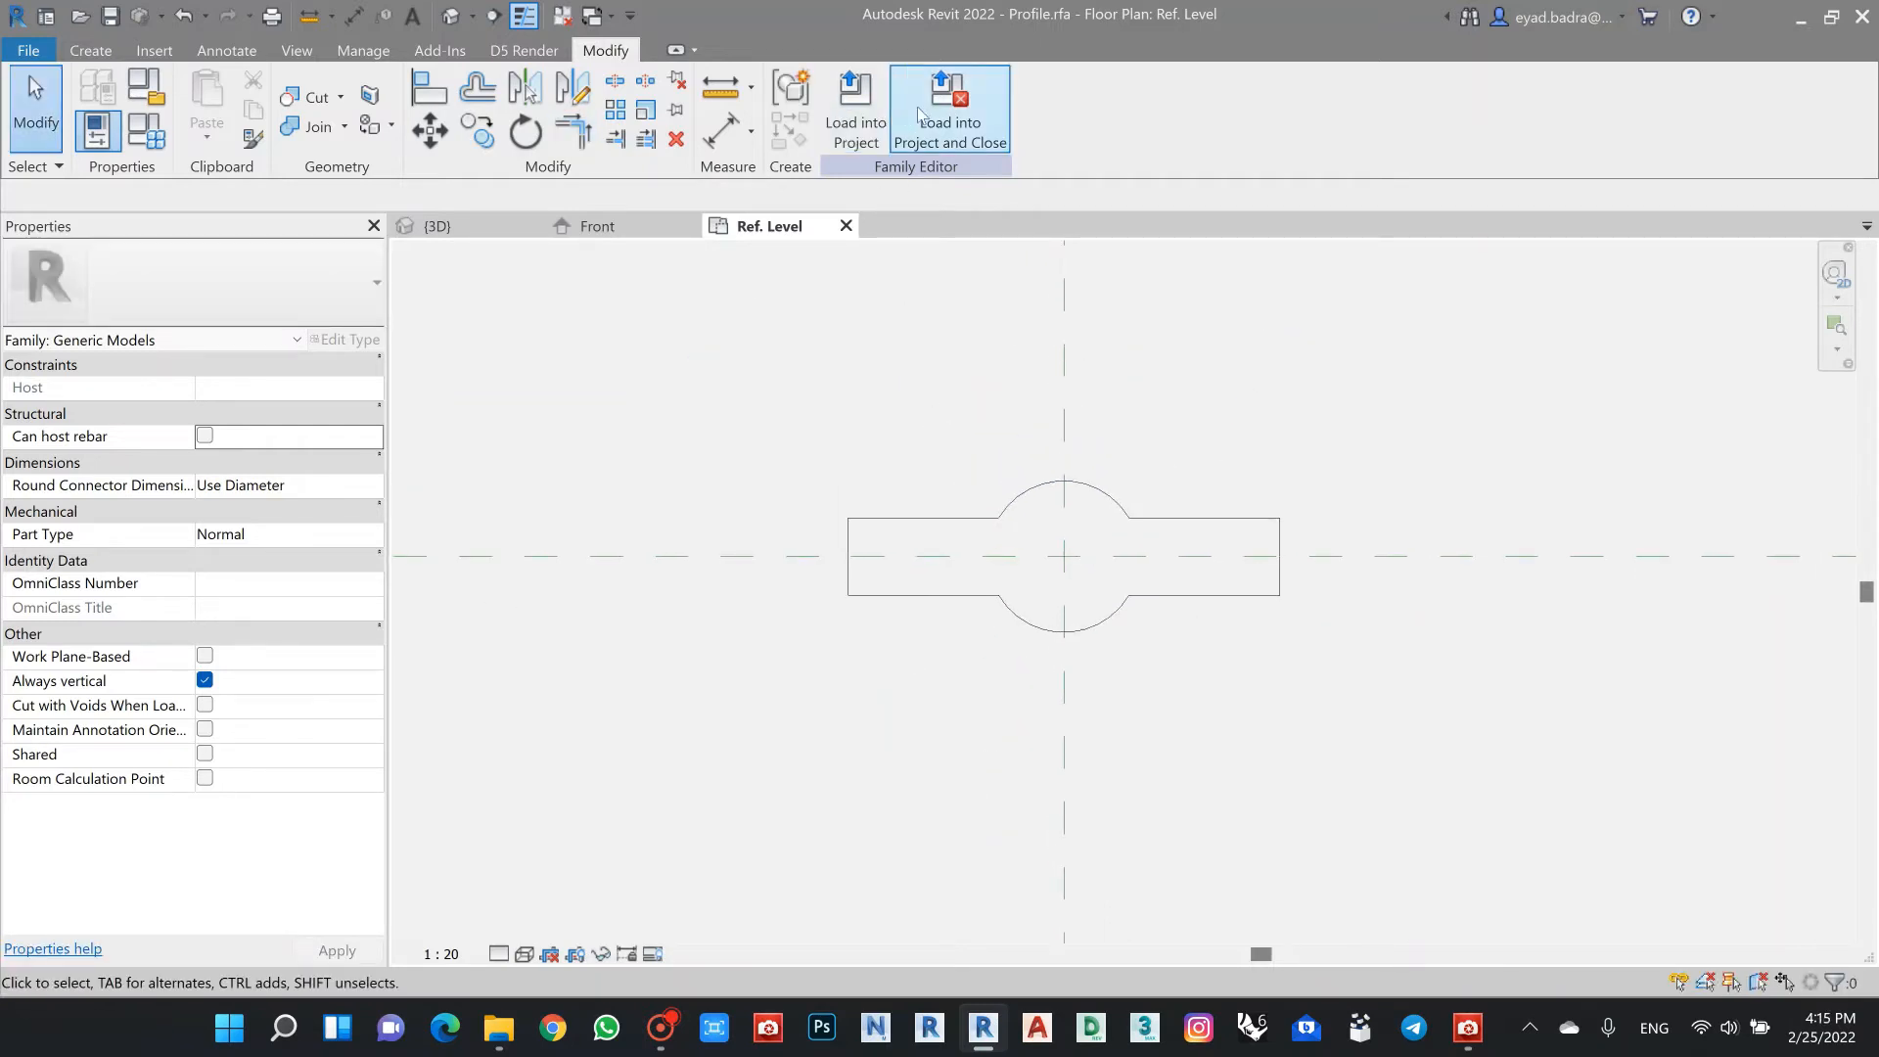
# Step: Load the Profile family into the curtain panel family and close it, overwriting the existing version and its parameter values
pyautogui.click(962, 125)
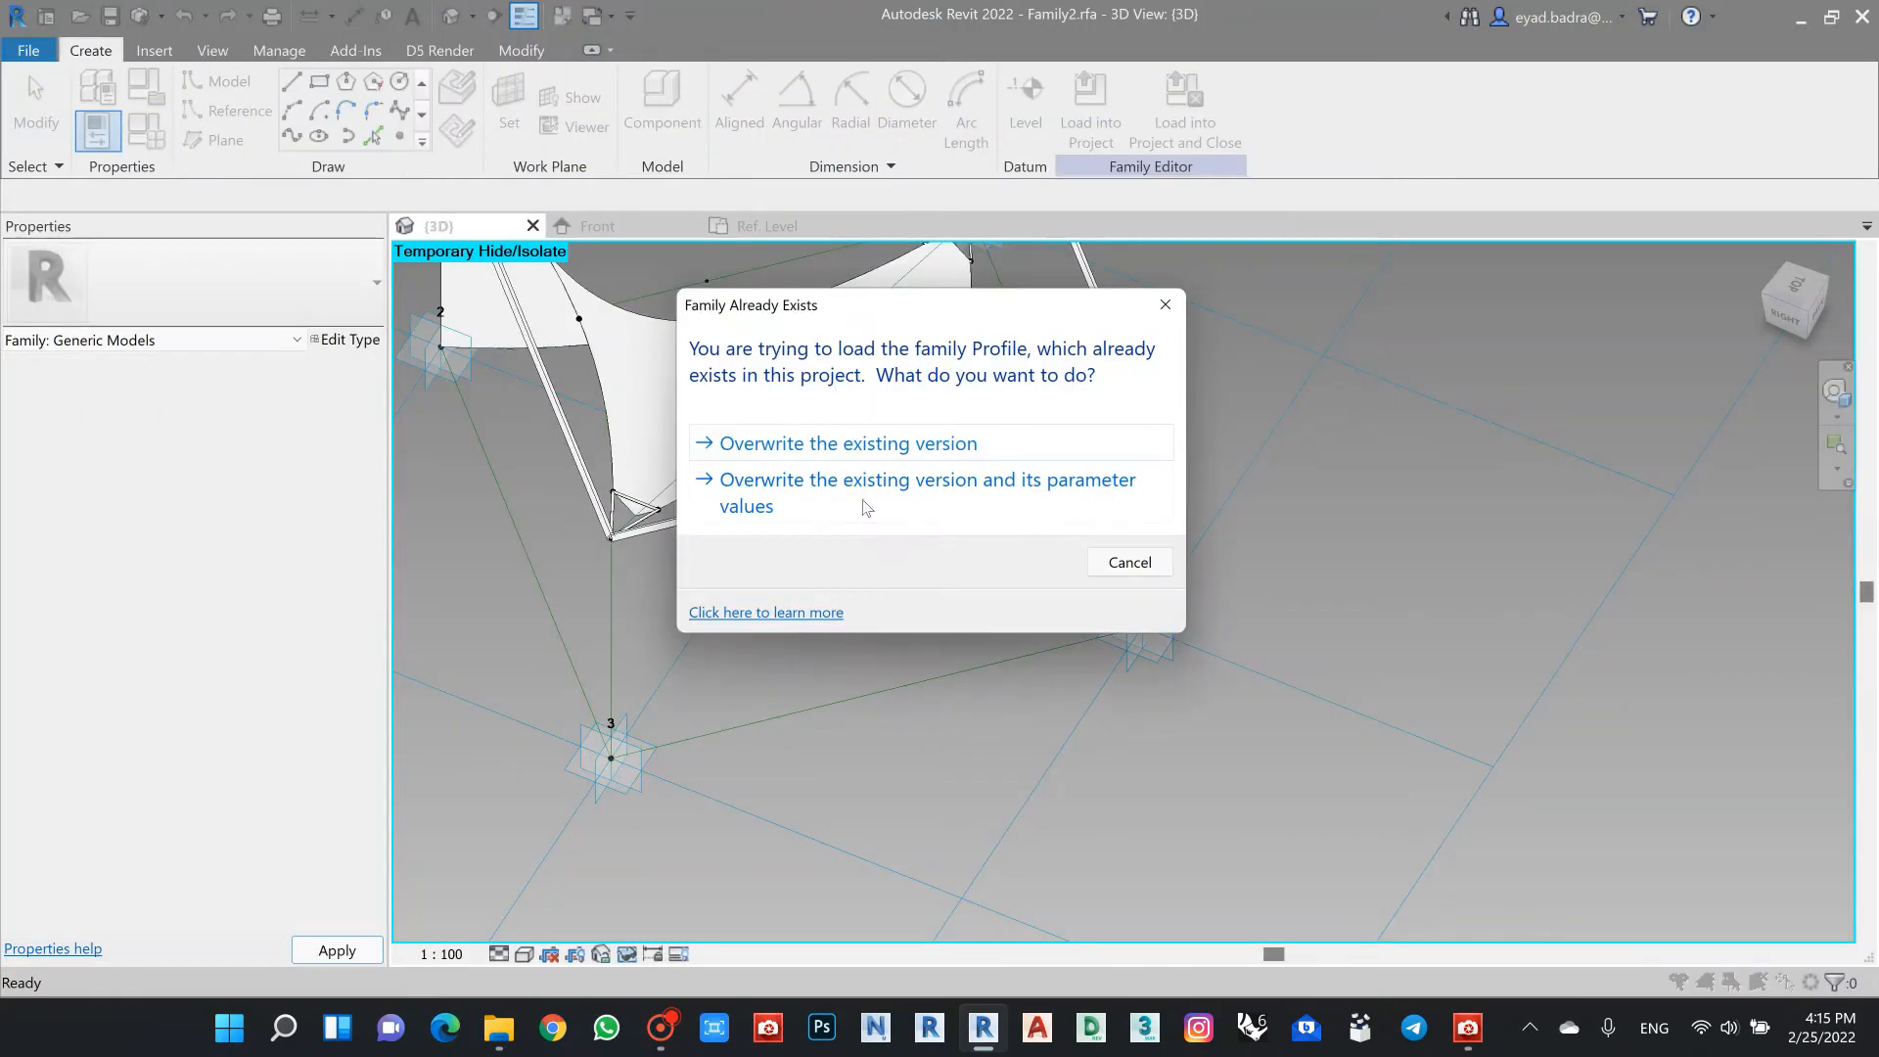
pyautogui.click(865, 499)
pyautogui.scroll(-1, 1017, 587)
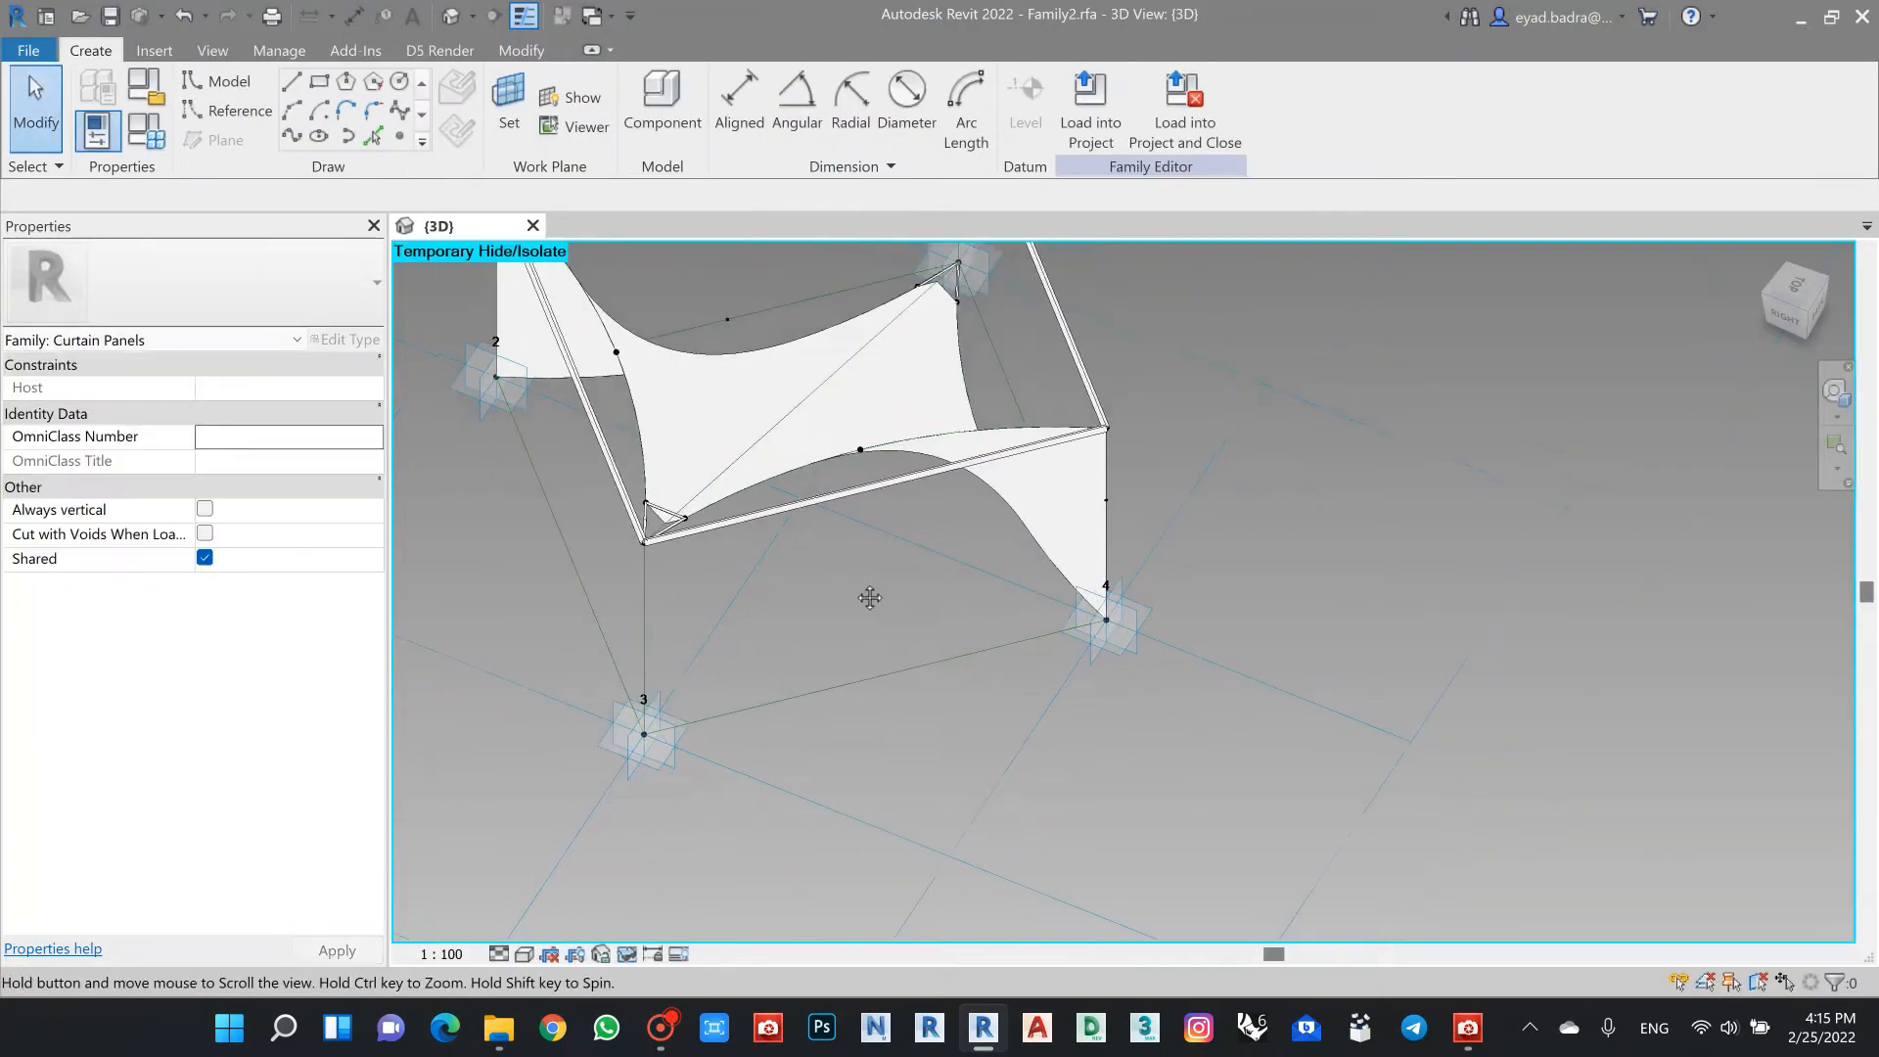
pyautogui.scroll(5, 1131, 499)
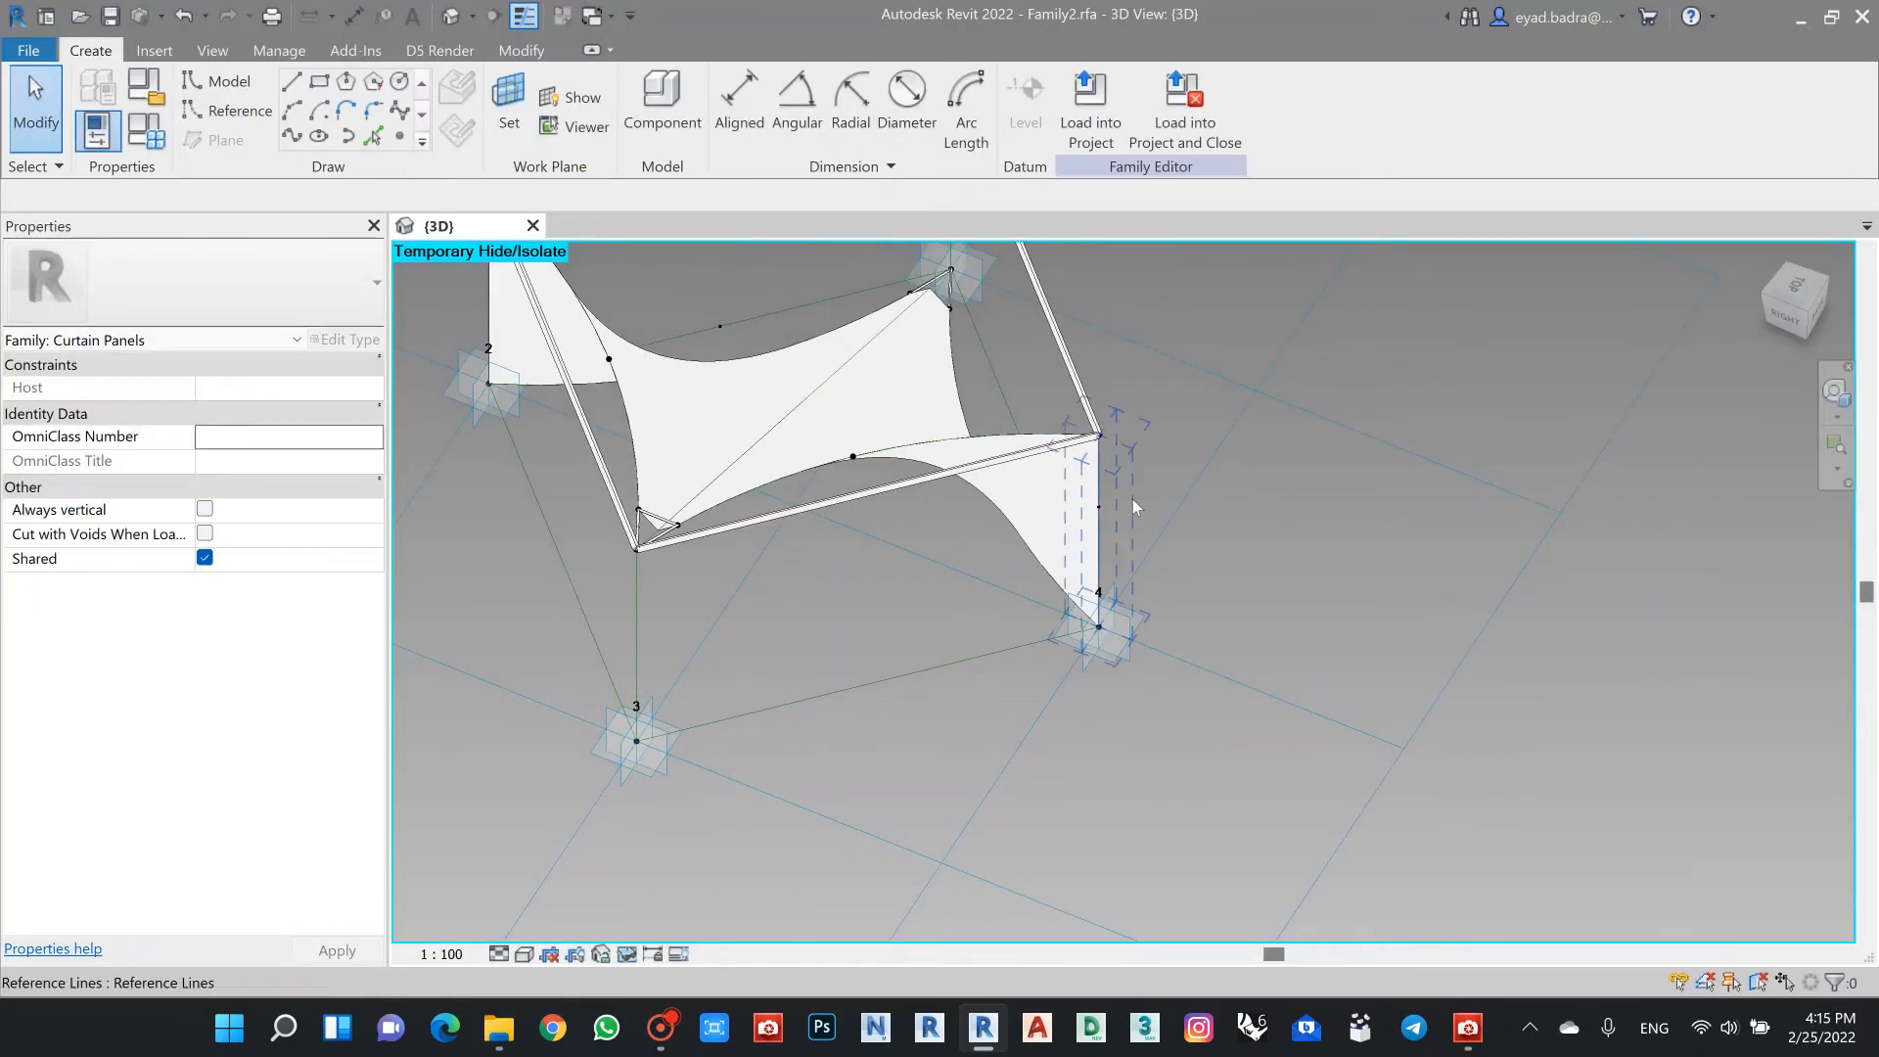
pyautogui.click(154, 50)
pyautogui.click(90, 50)
pyautogui.click(661, 108)
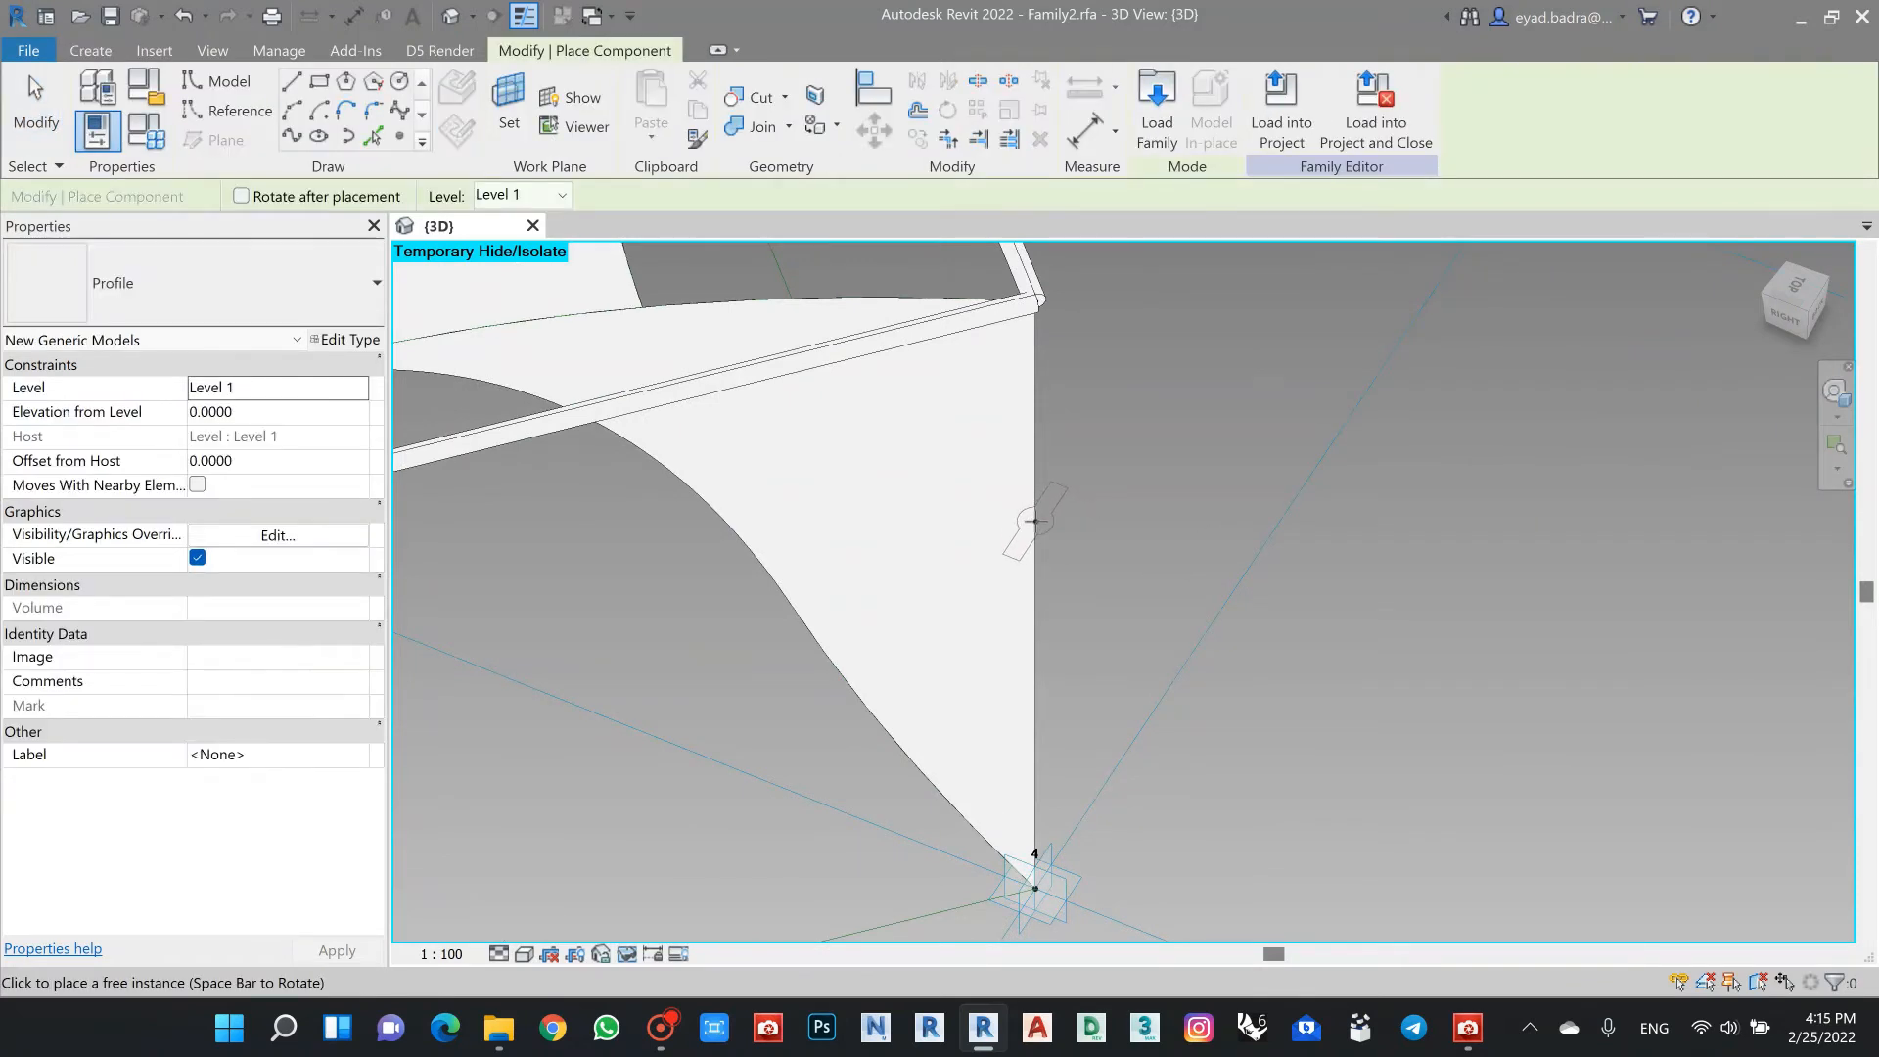
pyautogui.scroll(-2, 1032, 558)
pyautogui.moveTo(1056, 618); pyautogui.dragTo(1245, 625, button='middle')
pyautogui.scroll(1, 1098, 591)
pyautogui.scroll(-1, 1115, 519)
pyautogui.scroll(-1, 1136, 519)
pyautogui.scroll(-2, 1118, 541)
pyautogui.scroll(-1, 1190, 605)
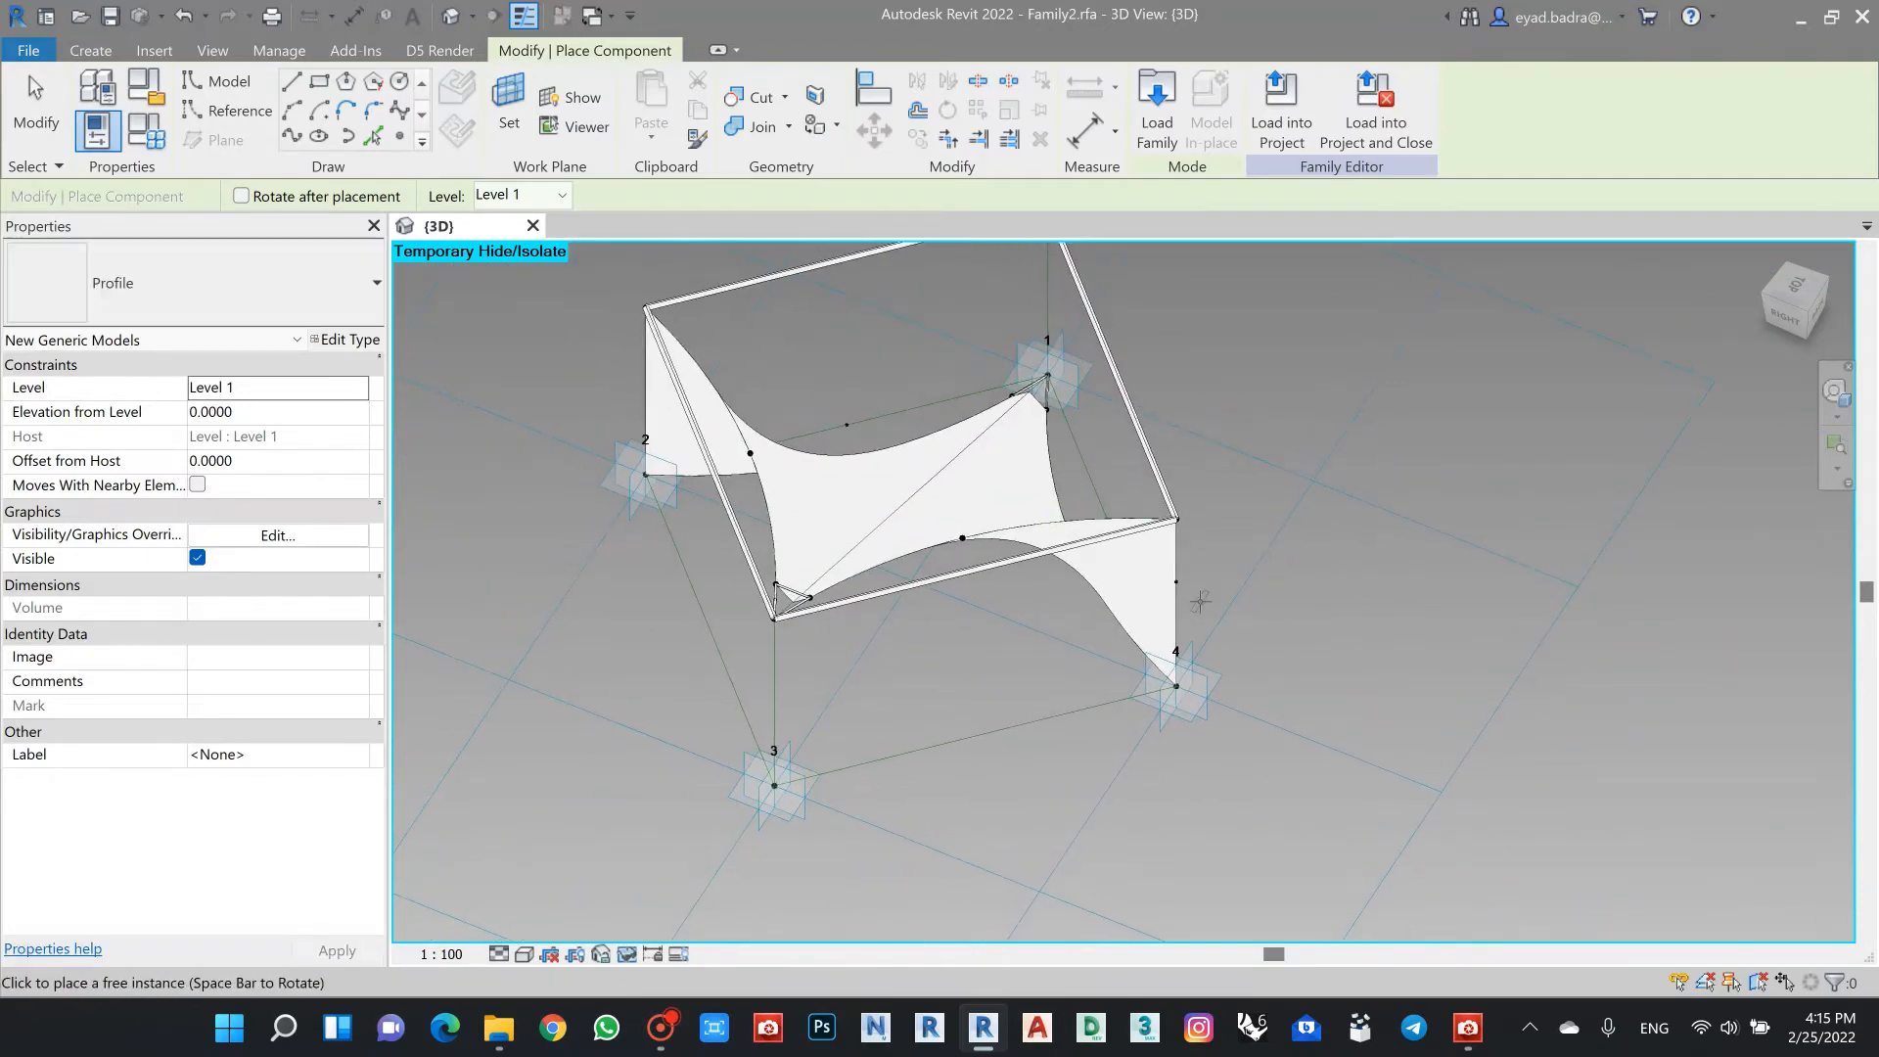
pyautogui.press('Escape')
pyautogui.click(1176, 582)
pyautogui.scroll(3, 1213, 582)
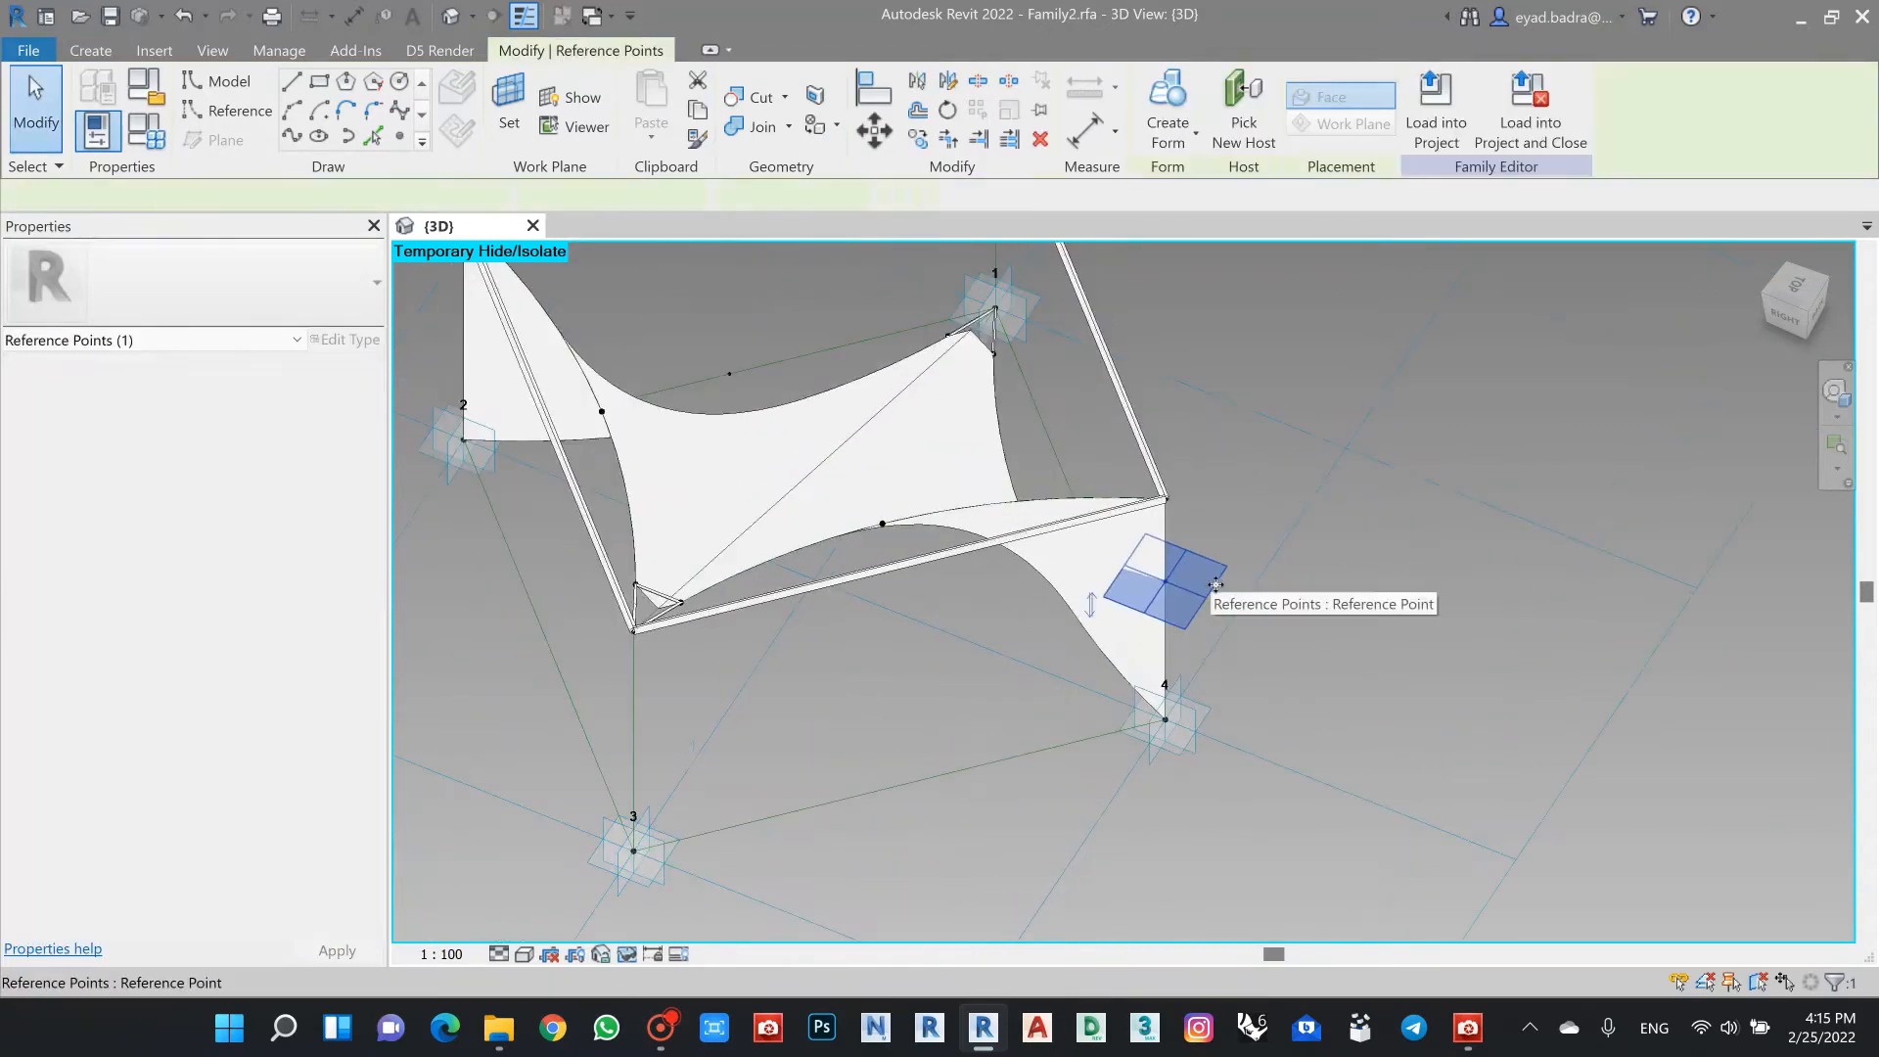
pyautogui.click(1260, 507)
pyautogui.scroll(1, 1337, 524)
pyautogui.moveTo(1337, 524); pyautogui.dragTo(1392, 510, button='middle')
pyautogui.scroll(-3, 1392, 511)
# Step: Temporarily hide the two curved membrane surfaces in the 3D view
pyautogui.click(1088, 411)
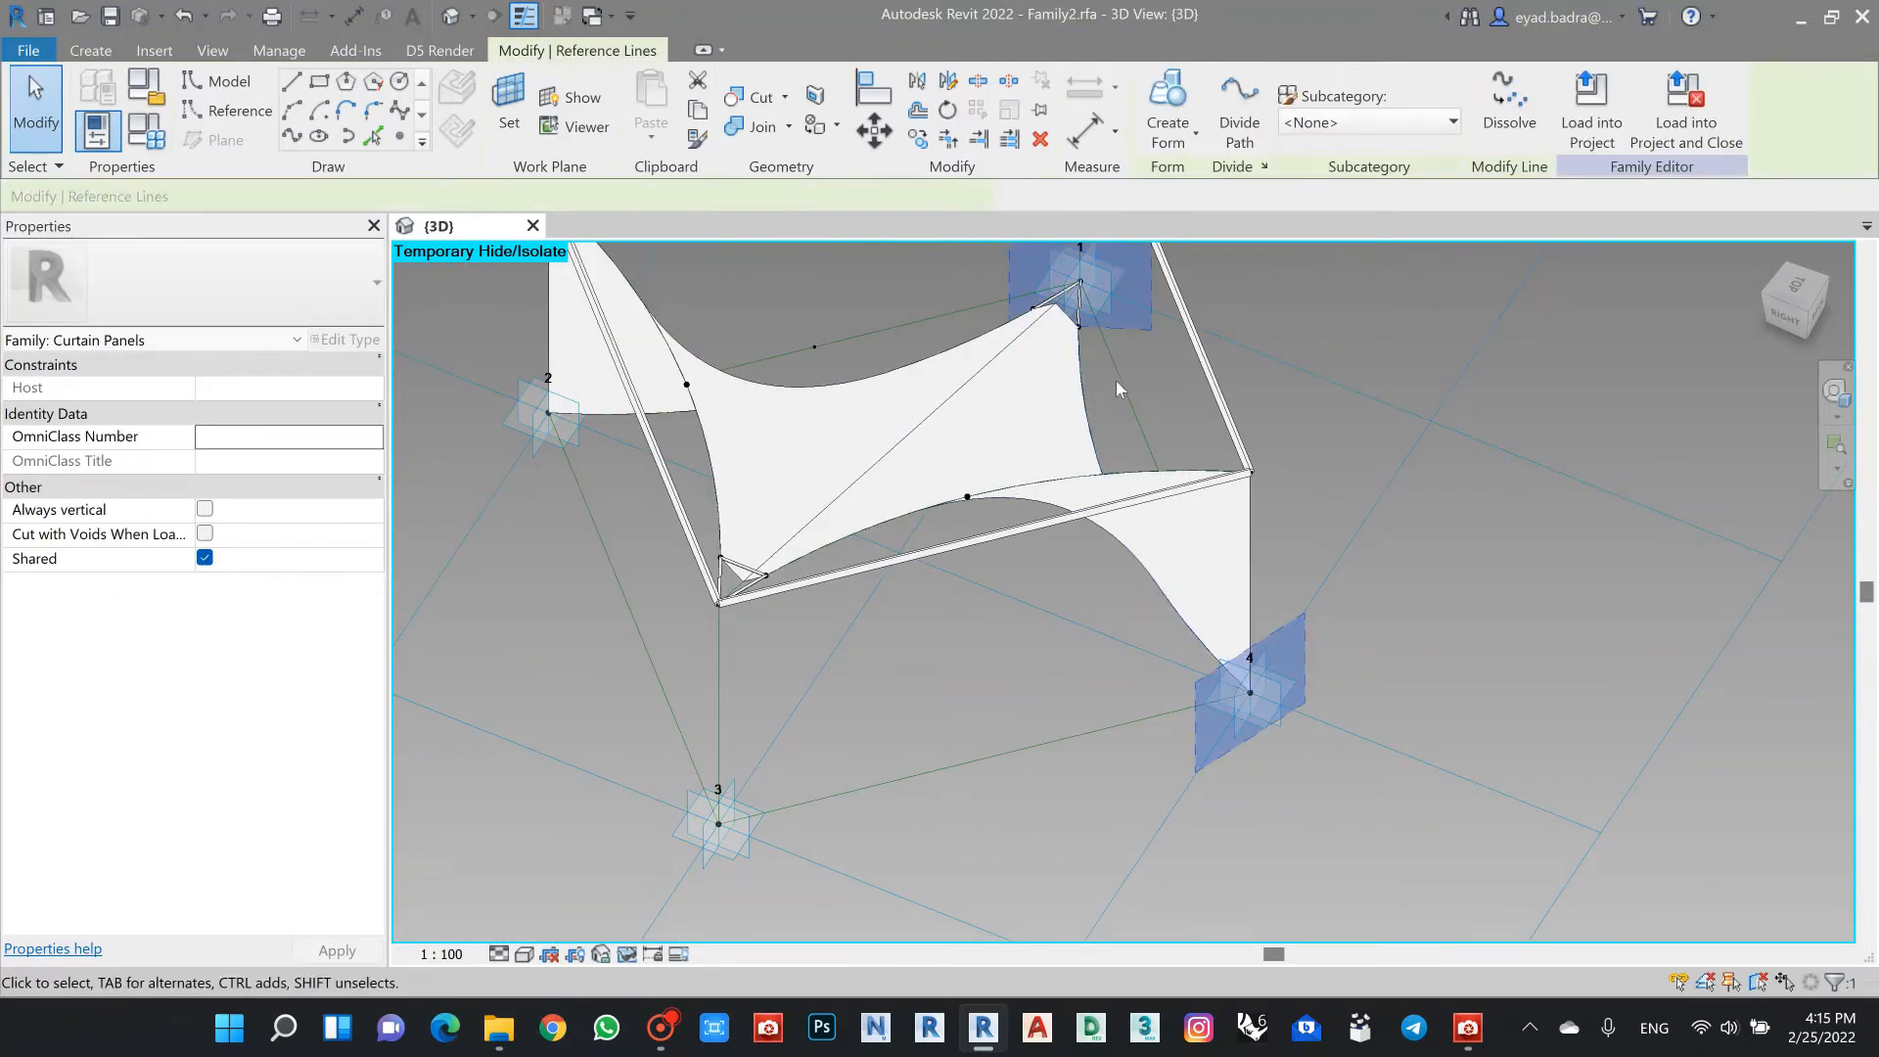
pyautogui.press('Escape')
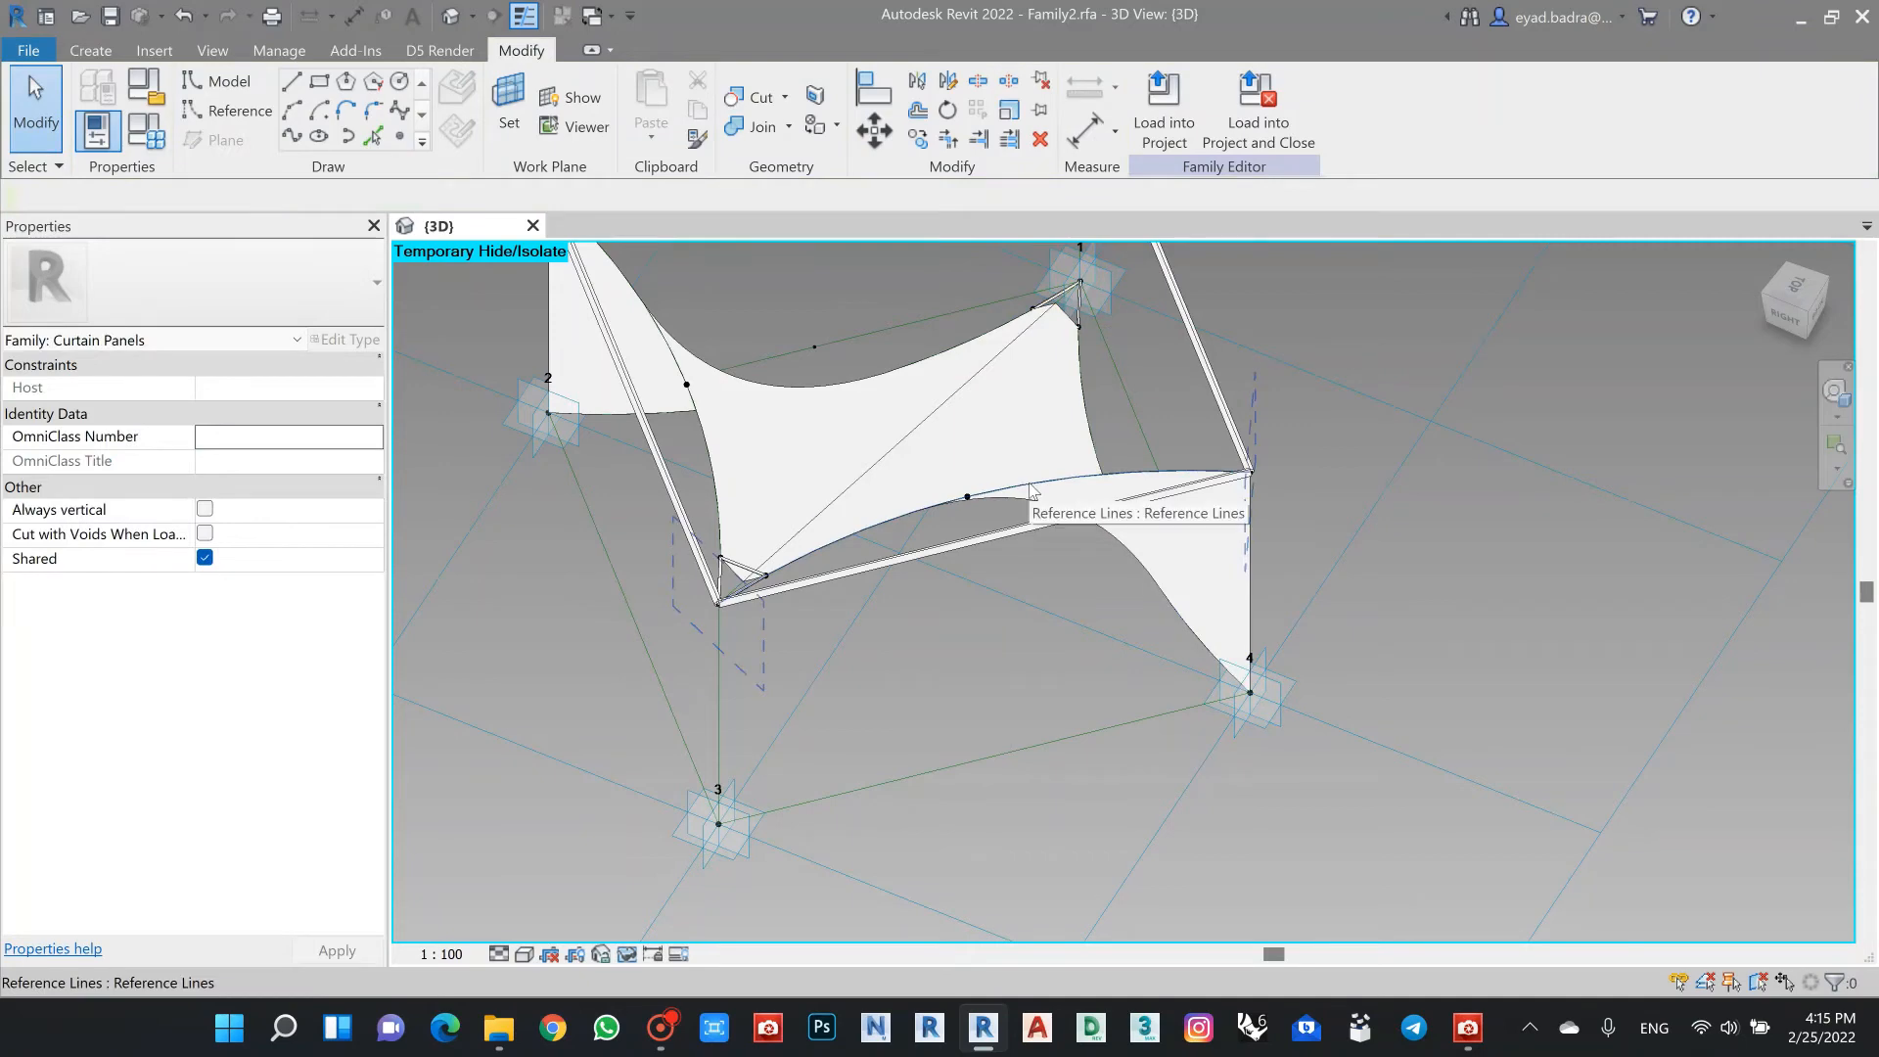
pyautogui.press('Tab')
pyautogui.click(1030, 491)
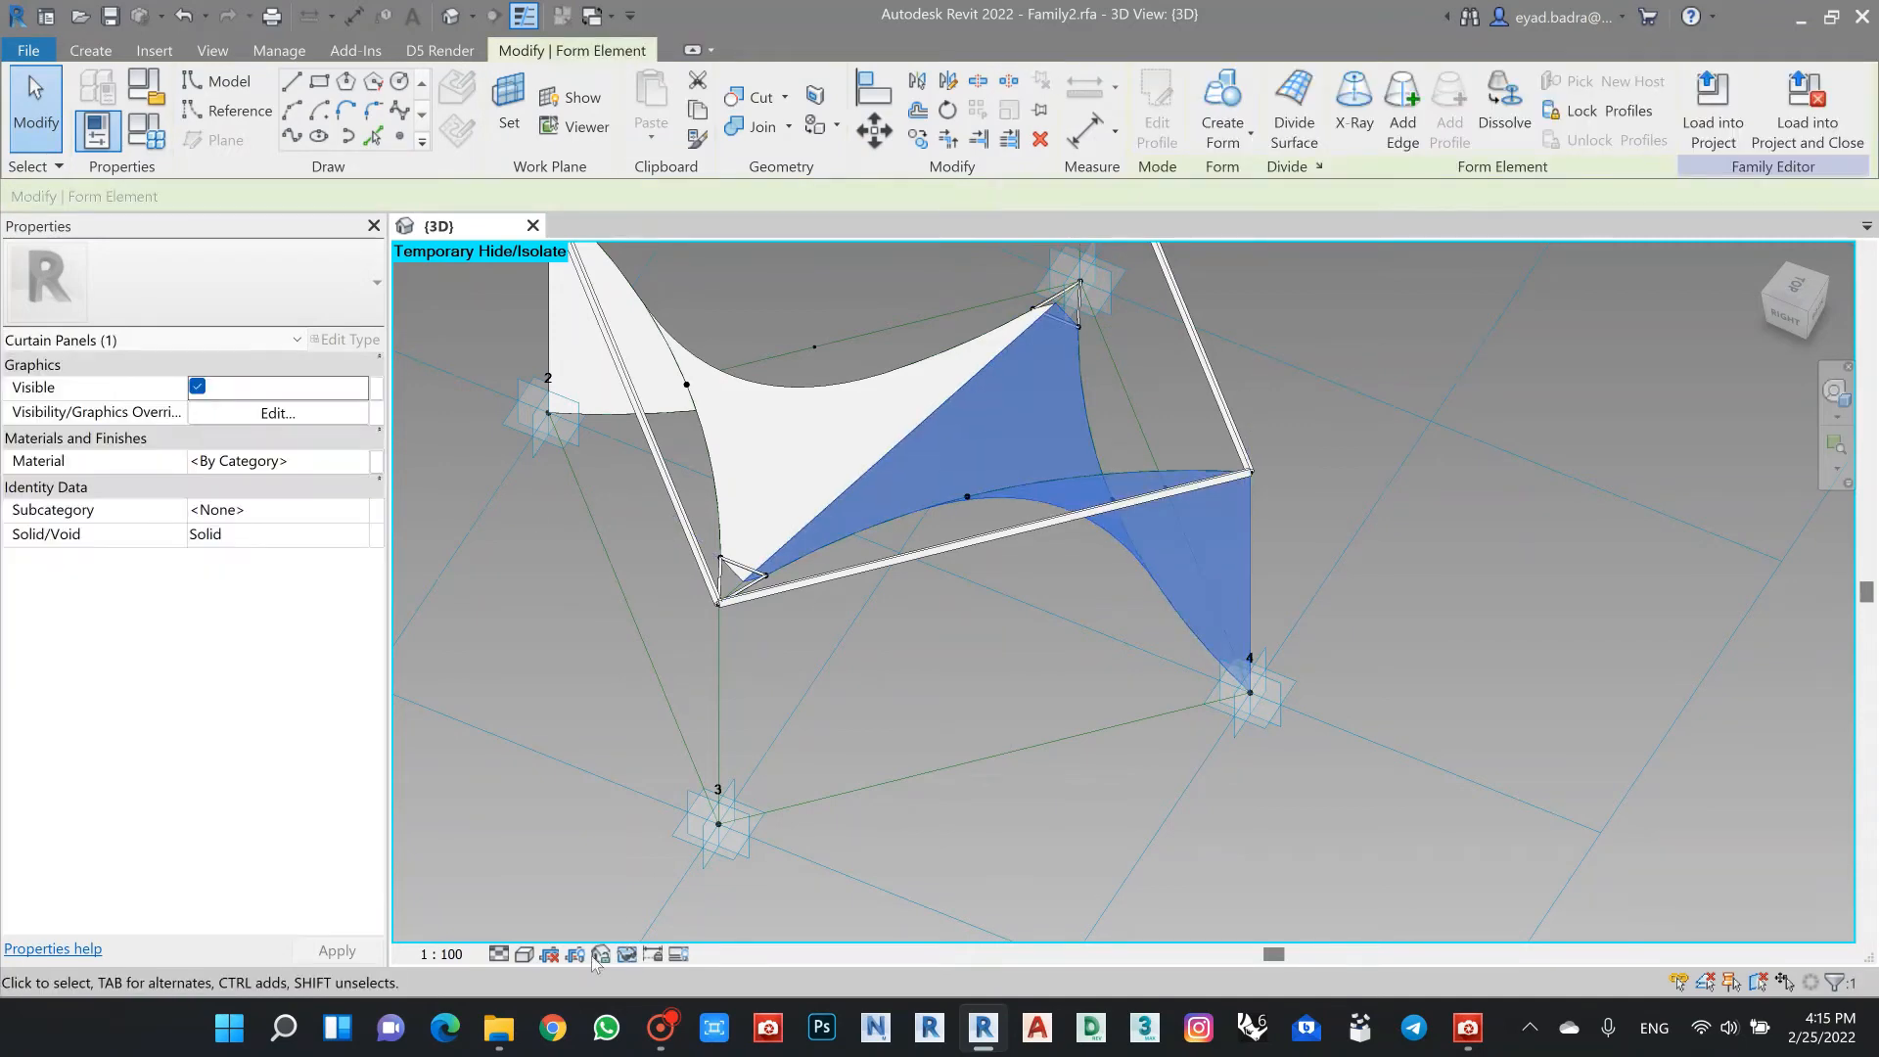
pyautogui.press('Tab')
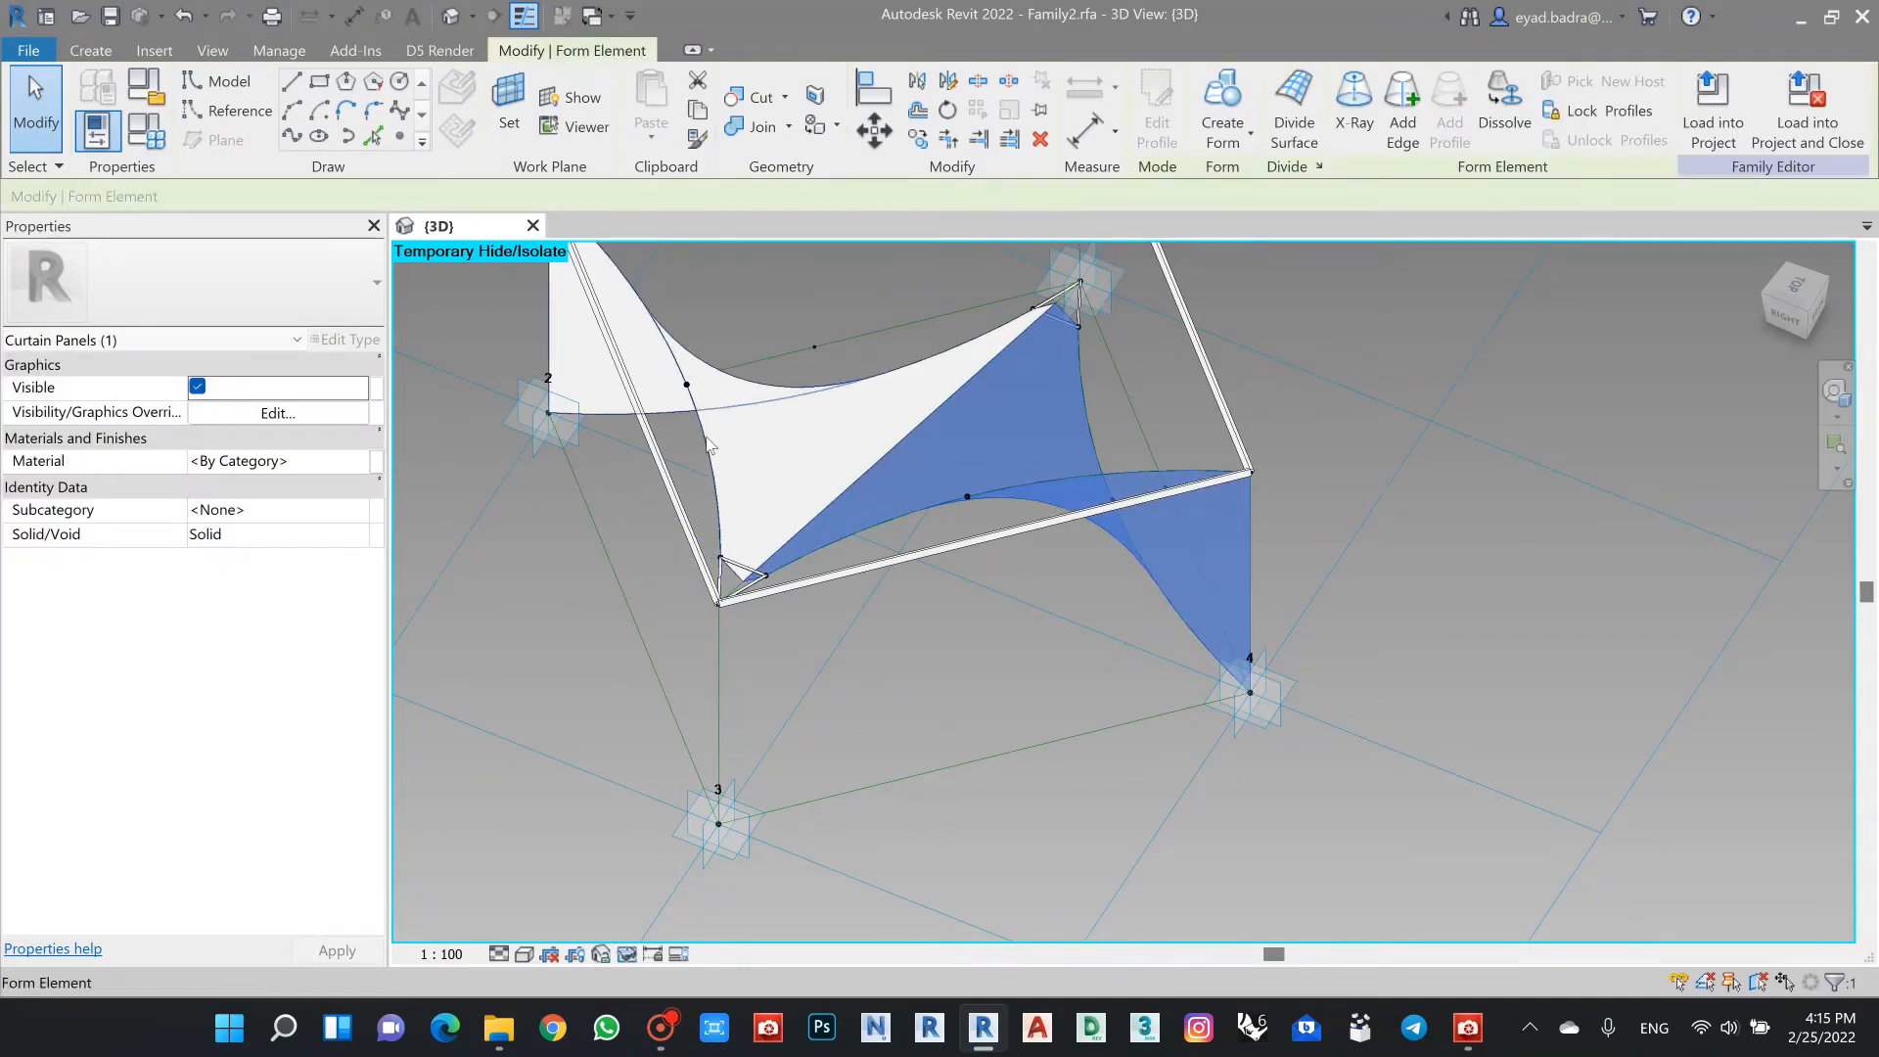
pyautogui.keyDown('ctrl'); pyautogui.click(710, 445); pyautogui.keyUp('ctrl')
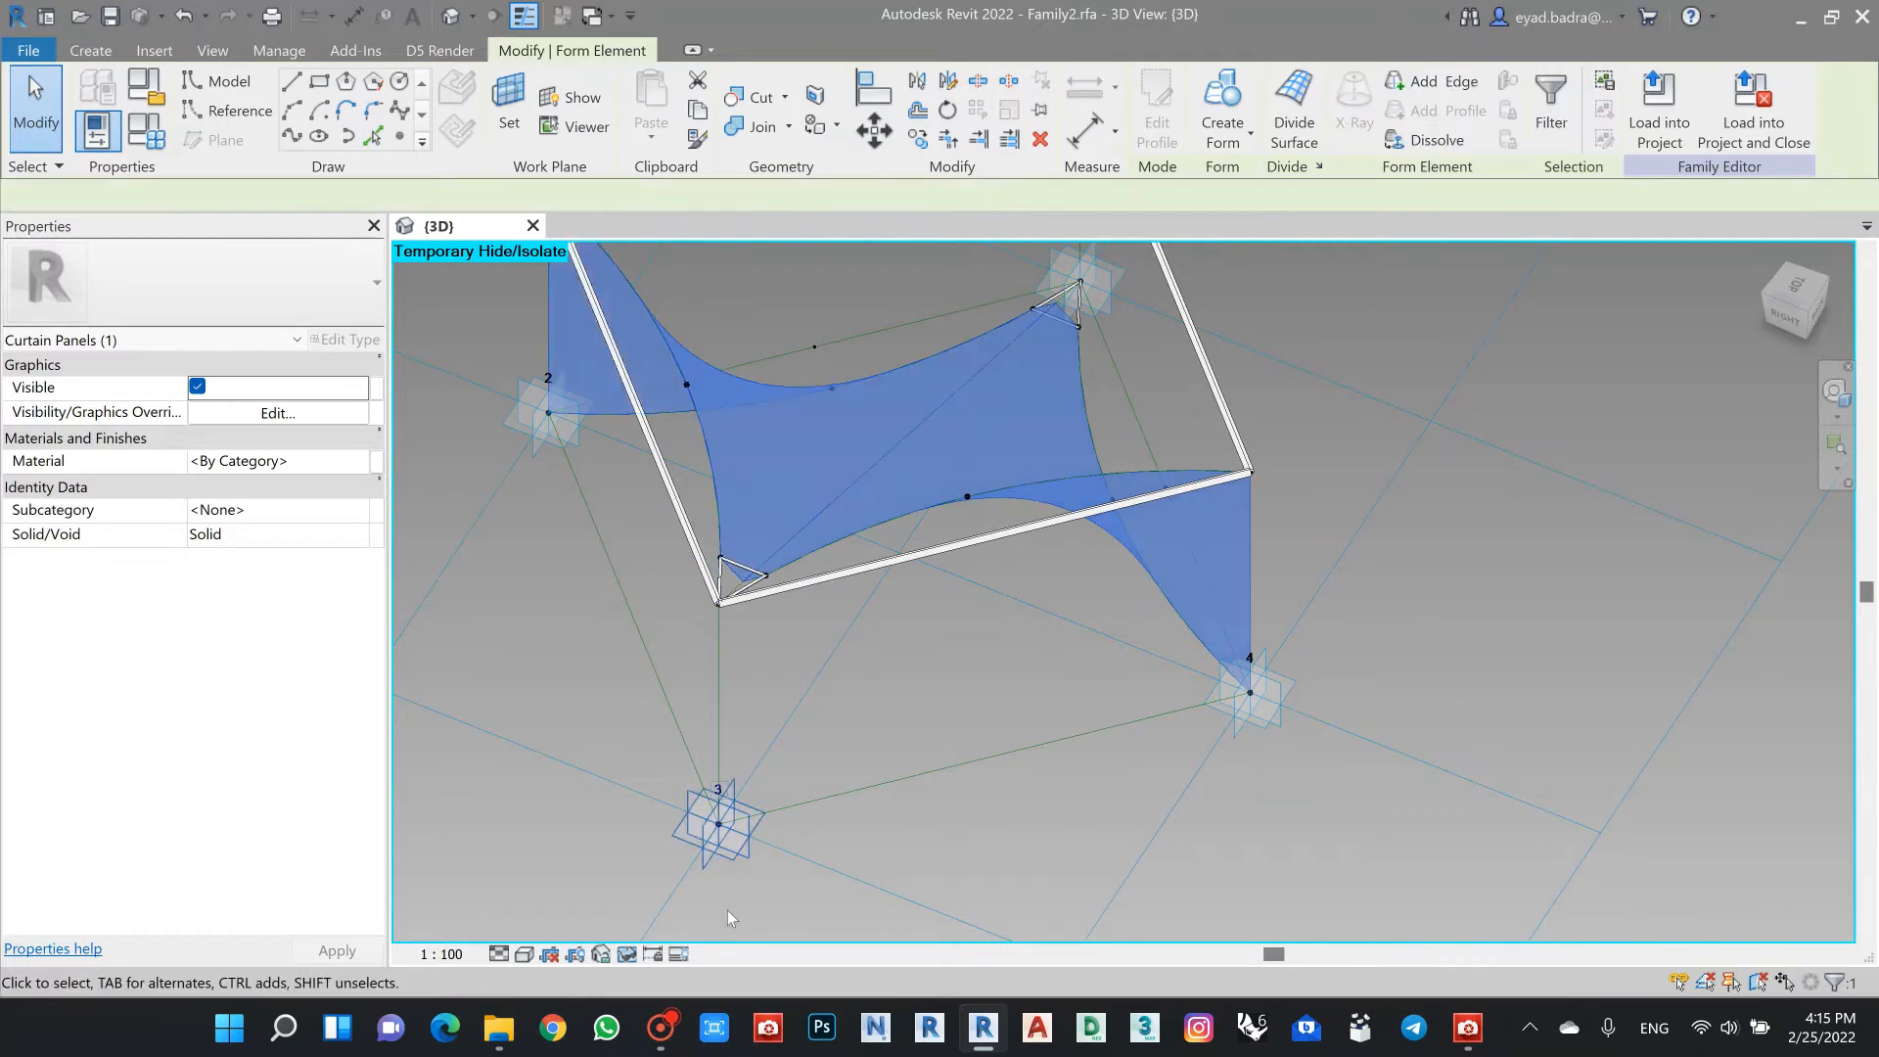
pyautogui.click(627, 954)
pyautogui.click(662, 898)
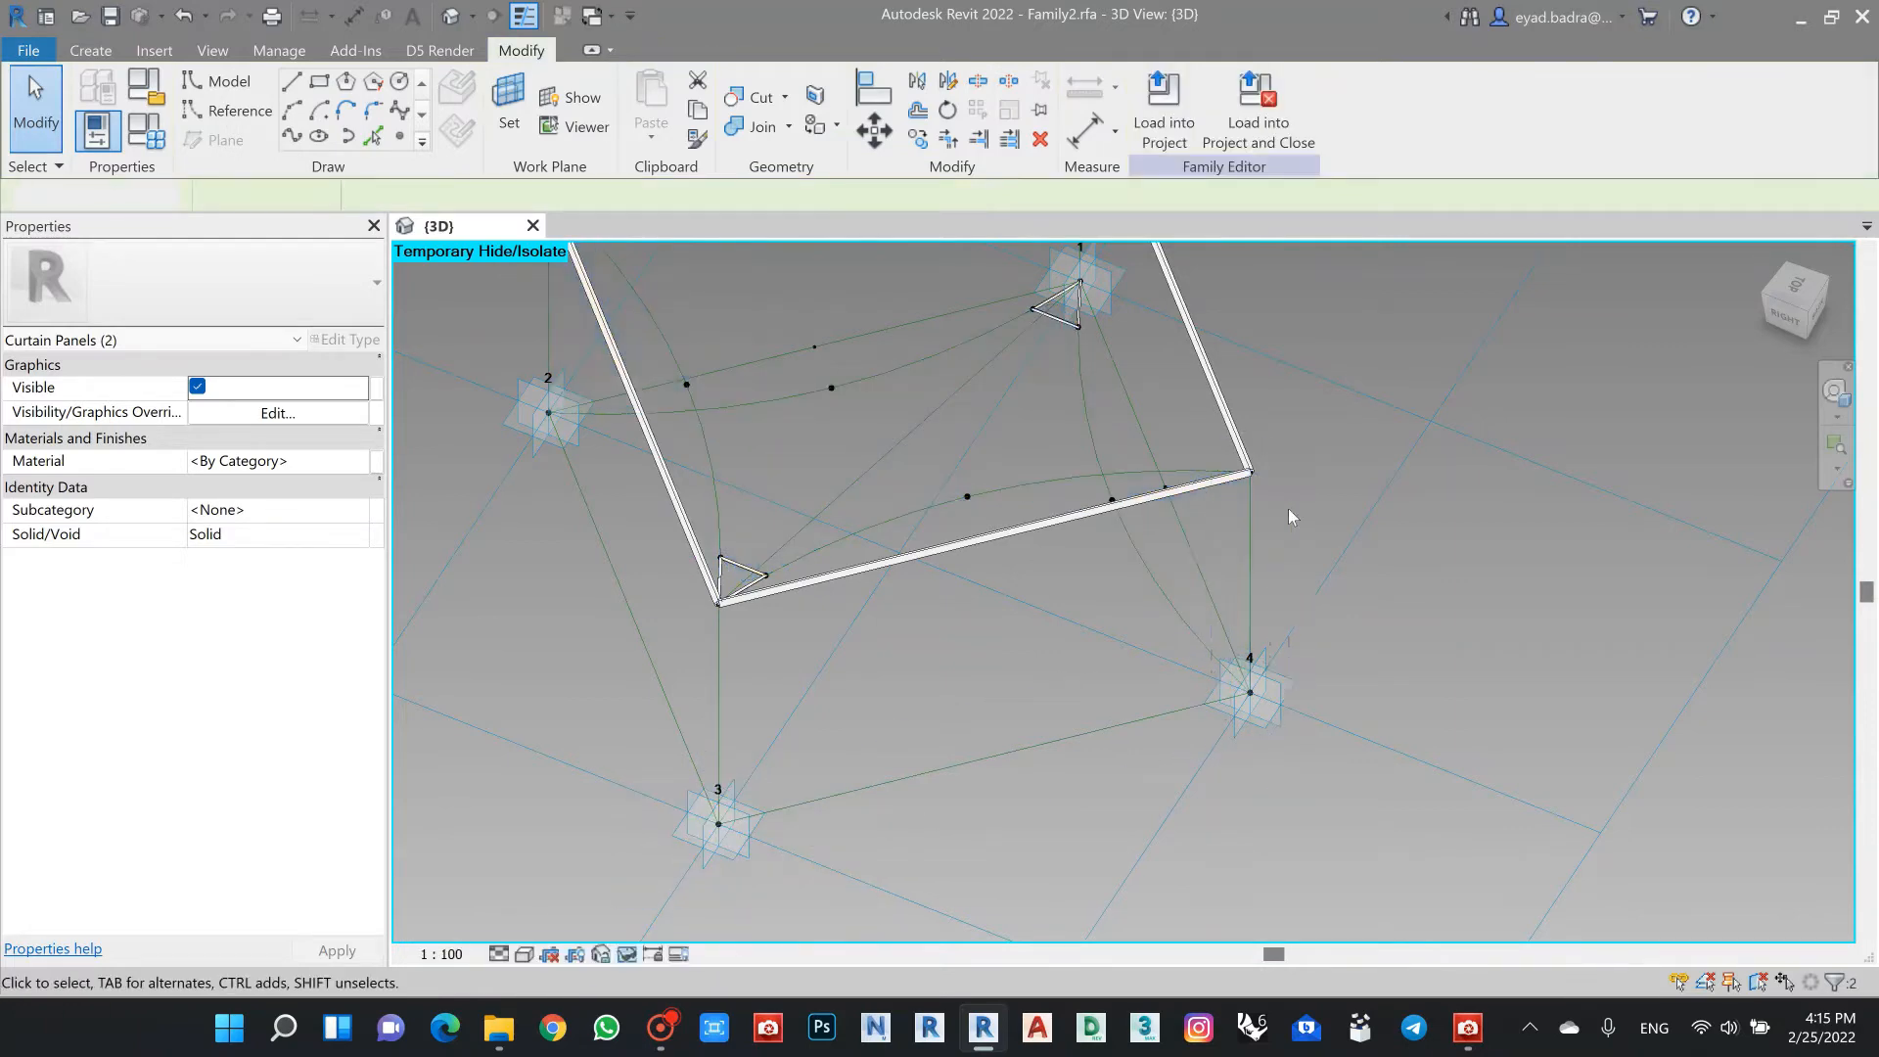
# Step: Place a reference point on the vertical reference line above adaptive point 4
pyautogui.scroll(3, 1288, 508)
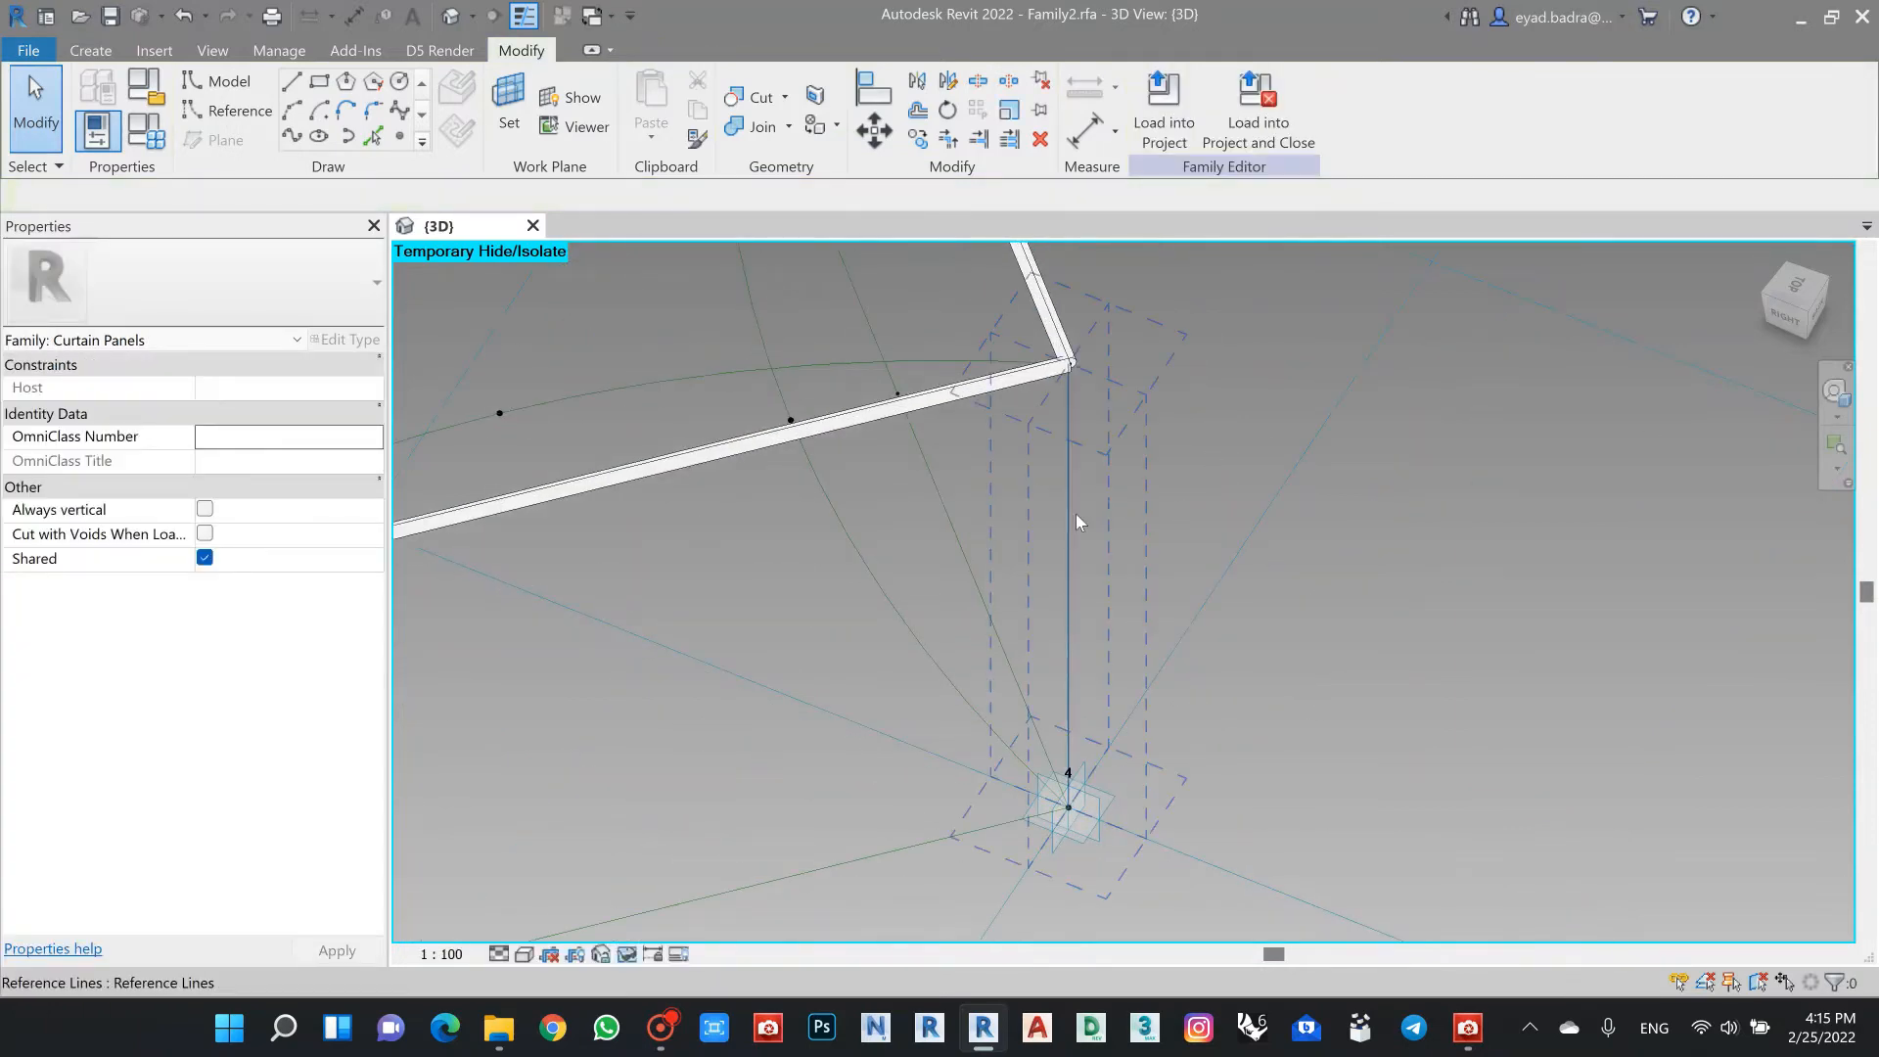
pyautogui.click(398, 139)
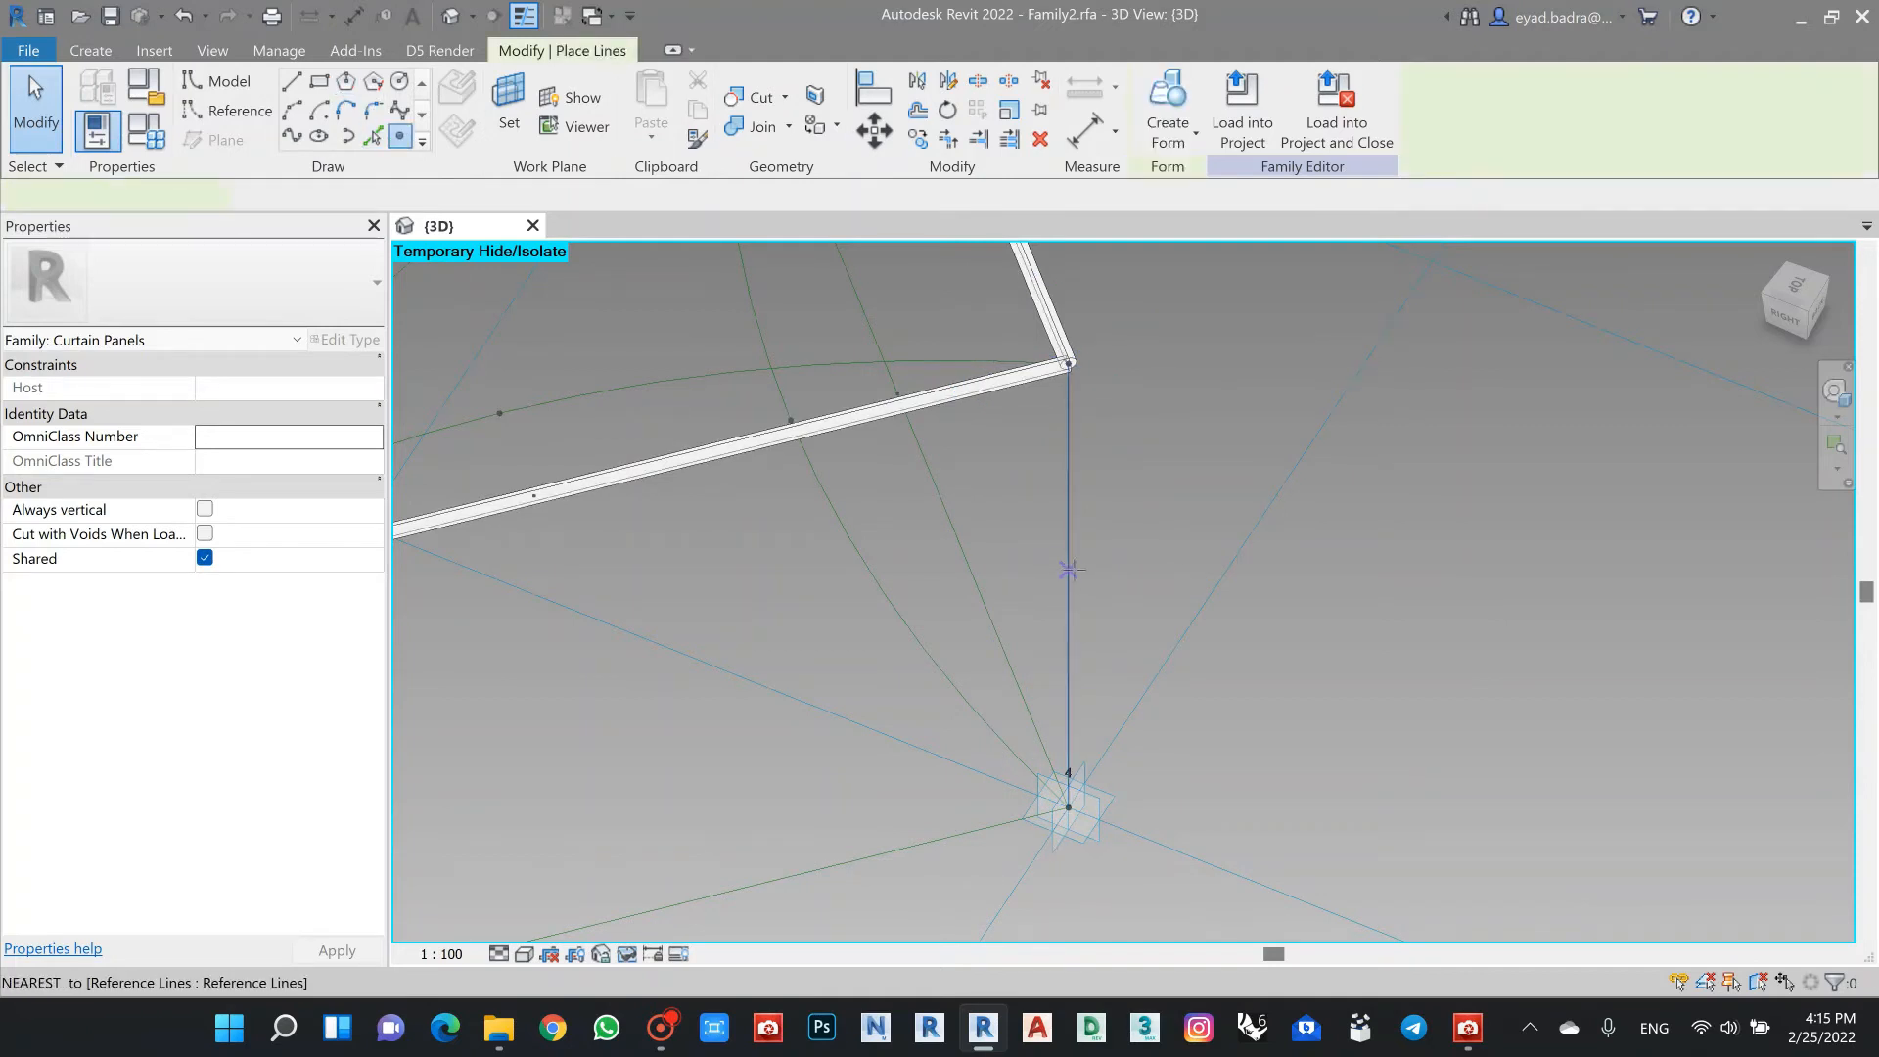
pyautogui.scroll(5, 1072, 537)
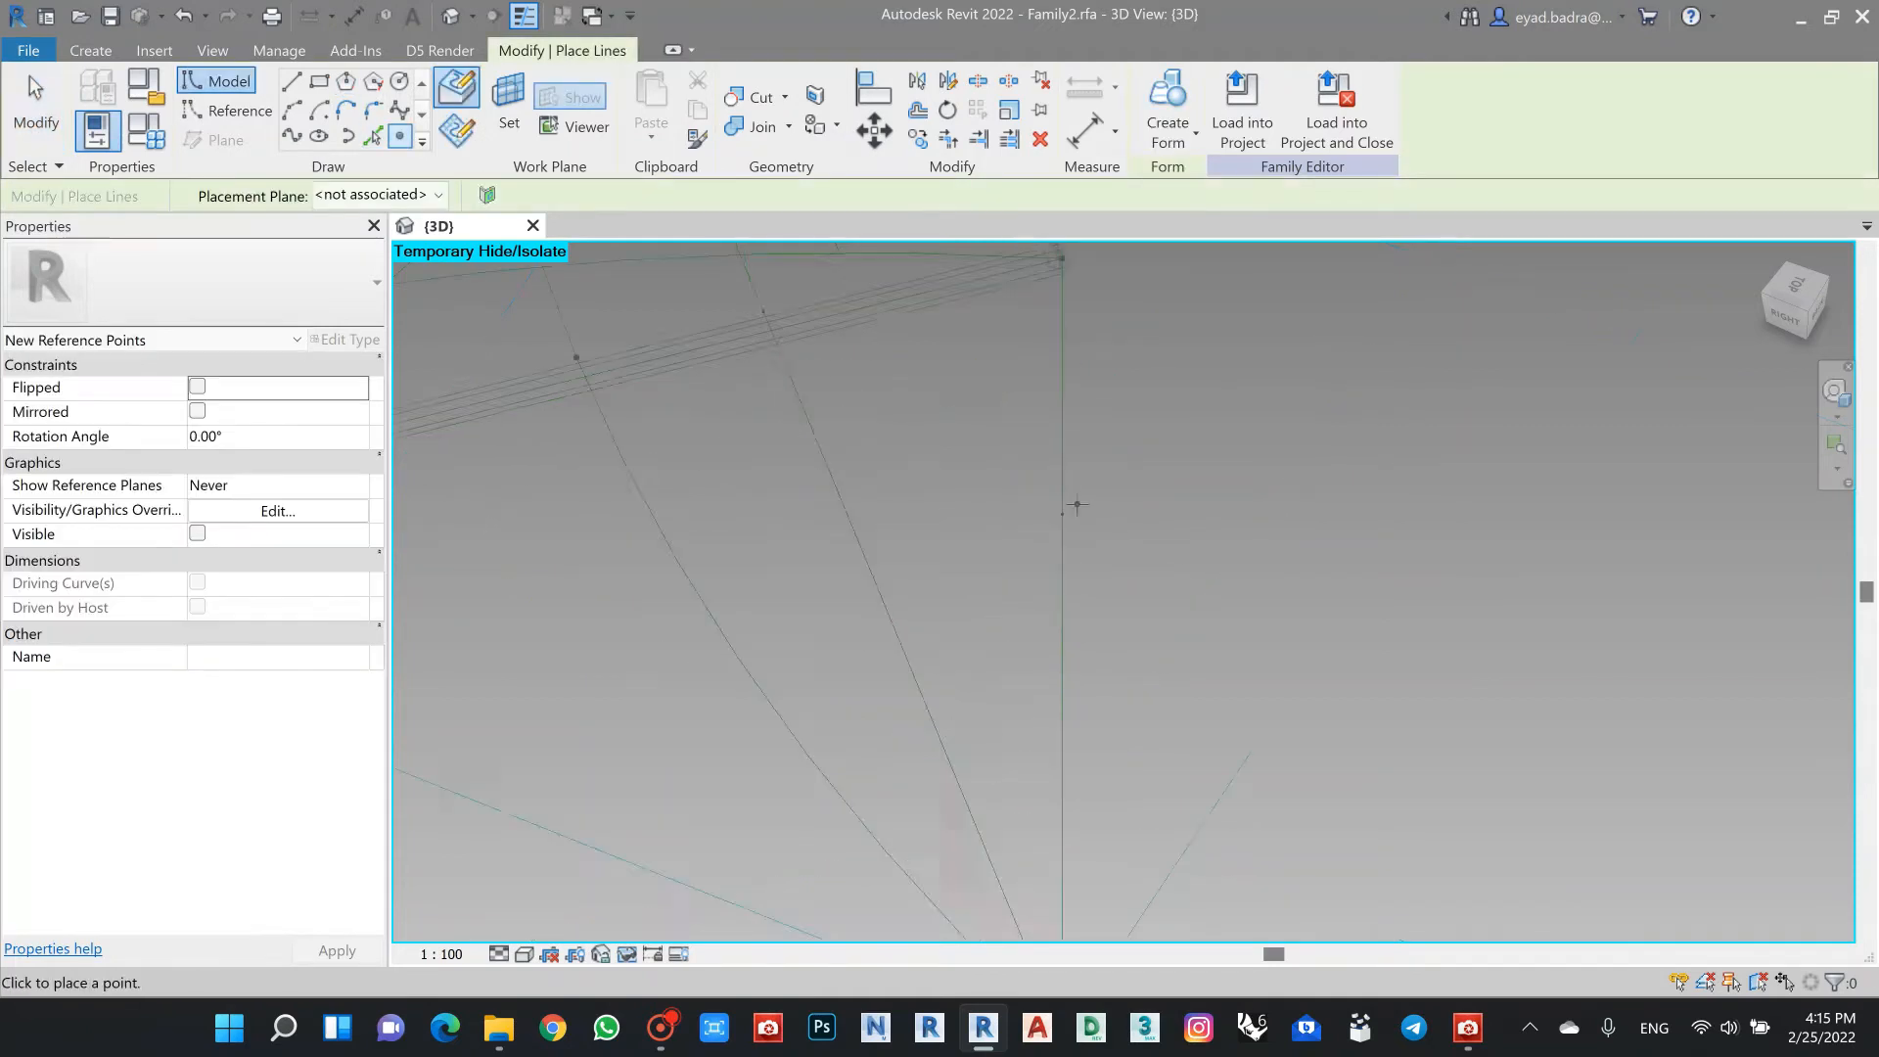
pyautogui.press('Escape')
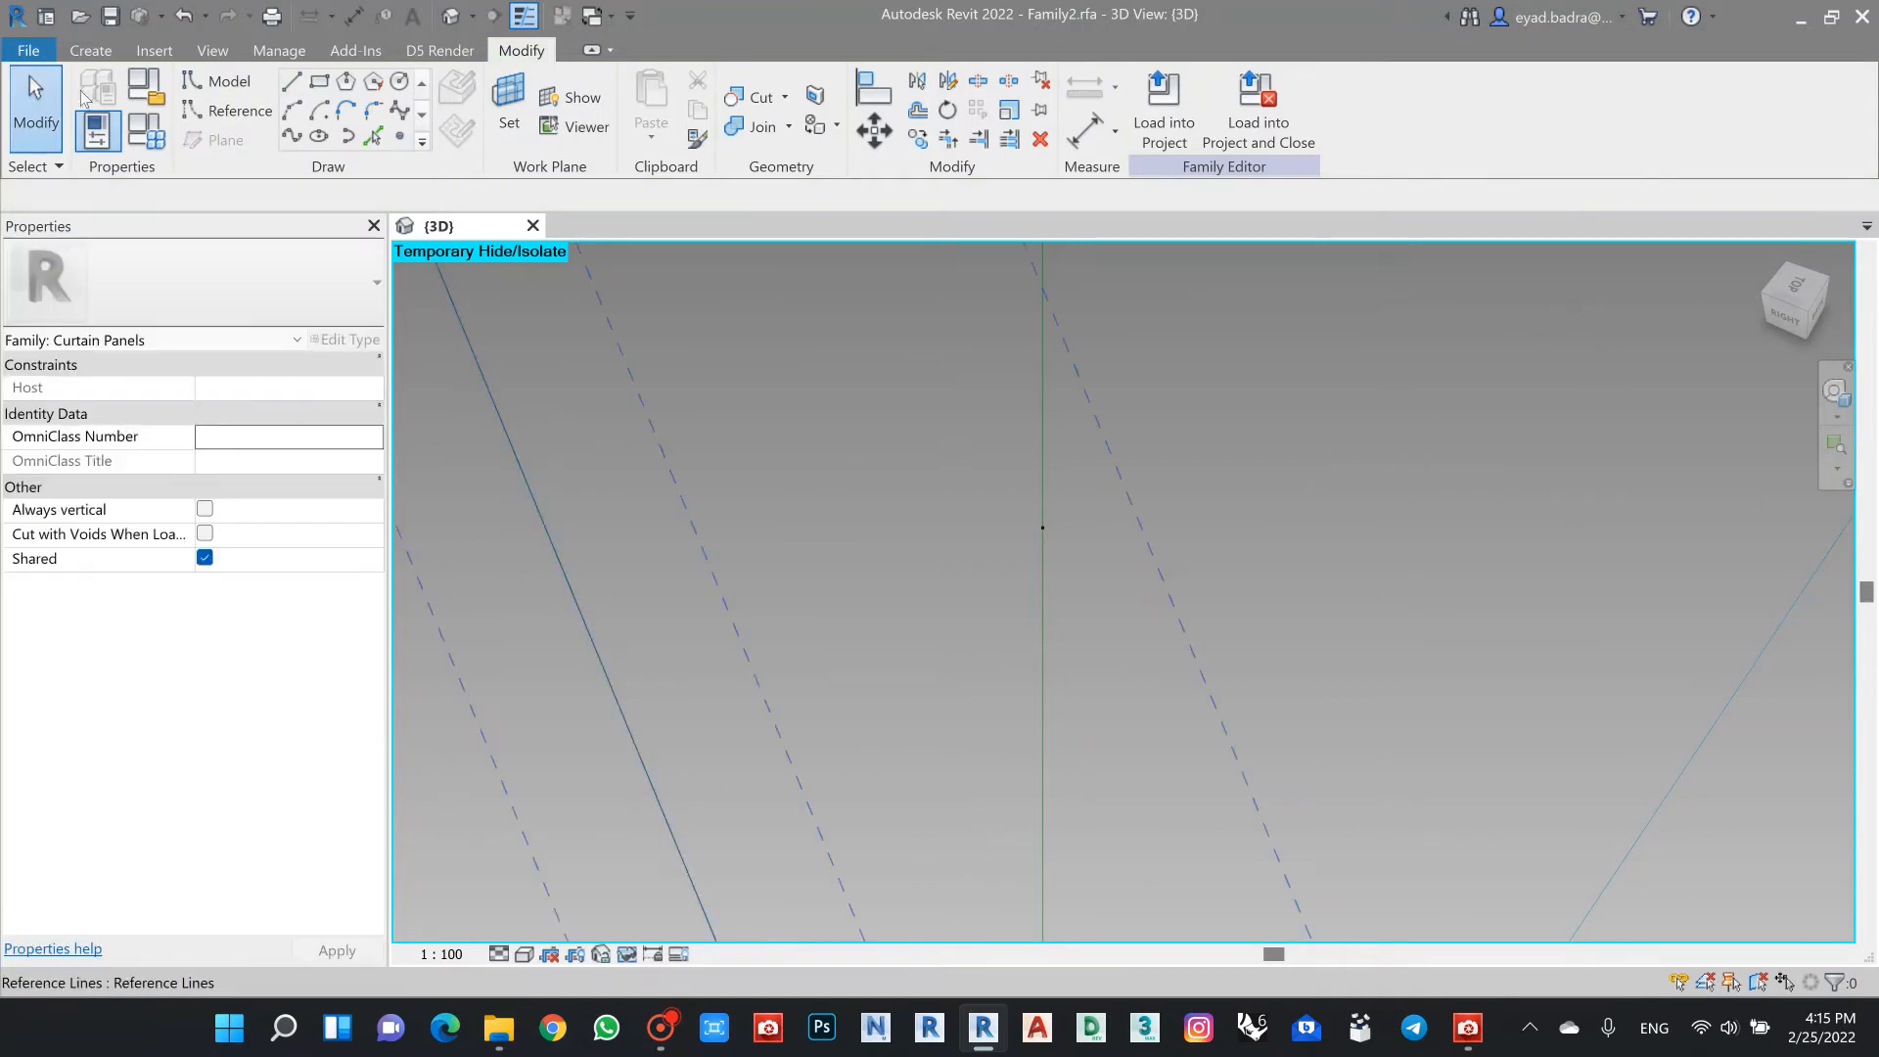
pyautogui.click(90, 51)
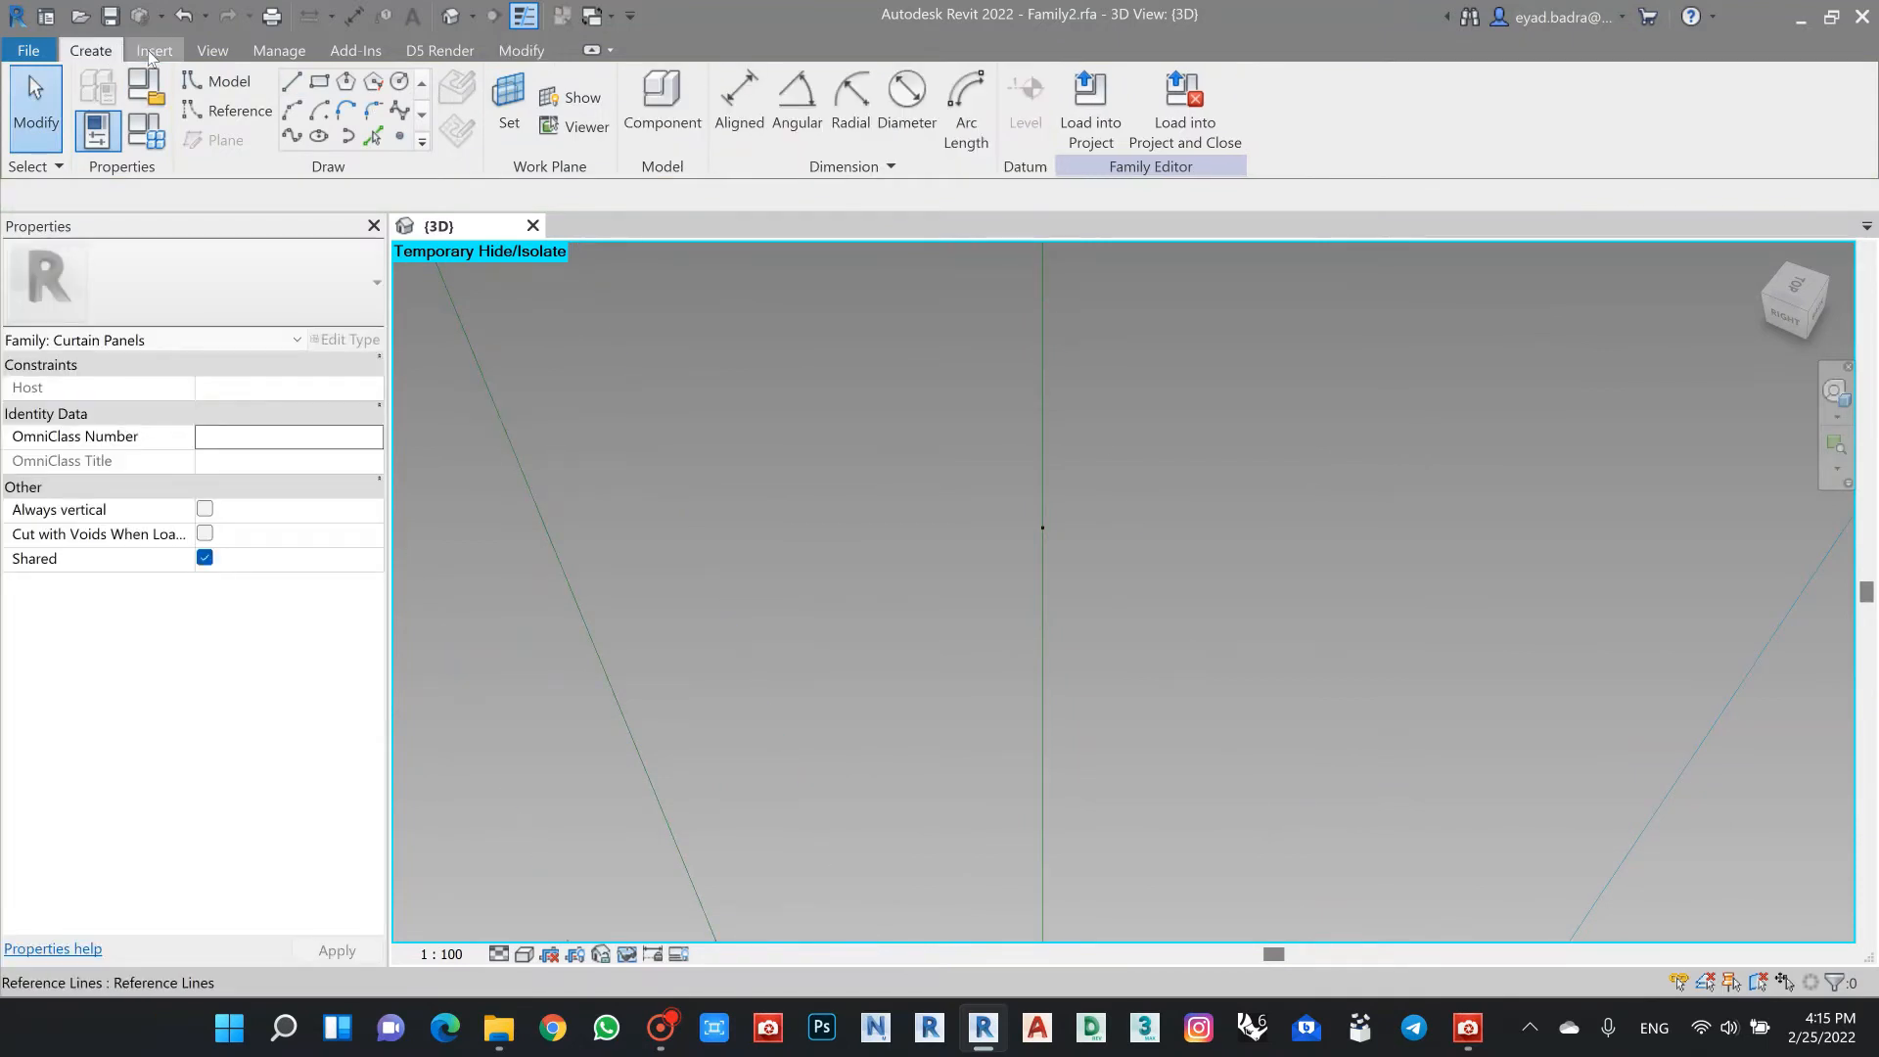
pyautogui.click(661, 103)
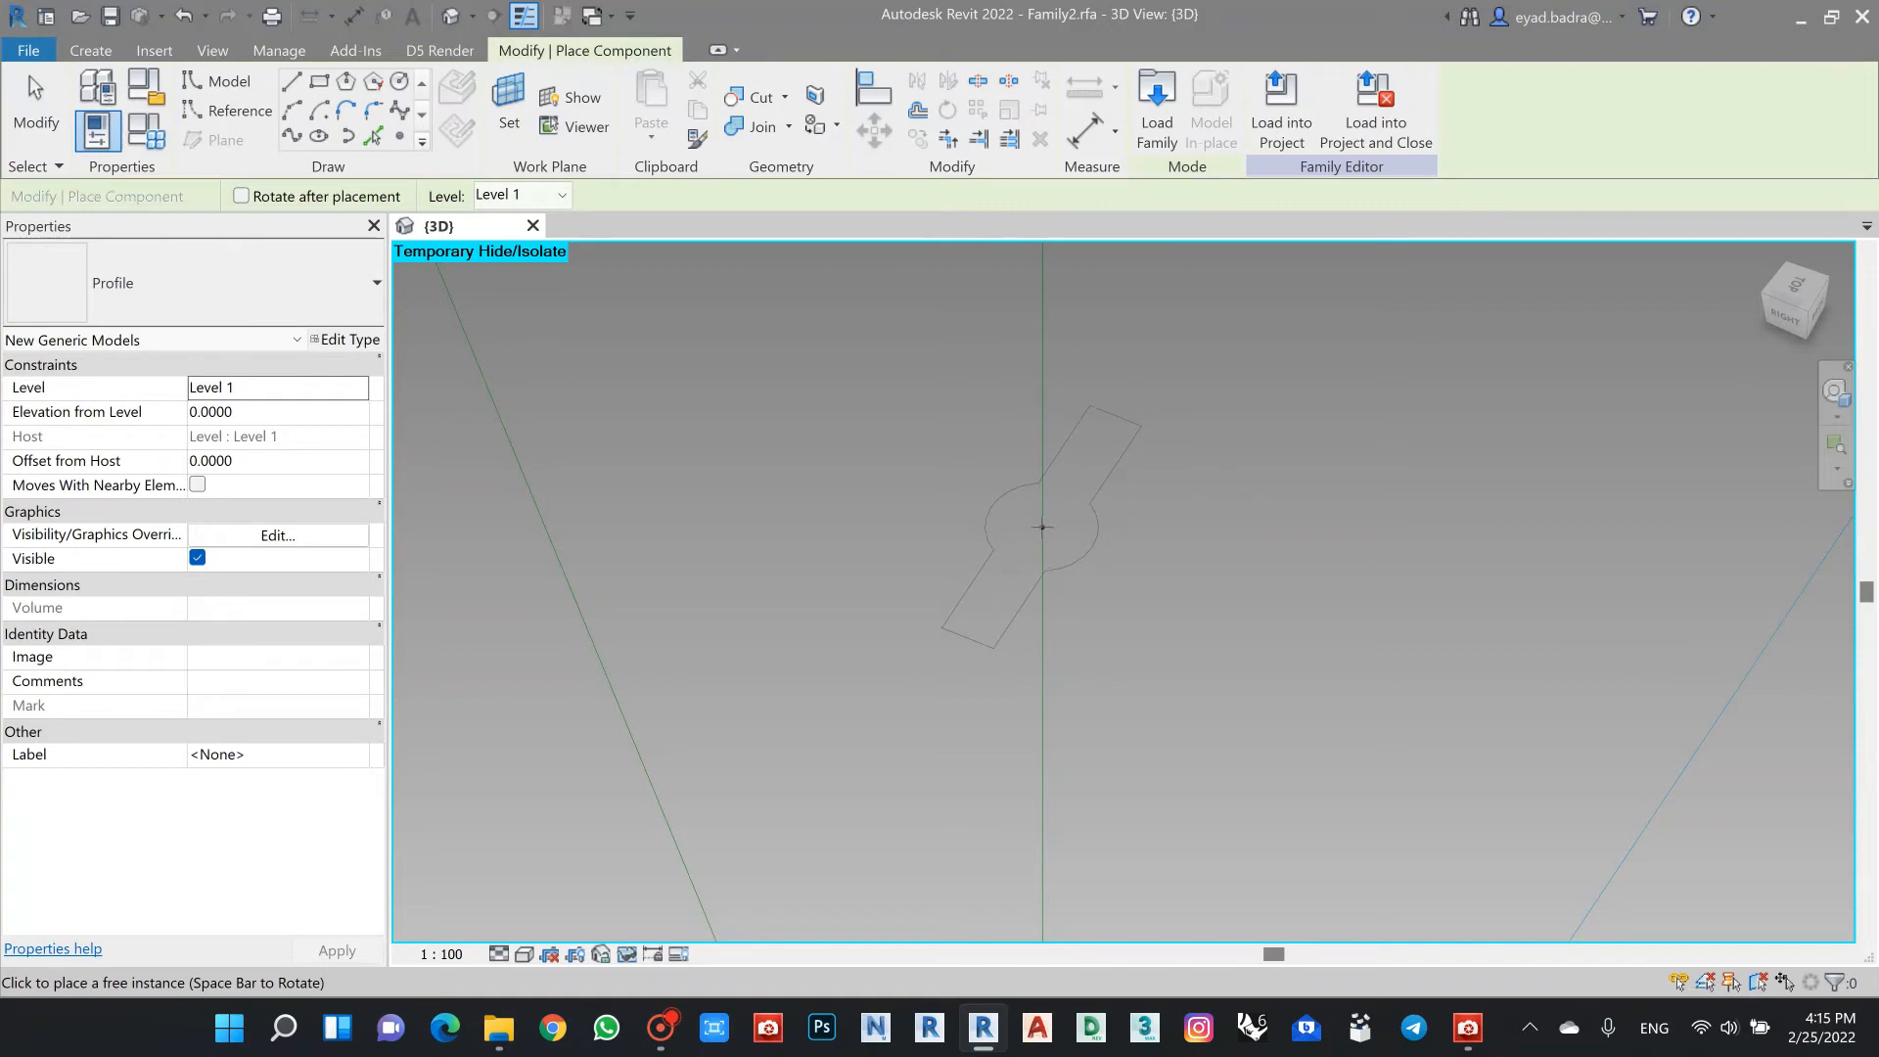
pyautogui.hotkey('ctrl', 'z')
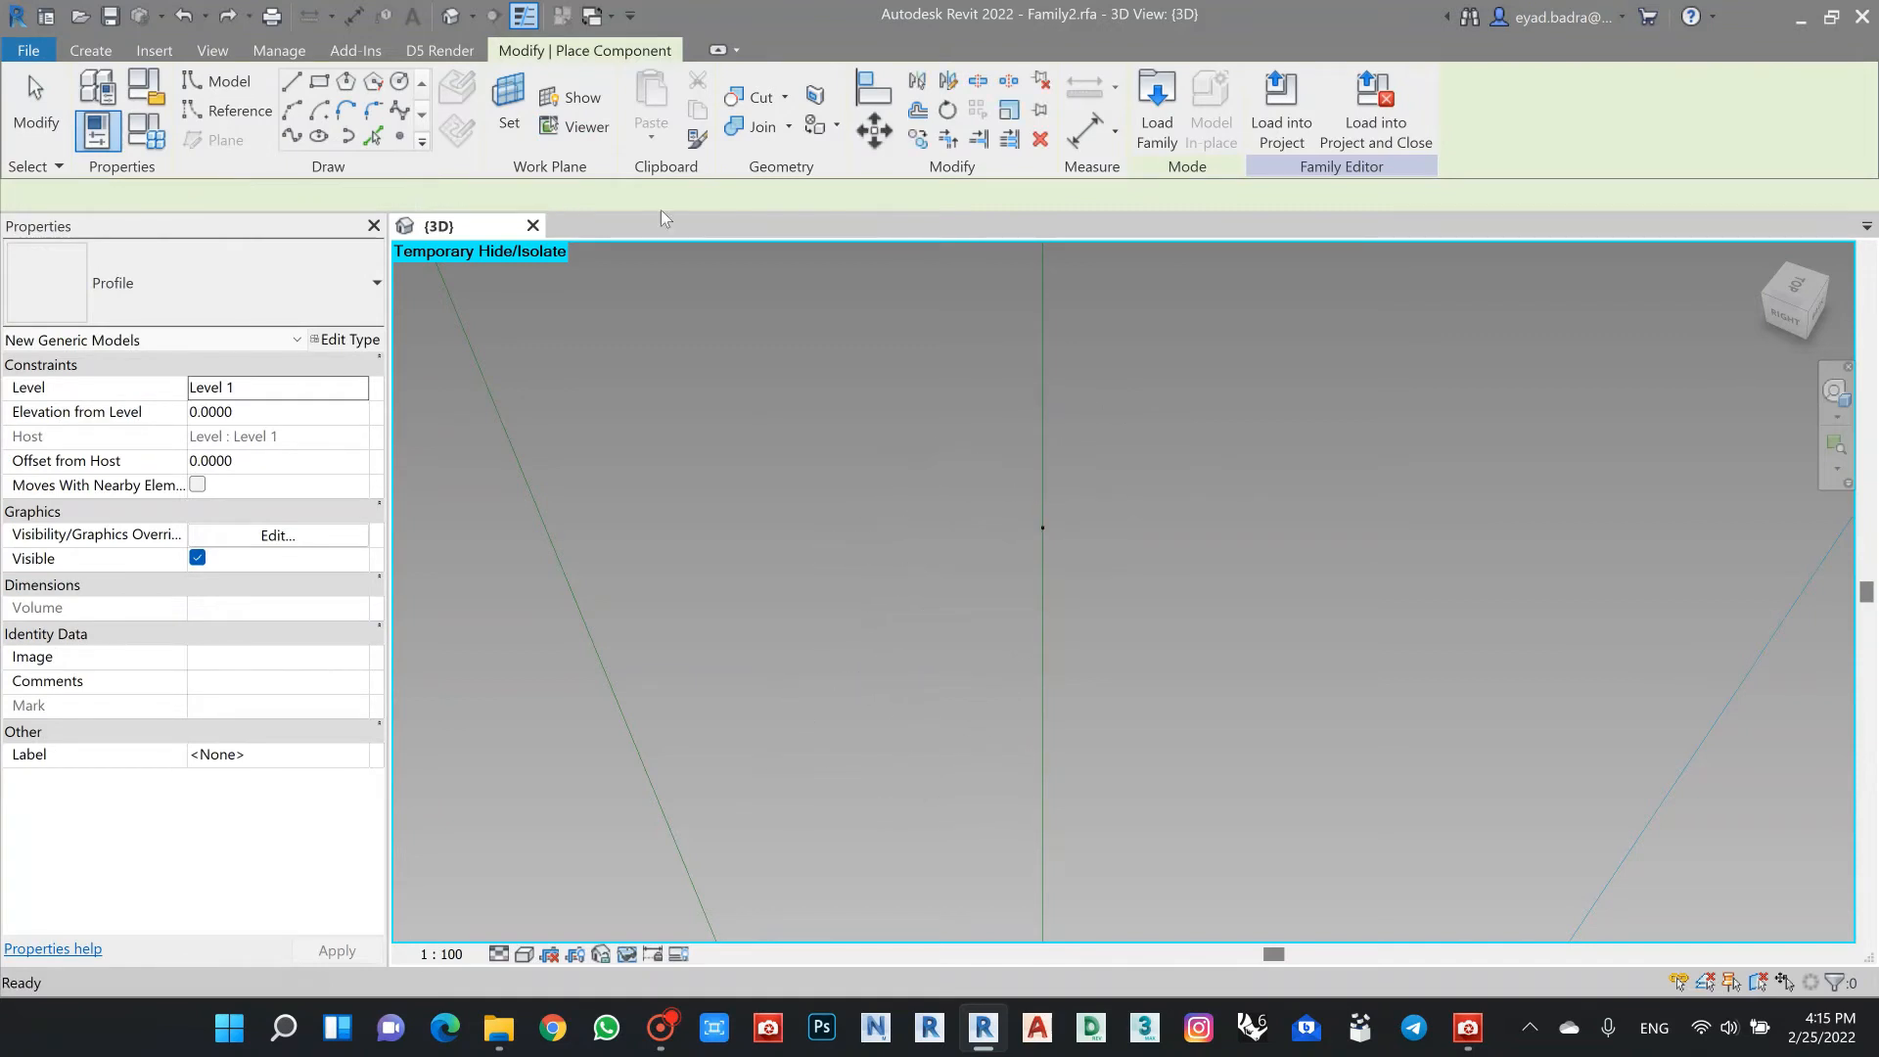
pyautogui.click(510, 101)
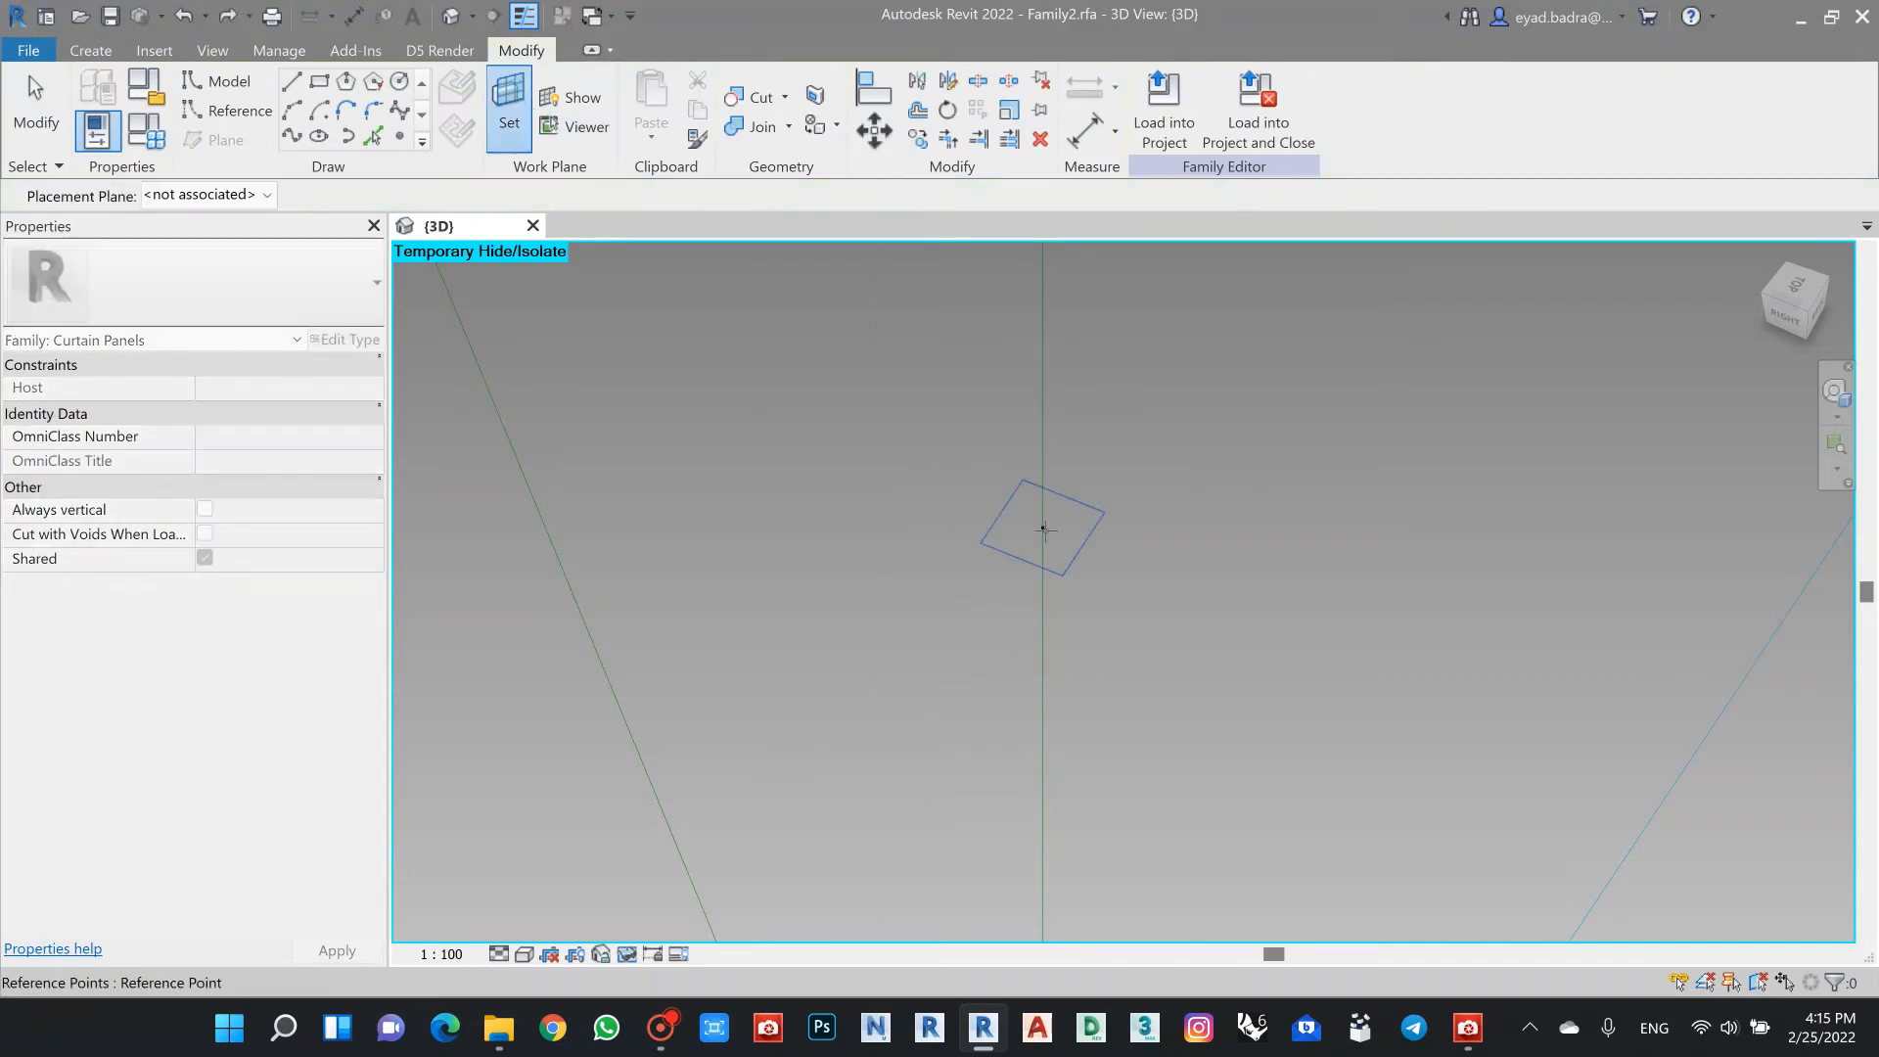
pyautogui.click(1044, 530)
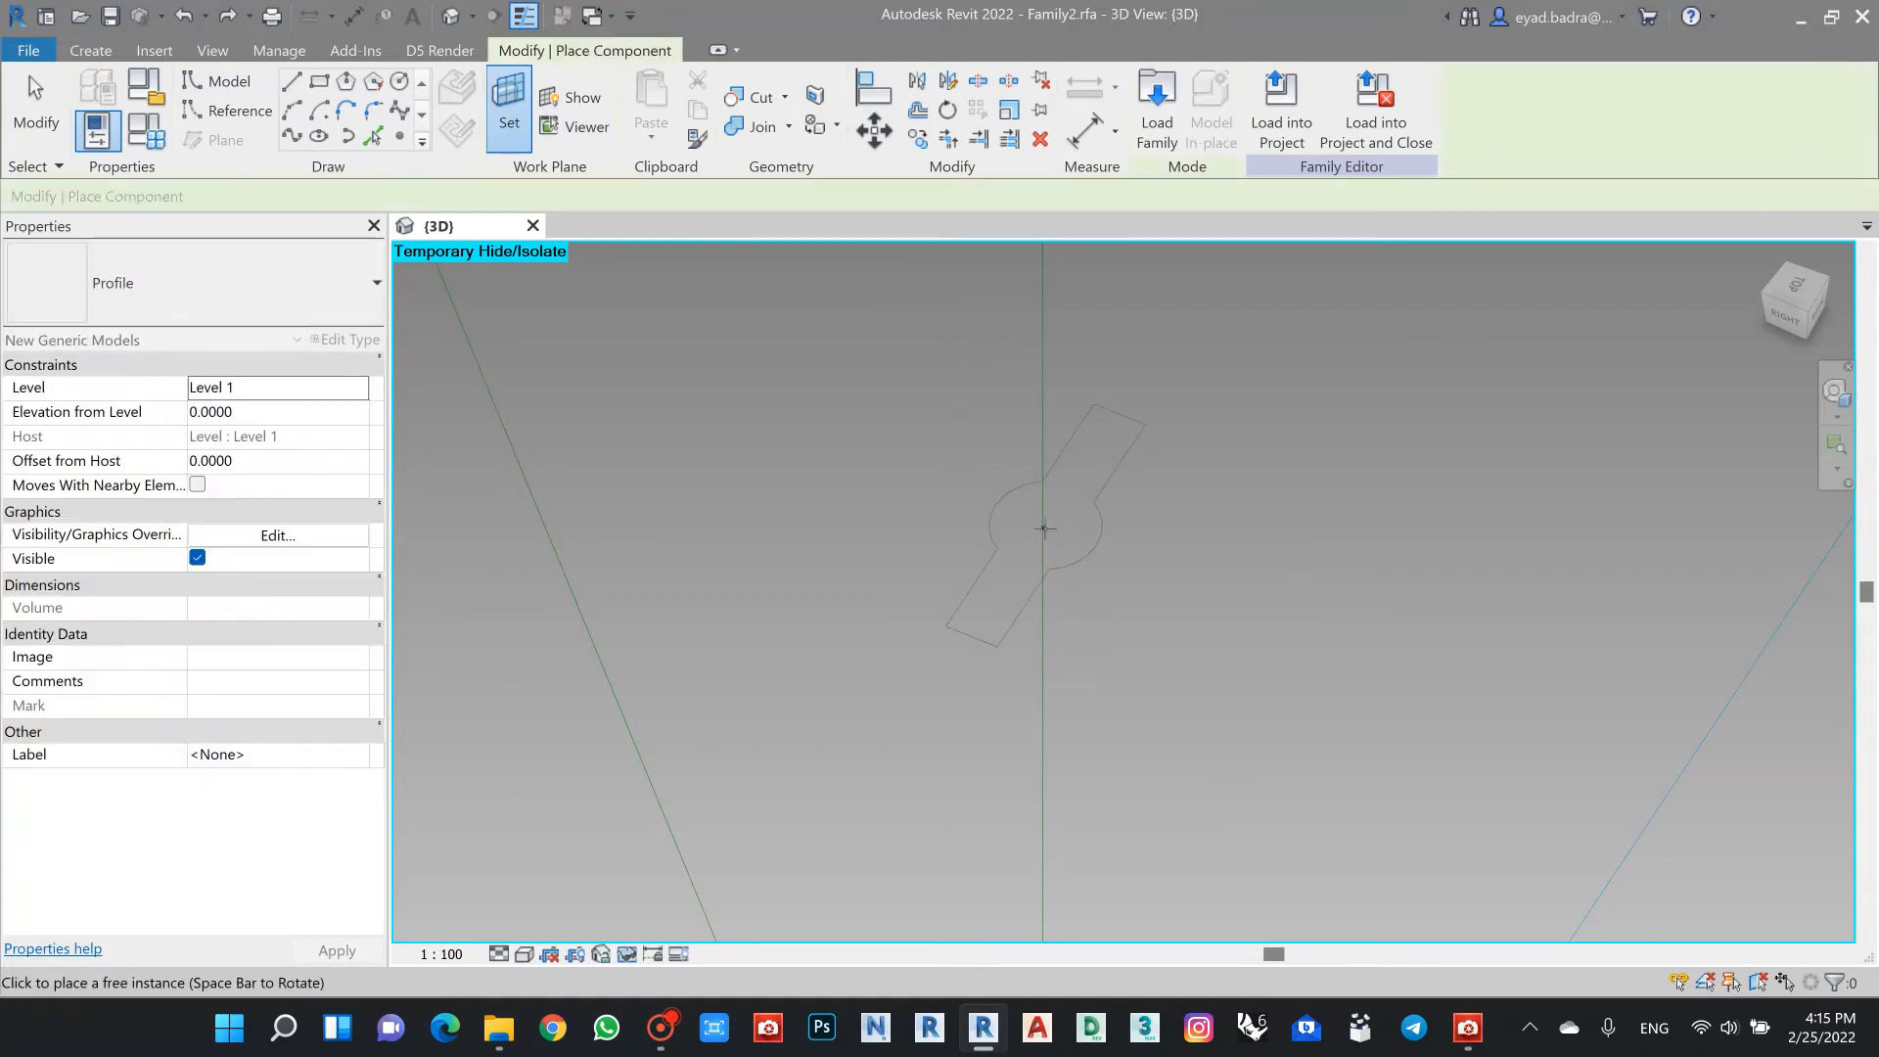
pyautogui.scroll(-6, 1044, 529)
pyautogui.press('Escape')
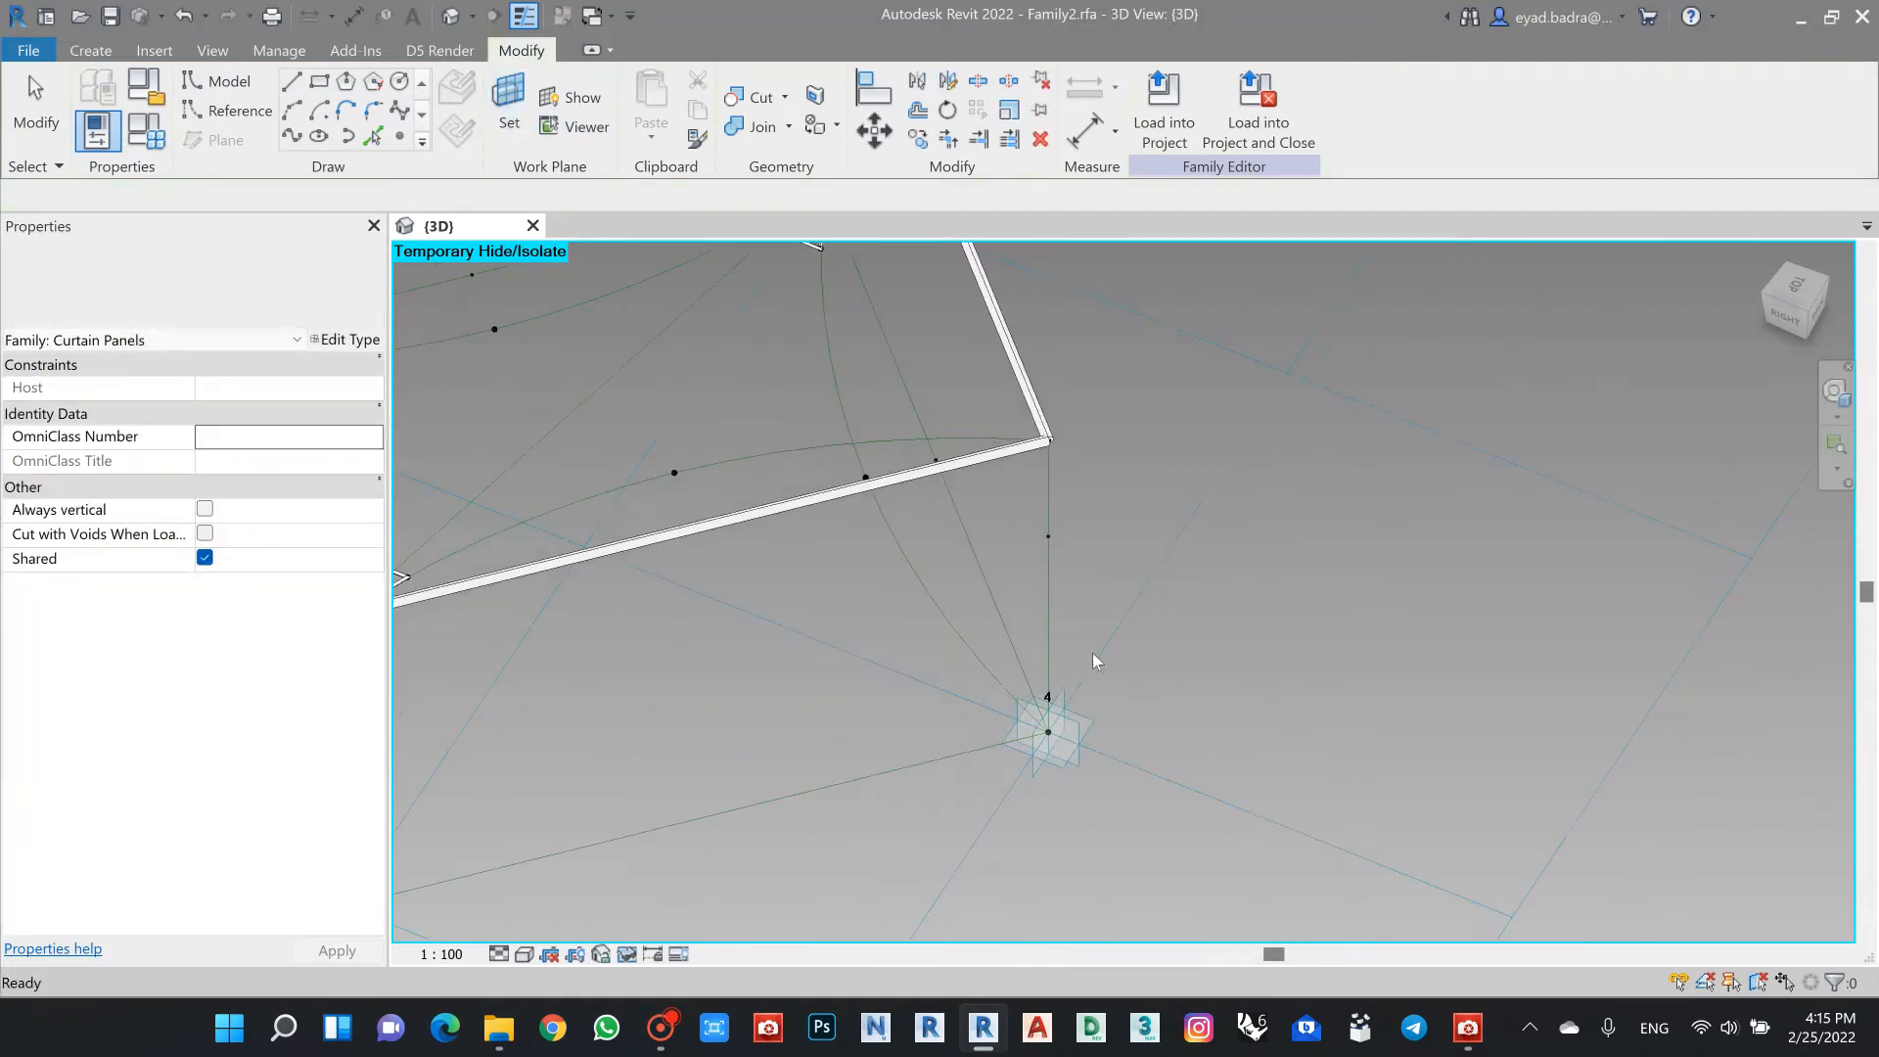
# Step: Place a Profile component instance at adaptive point 4, the base of the vertical reference line
pyautogui.scroll(-1, 1095, 658)
pyautogui.moveTo(1101, 636); pyautogui.dragTo(1119, 578, button='middle')
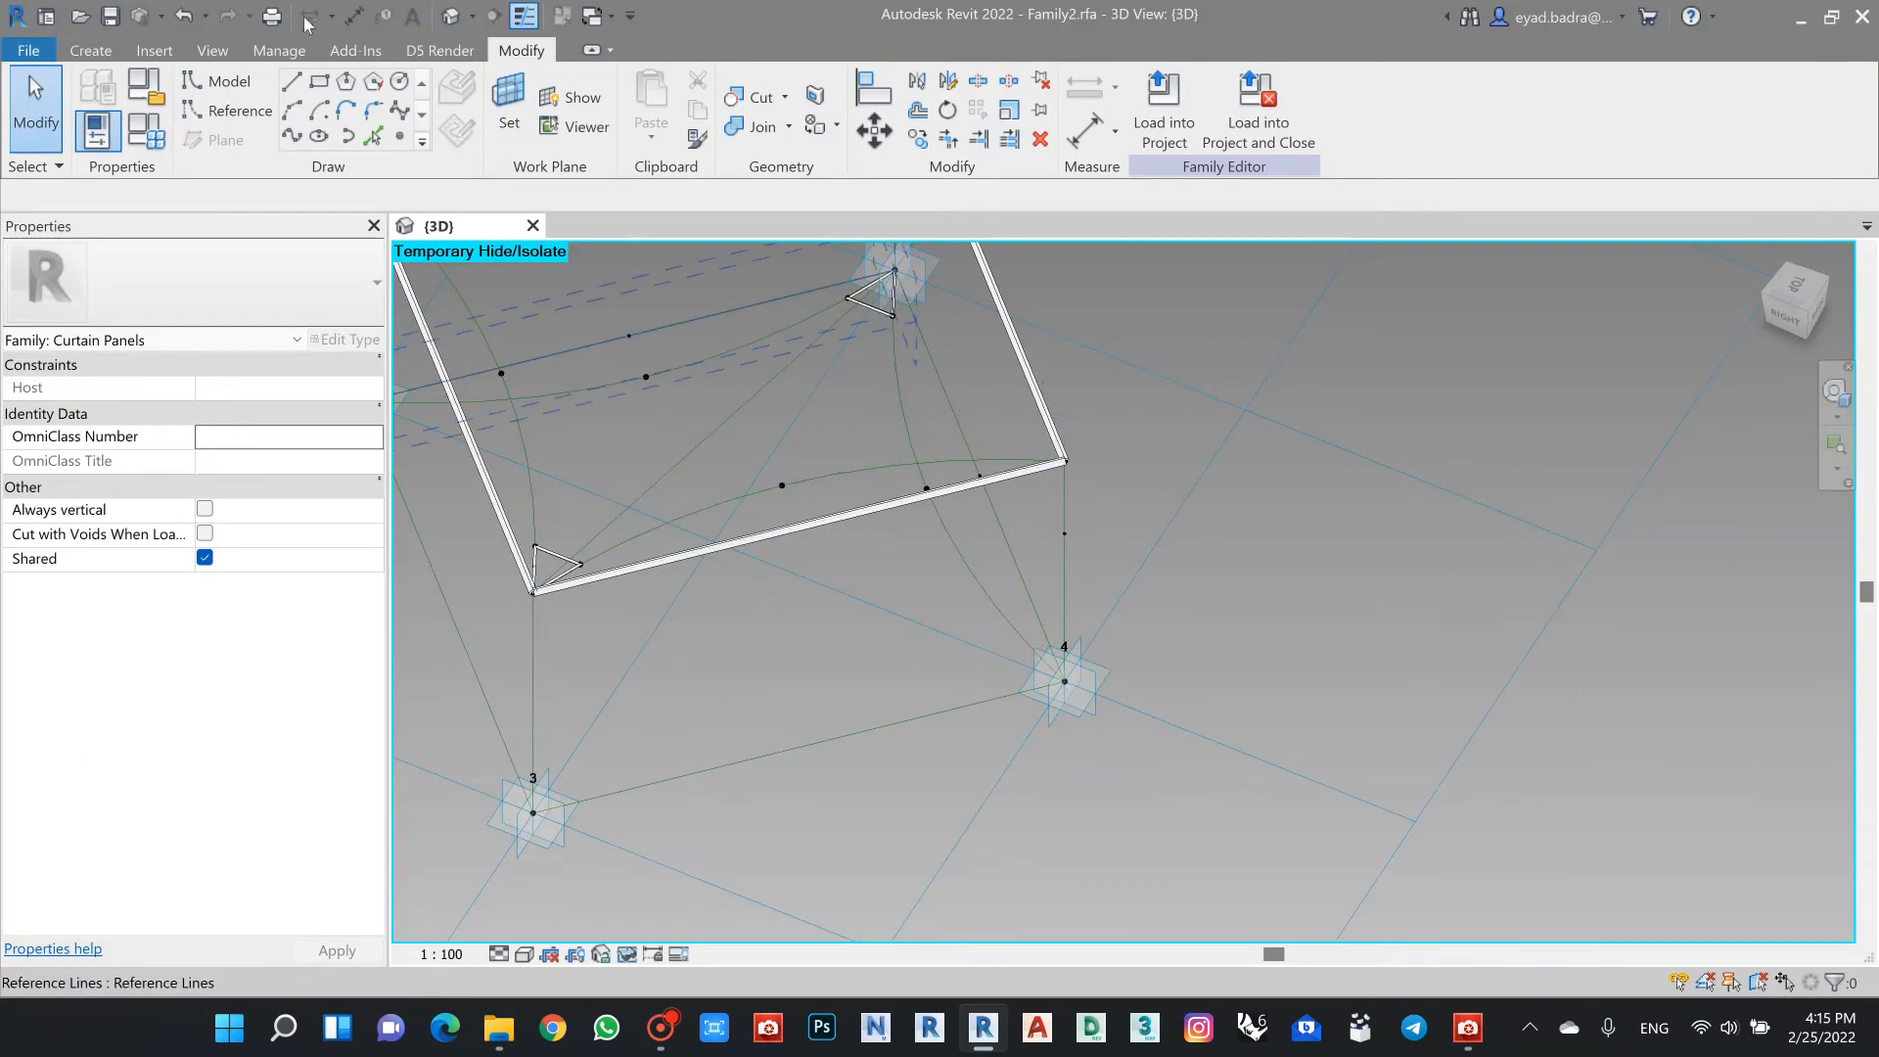
pyautogui.click(91, 50)
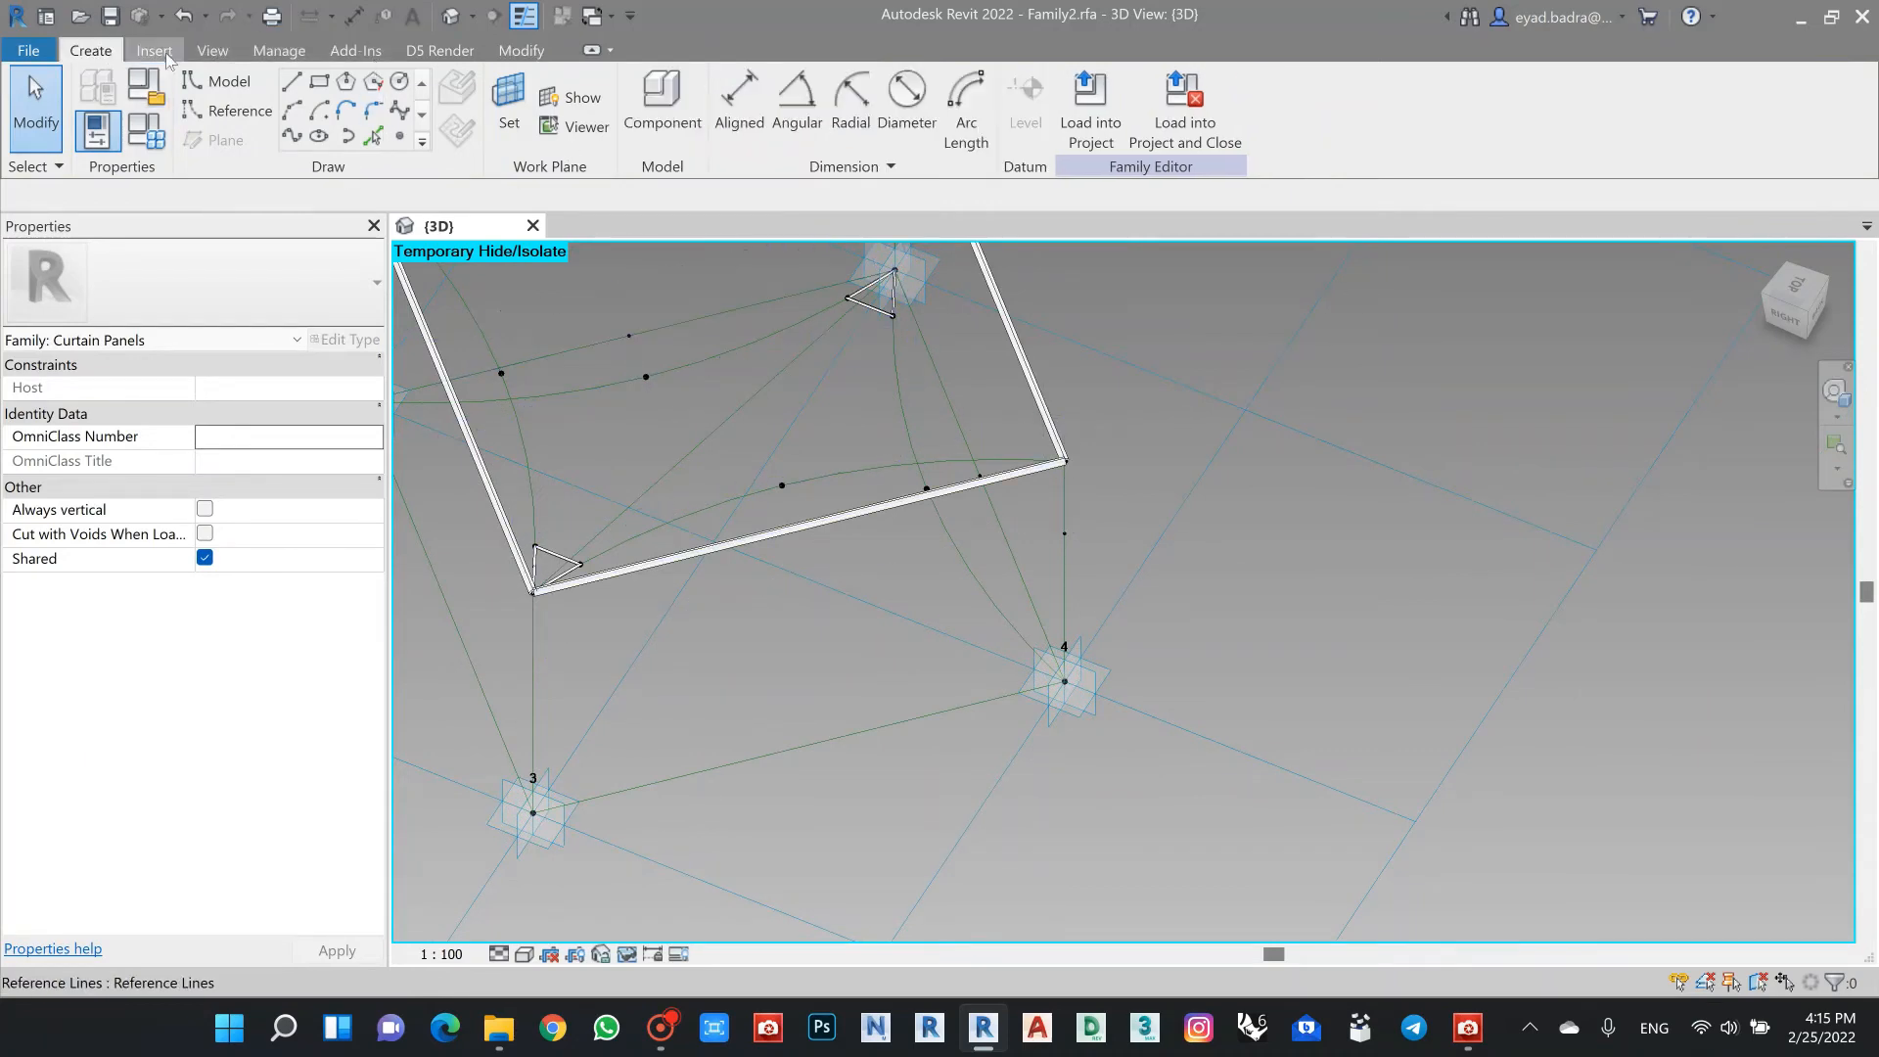
pyautogui.click(671, 102)
pyautogui.scroll(5, 1067, 666)
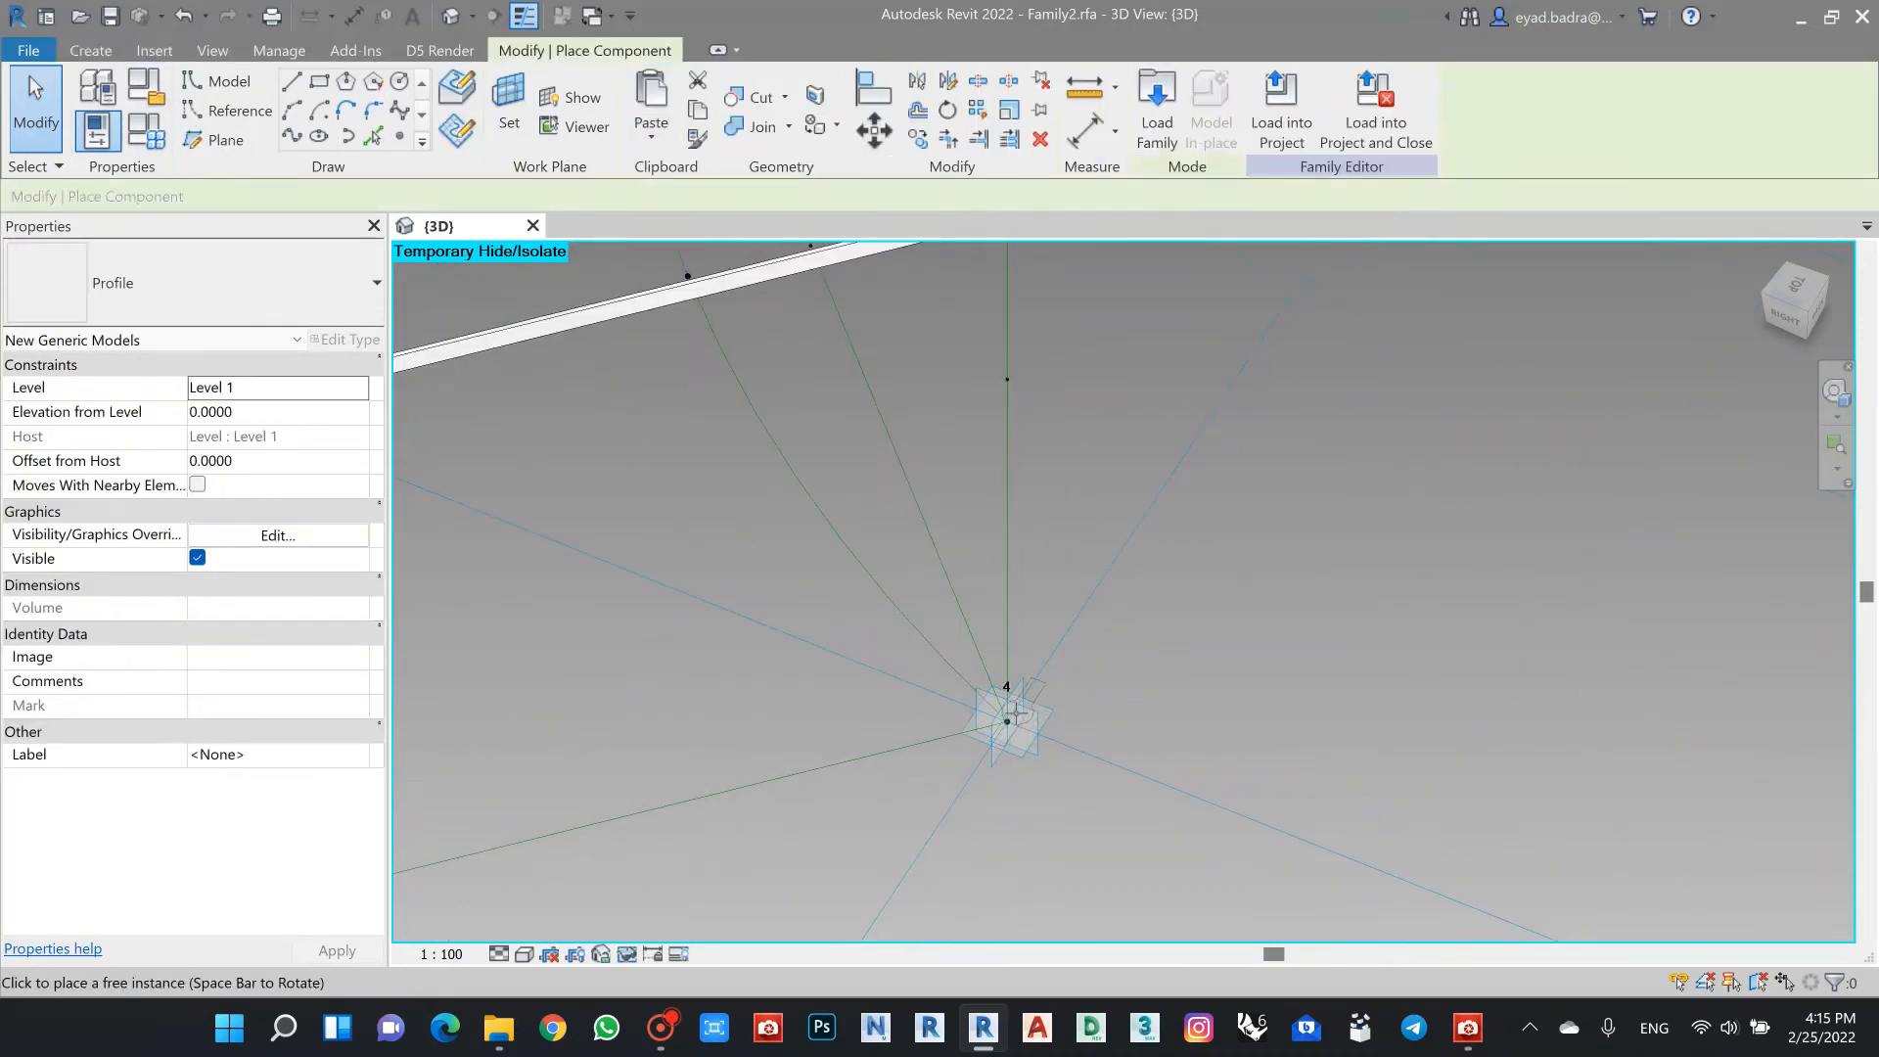
pyautogui.scroll(-5, 1054, 709)
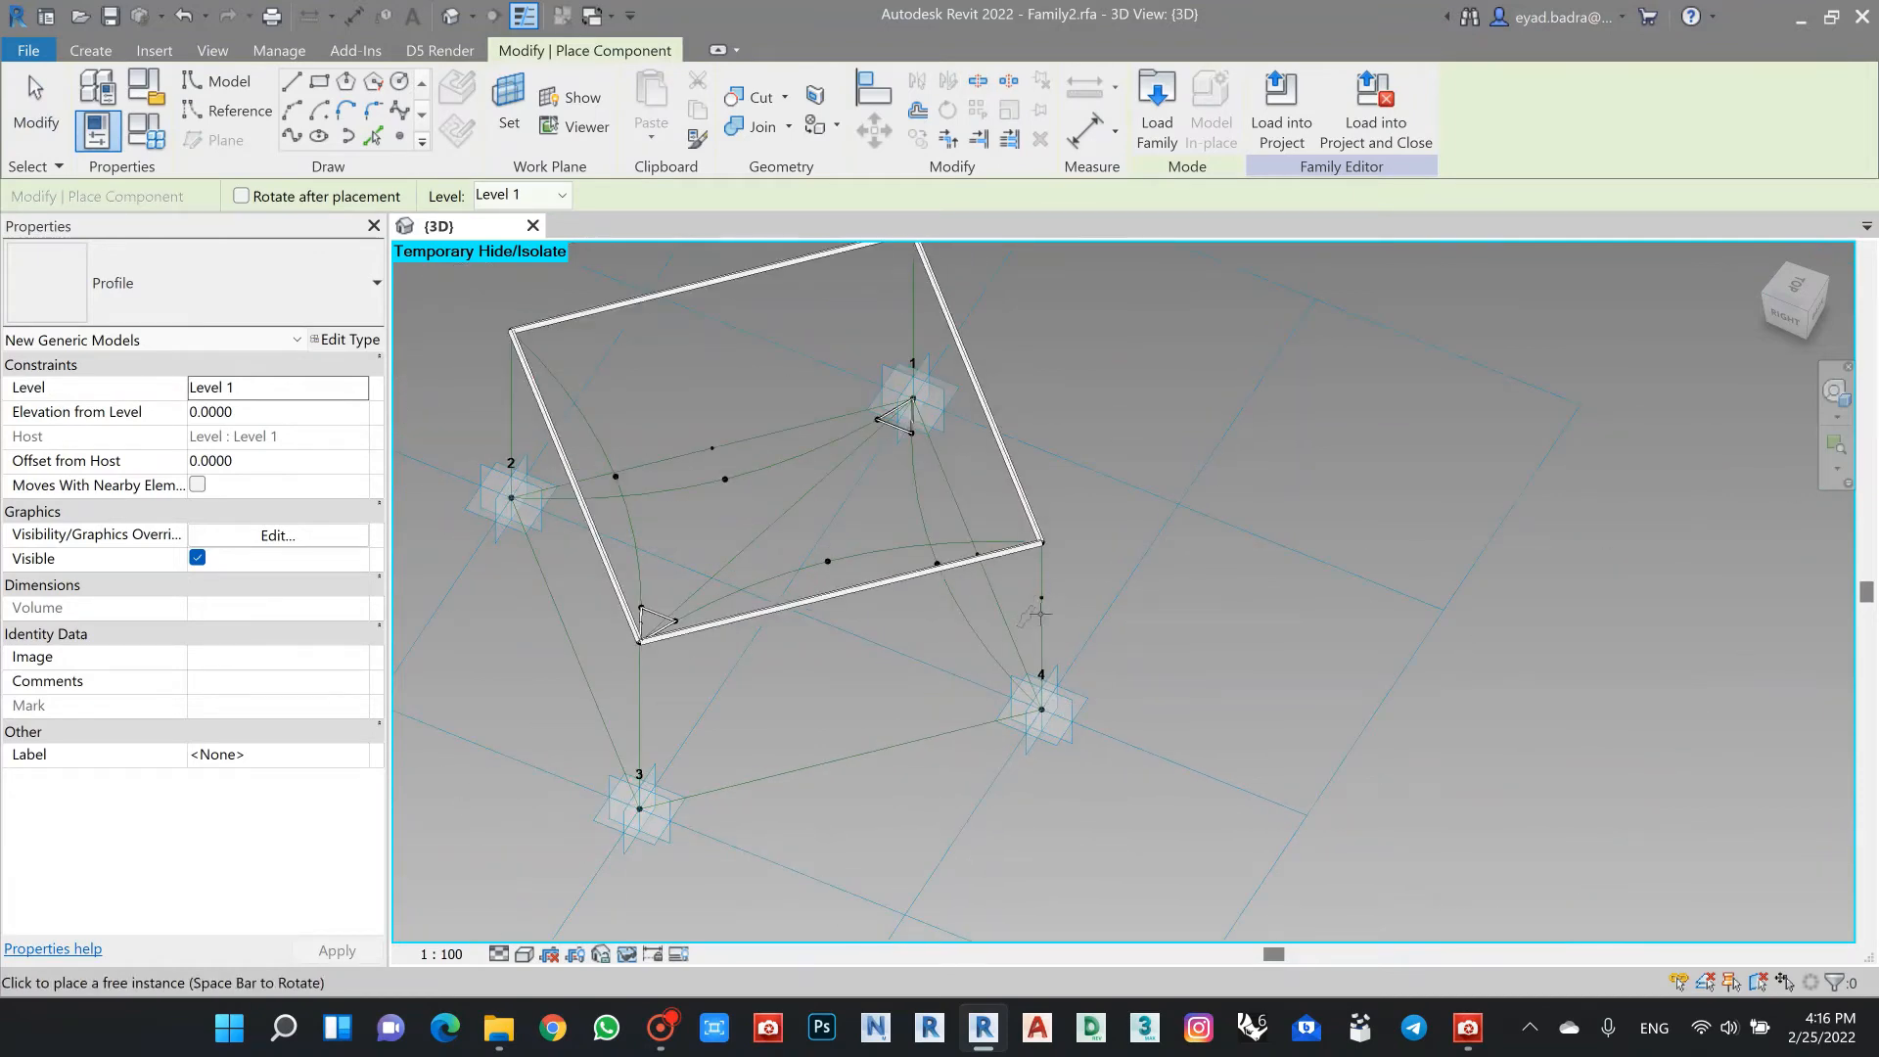
pyautogui.scroll(4, 1039, 614)
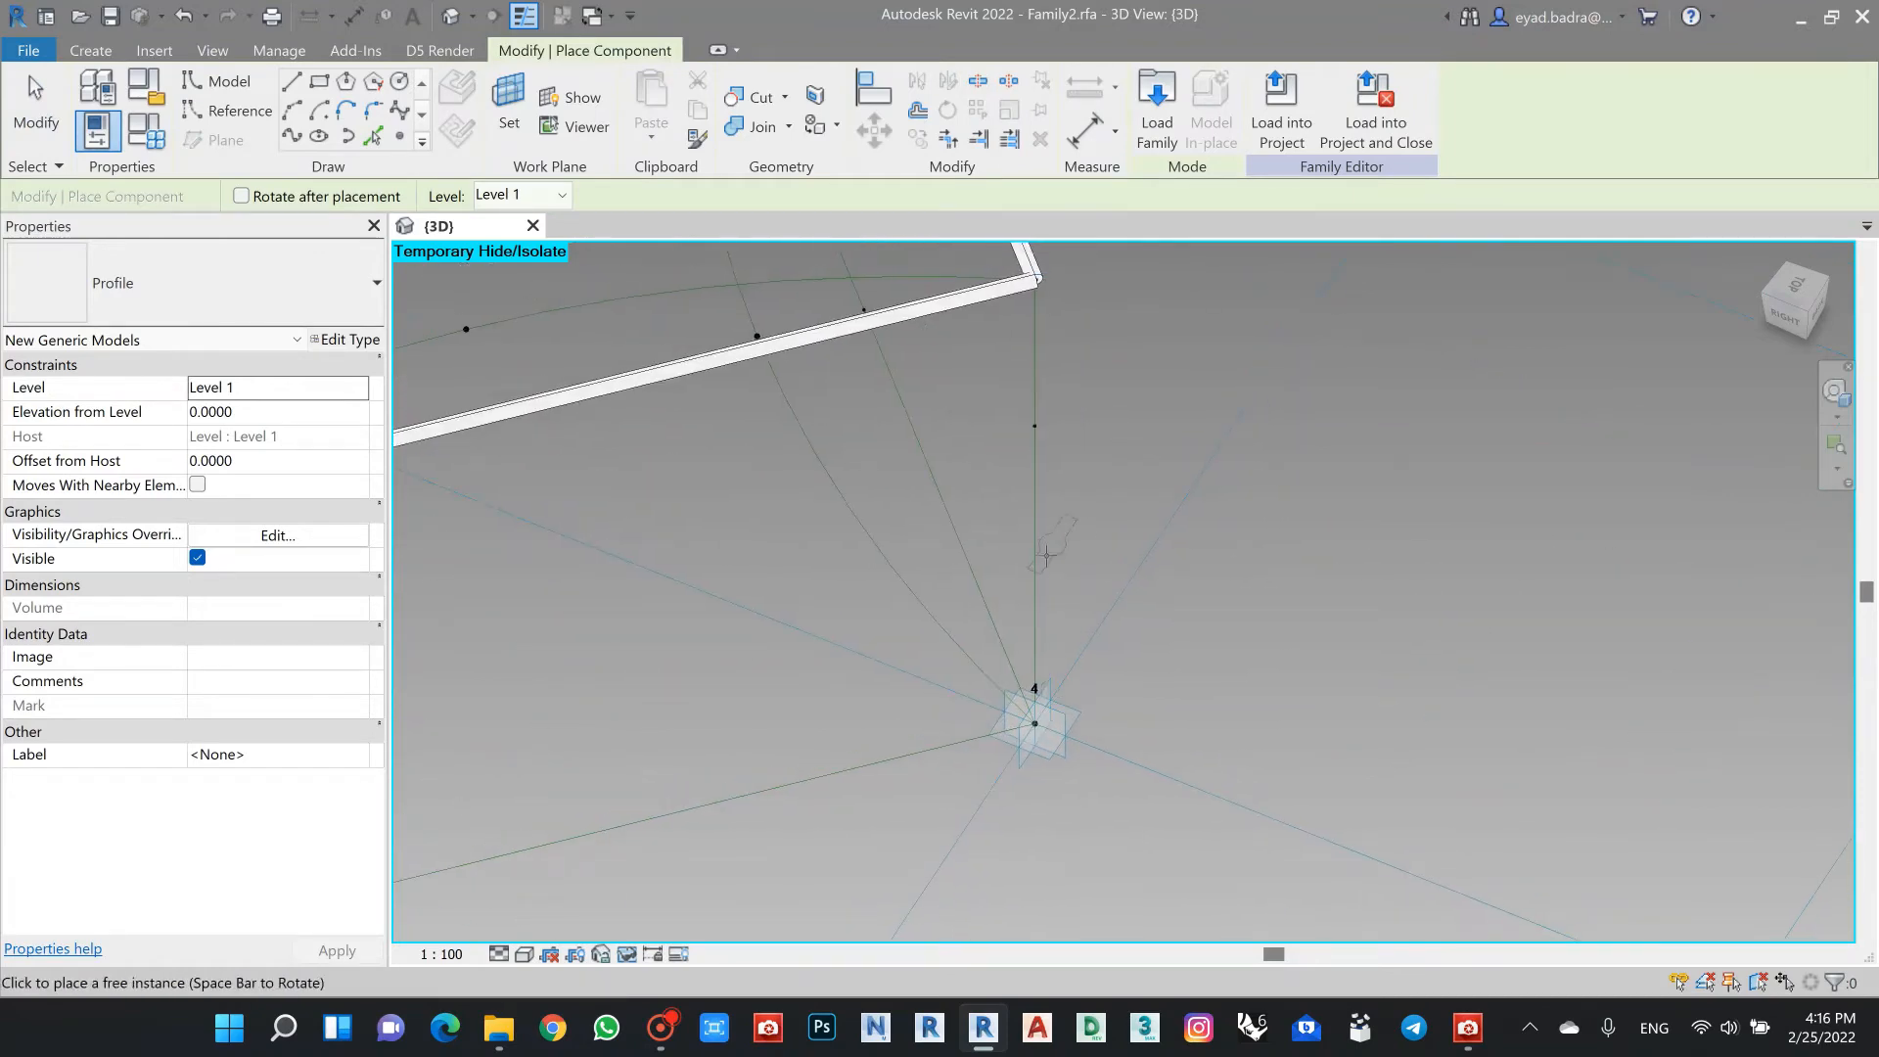
pyautogui.scroll(1, 1039, 676)
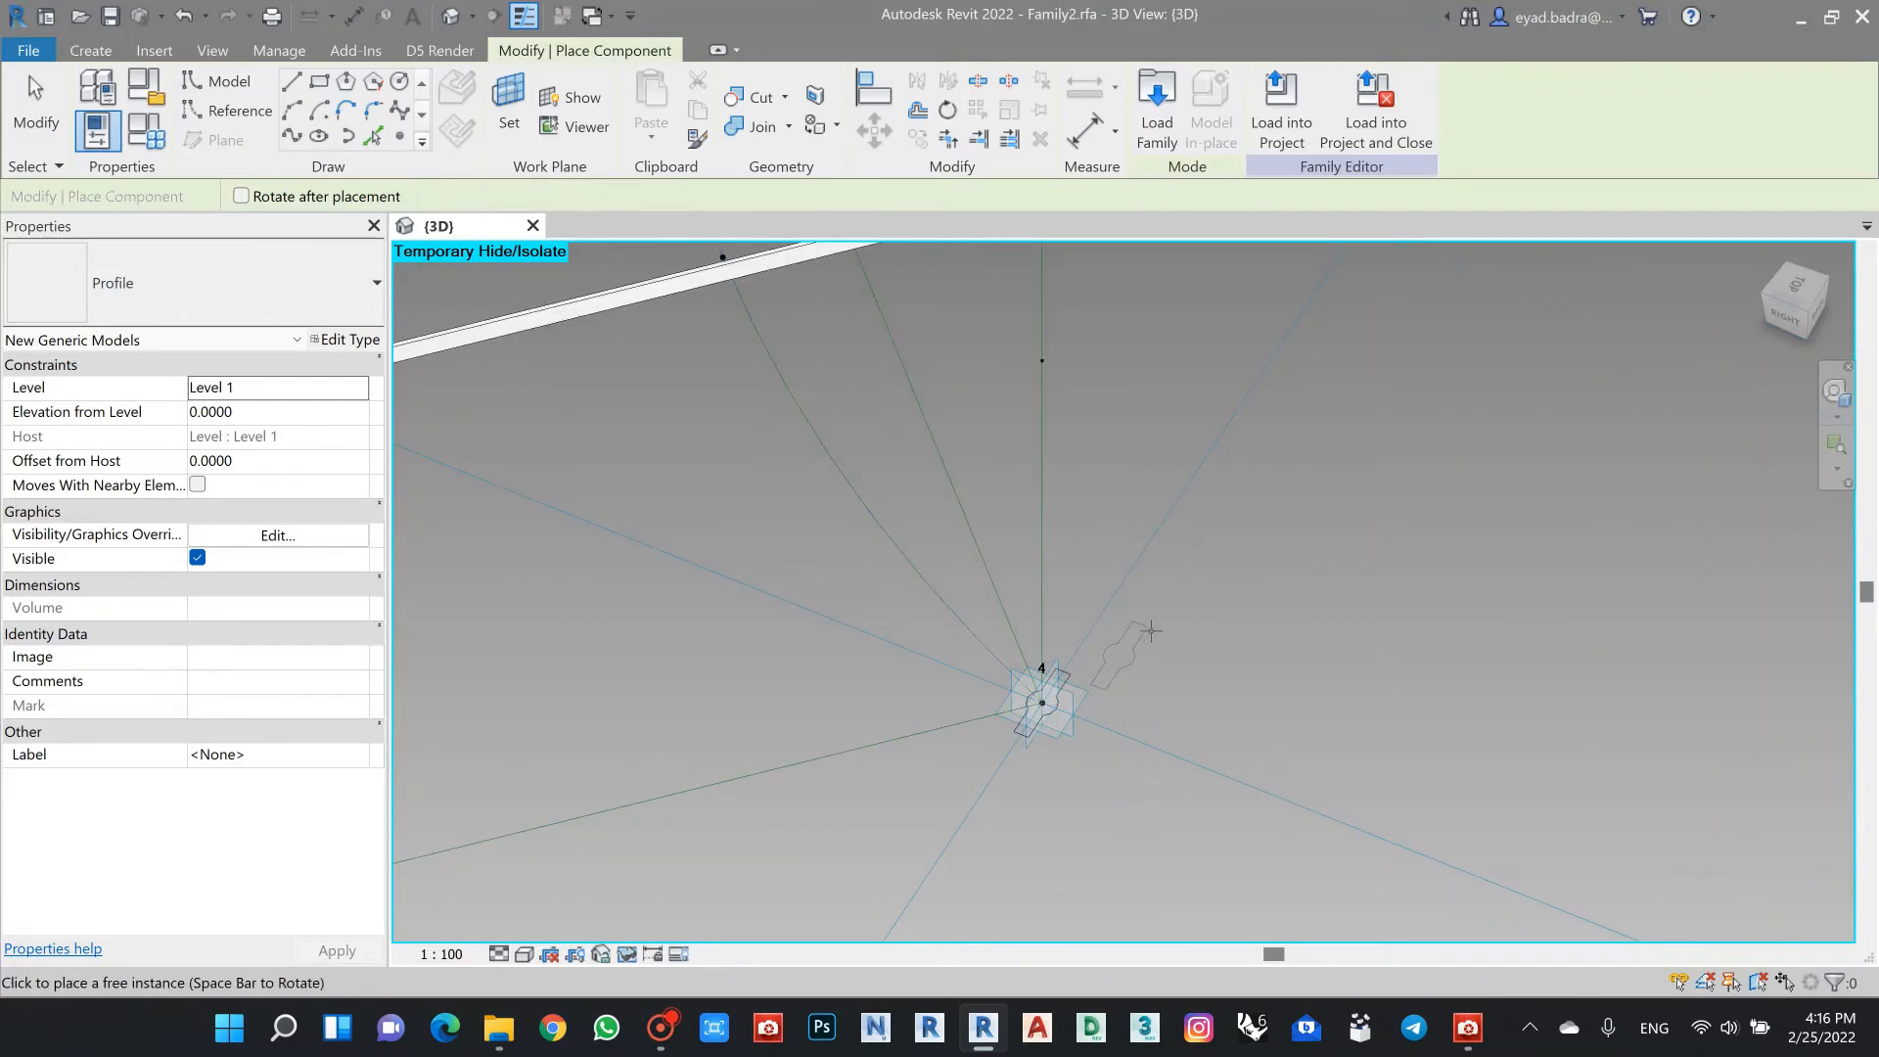
pyautogui.scroll(-1, 1089, 732)
pyautogui.press('Escape')
# Step: Rotate the profile placed at adaptive point 4 by 90°
pyautogui.scroll(2, 1090, 732)
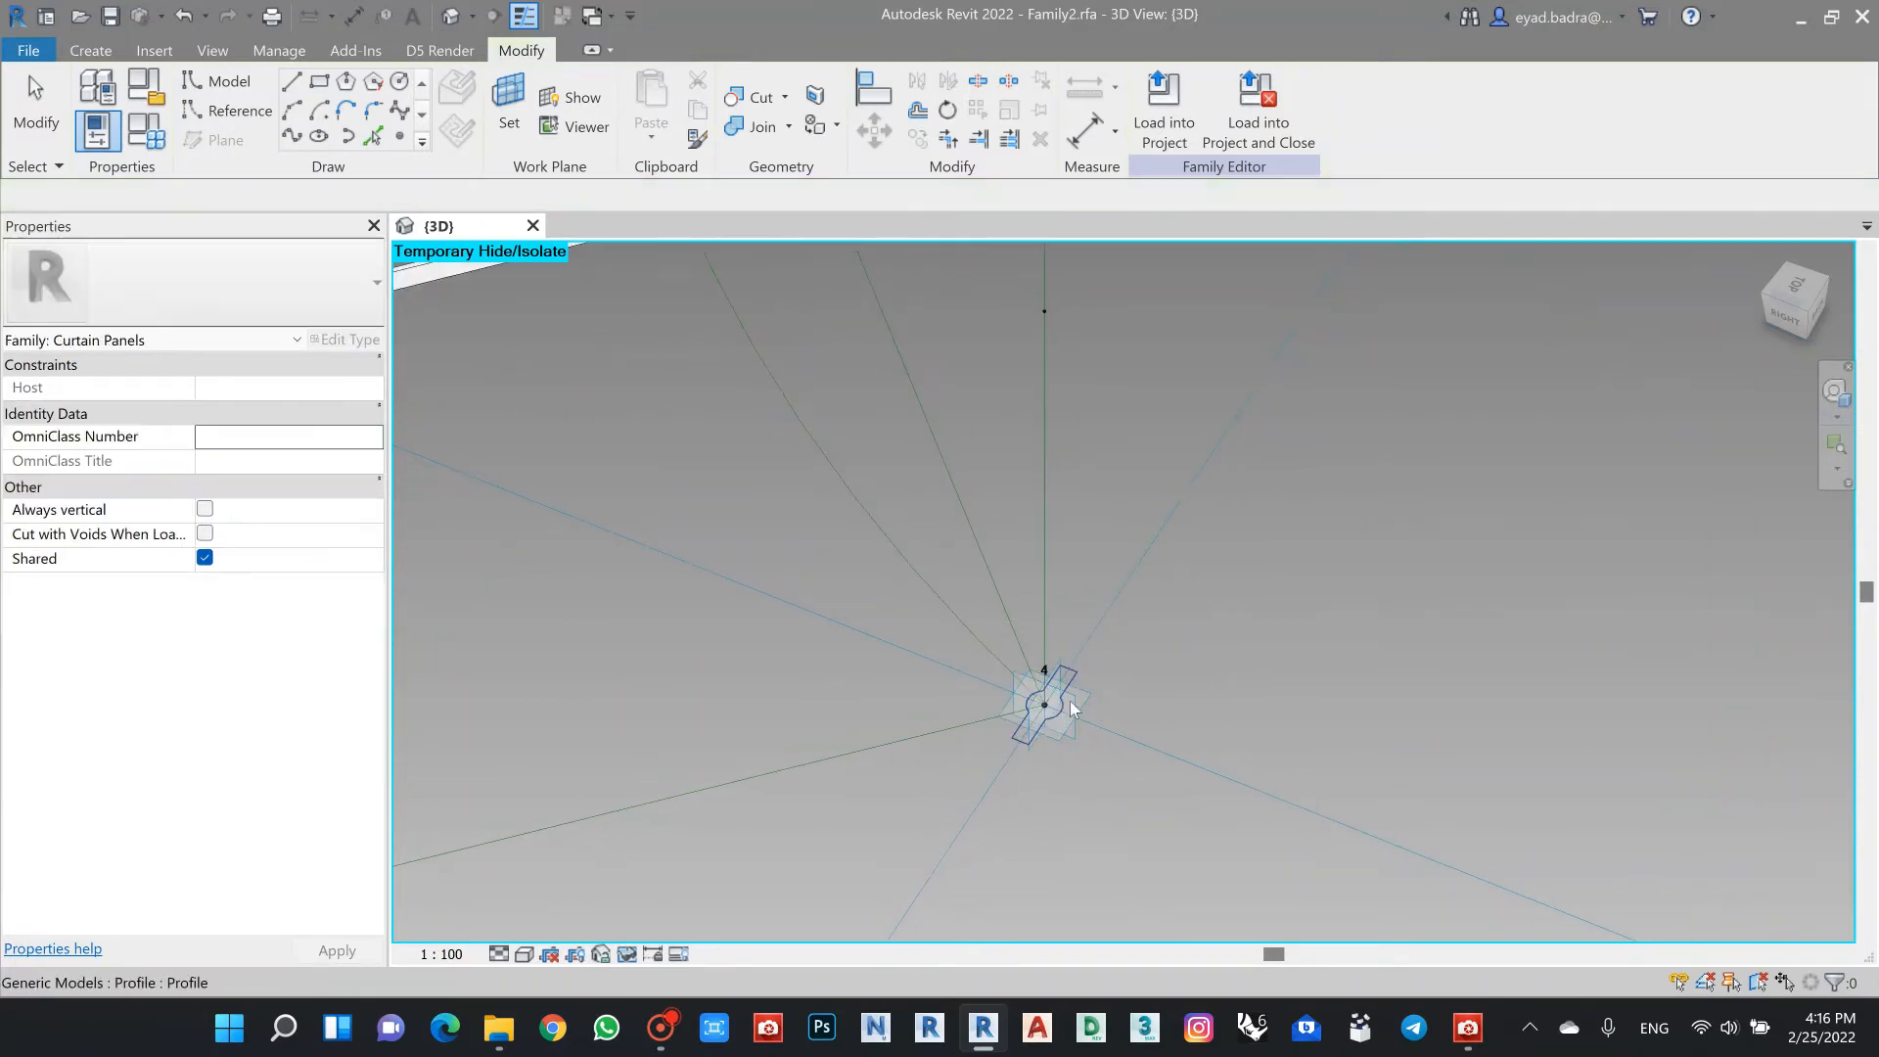
pyautogui.click(1070, 698)
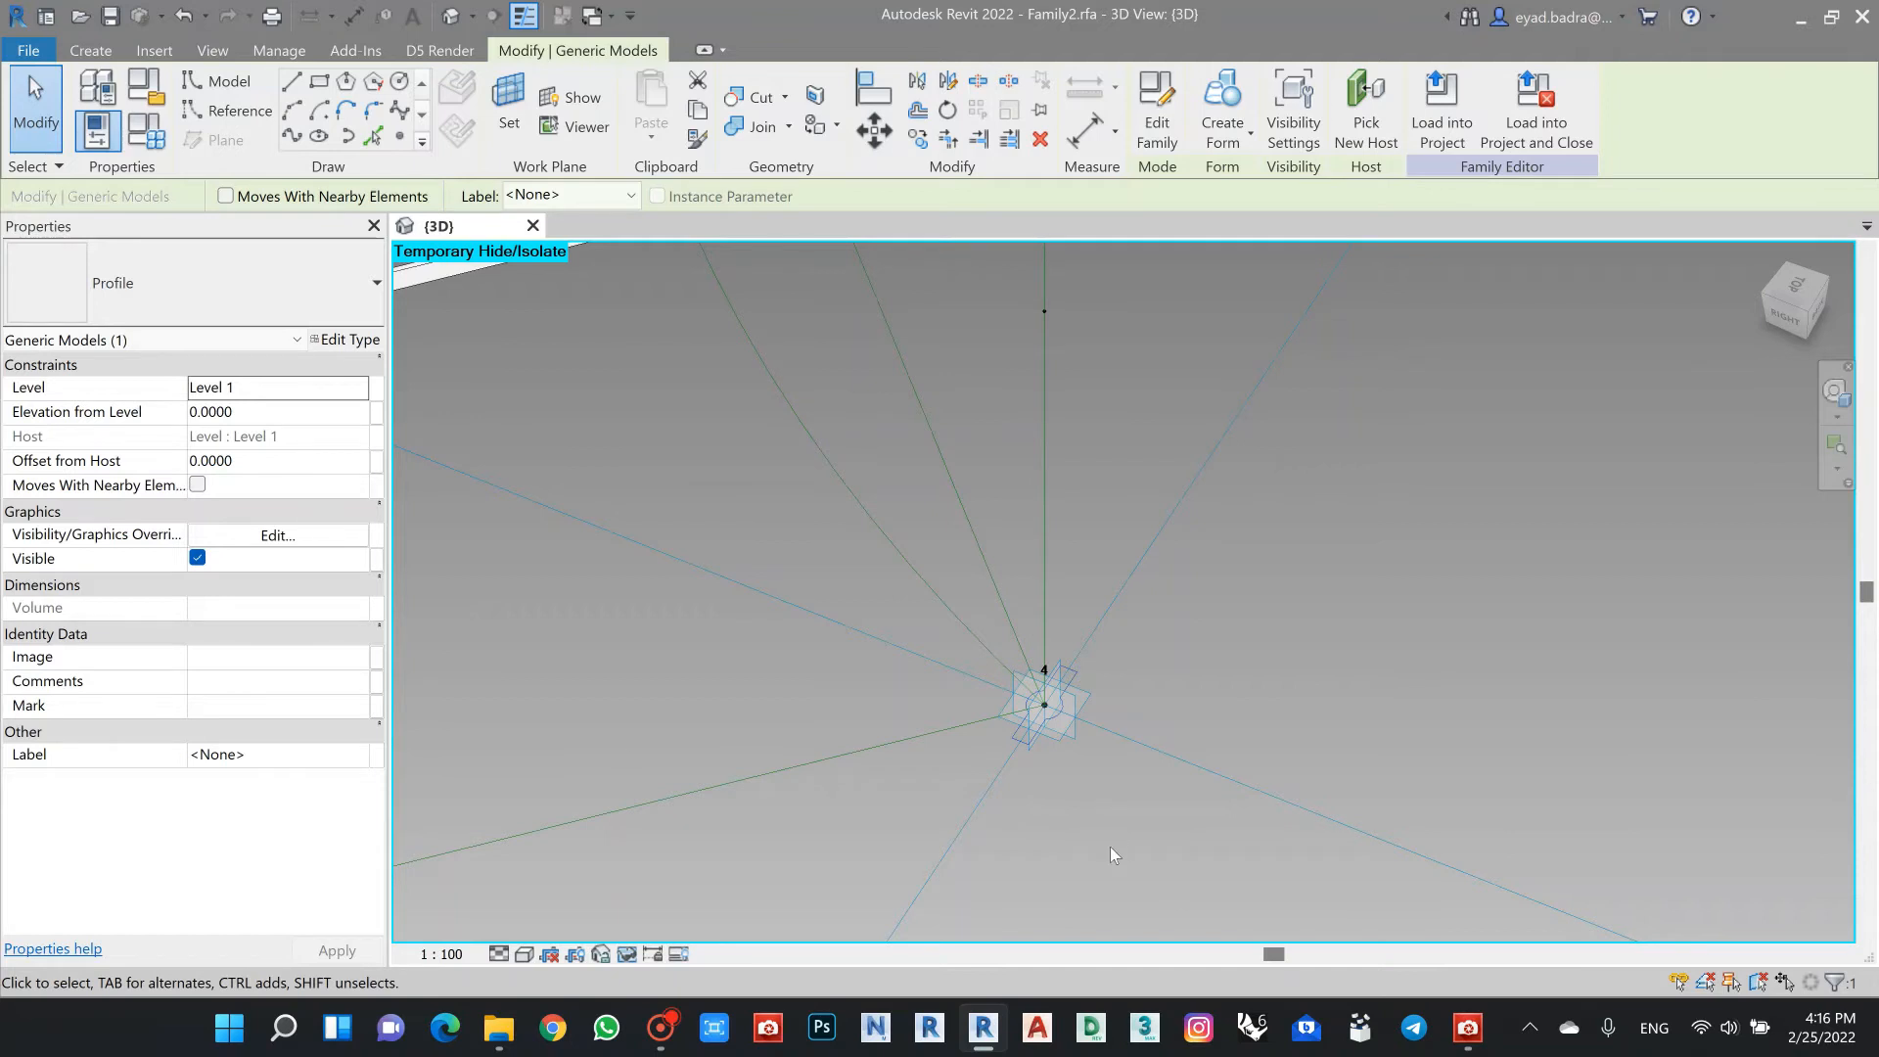
pyautogui.click(1110, 693)
pyautogui.scroll(3, 1110, 692)
pyautogui.click(991, 662)
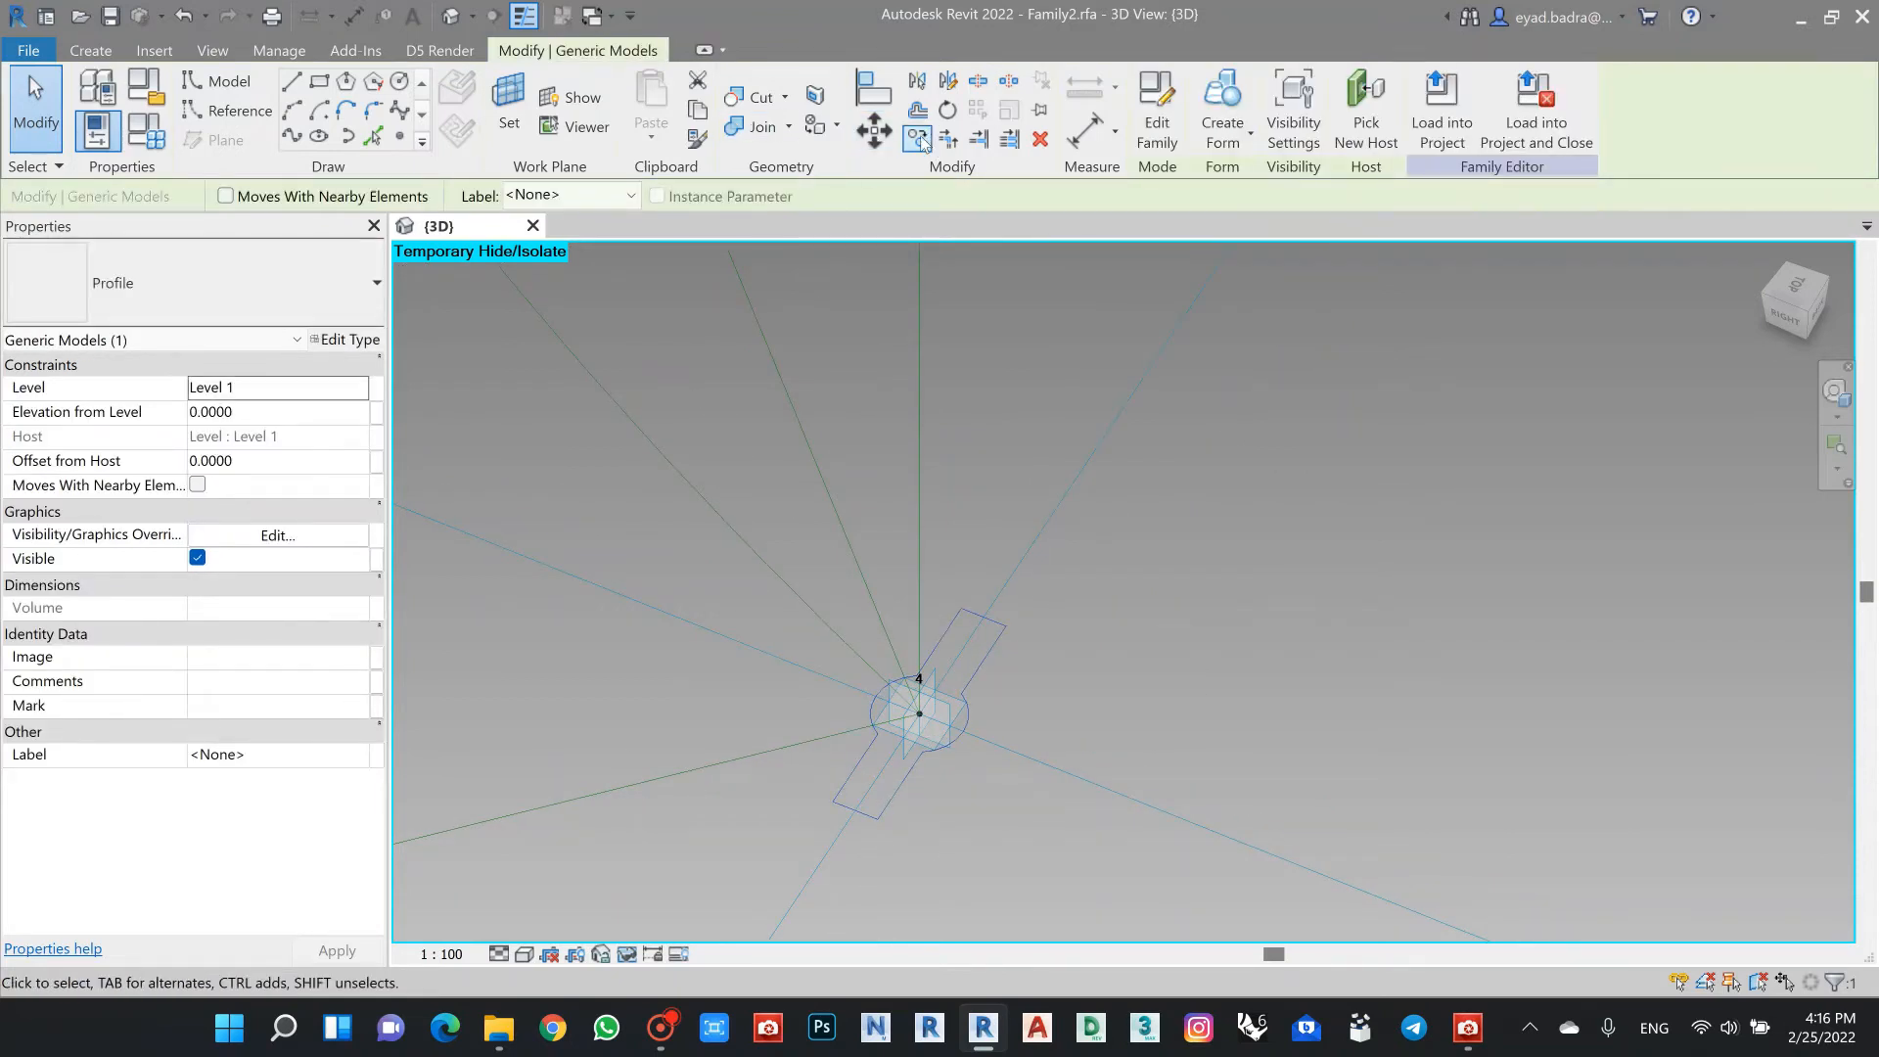
pyautogui.click(947, 109)
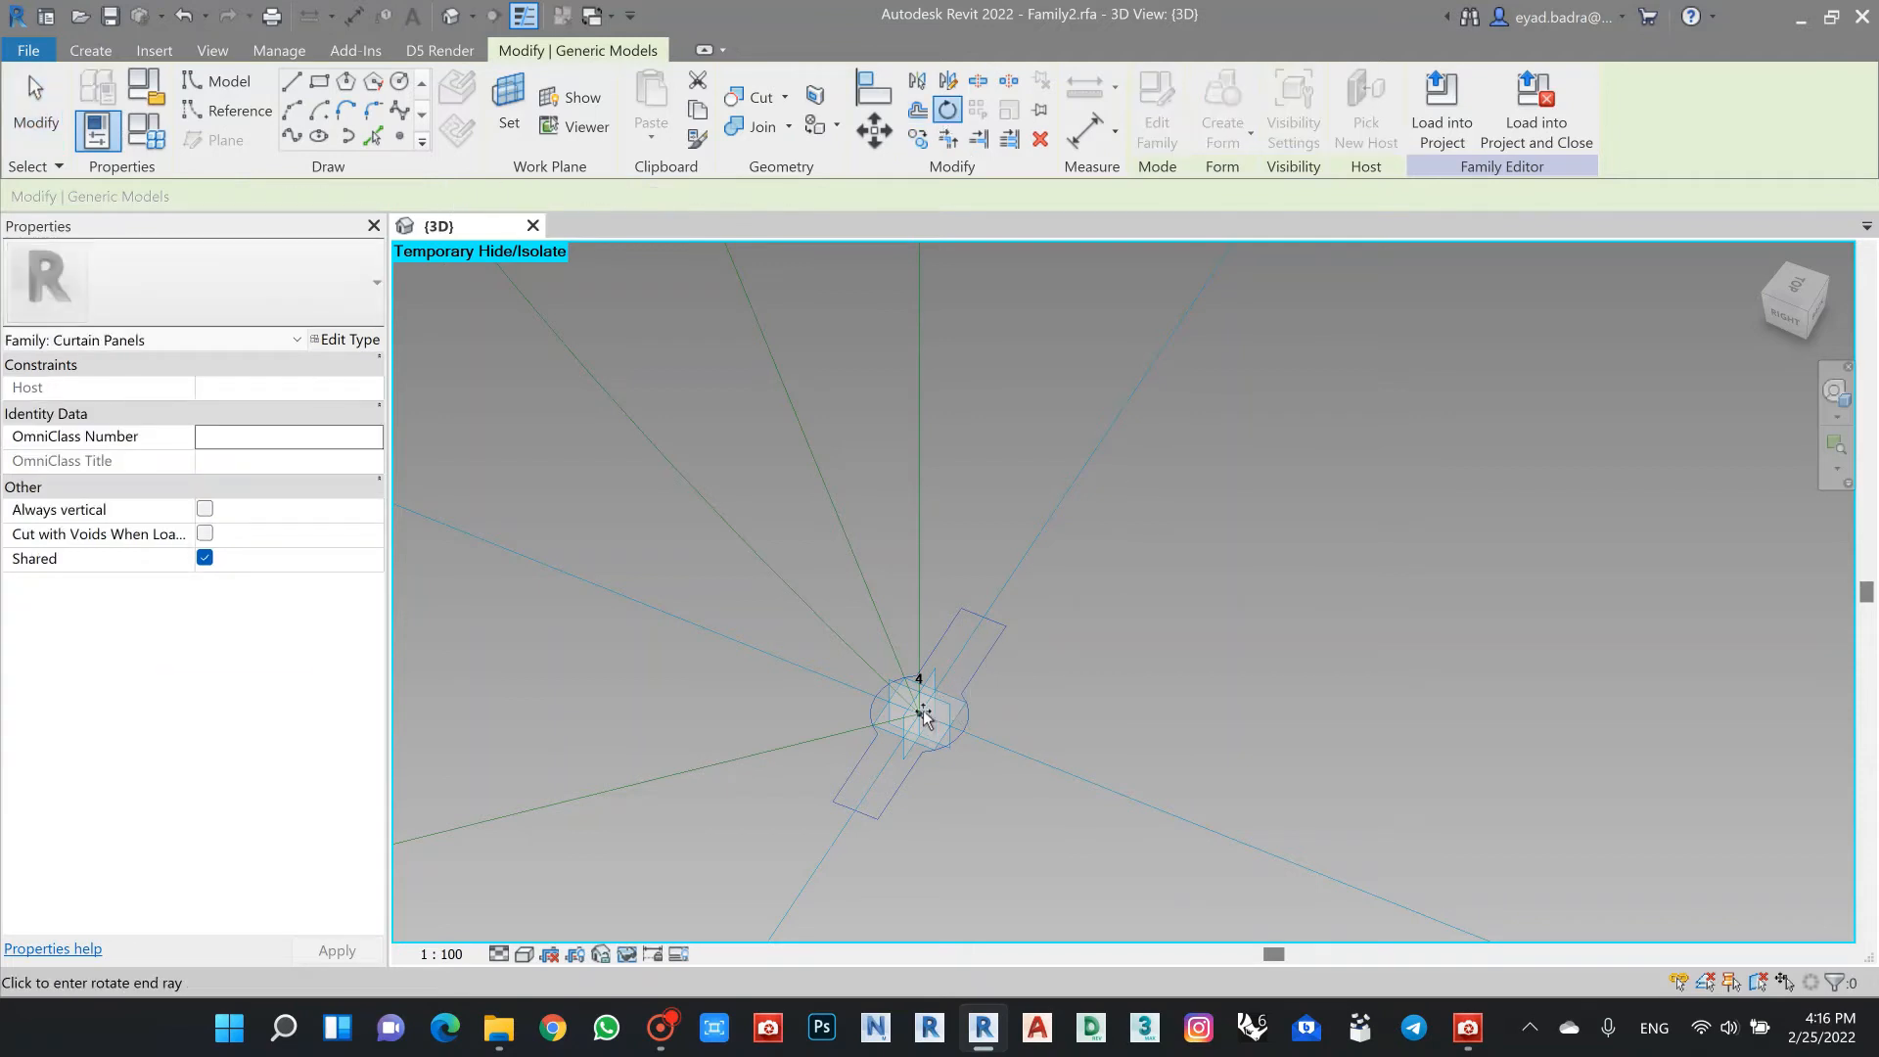
pyautogui.click(1043, 682)
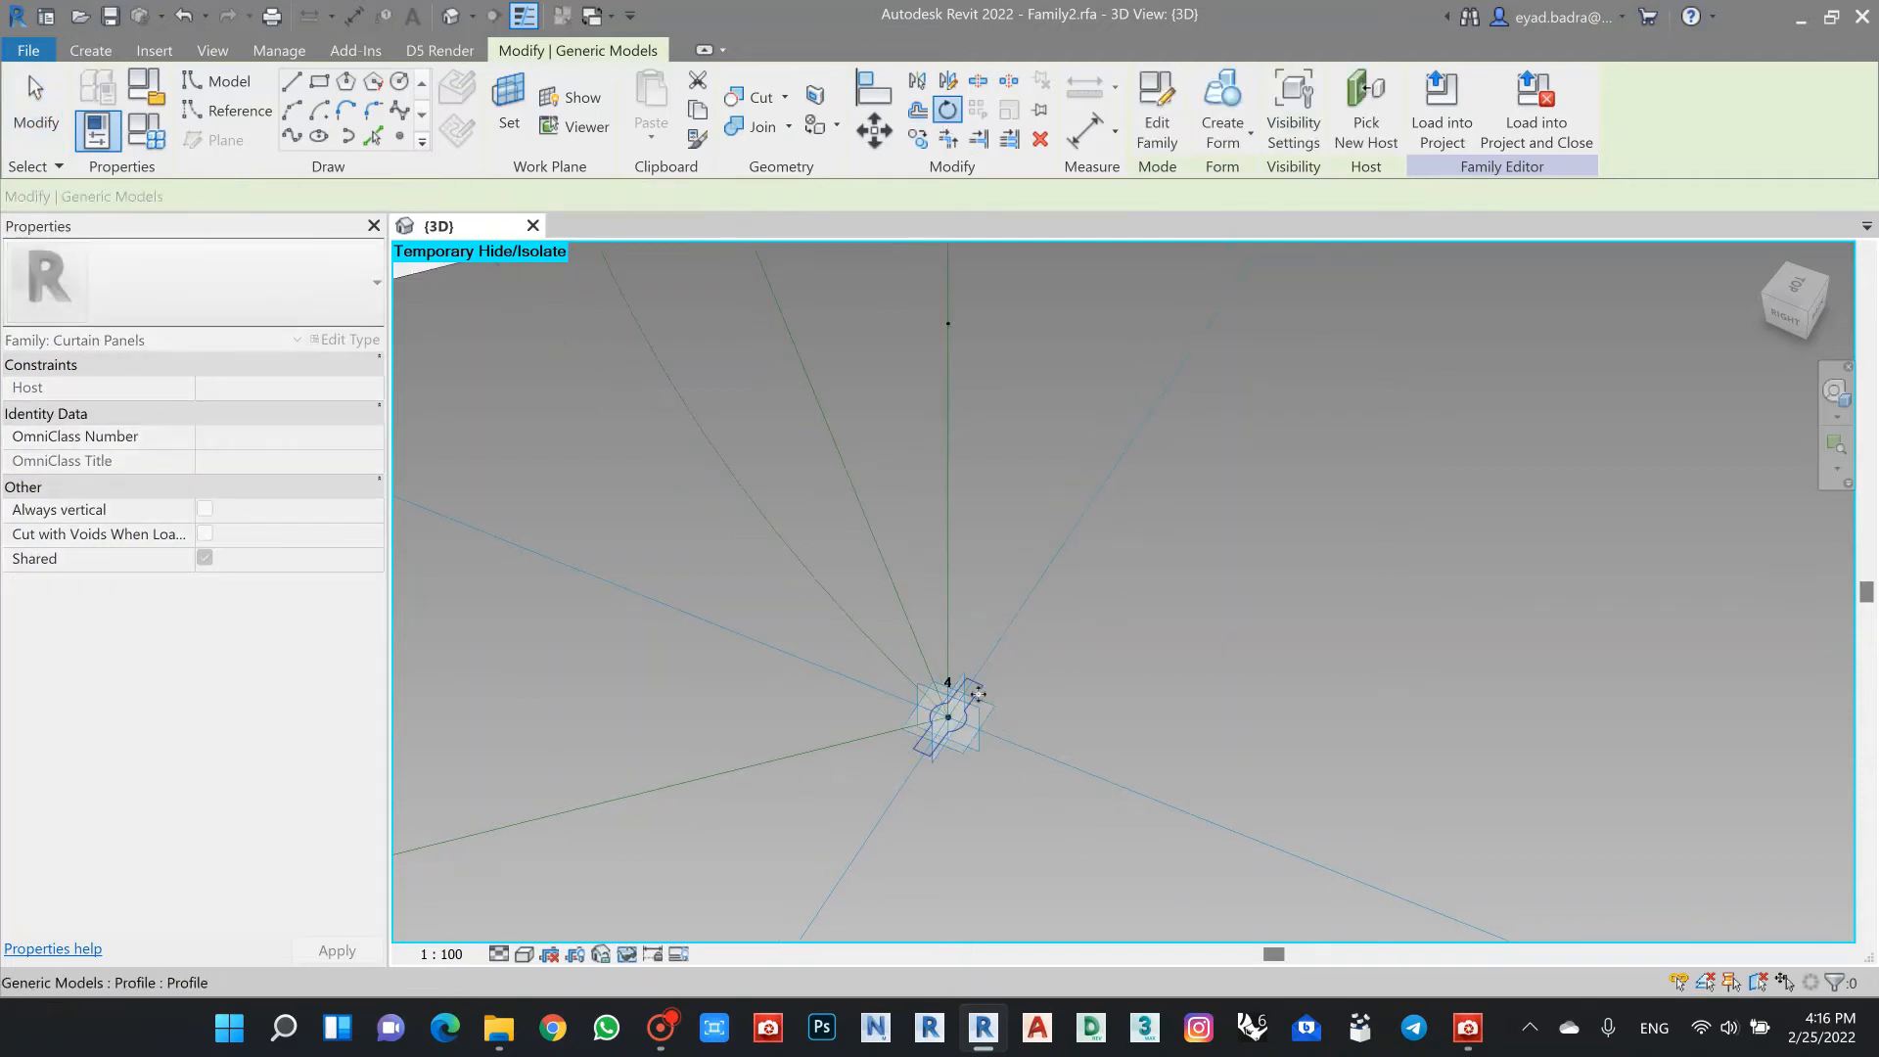
pyautogui.click(947, 109)
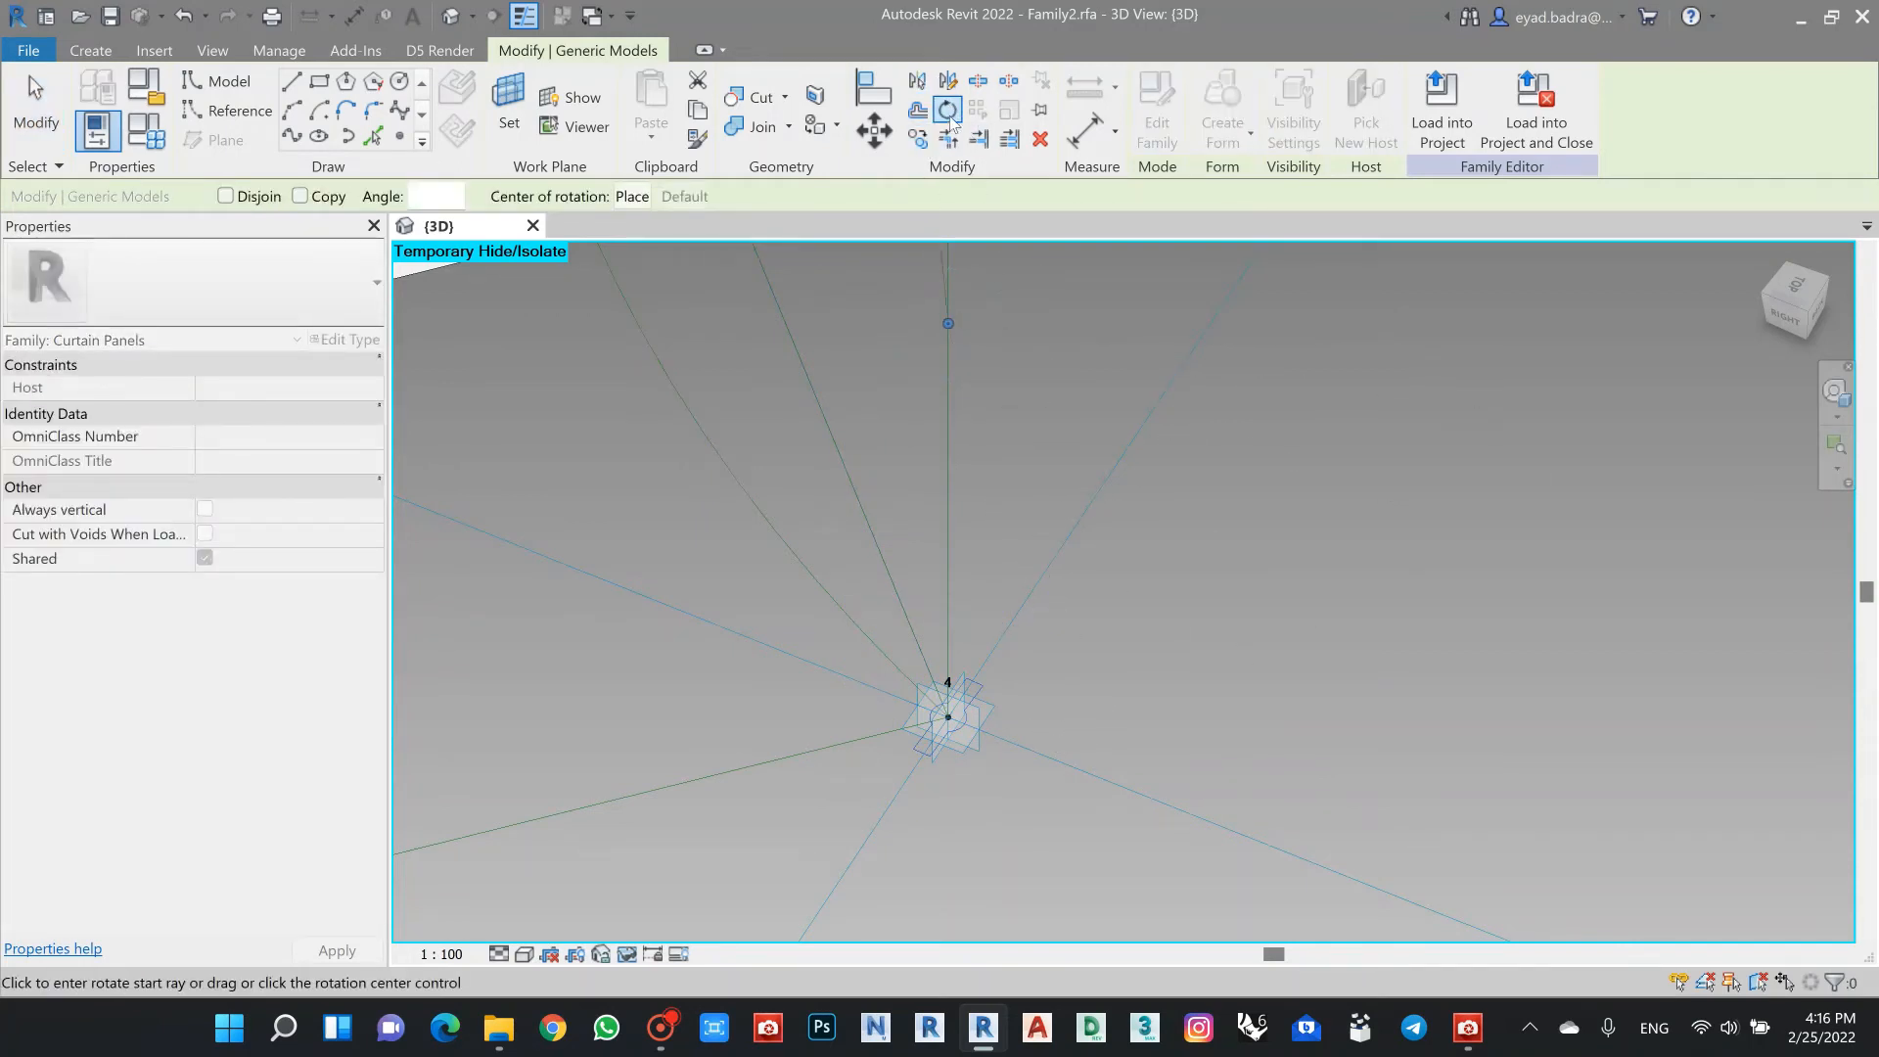
pyautogui.click(1287, 437)
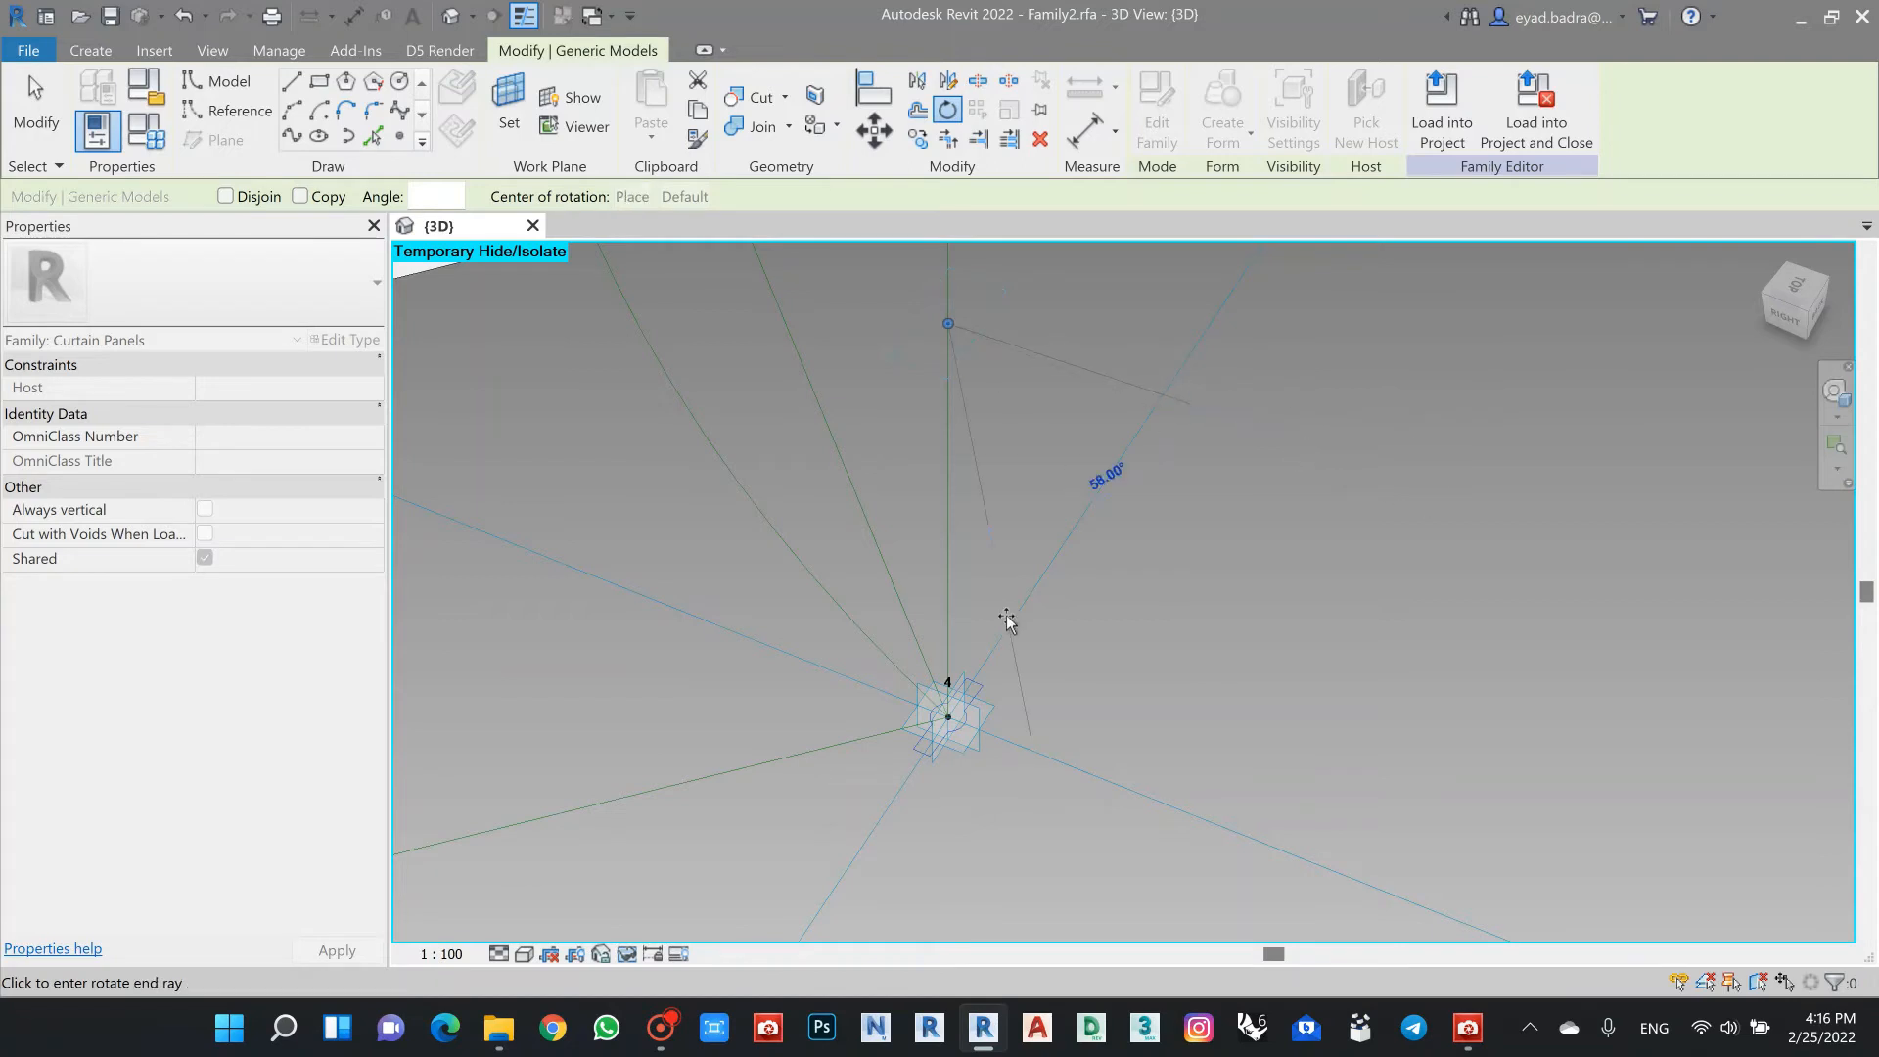
pyautogui.write('90')
pyautogui.press('Return')
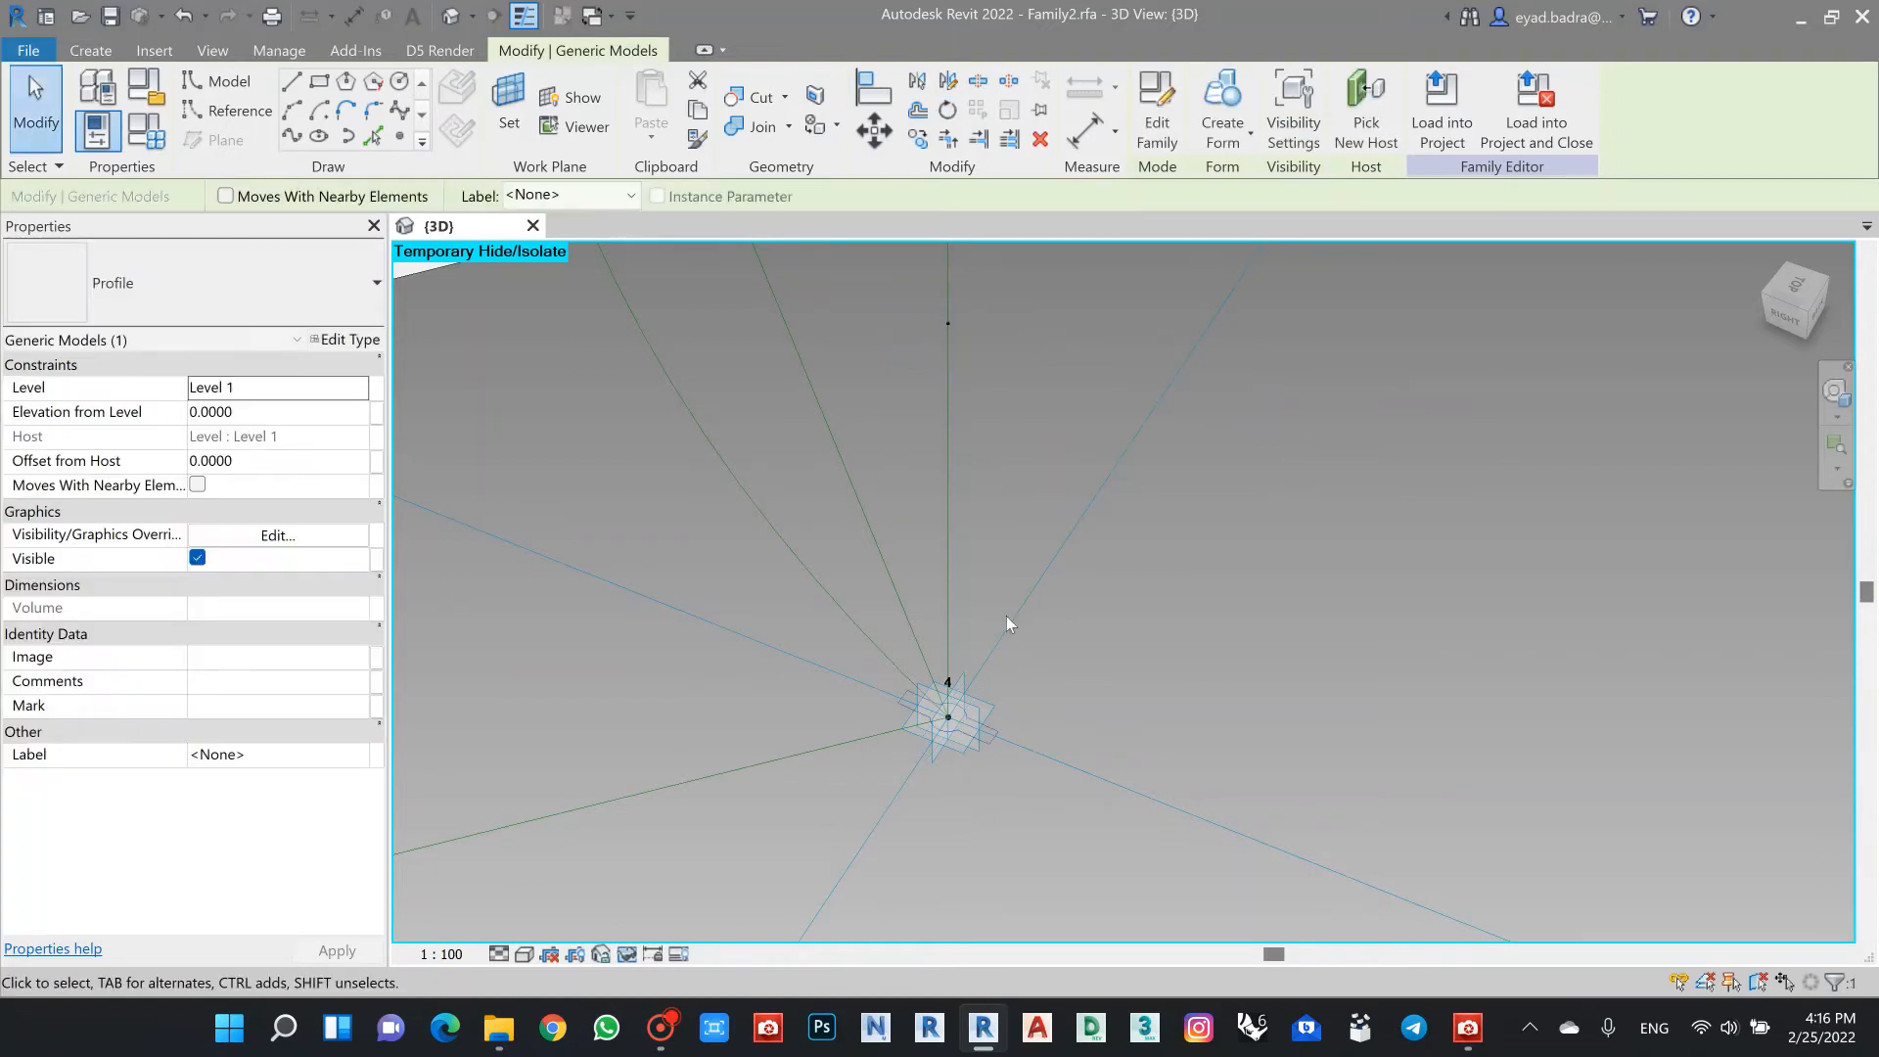
pyautogui.press('Escape')
# Step: Create a solid form from the profile at adaptive point 4 and the vertical reference line above it
pyautogui.scroll(-3, 1163, 643)
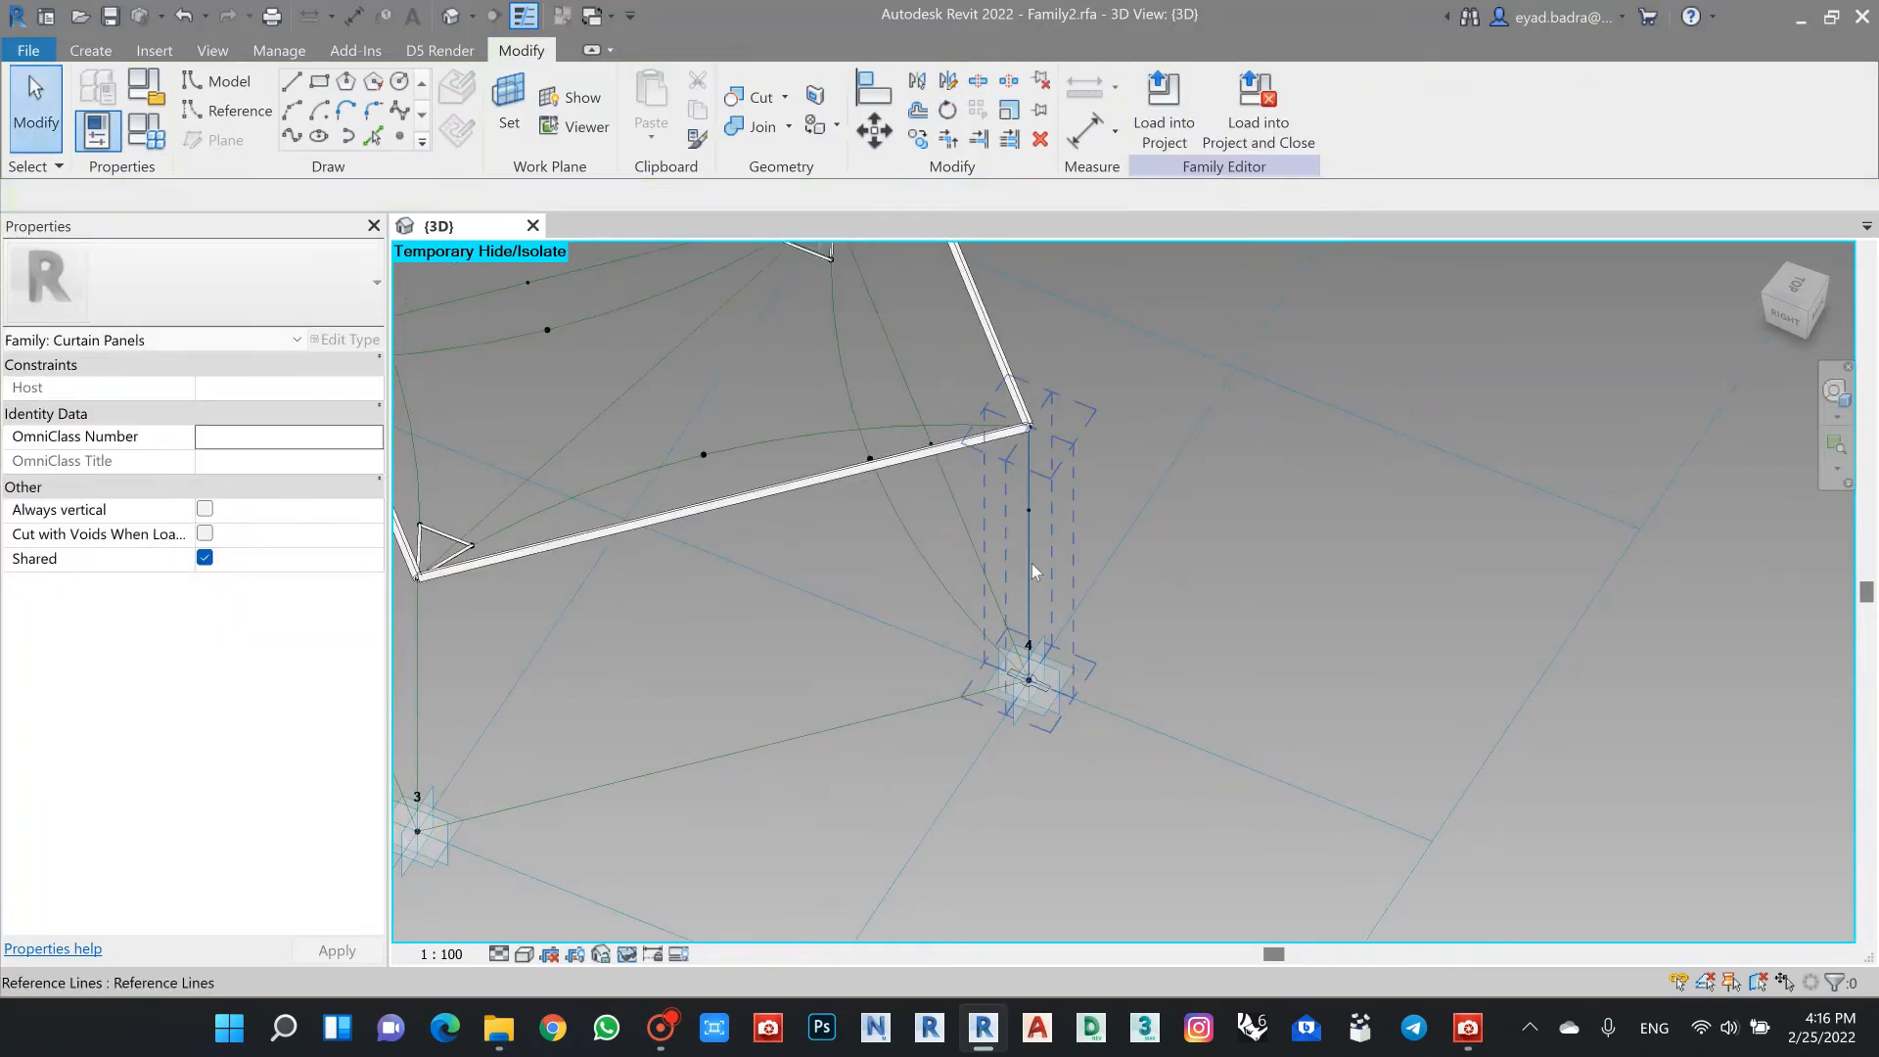
pyautogui.click(1032, 564)
pyautogui.scroll(2, 1047, 719)
pyautogui.scroll(1, 1042, 704)
pyautogui.click(1040, 615)
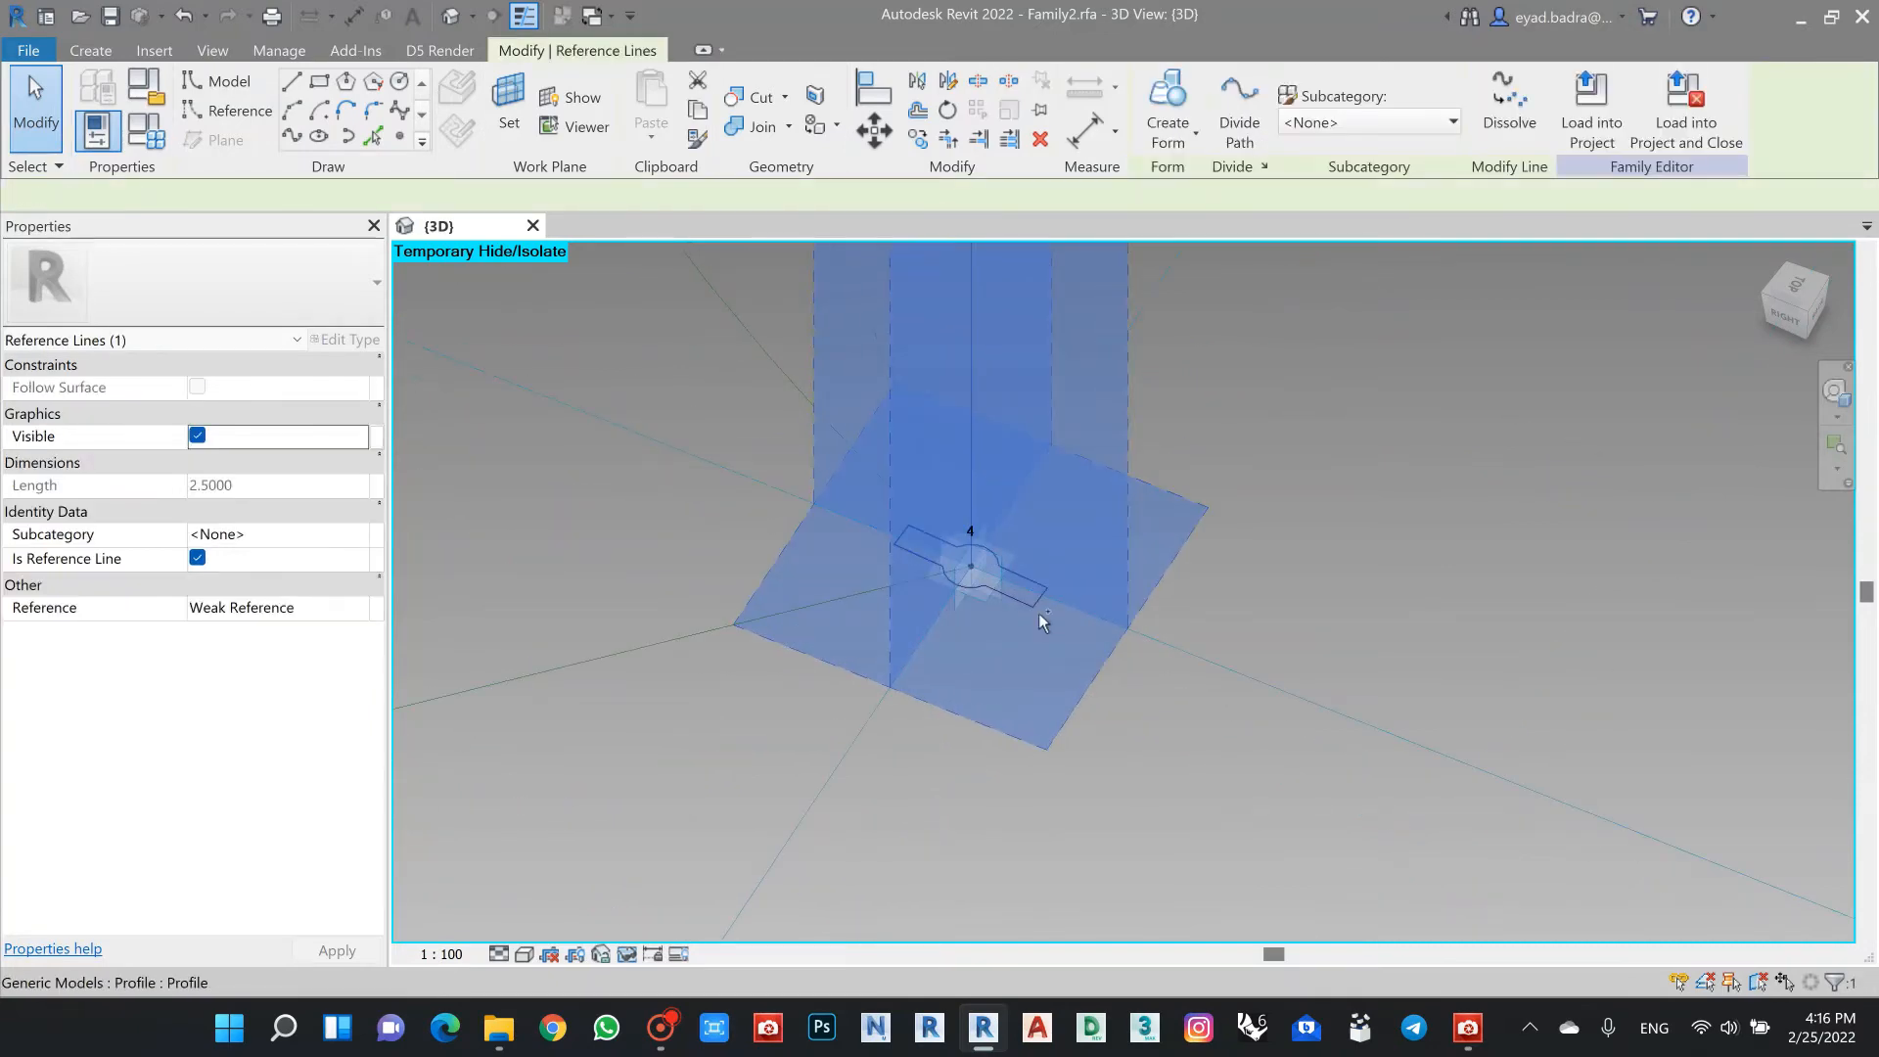
pyautogui.keyDown('ctrl'); pyautogui.click(1037, 612); pyautogui.keyUp('ctrl')
pyautogui.click(1169, 137)
pyautogui.click(1145, 184)
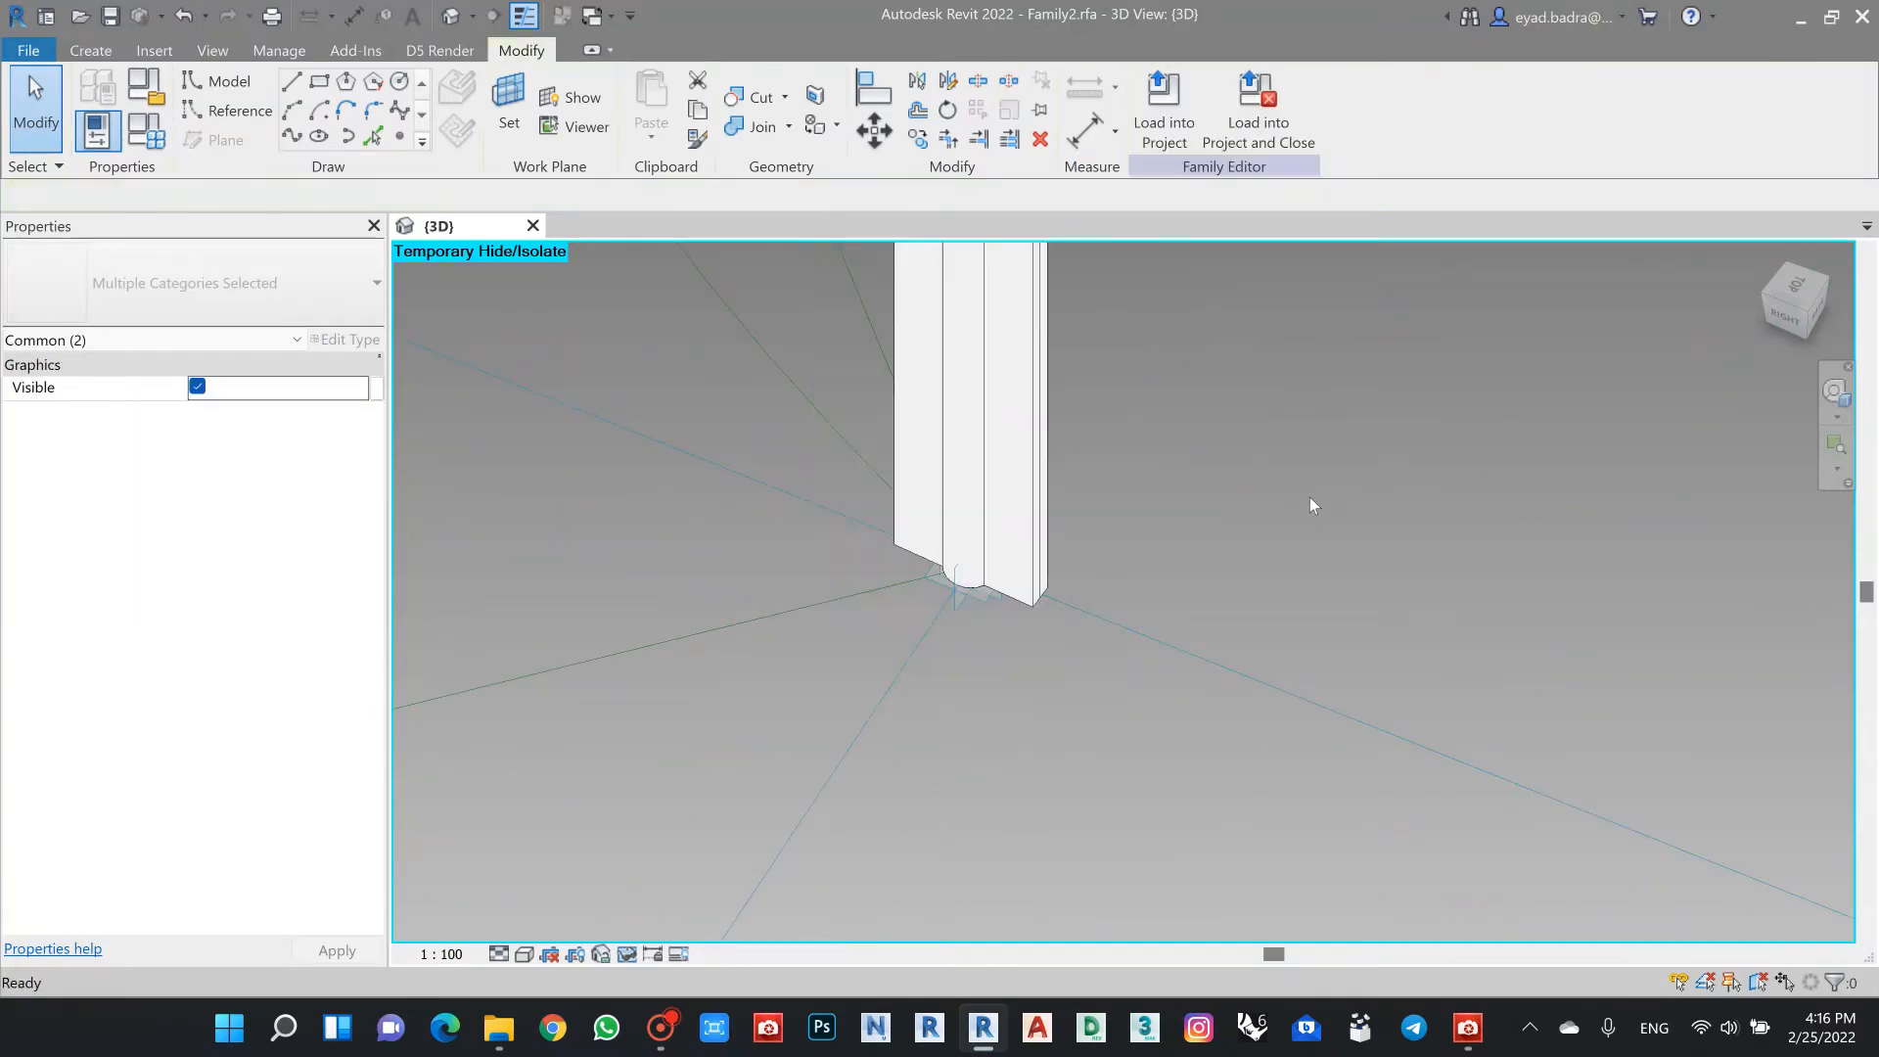
pyautogui.click(1311, 504)
# Step: Place another Profile component instance at adaptive point 2
pyautogui.scroll(-3, 1129, 779)
pyautogui.keyDown('shift'); pyautogui.moveTo(1130, 779); pyautogui.dragTo(1171, 585, button='middle'); pyautogui.keyUp('shift')
pyautogui.scroll(-1, 1204, 626)
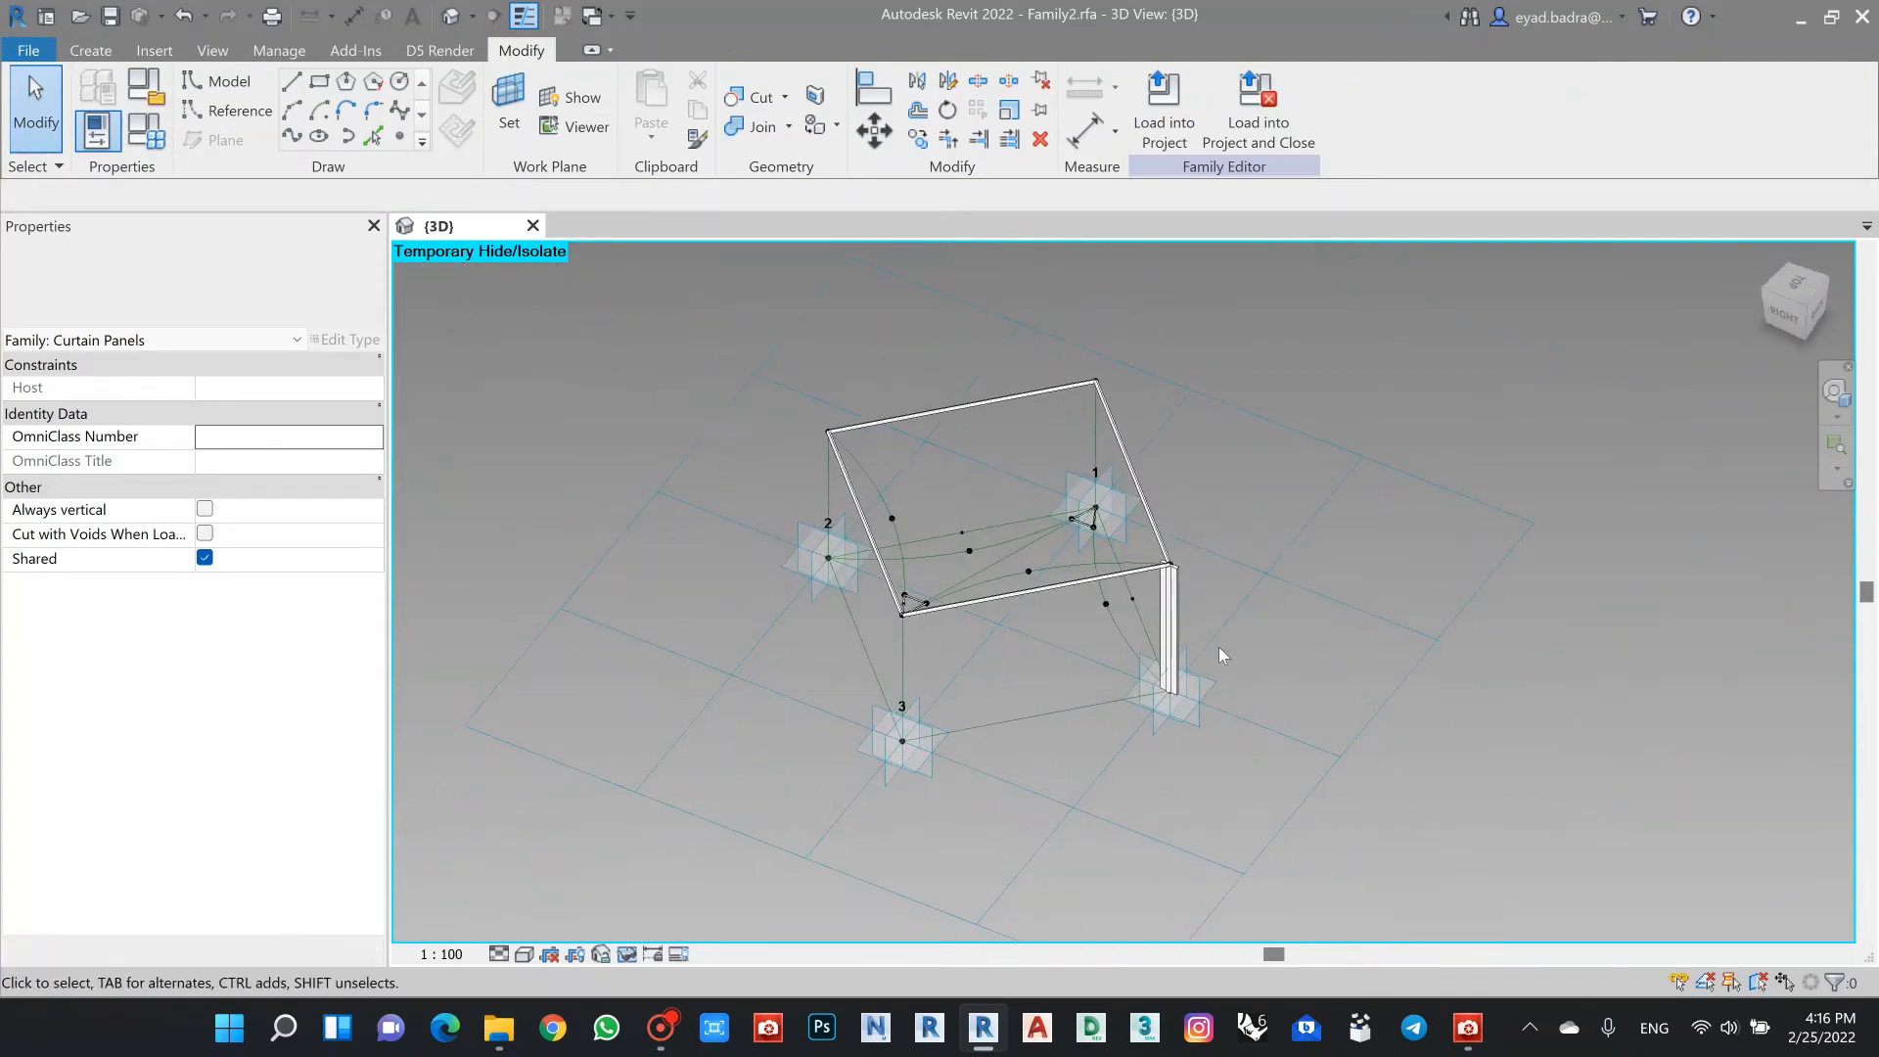
pyautogui.moveTo(1219, 653)
pyautogui.keyDown('shift'); pyautogui.mouseDown(button='middle')
pyautogui.moveTo(1308, 642)
pyautogui.moveTo(1213, 646)
pyautogui.mouseUp(button='middle'); pyautogui.keyUp('shift')
pyautogui.scroll(3, 976, 603)
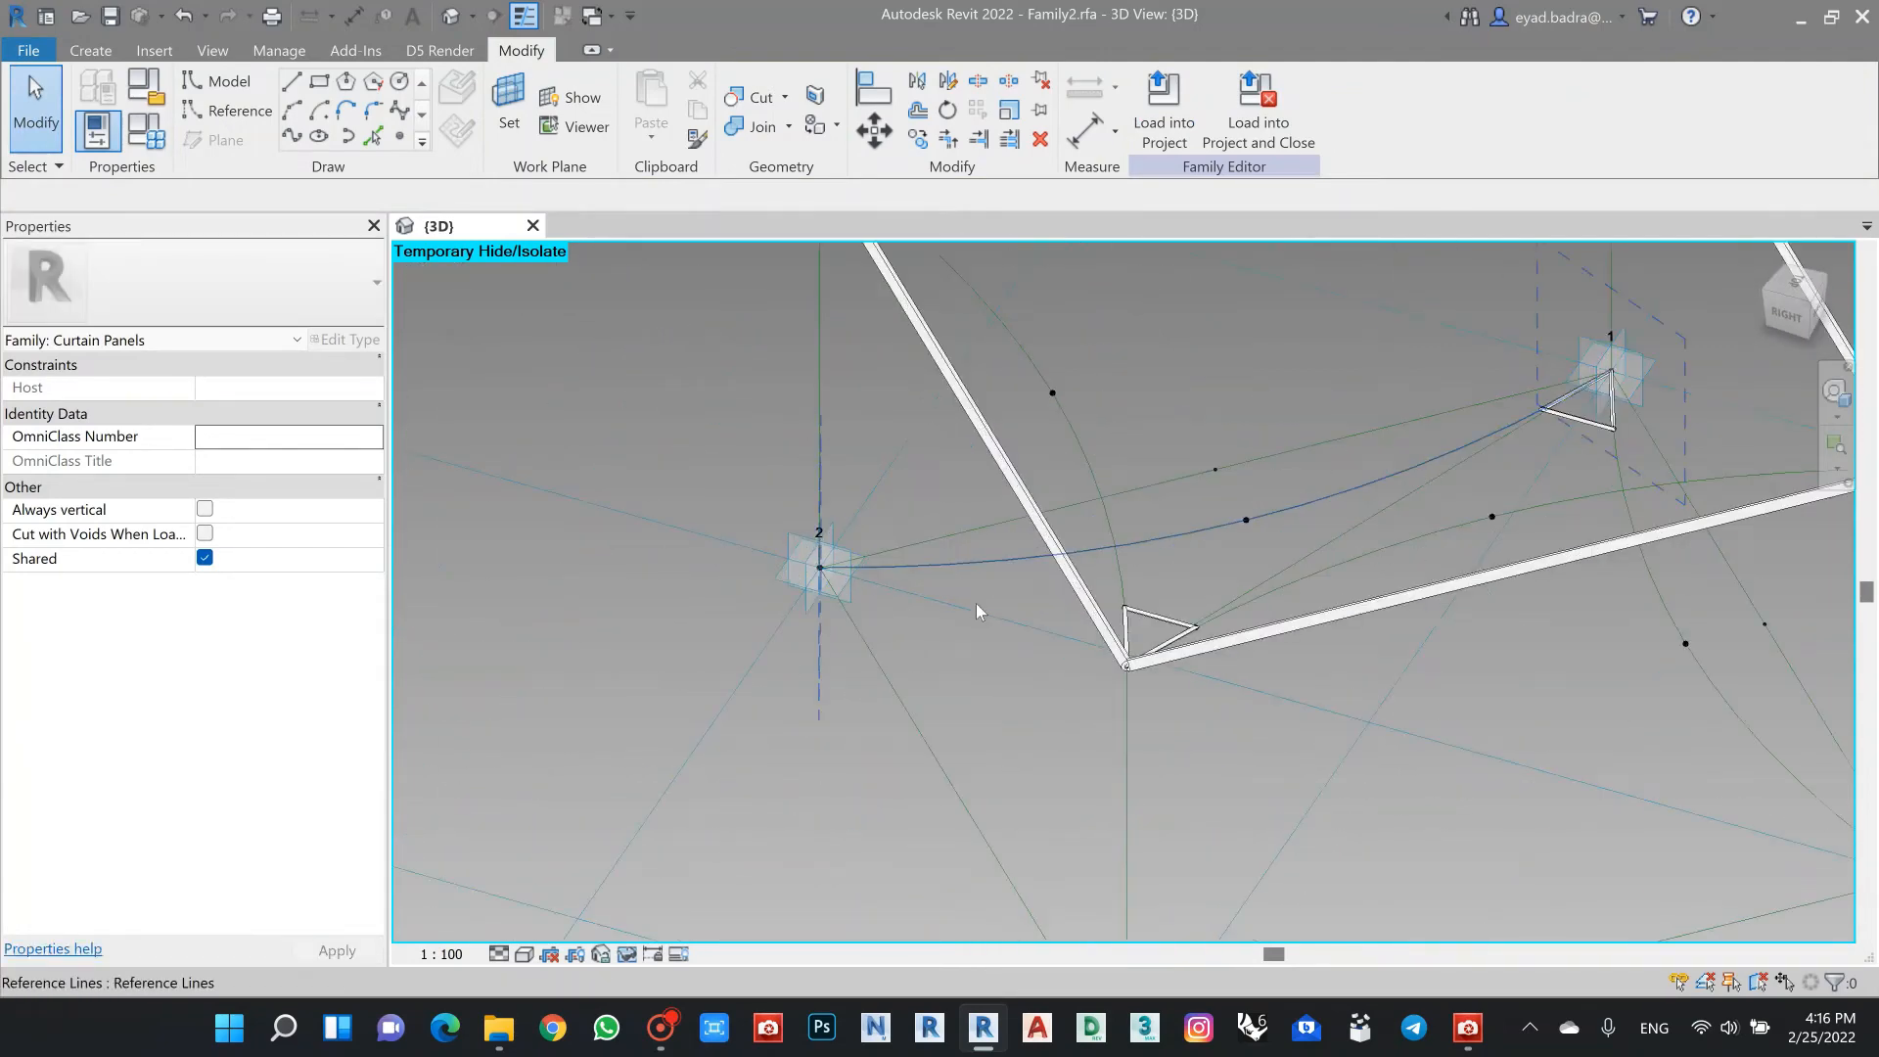
pyautogui.scroll(2, 959, 612)
pyautogui.moveTo(930, 630); pyautogui.dragTo(855, 666, button='middle')
pyautogui.scroll(2, 719, 665)
pyautogui.scroll(-6, 795, 644)
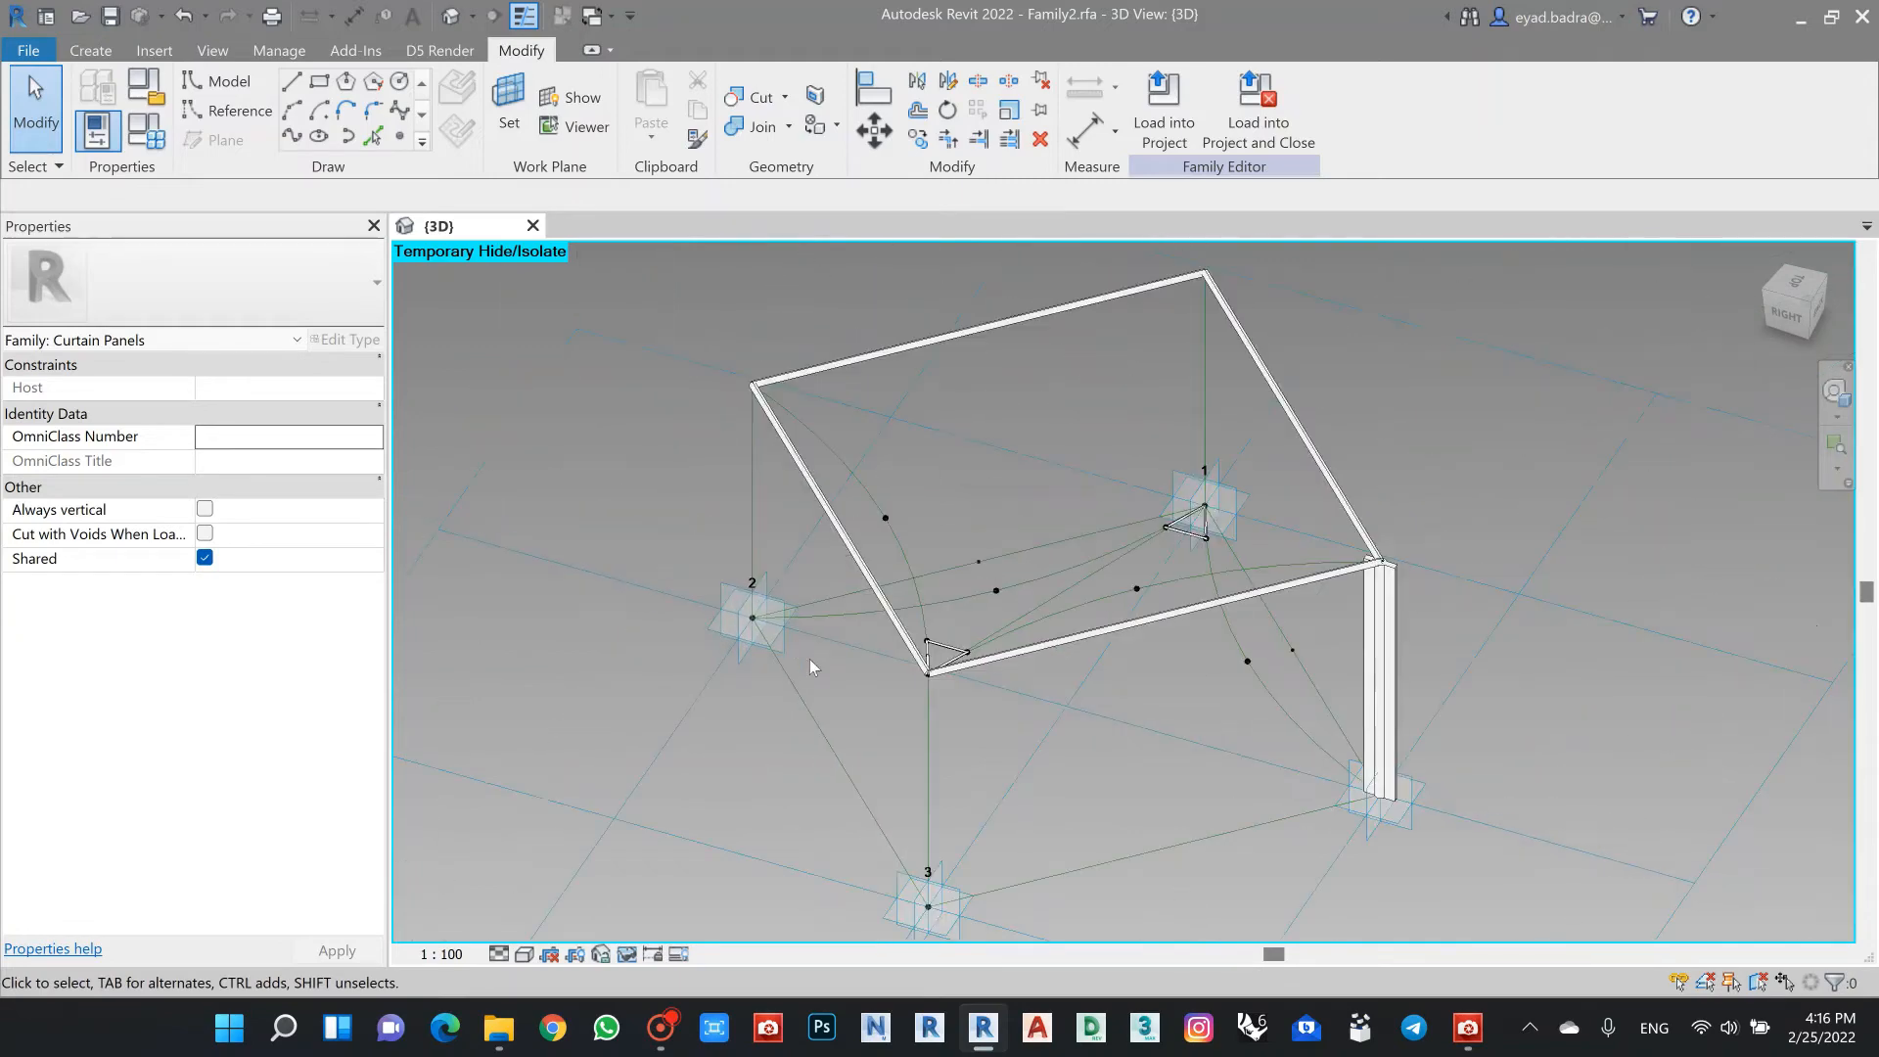
pyautogui.scroll(-1, 808, 660)
pyautogui.moveTo(1109, 703); pyautogui.dragTo(897, 747, button='middle')
pyautogui.scroll(2, 1018, 689)
pyautogui.moveTo(491, 673); pyautogui.dragTo(1015, 673, button='middle')
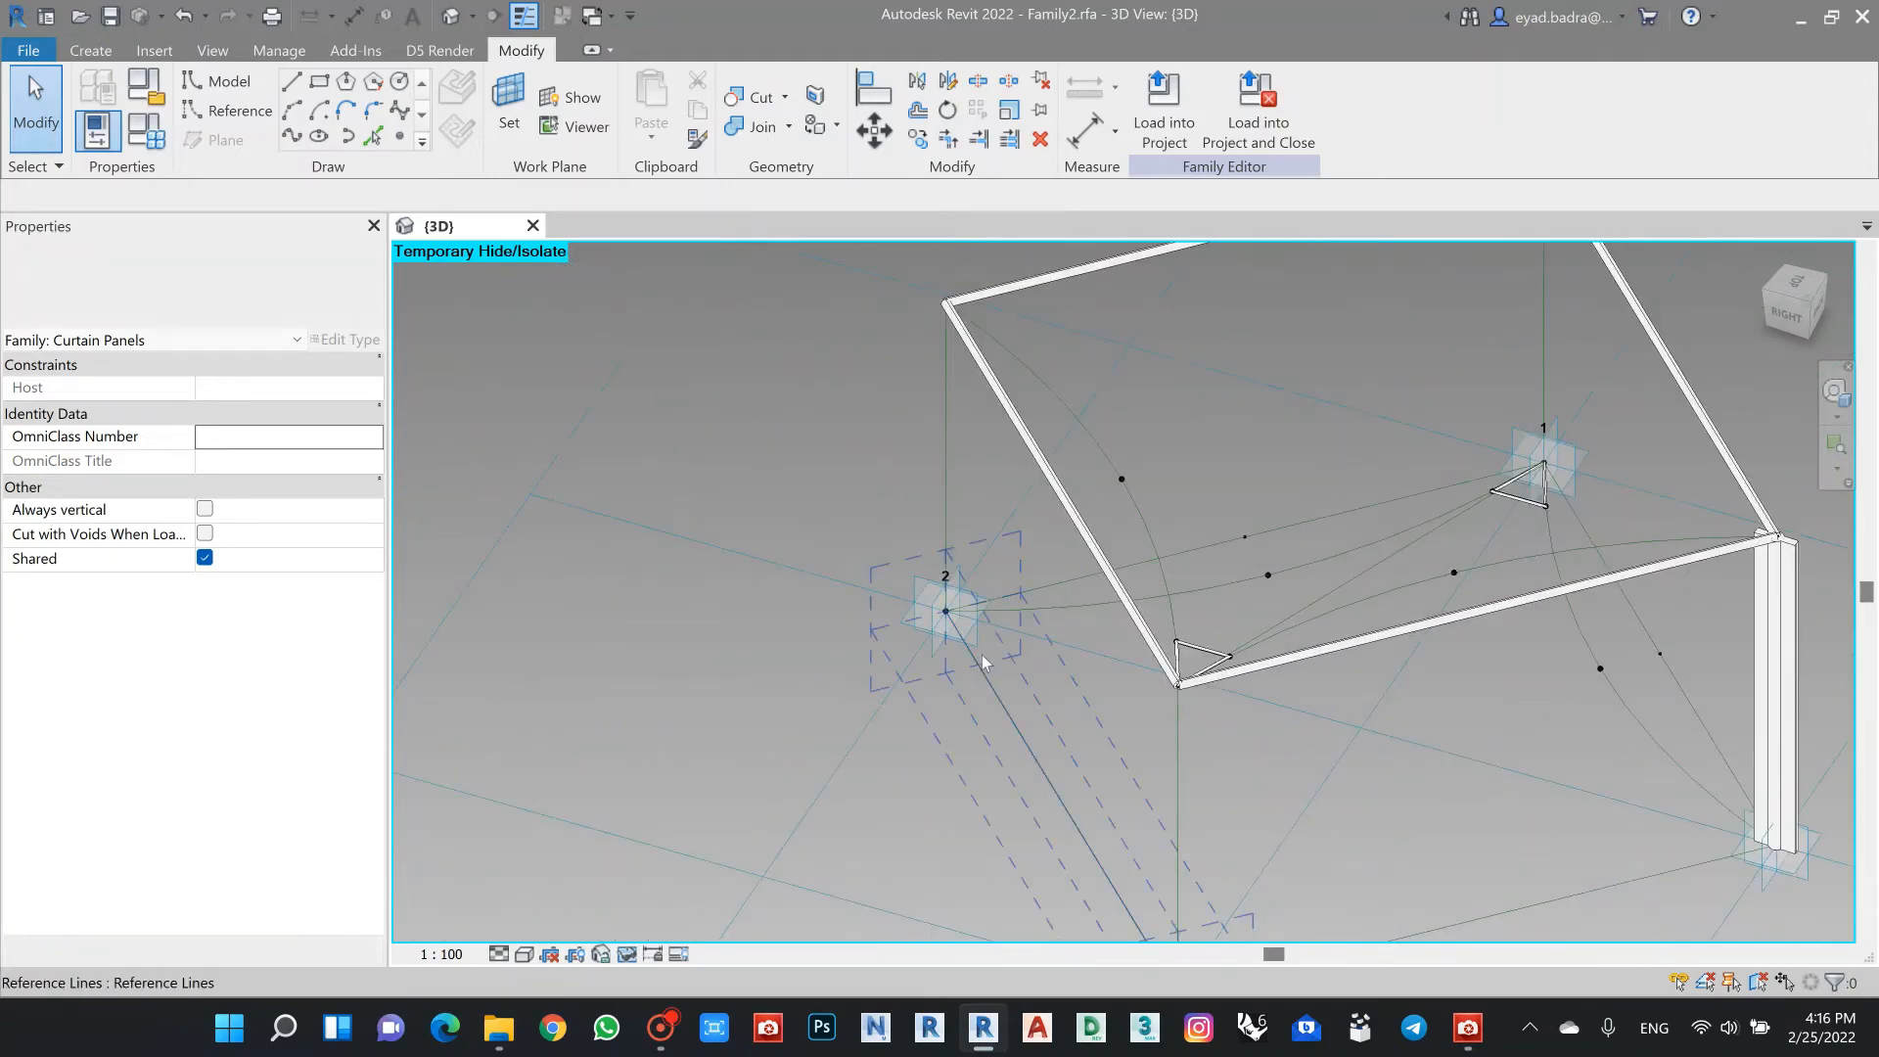
pyautogui.scroll(2, 959, 646)
pyautogui.scroll(1, 1024, 483)
pyautogui.moveTo(1063, 445); pyautogui.dragTo(1000, 415, button='middle')
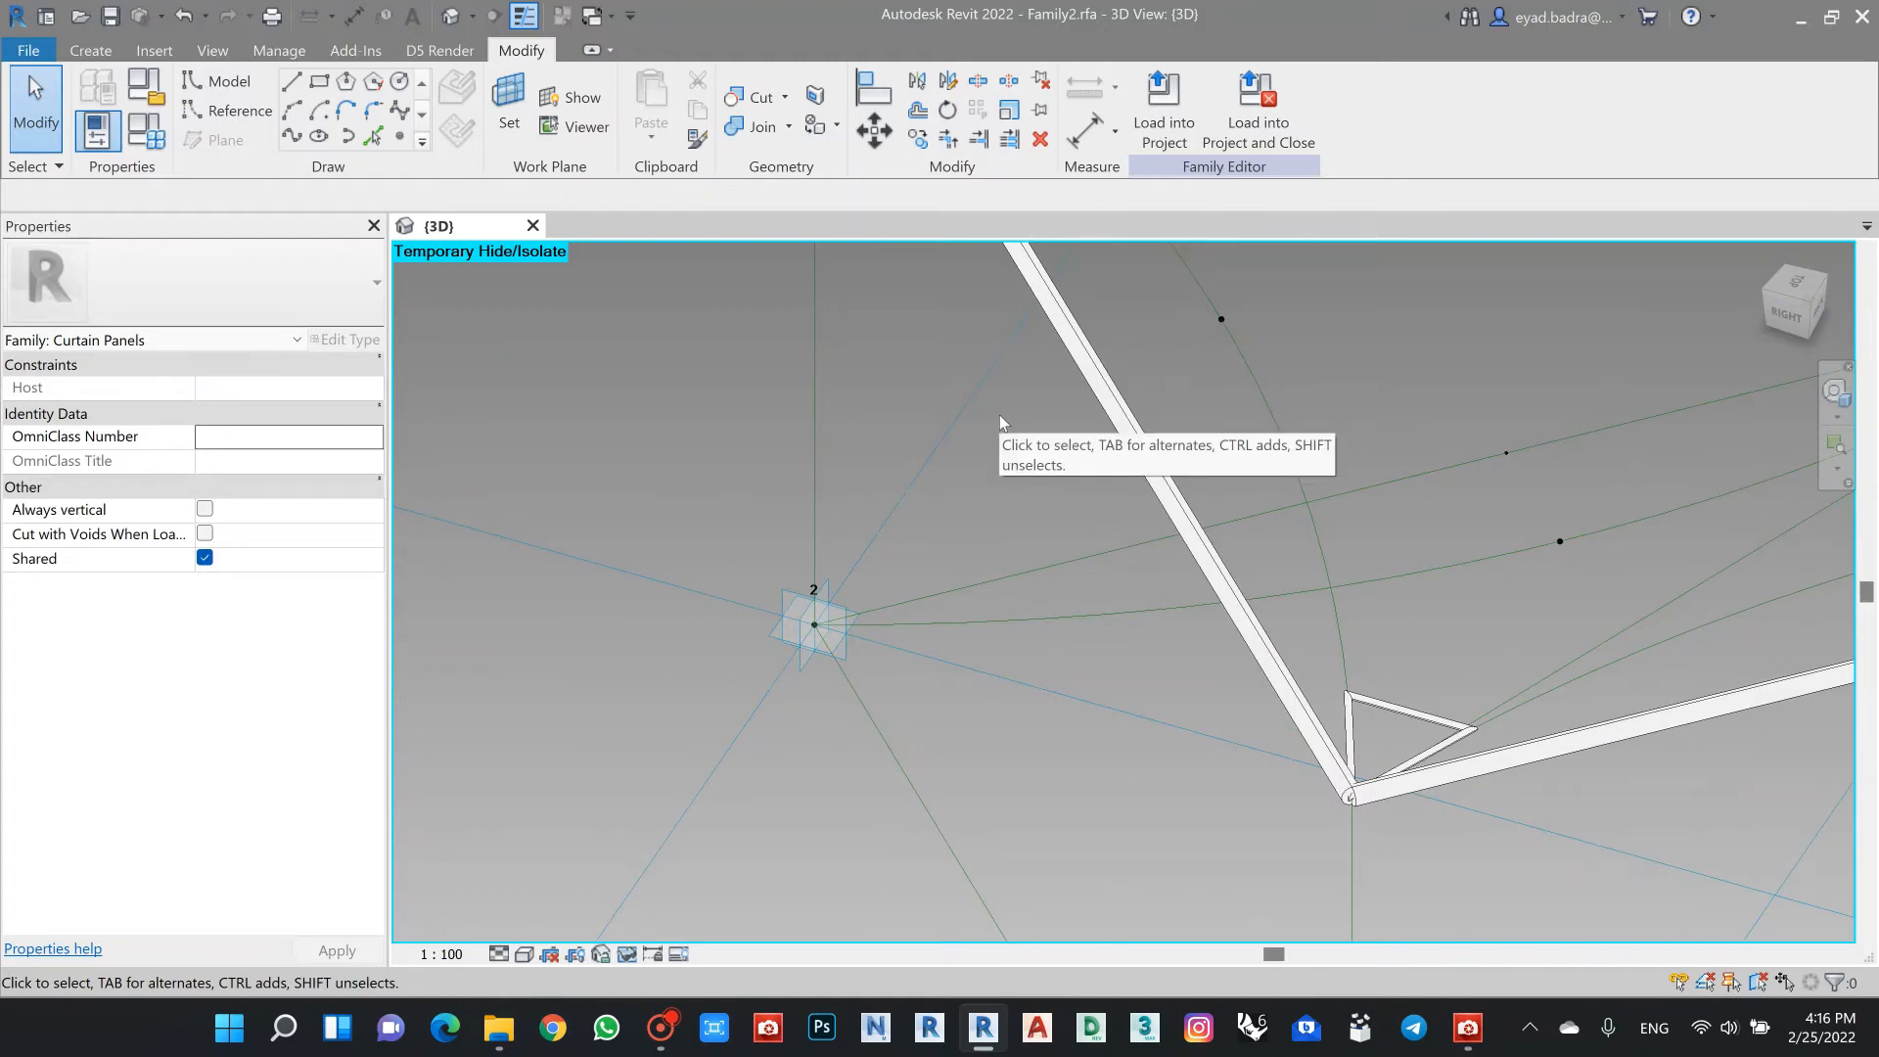
pyautogui.click(90, 50)
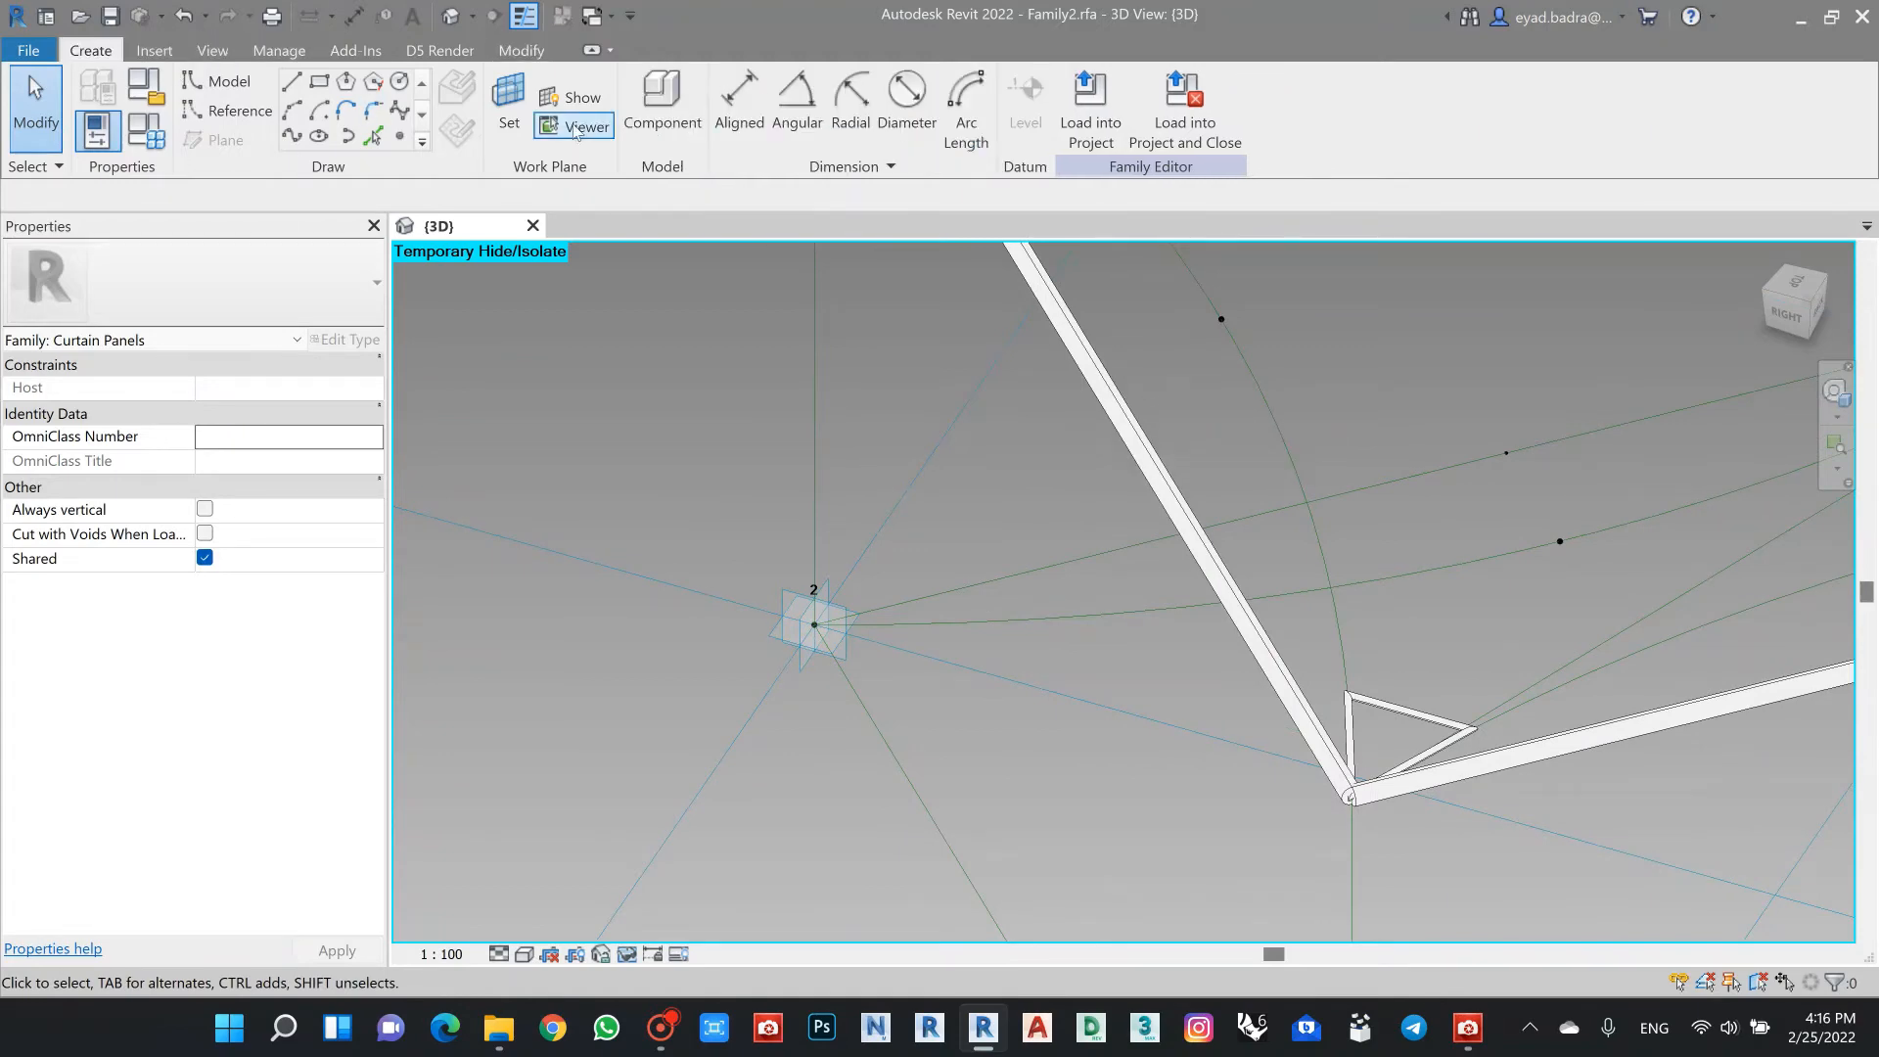
pyautogui.click(661, 108)
pyautogui.scroll(2, 805, 614)
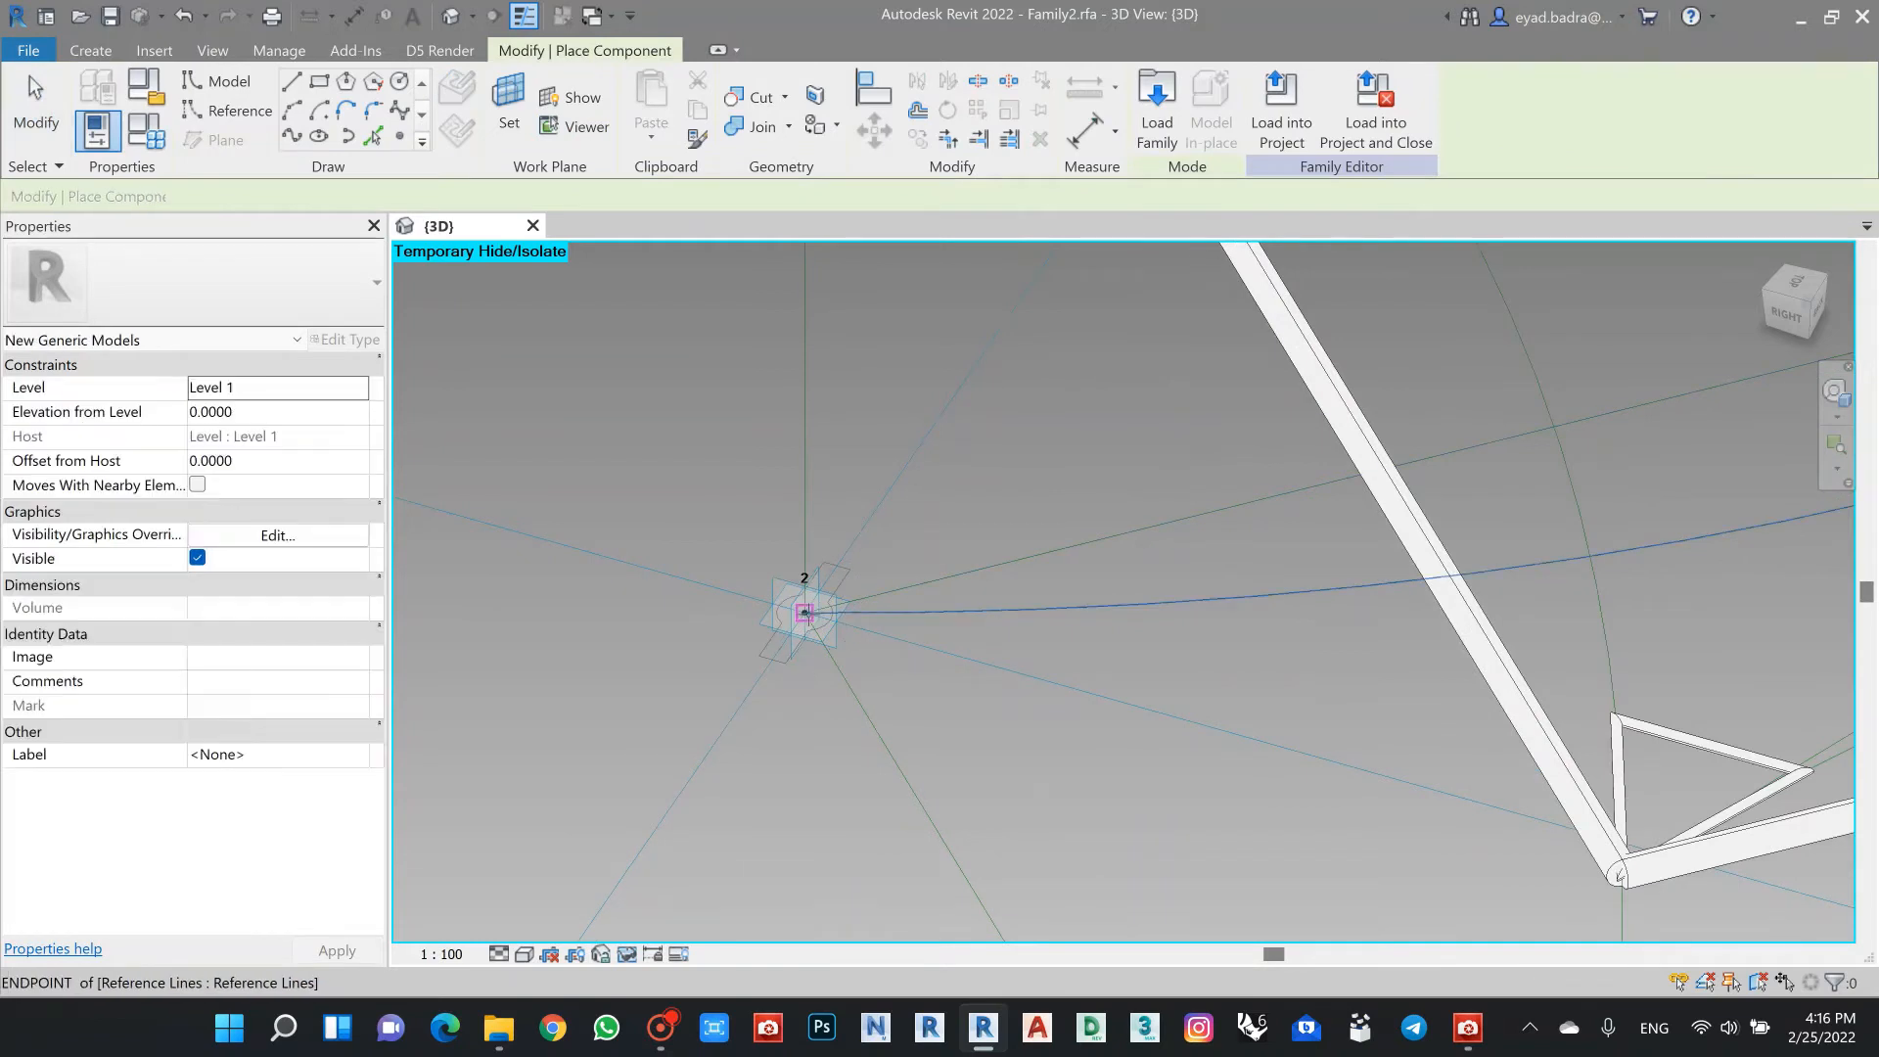
pyautogui.press('Escape')
pyautogui.press('Escape')
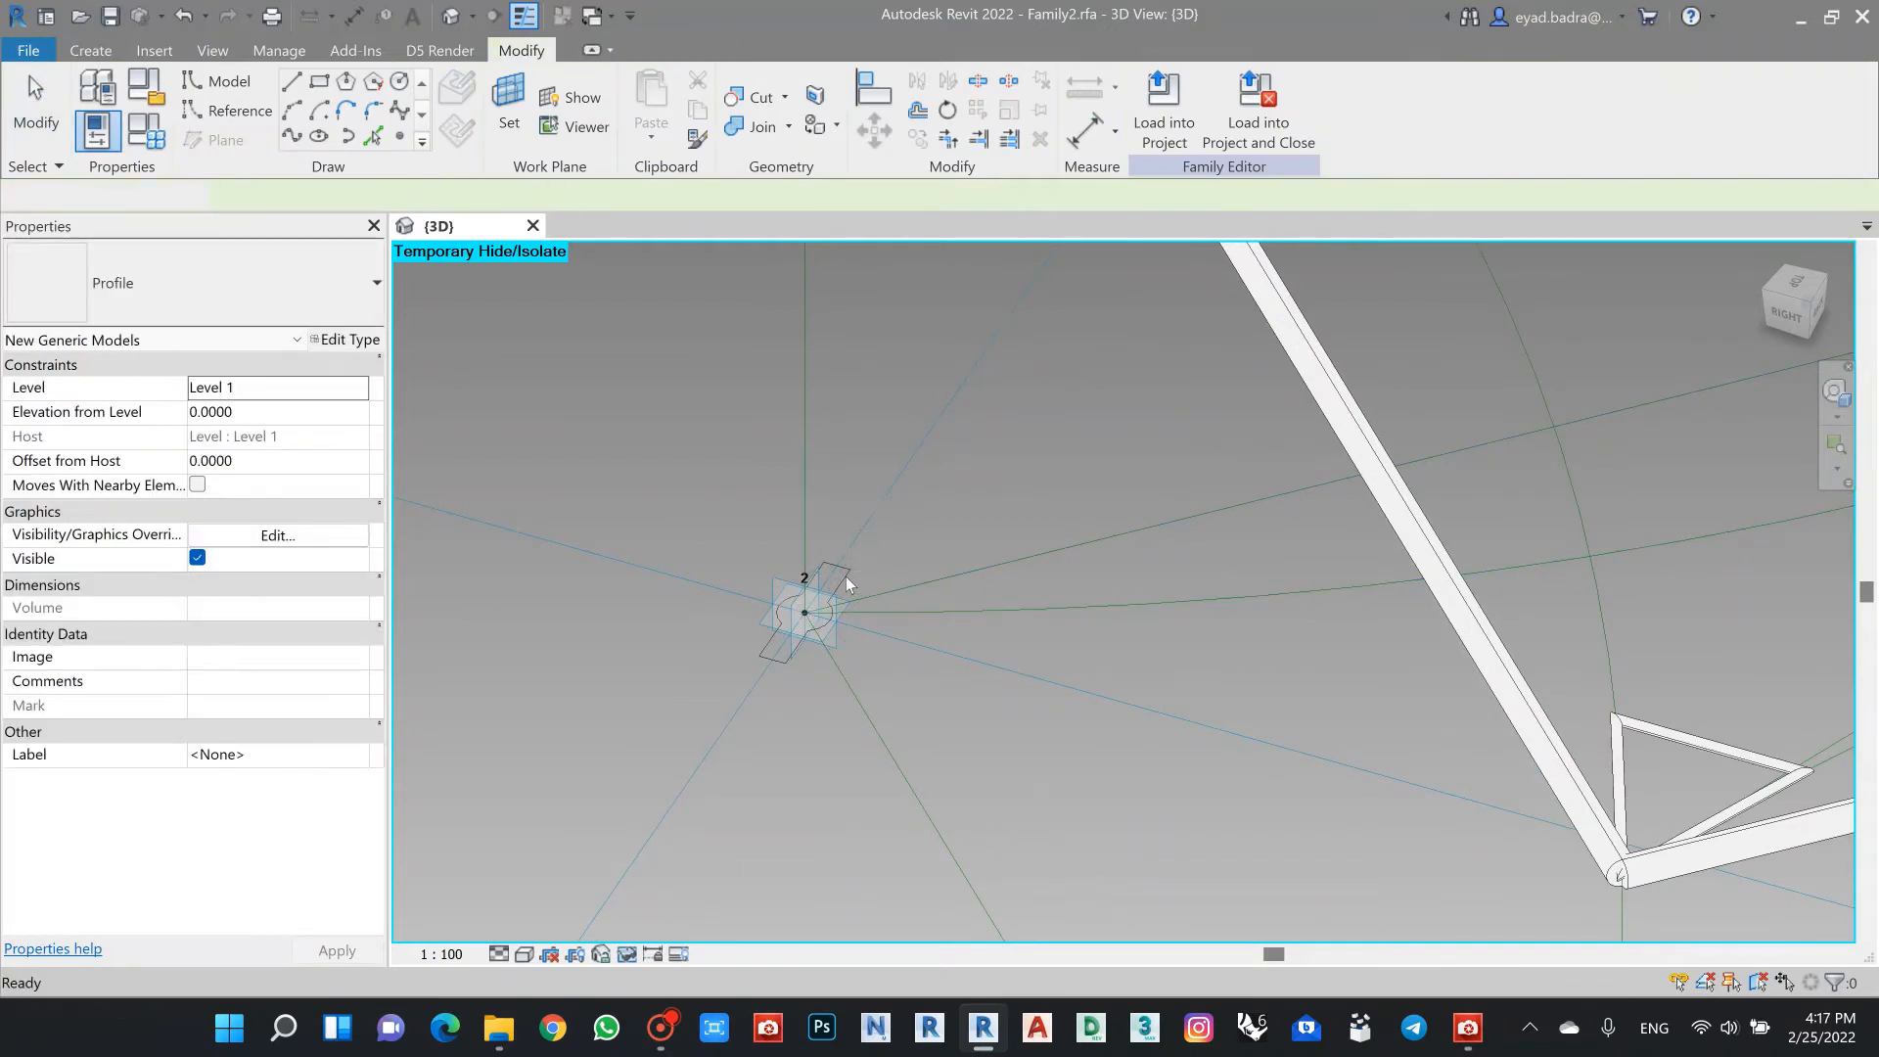
# Step: Try to rotate the profile placed at adaptive point 2 by 90°
pyautogui.click(846, 577)
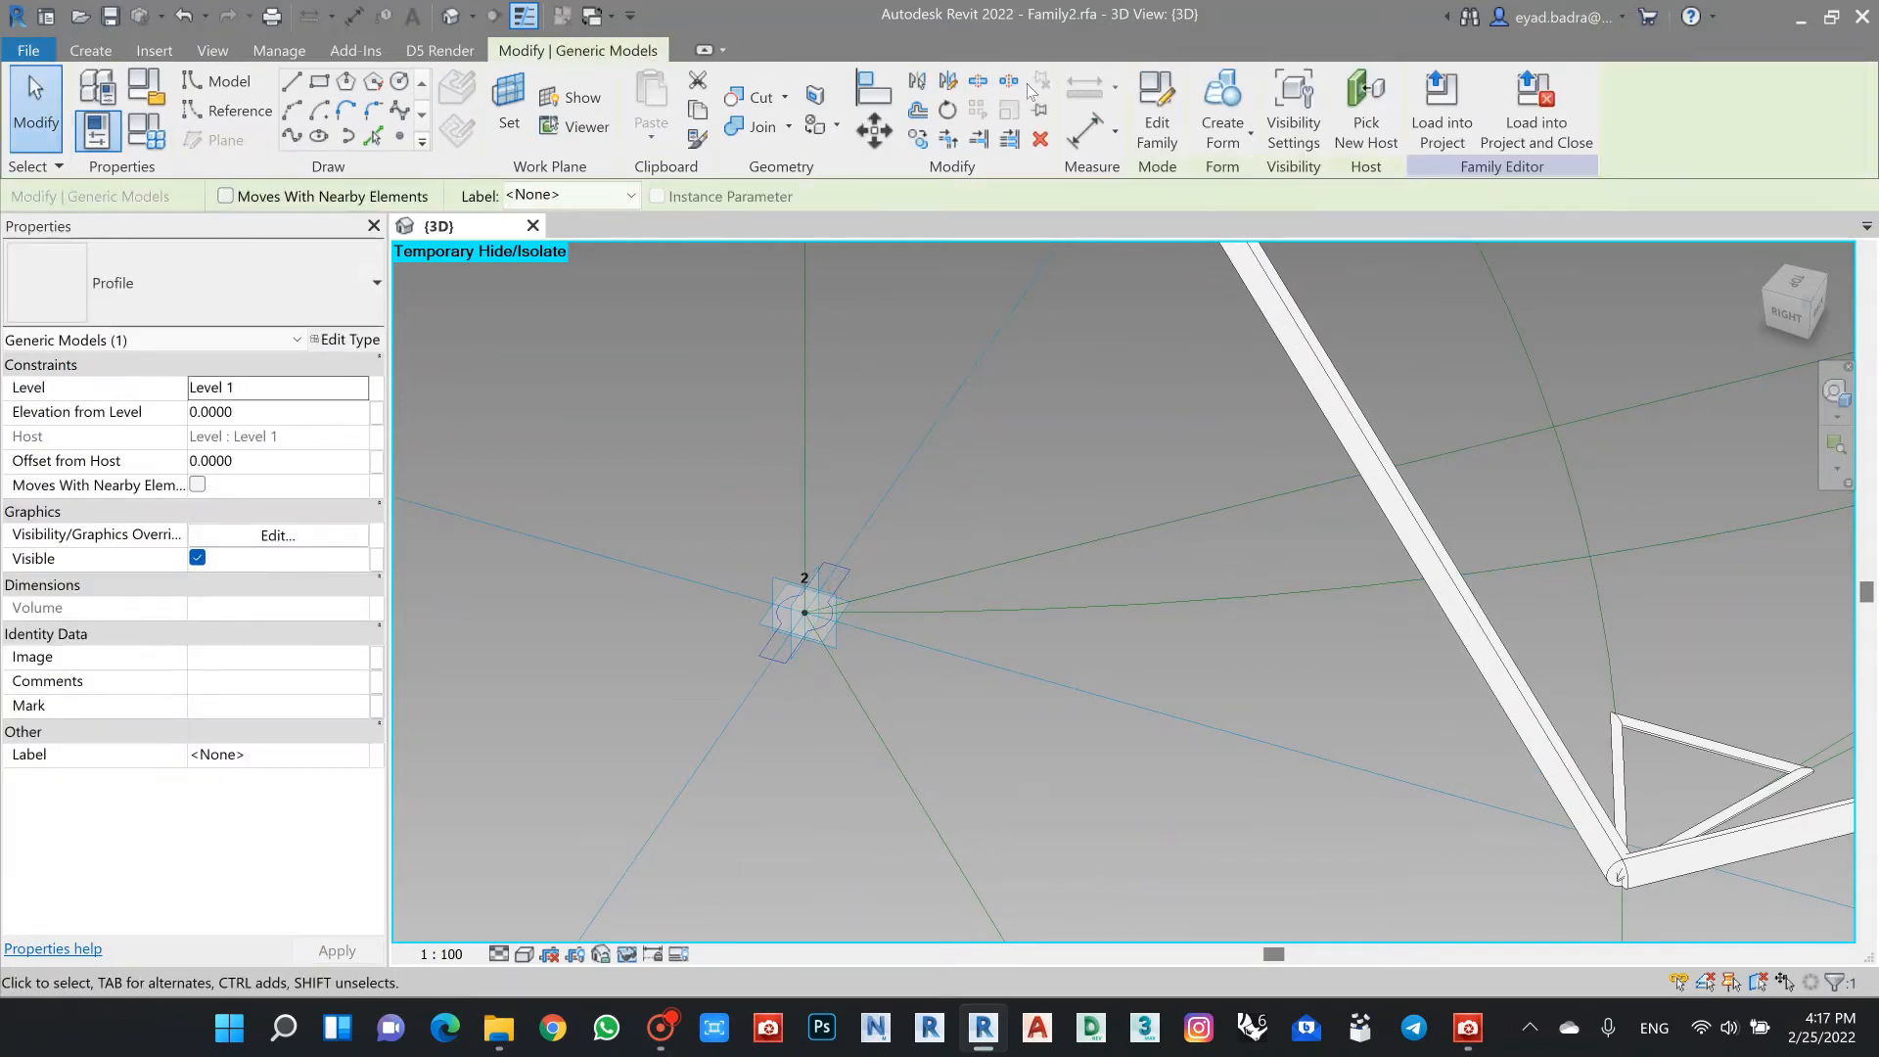
pyautogui.click(947, 110)
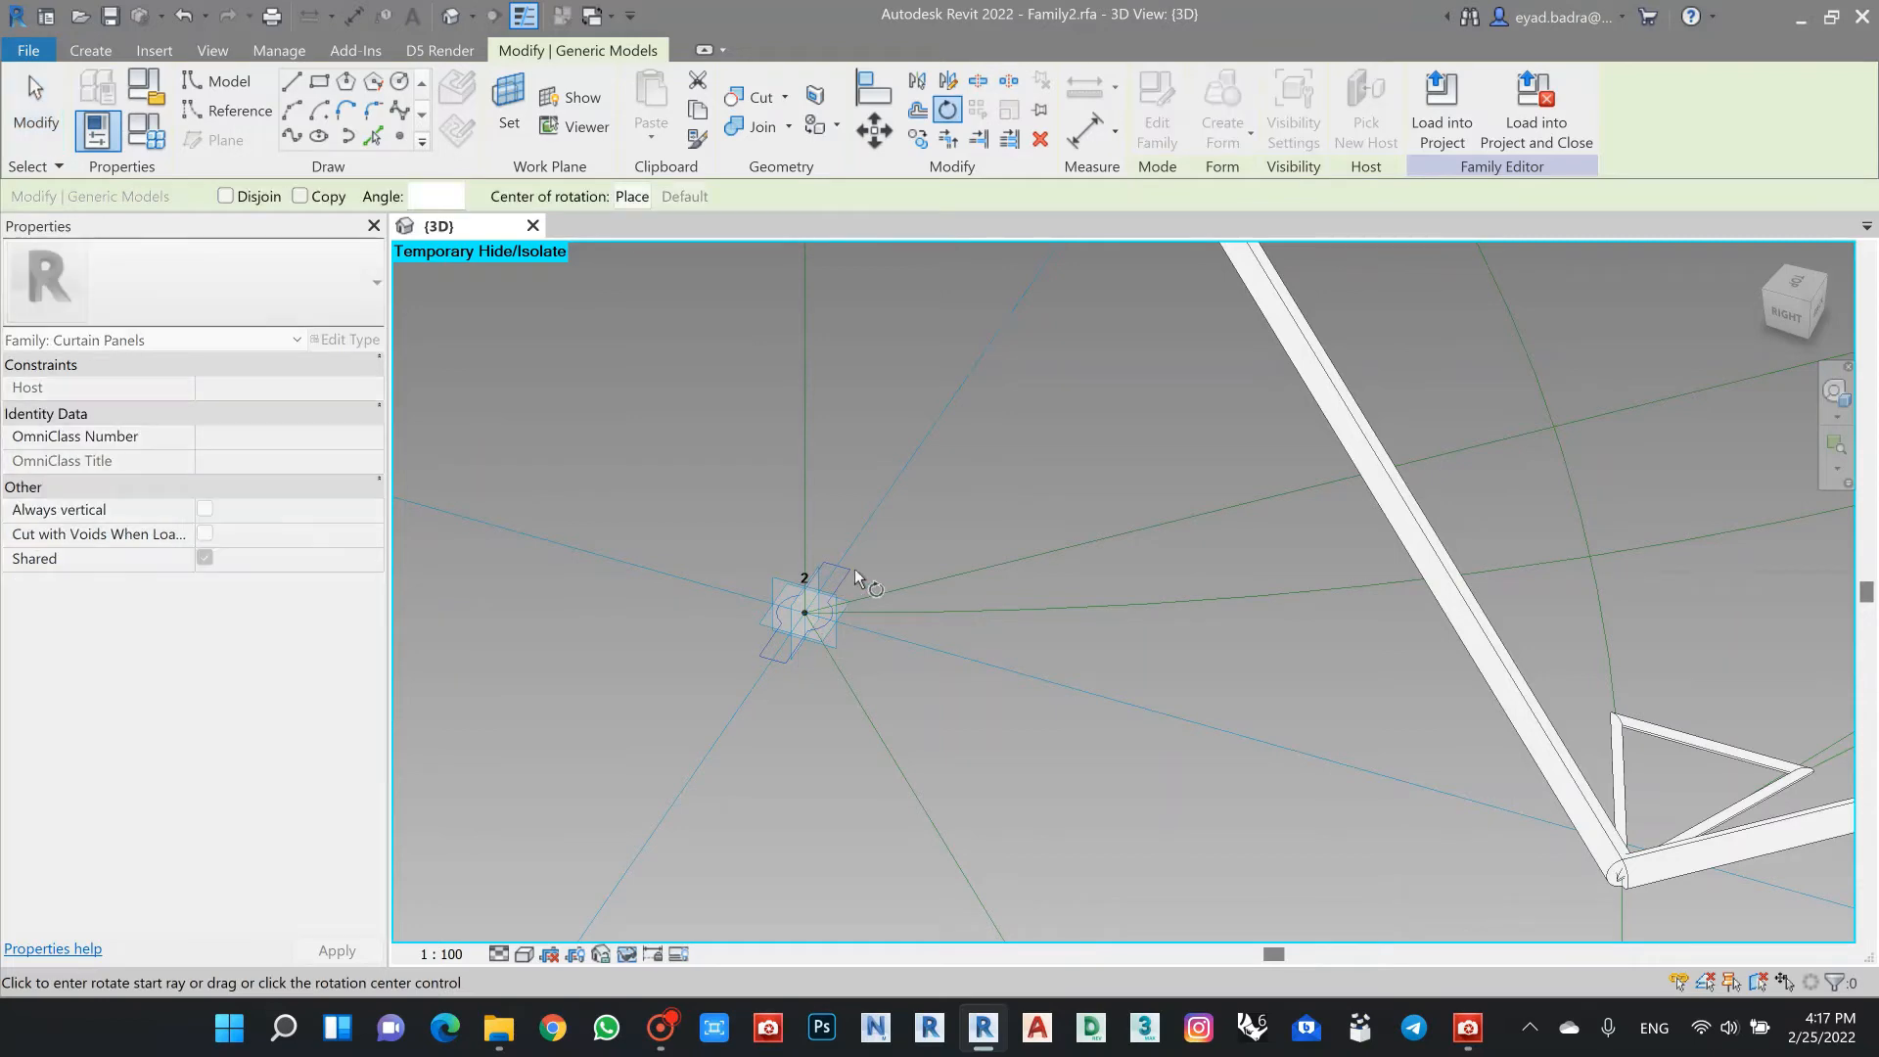
pyautogui.scroll(-2, 898, 565)
pyautogui.scroll(-2, 898, 563)
pyautogui.click(979, 480)
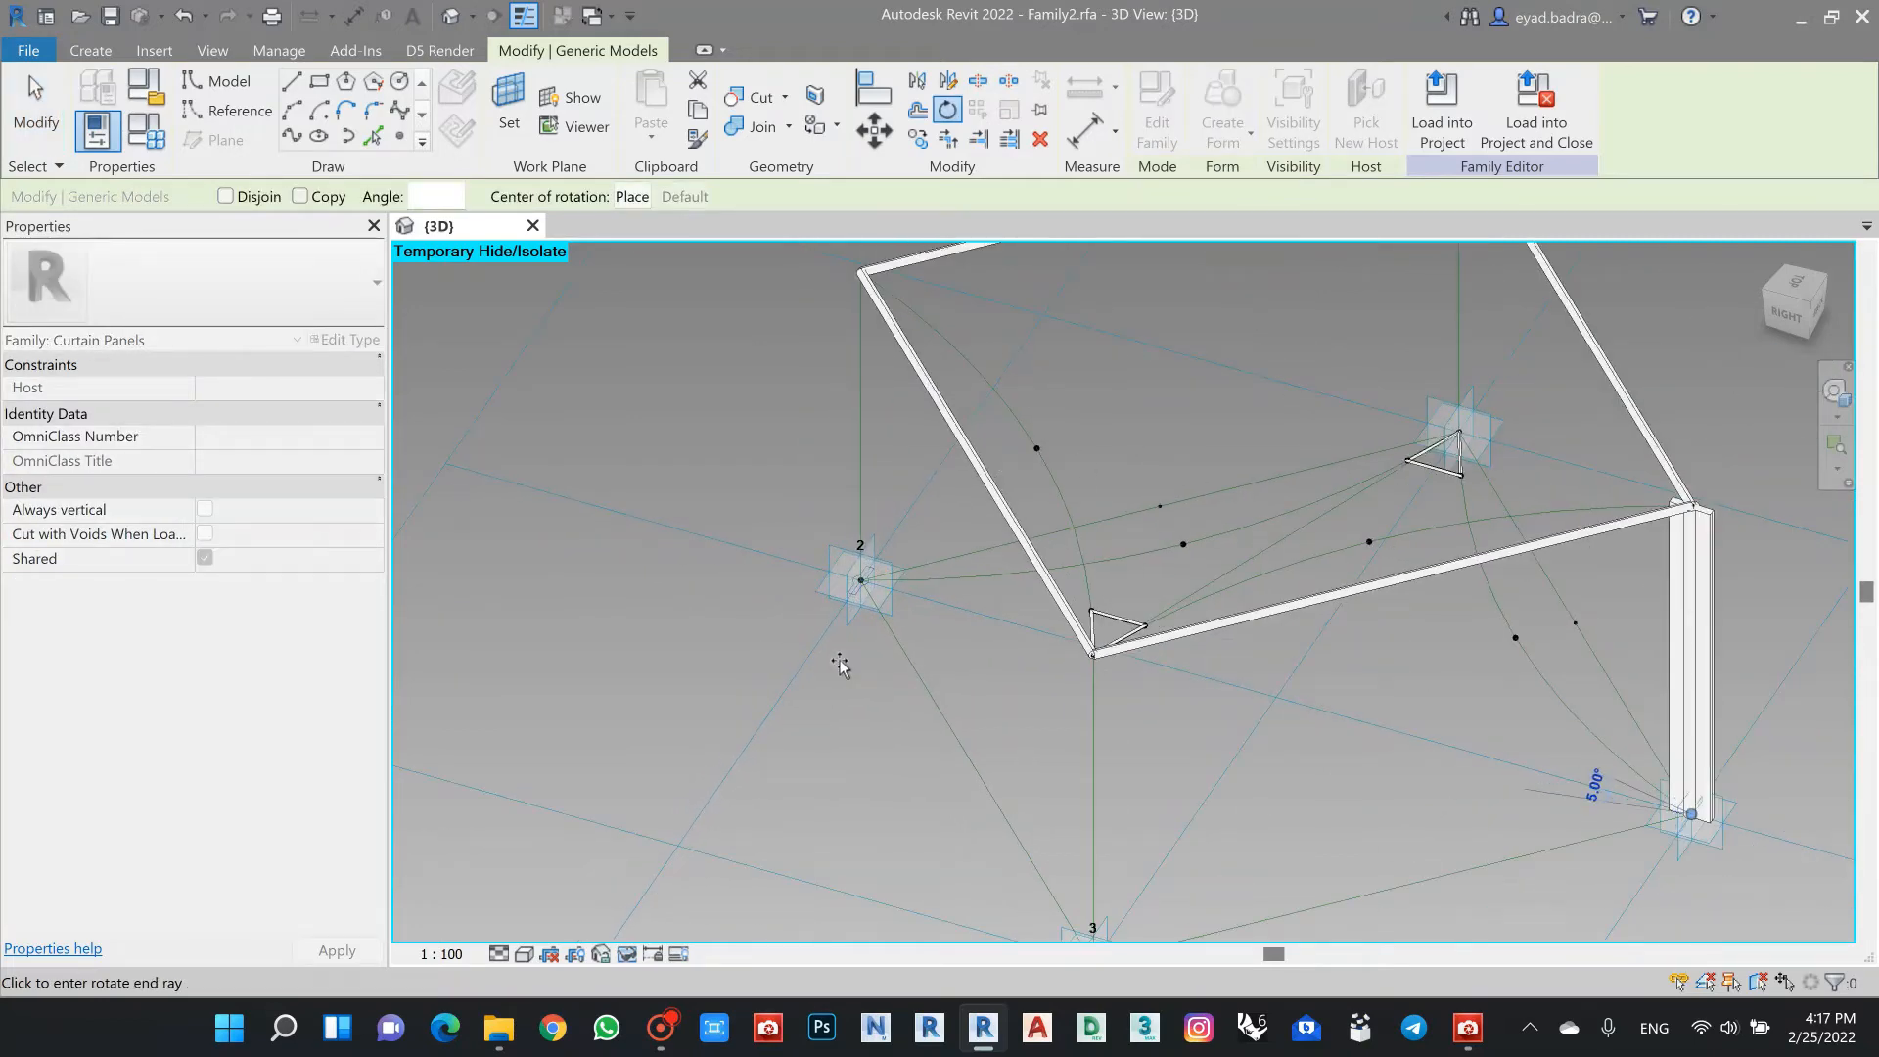
pyautogui.write('90')
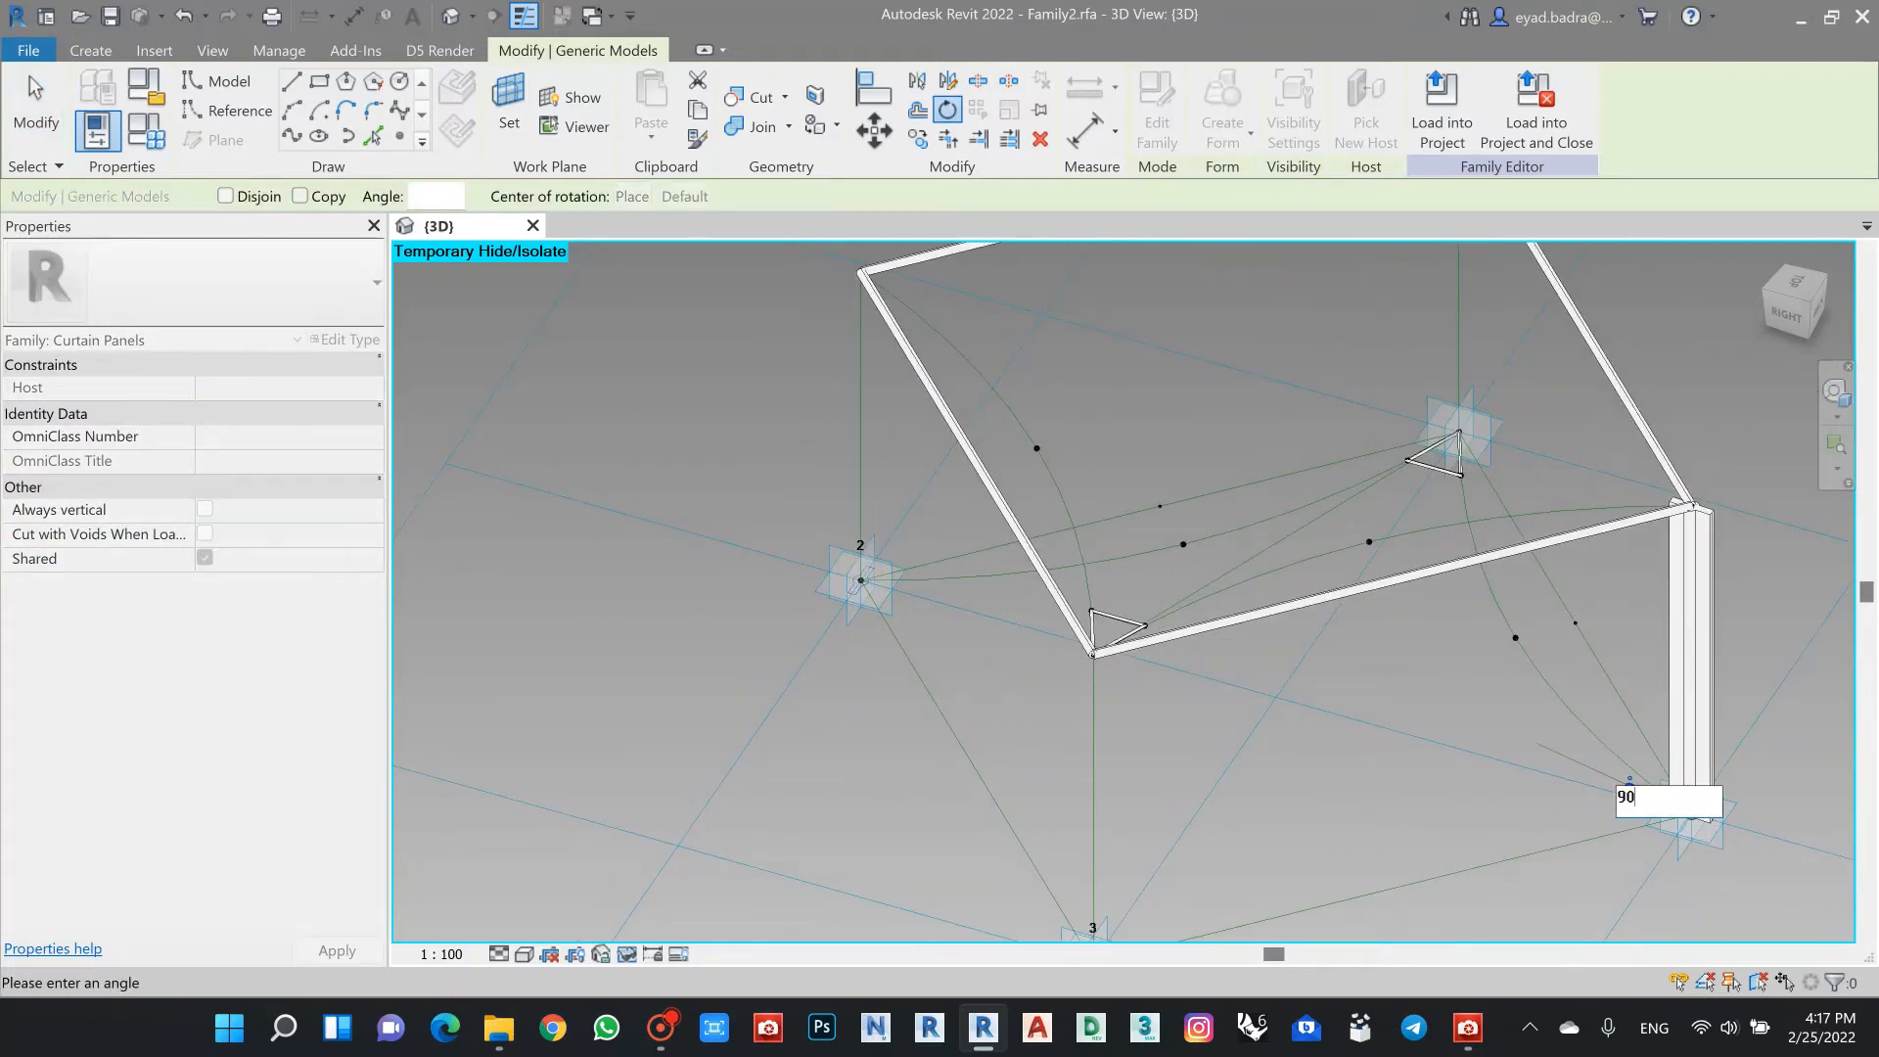
pyautogui.press('Return')
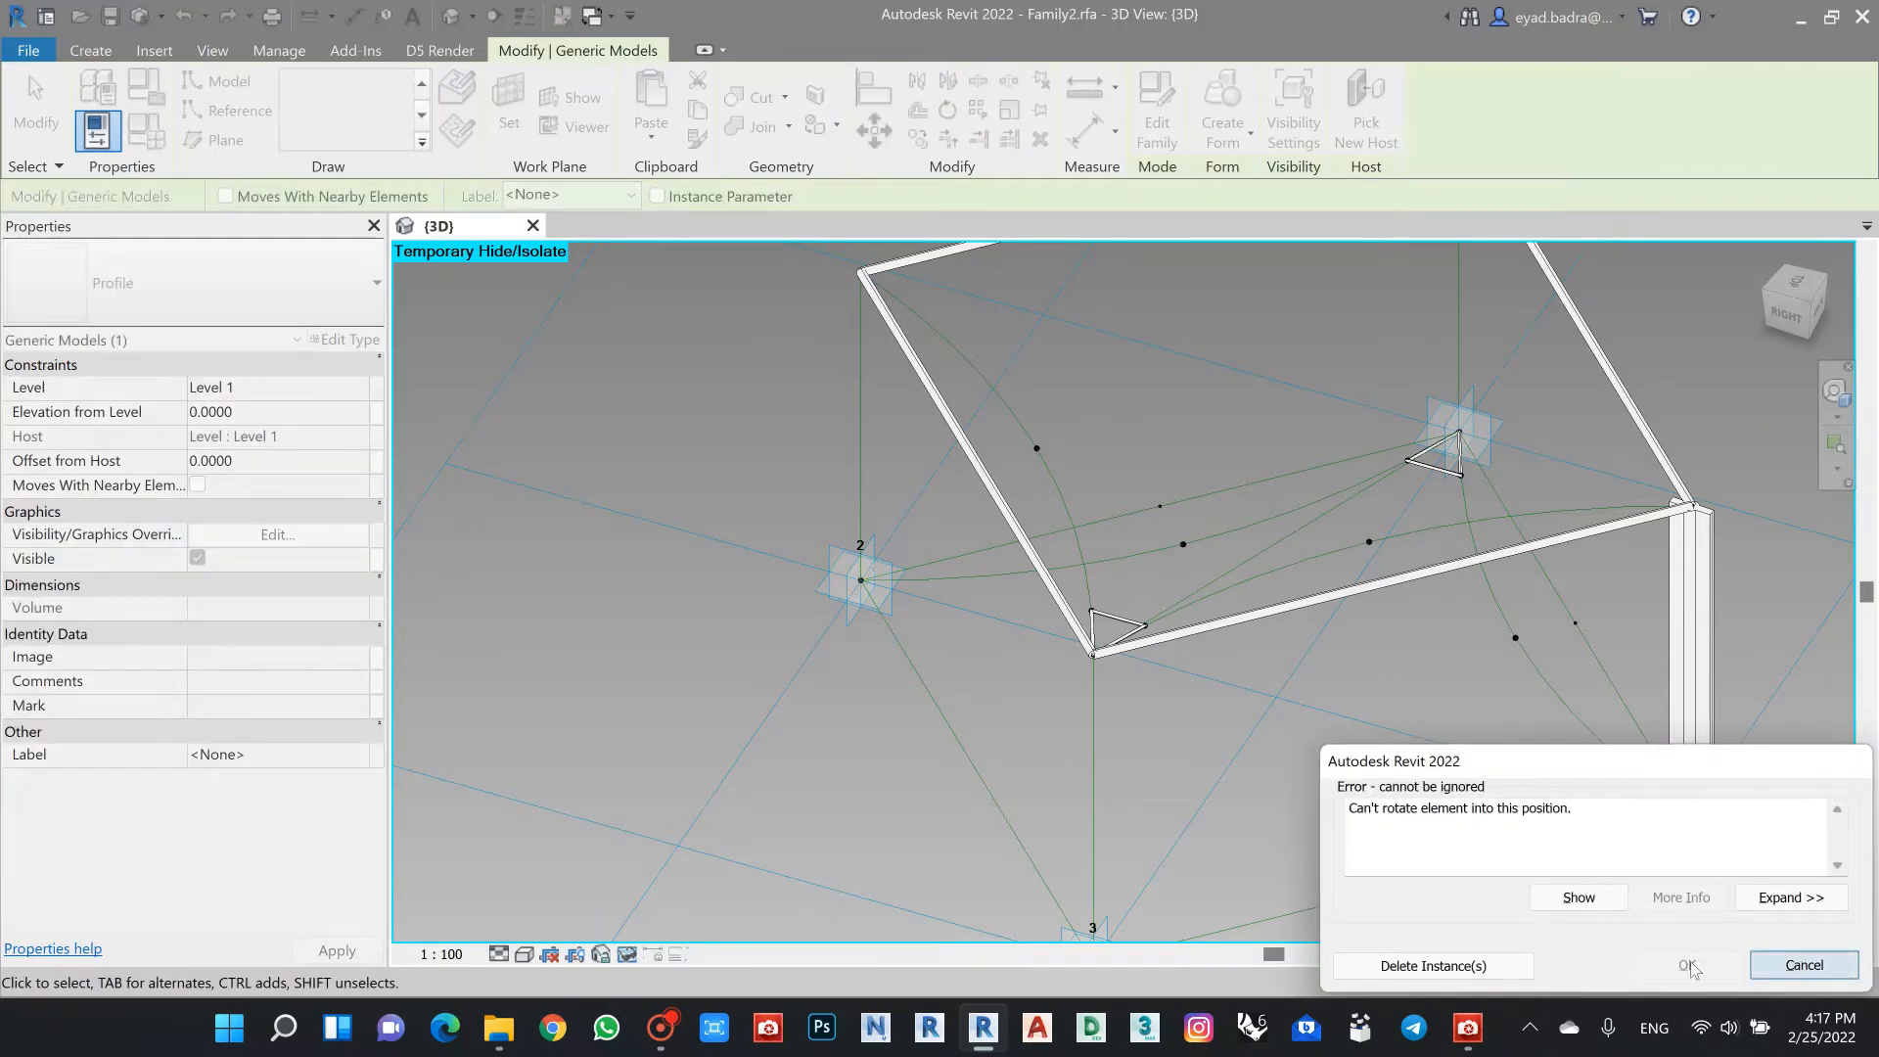
pyautogui.click(1774, 965)
# Step: Replace the profile at adaptive point 2 with a new Profile component instance hosted on the point's horizontal plane
pyautogui.scroll(6, 865, 570)
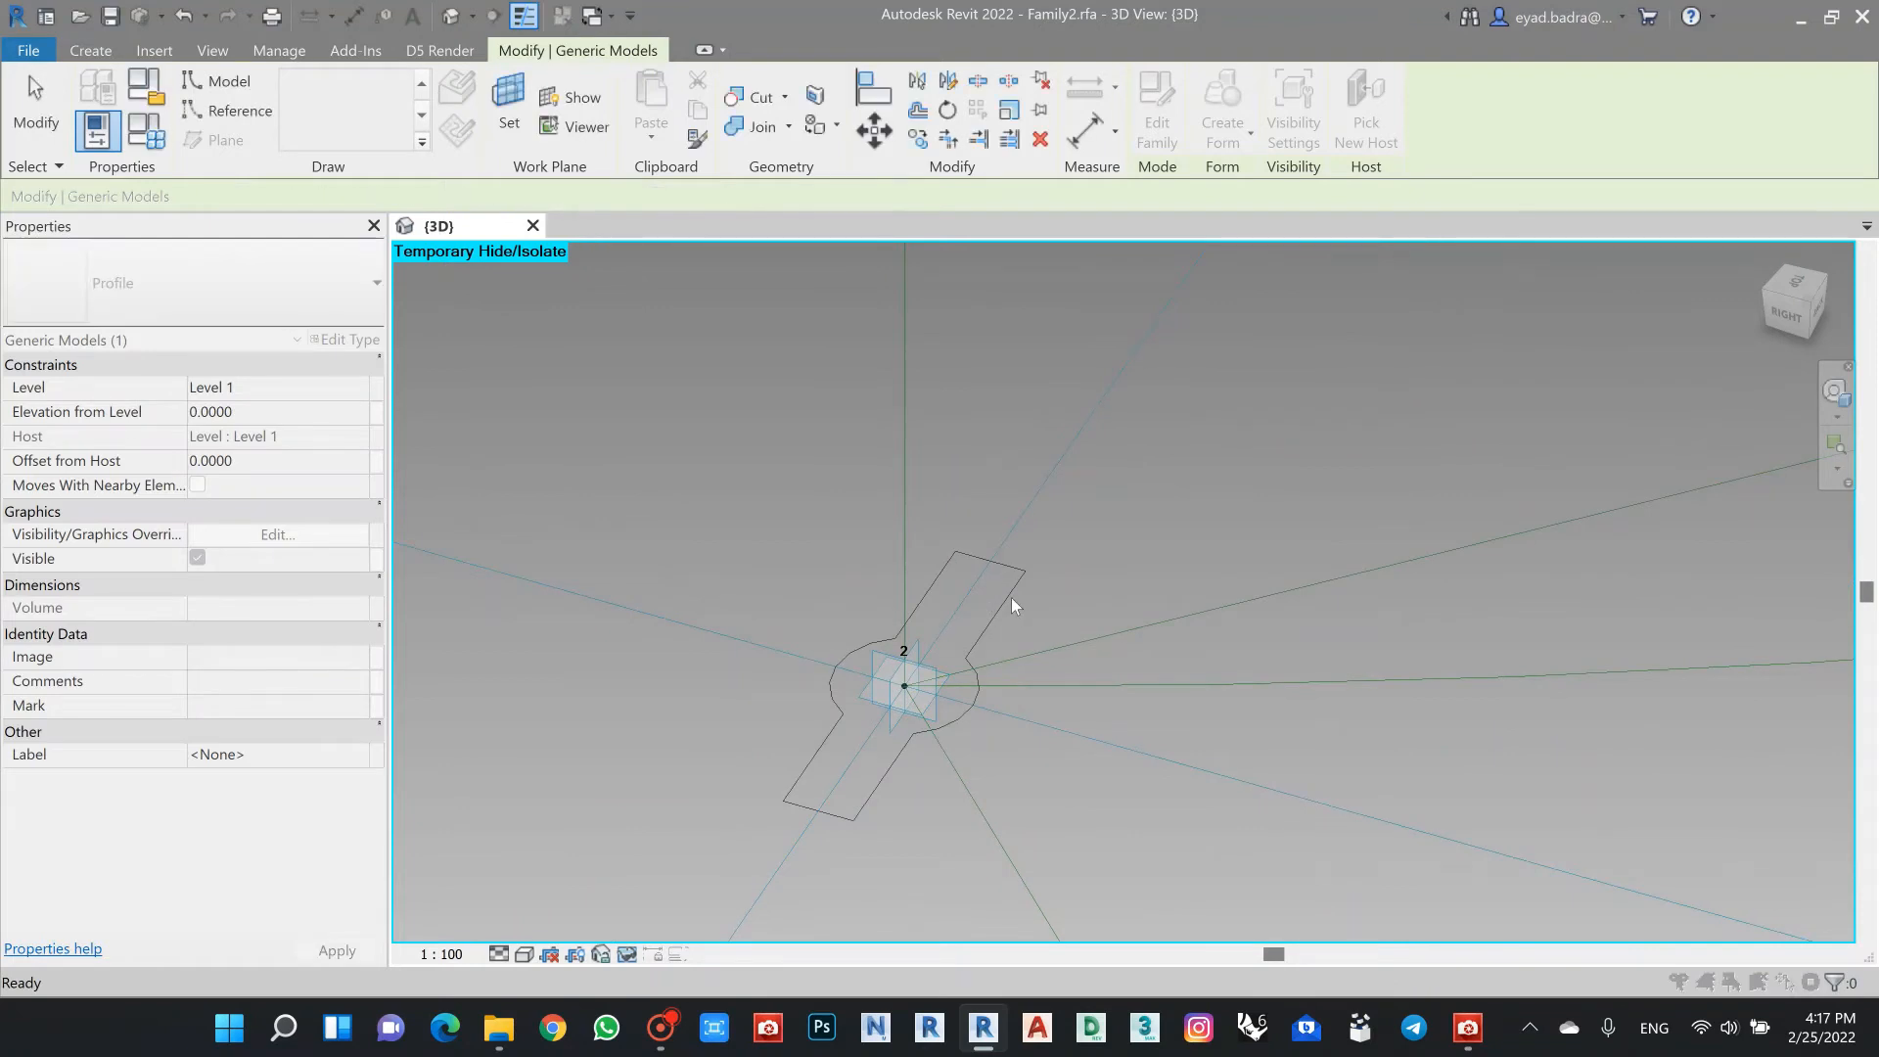
pyautogui.press('Escape')
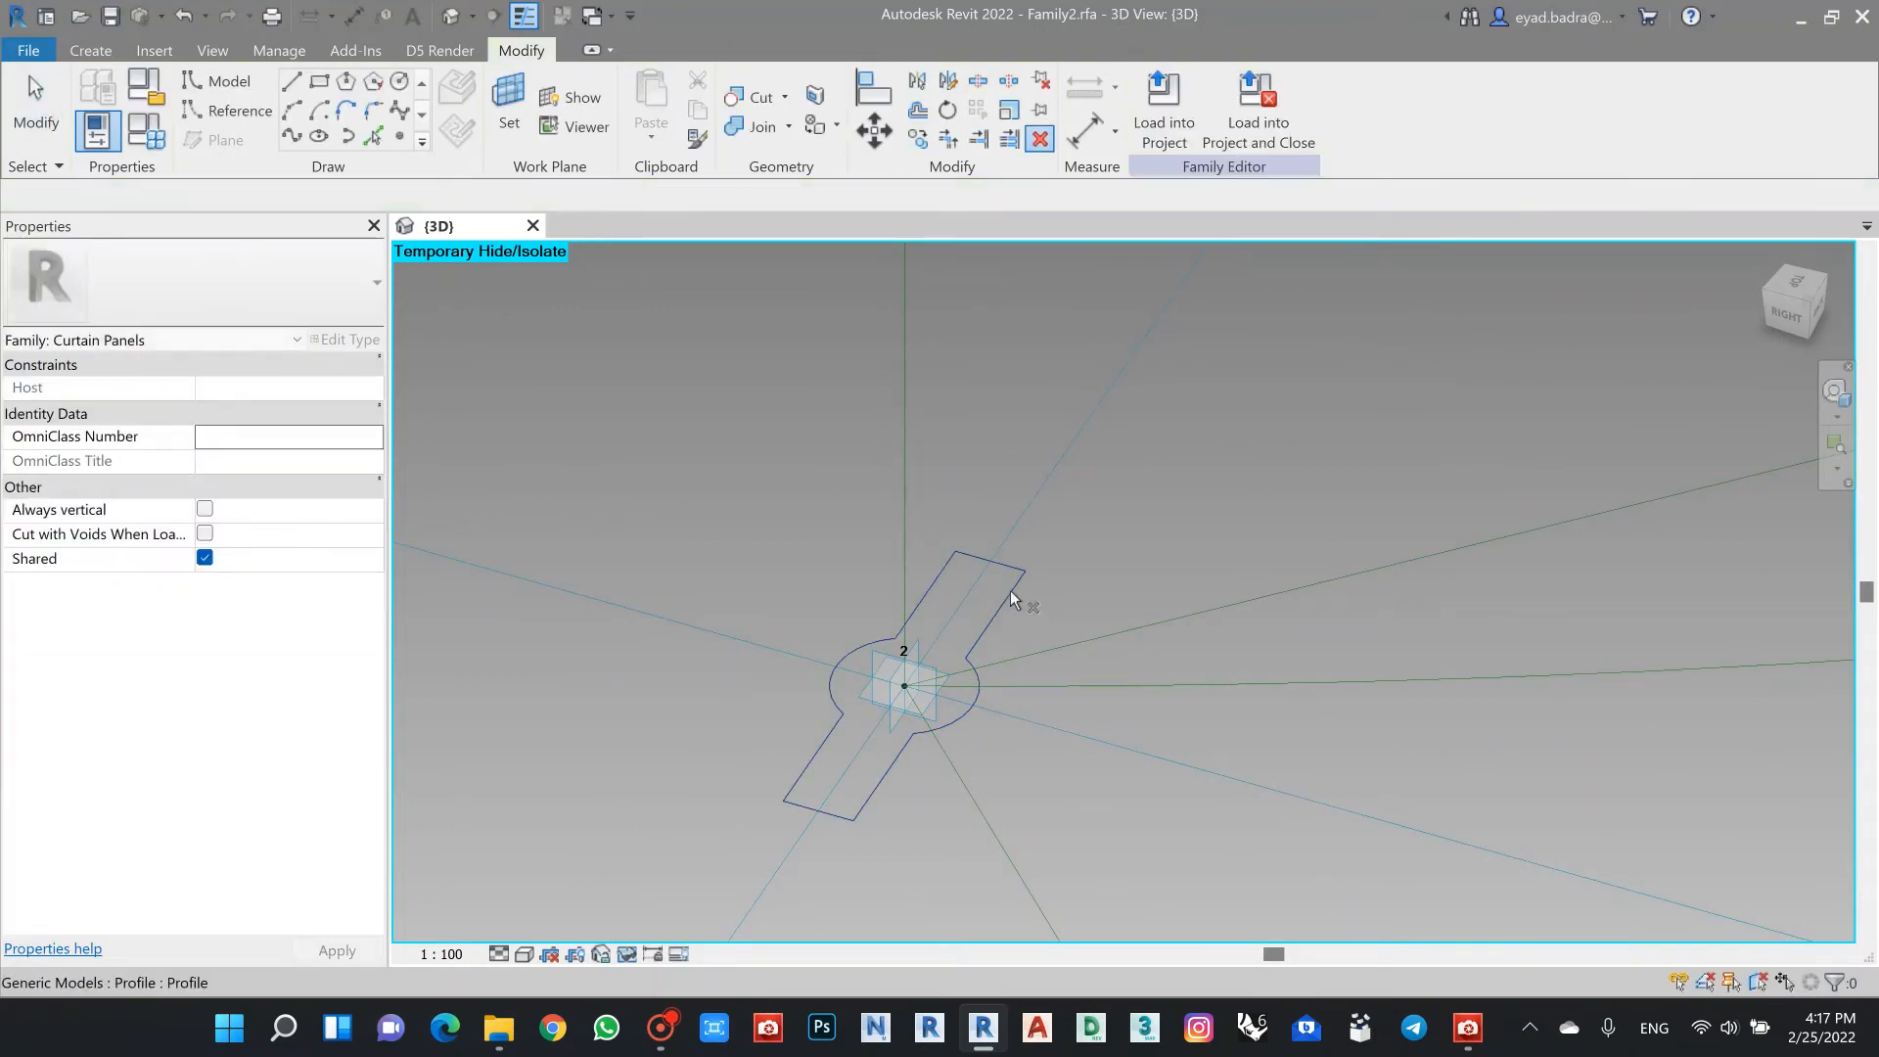
pyautogui.click(1001, 598)
pyautogui.press('Delete')
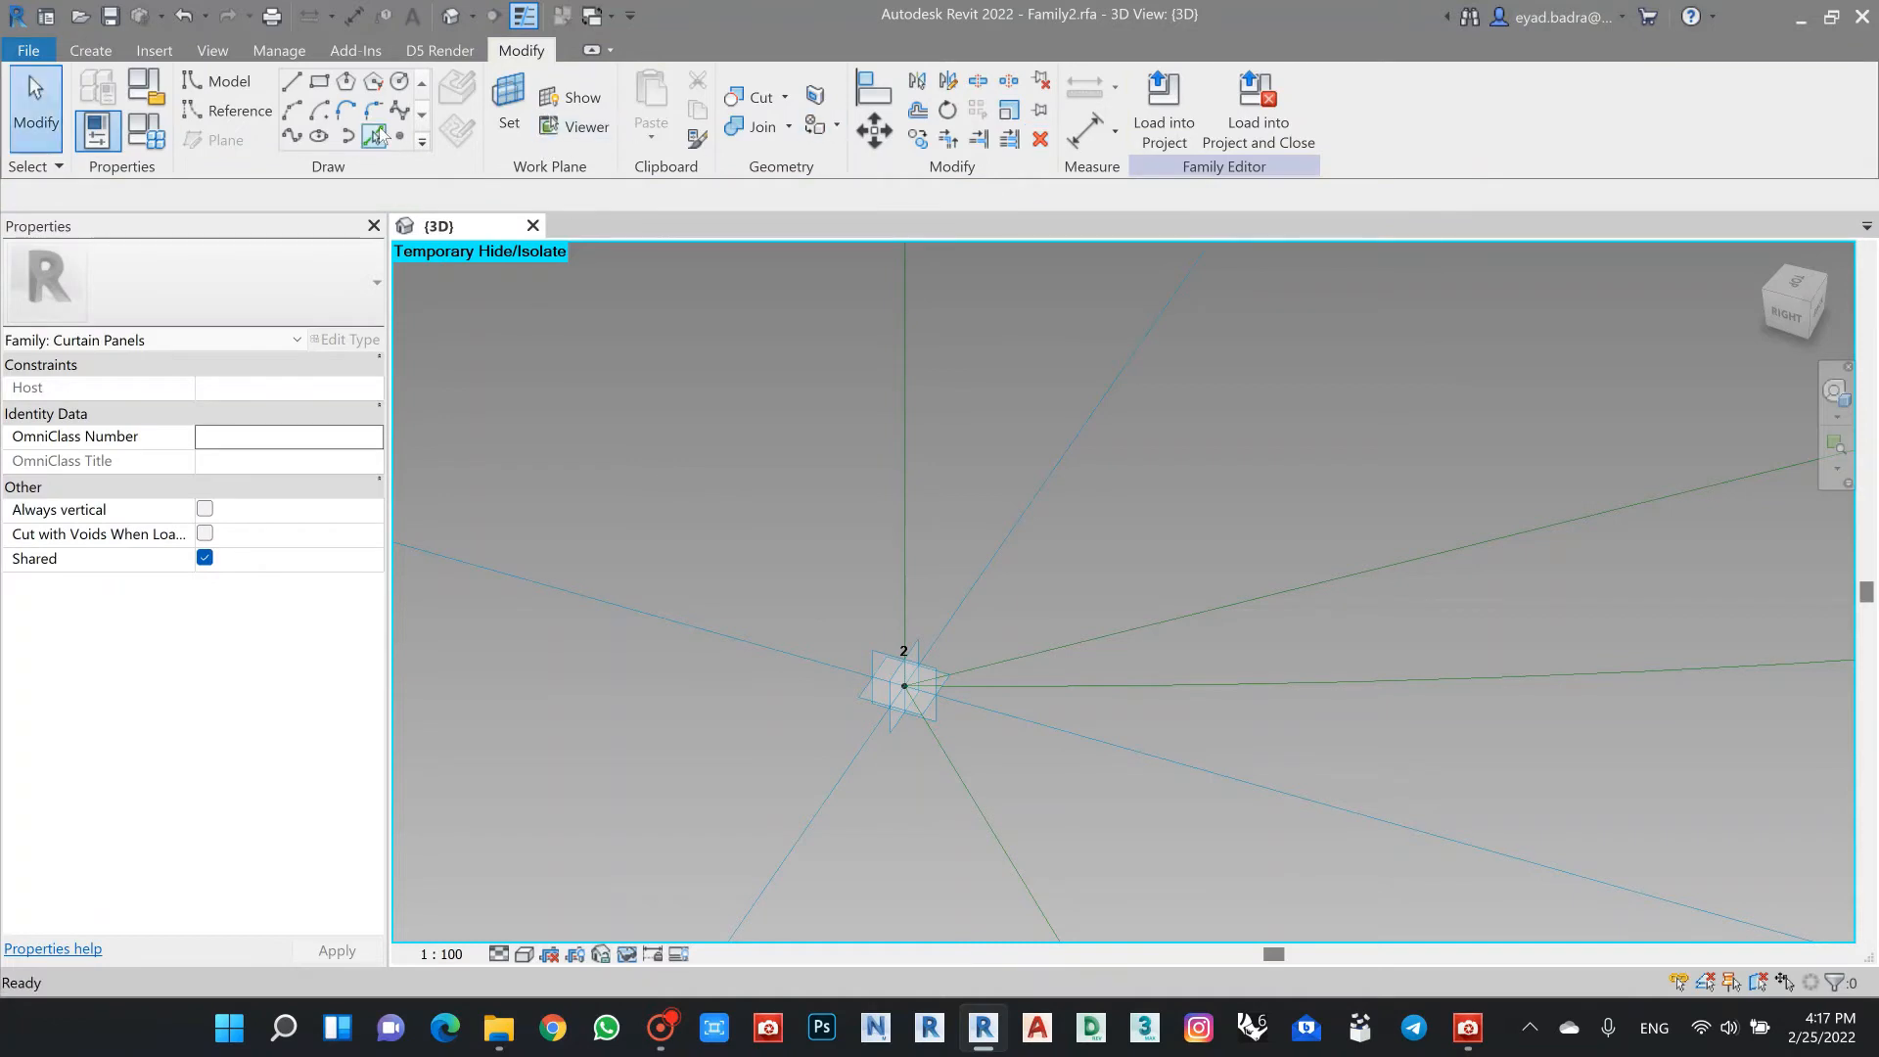
pyautogui.click(92, 52)
pyautogui.click(509, 97)
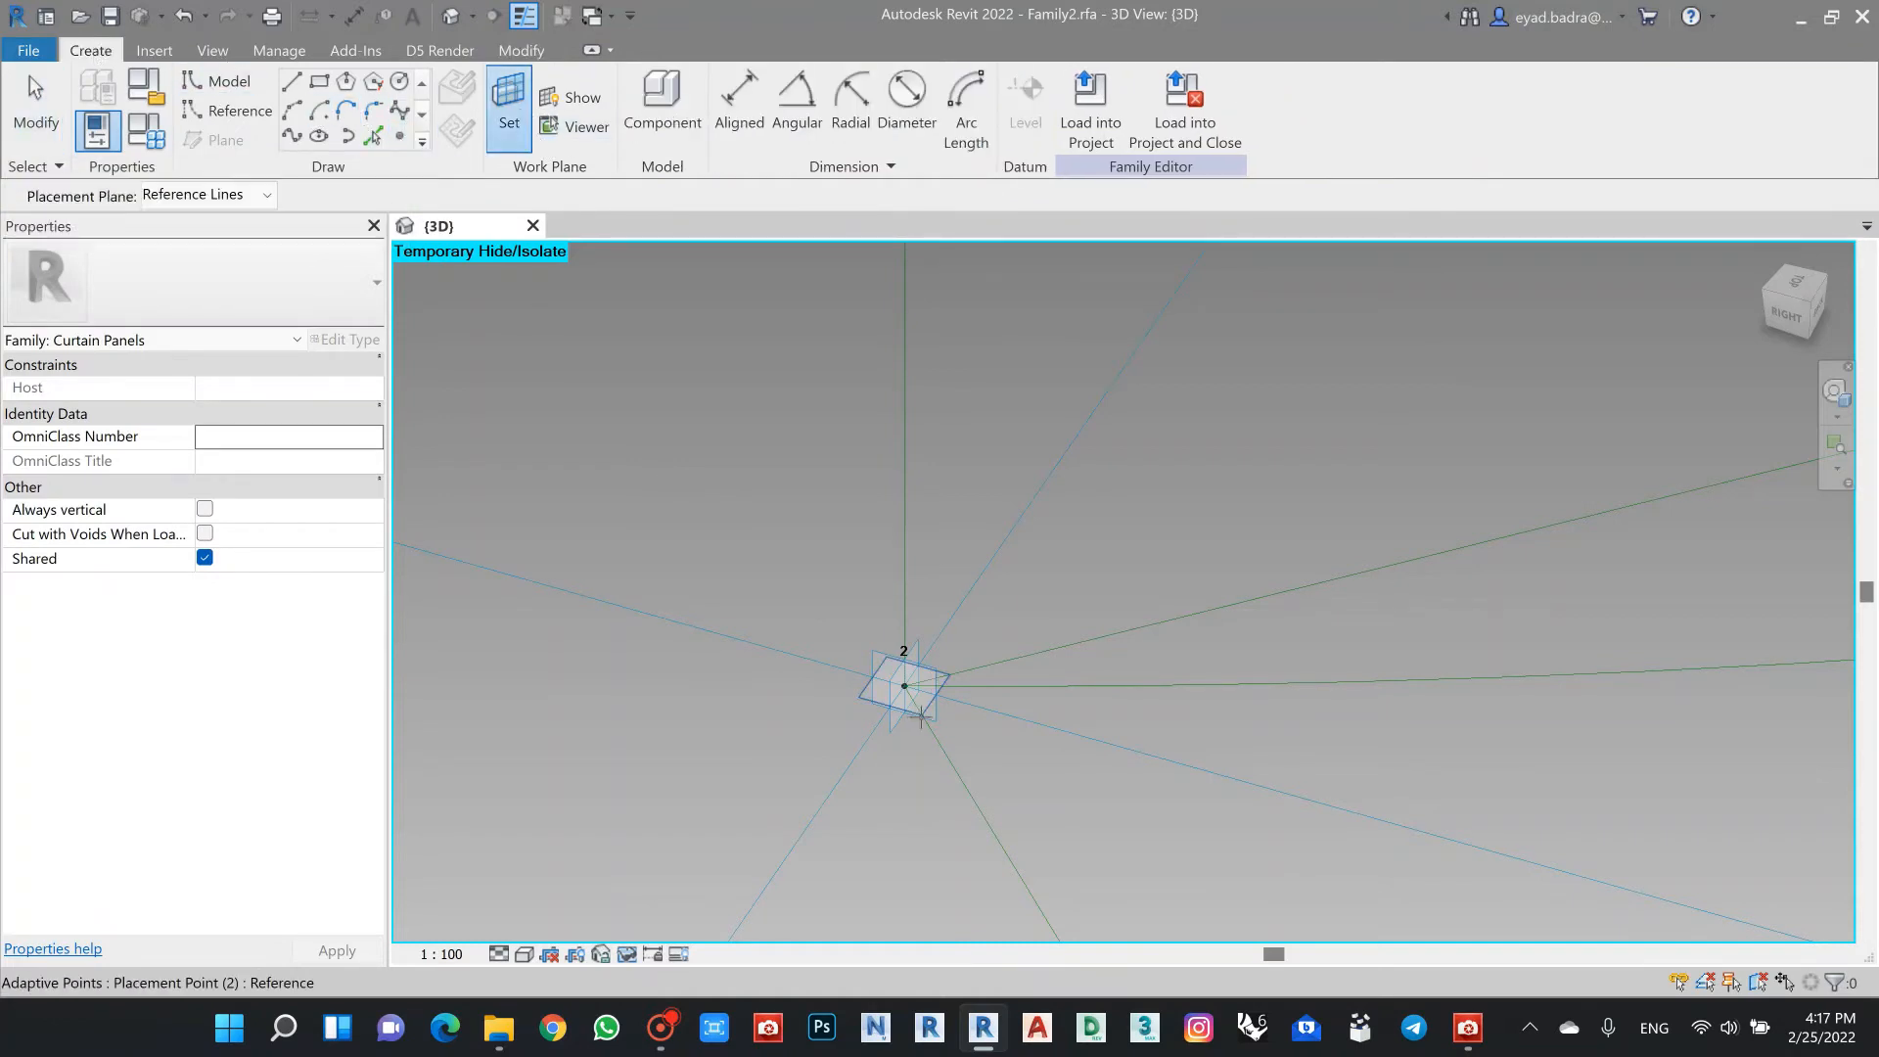
pyautogui.click(910, 690)
pyautogui.click(662, 98)
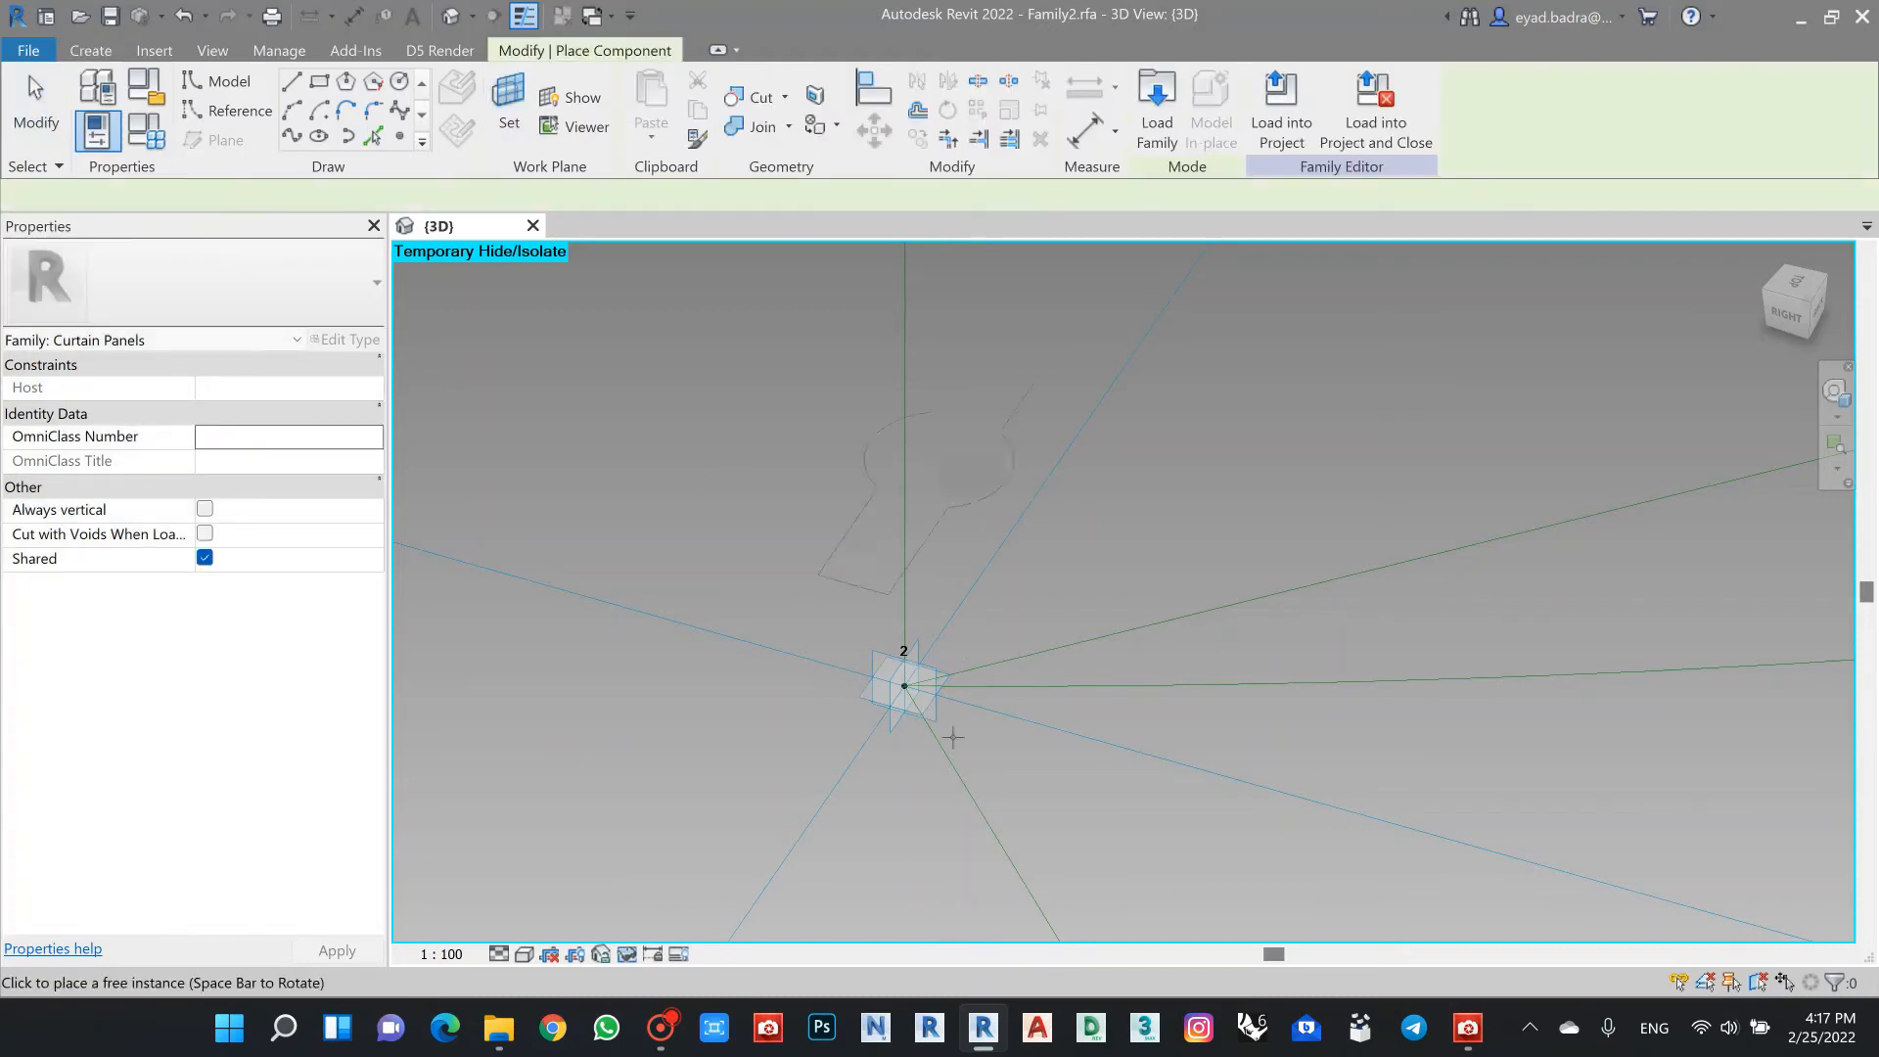
pyautogui.click(904, 686)
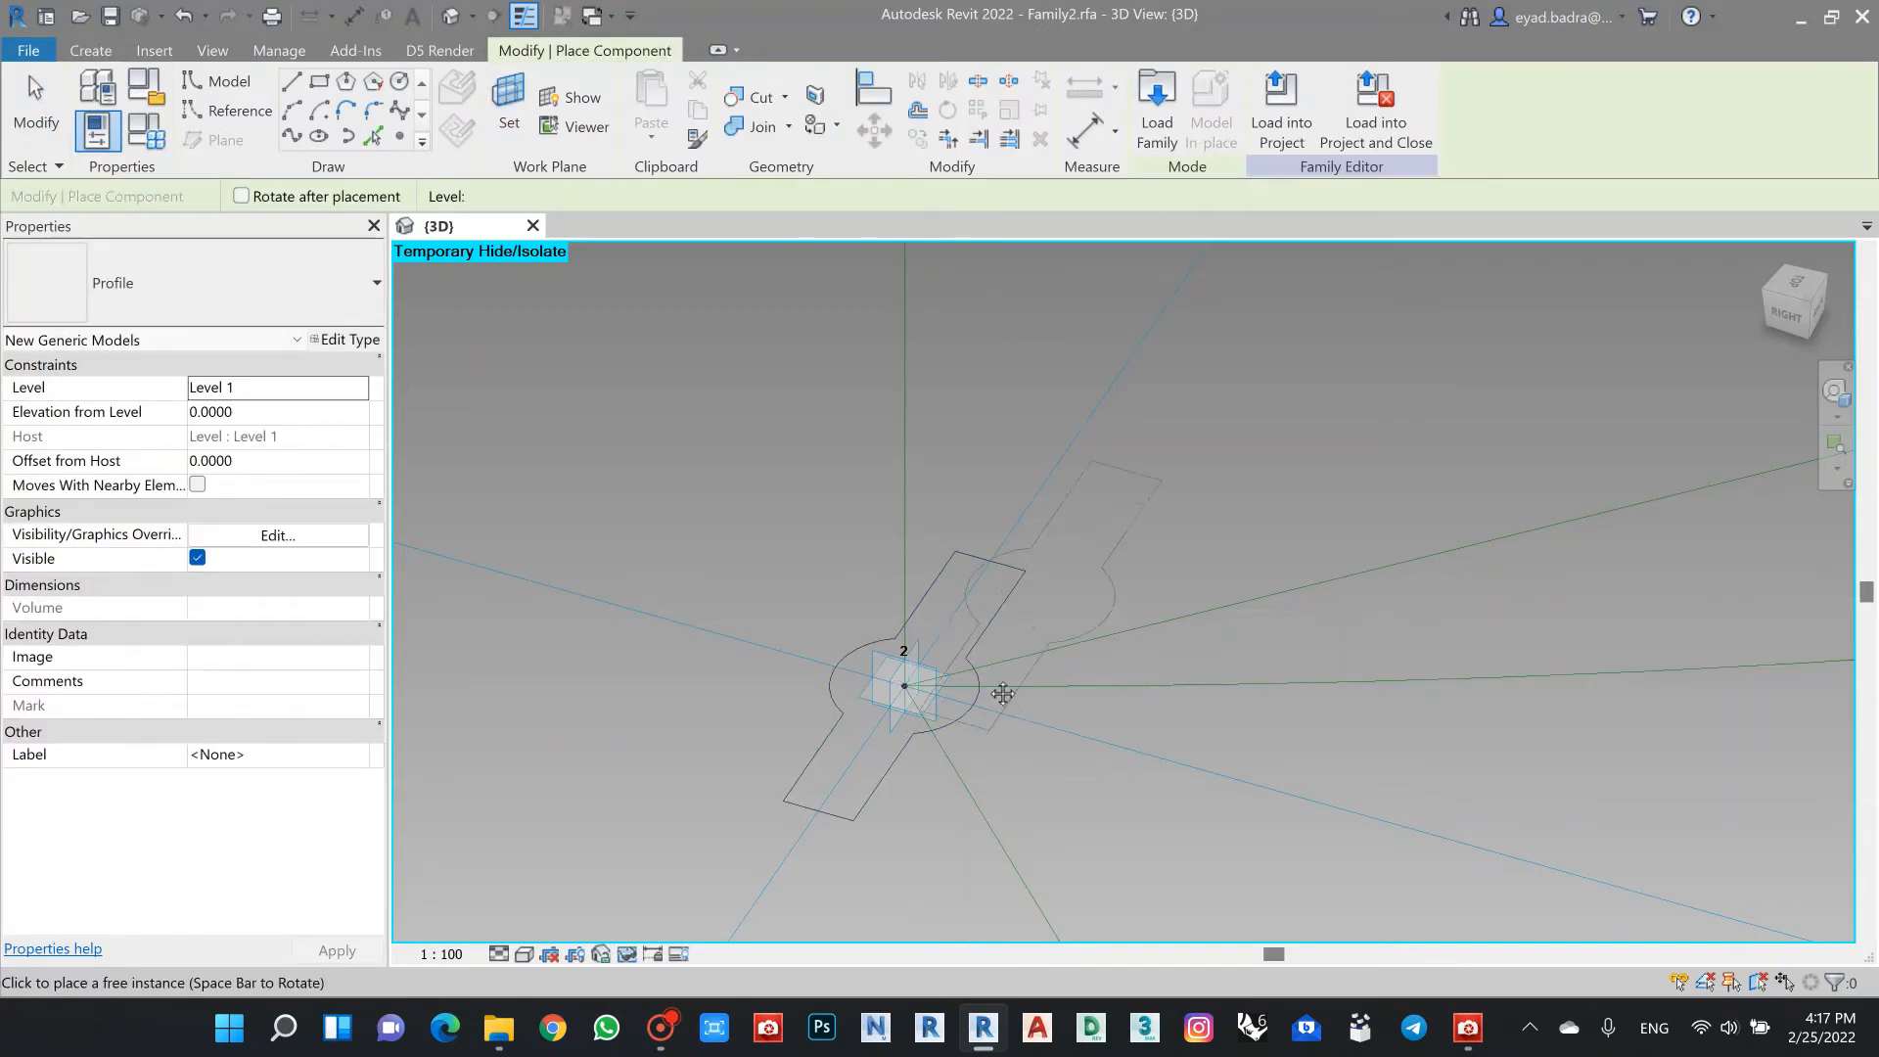
pyautogui.moveTo(1021, 600); pyautogui.dragTo(971, 681, button='middle')
pyautogui.press('Escape')
# Step: Rotate the new profile at adaptive point 2 by 90°
pyautogui.click(961, 673)
pyautogui.scroll(-1, 961, 673)
pyautogui.click(976, 678)
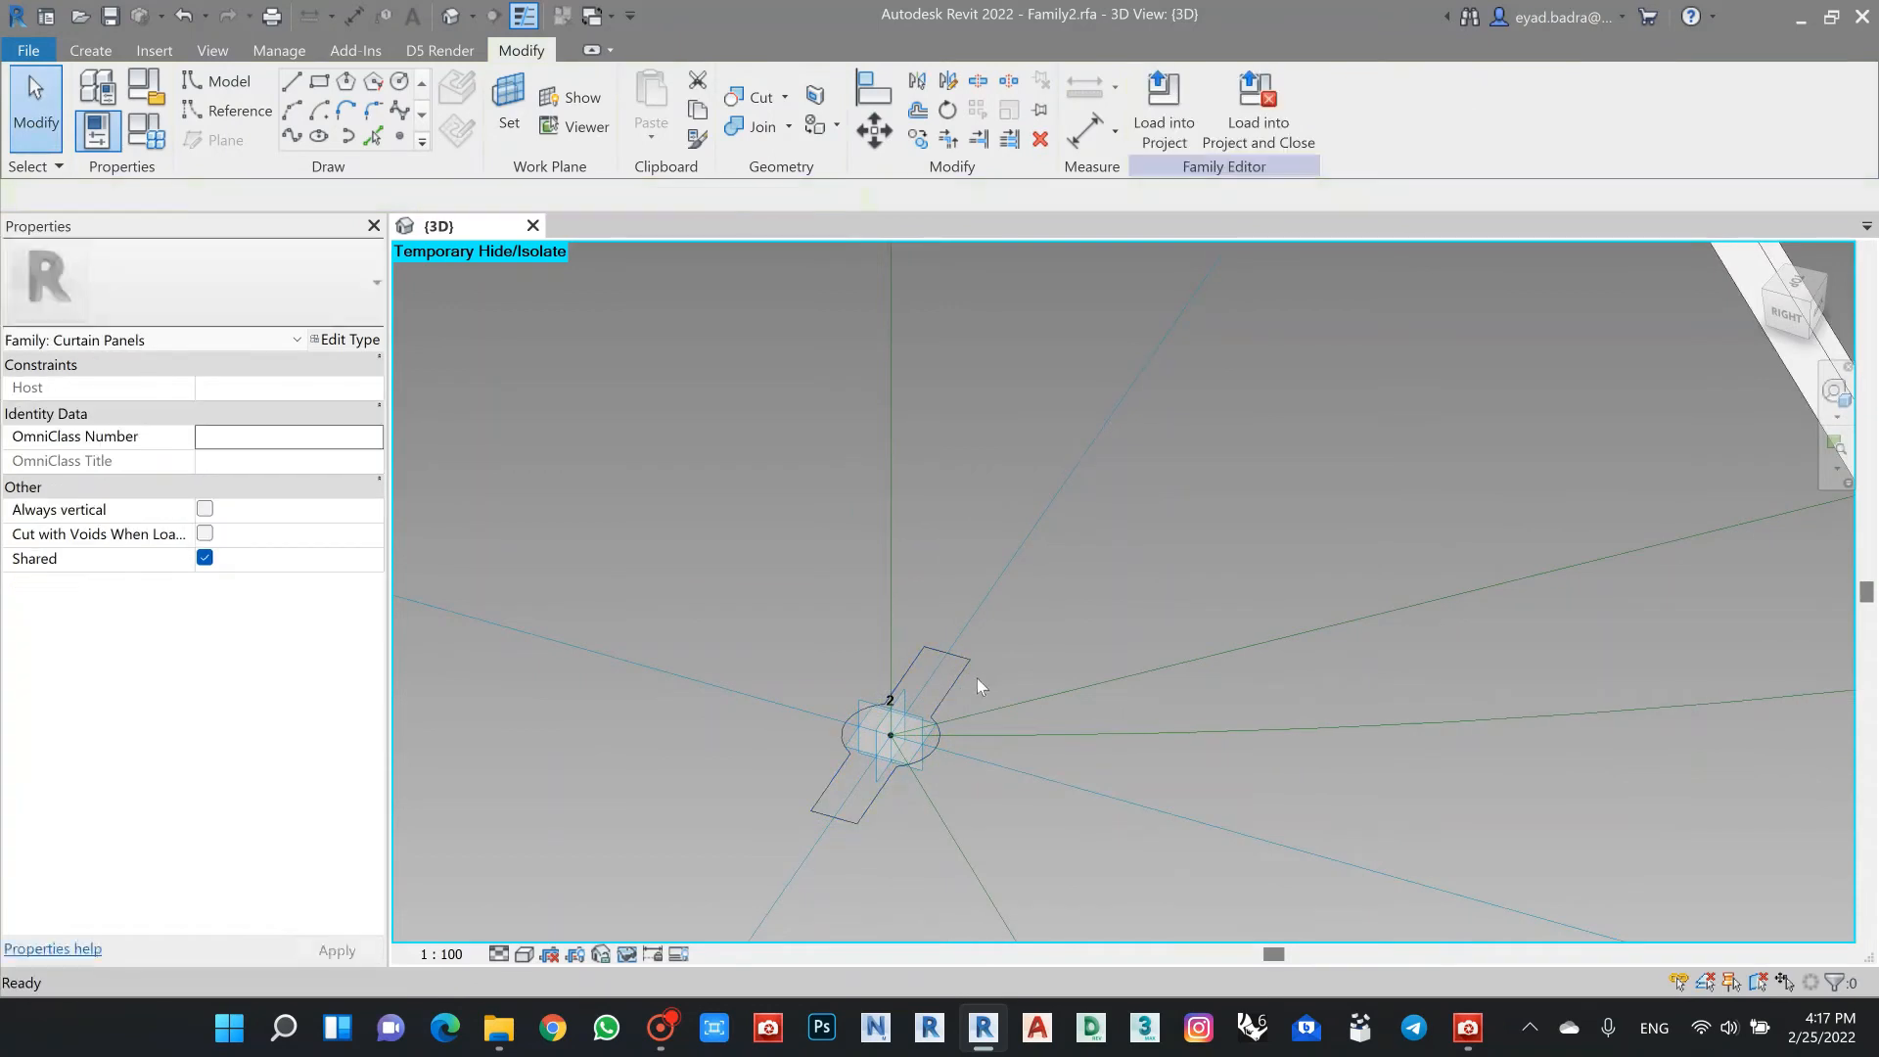
pyautogui.click(960, 672)
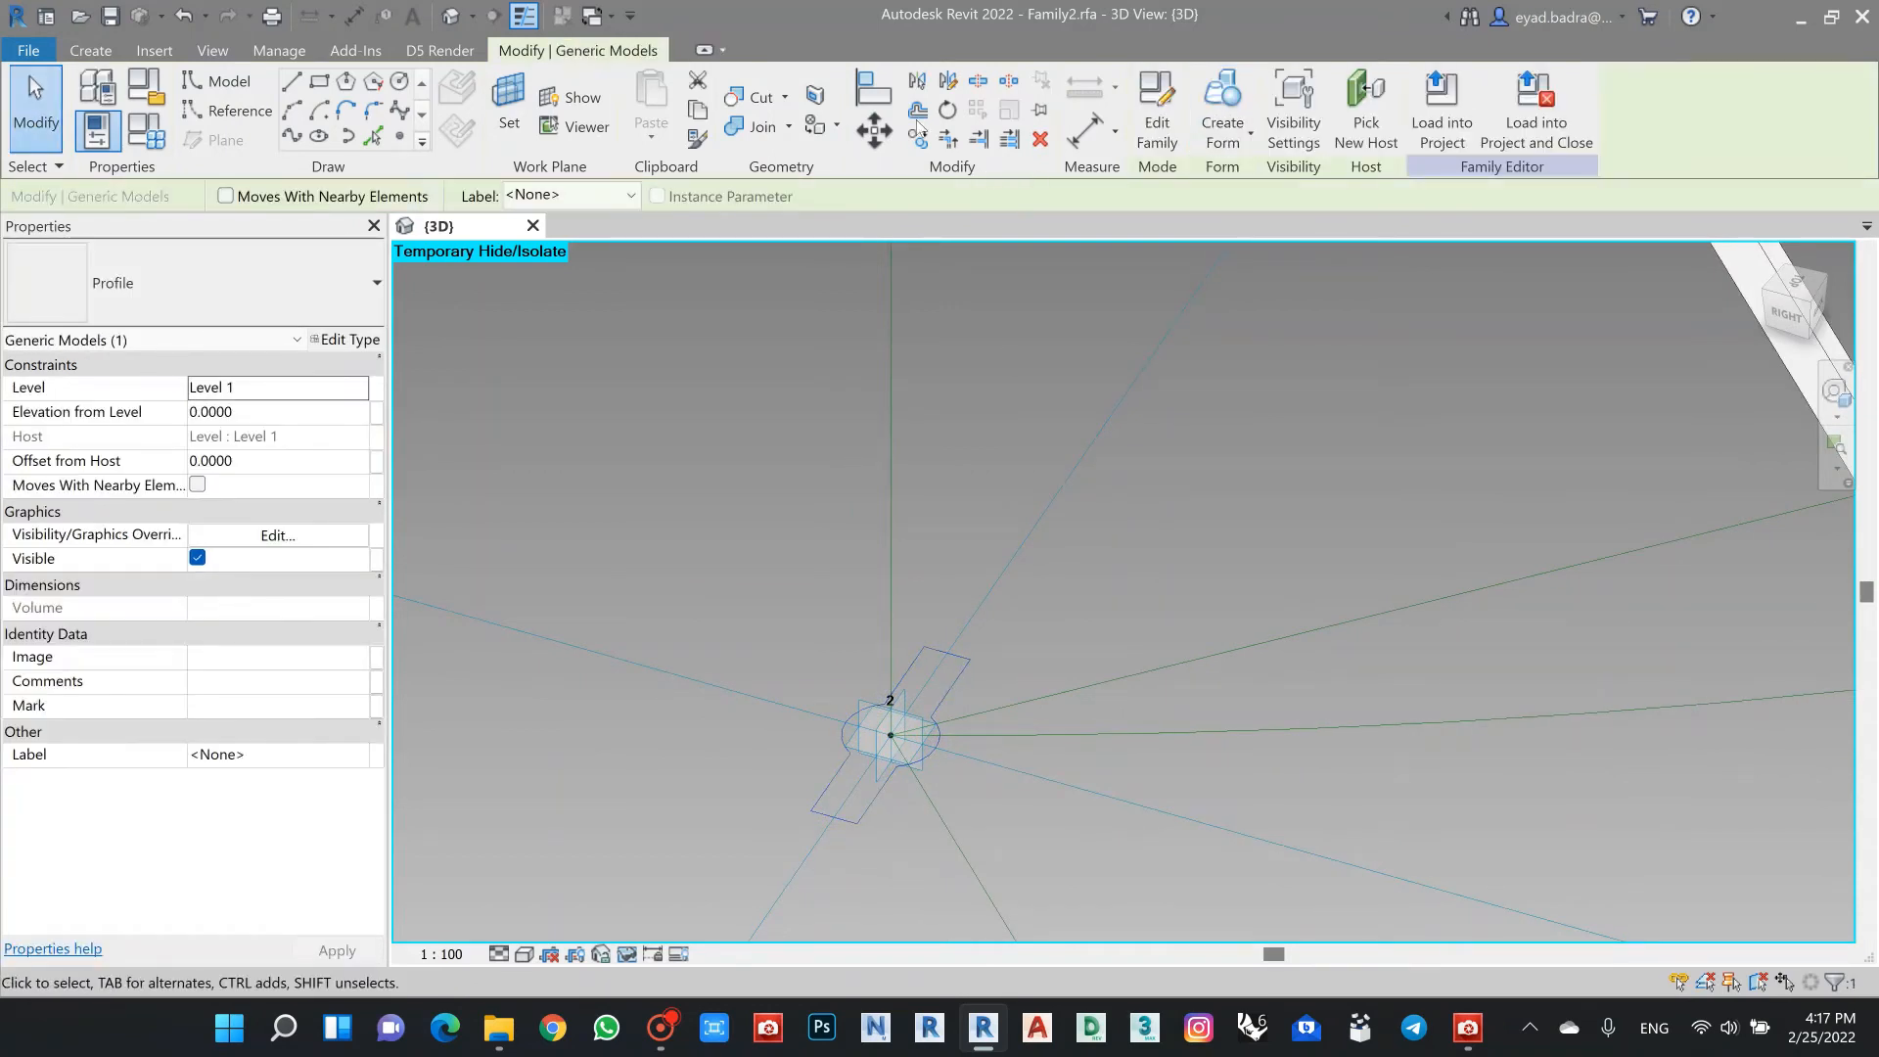
pyautogui.click(947, 109)
pyautogui.click(1011, 533)
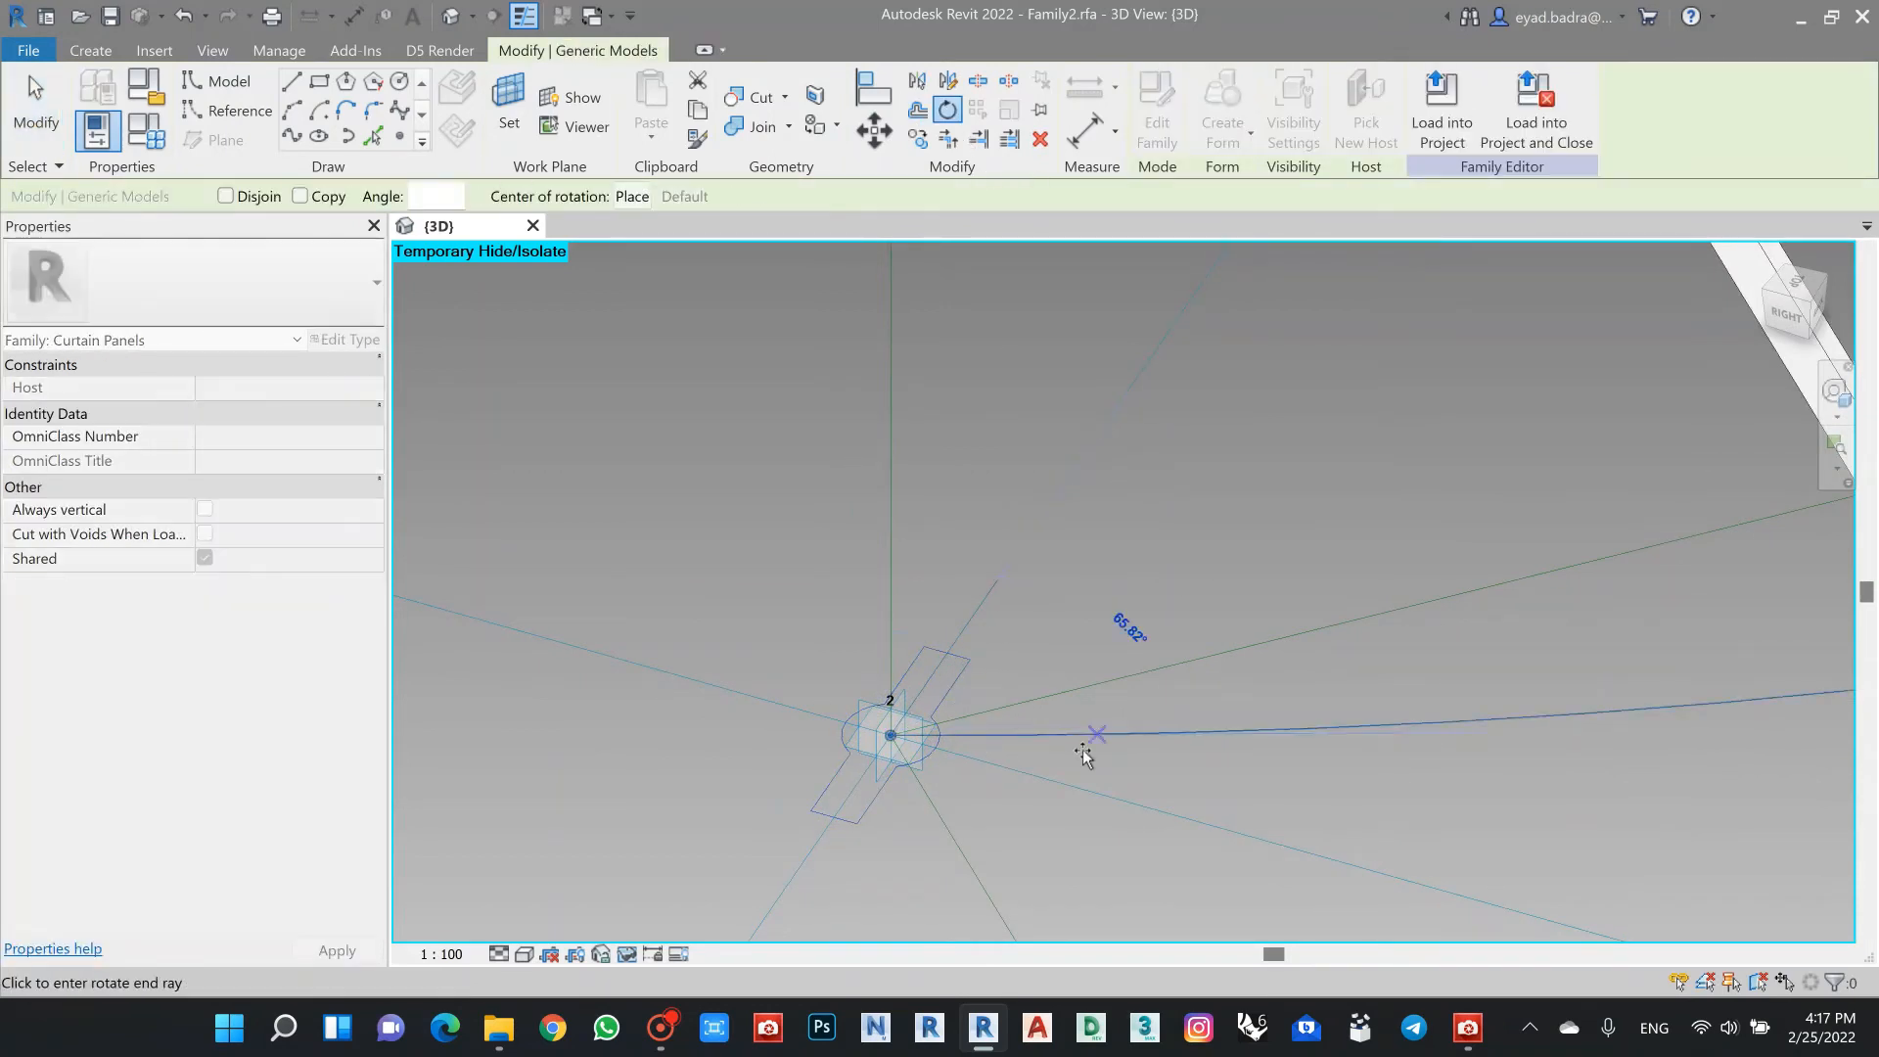
pyautogui.write('90')
pyautogui.press('Return')
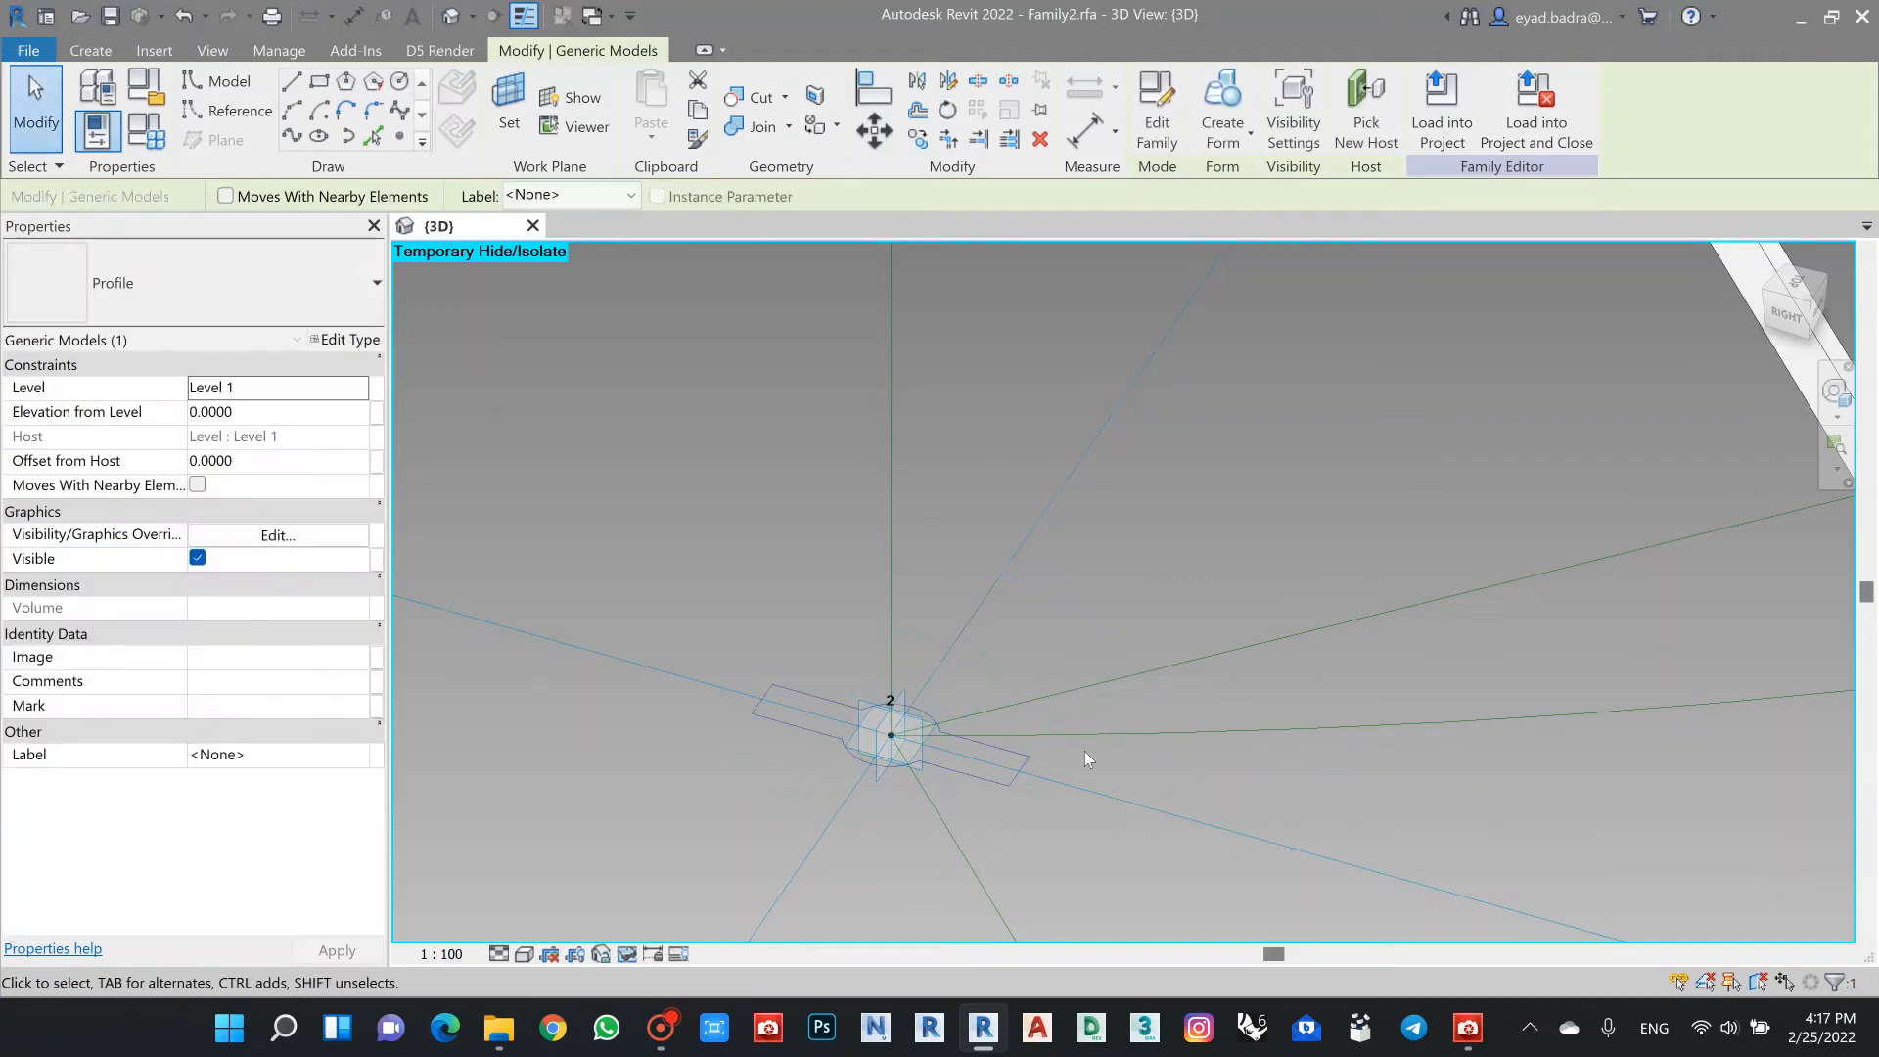
# Step: Create a solid form from the profile at adaptive point 2 and the vertical reference line above it
pyautogui.scroll(-1, 1084, 750)
pyautogui.click(894, 696)
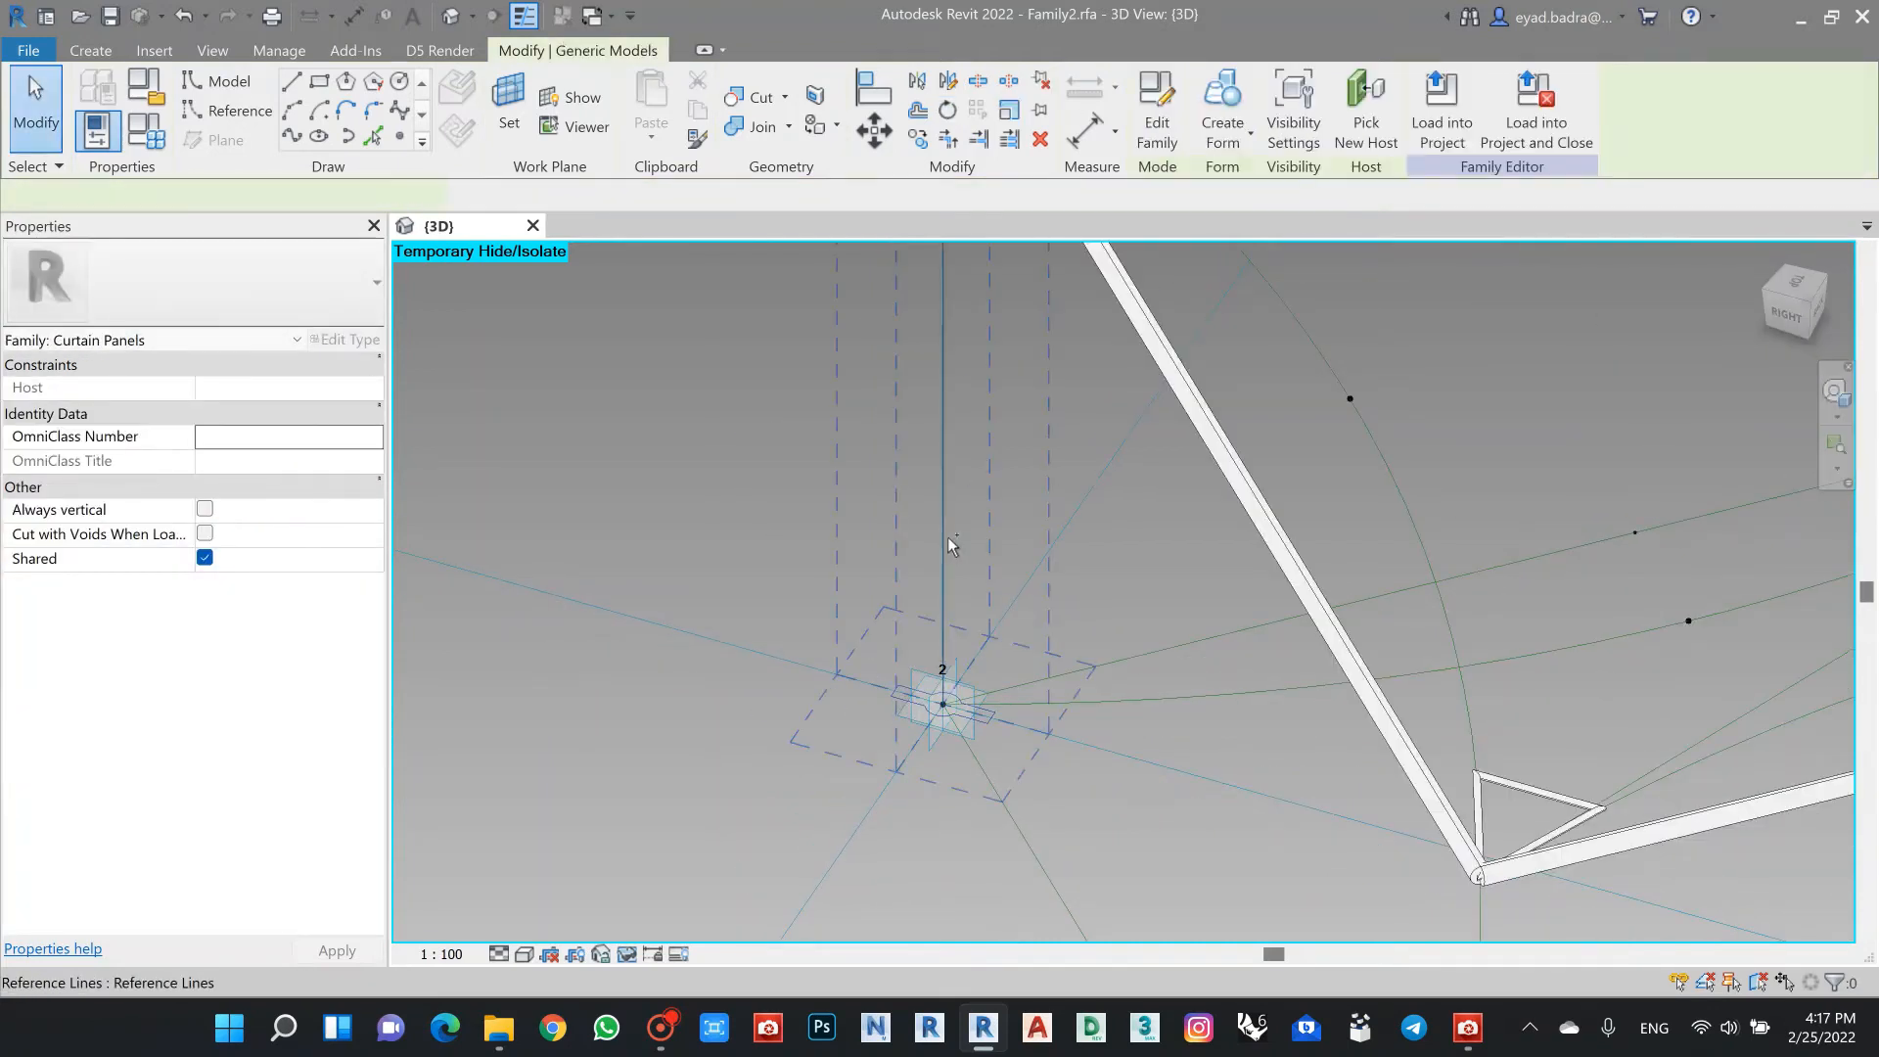
pyautogui.keyDown('ctrl'); pyautogui.click(945, 535); pyautogui.keyUp('ctrl')
pyautogui.click(1167, 132)
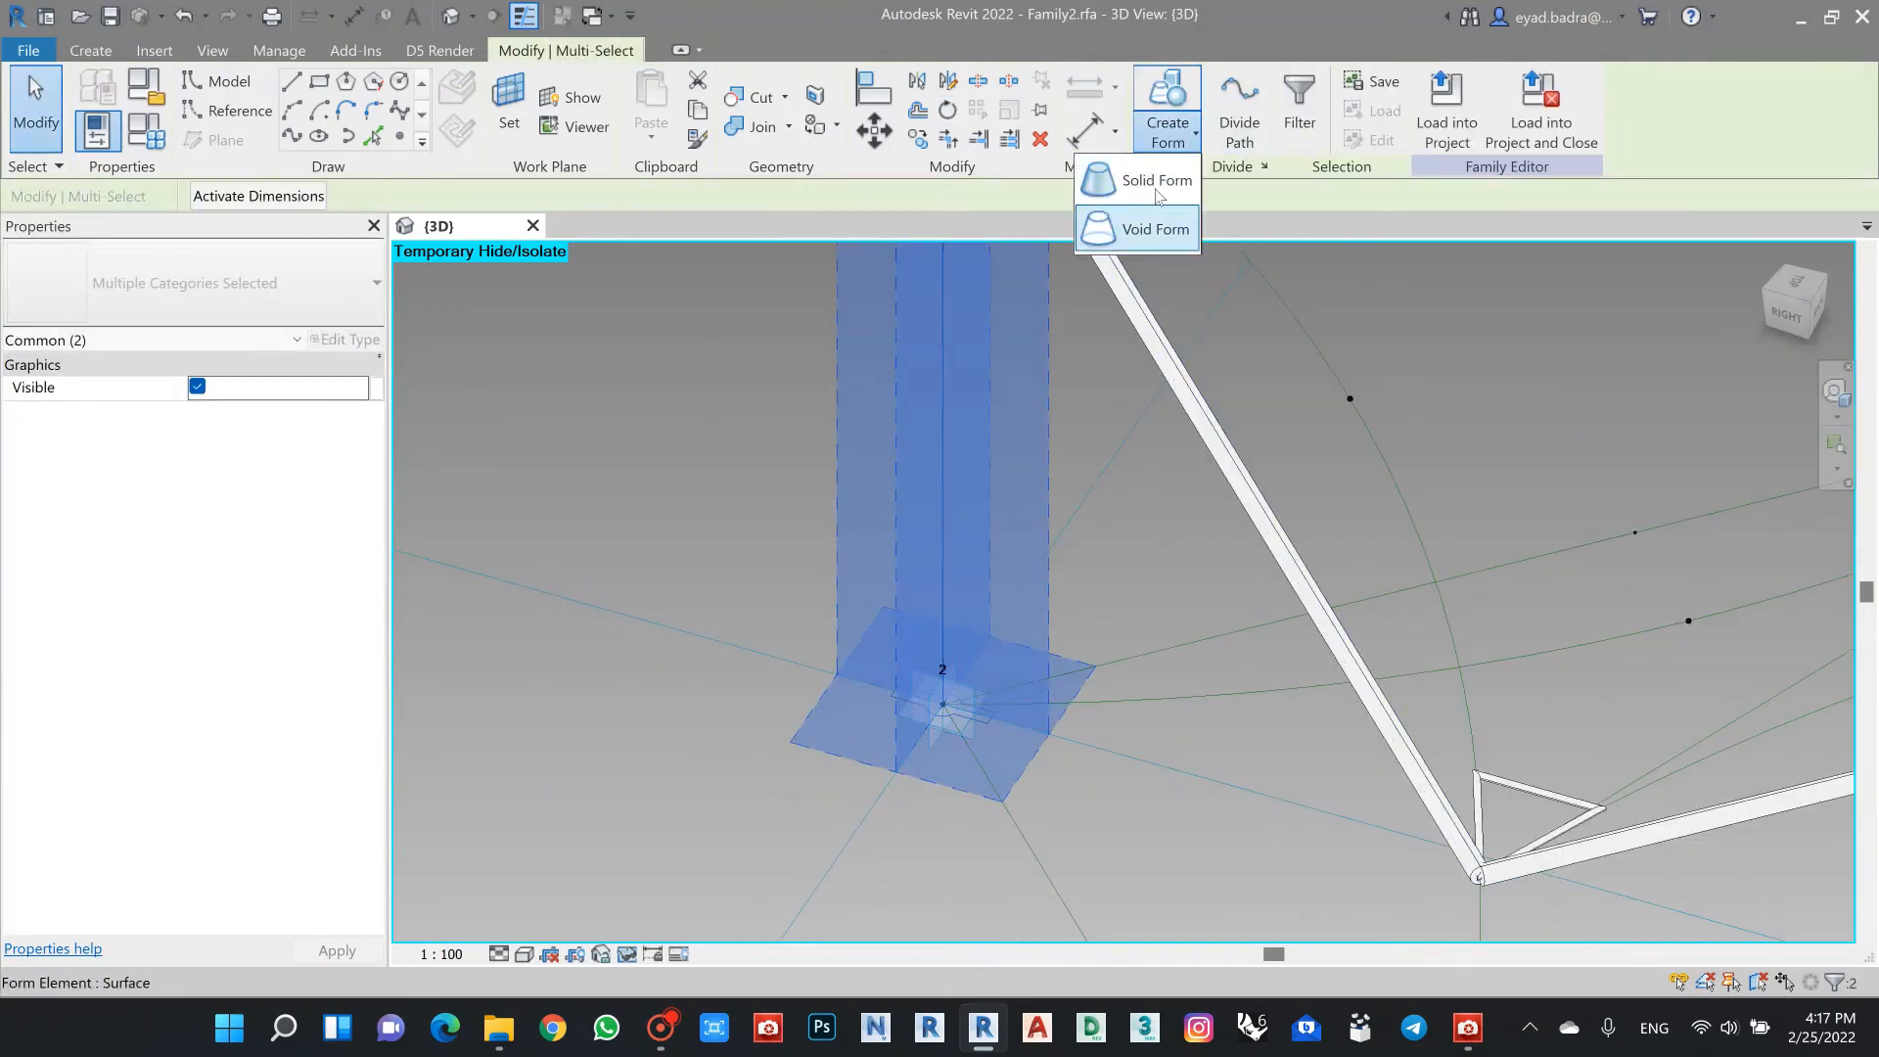
pyautogui.click(1194, 180)
# Step: Inspect the posts at adaptive points 2 and 4 and the bare vertical reference lines at points 1 and 3
pyautogui.scroll(-4, 655, 716)
pyautogui.moveTo(752, 669)
pyautogui.keyDown('shift'); pyautogui.mouseDown(button='middle')
pyautogui.moveTo(784, 603)
pyautogui.moveTo(768, 671)
pyautogui.mouseUp(button='middle'); pyautogui.keyUp('shift')
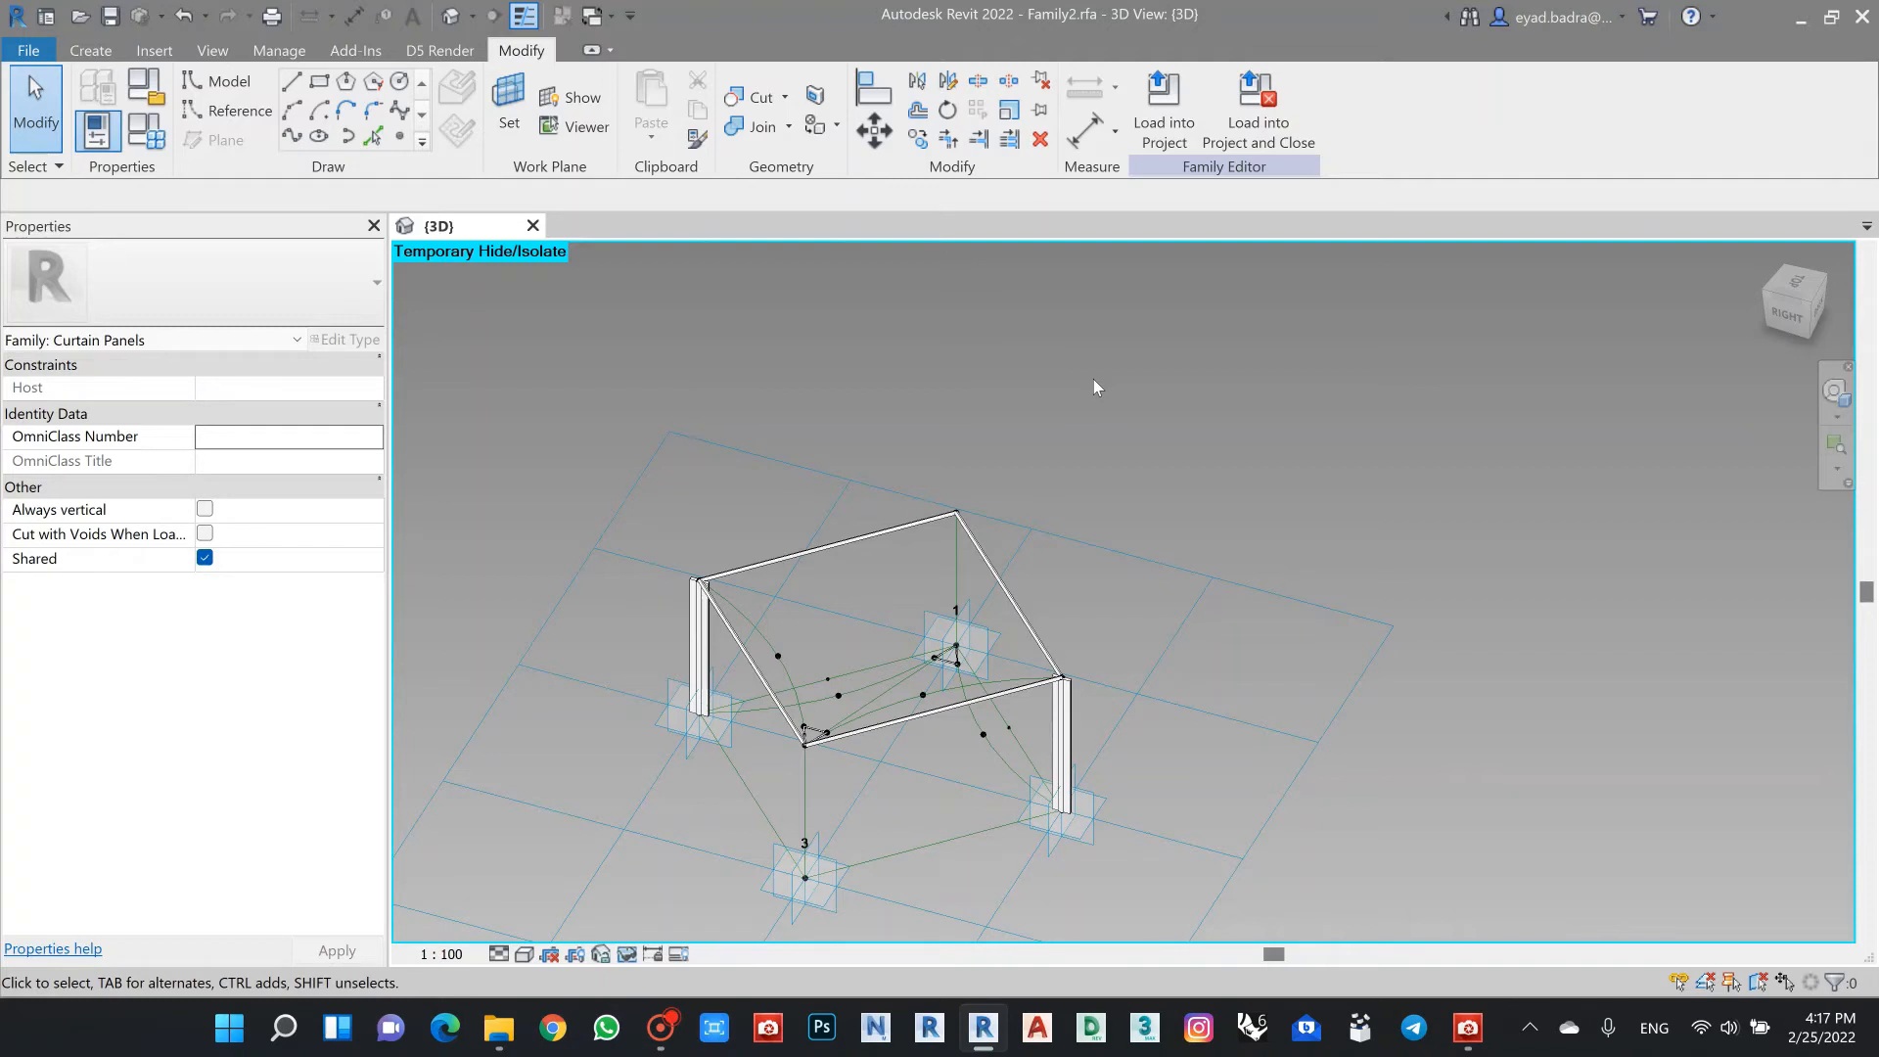
pyautogui.moveTo(775, 676); pyautogui.dragTo(868, 519, button='middle')
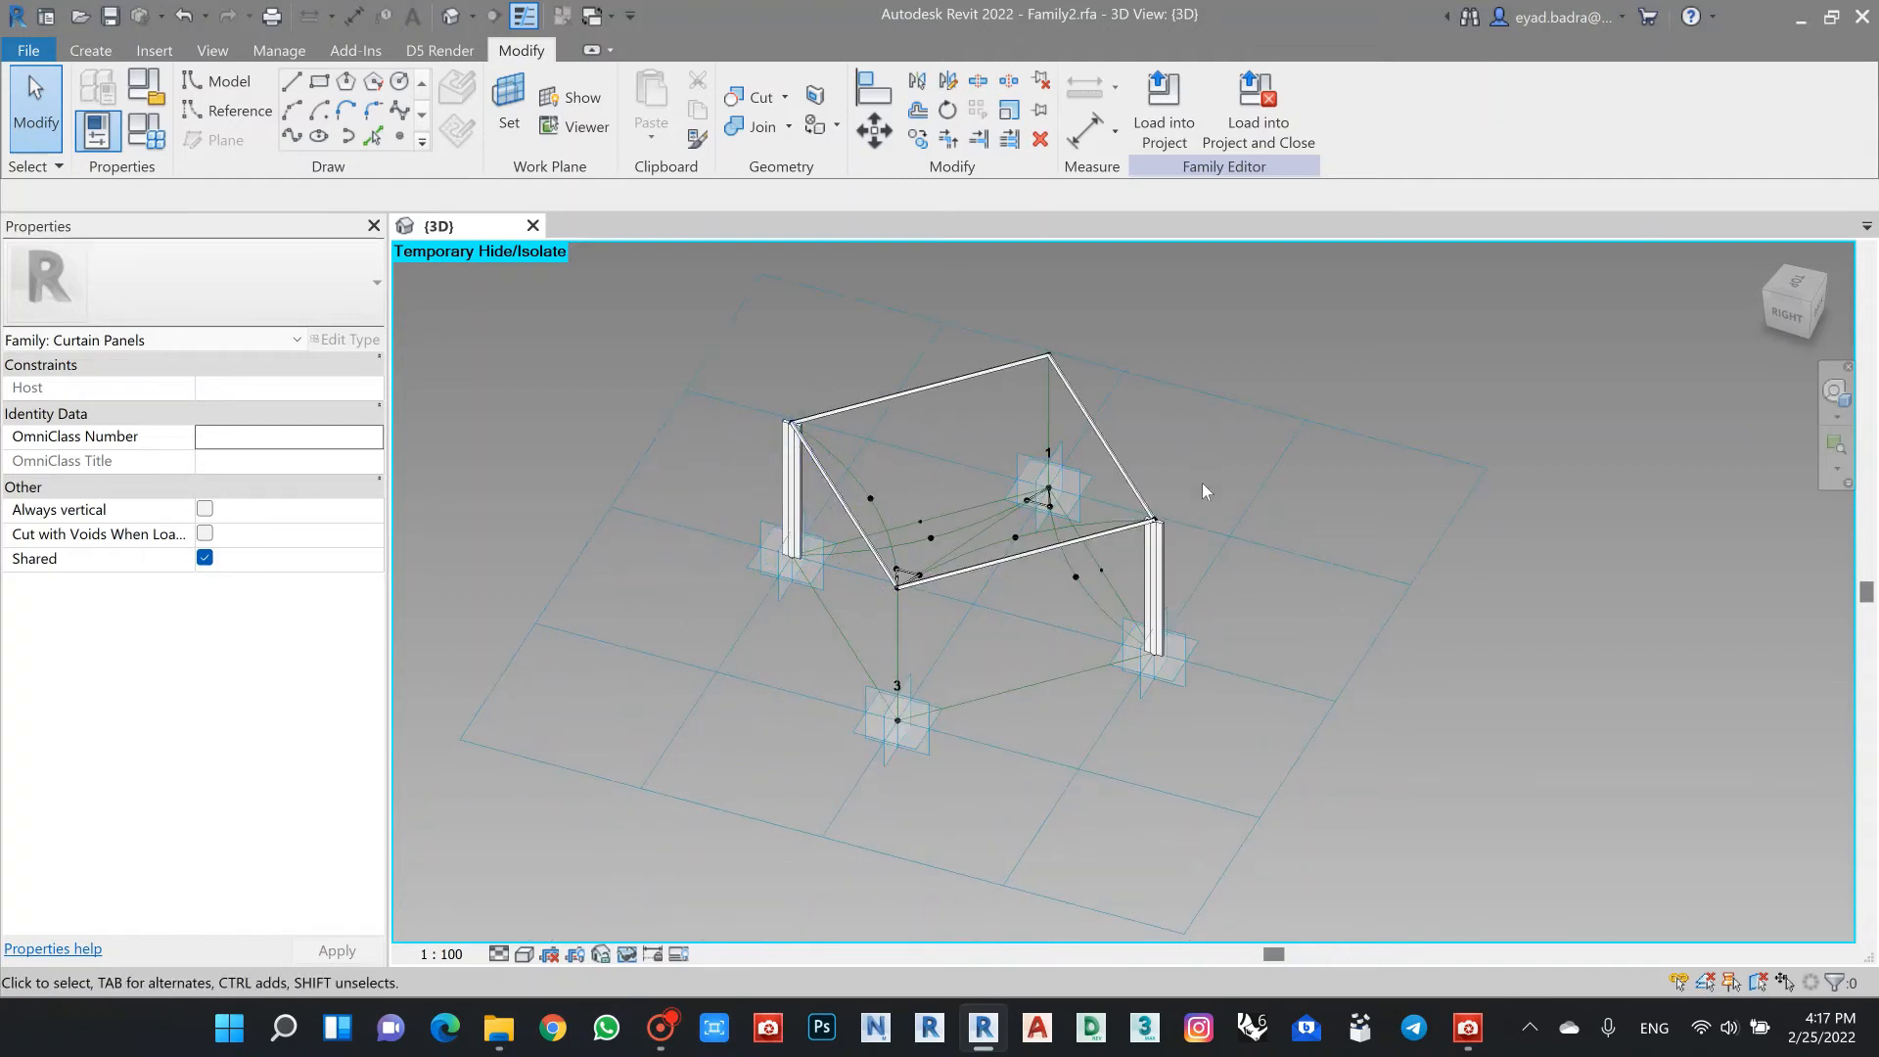
pyautogui.scroll(2, 1203, 485)
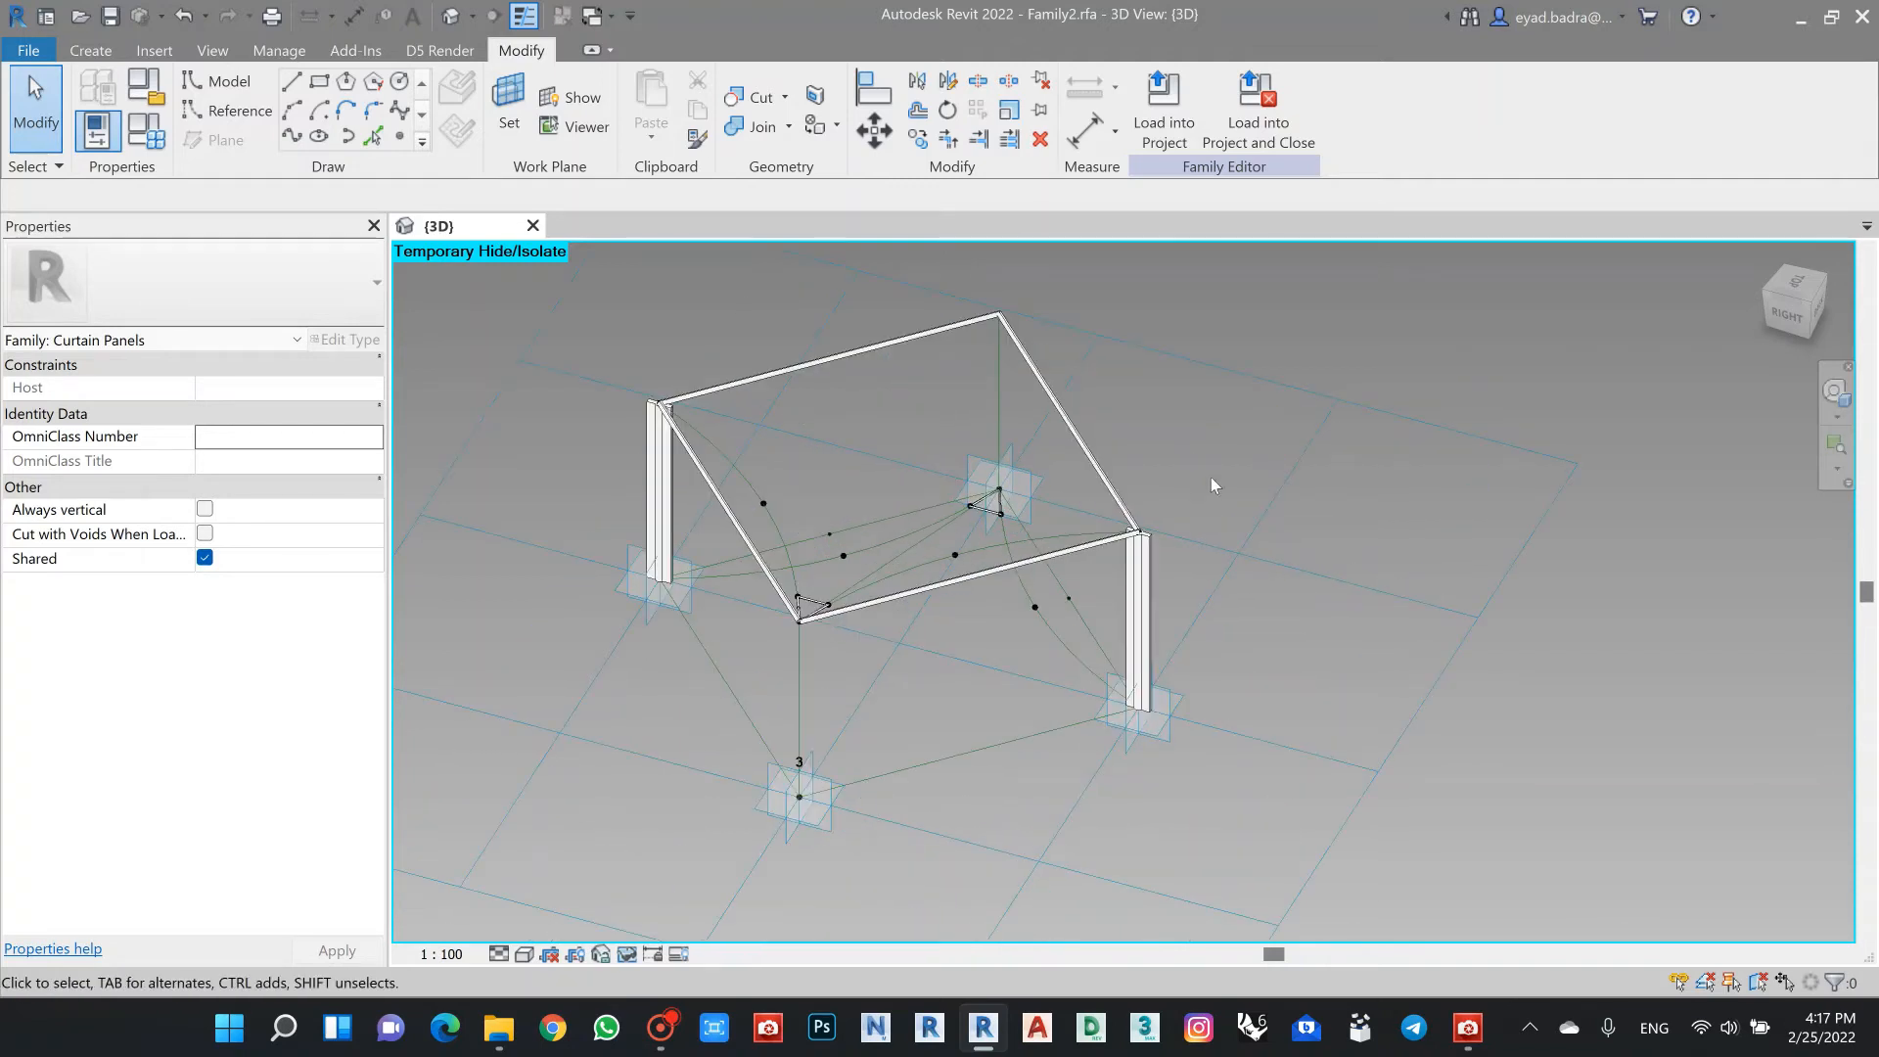
pyautogui.moveTo(758, 849); pyautogui.dragTo(697, 746, button='middle')
pyautogui.scroll(3, 696, 746)
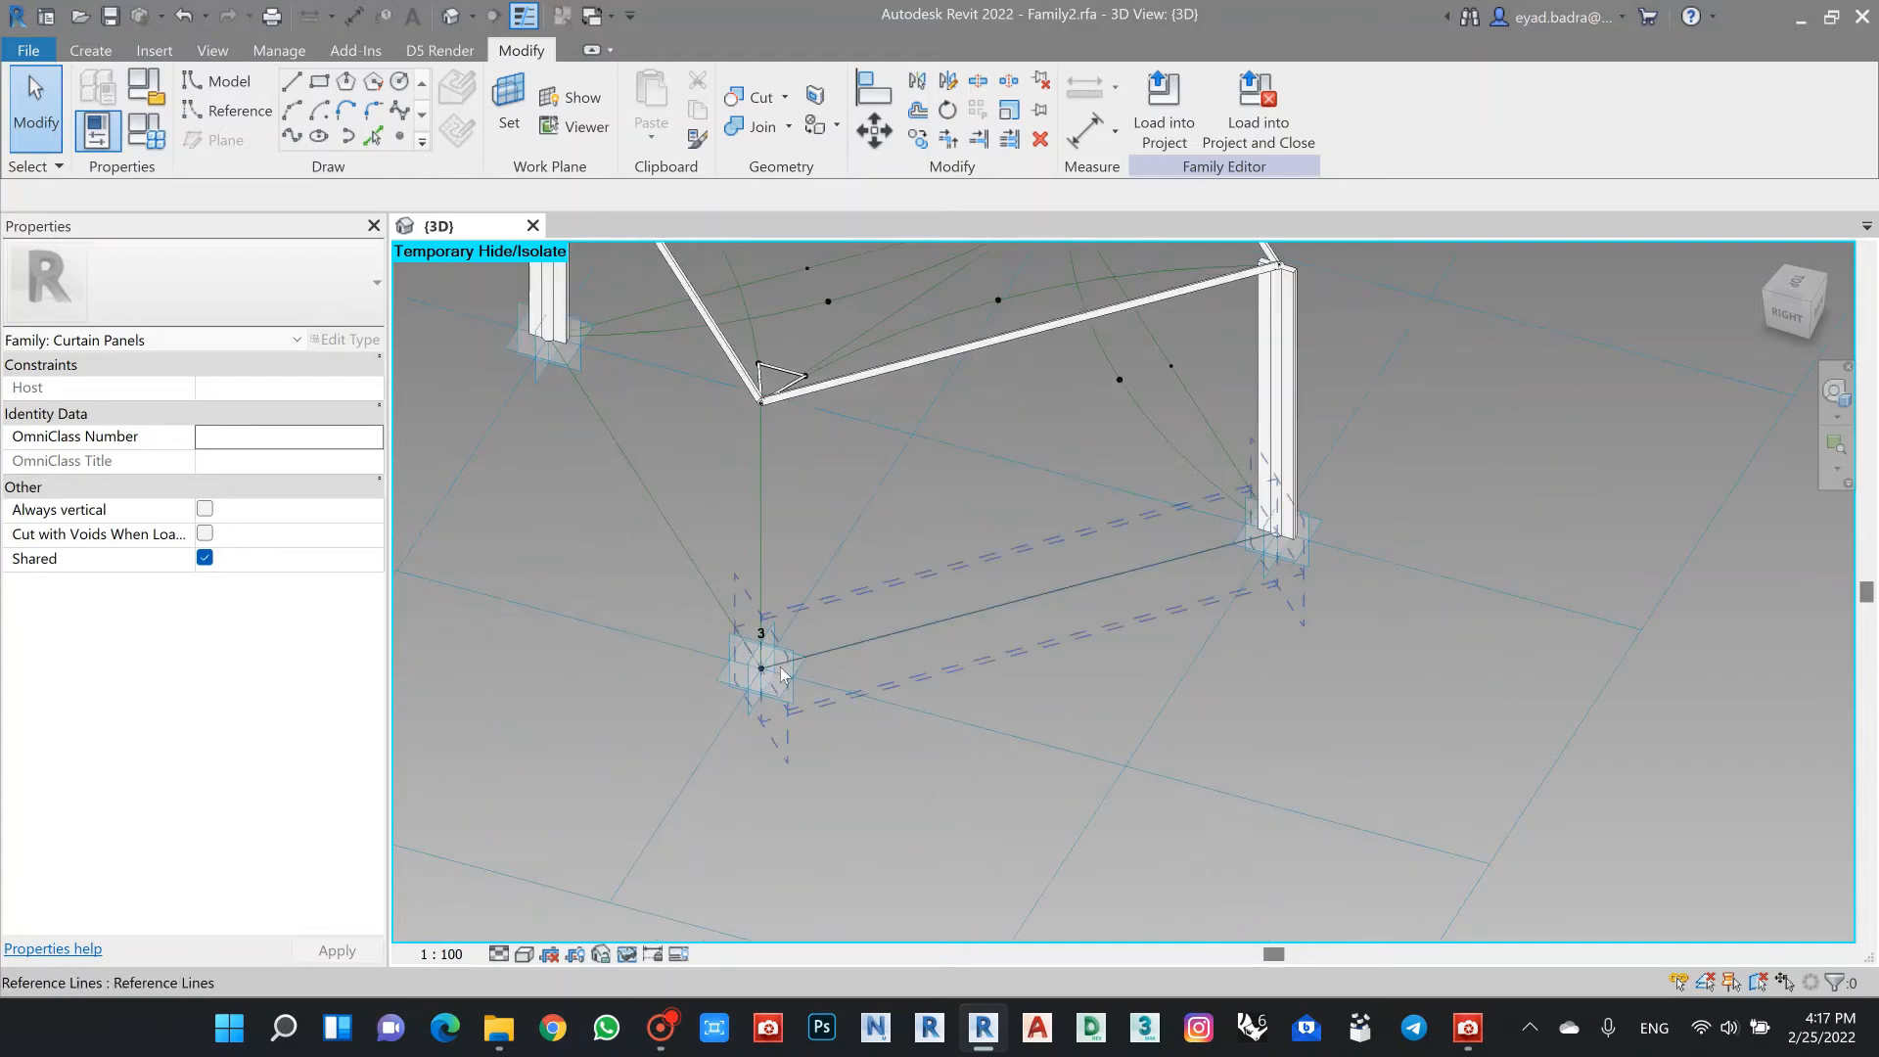
pyautogui.scroll(-3, 1010, 445)
pyautogui.moveTo(1010, 445); pyautogui.dragTo(1013, 609, button='middle')
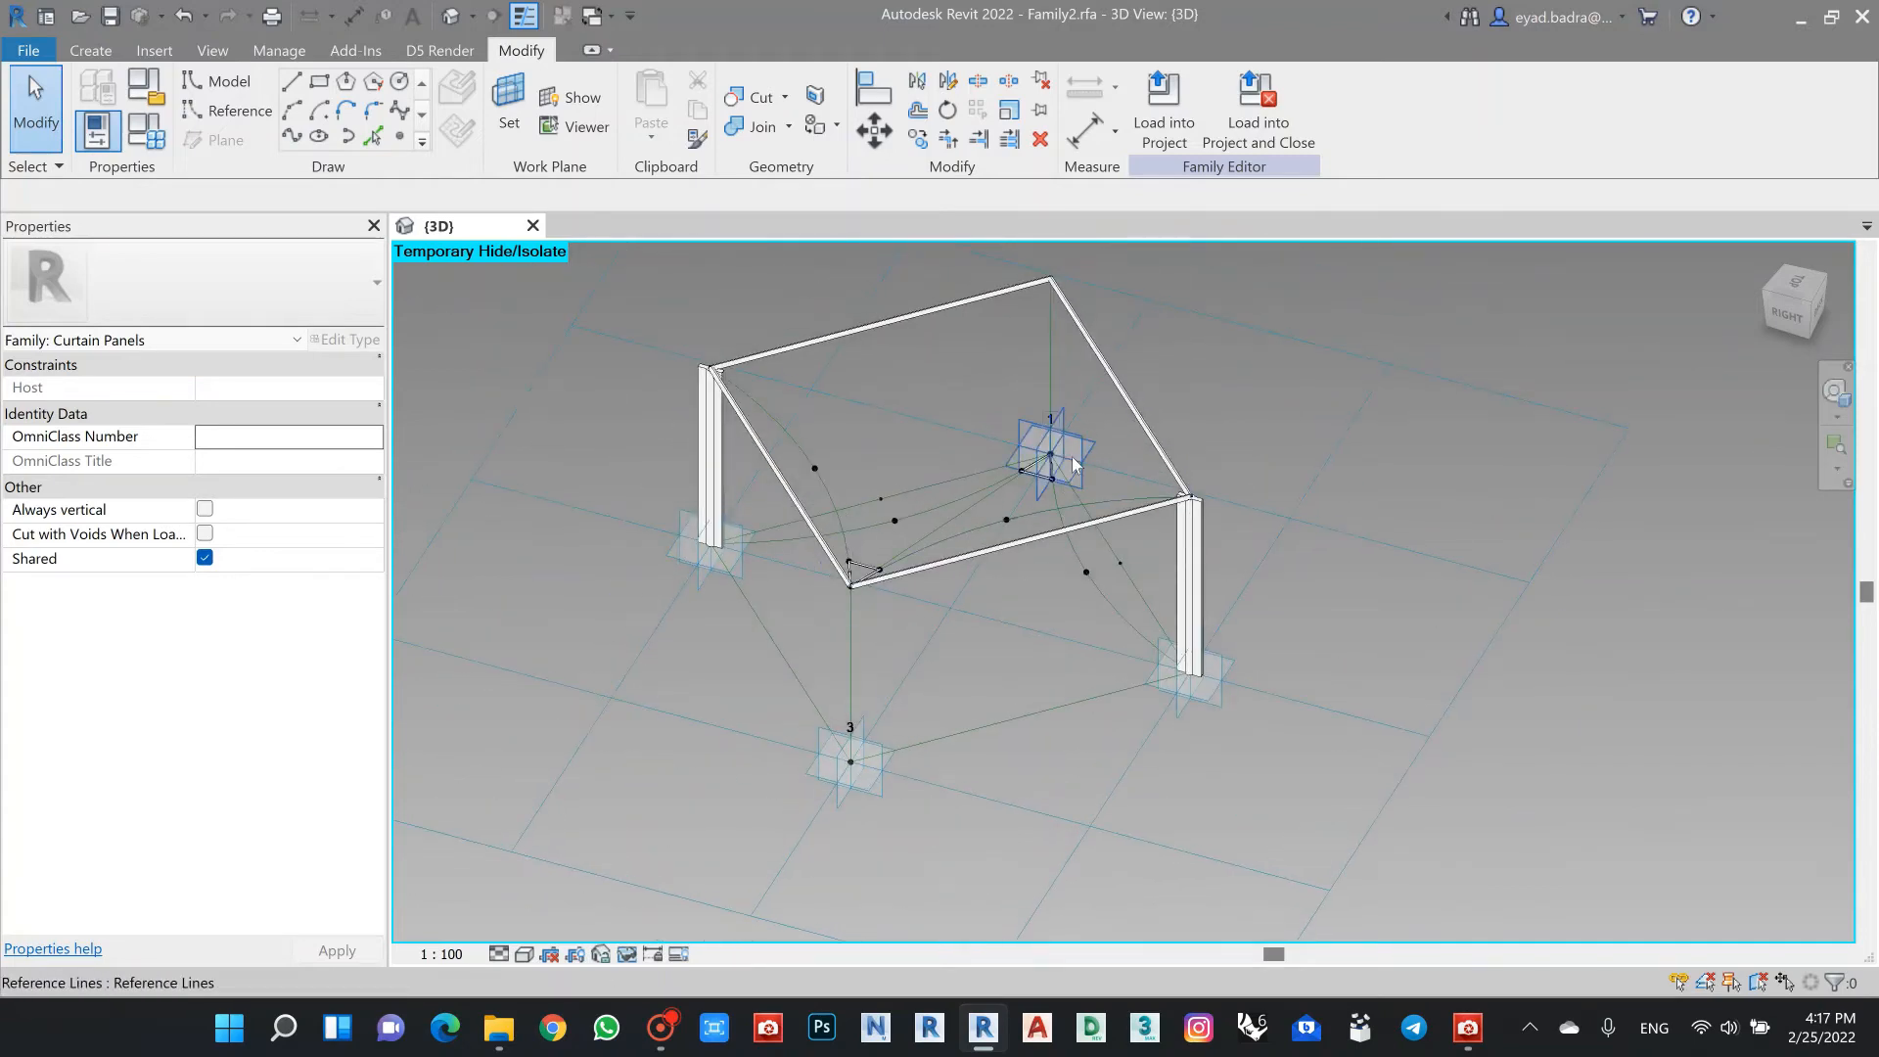
pyautogui.scroll(-3, 924, 667)
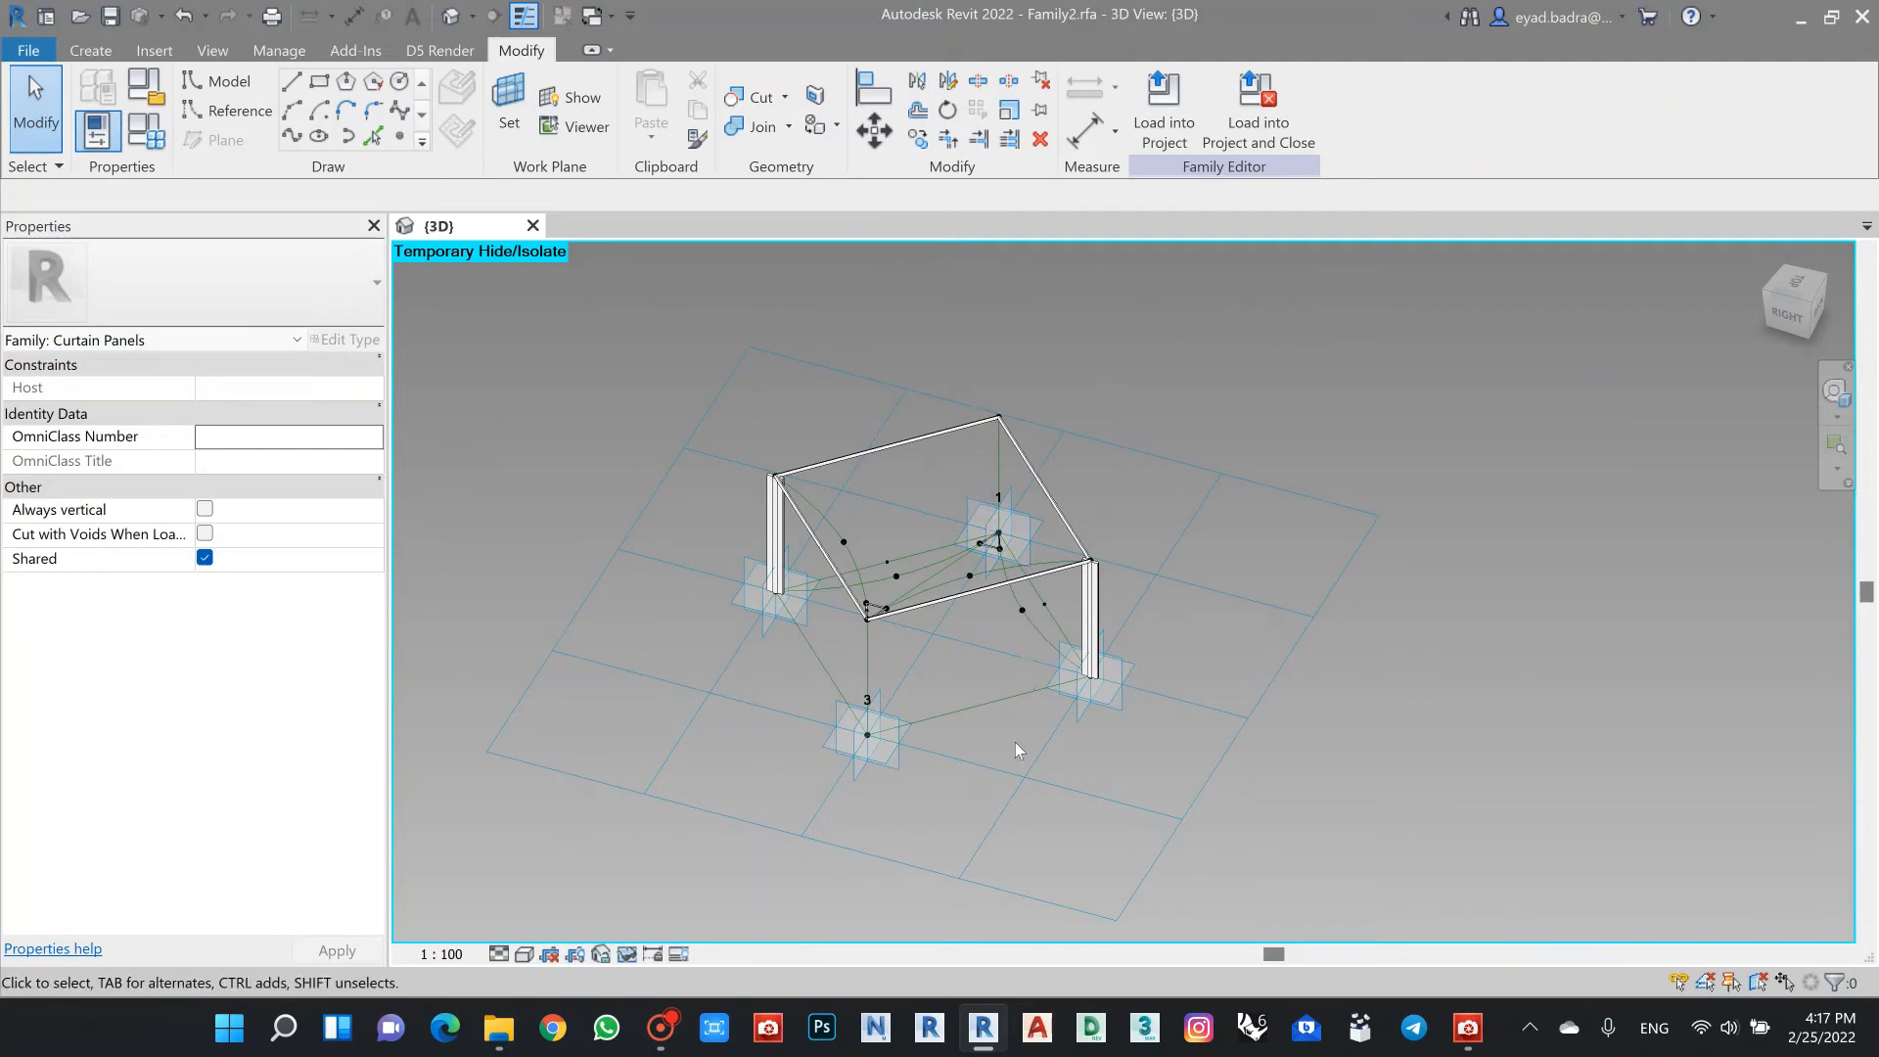
pyautogui.scroll(5, 861, 744)
pyautogui.scroll(-3, 988, 705)
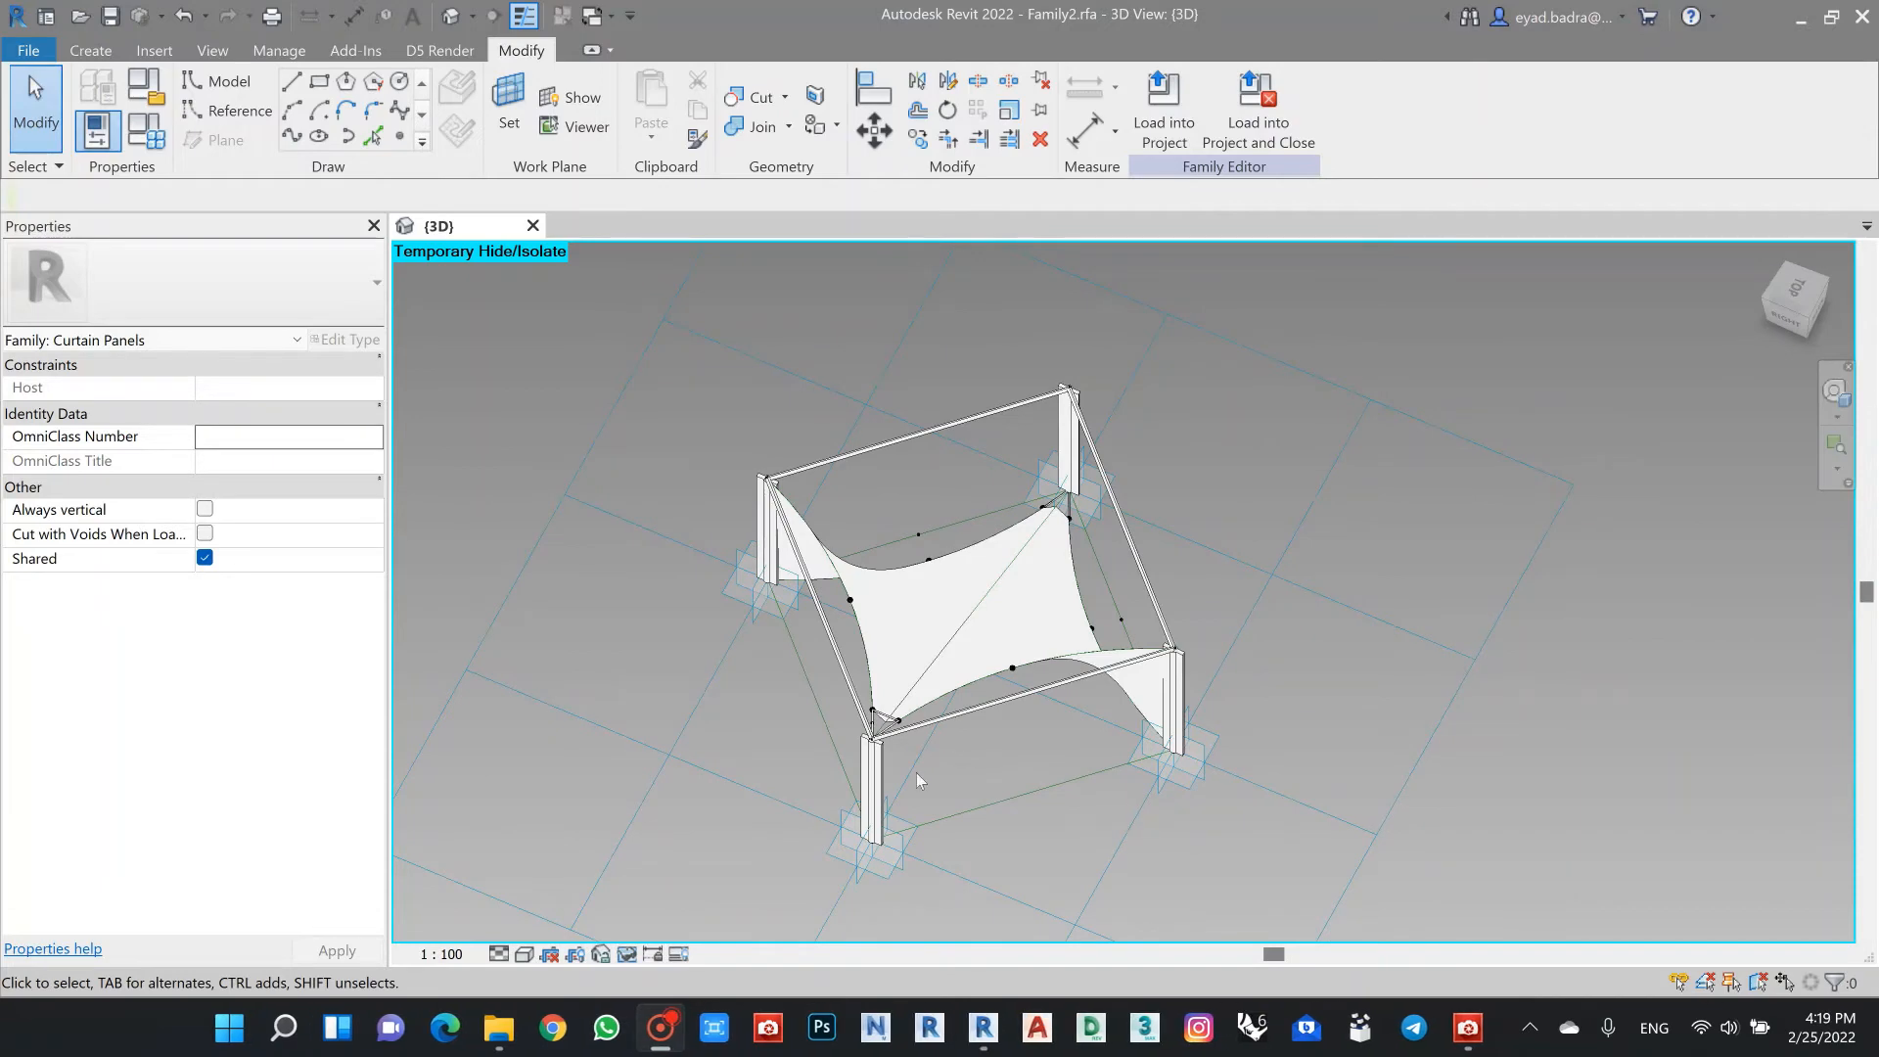
# Step: Examine the canopy model with its four posts, top frame and curved fabric surface, including the post-to-frame joint at the front corner
pyautogui.keyDown('shift'); pyautogui.moveTo(1028, 767); pyautogui.dragTo(798, 411, button='middle'); pyautogui.keyUp('shift')
pyautogui.scroll(-2, 925, 806)
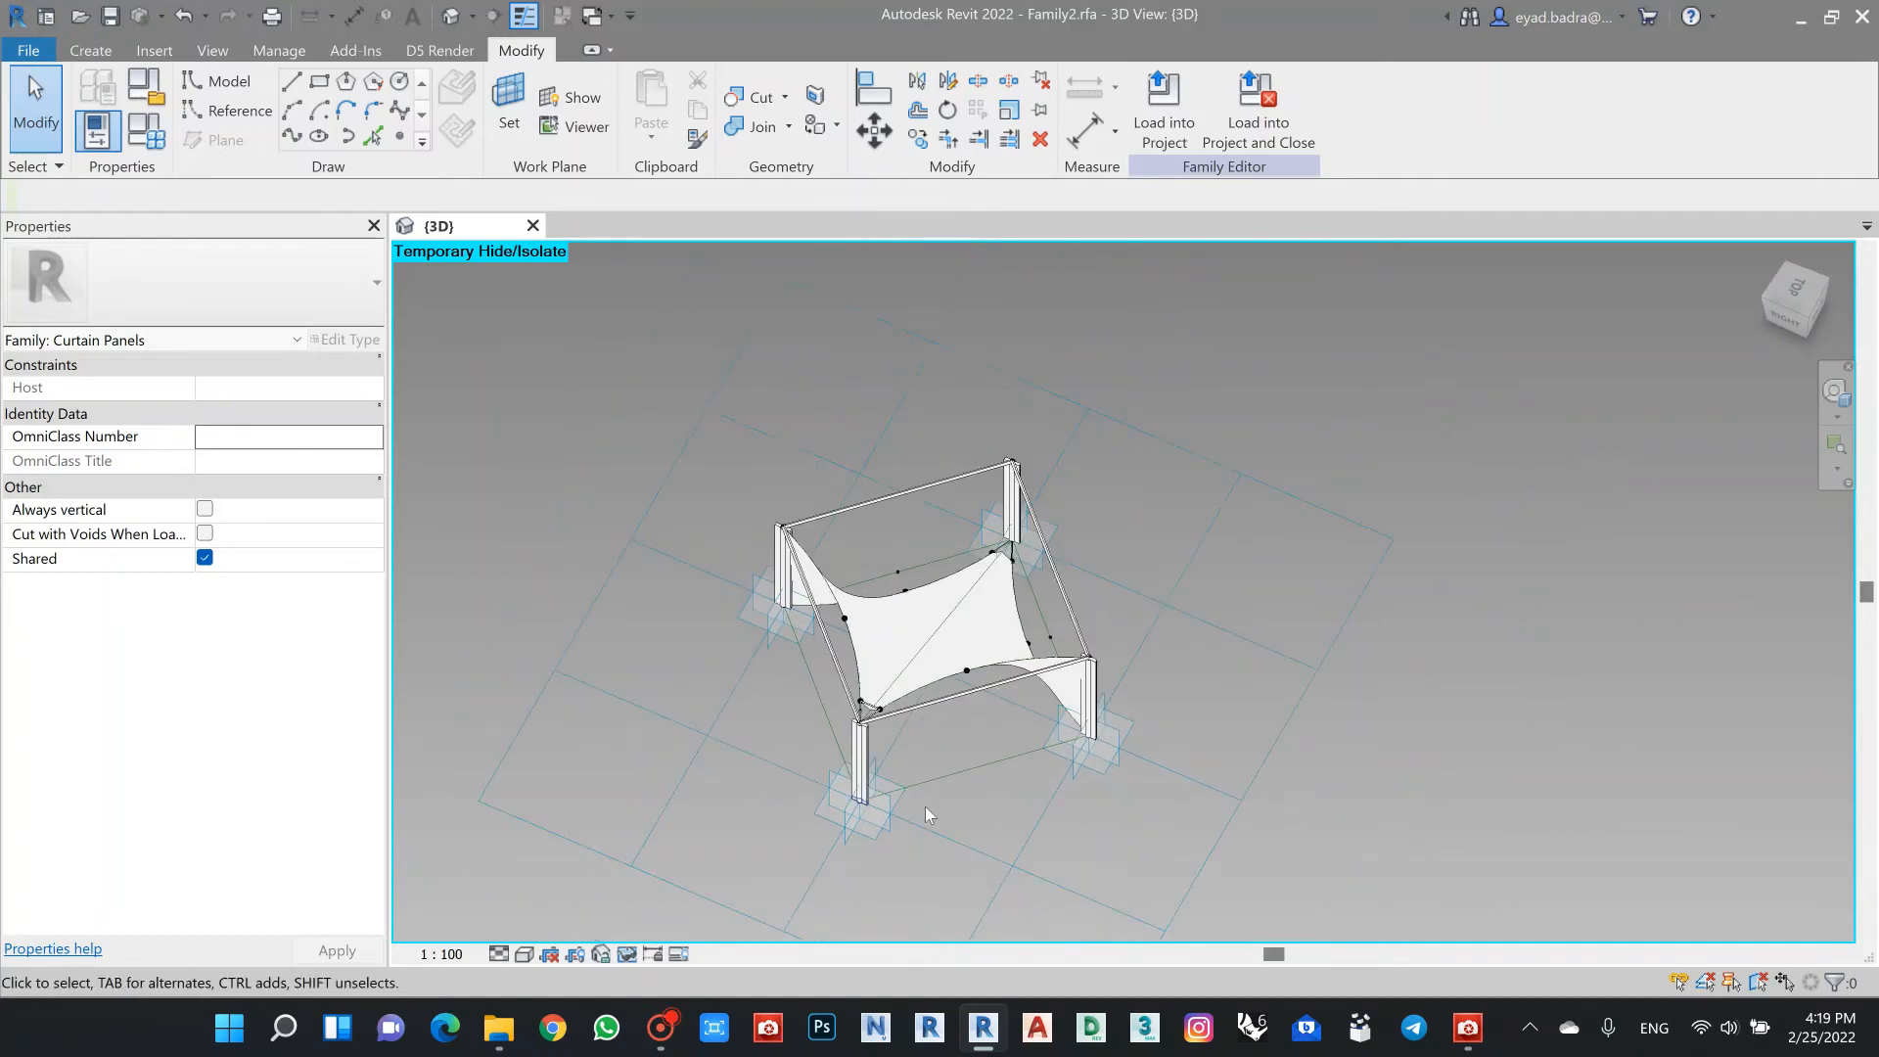
pyautogui.scroll(5, 917, 769)
pyautogui.scroll(-5, 912, 718)
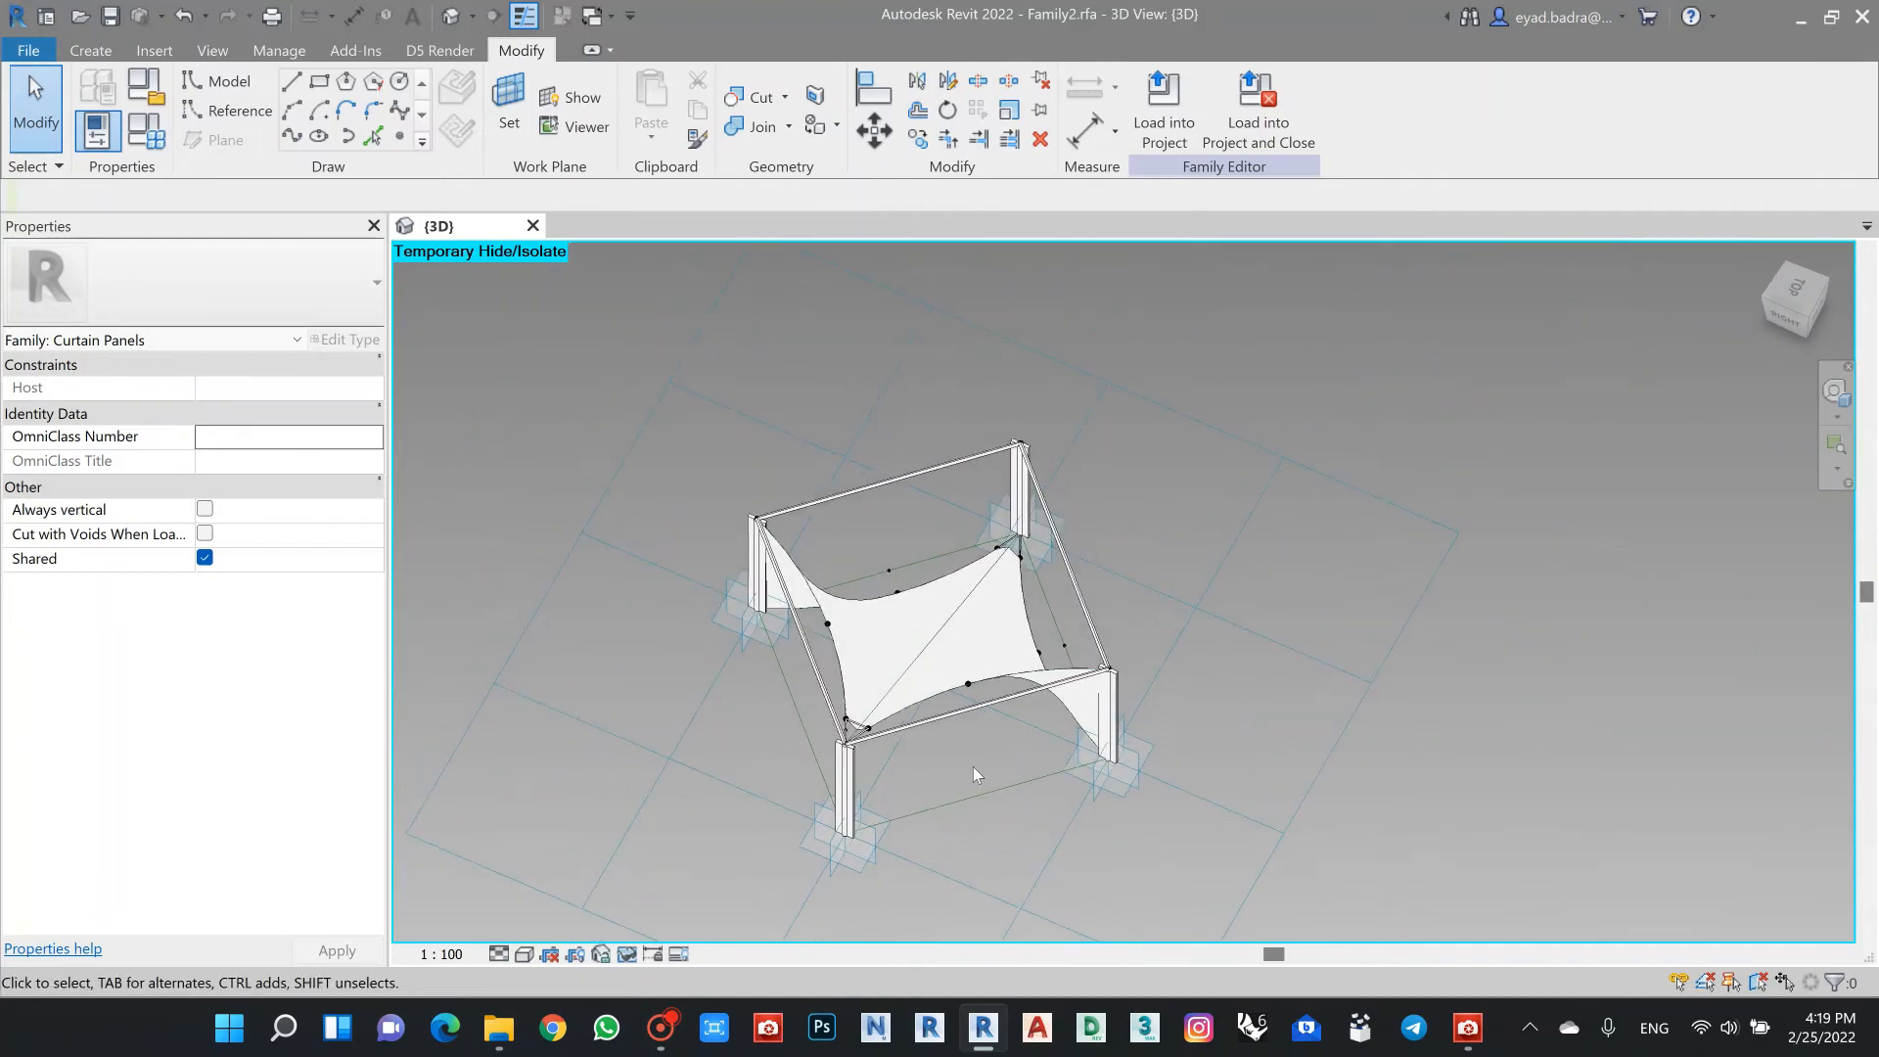
pyautogui.scroll(3, 973, 766)
pyautogui.scroll(-2, 979, 755)
pyautogui.scroll(1, 979, 755)
pyautogui.moveTo(979, 756); pyautogui.dragTo(1006, 712, button='middle')
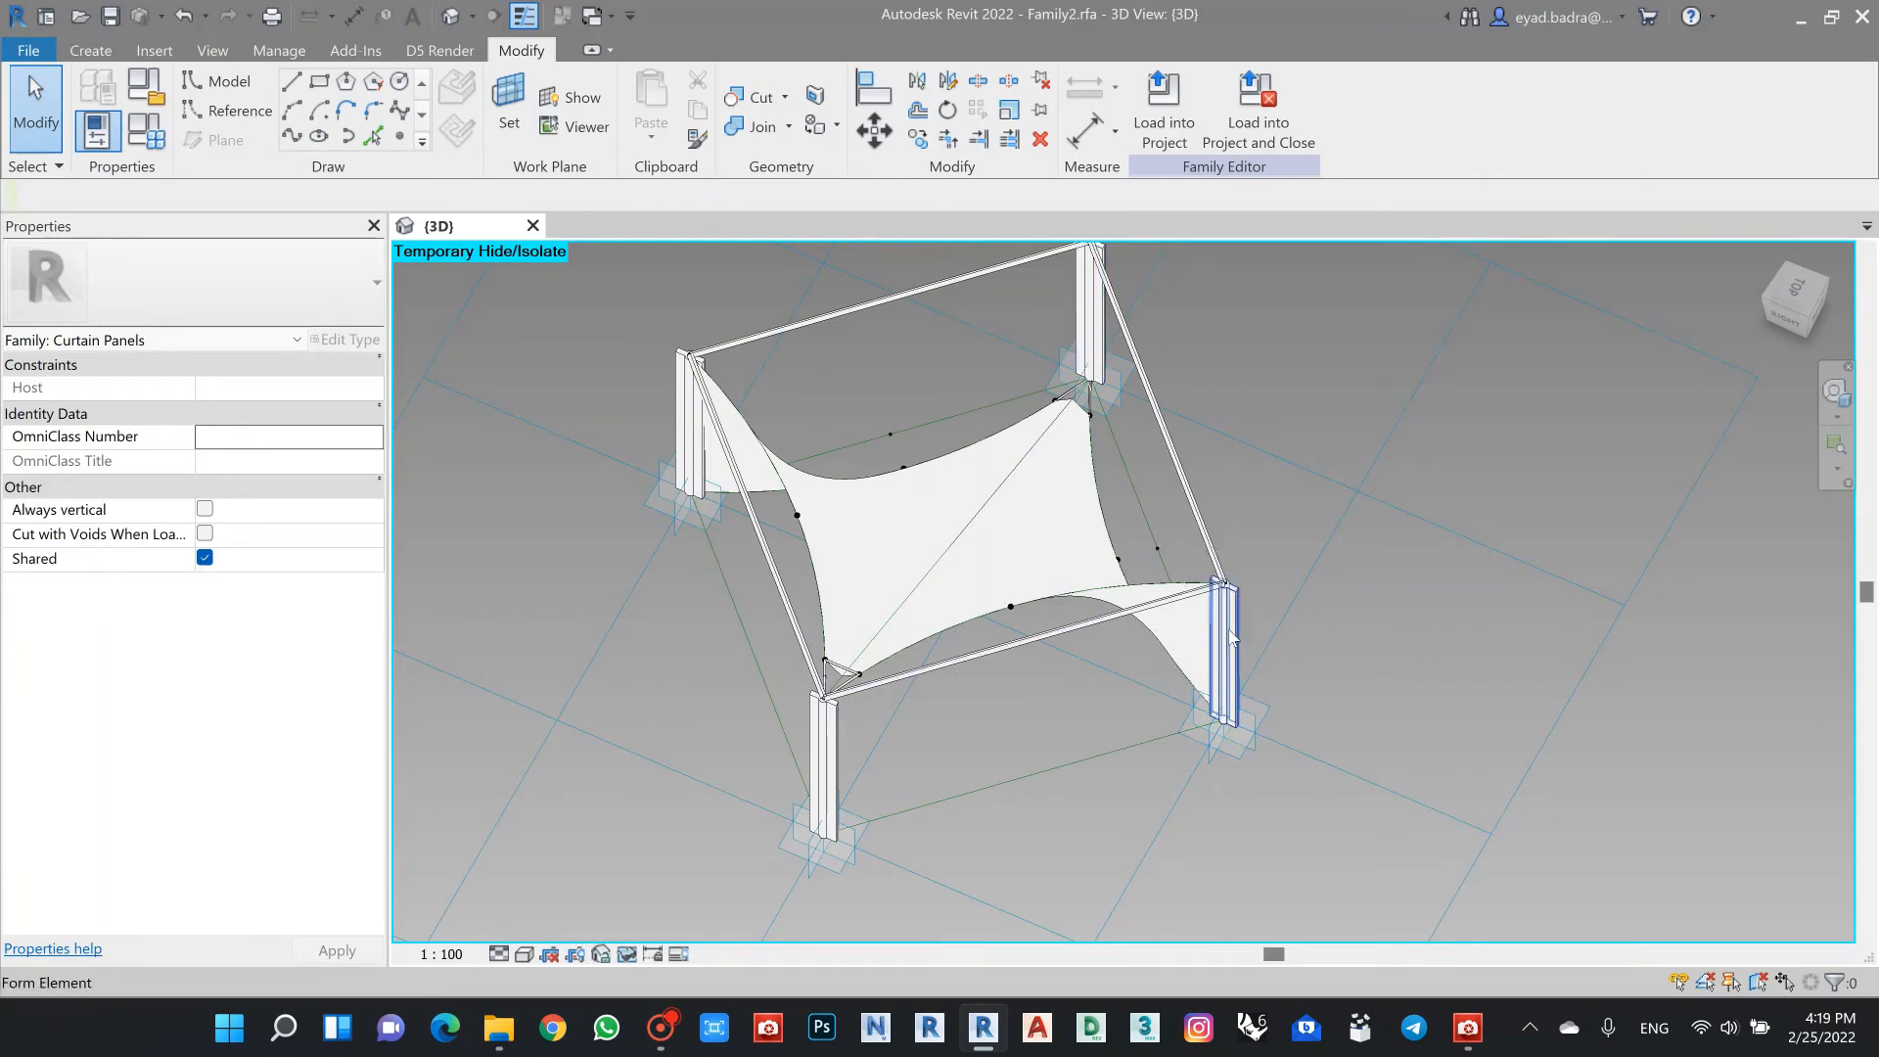
pyautogui.scroll(-1, 696, 384)
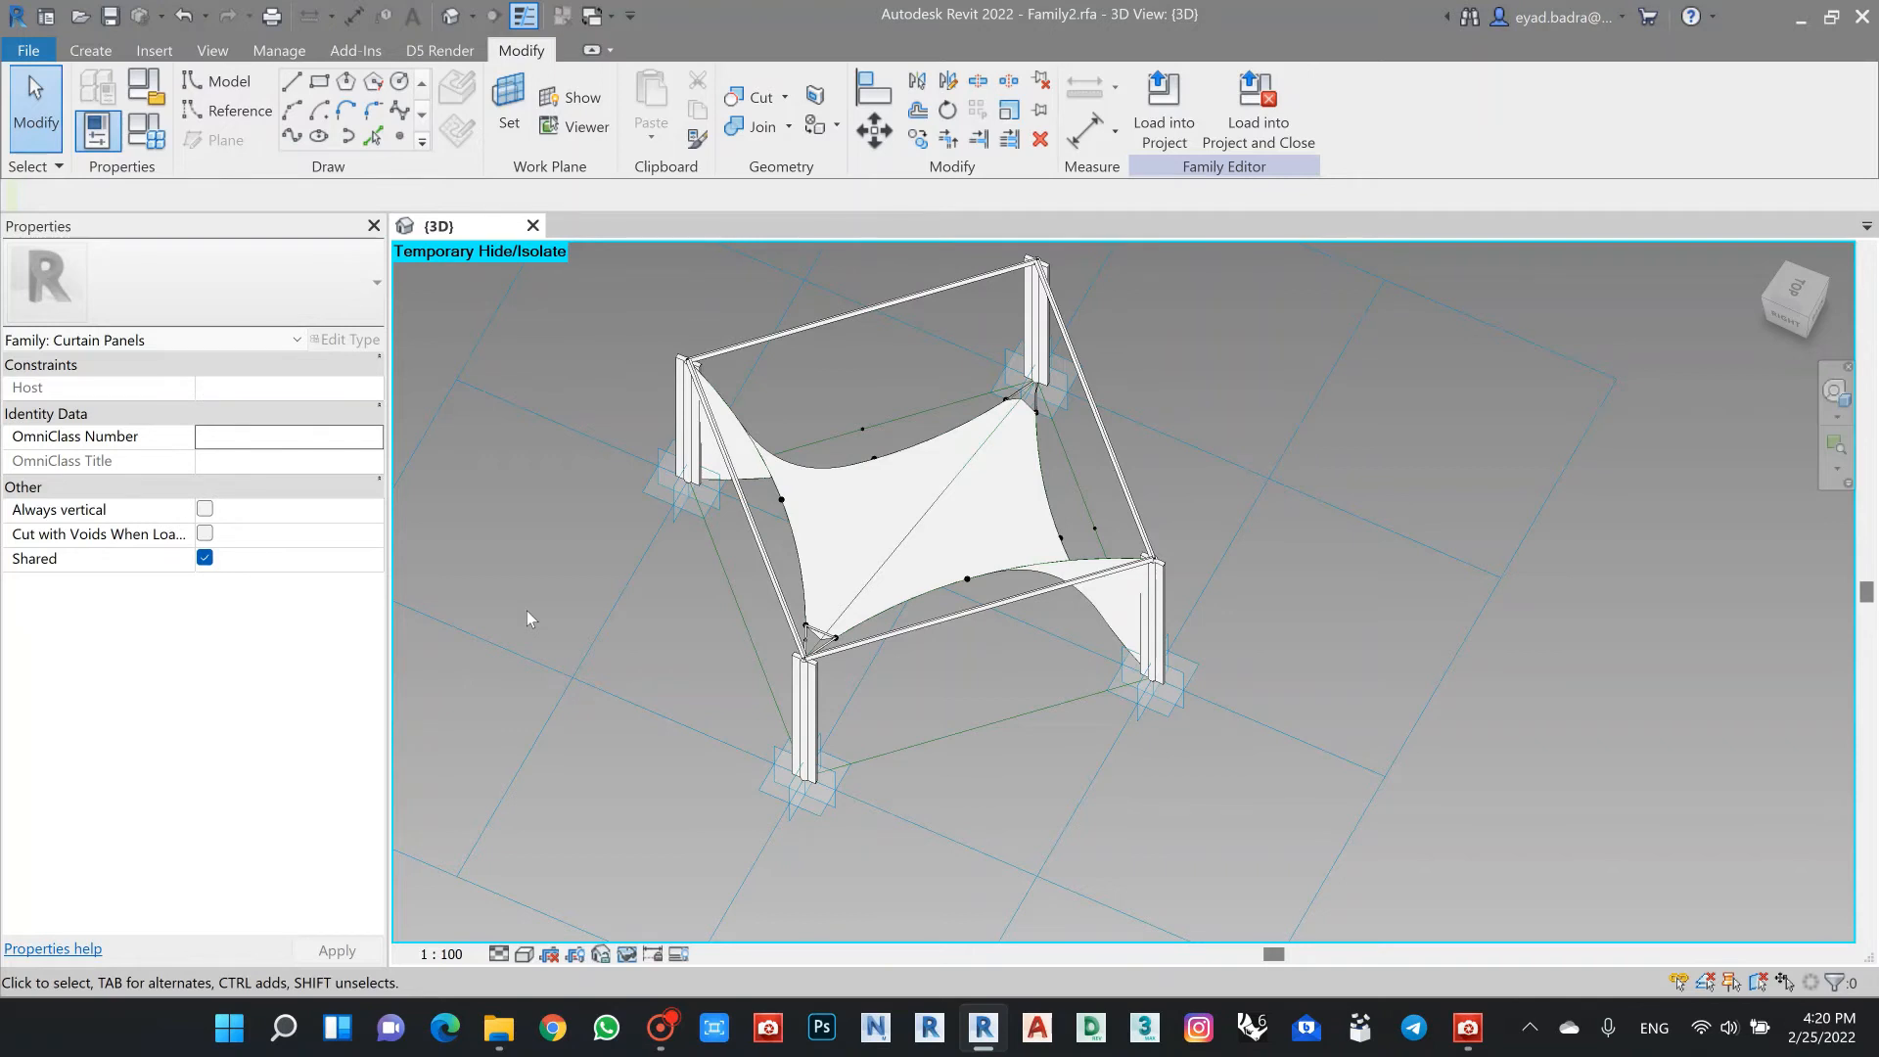
pyautogui.moveTo(671, 620); pyautogui.dragTo(683, 629, button='middle')
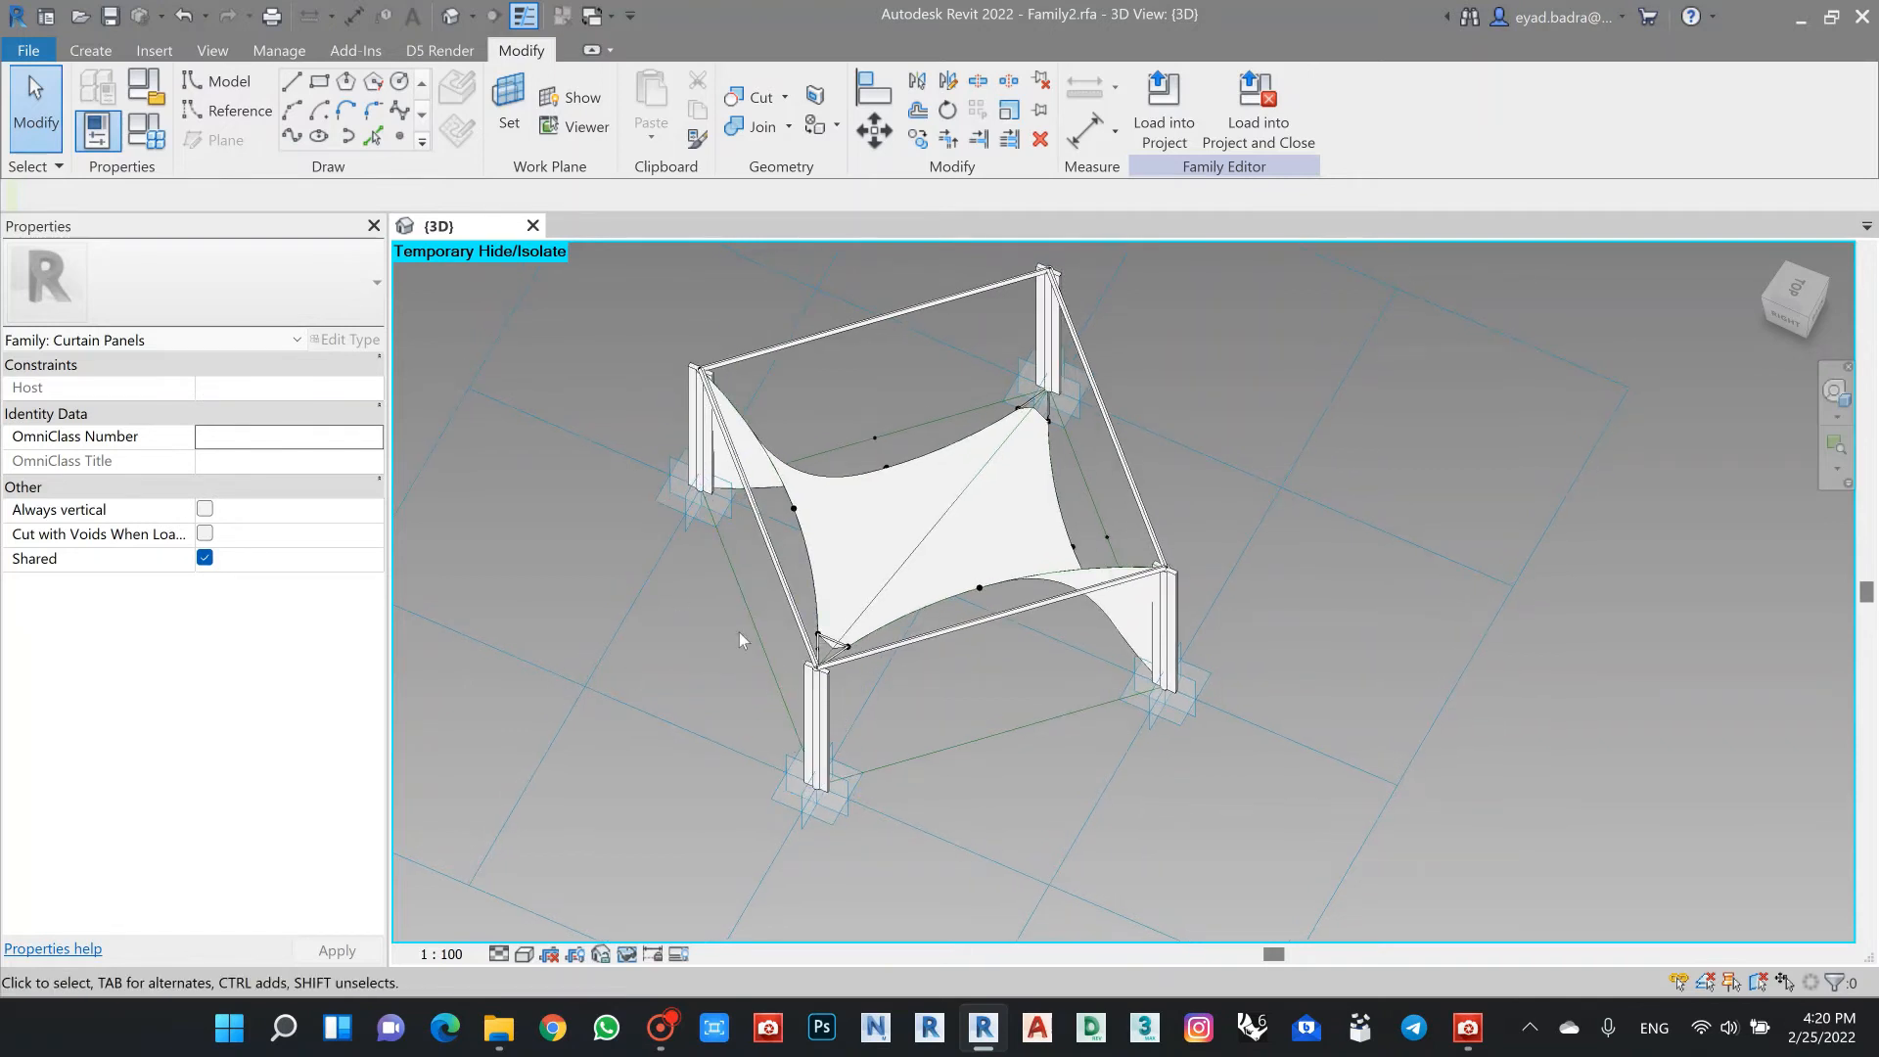
pyautogui.scroll(-2, 741, 640)
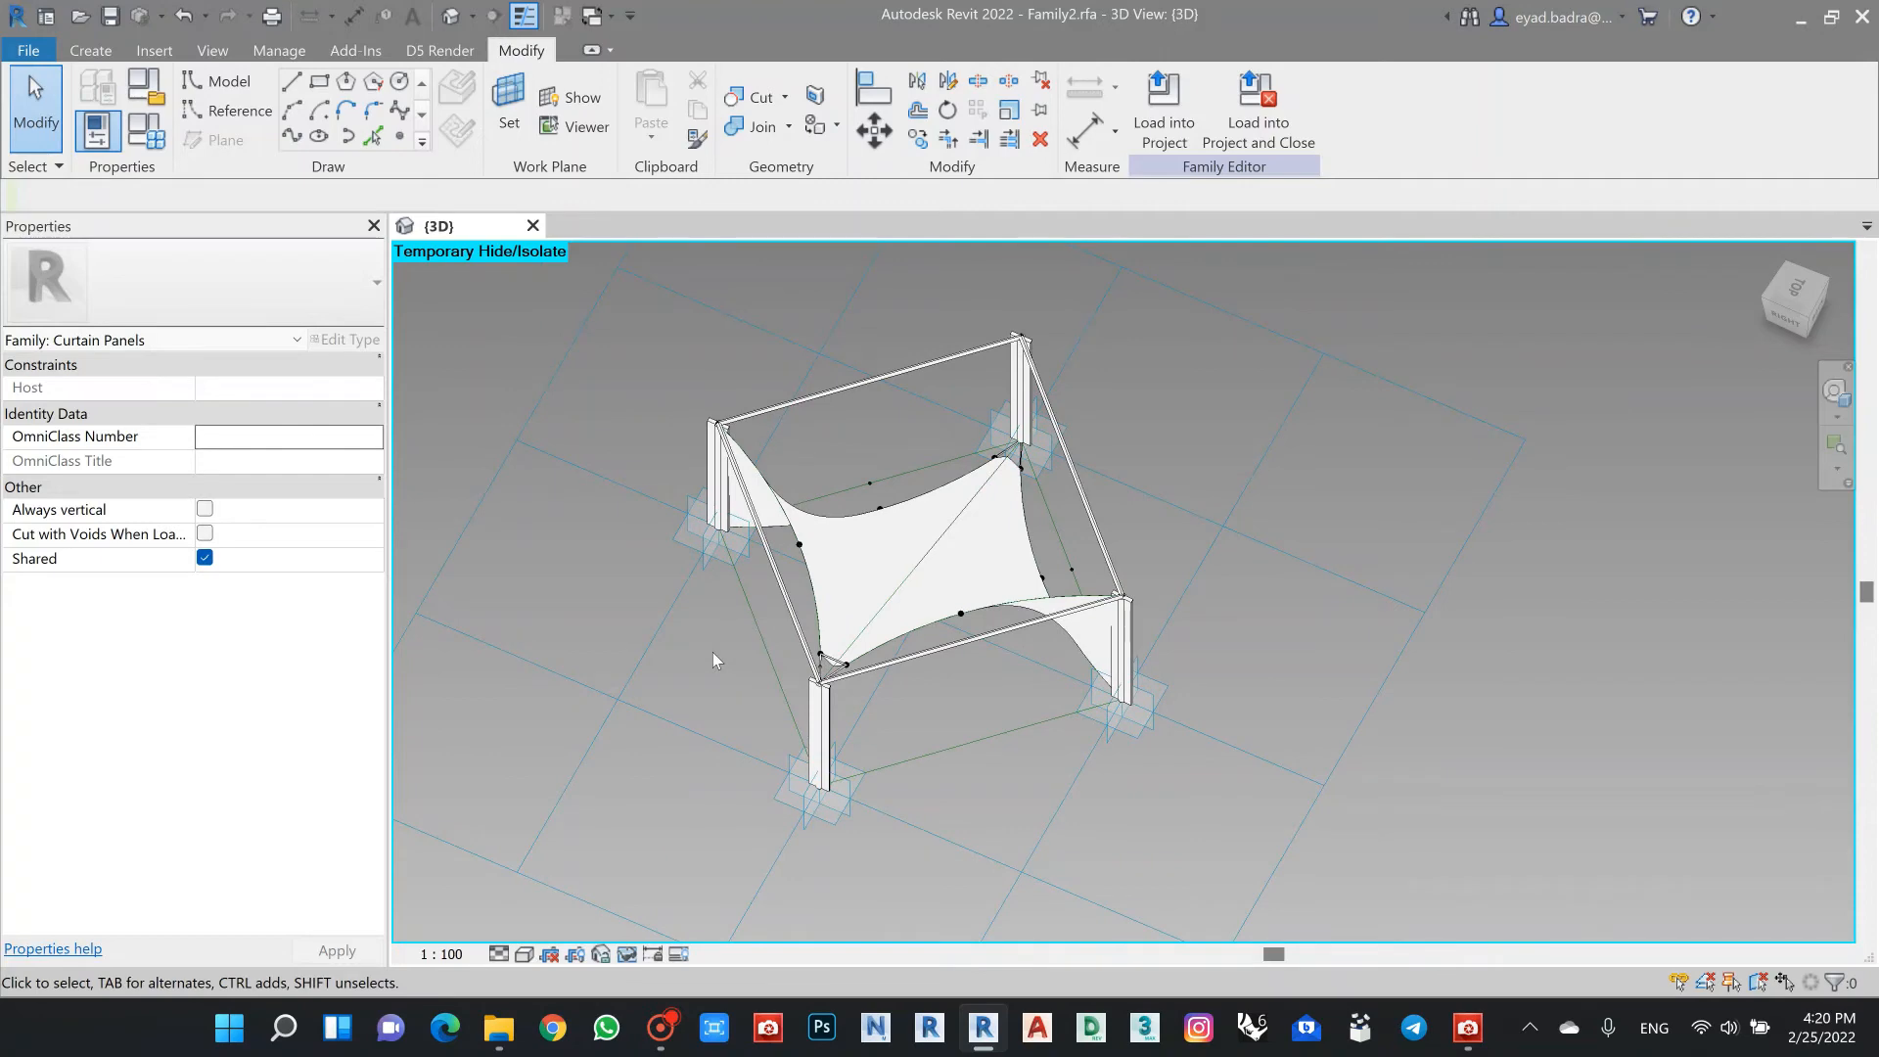
pyautogui.scroll(-2, 713, 652)
pyautogui.moveTo(712, 651)
pyautogui.mouseDown(button='middle')
pyautogui.moveTo(738, 671)
pyautogui.moveTo(713, 660)
pyautogui.mouseUp(button='middle')
pyautogui.scroll(5, 738, 671)
pyautogui.scroll(-2, 728, 666)
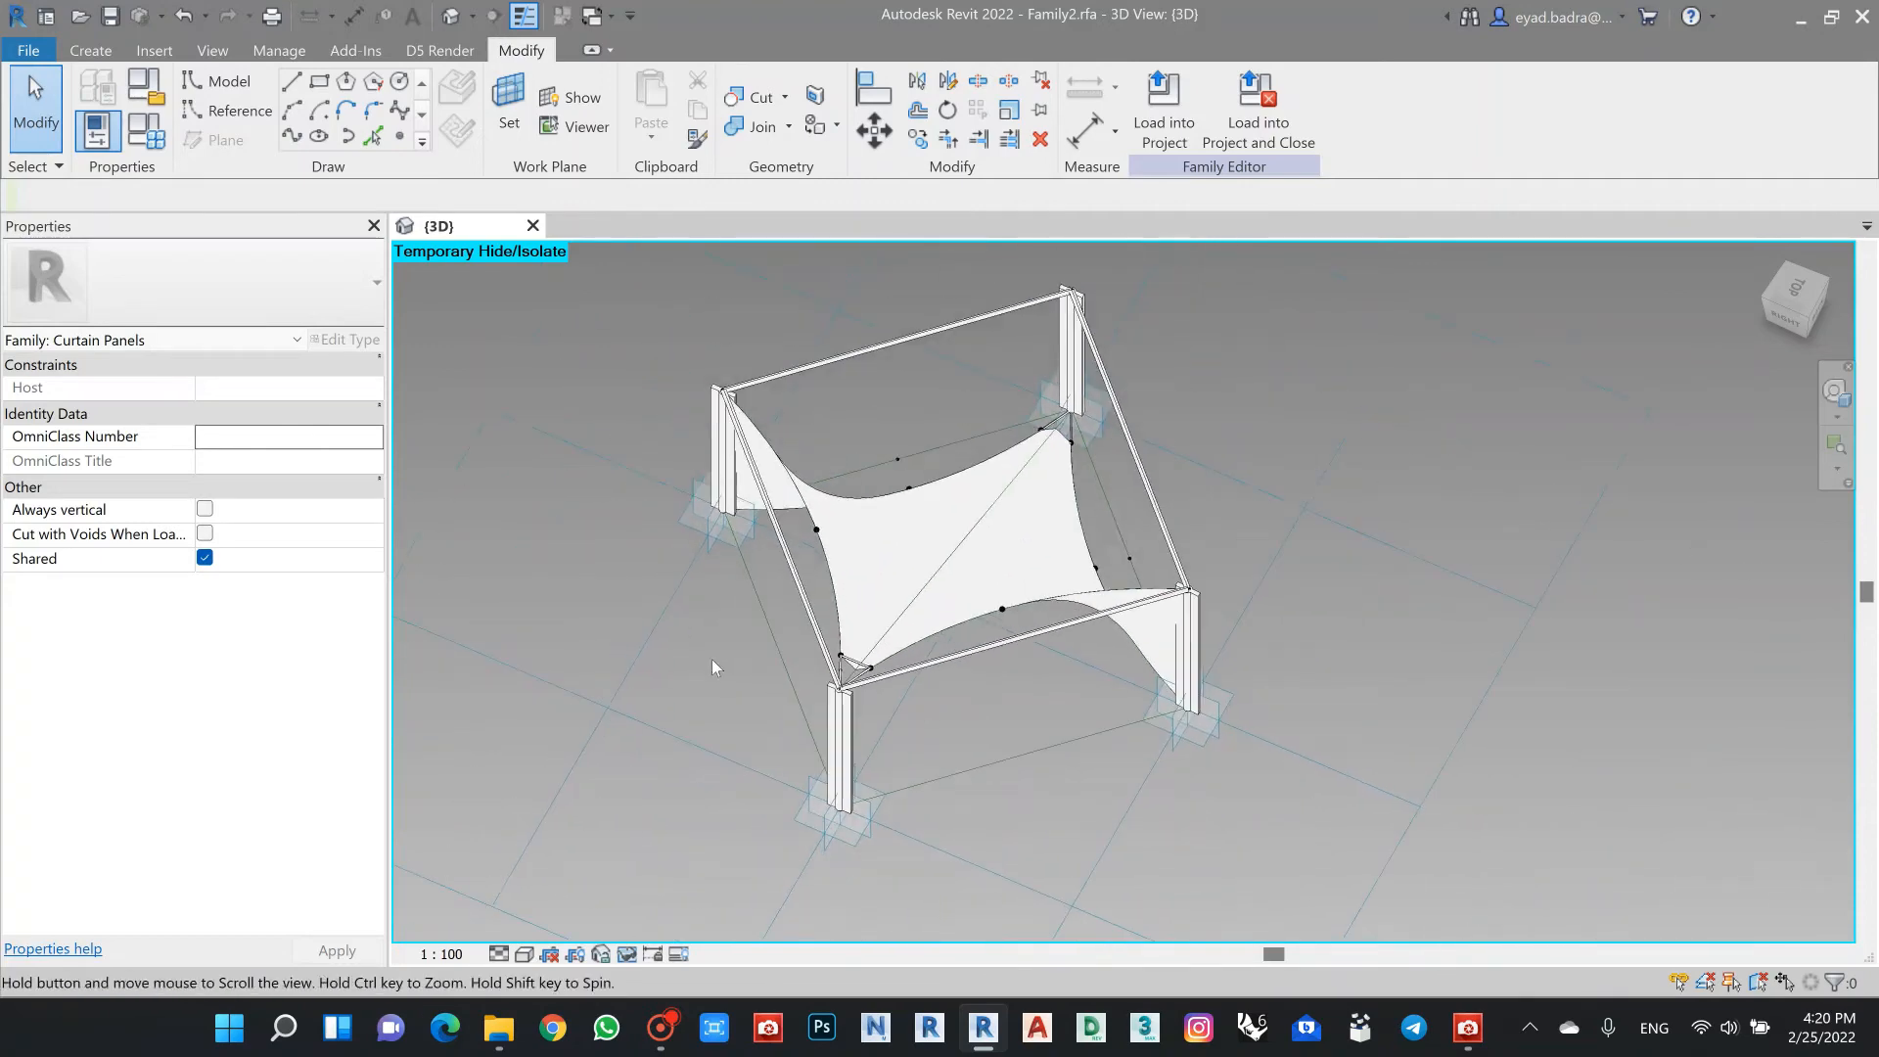
pyautogui.scroll(5, 855, 697)
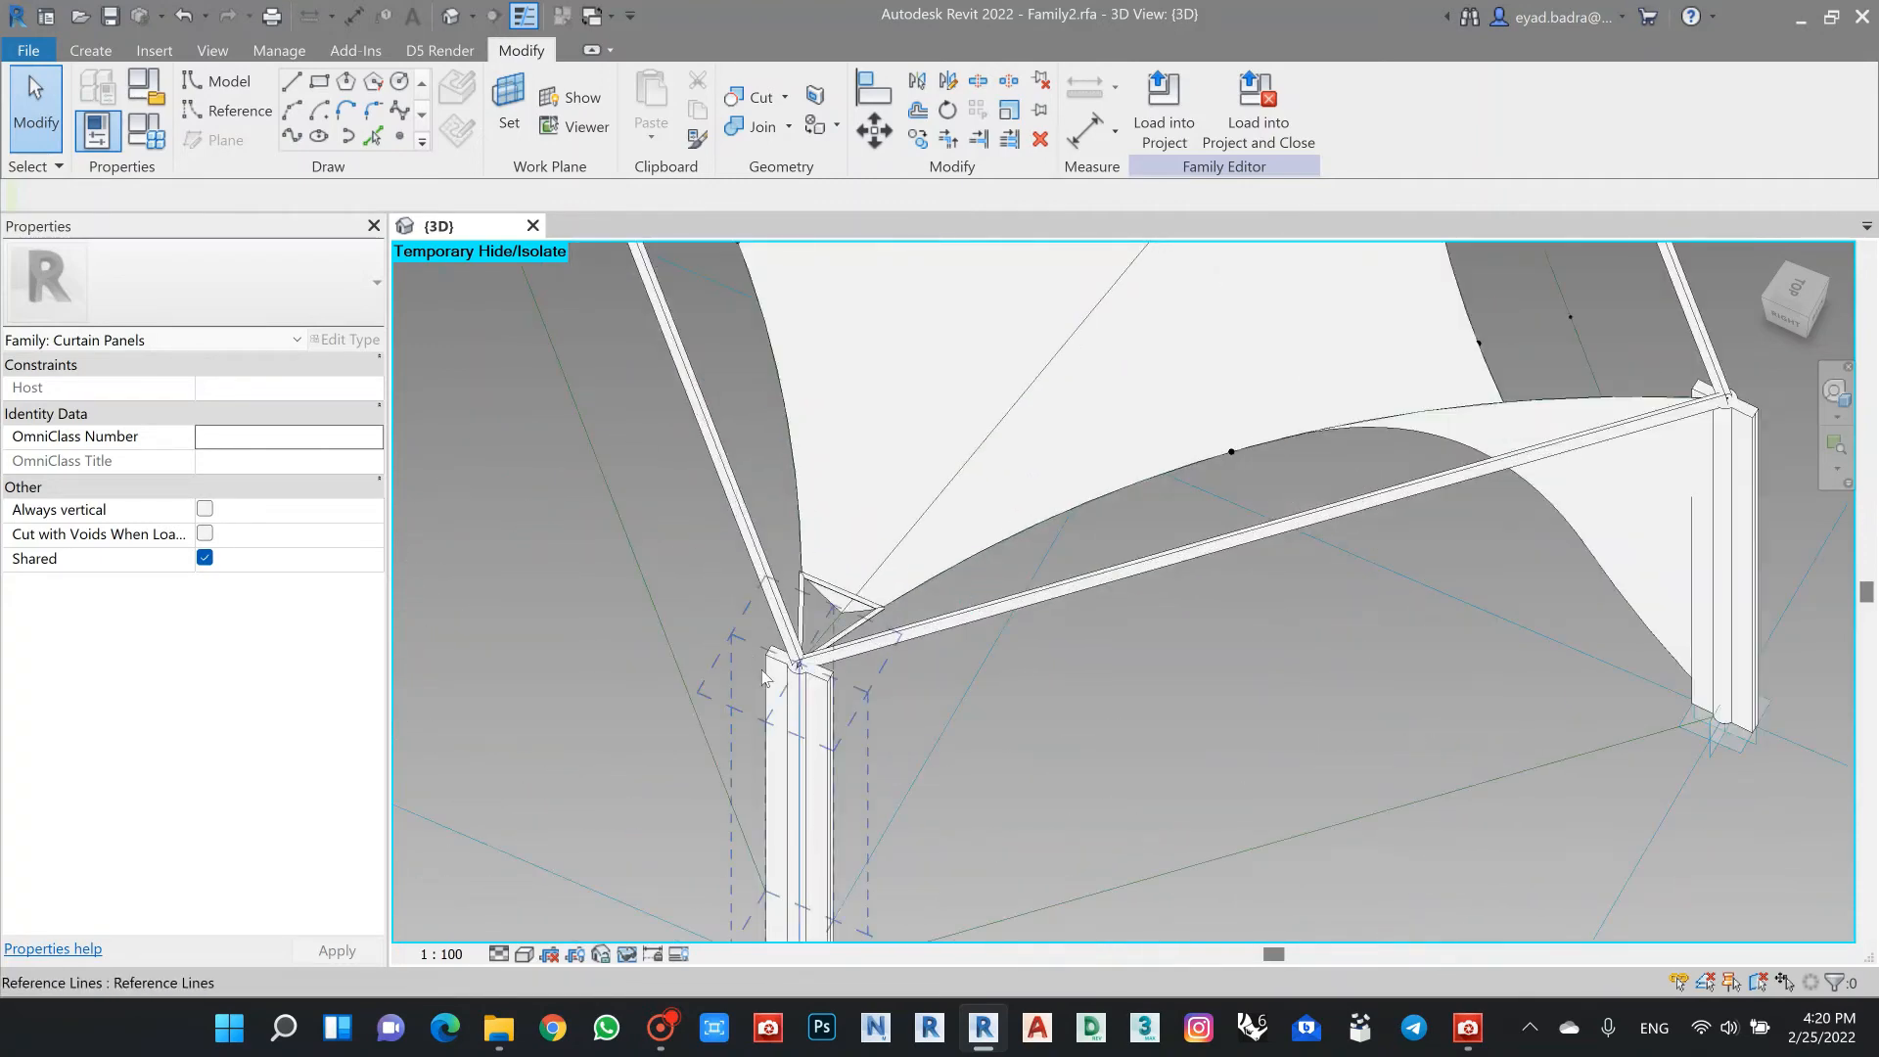
pyautogui.scroll(-5, 832, 695)
pyautogui.scroll(2, 910, 694)
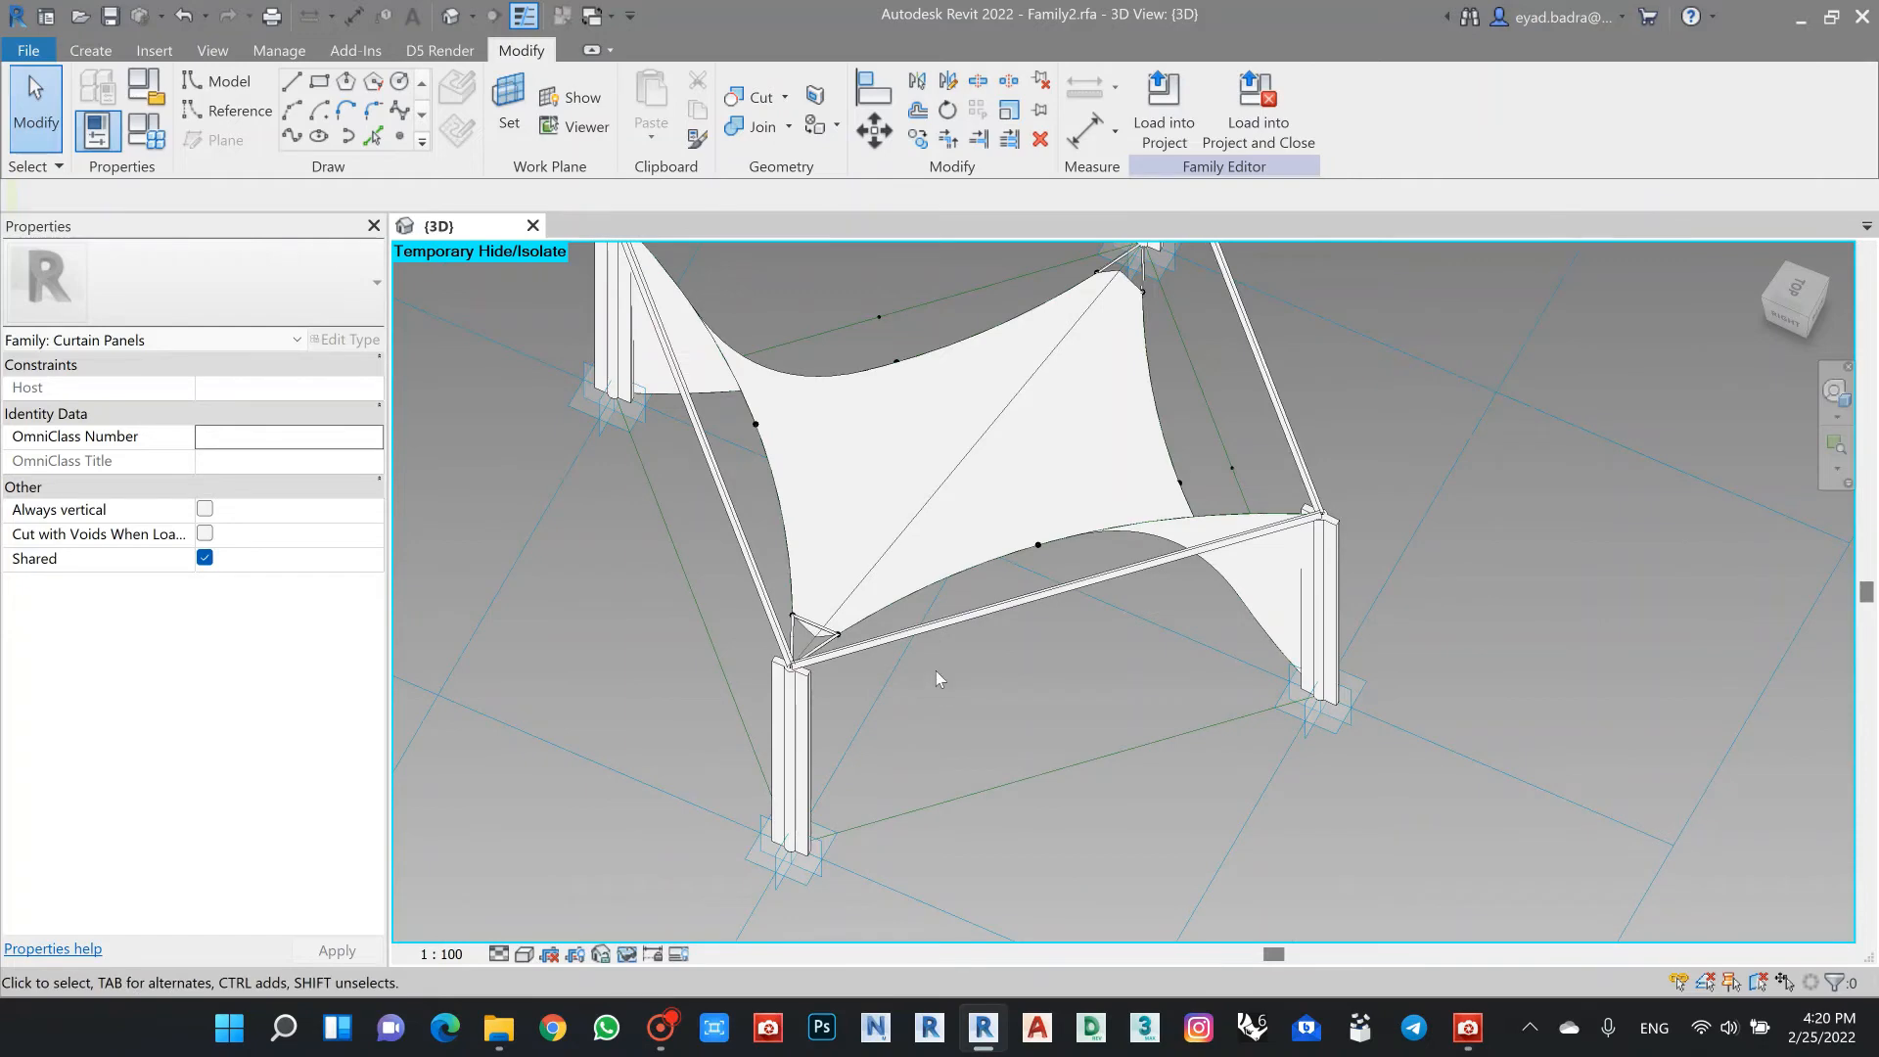
# Step: Switch the 3D view to Wireframe and set the reference point atop post 3 to always show all its reference planes
pyautogui.click(528, 955)
pyautogui.click(587, 835)
pyautogui.scroll(3, 717, 712)
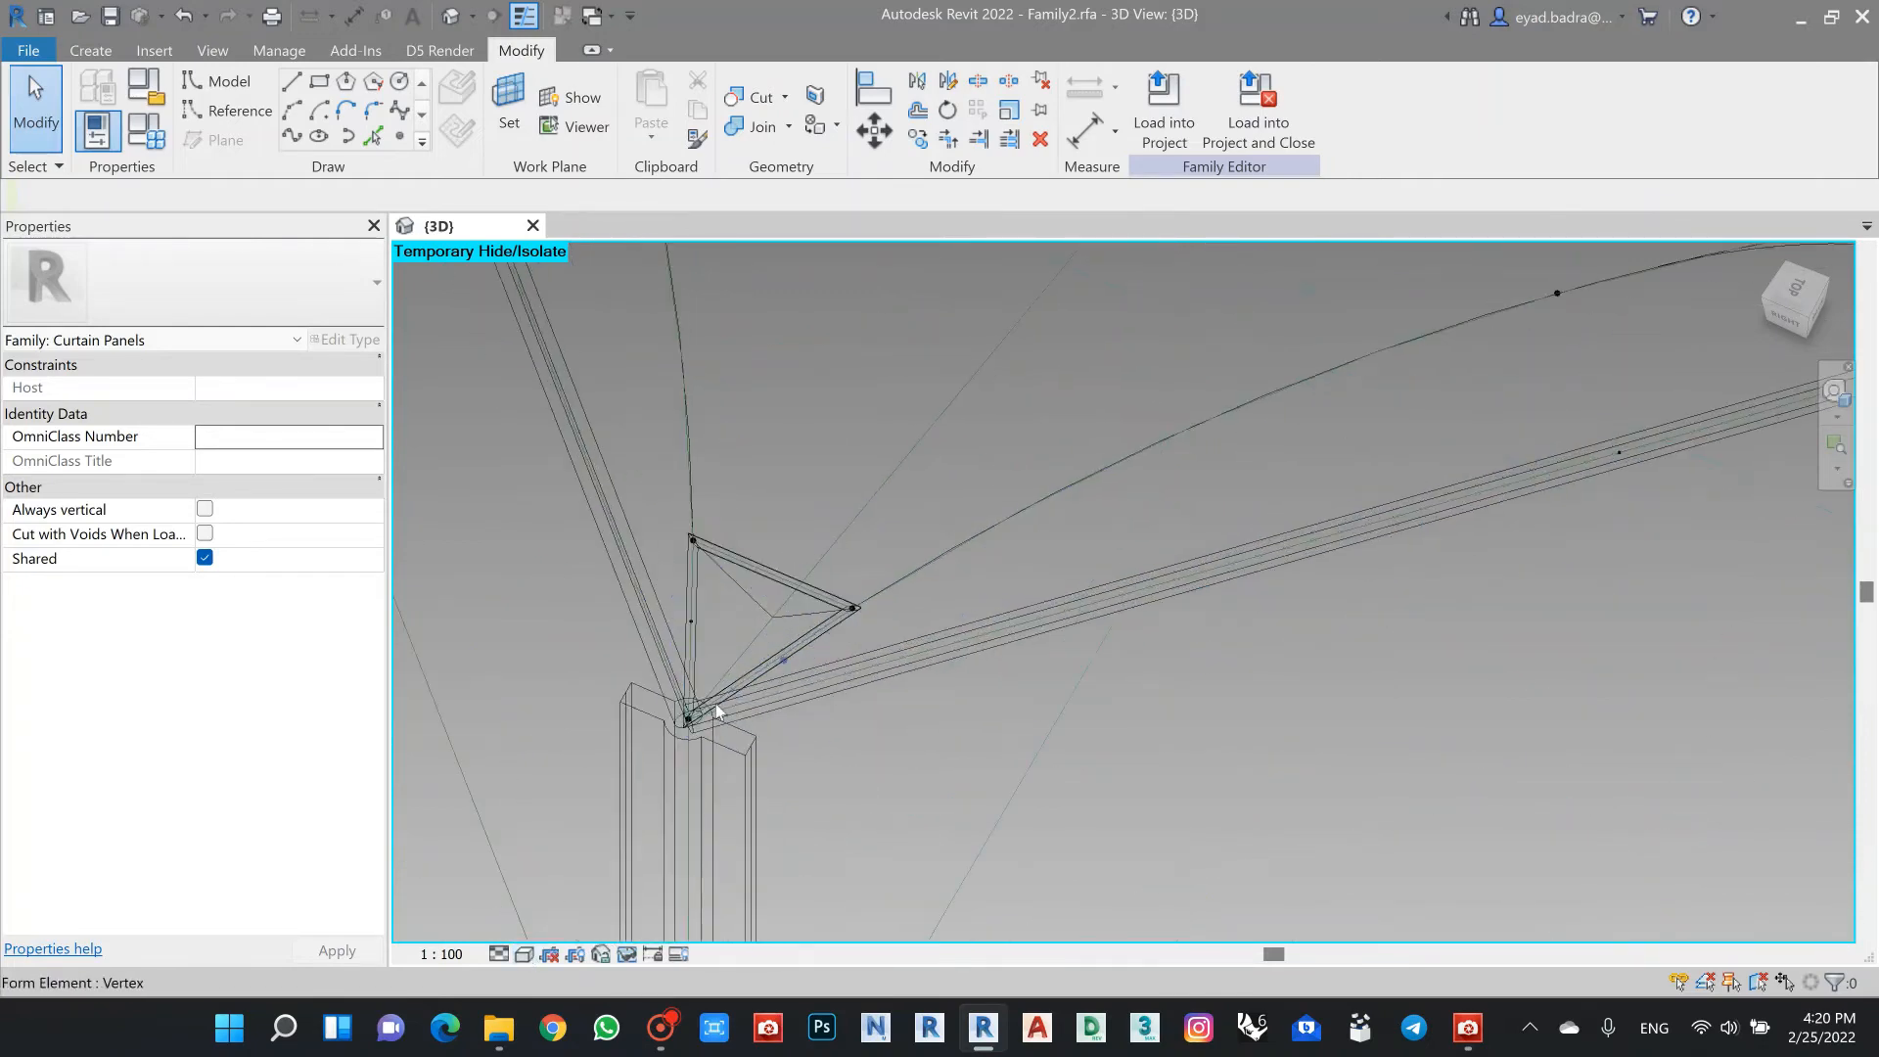
pyautogui.scroll(2, 717, 711)
pyautogui.click(638, 741)
pyautogui.scroll(-1, 506, 637)
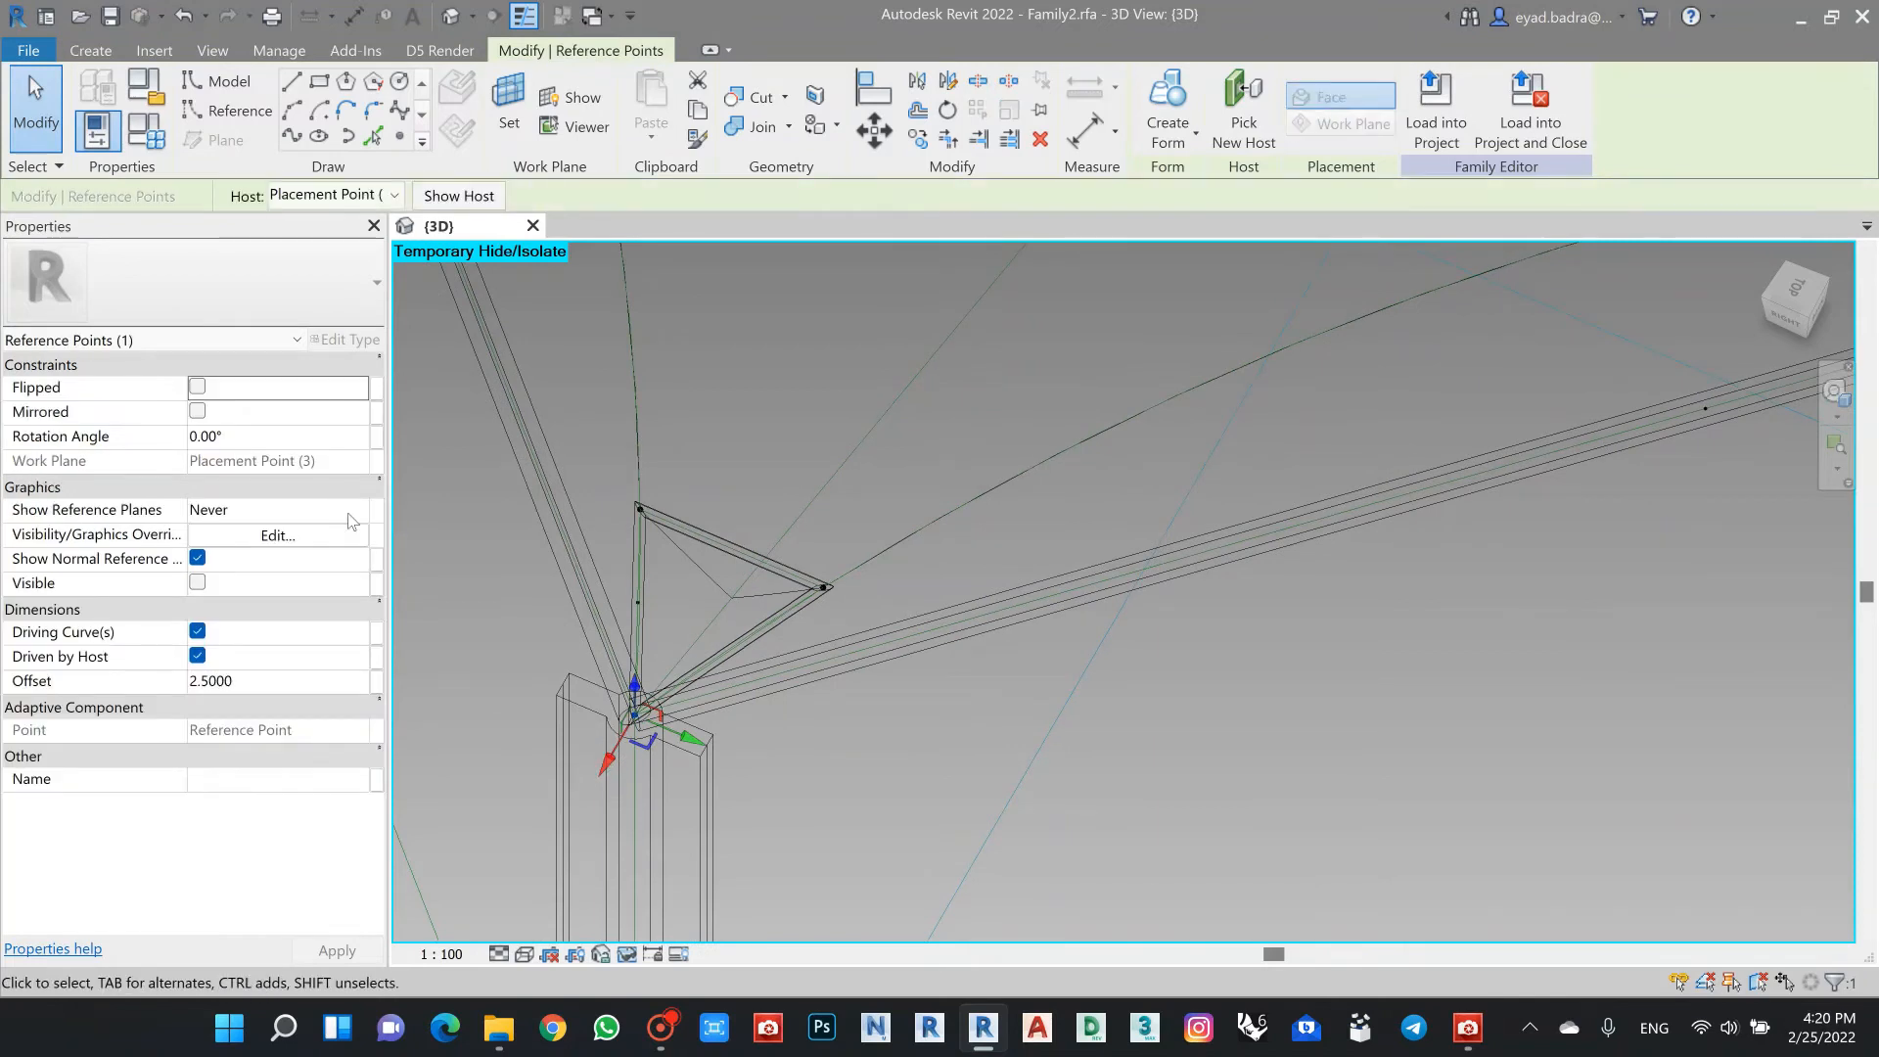
pyautogui.click(352, 509)
pyautogui.click(358, 510)
pyautogui.click(233, 584)
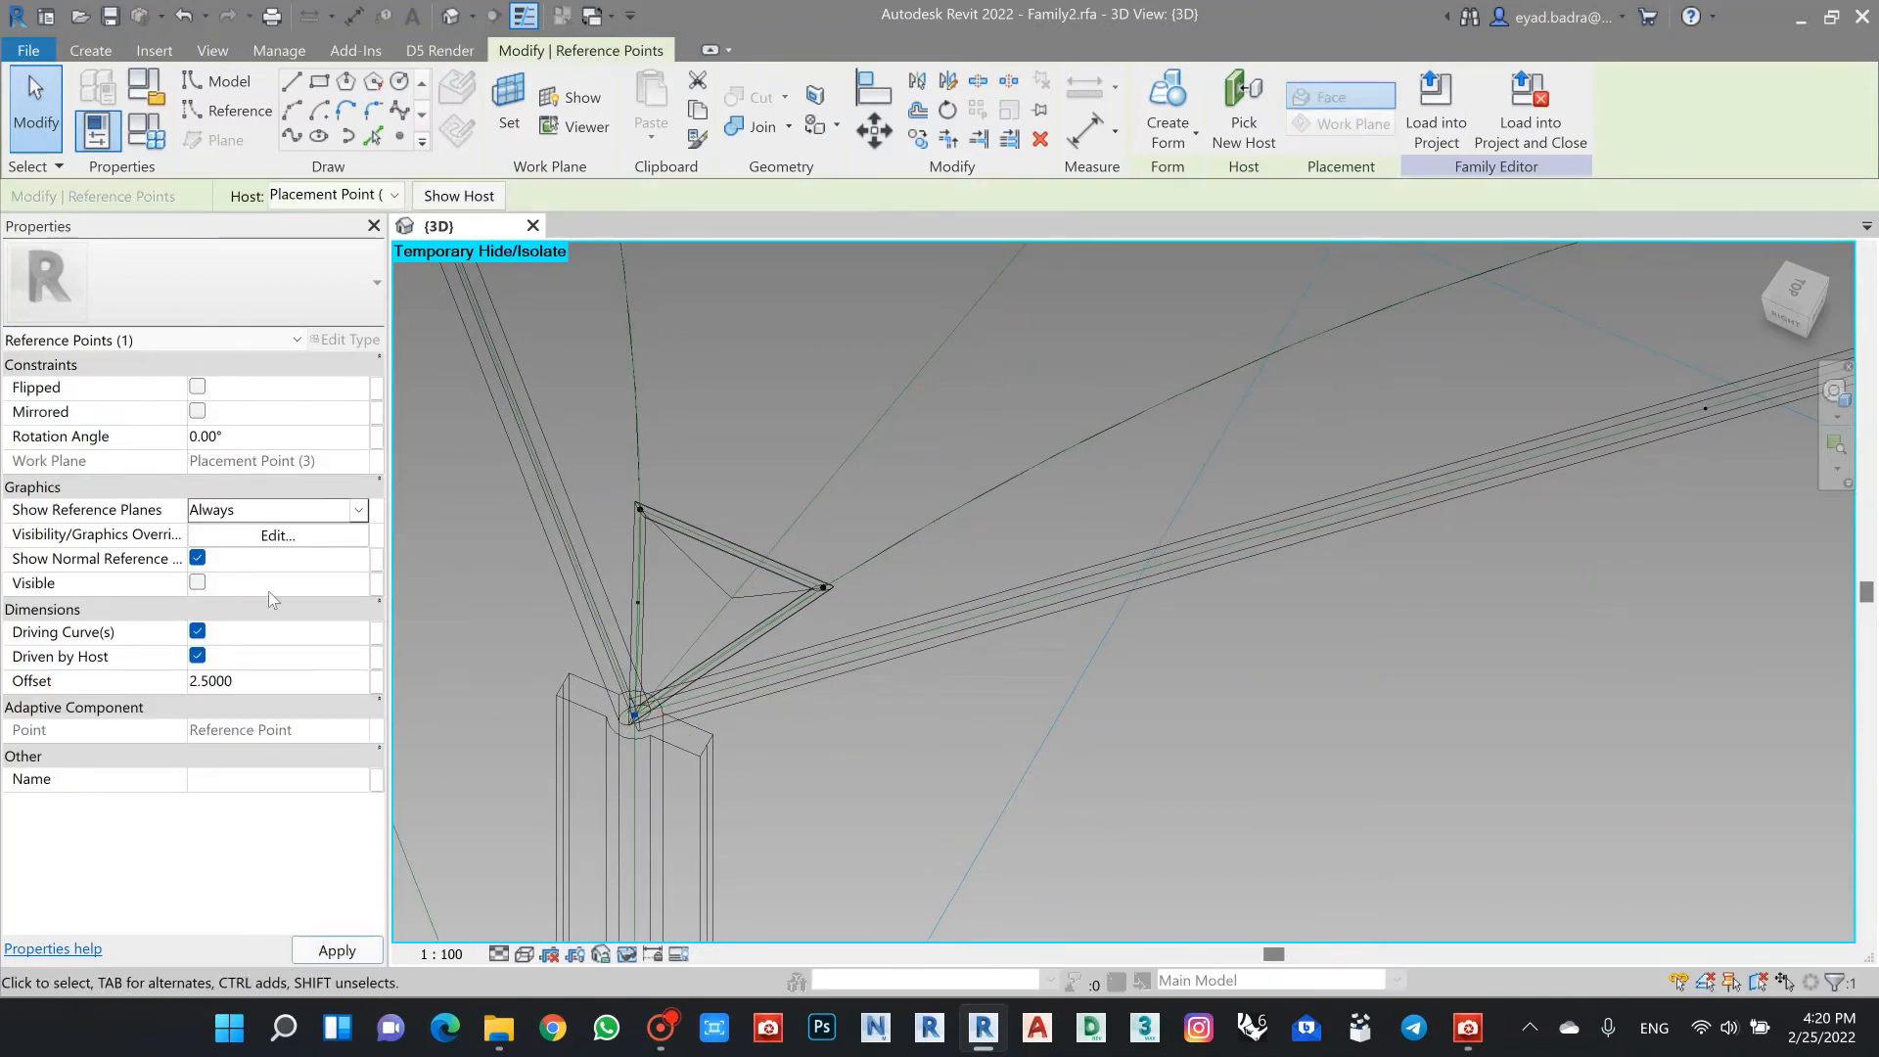
pyautogui.click(452, 607)
# Step: Set the reference point atop post 4 to always show its reference planes, not limited to the normal plane
pyautogui.scroll(-4, 783, 784)
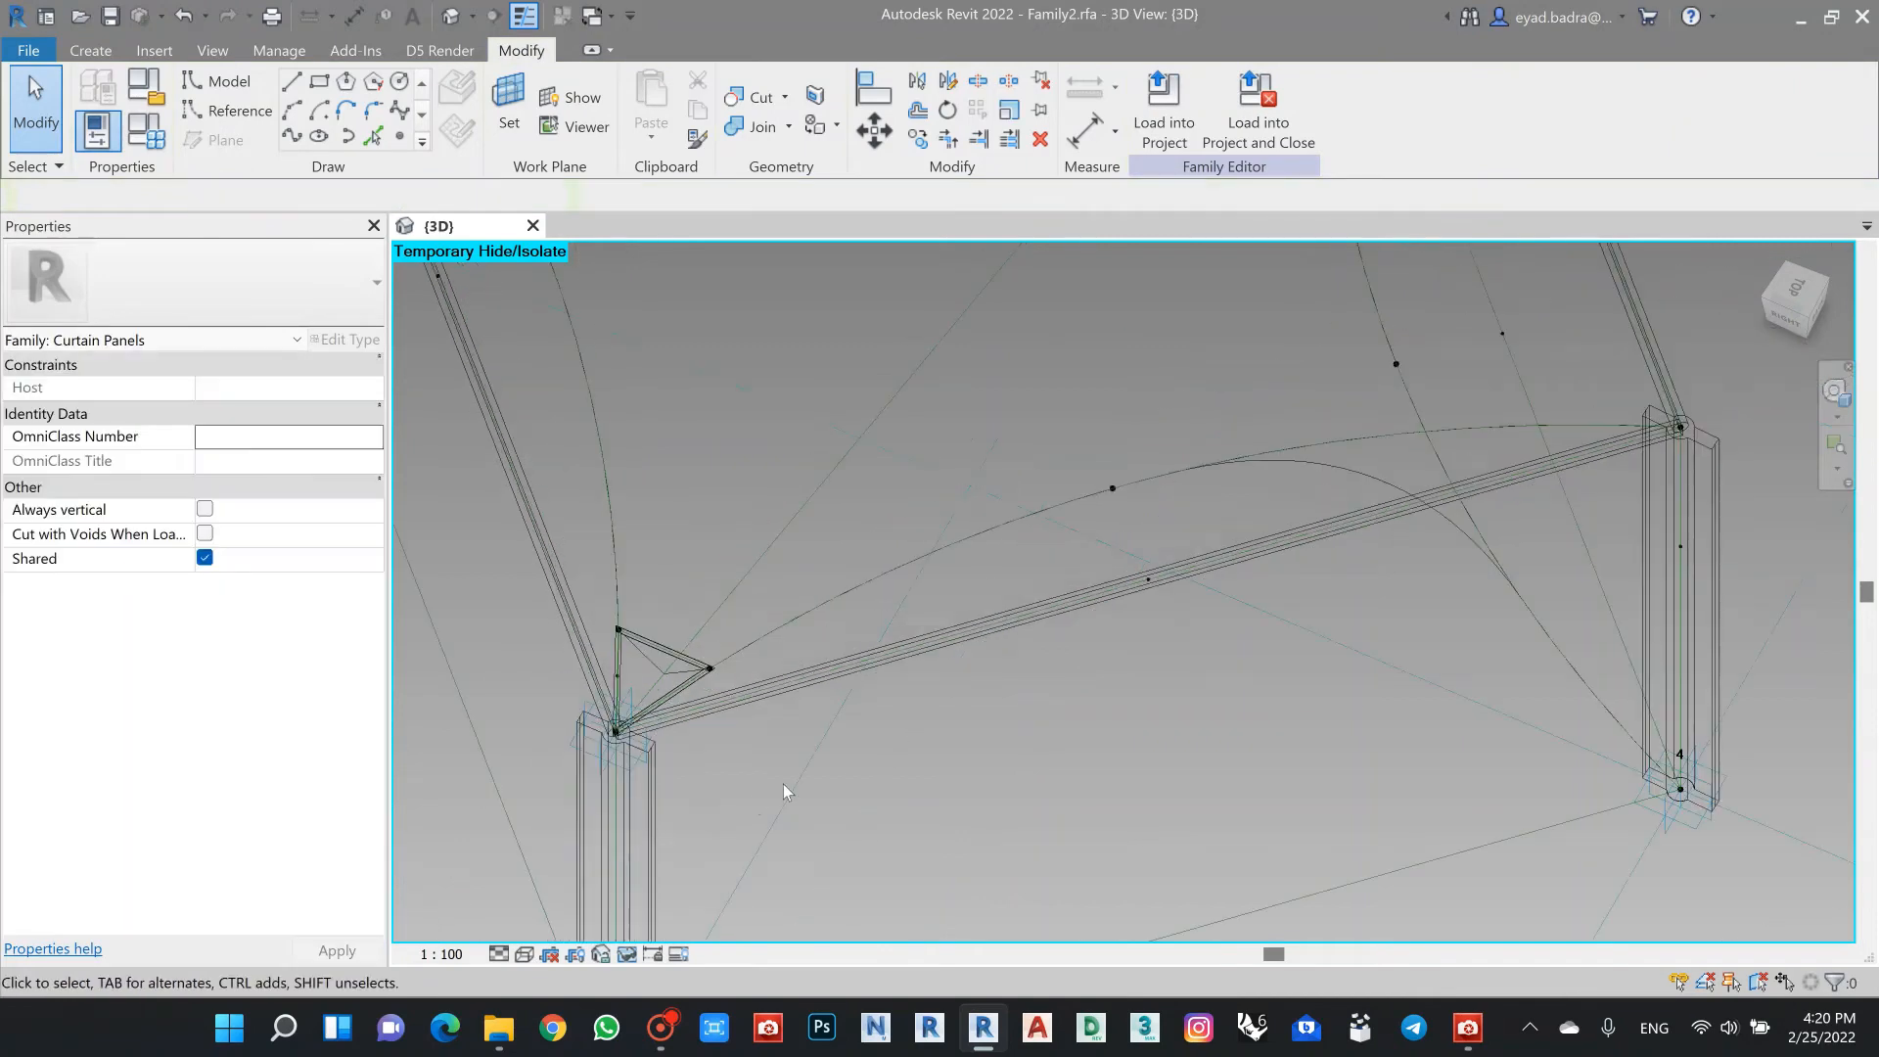
pyautogui.scroll(6, 973, 536)
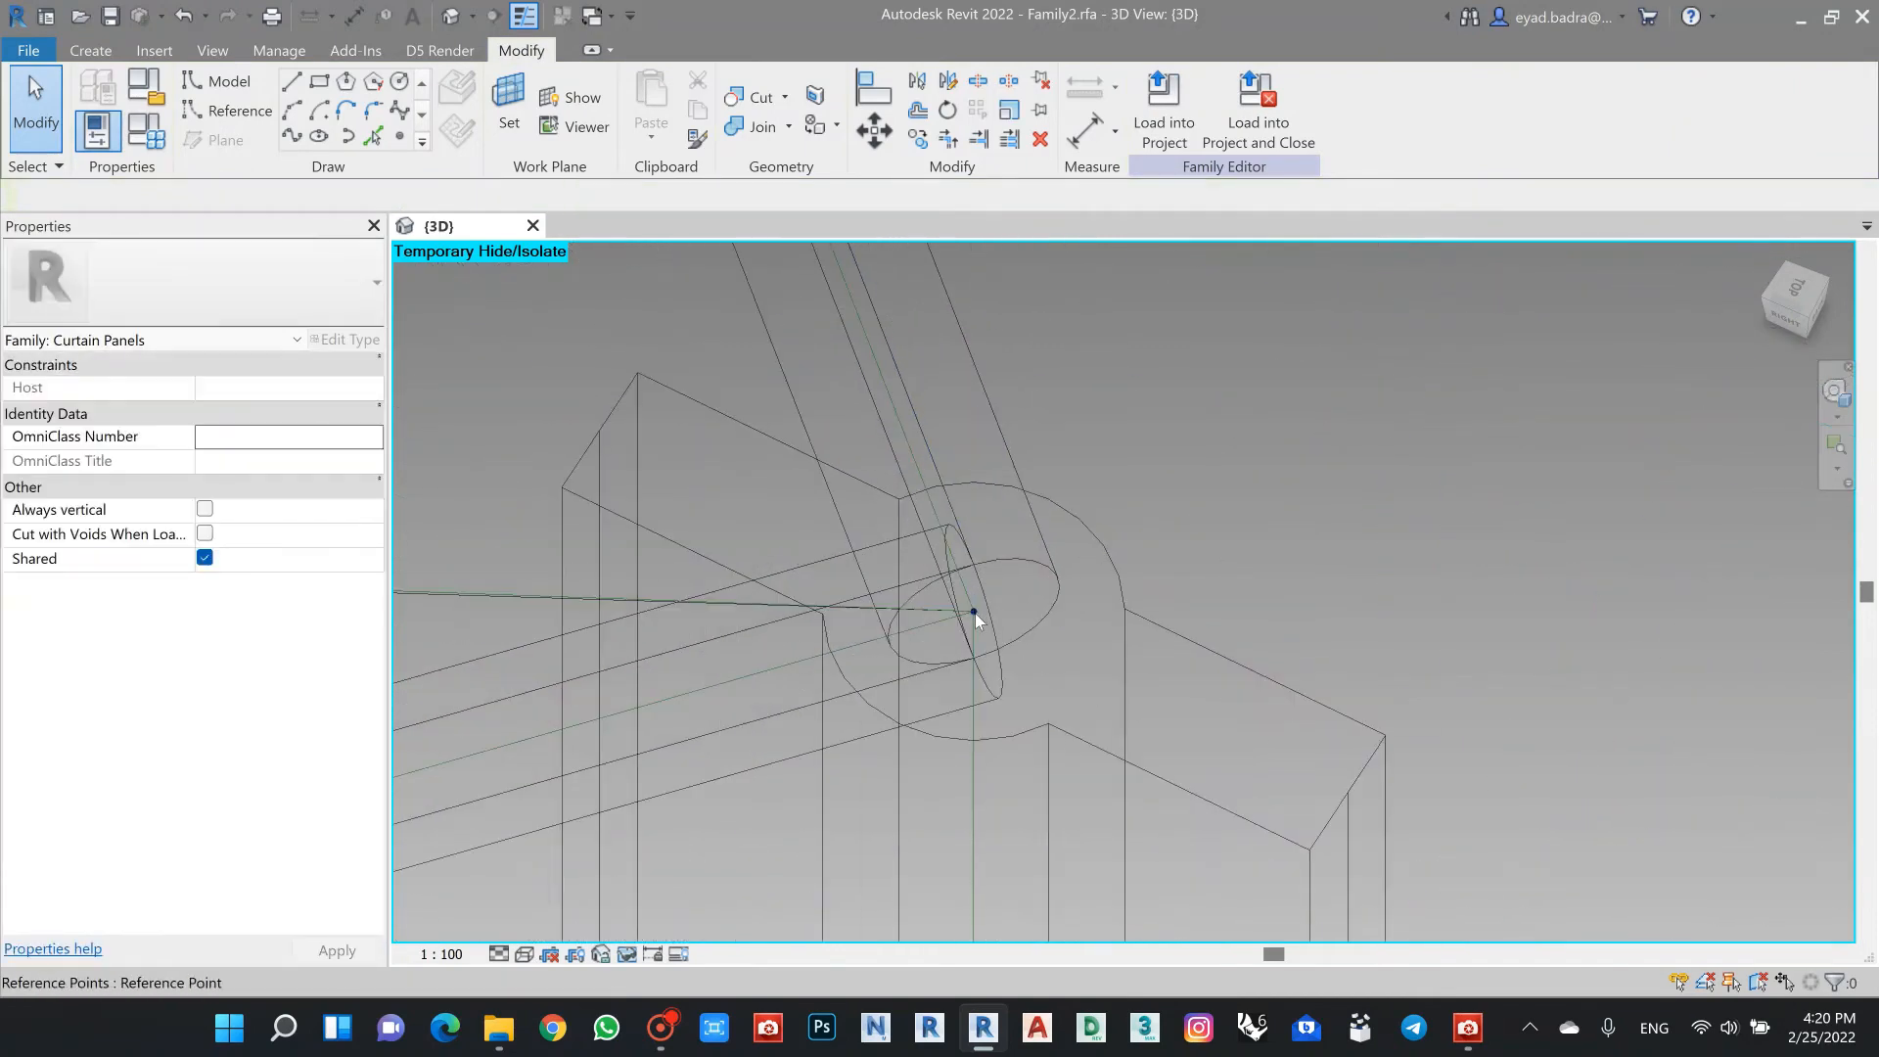
pyautogui.click(973, 611)
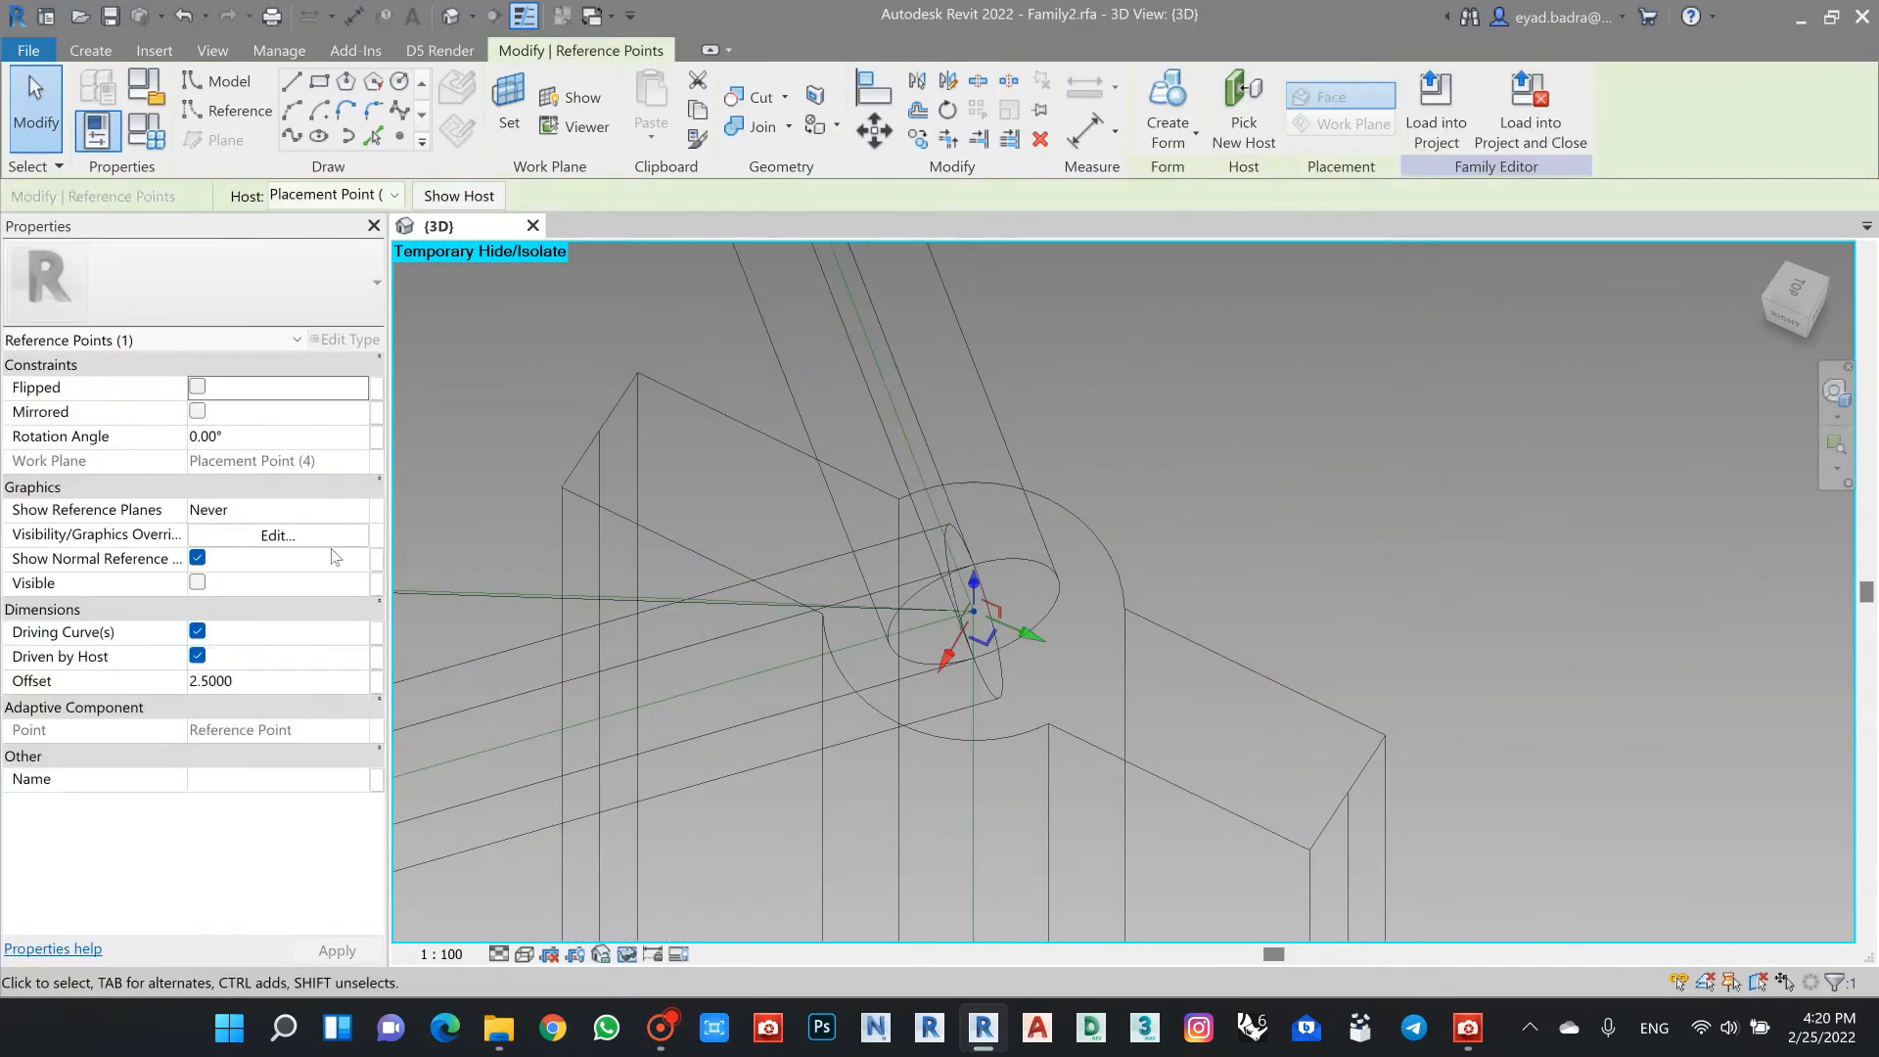
pyautogui.click(357, 517)
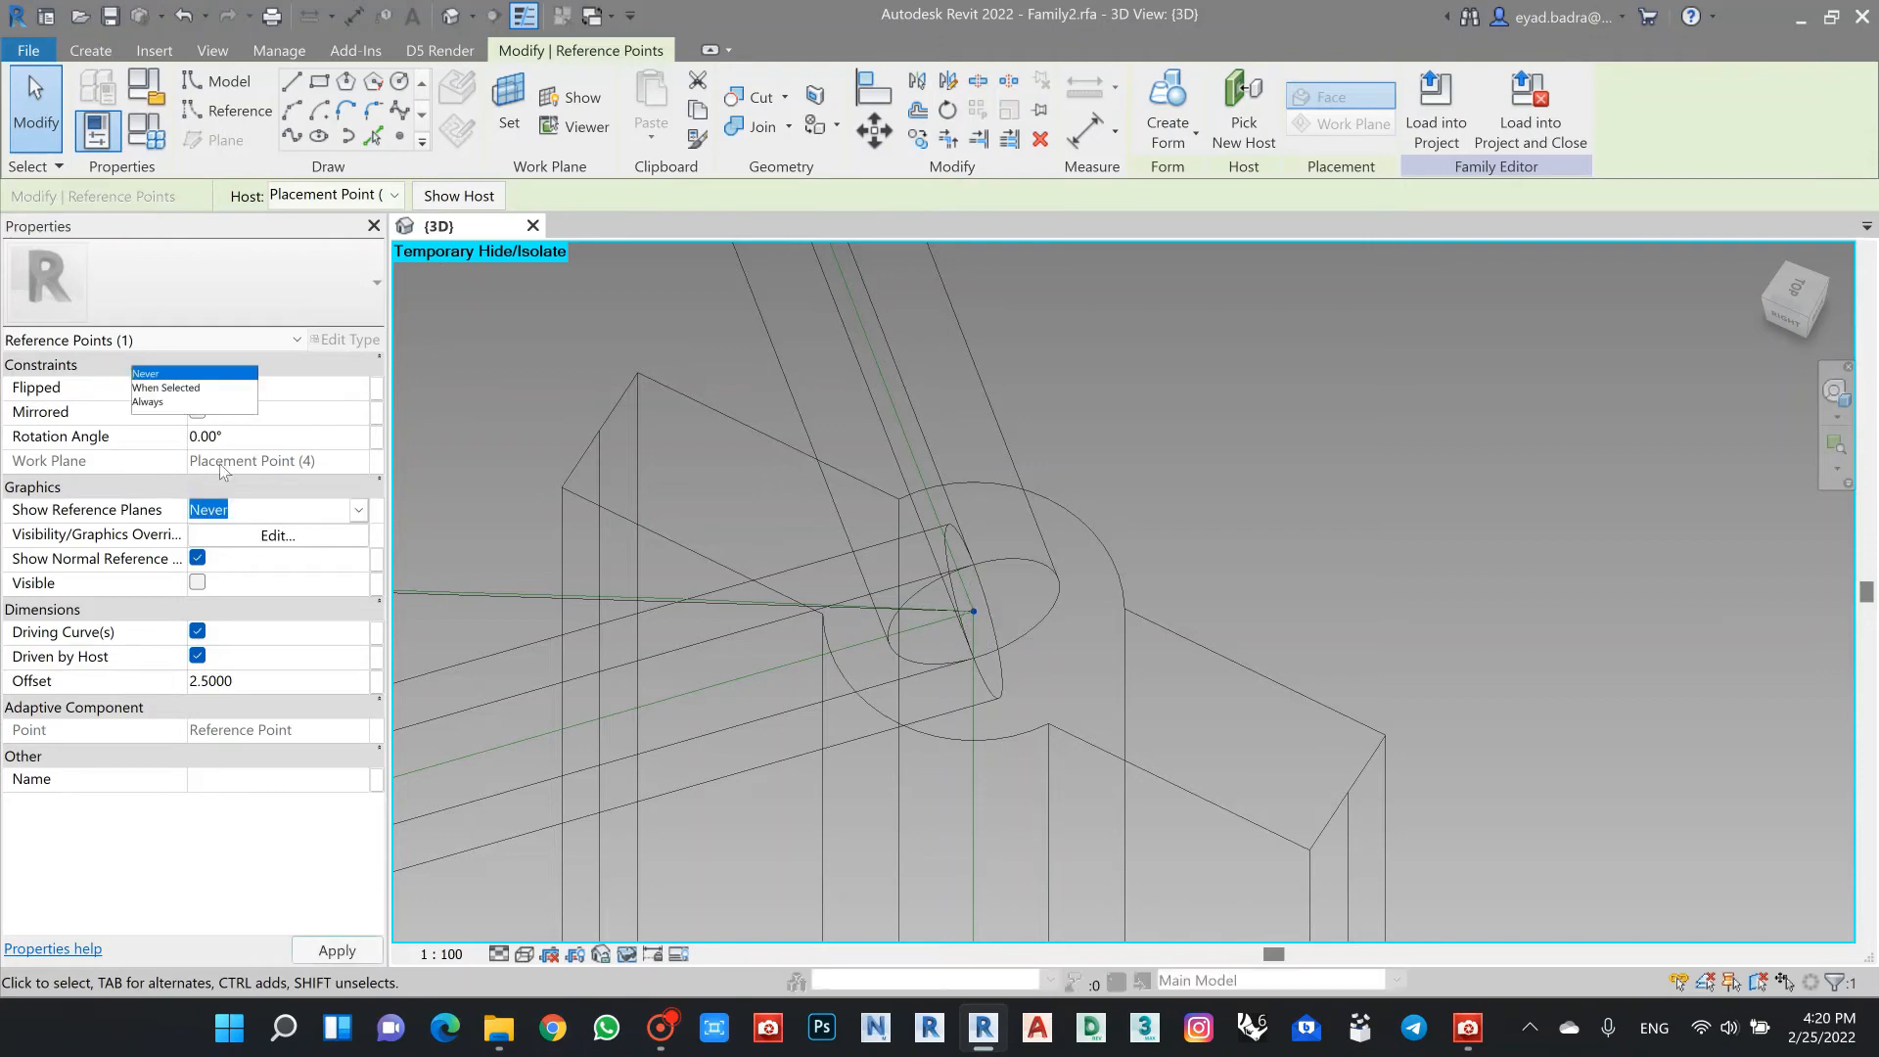
pyautogui.click(243, 582)
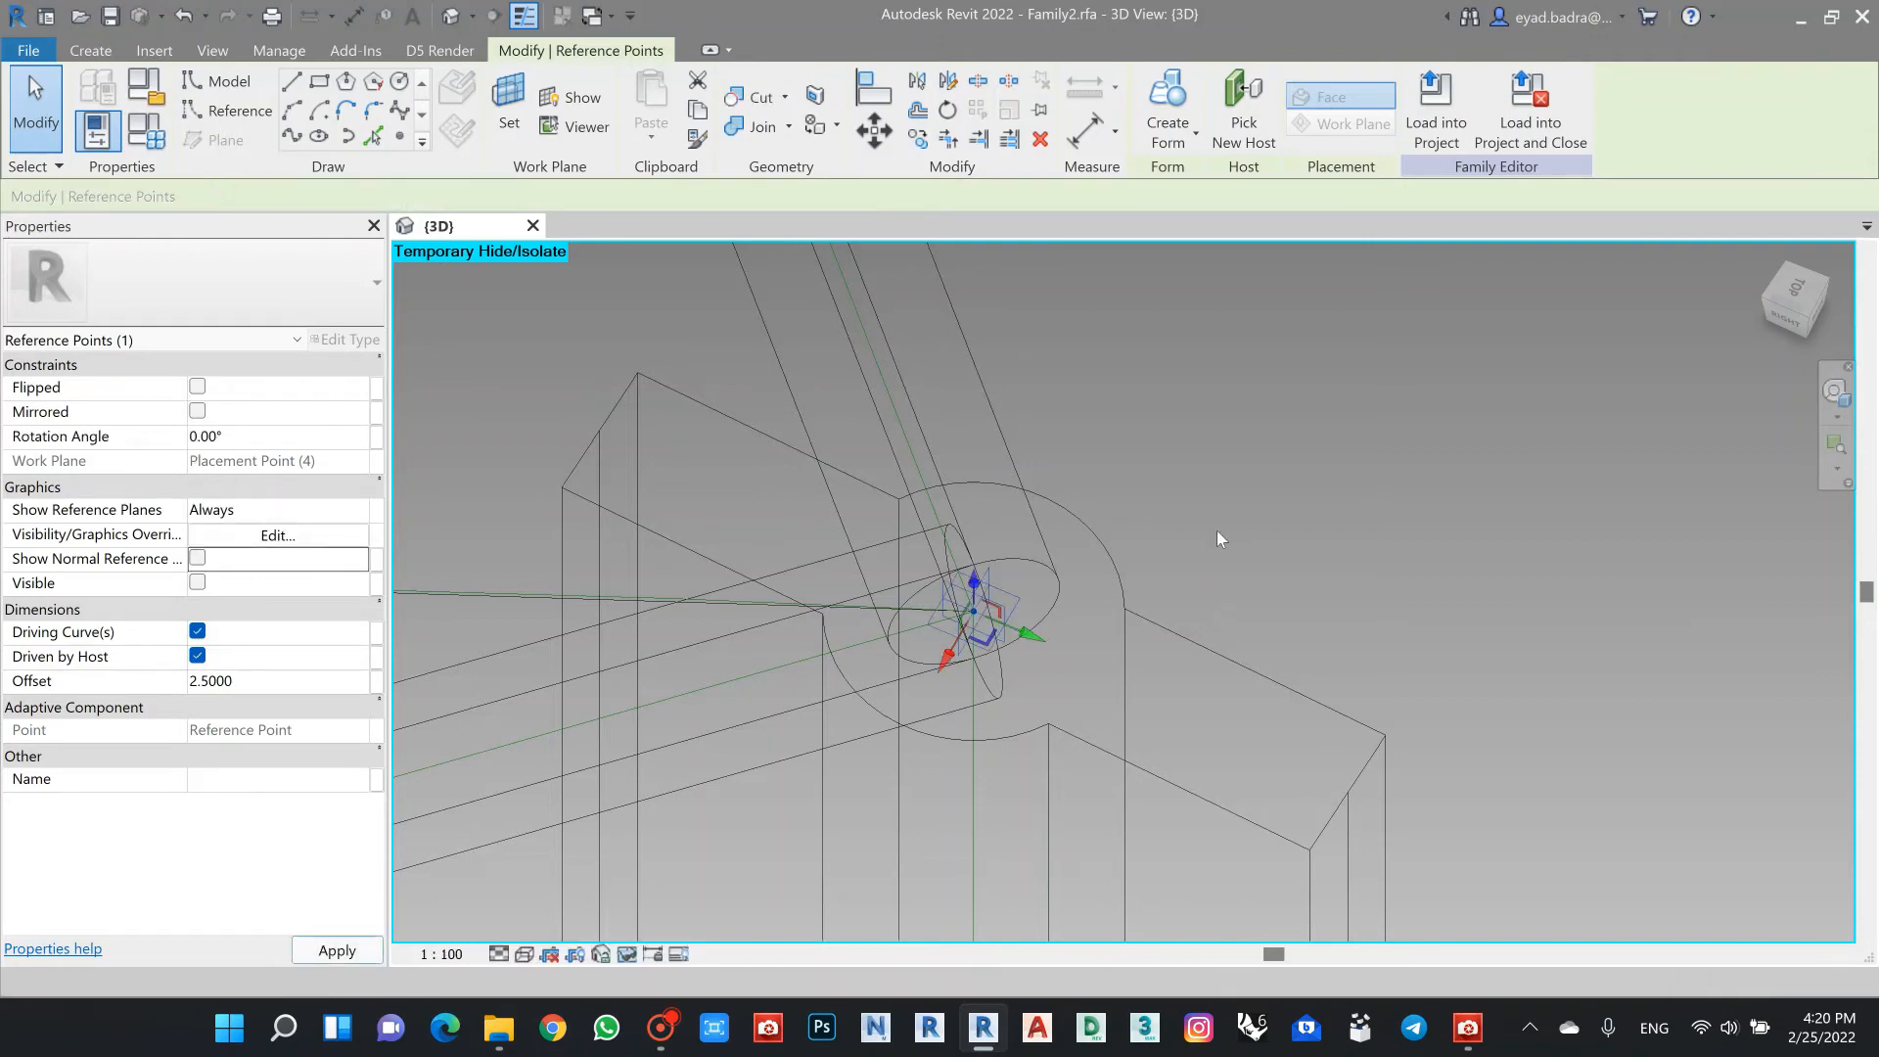
pyautogui.click(1248, 556)
# Step: Make the reference point atop post 1 always show its reference planes and turn off the normal-plane-only option
pyautogui.scroll(-6, 1248, 555)
pyautogui.scroll(-2, 1209, 454)
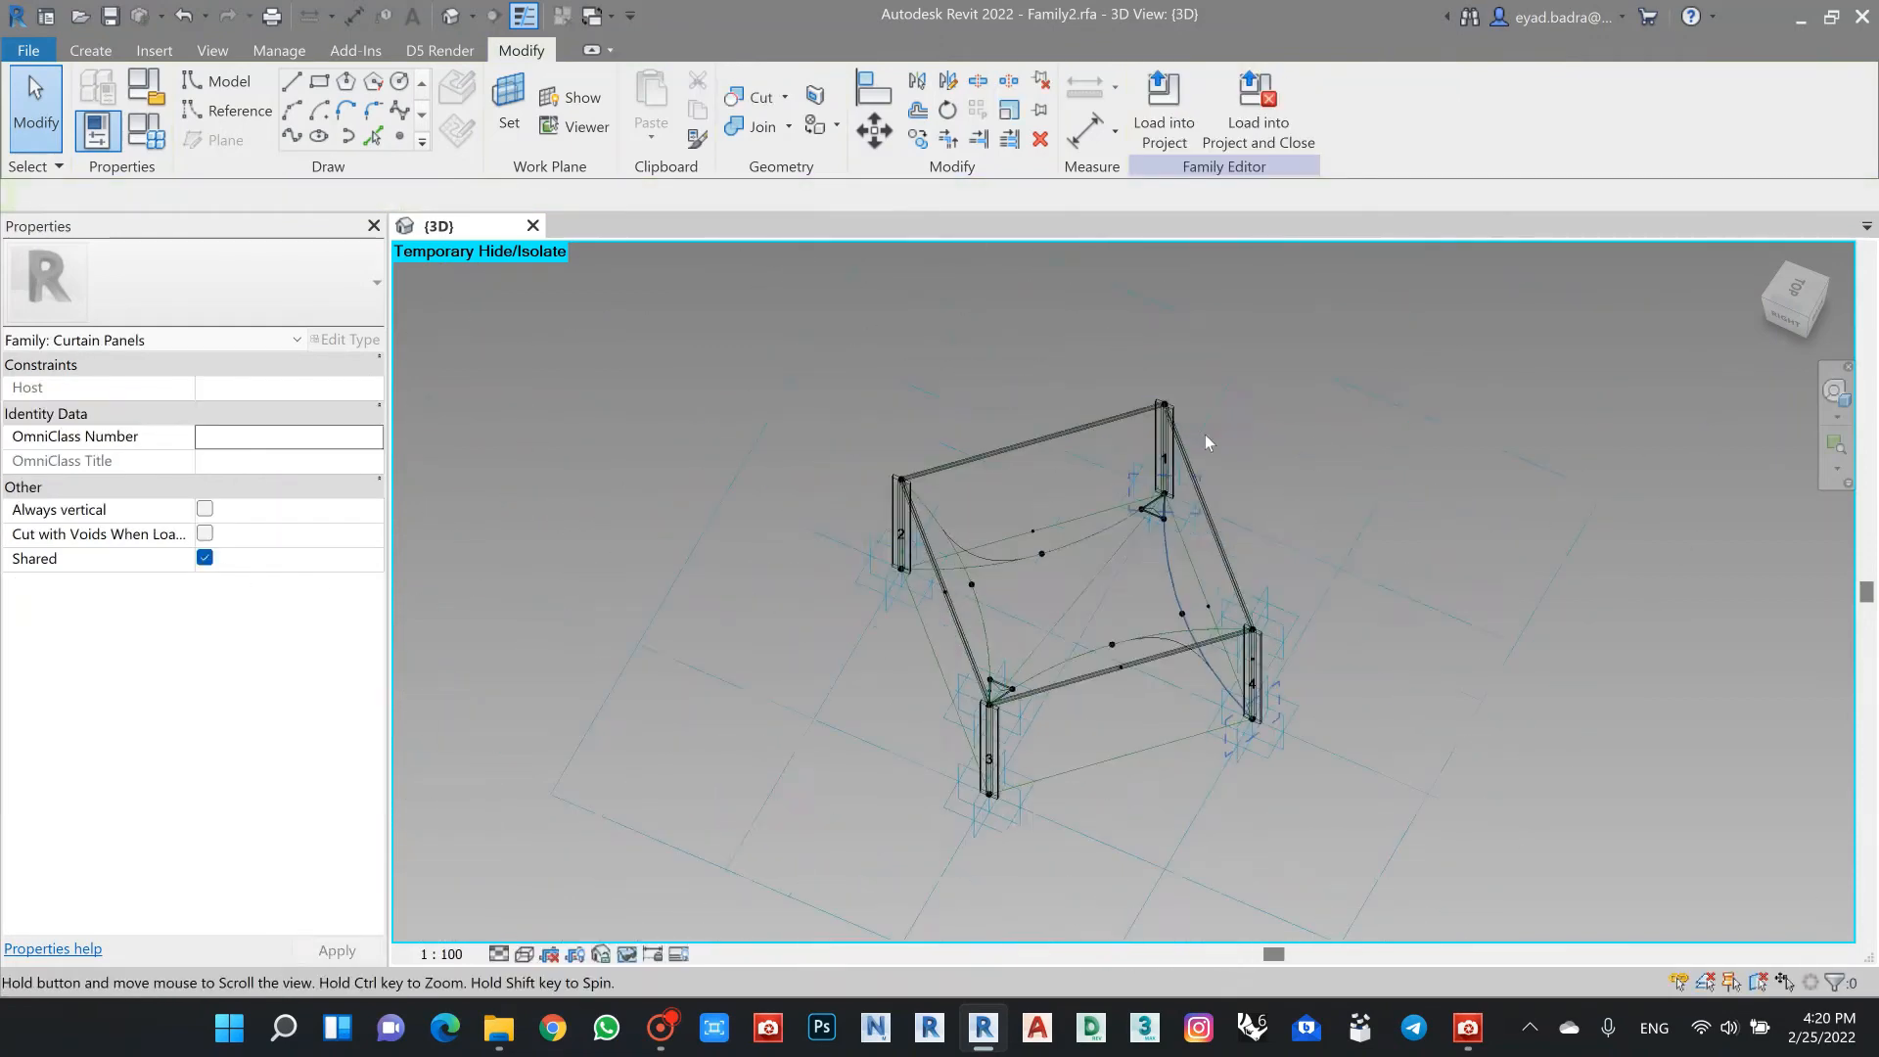
pyautogui.scroll(10, 1152, 405)
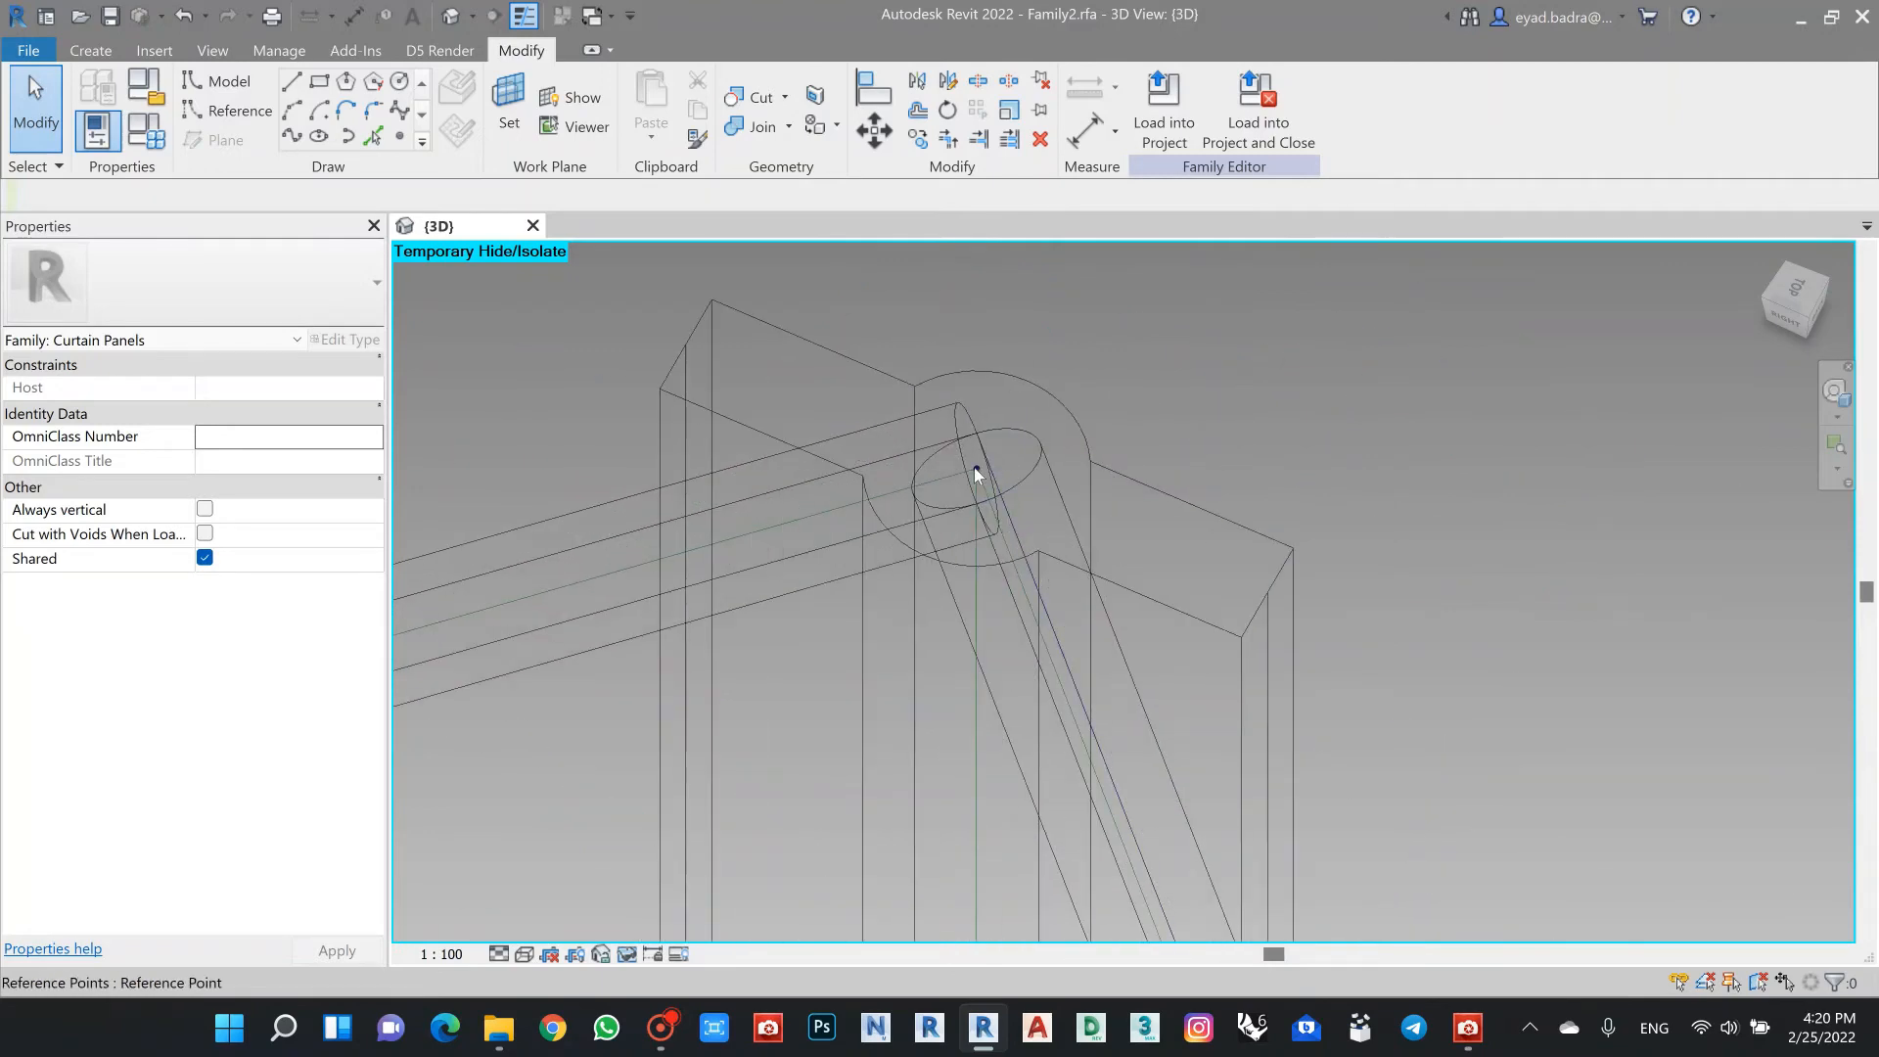
pyautogui.click(975, 469)
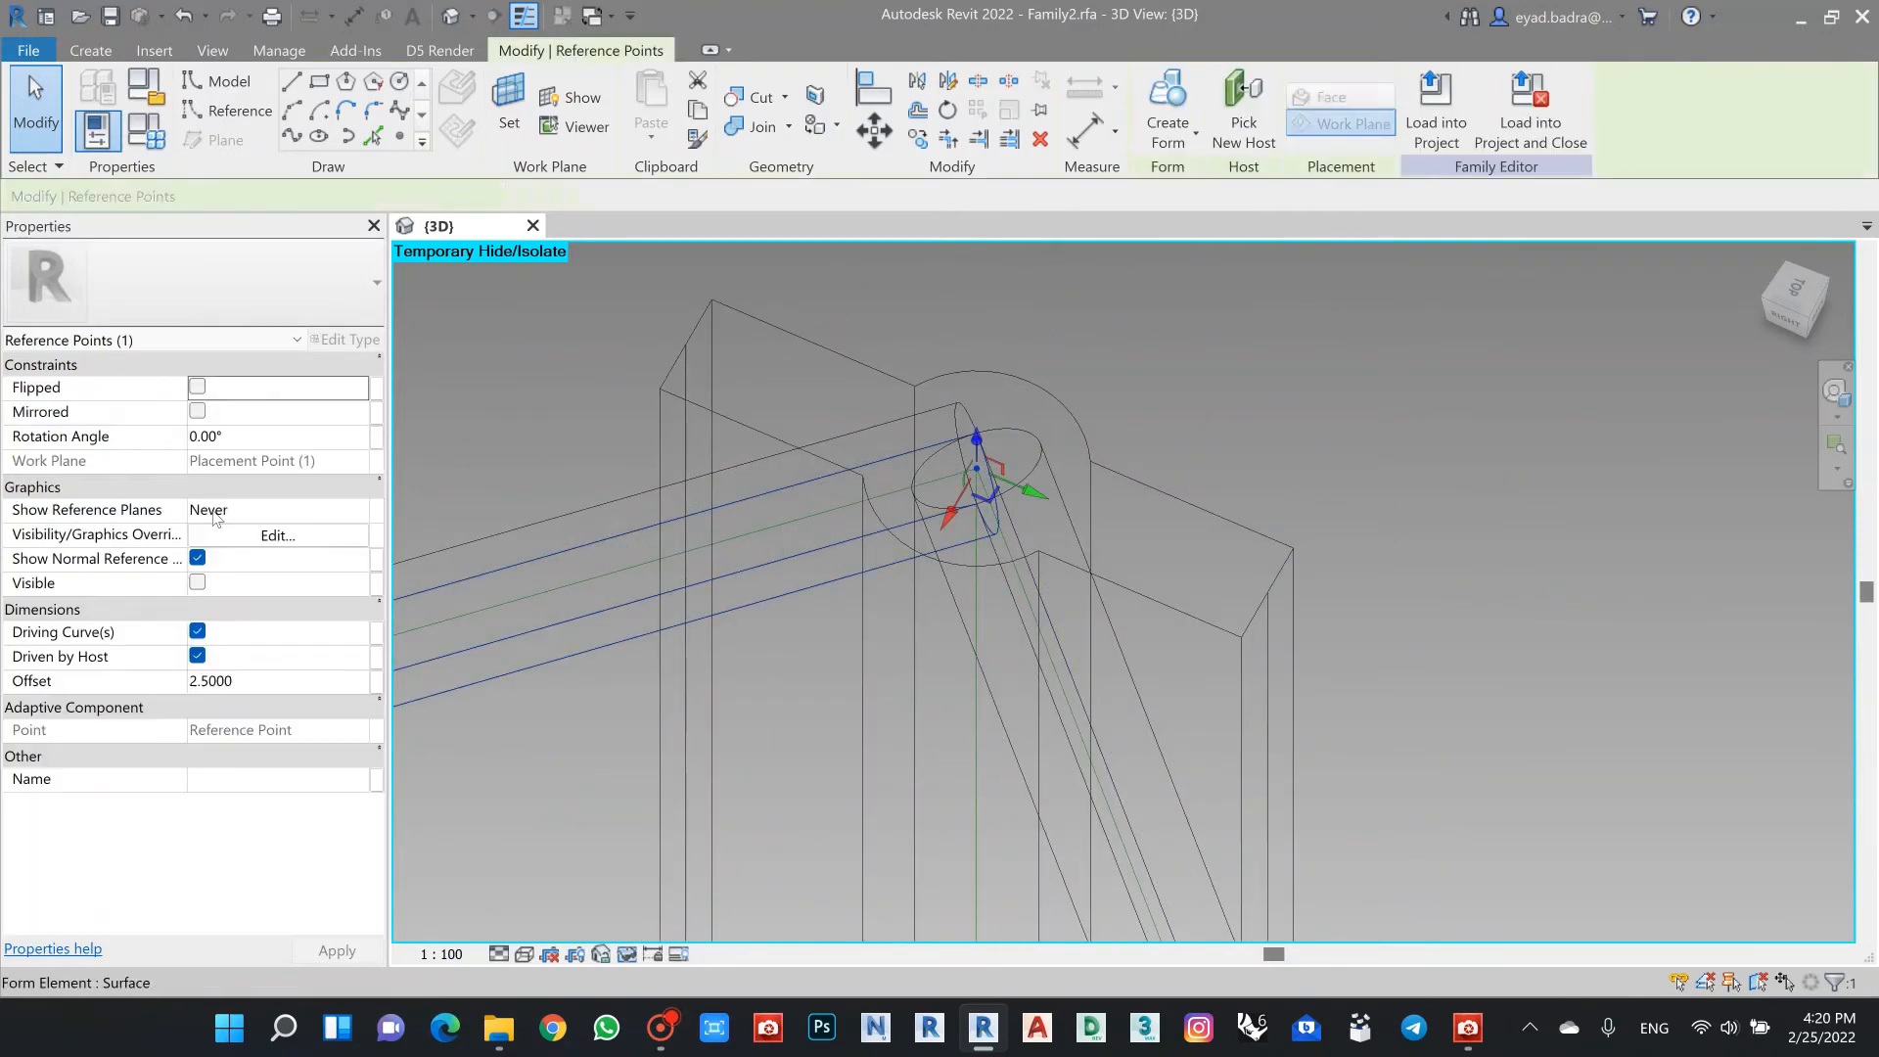
pyautogui.click(358, 509)
pyautogui.click(256, 580)
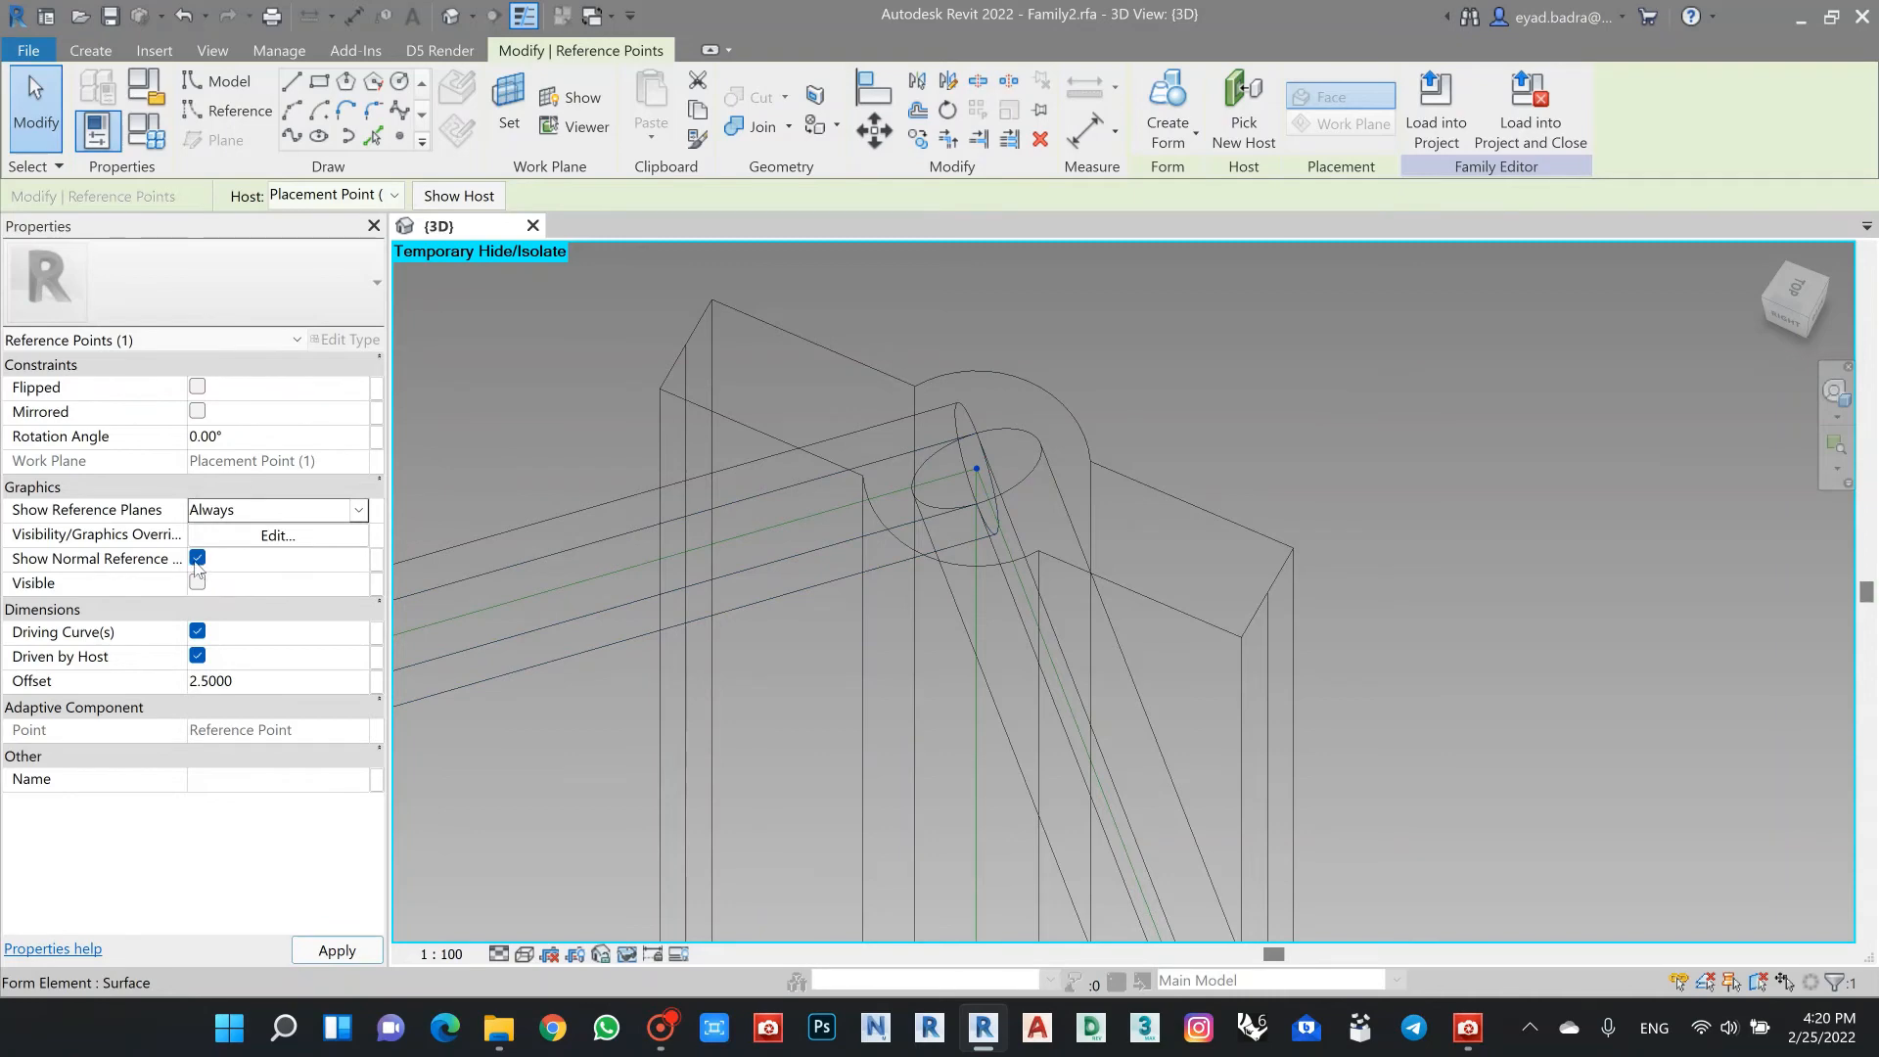
pyautogui.click(196, 560)
# Step: Set Show Reference Planes to Always for the reference point atop post 2 and disable its normal-plane-only display
pyautogui.scroll(-5, 1021, 654)
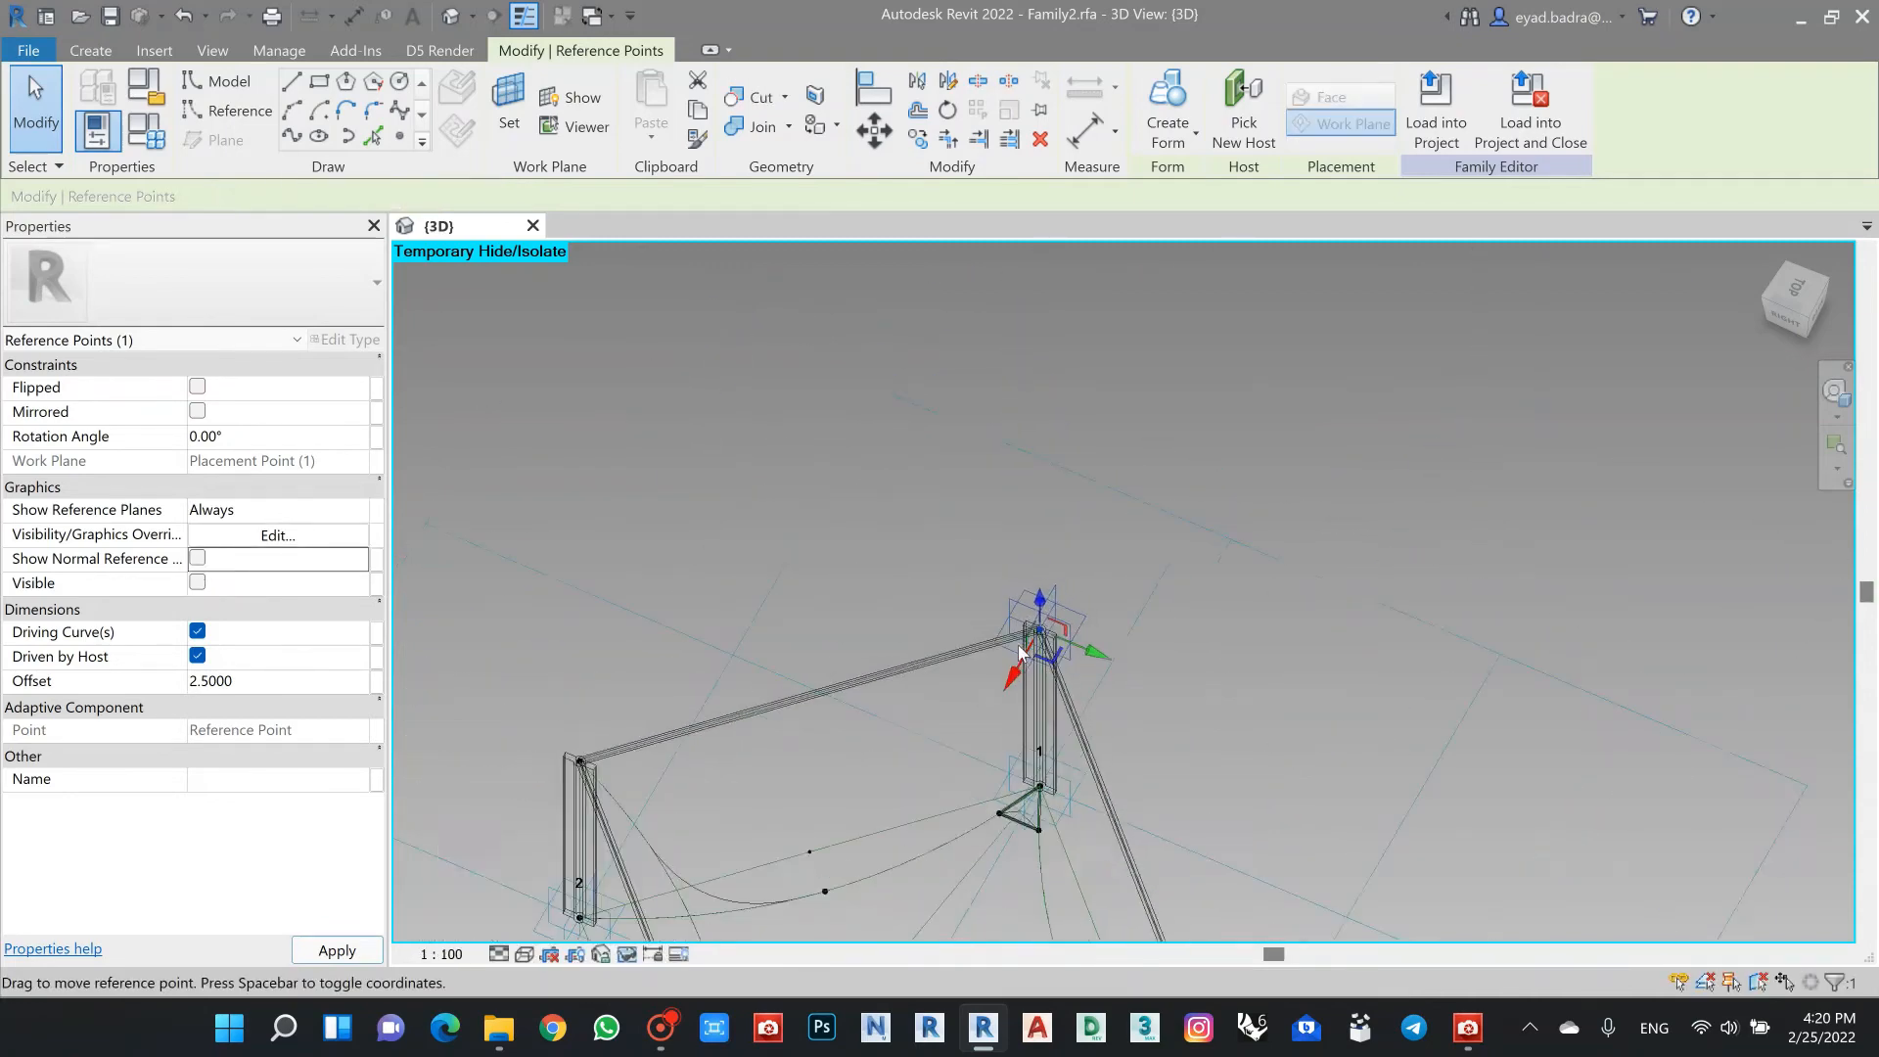
pyautogui.scroll(-2, 1020, 653)
pyautogui.moveTo(697, 741); pyautogui.dragTo(860, 629, button='middle')
pyautogui.scroll(8, 865, 616)
pyautogui.click(1240, 533)
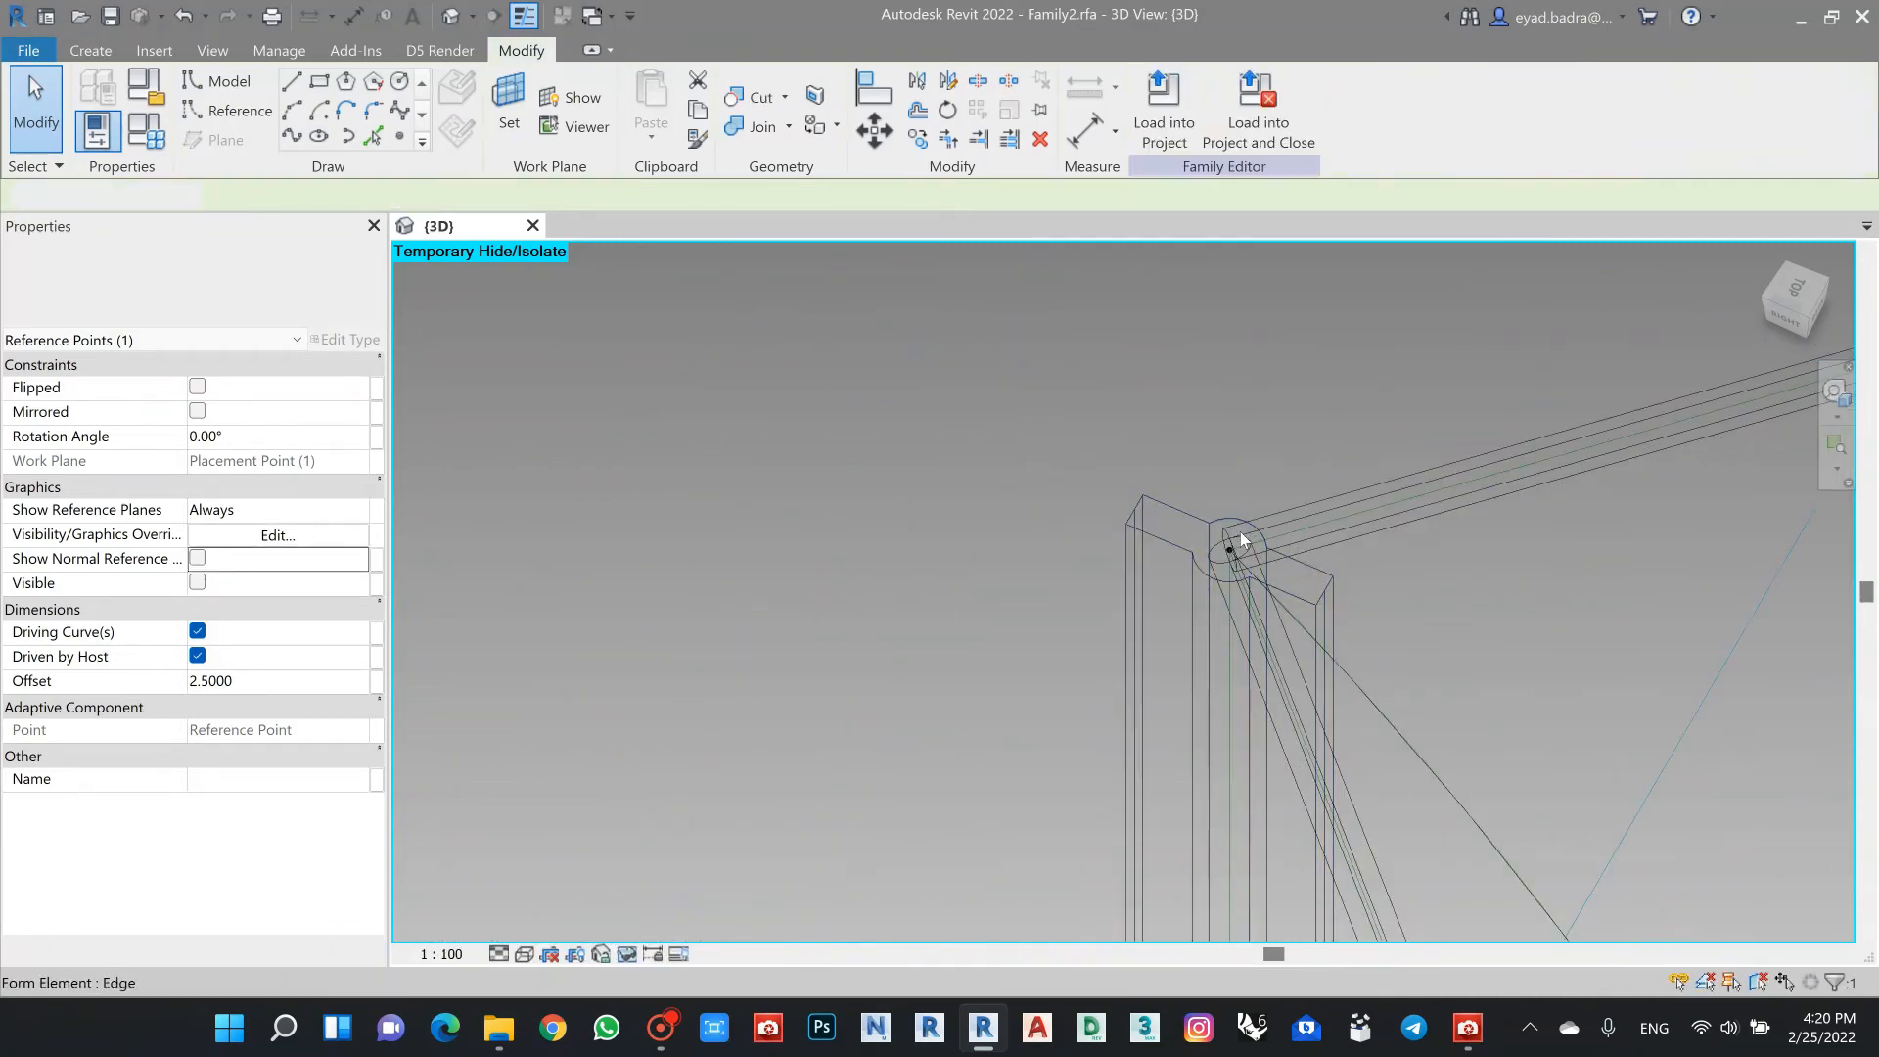
pyautogui.scroll(1, 1236, 543)
pyautogui.click(1228, 555)
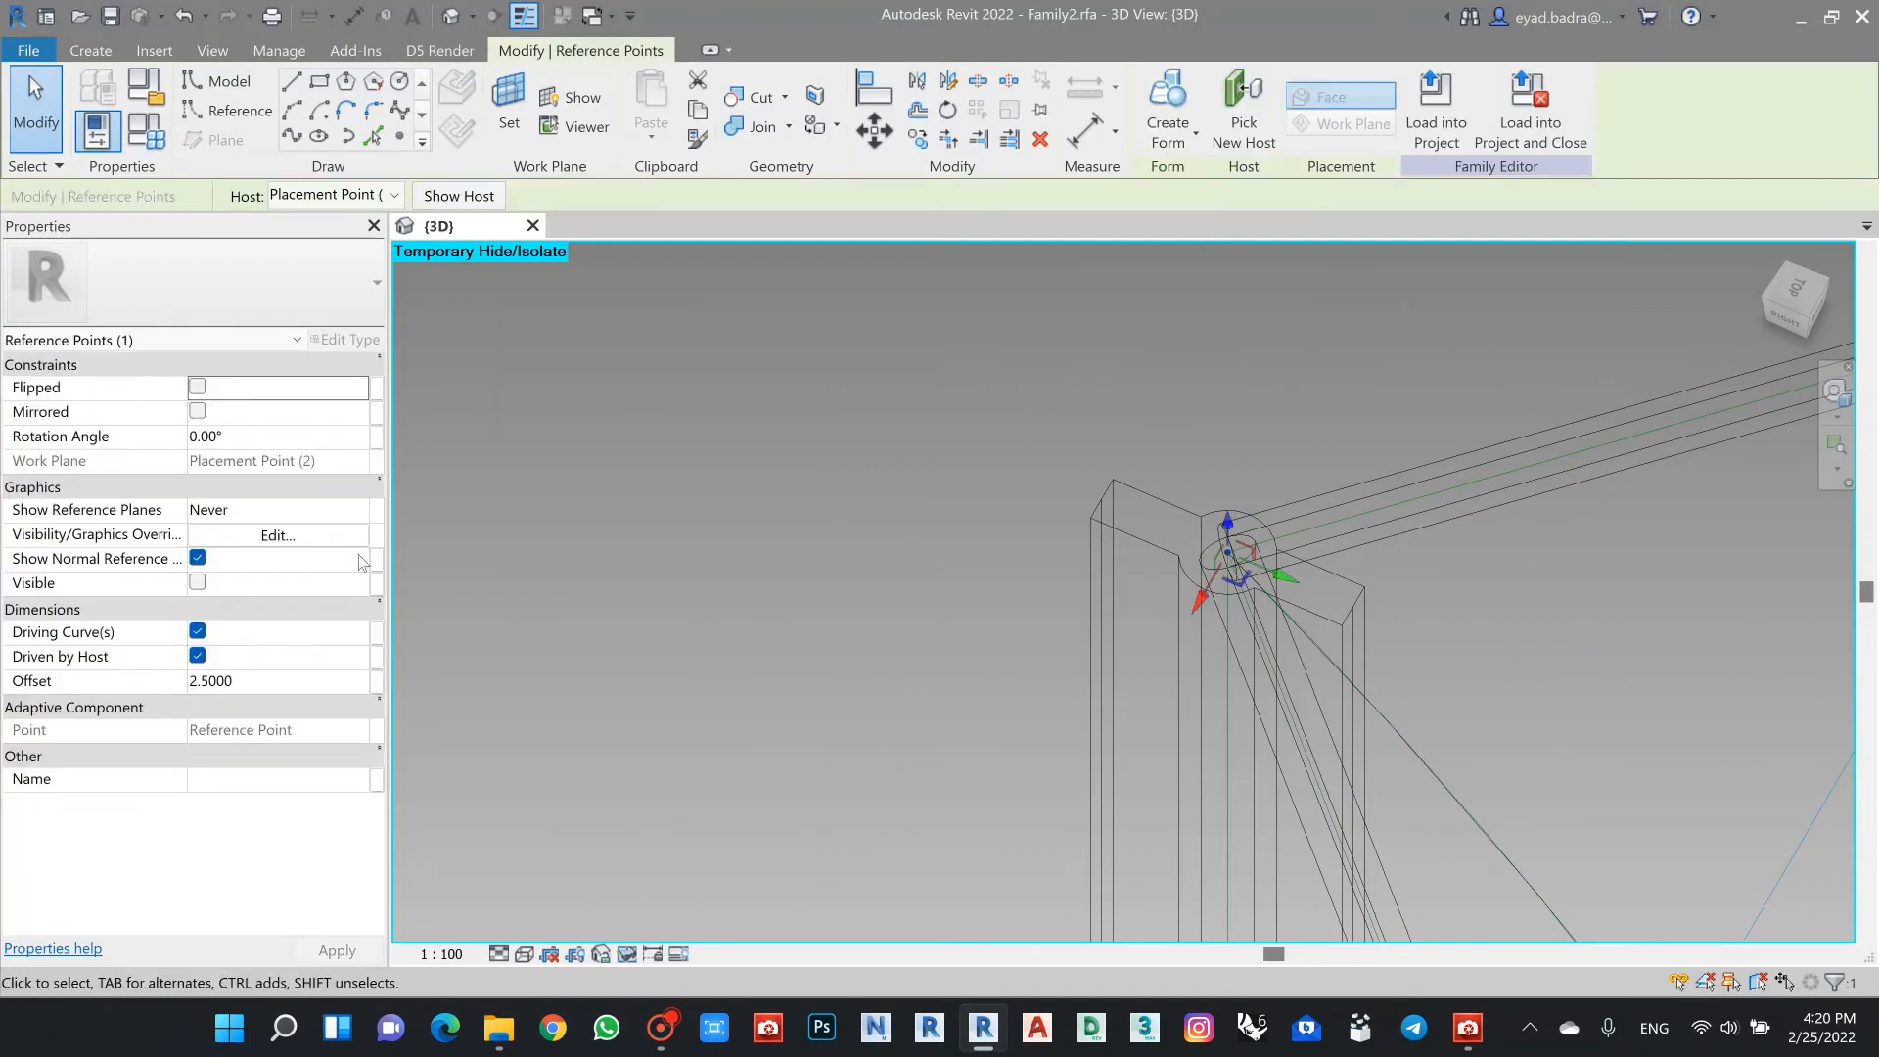
pyautogui.click(355, 507)
pyautogui.click(196, 575)
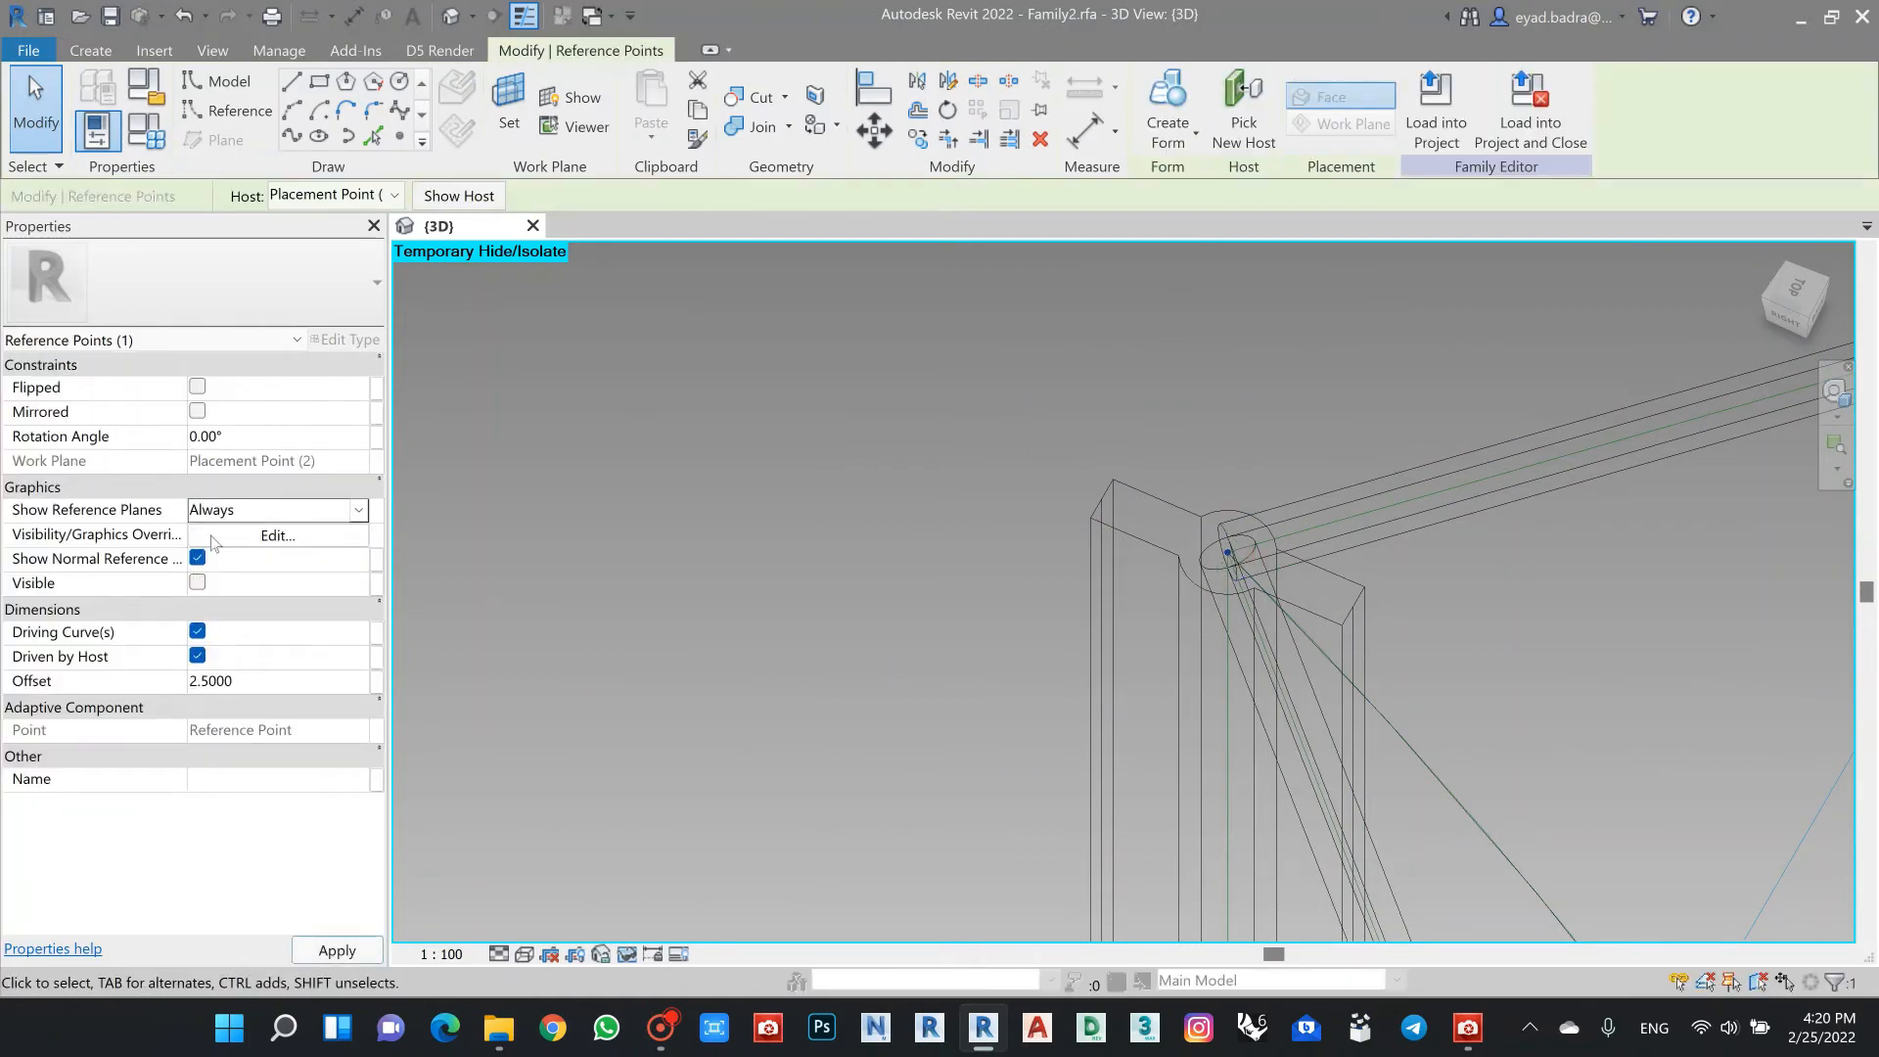
pyautogui.click(196, 558)
pyautogui.click(742, 611)
# Step: Display the model in Hidden Line and set the work plane to the horizontal plane of the reference point atop post 1
pyautogui.scroll(-8, 742, 608)
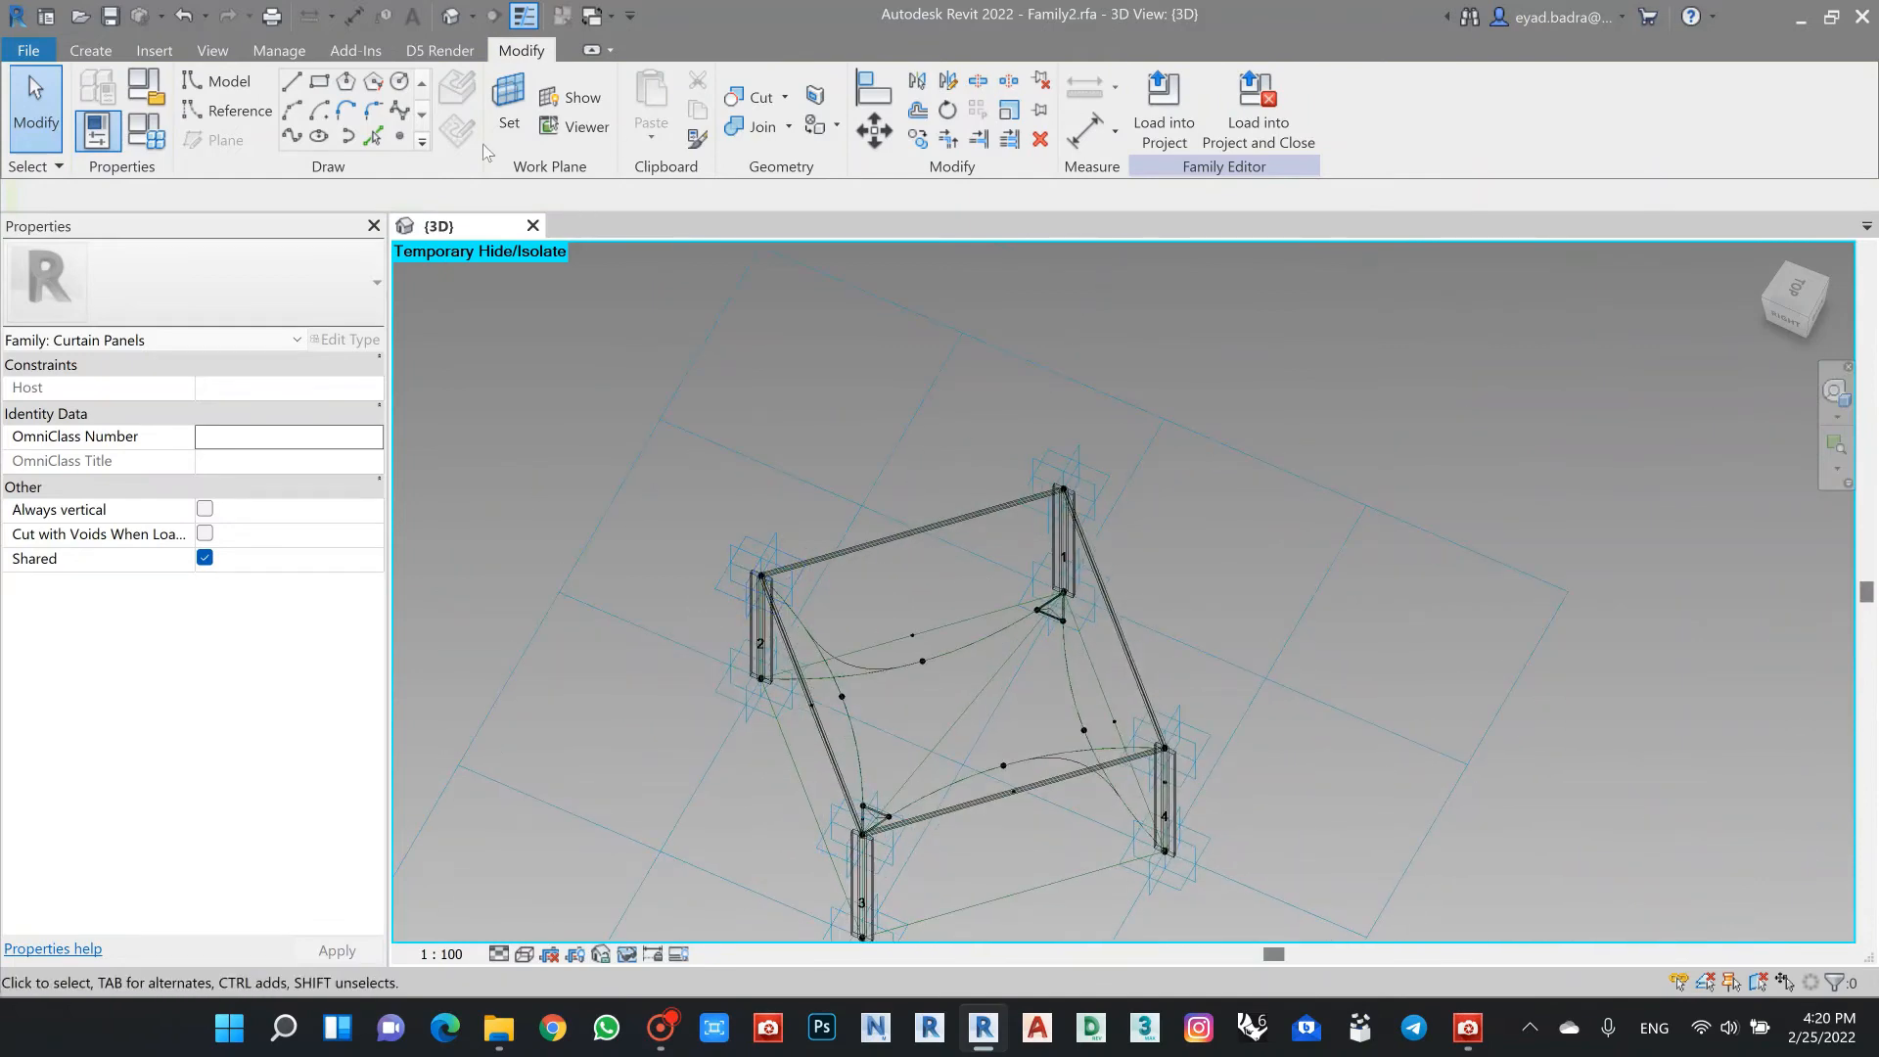
pyautogui.click(523, 954)
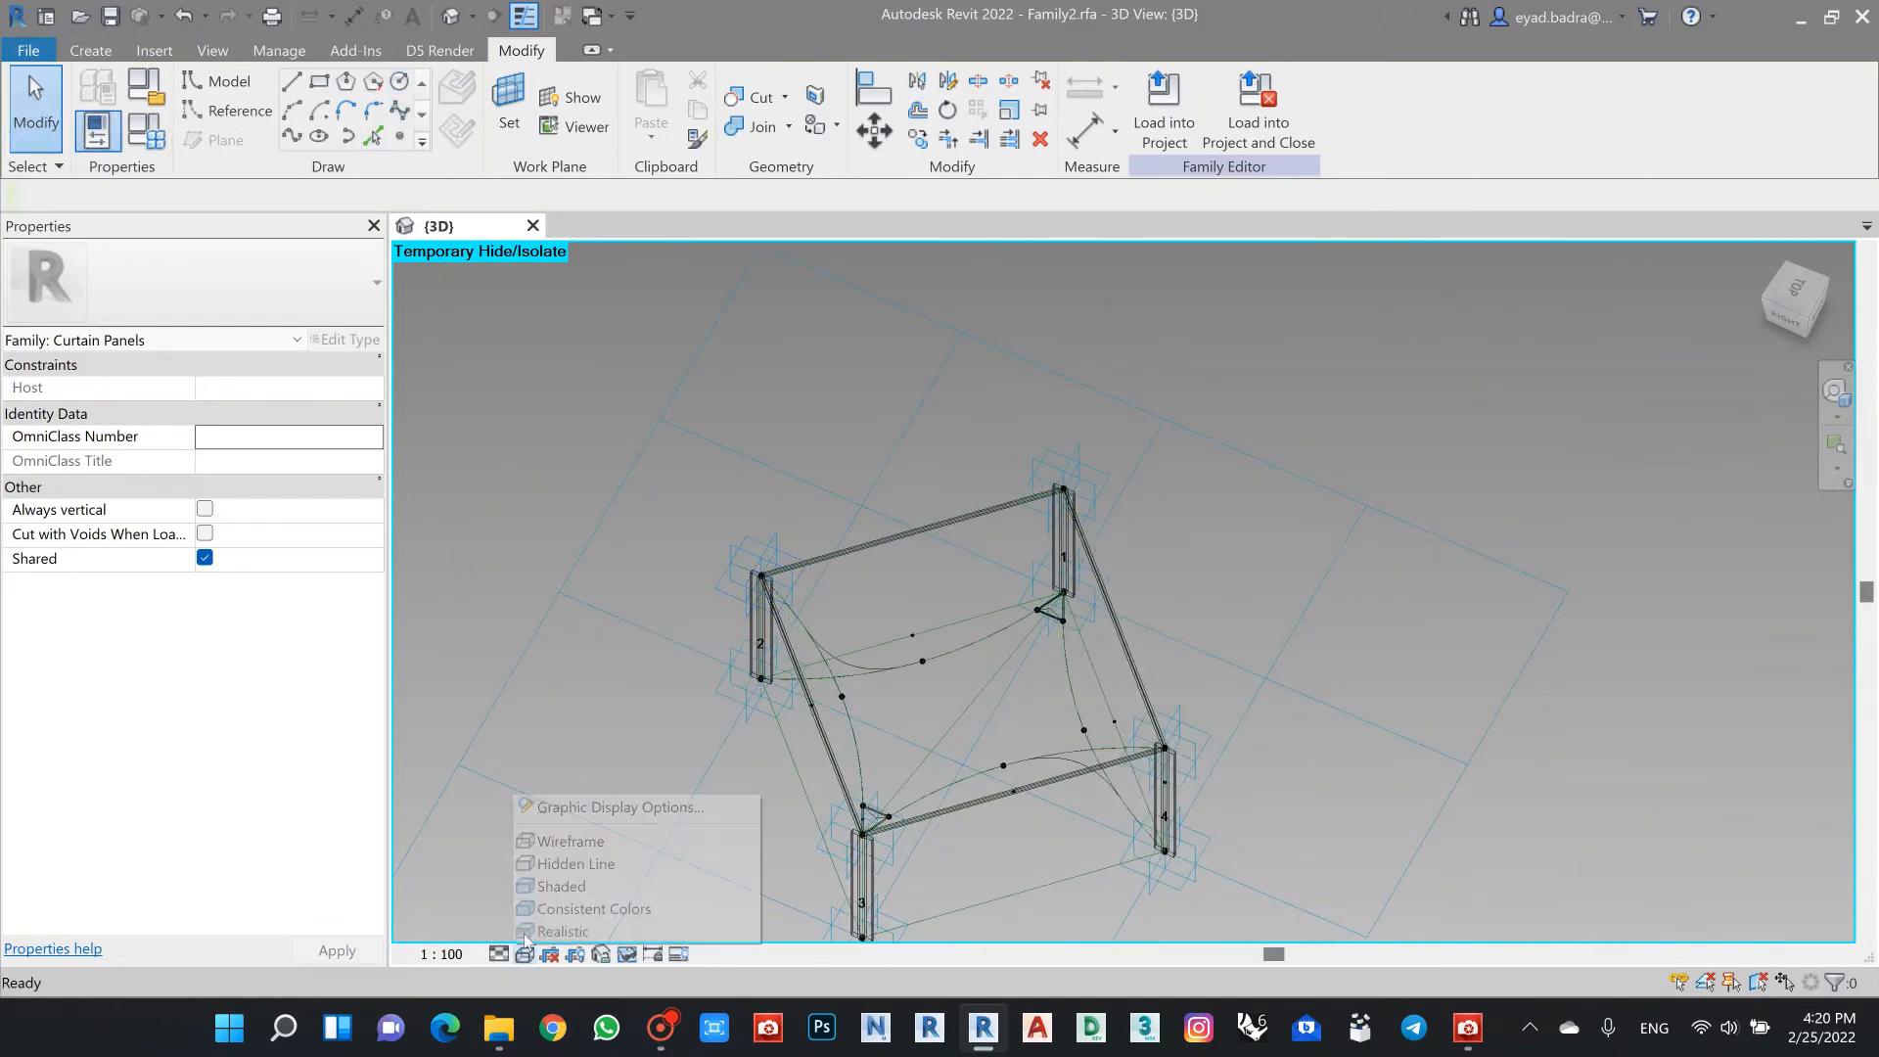
pyautogui.click(567, 860)
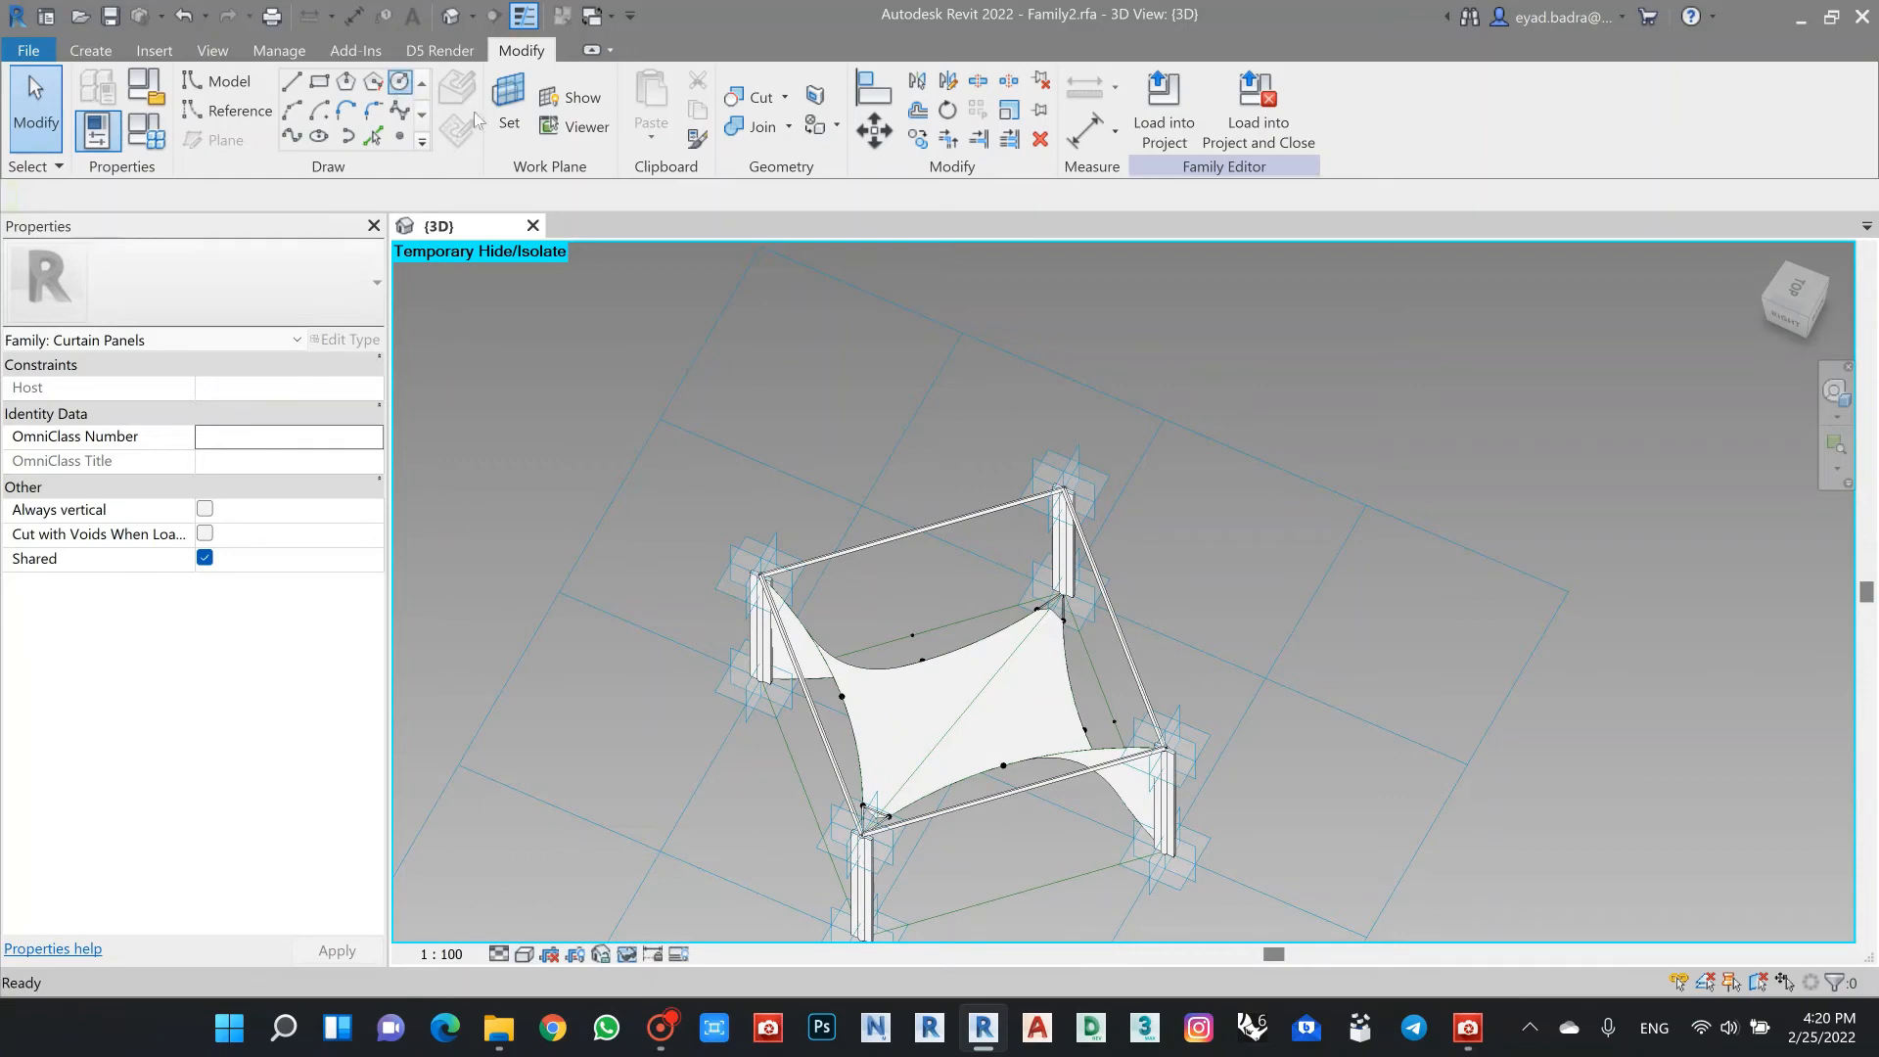
pyautogui.click(508, 95)
pyautogui.scroll(2, 1192, 514)
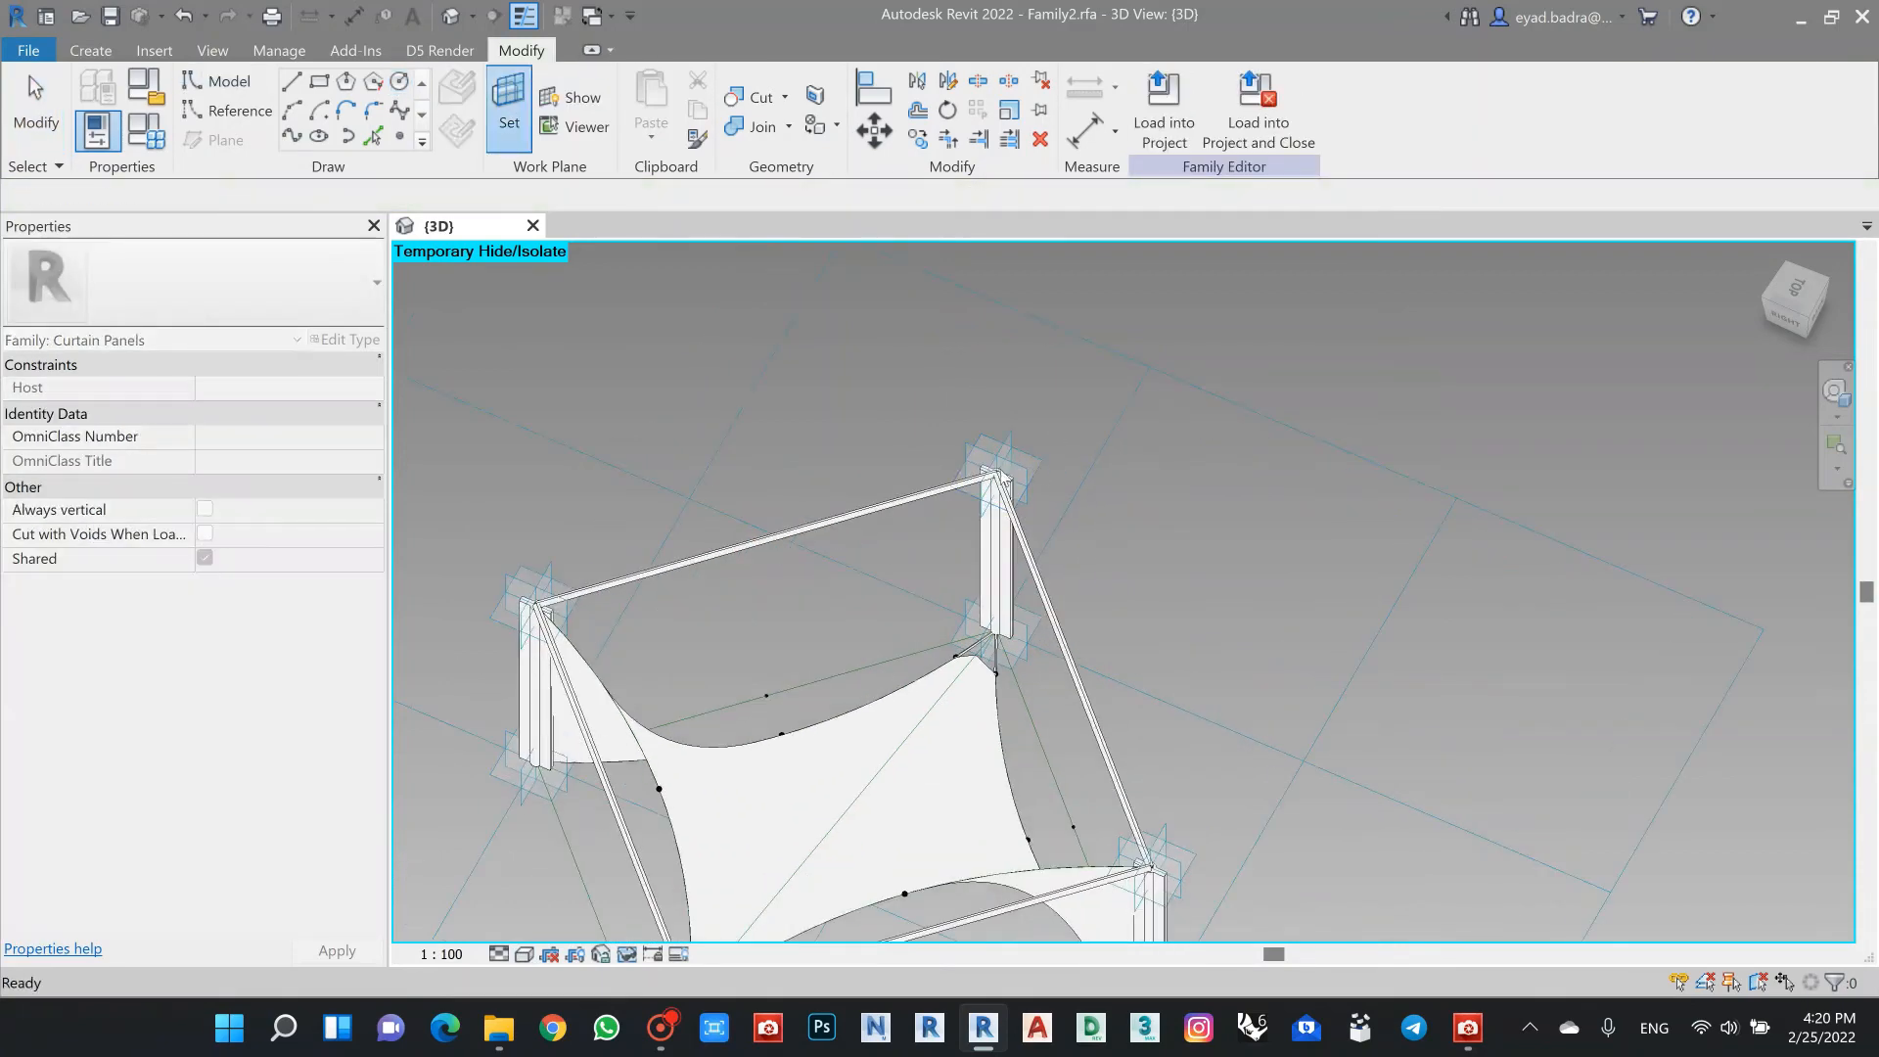
pyautogui.click(996, 473)
pyautogui.scroll(3, 998, 479)
pyautogui.scroll(4, 1008, 489)
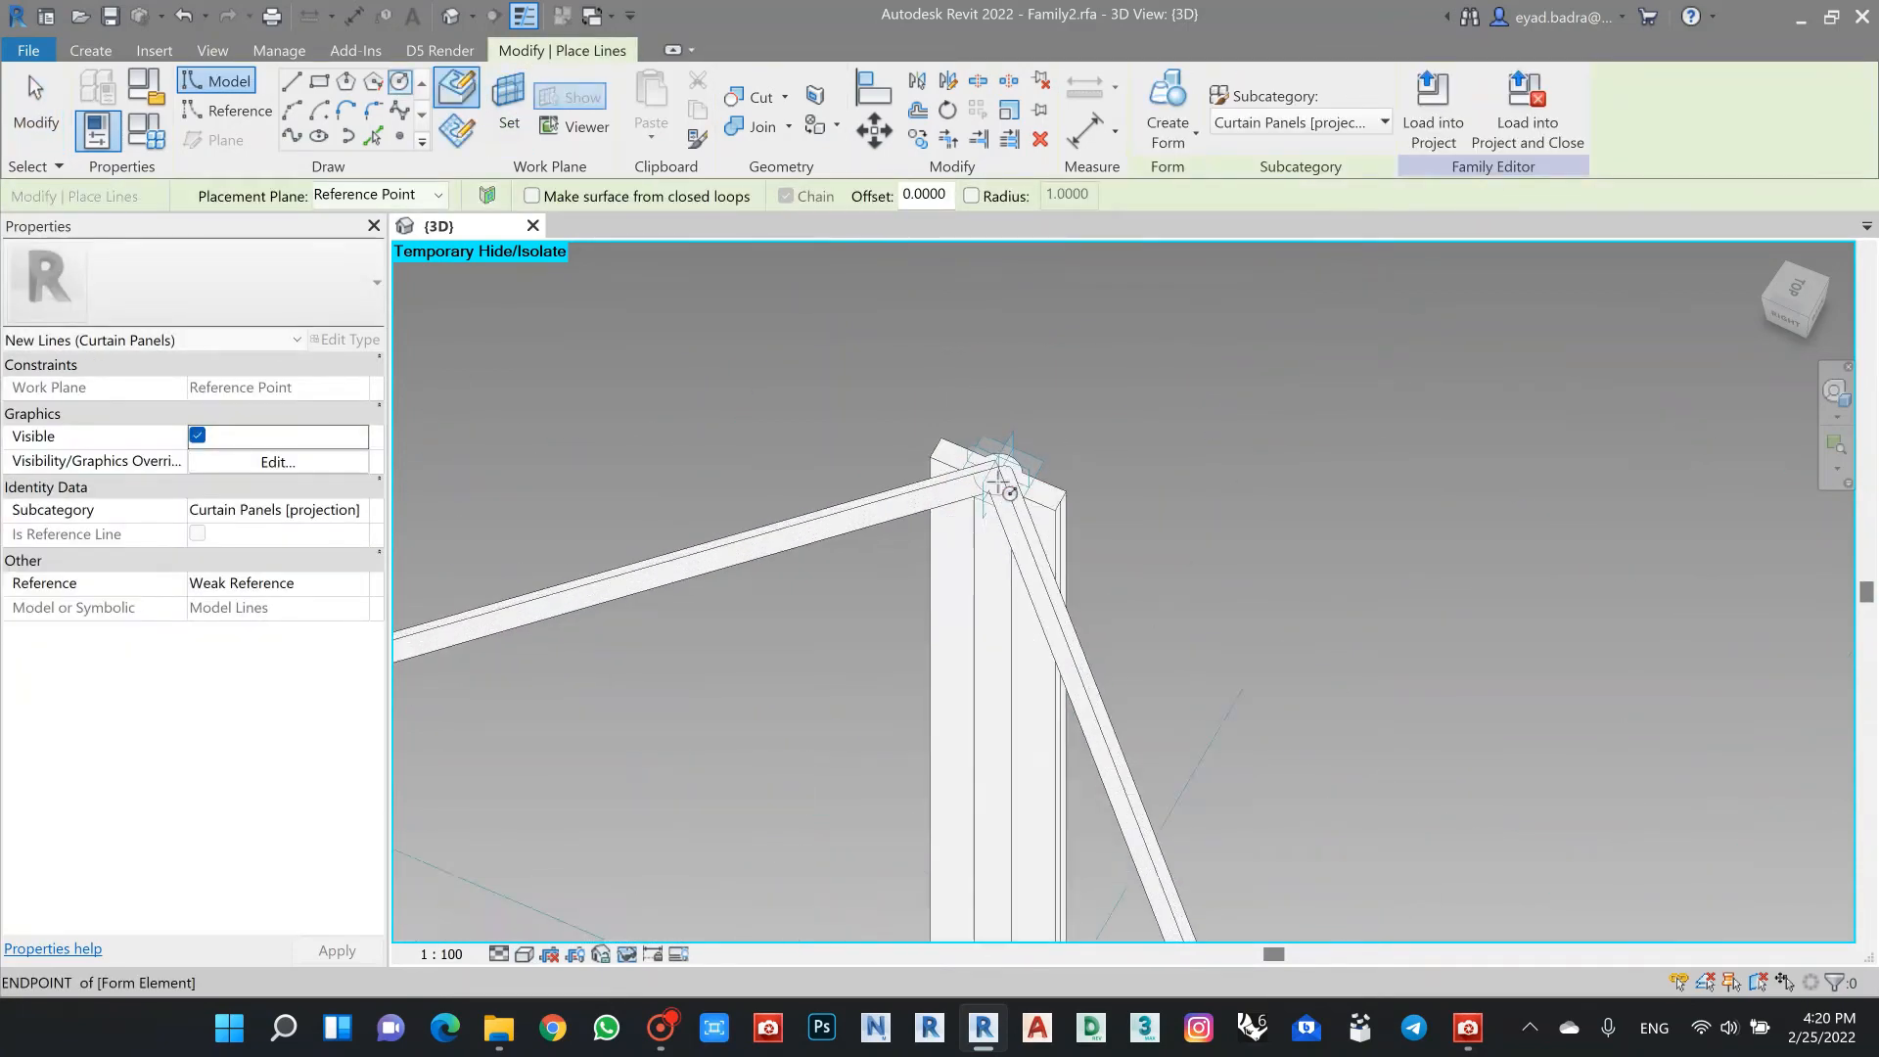
# Step: In Wireframe, draw a model-line circle with a radius of about 0.075 centred on the reference point atop post 1
pyautogui.click(524, 954)
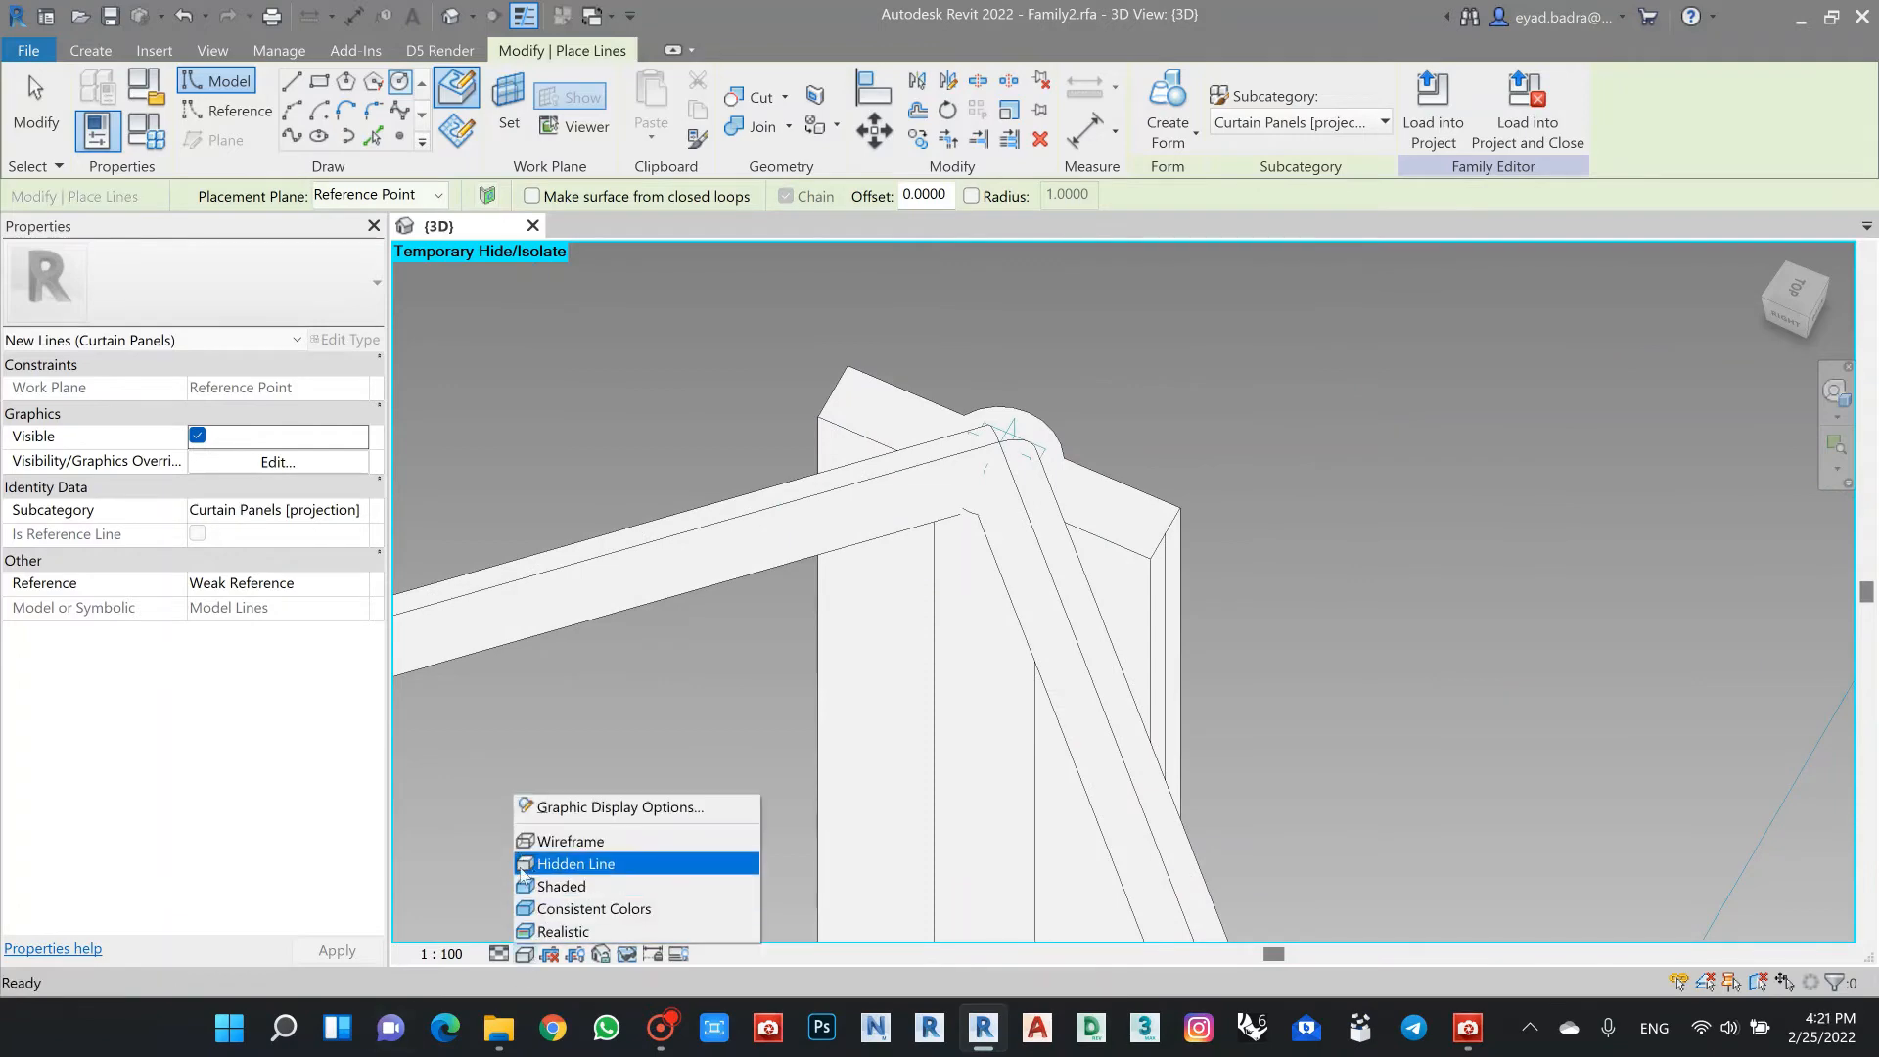
pyautogui.click(628, 836)
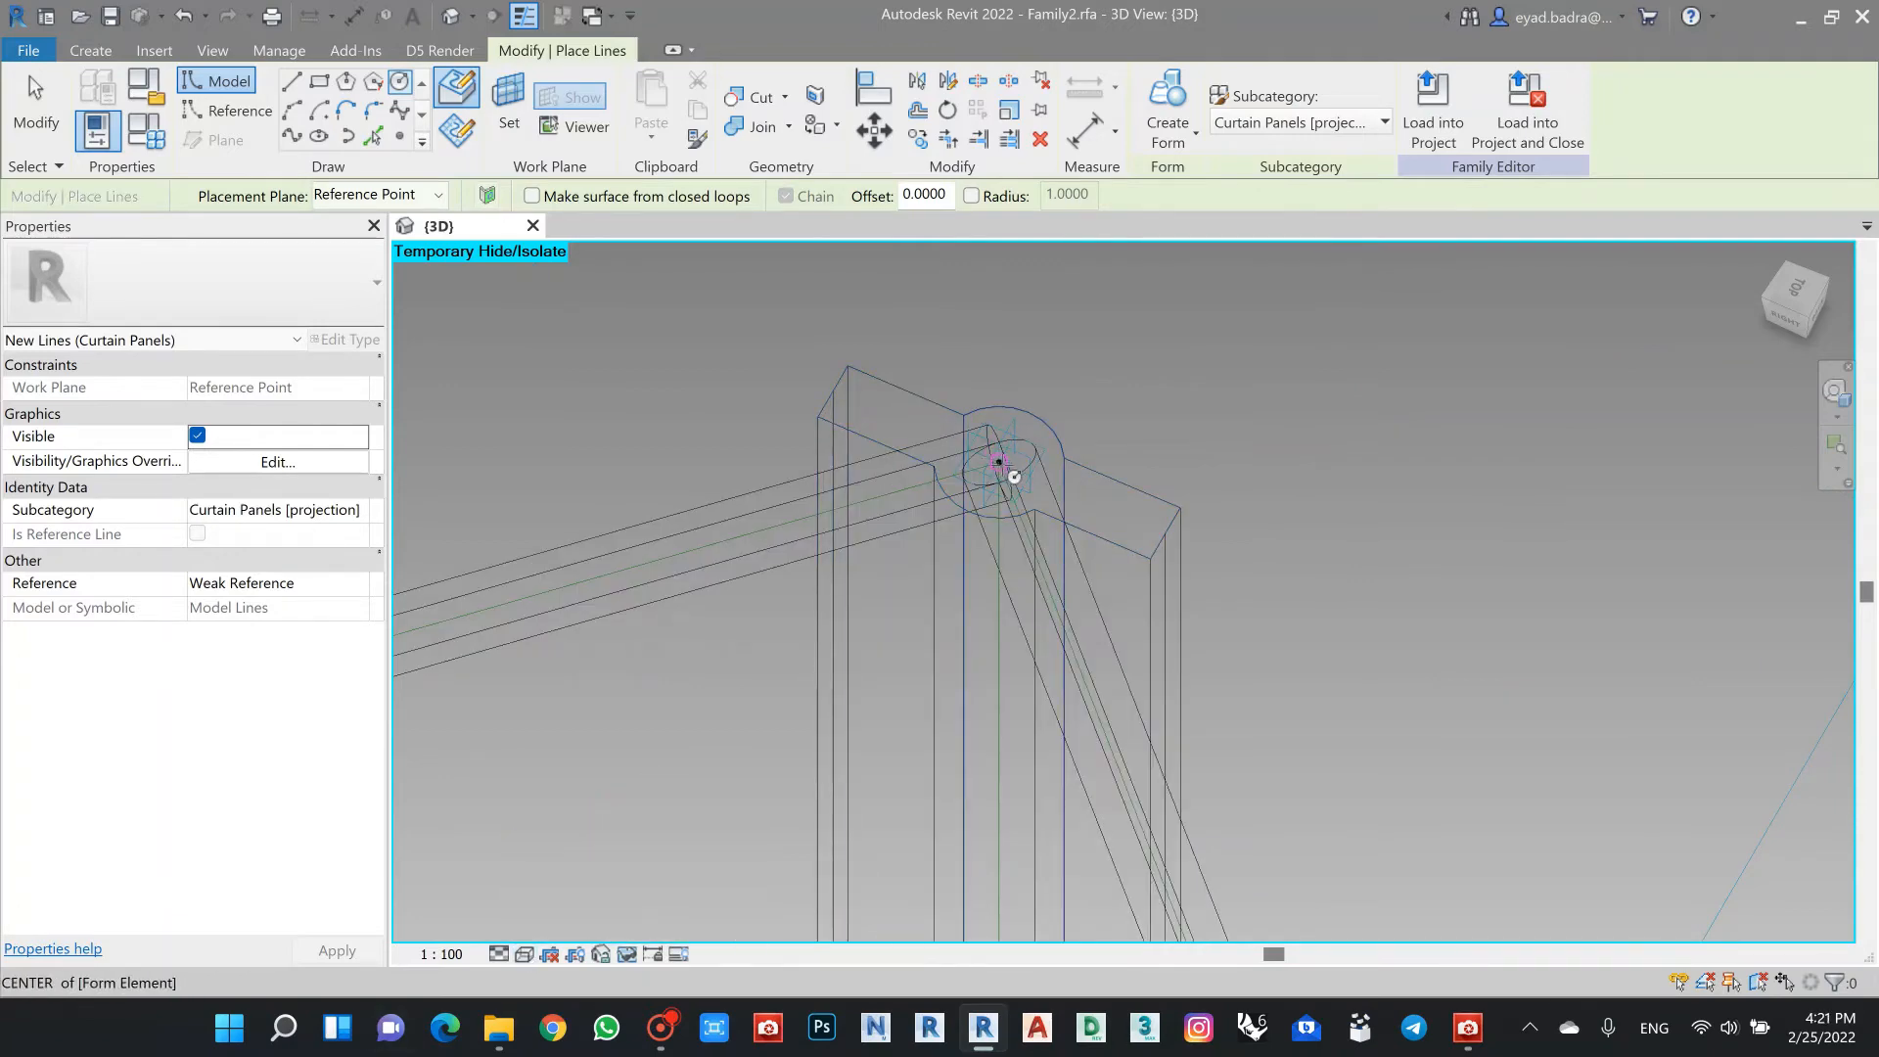
pyautogui.scroll(5, 1008, 472)
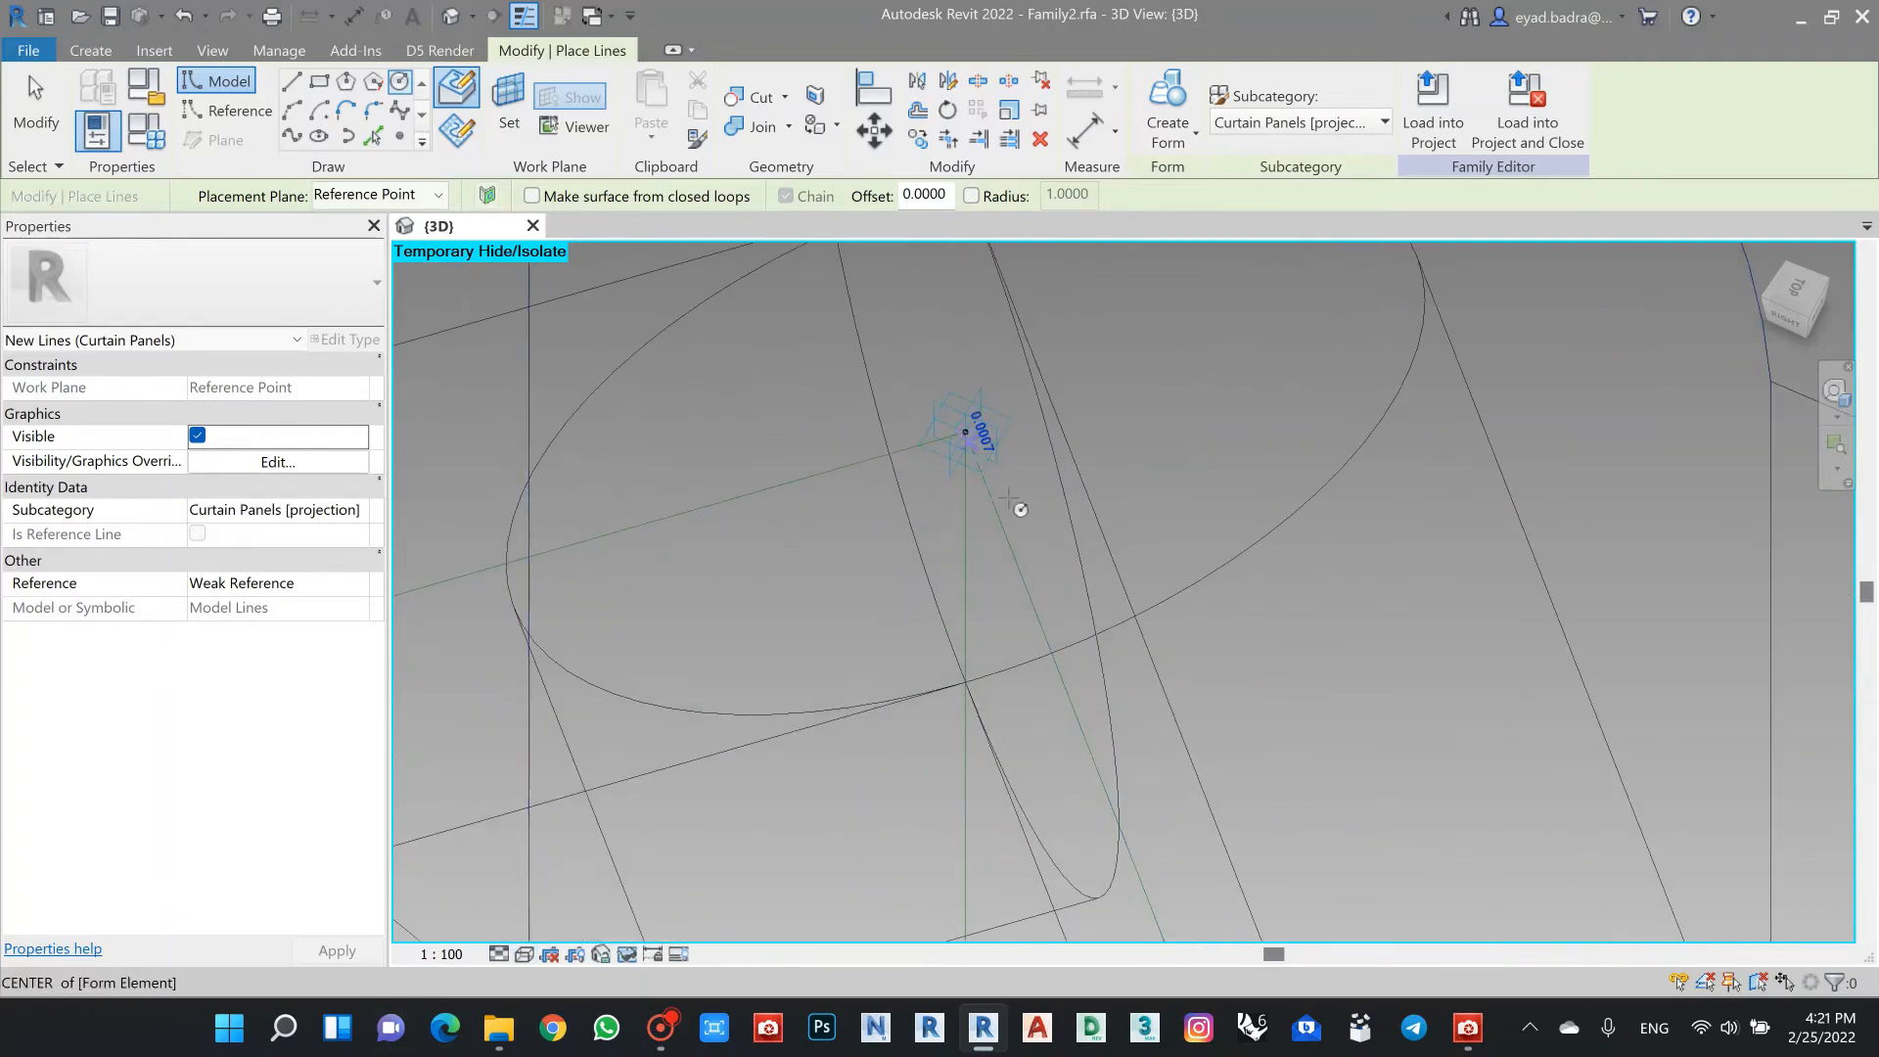
pyautogui.scroll(-3, 1037, 507)
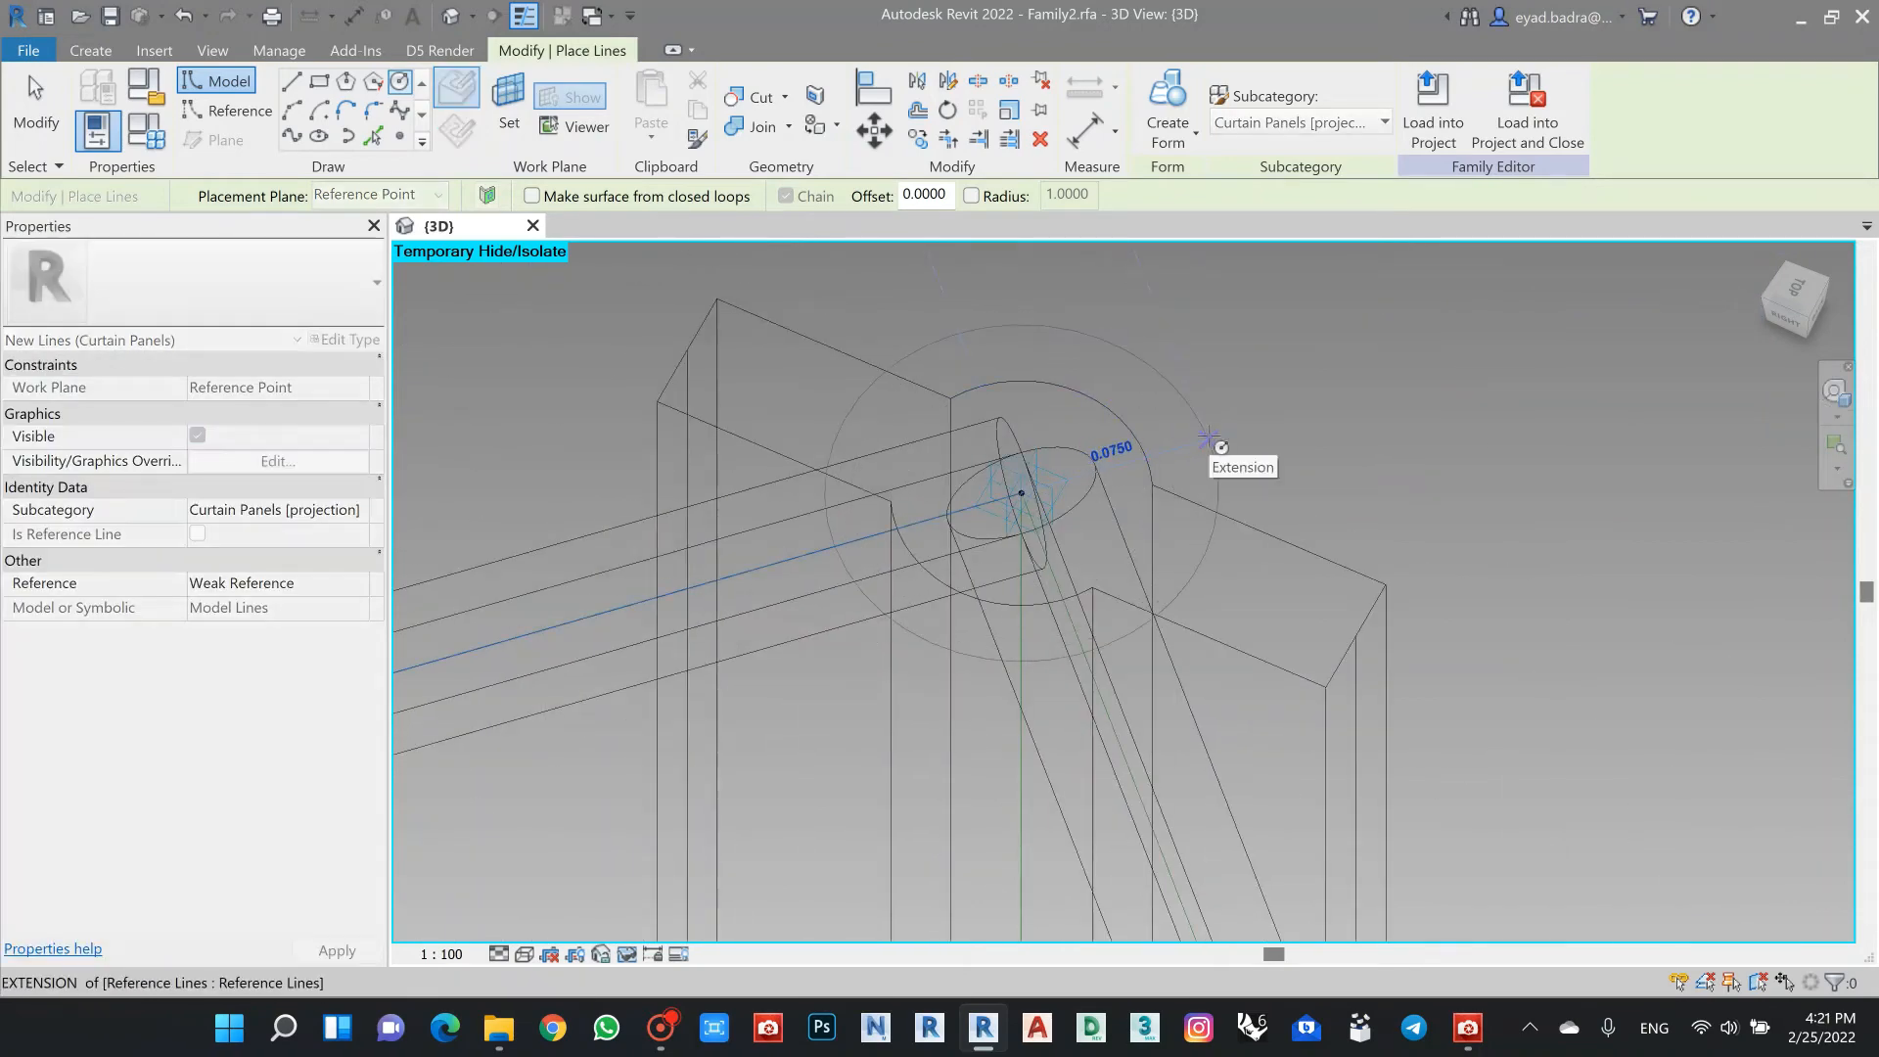
pyautogui.click(1211, 440)
pyautogui.press('Escape')
pyautogui.scroll(-5, 1178, 414)
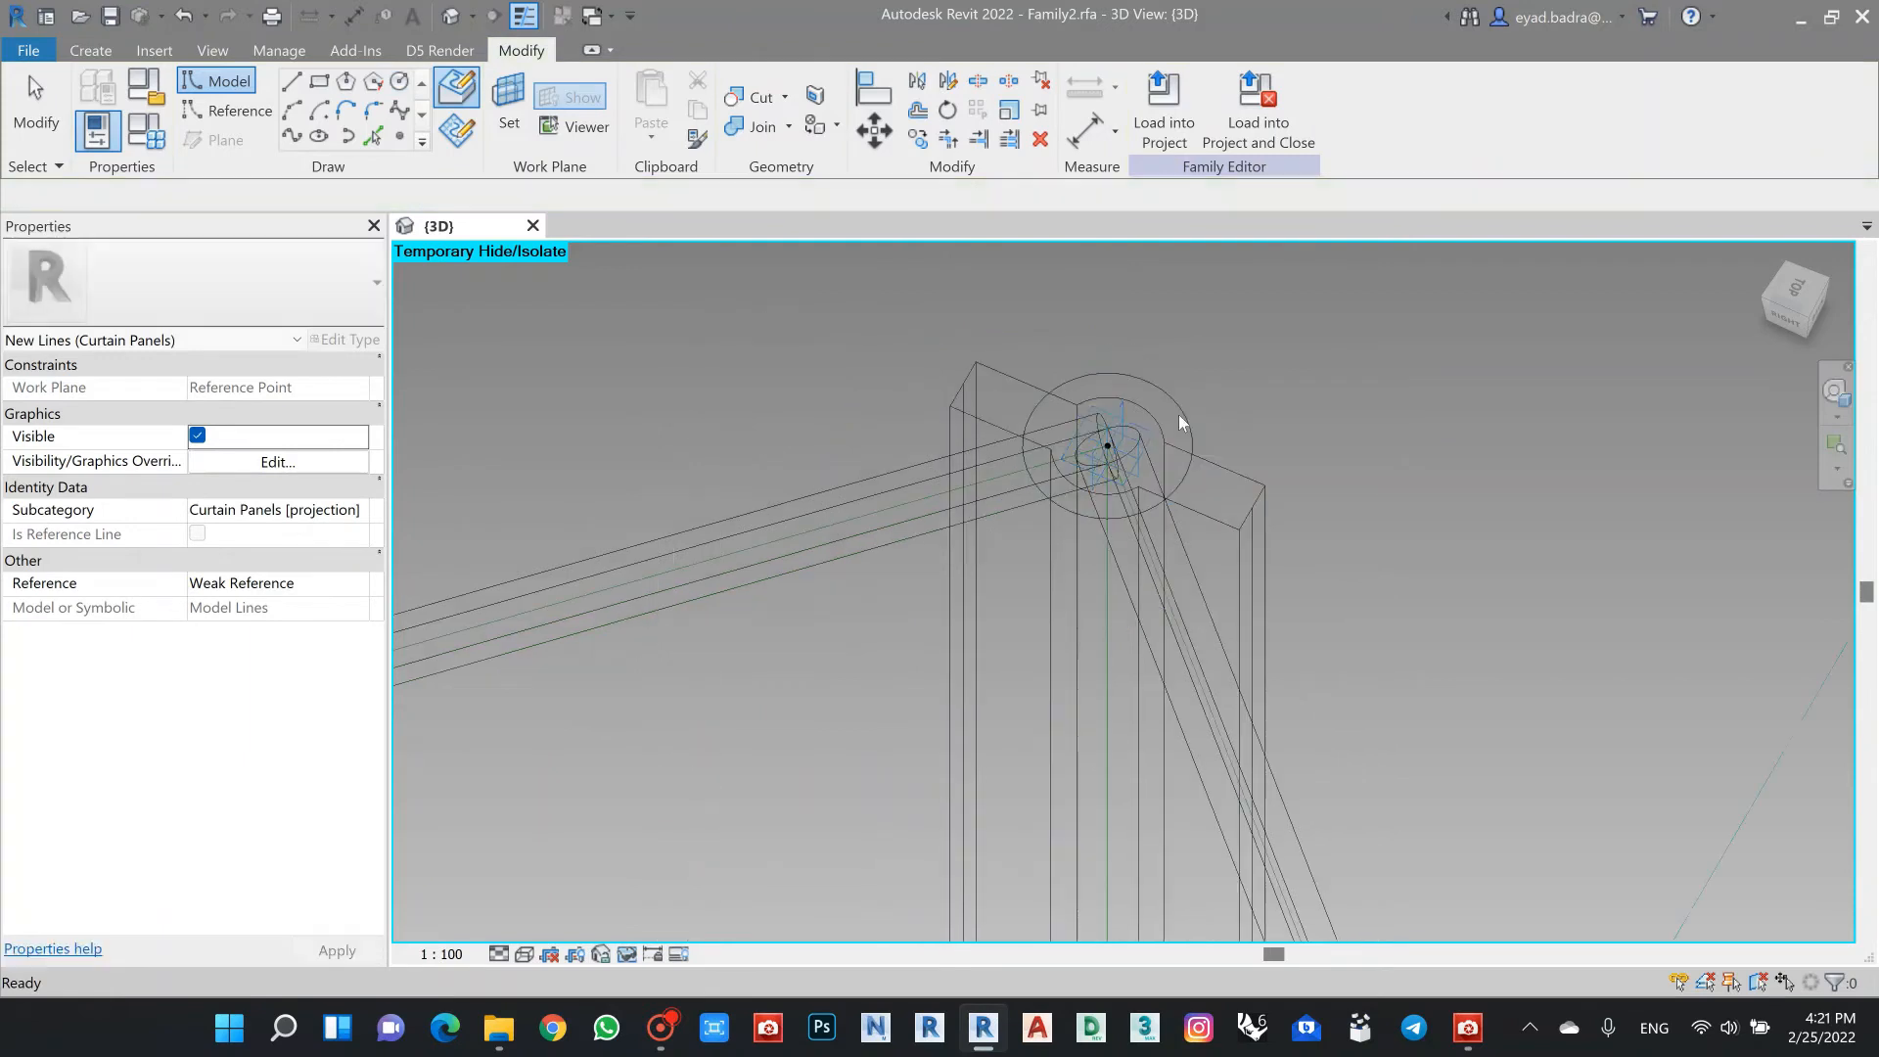
pyautogui.press('Escape')
# Step: Return to Hidden Line and create a solid cylinder form from the circle atop post 1
pyautogui.scroll(2, 1151, 467)
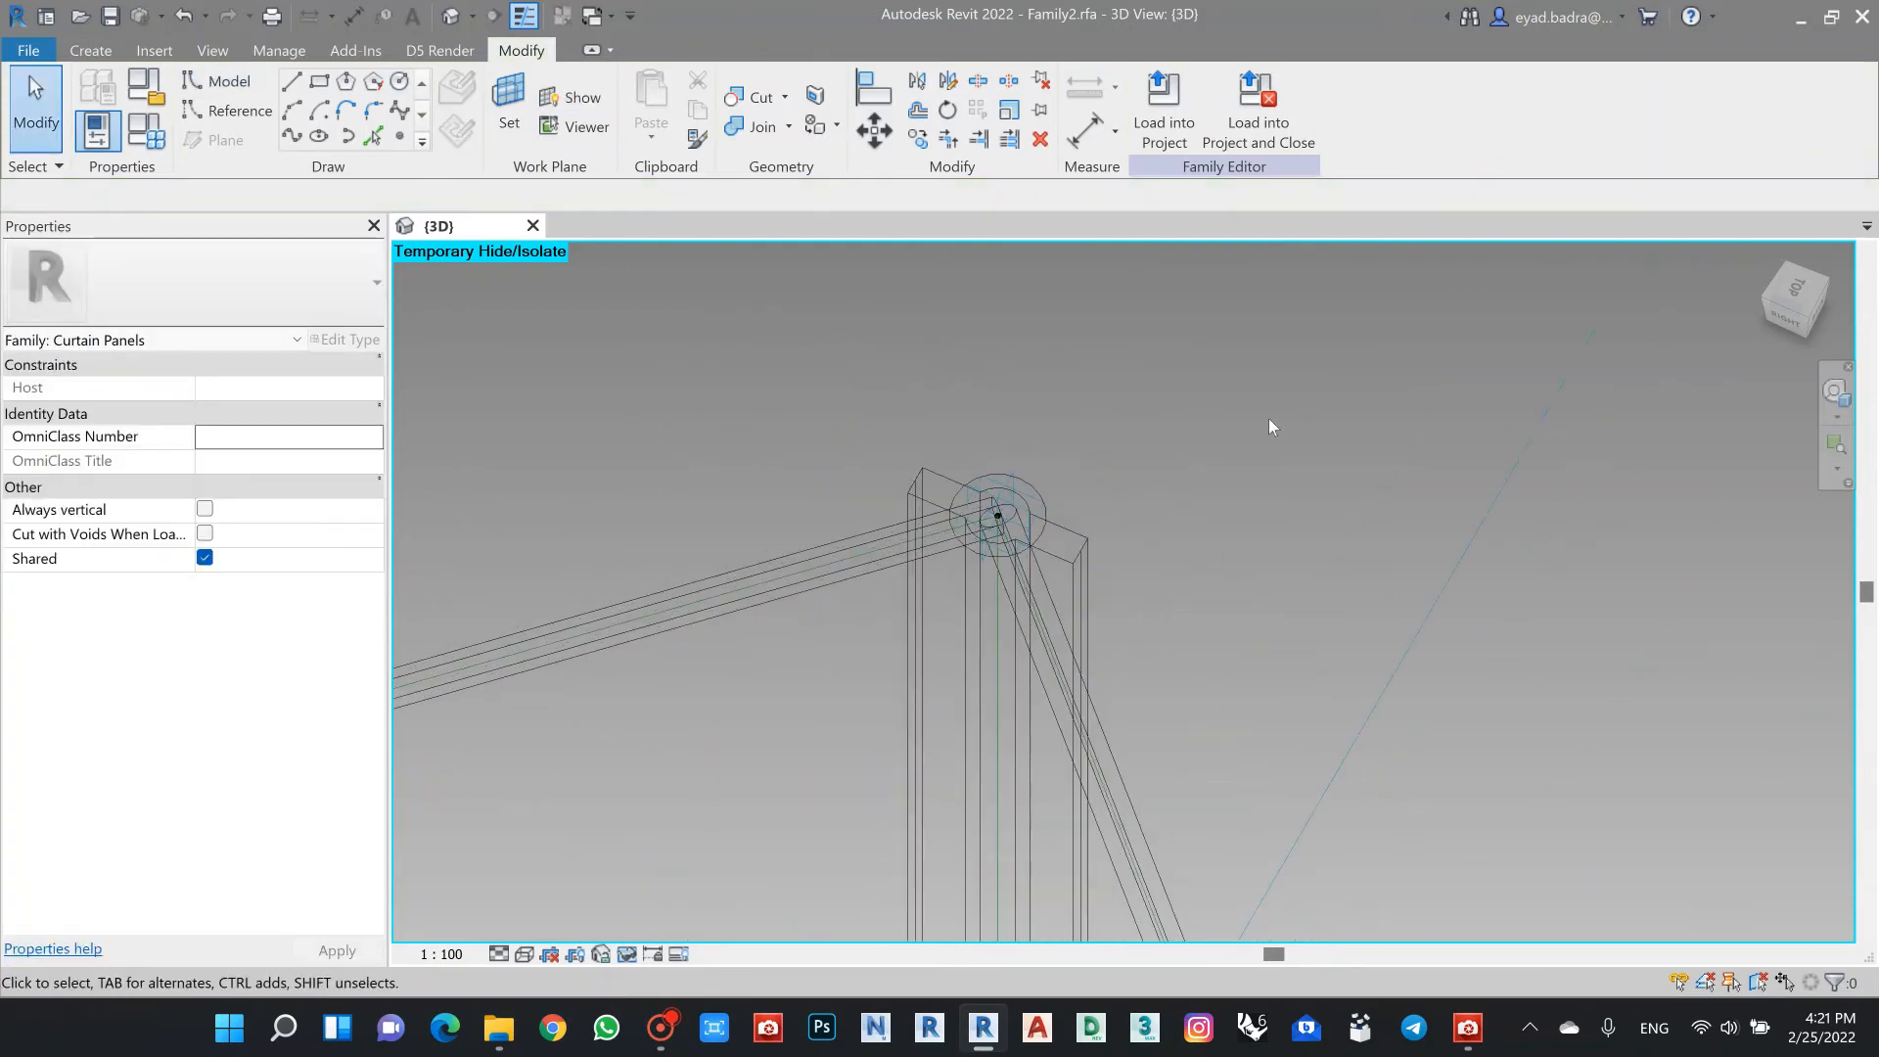
pyautogui.click(522, 955)
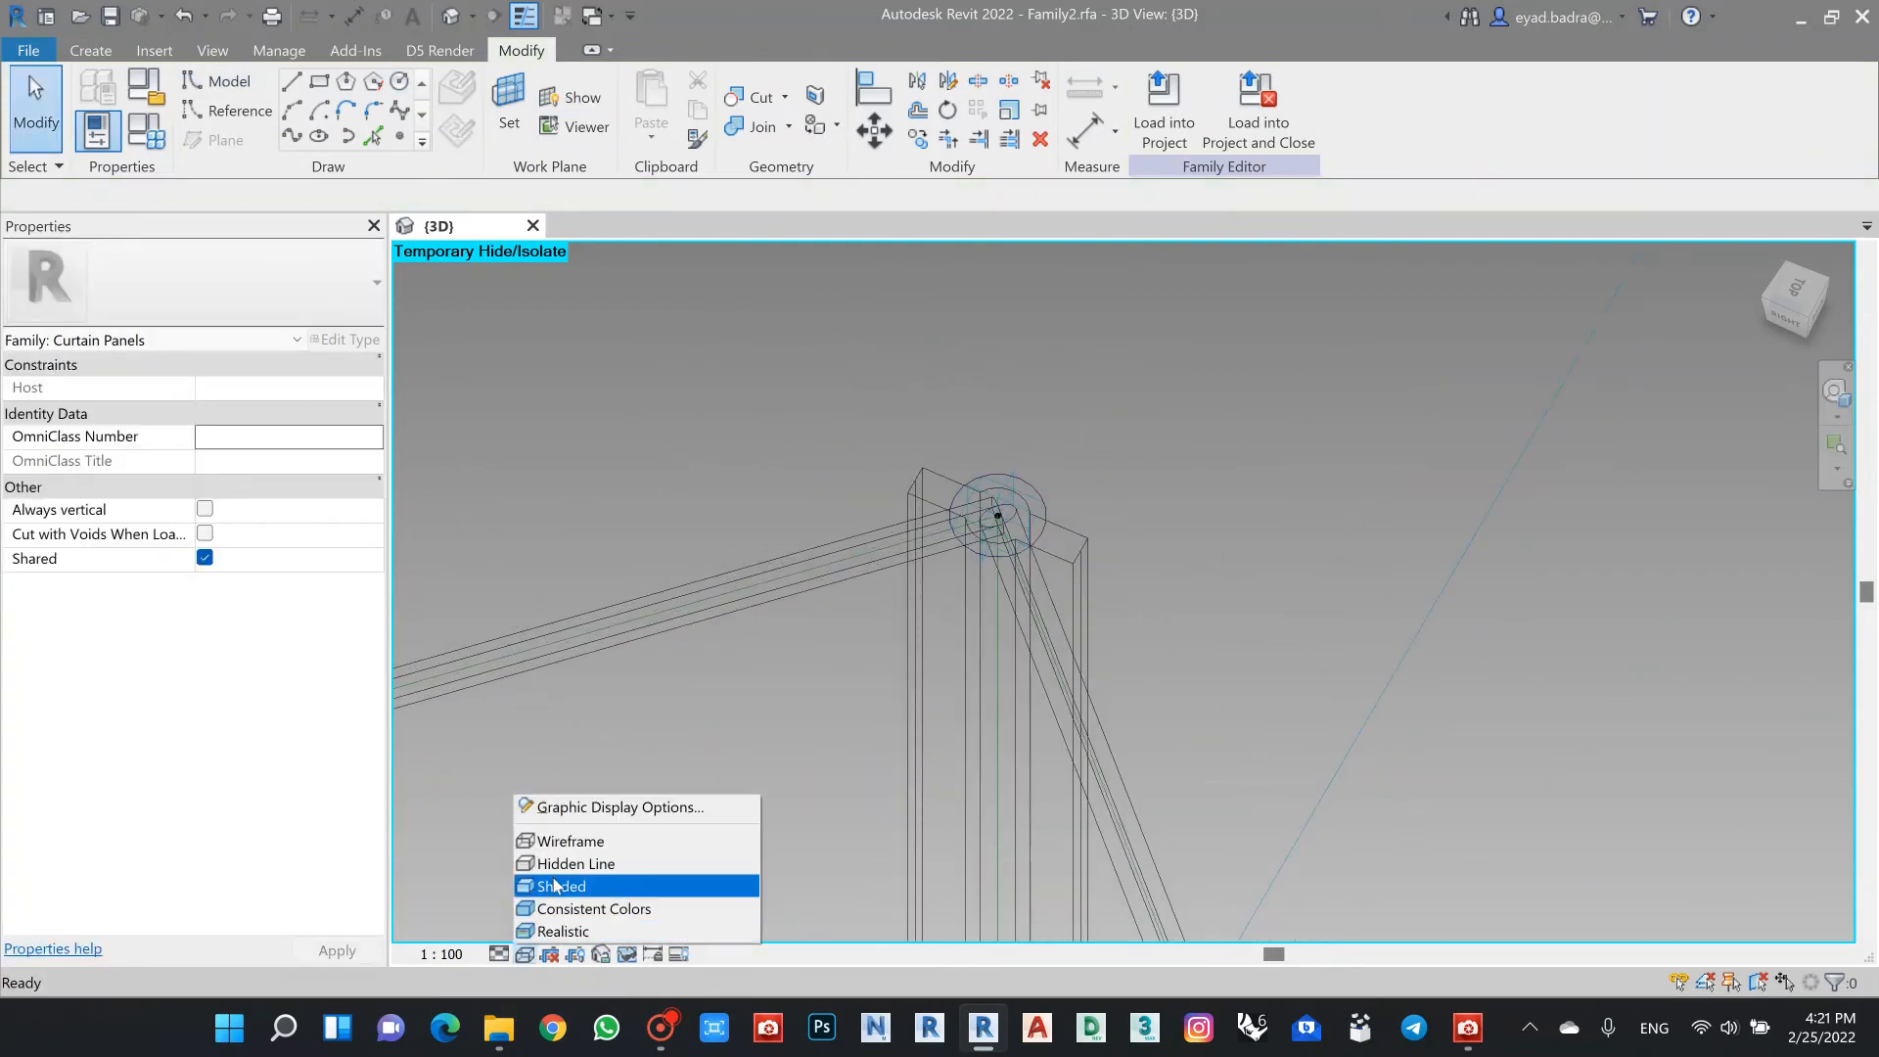
pyautogui.click(567, 863)
pyautogui.click(1029, 483)
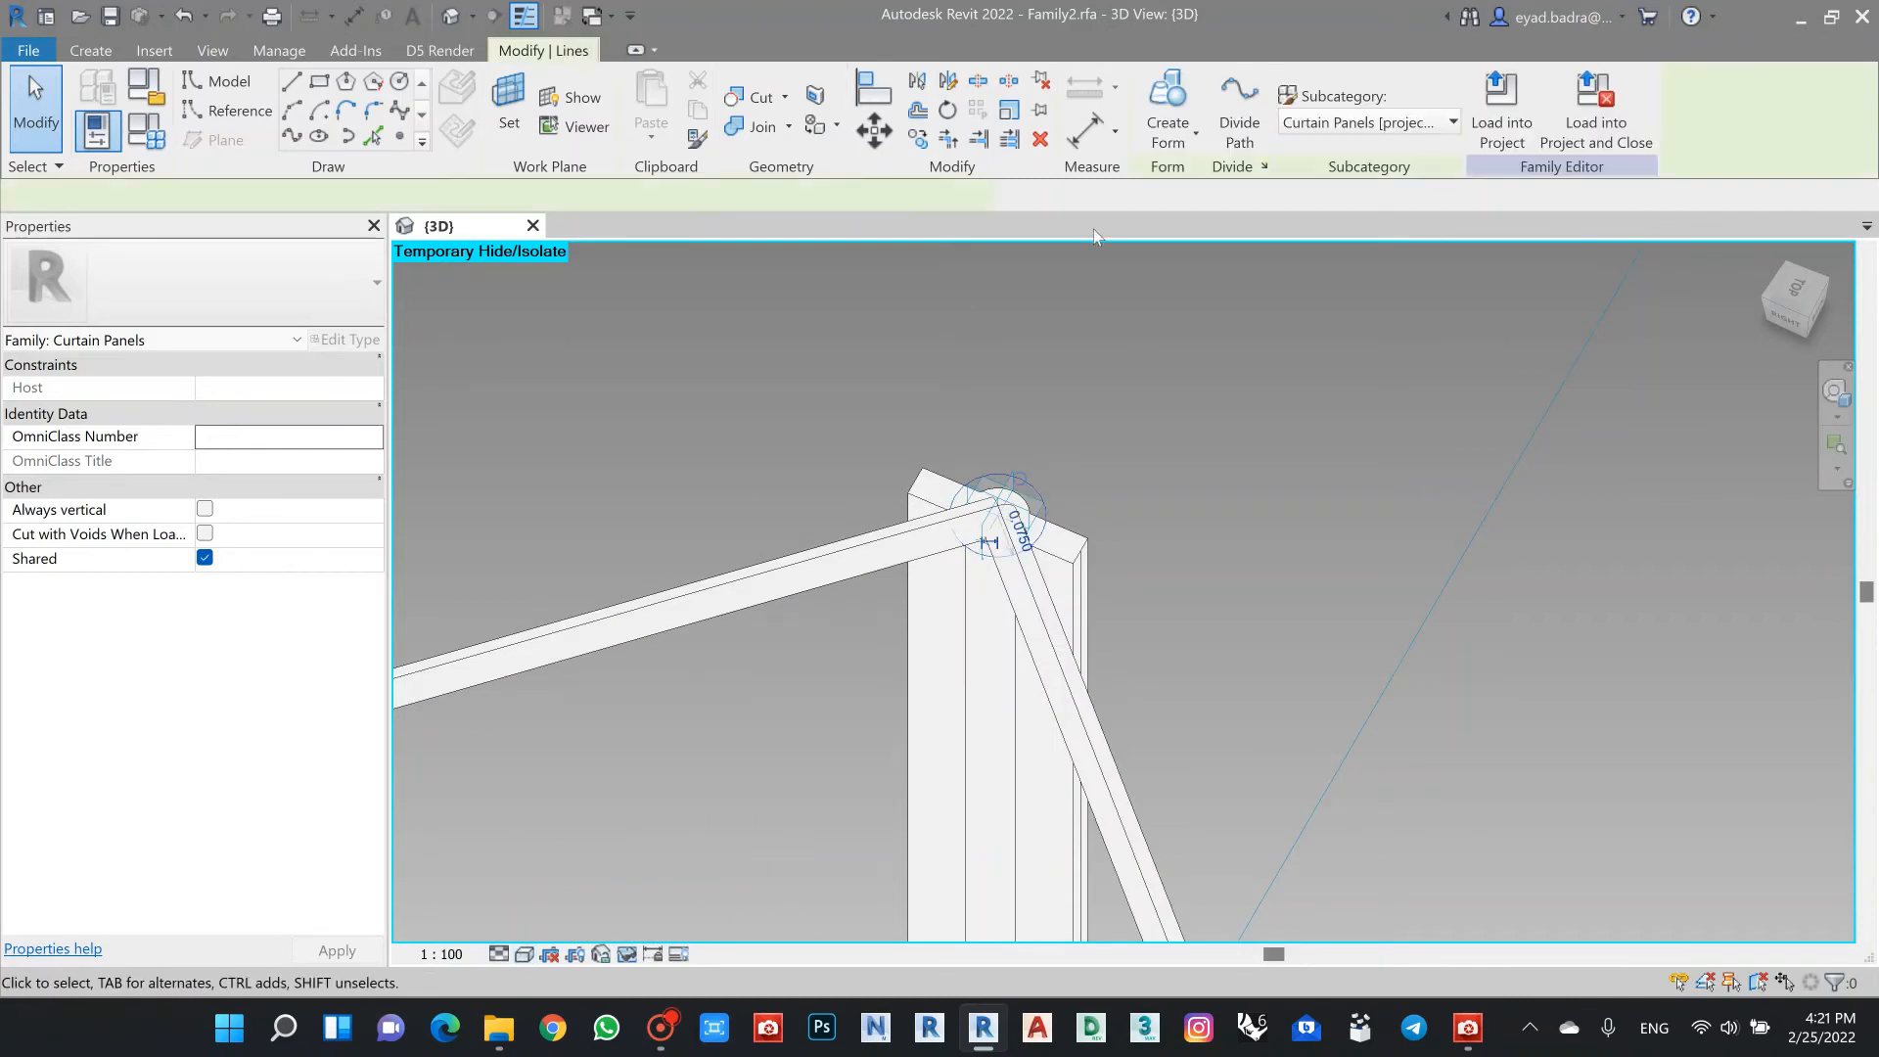
pyautogui.click(1168, 136)
pyautogui.click(1155, 180)
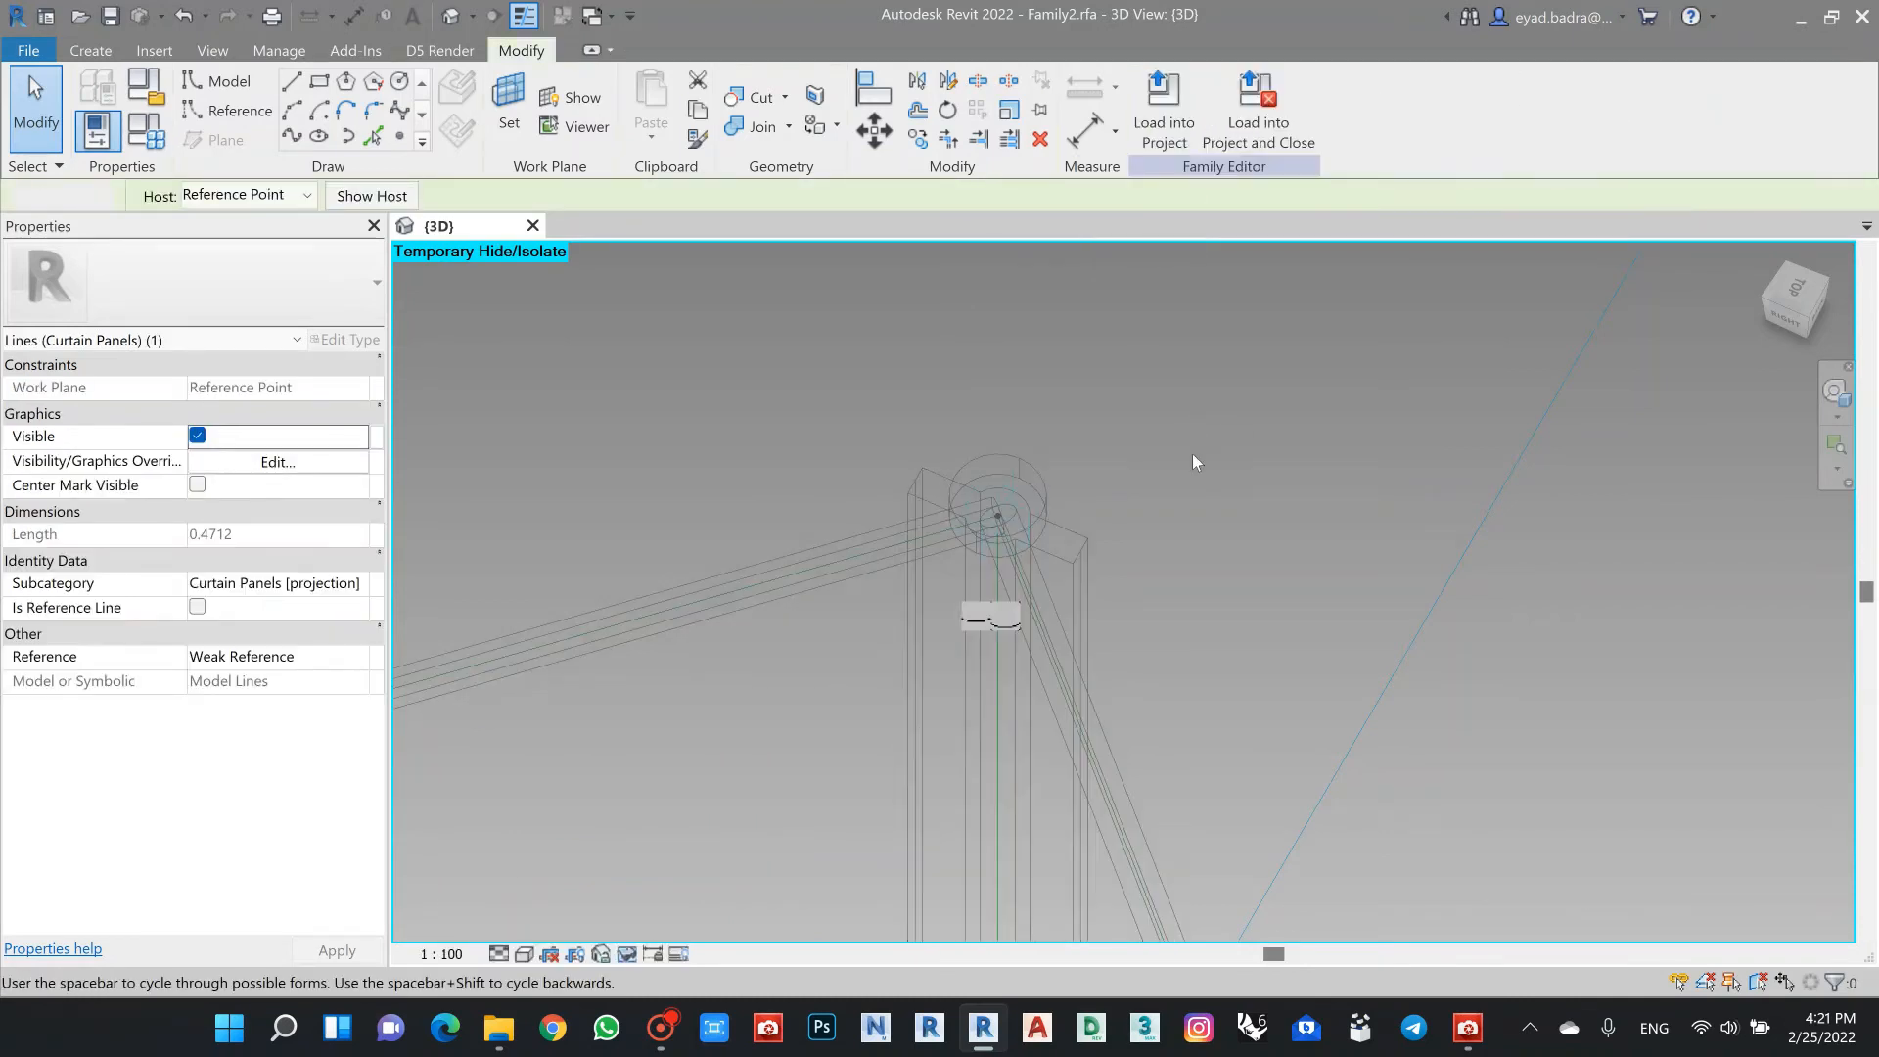
pyautogui.click(969, 619)
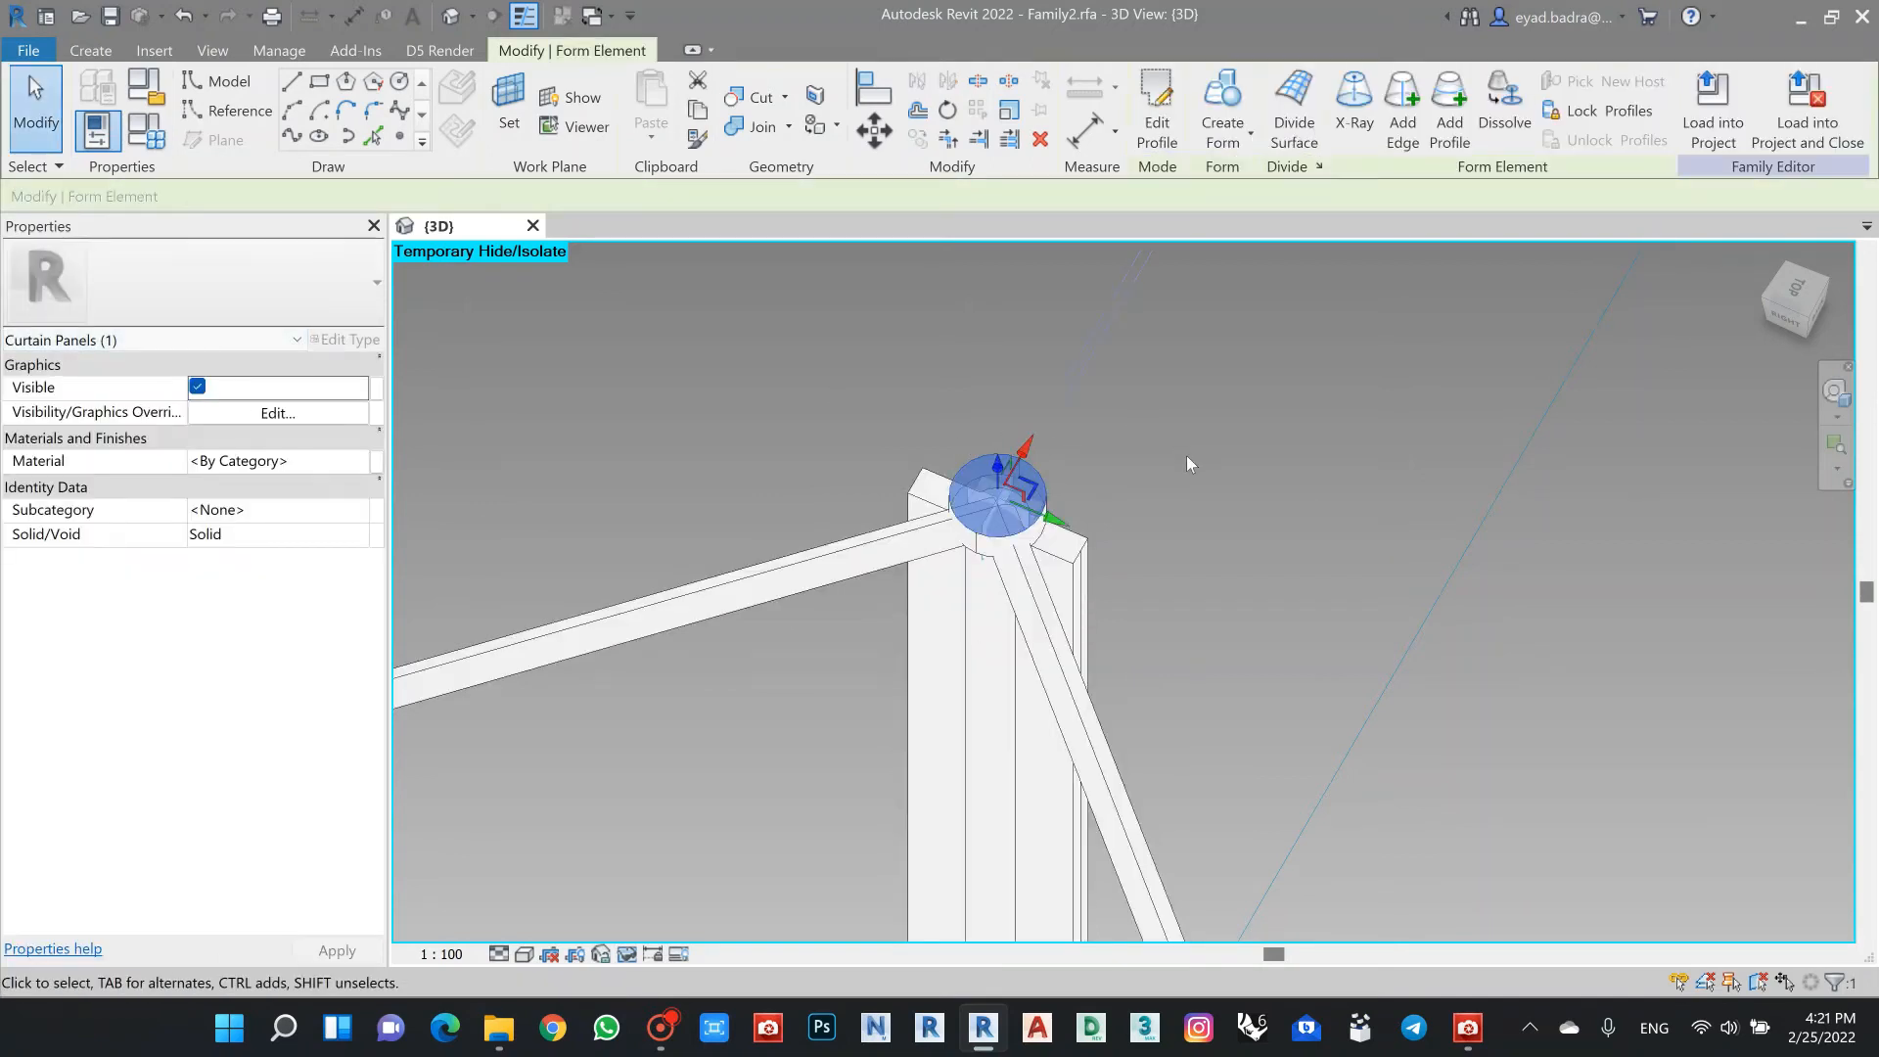
pyautogui.click(1221, 437)
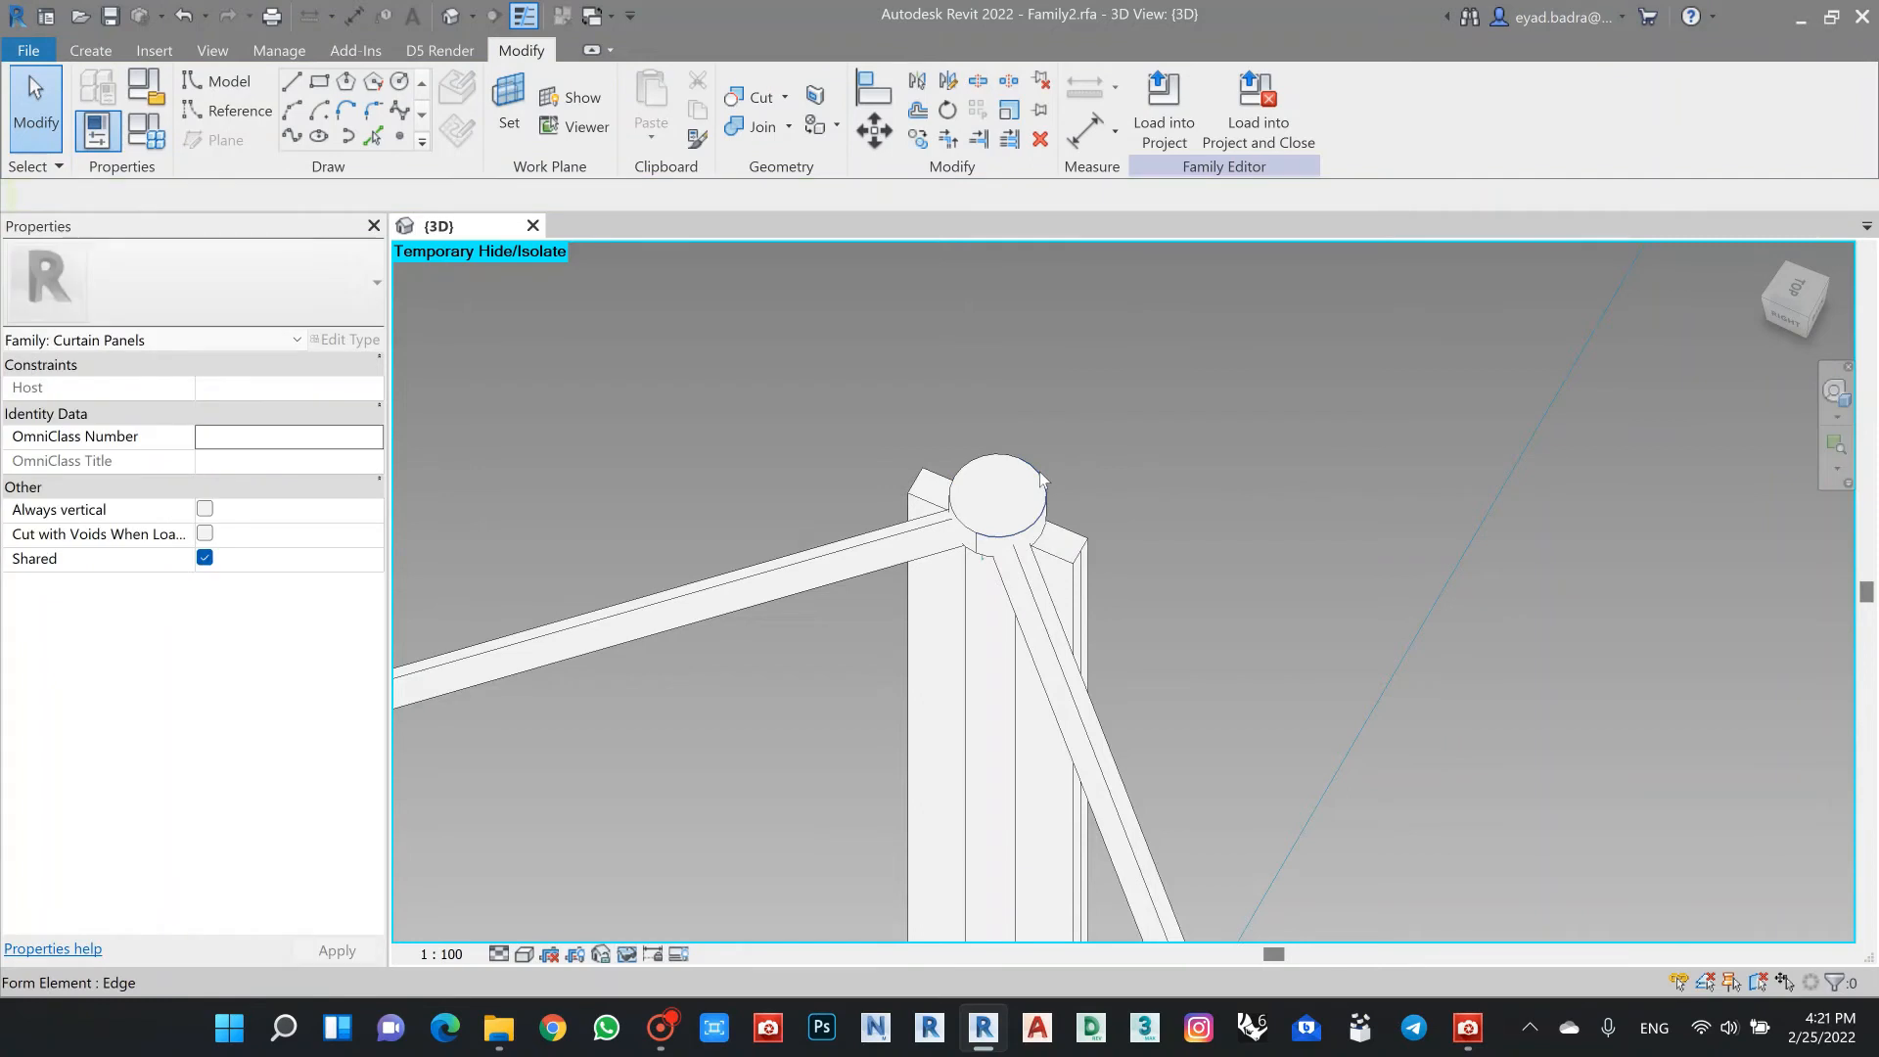
# Step: Inspect the new cylinder's top edge and its joint with the post and frame members from a lower angle
pyautogui.click(1041, 479)
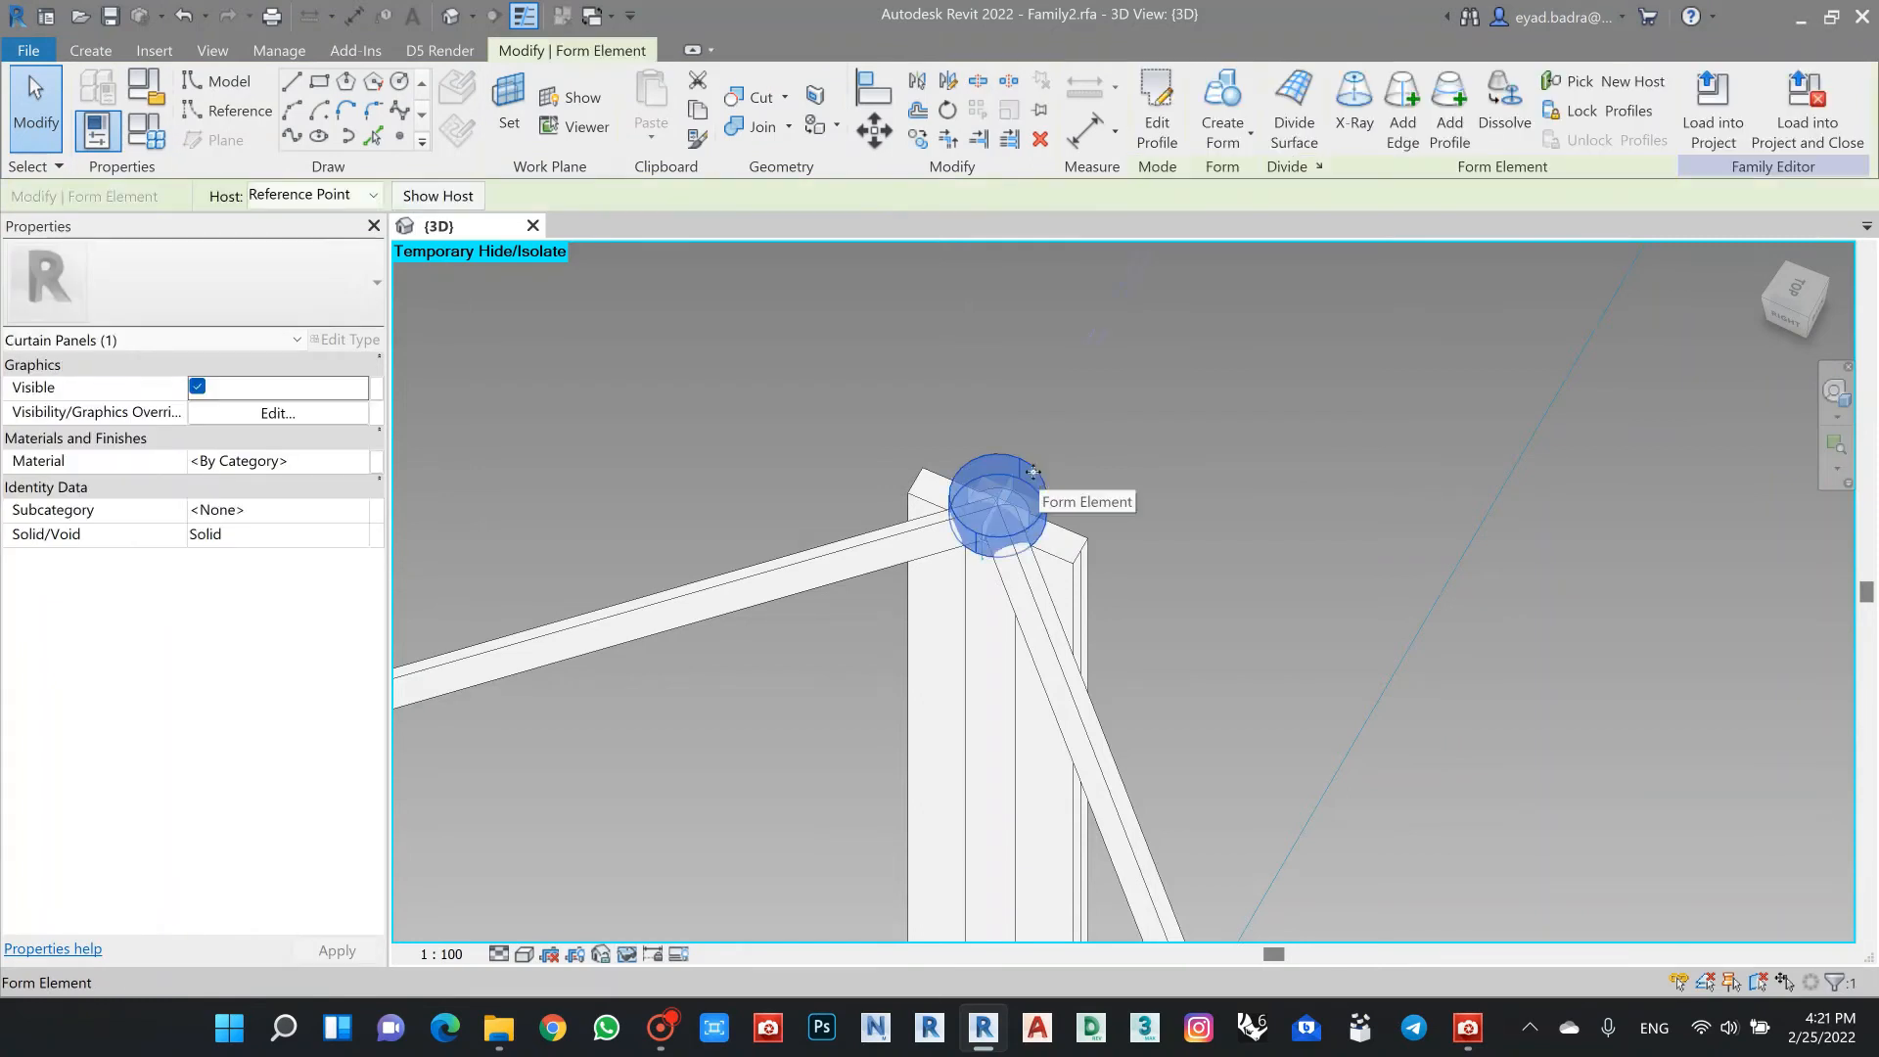
pyautogui.click(1108, 468)
pyautogui.click(990, 455)
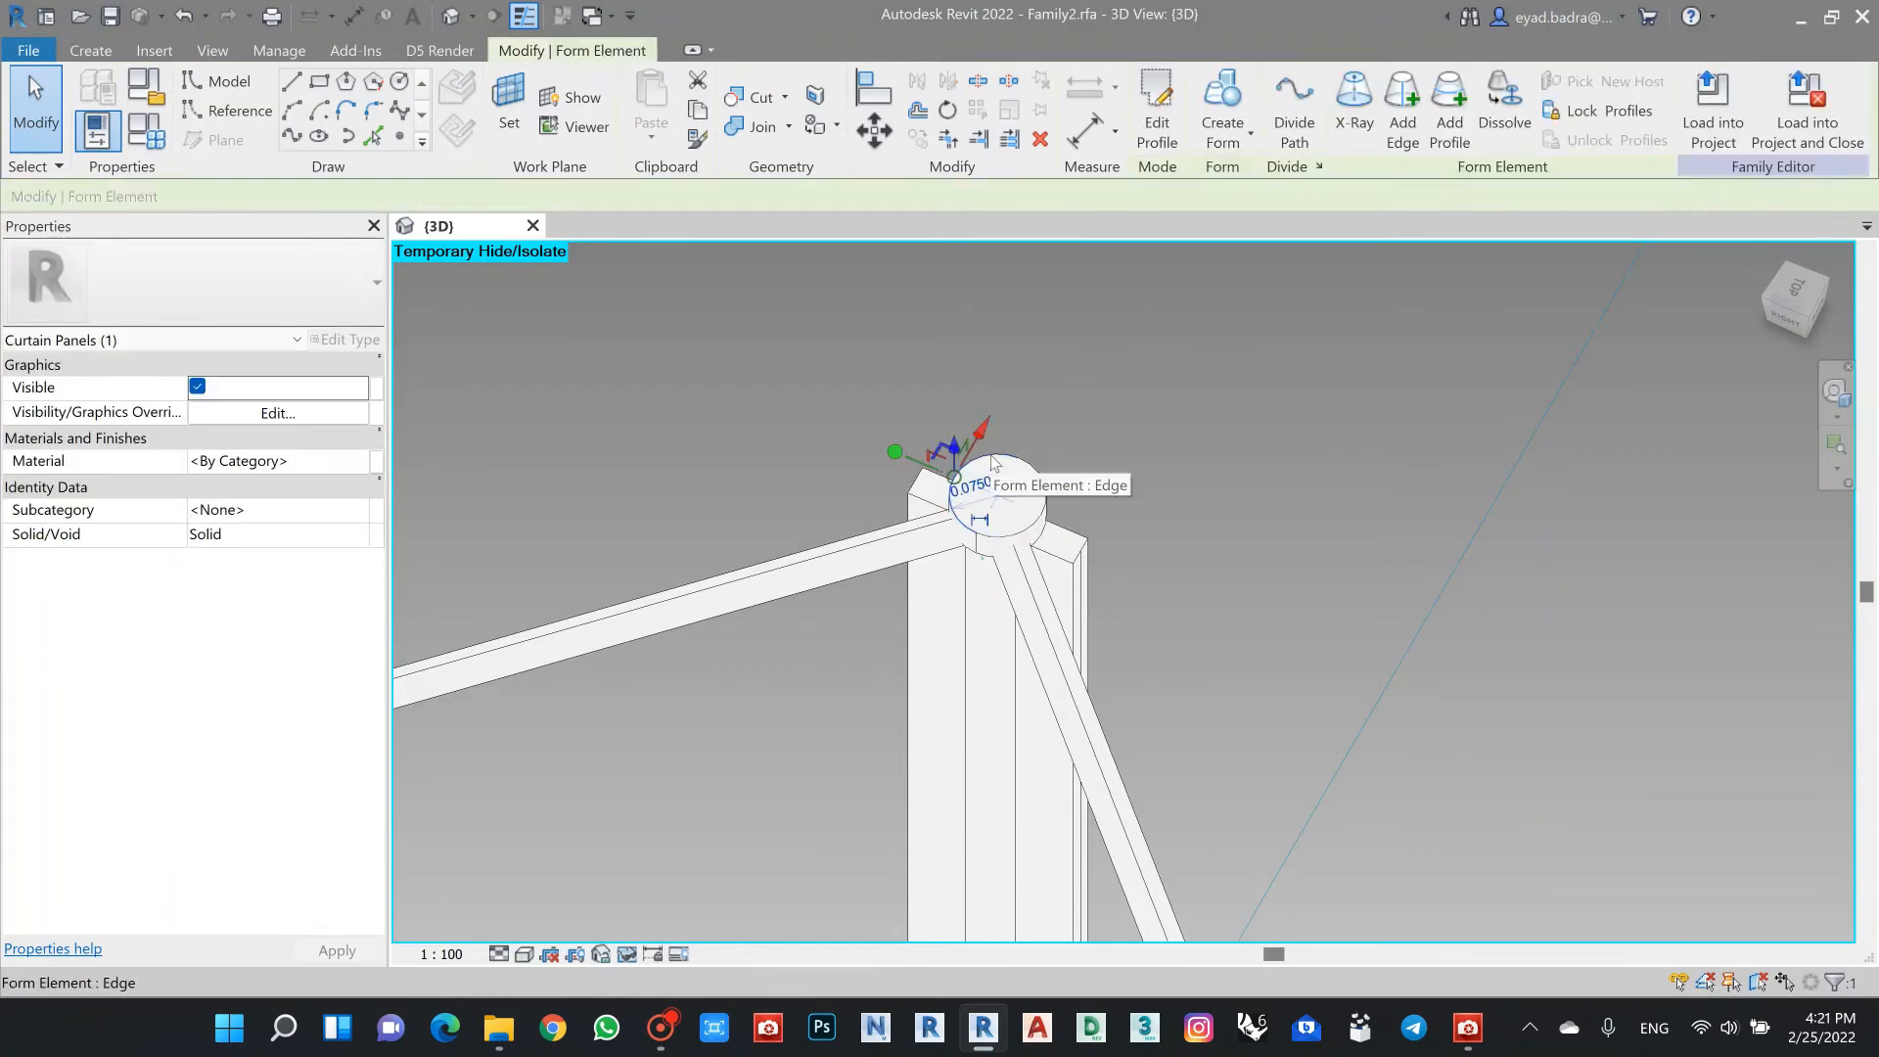
pyautogui.keyDown('shift'); pyautogui.moveTo(630, 430); pyautogui.dragTo(921, 330, button='middle'); pyautogui.keyUp('shift')
pyautogui.scroll(5, 871, 436)
pyautogui.press('Escape')
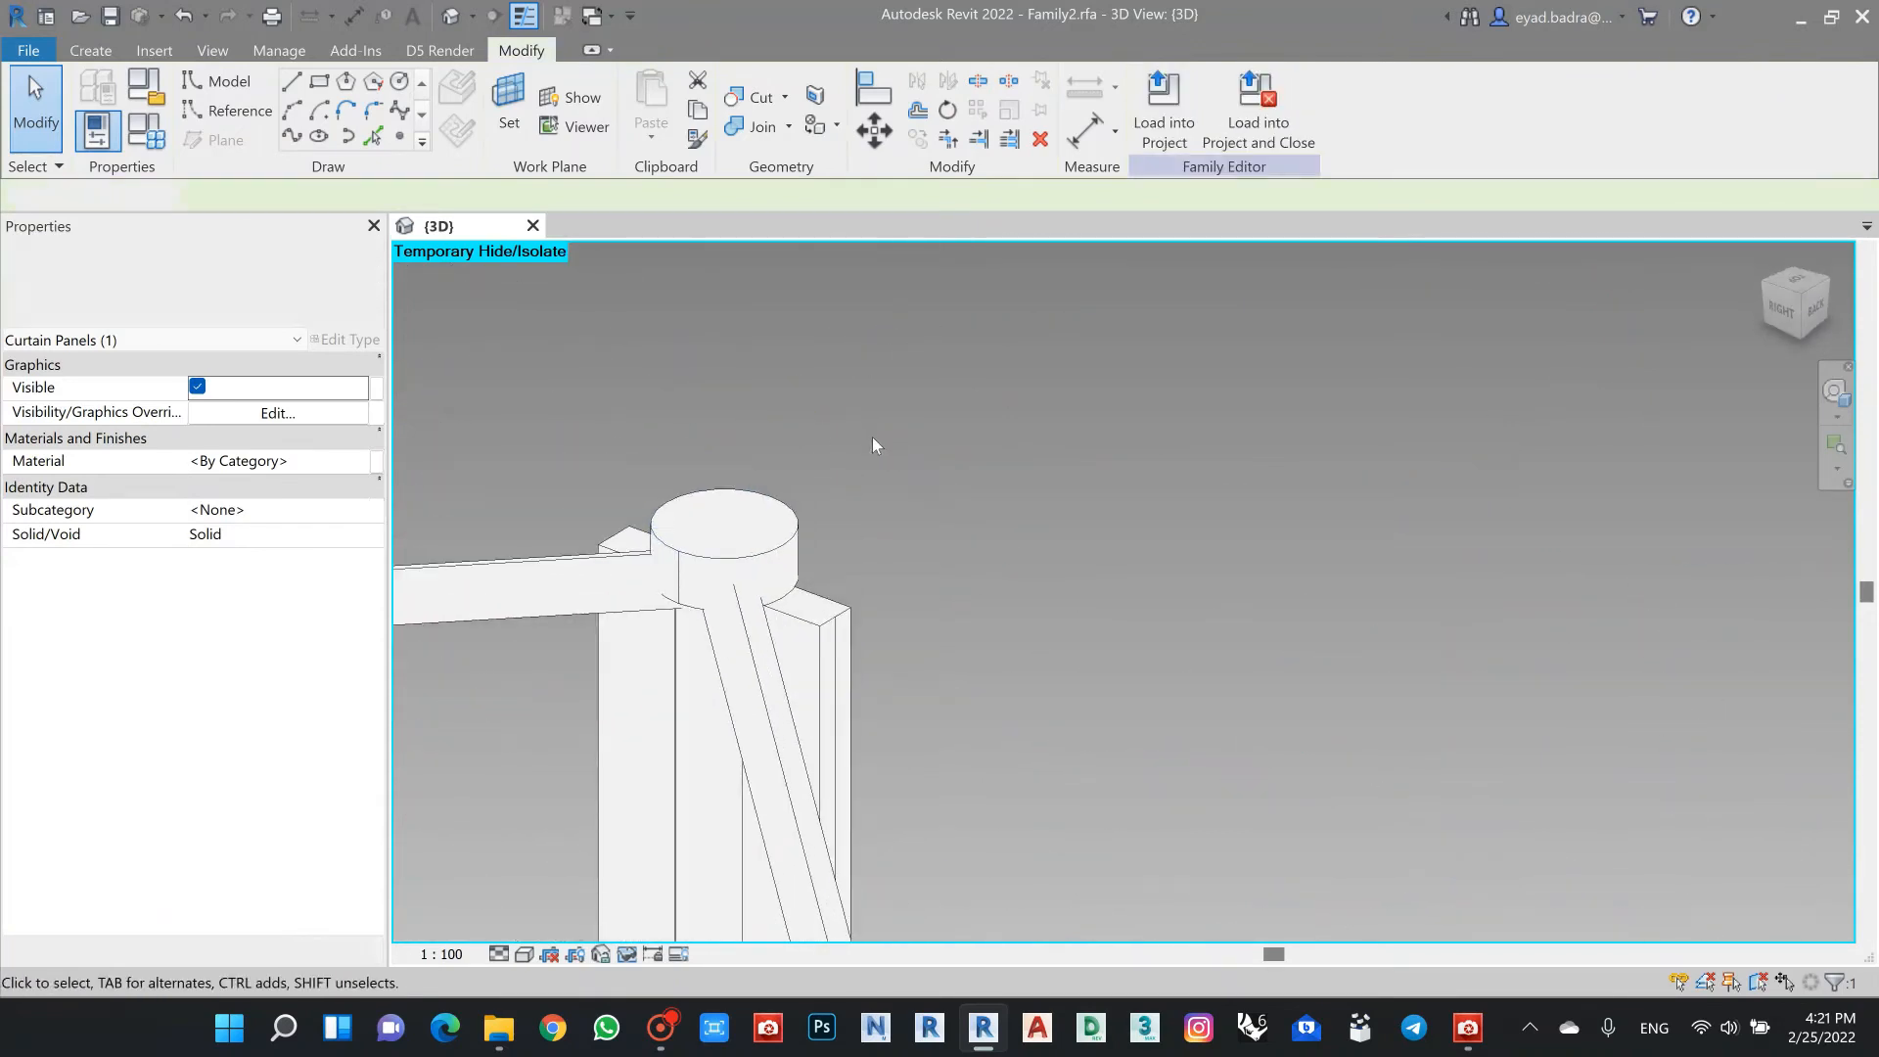
# Step: Try to lengthen the cylinder atop post 1 by raising its top face
pyautogui.click(740, 493)
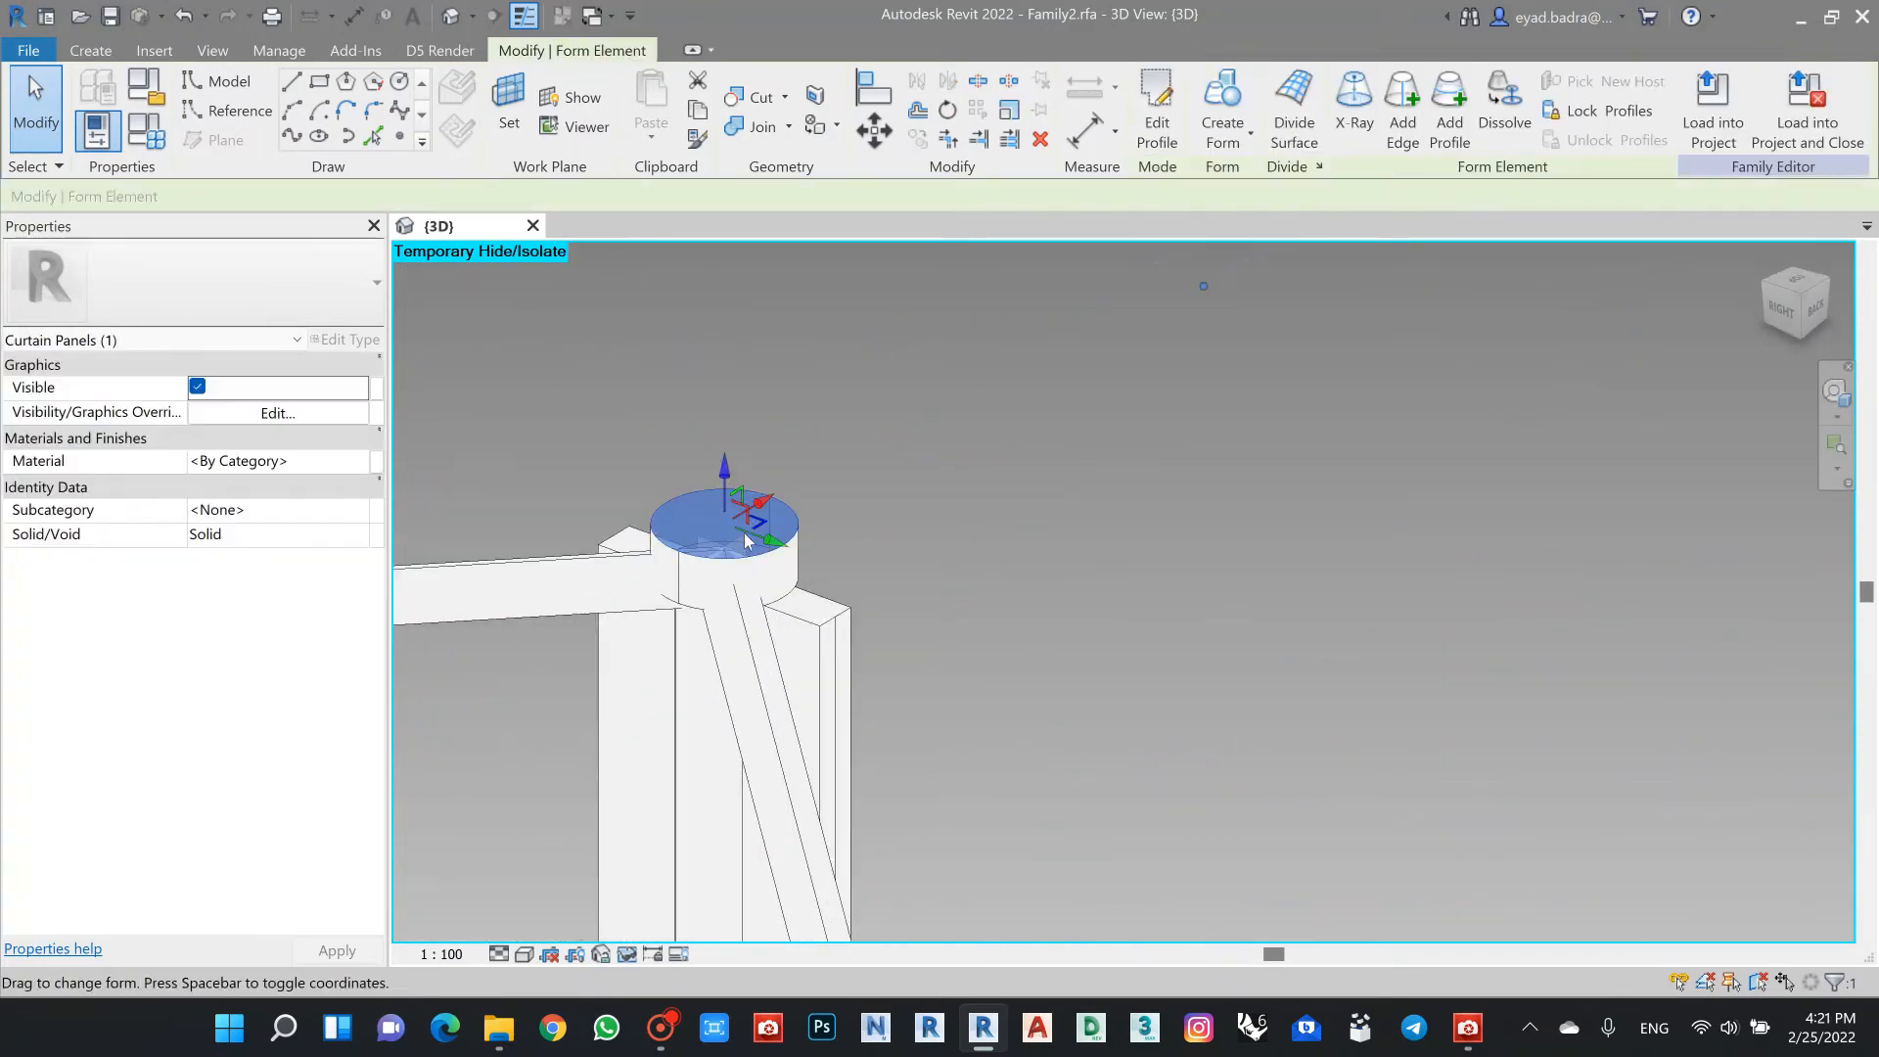
pyautogui.moveTo(725, 474); pyautogui.dragTo(734, 366)
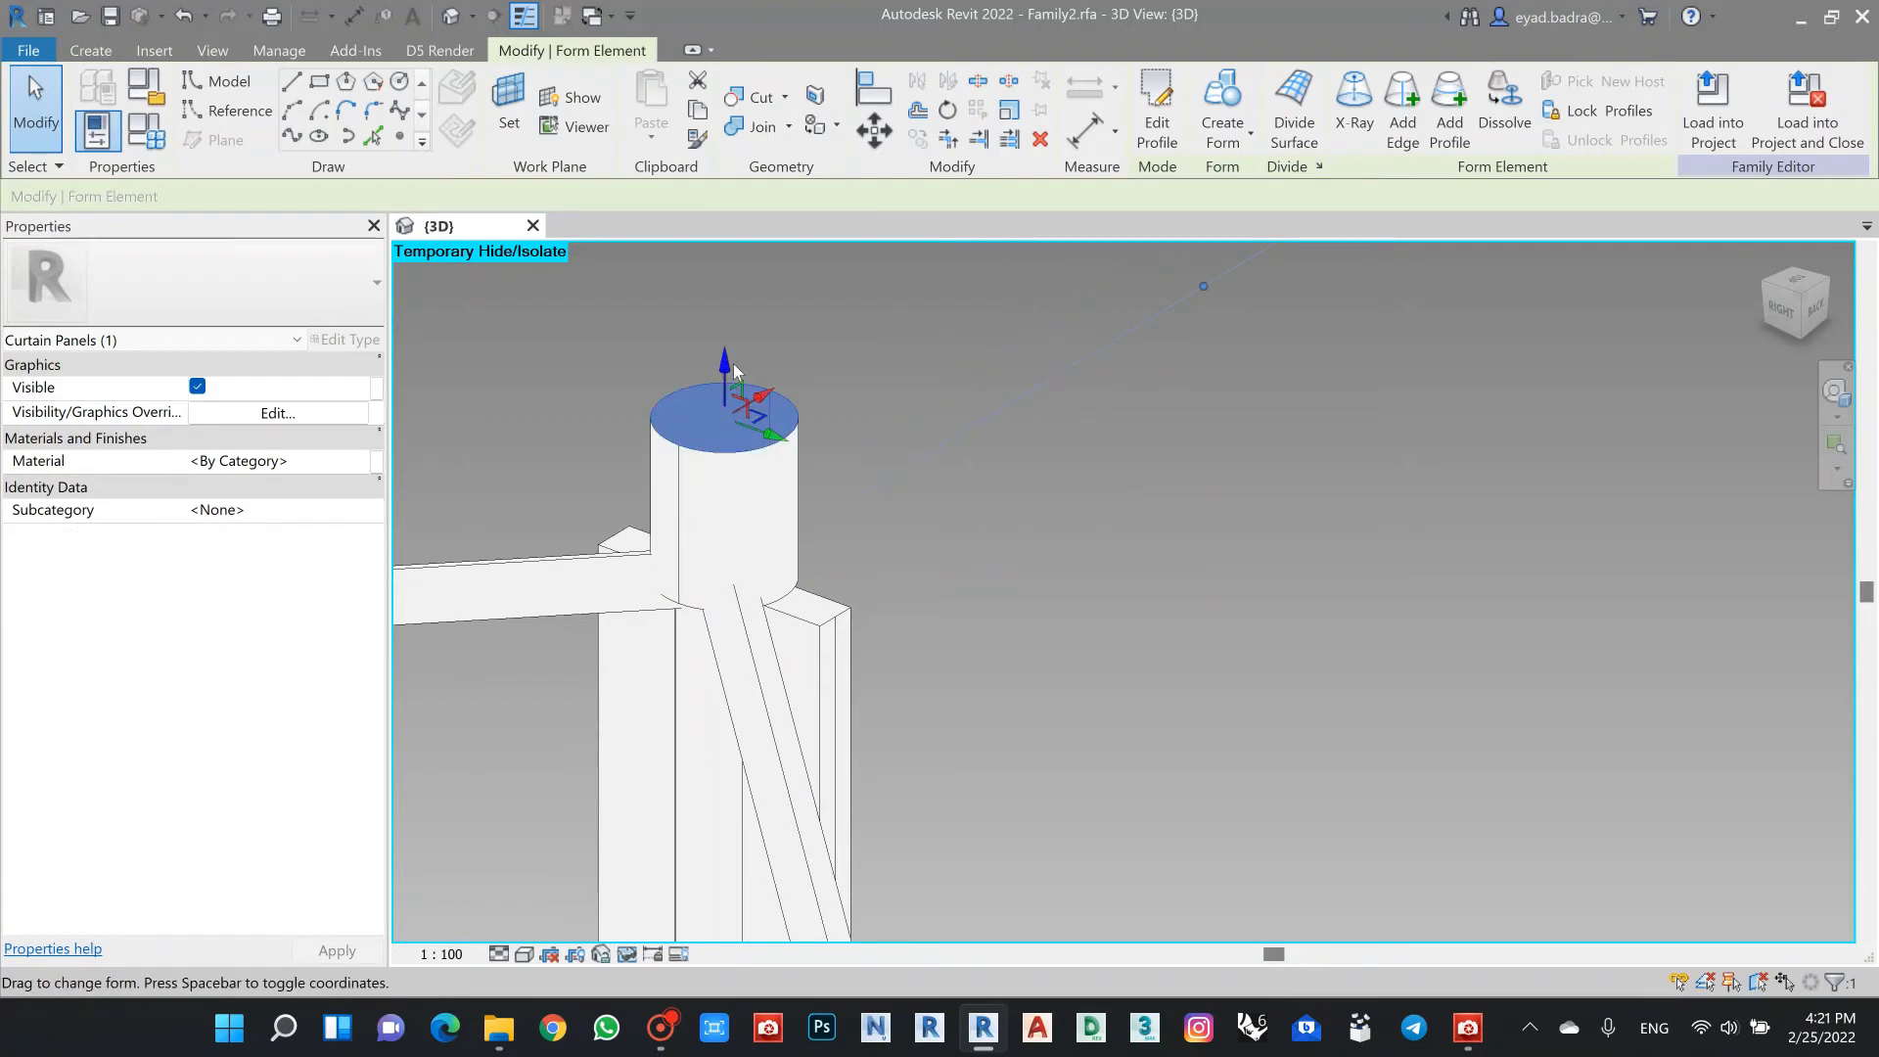
pyautogui.click(851, 442)
pyautogui.click(765, 456)
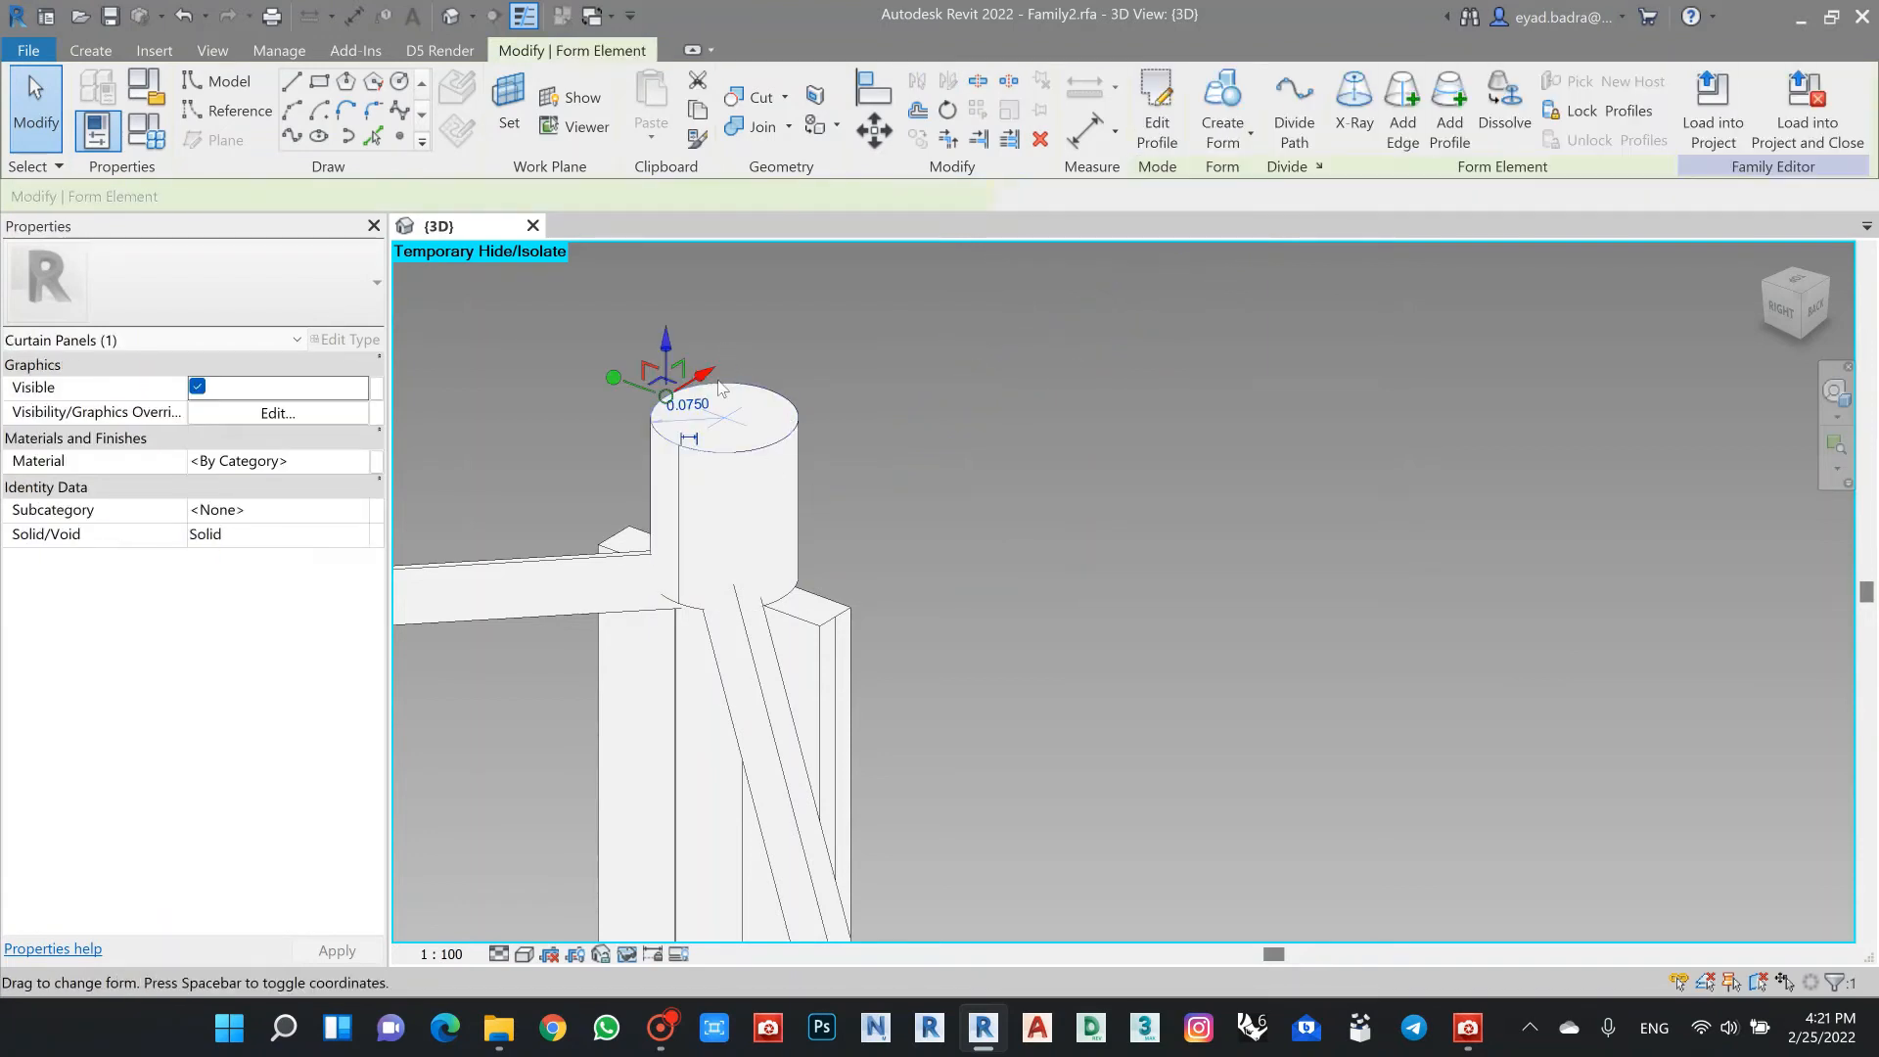
pyautogui.moveTo(766, 459)
pyautogui.keyDown('shift'); pyautogui.mouseDown(button='middle')
pyautogui.moveTo(996, 484)
pyautogui.moveTo(923, 523)
pyautogui.moveTo(780, 467)
pyautogui.mouseUp(button='middle'); pyautogui.keyUp('shift')
pyautogui.click(996, 483)
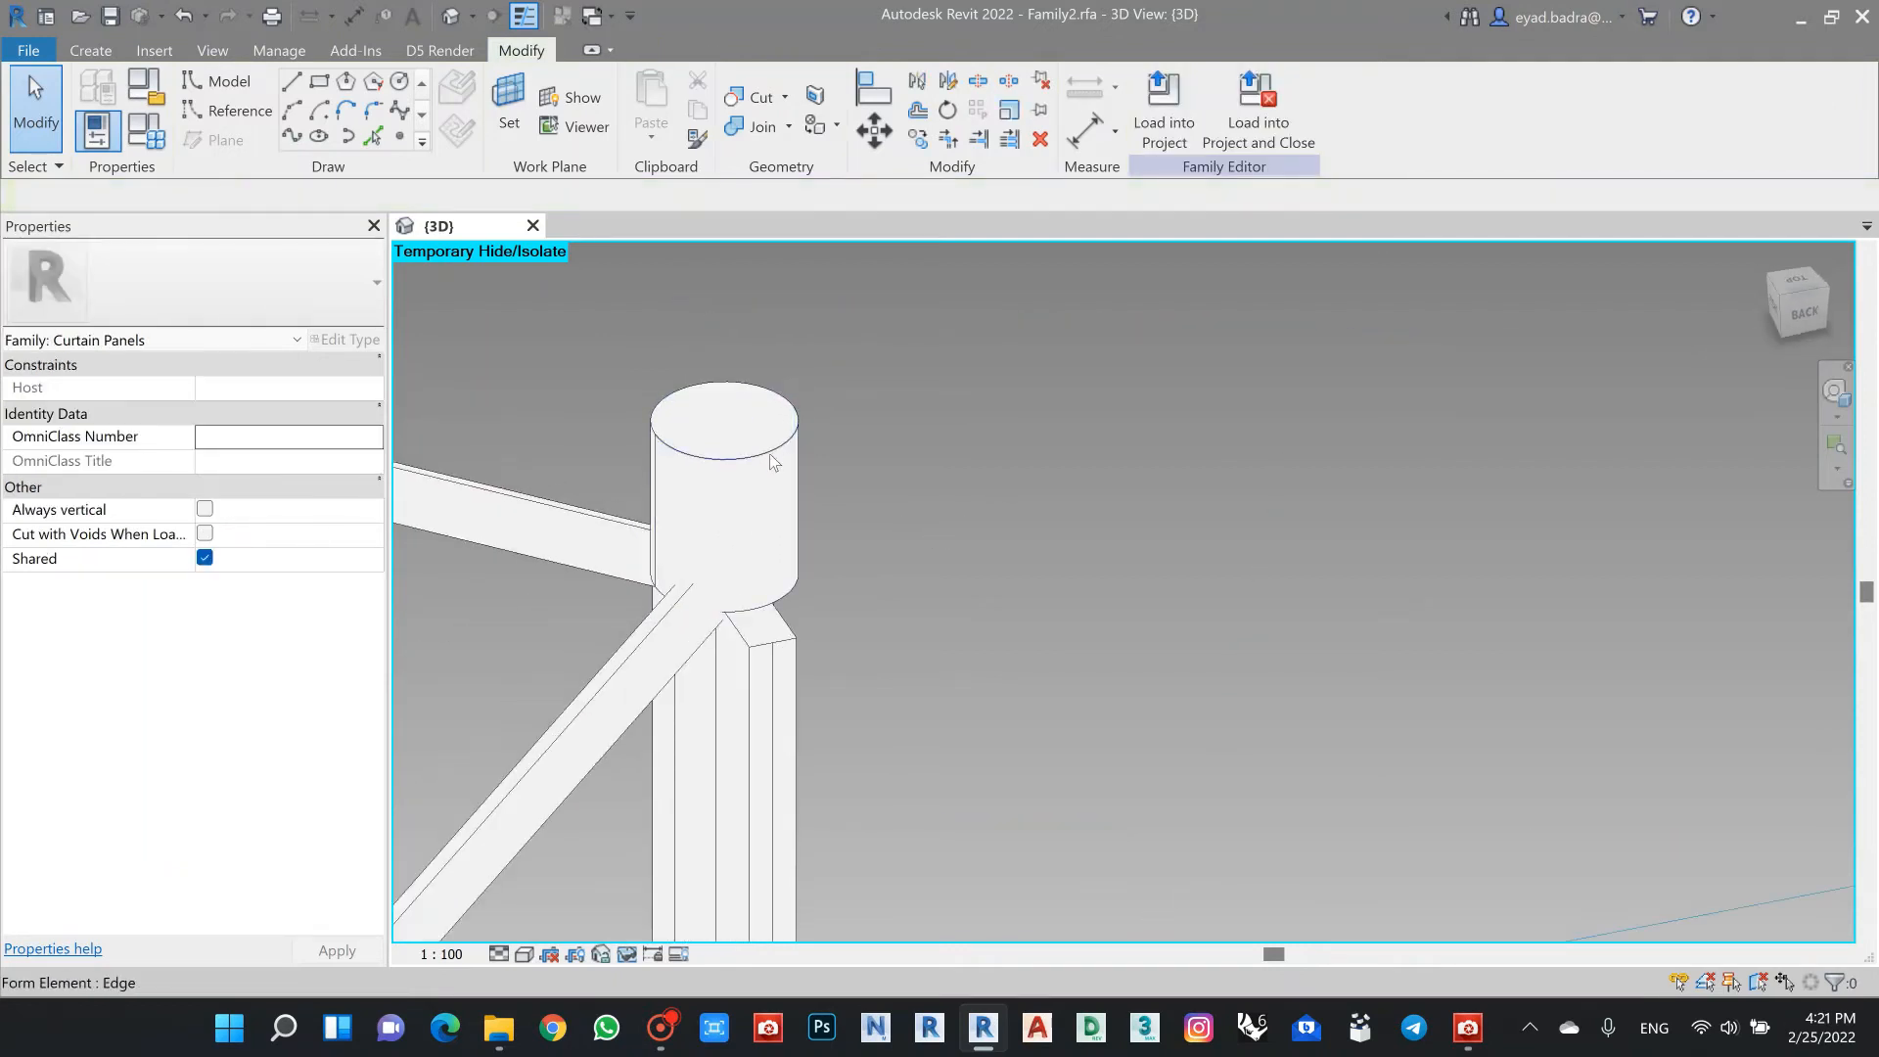
pyautogui.press('Tab')
pyautogui.click(769, 454)
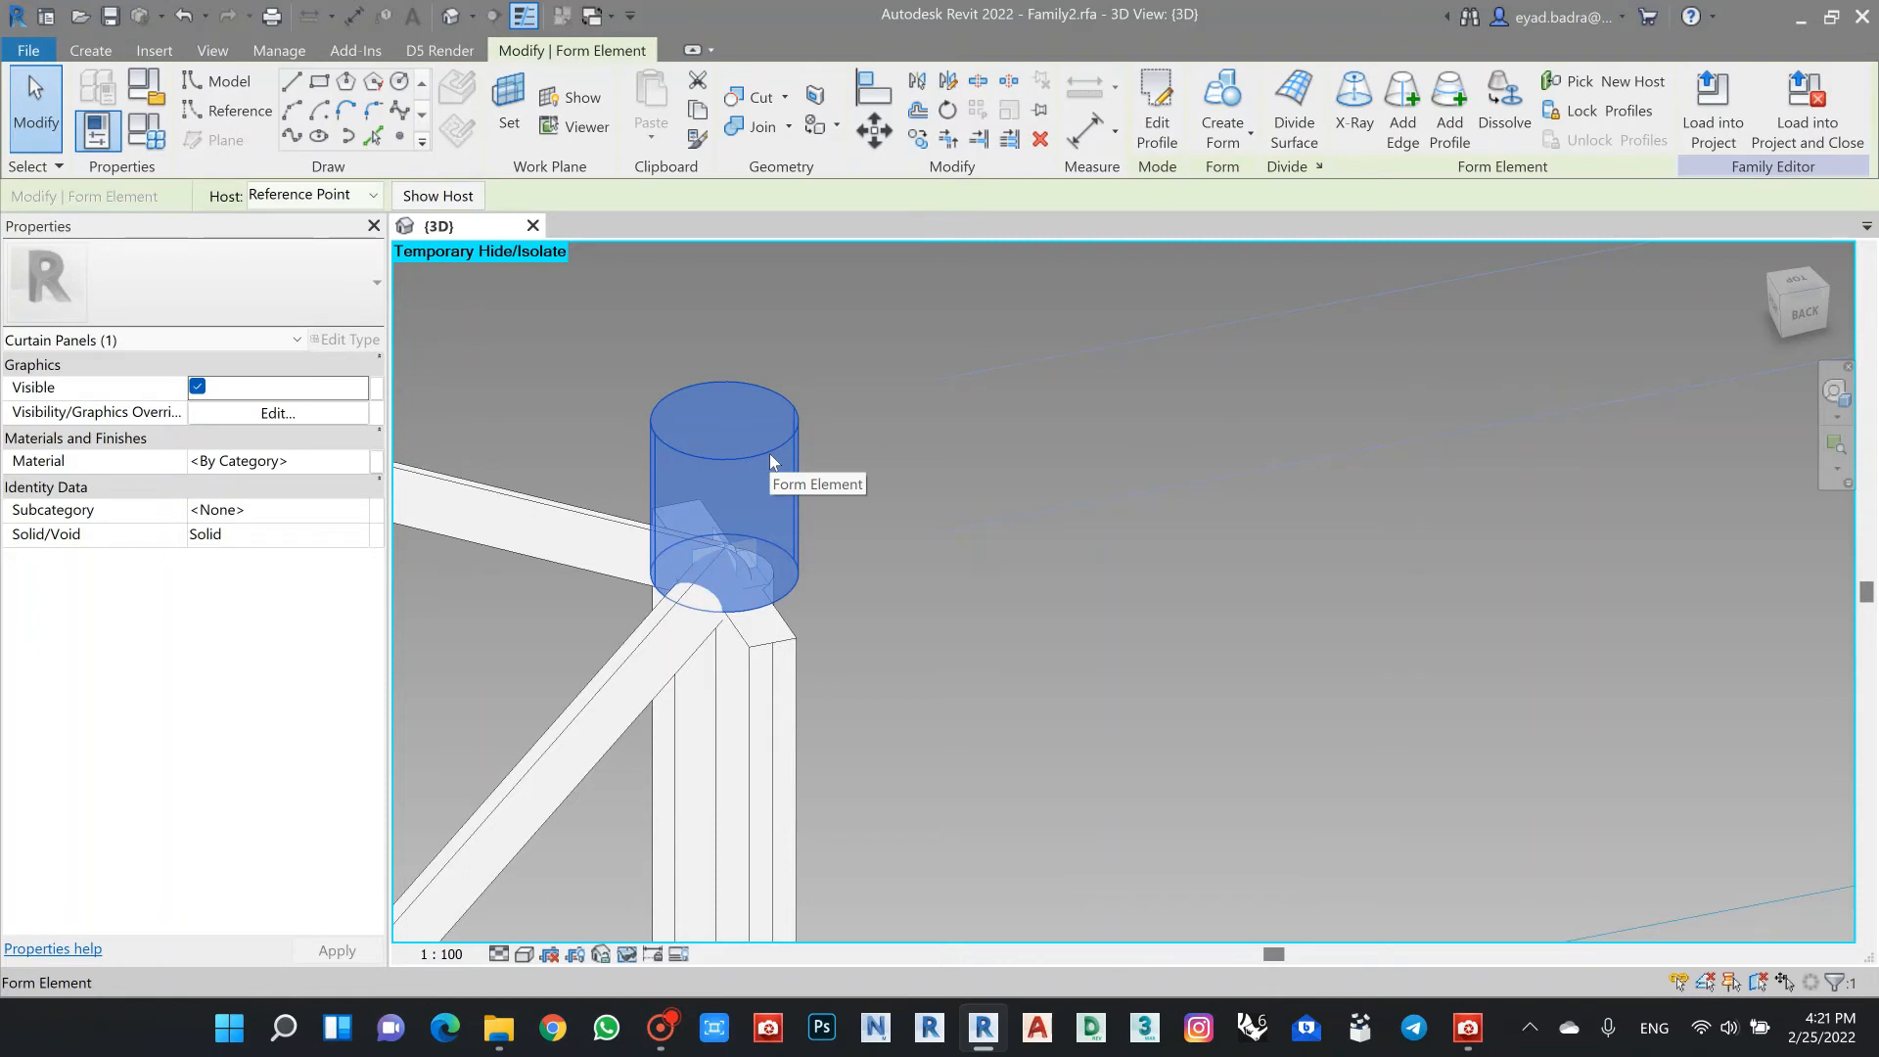
pyautogui.keyDown('shift'); pyautogui.moveTo(770, 454); pyautogui.dragTo(851, 597, button='middle'); pyautogui.keyUp('shift')
# Step: Try to shorten the cylinder atop post 1 by lowering its top face
pyautogui.click(721, 383)
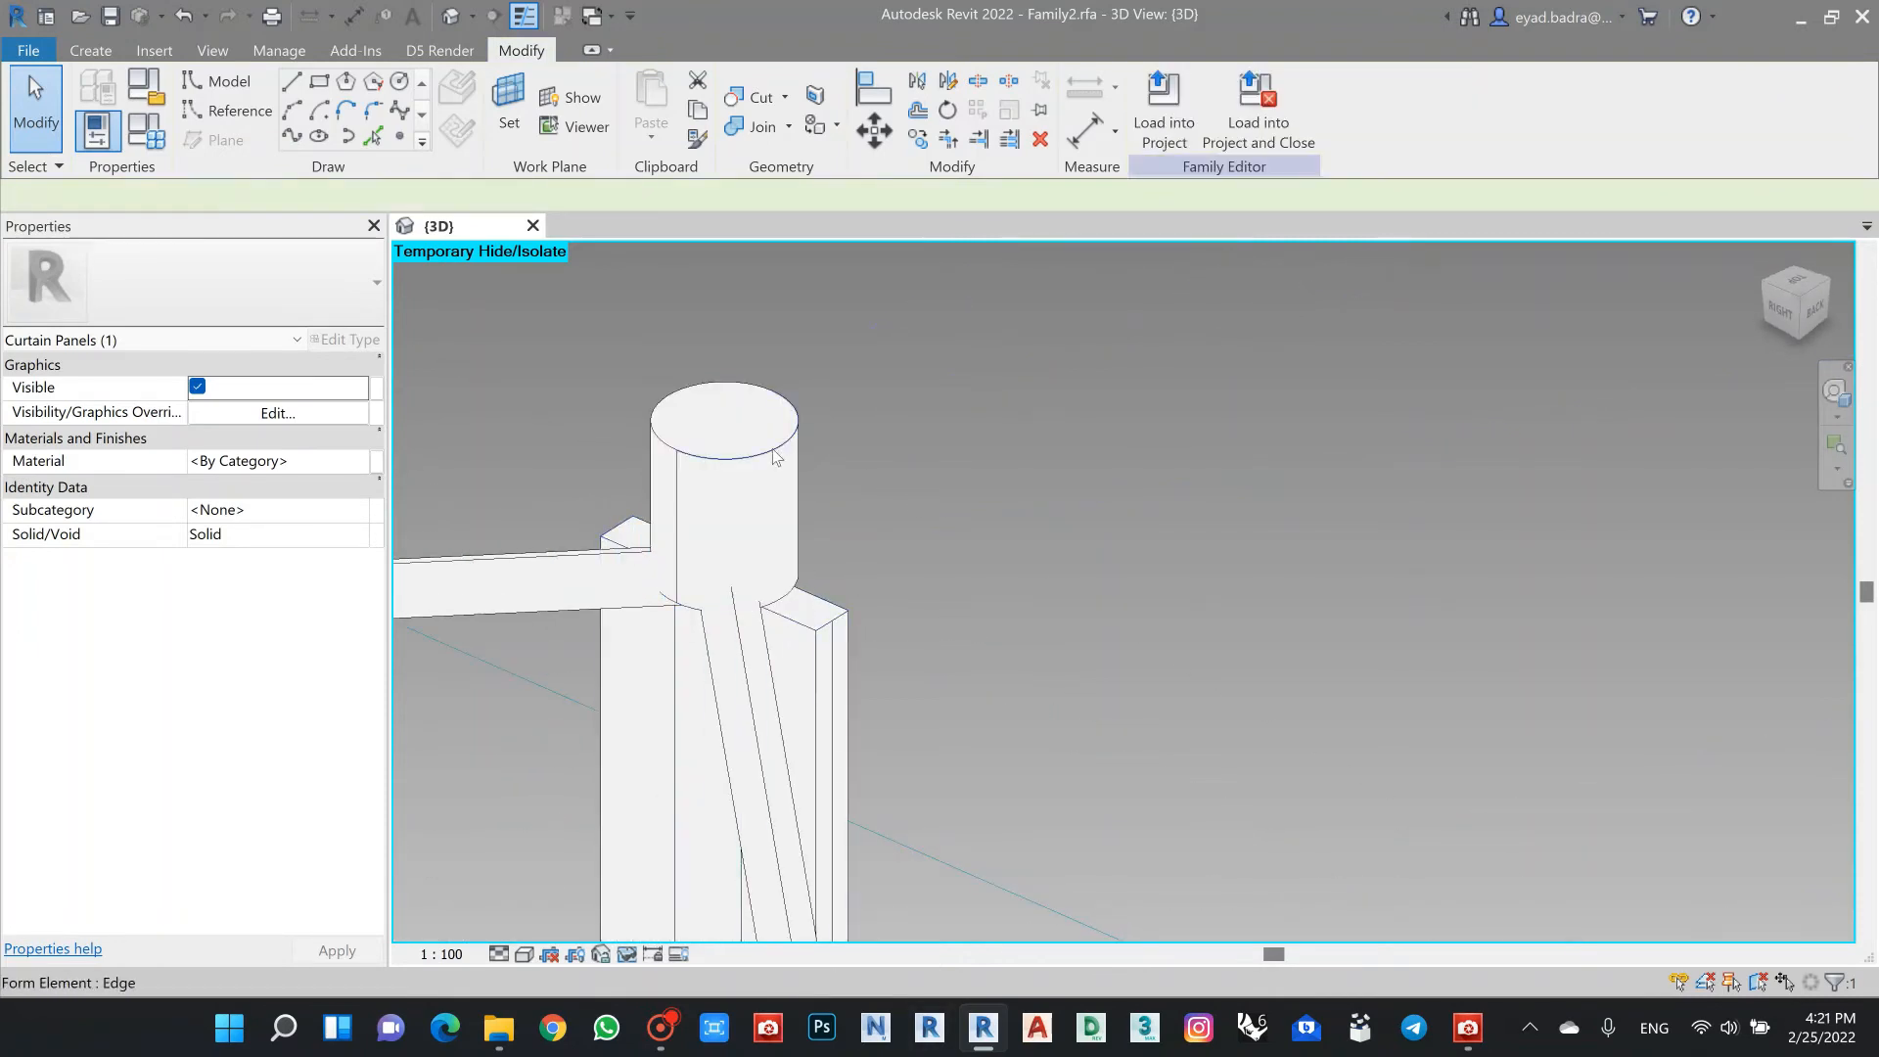
pyautogui.moveTo(783, 401); pyautogui.dragTo(773, 537)
pyautogui.click(953, 516)
# Step: Inspect how the shortened cylinder meets post 1 and the two frame members, both up close and from farther away
pyautogui.scroll(-2, 951, 510)
pyautogui.keyDown('shift'); pyautogui.moveTo(950, 510); pyautogui.dragTo(988, 591, button='middle'); pyautogui.keyUp('shift')
pyautogui.scroll(-6, 1003, 594)
pyautogui.scroll(-3, 1006, 595)
pyautogui.scroll(2, 988, 592)
pyautogui.scroll(5, 988, 591)
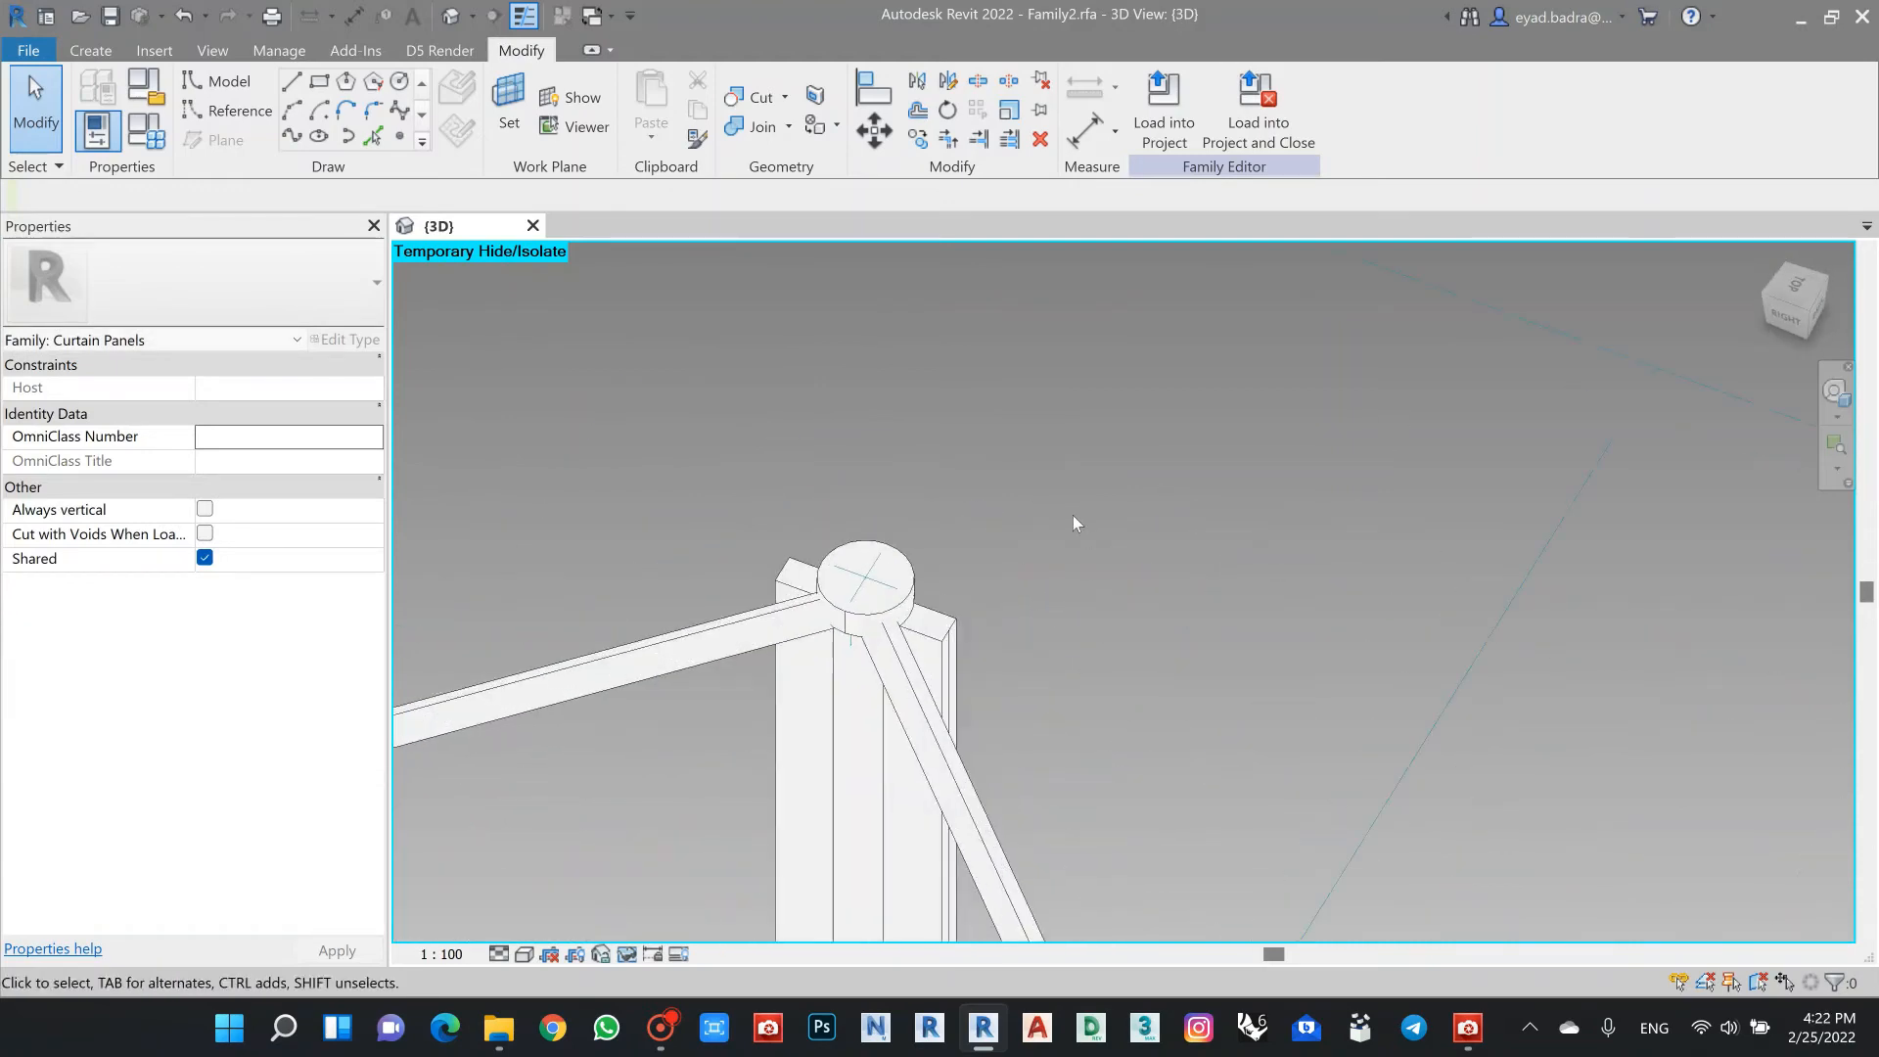
pyautogui.scroll(-2, 1069, 508)
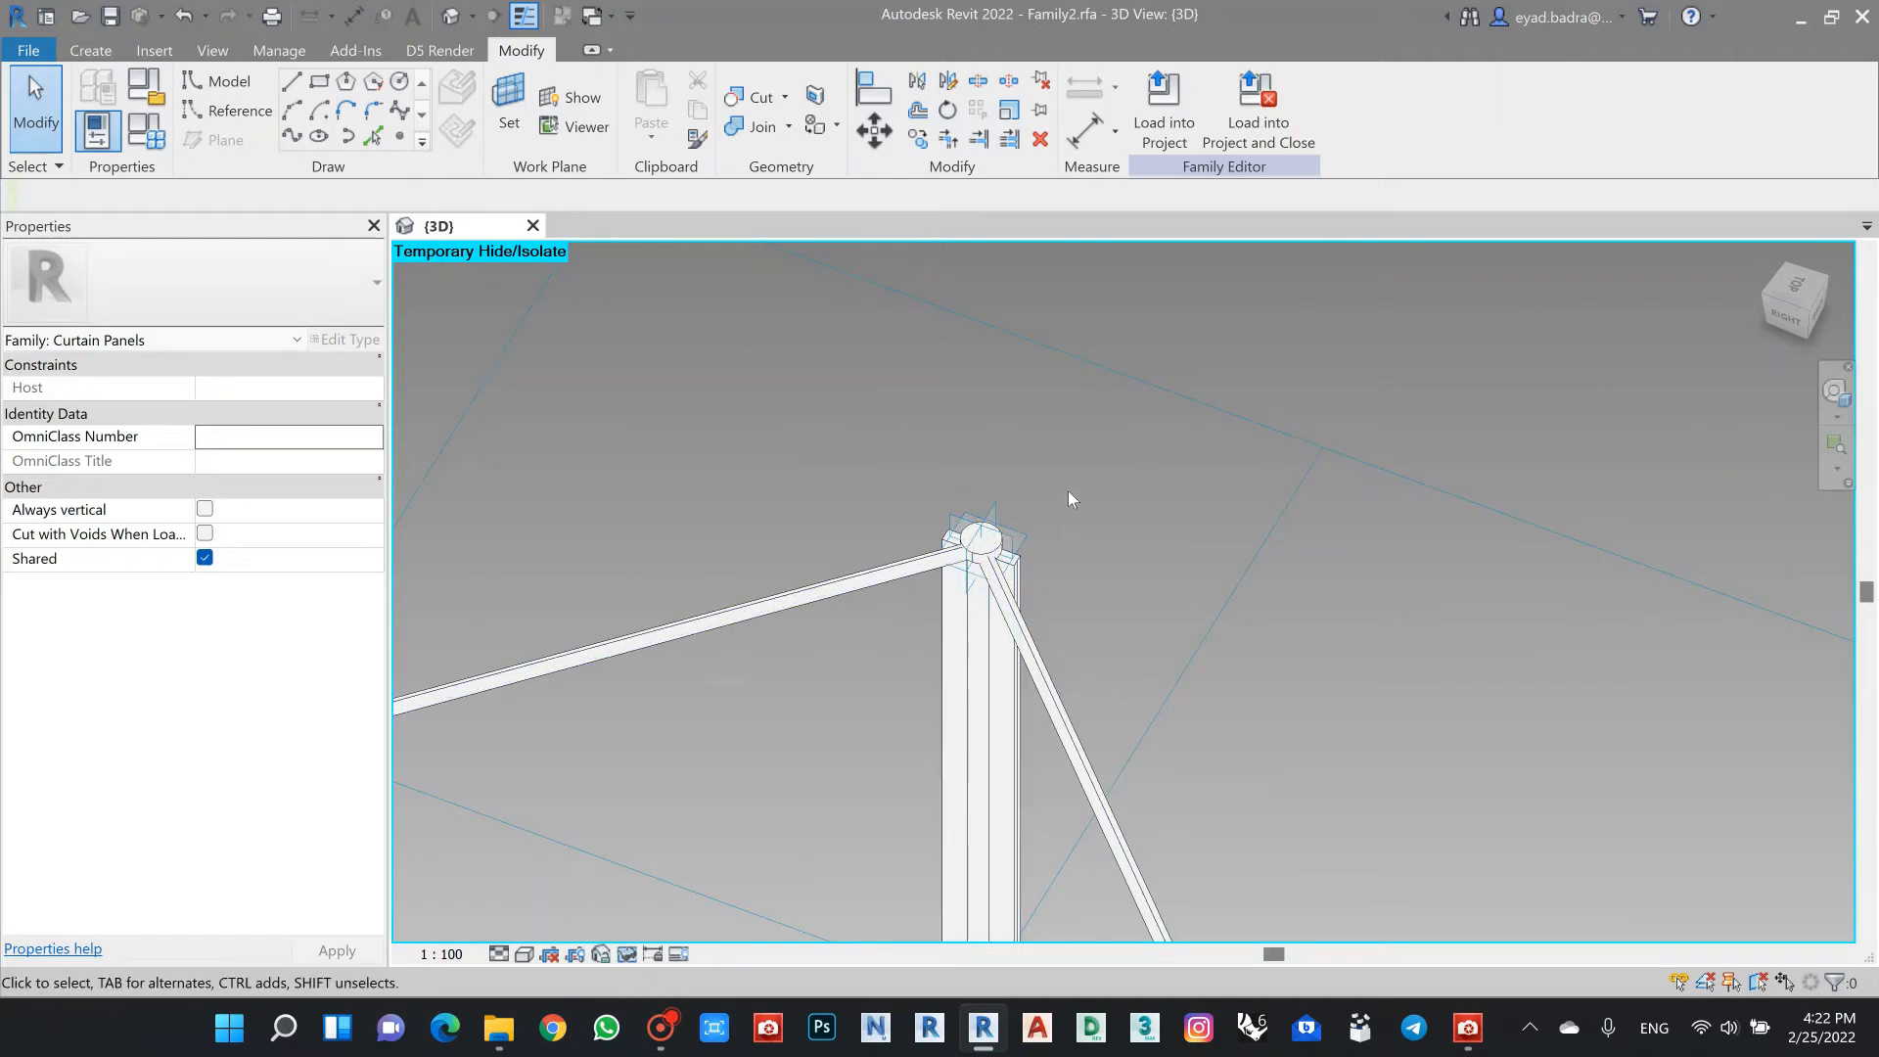
pyautogui.scroll(2, 1071, 536)
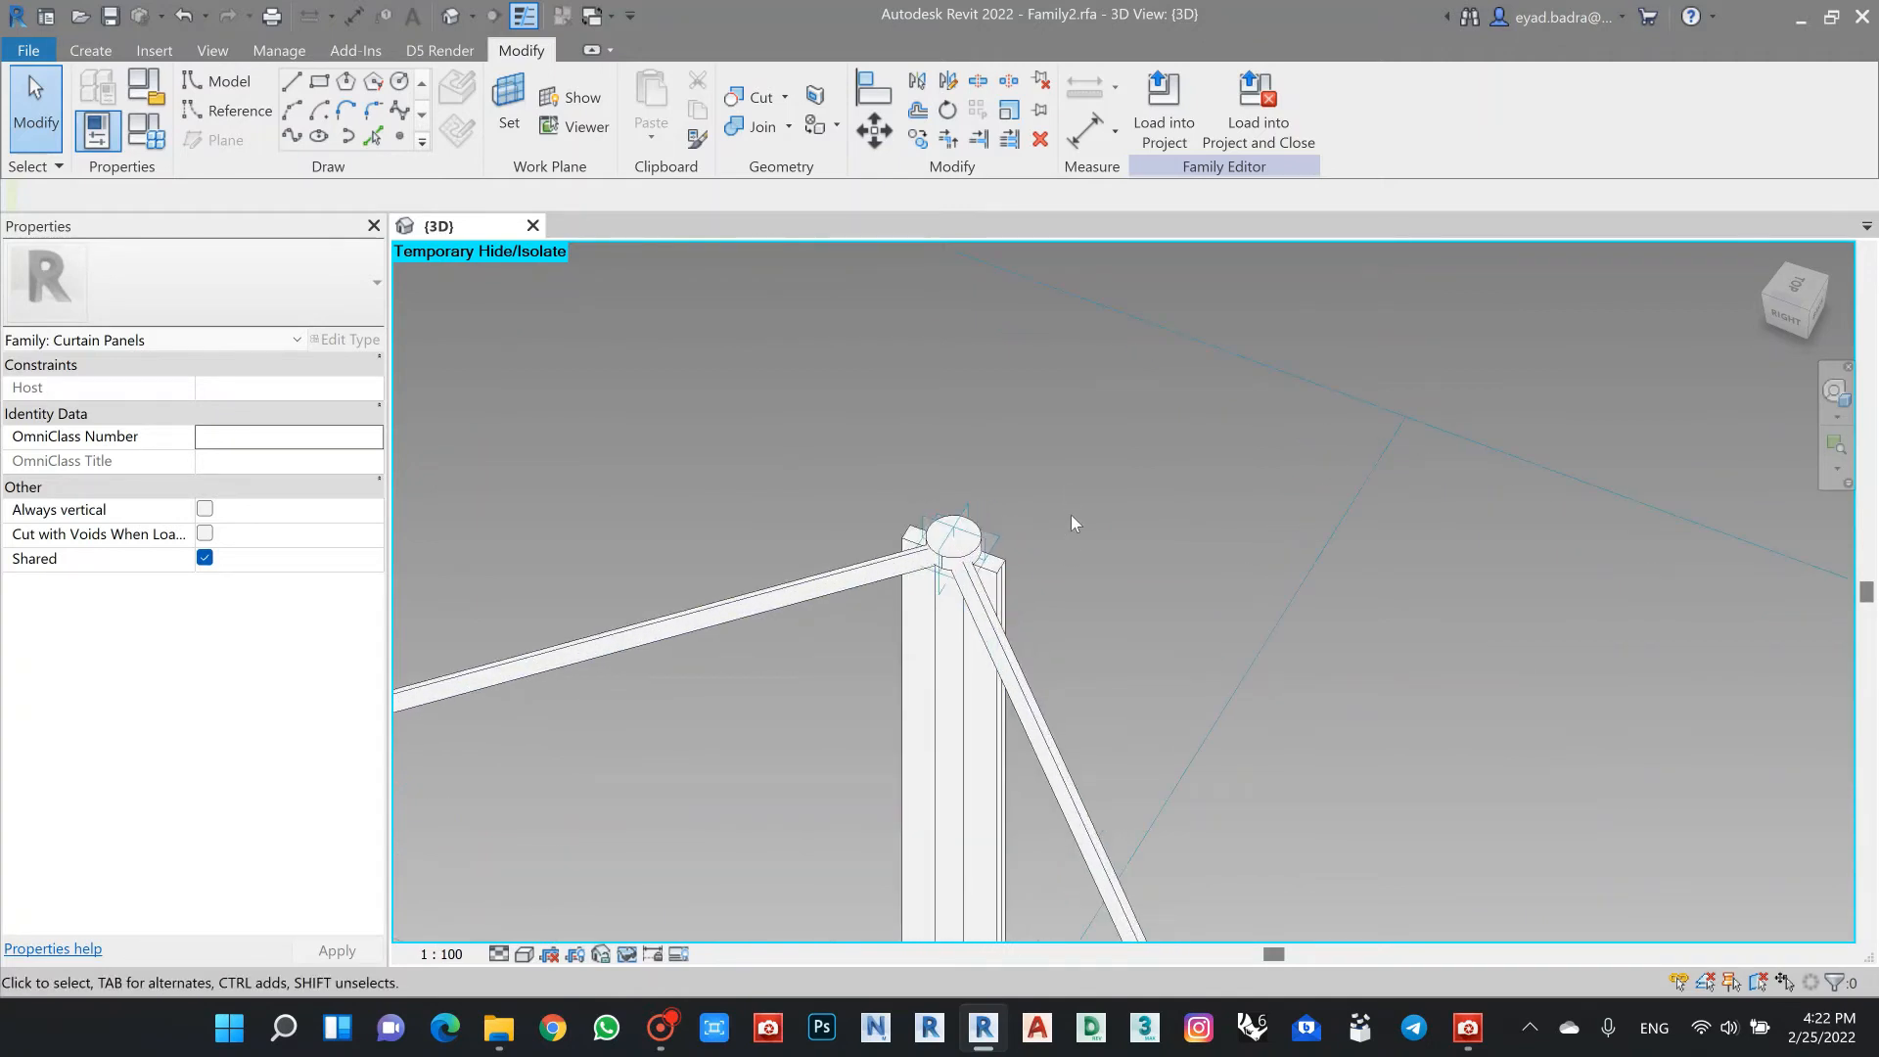
pyautogui.scroll(5, 996, 525)
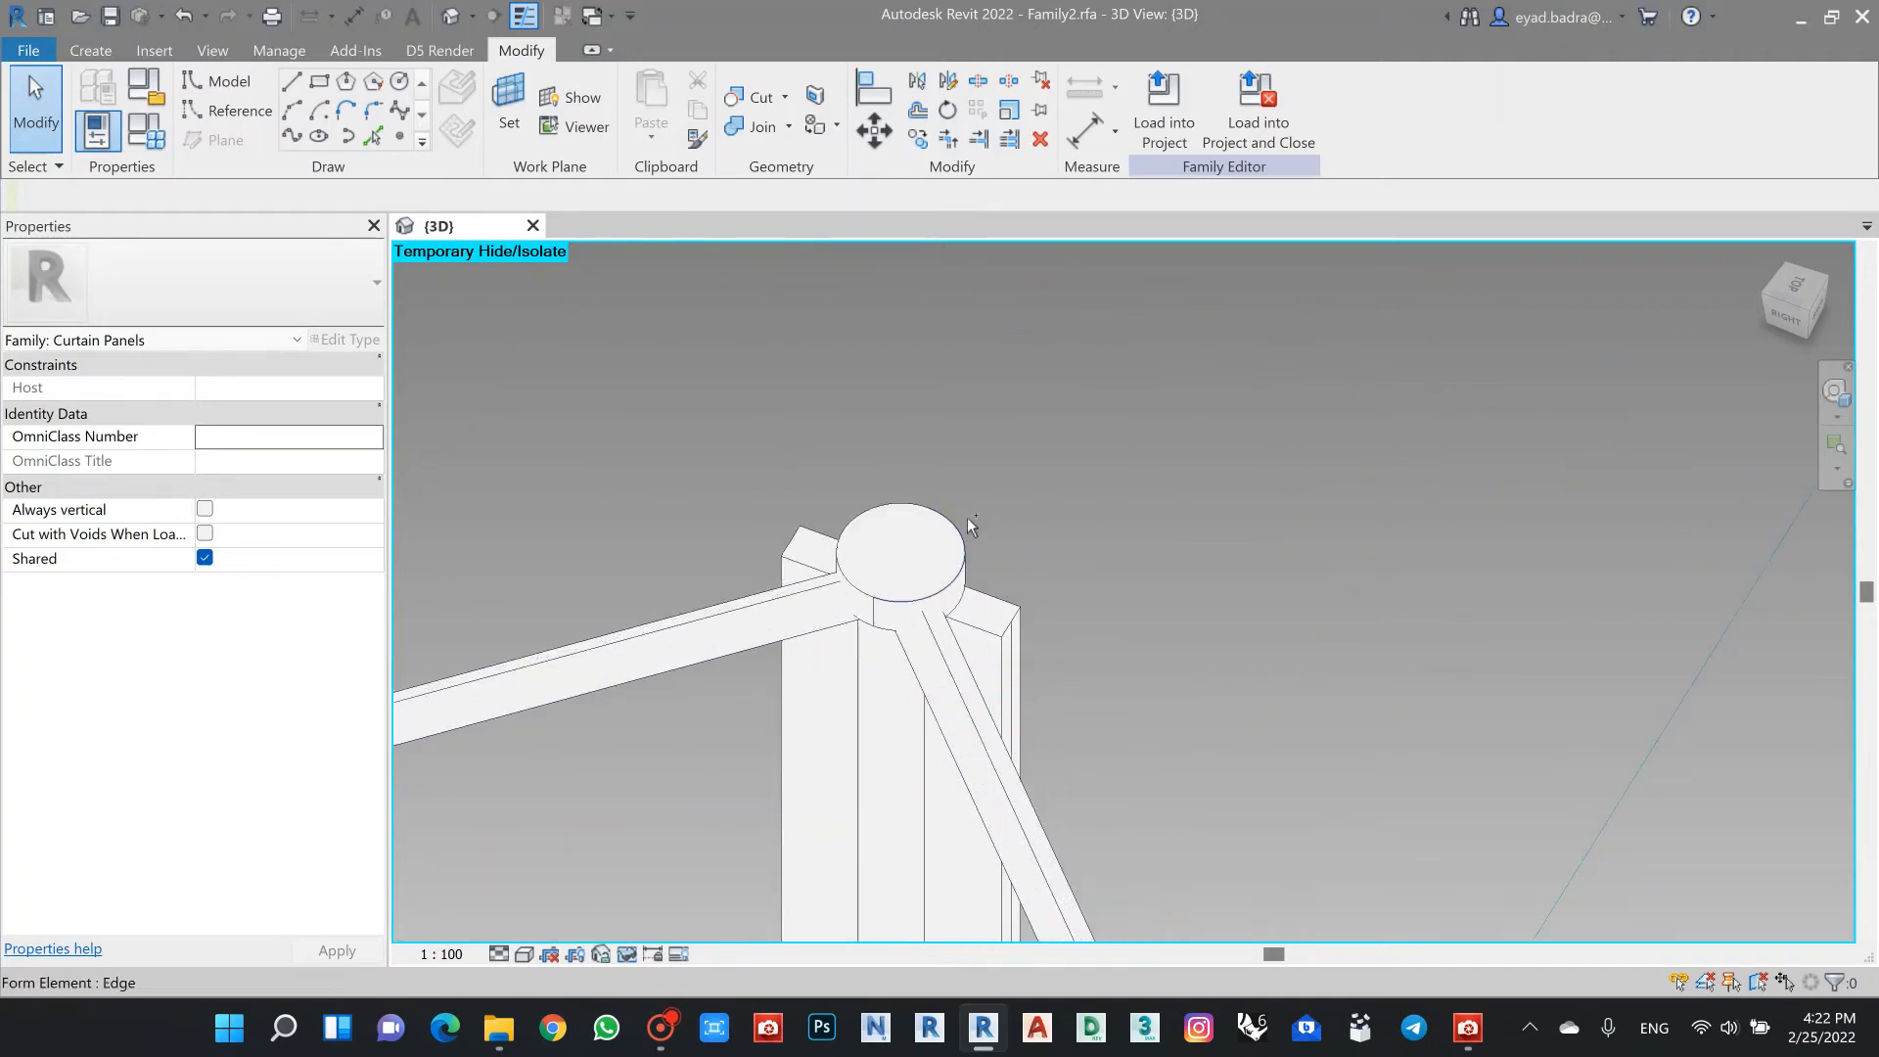
# Step: Undo the cylinder edits and the cylinder itself, create a sphere form from the circle atop post 1 instead, and display it in Hidden Line
pyautogui.hotkey('ctrl', 'z')
pyautogui.hotkey('ctrl', 'z')
pyautogui.hotkey('ctrl', 'z')
pyautogui.hotkey('ctrl', 'z')
pyautogui.scroll(3, 1035, 484)
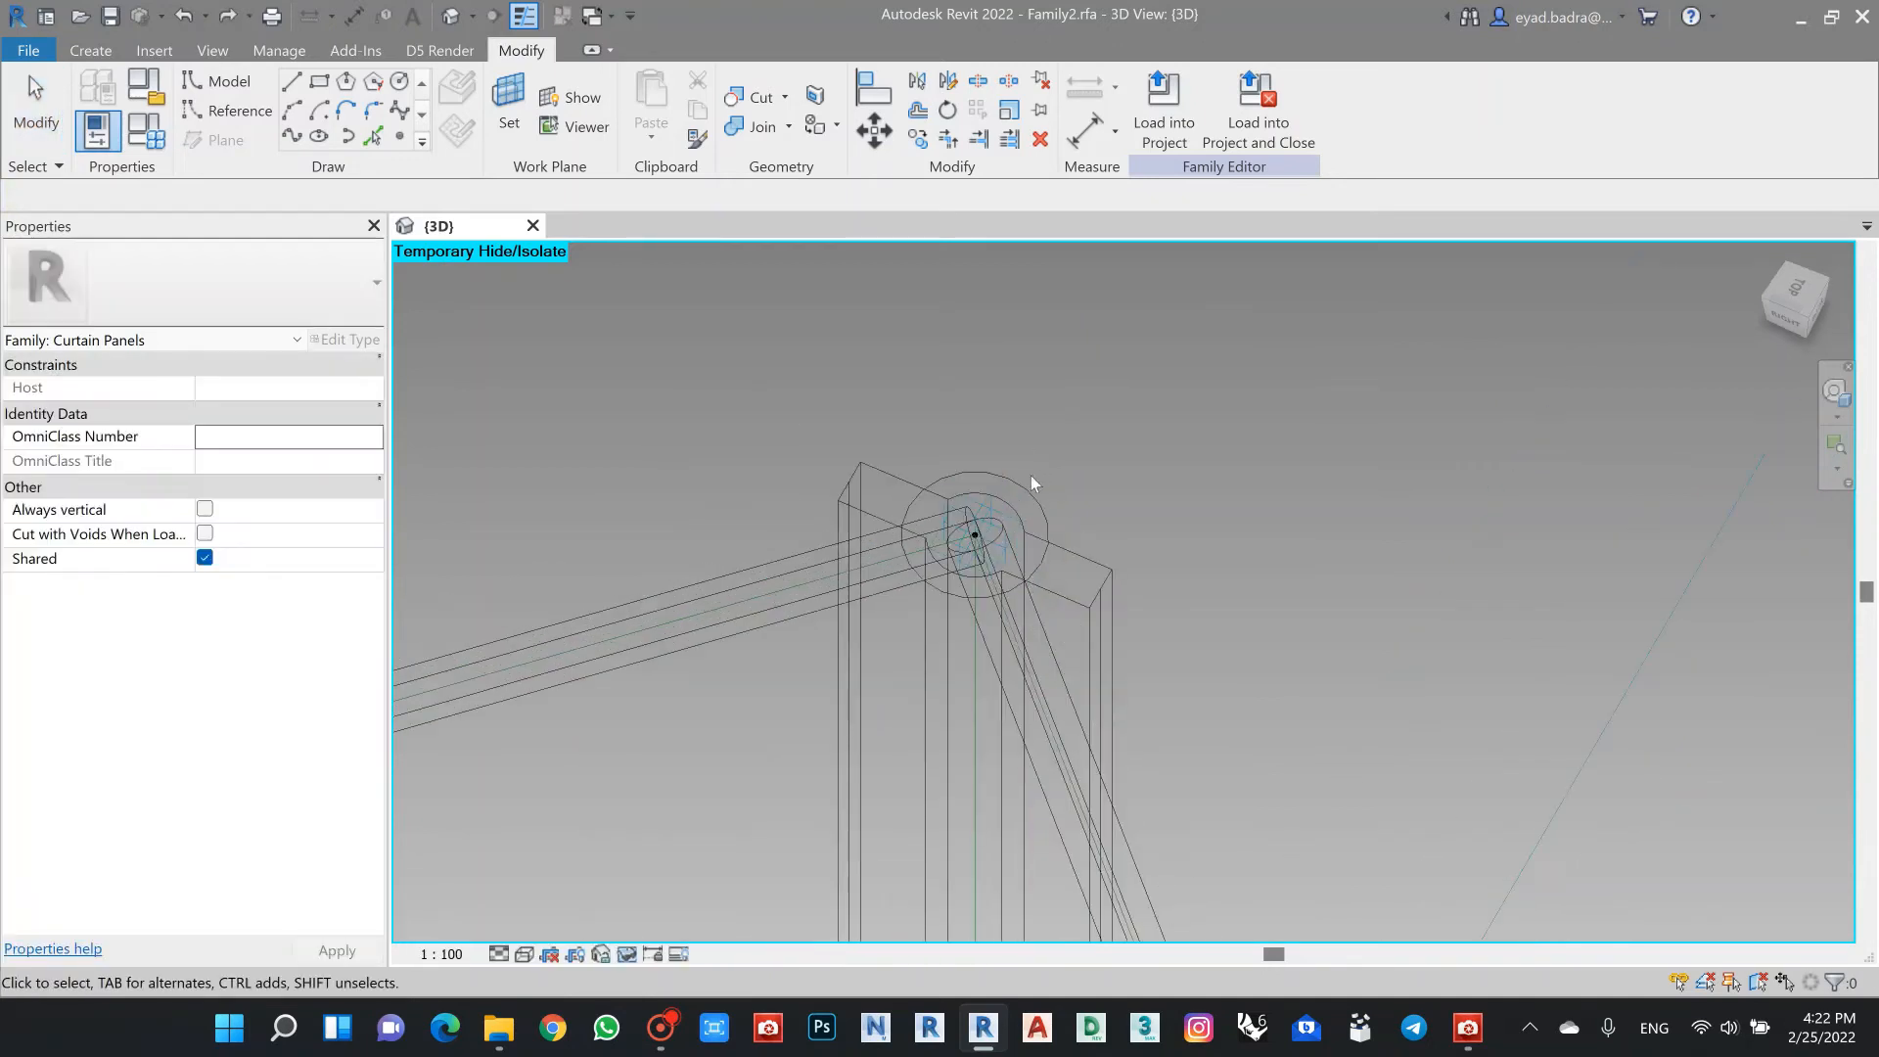
pyautogui.click(1030, 490)
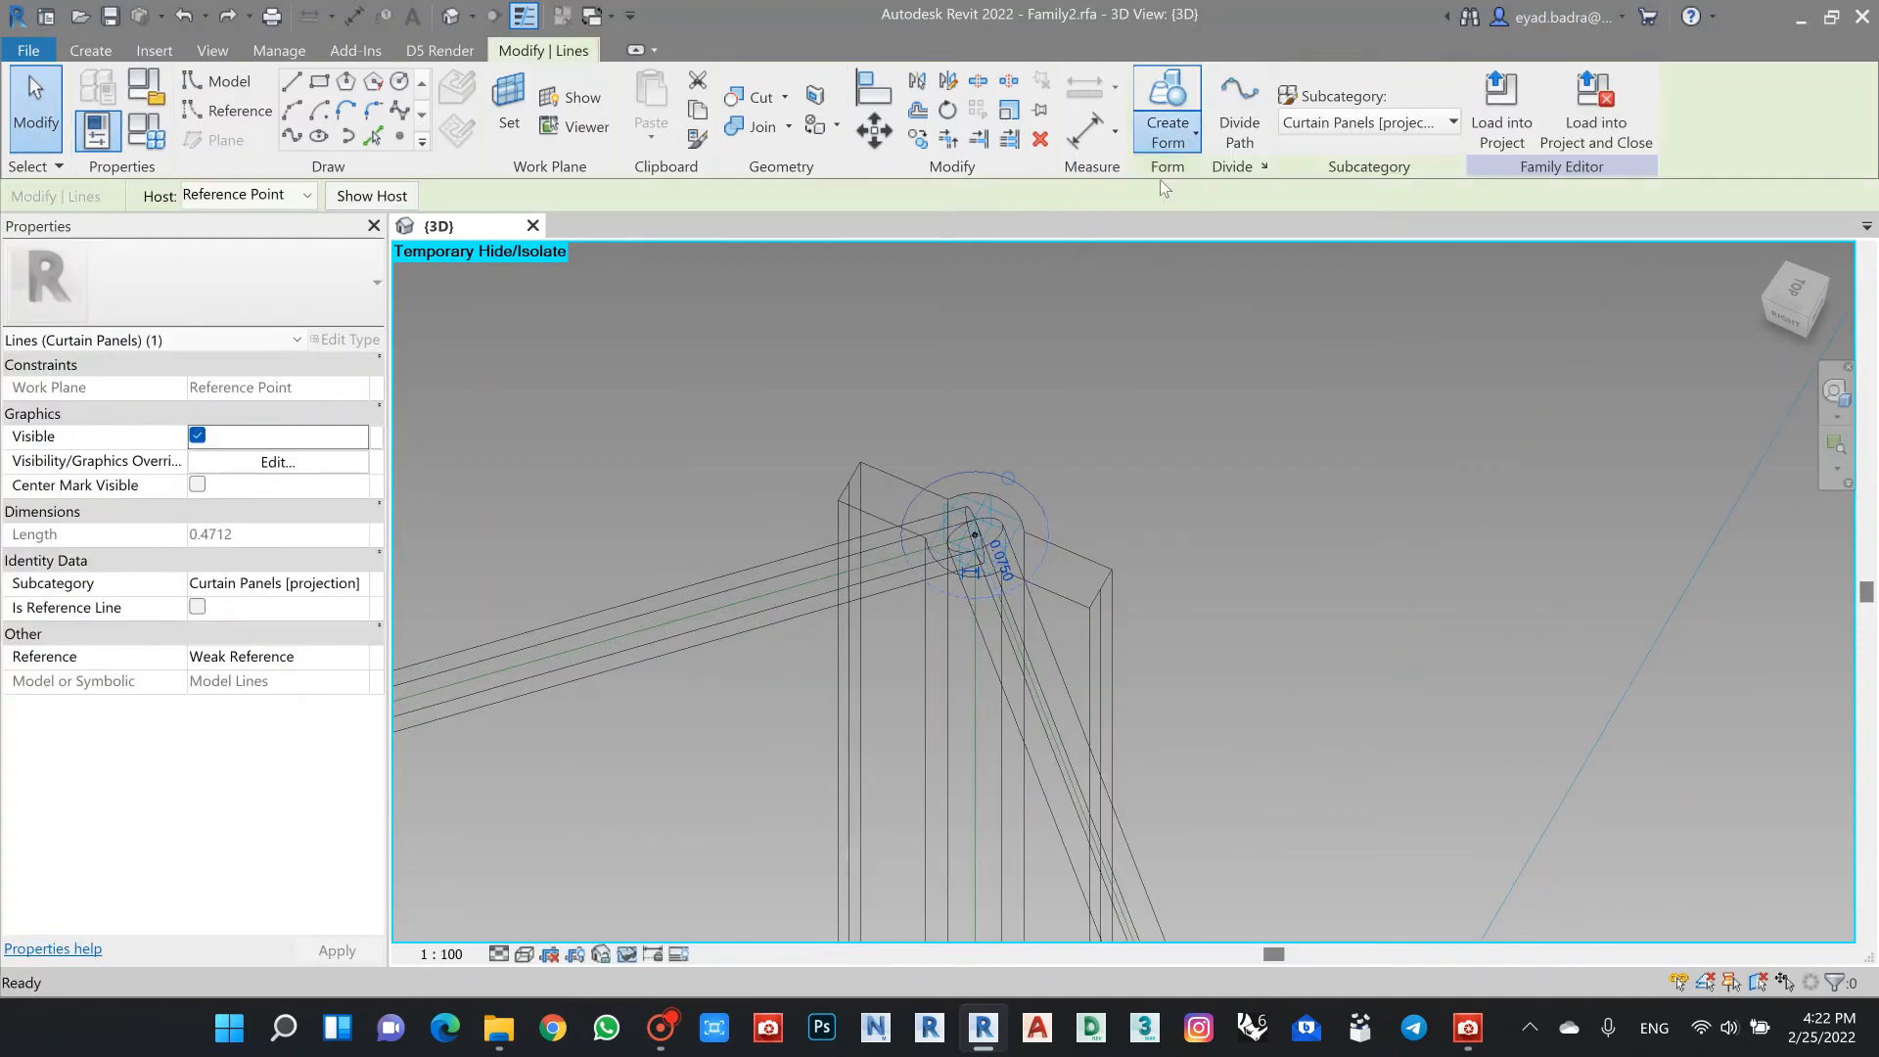
pyautogui.click(1166, 108)
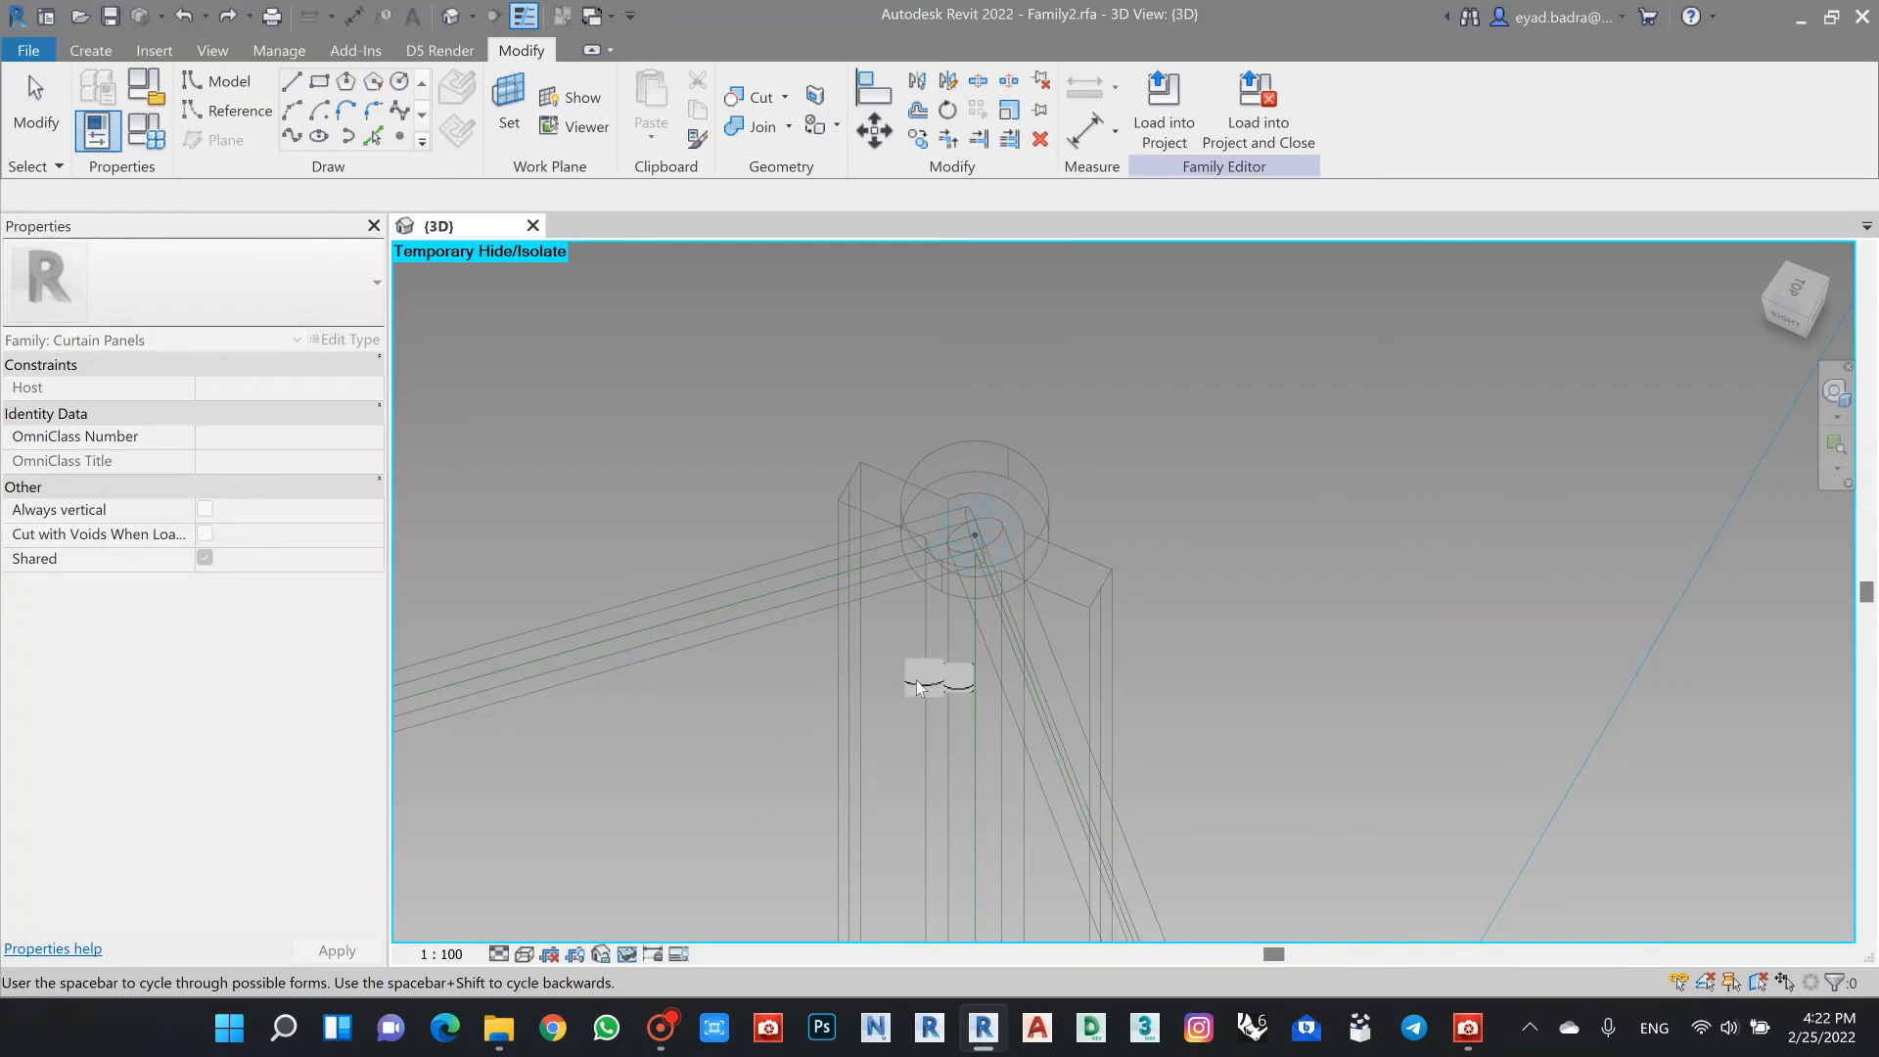
pyautogui.click(951, 683)
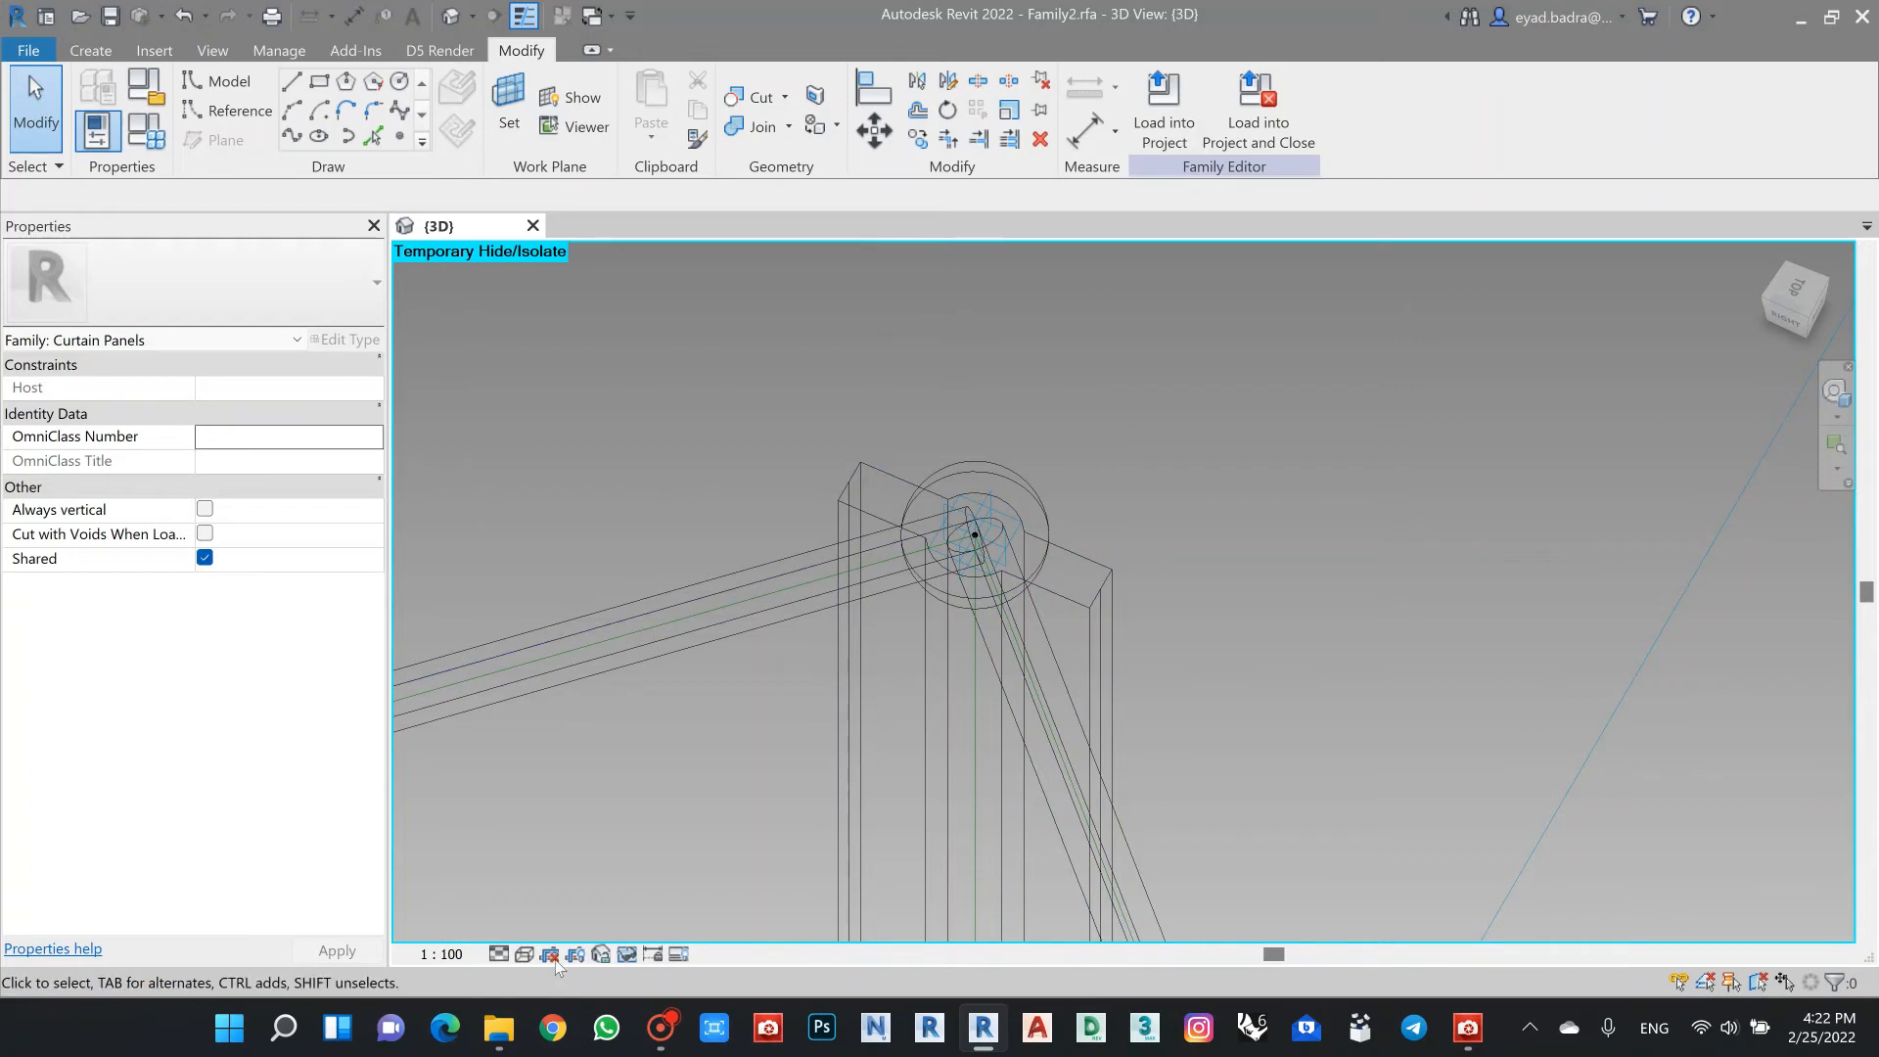
pyautogui.click(524, 954)
pyautogui.click(550, 863)
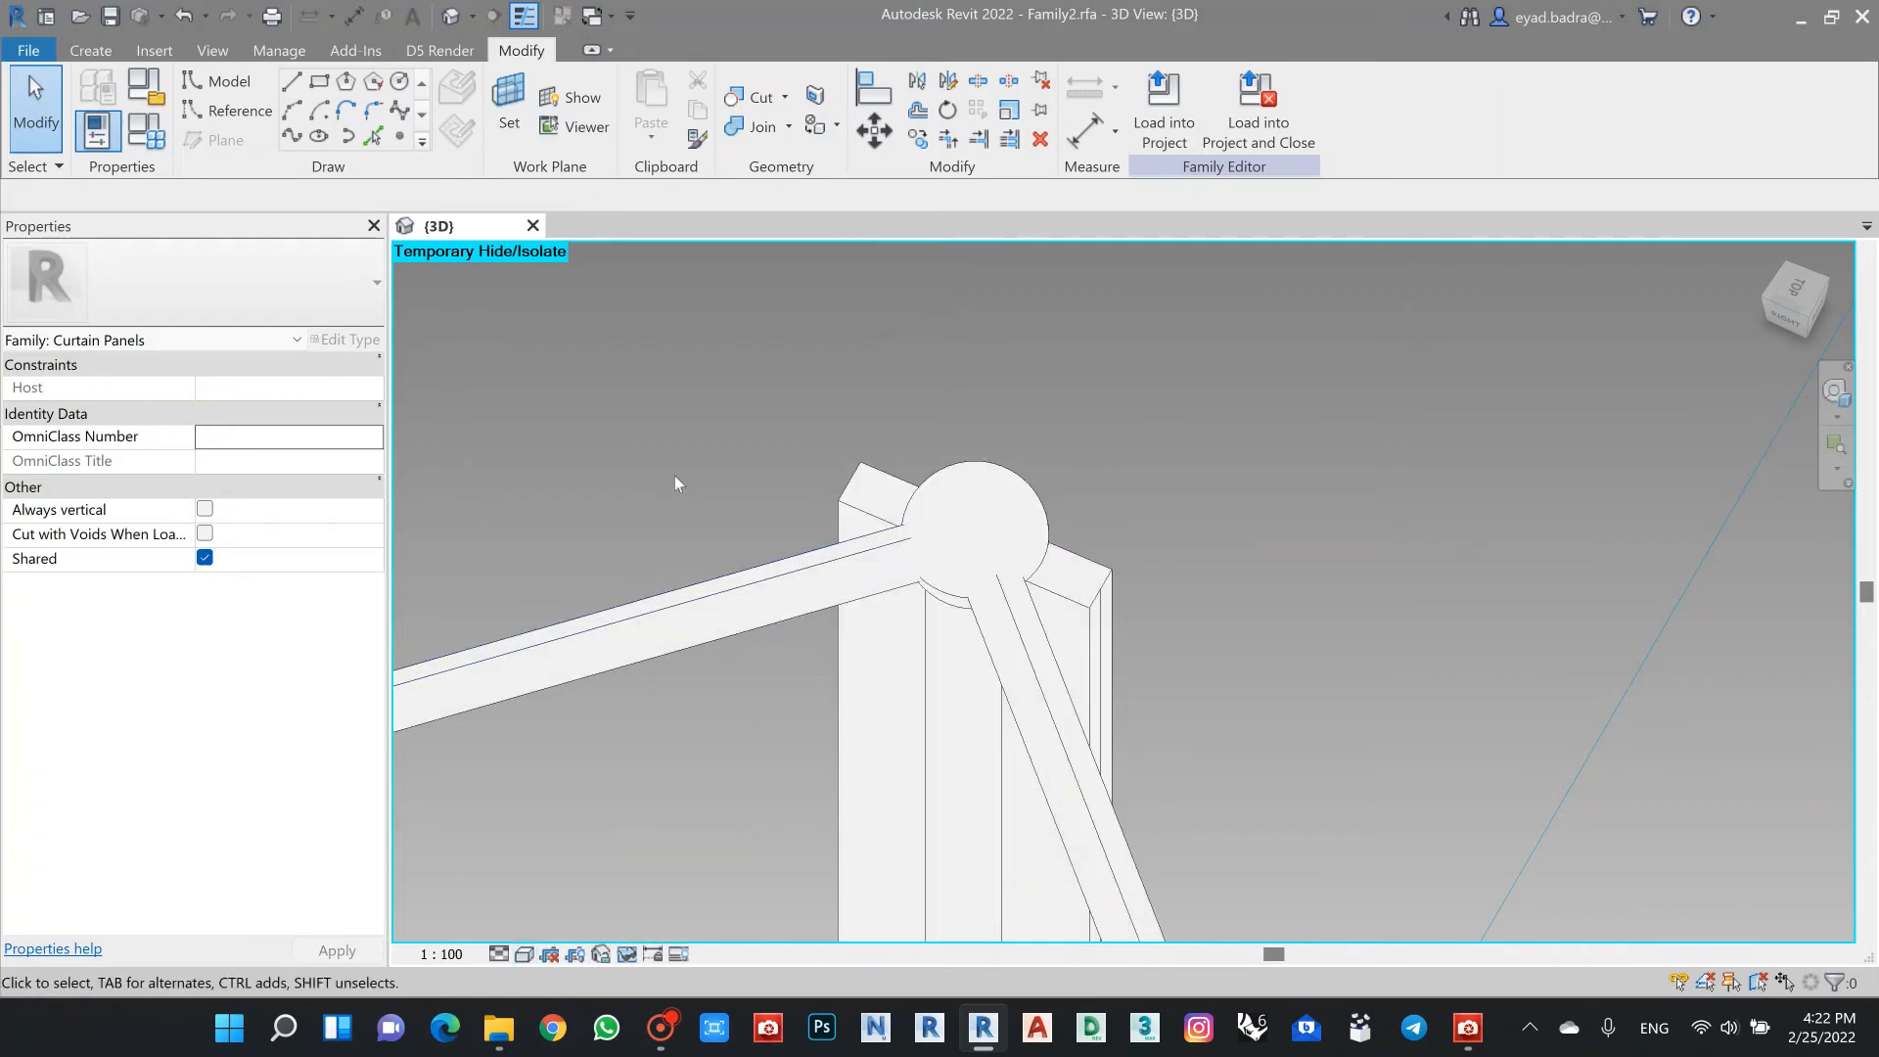
# Step: Switch the display to Wireframe for work on the frame joint atop post 2
pyautogui.scroll(-5, 996, 431)
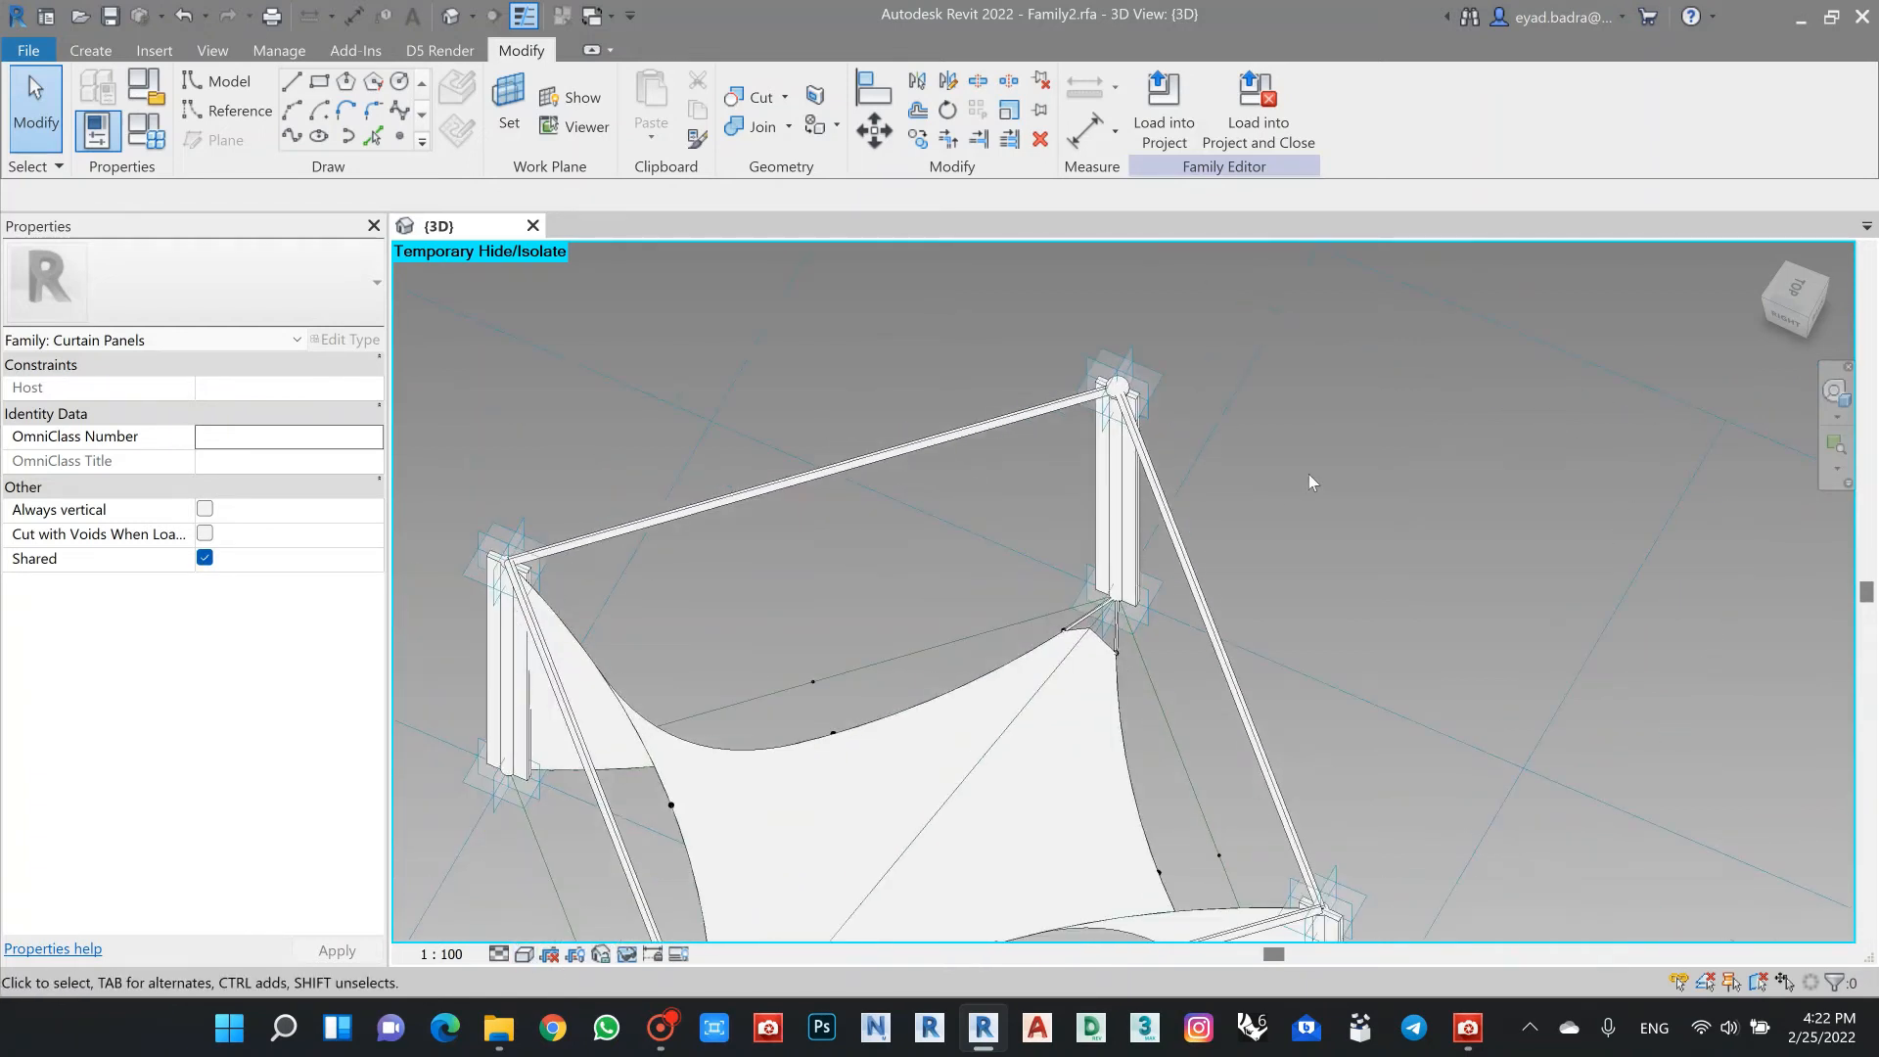
pyautogui.scroll(-1, 1309, 475)
pyautogui.moveTo(1328, 501); pyautogui.dragTo(1284, 437, button='middle')
pyautogui.scroll(8, 572, 460)
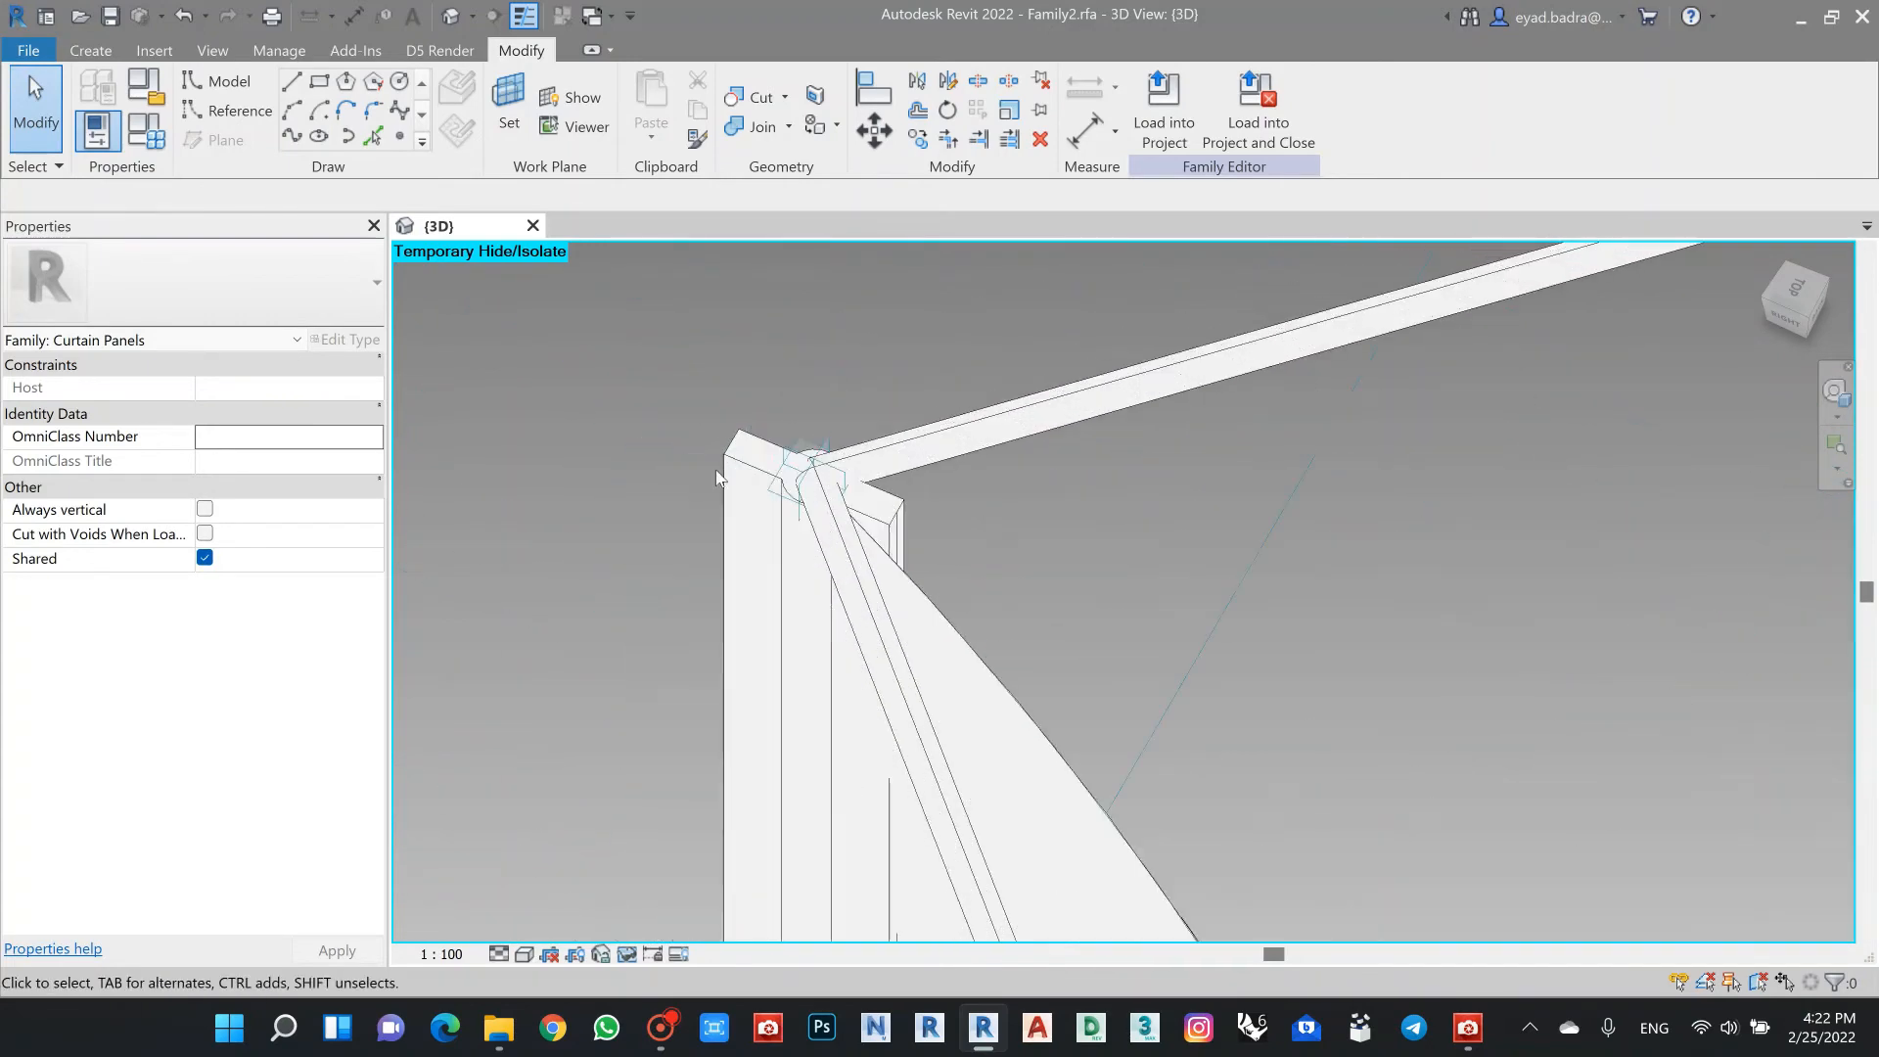
pyautogui.moveTo(799, 401); pyautogui.dragTo(653, 445, button='middle')
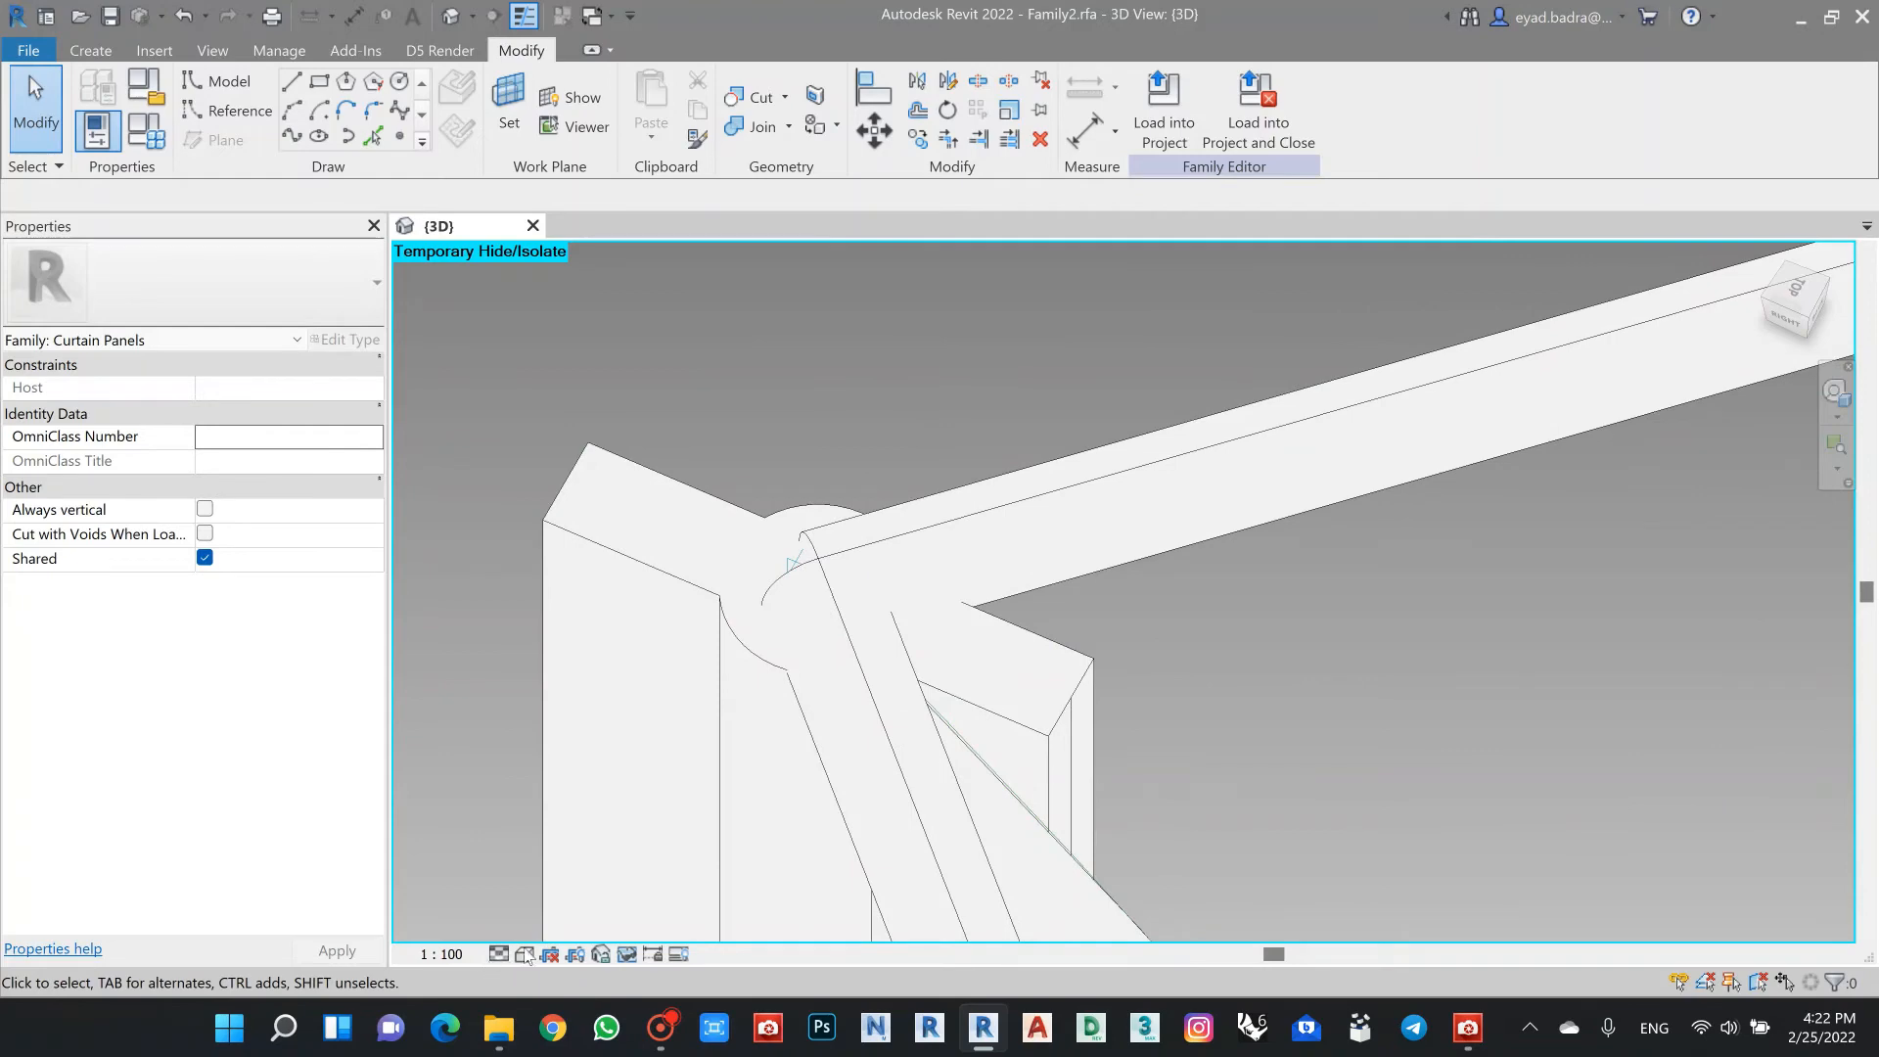
pyautogui.click(525, 955)
pyautogui.click(548, 843)
# Step: On the horizontal plane of the reference point atop post 2, draw a model-line circle of radius 0.075 centred on that point
pyautogui.scroll(3, 803, 599)
pyautogui.moveTo(803, 599); pyautogui.dragTo(709, 633, button='middle')
pyautogui.scroll(8, 760, 591)
pyautogui.moveTo(806, 591); pyautogui.dragTo(725, 607, button='middle')
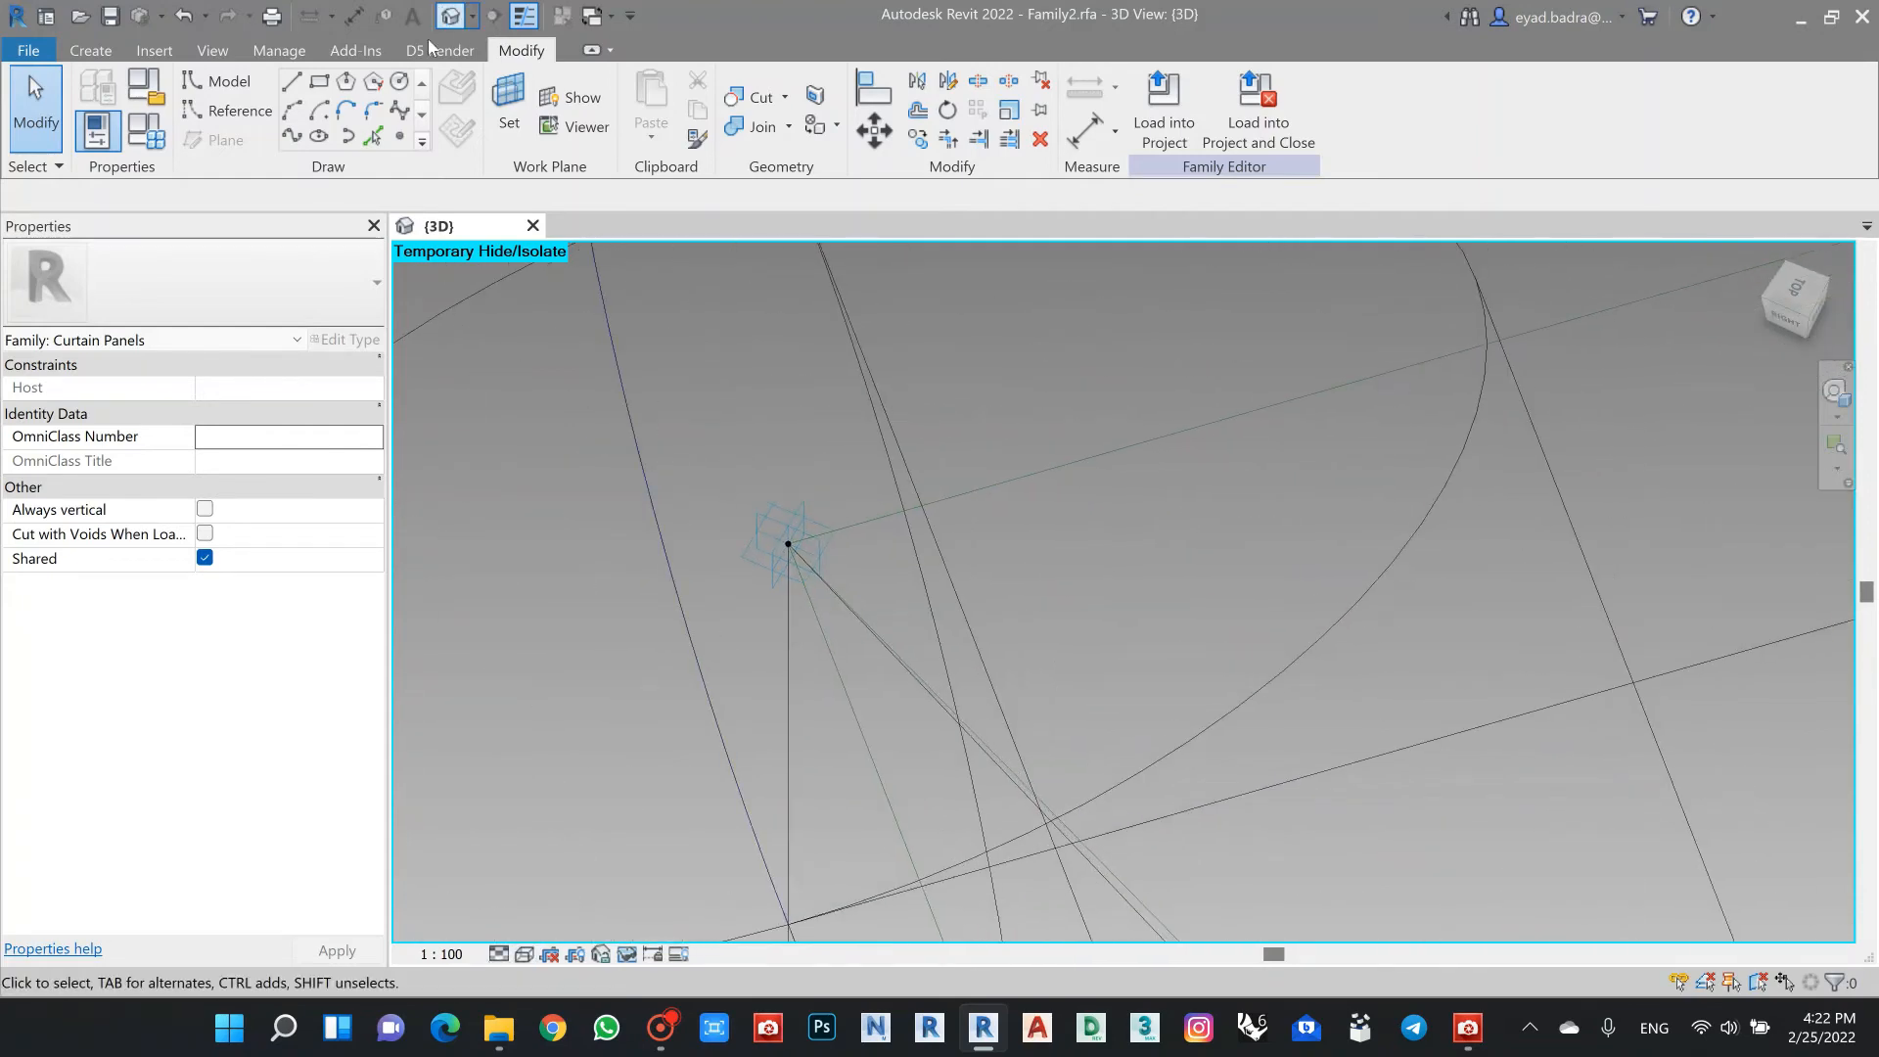
pyautogui.click(400, 83)
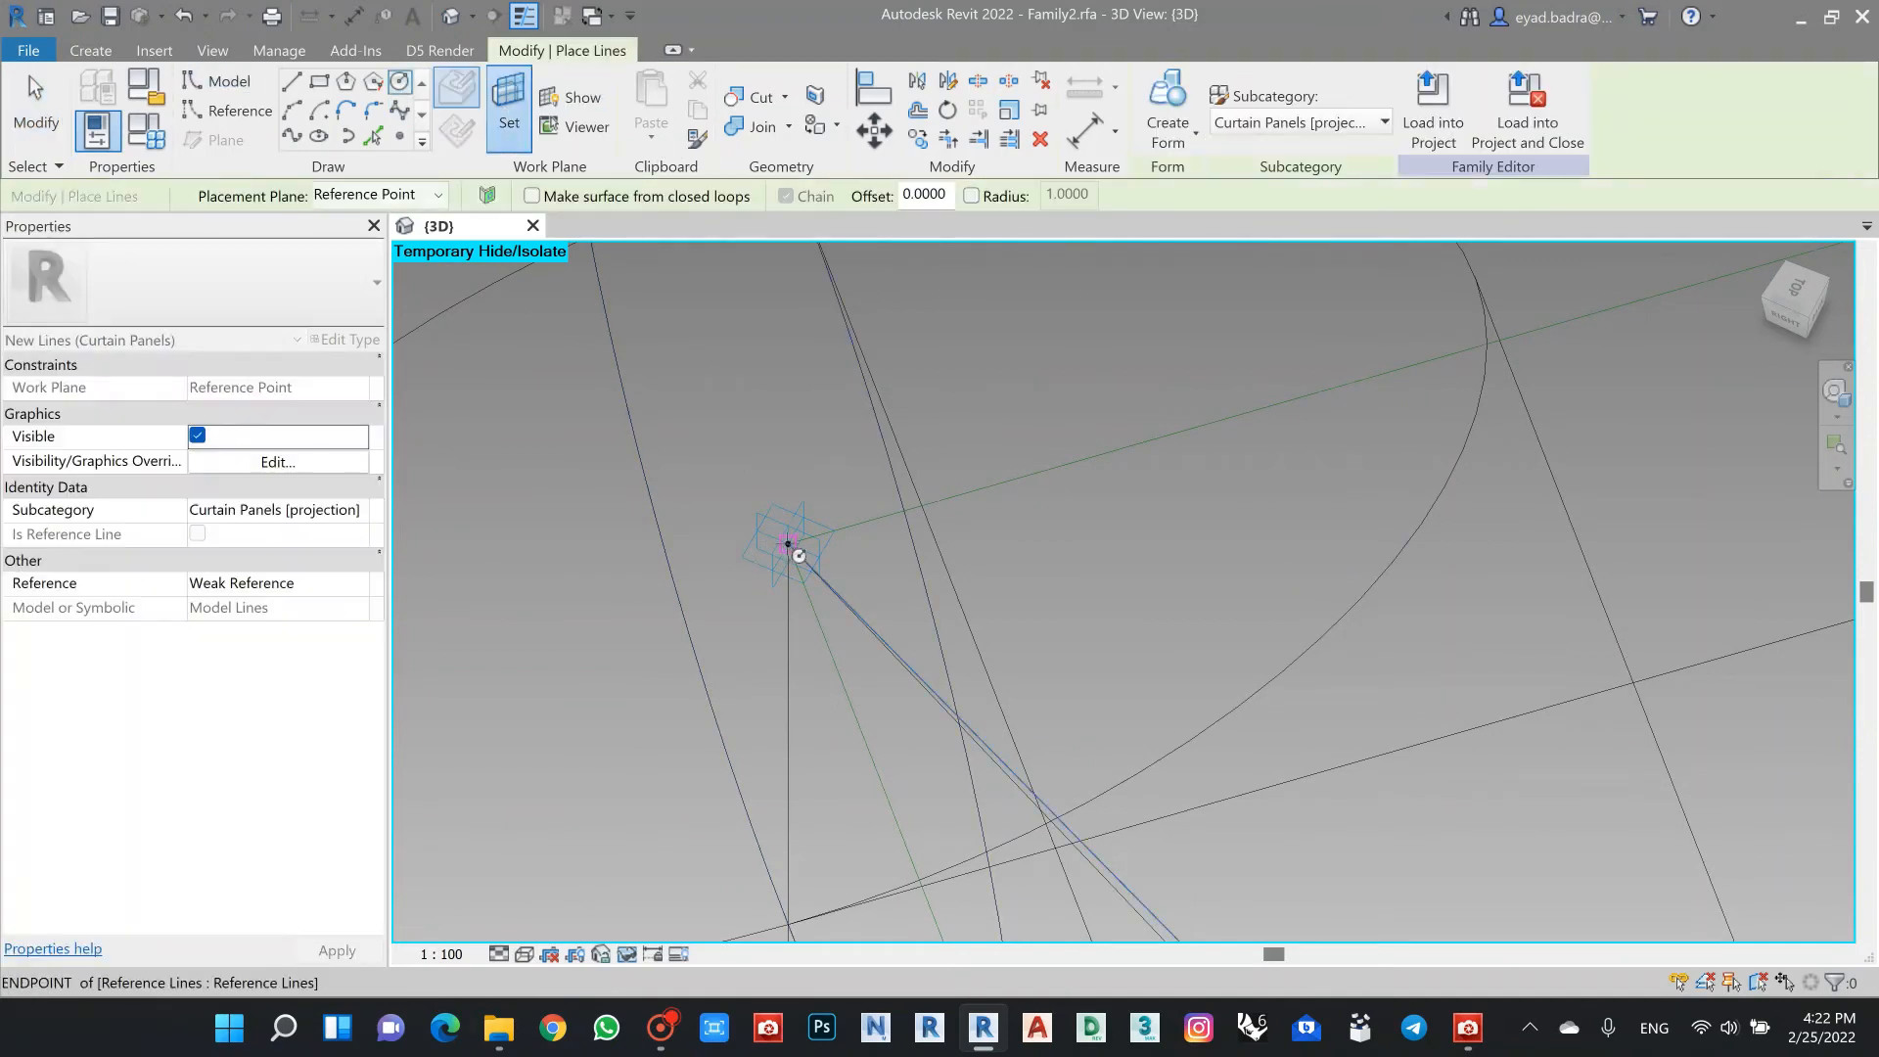
pyautogui.click(787, 544)
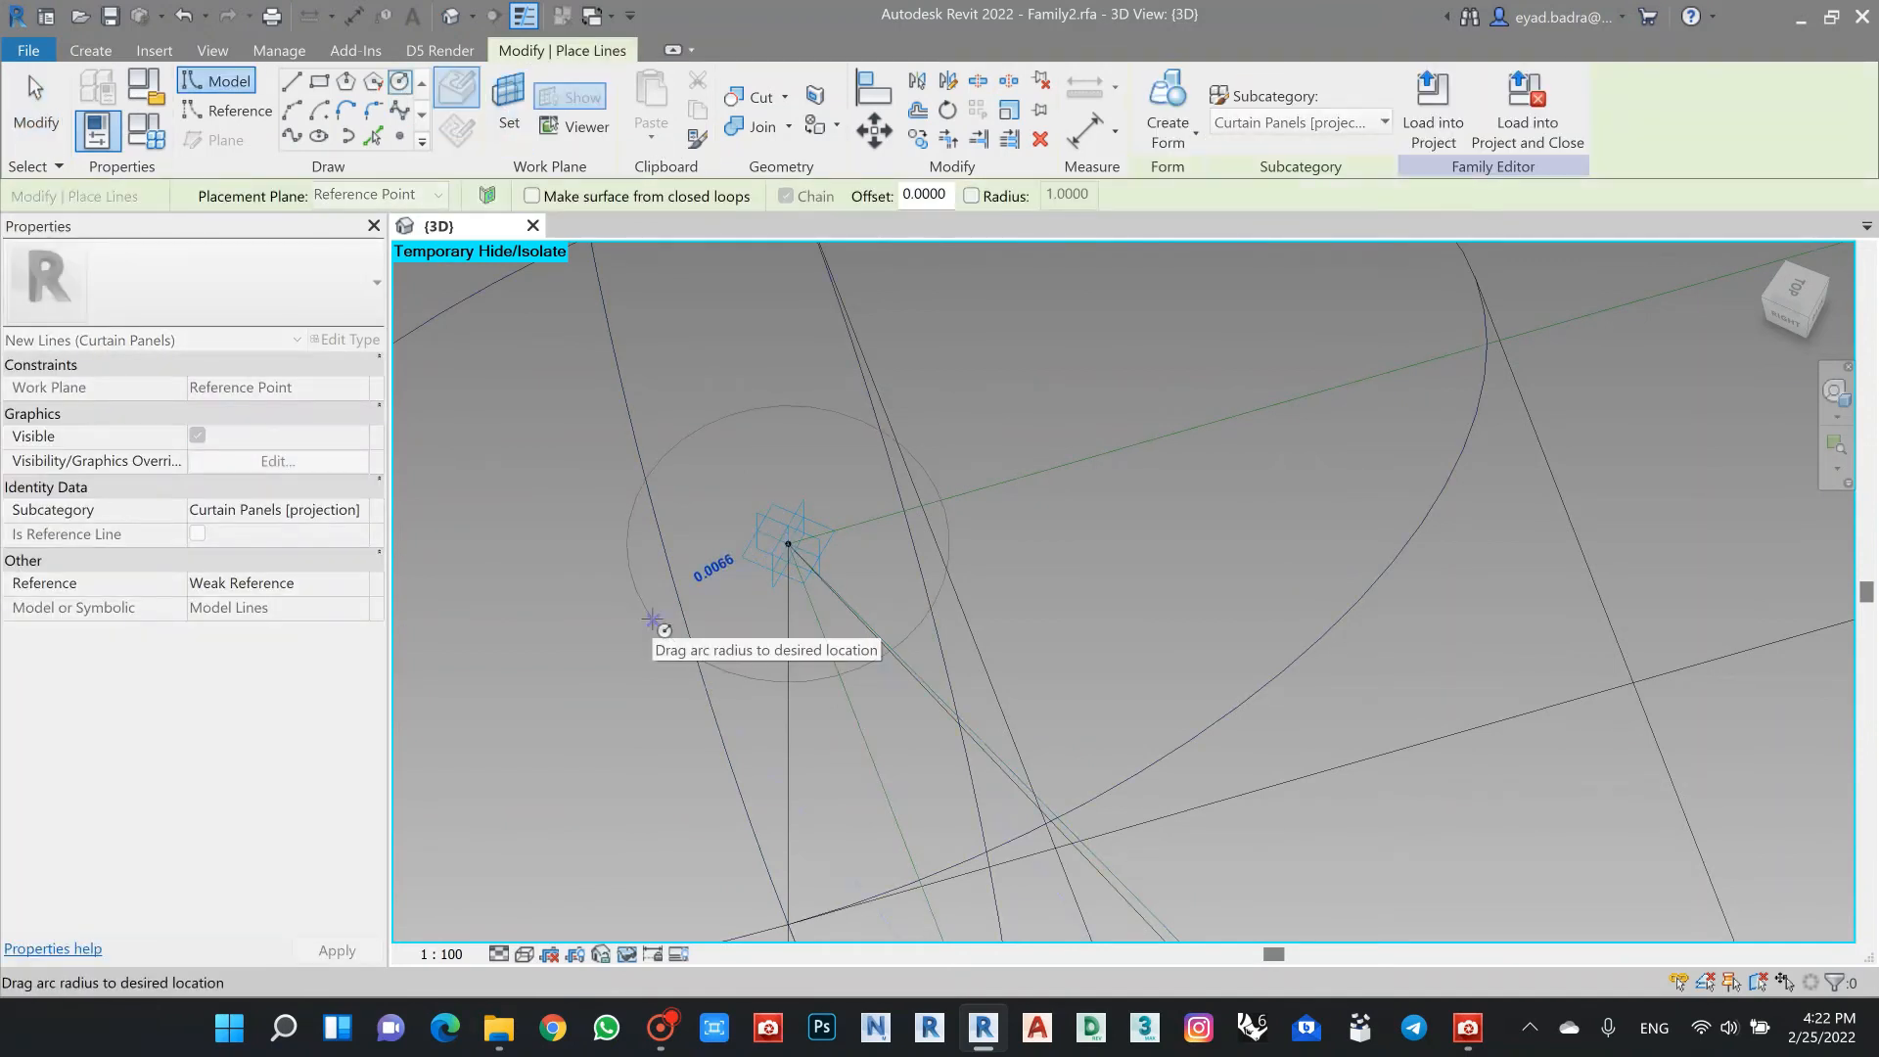
pyautogui.write('0.0')
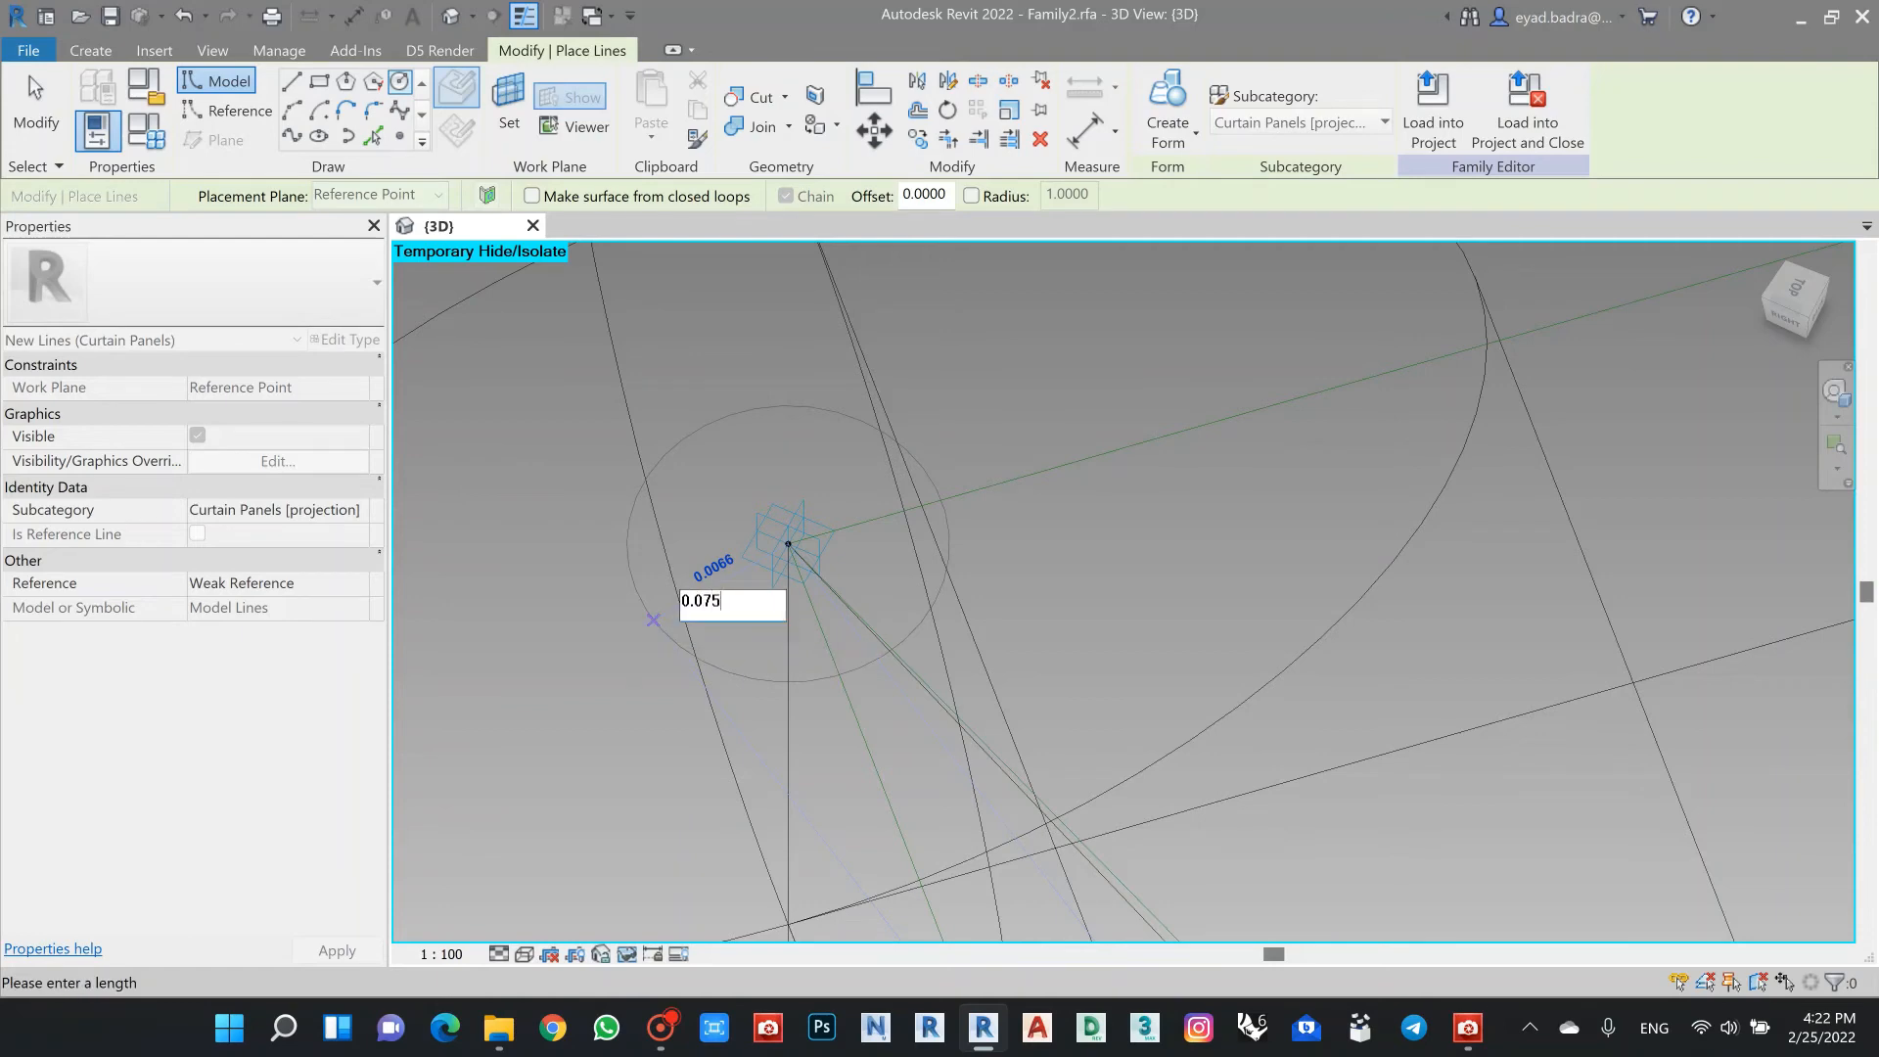
pyautogui.write('75')
pyautogui.press('Return')
pyautogui.scroll(5, 841, 616)
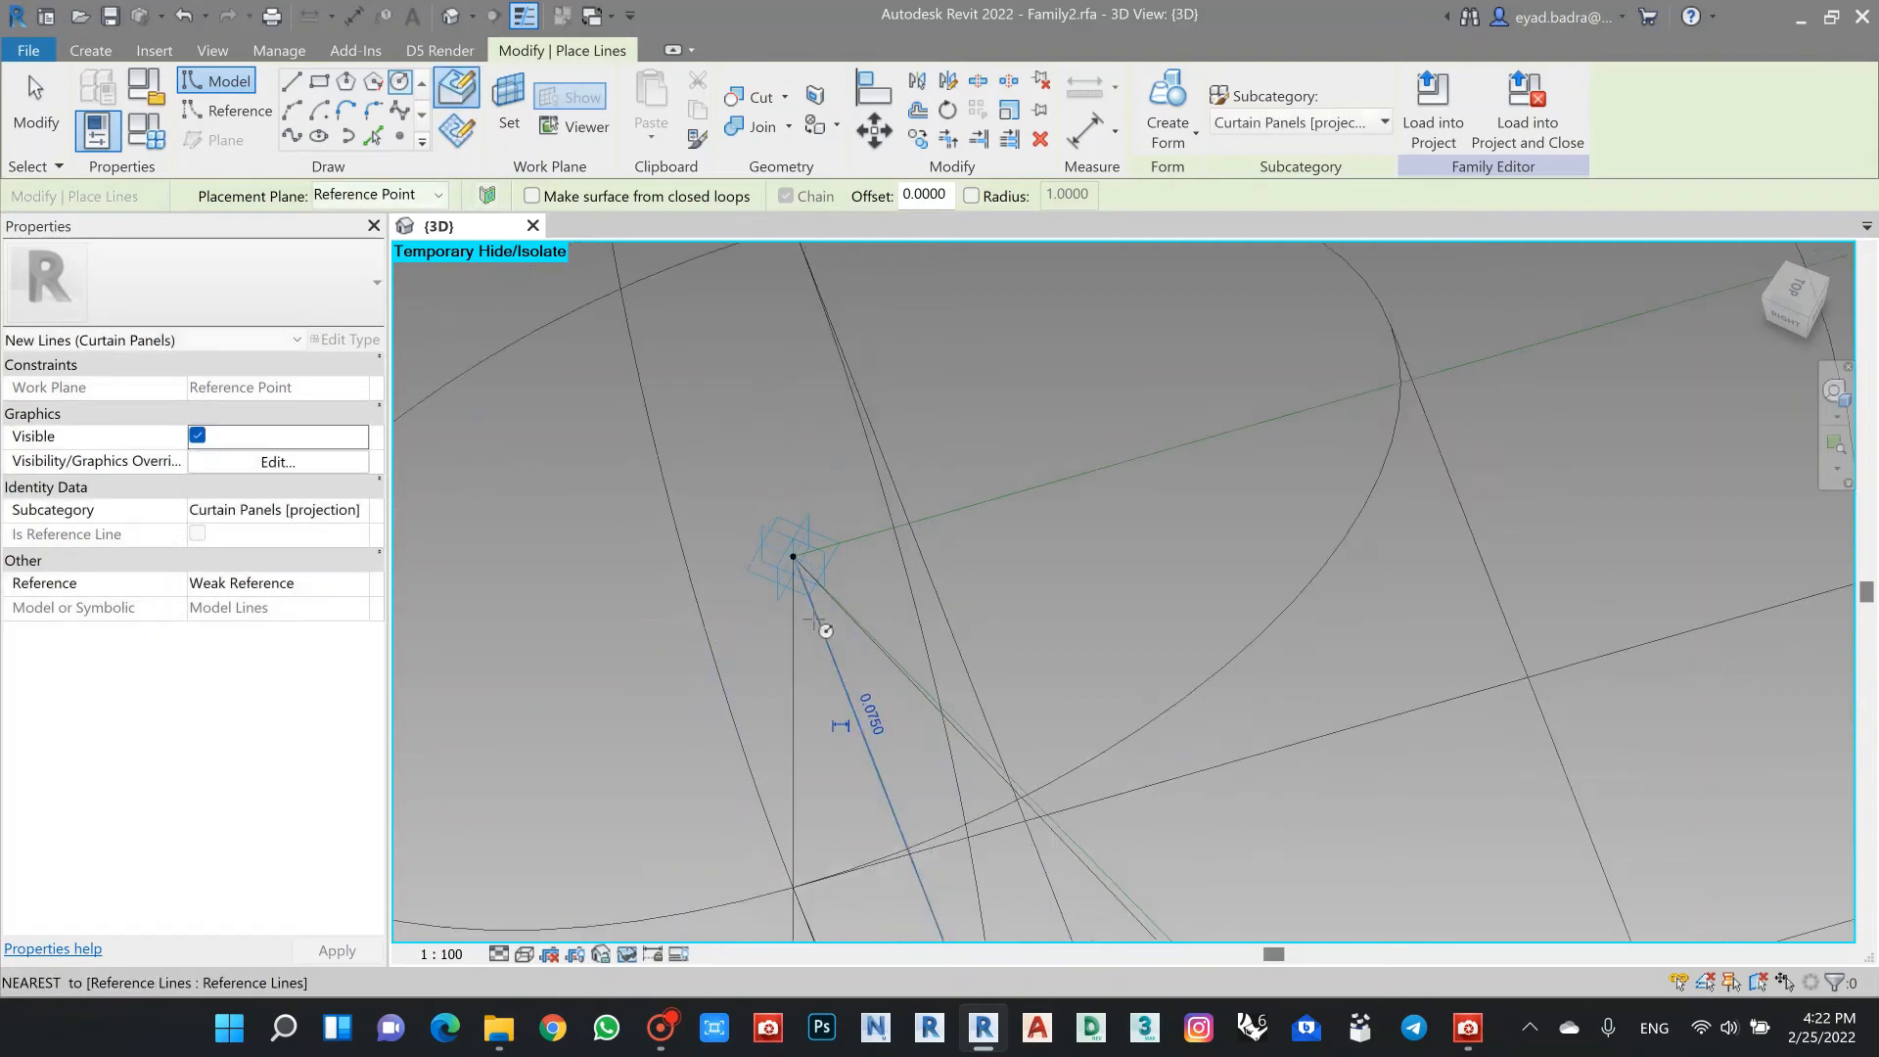
pyautogui.scroll(-2, 854, 608)
pyautogui.press('Escape')
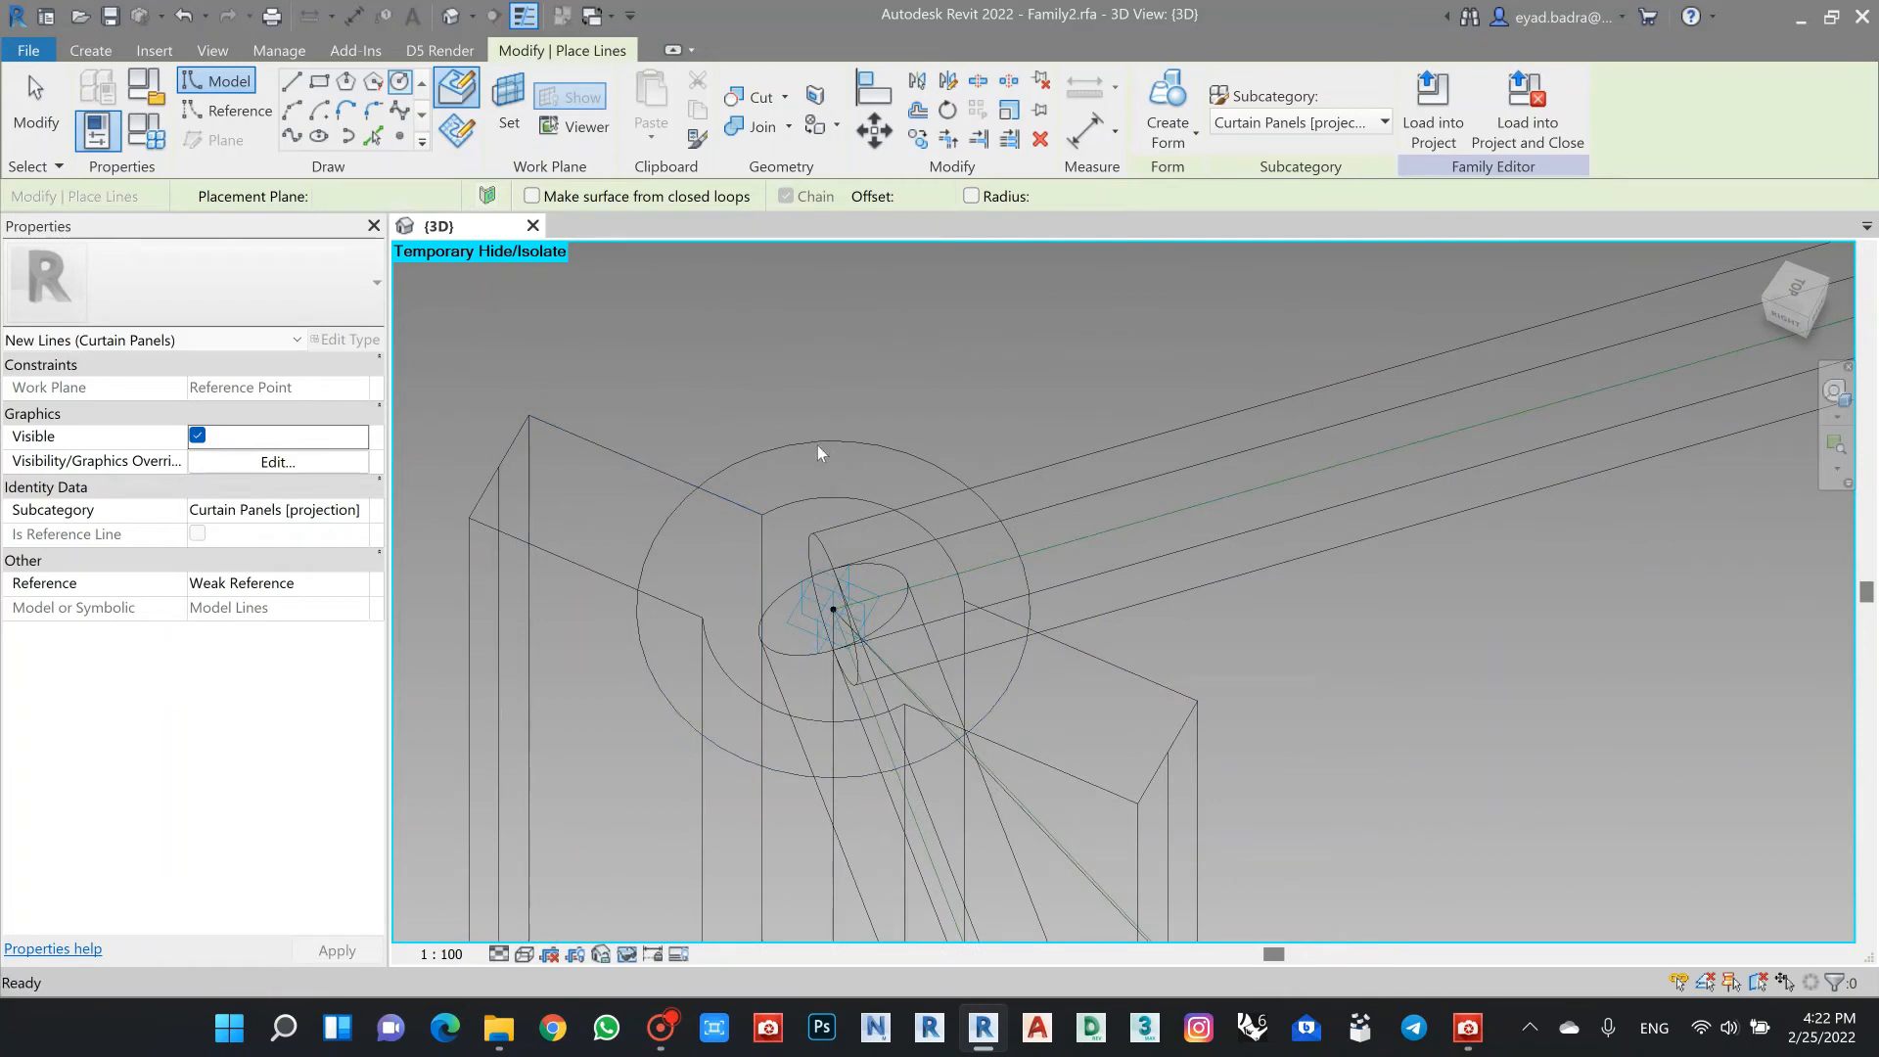
# Step: Create a solid sphere form from the circle atop post 2
pyautogui.click(818, 443)
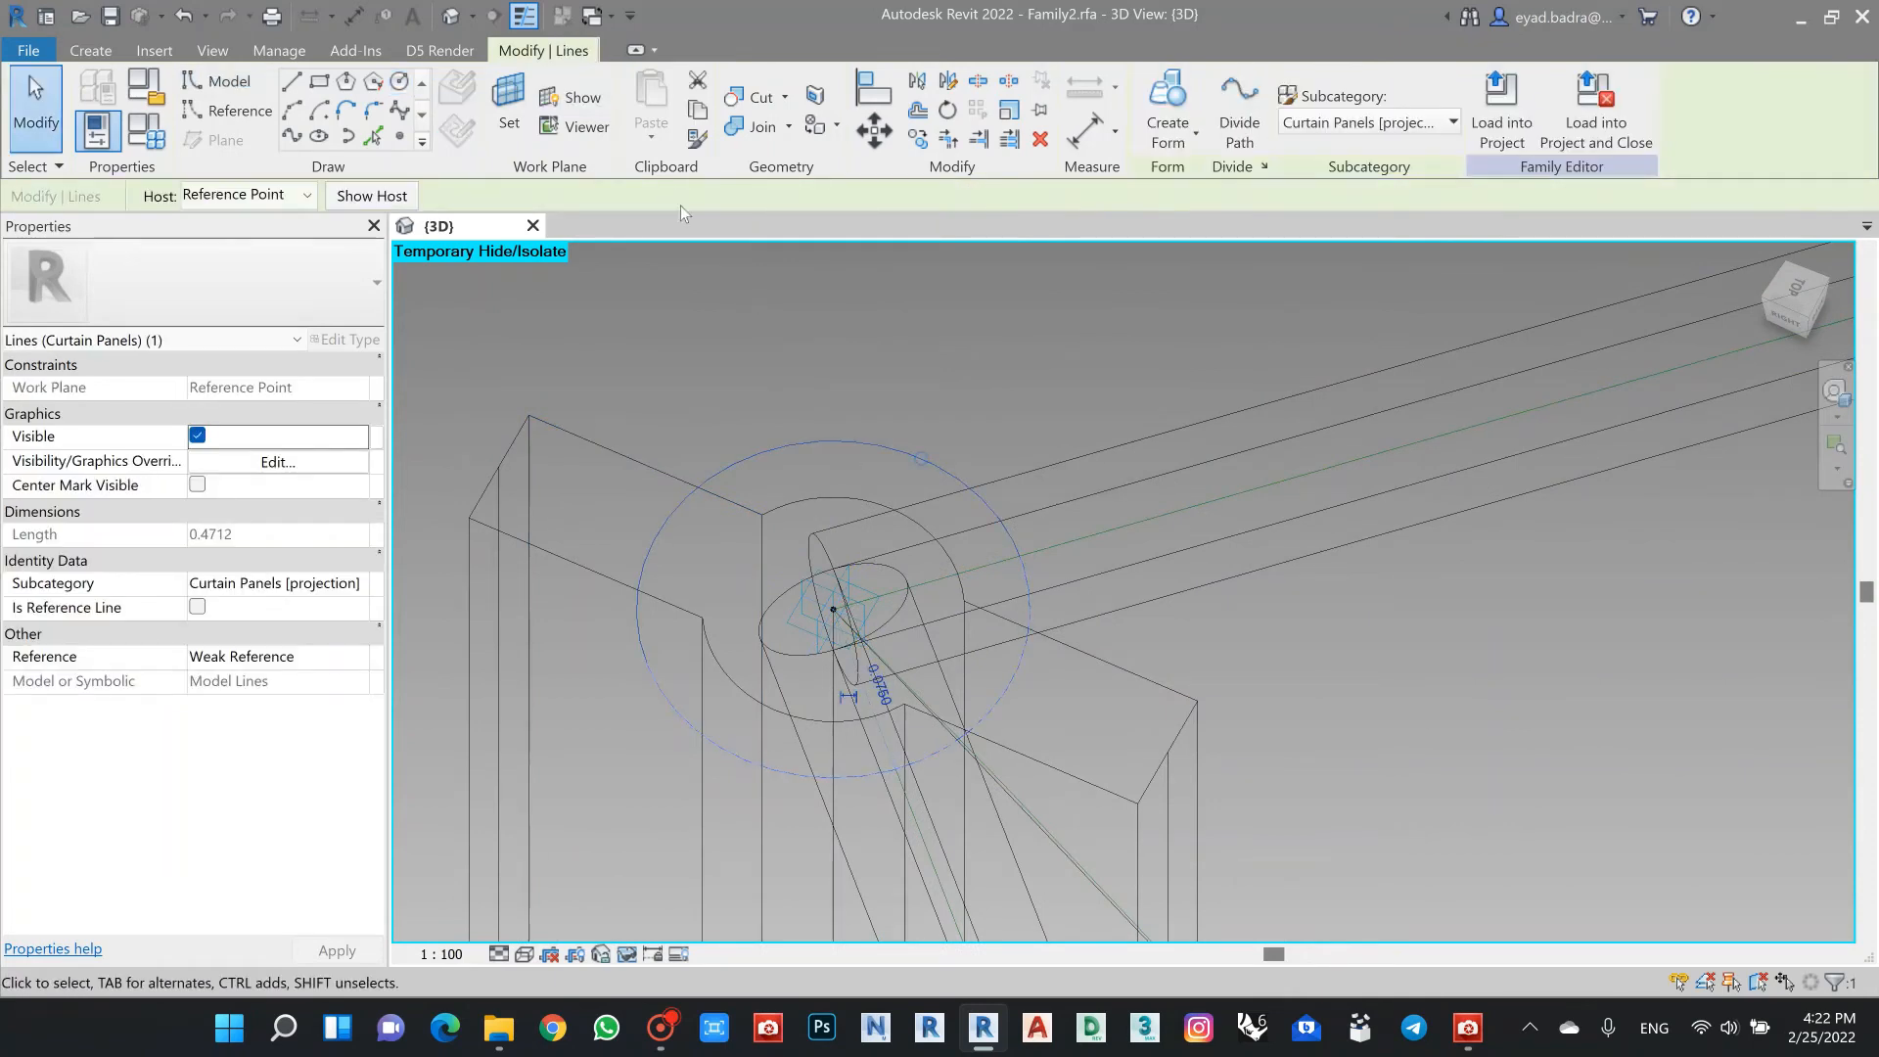
pyautogui.click(1171, 143)
pyautogui.click(1135, 181)
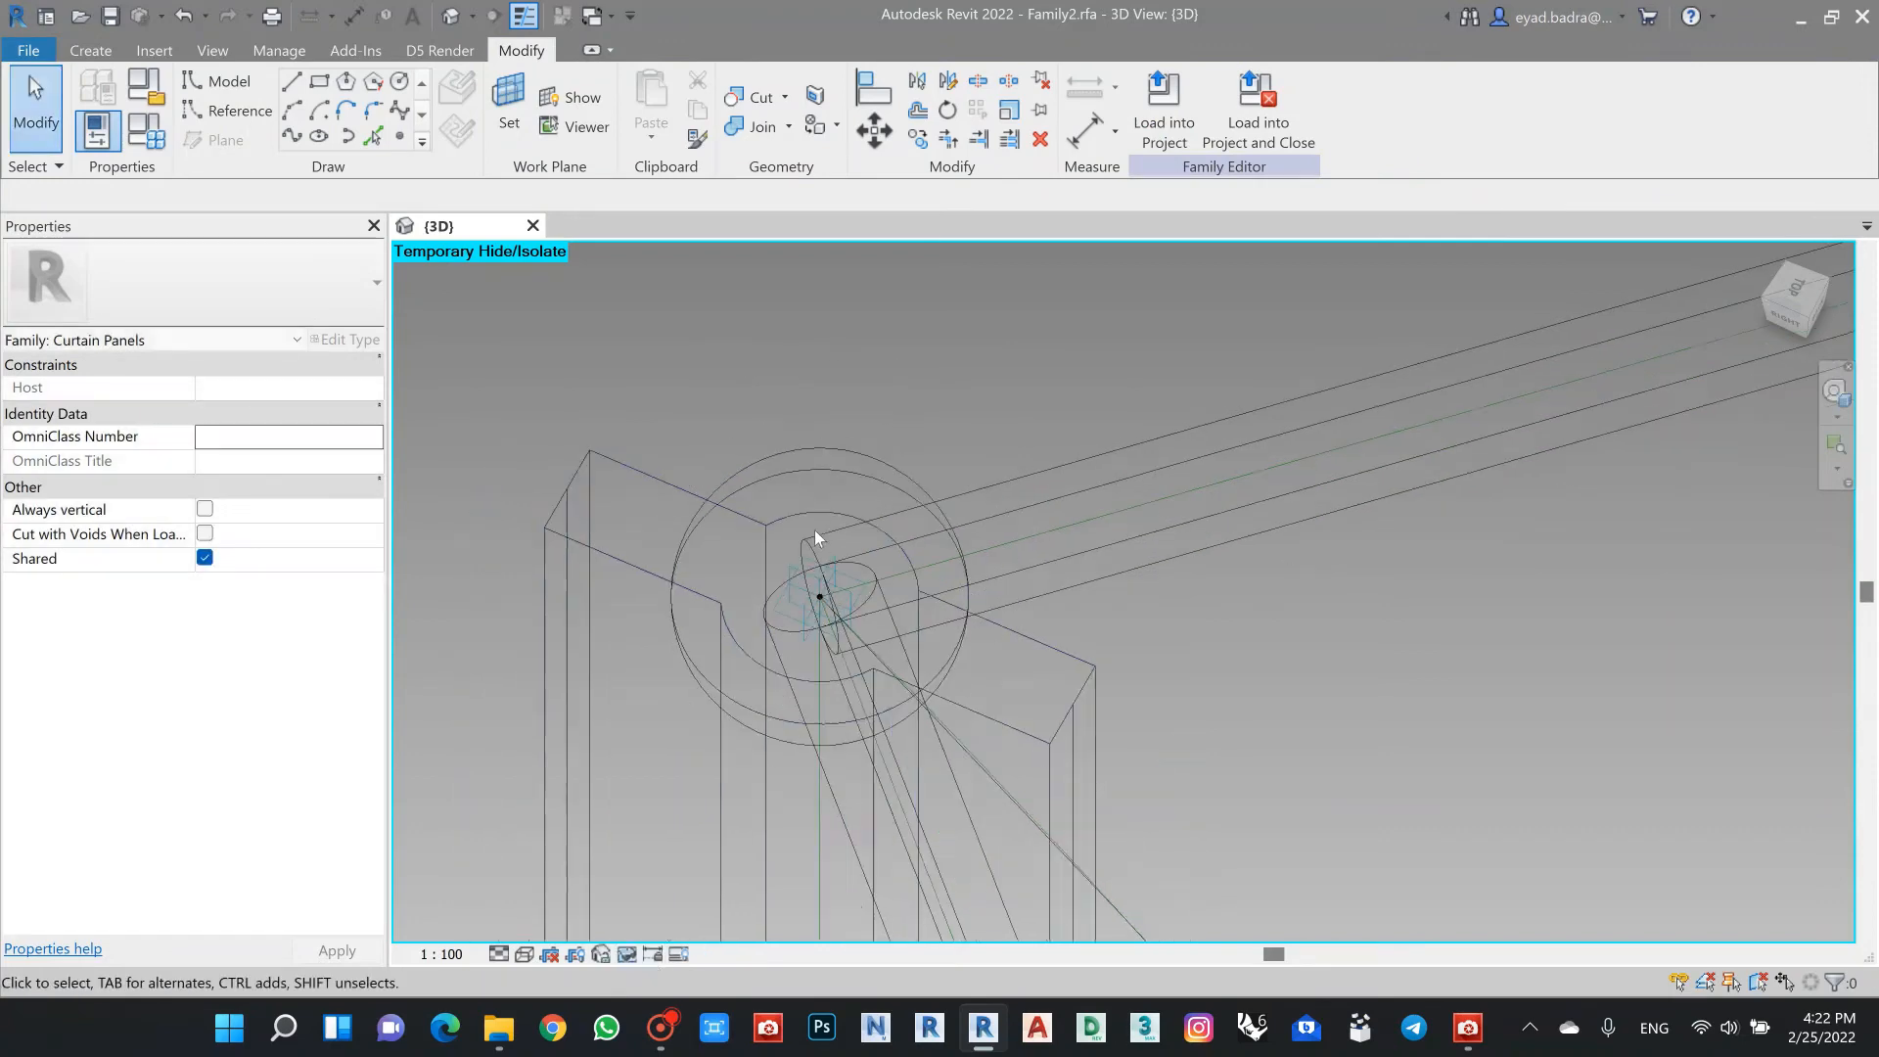
# Step: Start a model-line circle and set the work plane to the horizontal plane of the reference point atop the post with the triangular frame
pyautogui.scroll(-3, 814, 530)
pyautogui.scroll(-7, 885, 387)
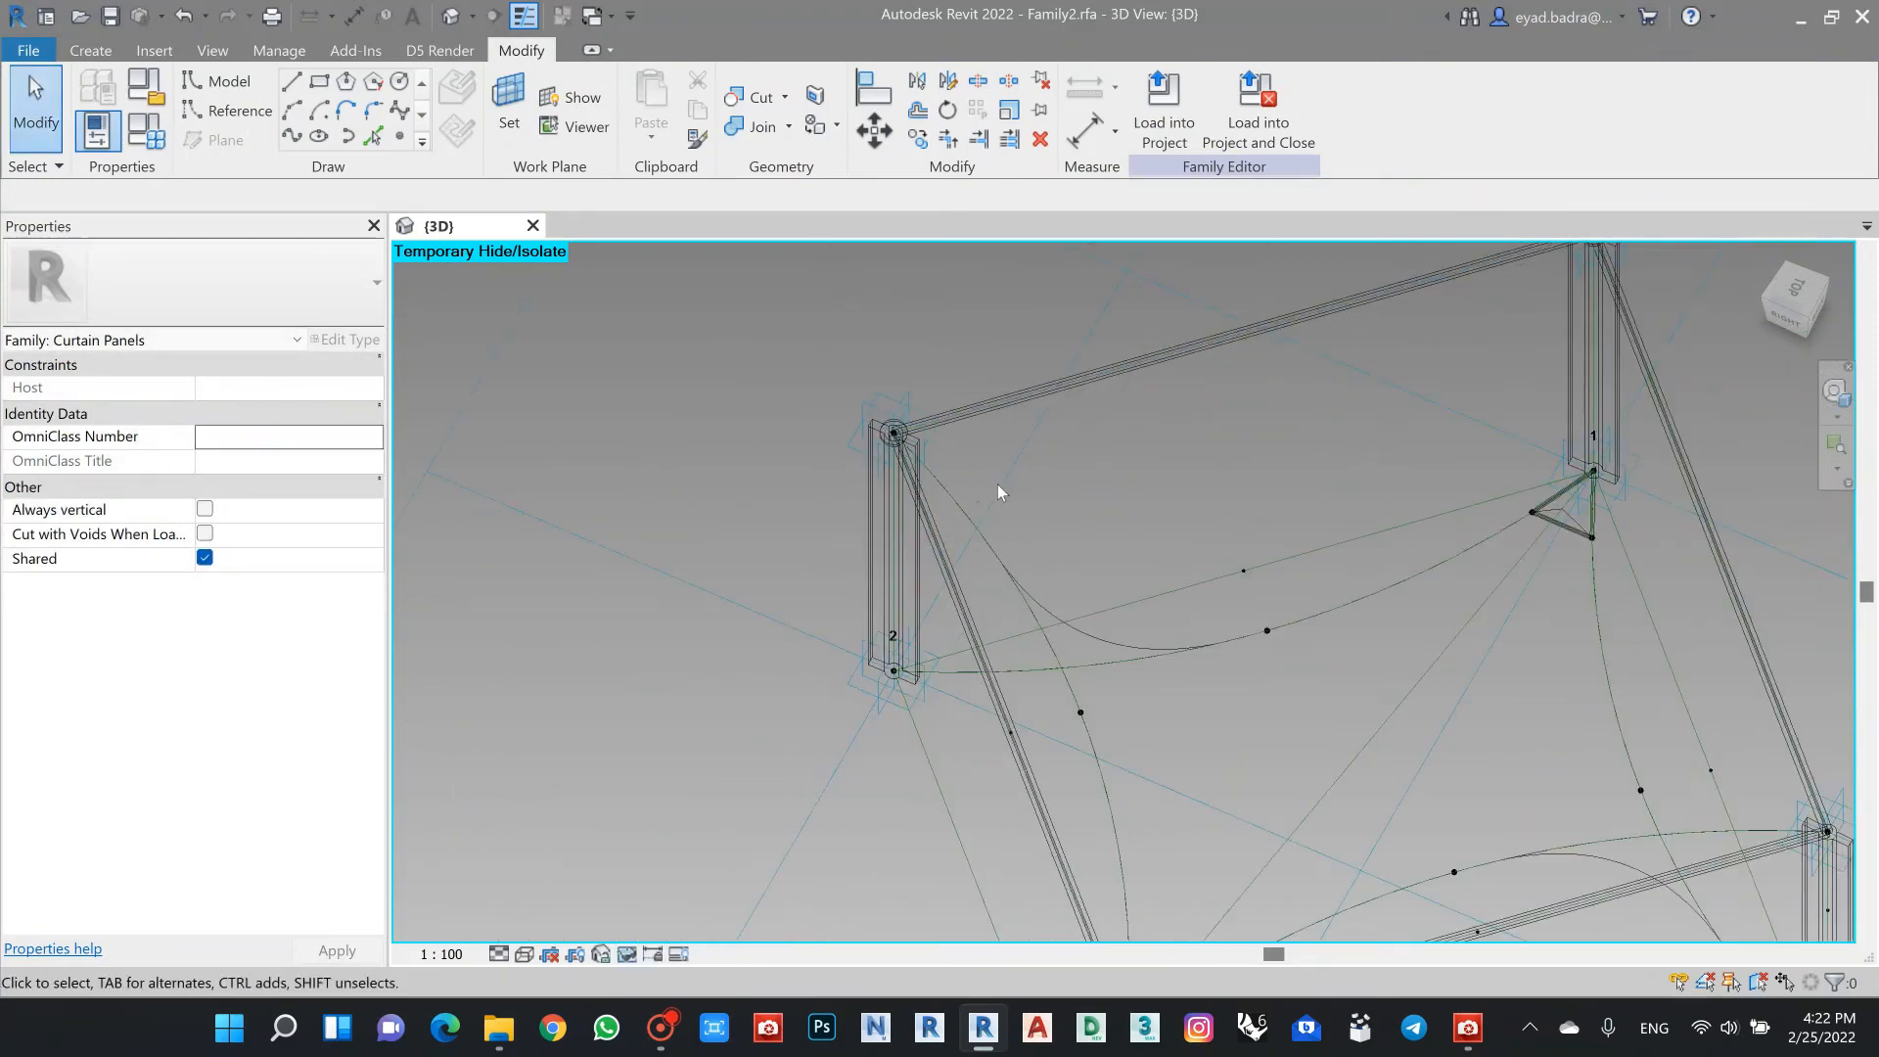
pyautogui.moveTo(998, 489); pyautogui.dragTo(957, 442, button='middle')
pyautogui.scroll(10, 1096, 759)
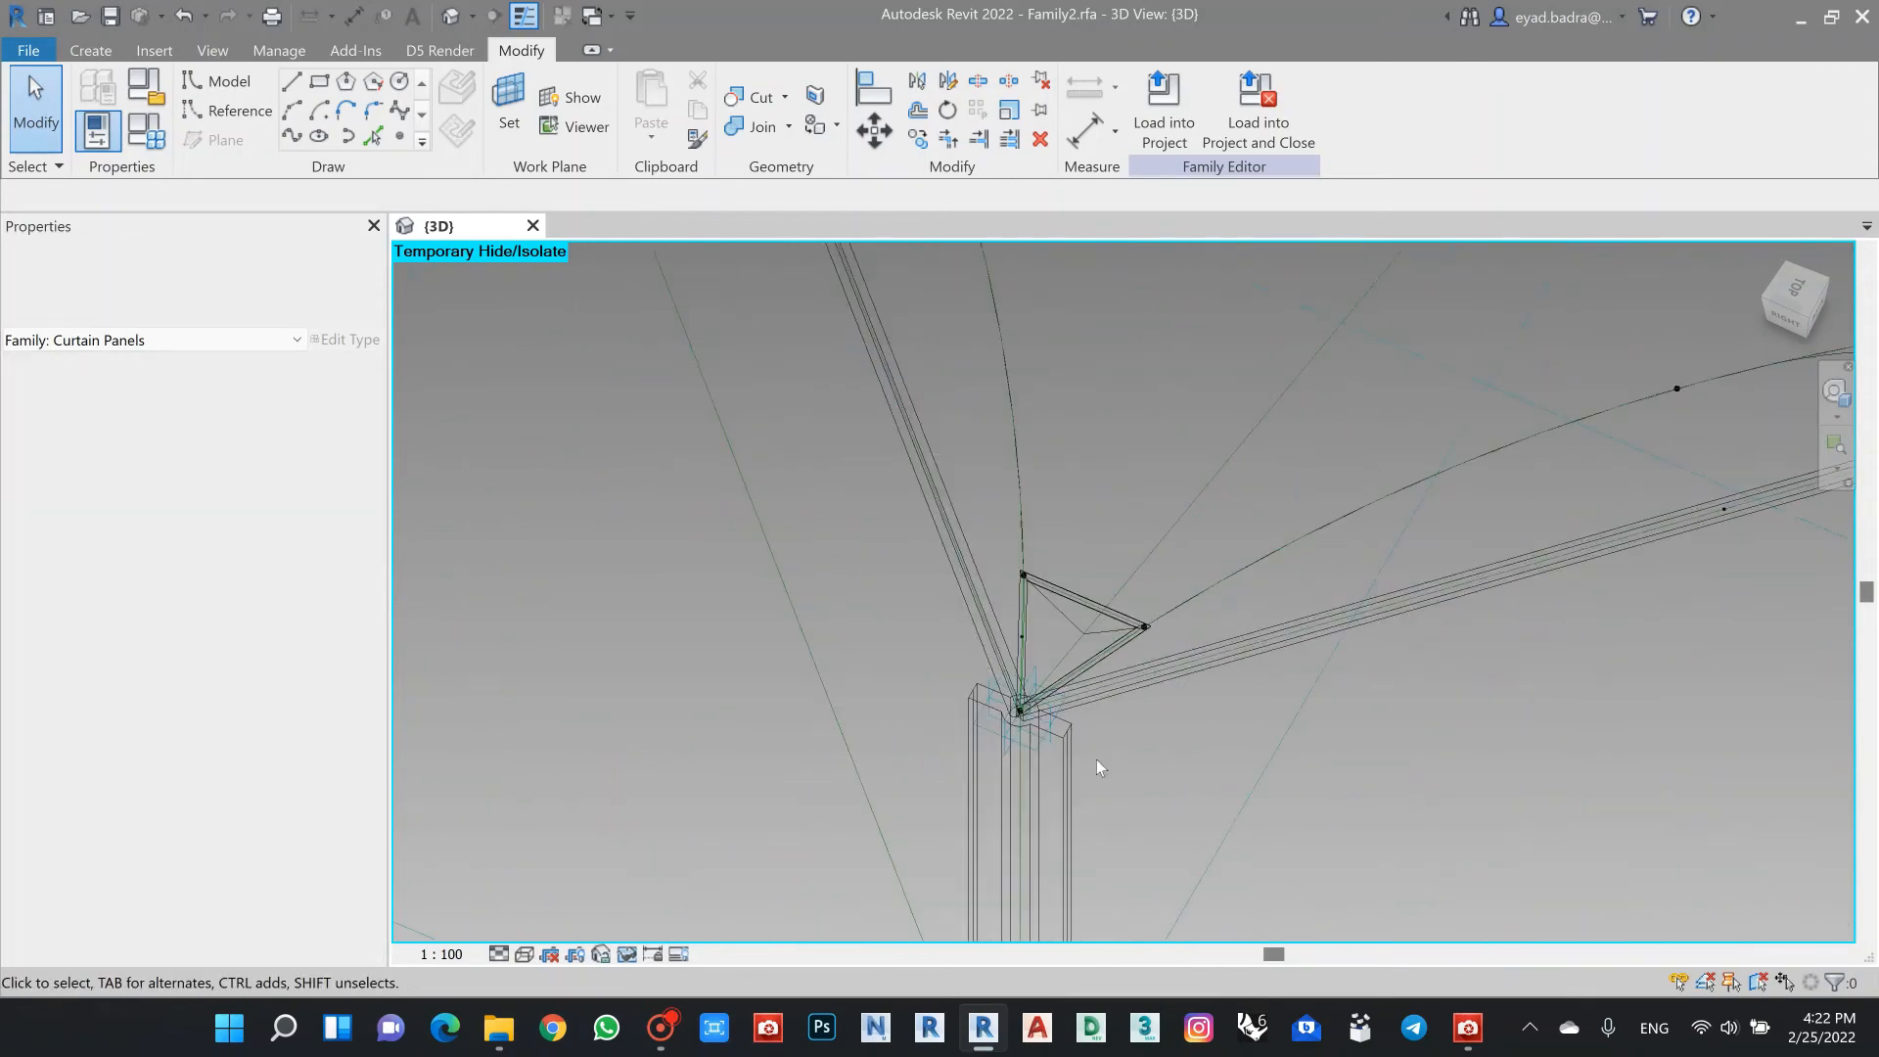
pyautogui.scroll(6, 1020, 668)
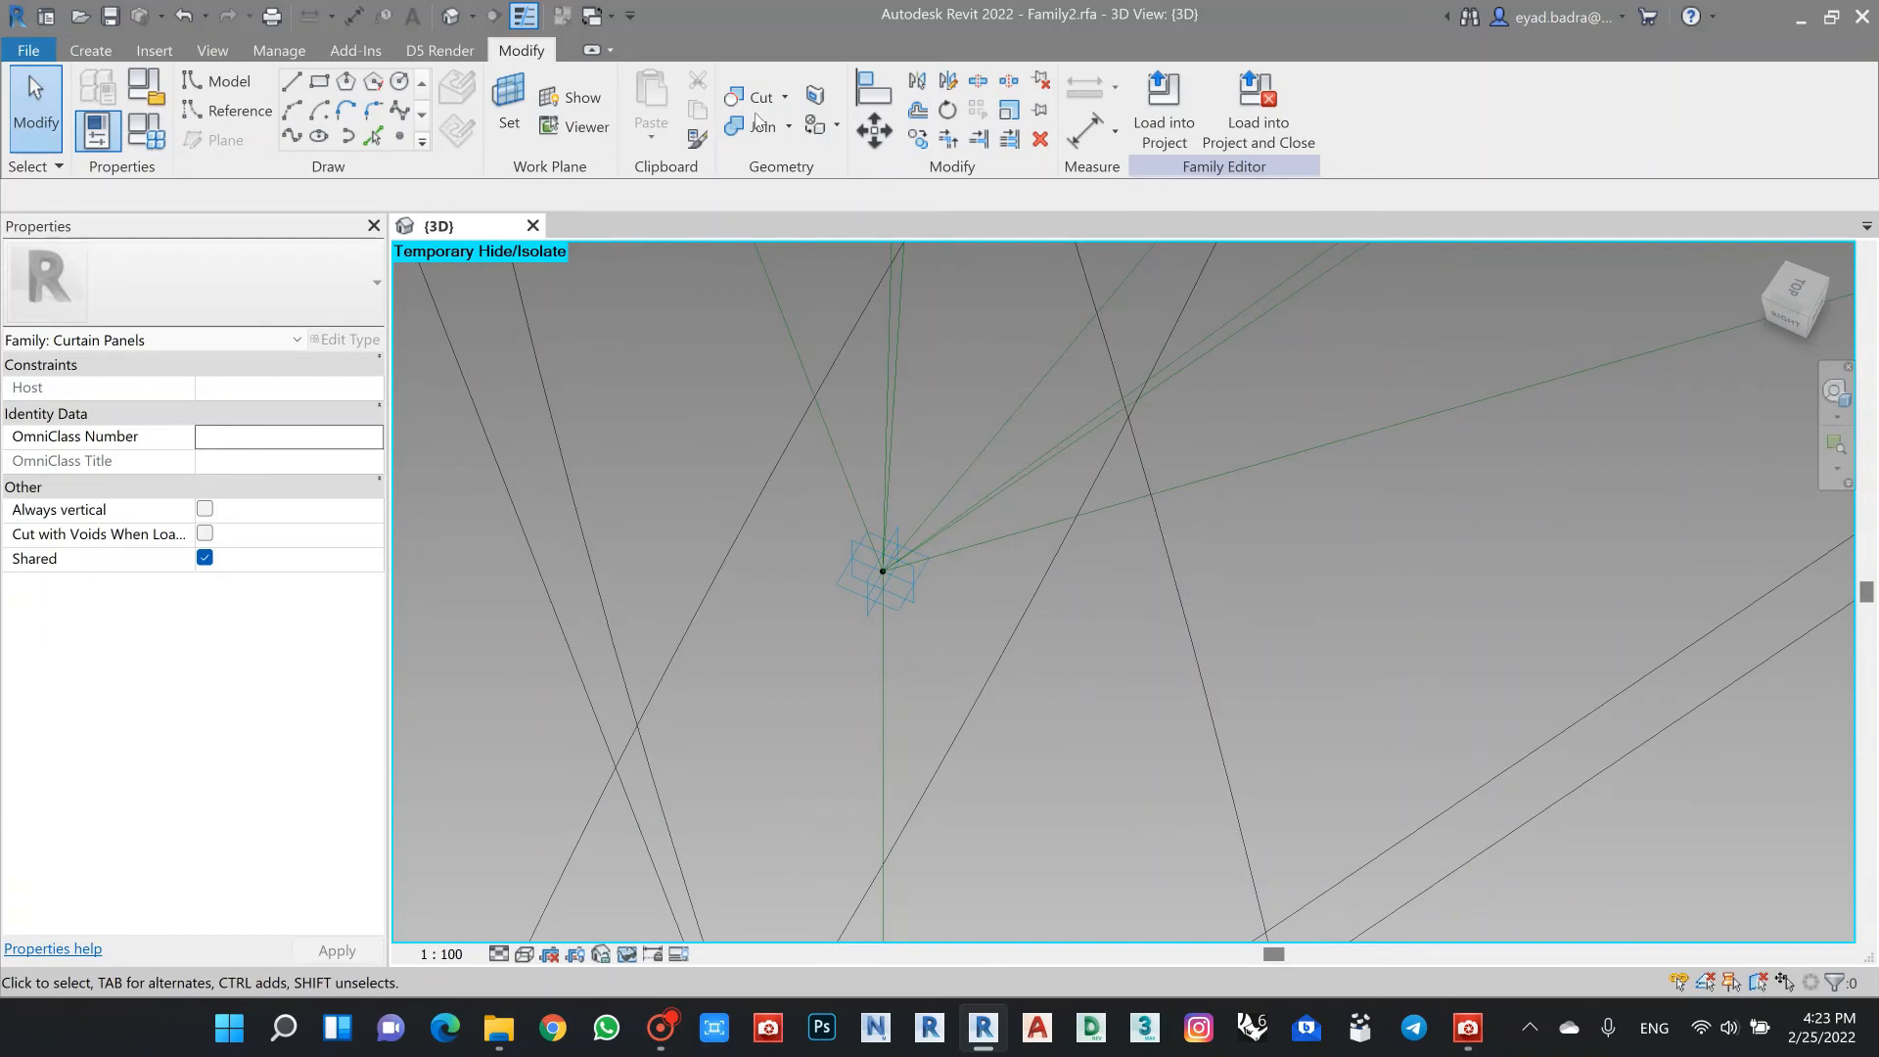
pyautogui.click(401, 83)
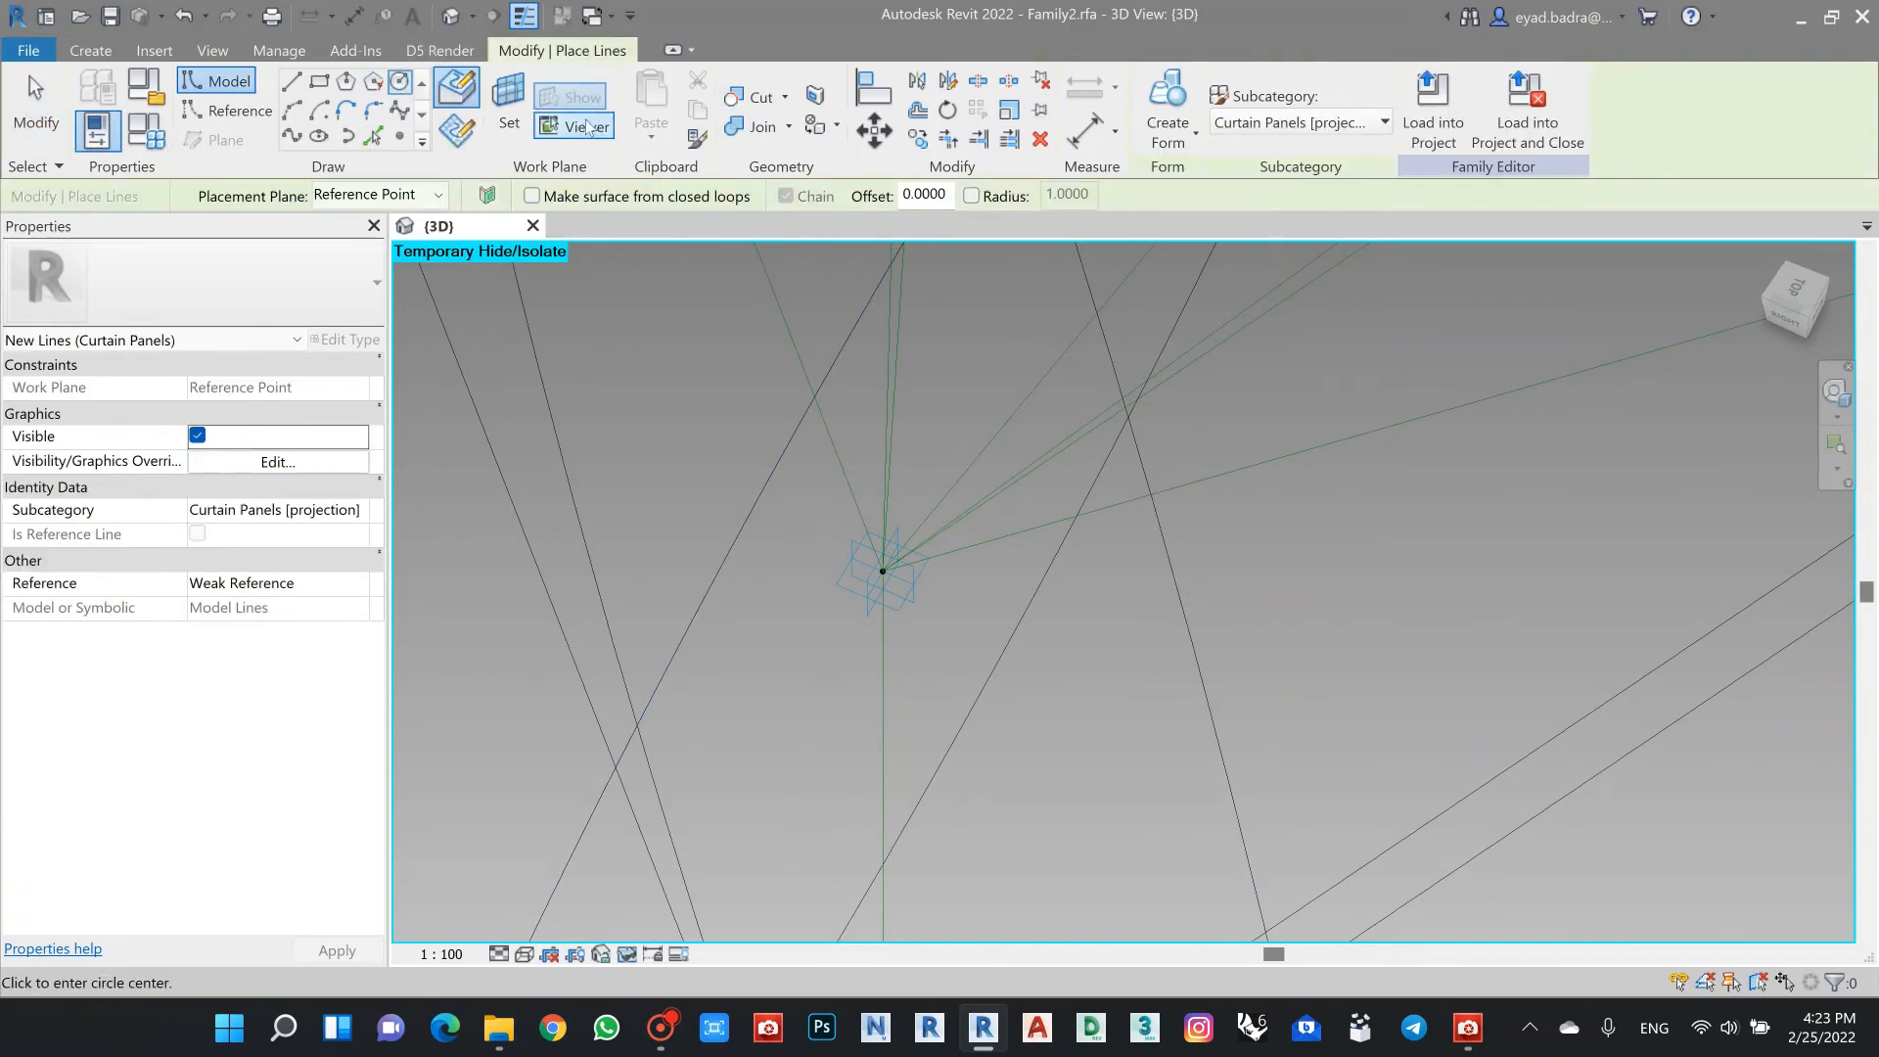
pyautogui.click(527, 93)
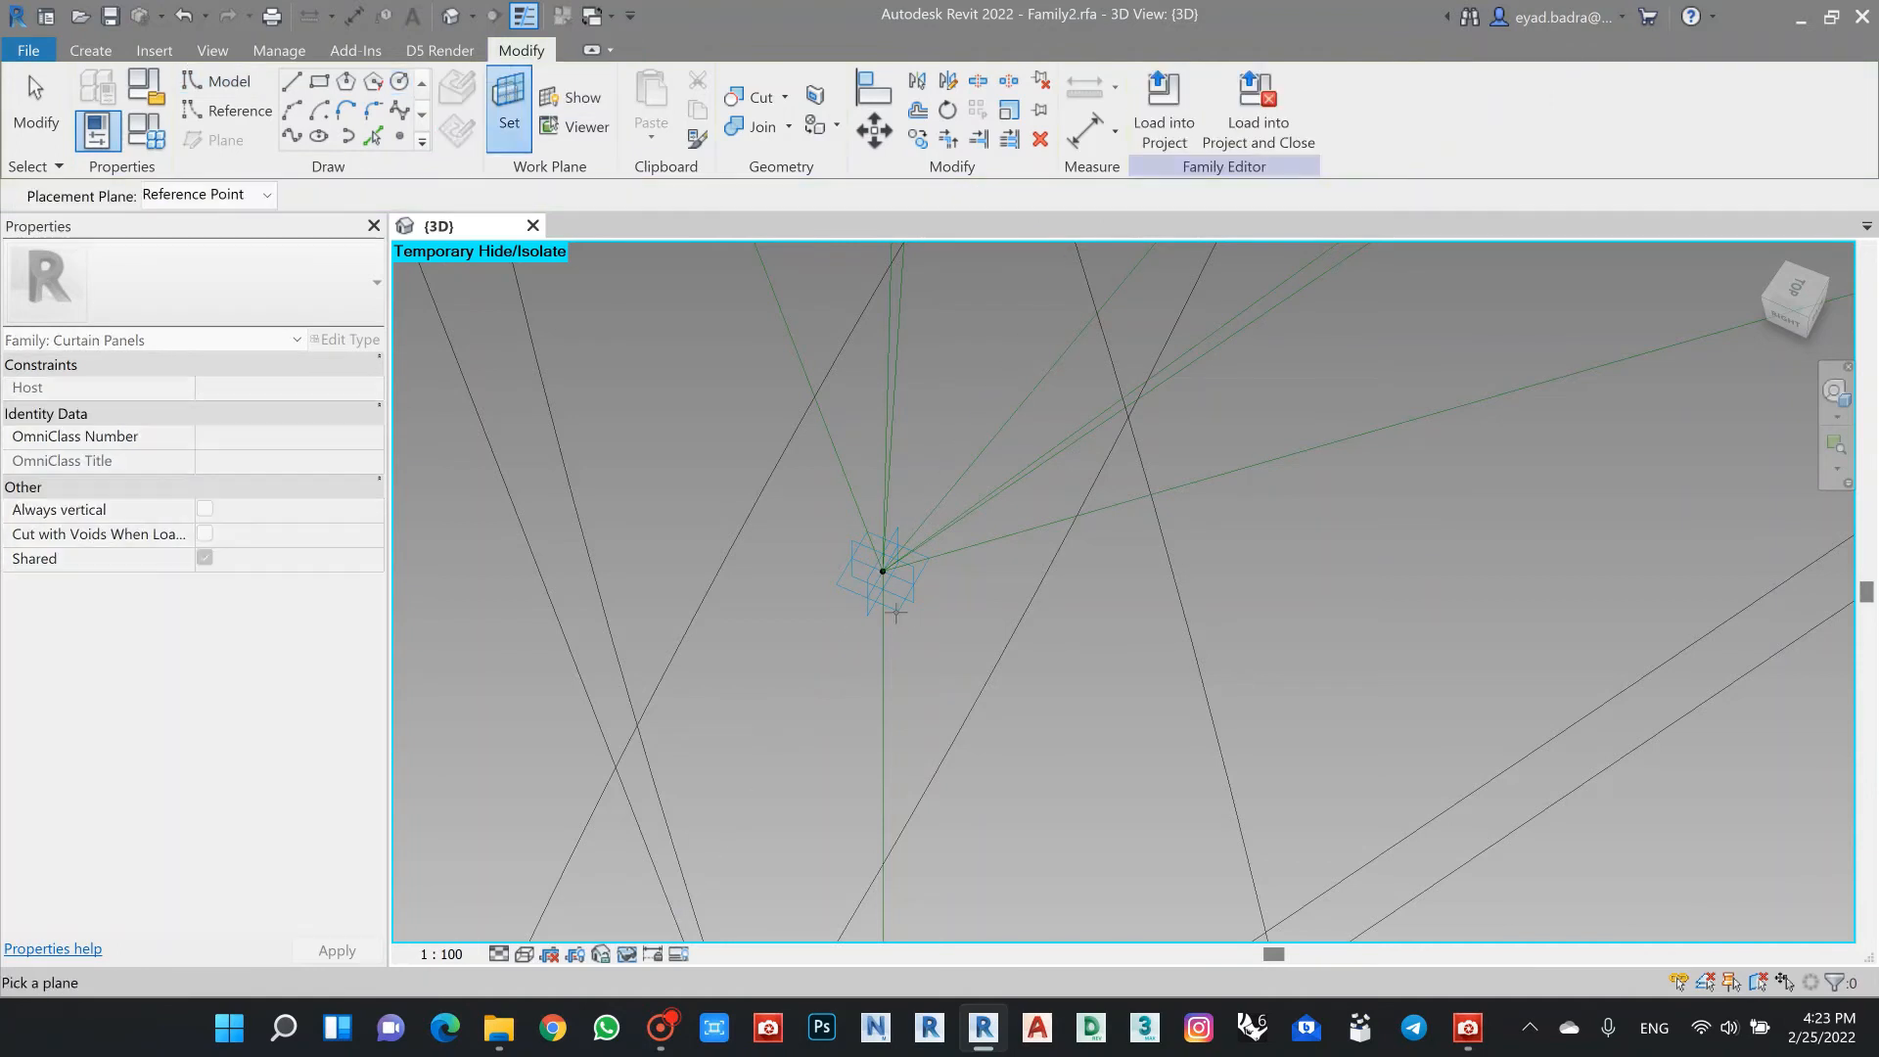
pyautogui.click(887, 573)
# Step: Draw a circle of radius 0.075 centred on the reference point atop the post with the triangular frame
pyautogui.click(894, 645)
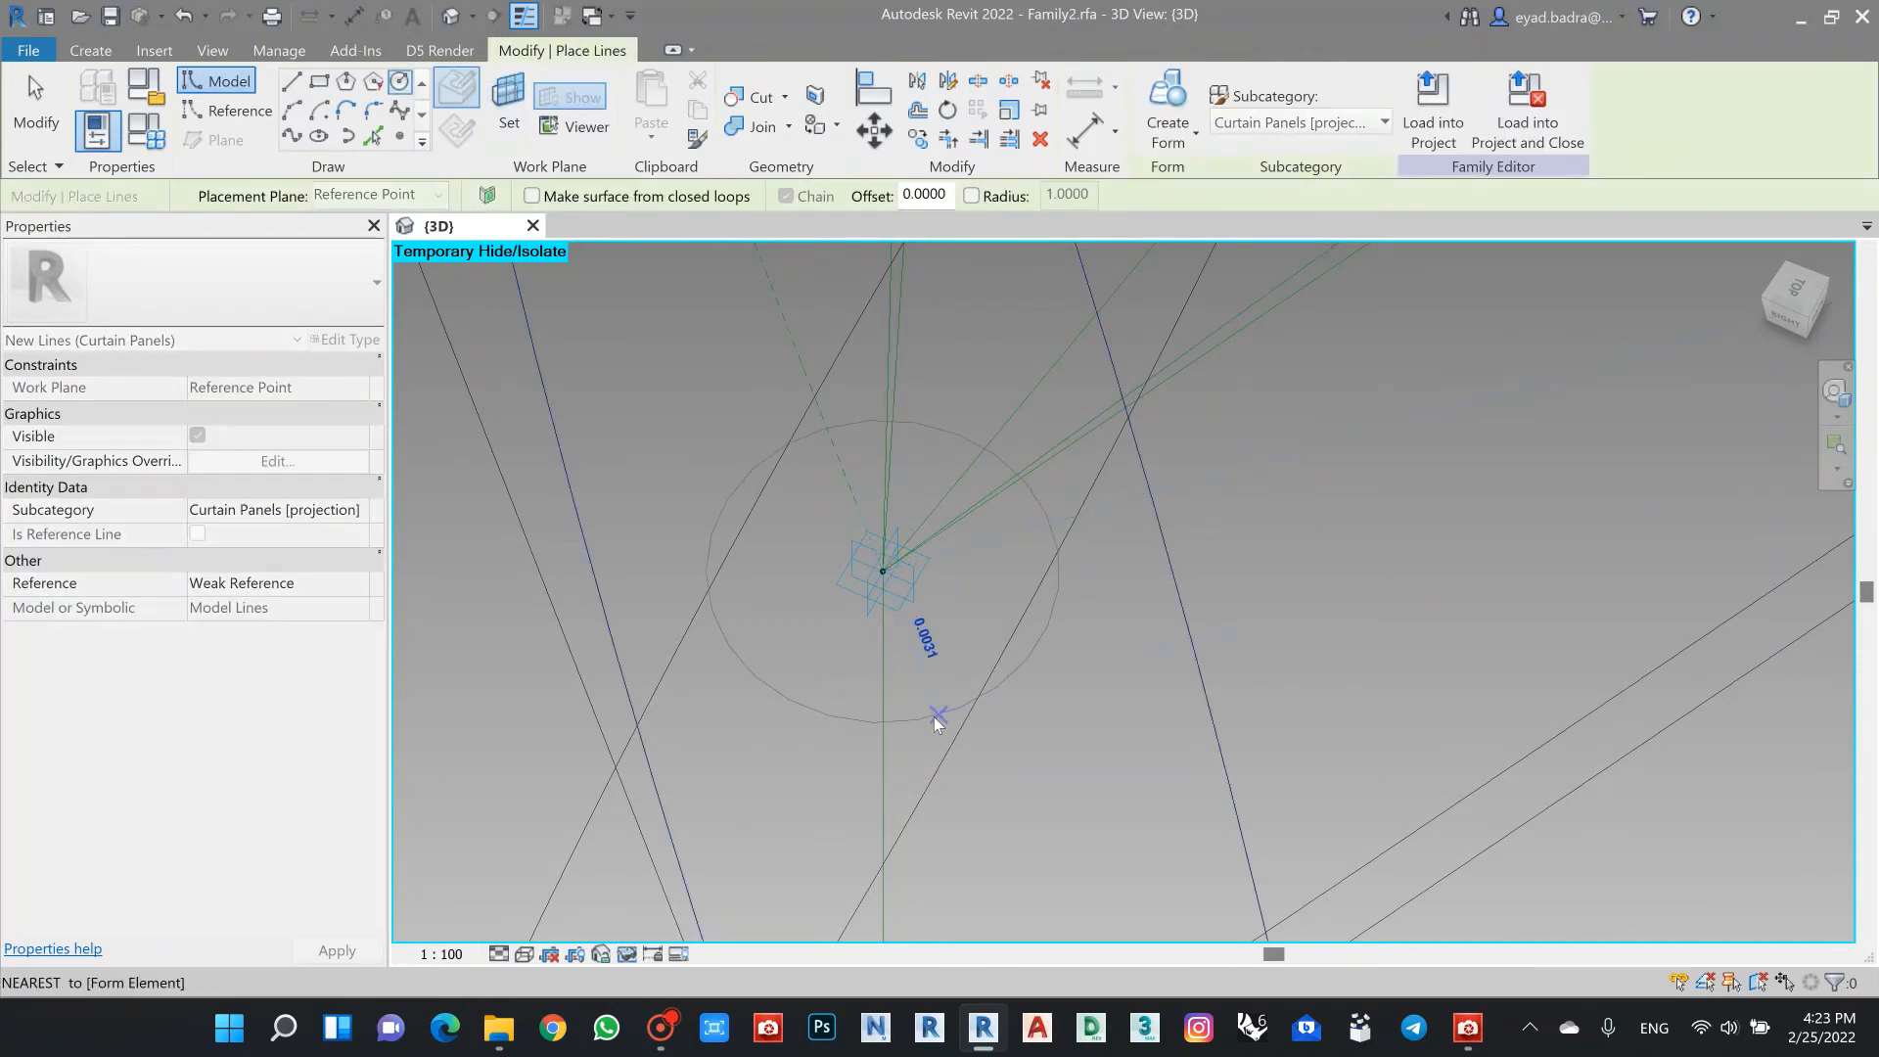
pyautogui.write('0.075')
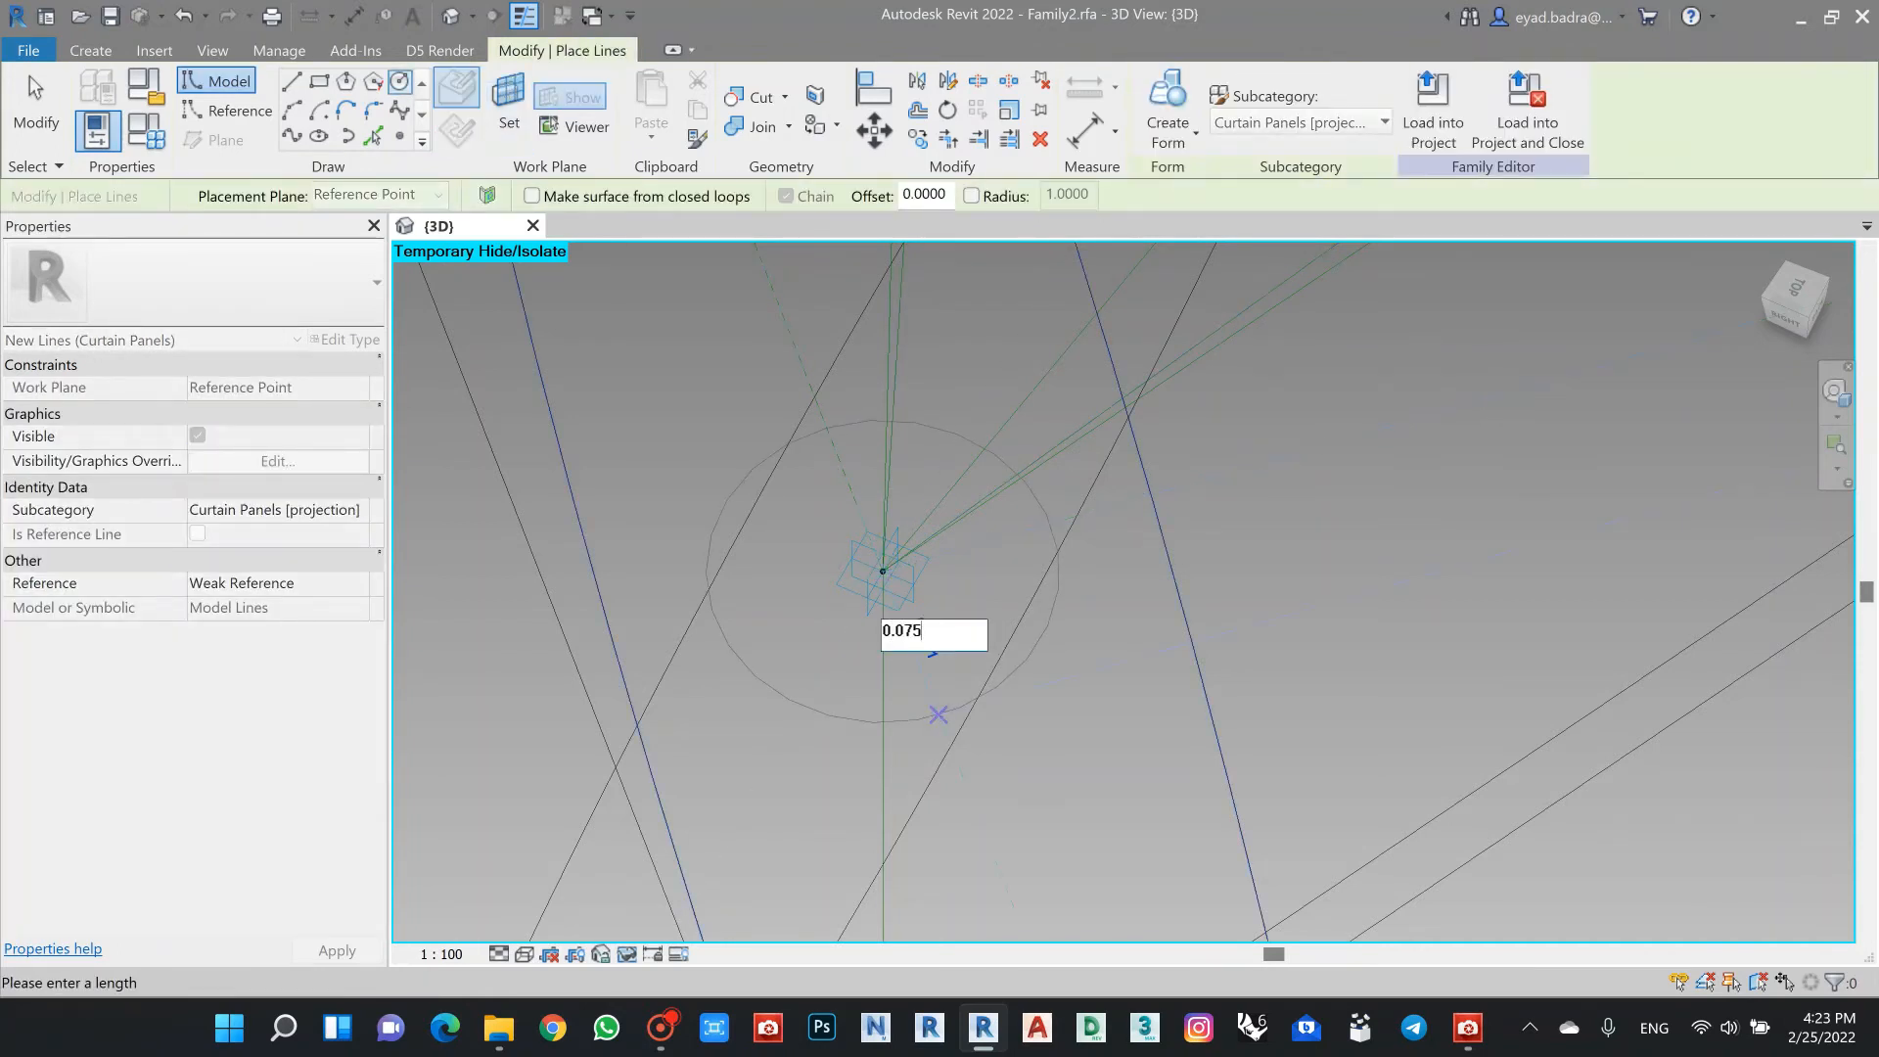
pyautogui.press('Return')
pyautogui.scroll(-8, 944, 722)
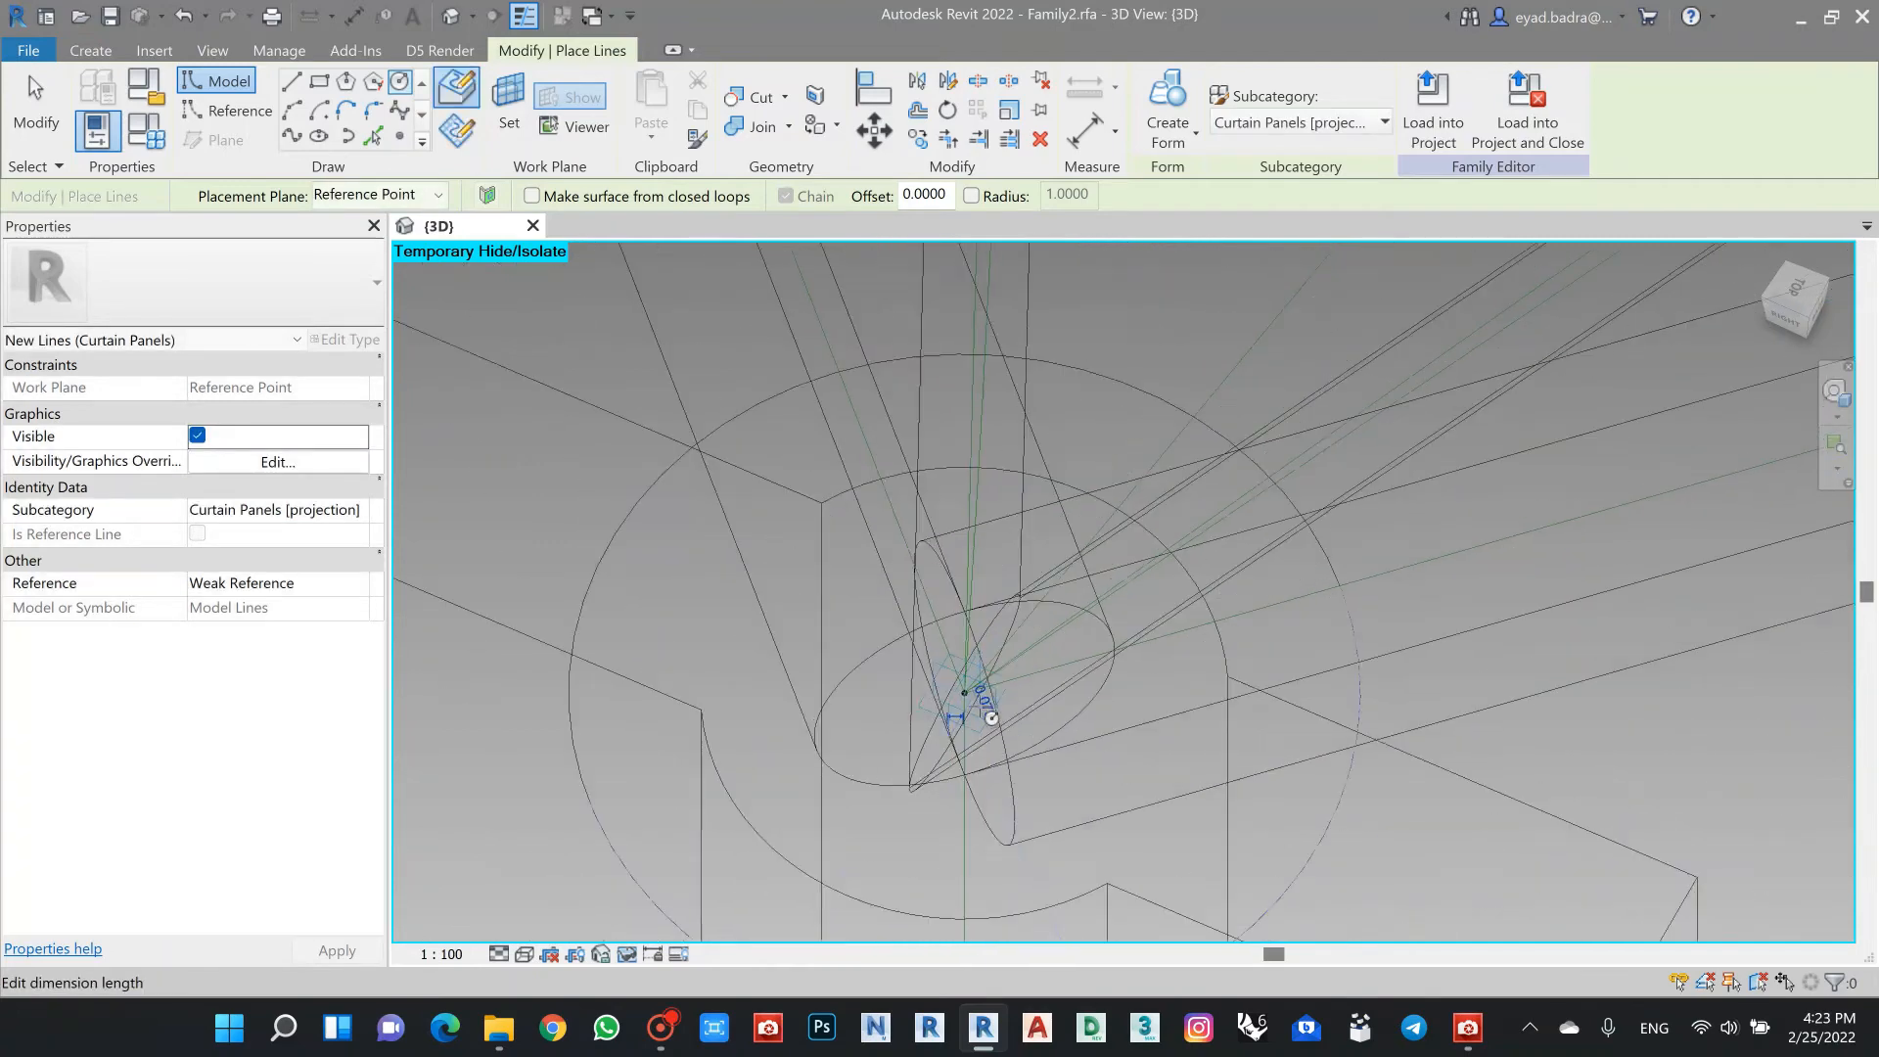
pyautogui.moveTo(999, 679); pyautogui.dragTo(988, 614, button='middle')
pyautogui.press('Escape')
pyautogui.press('Escape')
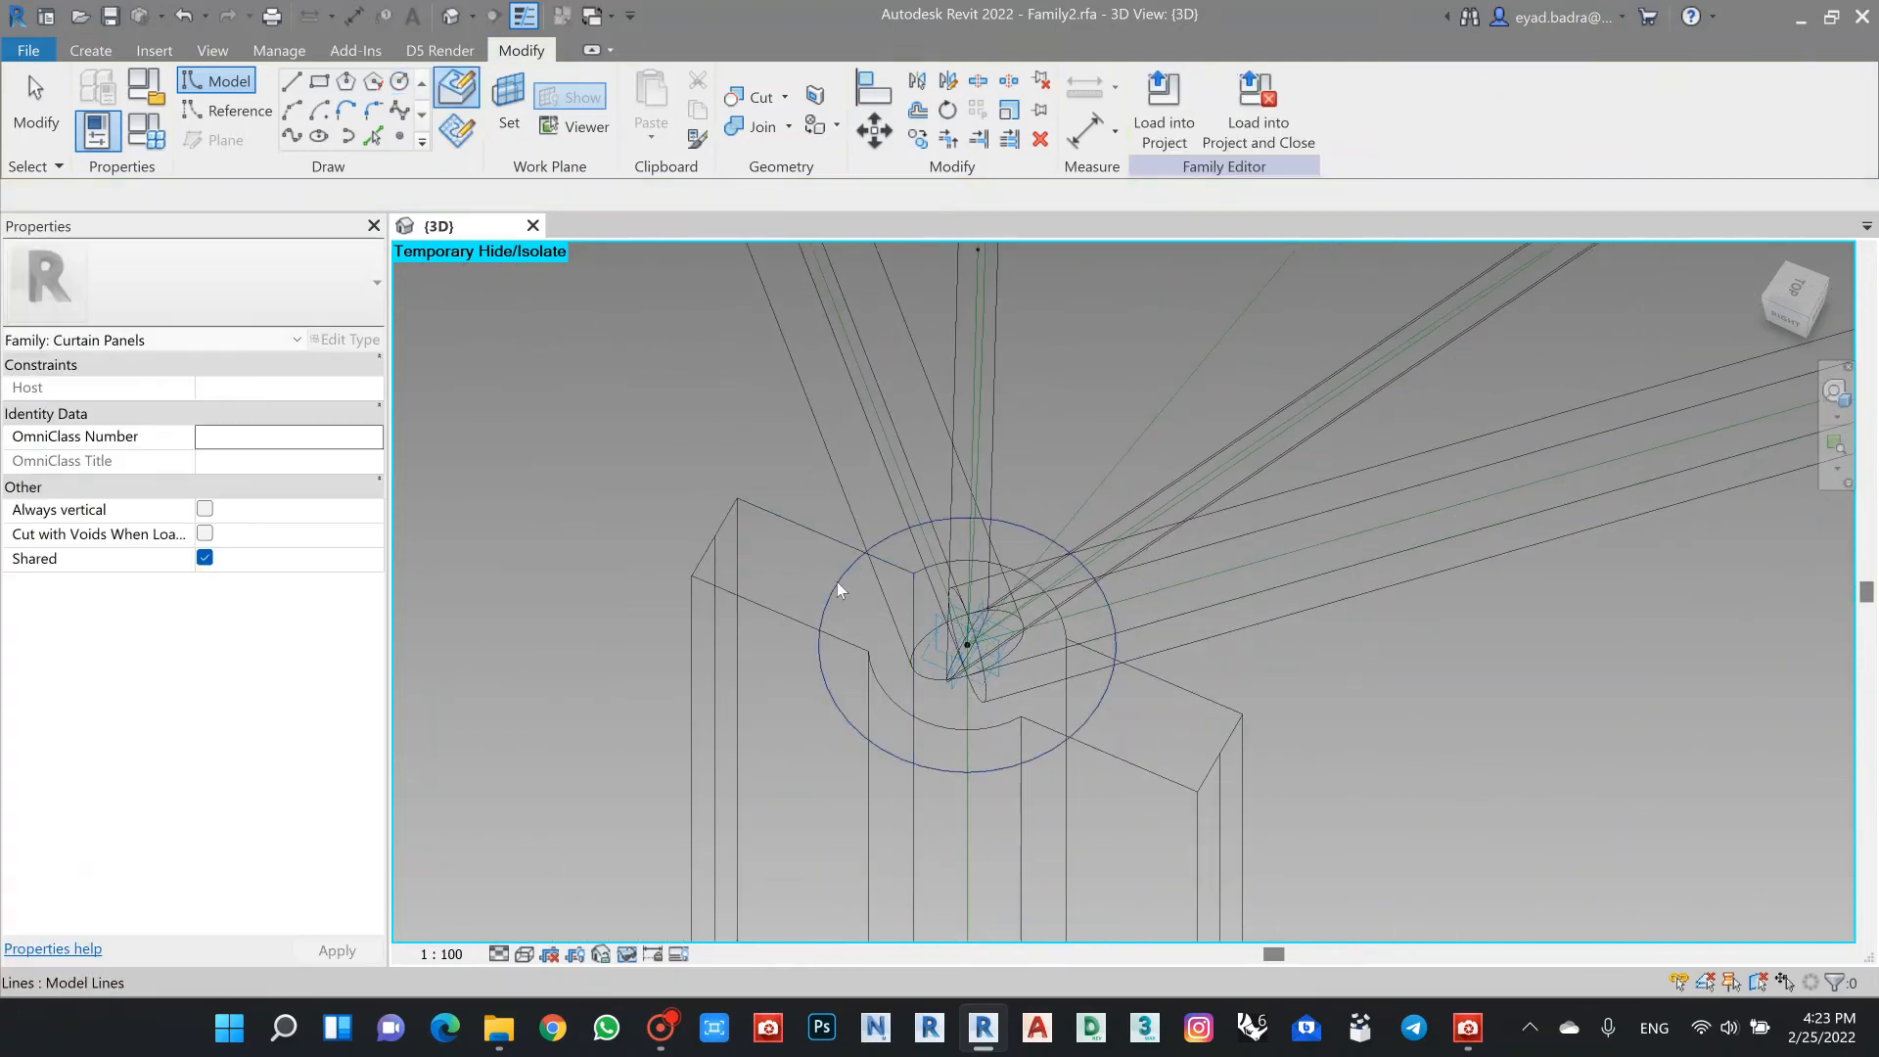
# Step: Try to create a solid form from the circle atop the post with the triangular frame
pyautogui.click(842, 566)
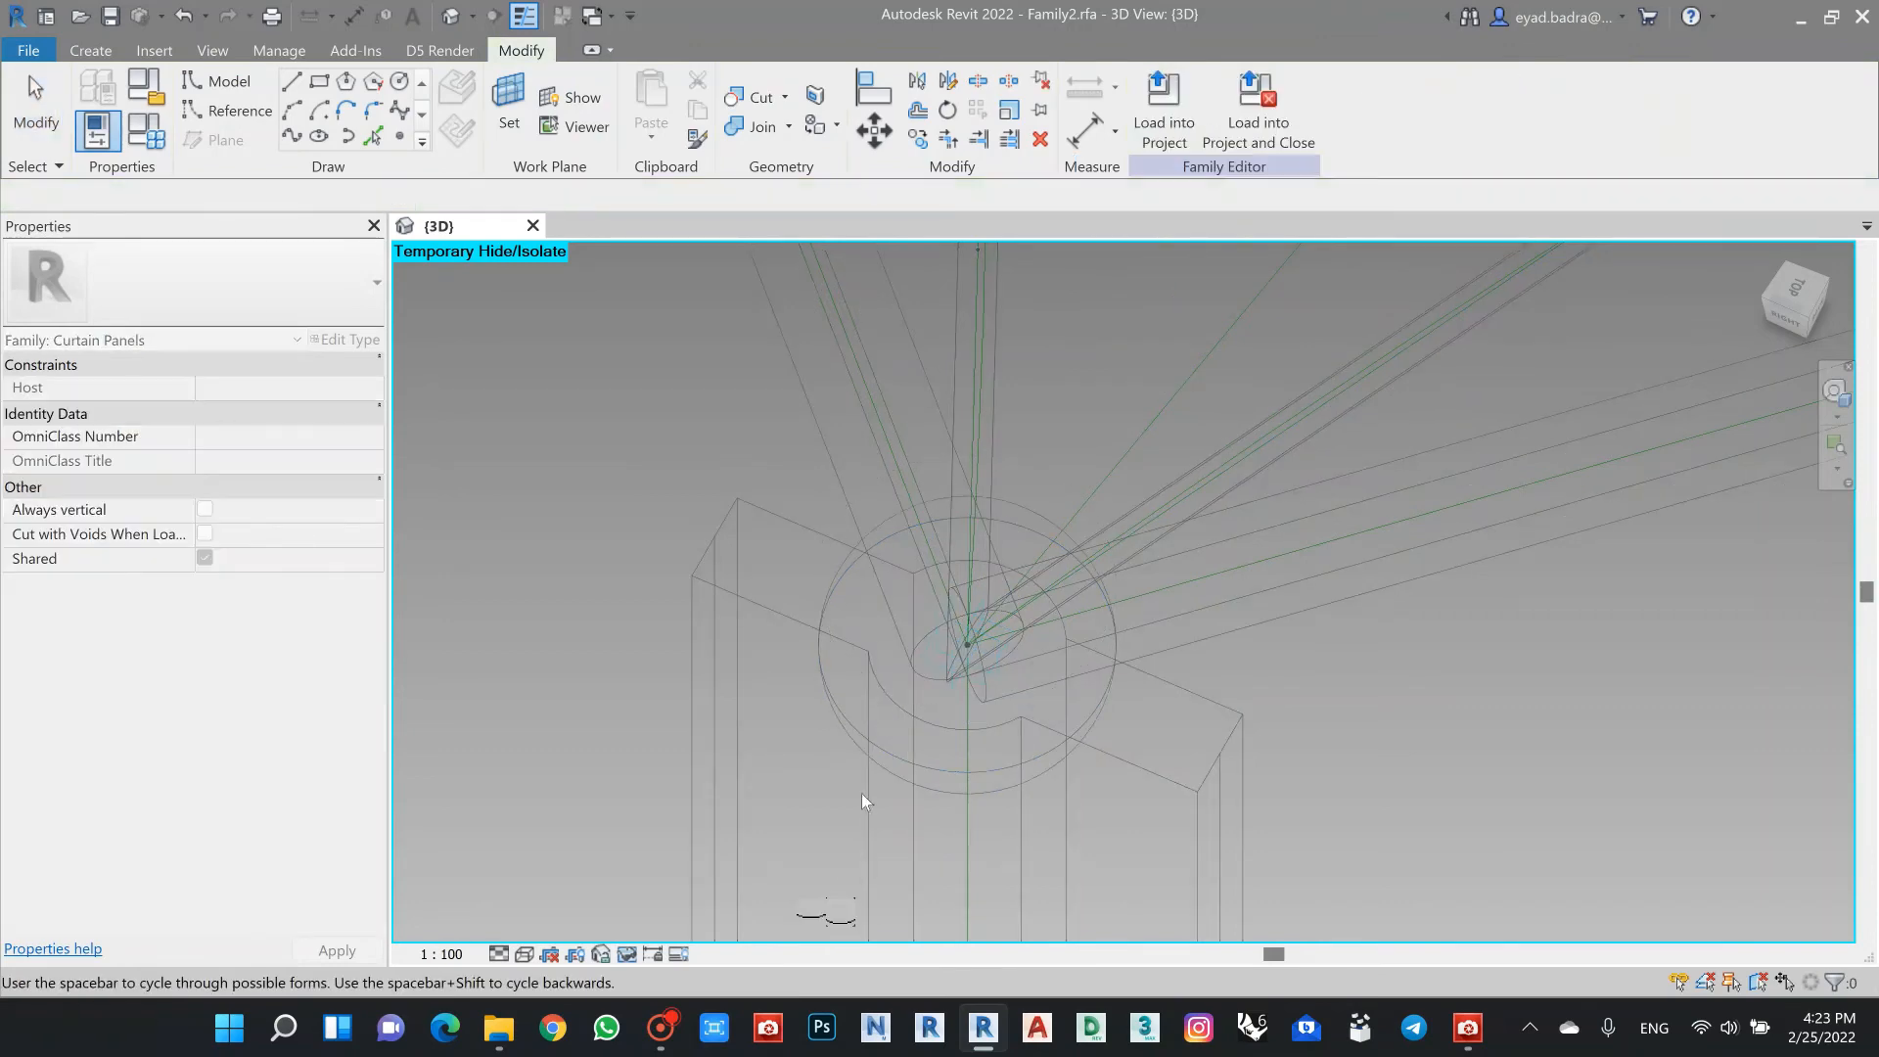
pyautogui.click(720, 515)
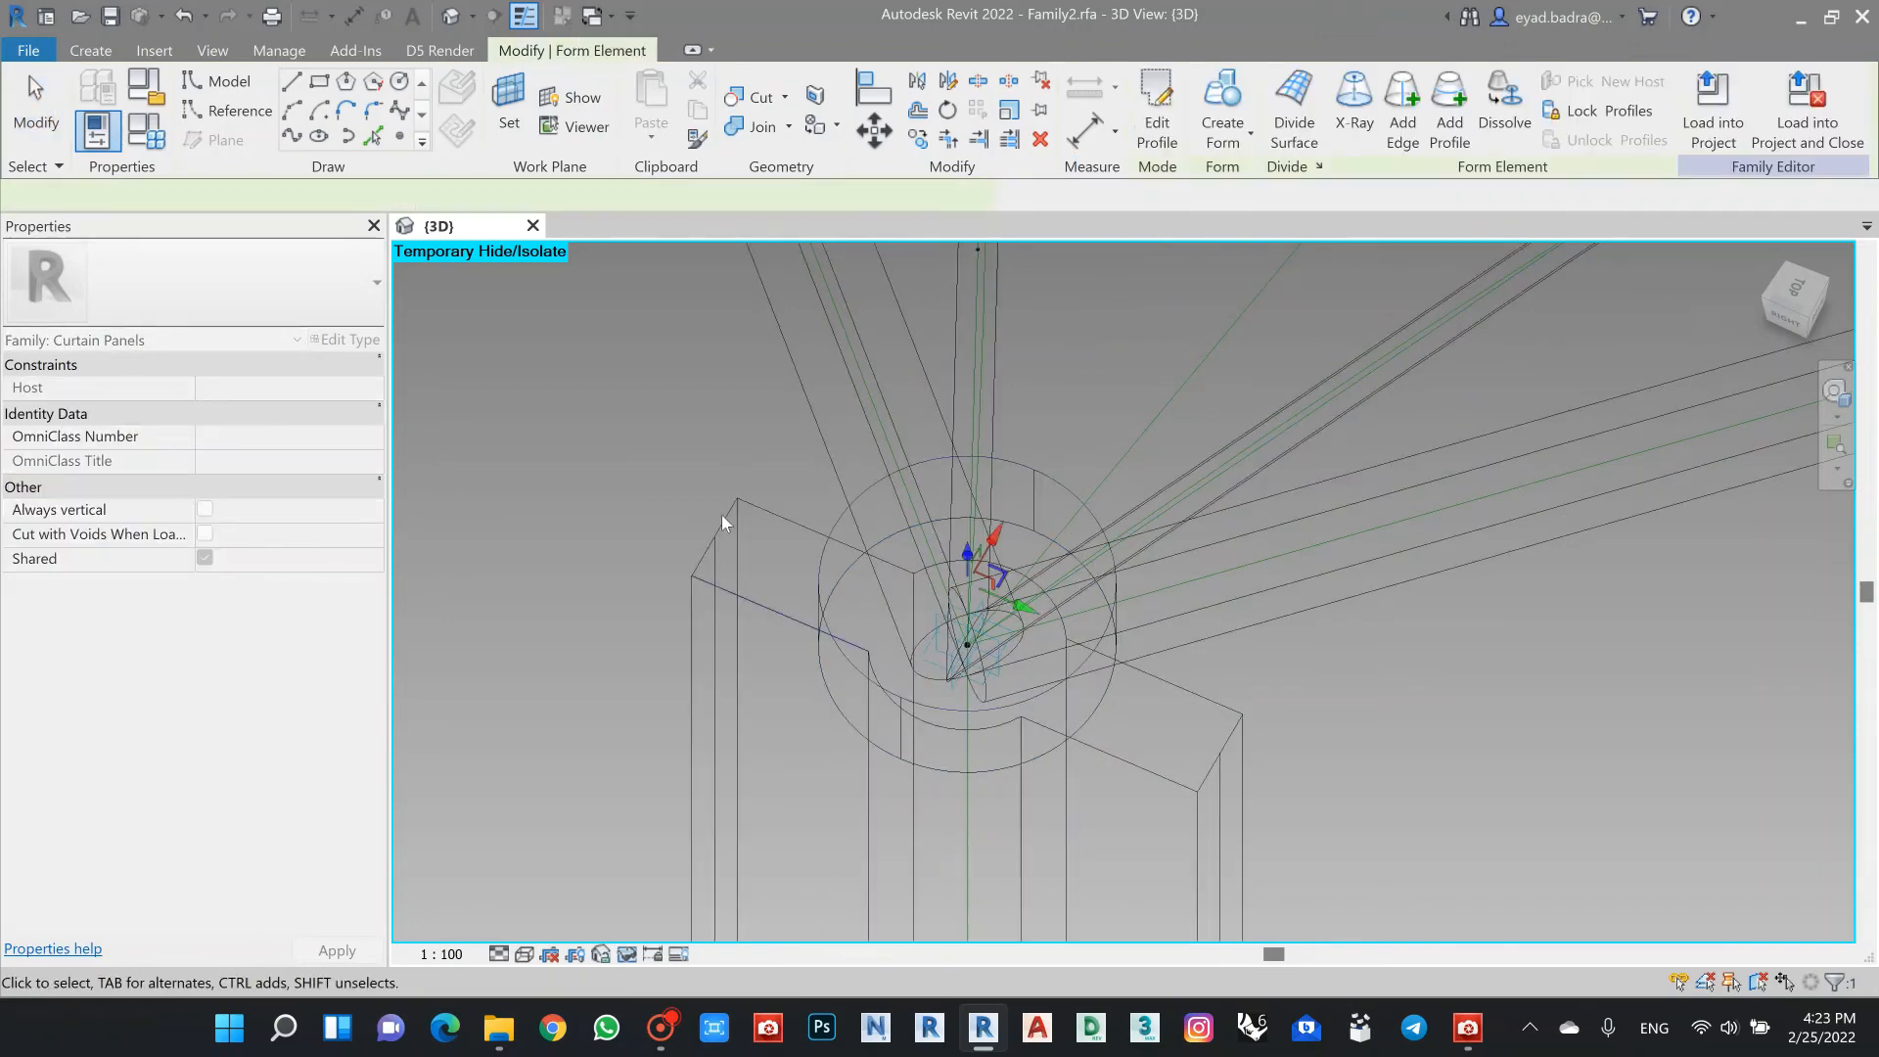
pyautogui.click(714, 421)
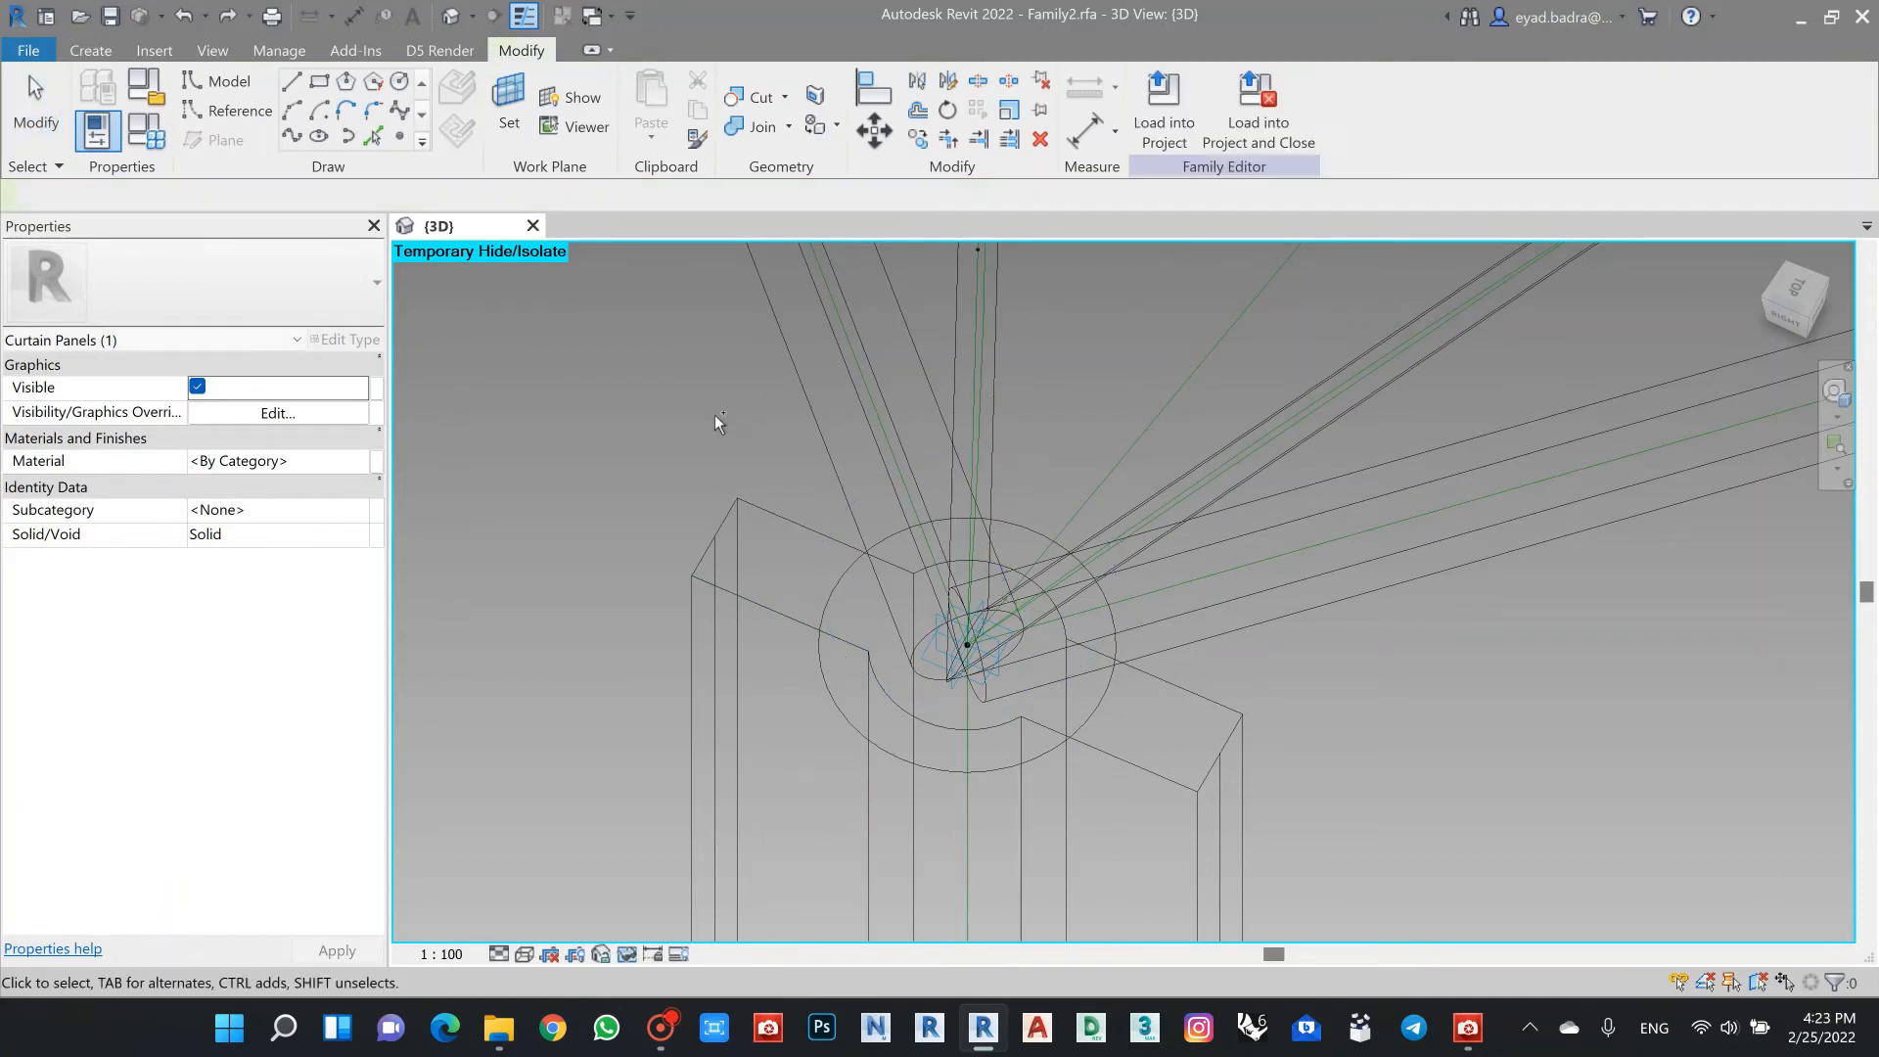
# Step: Create a solid sphere form from the circle atop the post with the triangular frame
pyautogui.click(830, 597)
pyautogui.click(1167, 147)
pyautogui.click(1106, 181)
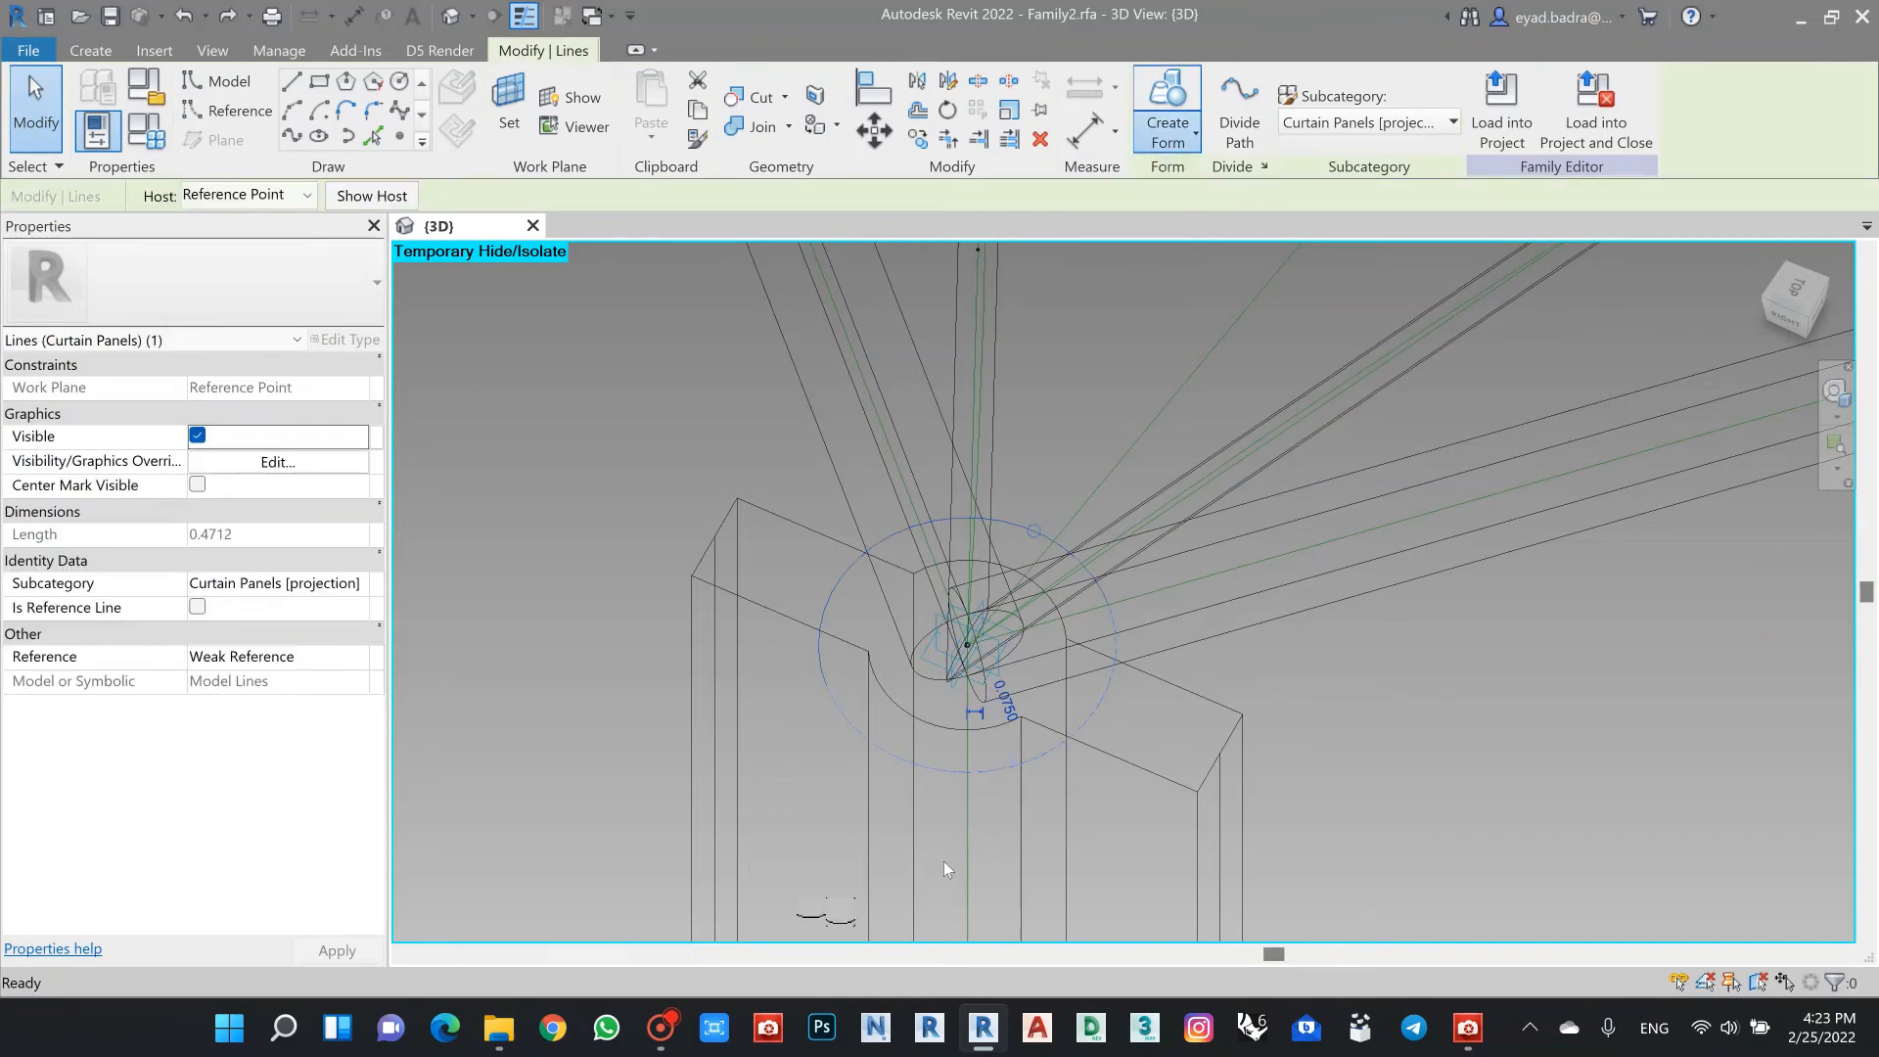
pyautogui.click(843, 918)
# Step: On the reference point's horizontal plane atop post 4, draw a model-line circle of radius 0.075 centred on that point
pyautogui.scroll(-3, 1086, 464)
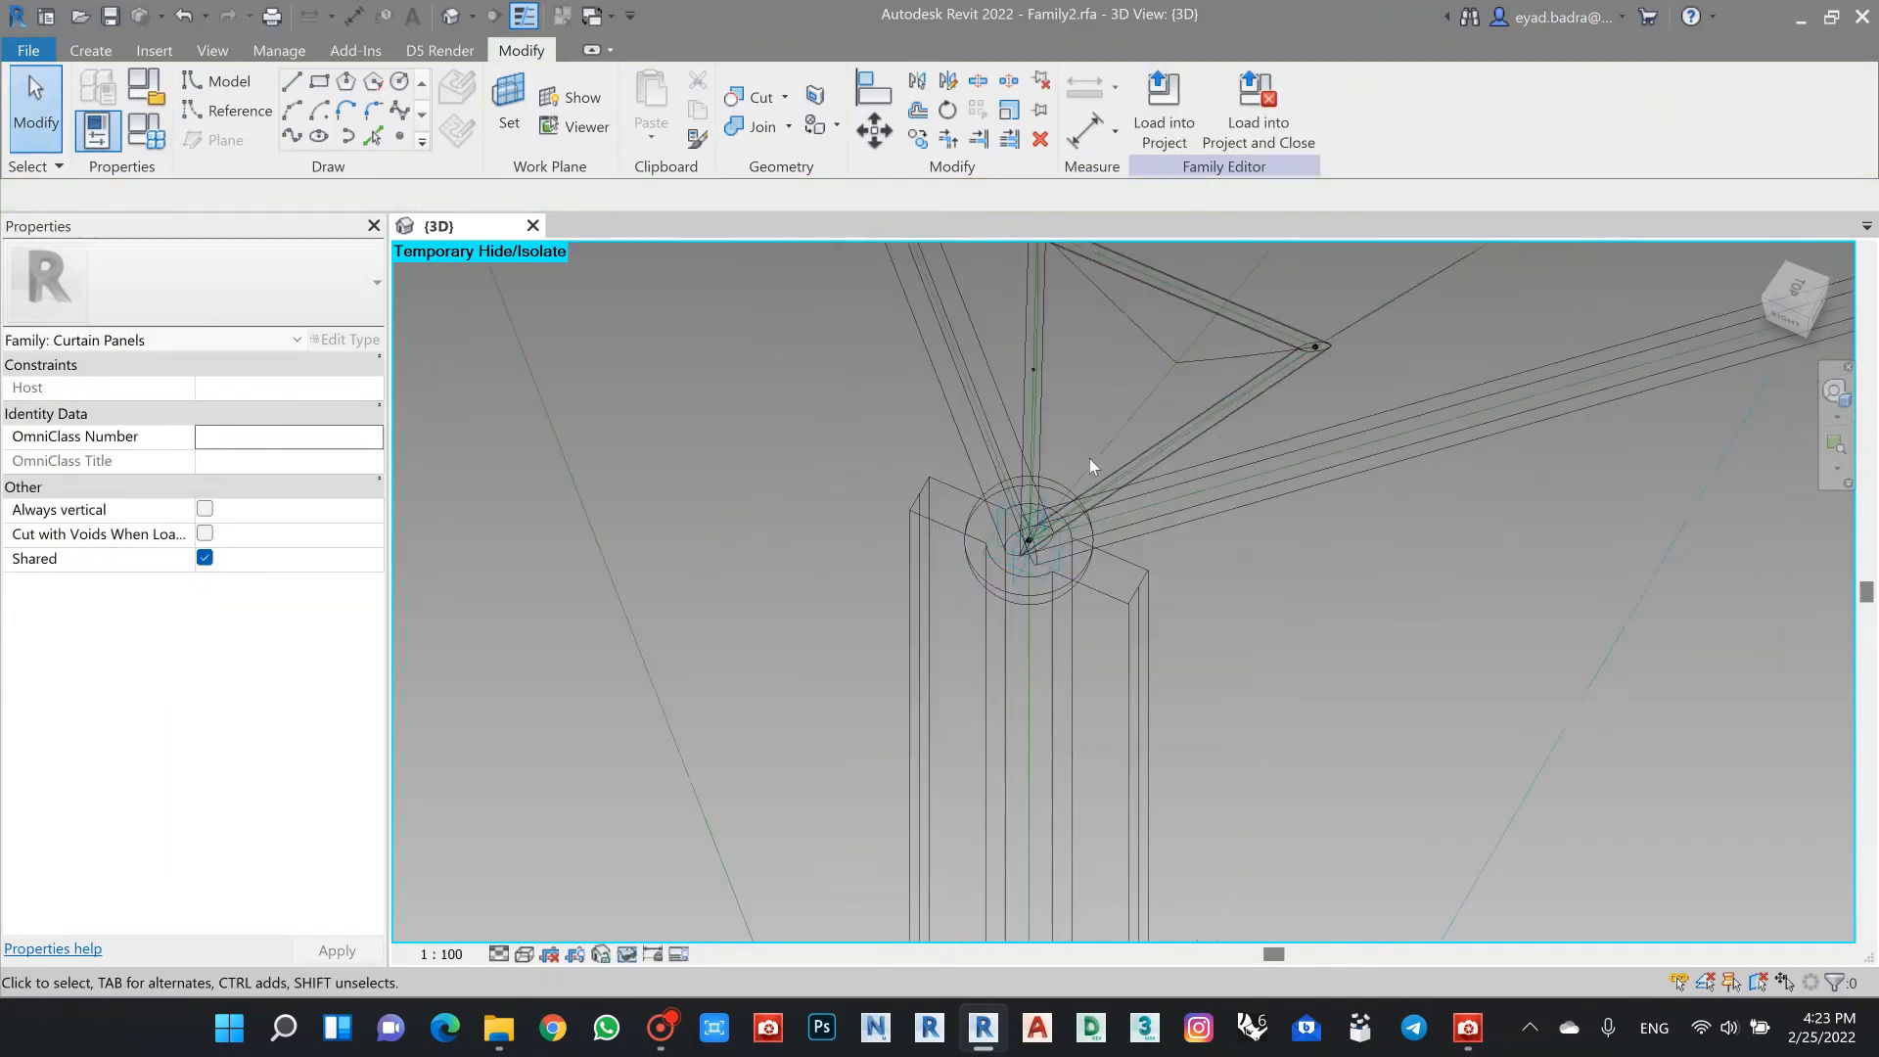
pyautogui.scroll(-6, 1090, 460)
pyautogui.moveTo(1235, 457); pyautogui.dragTo(799, 678, button='middle')
pyautogui.scroll(-2, 800, 677)
pyautogui.scroll(4, 1162, 615)
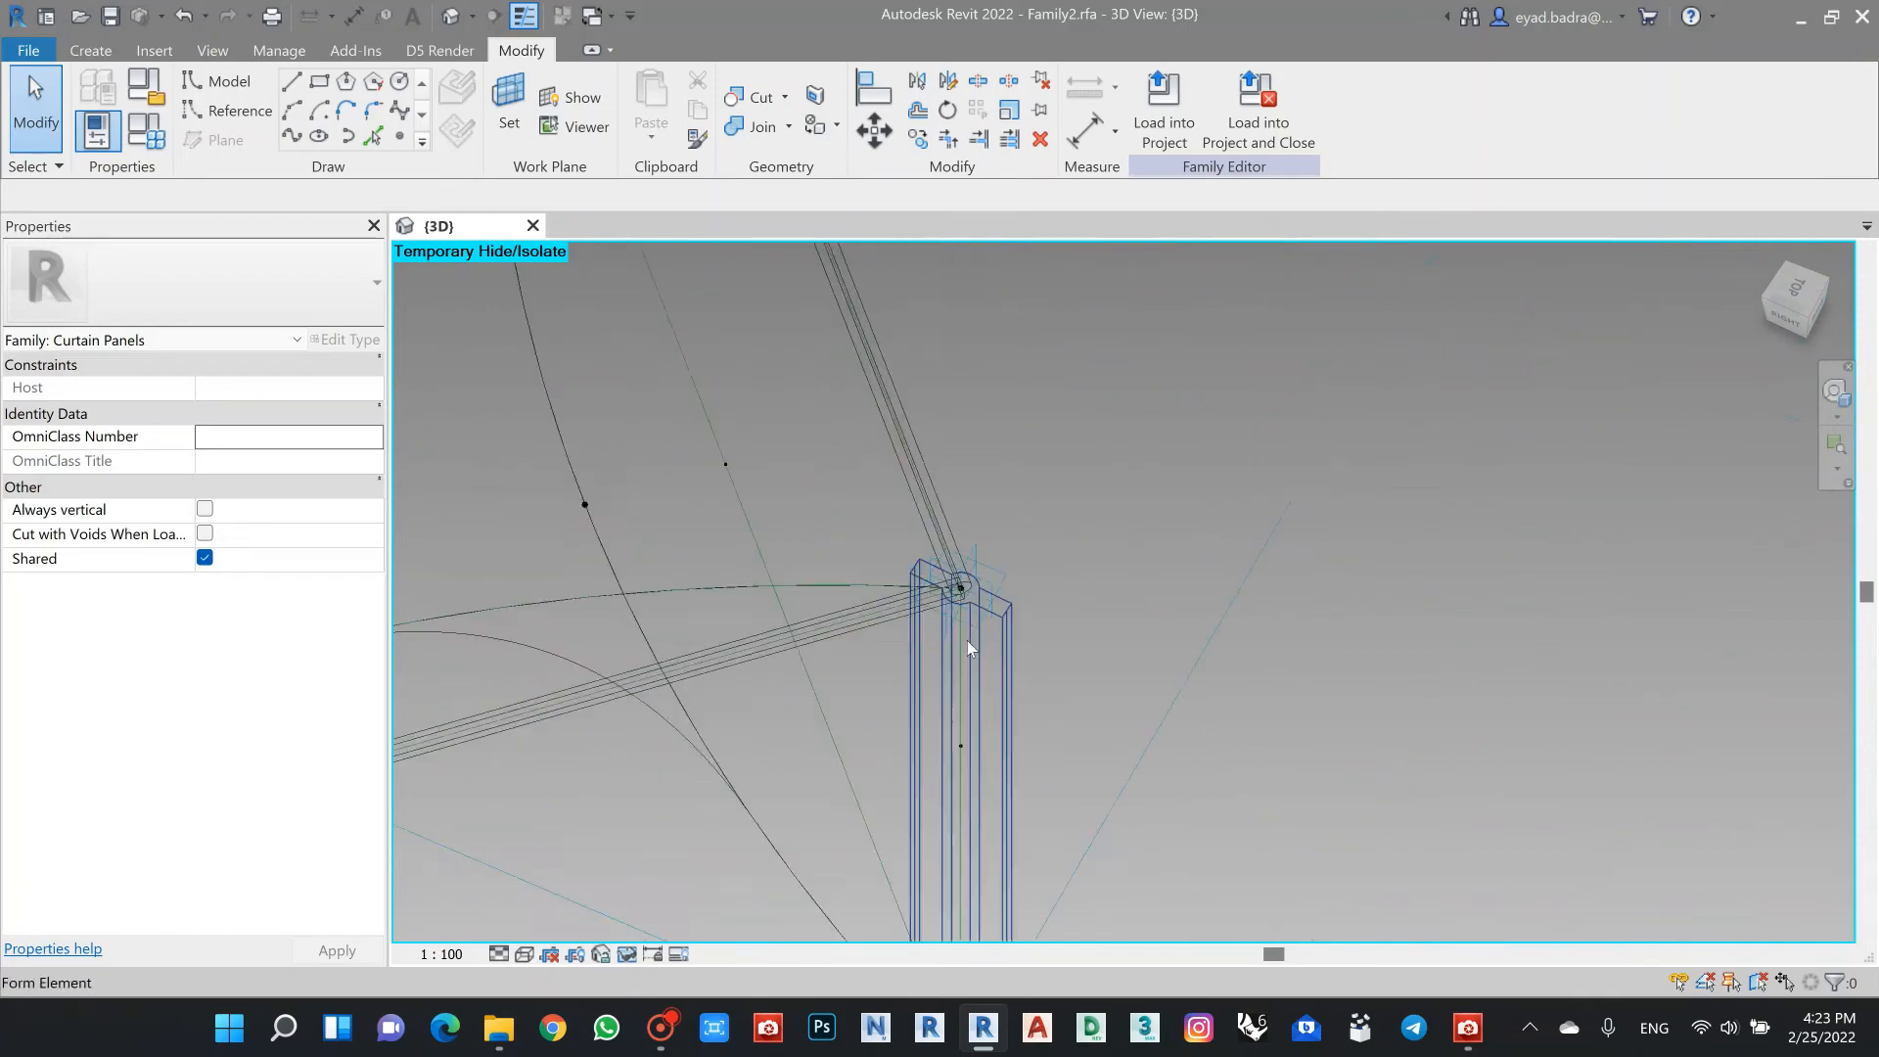
pyautogui.scroll(8, 918, 532)
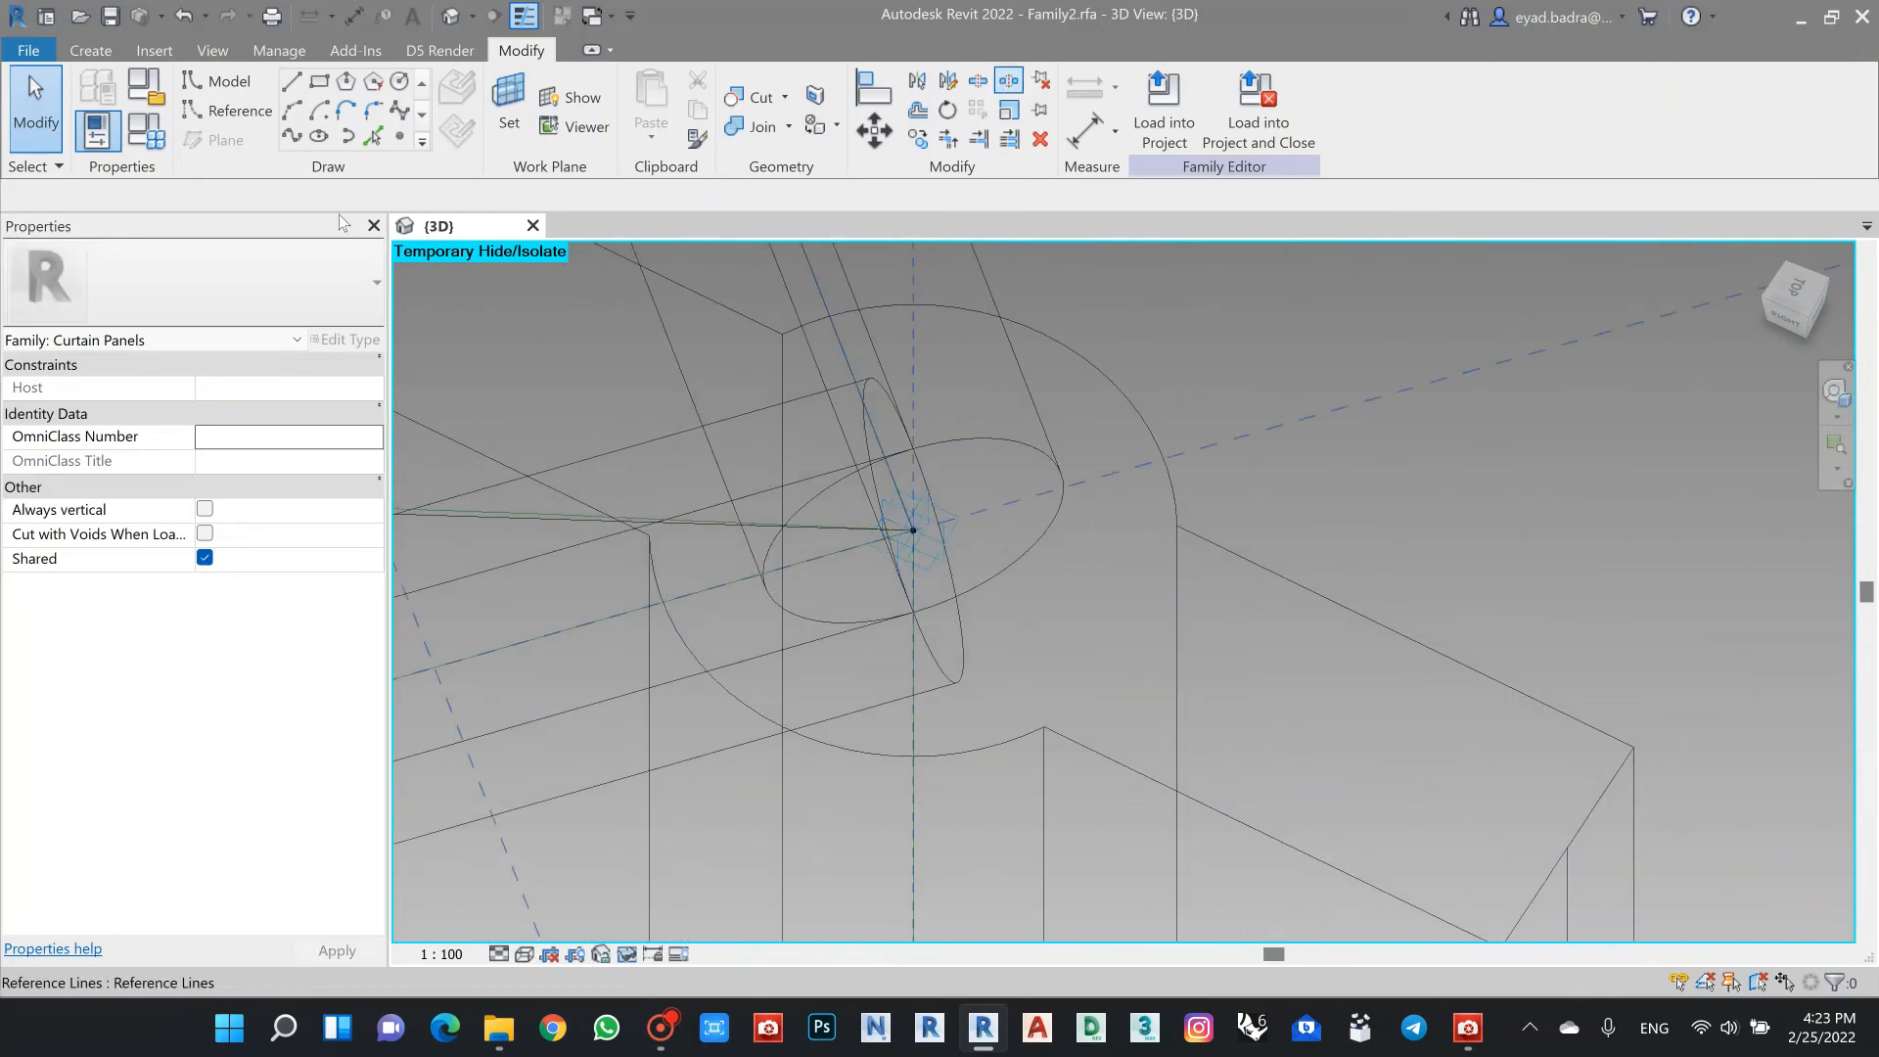
pyautogui.click(509, 111)
pyautogui.click(910, 531)
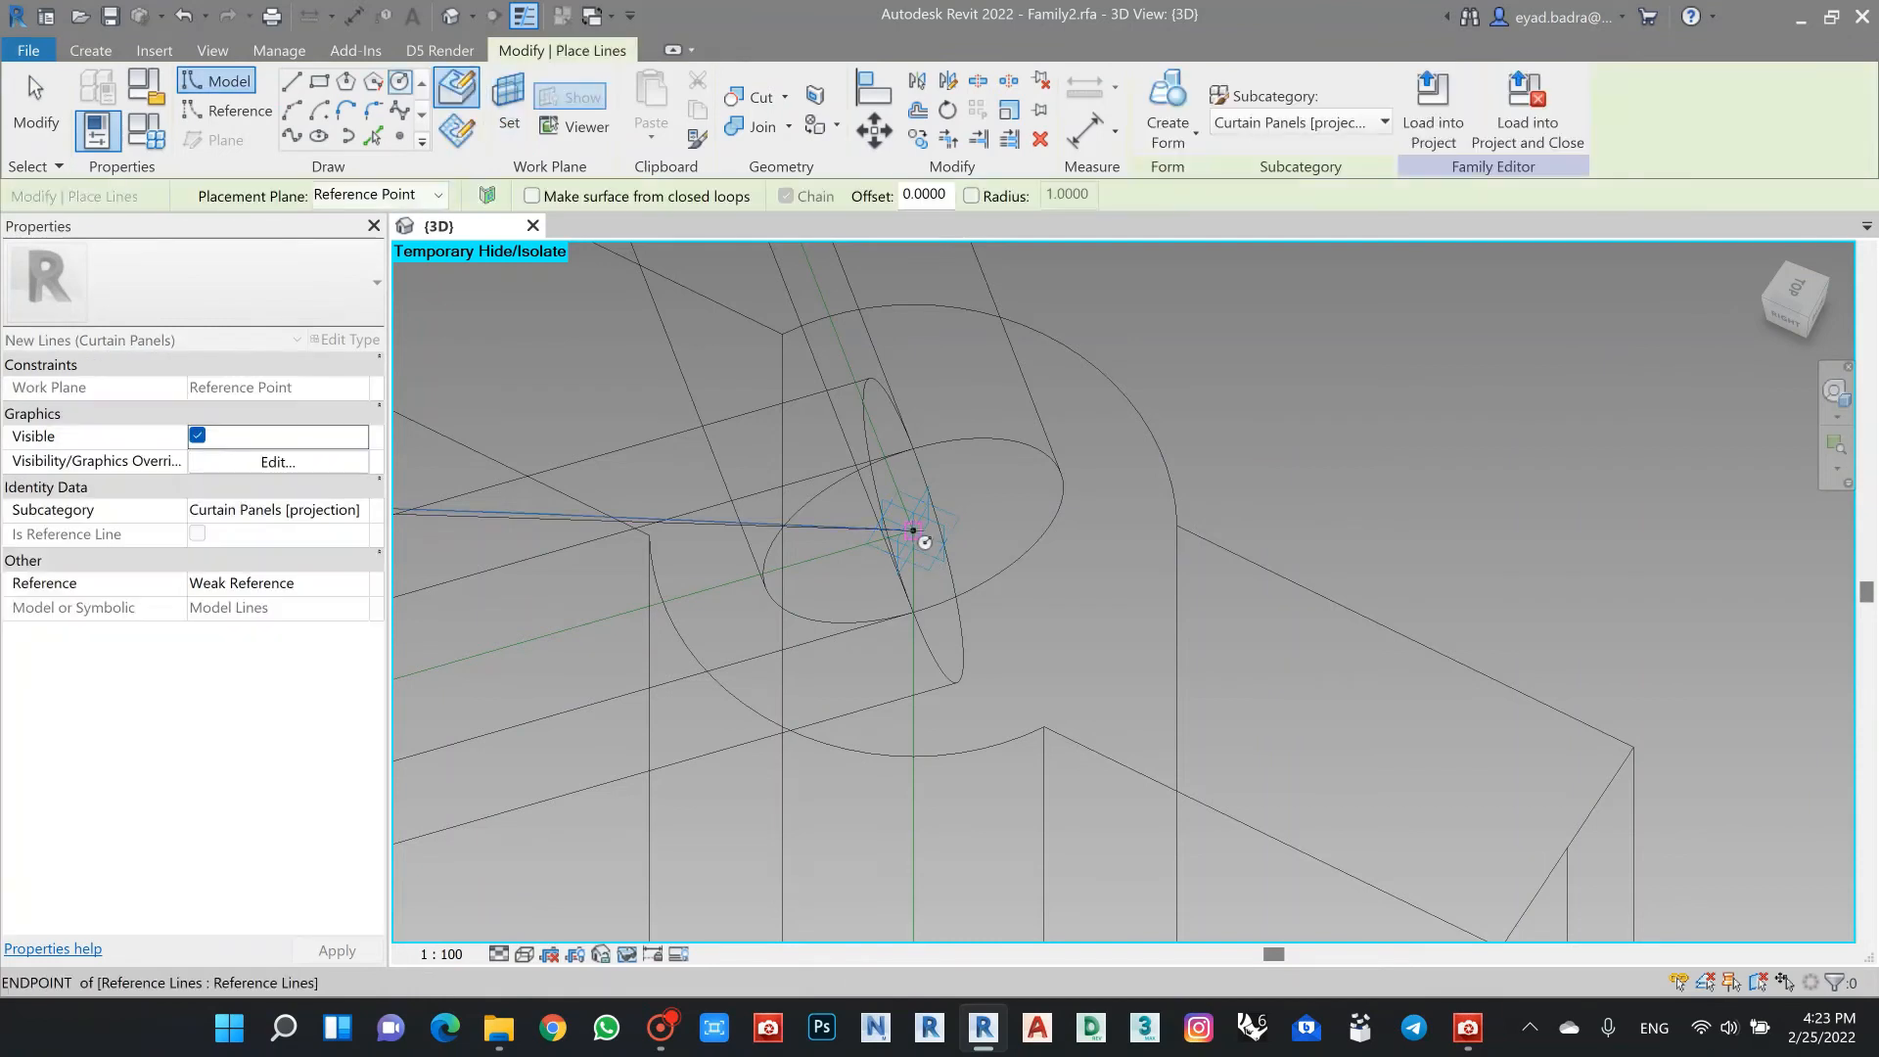
pyautogui.click(911, 531)
pyautogui.write('0.075')
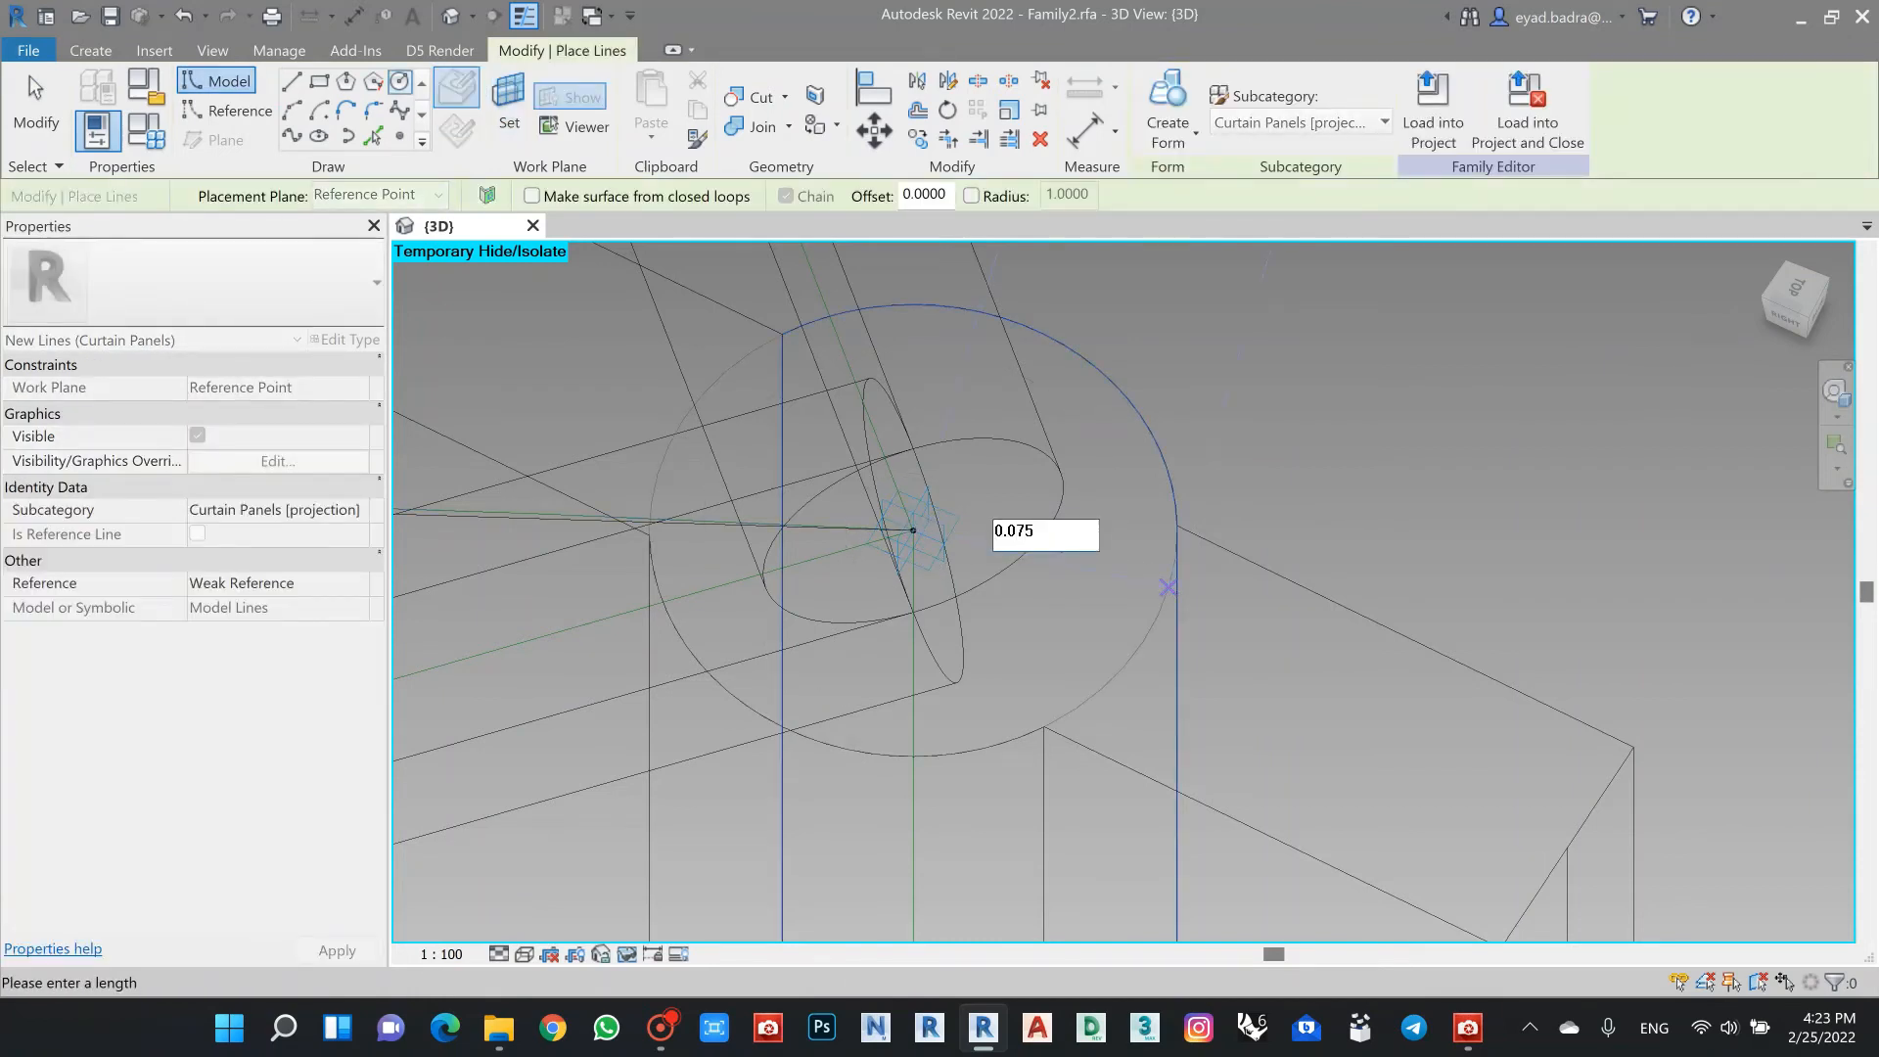
pyautogui.press('Return')
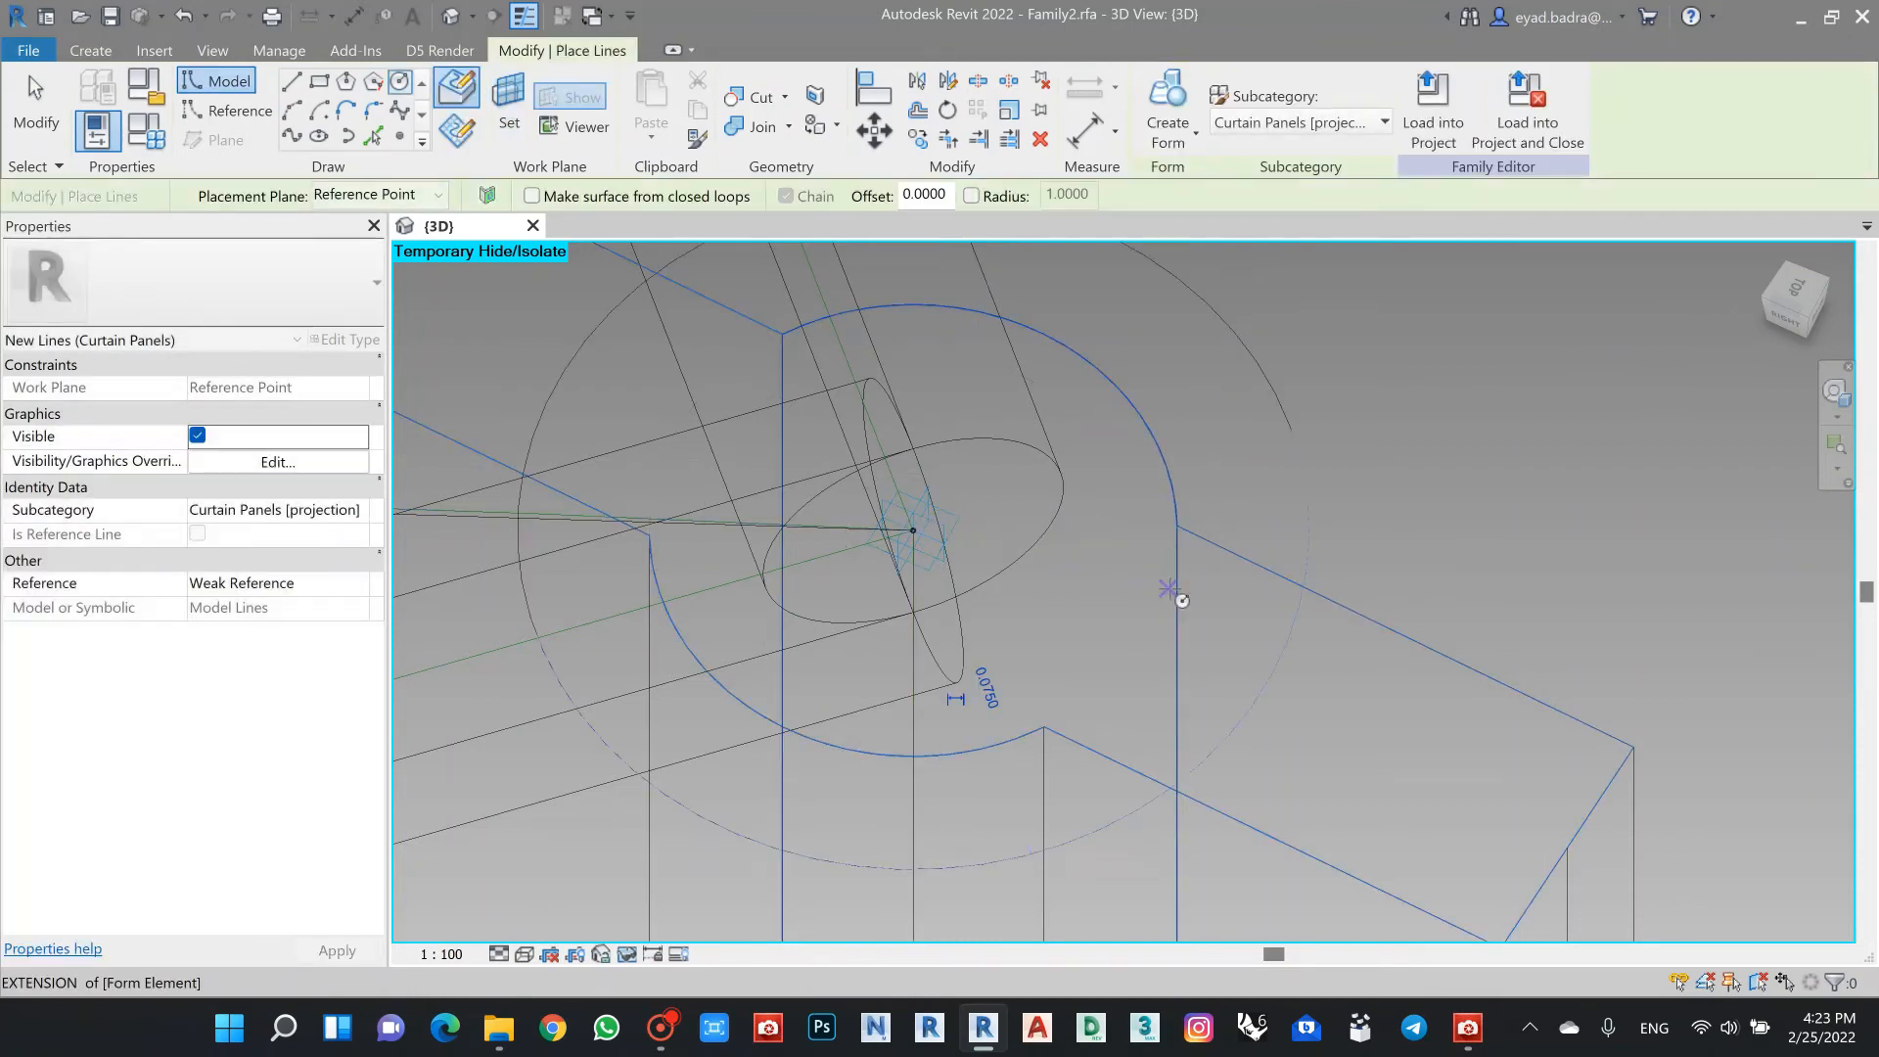
# Step: Create a solid sphere form from the circle atop post 4
pyautogui.scroll(-4, 1084, 691)
pyautogui.press('Escape')
pyautogui.click(1098, 525)
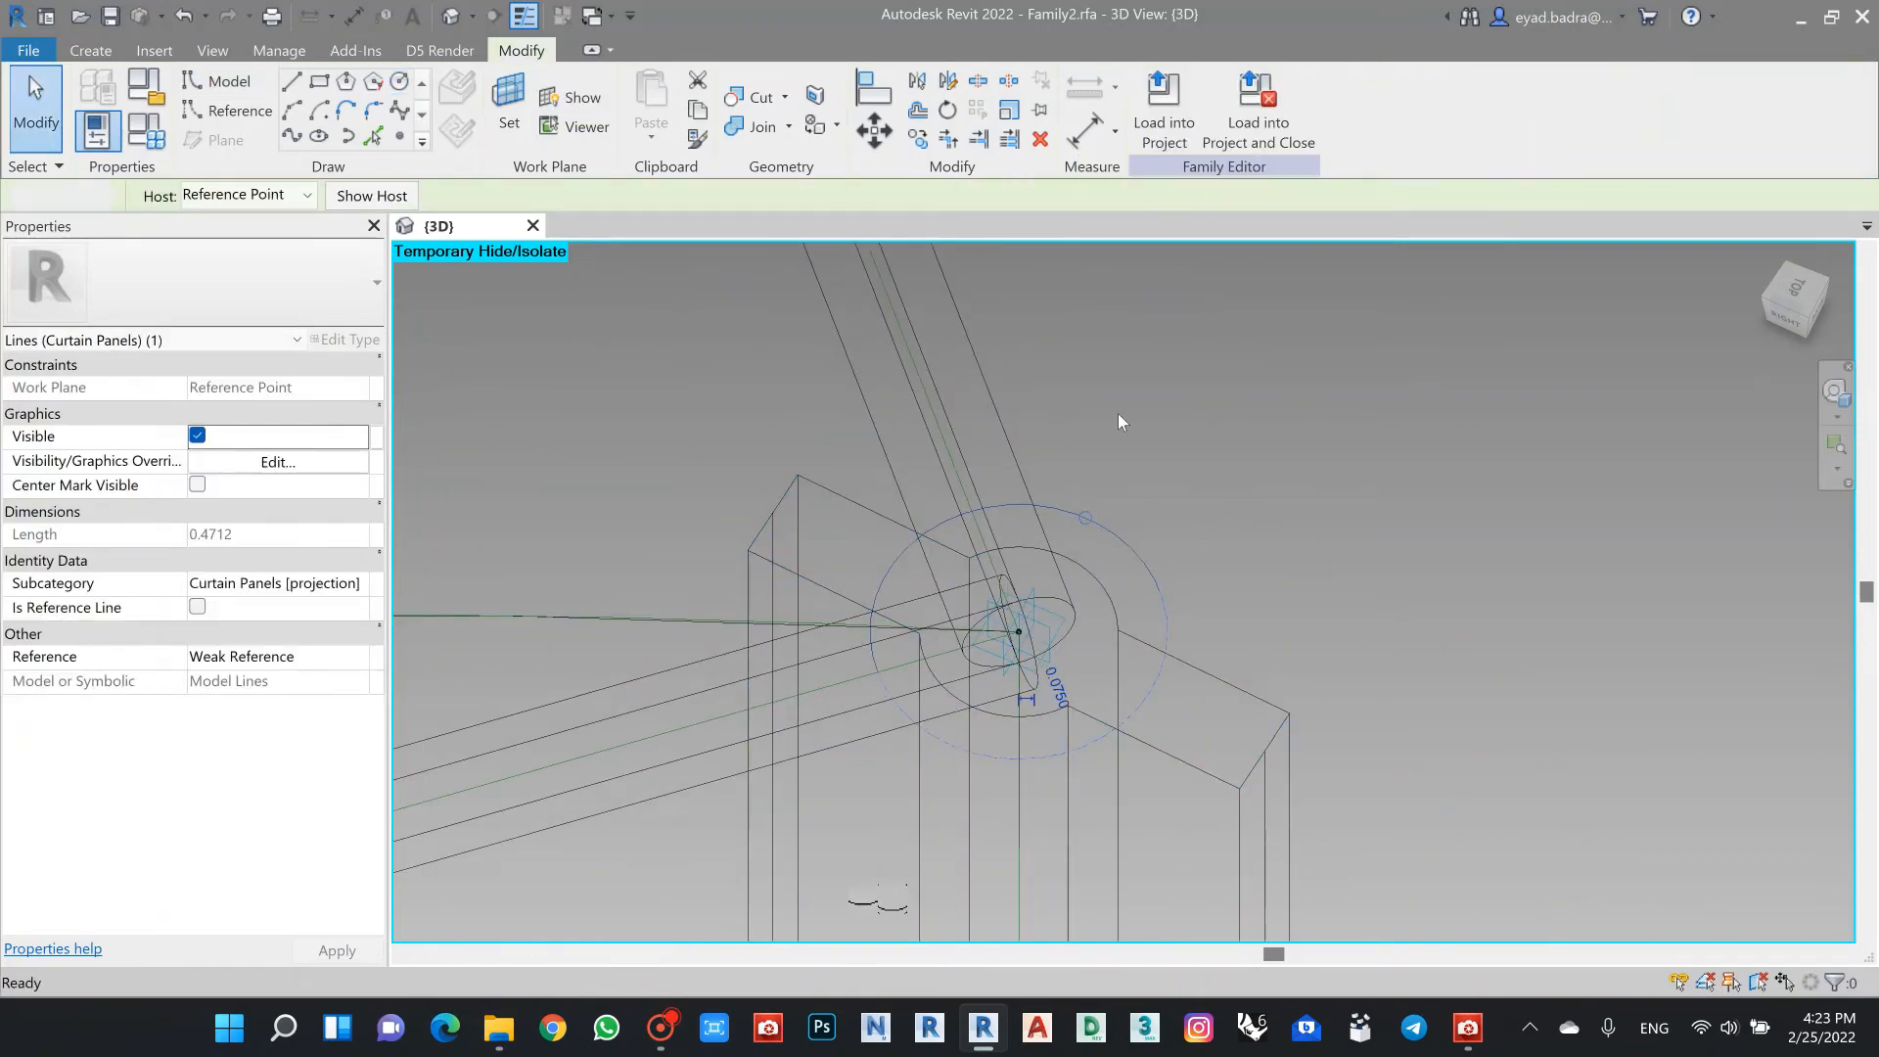
pyautogui.click(898, 904)
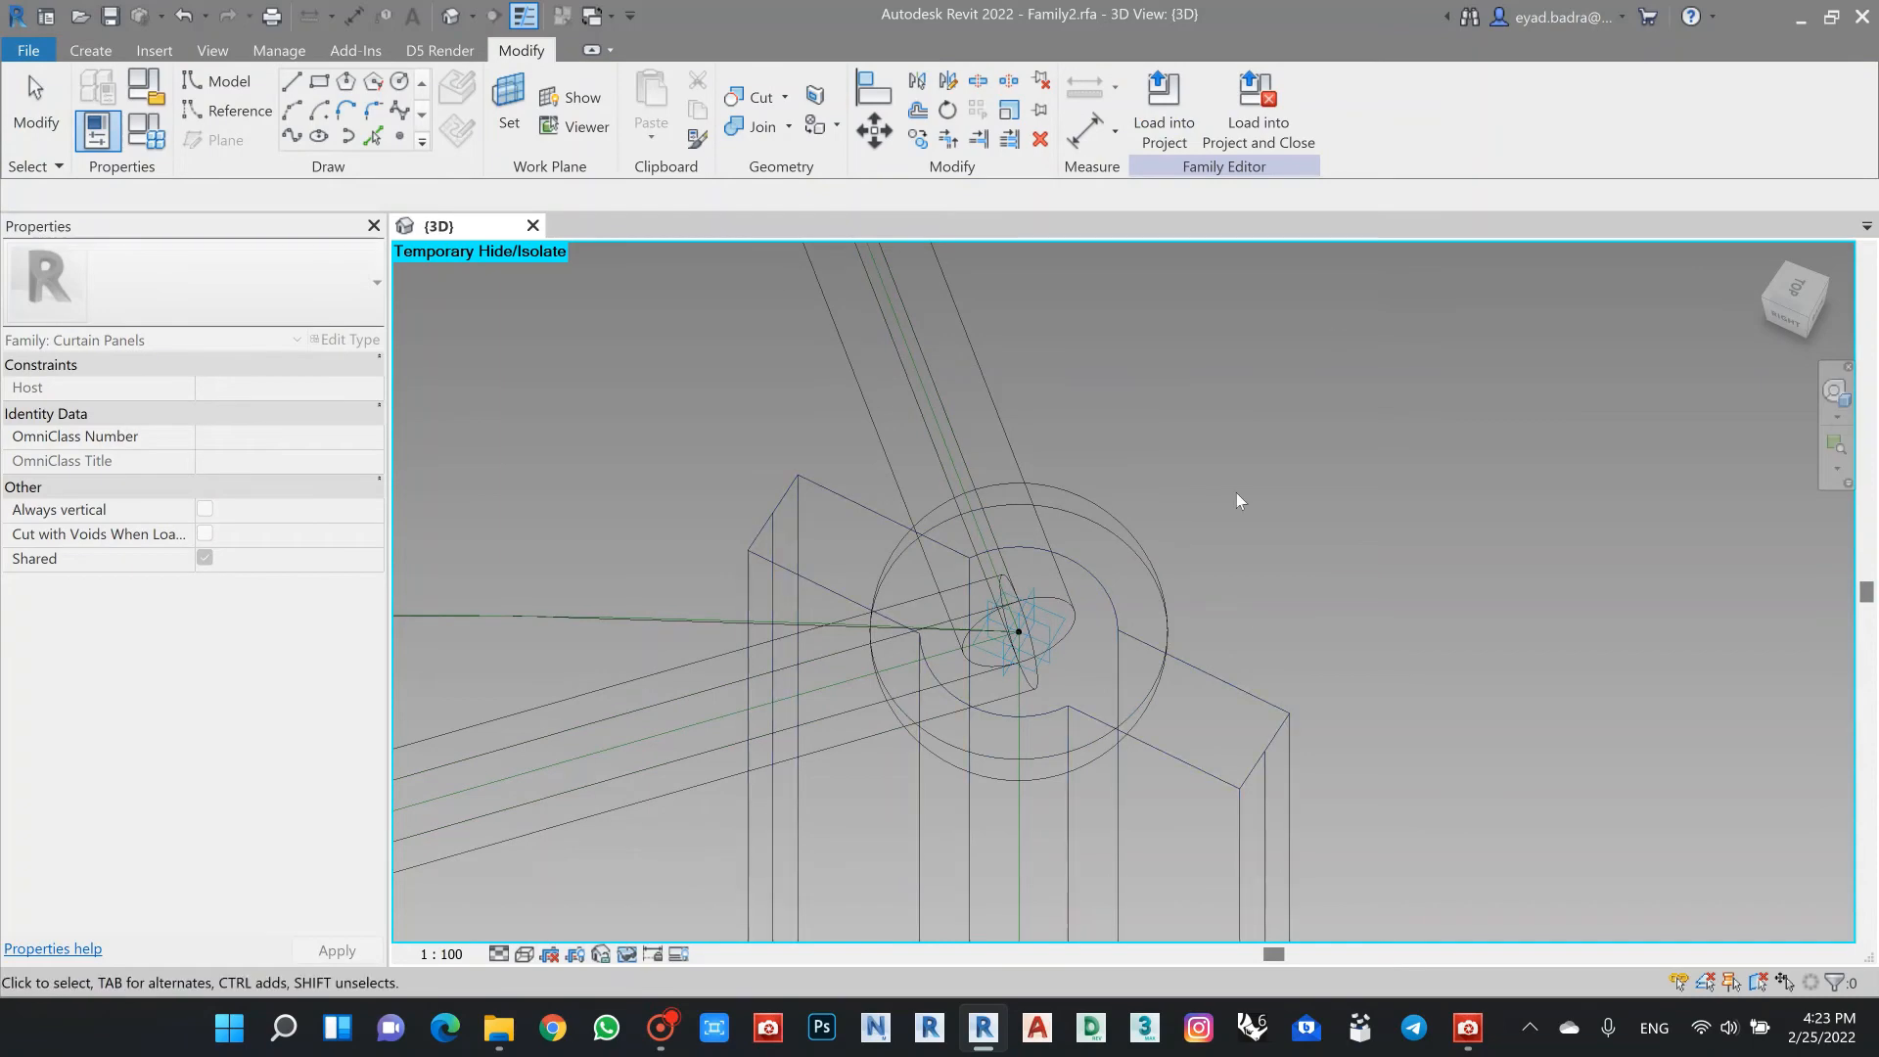
# Step: Switch the 3D view from wireframe to a visual style with opaque surfaces and inspect the whole canopy with its sphere caps
pyautogui.scroll(-10, 1237, 493)
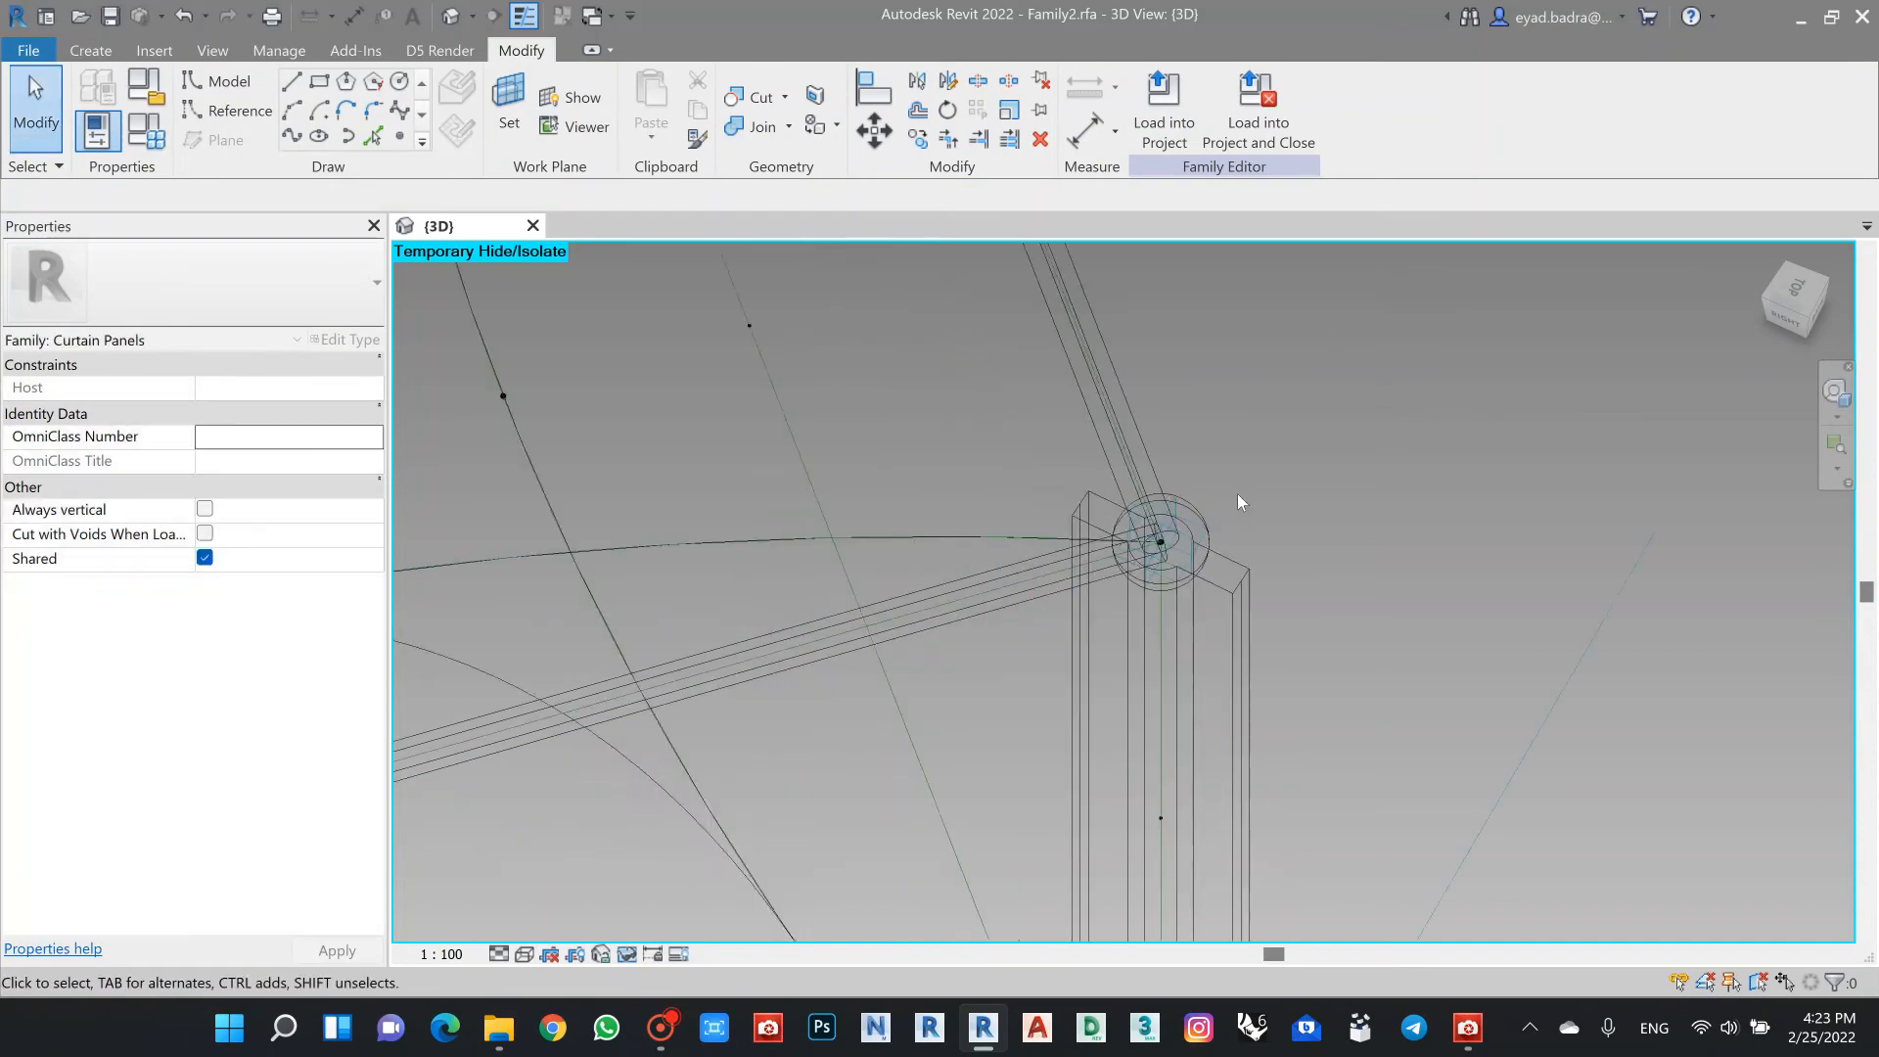
pyautogui.click(525, 954)
pyautogui.click(587, 860)
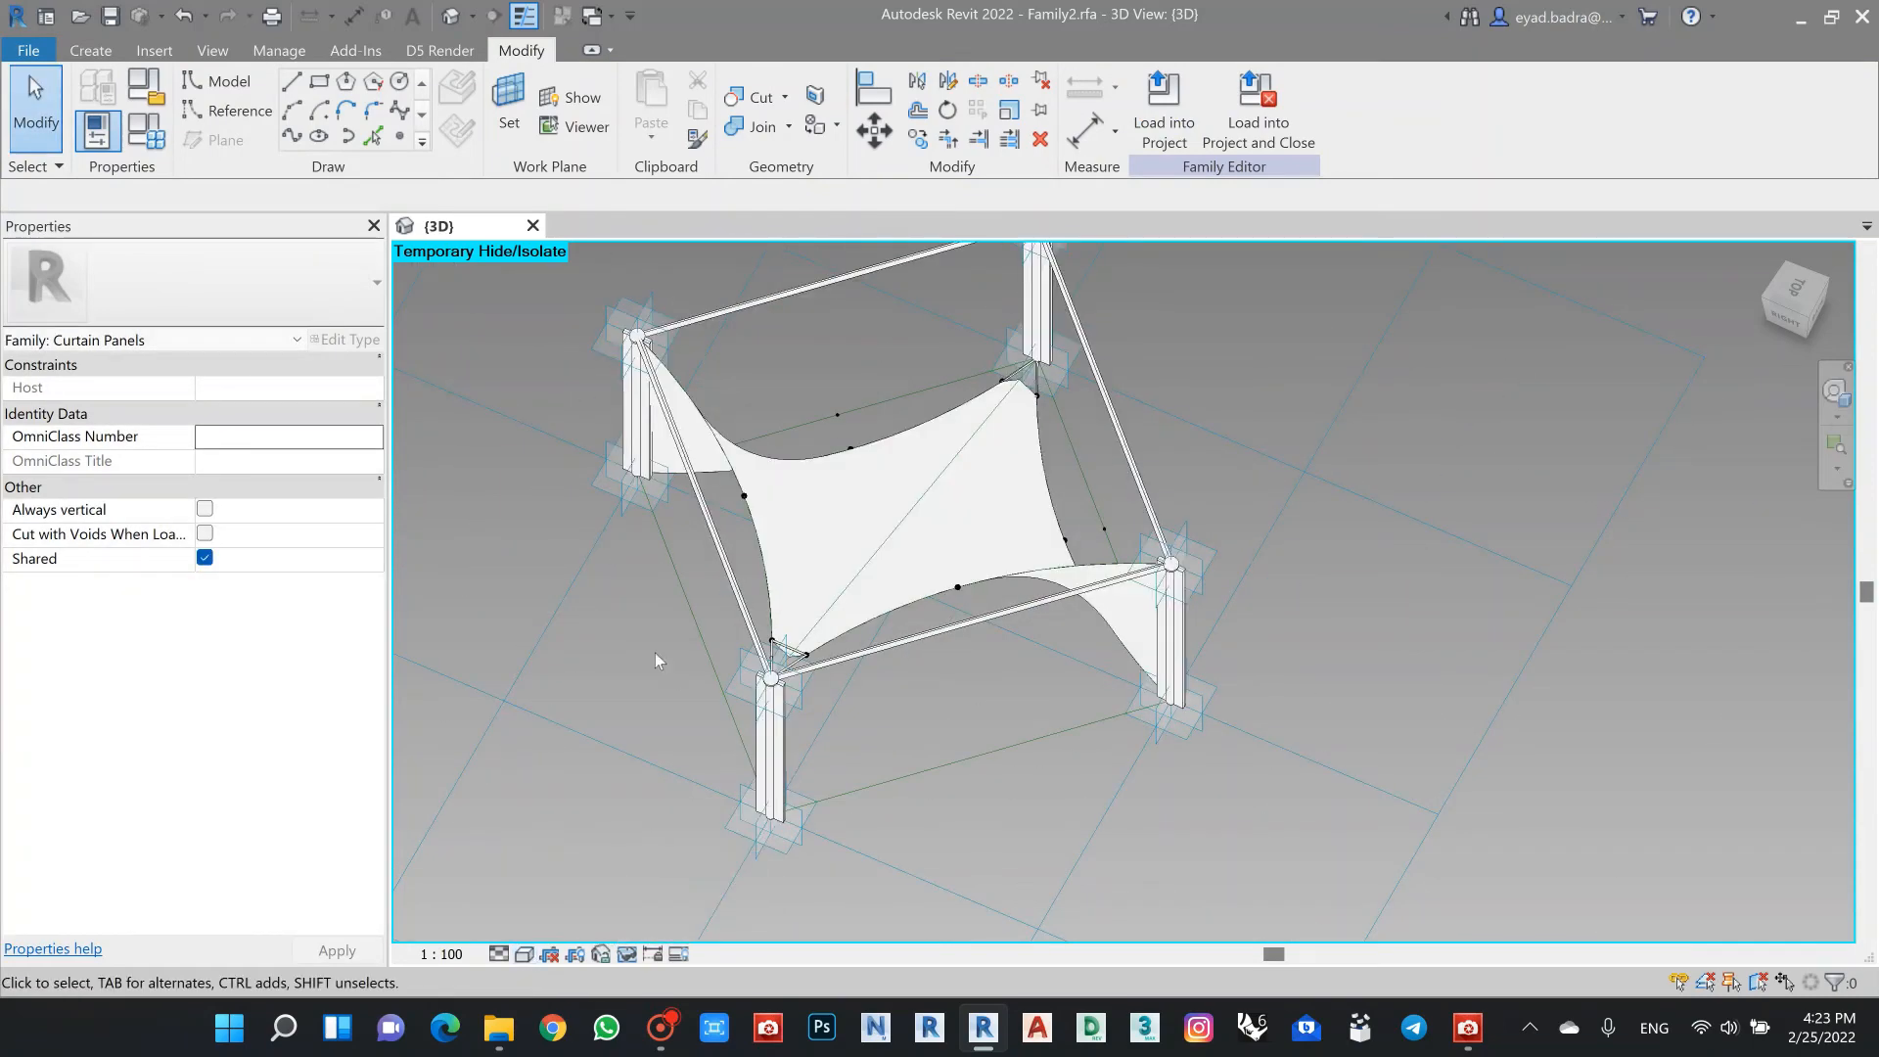
pyautogui.moveTo(654, 654)
pyautogui.keyDown('shift'); pyautogui.mouseDown(button='middle')
pyautogui.moveTo(848, 703)
pyautogui.moveTo(986, 704)
pyautogui.moveTo(900, 709)
pyautogui.moveTo(876, 680)
pyautogui.mouseUp(button='middle'); pyautogui.keyUp('shift')
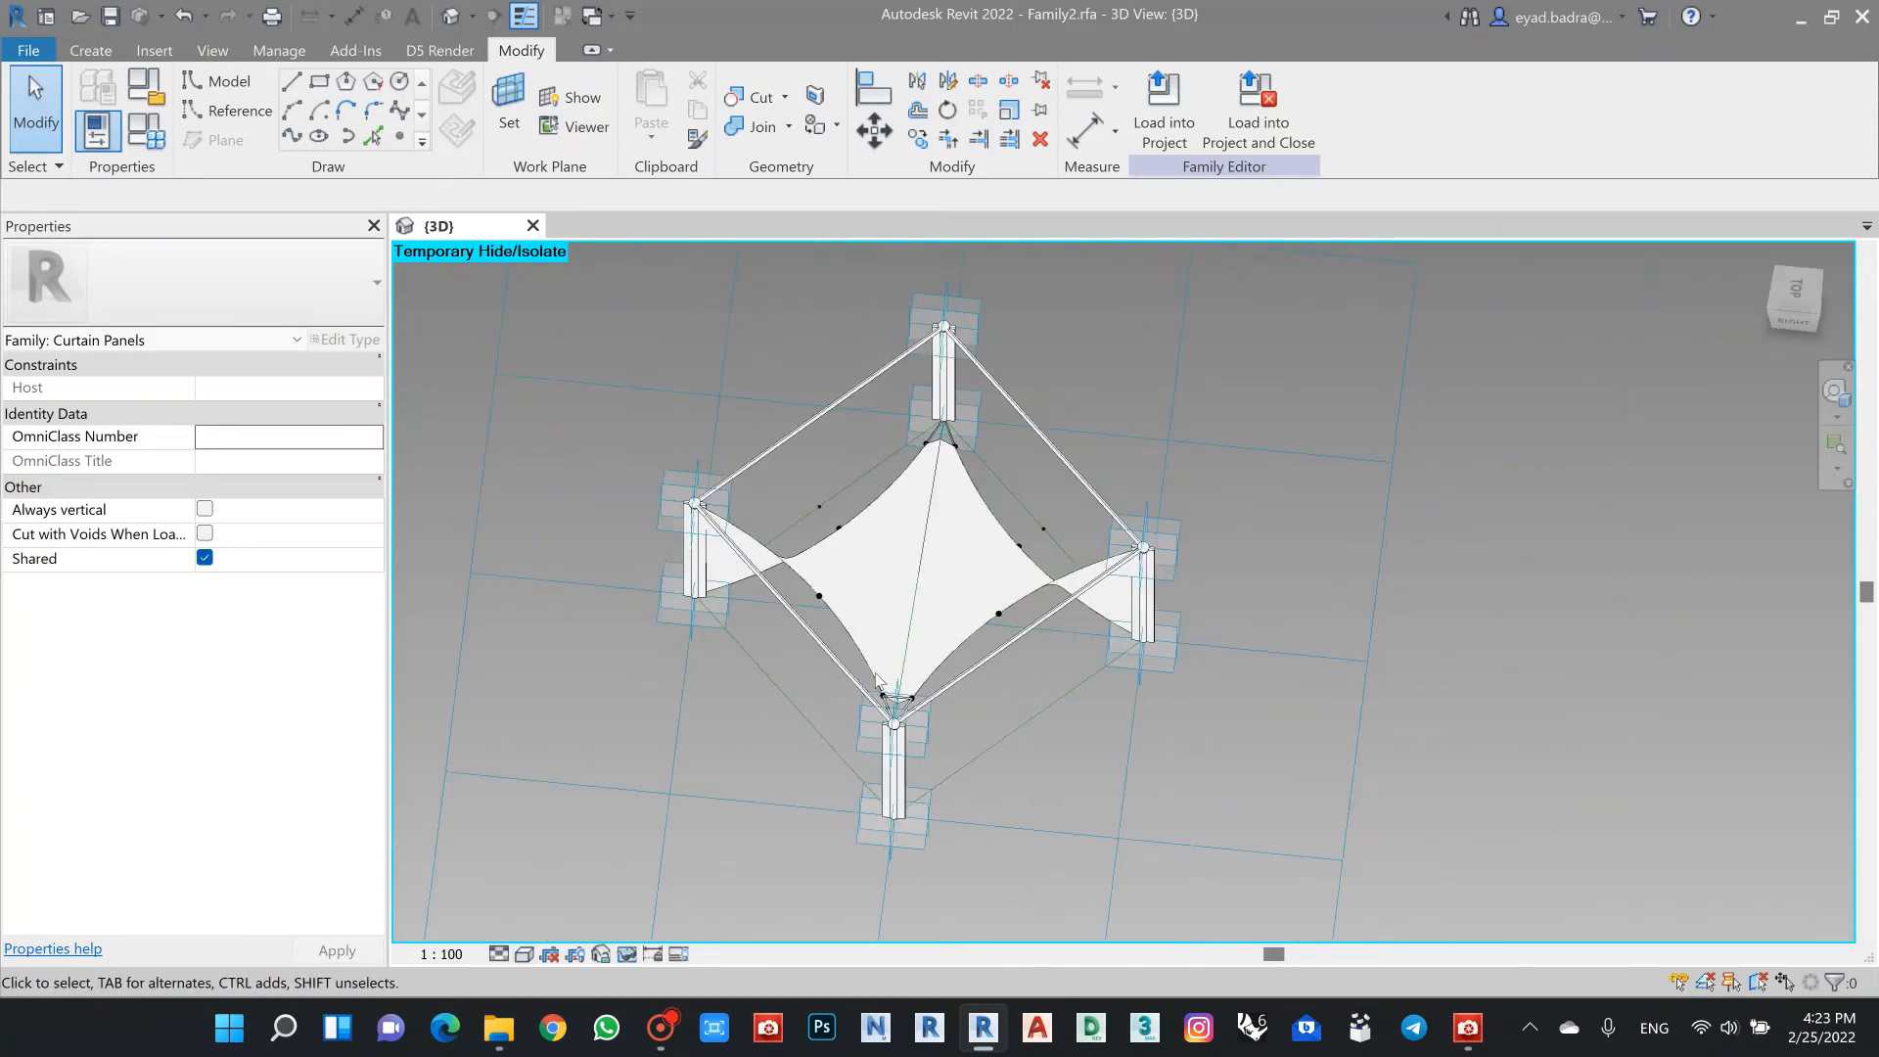
pyautogui.keyDown('shift'); pyautogui.moveTo(1042, 780); pyautogui.dragTo(955, 713, button='middle'); pyautogui.keyUp('shift')
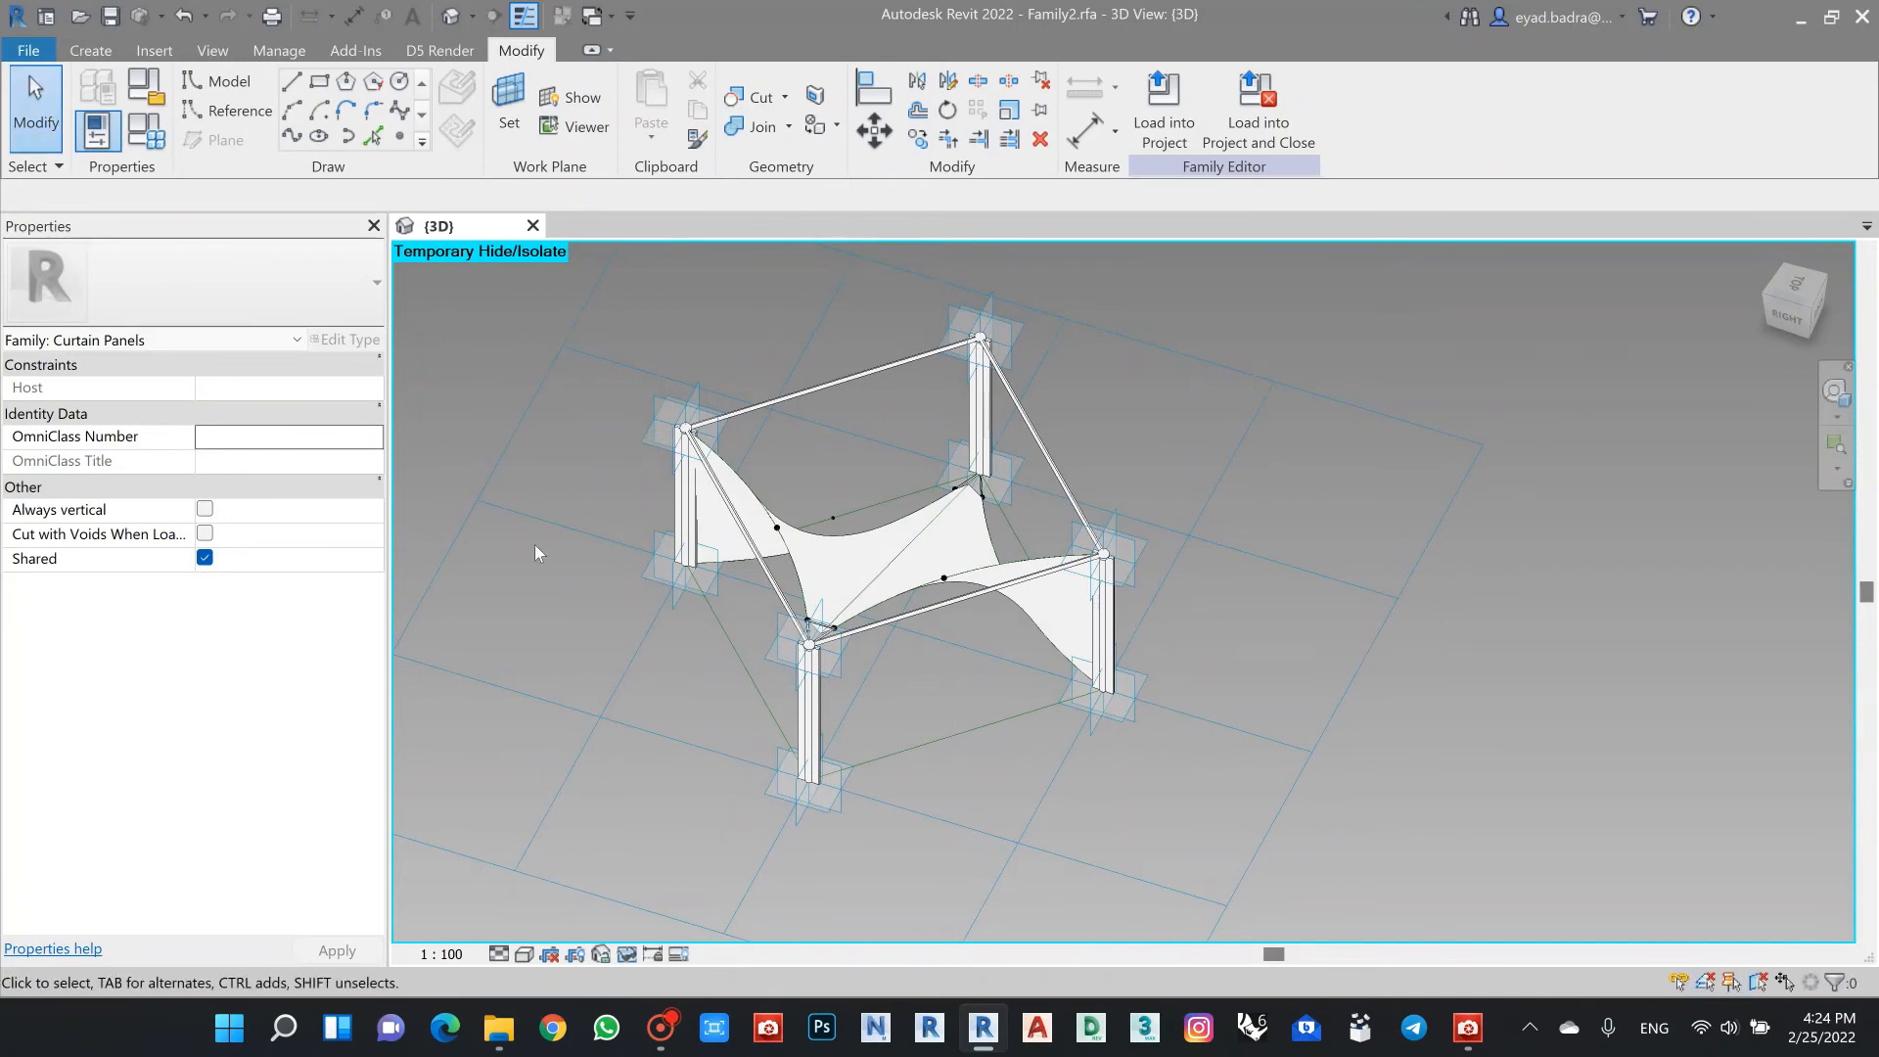
# Step: Link the visibility of post 2 to a new instance family parameter named S1
pyautogui.scroll(5, 648, 474)
pyautogui.click(770, 494)
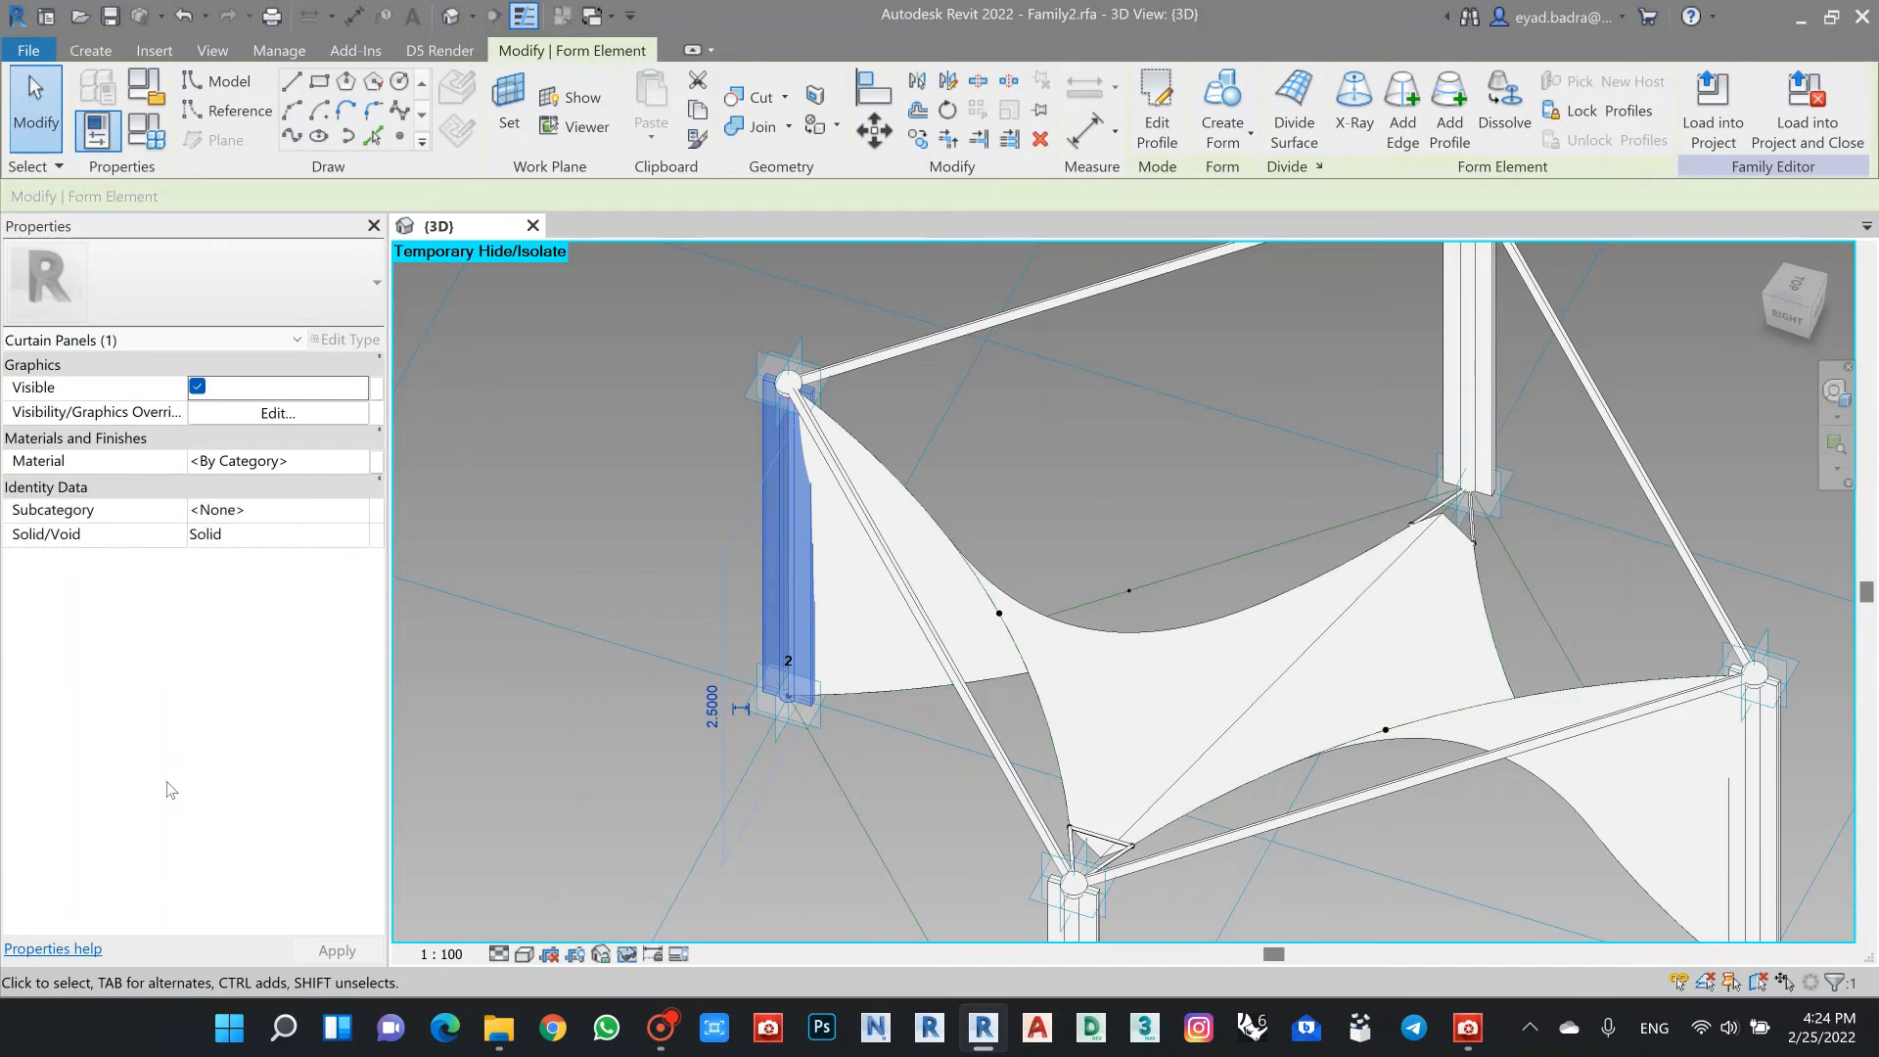
pyautogui.click(379, 389)
pyautogui.click(759, 672)
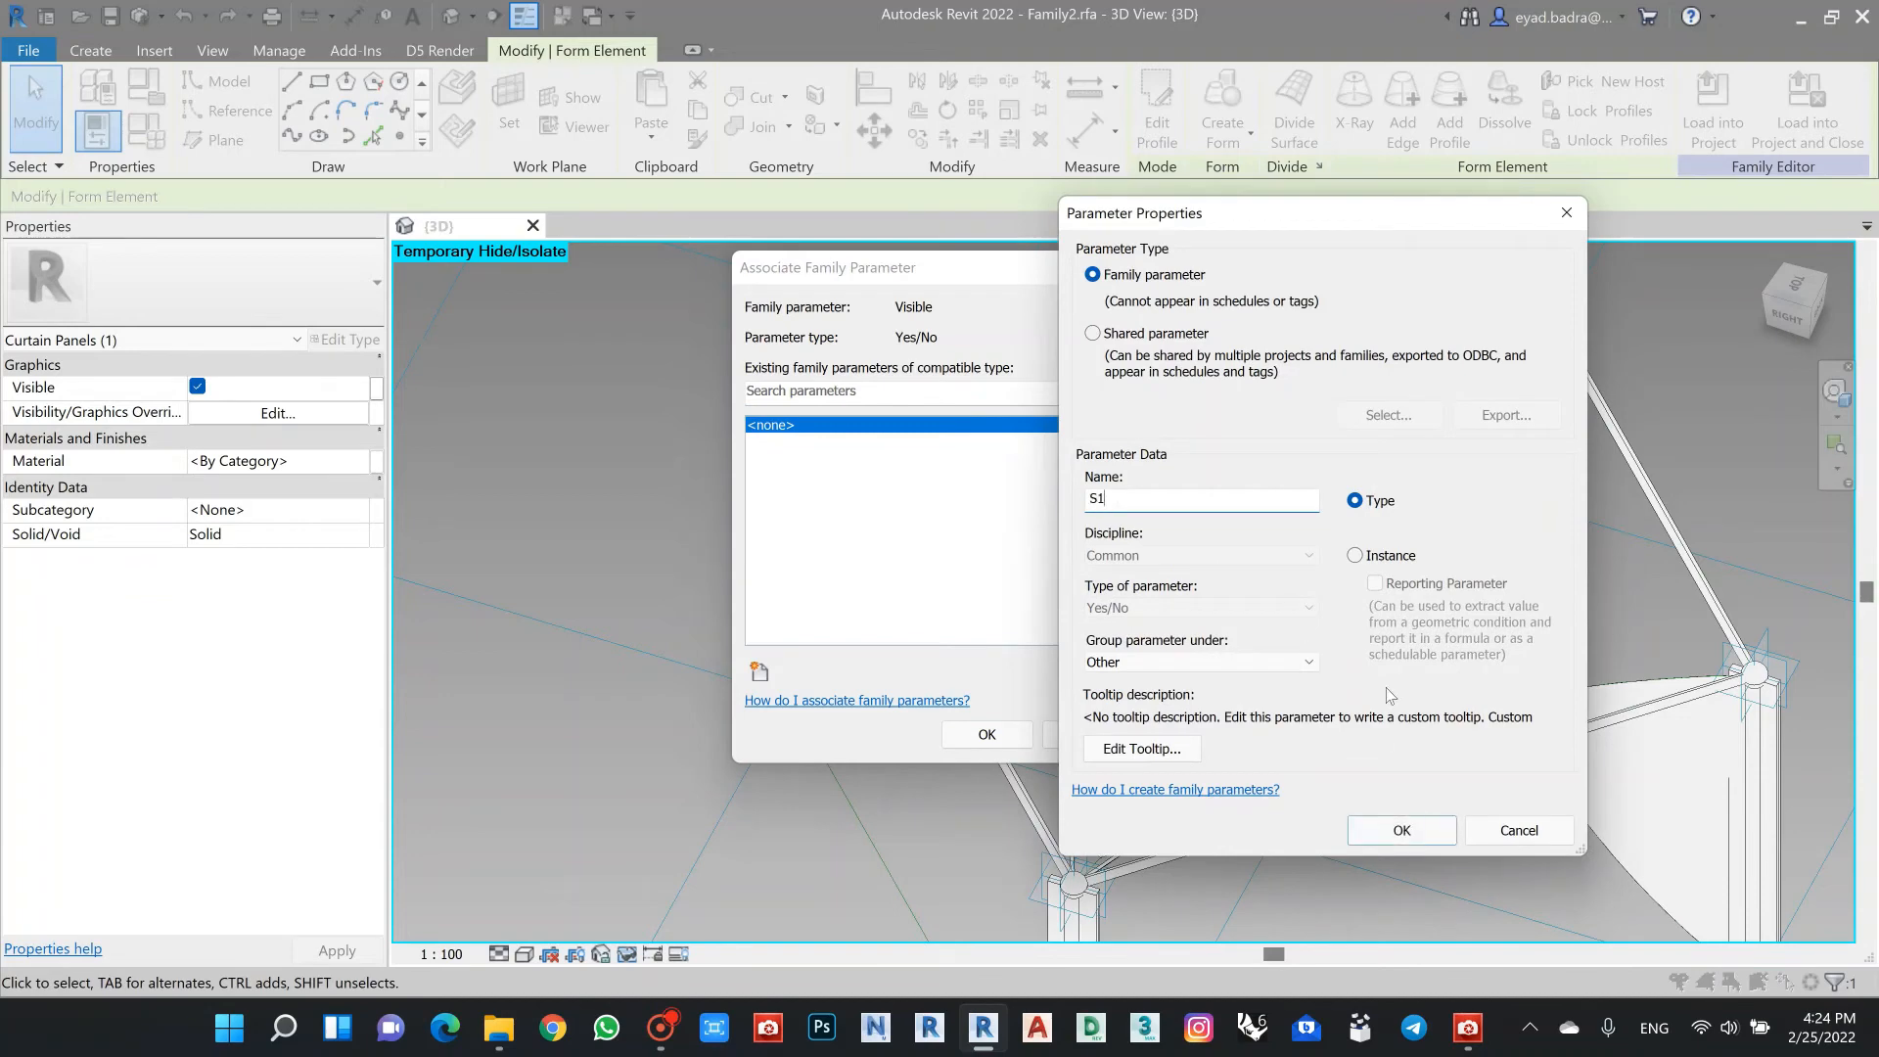
pyautogui.click(1354, 557)
pyautogui.click(1401, 829)
pyautogui.click(986, 734)
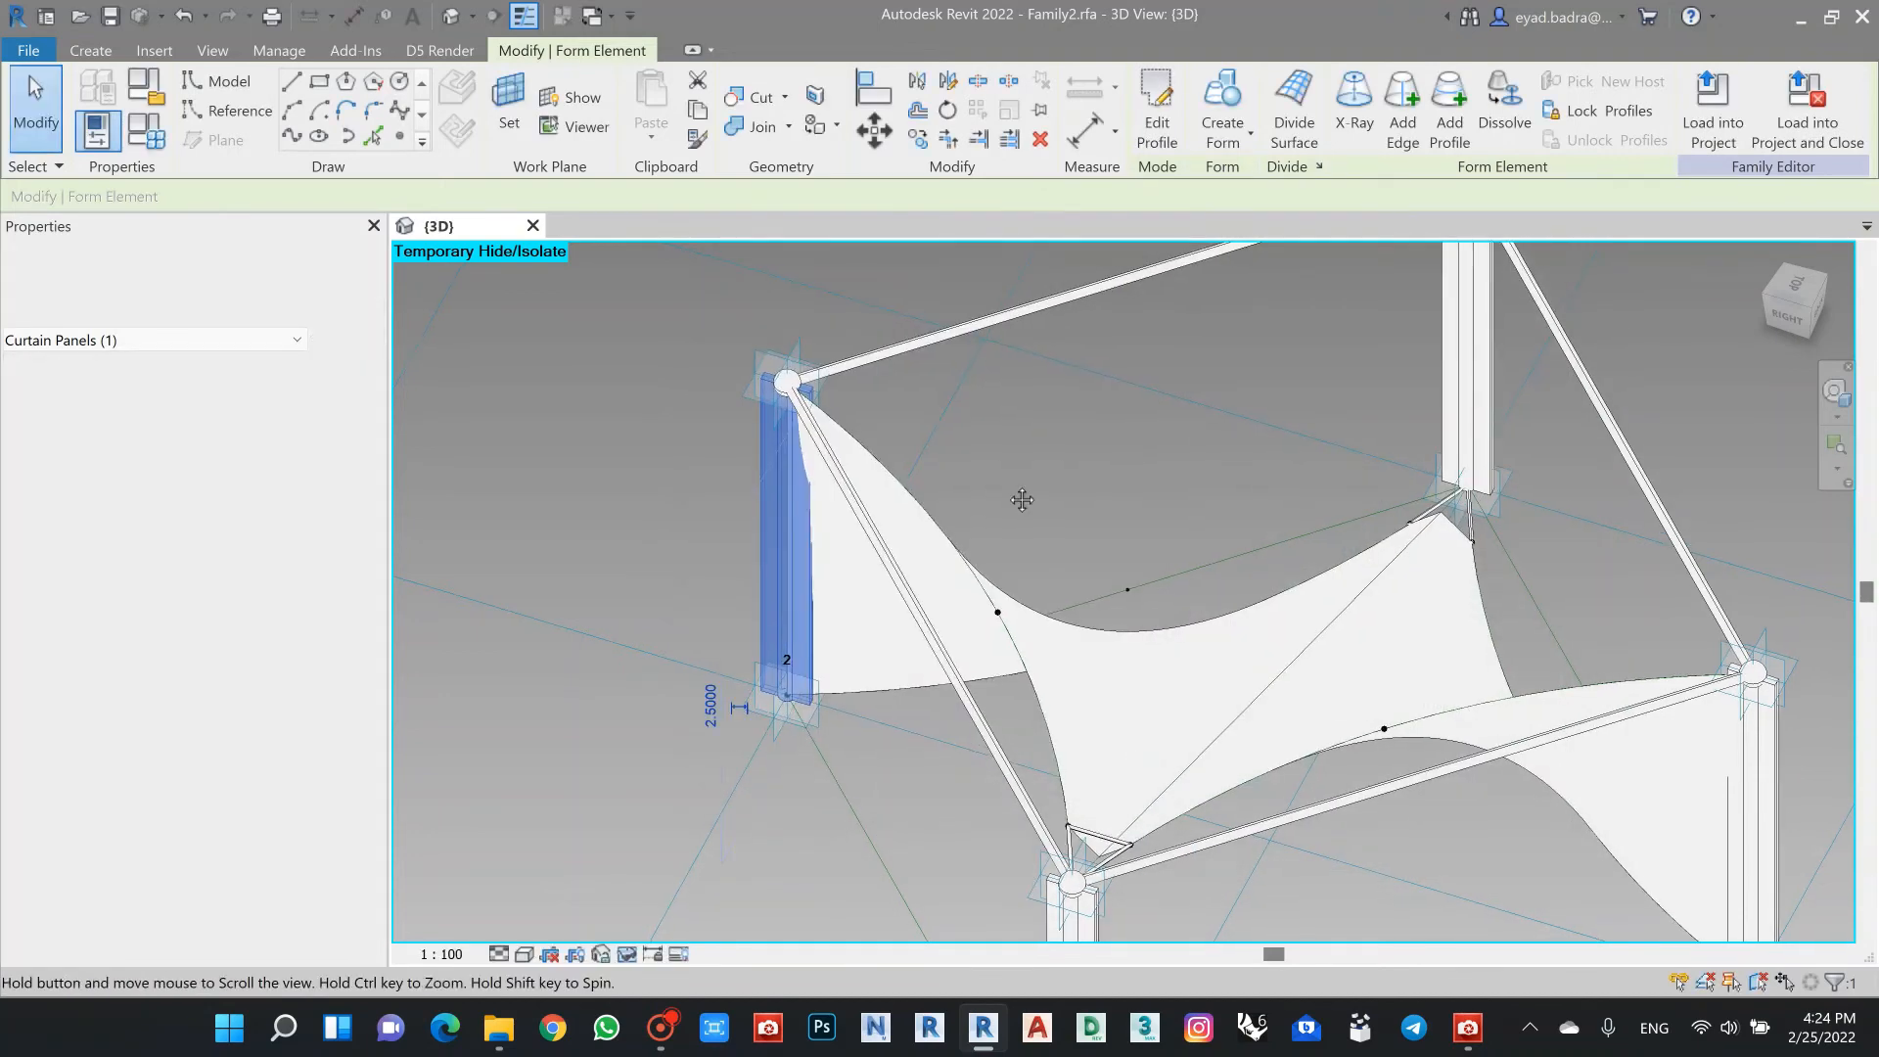
# Step: Turn off visibility for post 1 and link it to a new instance family parameter named S2
pyautogui.moveTo(1022, 500); pyautogui.dragTo(899, 534, button='middle')
pyautogui.click(1293, 356)
pyautogui.click(1331, 342)
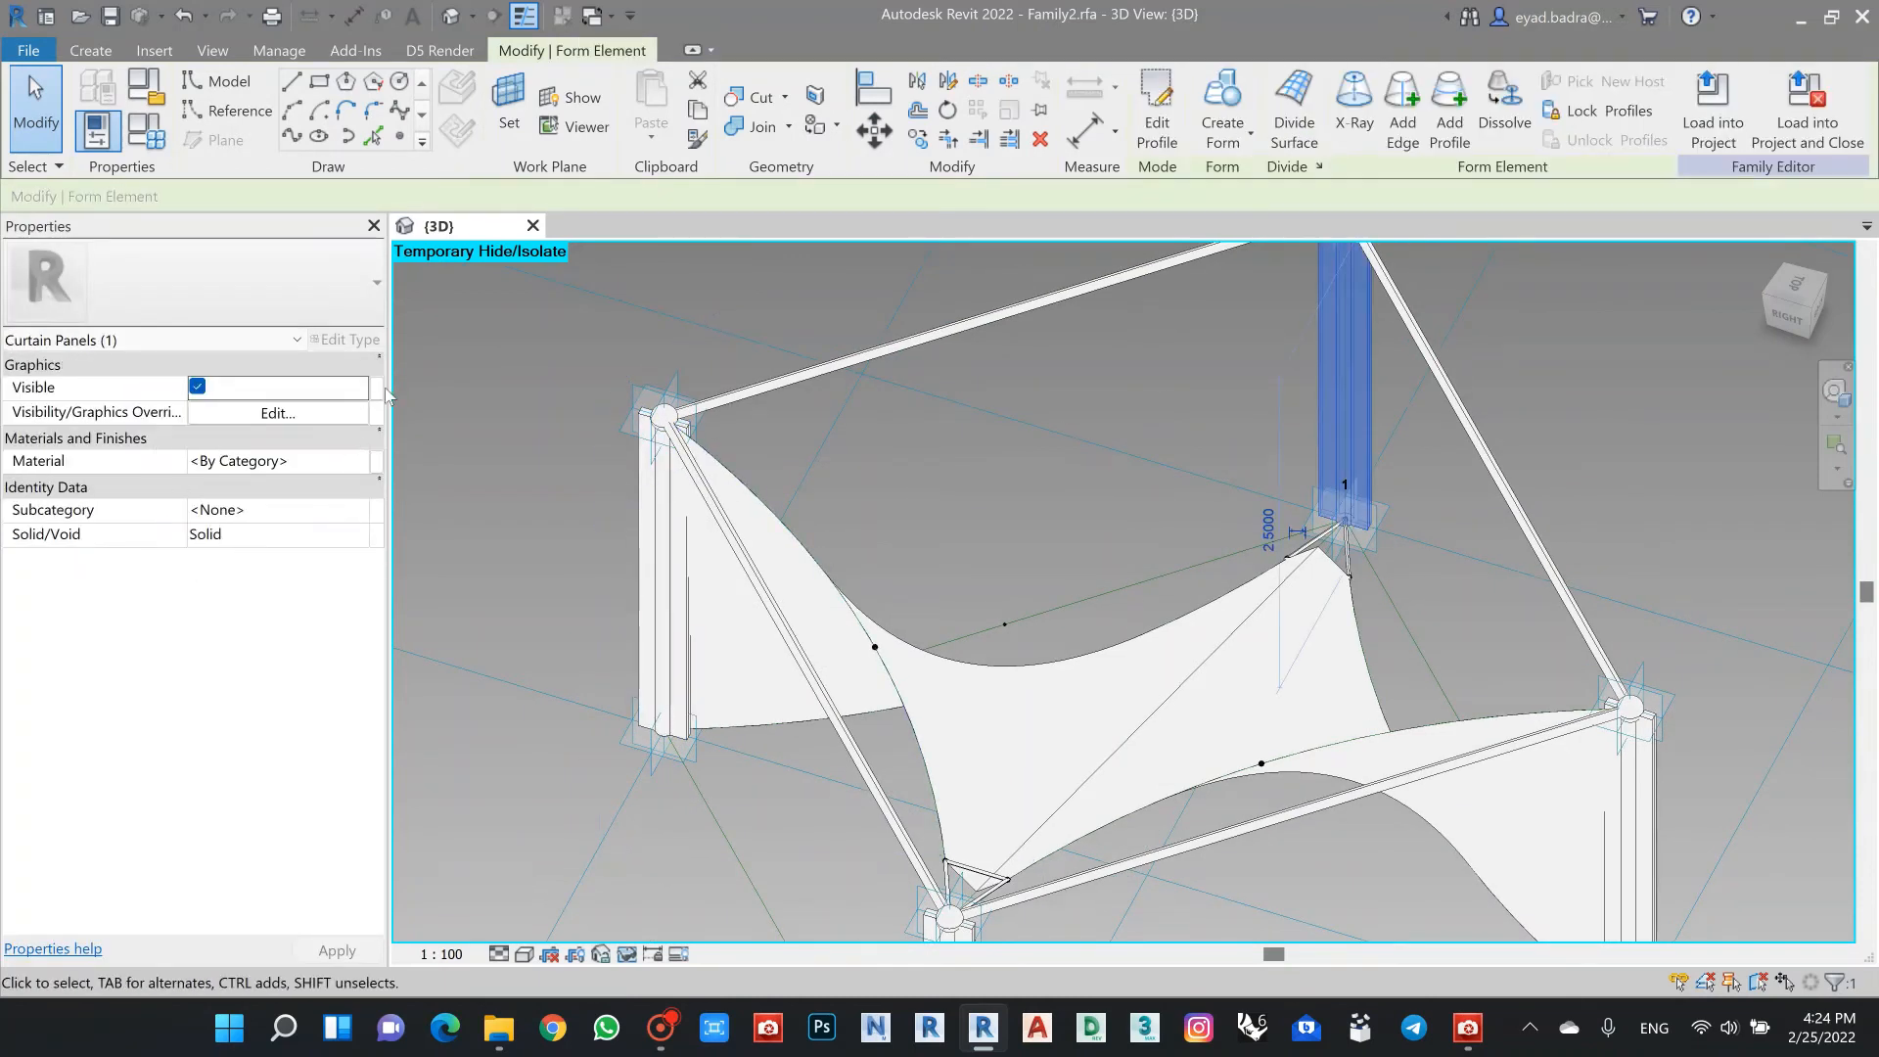
pyautogui.click(198, 386)
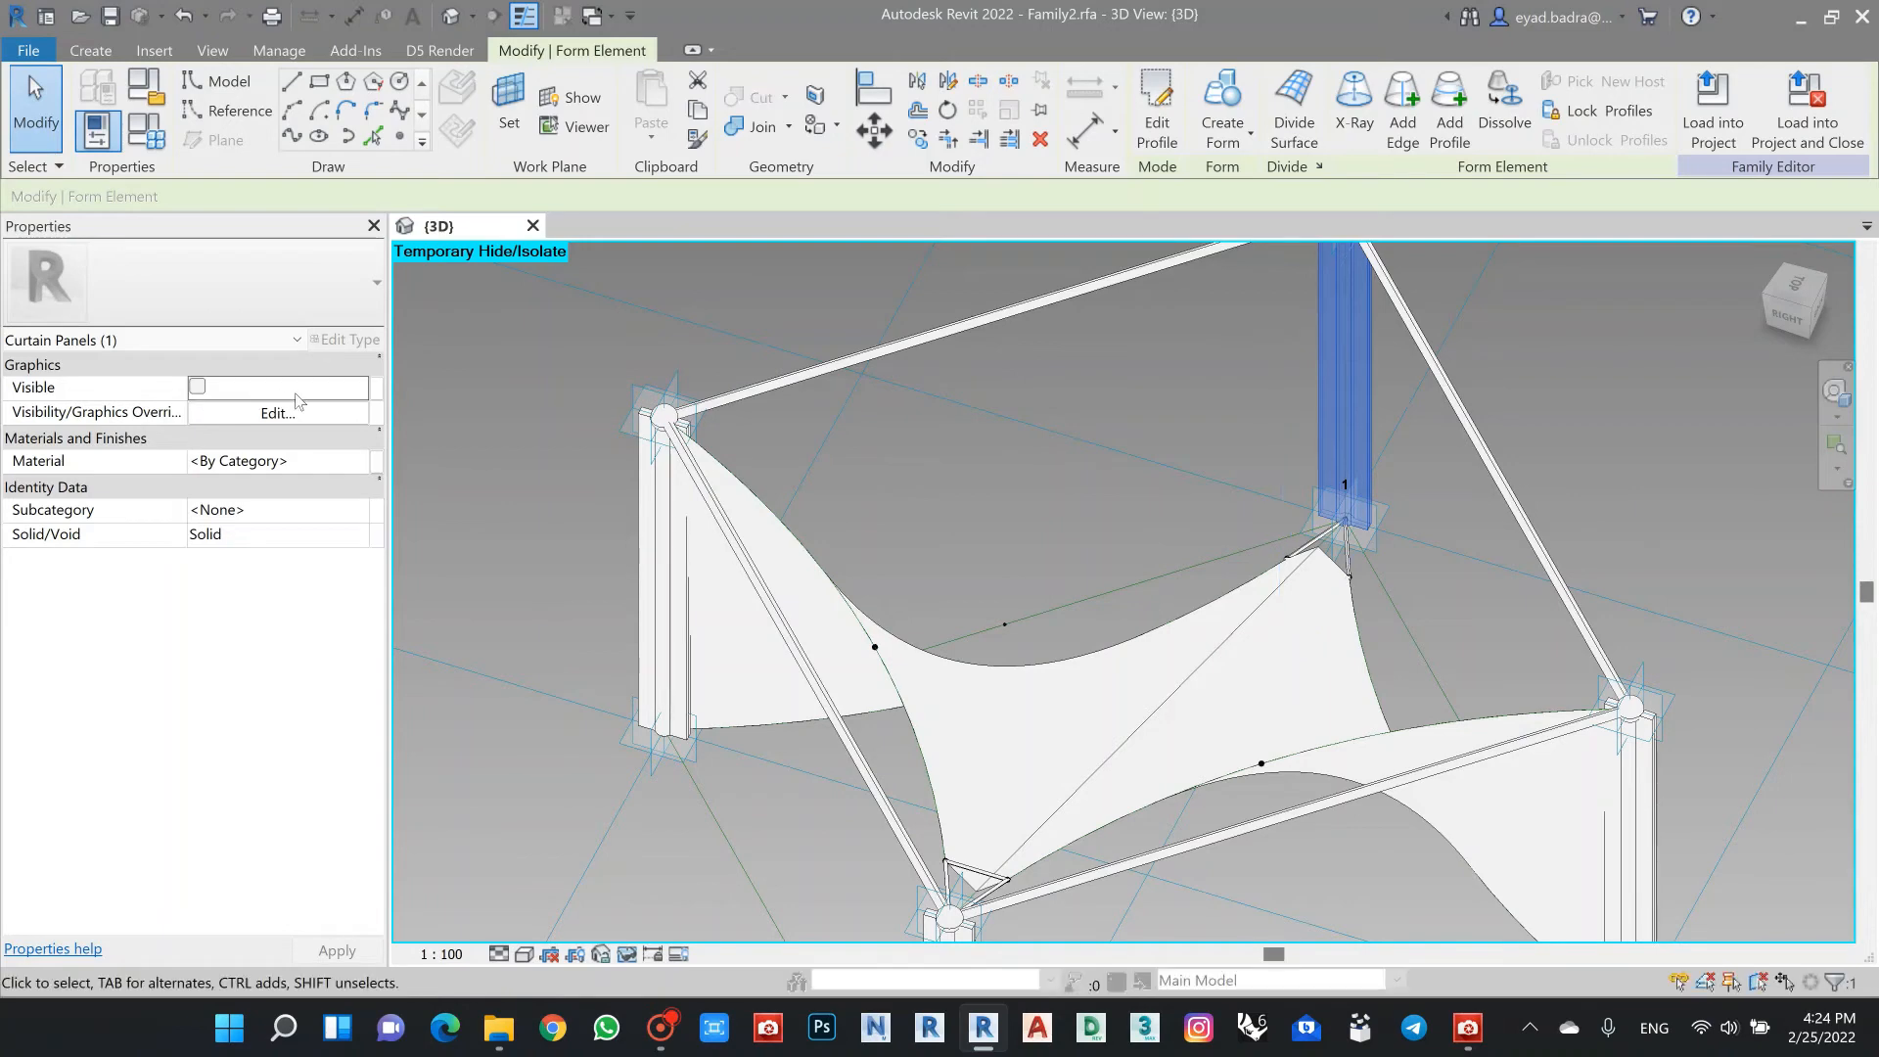
pyautogui.click(377, 388)
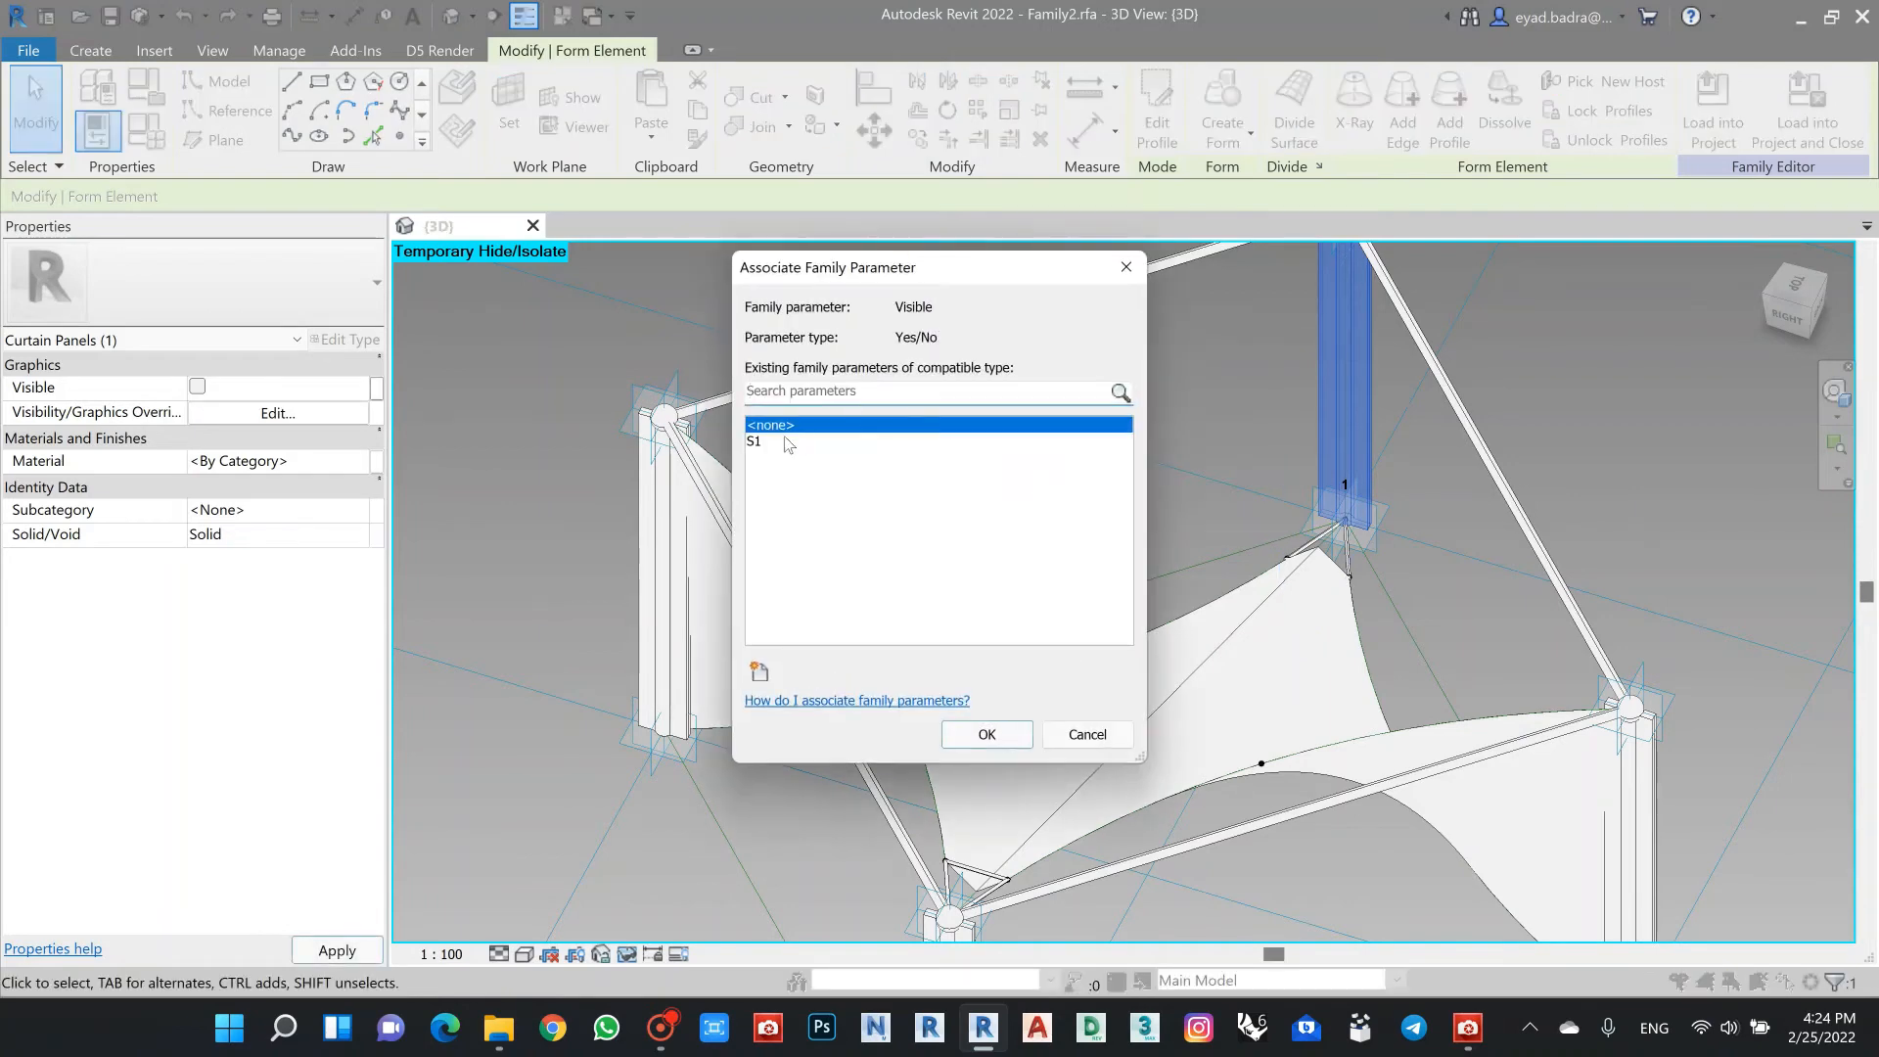
pyautogui.click(773, 441)
pyautogui.click(759, 671)
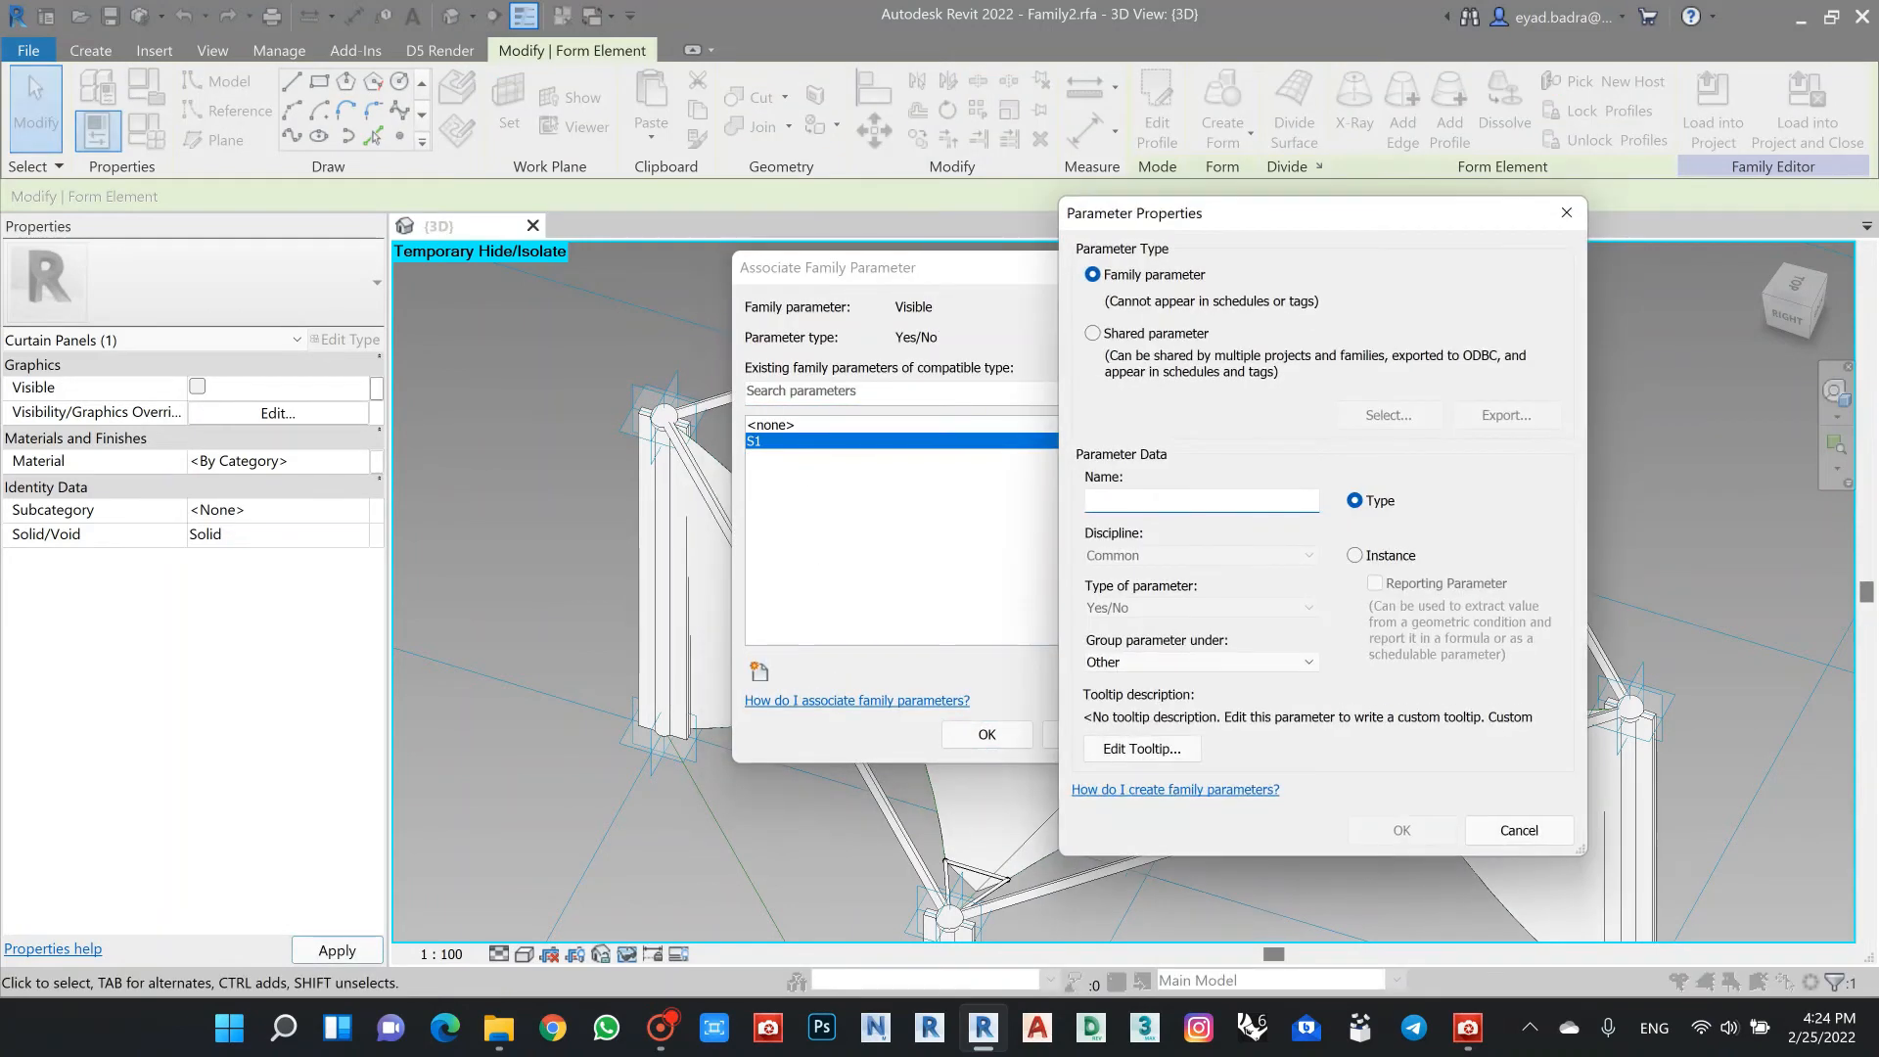
pyautogui.write('s2')
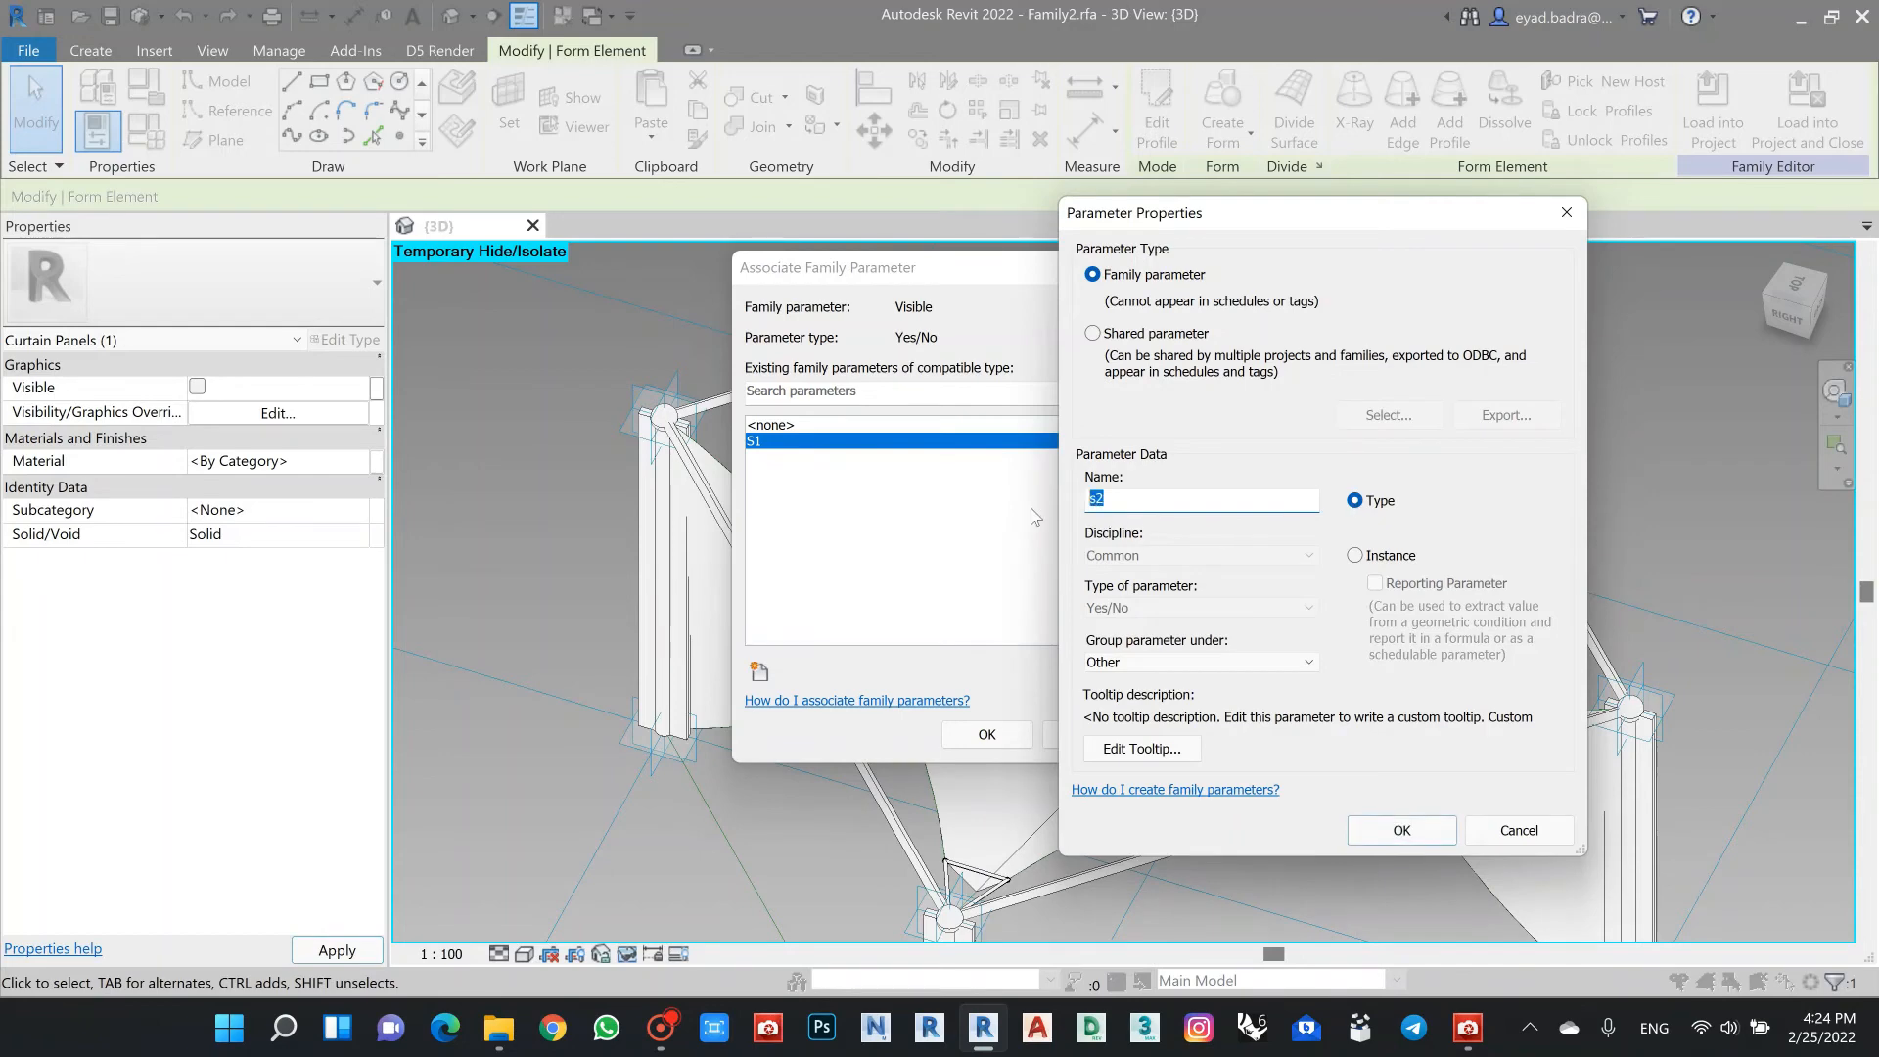
pyautogui.click(1356, 555)
pyautogui.click(1391, 831)
pyautogui.click(962, 737)
# Step: Turn off visibility for post 4 and link it to a new instance family parameter named S3
pyautogui.scroll(-1, 1006, 537)
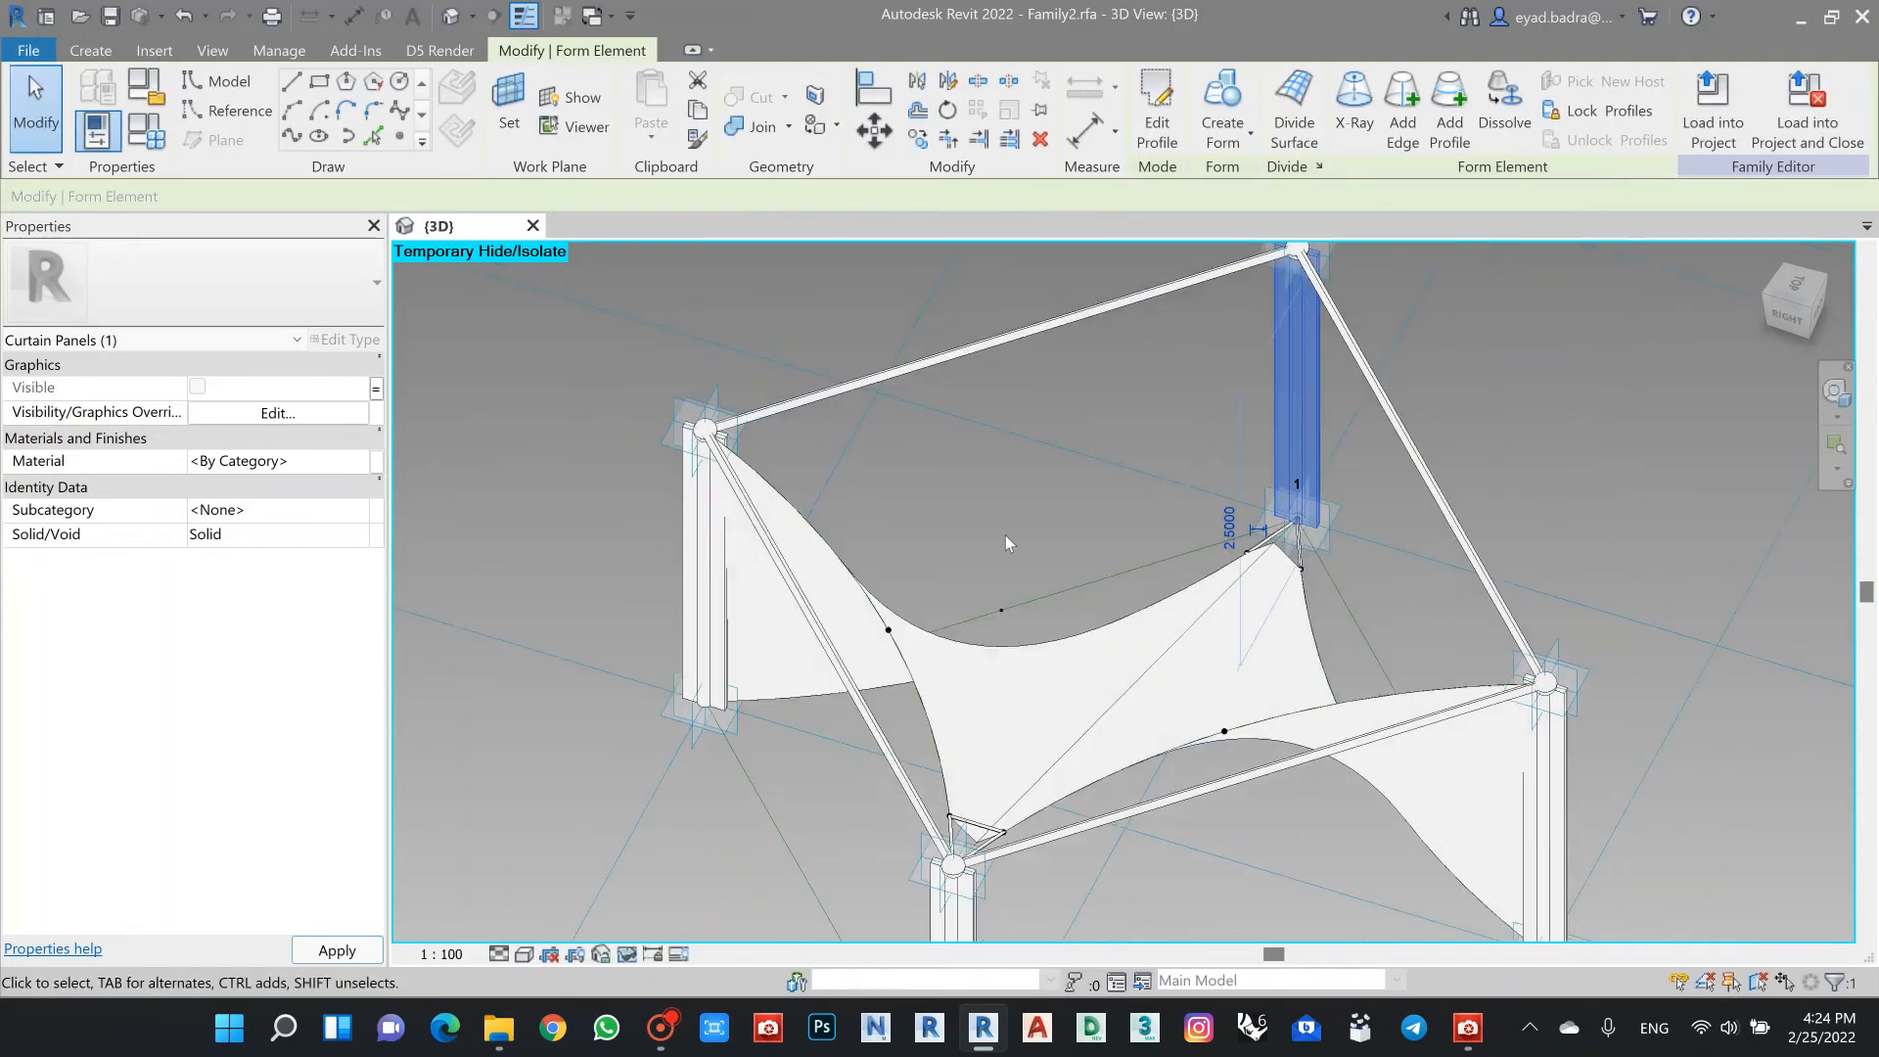
pyautogui.scroll(-3, 1243, 526)
pyautogui.moveTo(1516, 450); pyautogui.dragTo(1282, 420, button='middle')
pyautogui.scroll(1, 1282, 423)
pyautogui.click(1291, 646)
pyautogui.click(1237, 667)
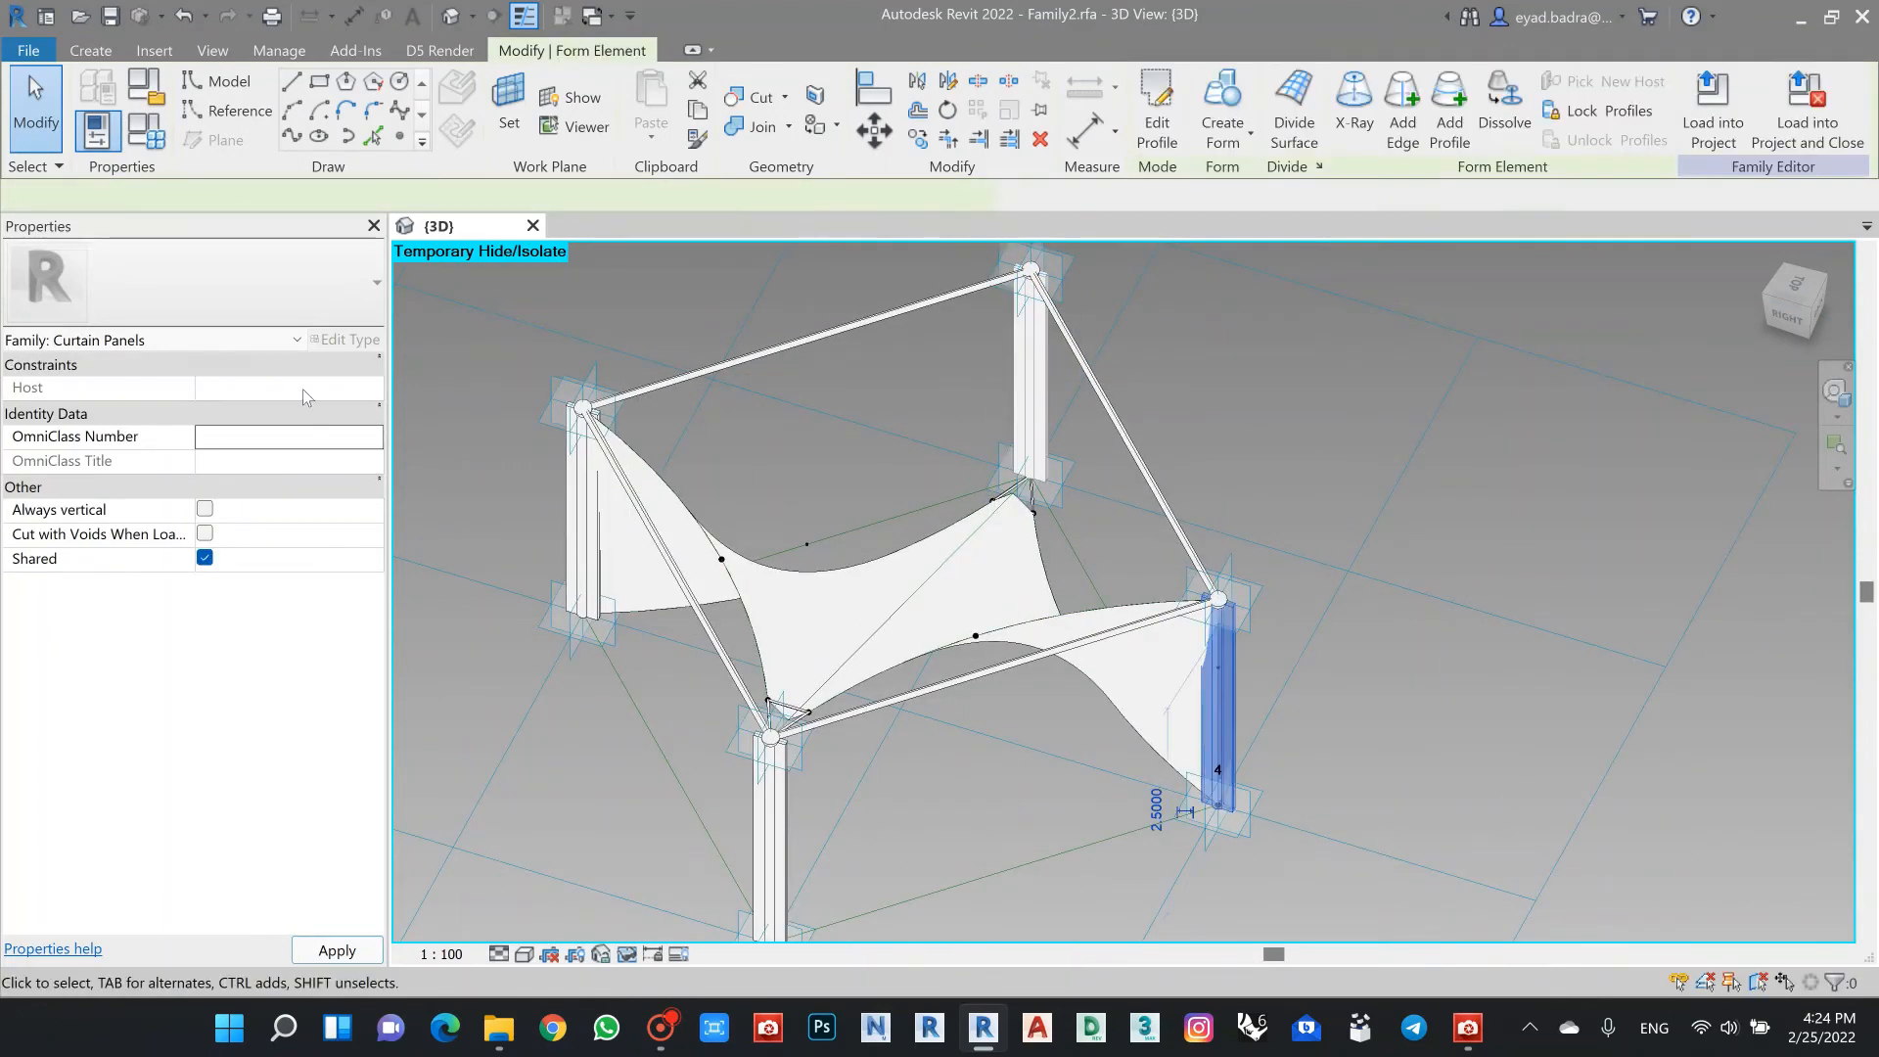
pyautogui.click(198, 388)
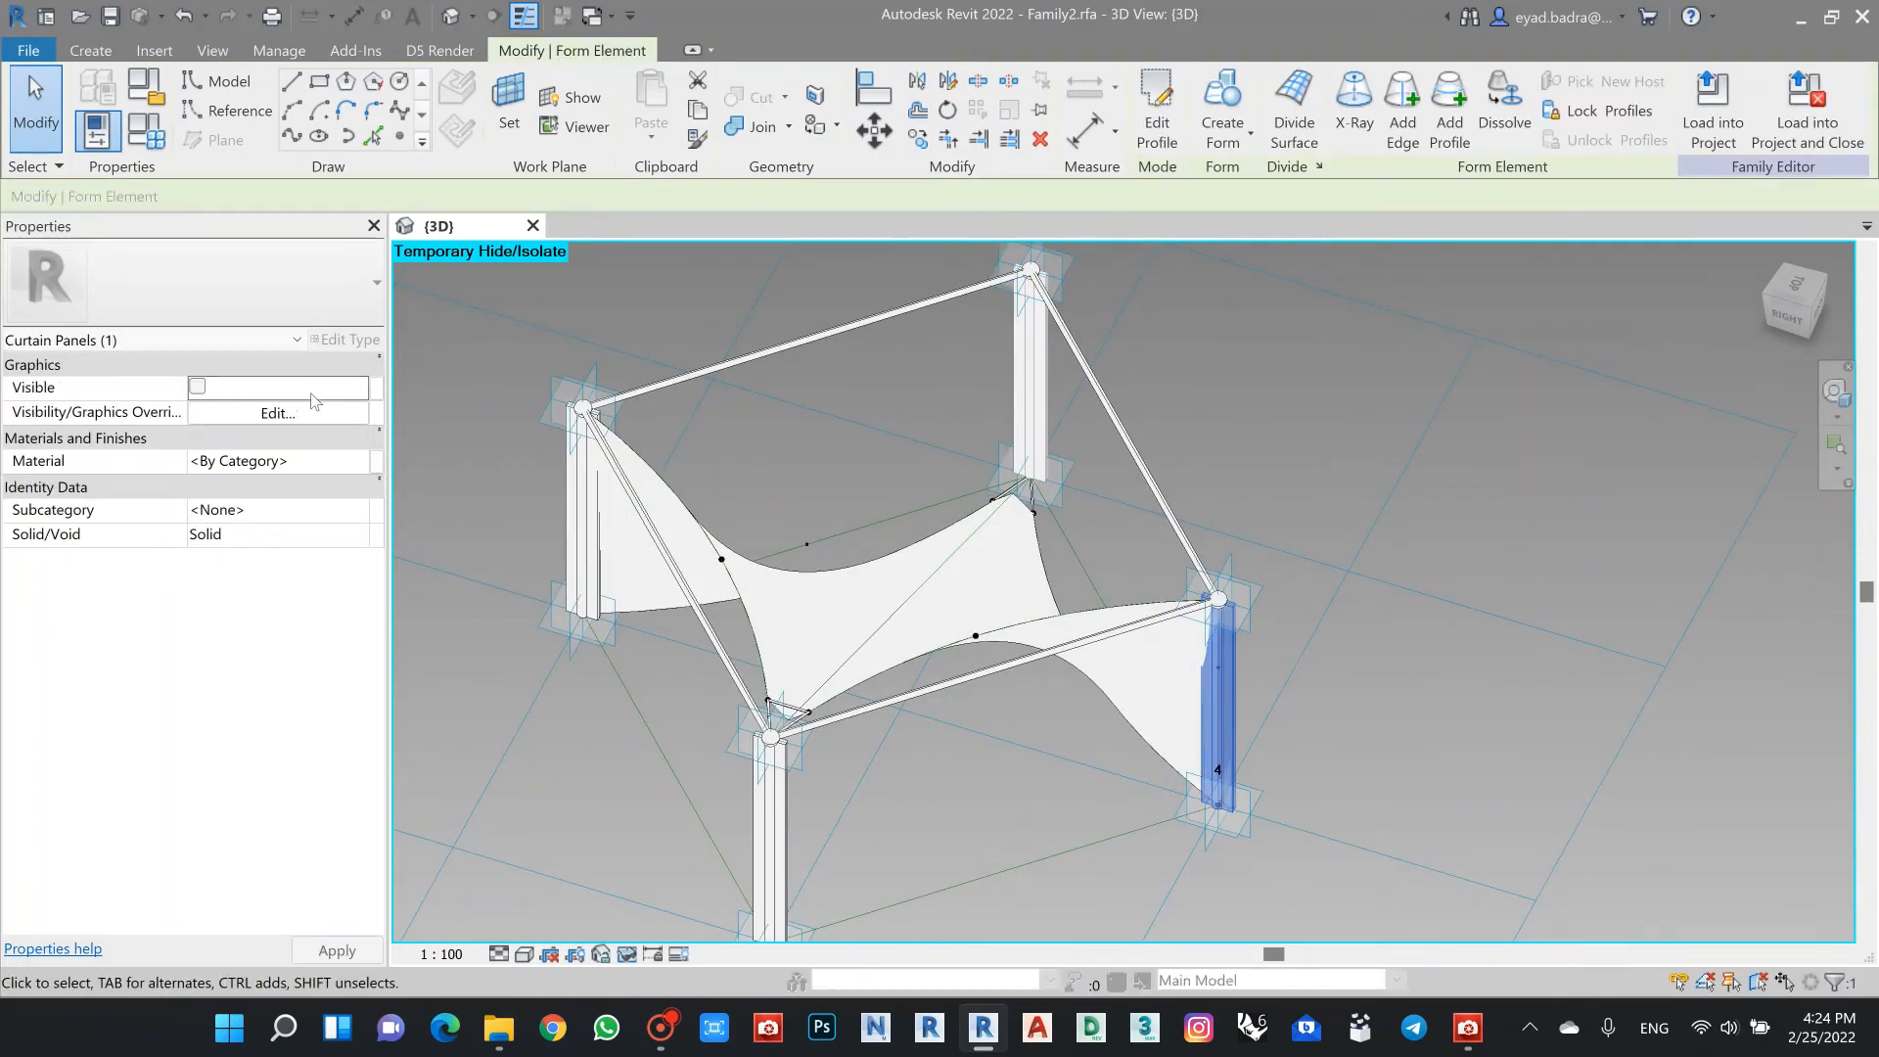
pyautogui.click(376, 390)
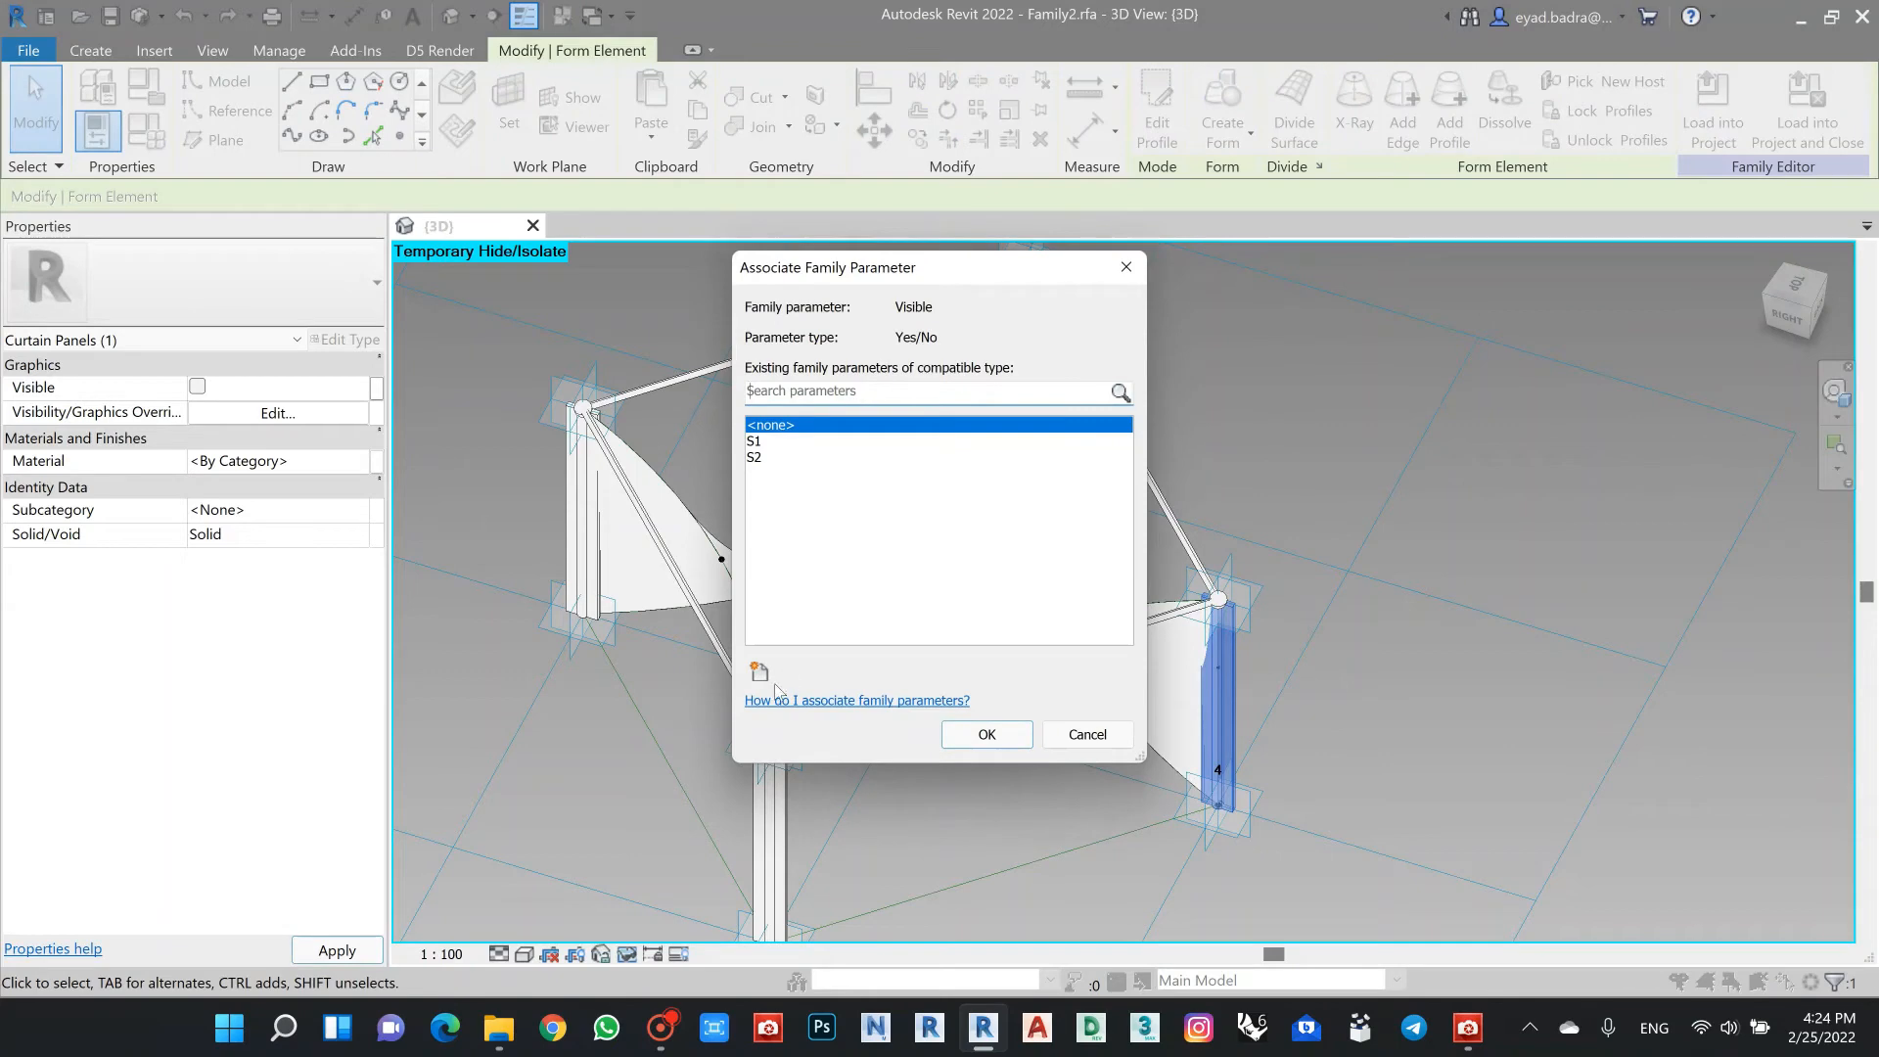
pyautogui.click(761, 675)
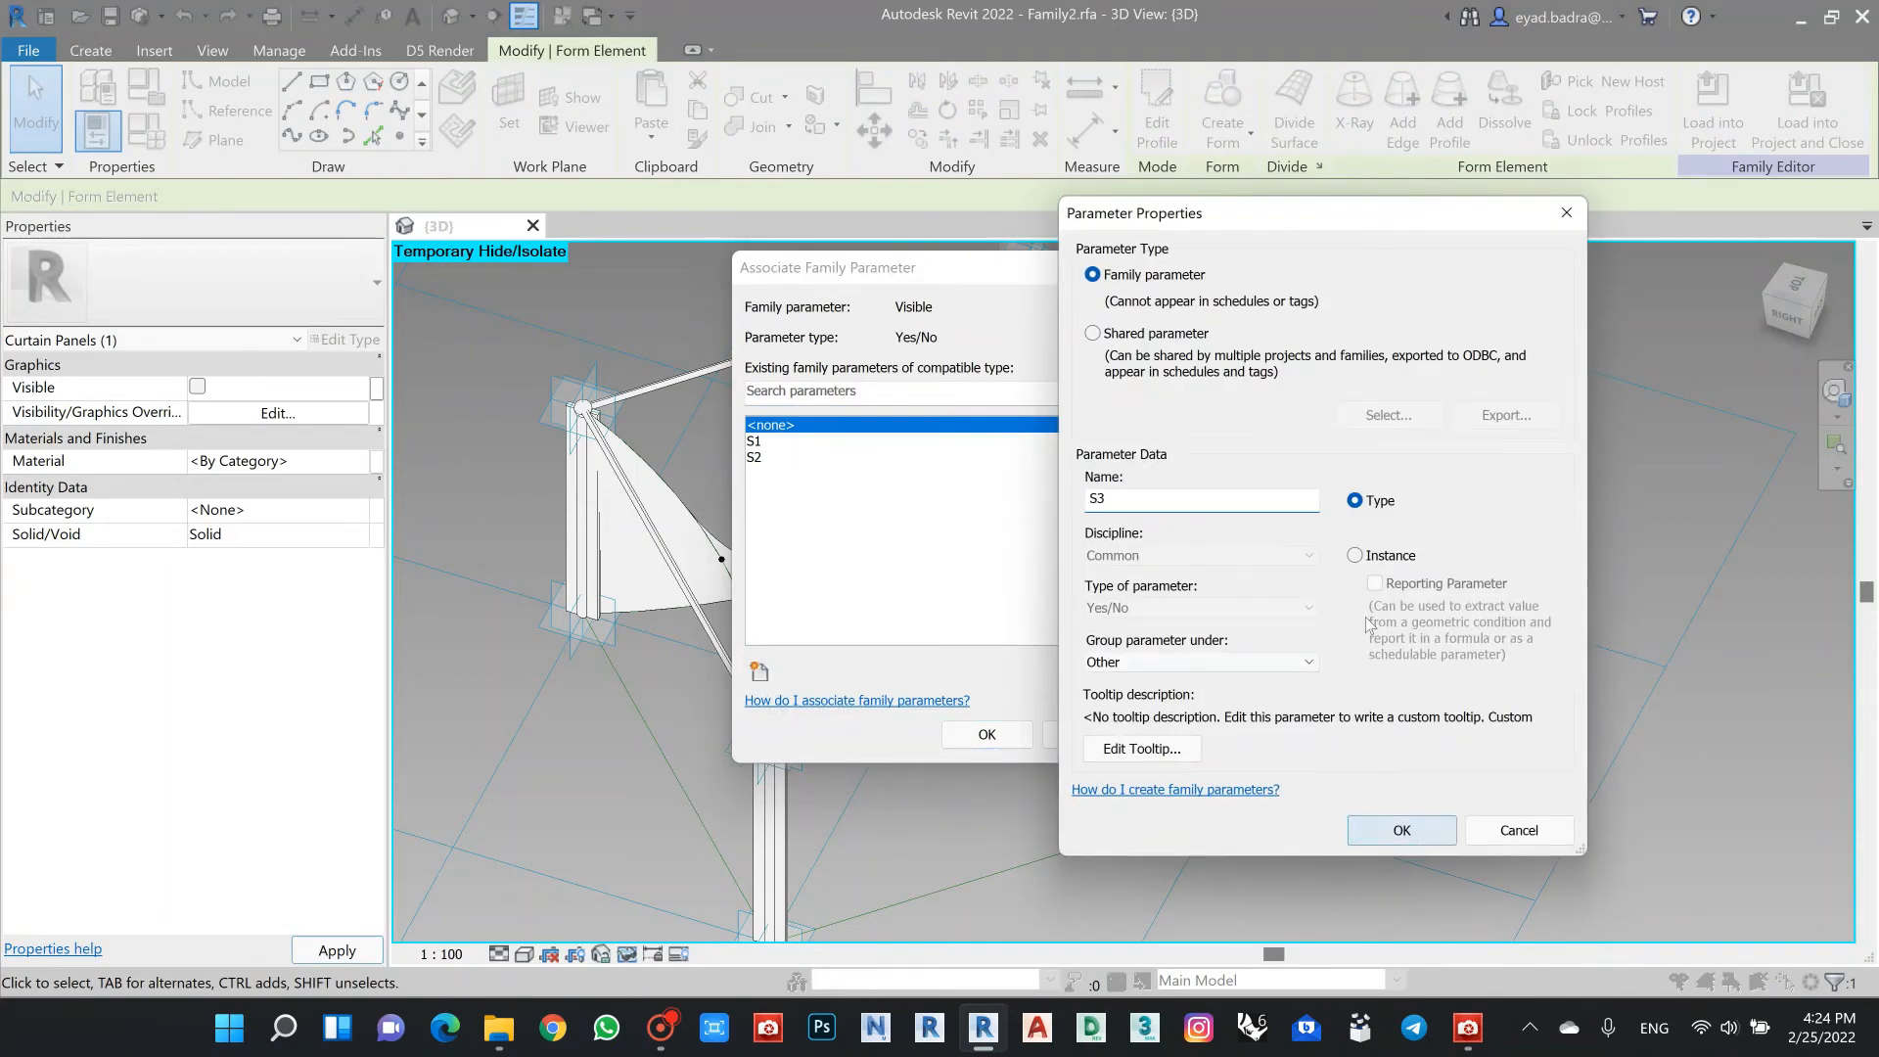
pyautogui.click(1355, 555)
pyautogui.click(1402, 830)
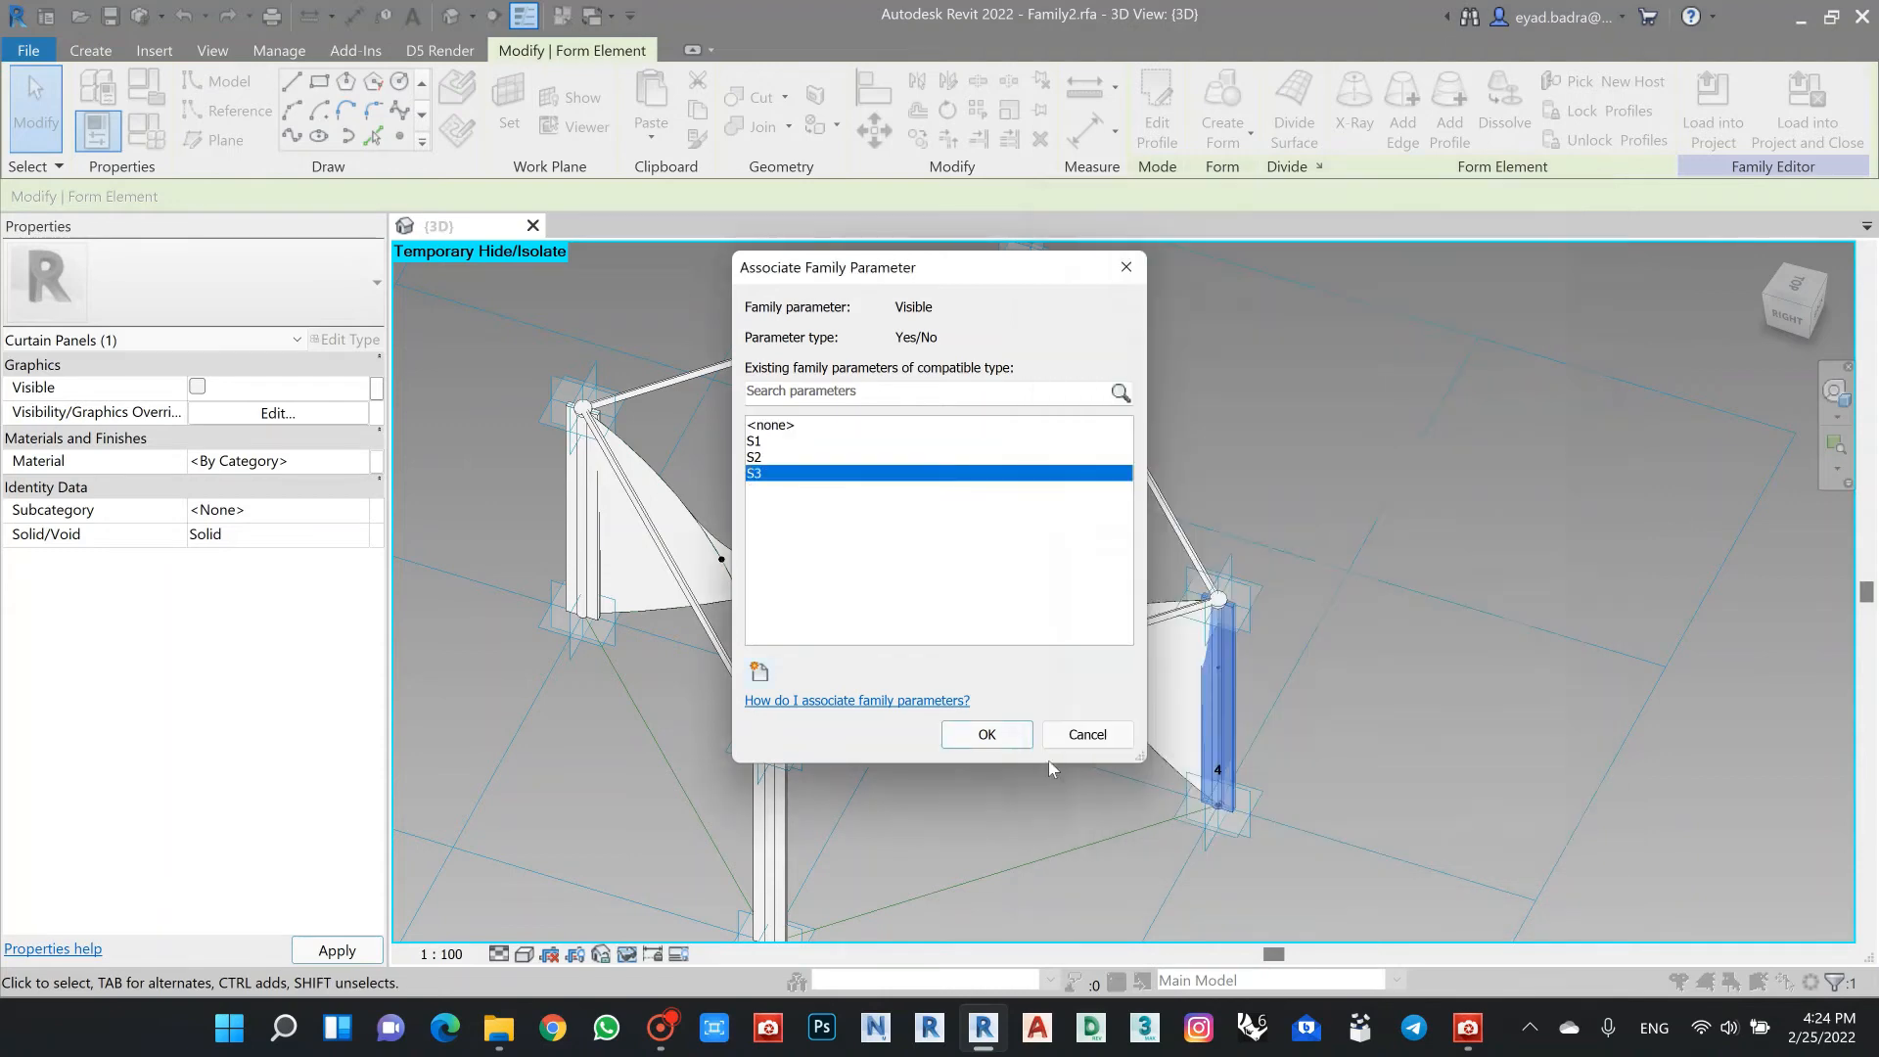
pyautogui.click(986, 733)
# Step: Turn off visibility for post 3 and link it to a new instance family parameter named S4
pyautogui.scroll(4, 977, 692)
pyautogui.press('Escape')
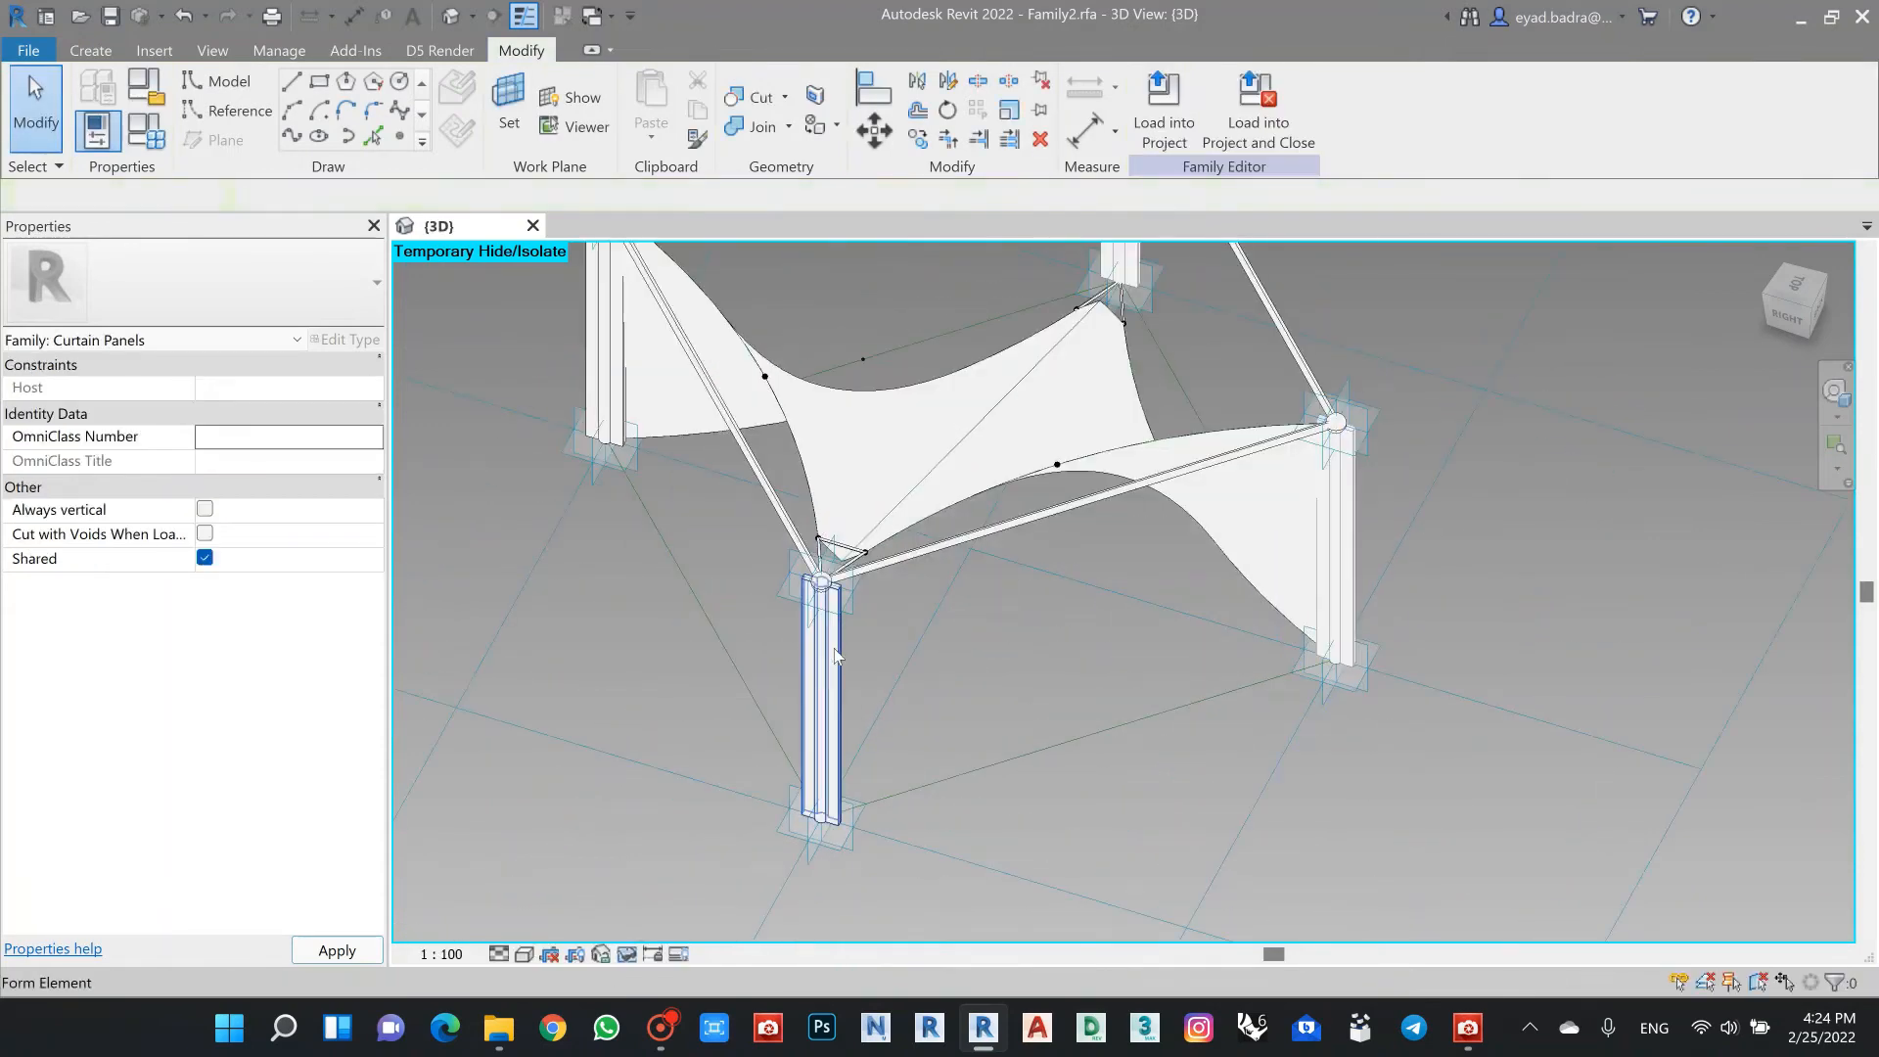
pyautogui.click(835, 656)
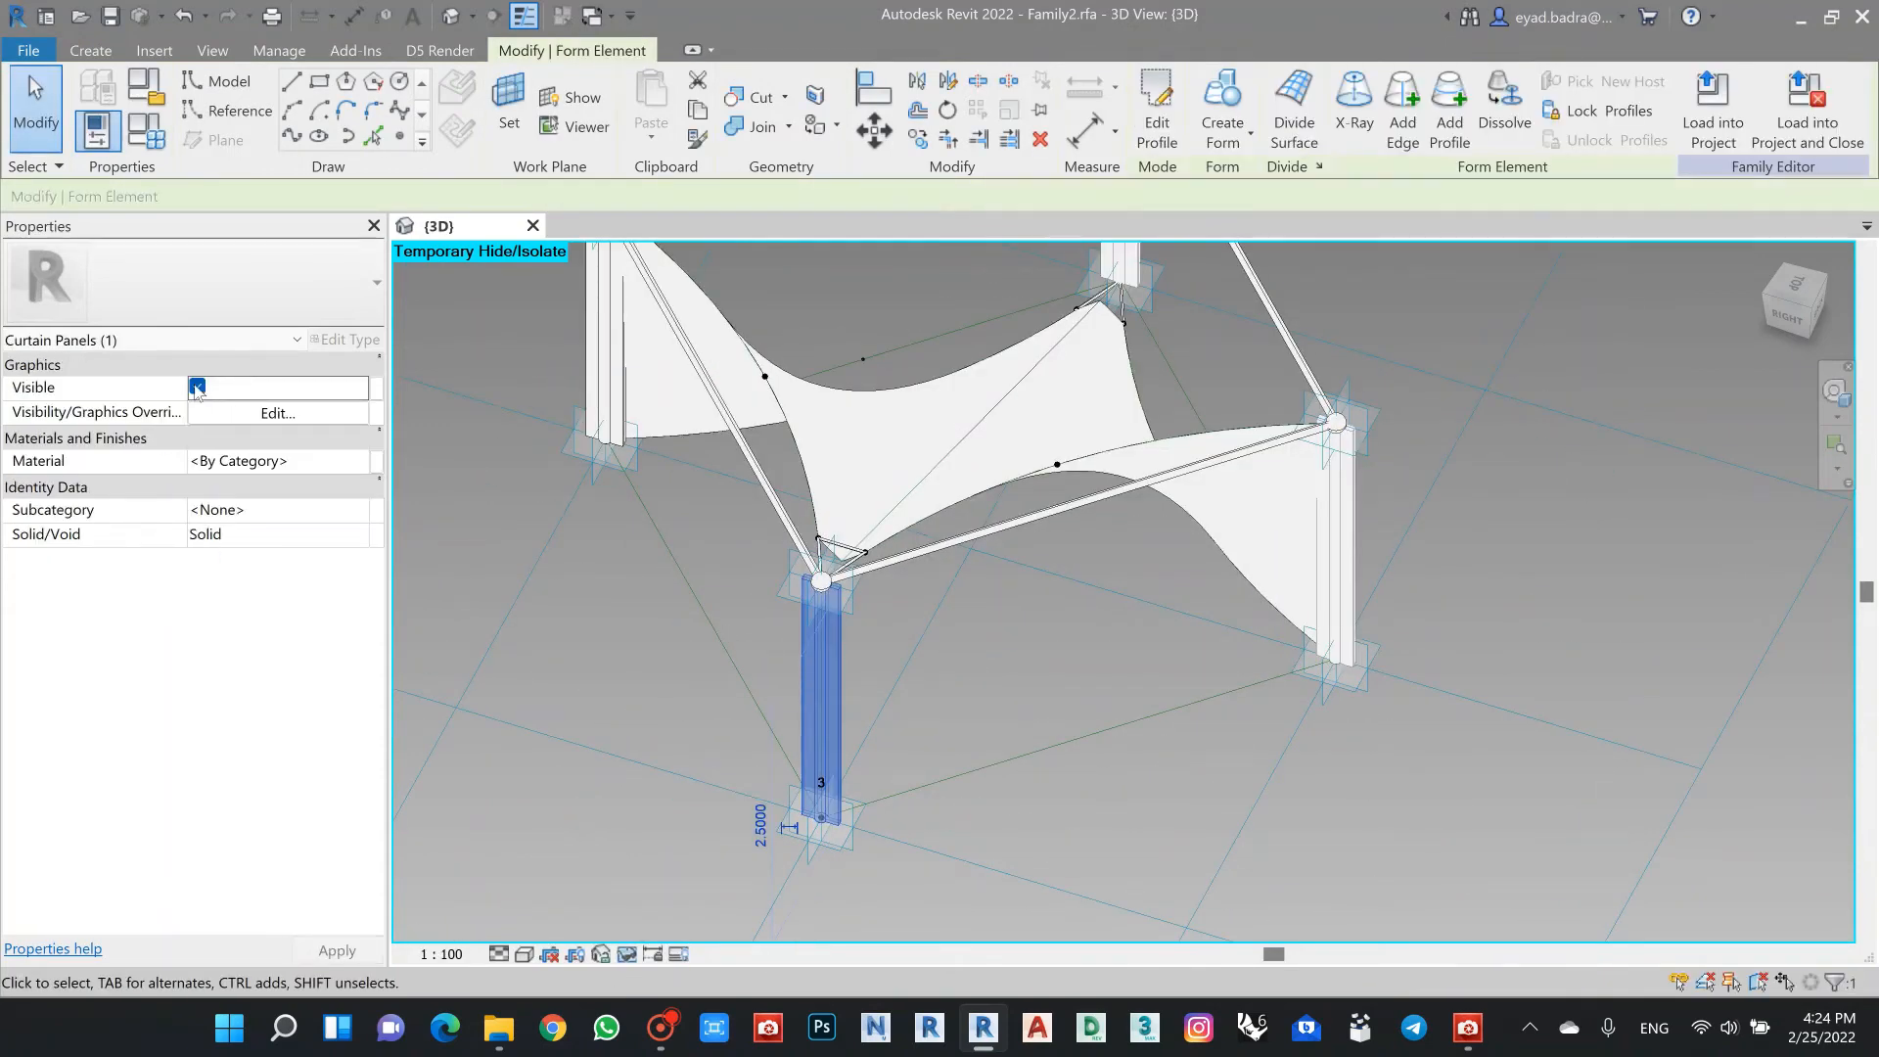
pyautogui.click(196, 387)
pyautogui.click(375, 387)
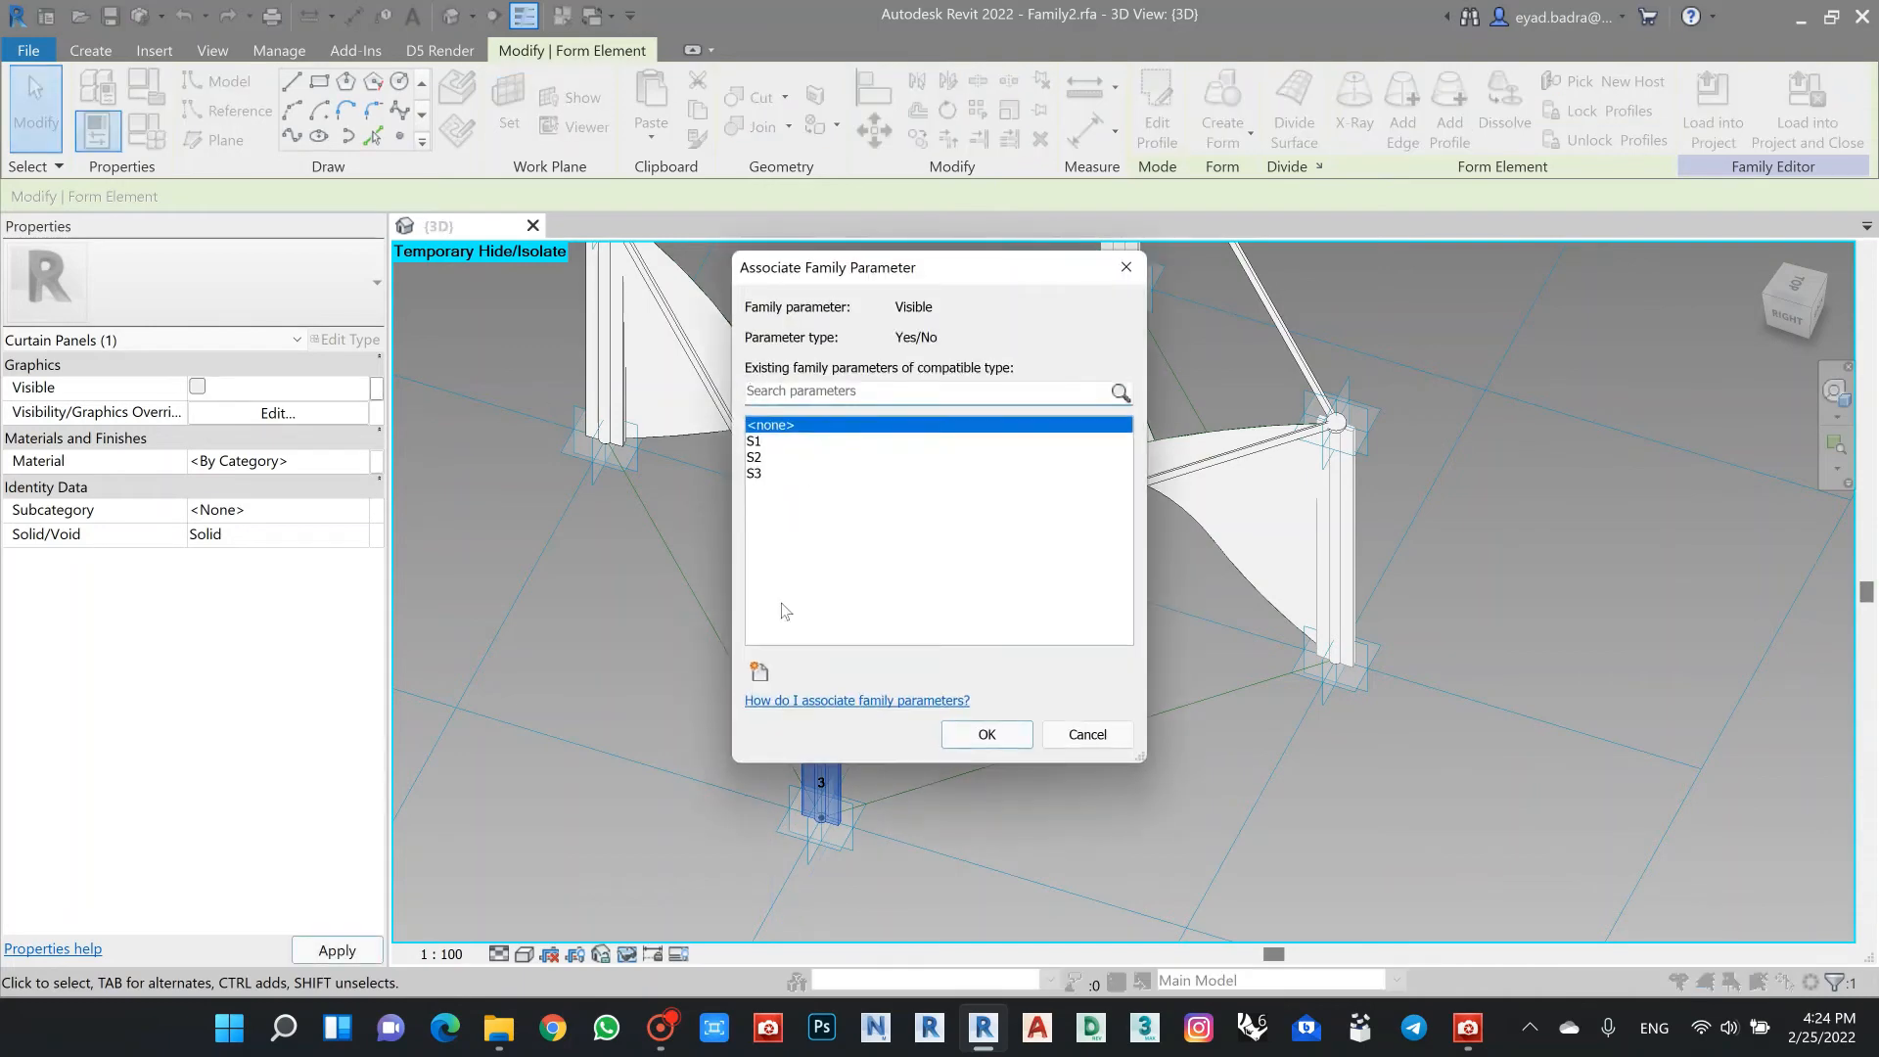
pyautogui.click(767, 678)
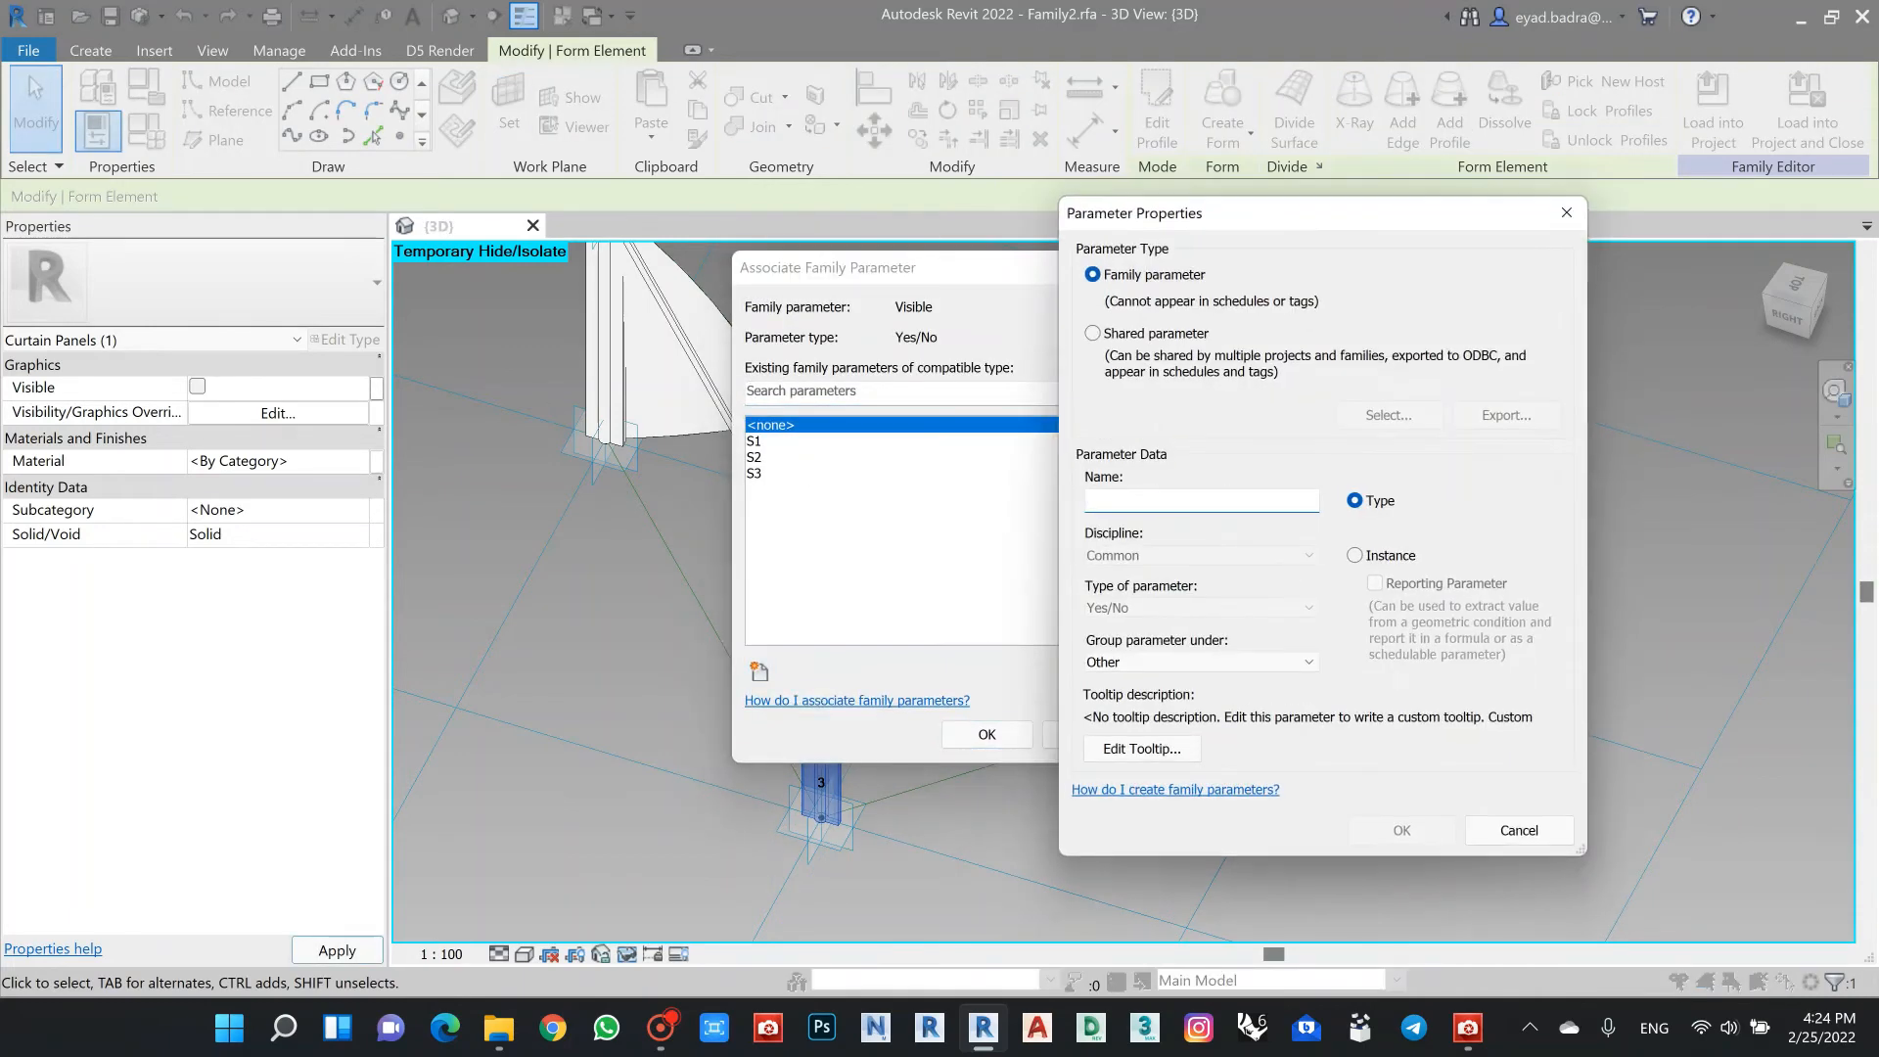
pyautogui.click(1355, 555)
pyautogui.click(1401, 830)
pyautogui.click(986, 732)
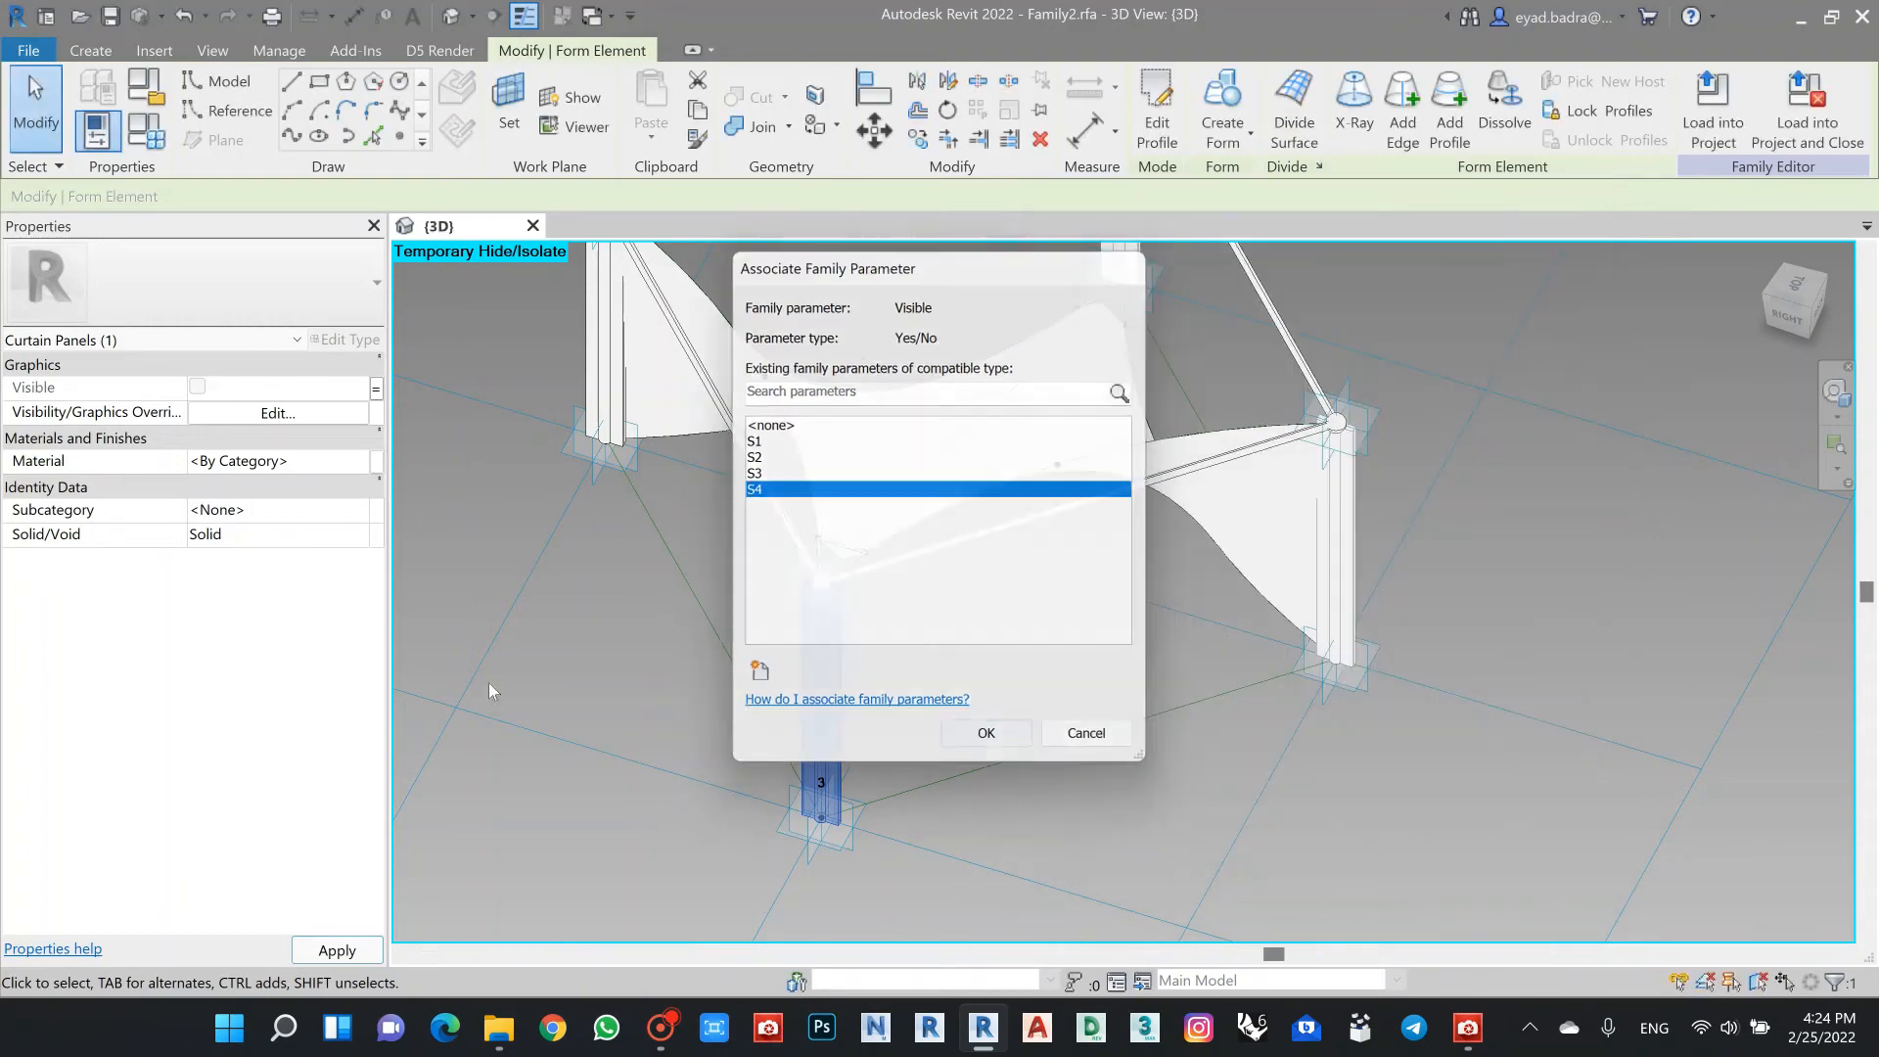
# Step: Review the visibility parameters S1 to S4 in the family types and inspect the whole canopy with its four posts
pyautogui.click(605, 655)
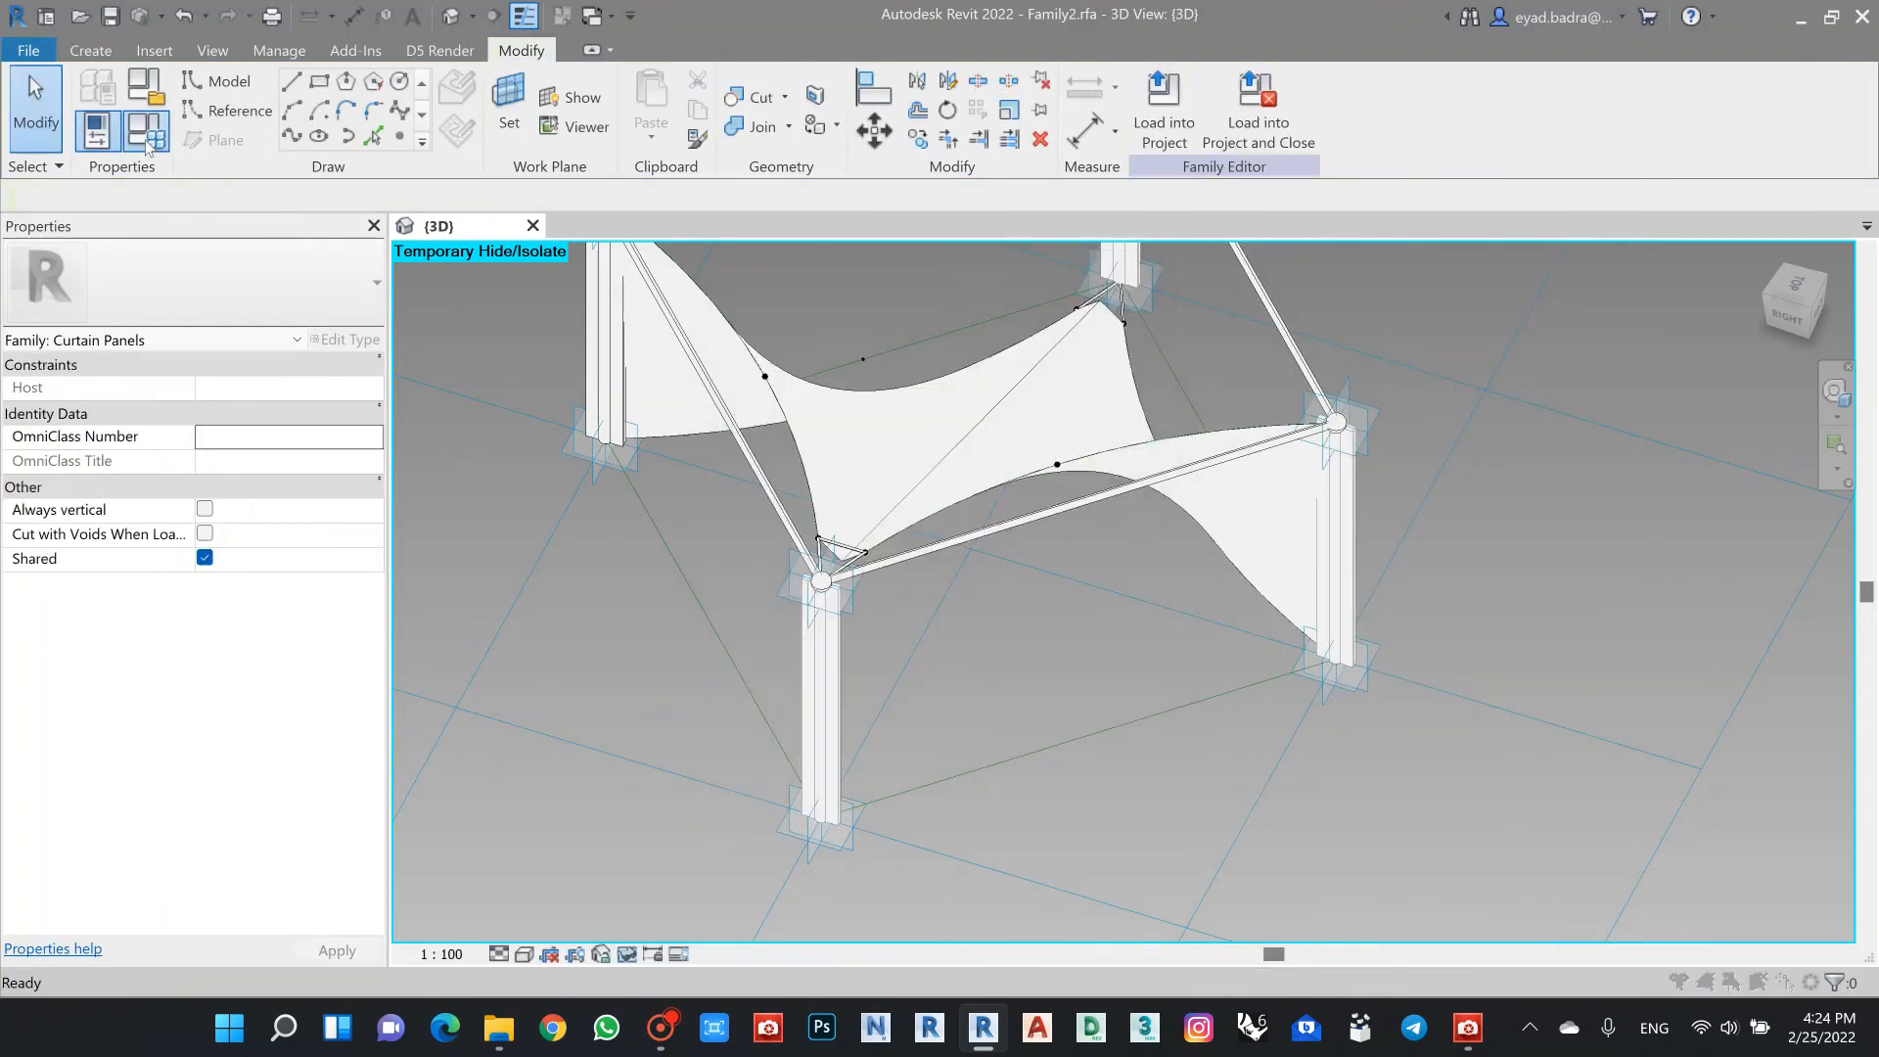
pyautogui.click(147, 137)
pyautogui.scroll(-2, 1272, 626)
pyautogui.scroll(2, 1262, 614)
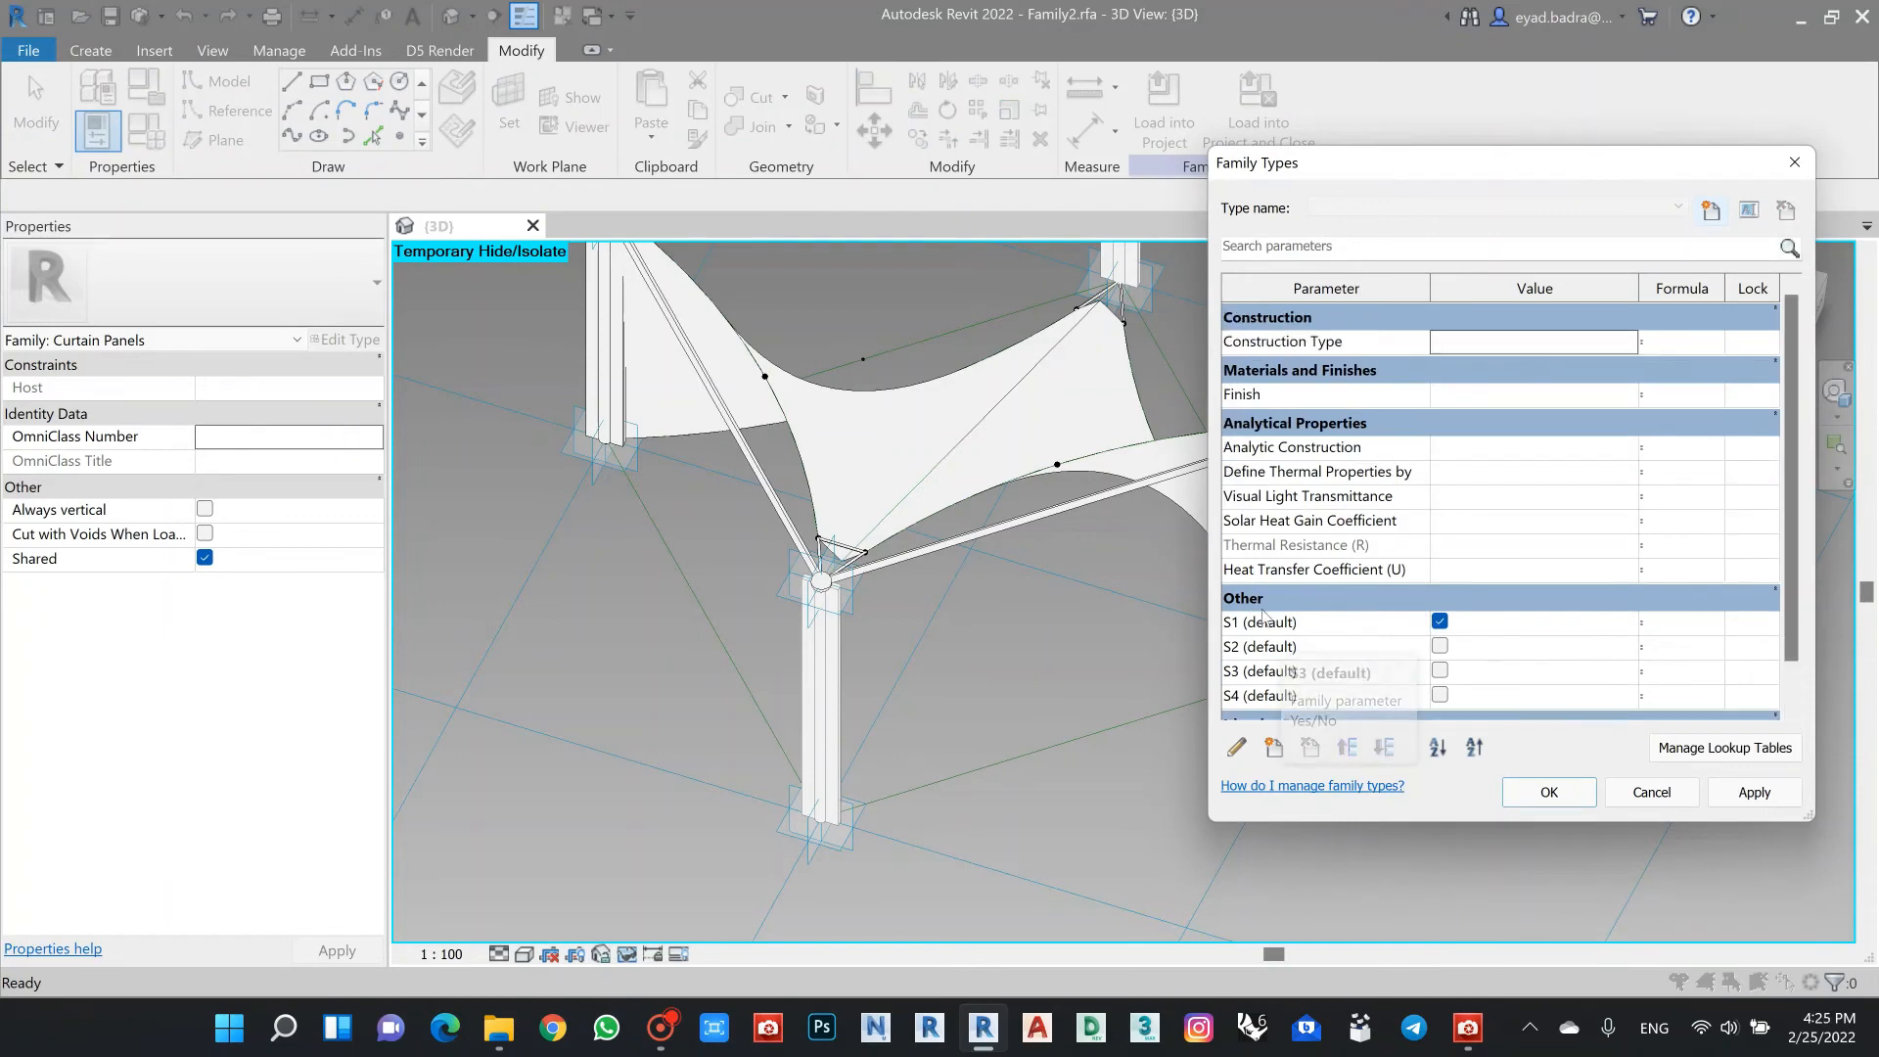
pyautogui.scroll(-2, 1291, 597)
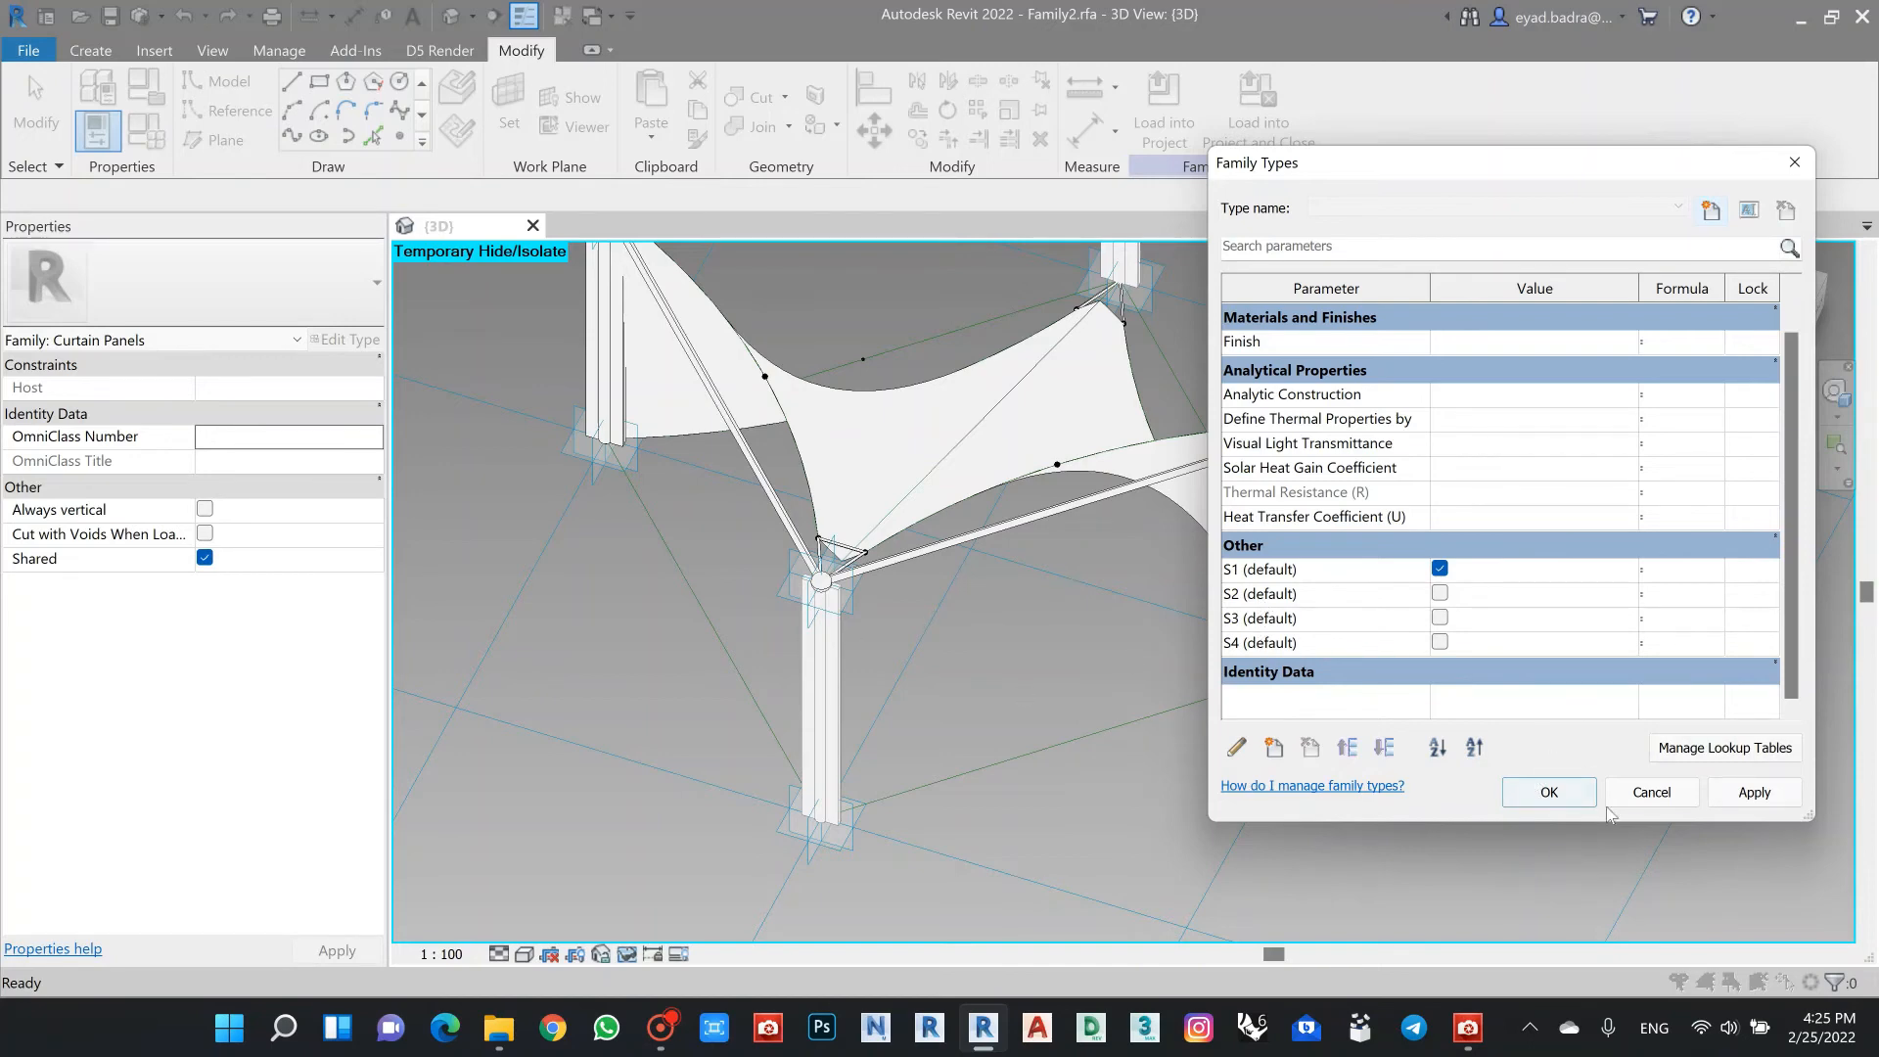
pyautogui.click(1549, 792)
pyautogui.scroll(-3, 1118, 659)
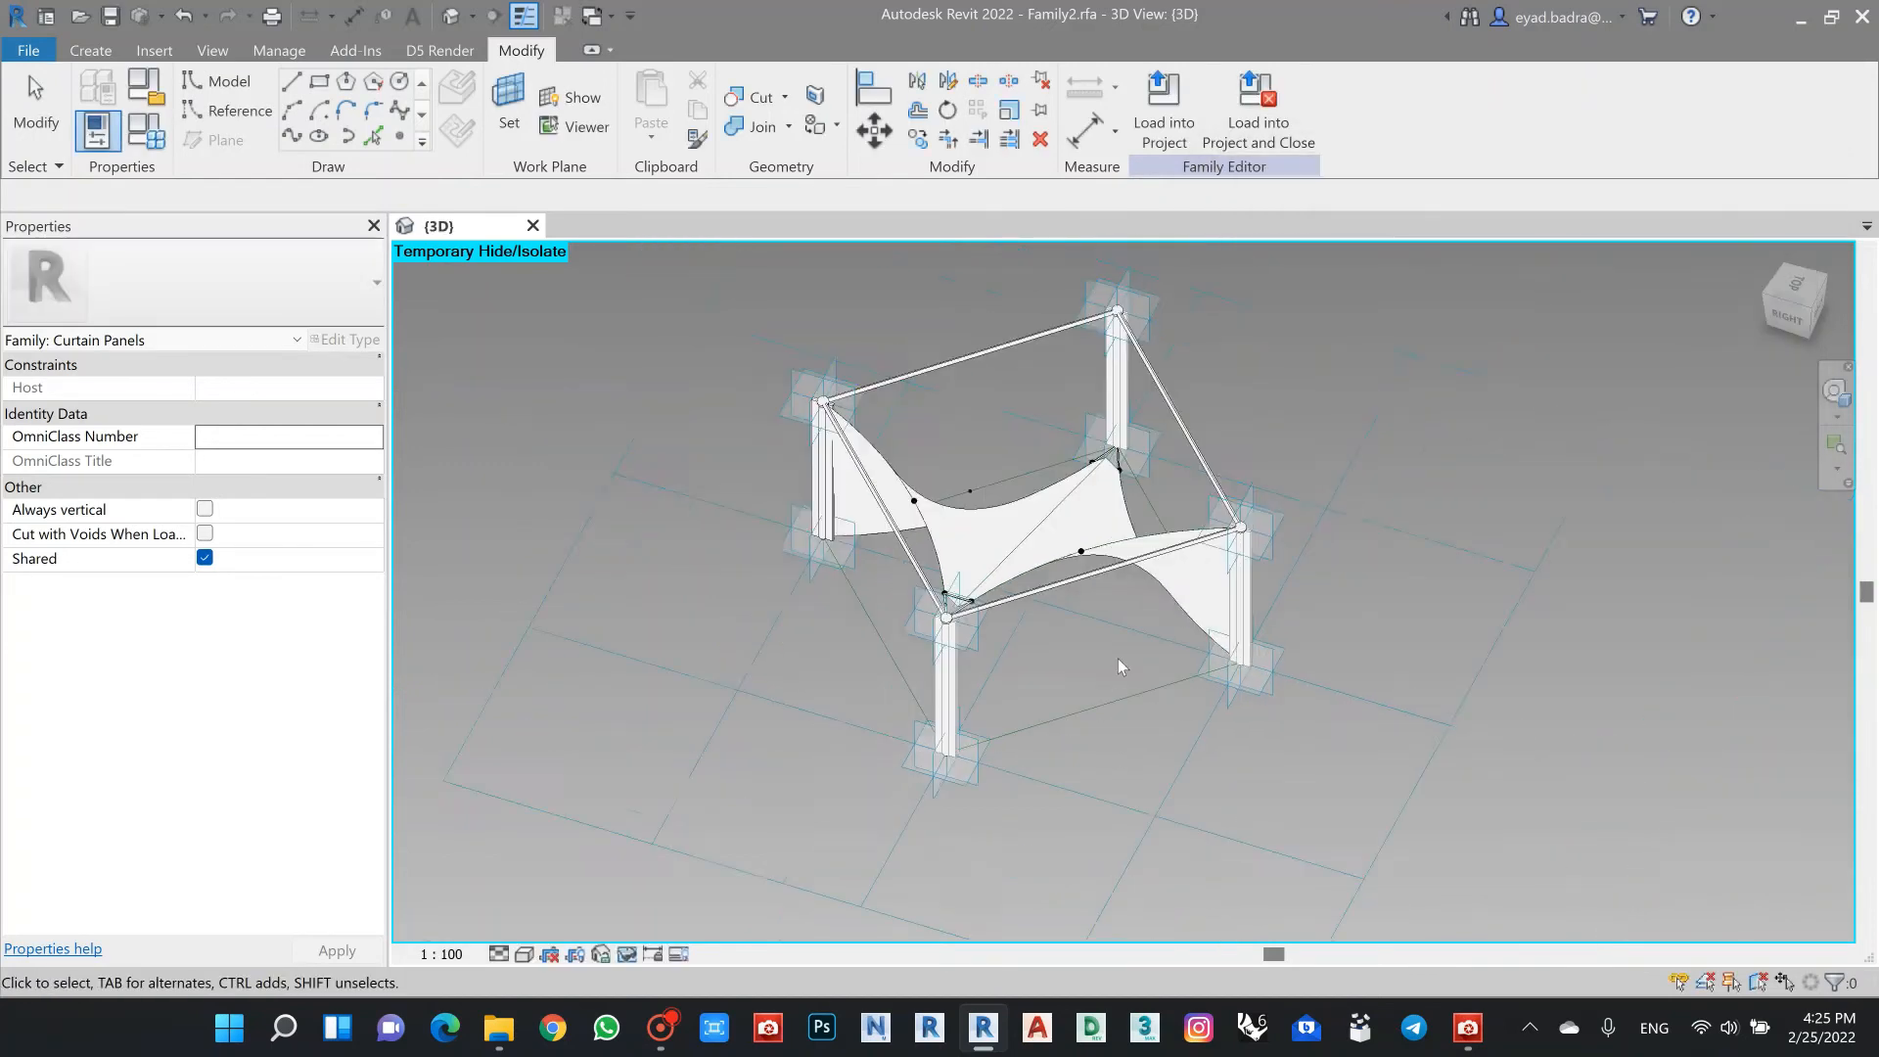
pyautogui.scroll(-2, 1118, 660)
pyautogui.scroll(5, 1065, 649)
pyautogui.scroll(-2, 1065, 648)
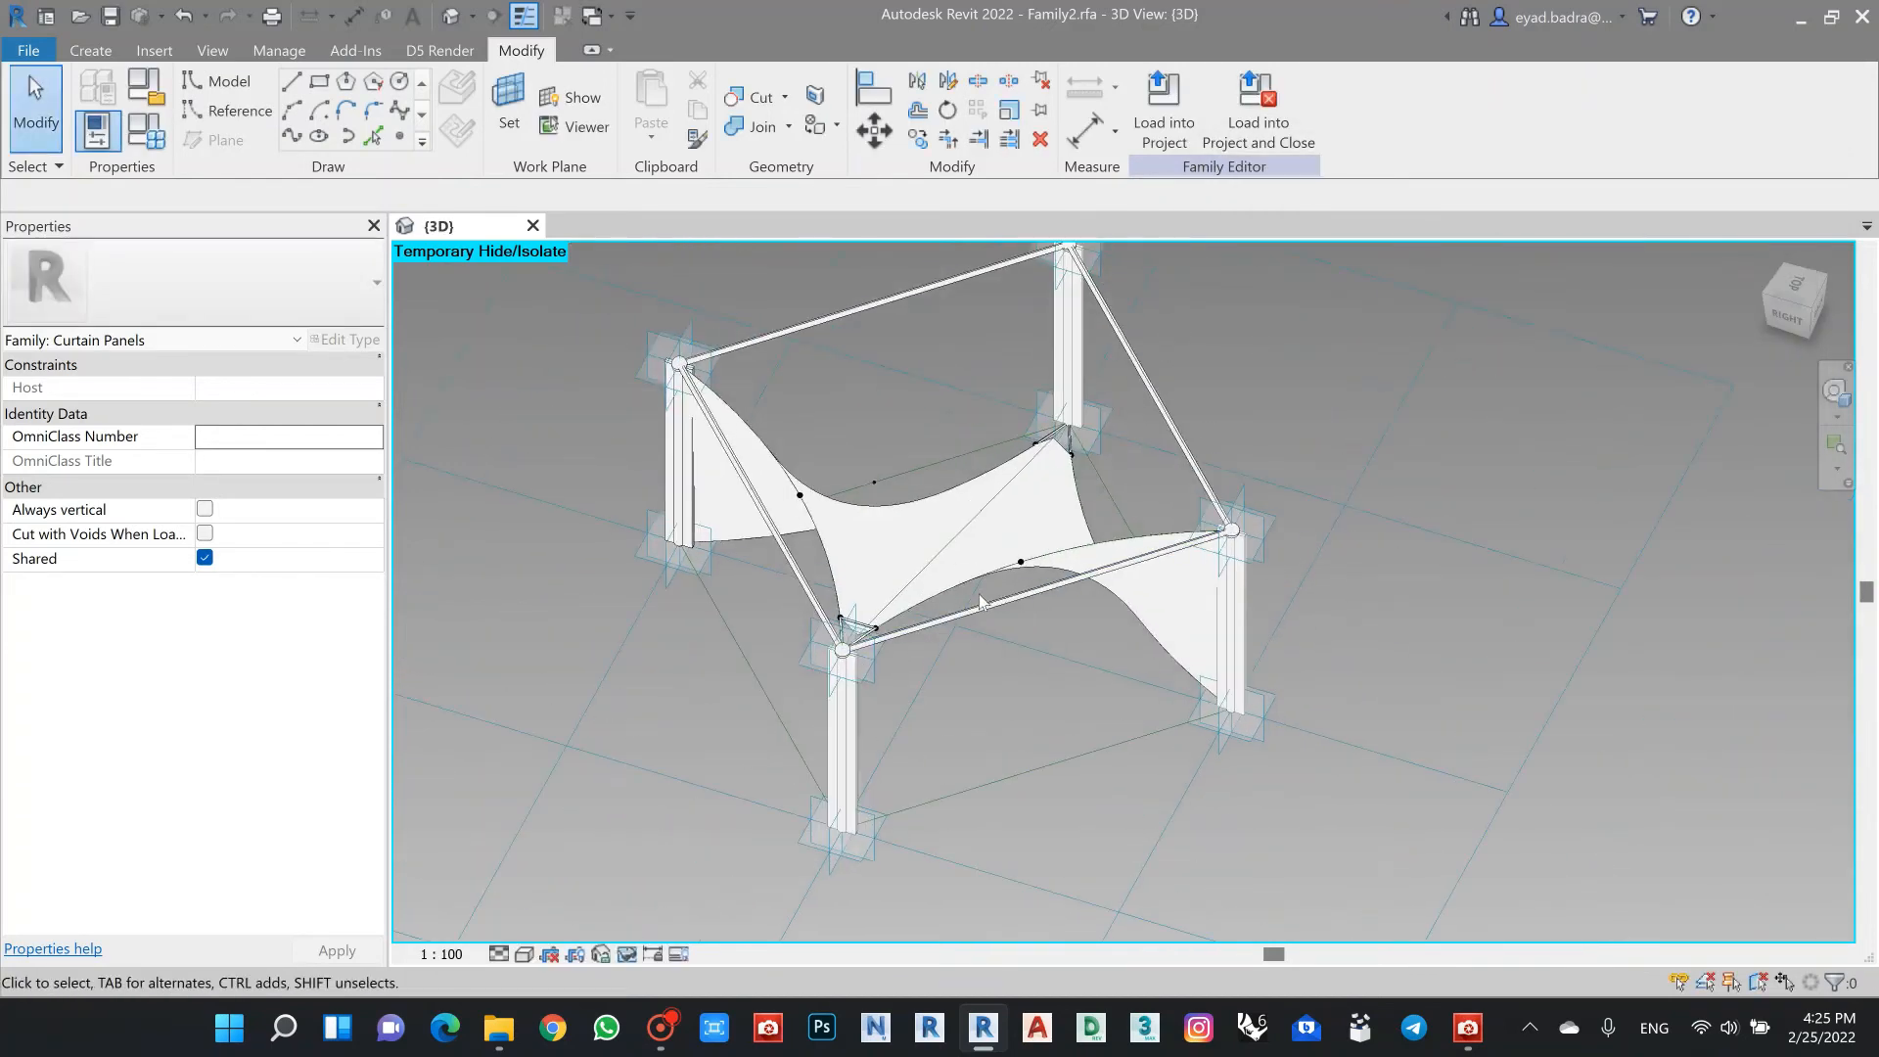
pyautogui.scroll(-3, 1058, 533)
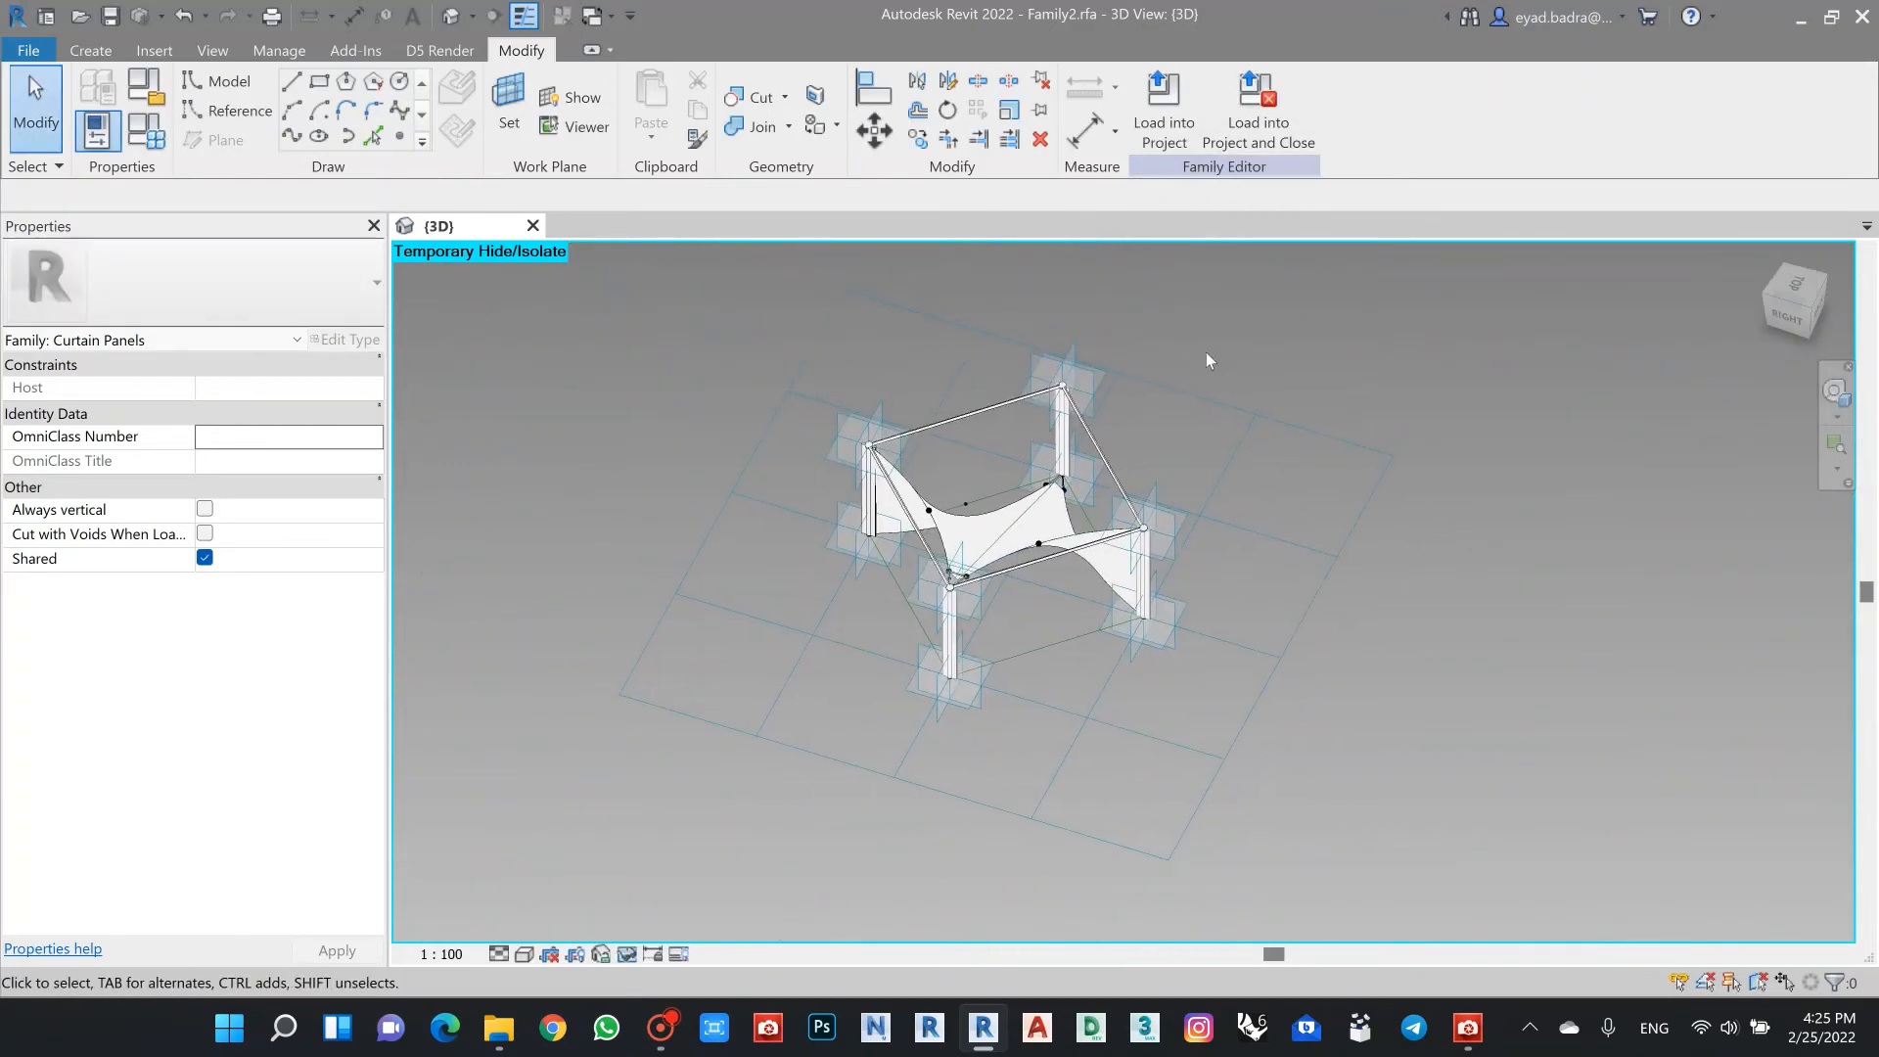
# Step: Open the family file Family1.rfa from the Desktop
pyautogui.click(98, 57)
pyautogui.click(45, 16)
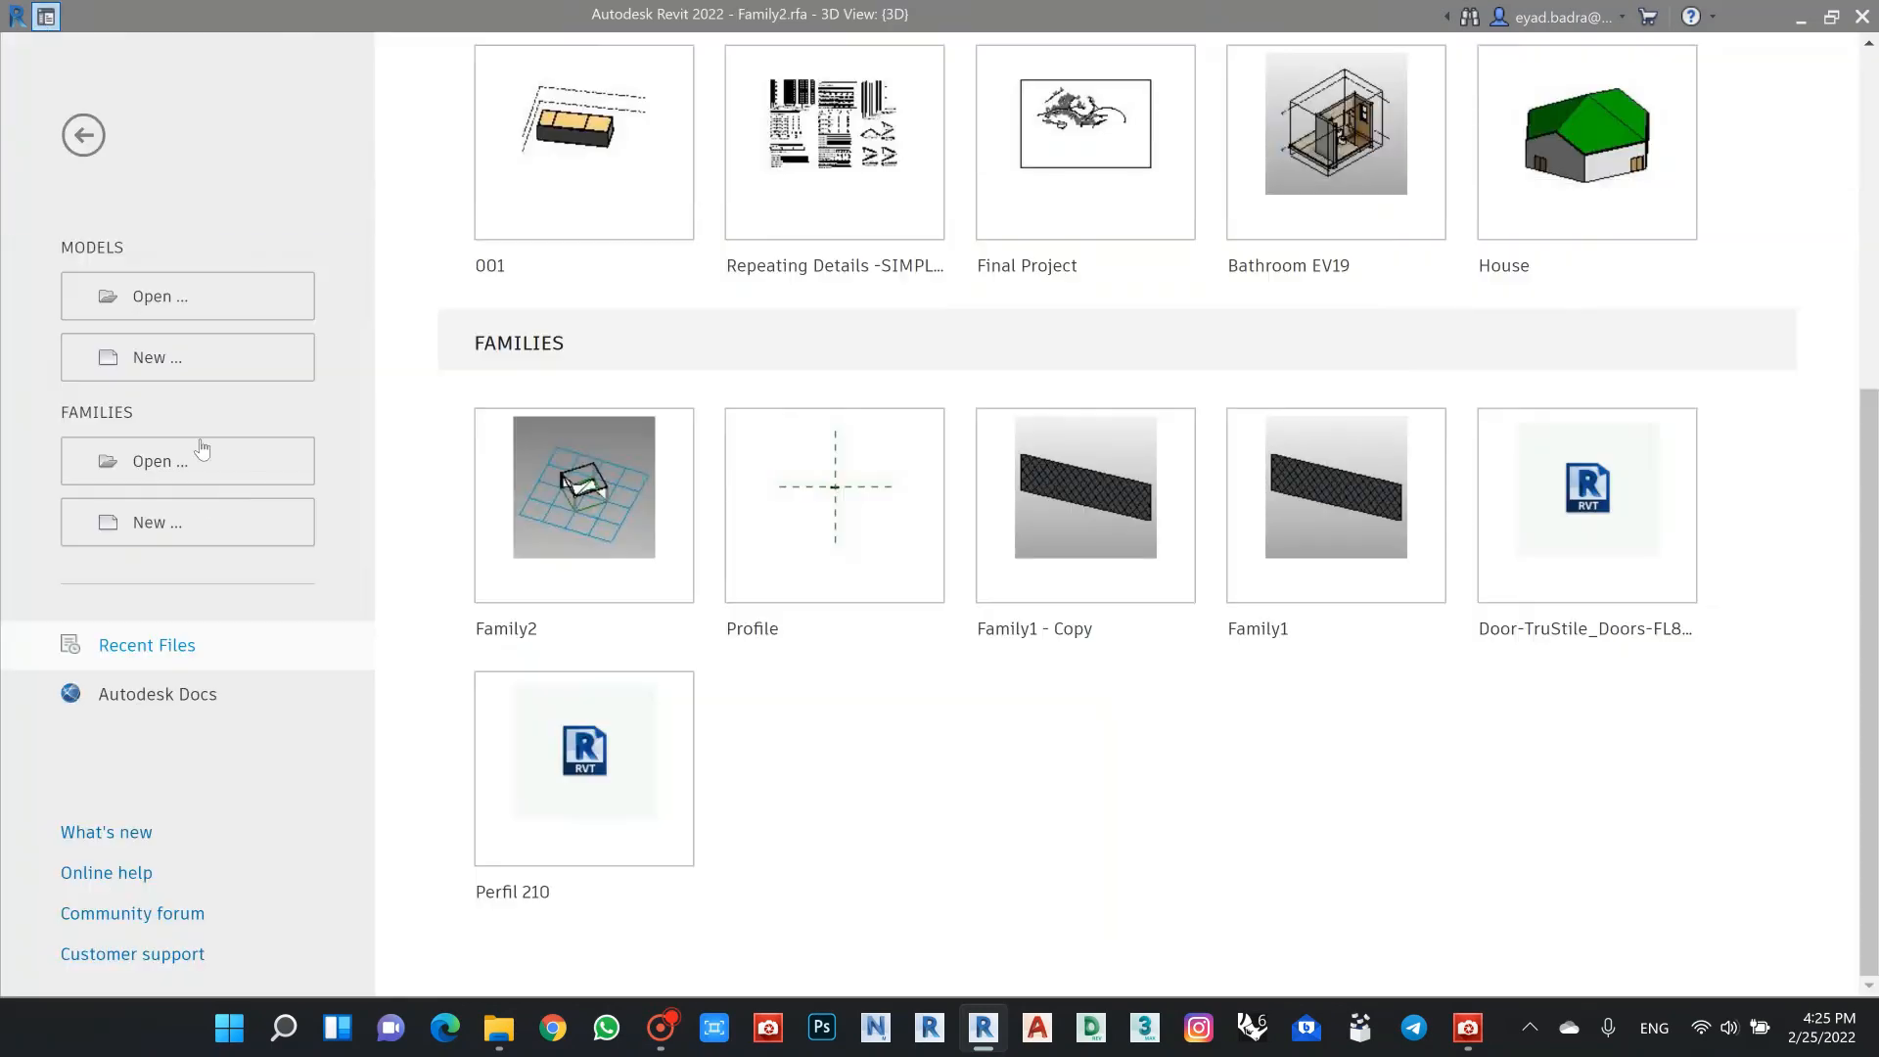
pyautogui.click(157, 461)
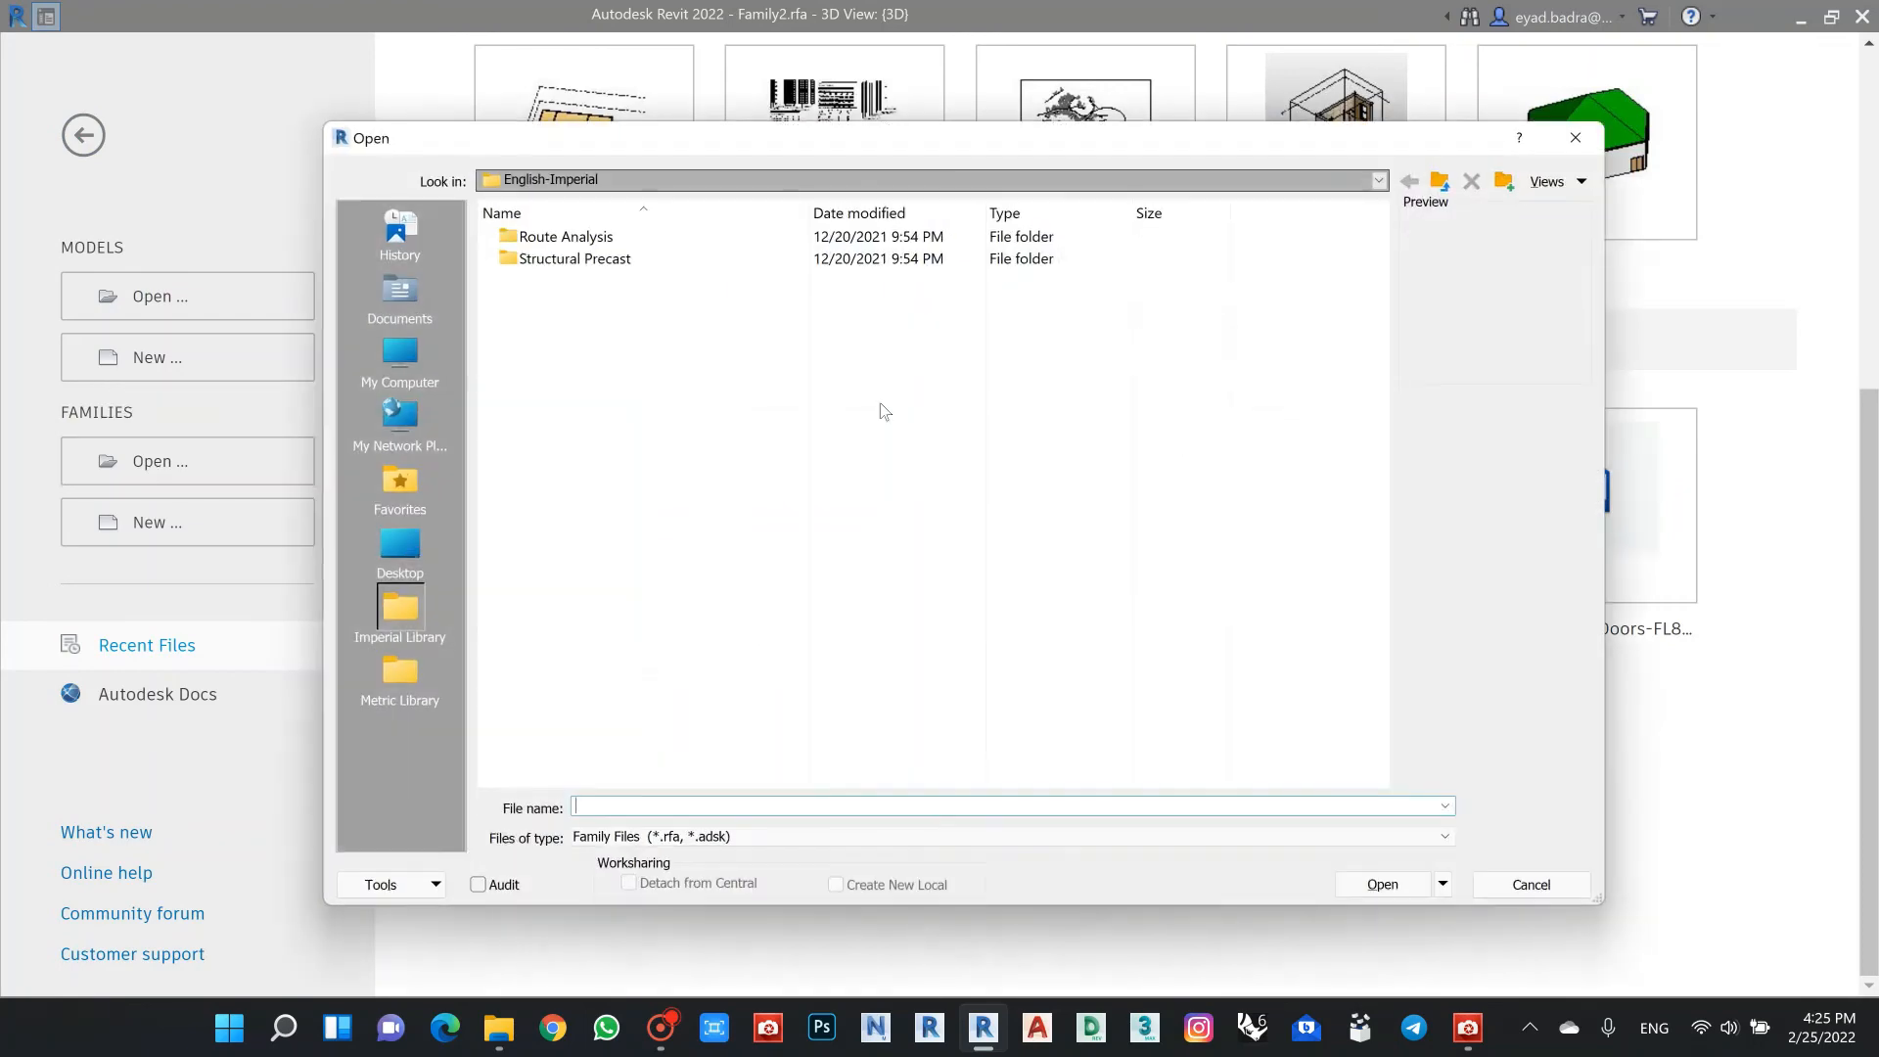
pyautogui.click(405, 354)
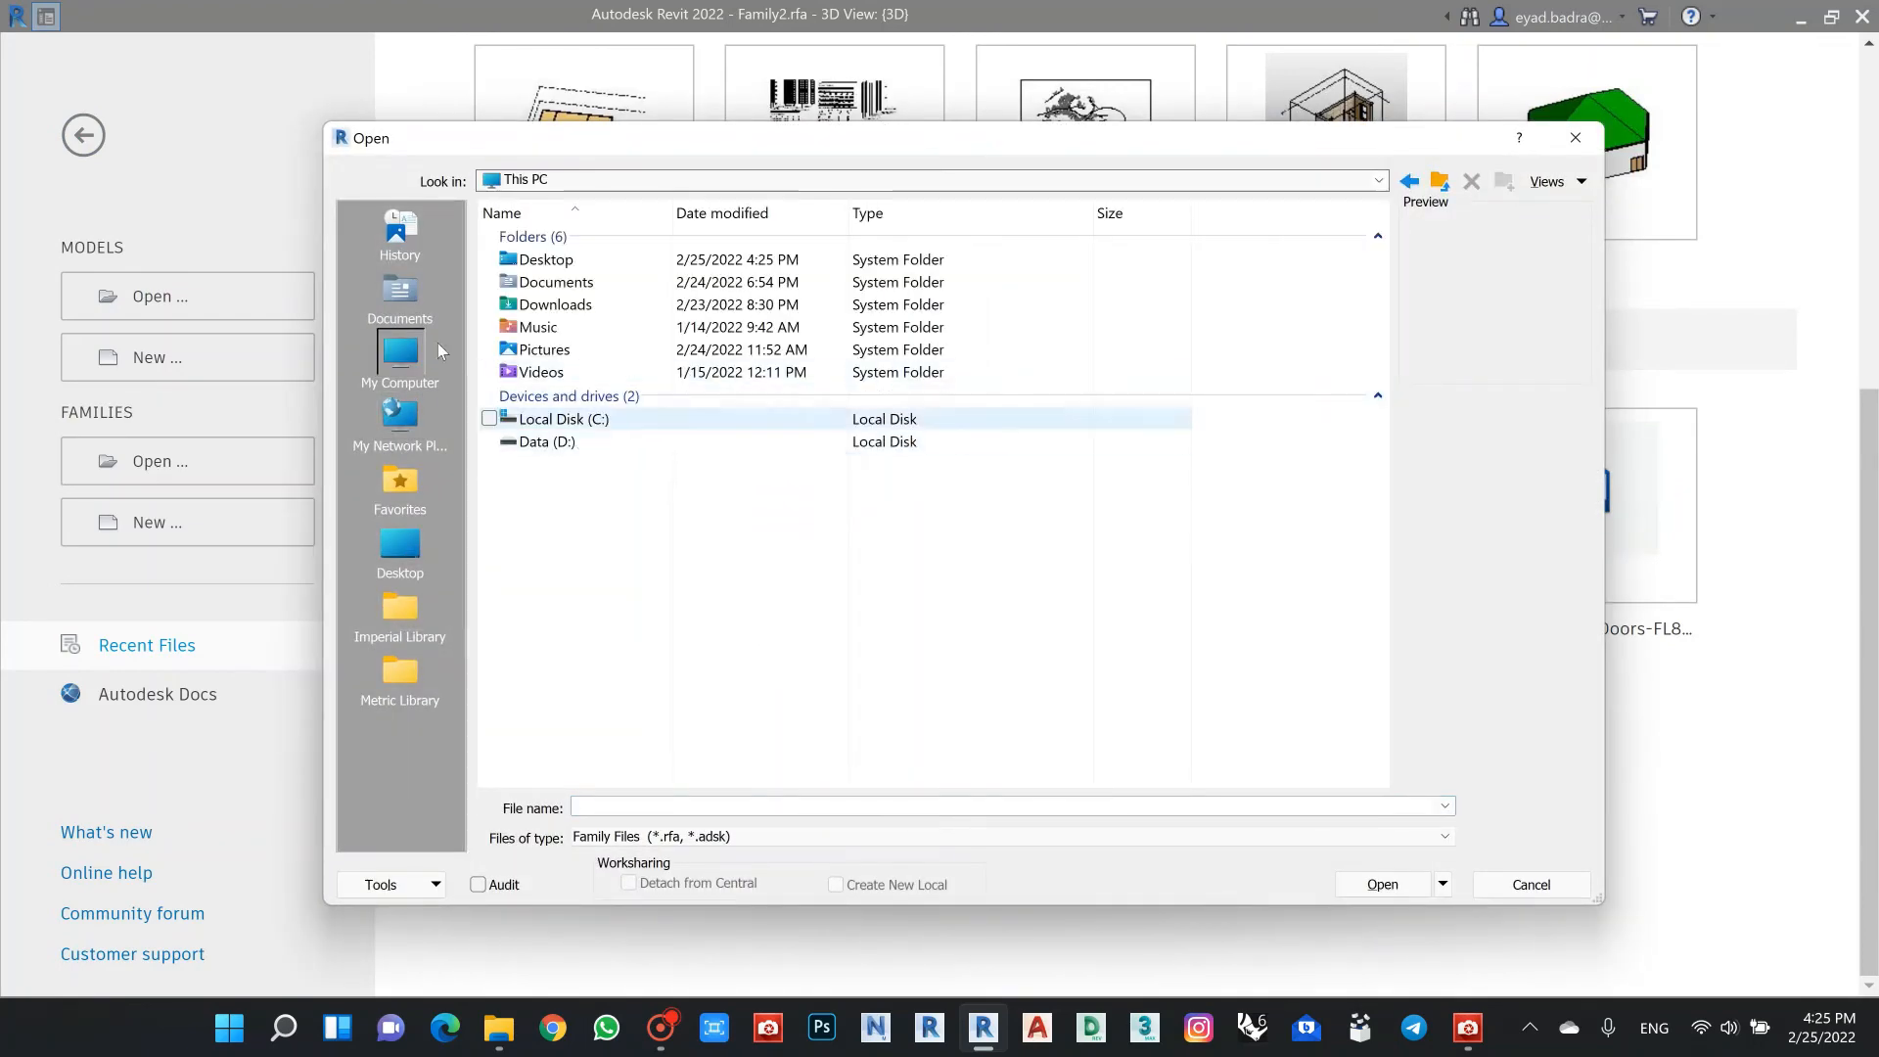
pyautogui.click(400, 548)
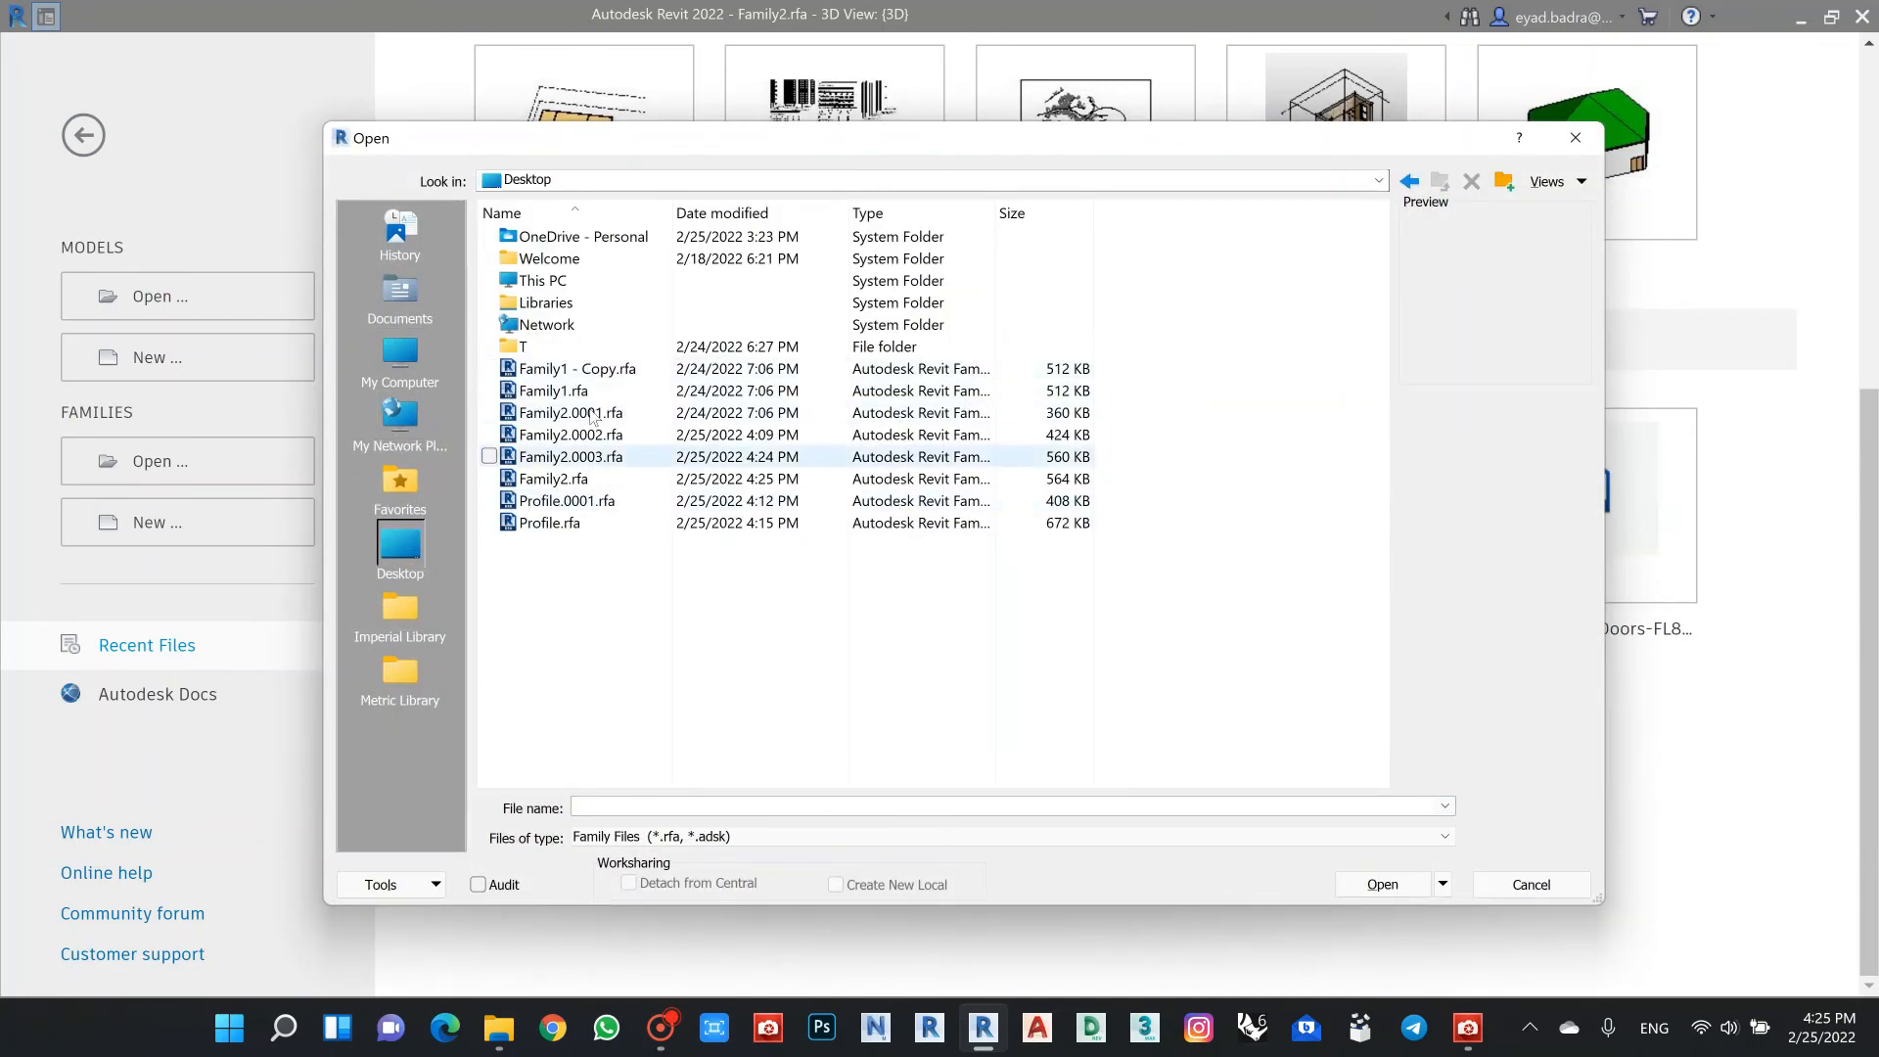
pyautogui.click(587, 369)
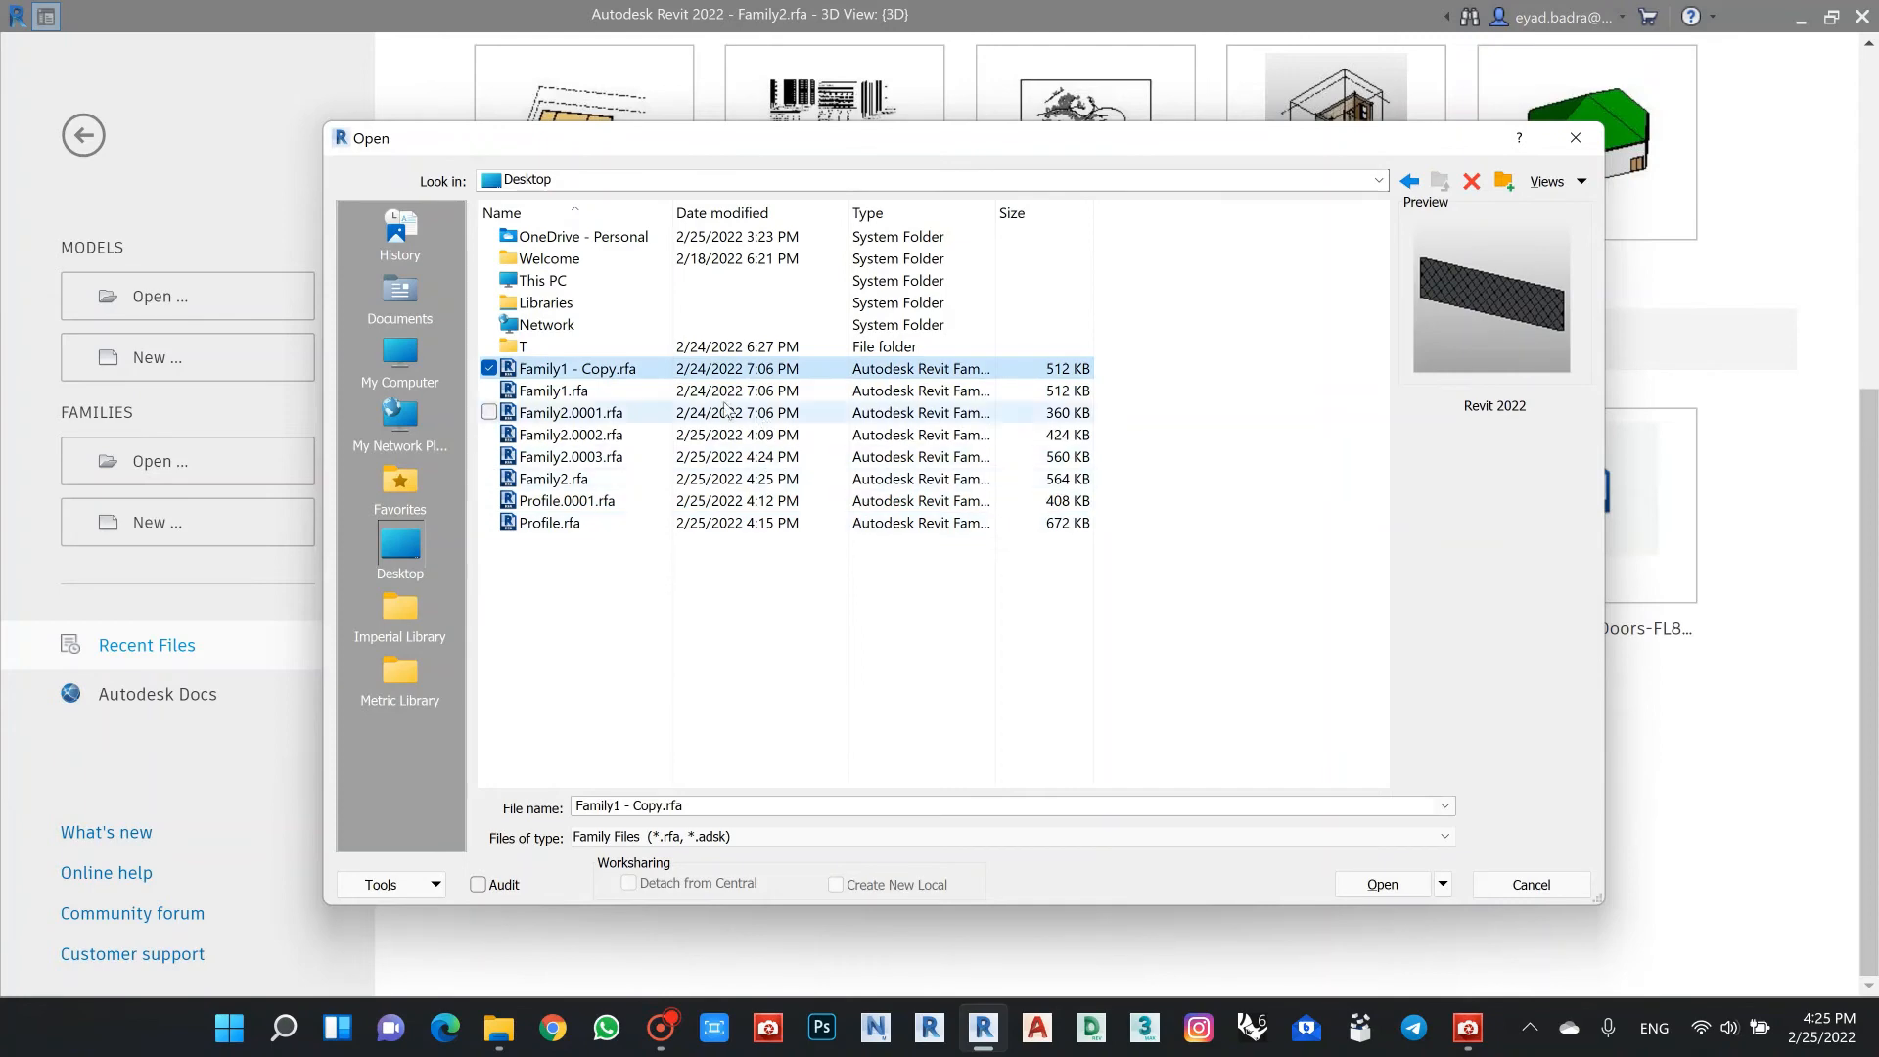
pyautogui.click(587, 391)
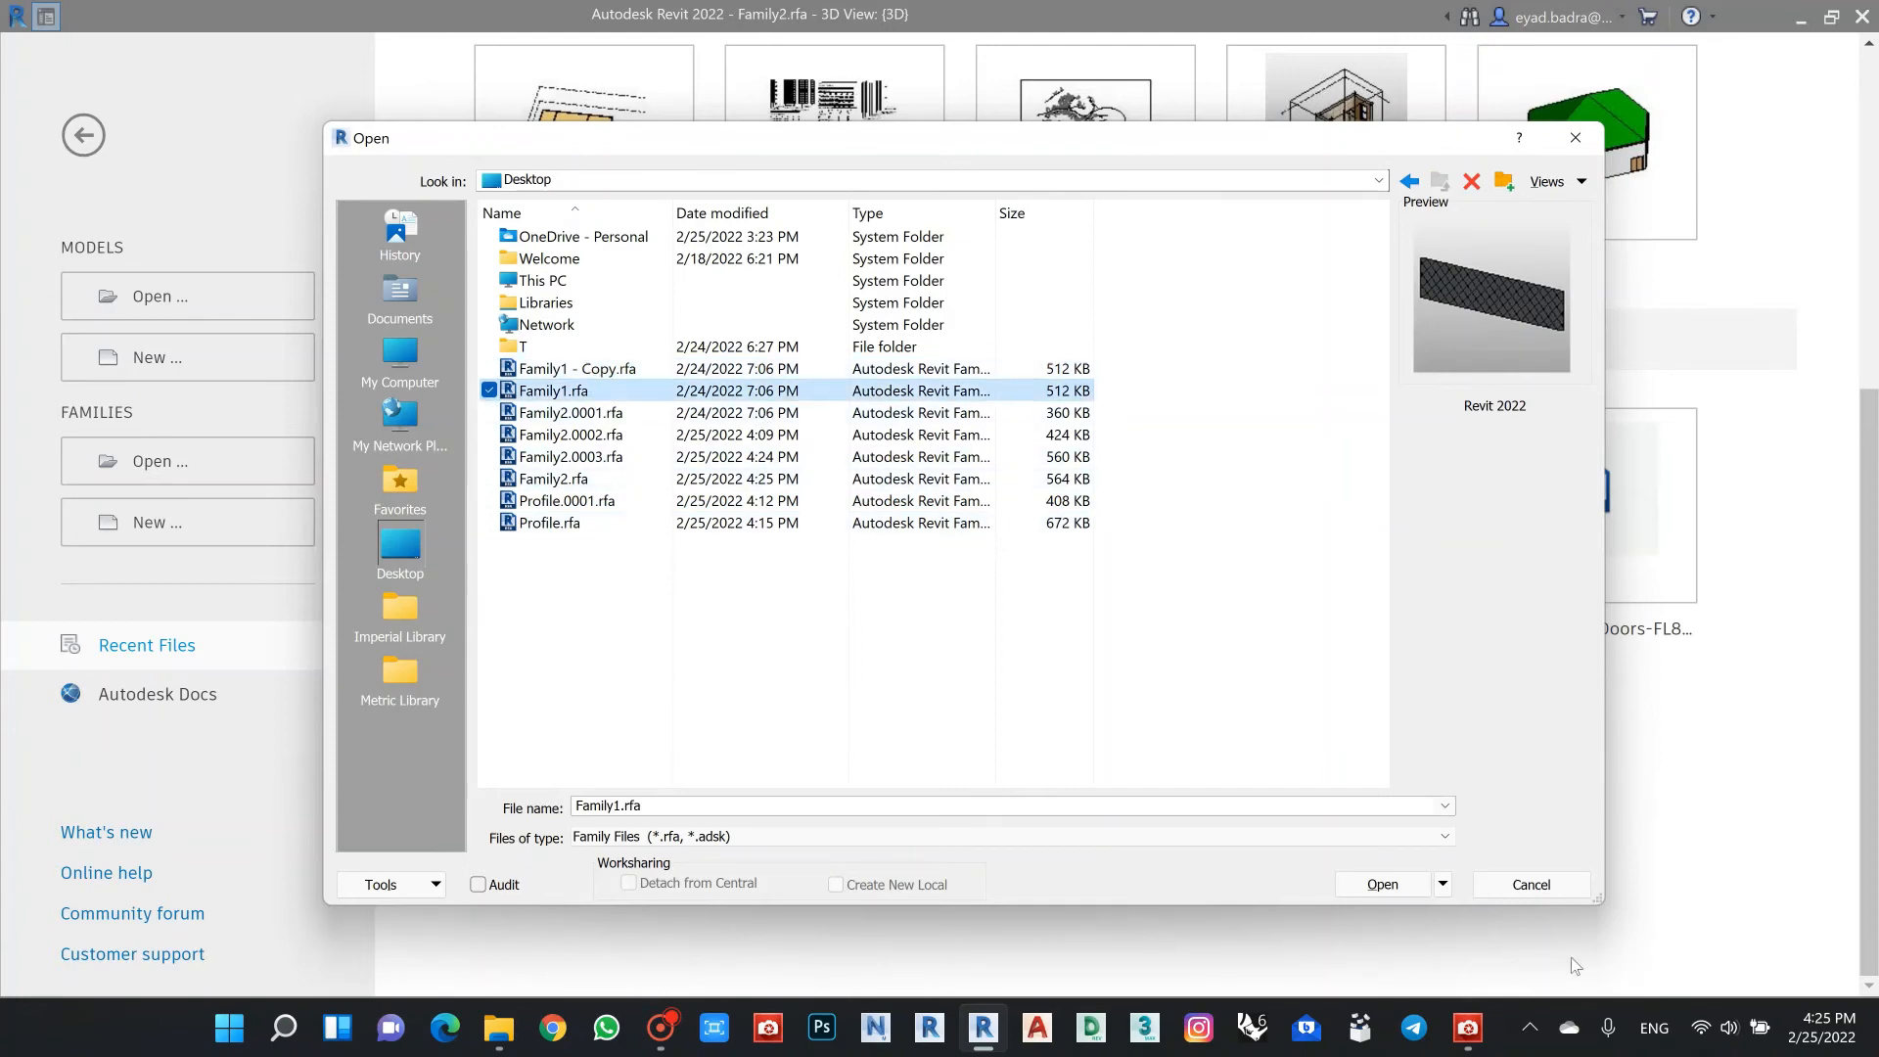
pyautogui.click(1395, 886)
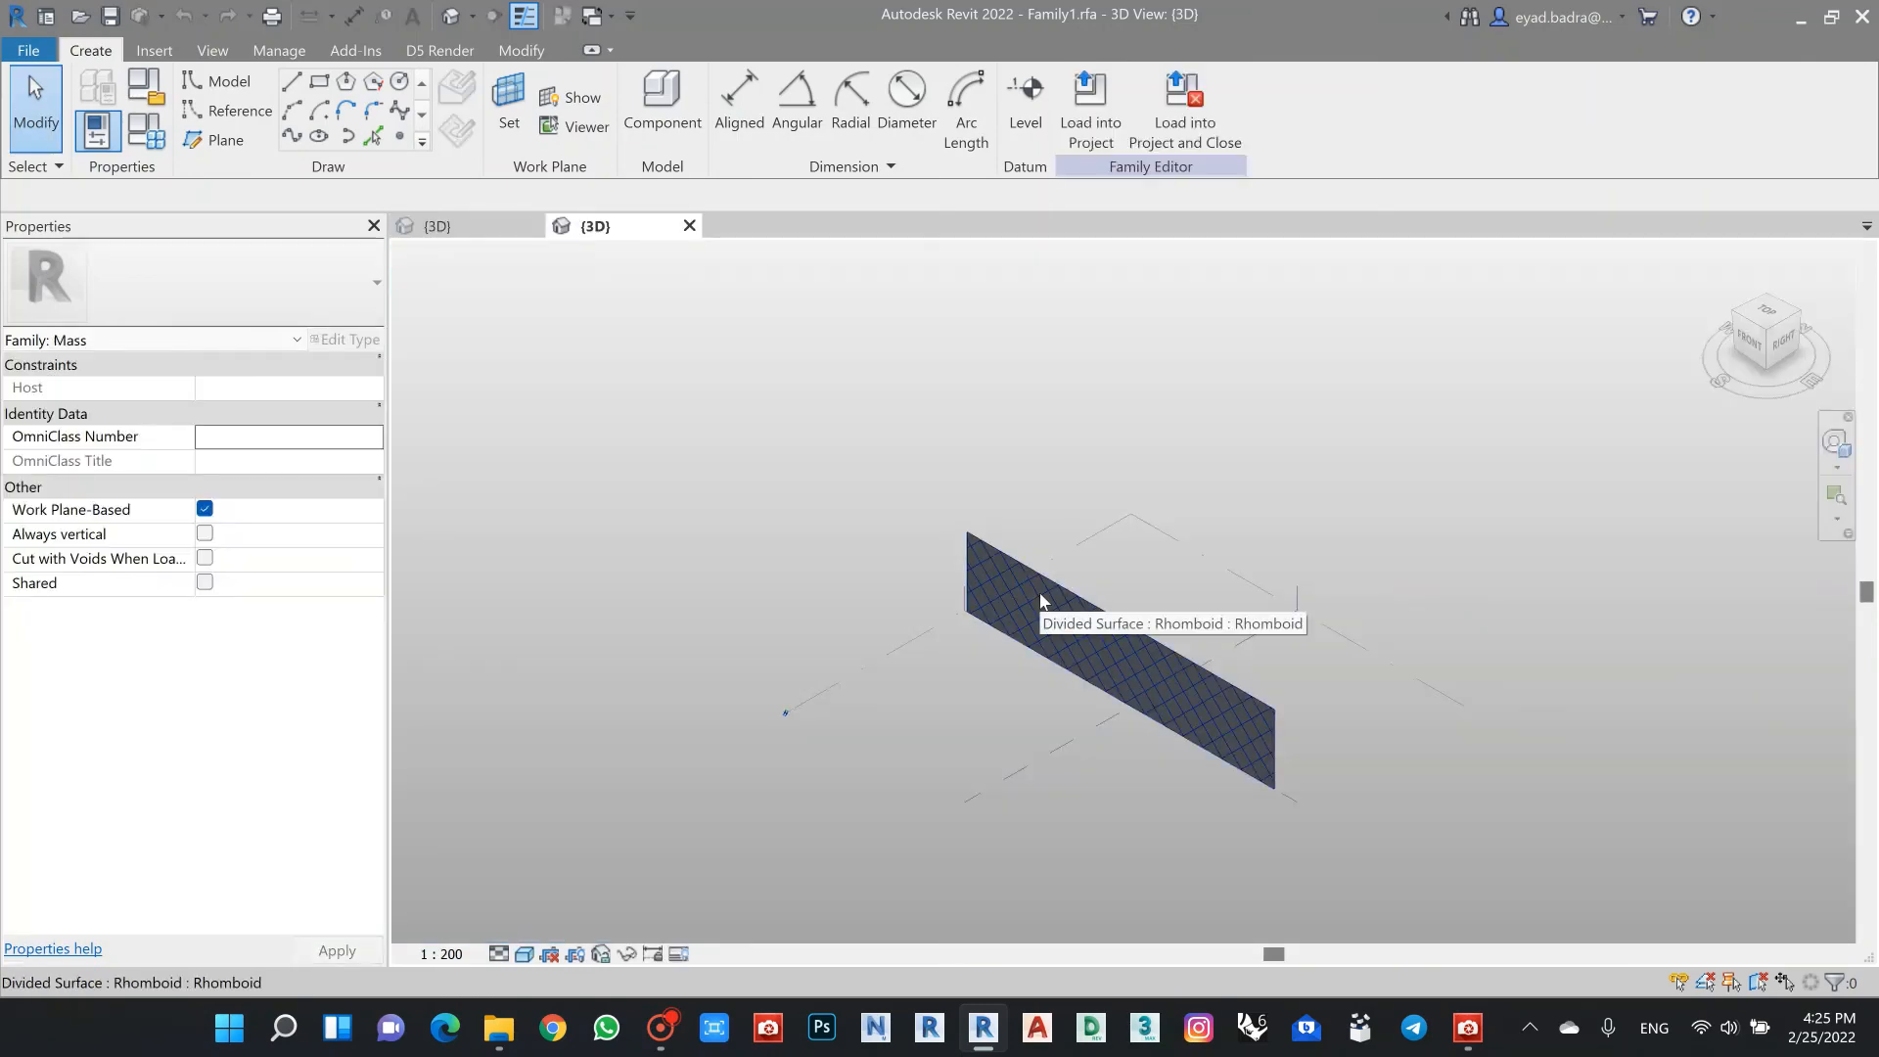
# Step: Check the rhomboid divided surface in Family1, return to the Family2 canopy panel, and load it into Family1
pyautogui.scroll(6, 1065, 613)
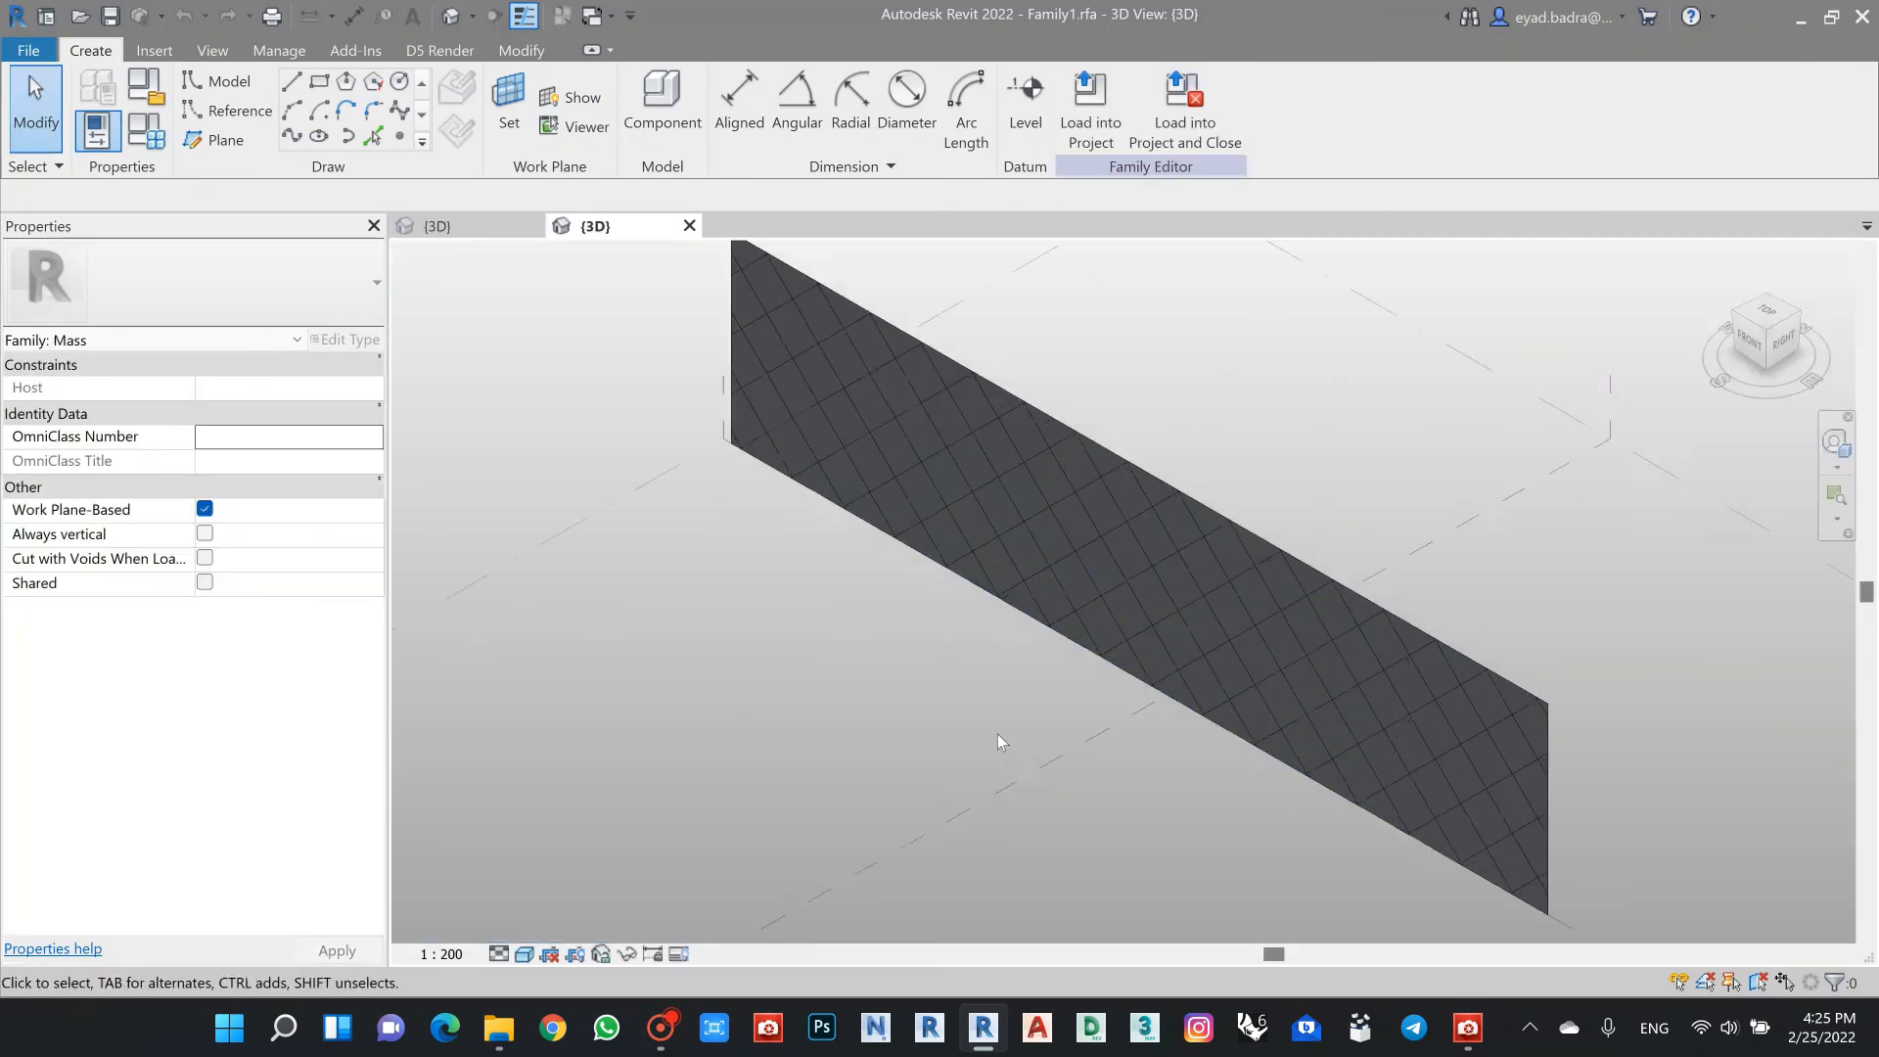
pyautogui.click(1161, 513)
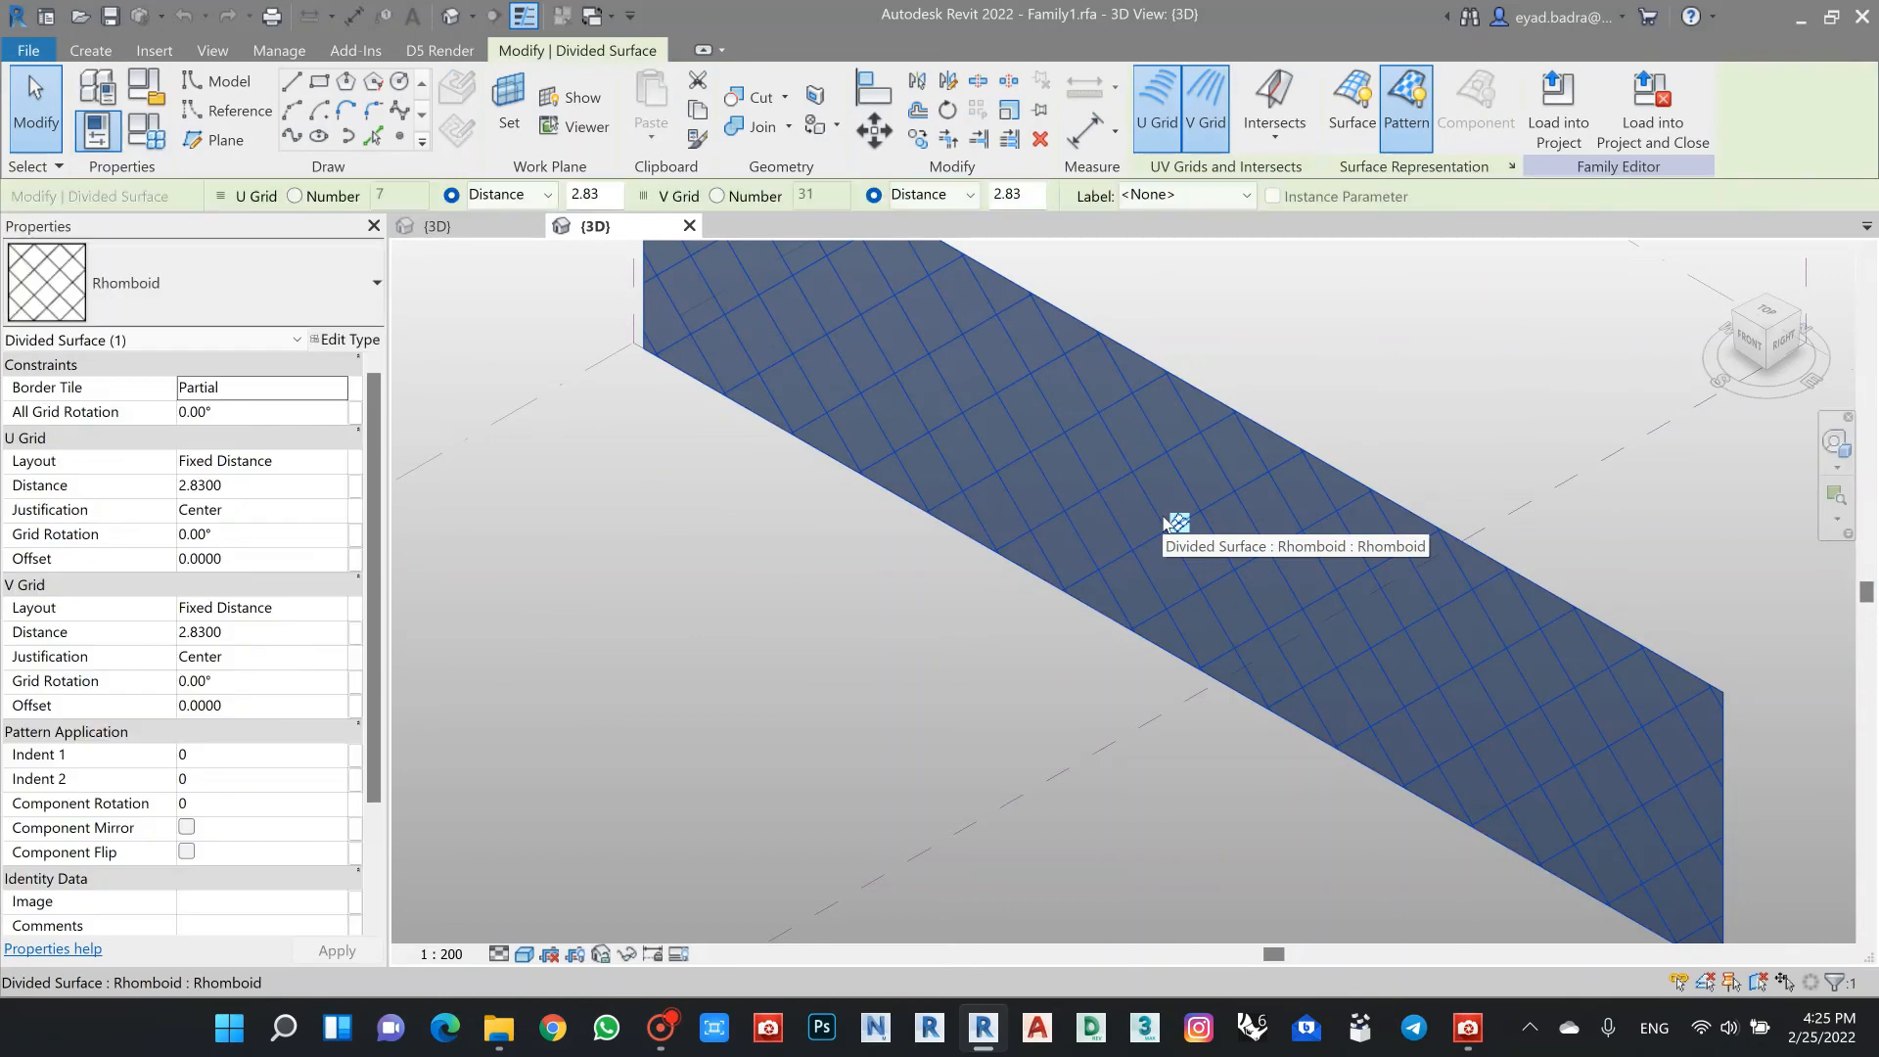
pyautogui.press('Escape')
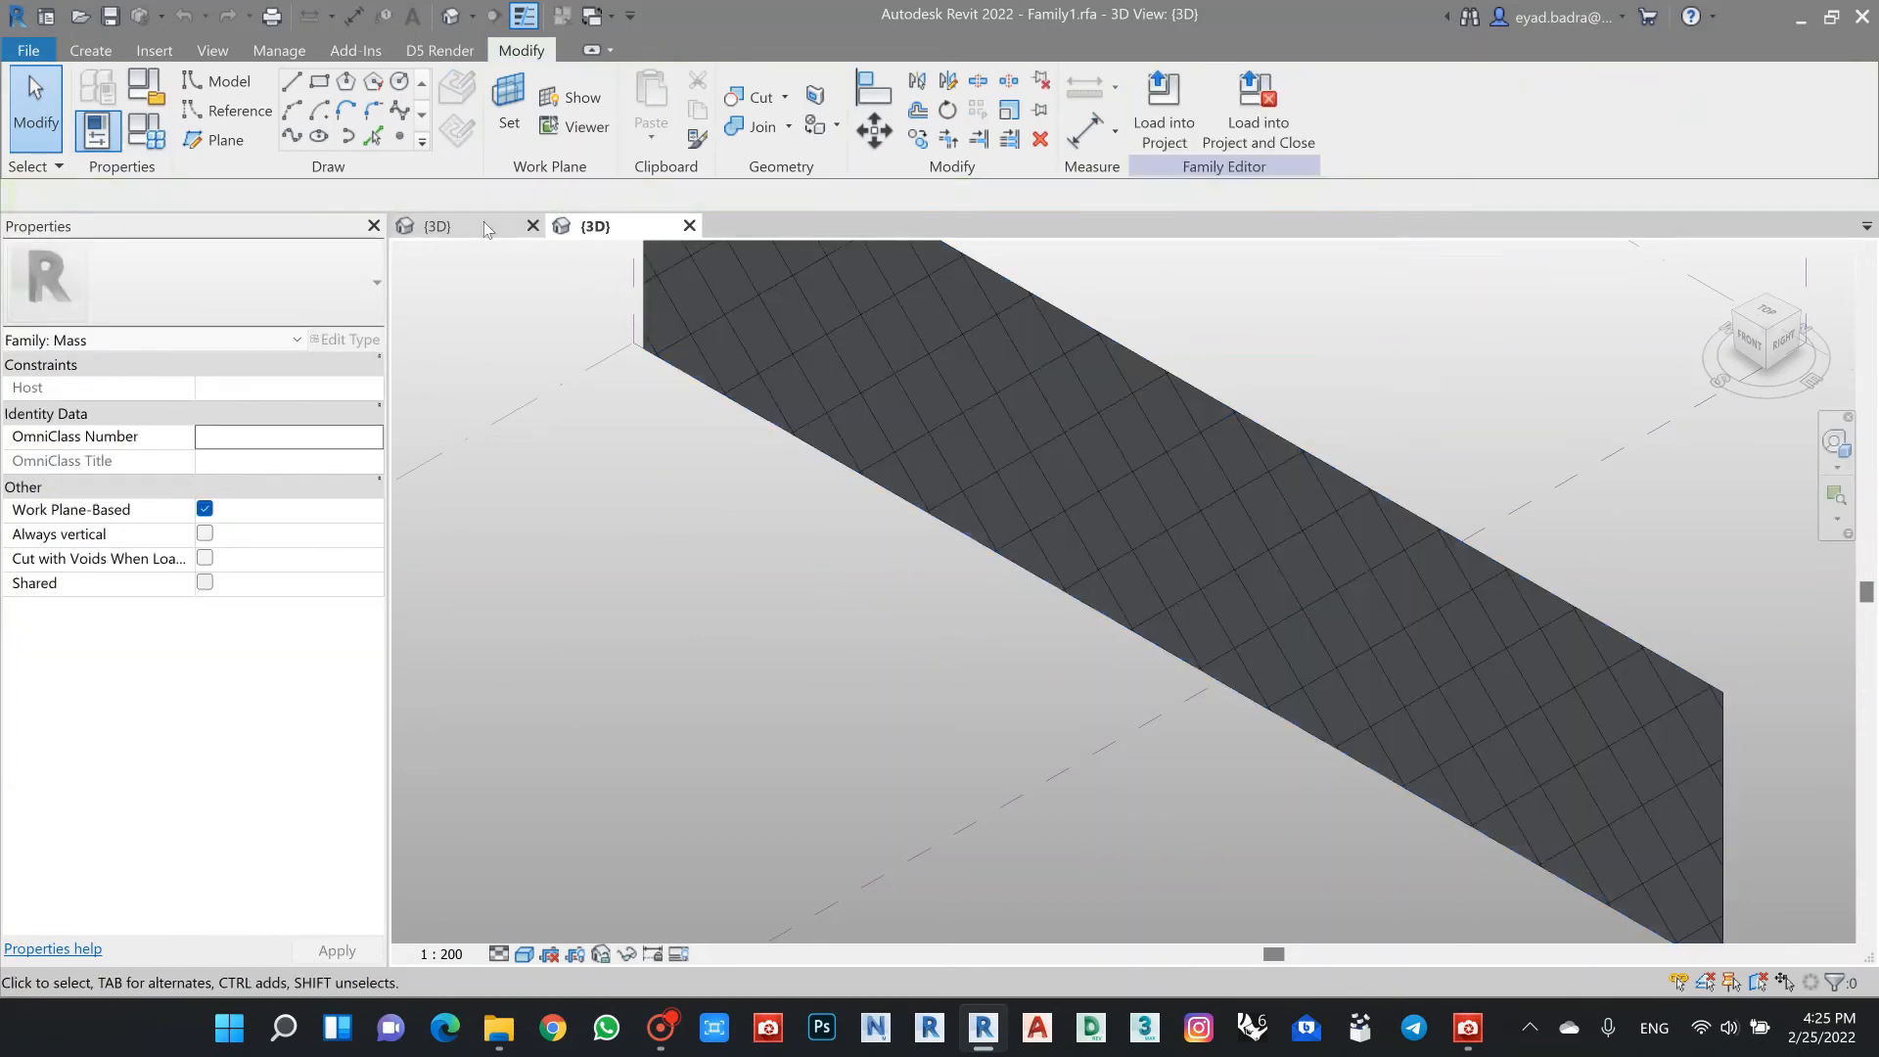
pyautogui.click(481, 223)
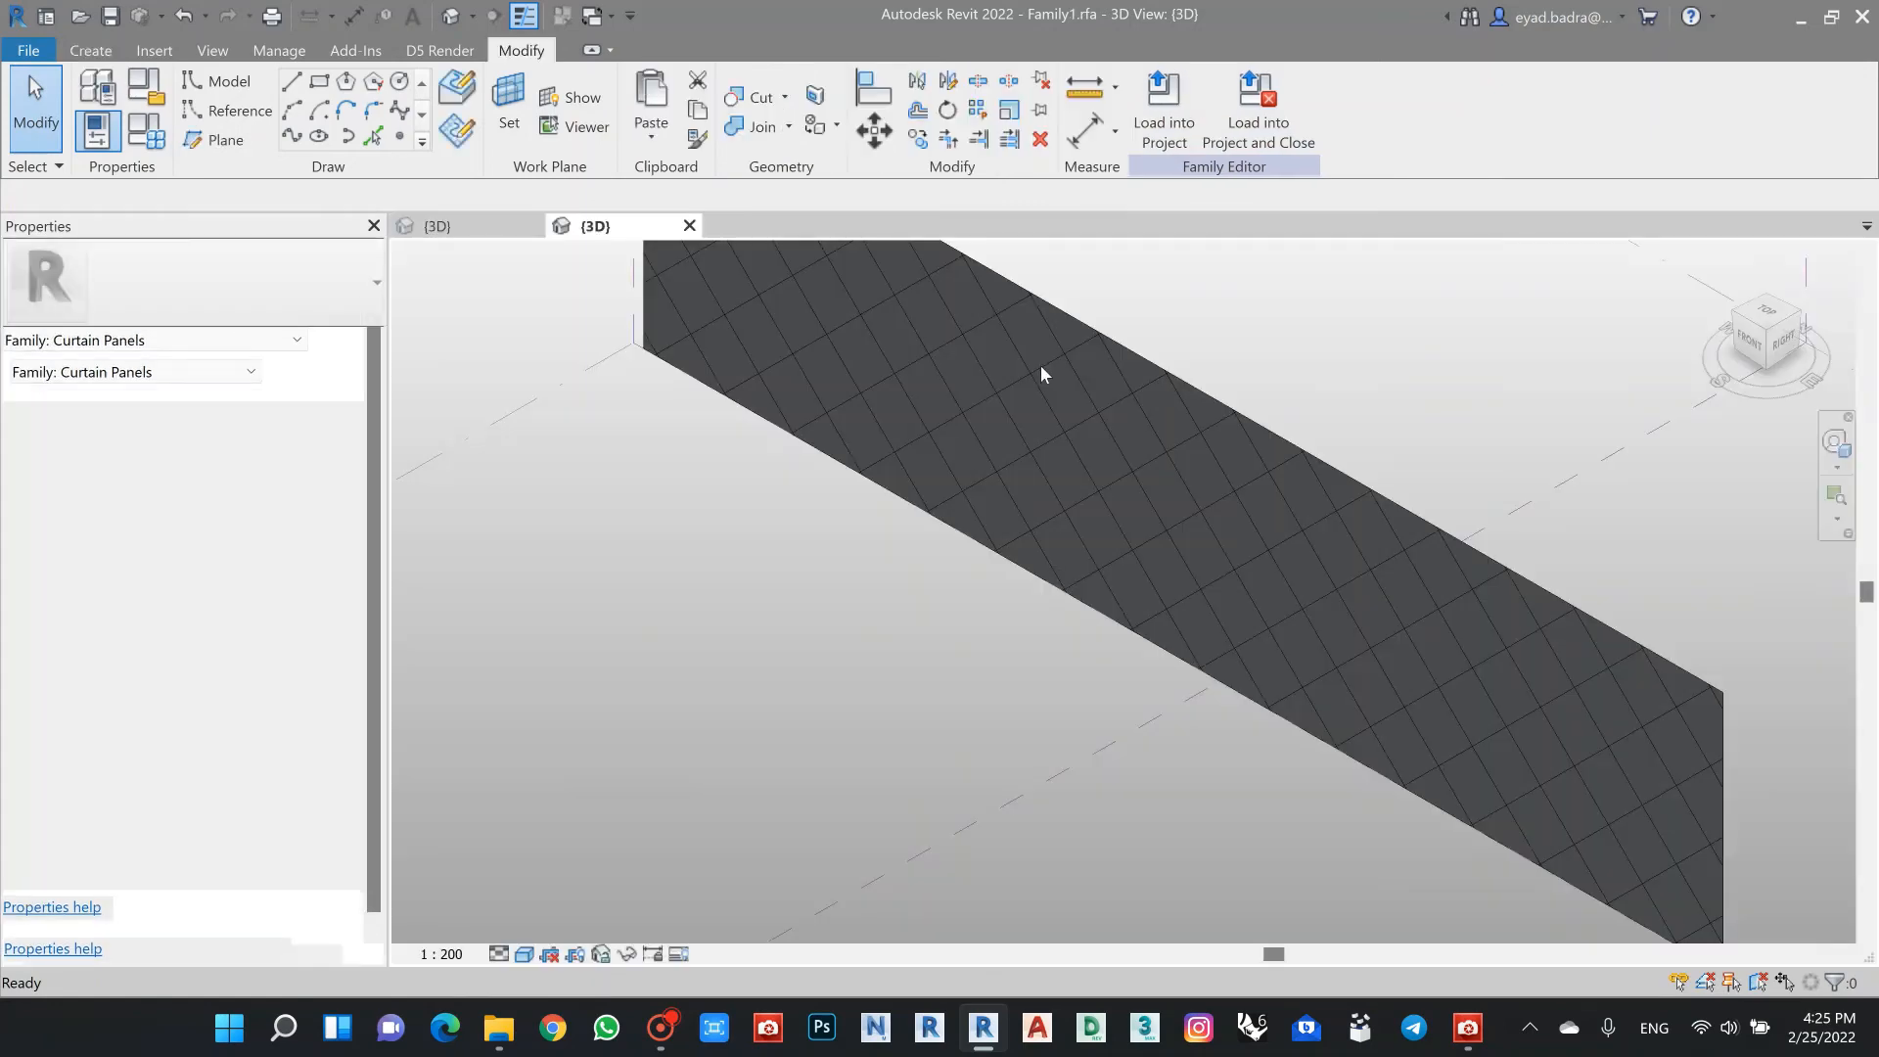
pyautogui.scroll(-5, 802, 665)
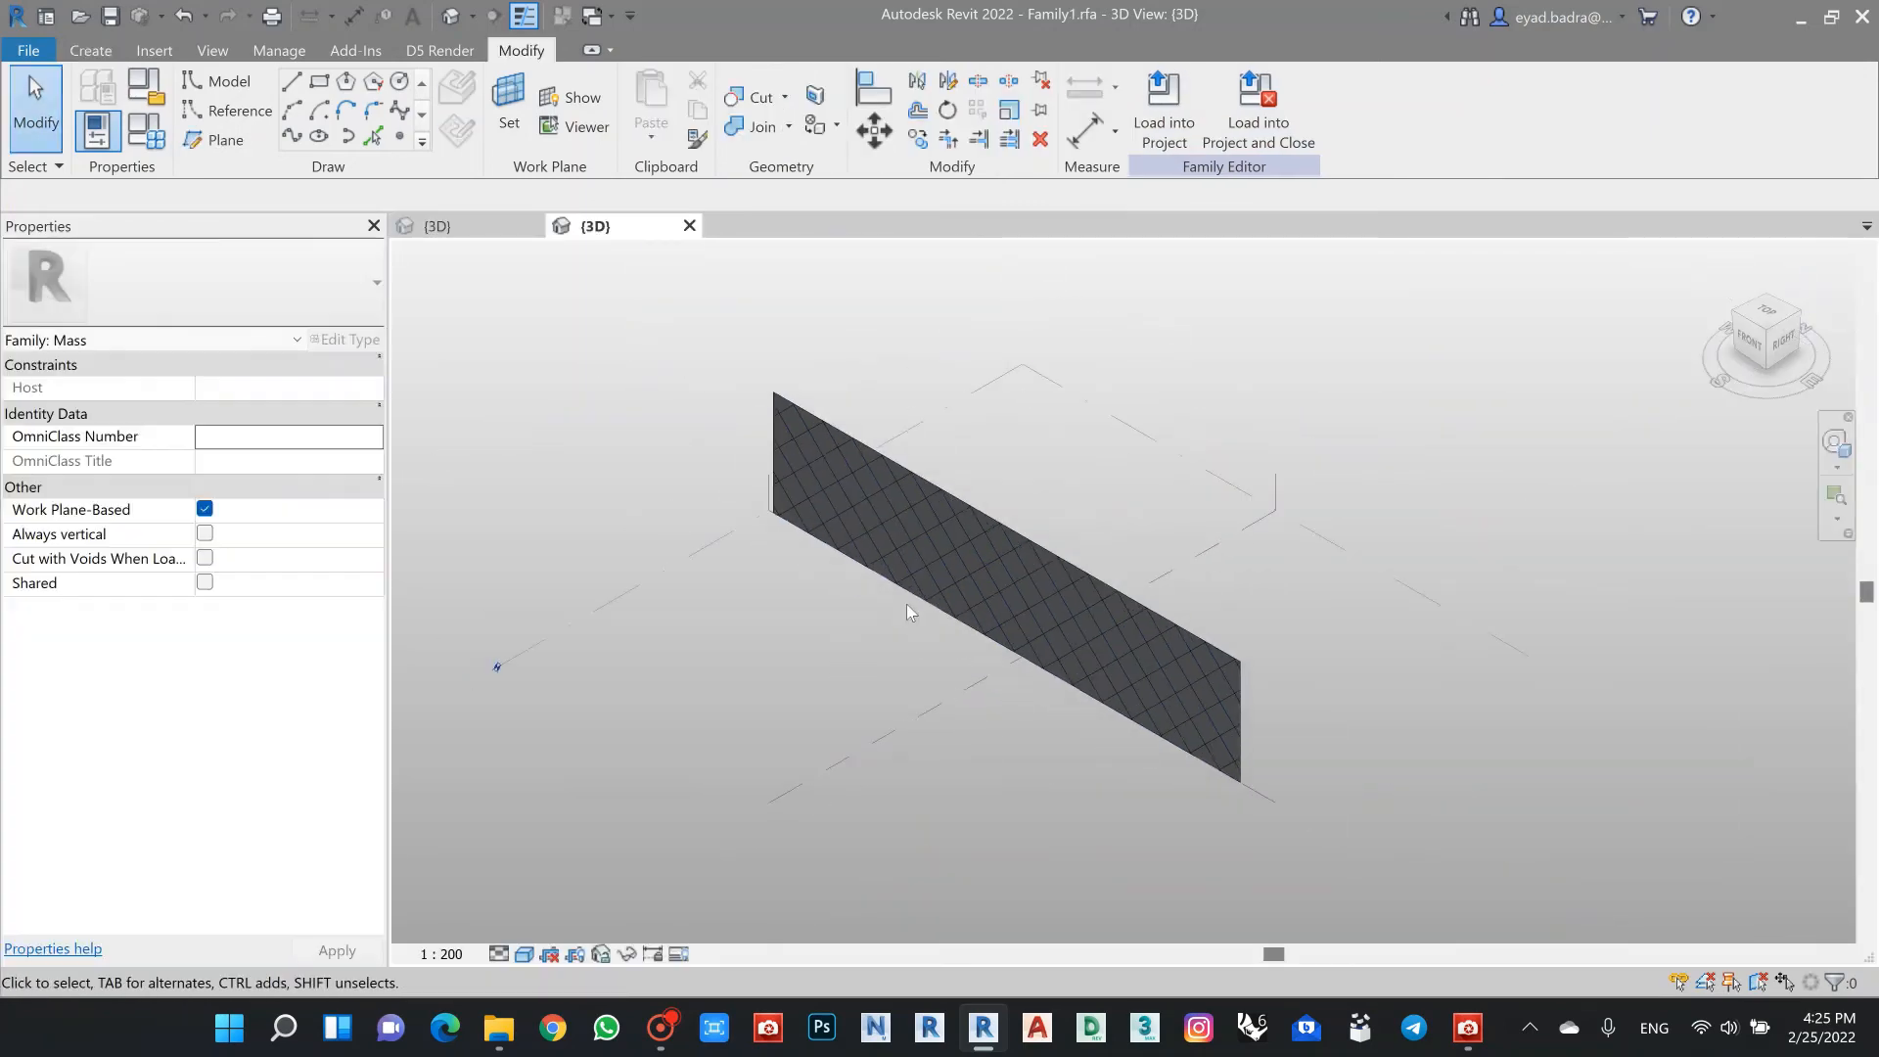
# Step: Apply the Family2 panel under the Rhomboid pattern to the divided surface
pyautogui.scroll(2, 906, 654)
pyautogui.click(943, 538)
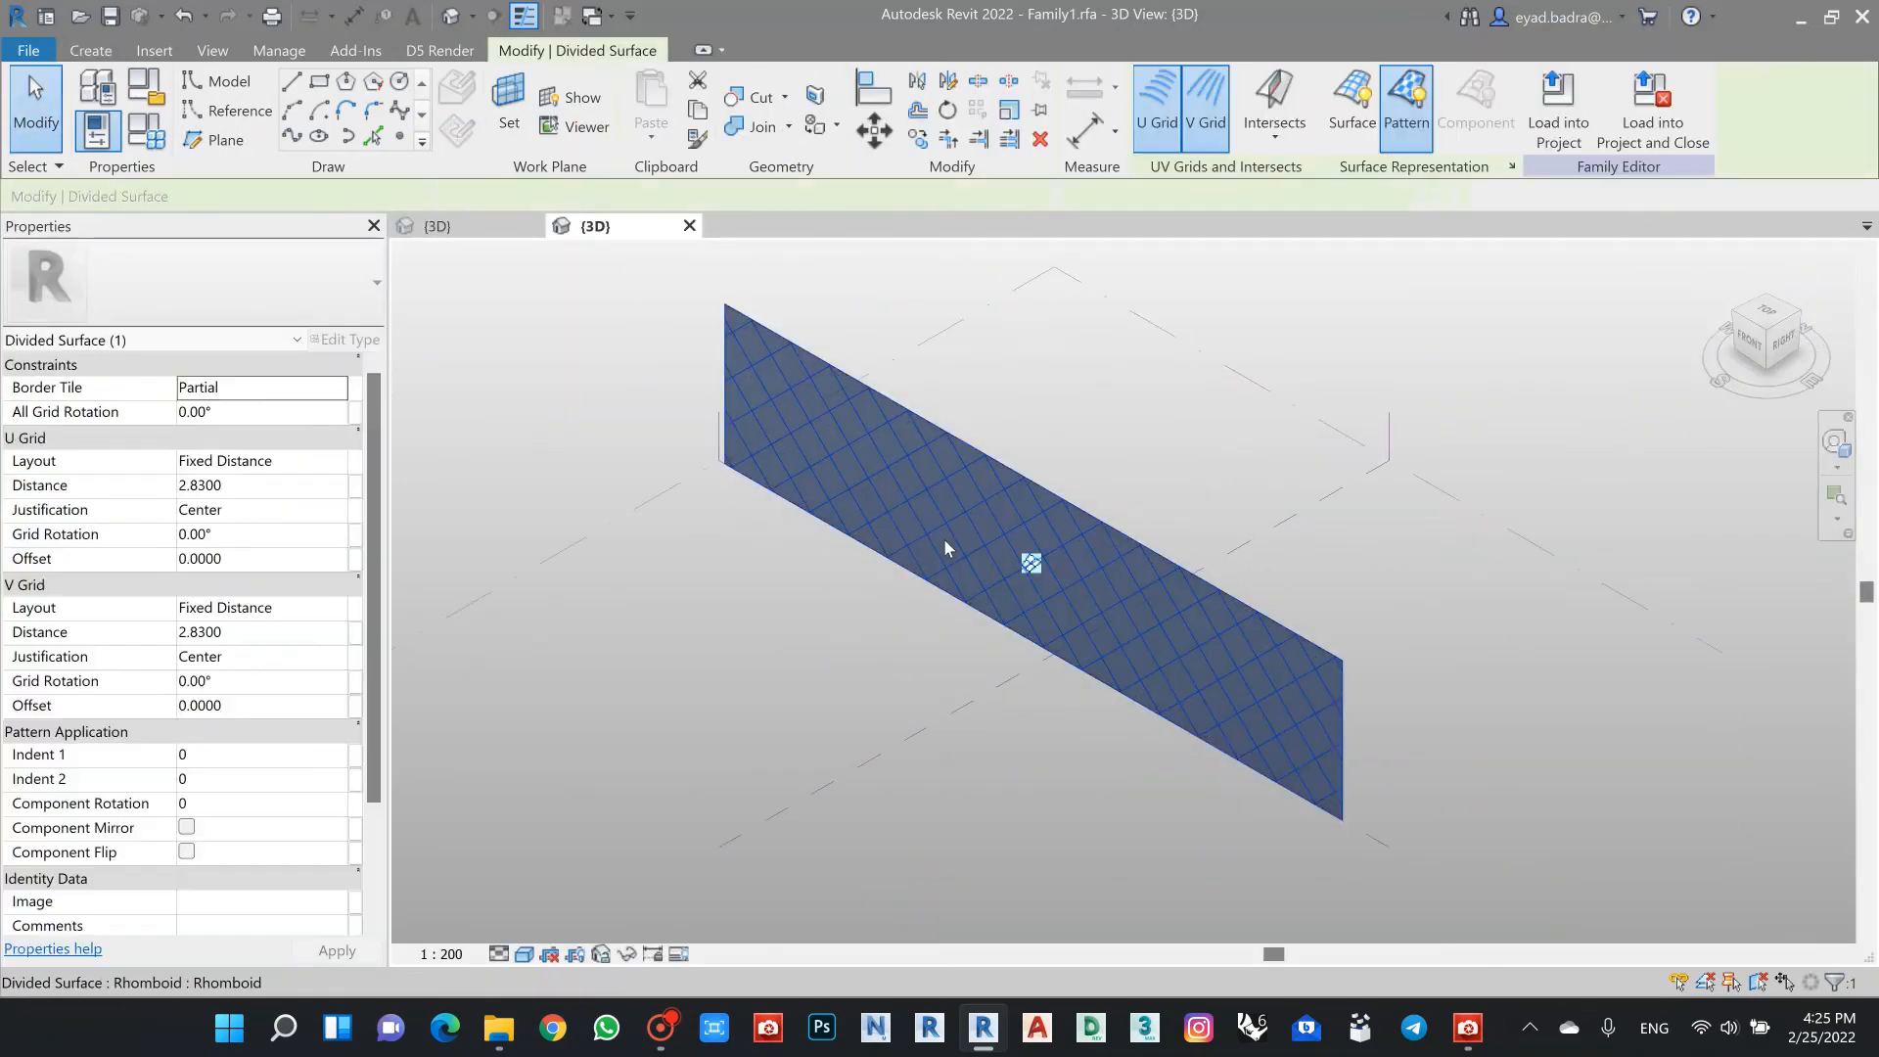
pyautogui.click(262, 273)
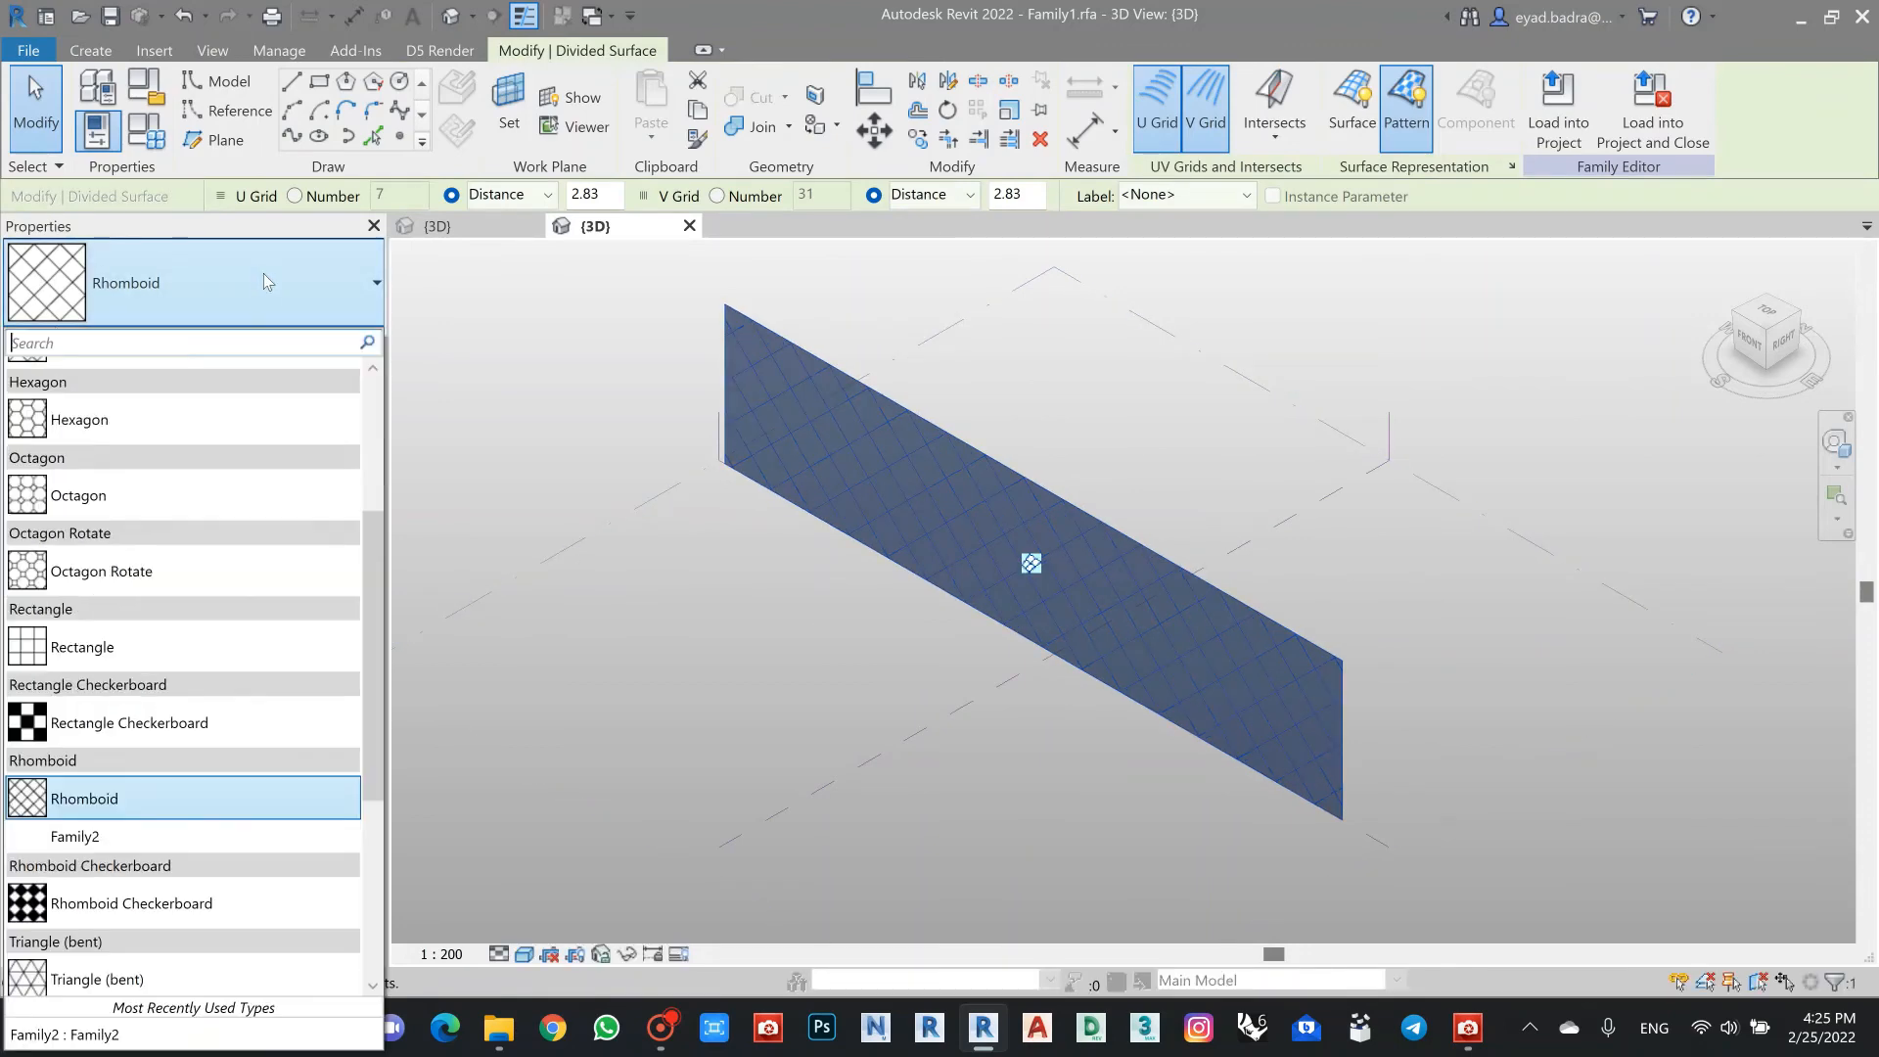
pyautogui.click(92, 834)
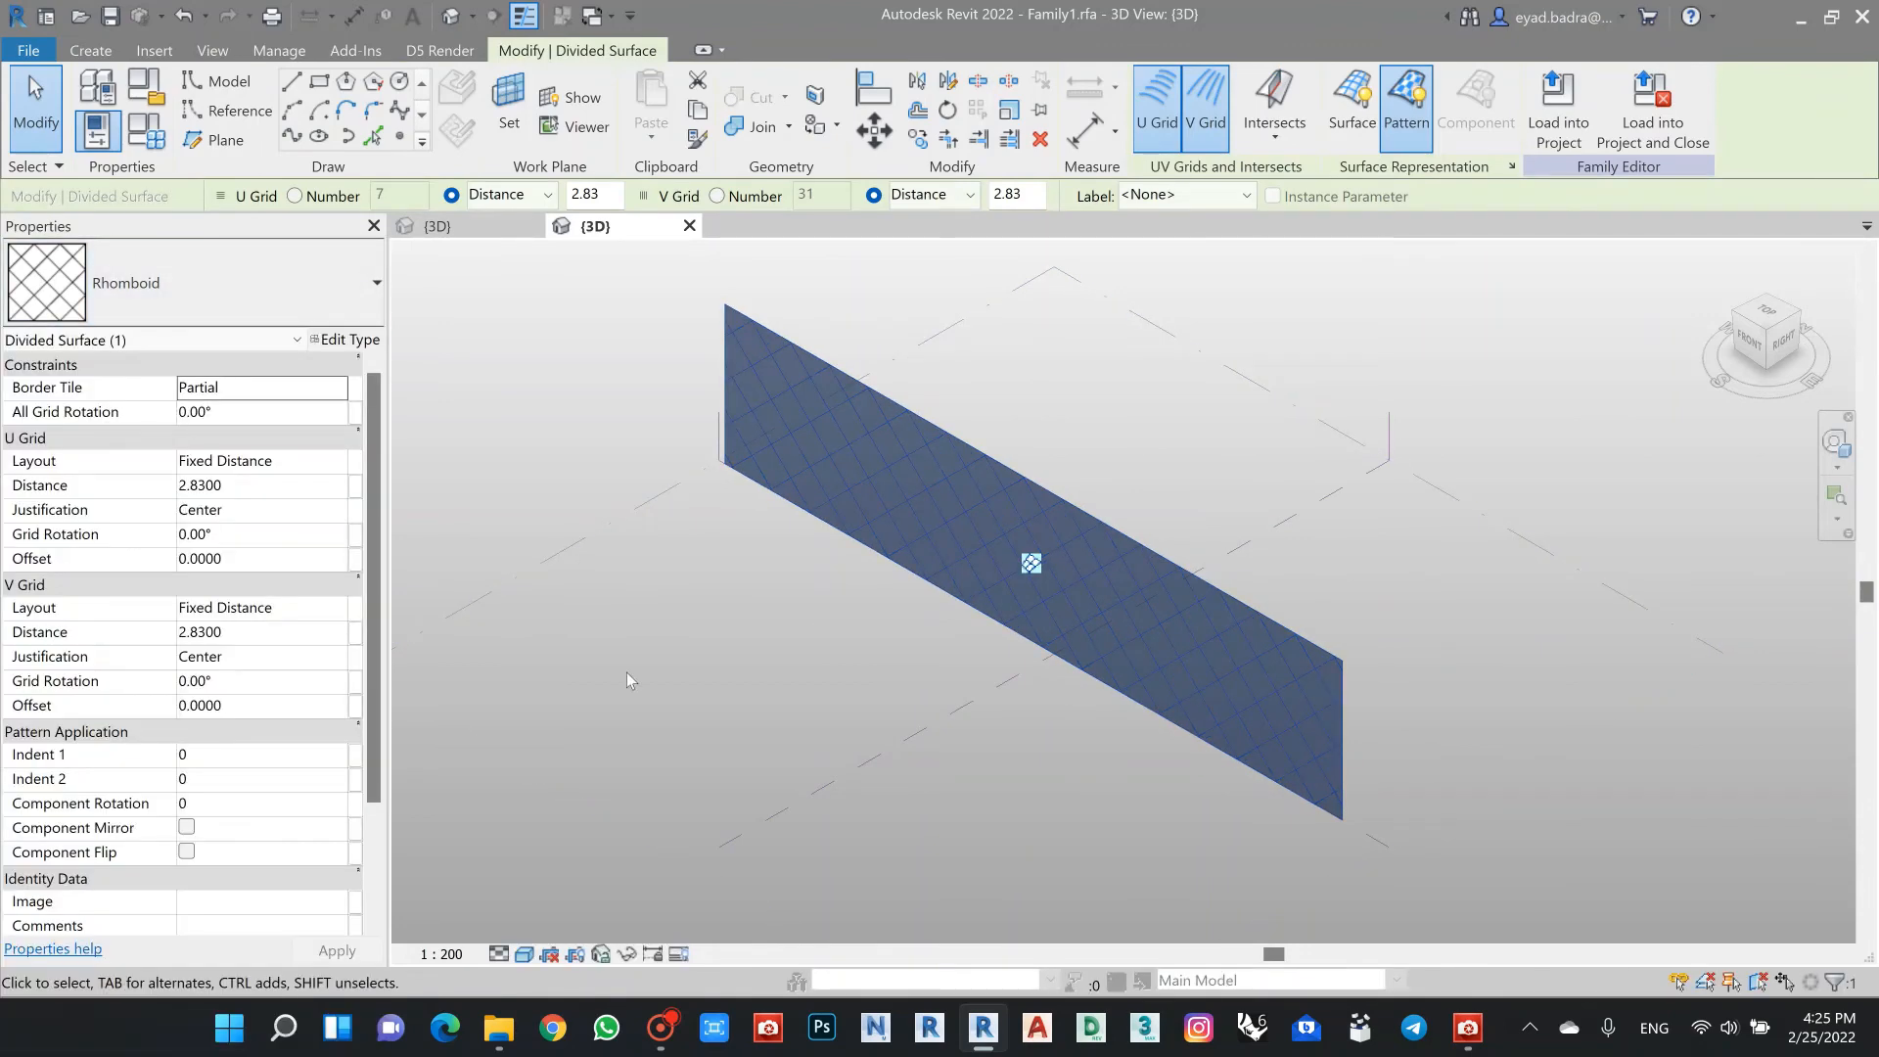
pyautogui.click(725, 619)
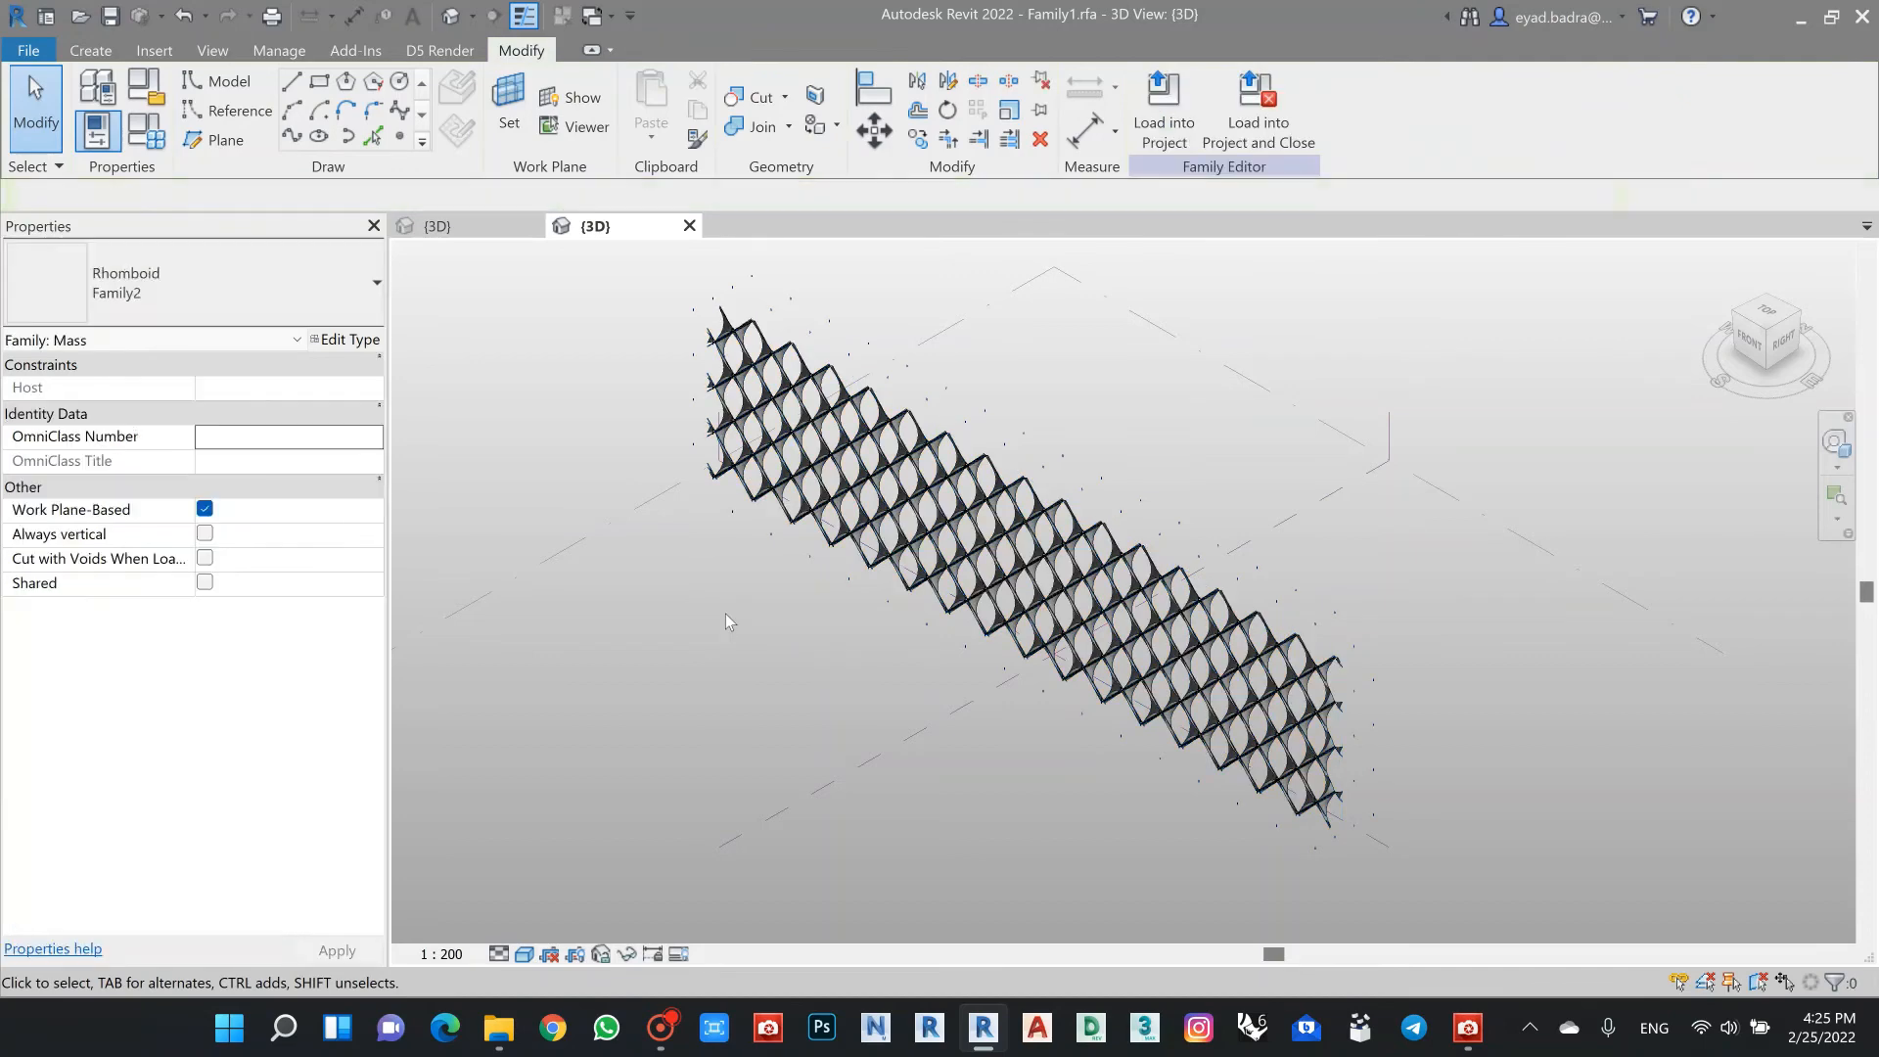
# Step: Inspect the canopy panels repeated across the divided surface in 3D, checking the orientation of the posts and the border panels
pyautogui.keyDown('shift'); pyautogui.moveTo(725, 619); pyautogui.dragTo(778, 451, button='middle'); pyautogui.keyUp('shift')
pyautogui.scroll(10, 1351, 602)
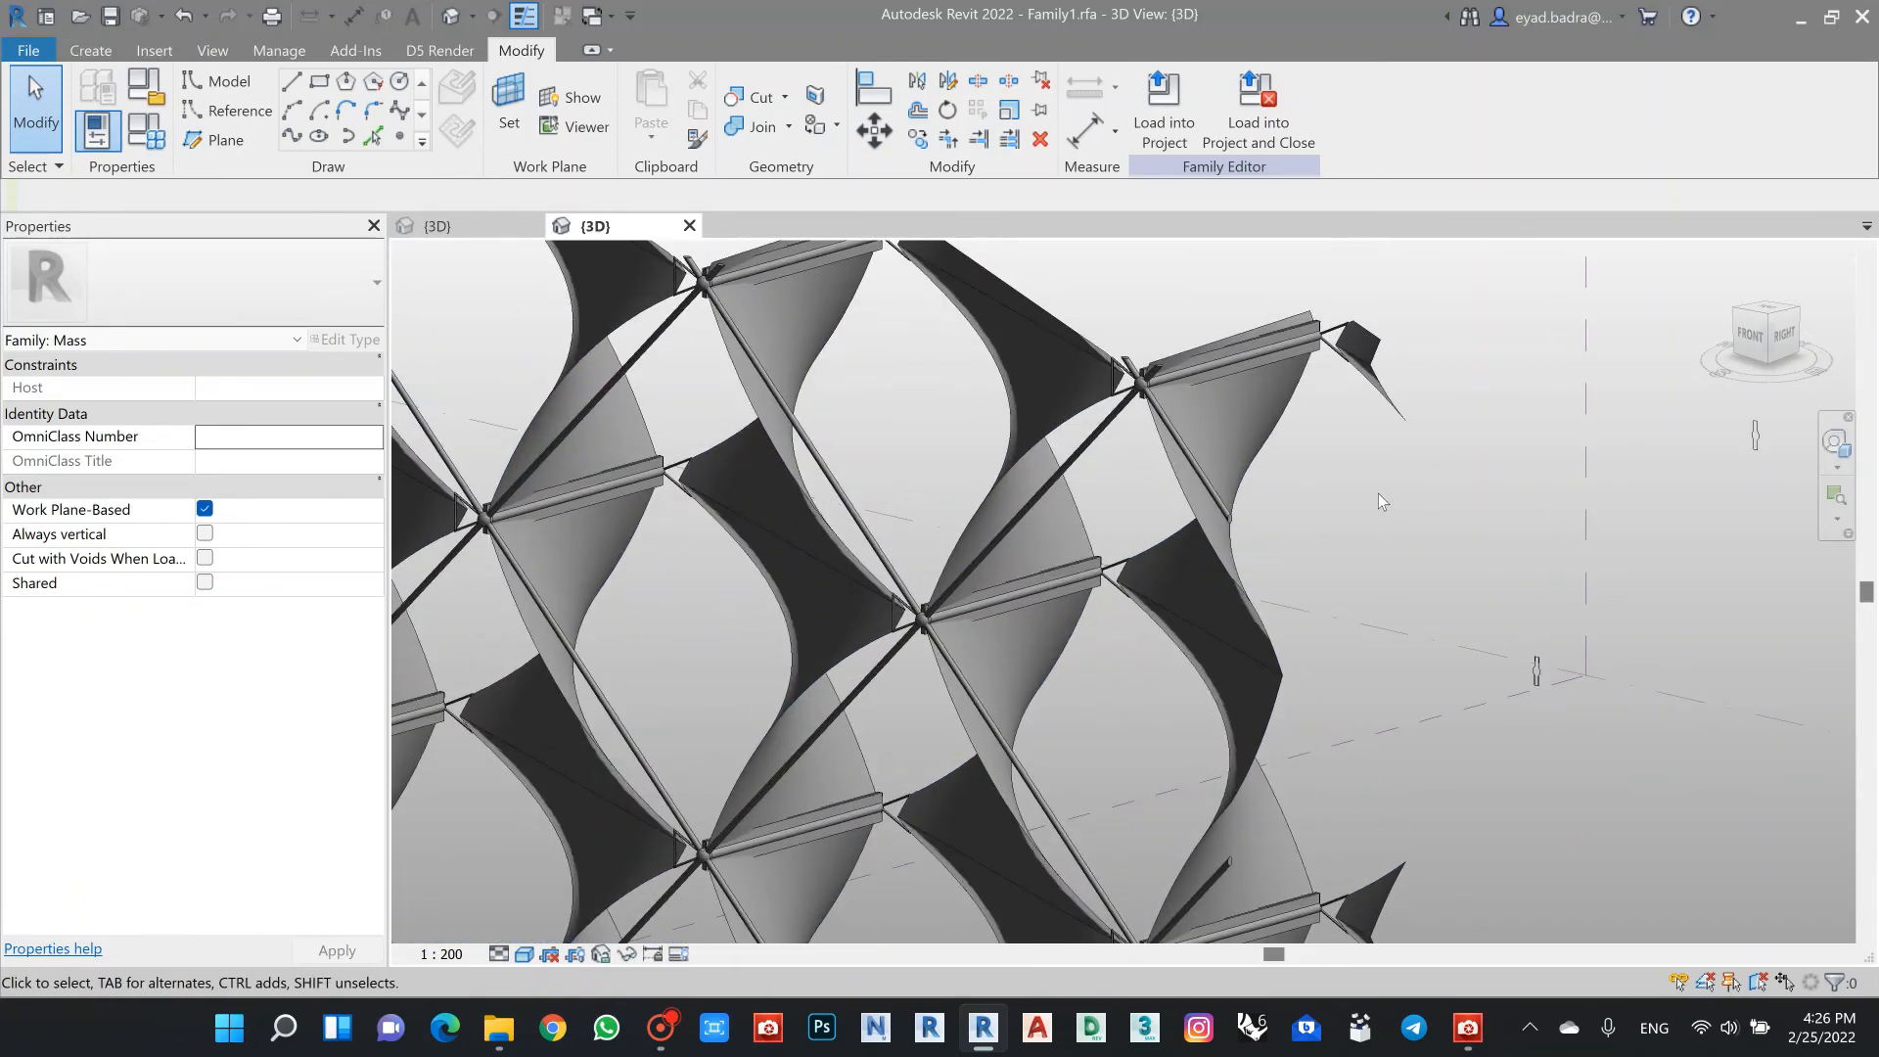
pyautogui.scroll(-3, 1377, 495)
pyautogui.keyDown('shift'); pyautogui.moveTo(1379, 509); pyautogui.dragTo(1303, 540, button='middle'); pyautogui.keyUp('shift')
pyautogui.scroll(-3, 1294, 537)
pyautogui.scroll(2, 1352, 529)
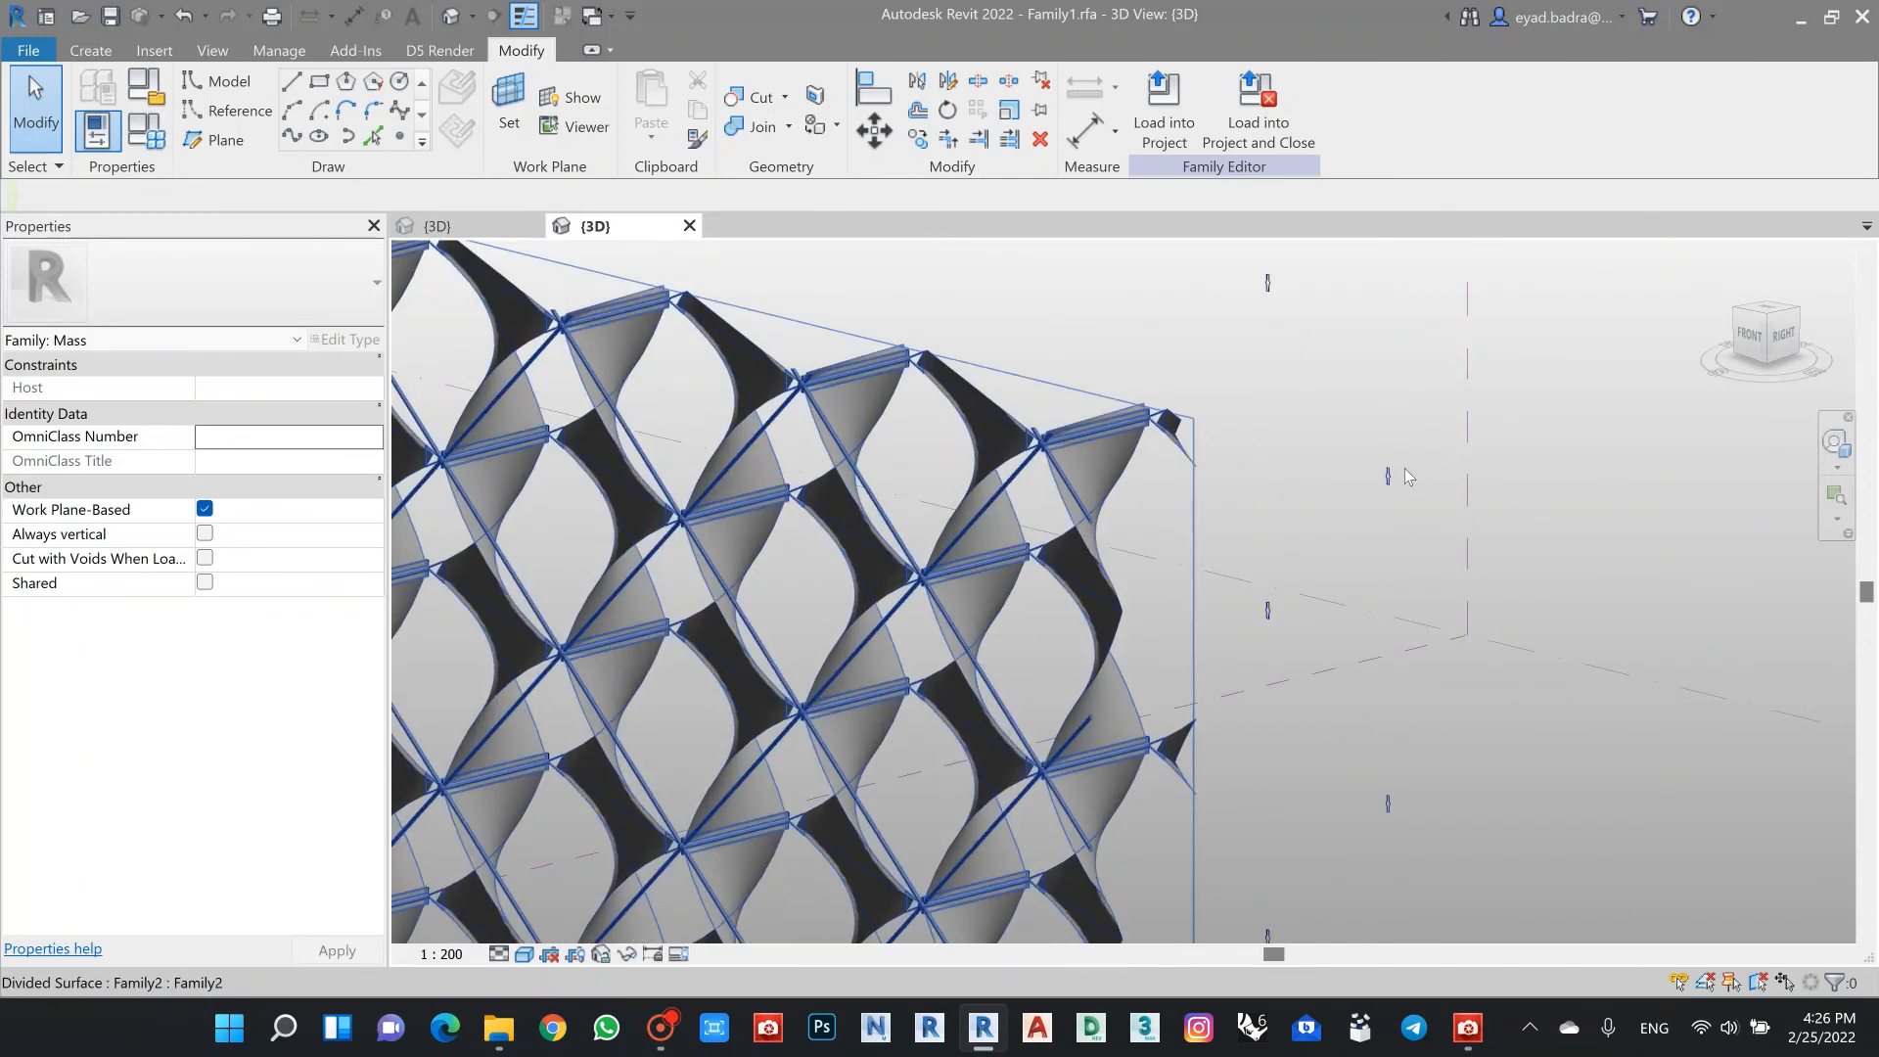
pyautogui.press('Tab')
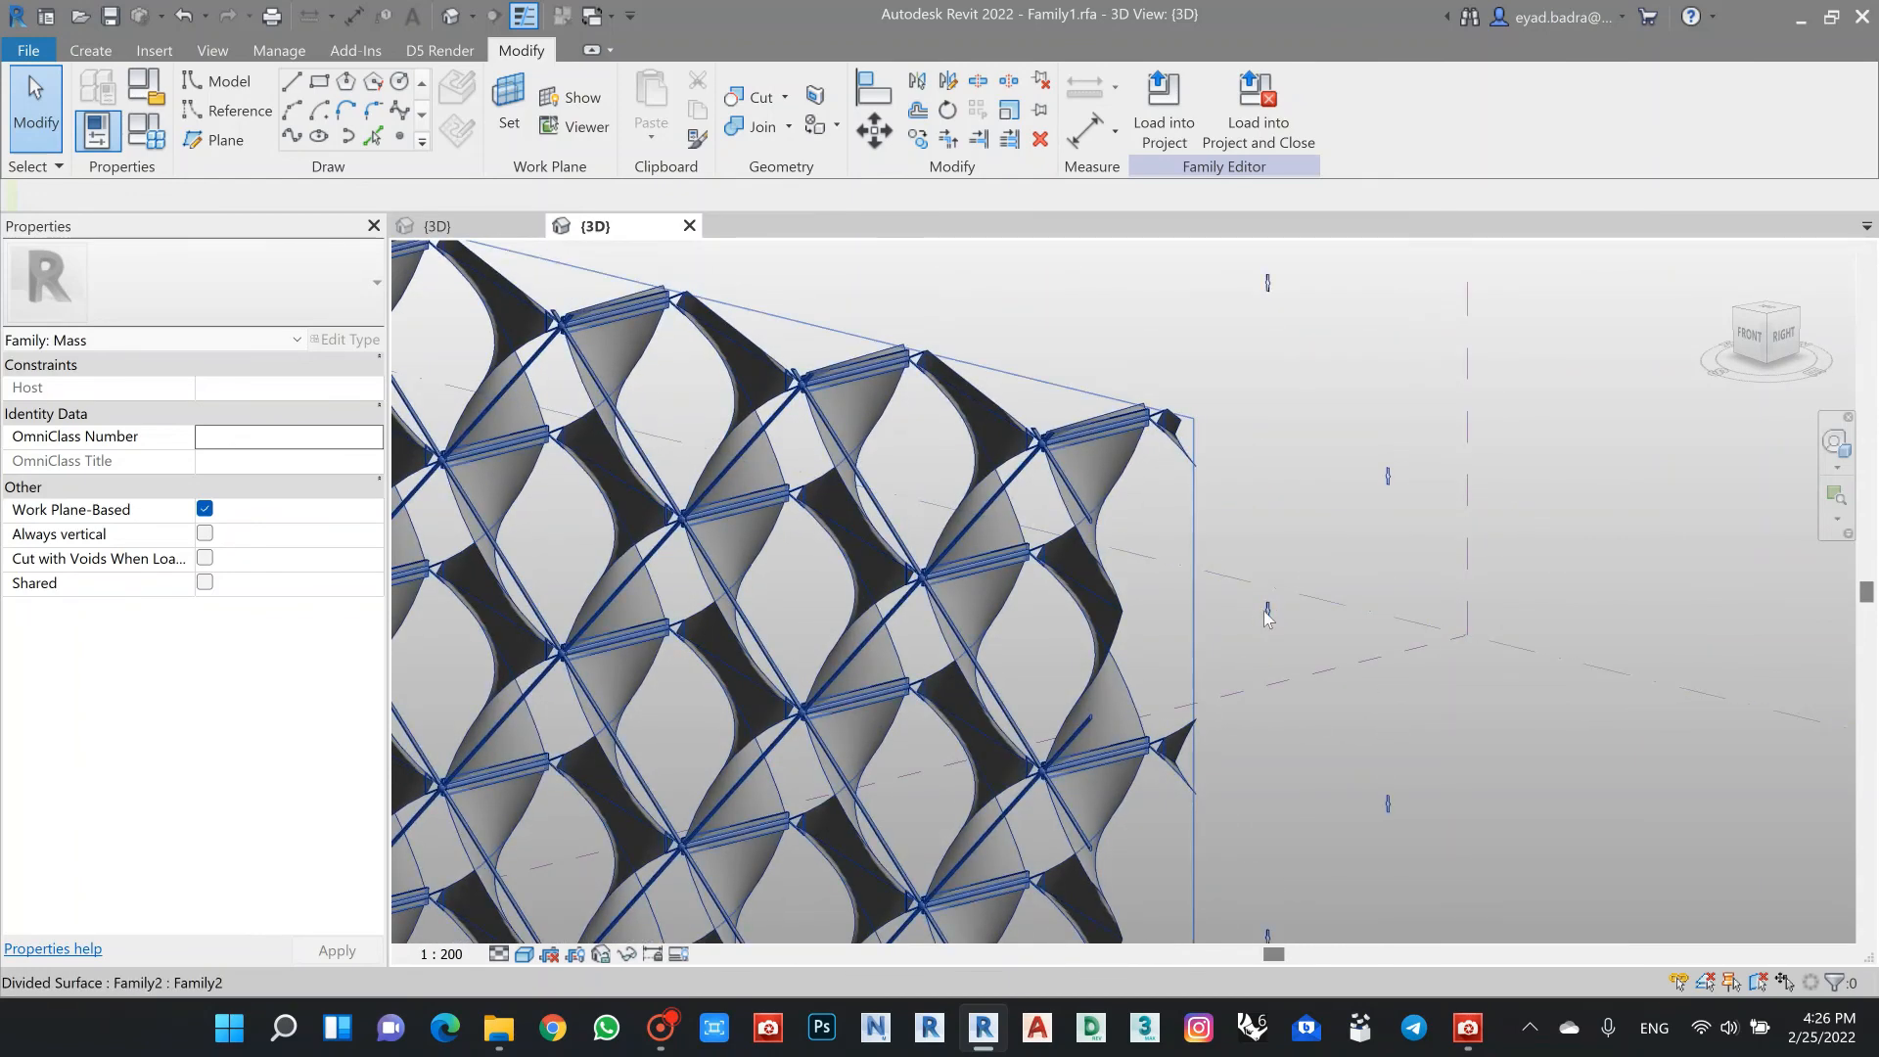
pyautogui.scroll(-3, 1237, 423)
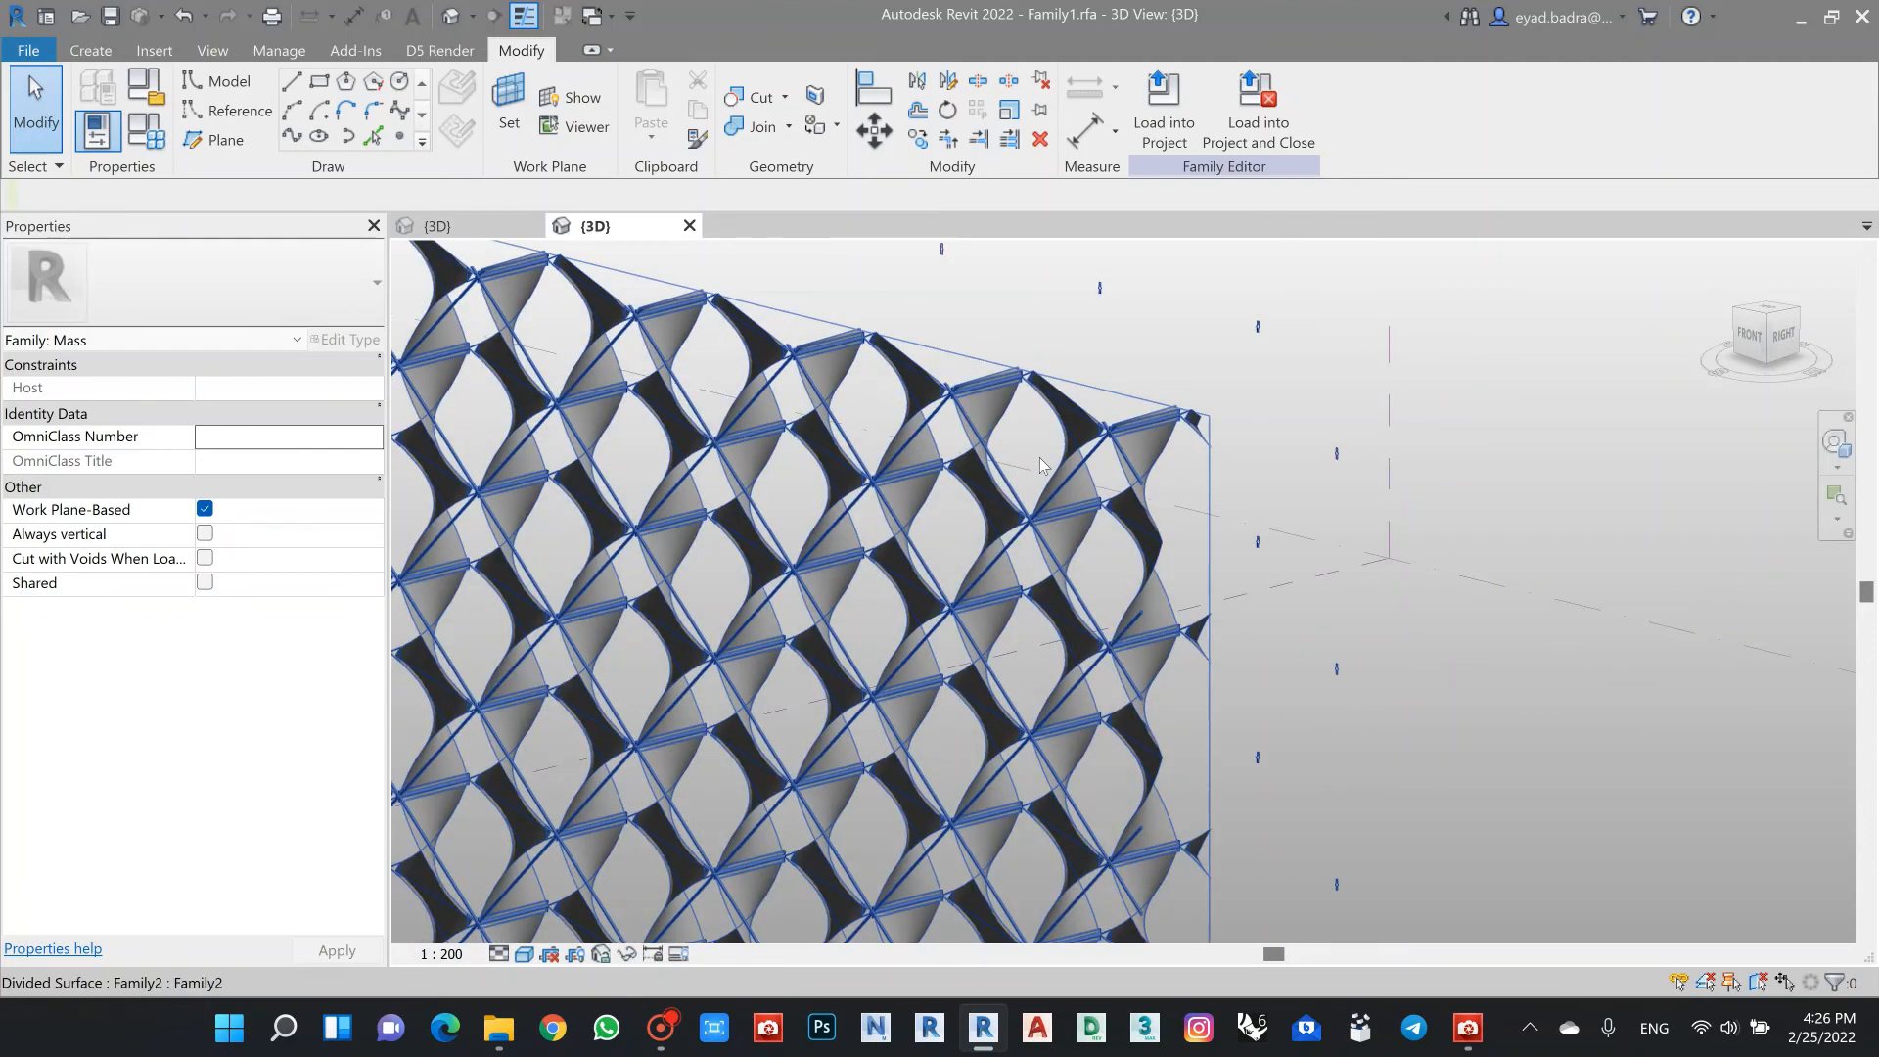
pyautogui.scroll(3, 1040, 456)
pyautogui.moveTo(1041, 456); pyautogui.dragTo(1069, 460, button='middle')
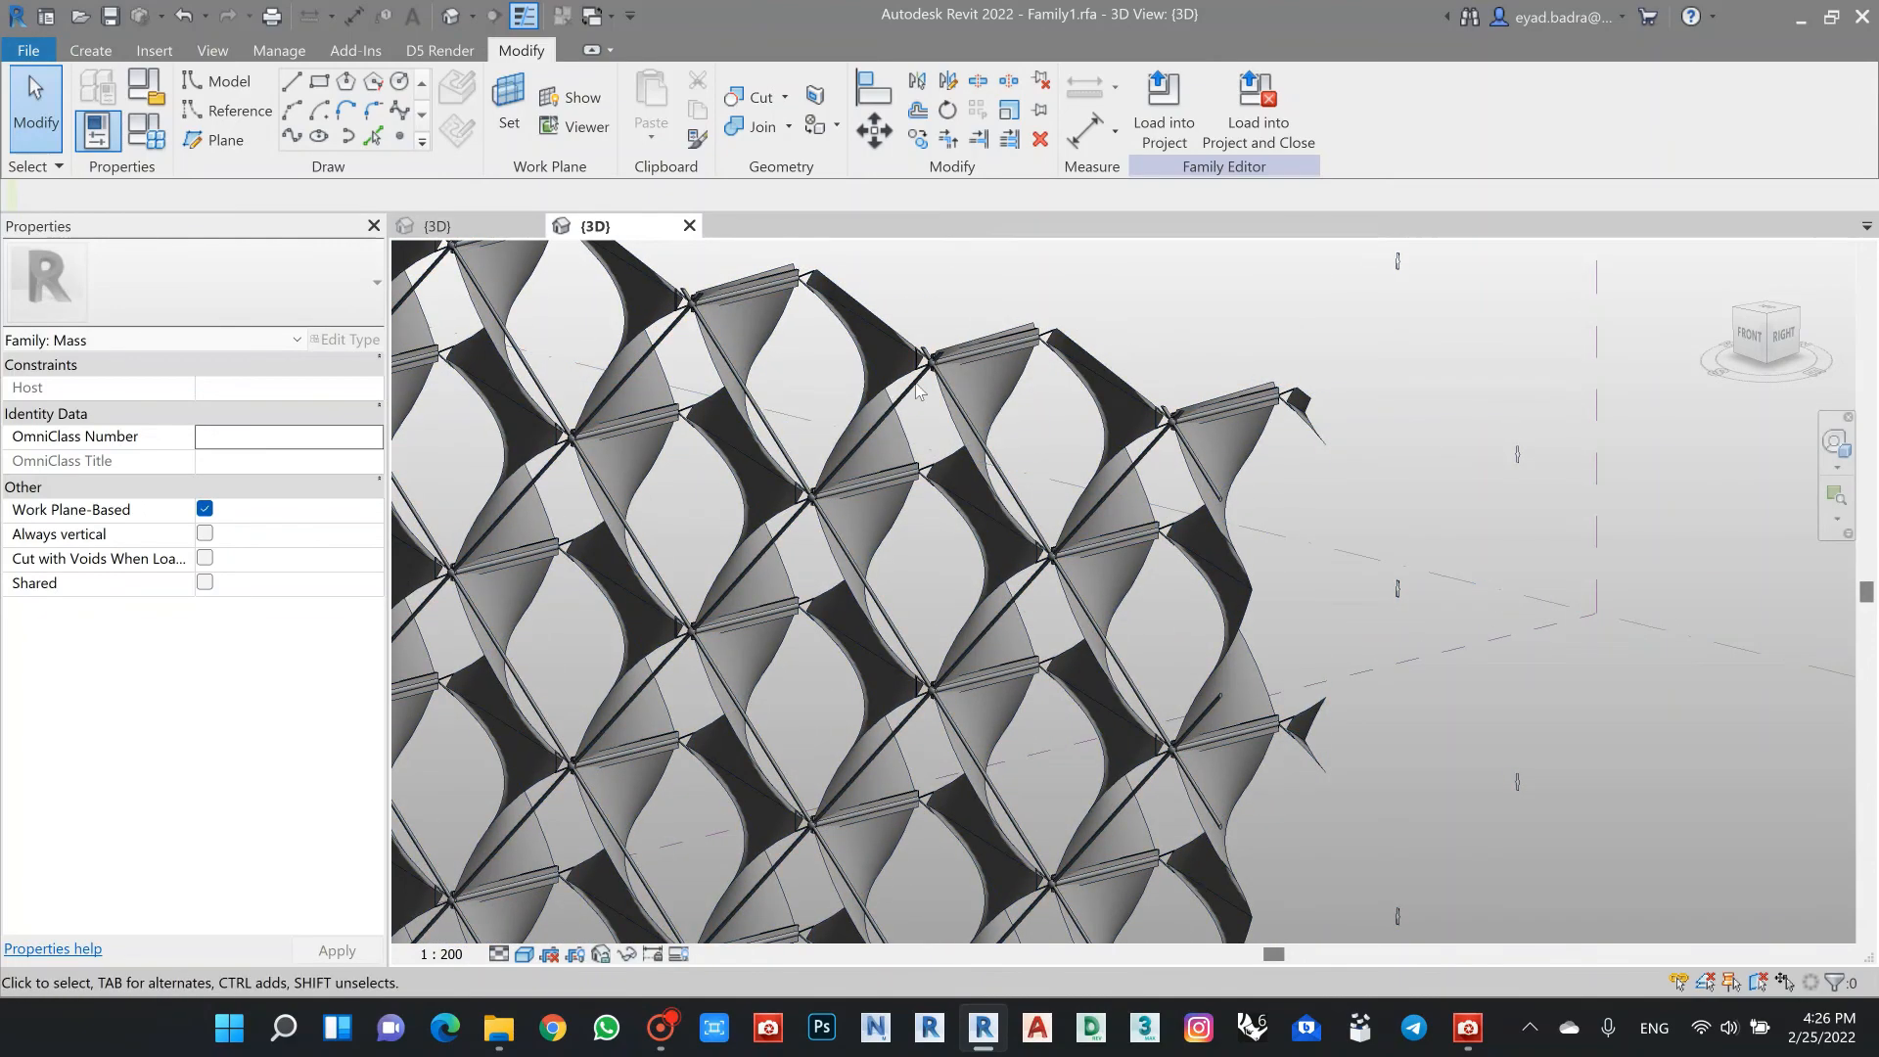
pyautogui.keyDown('shift'); pyautogui.moveTo(925, 532); pyautogui.dragTo(1005, 447, button='middle'); pyautogui.keyUp('shift')
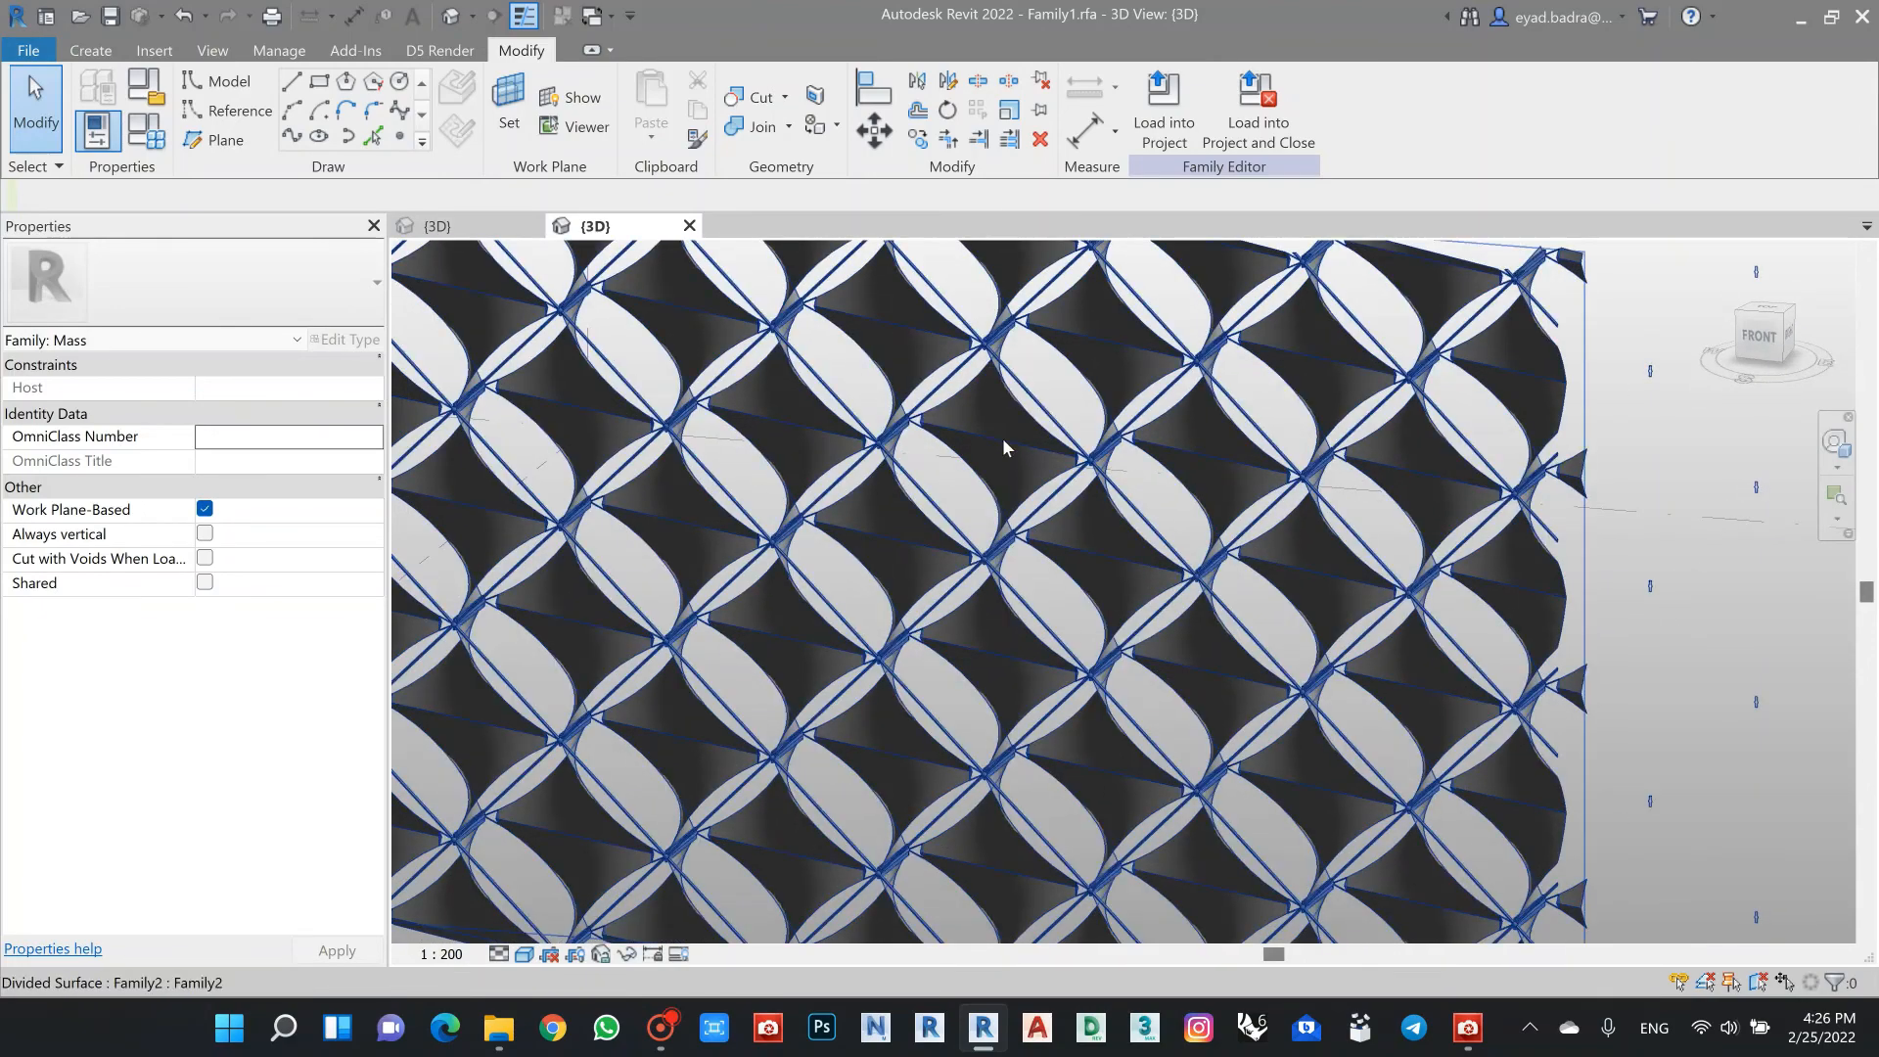
pyautogui.scroll(-2, 1005, 447)
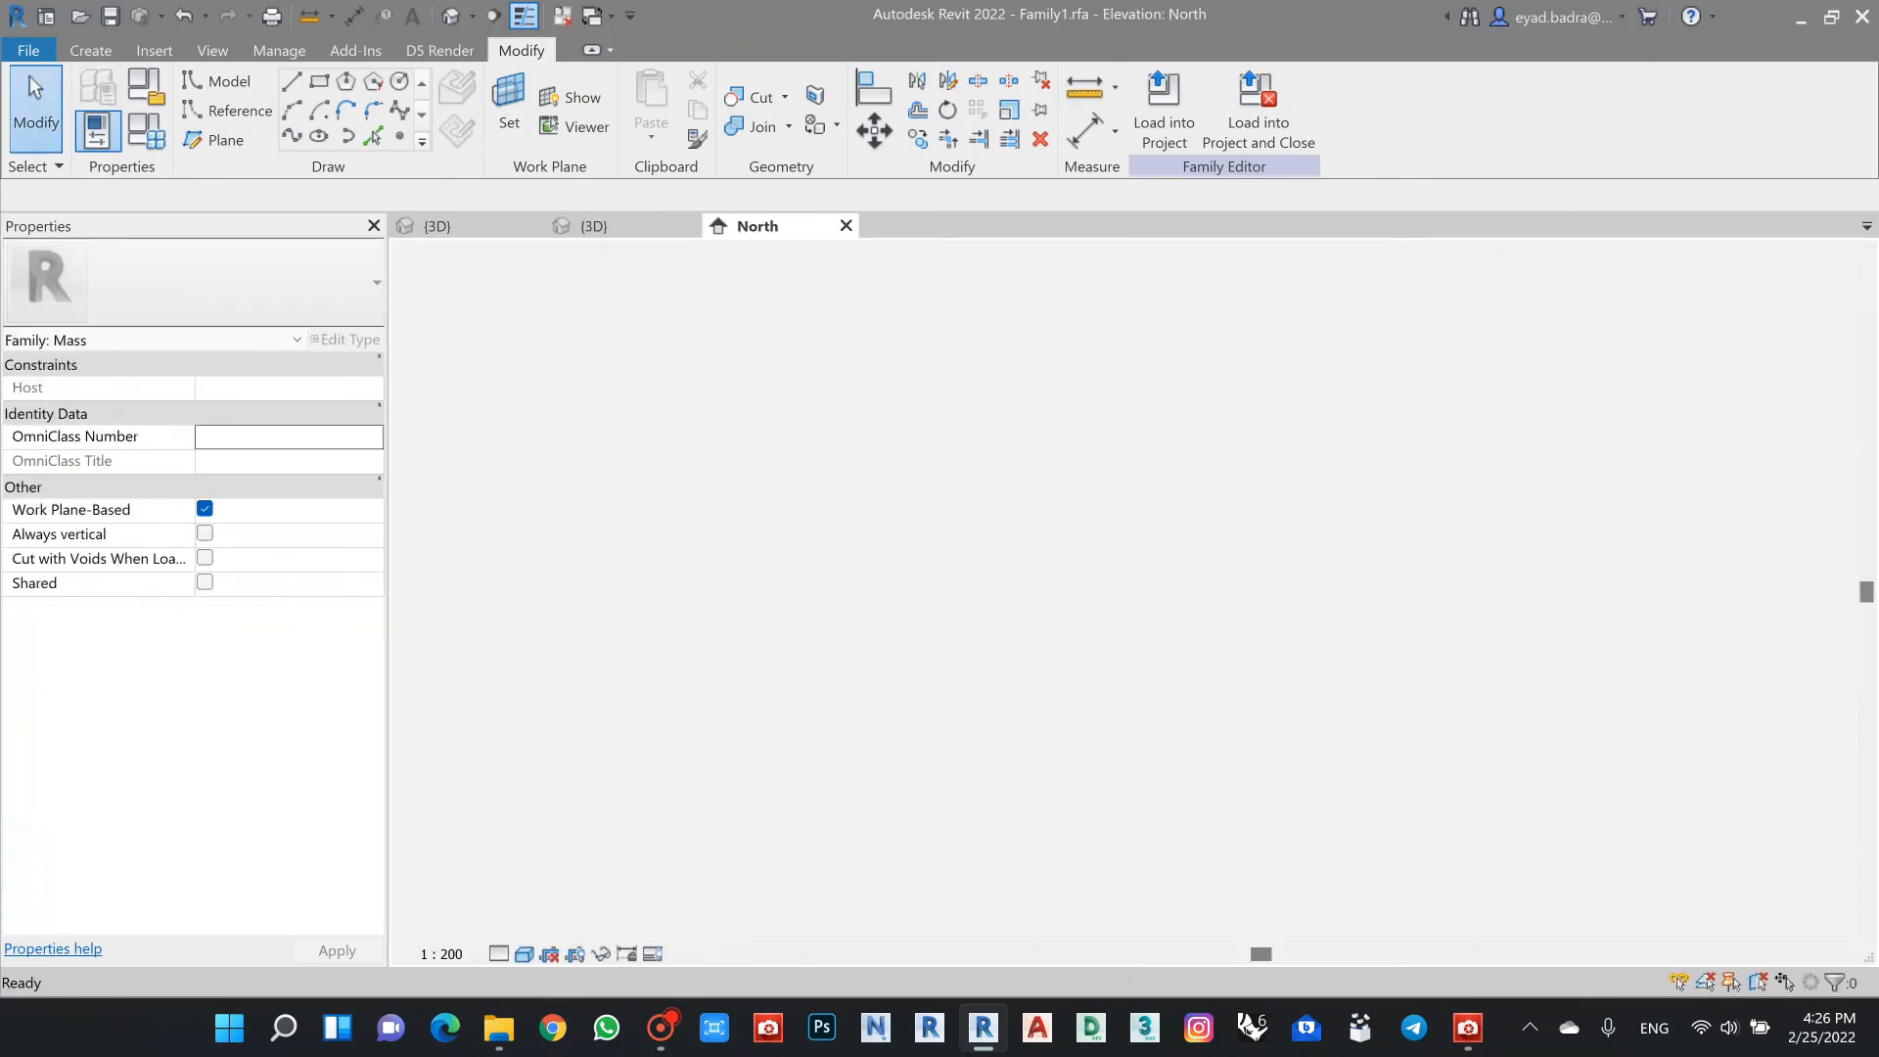
# Step: Open the North elevation and compare the panel orientation with the reference facade photo av_imagen.jpeg in ACDSee Quick View
pyautogui.scroll(4, 1018, 721)
pyautogui.scroll(3, 1017, 719)
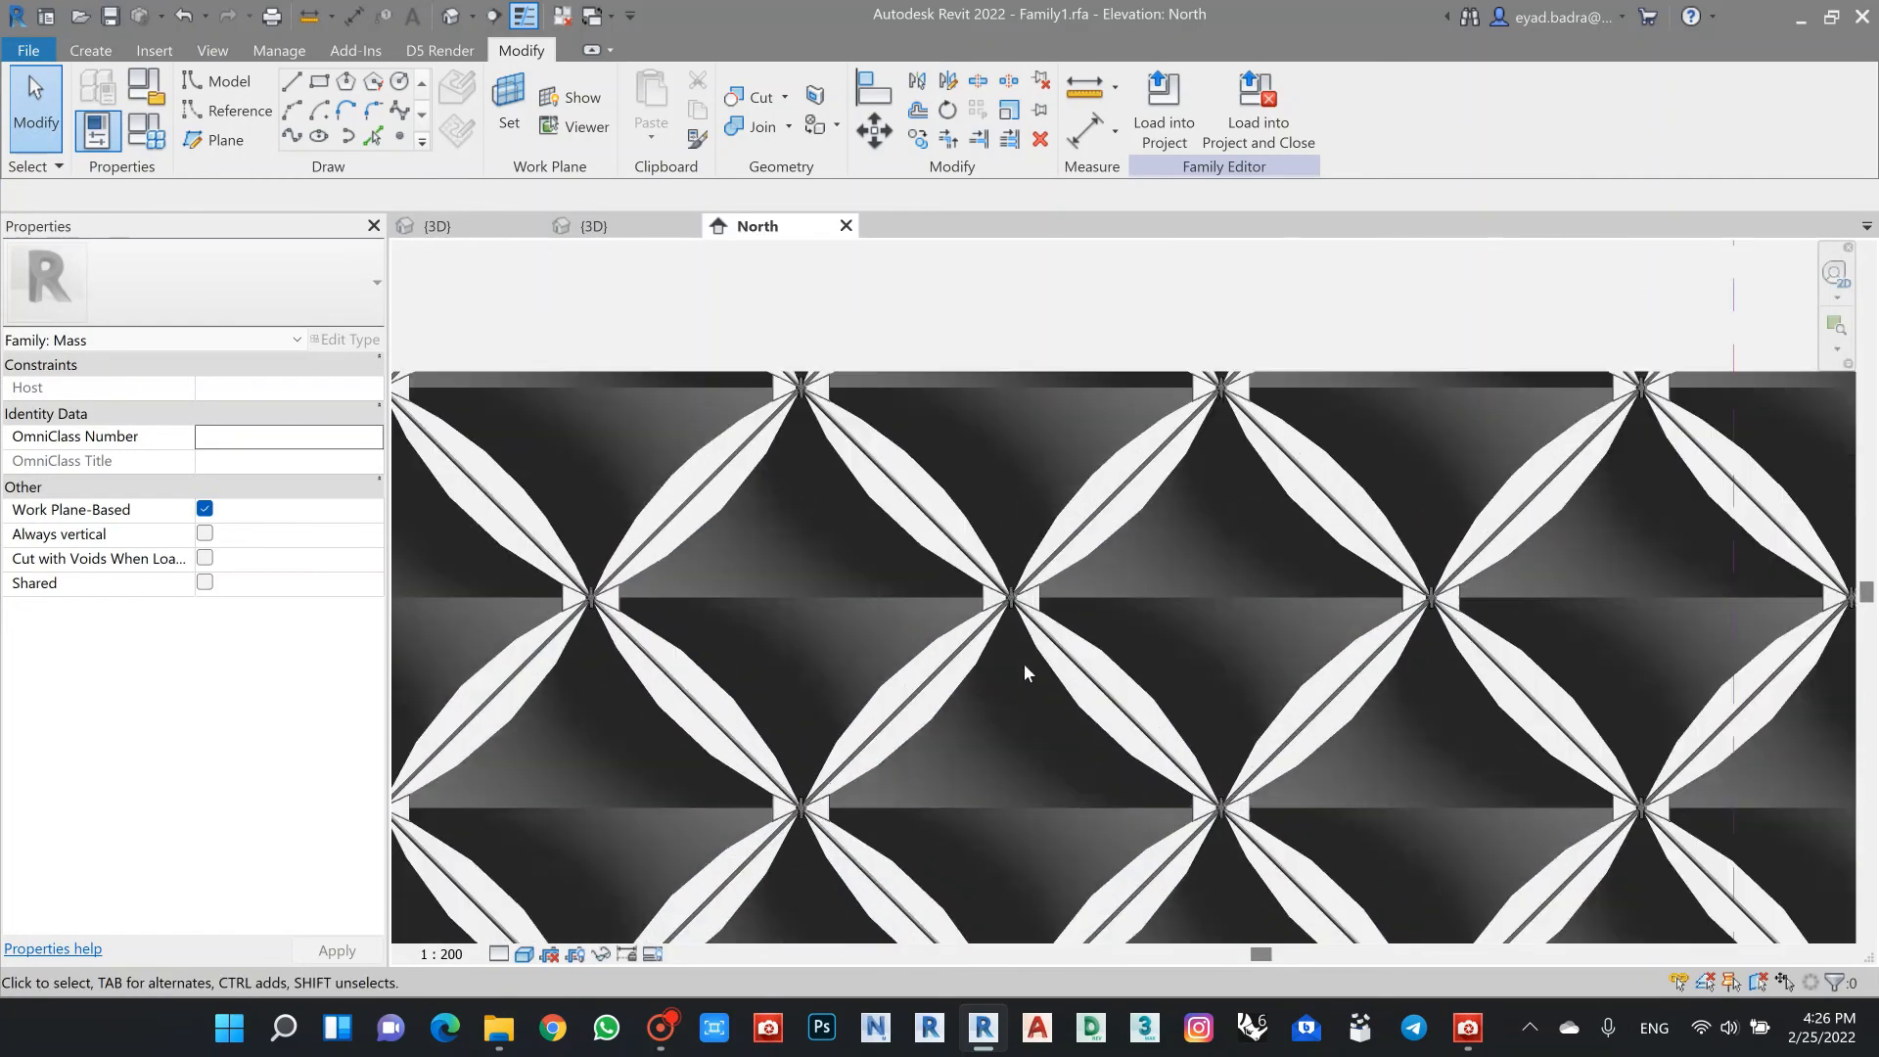
pyautogui.scroll(-1, 1023, 663)
pyautogui.click(1469, 1026)
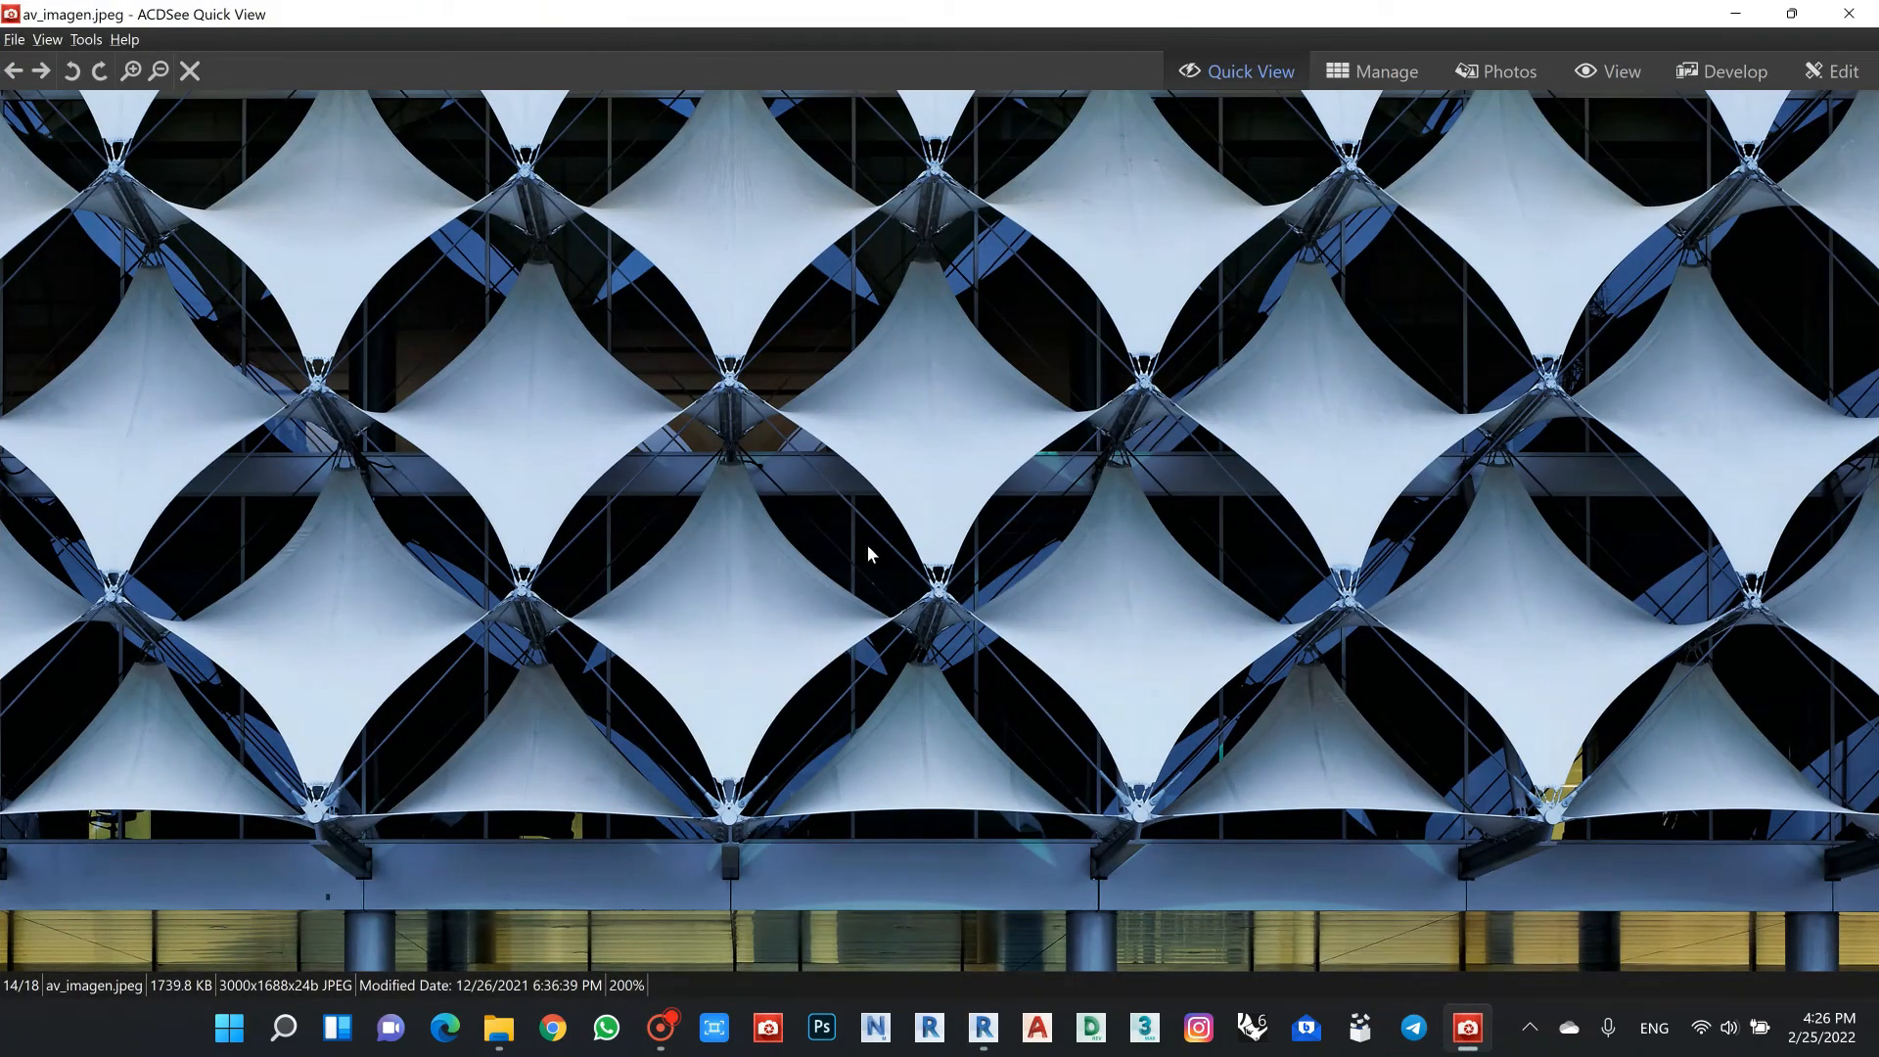
pyautogui.click(1735, 14)
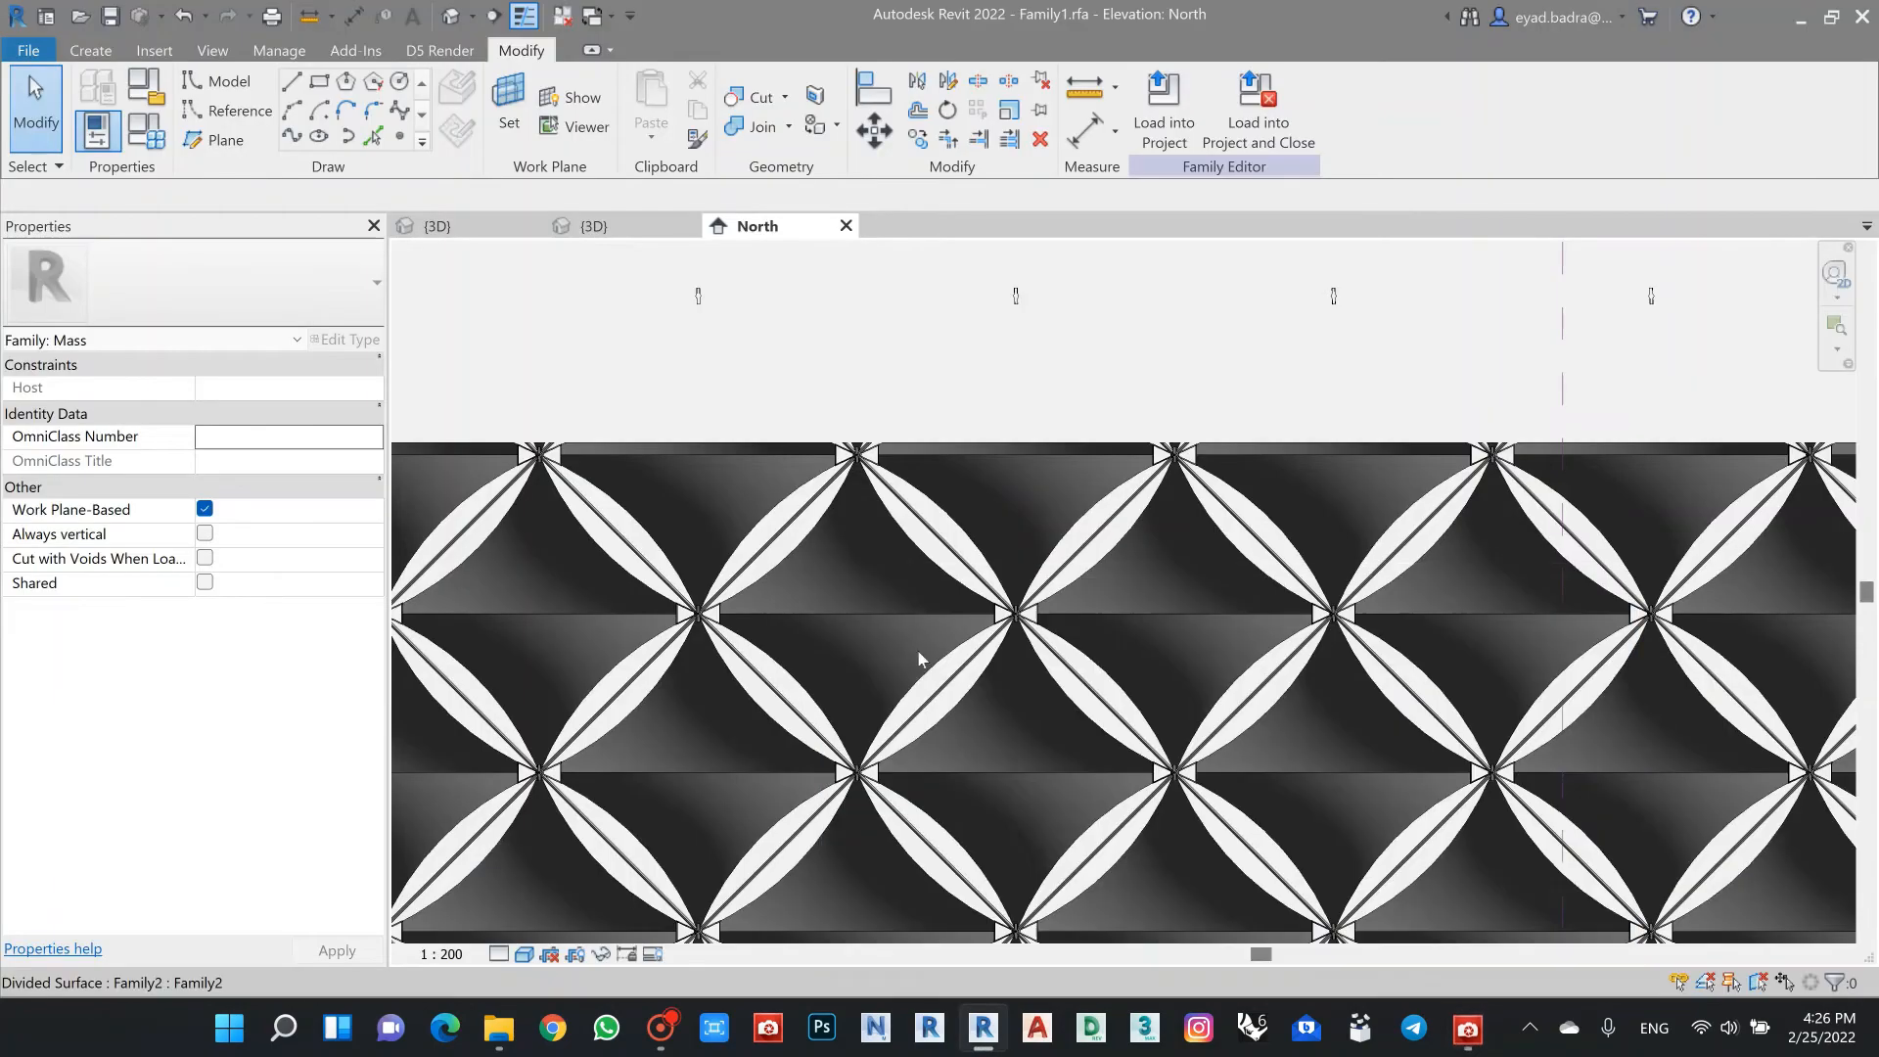
# Step: Set the divided surface's All Grid Rotation to 270°
pyautogui.click(909, 558)
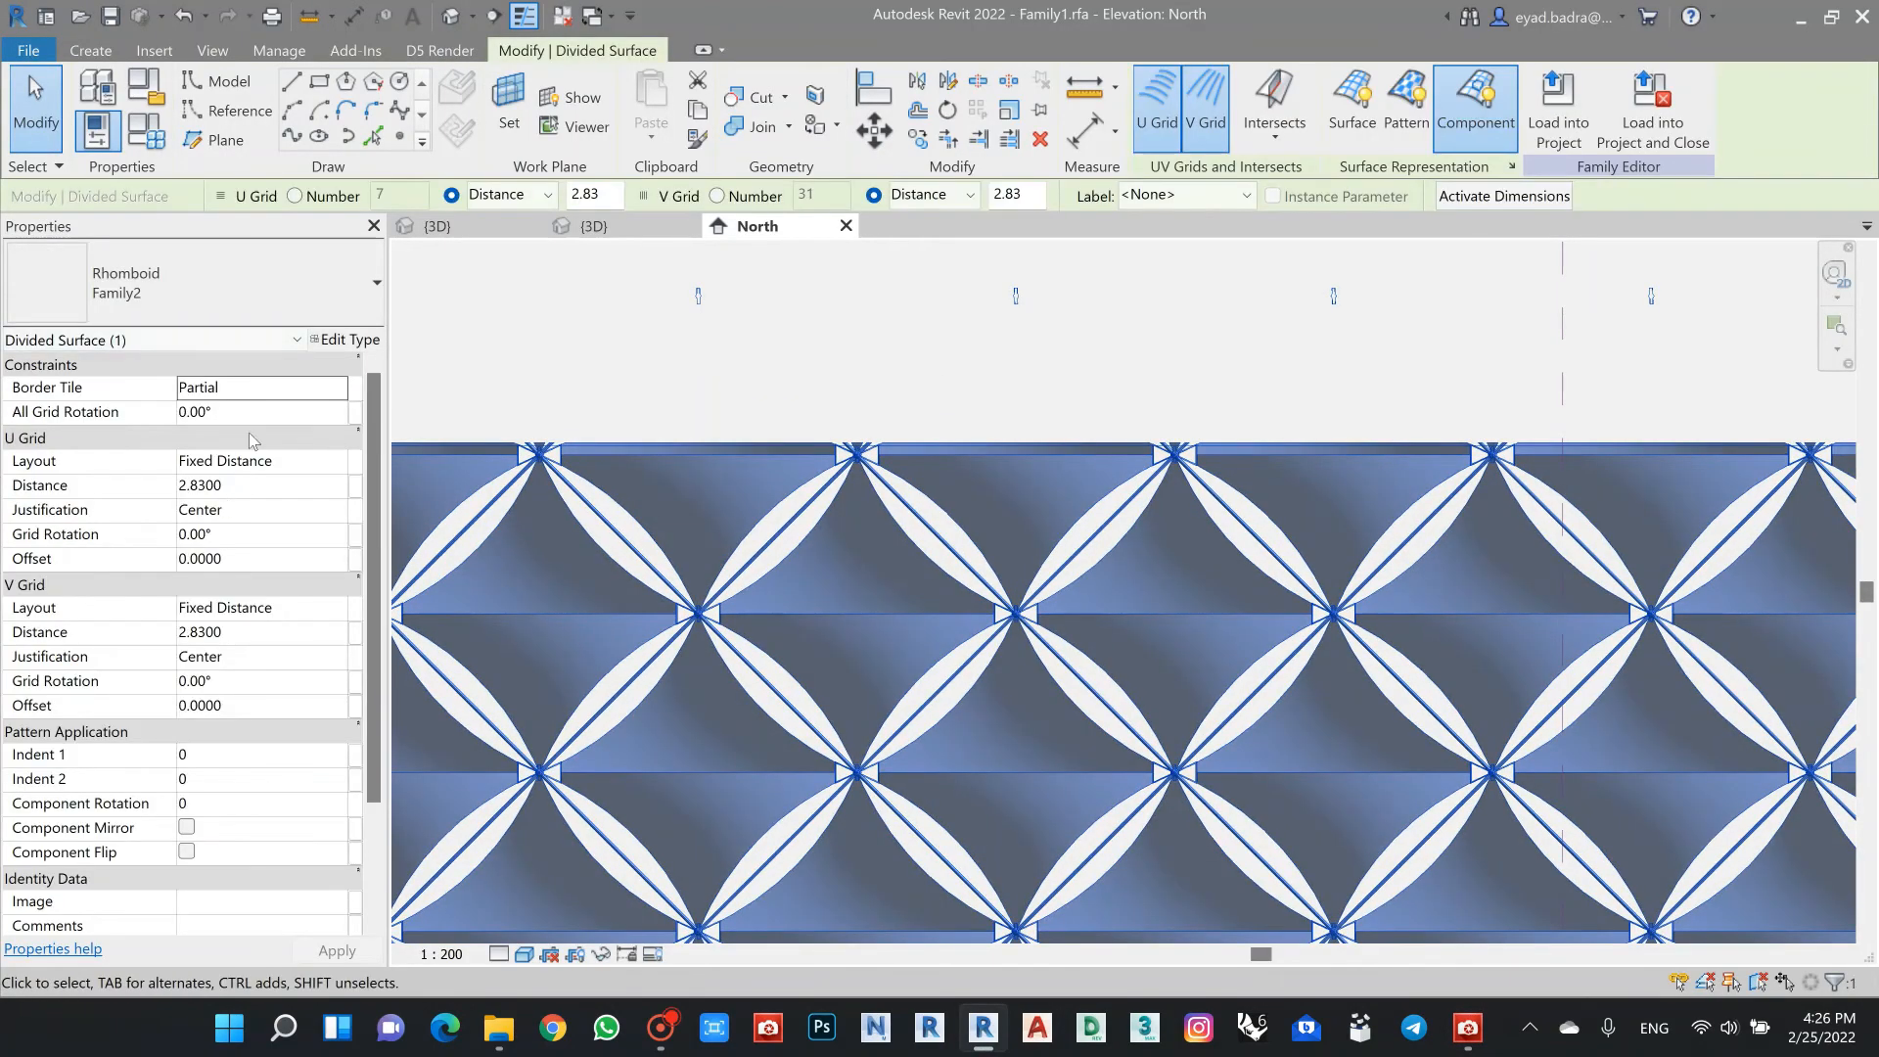
pyautogui.click(253, 415)
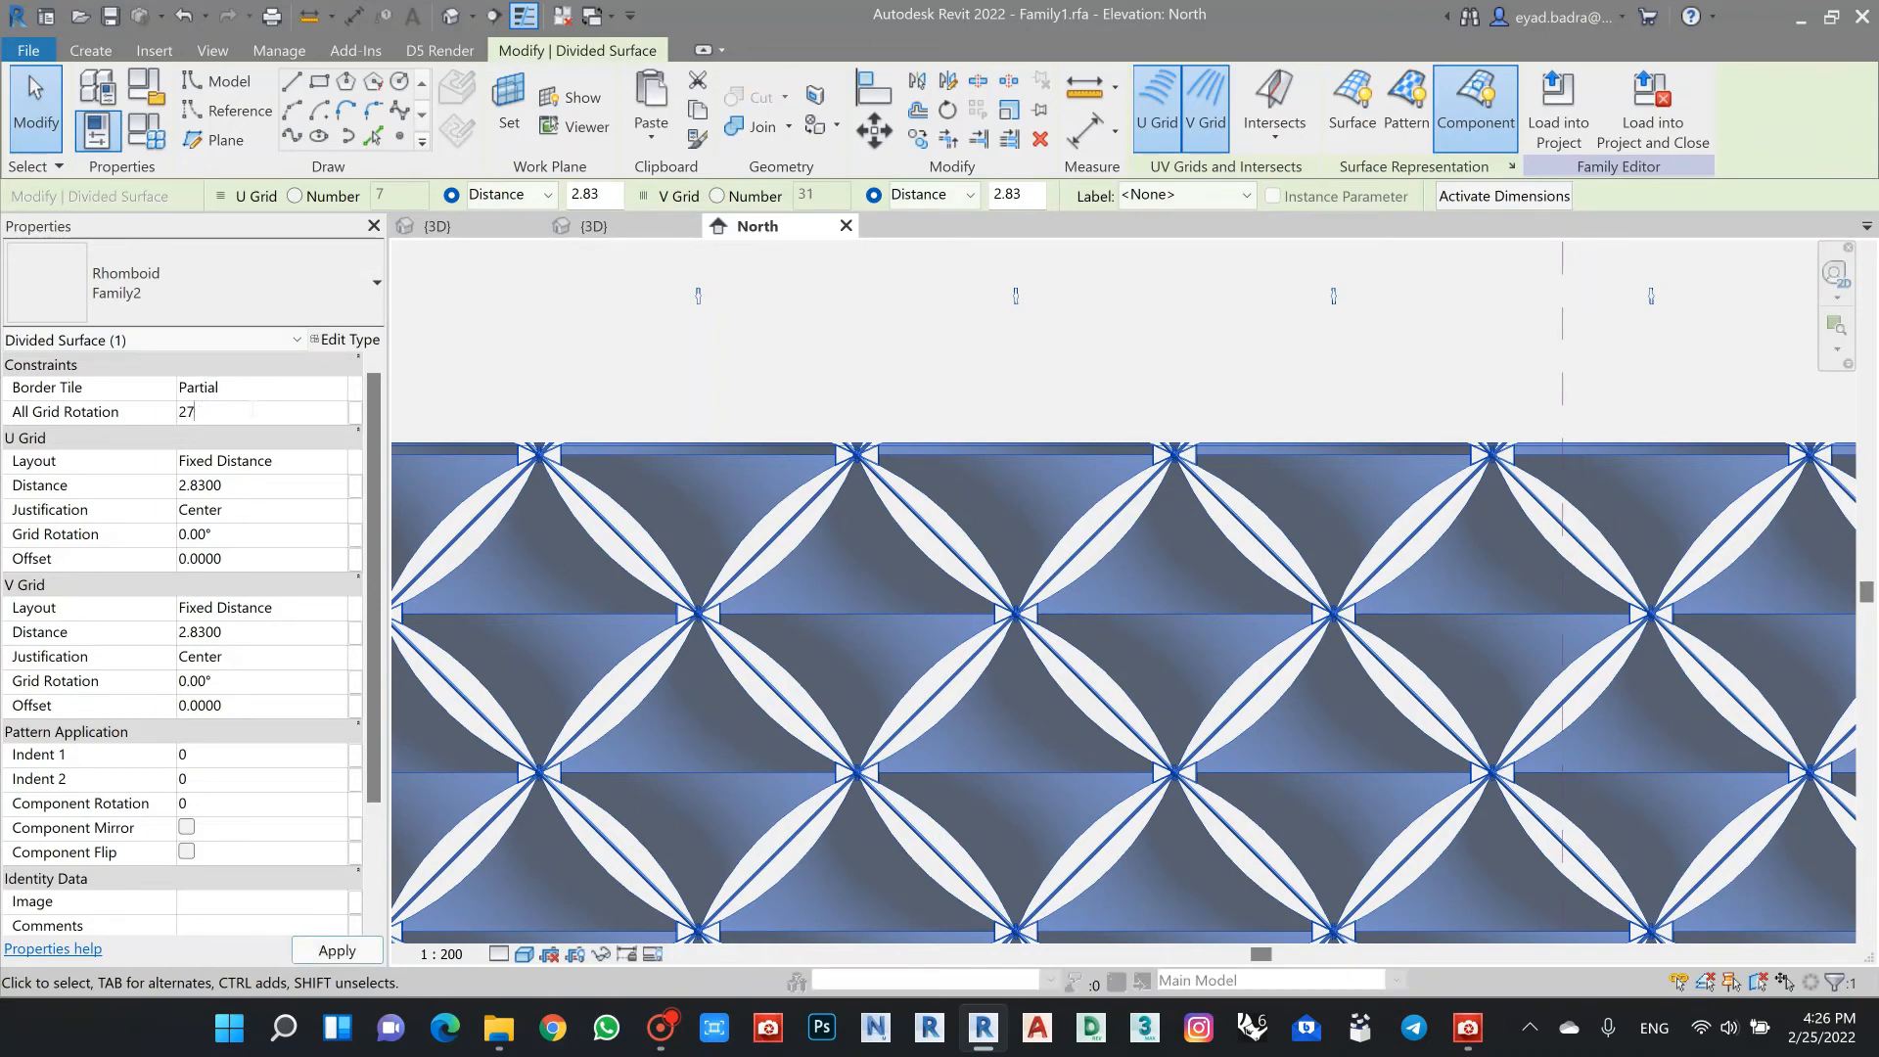
pyautogui.press('Return')
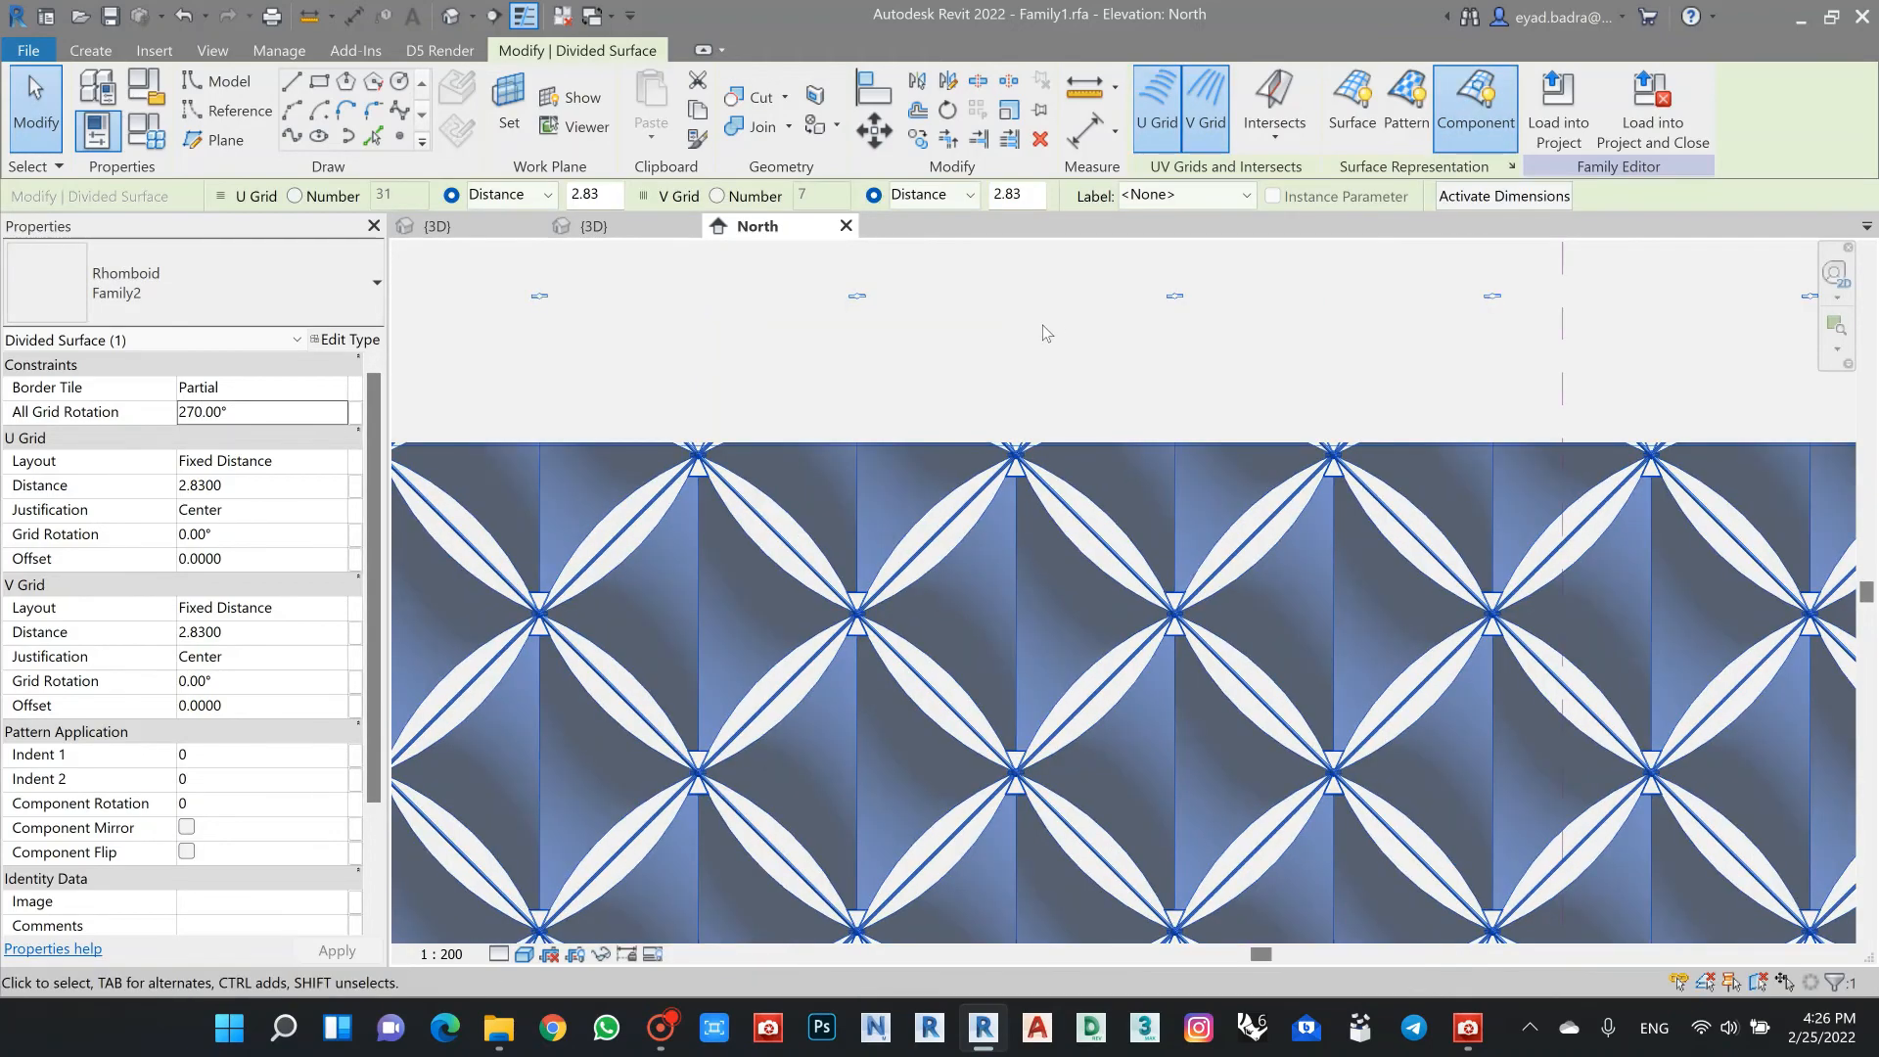
# Step: Inspect the rotated canopy panels in the 3D view, examining the joints where the posts meet and the whole facade
pyautogui.click(1041, 328)
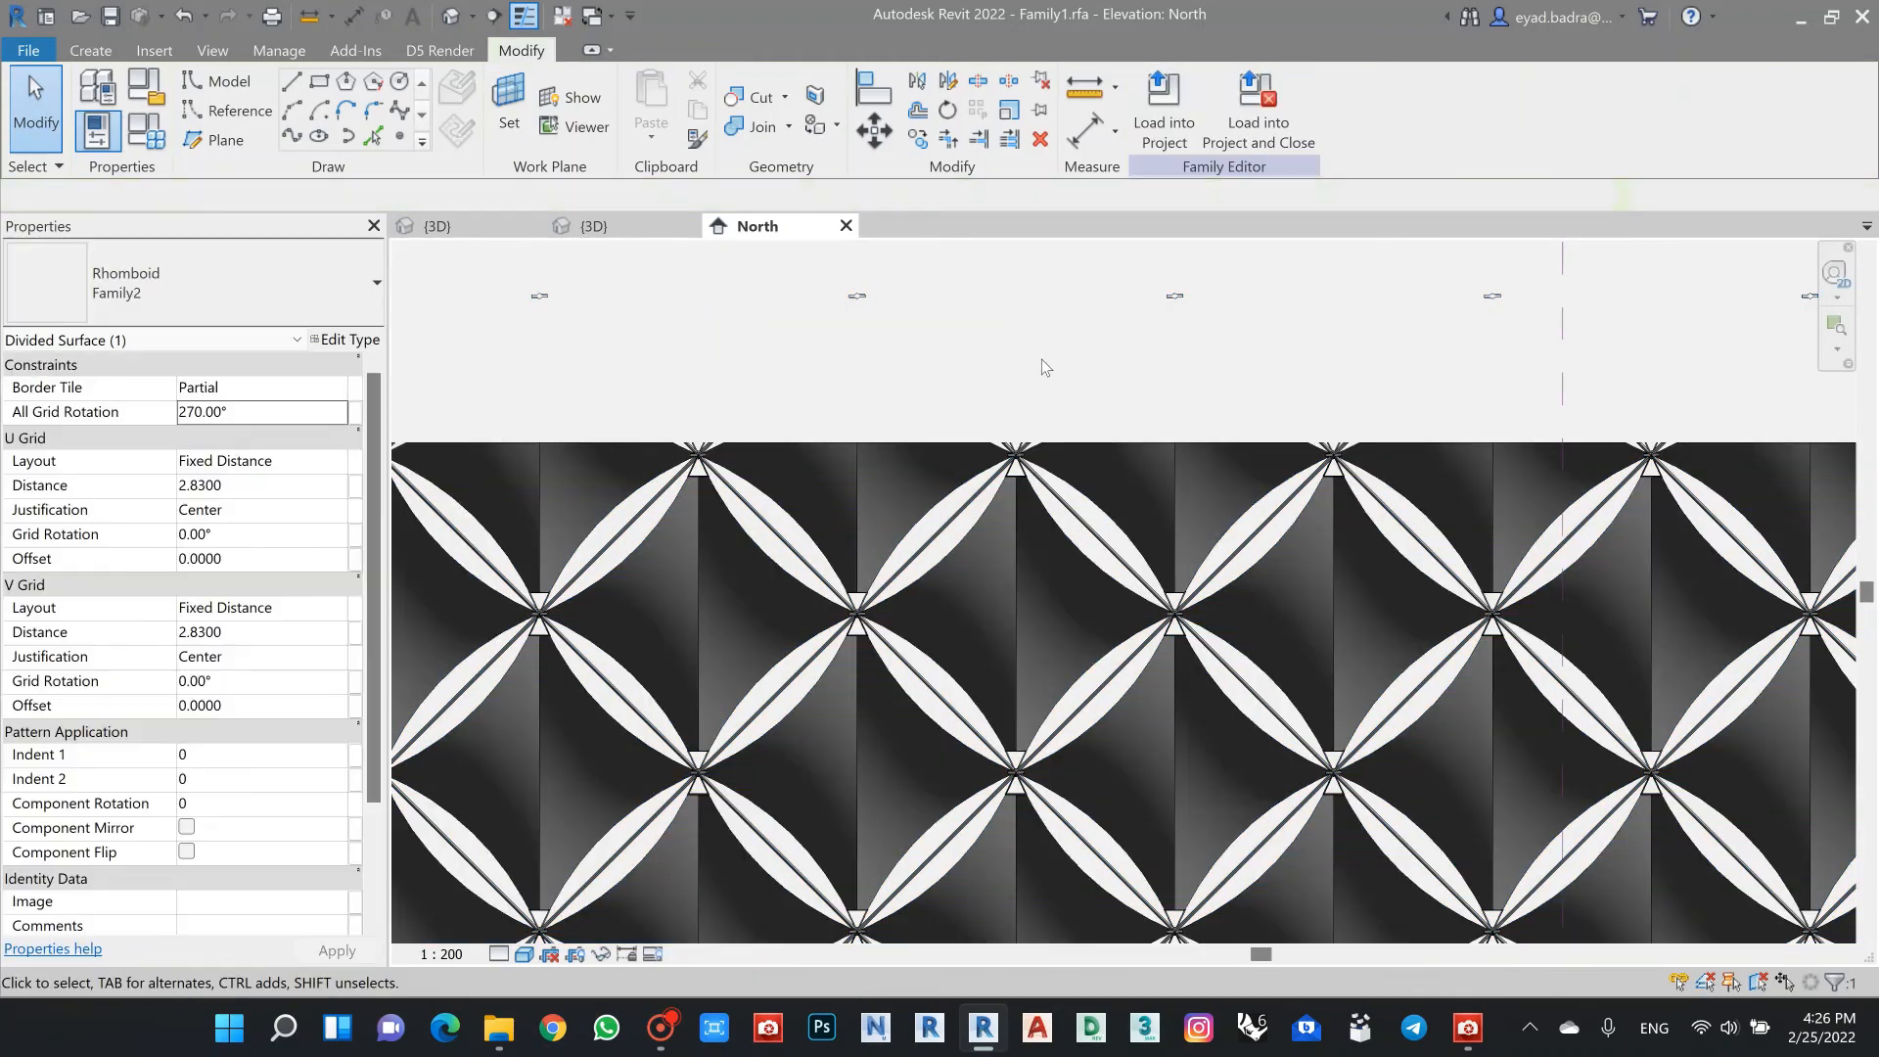
pyautogui.click(451, 16)
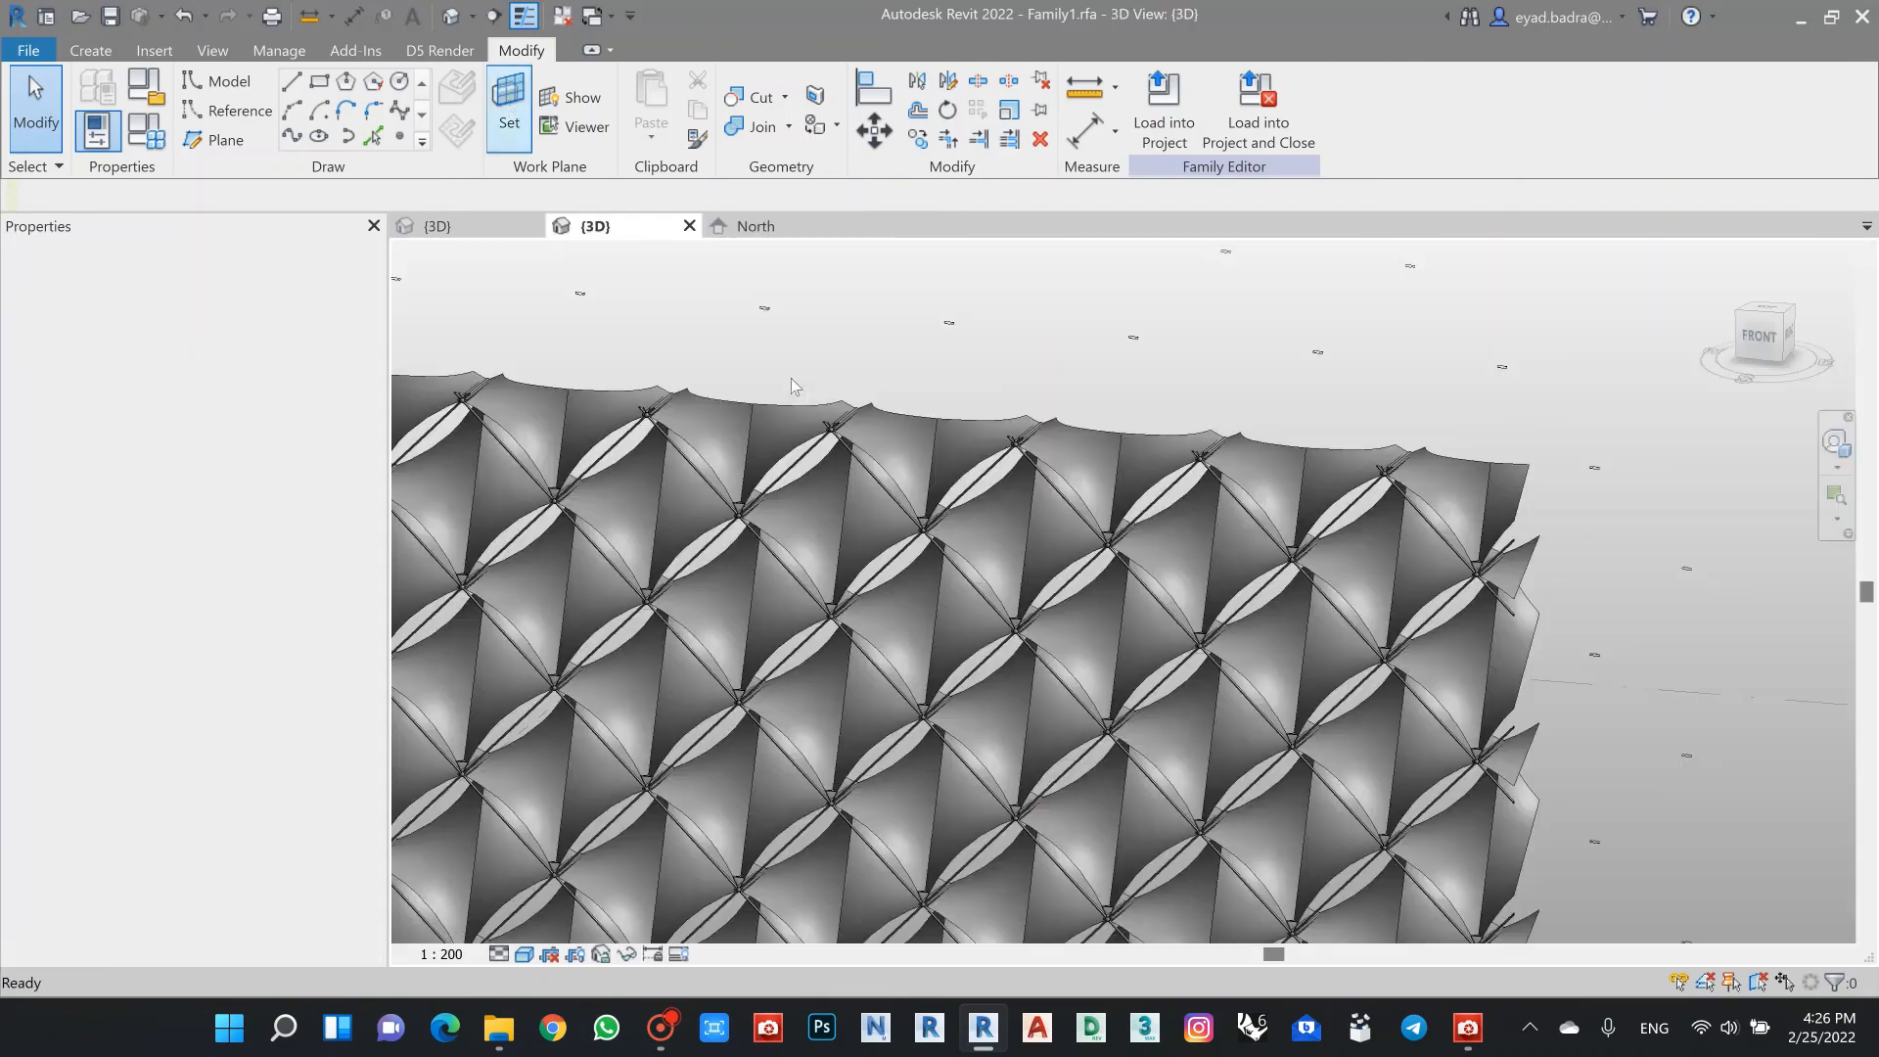
pyautogui.scroll(5, 834, 603)
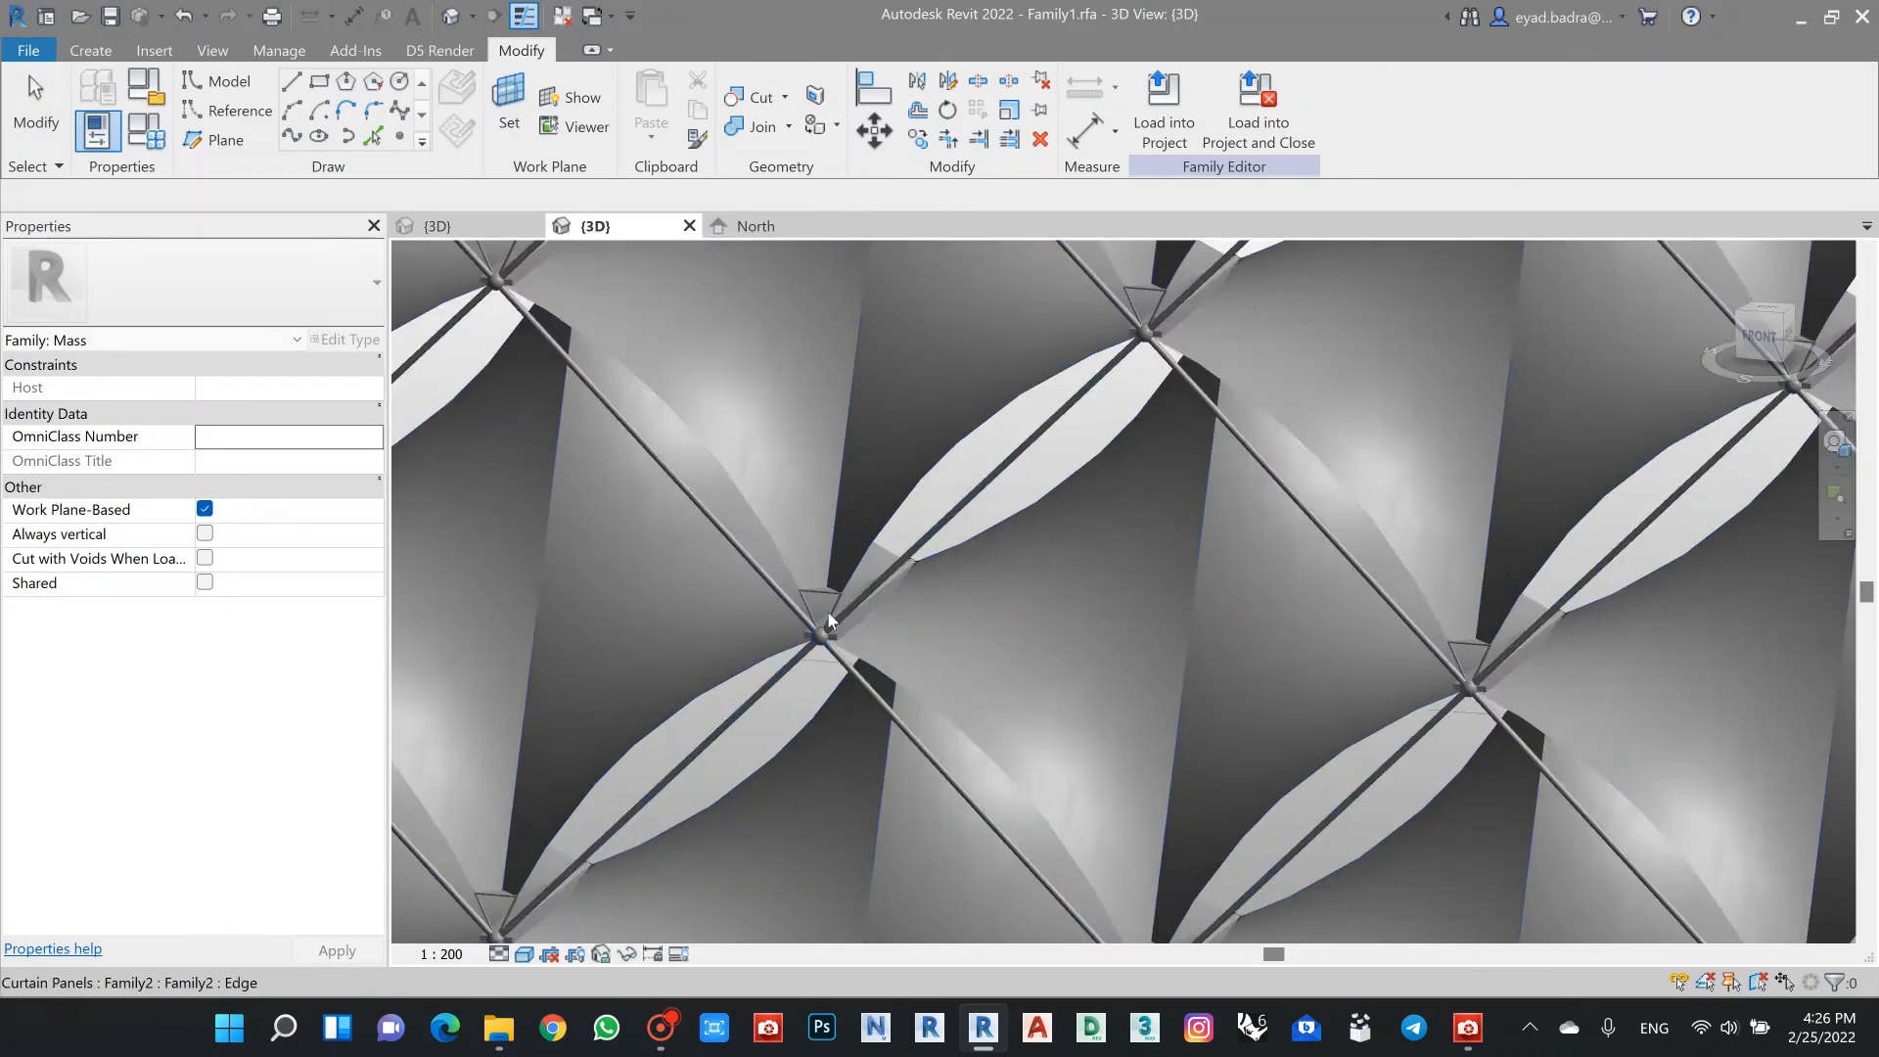
pyautogui.scroll(-4, 812, 618)
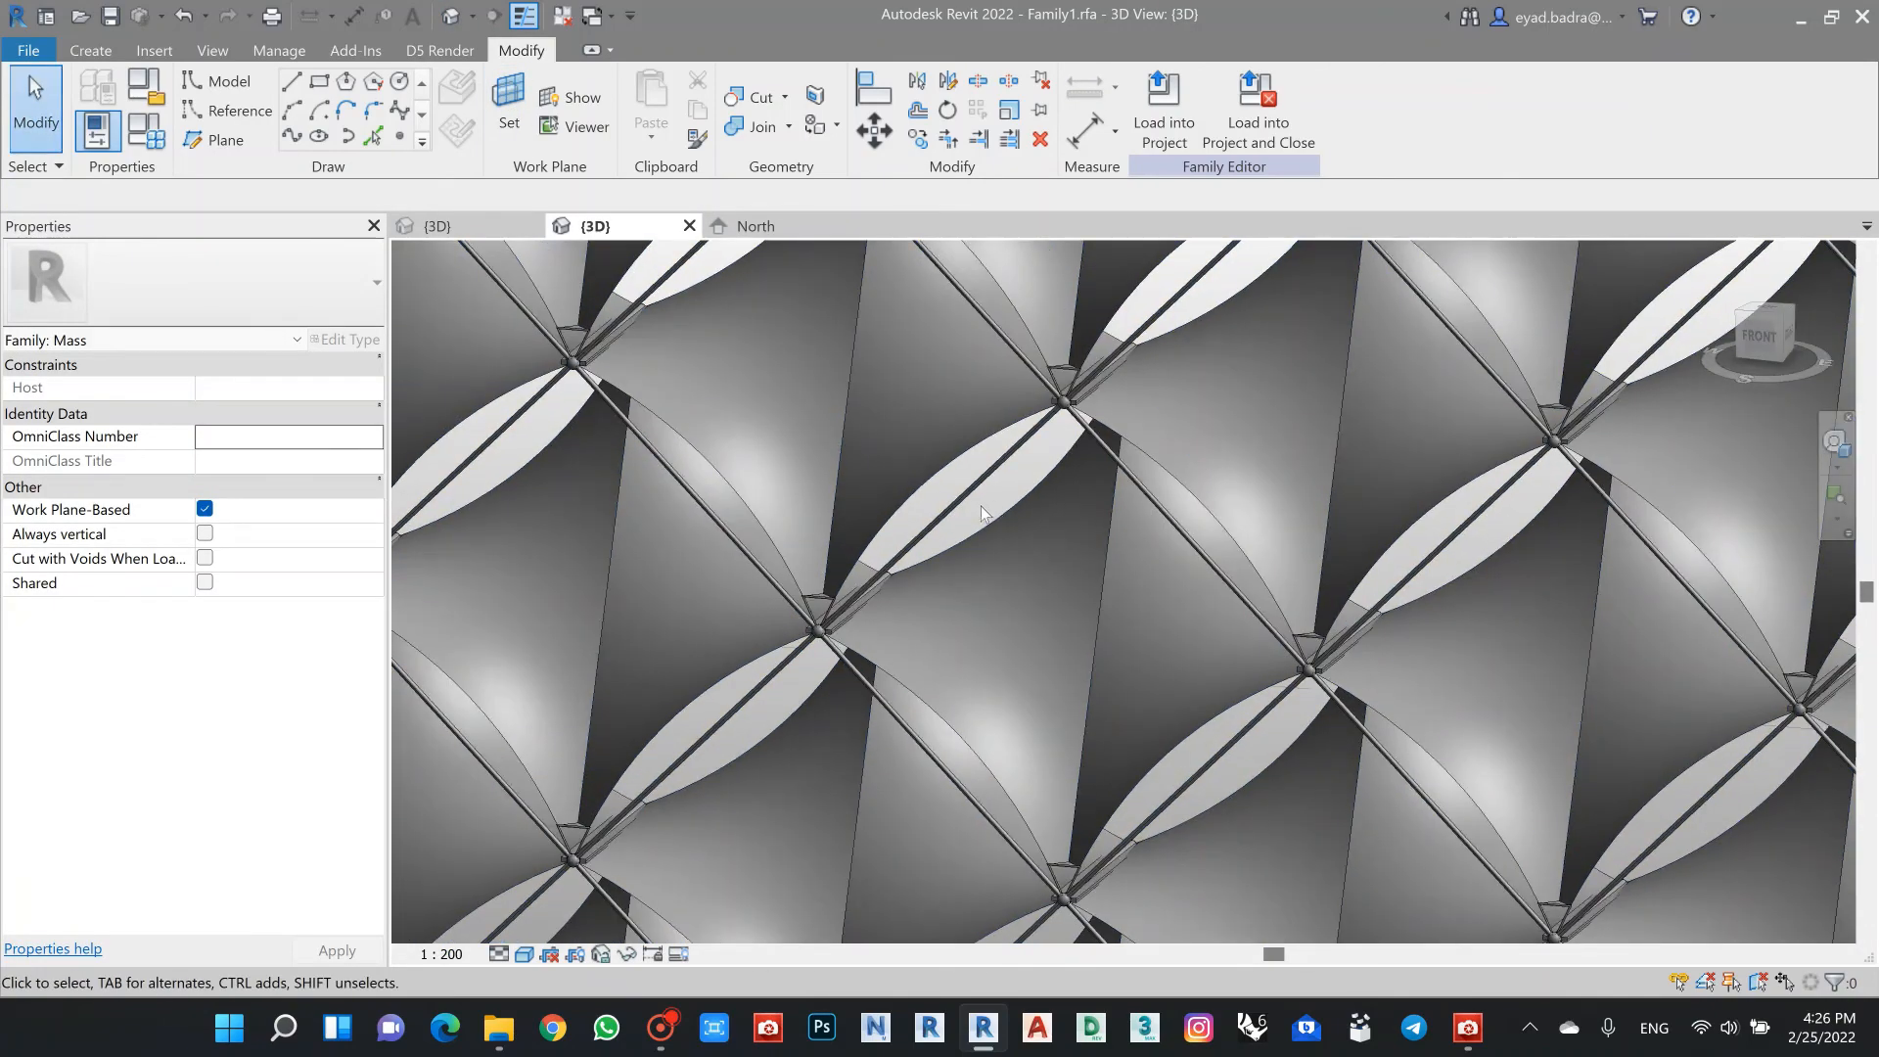
pyautogui.keyDown('shift'); pyautogui.moveTo(980, 507); pyautogui.dragTo(1290, 533, button='middle'); pyautogui.keyUp('shift')
pyautogui.scroll(-5, 982, 530)
pyautogui.scroll(-3, 917, 542)
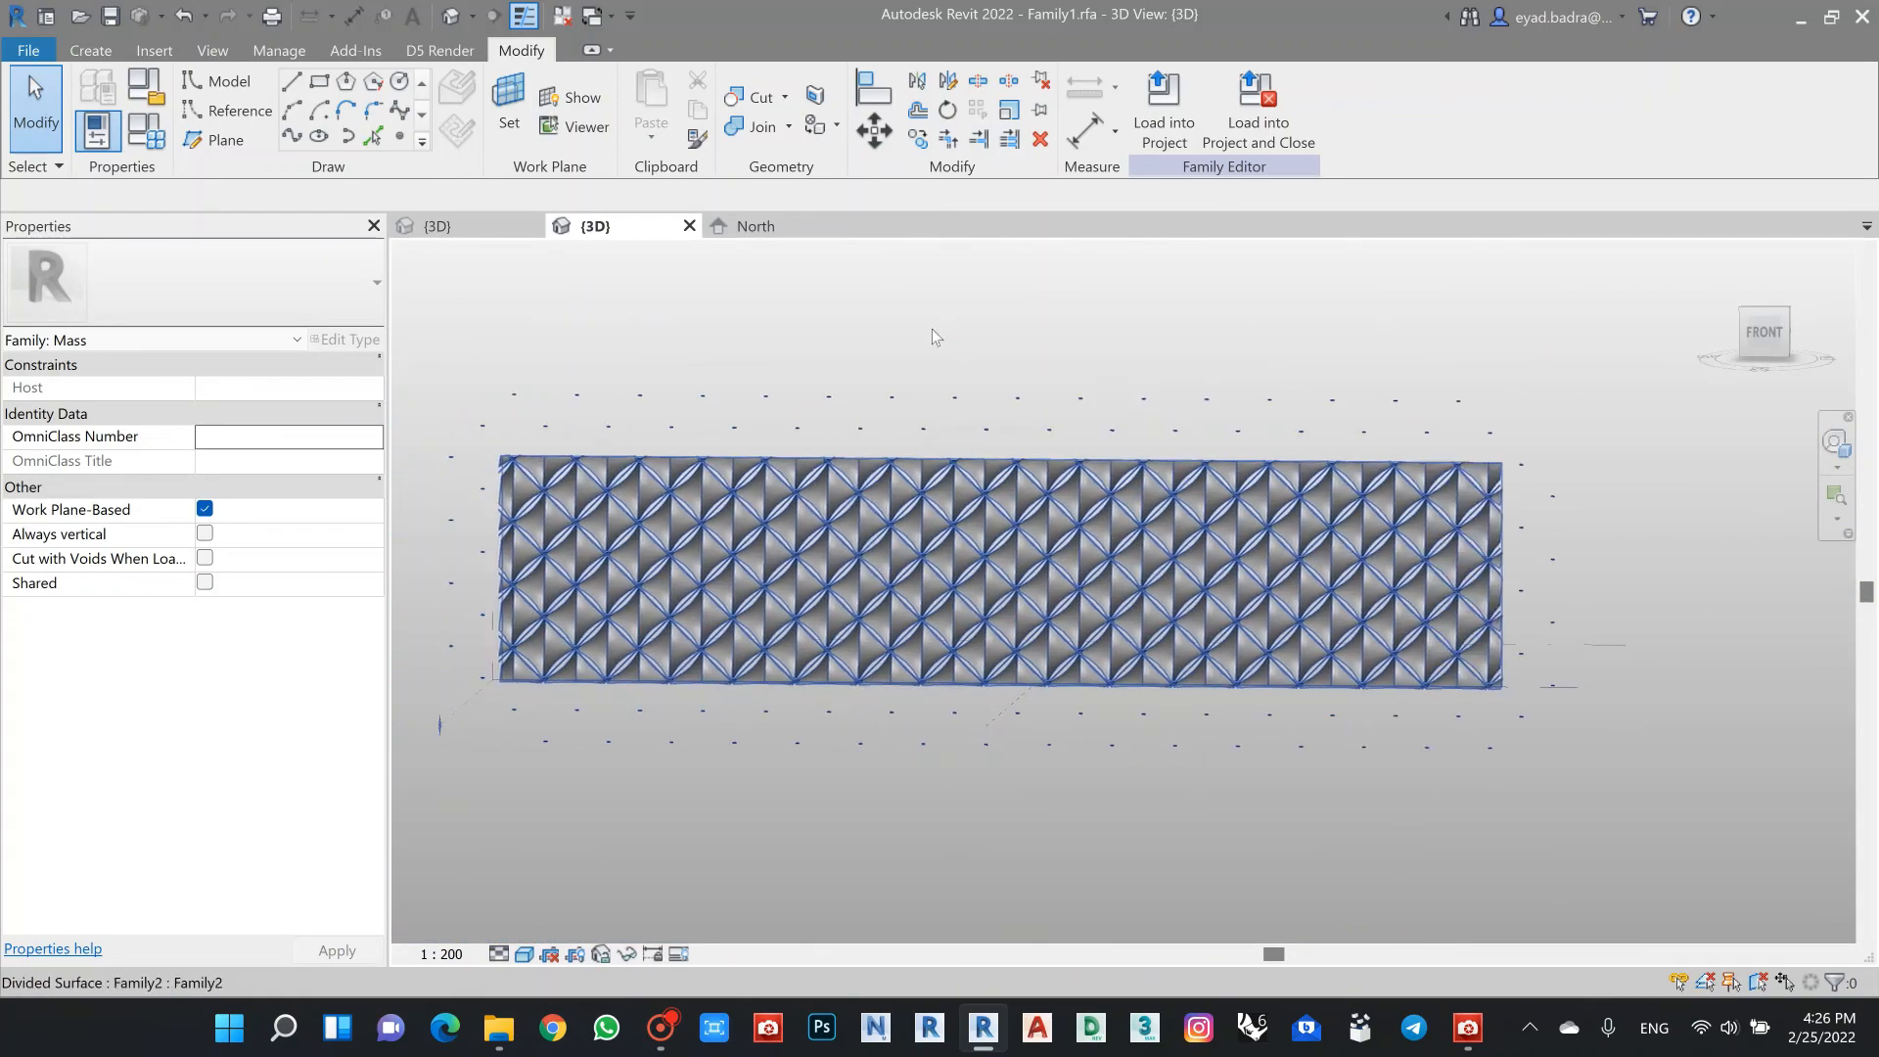
# Step: In the Family2 panel family, turn off the Visible property of the profile at the base of the post at placement point 4
pyautogui.click(467, 232)
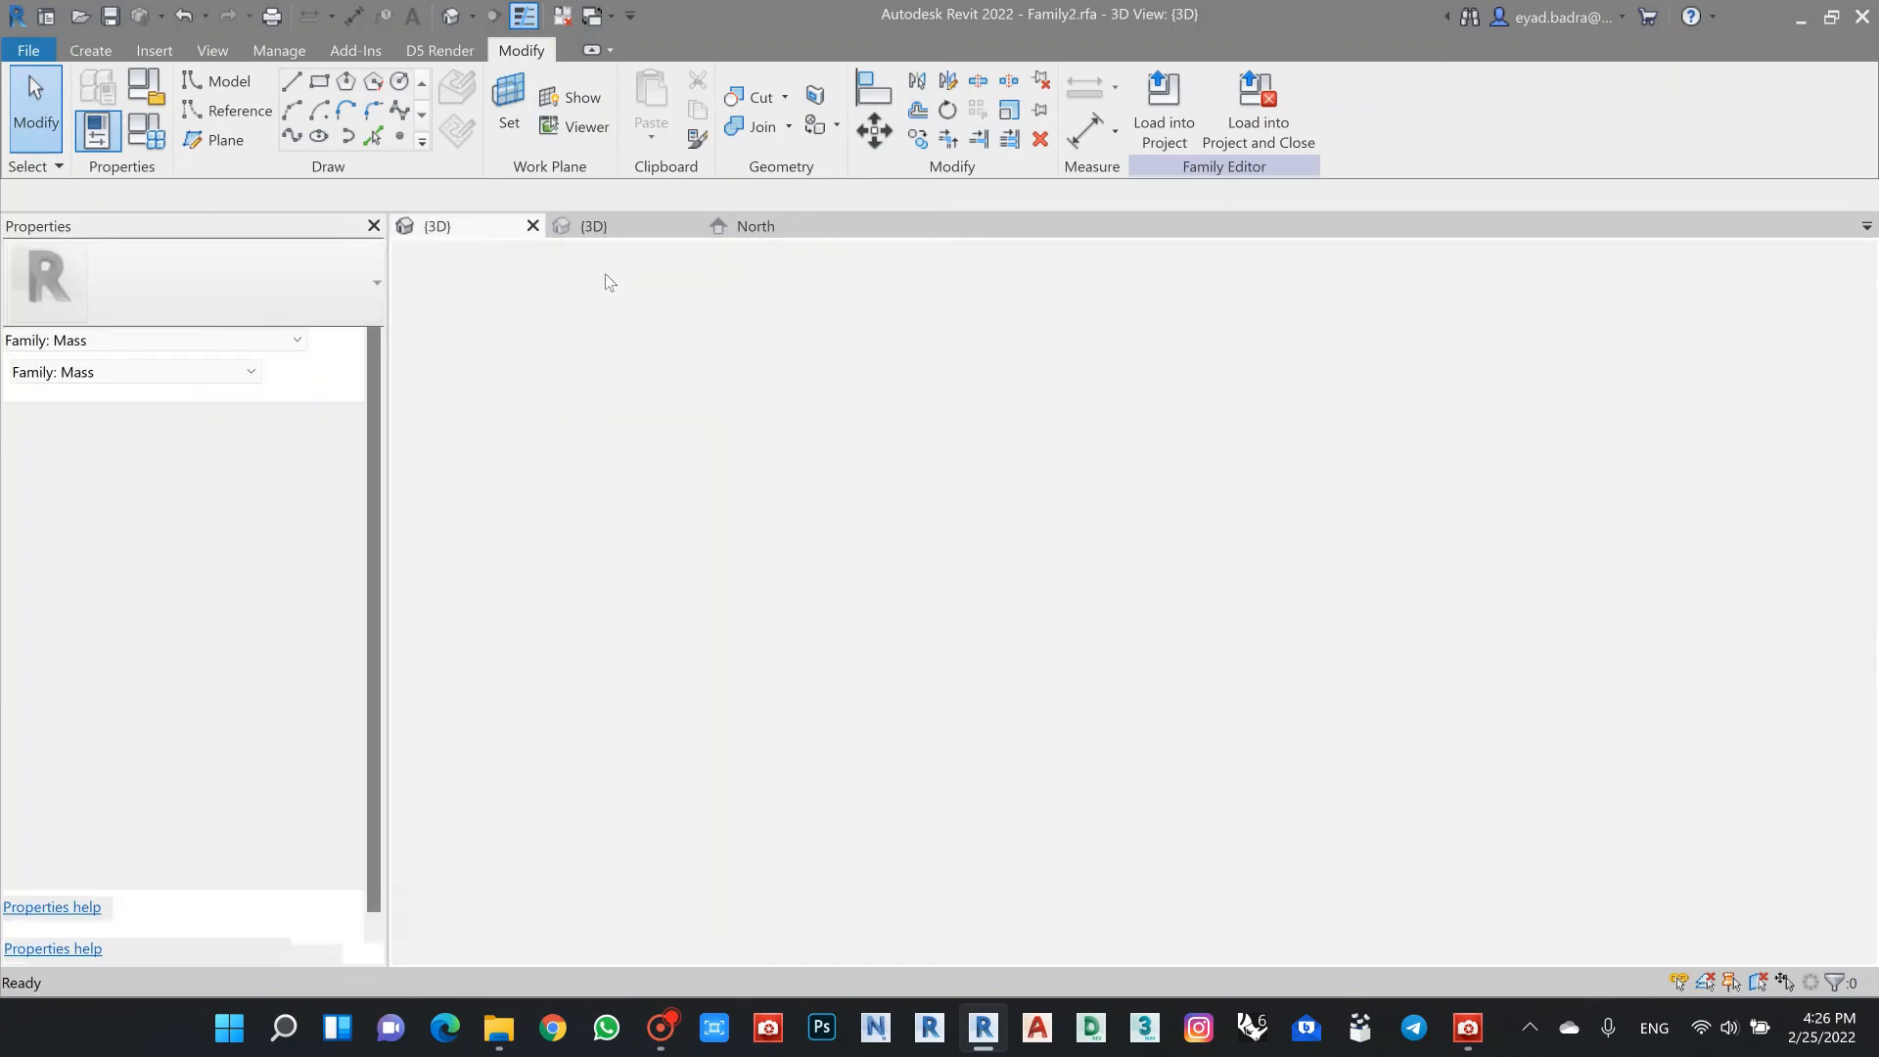
pyautogui.scroll(8, 1153, 608)
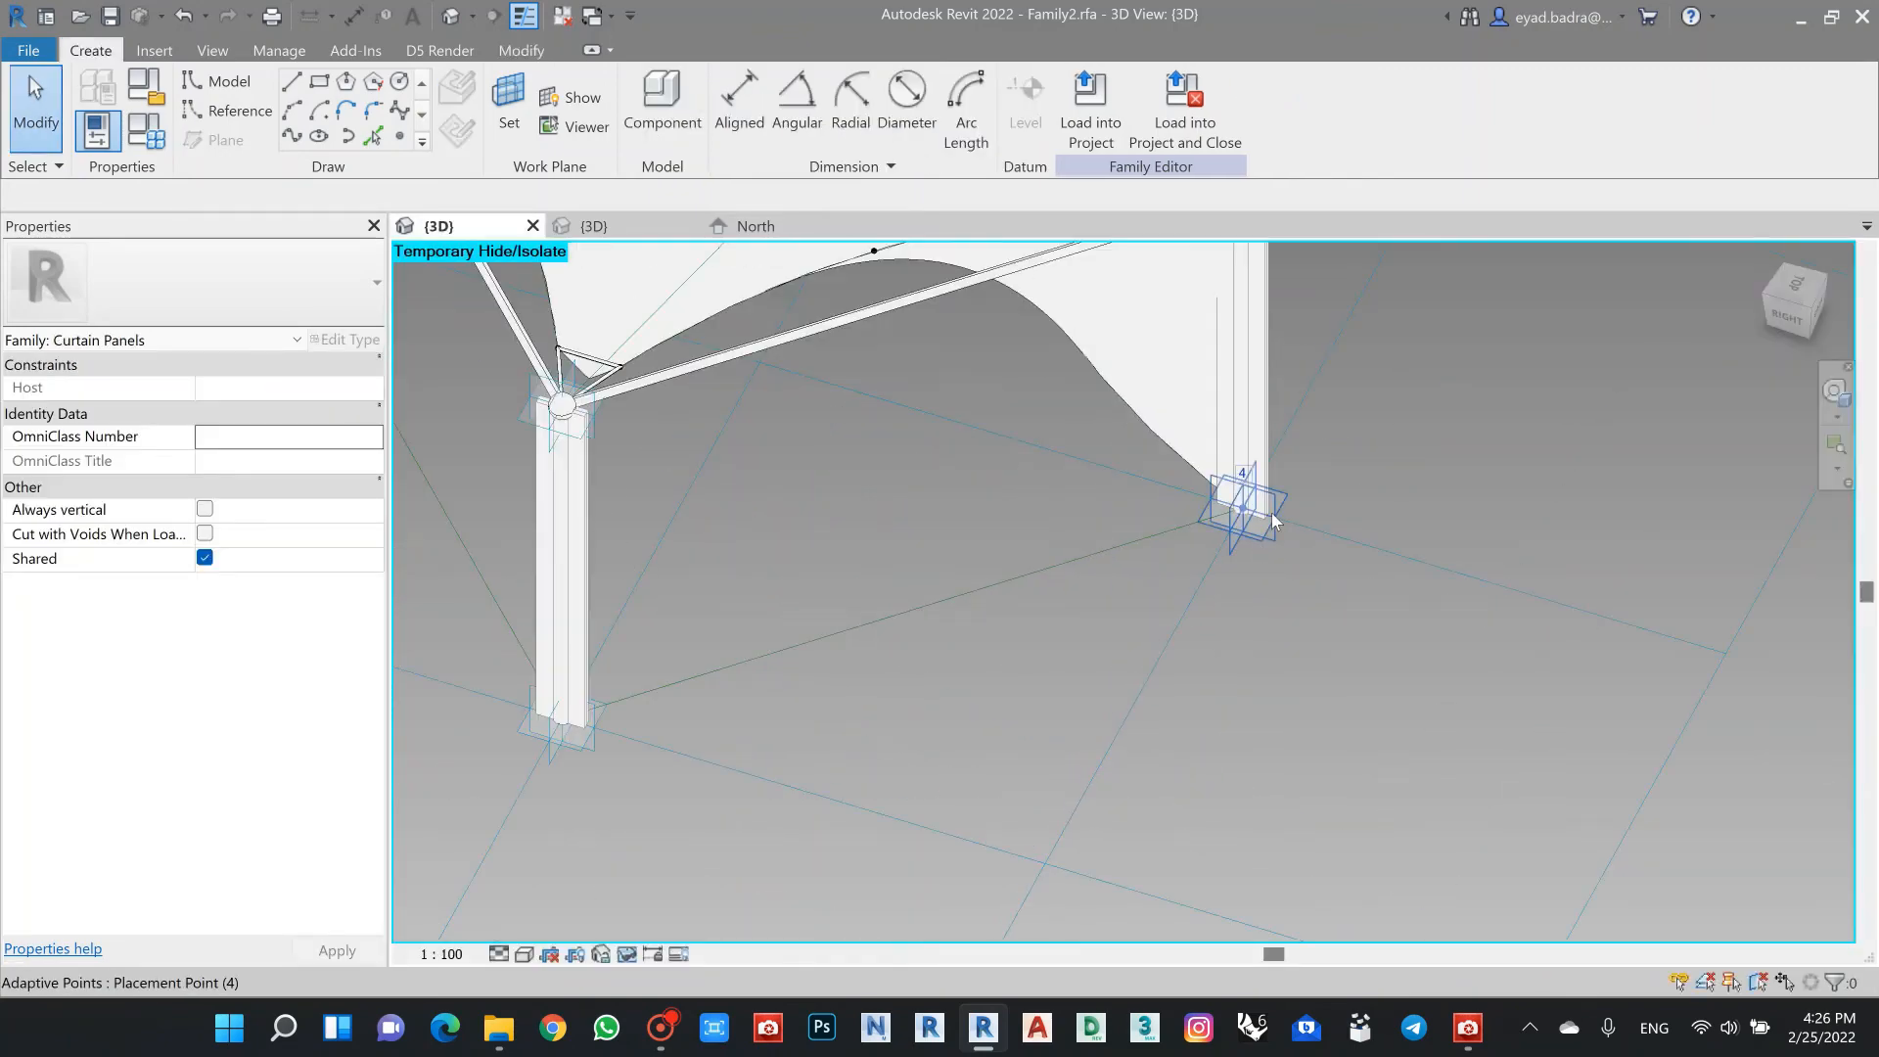
pyautogui.moveTo(1231, 554); pyautogui.dragTo(1230, 514, button='middle')
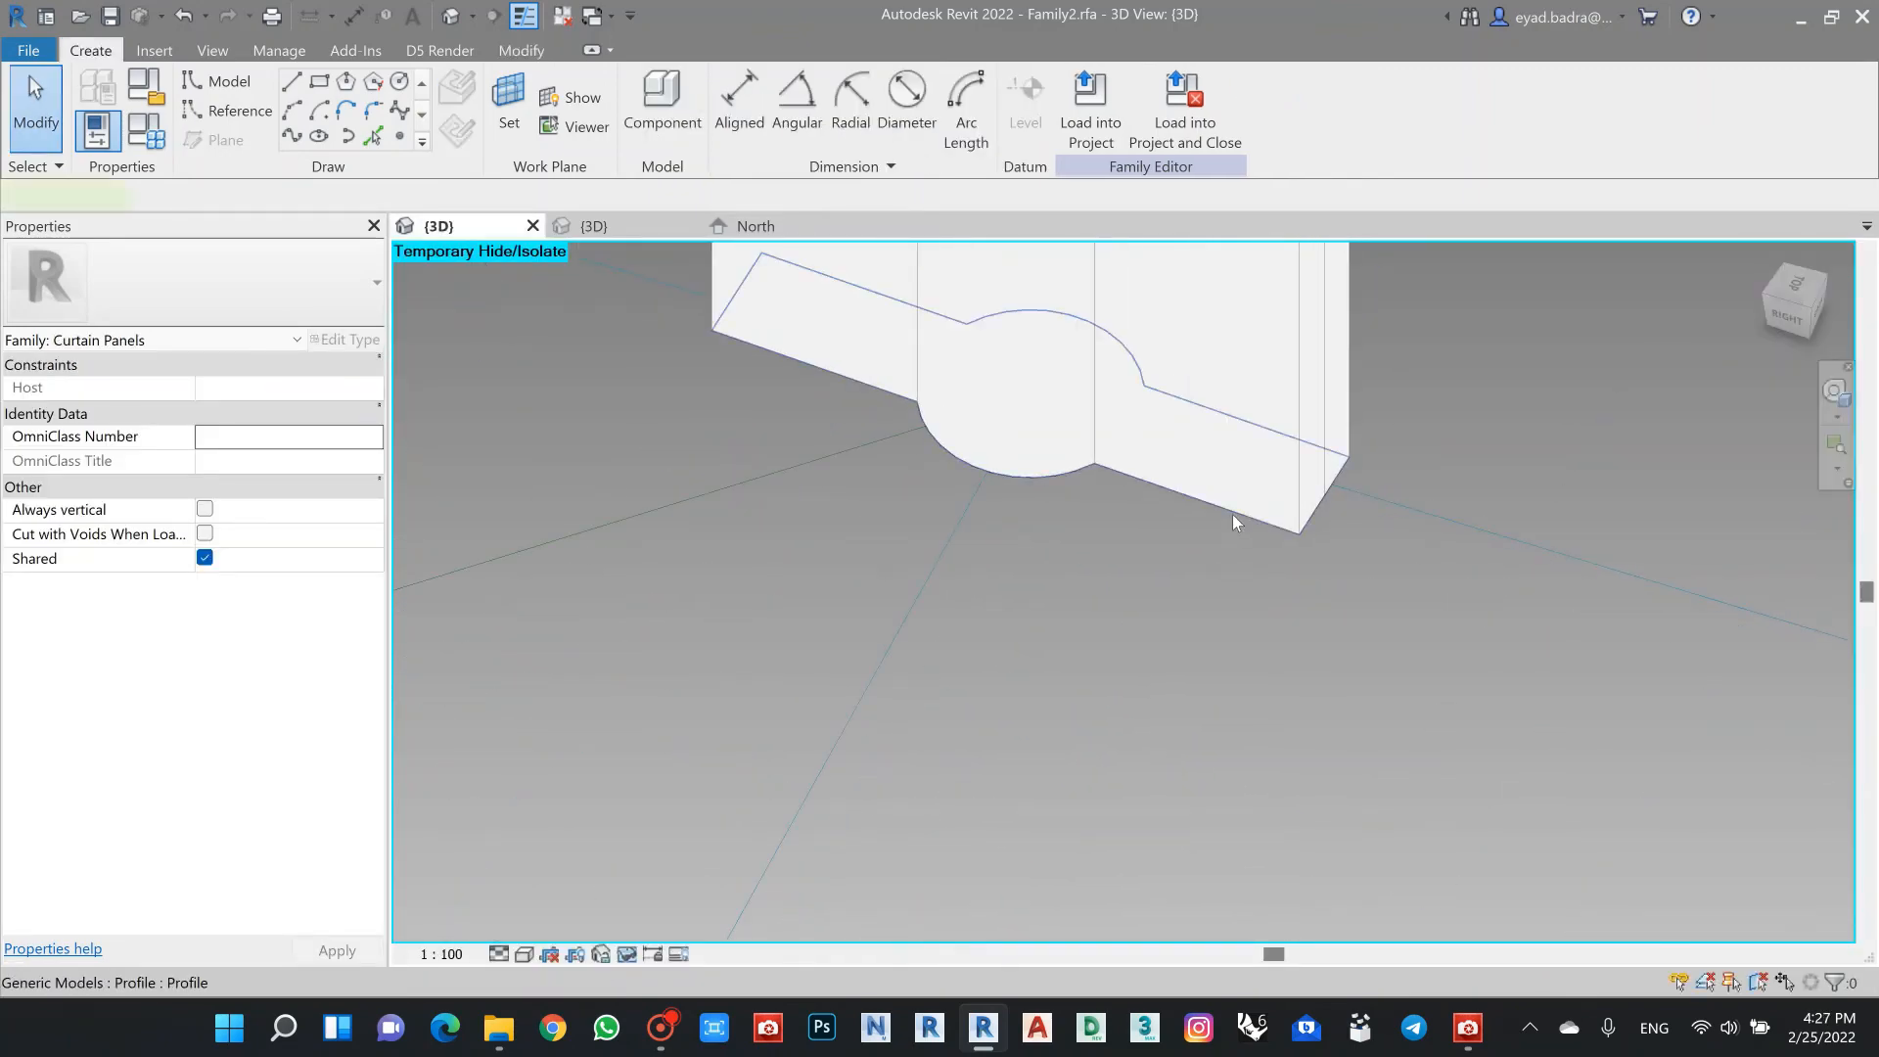
pyautogui.click(1231, 514)
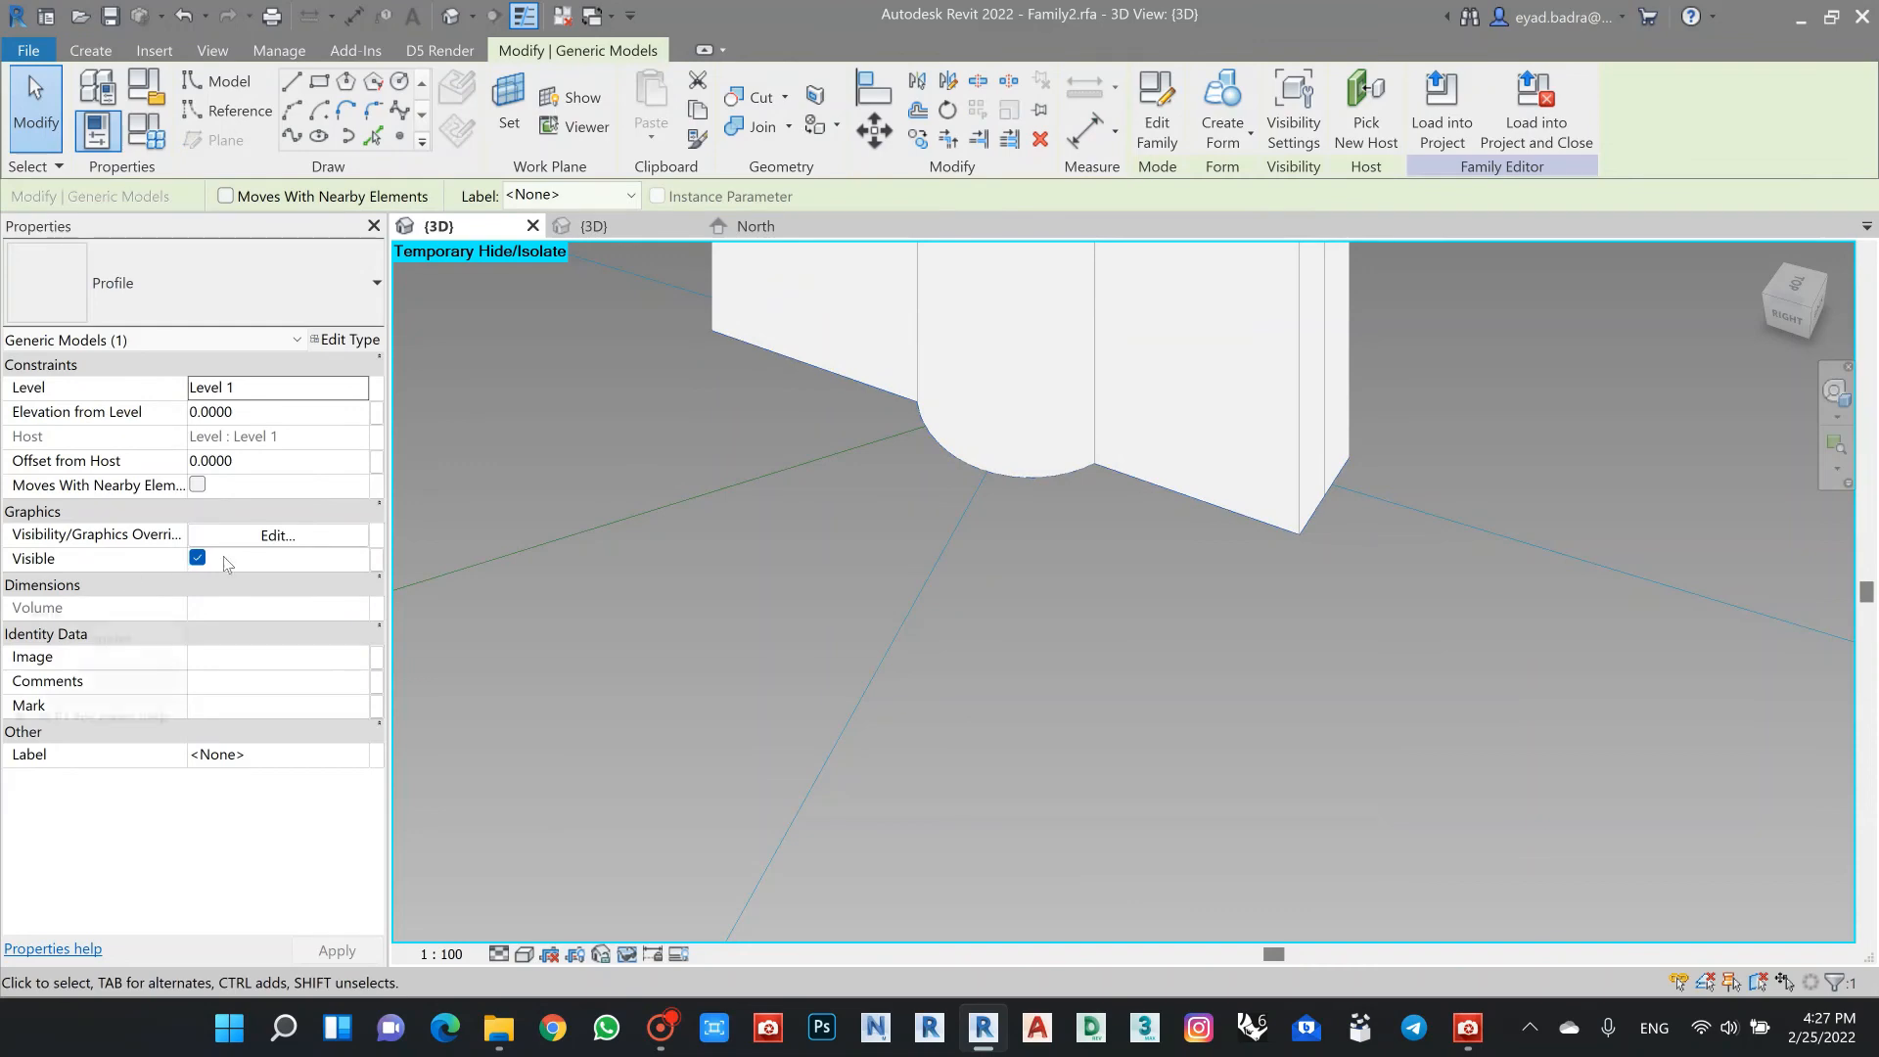
pyautogui.click(1159, 671)
# Step: Turn off the Visible property of the profile at the base of the front post
pyautogui.scroll(-6, 1142, 689)
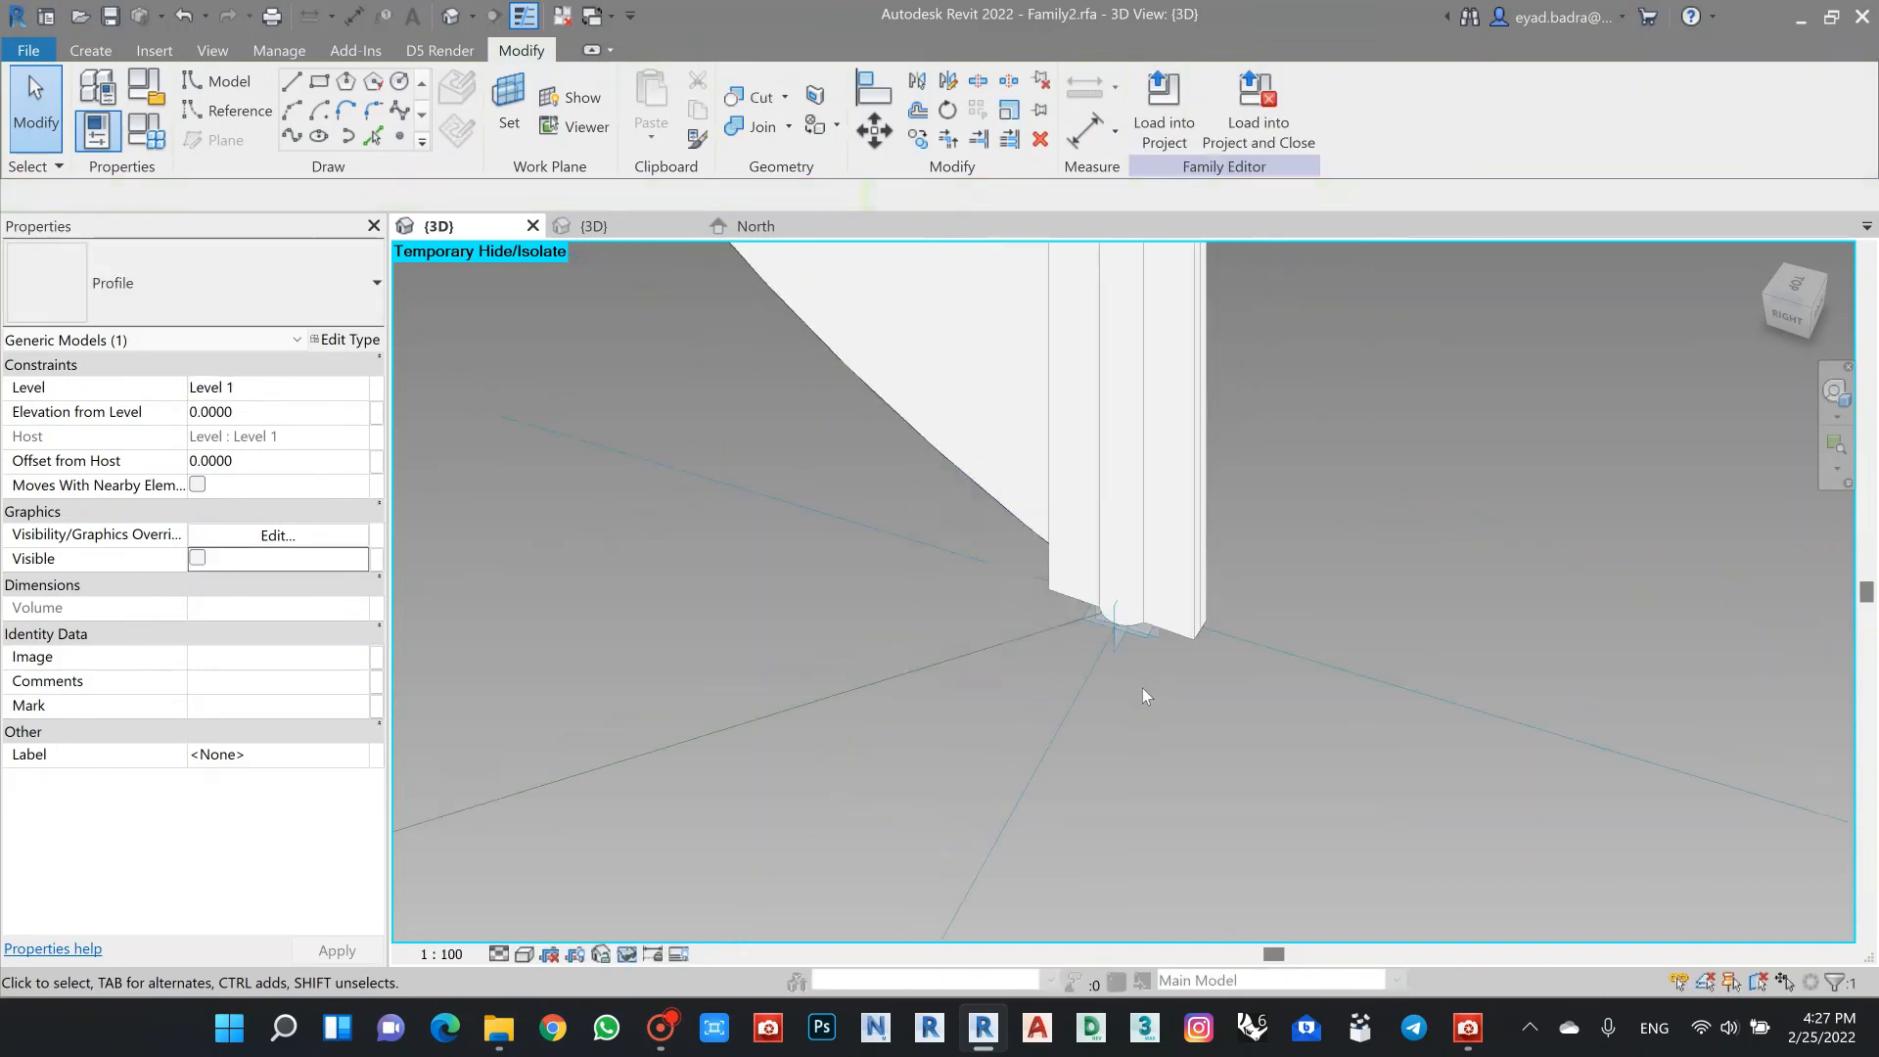
pyautogui.scroll(10, 1071, 683)
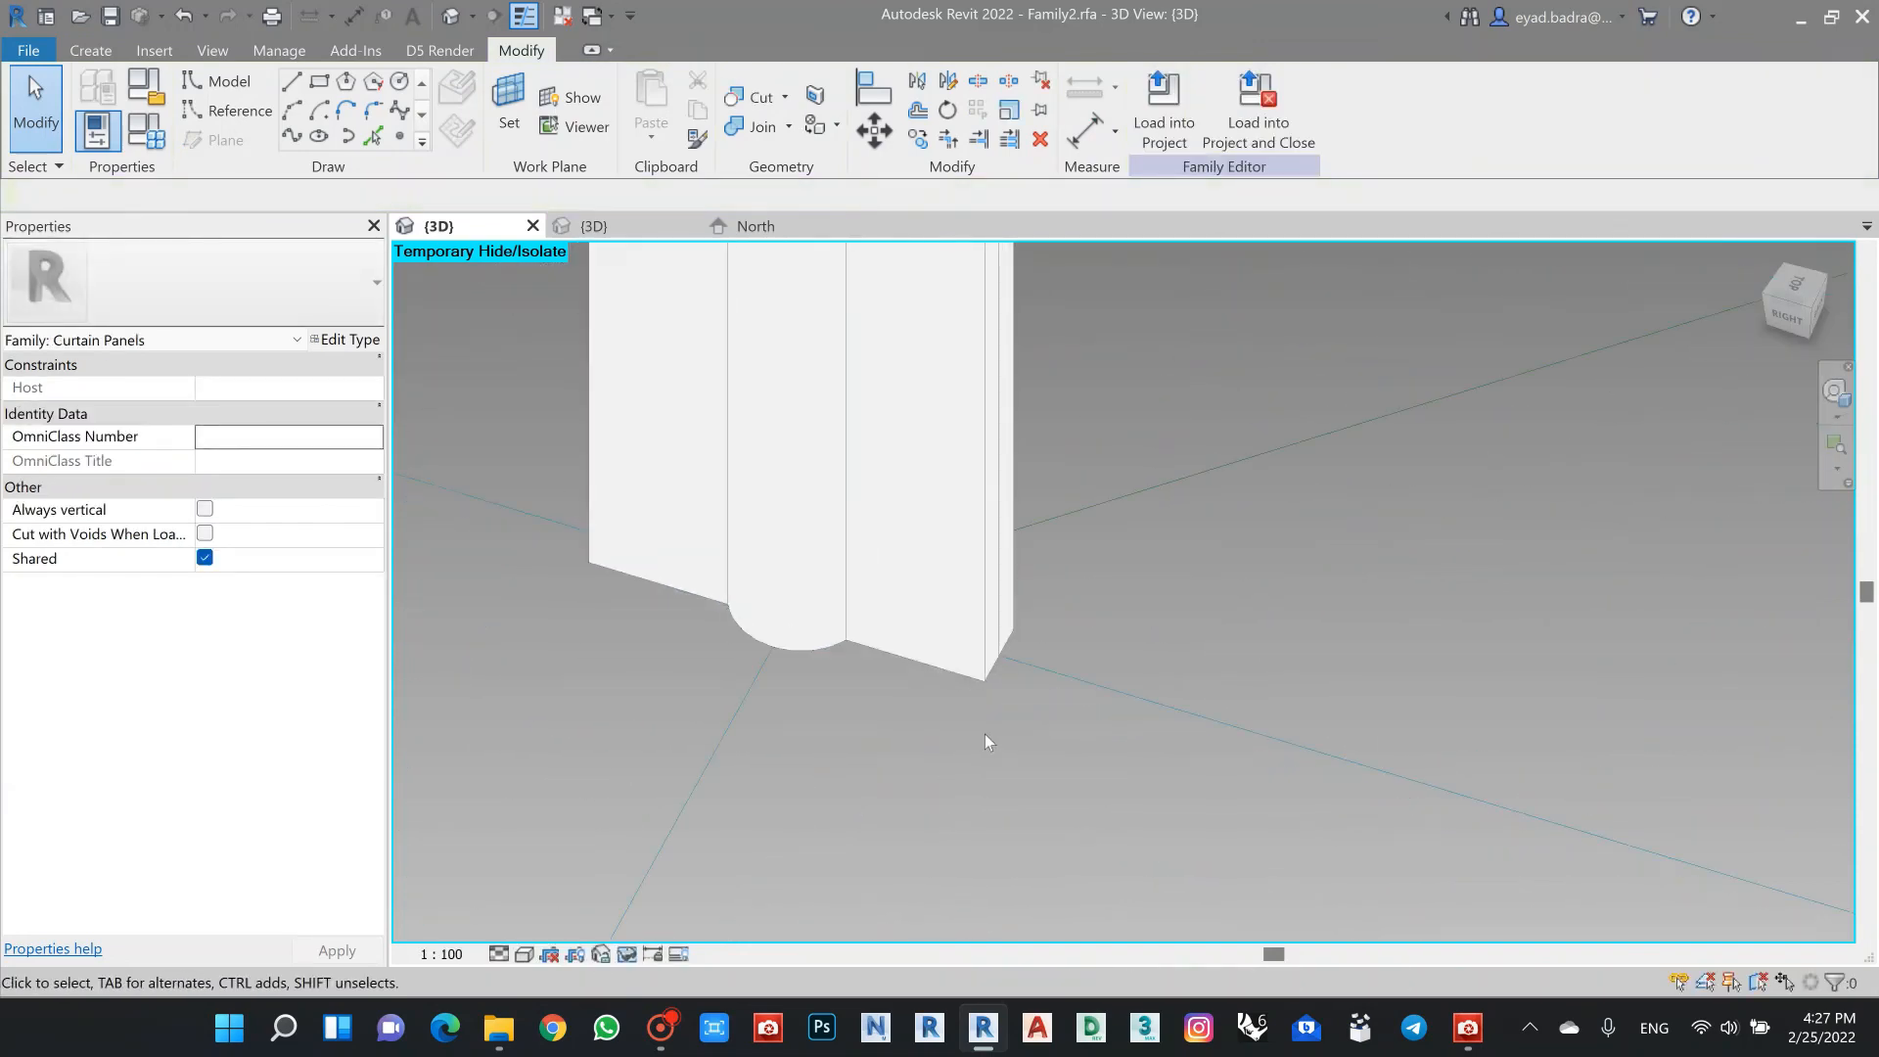
pyautogui.click(919, 655)
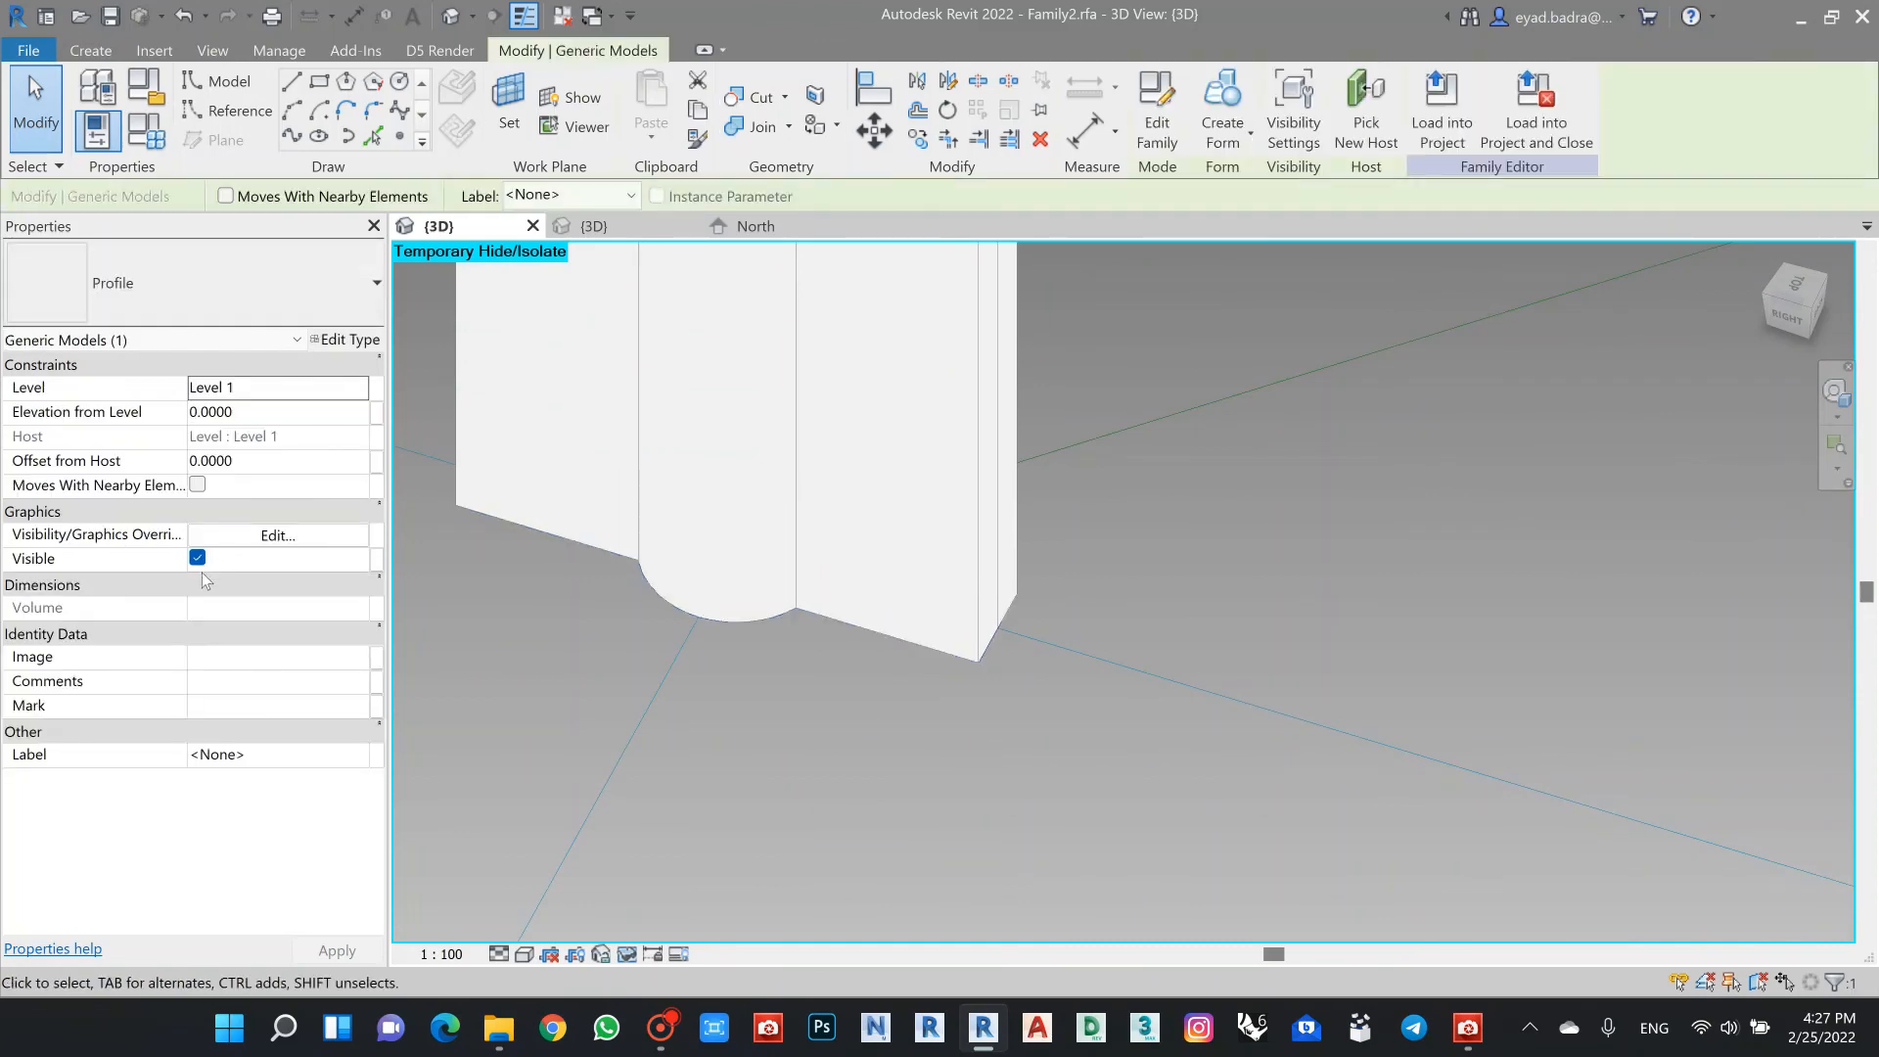
pyautogui.click(990, 809)
pyautogui.scroll(-8, 995, 808)
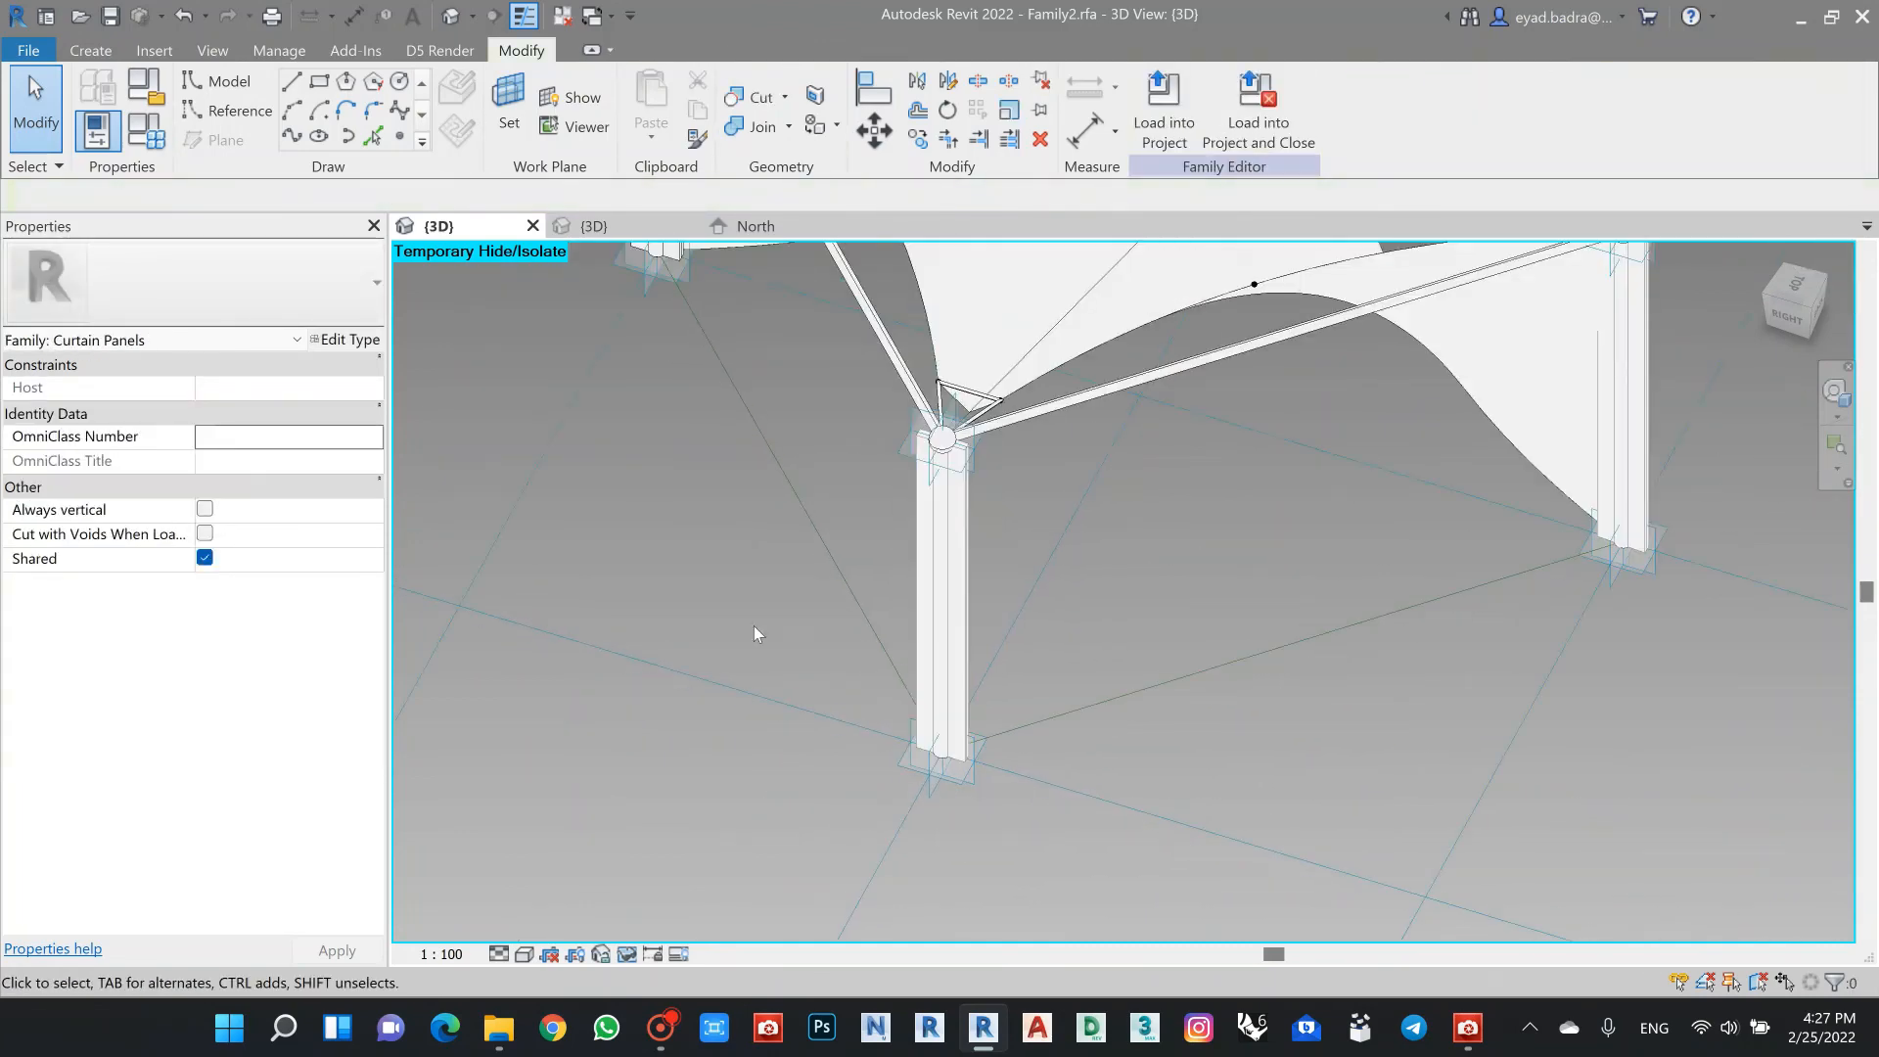
# Step: Turn off the Visible property of the profiles at the bases of the two remaining posts
pyautogui.scroll(10, 836, 585)
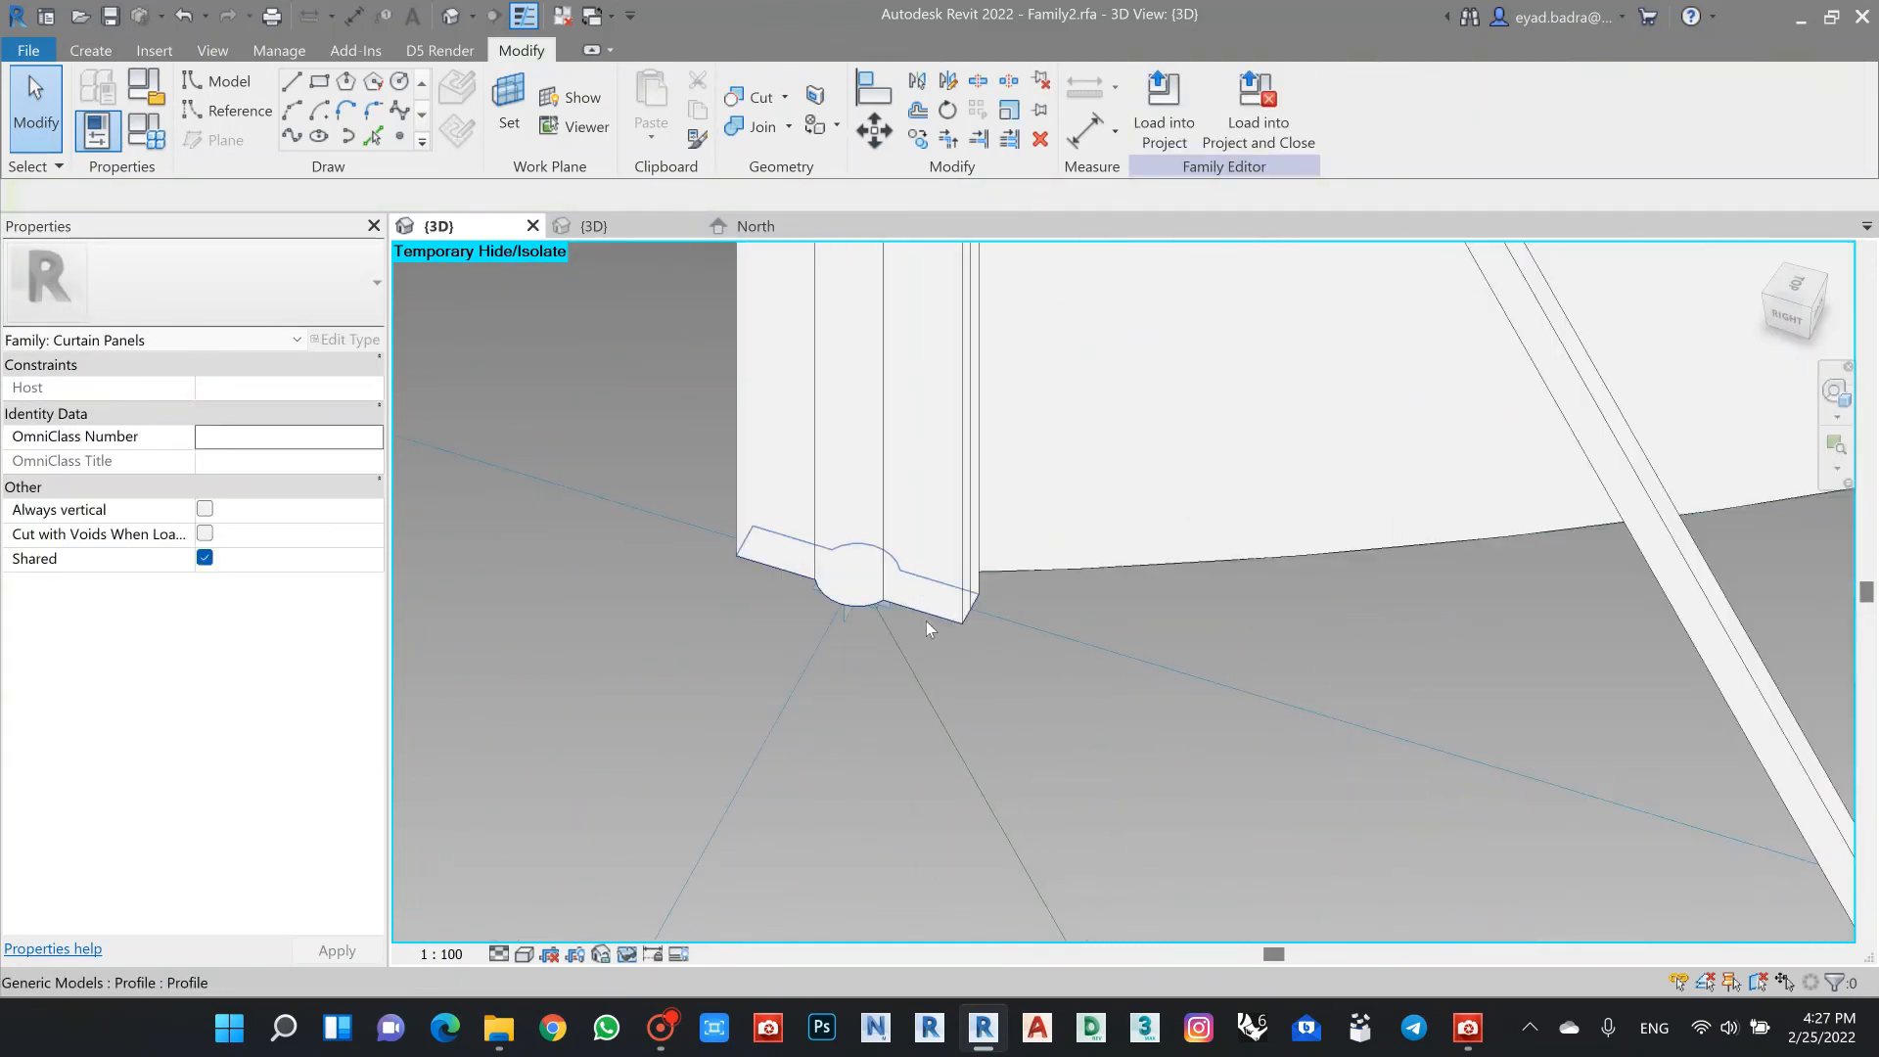
pyautogui.click(926, 621)
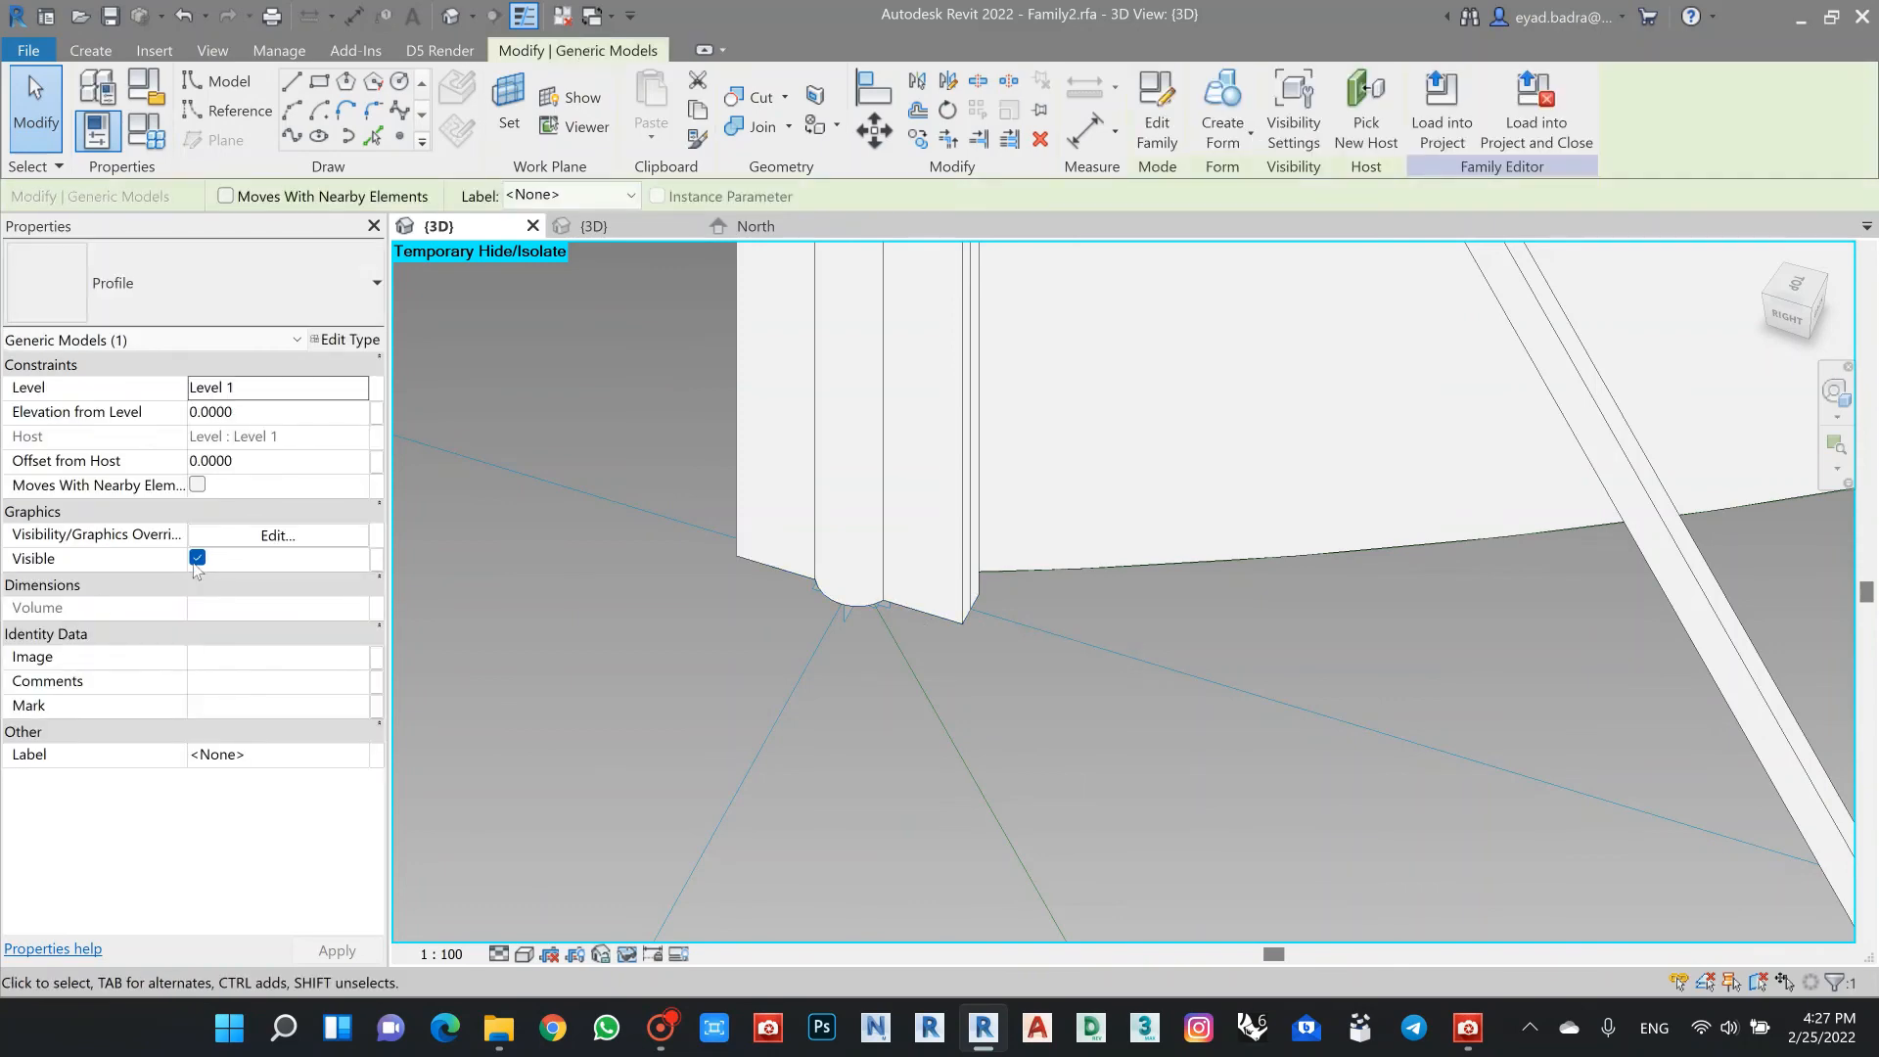
pyautogui.scroll(-8, 662, 722)
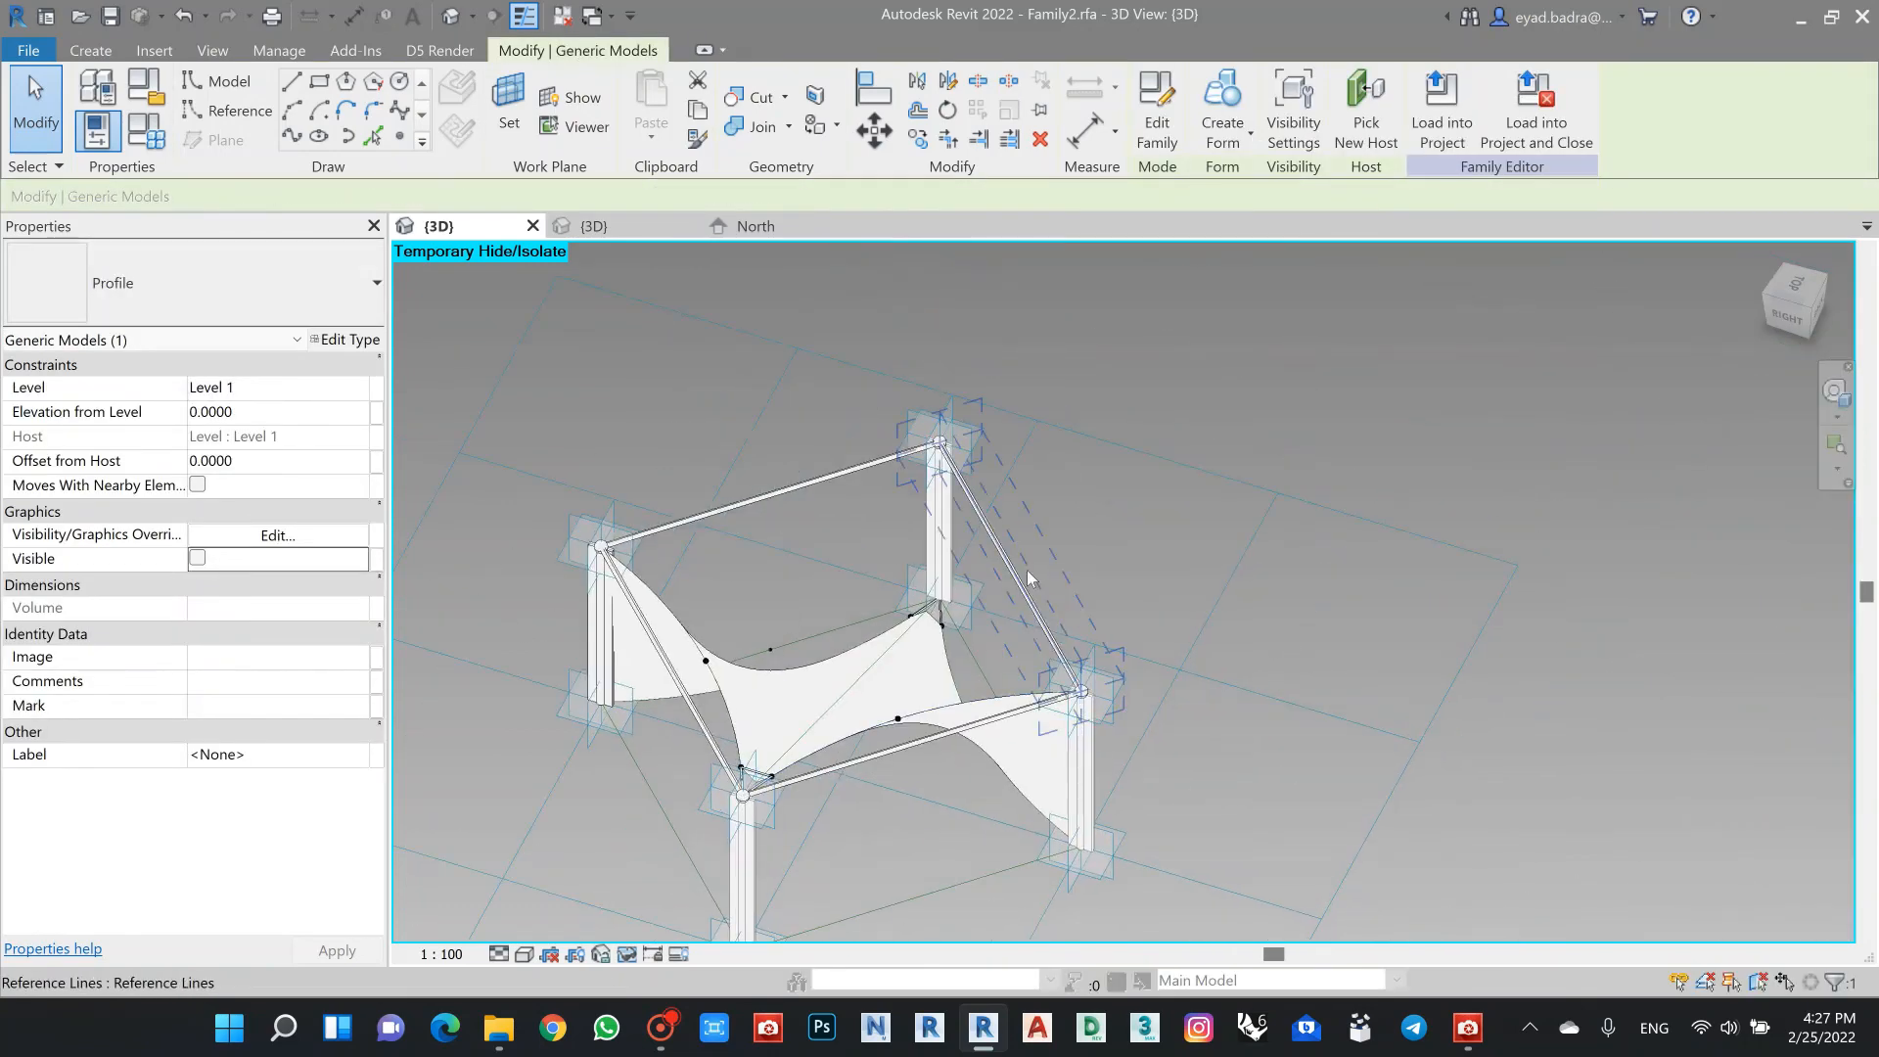
pyautogui.scroll(10, 757, 662)
pyautogui.scroll(5, 763, 675)
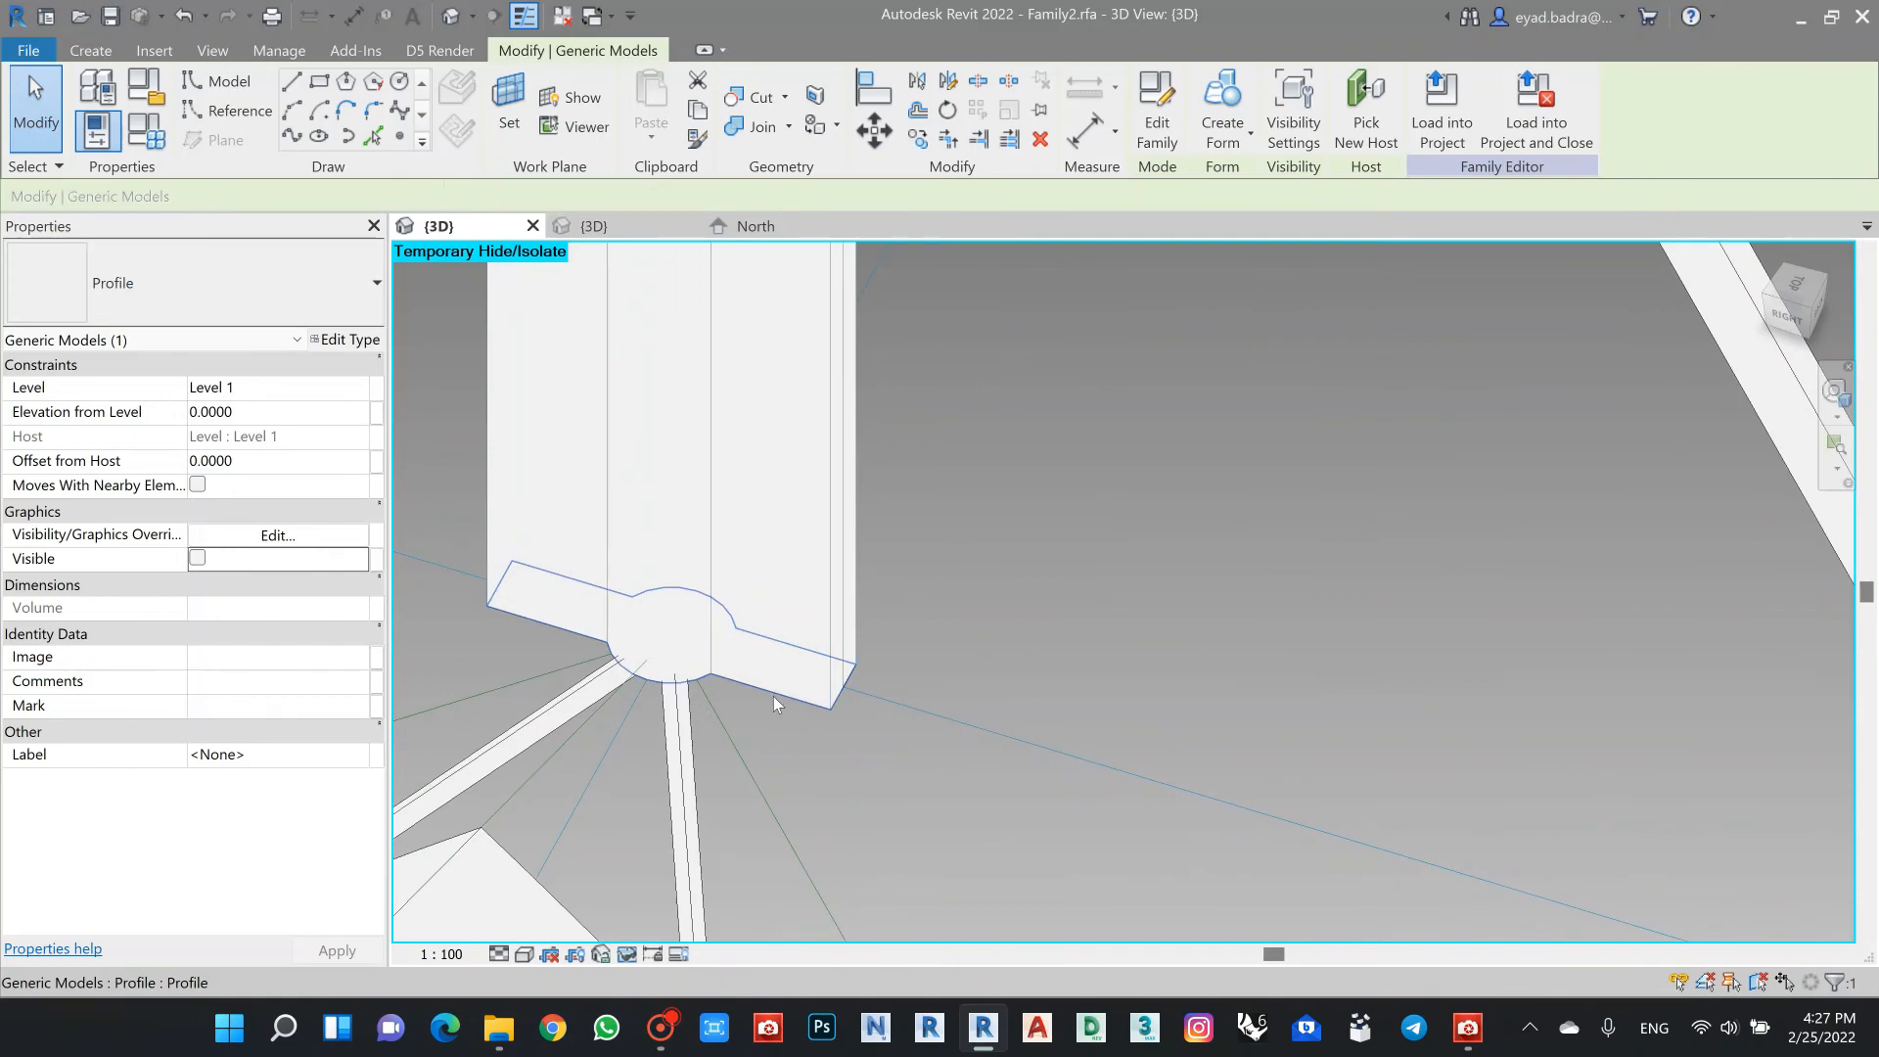
pyautogui.click(198, 557)
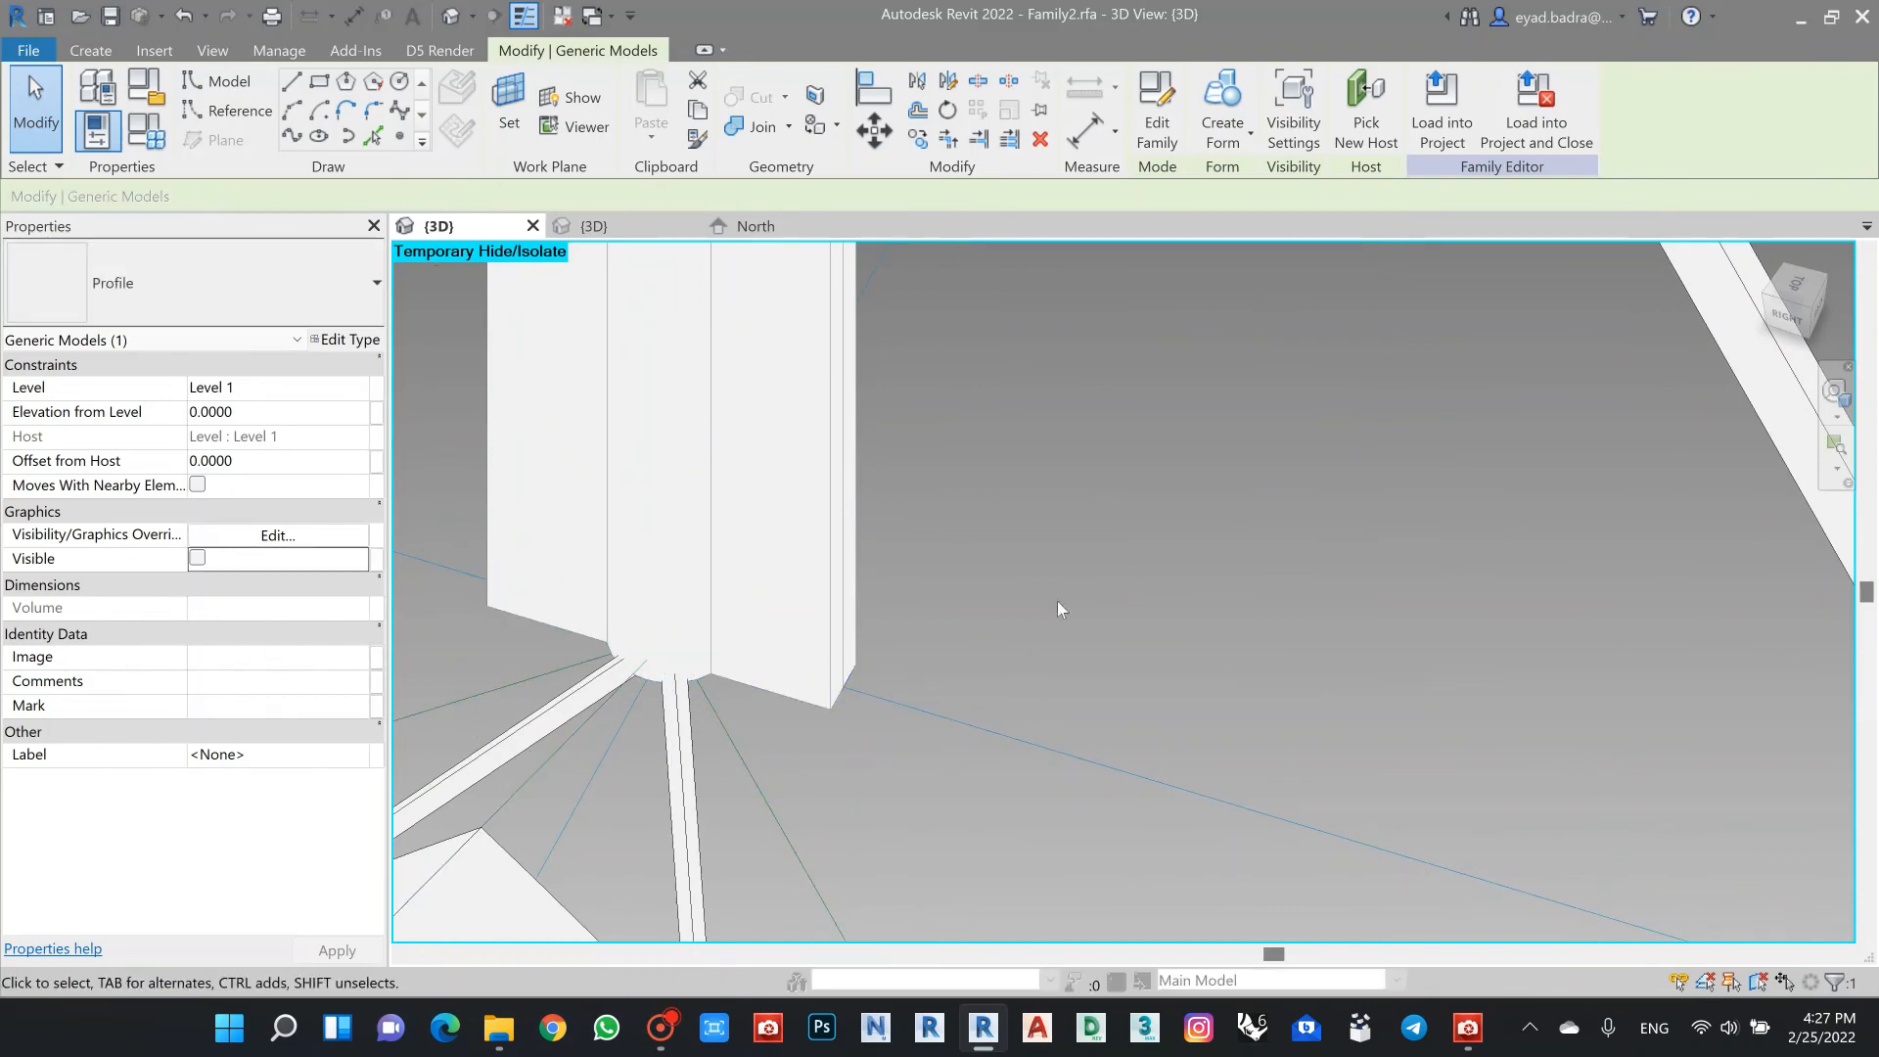
pyautogui.scroll(-10, 1173, 572)
pyautogui.moveTo(1269, 536); pyautogui.dragTo(1239, 499, button='middle')
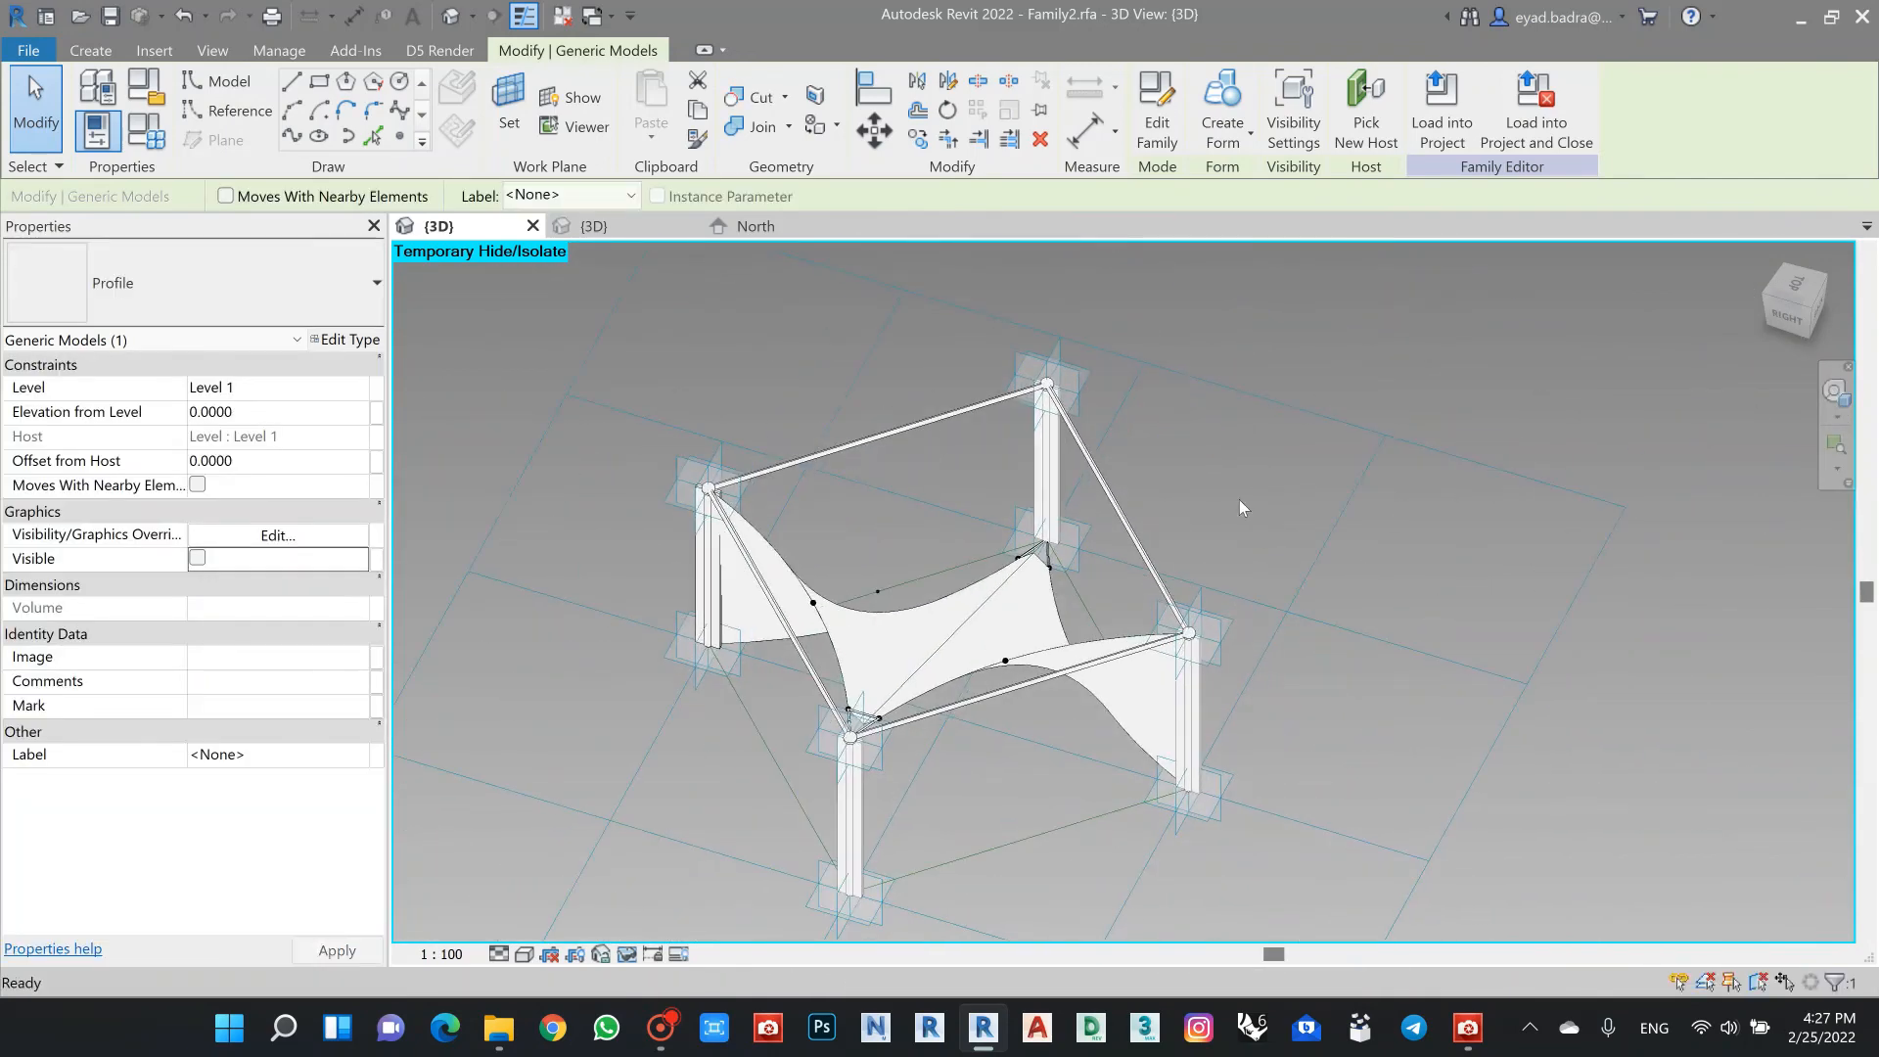
pyautogui.press('Escape')
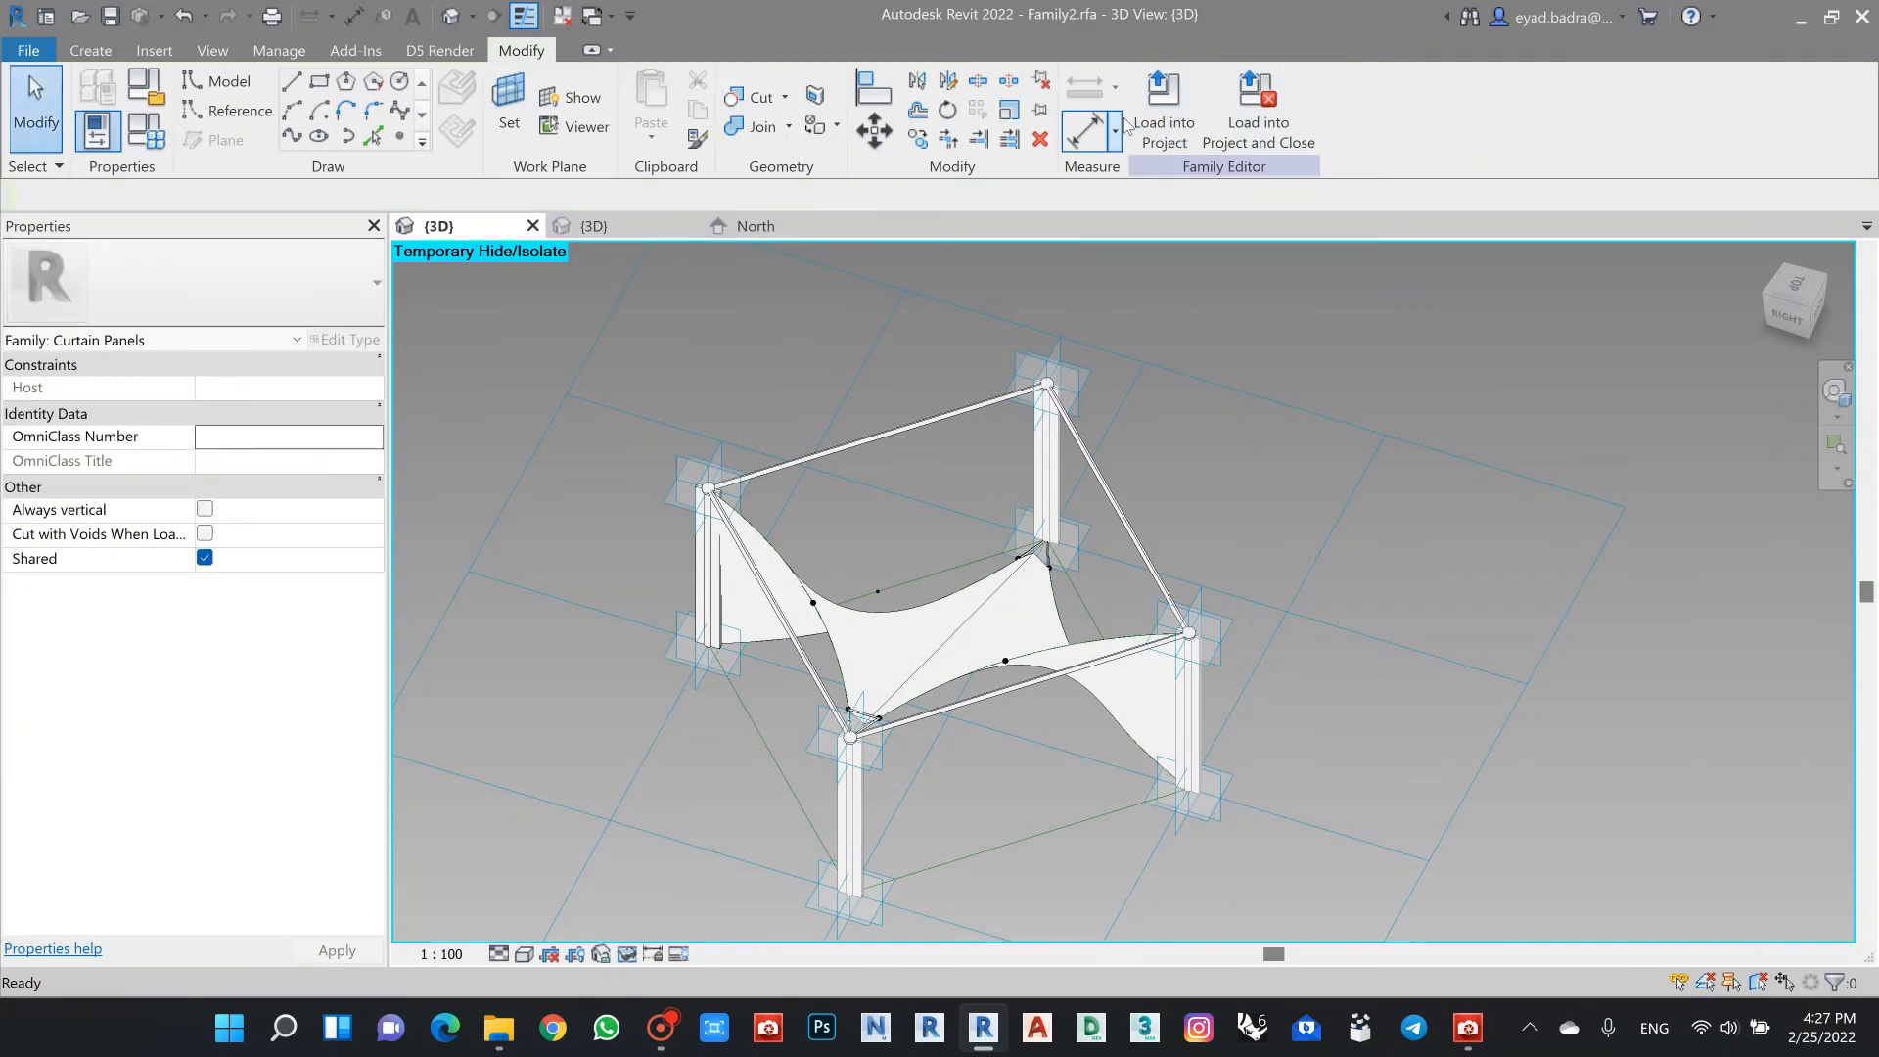
# Step: Load Family2 into Family1, overwriting the existing version and its parameter values, and check the panels in the North elevation
pyautogui.click(1162, 110)
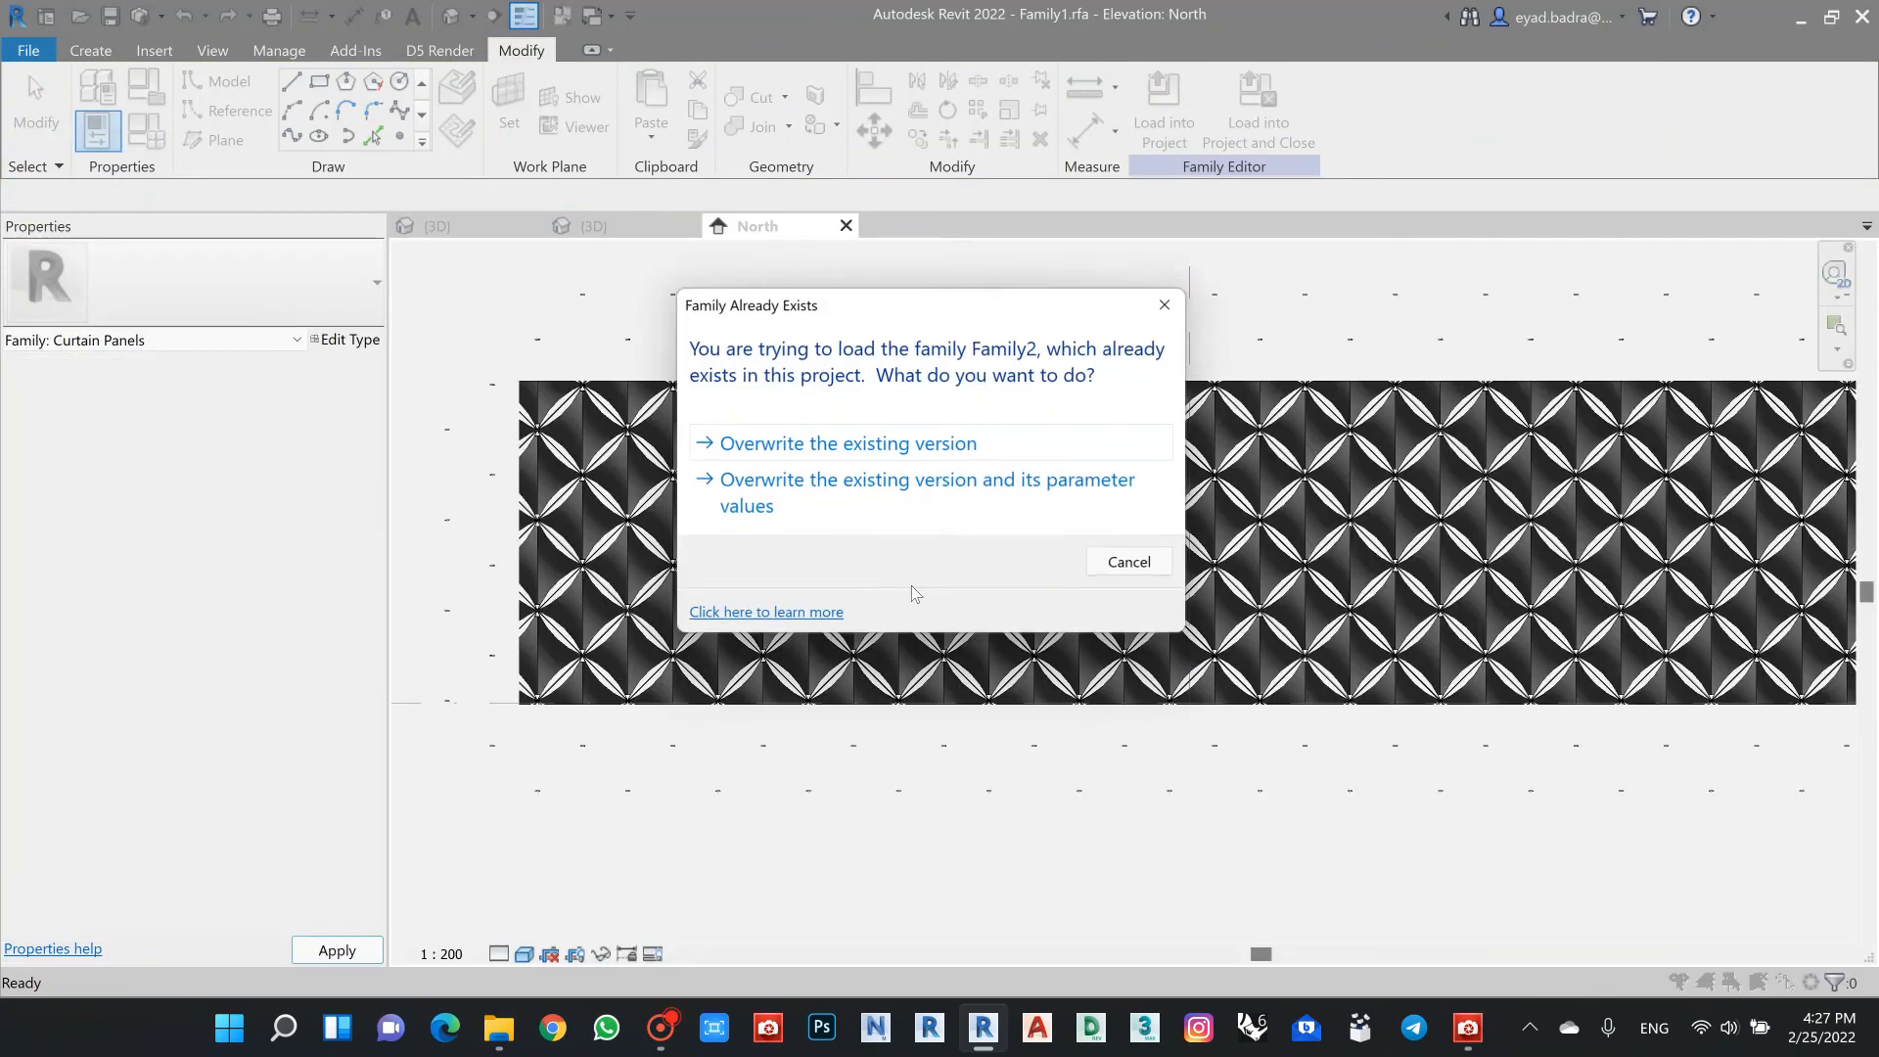
pyautogui.click(889, 504)
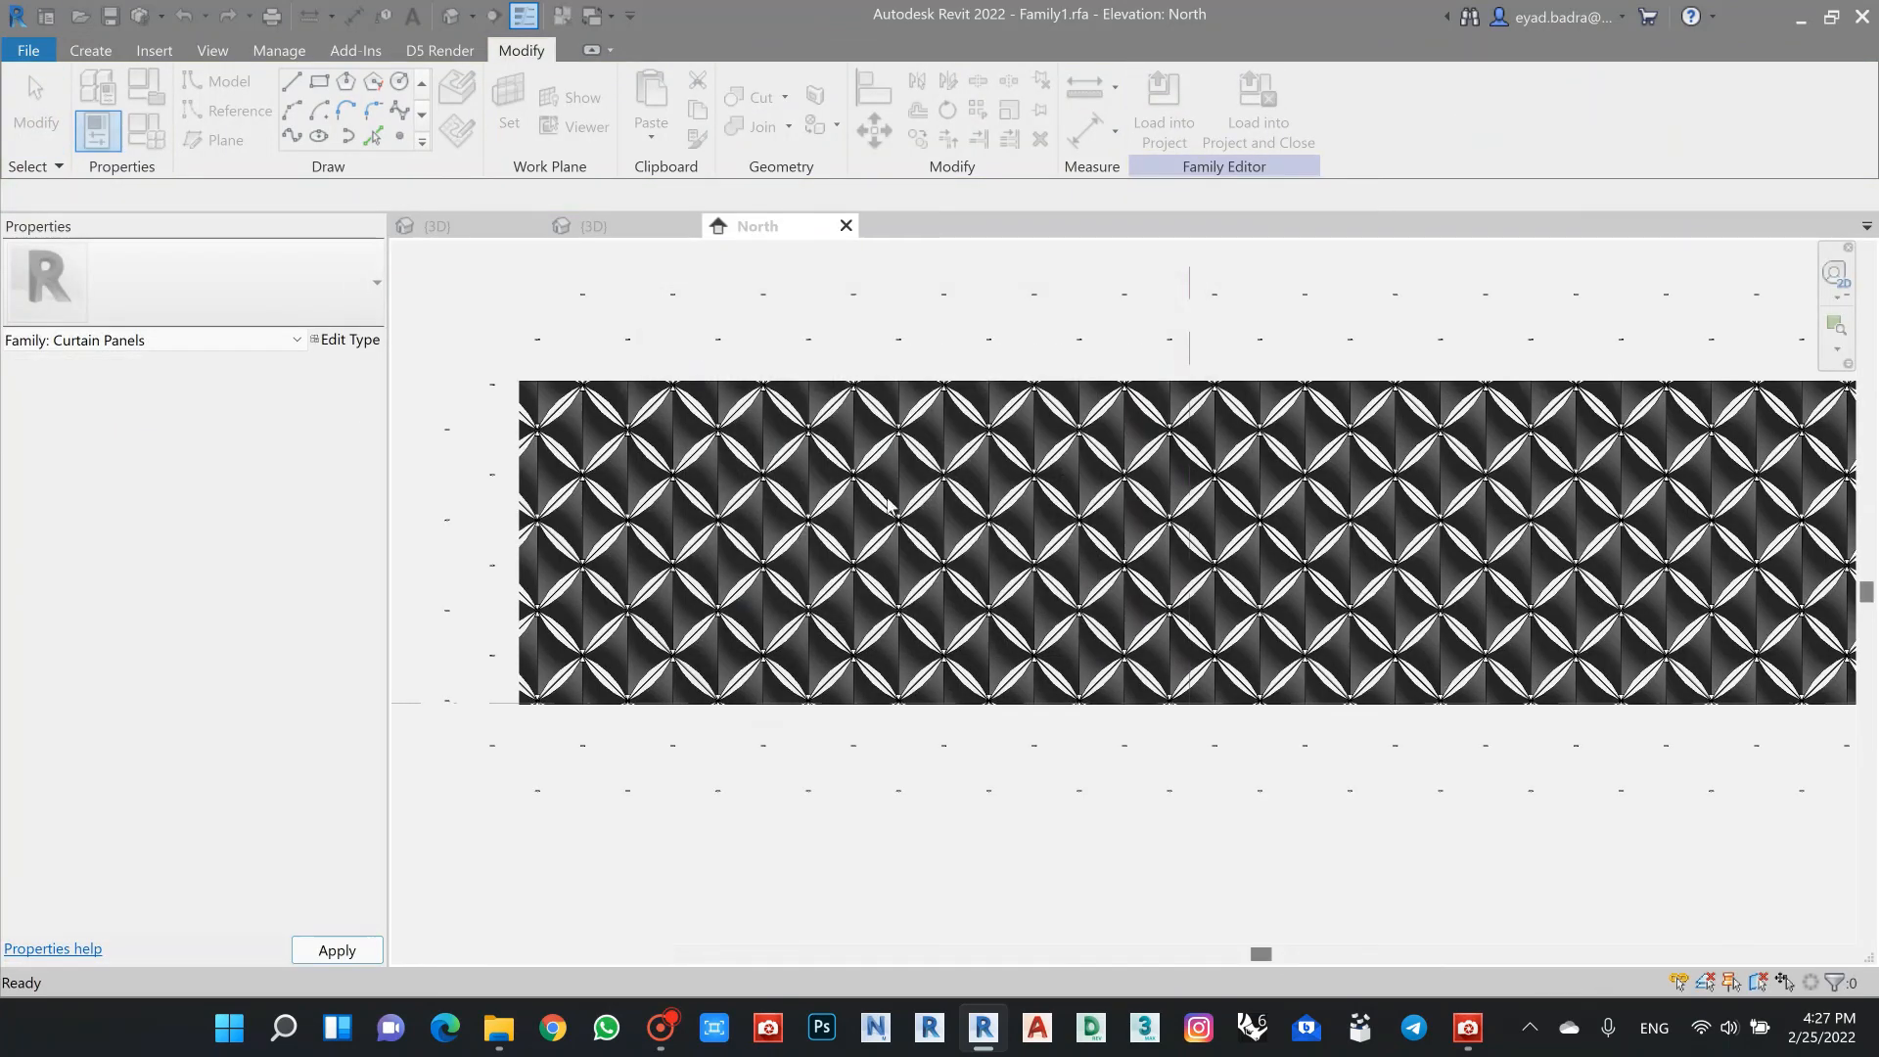
pyautogui.scroll(-2, 662, 558)
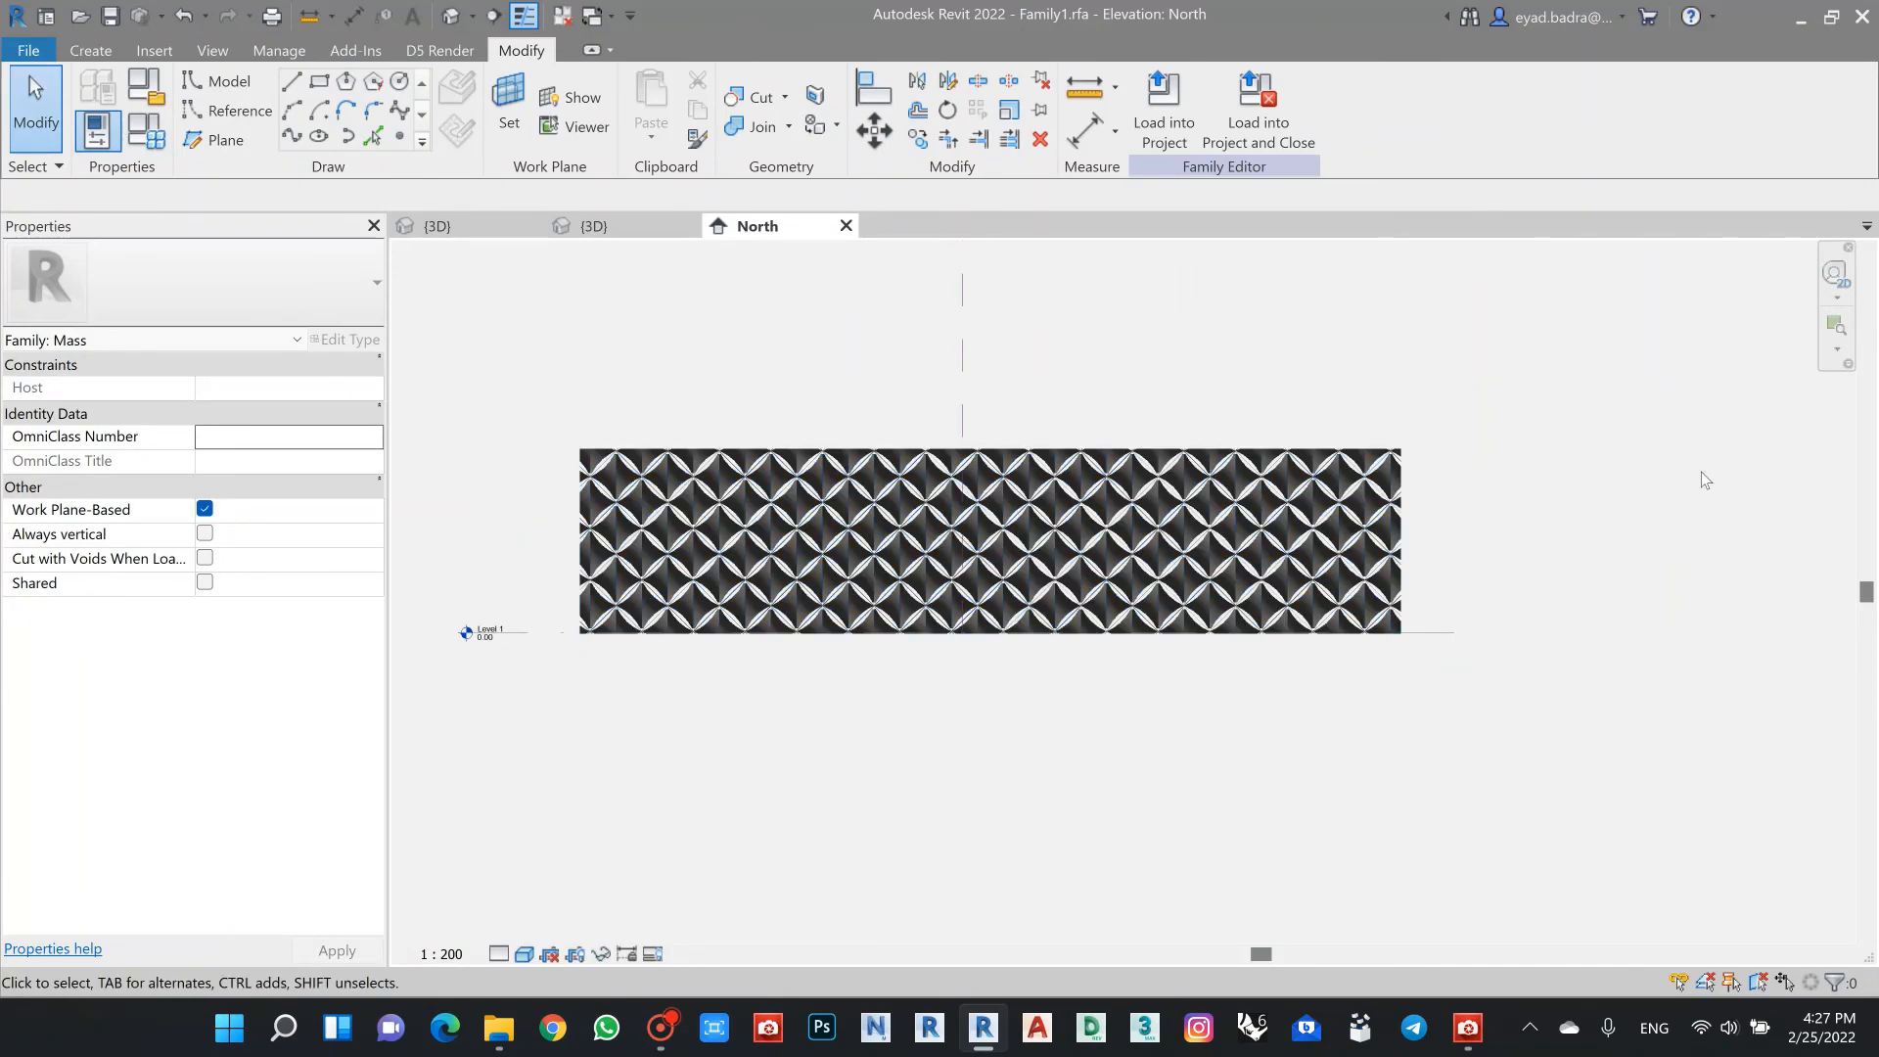
pyautogui.scroll(2, 848, 420)
pyautogui.scroll(-1, 851, 419)
pyautogui.moveTo(910, 410); pyautogui.dragTo(810, 503, button='middle')
pyautogui.scroll(4, 832, 507)
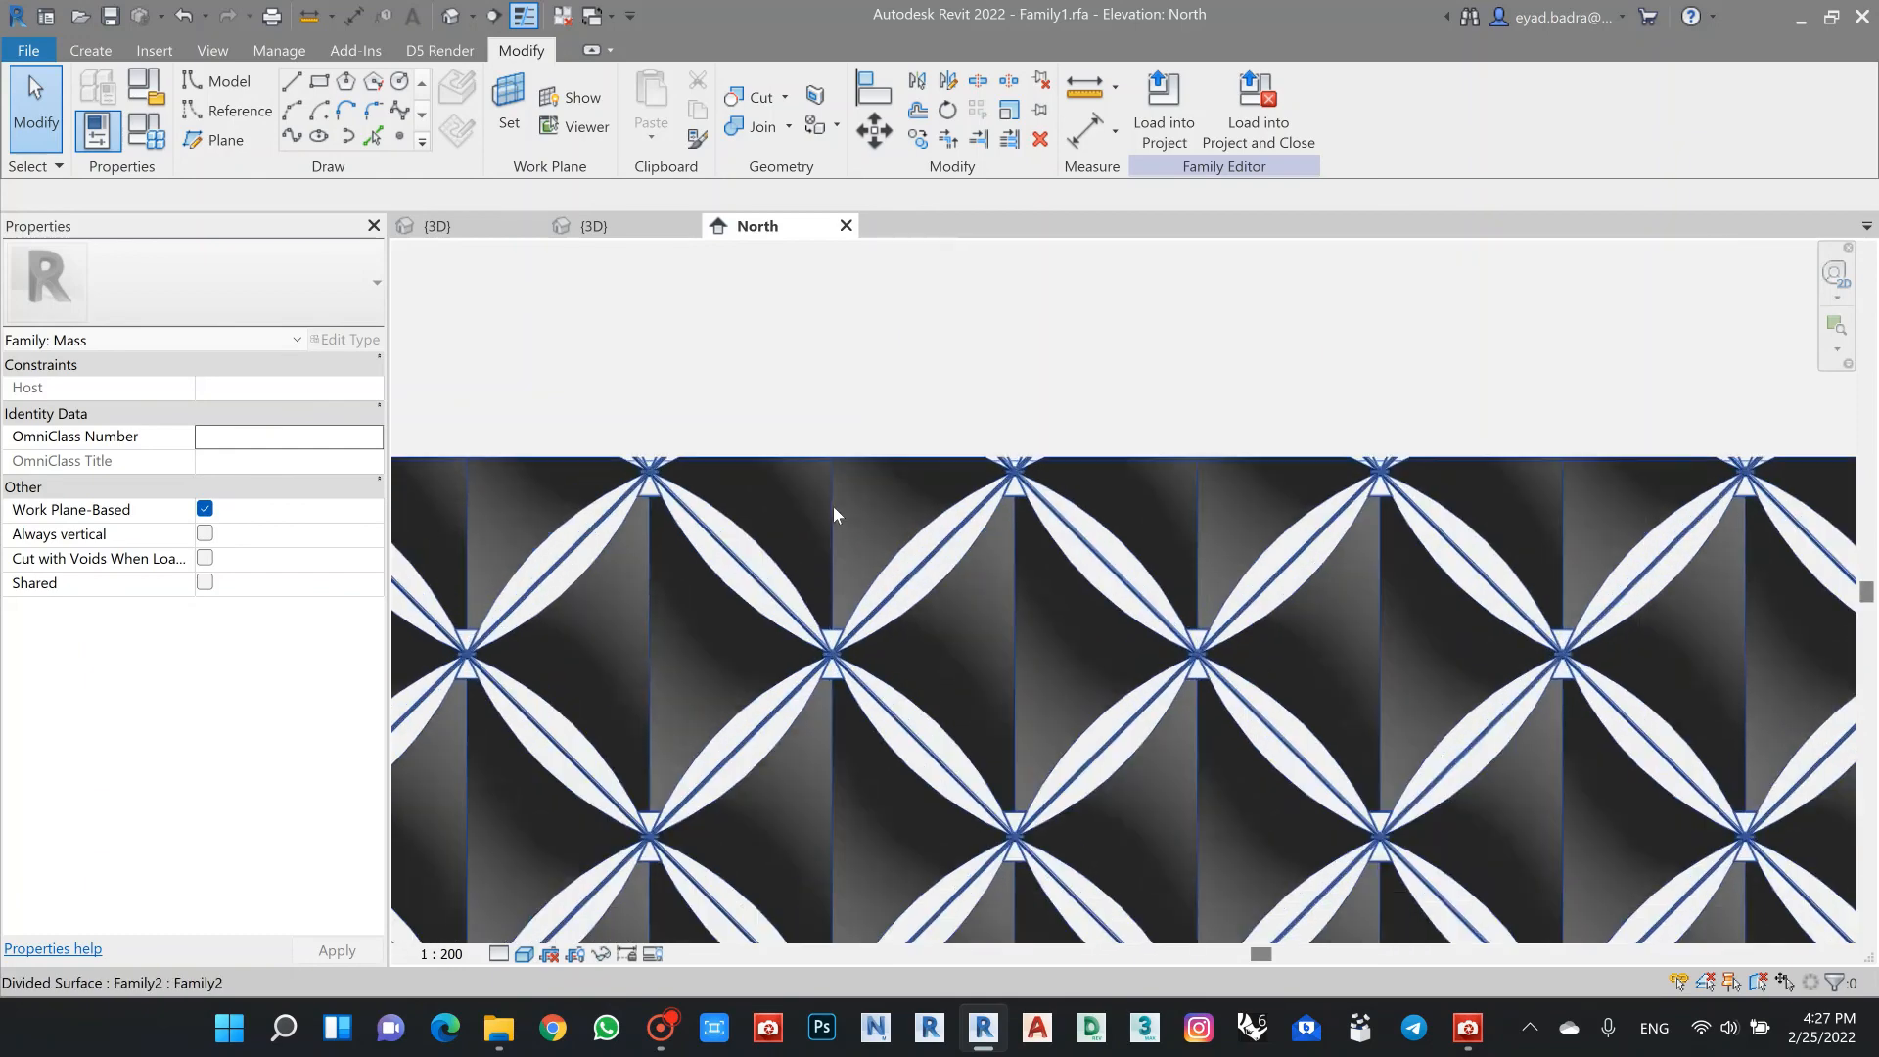
pyautogui.scroll(-3, 912, 354)
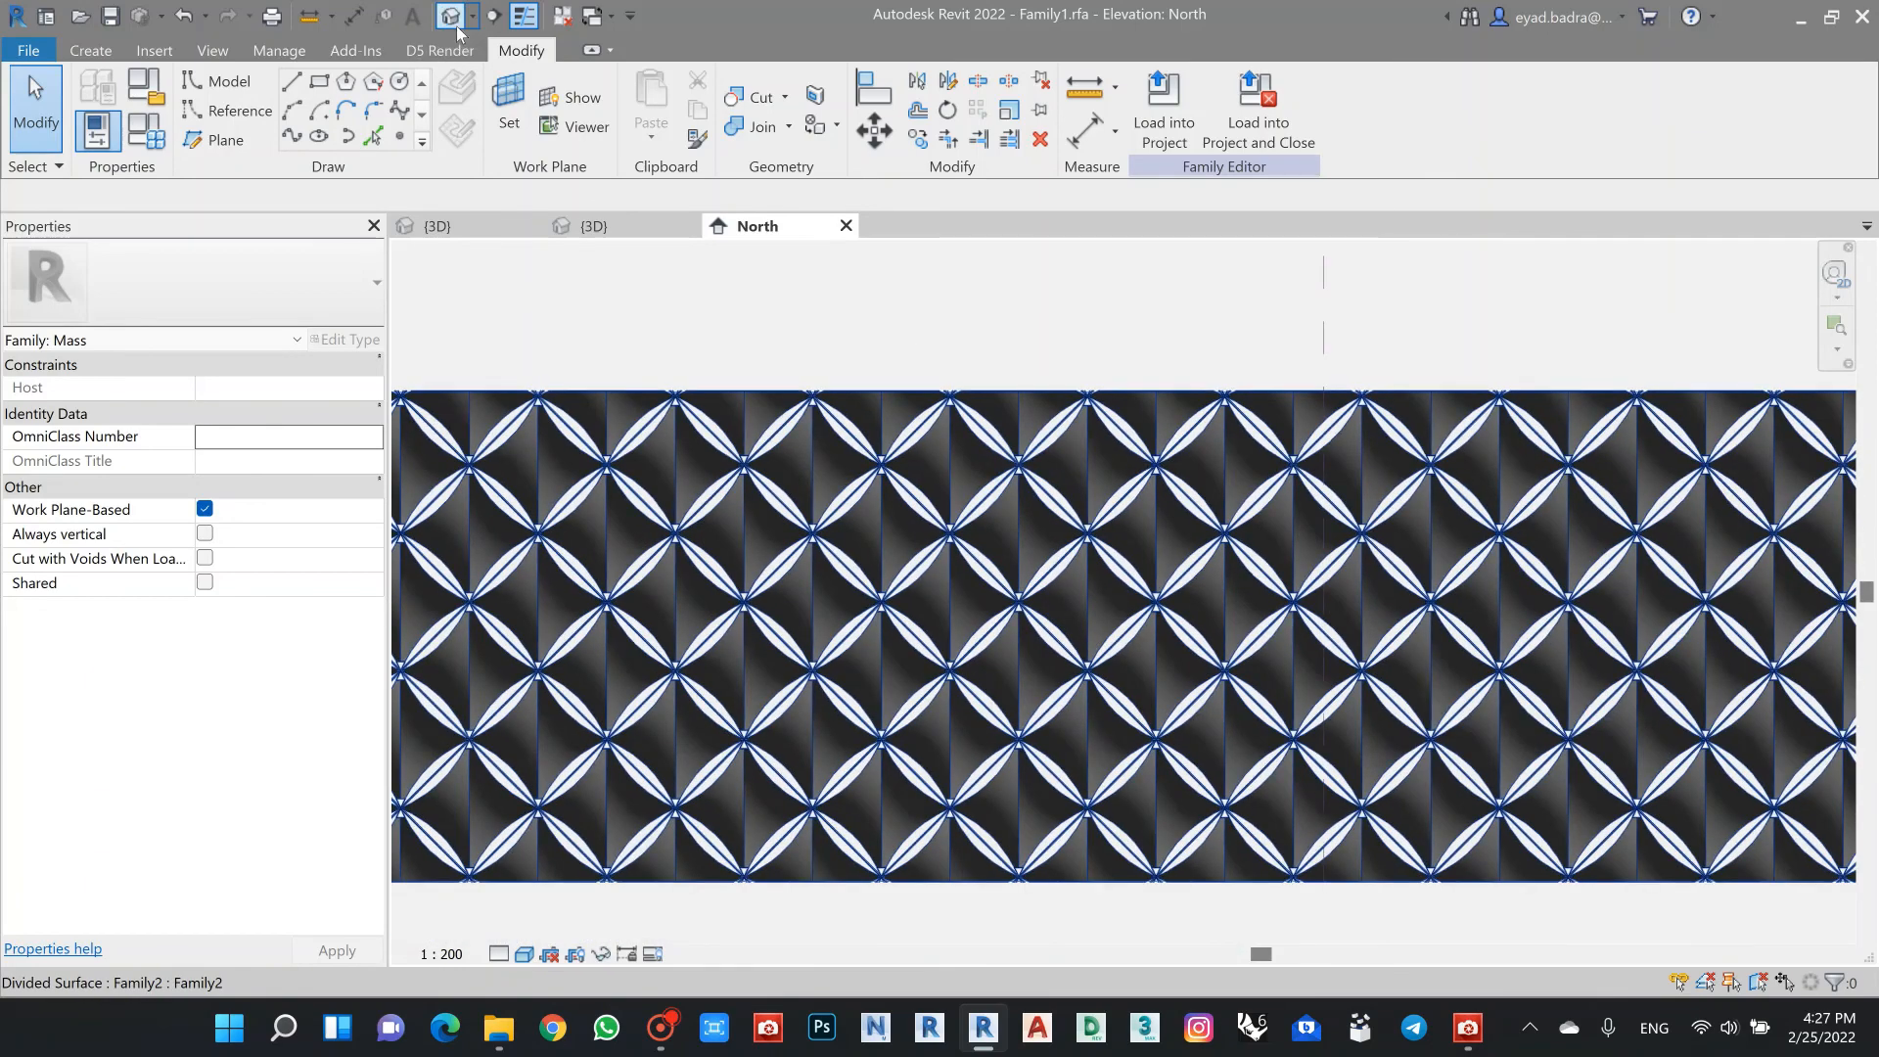
# Step: Inspect the reloaded panels in 3D, examining the post joints, the panel edges and the overall divided surface
pyautogui.hotkey('ctrl', 'Tab')
pyautogui.scroll(3, 1145, 423)
pyautogui.keyDown('shift'); pyautogui.moveTo(1157, 411); pyautogui.dragTo(1103, 474, button='middle'); pyautogui.keyUp('shift')
pyautogui.scroll(5, 1059, 600)
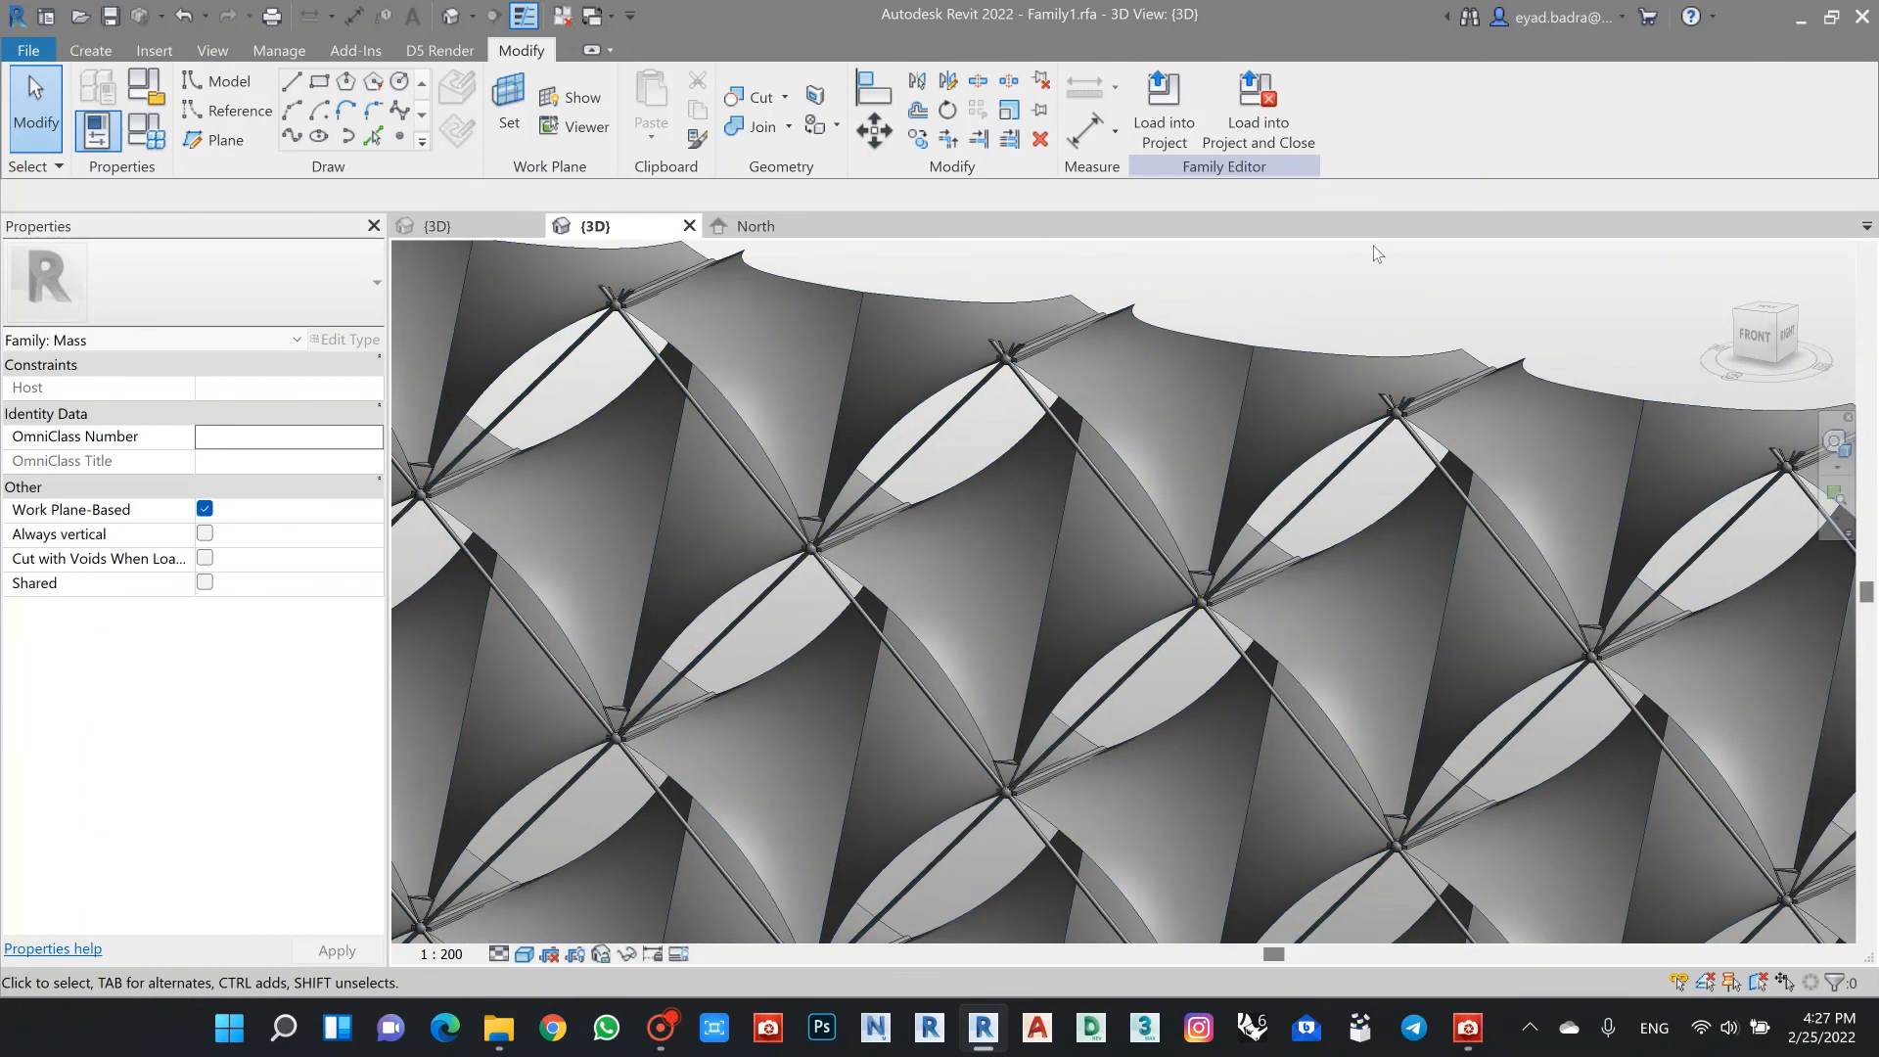
pyautogui.scroll(2, 1009, 778)
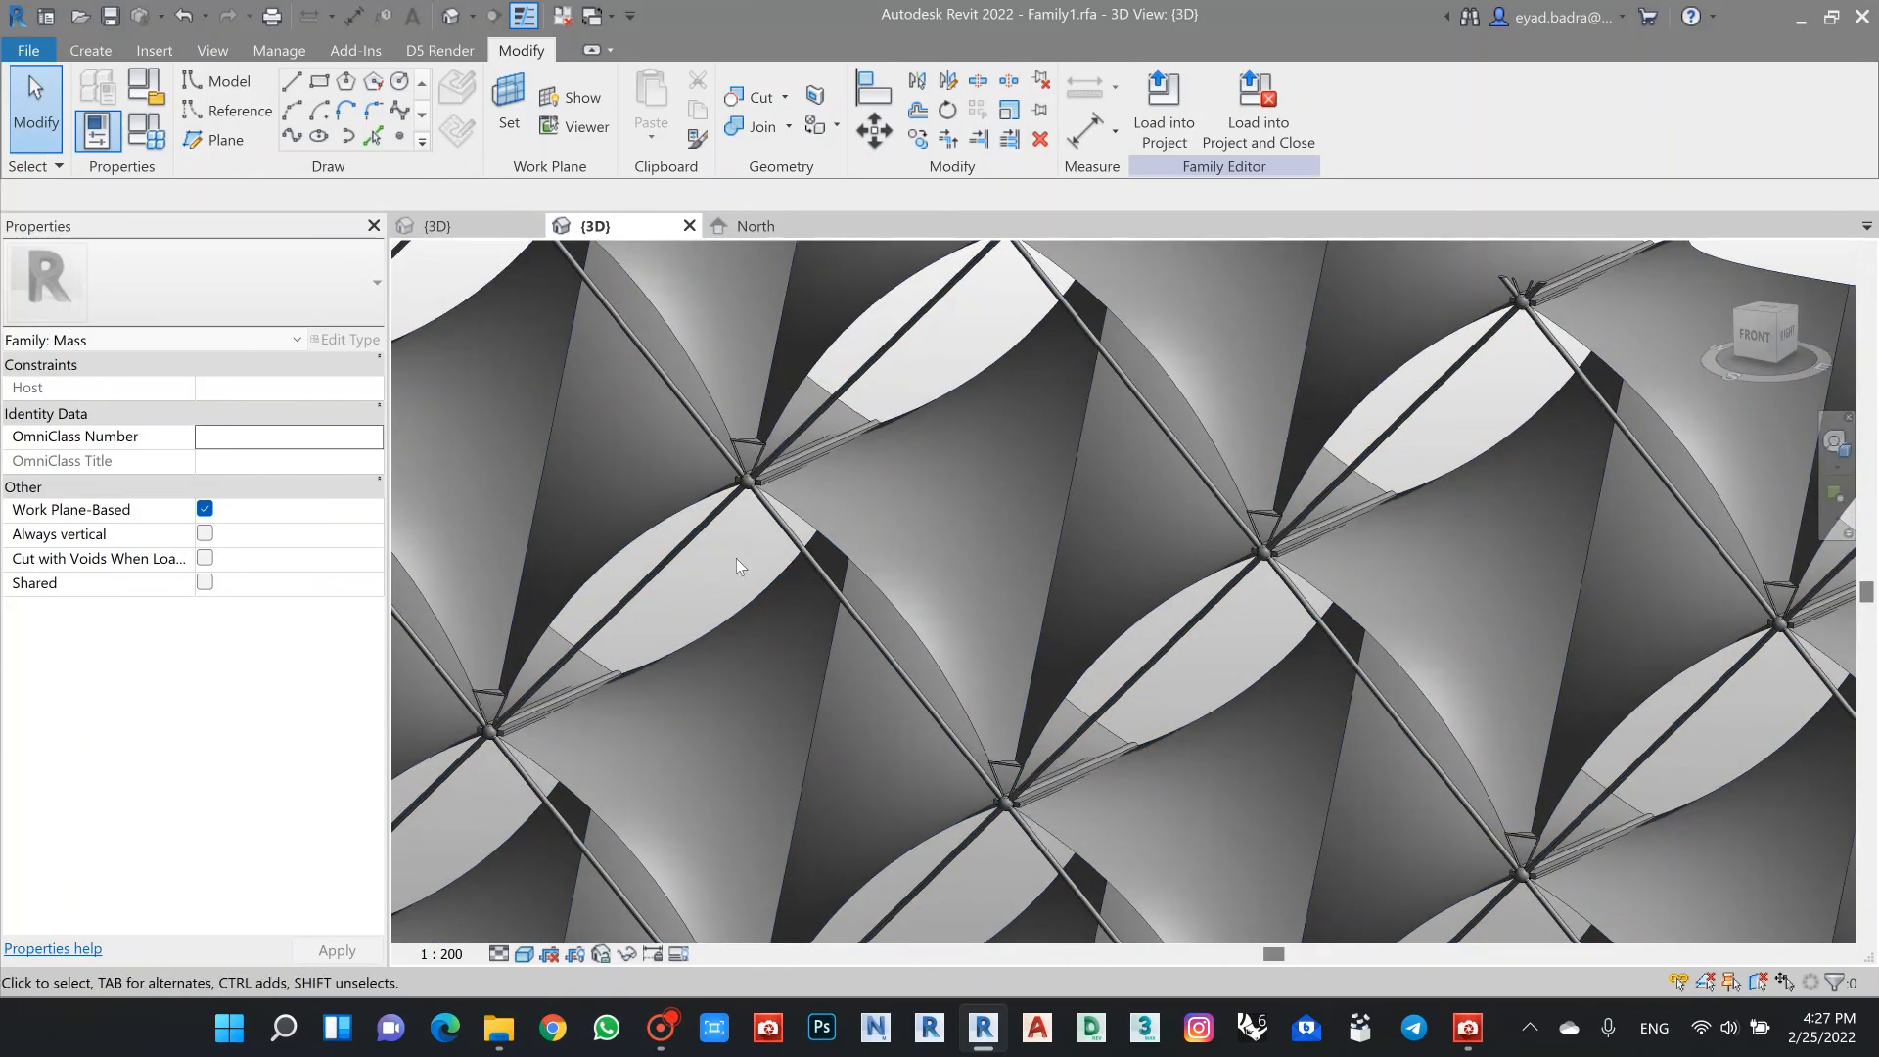
pyautogui.scroll(-1, 706, 646)
pyautogui.keyDown('shift'); pyautogui.moveTo(707, 646); pyautogui.dragTo(799, 564, button='middle'); pyautogui.keyUp('shift')
pyautogui.scroll(-3, 1268, 608)
pyautogui.scroll(8, 1526, 594)
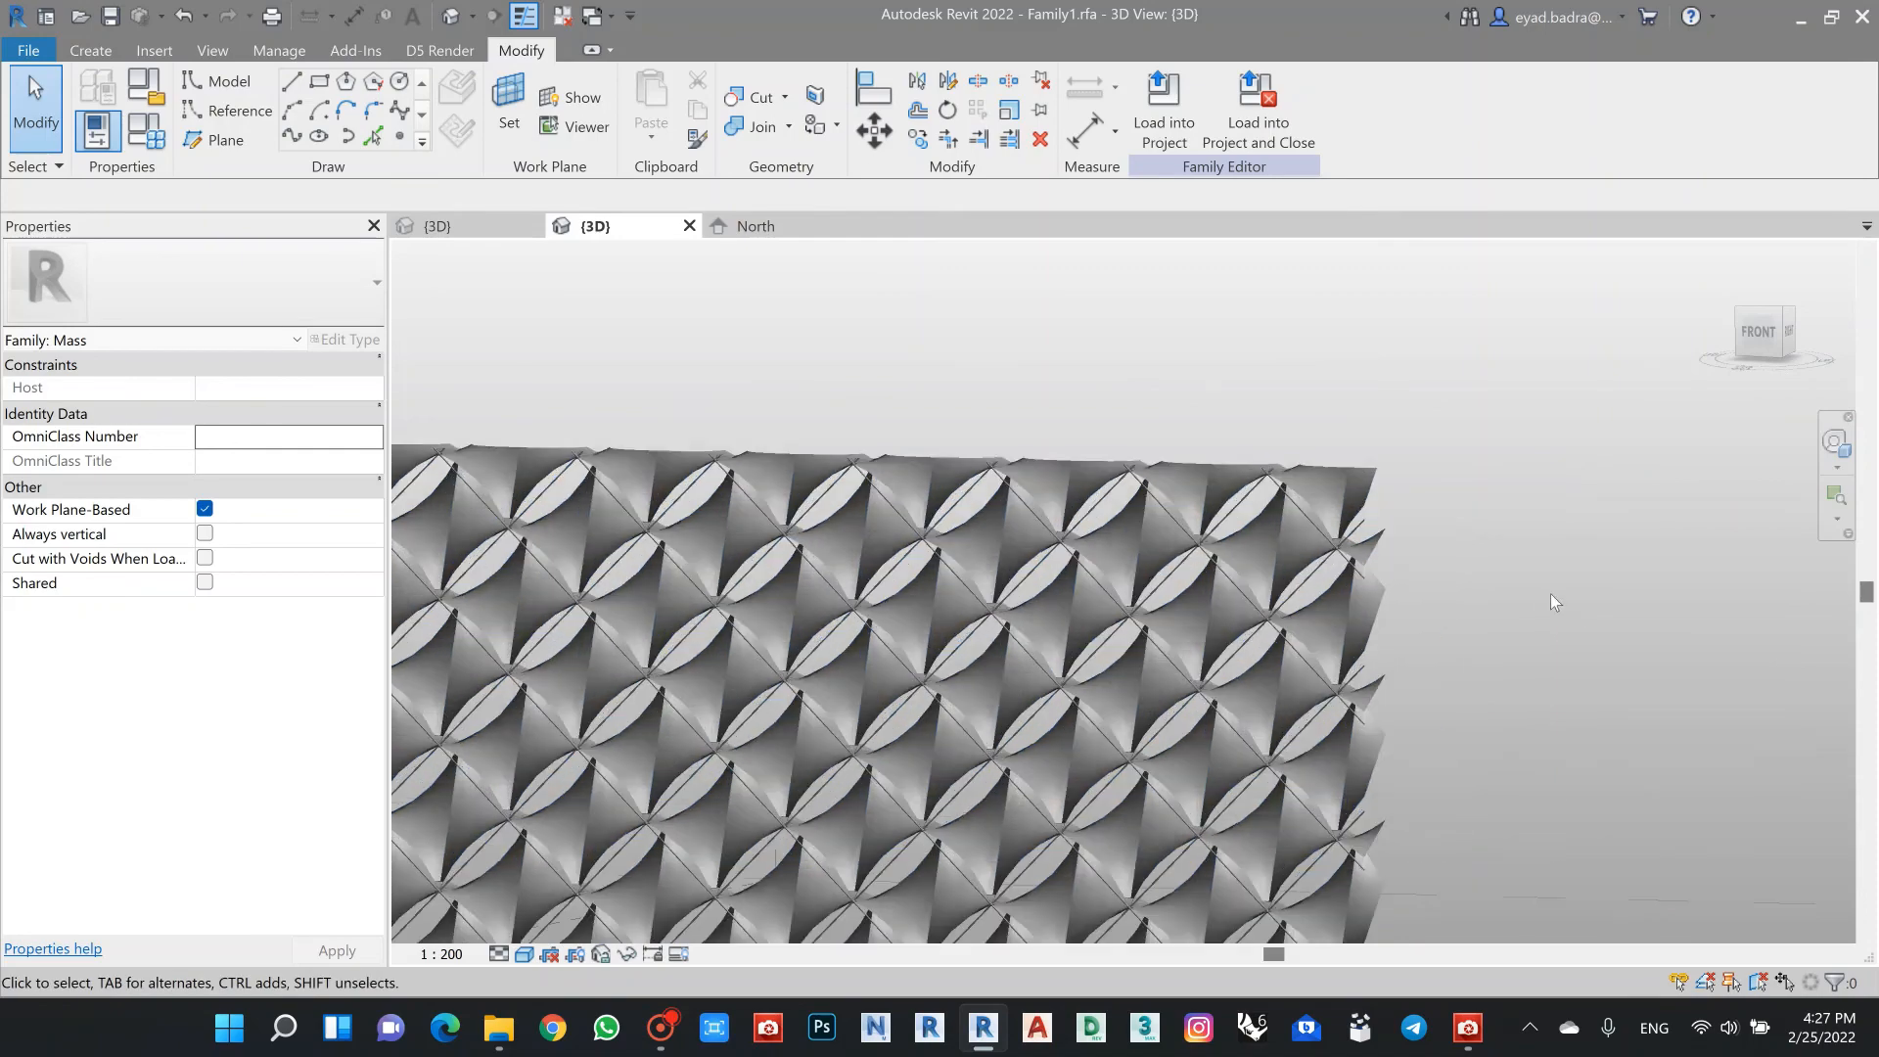
pyautogui.scroll(-6, 1449, 597)
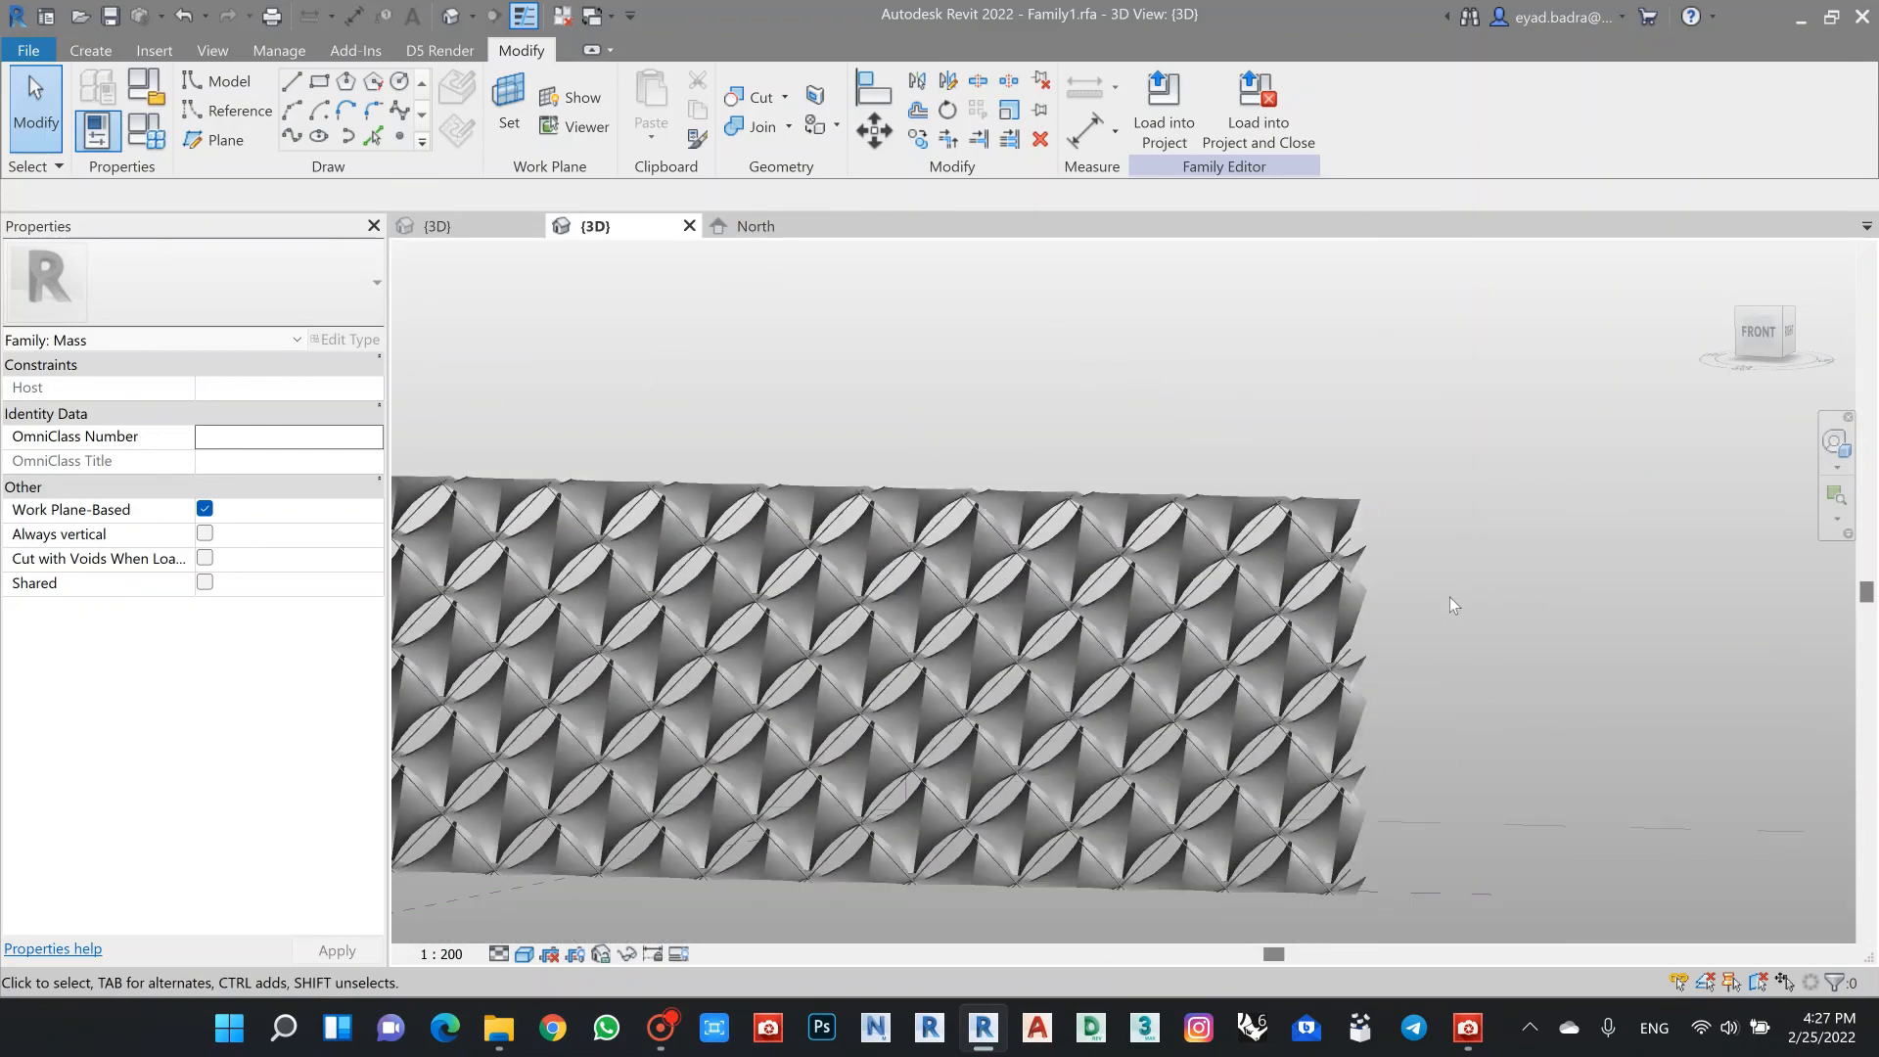
pyautogui.keyDown('shift'); pyautogui.moveTo(1351, 558); pyautogui.dragTo(1125, 460, button='middle'); pyautogui.keyUp('shift')
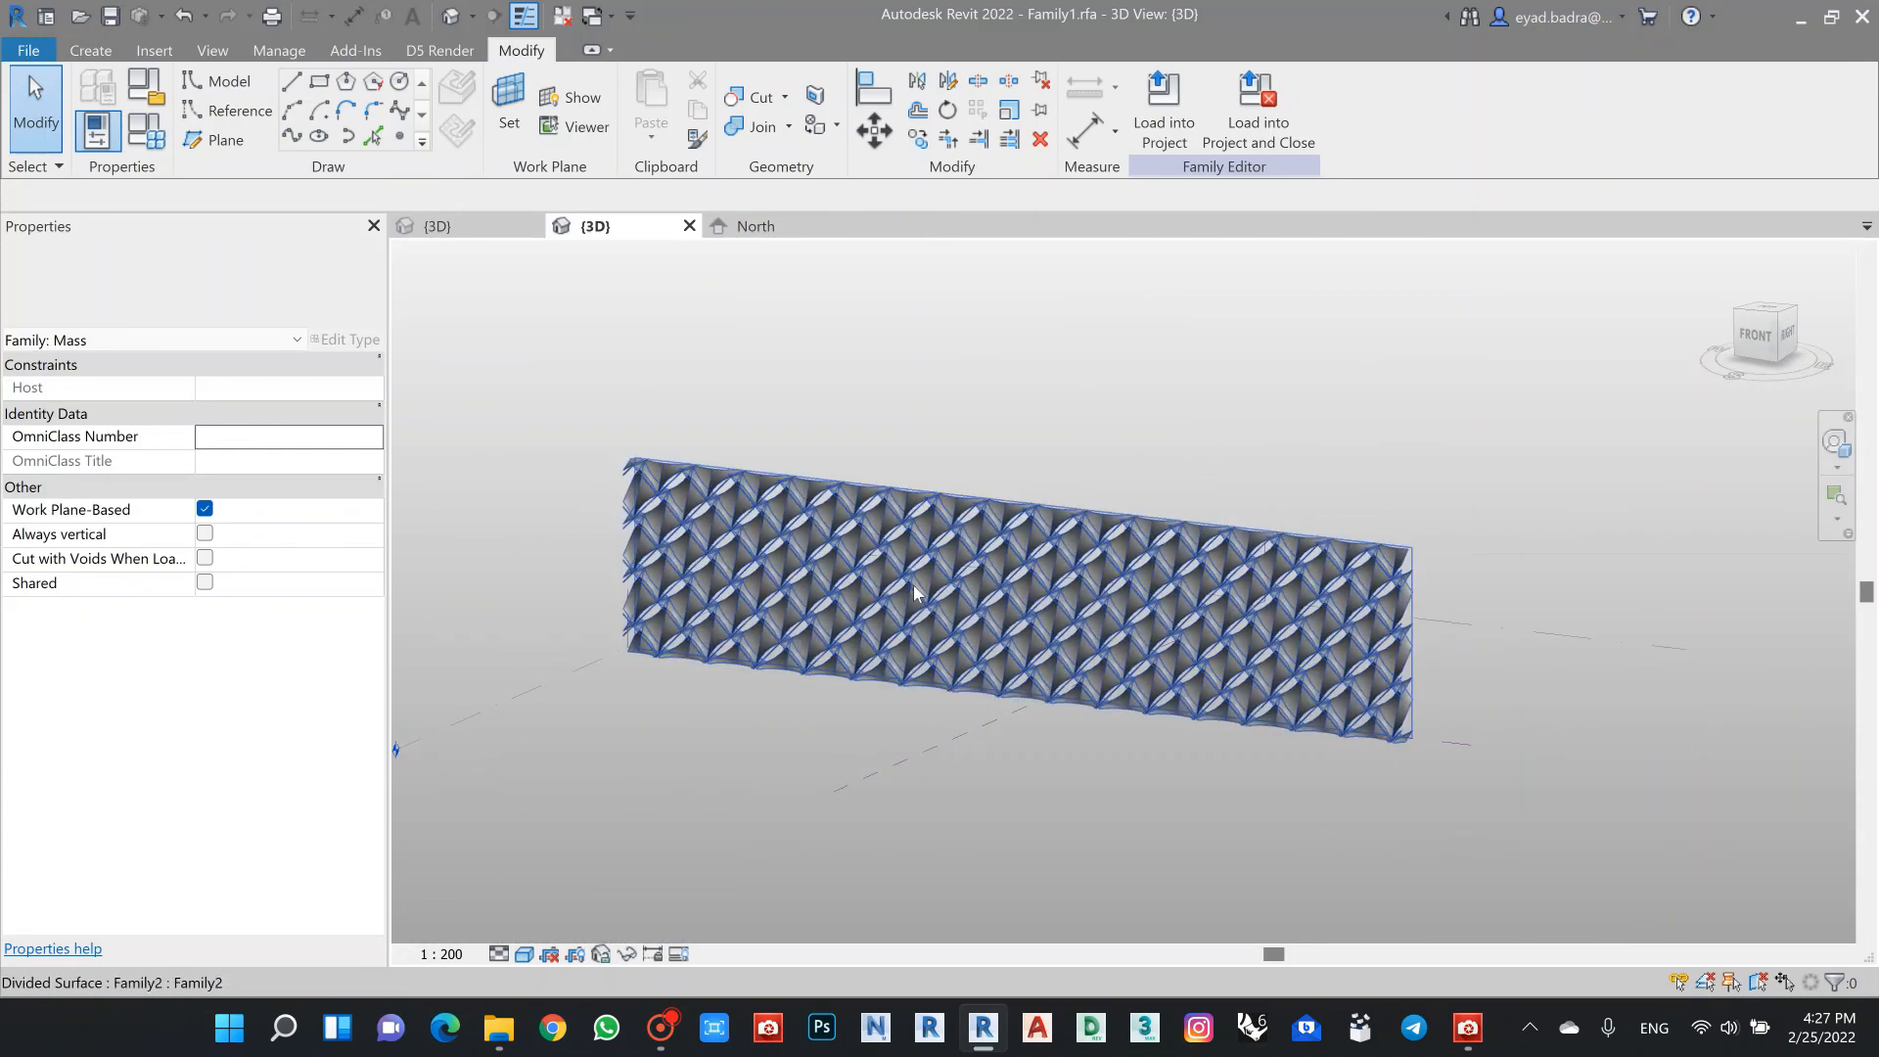
# Step: Set both the U Grid and V Grid layouts of the divided surface to Fixed Number
pyautogui.click(978, 548)
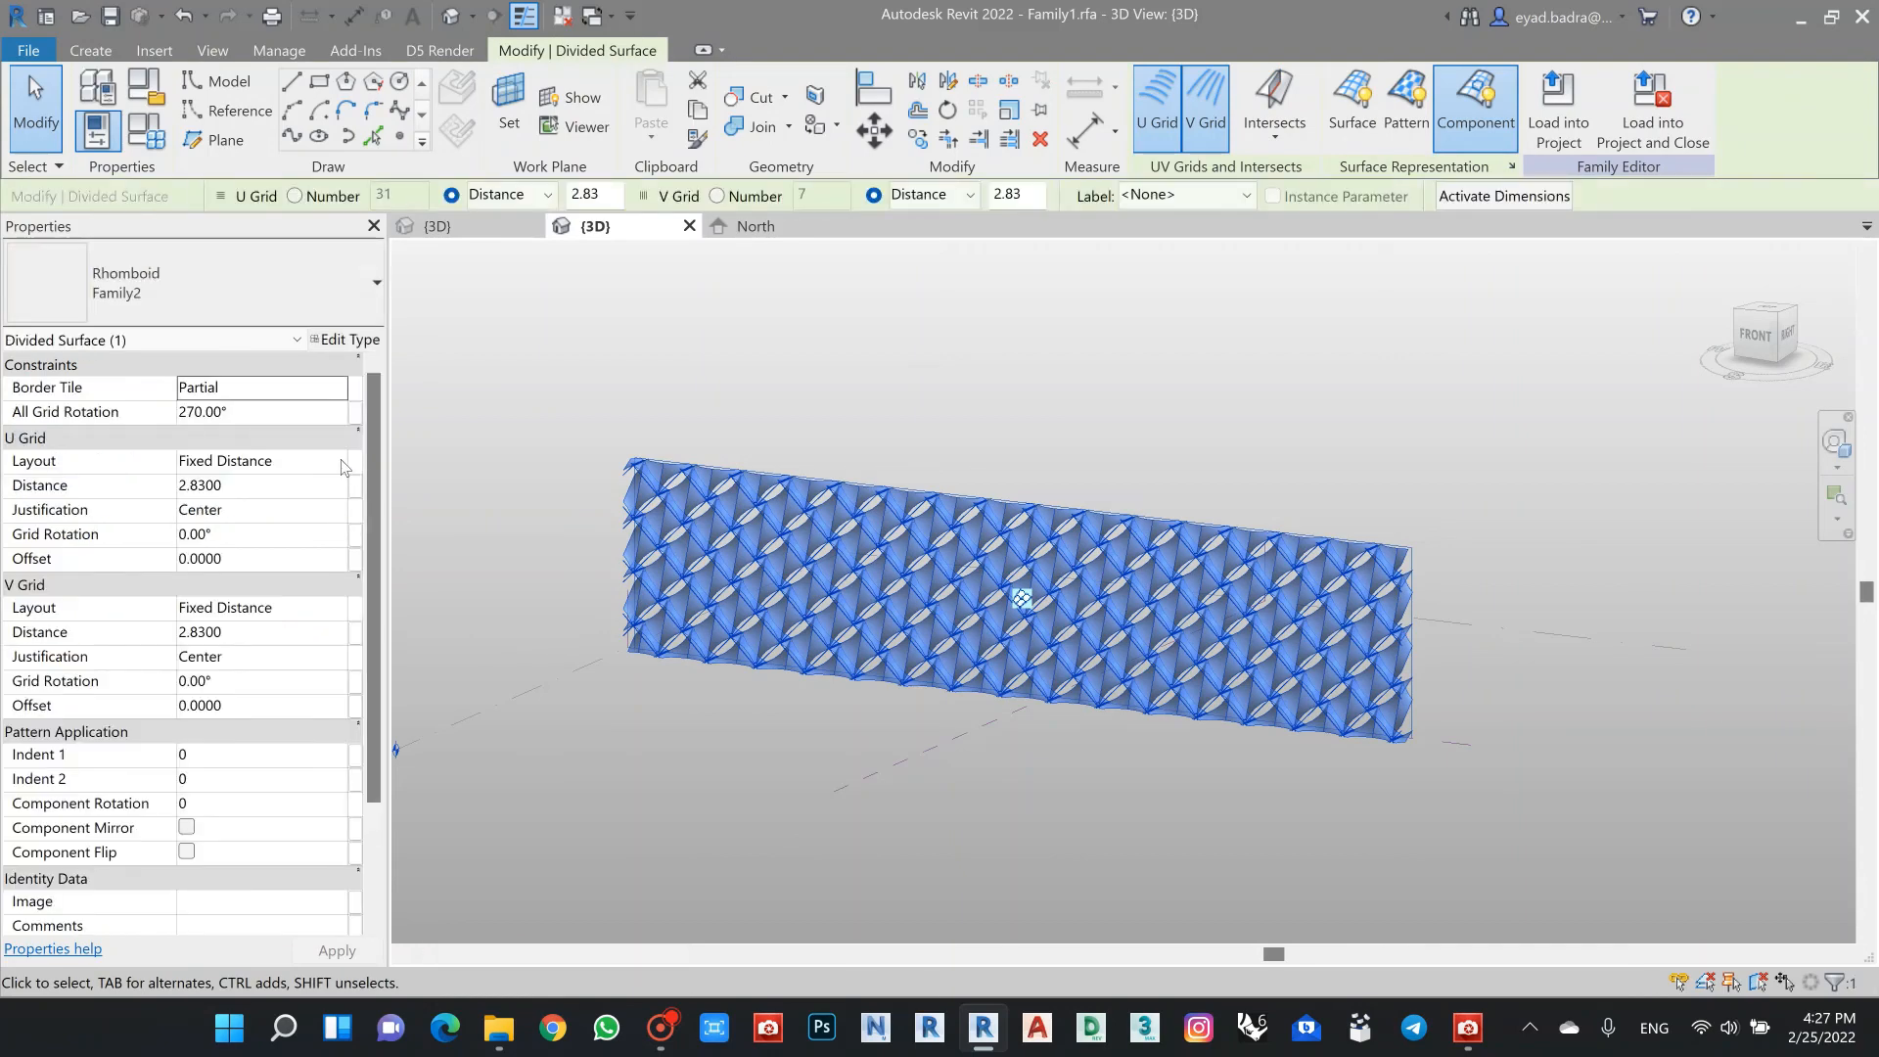
pyautogui.click(342, 461)
pyautogui.click(225, 522)
pyautogui.click(338, 608)
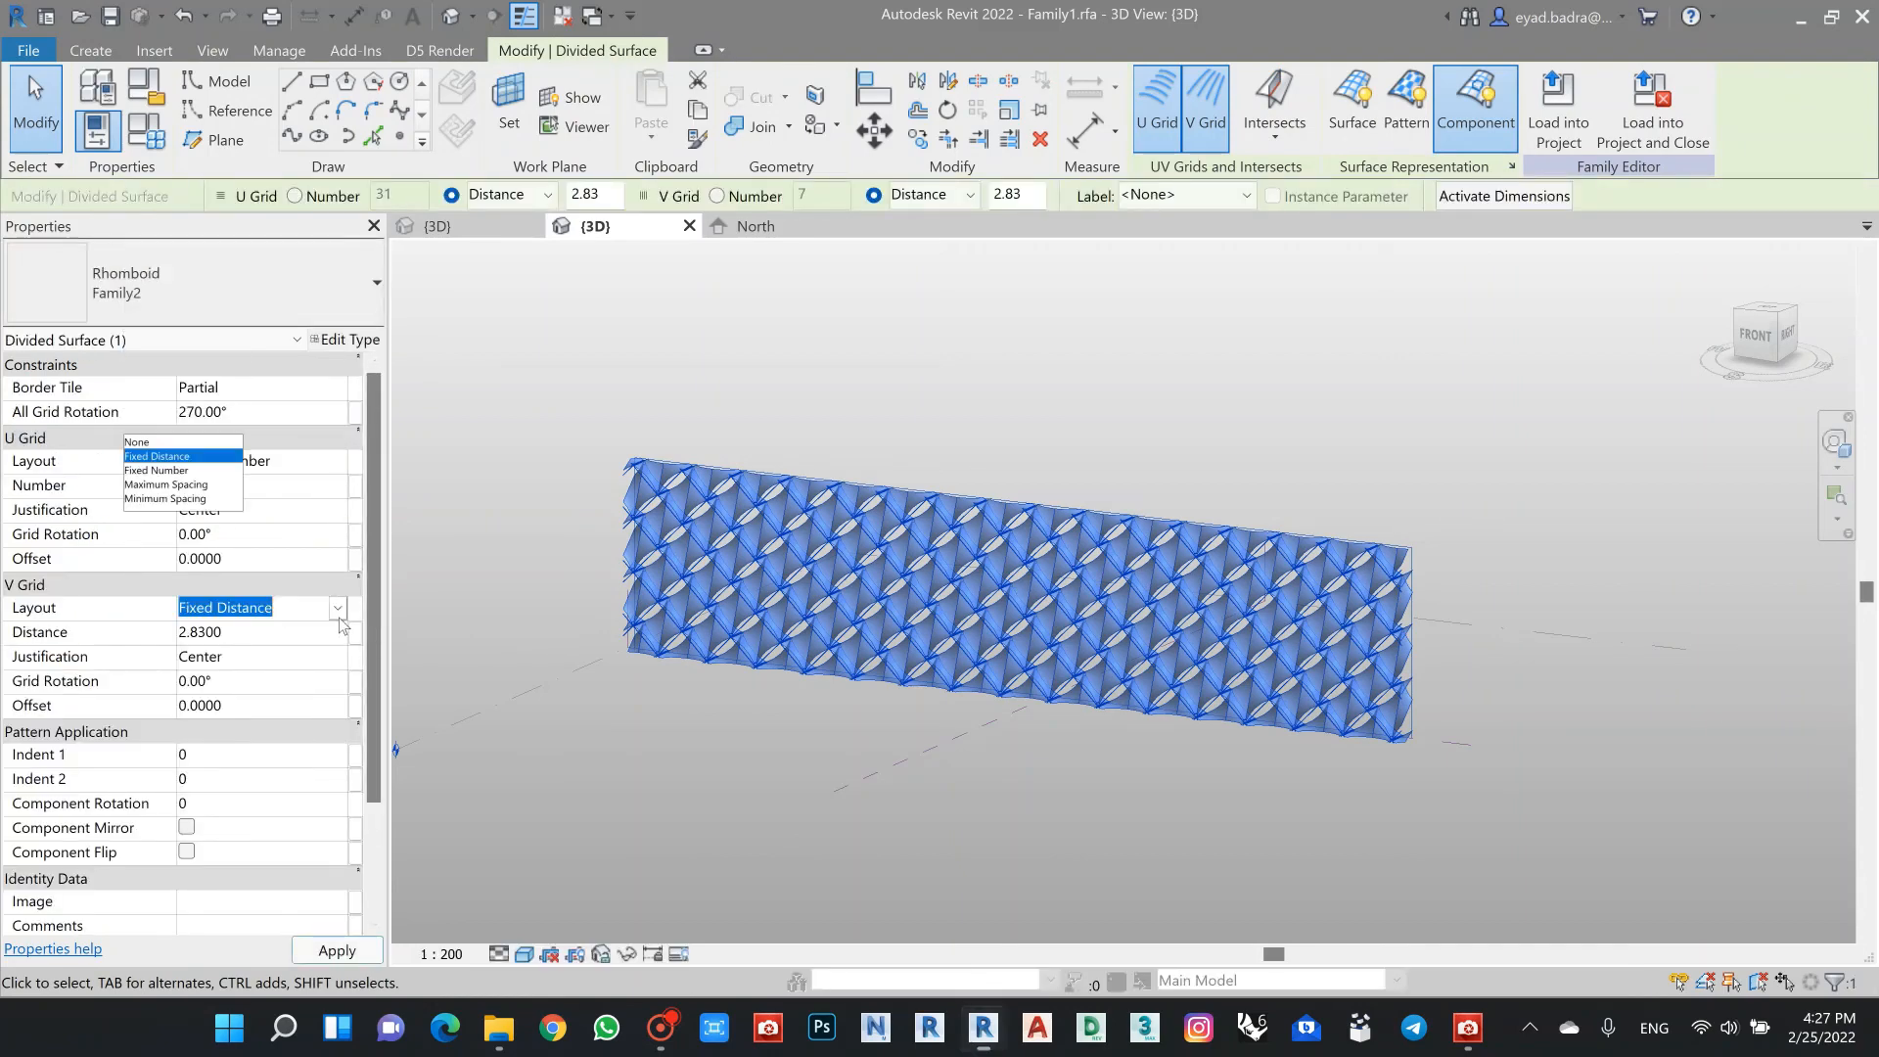
pyautogui.click(241, 673)
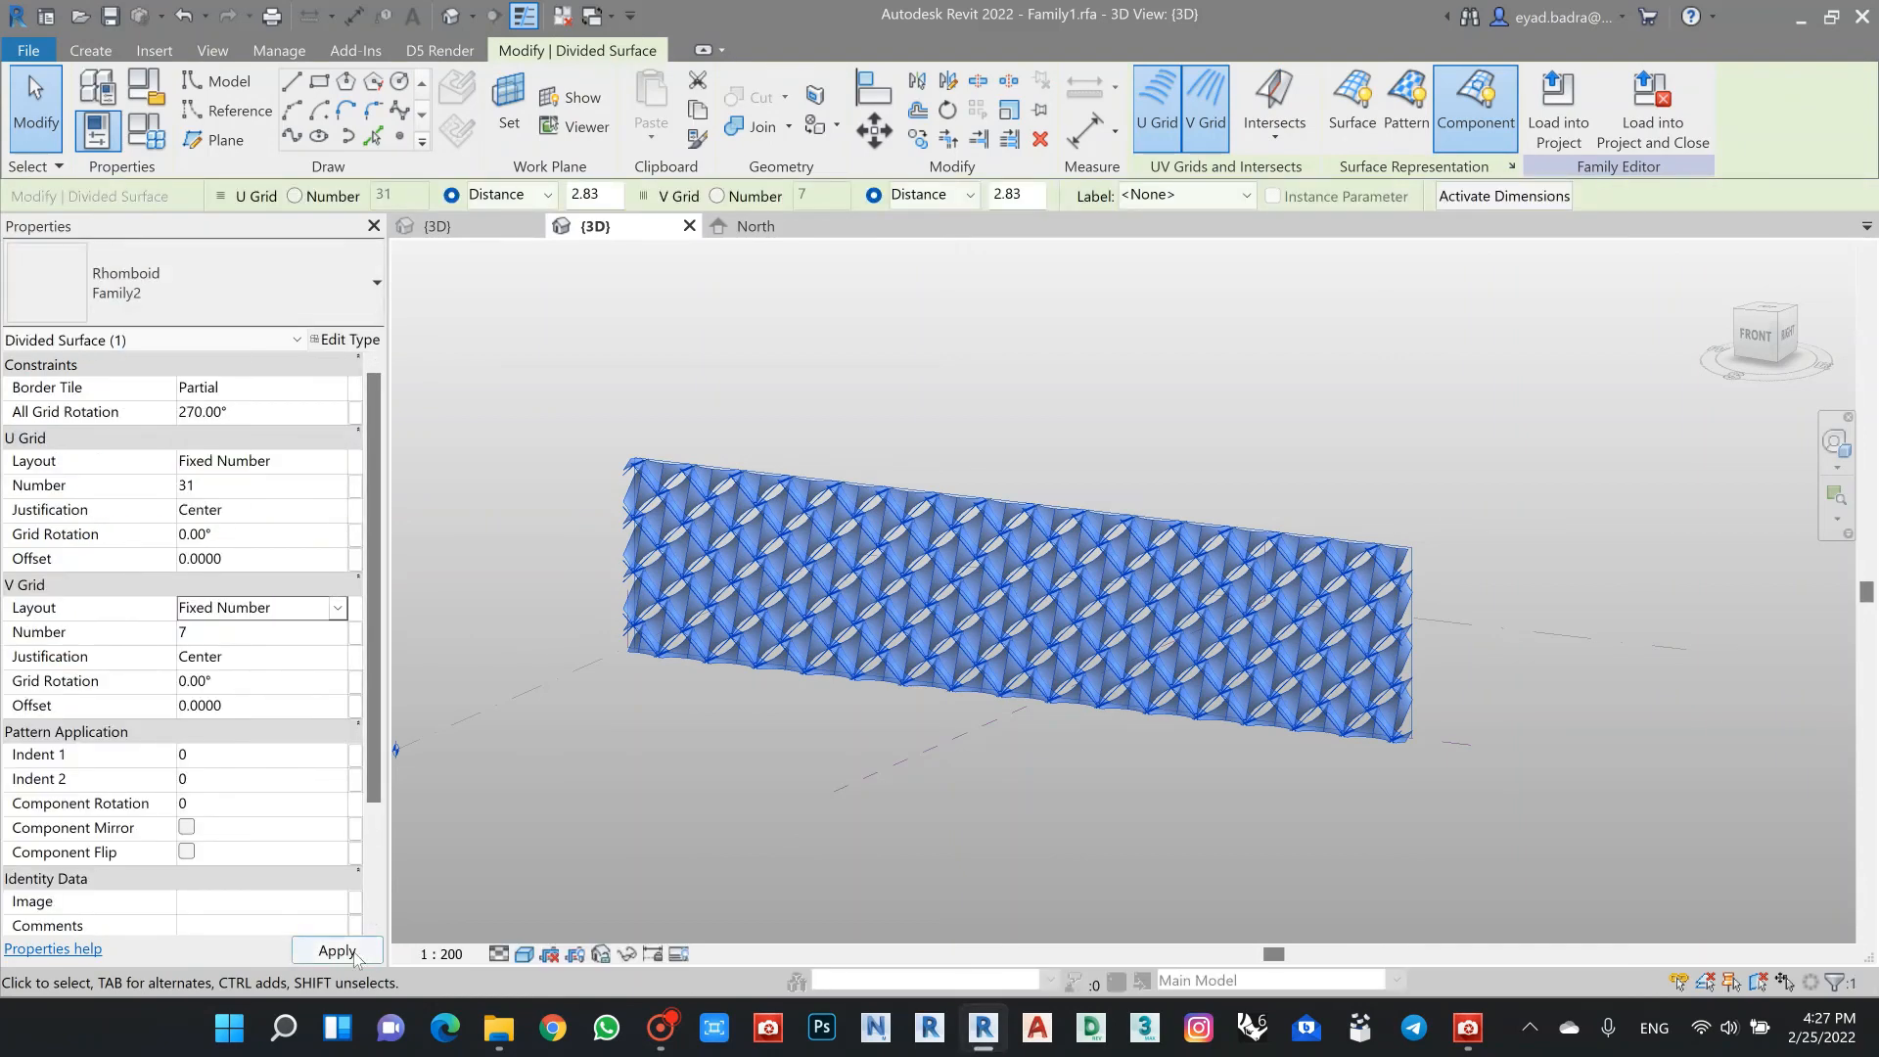
pyautogui.click(837, 341)
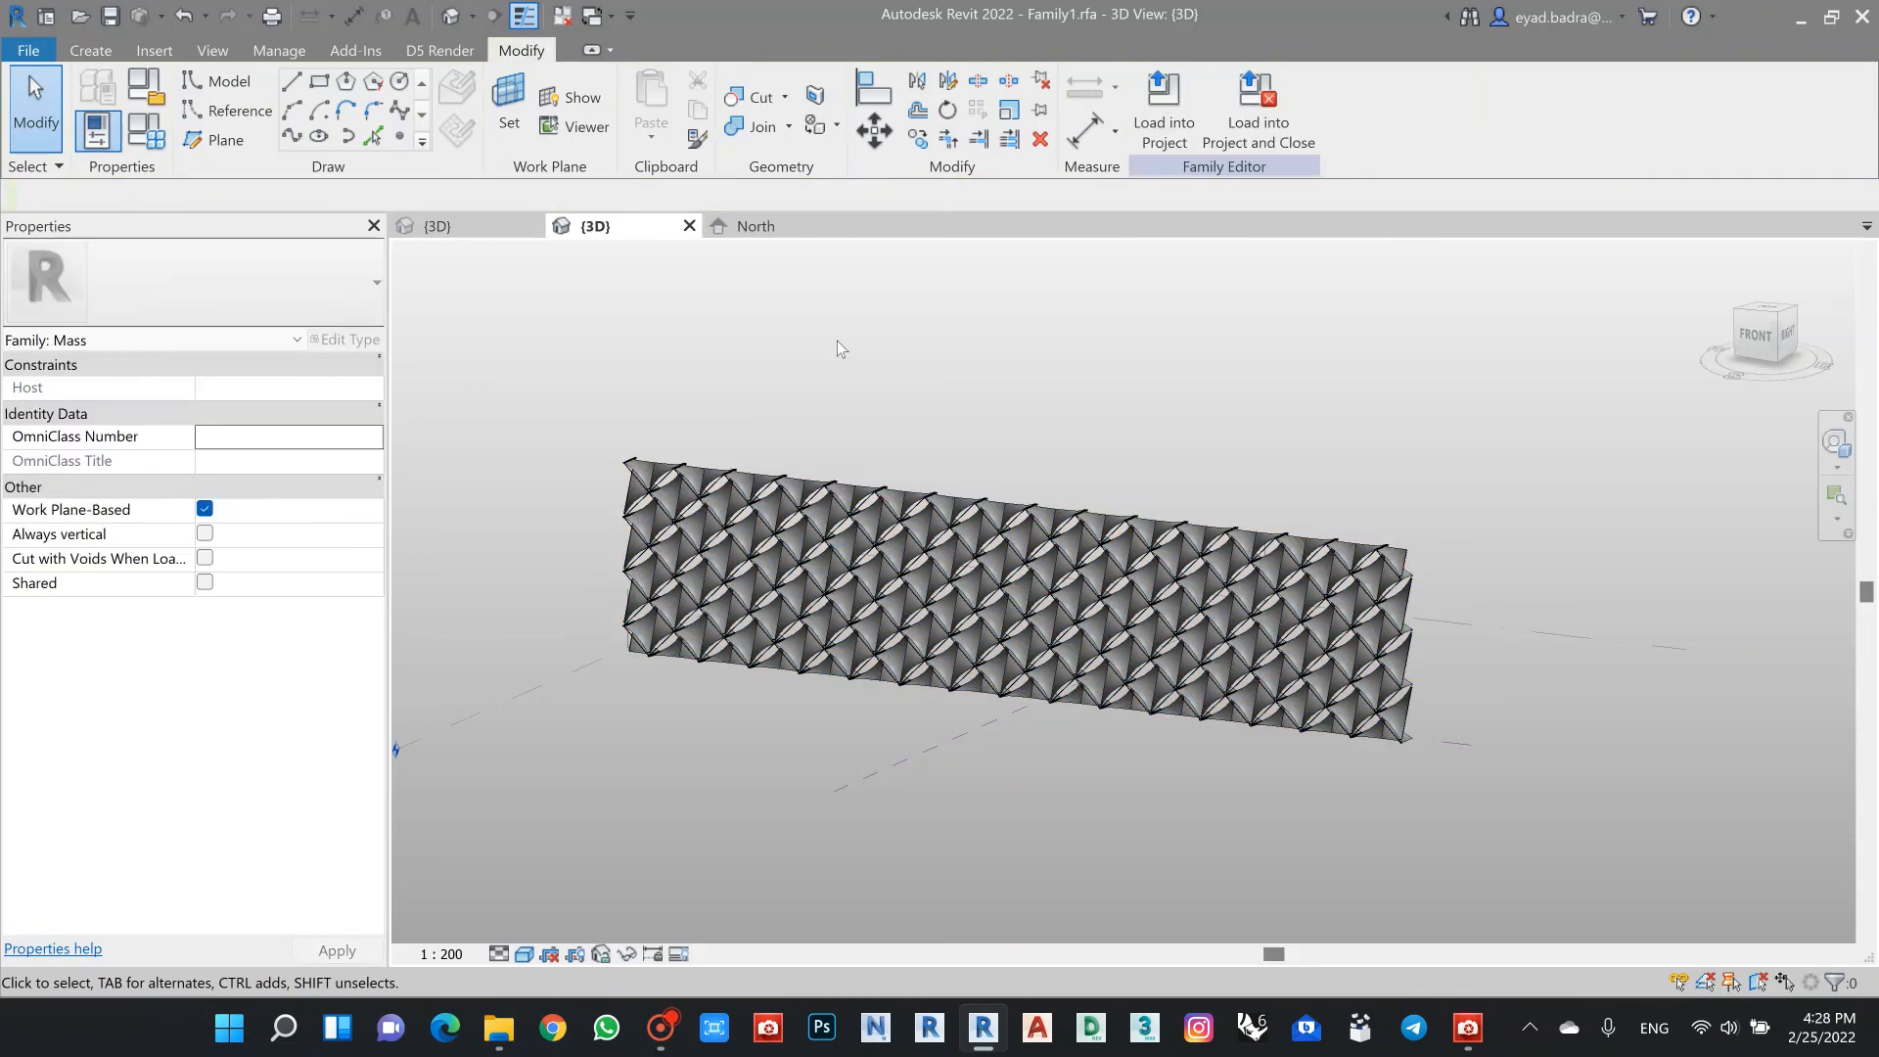
pyautogui.scroll(4, 566, 517)
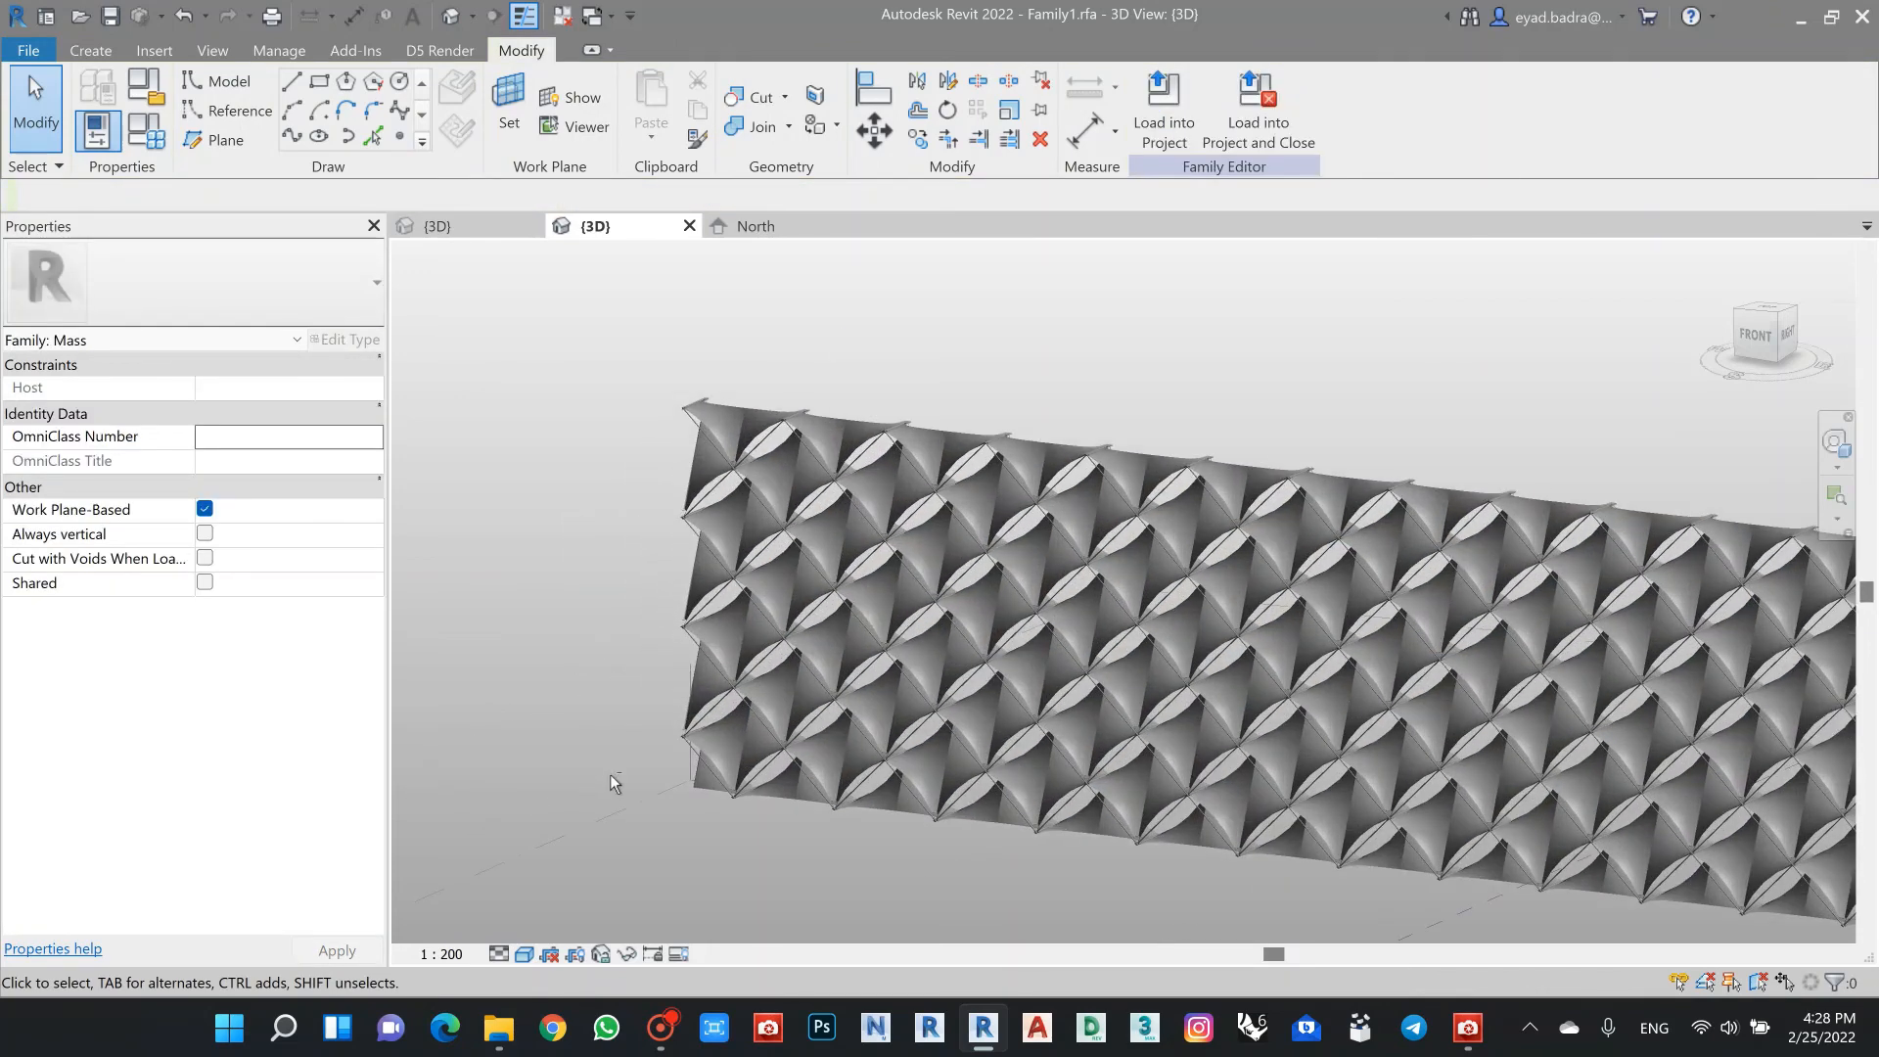
# Step: Inspect the panel joints, lower edge and side edges of the divided surface in 3D, then the overall surface from both sides
pyautogui.keyDown('shift'); pyautogui.moveTo(609, 773); pyautogui.dragTo(675, 721, button='middle'); pyautogui.keyUp('shift')
pyautogui.scroll(-1, 715, 513)
pyautogui.moveTo(575, 803); pyautogui.dragTo(684, 650, button='middle')
pyautogui.scroll(3, 693, 685)
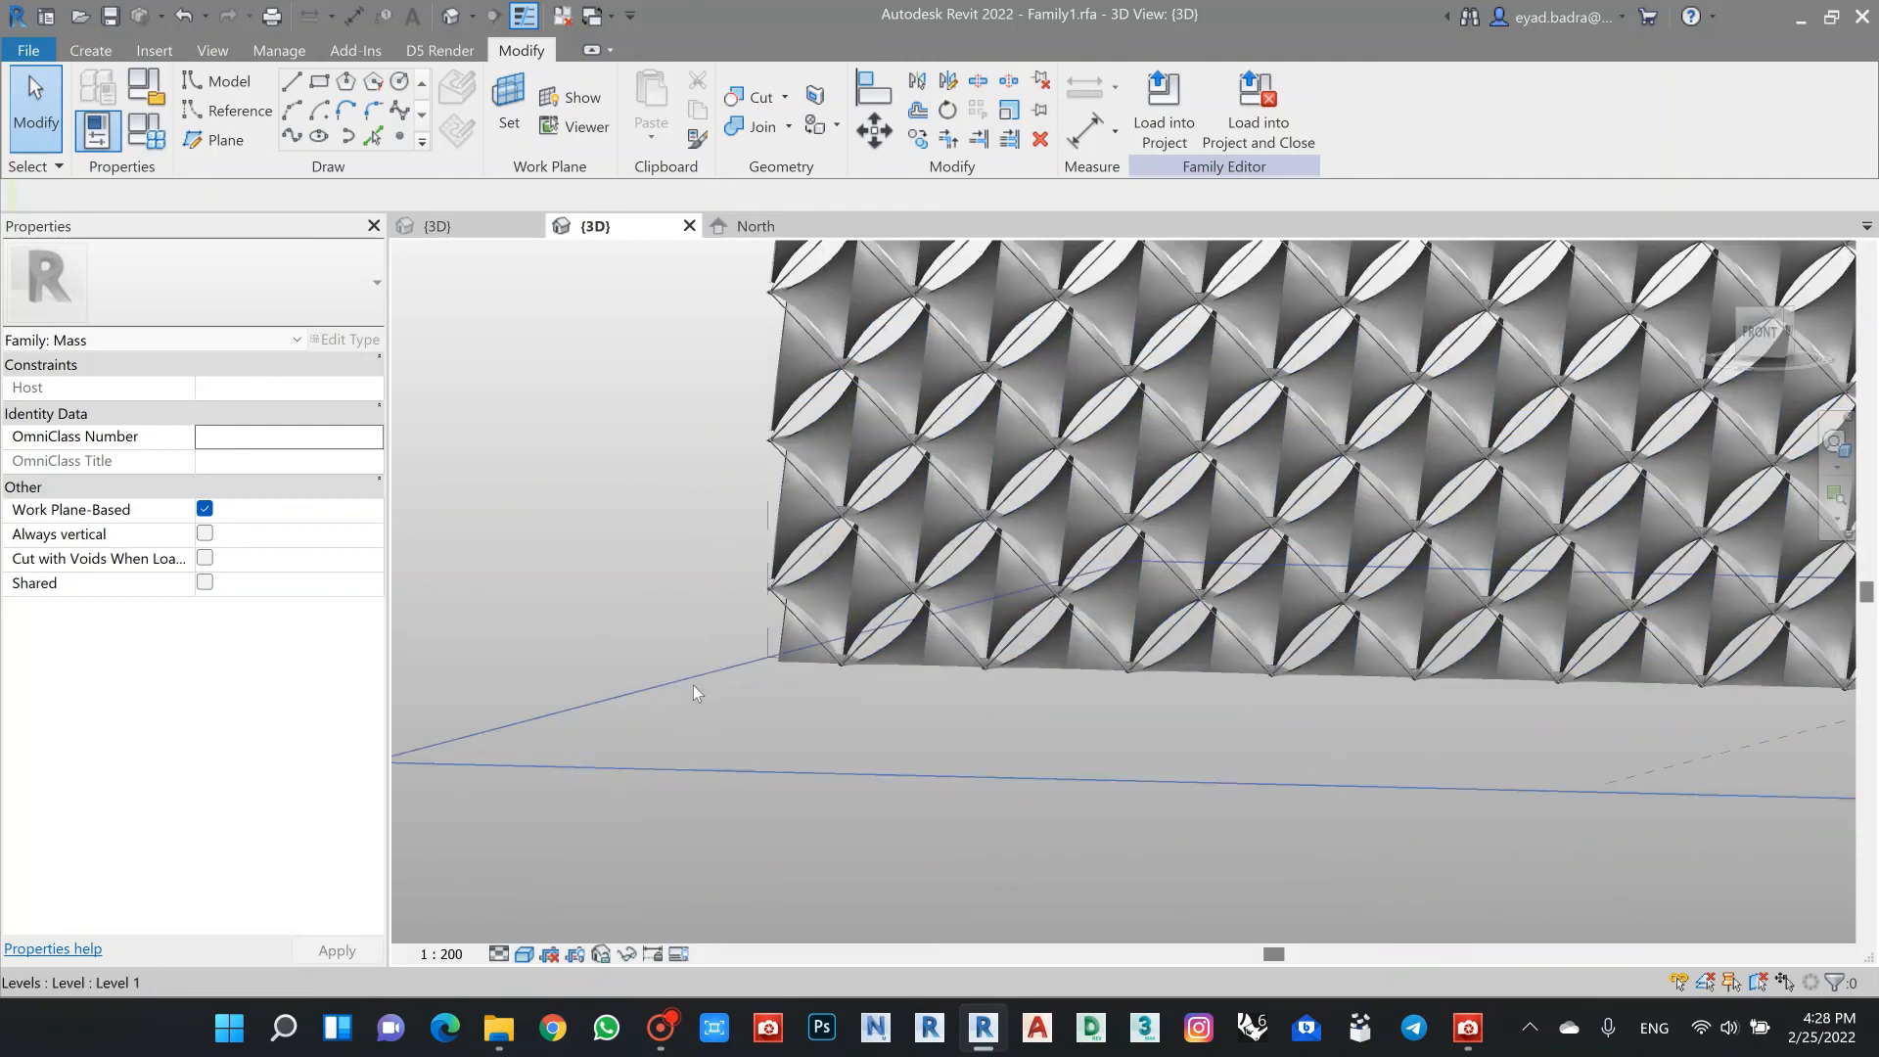
pyautogui.scroll(5, 732, 637)
pyautogui.moveTo(767, 525); pyautogui.dragTo(665, 756, button='middle')
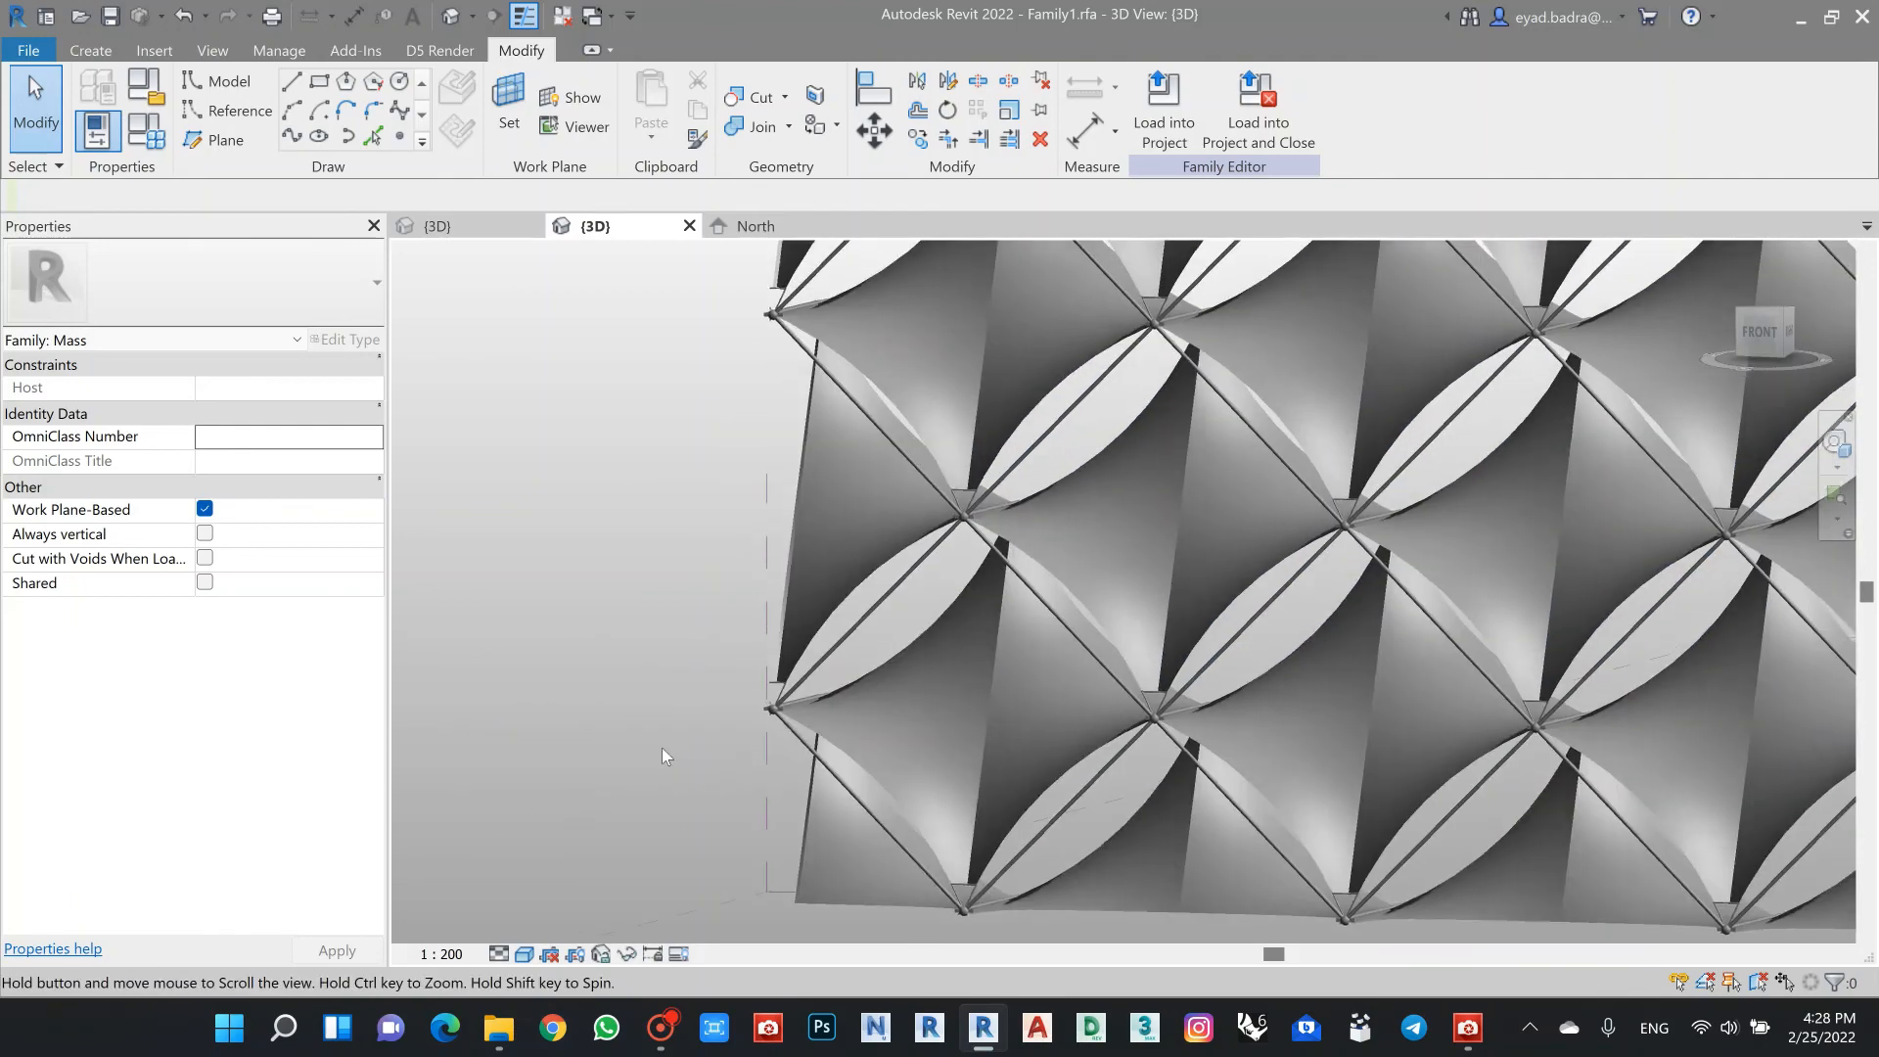
pyautogui.scroll(-3, 773, 553)
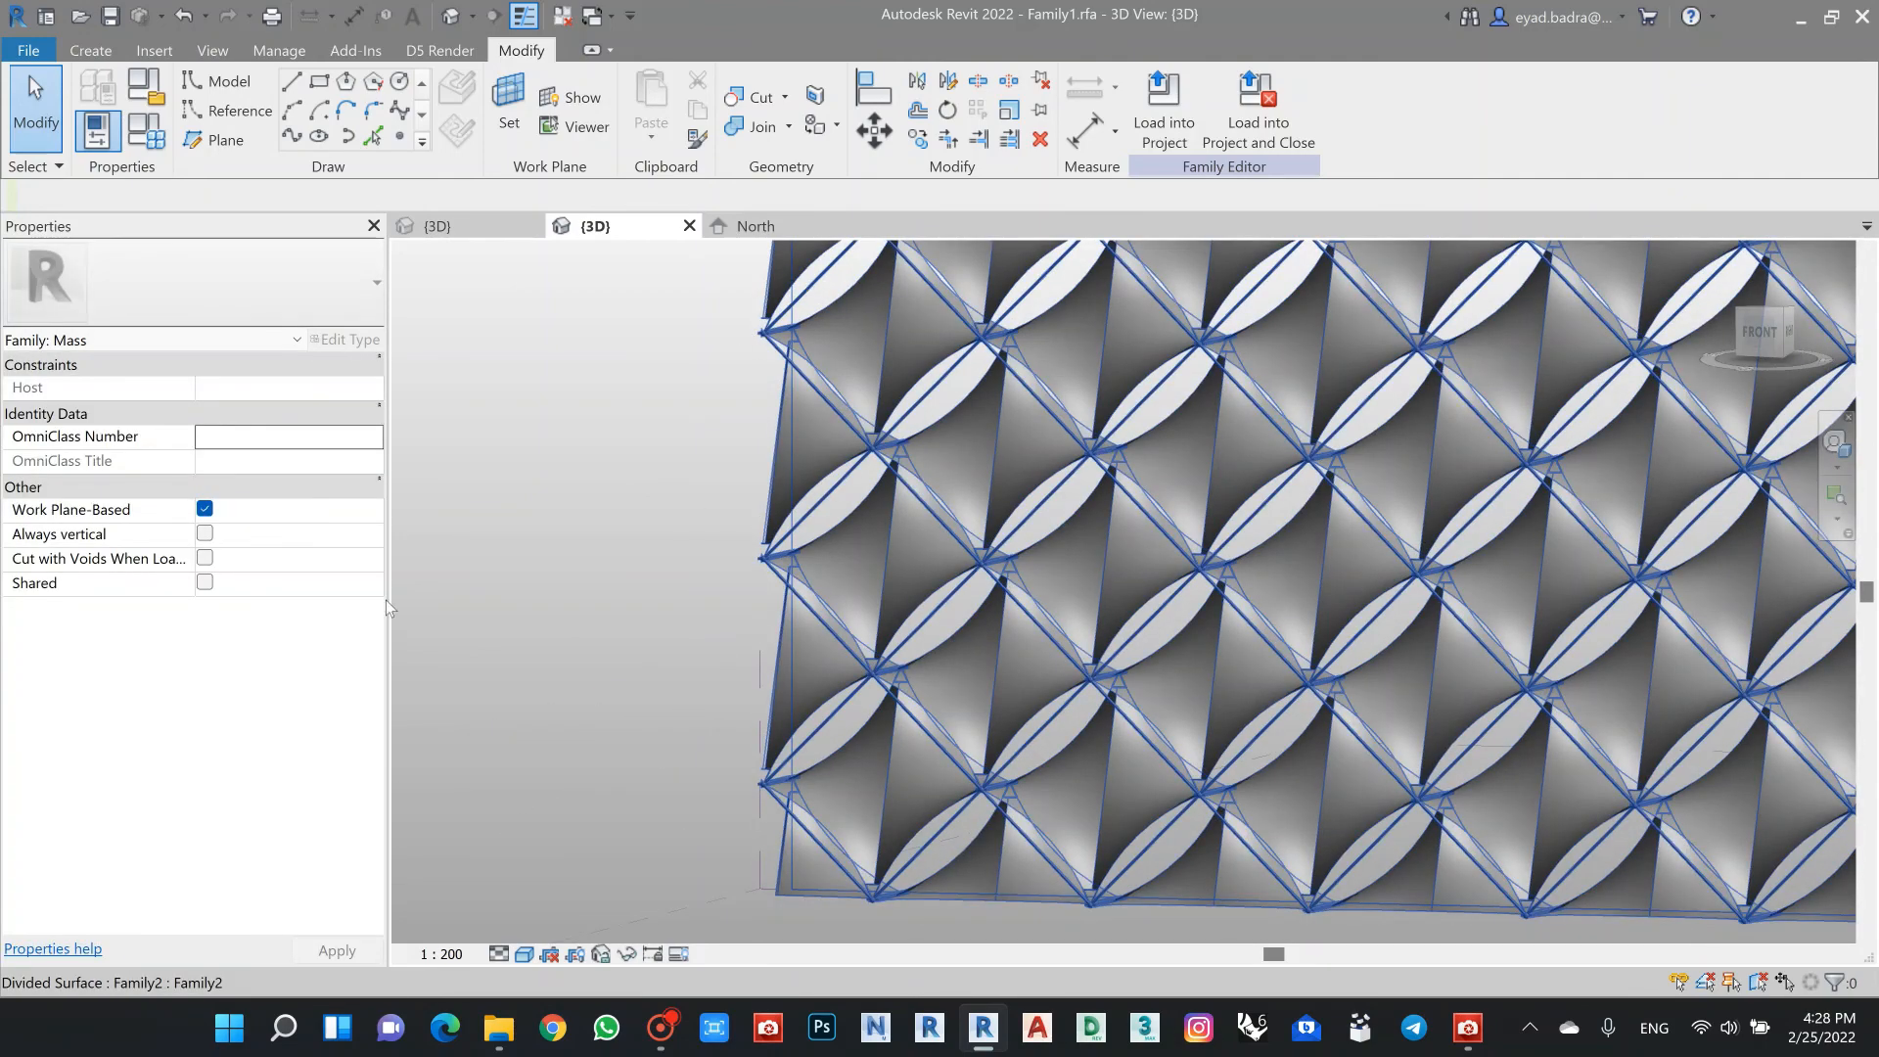
pyautogui.scroll(-2, 587, 548)
pyautogui.scroll(5, 864, 486)
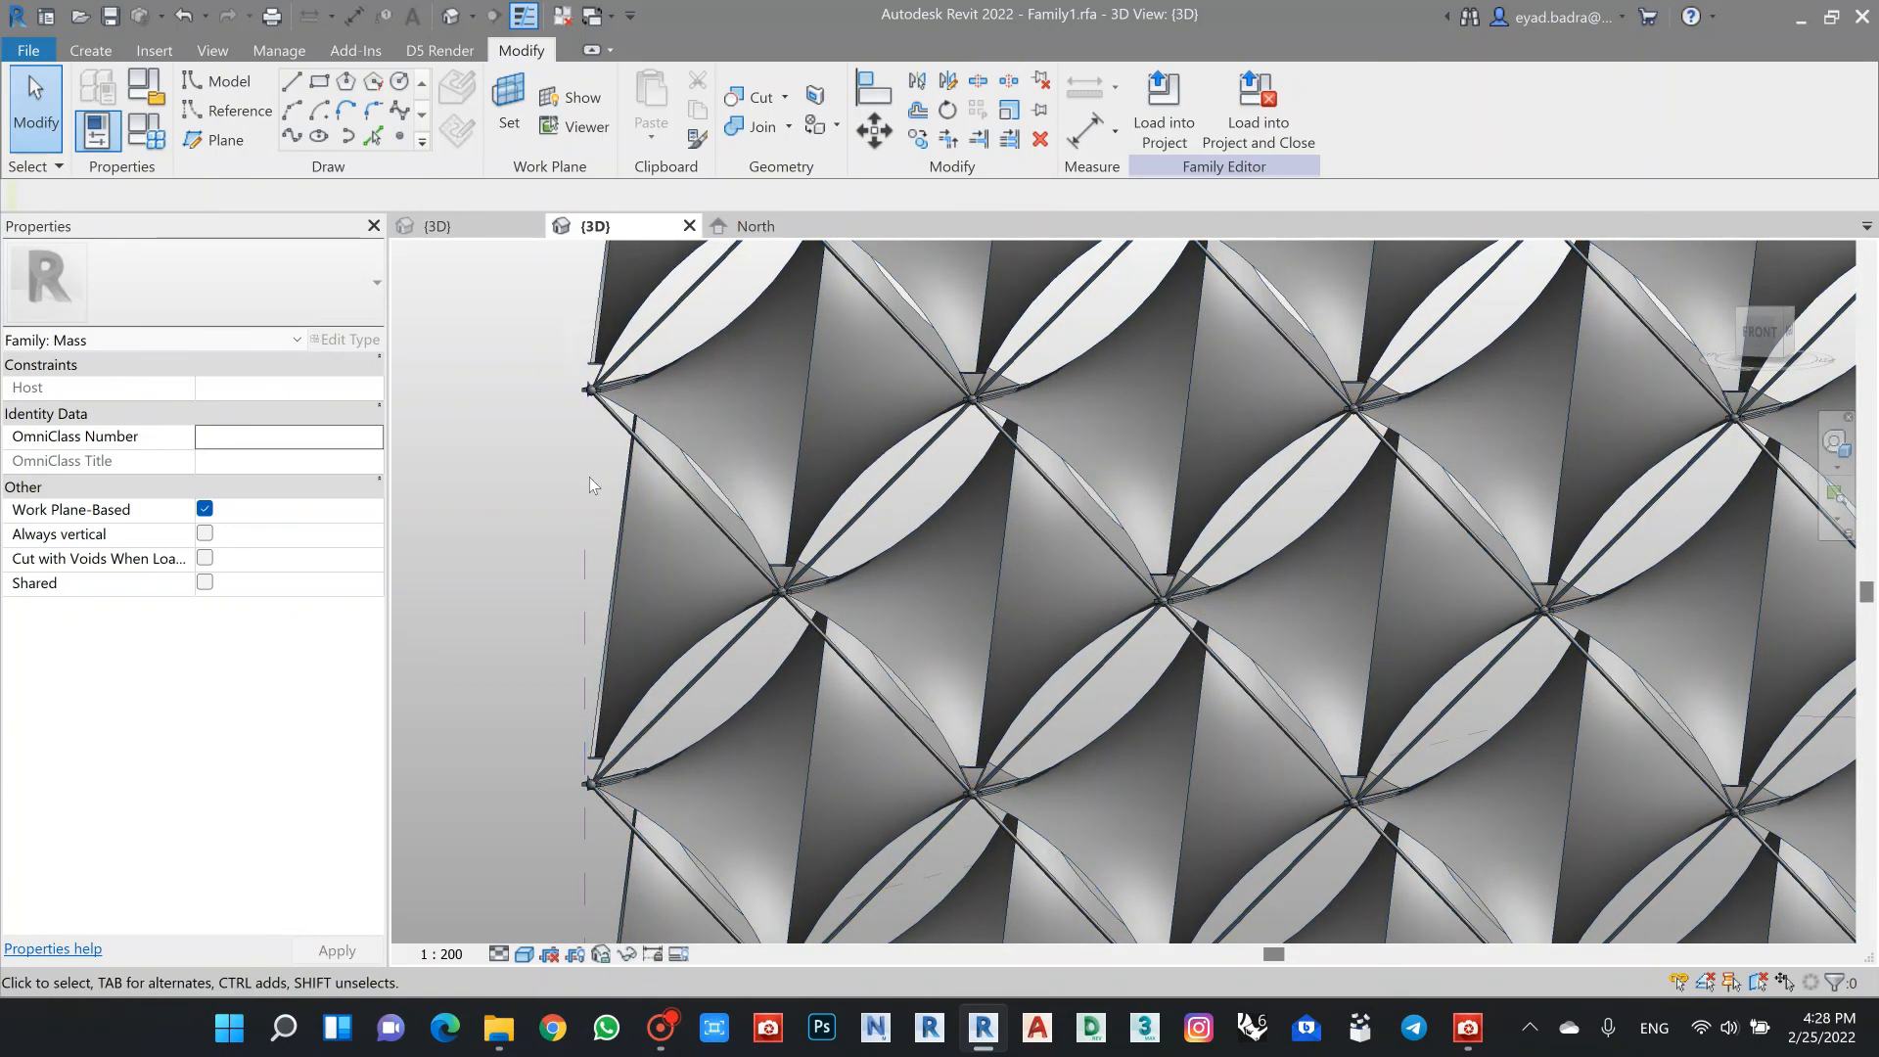
pyautogui.scroll(-3, 529, 612)
pyautogui.scroll(-2, 519, 613)
pyautogui.keyDown('shift'); pyautogui.moveTo(881, 826); pyautogui.dragTo(1097, 834, button='middle'); pyautogui.keyUp('shift')
pyautogui.scroll(-2, 512, 704)
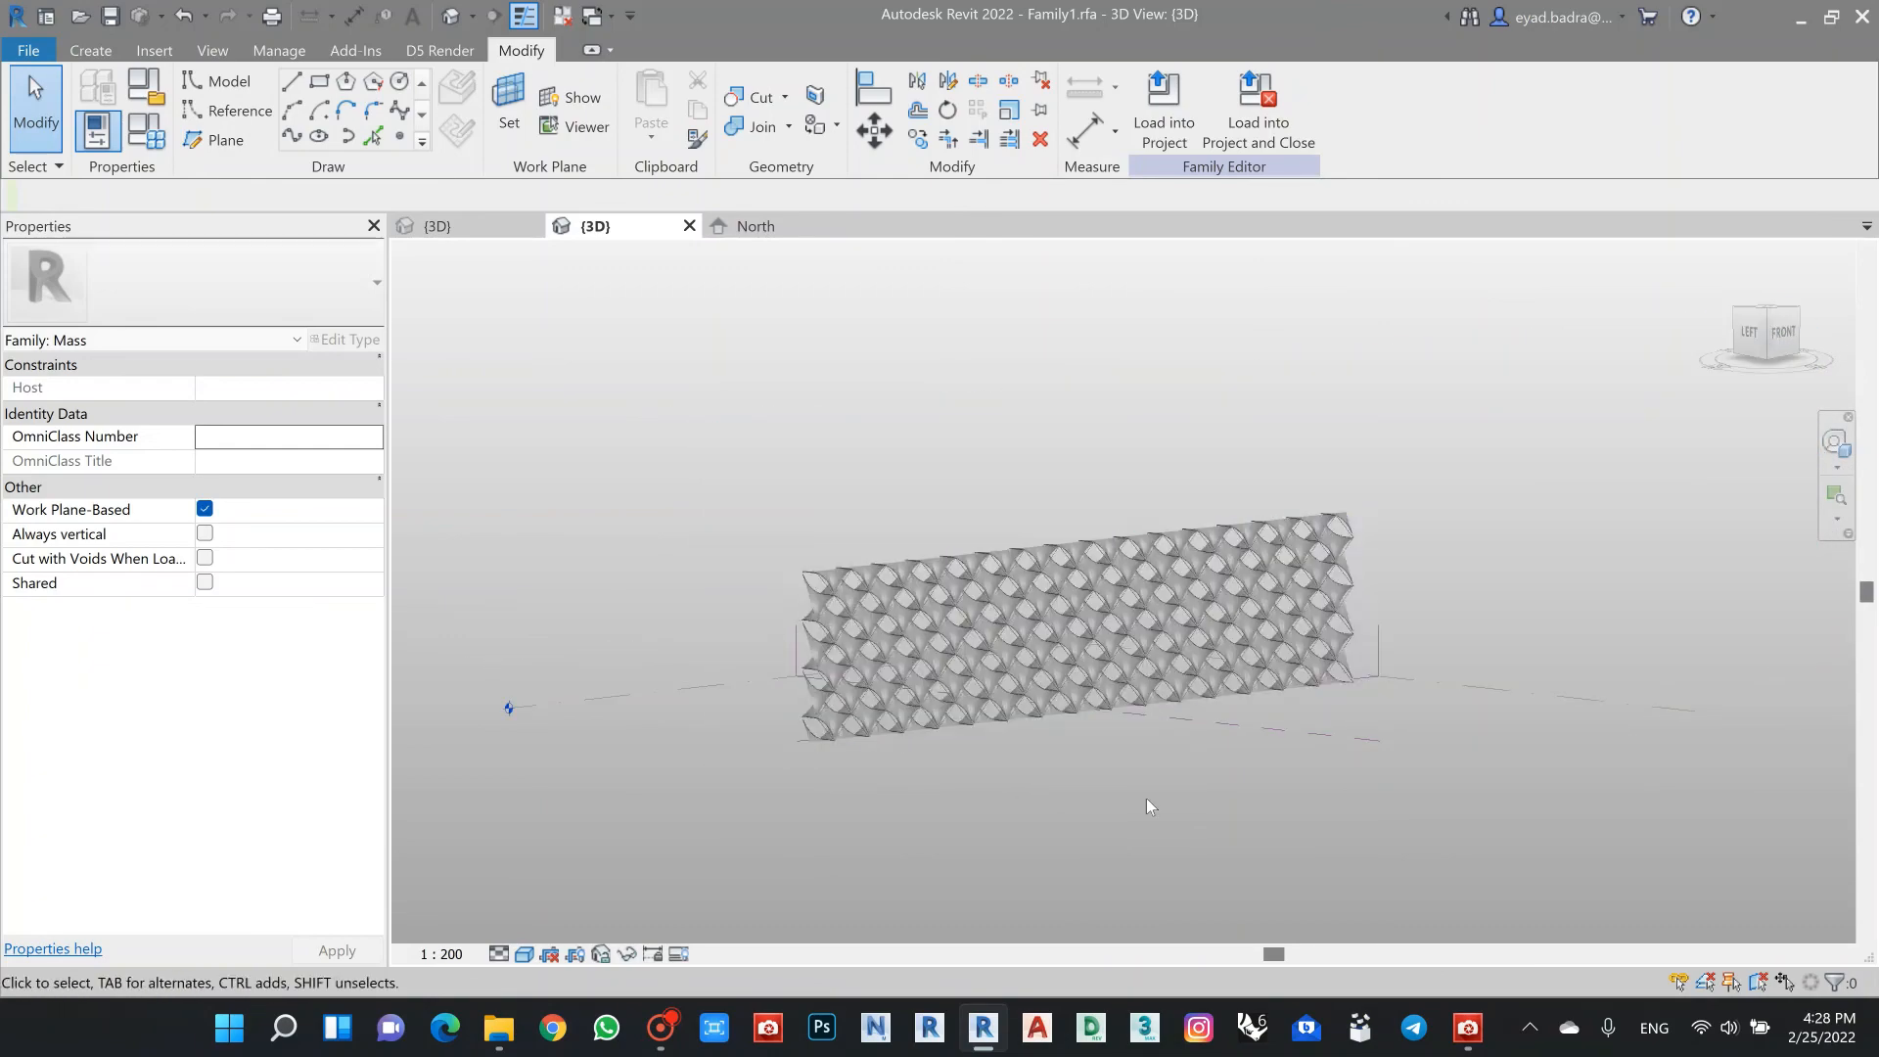
pyautogui.keyDown('shift'); pyautogui.moveTo(512, 704); pyautogui.dragTo(950, 829, button='middle'); pyautogui.keyUp('shift')
pyautogui.scroll(-1, 951, 822)
pyautogui.scroll(2, 1125, 764)
pyautogui.moveTo(1144, 767)
pyautogui.mouseDown(button='middle')
pyautogui.moveTo(1210, 781)
pyautogui.moveTo(1138, 780)
pyautogui.mouseUp(button='middle')
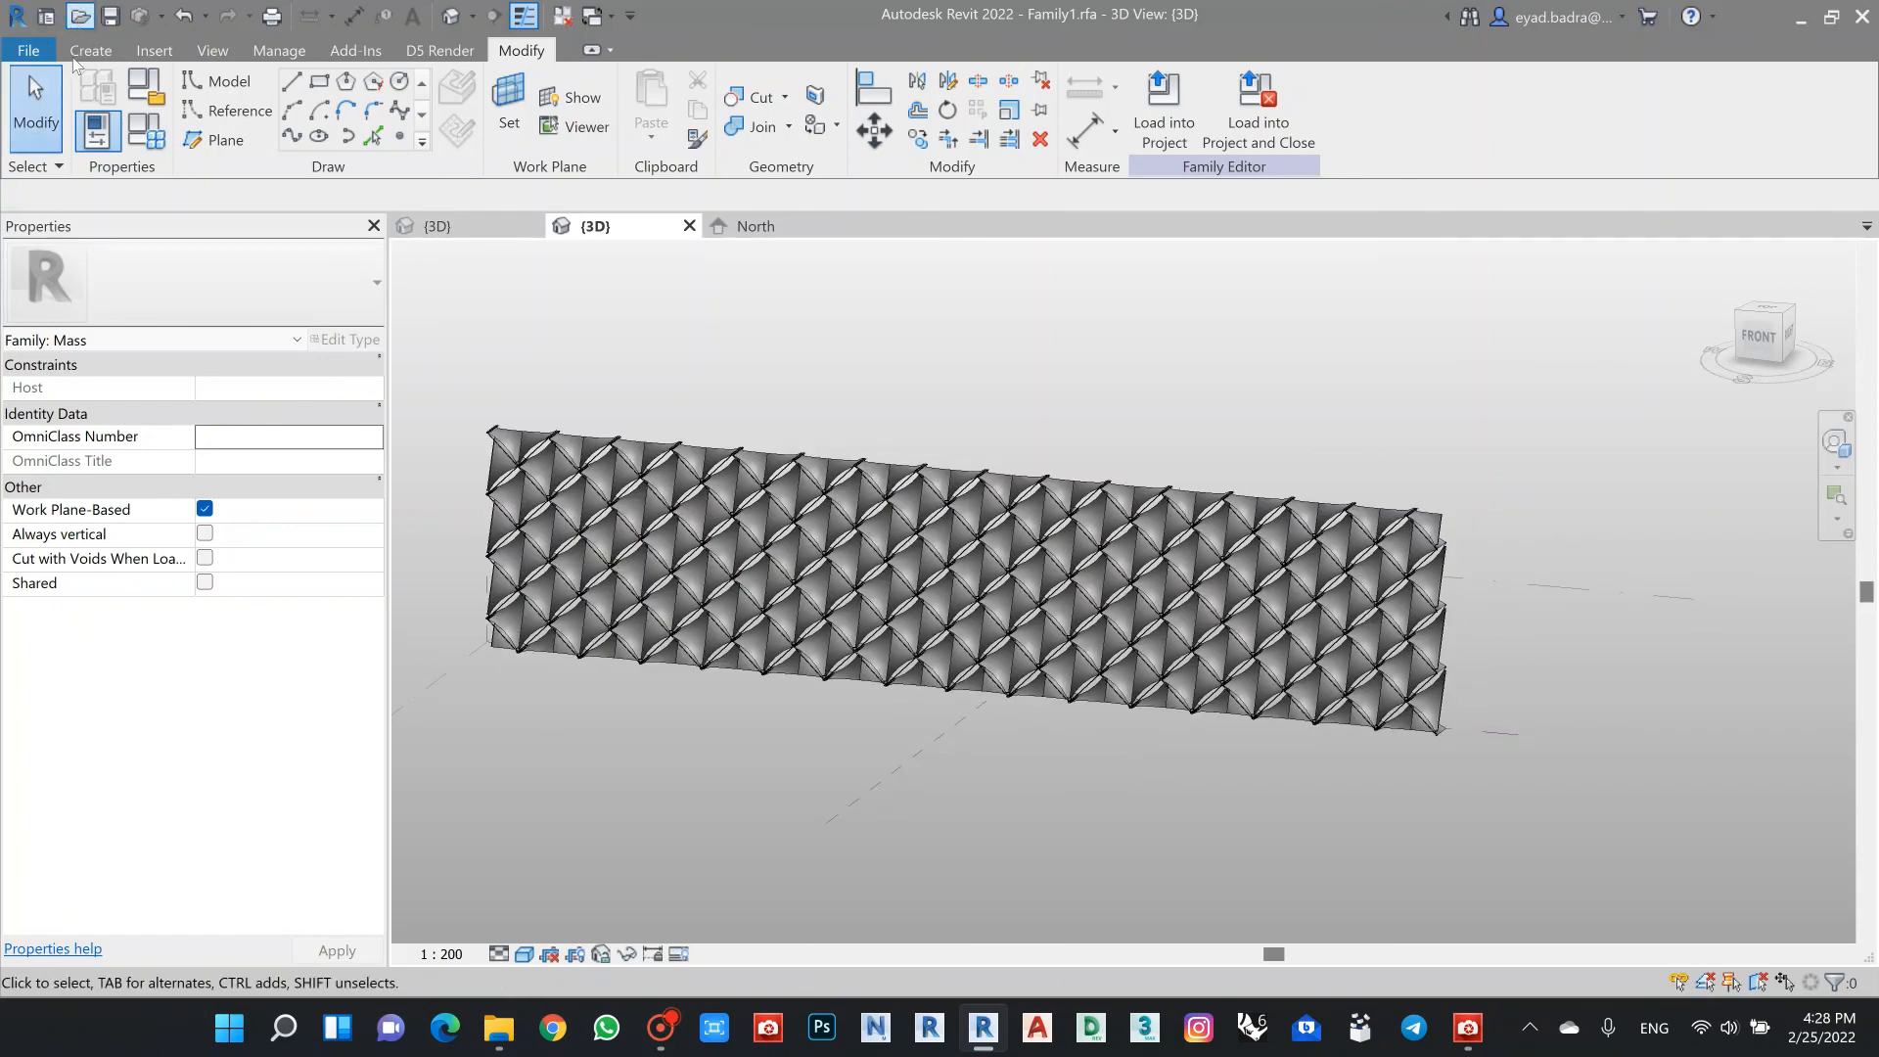
# Step: Open the recent model Project1 containing the building
pyautogui.click(47, 21)
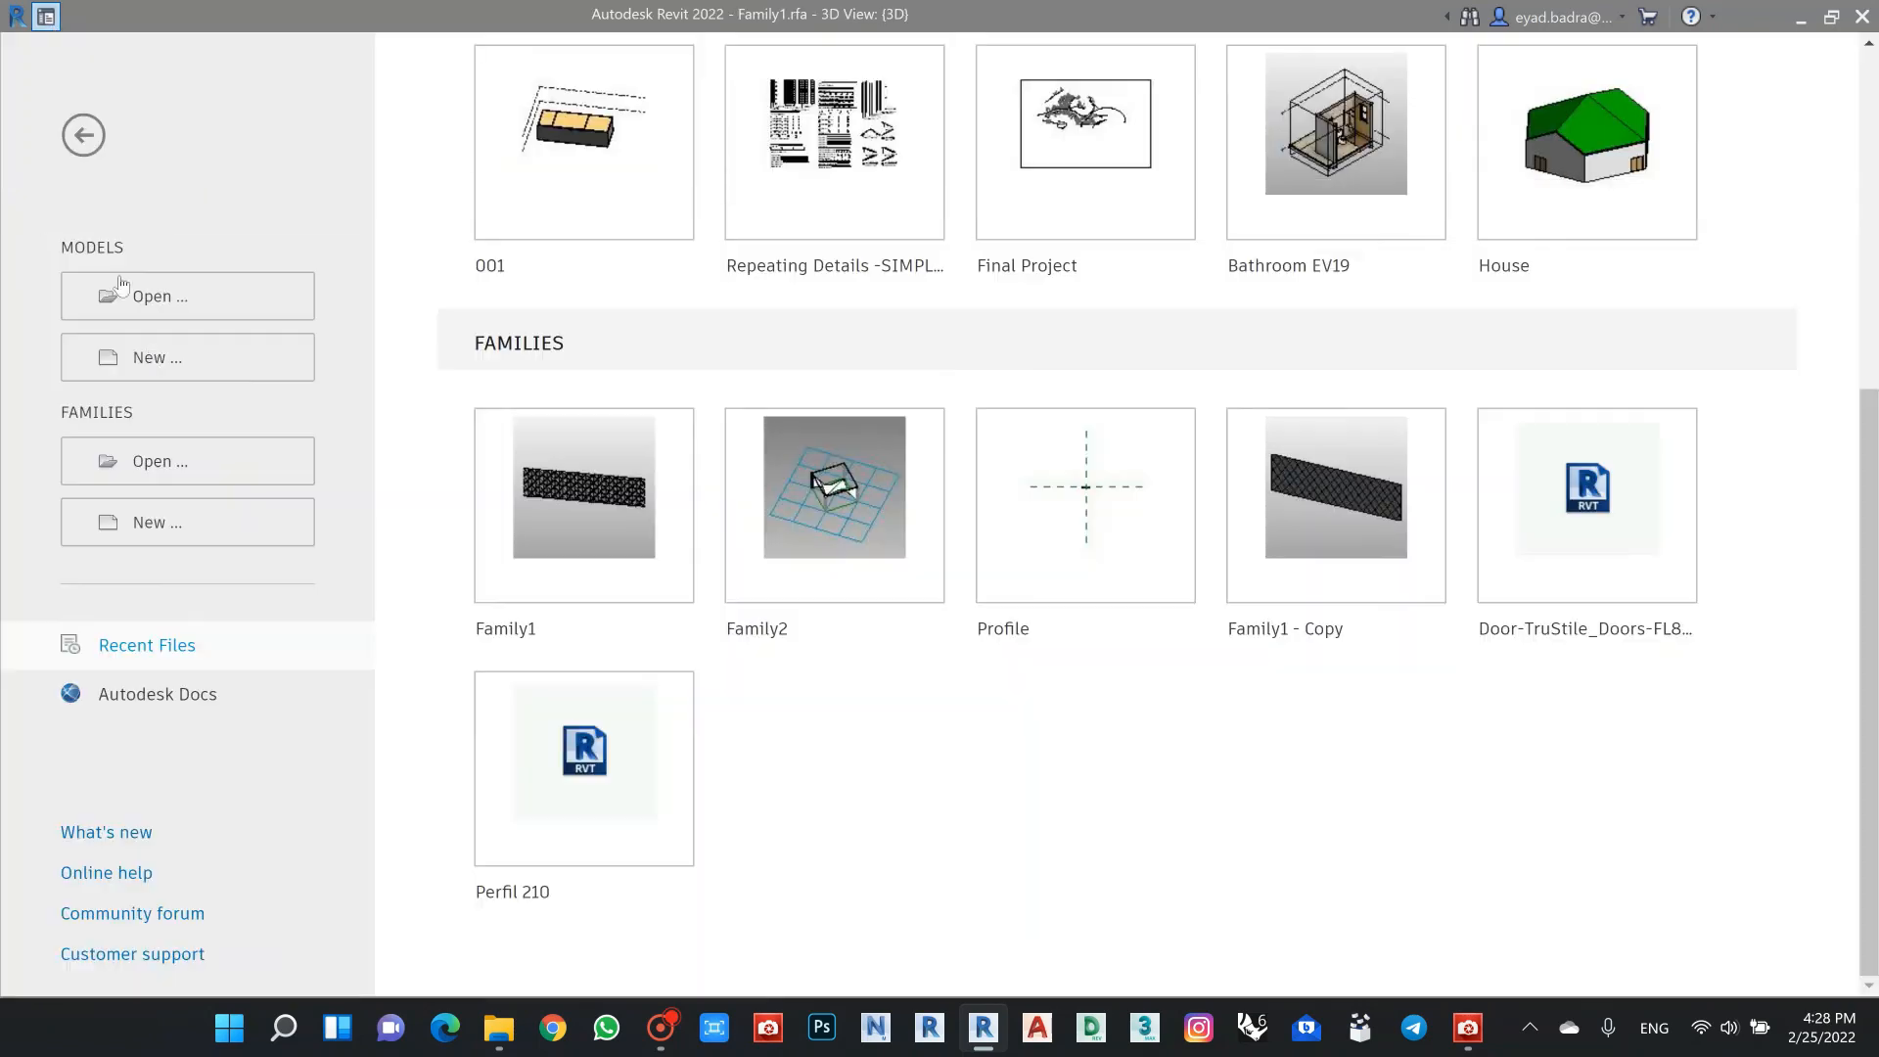
pyautogui.click(149, 358)
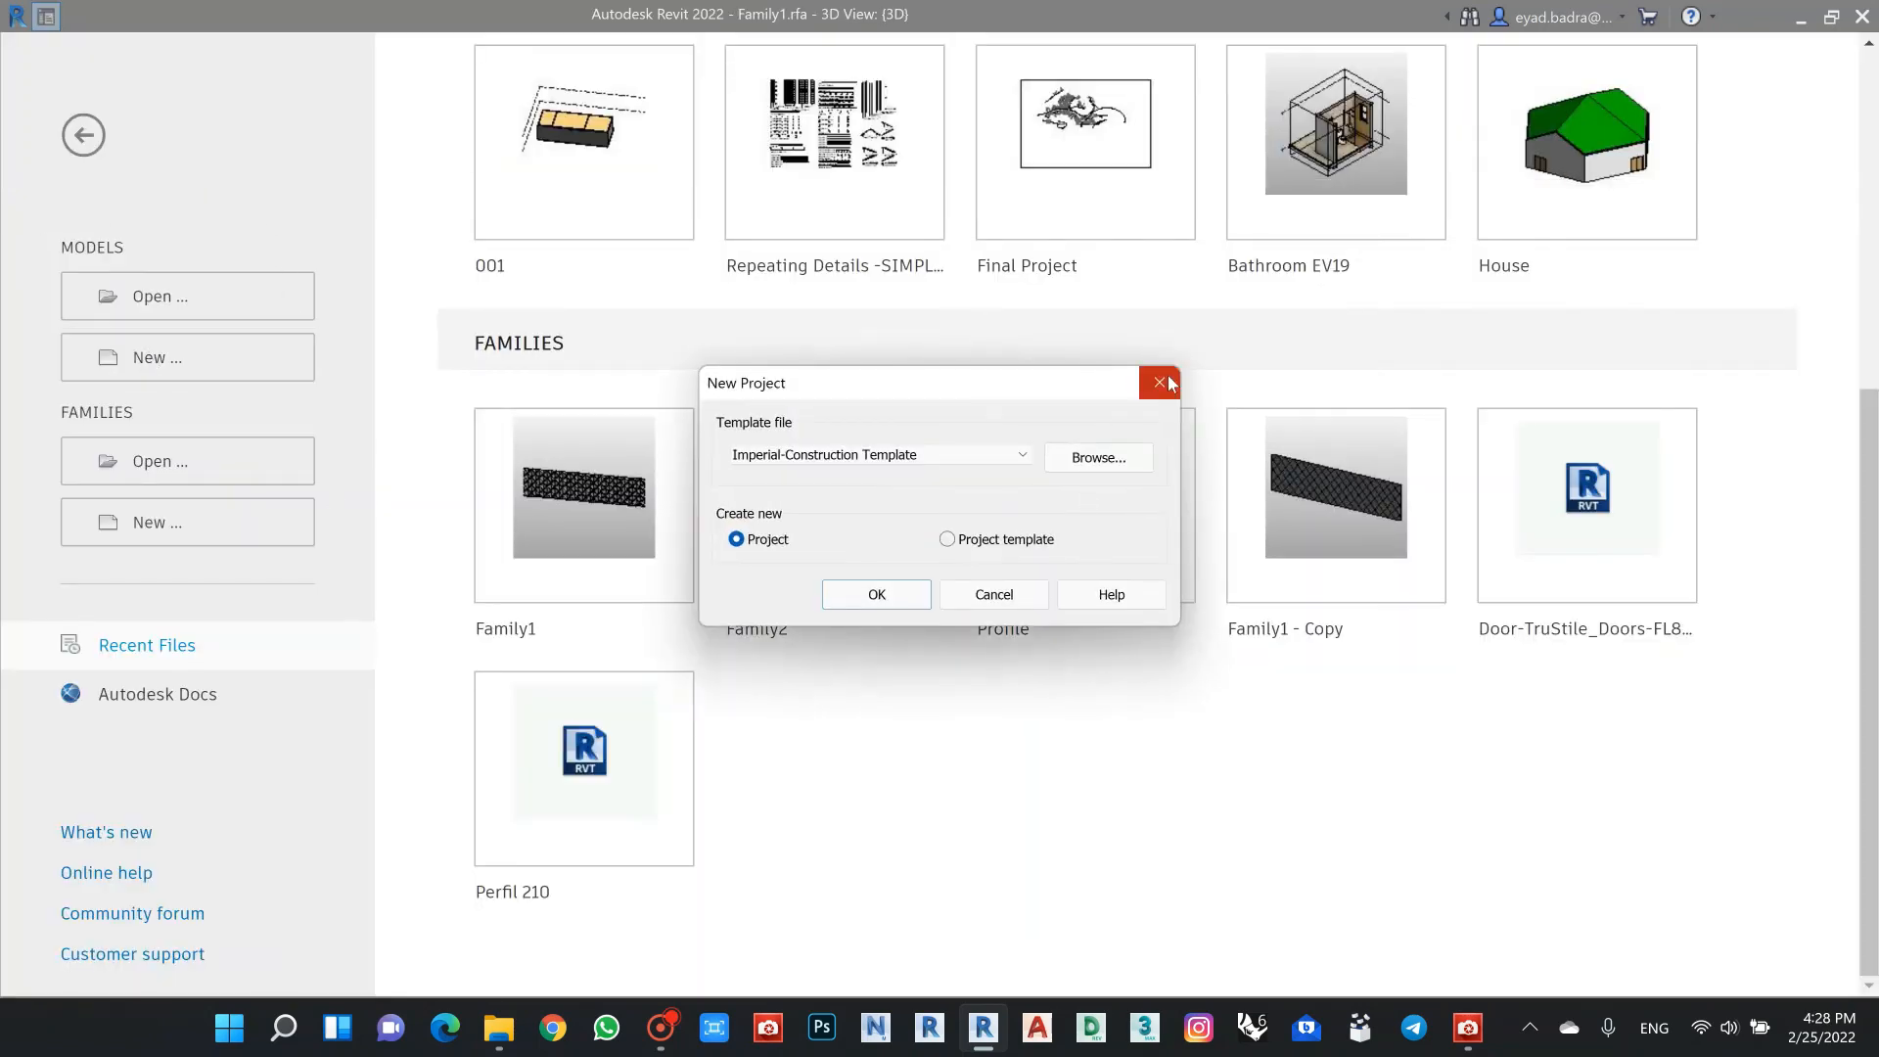
pyautogui.click(1151, 391)
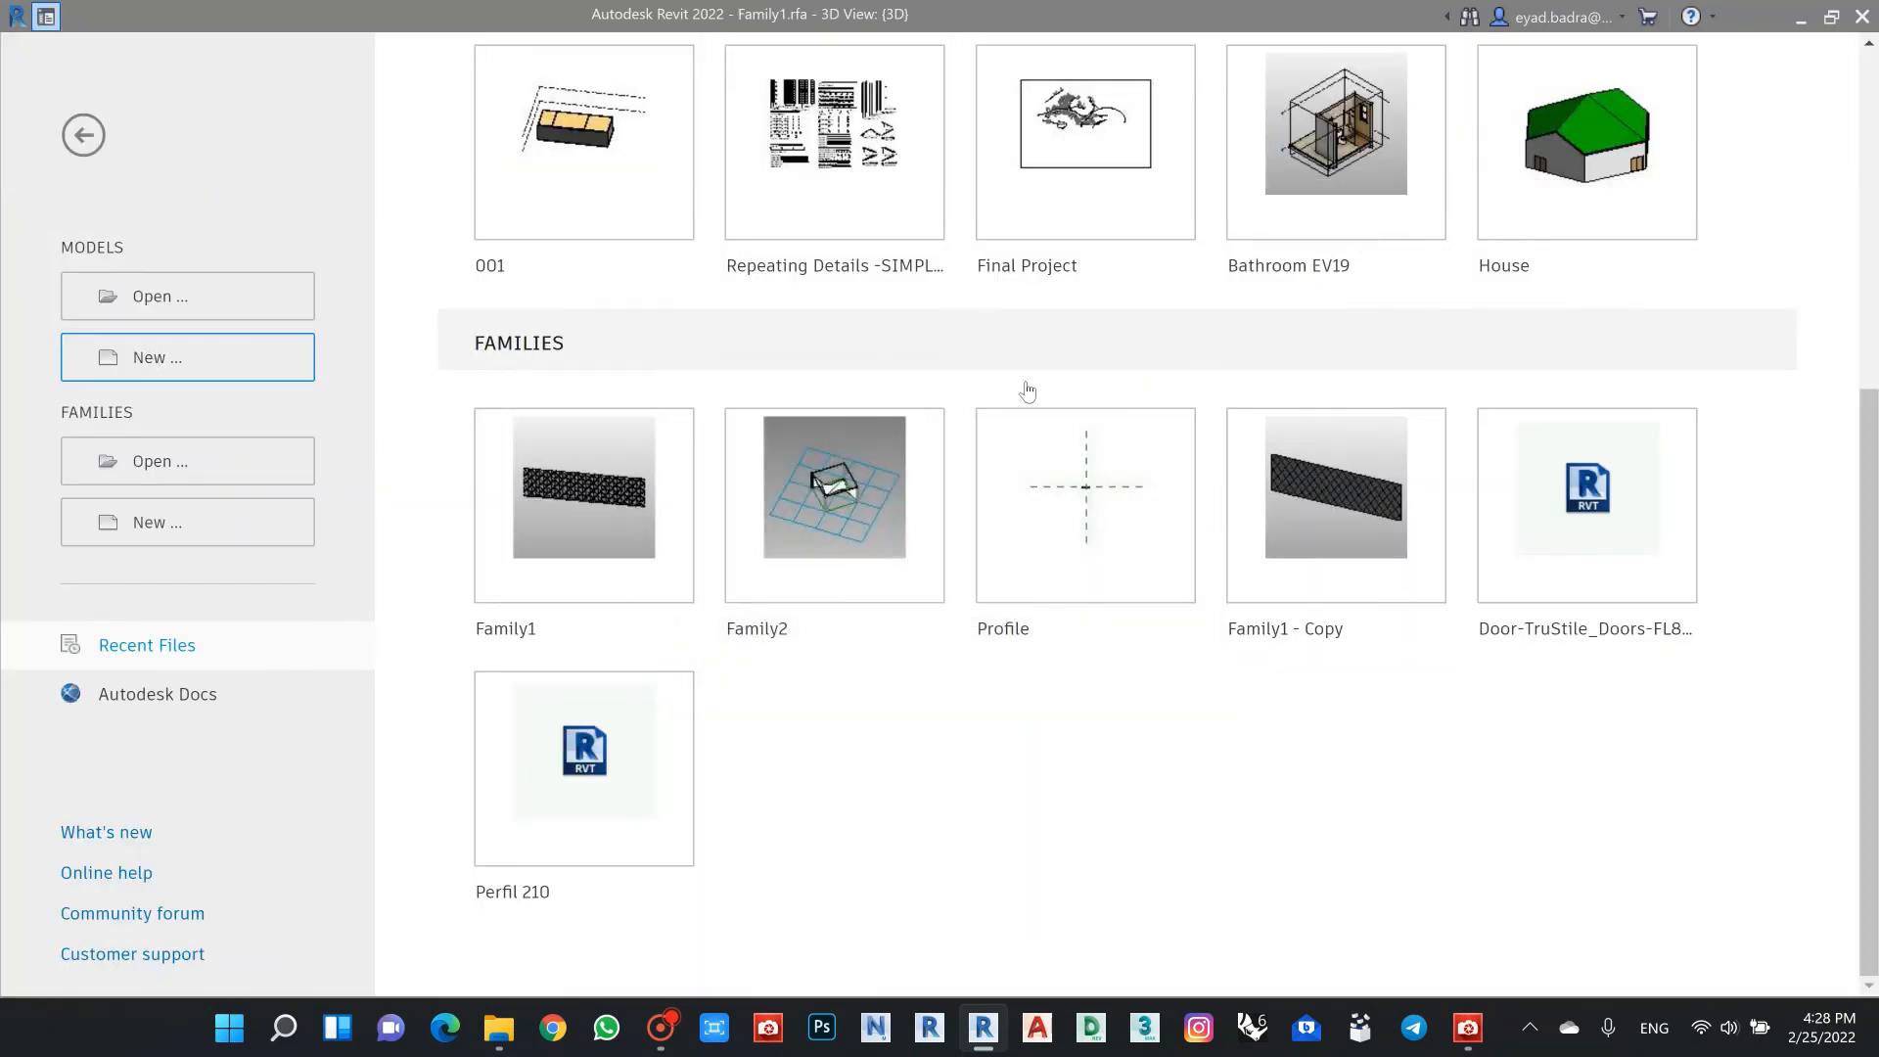
pyautogui.scroll(5, 1028, 392)
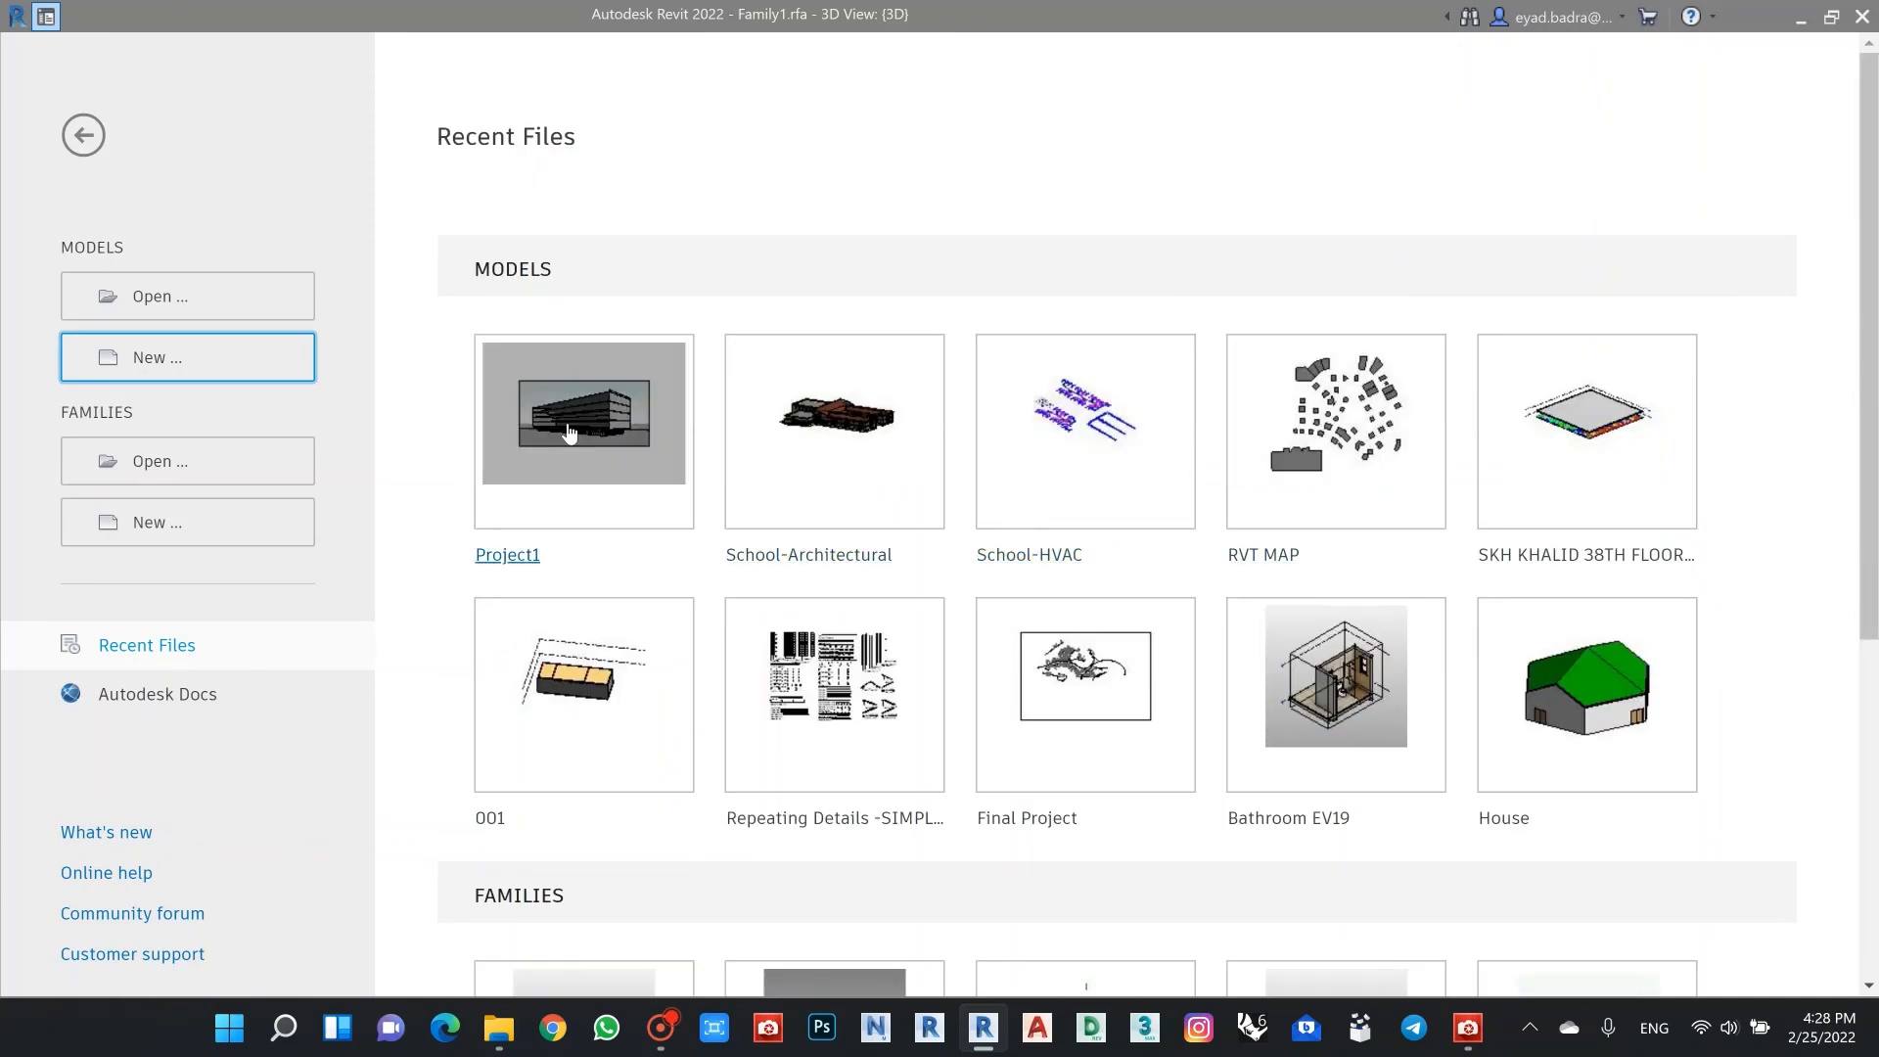
pyautogui.click(570, 432)
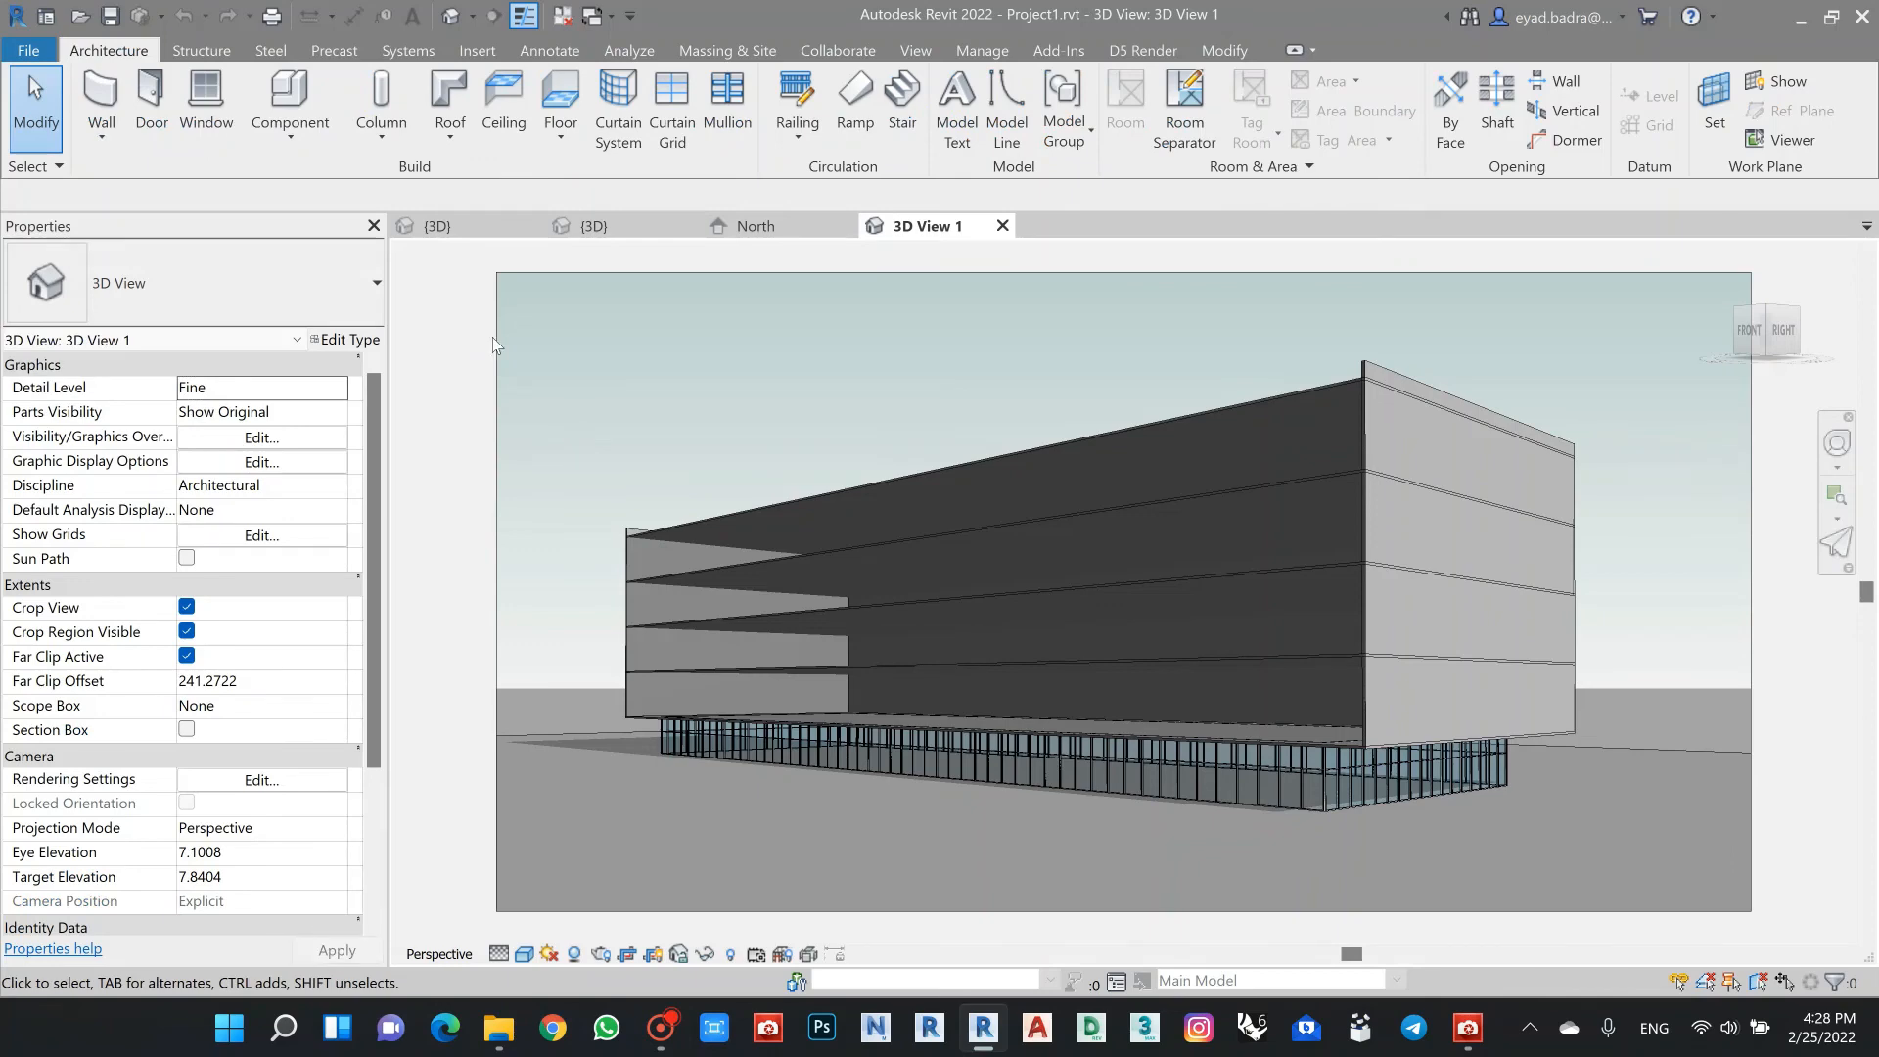
# Step: Load Family1 from its North elevation into Project1.rvt only and dismiss the Show Mass notice
pyautogui.click(783, 228)
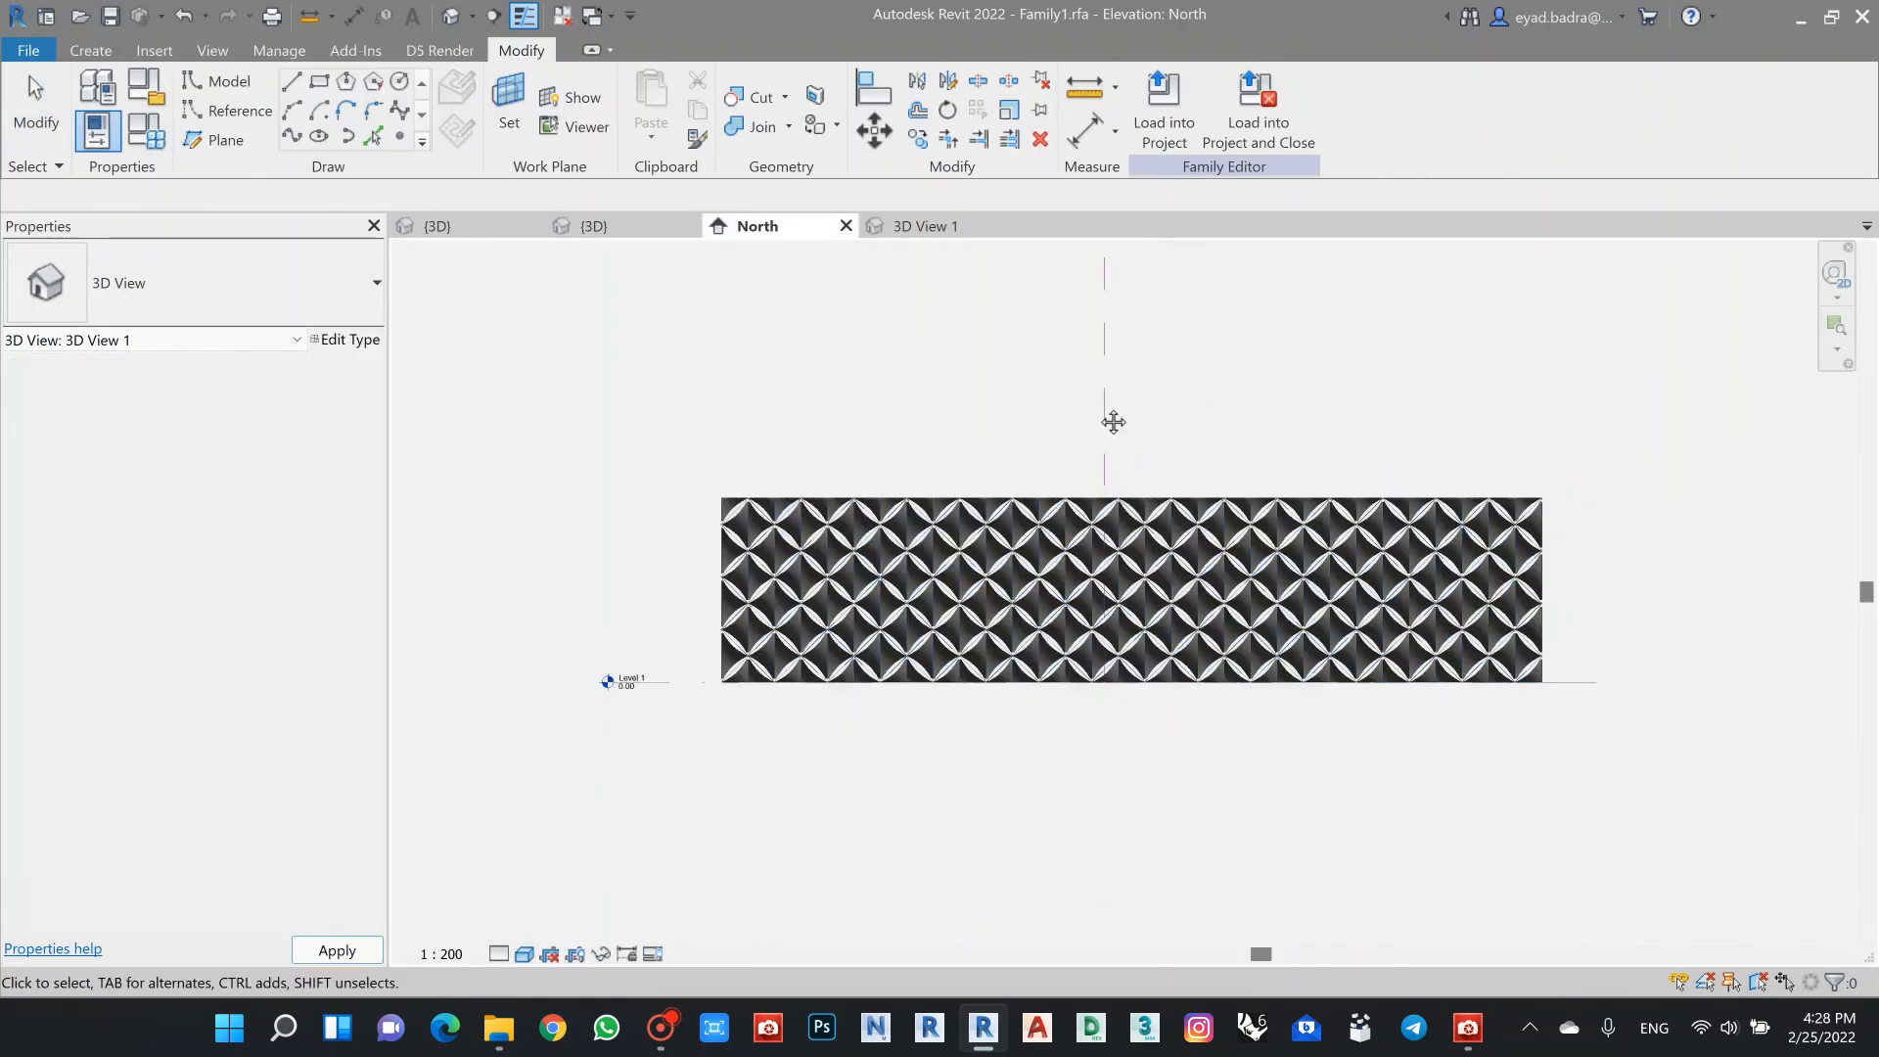
pyautogui.moveTo(1114, 422); pyautogui.dragTo(1226, 430, button='middle')
pyautogui.click(1164, 107)
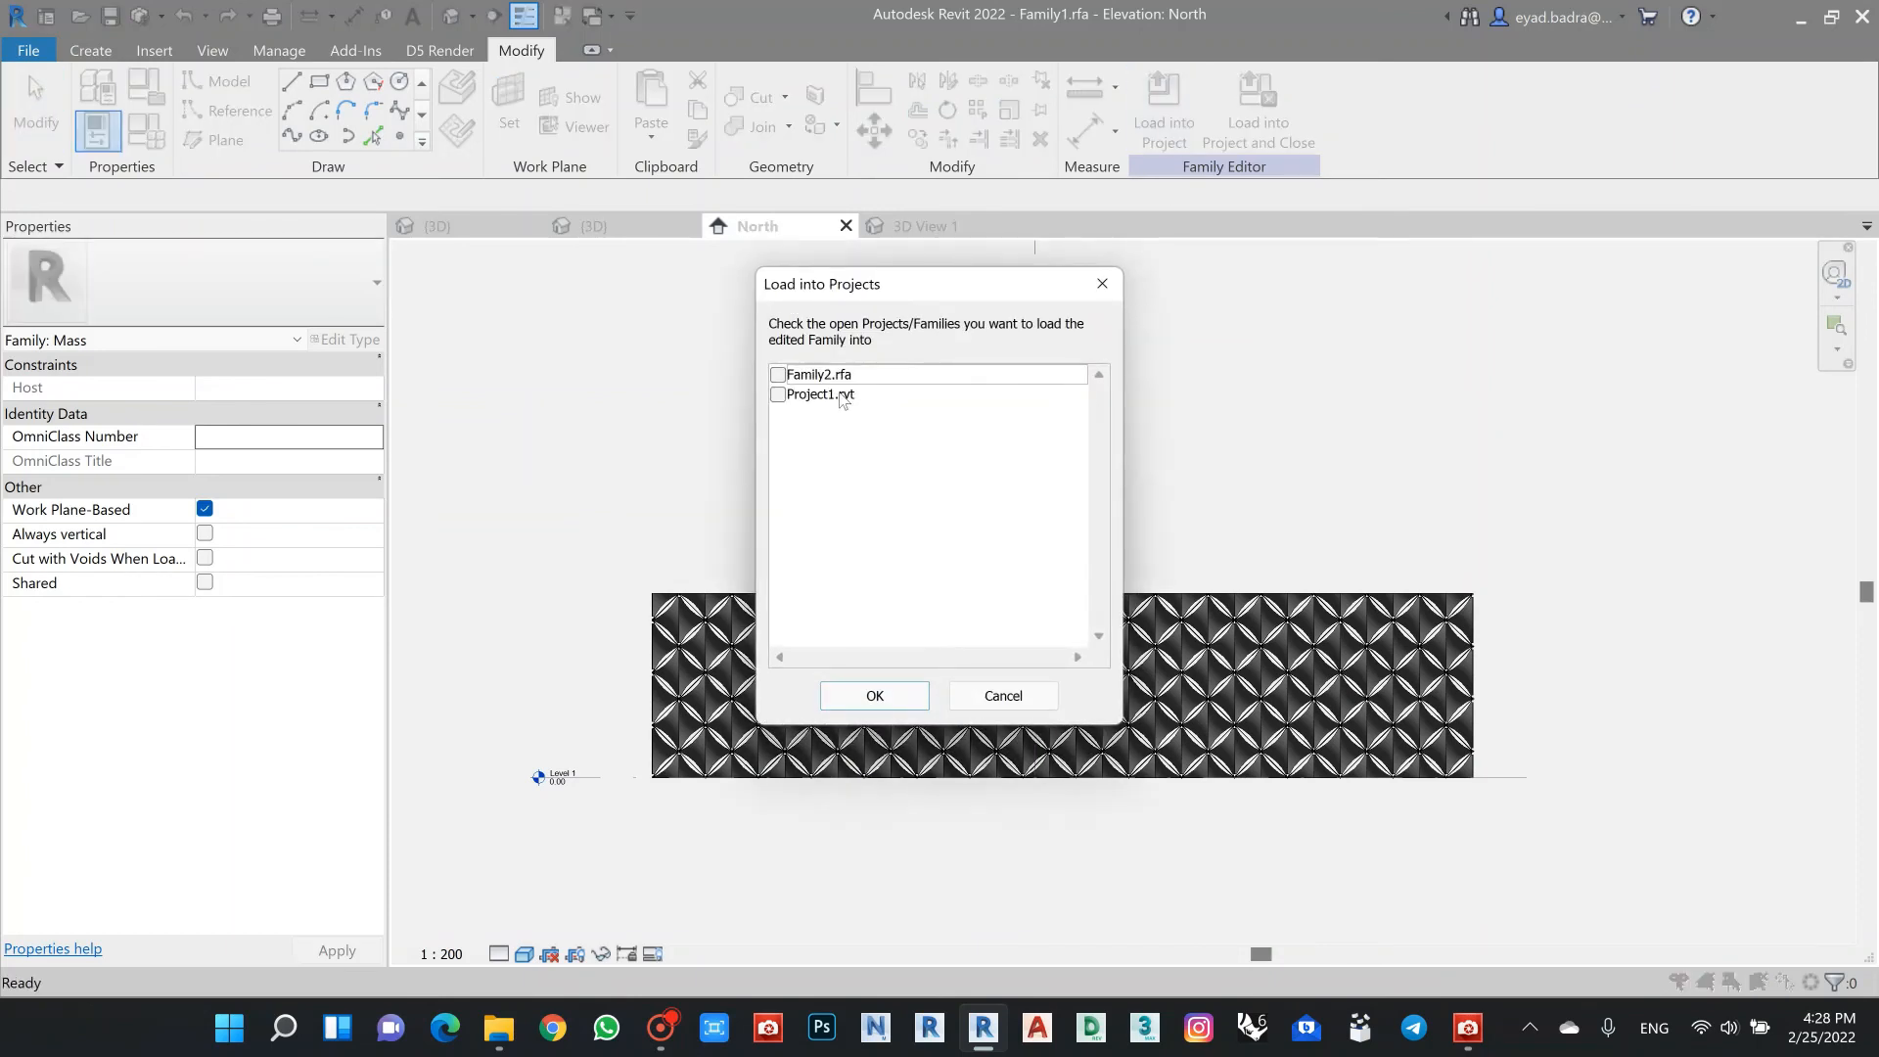
pyautogui.click(777, 396)
pyautogui.click(872, 696)
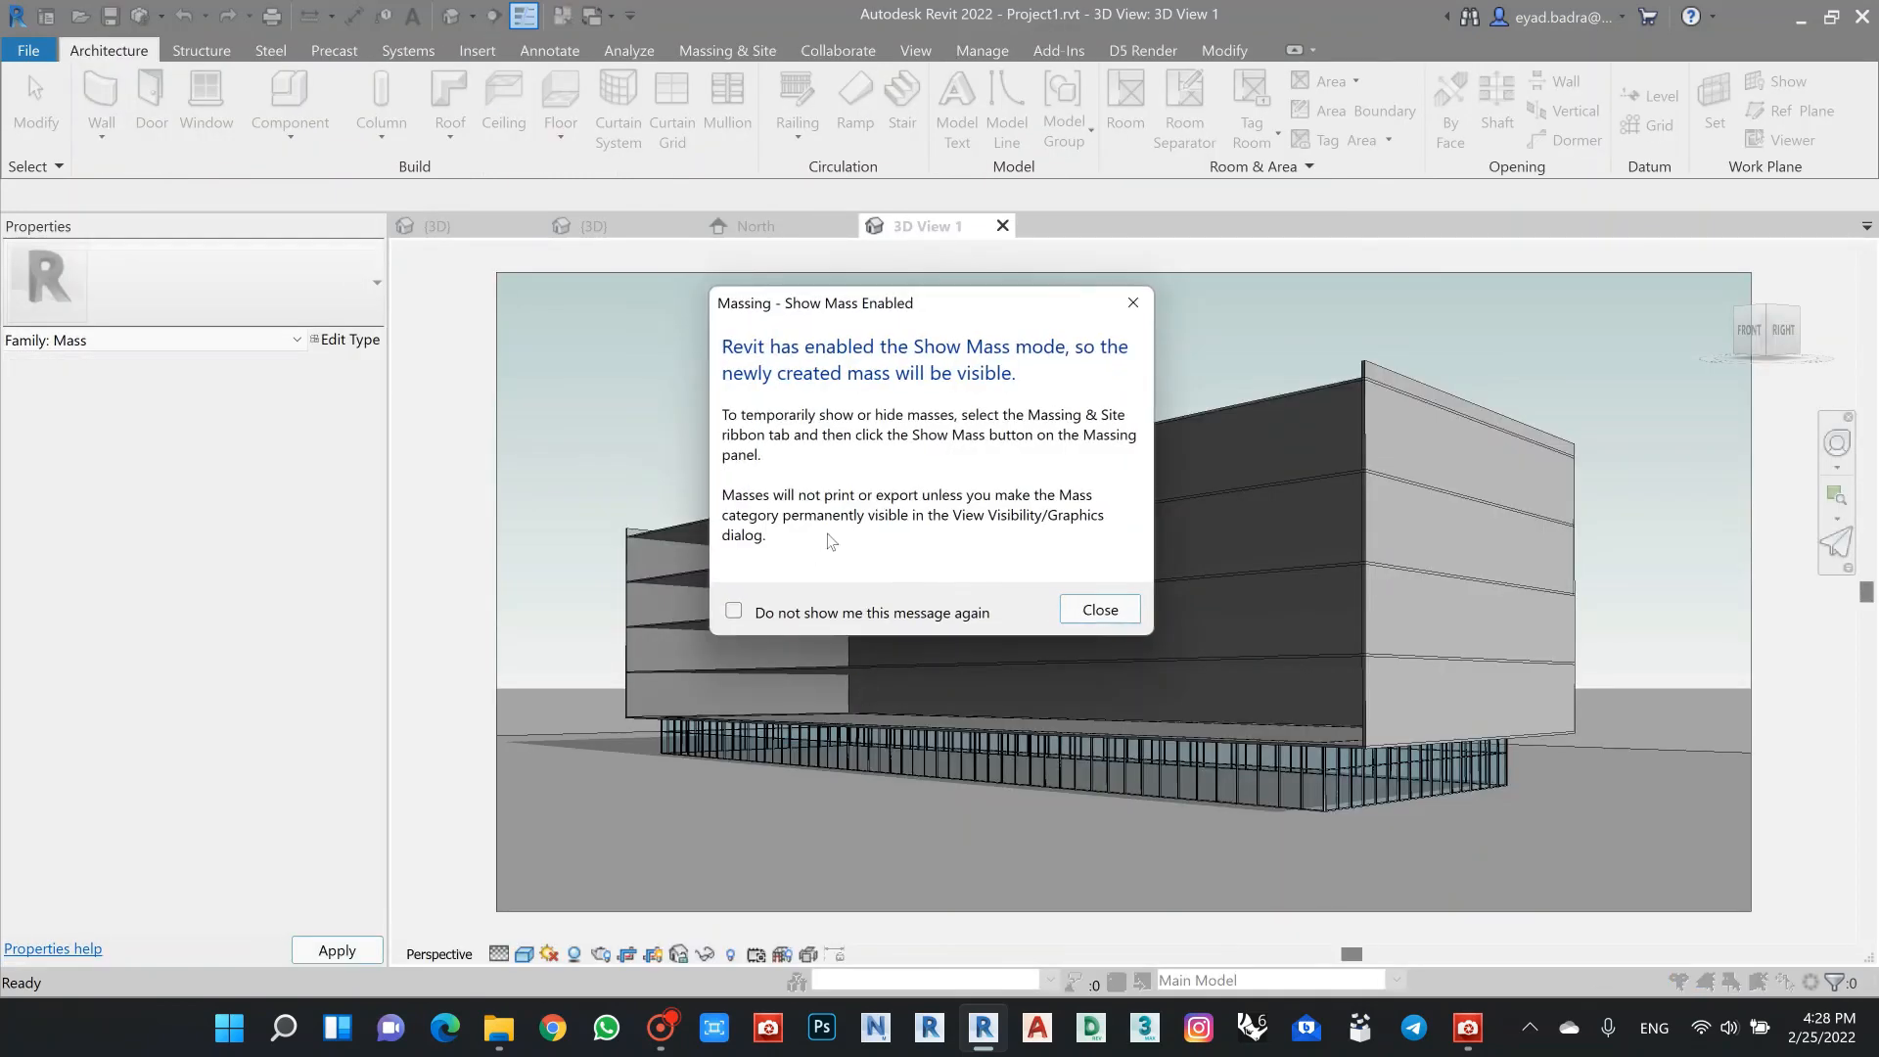
pyautogui.click(1099, 610)
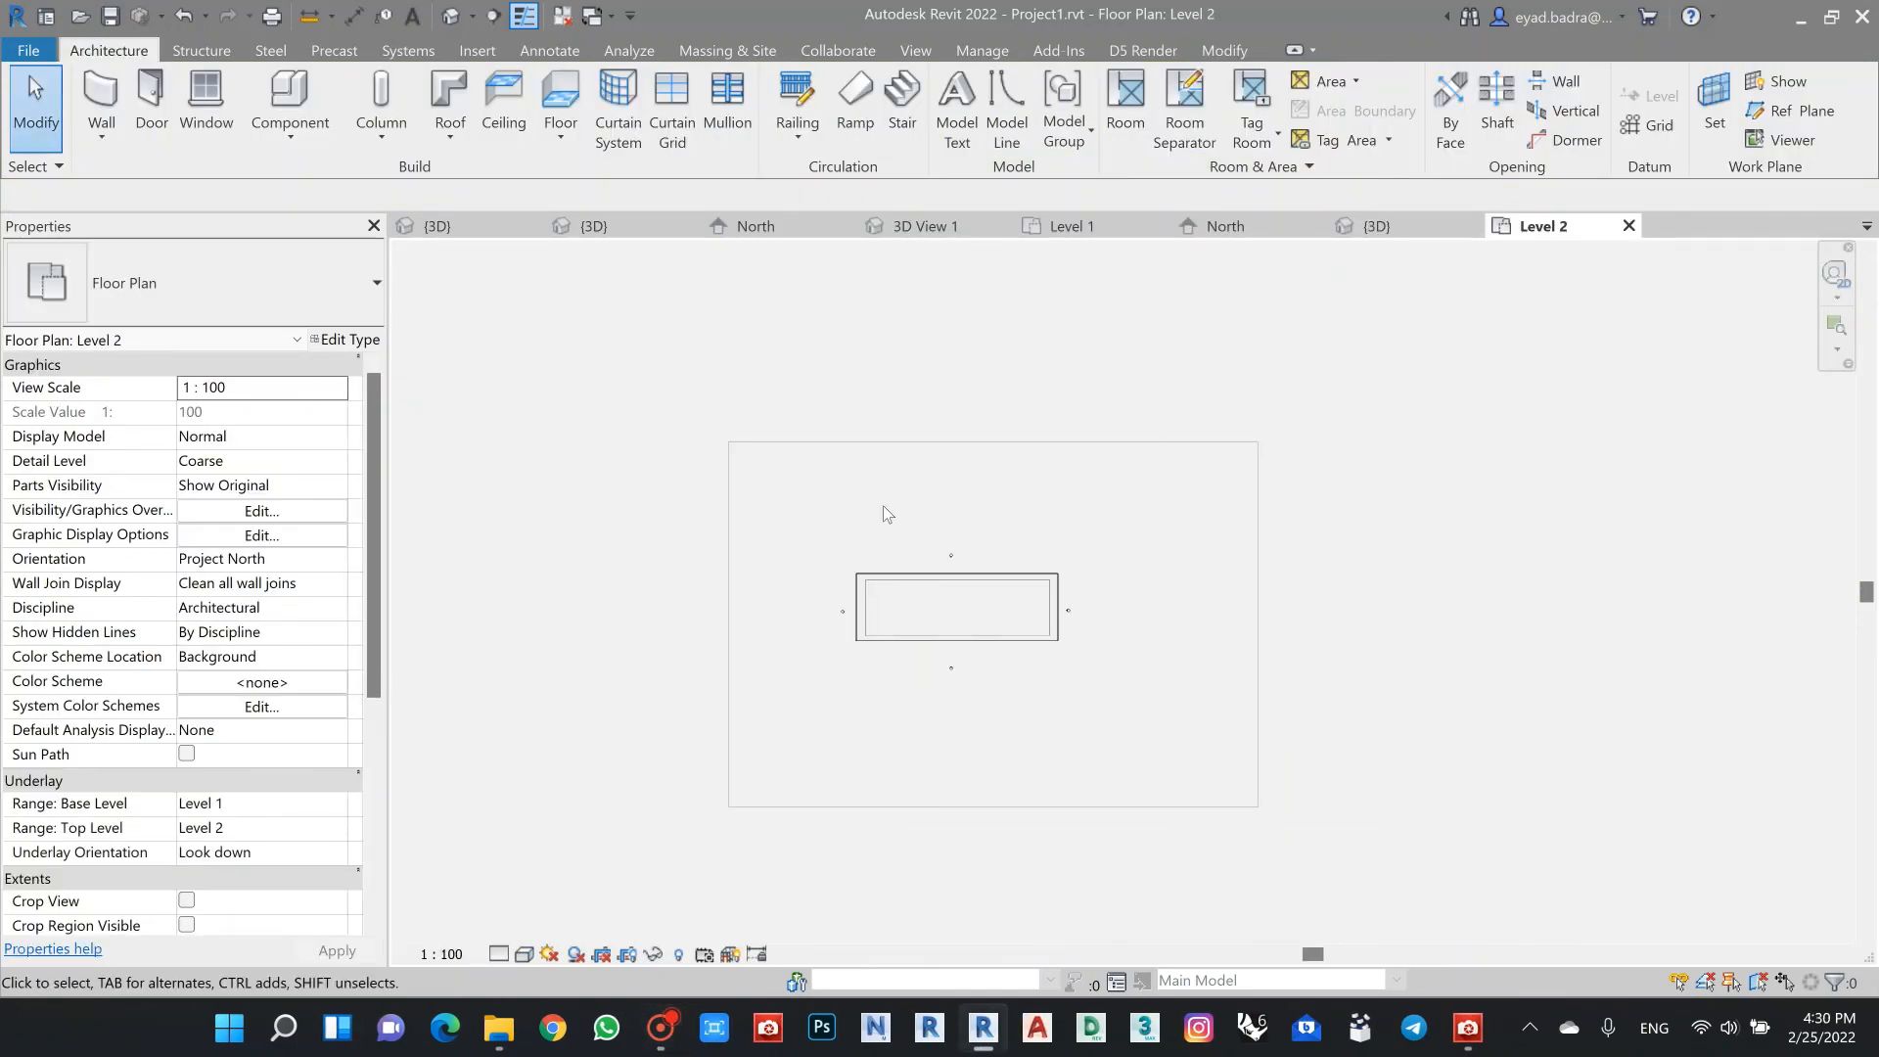
pyautogui.scroll(10, 895, 572)
pyautogui.moveTo(1035, 670); pyautogui.dragTo(791, 489, button='middle')
pyautogui.scroll(-3, 964, 572)
pyautogui.scroll(-2, 857, 534)
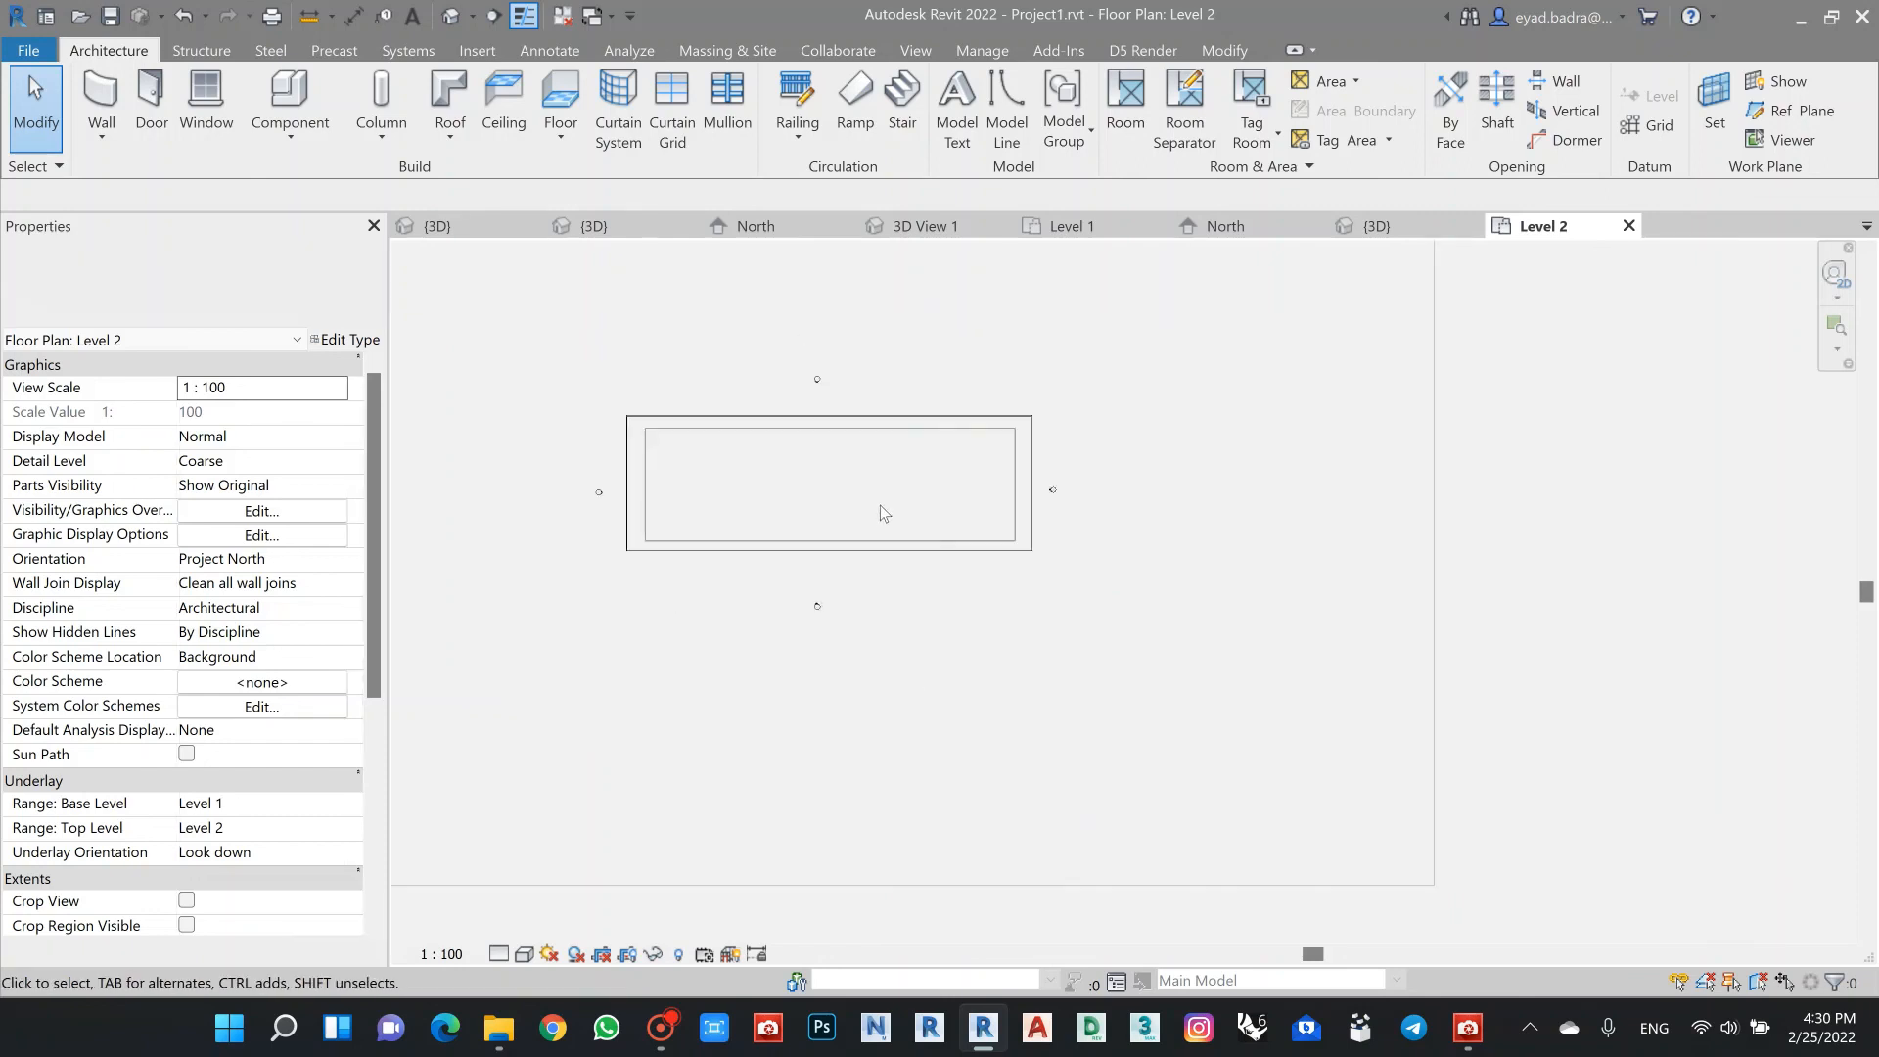
pyautogui.scroll(-2, 808, 528)
pyautogui.click(196, 53)
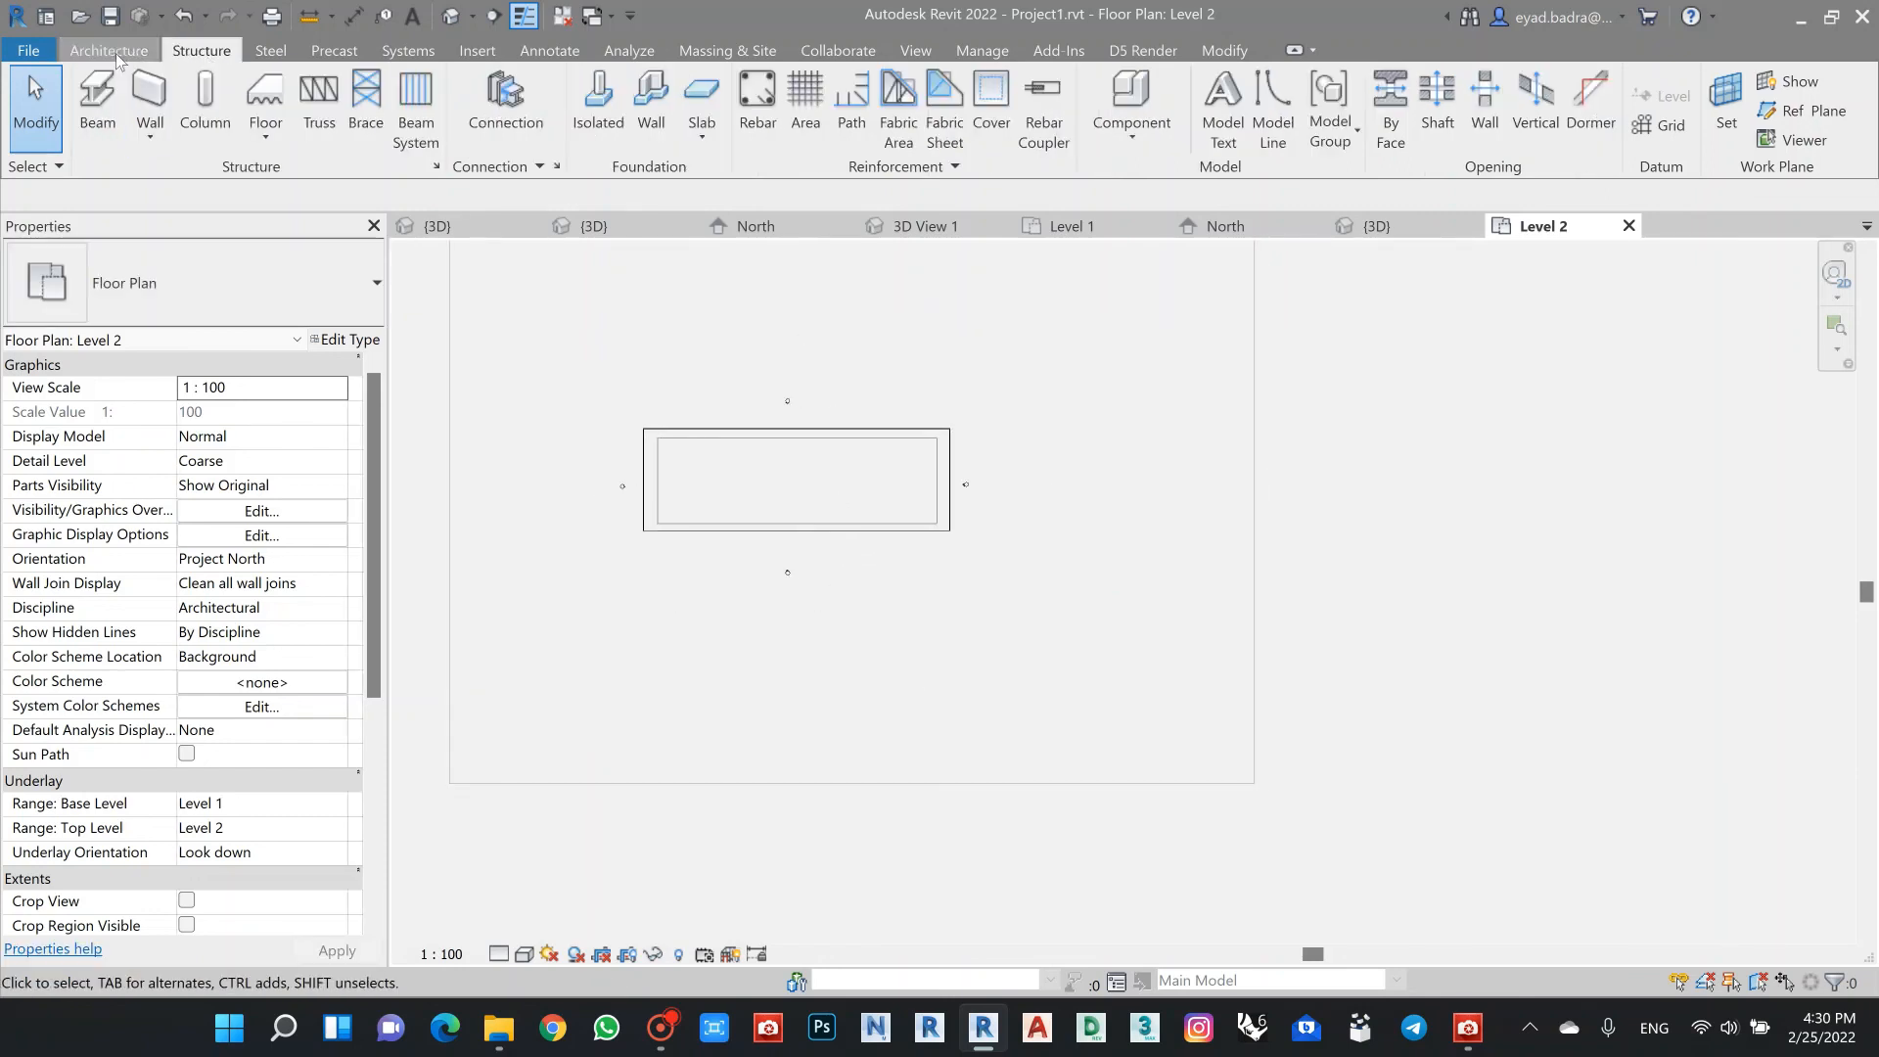
pyautogui.click(118, 52)
pyautogui.click(285, 139)
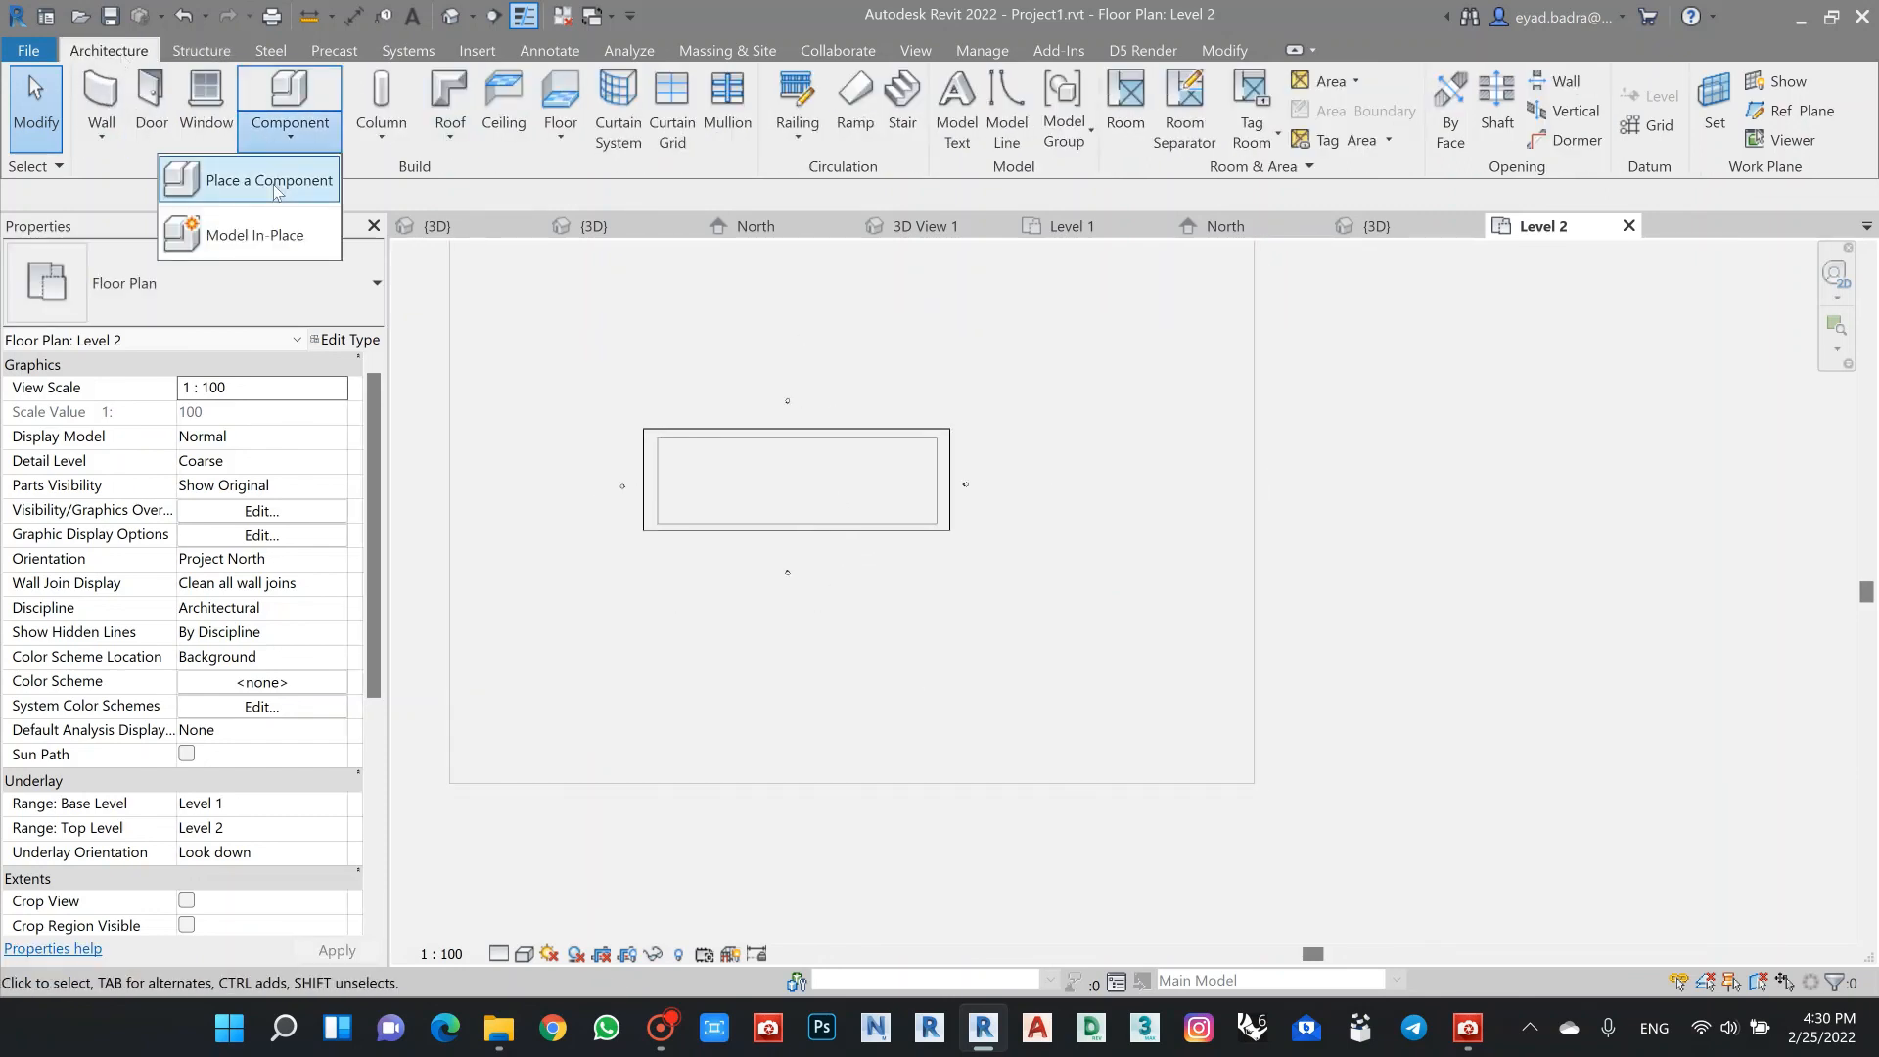
pyautogui.click(256, 235)
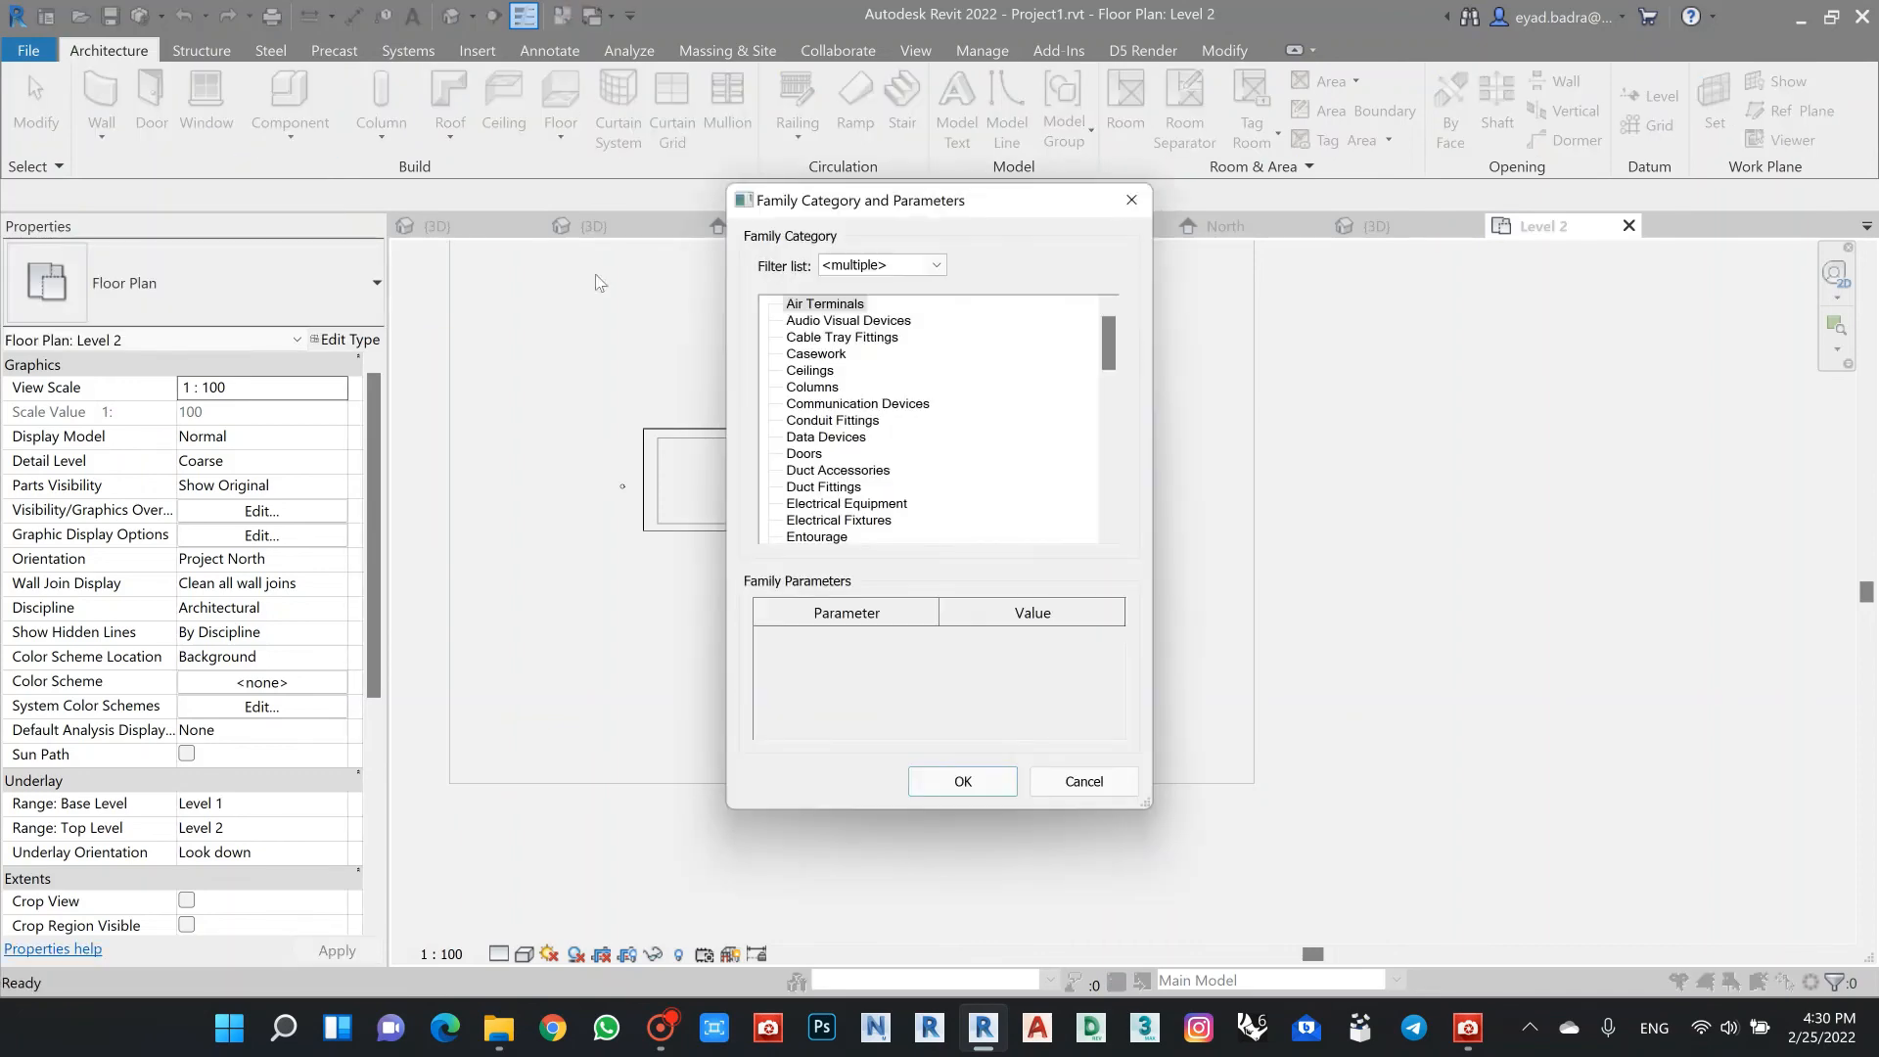
pyautogui.click(1130, 202)
# Step: Place one Family1 component on the Level 2 work plane, about 22 m in front of the building's long south wall
pyautogui.click(290, 139)
pyautogui.click(250, 174)
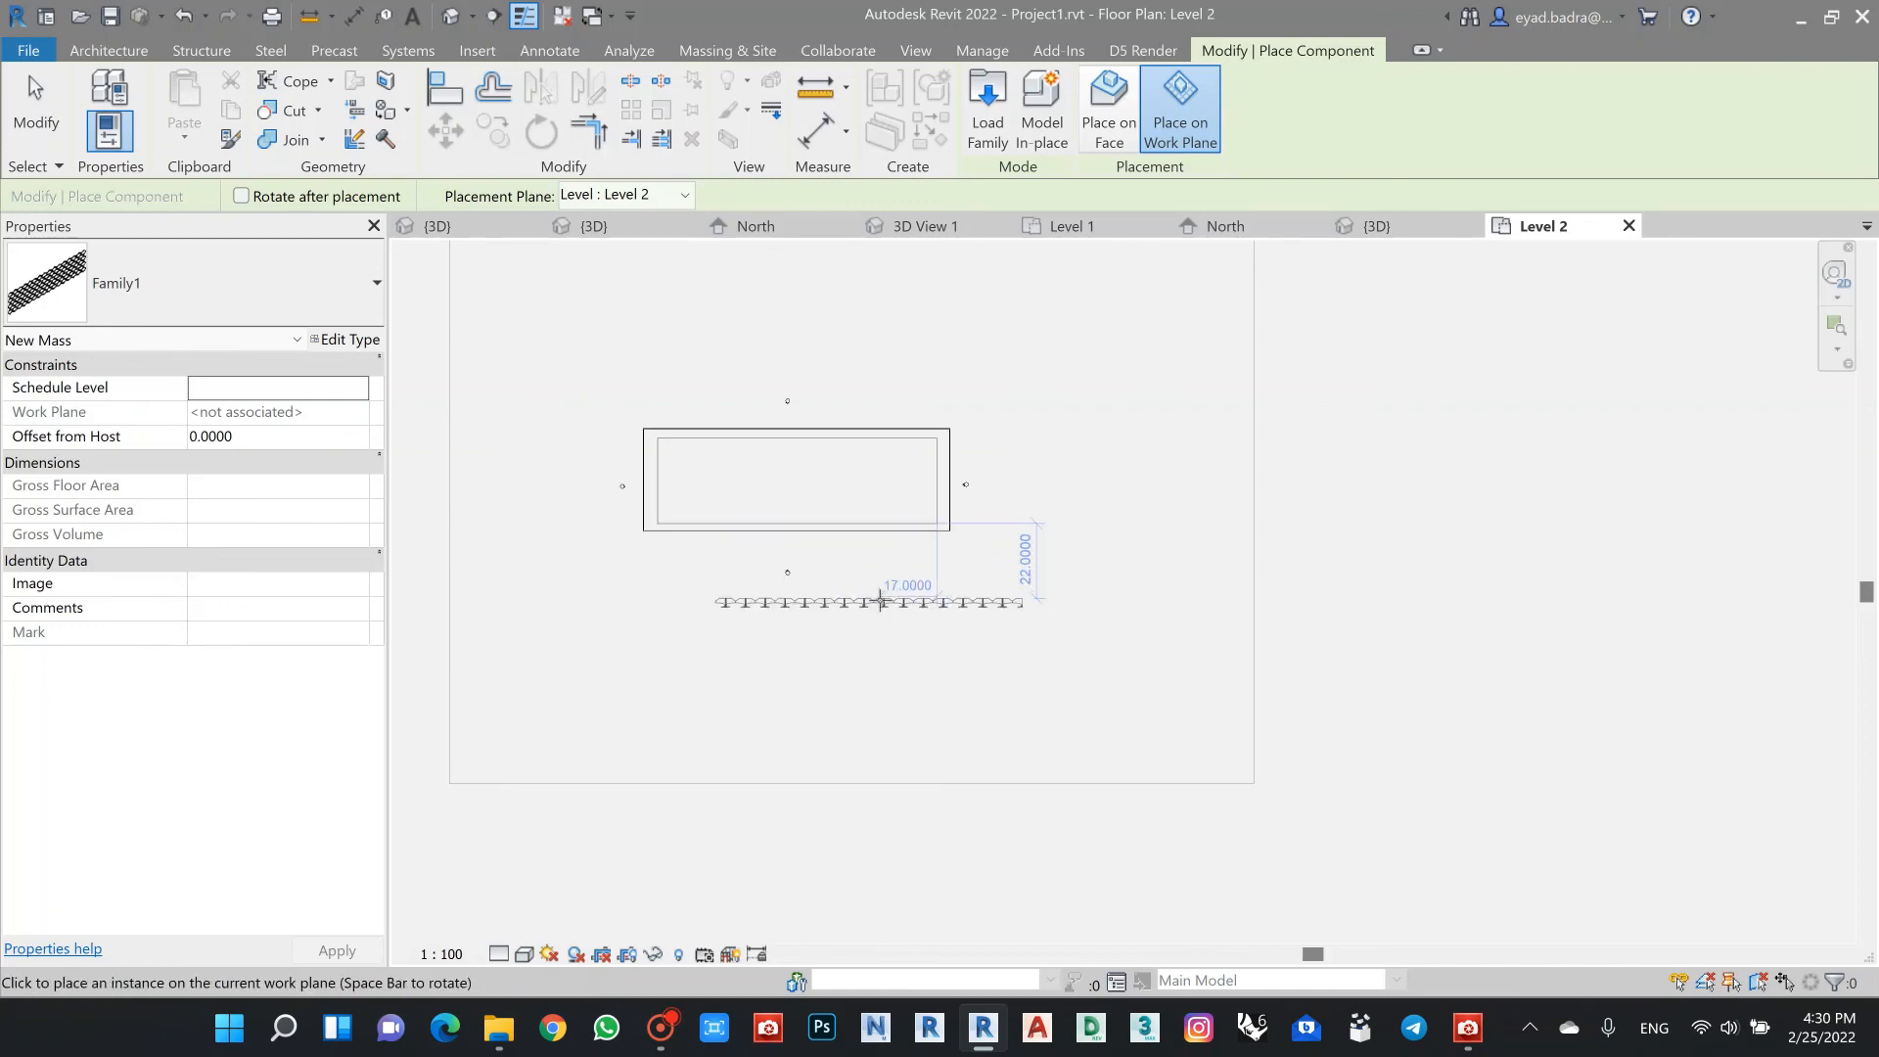
pyautogui.click(879, 600)
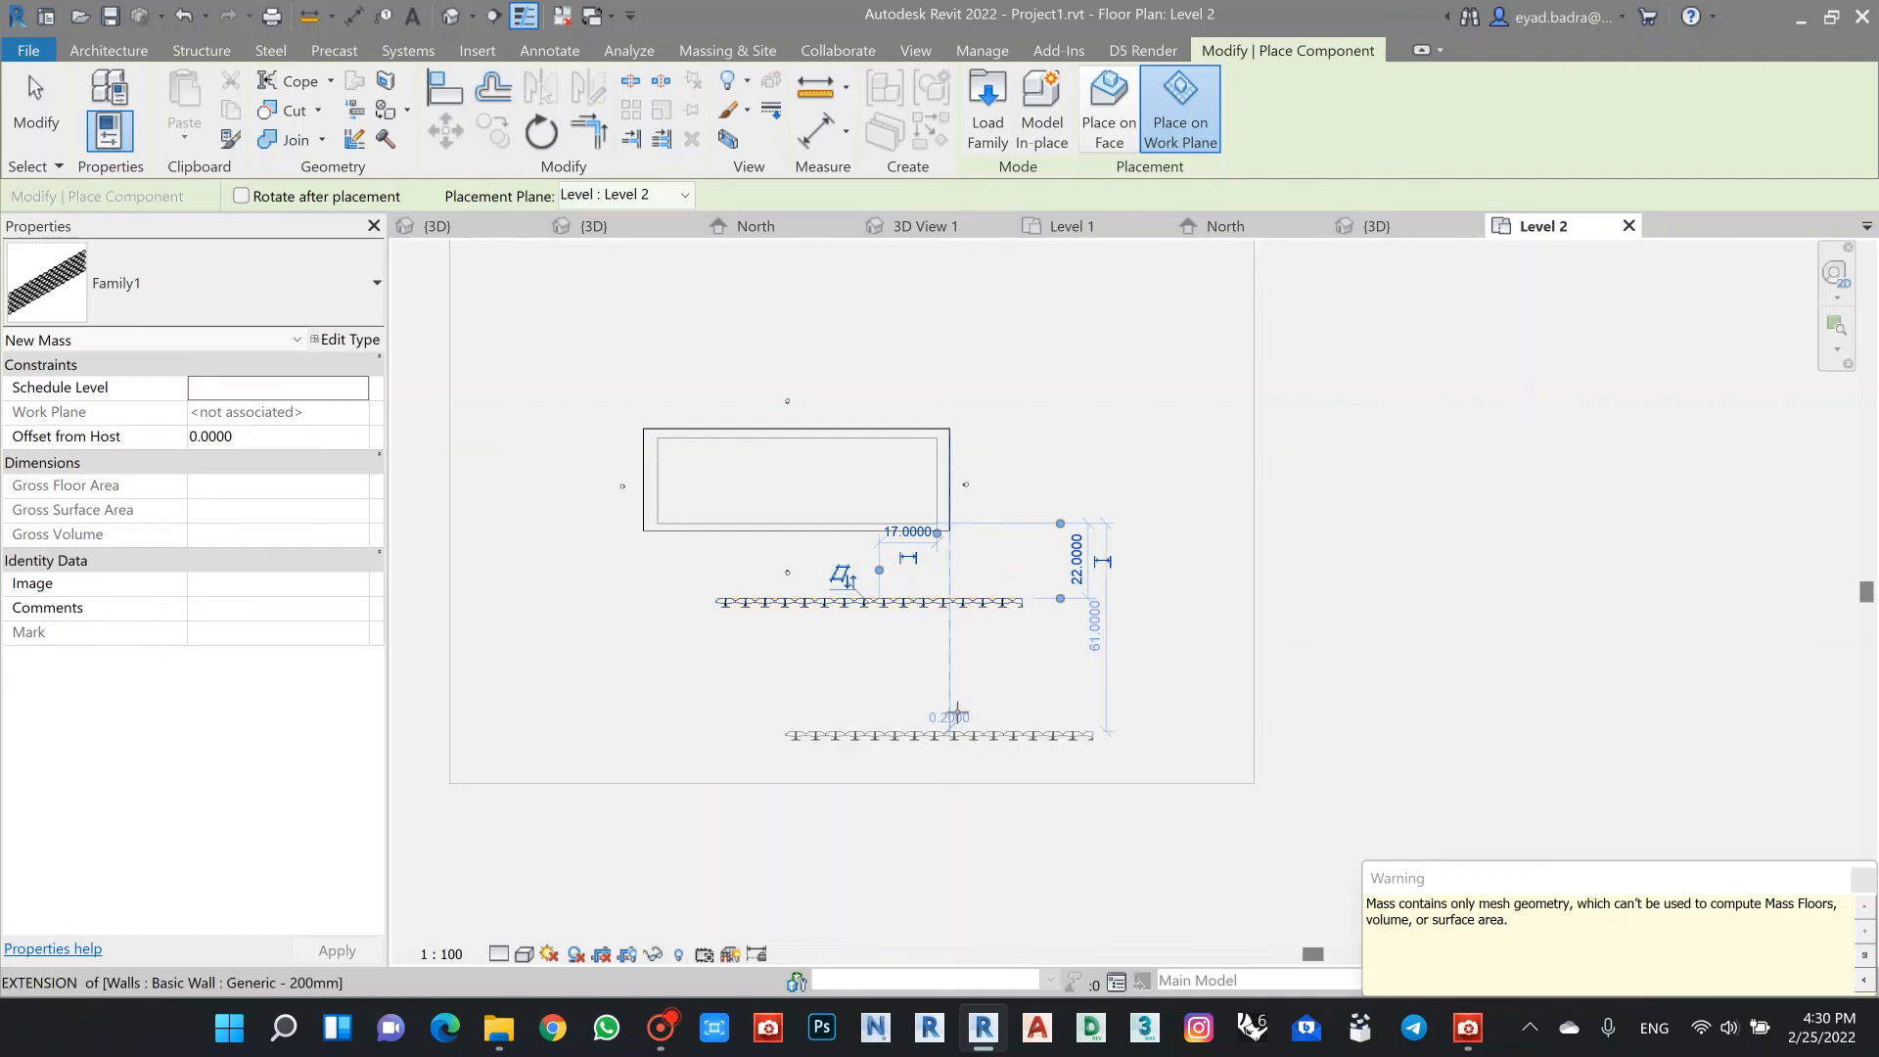
pyautogui.press('Escape')
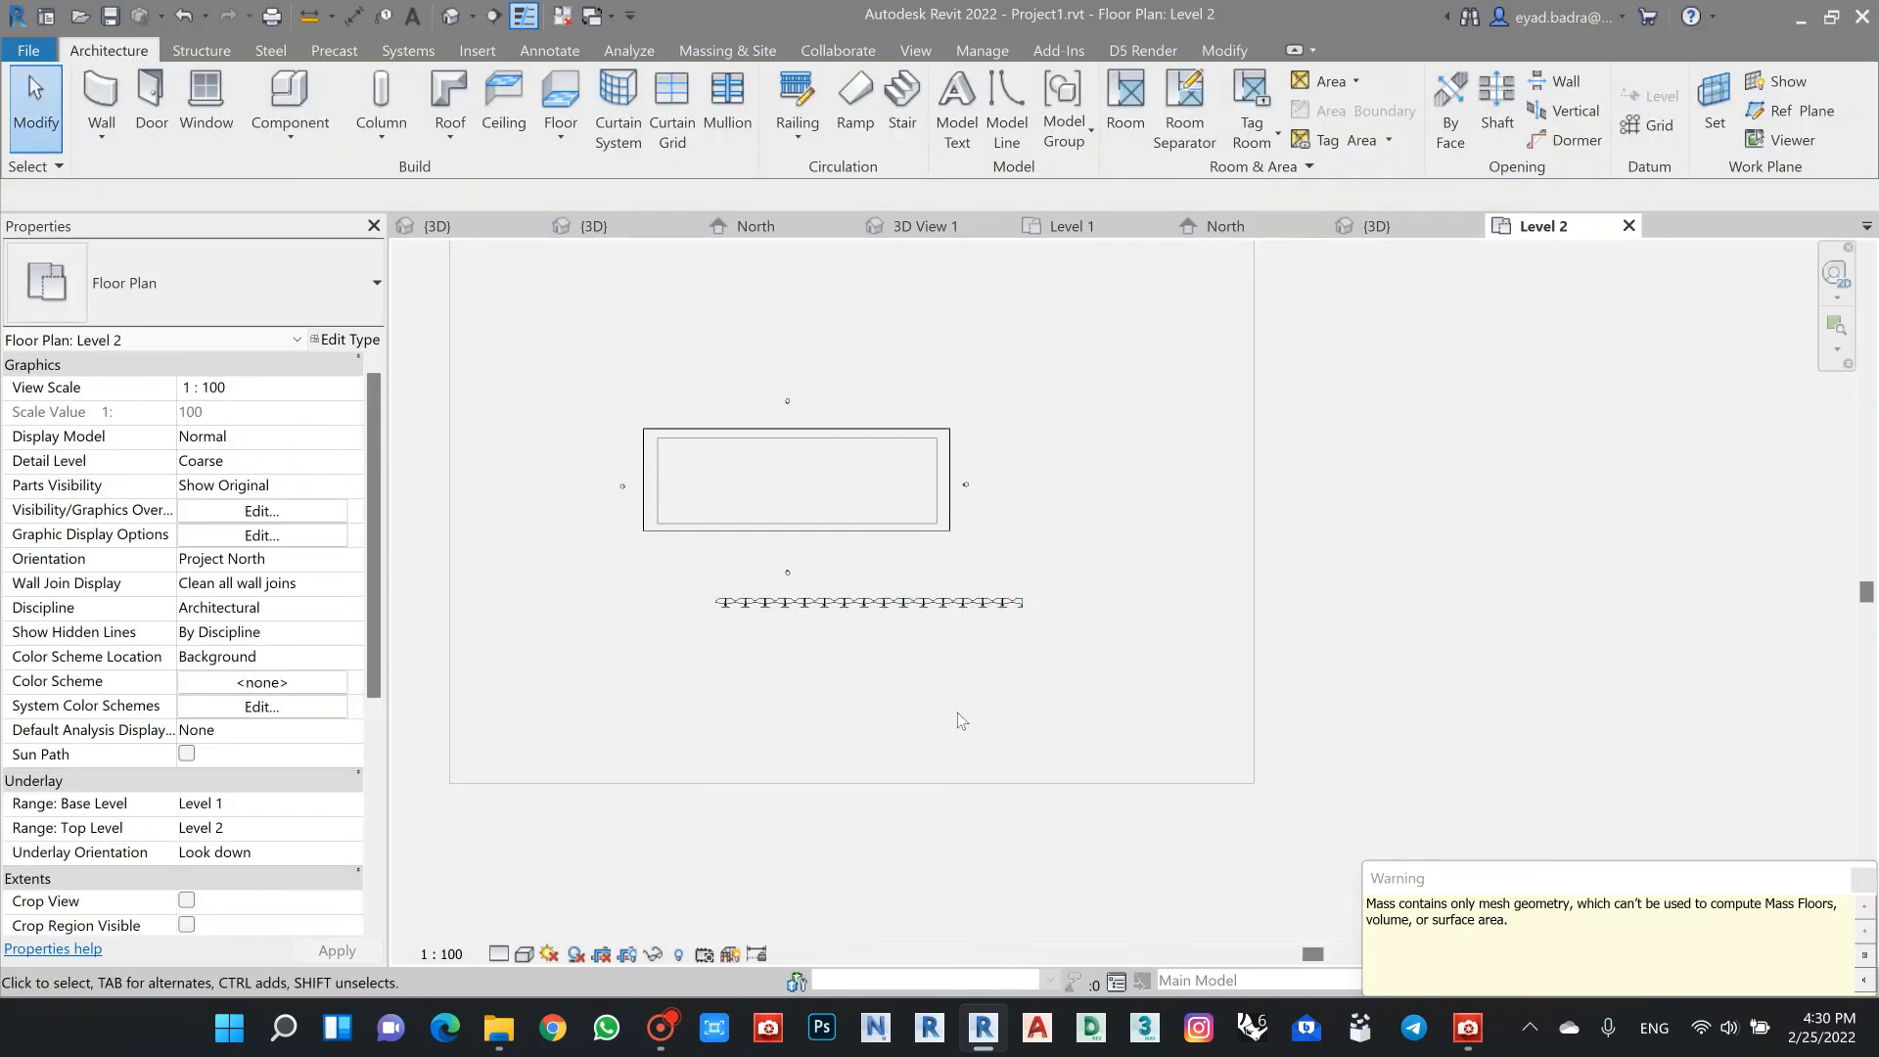
pyautogui.scroll(3, 818, 664)
pyautogui.moveTo(907, 715); pyautogui.dragTo(910, 740, button='middle')
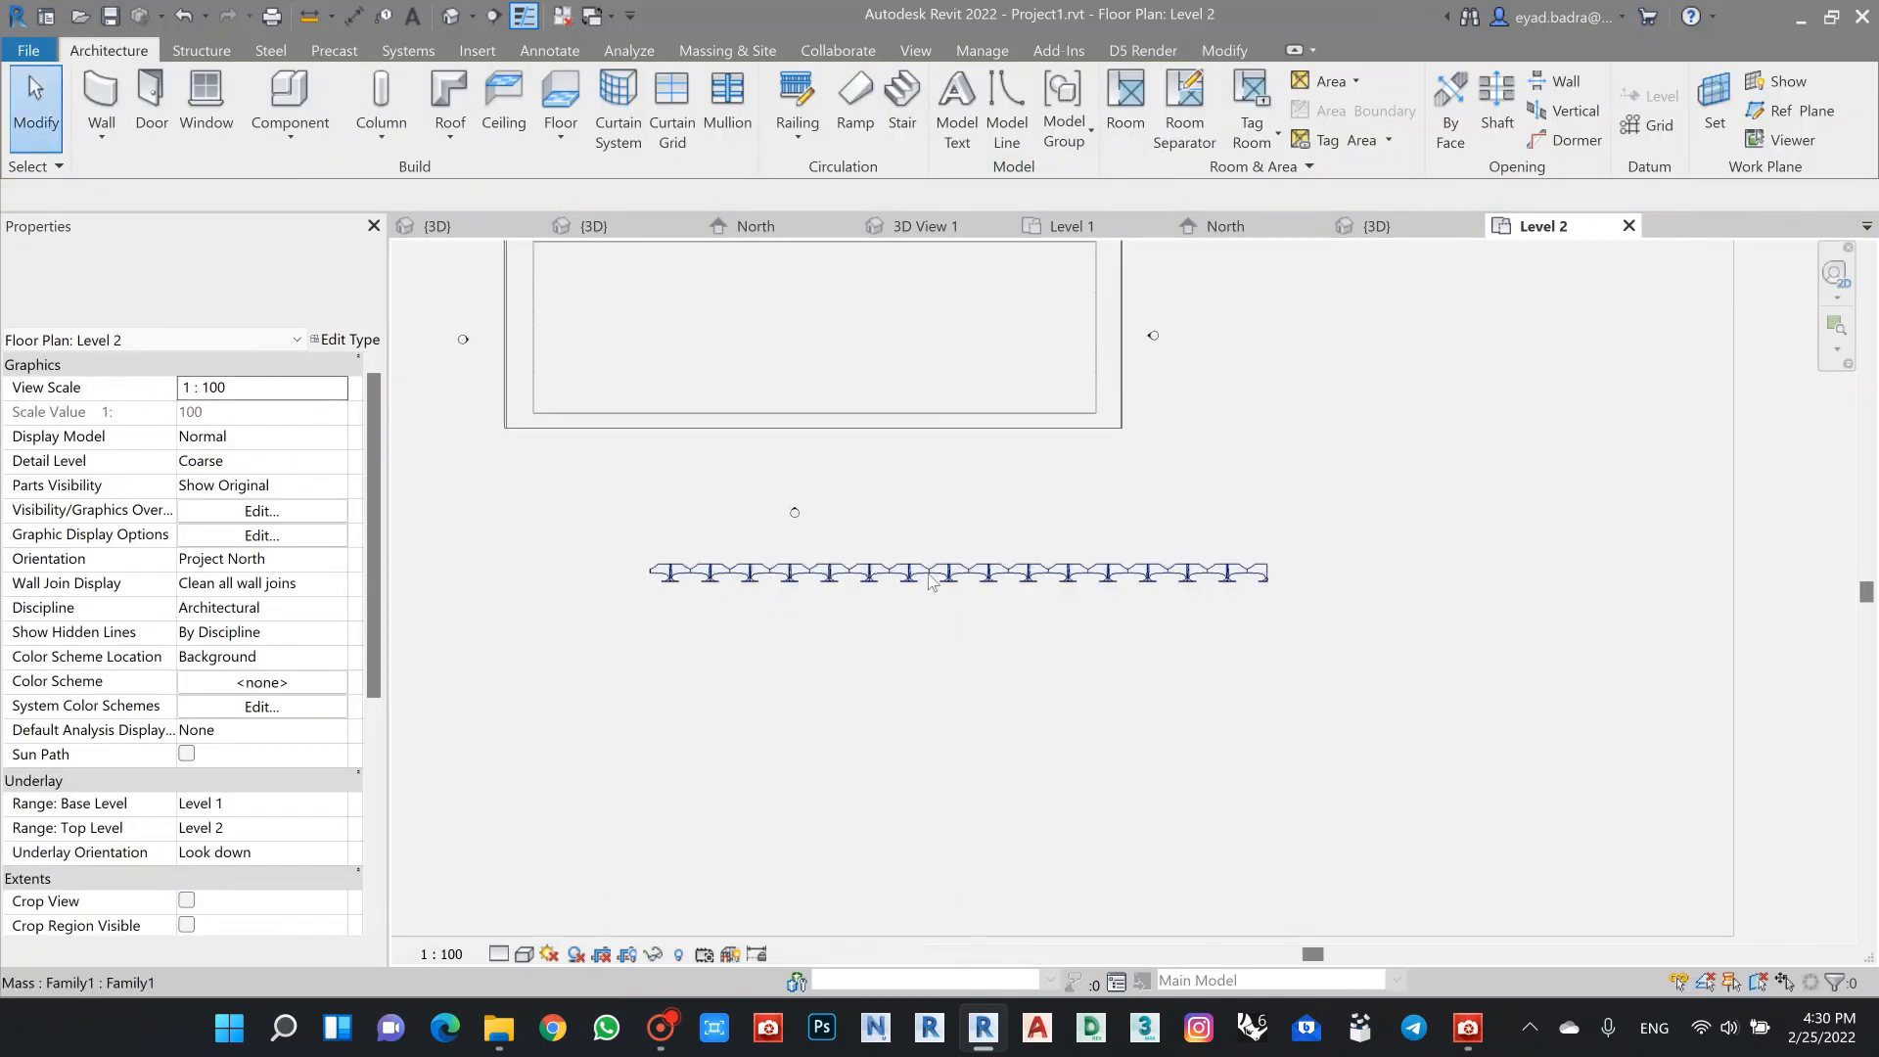
pyautogui.scroll(3, 933, 496)
pyautogui.scroll(3, 900, 507)
pyautogui.scroll(-4, 902, 502)
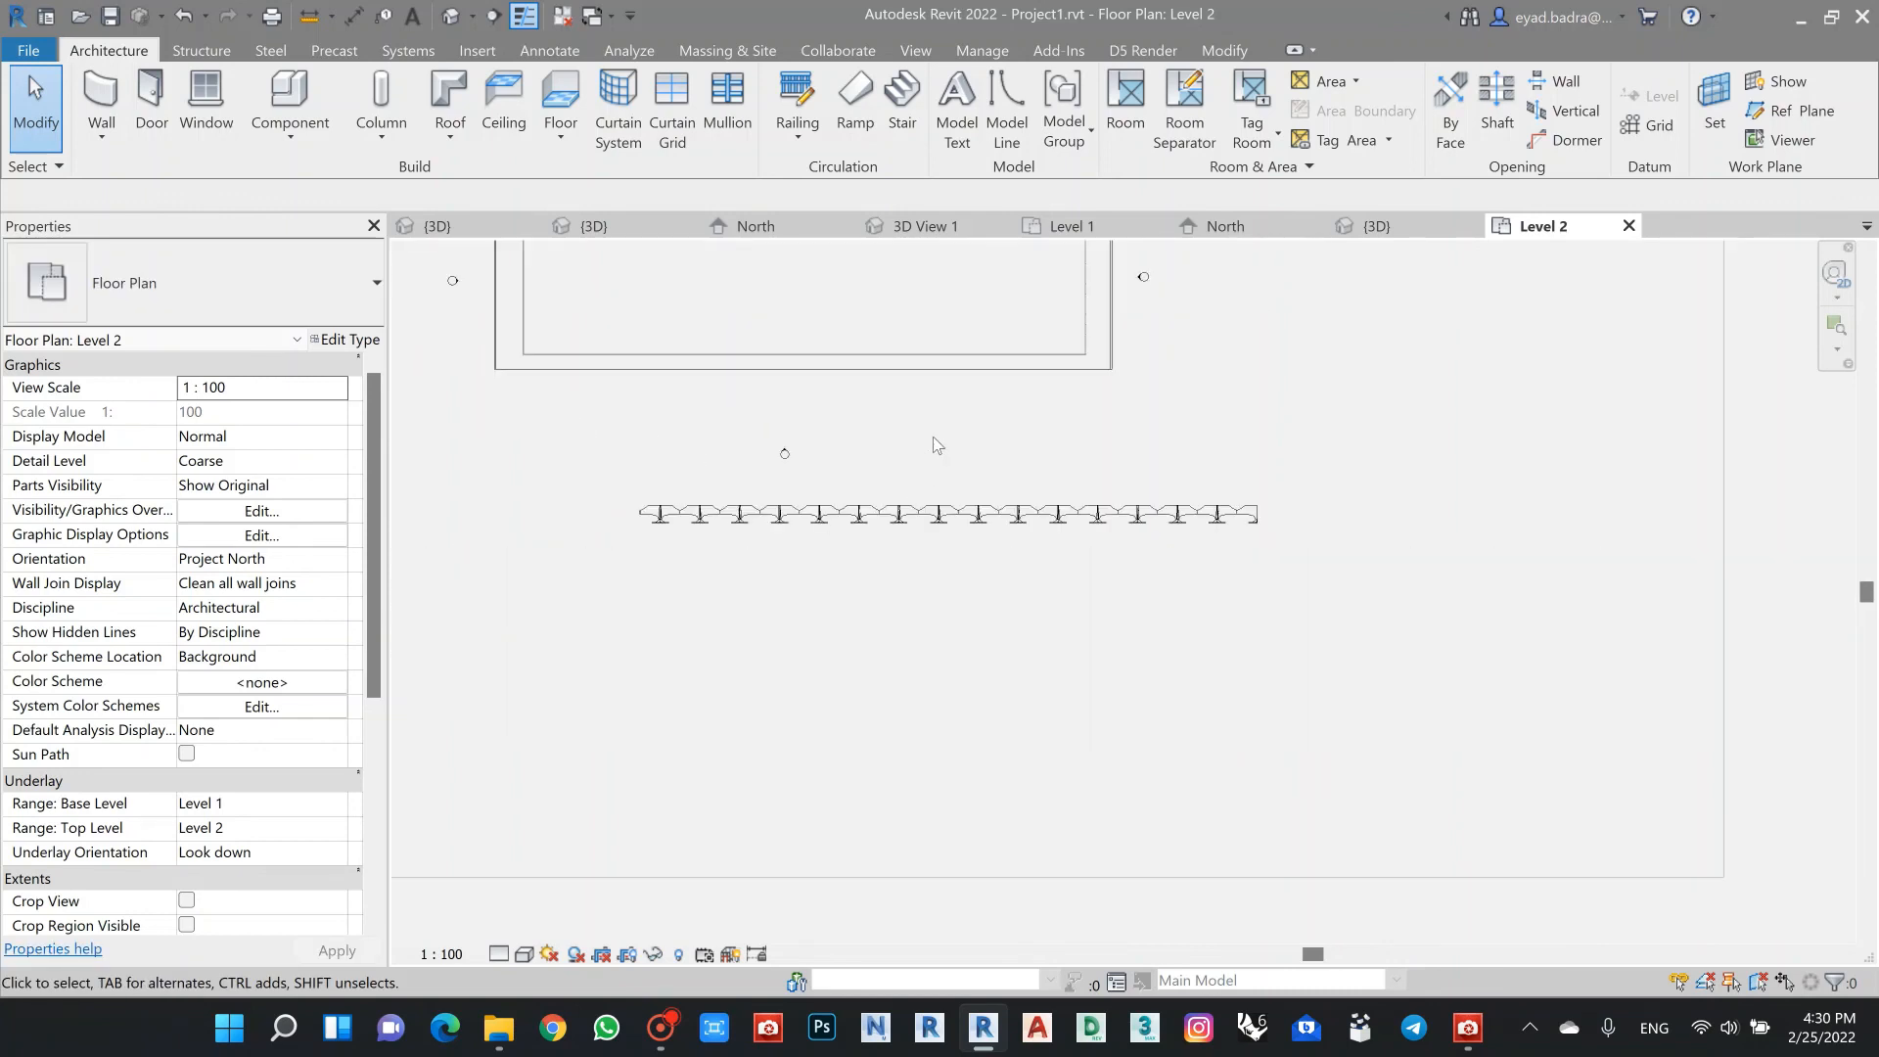
pyautogui.moveTo(931, 436); pyautogui.dragTo(978, 562, button='middle')
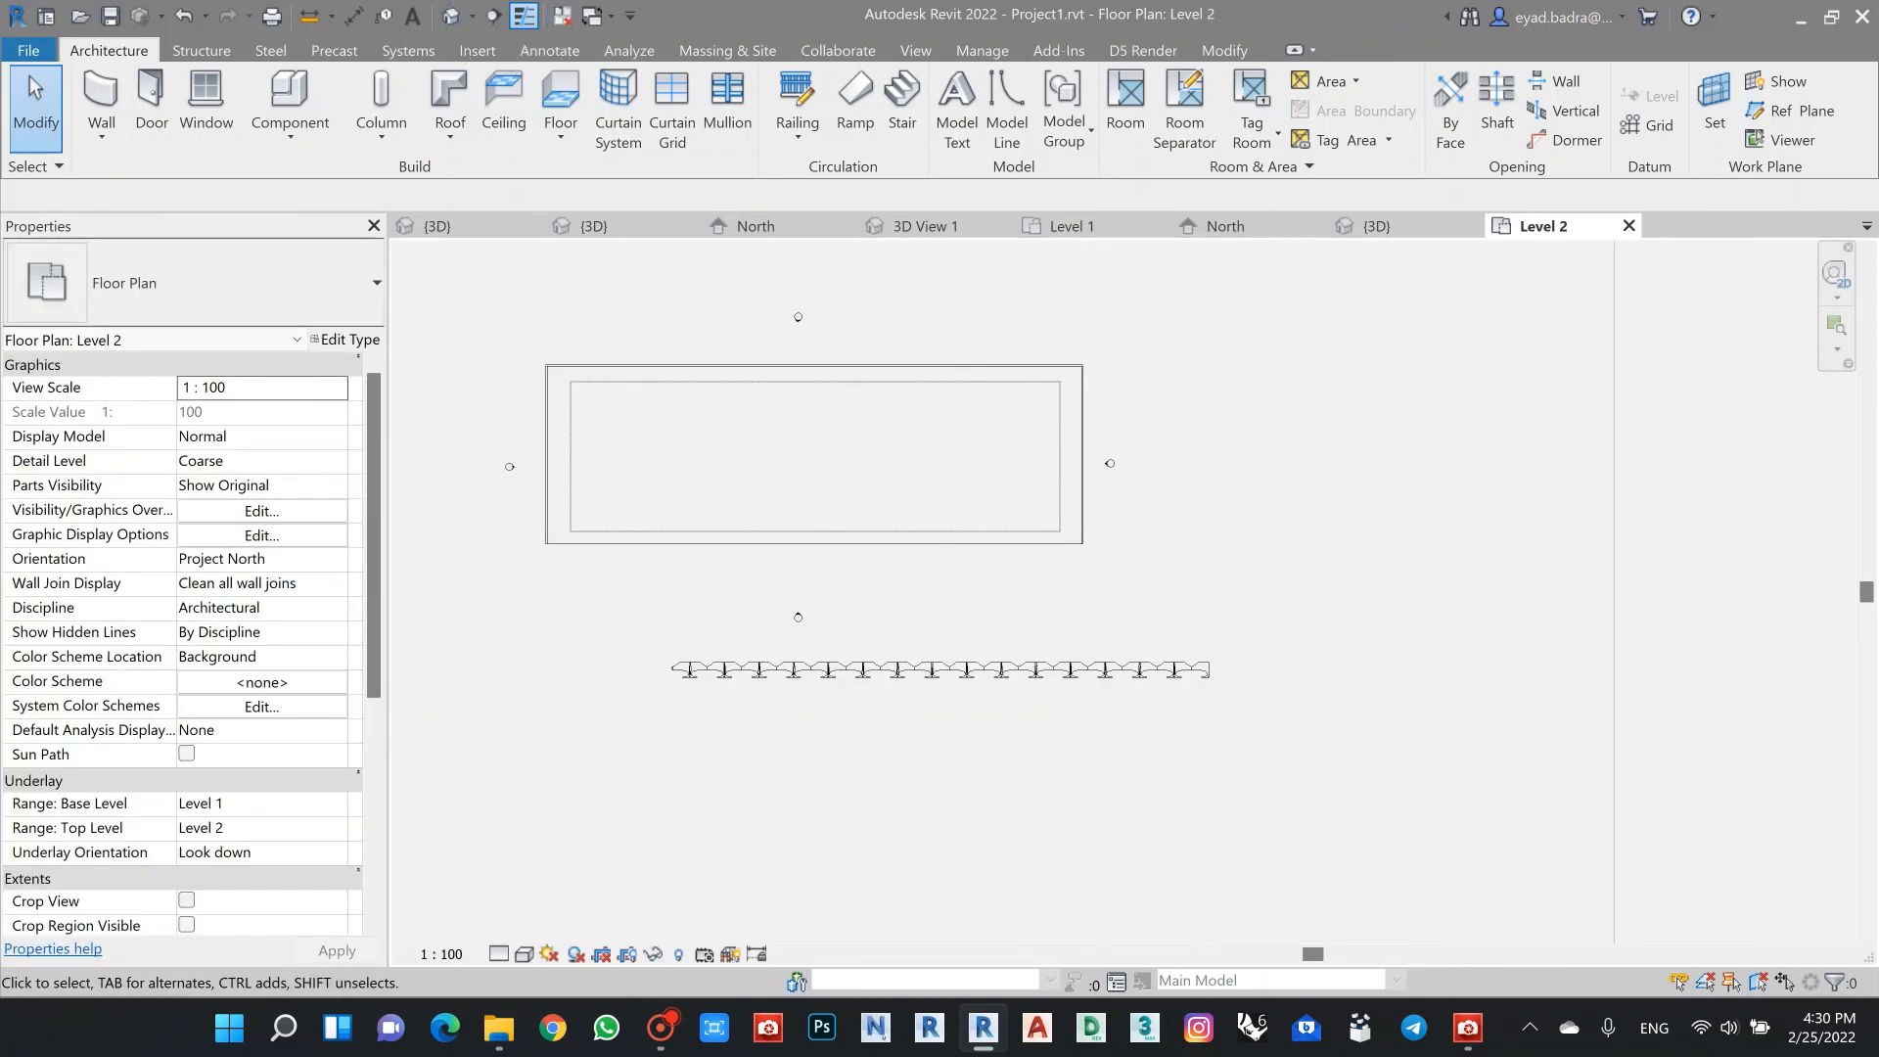
# Step: Open the project's 3D view, check the placed panel mass and set the visual style to Shaded
pyautogui.click(462, 26)
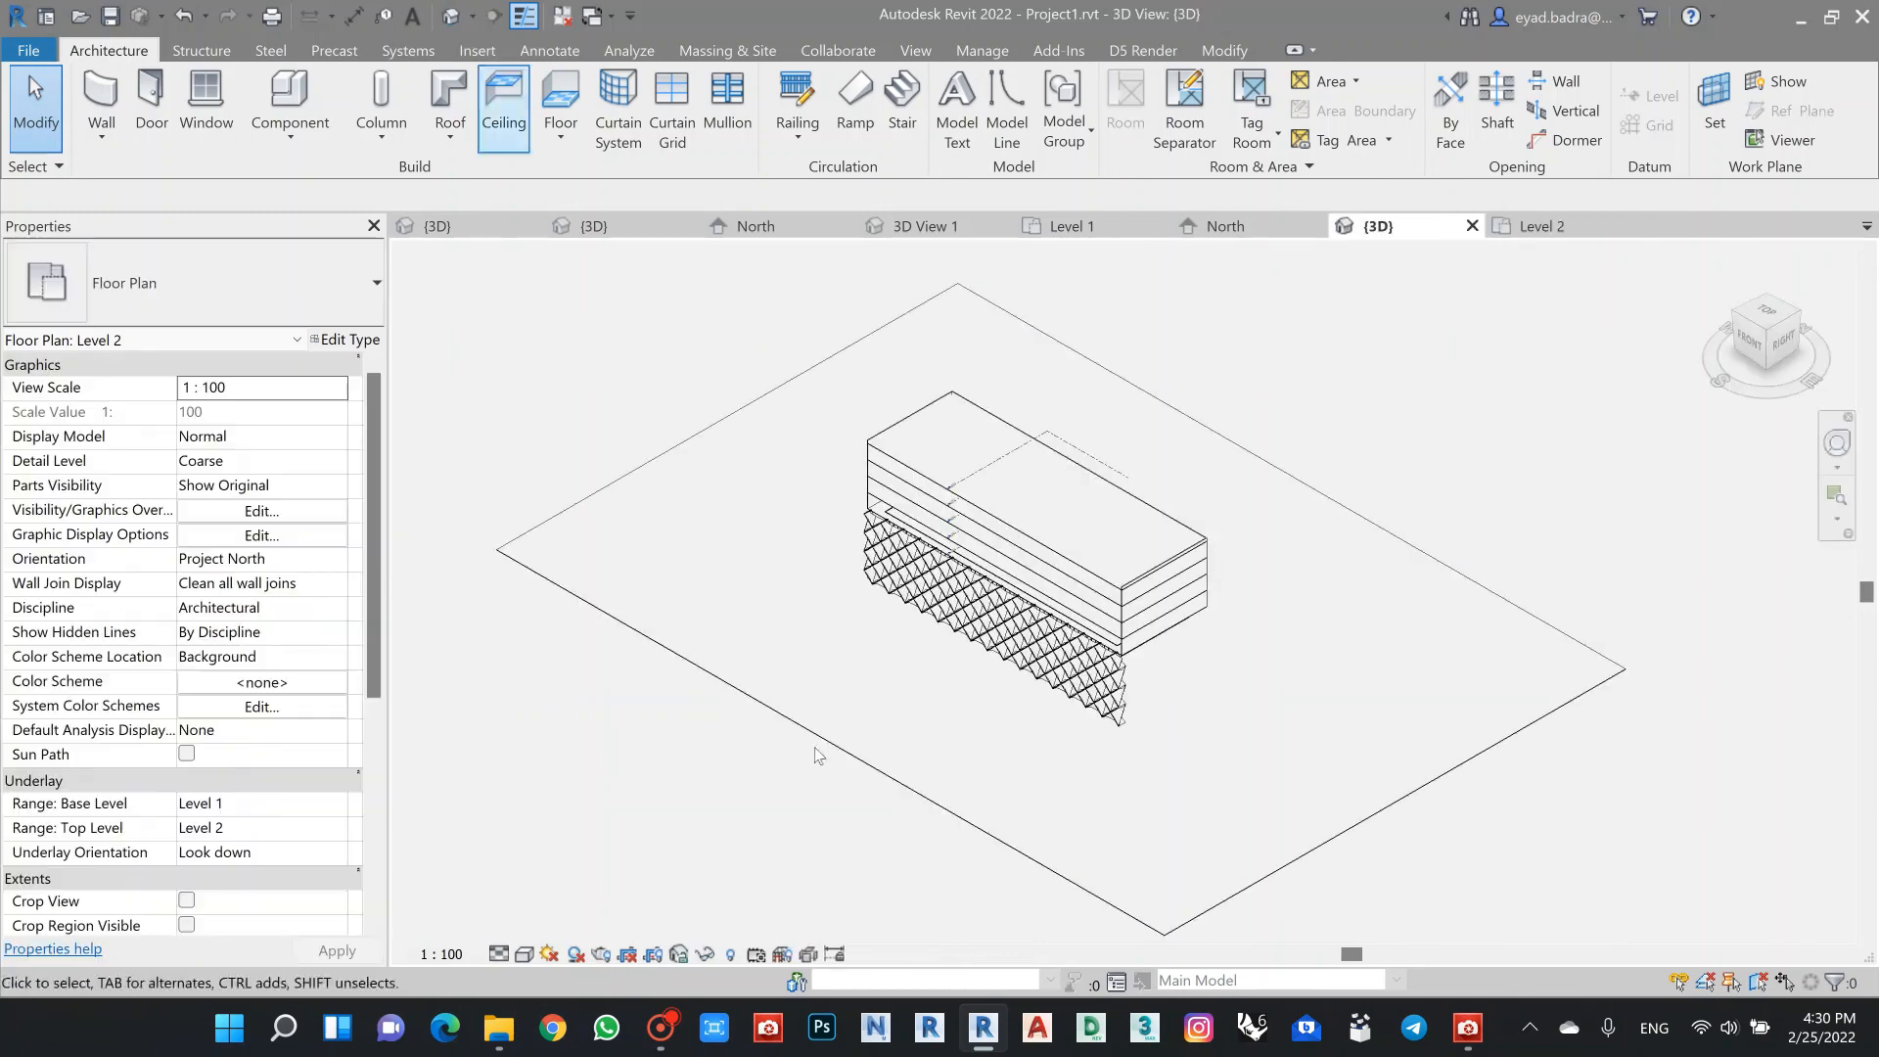
pyautogui.scroll(5, 1160, 707)
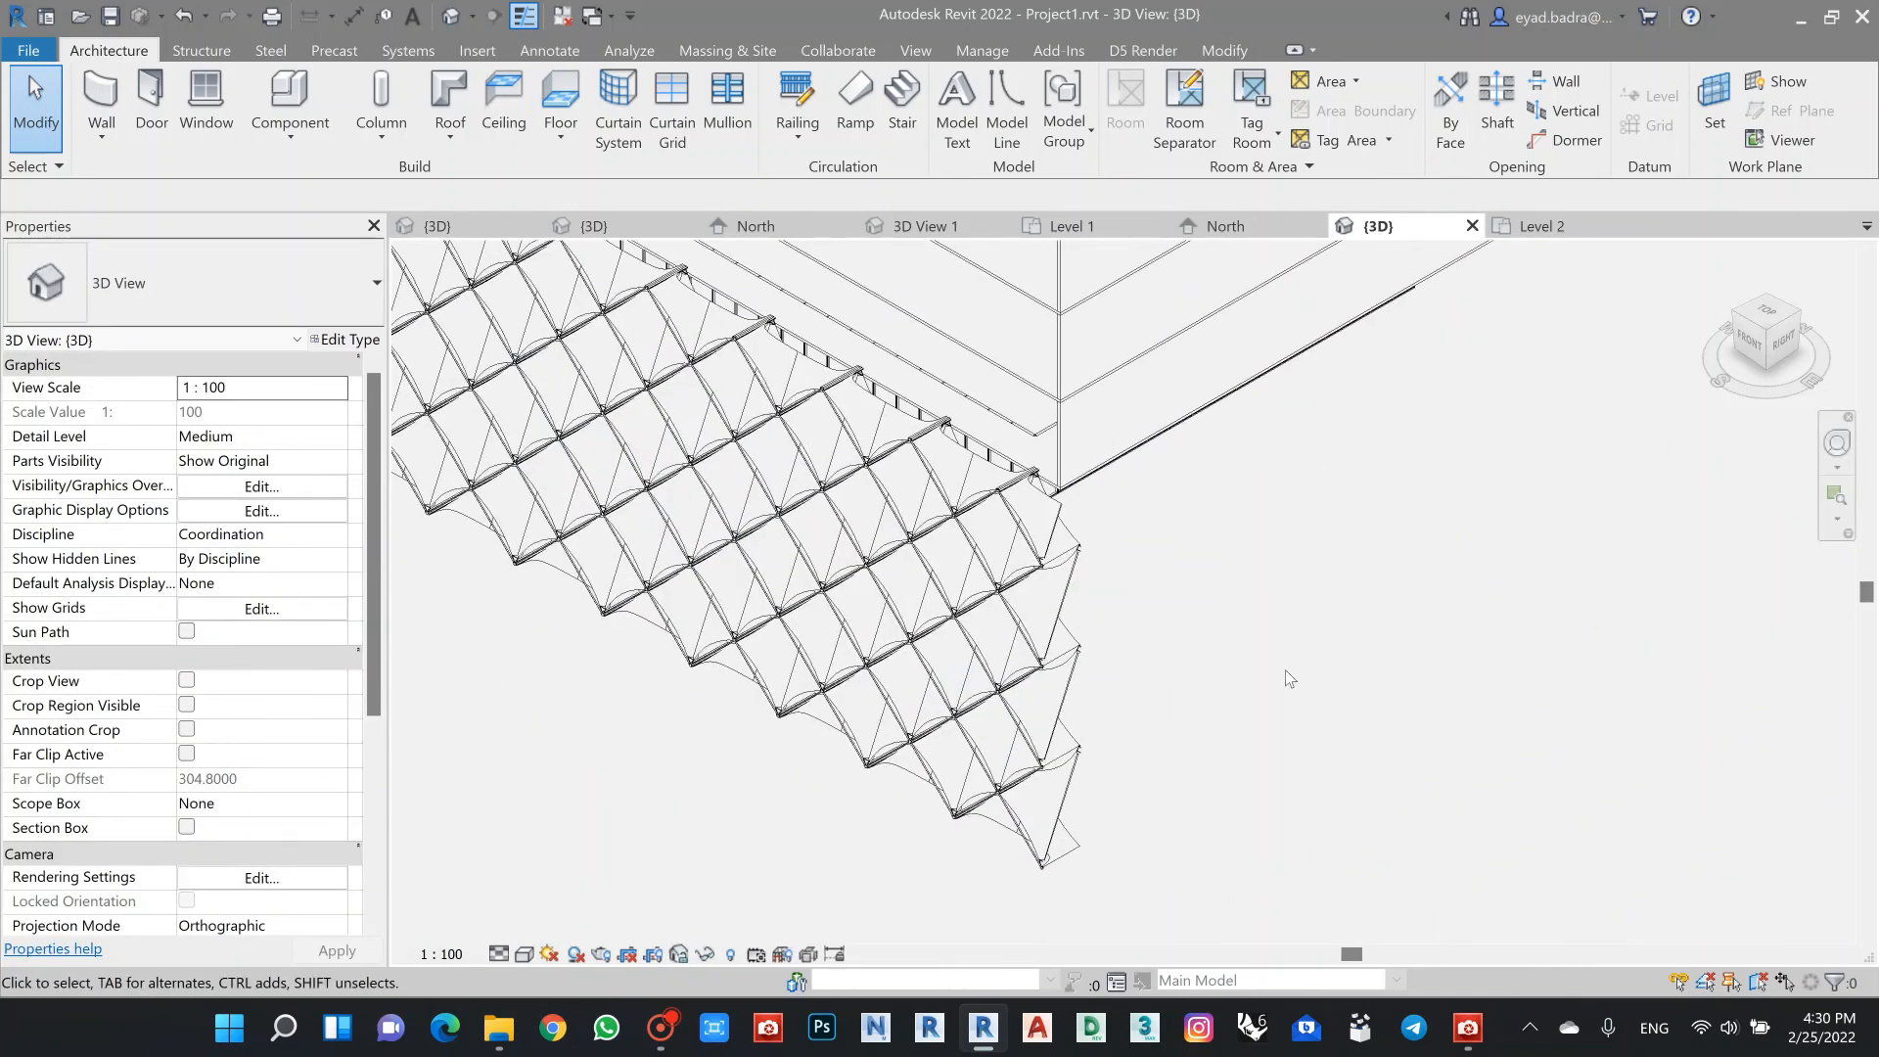
pyautogui.scroll(2, 1189, 637)
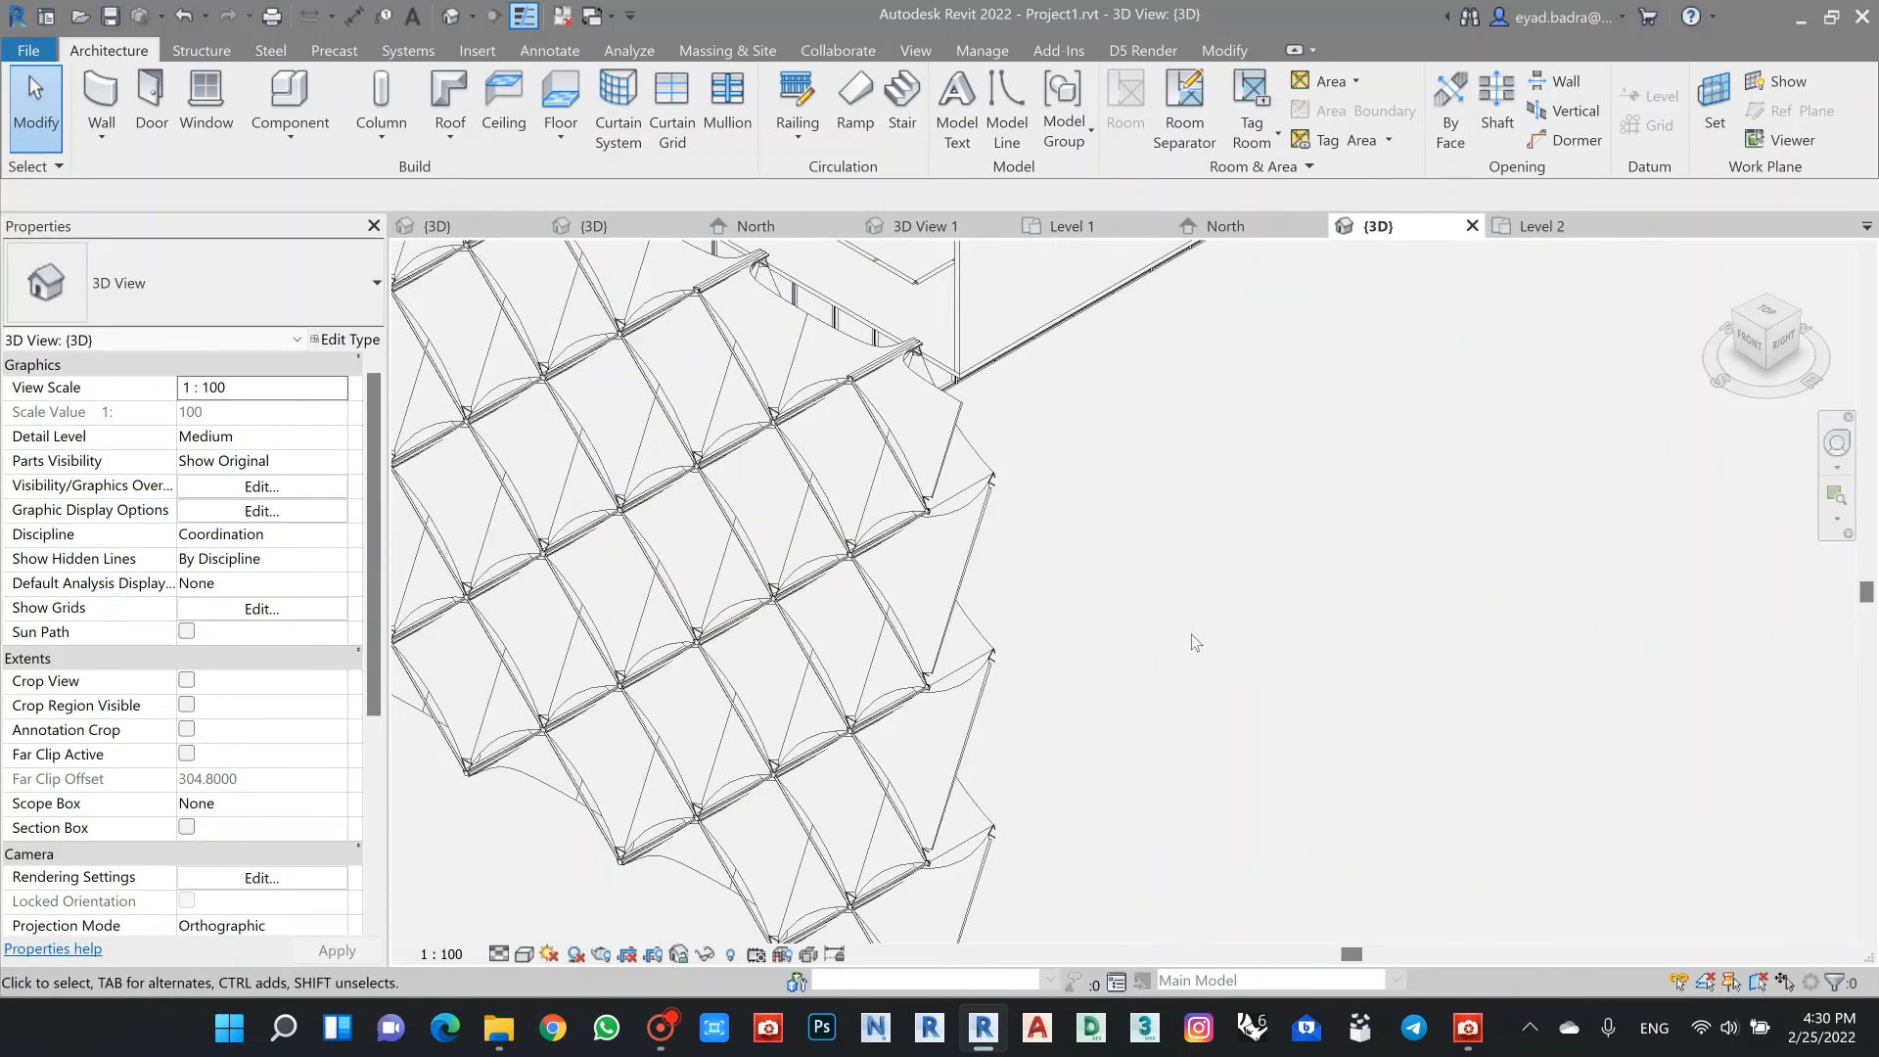
pyautogui.scroll(-5, 1190, 634)
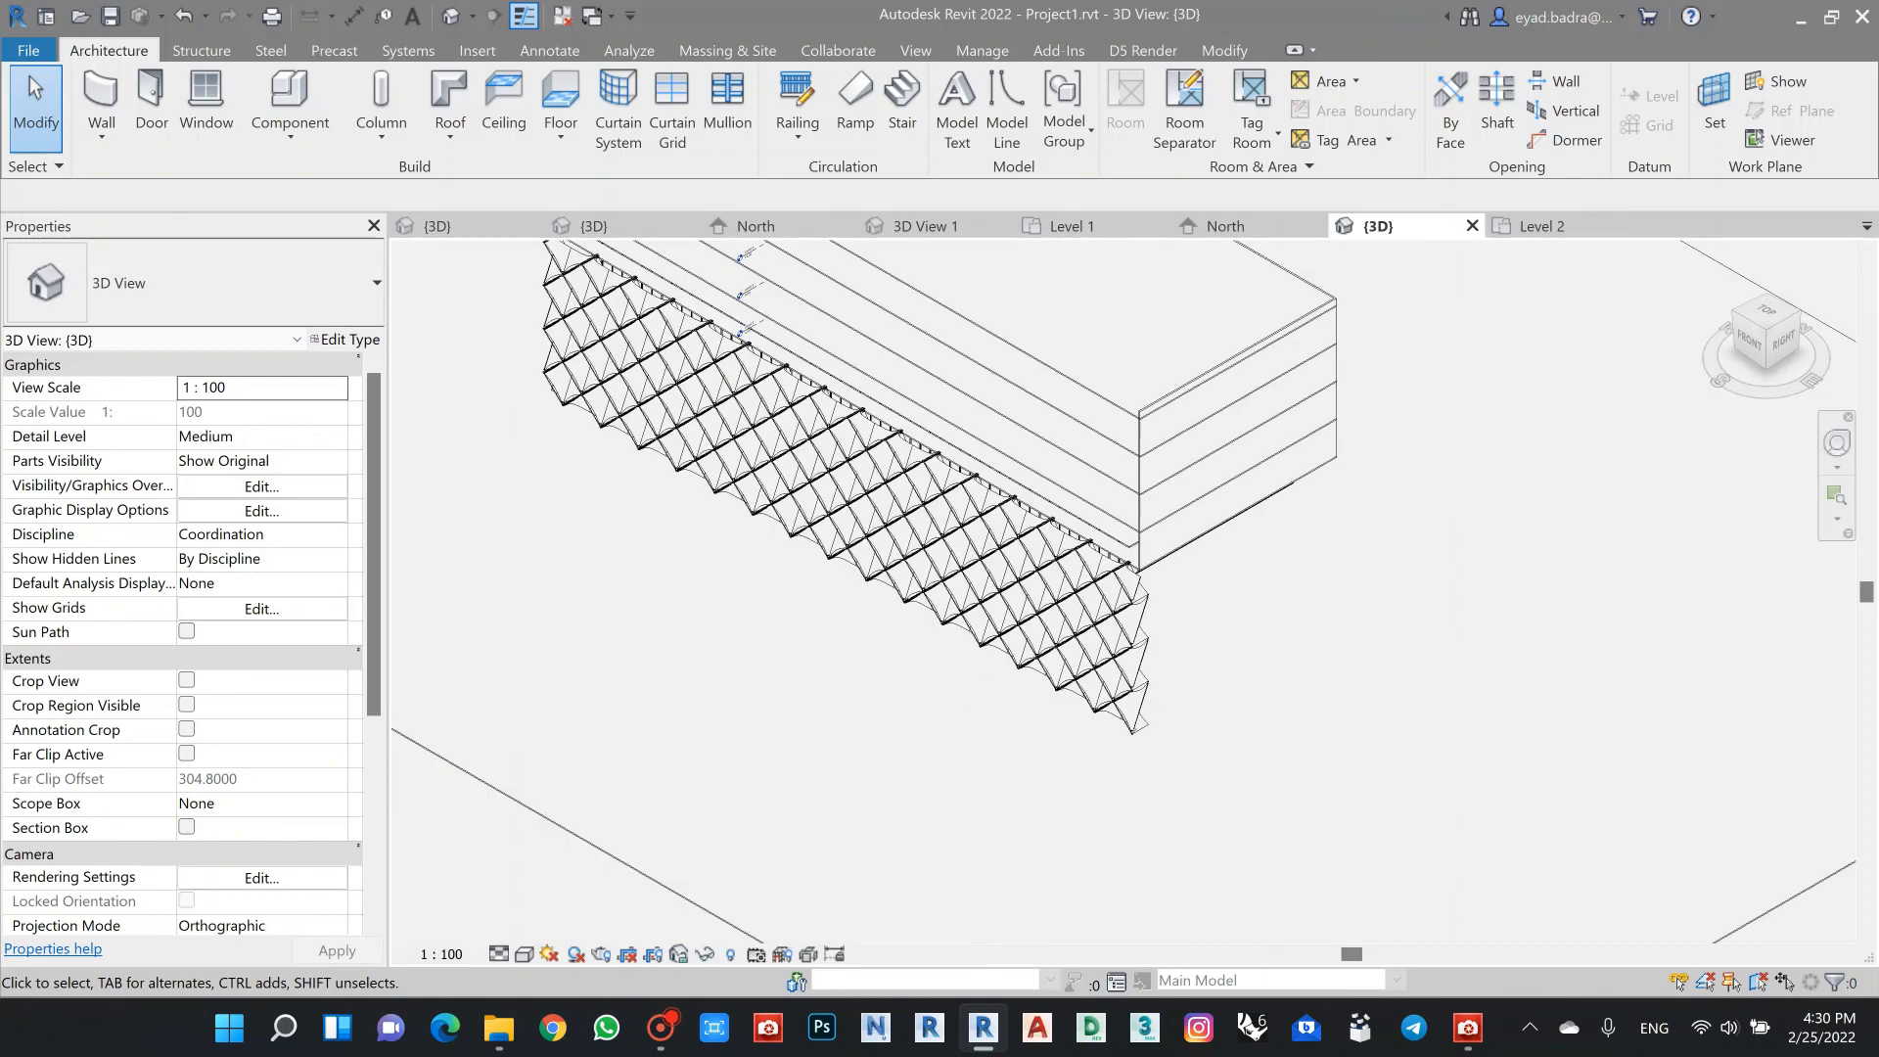
pyautogui.click(524, 955)
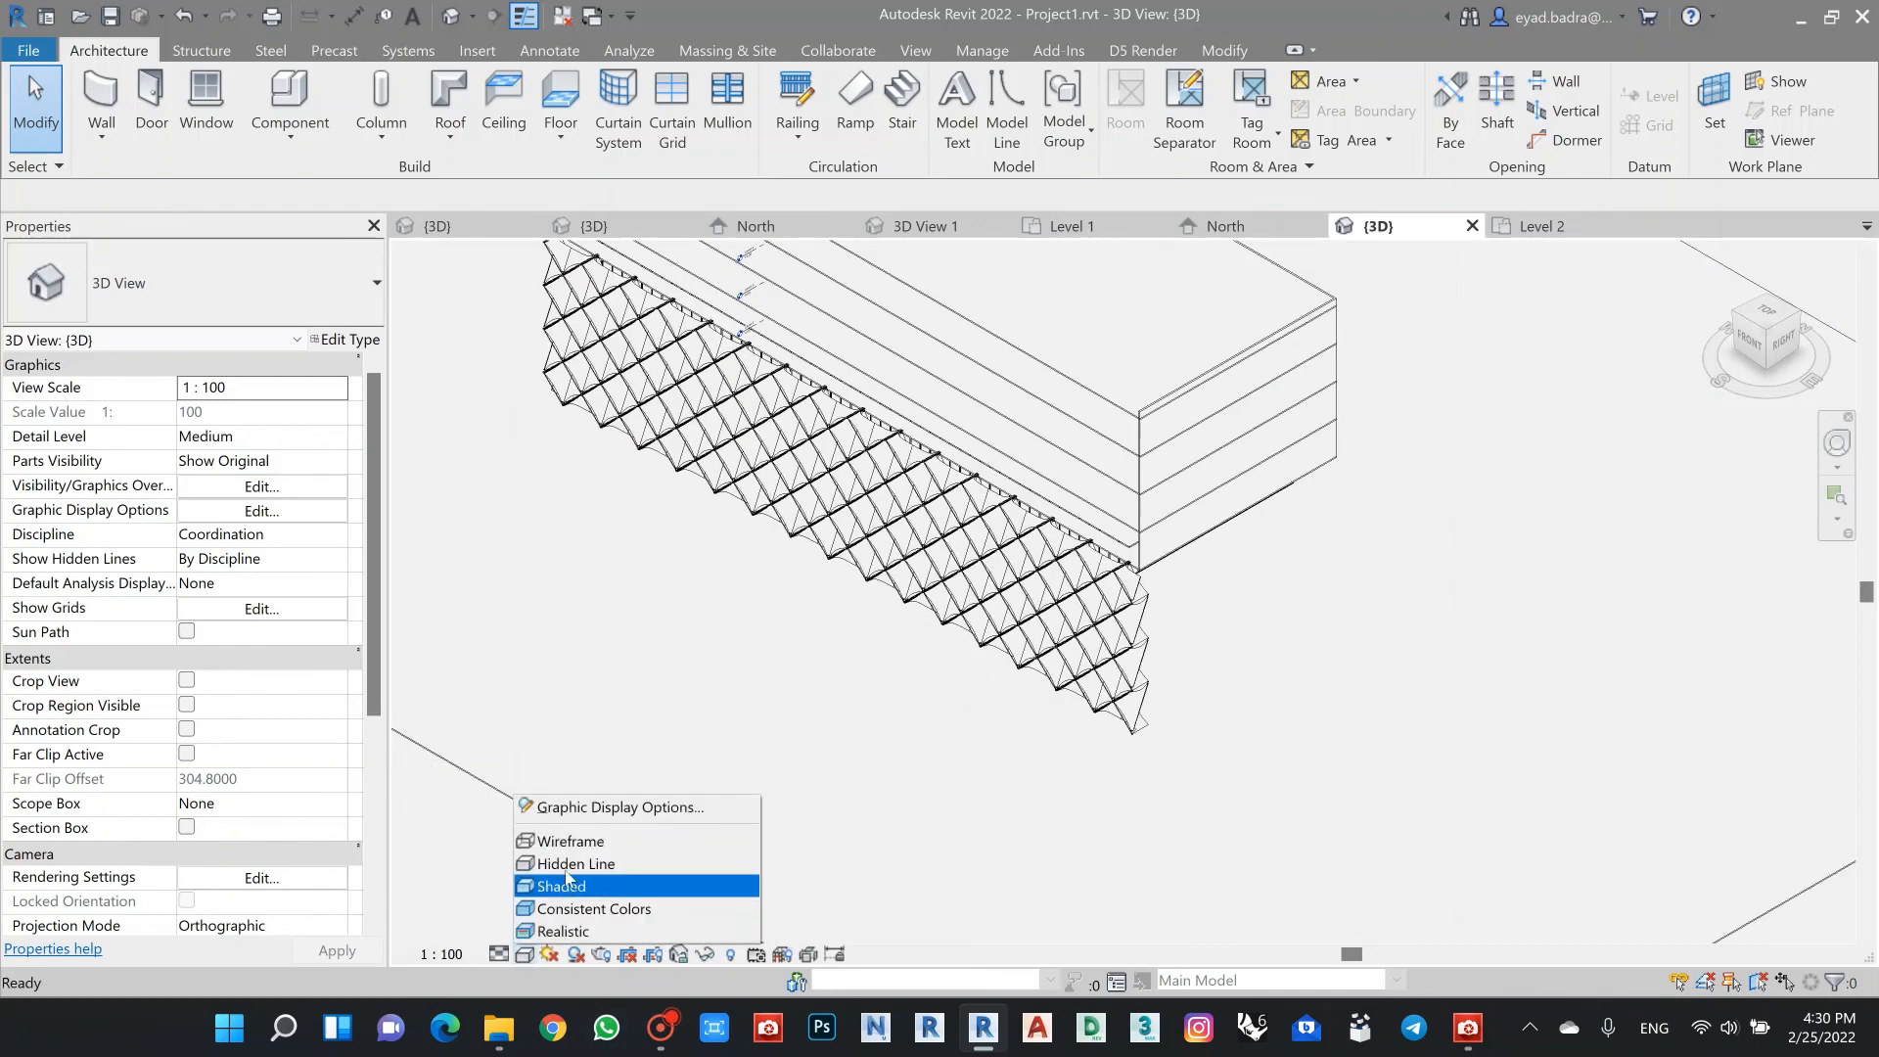
pyautogui.click(572, 884)
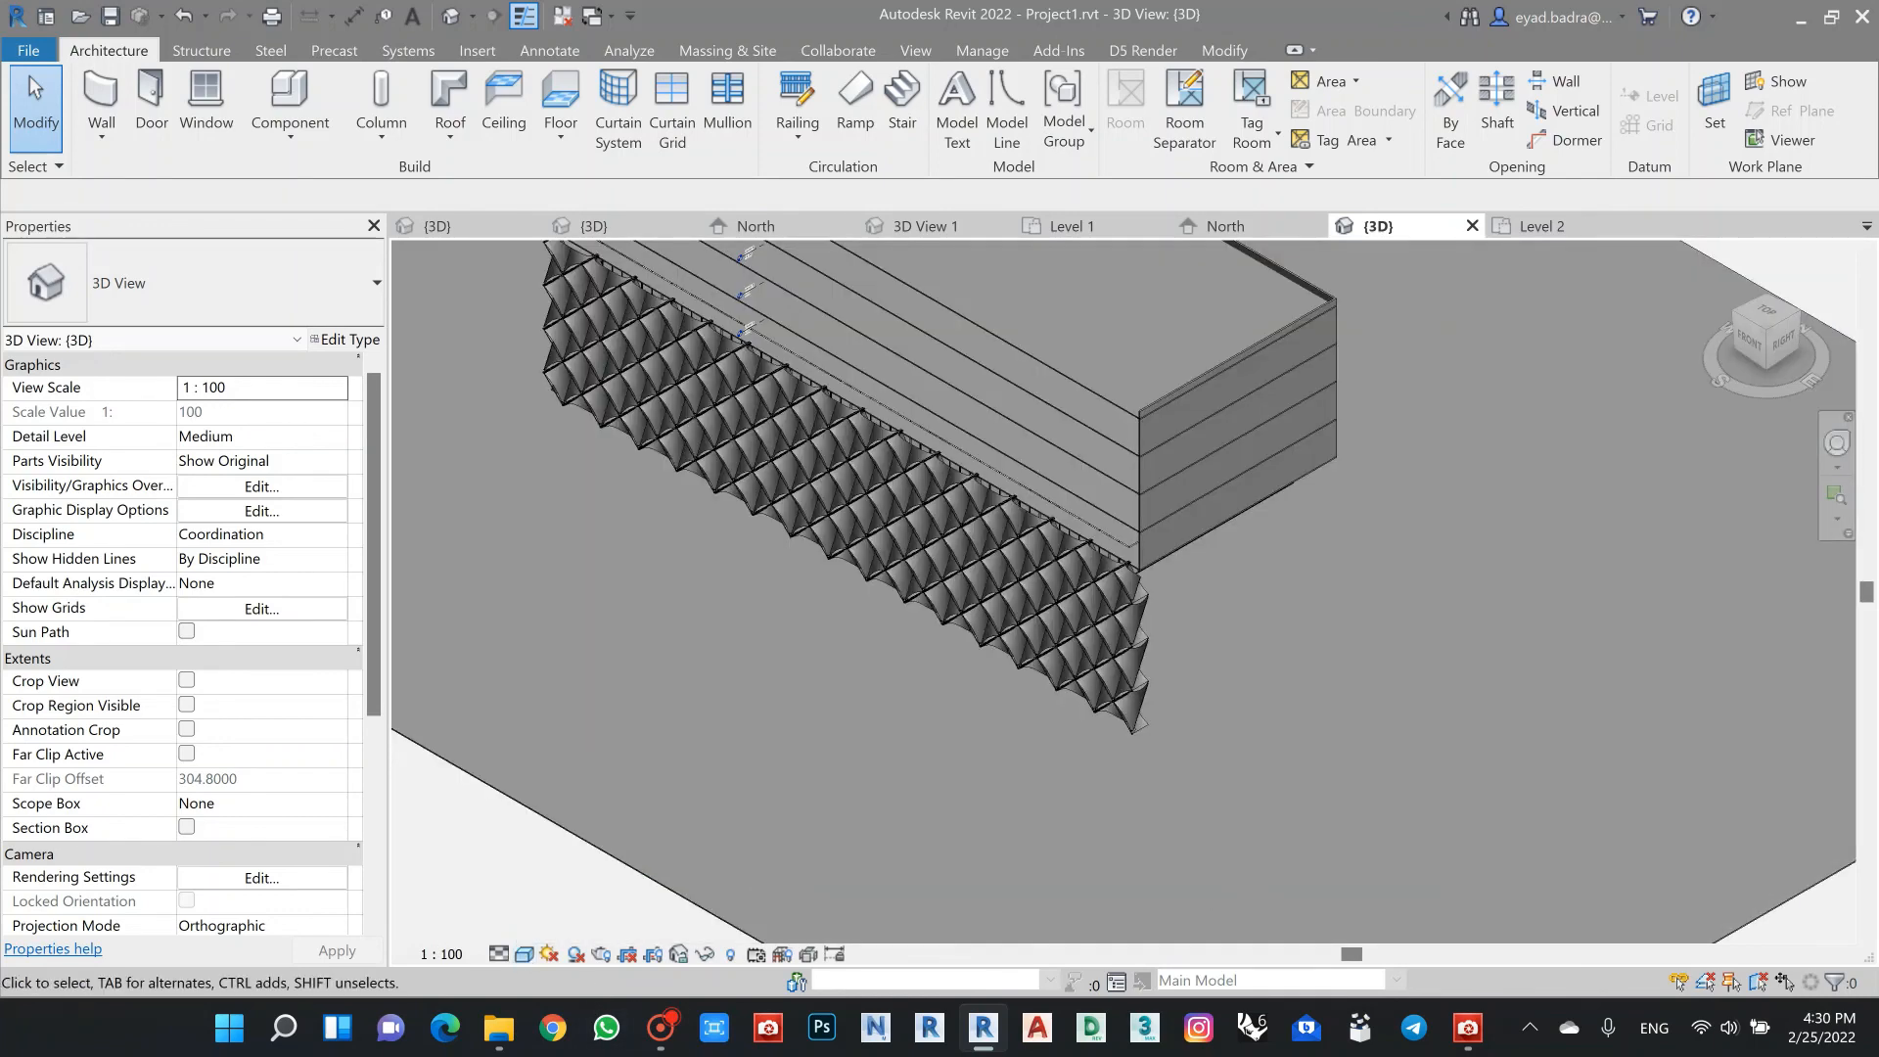
# Step: Hide the crop region and turn off view cropping in the project's North elevation
pyautogui.click(1225, 226)
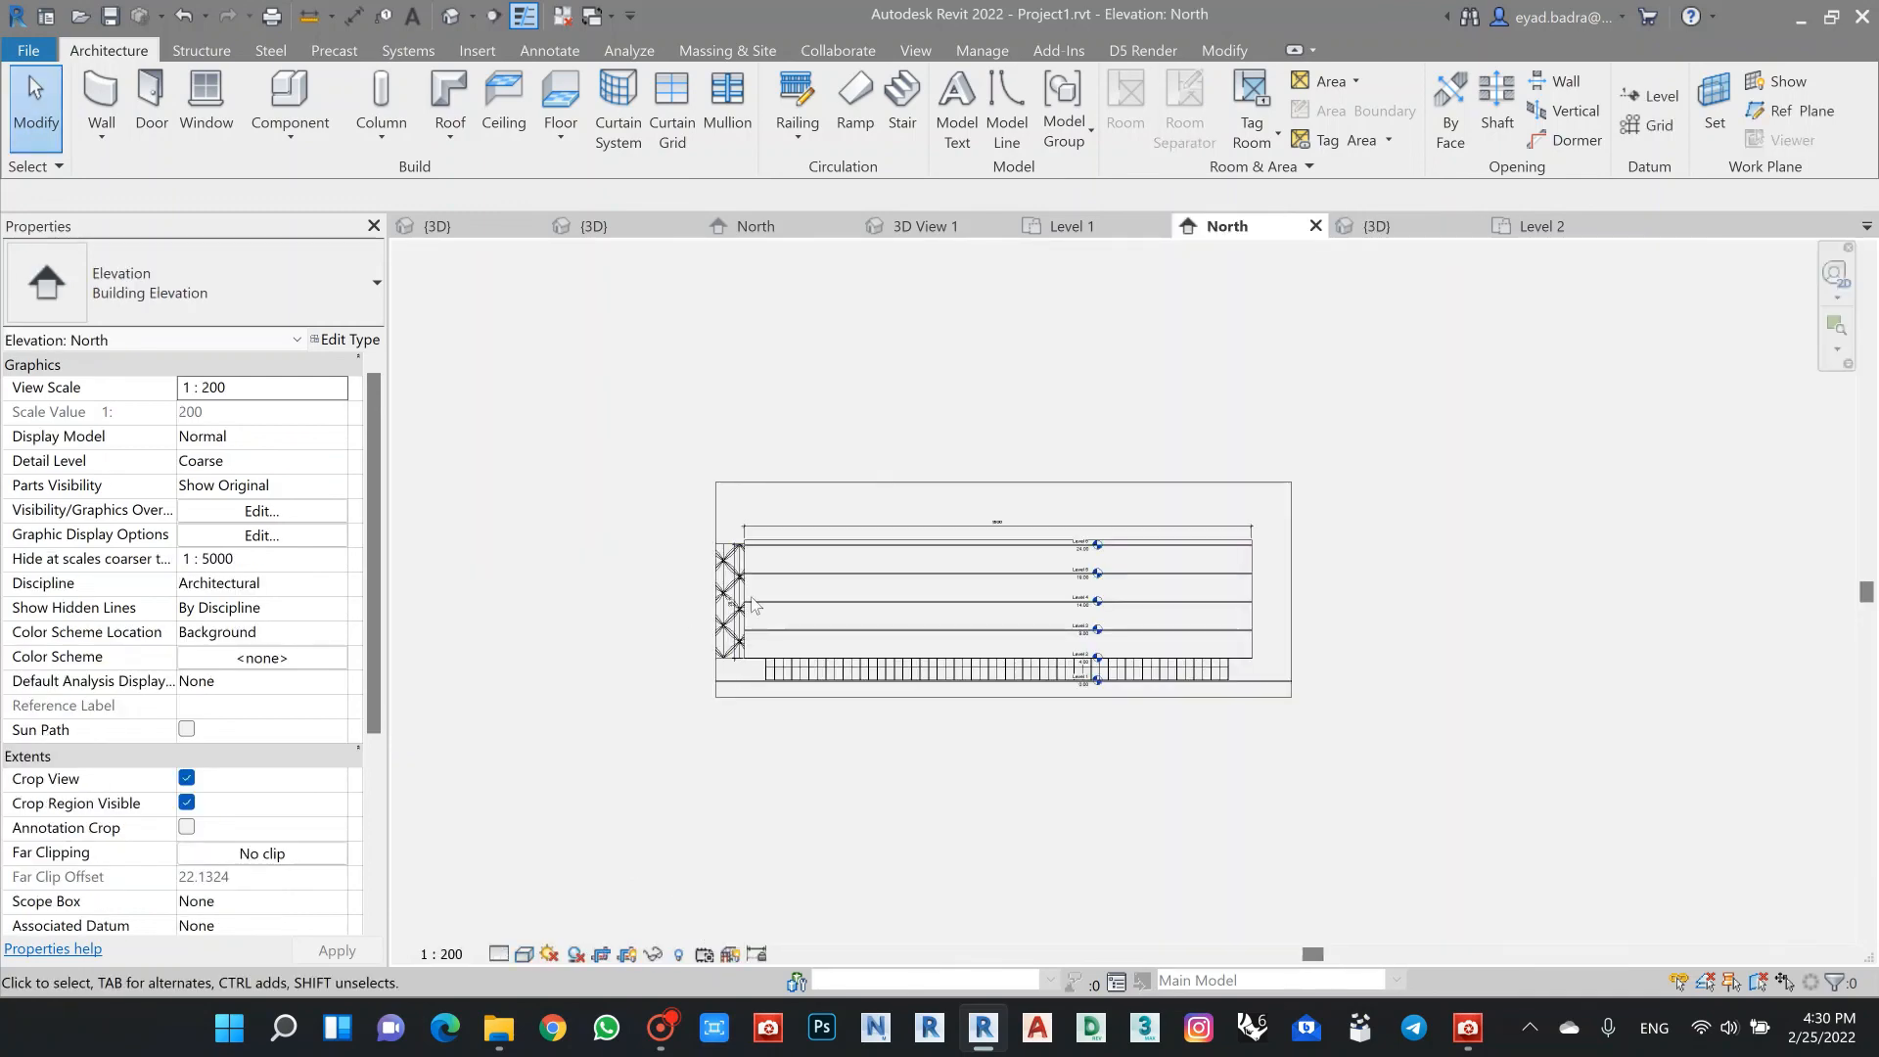
pyautogui.scroll(4, 750, 598)
pyautogui.moveTo(704, 461)
pyautogui.mouseDown(button='middle')
pyautogui.moveTo(636, 454)
pyautogui.moveTo(693, 454)
pyautogui.mouseUp(button='middle')
pyautogui.scroll(-5, 680, 432)
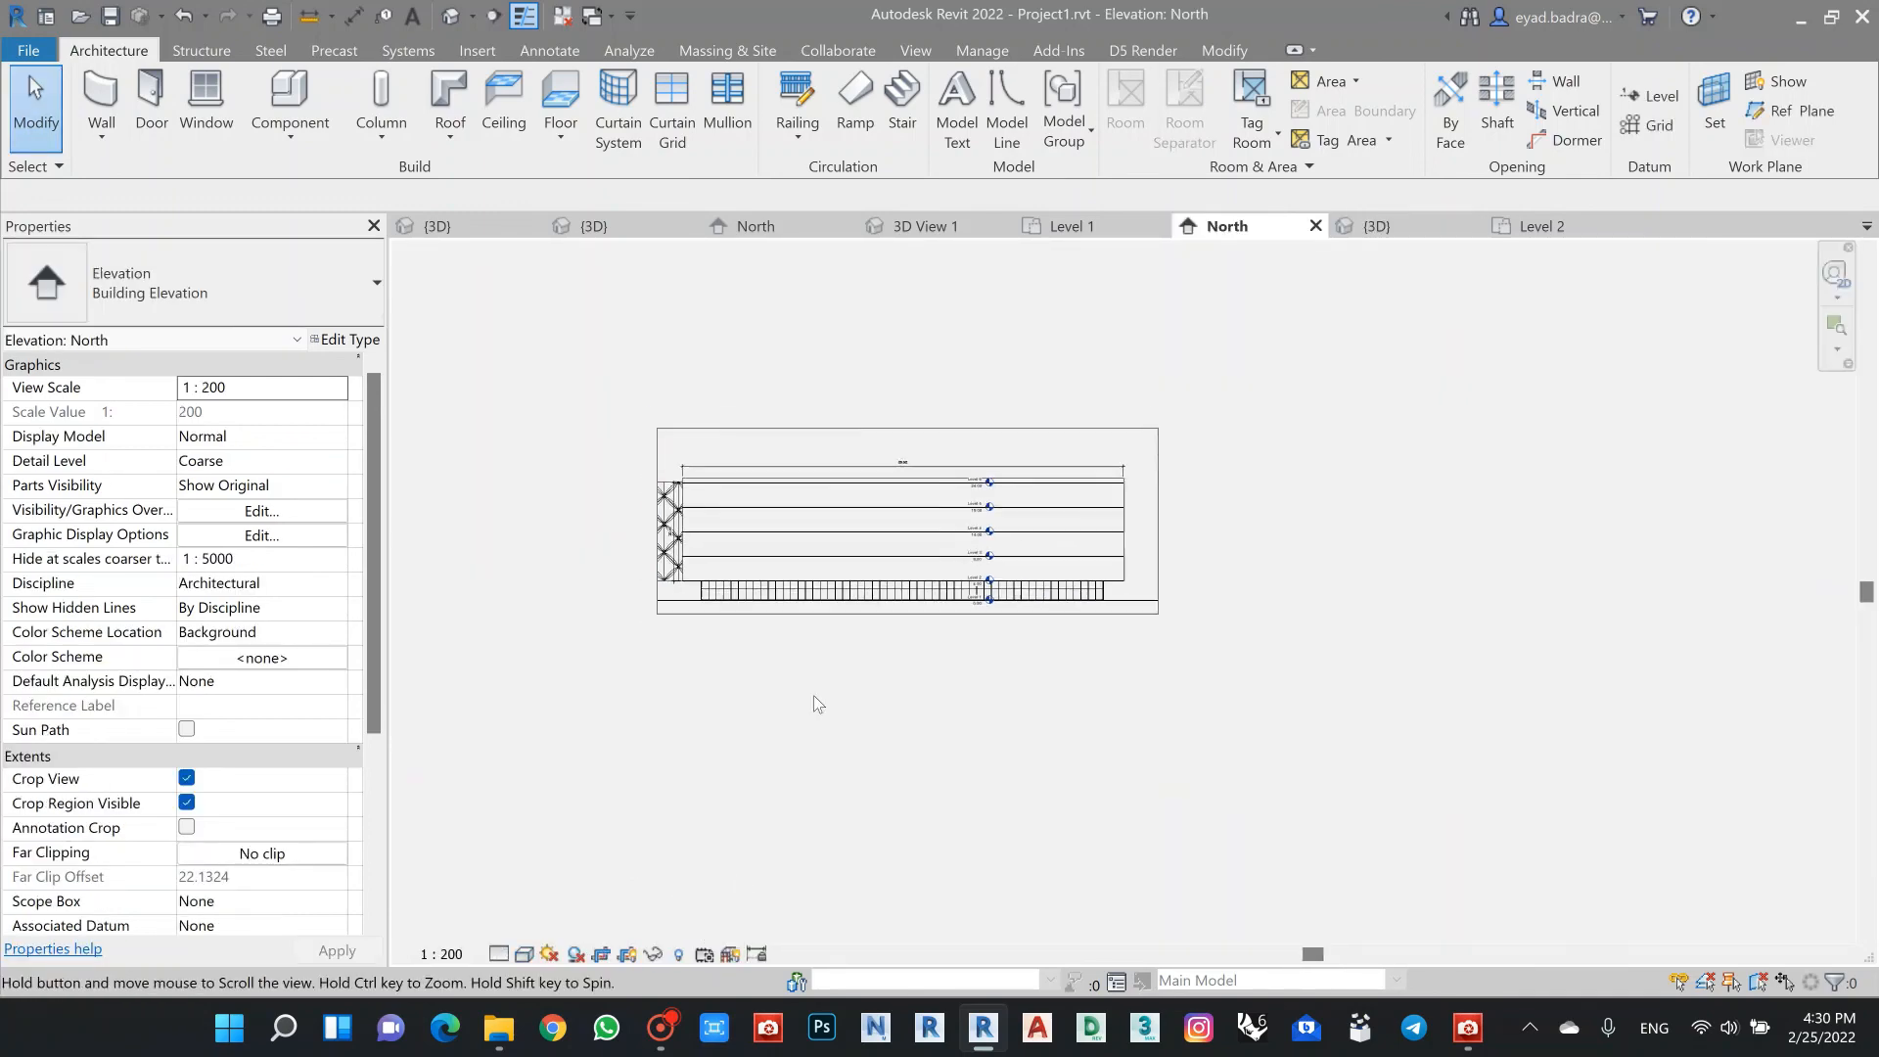
pyautogui.click(626, 955)
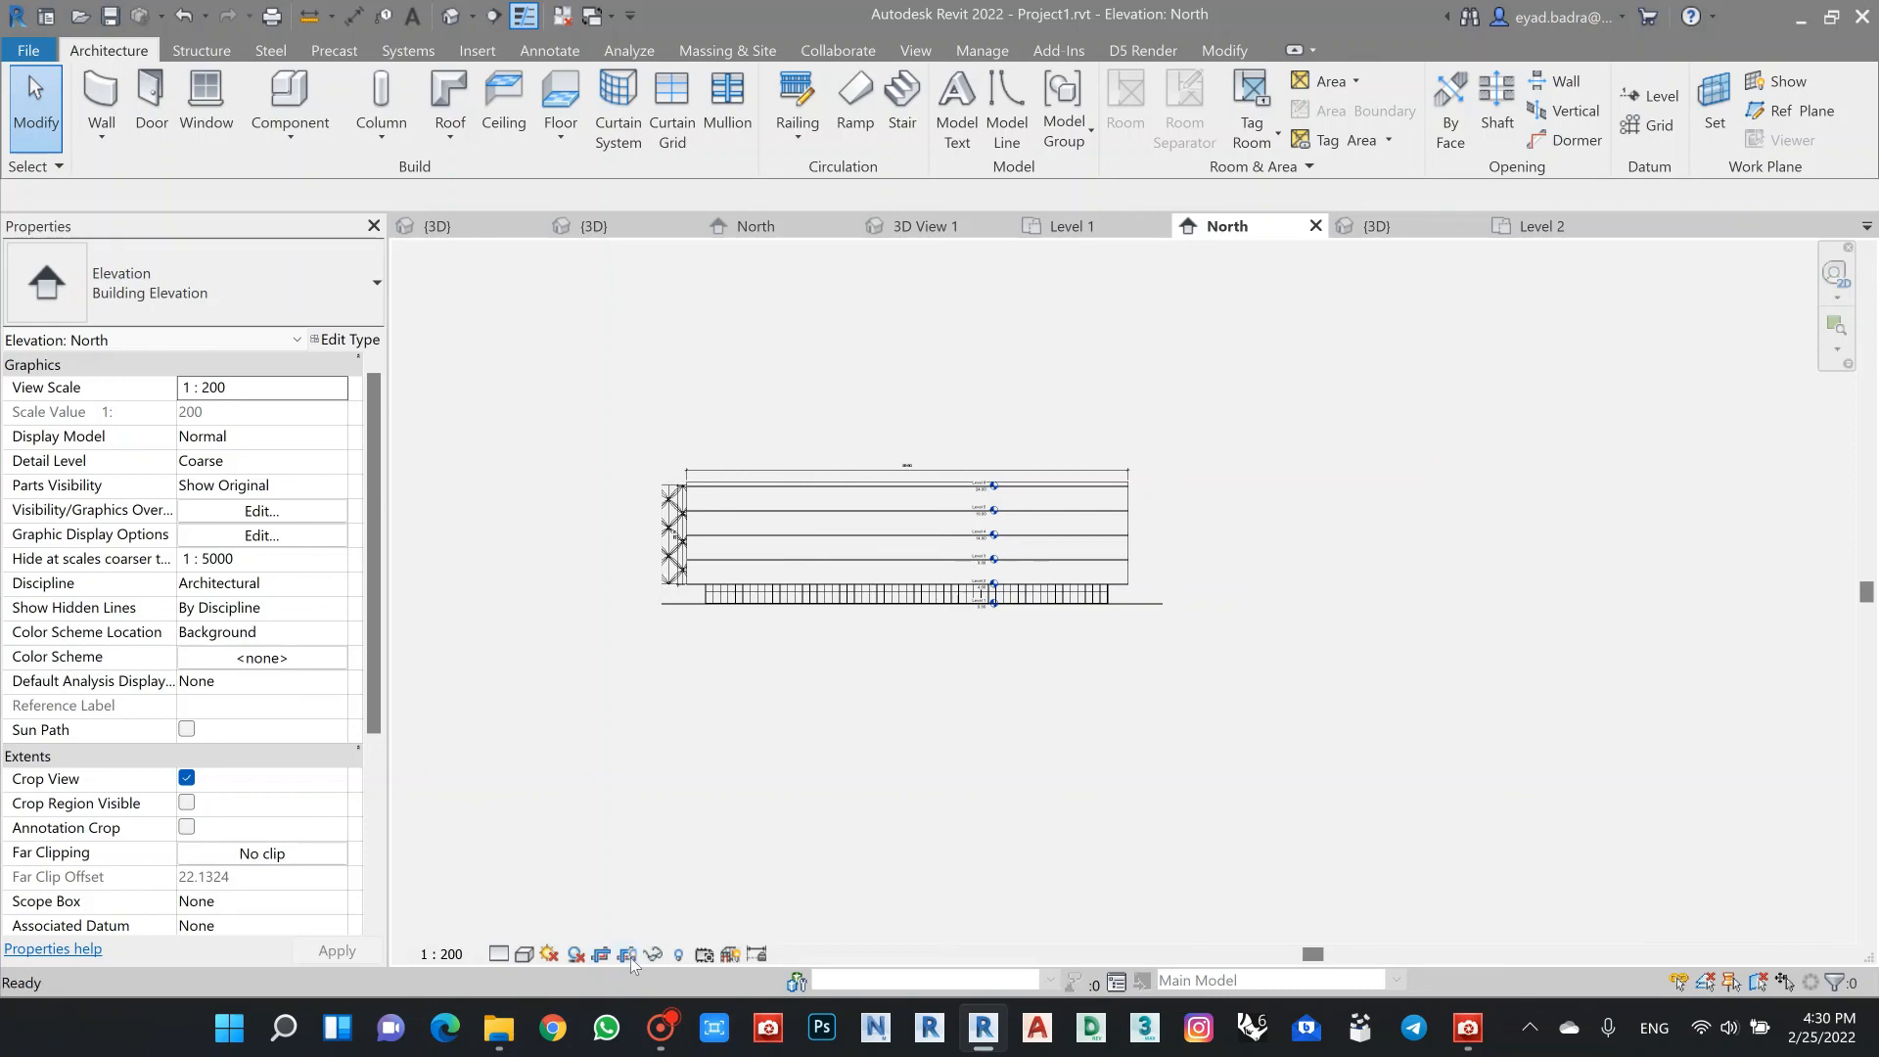
pyautogui.click(601, 955)
pyautogui.scroll(2, 662, 494)
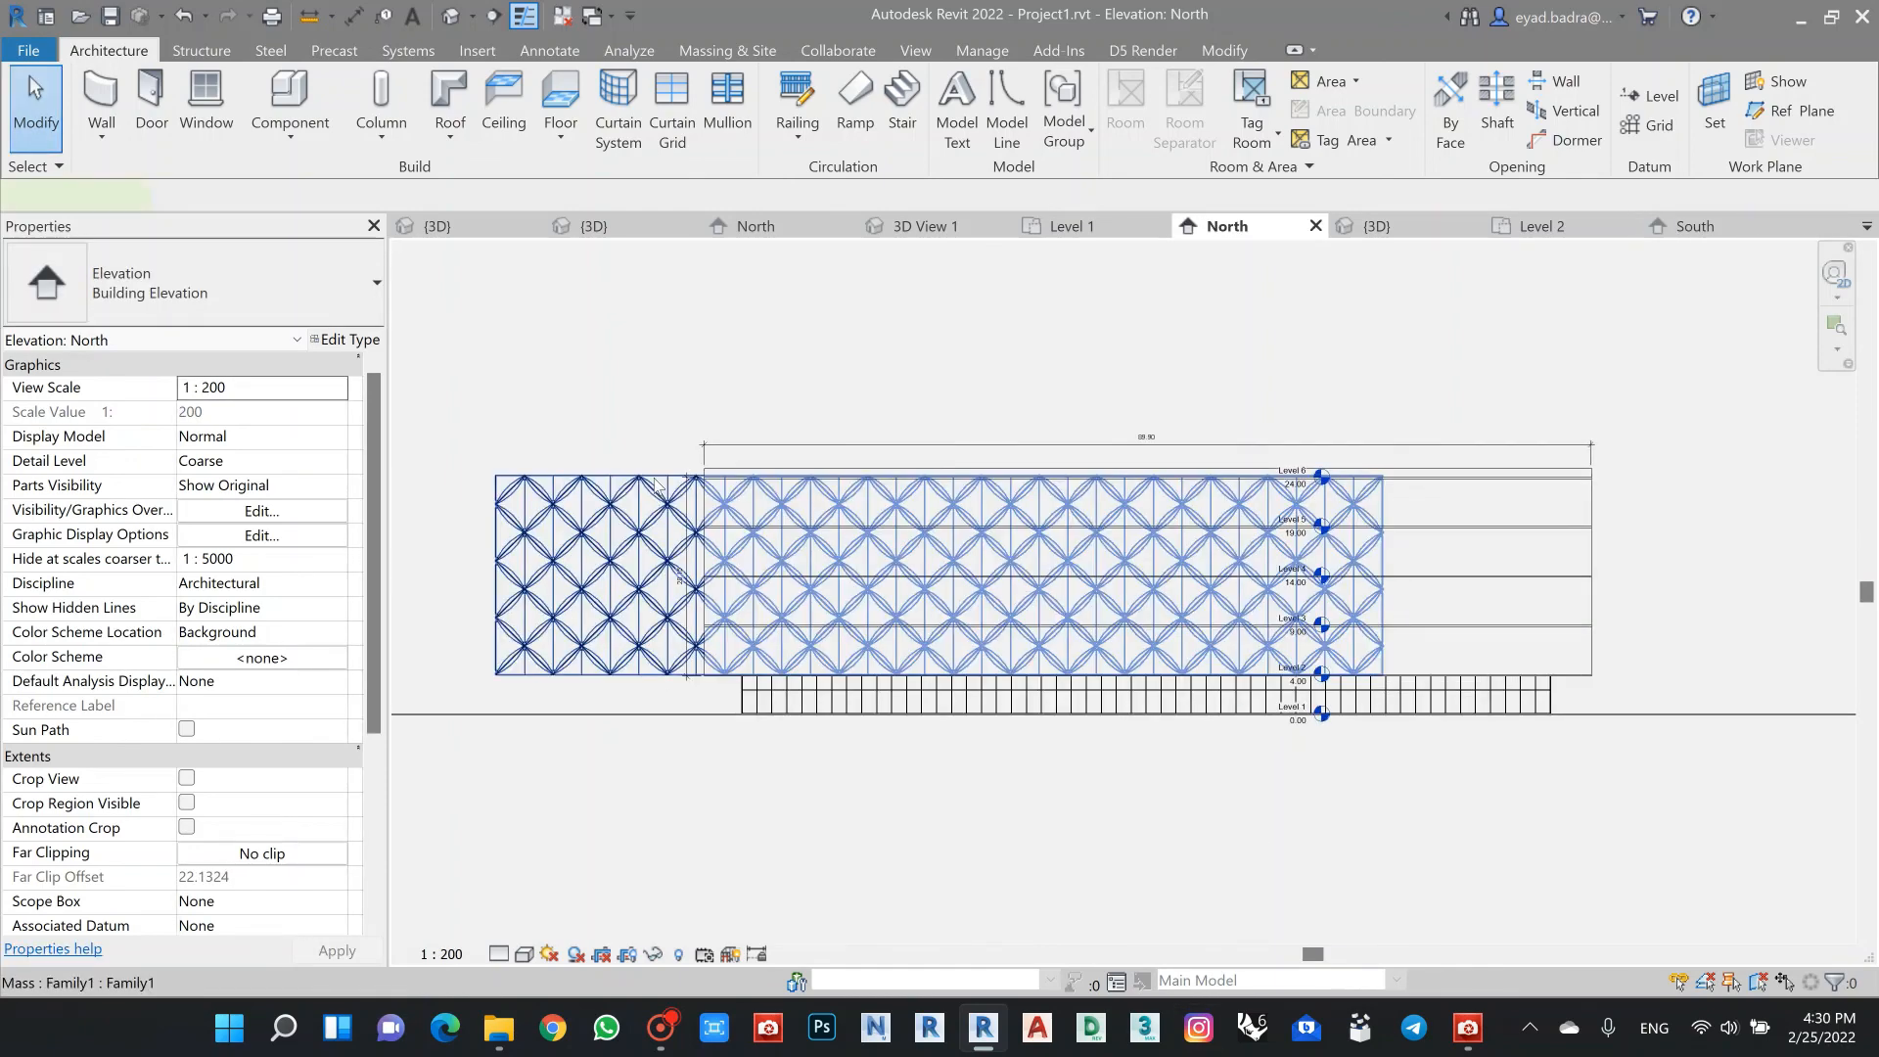
# Step: In the project's West elevation, align the building-side face of the Family1 panel mass with the outer face of the south wall
pyautogui.click(655, 483)
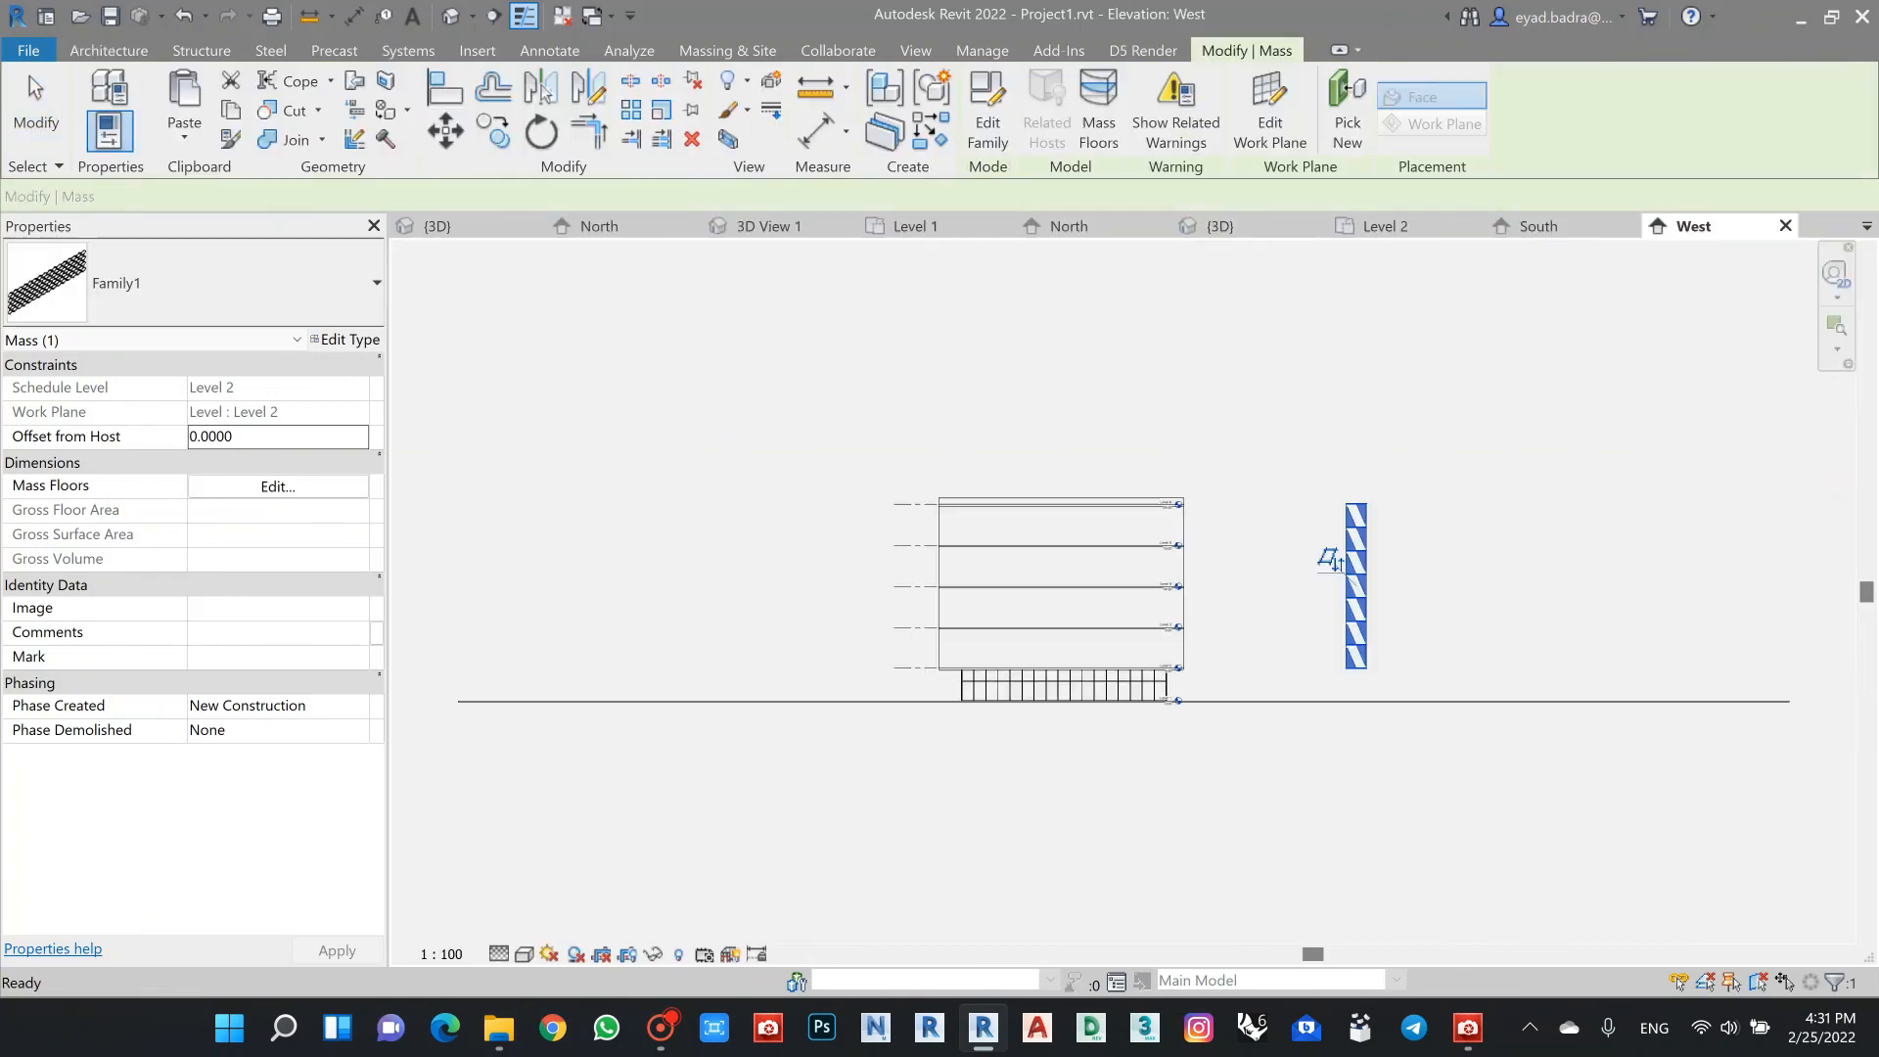
pyautogui.click(1265, 530)
pyautogui.scroll(1, 1265, 530)
pyautogui.moveTo(1265, 530); pyautogui.dragTo(1158, 447, button='middle')
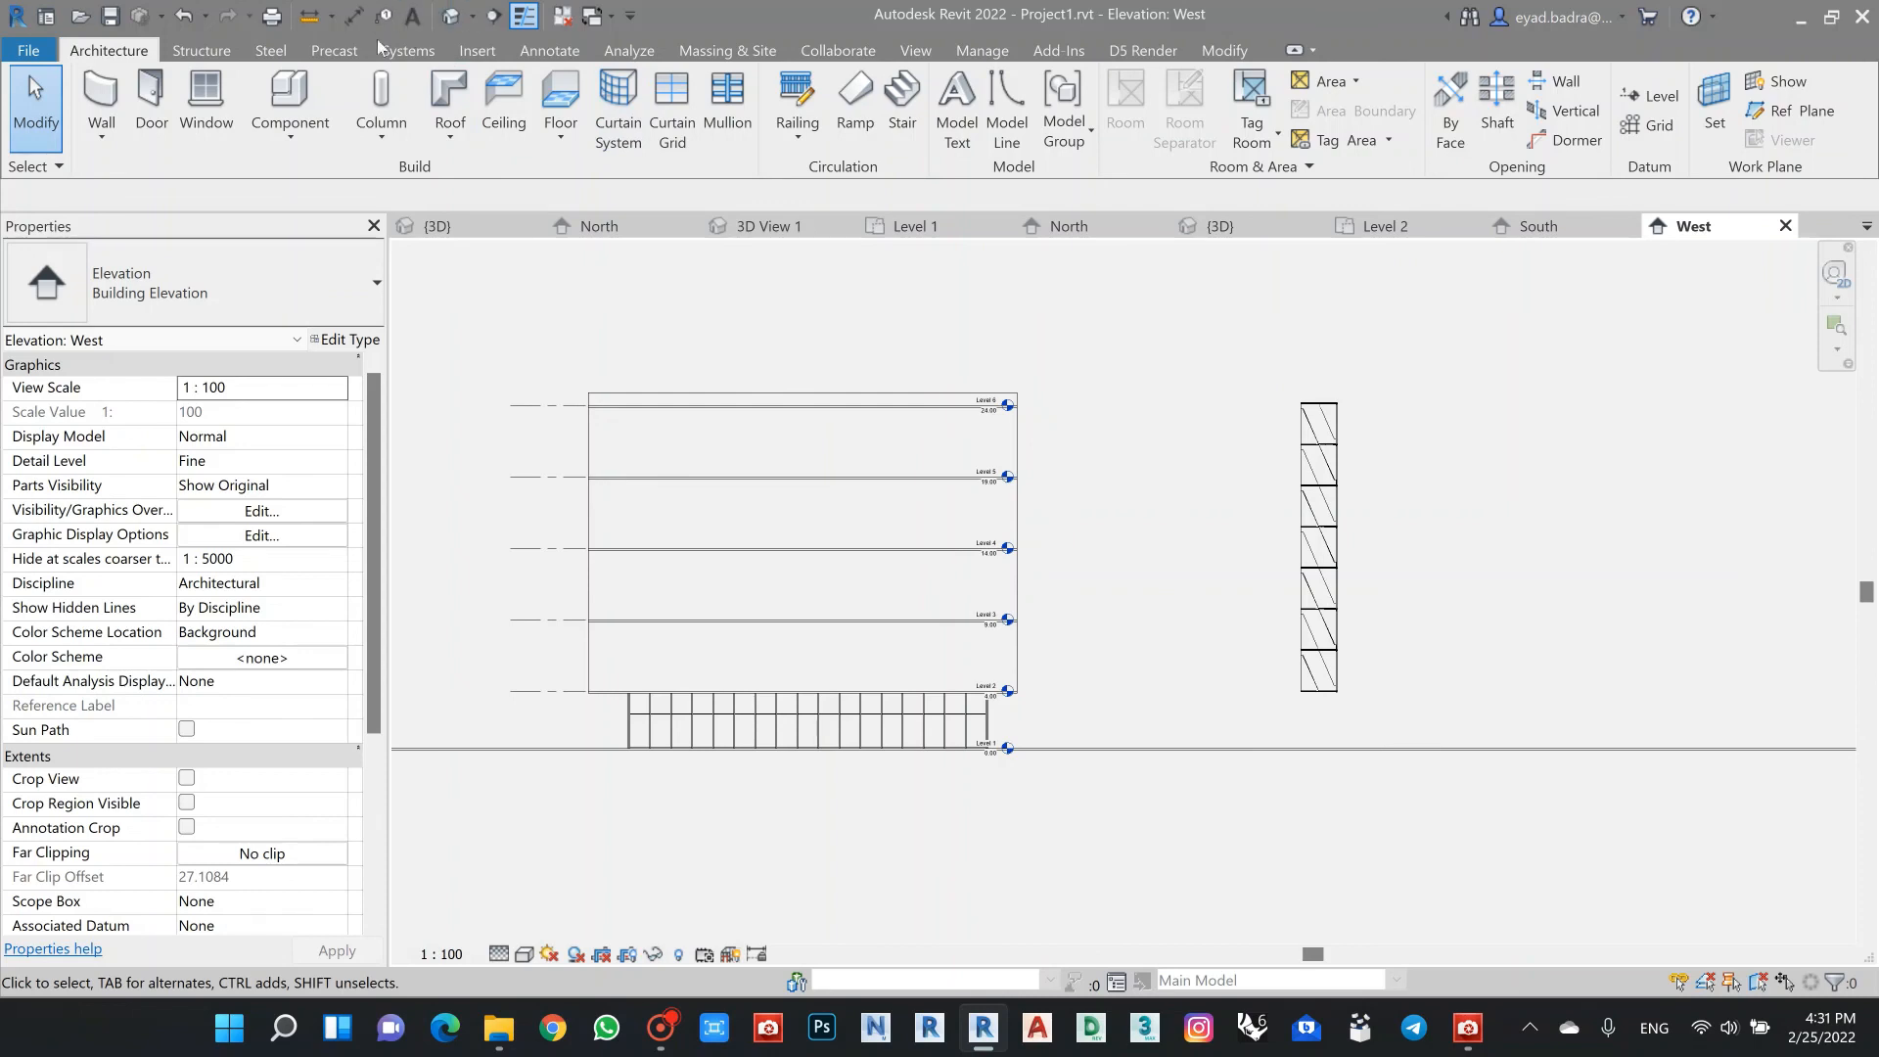
pyautogui.scroll(4, 1086, 426)
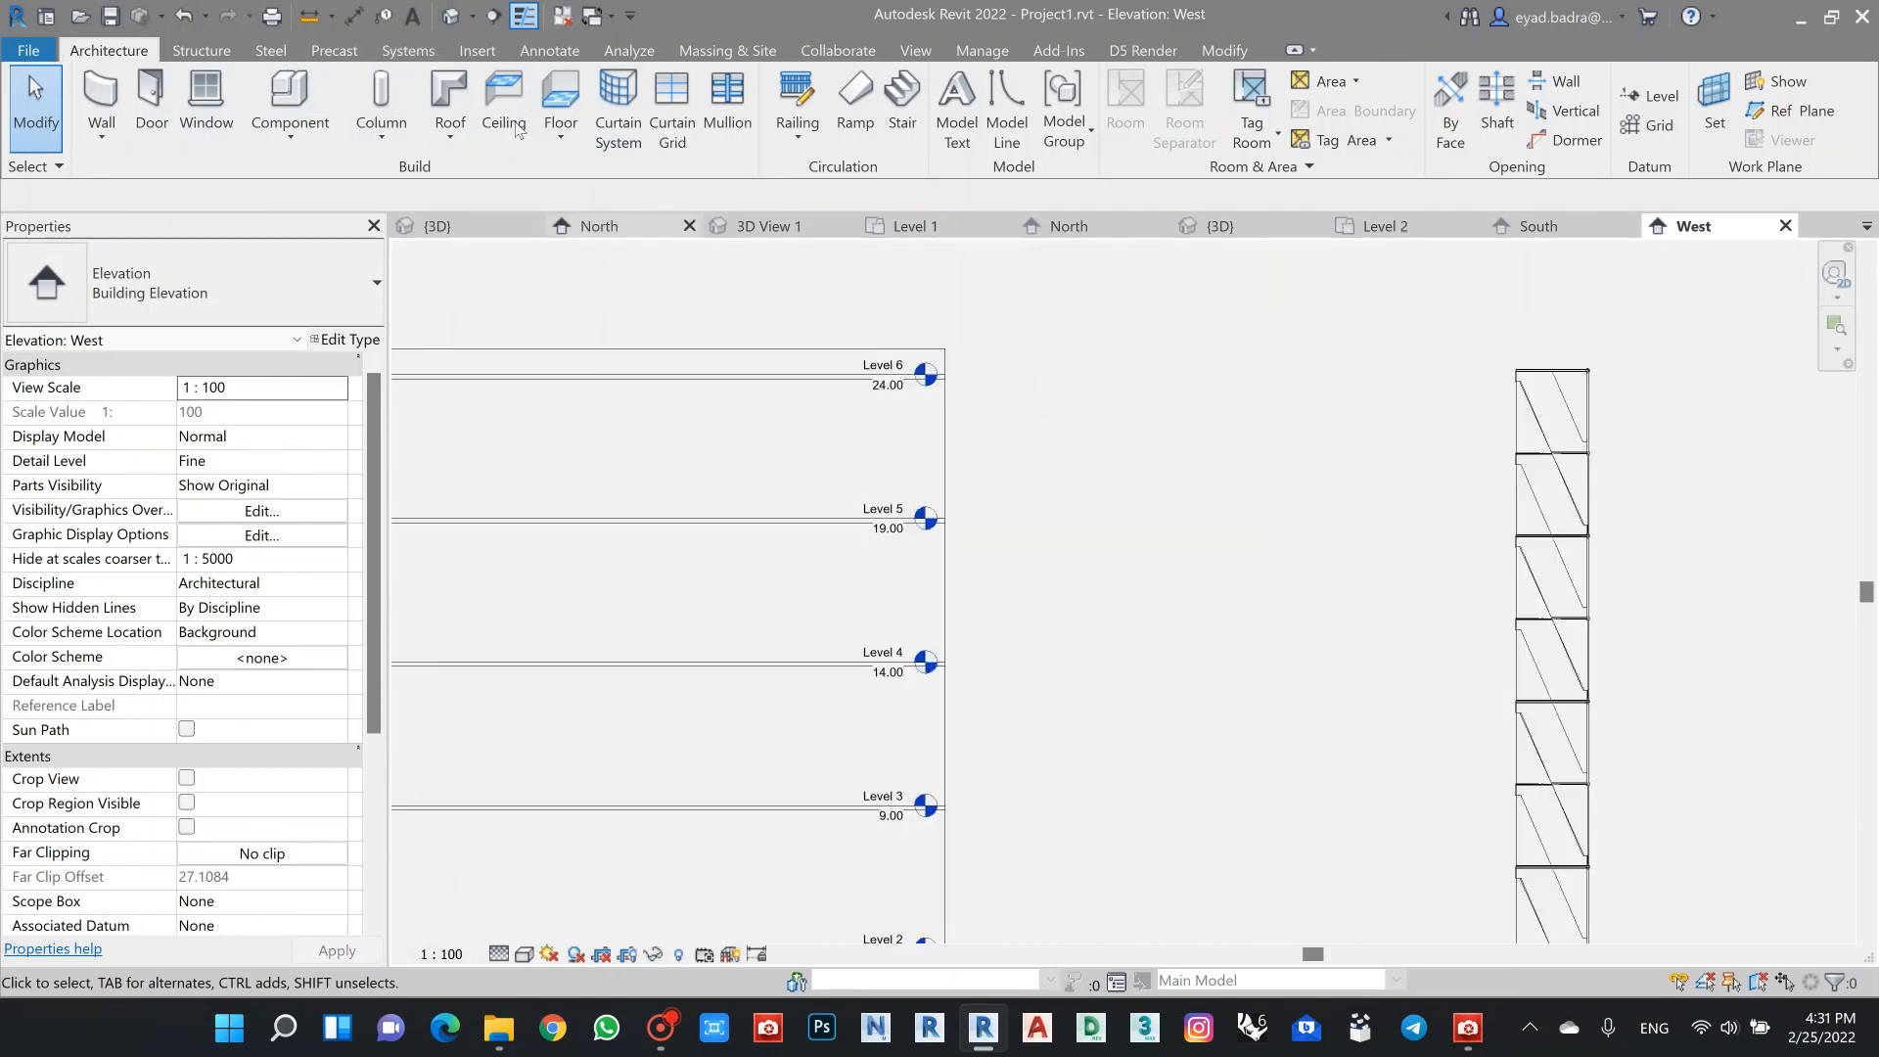
pyautogui.click(945, 456)
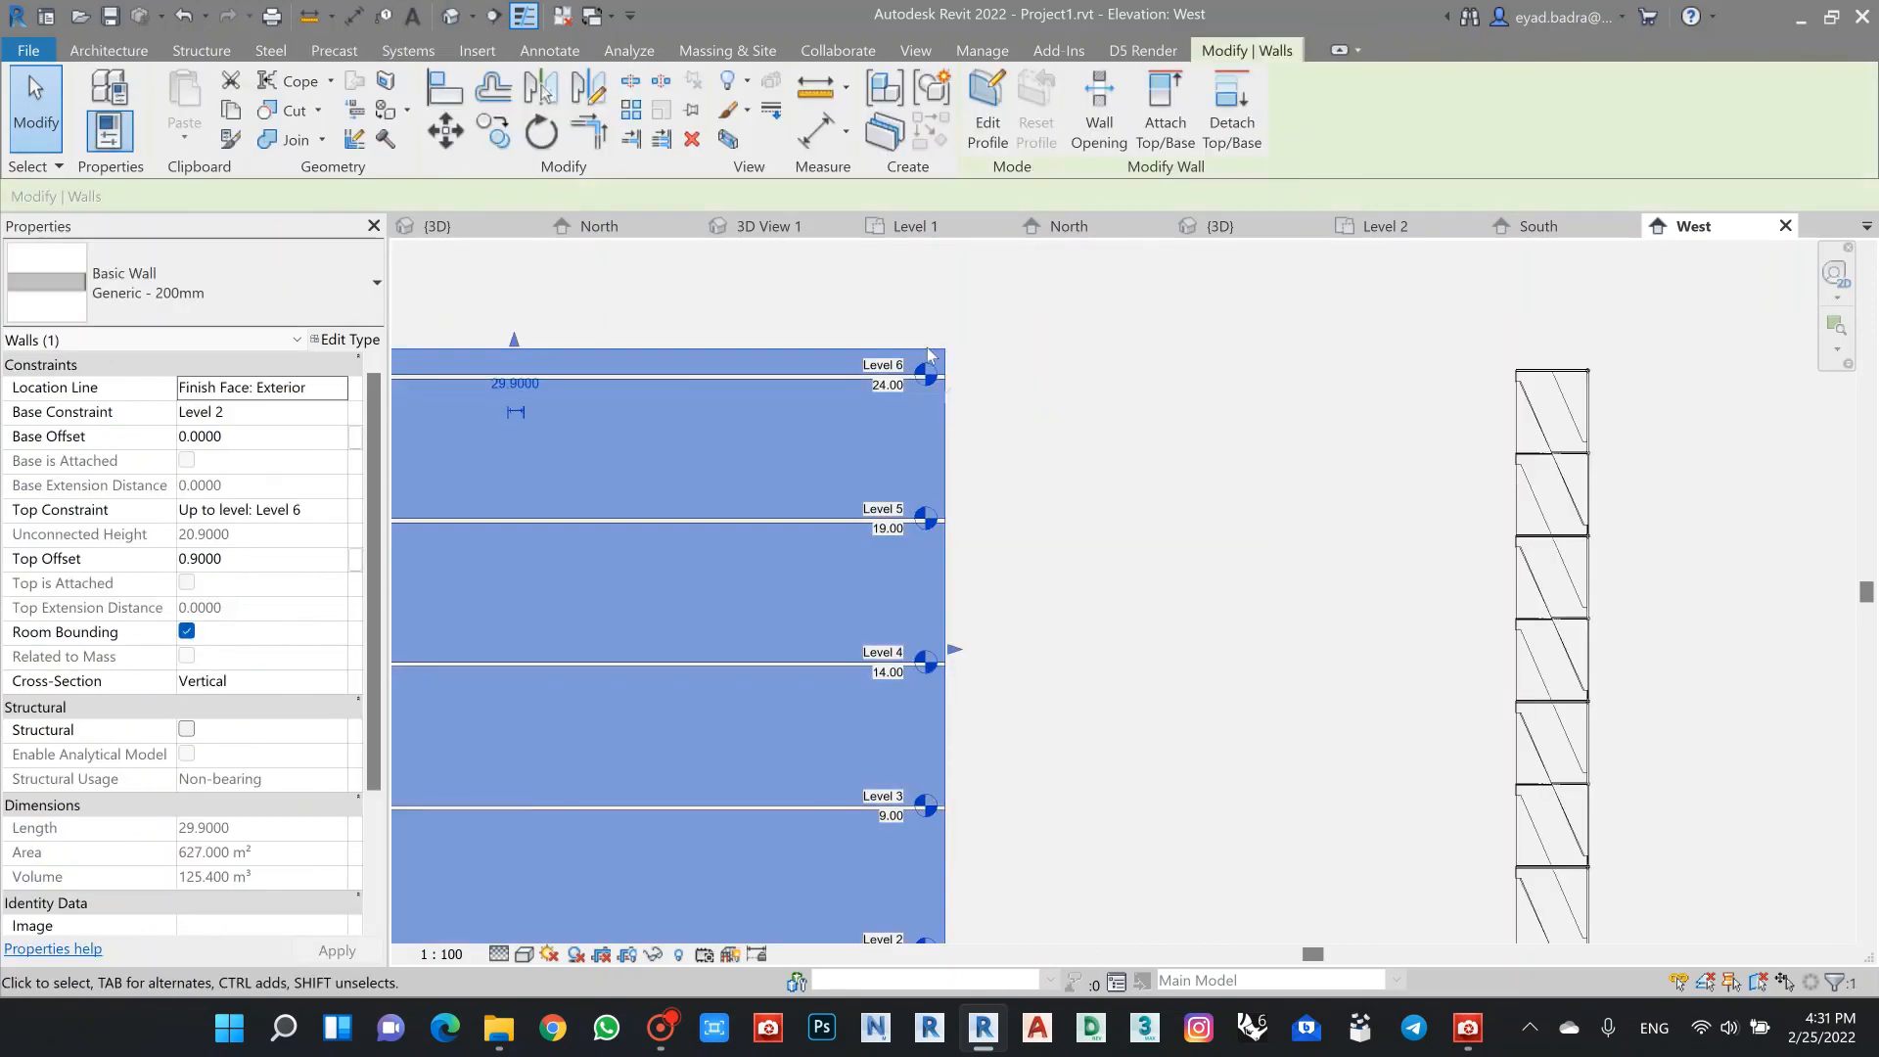
pyautogui.click(446, 86)
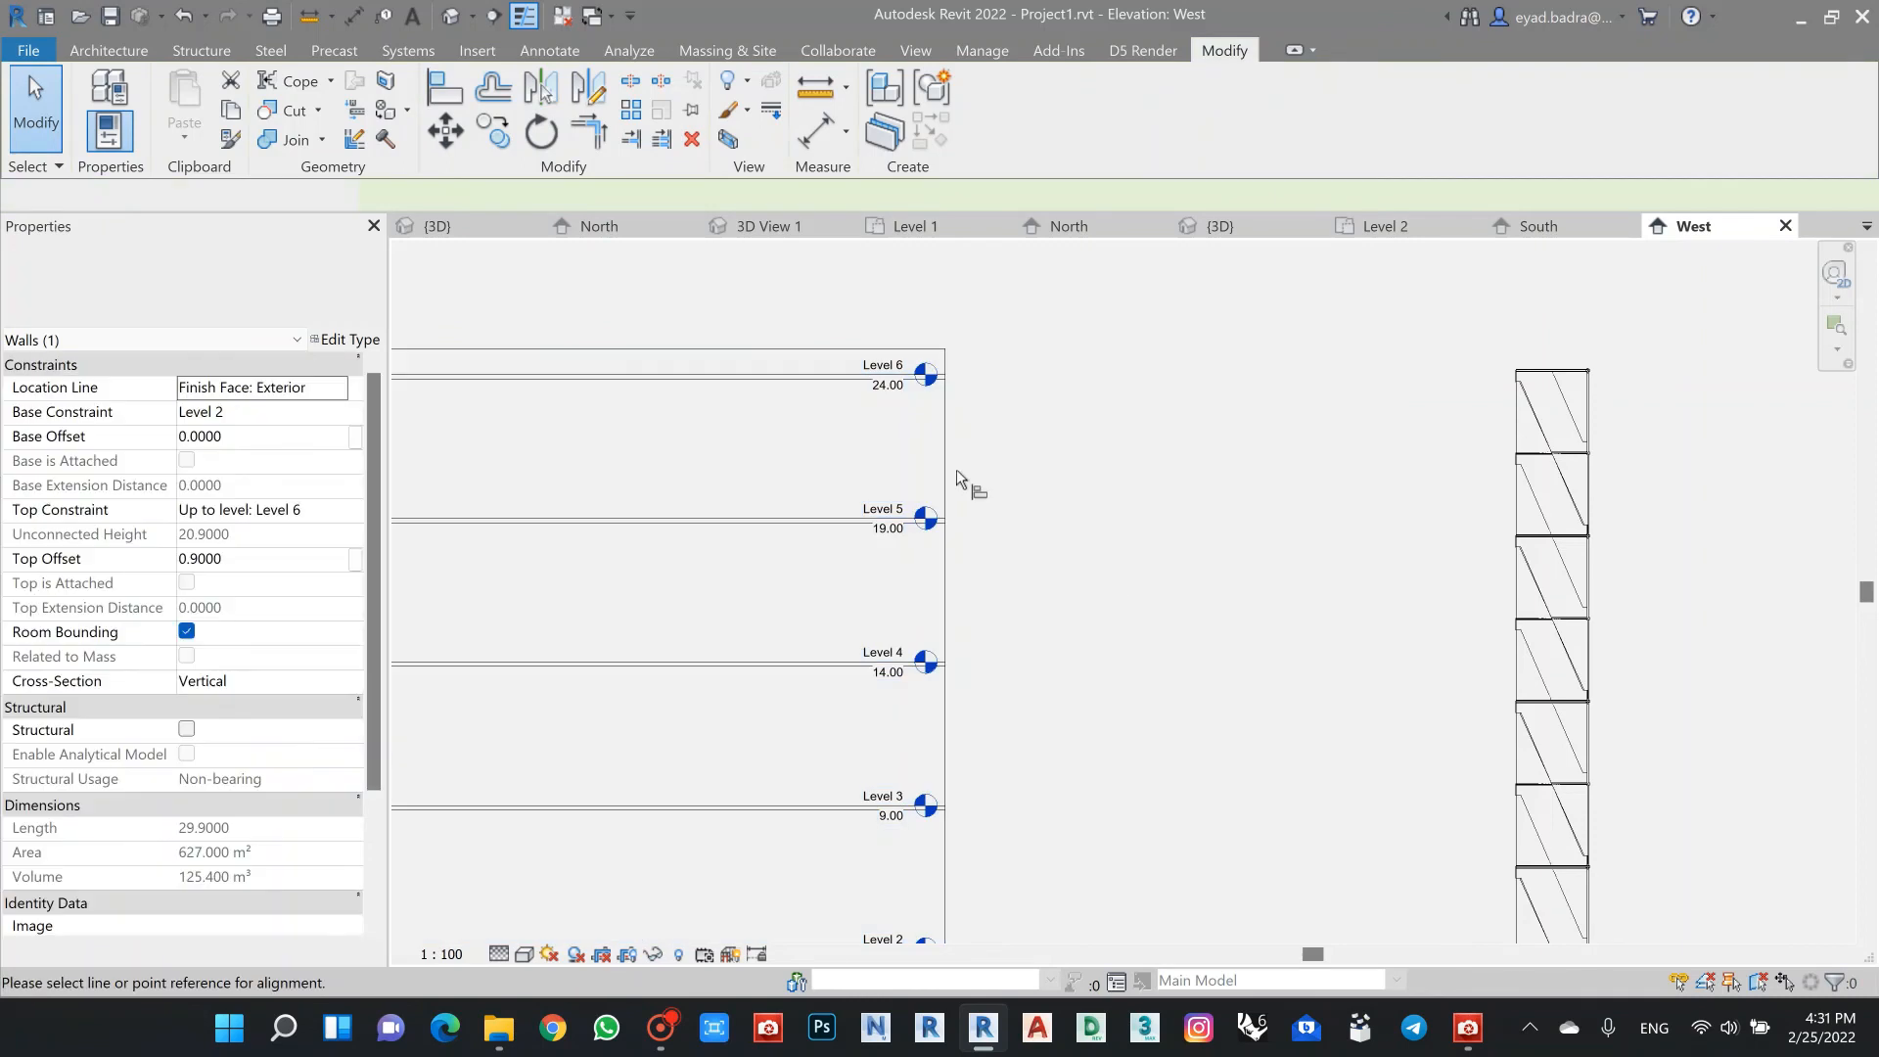
pyautogui.click(1517, 511)
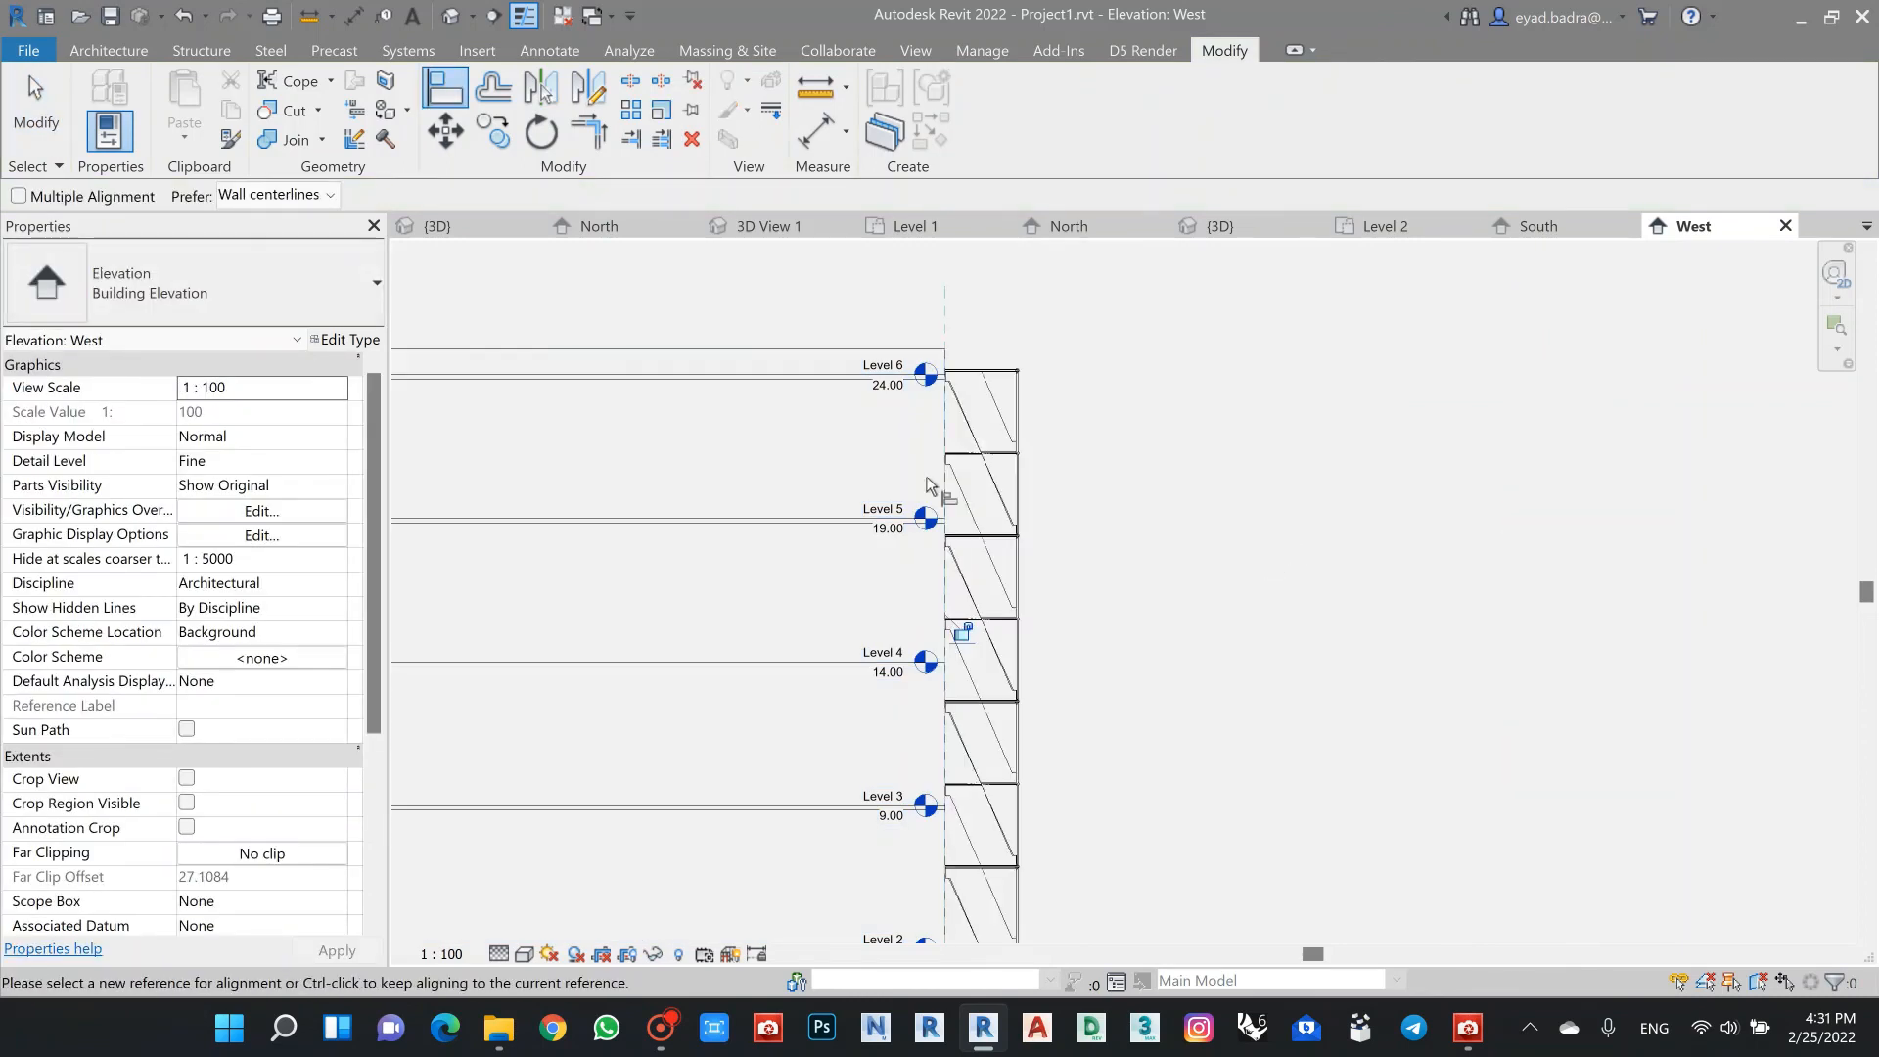
# Step: Align the top edge of the panel mass with the top of the building wall above Level 6
pyautogui.scroll(8, 936, 352)
pyautogui.click(943, 370)
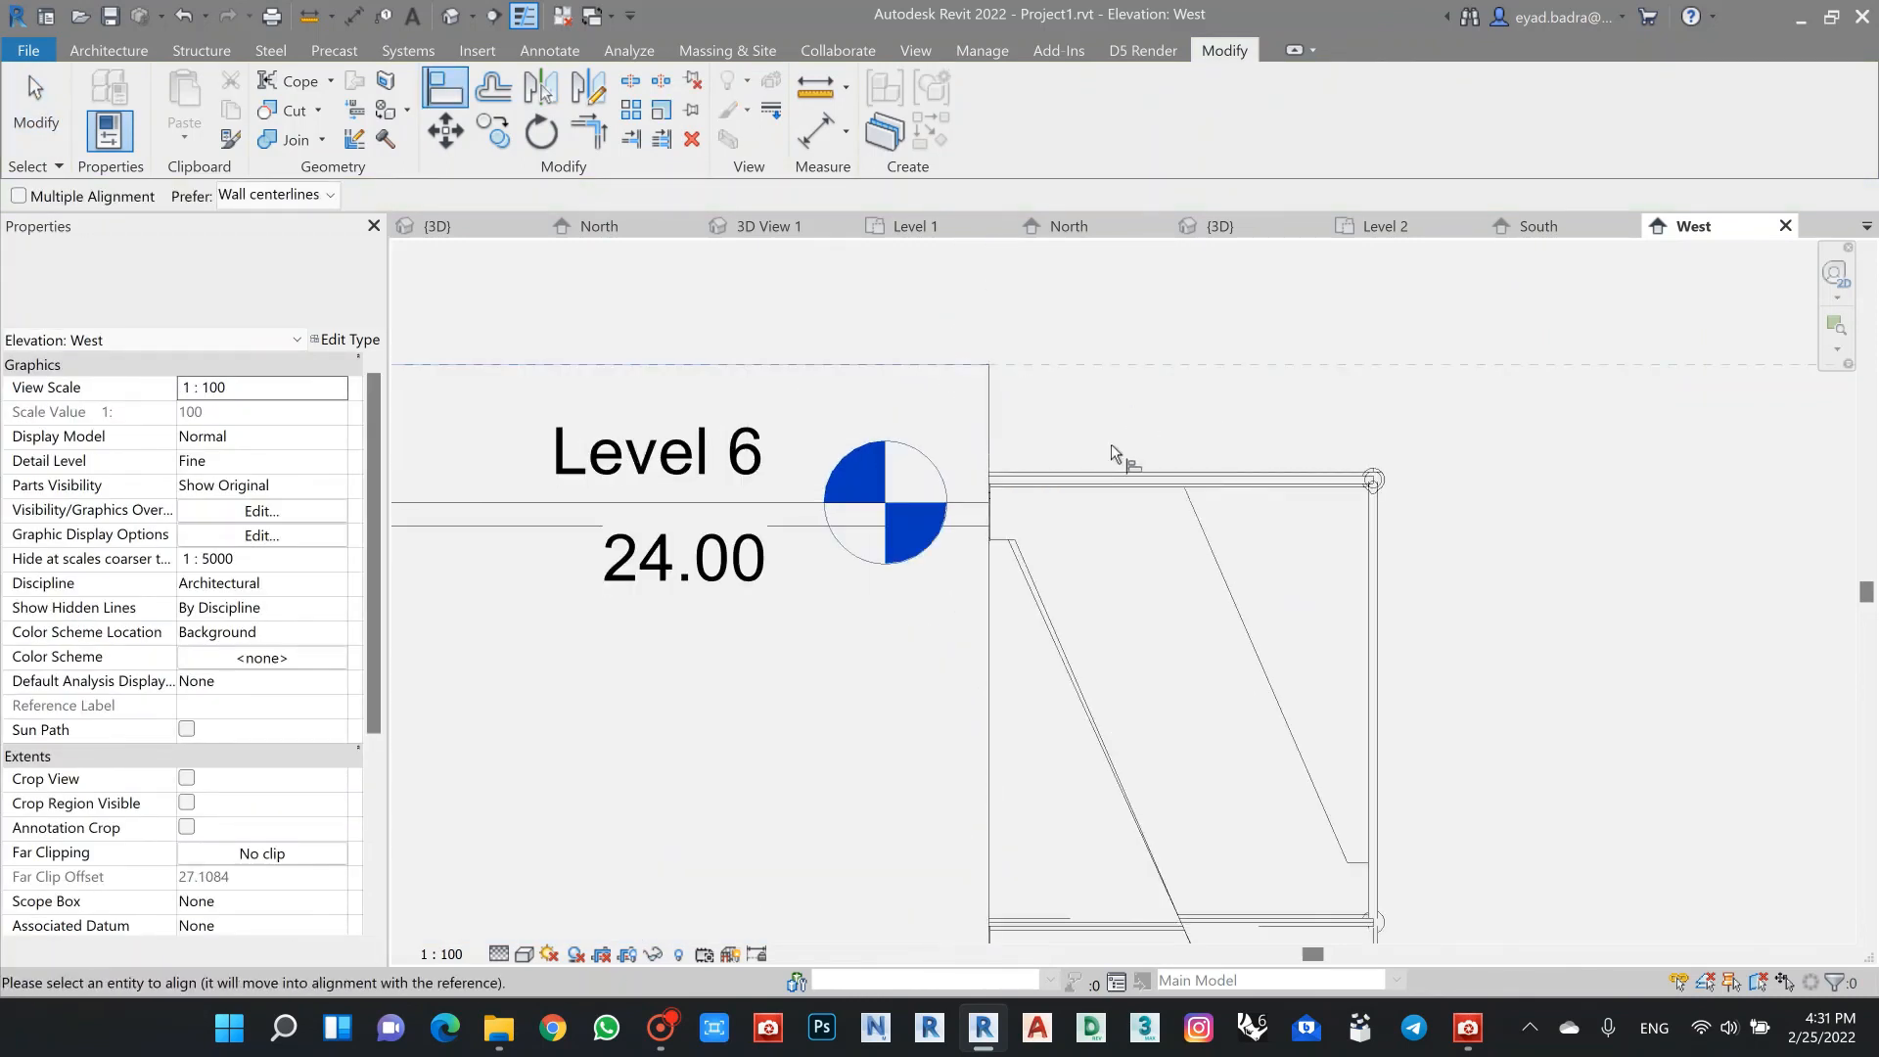
pyautogui.scroll(4, 1096, 485)
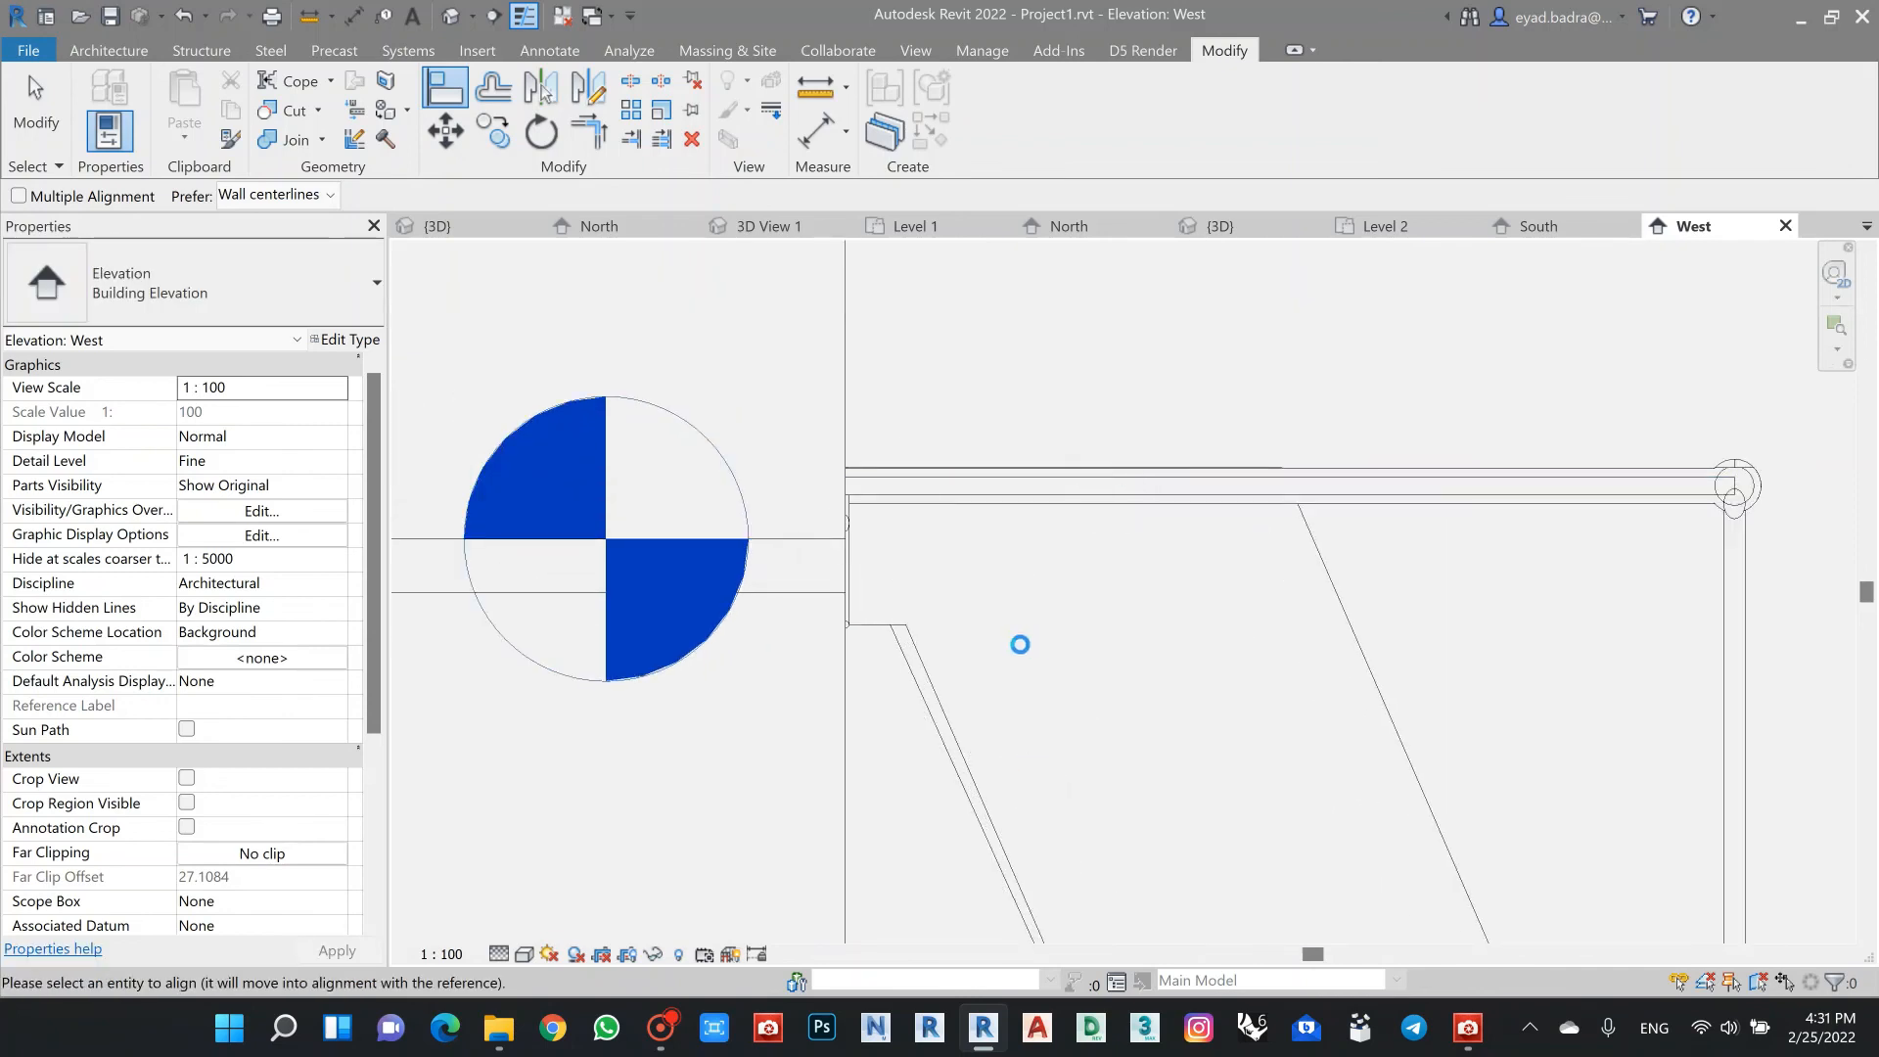
pyautogui.scroll(-4, 1019, 641)
pyautogui.click(876, 440)
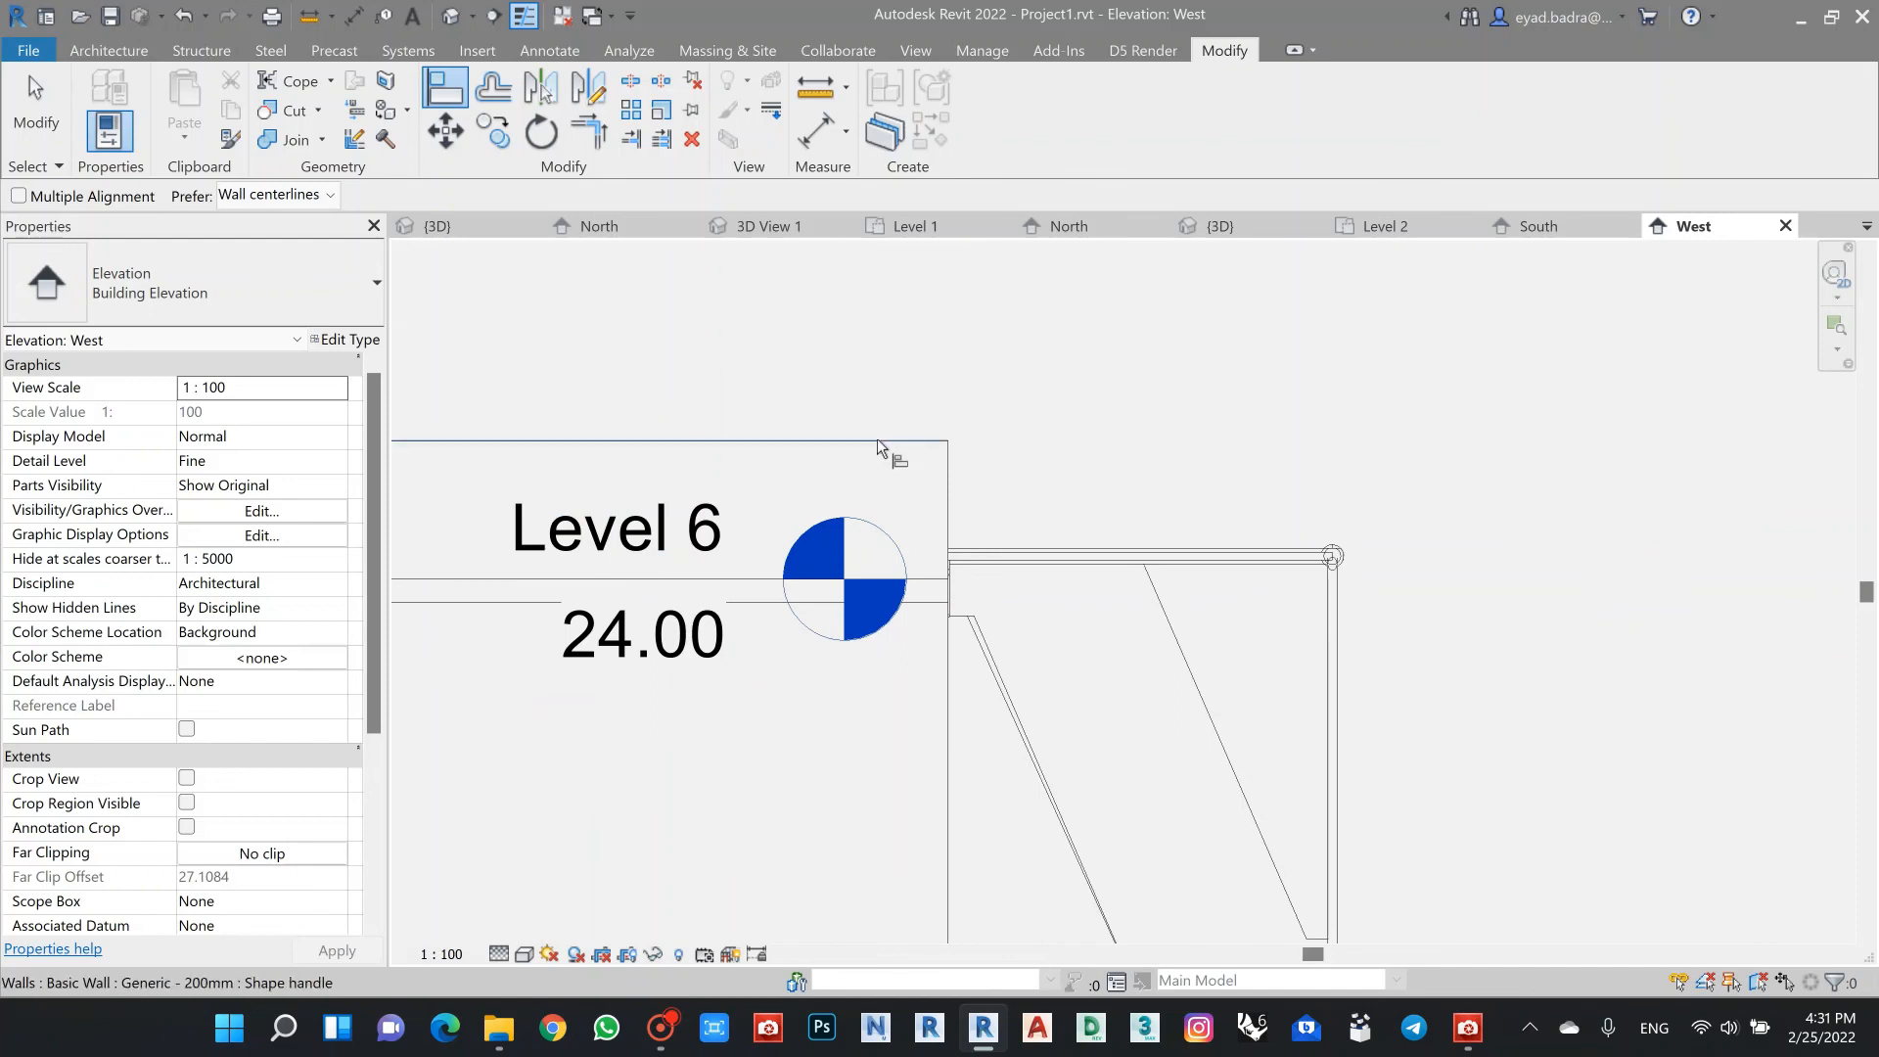
pyautogui.click(1031, 565)
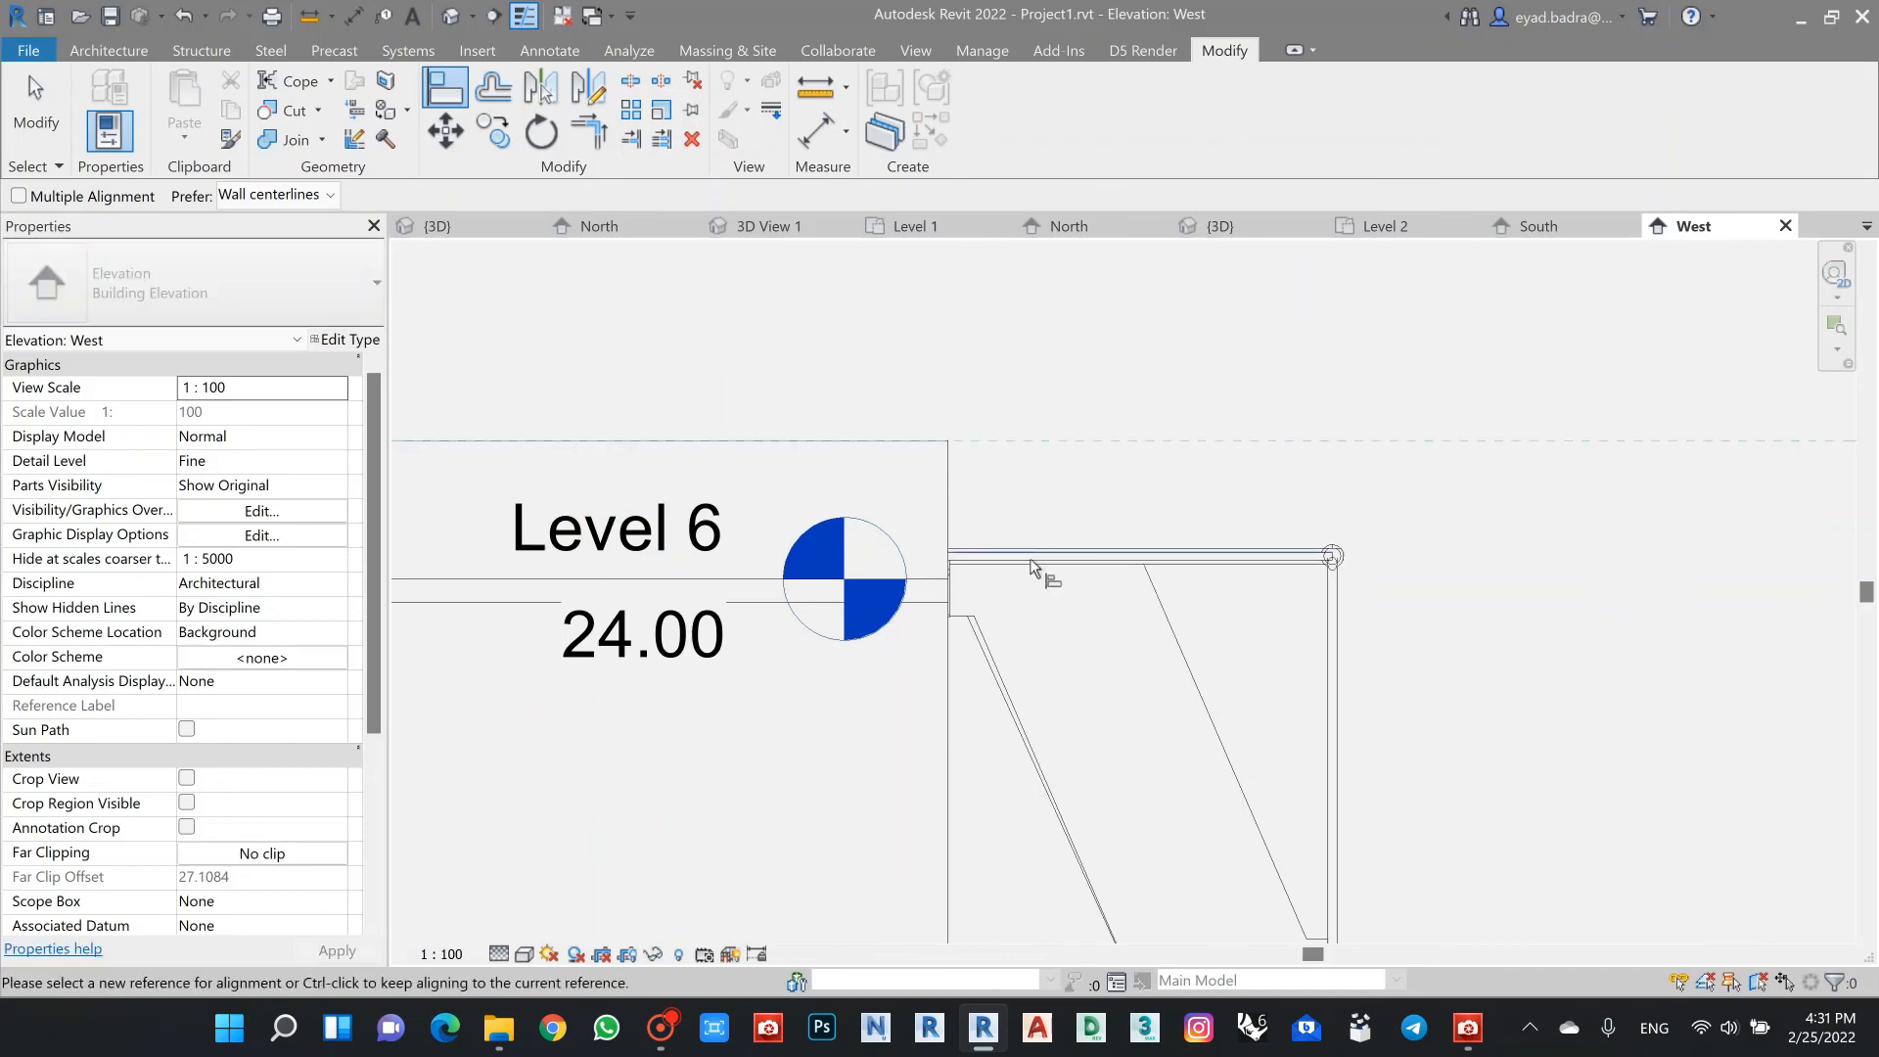
pyautogui.scroll(-4, 1047, 517)
pyautogui.moveTo(1012, 499); pyautogui.dragTo(948, 428, button='middle')
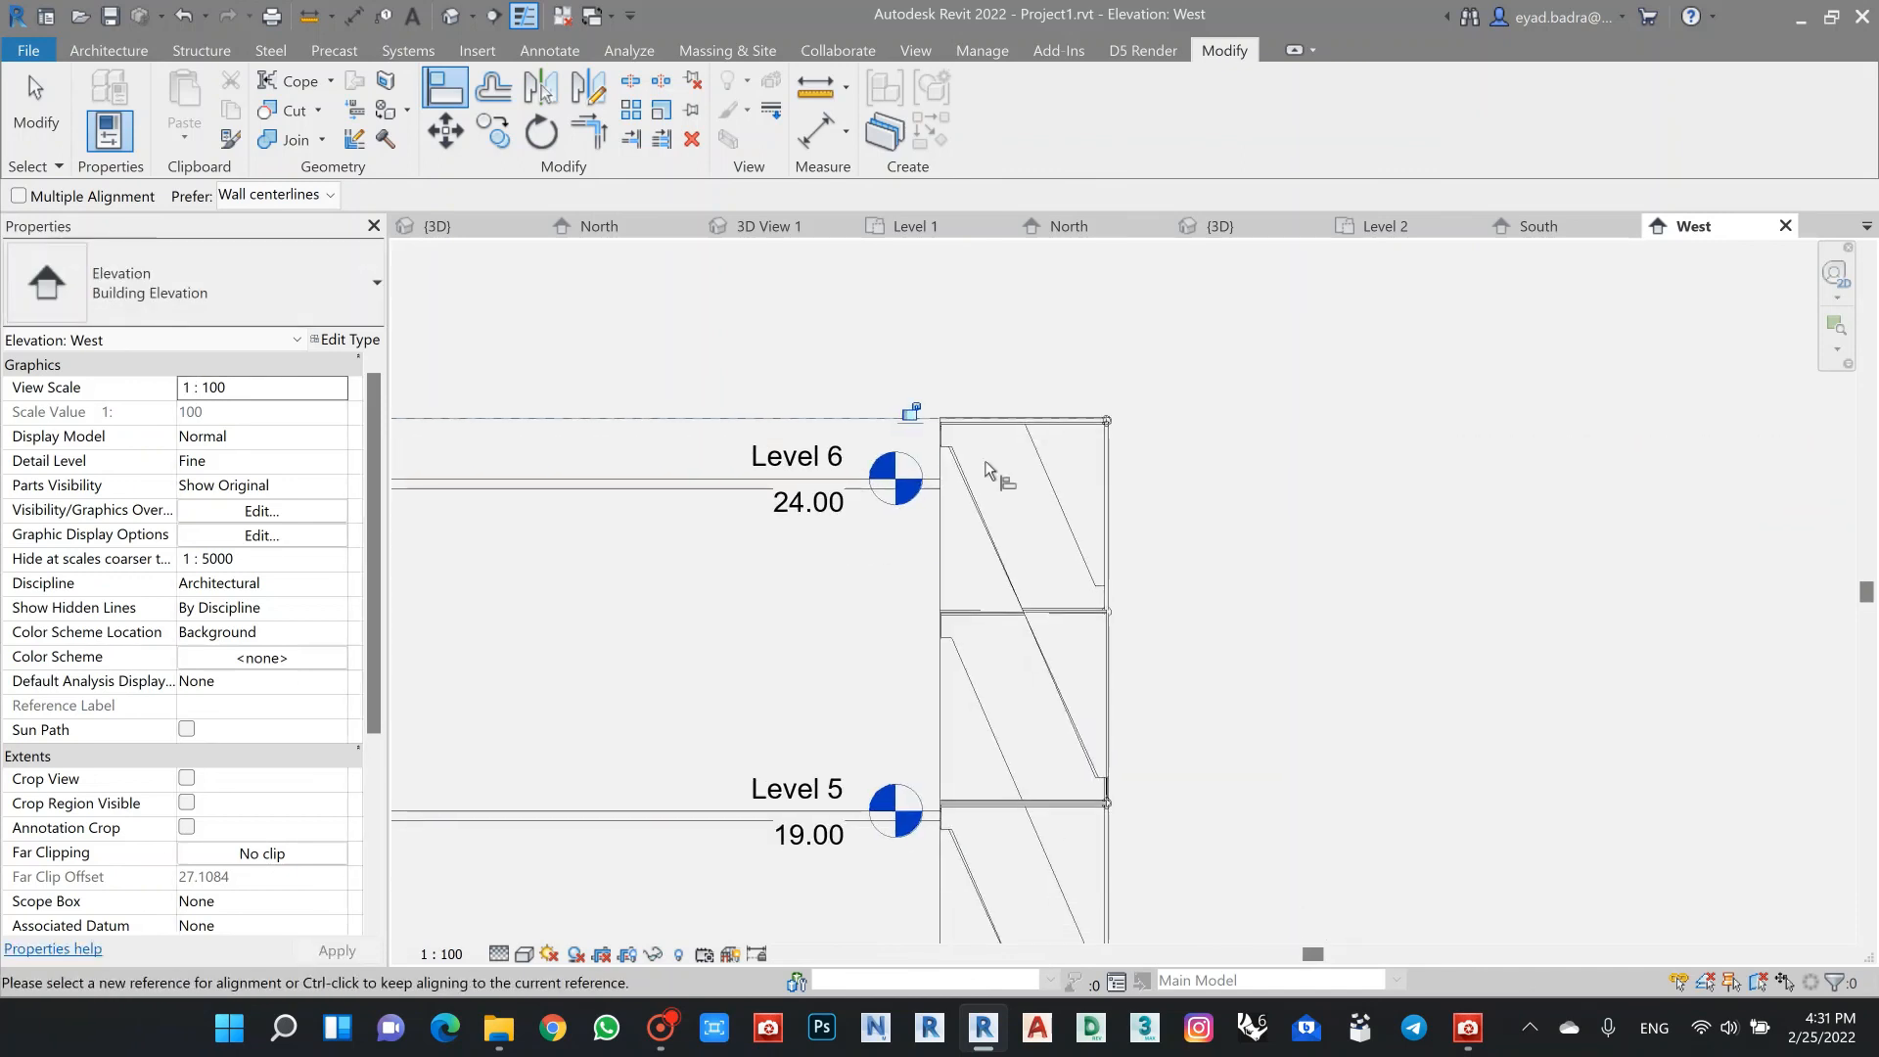
pyautogui.press('Escape')
pyautogui.press('Escape')
# Step: Check the mass in the 3D view, and in the Level 2 plan align its west end with the building's west wall
pyautogui.scroll(-1, 1040, 527)
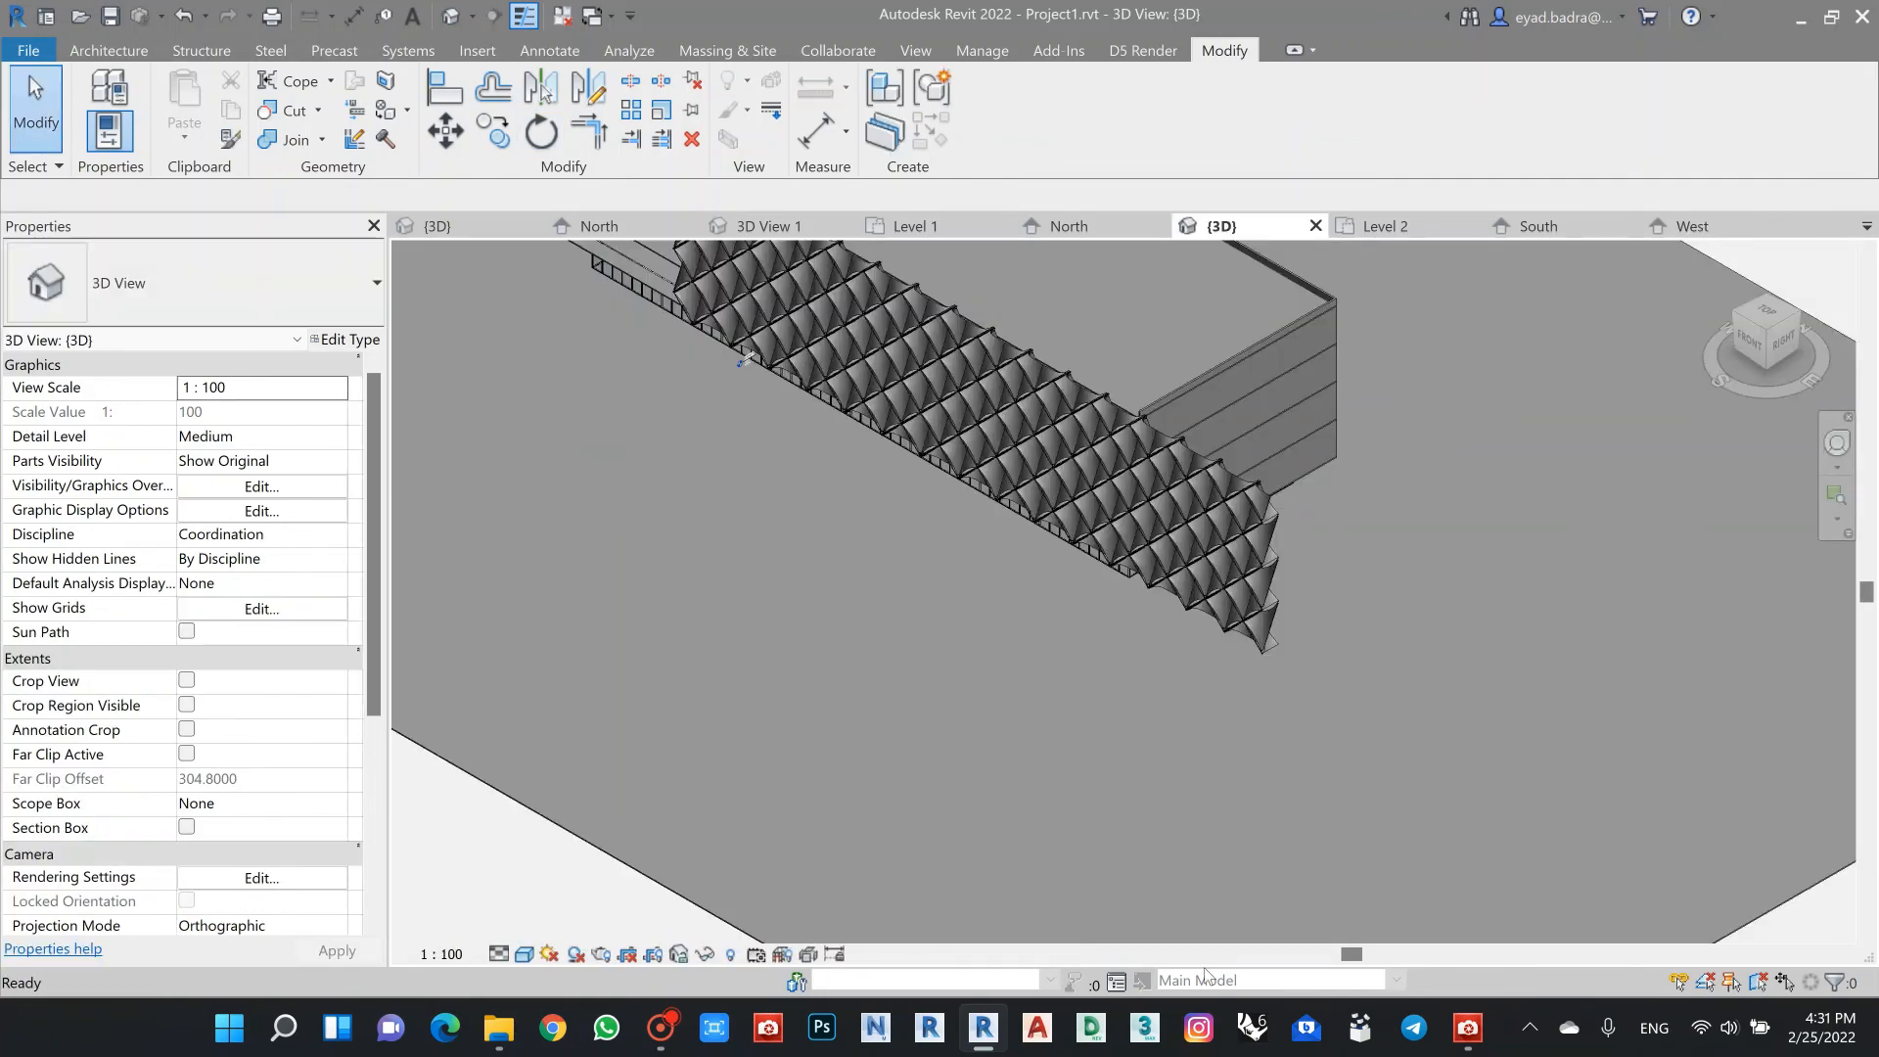
pyautogui.scroll(-1, 989, 586)
pyautogui.moveTo(989, 585); pyautogui.dragTo(1045, 670, button='middle')
pyautogui.click(916, 226)
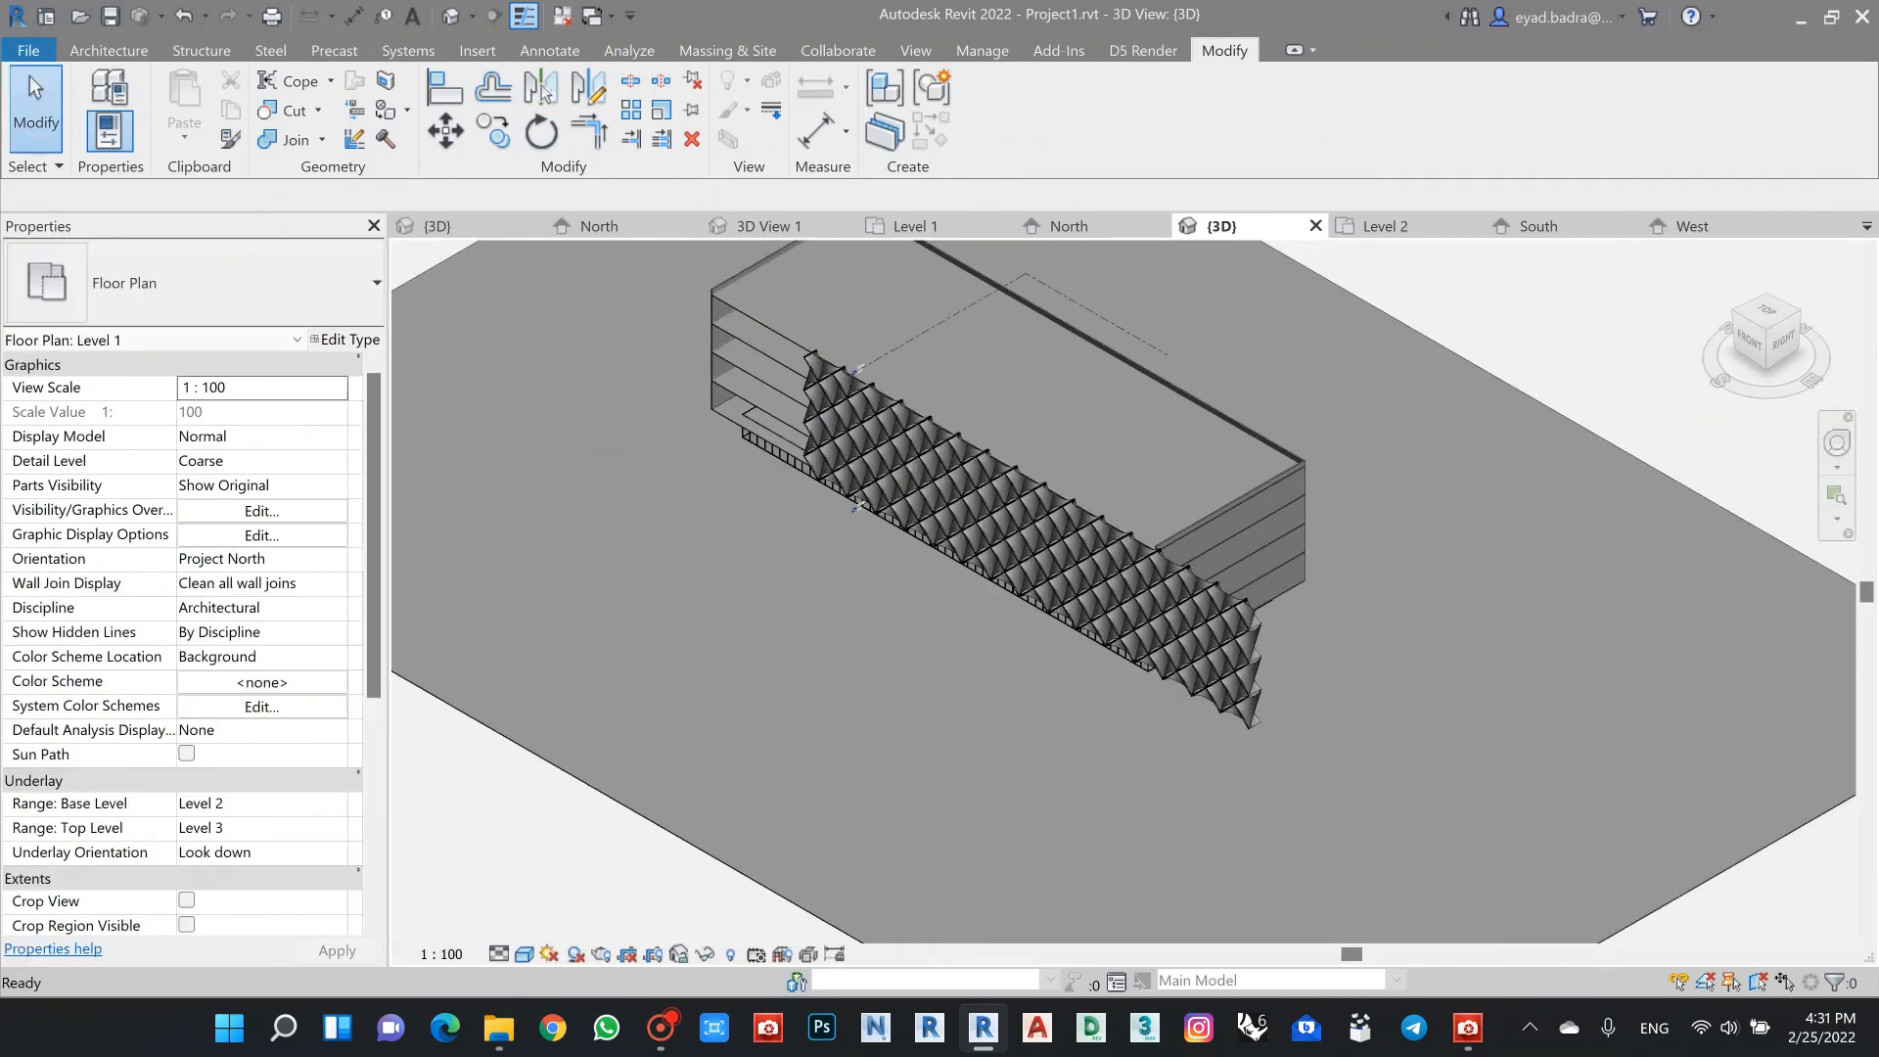
pyautogui.click(1385, 226)
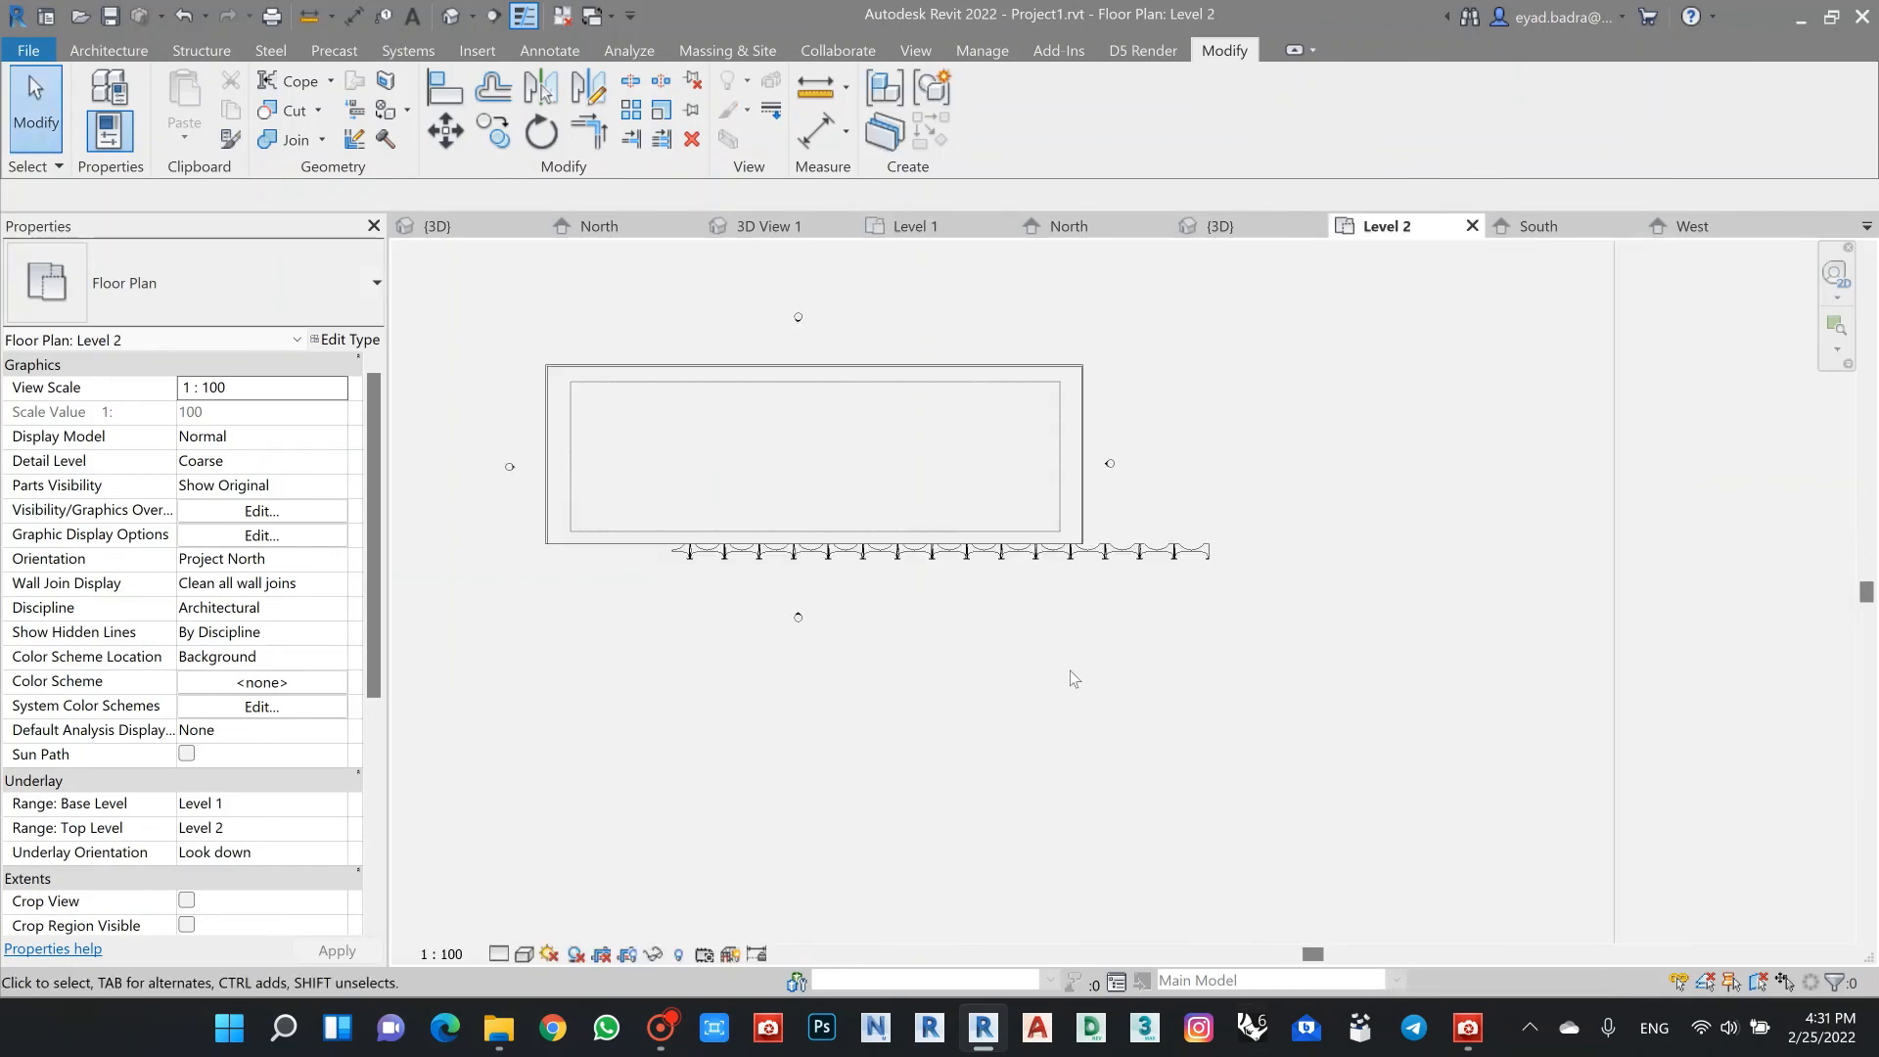
pyautogui.scroll(8, 577, 511)
pyautogui.moveTo(622, 544); pyautogui.dragTo(812, 608, button='middle')
pyautogui.scroll(1, 812, 607)
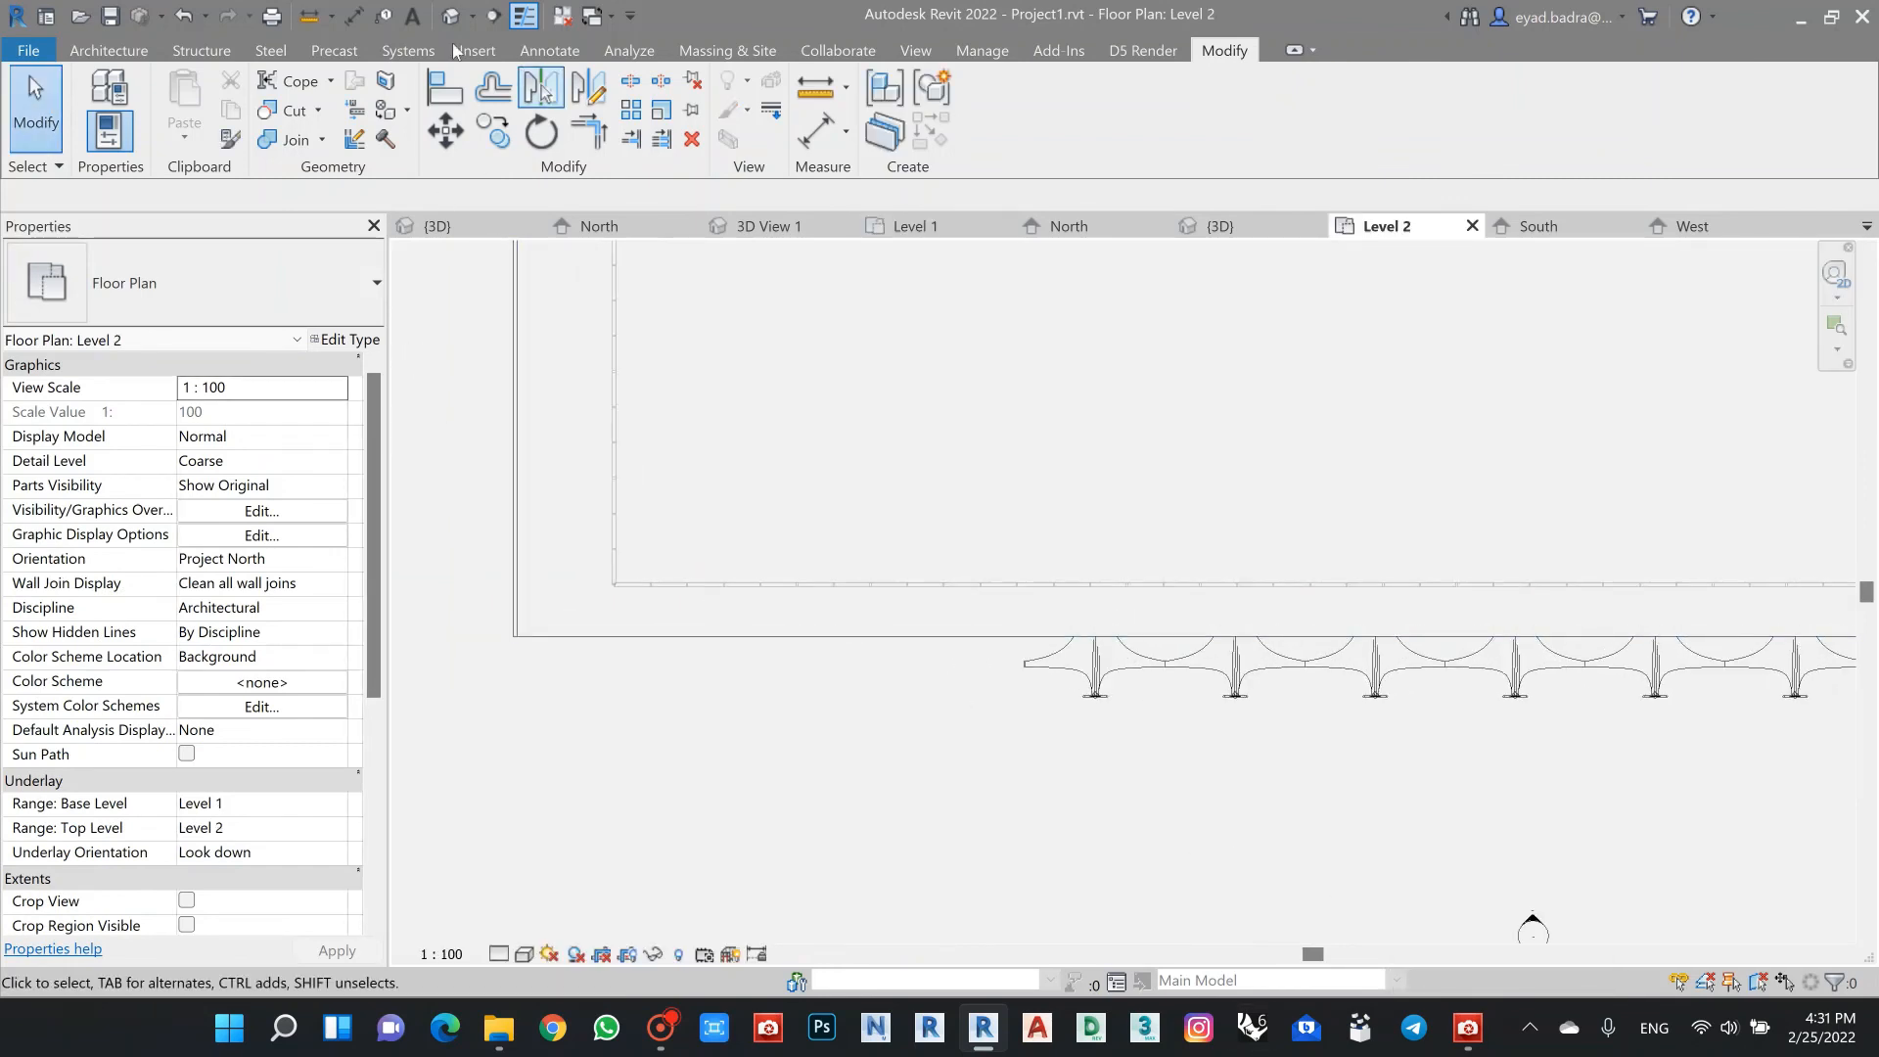
pyautogui.click(461, 99)
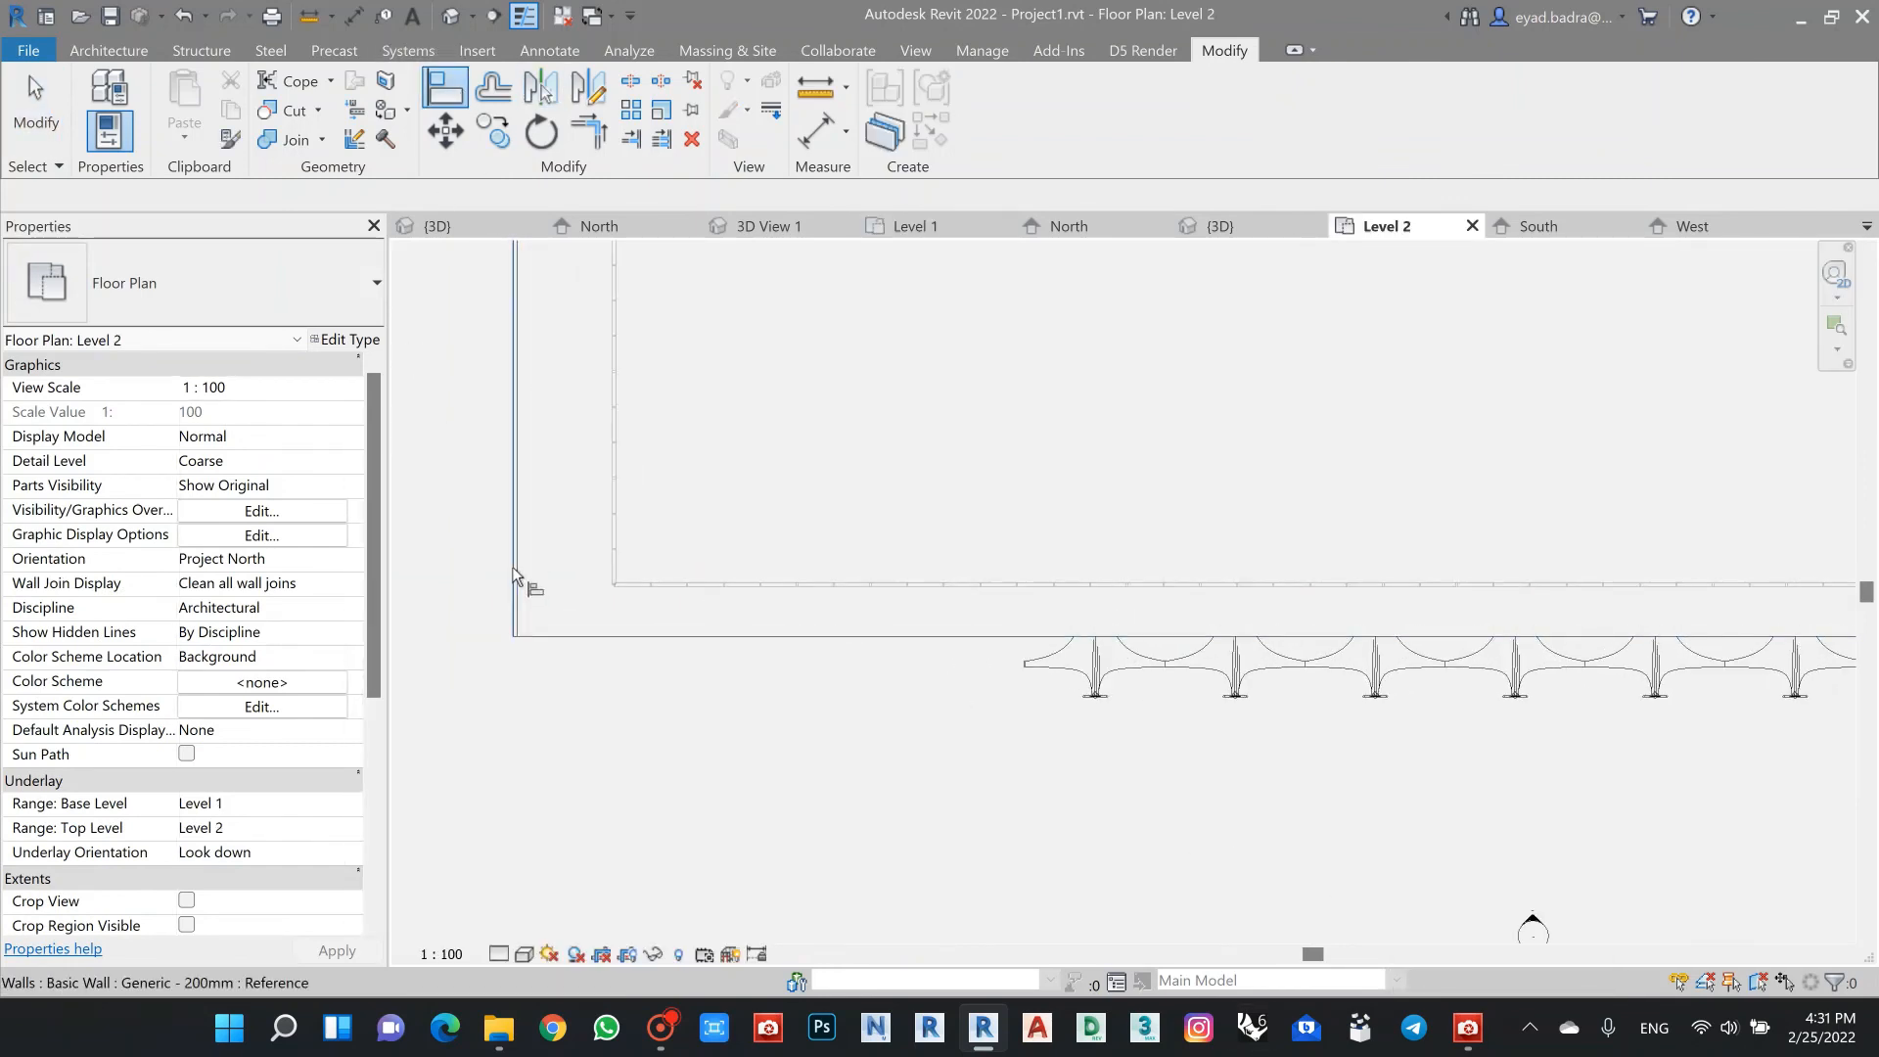
pyautogui.click(1023, 666)
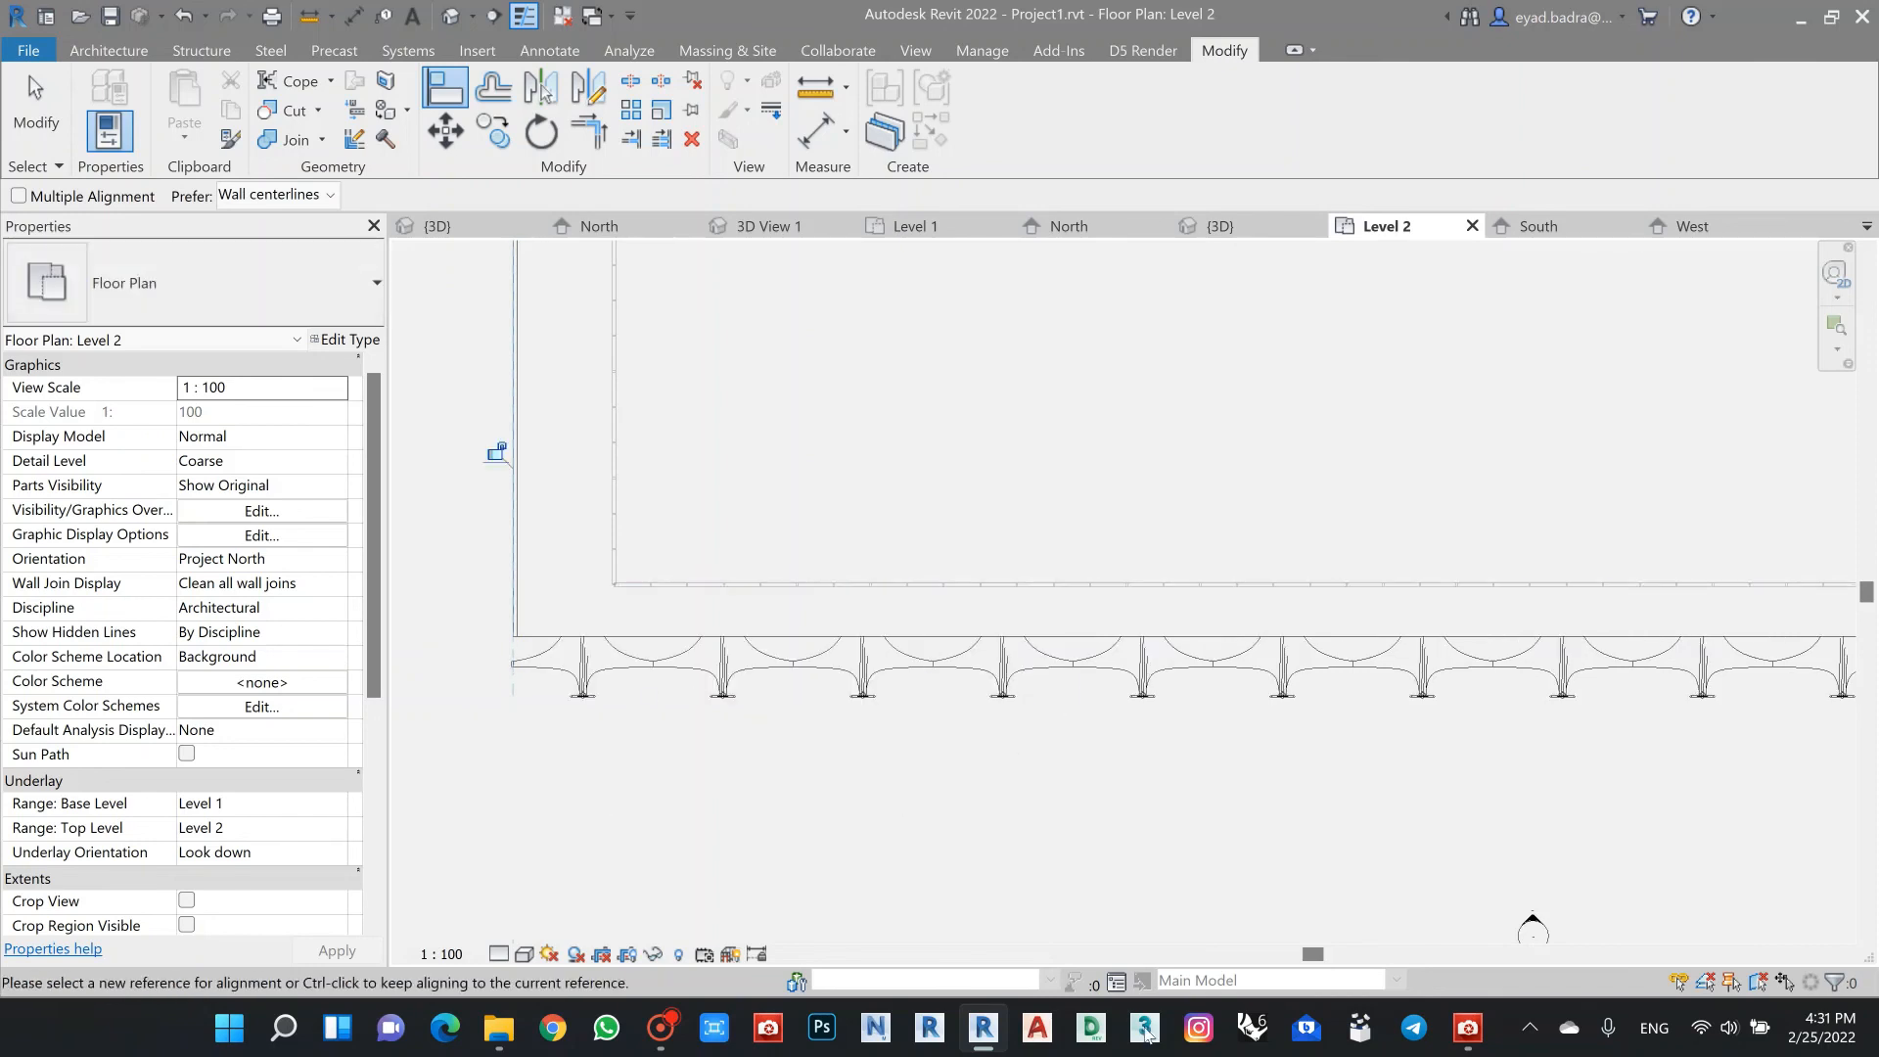
# Step: Examine the panel facade in the default 3D view and the 3D View 1 perspective, from a lower viewpoint and close up
pyautogui.scroll(-1, 902, 626)
pyautogui.click(1223, 226)
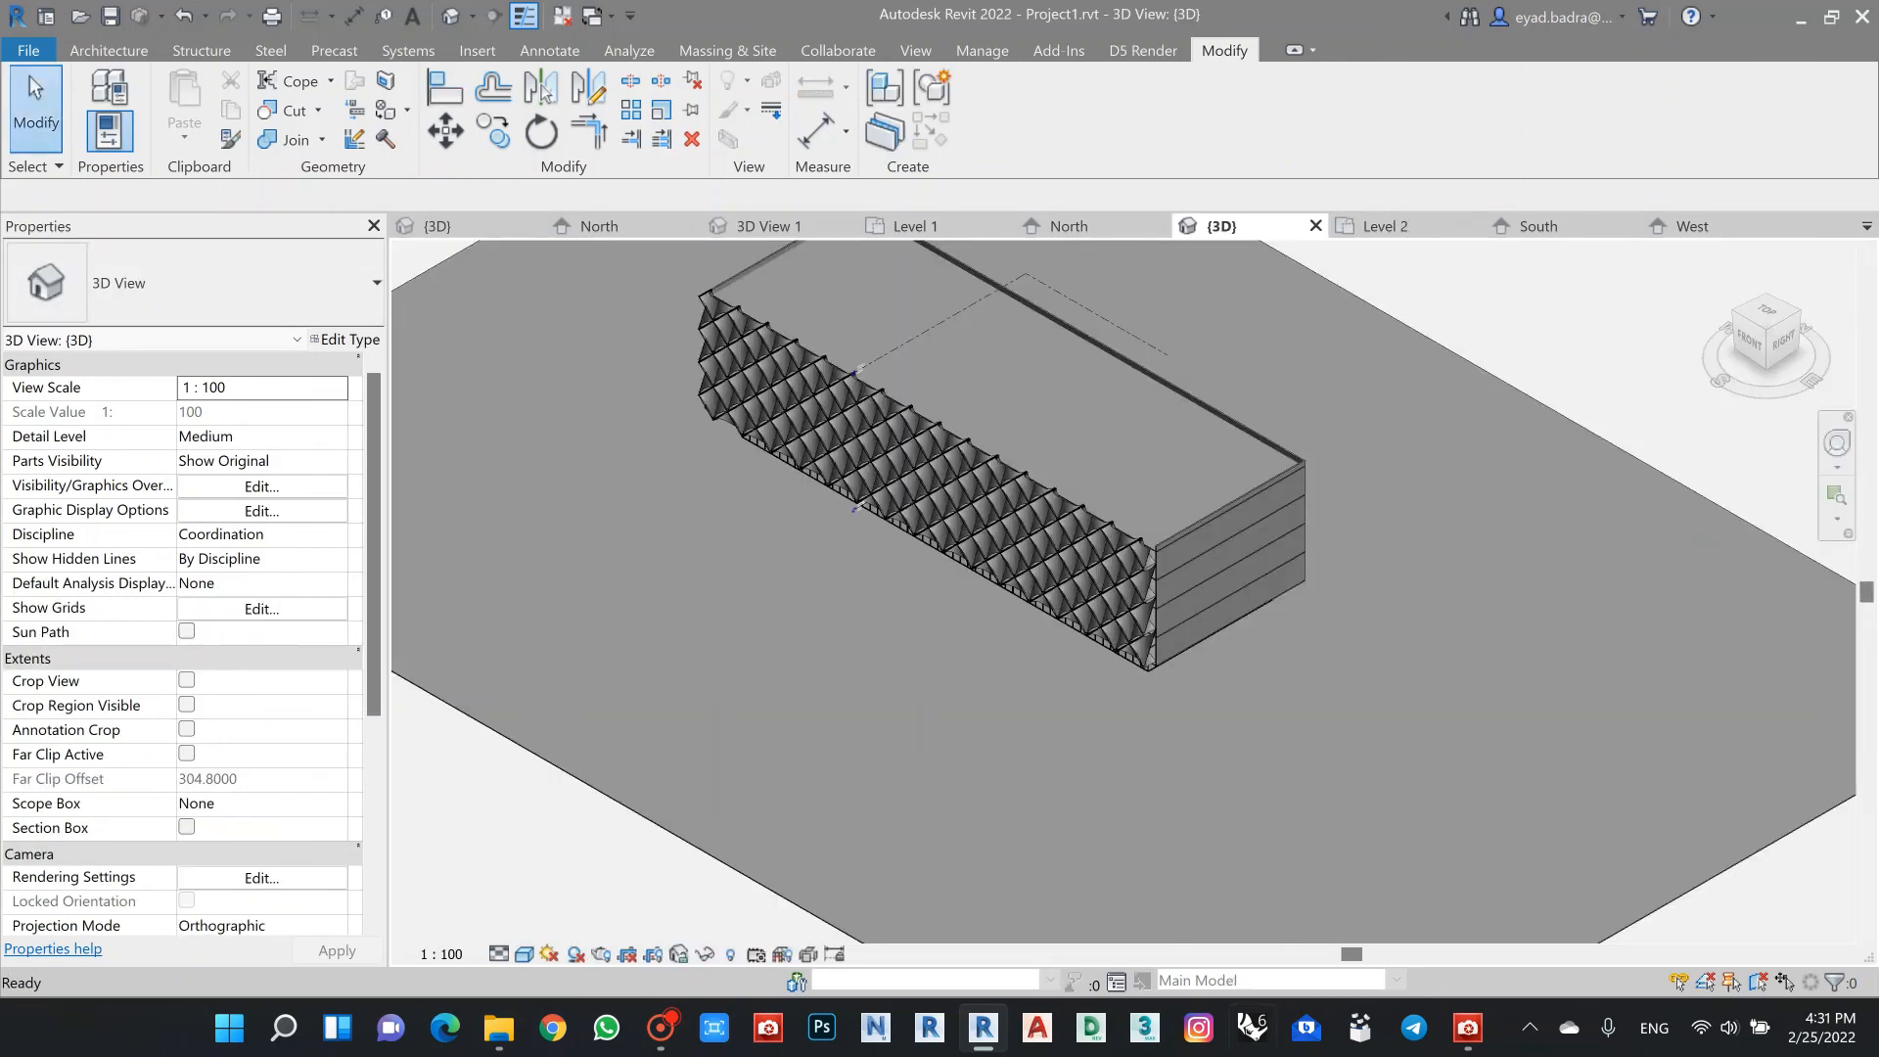
pyautogui.click(769, 226)
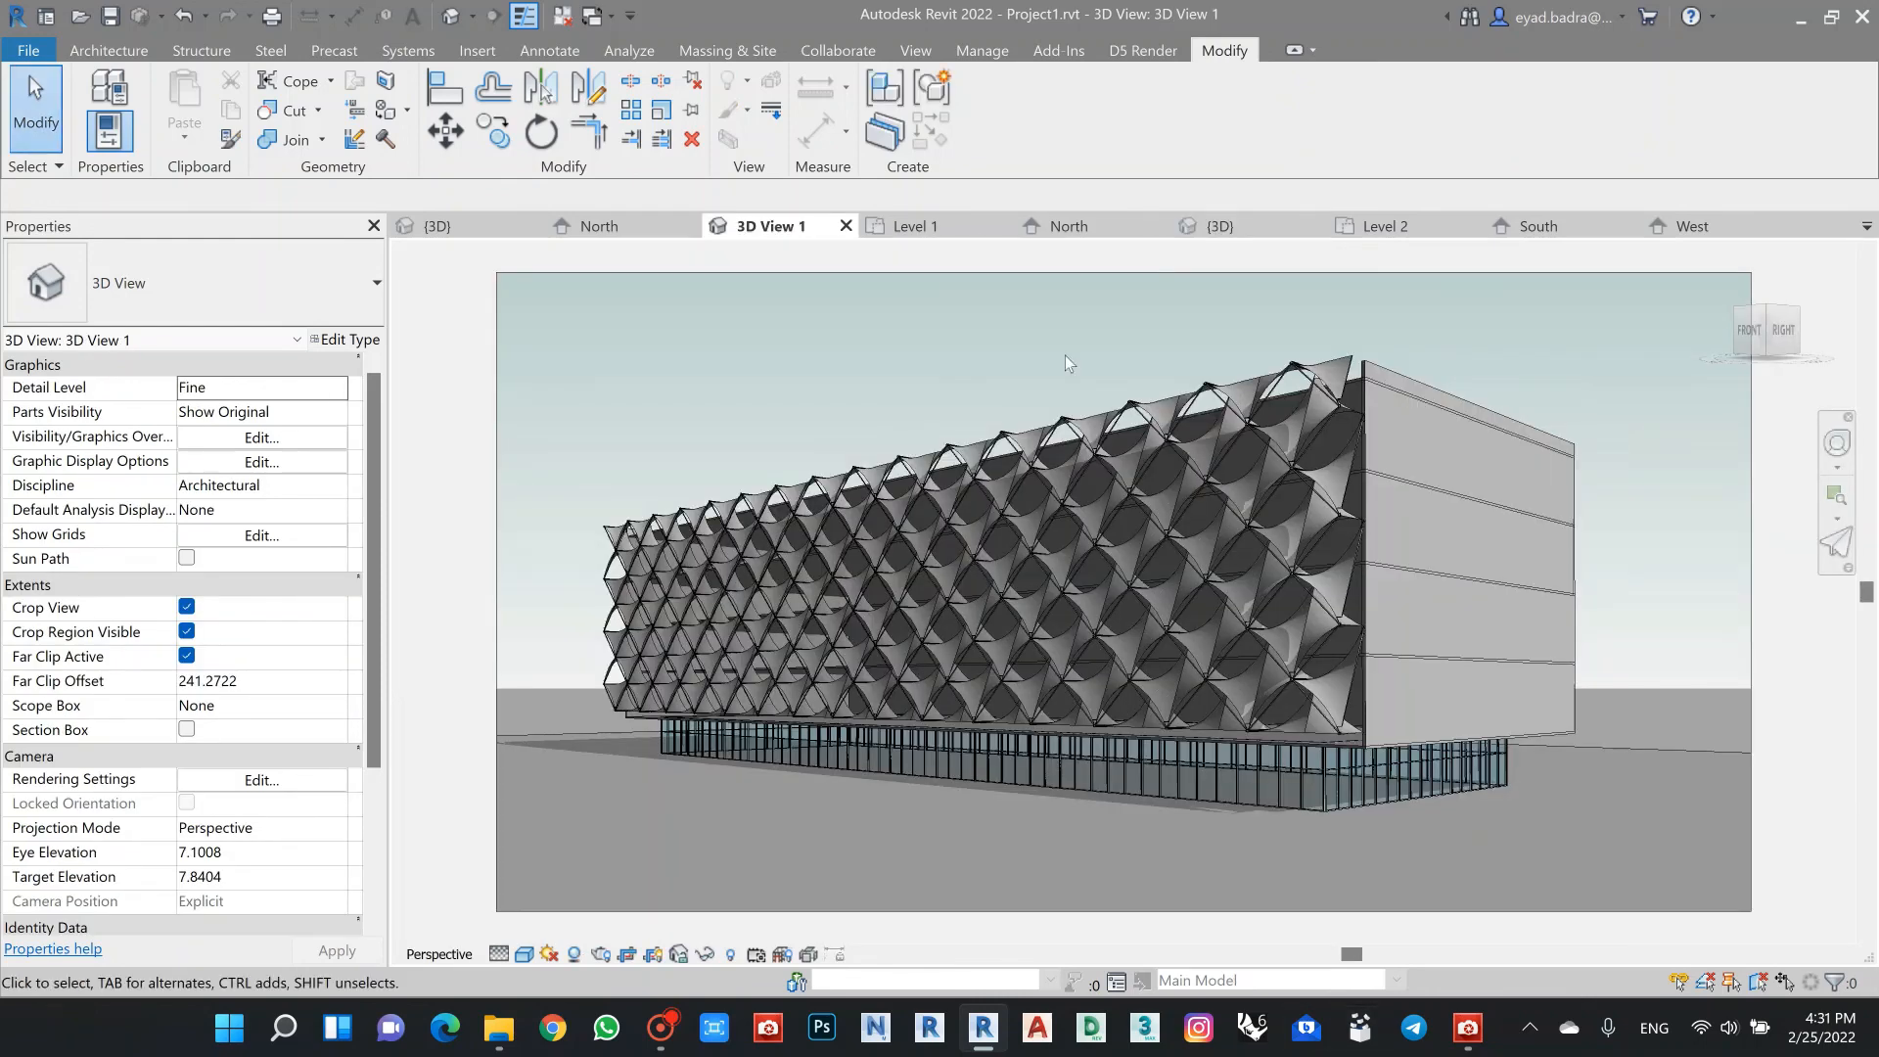
pyautogui.keyDown('shift'); pyautogui.moveTo(972, 334); pyautogui.dragTo(948, 361, button='middle'); pyautogui.keyUp('shift')
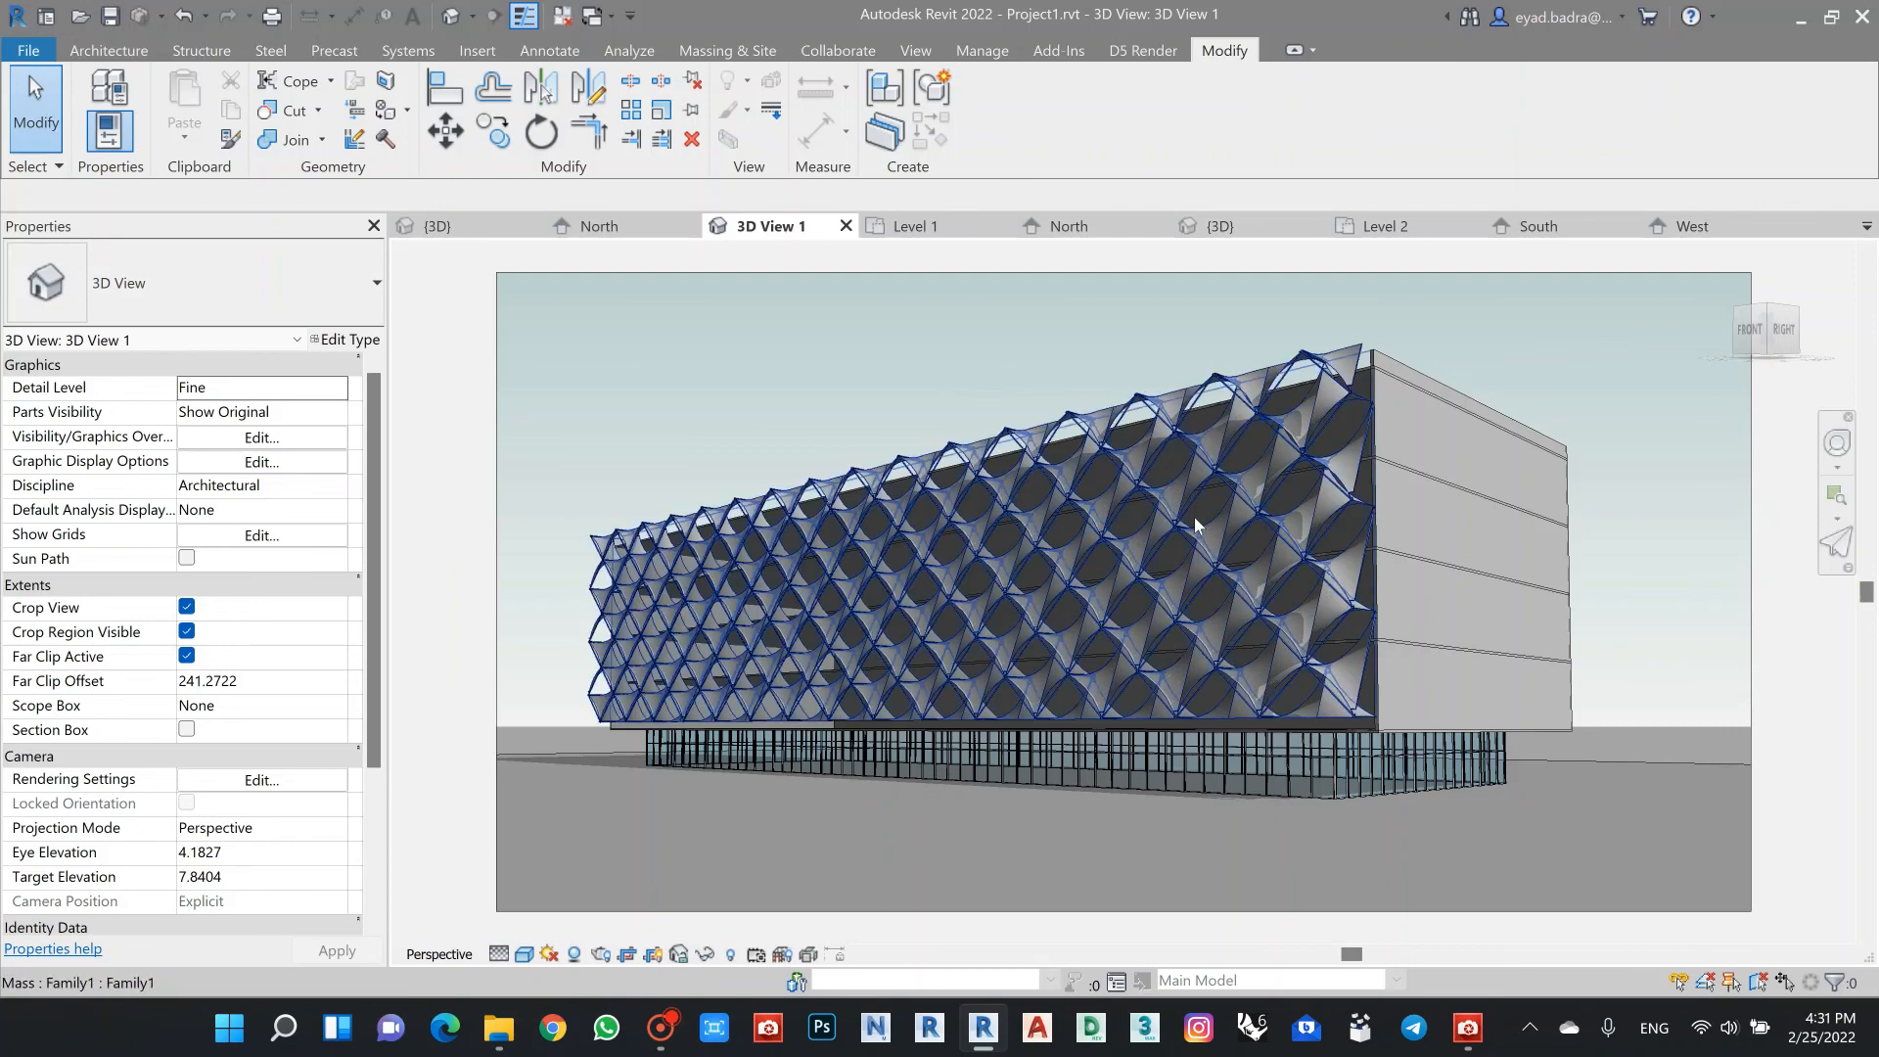
pyautogui.scroll(8, 1194, 517)
pyautogui.moveTo(1219, 460); pyautogui.dragTo(1249, 709, button='middle')
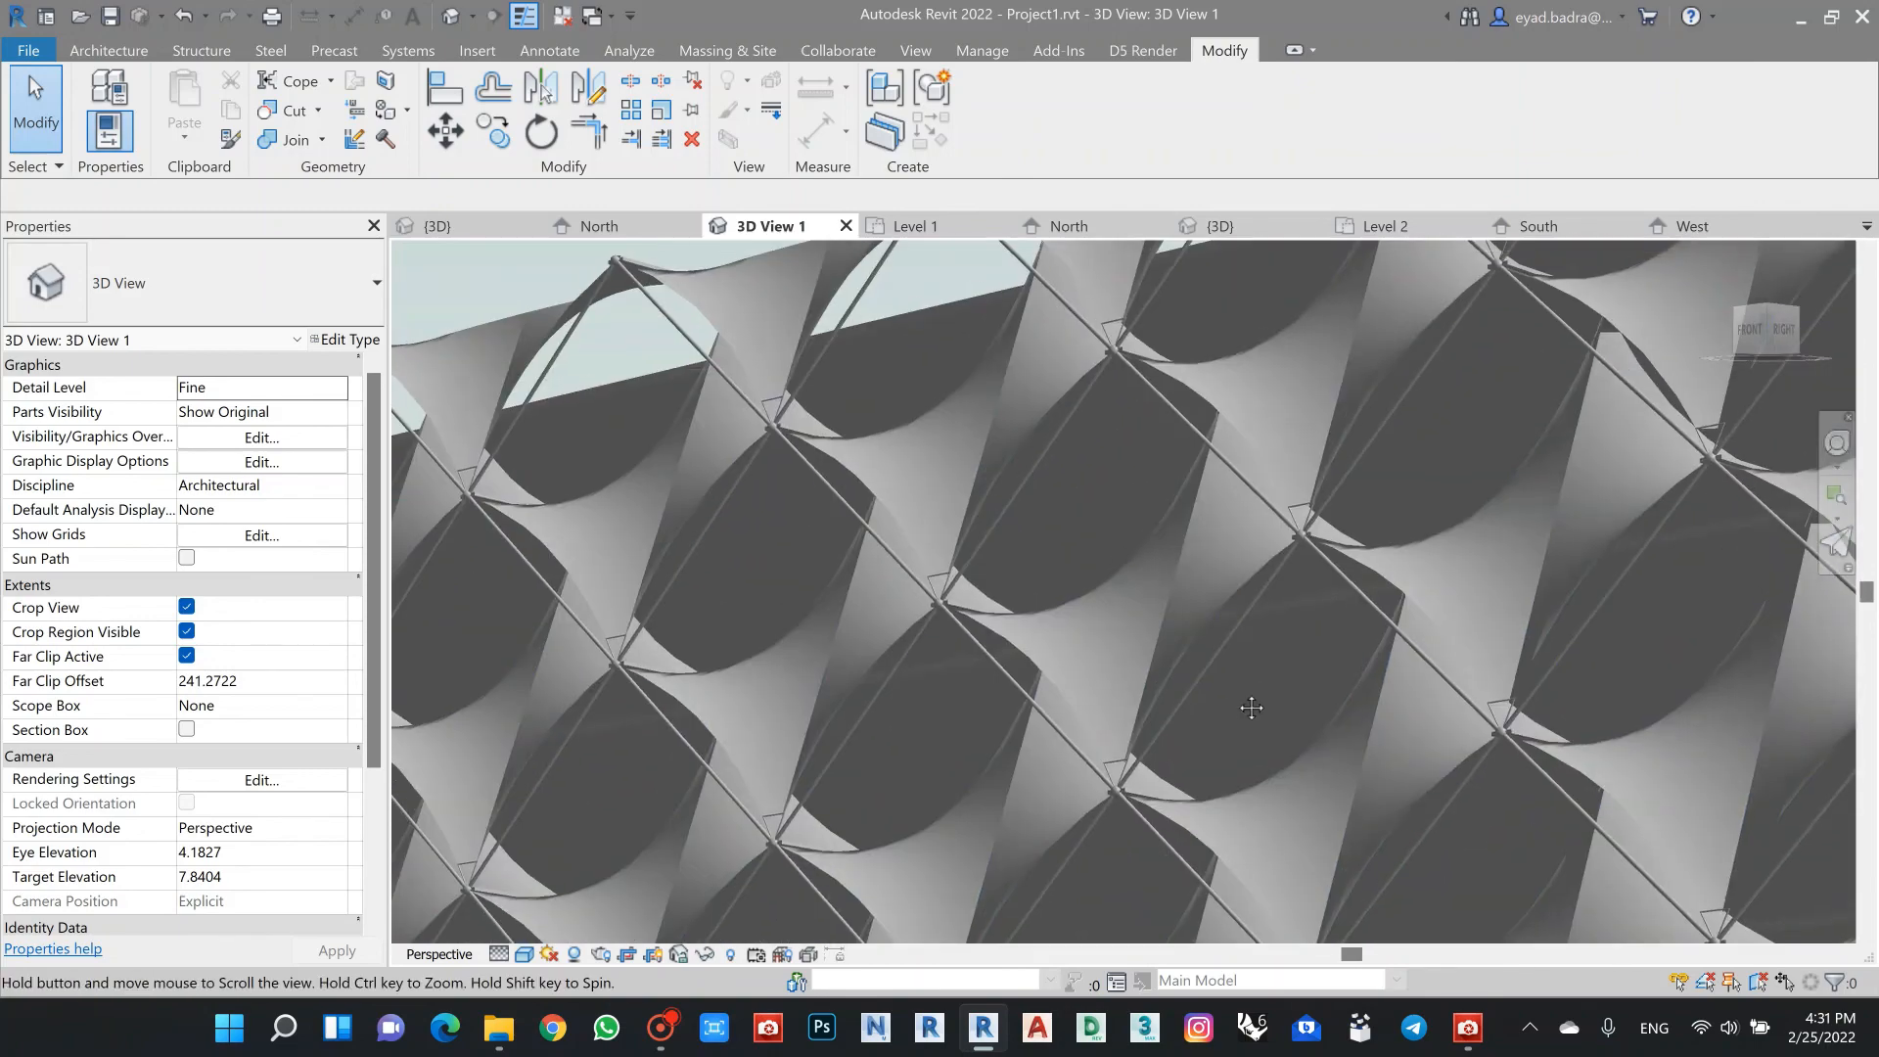
pyautogui.scroll(-3, 1037, 509)
pyautogui.moveTo(1037, 509); pyautogui.dragTo(1106, 586, button='middle')
pyautogui.scroll(-2, 1105, 586)
pyautogui.scroll(-3, 1106, 584)
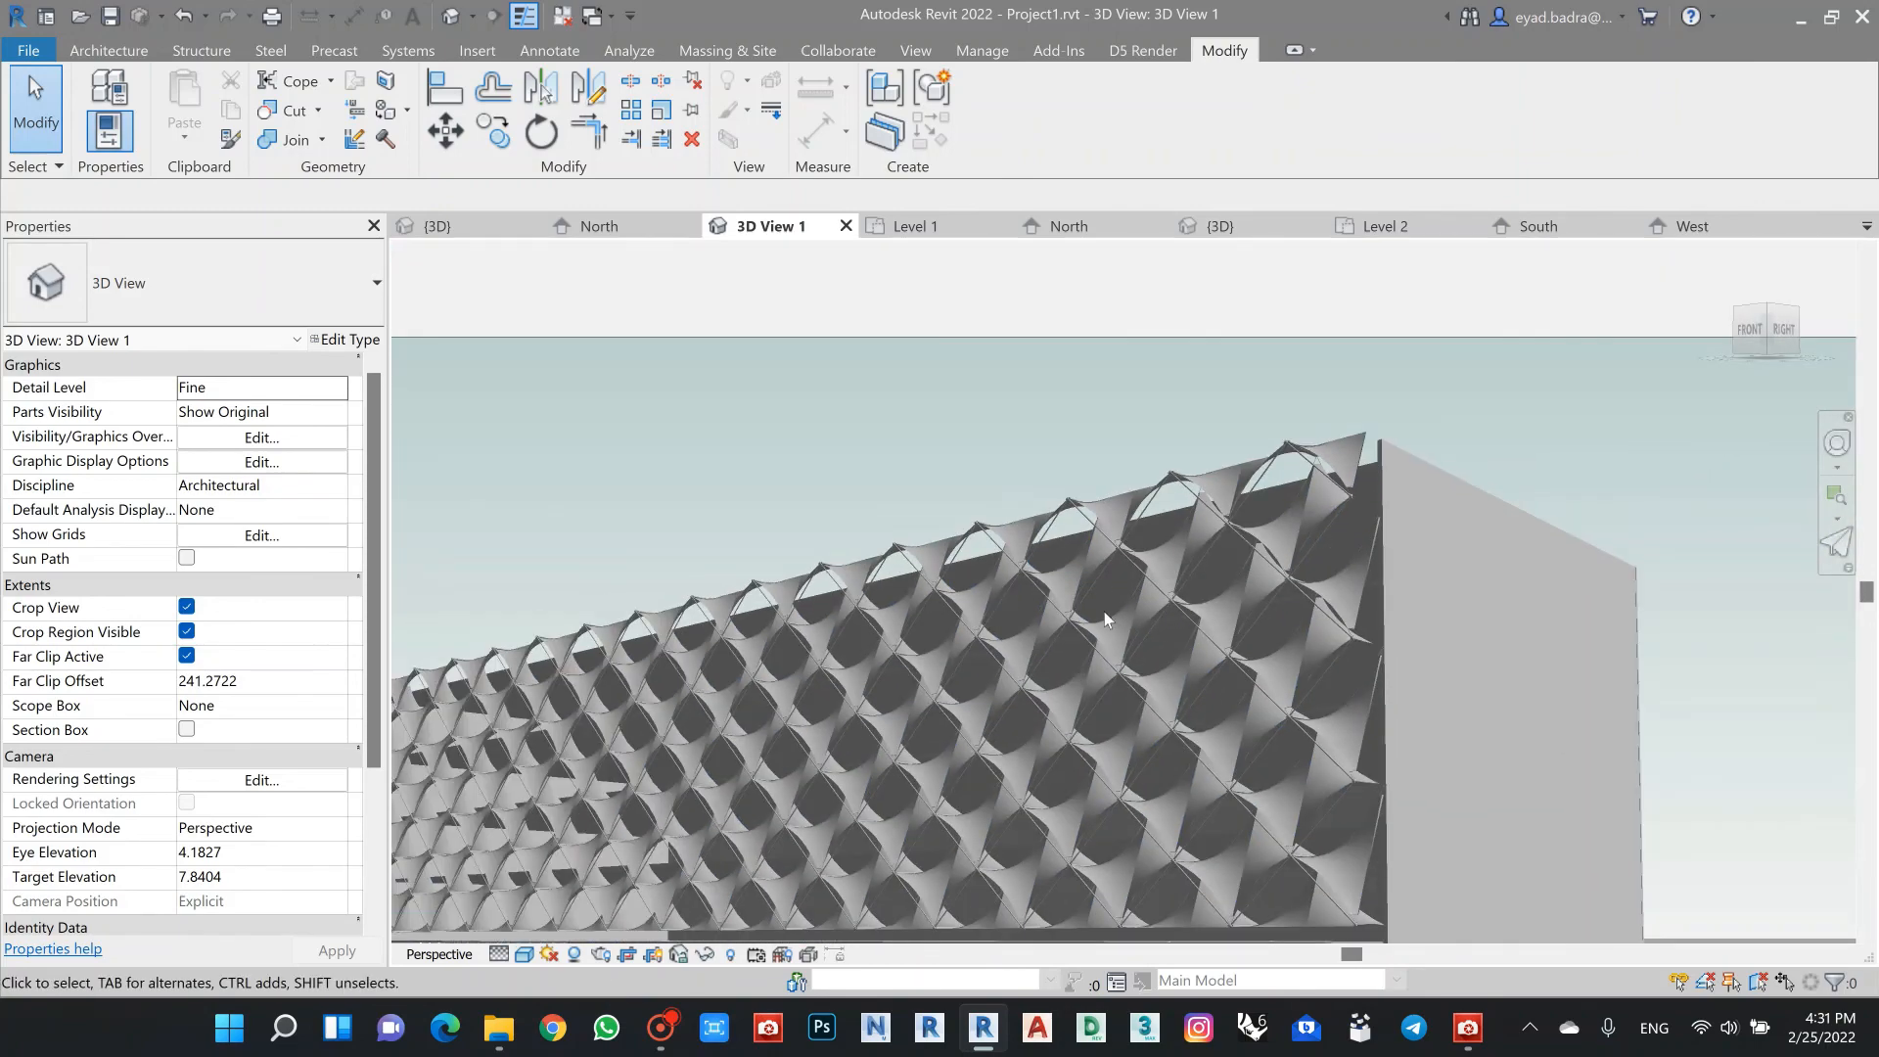
pyautogui.scroll(-3, 1073, 520)
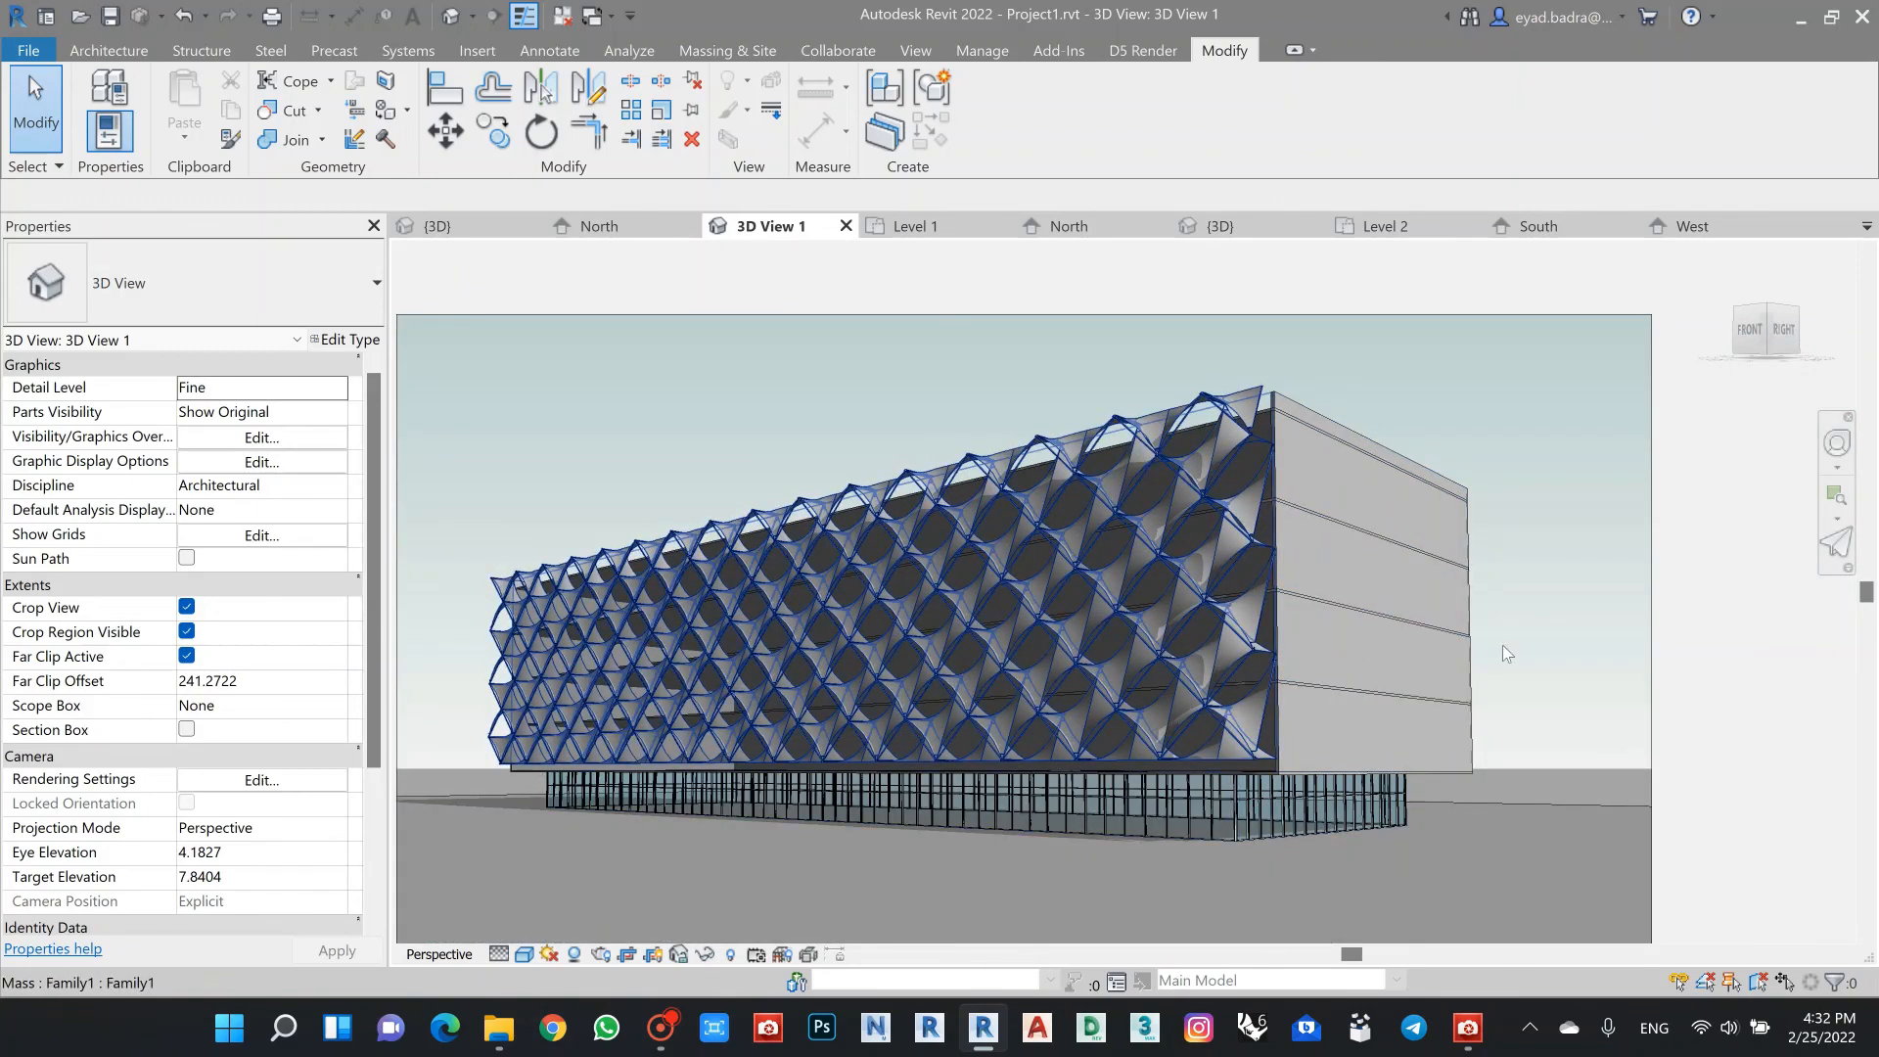
pyautogui.scroll(2, 1495, 435)
pyautogui.moveTo(1493, 427); pyautogui.dragTo(1585, 421, button='middle')
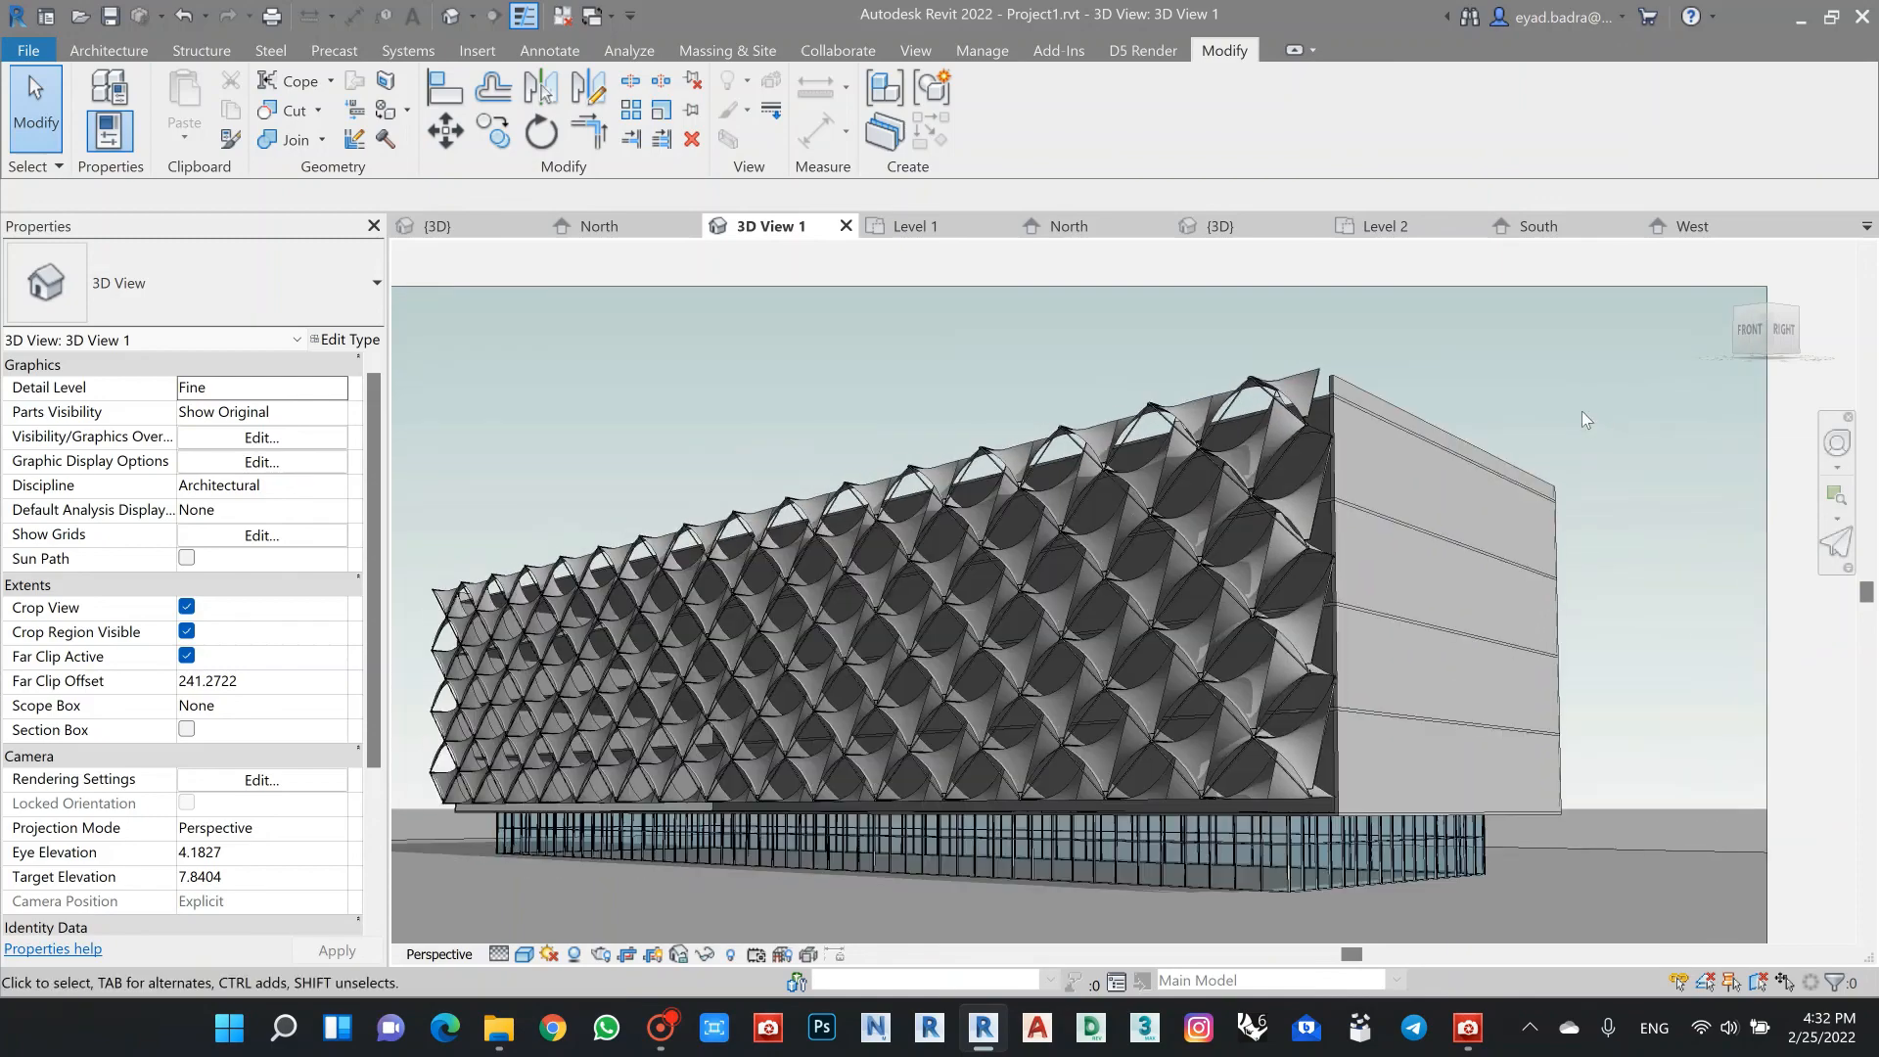
pyautogui.scroll(-2, 1577, 411)
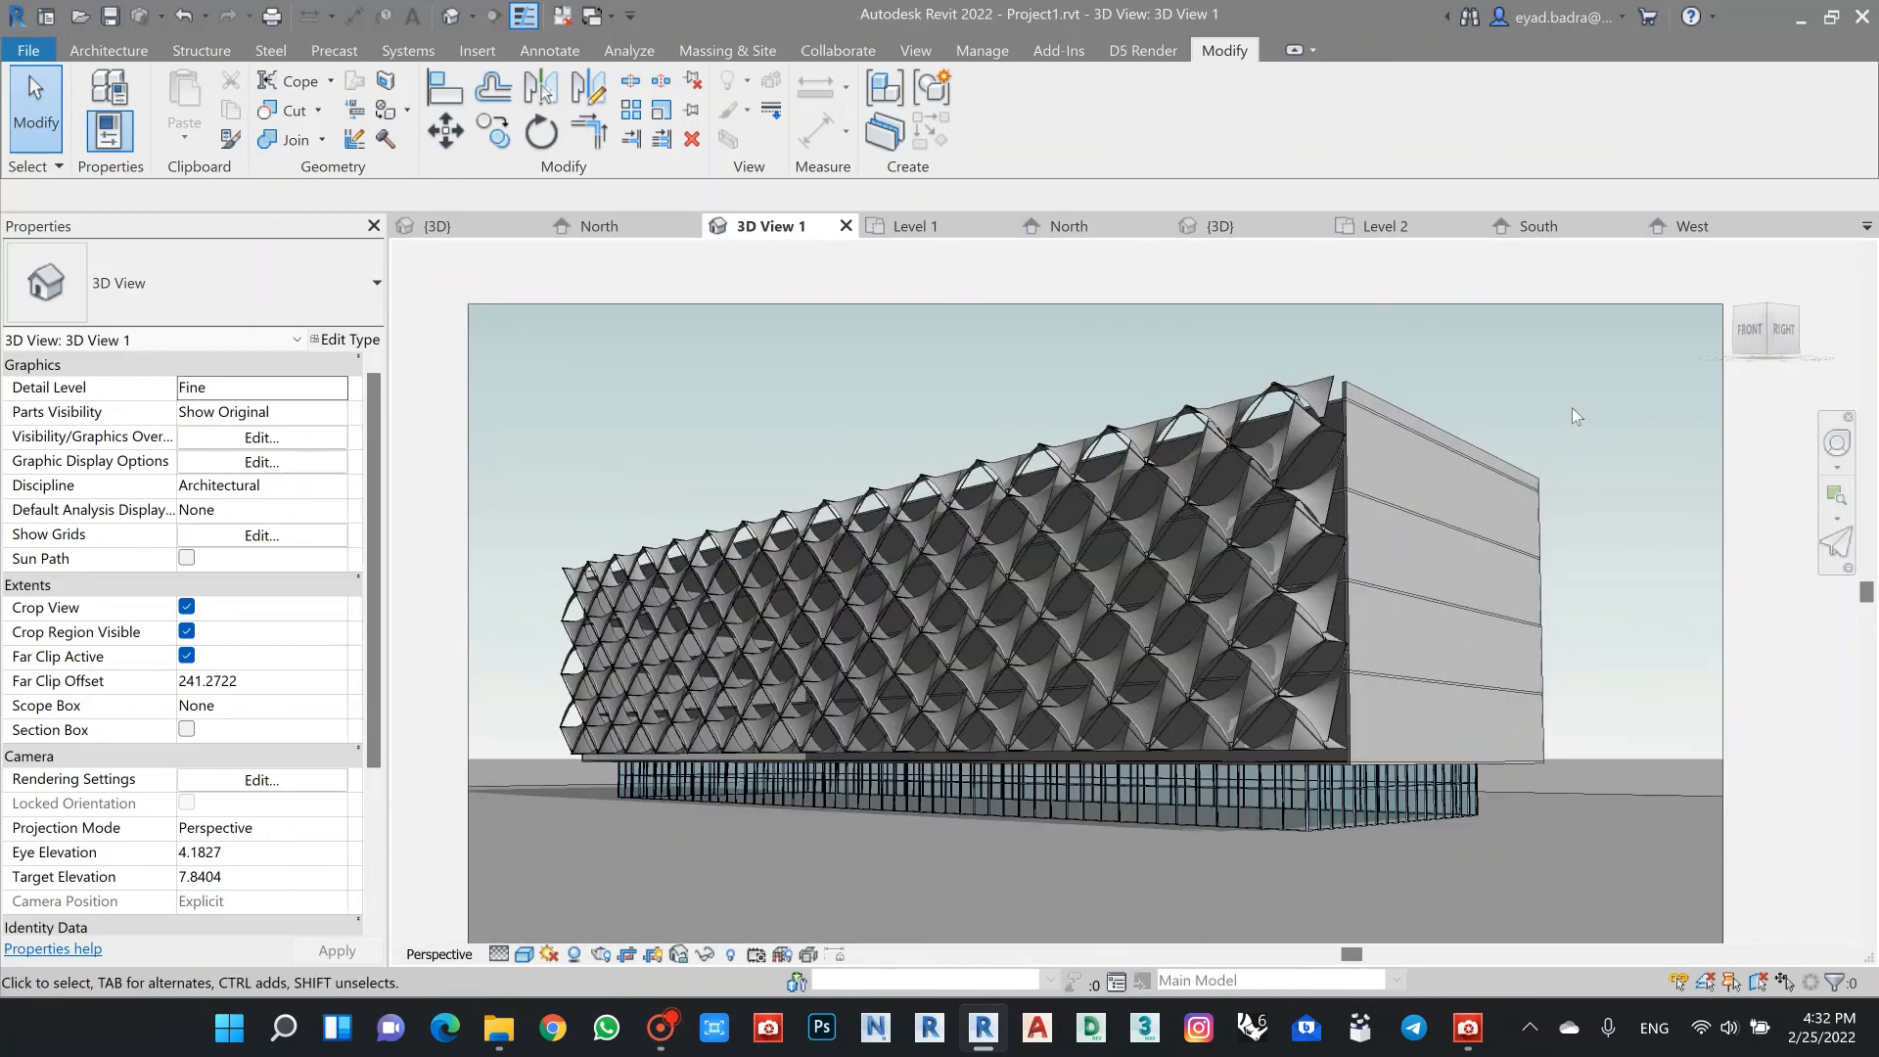